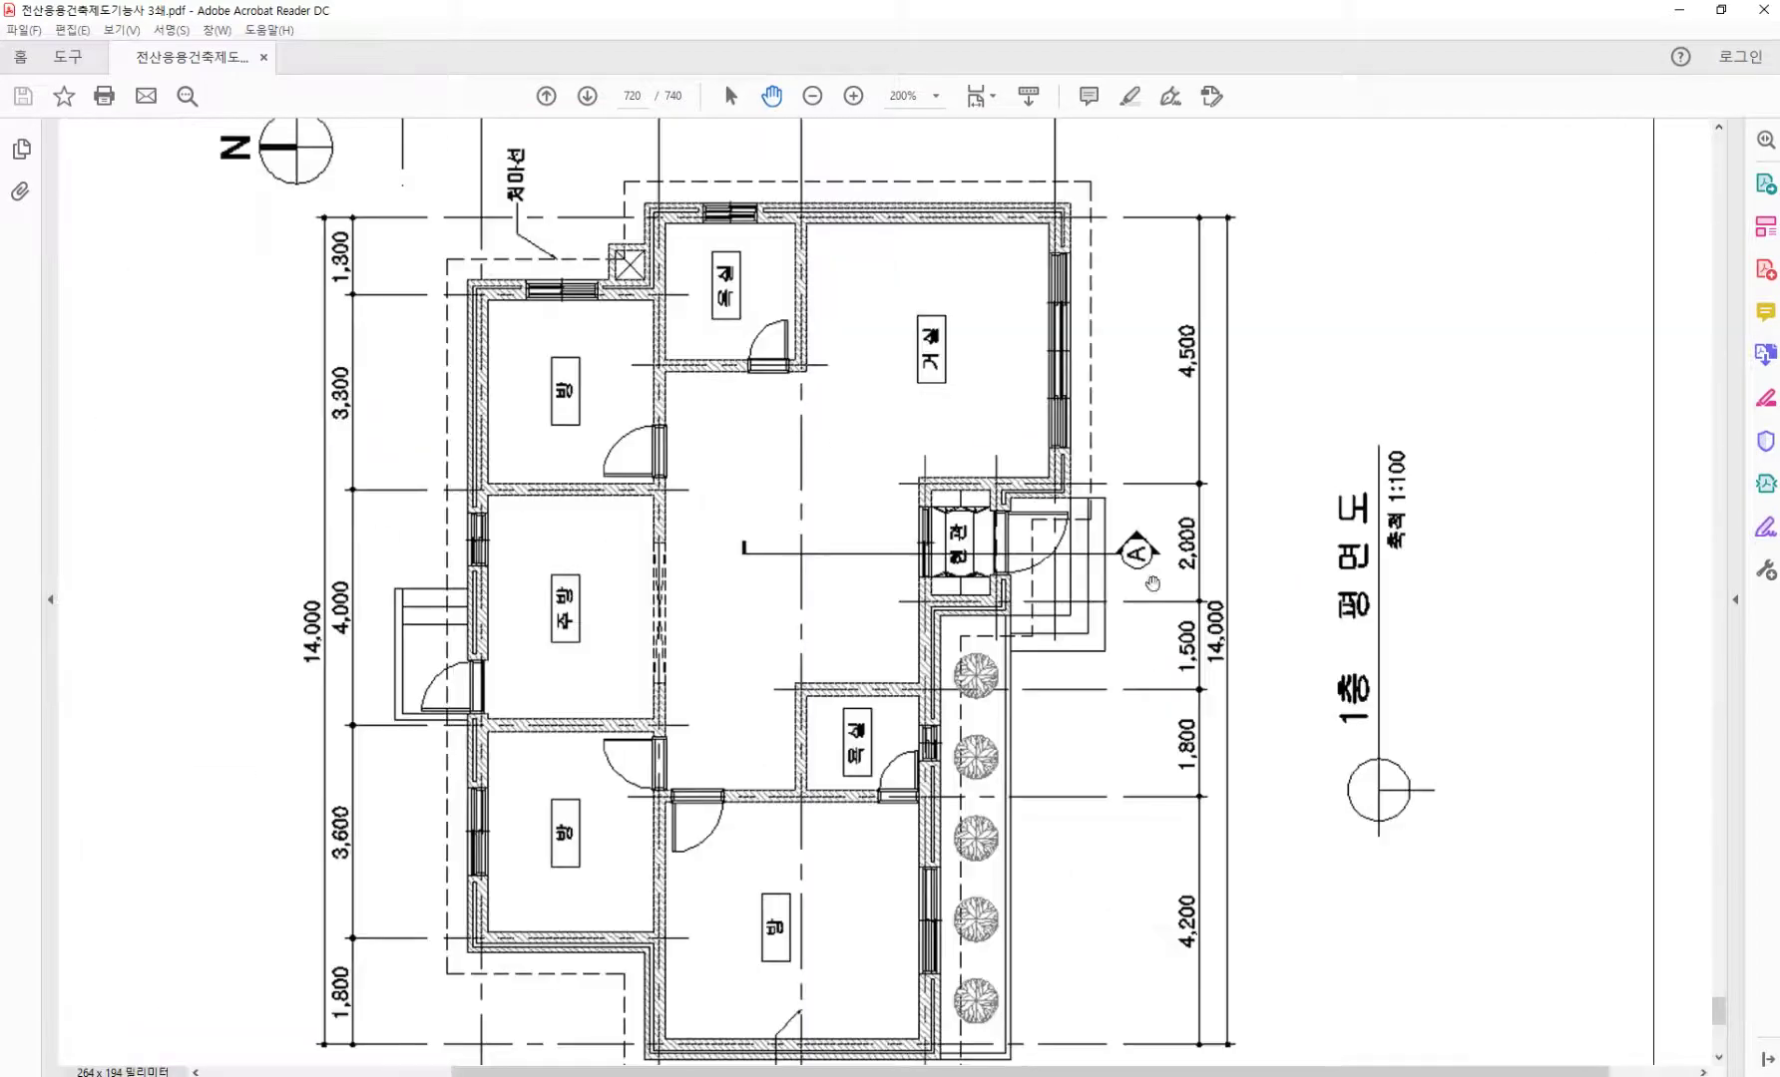
Step: Highlight section line A across the entrance on the first-floor plan in yellow
{"action": "scroll", "coordinate": [1176, 612], "scroll_direction": "up", "scroll_amount": 1, "text": "ctrl"}
{"action": "left_click", "coordinate": [1130, 95]}
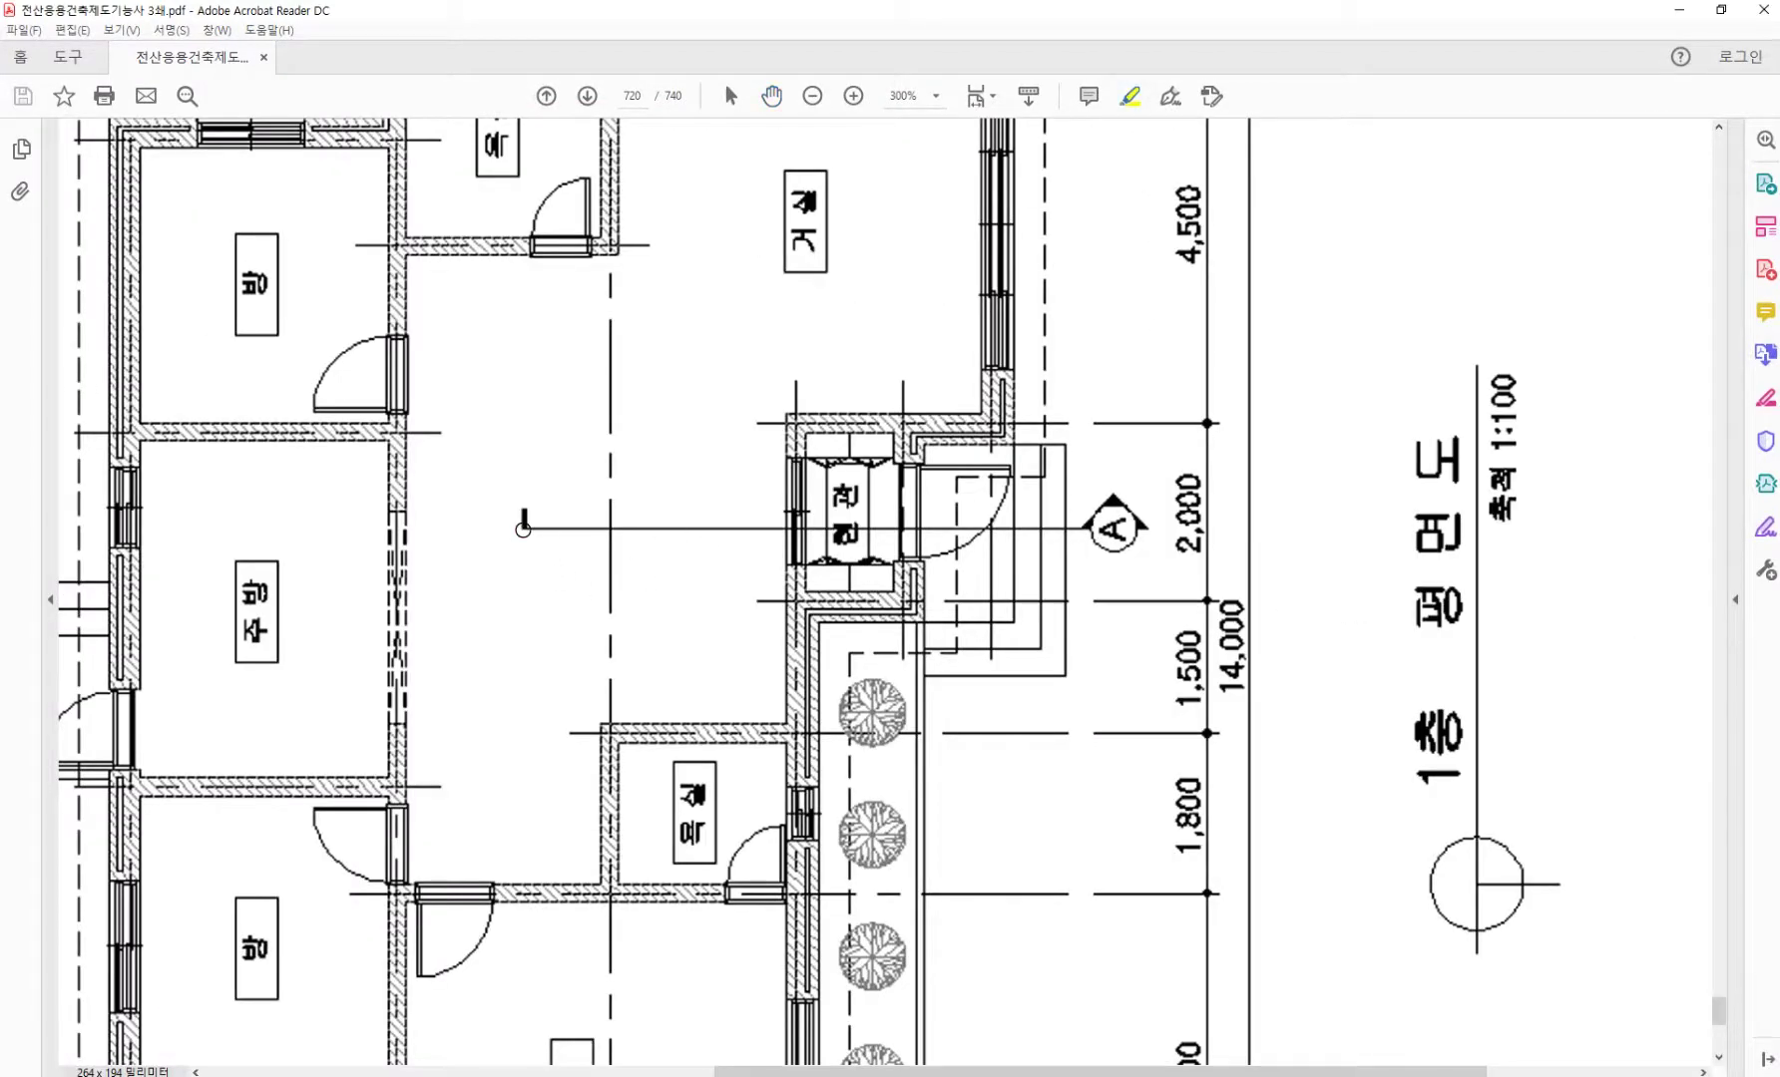
{"action": "left_click_drag", "start_coordinate": [518, 528], "coordinate": [1091, 532]}
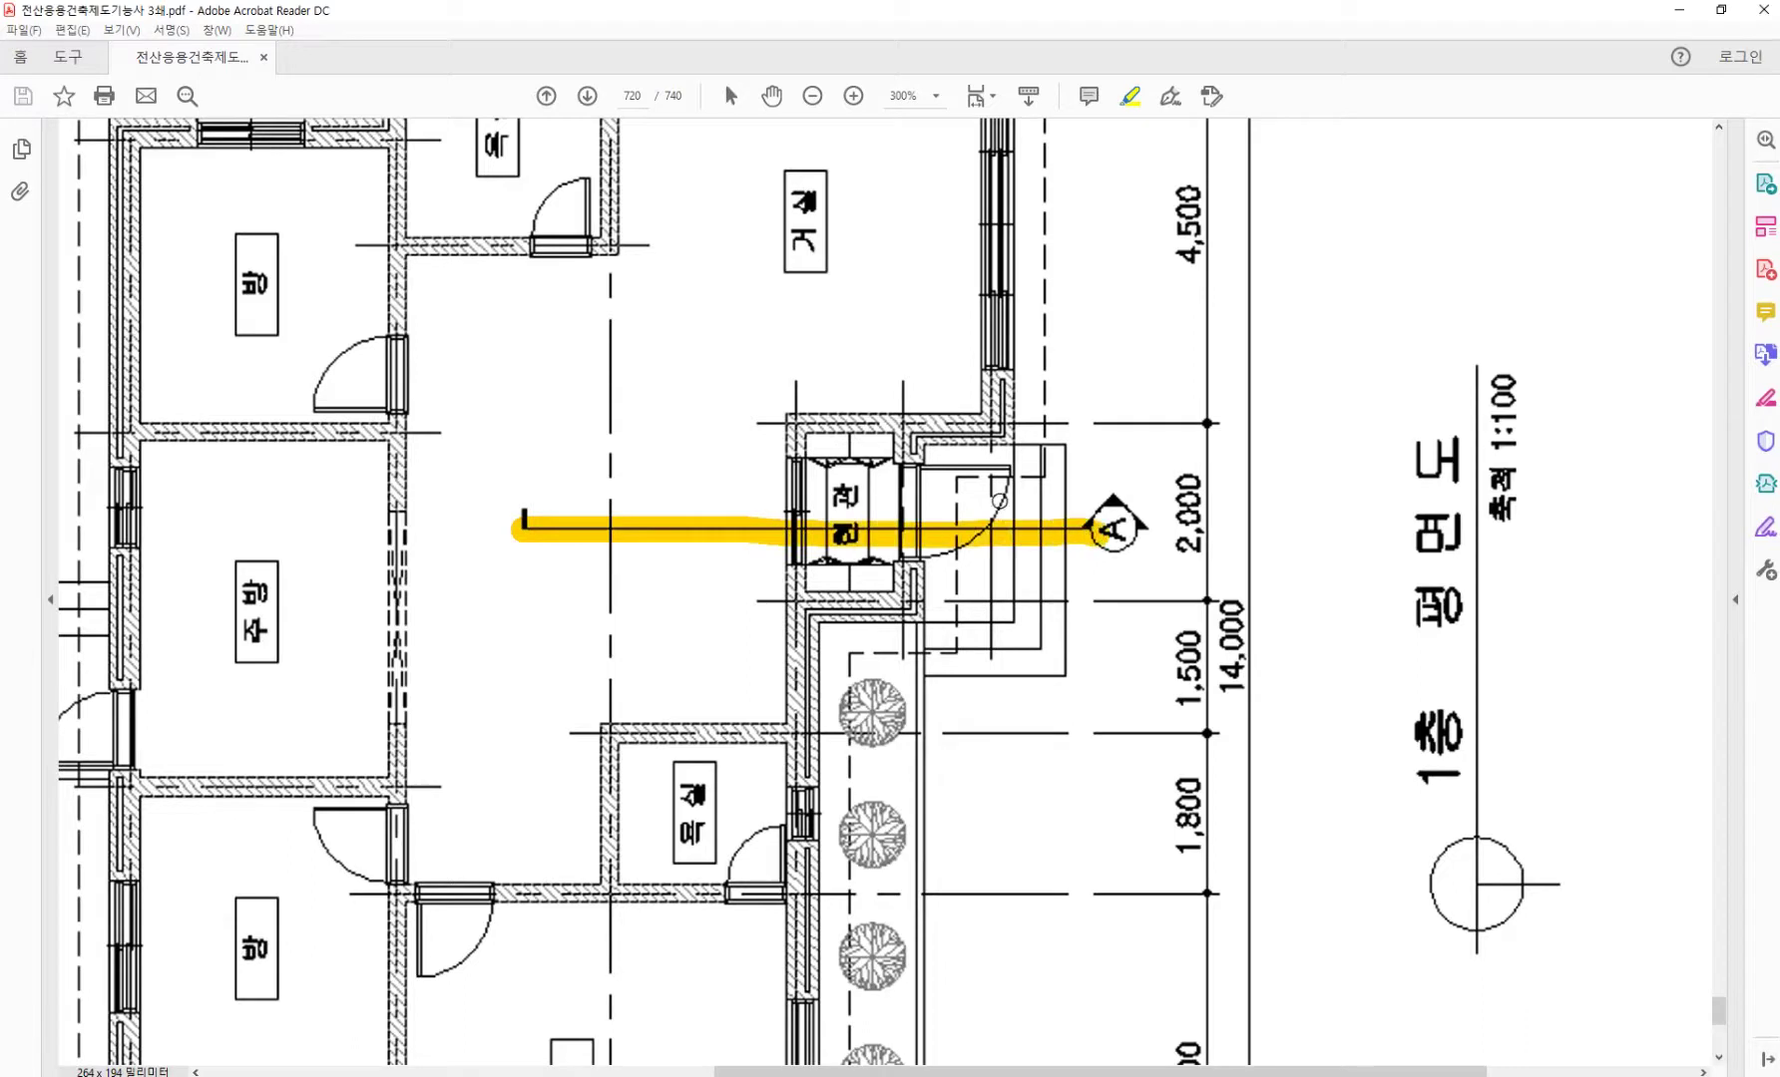
Step: Examine the rooms, walls and entrance steps around section line A, and the overall floor plan
{"action": "scroll", "coordinate": [1097, 533], "scroll_direction": "up", "scroll_amount": 2}
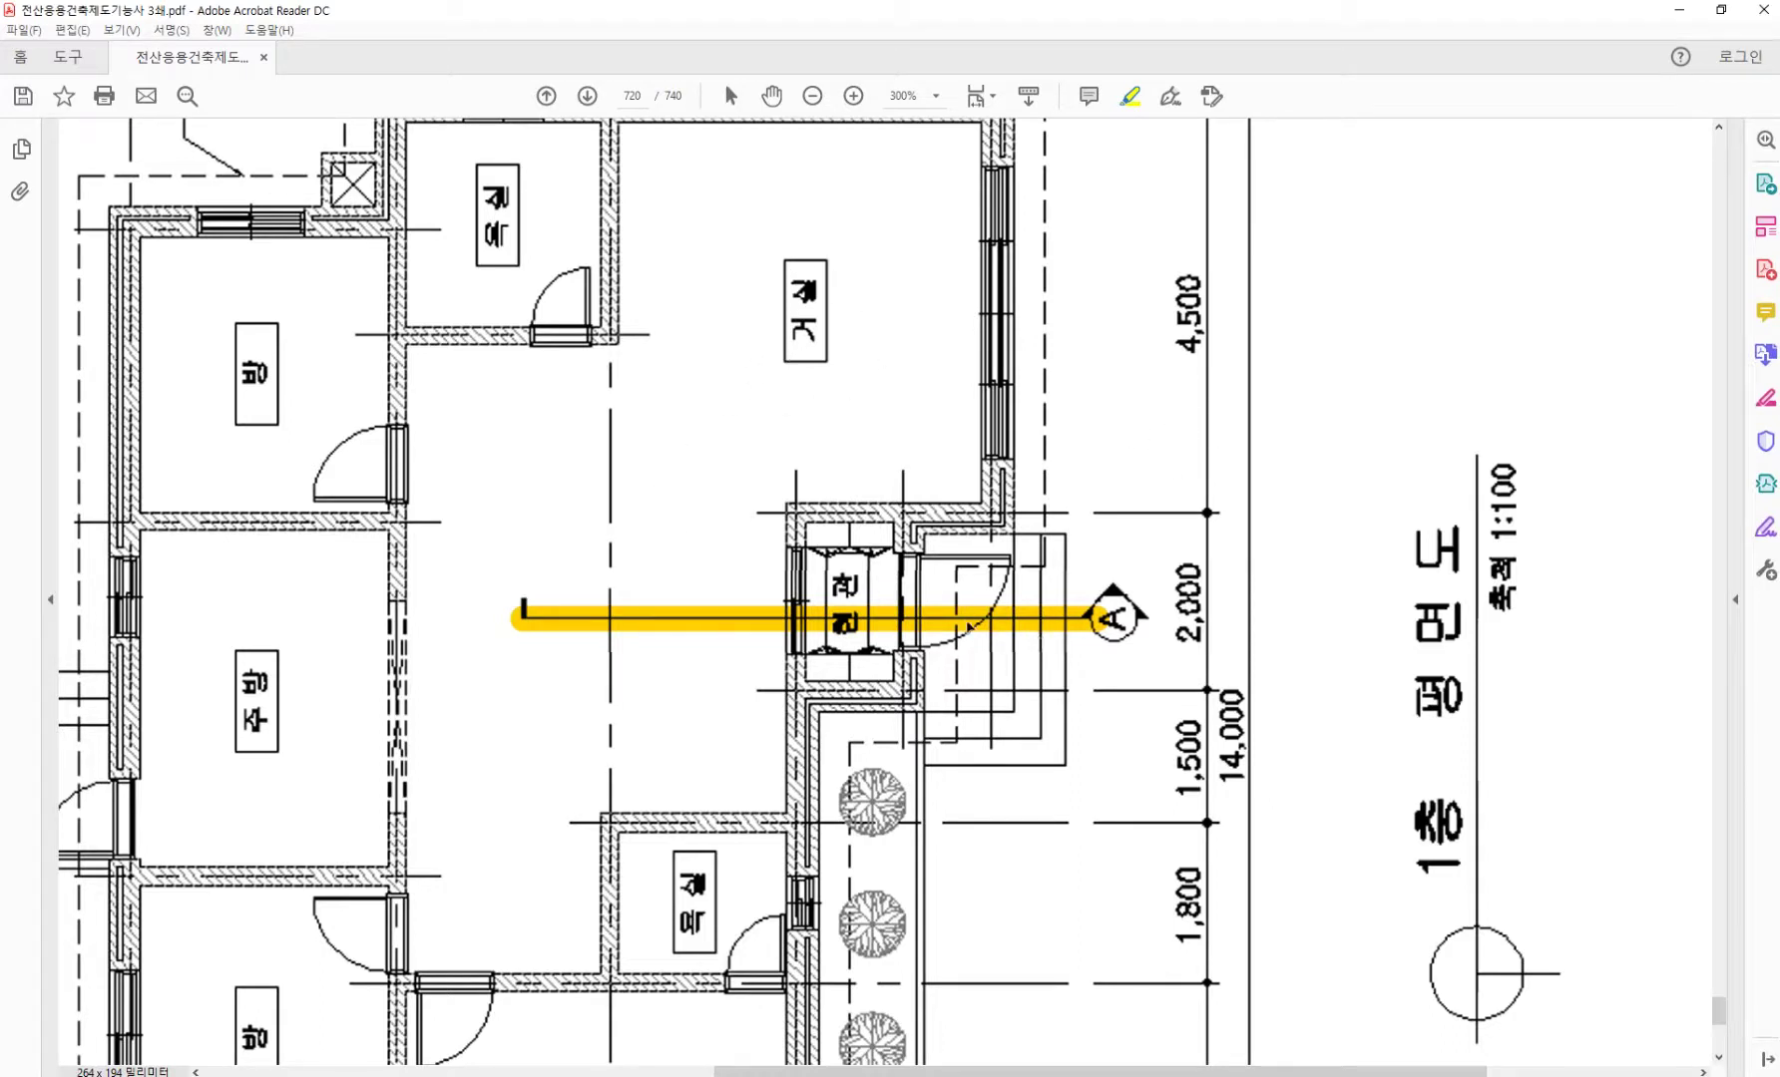
{"action": "scroll", "coordinate": [912, 635], "scroll_direction": "up", "scroll_amount": 1, "text": "ctrl"}
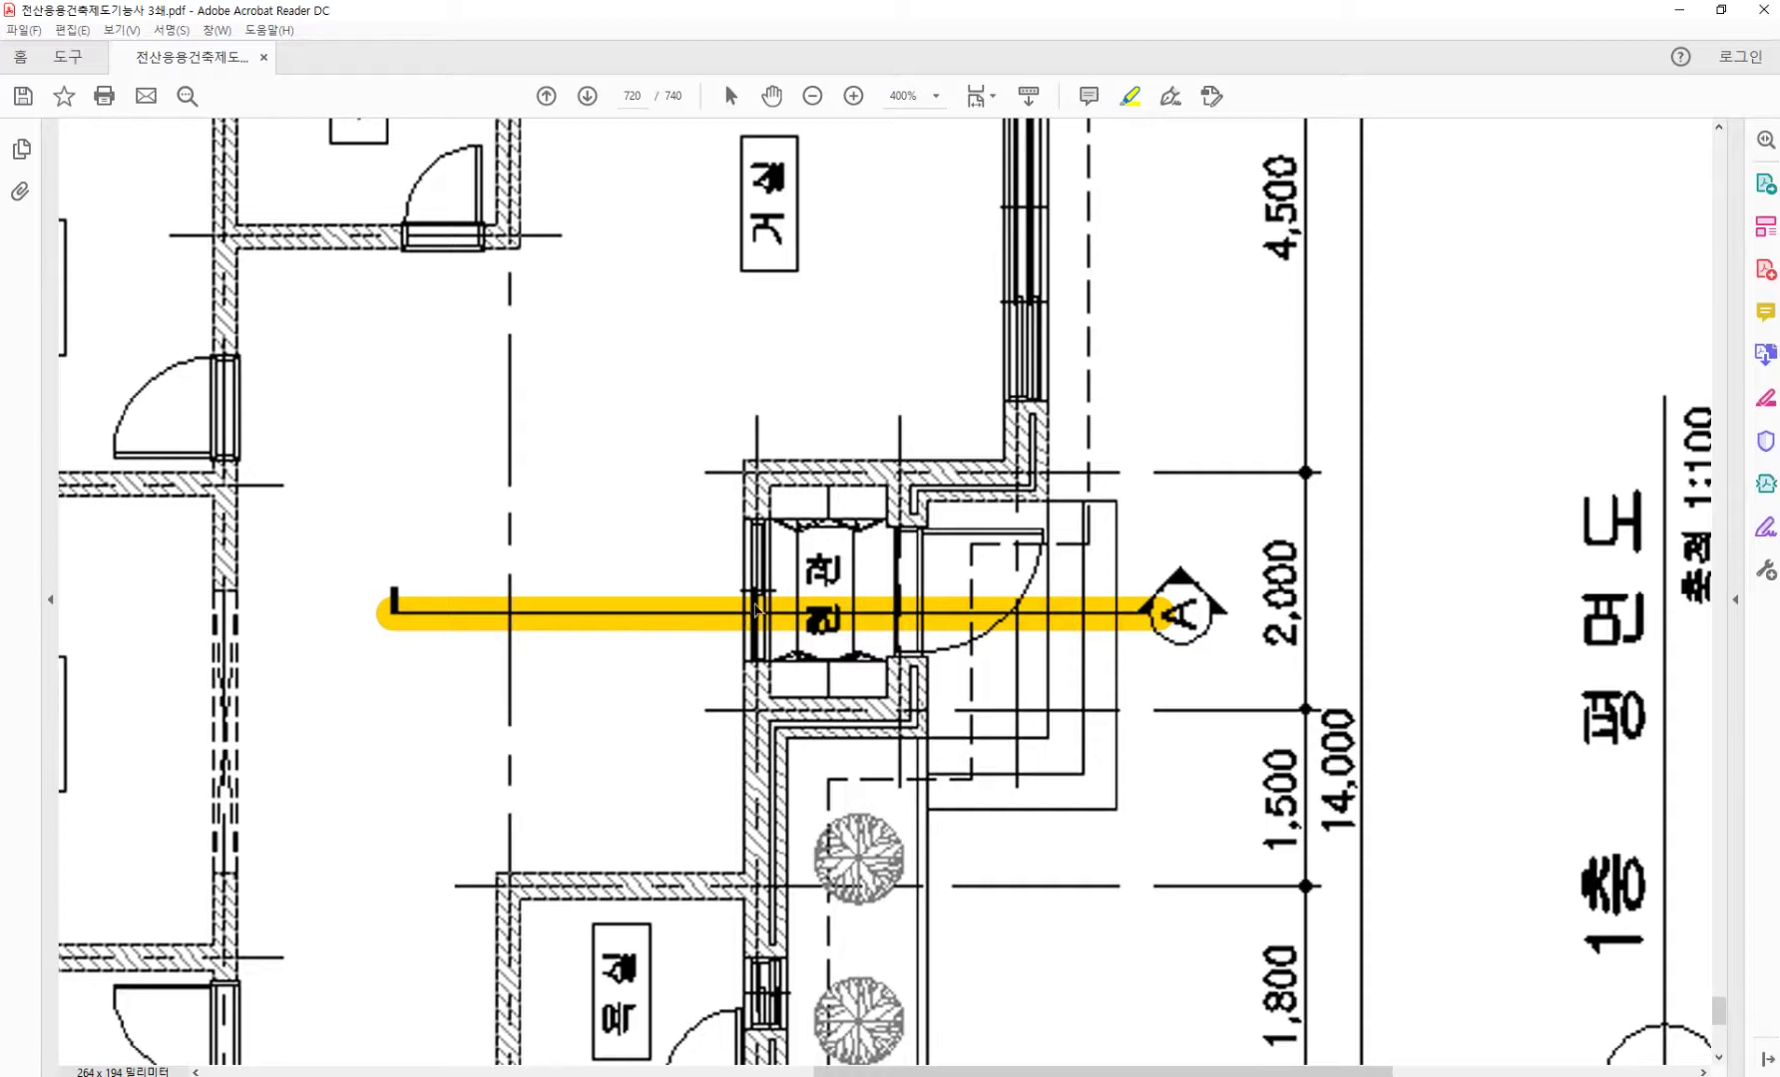
{"action": "scroll", "coordinate": [632, 611], "scroll_direction": "down", "scroll_amount": 2, "text": "ctrl"}
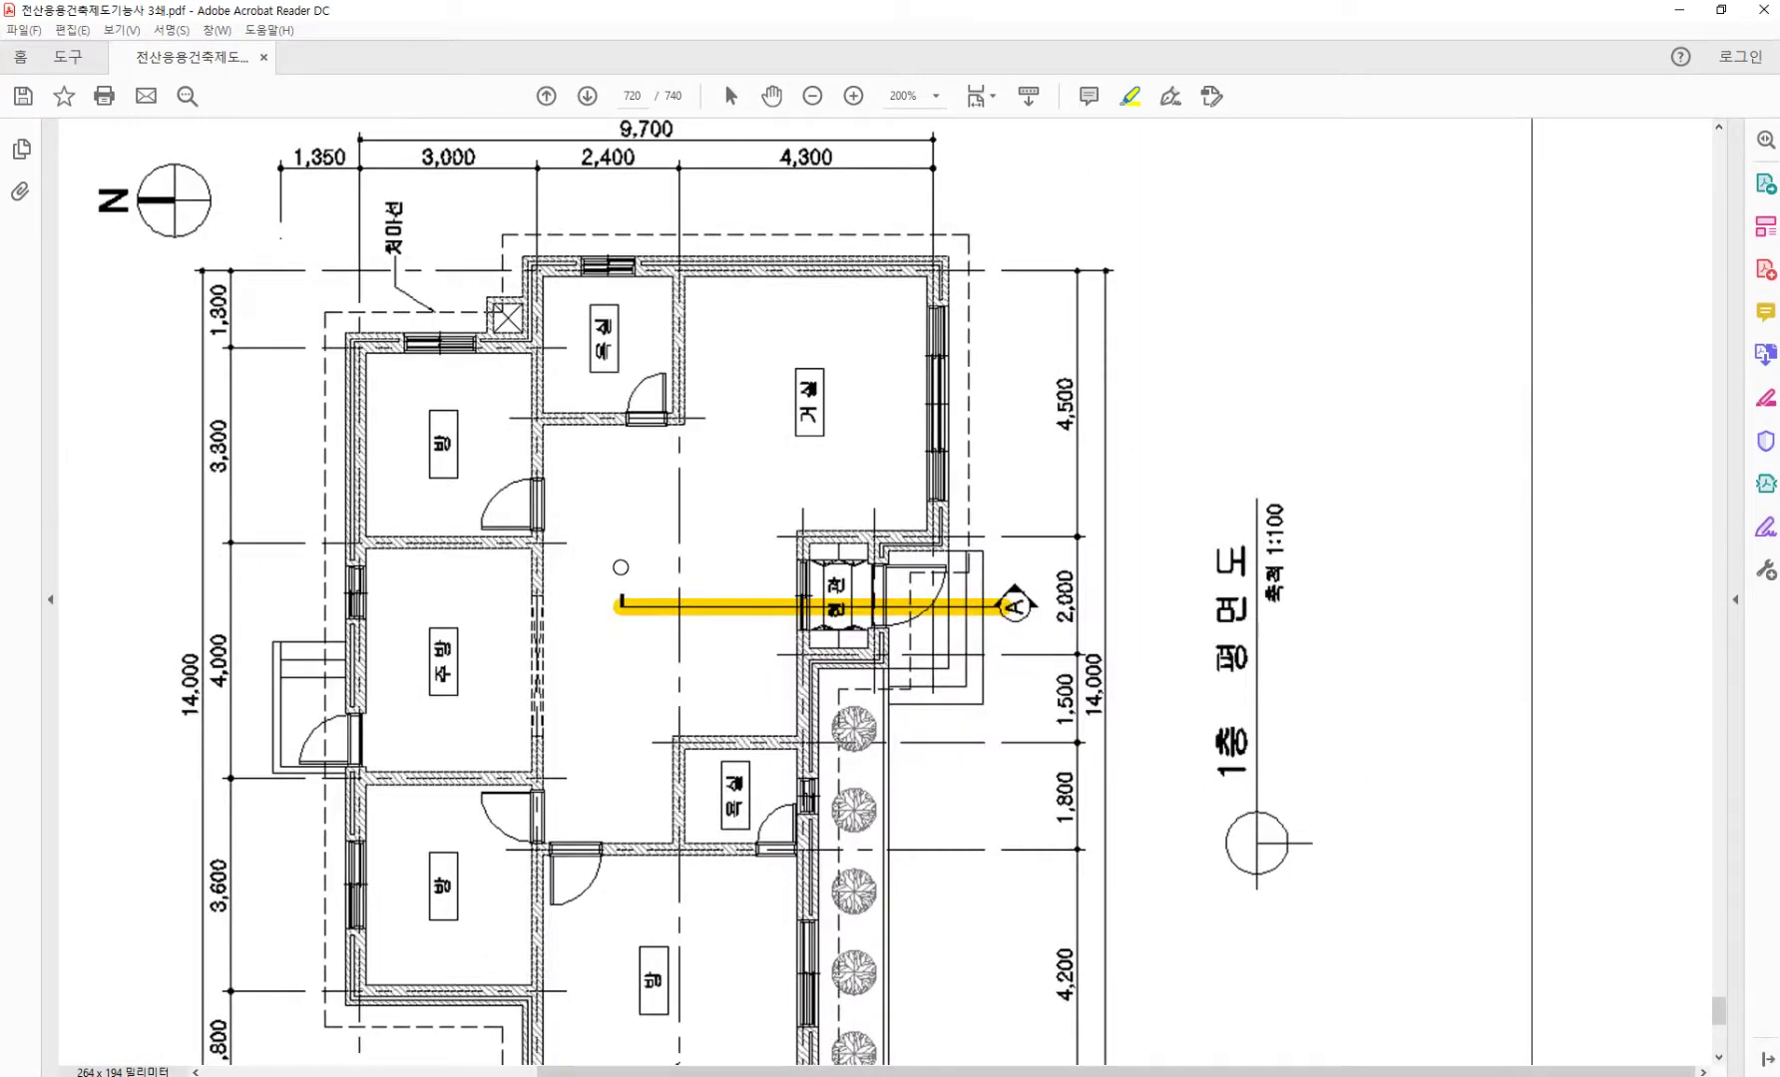
{"action": "scroll", "coordinate": [676, 565], "scroll_direction": "down", "scroll_amount": 1, "text": "ctrl"}
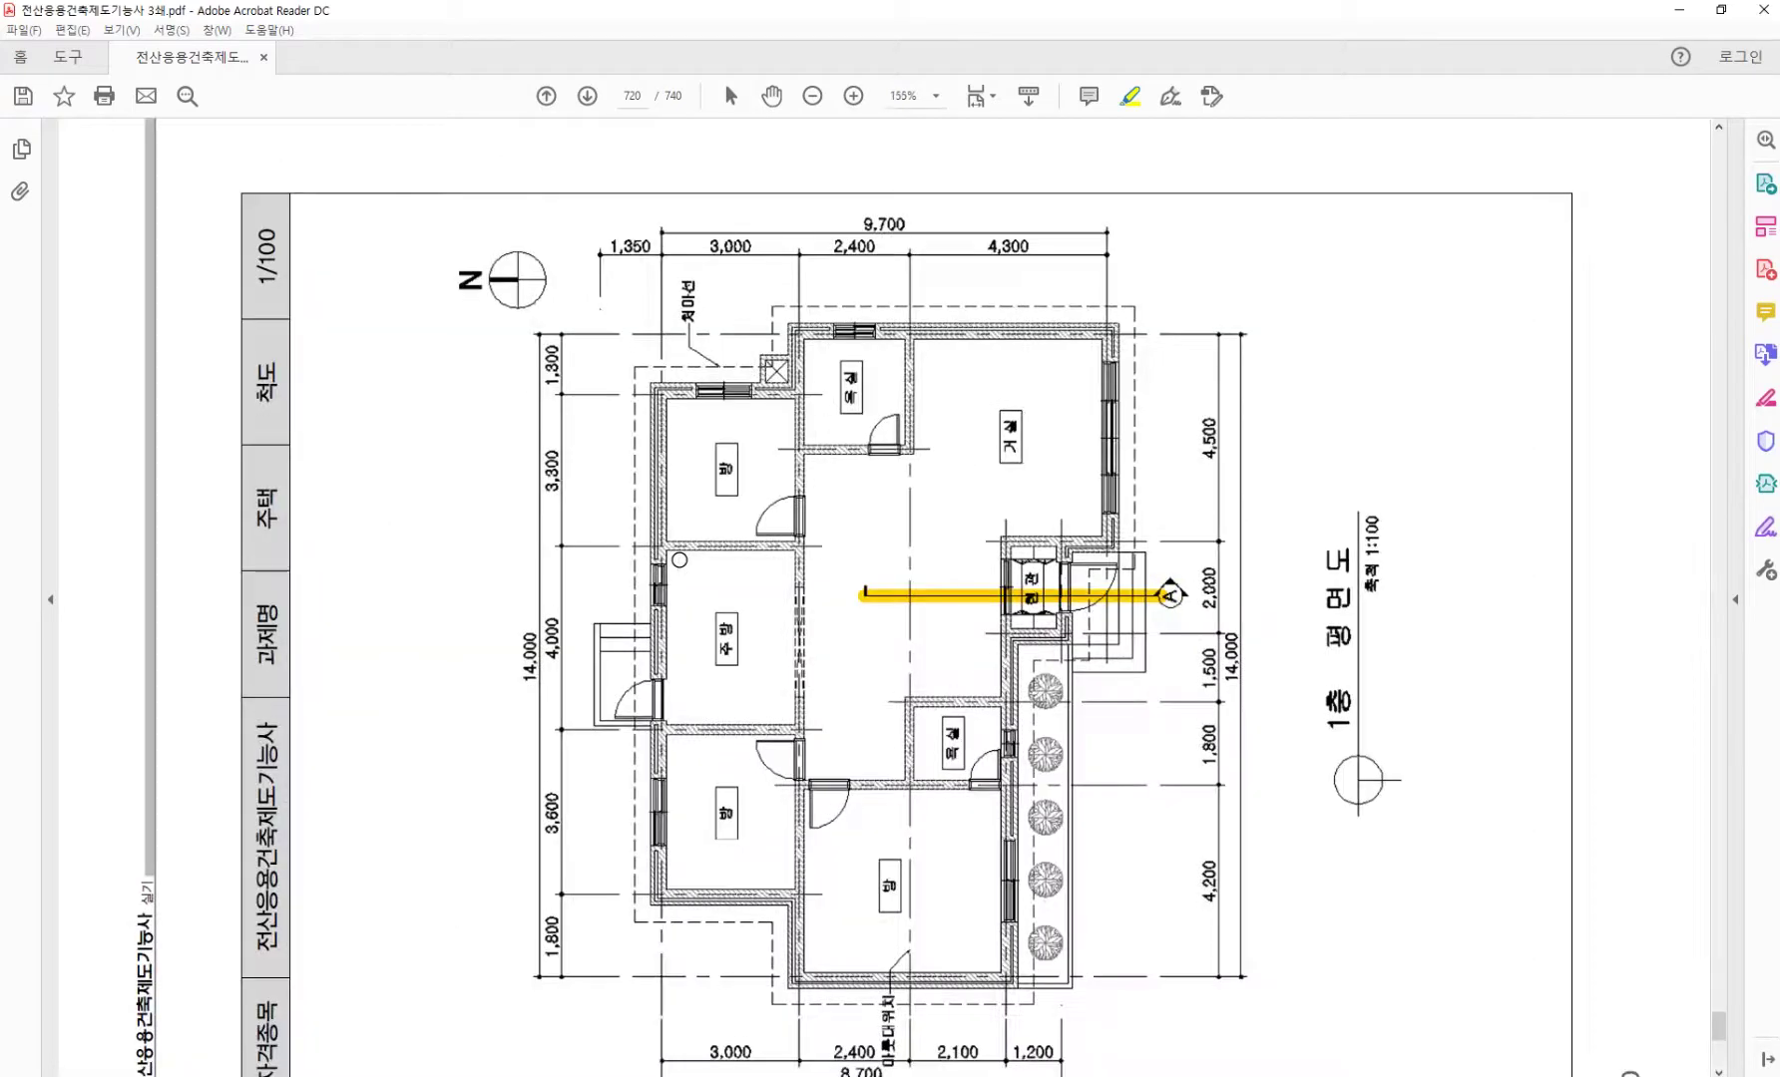
{"action": "scroll", "coordinate": [947, 779], "scroll_direction": "down", "scroll_amount": 3}
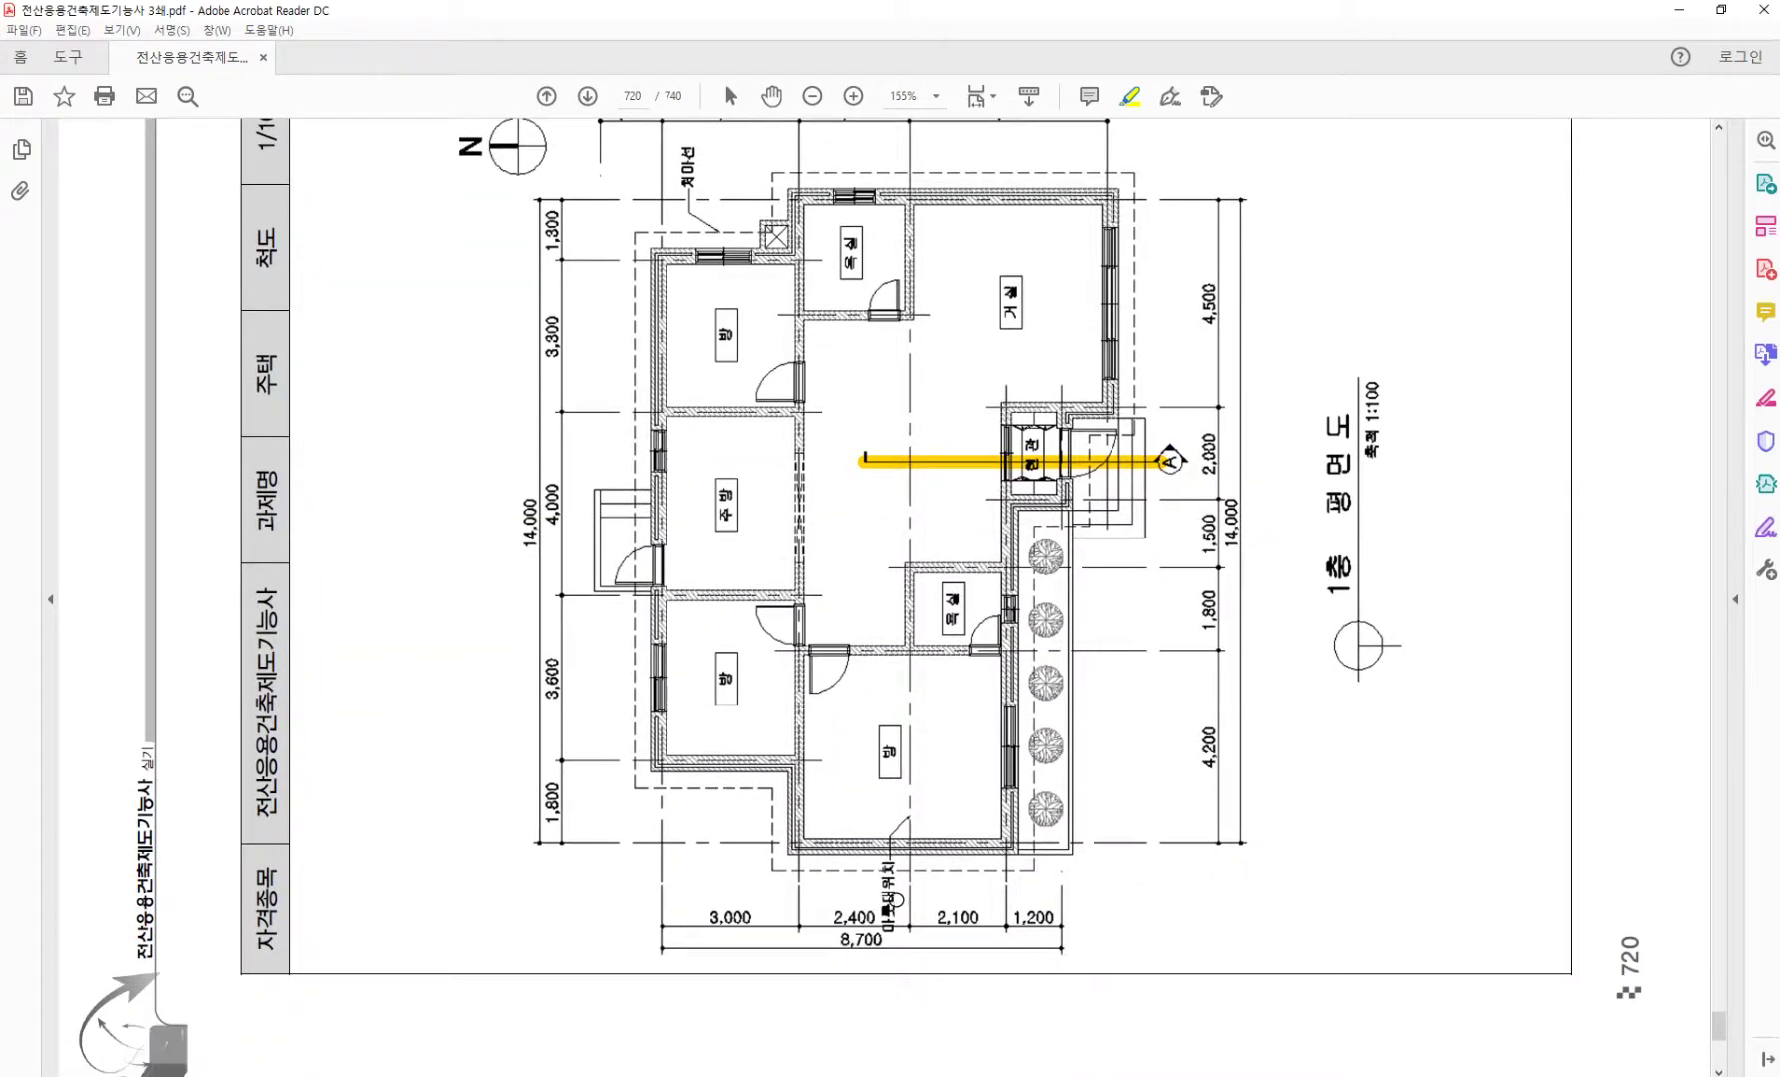
{"action": "scroll", "coordinate": [908, 639], "scroll_direction": "up", "scroll_amount": 2}
{"action": "scroll", "coordinate": [950, 498], "scroll_direction": "up", "scroll_amount": 1, "text": "ctrl"}
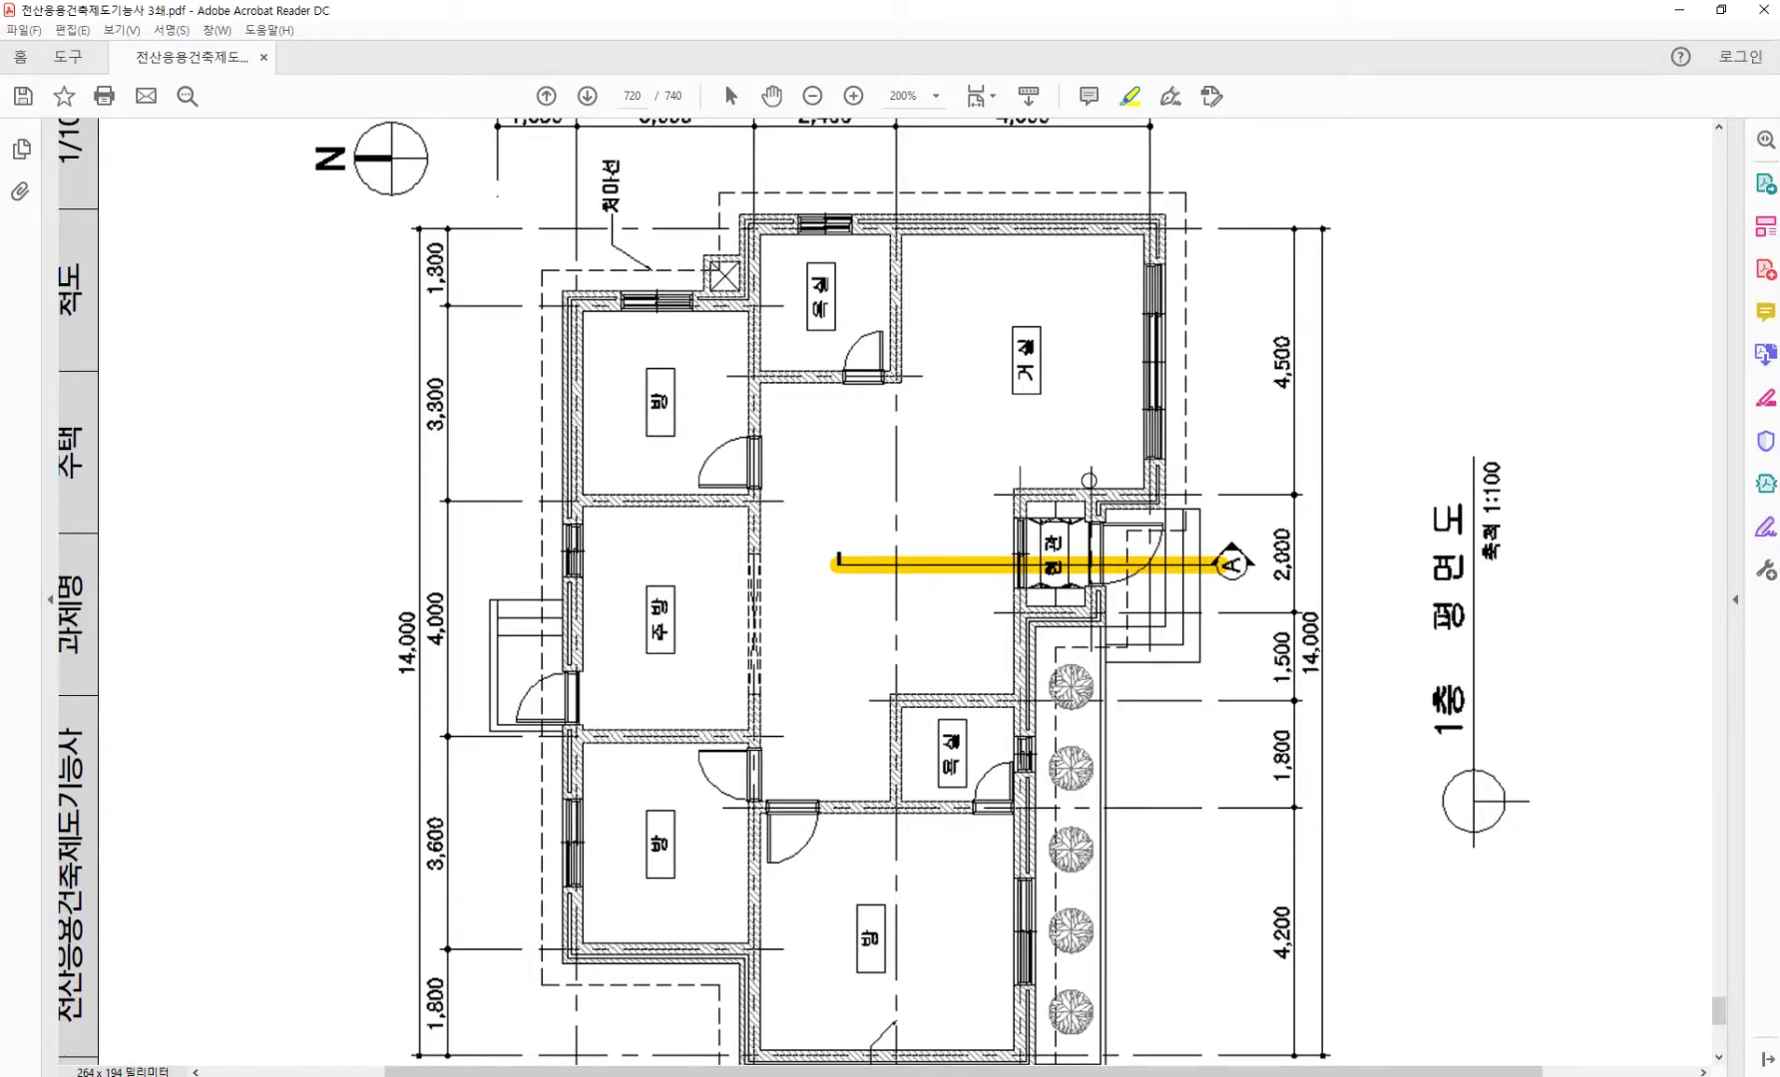
{"action": "scroll", "coordinate": [1292, 543], "scroll_direction": "up", "scroll_amount": 1, "text": "ctrl"}
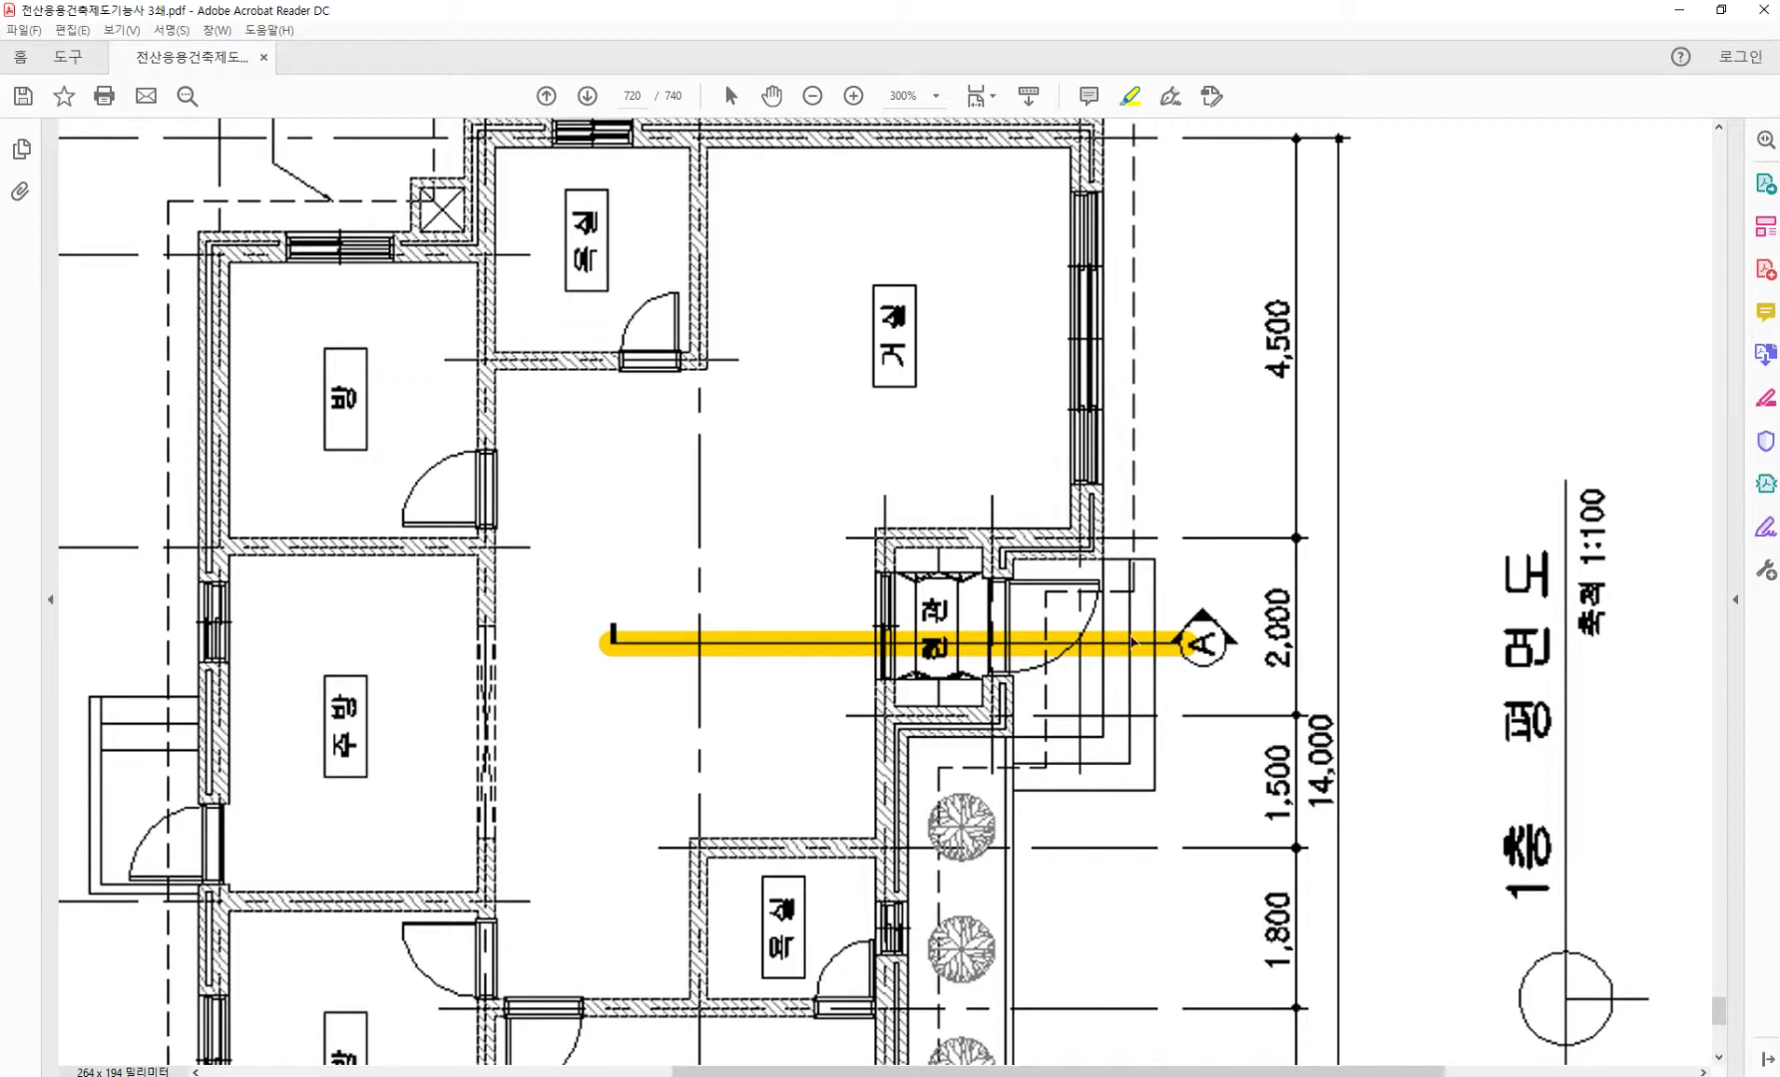
Step: Examine the plan's grid dimensions and eave outline at both ends of the house in relation to section line A
{"action": "scroll", "coordinate": [880, 570], "scroll_direction": "up", "scroll_amount": 2}
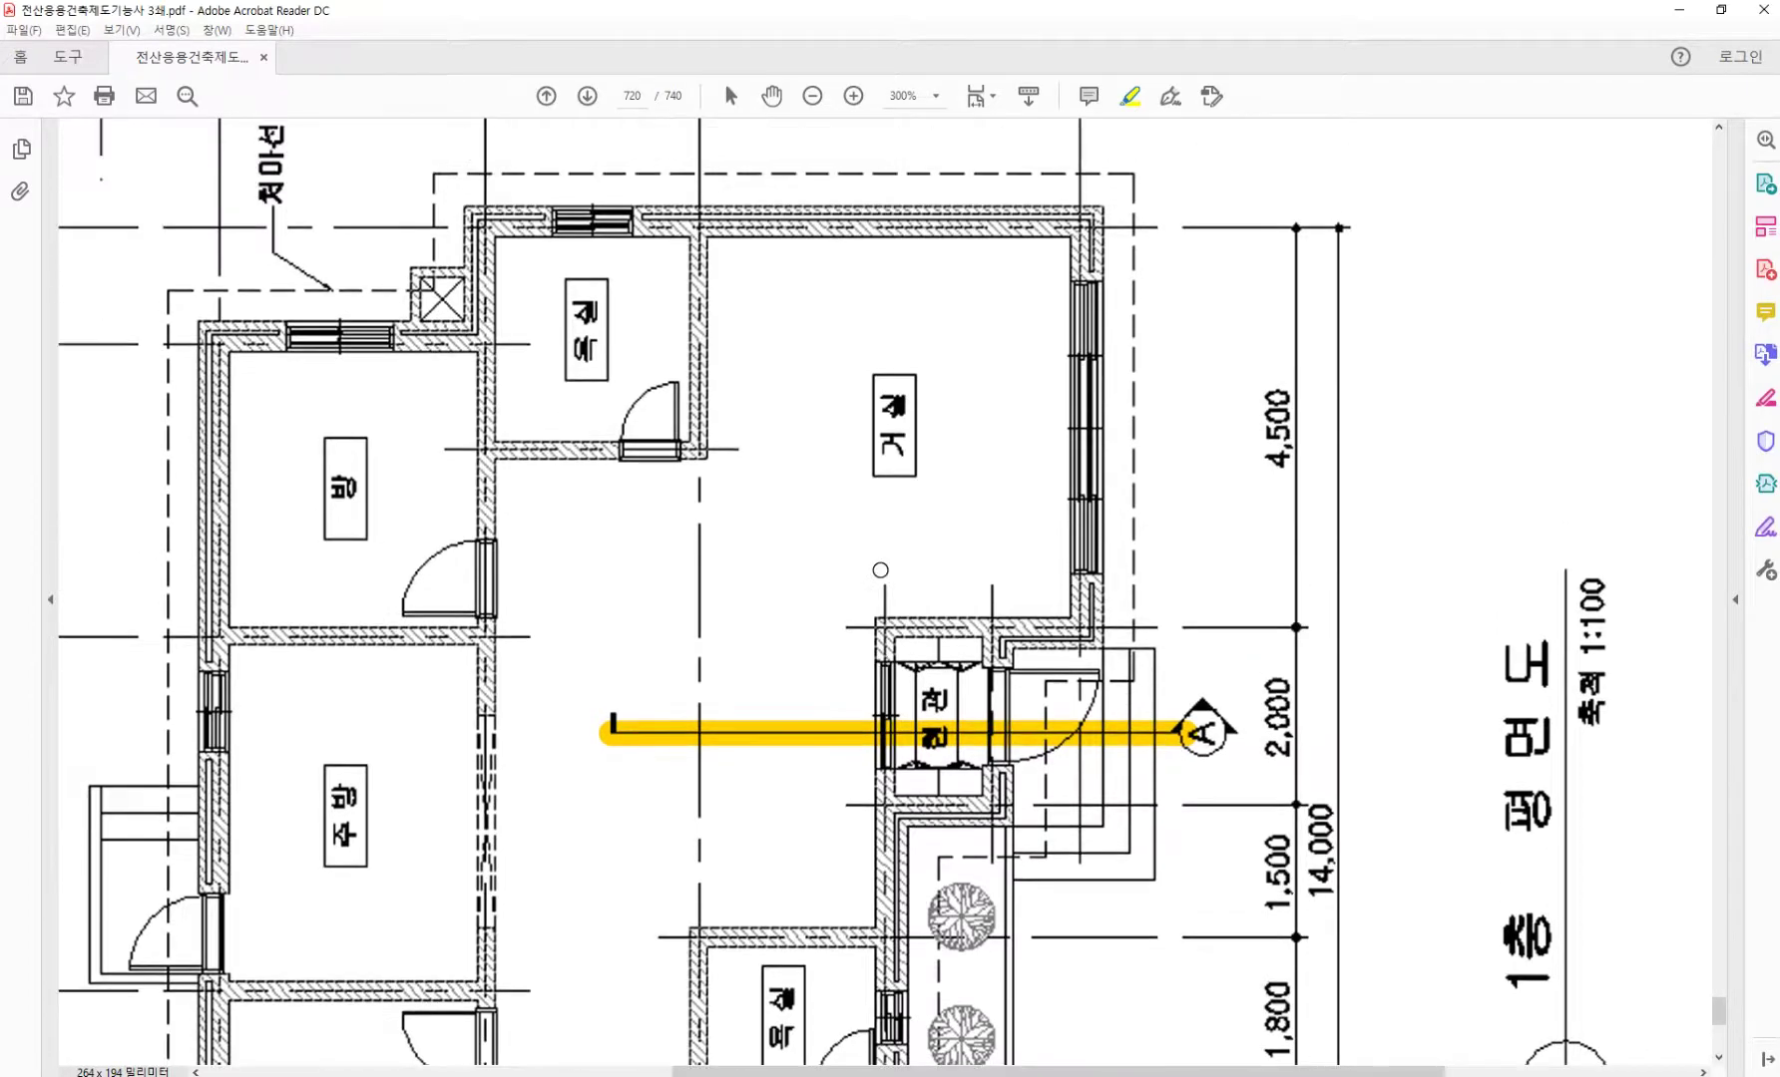
{"action": "scroll", "coordinate": [766, 560], "scroll_direction": "up", "scroll_amount": 2}
{"action": "scroll", "coordinate": [766, 561], "scroll_direction": "up", "scroll_amount": 1}
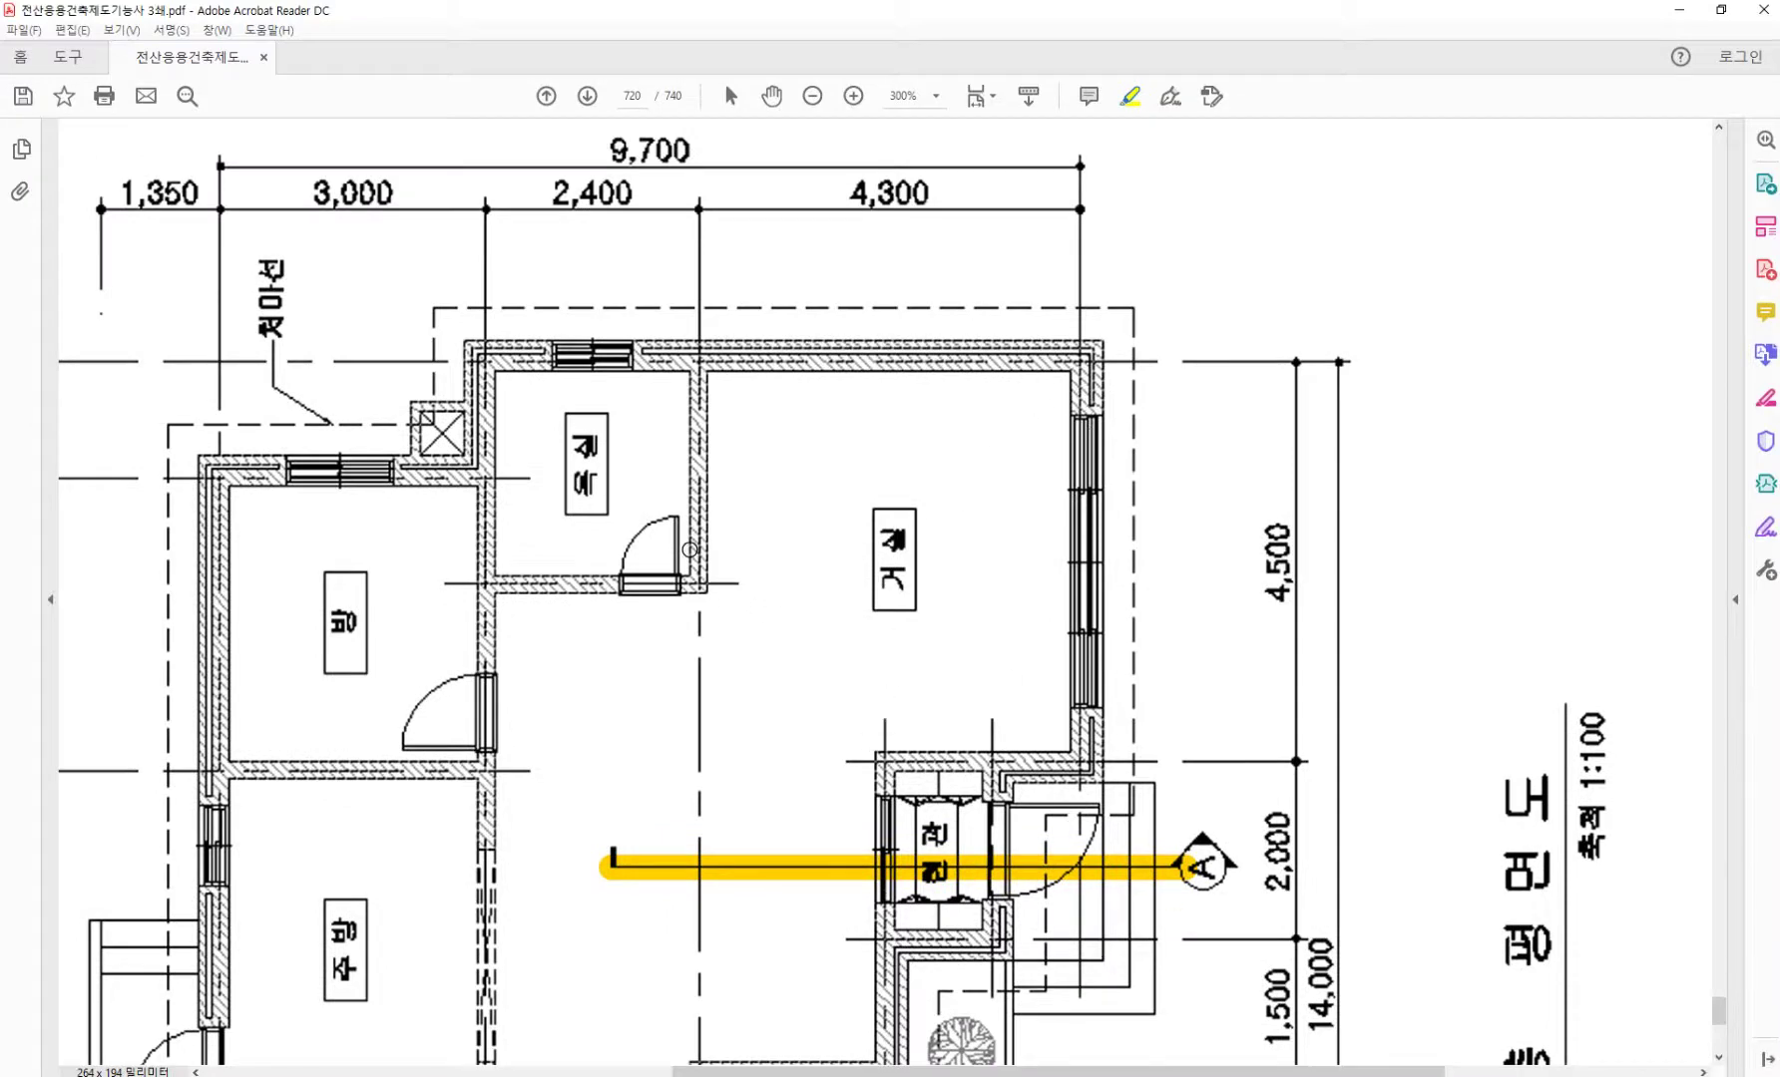
{"action": "scroll", "coordinate": [961, 680], "scroll_direction": "down", "scroll_amount": 15}
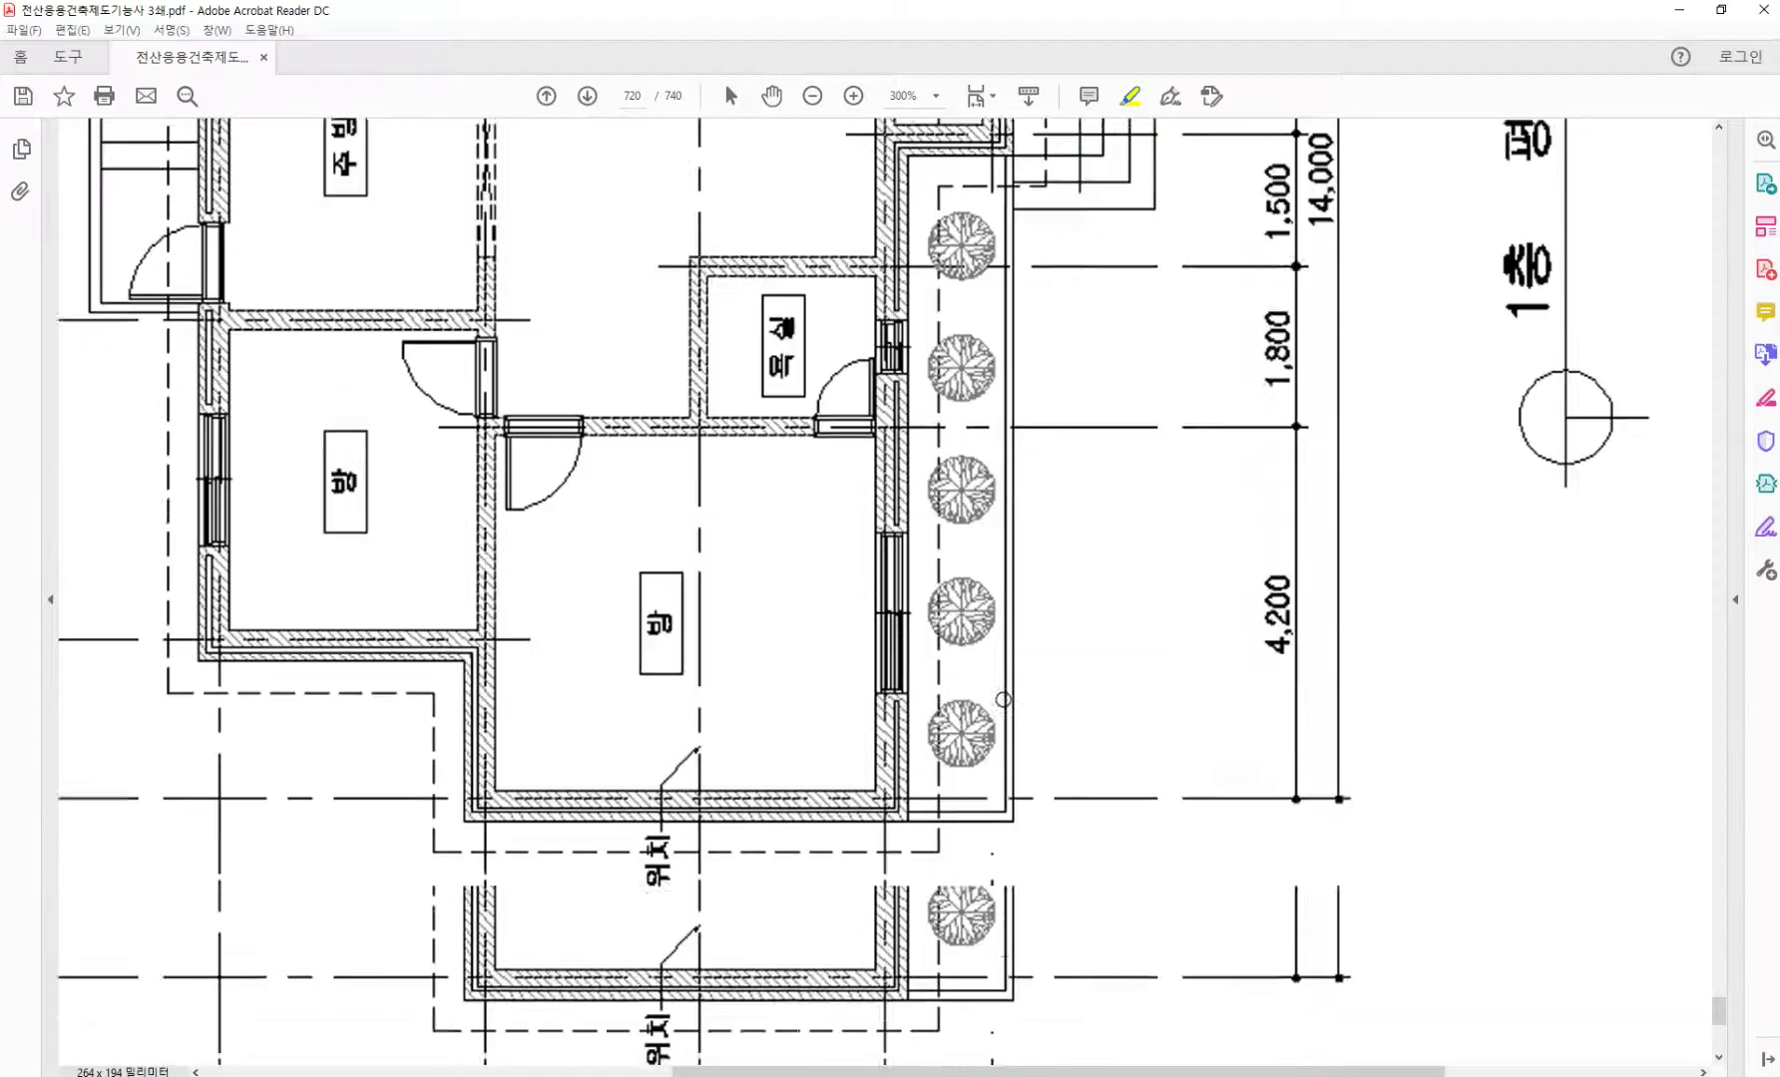
{"action": "scroll", "coordinate": [1003, 700], "scroll_direction": "down", "scroll_amount": 2}
{"action": "scroll", "coordinate": [1001, 691], "scroll_direction": "down", "scroll_amount": 1, "text": "ctrl"}
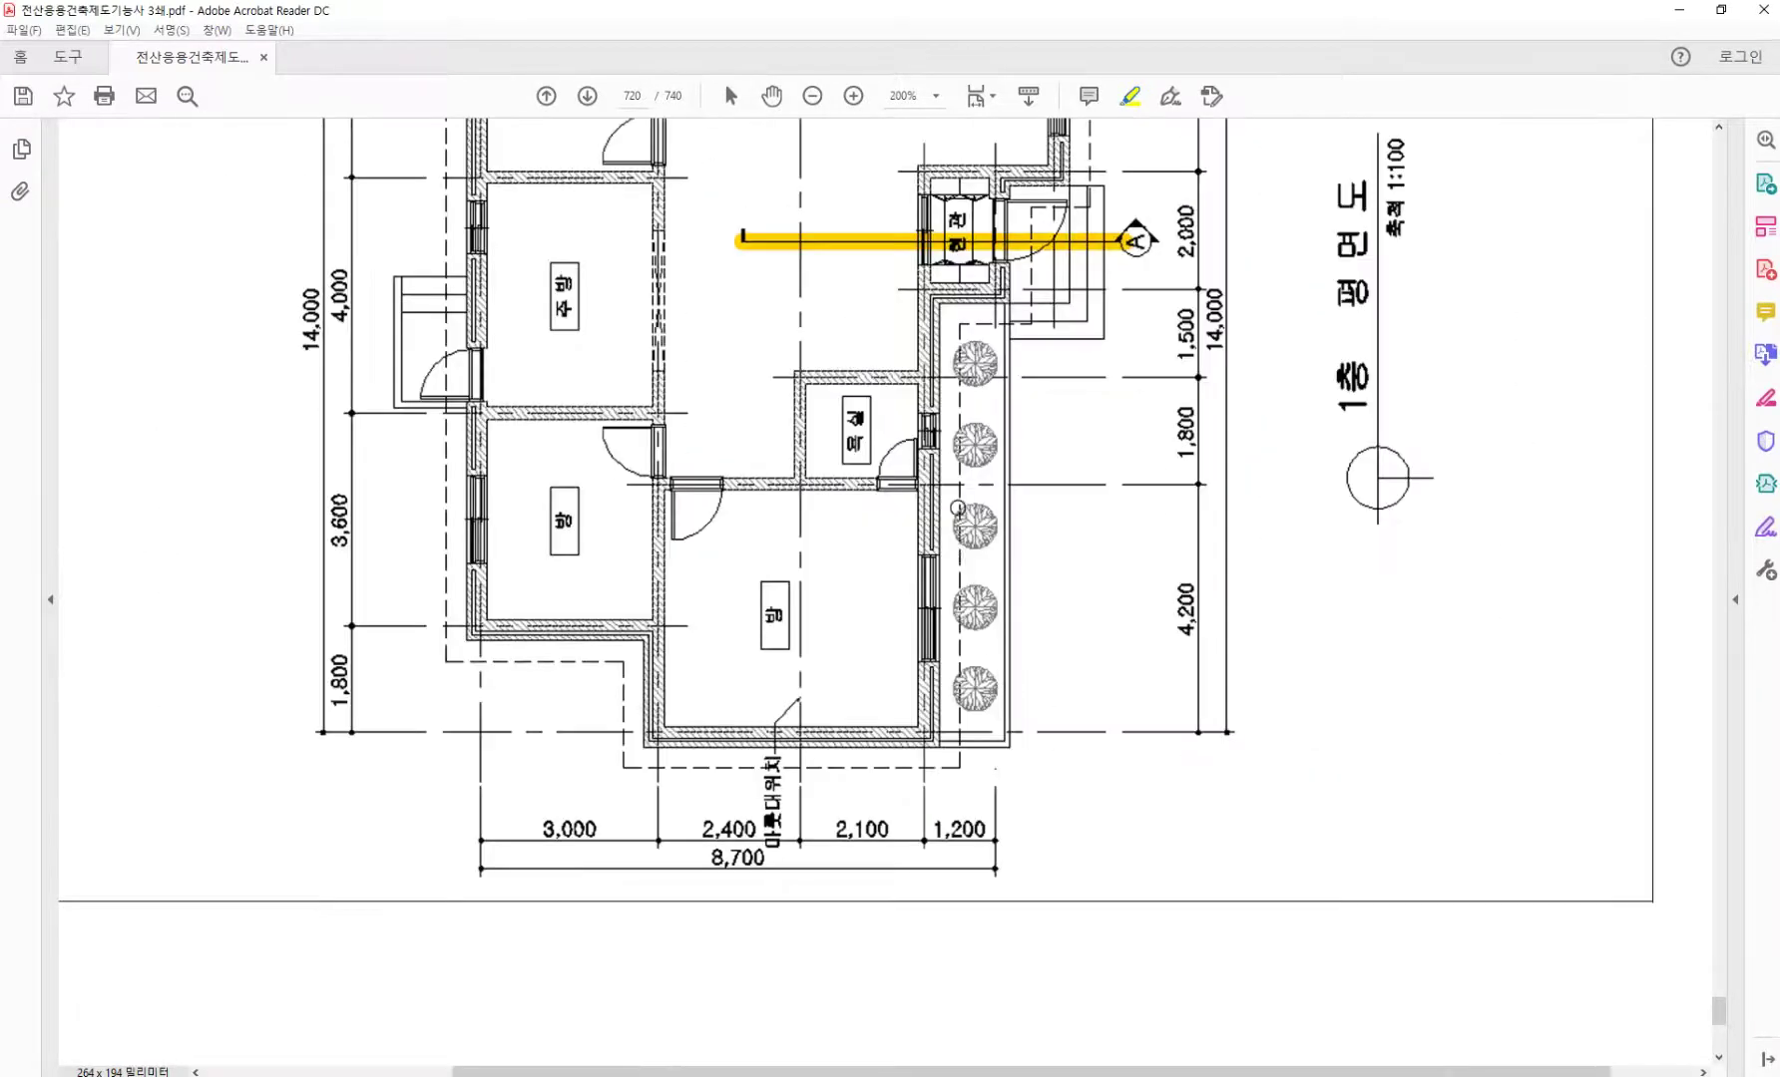
{"action": "scroll", "coordinate": [957, 508], "scroll_direction": "up", "scroll_amount": 10}
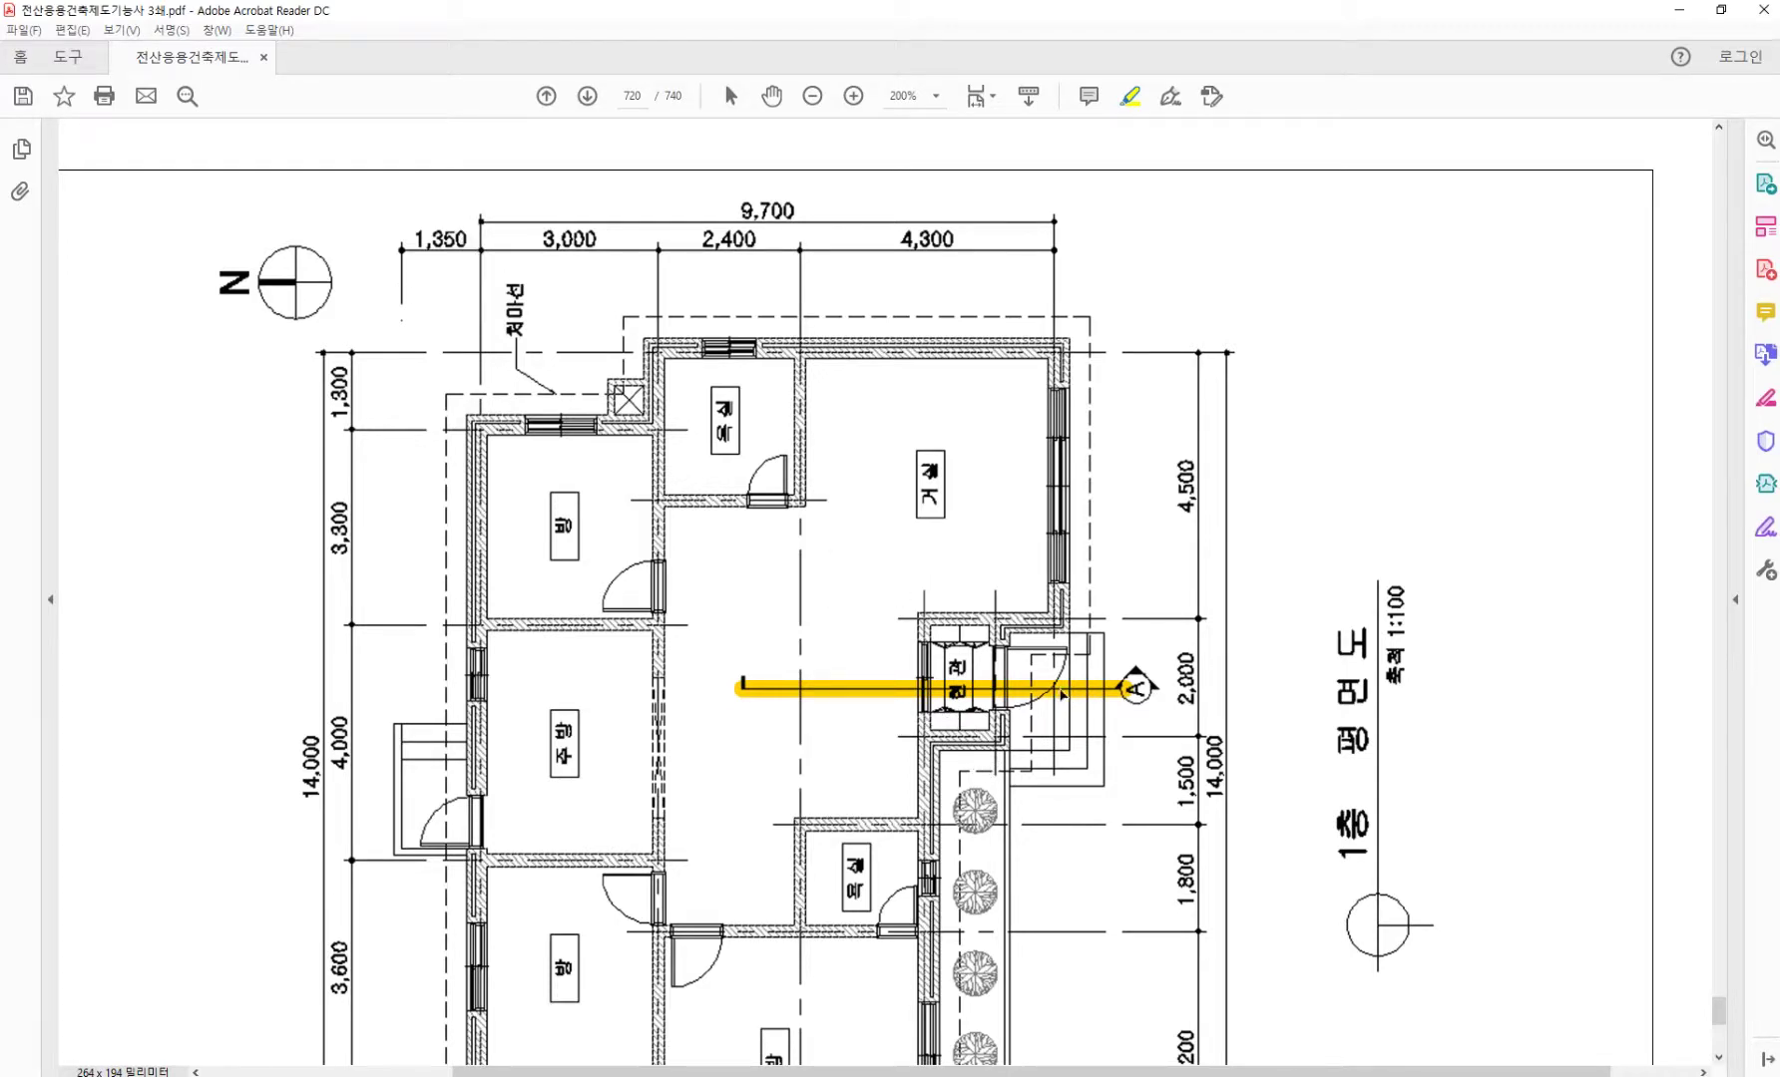
{"action": "scroll", "coordinate": [1068, 624], "scroll_direction": "up", "scroll_amount": 2, "text": "ctrl"}
{"action": "scroll", "coordinate": [1073, 559], "scroll_direction": "up", "scroll_amount": 3}
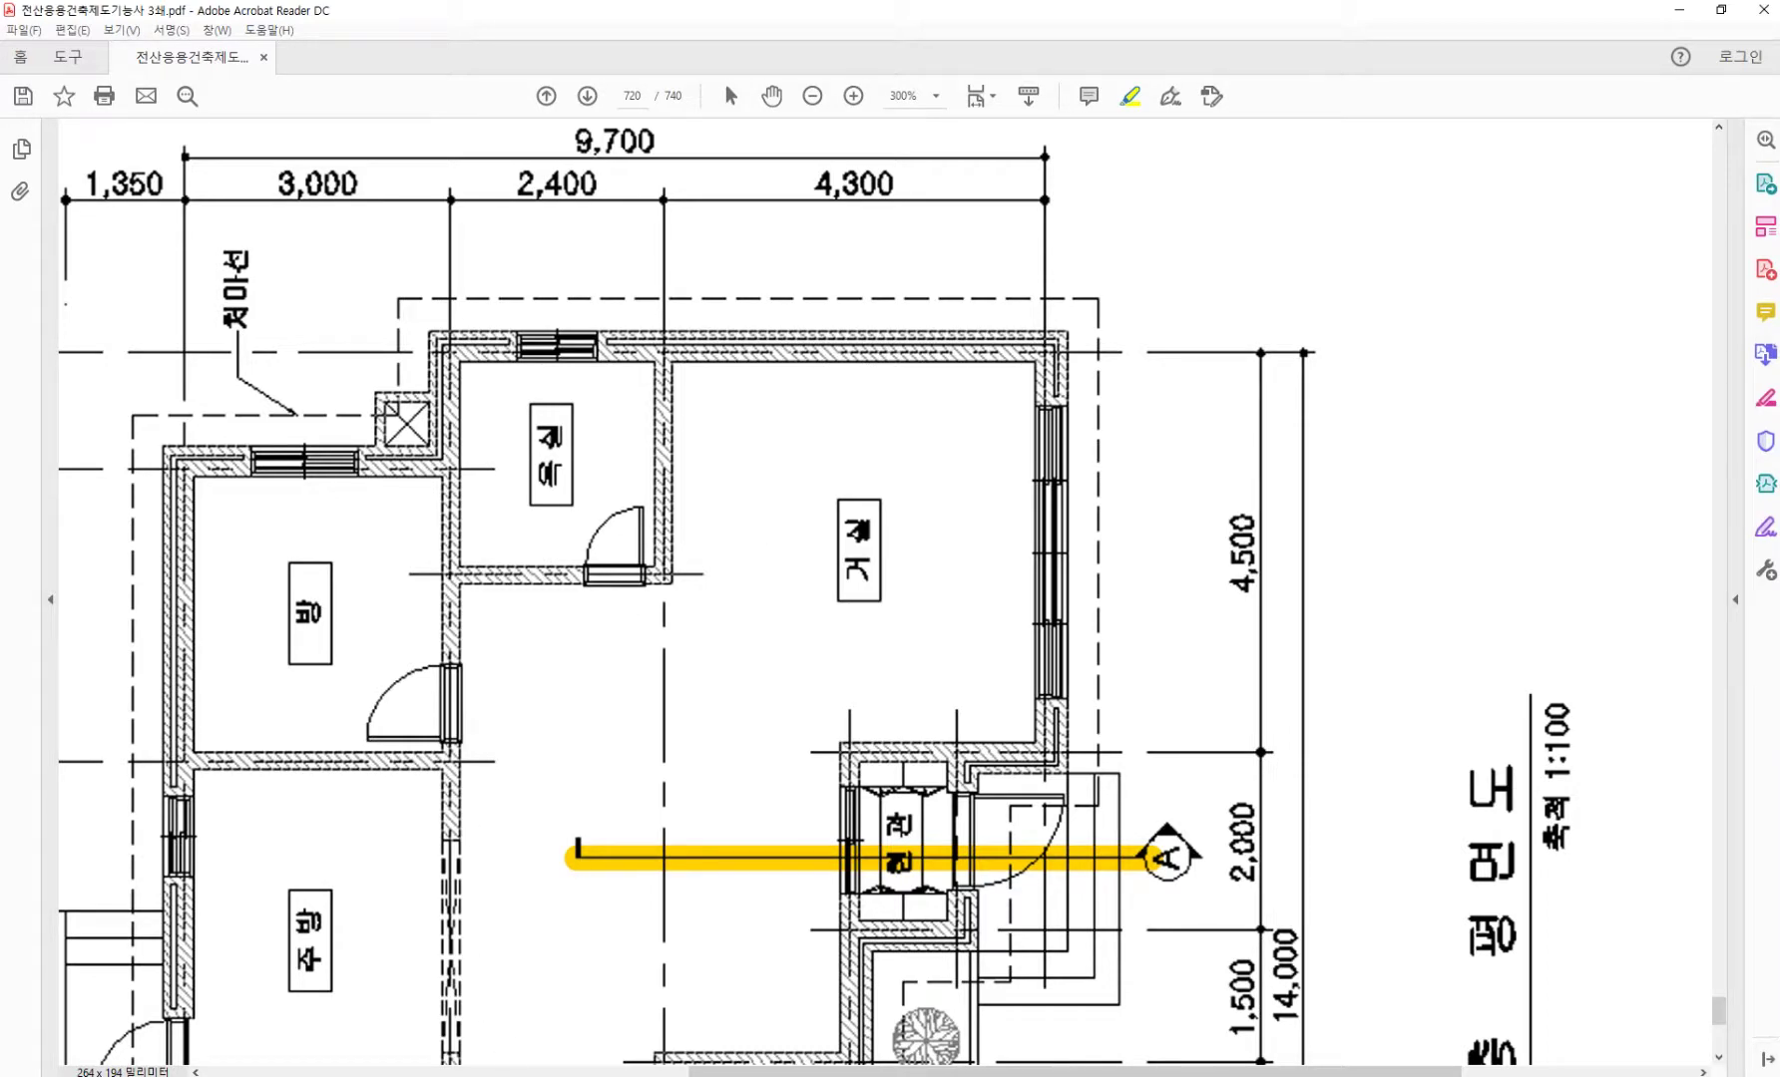
Step: Switch to AutoCAD and try to measure the outer sheet border's top edge with the distance command
{"action": "key", "text": "alt+Tab"}
{"action": "middle_click_drag", "start_coordinate": [583, 379], "coordinate": [755, 352]}
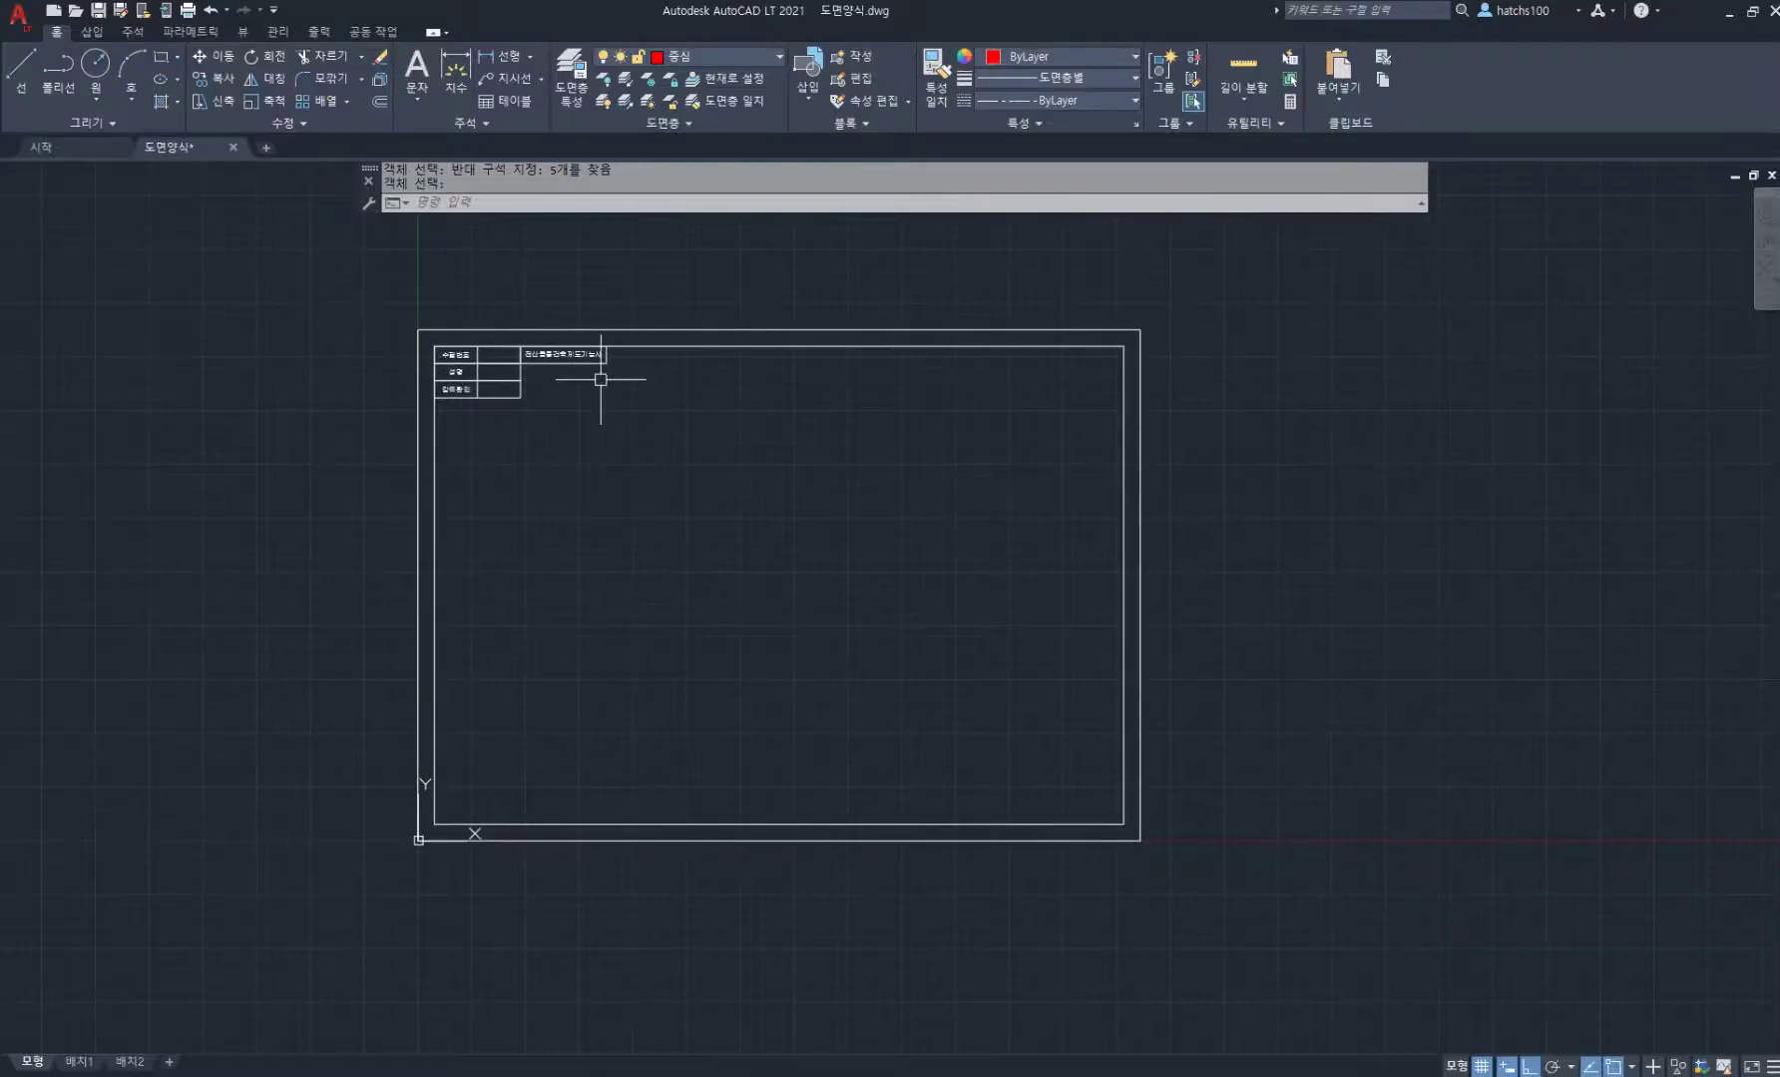
{"action": "type", "text": "di"}
{"action": "key", "text": "Return"}
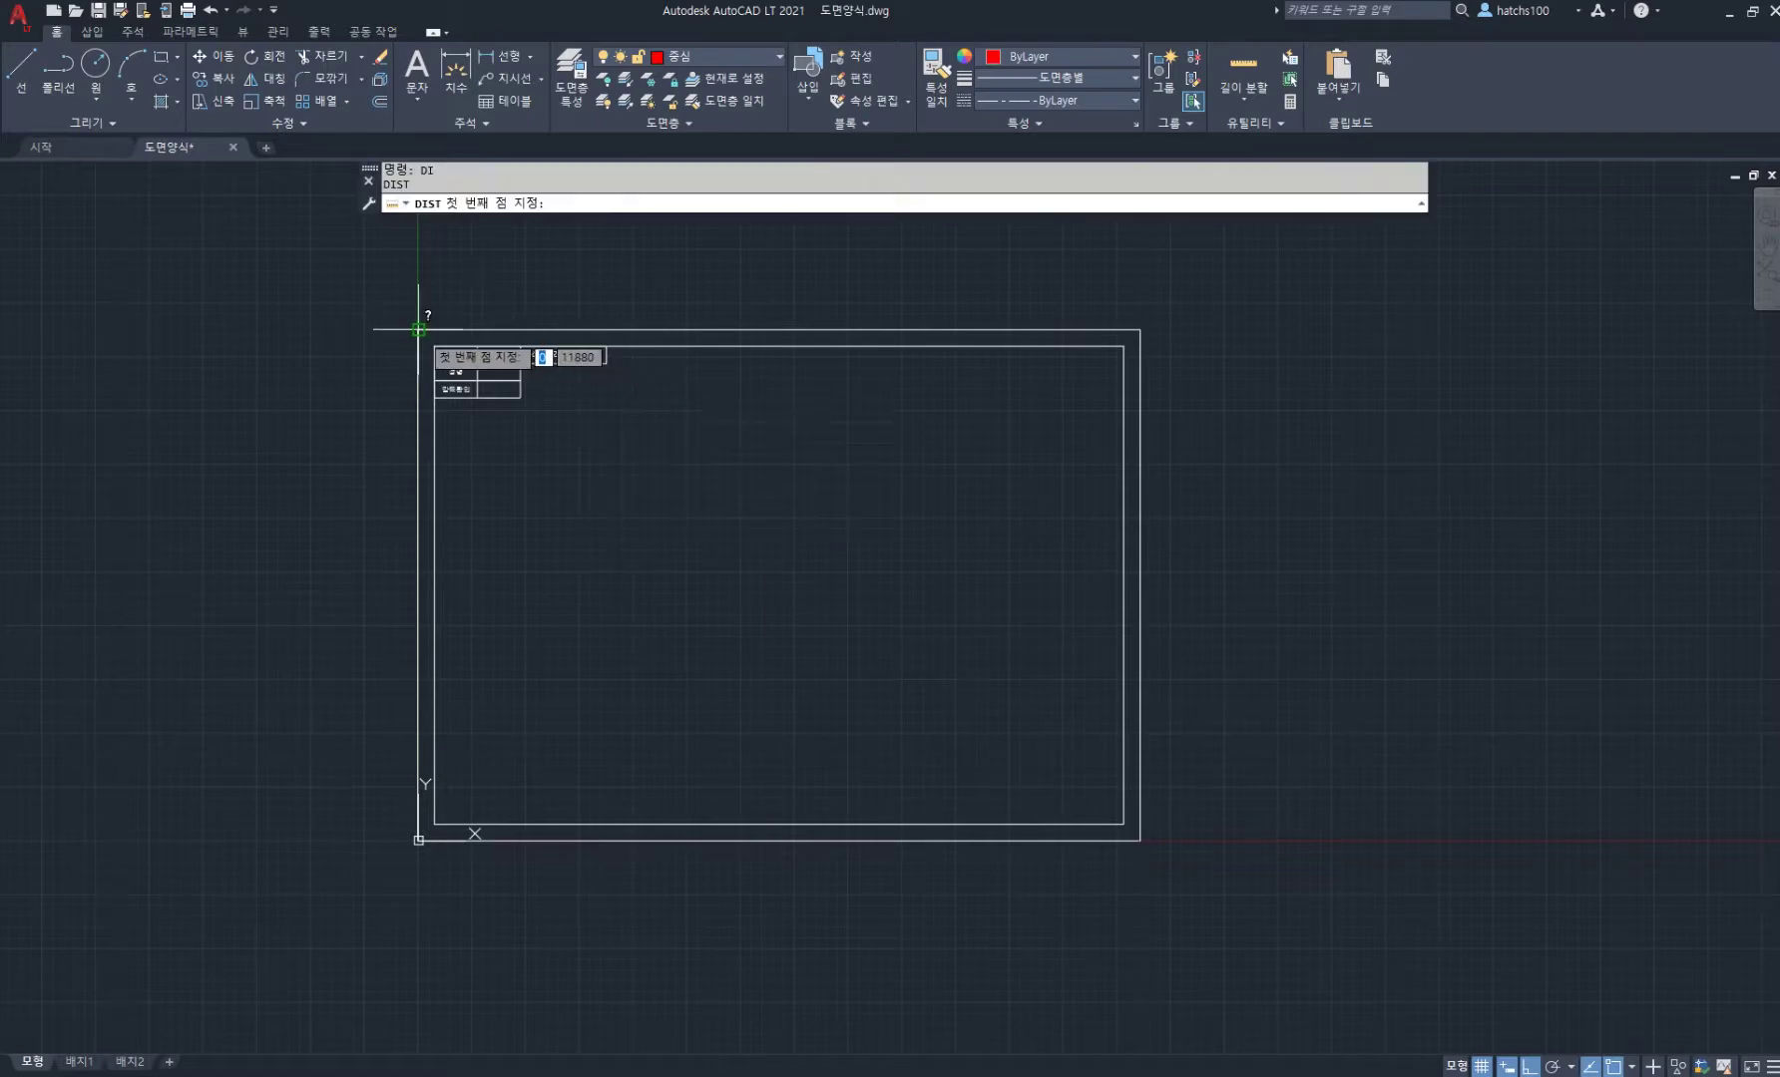
{"action": "left_click", "coordinate": [419, 330]}
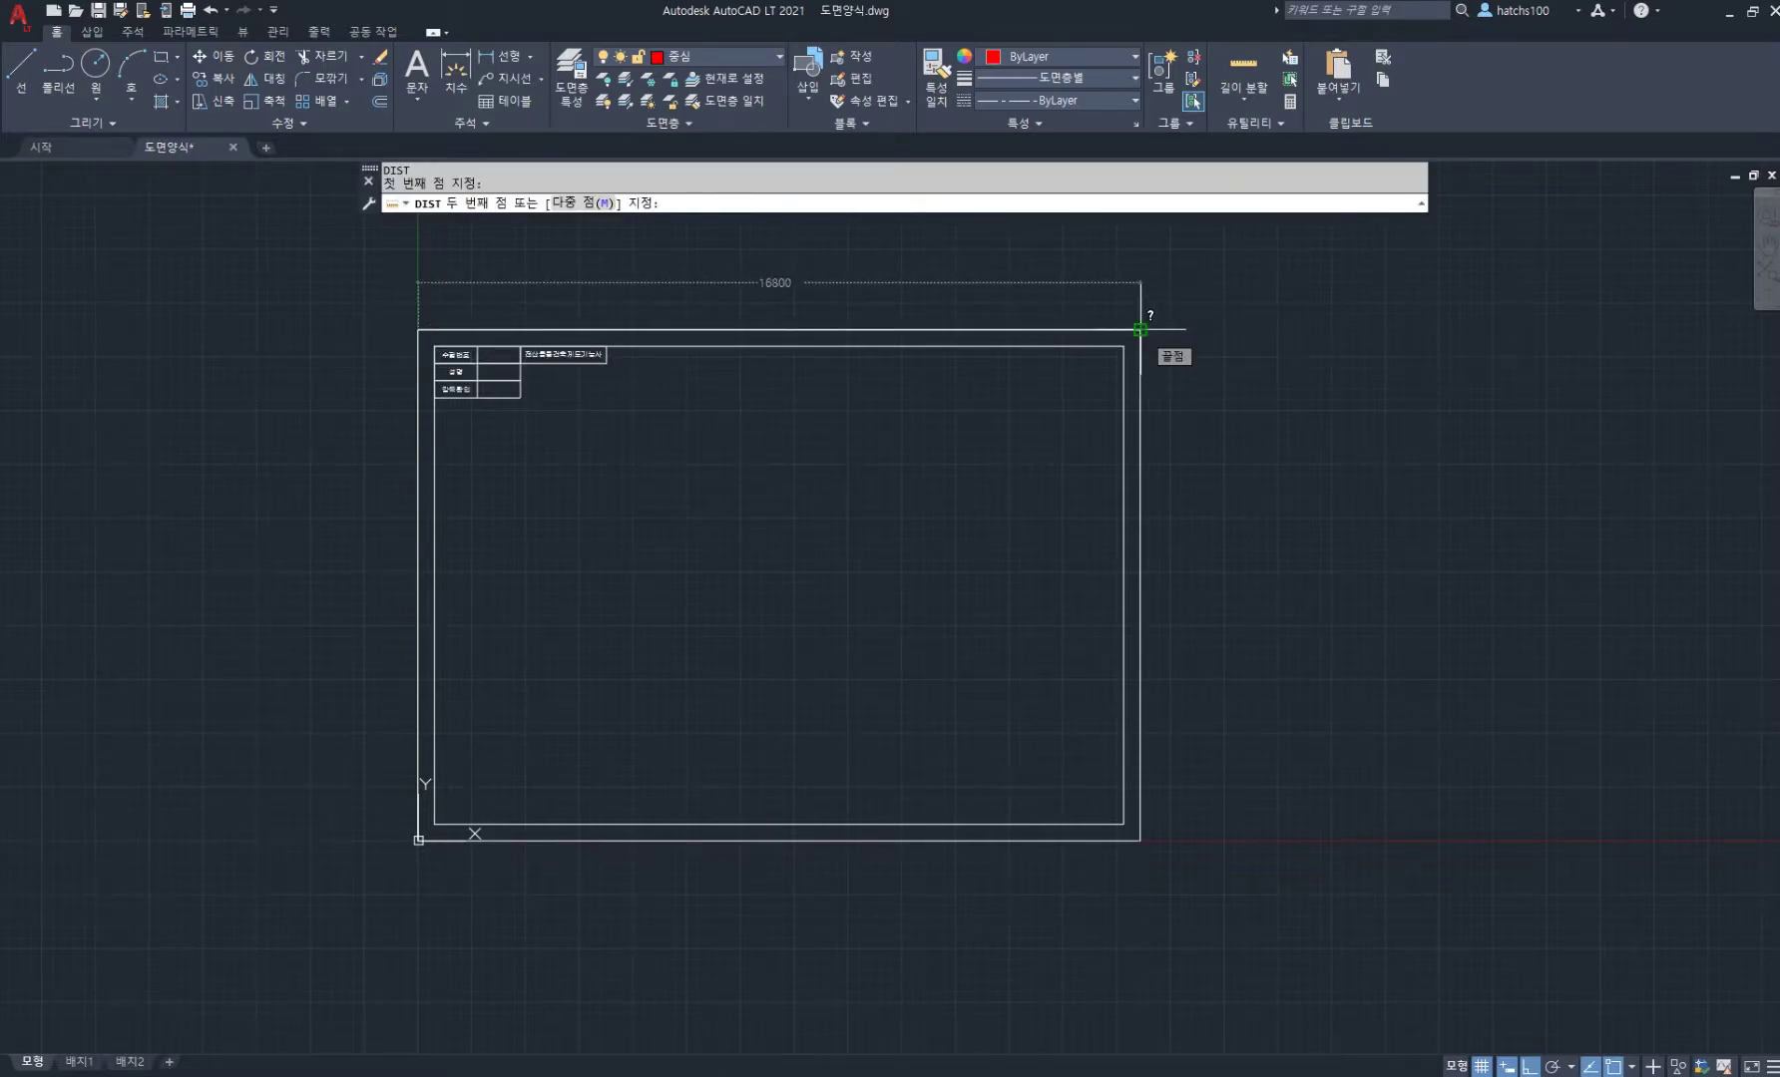
{"action": "key", "text": "Escape"}
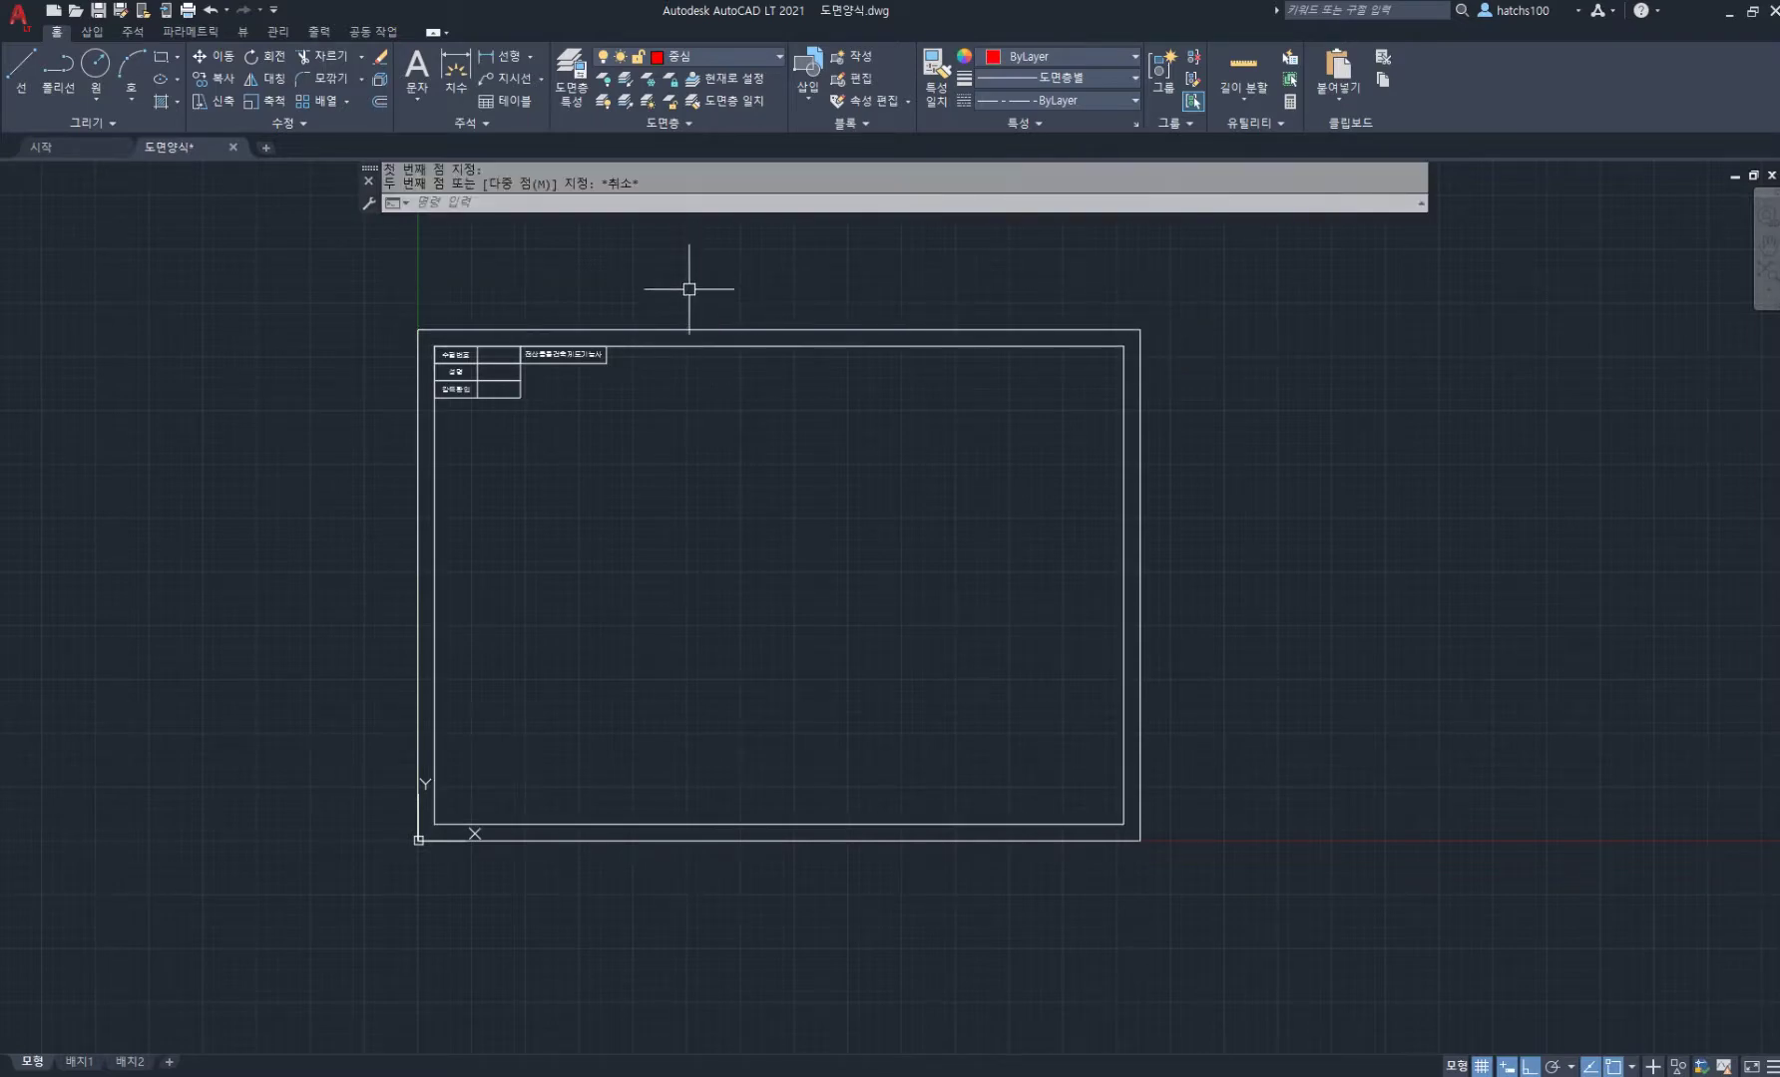
Step: Review the colours and linetypes assigned to the drawing's layers
{"action": "scroll", "coordinate": [690, 290], "scroll_direction": "up", "scroll_amount": 3}
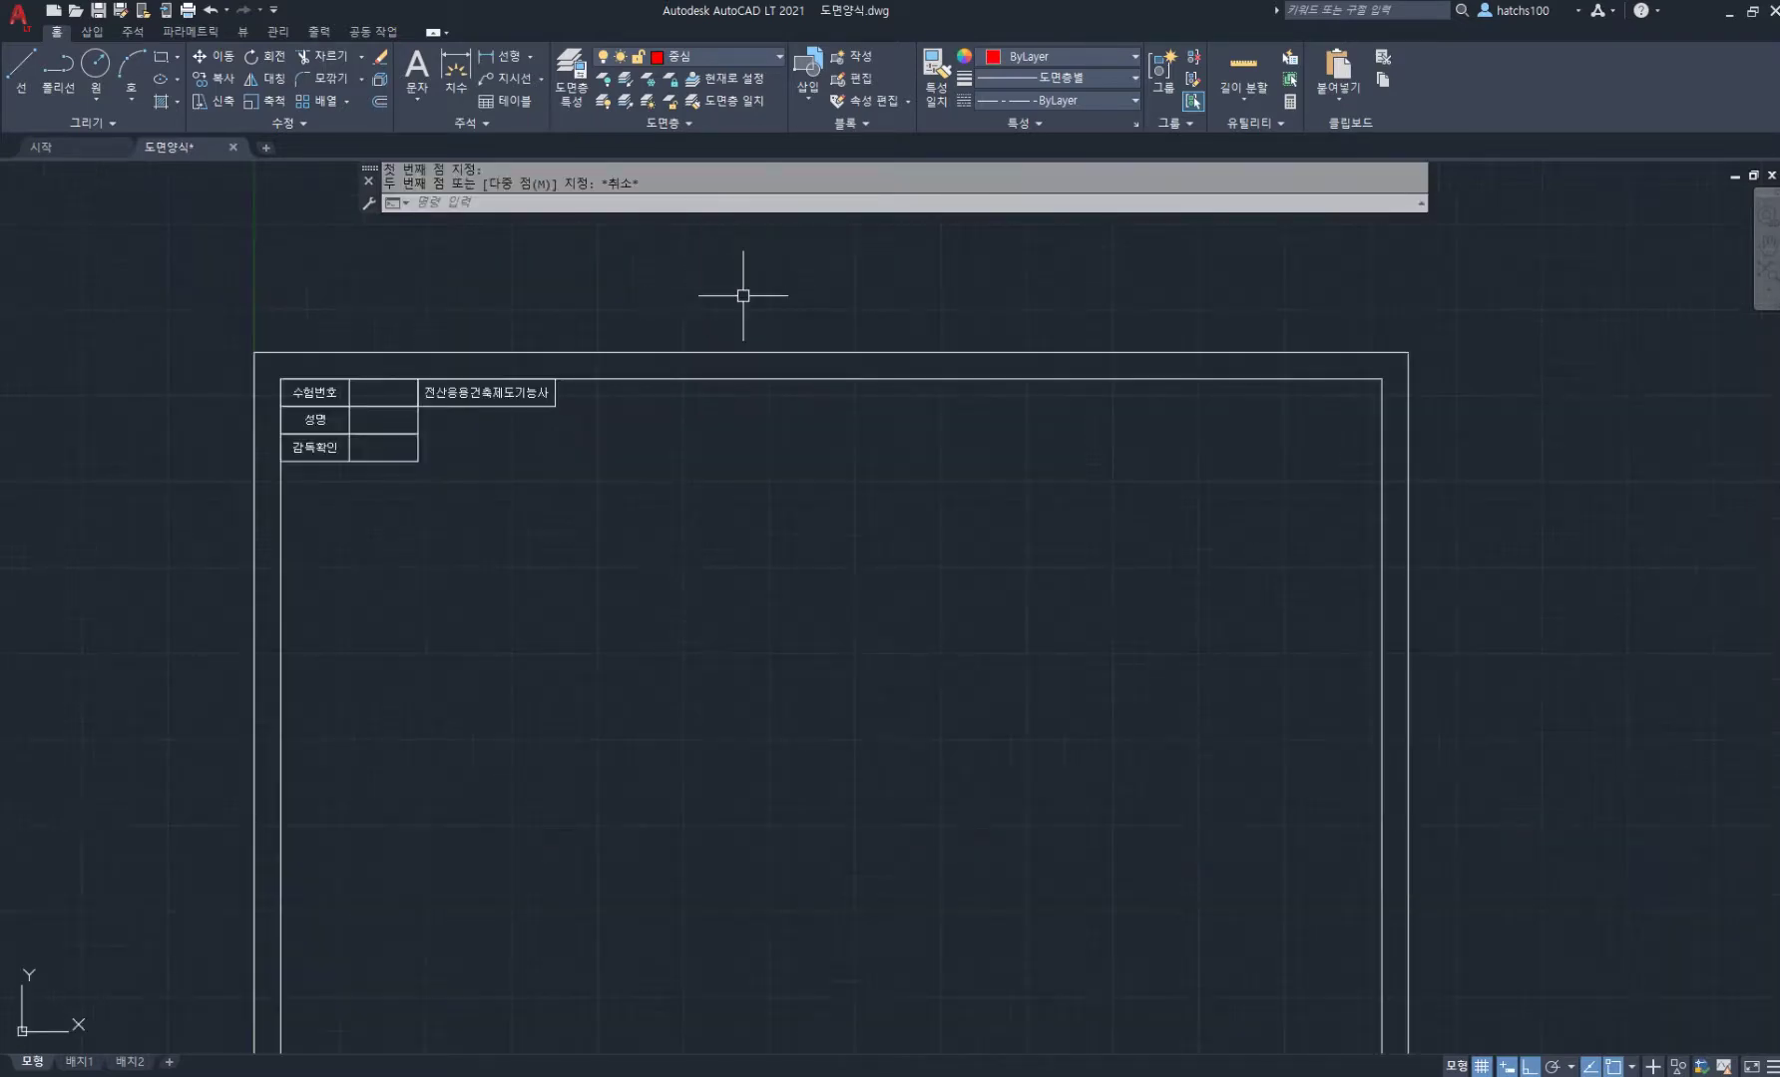
{"action": "middle_click_drag", "start_coordinate": [739, 289], "coordinate": [735, 237]}
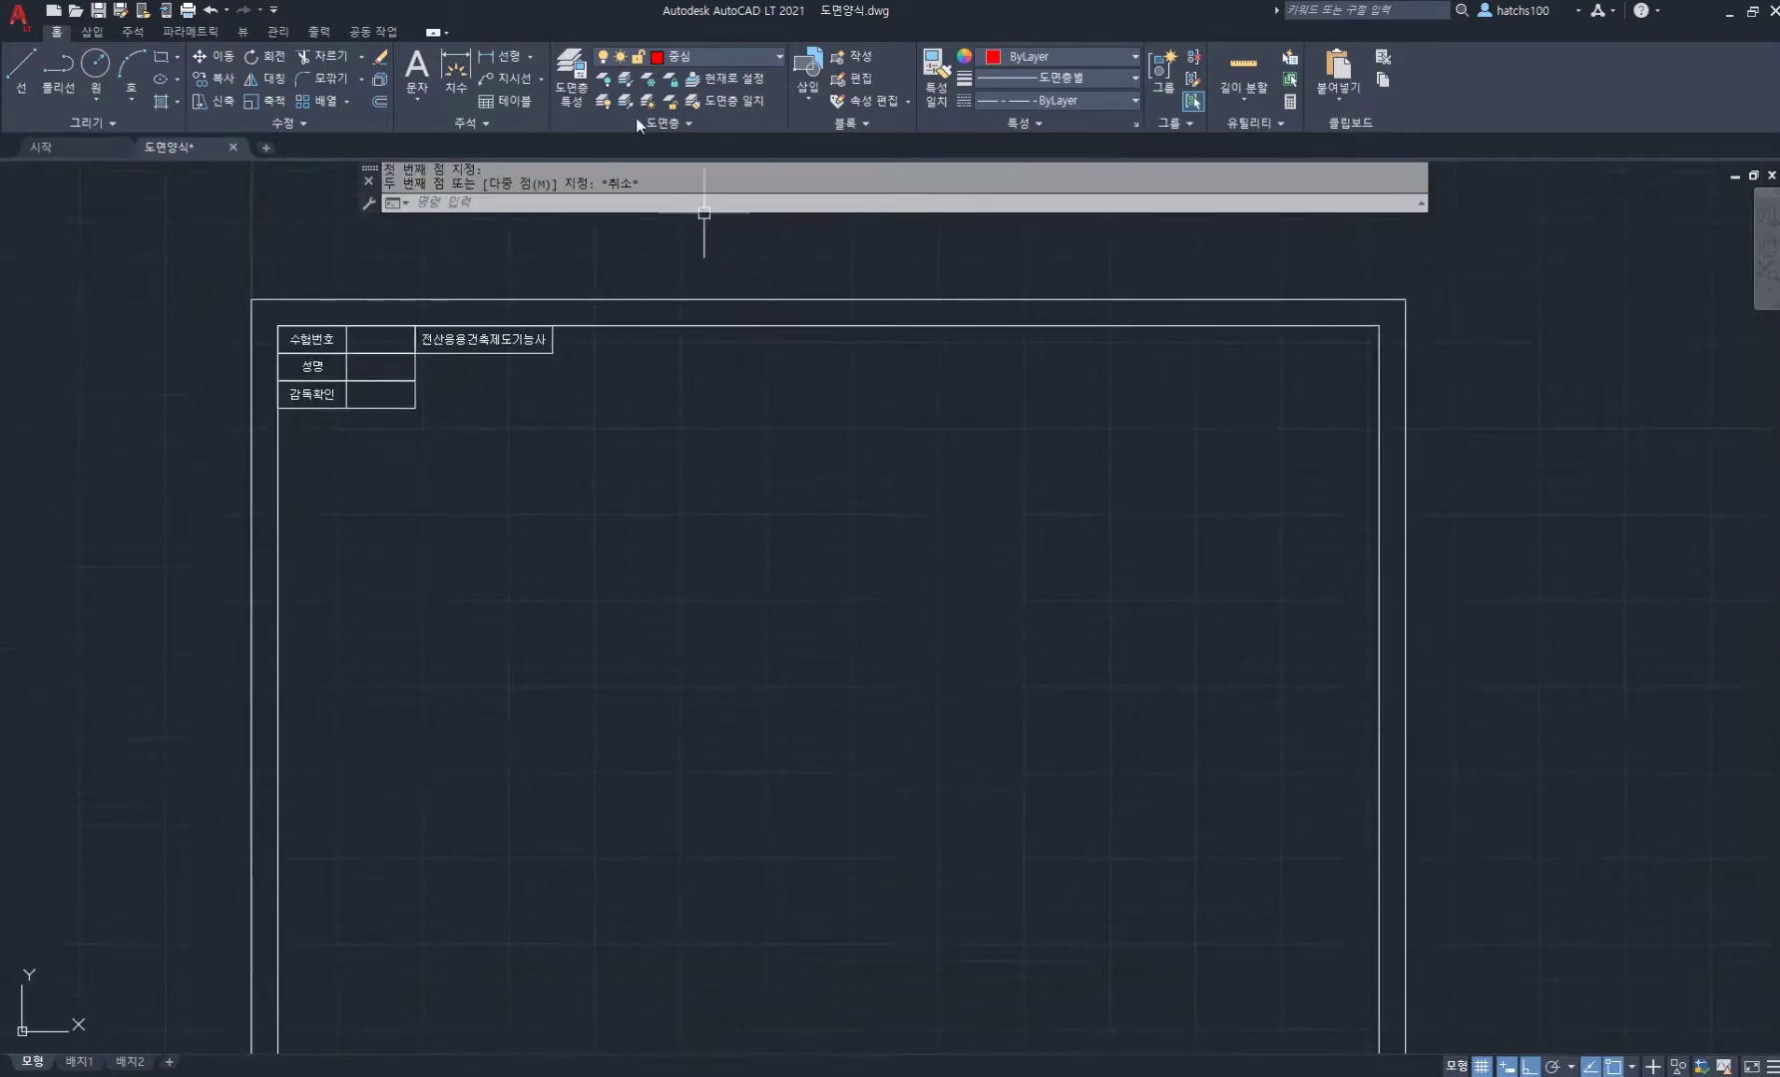
{"action": "left_click", "coordinate": [575, 89]}
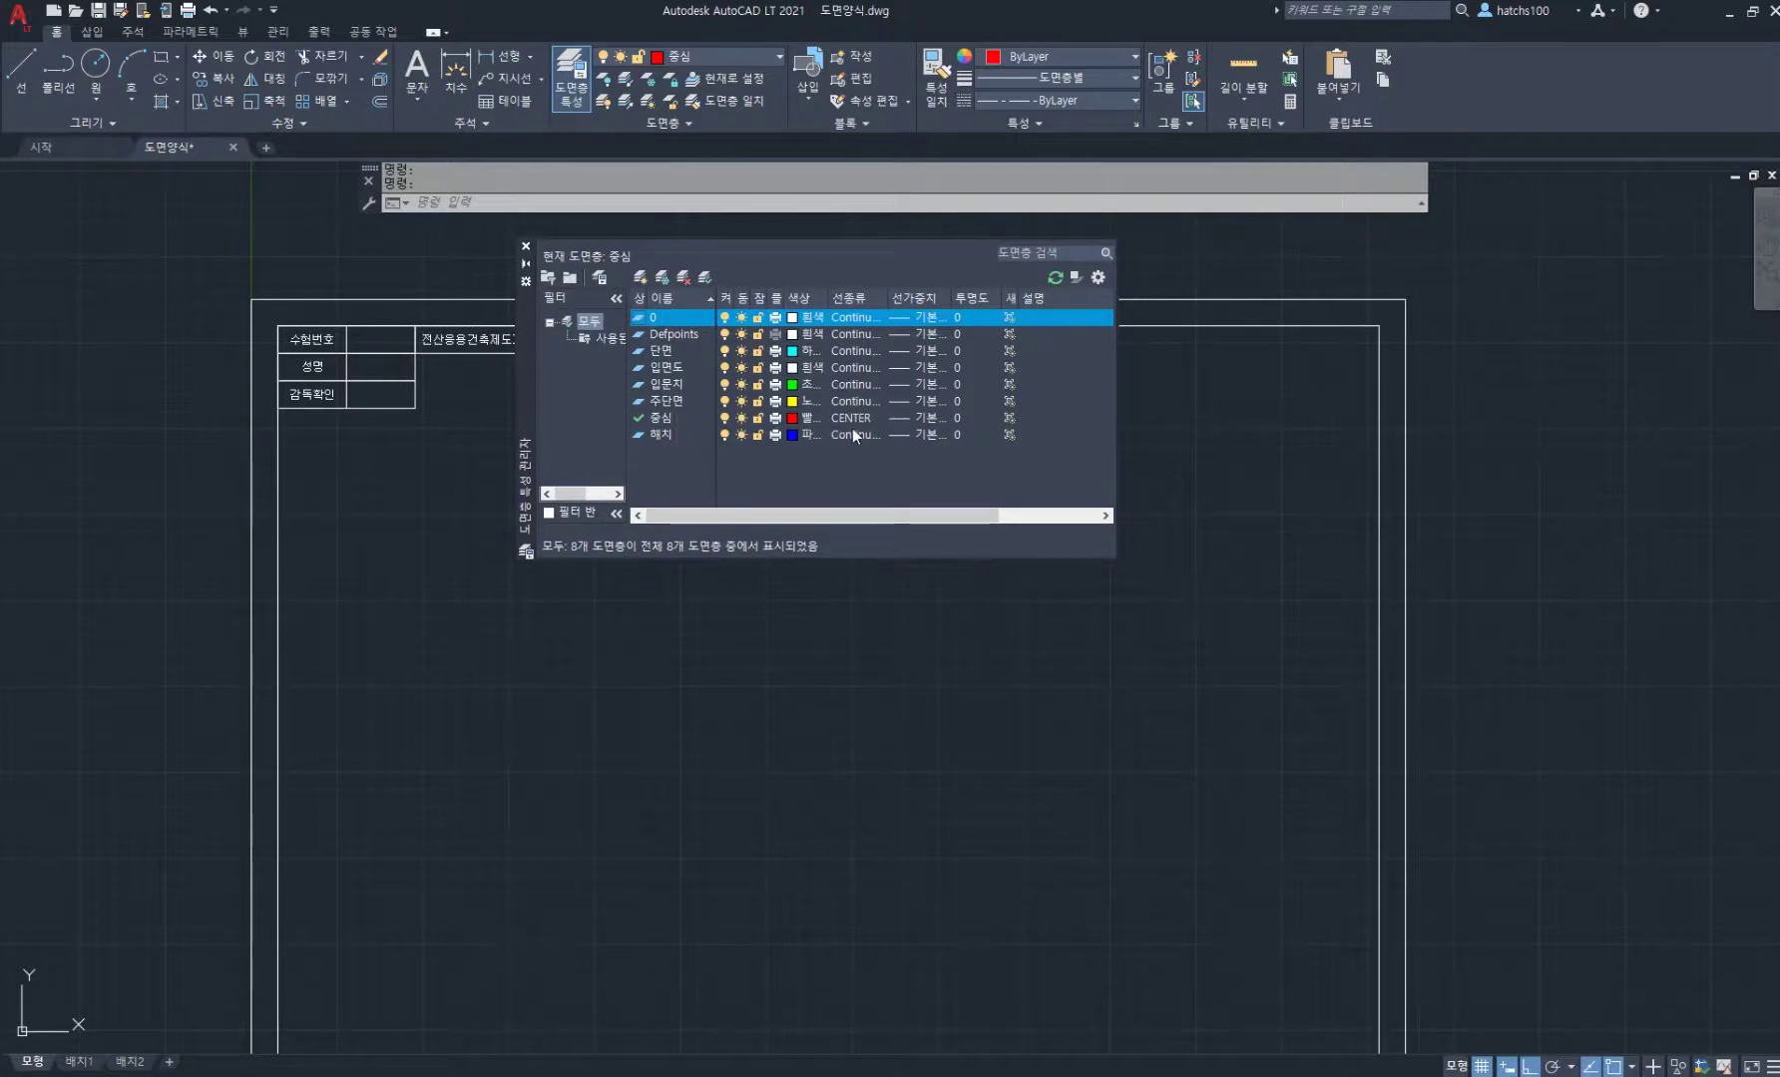
{"action": "left_click", "coordinate": [527, 246]}
Step: Show the linetype details and review the loaded linetypes and the global scale factor
{"action": "left_click", "coordinate": [1106, 101]}
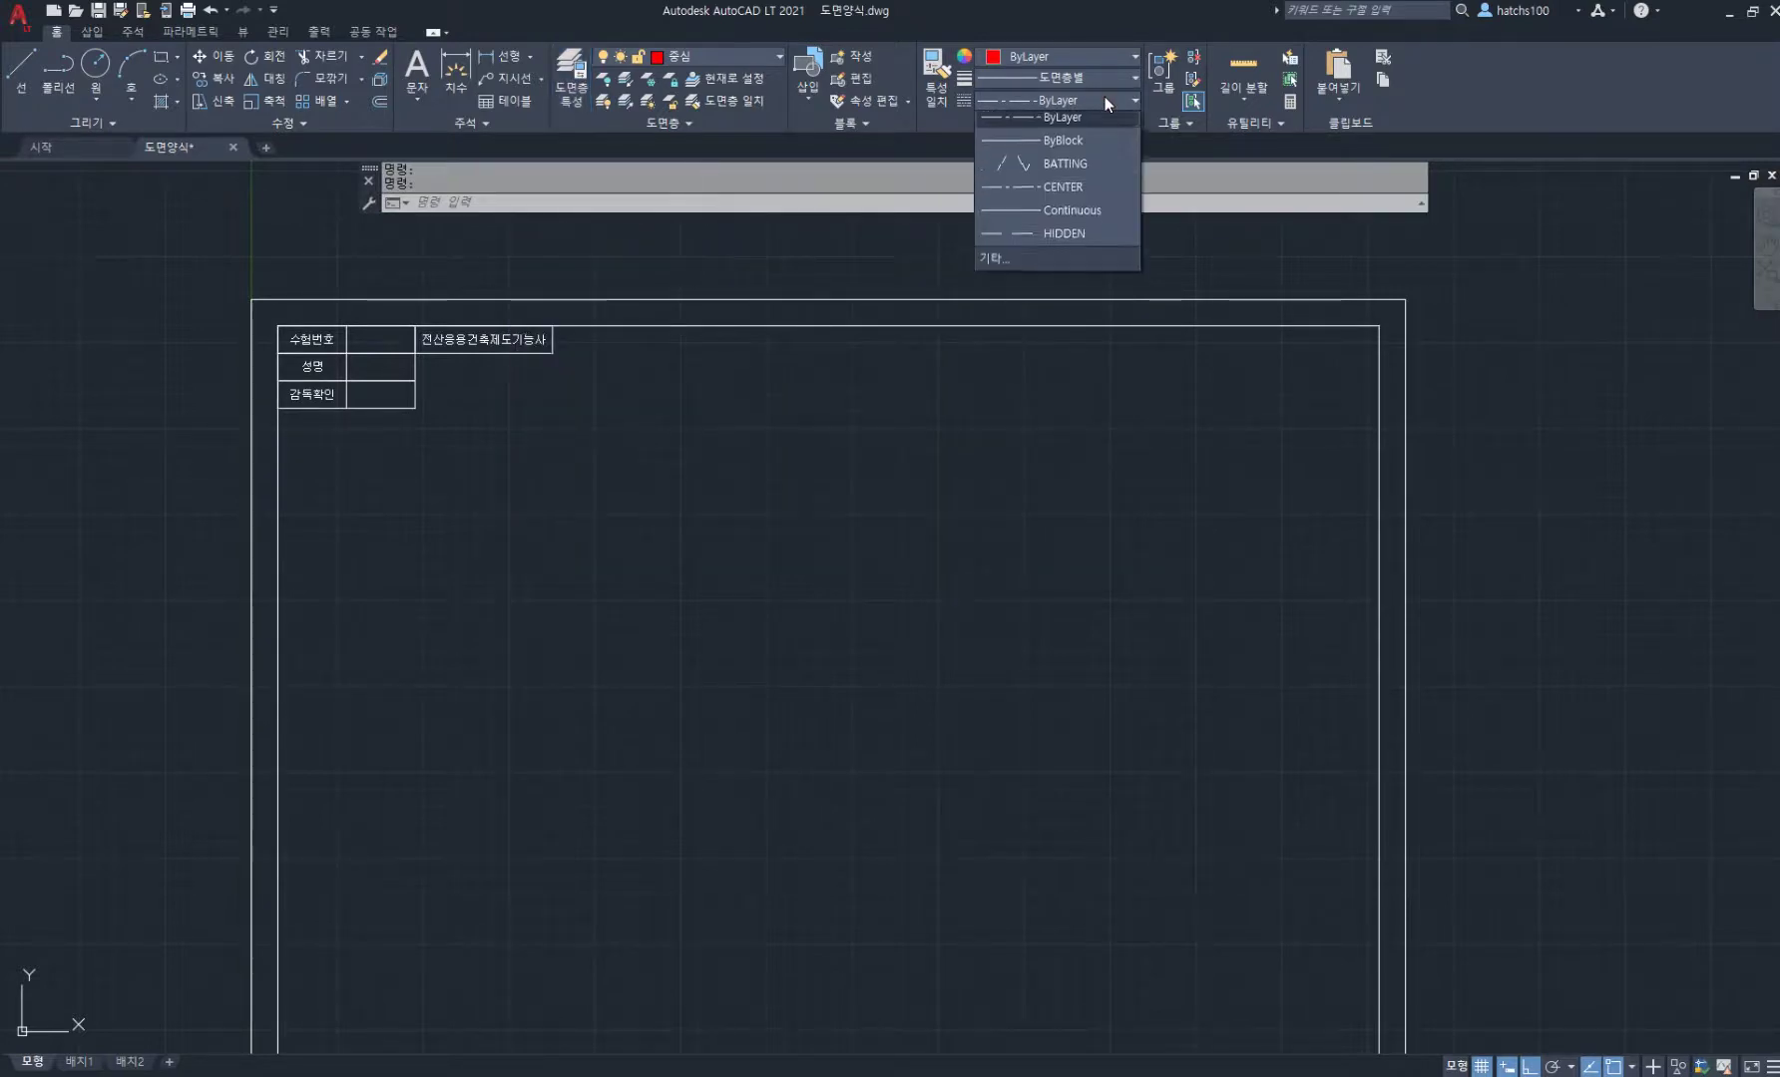
{"action": "left_click", "coordinate": [1022, 261]}
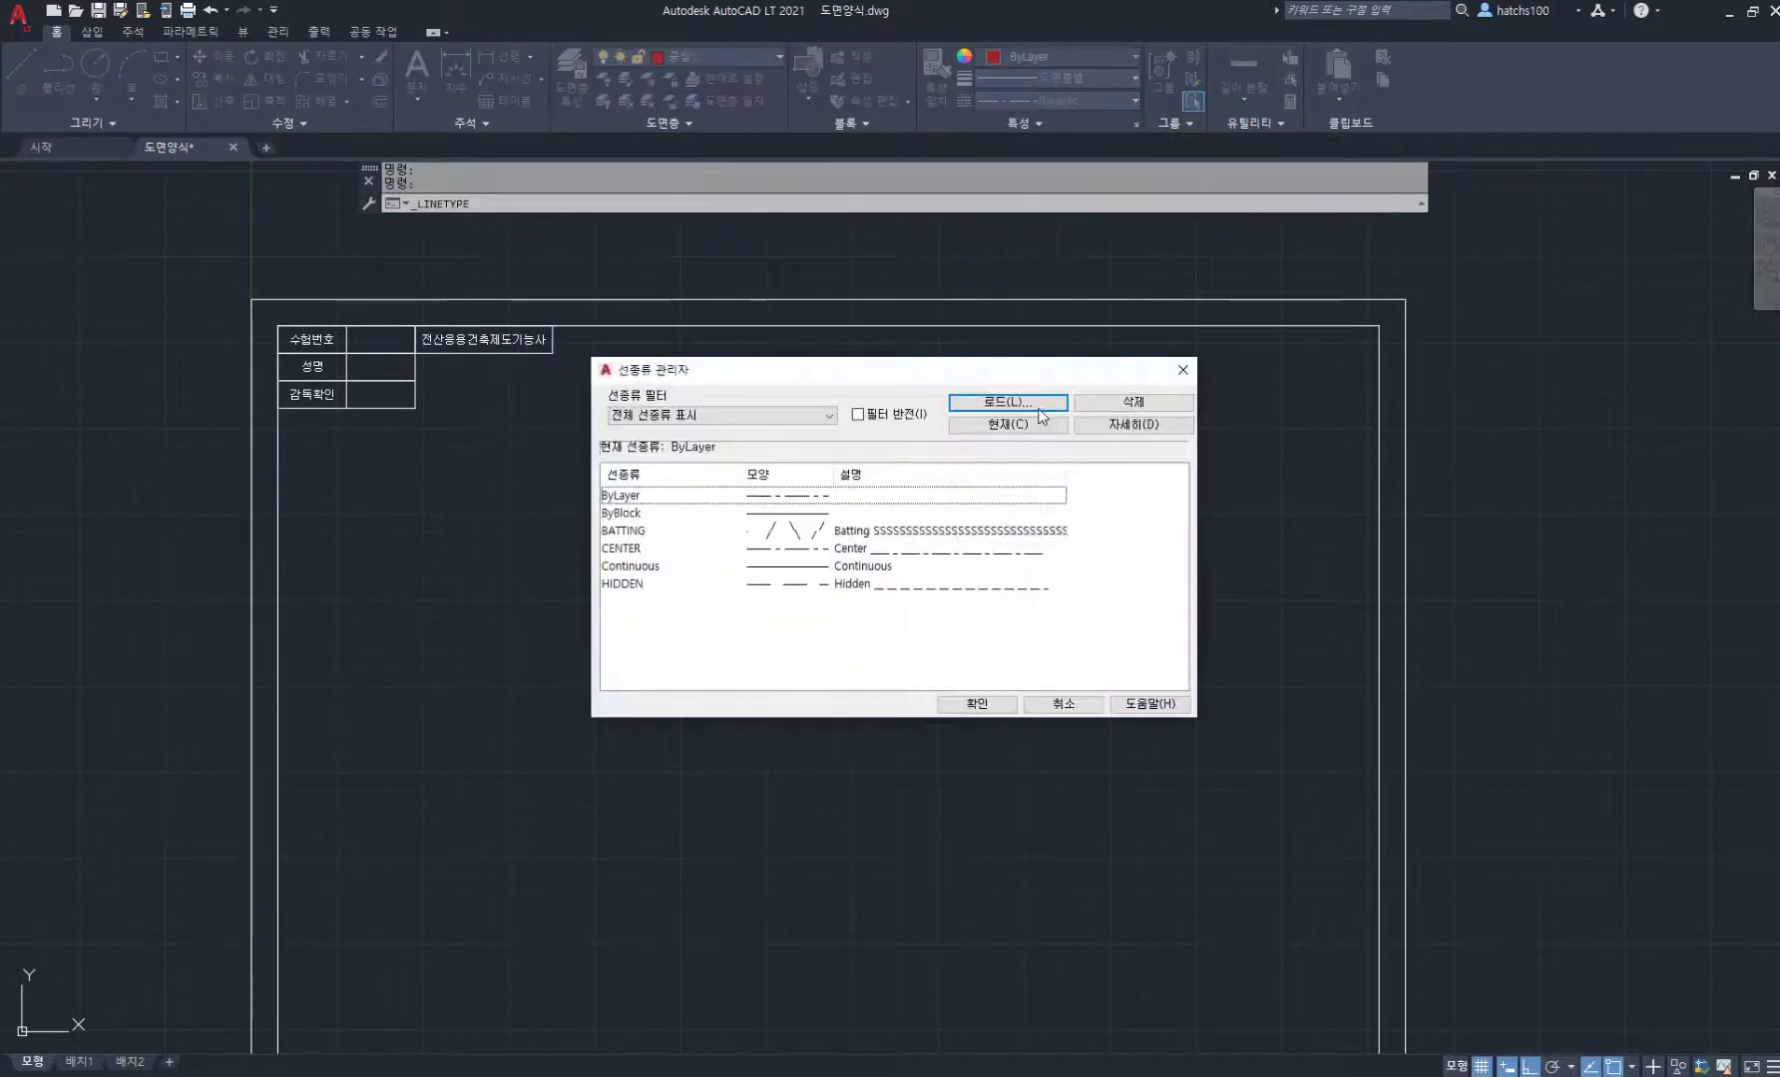
{"action": "left_click", "coordinate": [1128, 424]}
{"action": "left_click_drag", "start_coordinate": [1084, 377], "coordinate": [1138, 273]}
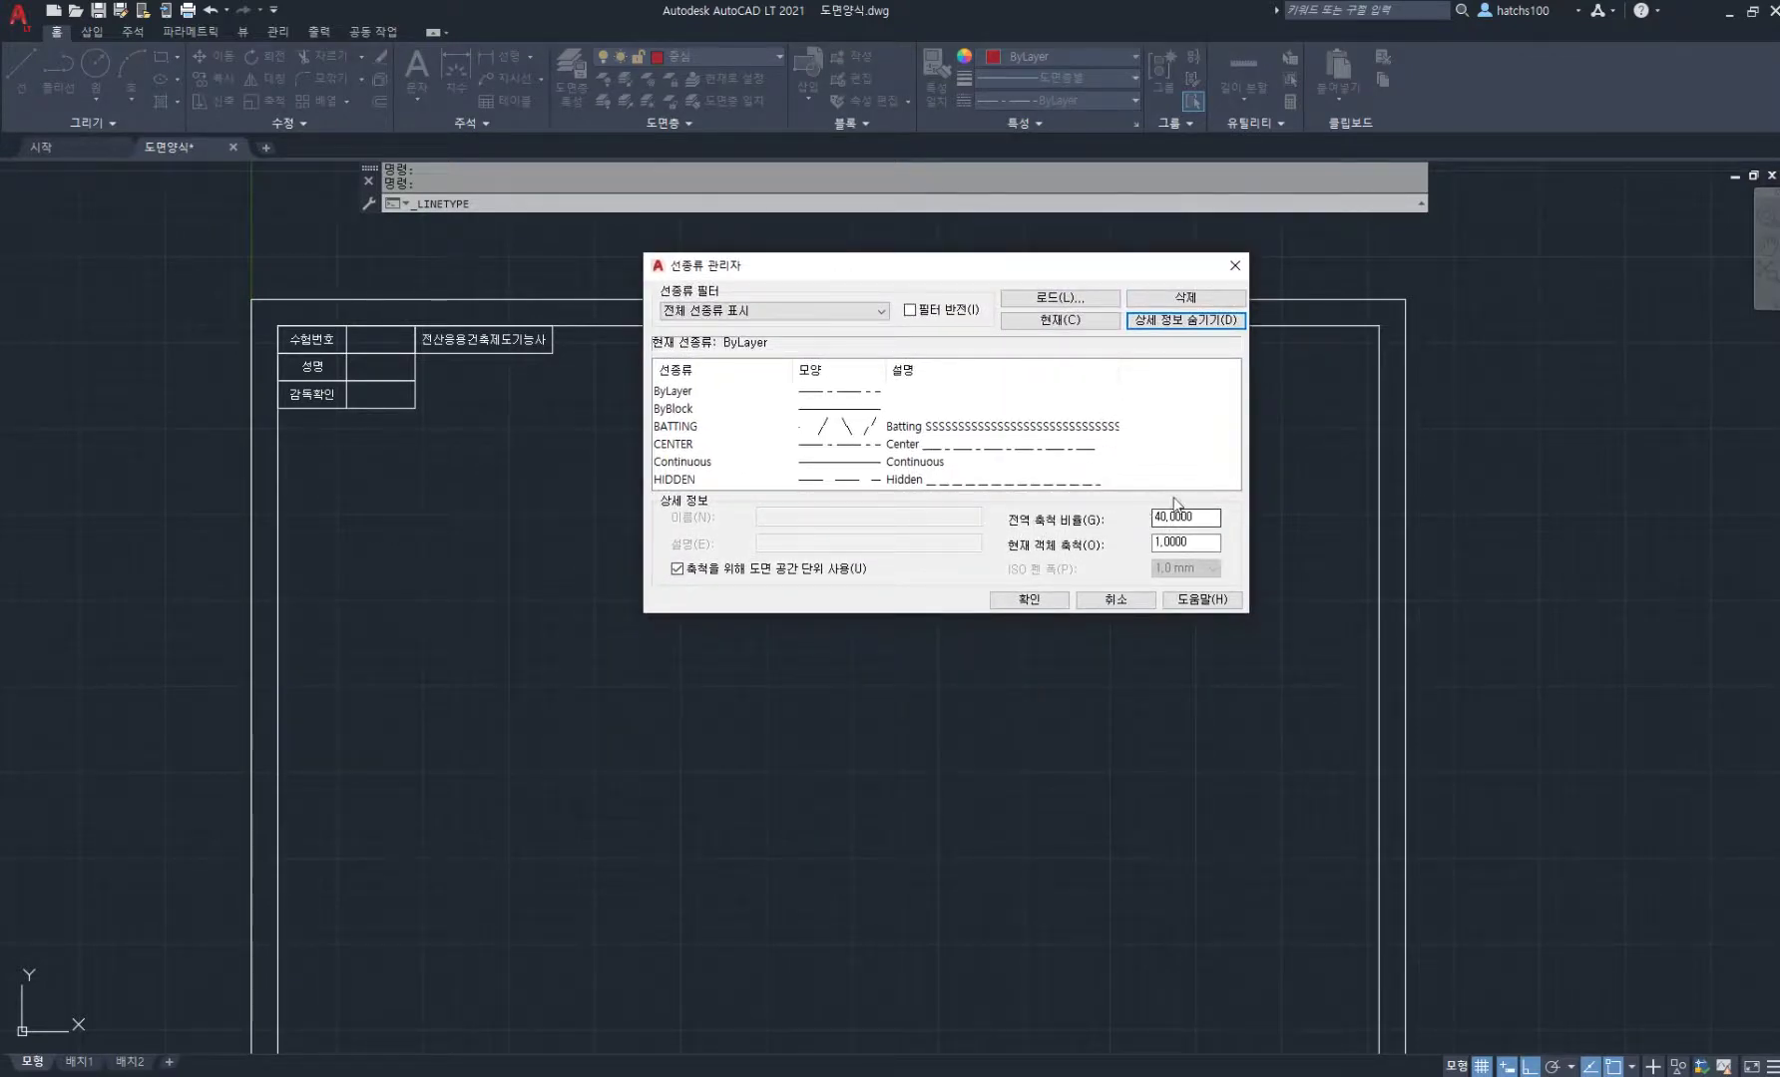
{"action": "left_click", "coordinate": [1038, 599]}
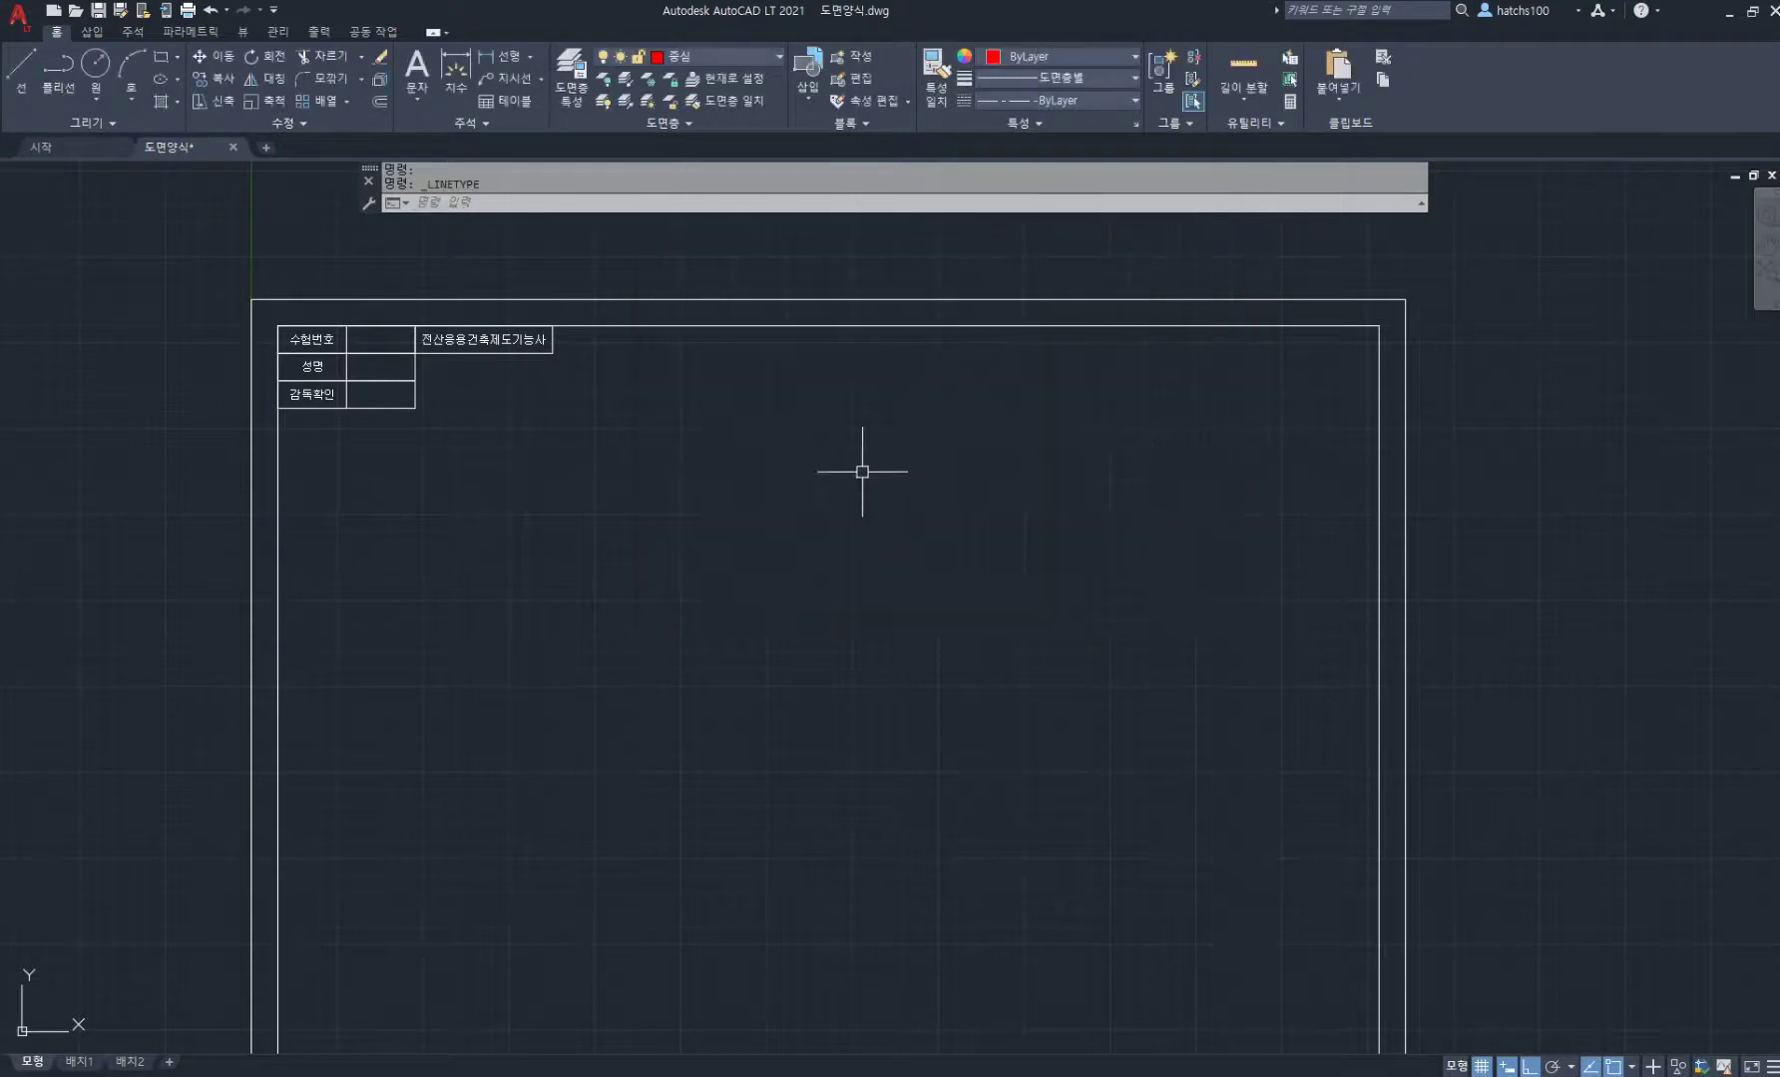
Step: Draw a vertical centre line on the 중심 layer inside the sheet border, spanning most of its height
{"action": "mouse_move", "coordinate": [875, 516]}
{"action": "middle_mouse_down"}
{"action": "mouse_move", "coordinate": [890, 469]}
{"action": "mouse_move", "coordinate": [936, 496]}
{"action": "middle_mouse_up"}
{"action": "scroll", "coordinate": [890, 469], "scroll_direction": "down", "scroll_amount": 2}
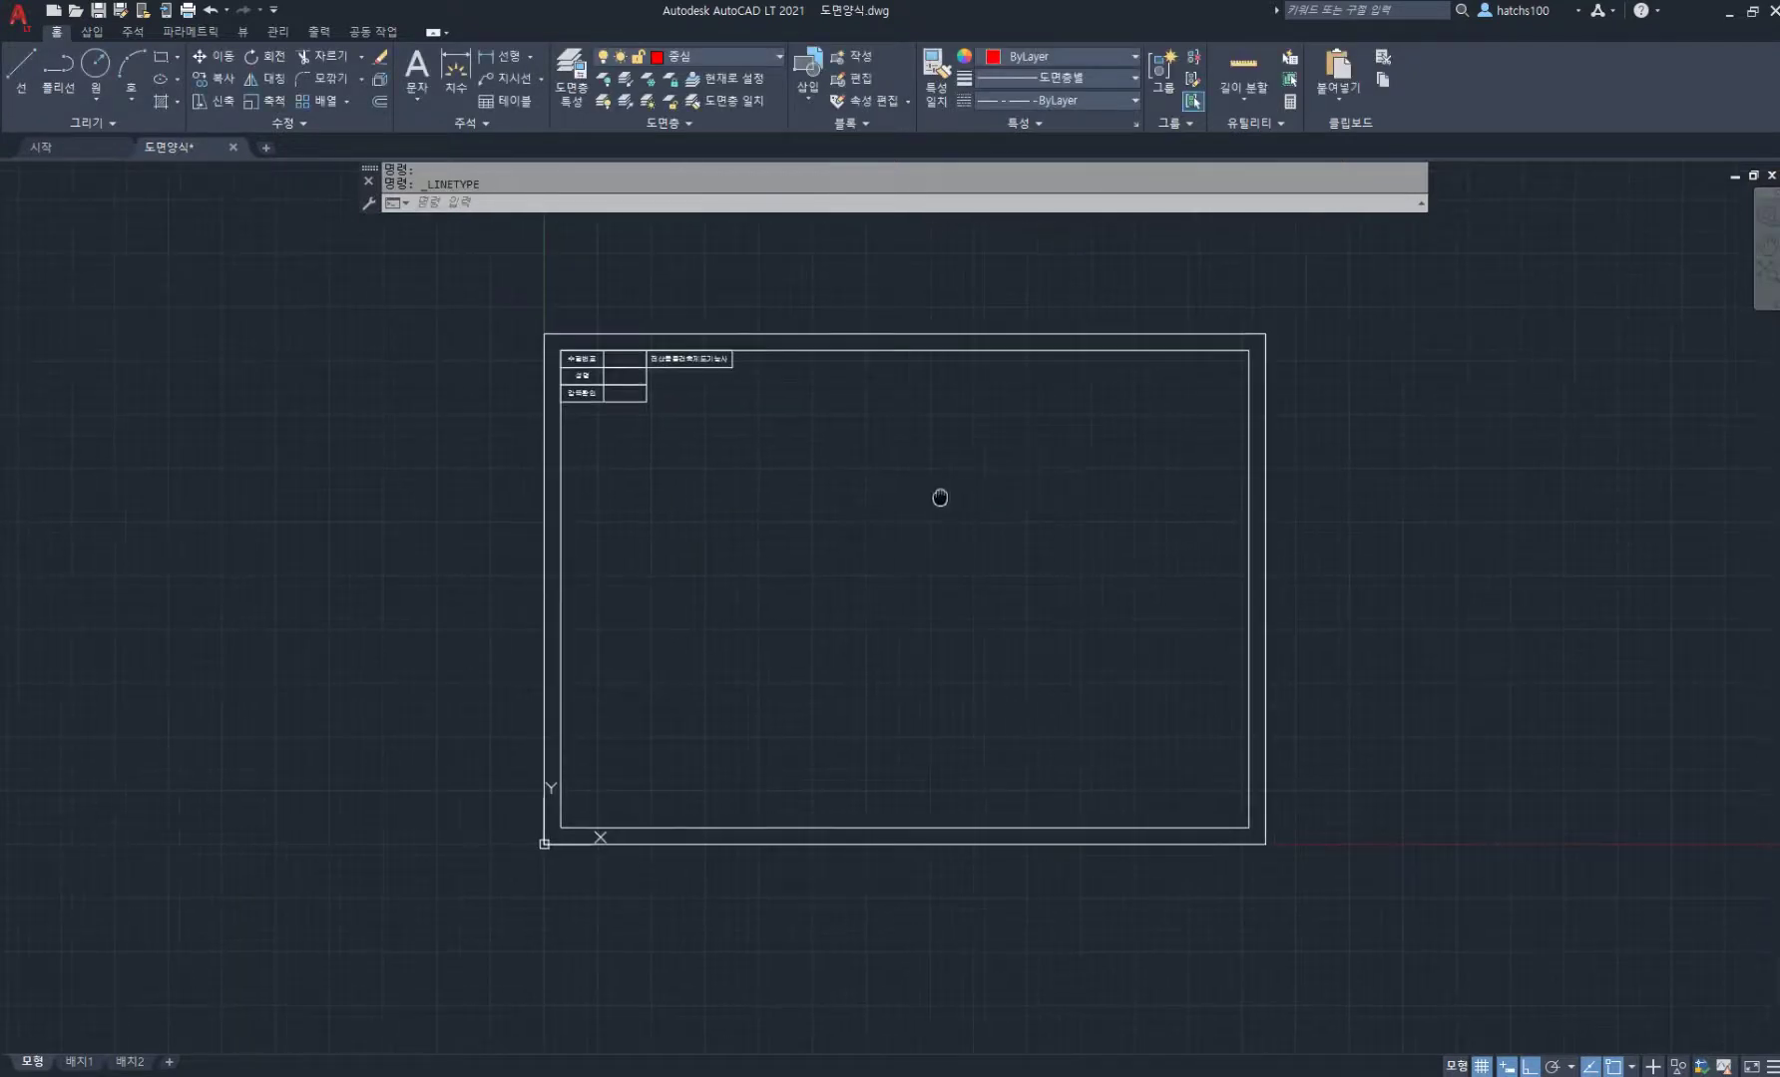
{"action": "type", "text": "l"}
{"action": "key", "text": "Return"}
{"action": "left_click", "coordinate": [943, 778]}
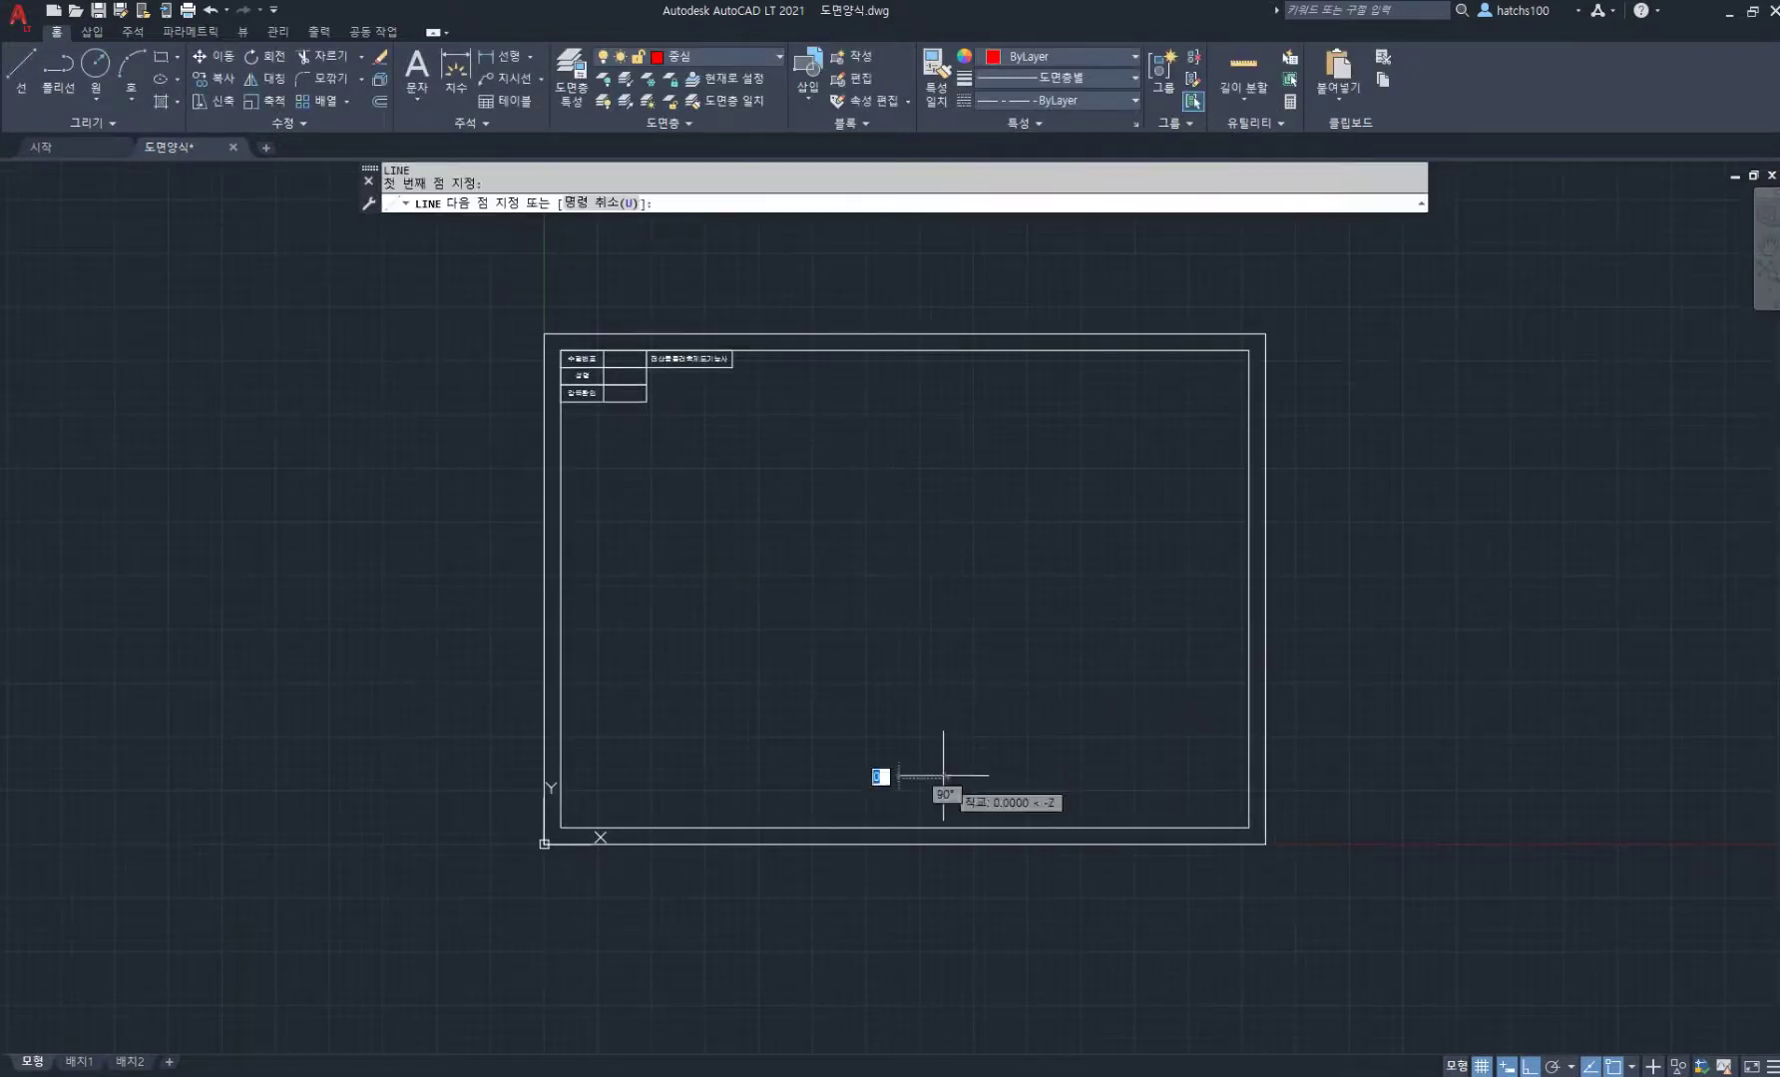
{"action": "left_click", "coordinate": [944, 431]}
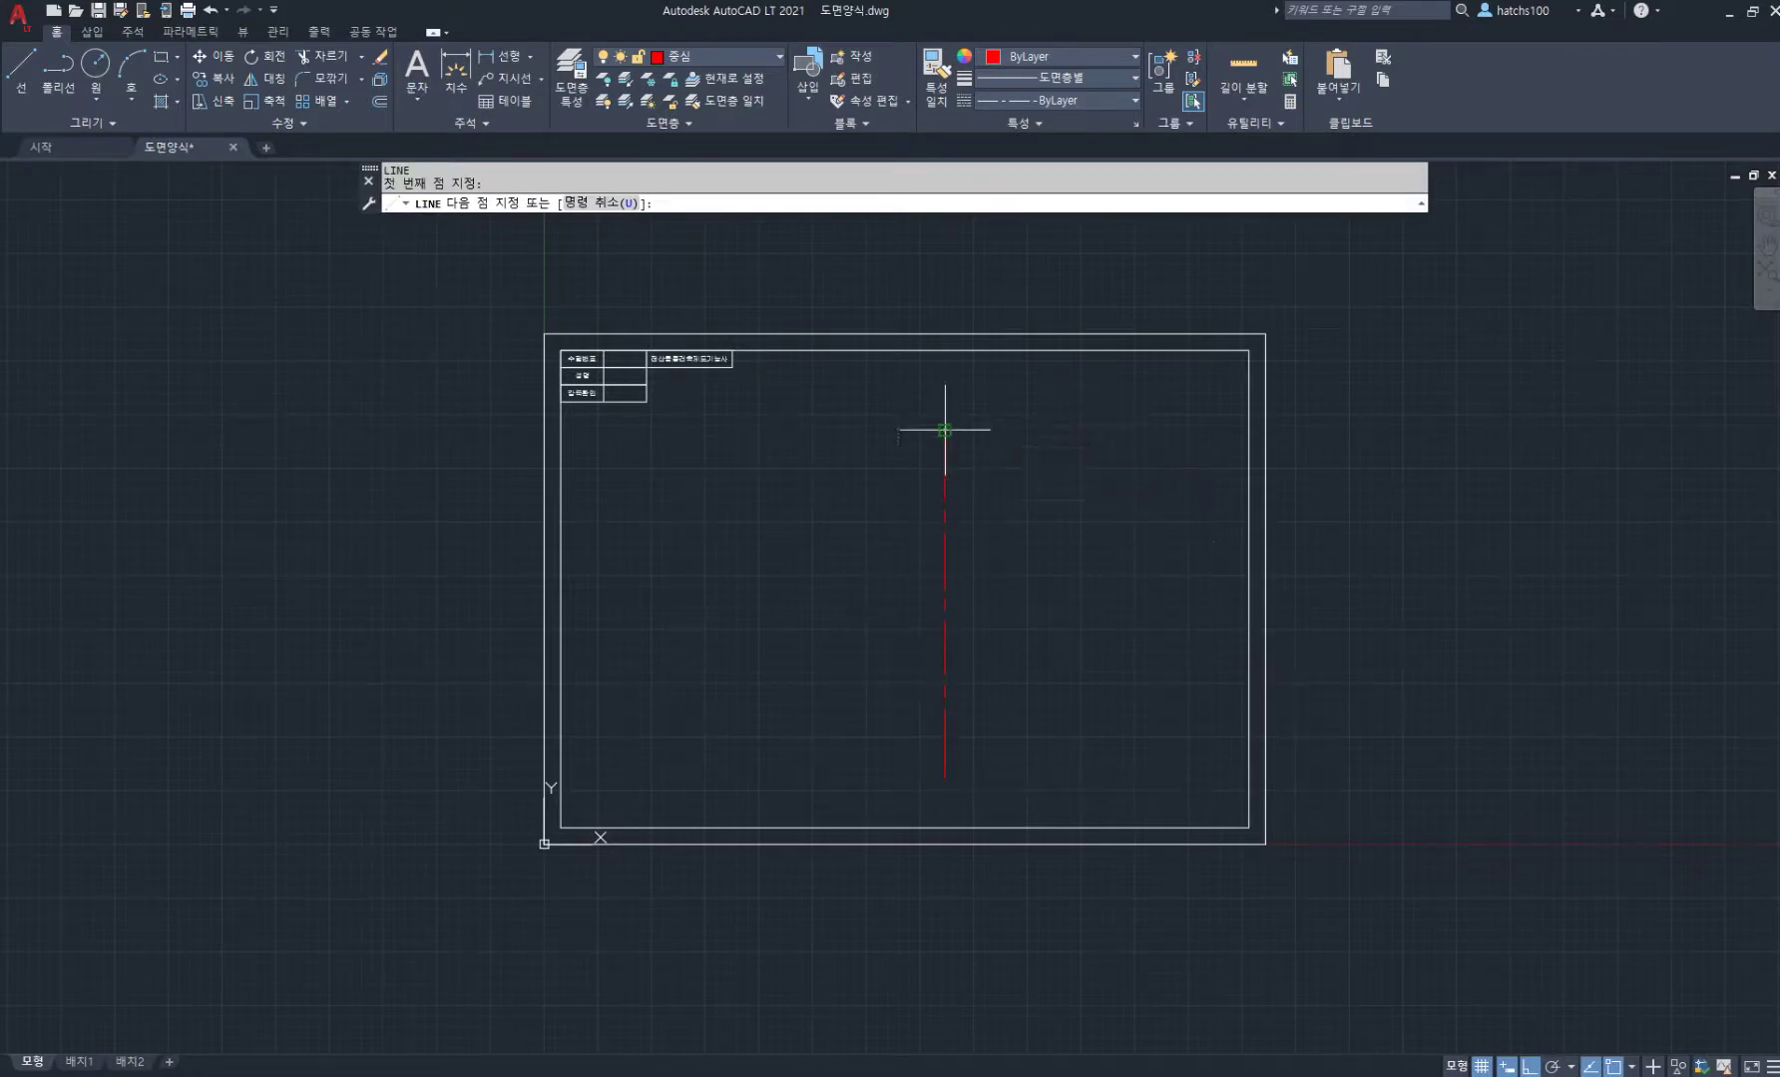
{"action": "key", "text": "Return"}
{"action": "scroll", "coordinate": [953, 599], "scroll_direction": "up", "scroll_amount": 2}
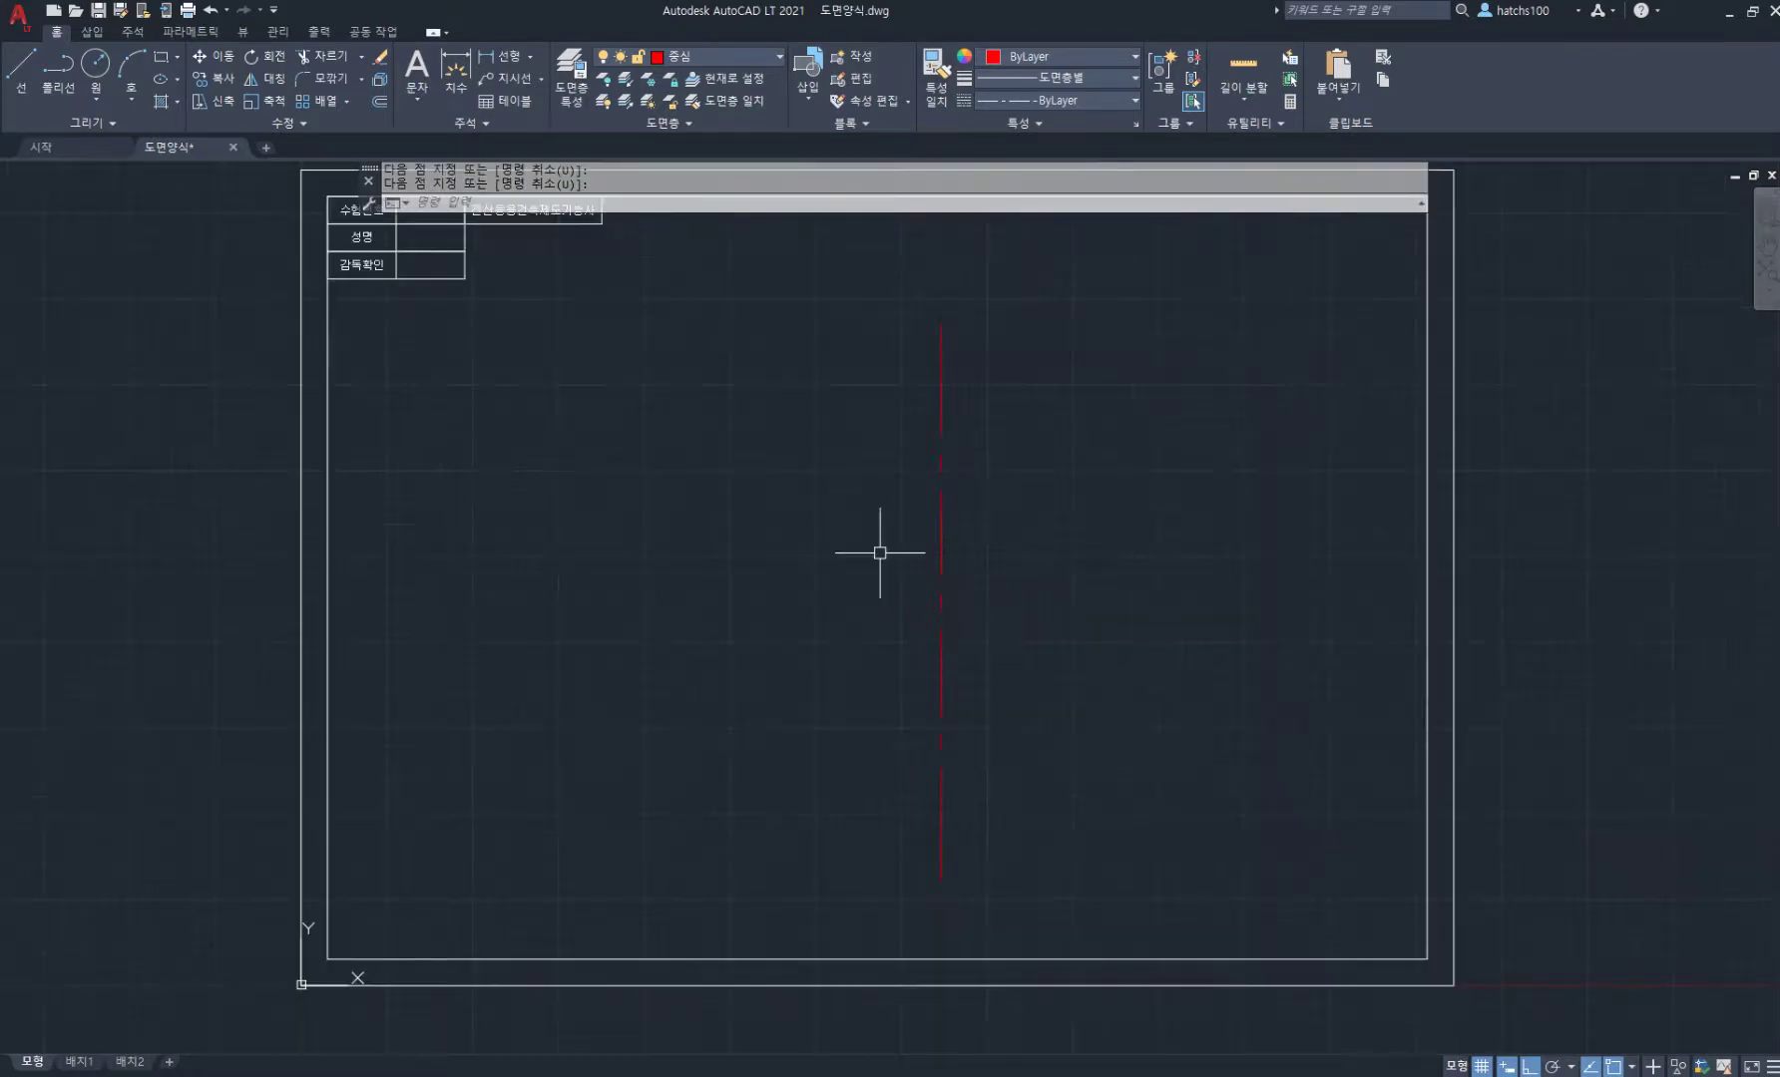
{"action": "middle_click_drag", "start_coordinate": [924, 598], "coordinate": [922, 581]}
Step: Switch to the floor plan PDF and read the grid dimensions along the plan's lower edge
{"action": "left_click", "coordinate": [589, 1073]}
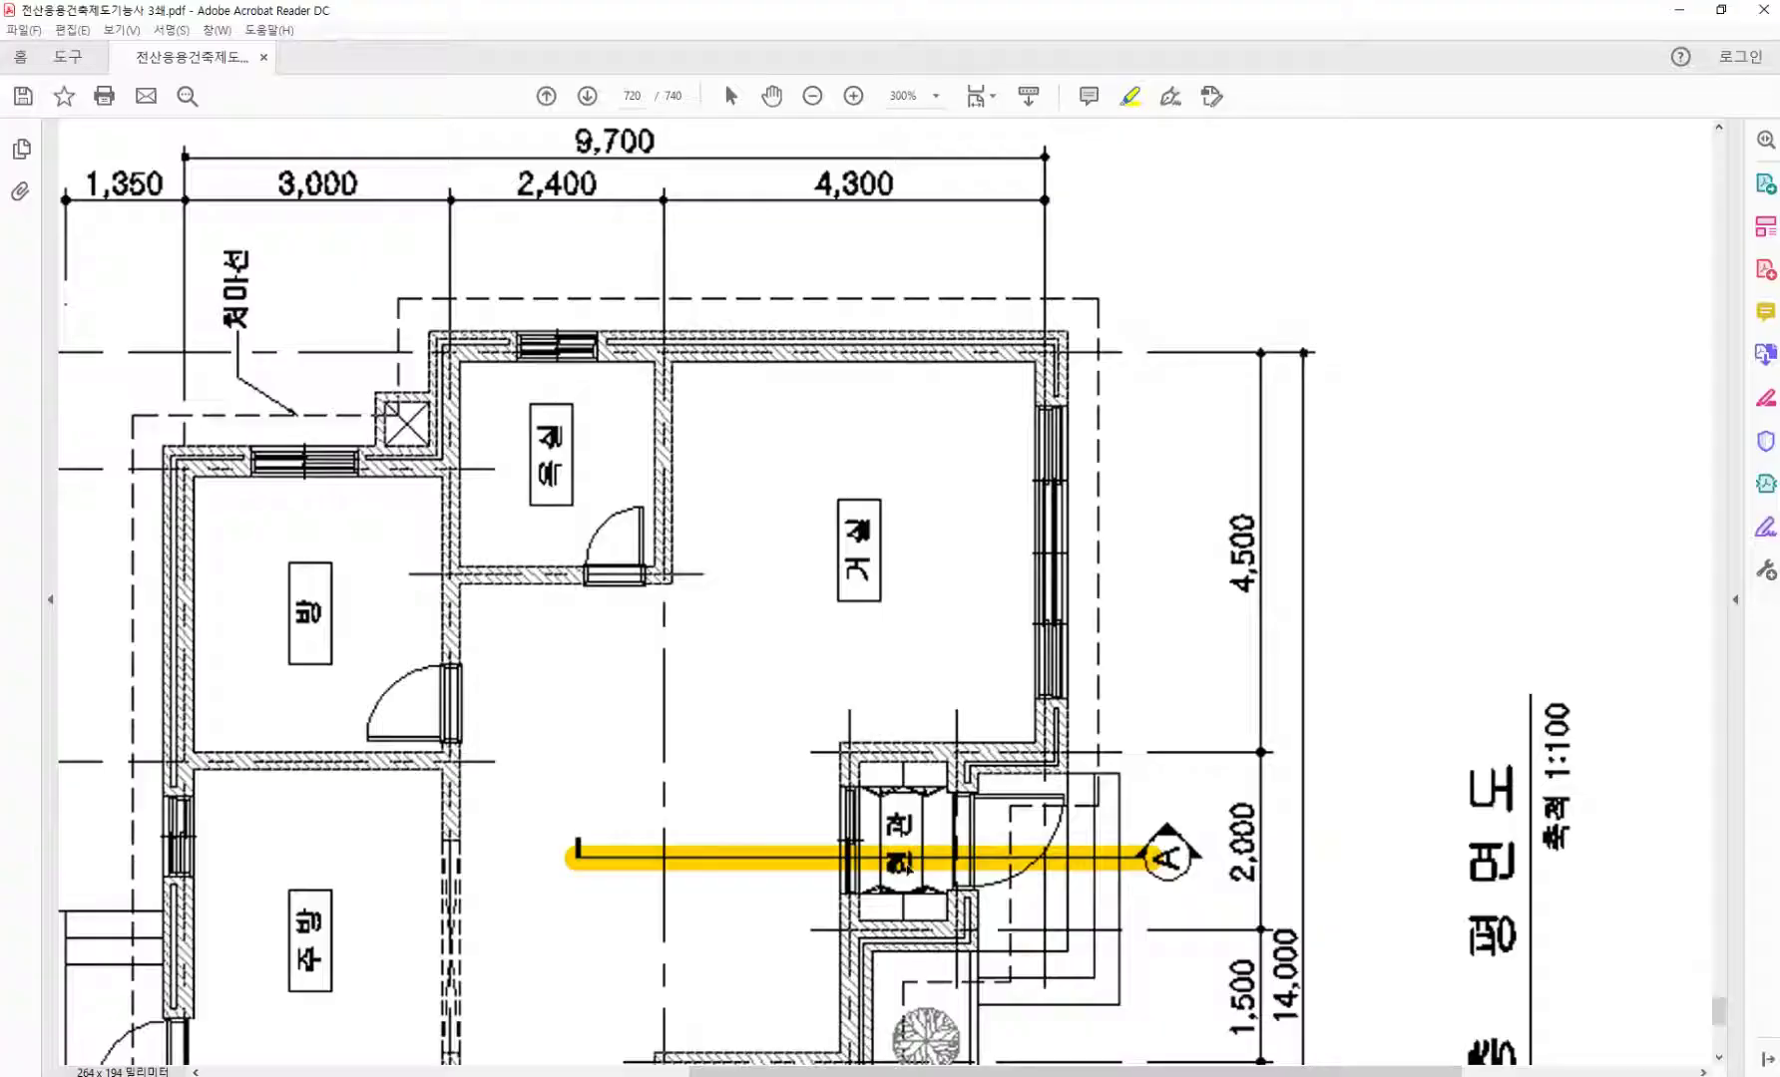
{"action": "scroll", "coordinate": [905, 872], "scroll_direction": "down", "scroll_amount": 3}
{"action": "scroll", "coordinate": [965, 699], "scroll_direction": "down", "scroll_amount": 1}
{"action": "scroll", "coordinate": [943, 654], "scroll_direction": "down", "scroll_amount": 7}
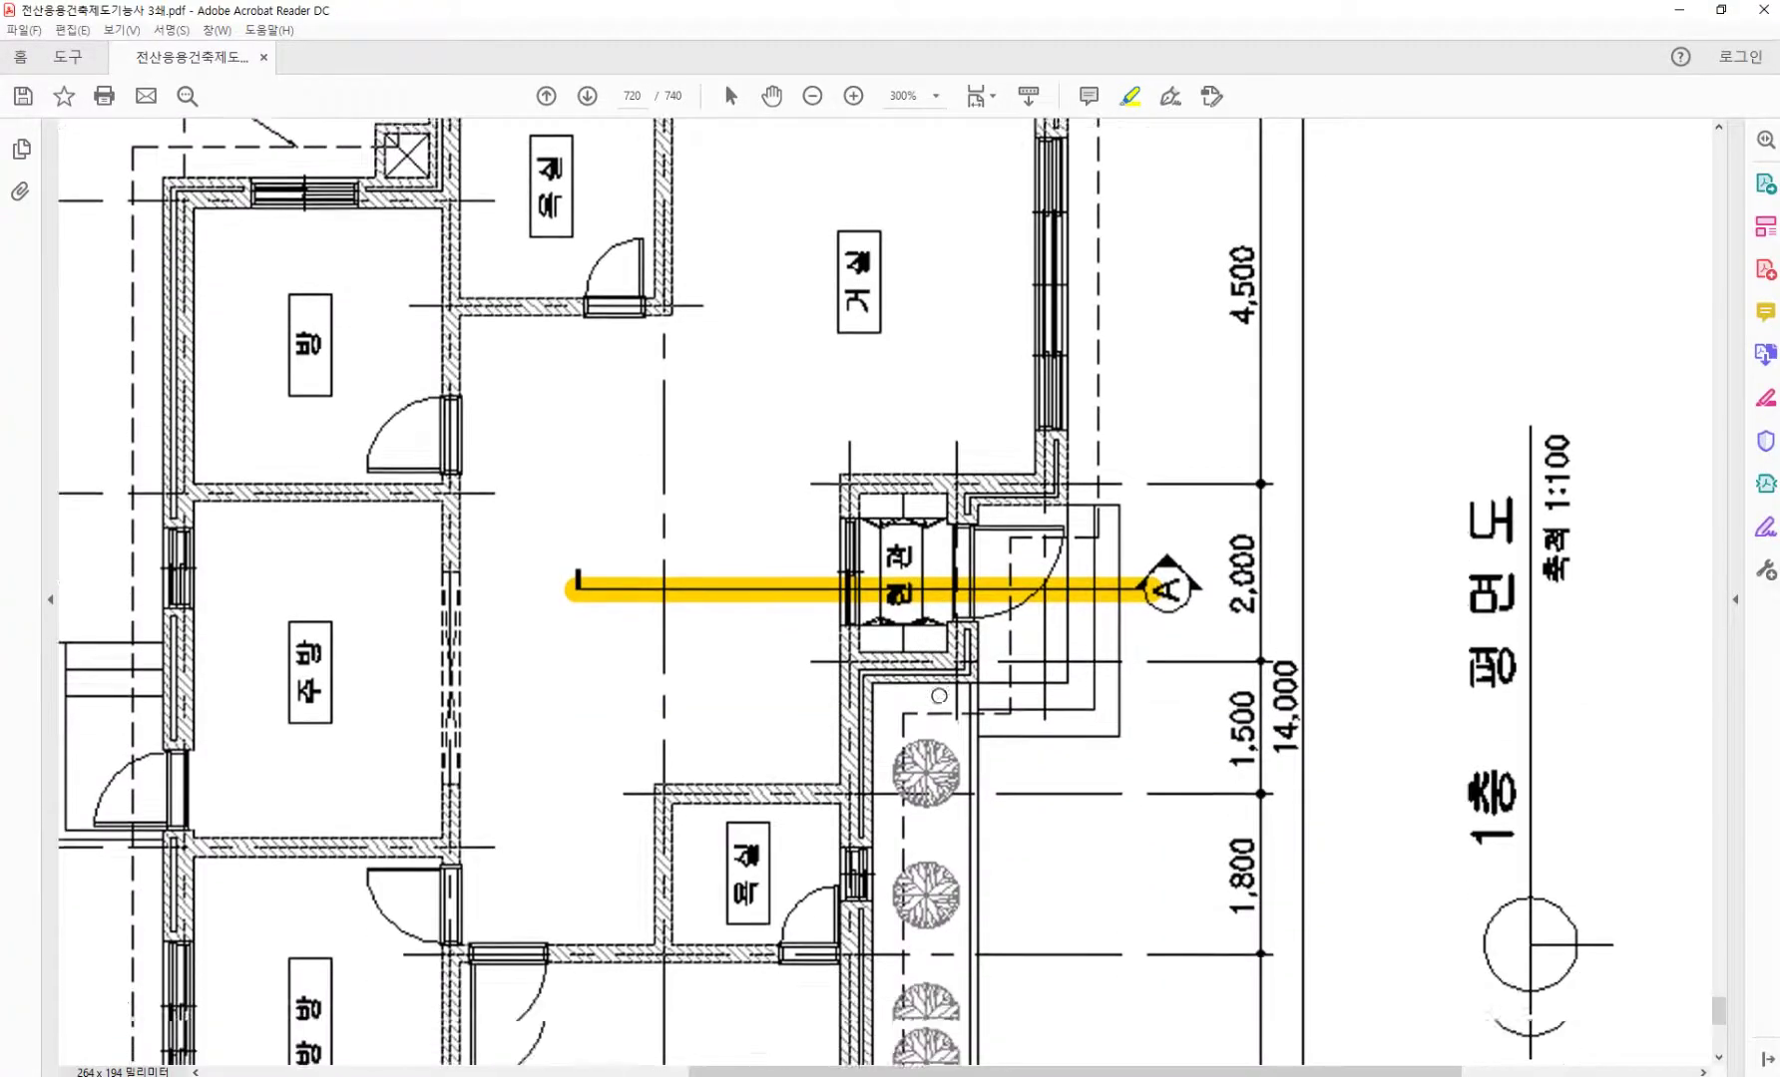
{"action": "scroll", "coordinate": [858, 518], "scroll_direction": "down", "scroll_amount": 5}
{"action": "scroll", "coordinate": [869, 531], "scroll_direction": "down", "scroll_amount": 6}
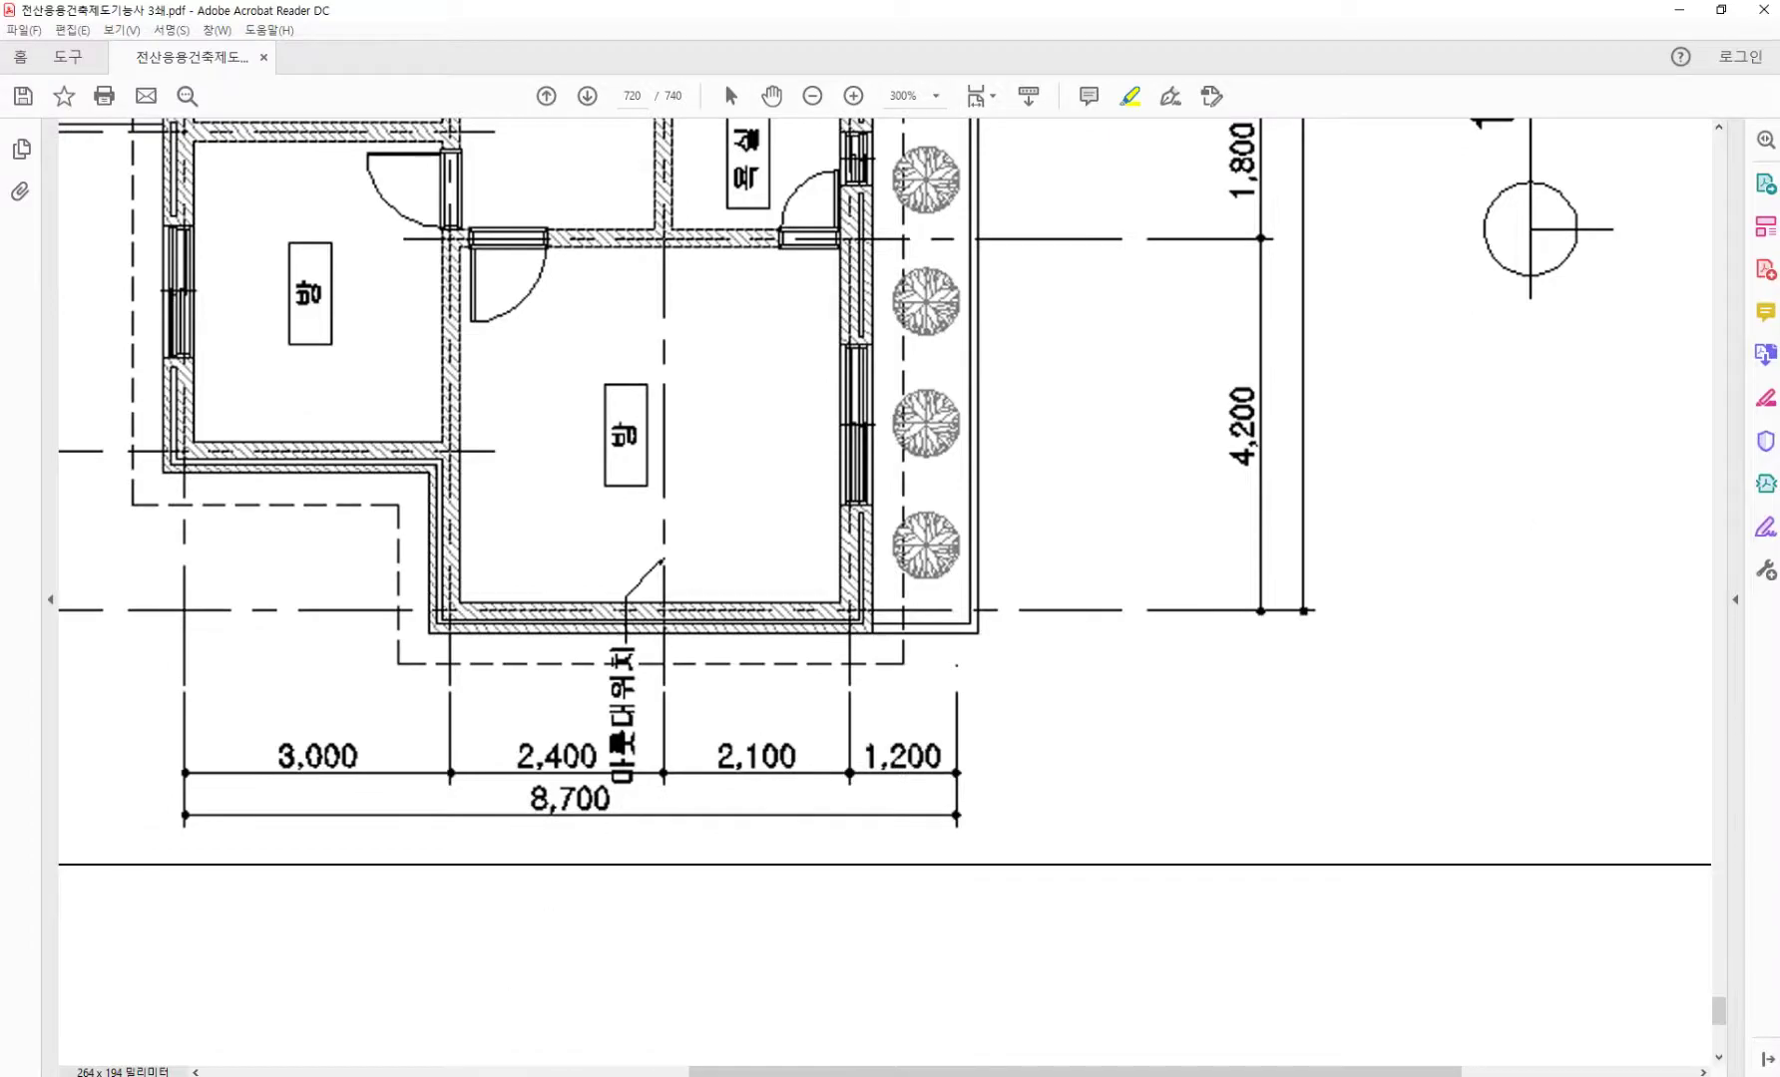
Step: Switch back to AutoCAD and offset the vertical centre line 1200 to its left
{"action": "key", "text": "alt+Tab"}
{"action": "type", "text": "o"}
{"action": "key", "text": "space"}
{"action": "key", "text": "space"}
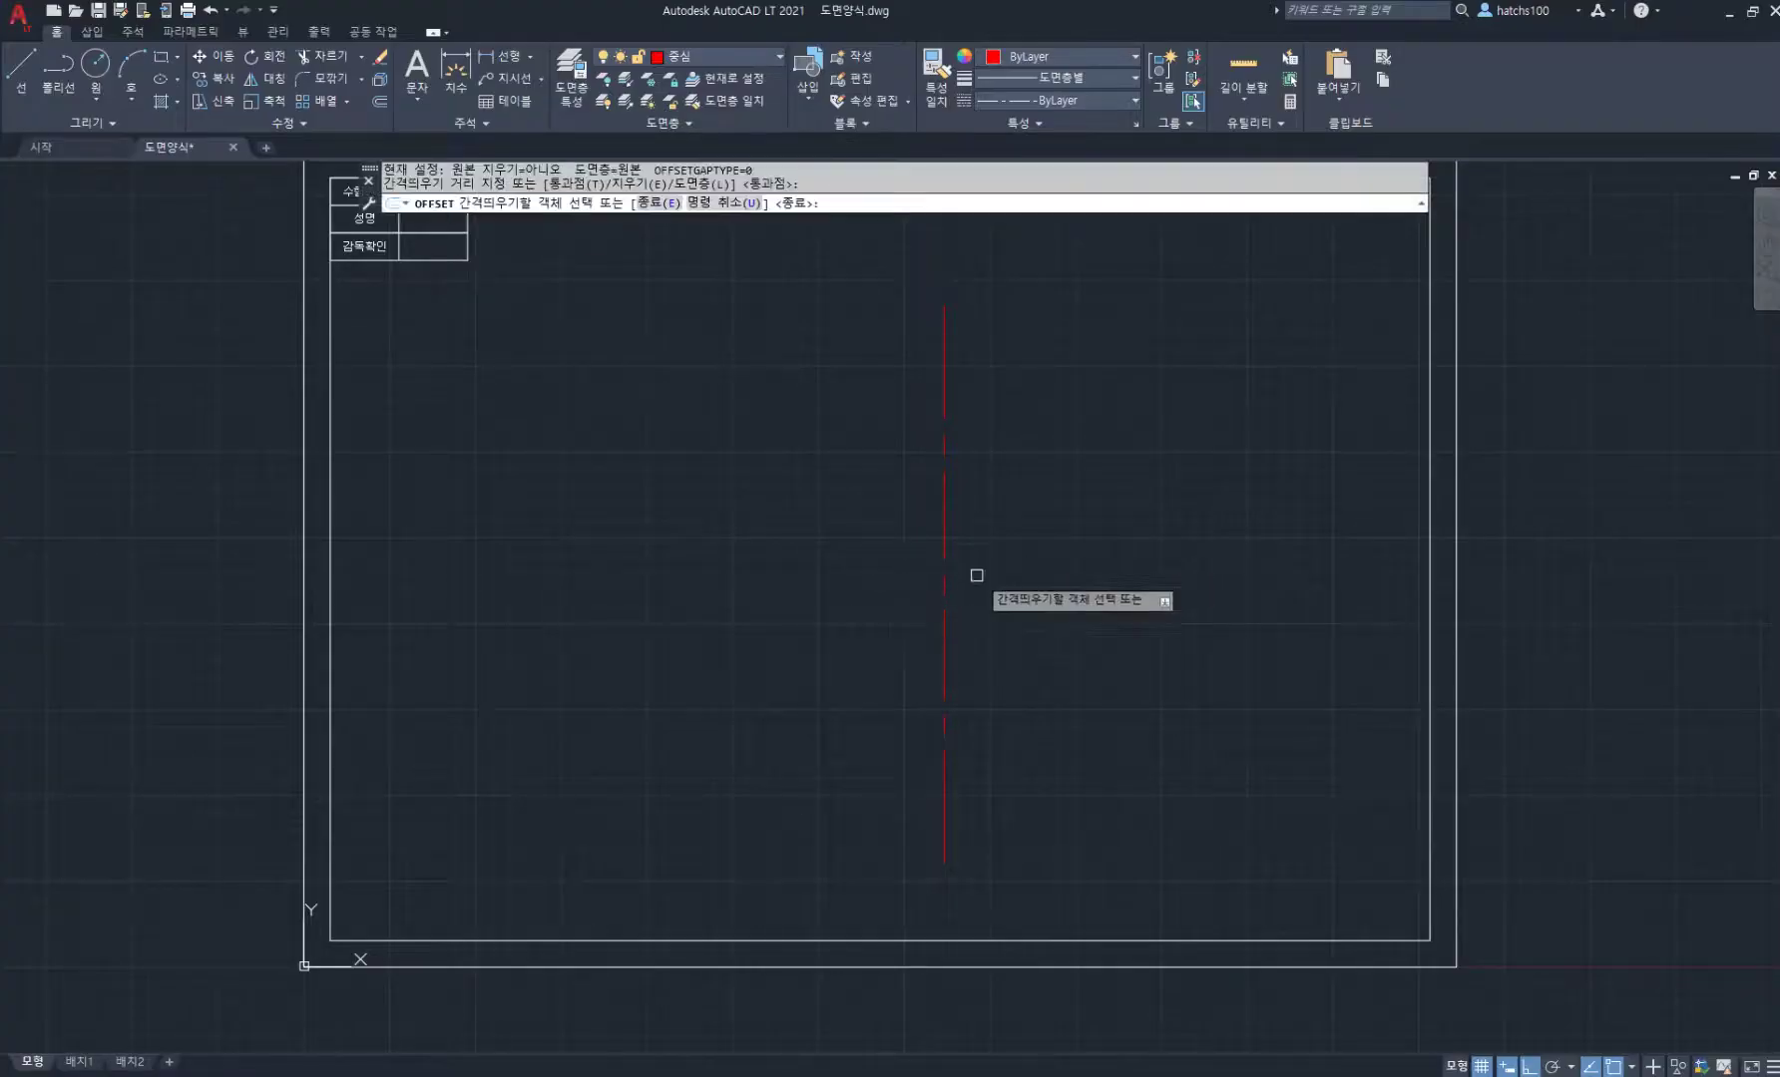
{"action": "left_click", "coordinate": [944, 636]}
{"action": "type", "text": "120"}
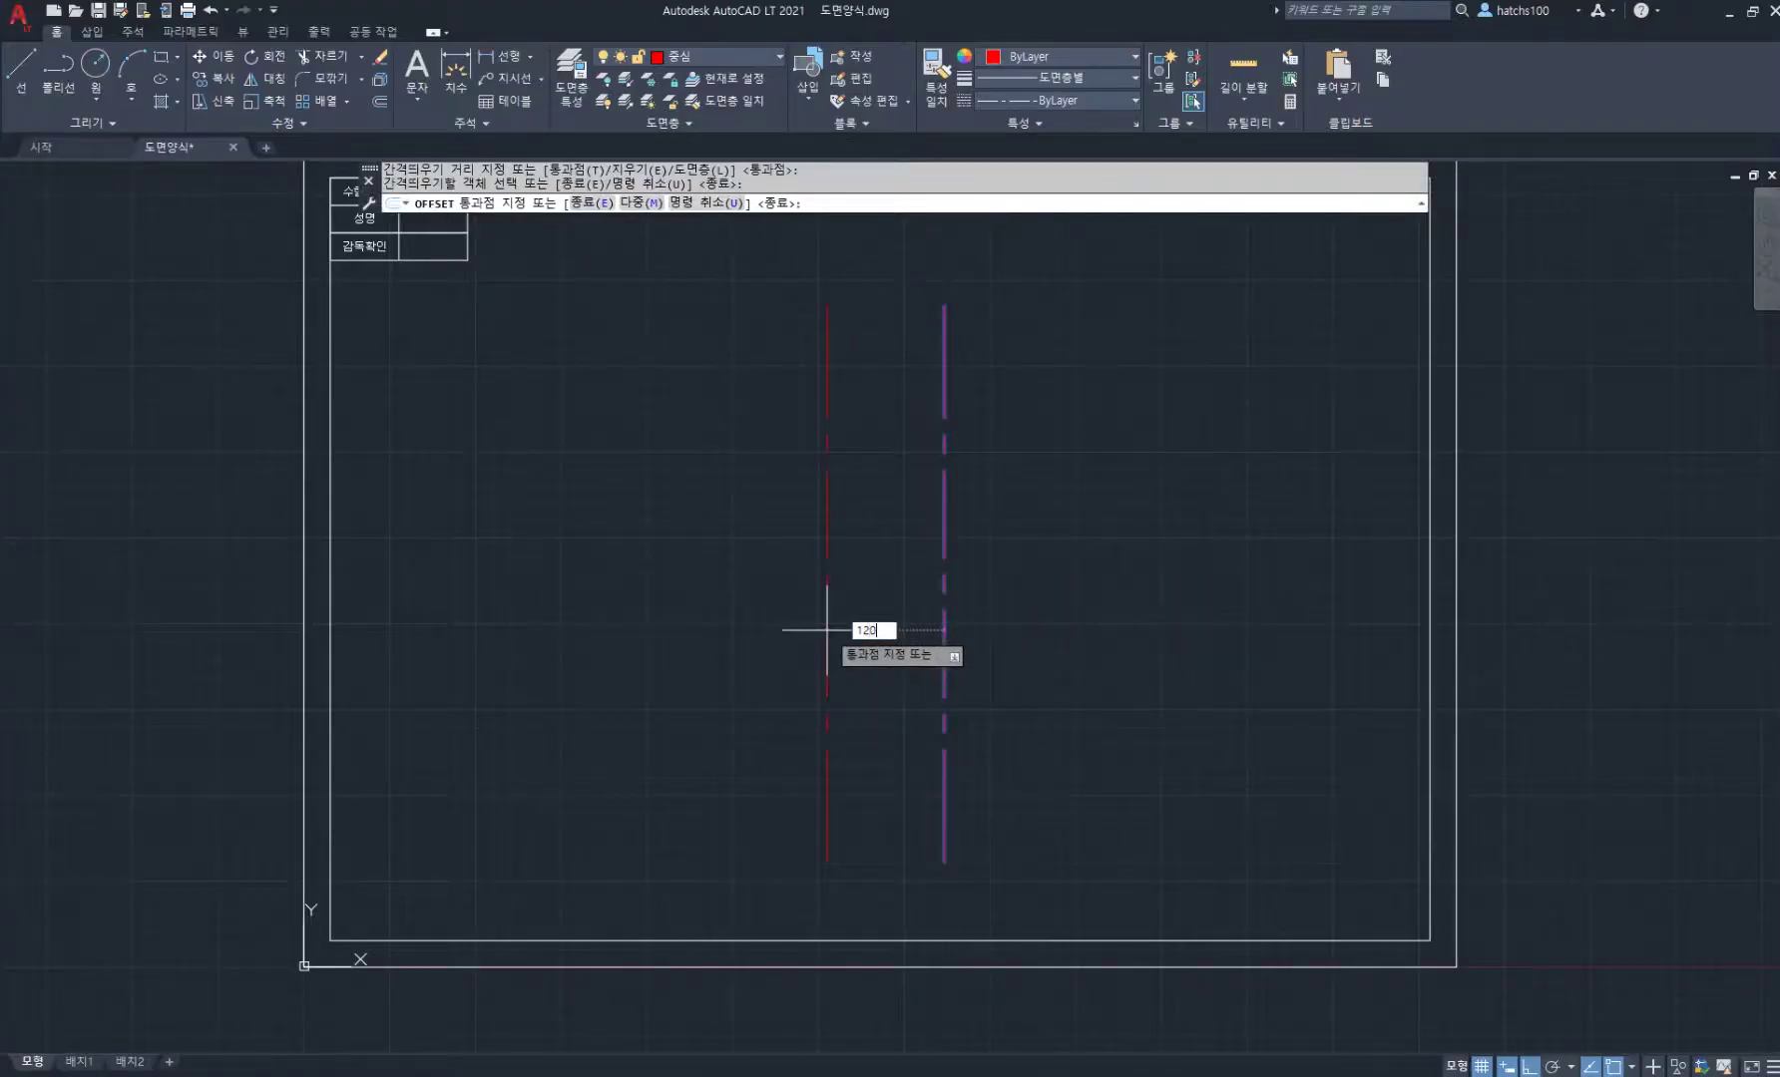
{"action": "type", "text": "0"}
{"action": "key", "text": "Return"}
Step: Offset the new centre line another 2100 to the left
{"action": "left_click", "coordinate": [860, 658]}
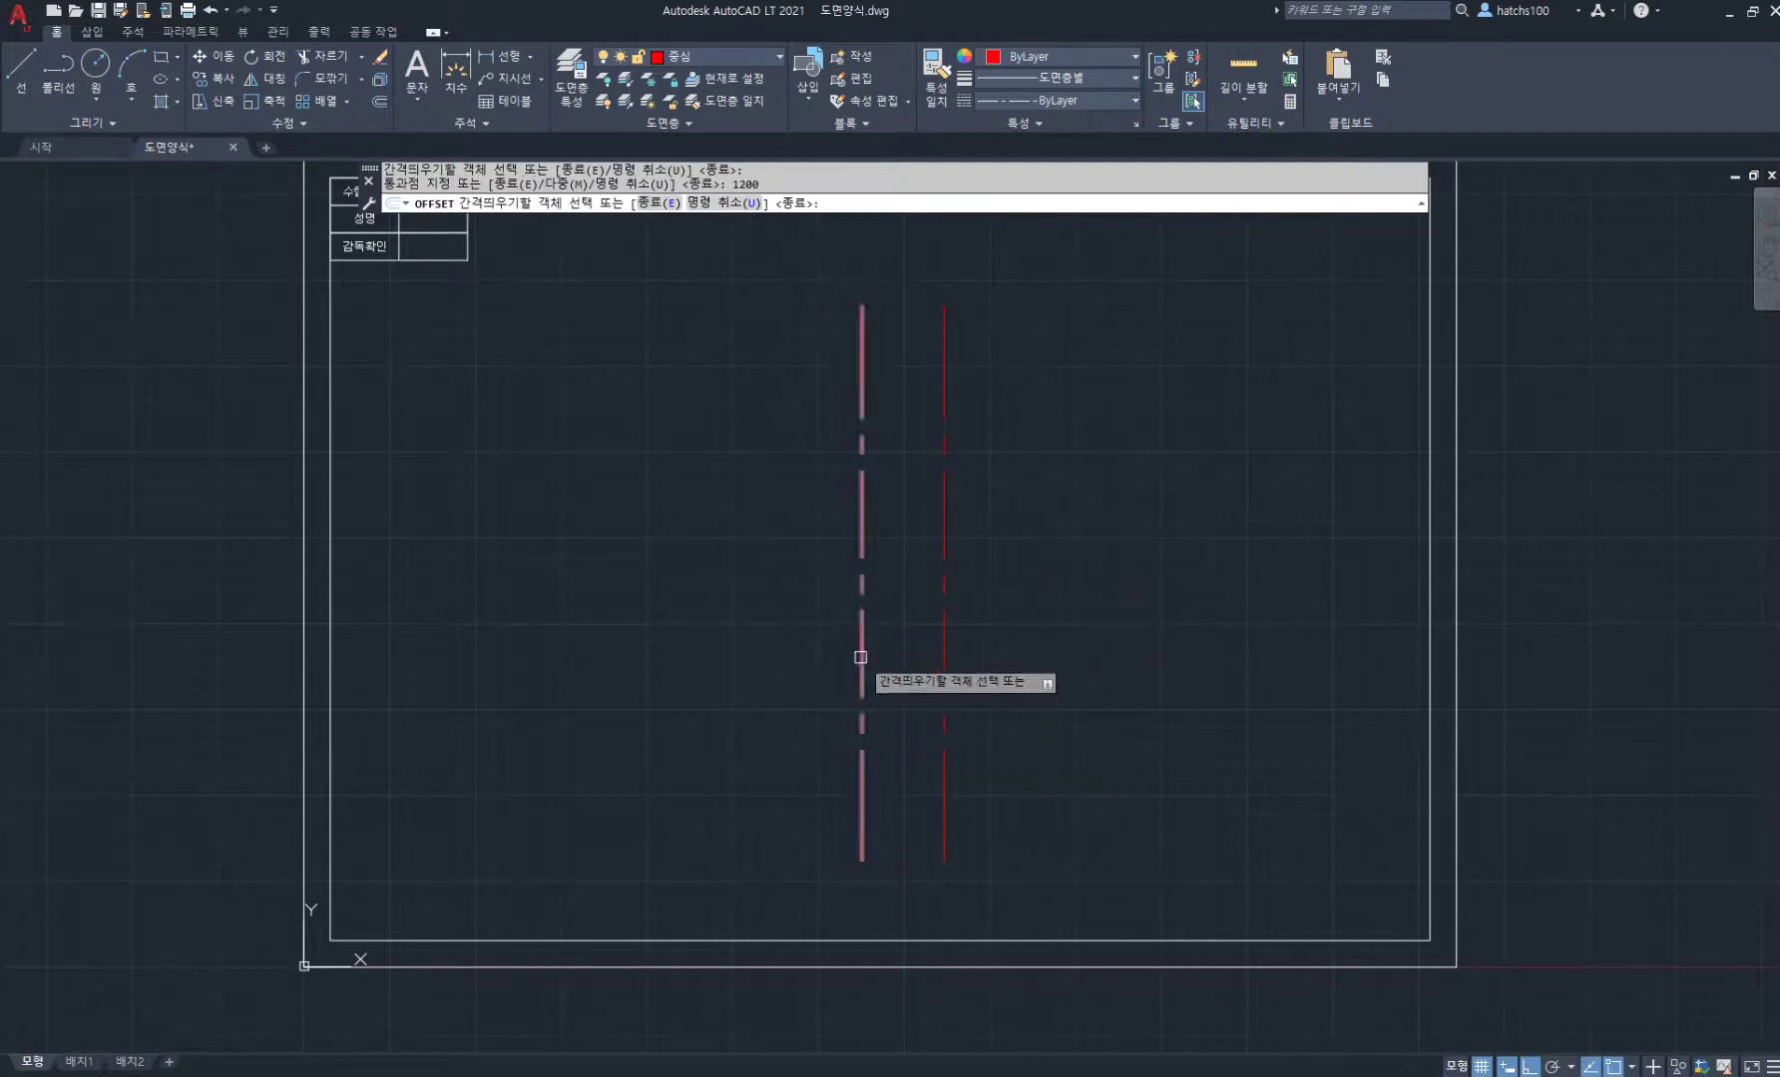
{"action": "type", "text": "21"}
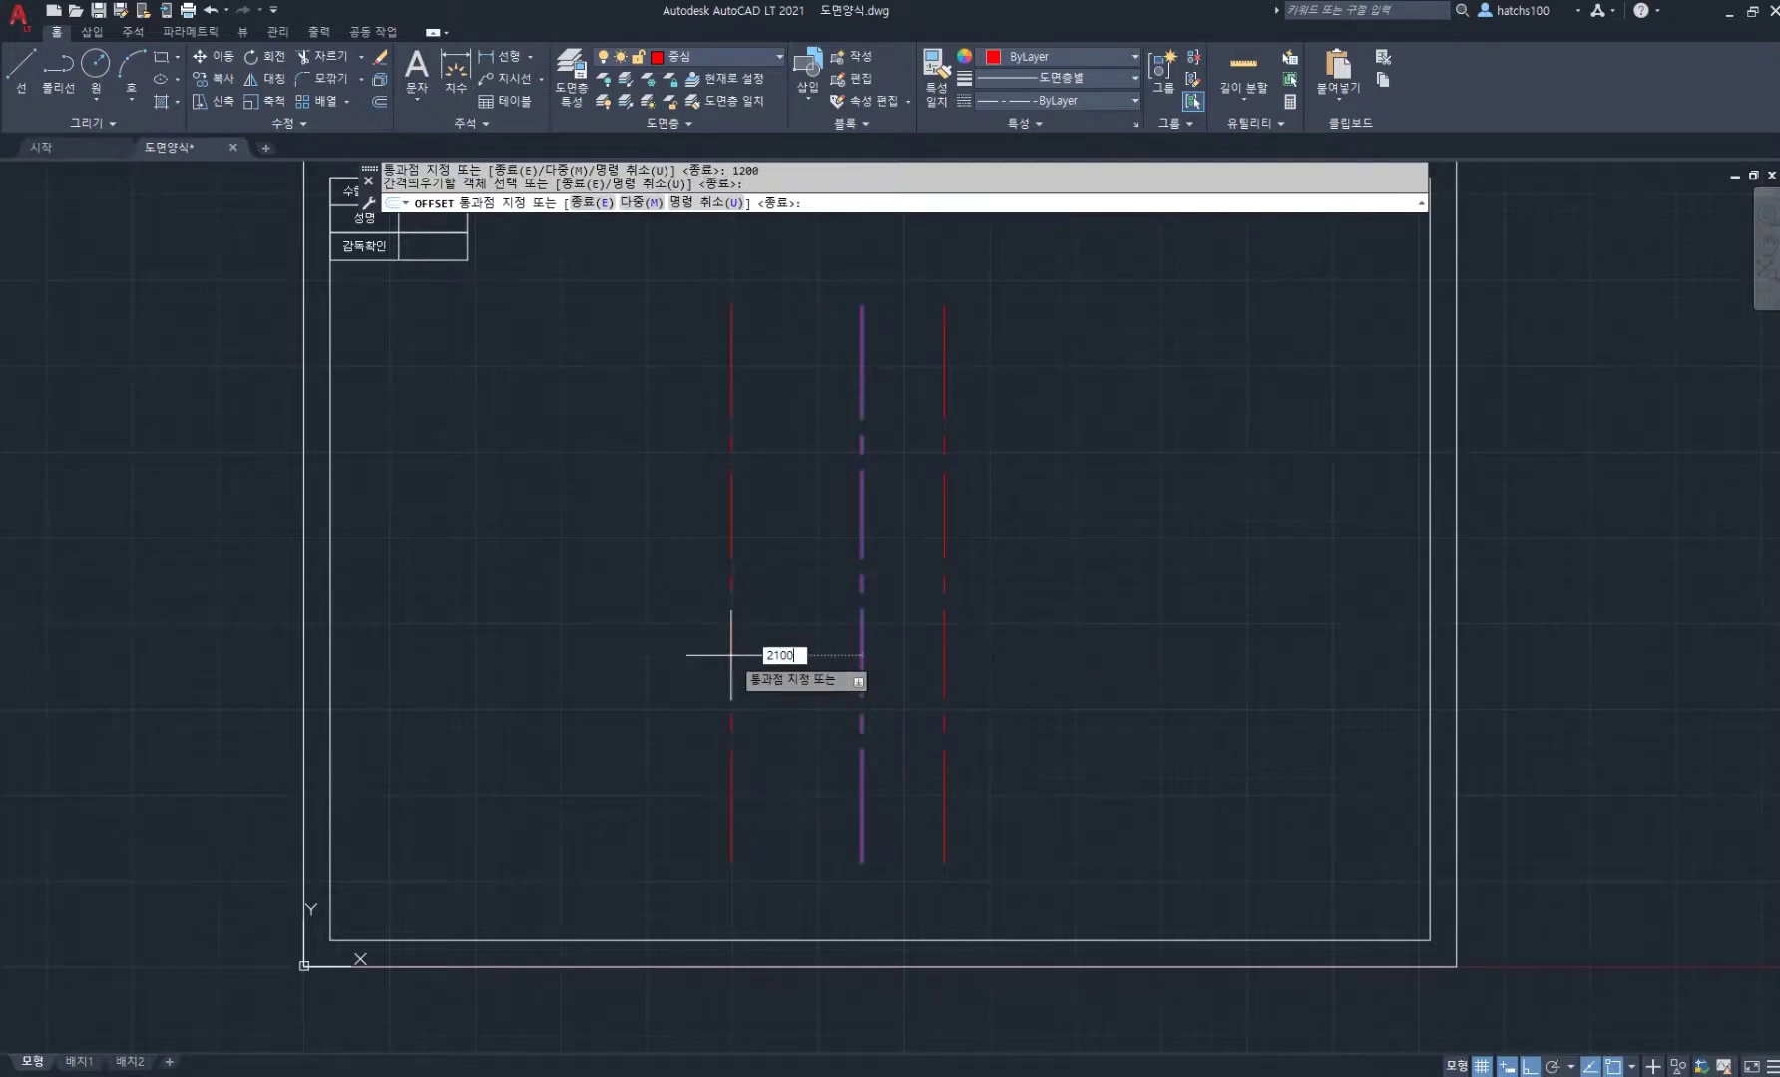
{"action": "type", "text": "00"}
{"action": "key", "text": "Return"}
{"action": "key", "text": "Return"}
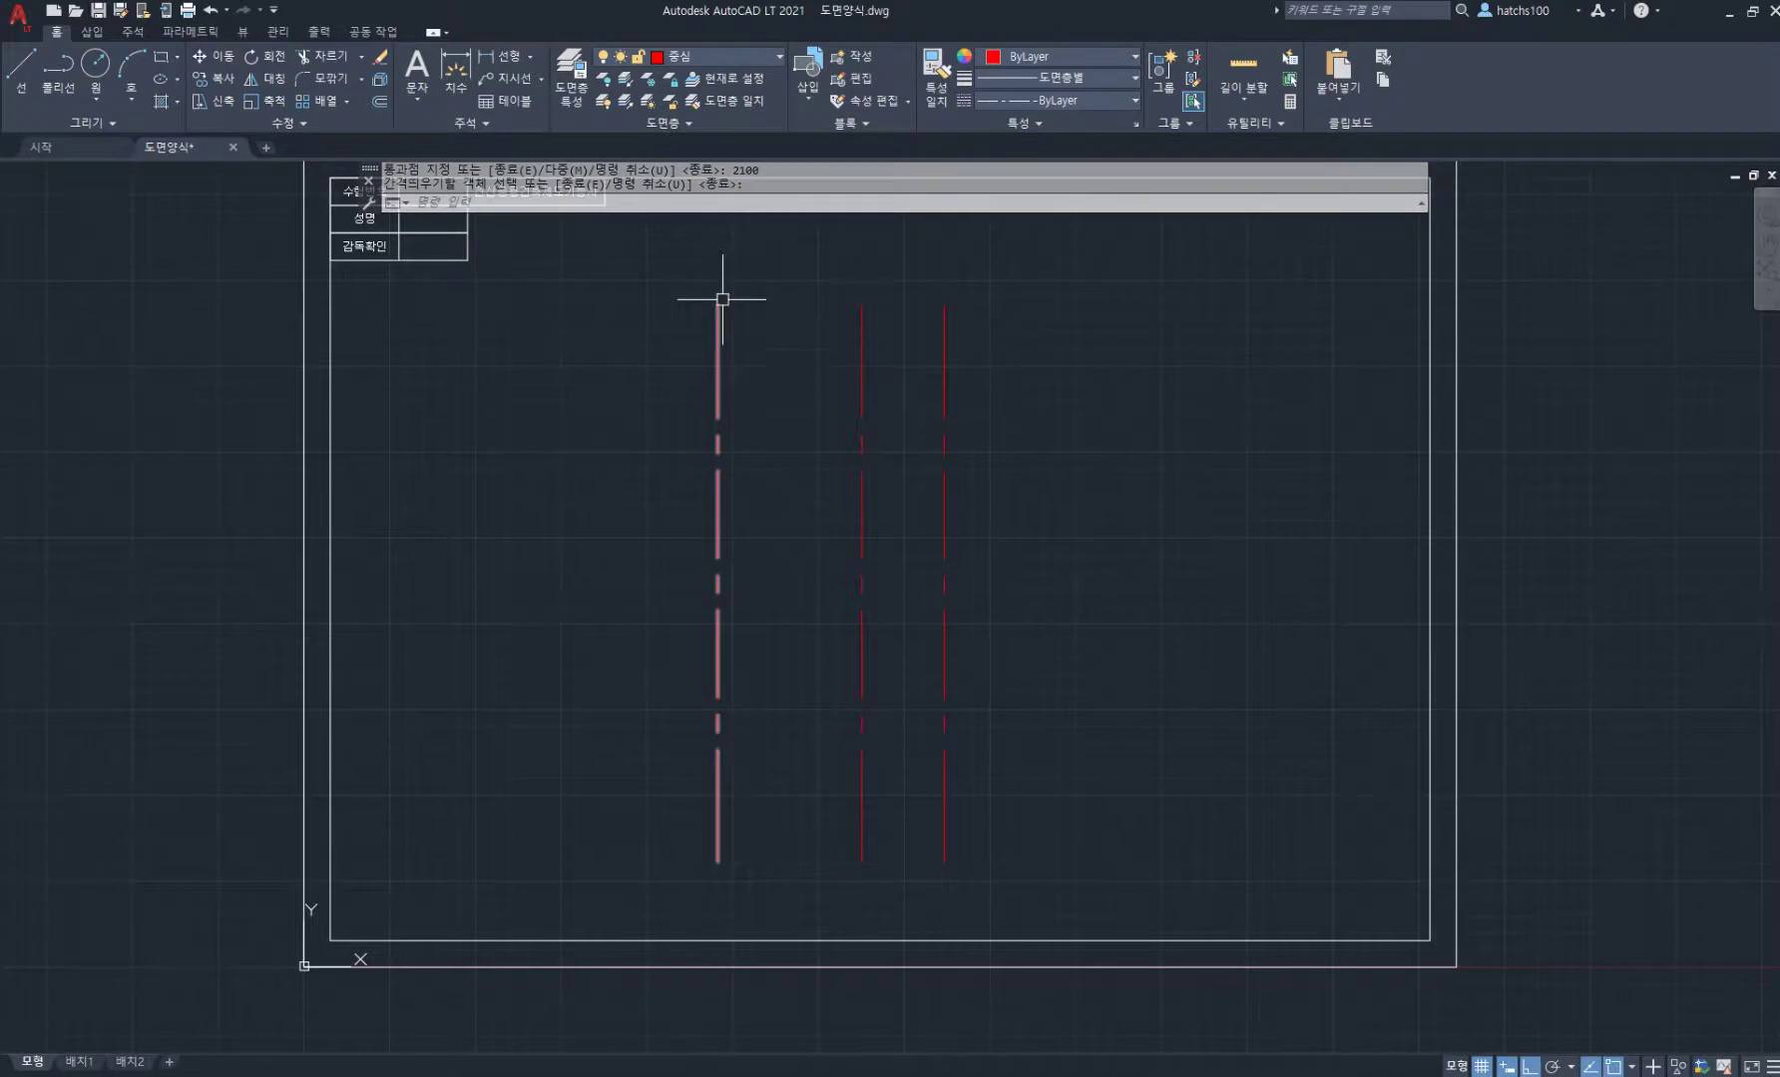
Step: Draw a small marker circle centred on the upper end of the leftmost centre line
{"action": "type", "text": "c"}
{"action": "key", "text": "Return"}
{"action": "left_click", "coordinate": [719, 304]}
{"action": "left_click", "coordinate": [738, 327]}
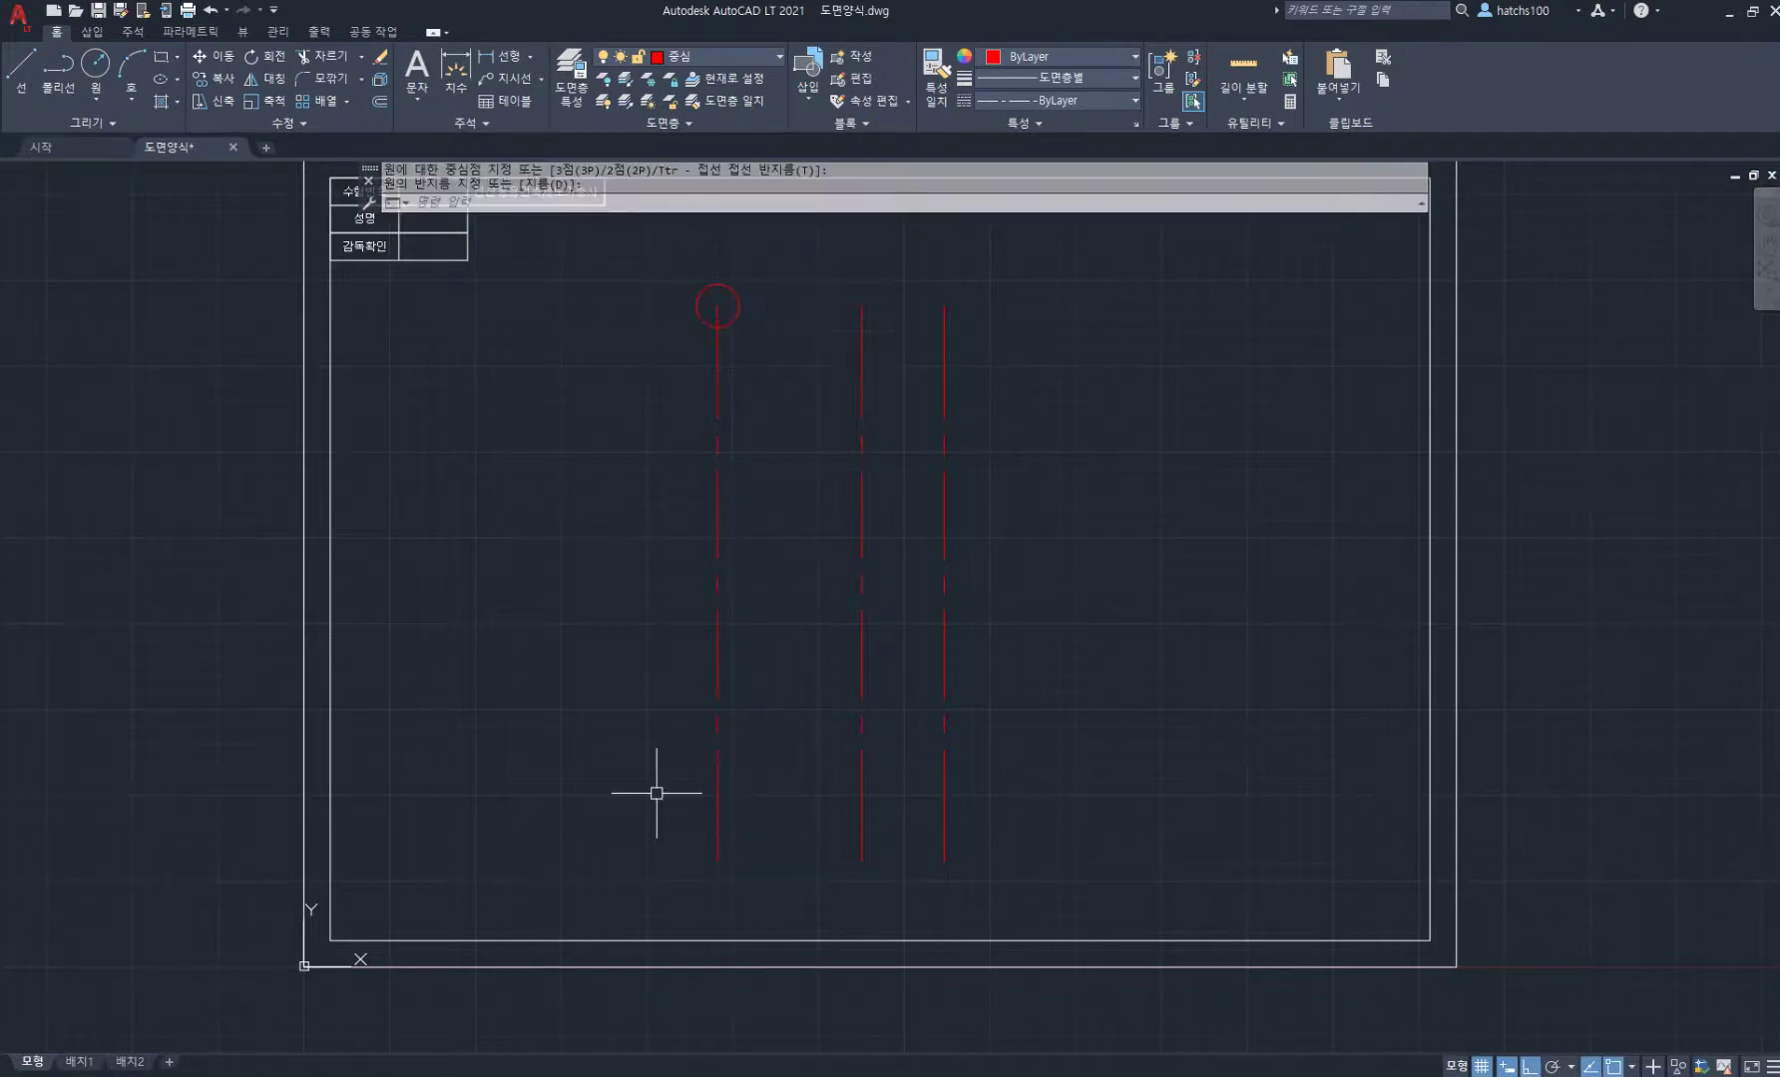
Step: Consult the floor plan PDF around section line A, and in AutoCAD offset the circled centre line 1000 to the left
{"action": "left_click", "coordinate": [542, 1073]}
{"action": "scroll", "coordinate": [671, 494], "scroll_direction": "up", "scroll_amount": 8}
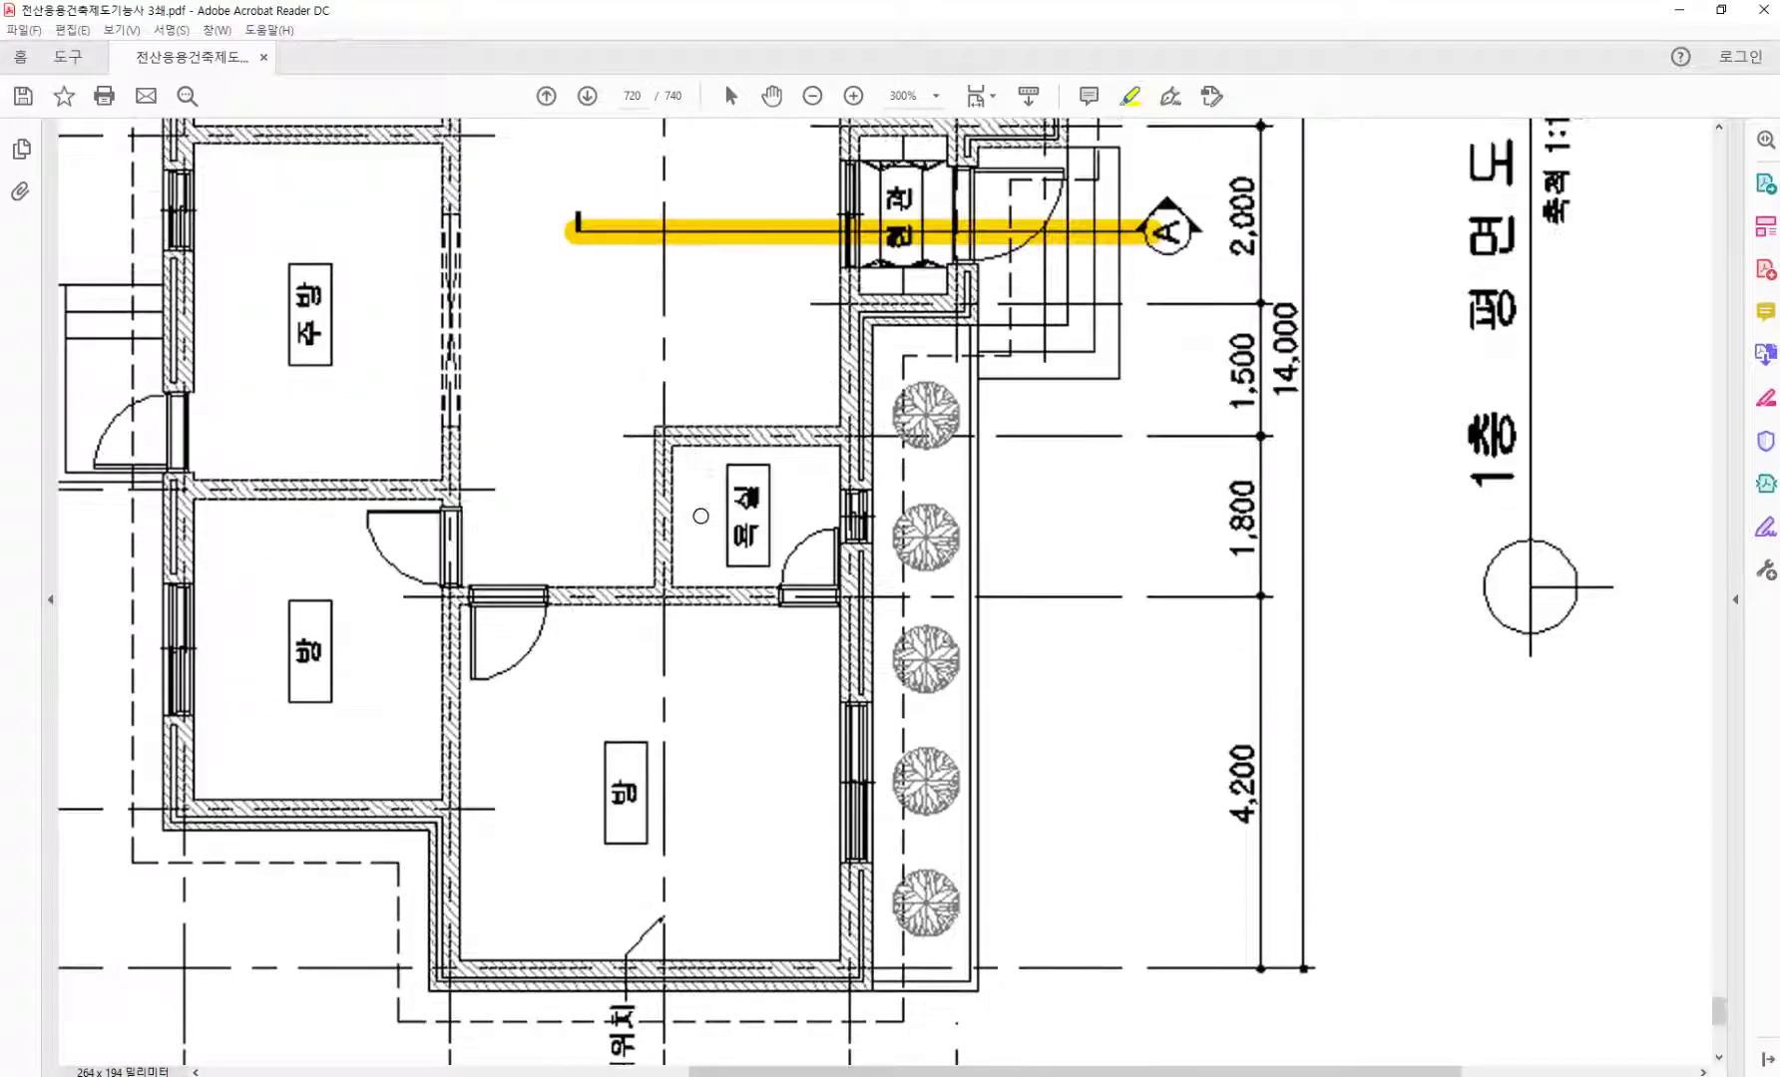
{"action": "scroll", "coordinate": [700, 516], "scroll_direction": "up", "scroll_amount": 3}
{"action": "scroll", "coordinate": [584, 451], "scroll_direction": "down", "scroll_amount": 4}
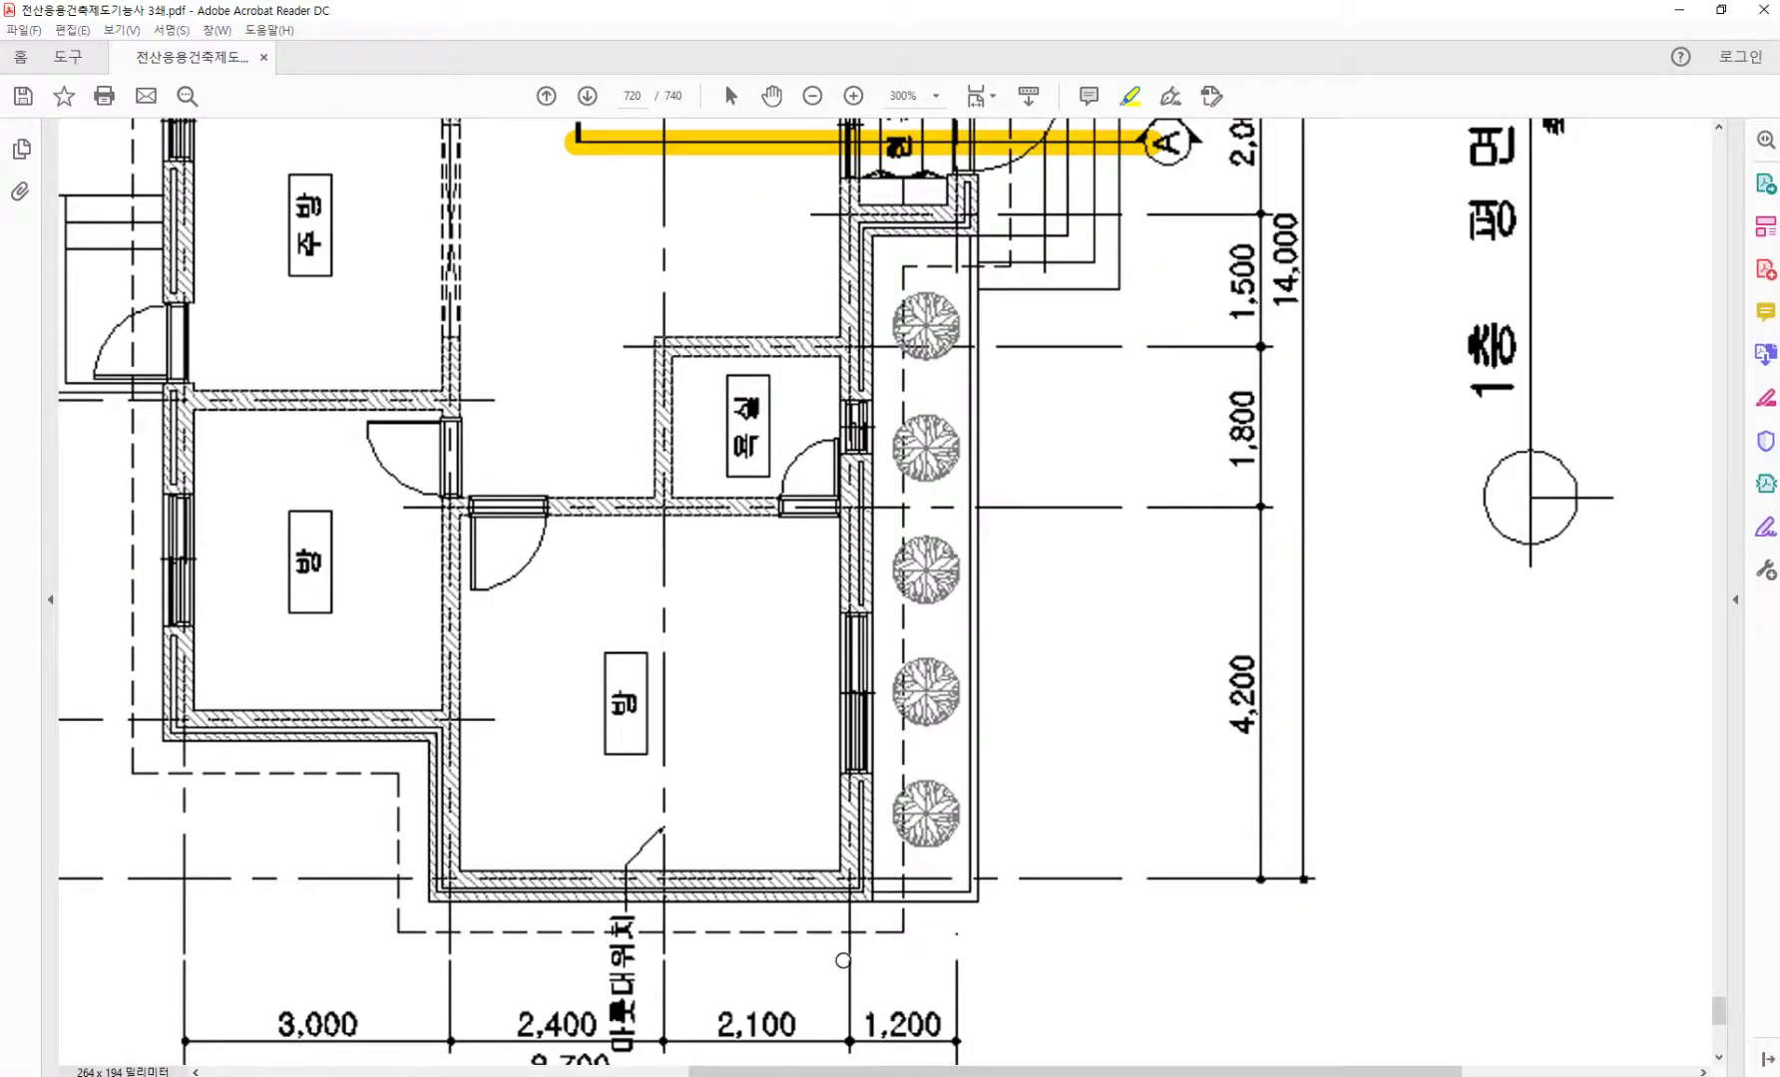
{"action": "scroll", "coordinate": [613, 476], "scroll_direction": "up", "scroll_amount": 3}
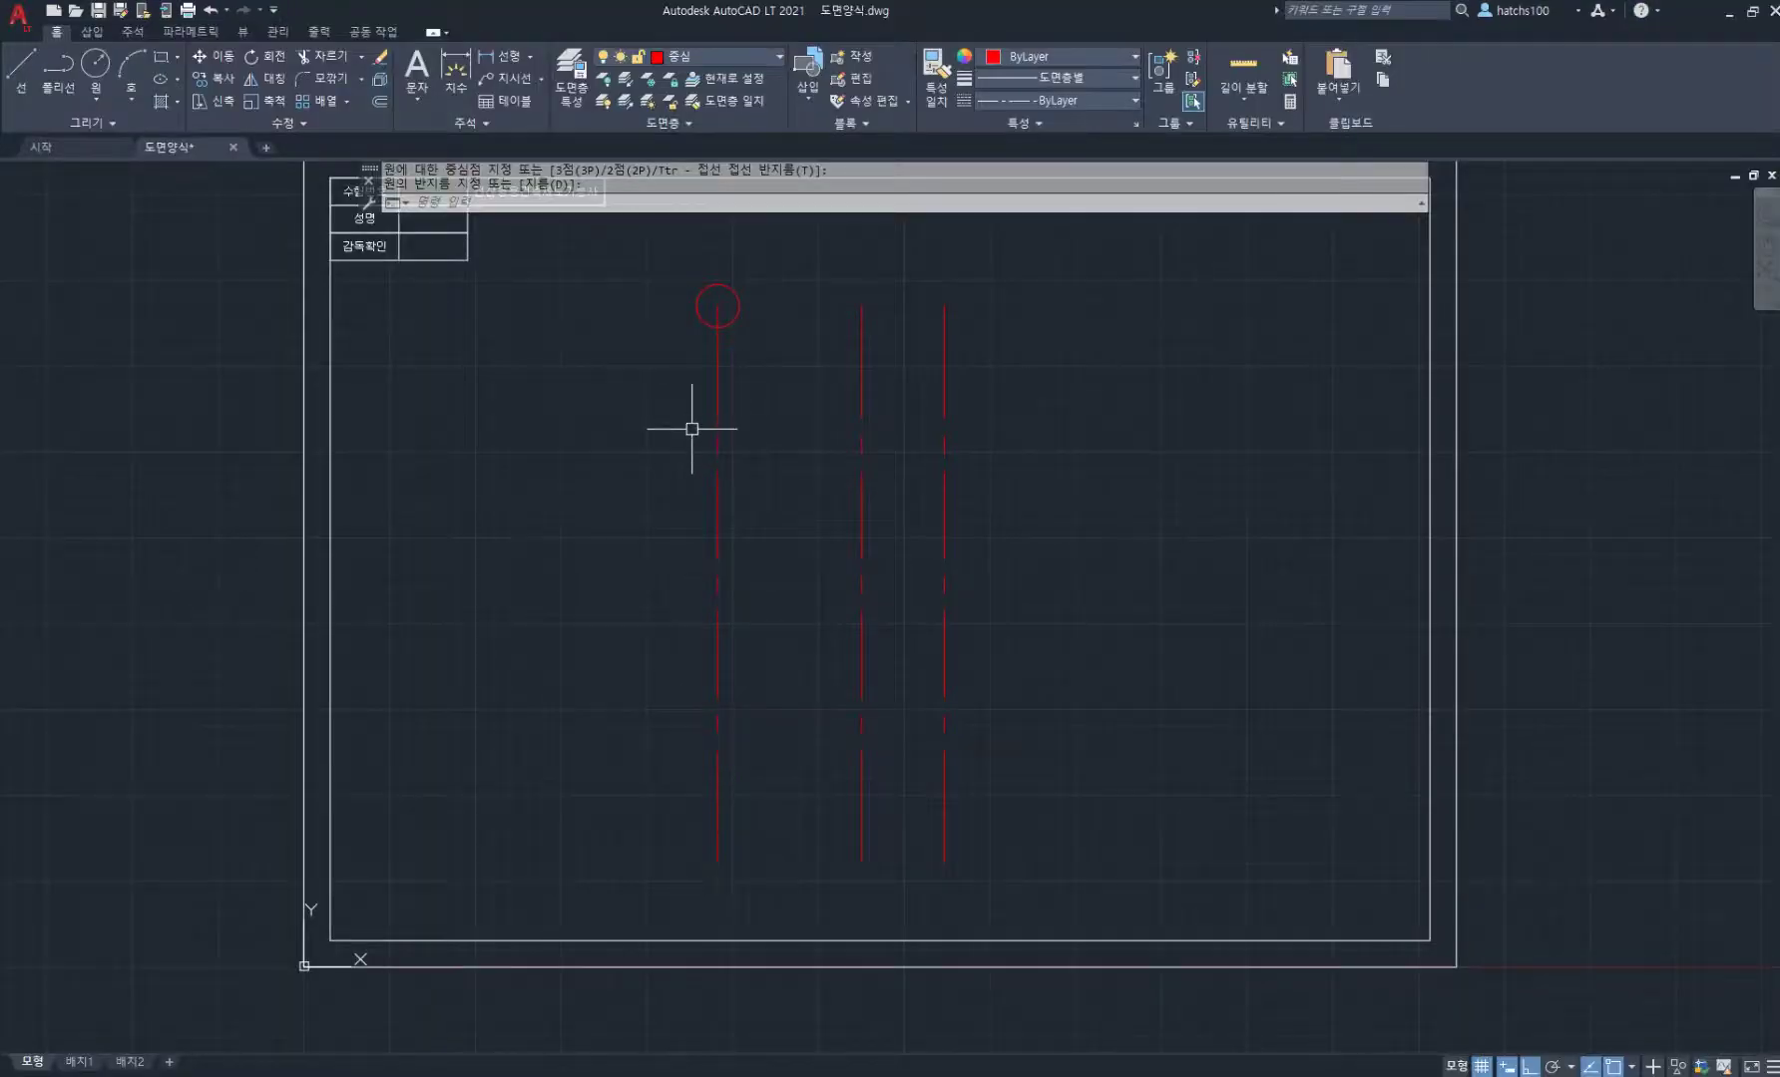
{"action": "key", "text": "Return"}
{"action": "left_click", "coordinate": [713, 534]}
{"action": "type", "text": "1000"}
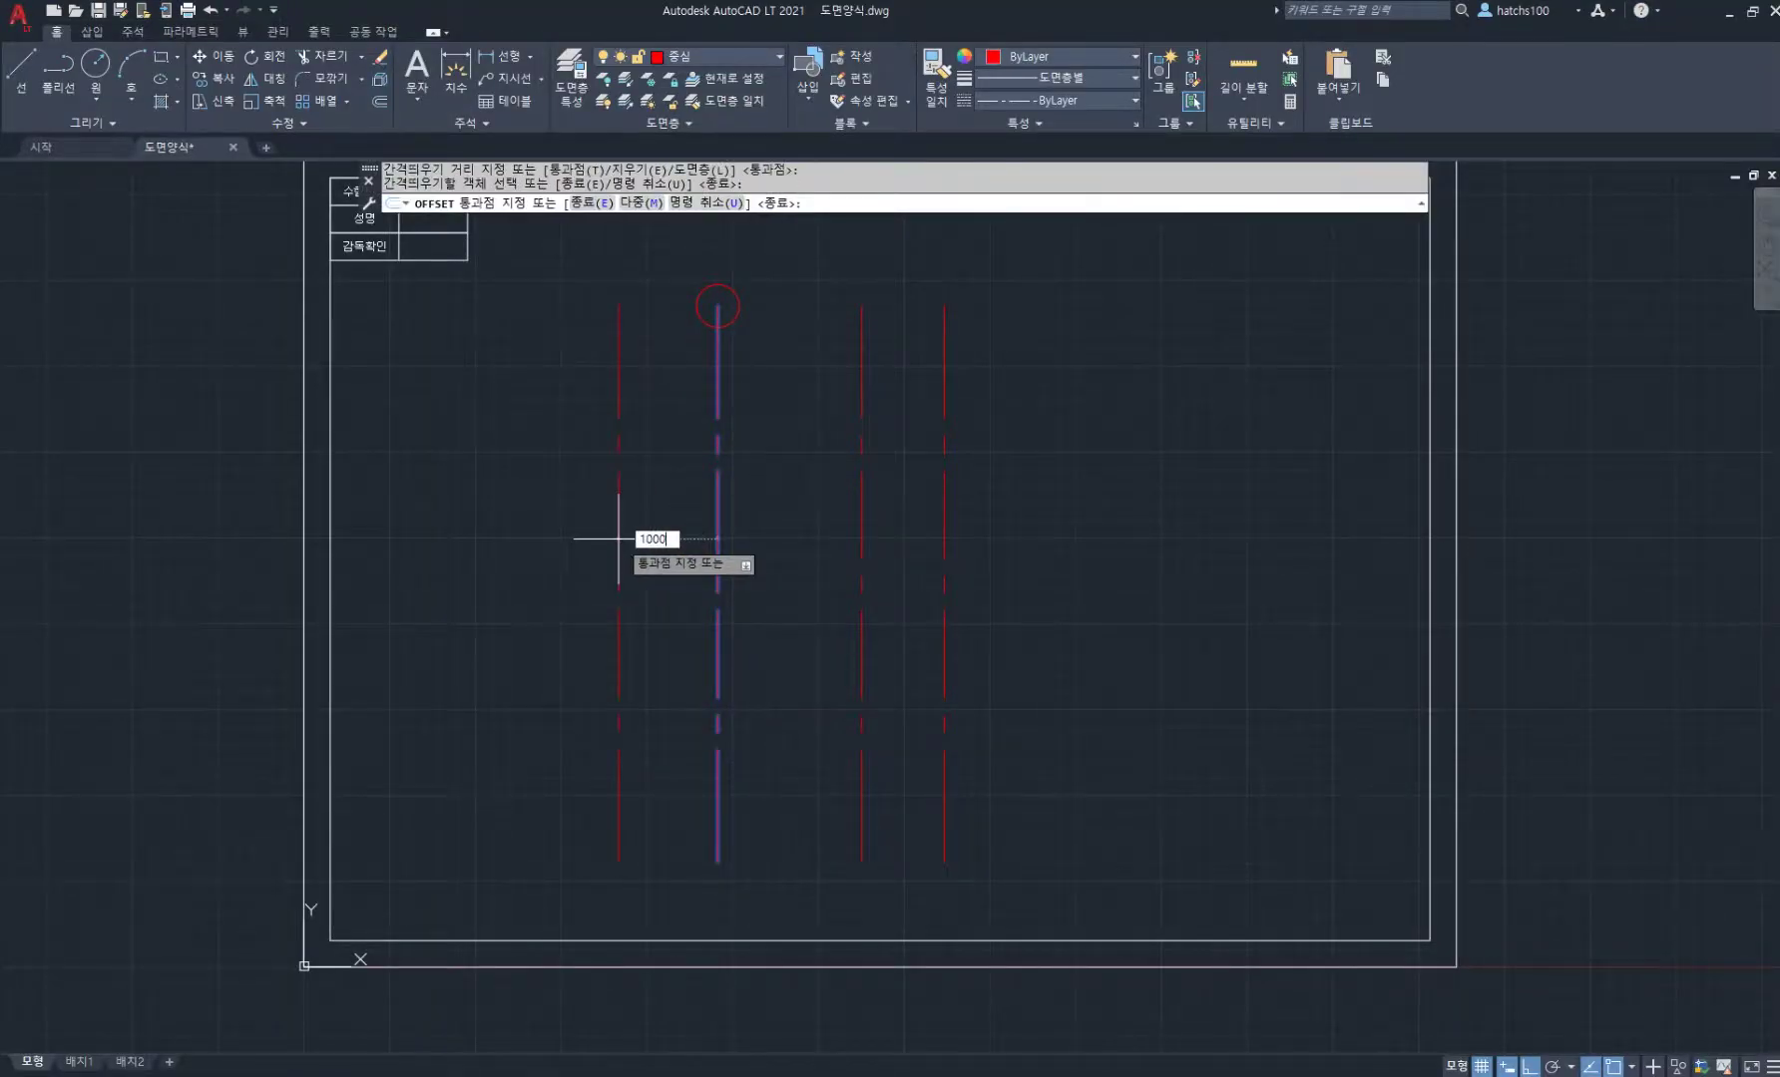
{"action": "key", "text": "Return"}
{"action": "key", "text": "Return"}
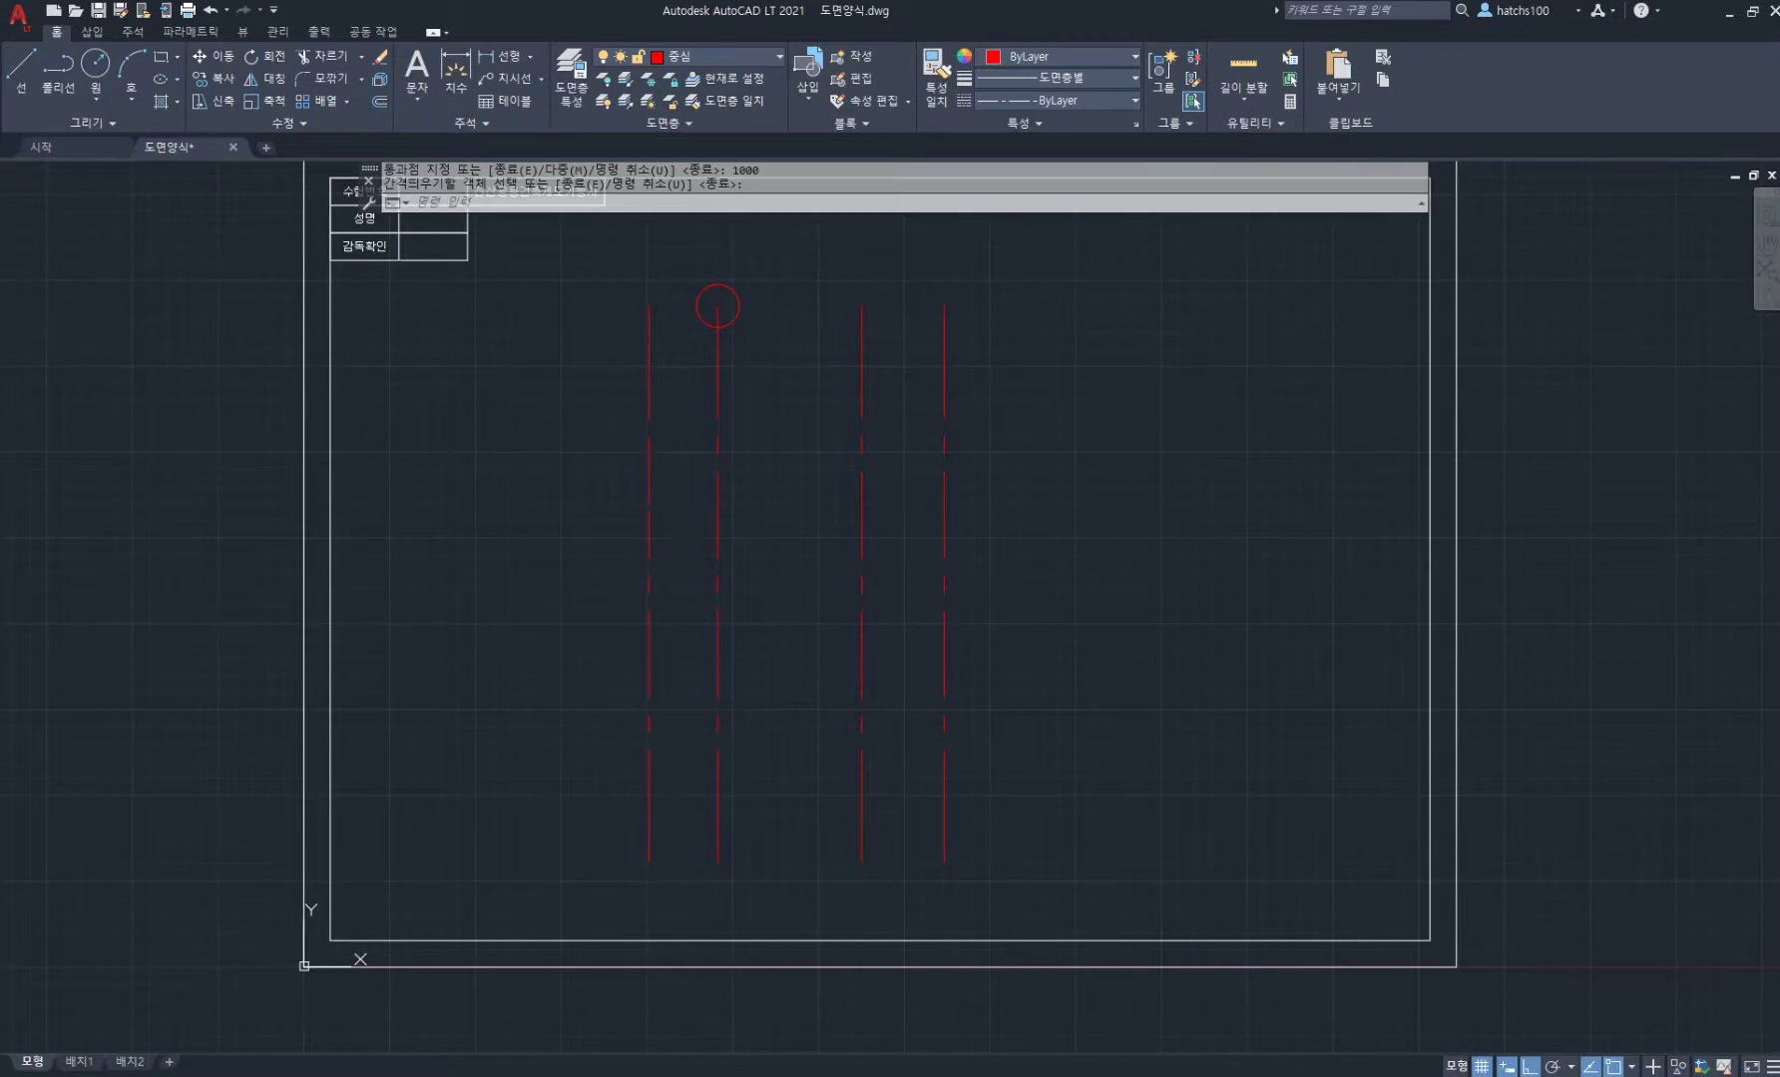
Step: Move the leftmost offset line to the 주단면 layer
{"action": "left_click", "coordinate": [684, 487]}
{"action": "left_click", "coordinate": [593, 399]}
{"action": "left_click", "coordinate": [705, 59]}
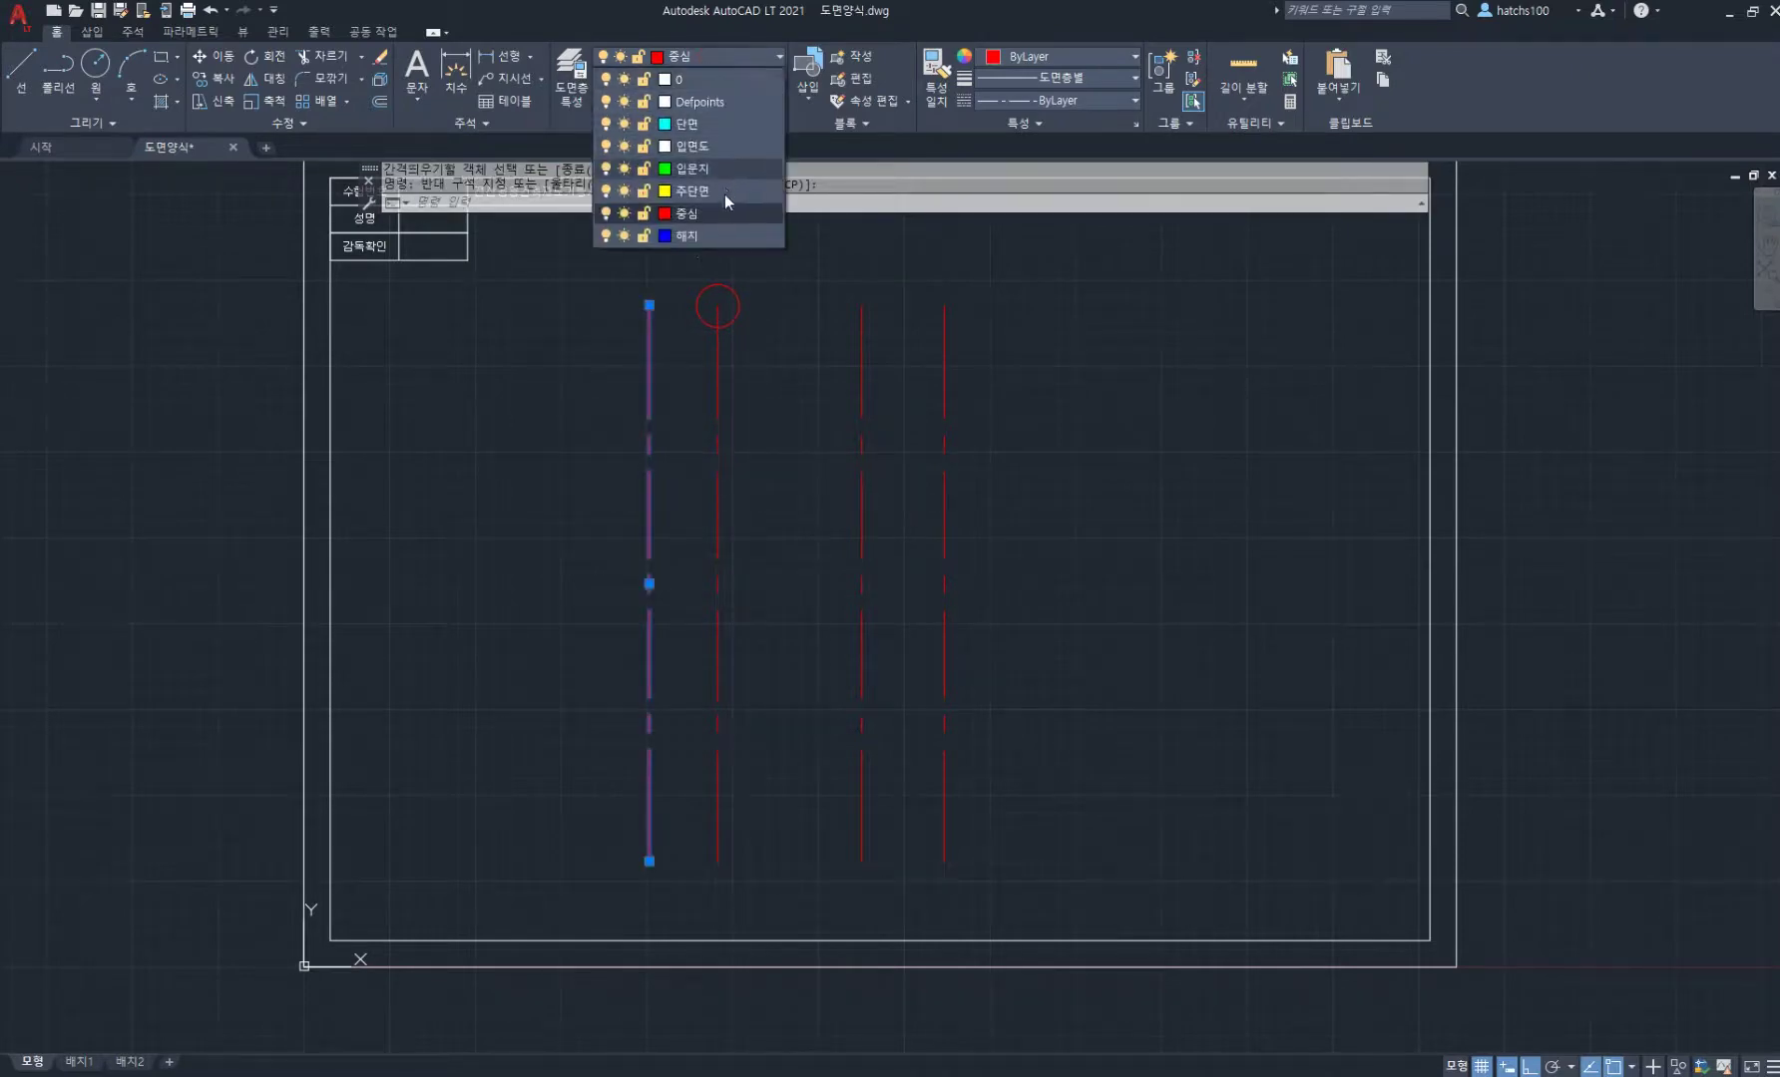
{"action": "left_click", "coordinate": [724, 194]}
{"action": "key", "text": "Escape"}
{"action": "key", "text": "Escape"}
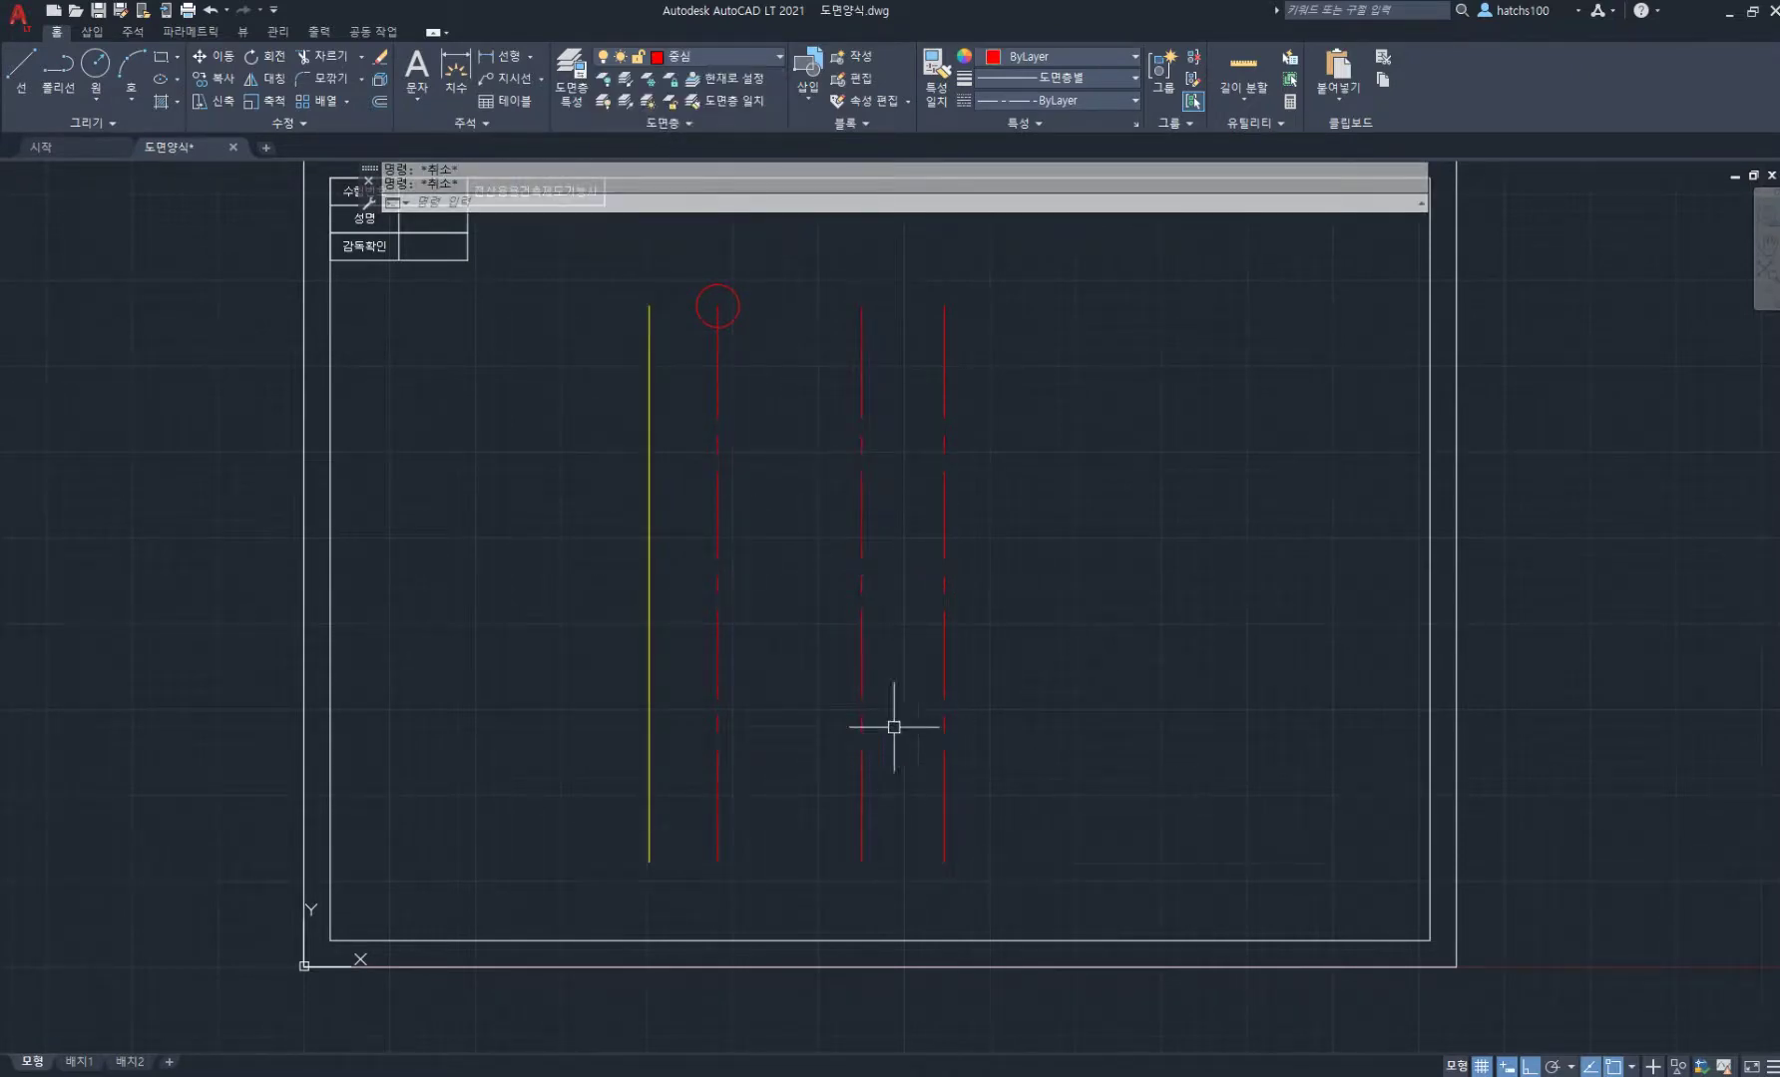
Step: Check the living-room side dimensions in the floor plan PDF, and in AutoCAD offset the circled centre line 4300 to the right
{"action": "key", "text": "alt+Tab"}
{"action": "scroll", "coordinate": [836, 590], "scroll_direction": "up", "scroll_amount": 6}
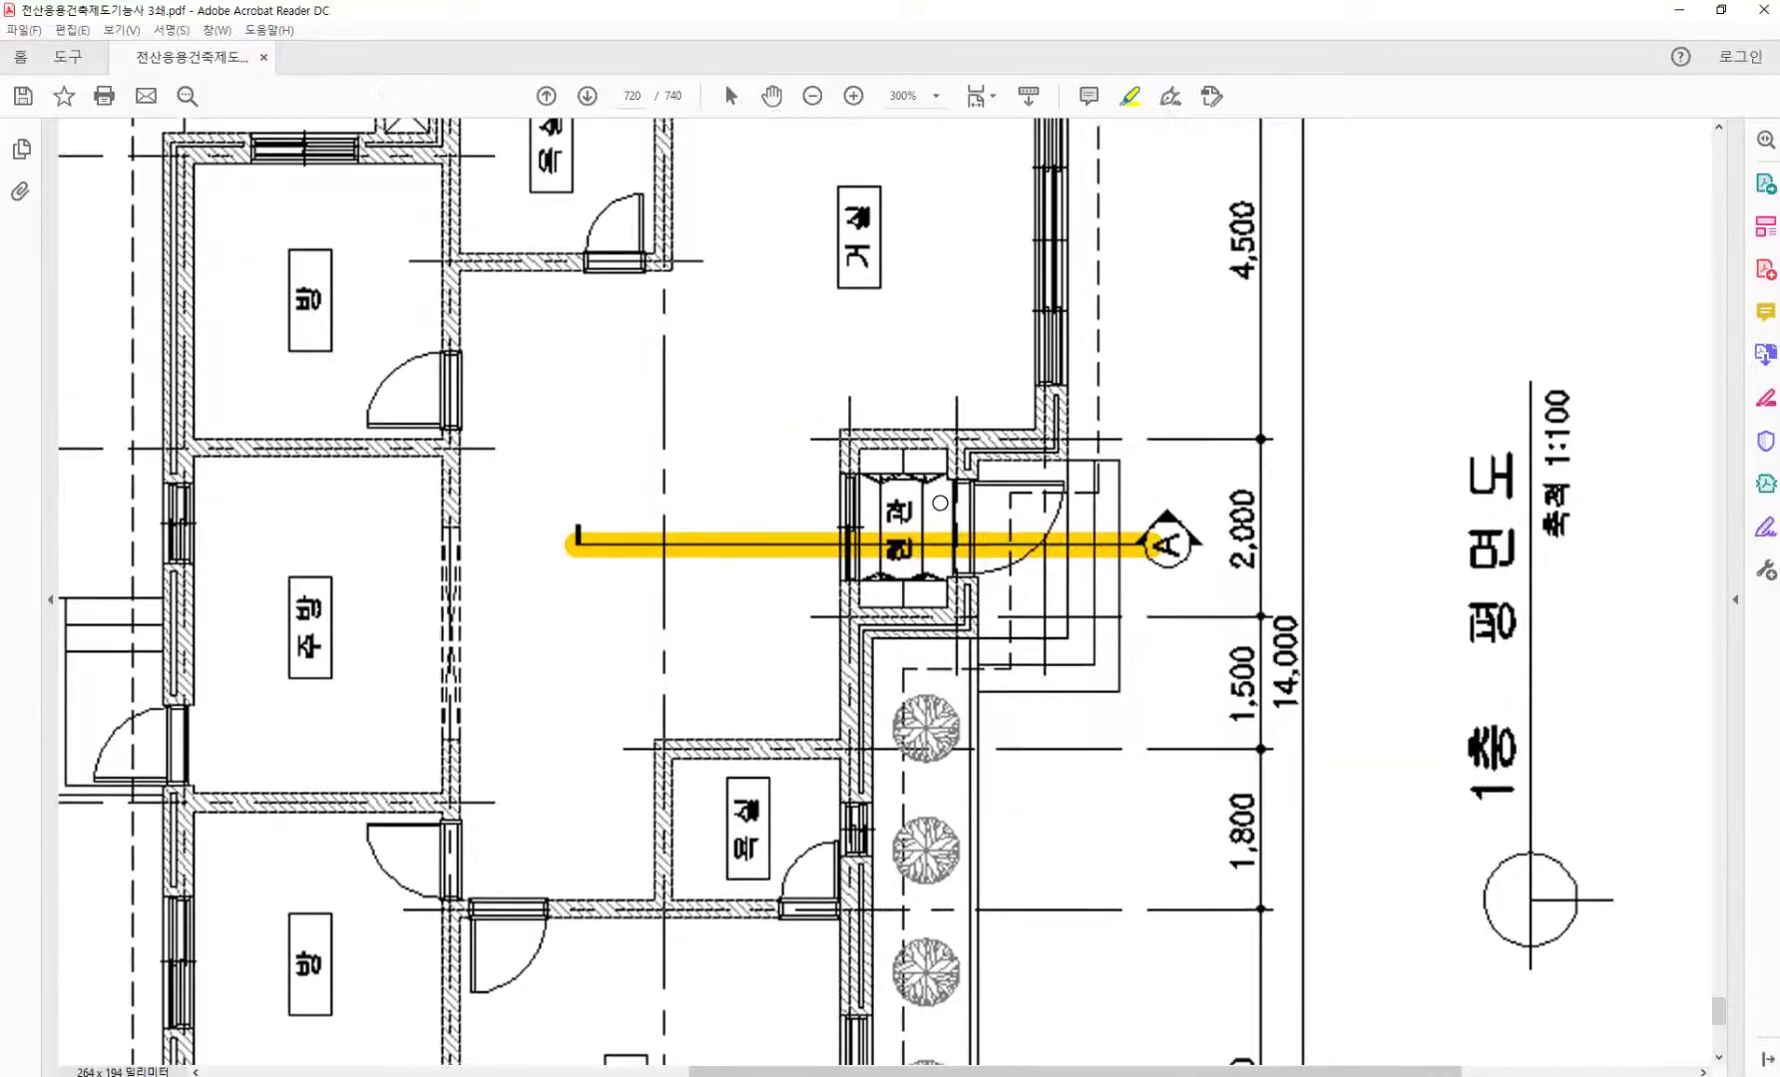
{"action": "scroll", "coordinate": [1062, 468], "scroll_direction": "up", "scroll_amount": 3}
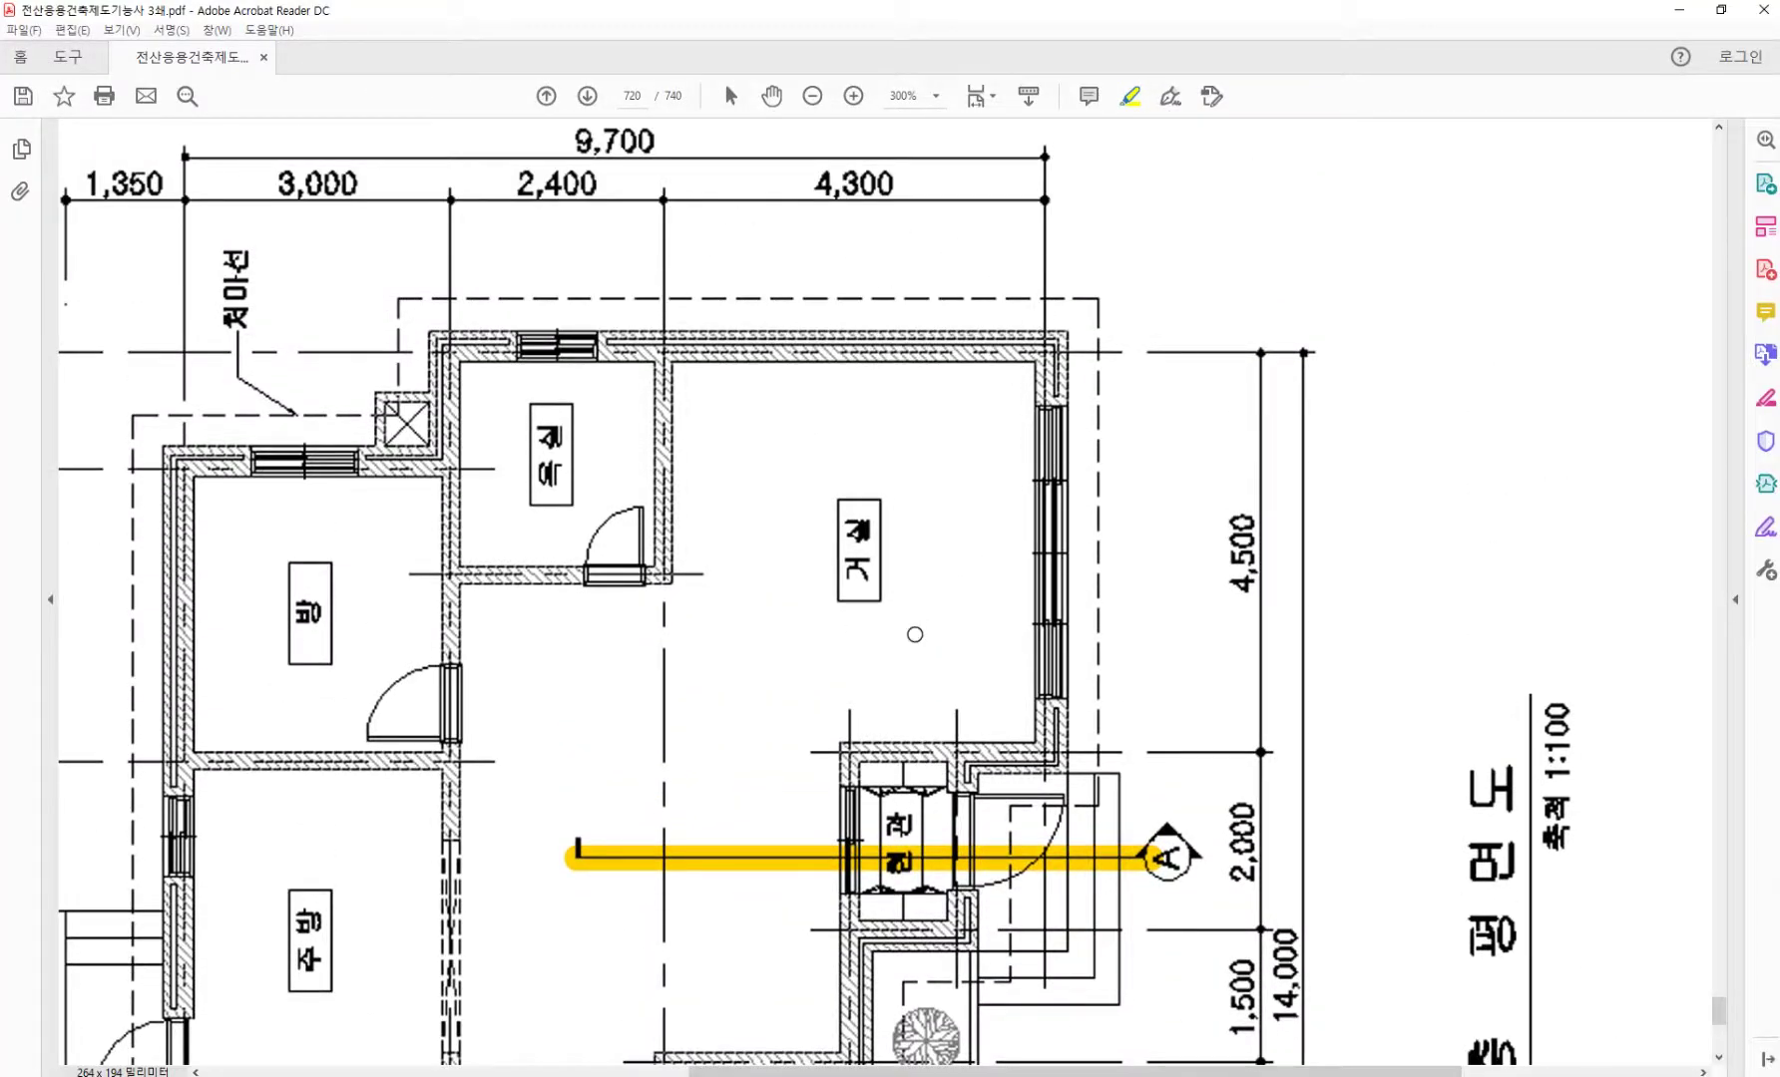
{"action": "key", "text": "alt+Tab"}
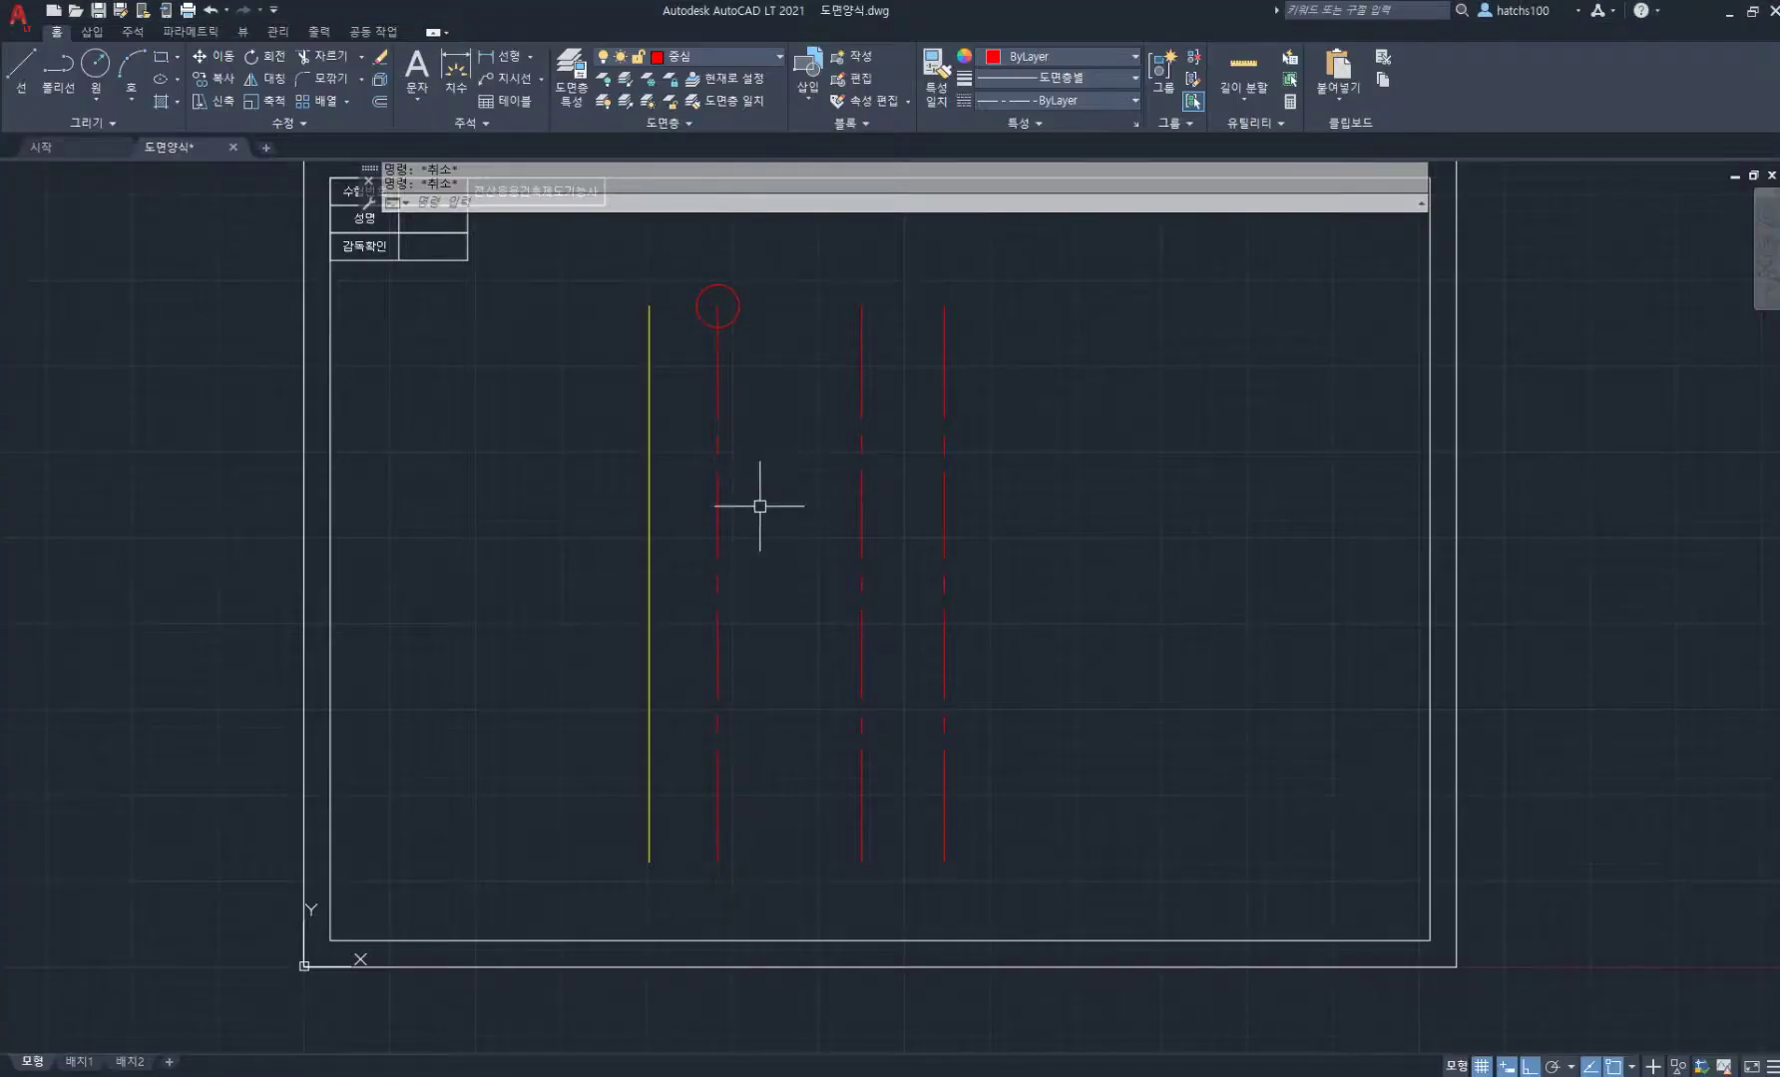
{"action": "key", "text": "Return"}
{"action": "left_click", "coordinate": [720, 539]}
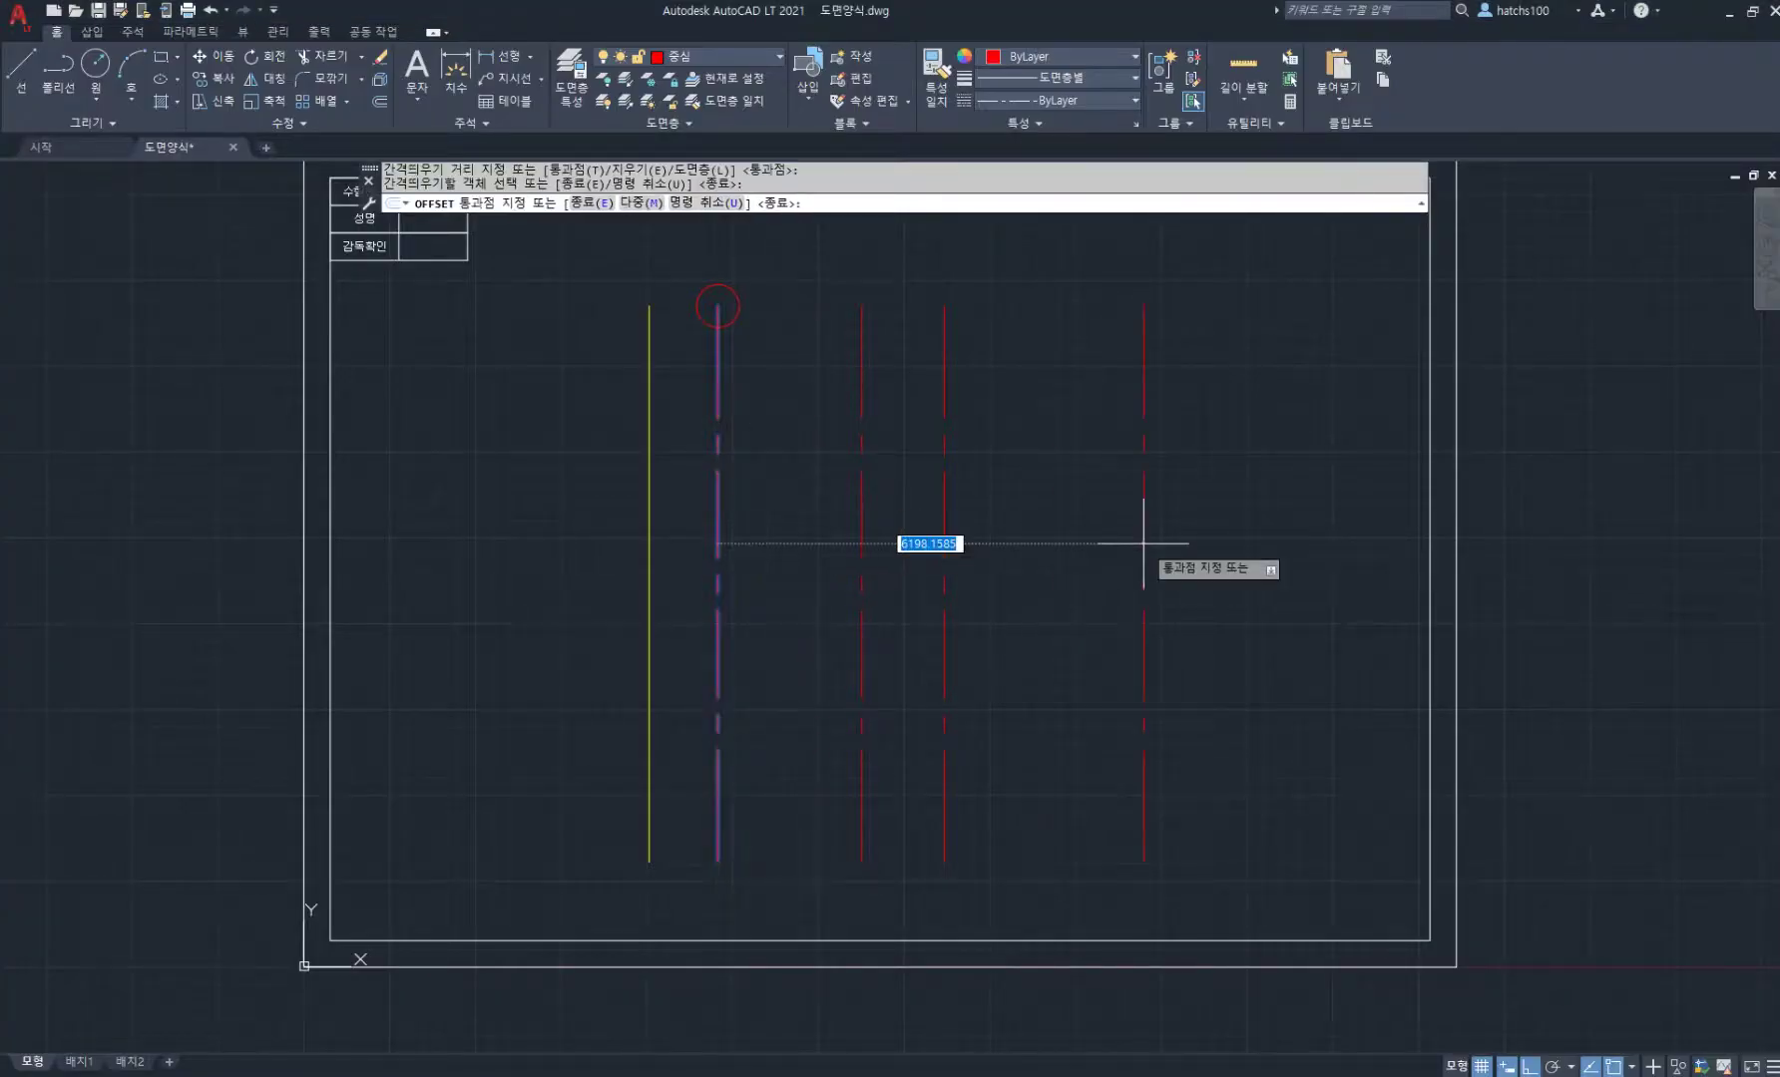
{"action": "type", "text": "4300"}
{"action": "key", "text": "Return"}
{"action": "key", "text": "Return"}
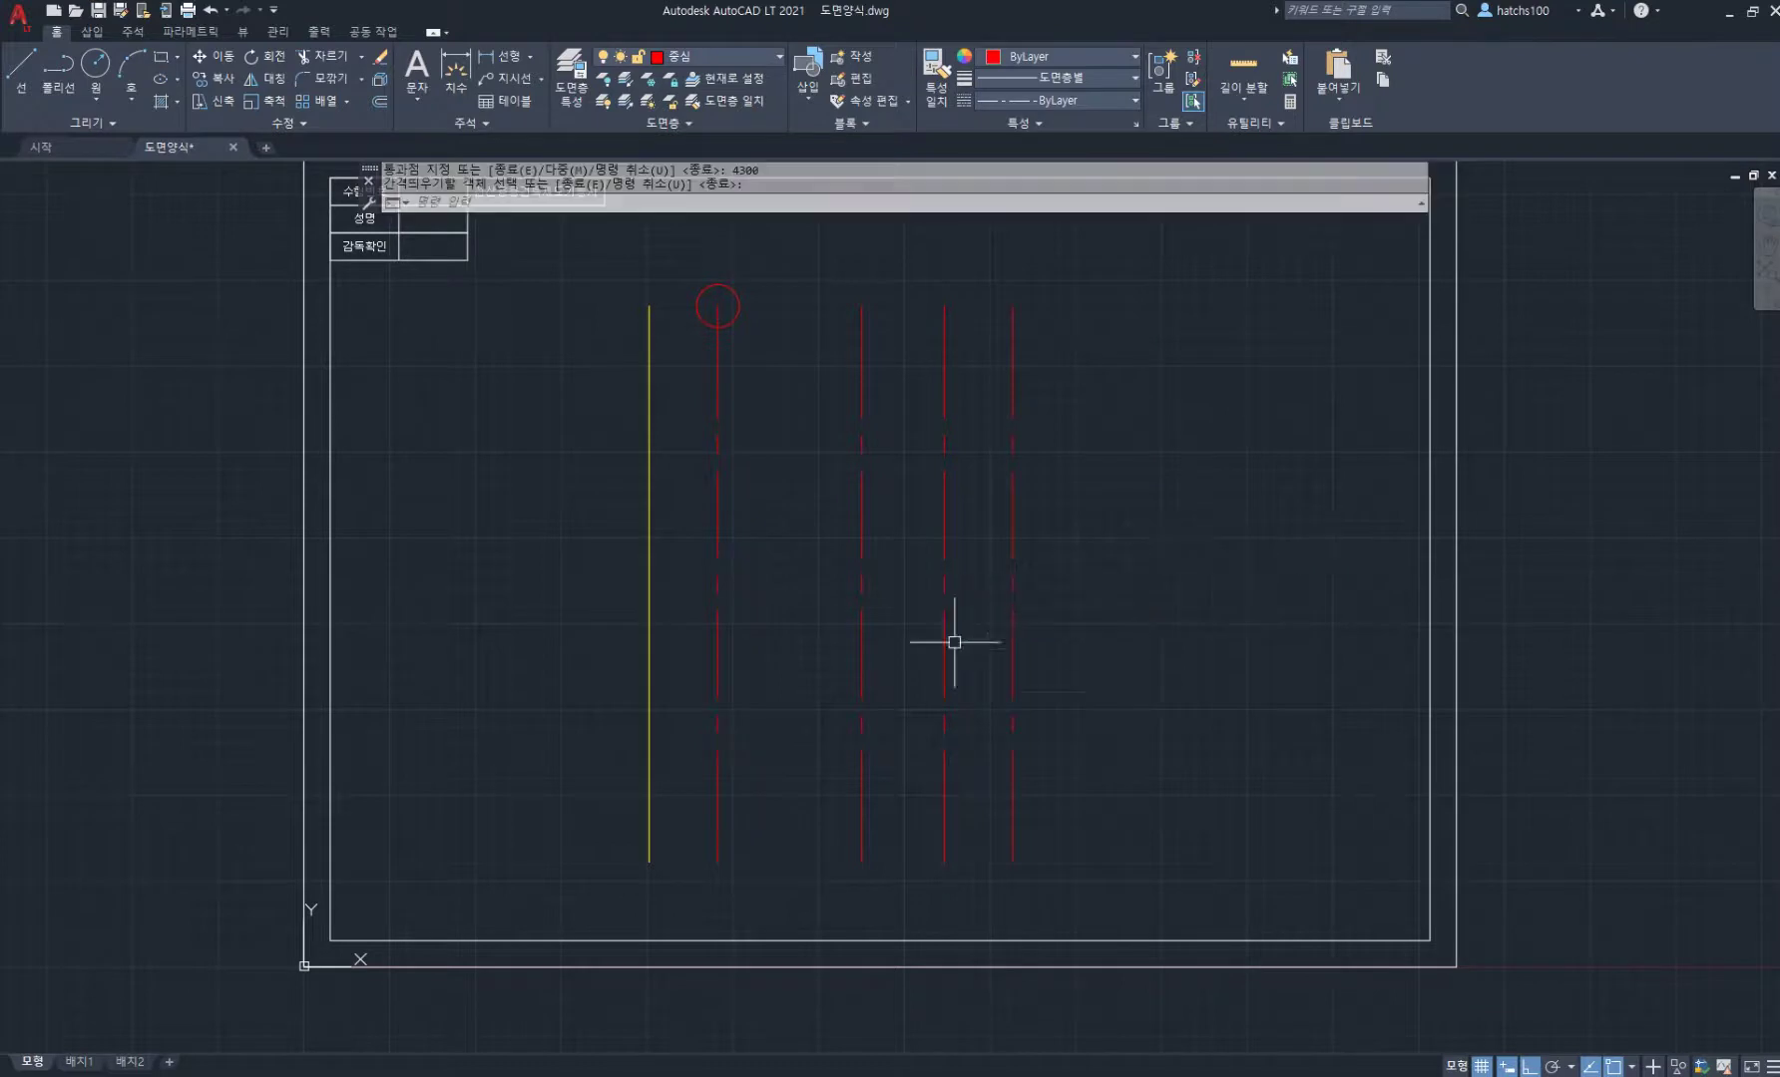
Step: Make the yellow line's layer, 주단면, the current layer
{"action": "middle_click_drag", "start_coordinate": [981, 676], "coordinate": [981, 640]}
{"action": "scroll", "coordinate": [818, 686], "scroll_direction": "up", "scroll_amount": 2}
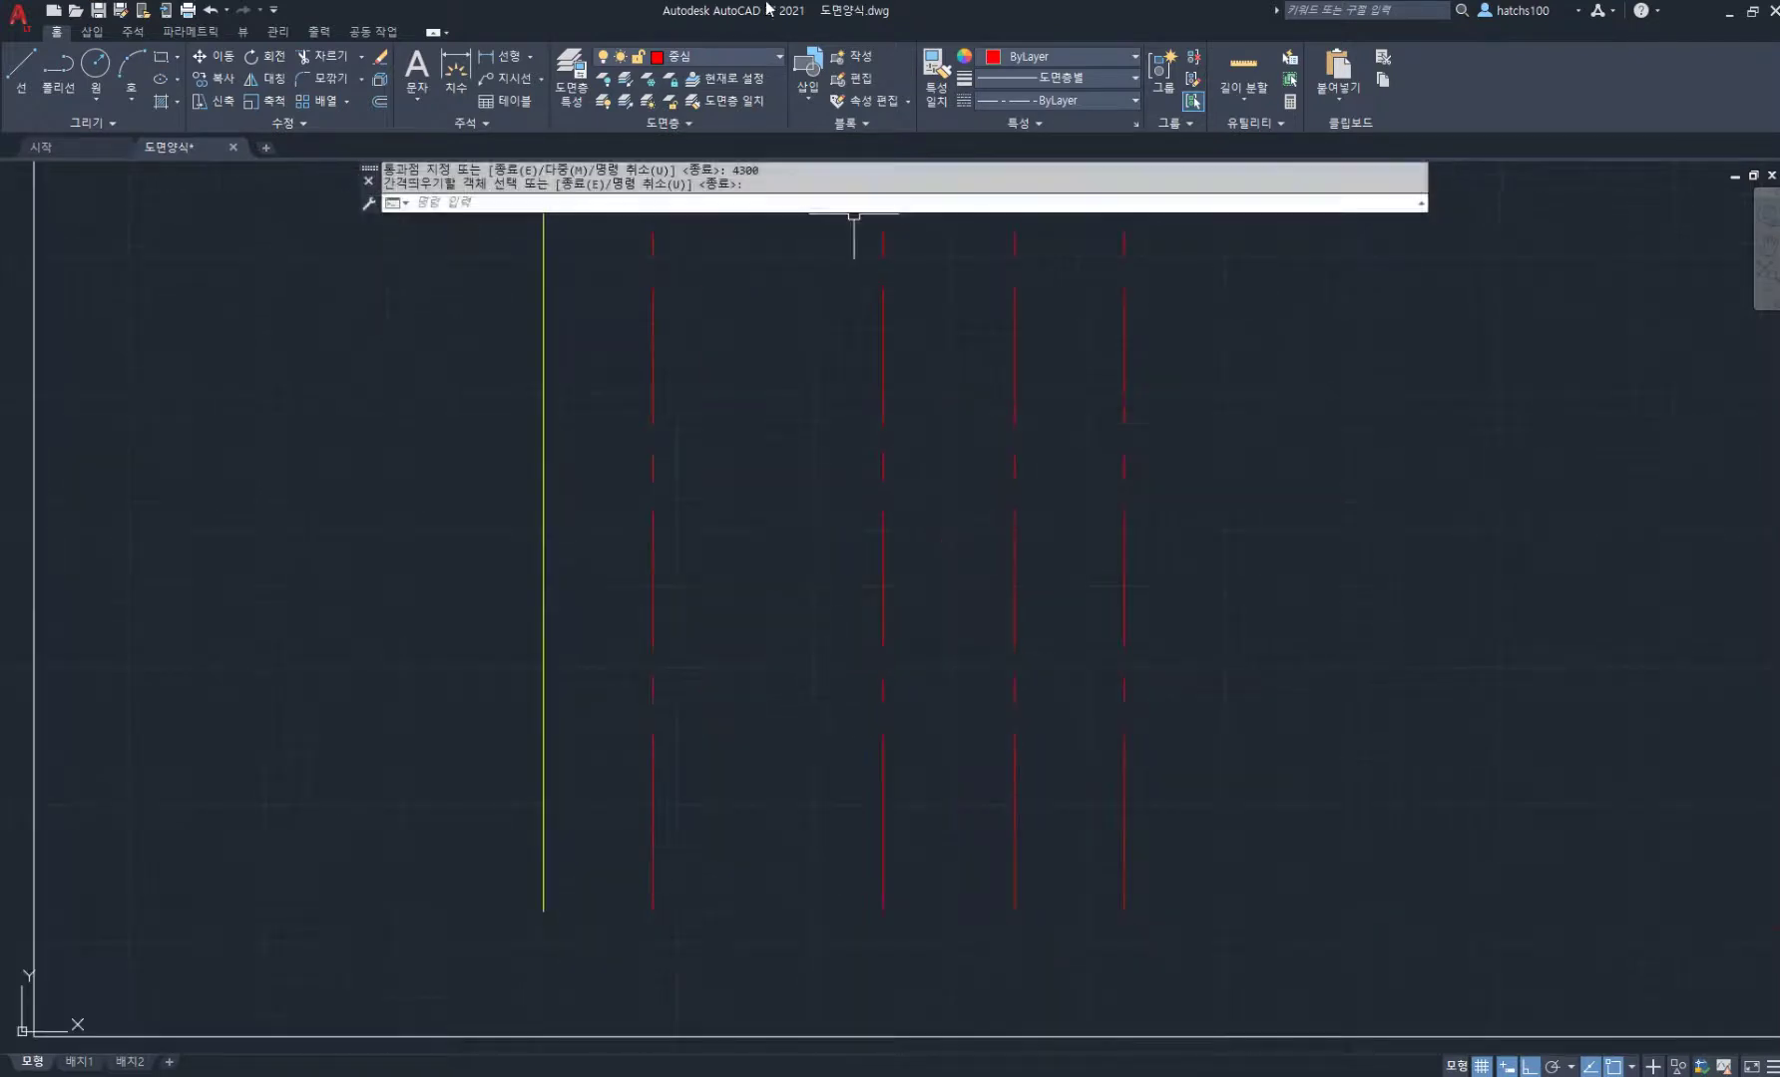
{"action": "left_click", "coordinate": [723, 78]}
{"action": "left_click", "coordinate": [543, 604]}
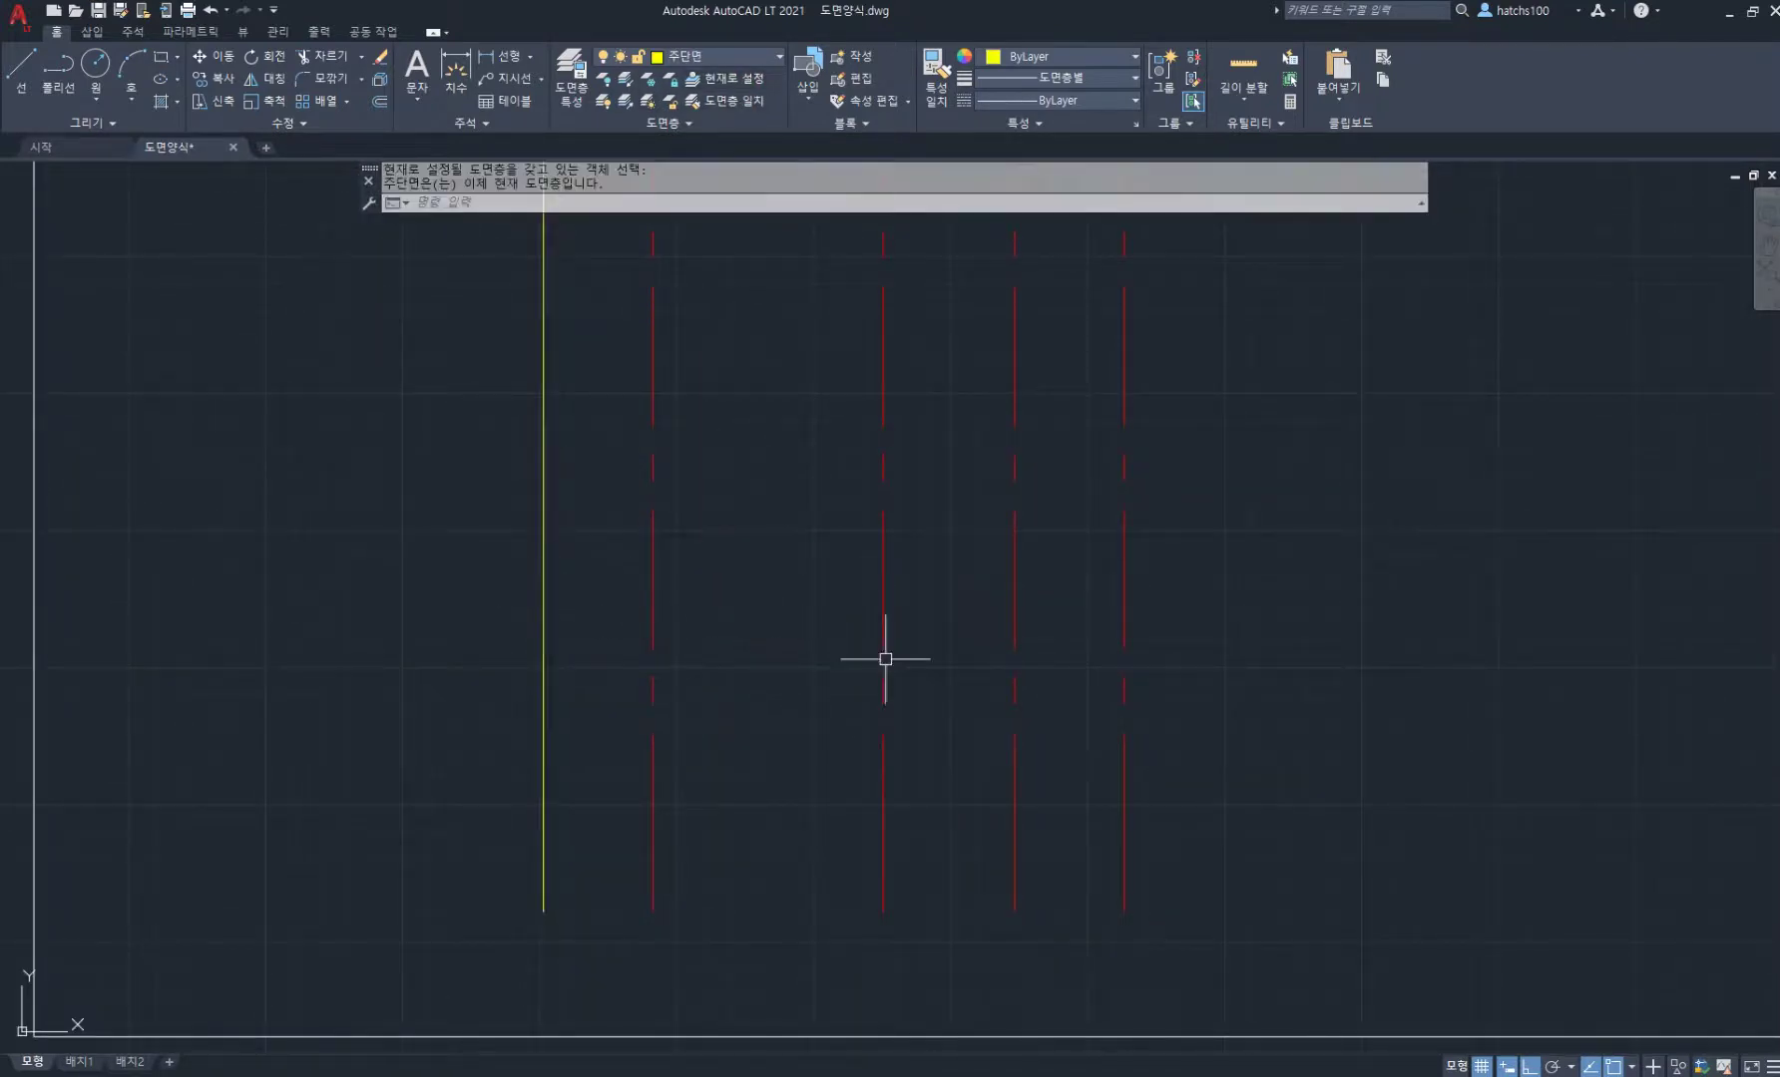
Step: Start the half footing outline at the lower end of the second centre line from the right: 400 right, 200 up and 50 up
{"action": "scroll", "coordinate": [982, 831], "scroll_direction": "up", "scroll_amount": 4}
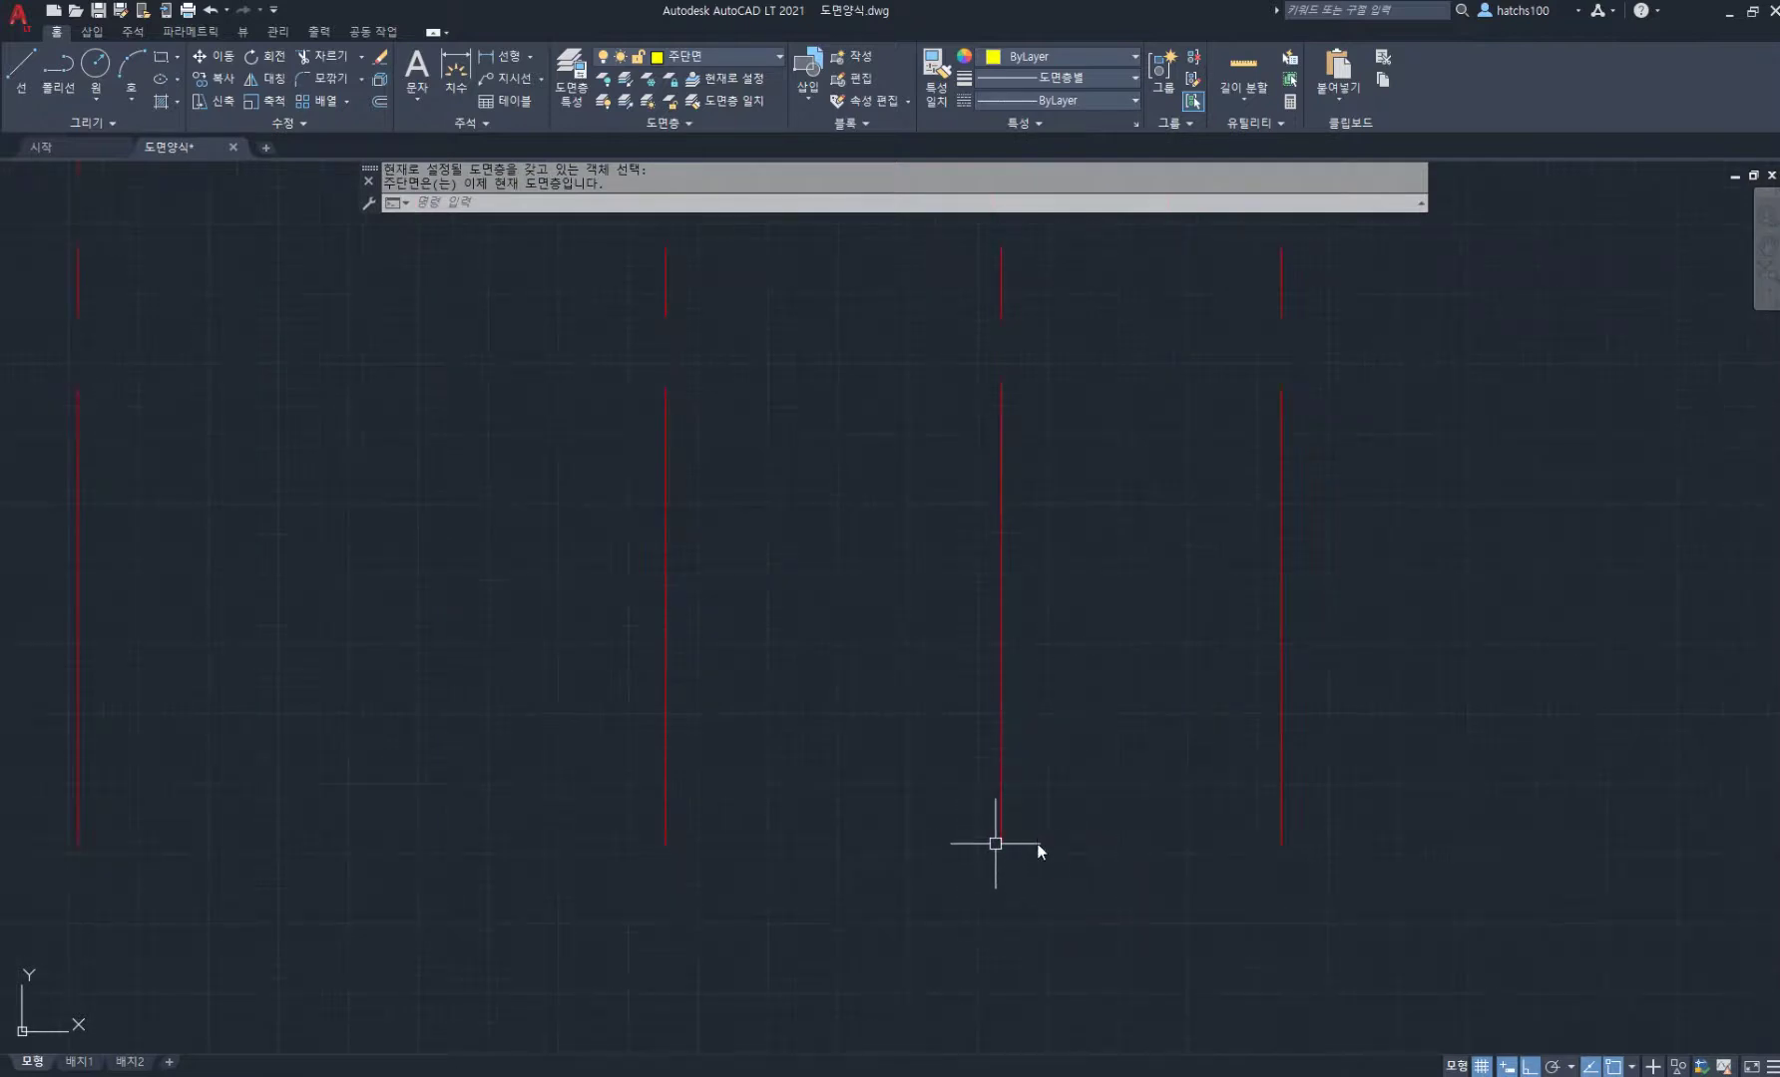
{"action": "type", "text": "l"}
{"action": "key", "text": "Return"}
{"action": "scroll", "coordinate": [1097, 845], "scroll_direction": "up", "scroll_amount": 4}
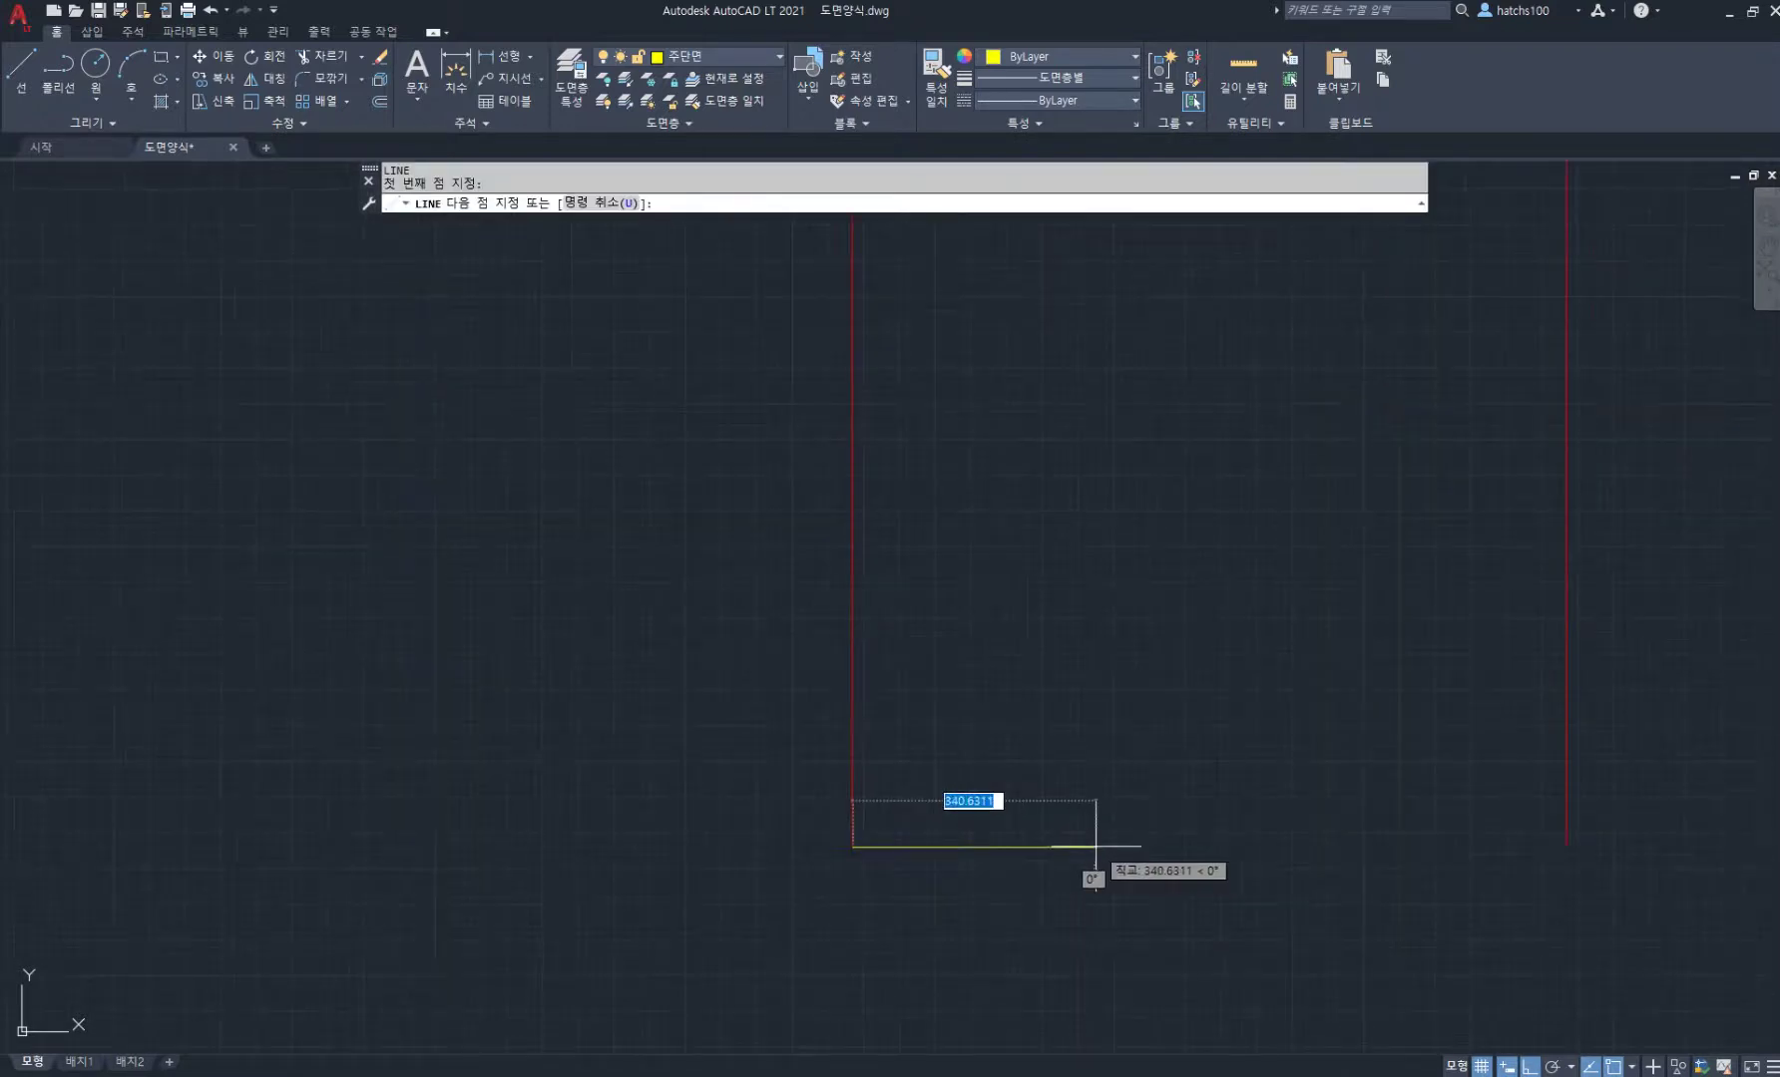
{"action": "type", "text": "400"}
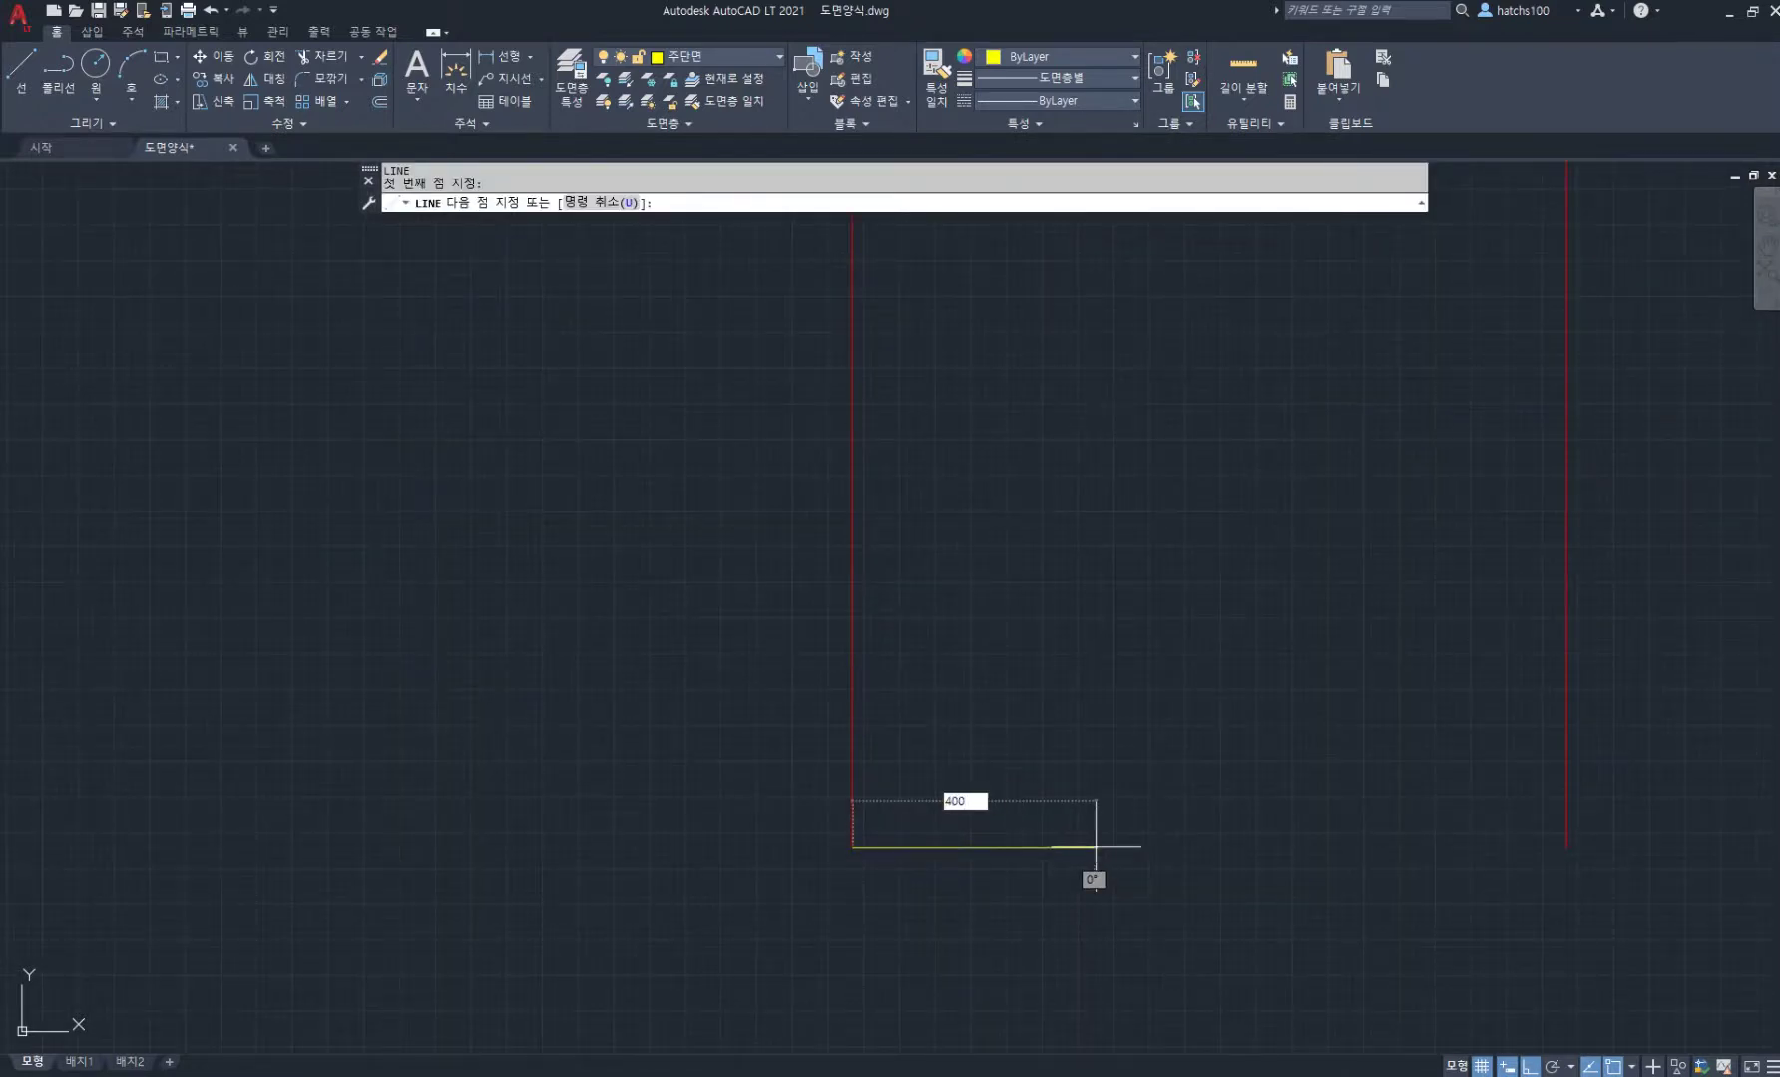
{"action": "key", "text": "Return"}
{"action": "type", "text": "200"}
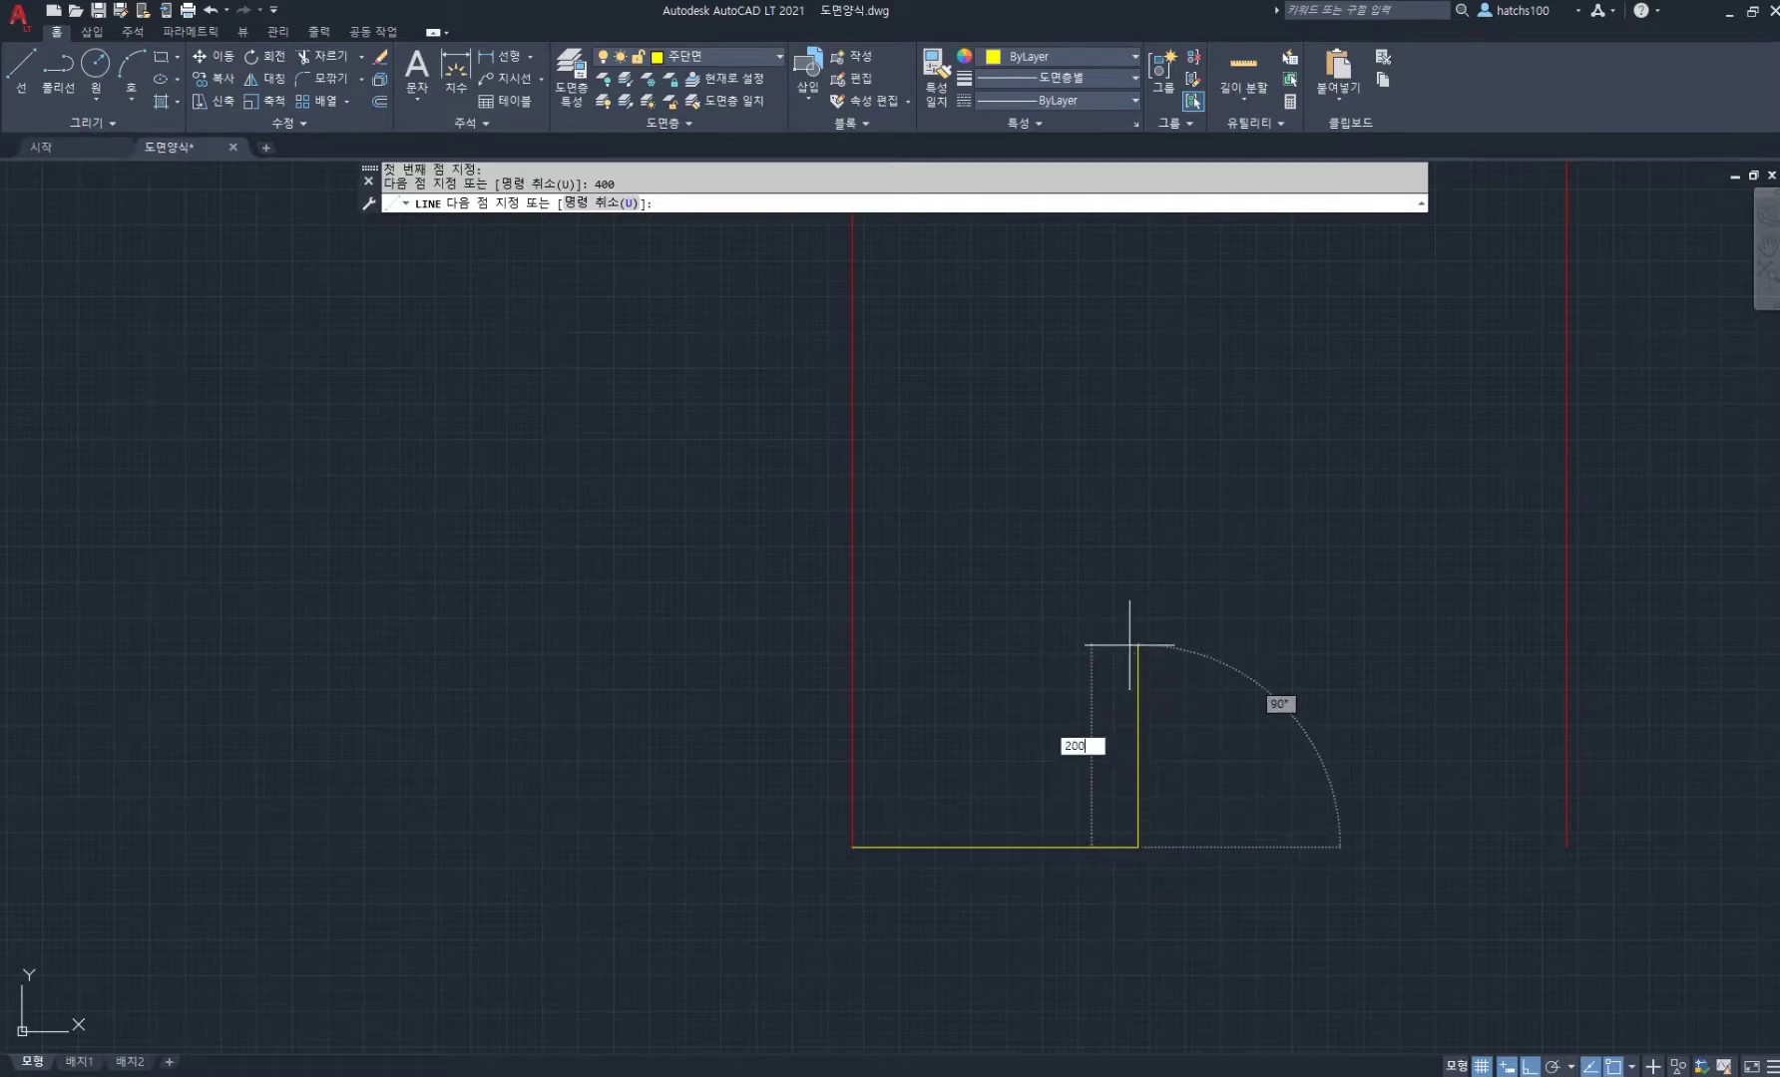
{"action": "key", "text": "Return"}
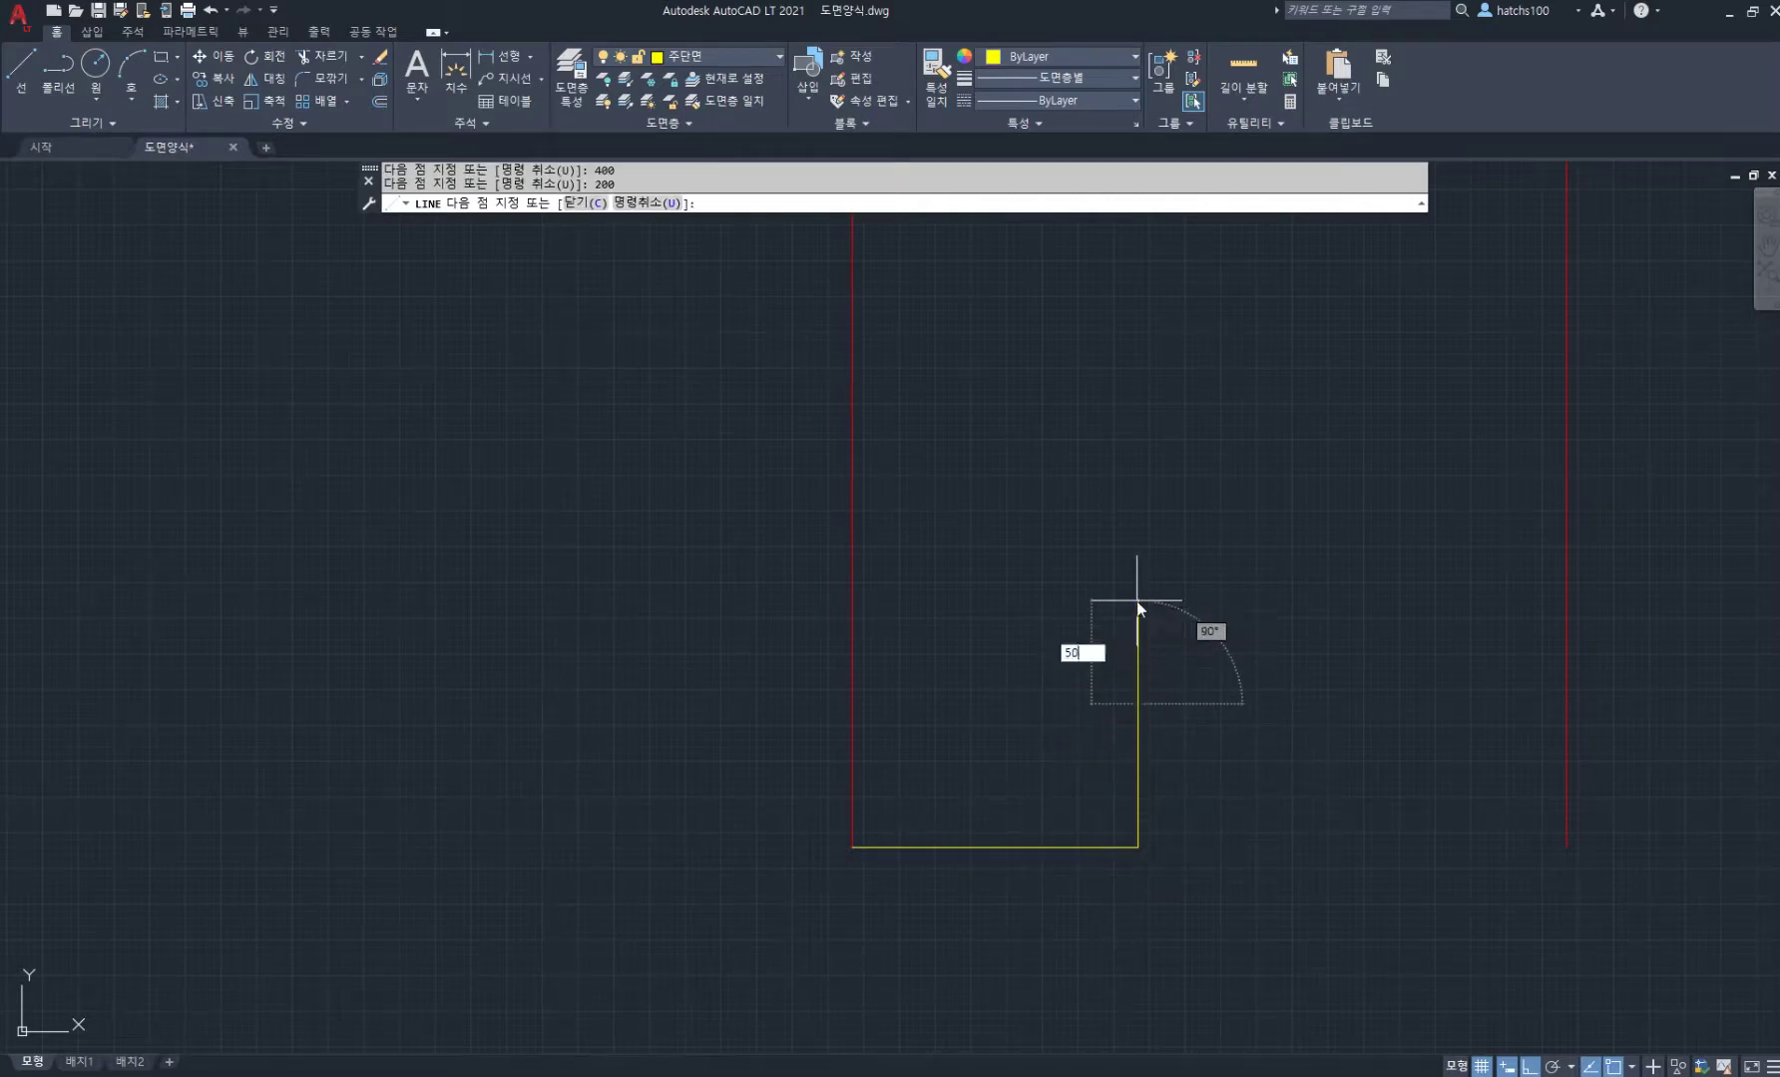
{"action": "type", "text": "50"}
{"action": "key", "text": "Return"}
Step: Continue the footing outline 100 left, 200 up and 200 left, and finish with a vertical wall line reaching near the centre lines' upper ends
{"action": "type", "text": "100"}
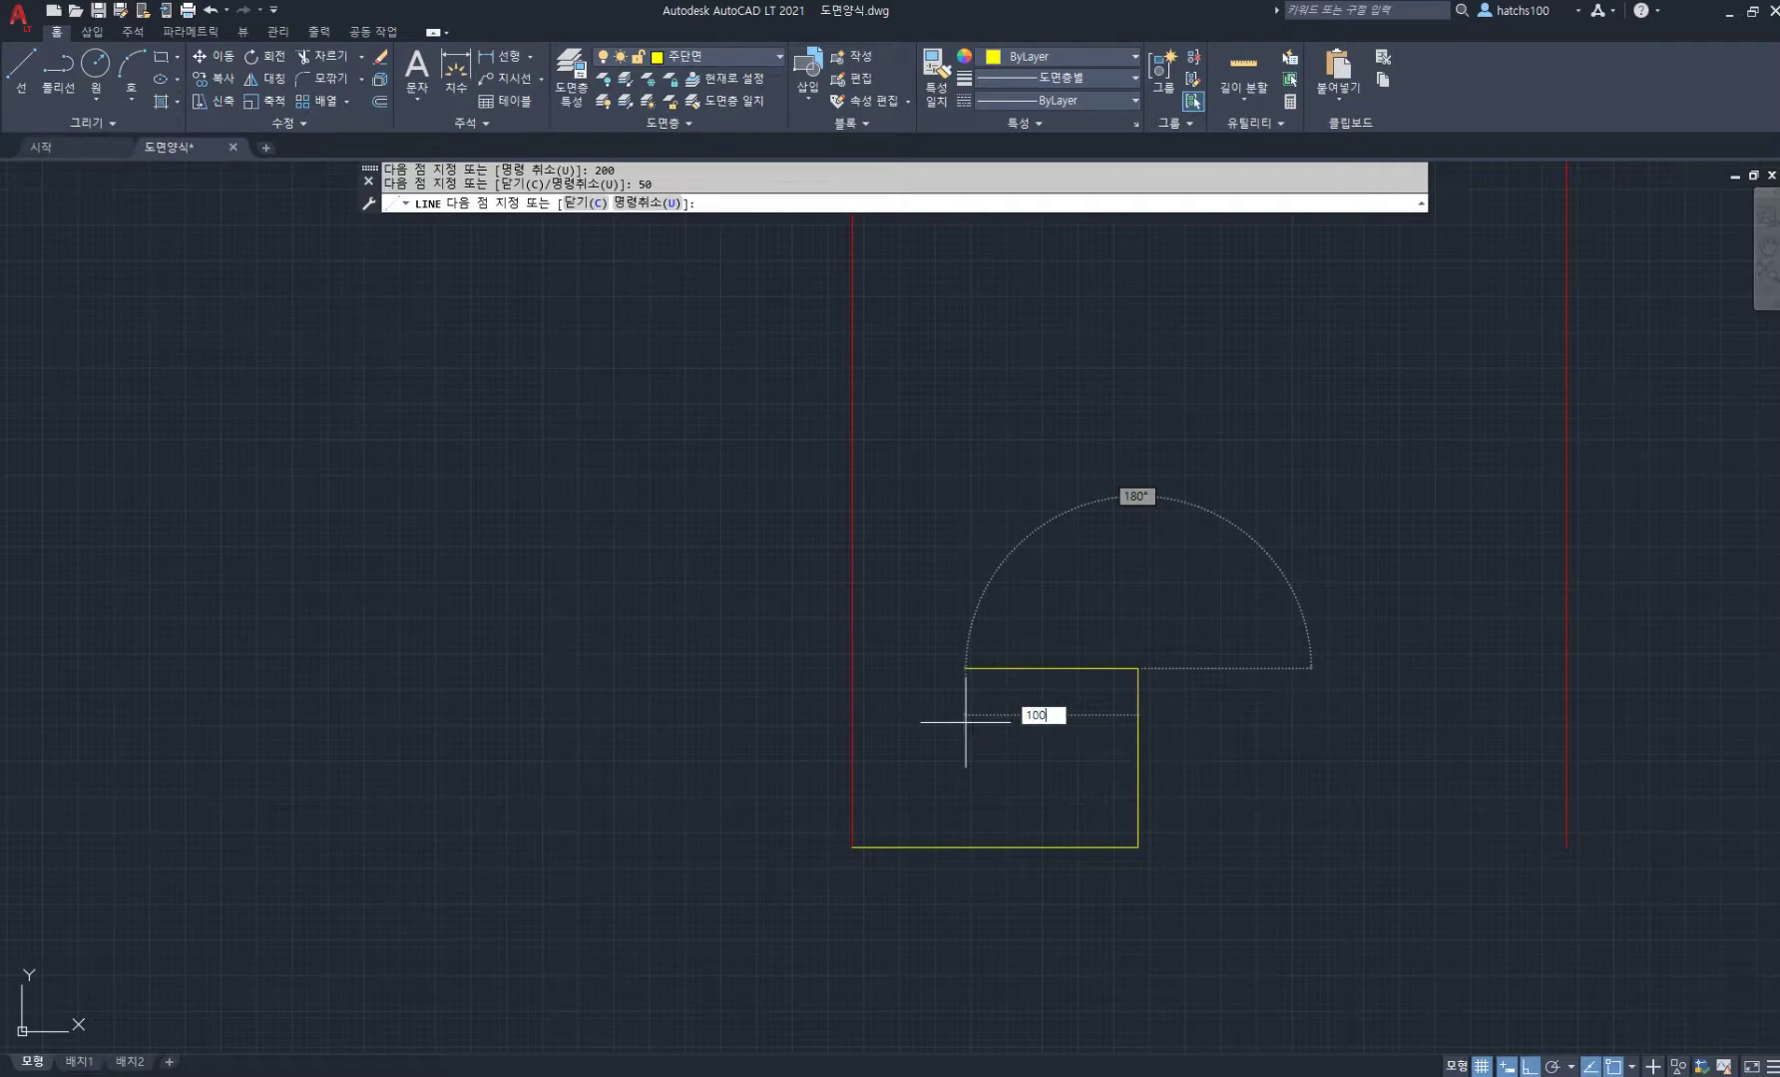
{"action": "key", "text": "Return"}
{"action": "type", "text": "200"}
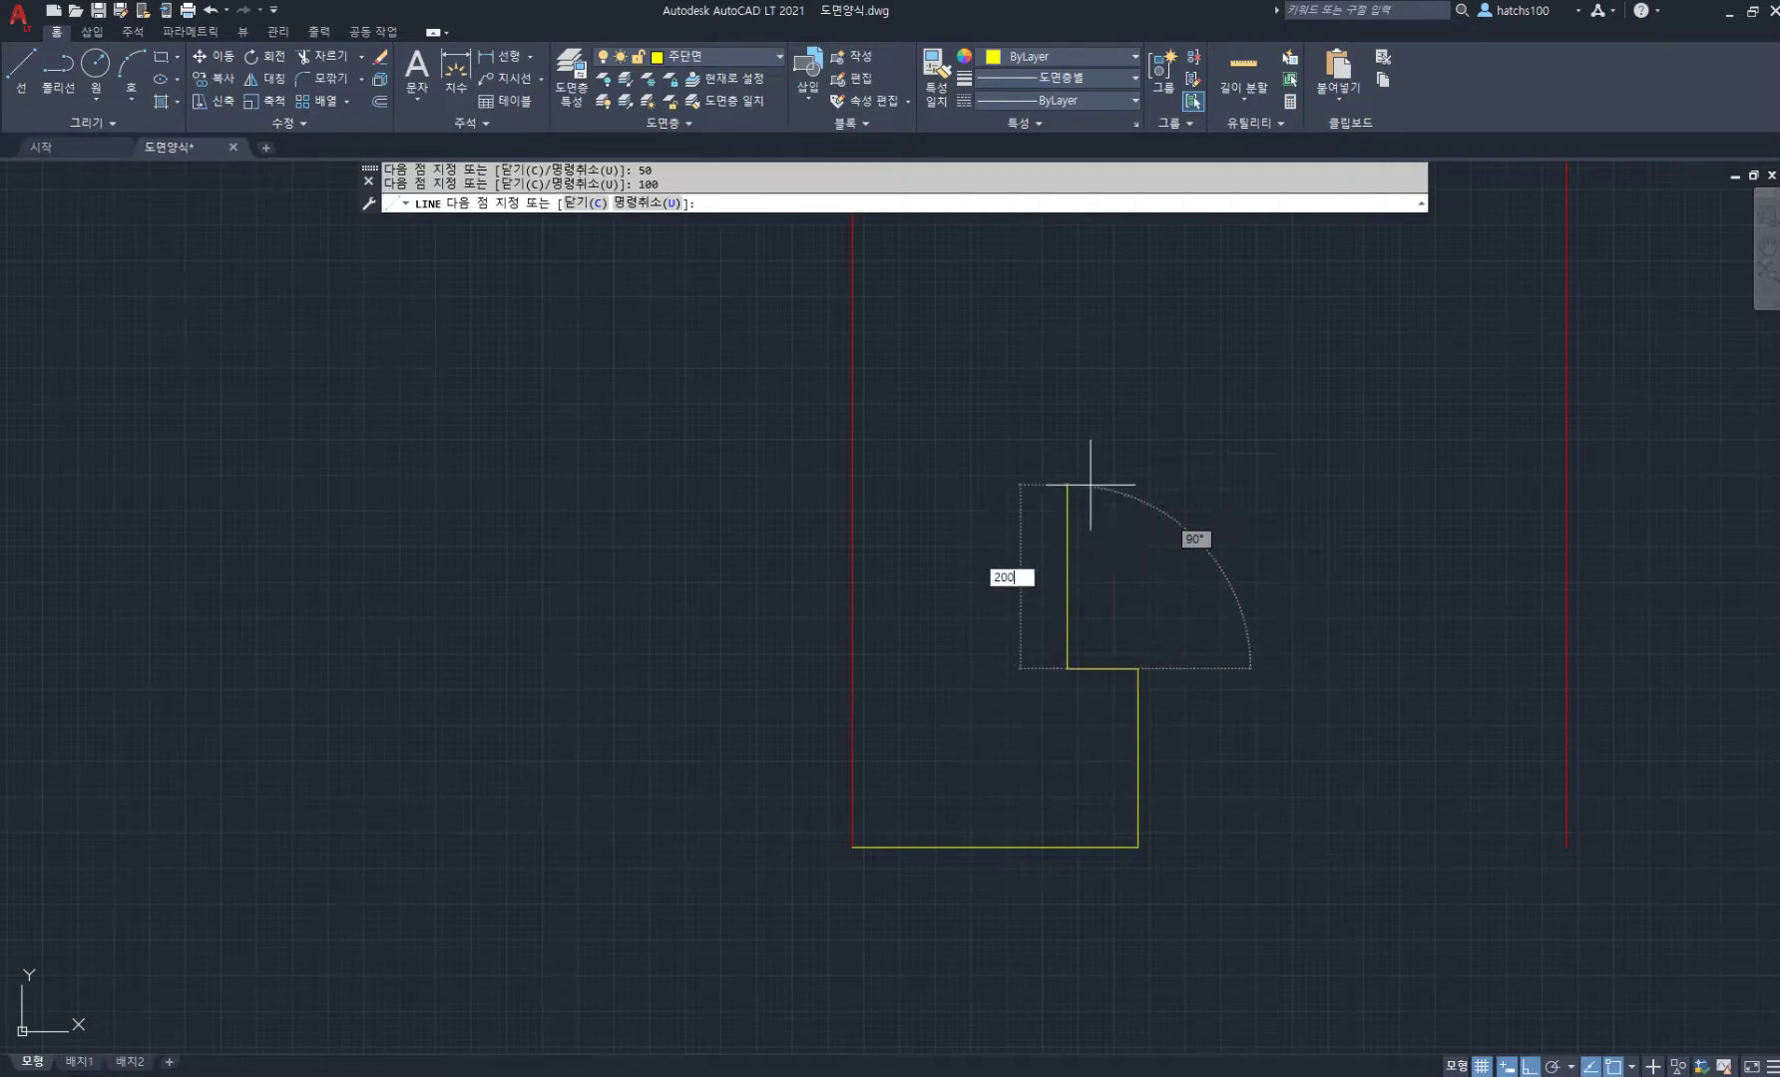
{"action": "key", "text": "Return"}
{"action": "type", "text": "200"}
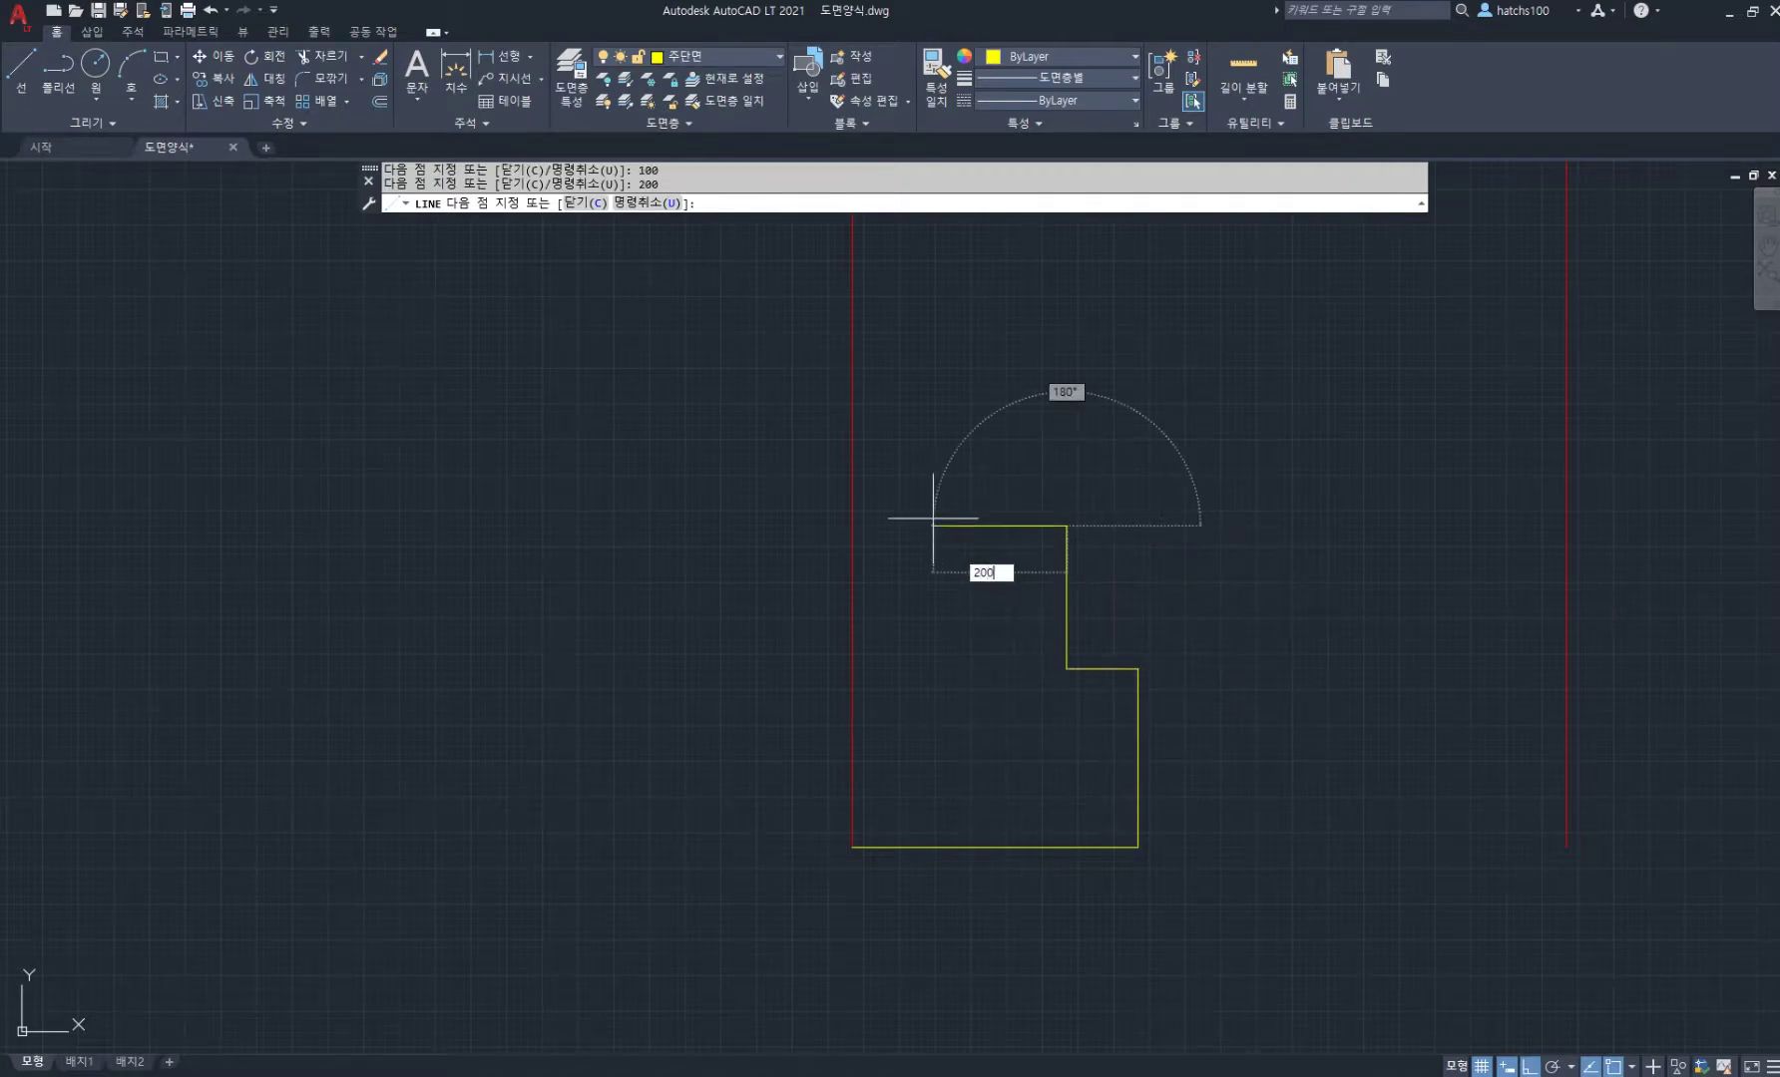
{"action": "key", "text": "Return"}
{"action": "scroll", "coordinate": [941, 310], "scroll_direction": "down", "scroll_amount": 4}
{"action": "middle_click_drag", "start_coordinate": [952, 338], "coordinate": [1008, 838]}
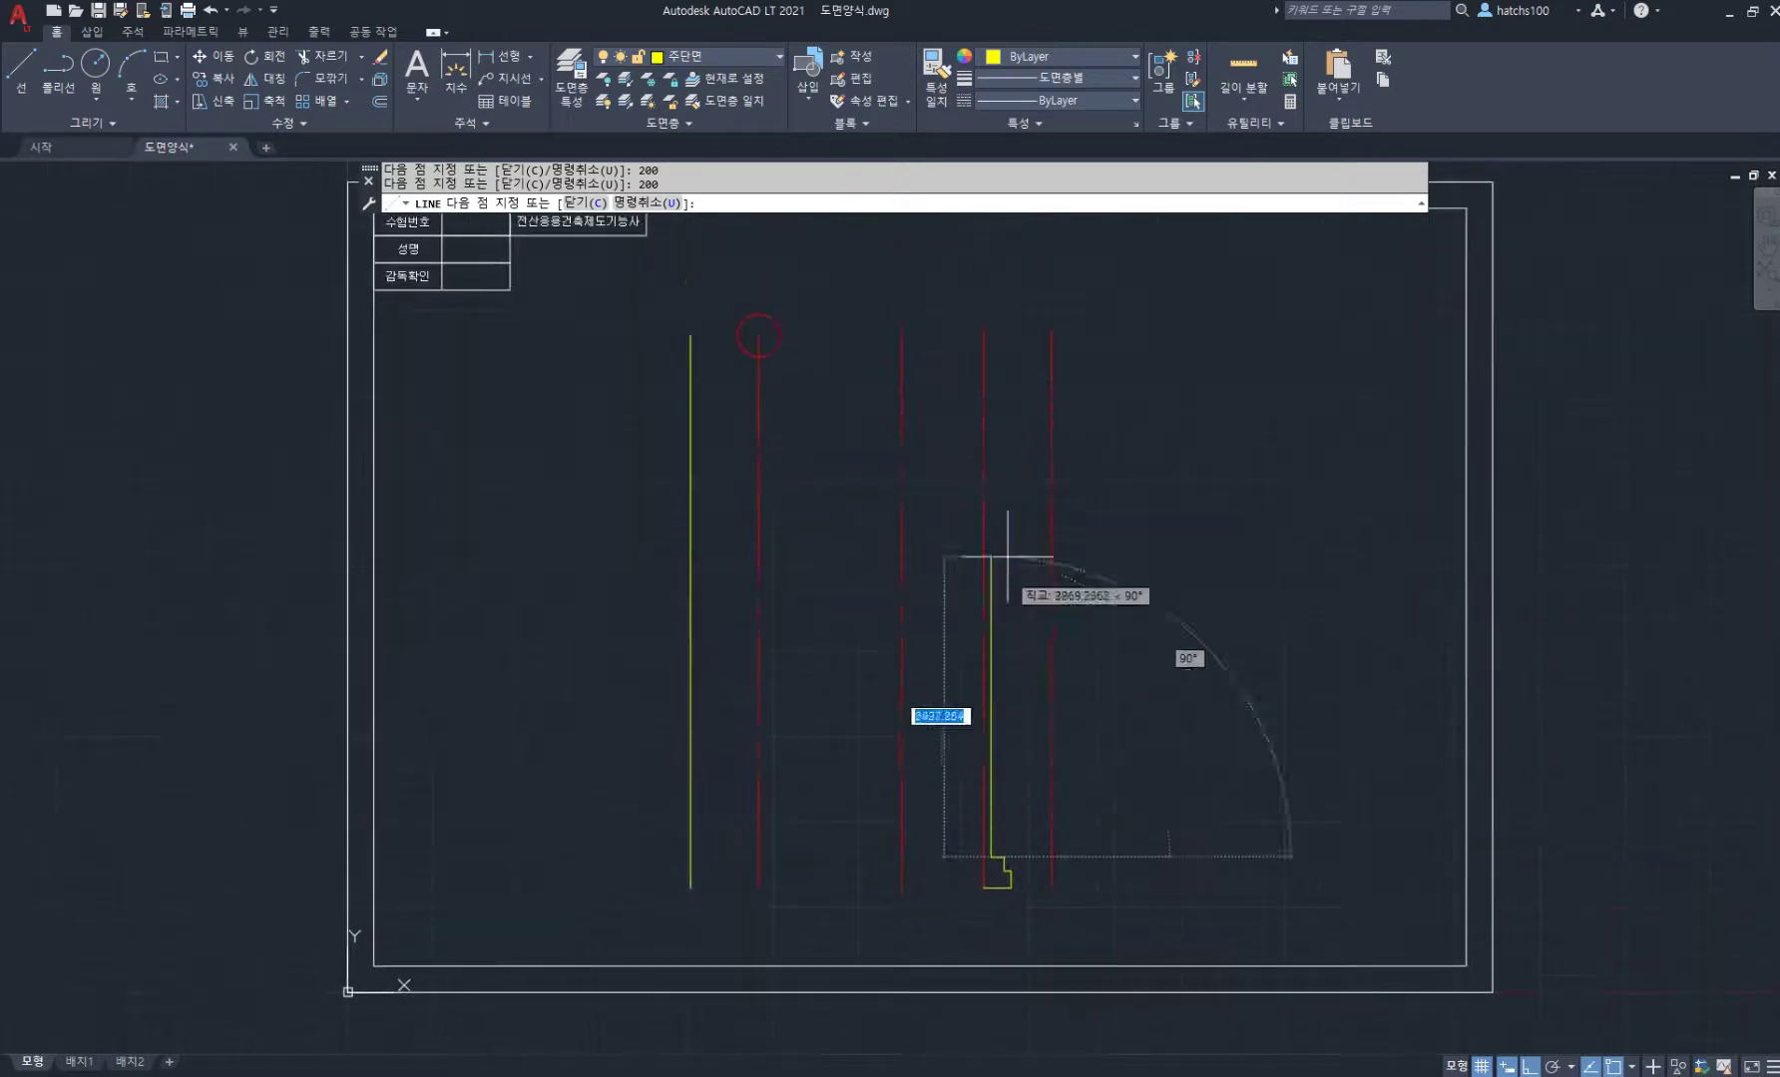
{"action": "left_click", "coordinate": [1002, 404]}
{"action": "key", "text": "Return"}
Step: Mirror the half footing and wall outline about its centre line, keeping the original objects
{"action": "scroll", "coordinate": [1008, 895], "scroll_direction": "up", "scroll_amount": 2}
{"action": "type", "text": "mi"}
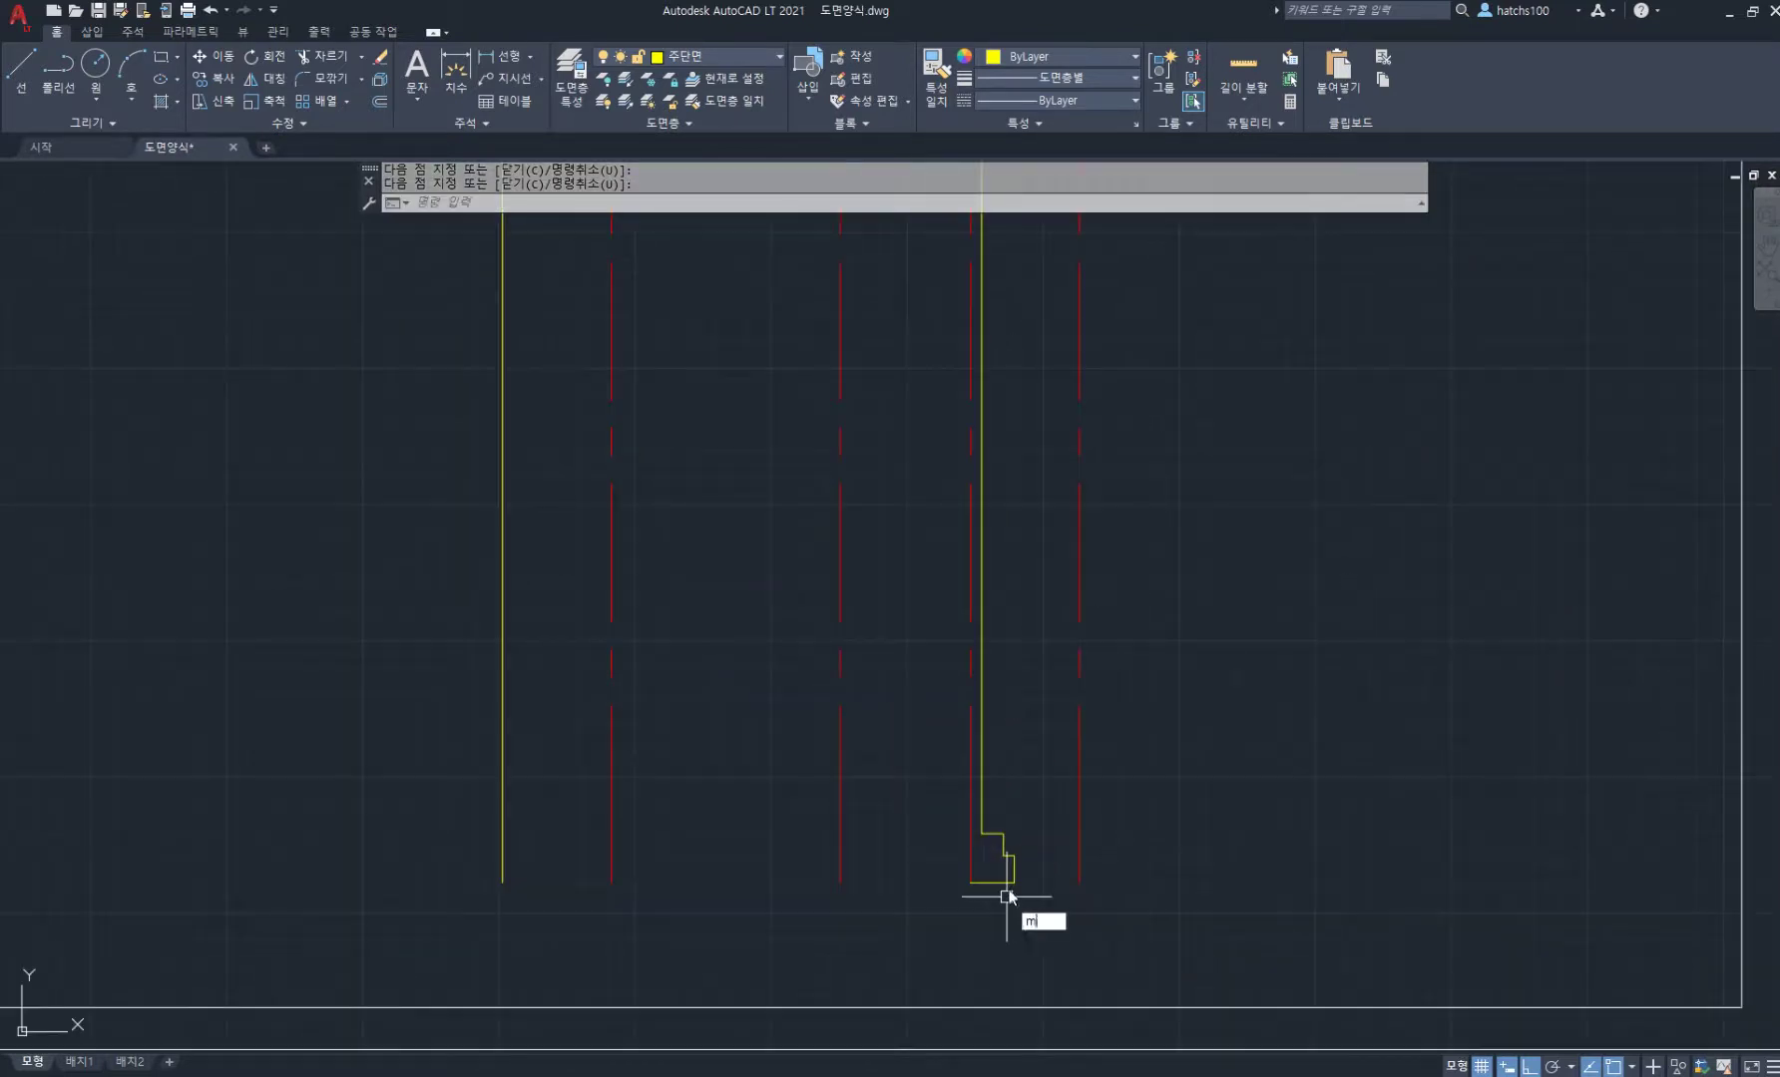
{"action": "key", "text": "Return"}
{"action": "scroll", "coordinate": [1037, 908], "scroll_direction": "up", "scroll_amount": 4}
{"action": "left_click", "coordinate": [1102, 928]}
{"action": "left_click", "coordinate": [914, 677]}
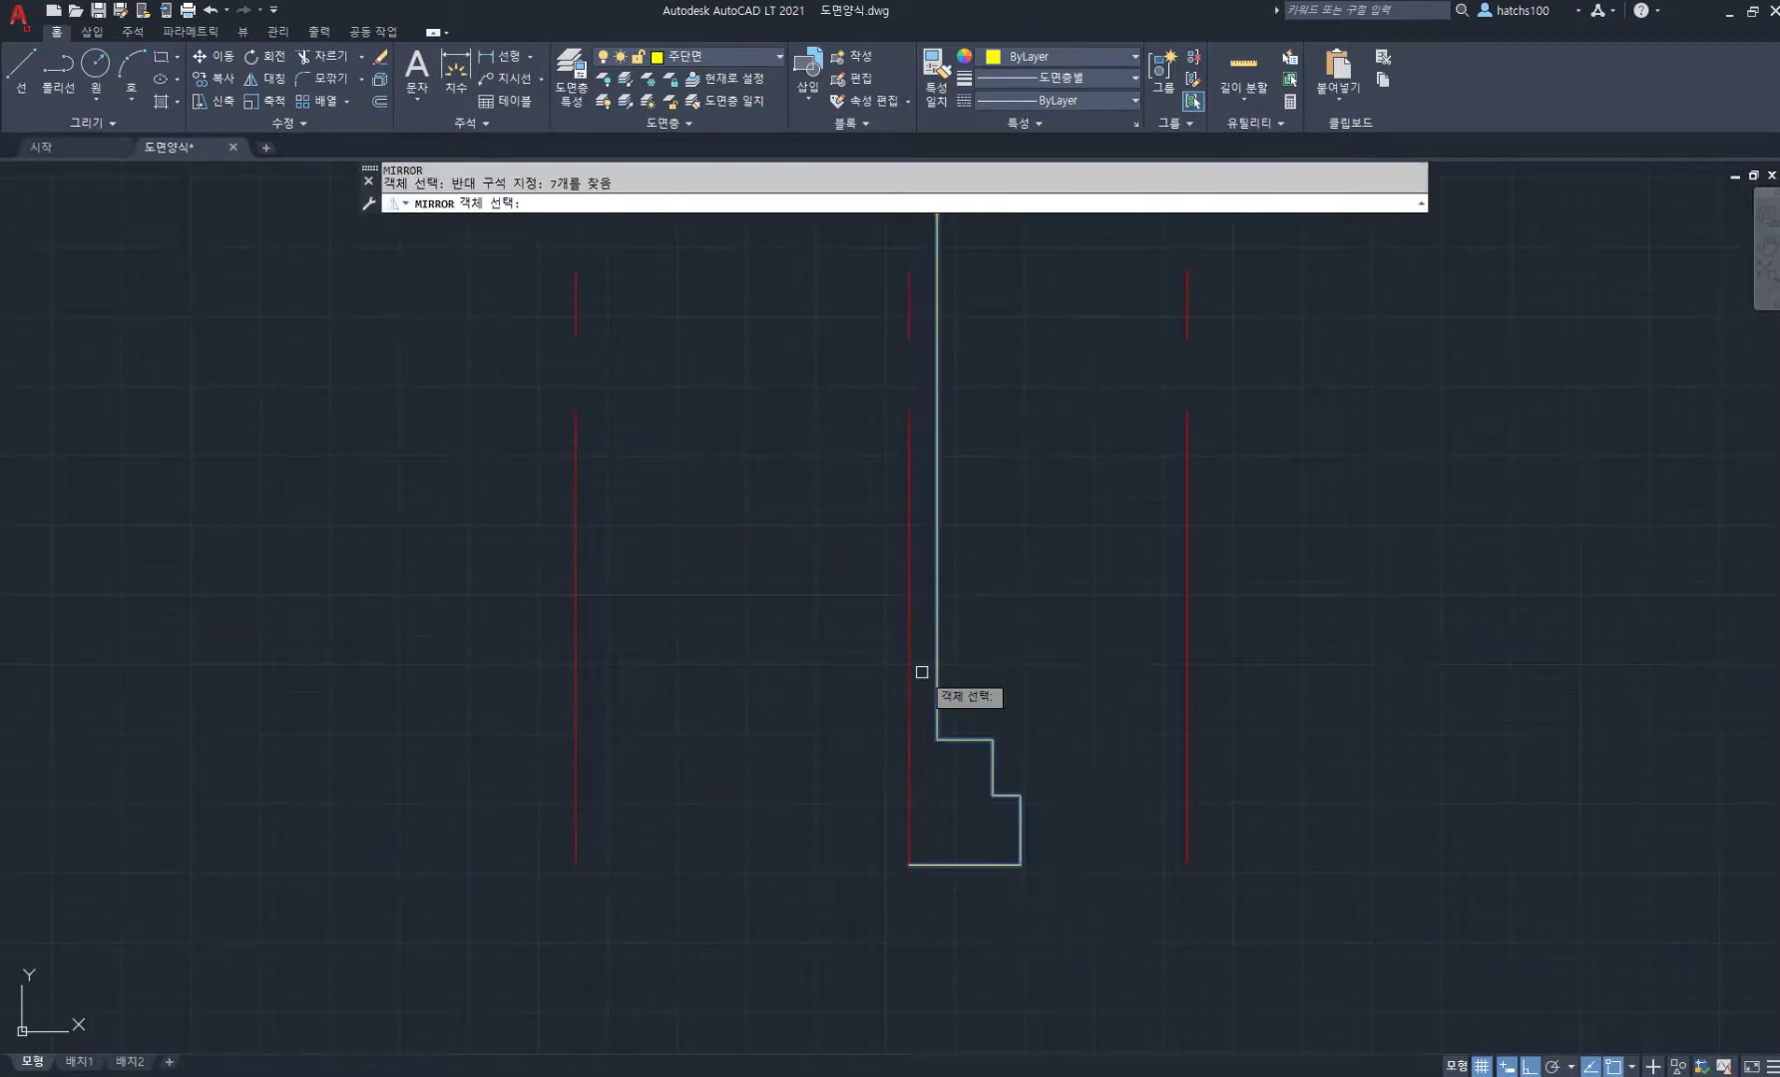
{"action": "key", "text": "Return"}
{"action": "left_click", "coordinate": [909, 864]}
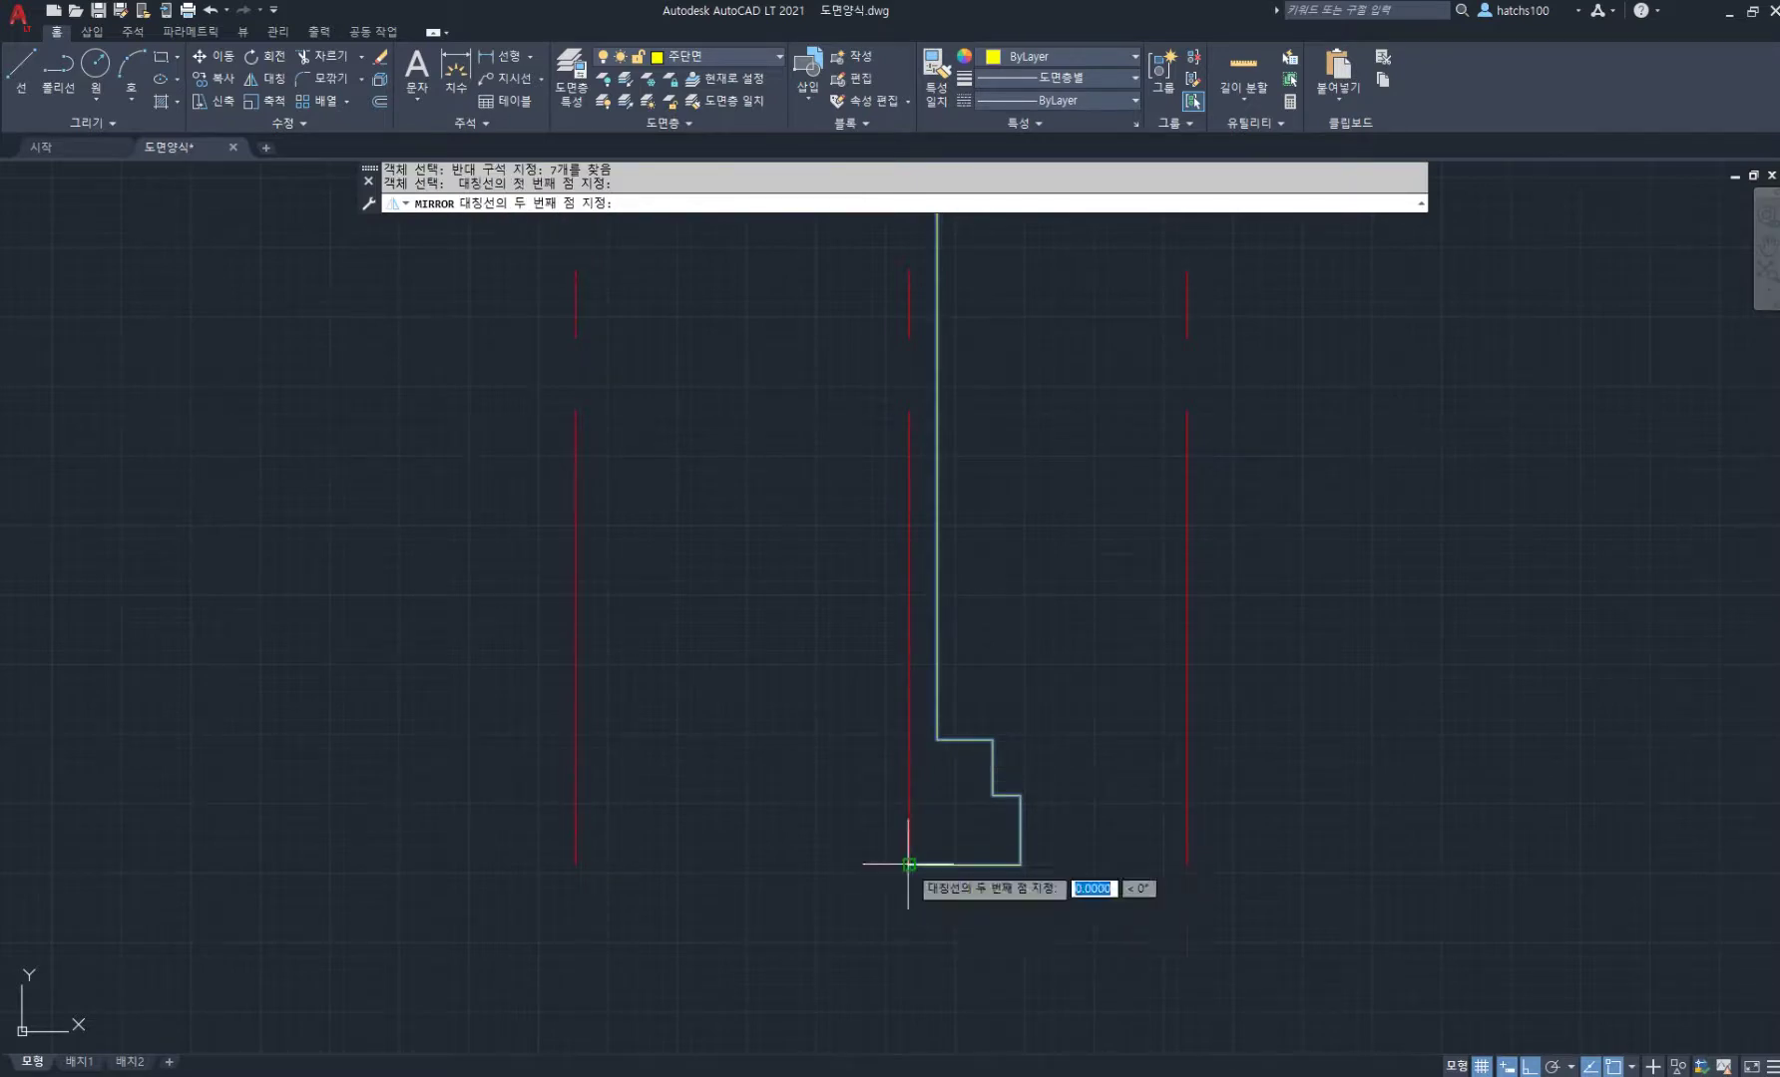
{"action": "left_click", "coordinate": [922, 933]}
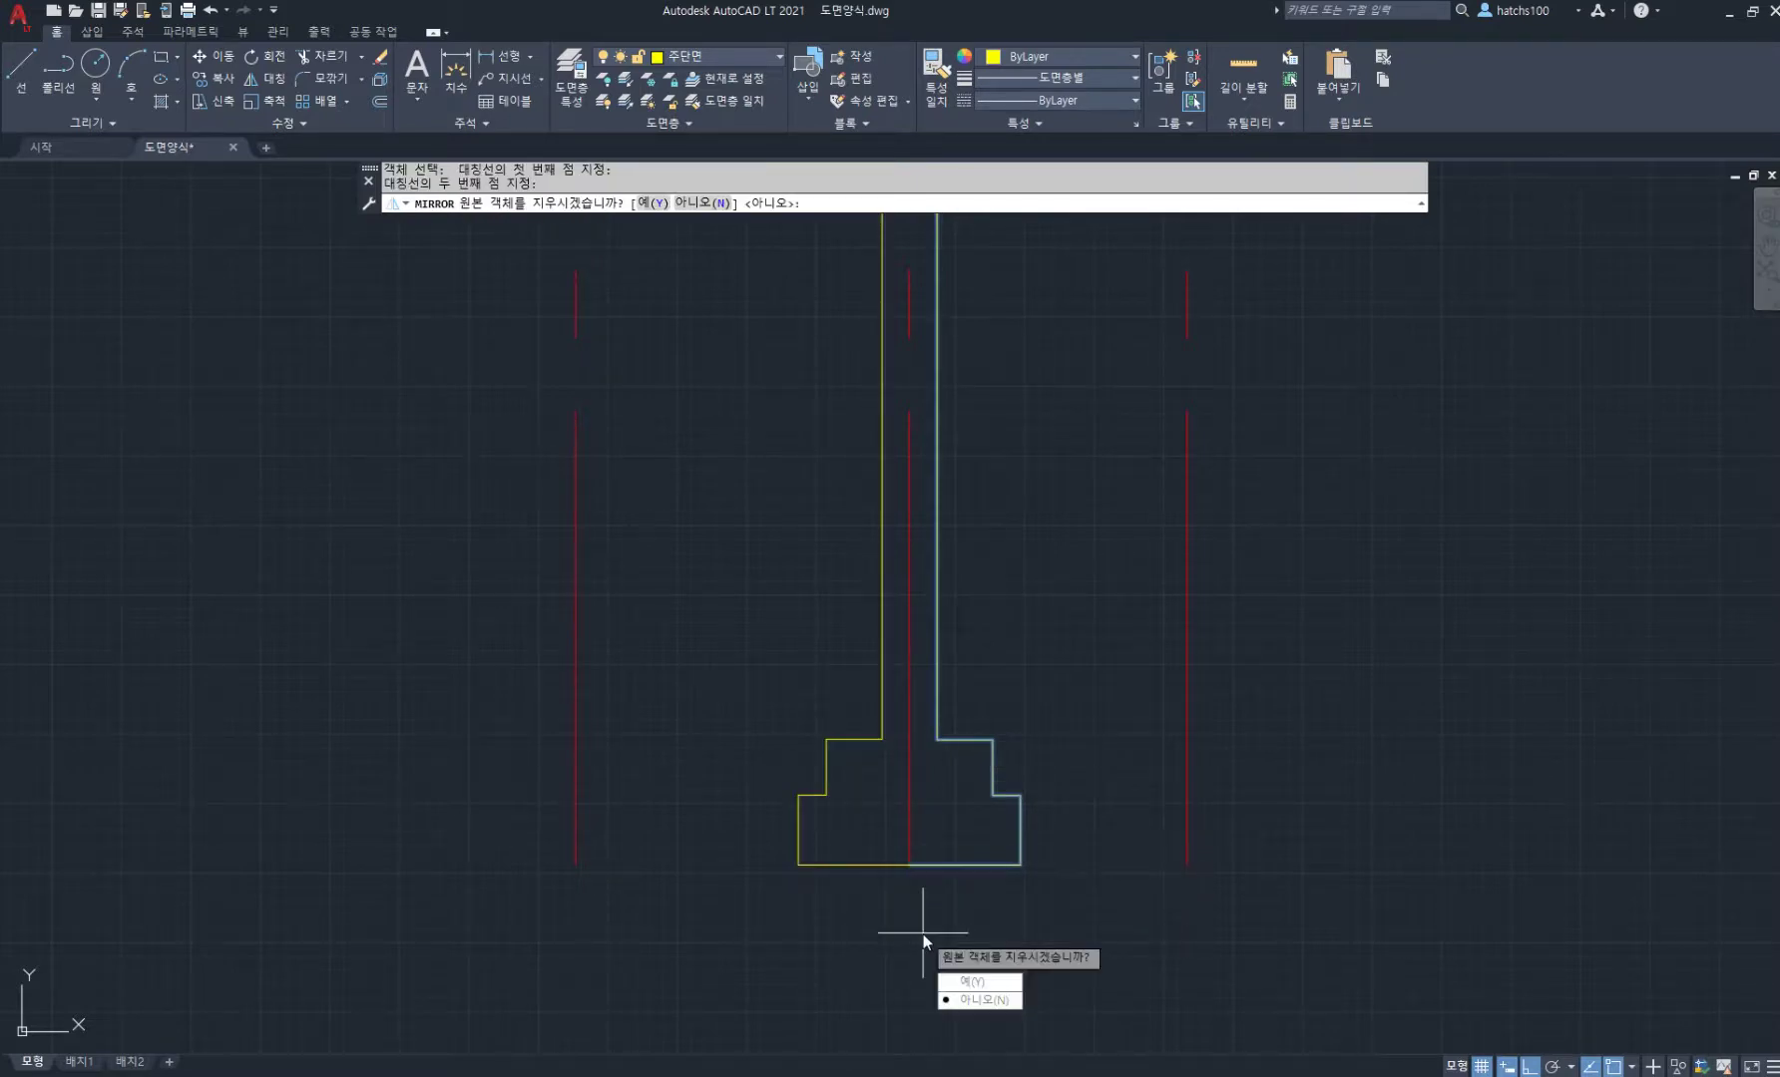
{"action": "key", "text": "Return"}
Step: Draw a horizontal line across the footing between the two inner corners where the upper course meets the base
{"action": "scroll", "coordinate": [848, 788], "scroll_direction": "up", "scroll_amount": 4}
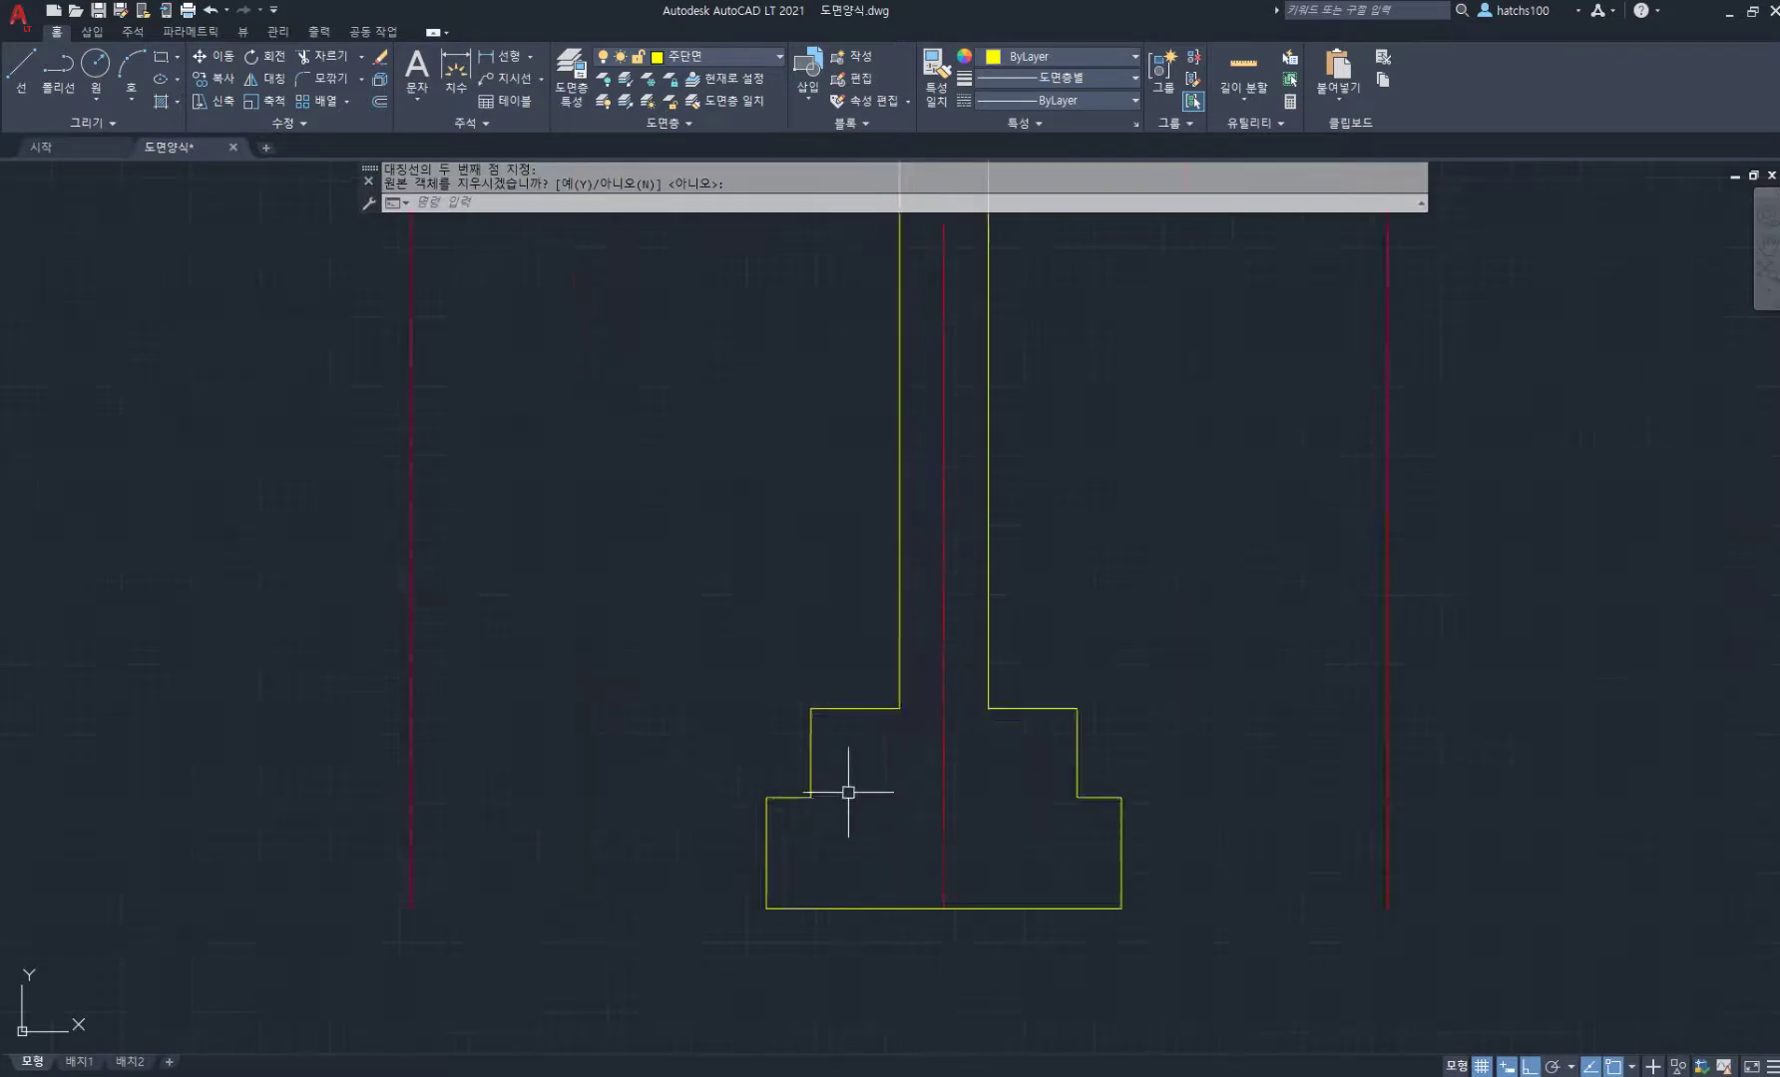
{"action": "middle_click_drag", "start_coordinate": [855, 758], "coordinate": [864, 685]}
{"action": "type", "text": "l"}
{"action": "key", "text": "Return"}
{"action": "left_click", "coordinate": [799, 691]}
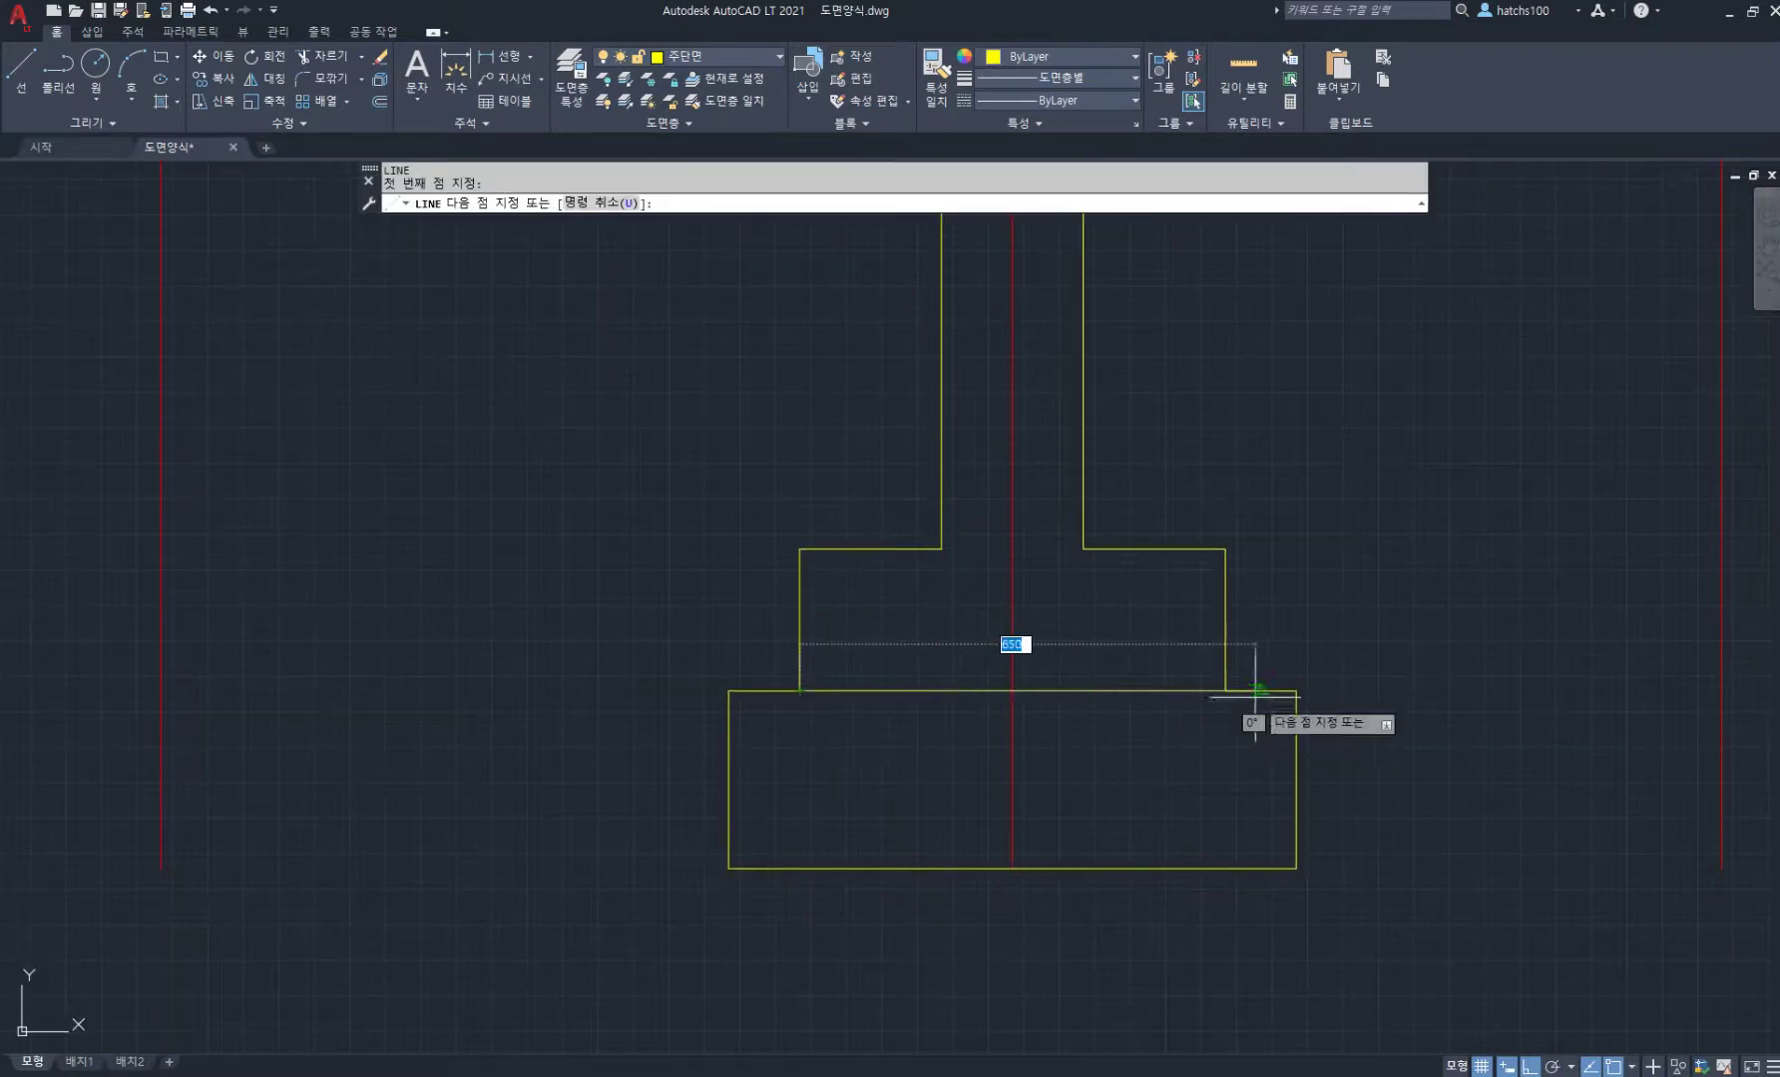
{"action": "key", "text": "Escape"}
Step: Draw a horizontal line across the footing base from side to side, 50 below its upper edge
{"action": "key", "text": "Return"}
{"action": "left_click", "coordinate": [730, 725]}
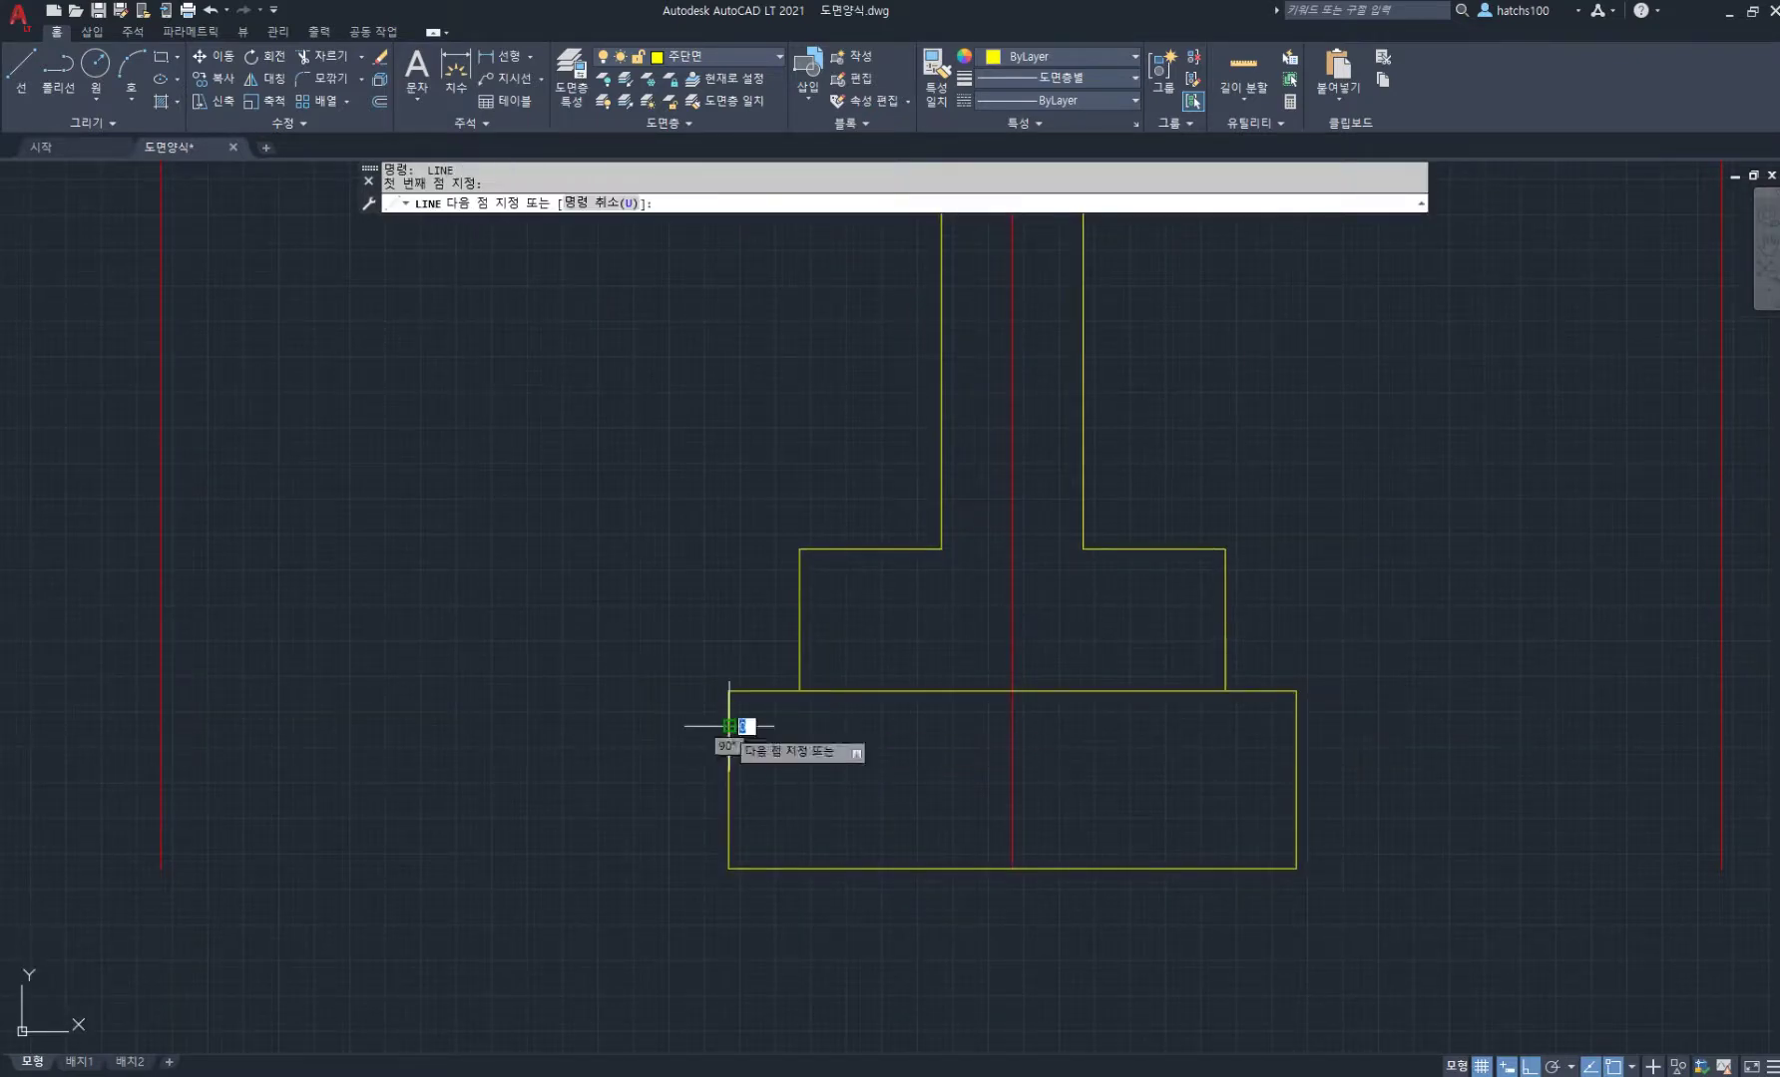
{"action": "left_click", "coordinate": [1294, 725]}
{"action": "key", "text": "Return"}
Step: Copy the footing and wall from the lower end of its centre line to the lower end of the third centre line from the right
{"action": "scroll", "coordinate": [1039, 708], "scroll_direction": "down", "scroll_amount": 4}
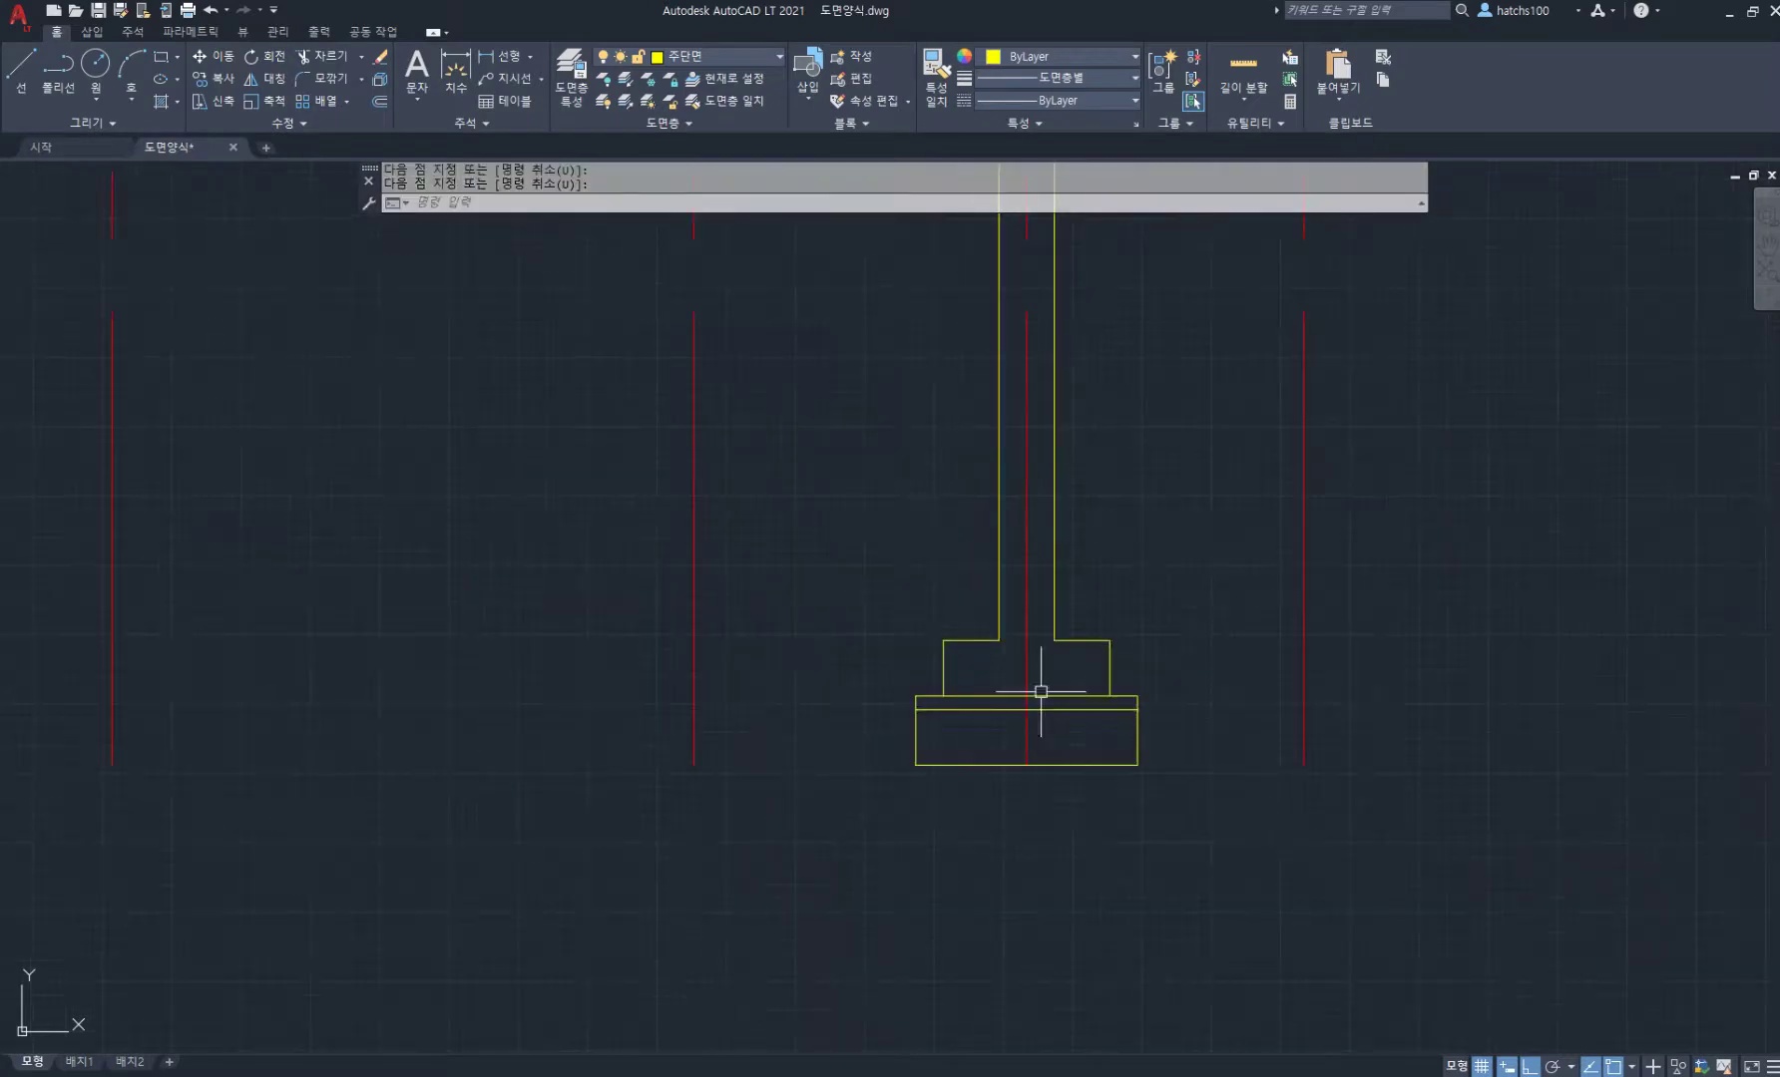
{"action": "type", "text": "co"}
{"action": "key", "text": "Return"}
{"action": "left_click", "coordinate": [1182, 820]}
{"action": "left_click", "coordinate": [922, 624]}
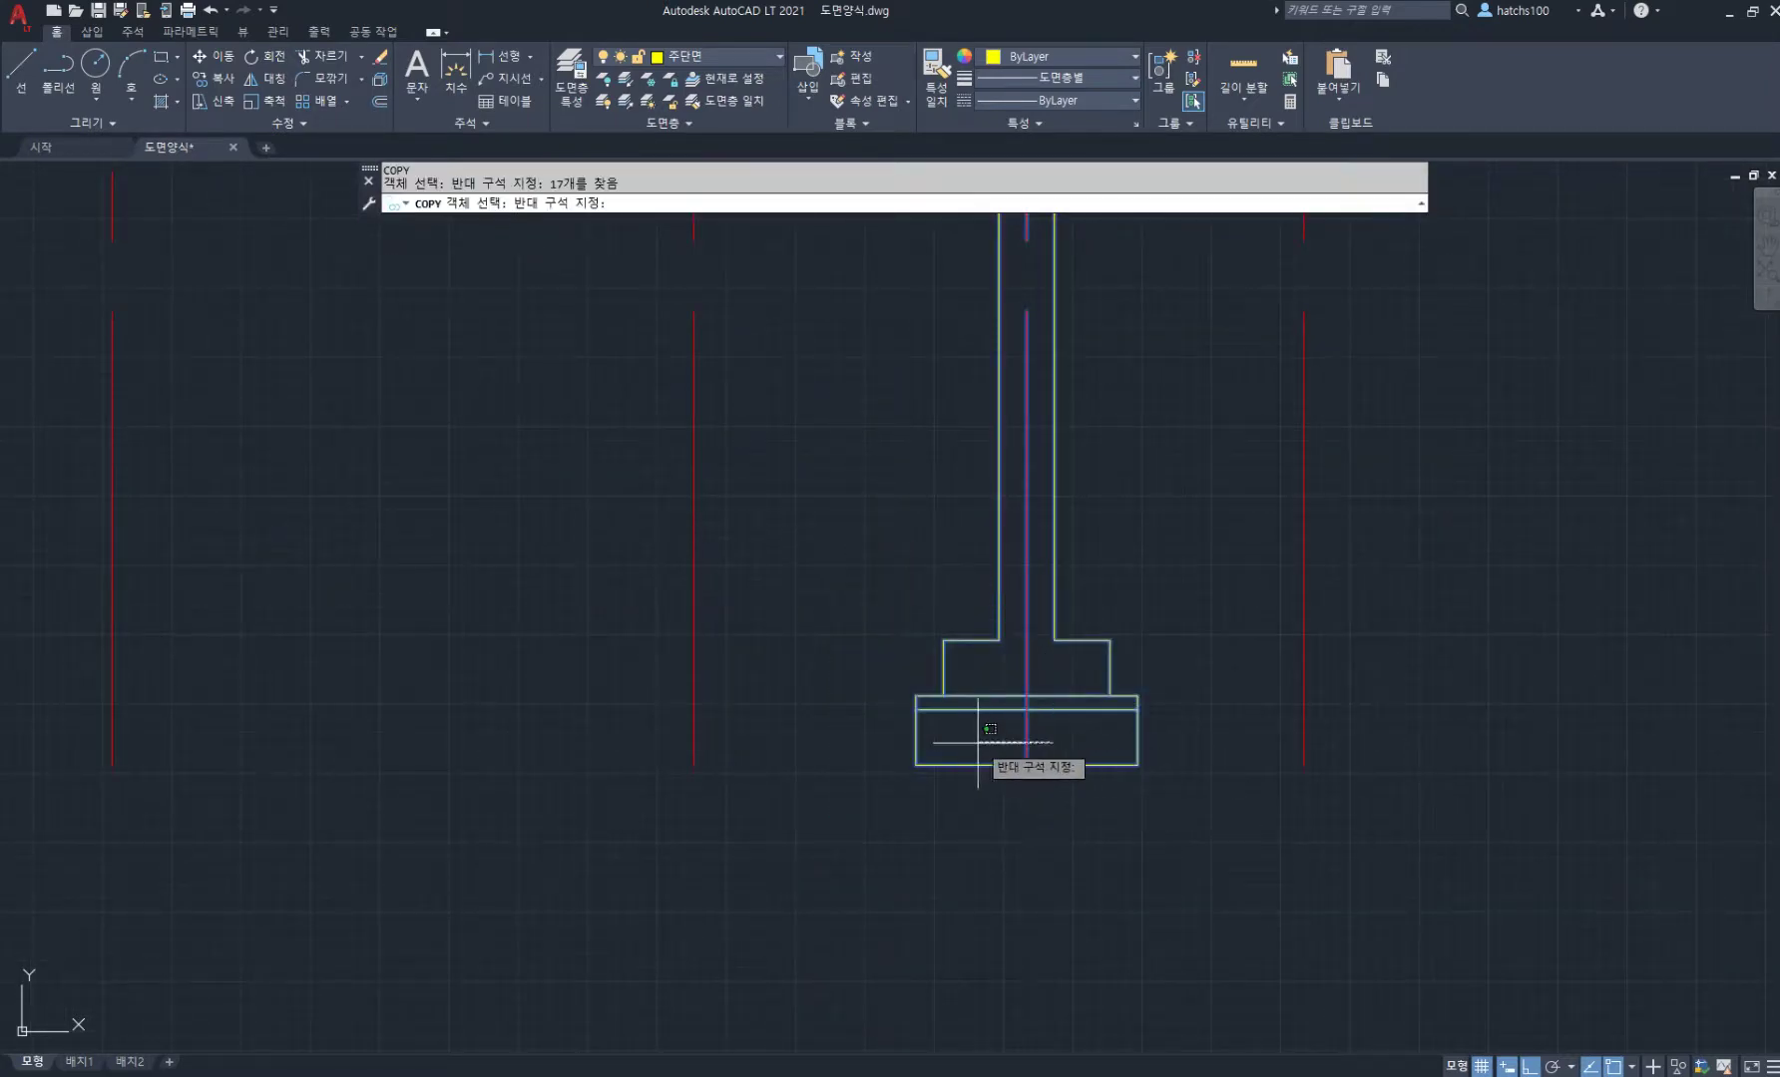
{"action": "key", "text": "Return"}
{"action": "left_click", "coordinate": [1027, 765]}
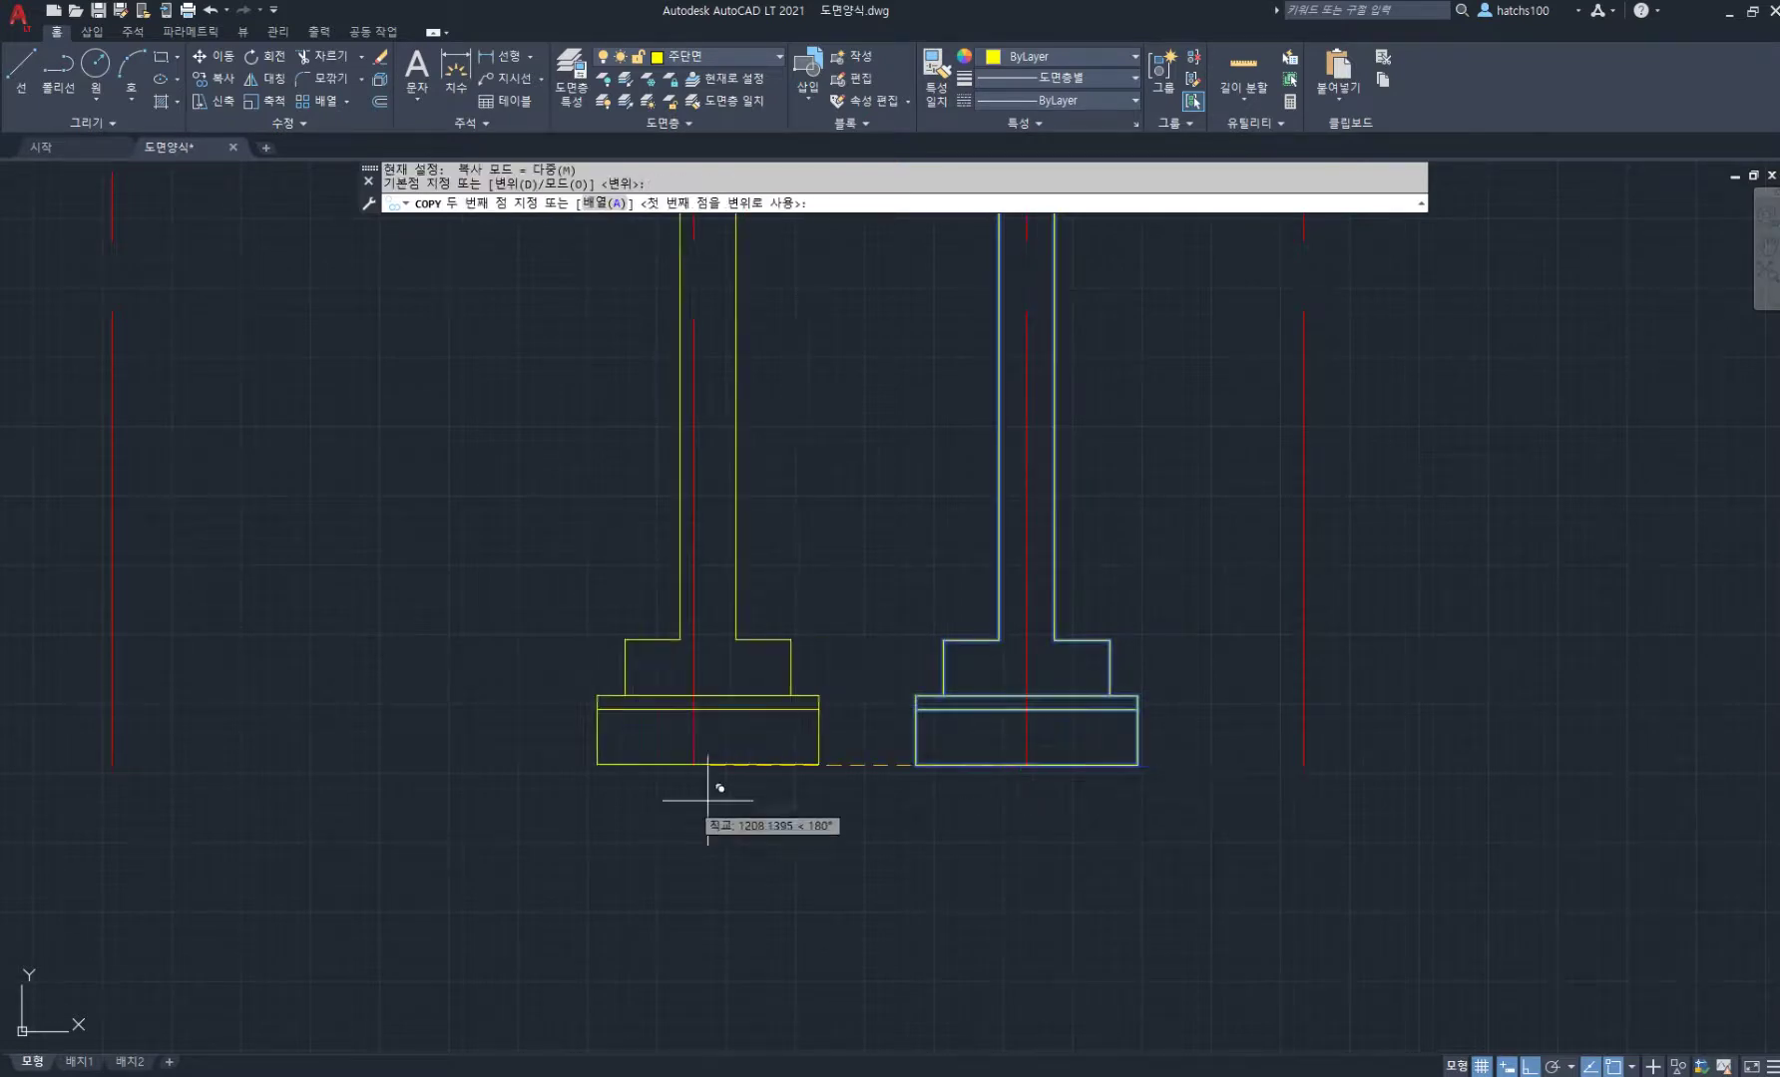
{"action": "left_click", "coordinate": [695, 765]}
{"action": "key", "text": "Return"}
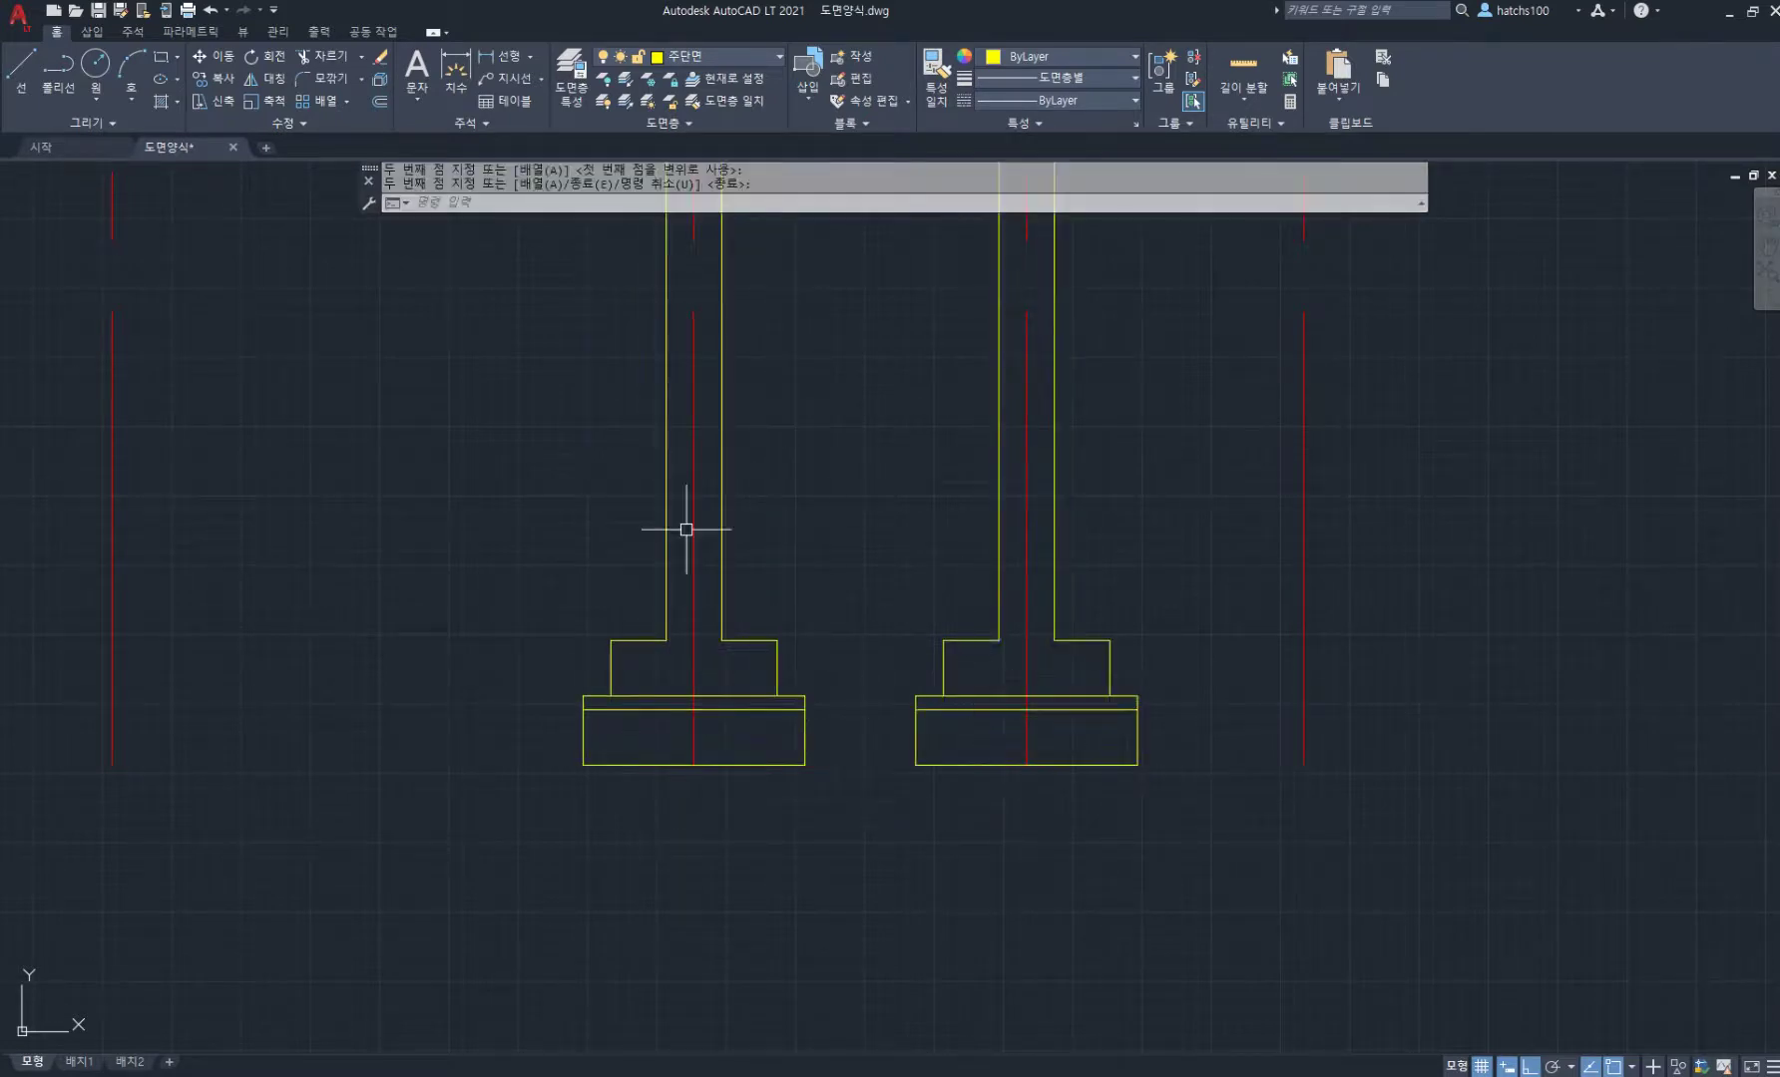
Step: Offset the horizontal line between the right footing's inner corners 900 upward
{"action": "scroll", "coordinate": [710, 629], "scroll_direction": "down", "scroll_amount": 2}
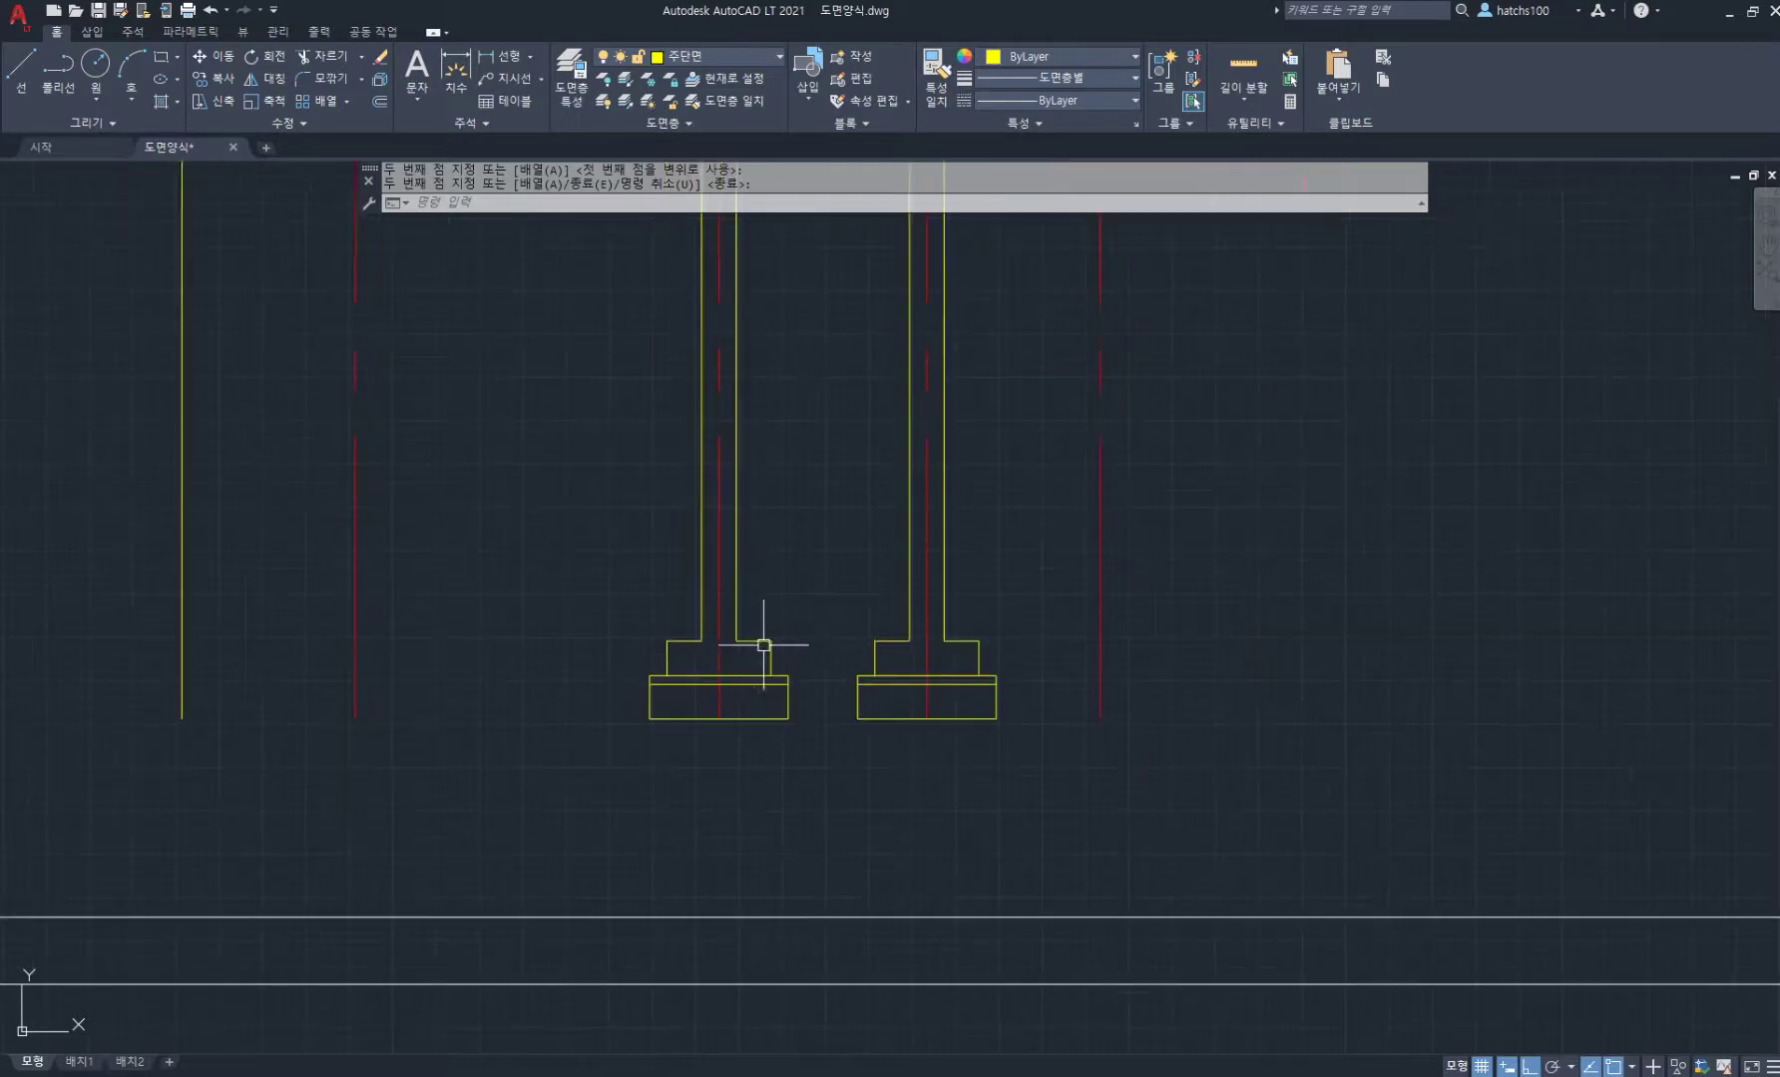
{"action": "middle_click_drag", "start_coordinate": [767, 638], "coordinate": [782, 751]}
{"action": "scroll", "coordinate": [969, 751], "scroll_direction": "up", "scroll_amount": 2}
{"action": "middle_click_drag", "start_coordinate": [988, 766], "coordinate": [952, 771]}
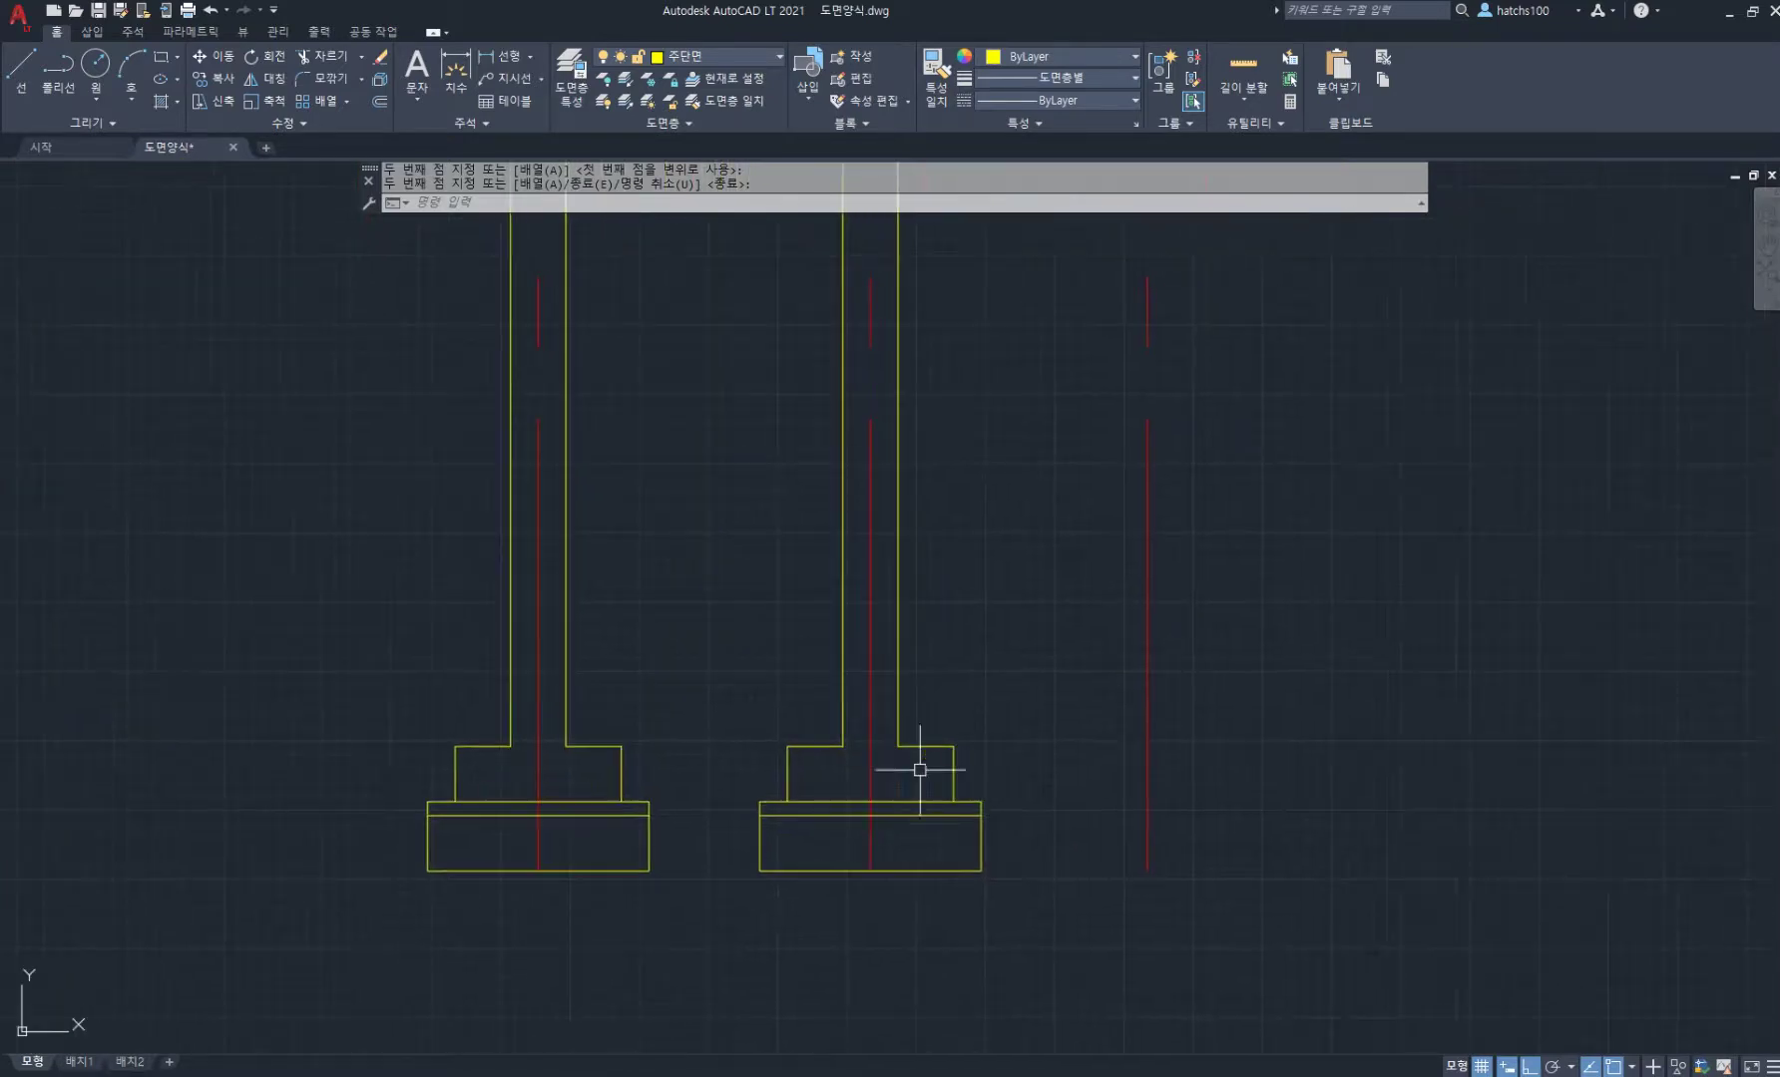
{"action": "key", "text": "Return"}
{"action": "key", "text": "Return"}
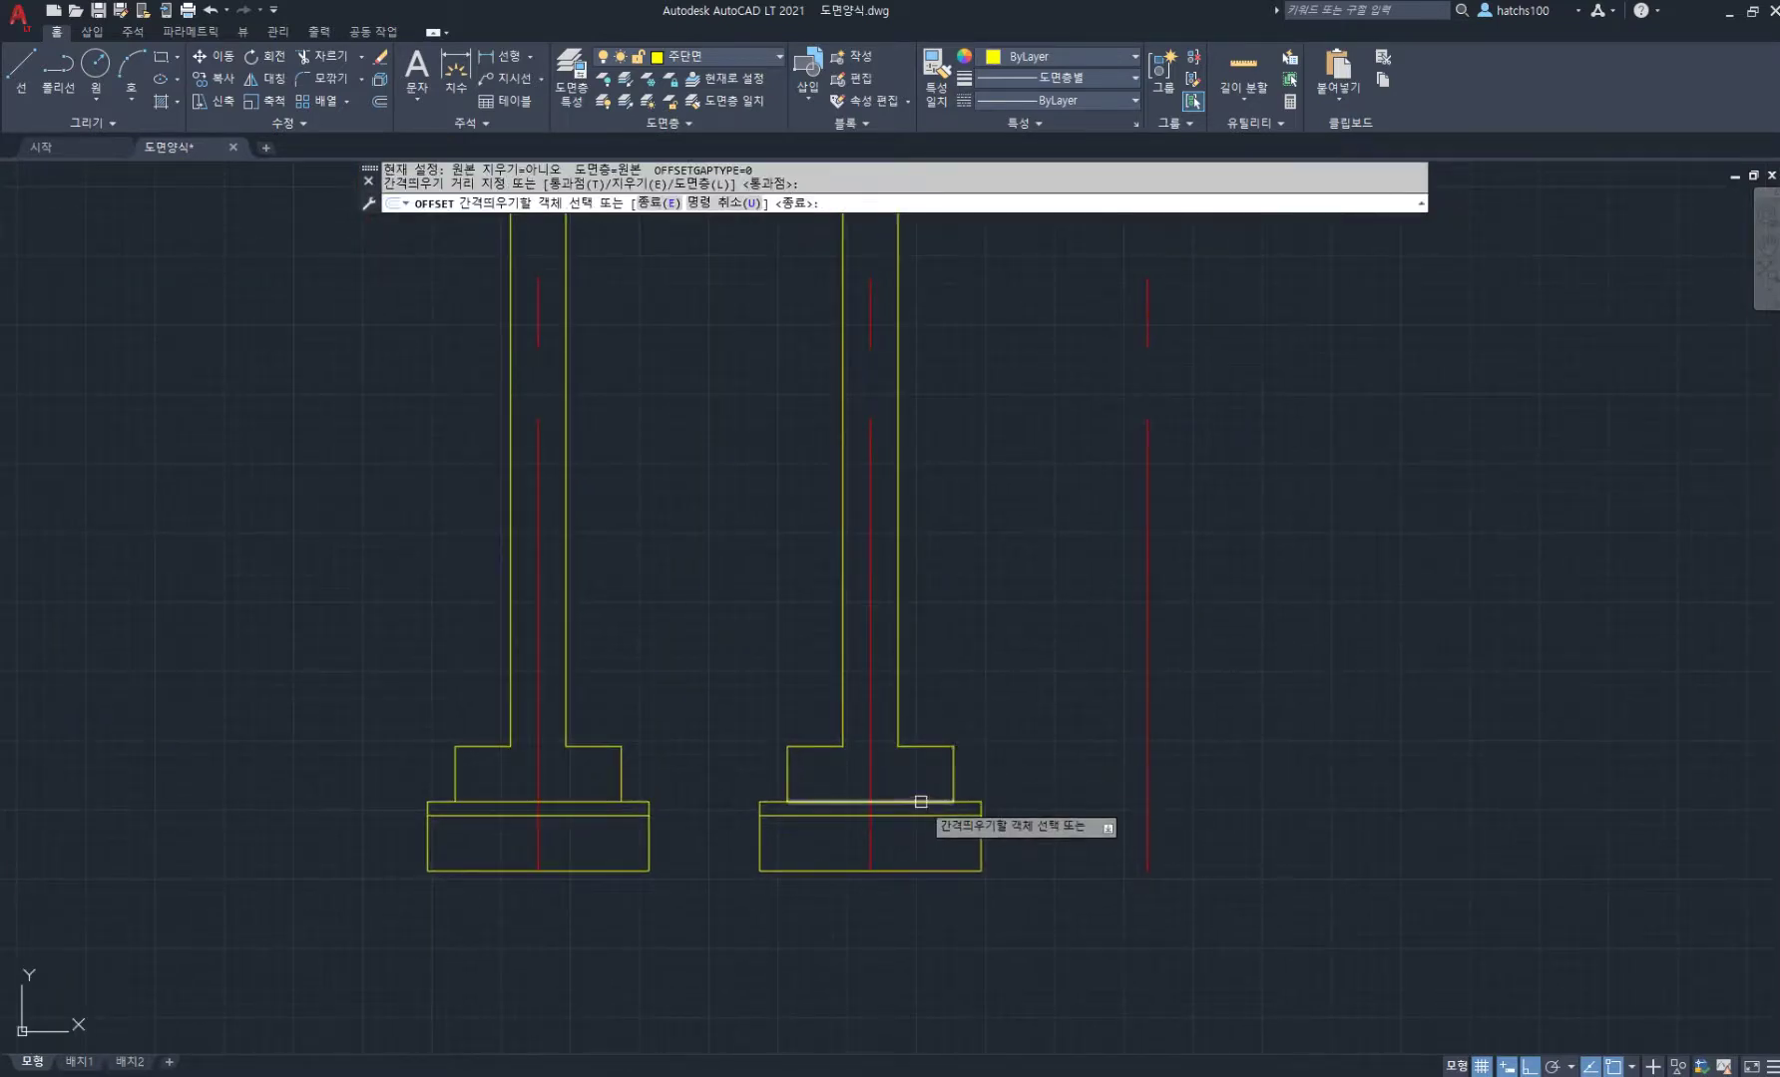
{"action": "left_click", "coordinate": [920, 802]}
{"action": "scroll", "coordinate": [973, 599], "scroll_direction": "up", "scroll_amount": 2}
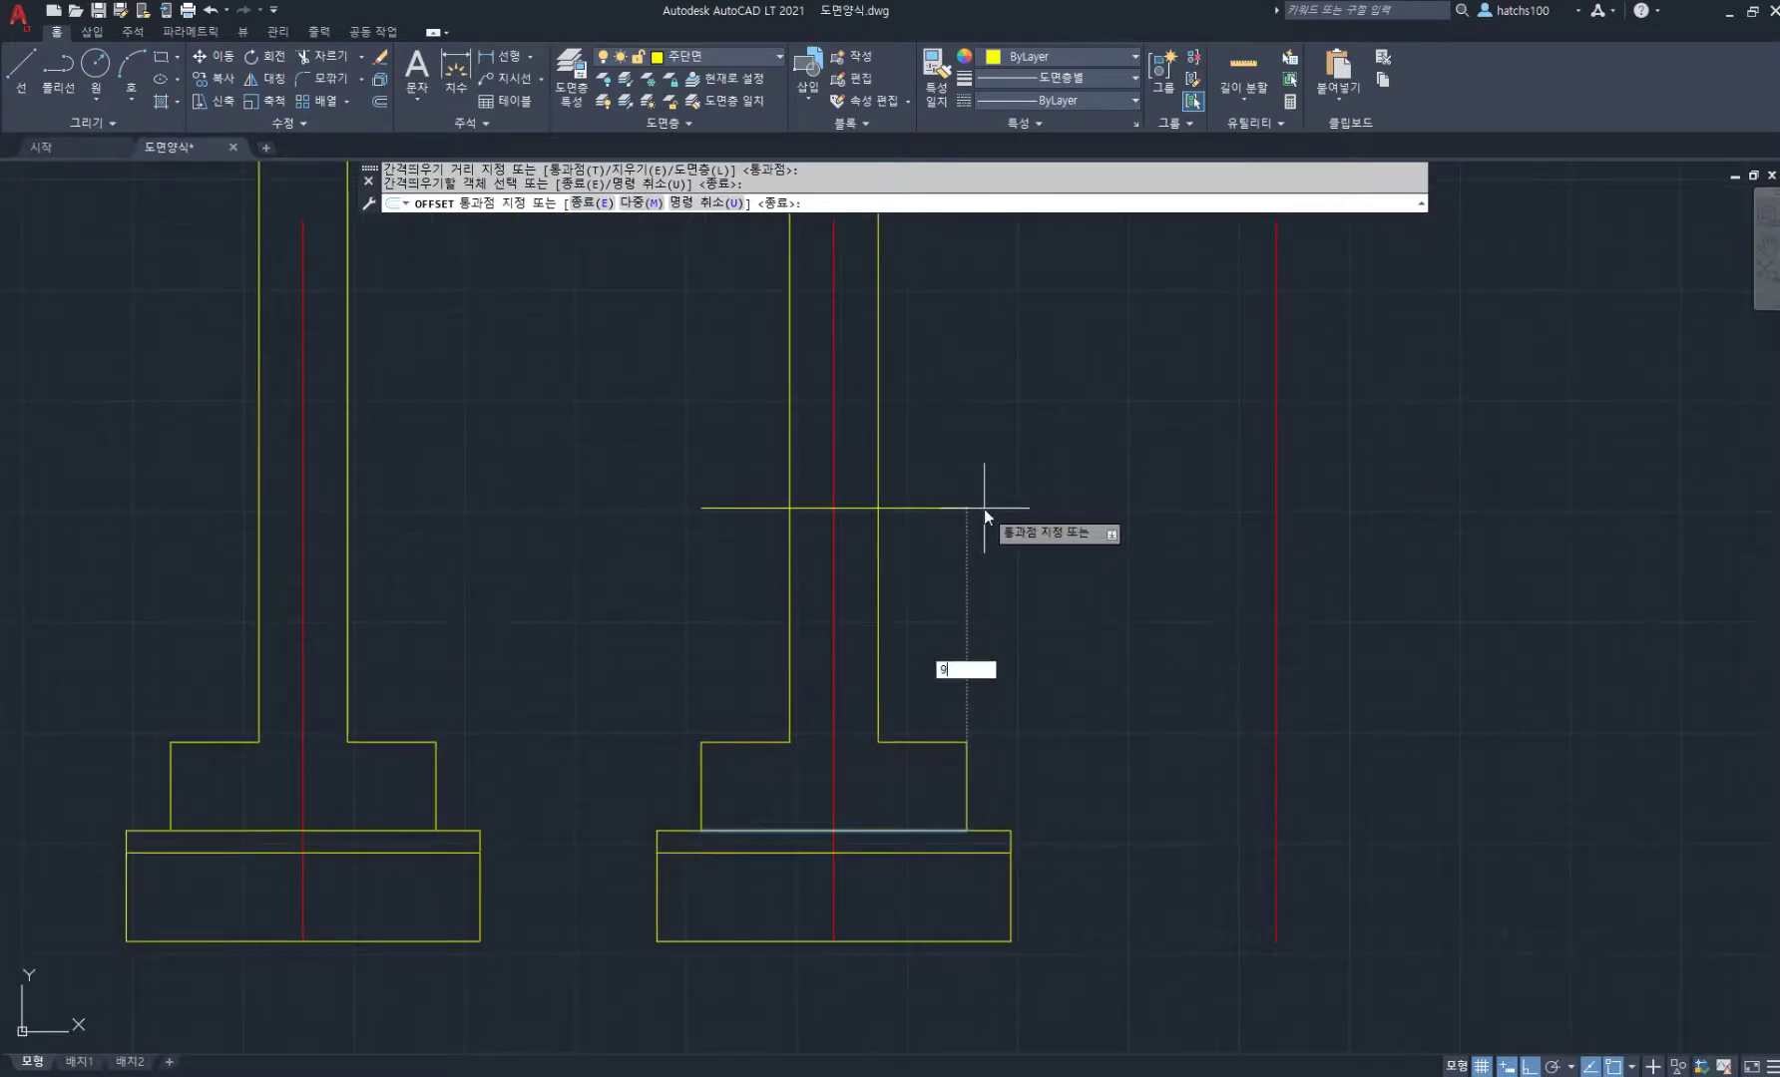
{"action": "key", "text": "Return"}
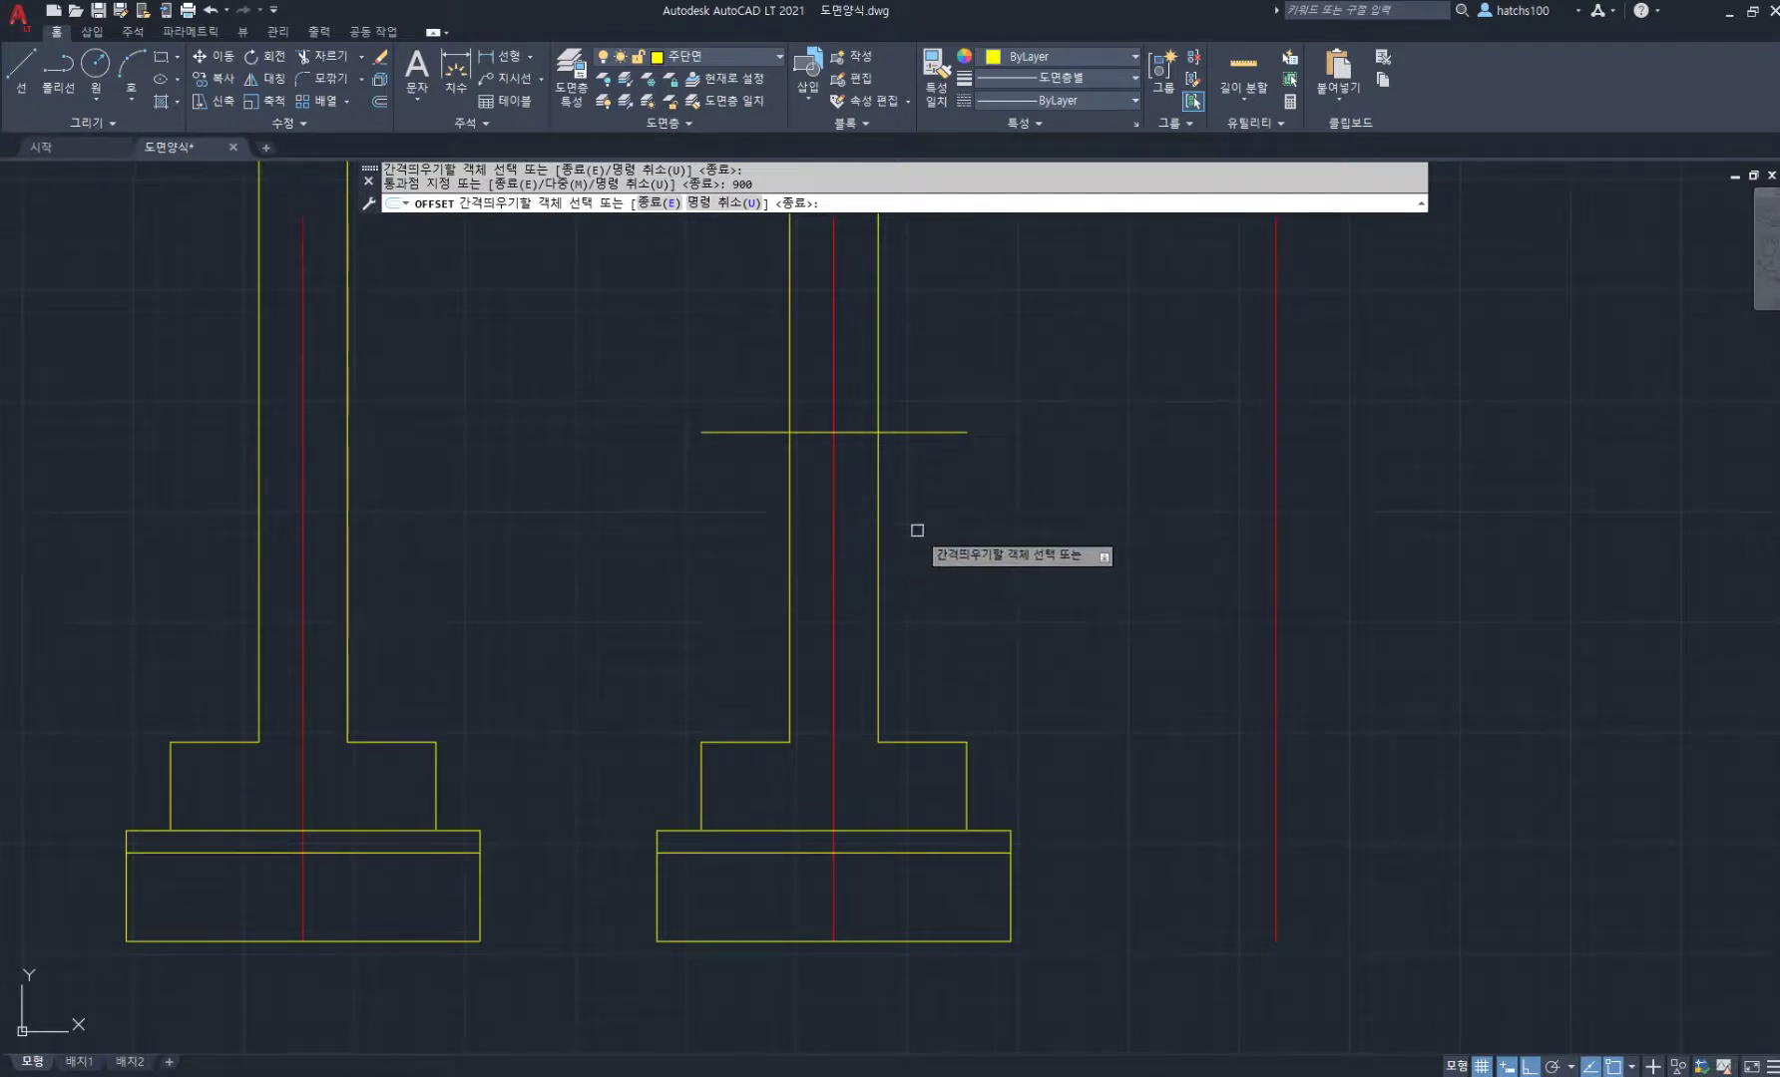
Step: Offset the left wall line of the right footing 420 to the right
{"action": "left_click", "coordinate": [791, 585]}
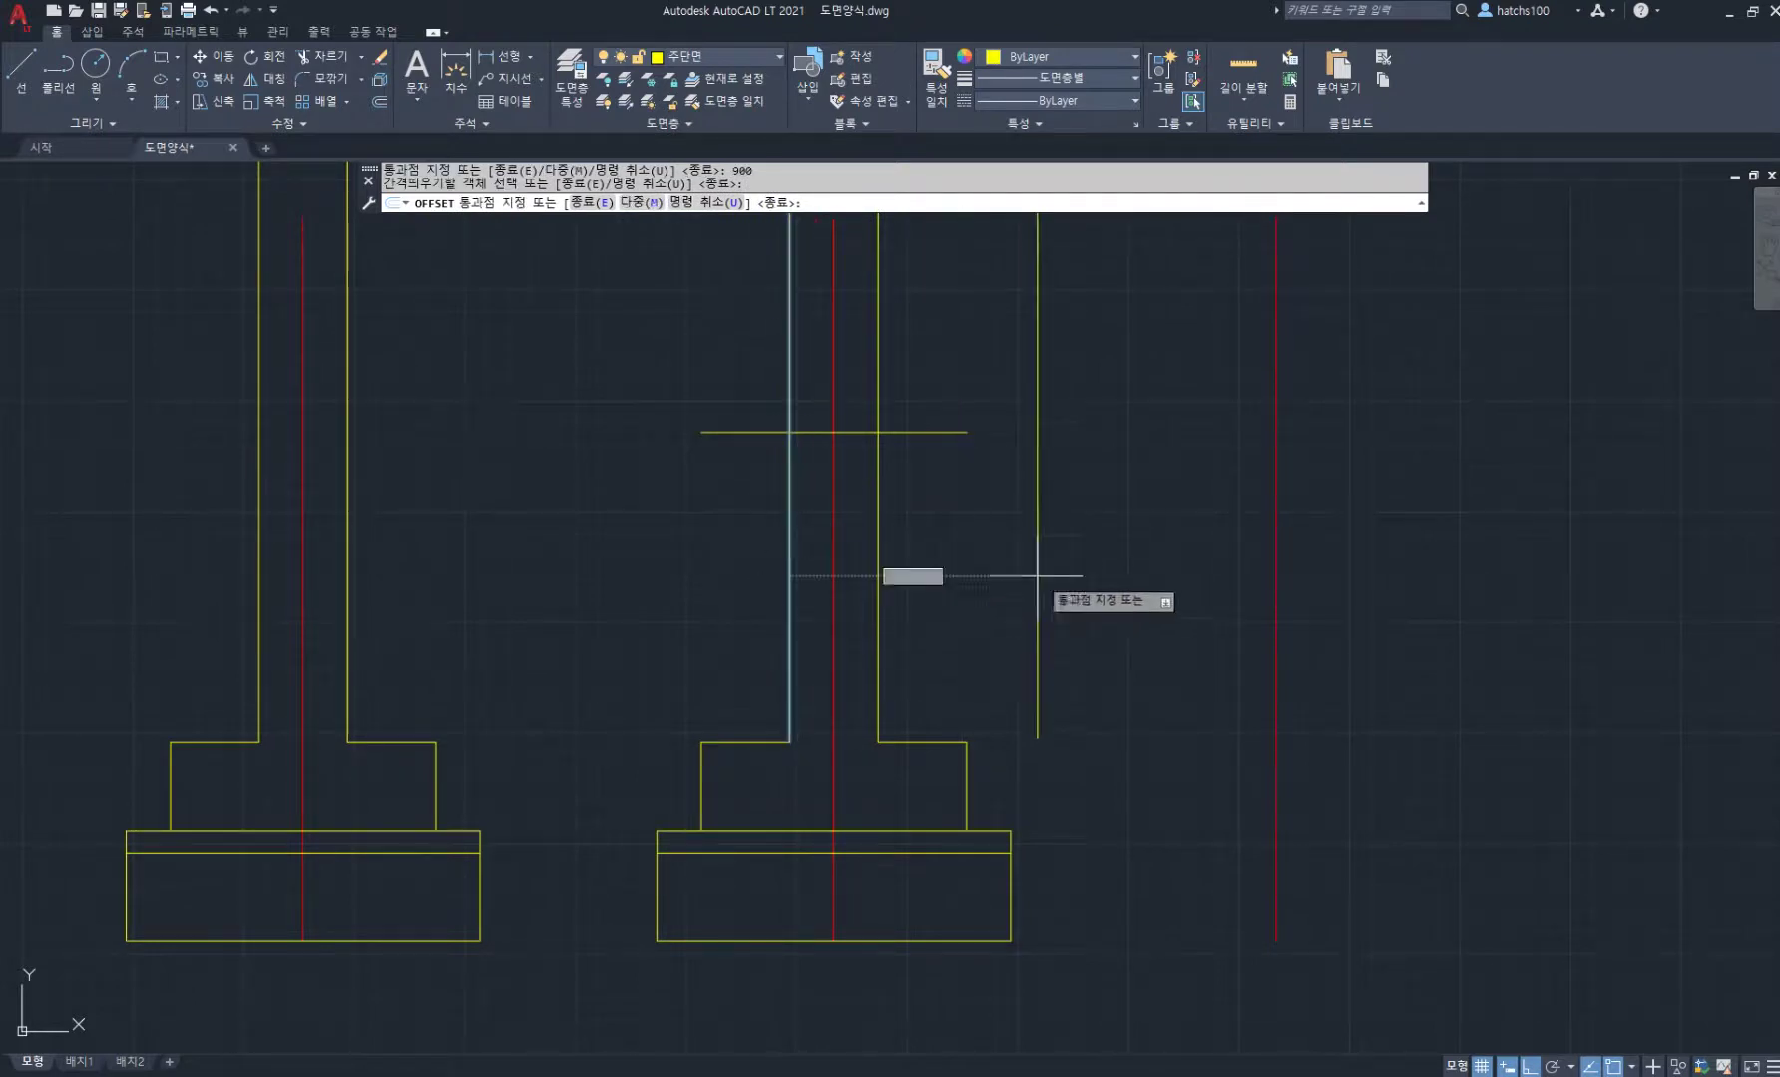
{"action": "key", "text": "Return"}
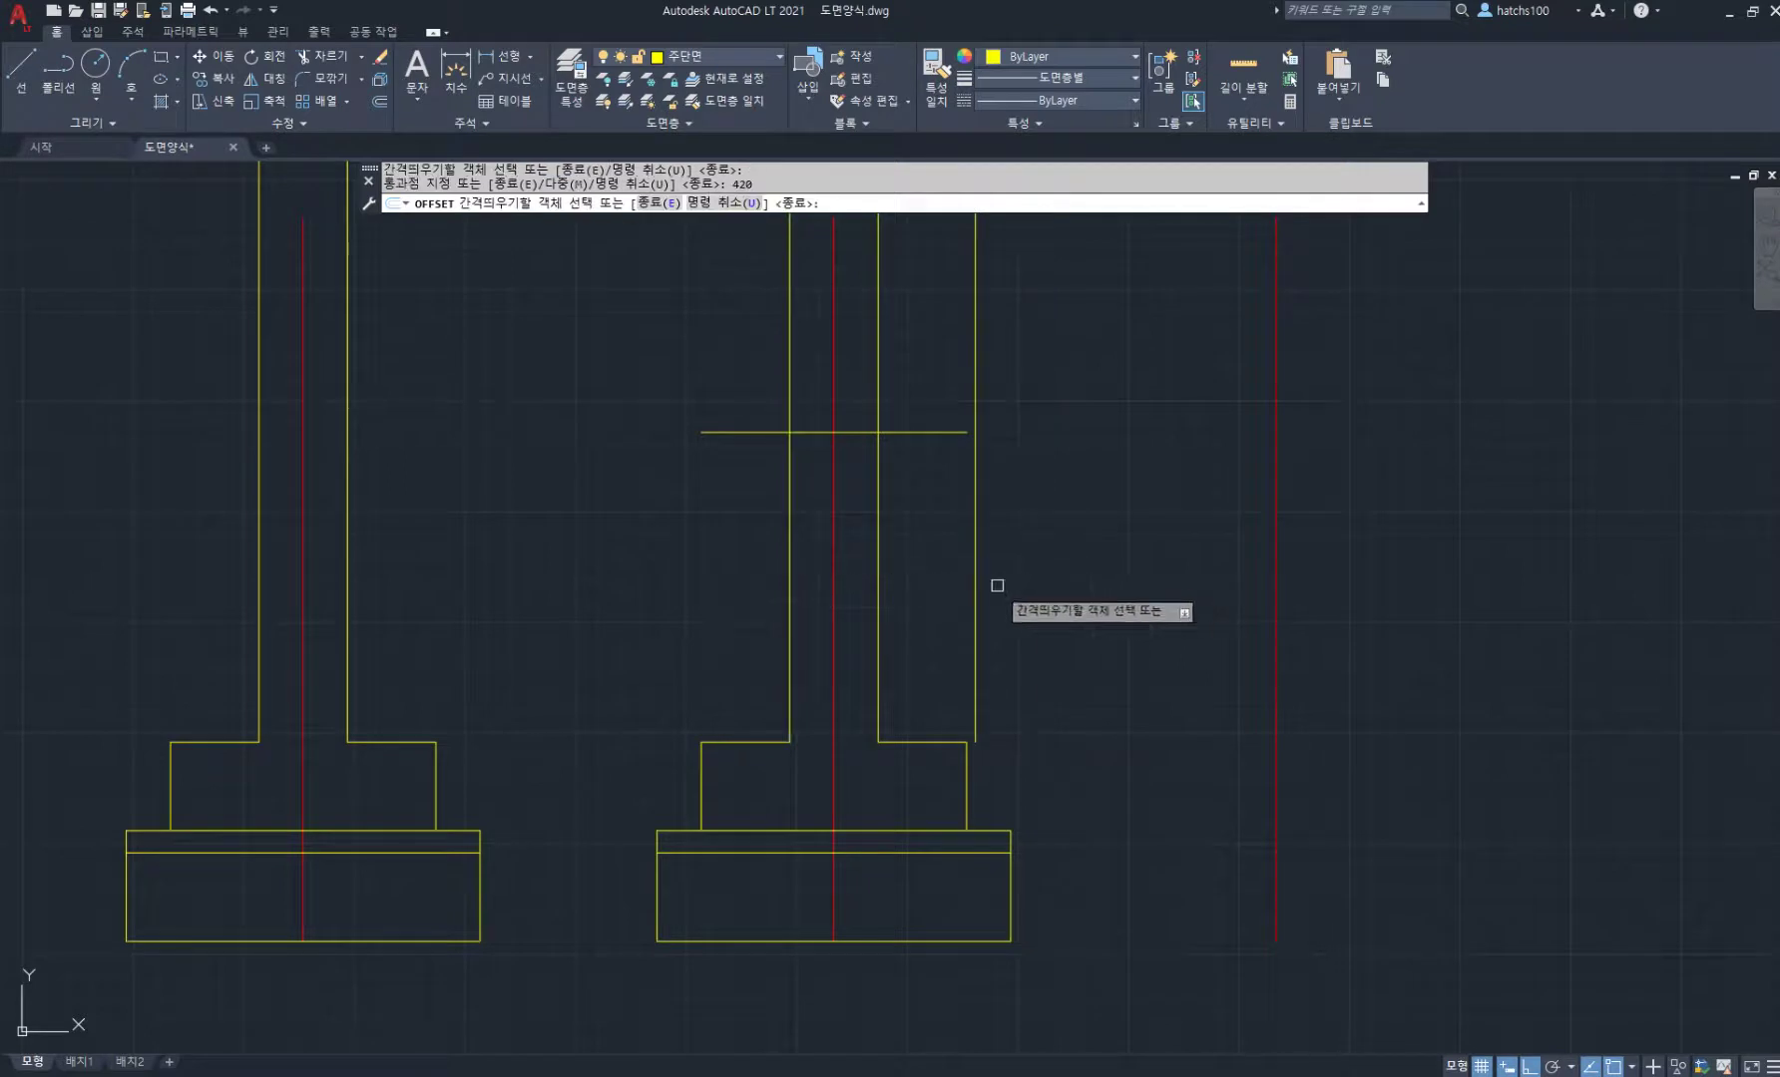
{"action": "key", "text": "Return"}
Step: Stretch the right footing's right half, excluding the vertical wall lines, from the old right wall line to the new one
{"action": "middle_click_drag", "start_coordinate": [1039, 688], "coordinate": [1045, 595]}
{"action": "type", "text": "s"}
{"action": "key", "text": "Return"}
{"action": "left_click", "coordinate": [1066, 904]}
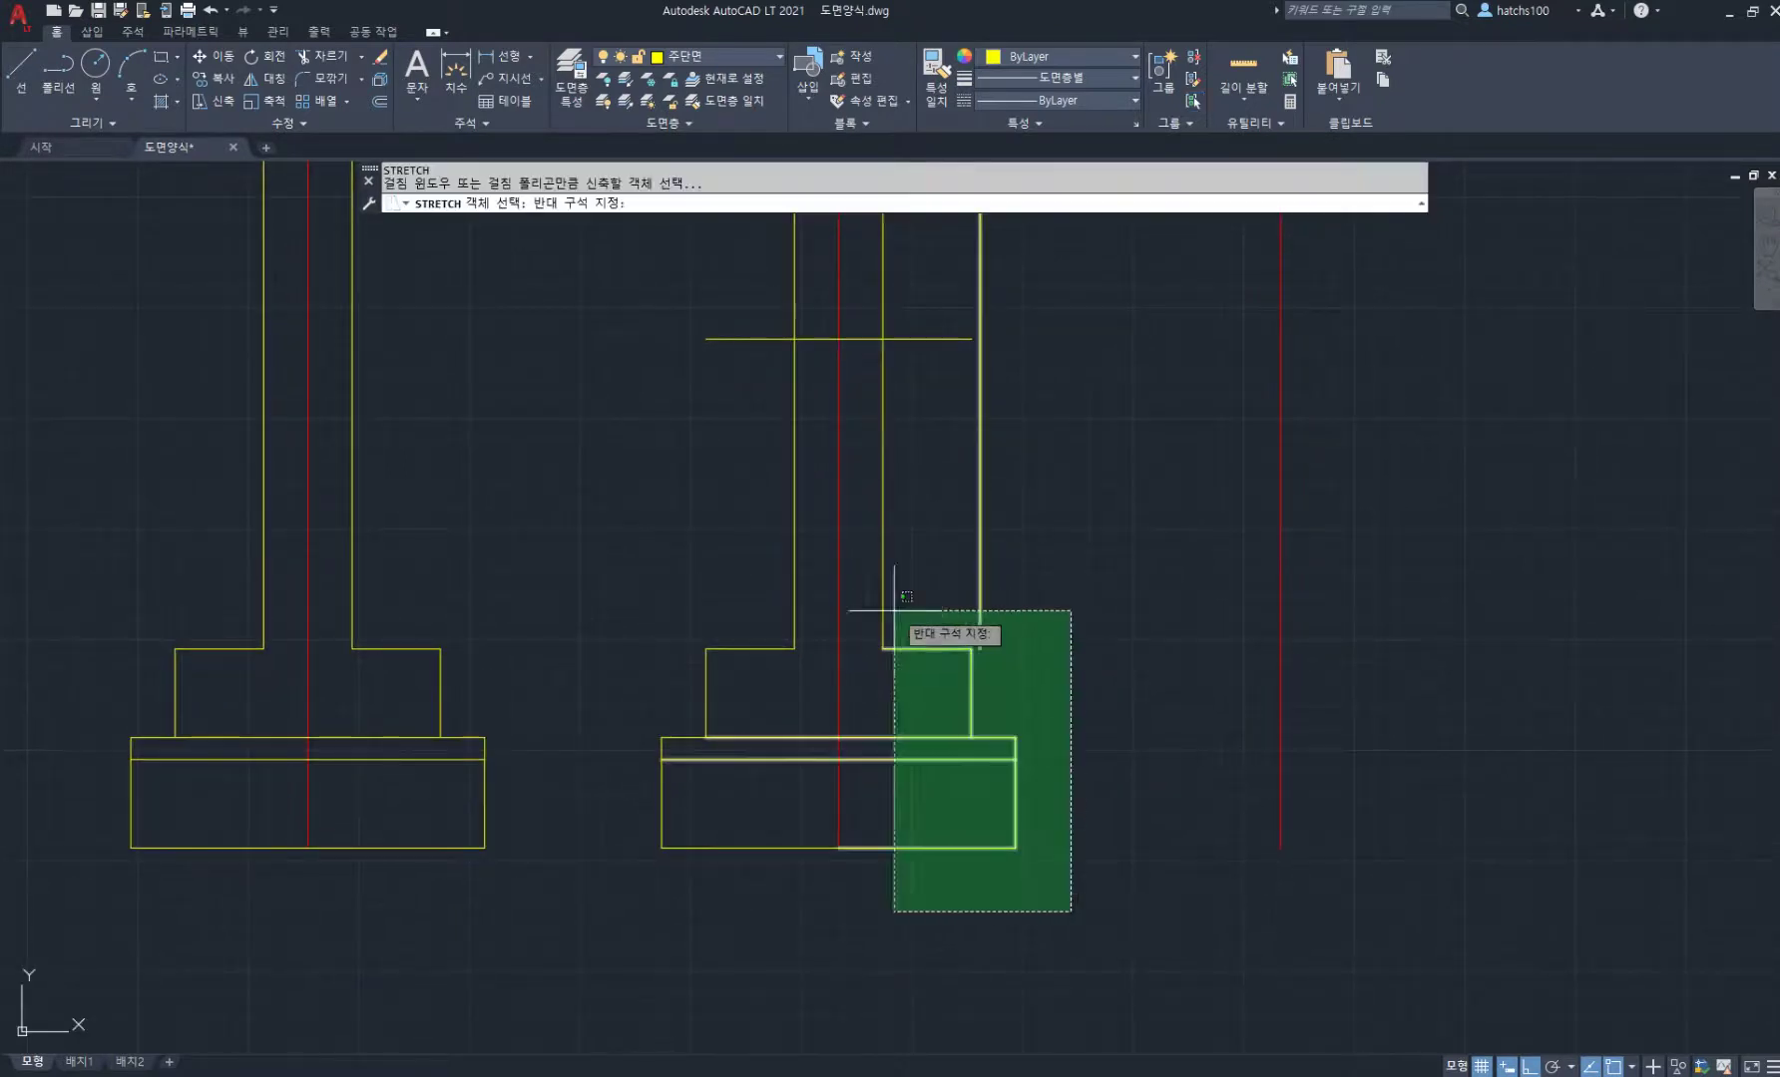
{"action": "left_click", "coordinate": [862, 563]}
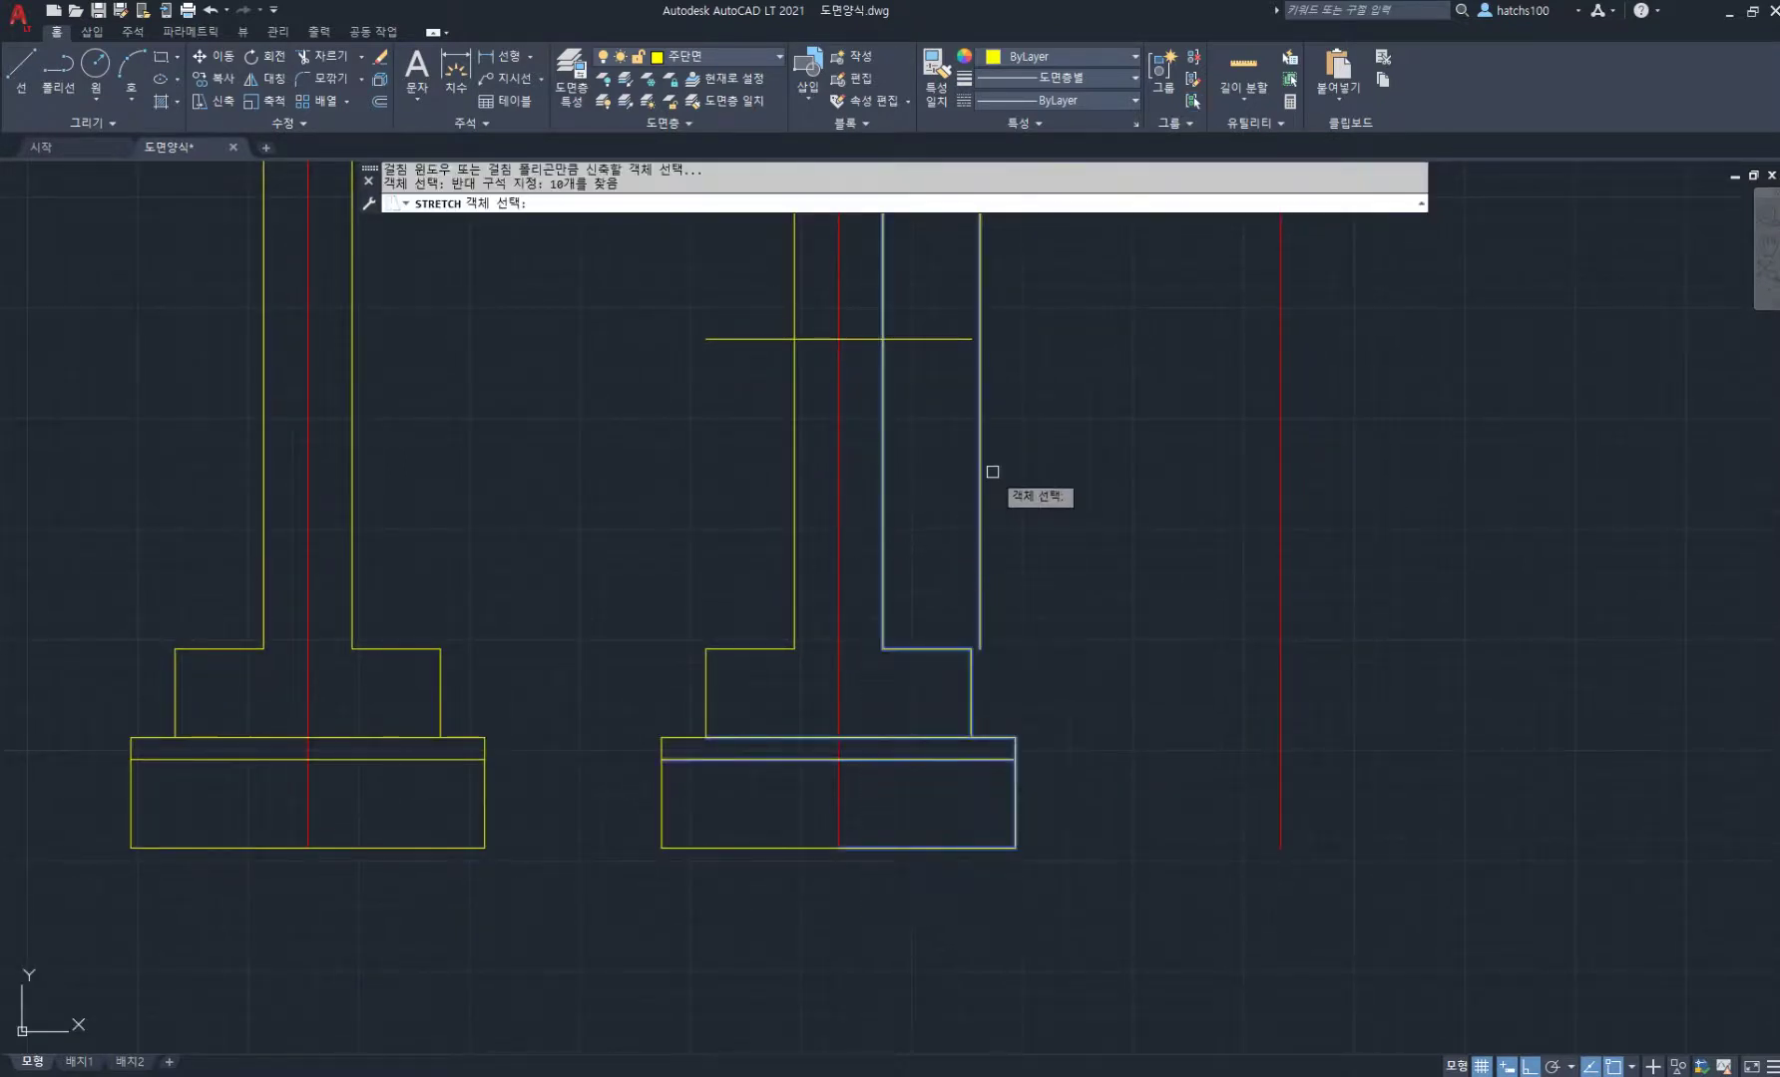
{"action": "left_click", "coordinate": [1032, 423], "text": "shift"}
{"action": "left_click", "coordinate": [851, 519], "text": "shift"}
{"action": "key", "text": "Return"}
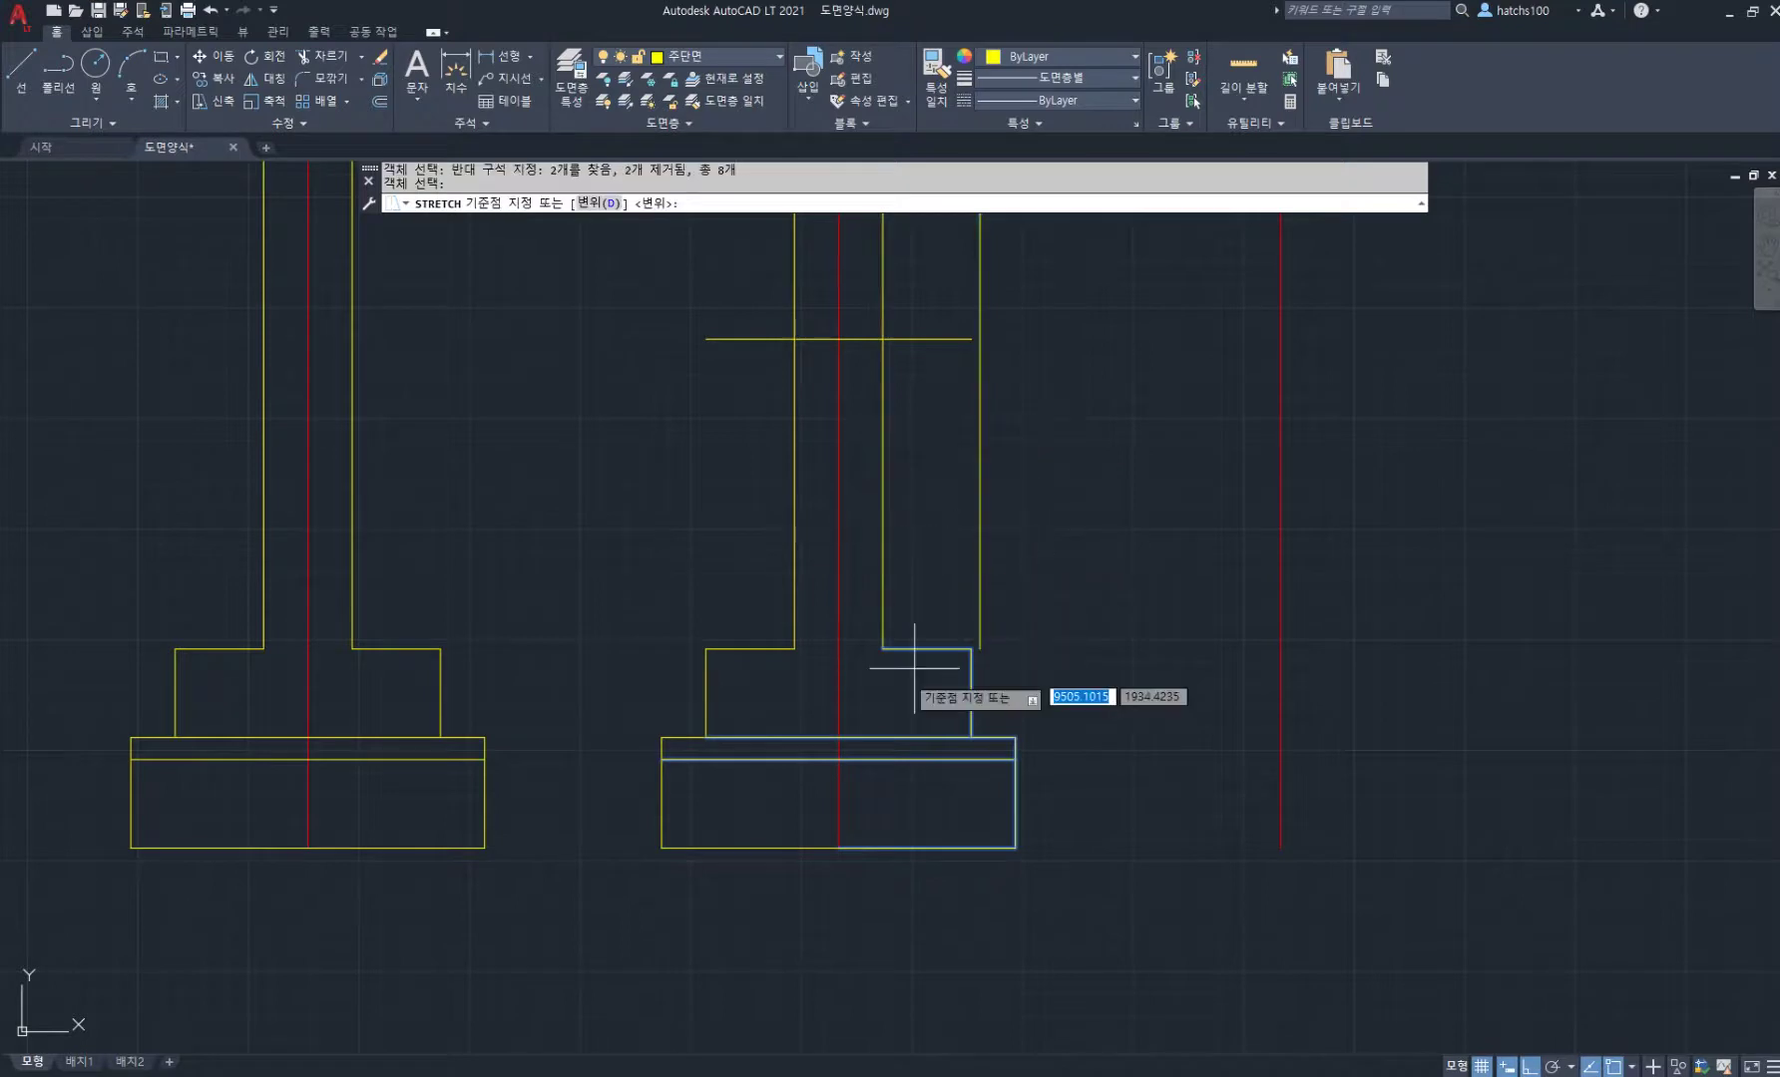
{"action": "left_click", "coordinate": [883, 649]}
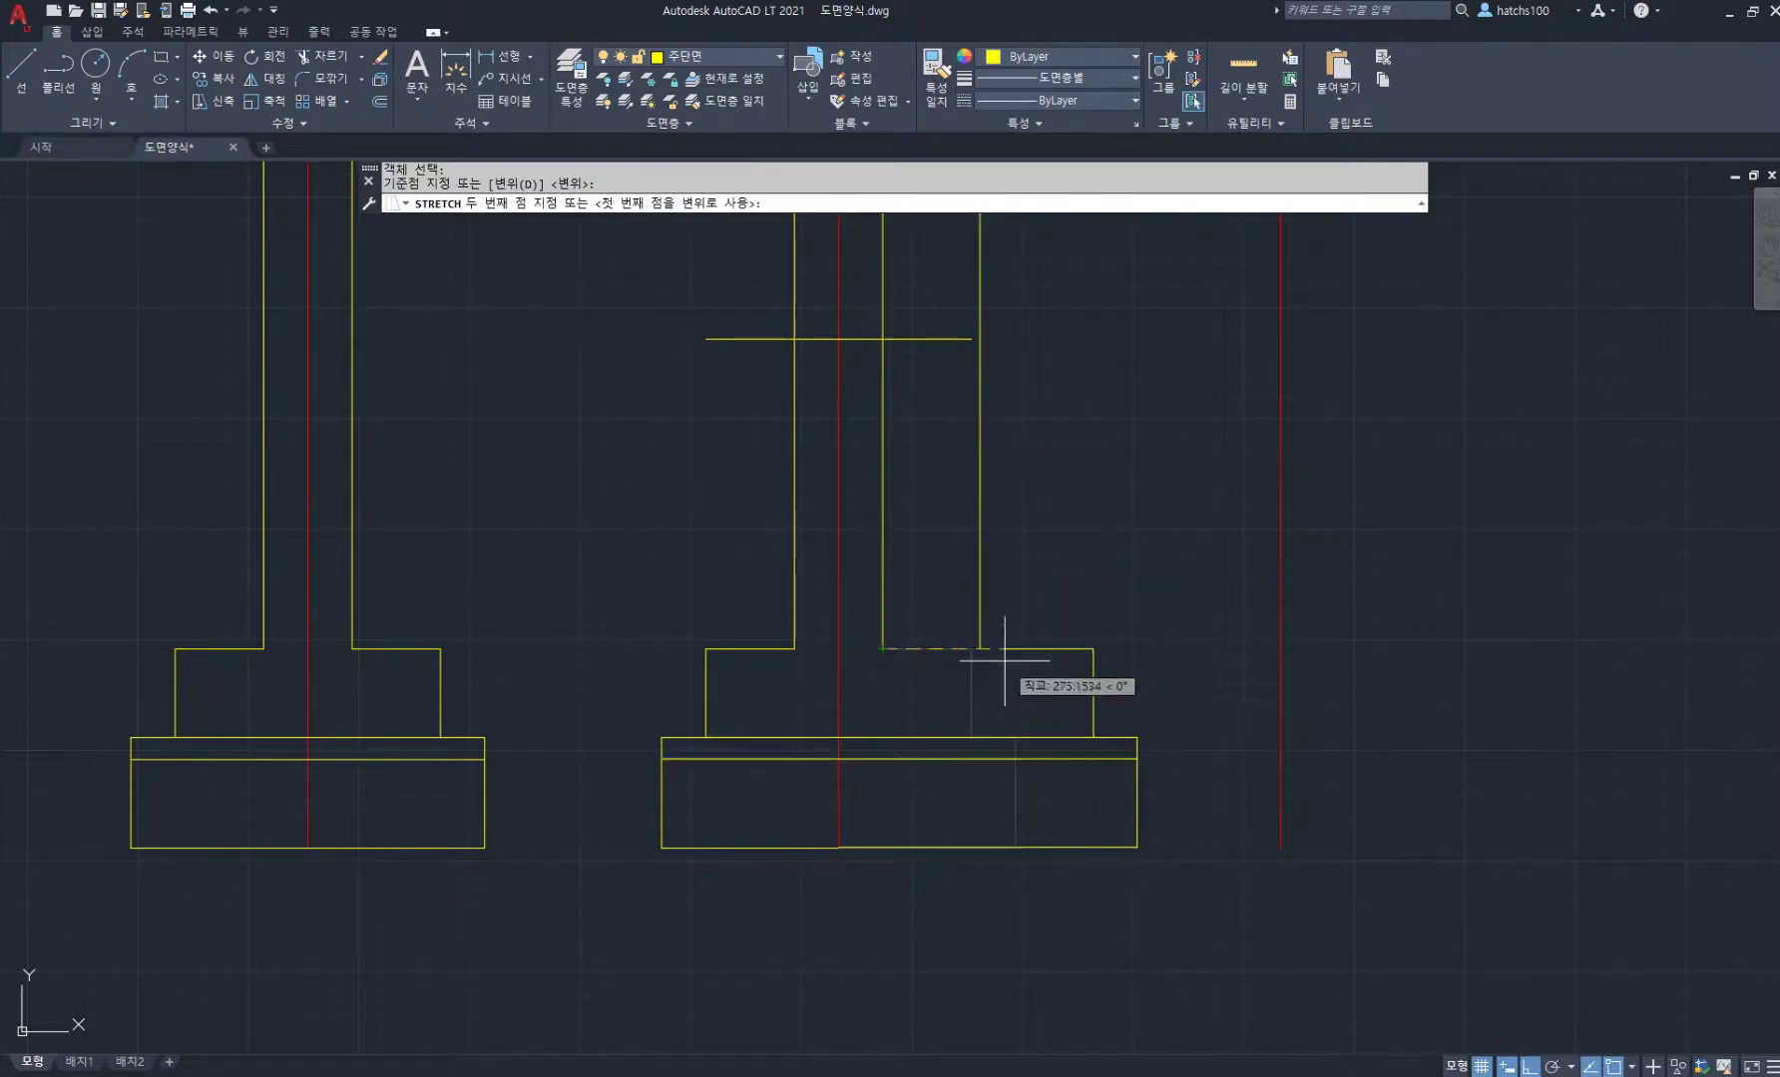
{"action": "left_click", "coordinate": [980, 636]}
Step: Delete the old right wall line left in the middle of the widened wall above the right footing
{"action": "scroll", "coordinate": [1065, 517], "scroll_direction": "down", "scroll_amount": 3}
{"action": "middle_click_drag", "start_coordinate": [1065, 517], "coordinate": [955, 648]}
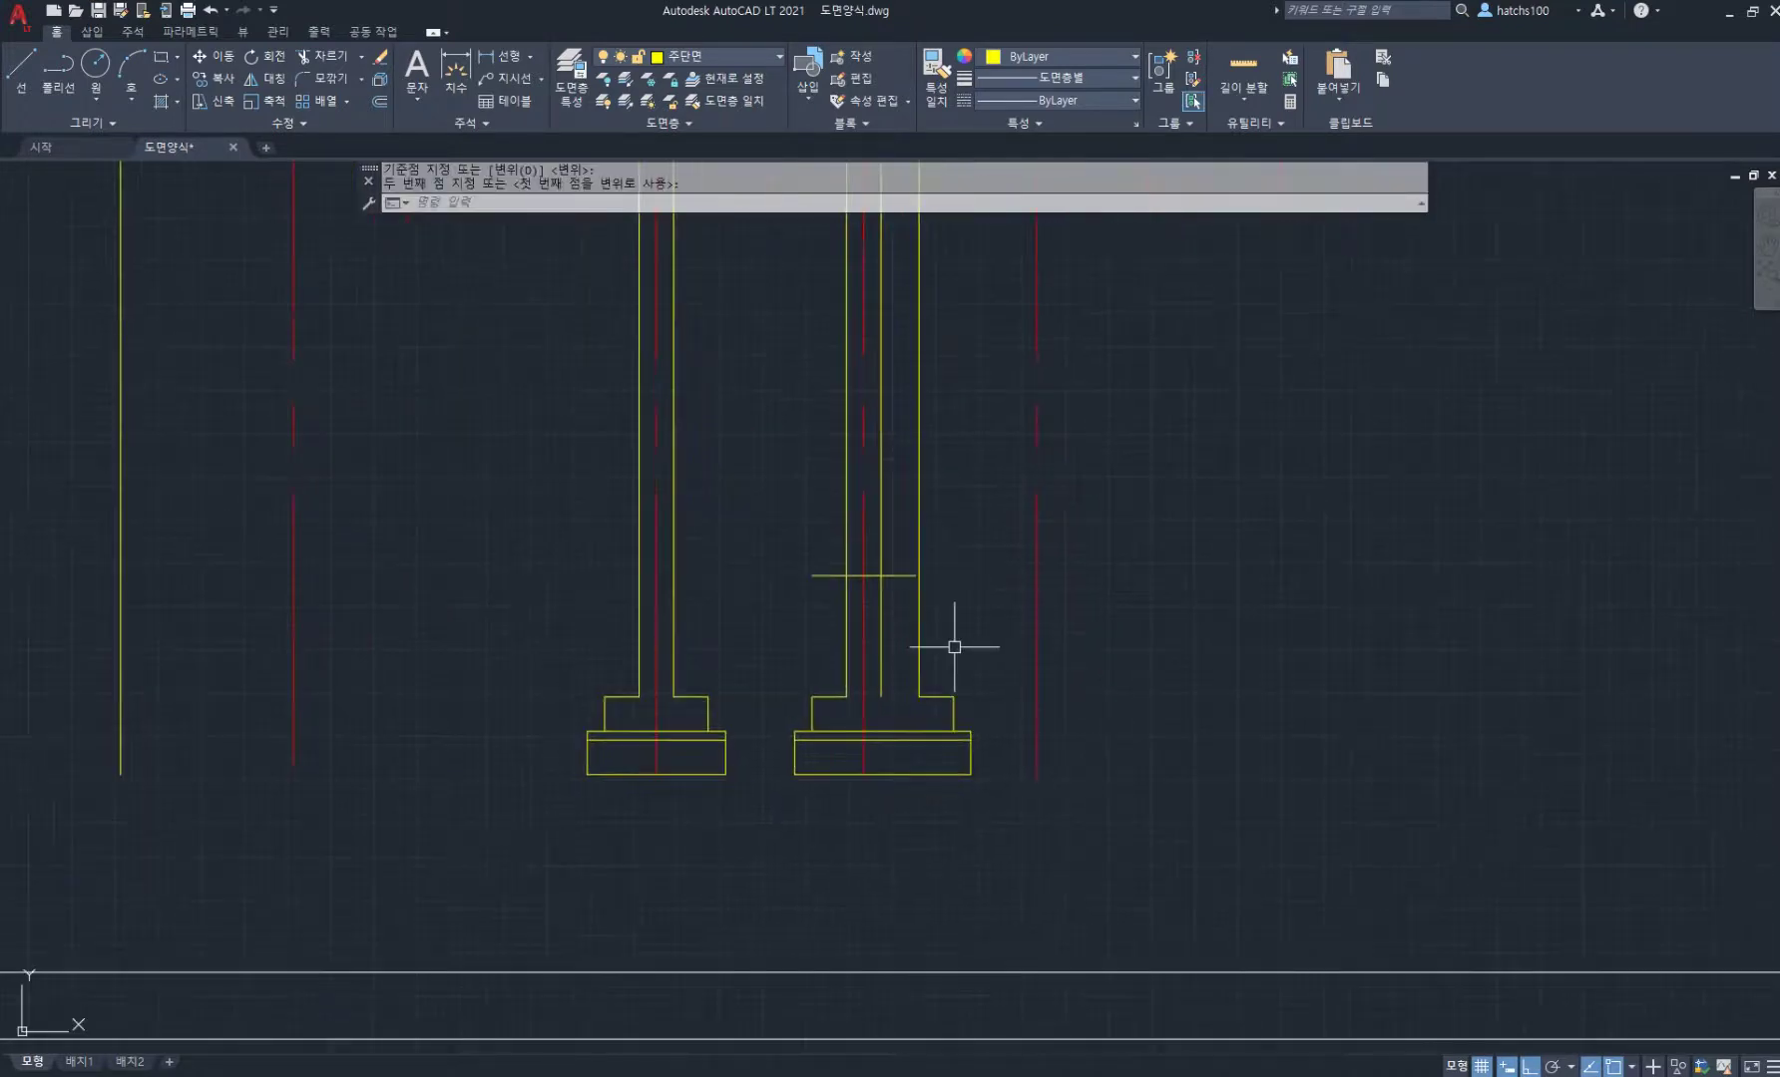
{"action": "scroll", "coordinate": [914, 655], "scroll_direction": "up", "scroll_amount": 3}
{"action": "left_click", "coordinate": [864, 656]}
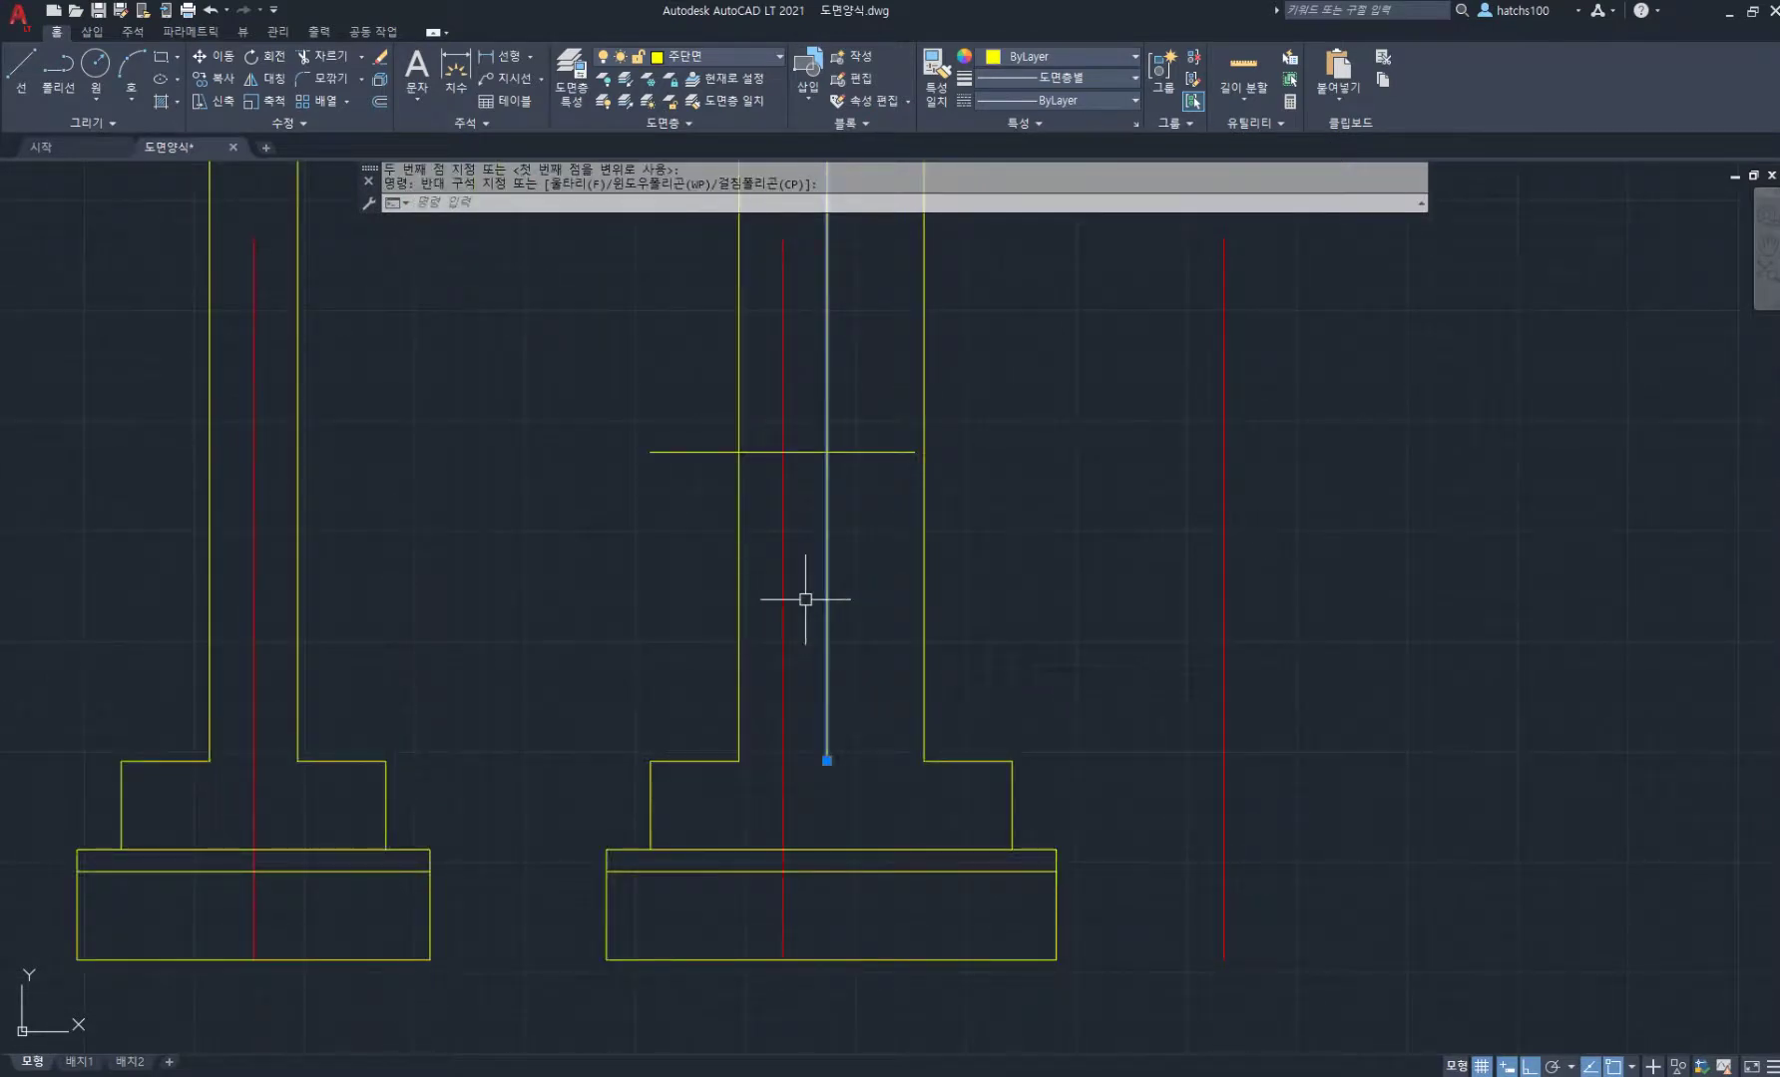
{"action": "left_click", "coordinate": [805, 599]}
{"action": "key", "text": "Delete"}
Step: Extend the offset horizontal line's right end well beyond the rightmost centre line and move its left end onto that centre line
{"action": "scroll", "coordinate": [838, 499], "scroll_direction": "down", "scroll_amount": 4}
{"action": "middle_click_drag", "start_coordinate": [862, 473], "coordinate": [794, 623]}
{"action": "left_click", "coordinate": [805, 614]}
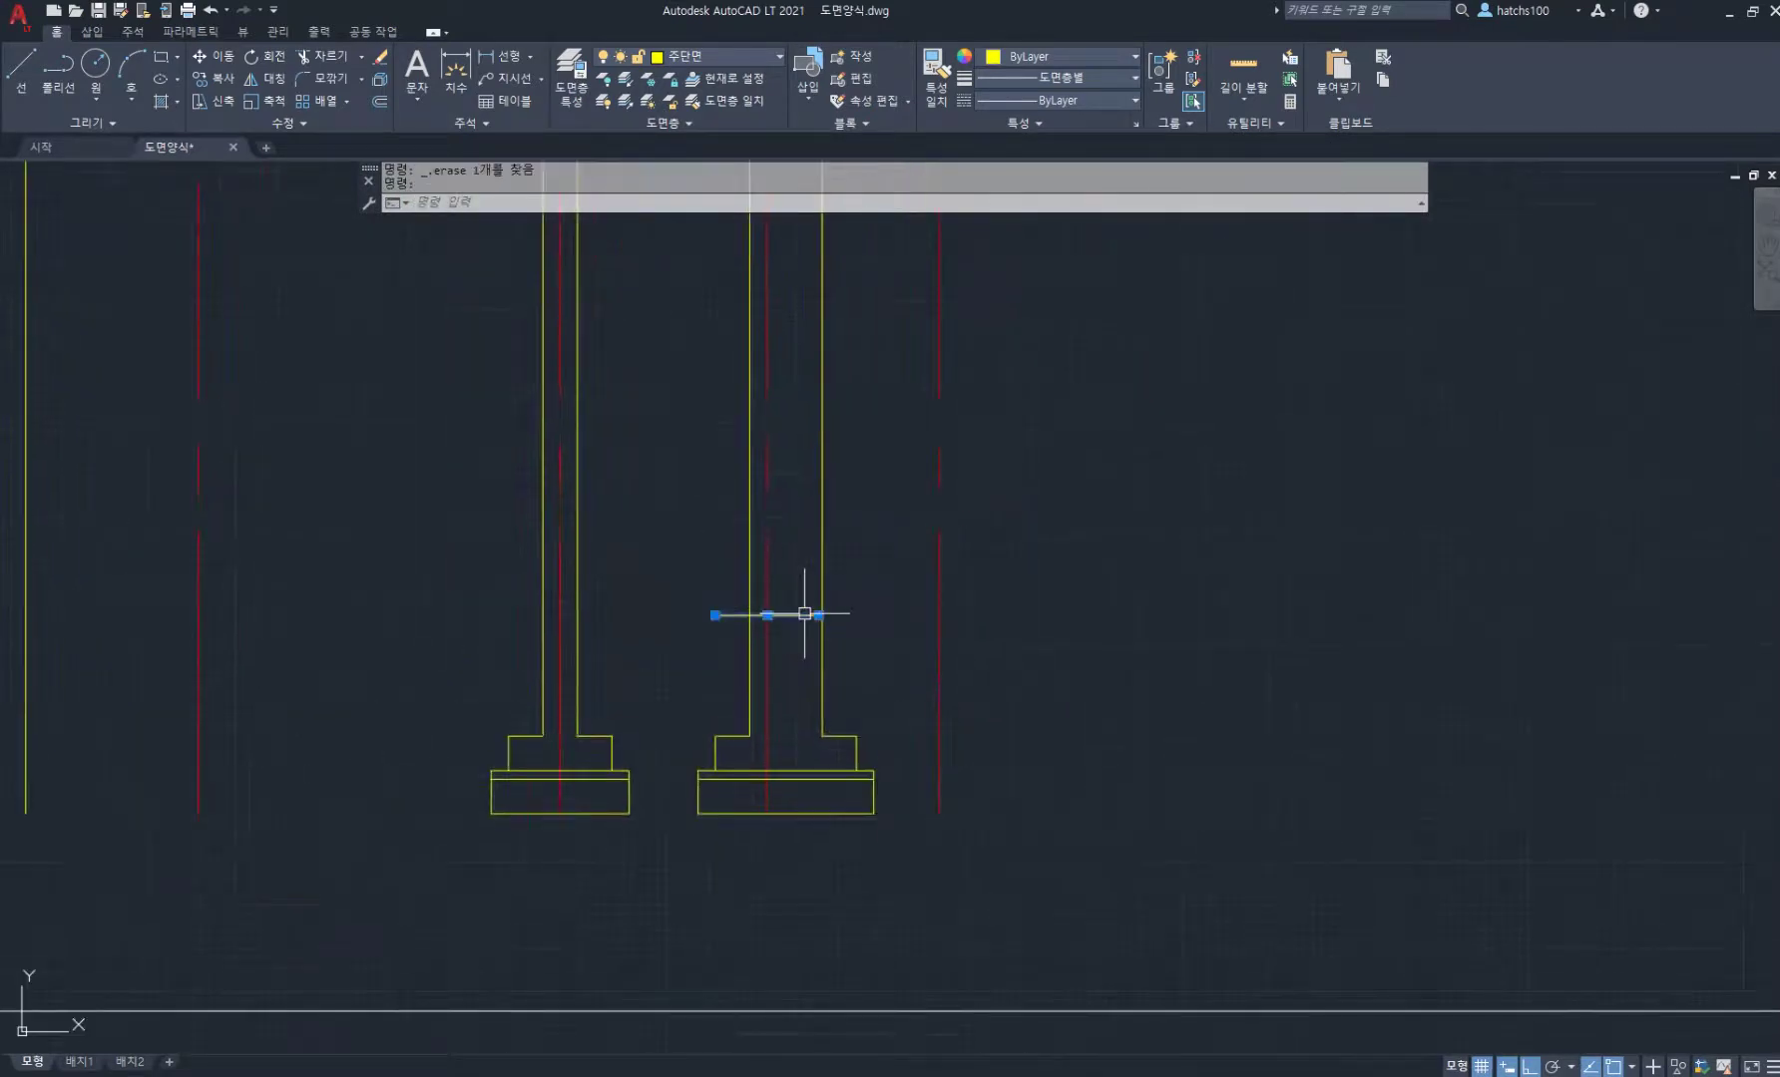
{"action": "left_click", "coordinate": [819, 616]}
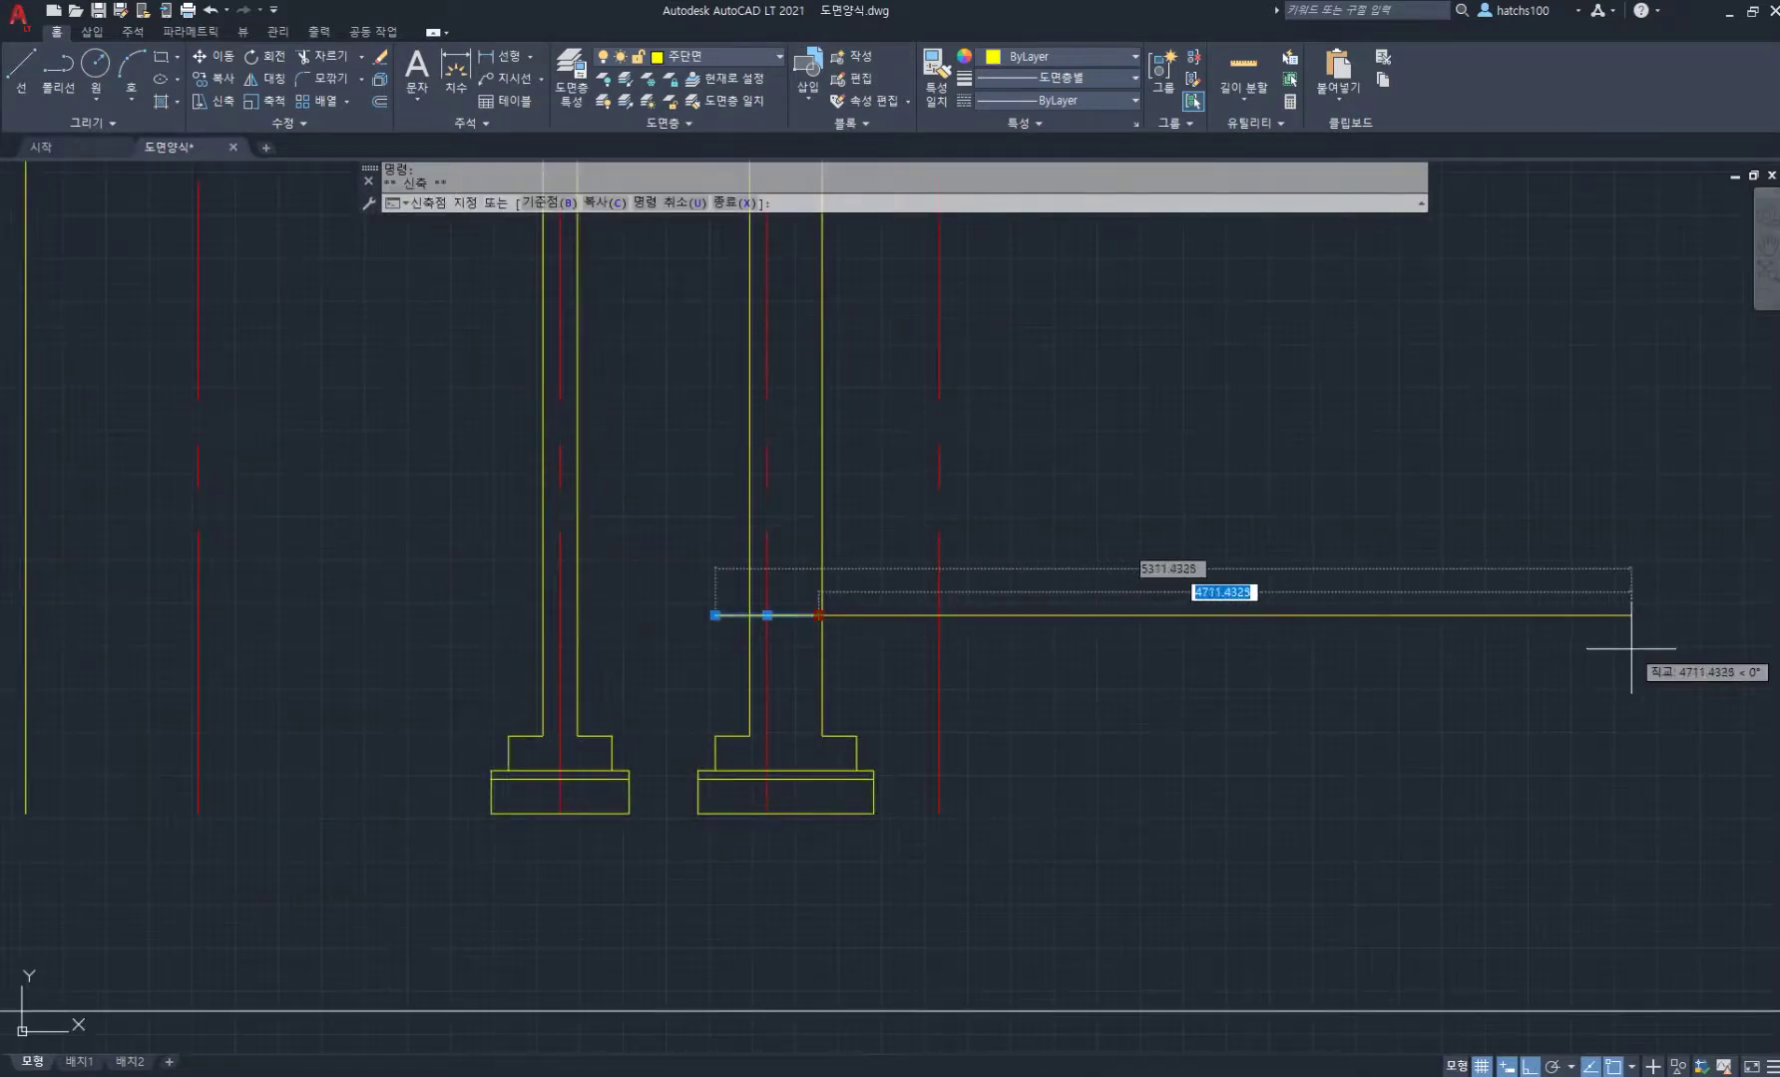
{"action": "left_click", "coordinate": [718, 614]}
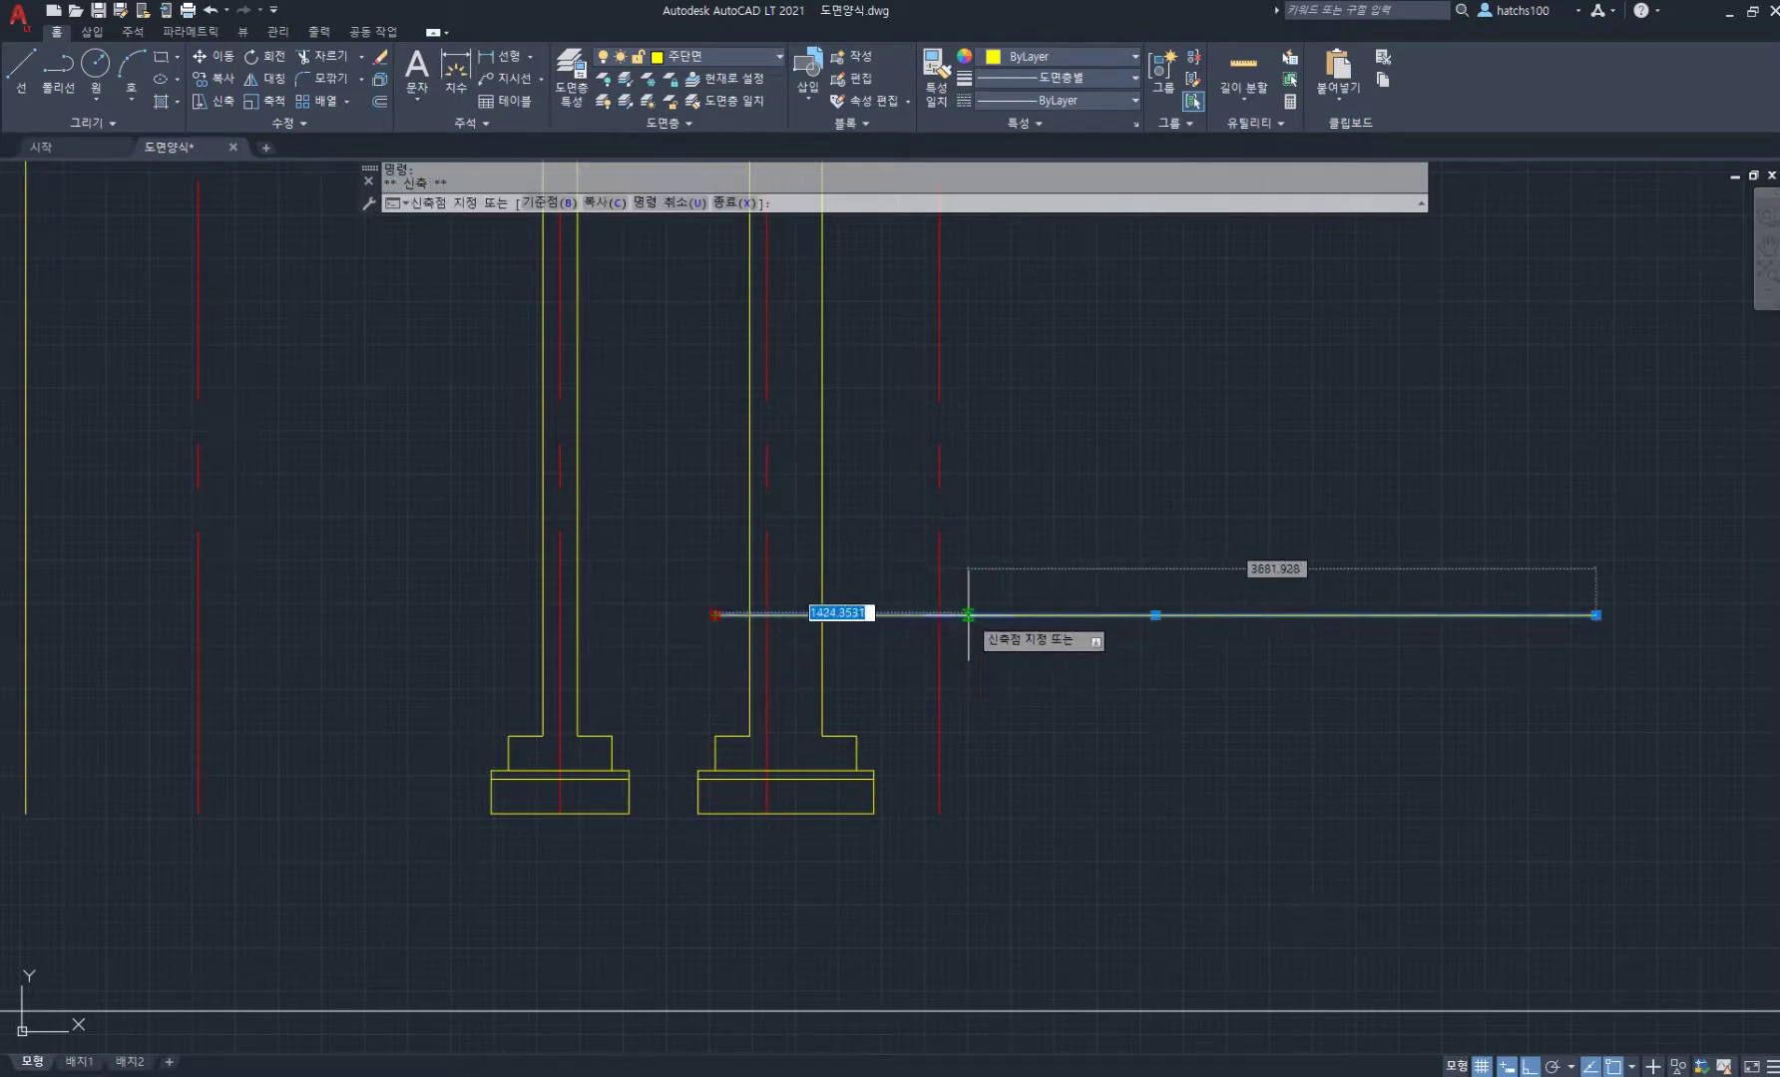
{"action": "left_click", "coordinate": [939, 615]}
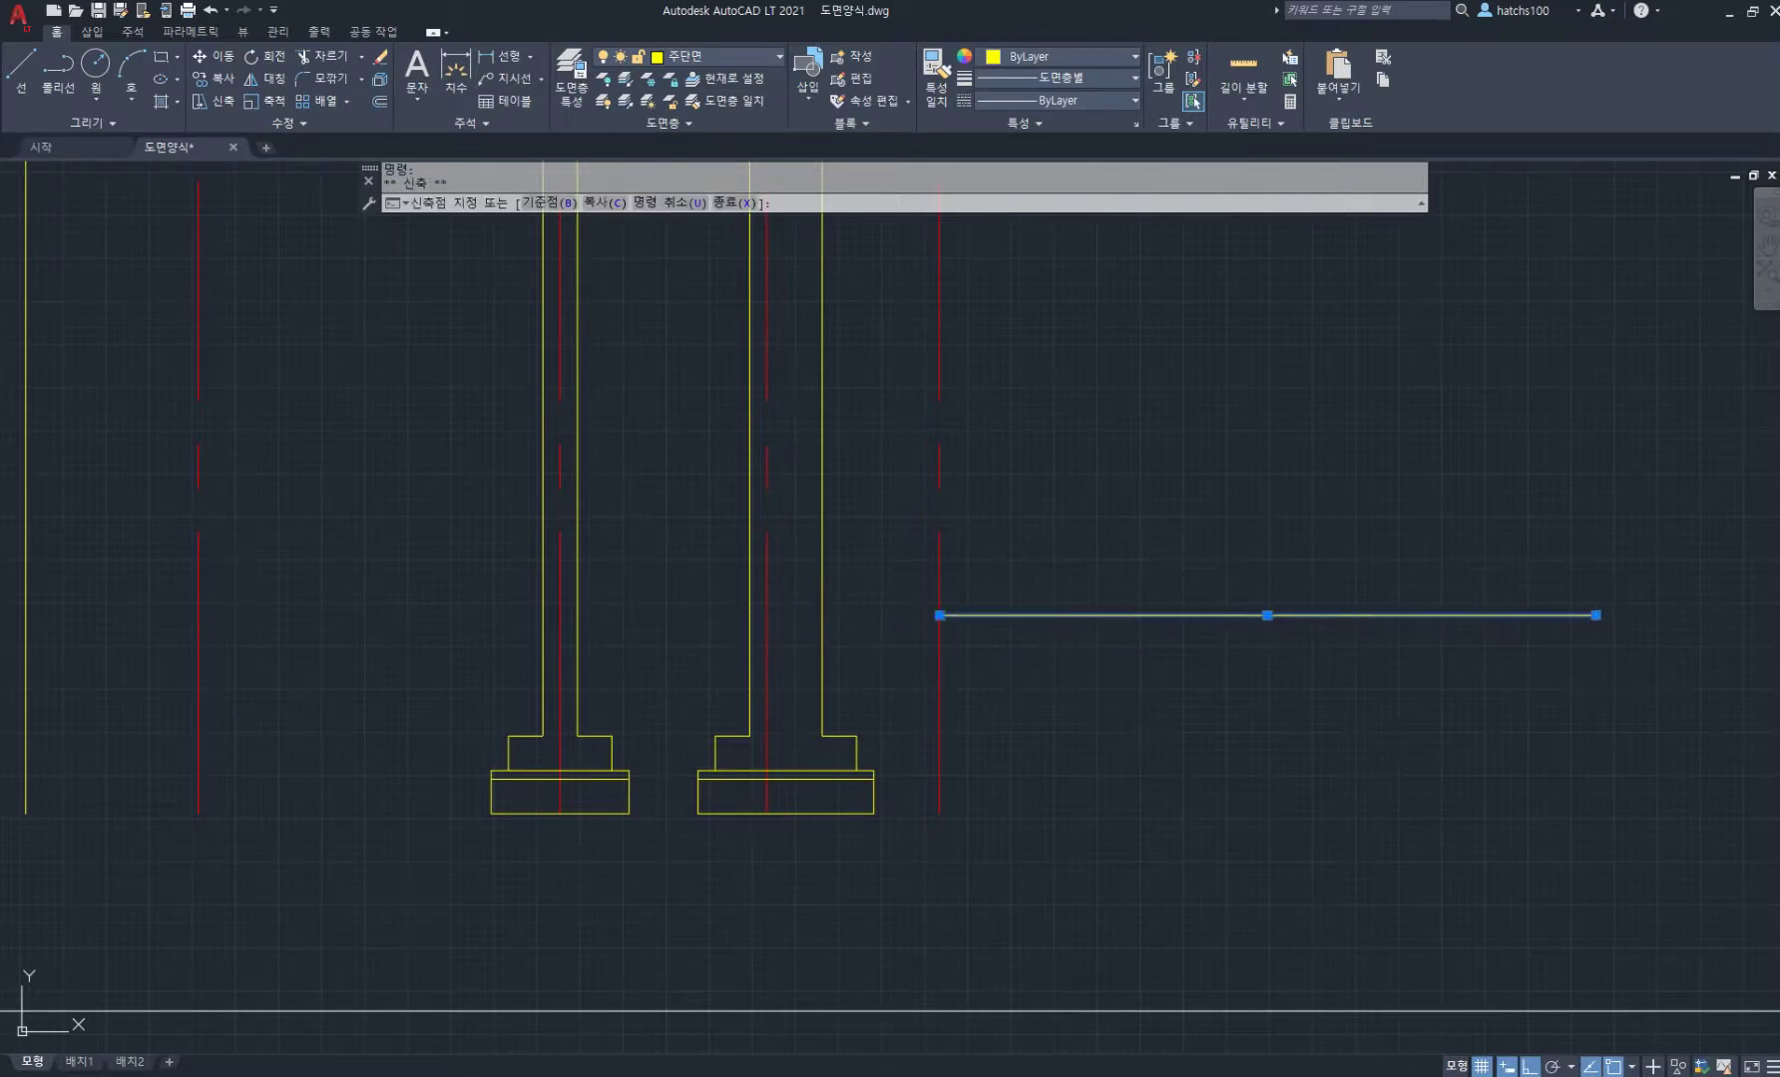
{"action": "key", "text": "Escape"}
Step: Switch to the floor plan PDF in Adobe Acrobat Reader and examine the entrance and outside steps along section line A
{"action": "scroll", "coordinate": [948, 479], "scroll_direction": "down", "scroll_amount": 2}
{"action": "middle_click_drag", "start_coordinate": [953, 485], "coordinate": [898, 639]}
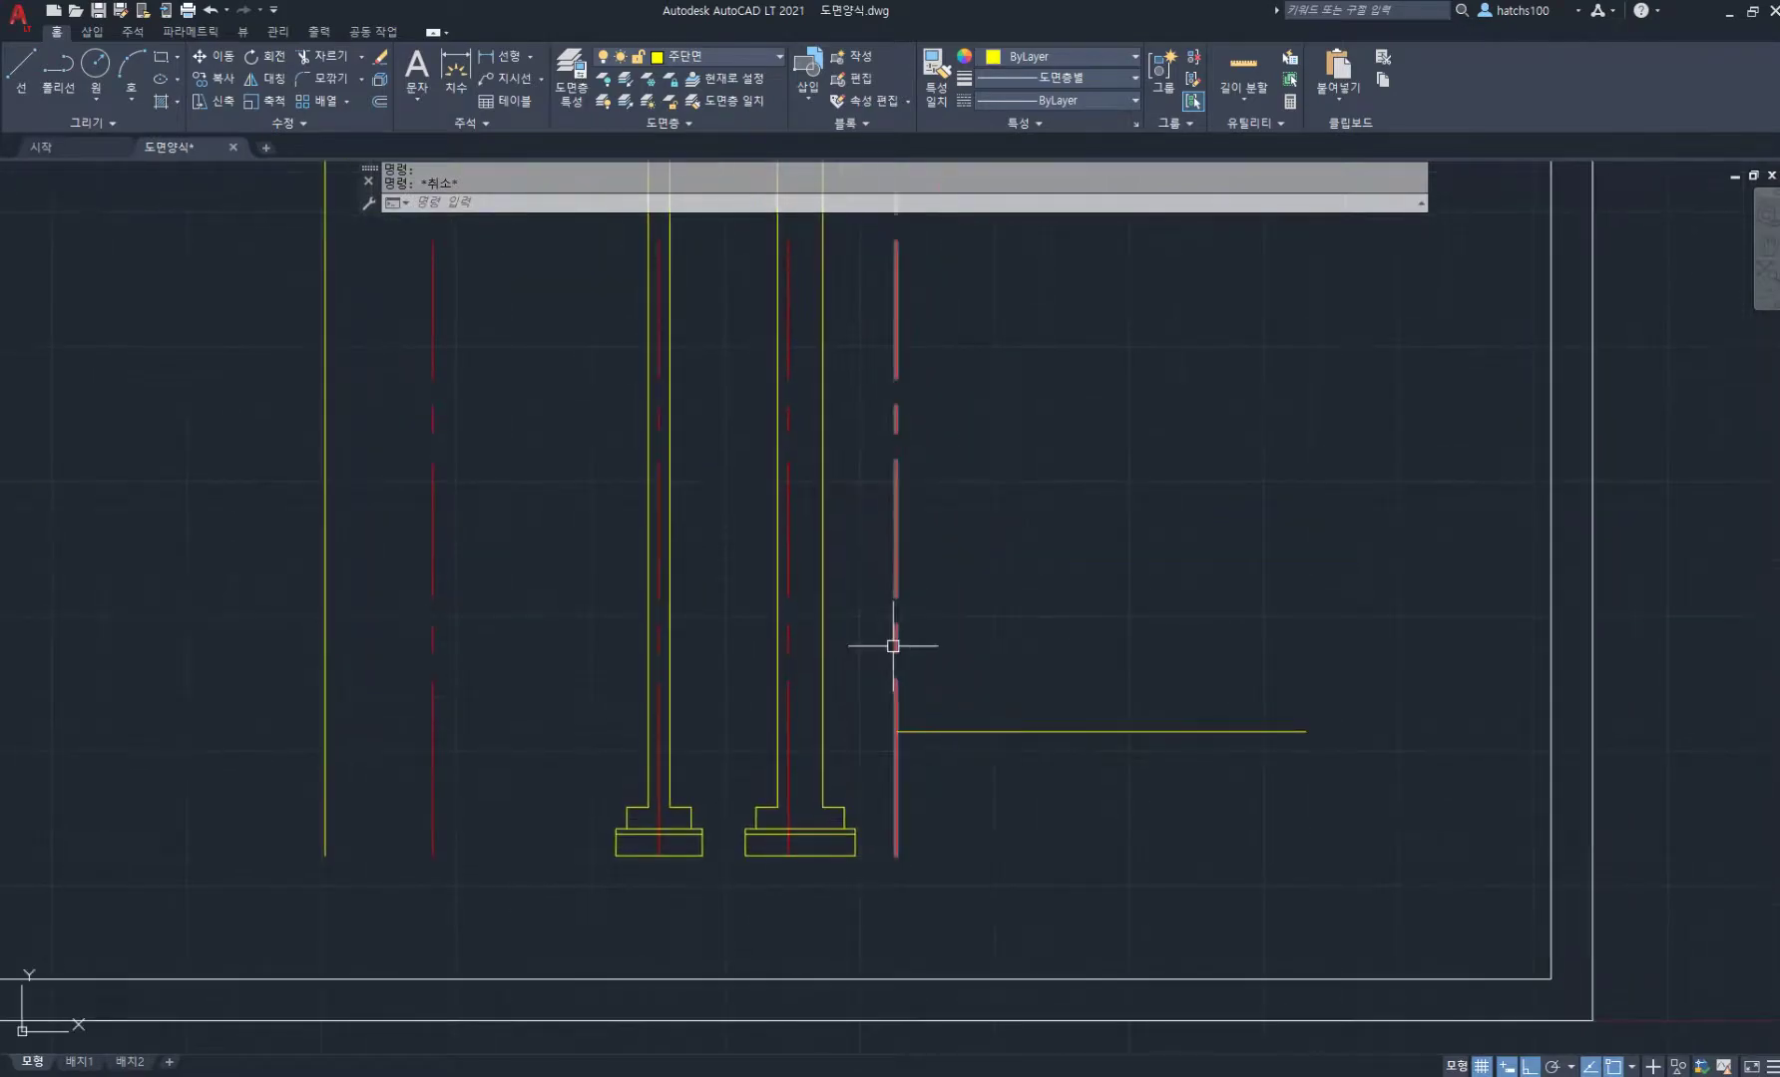
{"action": "left_click", "coordinate": [532, 1076]}
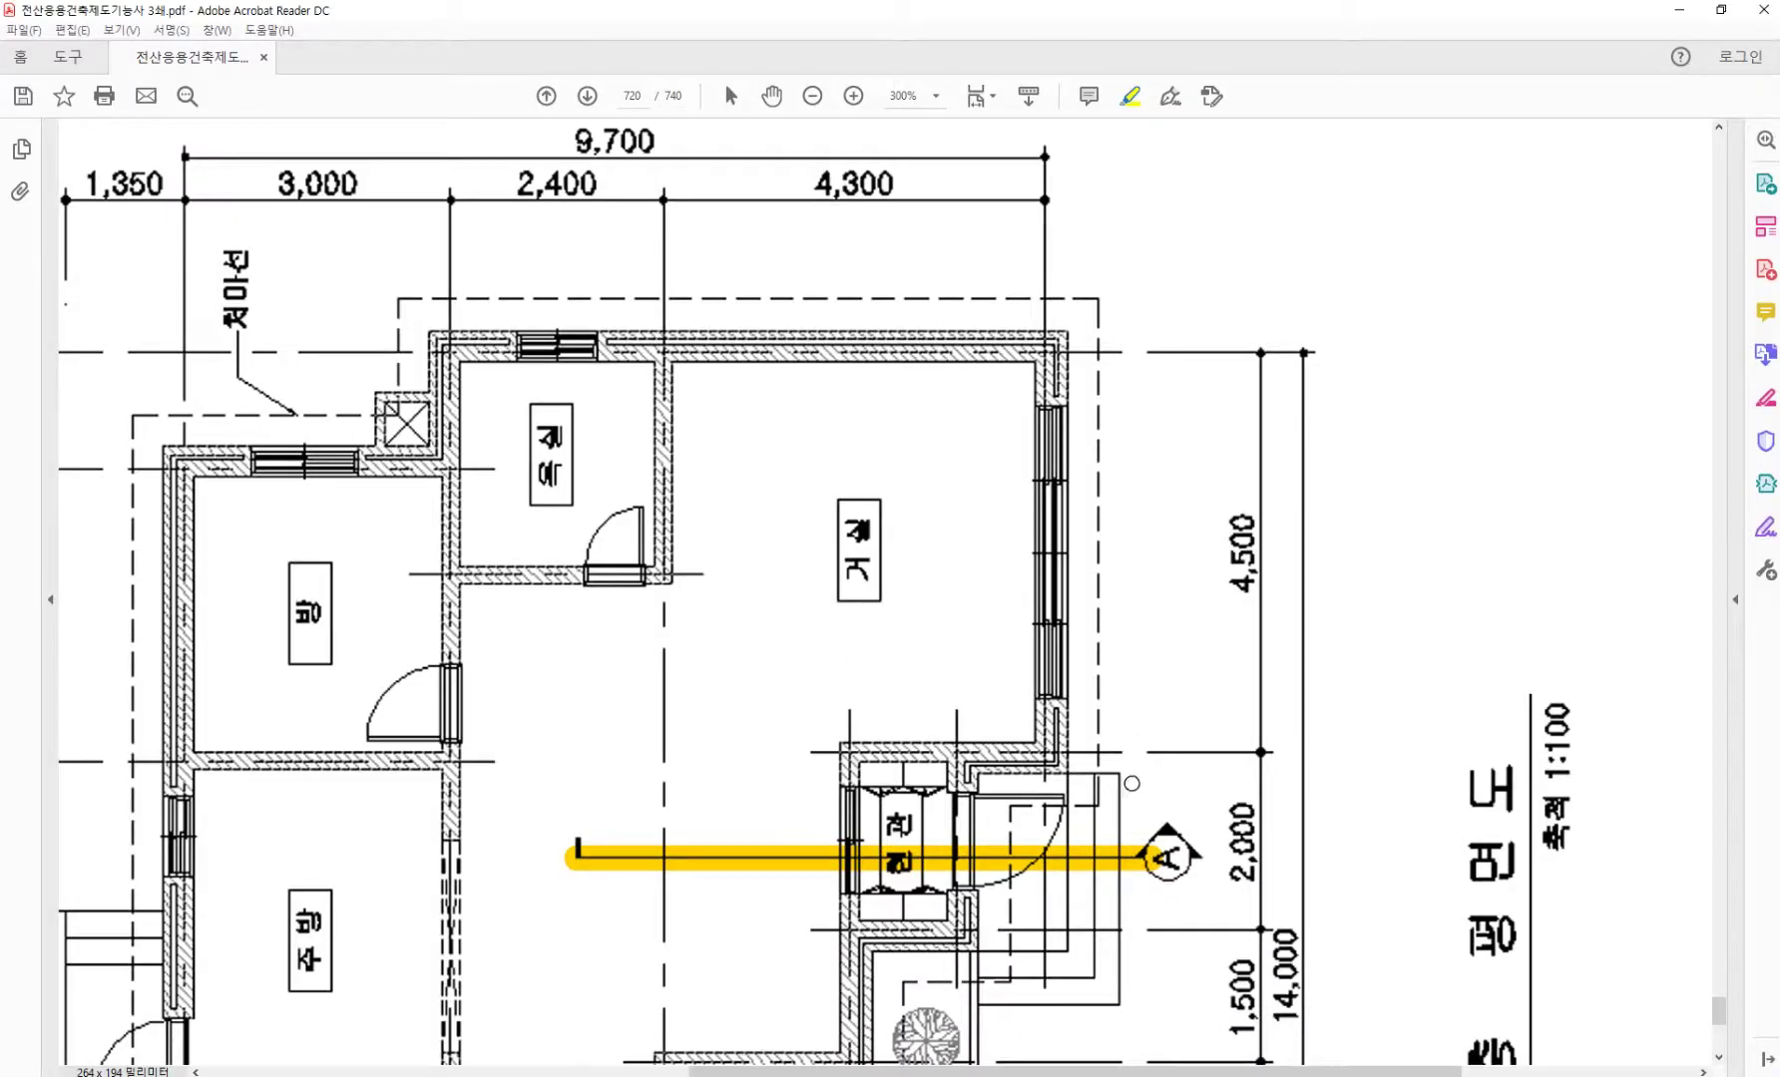
{"action": "scroll", "coordinate": [1062, 750], "scroll_direction": "down", "scroll_amount": 1}
{"action": "scroll", "coordinate": [1026, 770], "scroll_direction": "up", "scroll_amount": 1, "text": "ctrl"}
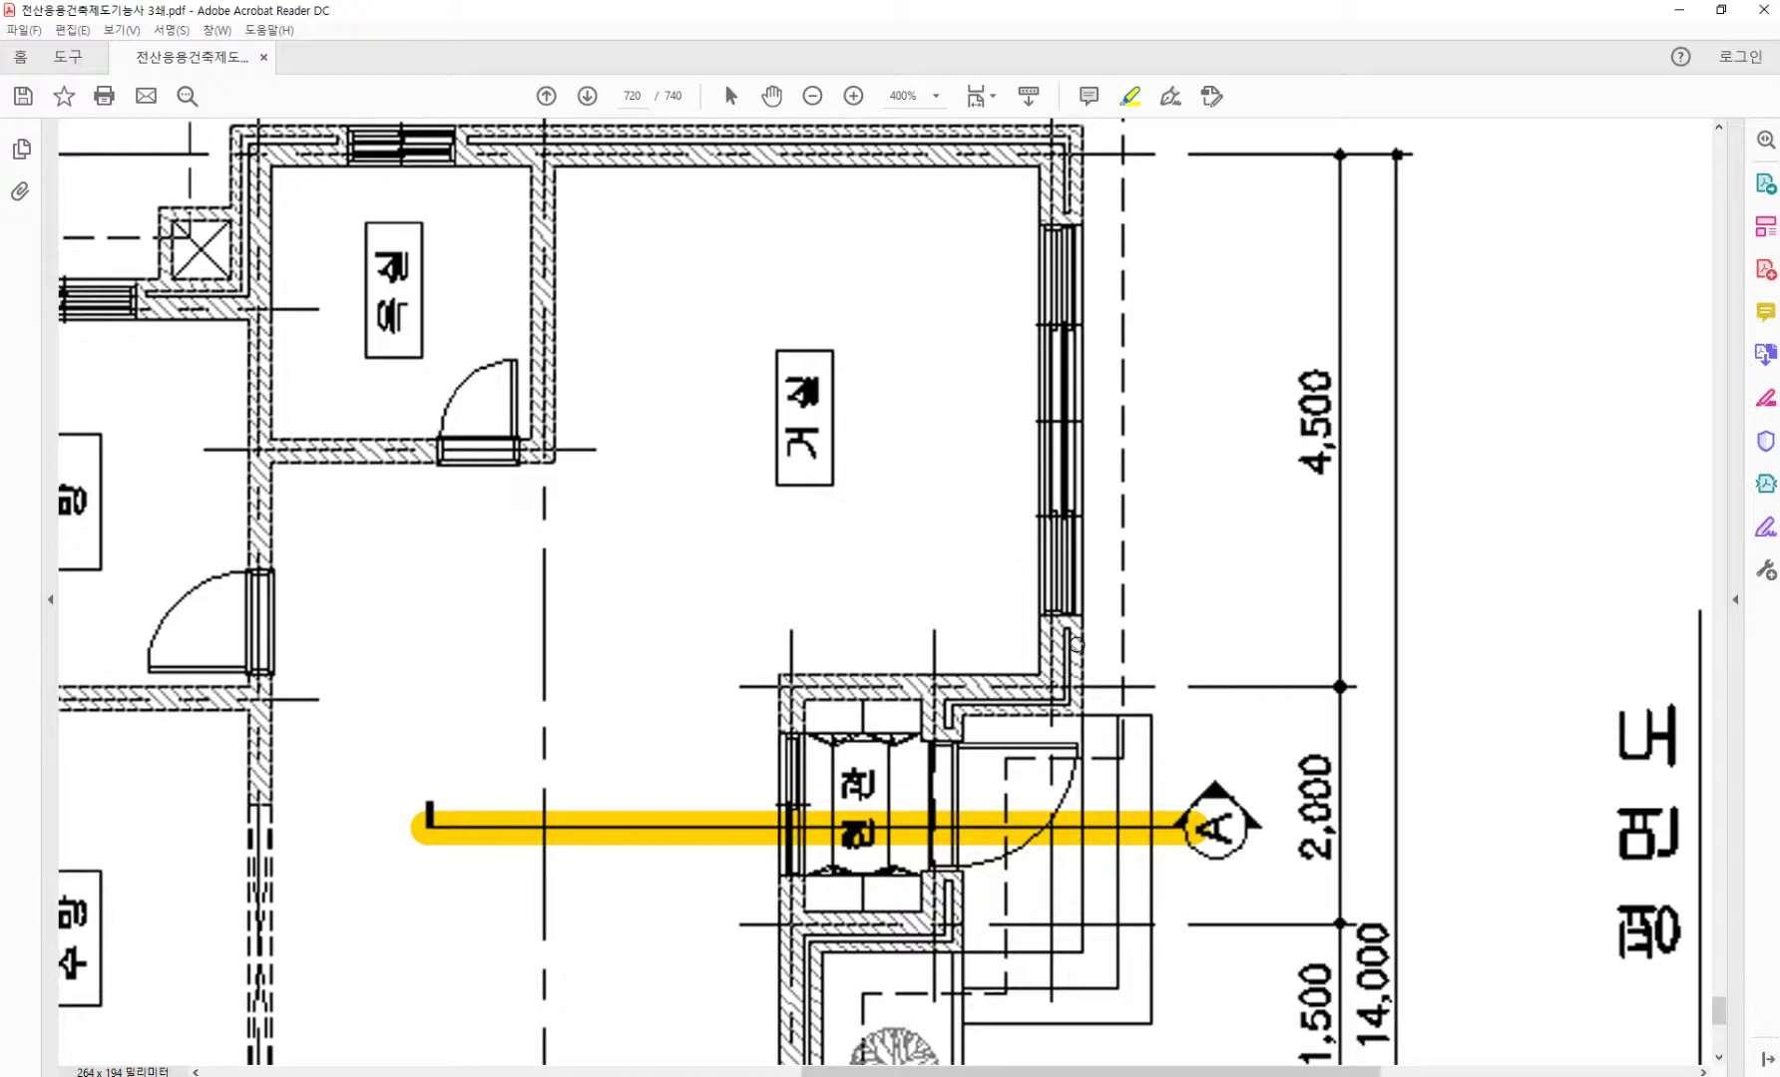
{"action": "scroll", "coordinate": [1030, 643], "scroll_direction": "down", "scroll_amount": 1}
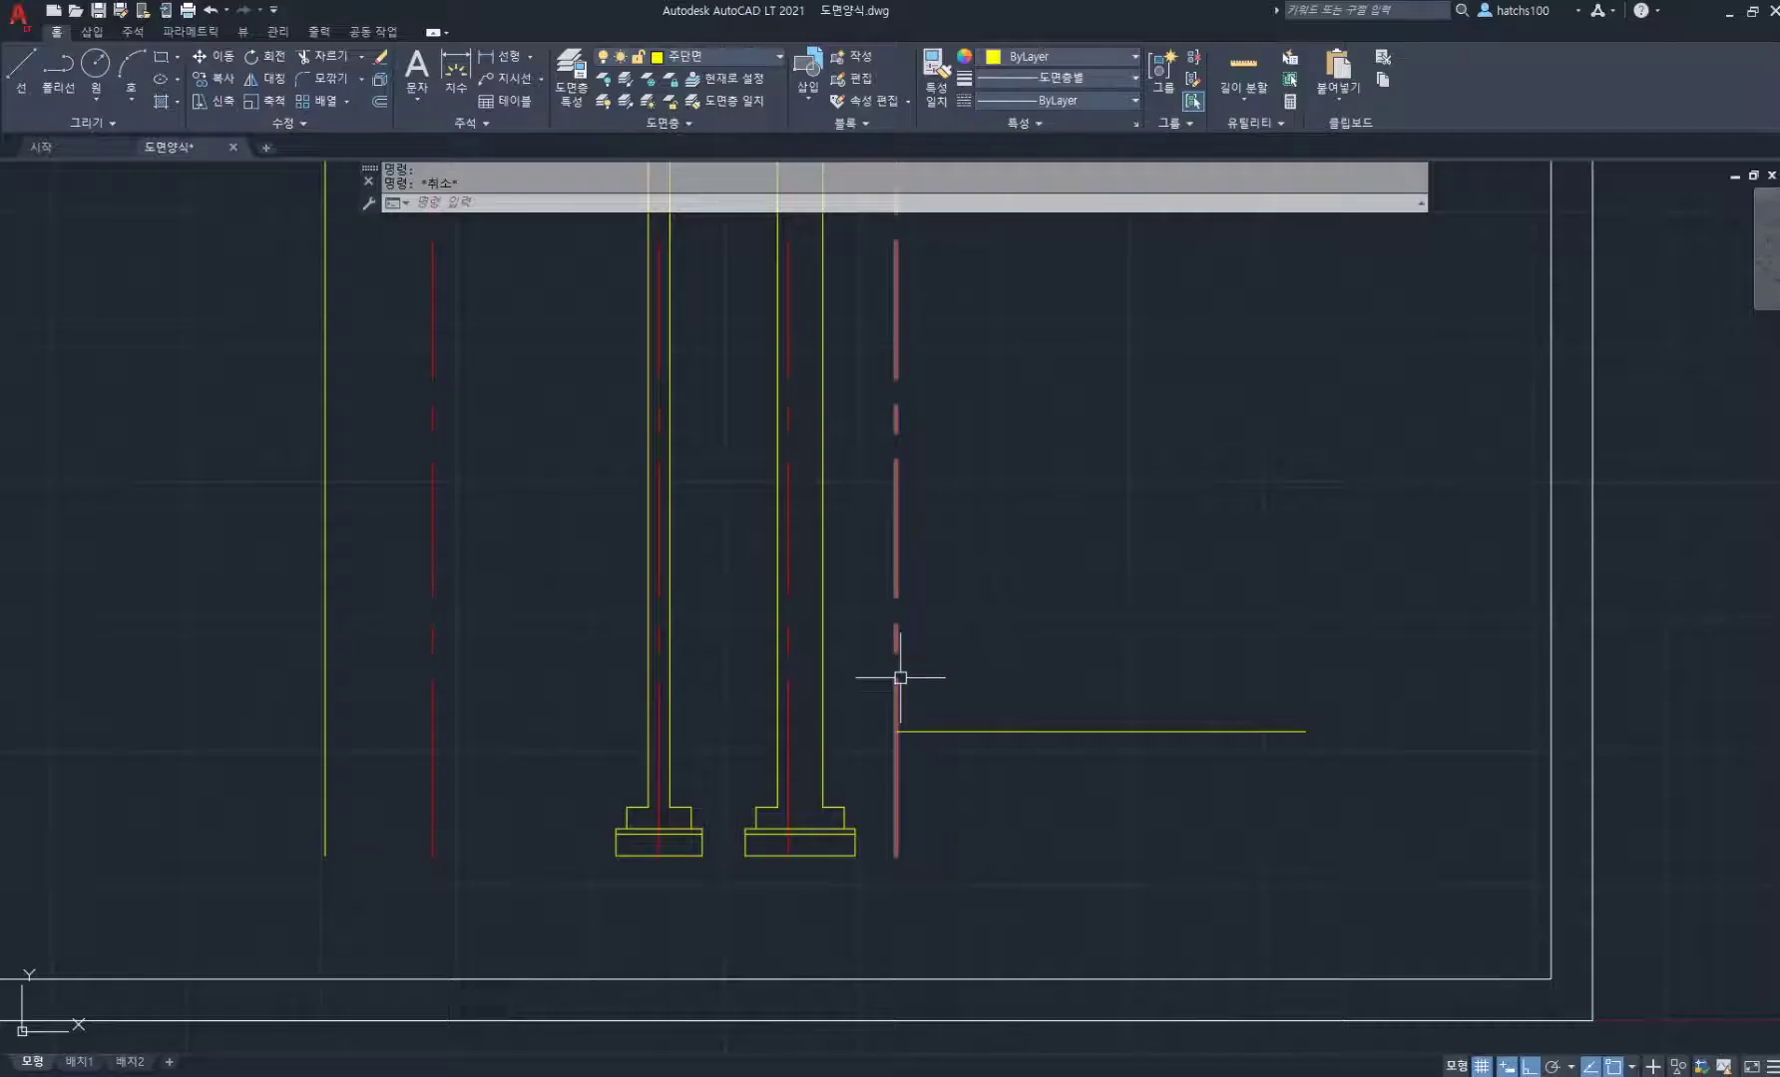
Step: Back in AutoCAD, offset the rightmost centre line 320 to the right
{"action": "key", "text": "Return"}
{"action": "key", "text": "Return"}
{"action": "left_click", "coordinate": [896, 706]}
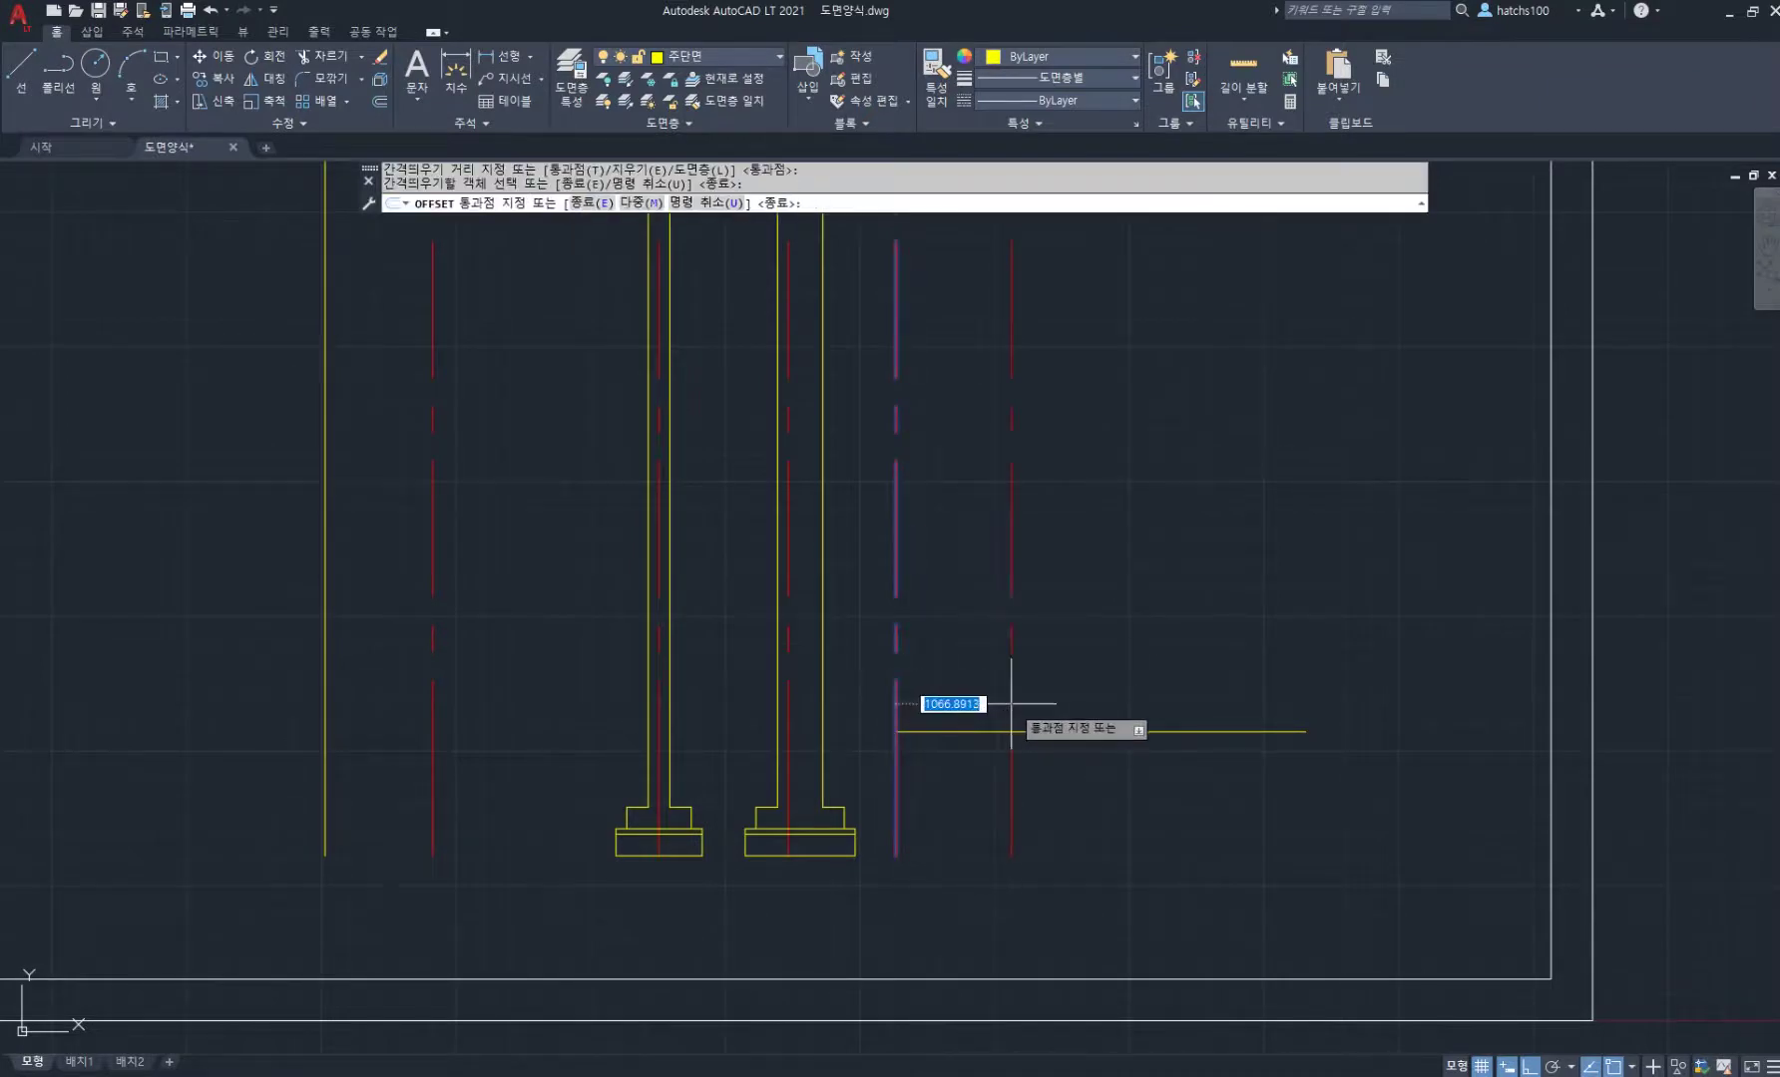
{"action": "key", "text": "Return"}
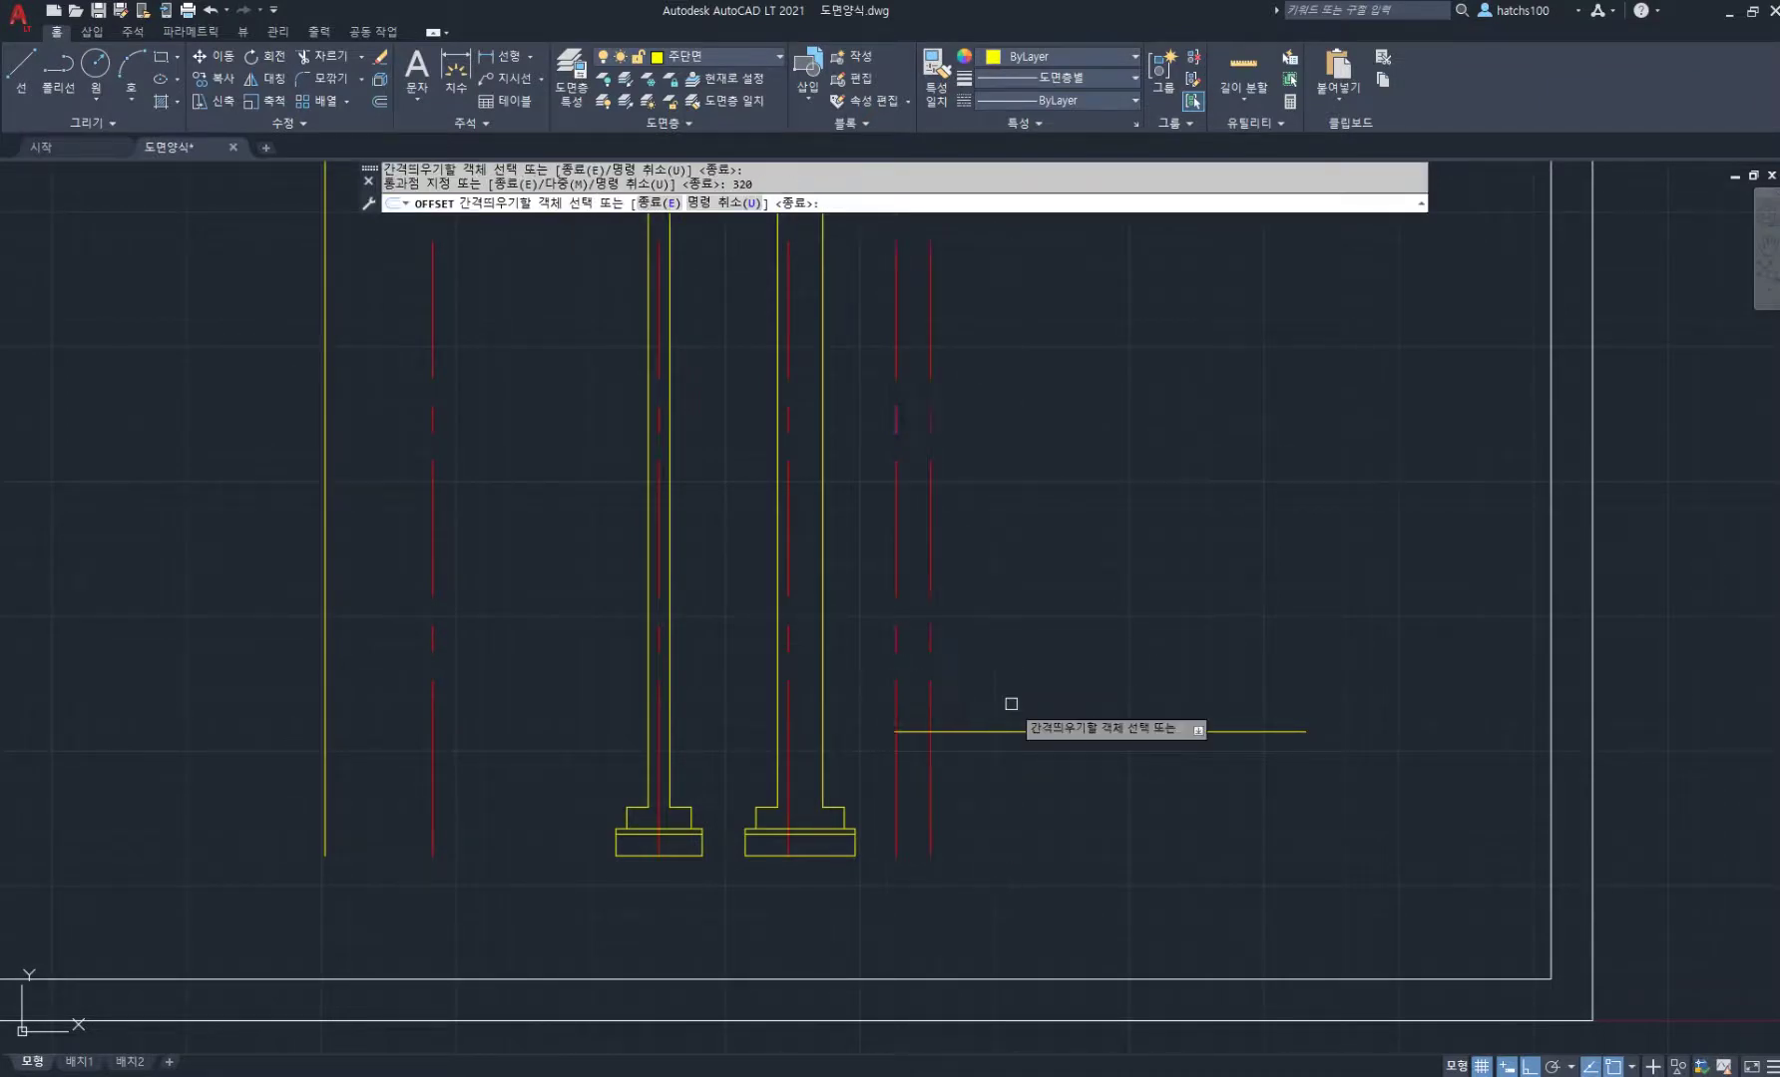
{"action": "key", "text": "Return"}
{"action": "left_click", "coordinate": [932, 697]}
{"action": "scroll", "coordinate": [1038, 708], "scroll_direction": "up", "scroll_amount": 2}
{"action": "key", "text": "Escape"}
{"action": "key", "text": "Escape"}
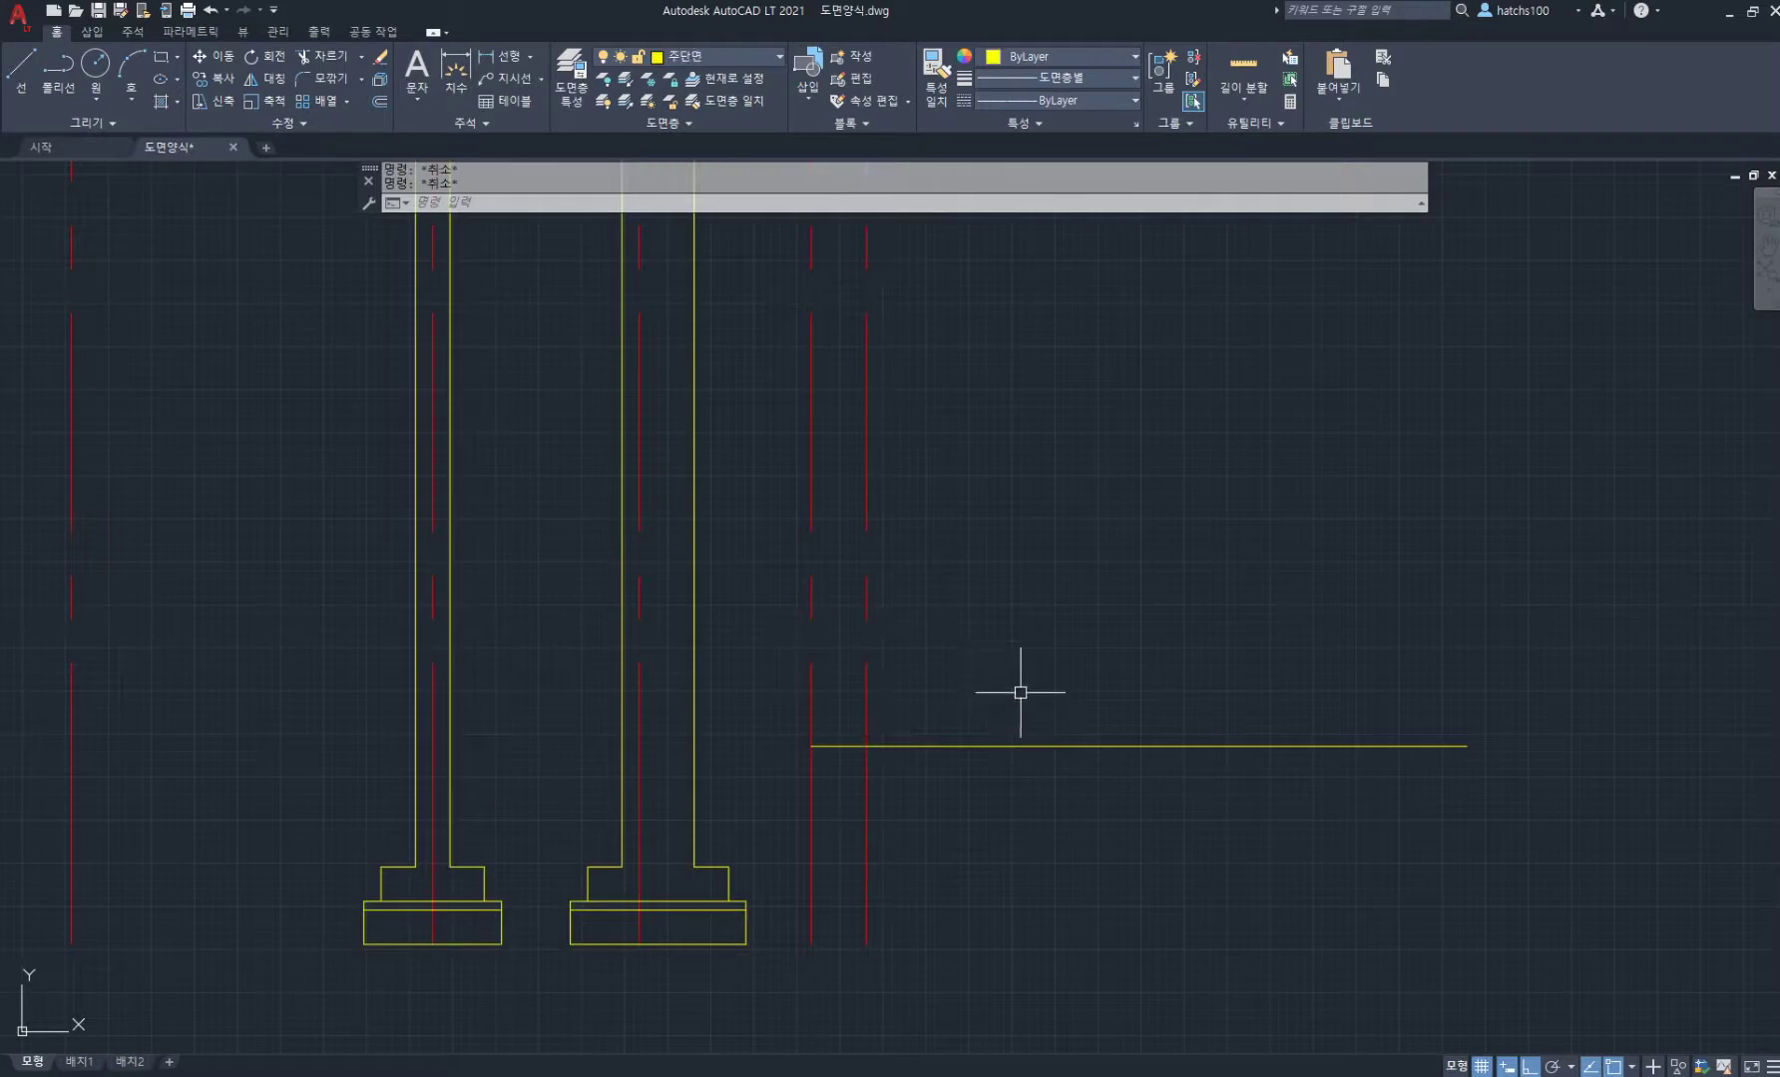
Step: Draw the entrance step profile up from the ground line: 150 up, 300 left, 150 up, 300 left, 150 up
{"action": "type", "text": "l"}
{"action": "key", "text": "Return"}
{"action": "left_click", "coordinate": [1034, 746]}
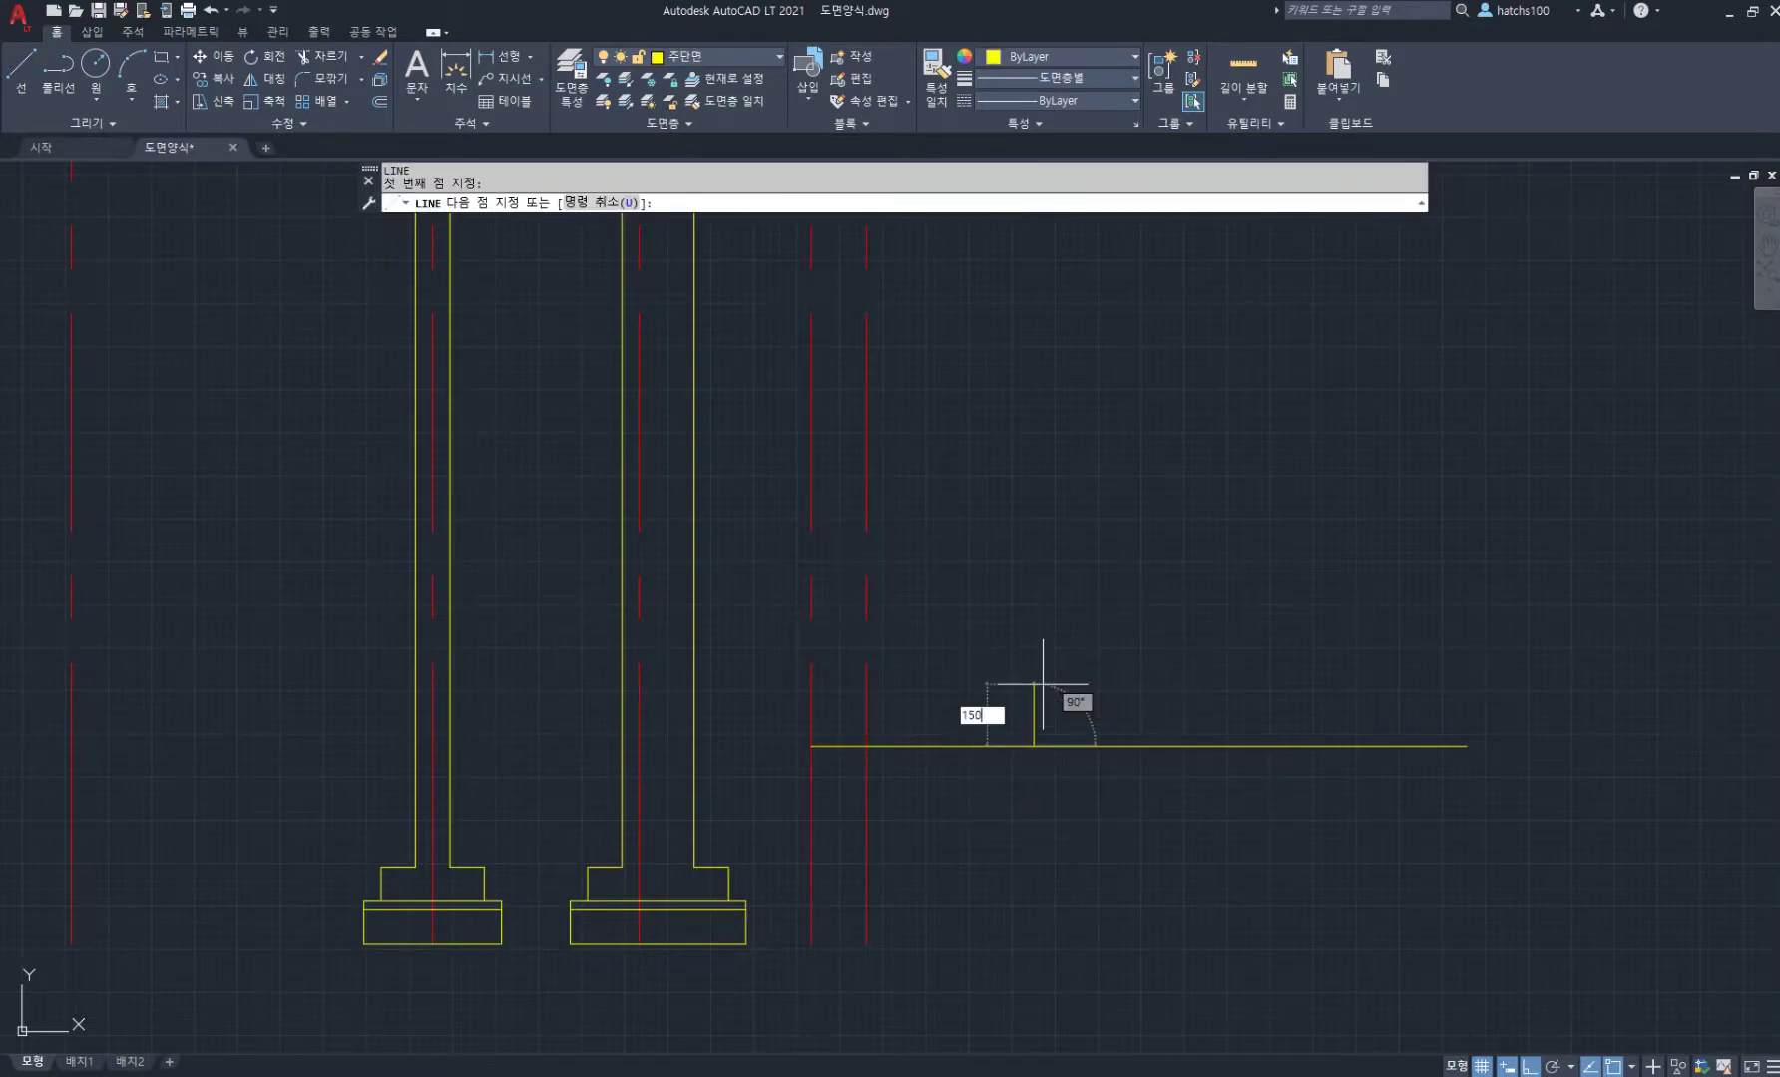
{"action": "type", "text": "150"}
{"action": "key", "text": "Return"}
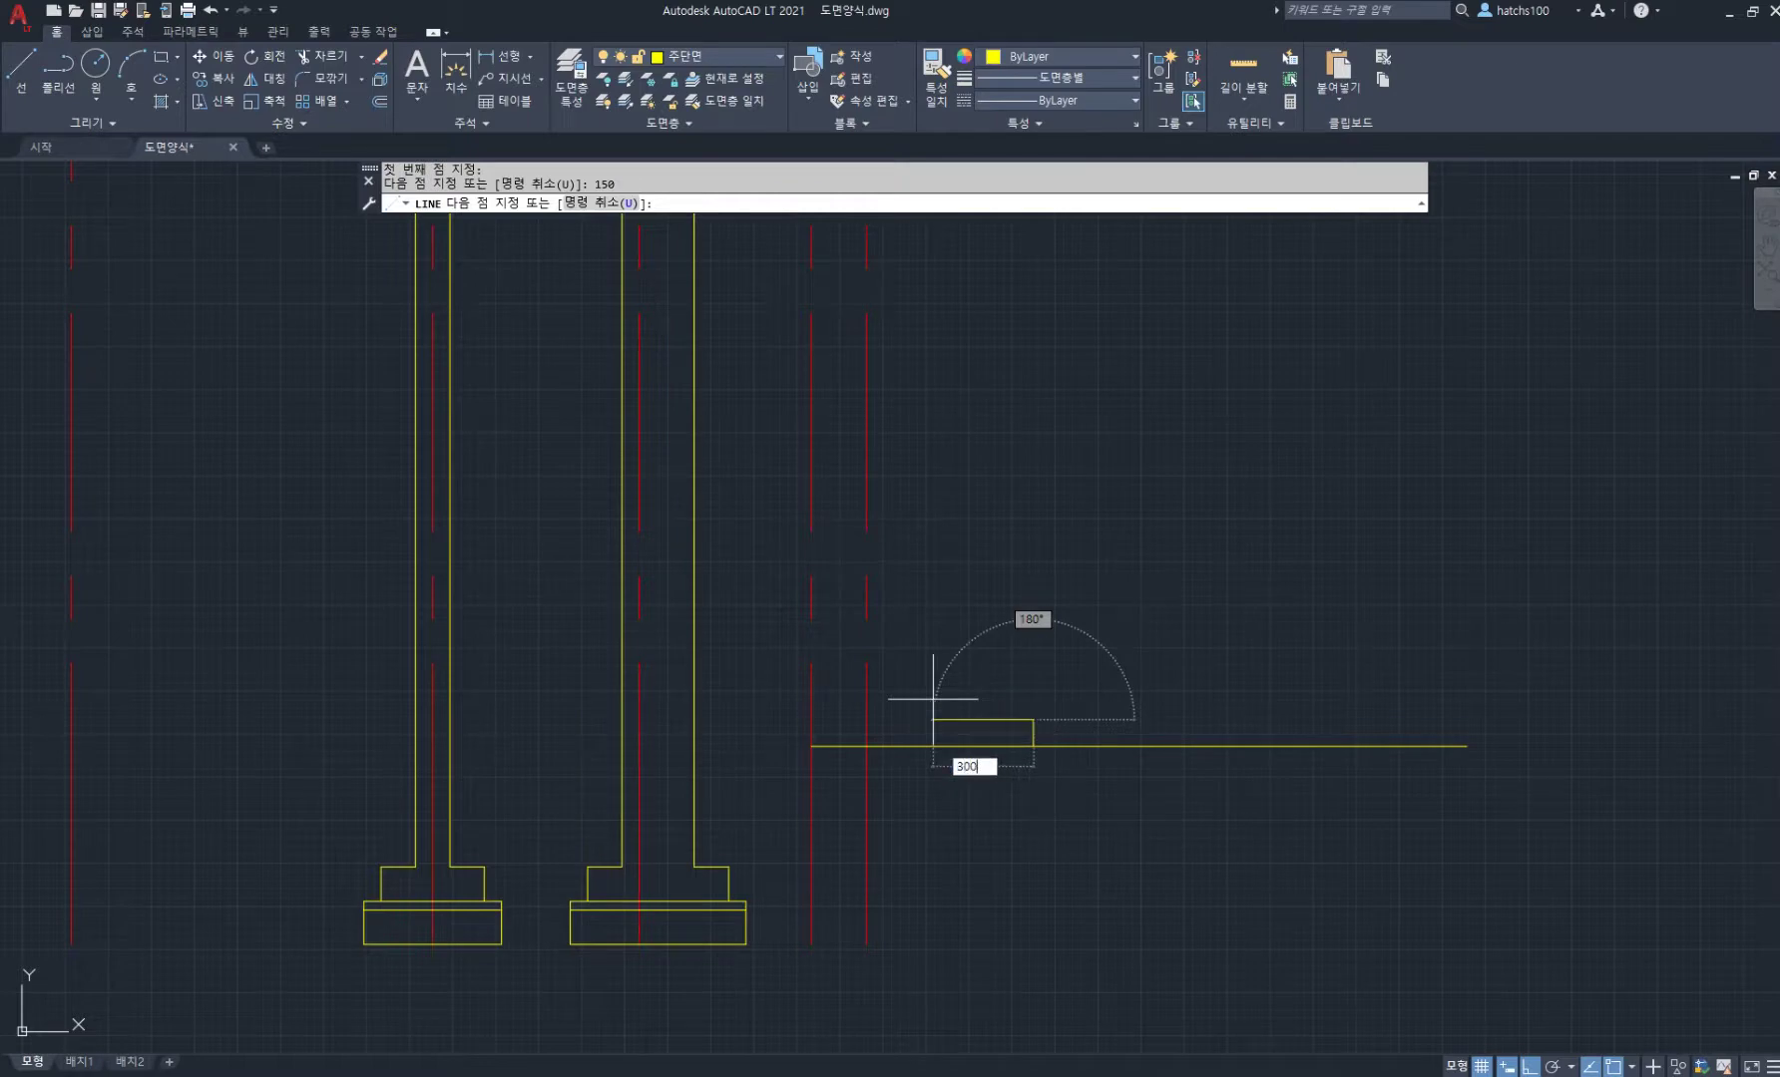
{"action": "key", "text": "Return"}
{"action": "type", "text": "150"}
{"action": "key", "text": "Return"}
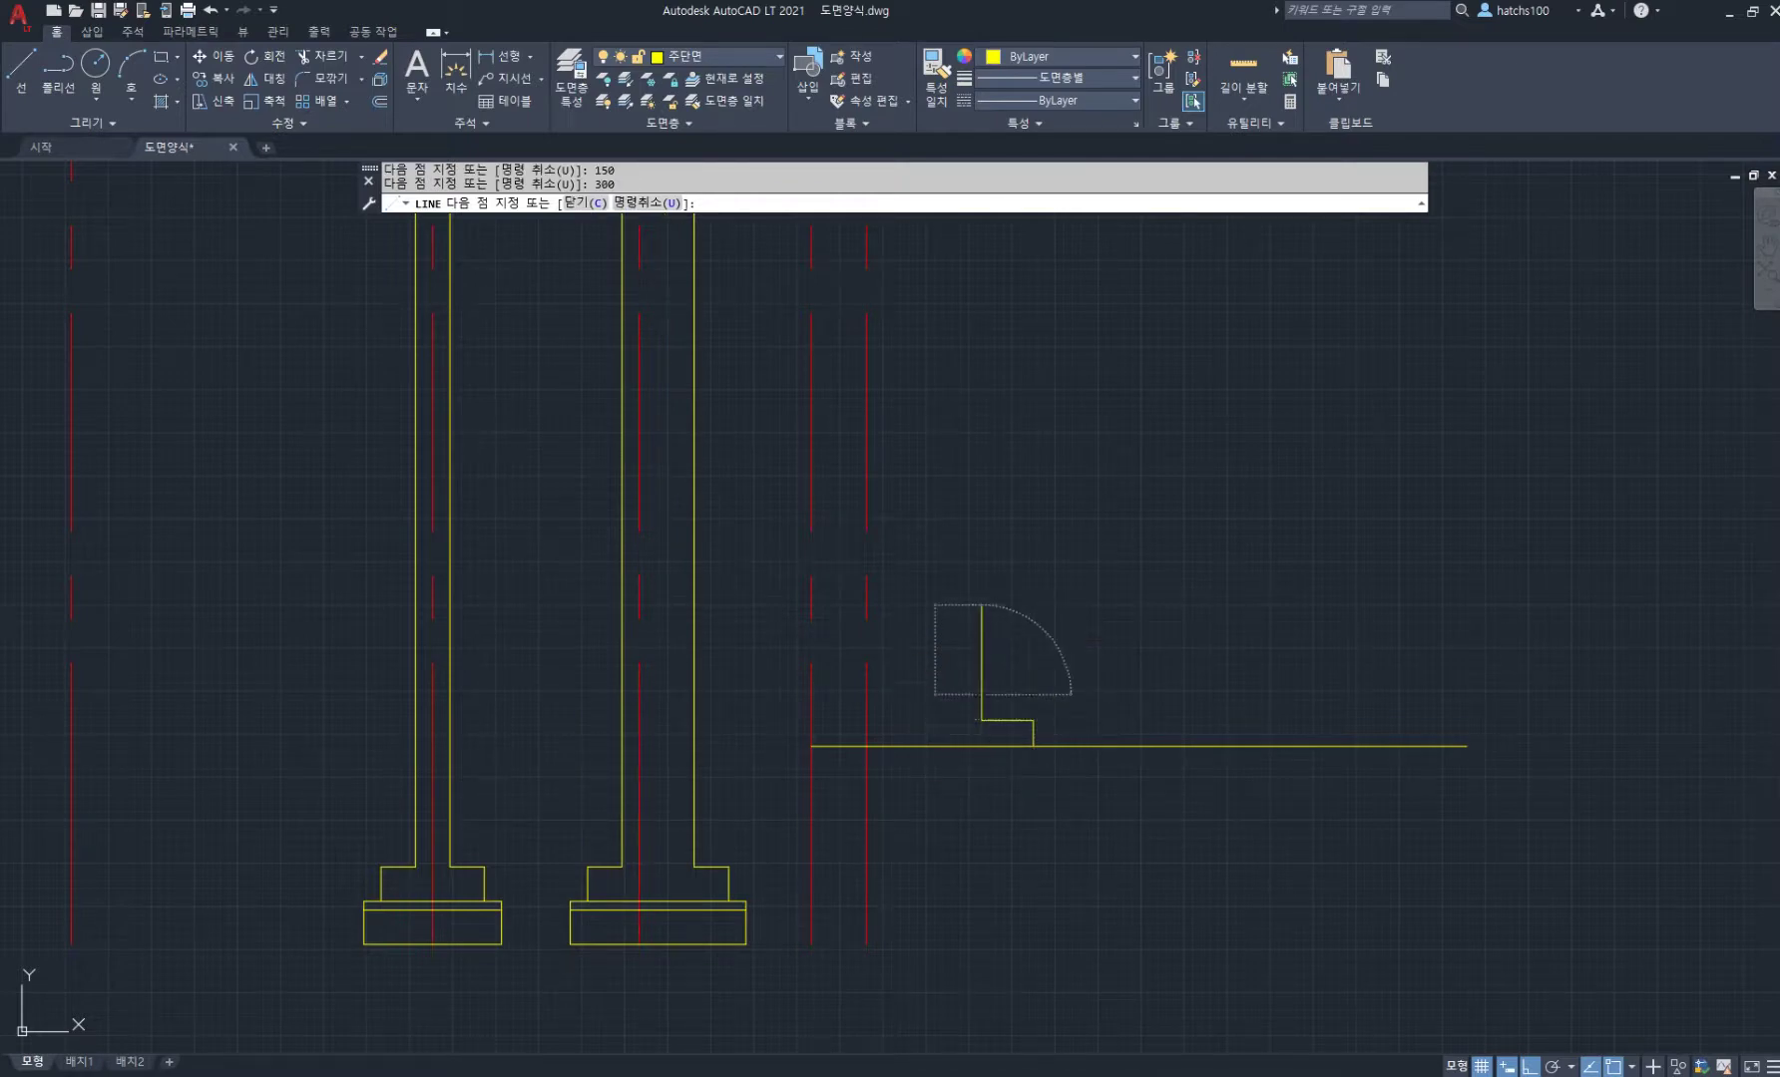
{"action": "type", "text": "300"}
{"action": "key", "text": "Return"}
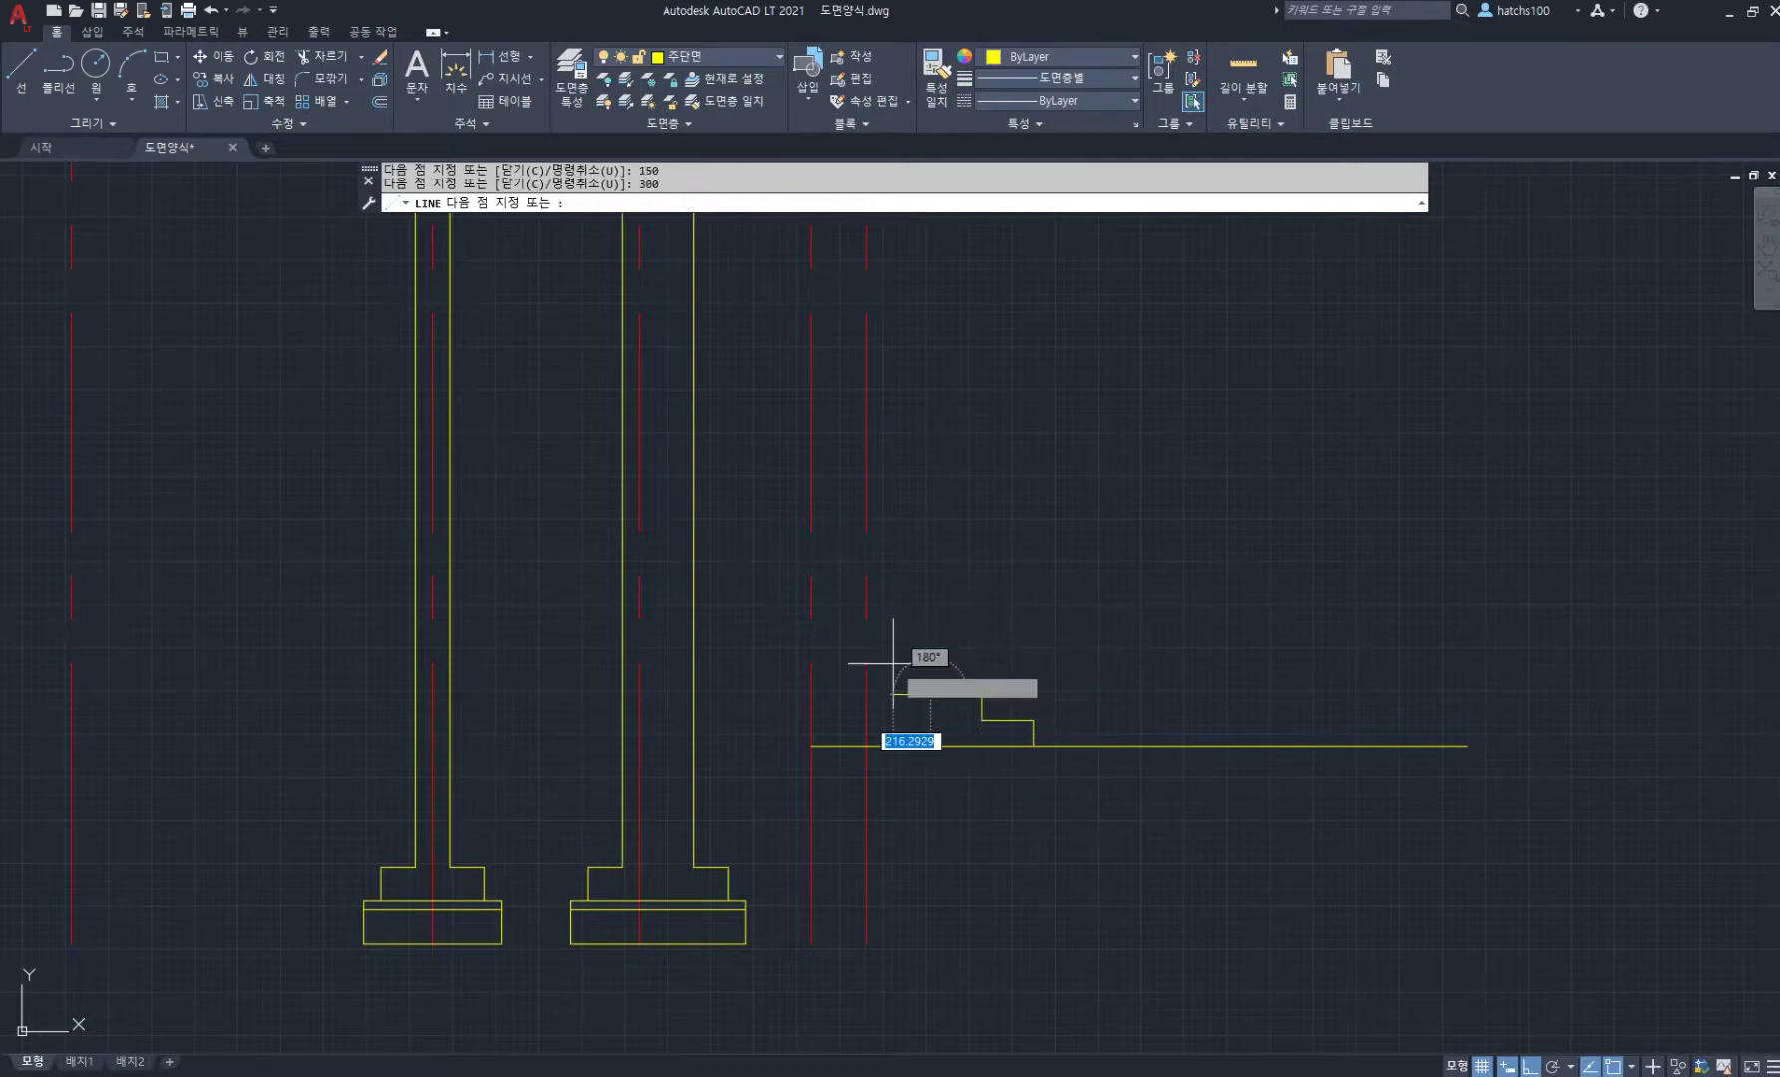
{"action": "key", "text": "Return"}
{"action": "key", "text": "Return"}
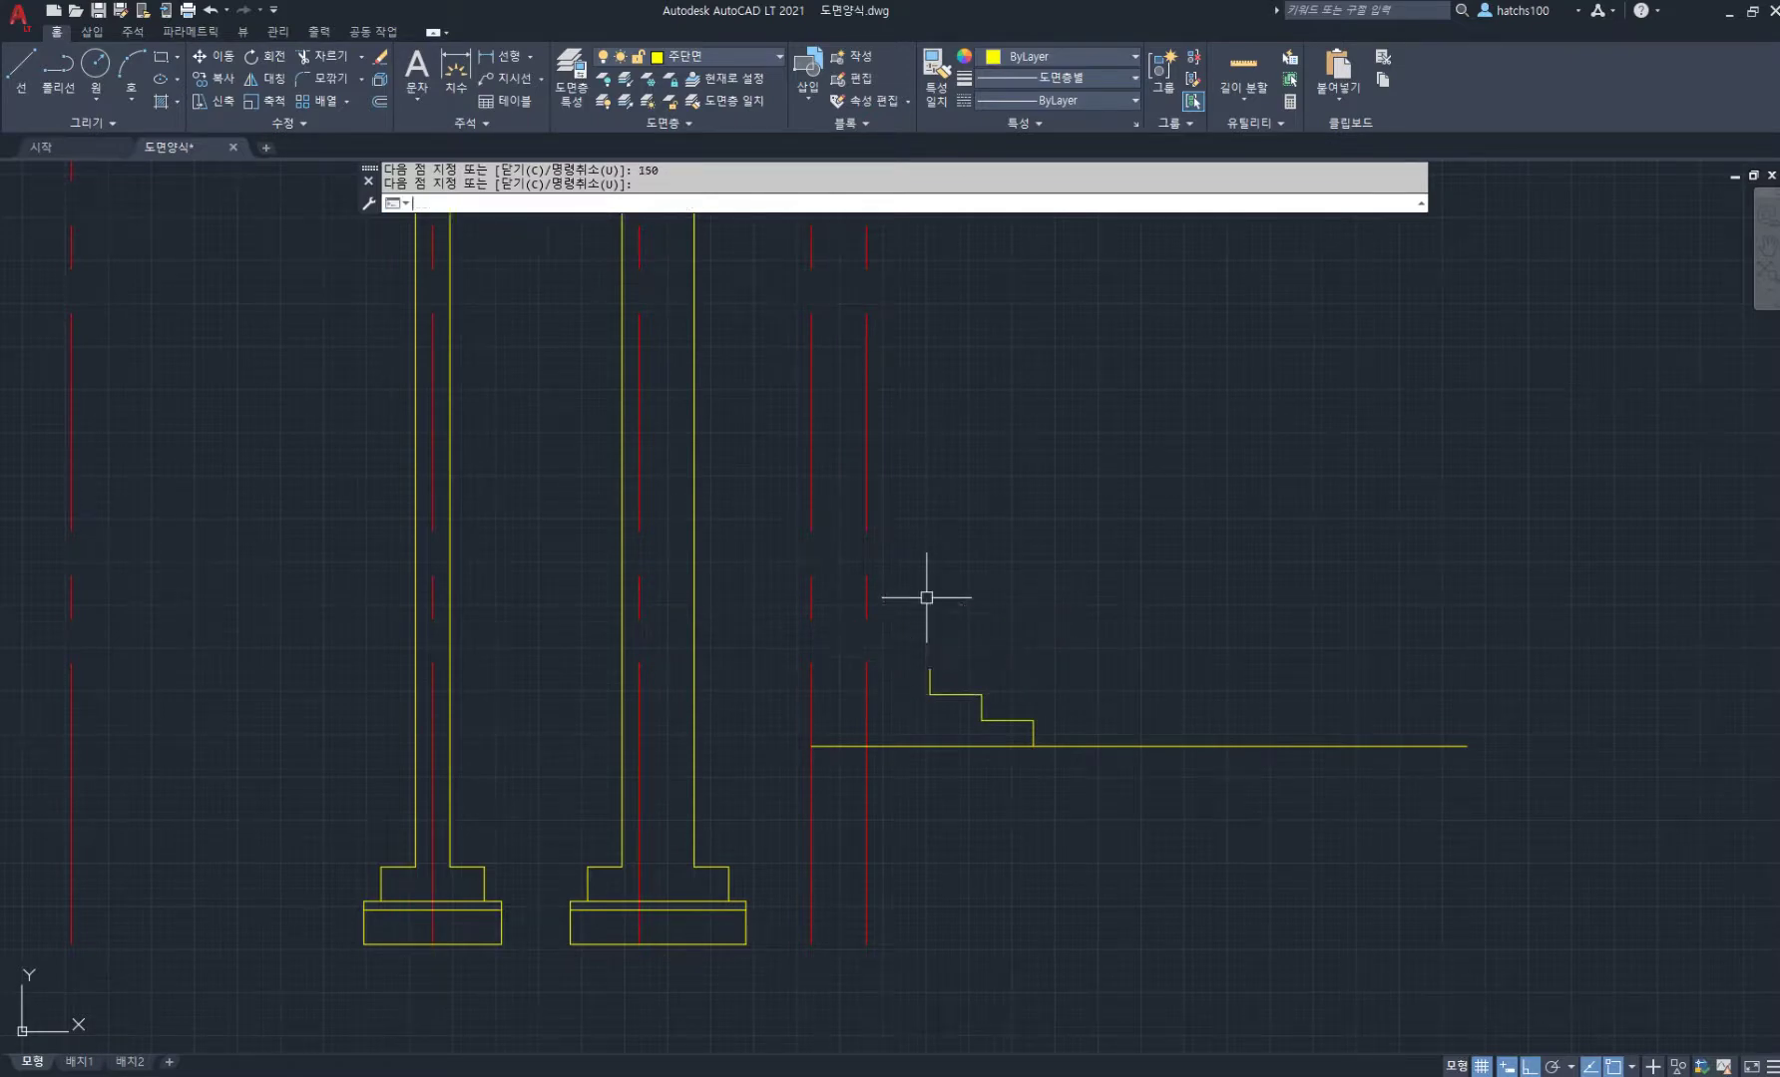
Step: Move the whole step profile horizontally so its top end sits on the rightmost centre line
{"action": "scroll", "coordinate": [942, 659], "scroll_direction": "up", "scroll_amount": 3}
{"action": "type", "text": "m"}
{"action": "key", "text": "Return"}
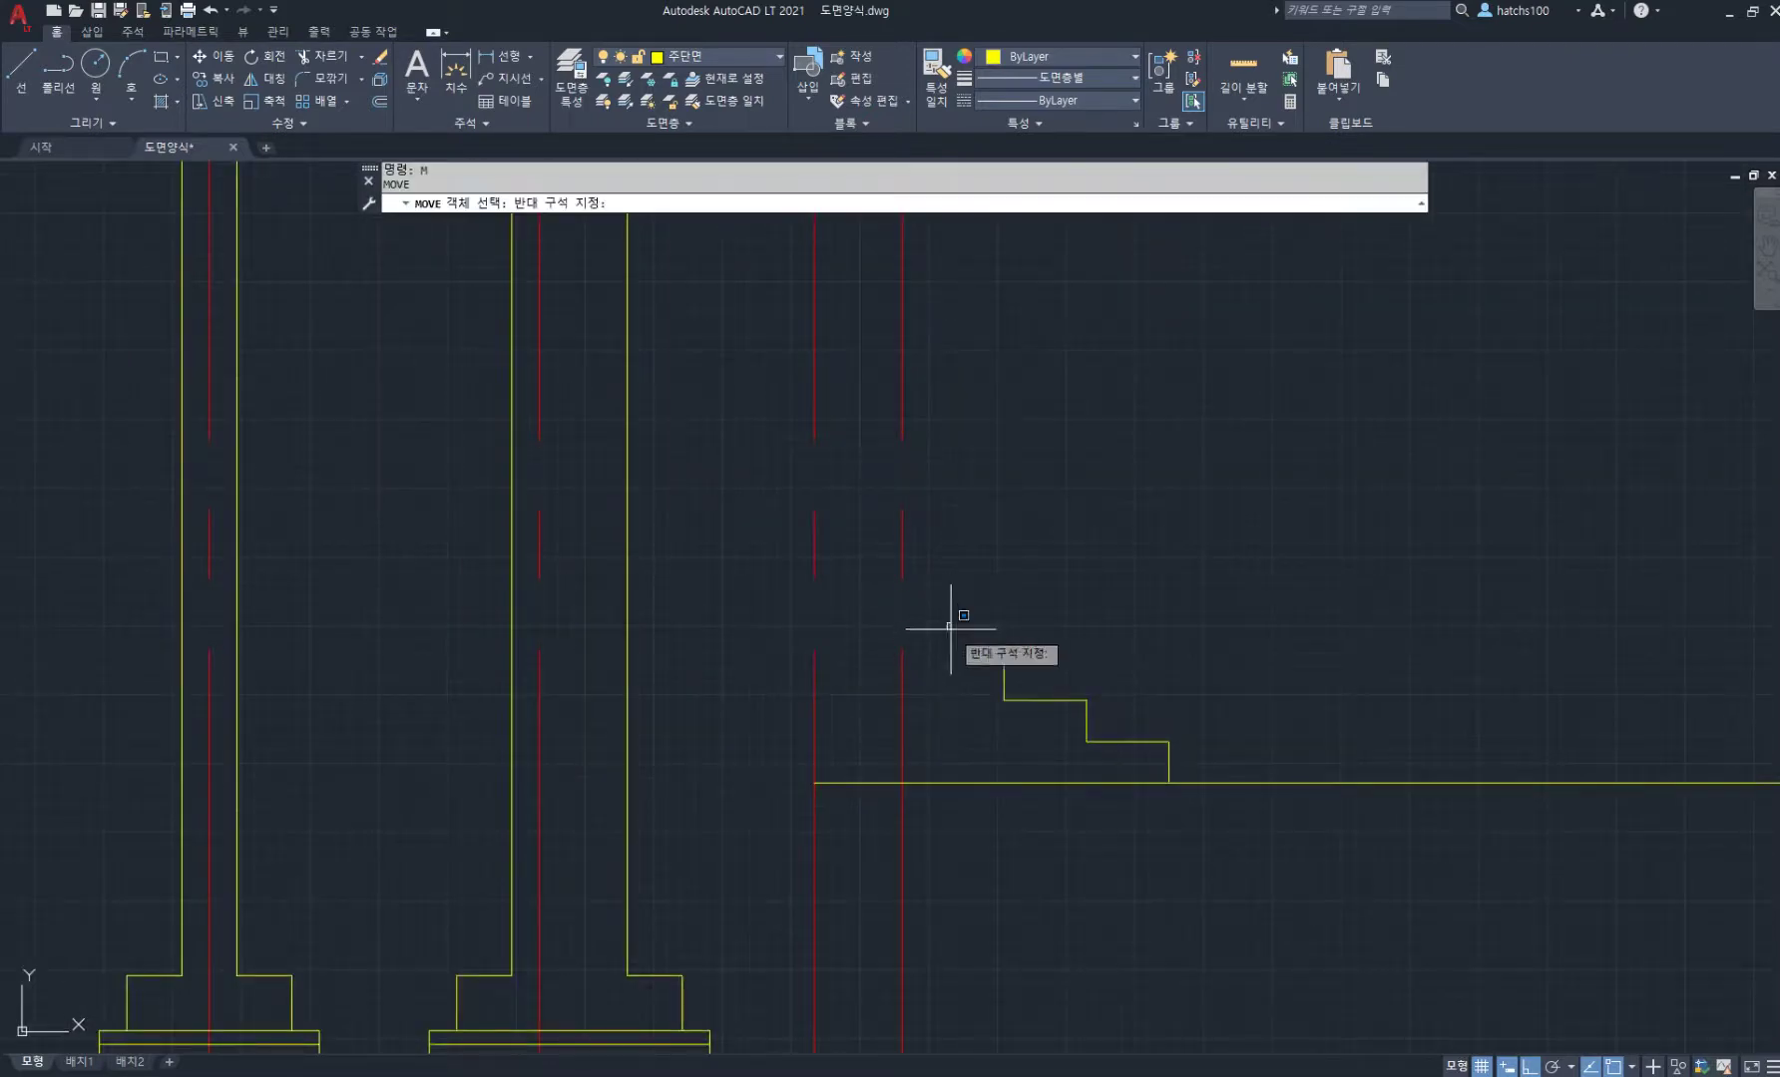
{"action": "left_click", "coordinate": [945, 626]}
{"action": "left_click", "coordinate": [1271, 877]}
{"action": "key", "text": "Return"}
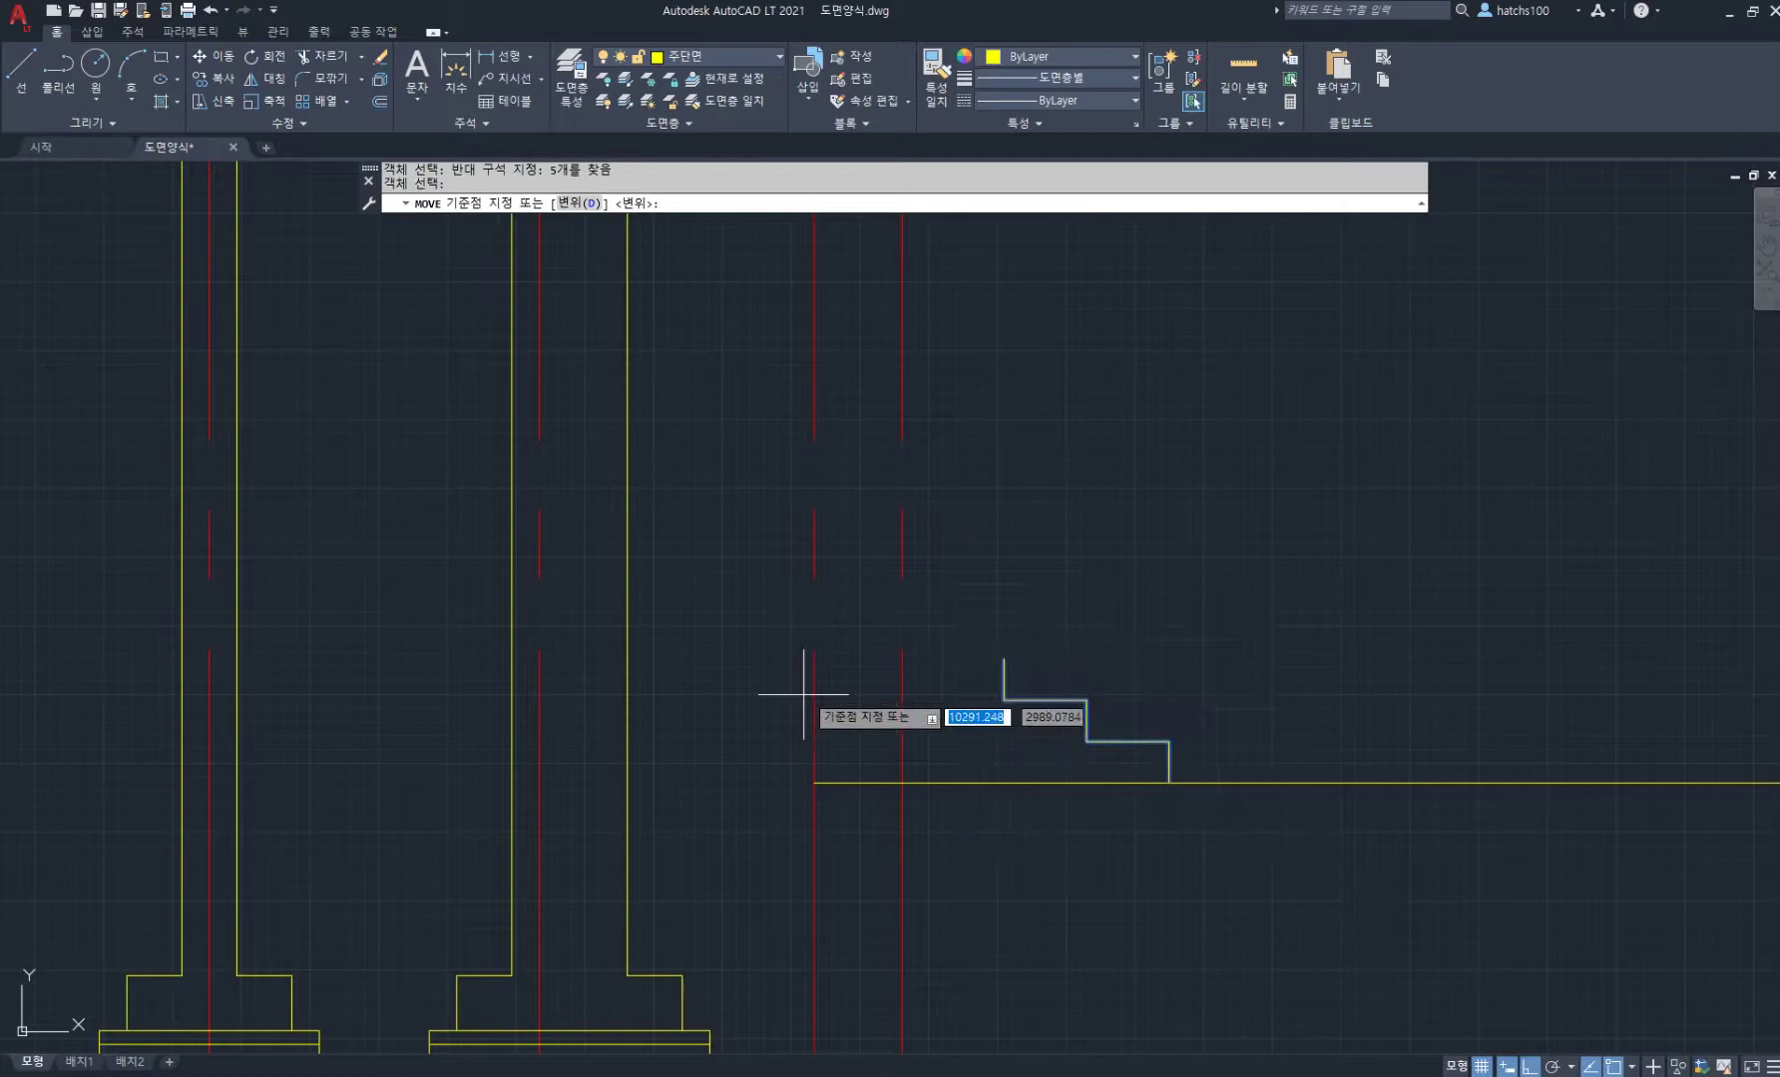
{"action": "left_click", "coordinate": [1005, 659]}
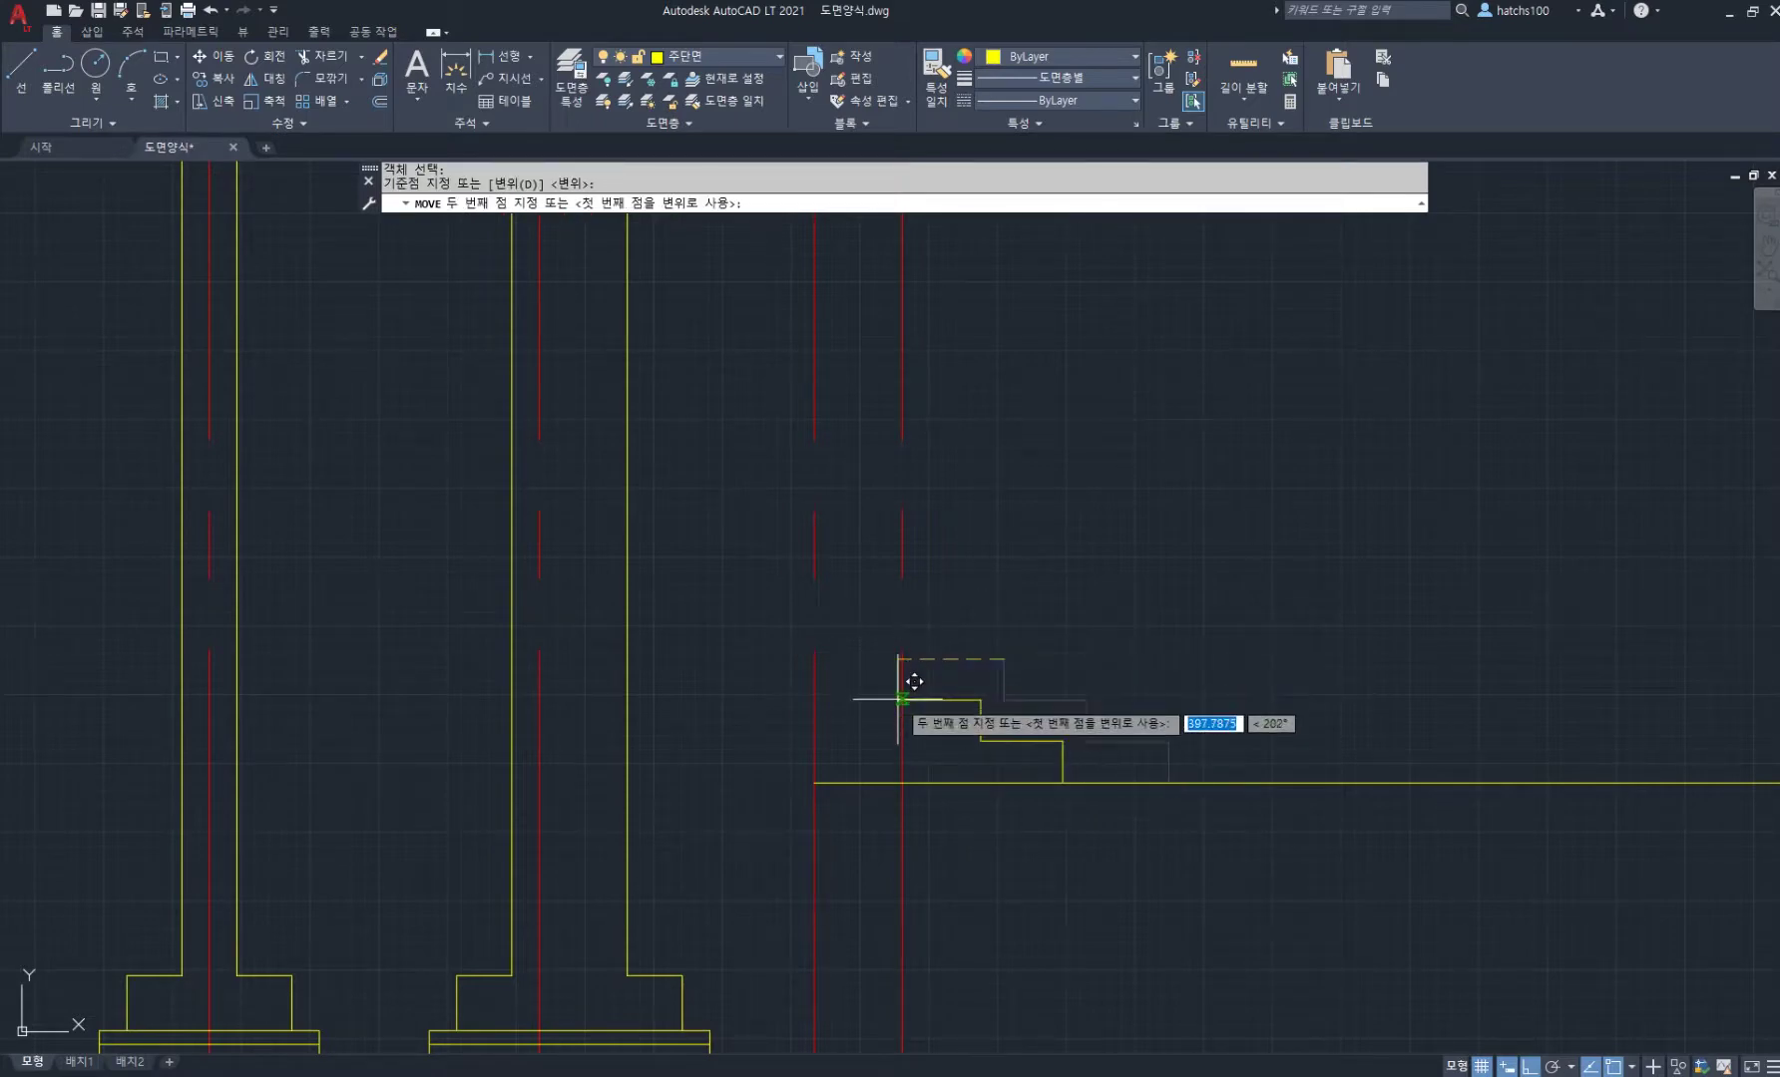
{"action": "left_click", "coordinate": [901, 658]}
Step: Draw a horizontal floor line from the top of the steps through the widened wall to the right face of the narrower wall
{"action": "middle_click_drag", "start_coordinate": [1037, 646], "coordinate": [1144, 637]}
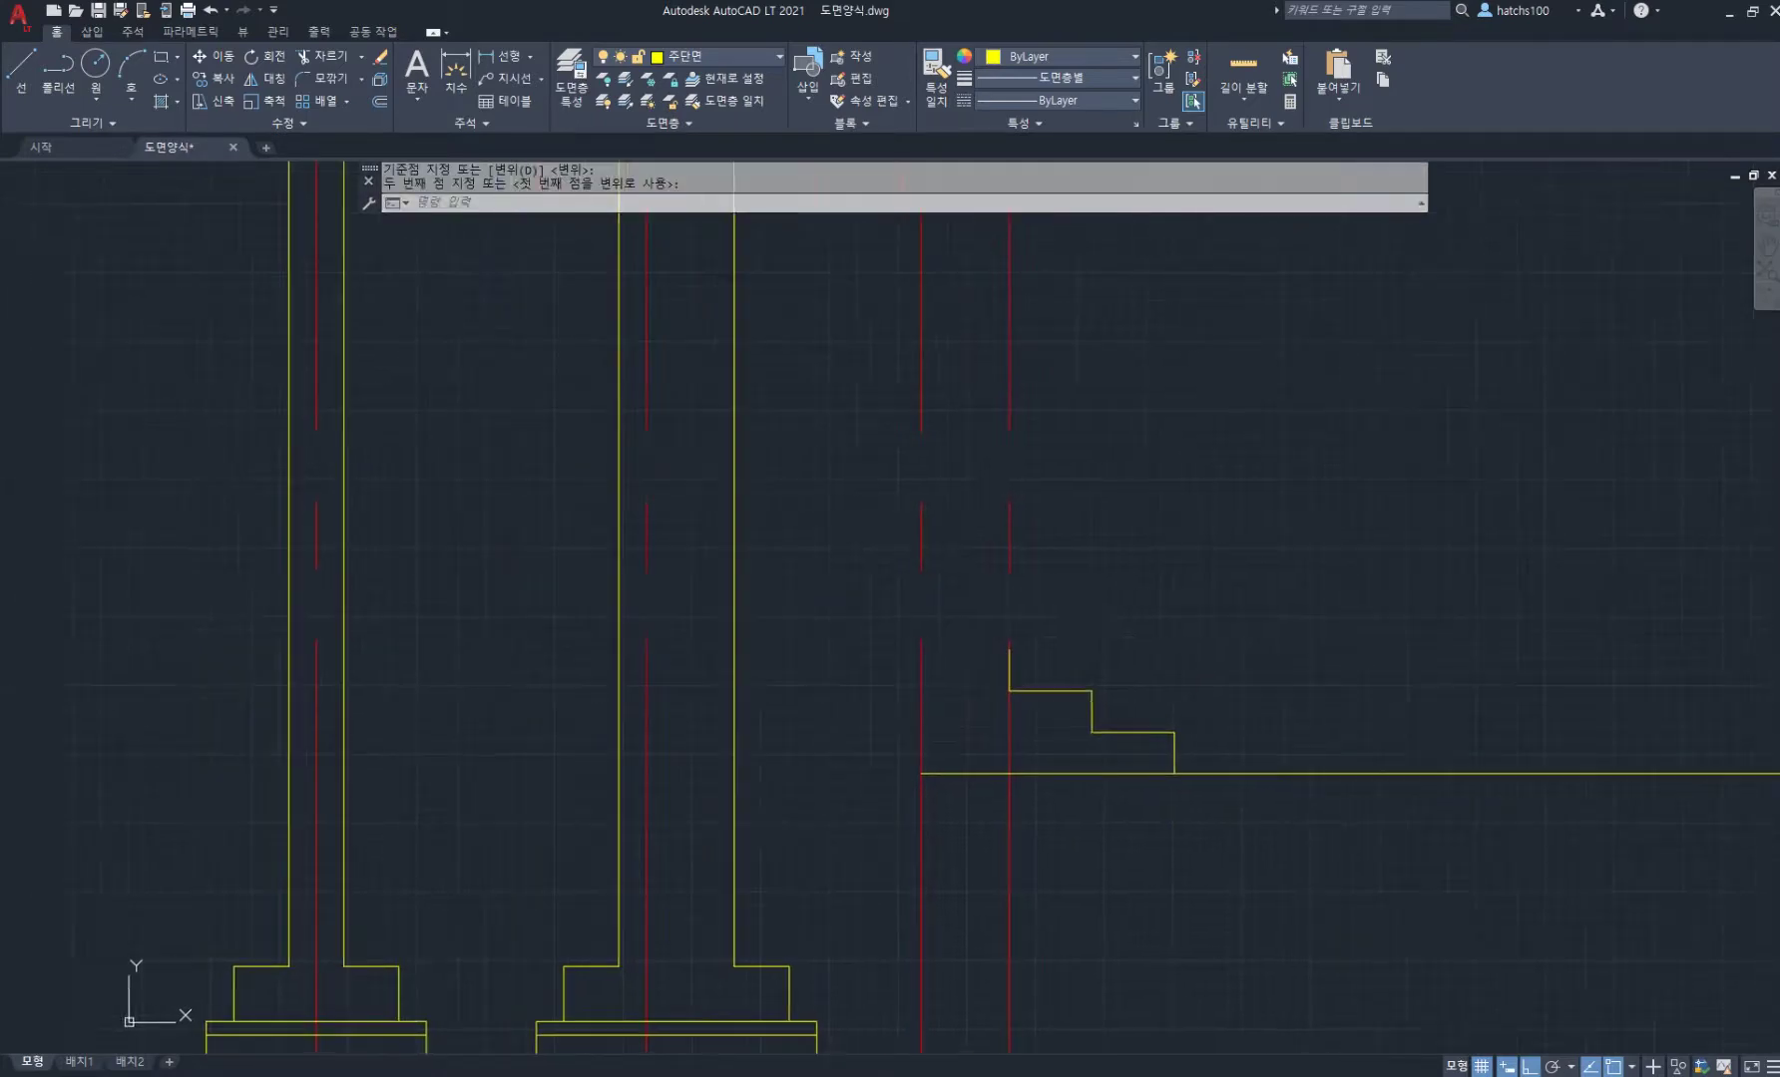
{"action": "type", "text": "l"}
{"action": "key", "text": "Return"}
{"action": "left_click", "coordinate": [1009, 647]}
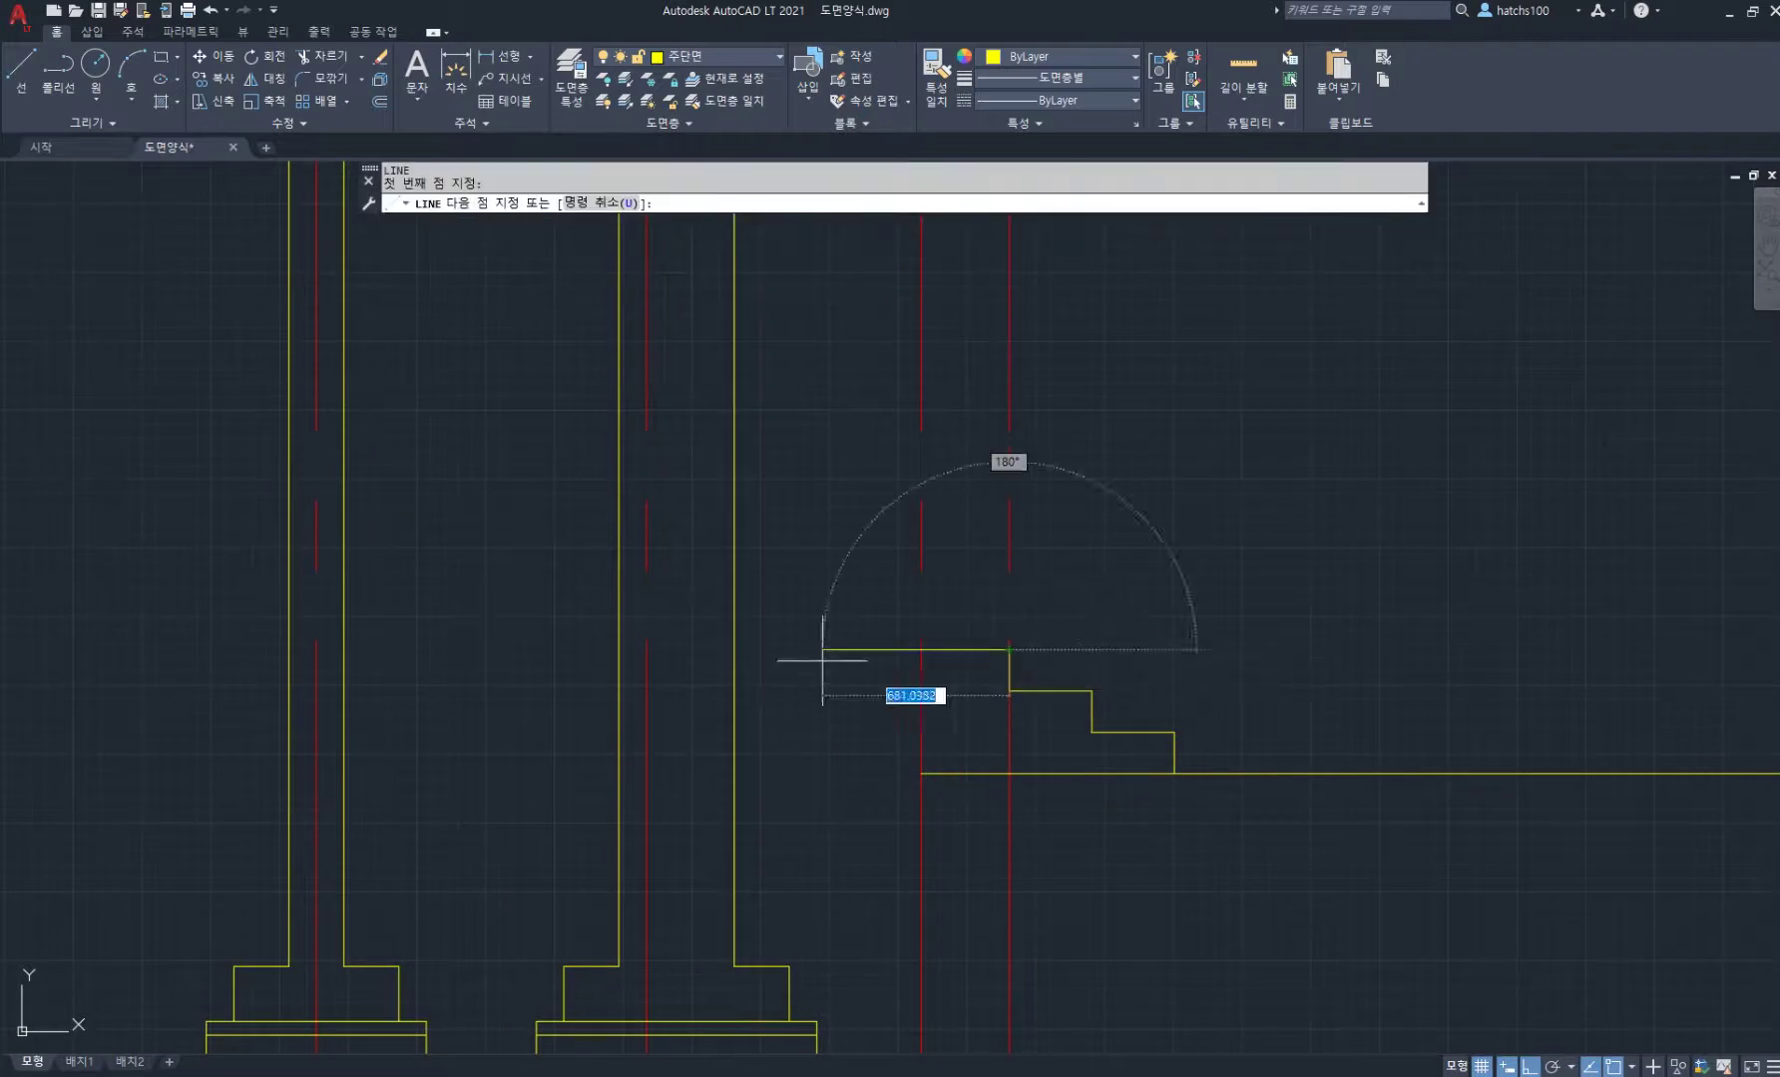
{"action": "middle_click_drag", "start_coordinate": [735, 649], "coordinate": [1106, 652]}
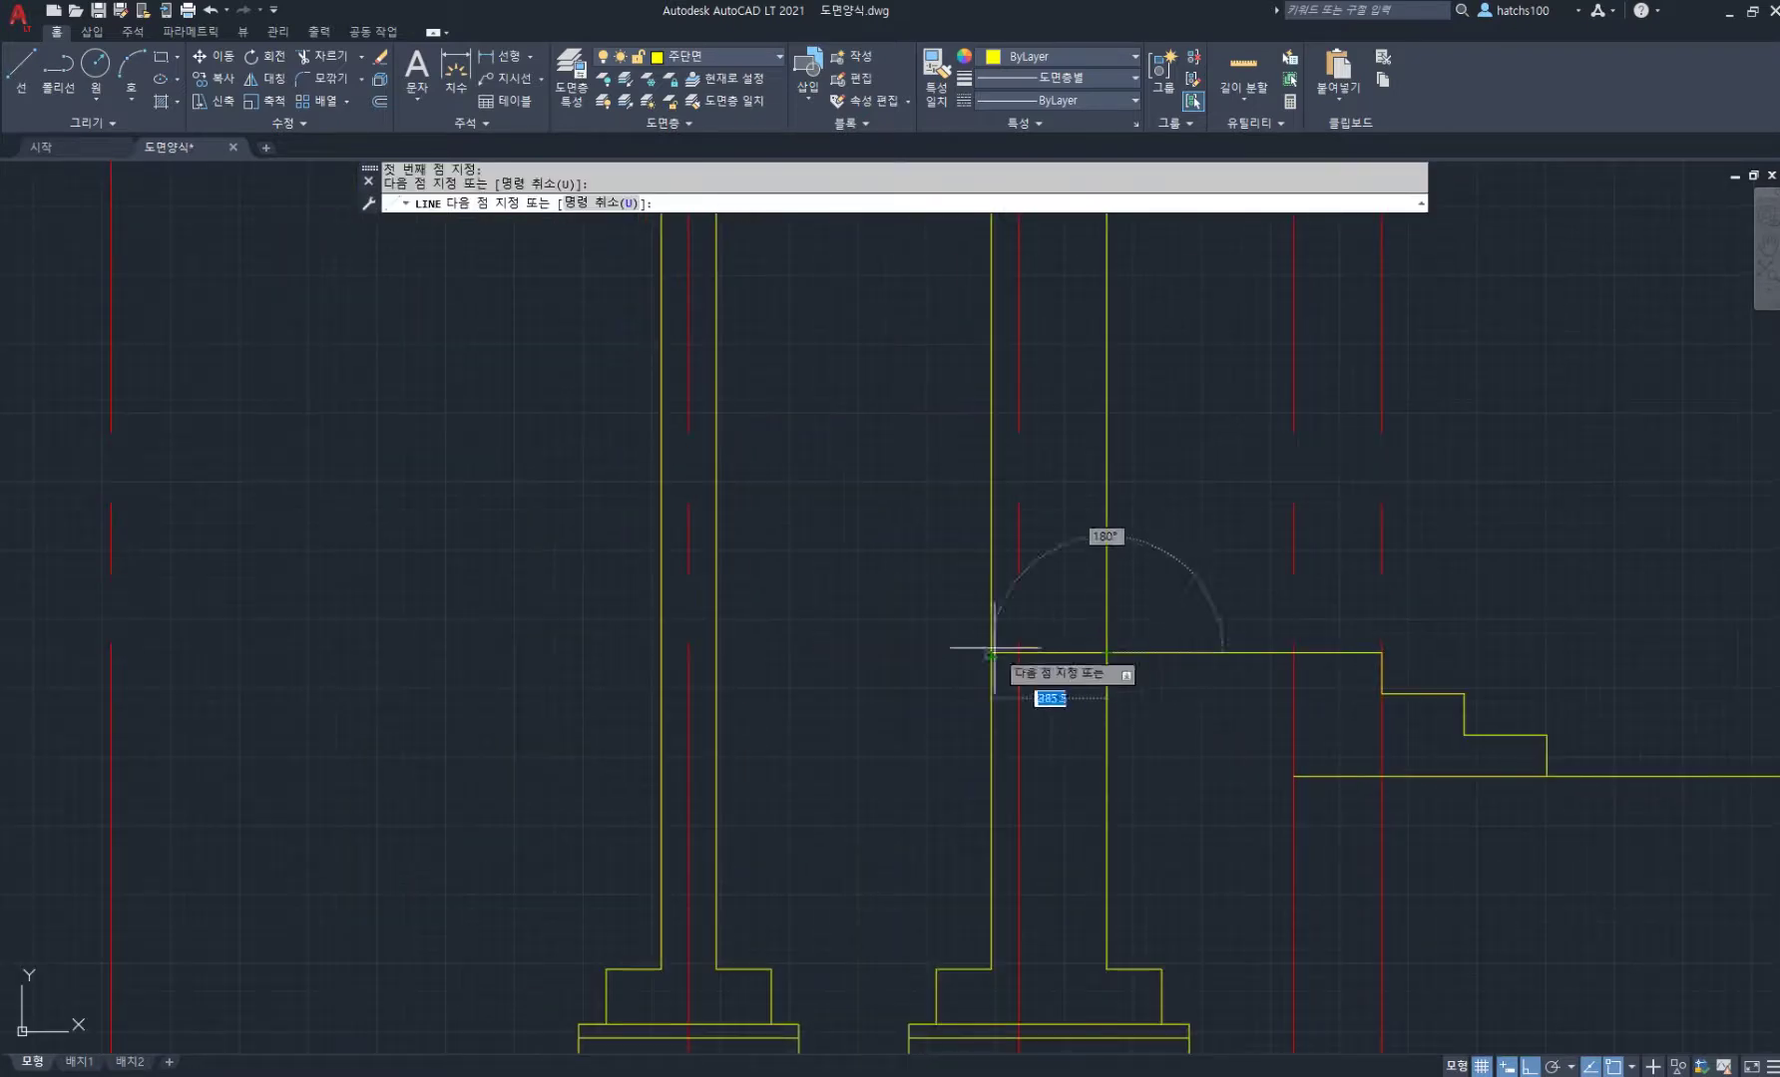
{"action": "left_click", "coordinate": [988, 653]}
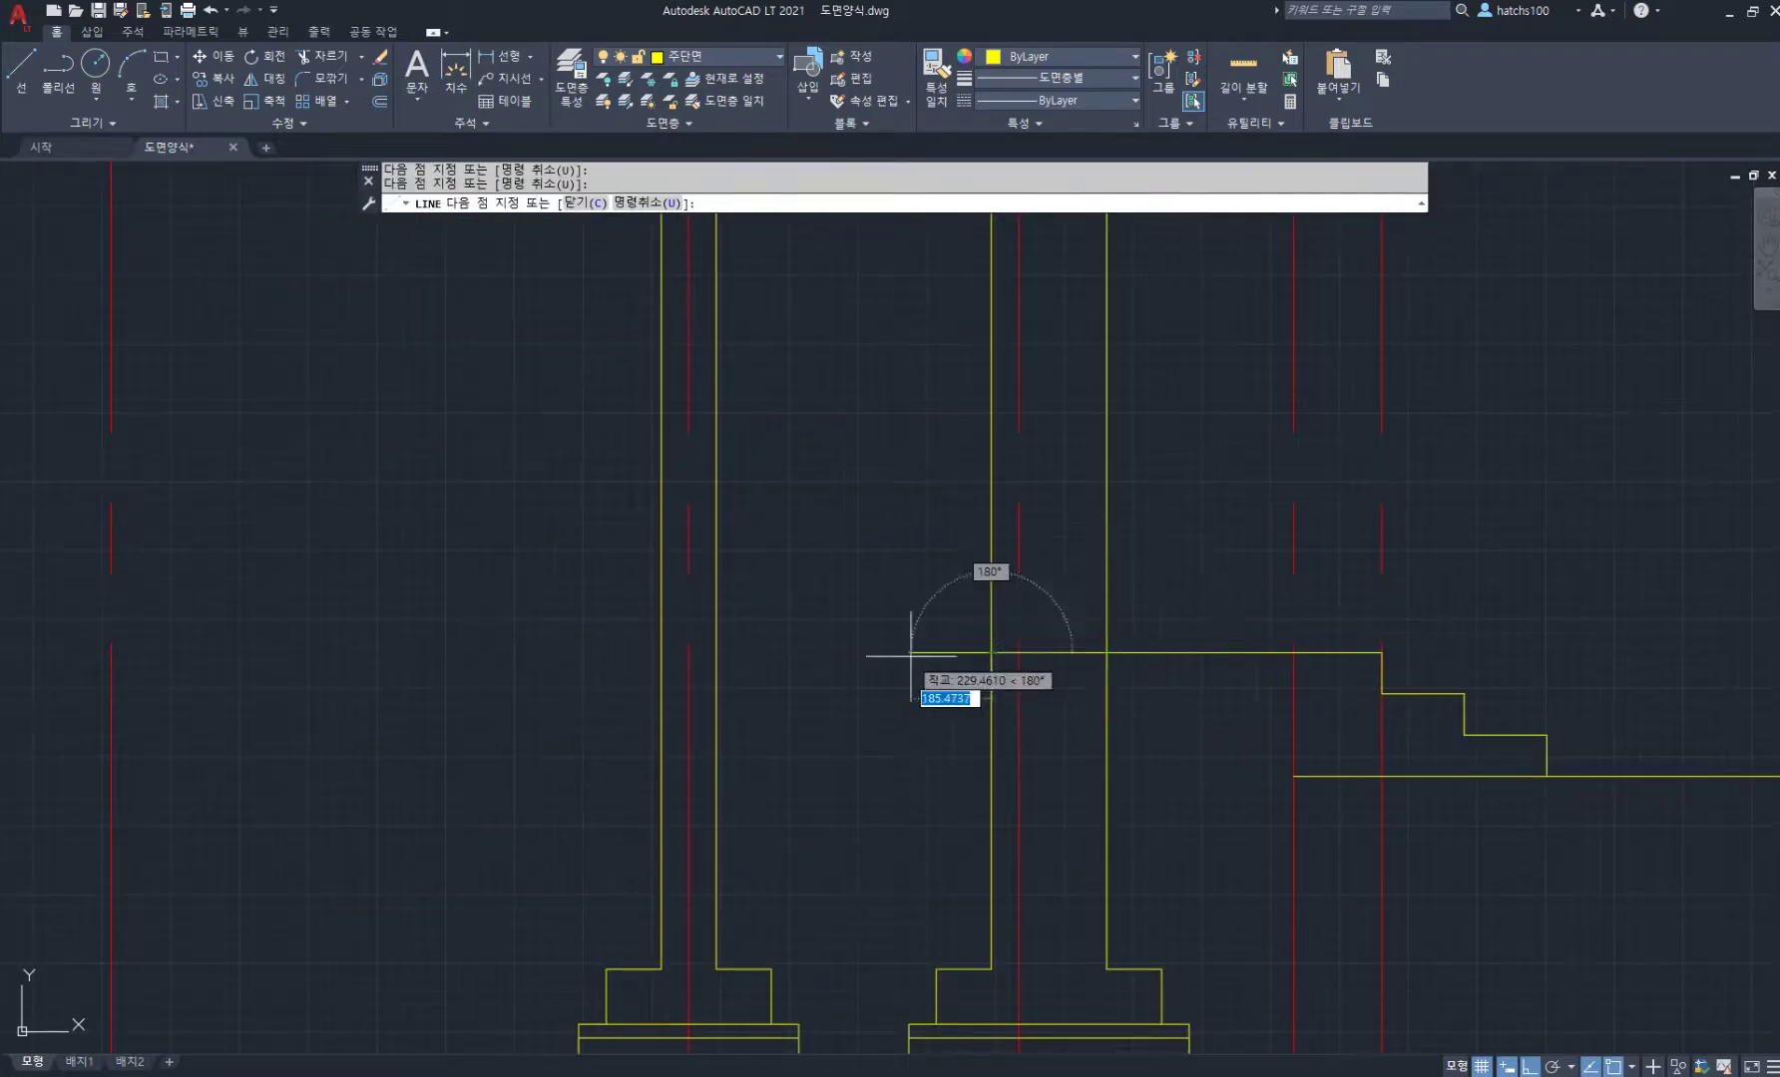
{"action": "left_click", "coordinate": [716, 653]}
{"action": "middle_click_drag", "start_coordinate": [717, 652], "coordinate": [804, 696]}
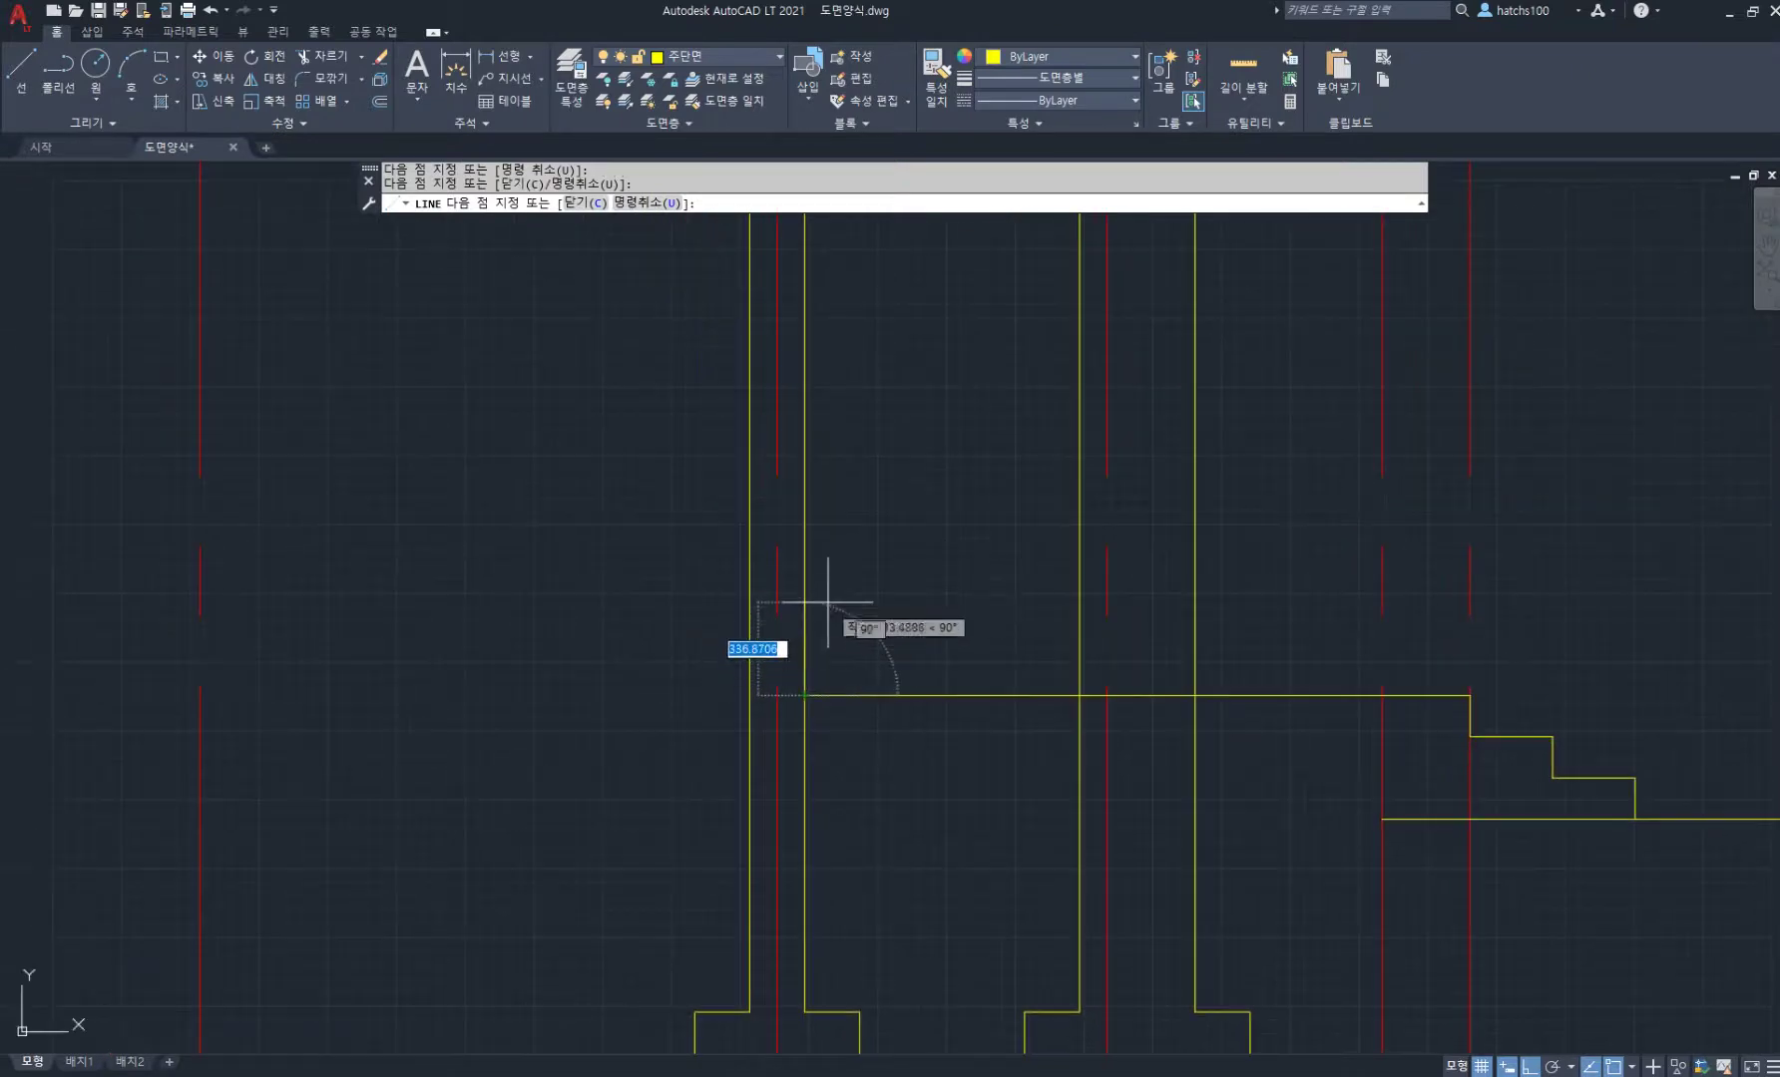
Step: Continue the floor line 150 up along the narrower wall's right face, then left to the far-left wall line
{"action": "type", "text": "15"}
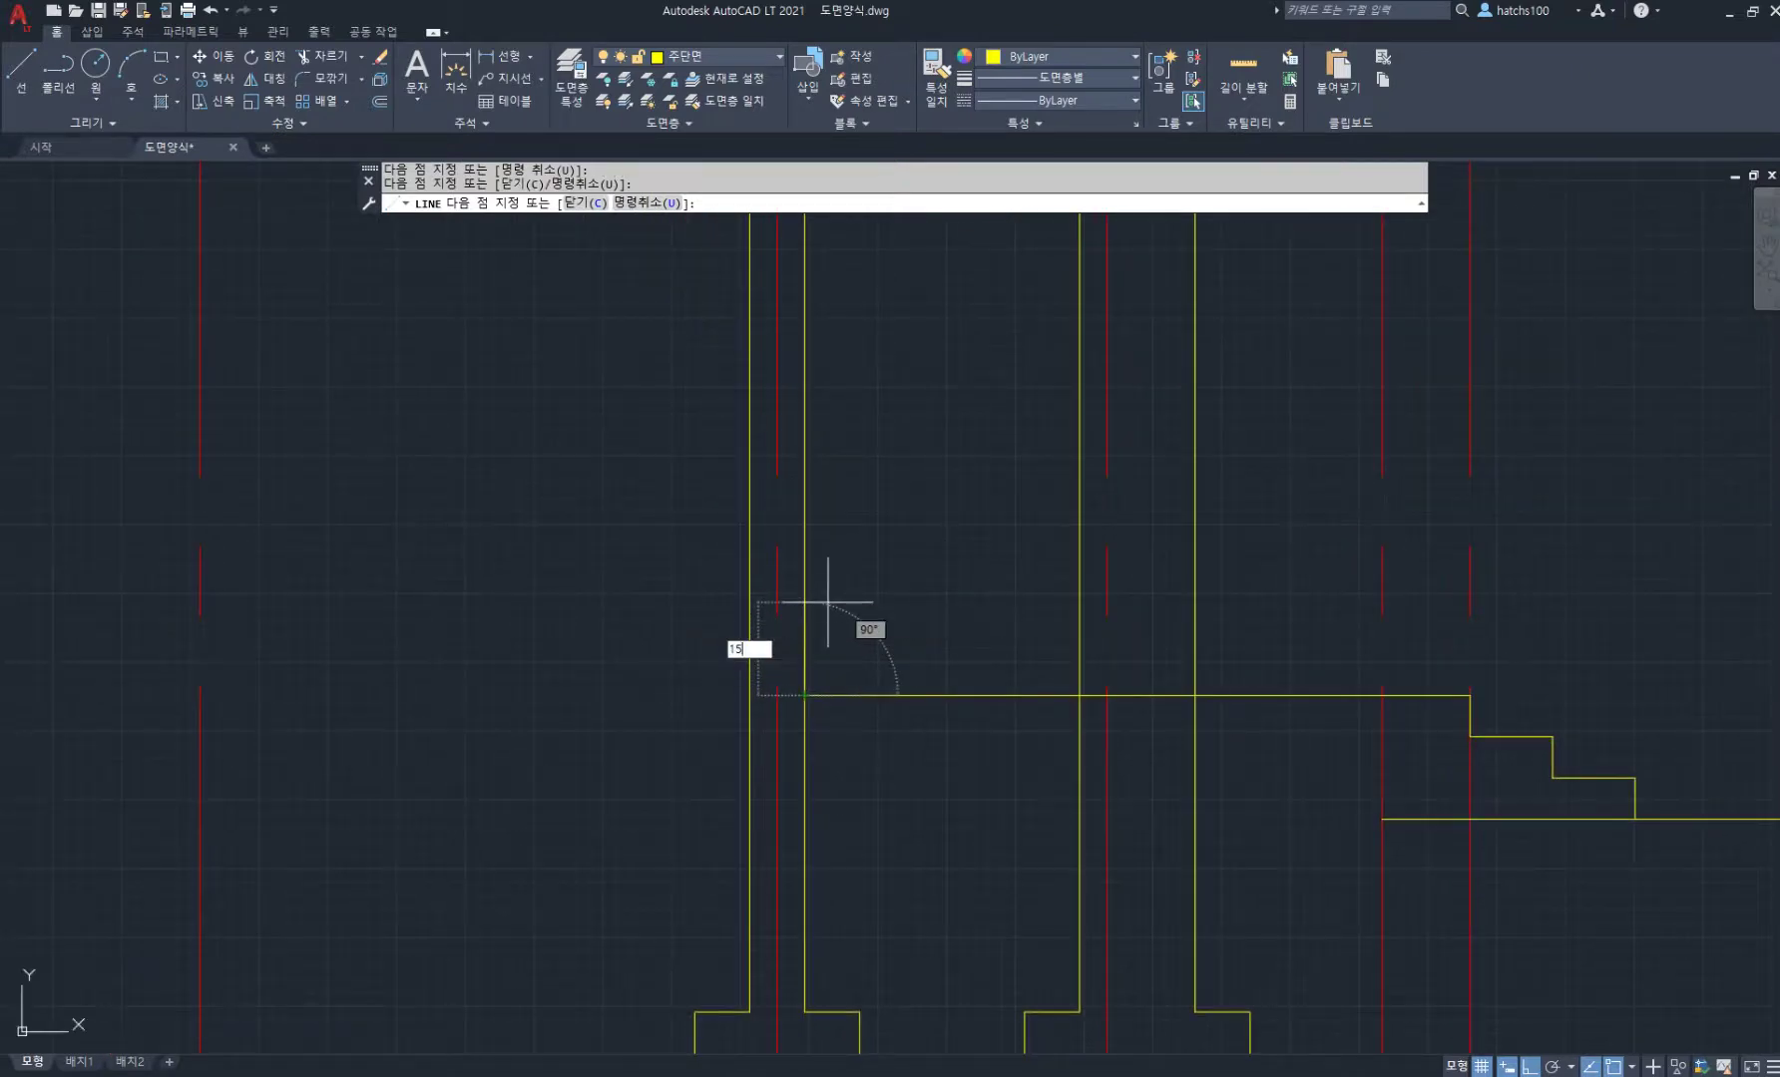
{"action": "type", "text": "0"}
{"action": "key", "text": "Return"}
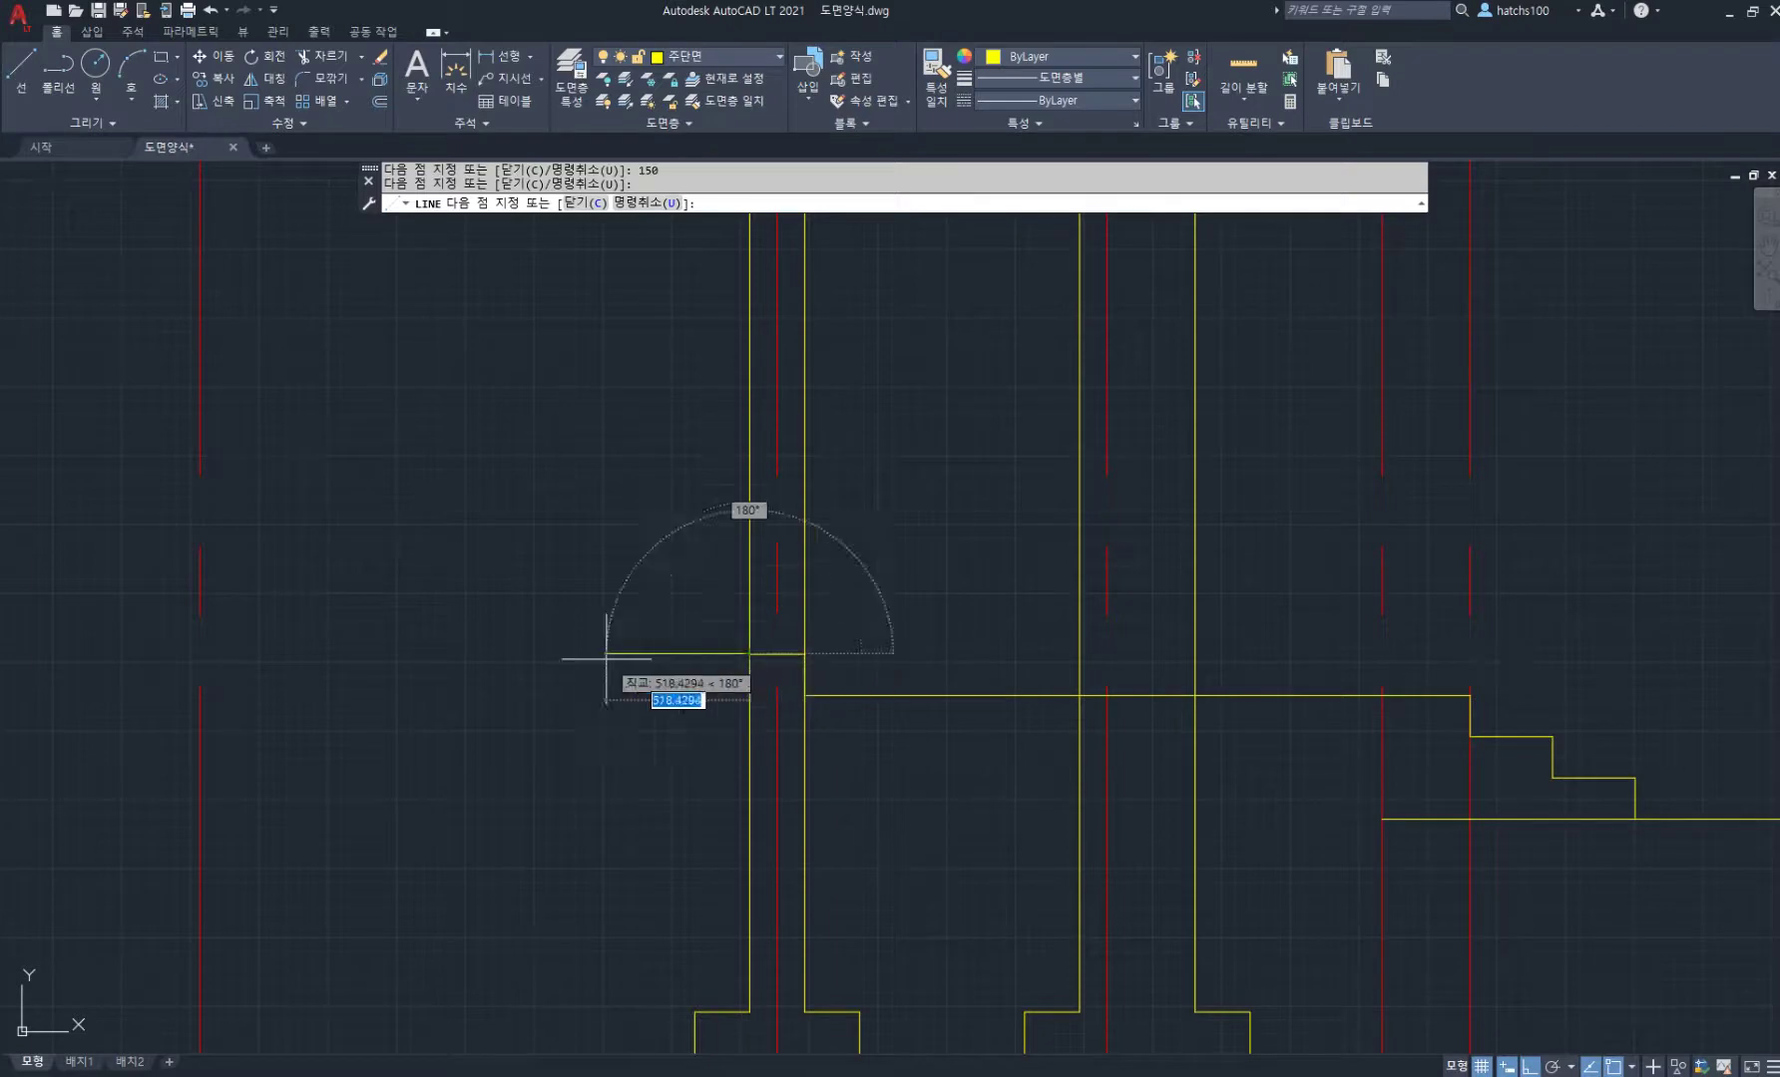
{"action": "scroll", "coordinate": [606, 659], "scroll_direction": "down", "scroll_amount": 4}
{"action": "left_click", "coordinate": [536, 678]}
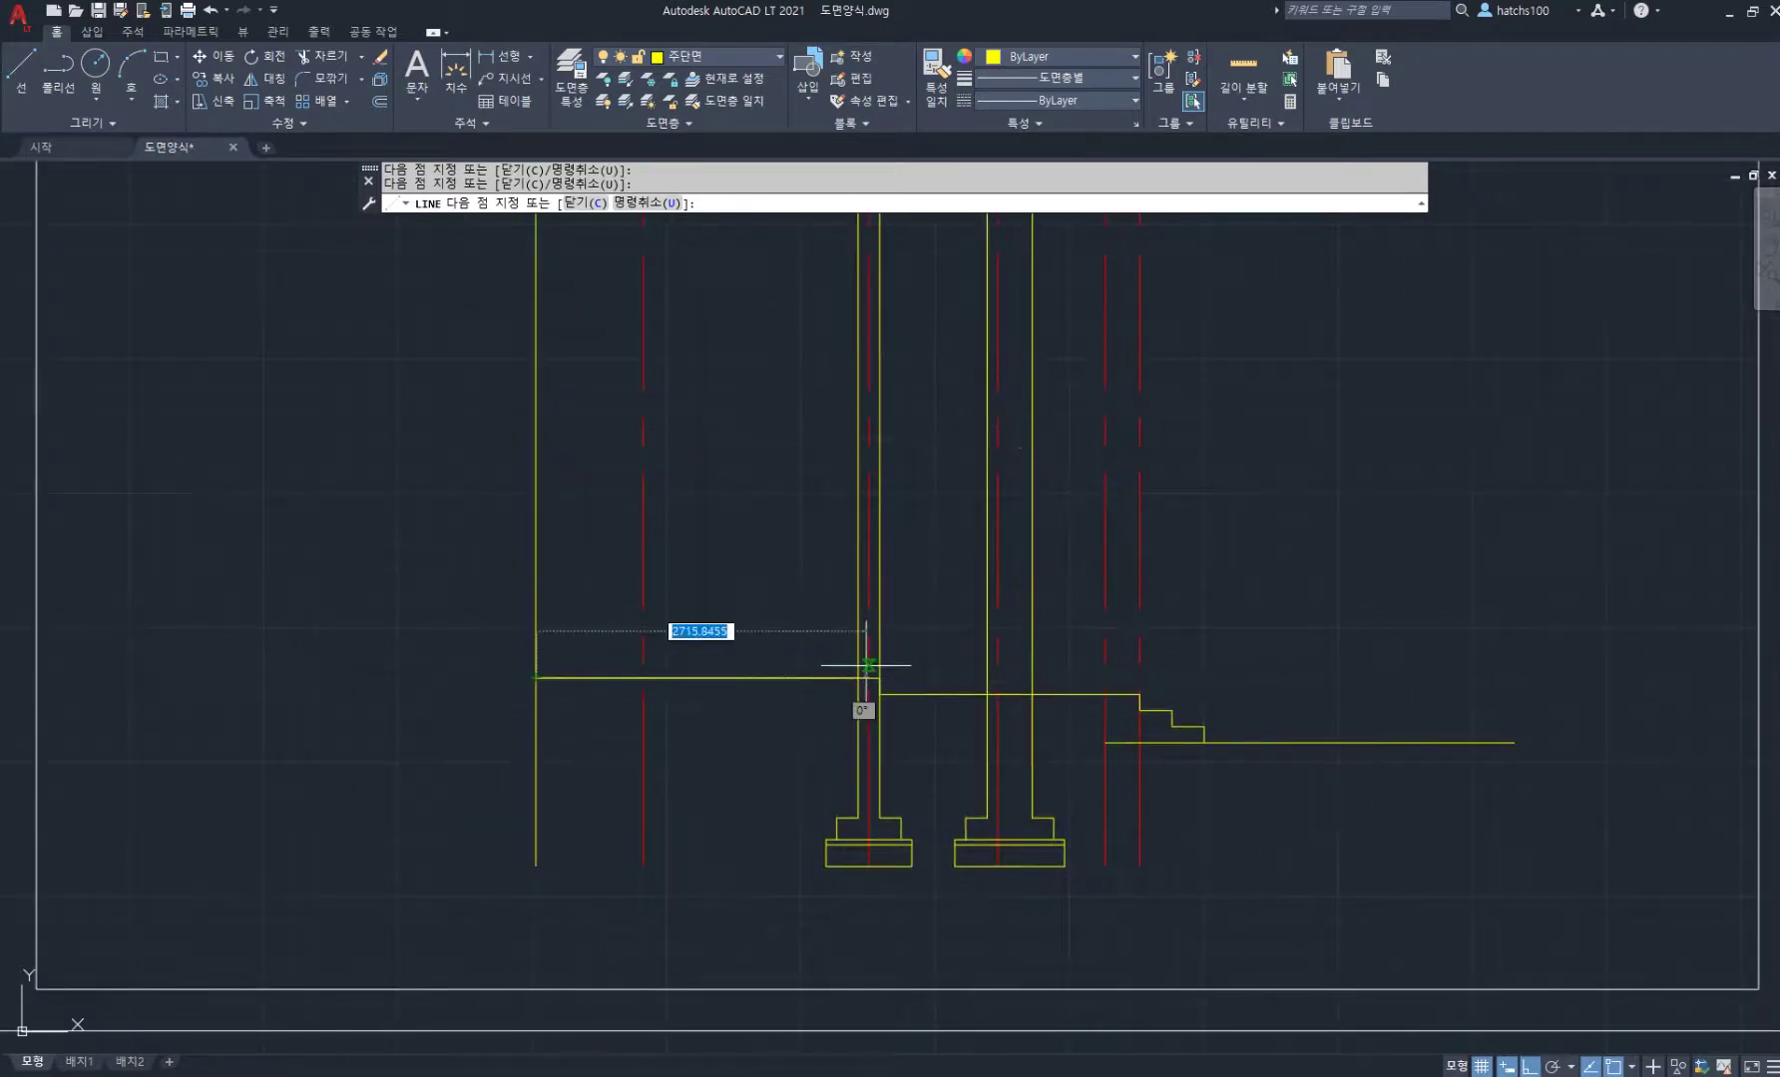
{"action": "key", "text": "Return"}
Step: Shorten the ground line so it starts at the foot of the lowest step and runs only a short distance beyond it
{"action": "scroll", "coordinate": [1197, 728], "scroll_direction": "up", "scroll_amount": 4}
{"action": "left_click", "coordinate": [1191, 730]}
{"action": "left_click", "coordinate": [892, 766]}
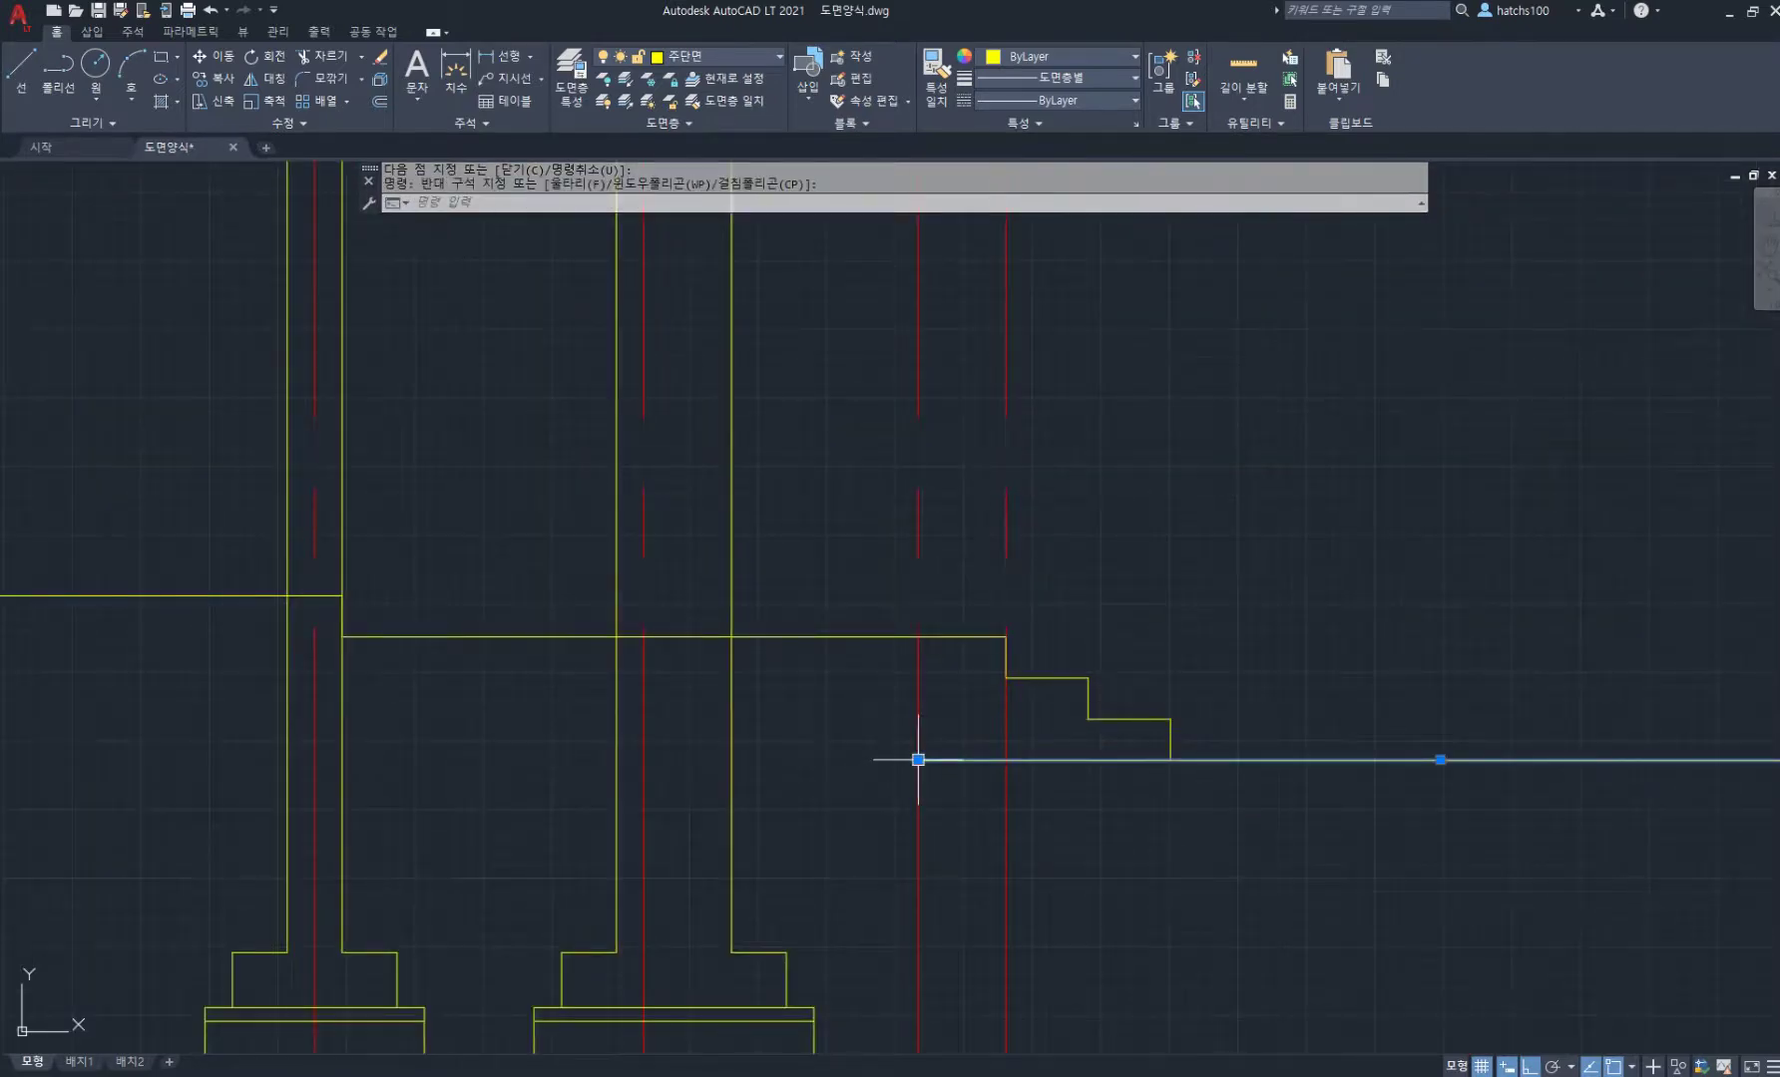
{"action": "left_click", "coordinate": [918, 760]}
{"action": "left_click", "coordinate": [1171, 758]}
{"action": "scroll", "coordinate": [1197, 698], "scroll_direction": "down", "scroll_amount": 2}
{"action": "middle_click_drag", "start_coordinate": [1197, 698], "coordinate": [1097, 711]}
{"action": "left_click", "coordinate": [1520, 750]}
{"action": "left_click", "coordinate": [1198, 781]}
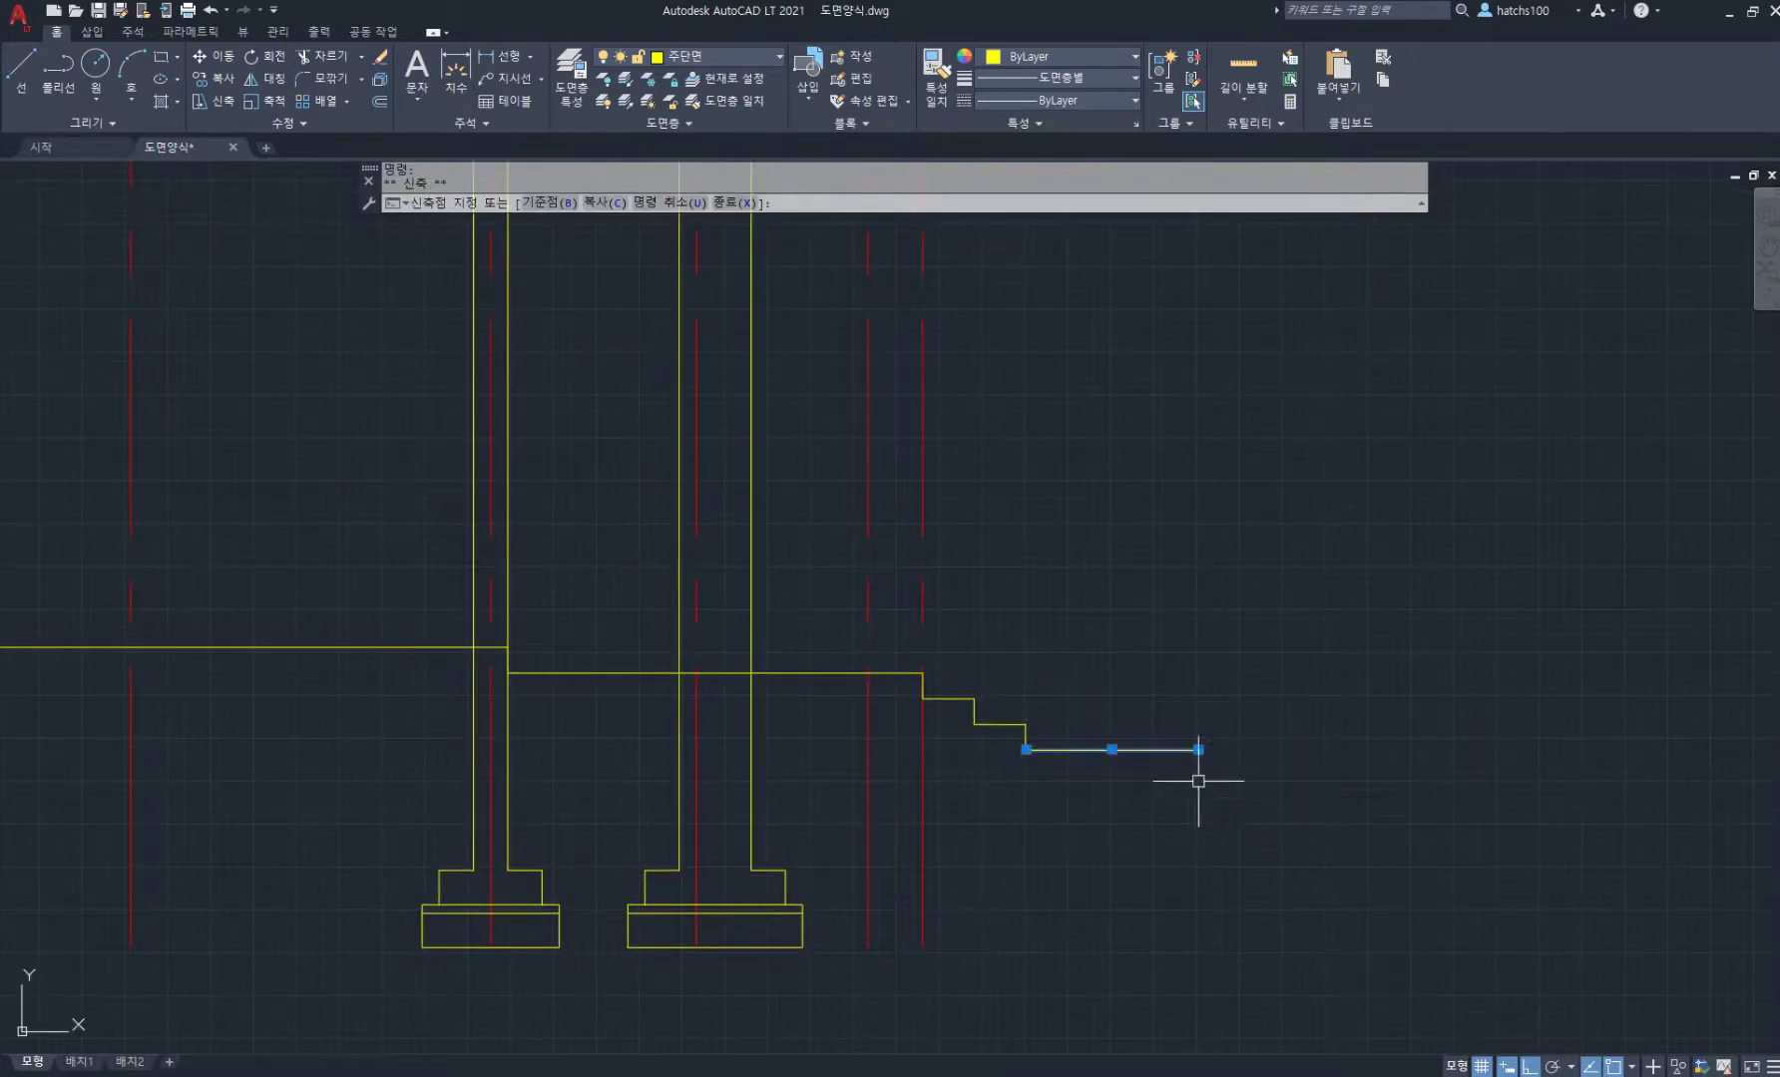
{"action": "key", "text": "Escape"}
{"action": "key", "text": "Escape"}
Step: Offset the raised interior floor line 2400 upward
{"action": "middle_click_drag", "start_coordinate": [994, 584], "coordinate": [1116, 647]}
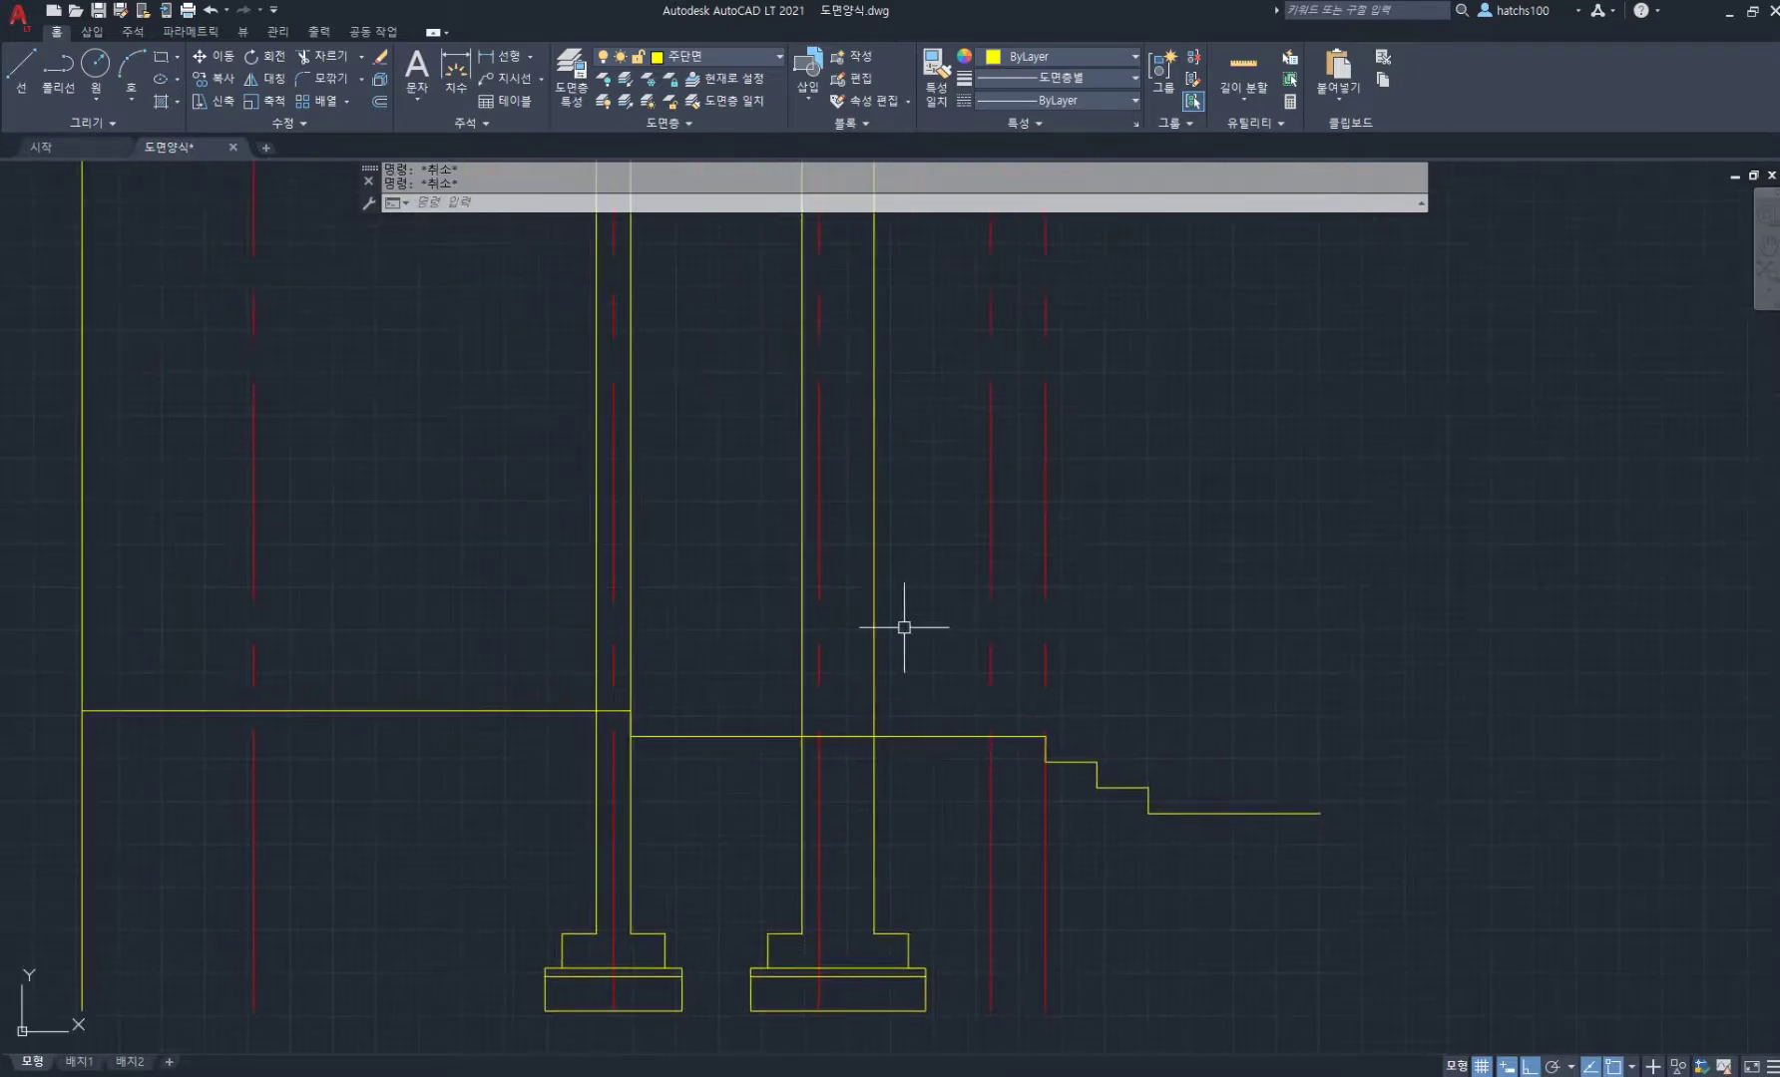
{"action": "middle_click_drag", "start_coordinate": [904, 627], "coordinate": [1006, 648]}
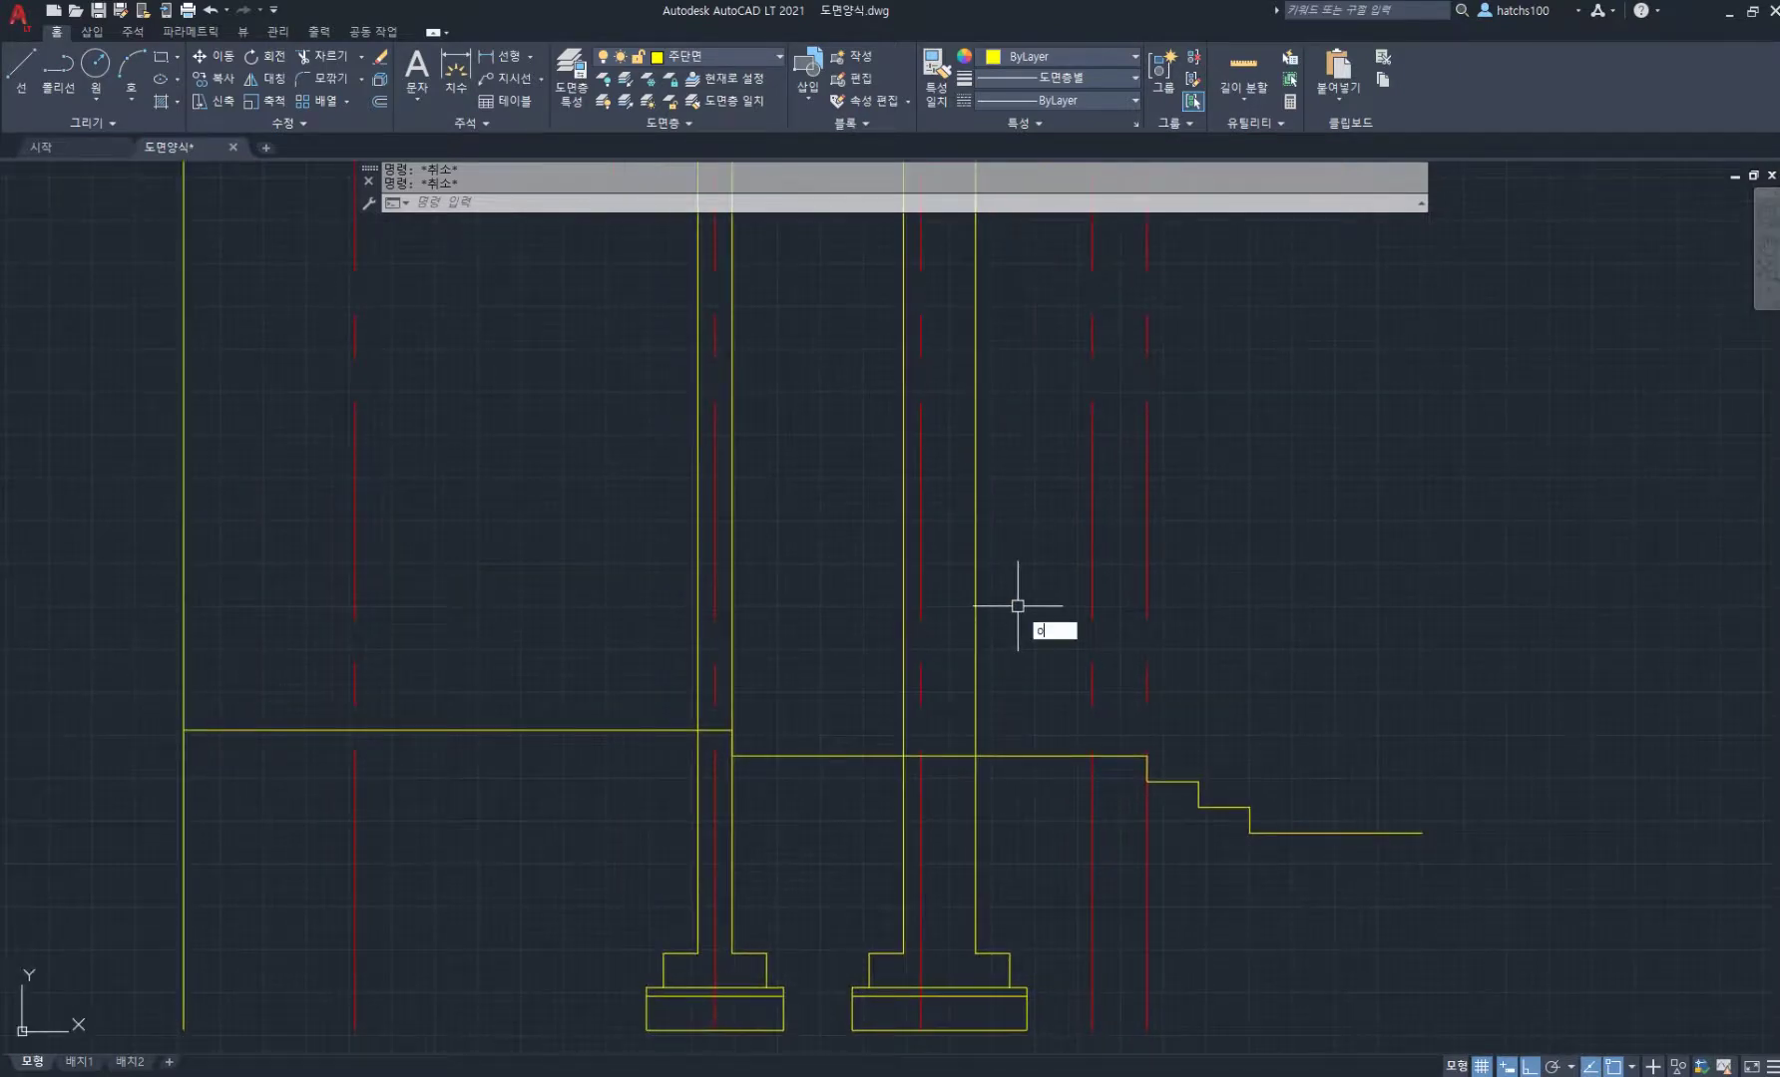
{"action": "type", "text": "o"}
{"action": "key", "text": "Return"}
{"action": "key", "text": "Return"}
{"action": "left_click", "coordinate": [648, 731]}
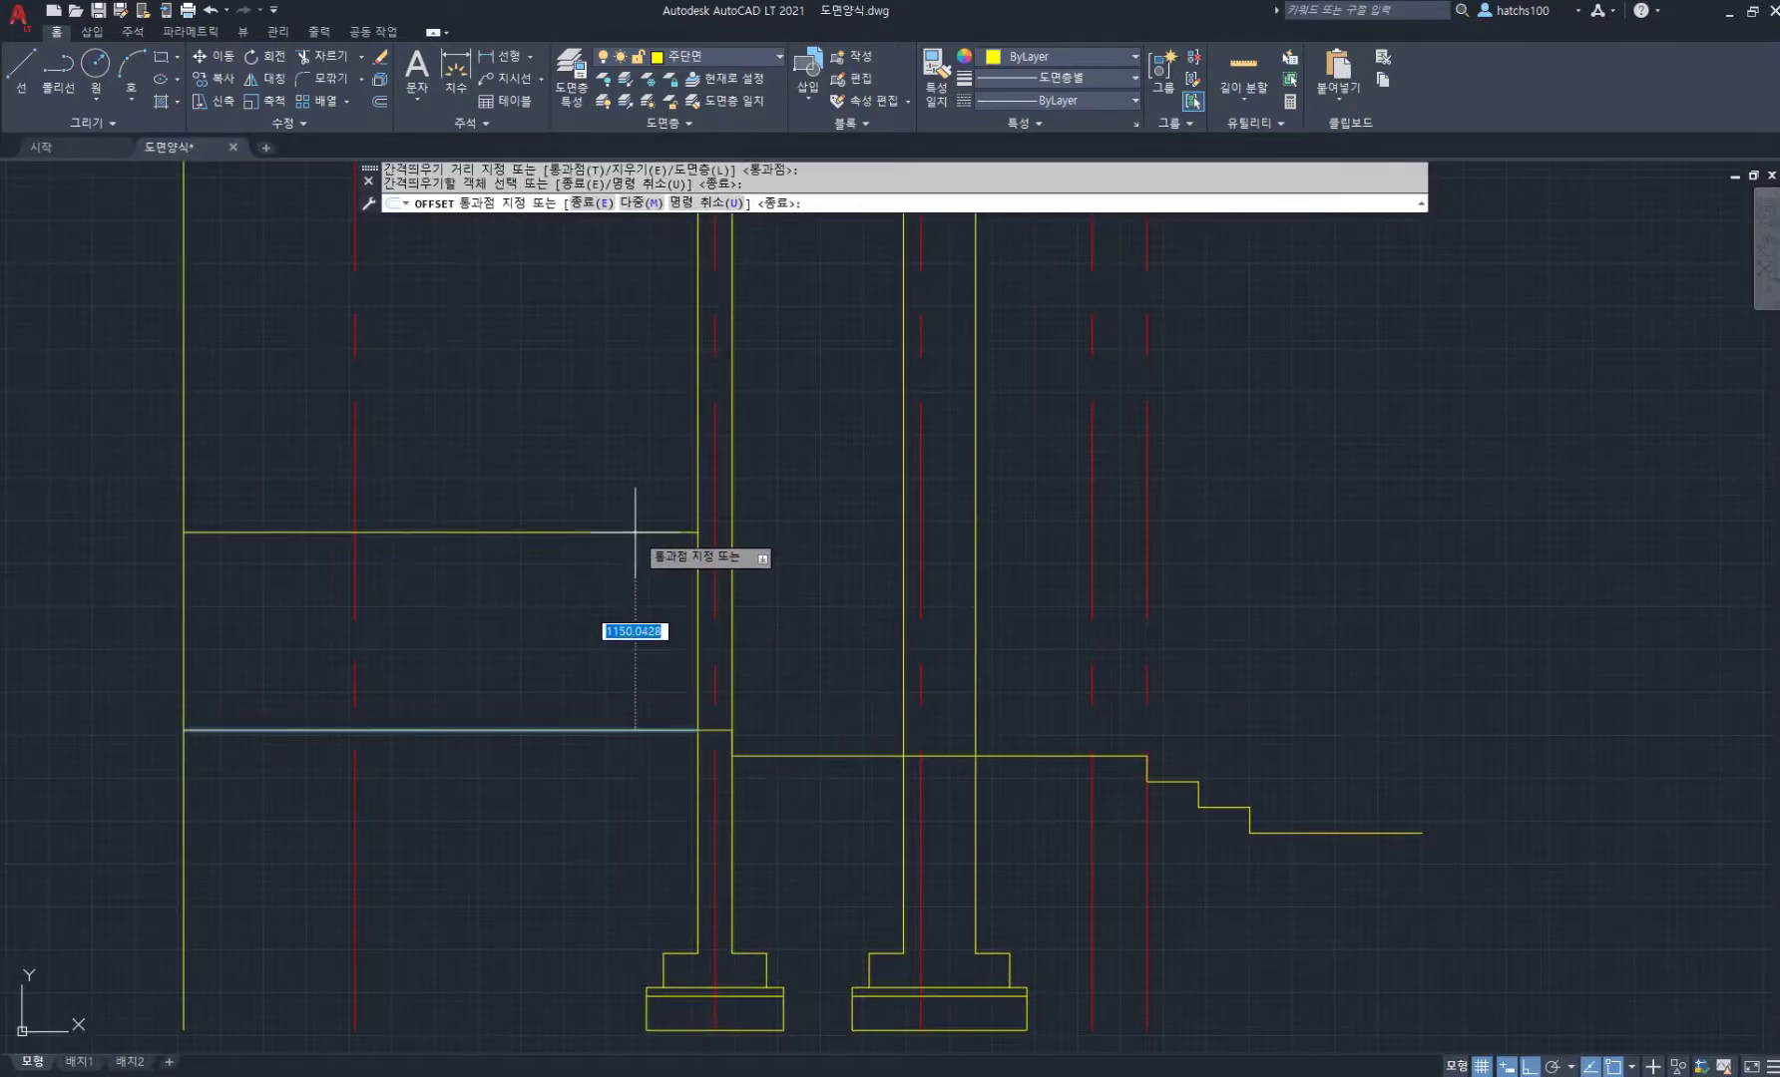
{"action": "key", "text": "Return"}
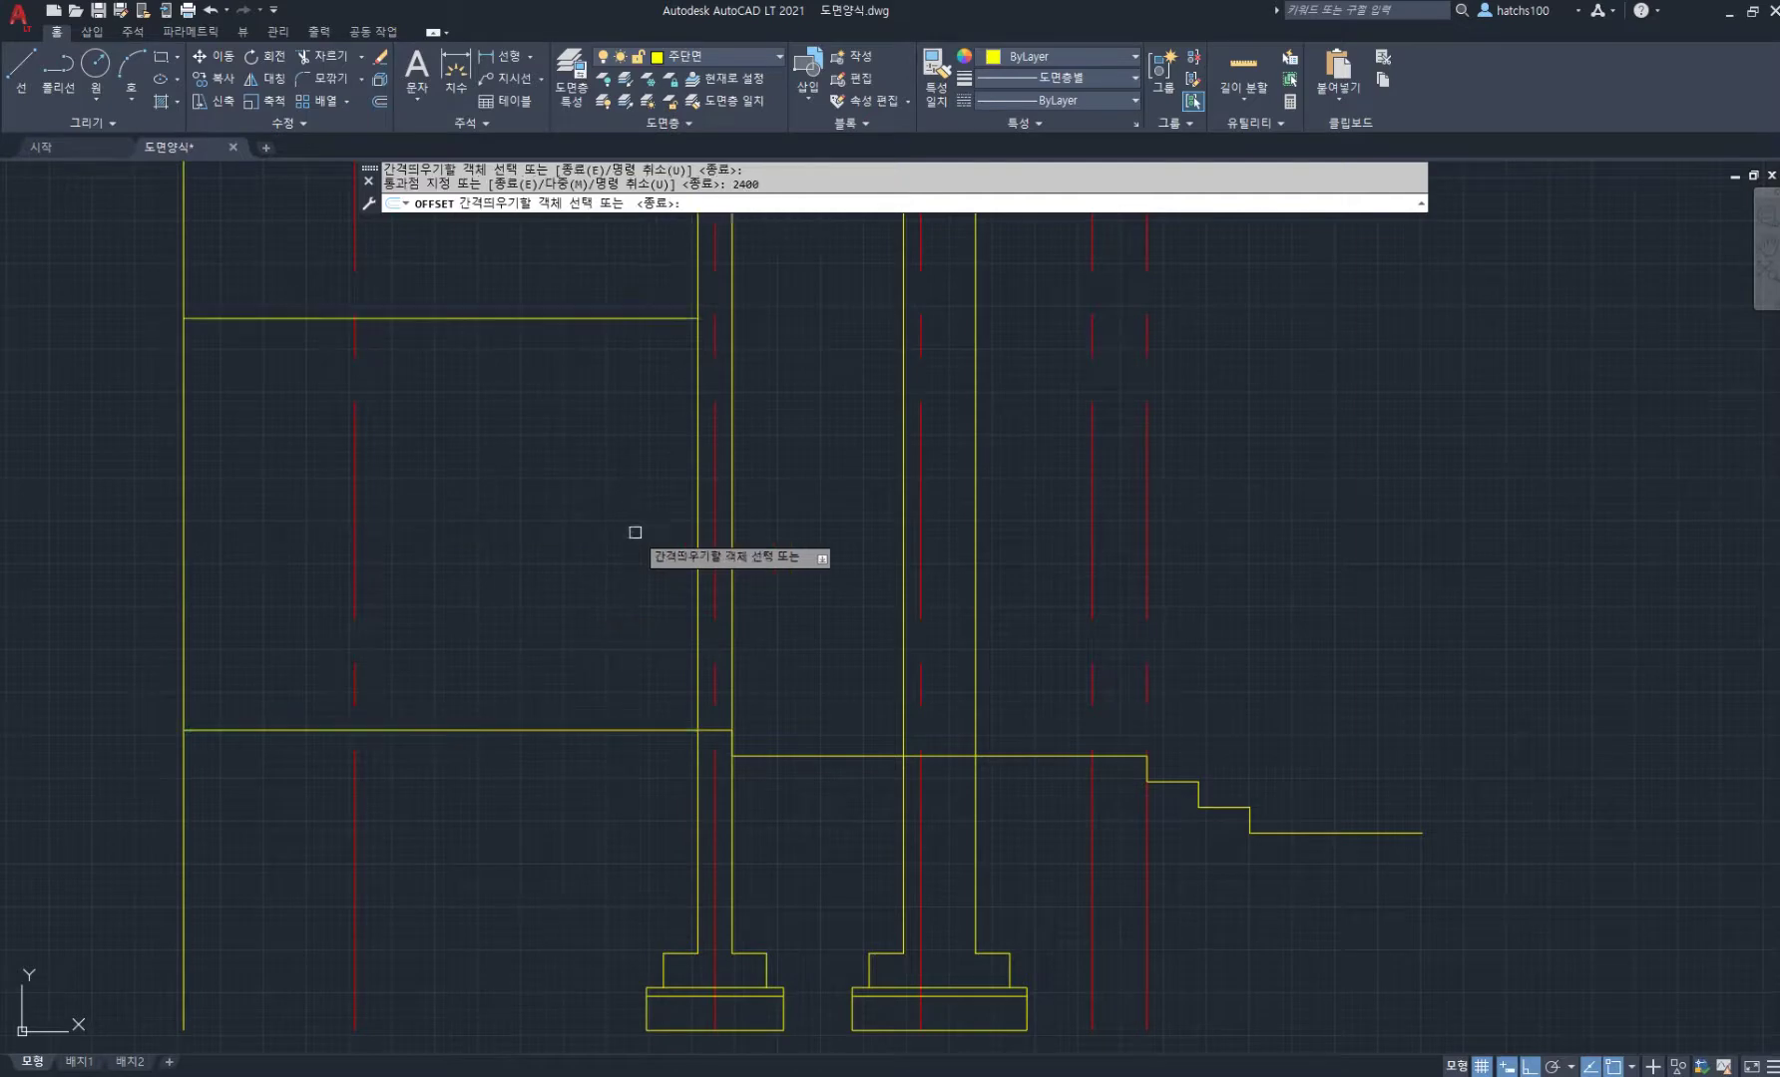
Step: Draw a horizontal line from the right end of the offset line to the left face of the widened wall
{"action": "middle_click_drag", "start_coordinate": [878, 589], "coordinate": [942, 748]}
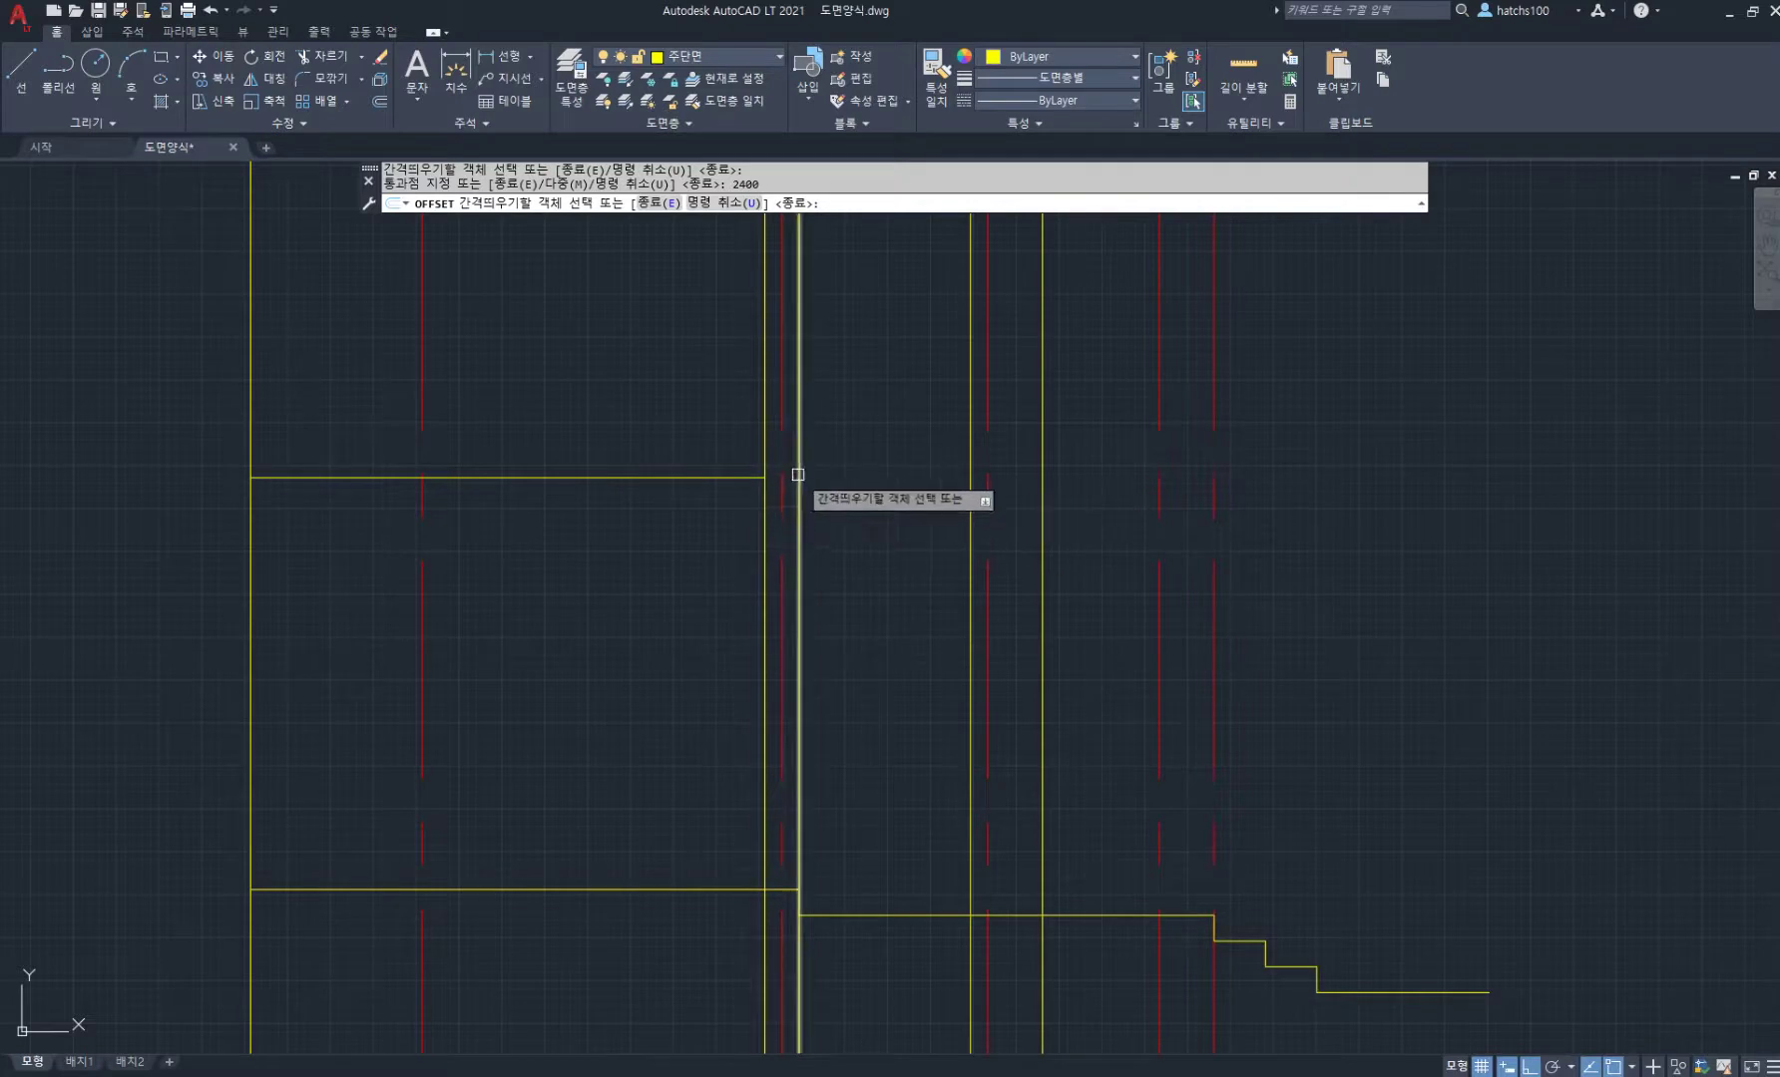
{"action": "scroll", "coordinate": [801, 475], "scroll_direction": "up", "scroll_amount": 2}
{"action": "key", "text": "Escape"}
{"action": "type", "text": "l"}
{"action": "key", "text": "Return"}
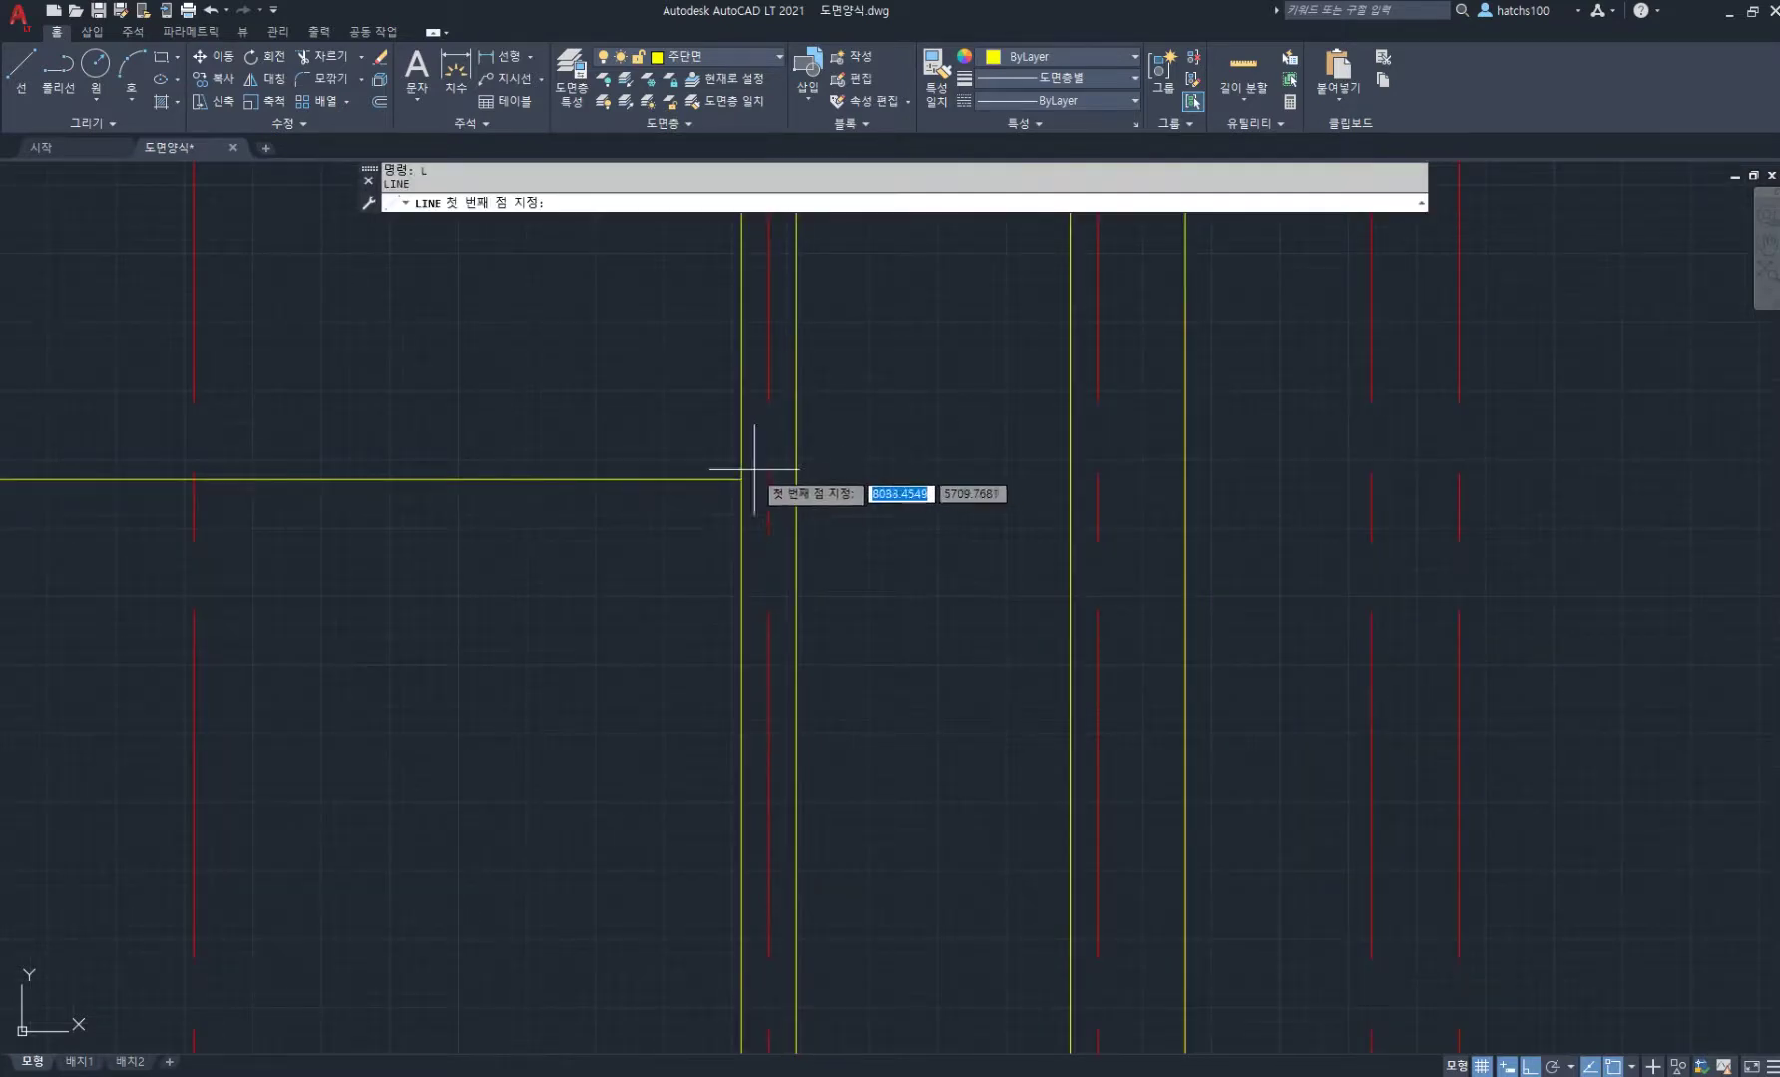
{"action": "left_click", "coordinate": [742, 479]}
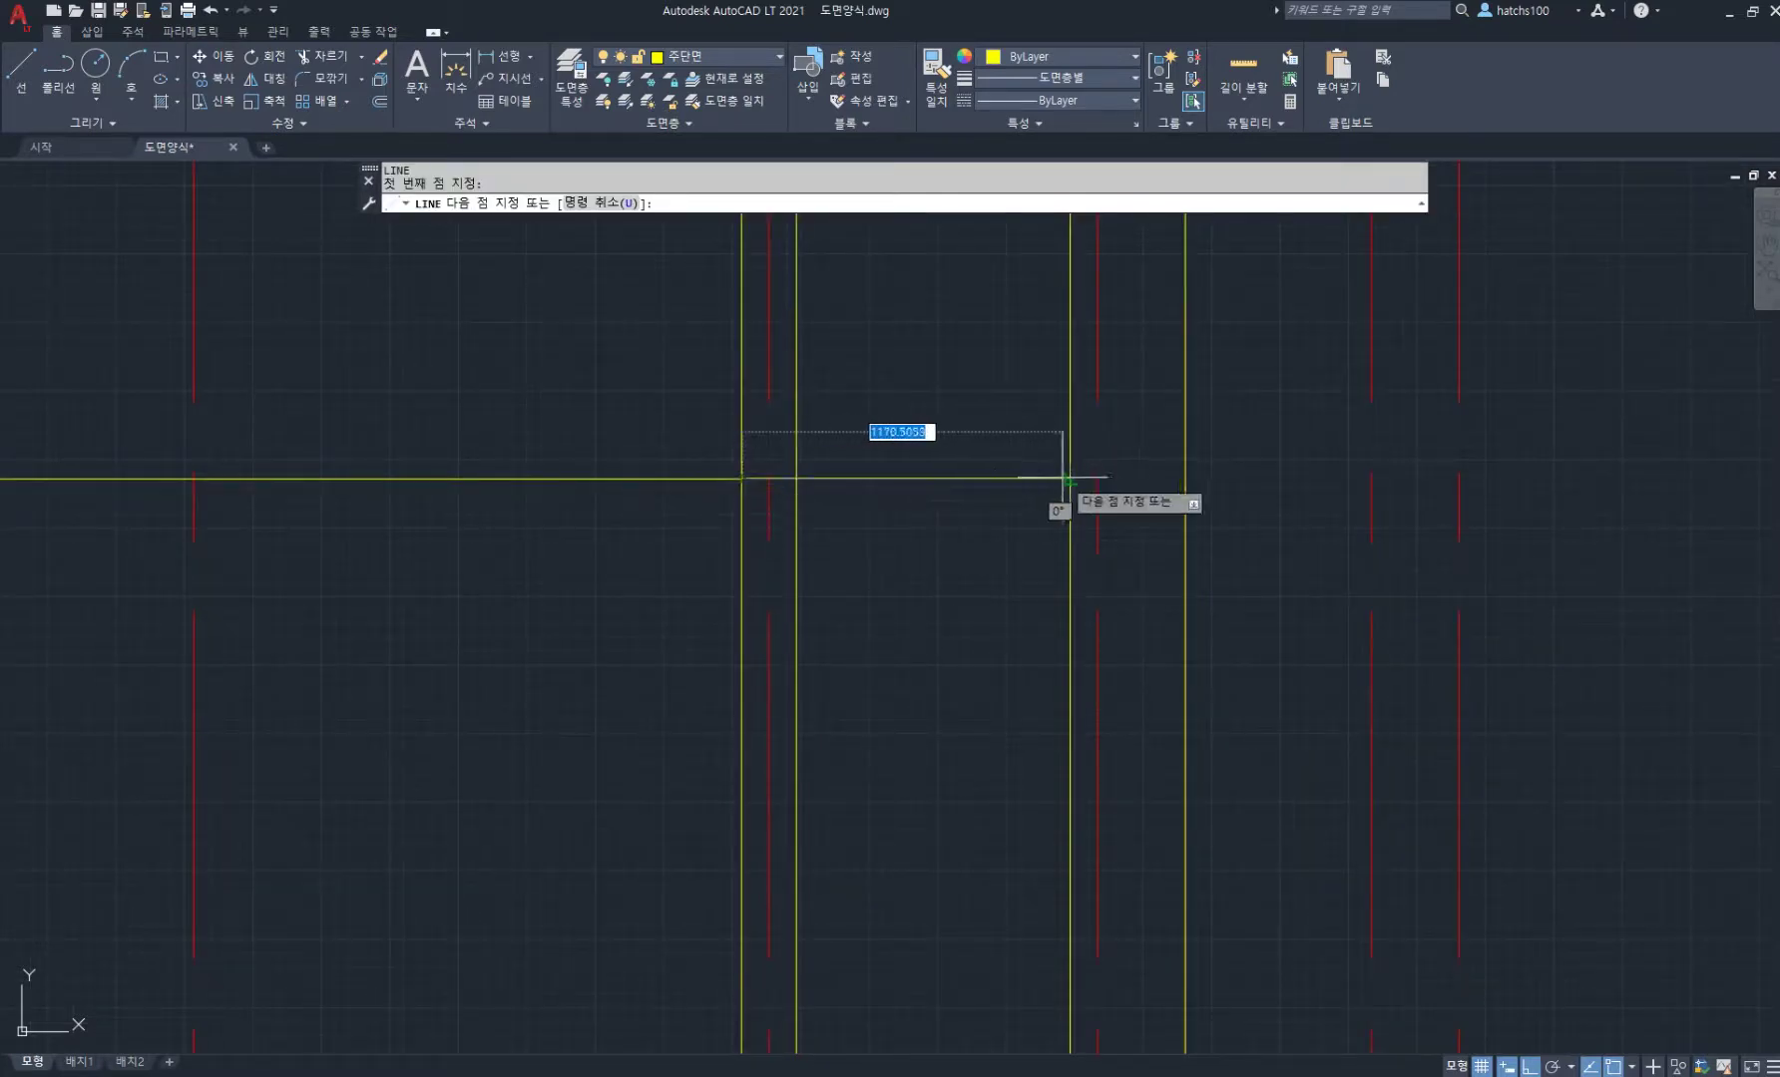
{"action": "key", "text": "Return"}
Step: Pull the new line's left end back to the right face of the narrower wall
{"action": "scroll", "coordinate": [741, 479], "scroll_direction": "up", "scroll_amount": 2}
{"action": "left_click", "coordinate": [805, 479]}
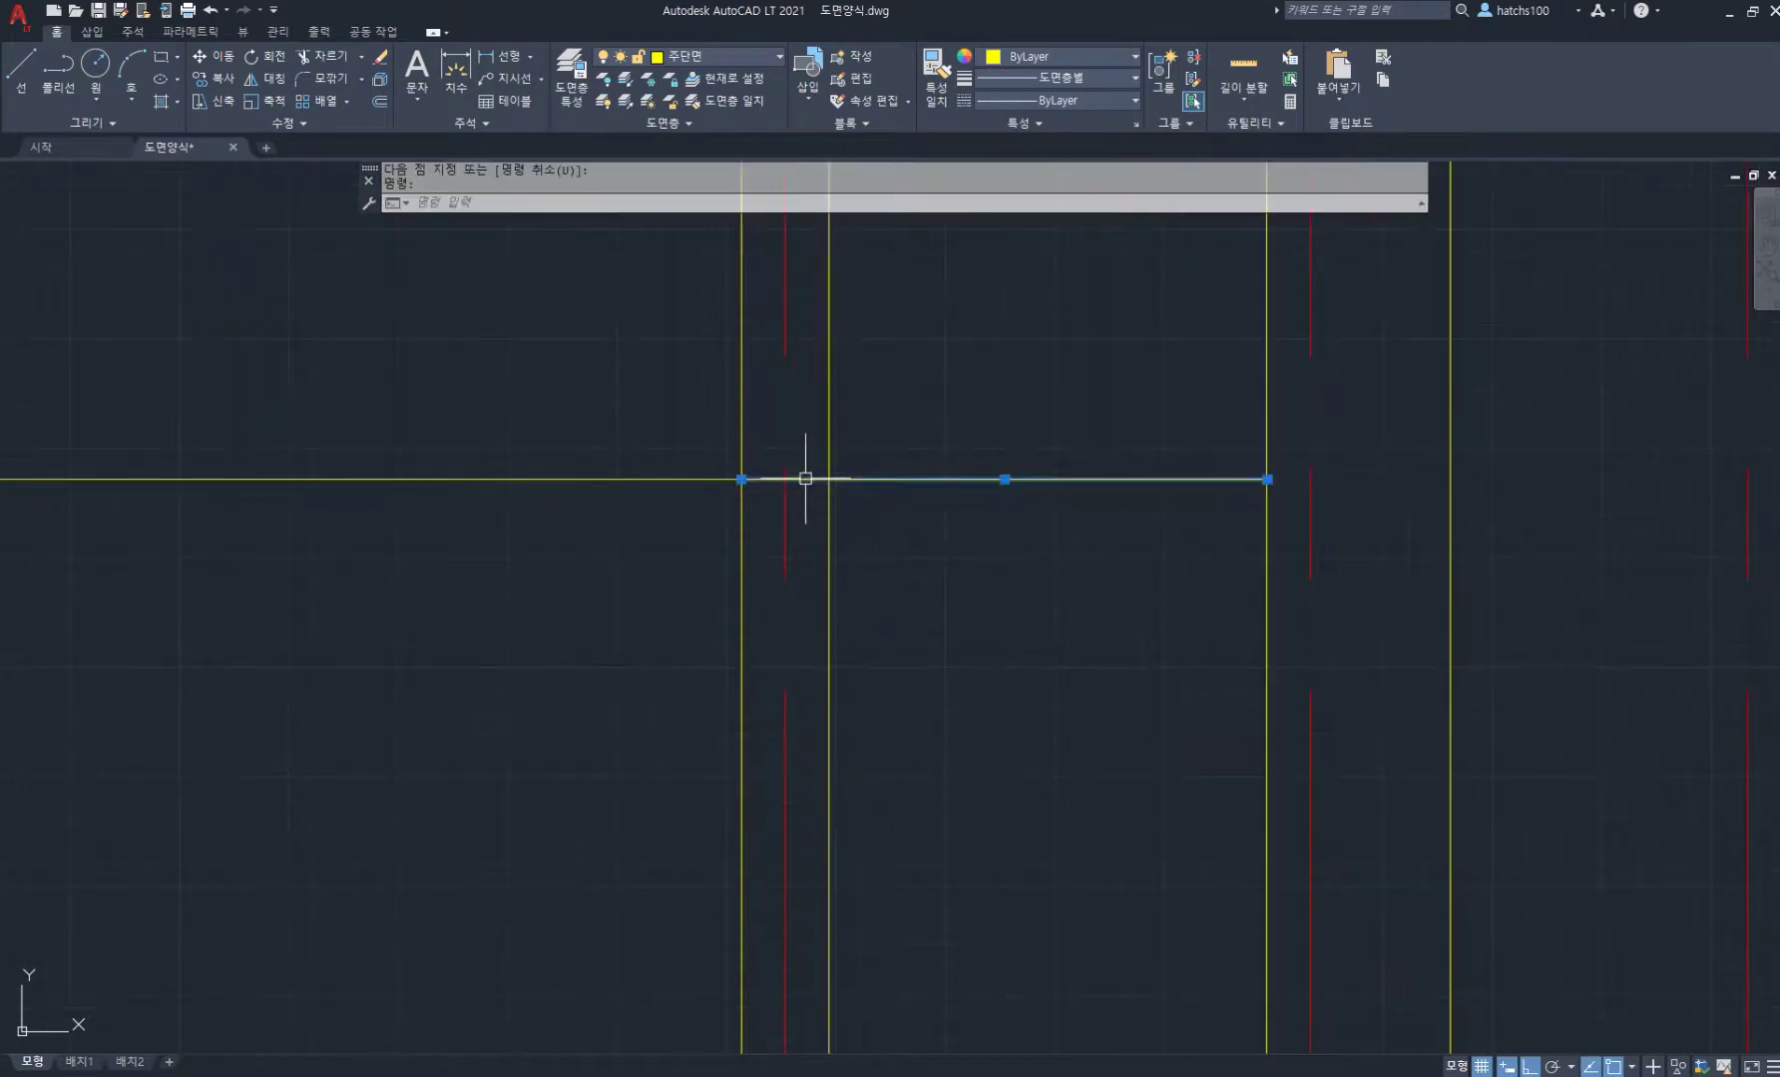
{"action": "left_click", "coordinate": [742, 479]}
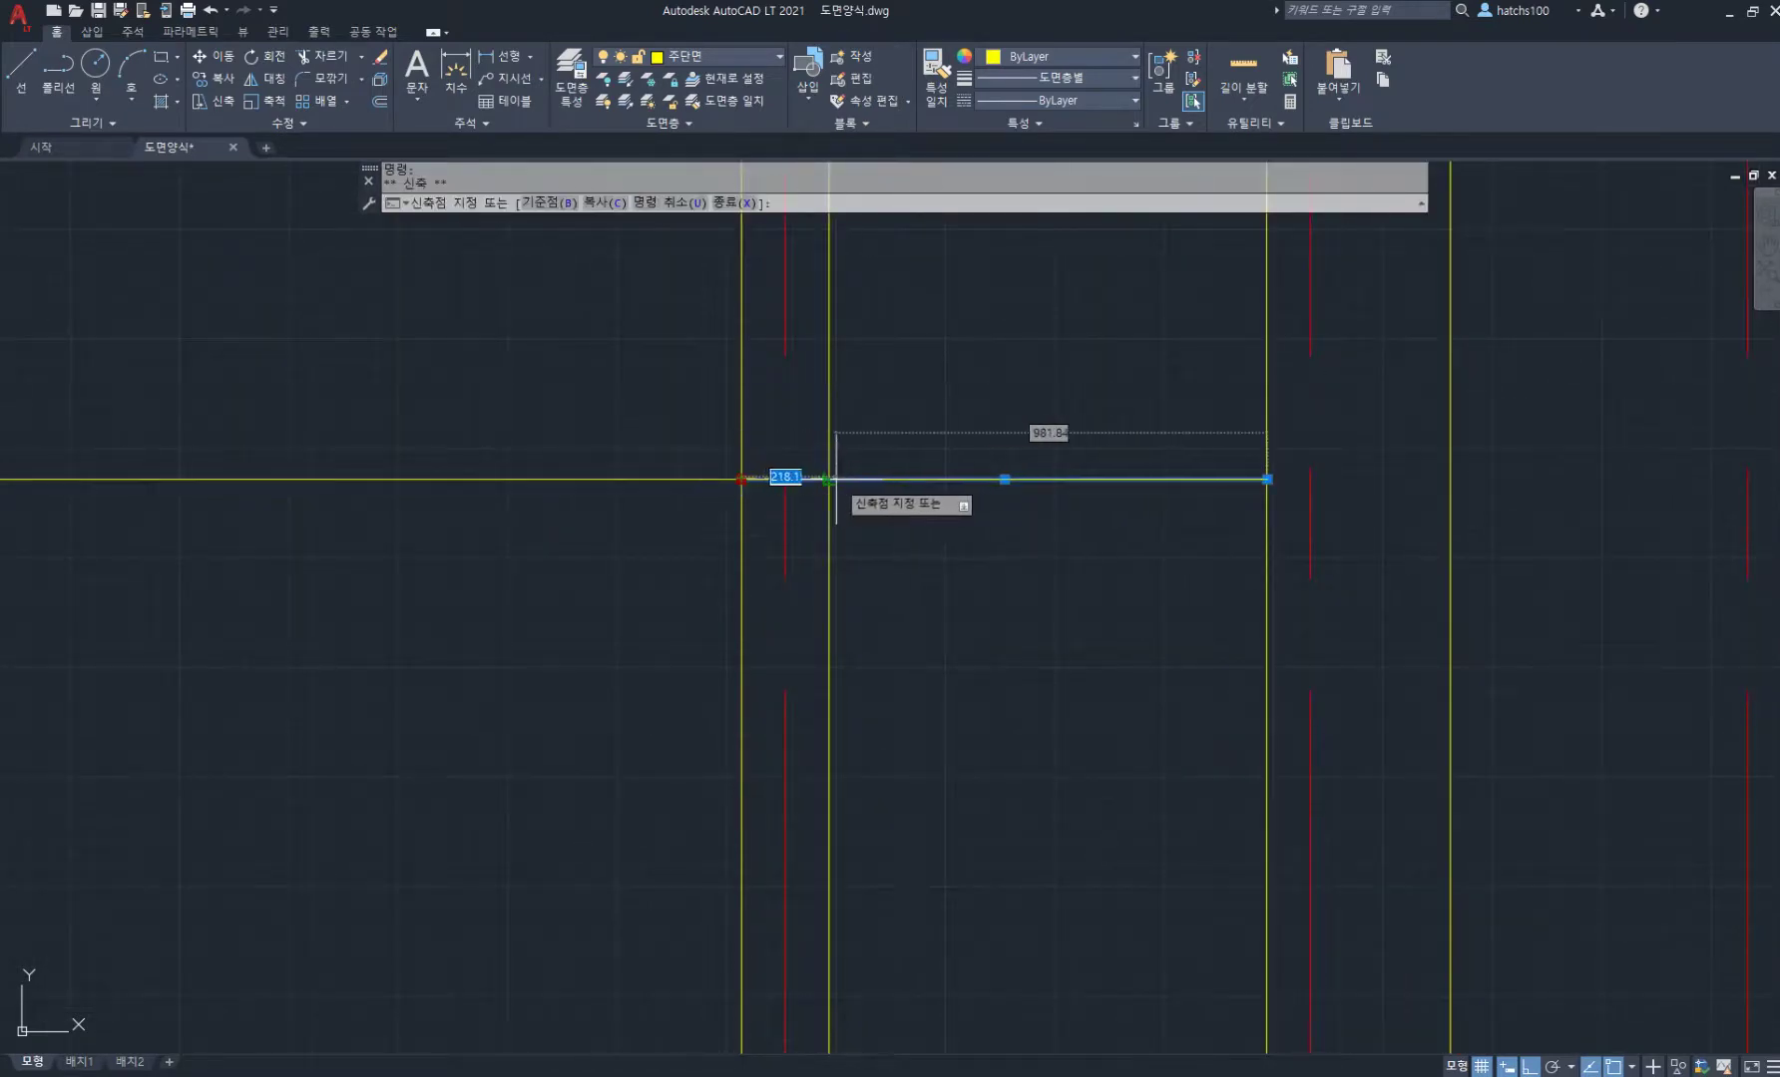
{"action": "key", "text": "Escape"}
{"action": "key", "text": "Escape"}
Step: Draw a rectangle 36 wide and 45 high below the upper line's right end, against the widened wall's left face
{"action": "scroll", "coordinate": [883, 462], "scroll_direction": "down", "scroll_amount": 2}
{"action": "middle_click_drag", "start_coordinate": [868, 465], "coordinate": [1023, 486]}
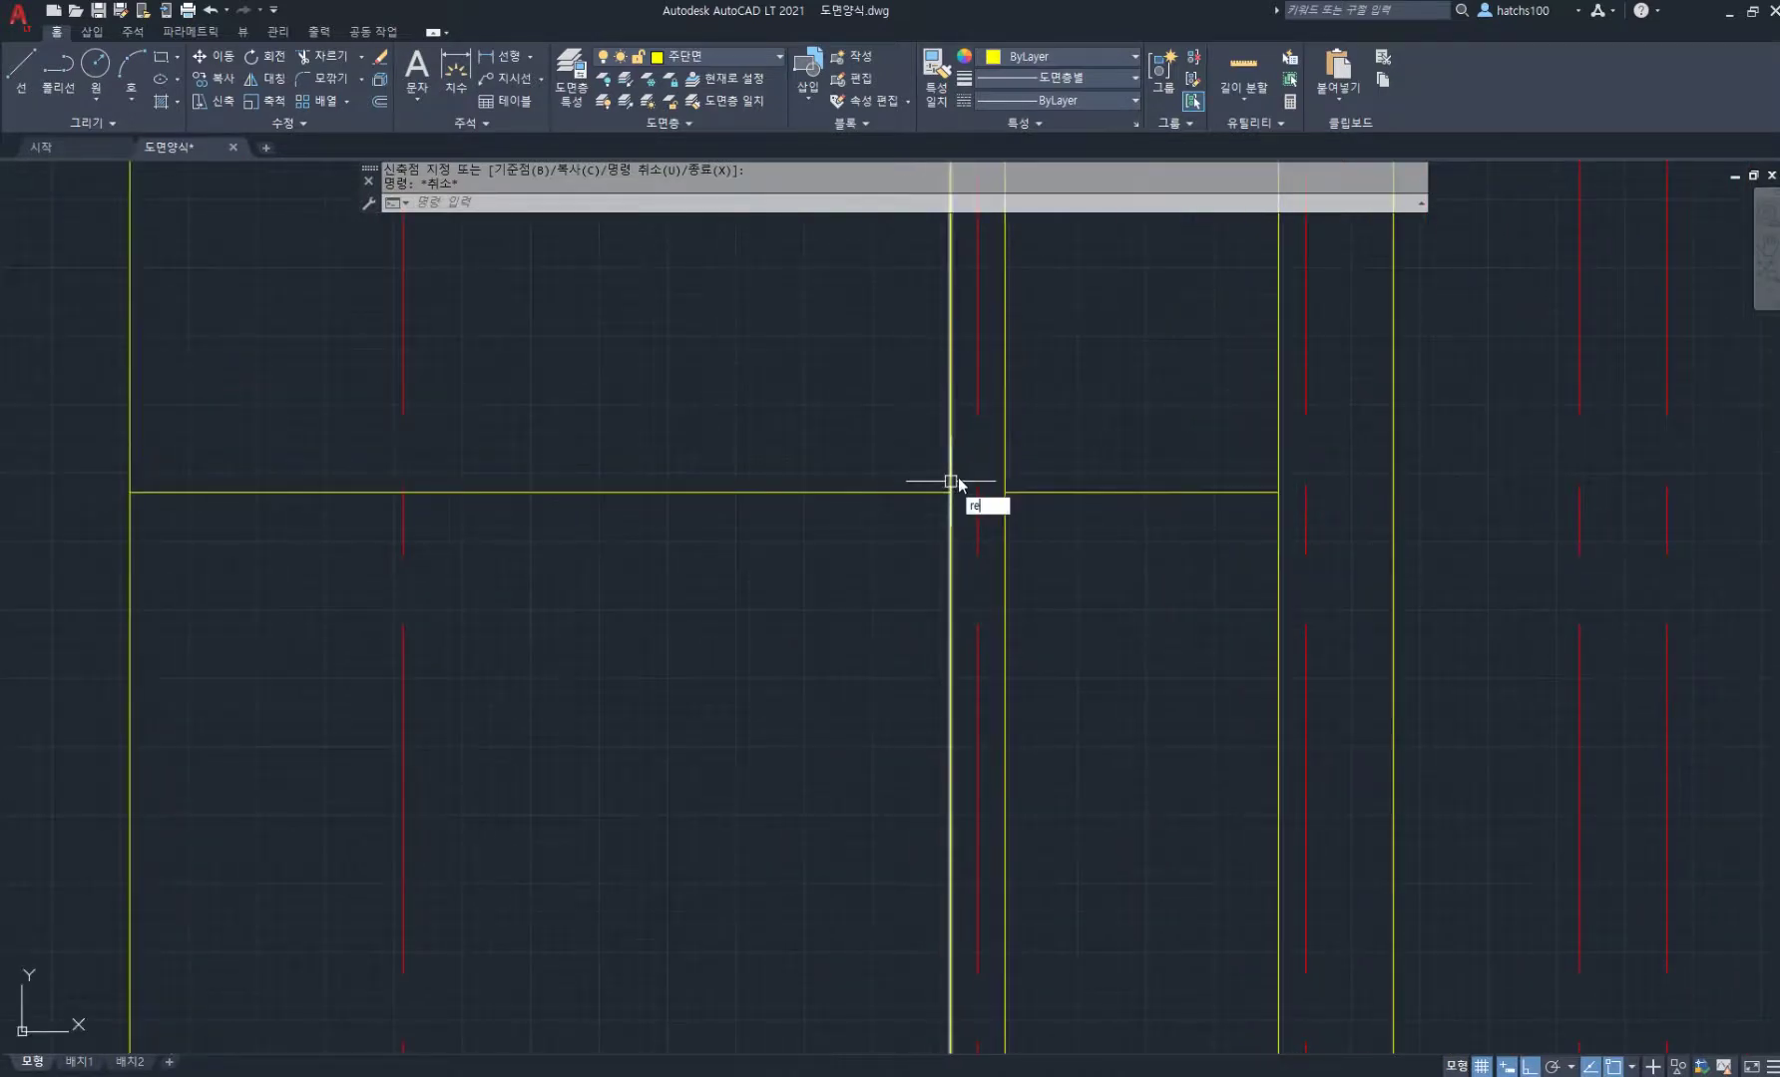
{"action": "type", "text": "c"}
{"action": "key", "text": "Return"}
{"action": "scroll", "coordinate": [1317, 489], "scroll_direction": "up", "scroll_amount": 4}
{"action": "left_click", "coordinate": [1219, 502]}
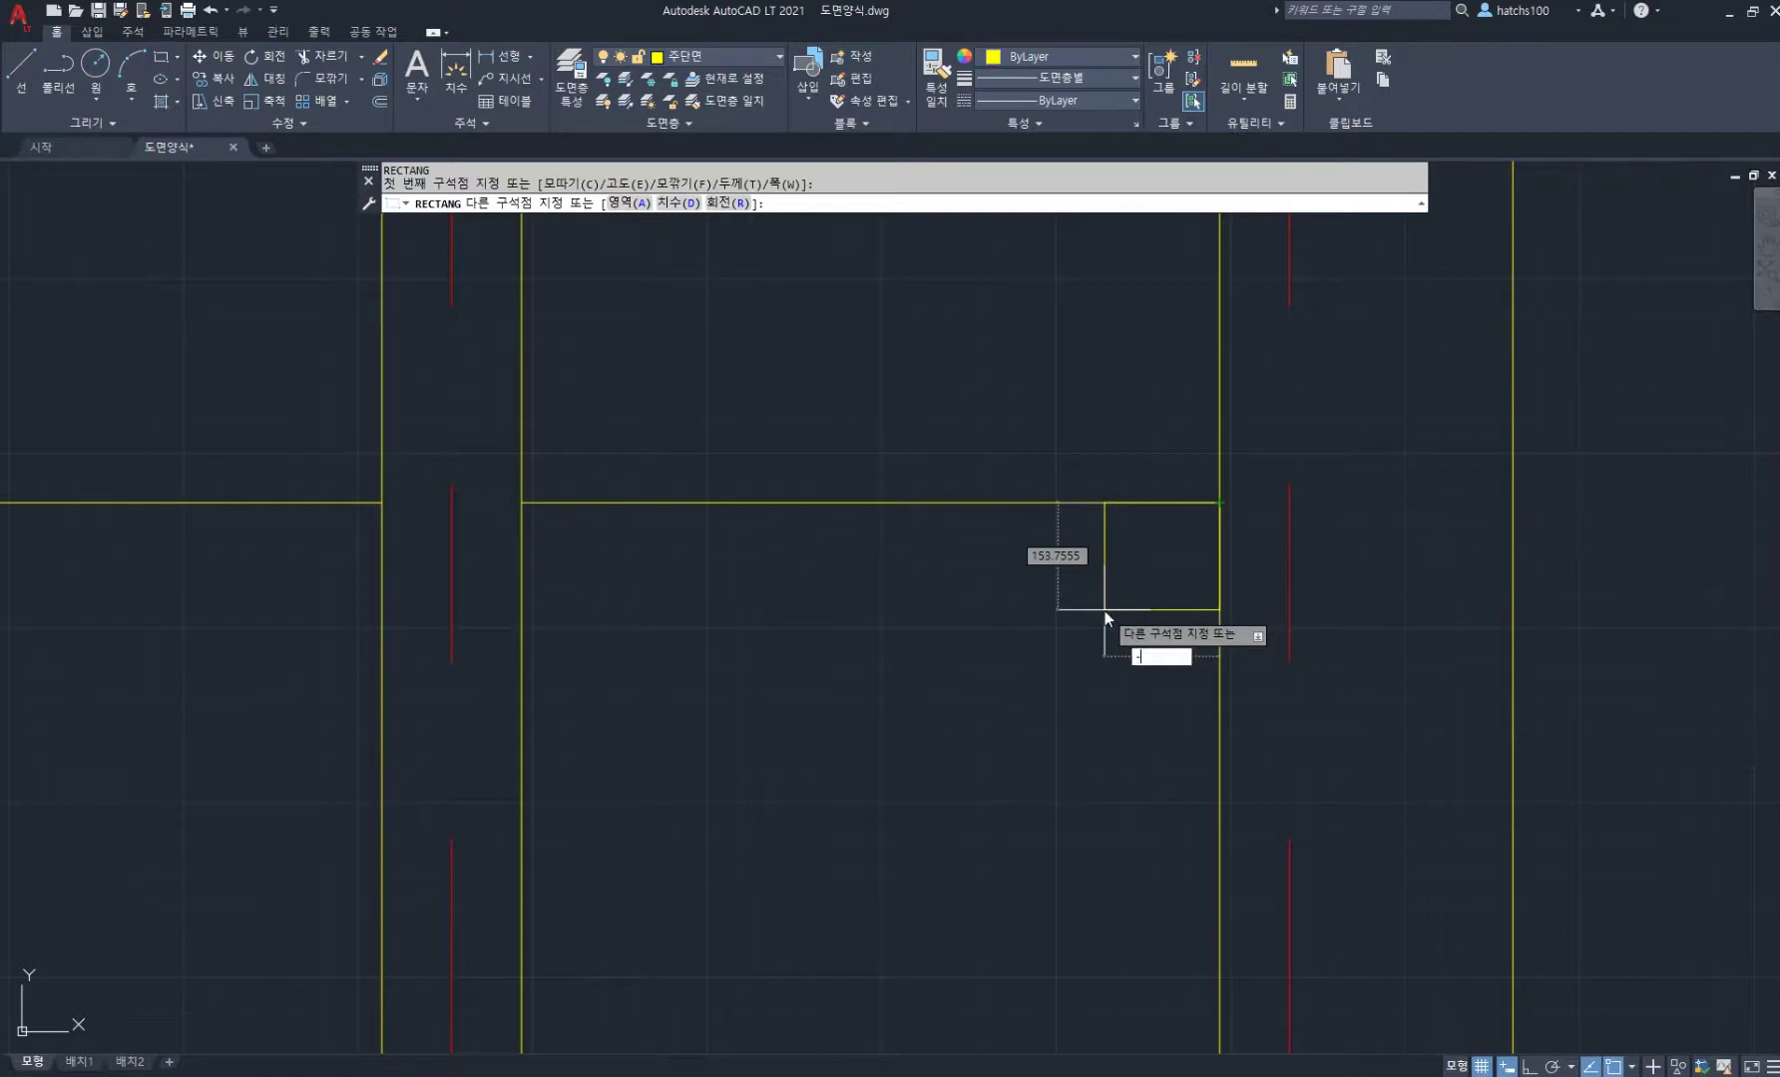
{"action": "type", "text": "-36"}
{"action": "key", "text": "Tab"}
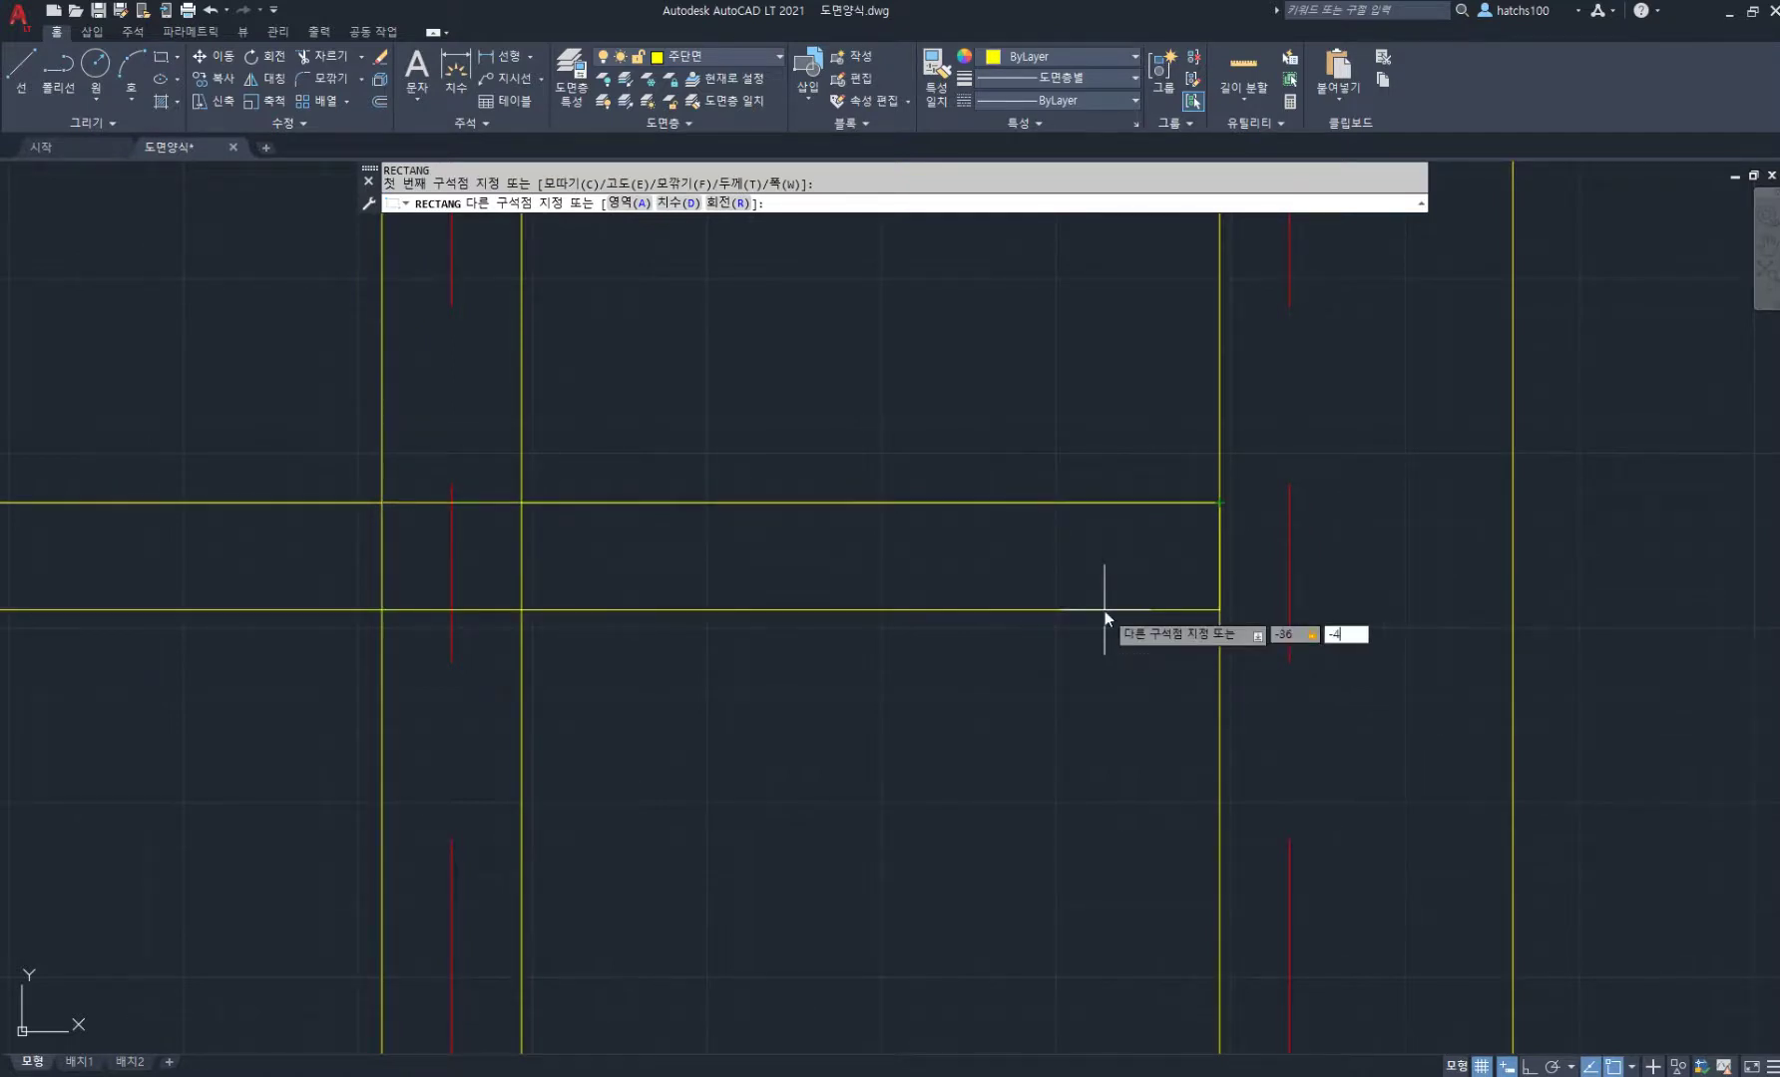
{"action": "type", "text": "-45"}
{"action": "key", "text": "Return"}
{"action": "scroll", "coordinate": [1175, 509], "scroll_direction": "up", "scroll_amount": 2}
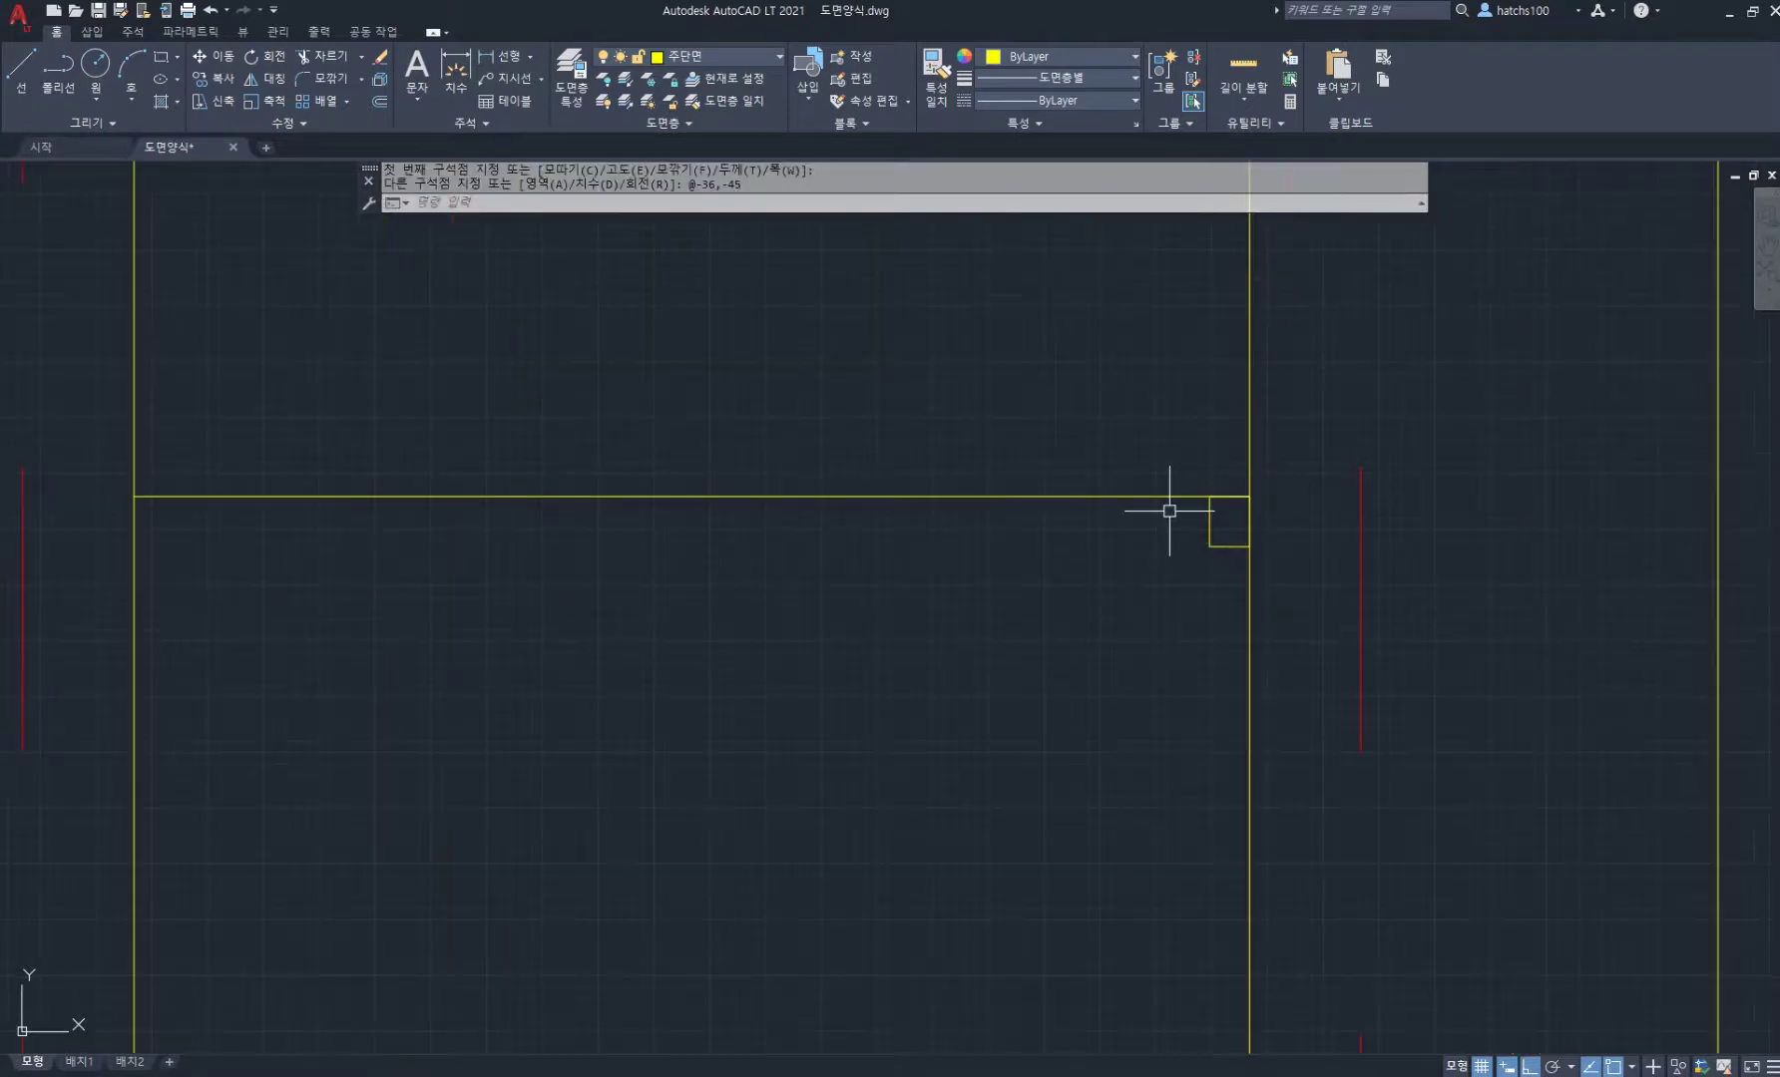
Step: Draw a horizontal line from the rectangle's lower right corner across the widened wall to its right face
{"action": "scroll", "coordinate": [1169, 511], "scroll_direction": "down", "scroll_amount": 2}
{"action": "type", "text": "l"}
{"action": "key", "text": "Return"}
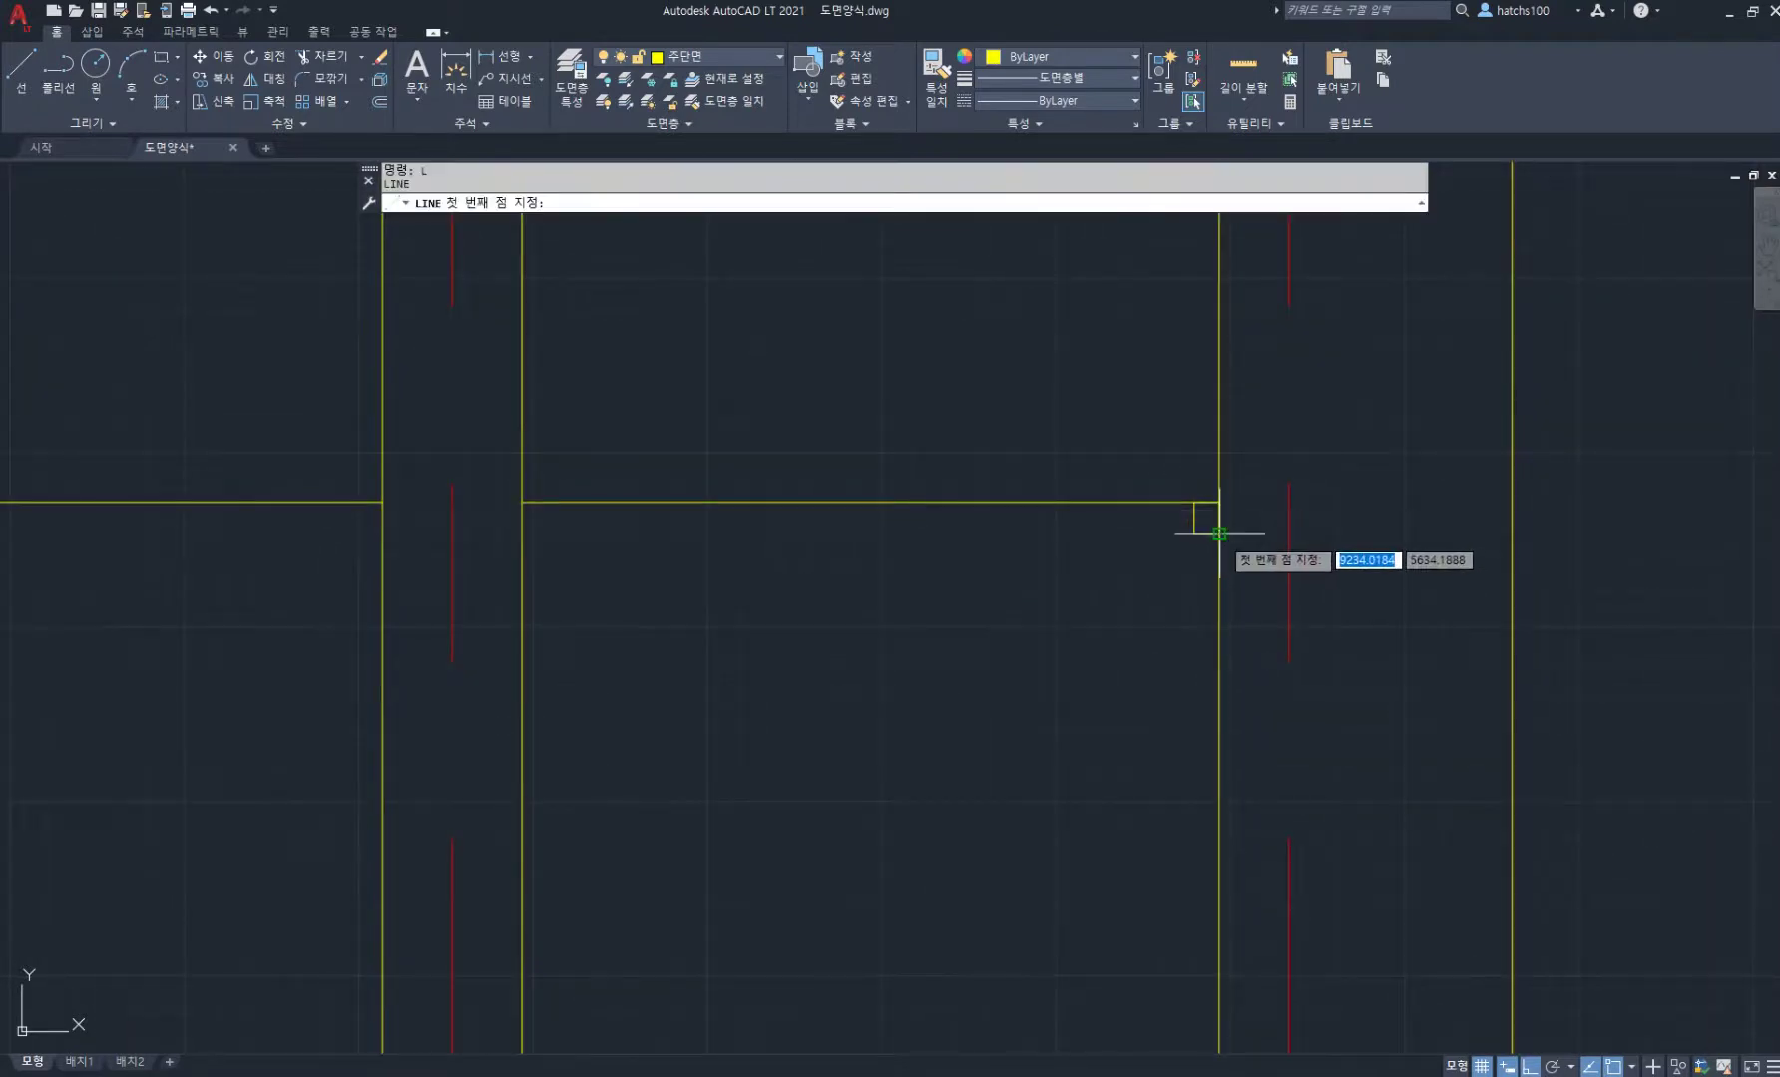
{"action": "left_click", "coordinate": [1219, 532]}
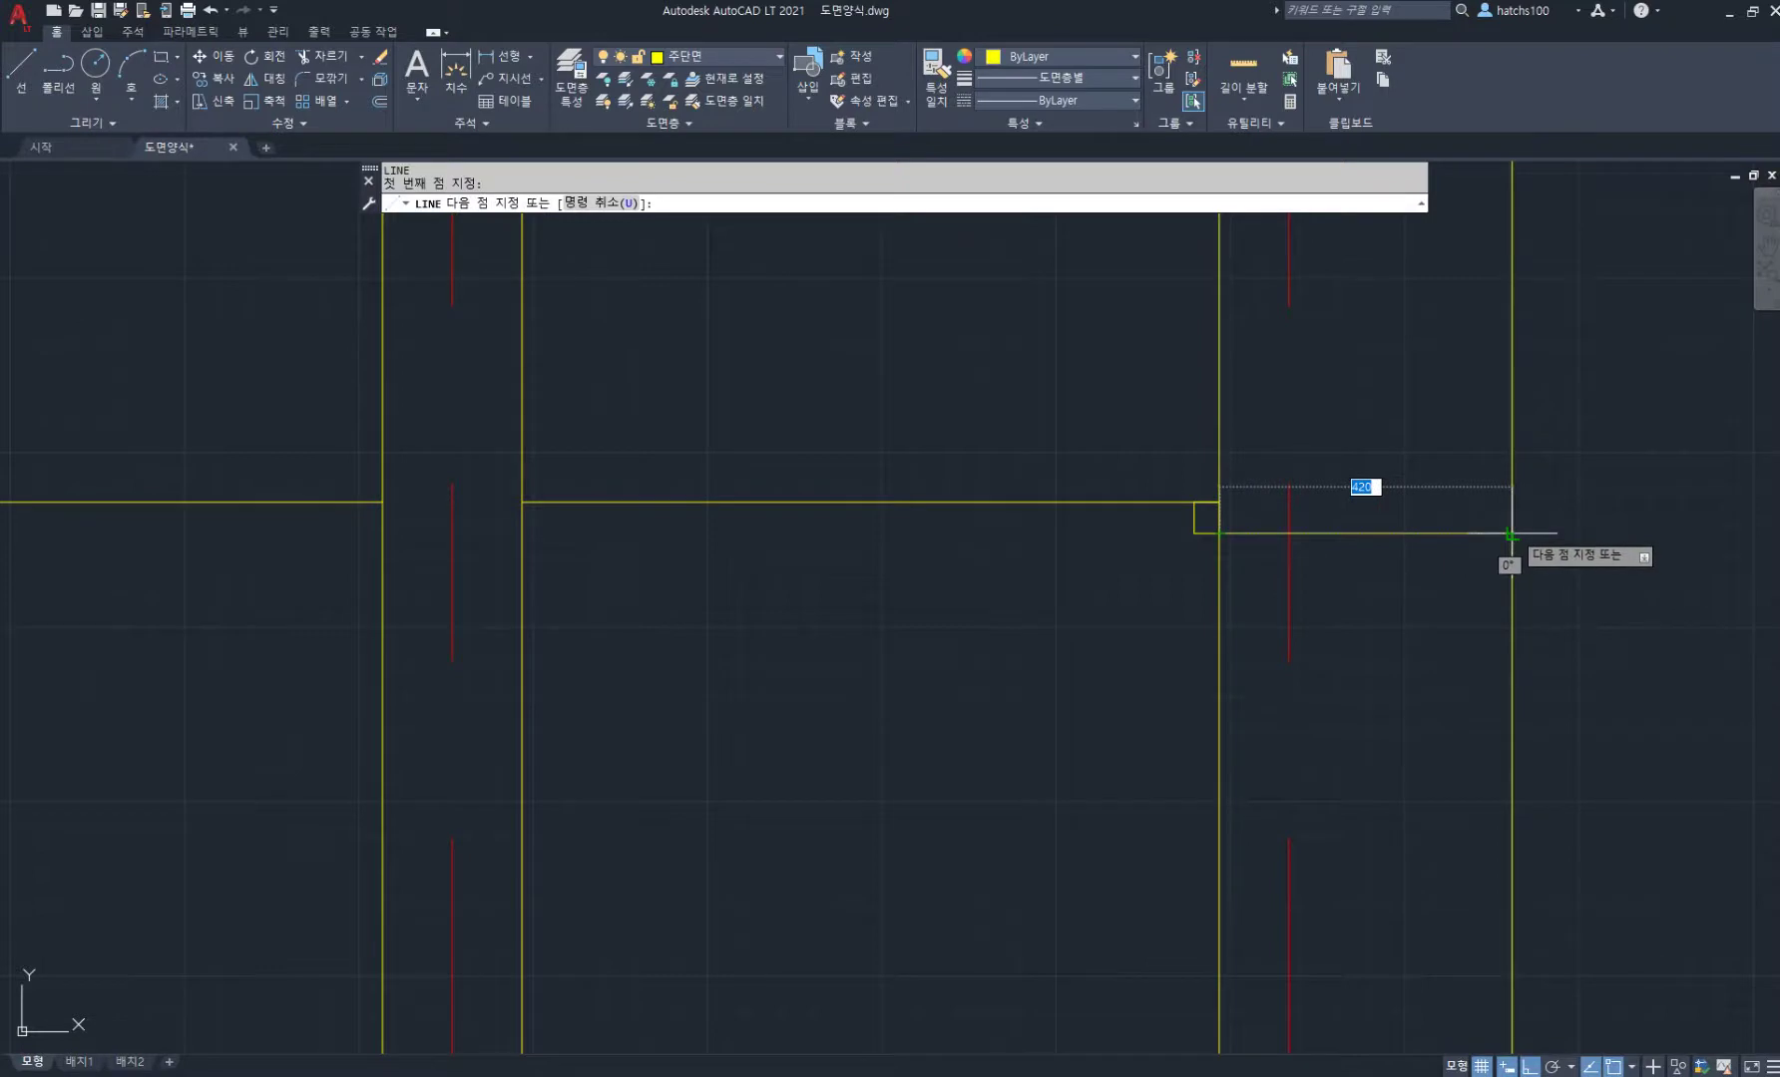
{"action": "left_click", "coordinate": [1512, 534]}
{"action": "key", "text": "Return"}
Step: Copy the small rectangle to the narrower wall's left face below the ceiling line, and place a second copy just past its right face
{"action": "middle_click_drag", "start_coordinate": [1105, 495], "coordinate": [1170, 506]}
{"action": "type", "text": "c"}
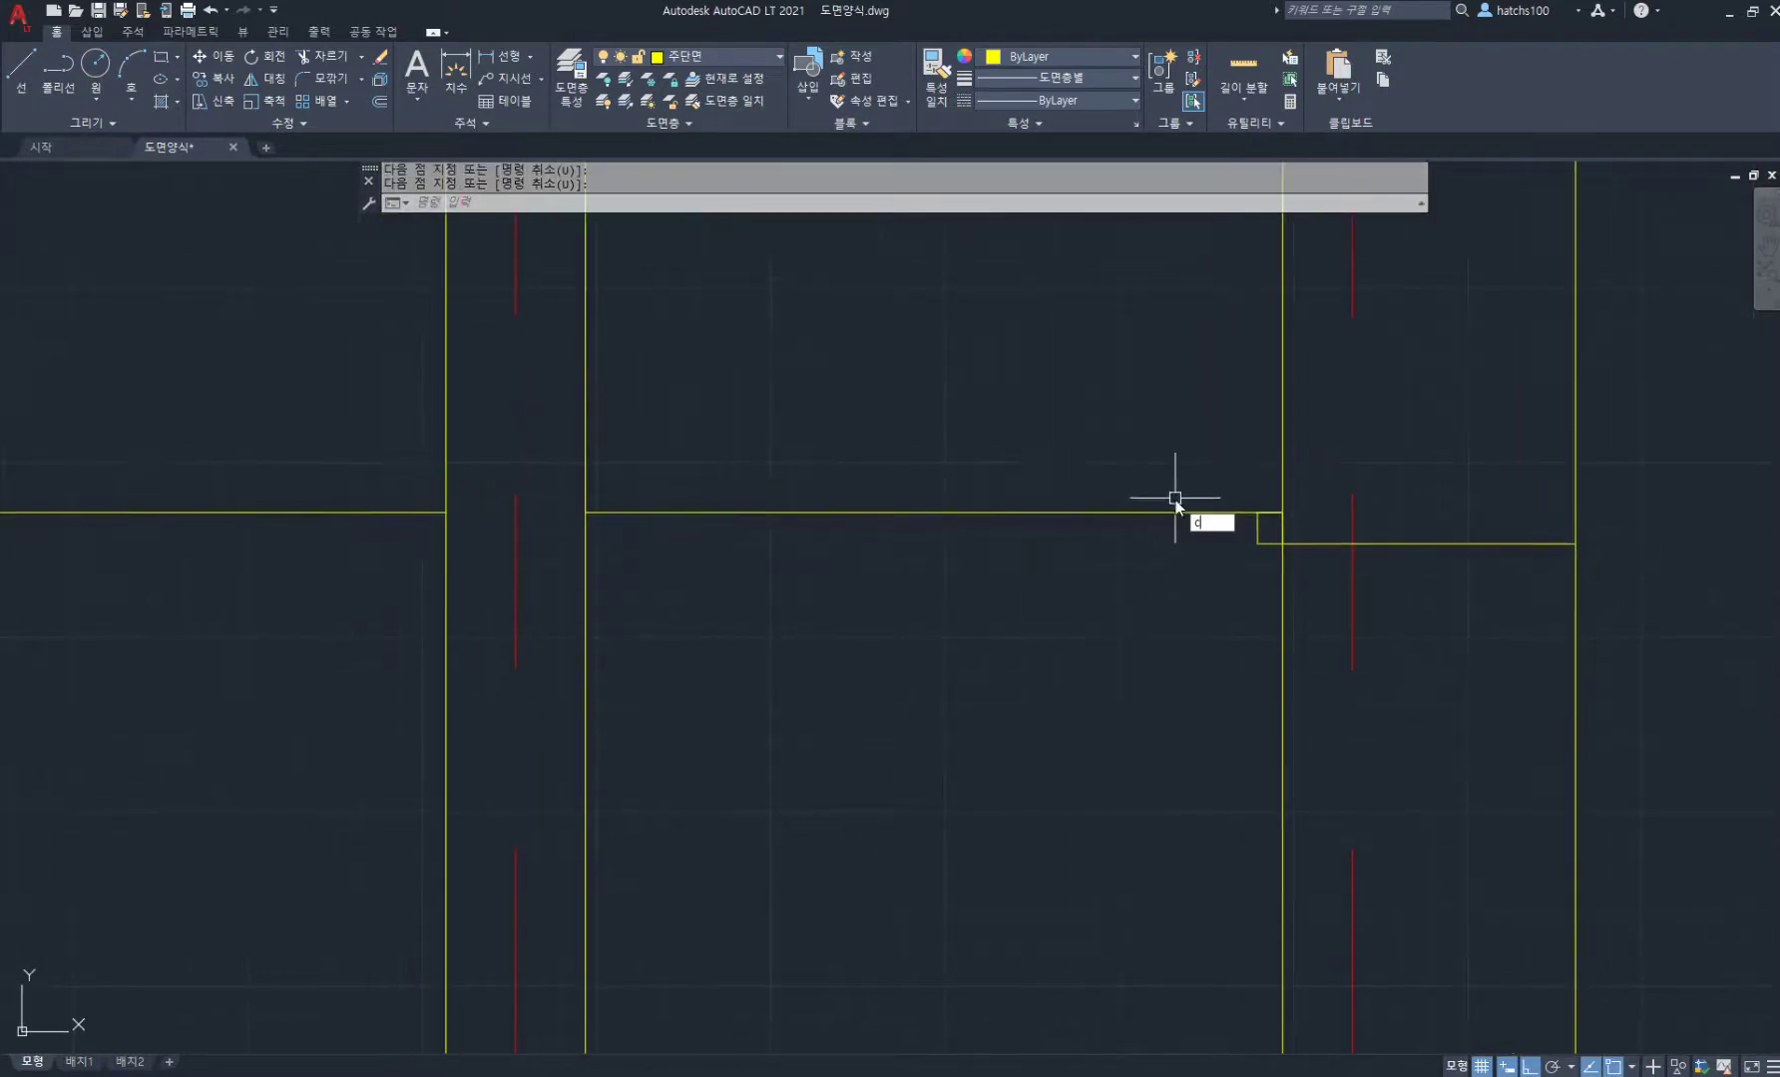
{"action": "type", "text": "o"}
{"action": "key", "text": "Return"}
{"action": "left_click", "coordinate": [1204, 469]}
{"action": "left_click", "coordinate": [1354, 604]}
{"action": "key", "text": "Return"}
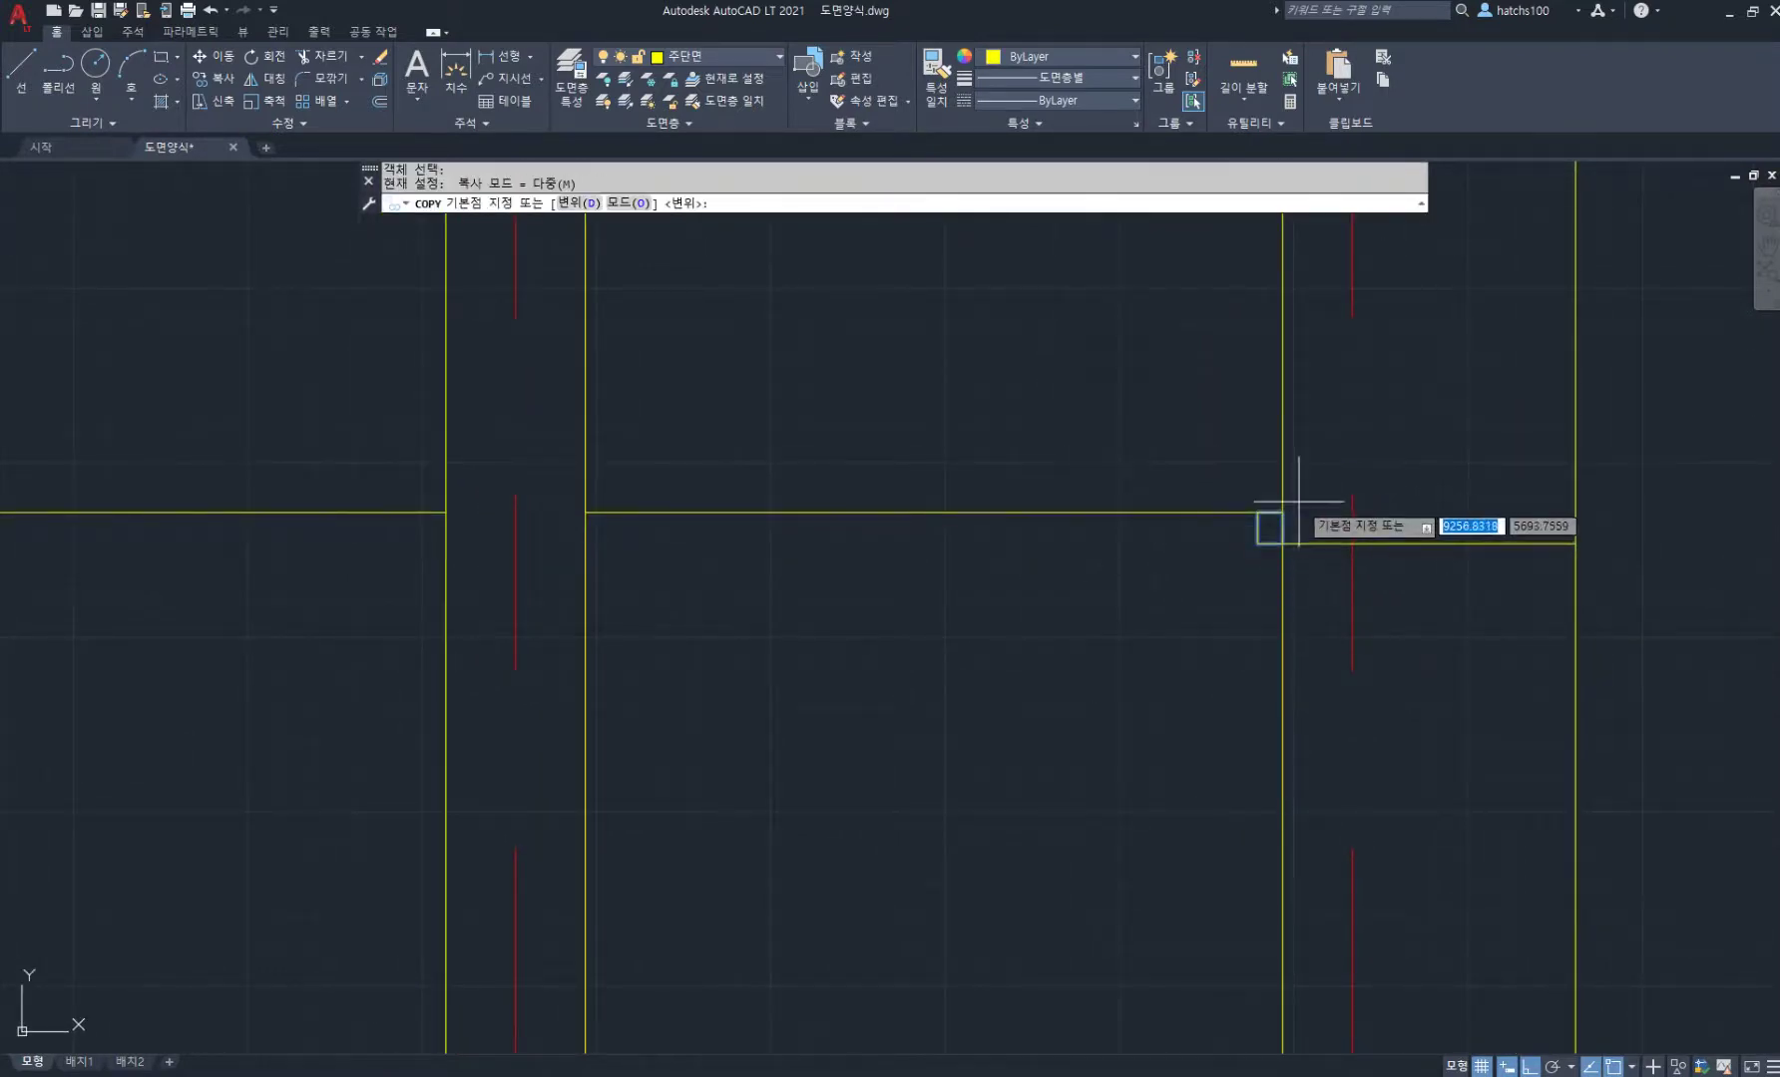
{"action": "left_click", "coordinate": [1282, 512]}
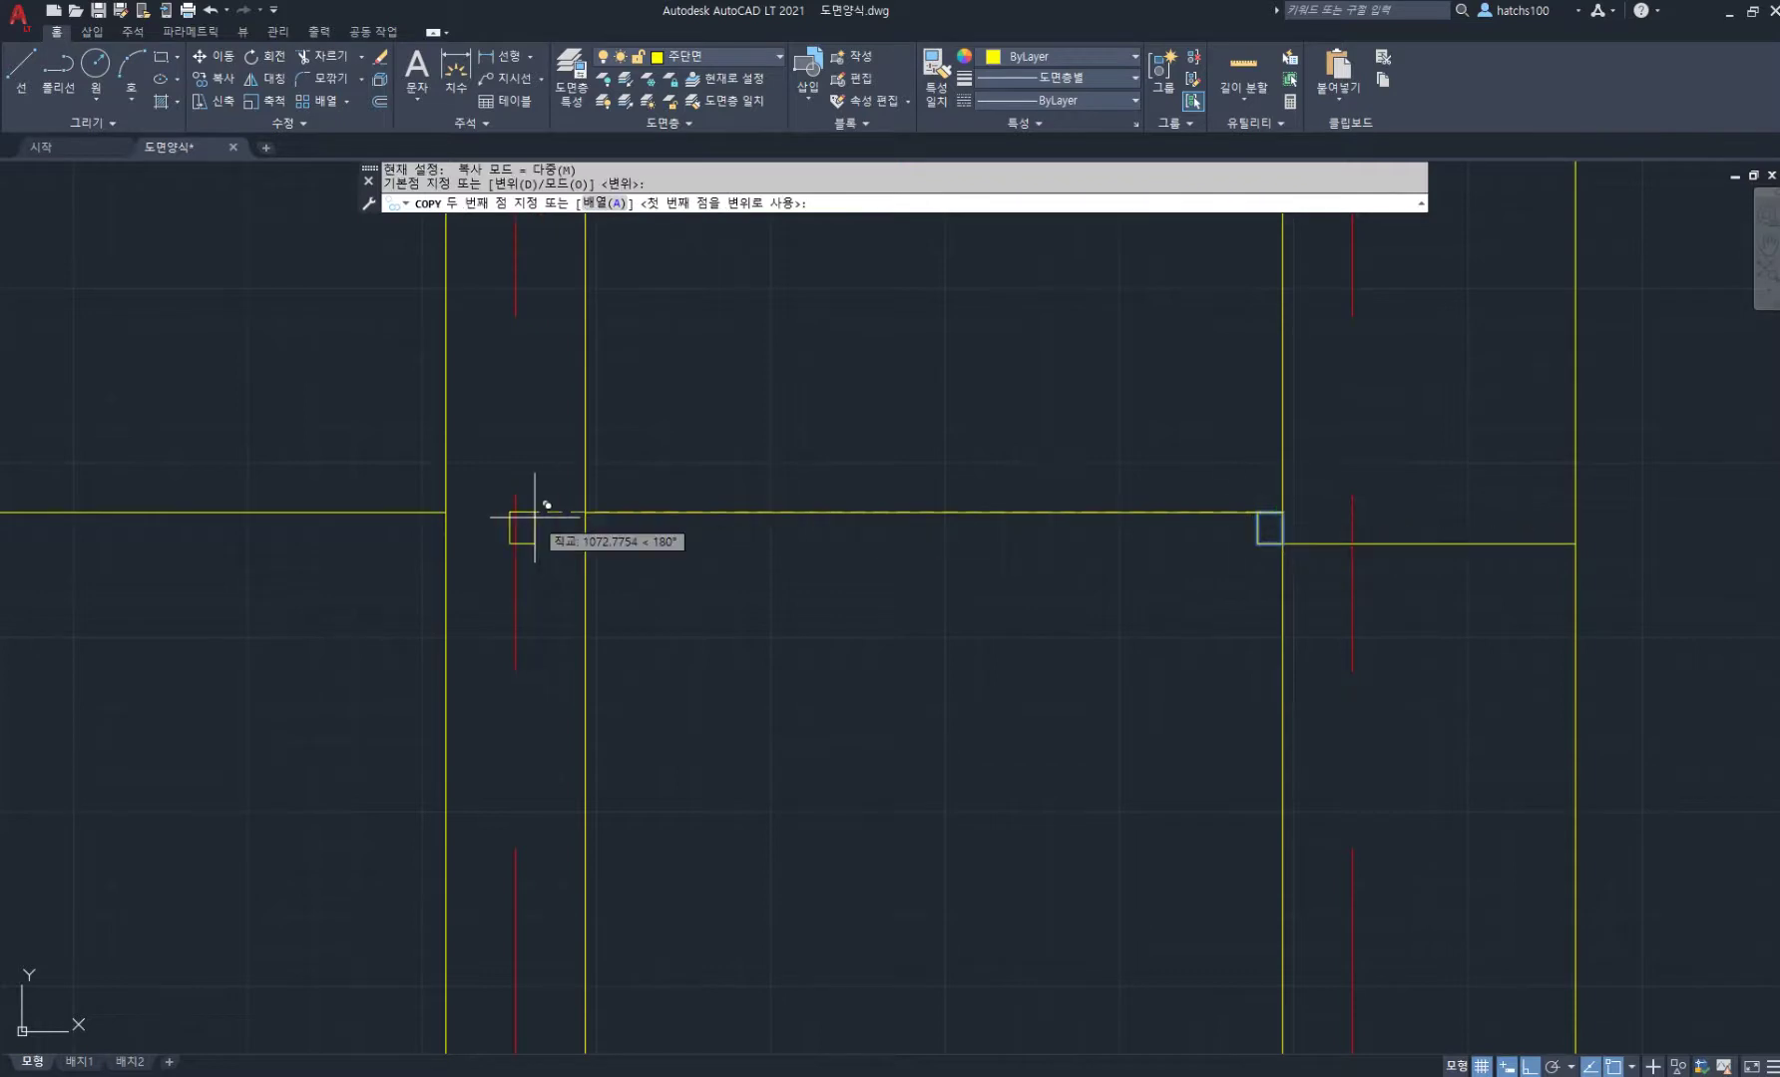
{"action": "middle_click_drag", "start_coordinate": [520, 515], "coordinate": [630, 524]}
{"action": "left_click", "coordinate": [565, 513]}
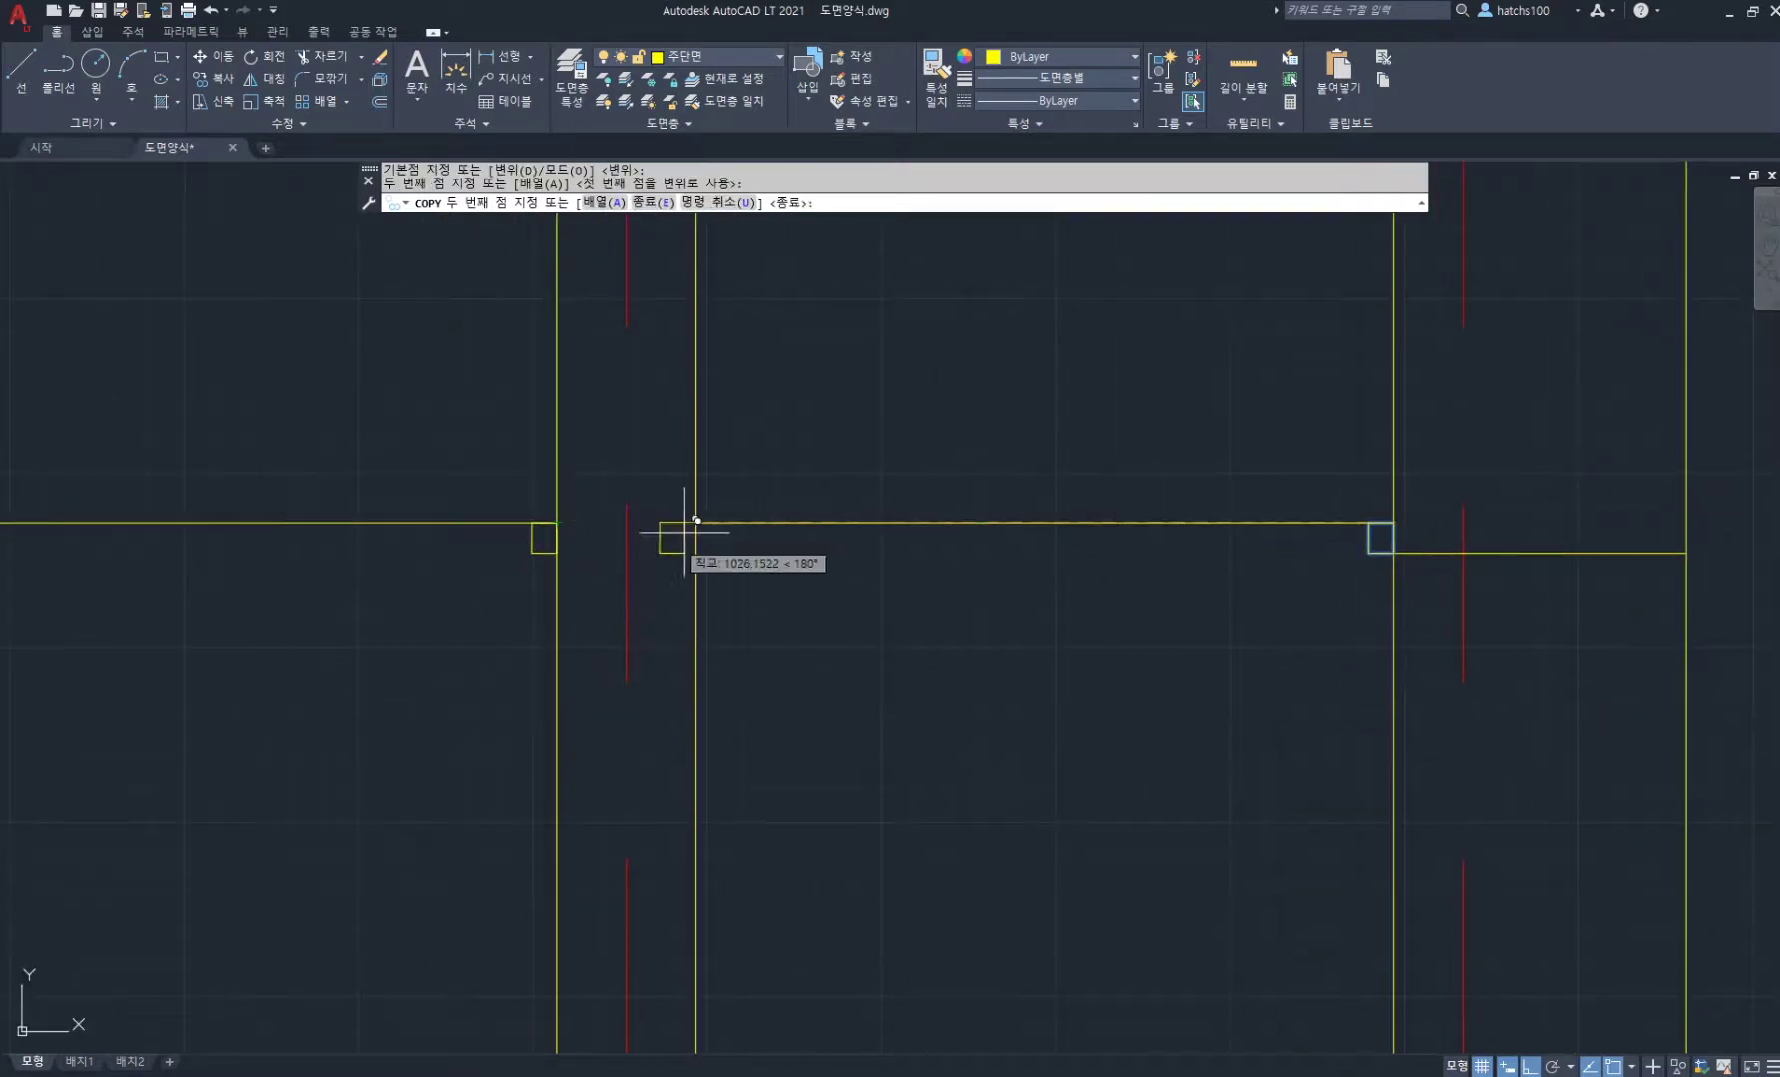
{"action": "scroll", "coordinate": [662, 519], "scroll_direction": "up", "scroll_amount": 2}
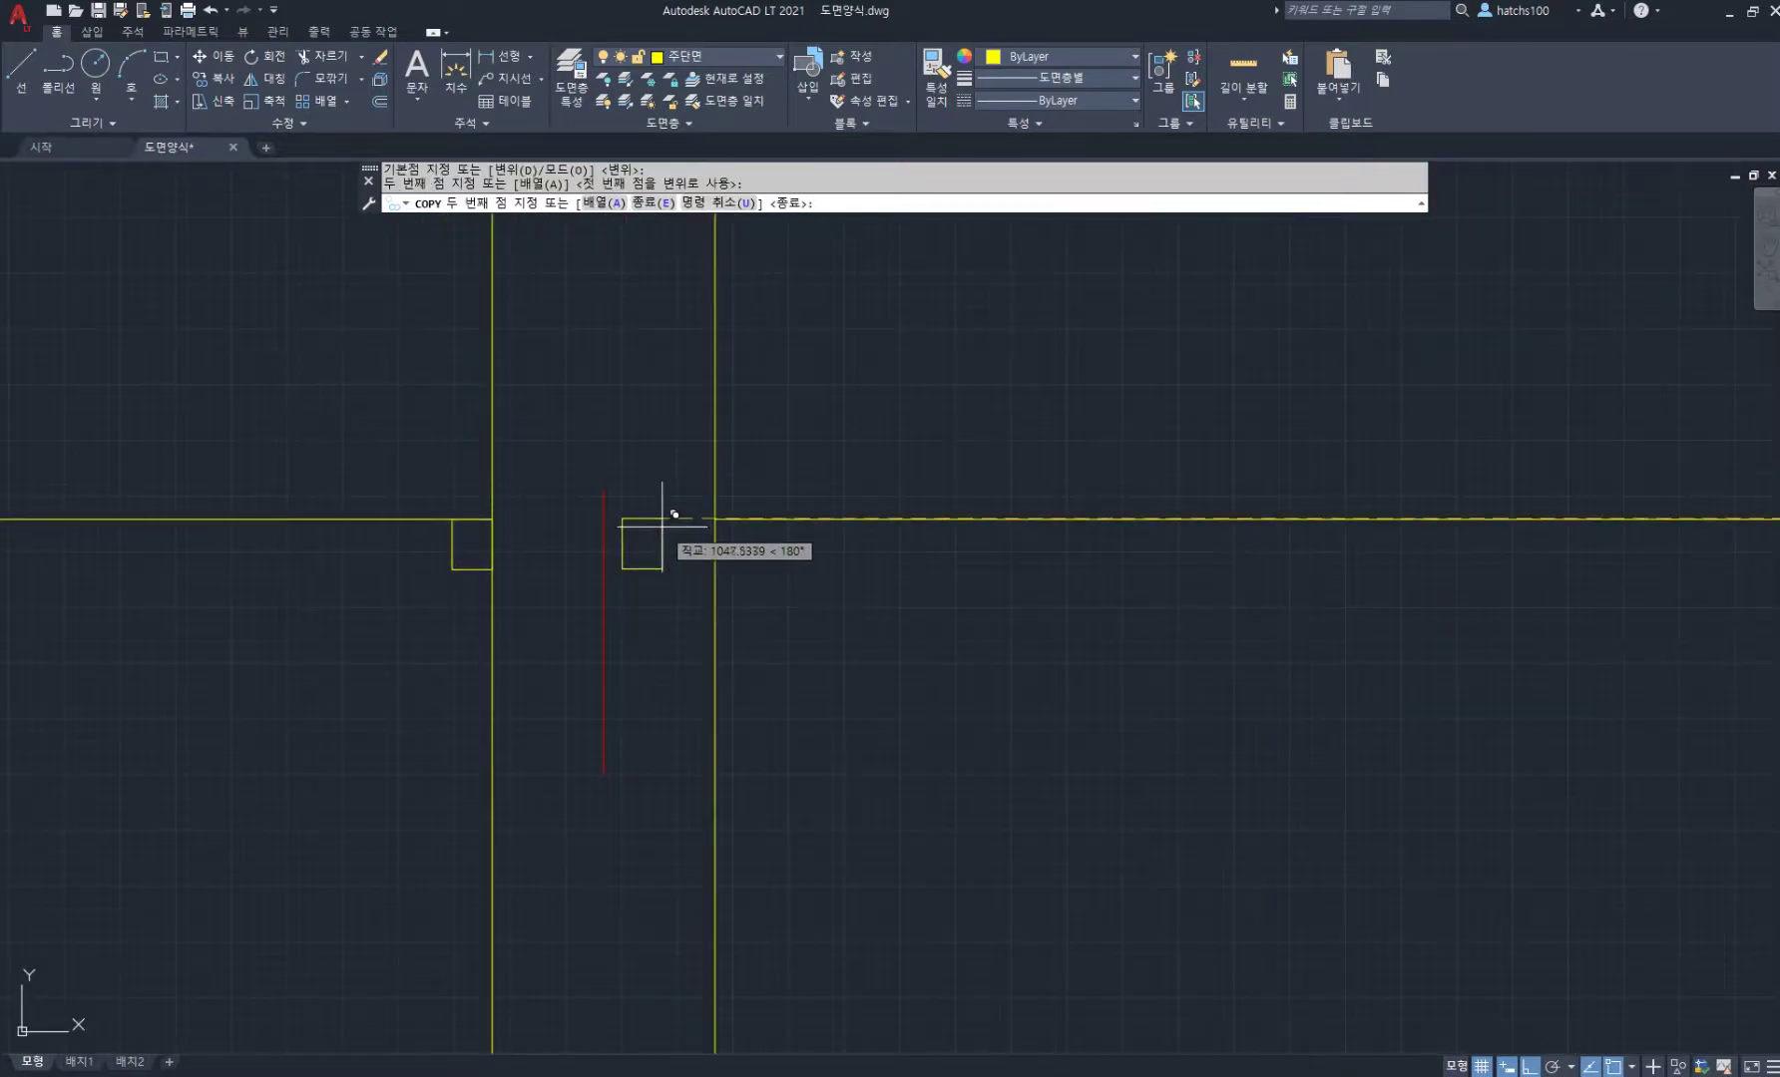
{"action": "left_click", "coordinate": [811, 559]}
{"action": "key", "text": "Return"}
{"action": "scroll", "coordinate": [733, 493], "scroll_direction": "up", "scroll_amount": 2}
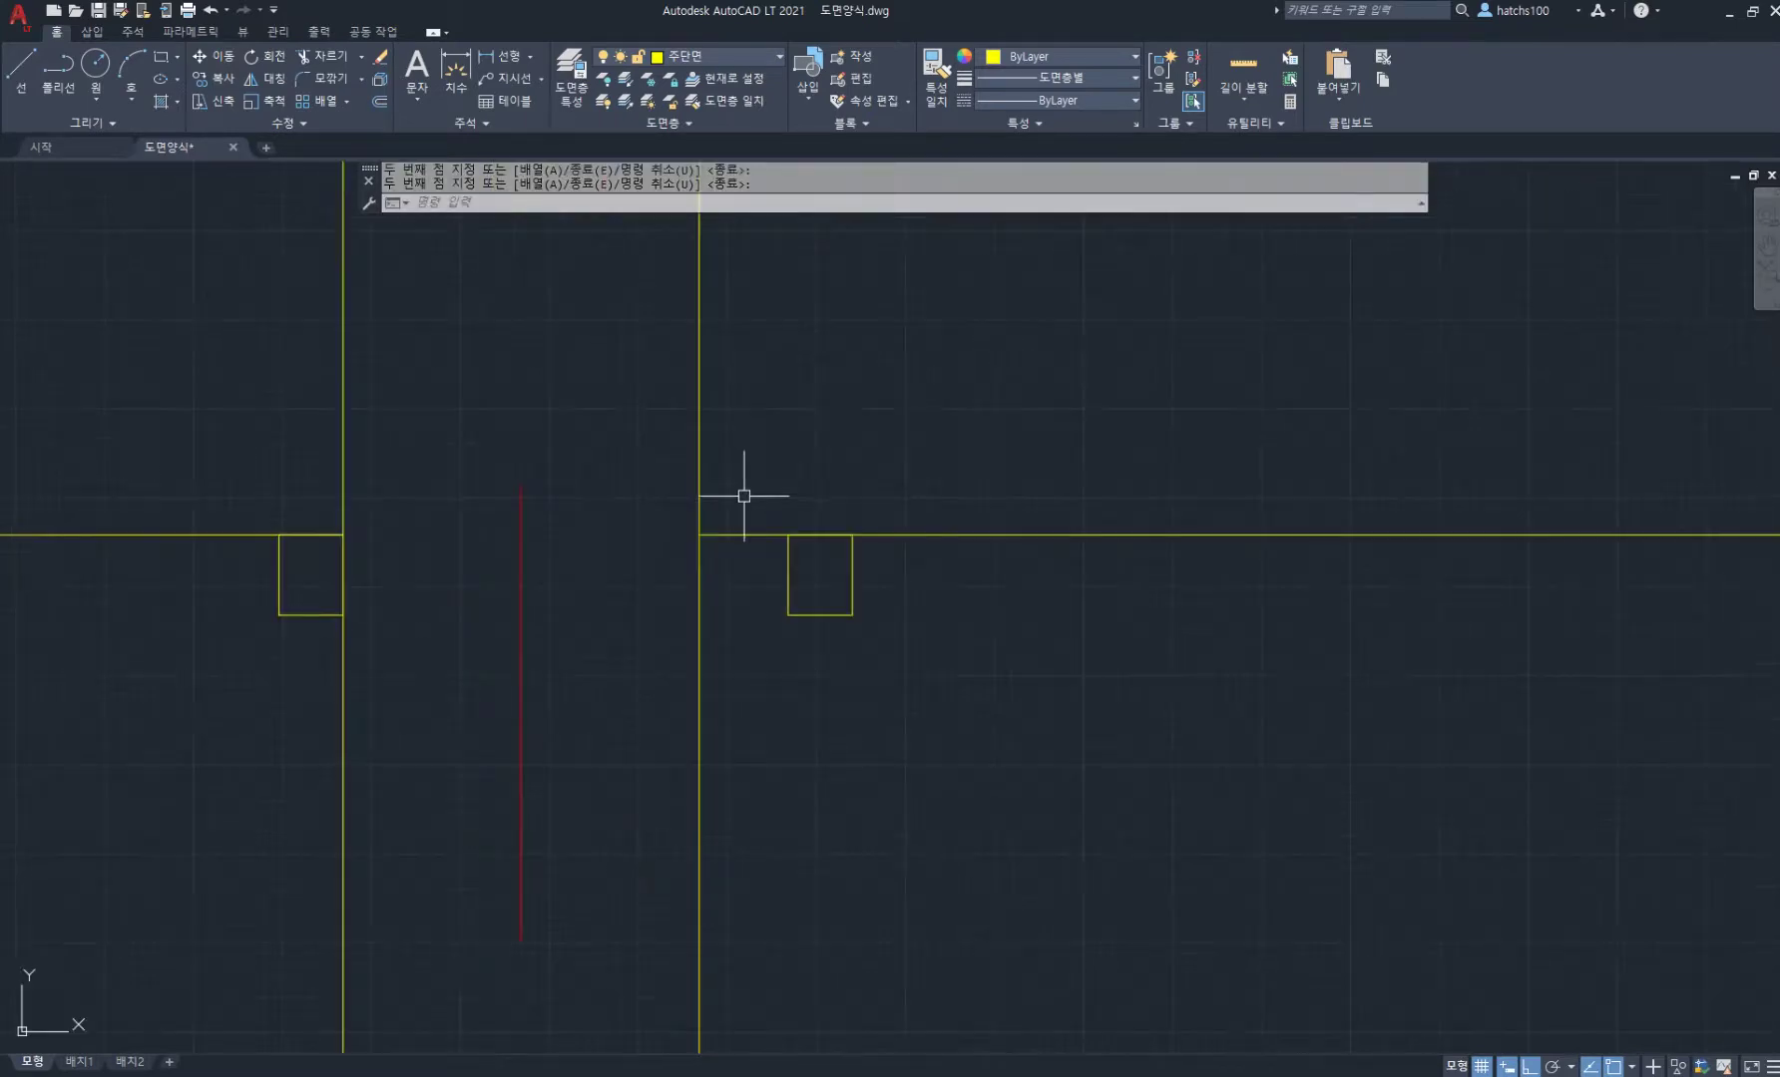
Step: Move the second rectangle copy by its upper left corner onto the ceiling line's left end at the narrower wall's right face
{"action": "key", "text": "Return"}
{"action": "left_click", "coordinate": [920, 604]}
{"action": "left_click", "coordinate": [812, 568]}
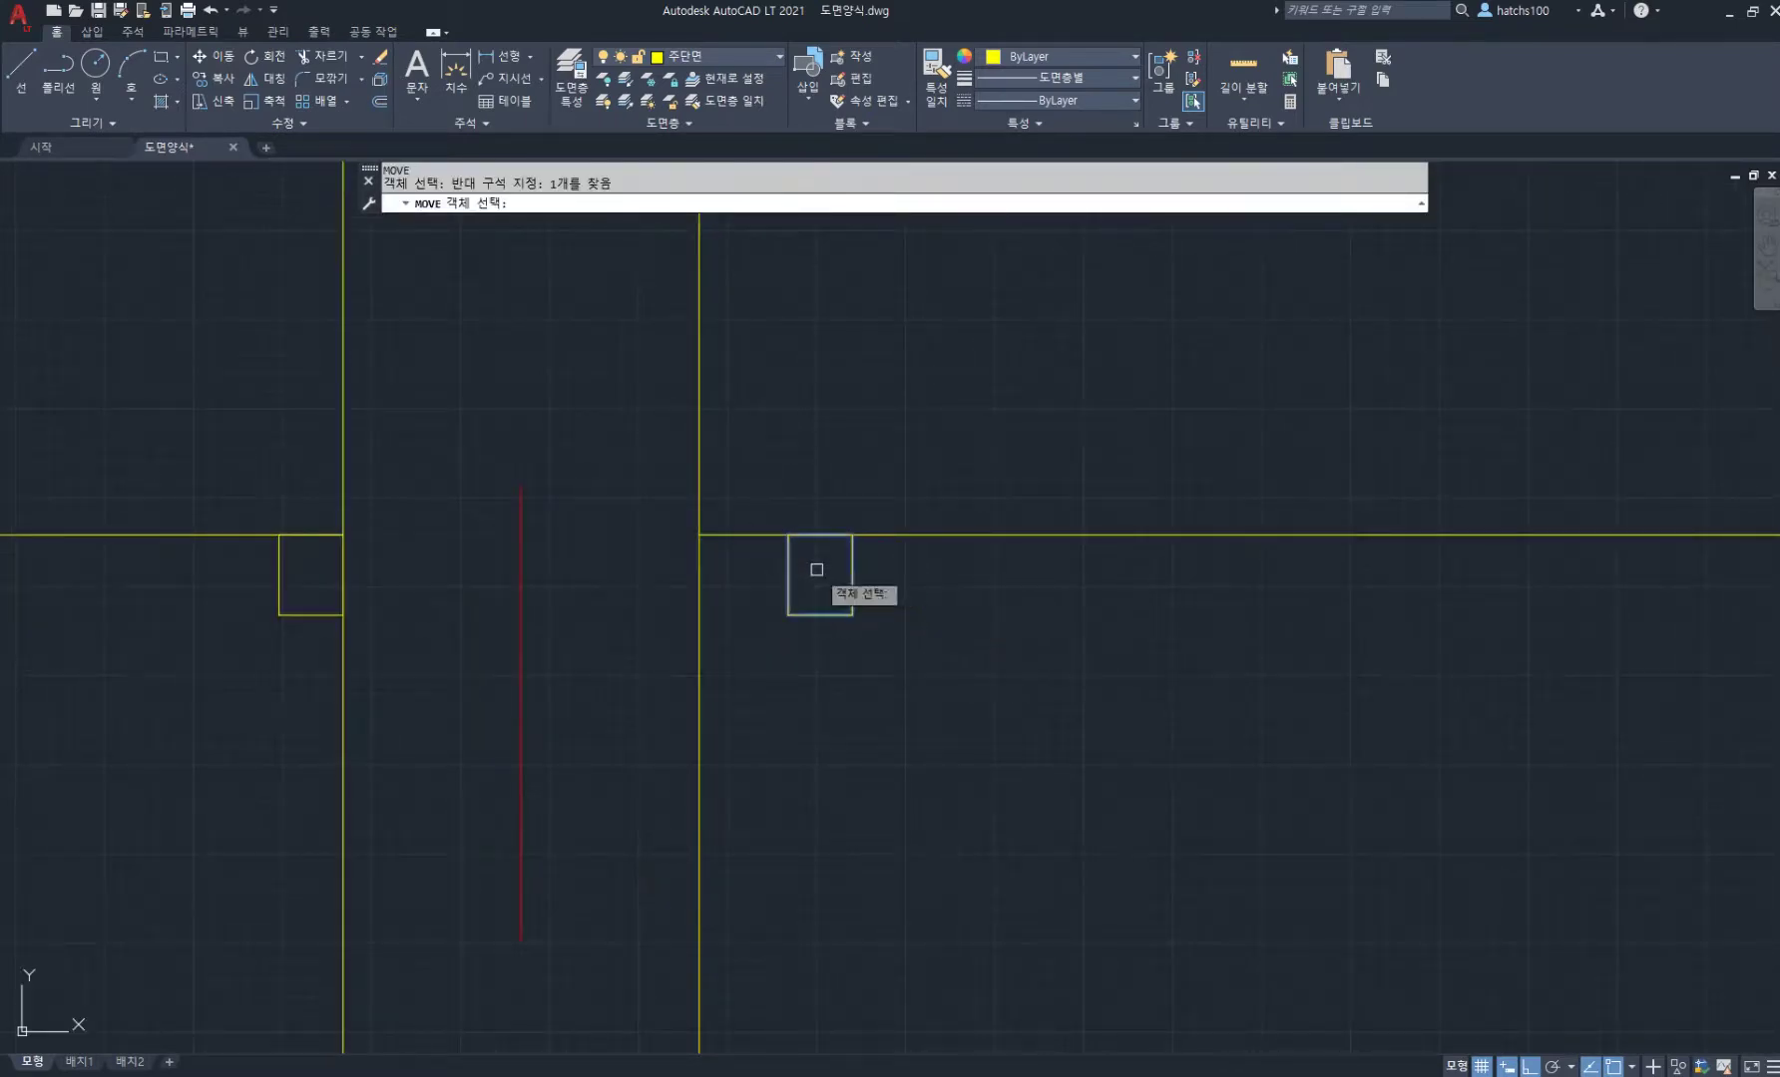
{"action": "key", "text": "Return"}
{"action": "left_click", "coordinate": [788, 534]}
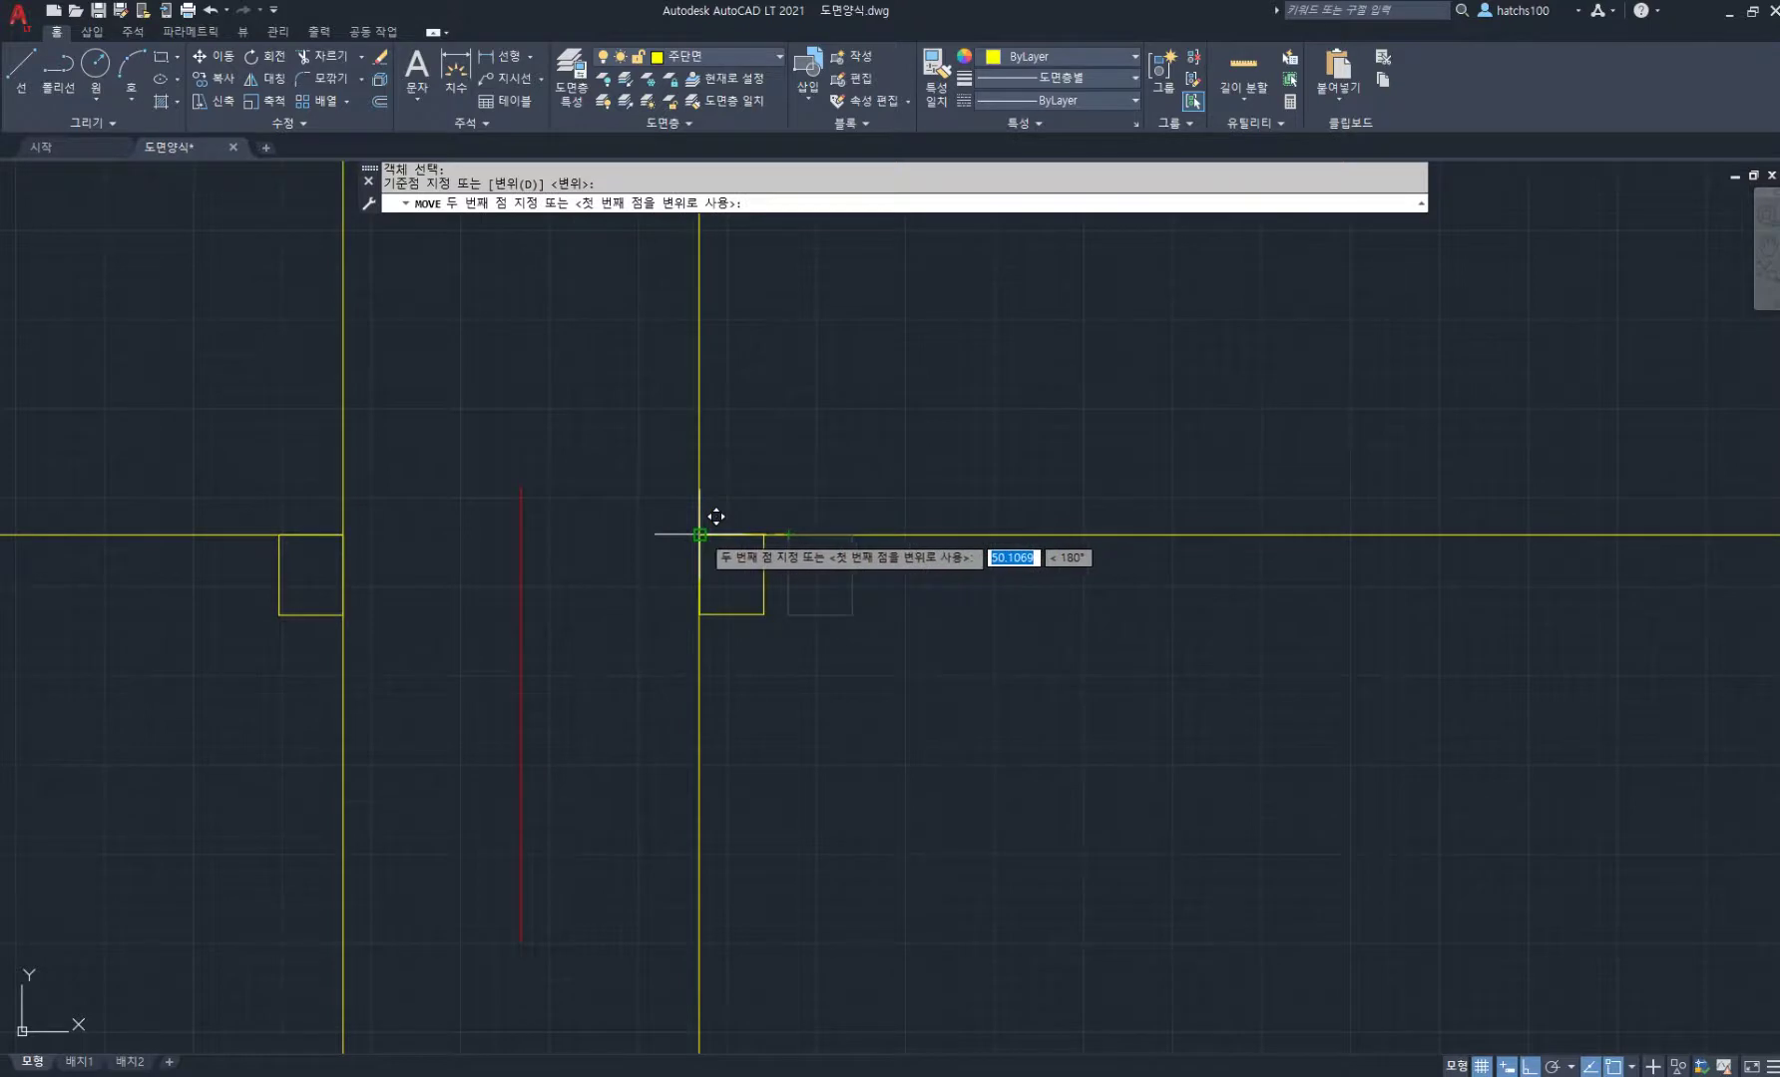
{"action": "left_click", "coordinate": [699, 535]}
{"action": "scroll", "coordinate": [812, 552], "scroll_direction": "down", "scroll_amount": 2}
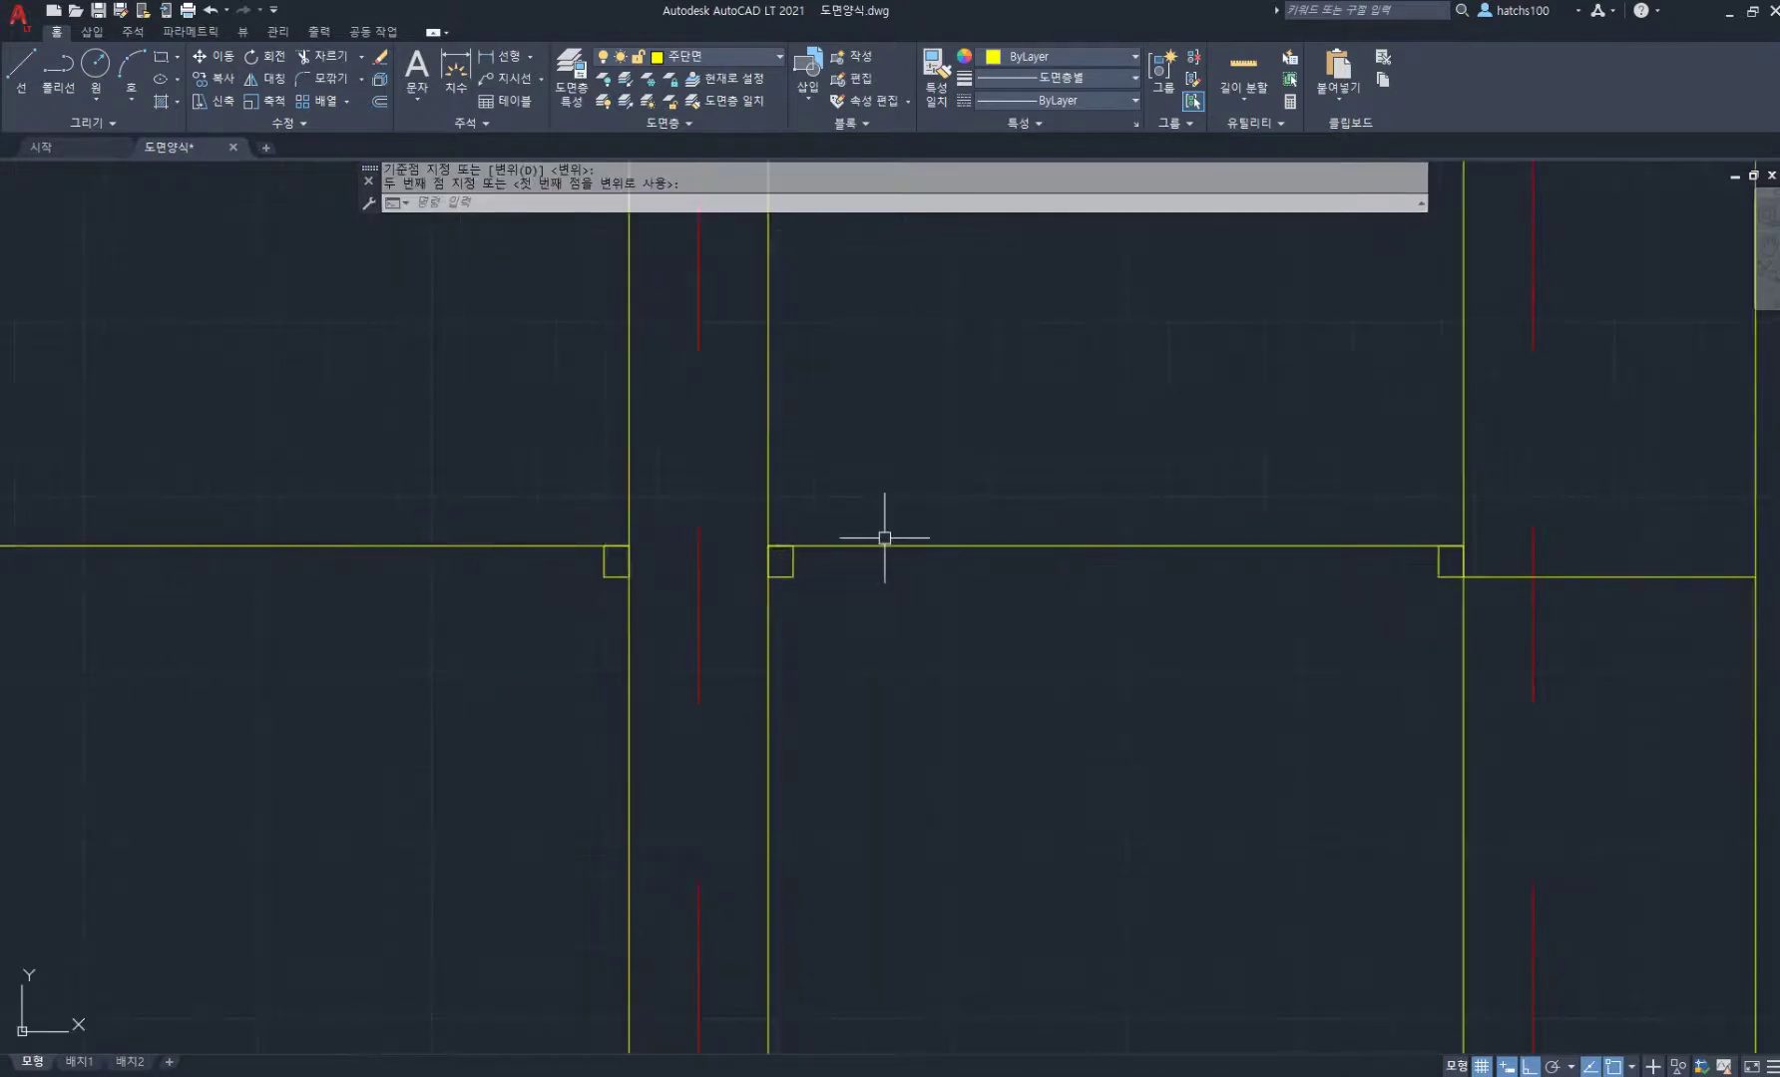
Step: Offset the ceiling lines on both sides of the narrower wall downward by 45
{"action": "key", "text": "Return"}
{"action": "key", "text": "Return"}
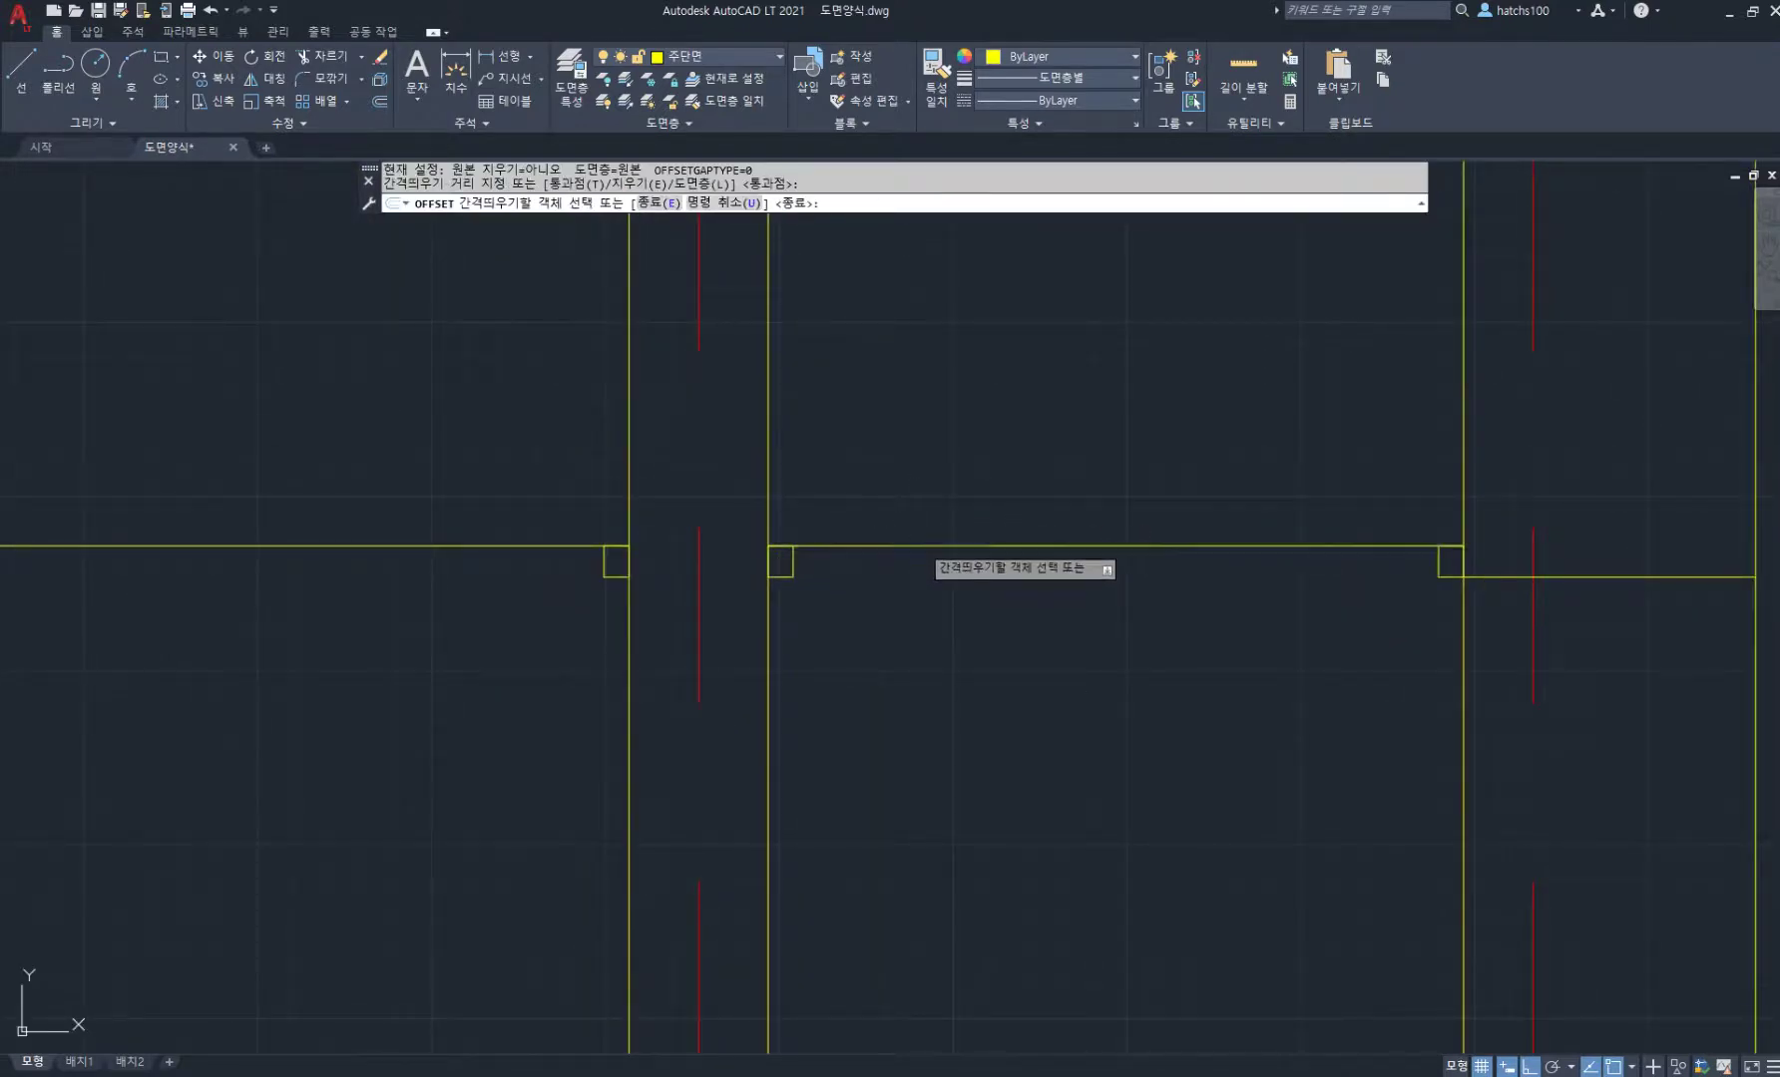
{"action": "left_click", "coordinate": [919, 546]}
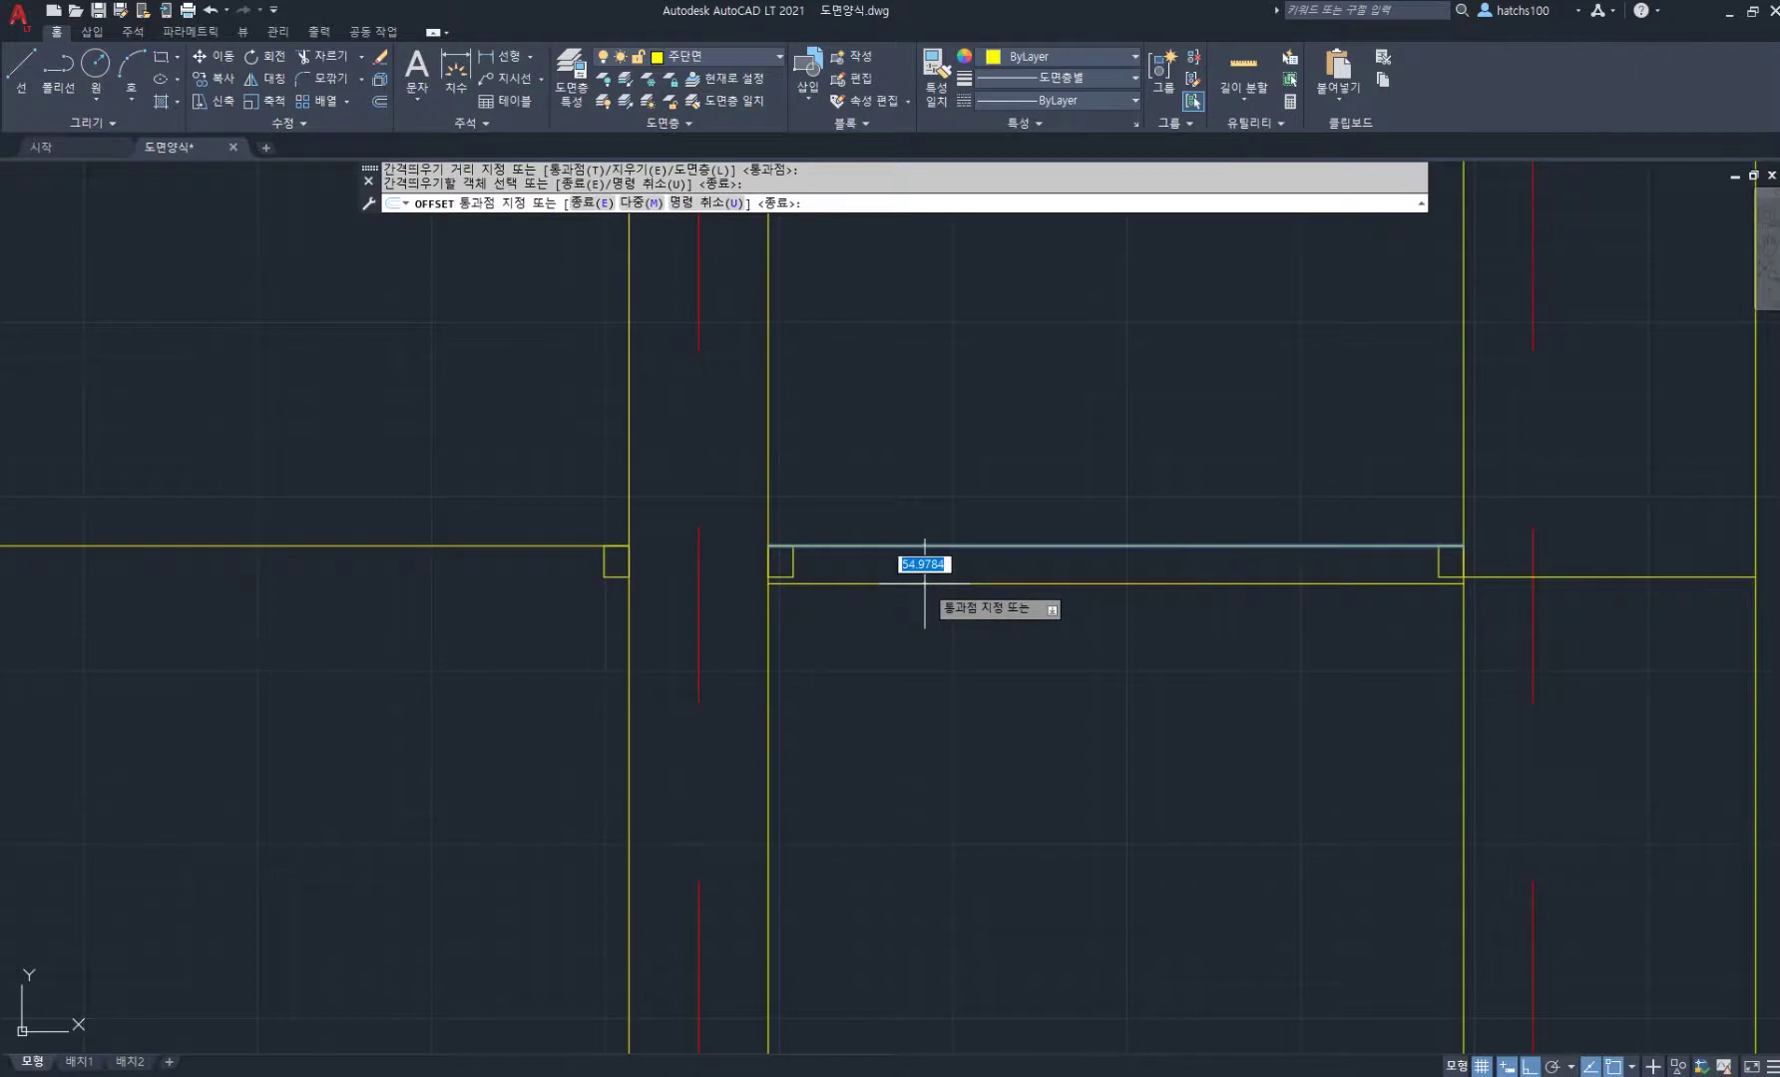
{"action": "type", "text": "45"}
{"action": "key", "text": "Return"}
{"action": "left_click", "coordinate": [485, 546]}
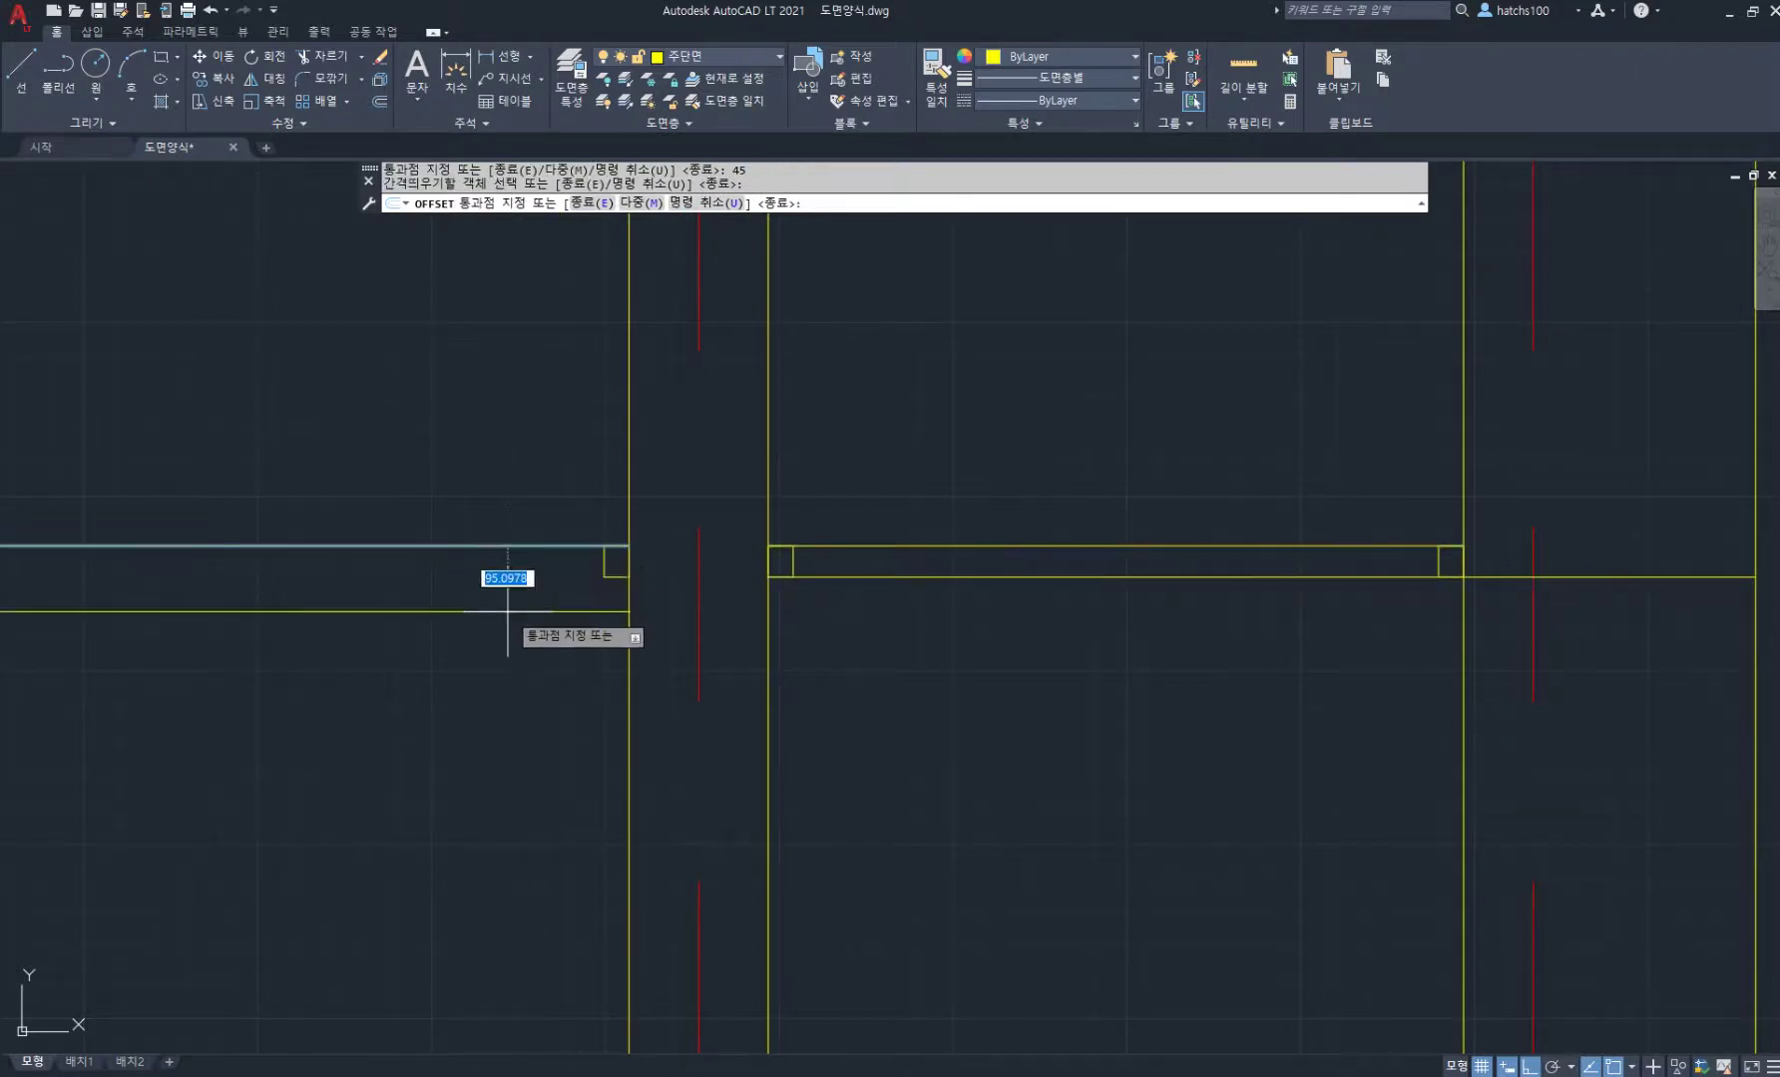
{"action": "type", "text": "45"}
{"action": "key", "text": "Return"}
{"action": "scroll", "coordinate": [764, 579], "scroll_direction": "down", "scroll_amount": 6}
{"action": "key", "text": "Return"}
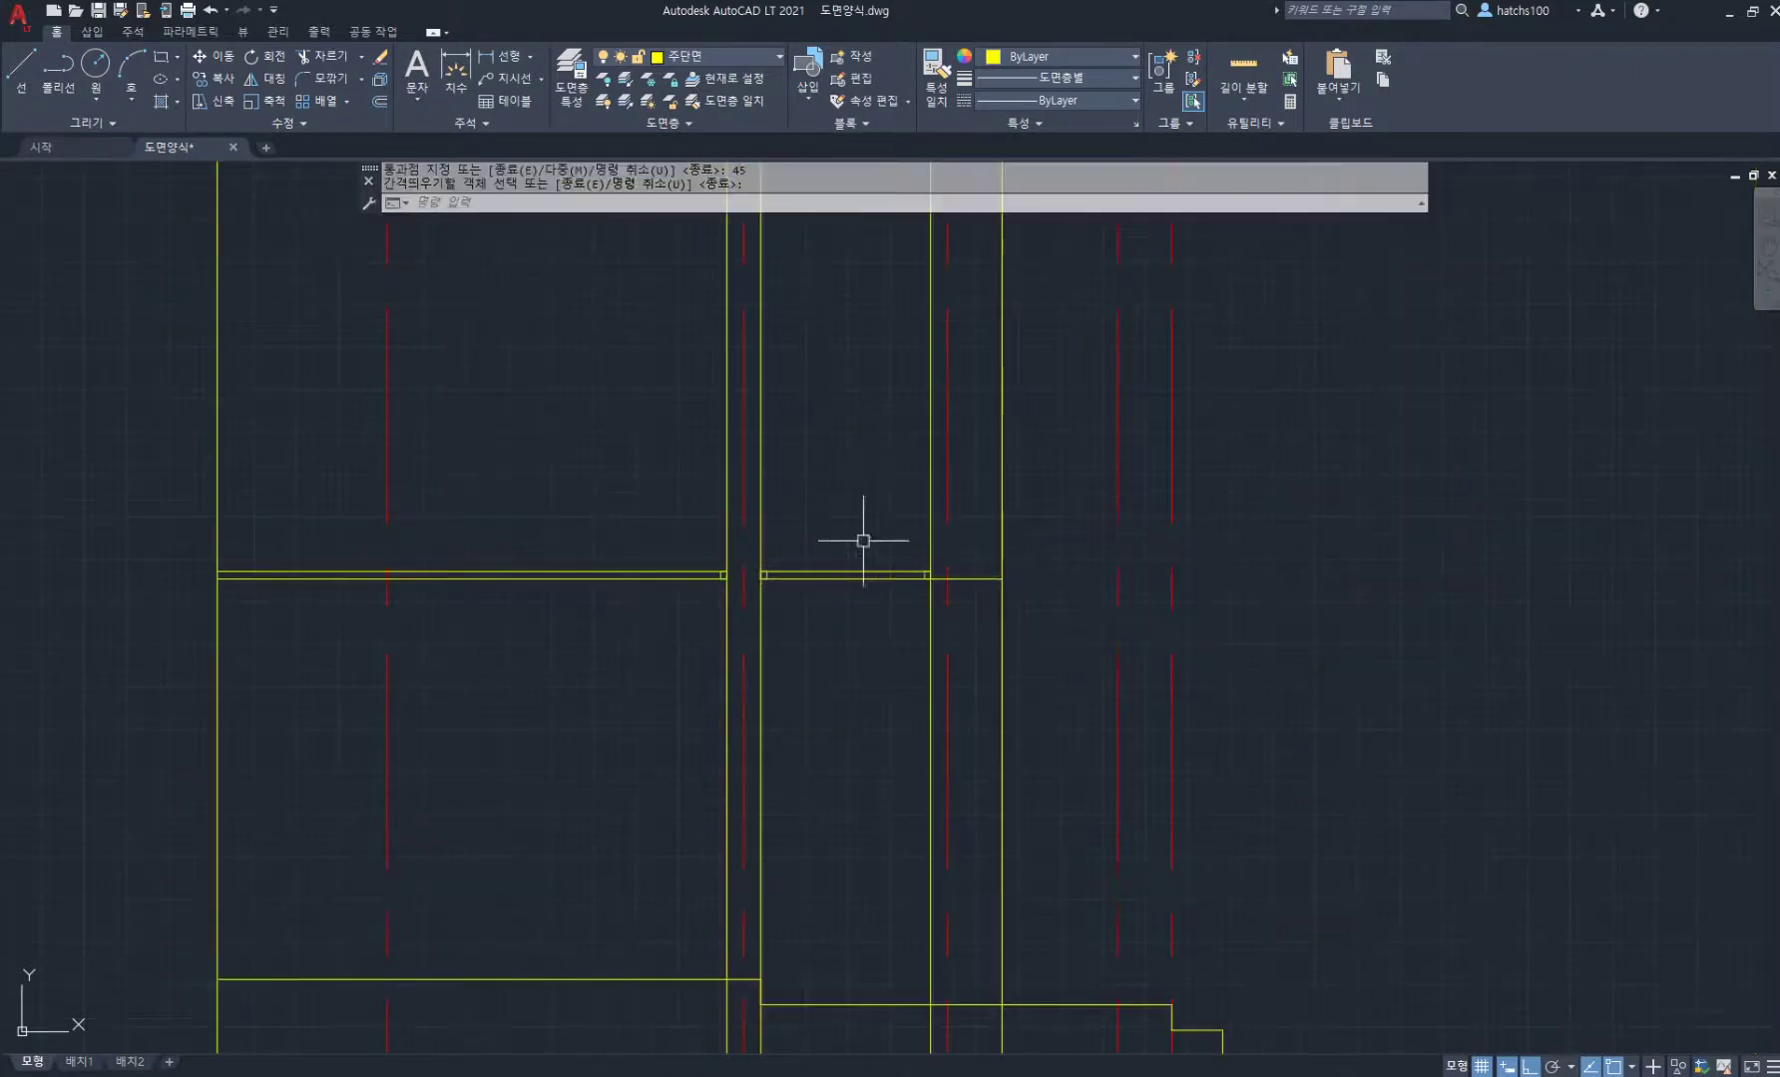
Step: Offset the short floor line segment inside the narrower wall upward by 2100
{"action": "middle_click_drag", "start_coordinate": [853, 583], "coordinate": [889, 545]}
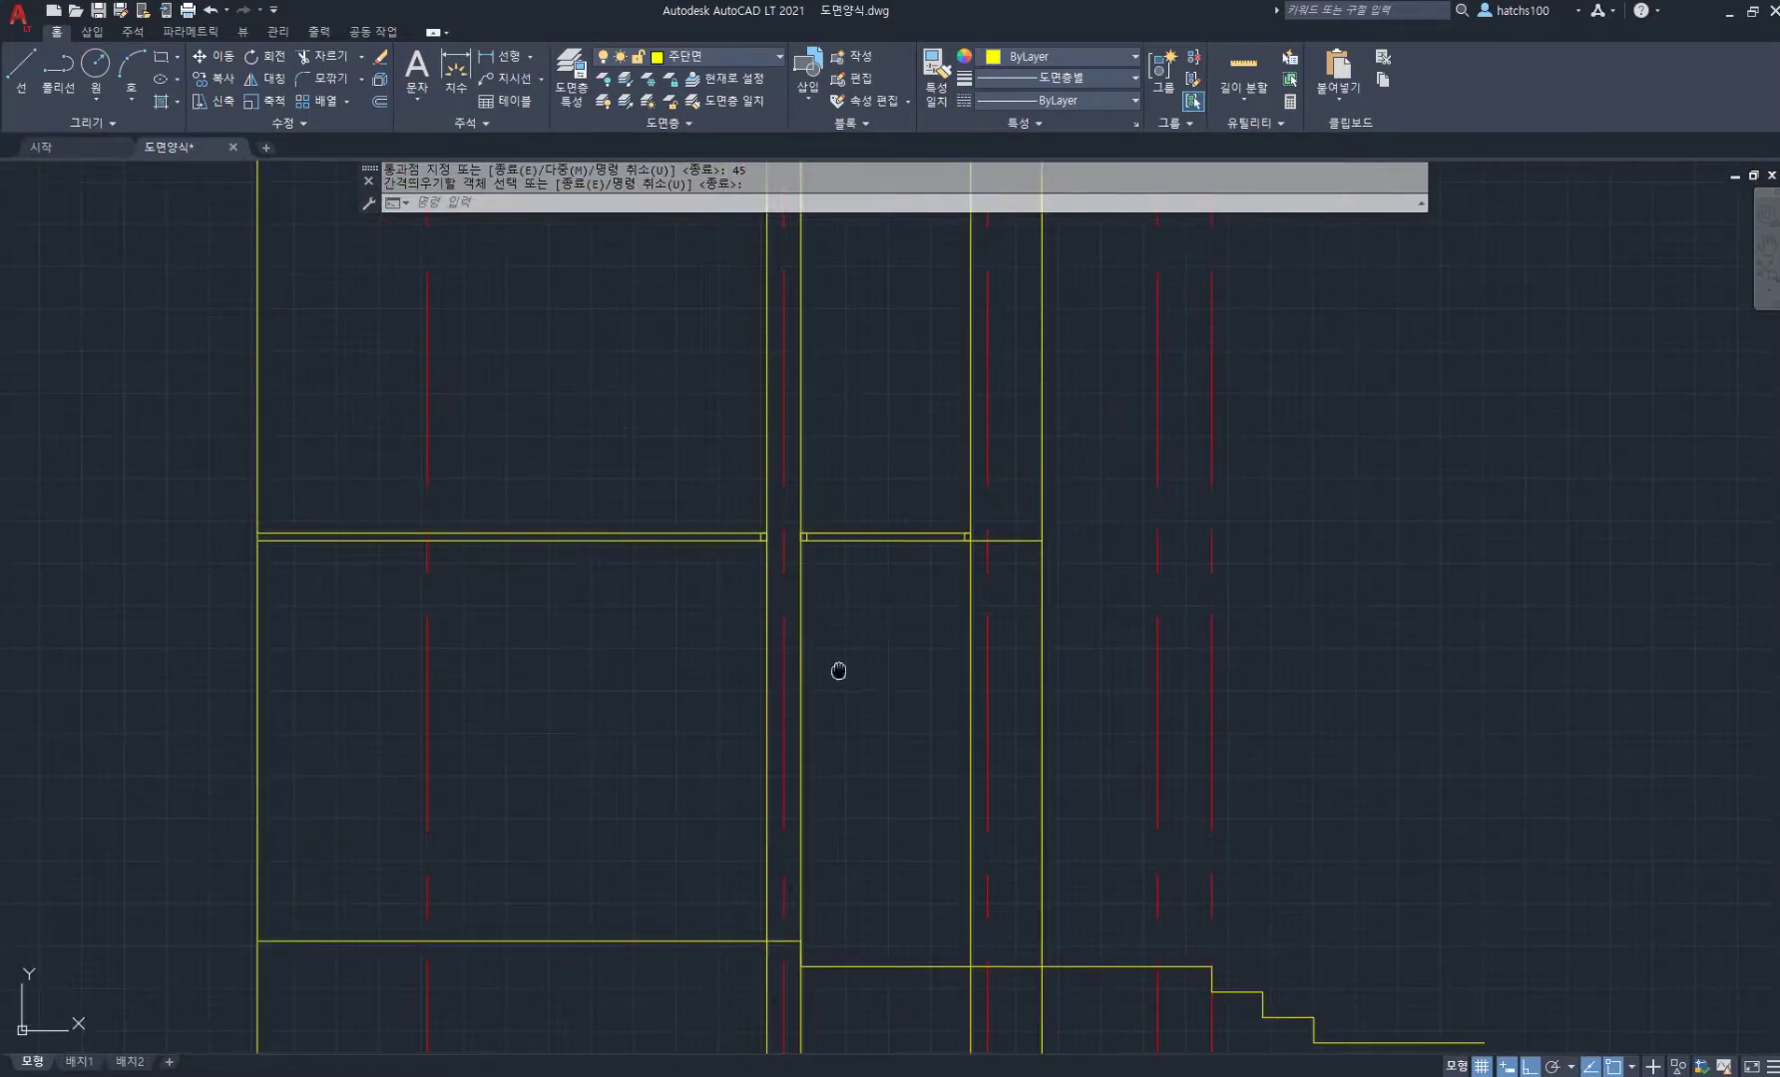
{"action": "middle_click_drag", "start_coordinate": [838, 669], "coordinate": [847, 638]}
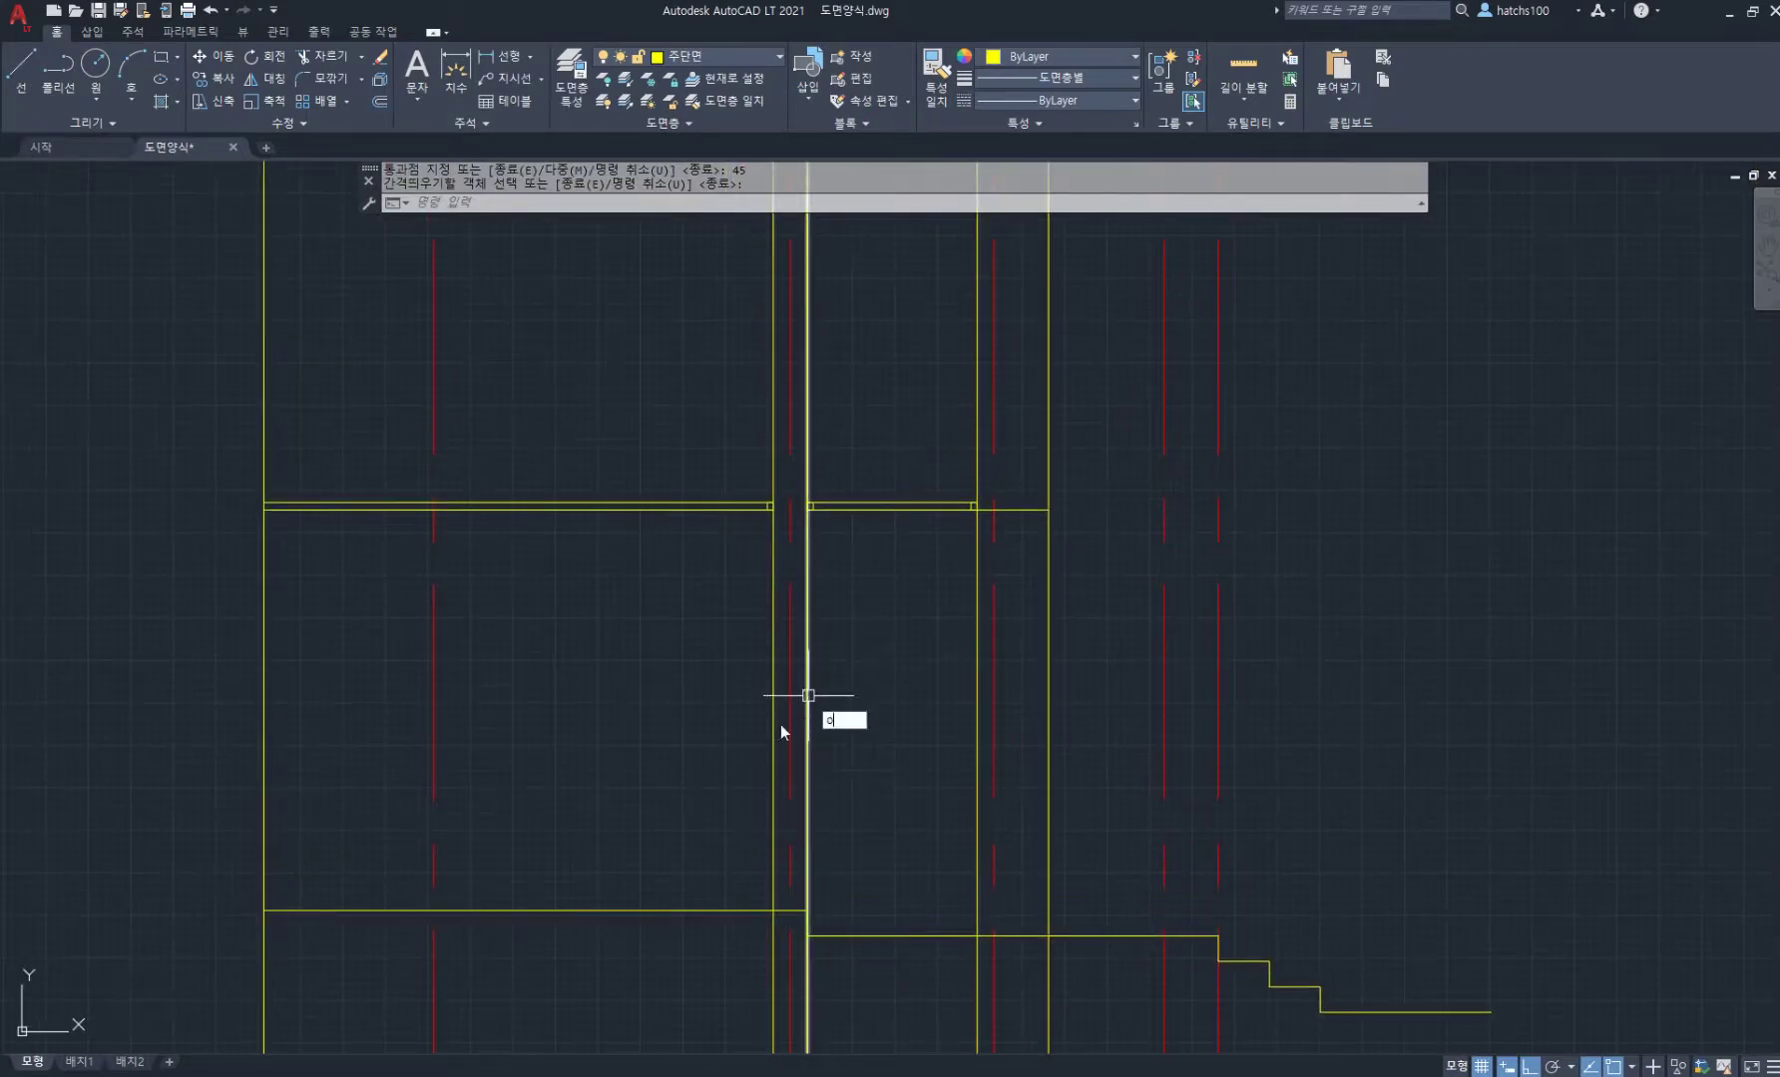
{"action": "key", "text": "Return"}
{"action": "key", "text": "Return"}
{"action": "left_click", "coordinate": [794, 909]}
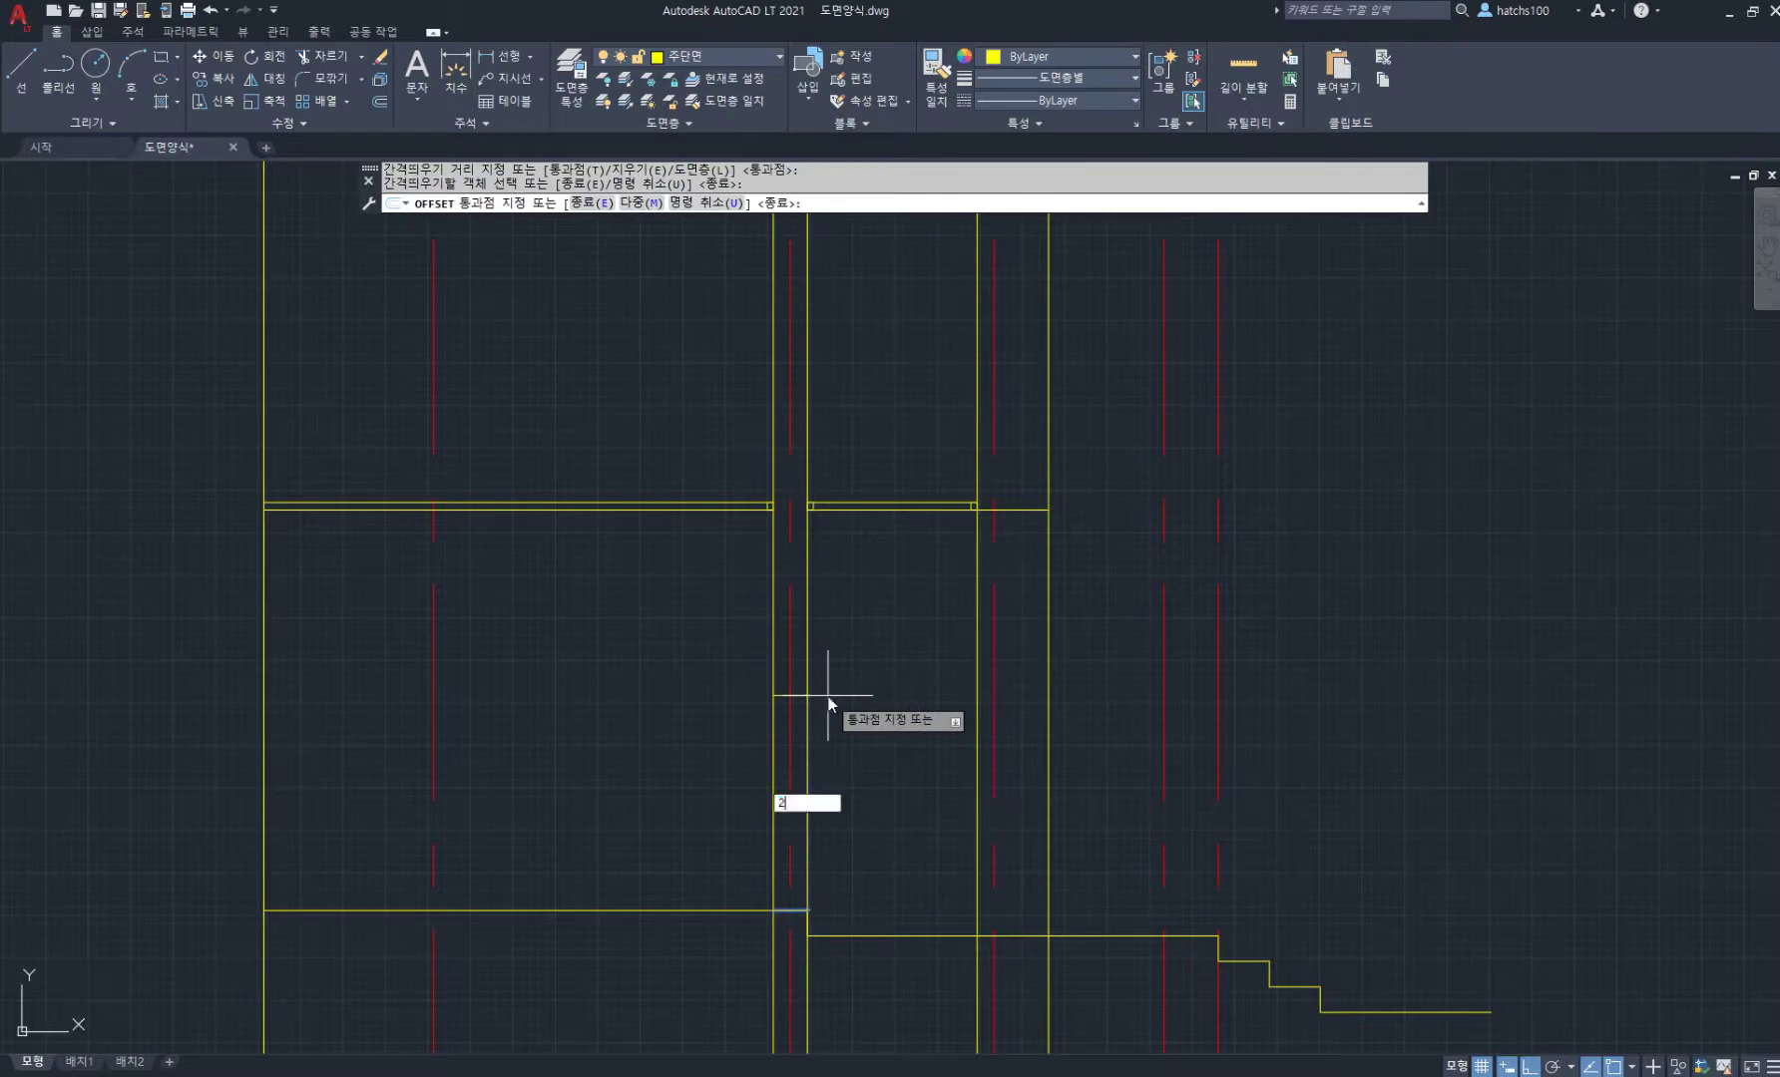
{"action": "type", "text": "2100"}
{"action": "key", "text": "Return"}
{"action": "key", "text": "Return"}
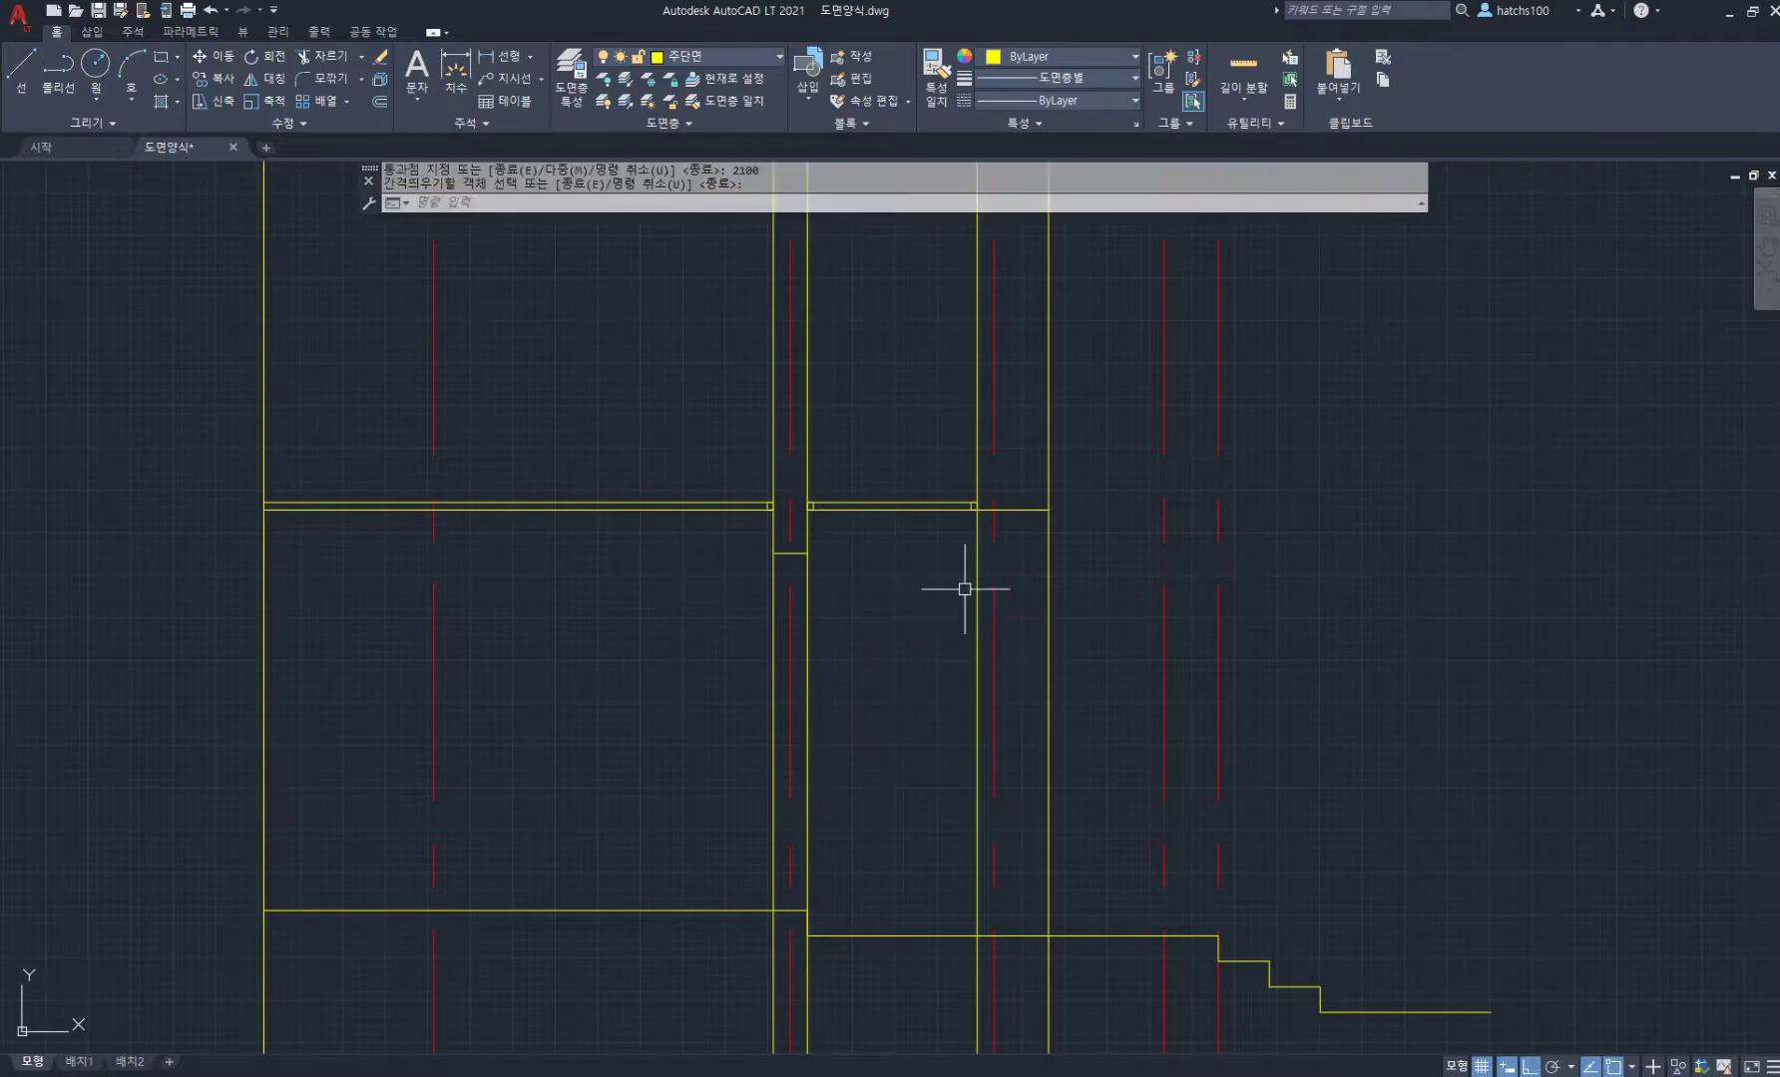
Step: Trim away both walls' vertical lines between the floor and the horizontal lines closing the walls above the openings
{"action": "type", "text": "tr"}
{"action": "key", "text": "Return"}
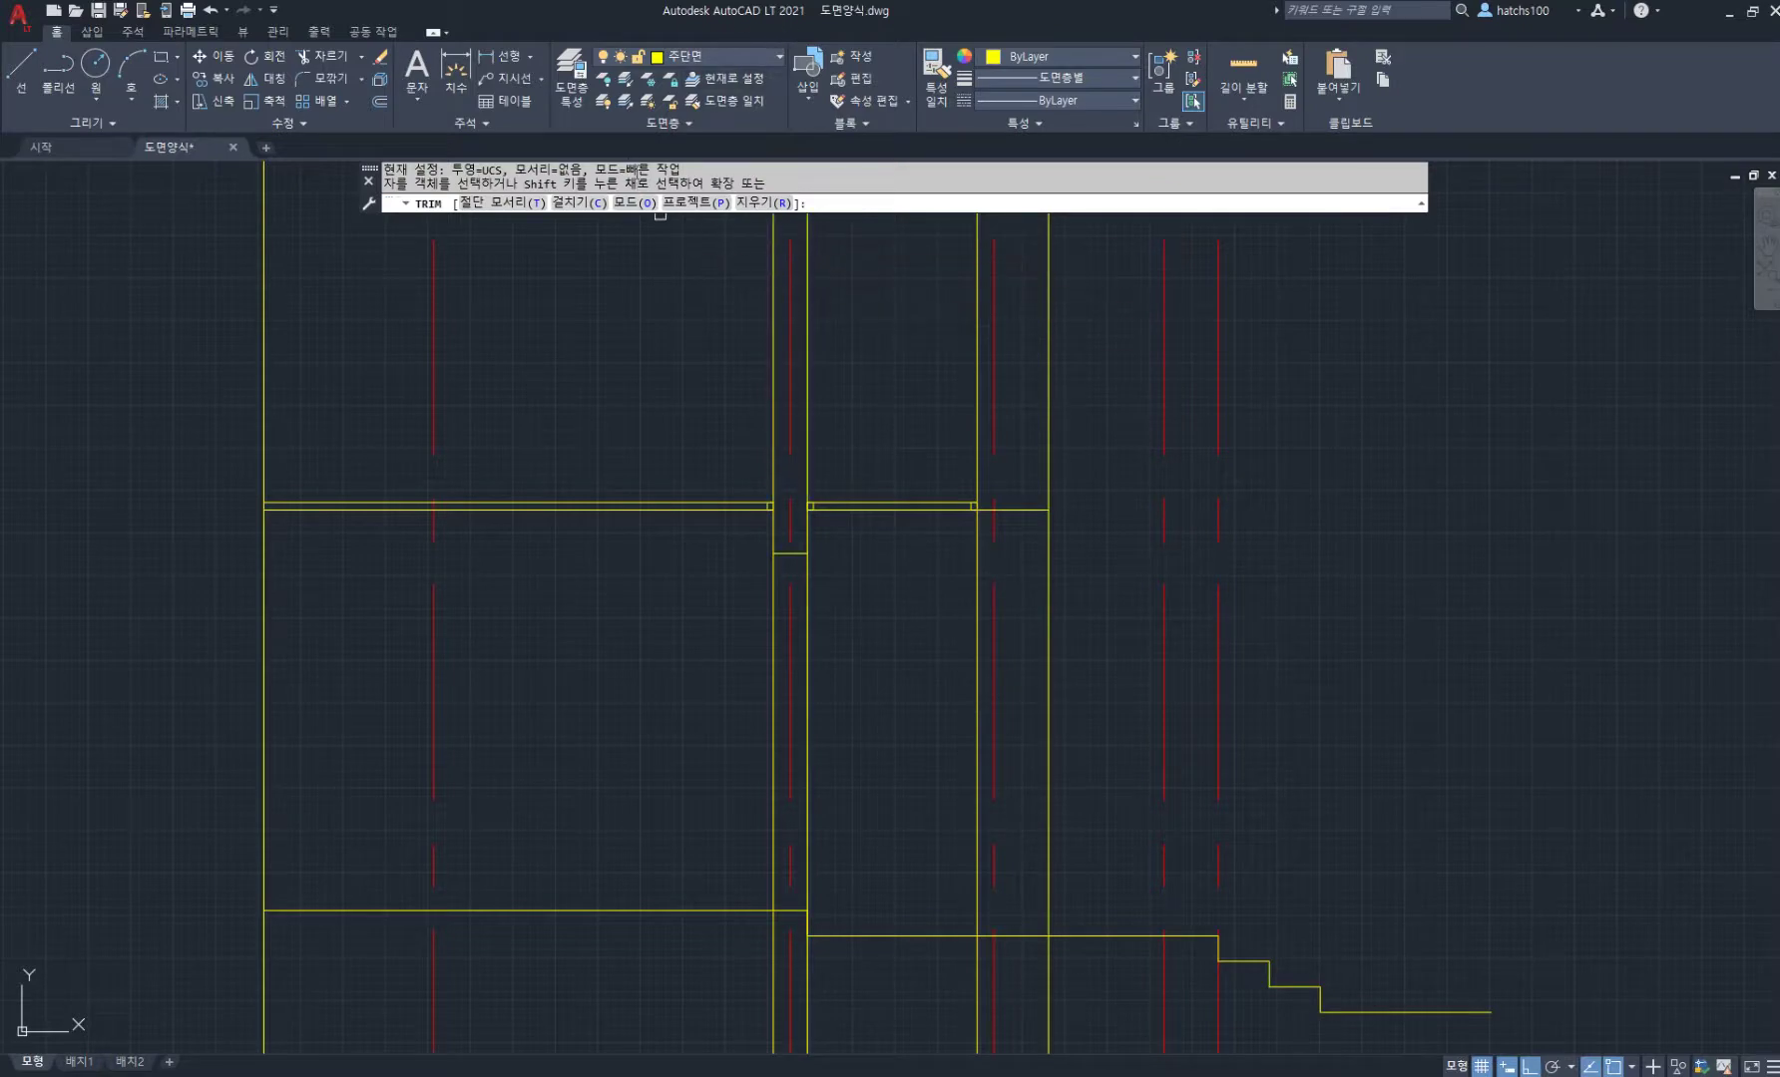
{"action": "left_click", "coordinate": [1047, 684]}
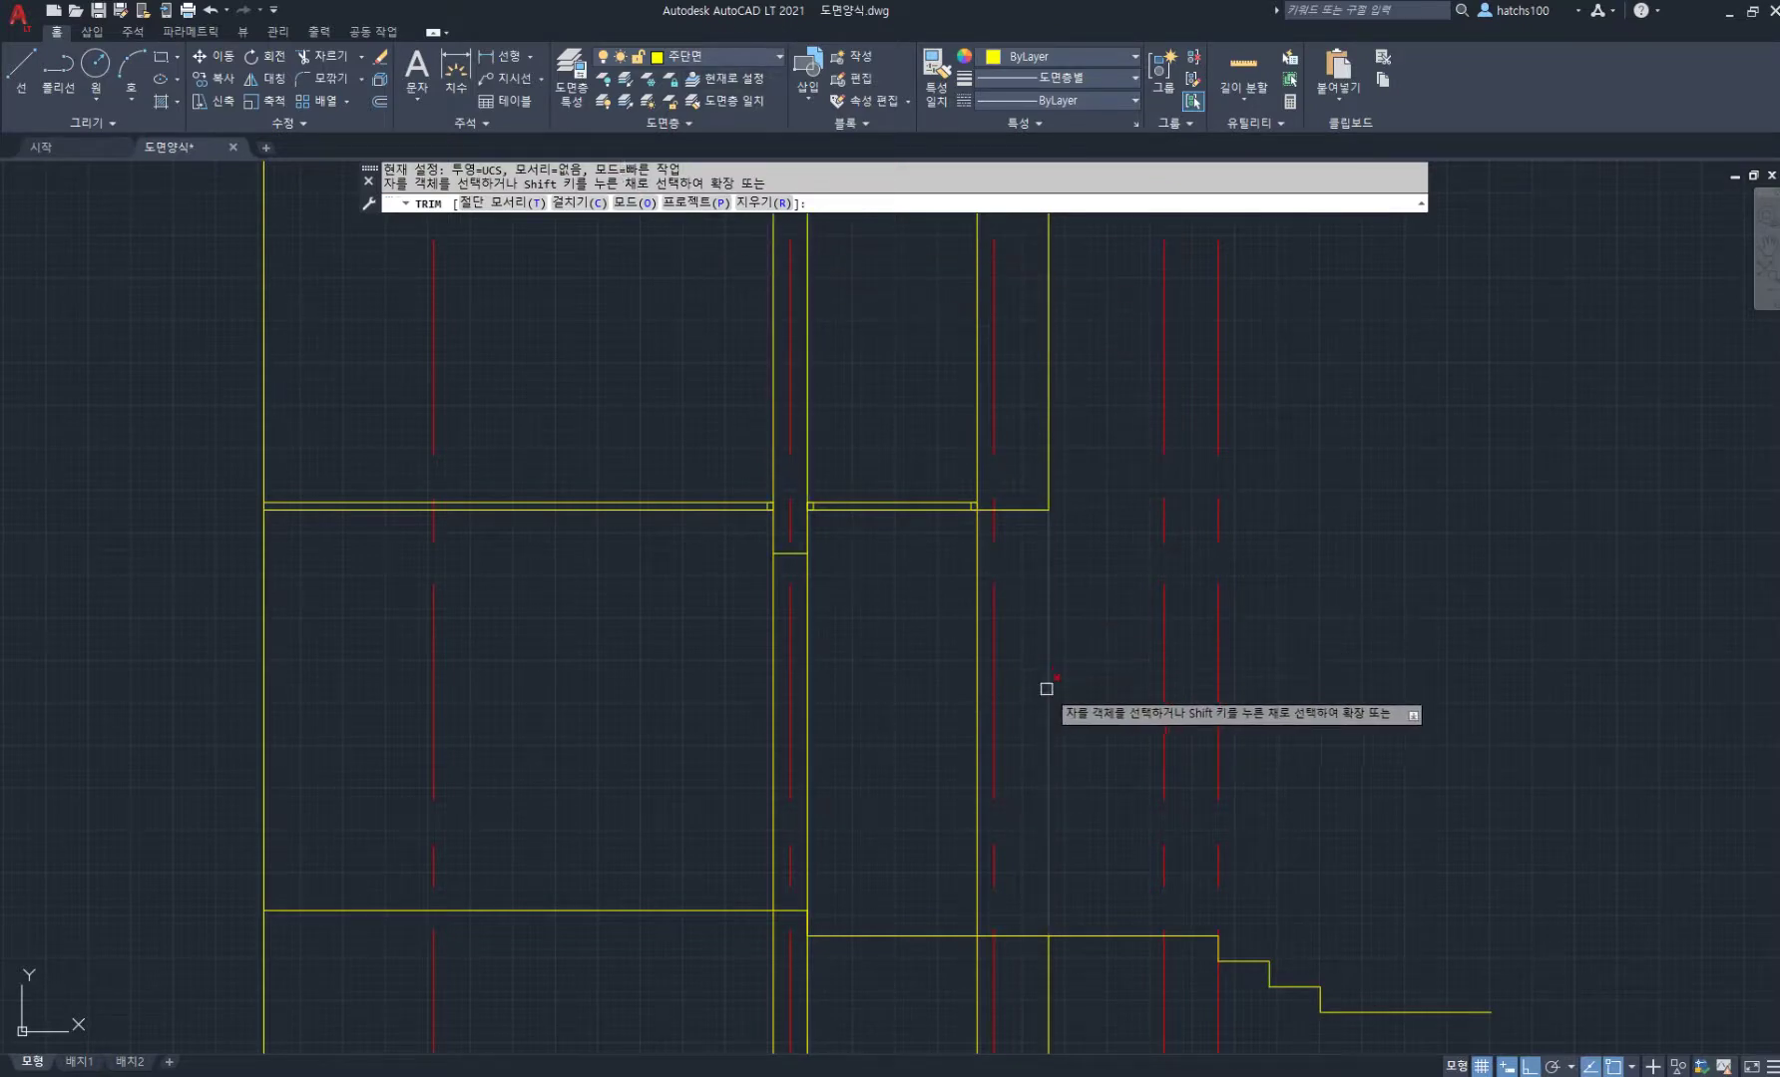
{"action": "left_click", "coordinate": [974, 706]}
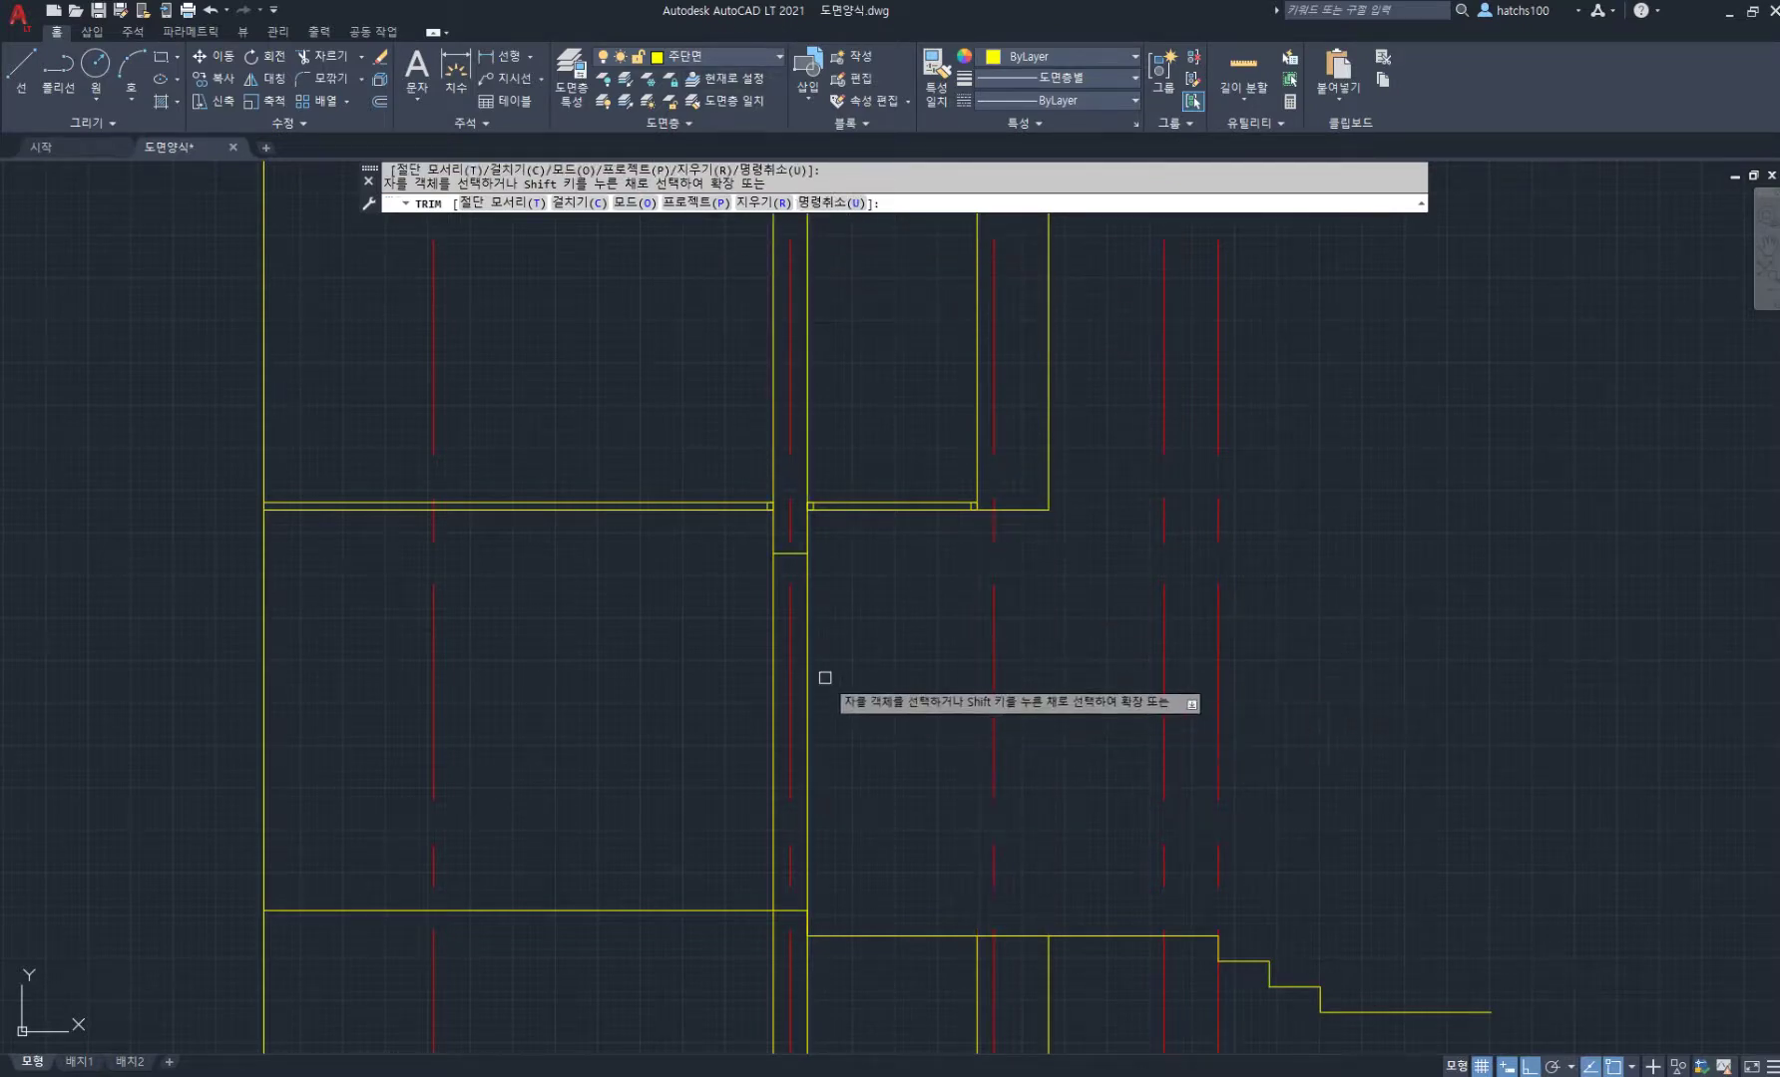
{"action": "left_click", "coordinate": [809, 683]}
{"action": "left_click", "coordinate": [772, 686]}
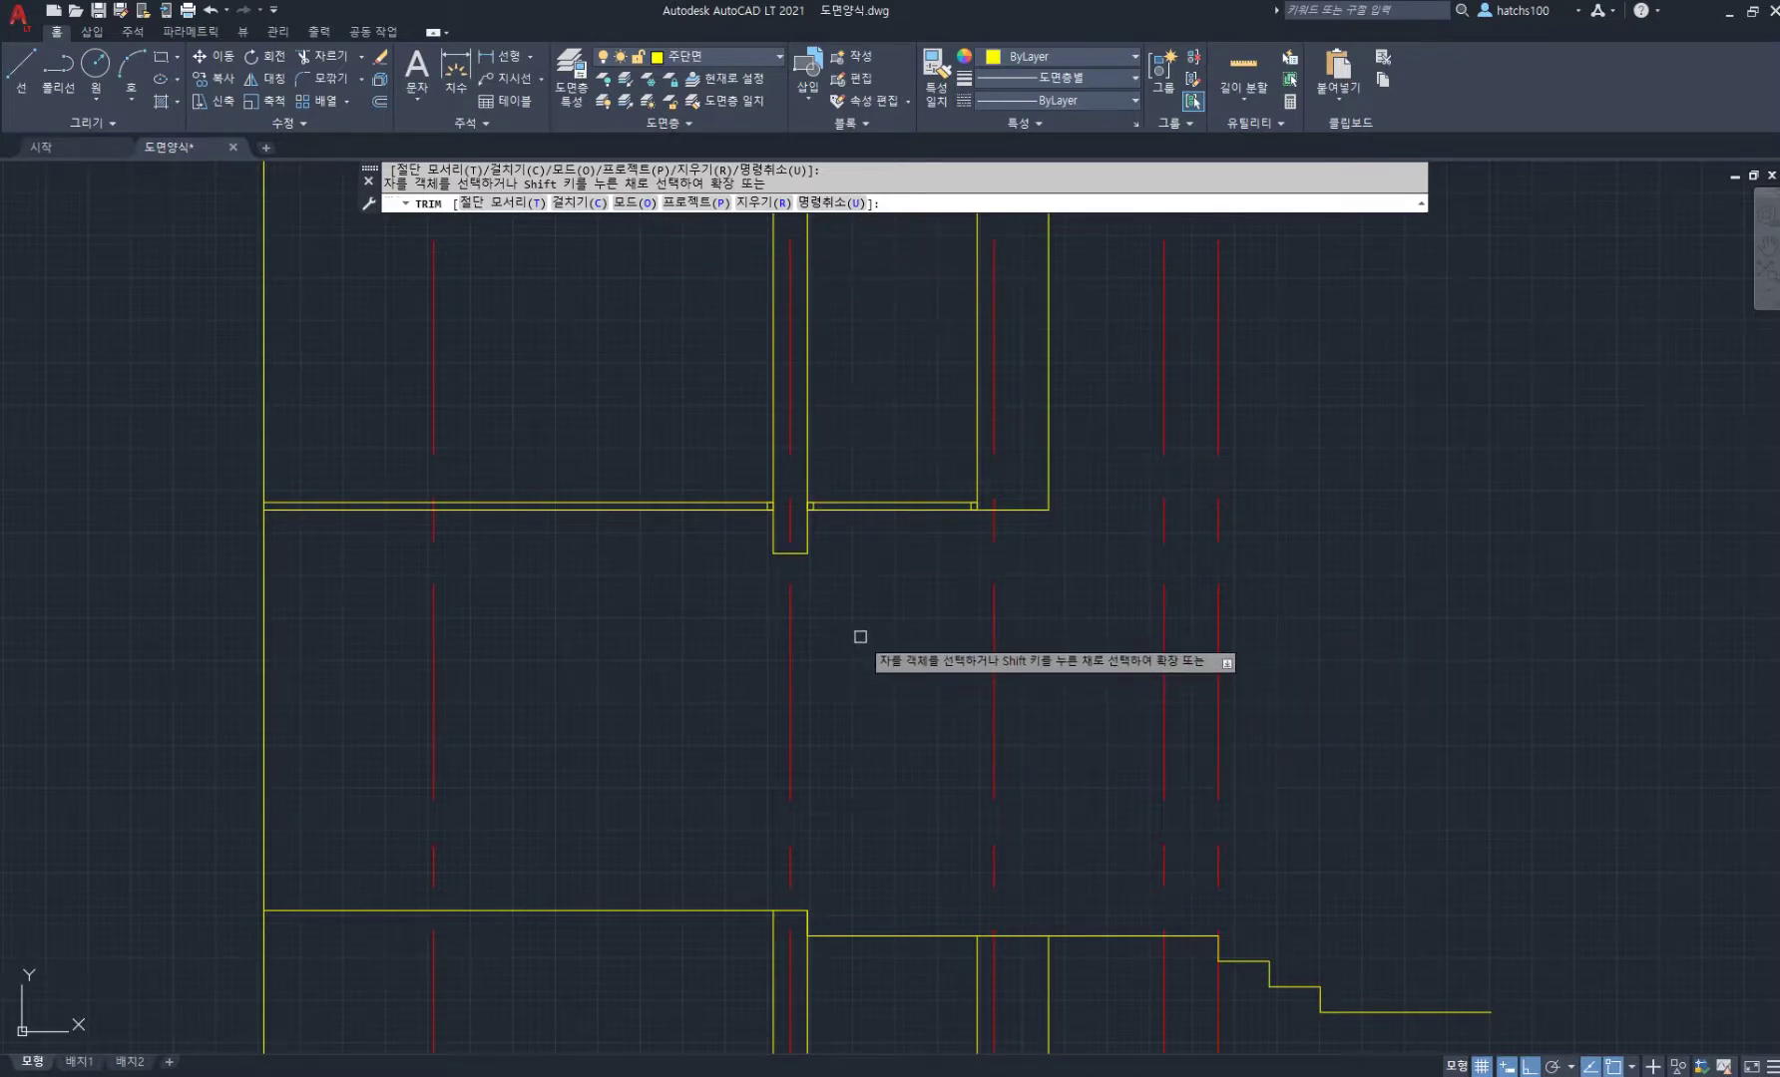
{"action": "key", "text": "Escape"}
Step: Offset the red centre line with the circle 5400 to the left
{"action": "scroll", "coordinate": [798, 596], "scroll_direction": "down", "scroll_amount": 2}
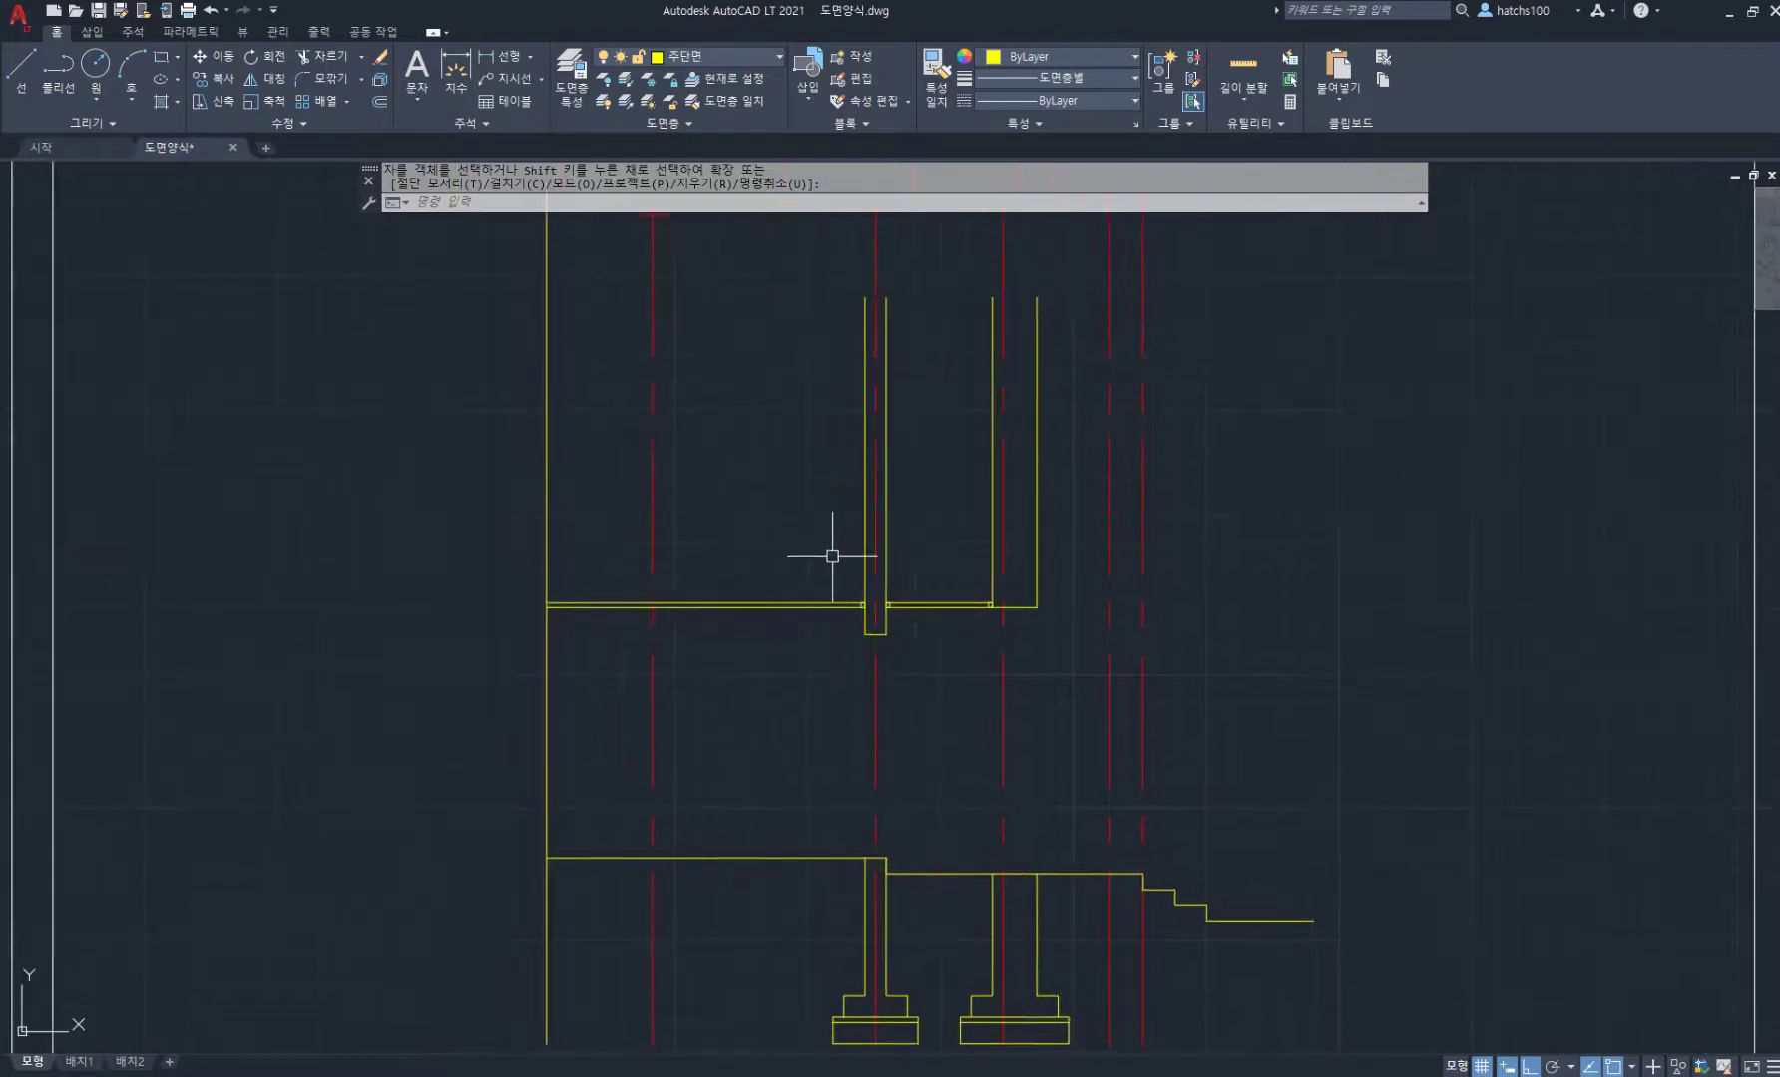
{"action": "middle_click_drag", "start_coordinate": [781, 500], "coordinate": [828, 588]}
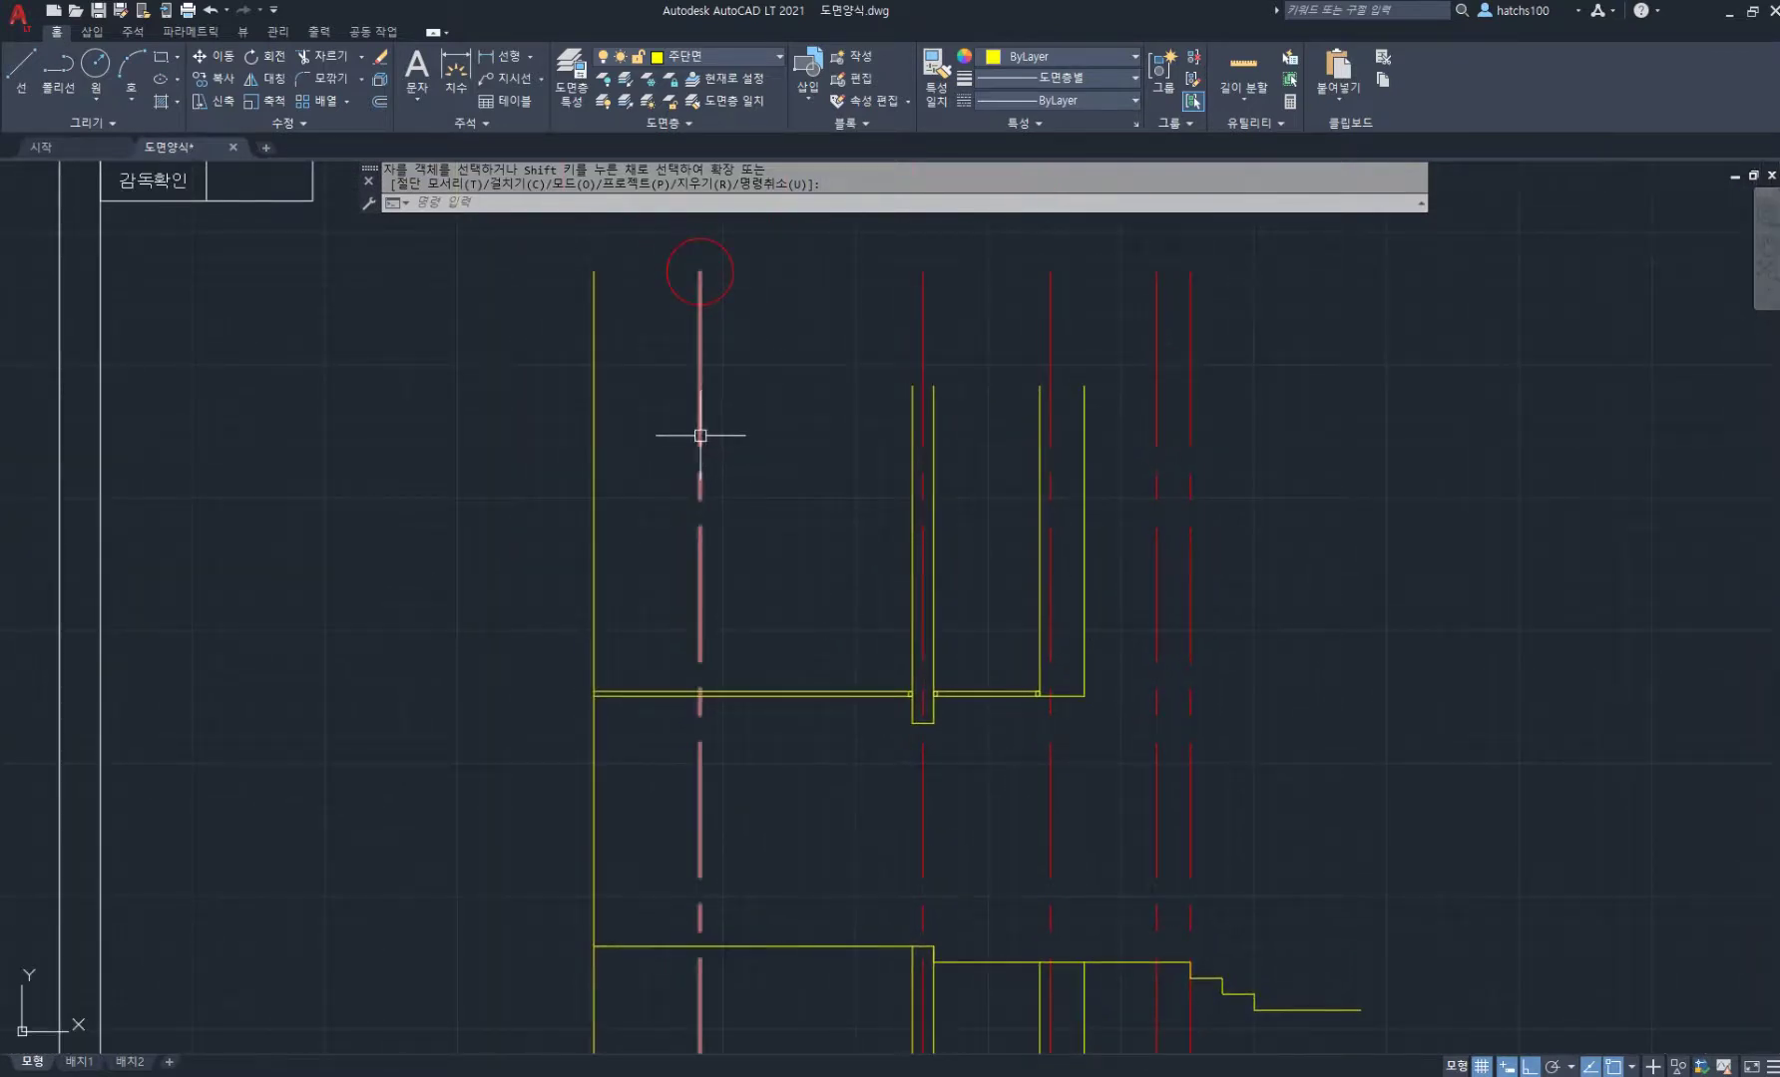
{"action": "left_click", "coordinate": [601, 1074]}
{"action": "scroll", "coordinate": [710, 544], "scroll_direction": "down", "scroll_amount": 2, "text": "ctrl"}
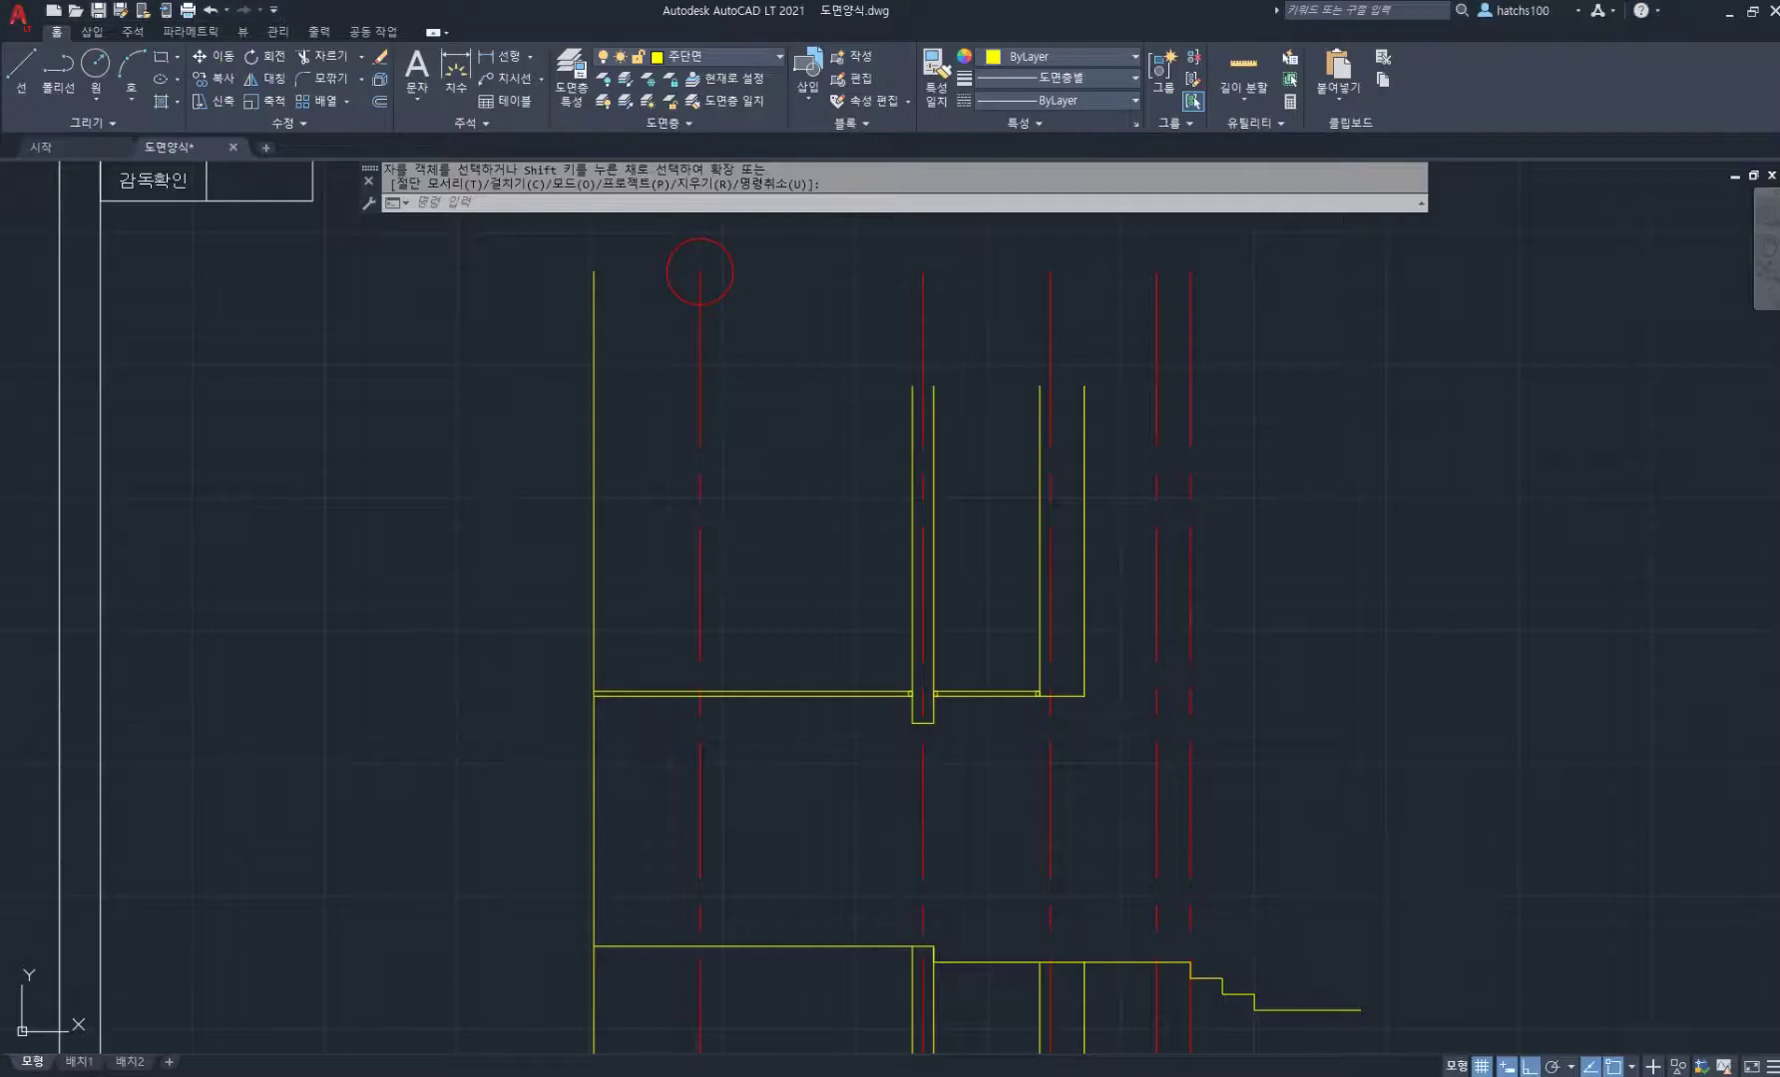
{"action": "middle_click_drag", "start_coordinate": [678, 603], "coordinate": [780, 580]}
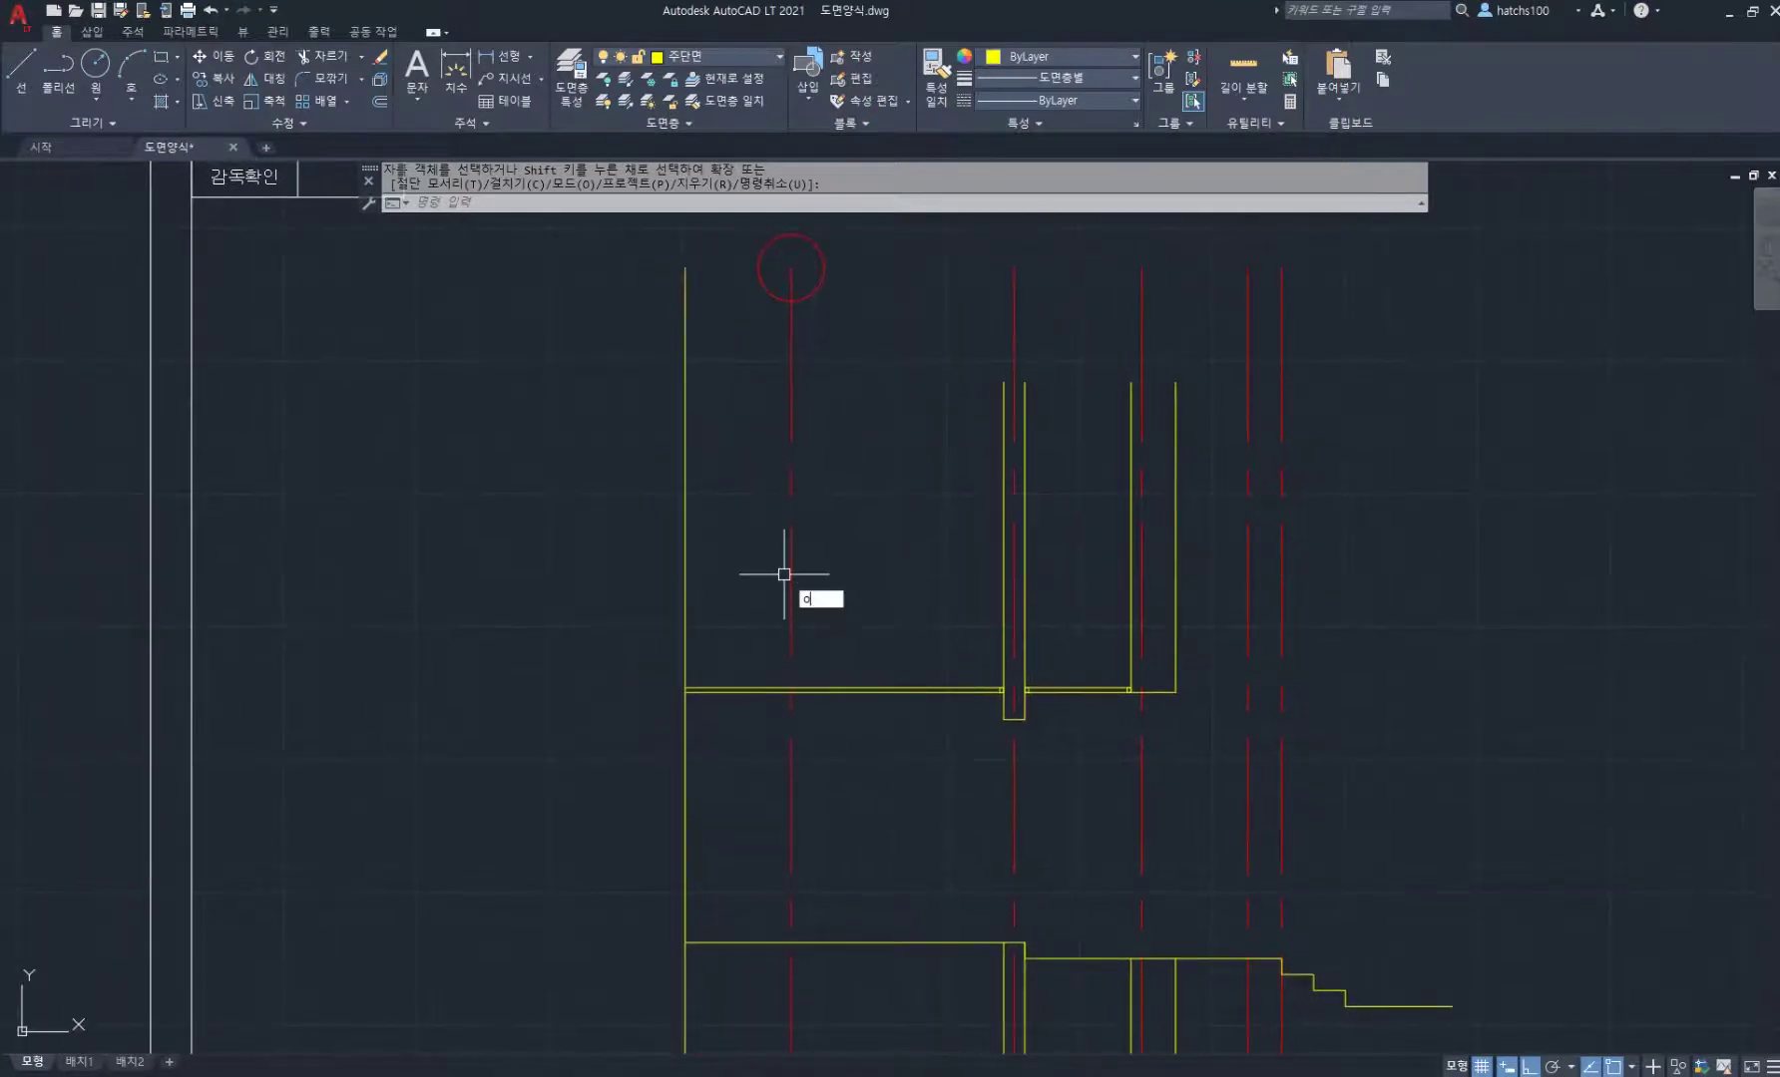
{"action": "key", "text": "Return"}
{"action": "key", "text": "Return"}
{"action": "left_click", "coordinate": [791, 599]}
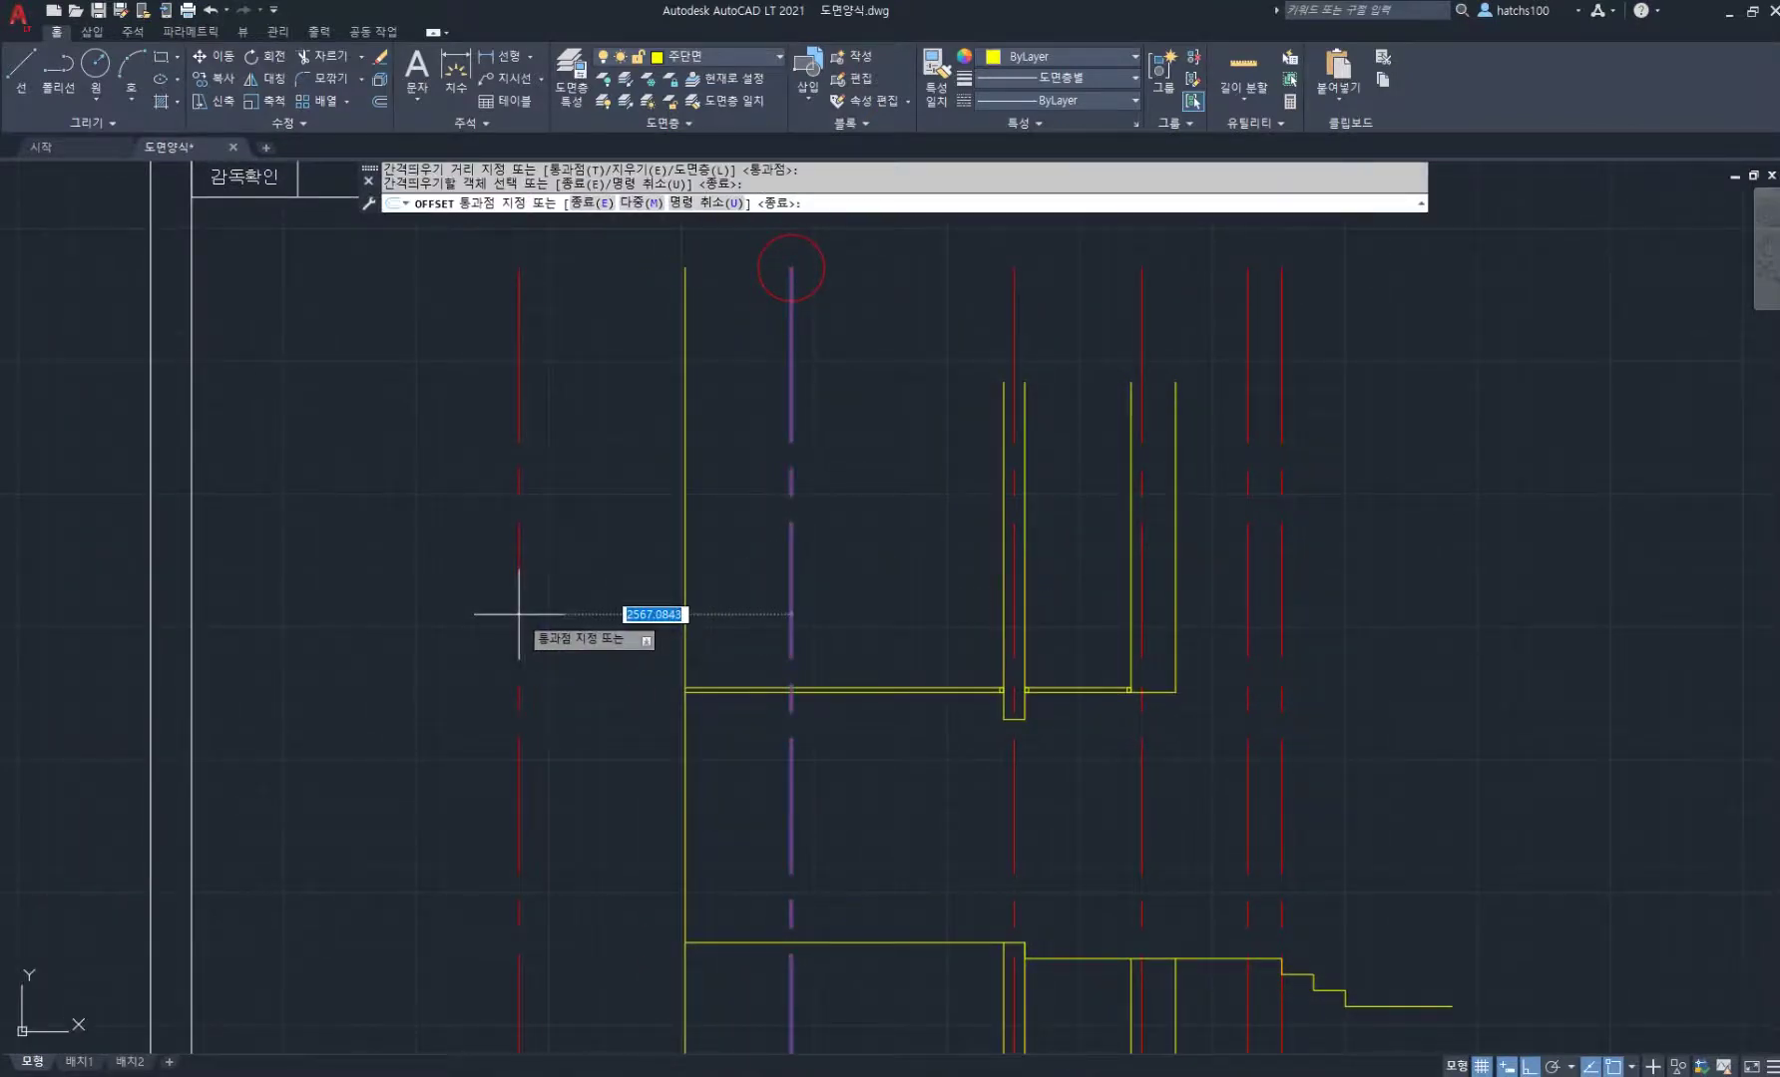
{"action": "key", "text": "Return"}
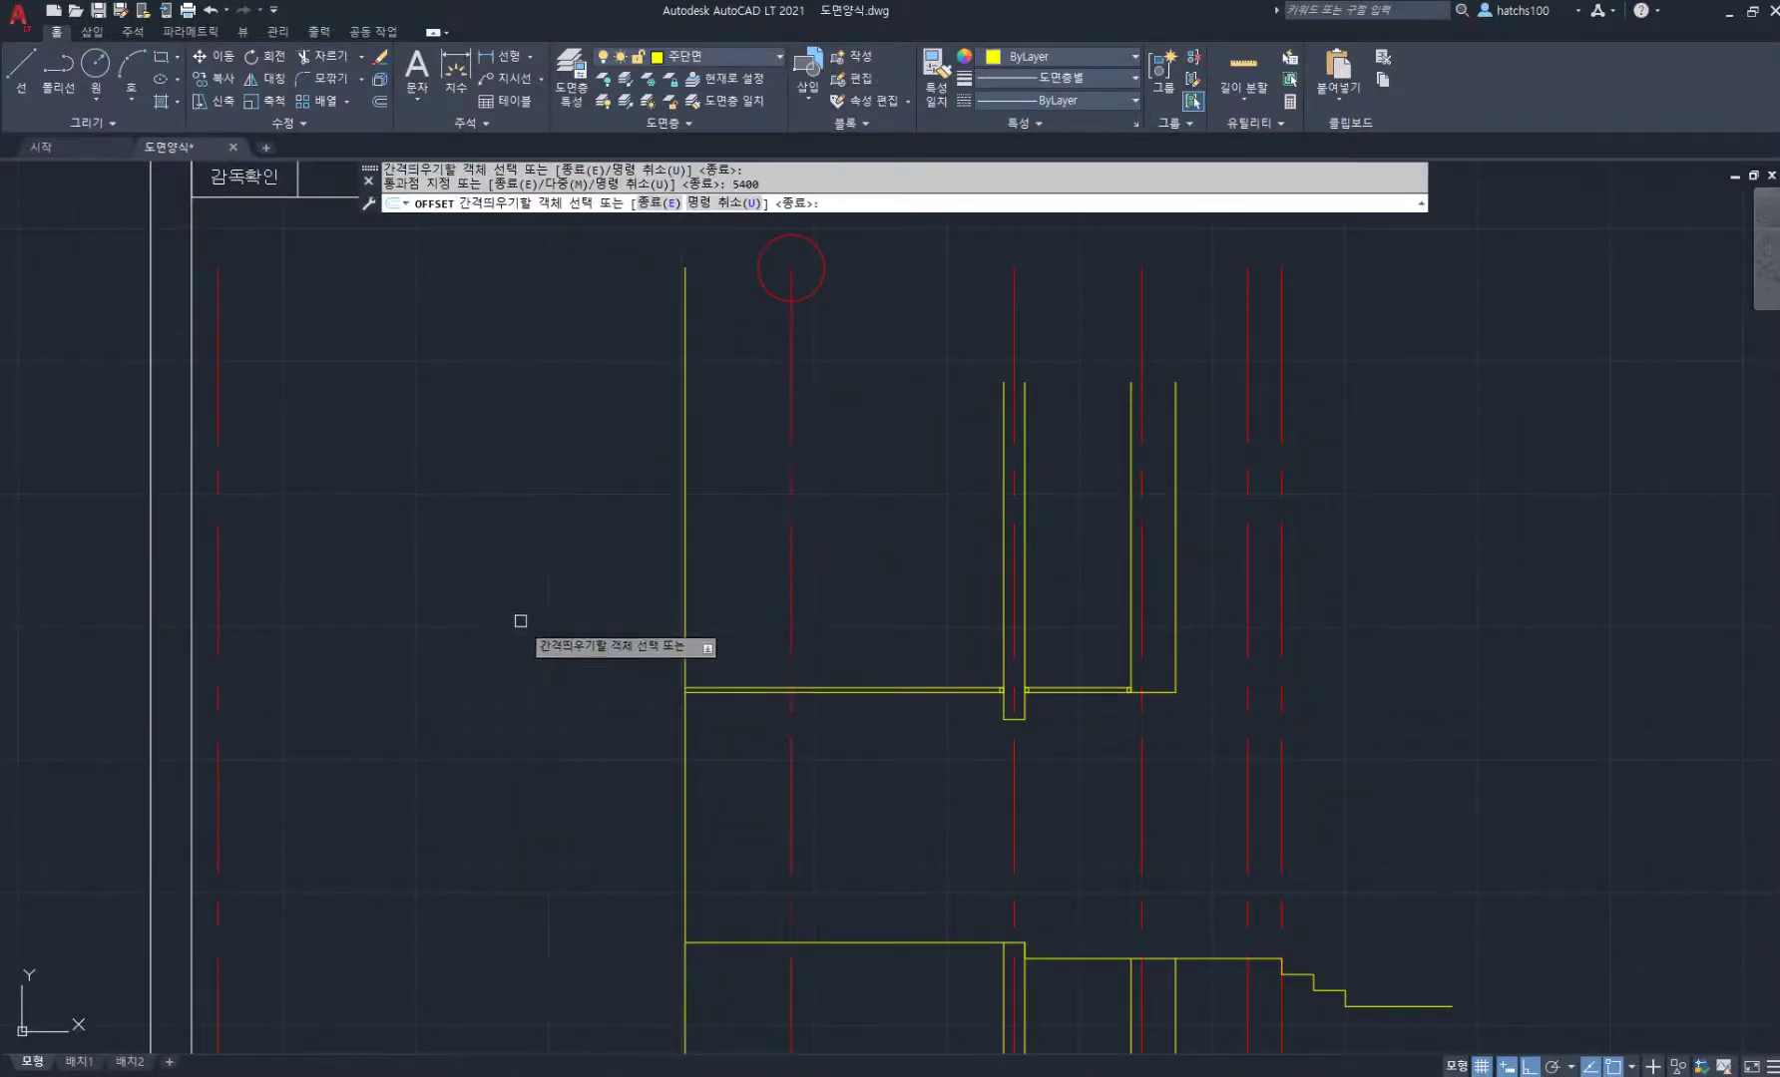
{"action": "middle_click_drag", "start_coordinate": [522, 658], "coordinate": [603, 658]}
{"action": "key", "text": "Return"}
Step: Draw a line from the upper ceiling line's left end 4400 left to the new centre line, continuing 500 straight up
{"action": "key", "text": "l"}
{"action": "key", "text": "Return"}
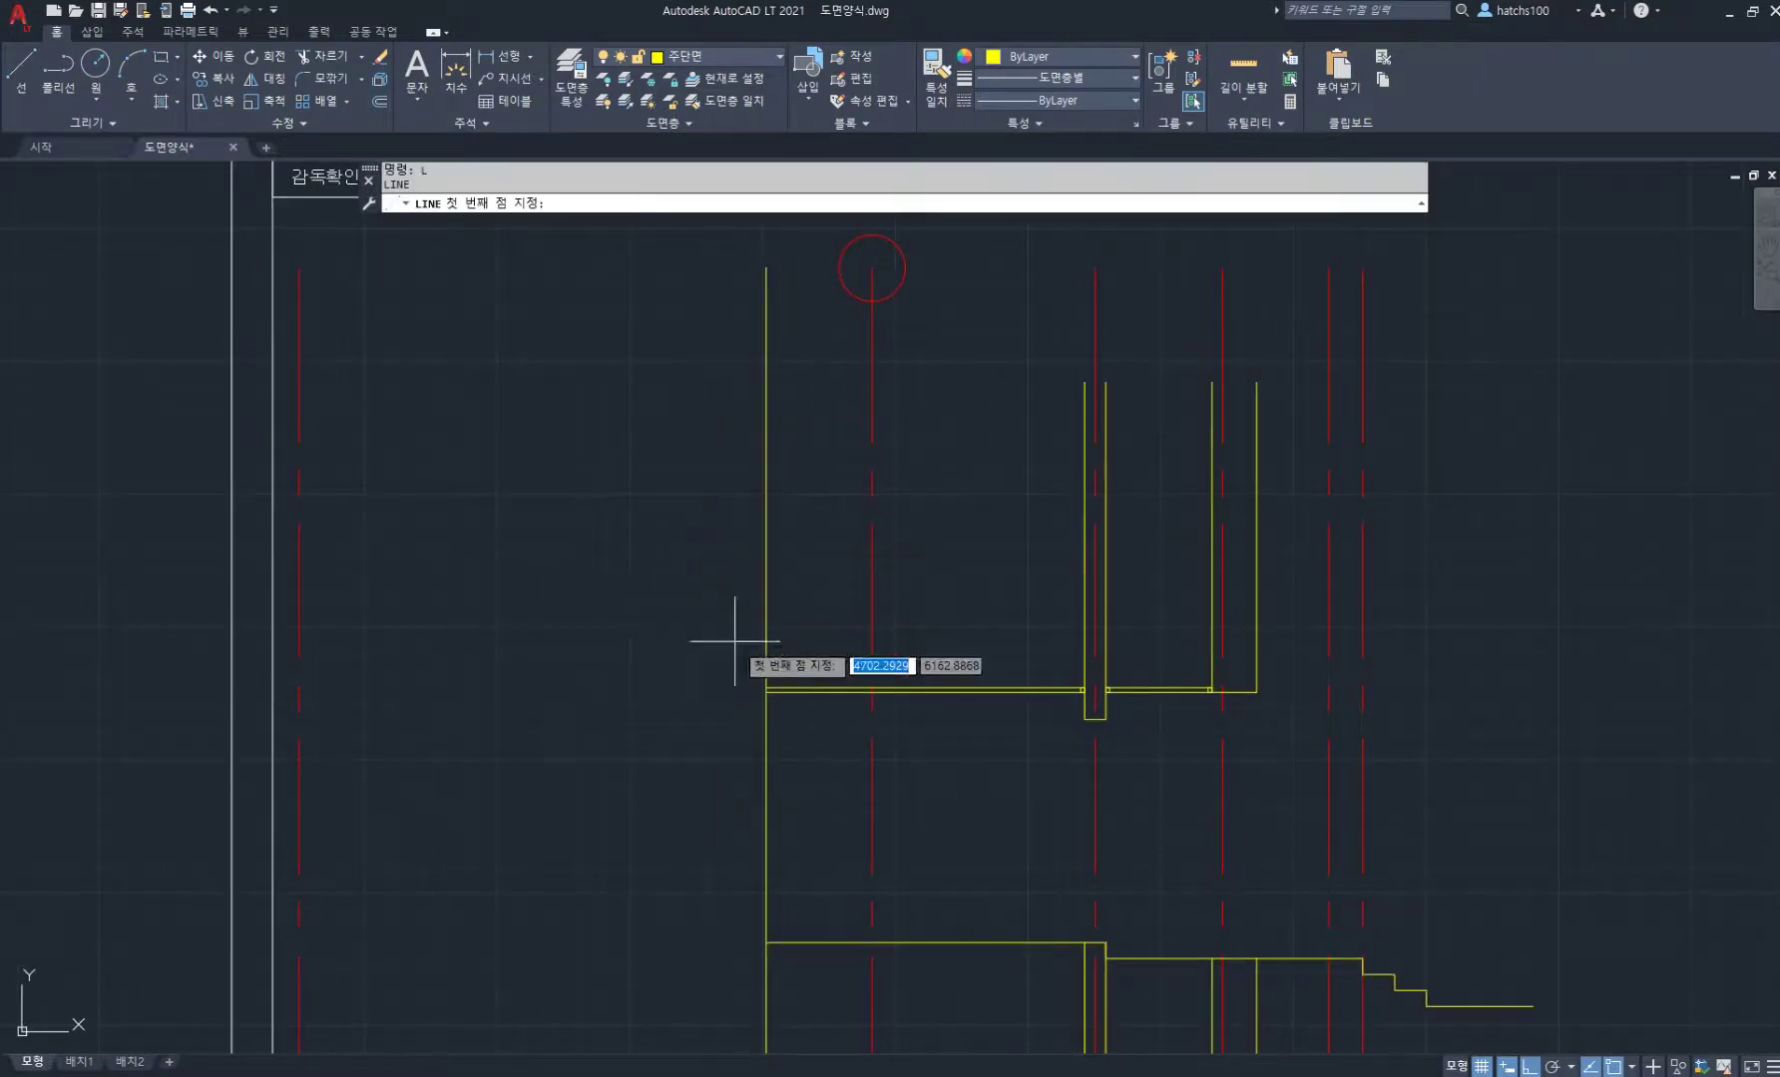
{"action": "left_click", "coordinate": [765, 690]}
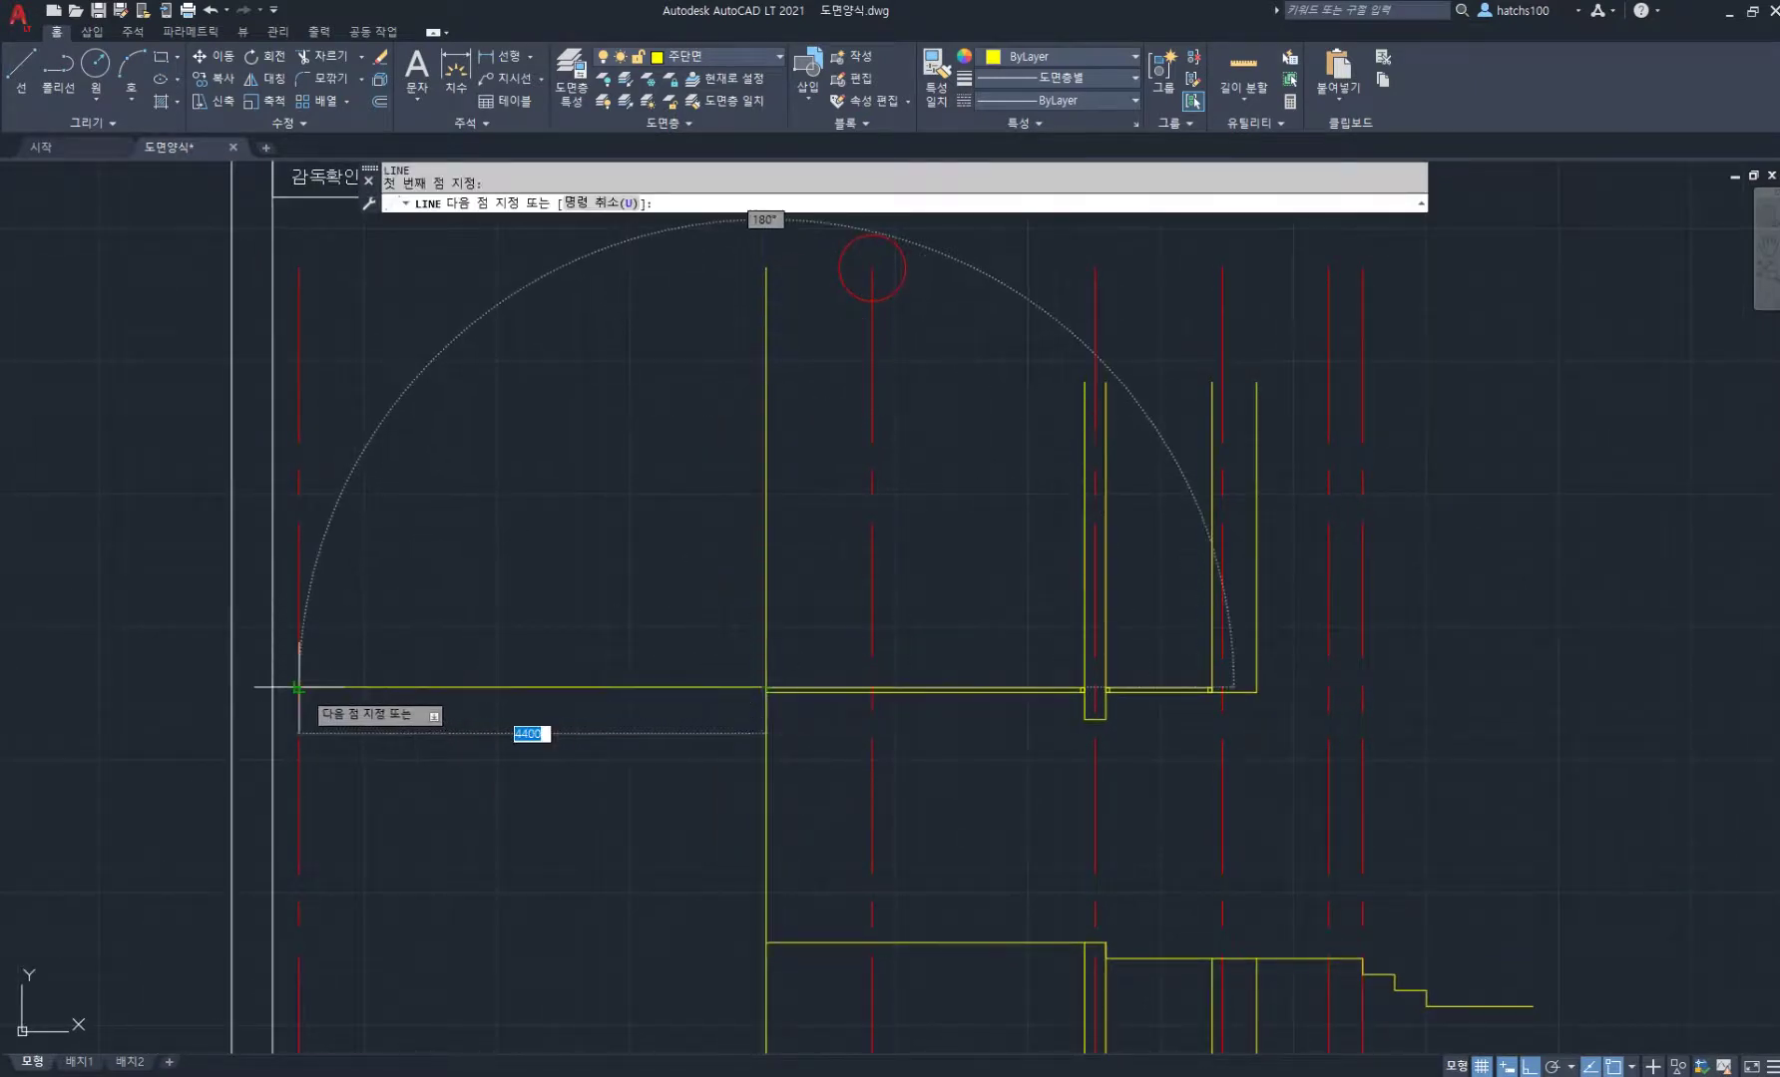
{"action": "left_click", "coordinate": [299, 688]}
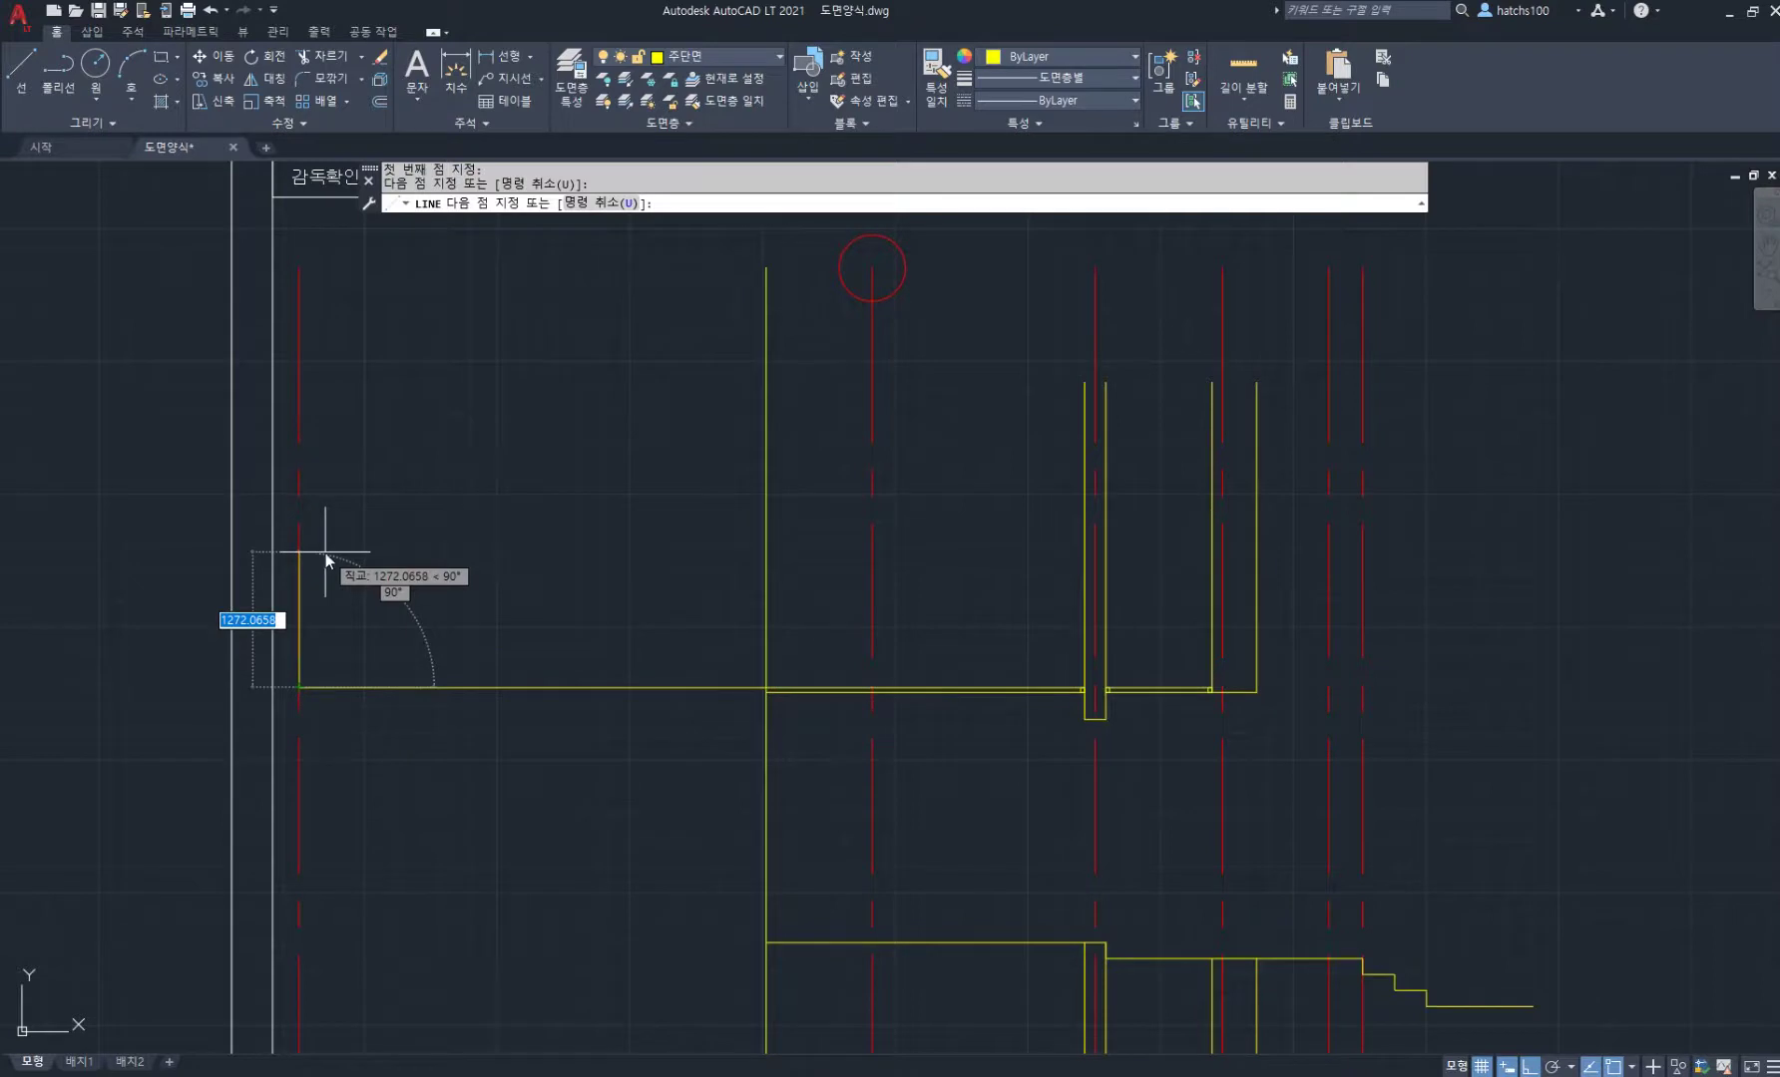
{"action": "type", "text": "50"}
{"action": "key", "text": "Return"}
{"action": "key", "text": "Return"}
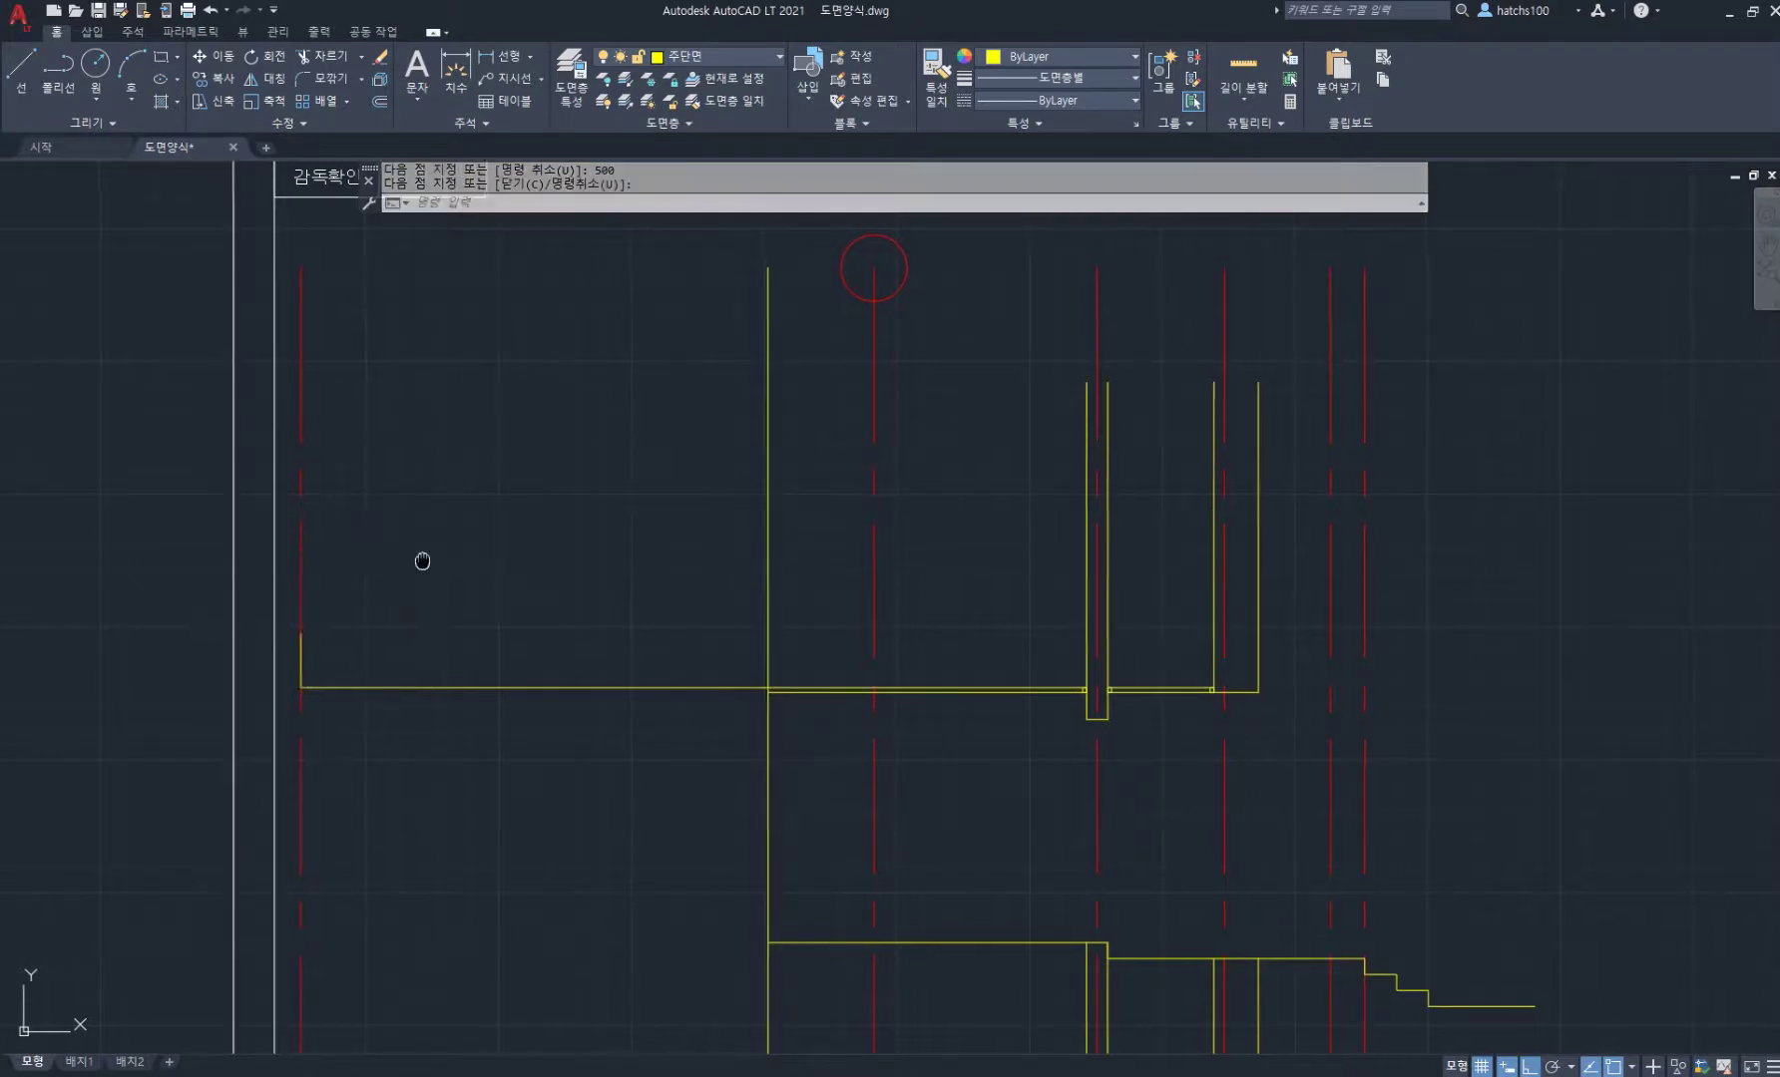
{"action": "type", "text": "xl"}
{"action": "key", "text": "Return"}
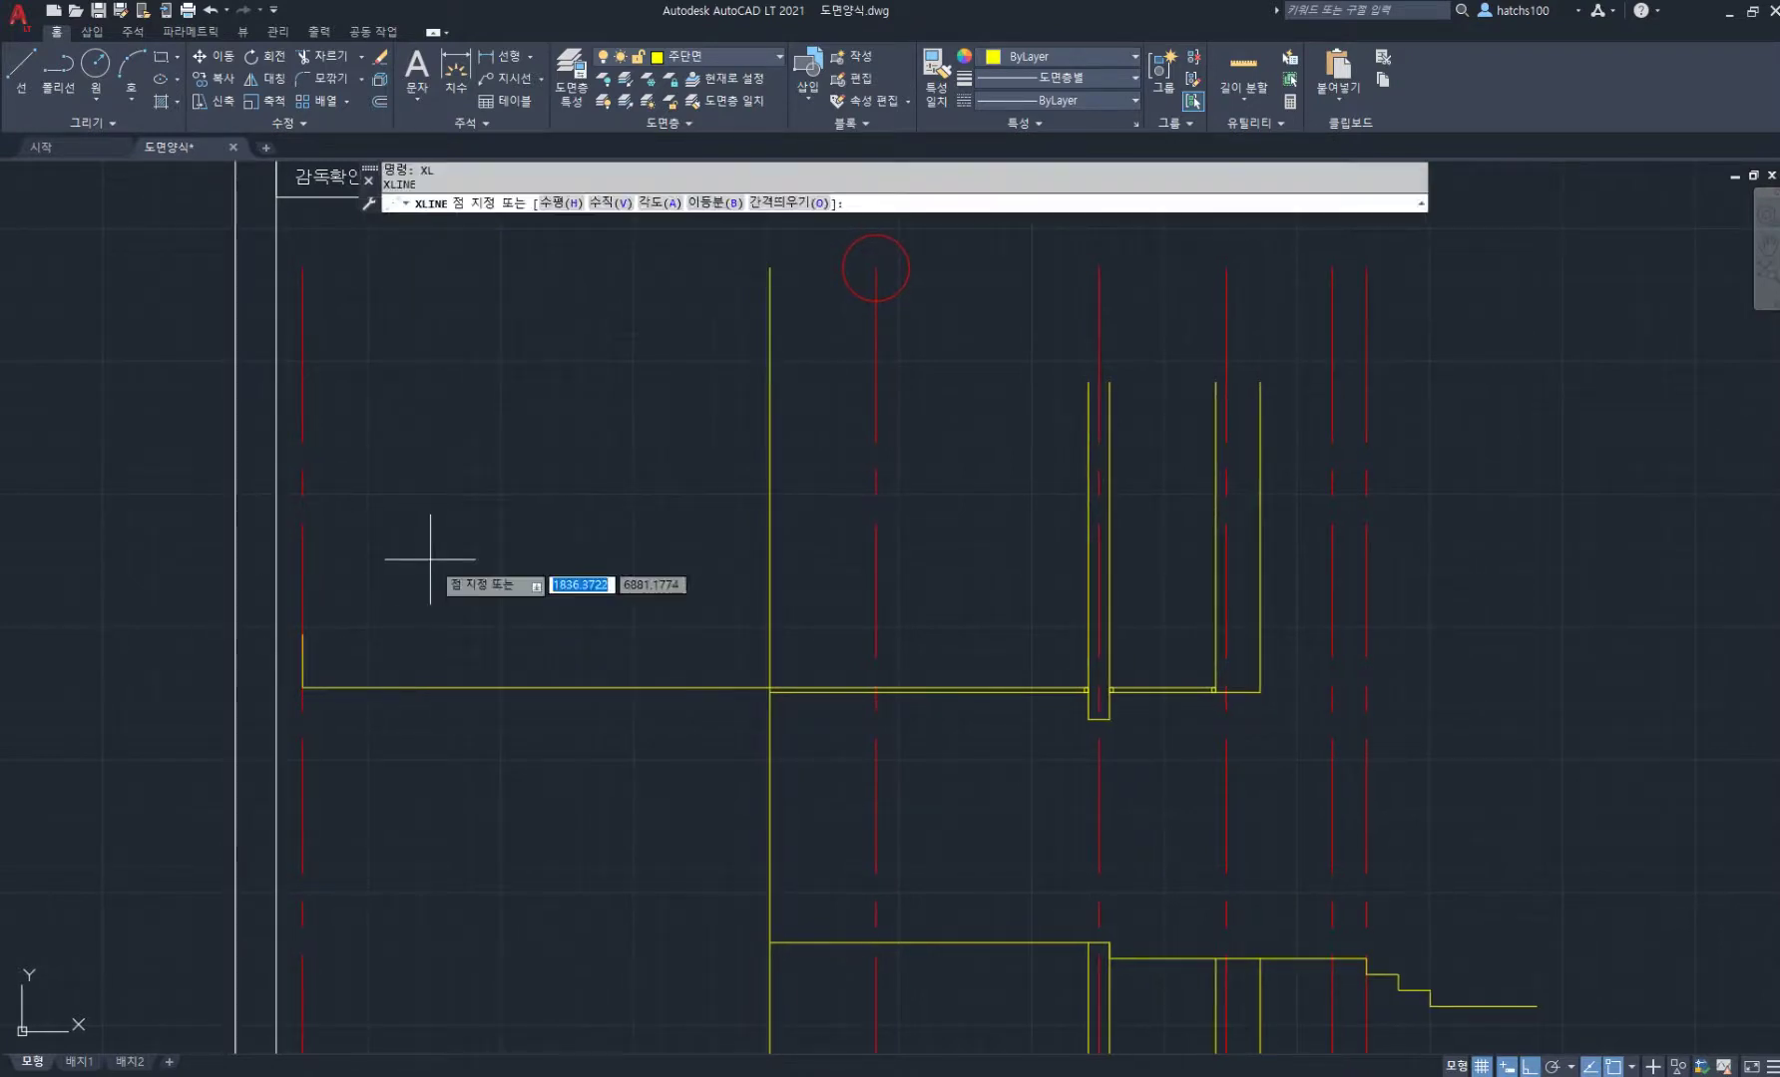
{"action": "left_click", "coordinate": [303, 634]}
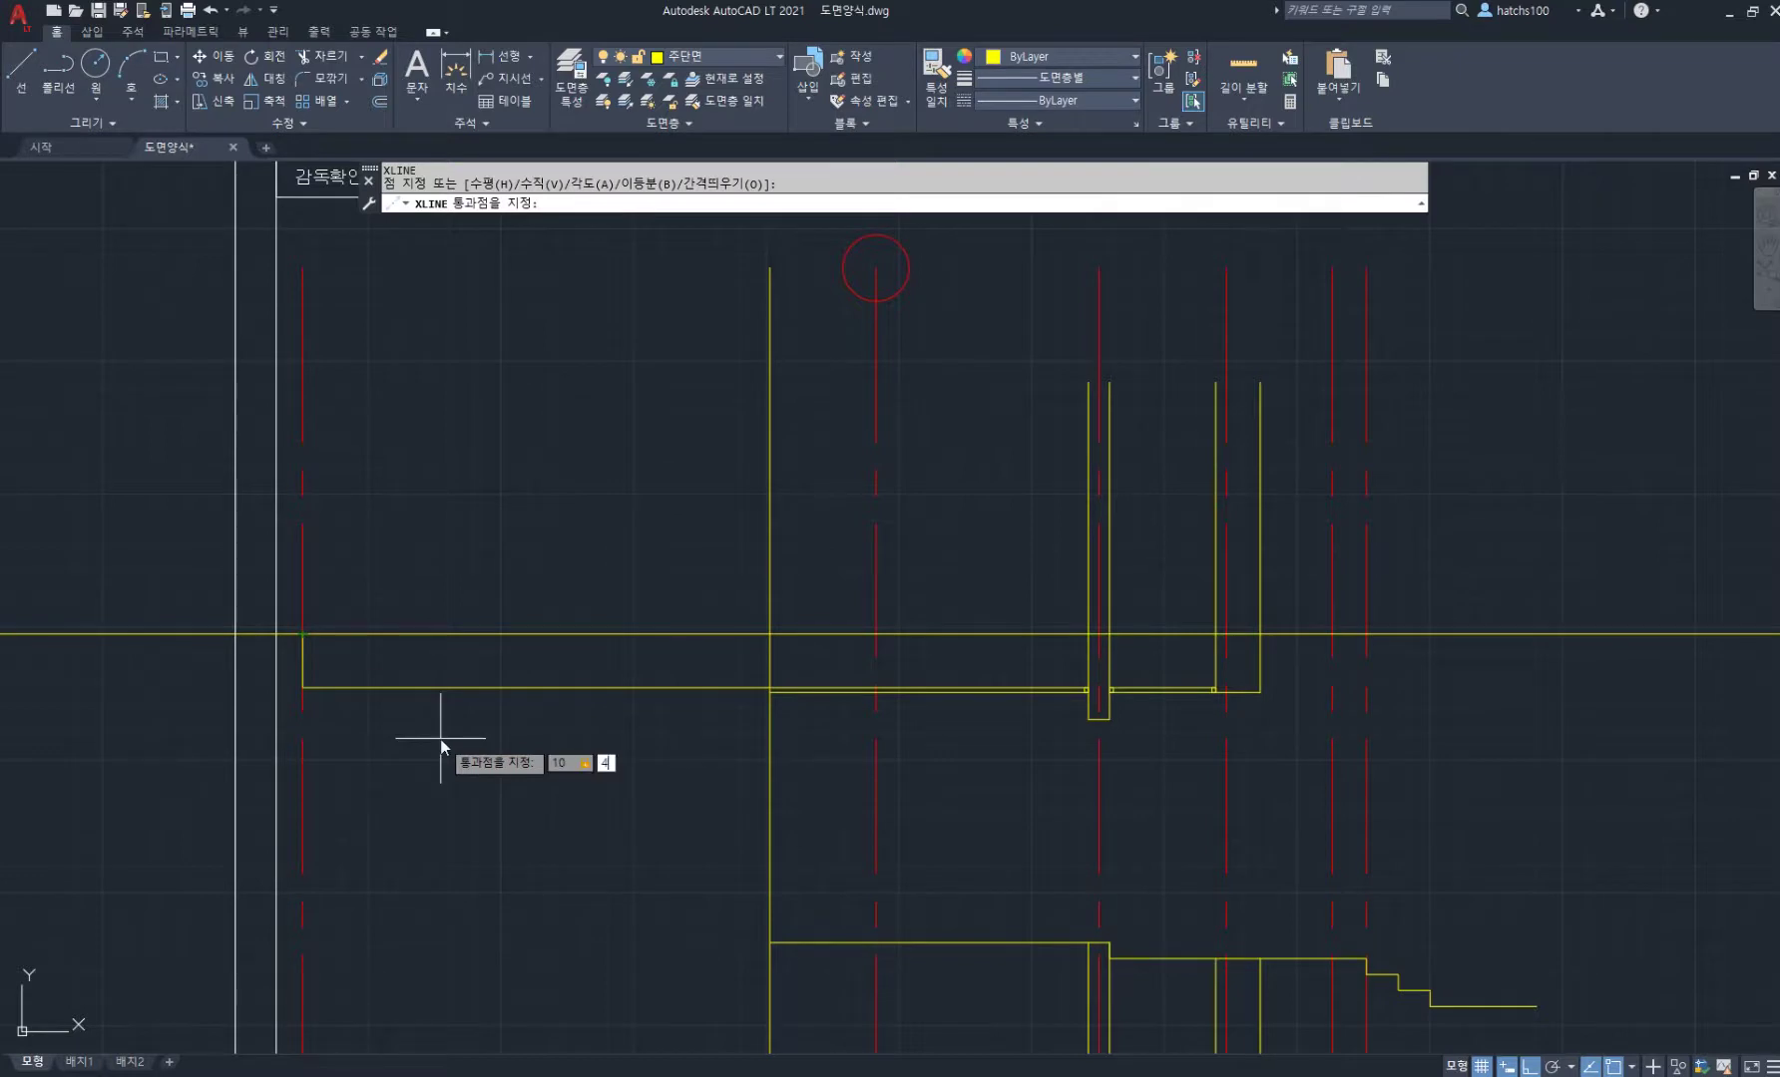
{"action": "key", "text": "Return"}
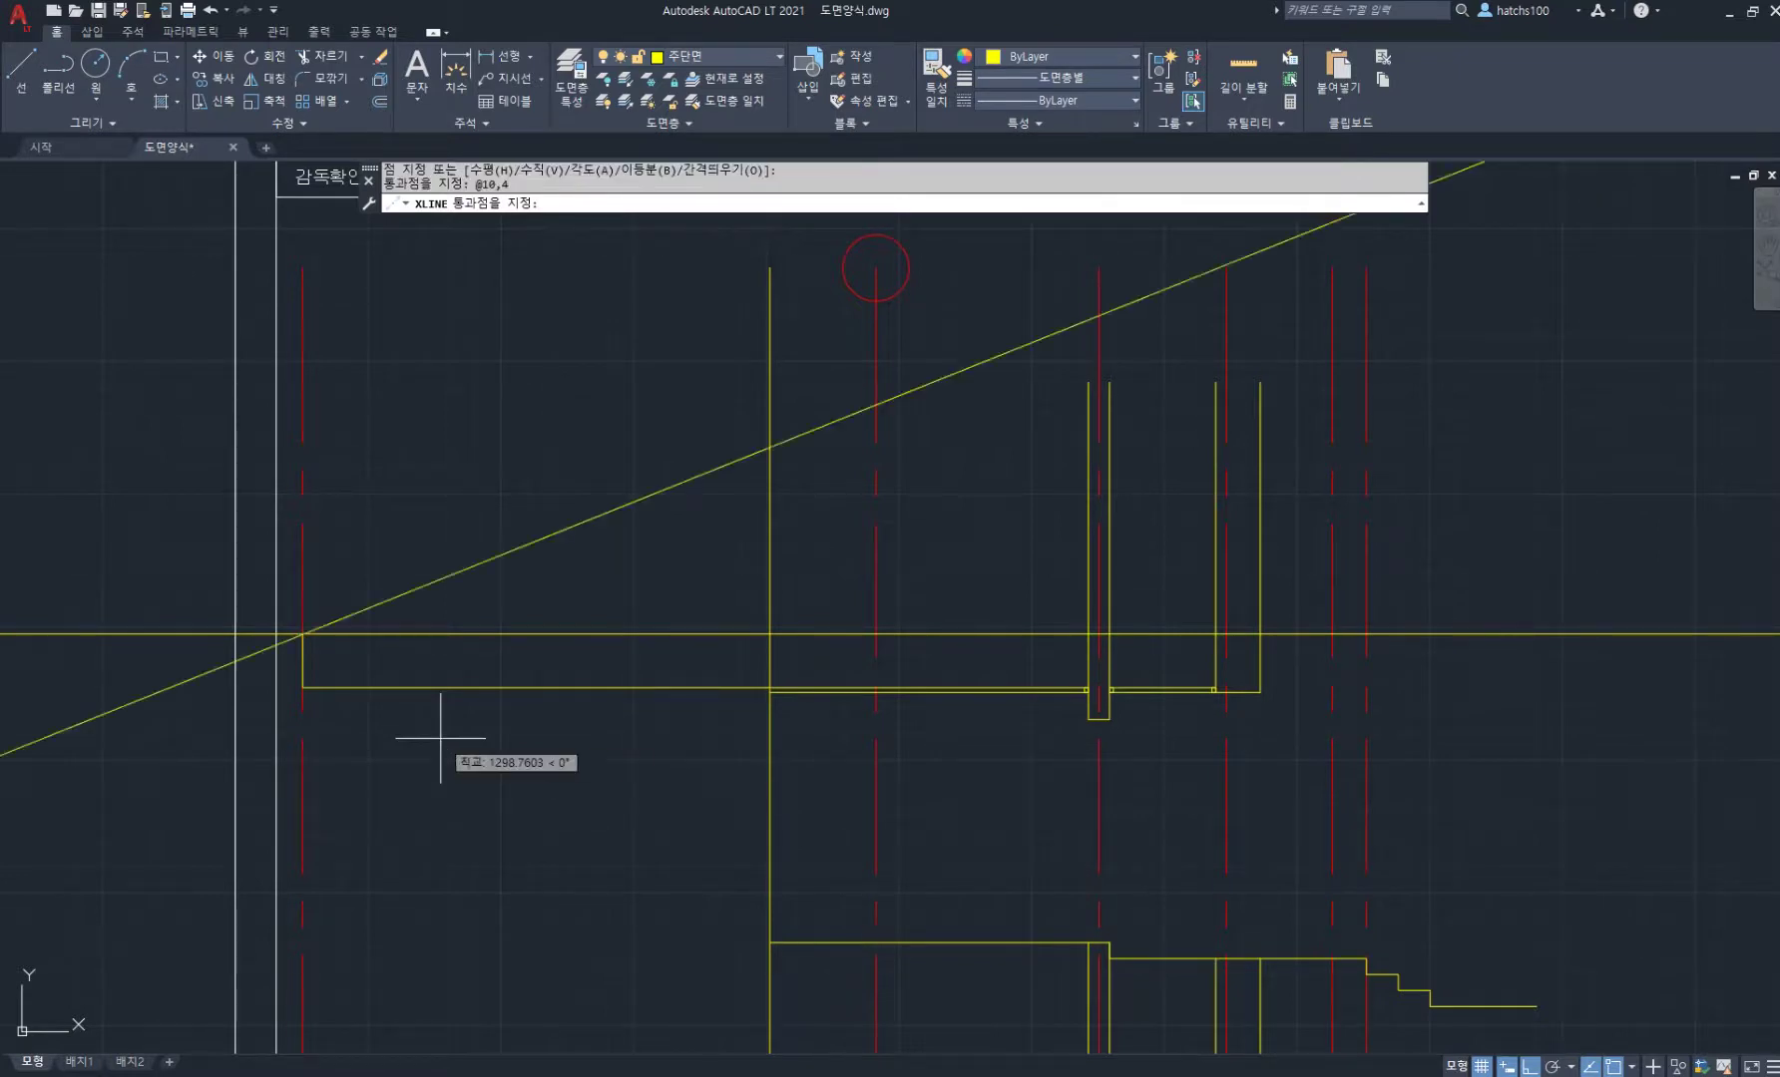
{"action": "key", "text": "Return"}
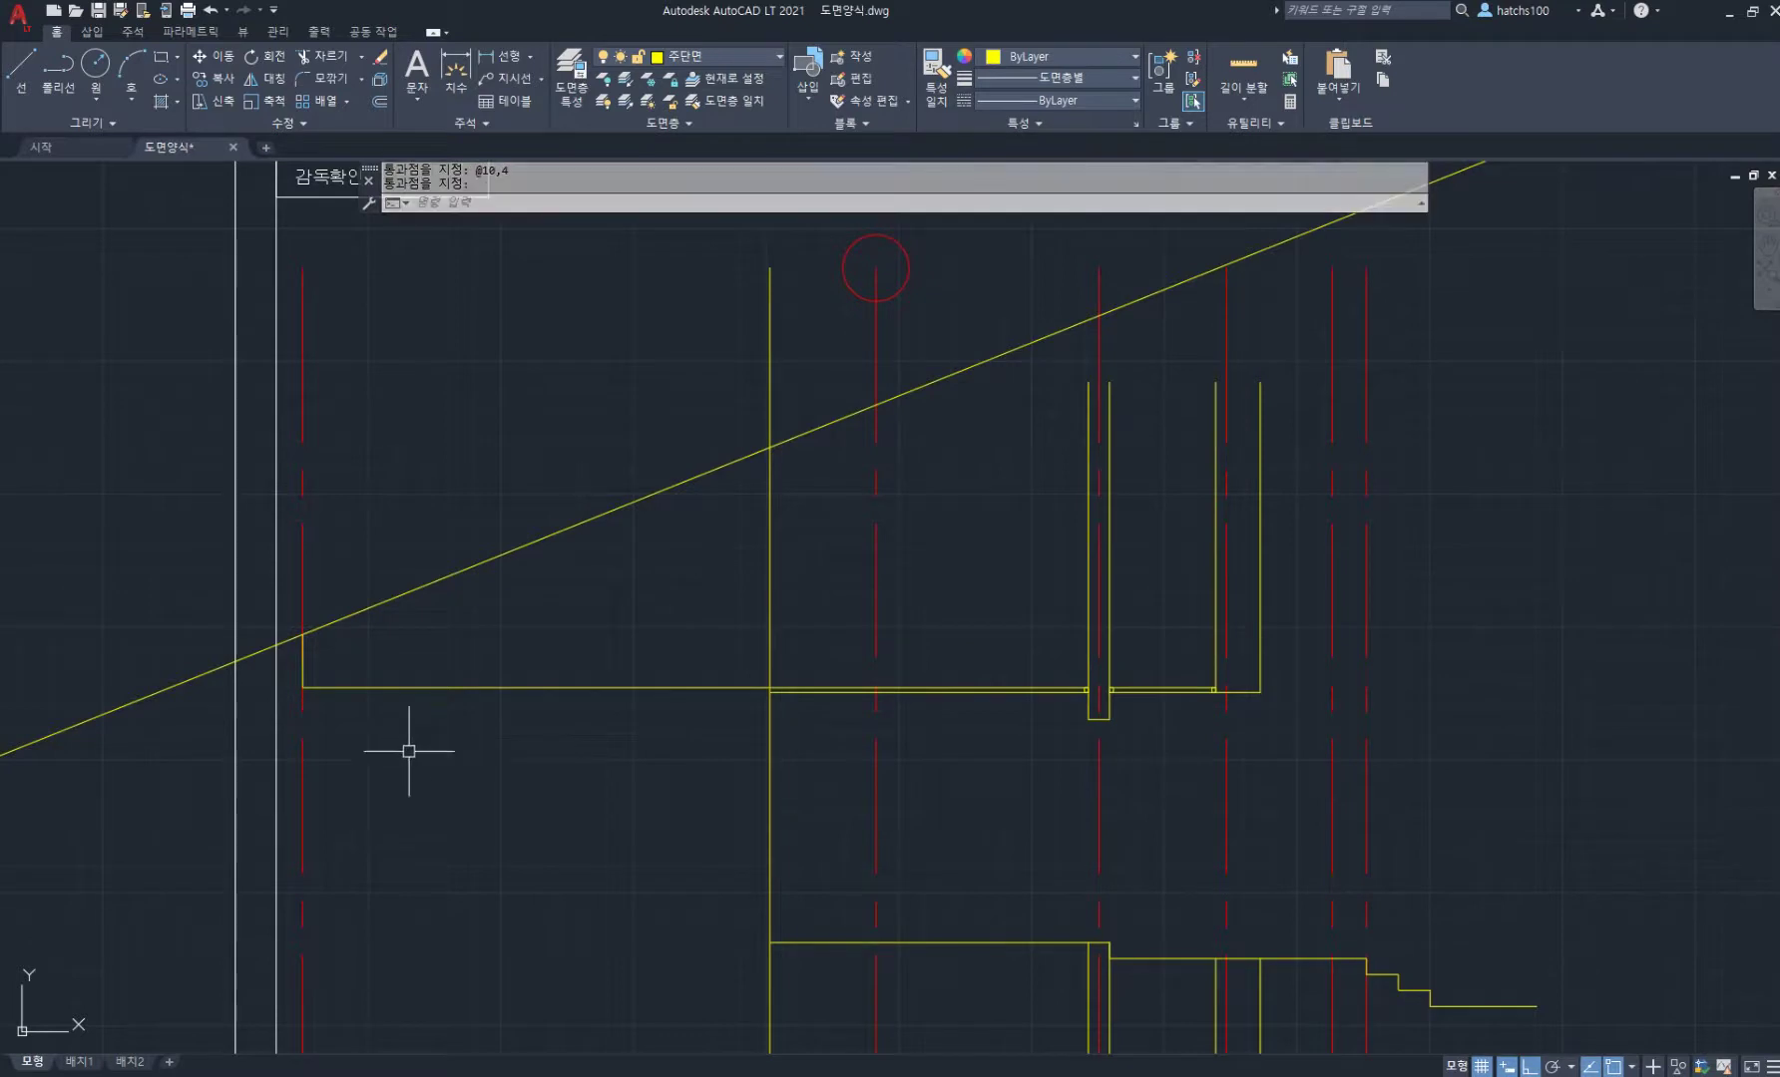
Step: Delete the helper centre line left of the section together with the 4400 horizontal and 500 vertical construction lines
{"action": "left_click", "coordinate": [393, 738]}
{"action": "left_click", "coordinate": [302, 661]}
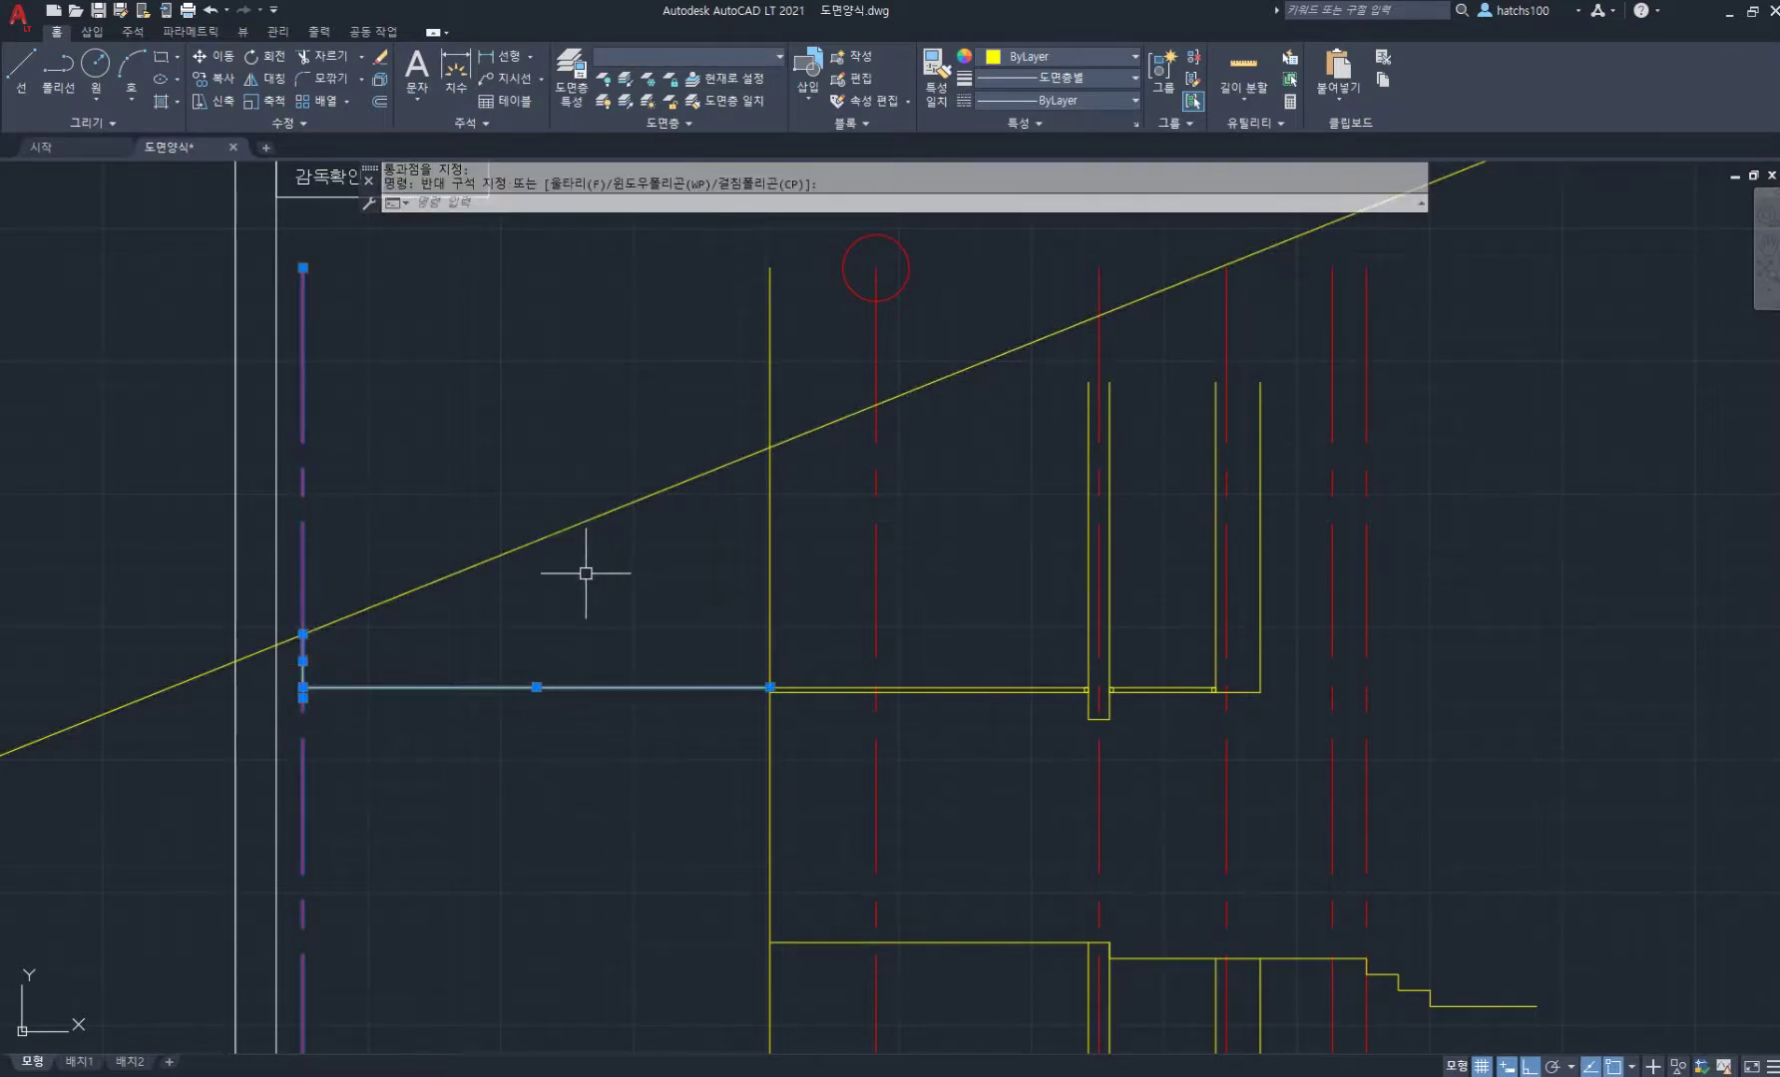
{"action": "key", "text": "Delete"}
{"action": "mouse_move", "coordinate": [773, 535]}
{"action": "middle_mouse_down"}
{"action": "mouse_move", "coordinate": [718, 592]}
{"action": "mouse_move", "coordinate": [666, 588]}
{"action": "middle_mouse_up"}
{"action": "scroll", "coordinate": [694, 473], "scroll_direction": "up", "scroll_amount": 2}
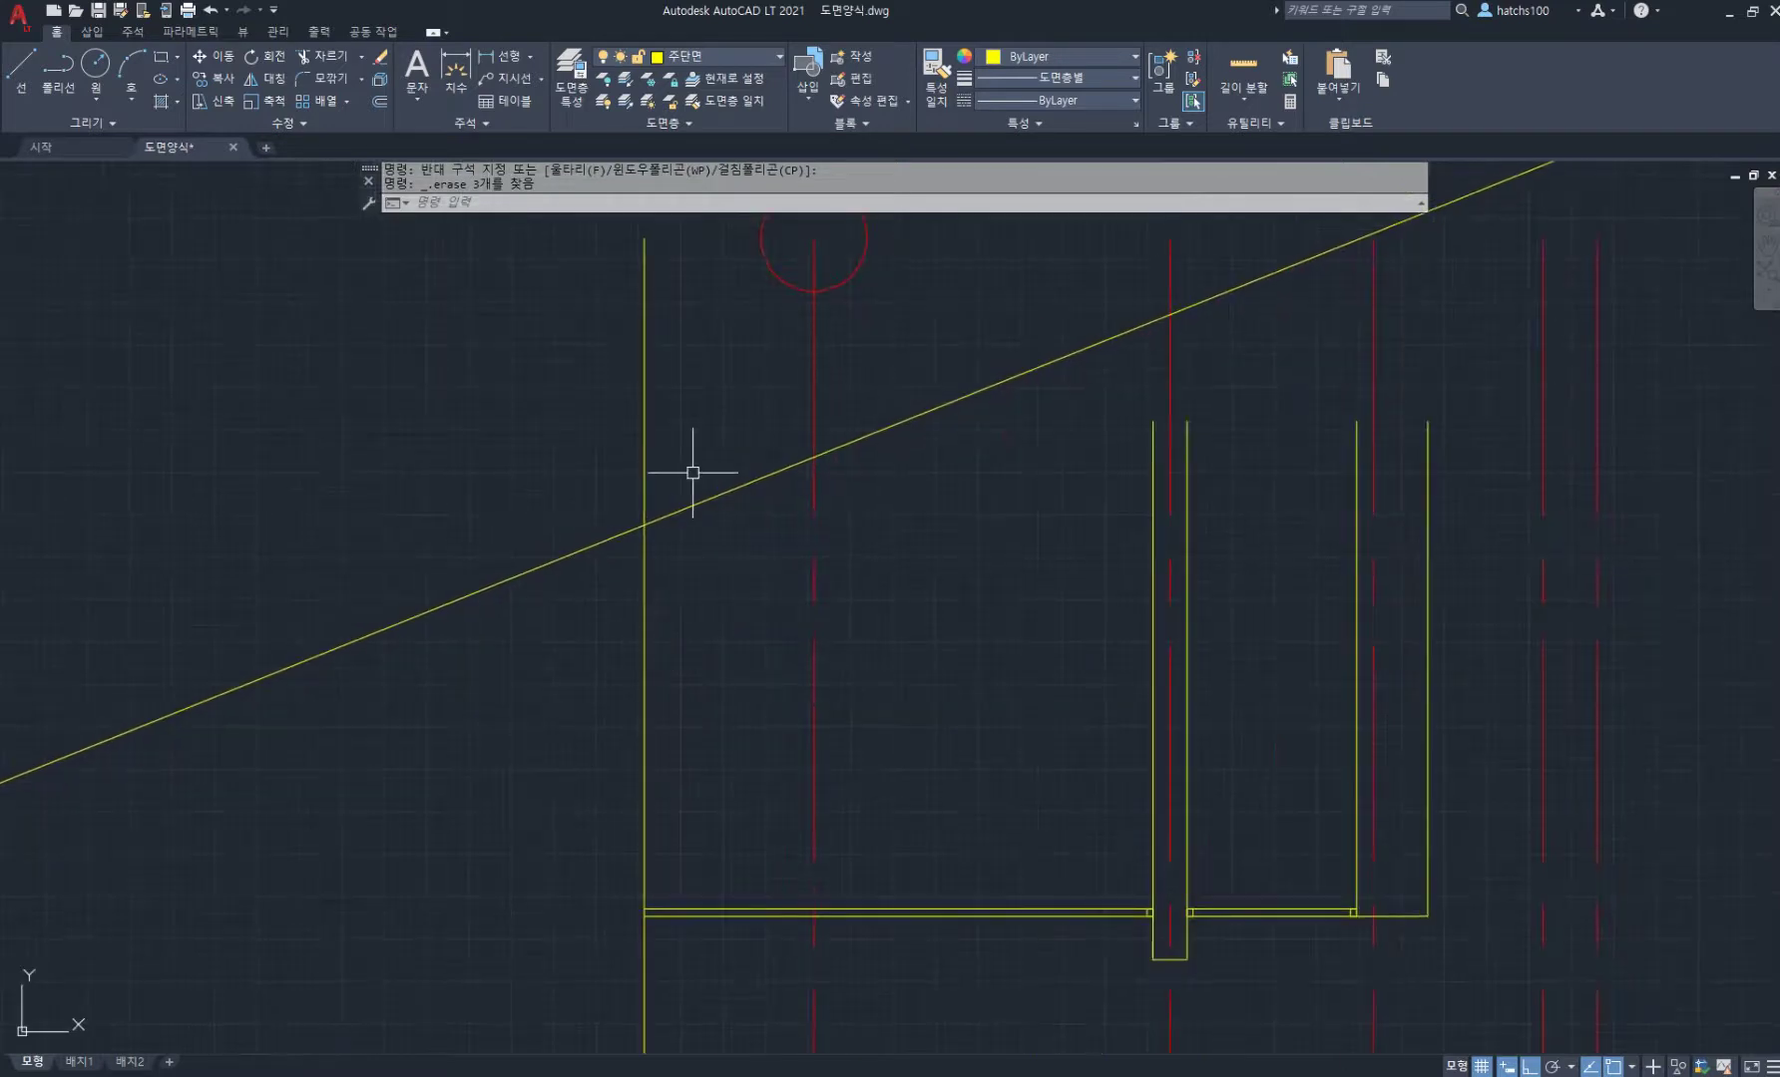
{"action": "scroll", "coordinate": [682, 456], "scroll_direction": "down", "scroll_amount": 2}
{"action": "middle_click_drag", "start_coordinate": [681, 455], "coordinate": [707, 539]}
Step: Offset the sloped roof line 120 upward
{"action": "type", "text": "o"}
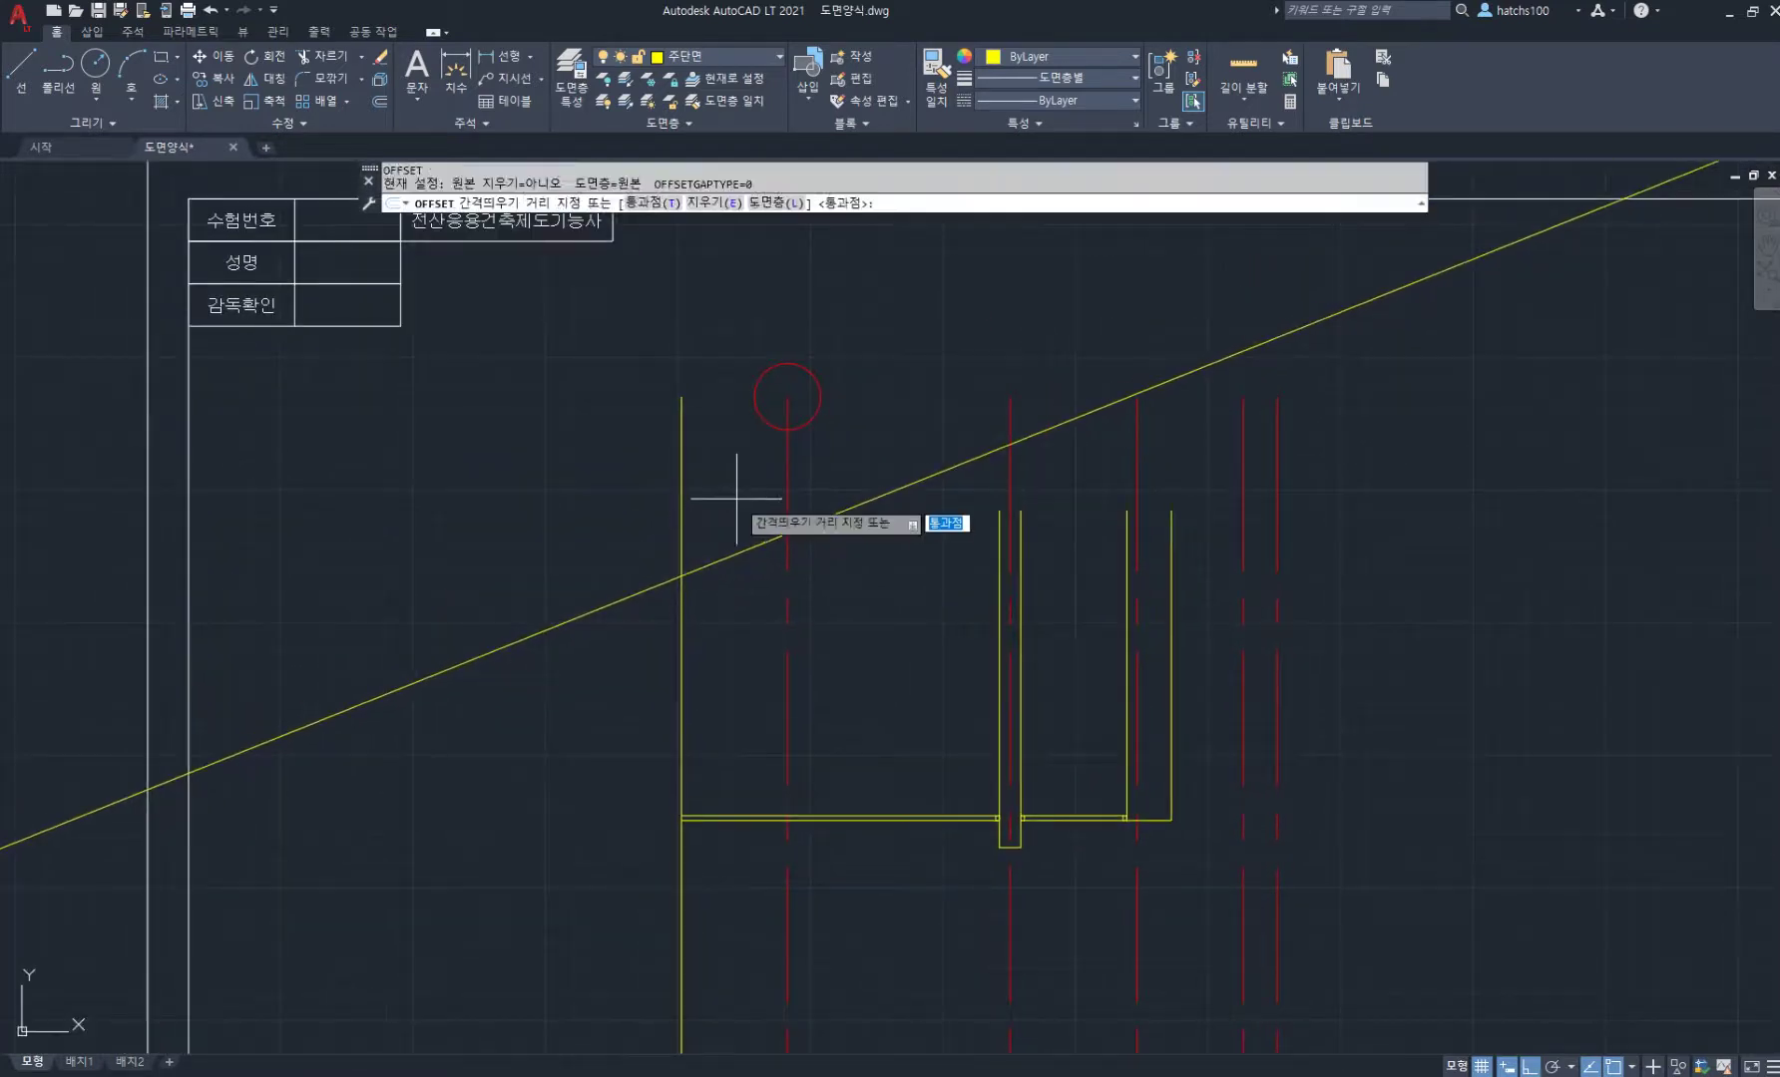
{"action": "key", "text": "Return"}
{"action": "key", "text": "Return"}
{"action": "left_click", "coordinate": [747, 548]}
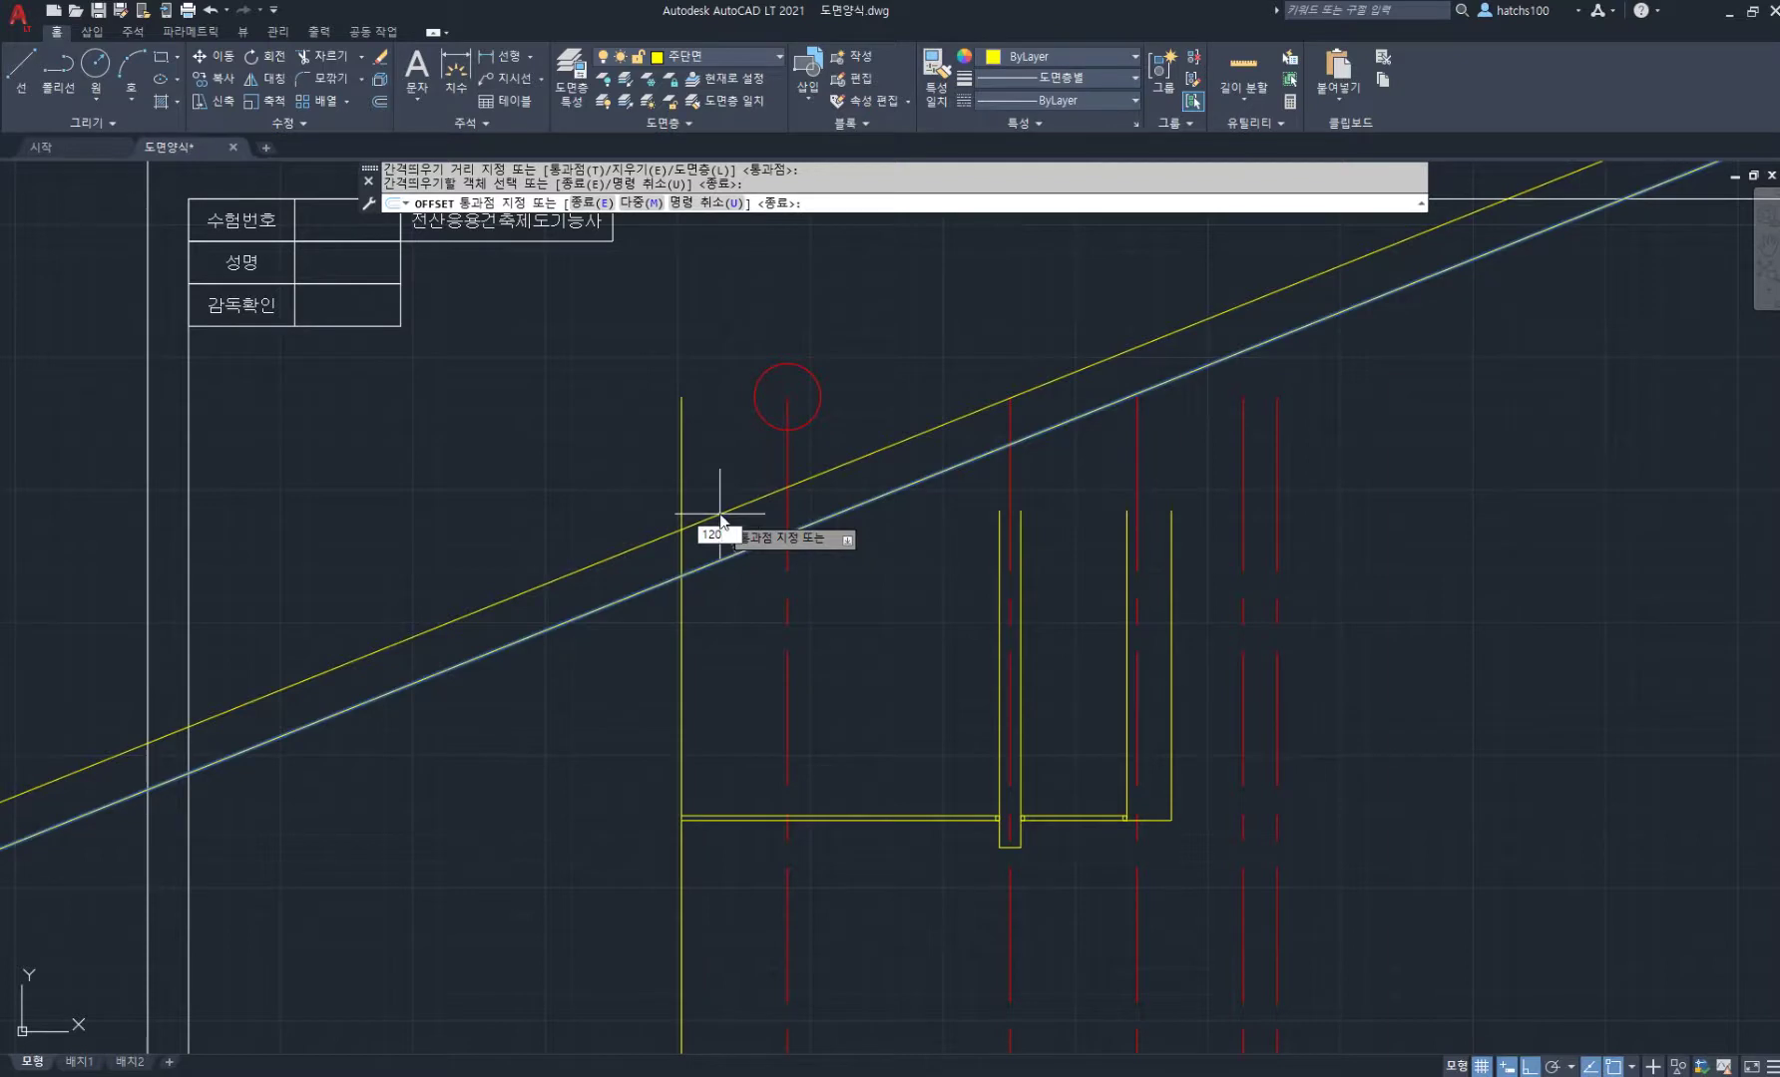
{"action": "key", "text": "Return"}
{"action": "key", "text": "Return"}
Step: Mirror both sloped roof lines about the red centre line with the circle, keeping the originals
{"action": "type", "text": "m"}
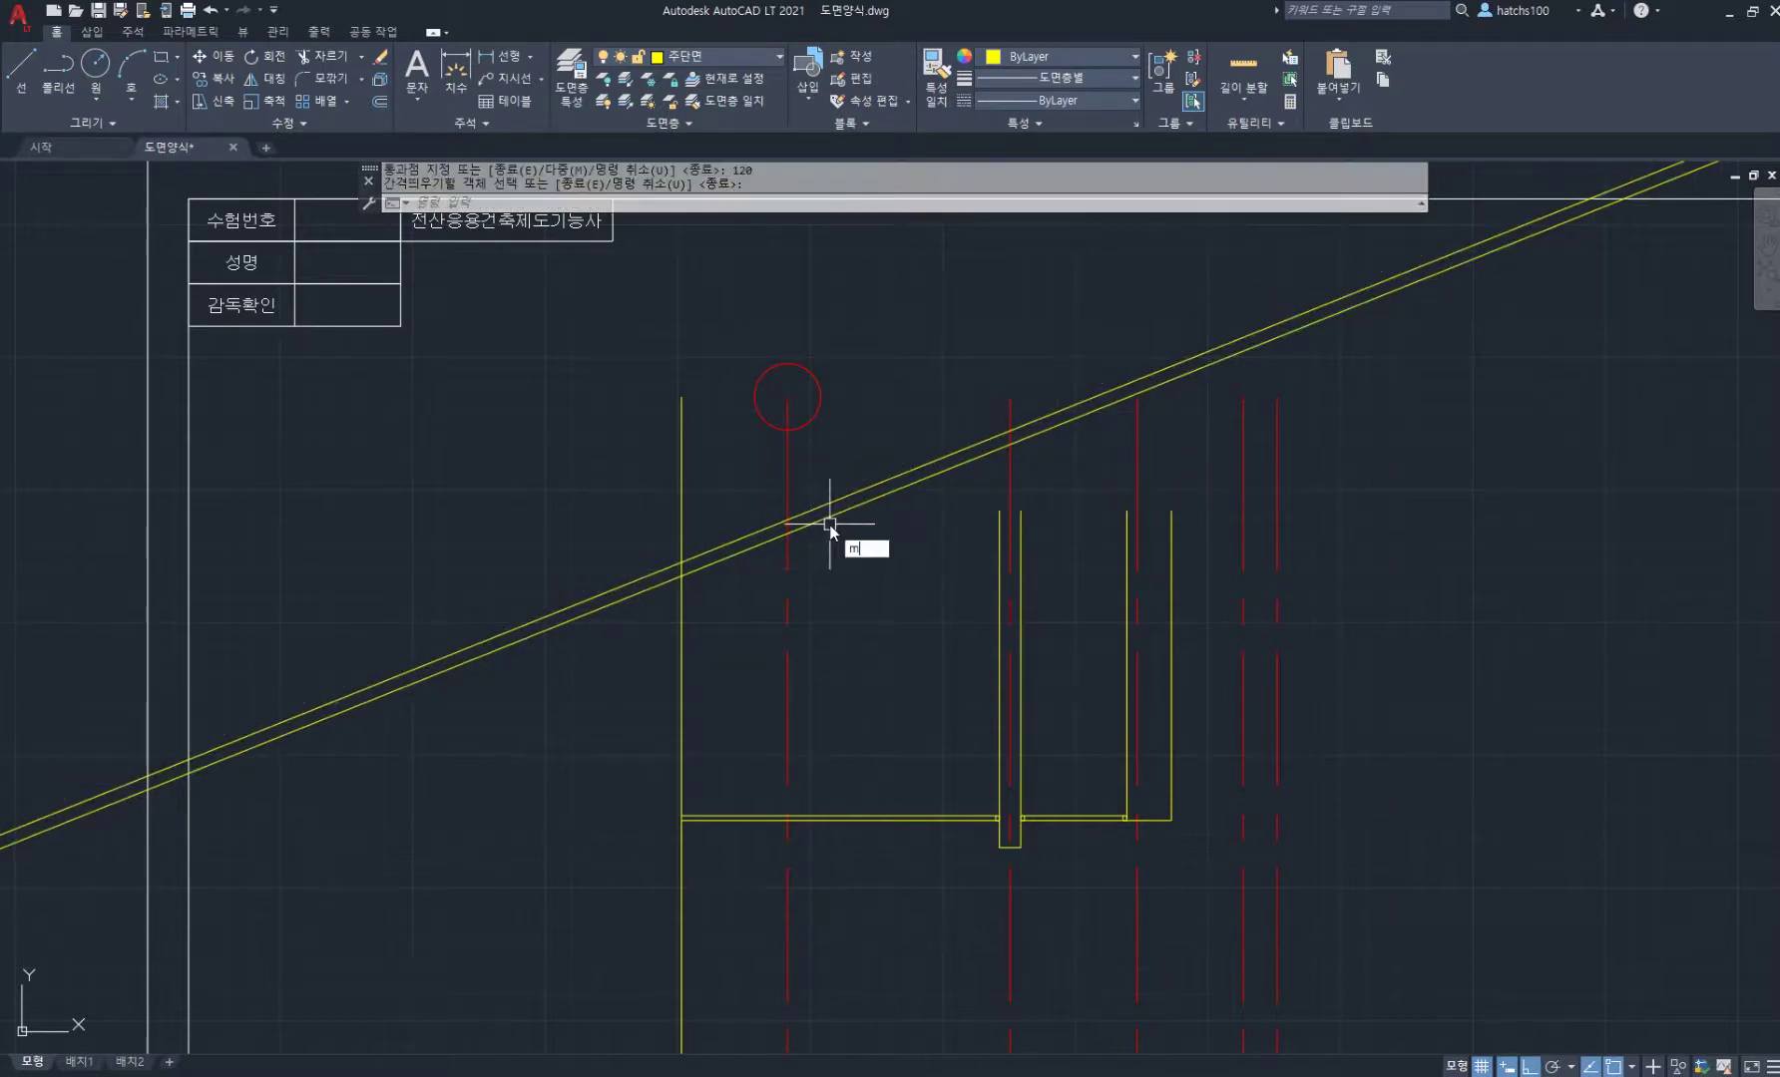
{"action": "type", "text": "i"}
{"action": "key", "text": "Return"}
{"action": "left_click", "coordinate": [874, 544]}
{"action": "left_click", "coordinate": [822, 445]}
{"action": "key", "text": "Return"}
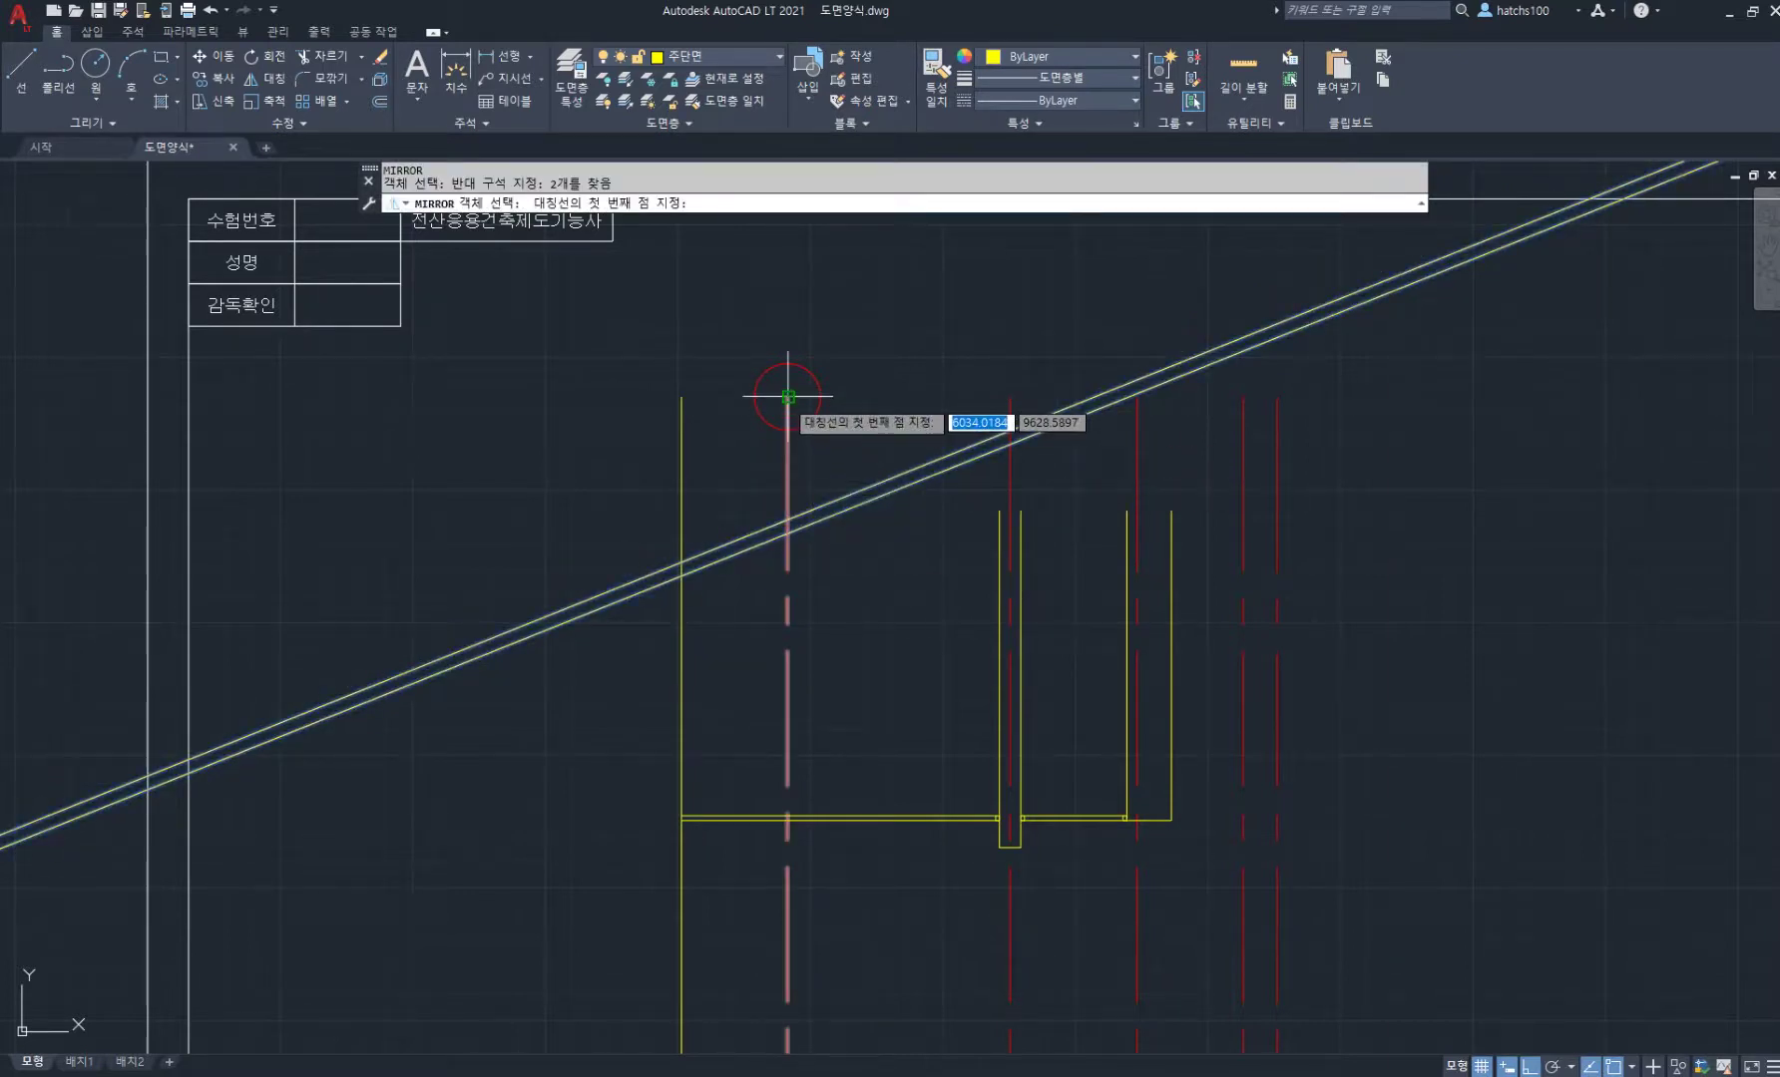
{"action": "left_click", "coordinate": [788, 397]}
{"action": "left_click", "coordinate": [788, 304]}
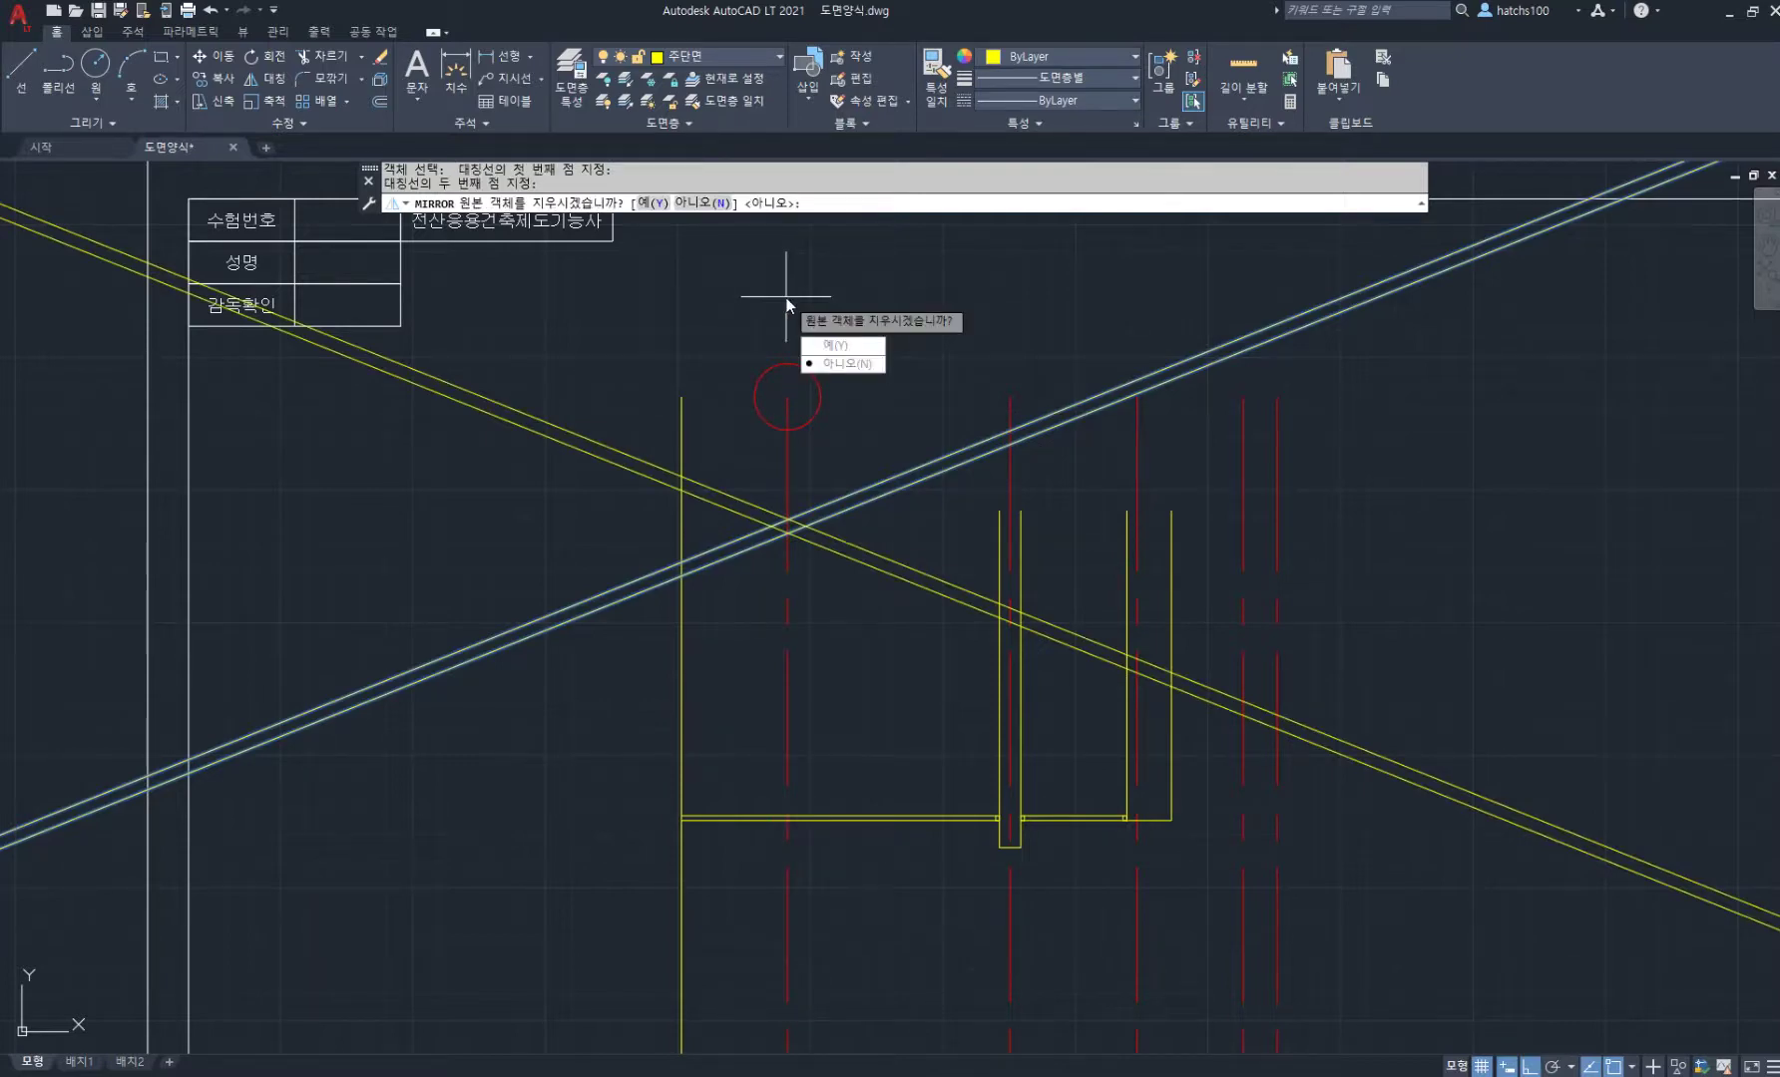
{"action": "key", "text": "Return"}
Step: Draw a line from the lower slopes' intersection 300 straight down along the centre line, continuing about 497 horizontally to the left
{"action": "scroll", "coordinate": [811, 521], "scroll_direction": "up", "scroll_amount": 2}
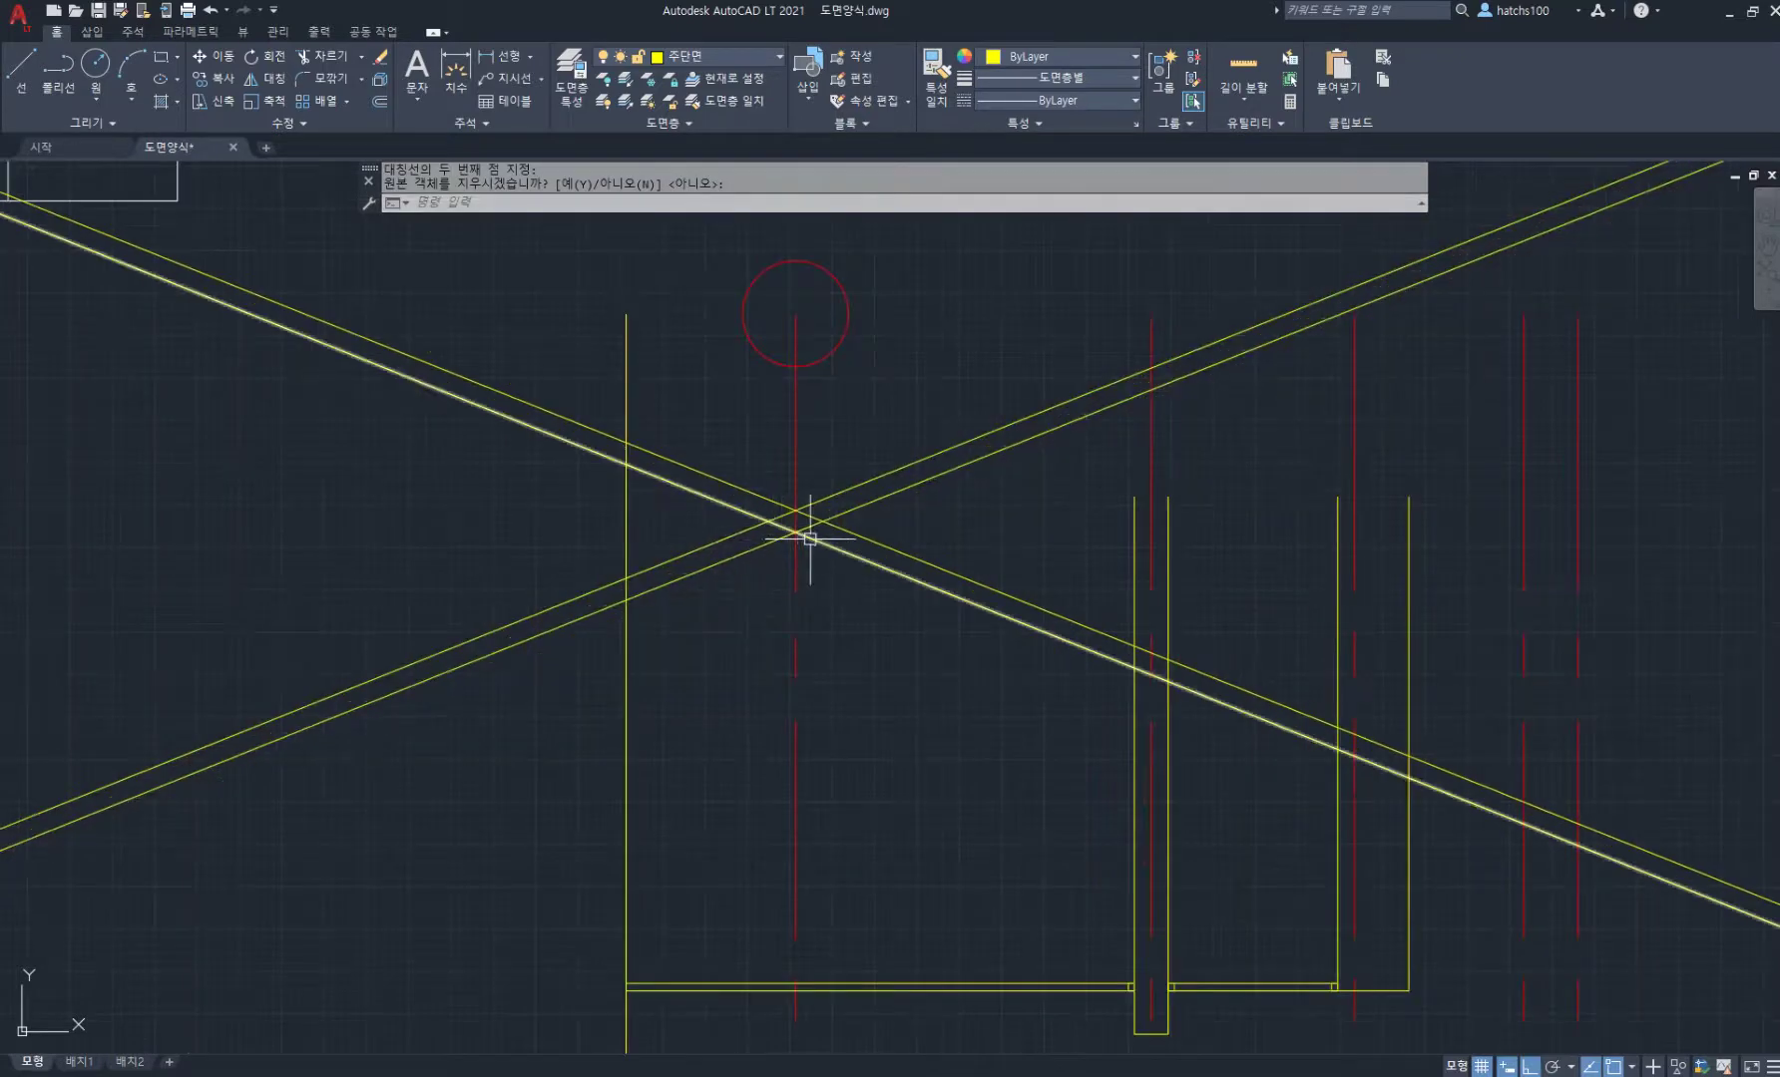
{"action": "type", "text": "l"}
{"action": "key", "text": "Return"}
{"action": "scroll", "coordinate": [810, 524], "scroll_direction": "up", "scroll_amount": 1}
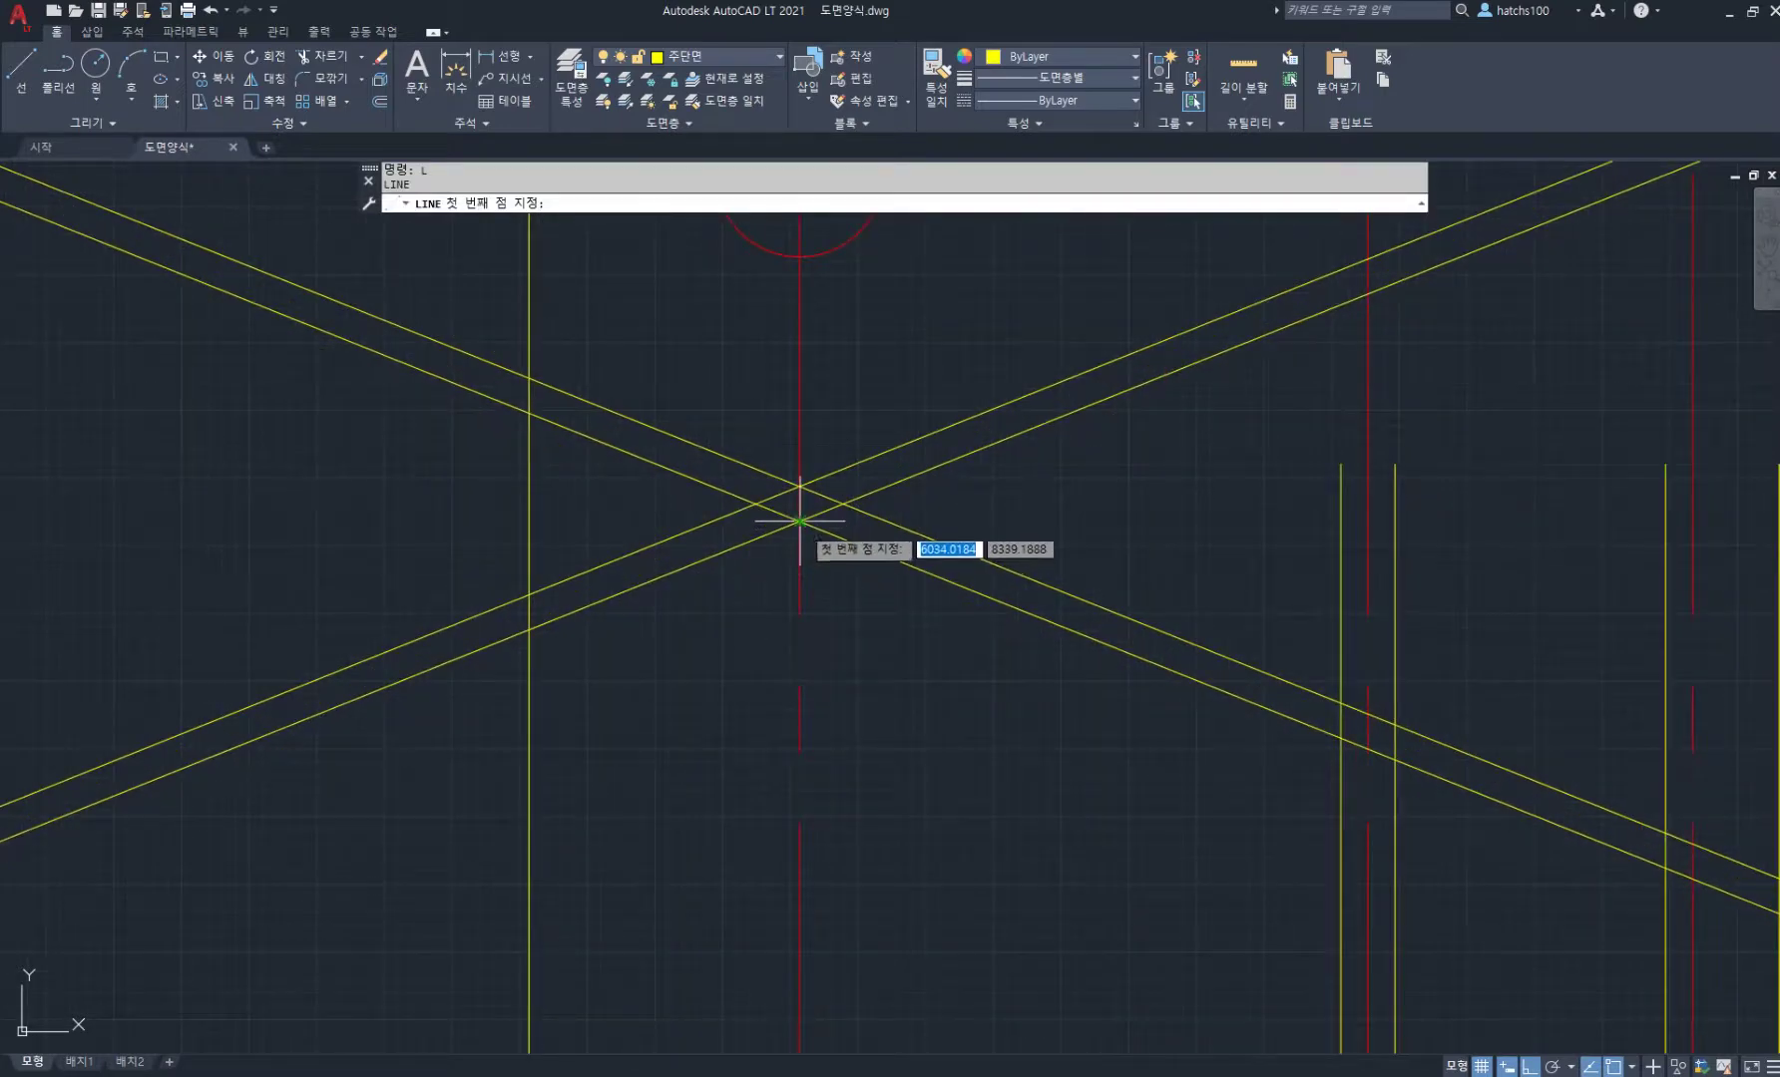
{"action": "left_click", "coordinate": [799, 520]}
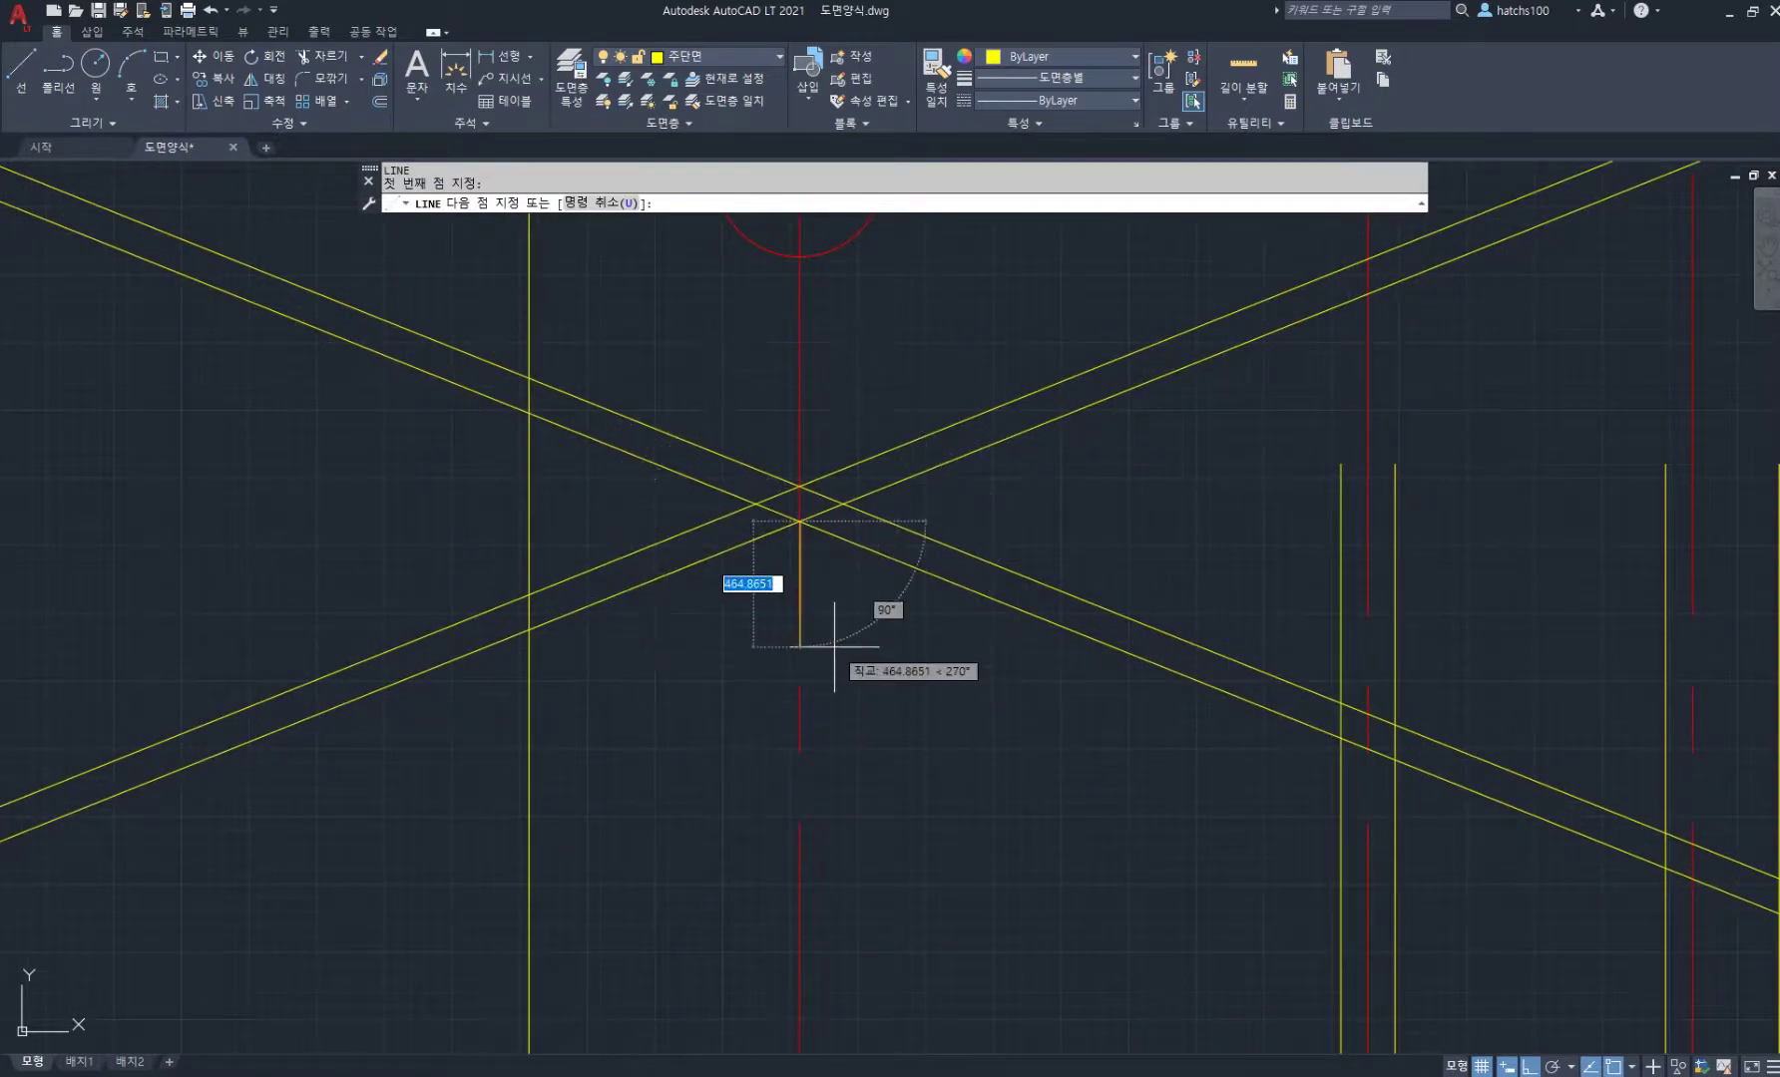
{"action": "type", "text": "3"}
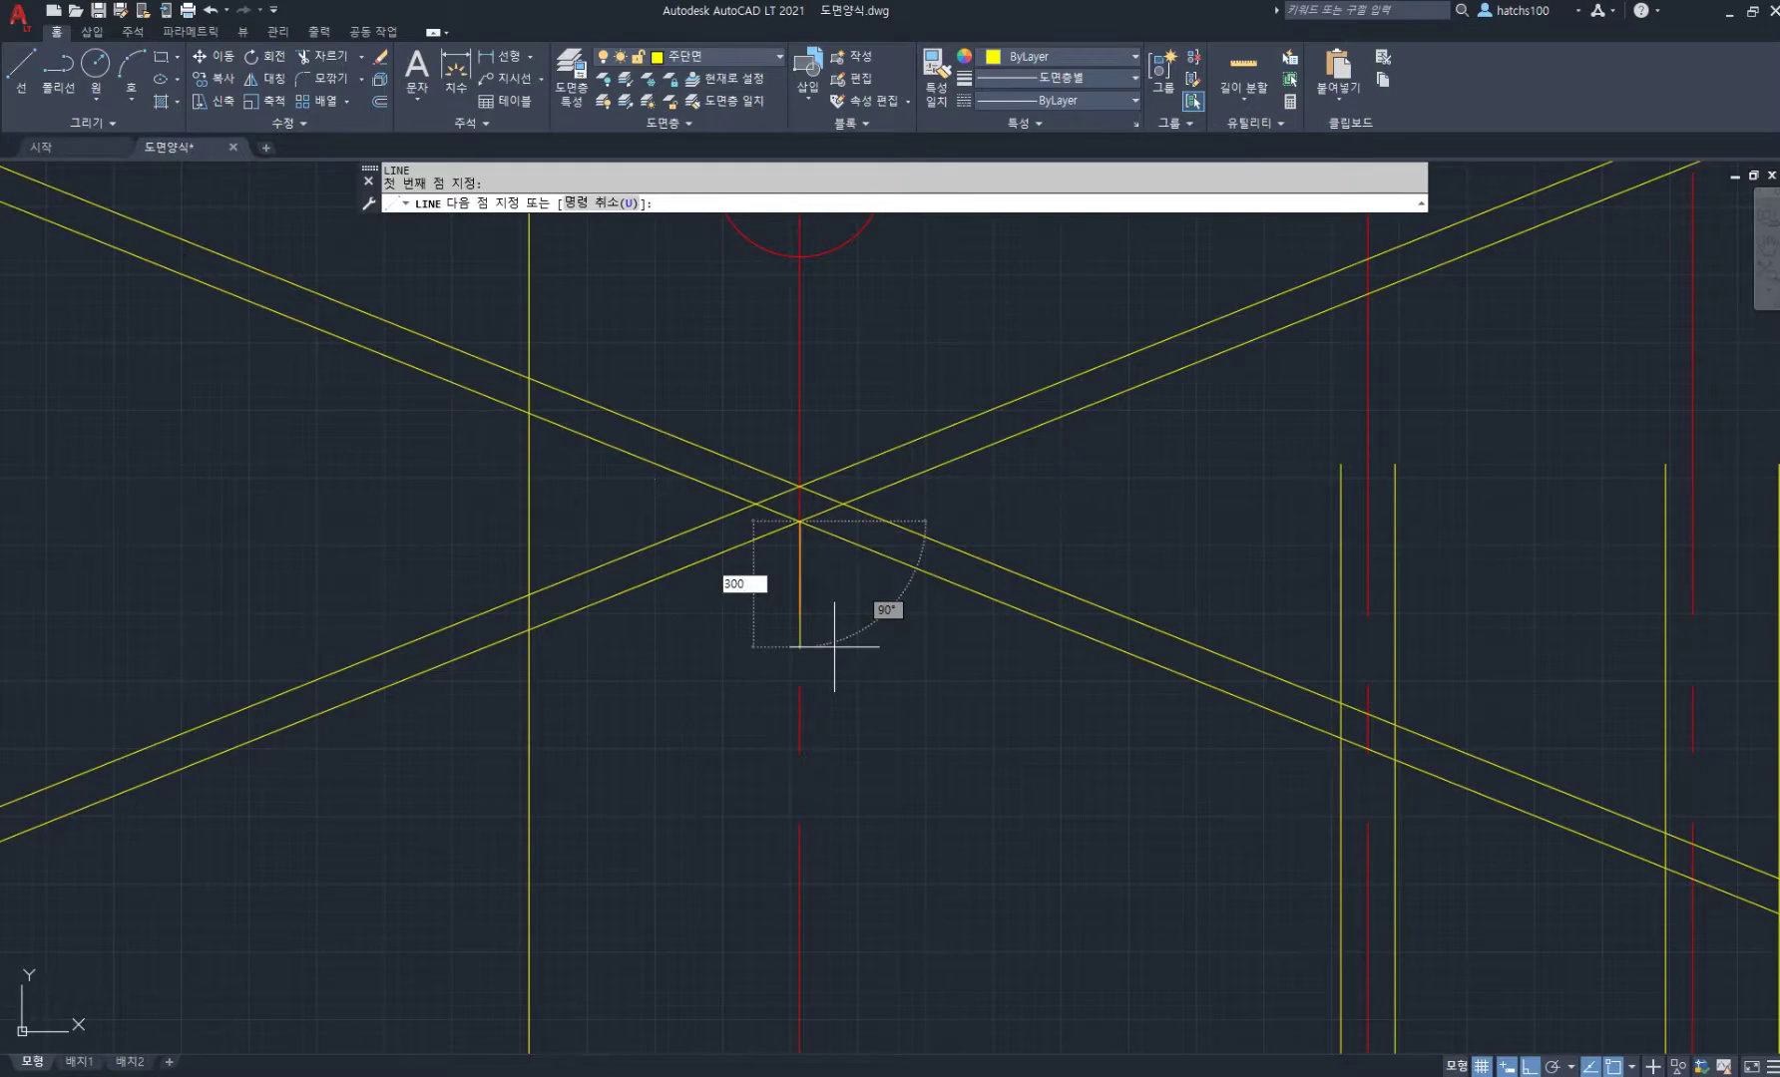
{"action": "type", "text": "00"}
{"action": "key", "text": "Return"}
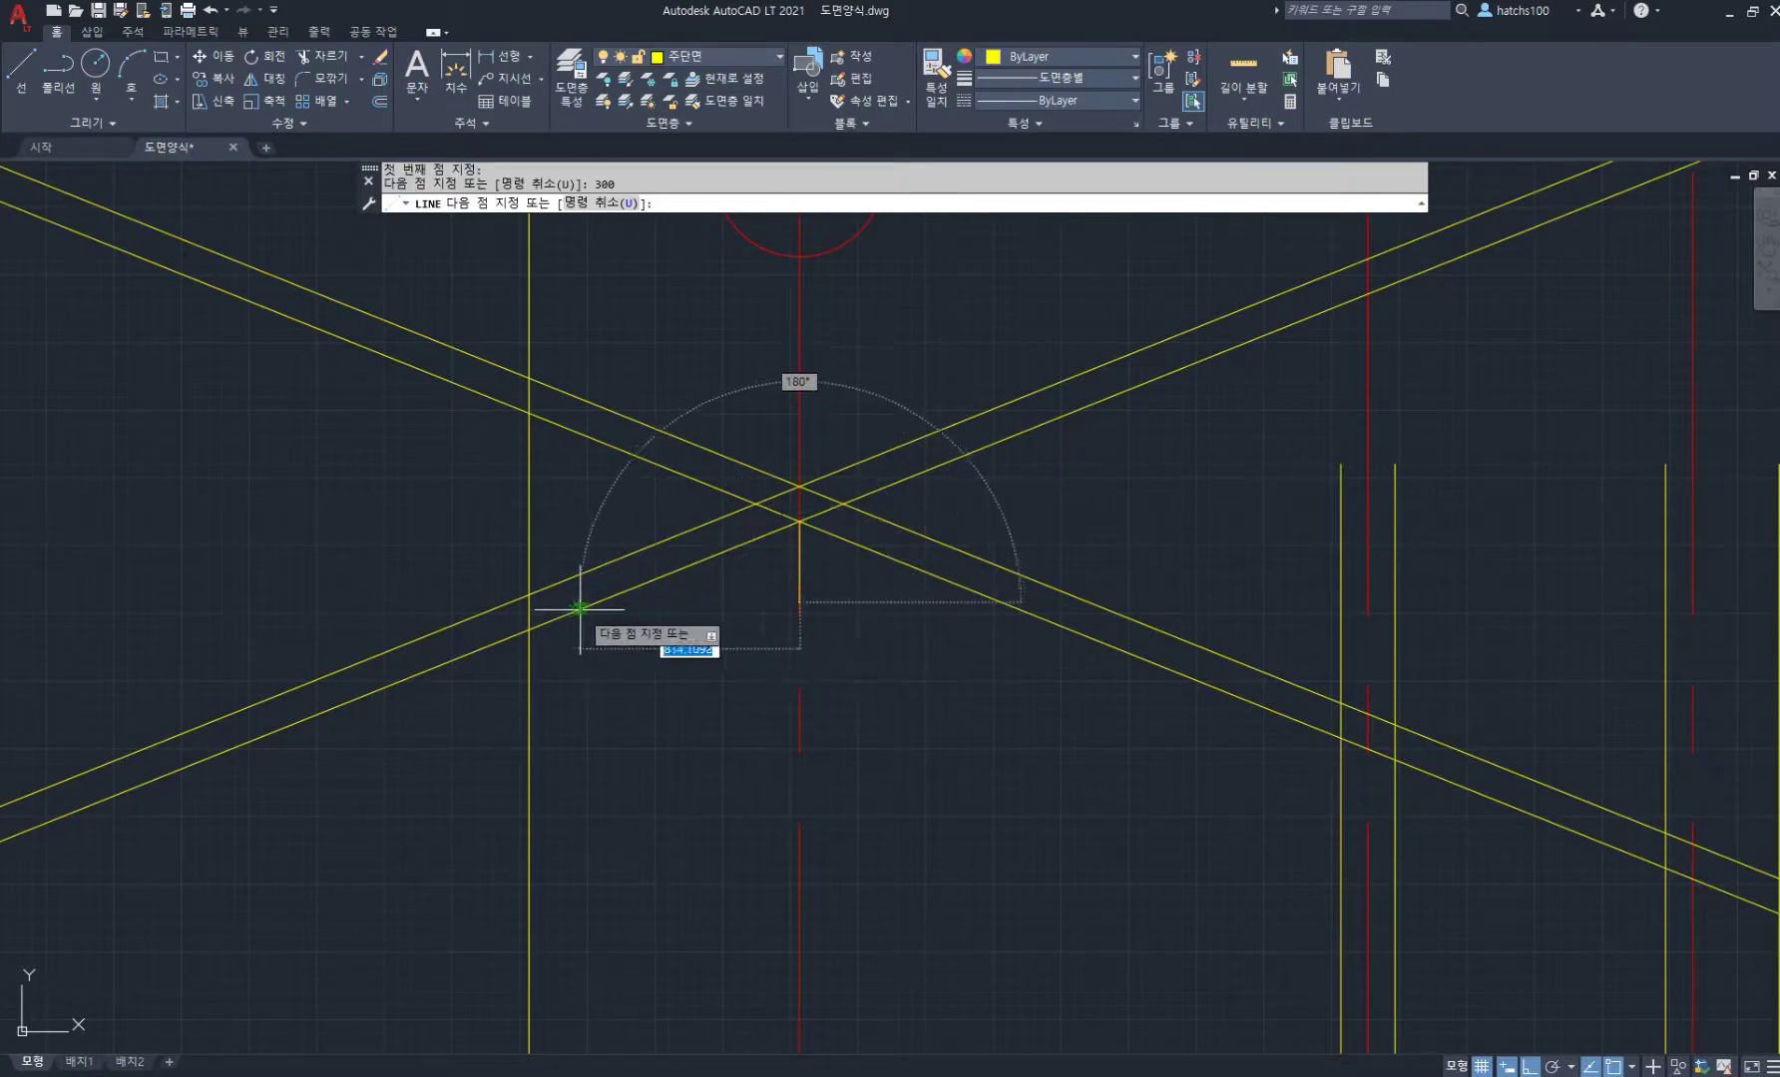
{"action": "scroll", "coordinate": [587, 599], "scroll_direction": "up", "scroll_amount": 1}
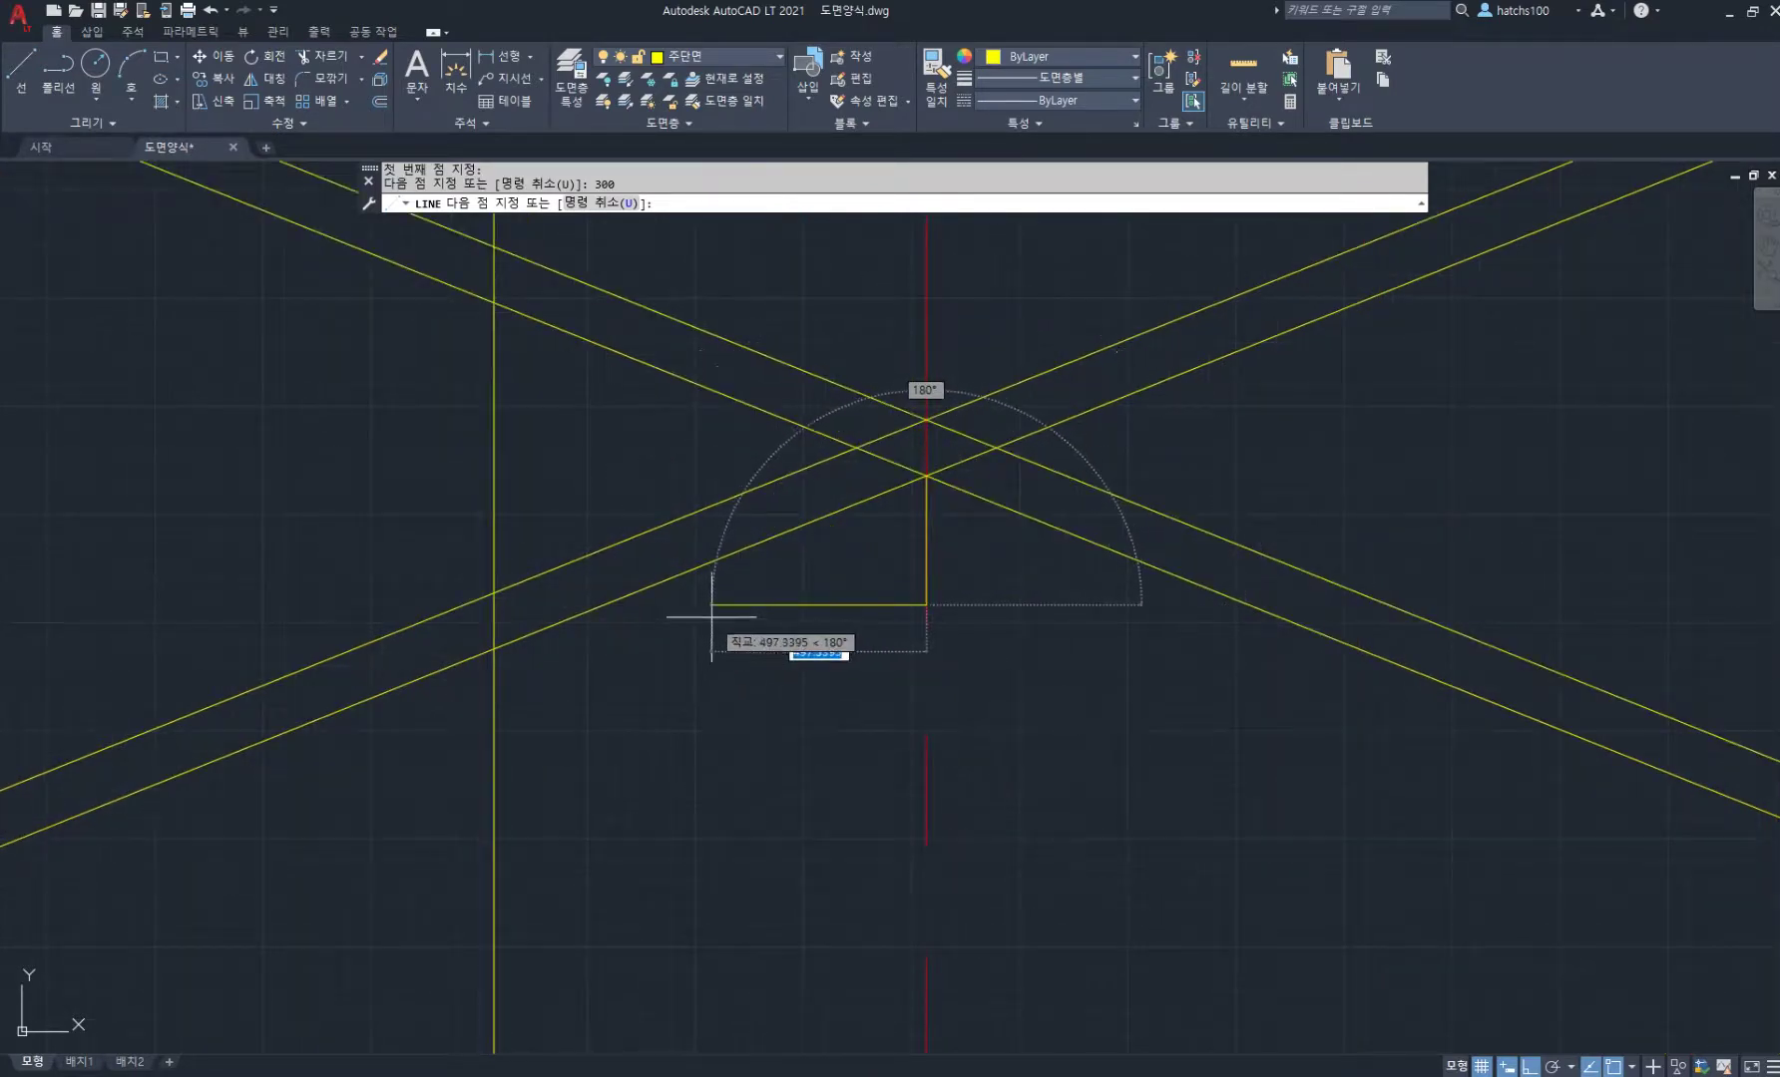
{"action": "left_click", "coordinate": [711, 612]}
{"action": "key", "text": "Return"}
{"action": "middle_click_drag", "start_coordinate": [822, 636], "coordinate": [778, 585]}
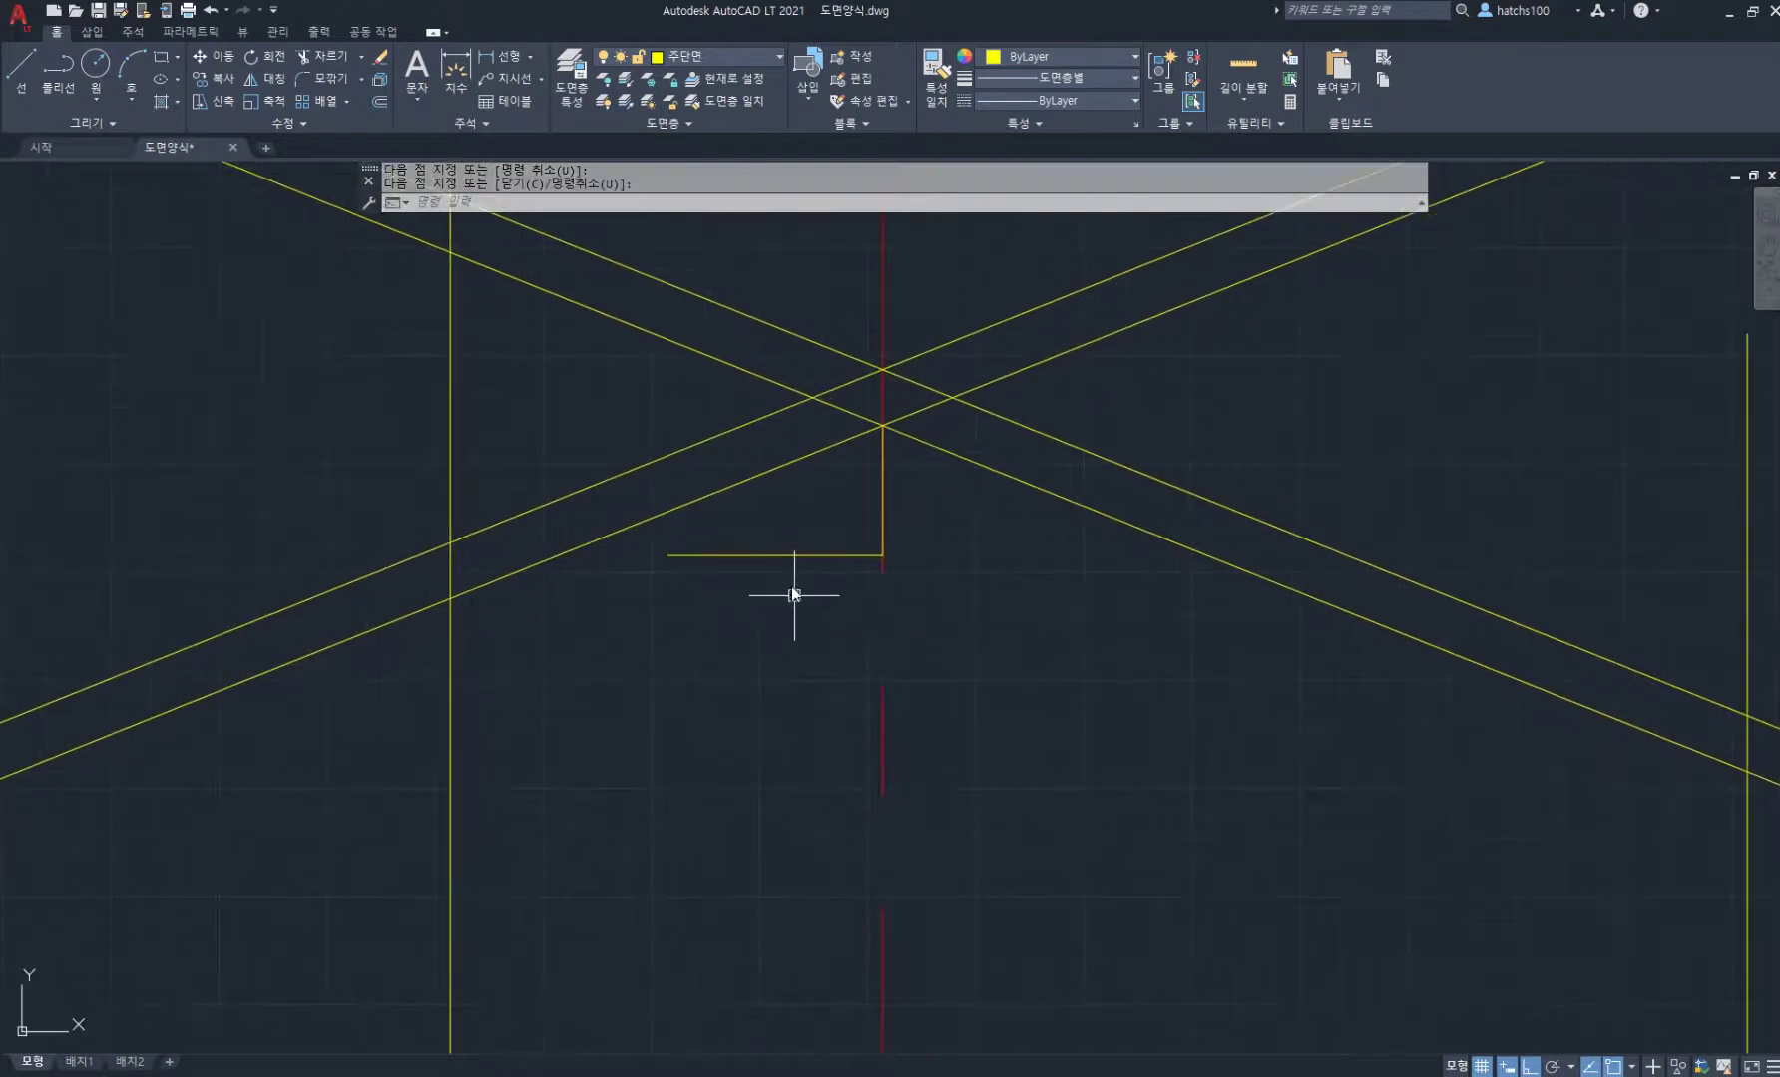
Step: Fillet the horizontal line with the lower slope line on each side of the ridge at radius 0
{"action": "type", "text": "f"}
{"action": "key", "text": "Return"}
{"action": "type", "text": "m"}
{"action": "key", "text": "Return"}
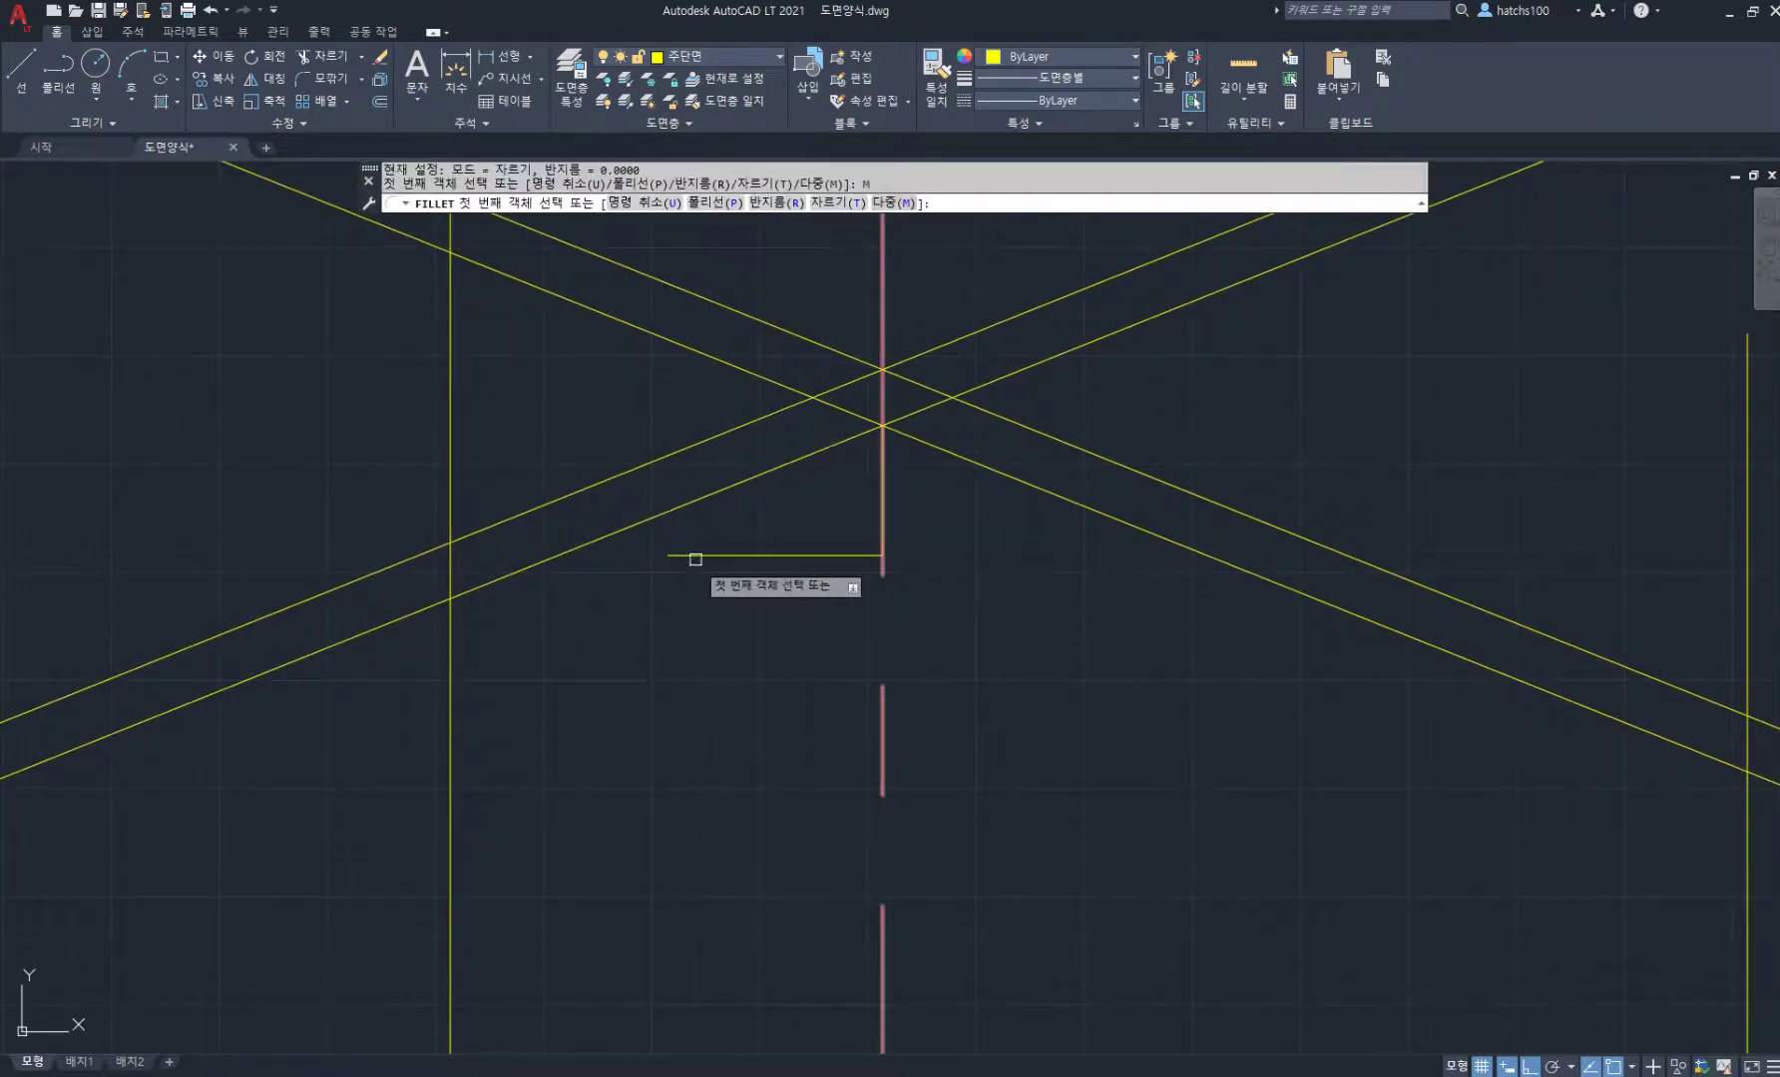
{"action": "left_click", "coordinate": [695, 557]}
{"action": "left_click", "coordinate": [491, 581]}
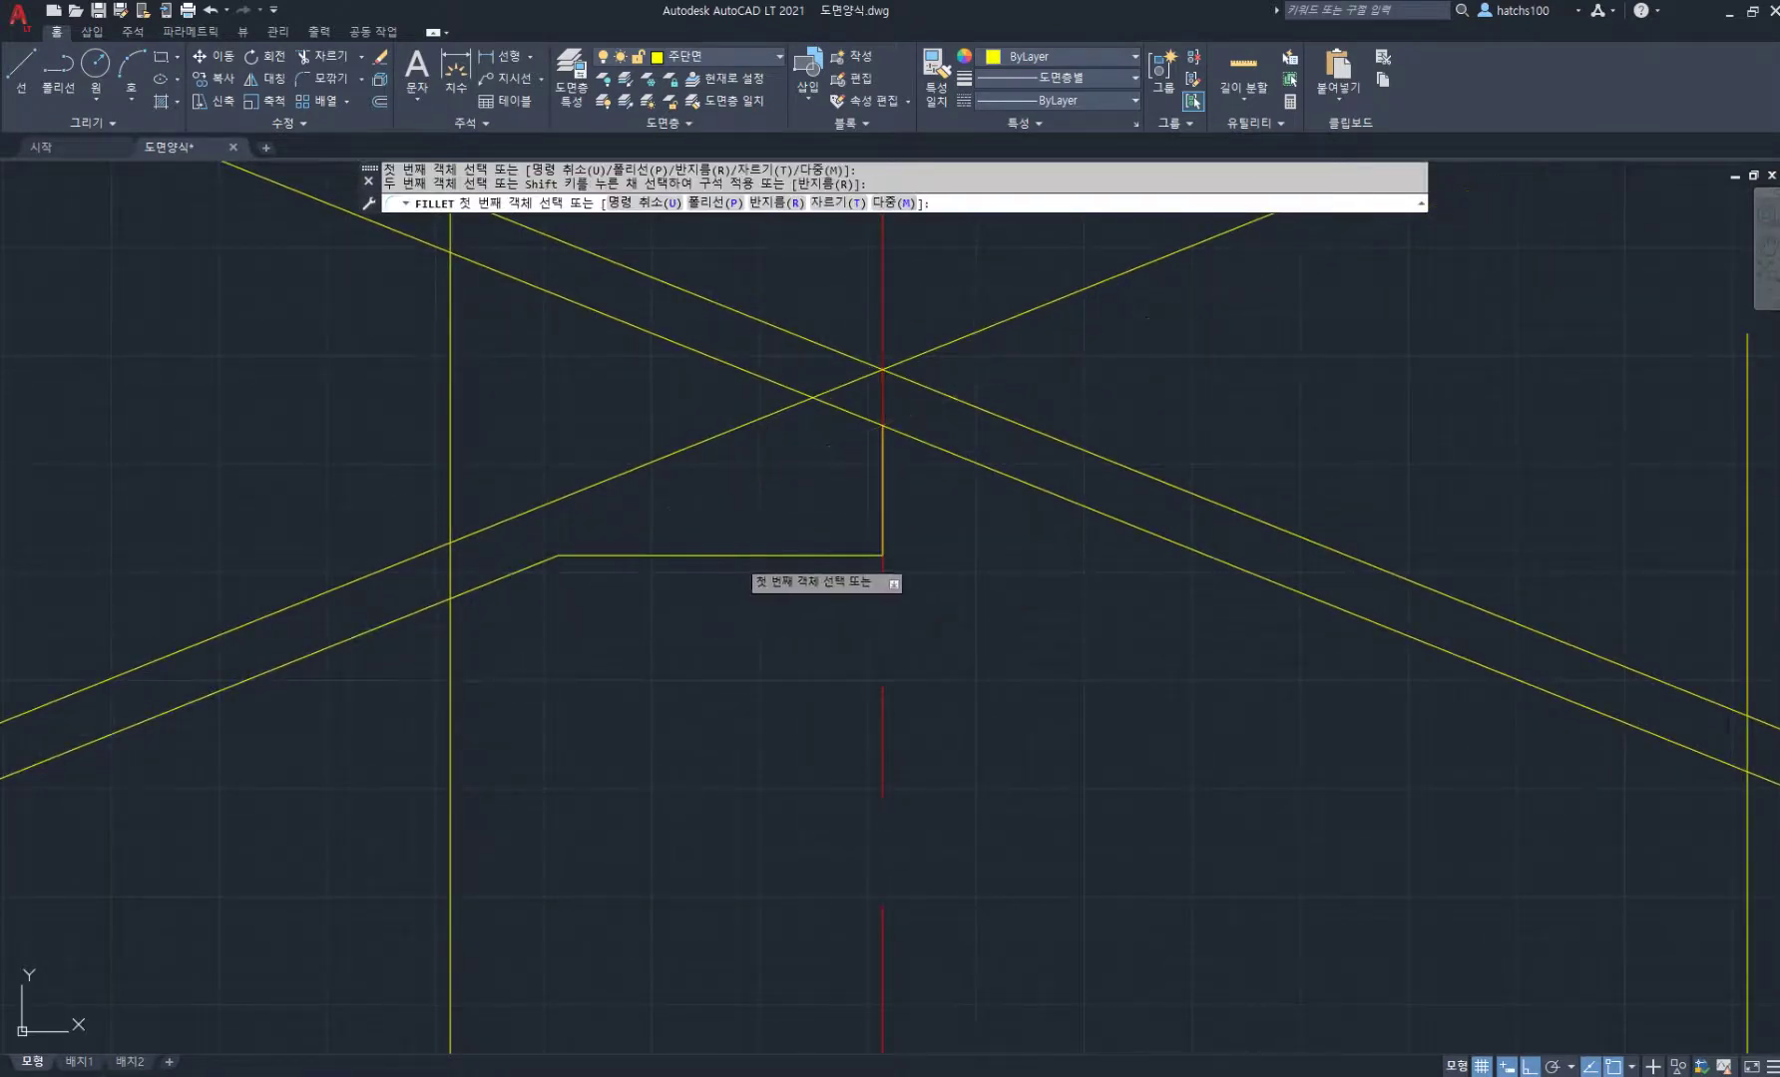
{"action": "left_click", "coordinate": [733, 556]}
{"action": "left_click", "coordinate": [1352, 629]}
{"action": "scroll", "coordinate": [977, 659], "scroll_direction": "down", "scroll_amount": 4}
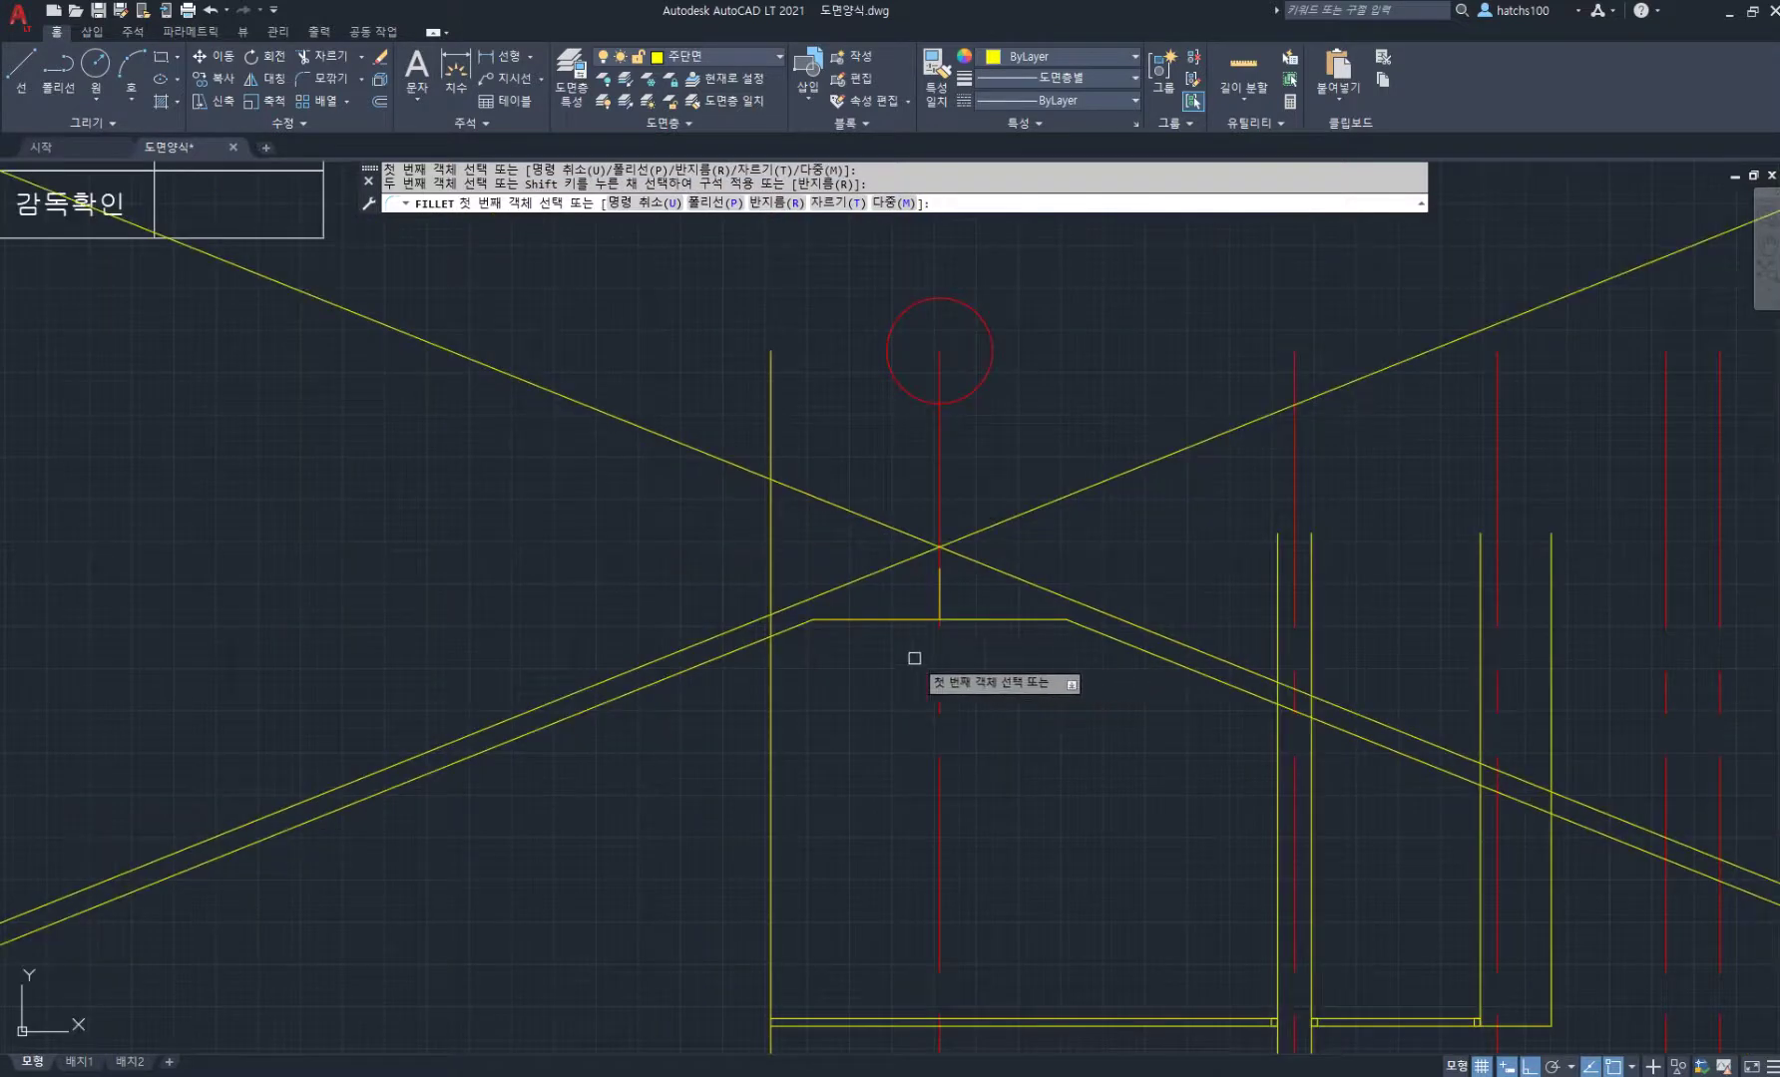
Step: Fillet the two upper slope lines into a sharp ridge corner on the centre line
{"action": "middle_click_drag", "start_coordinate": [909, 655], "coordinate": [763, 637]}
{"action": "scroll", "coordinate": [755, 560], "scroll_direction": "up", "scroll_amount": 2}
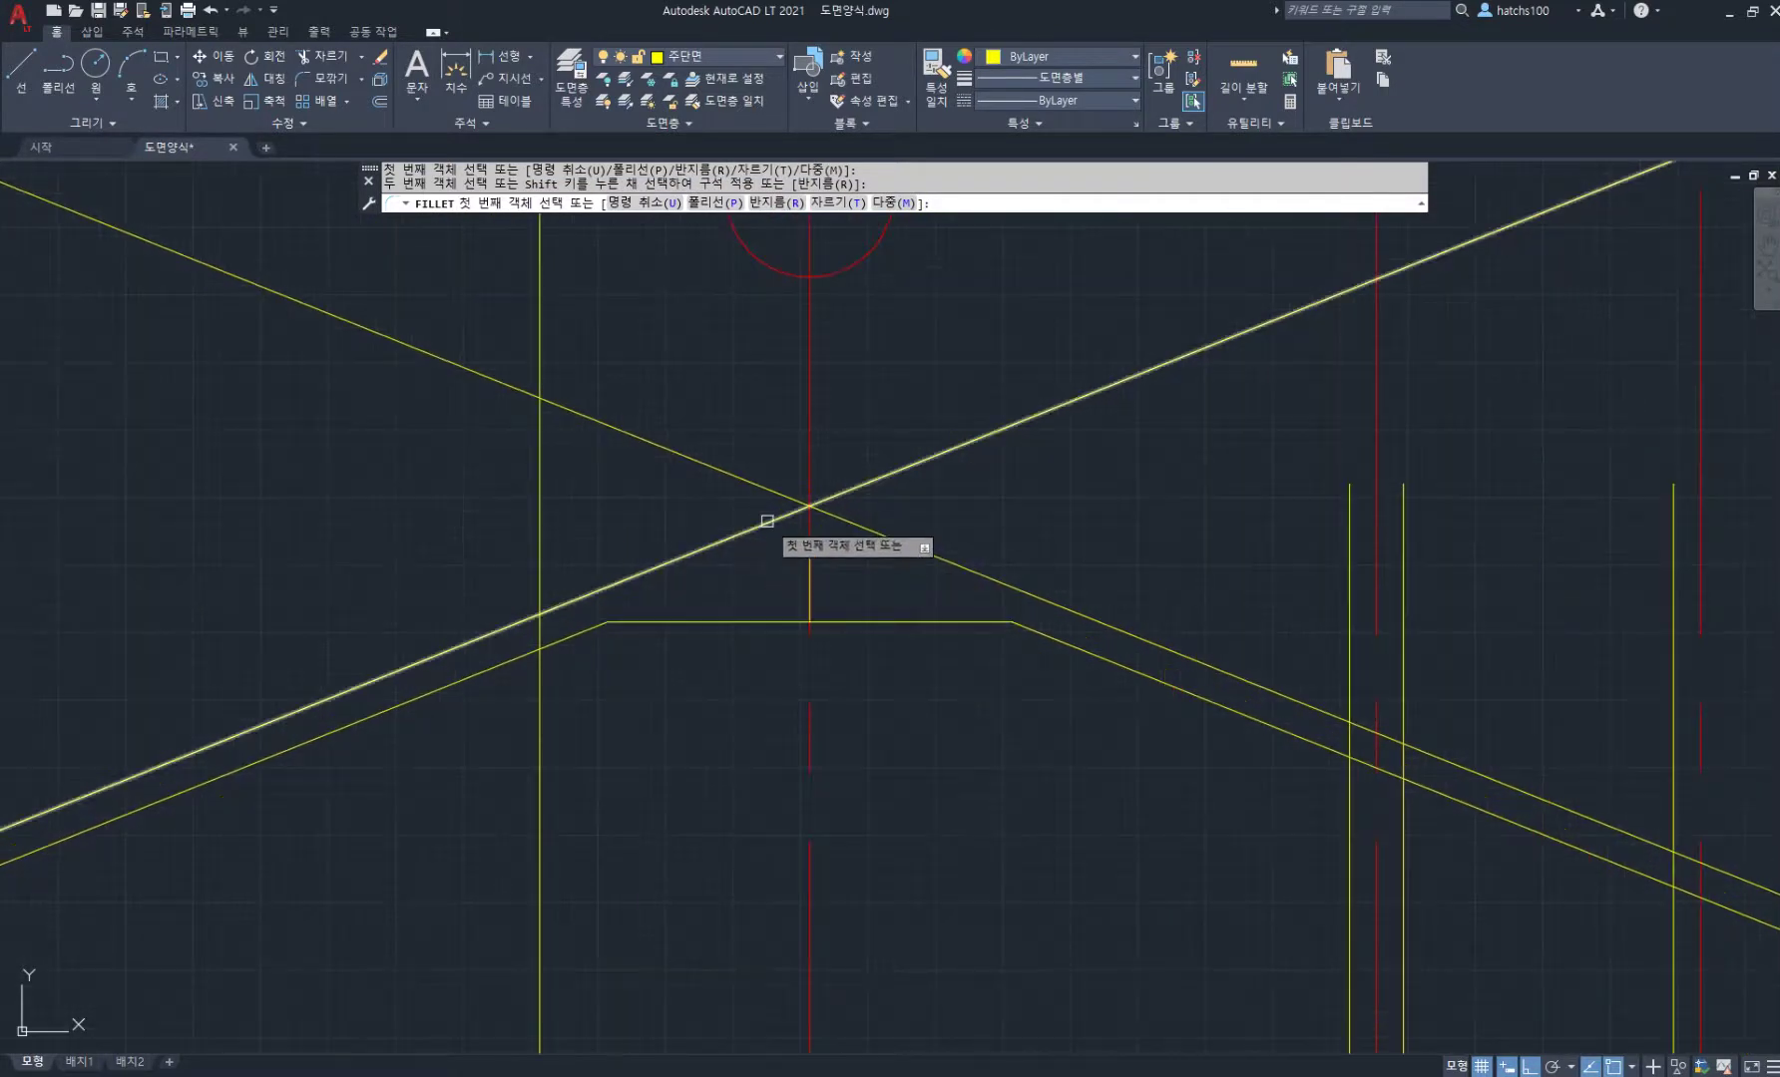
{"action": "left_click", "coordinate": [763, 523]}
{"action": "left_click", "coordinate": [846, 521]}
{"action": "scroll", "coordinate": [798, 544], "scroll_direction": "down", "scroll_amount": 2}
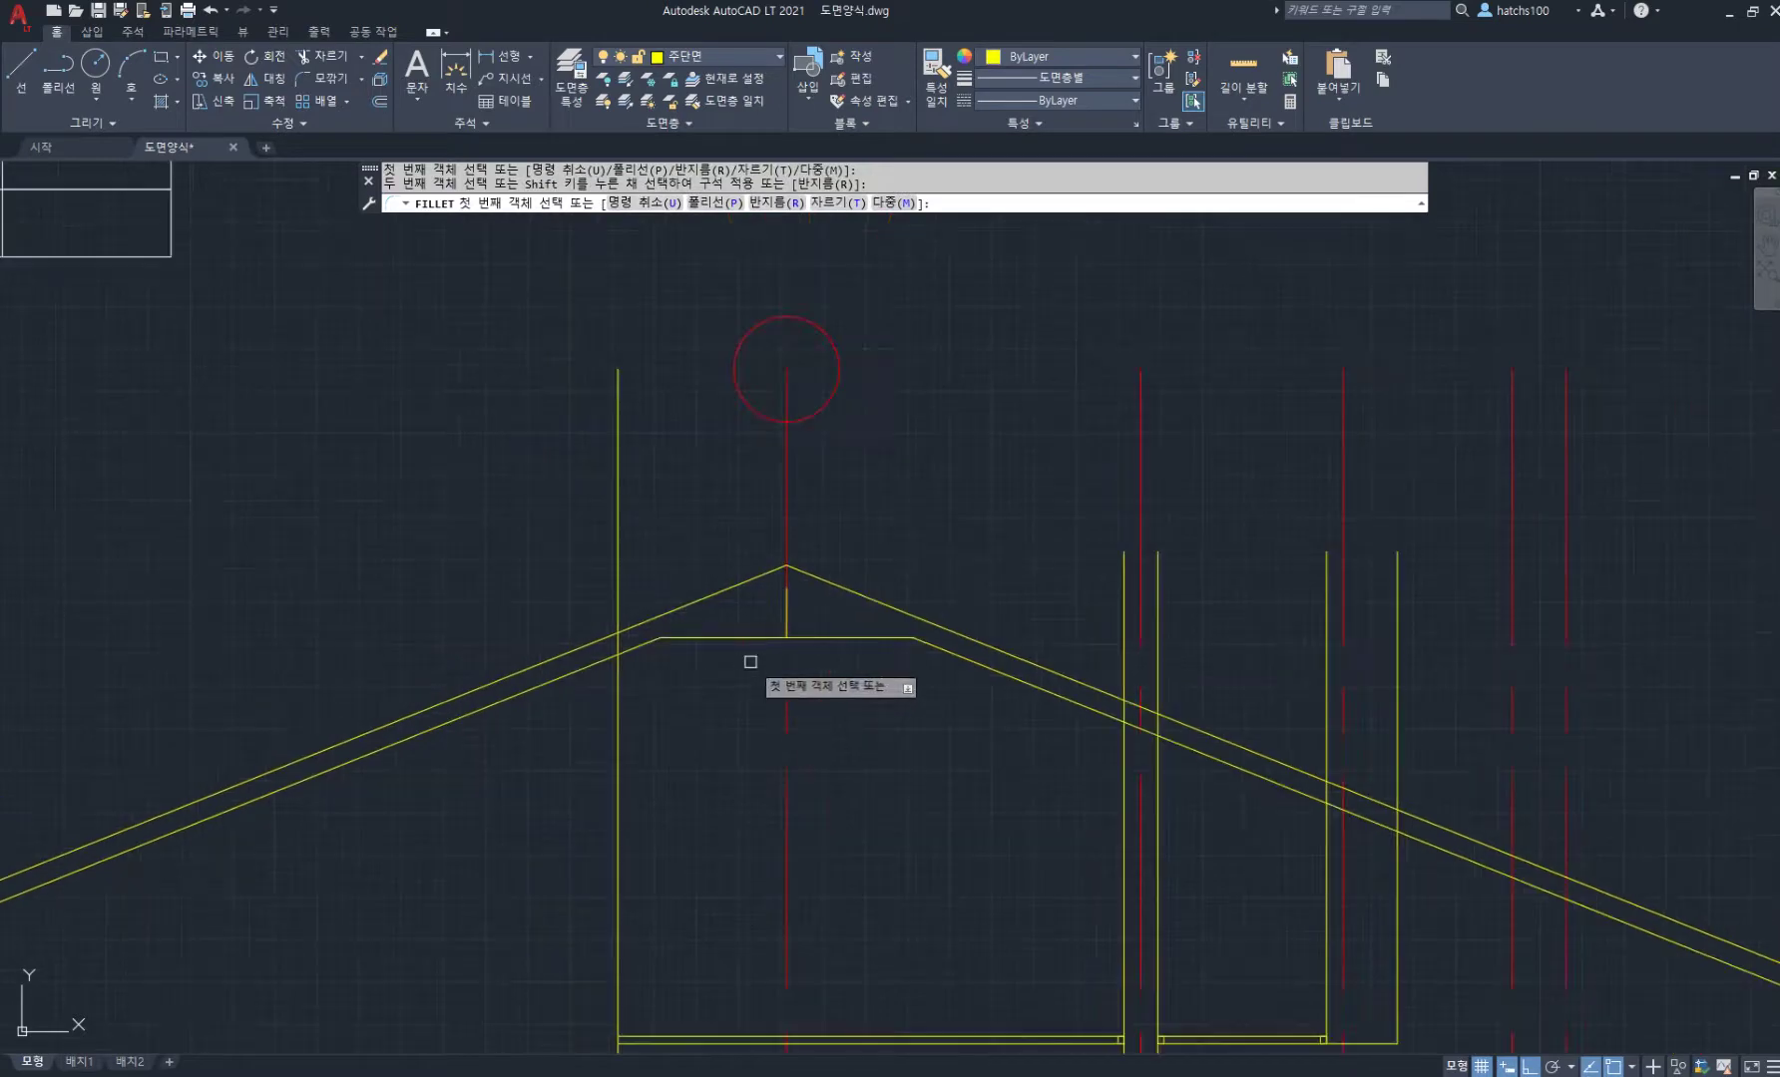
{"action": "middle_click_drag", "start_coordinate": [952, 648], "coordinate": [948, 588]}
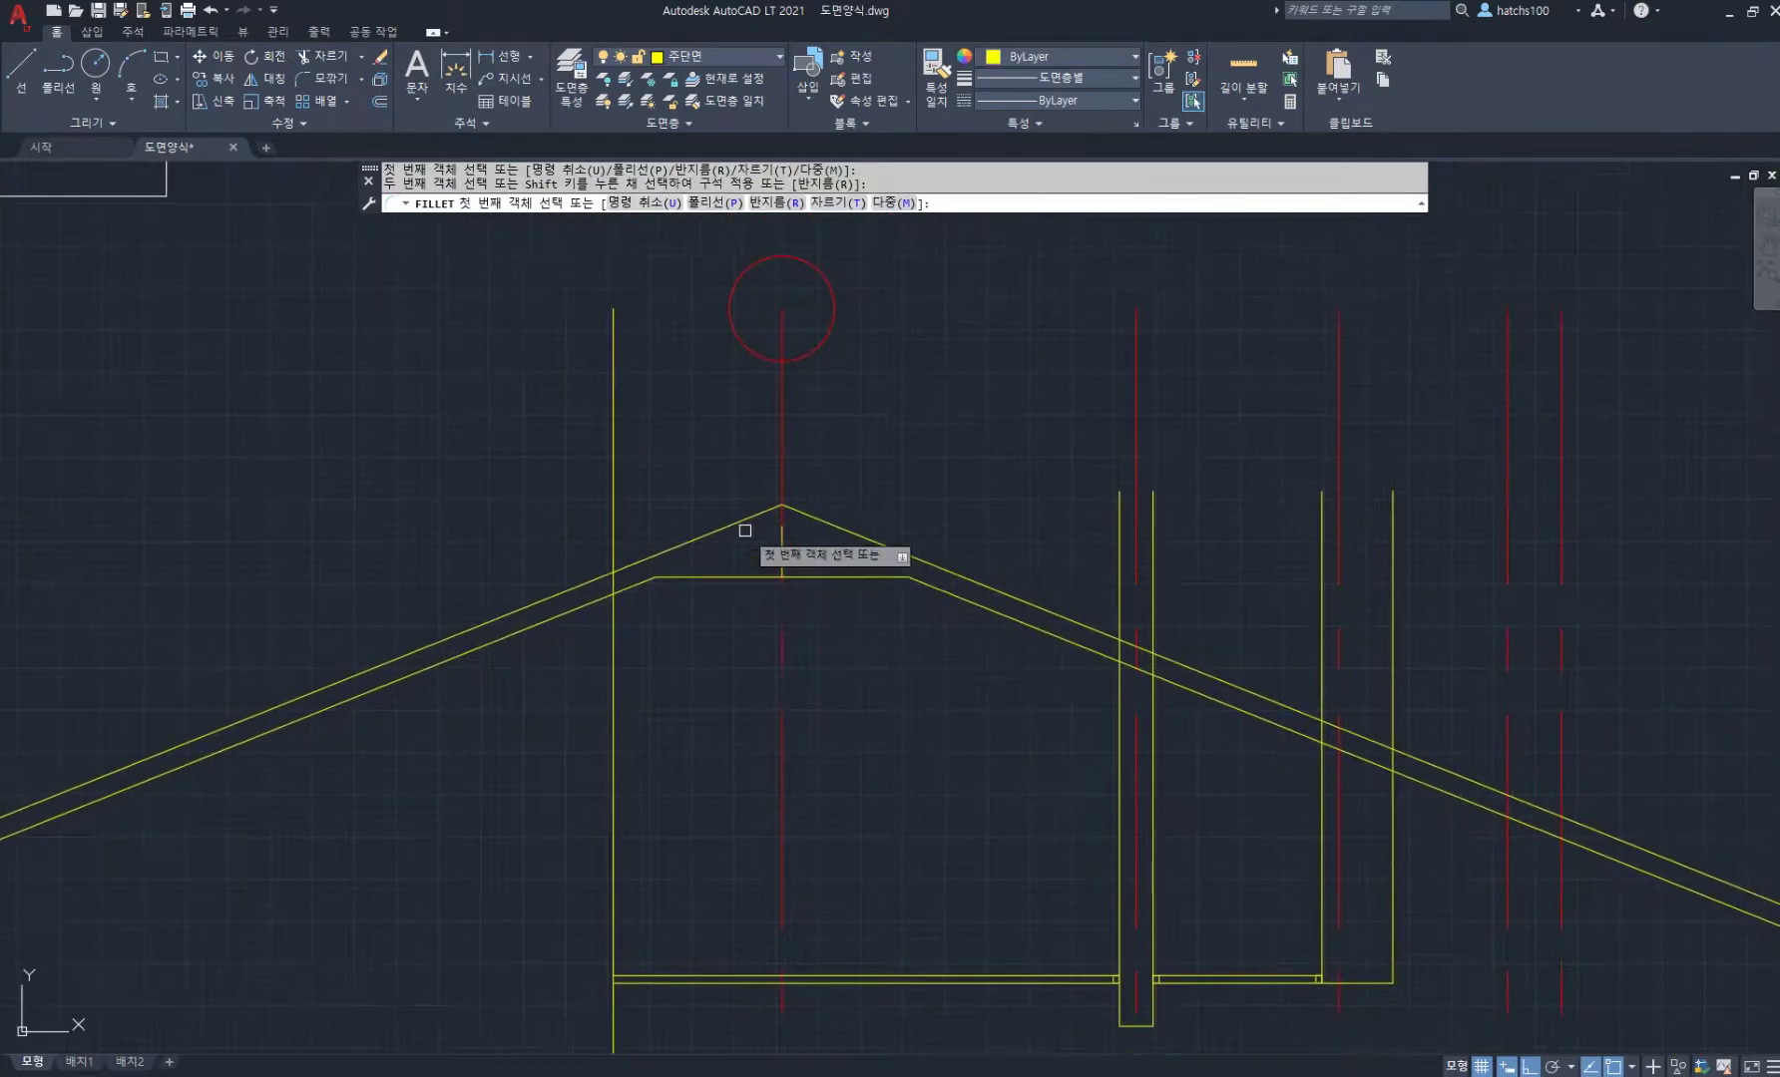
{"action": "middle_click_drag", "start_coordinate": [752, 496], "coordinate": [703, 469]}
{"action": "key", "text": "space"}
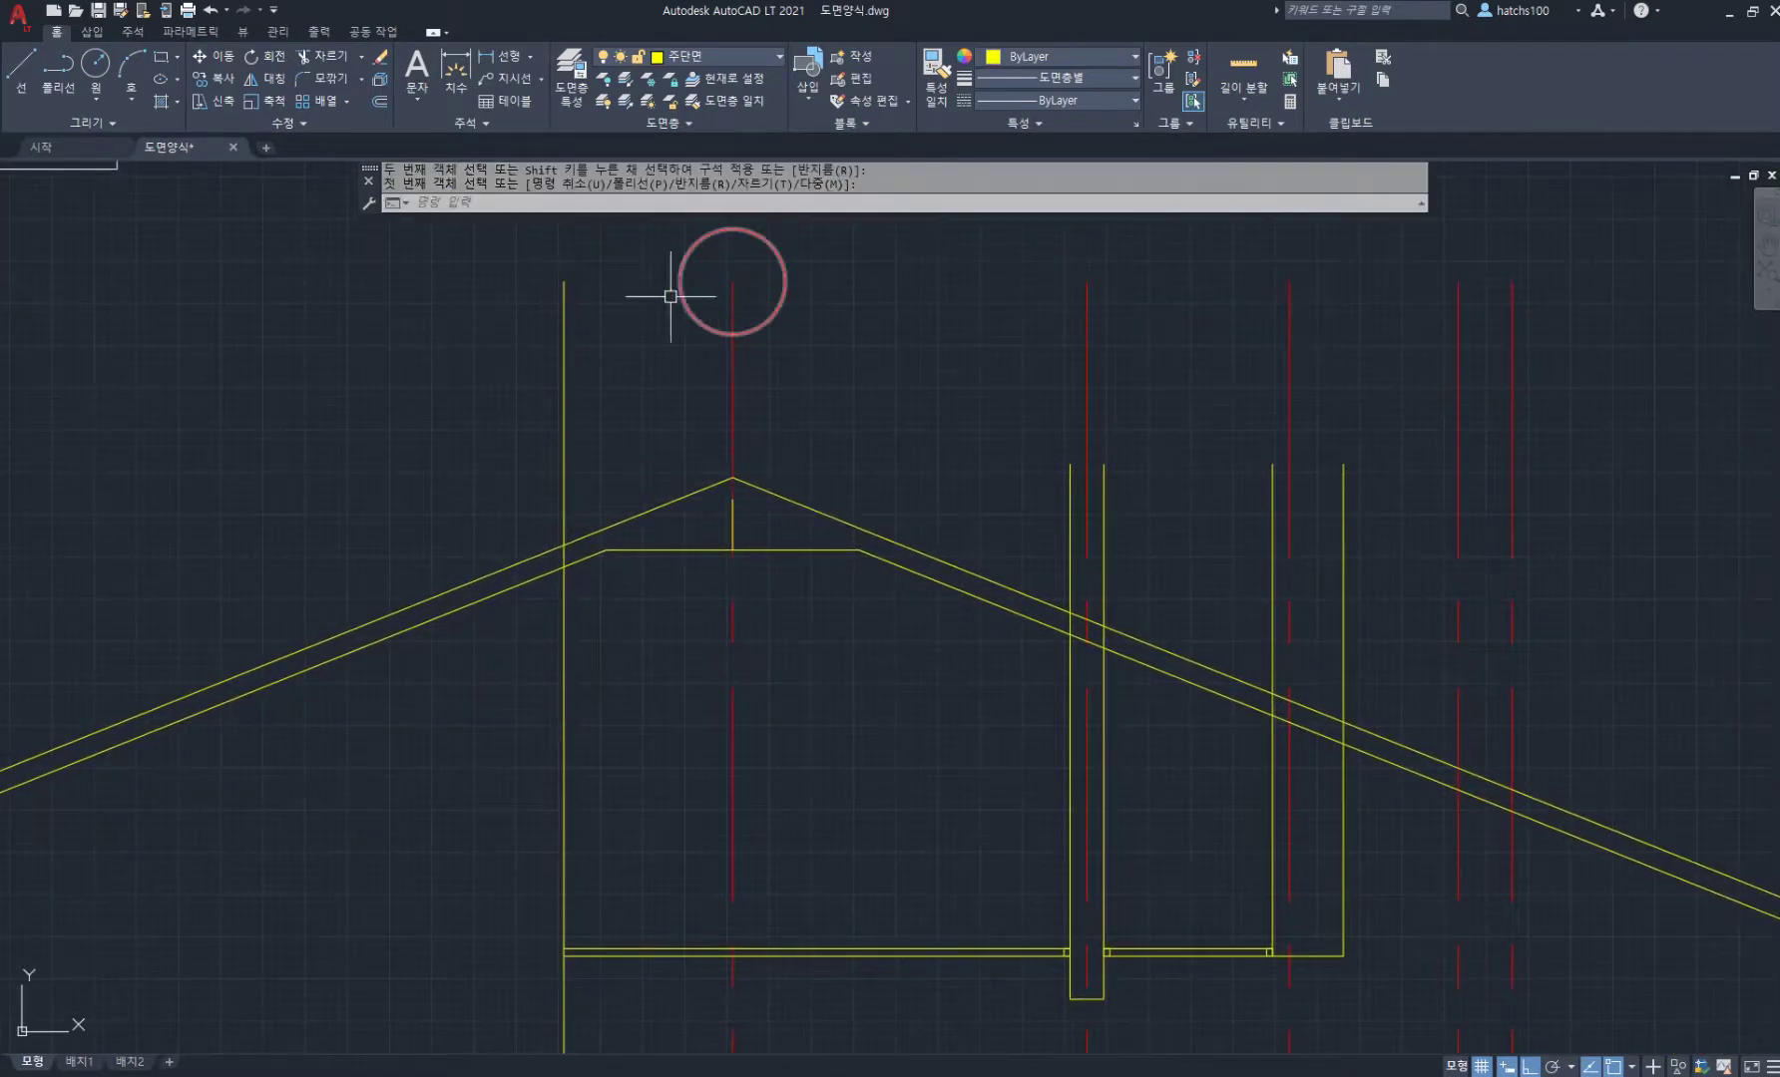
Step: Trim off both roof slope lines beyond the section's left vertical boundary line
{"action": "type", "text": "tr"}
{"action": "key", "text": "Return"}
{"action": "mouse_move", "coordinate": [532, 468]}
{"action": "left_mouse_down"}
{"action": "mouse_move", "coordinate": [385, 684]}
{"action": "mouse_move", "coordinate": [393, 714]}
{"action": "left_mouse_up"}
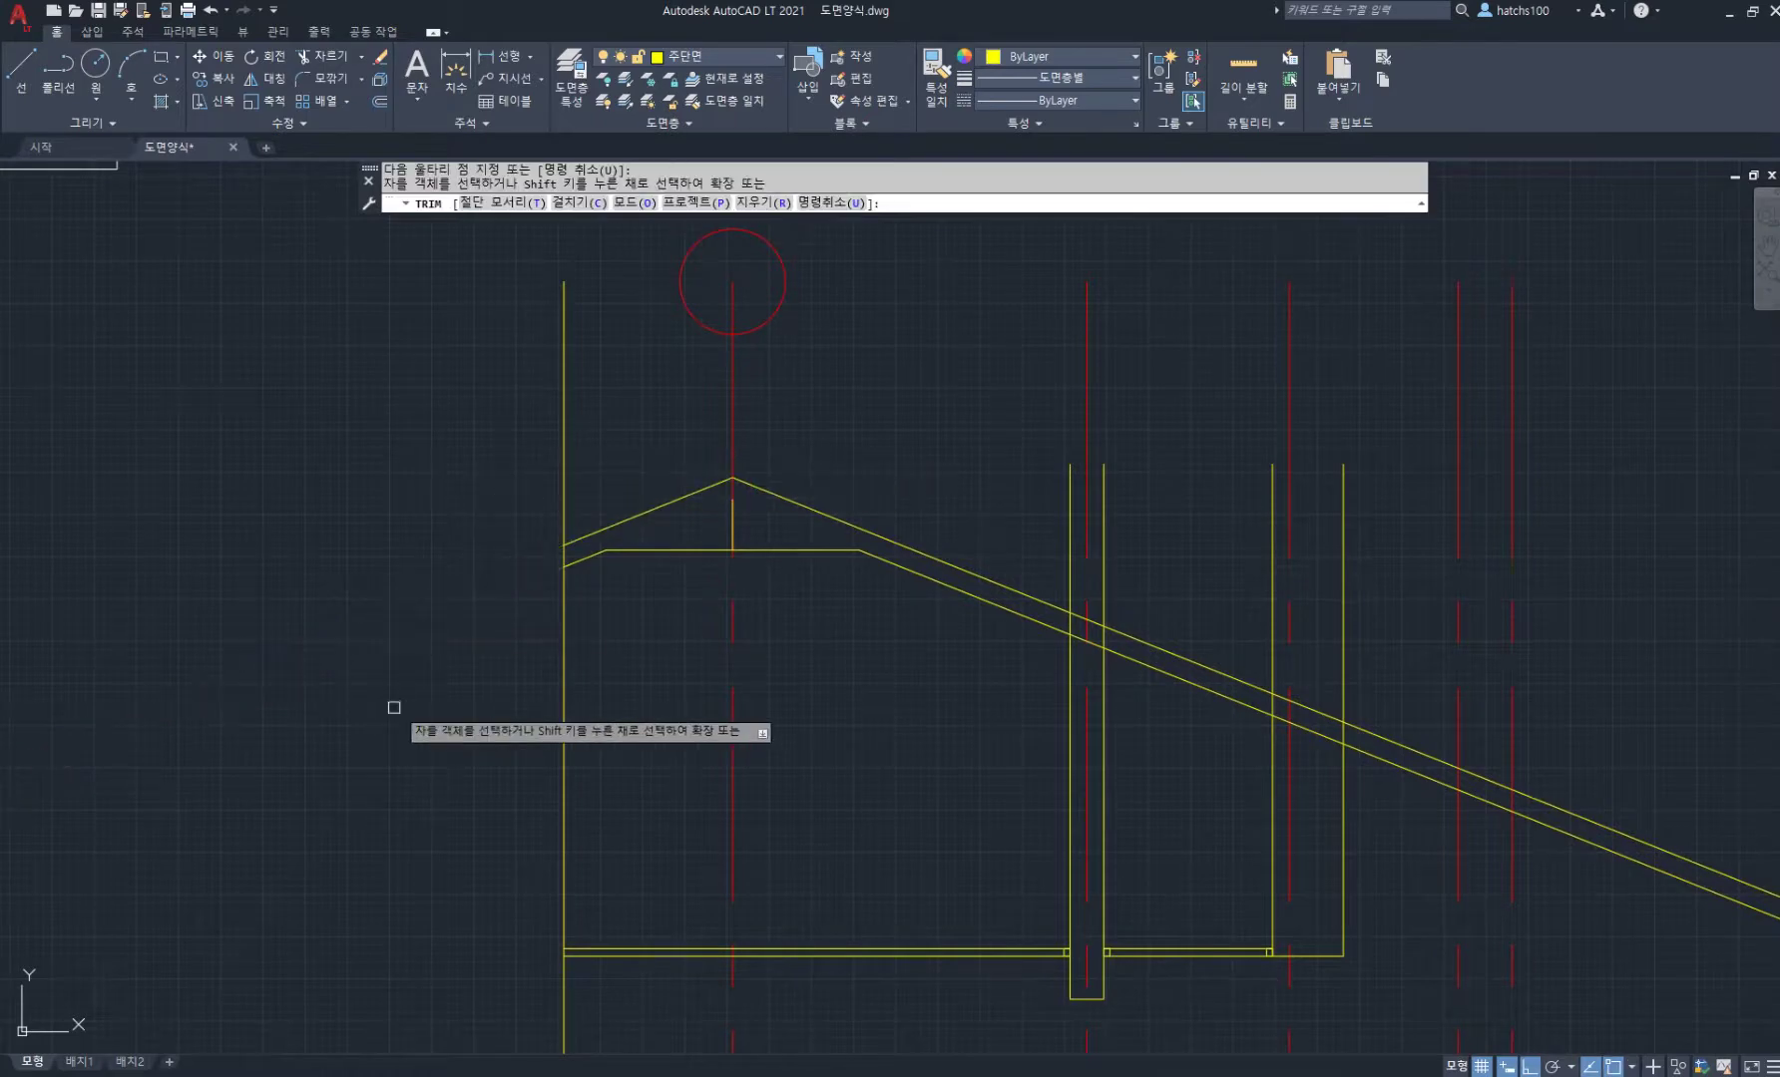
Step: Trim the inner wall's two vertical lines back to the lower roof slope line
{"action": "left_click", "coordinate": [1068, 580]}
{"action": "scroll", "coordinate": [1066, 579], "scroll_direction": "up", "scroll_amount": 2}
{"action": "left_click", "coordinate": [1128, 599]}
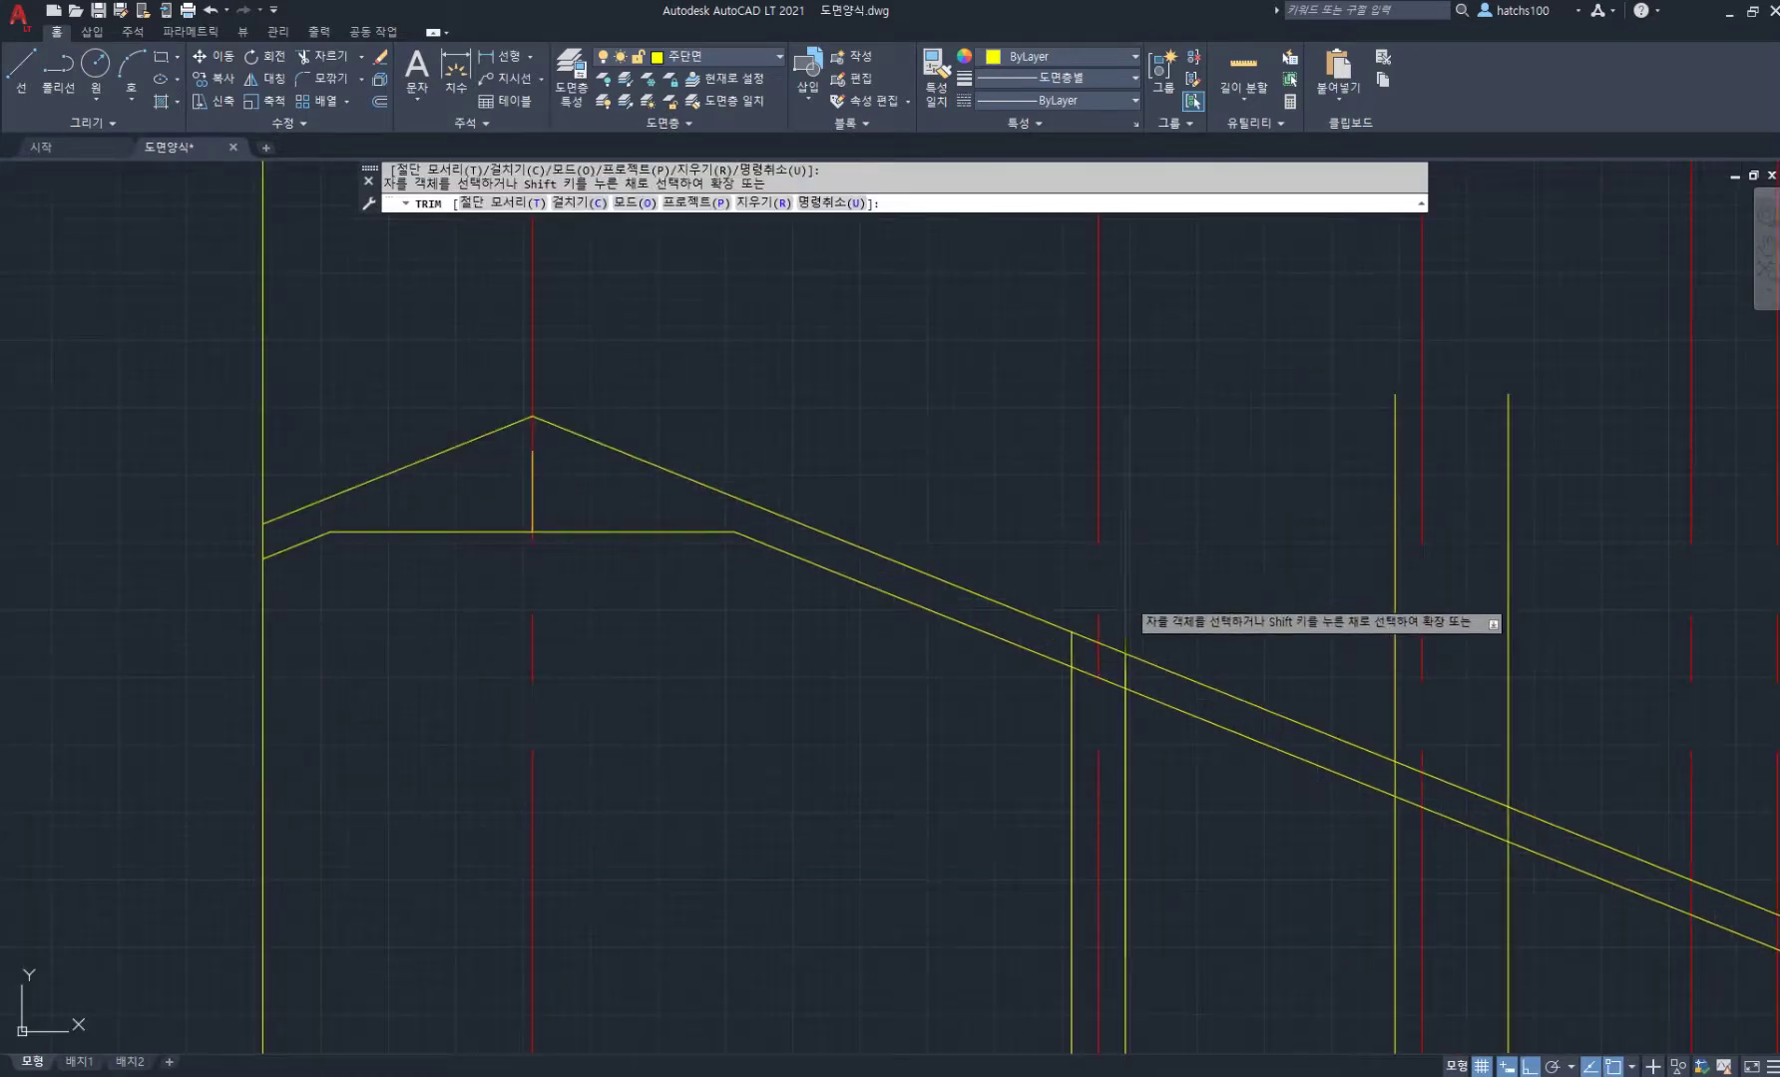
{"action": "left_click", "coordinate": [1127, 667]}
{"action": "left_click", "coordinate": [1072, 655]}
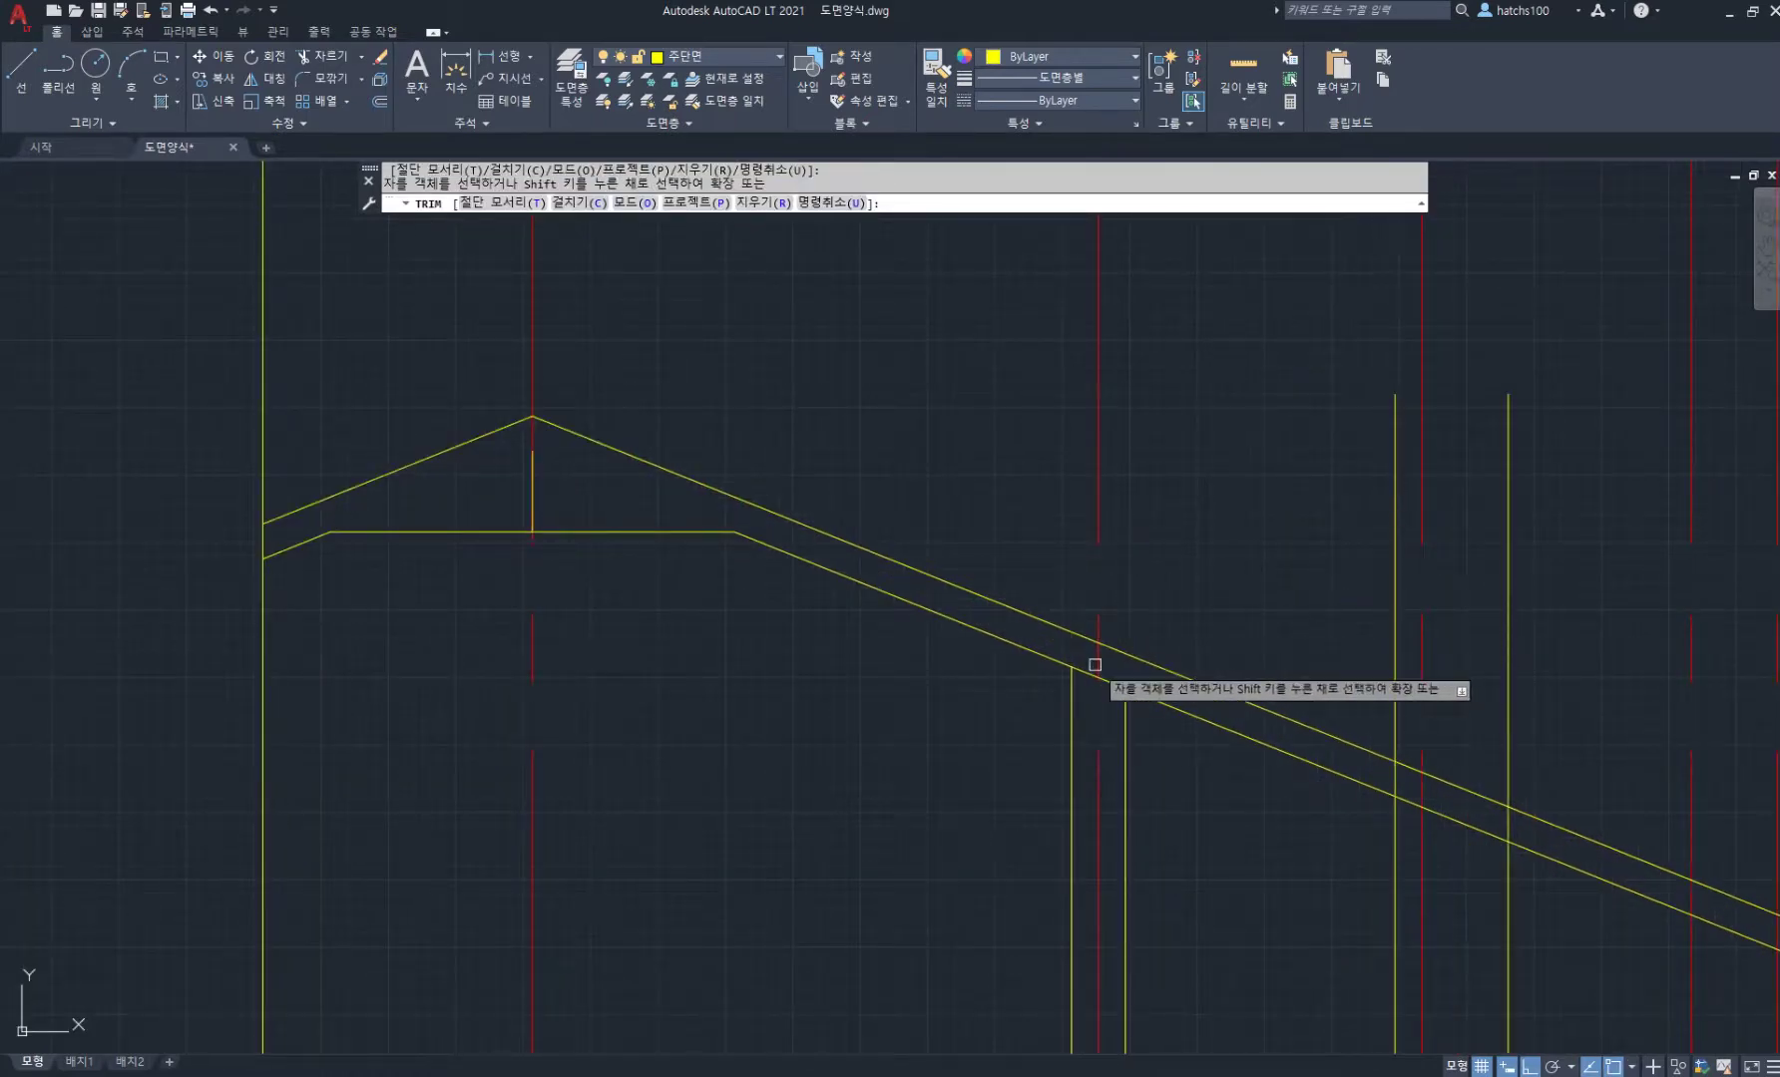
{"action": "scroll", "coordinate": [1093, 671], "scroll_direction": "up", "scroll_amount": 2}
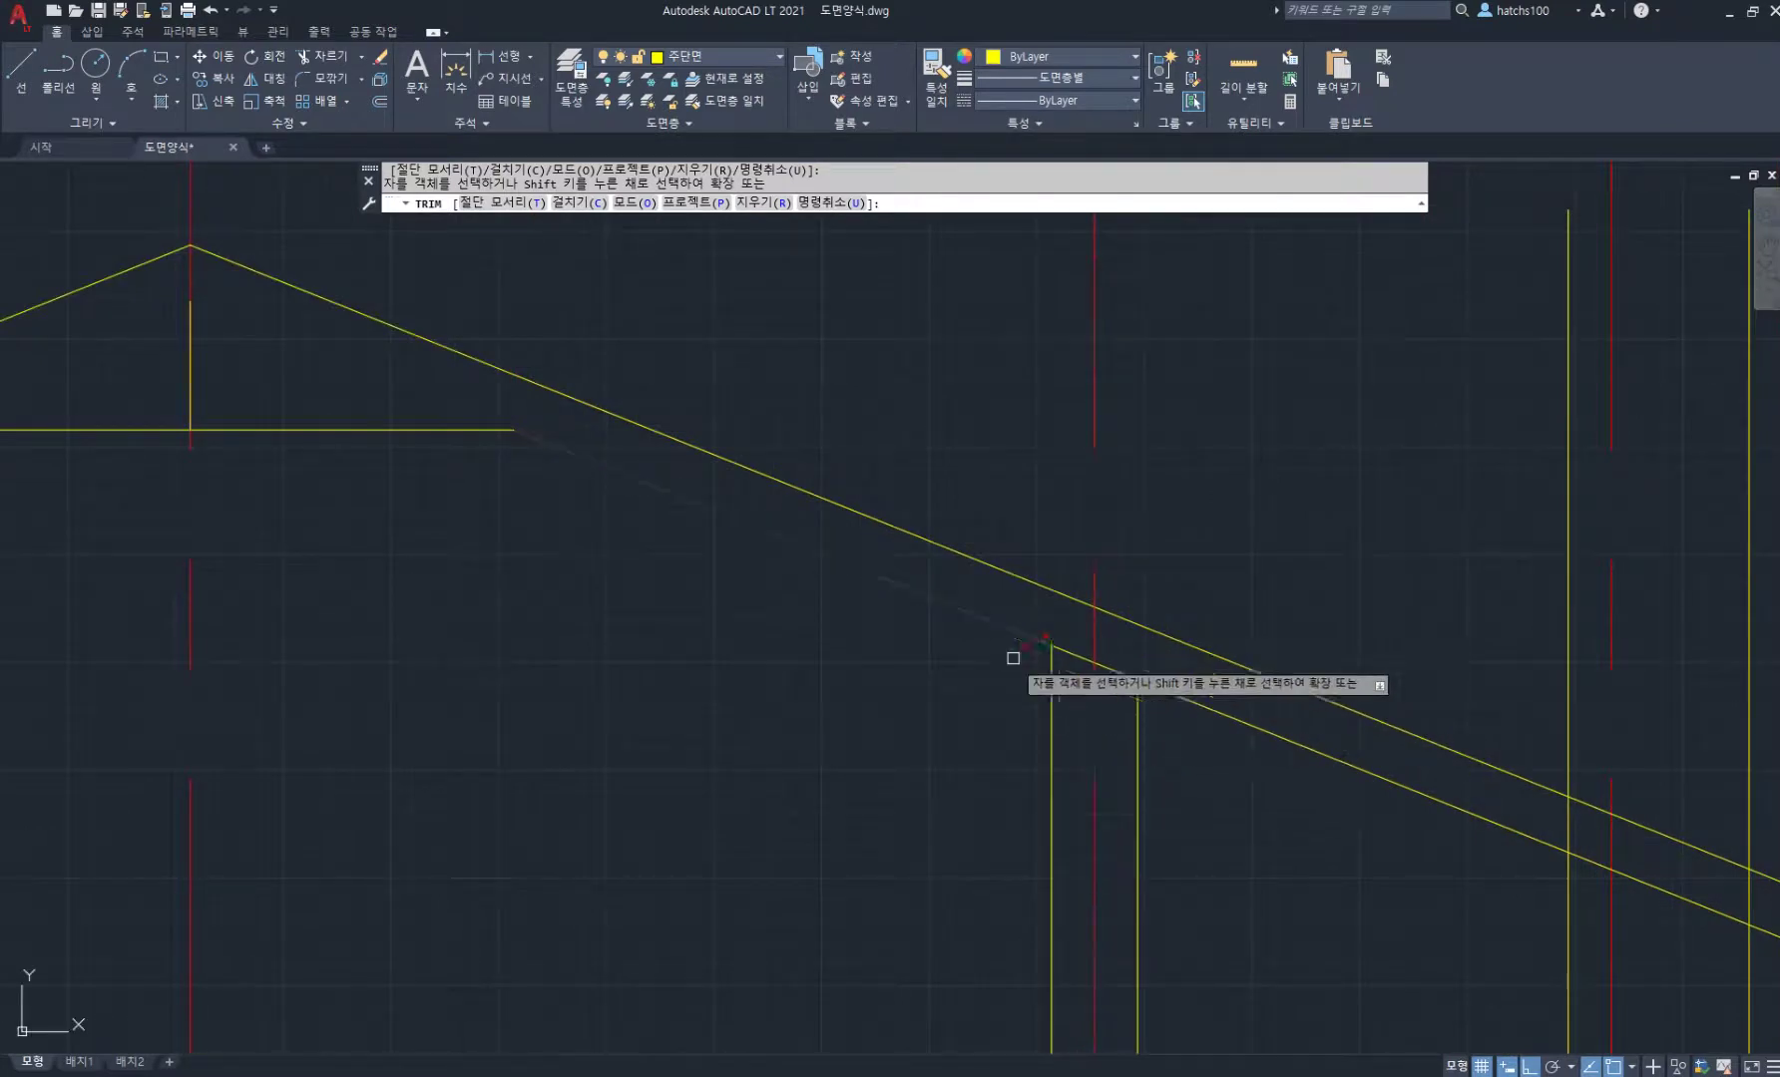
{"action": "scroll", "coordinate": [1010, 663], "scroll_direction": "down", "scroll_amount": 4}
{"action": "scroll", "coordinate": [1008, 635], "scroll_direction": "down", "scroll_amount": 3}
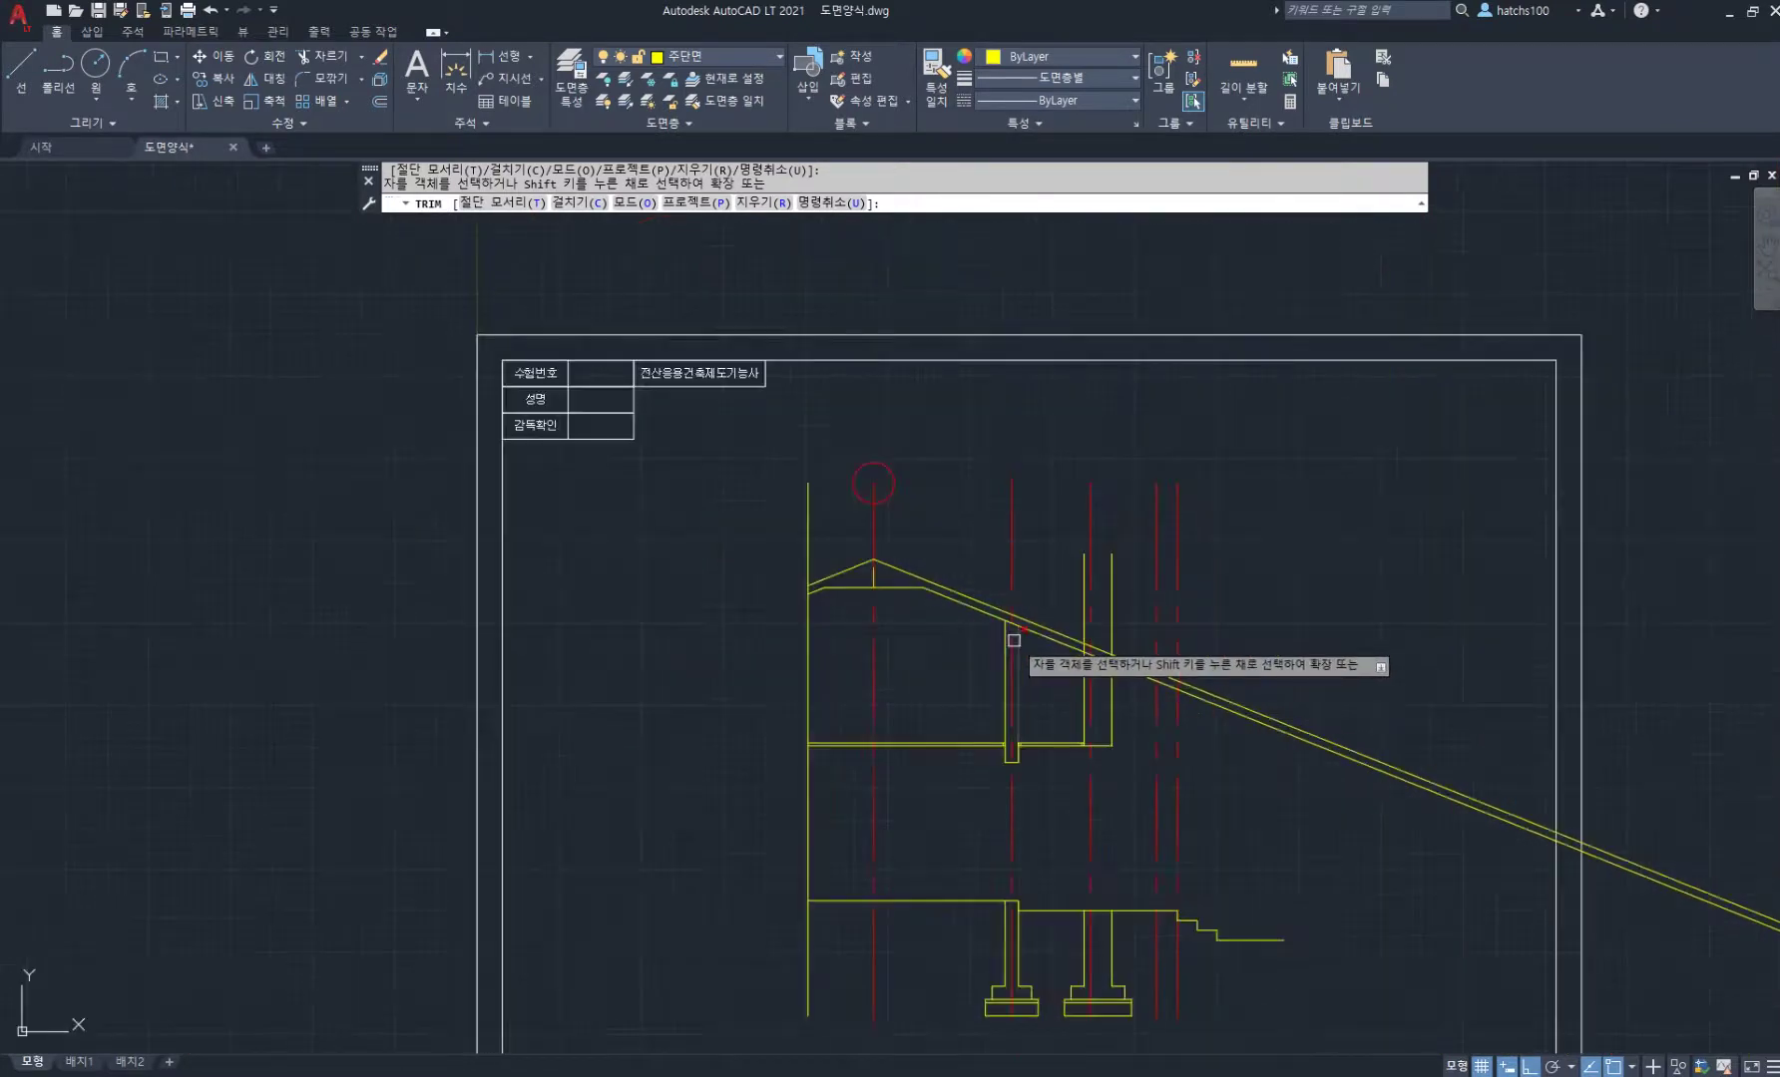
{"action": "scroll", "coordinate": [1080, 656], "scroll_direction": "up", "scroll_amount": 3}
{"action": "scroll", "coordinate": [1098, 653], "scroll_direction": "up", "scroll_amount": 2}
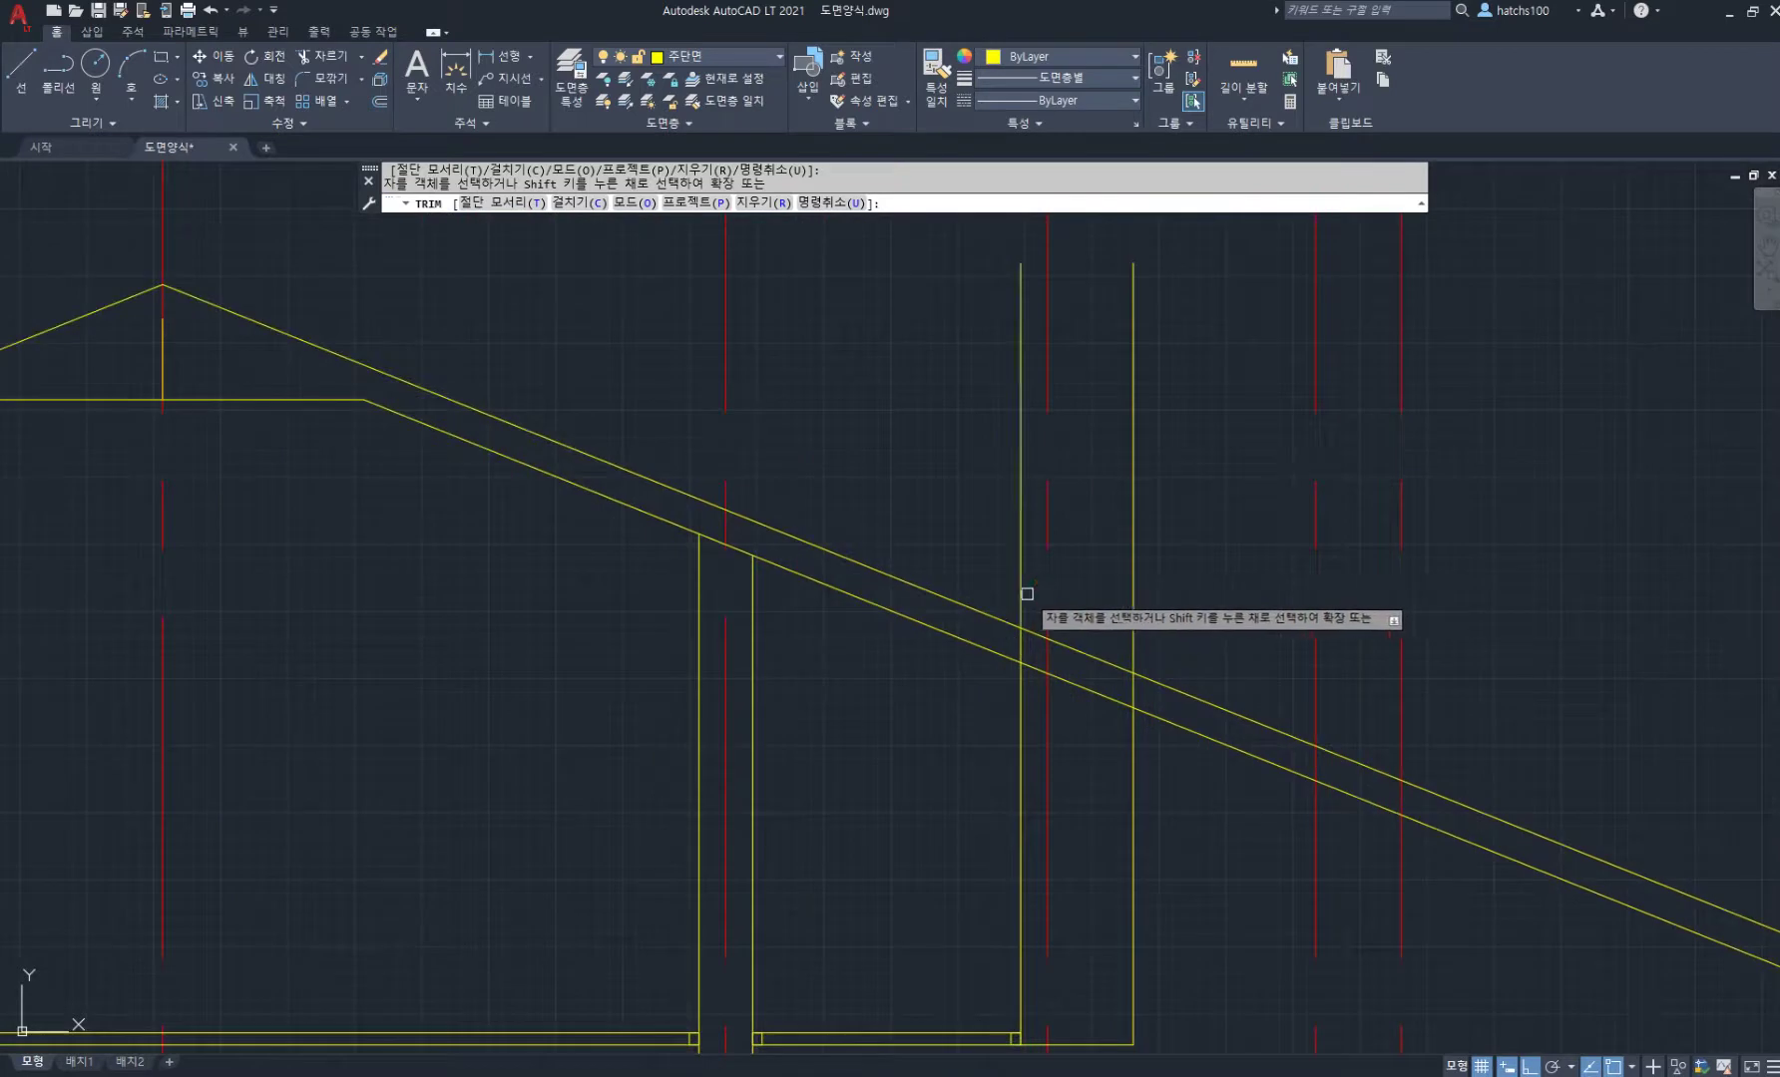
Step: Trim the outer wall's two vertical lines back to the lower slope line and remove the slope segment between them
{"action": "left_click", "coordinate": [1020, 648]}
{"action": "left_click", "coordinate": [1036, 667]}
{"action": "left_click", "coordinate": [1136, 627]}
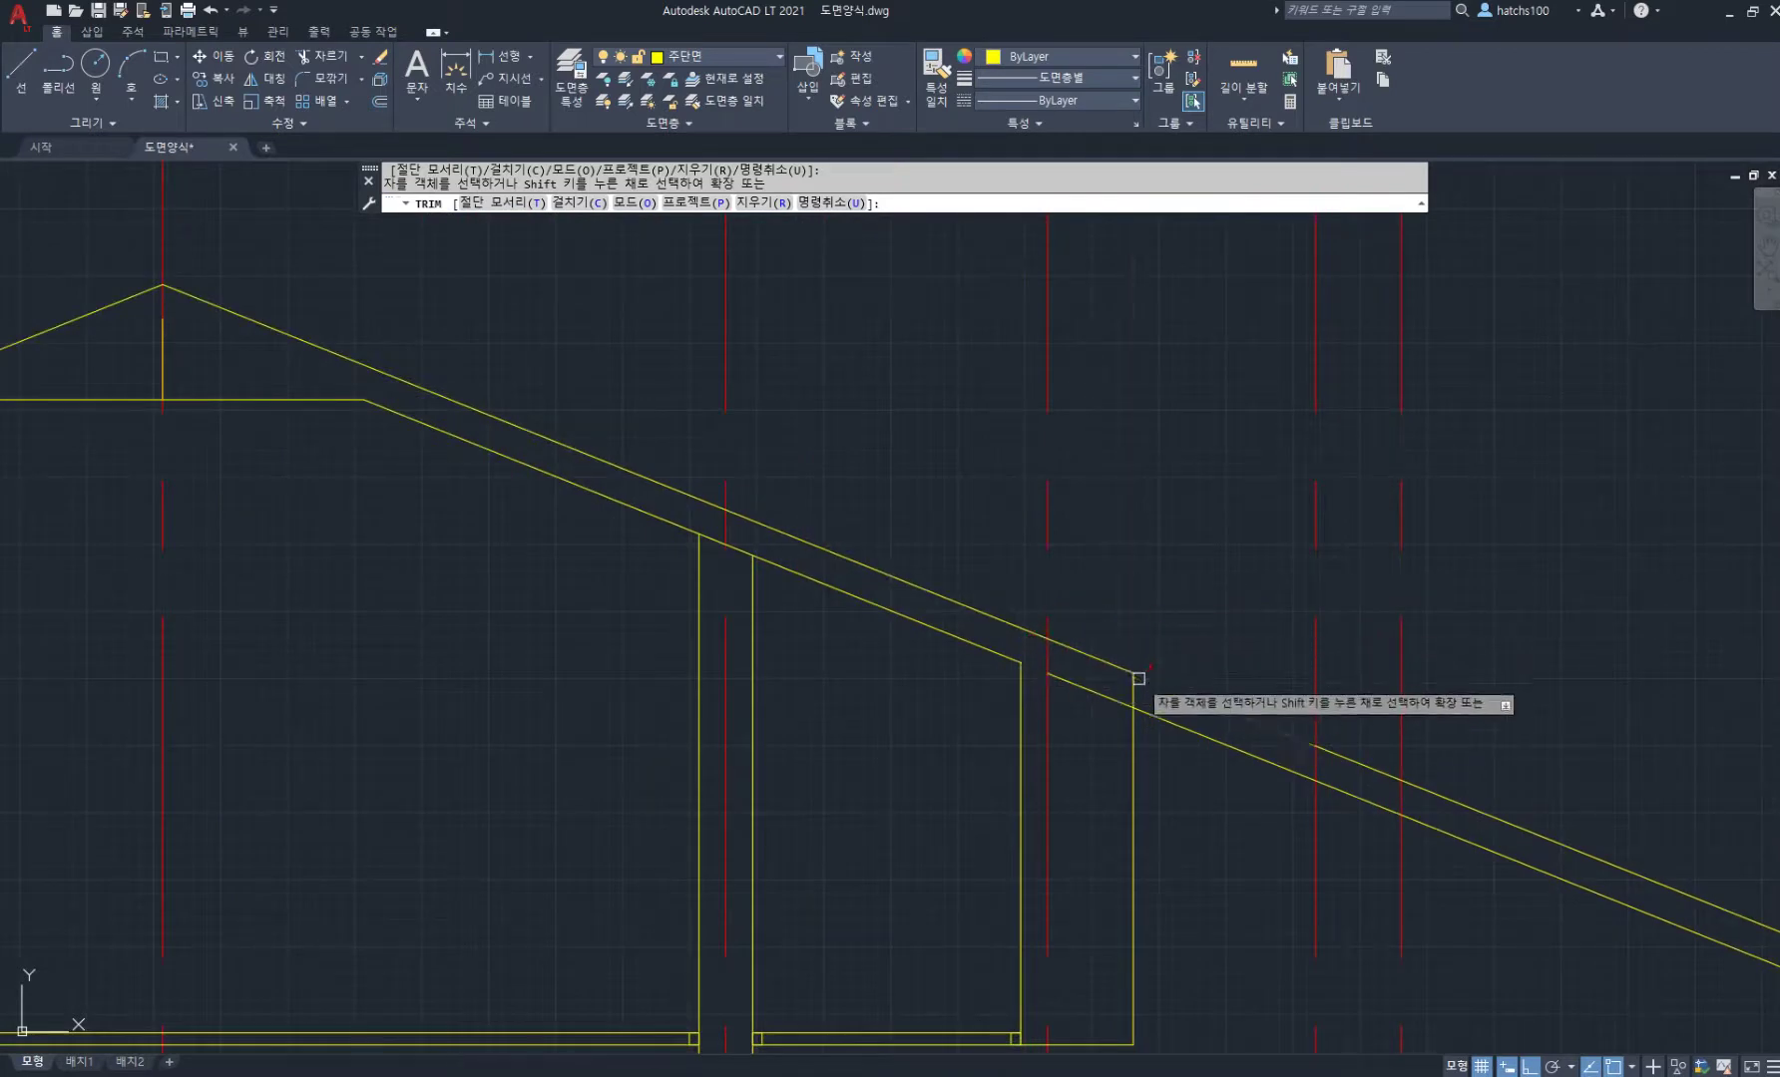
{"action": "left_click", "coordinate": [1134, 686]}
{"action": "scroll", "coordinate": [1101, 660], "scroll_direction": "down", "scroll_amount": 4}
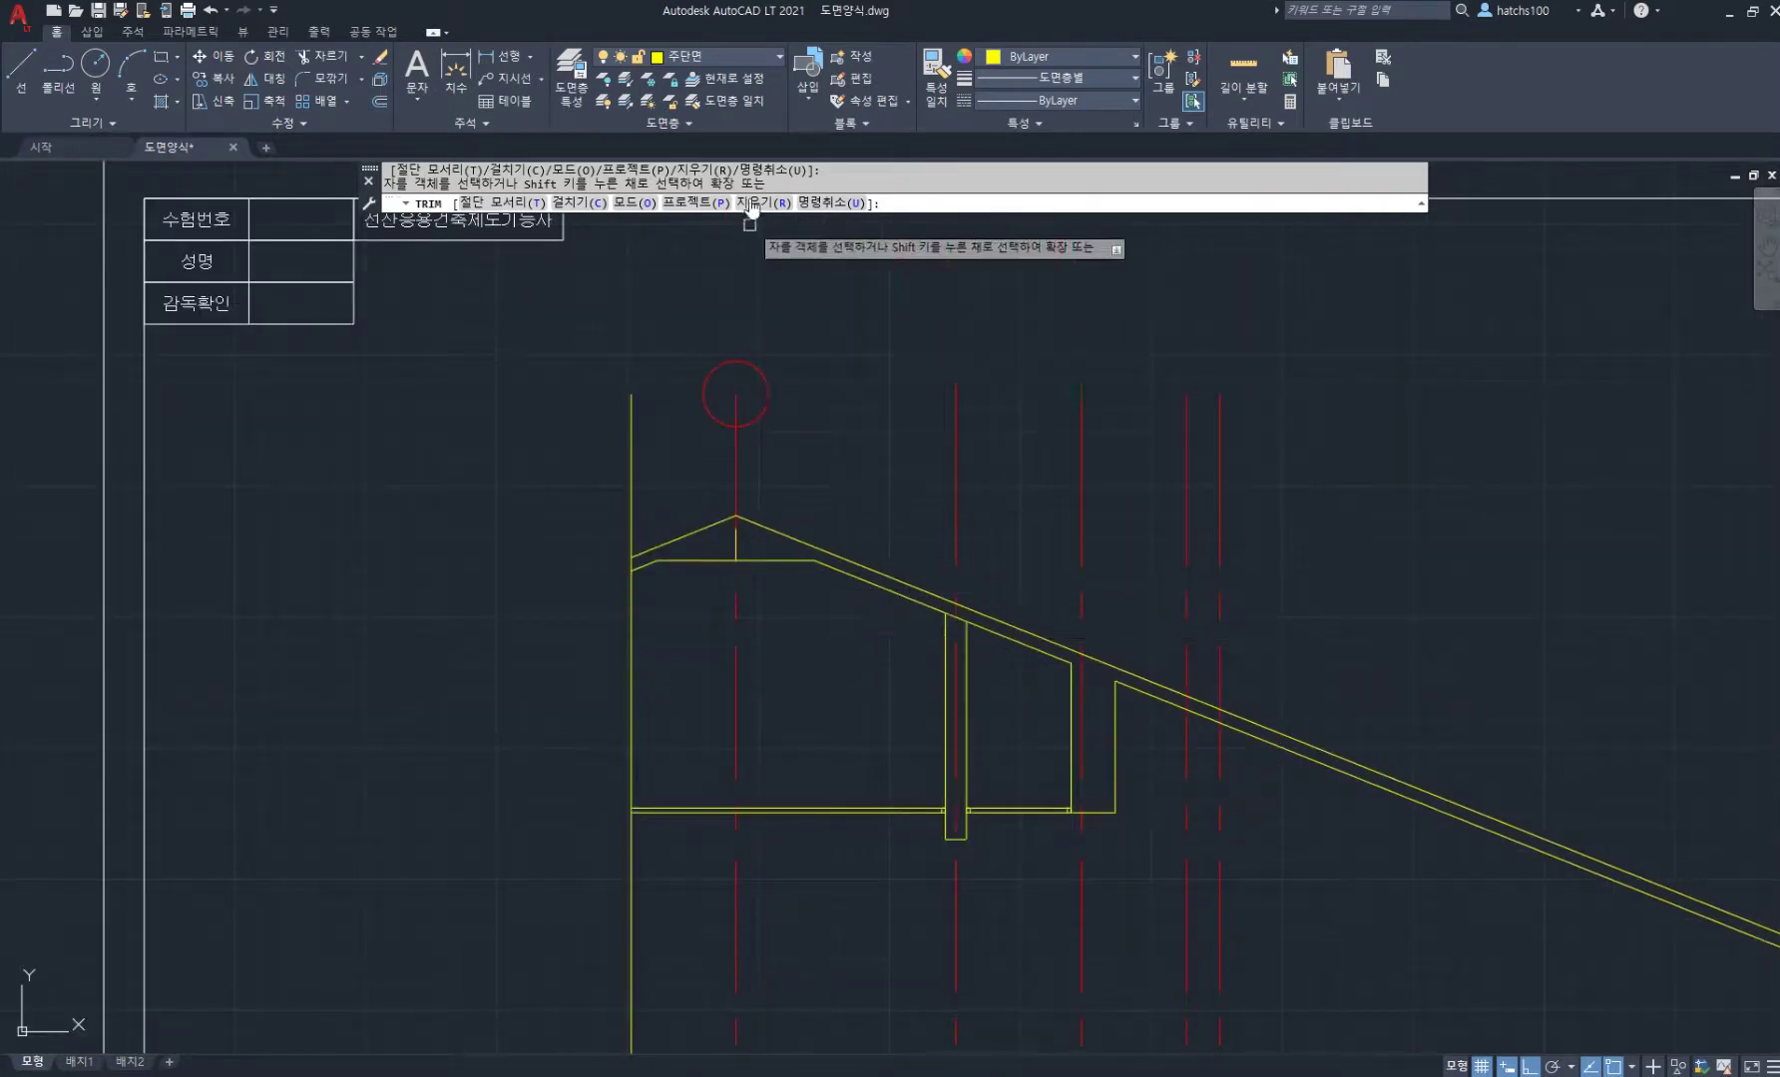
Step: Remove the 300 vertical helper line below the ridge with Trim
{"action": "scroll", "coordinate": [736, 531], "scroll_direction": "up", "scroll_amount": 4}
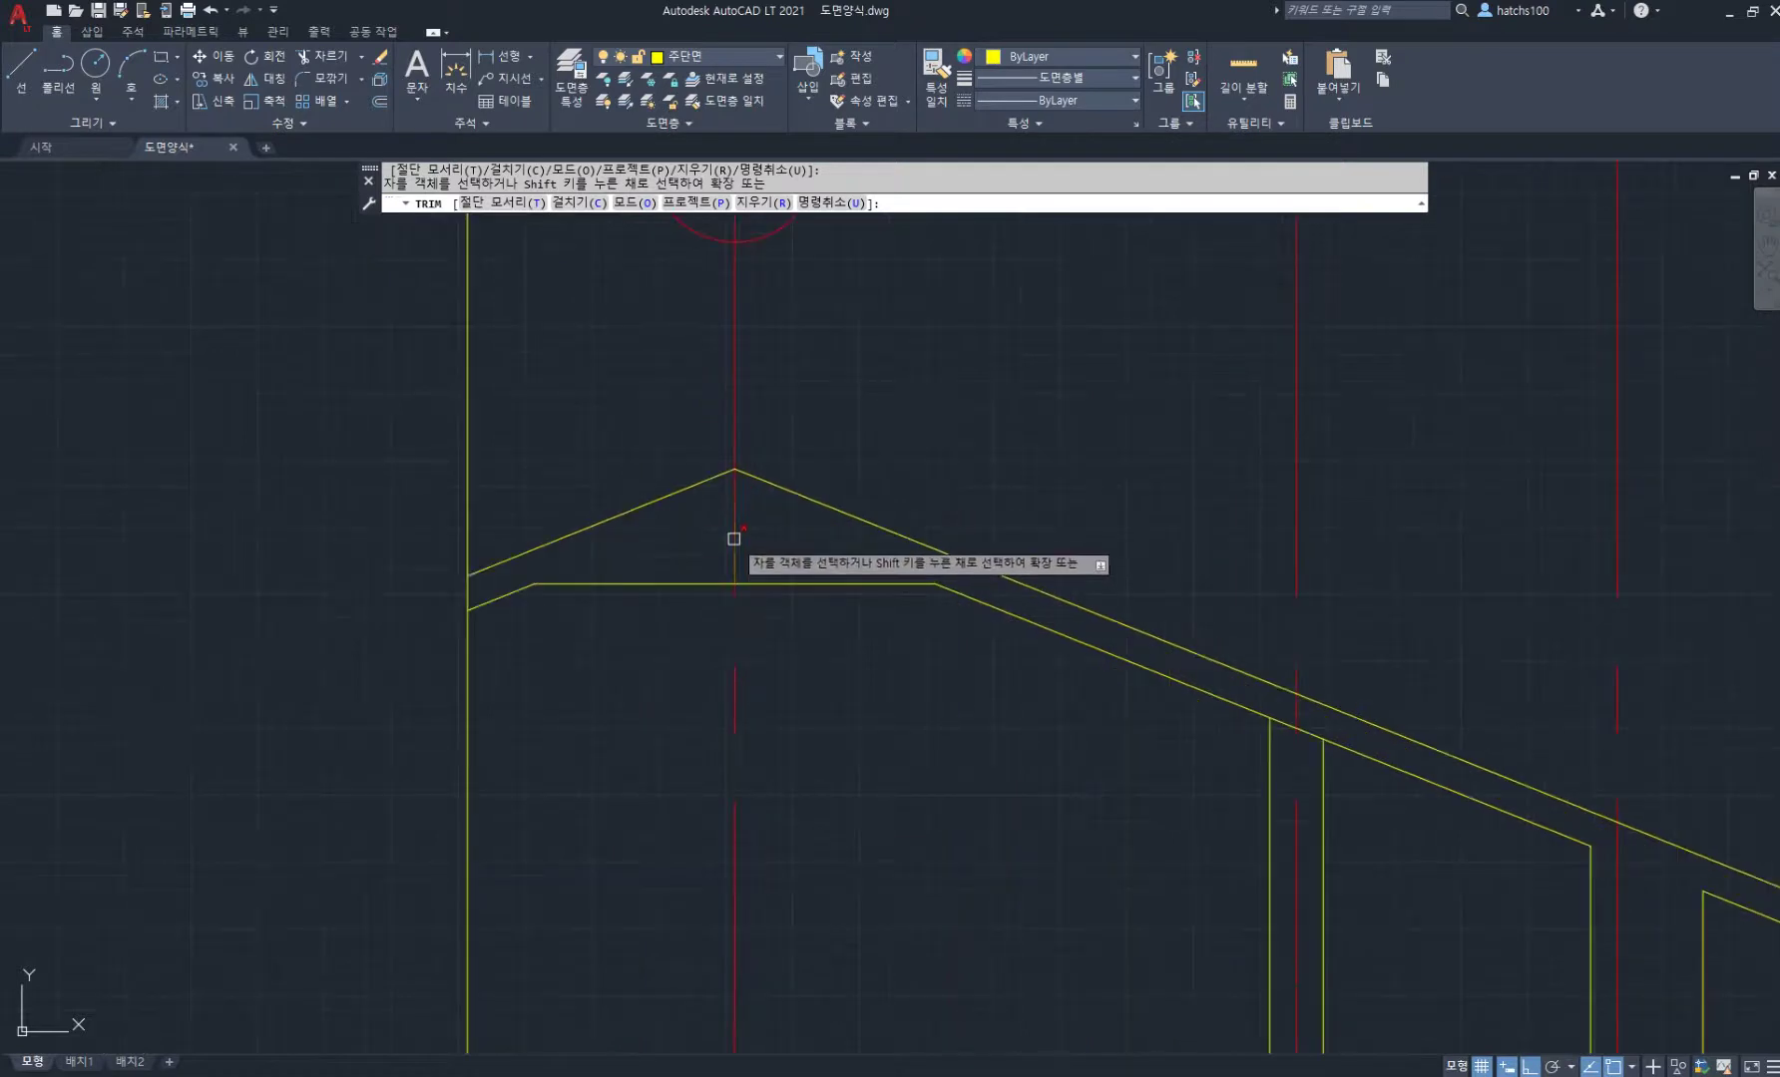
{"action": "left_click", "coordinate": [734, 541]}
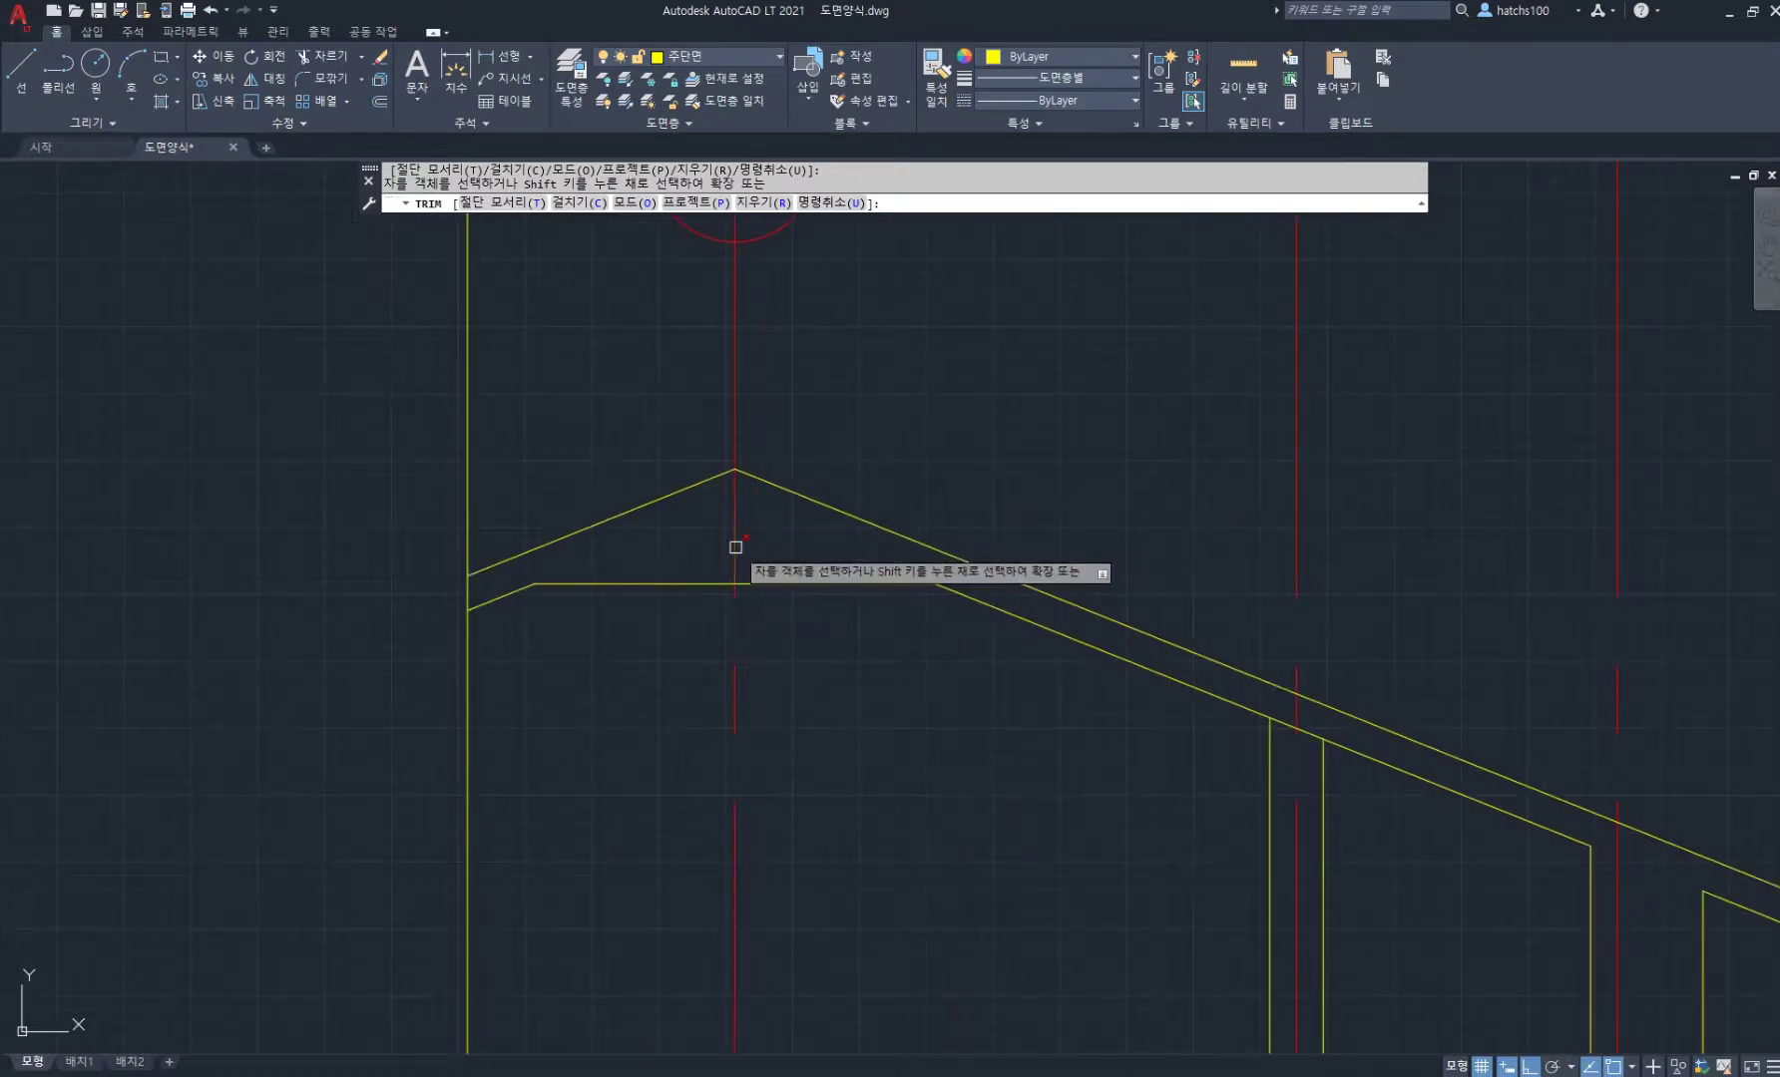
{"action": "left_click", "coordinate": [735, 544]}
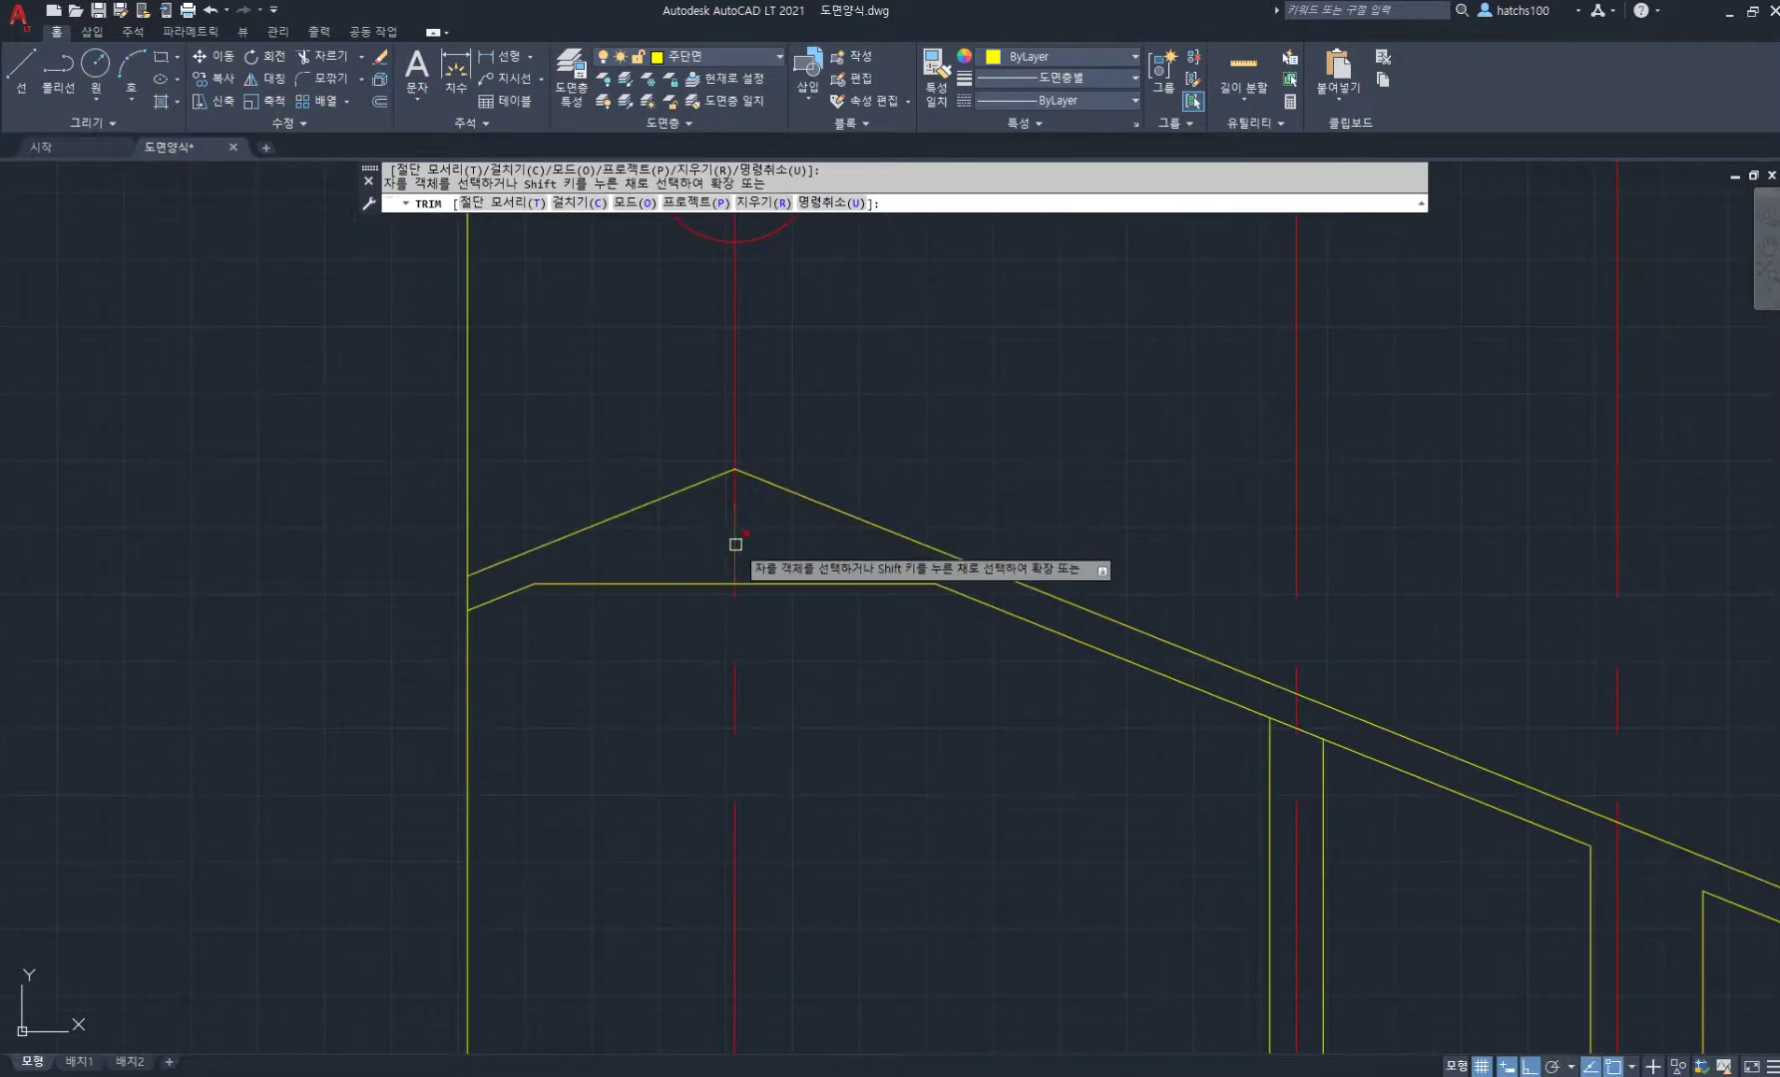
{"action": "key", "text": "Escape"}
Step: Switch to the floor plan PDF in Adobe Acrobat Reader to examine the plan along section line A
{"action": "scroll", "coordinate": [941, 576], "scroll_direction": "down", "scroll_amount": 5}
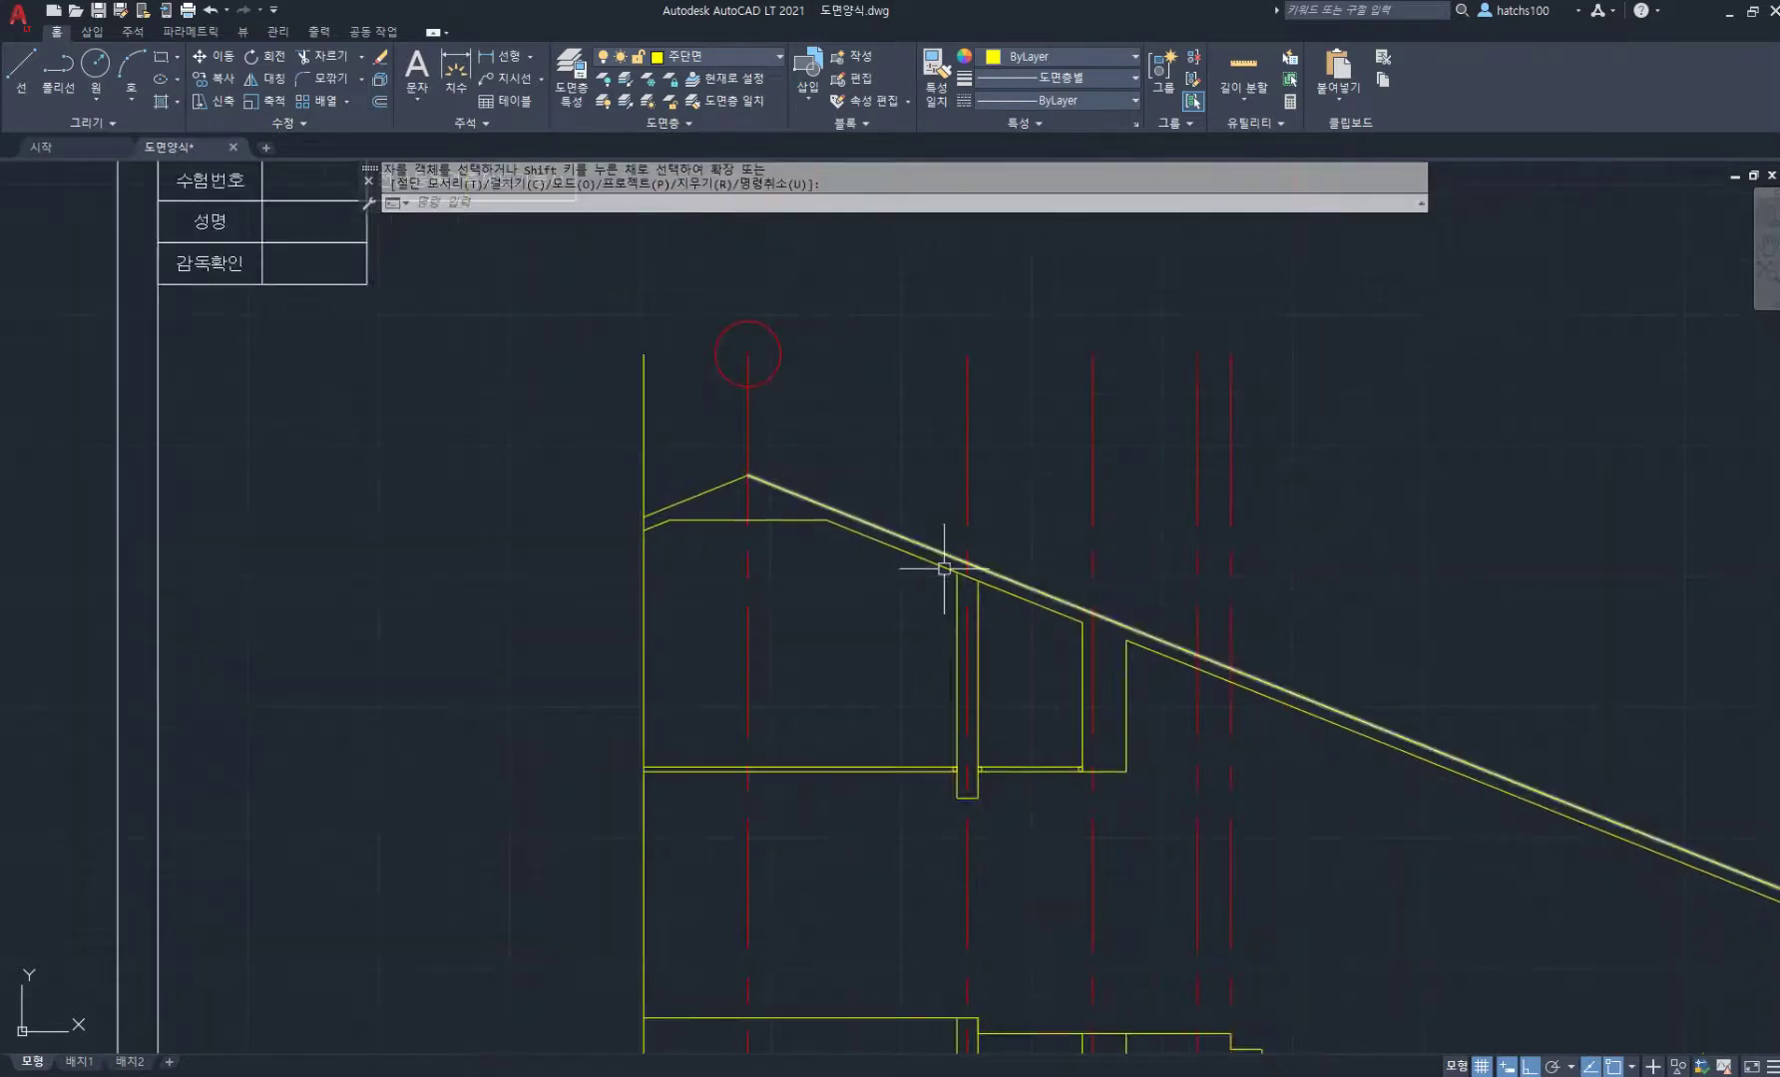
{"action": "scroll", "coordinate": [1056, 629], "scroll_direction": "up", "scroll_amount": 2}
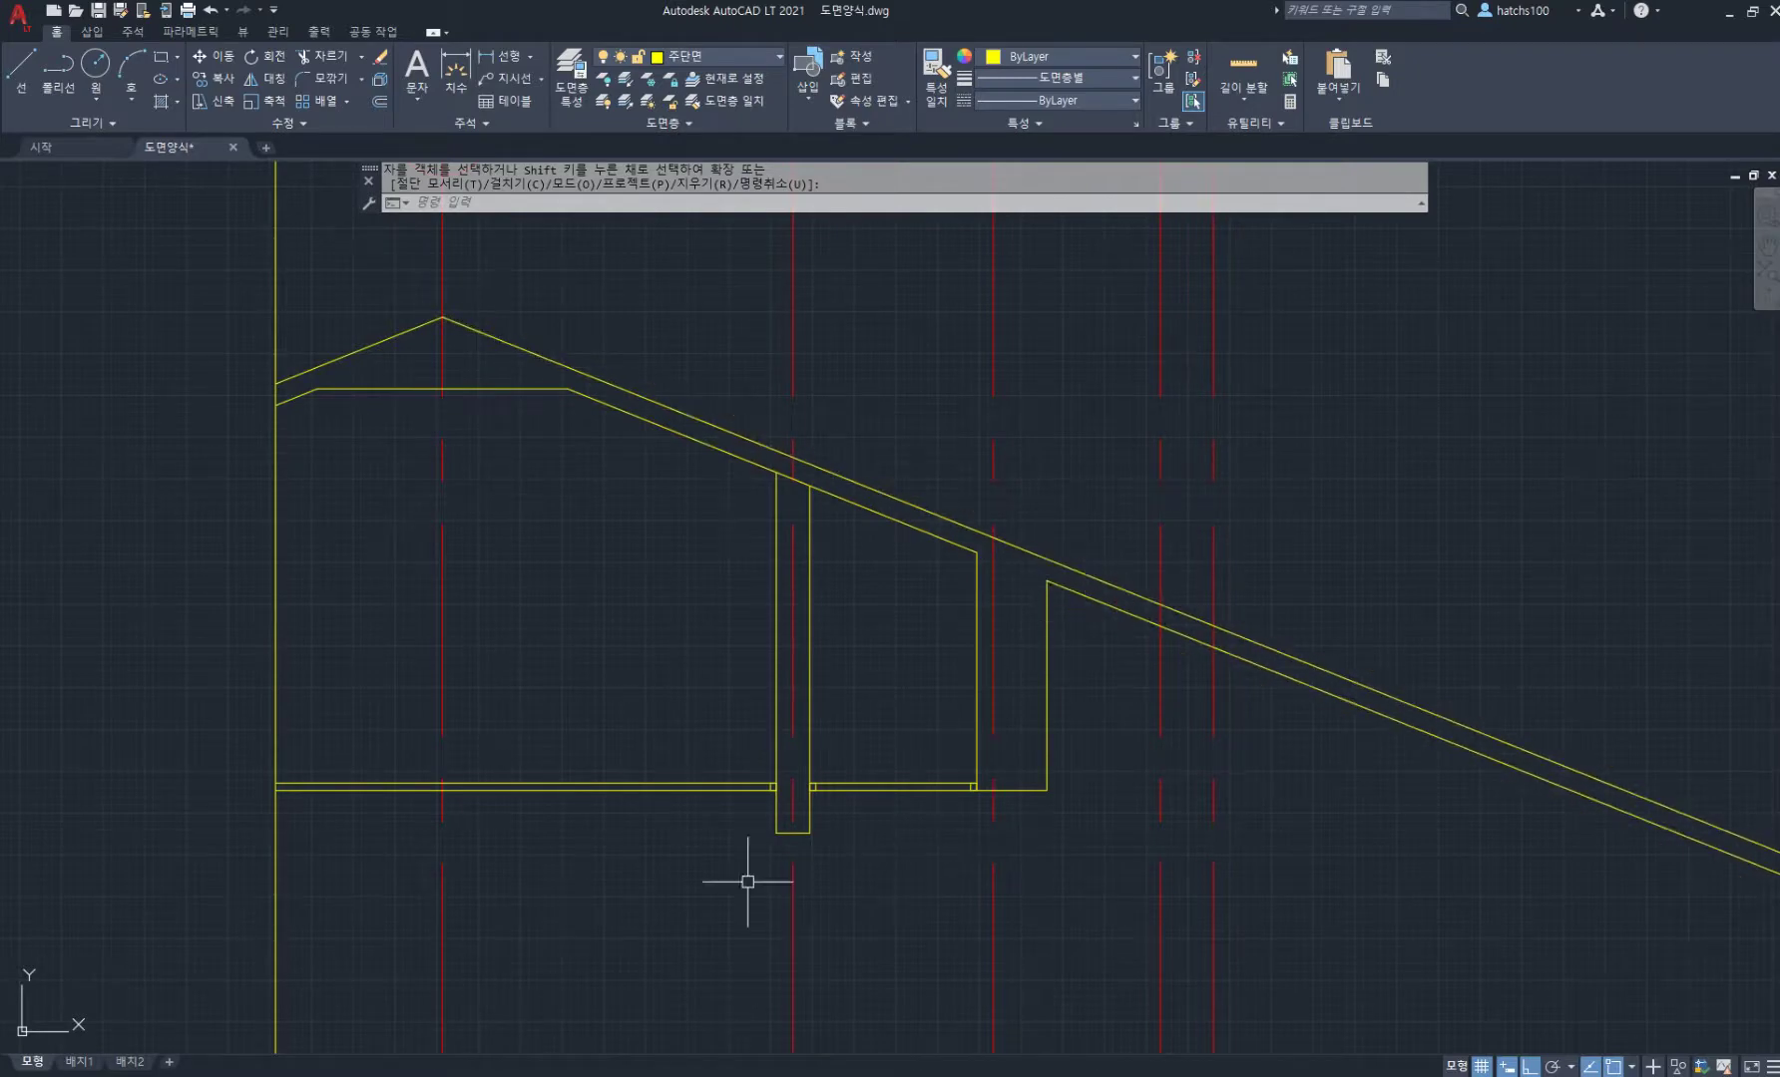
{"action": "left_click", "coordinate": [608, 1073]}
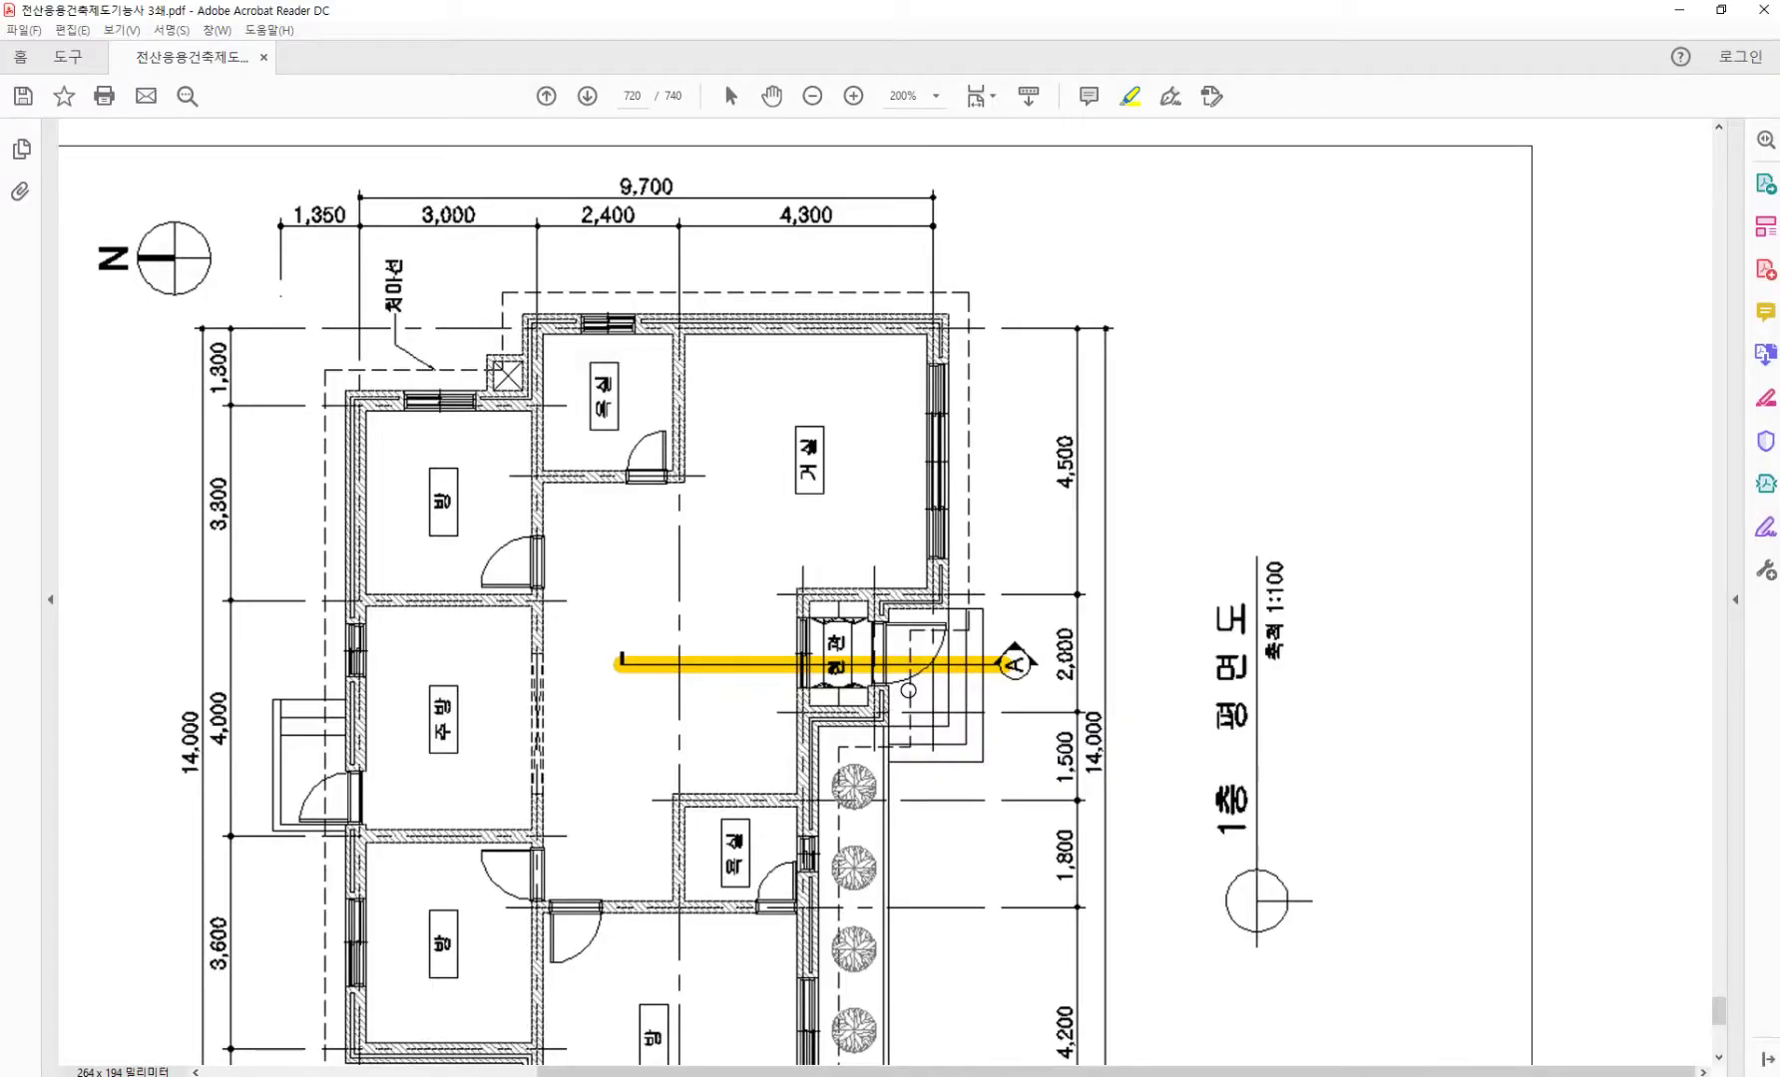
Step: Return from the plan PDF to the AutoCAD drawing and offset the outer wall's centre line 600 outward
{"action": "scroll", "coordinate": [906, 689], "scroll_direction": "up", "scroll_amount": 2, "text": "ctrl"}
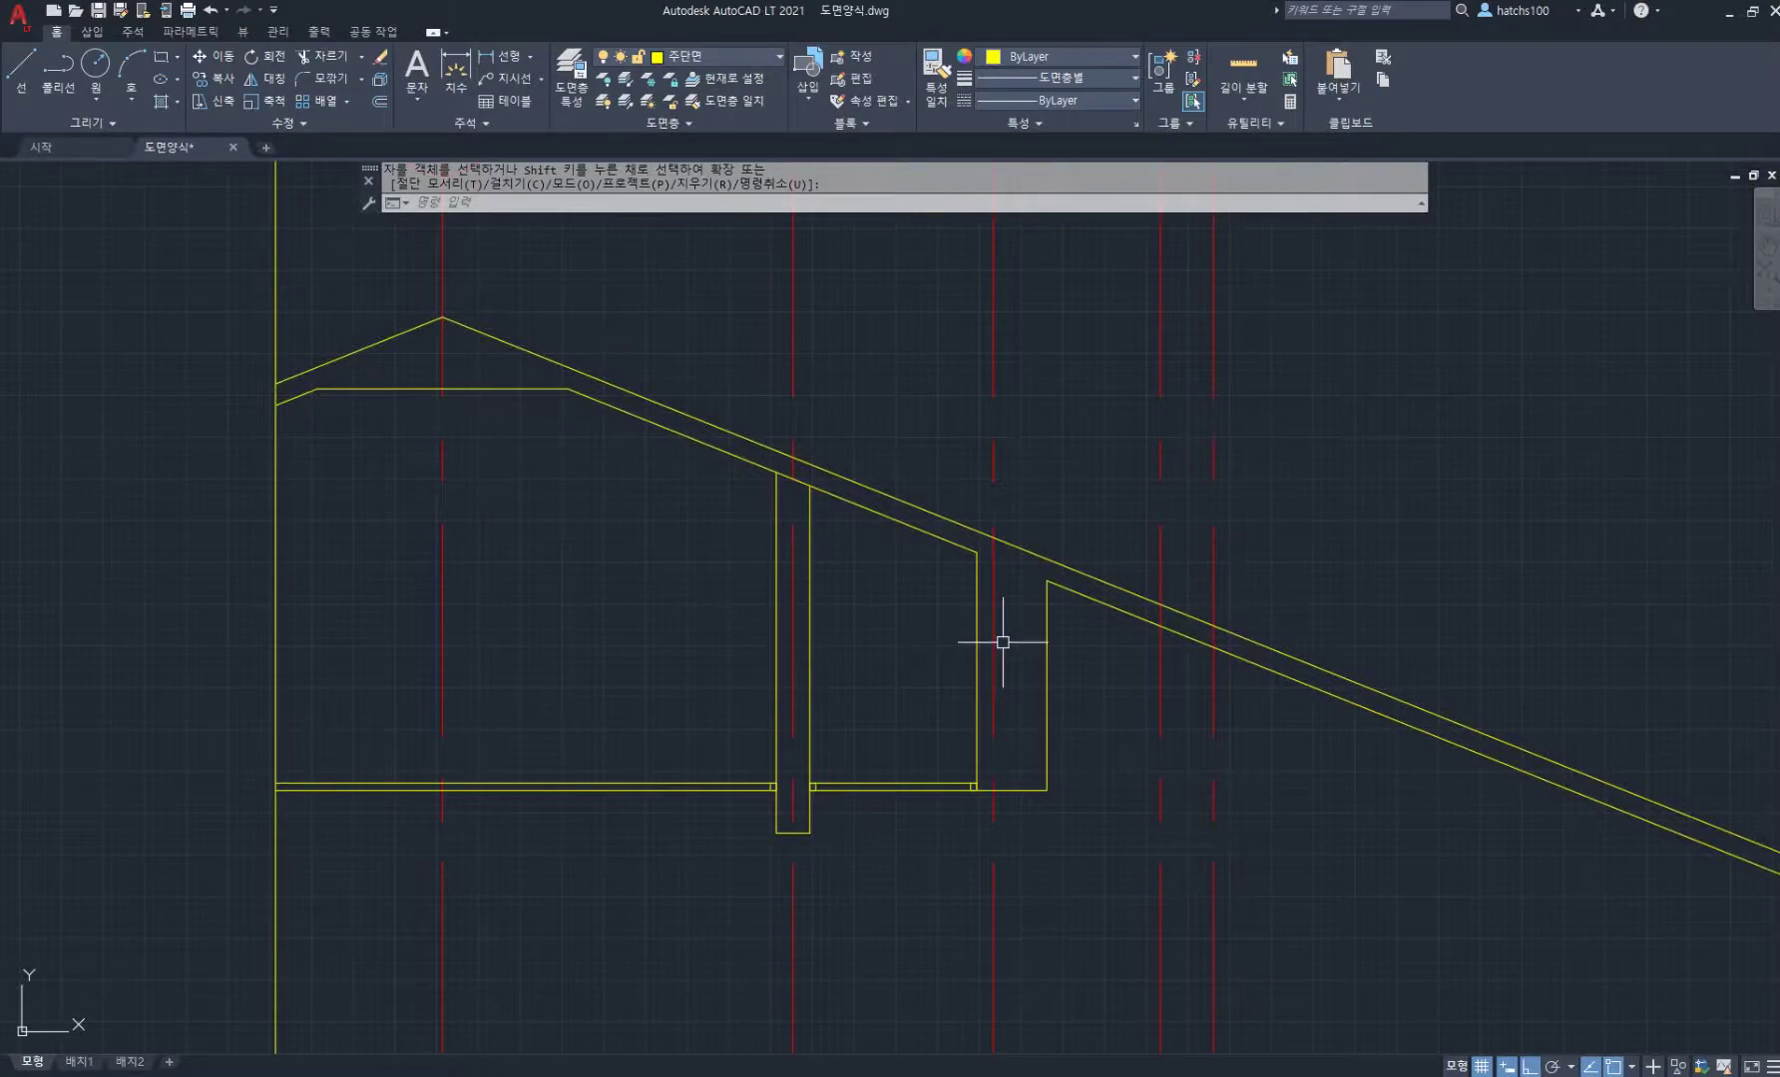
{"action": "type", "text": "o"}
{"action": "key", "text": "space"}
{"action": "key", "text": "space"}
{"action": "left_click", "coordinate": [993, 644]}
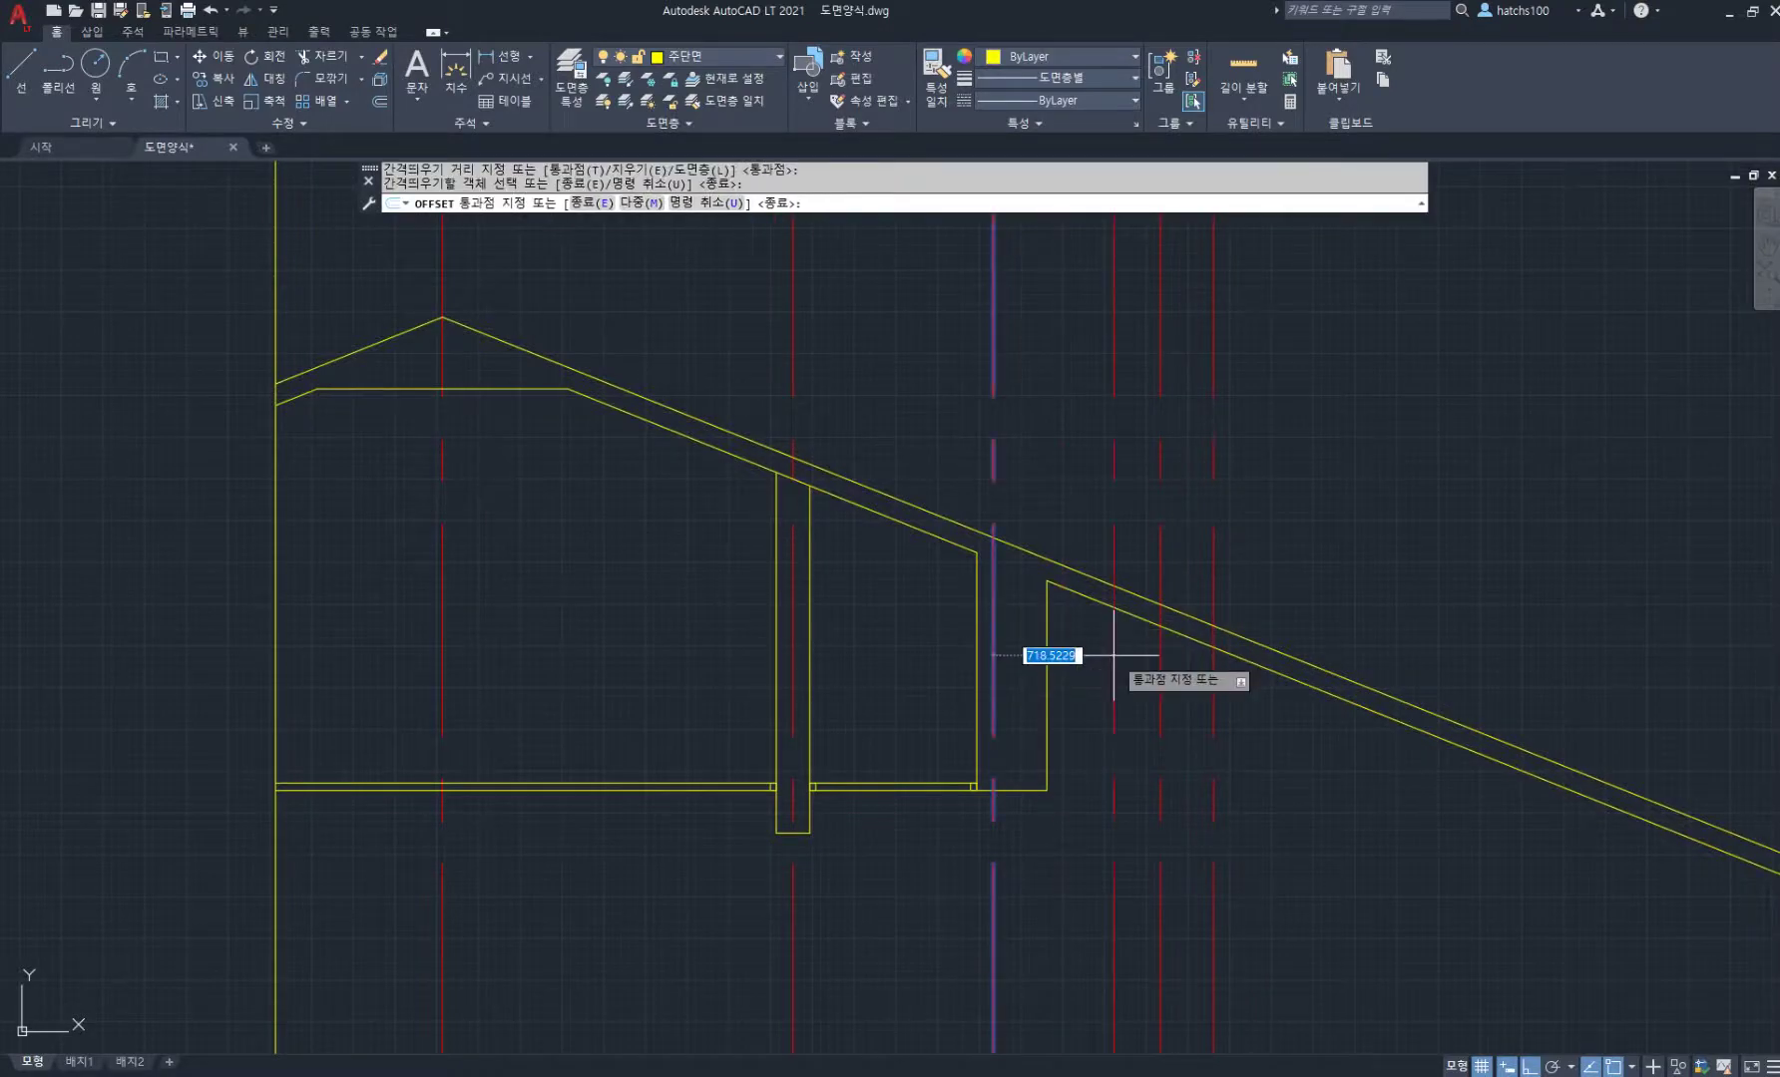
{"action": "type", "text": "600"}
{"action": "key", "text": "Return"}
{"action": "key", "text": "space"}
{"action": "scroll", "coordinate": [1118, 586], "scroll_direction": "up", "scroll_amount": 2}
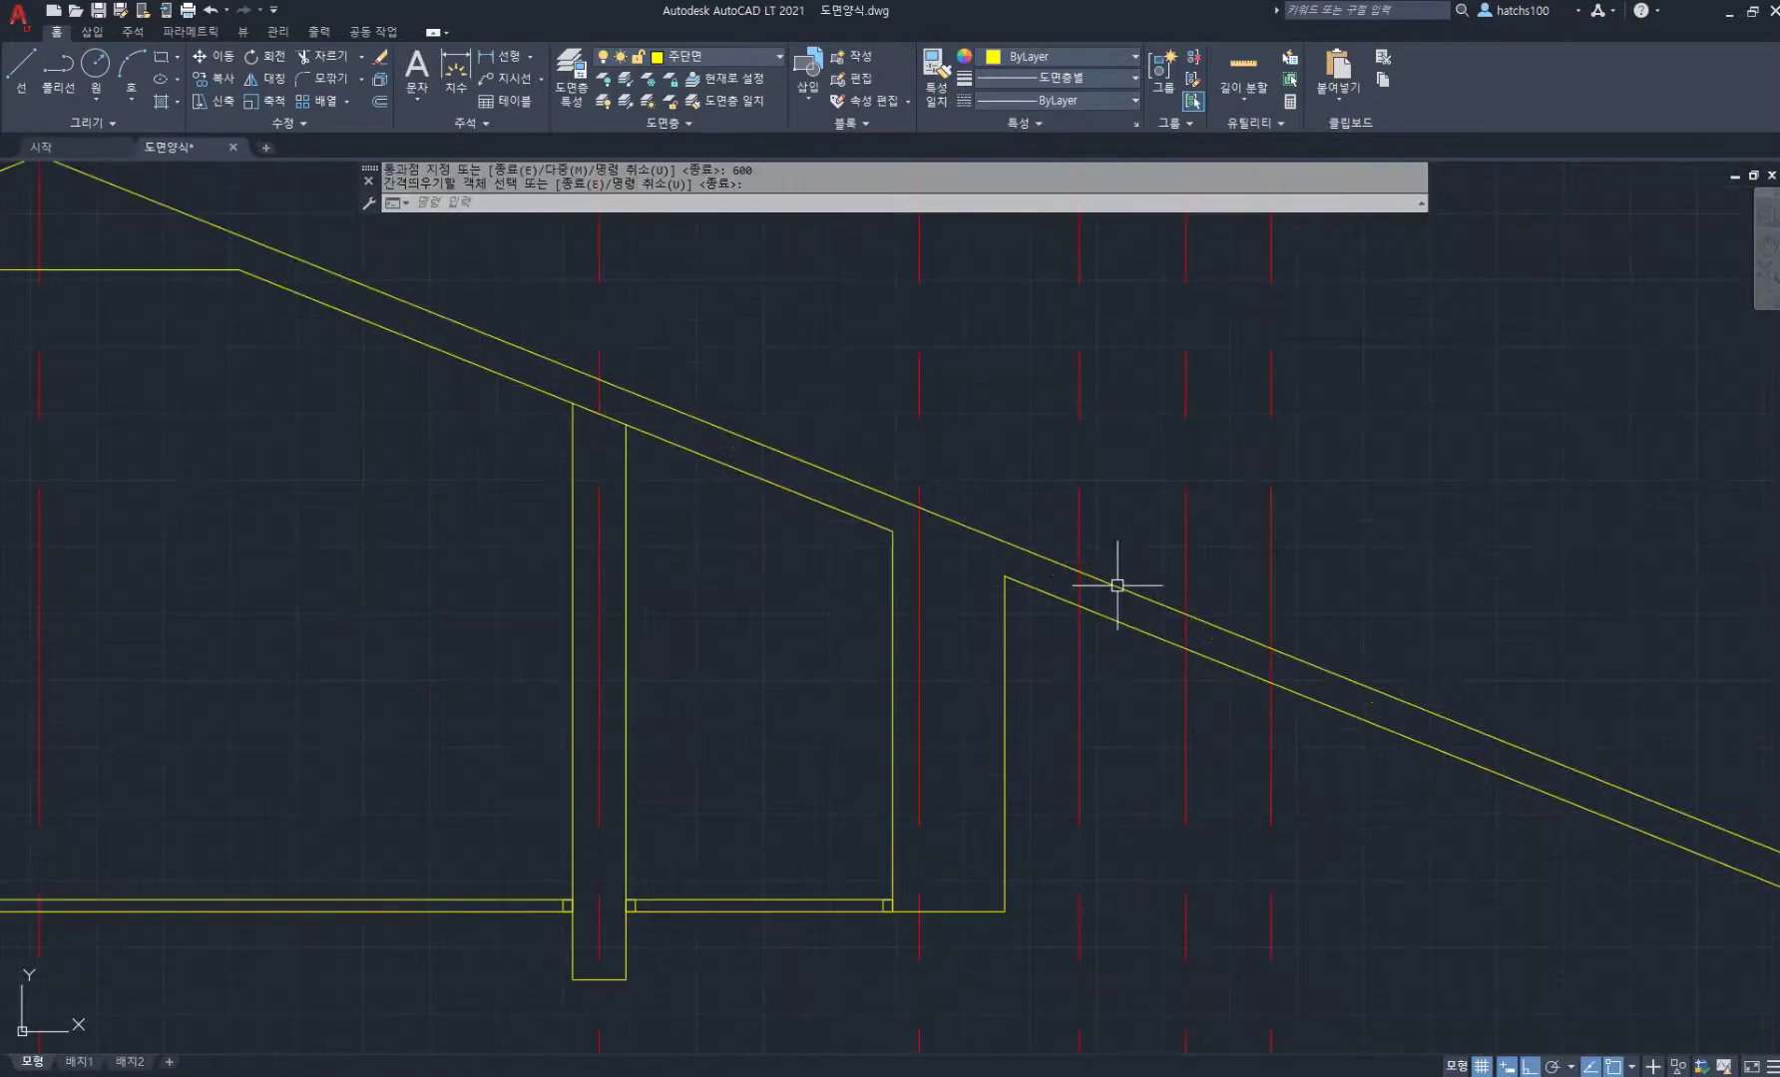
Step: Draw the eaves end from the offset line's intersection with the upper roof slope: 200 down, 120 inward, 180 up
{"action": "type", "text": "l"}
{"action": "key", "text": "space"}
{"action": "left_click", "coordinate": [1079, 572]}
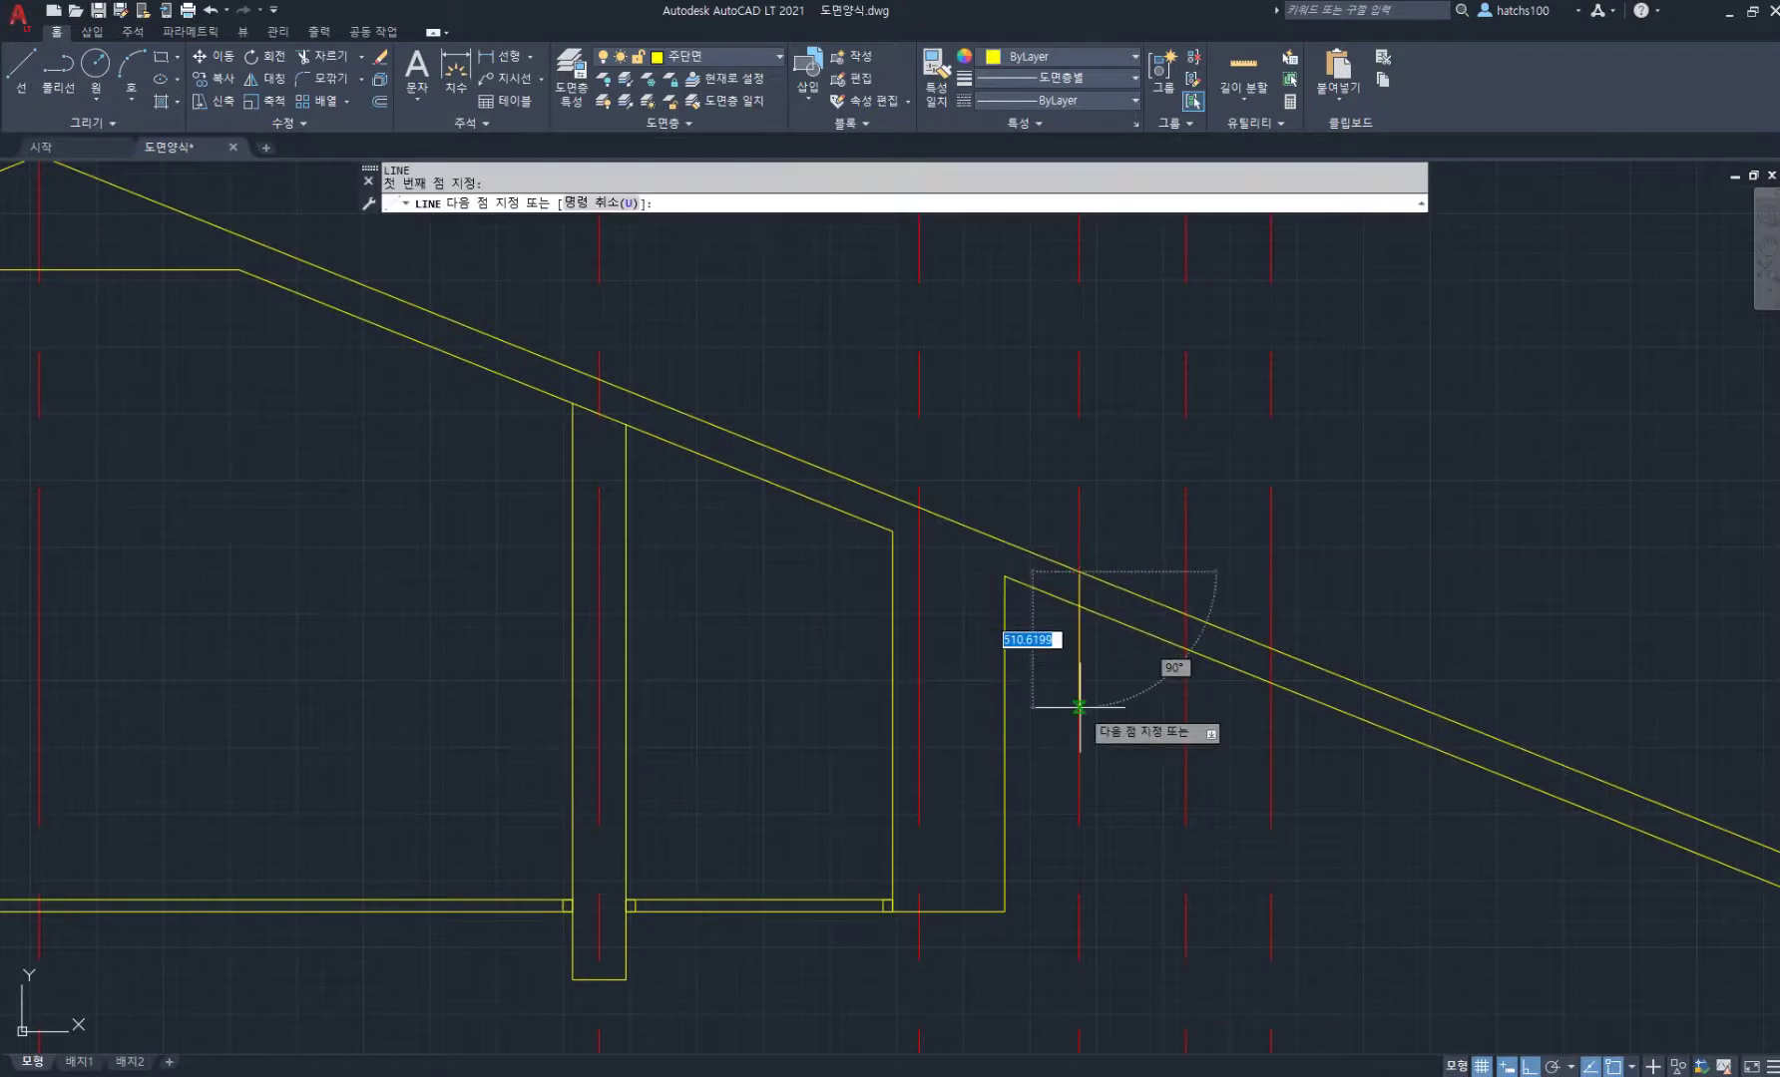
{"action": "type", "text": "200"}
{"action": "key", "text": "Return"}
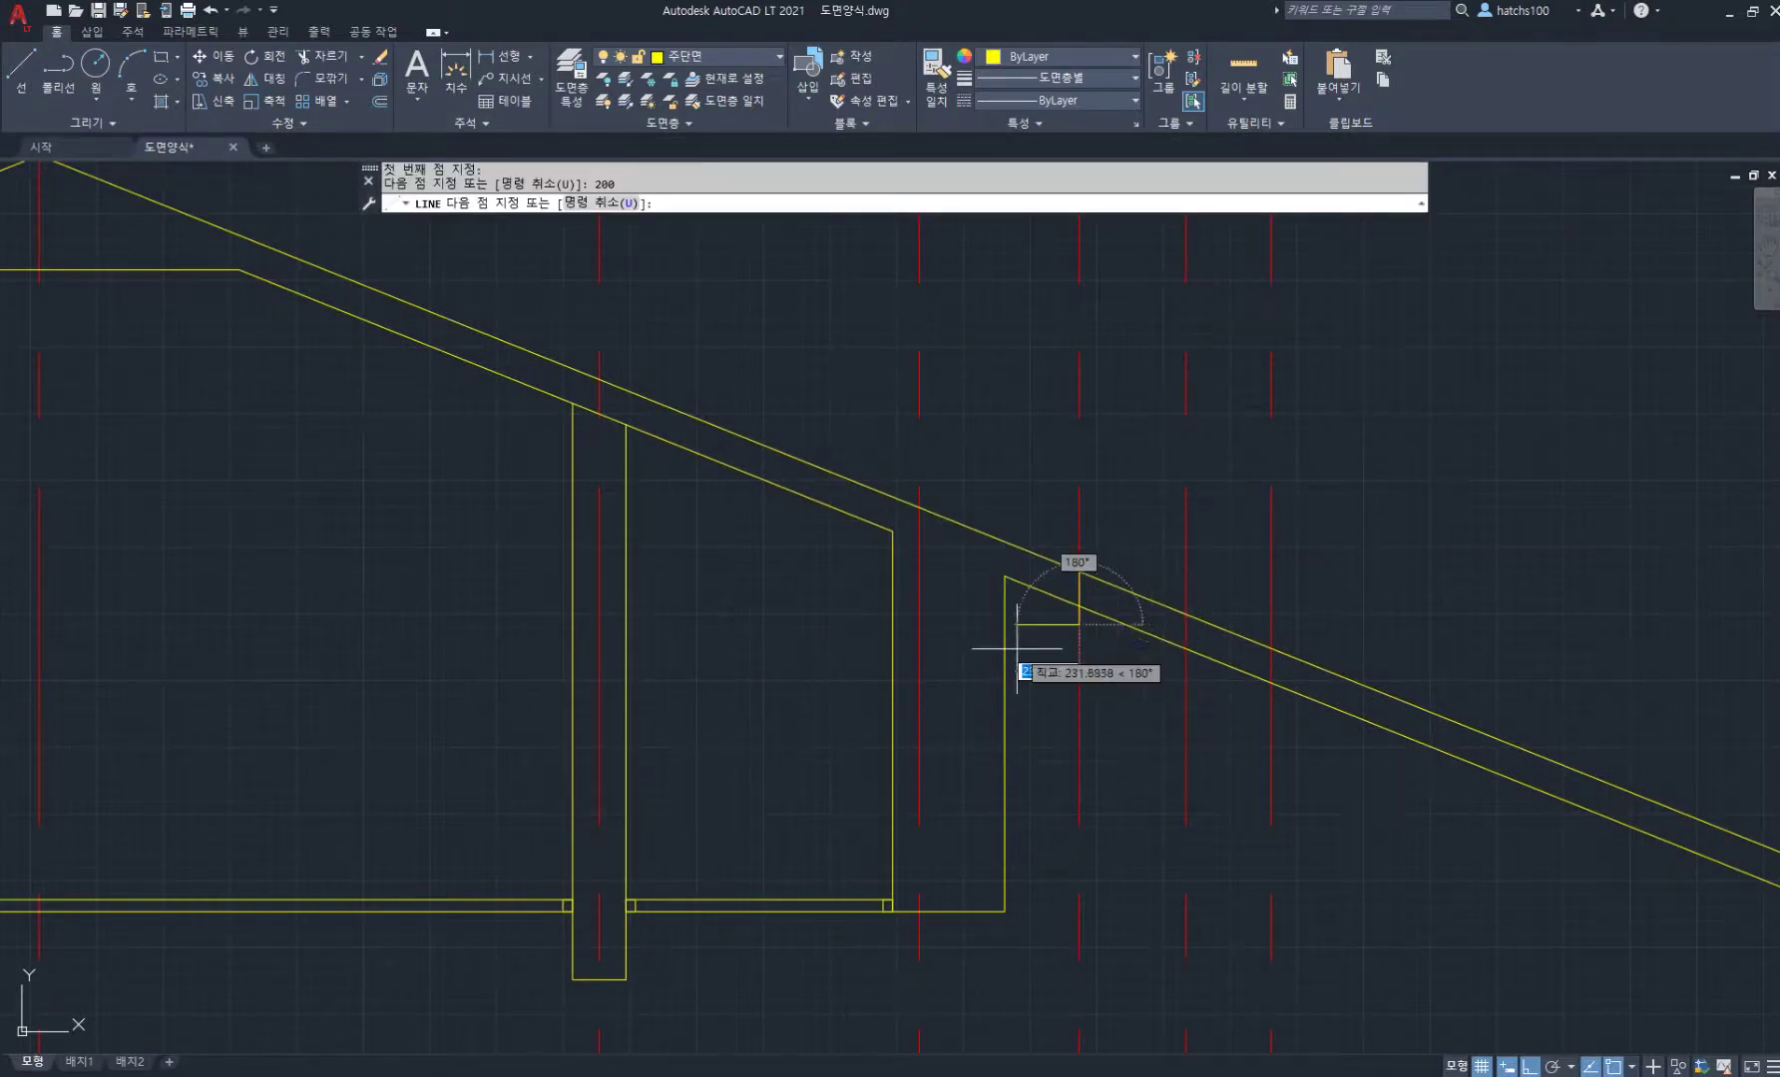
{"action": "scroll", "coordinate": [1037, 647], "scroll_direction": "up", "scroll_amount": 2}
{"action": "type", "text": "120"}
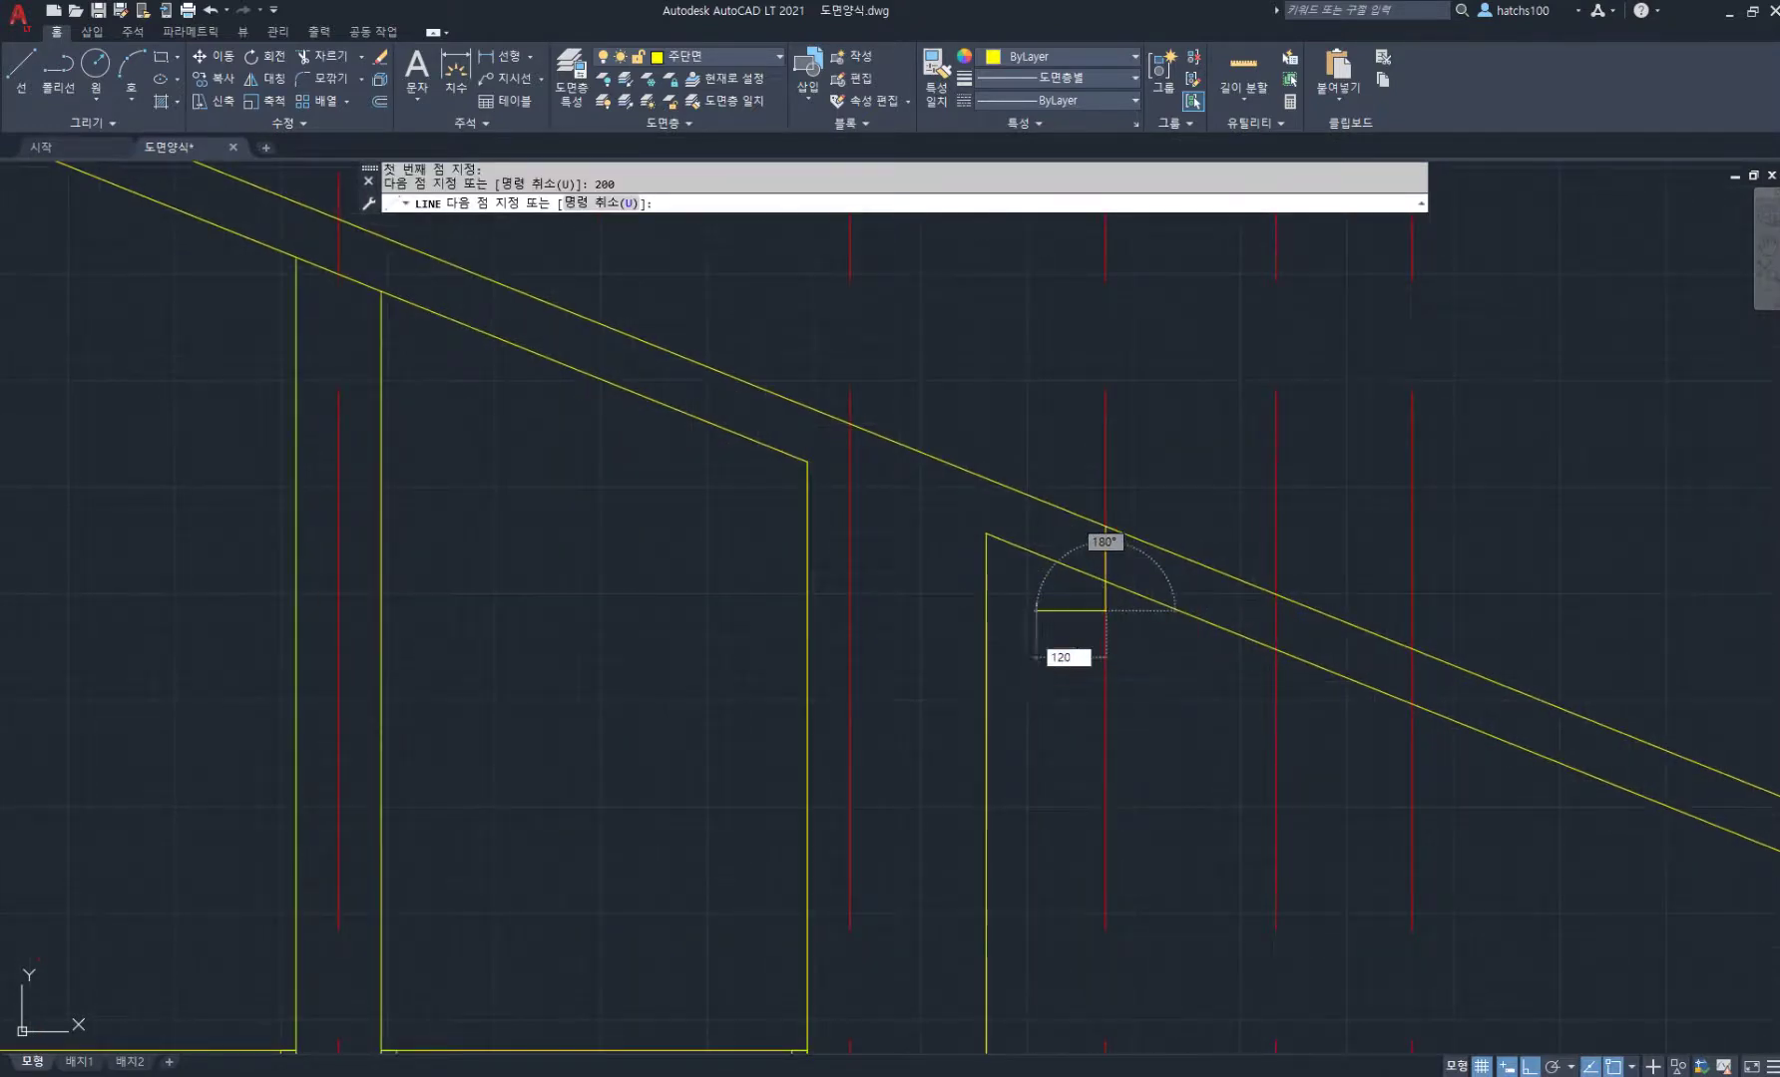
{"action": "key", "text": "Return"}
{"action": "type", "text": "180"}
{"action": "key", "text": "Return"}
{"action": "key", "text": "space"}
Step: Fillet the upper slope with the eaves' outer vertical and the lower slope with its inner vertical, using the Multiple option
{"action": "scroll", "coordinate": [1066, 485], "scroll_direction": "up", "scroll_amount": 2}
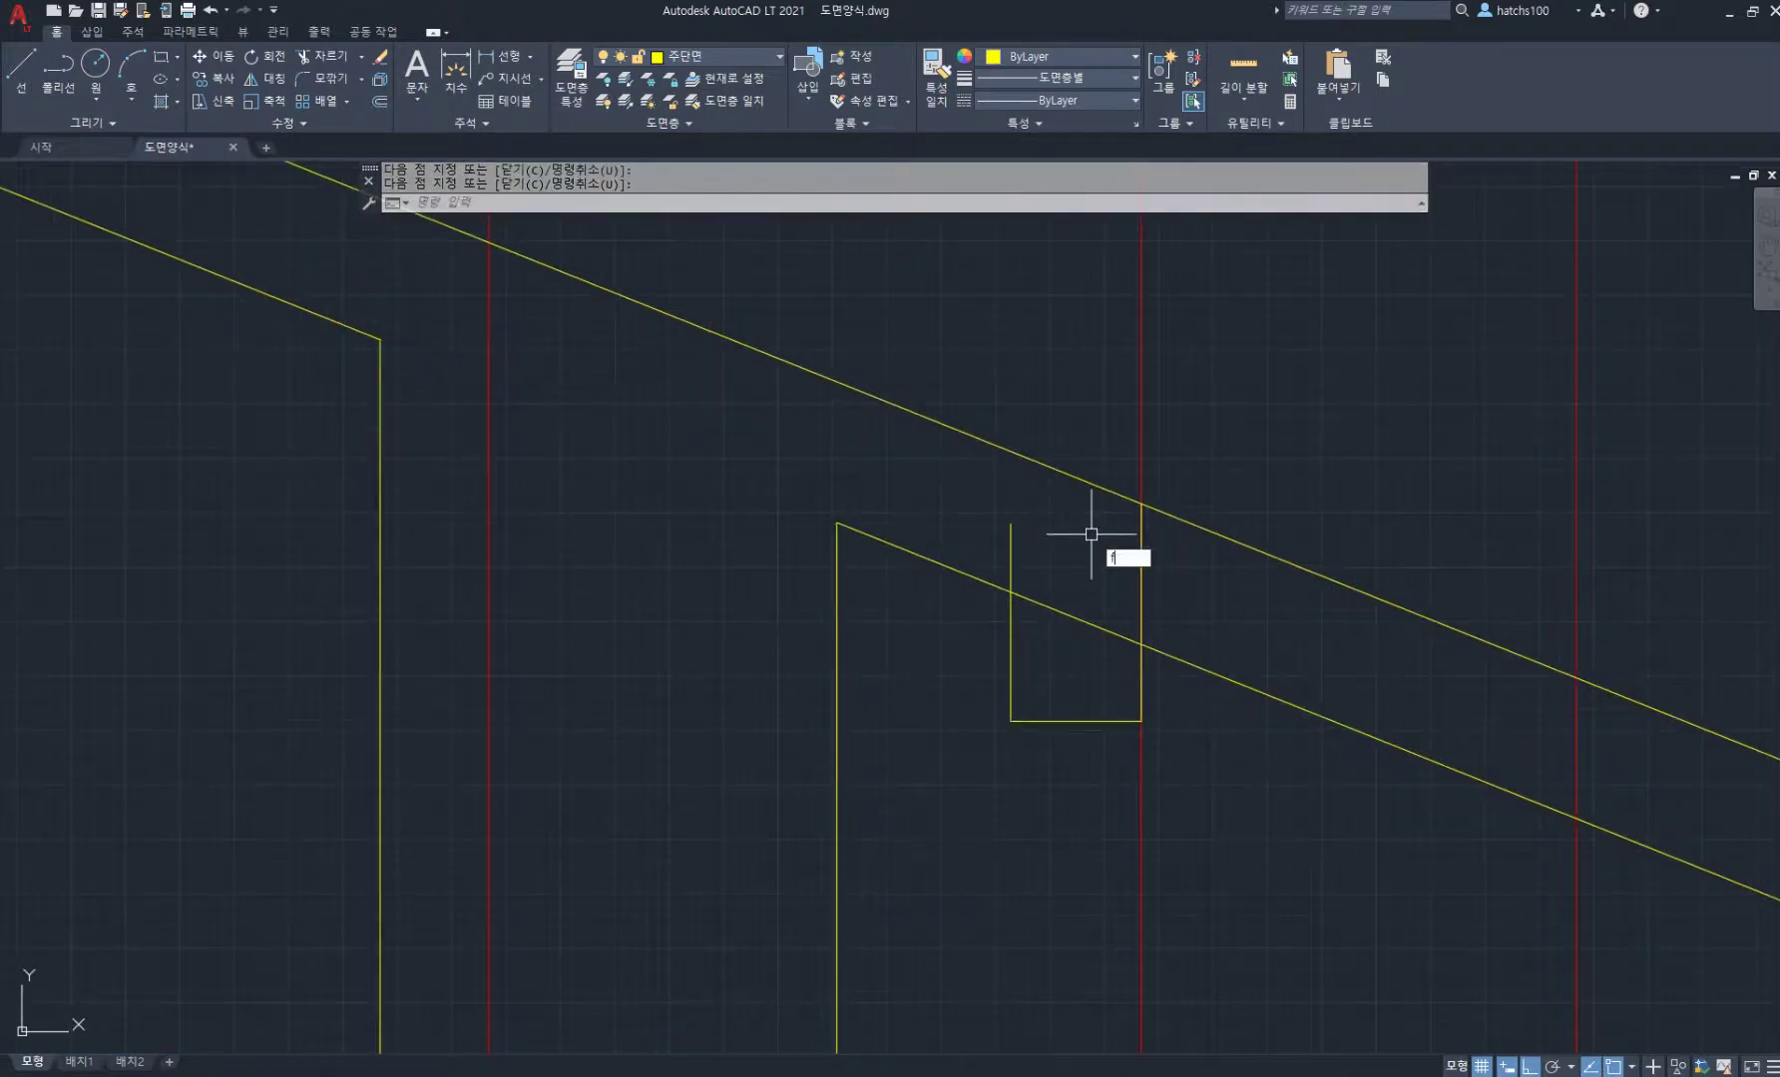
{"action": "key", "text": "space"}
{"action": "left_click", "coordinate": [900, 204]}
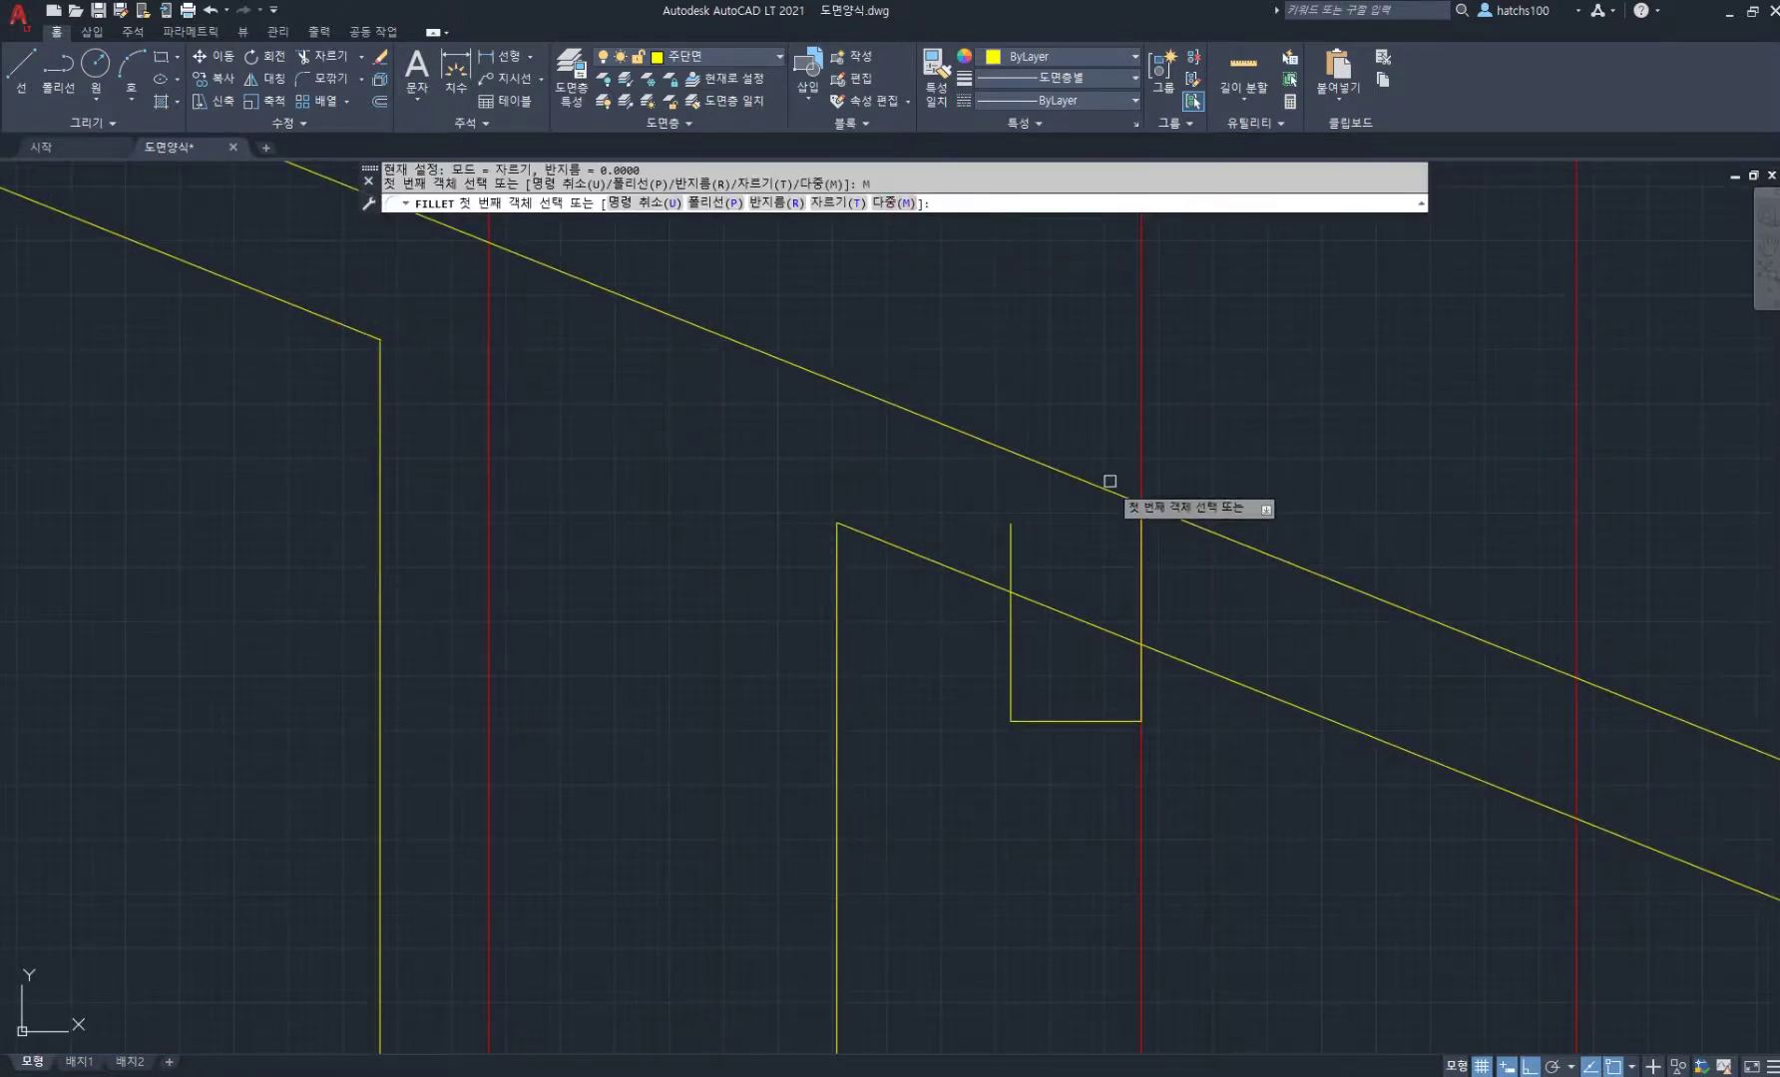
{"action": "left_click", "coordinate": [1108, 489]}
{"action": "left_click", "coordinate": [1141, 588]}
{"action": "left_click", "coordinate": [986, 585]}
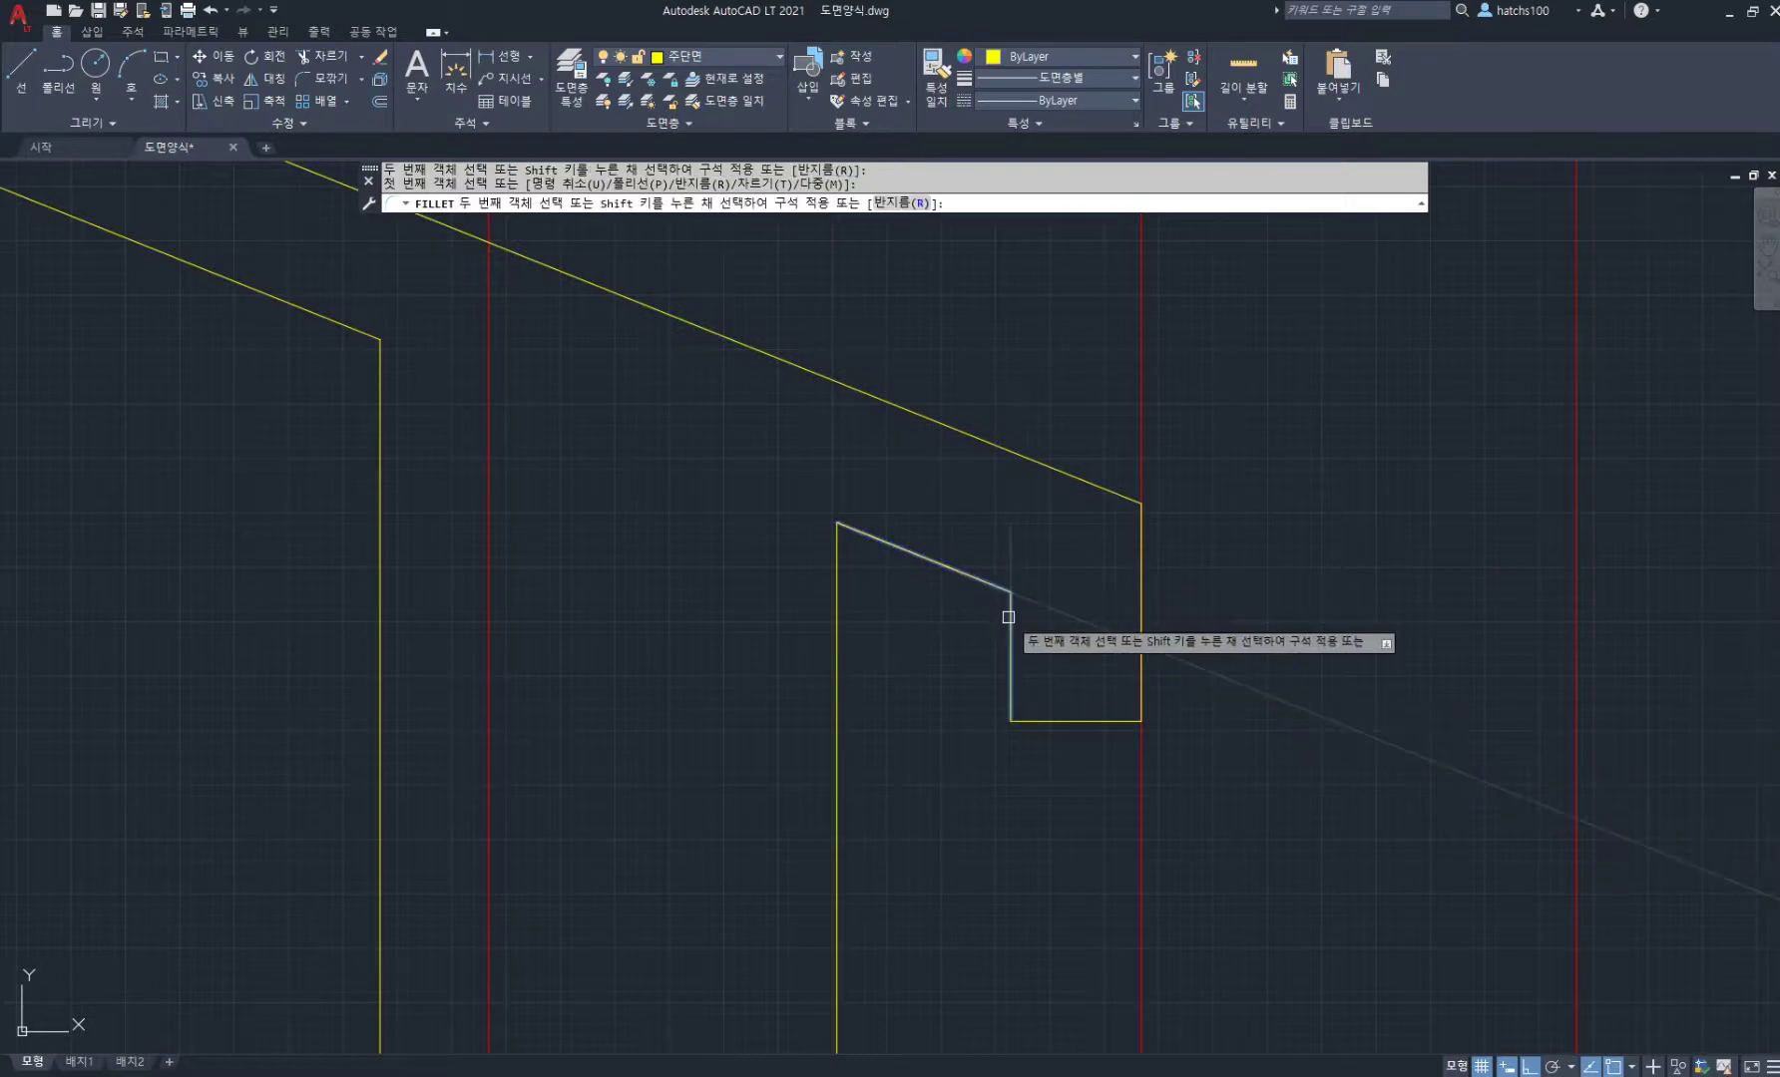
{"action": "left_click", "coordinate": [1009, 615]}
{"action": "scroll", "coordinate": [1092, 601], "scroll_direction": "down", "scroll_amount": 6}
{"action": "key", "text": "space"}
Step: Delete the temporary centre line offset at the eaves end
{"action": "left_click", "coordinate": [1126, 503]}
{"action": "left_click", "coordinate": [1069, 511]}
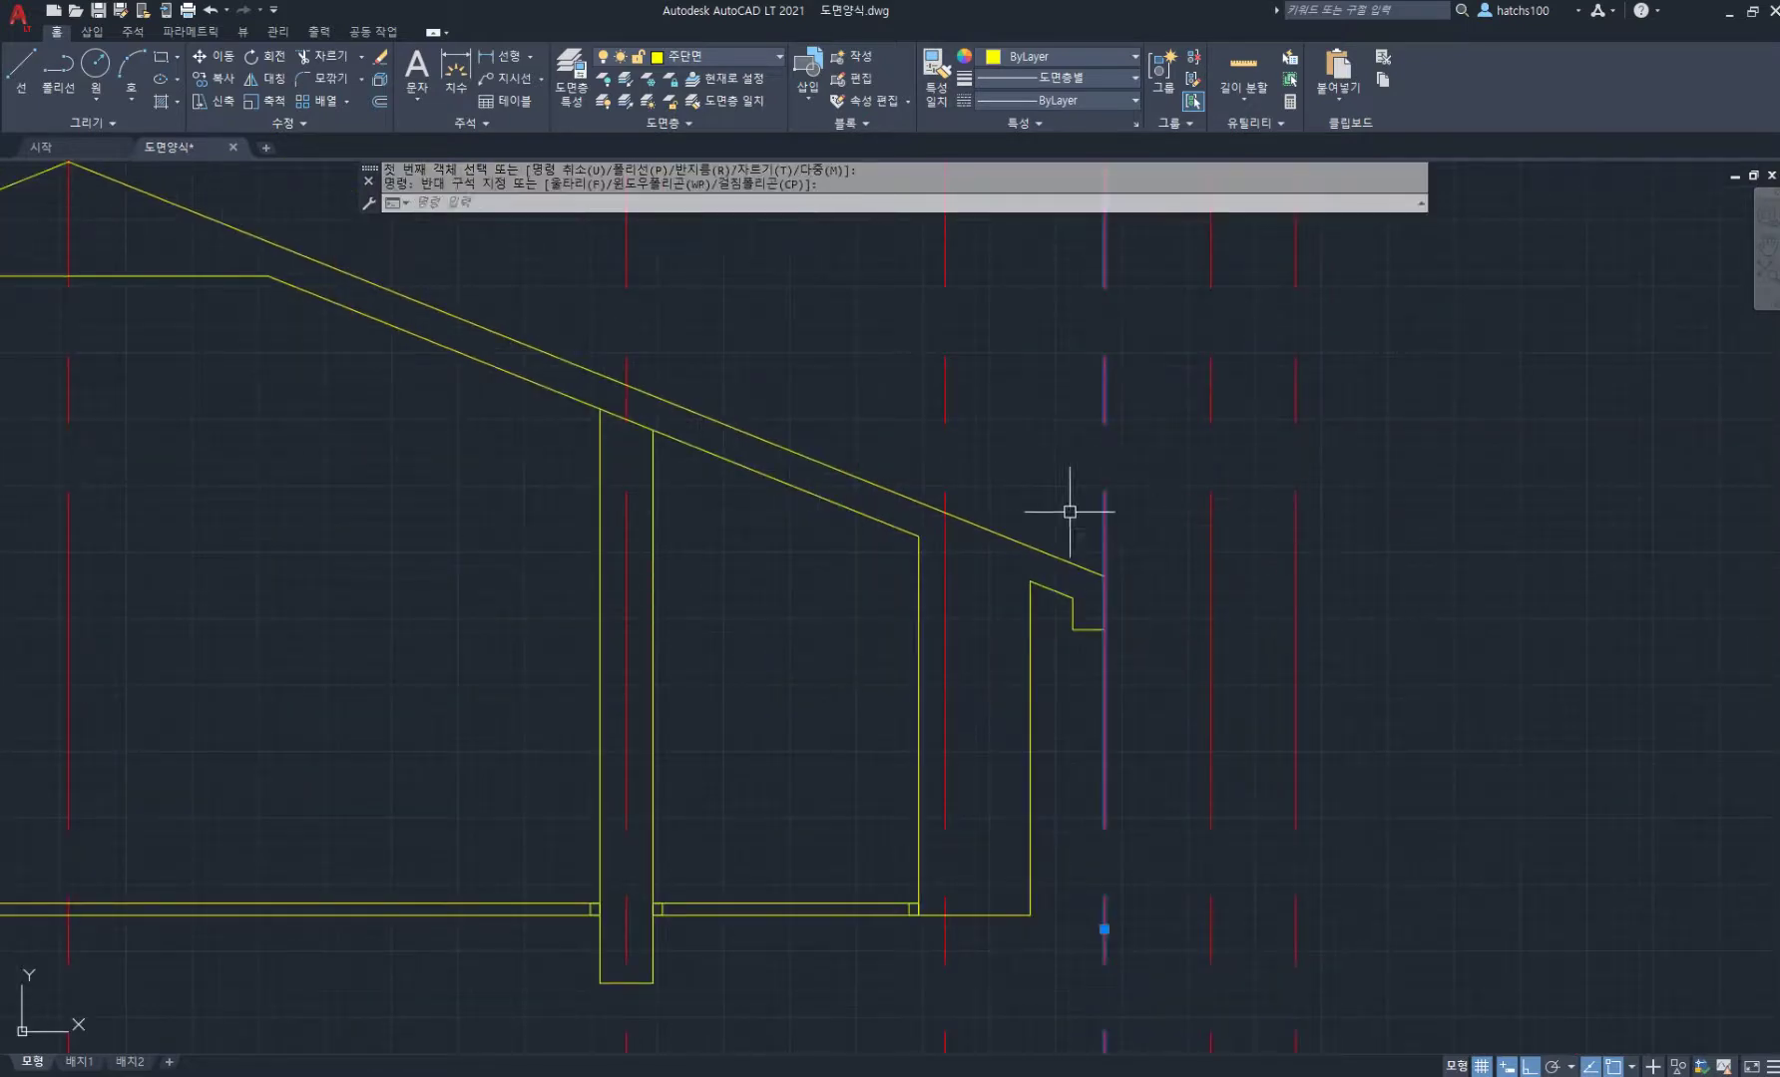
{"action": "key", "text": "Delete"}
{"action": "scroll", "coordinate": [1120, 543], "scroll_direction": "down", "scroll_amount": 4}
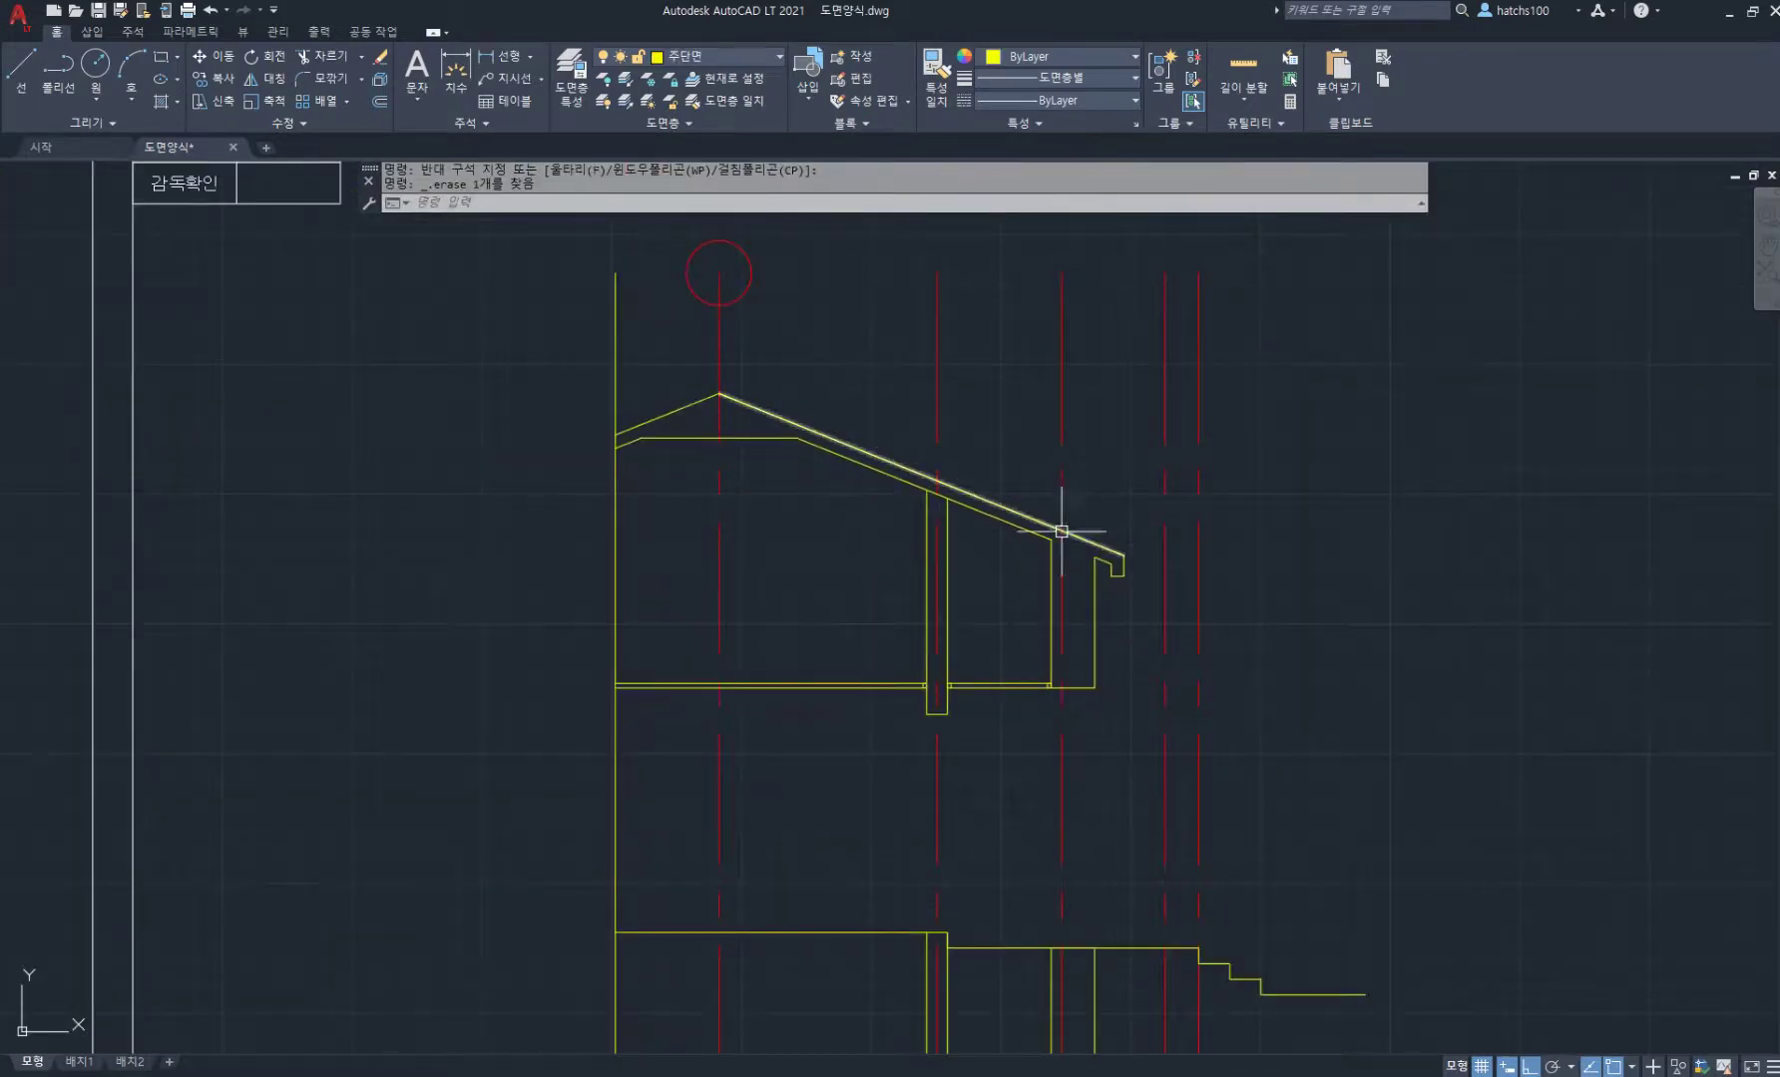
Step: Join the roof's upper slope line with the outer vertical and bottom lines of the eaves end
{"action": "scroll", "coordinate": [1072, 513], "scroll_direction": "up", "scroll_amount": 3}
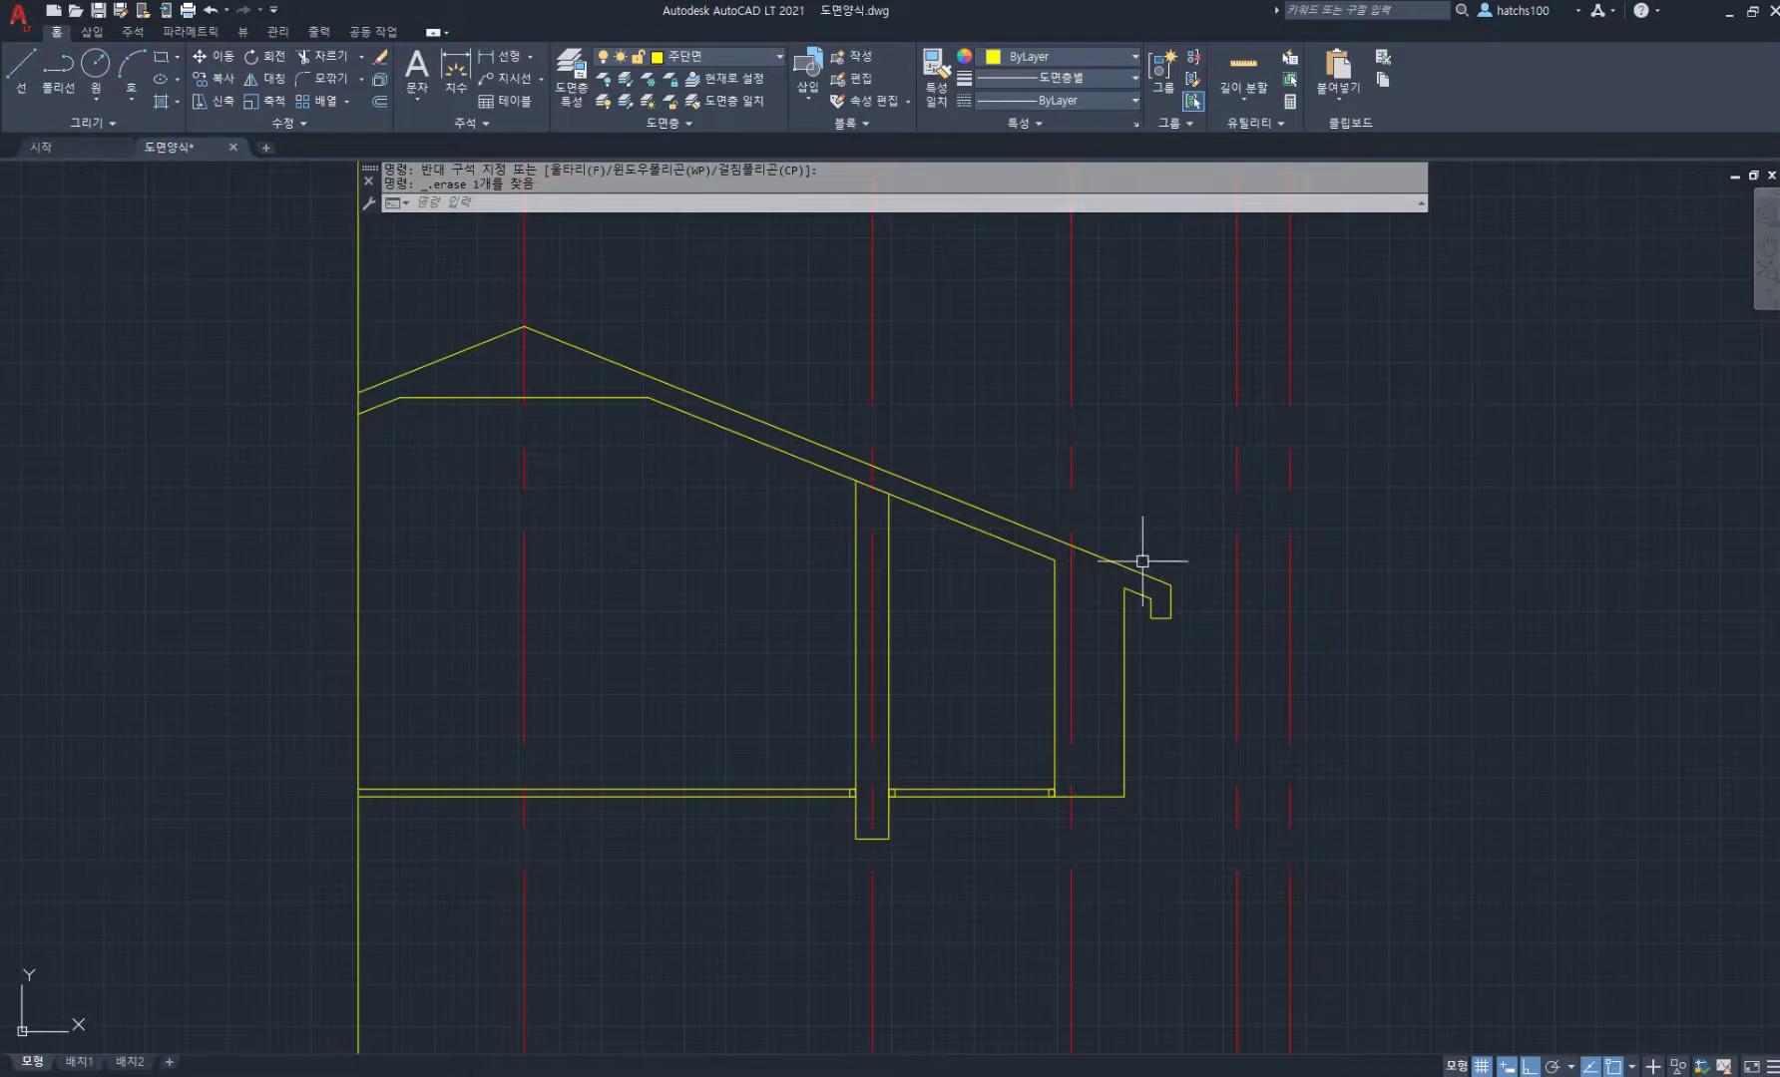
{"action": "type", "text": "j"}
{"action": "key", "text": "Return"}
{"action": "left_click", "coordinate": [1185, 559]}
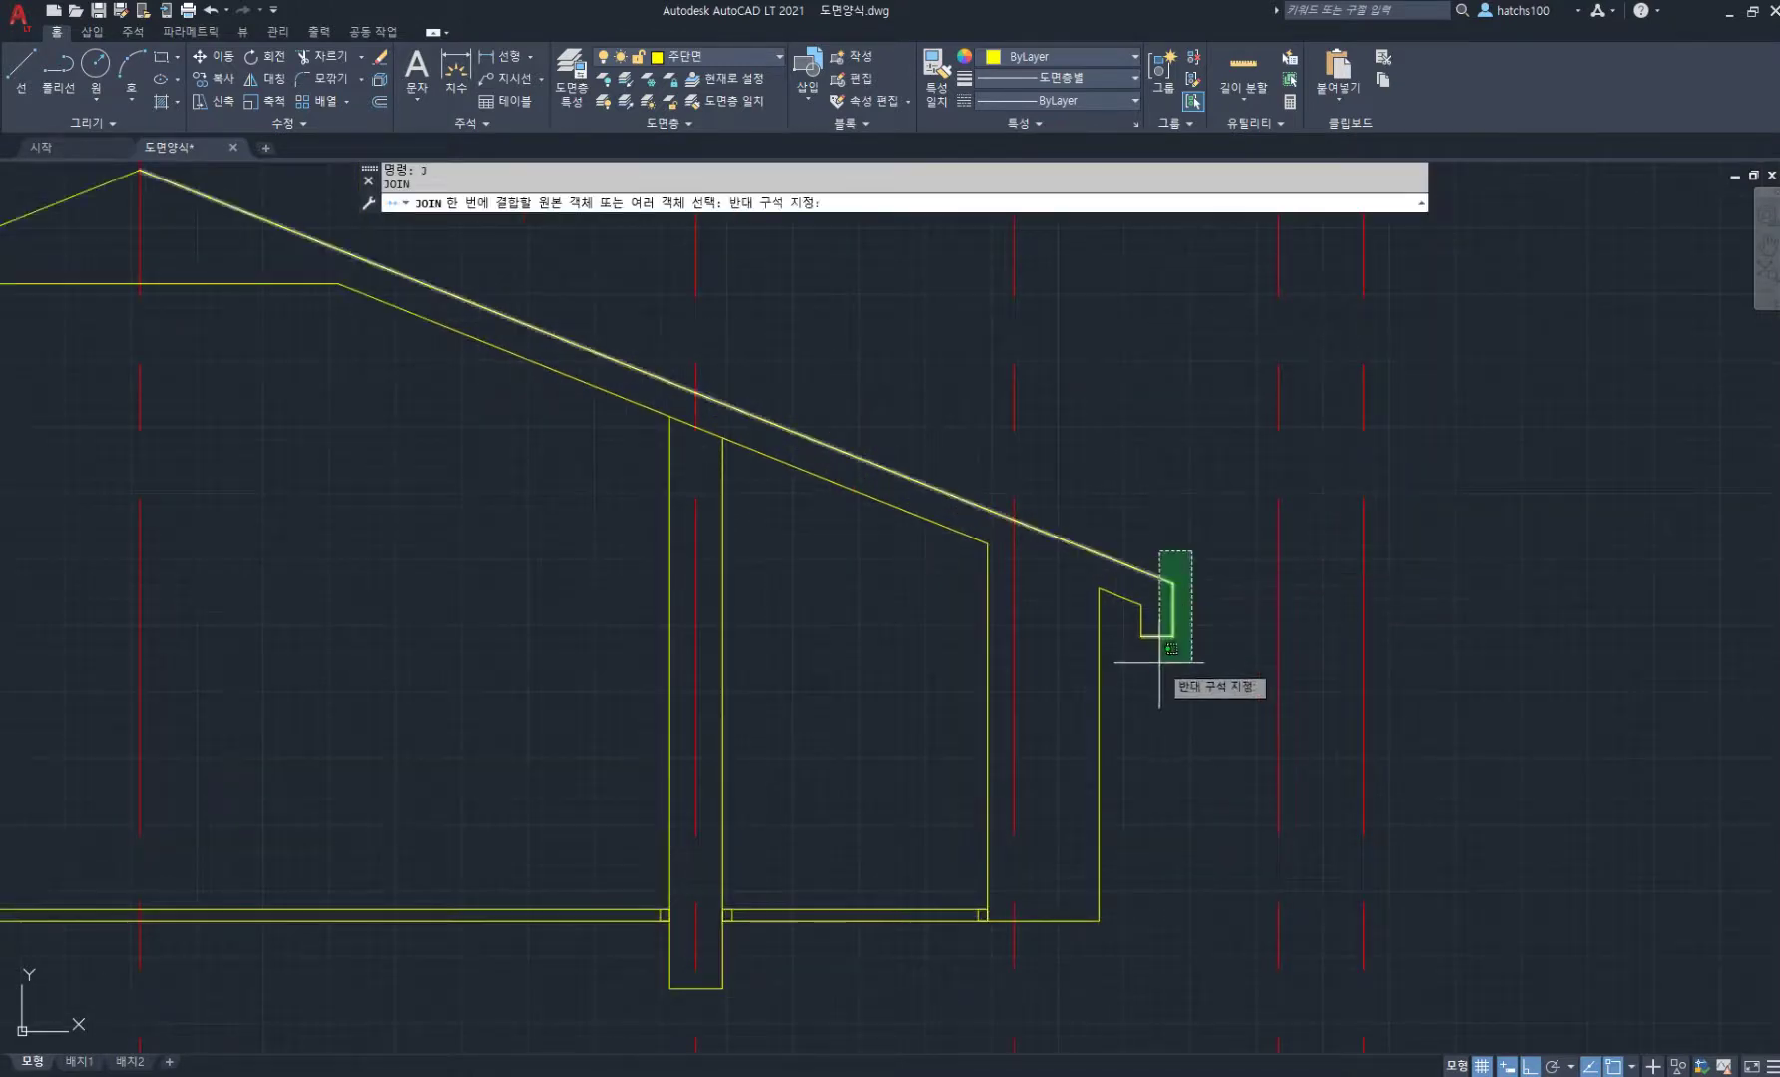
{"action": "left_click", "coordinate": [1145, 644]}
{"action": "scroll", "coordinate": [1157, 618], "scroll_direction": "down", "scroll_amount": 4}
{"action": "left_click", "coordinate": [706, 465]}
{"action": "key", "text": "Return"}
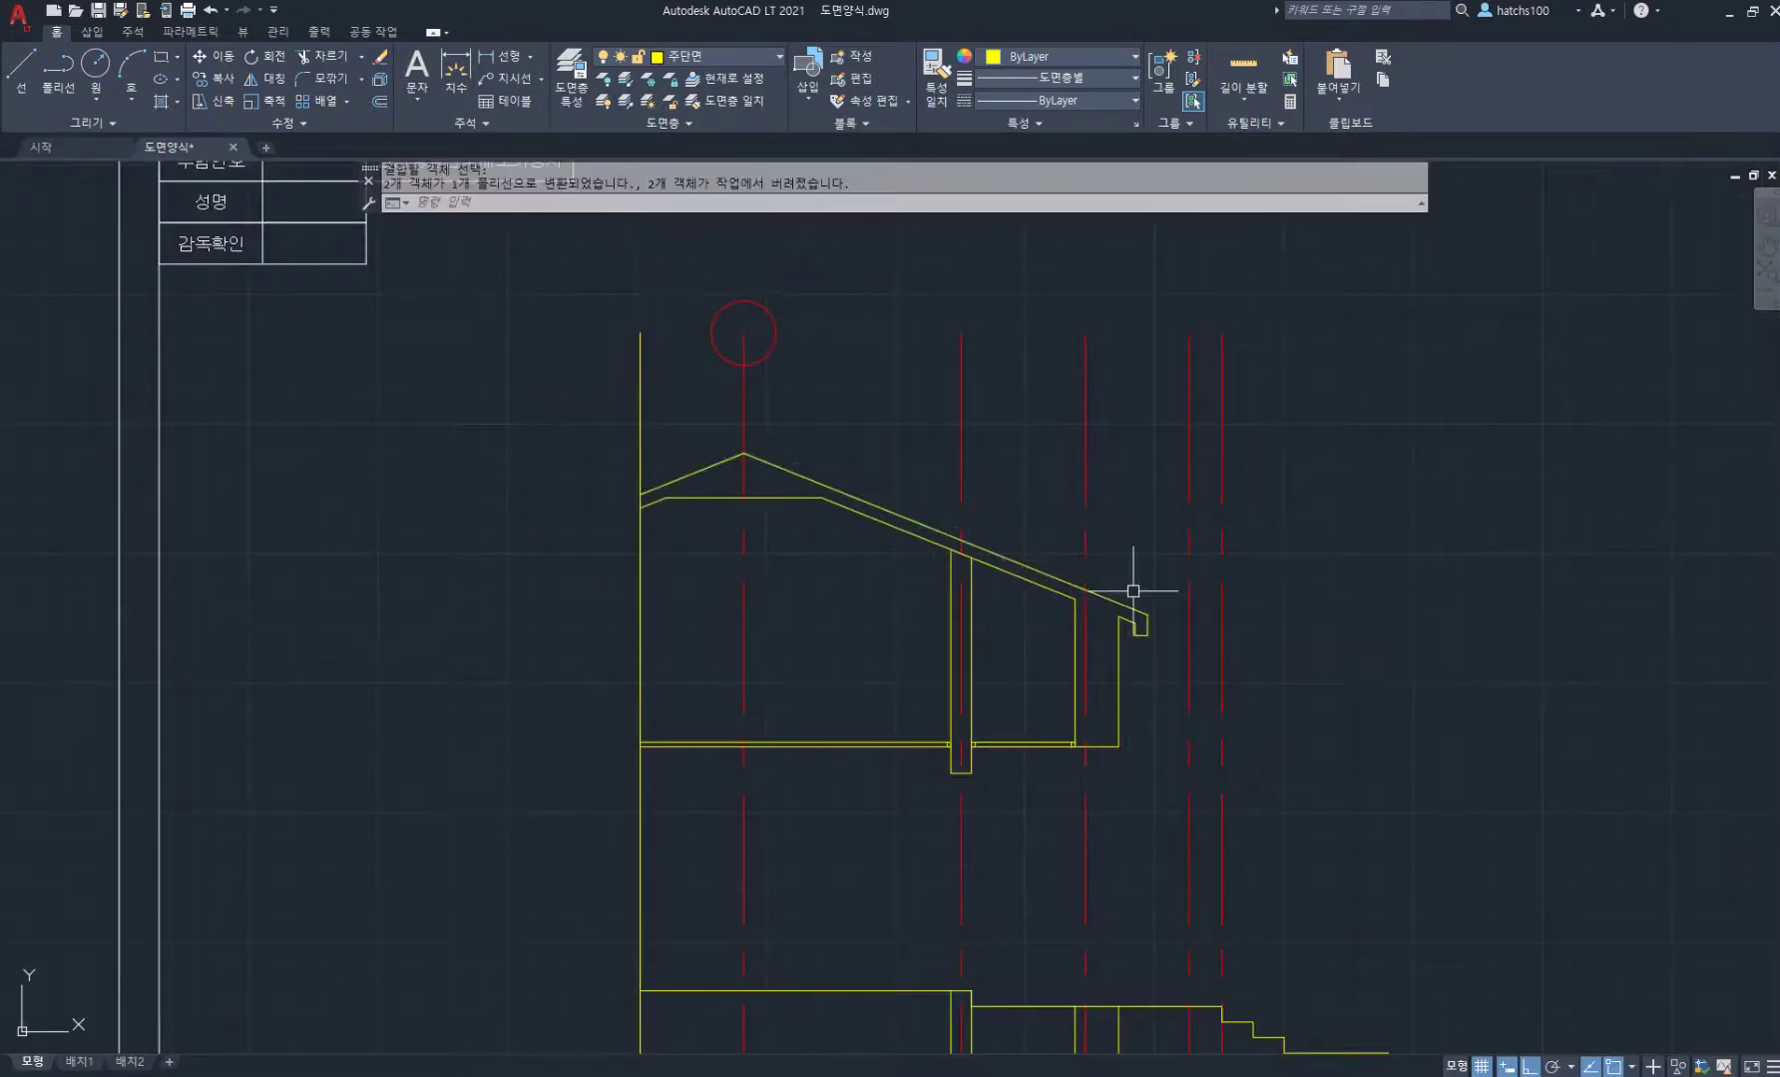
Step: Fillet the upper slope with the eaves' outer vertical and with the opposite slope at the ridge, using the Multiple option
{"action": "scroll", "coordinate": [1155, 625], "scroll_direction": "up", "scroll_amount": 2}
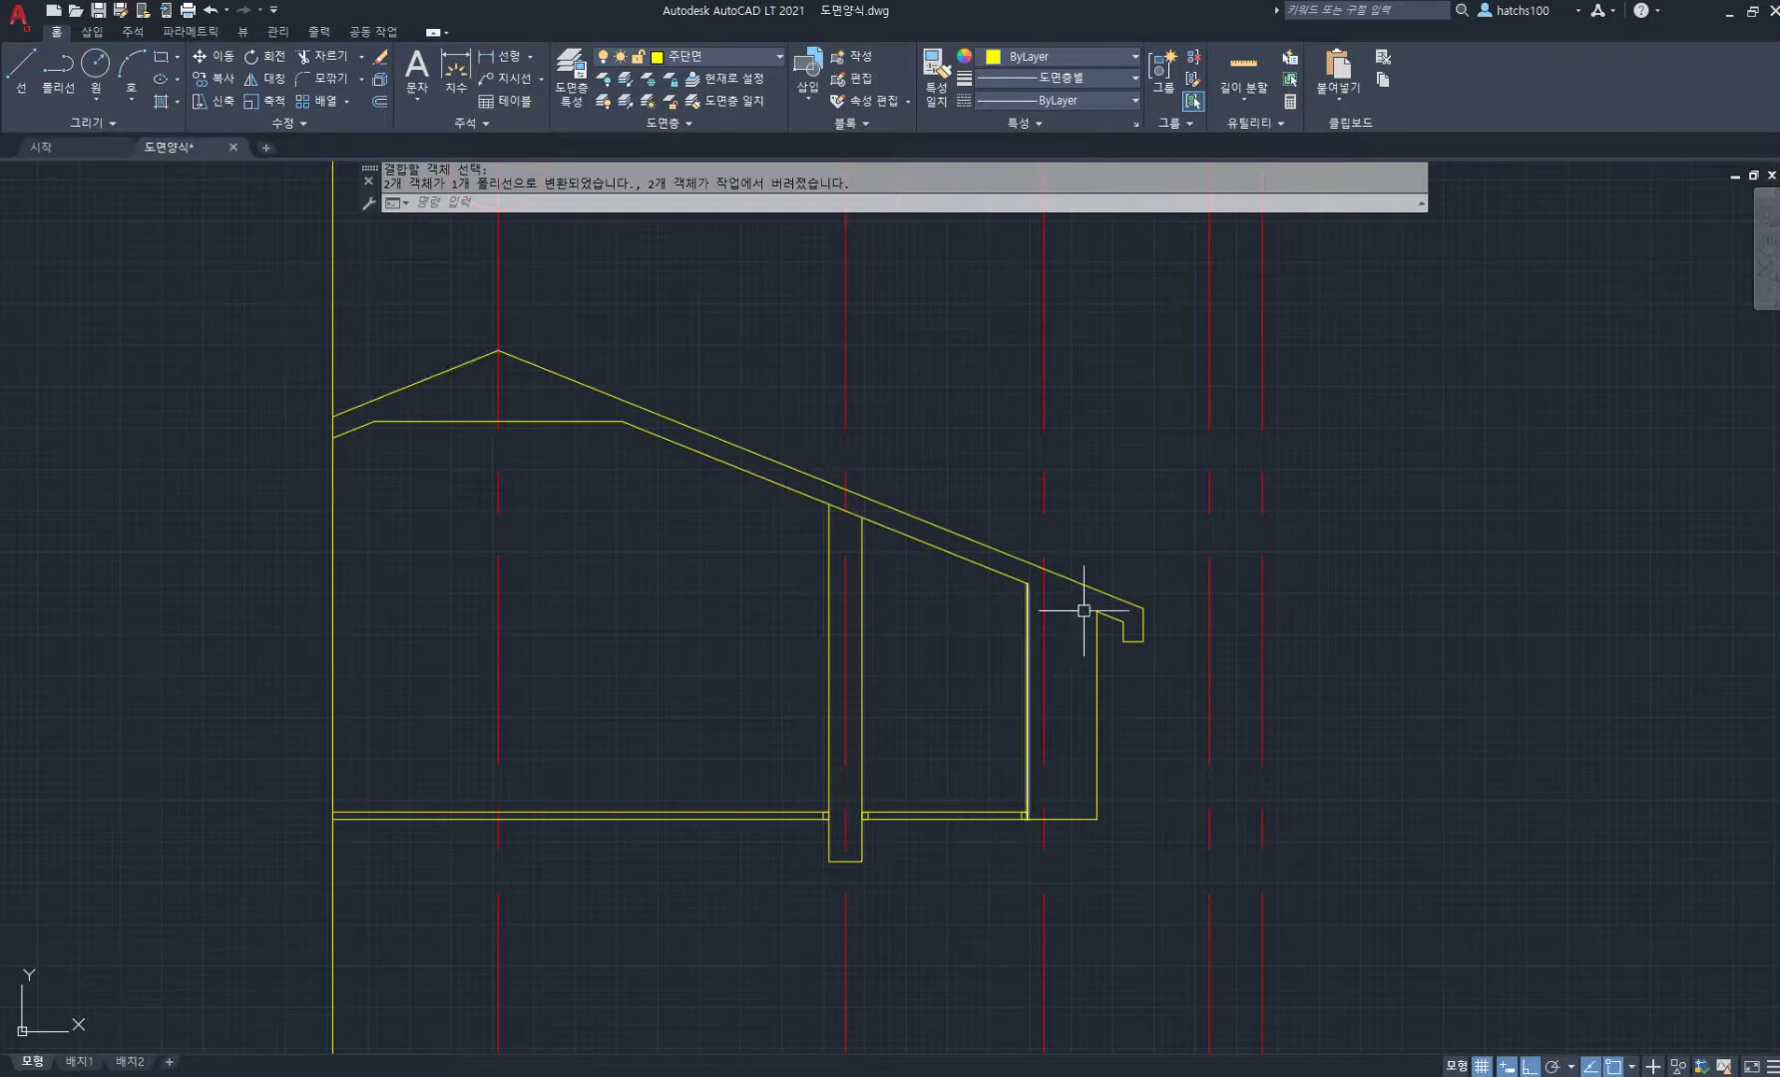
{"action": "scroll", "coordinate": [1129, 622], "scroll_direction": "up", "scroll_amount": 2}
{"action": "type", "text": "f"}
{"action": "key", "text": "Return"}
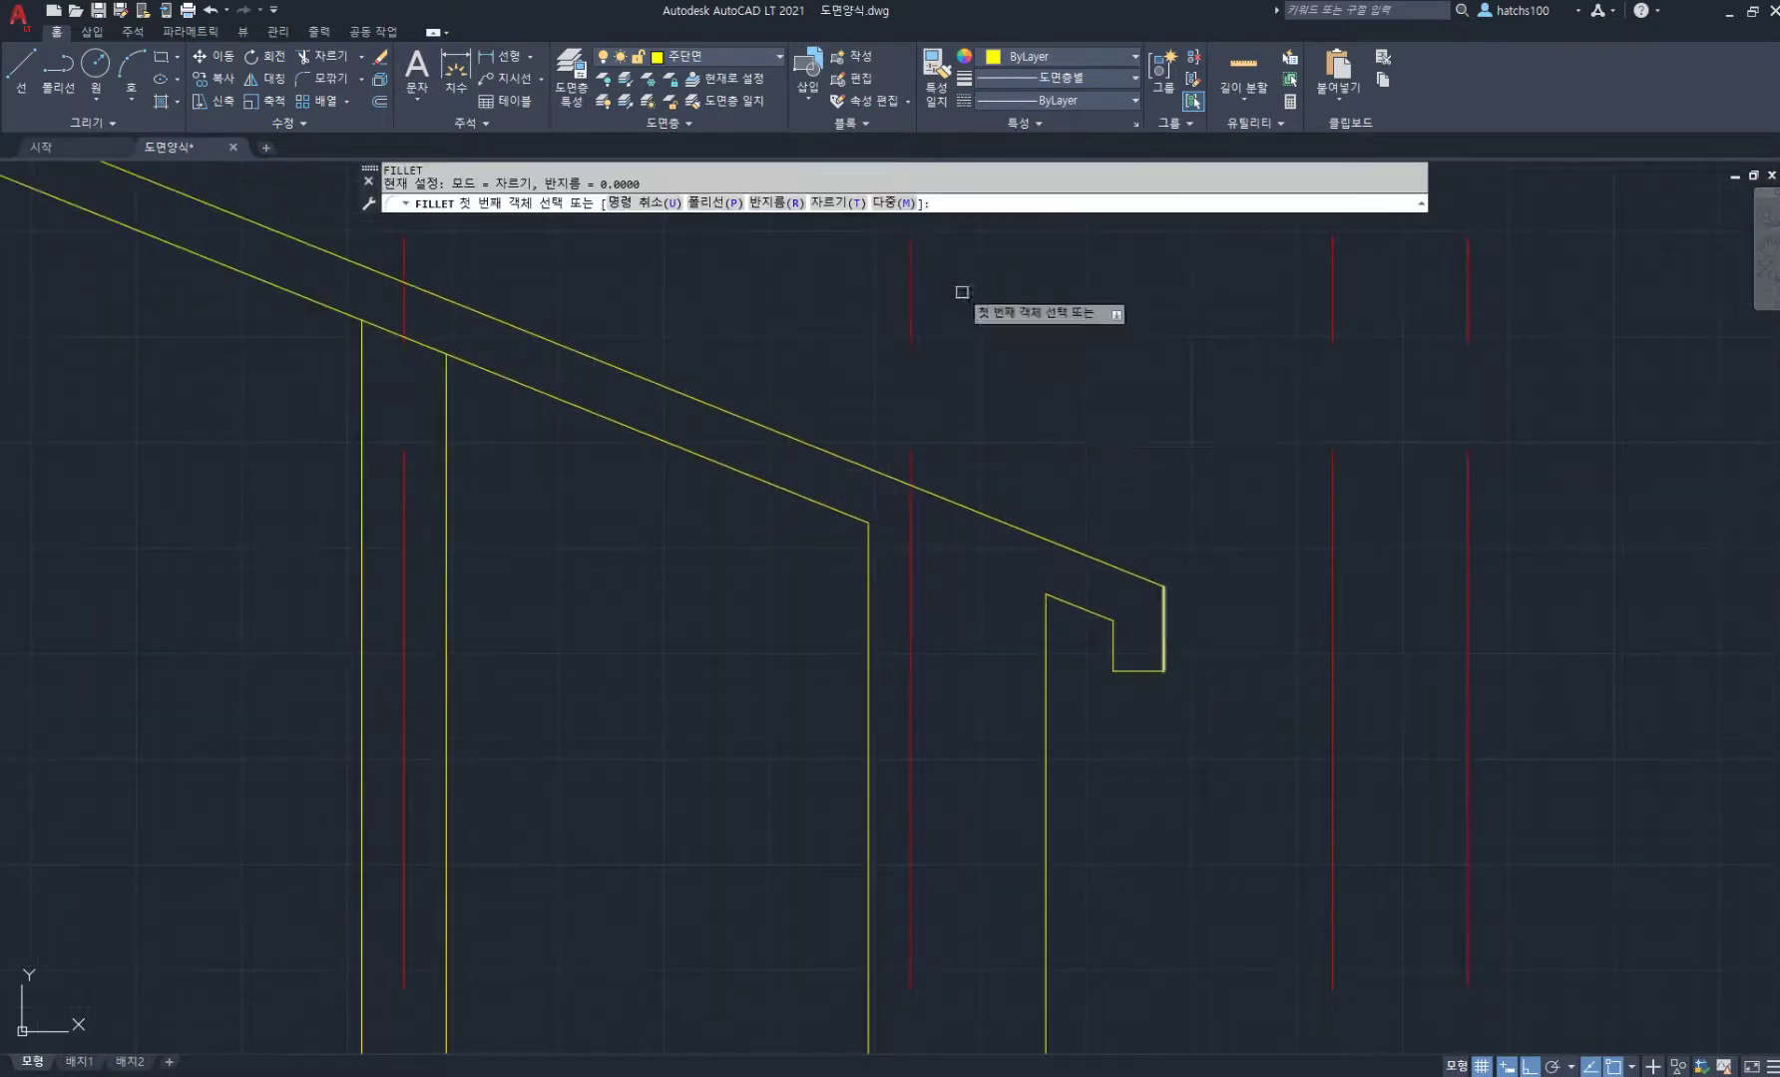
{"action": "left_click", "coordinate": [890, 202]}
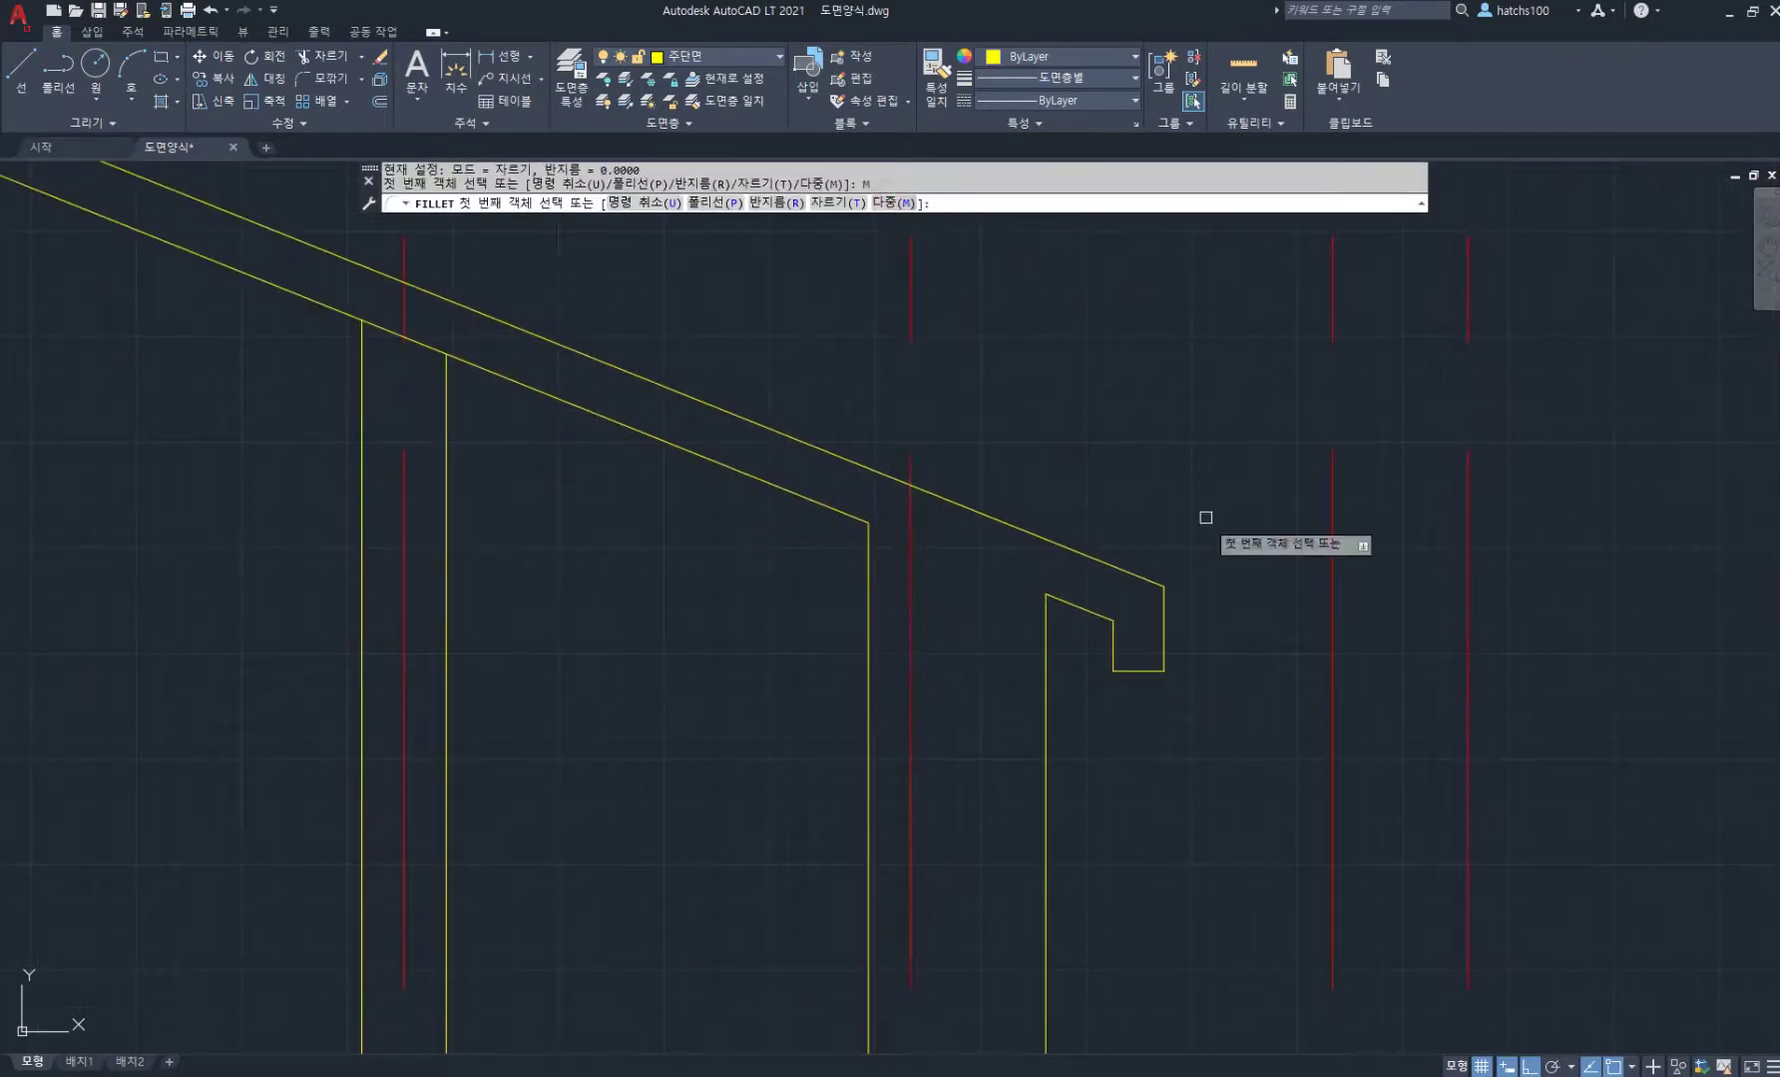
{"action": "left_click", "coordinate": [1161, 620]}
{"action": "left_click", "coordinate": [1131, 570]}
{"action": "middle_click_drag", "start_coordinate": [914, 516], "coordinate": [1385, 666]}
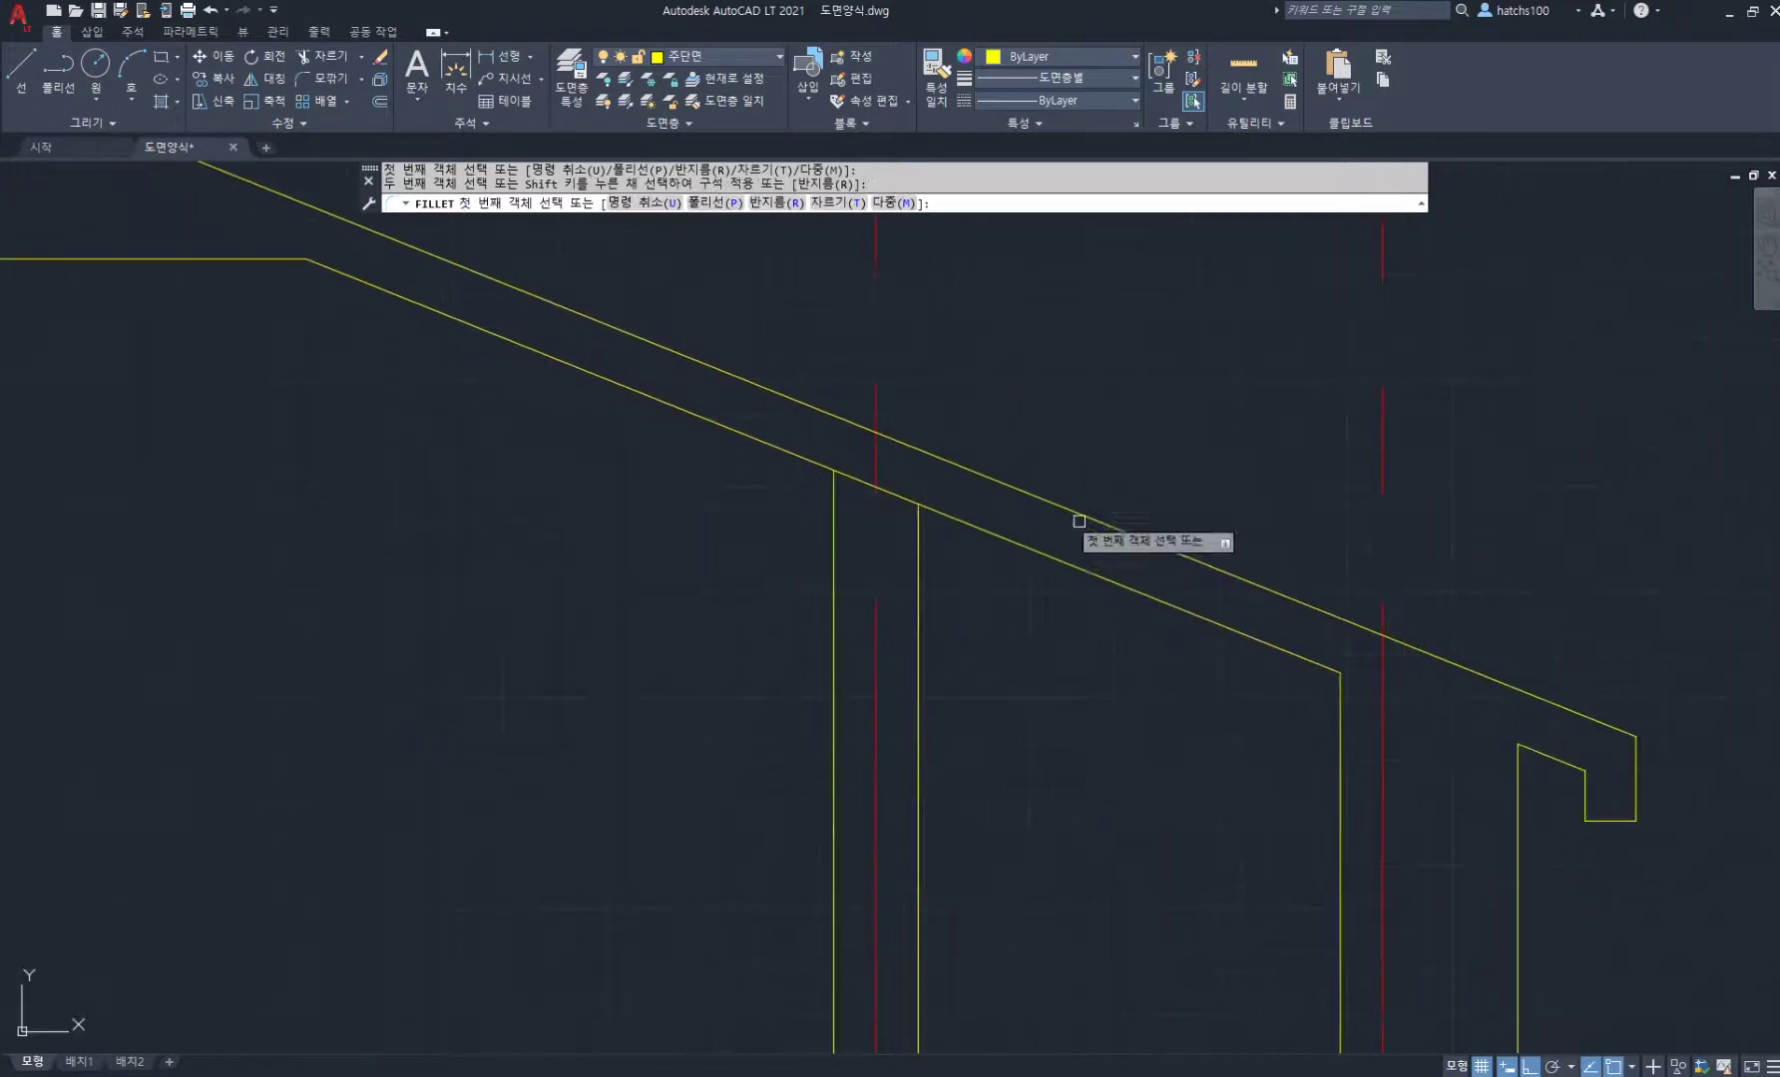
{"action": "scroll", "coordinate": [640, 359], "scroll_direction": "down", "scroll_amount": 1}
{"action": "middle_click_drag", "start_coordinate": [730, 401], "coordinate": [1226, 643]}
{"action": "left_click", "coordinate": [766, 446]}
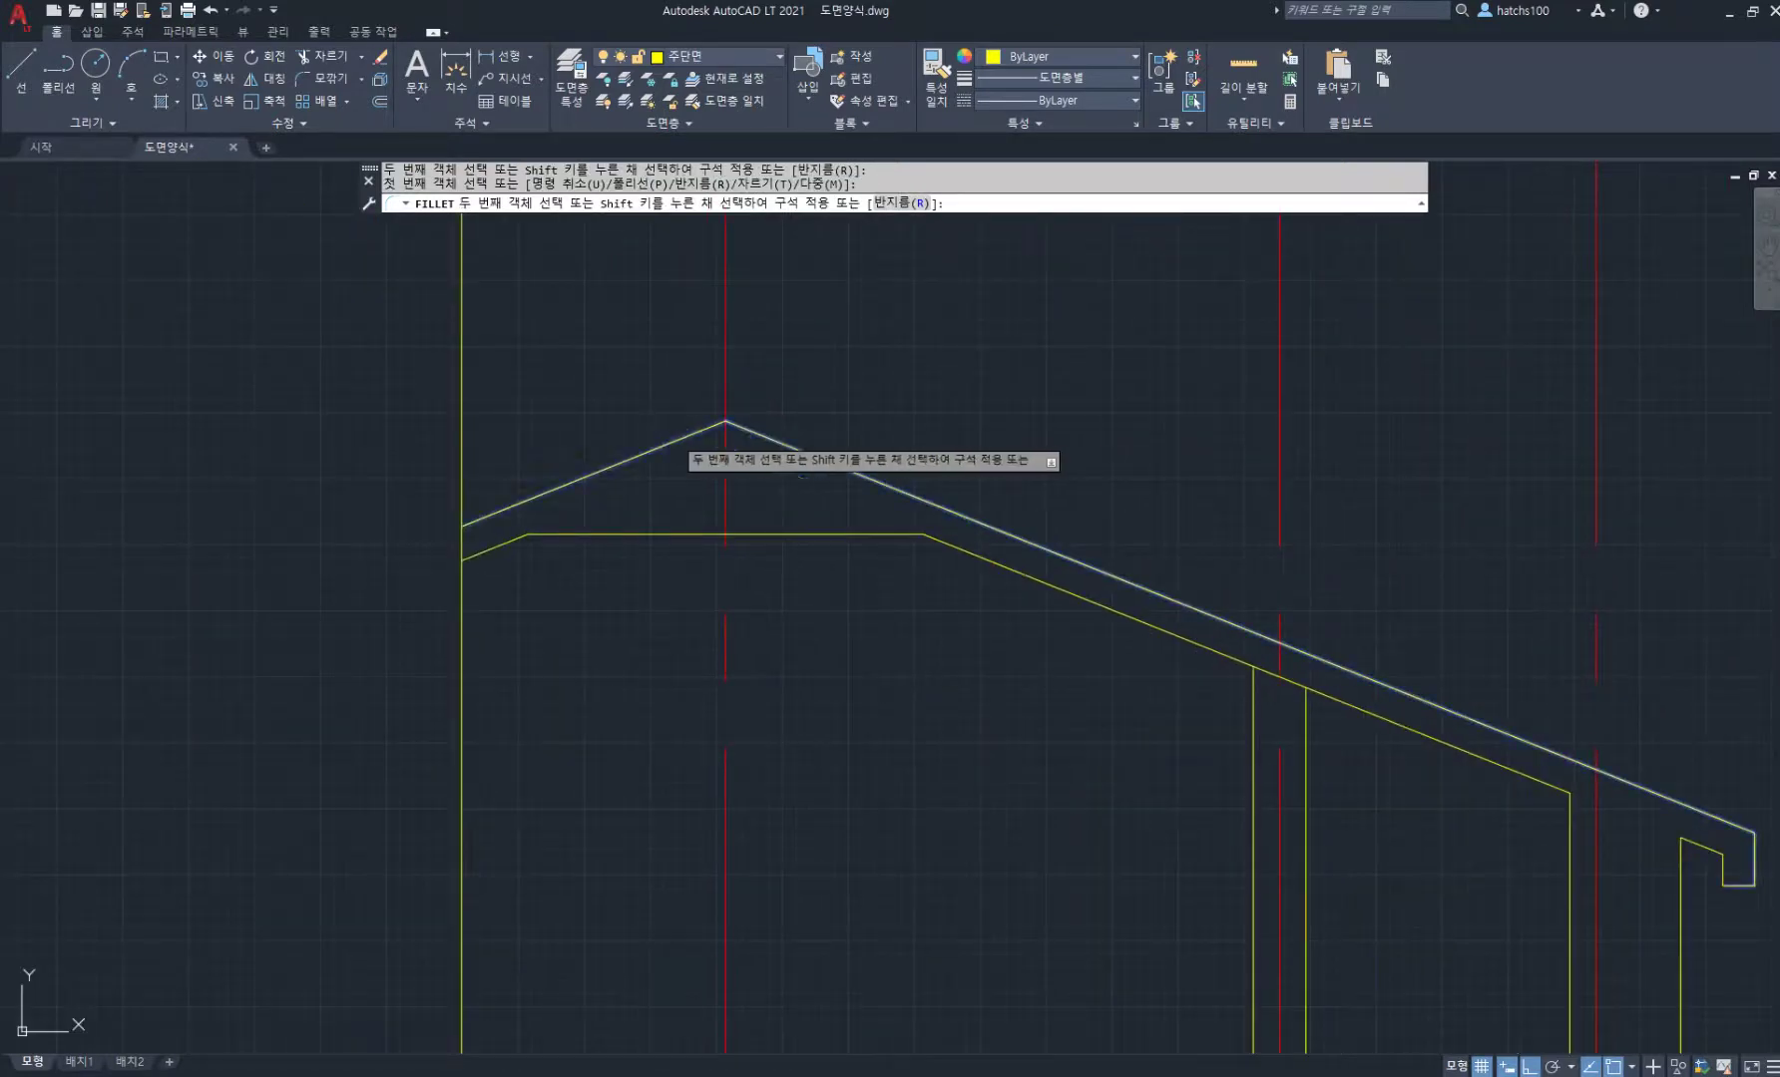
{"action": "left_click", "coordinate": [680, 436]}
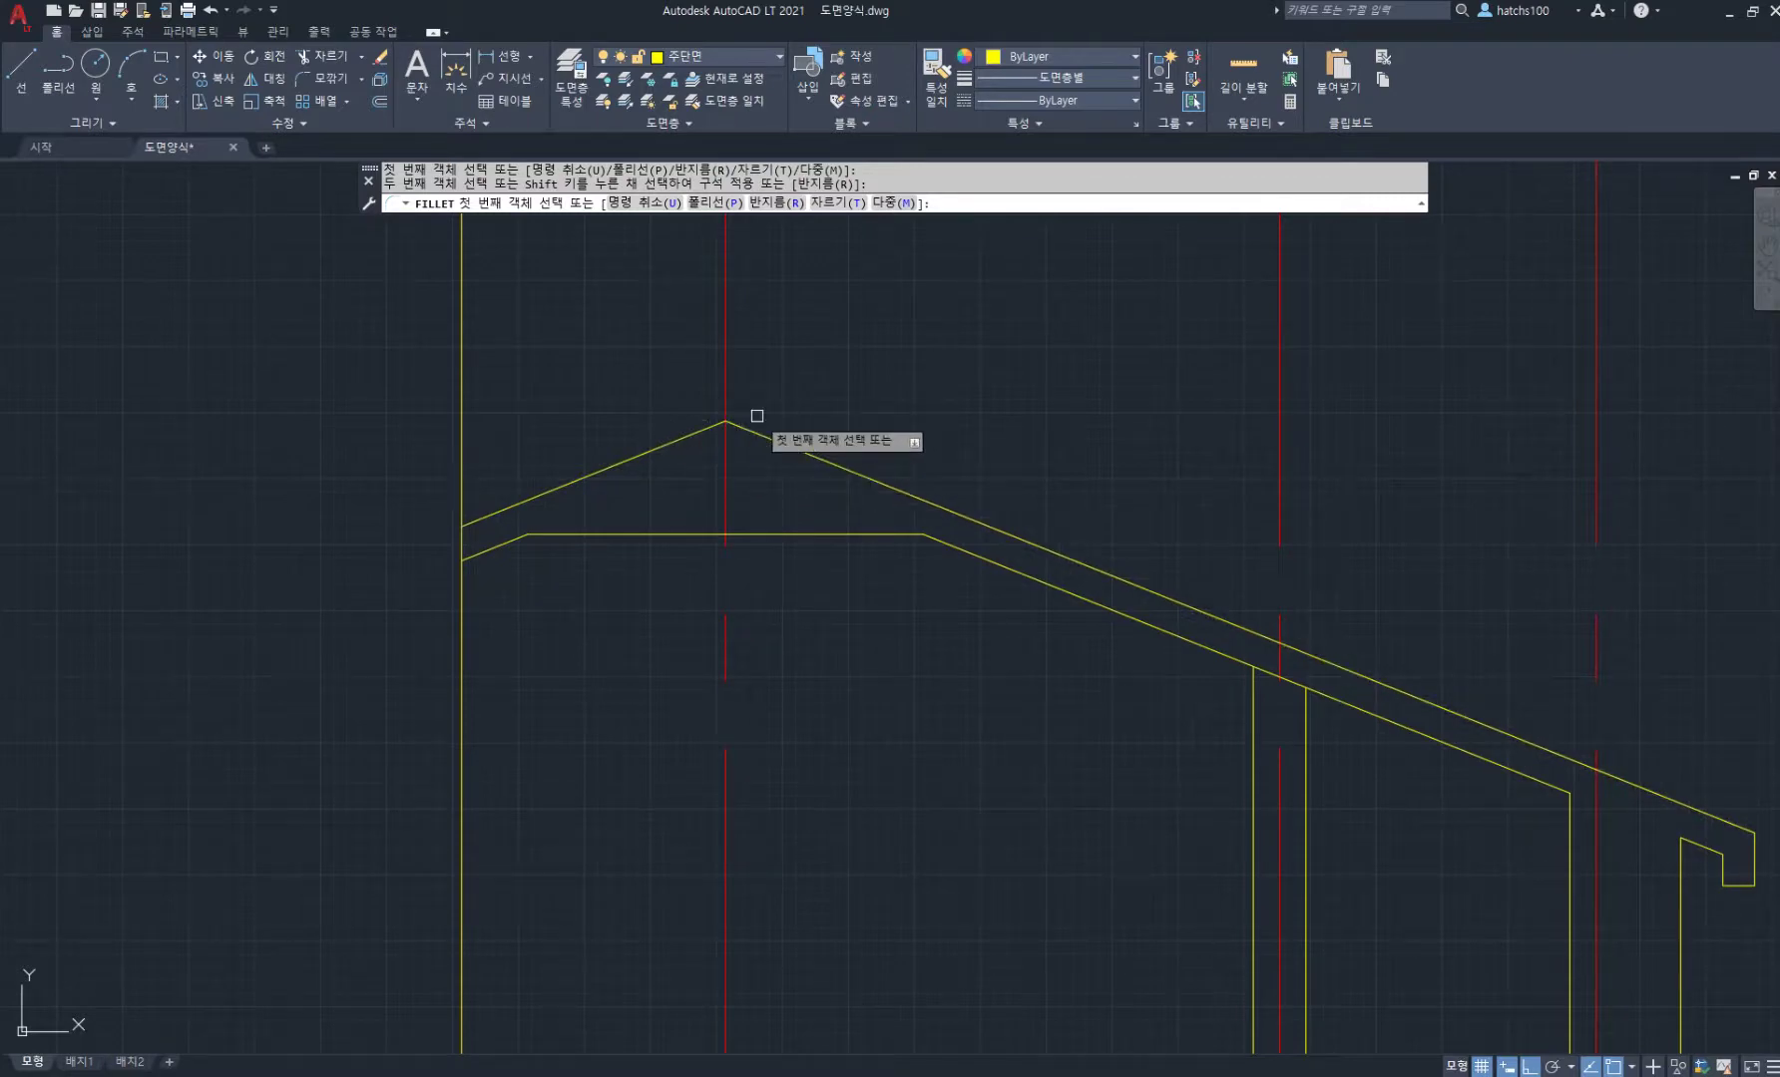
{"action": "key", "text": "Escape"}
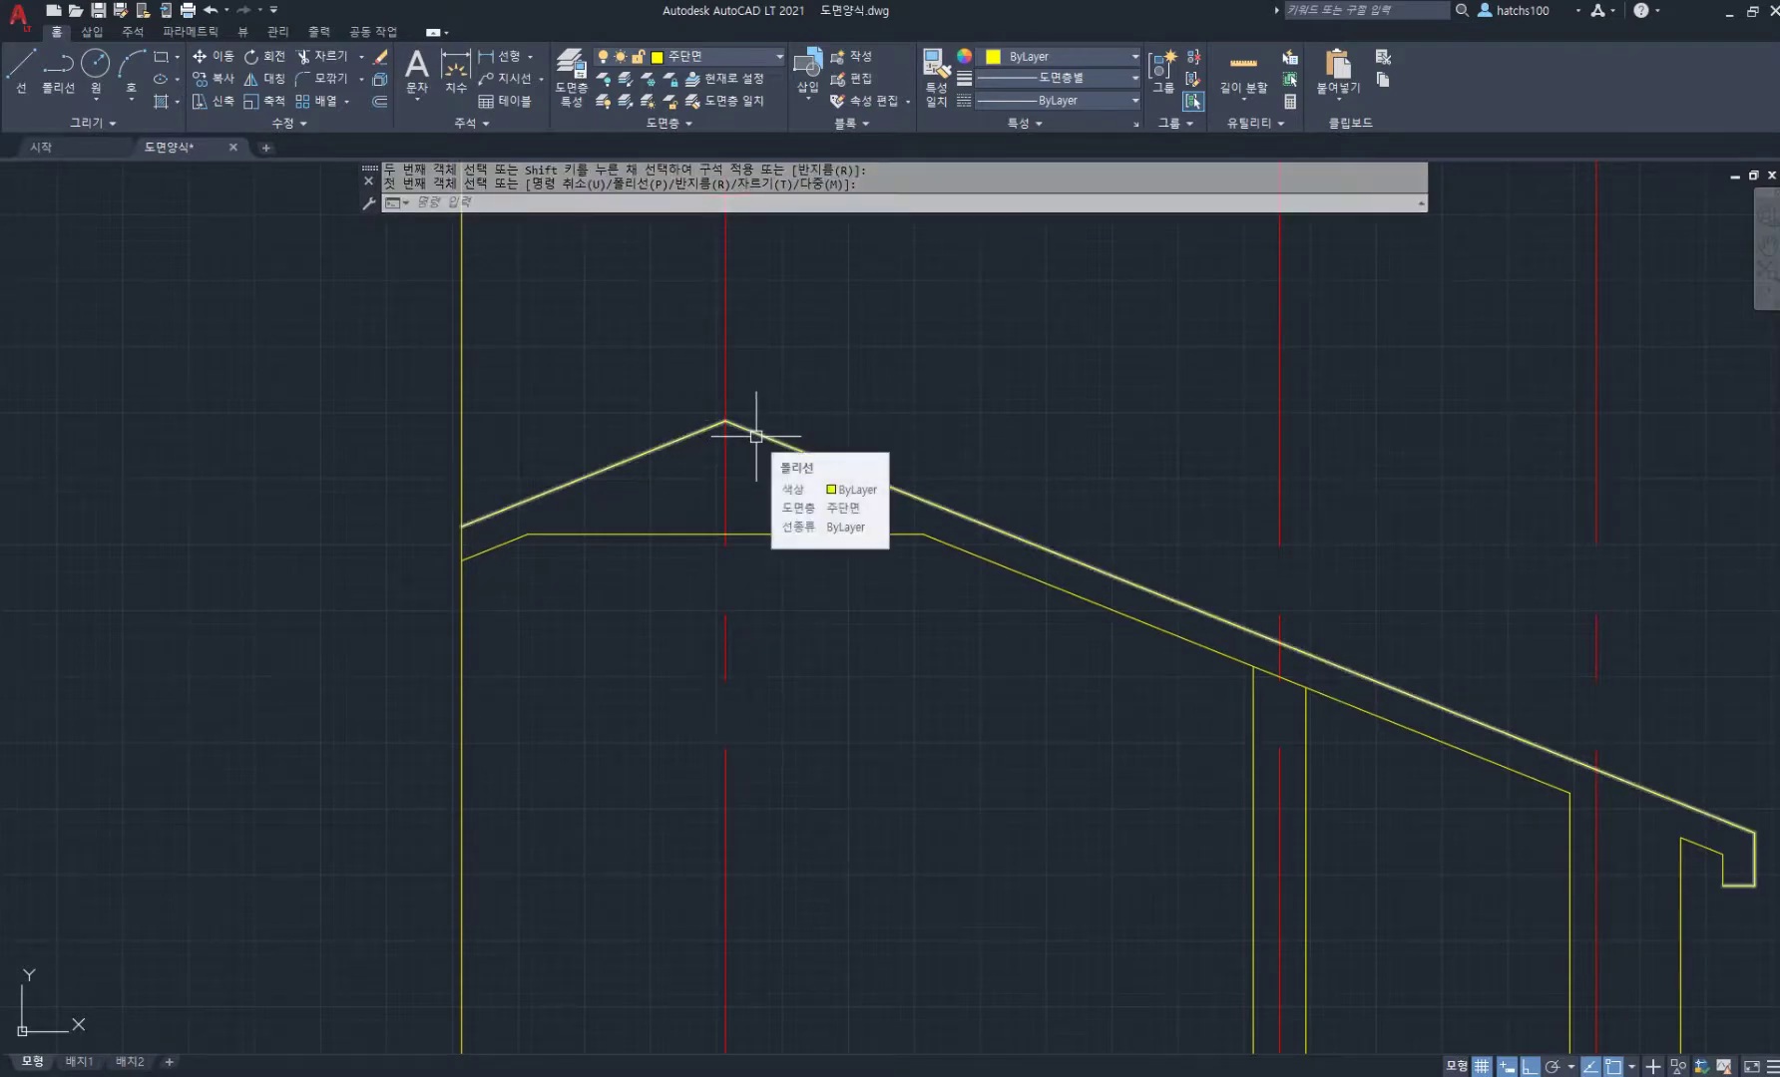
Step: Offset the joined upper roof and eaves polyline 20 outward
{"action": "scroll", "coordinate": [759, 449], "scroll_direction": "down", "scroll_amount": 2}
{"action": "scroll", "coordinate": [1164, 620], "scroll_direction": "up", "scroll_amount": 2}
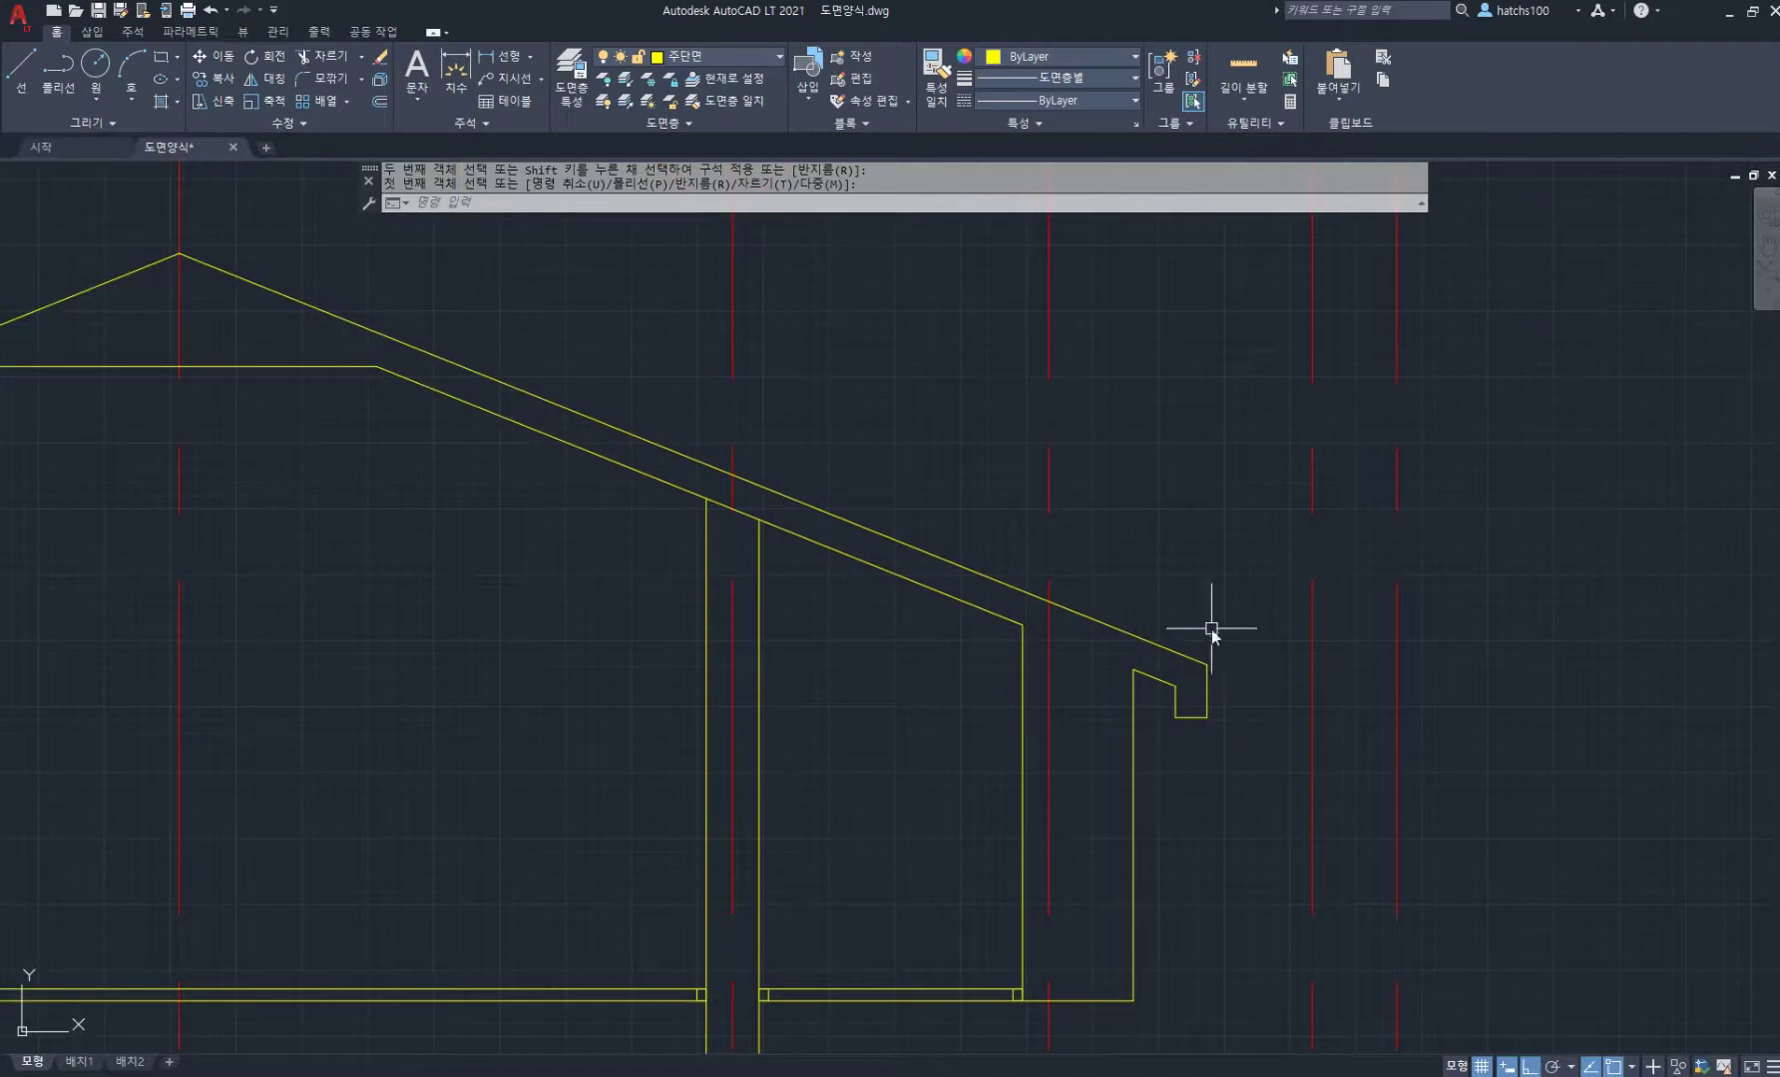
{"action": "type", "text": "o"}
{"action": "key", "text": "Return"}
{"action": "key", "text": "Return"}
{"action": "left_click", "coordinate": [1189, 655]}
{"action": "type", "text": "2"}
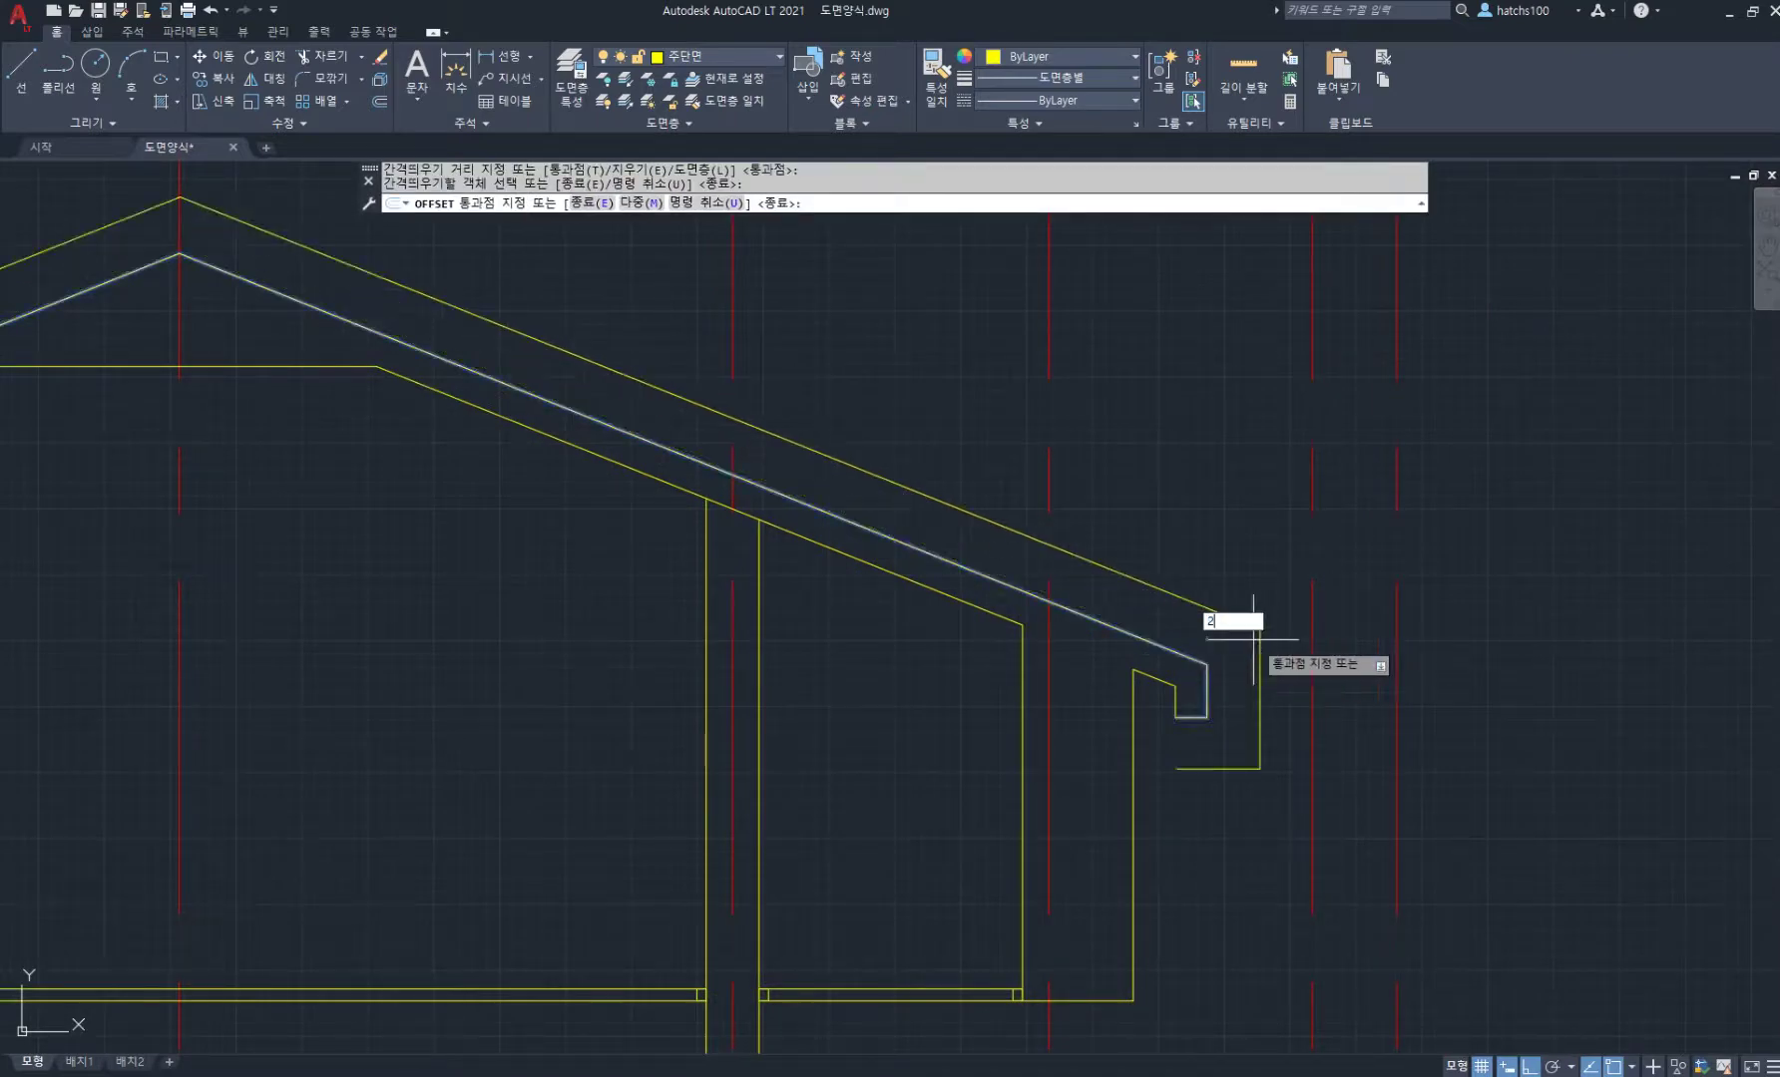
{"action": "type", "text": "0"}
{"action": "key", "text": "Return"}
{"action": "scroll", "coordinate": [1247, 638], "scroll_direction": "down", "scroll_amount": 6}
{"action": "key", "text": "Return"}
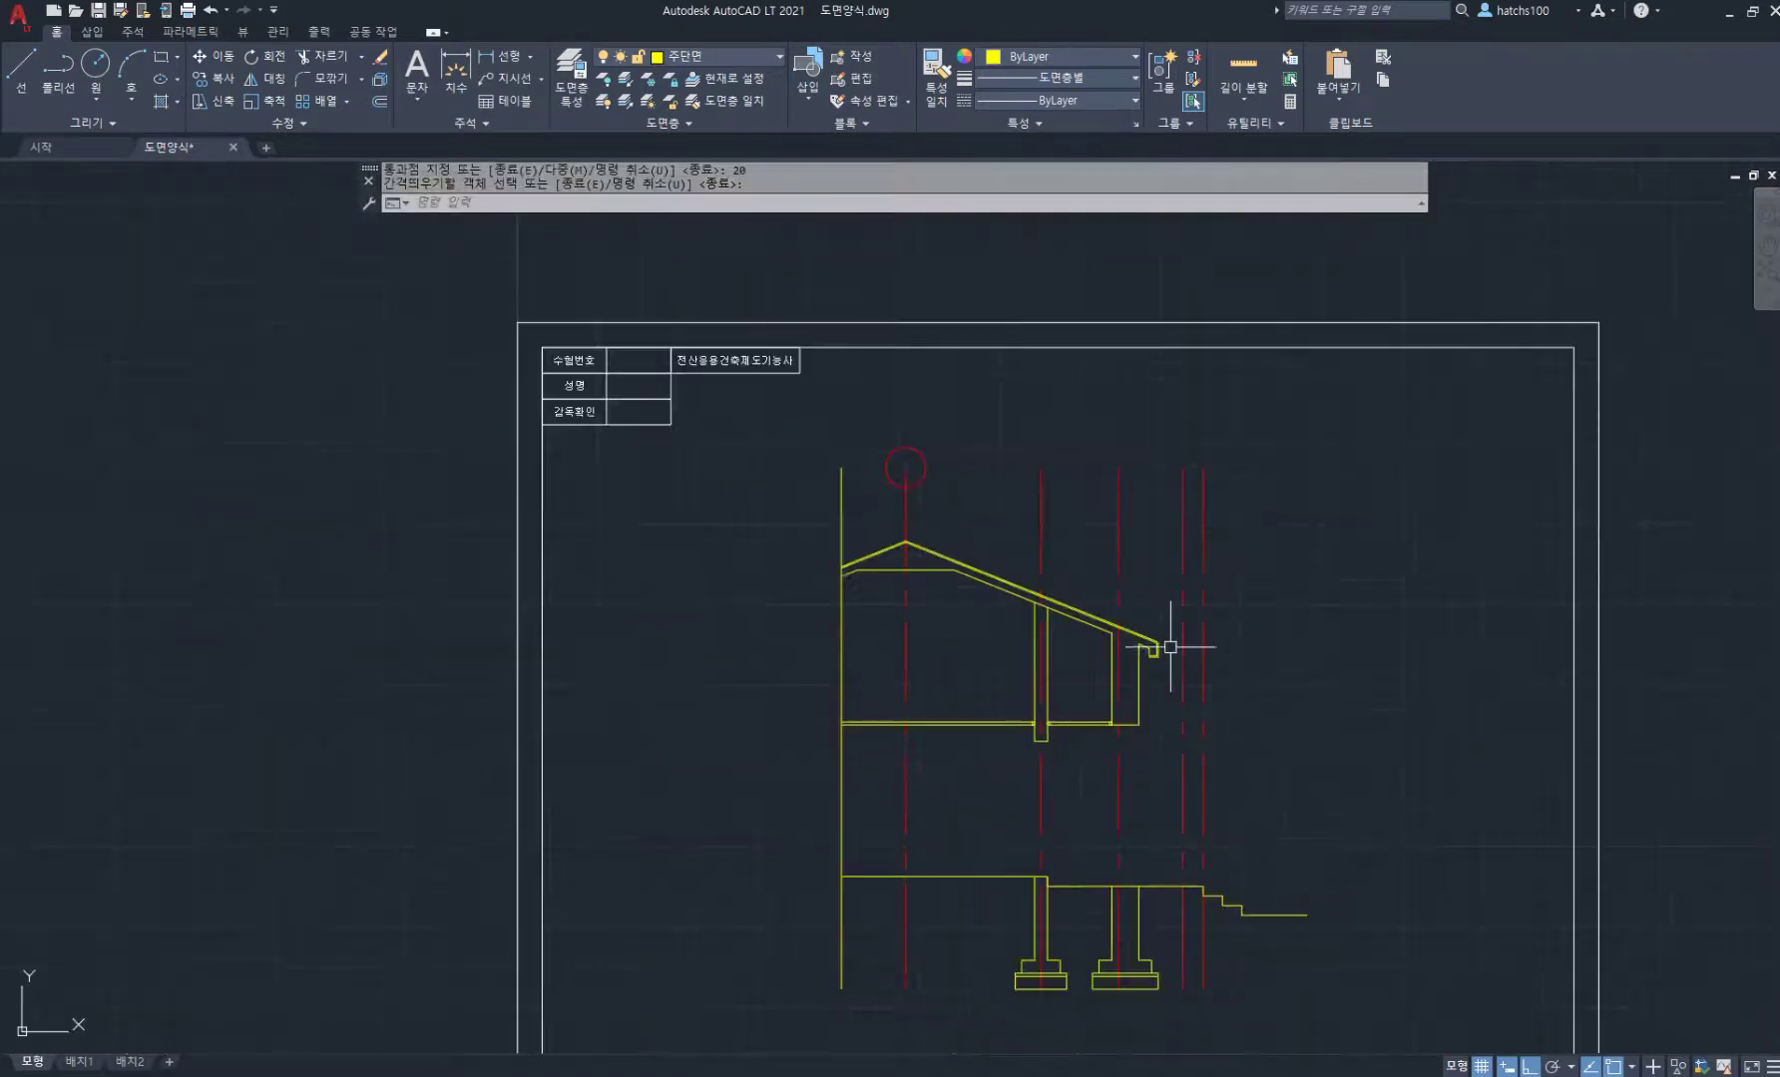
Step: Copy the entire section drawing horizontally to a spot outside the sheet border
{"action": "middle_click_drag", "start_coordinate": [1170, 647], "coordinate": [1051, 620]}
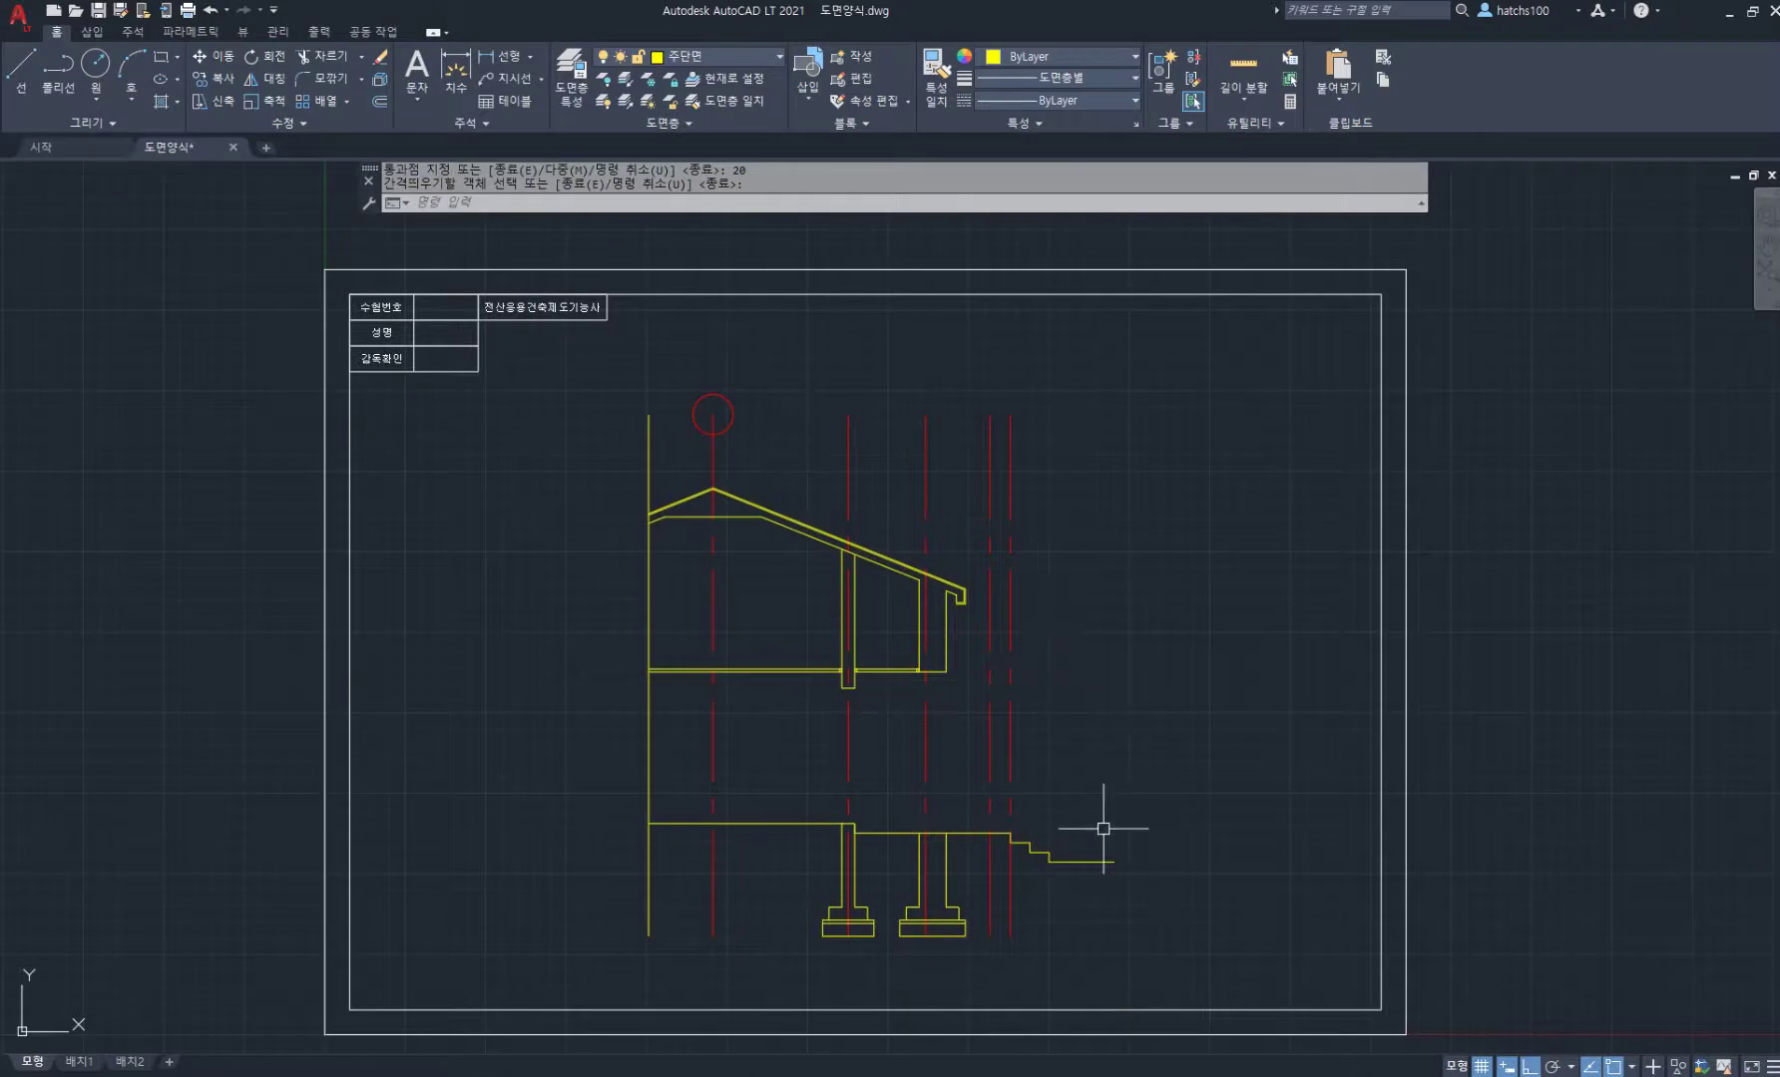
{"action": "type", "text": "co"}
{"action": "key", "text": "Return"}
{"action": "left_click", "coordinate": [1126, 960]}
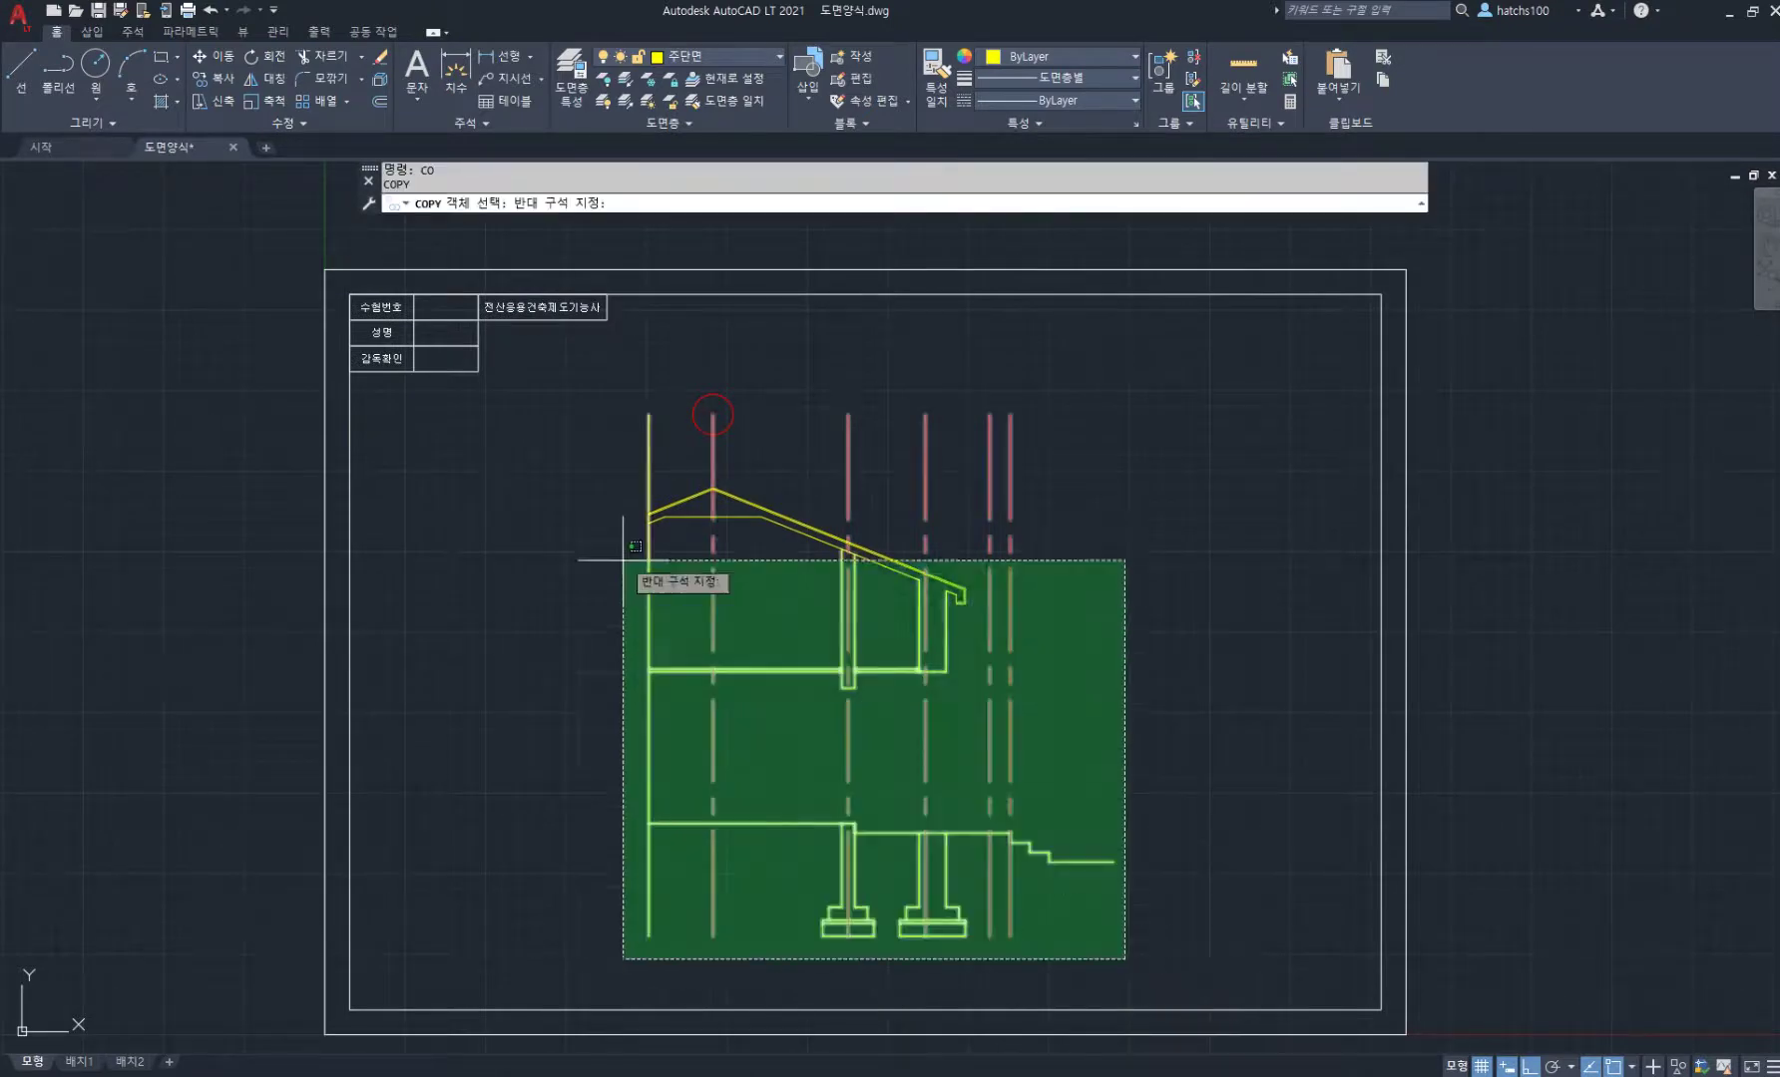
{"action": "left_click", "coordinate": [563, 376]}
{"action": "key", "text": "Return"}
{"action": "left_click", "coordinate": [507, 584]}
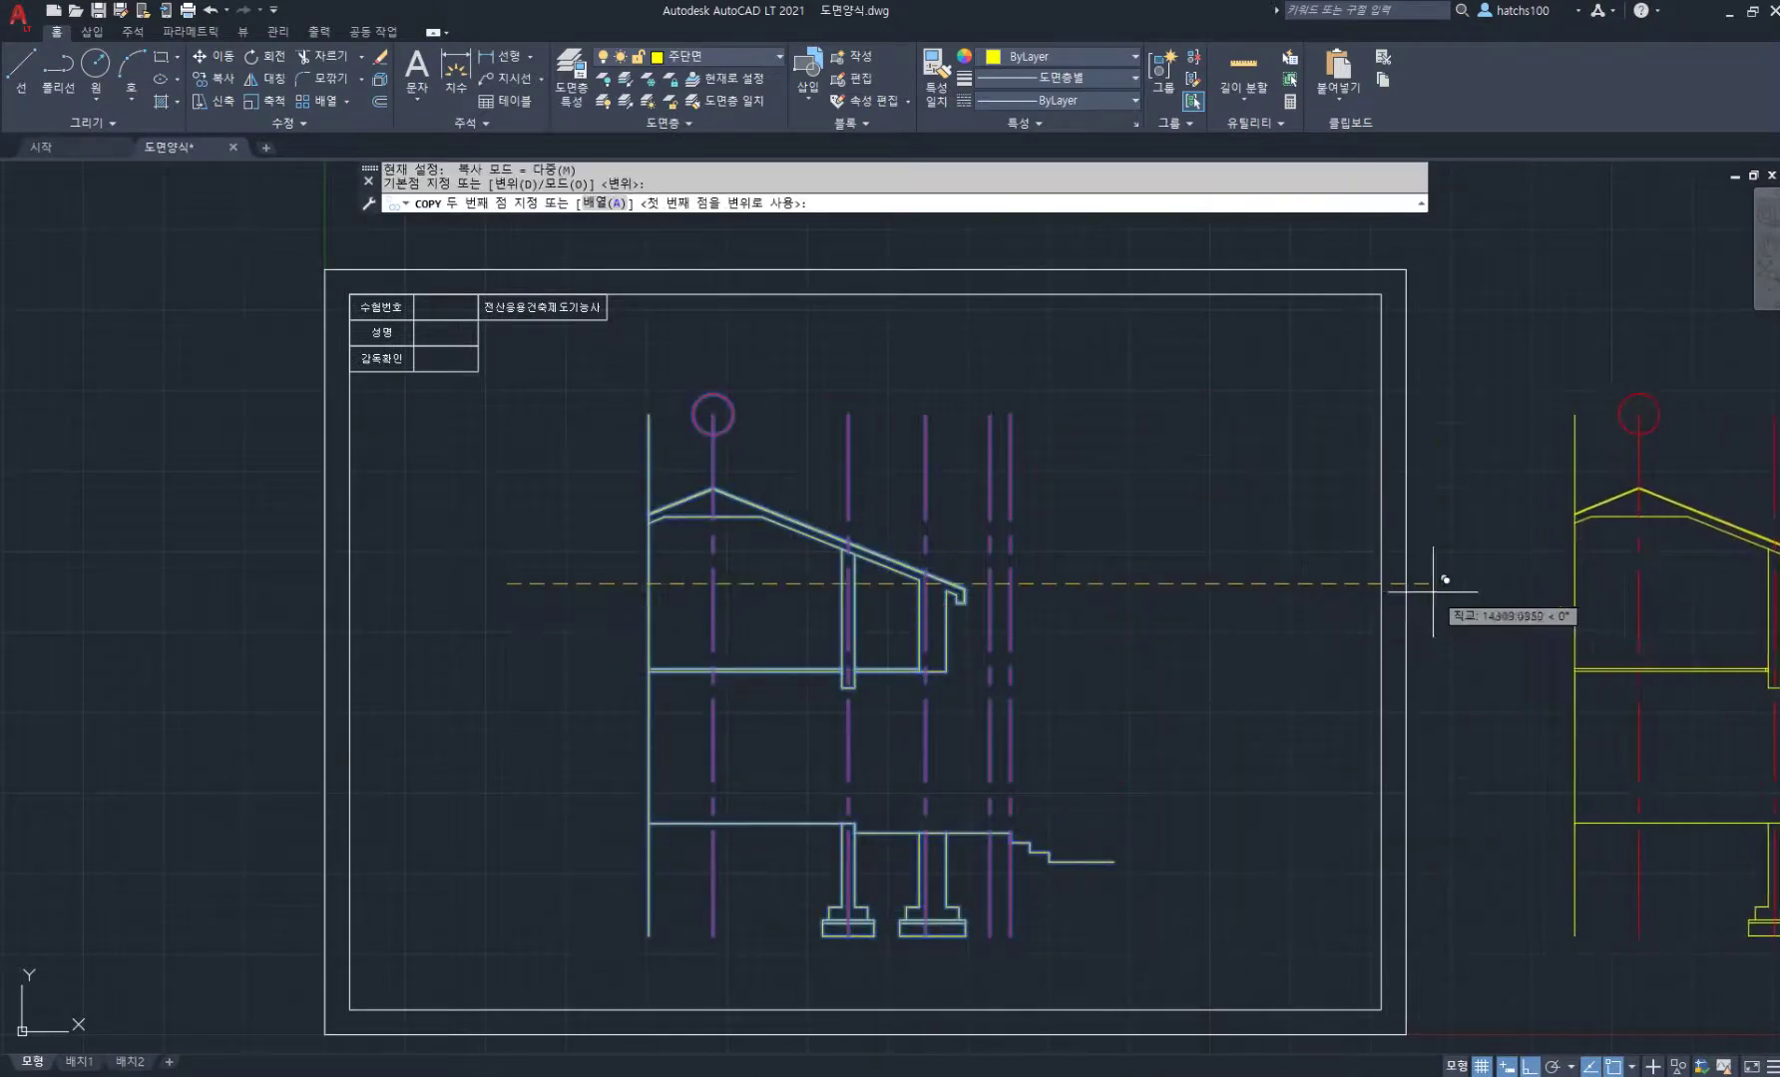
{"action": "left_click", "coordinate": [1332, 603]}
{"action": "scroll", "coordinate": [1332, 603], "scroll_direction": "down", "scroll_amount": 2}
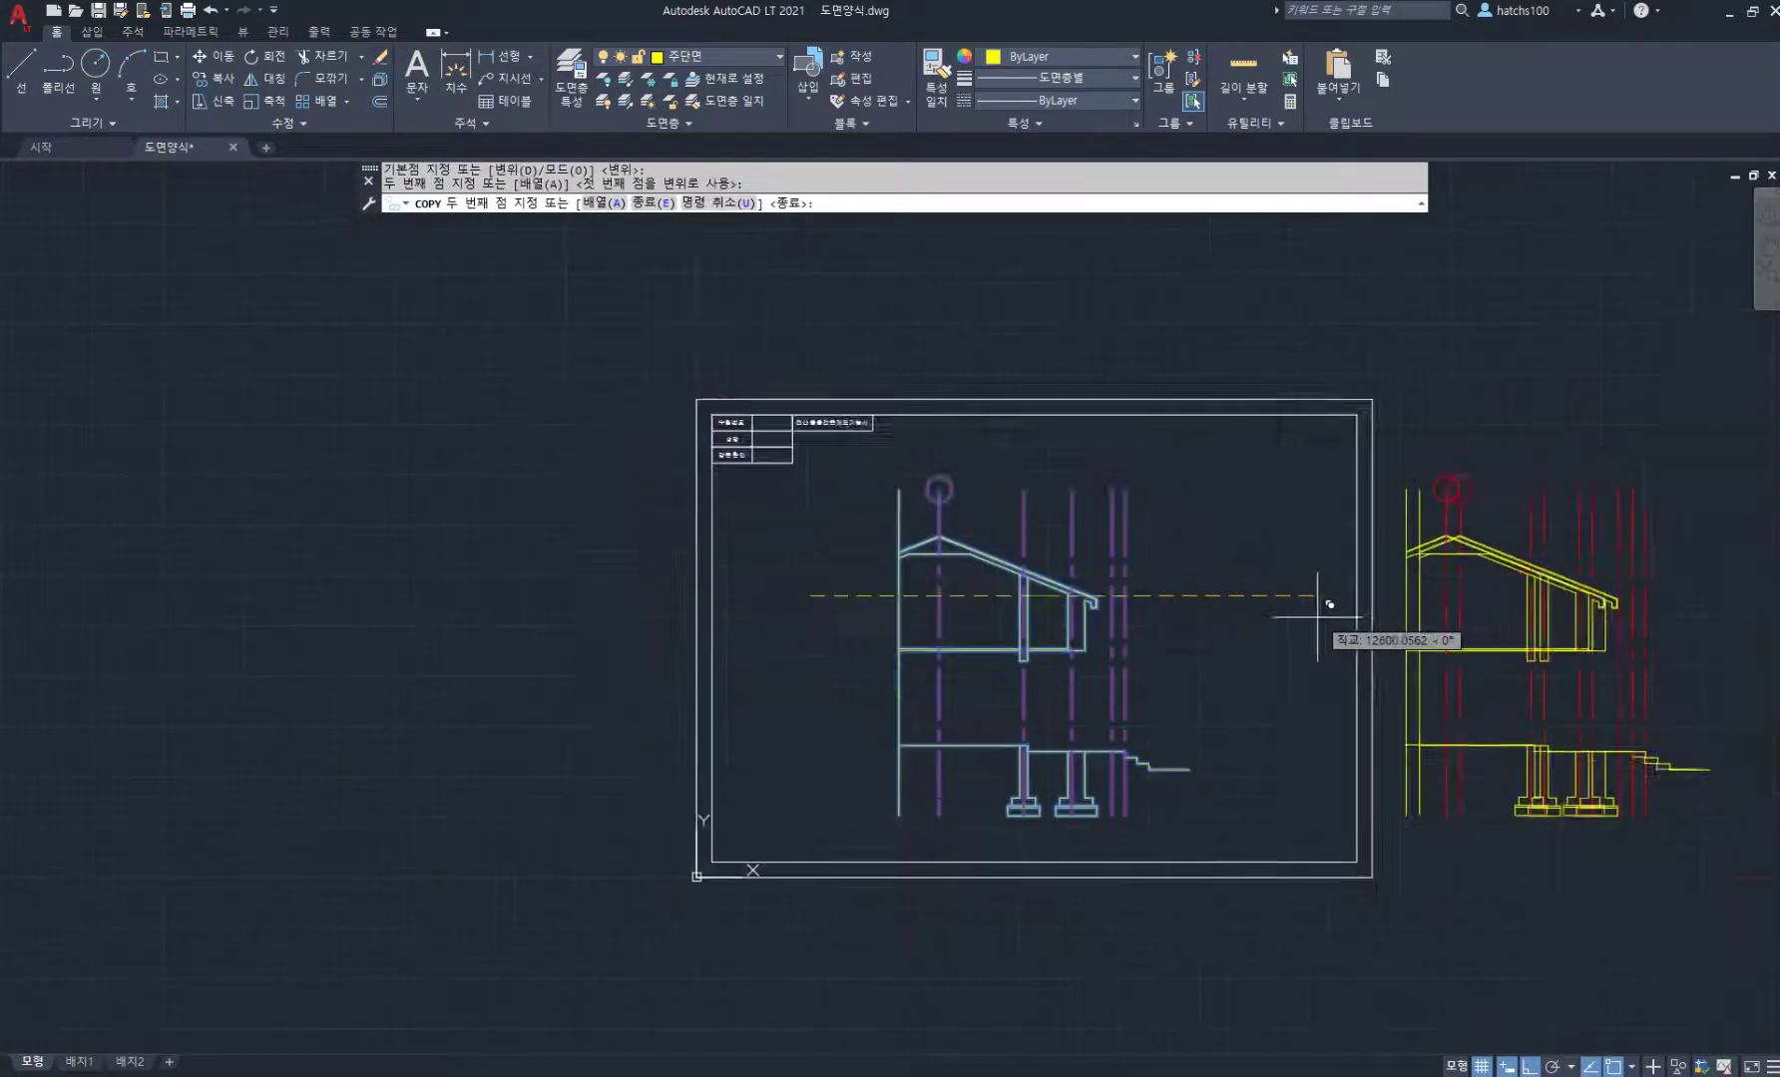
{"action": "middle_click_drag", "start_coordinate": [1332, 602], "coordinate": [1014, 603]}
{"action": "key", "text": "Return"}
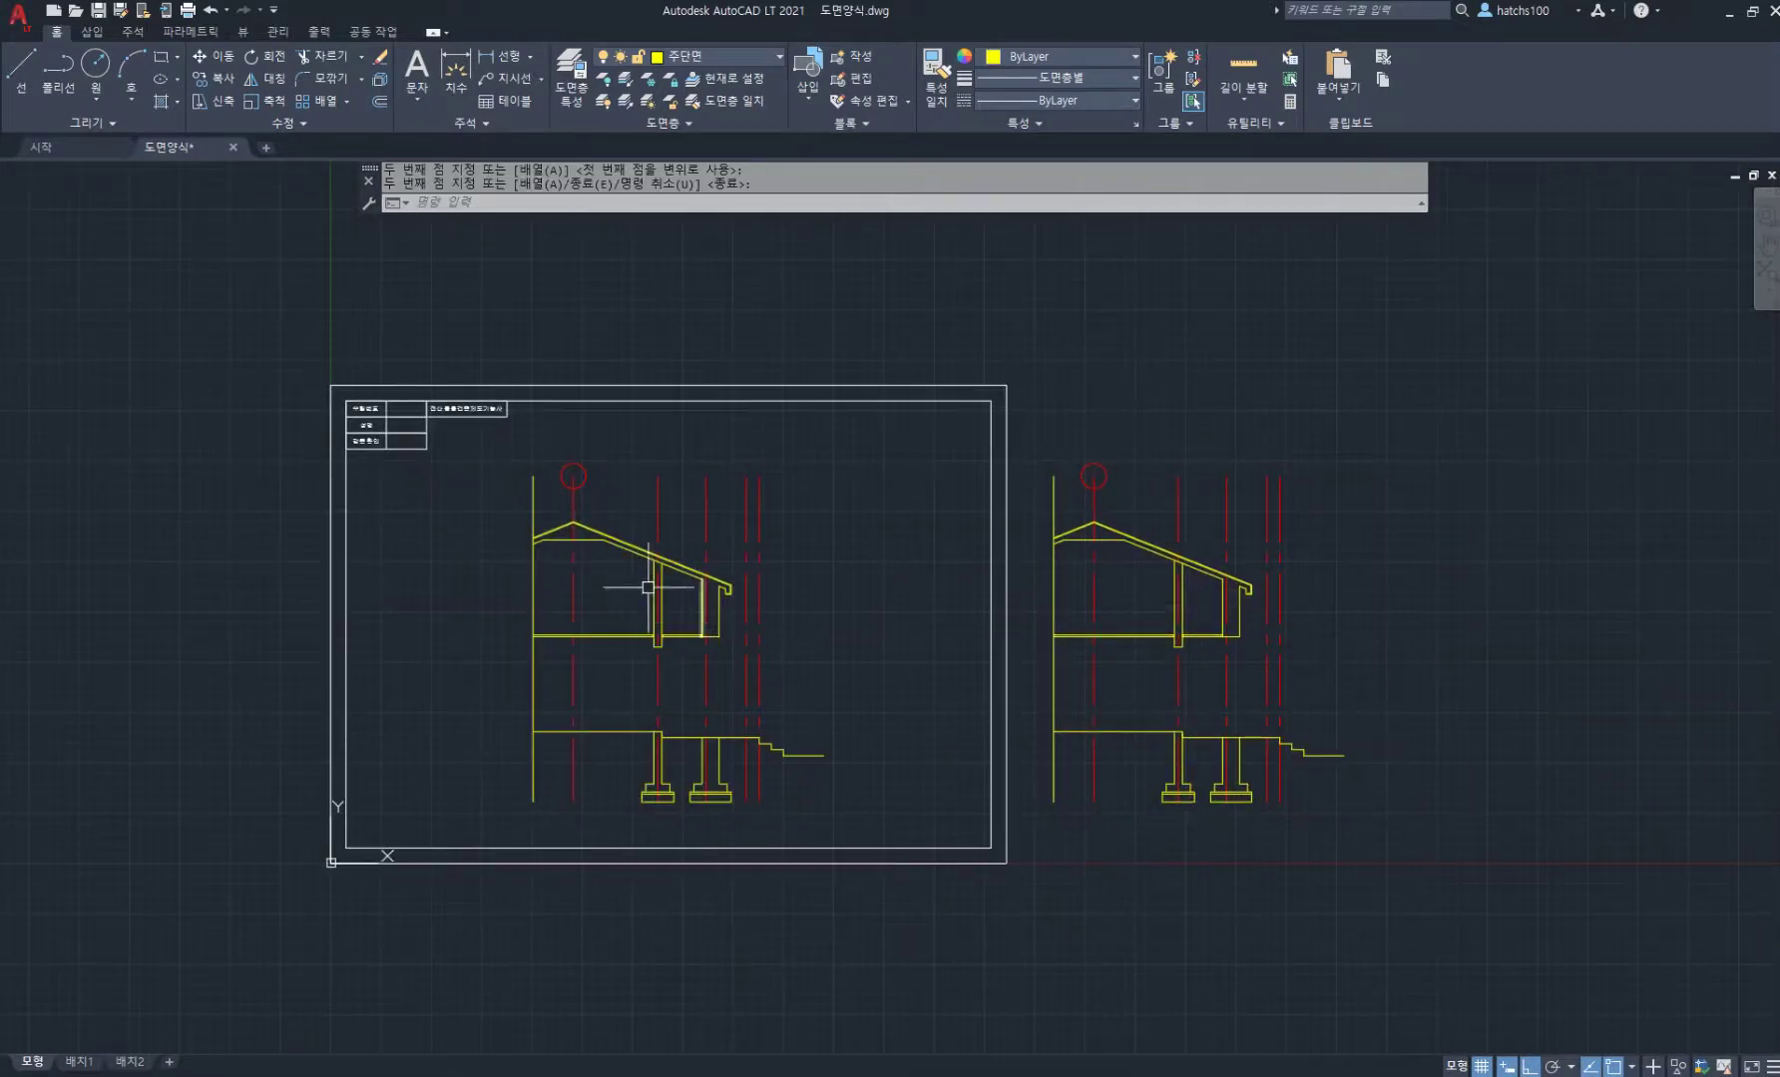
Step: Put the 20 offset line above the roof and around the eaves on the 단면 layer
{"action": "middle_click_drag", "start_coordinate": [618, 618], "coordinate": [684, 580]}
{"action": "scroll", "coordinate": [587, 538], "scroll_direction": "up", "scroll_amount": 2}
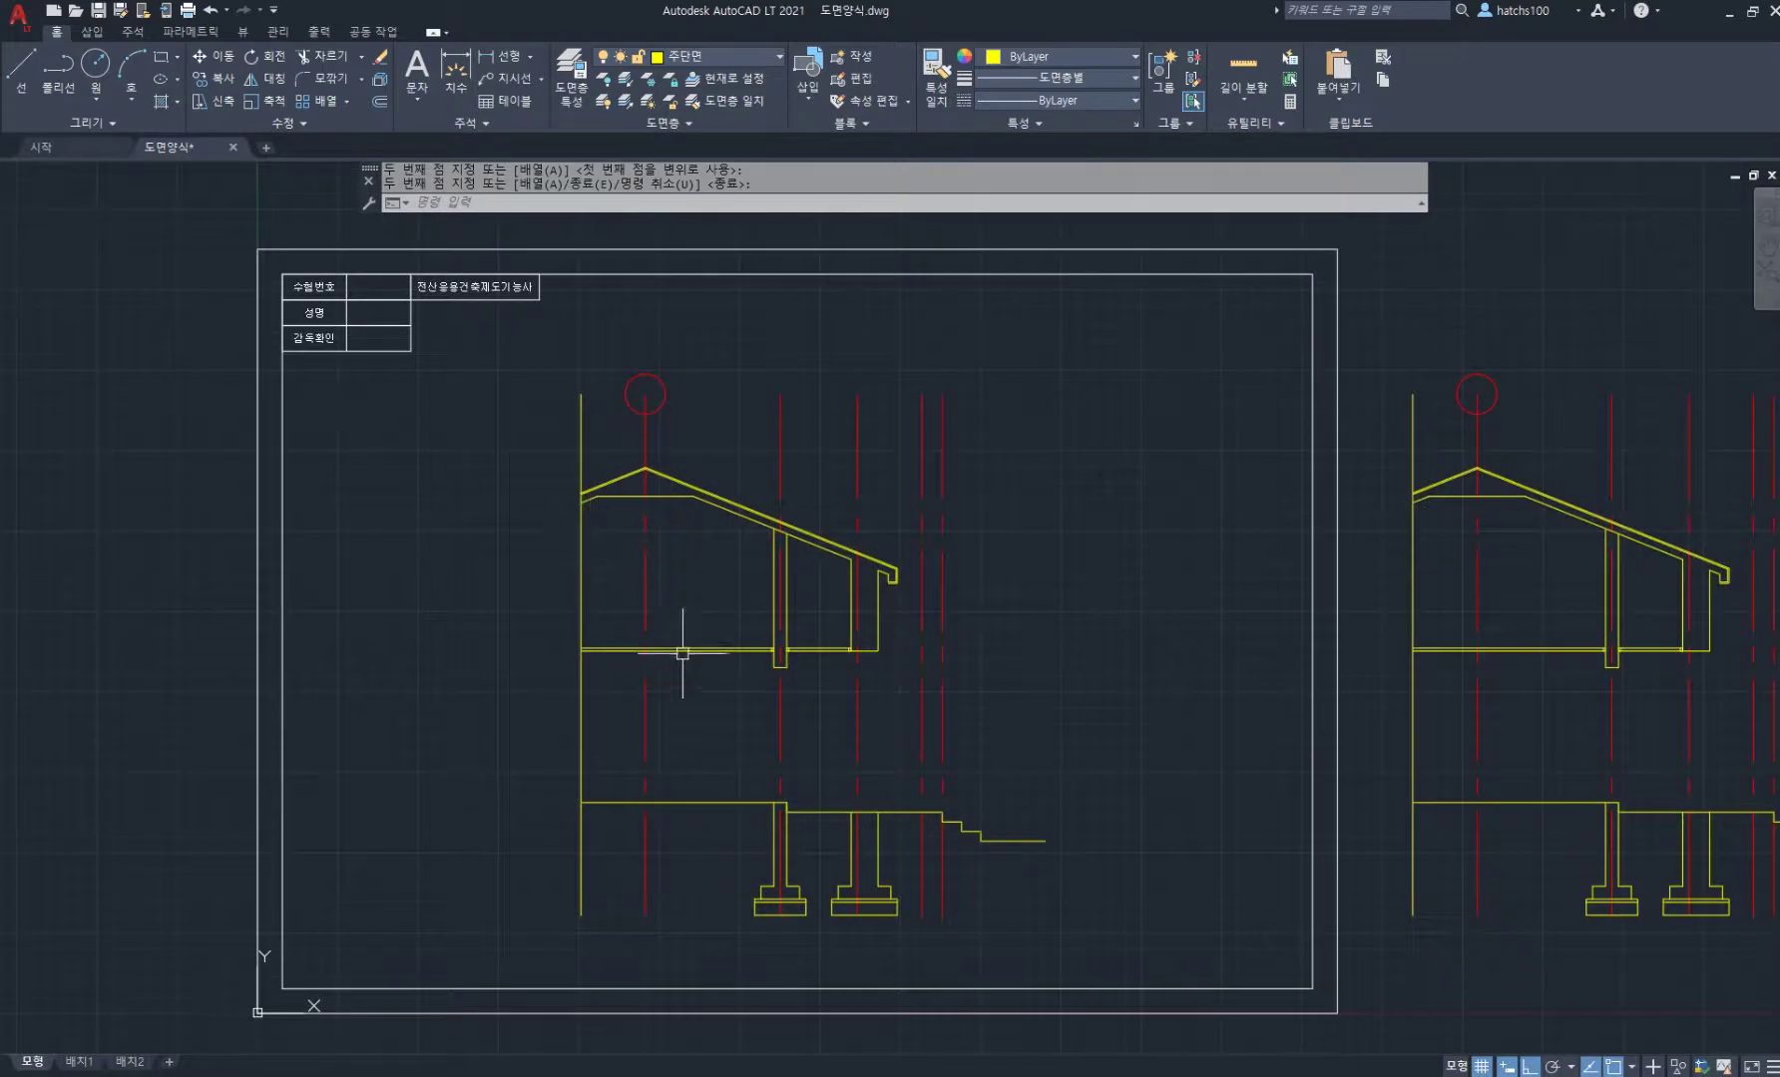
{"action": "middle_click_drag", "start_coordinate": [682, 654], "coordinate": [711, 591]}
{"action": "scroll", "coordinate": [722, 590], "scroll_direction": "up", "scroll_amount": 2}
{"action": "middle_click_drag", "start_coordinate": [782, 445], "coordinate": [692, 405]}
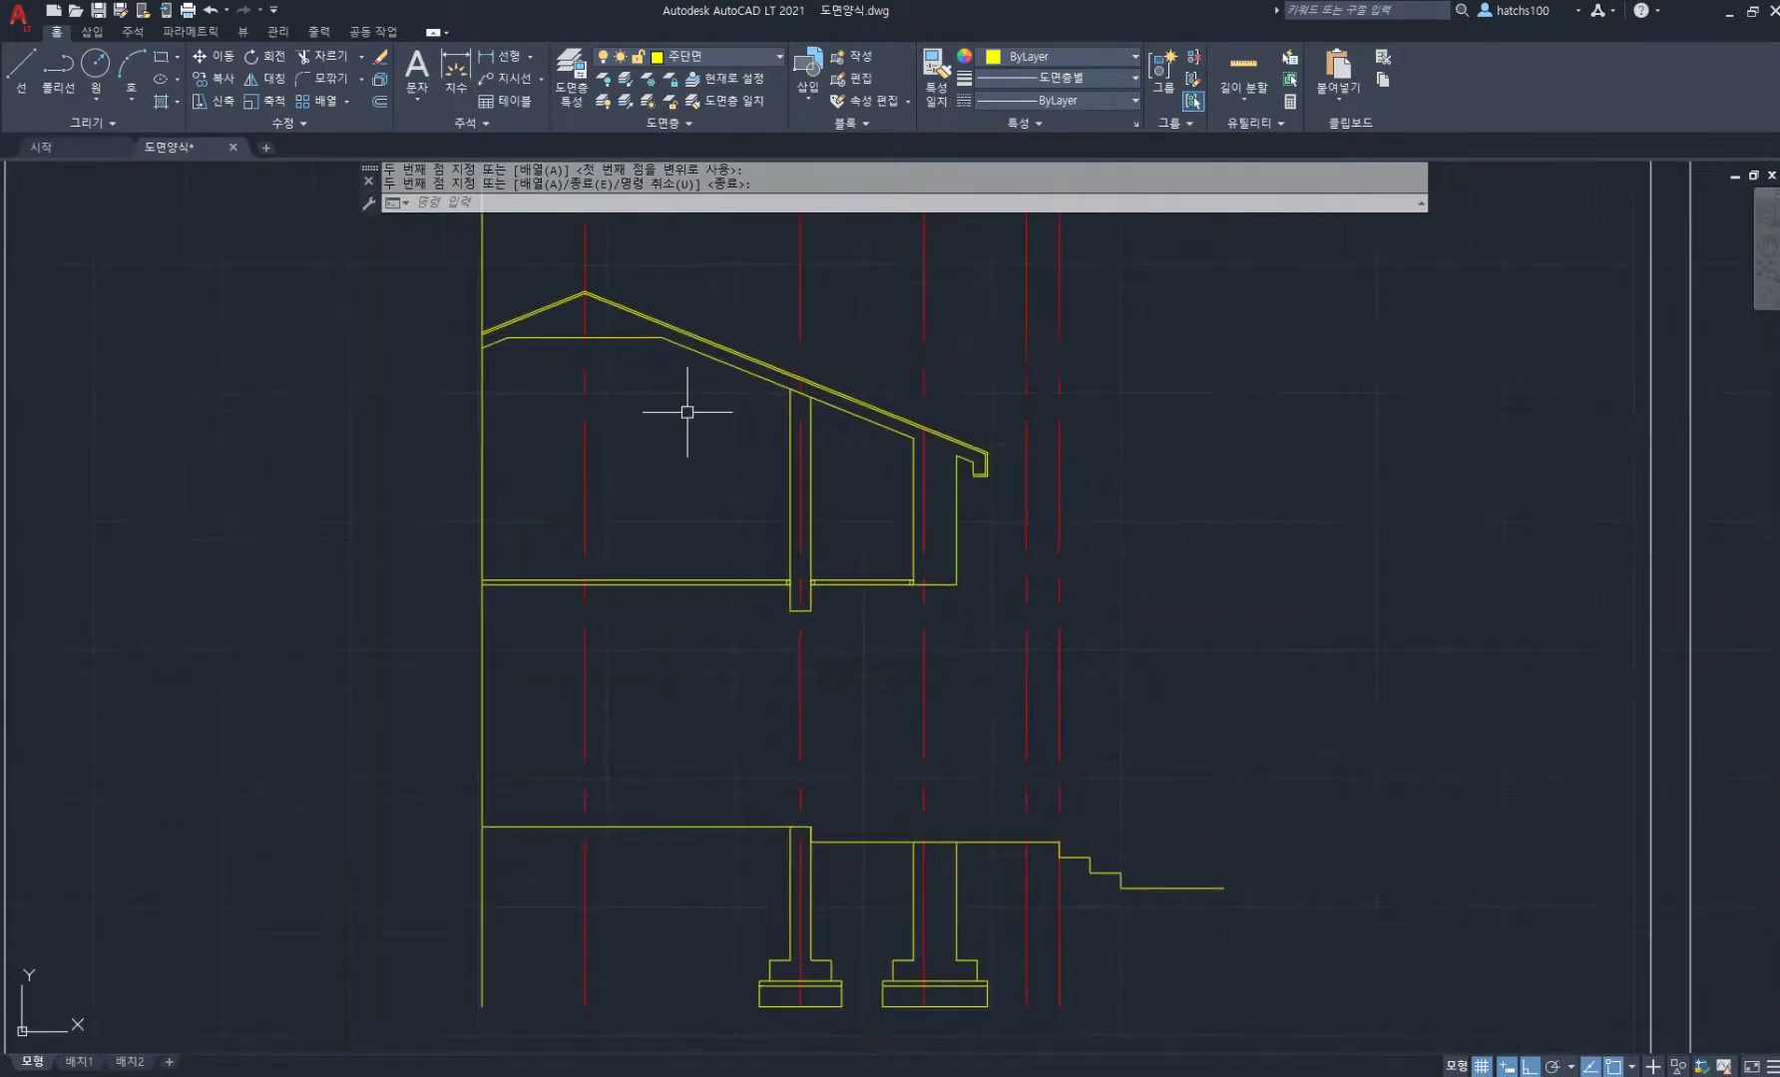
{"action": "scroll", "coordinate": [944, 418], "scroll_direction": "up", "scroll_amount": 4}
{"action": "key", "text": "Return"}
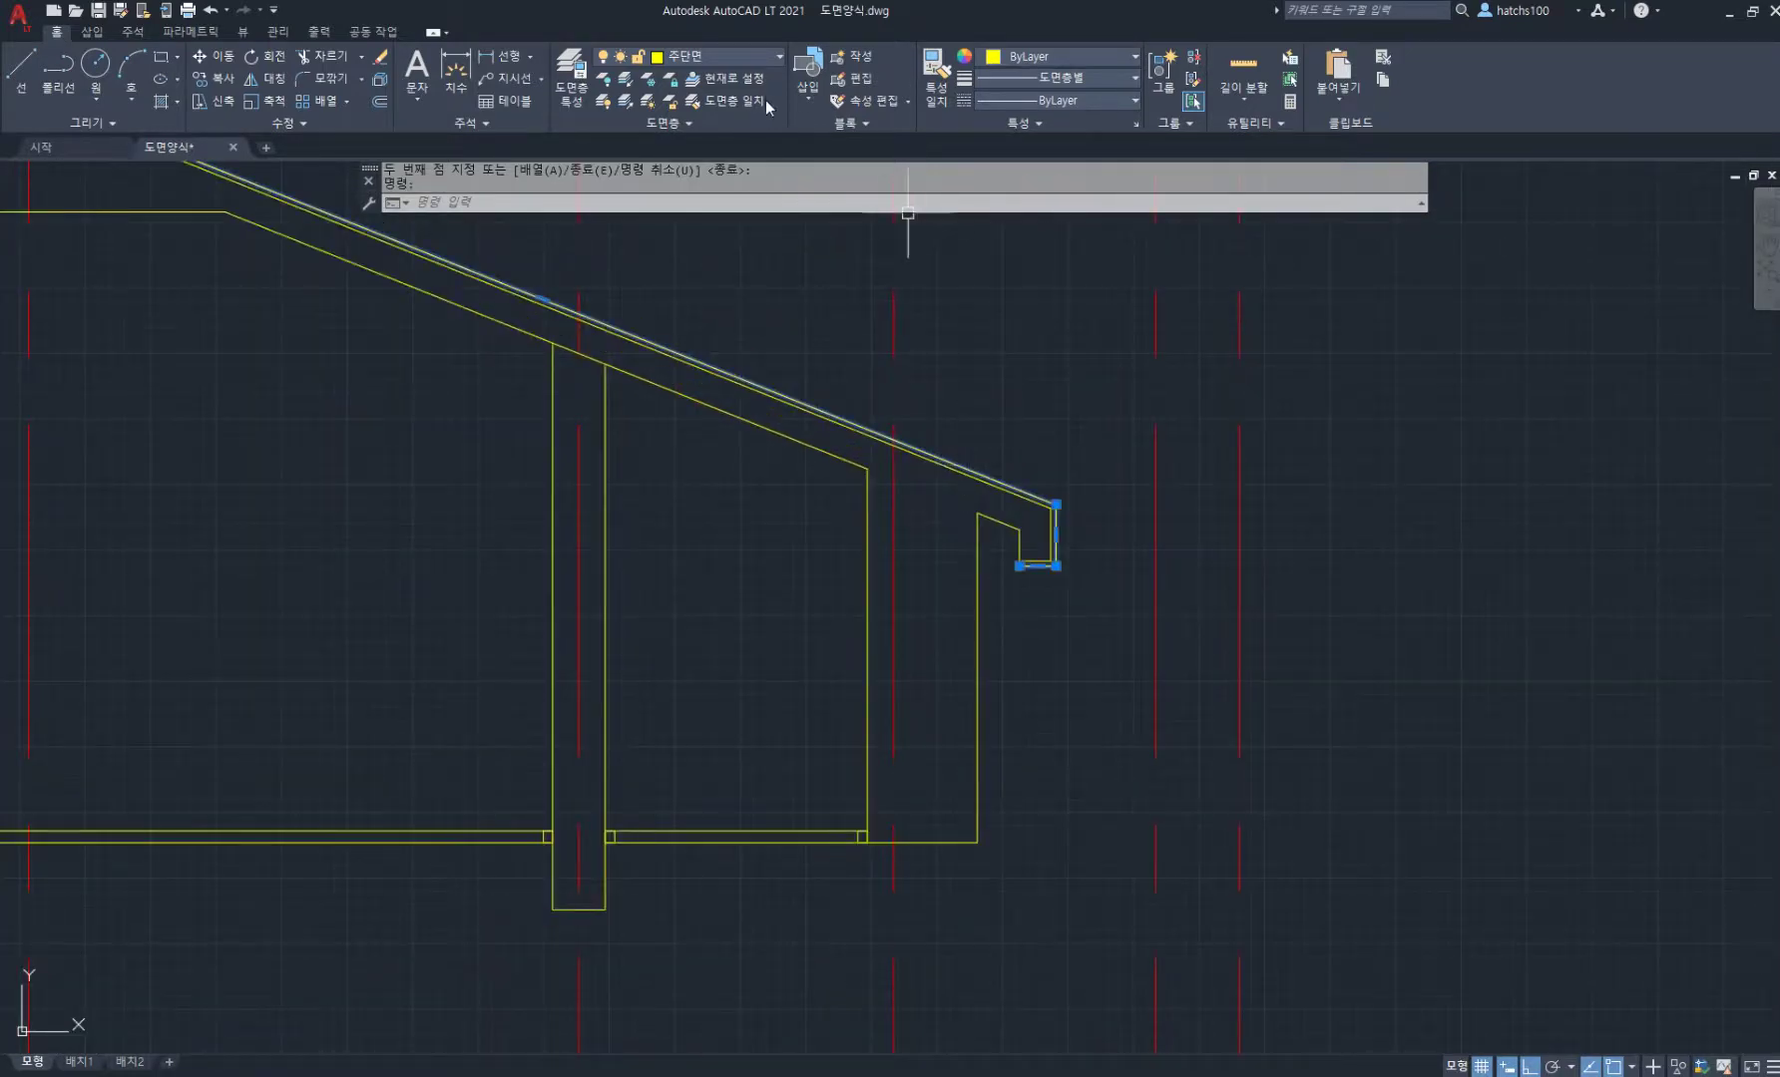
{"action": "left_click", "coordinate": [755, 62]}
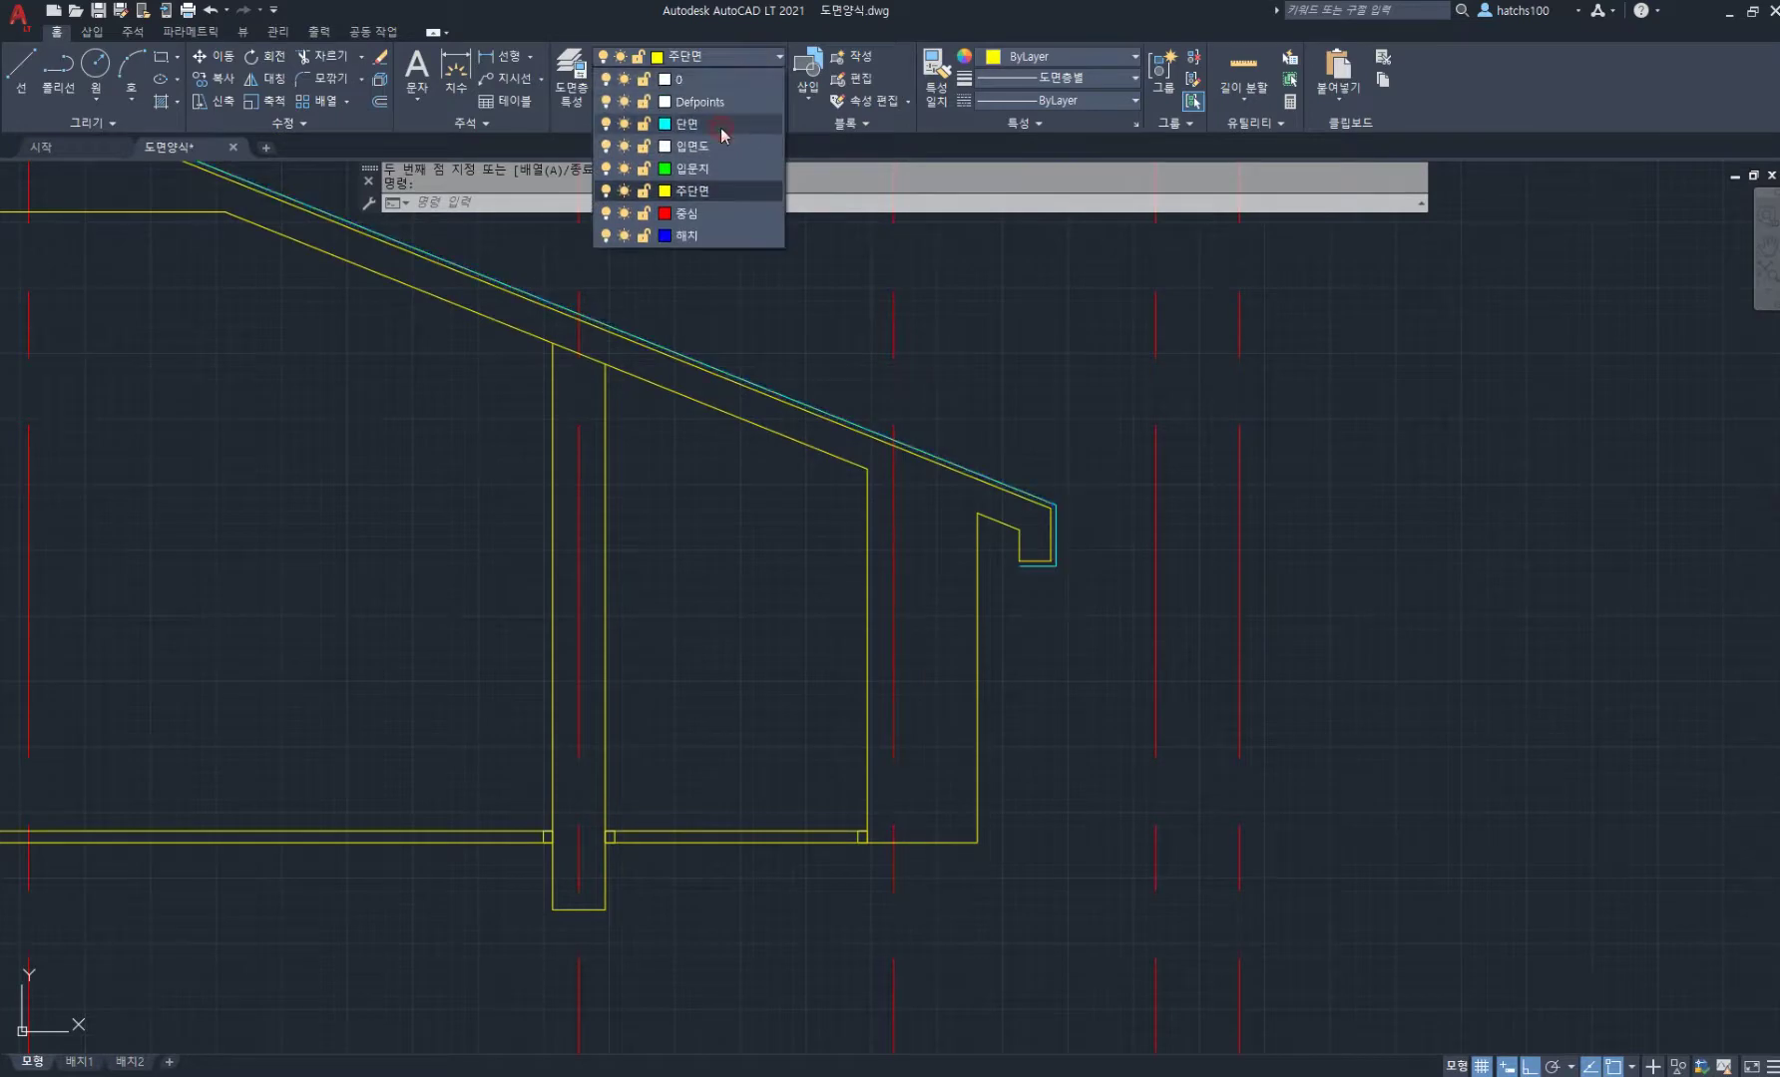
{"action": "left_click", "coordinate": [720, 127]}
Step: Put the ceiling battens, upper ceiling lines, ground-floor lines, porch line and step outlines on the 단면 layer
{"action": "middle_click_drag", "start_coordinate": [1029, 586], "coordinate": [1153, 471]}
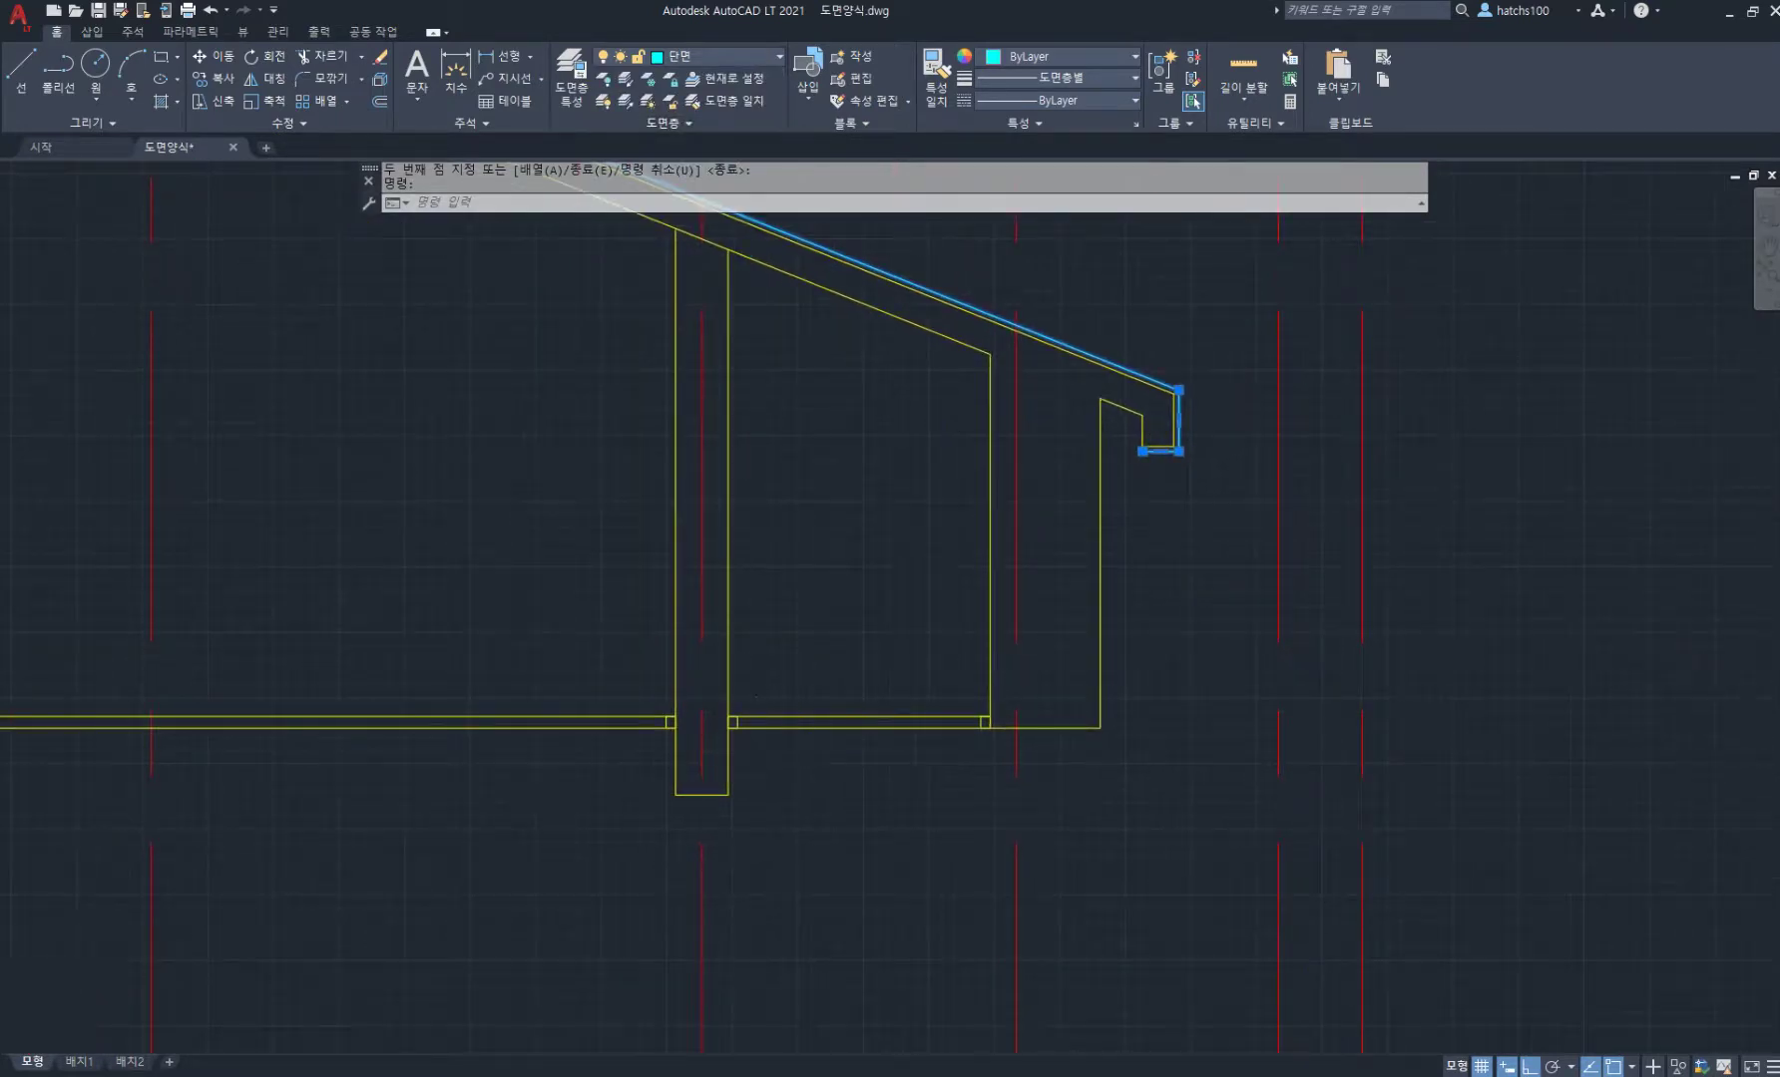
{"action": "scroll", "coordinate": [756, 737], "scroll_direction": "up", "scroll_amount": 4}
{"action": "left_click", "coordinate": [691, 685]}
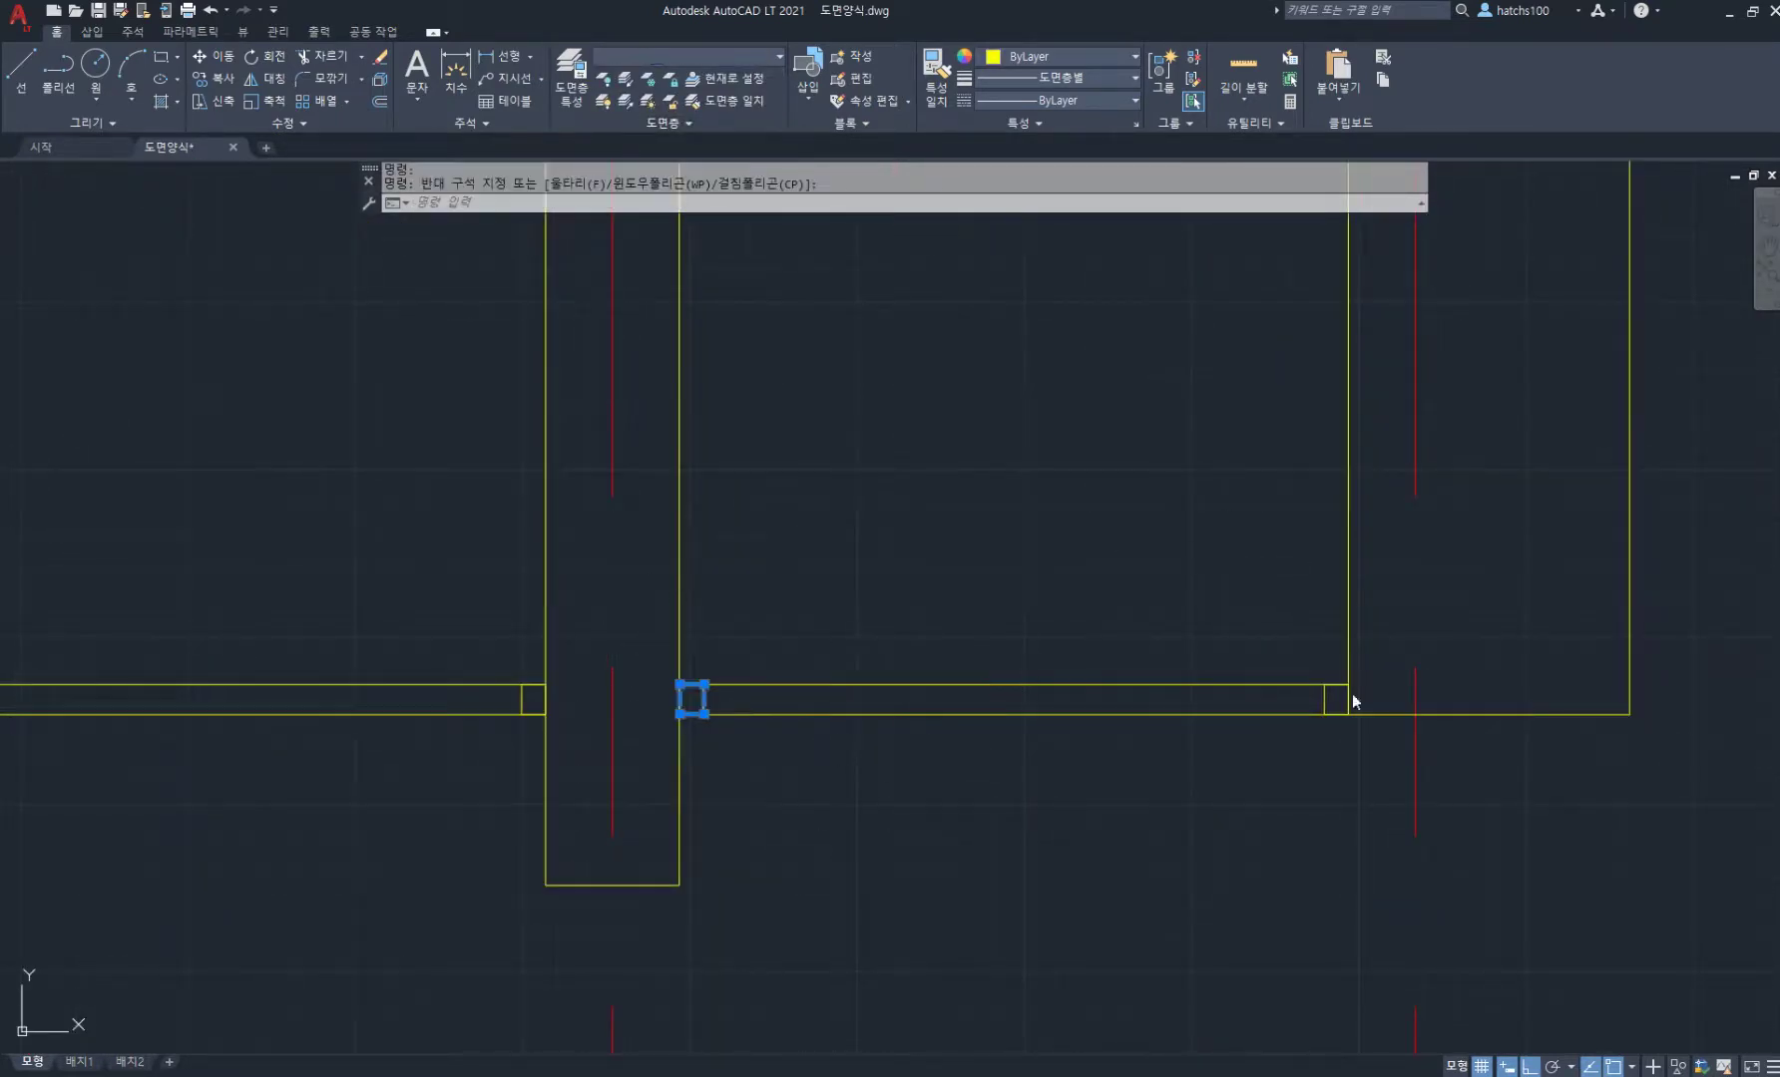
{"action": "left_click", "coordinate": [1348, 699]}
{"action": "left_click", "coordinate": [440, 622]}
{"action": "left_click", "coordinate": [640, 748]}
{"action": "left_click", "coordinate": [469, 684]}
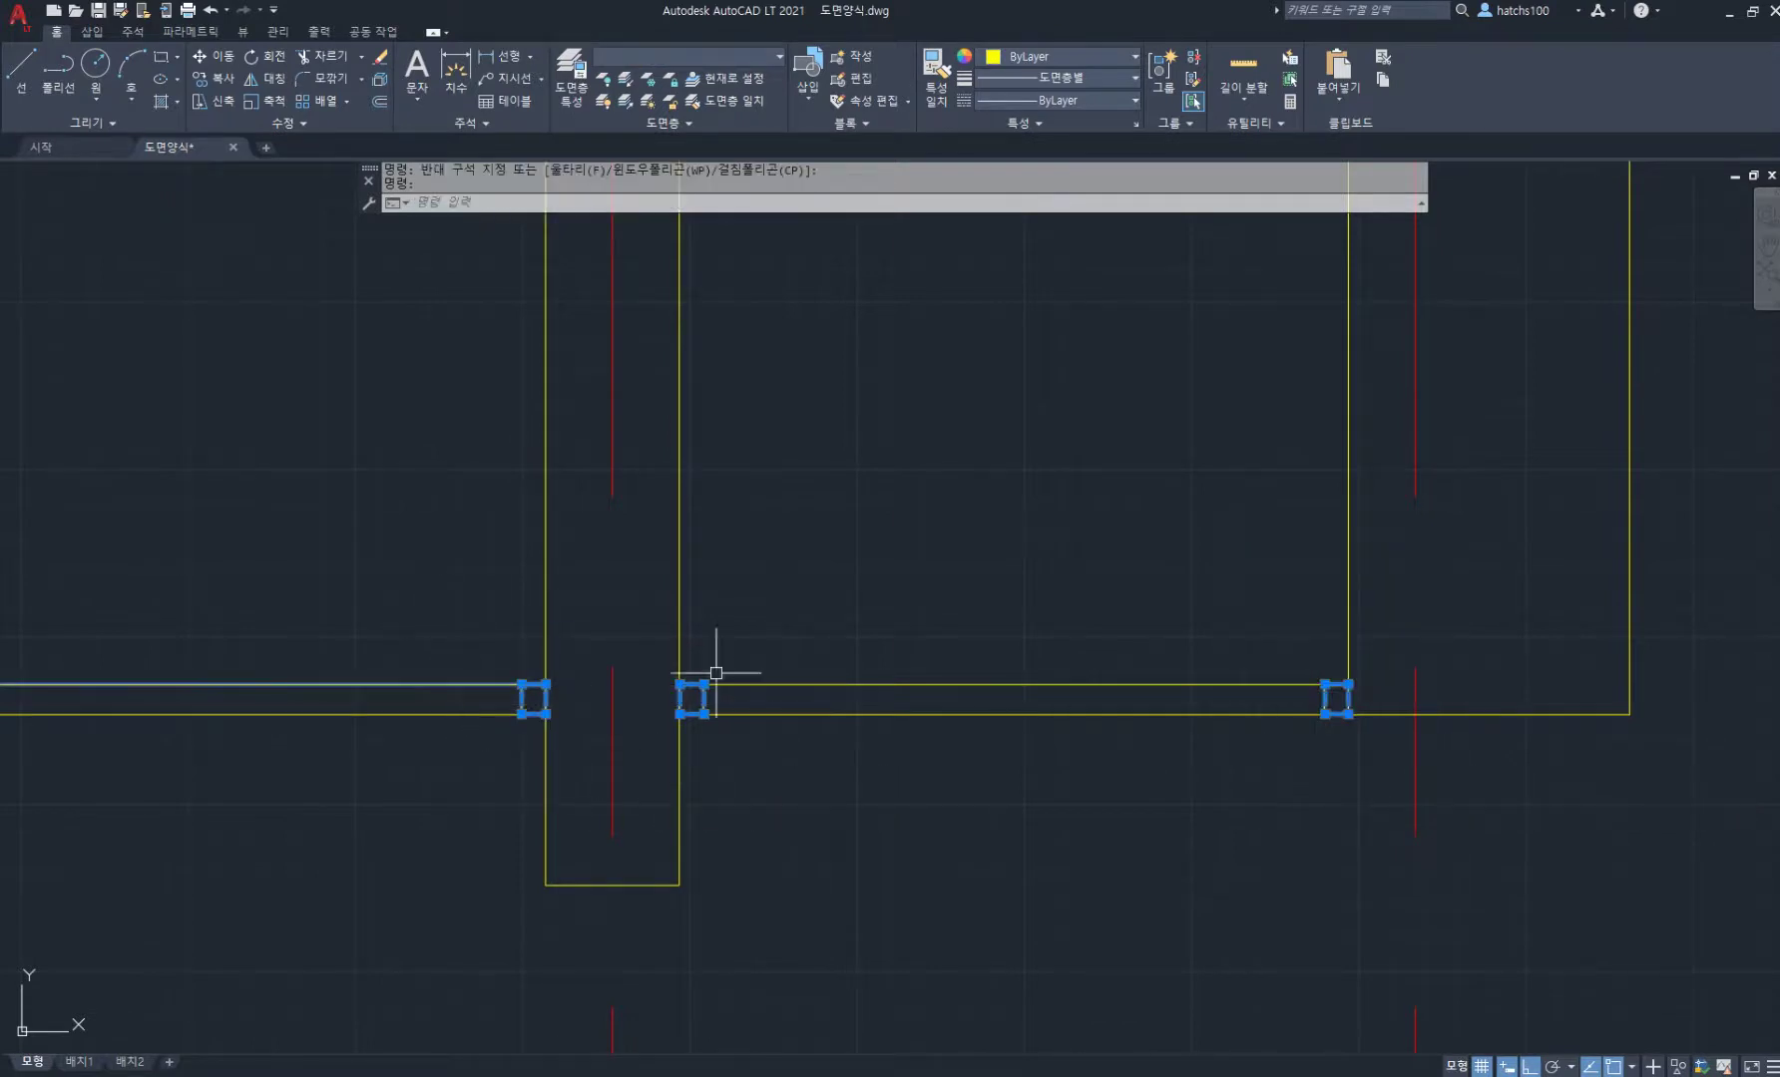
{"action": "left_click", "coordinate": [810, 685]}
{"action": "scroll", "coordinate": [848, 673], "scroll_direction": "down", "scroll_amount": 6}
{"action": "middle_click_drag", "start_coordinate": [957, 767], "coordinate": [987, 421]}
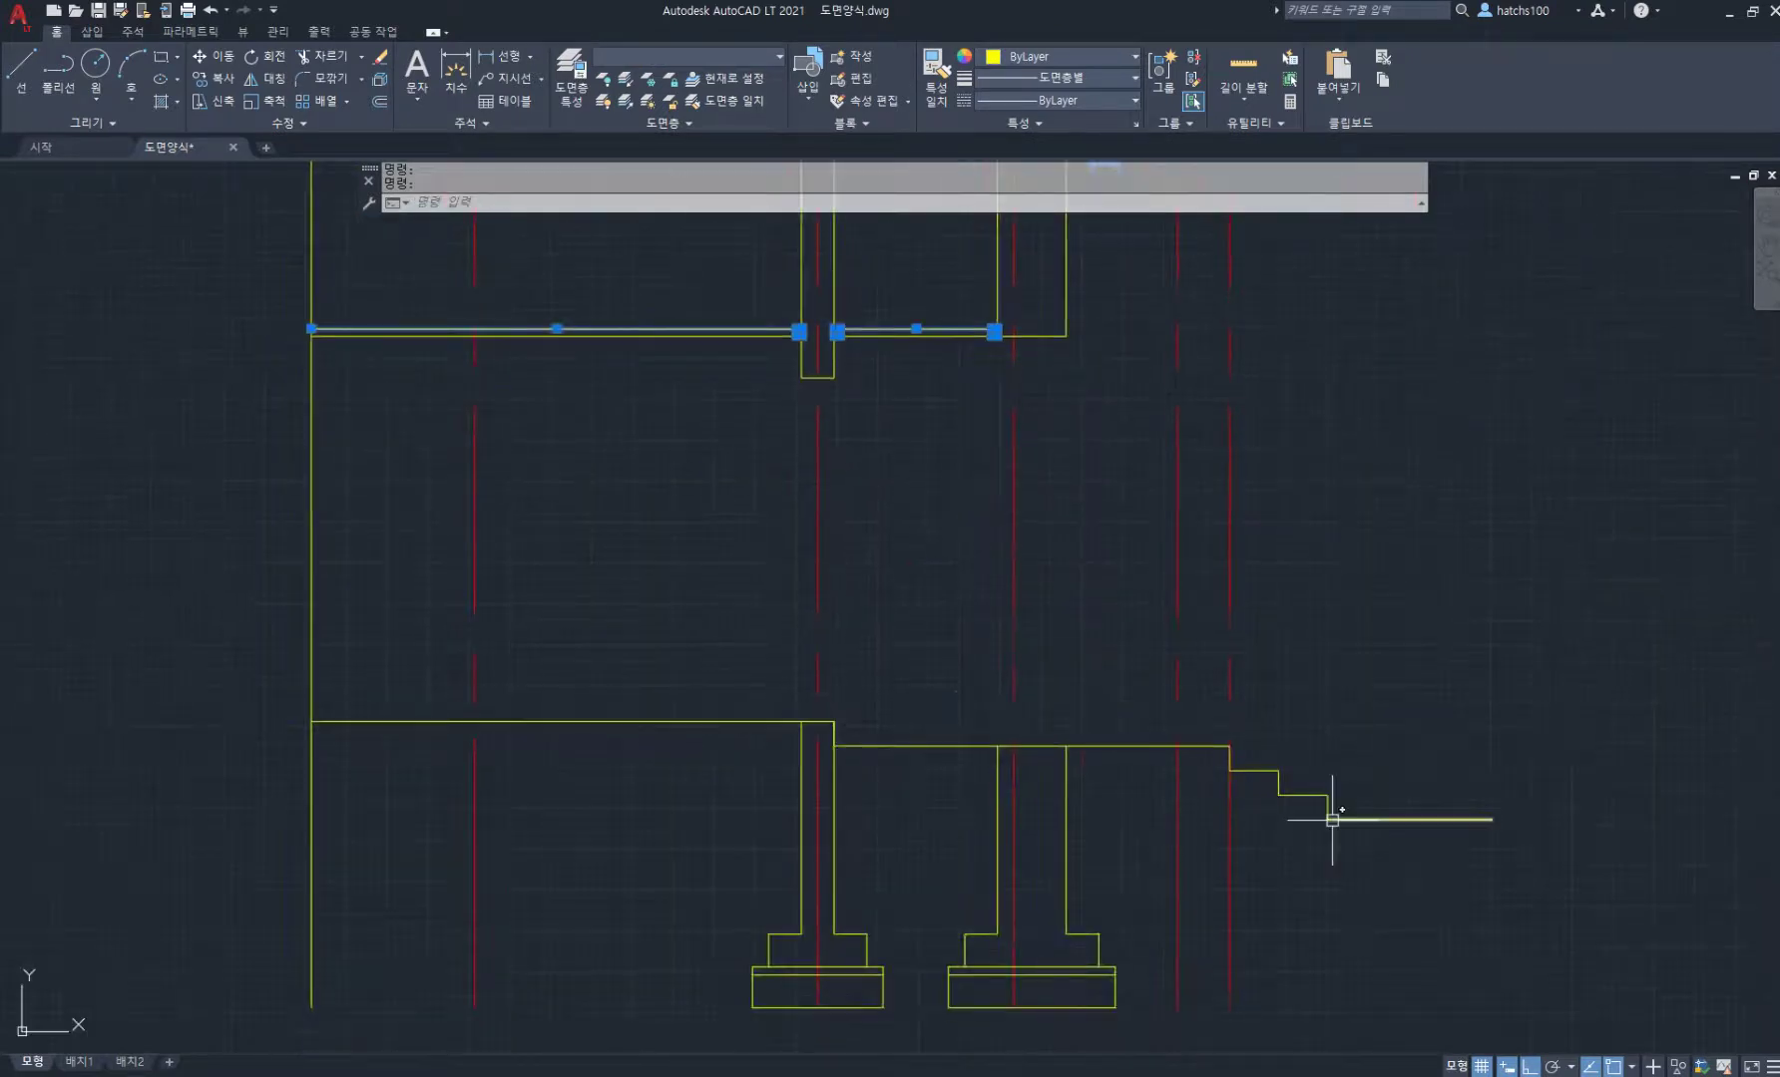
{"action": "left_click", "coordinate": [900, 788]}
{"action": "left_click", "coordinate": [877, 719]}
{"action": "left_click", "coordinate": [701, 755]}
{"action": "left_click", "coordinate": [652, 717]}
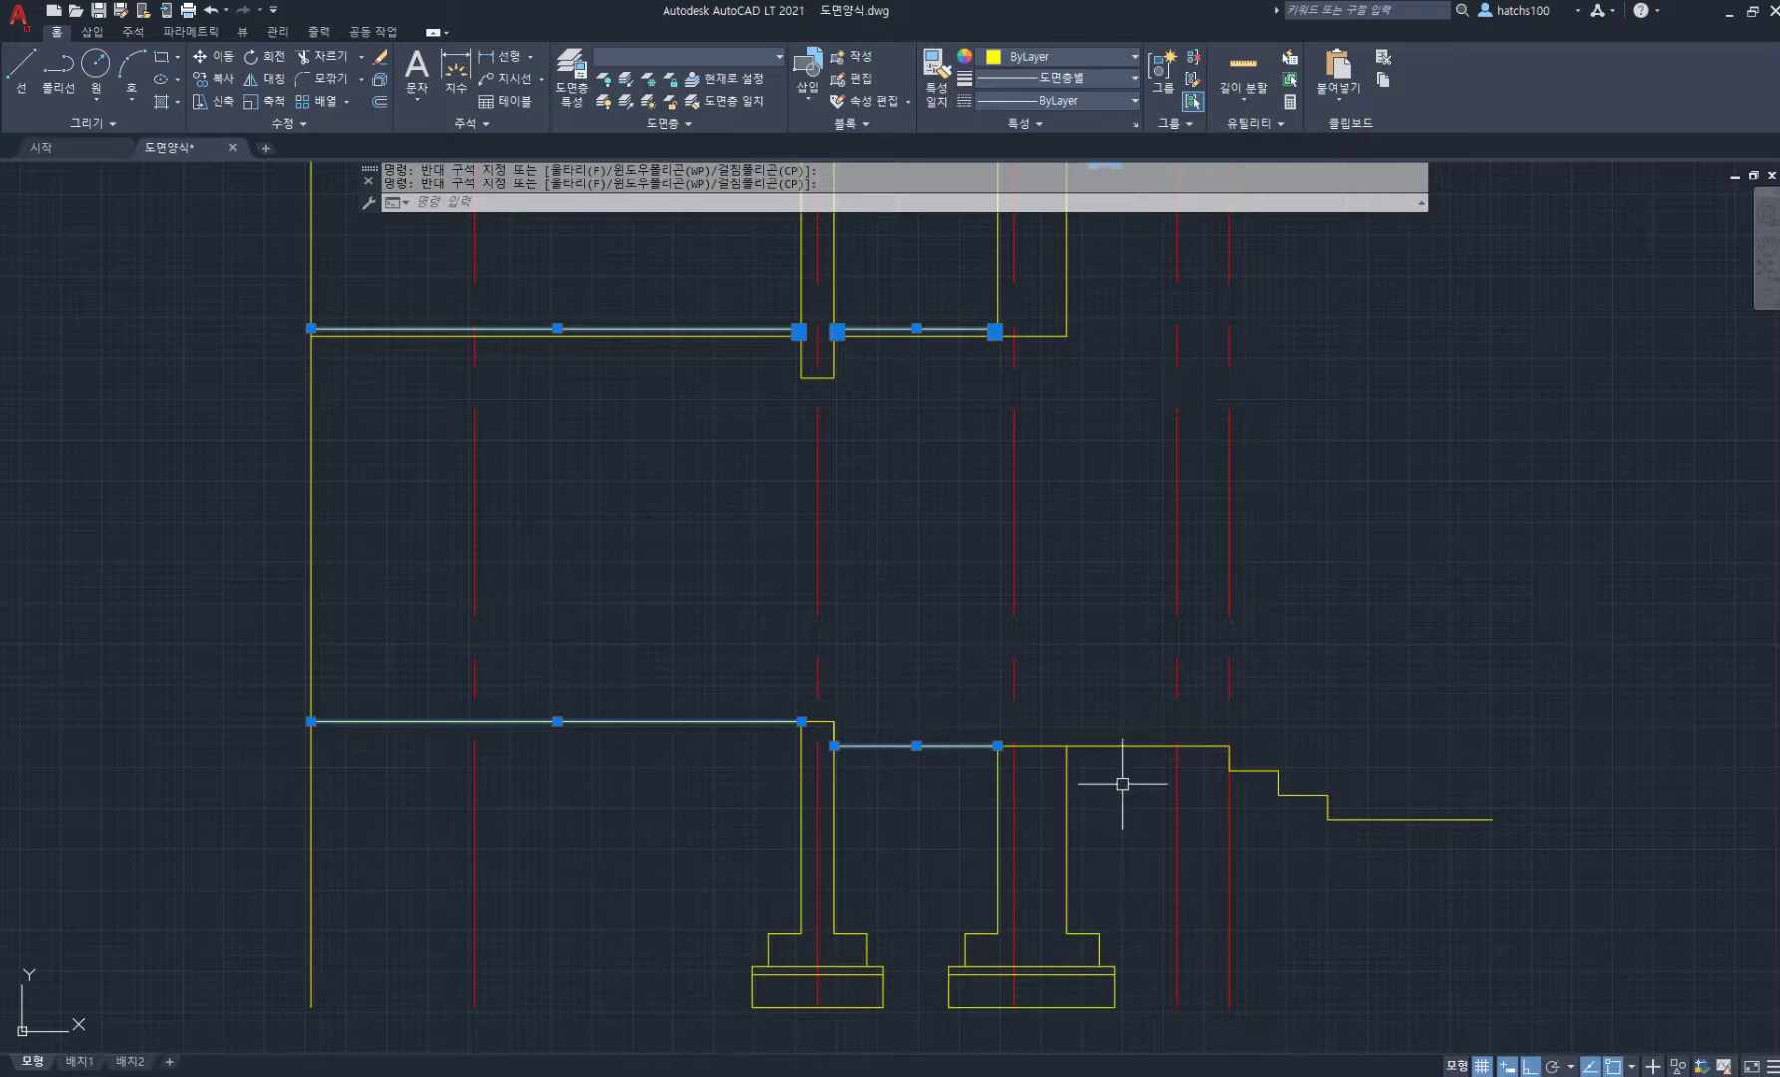
{"action": "left_click", "coordinate": [1198, 781]}
{"action": "left_click", "coordinate": [1169, 716]}
{"action": "left_click", "coordinate": [1116, 655]}
{"action": "left_click", "coordinate": [1361, 855]}
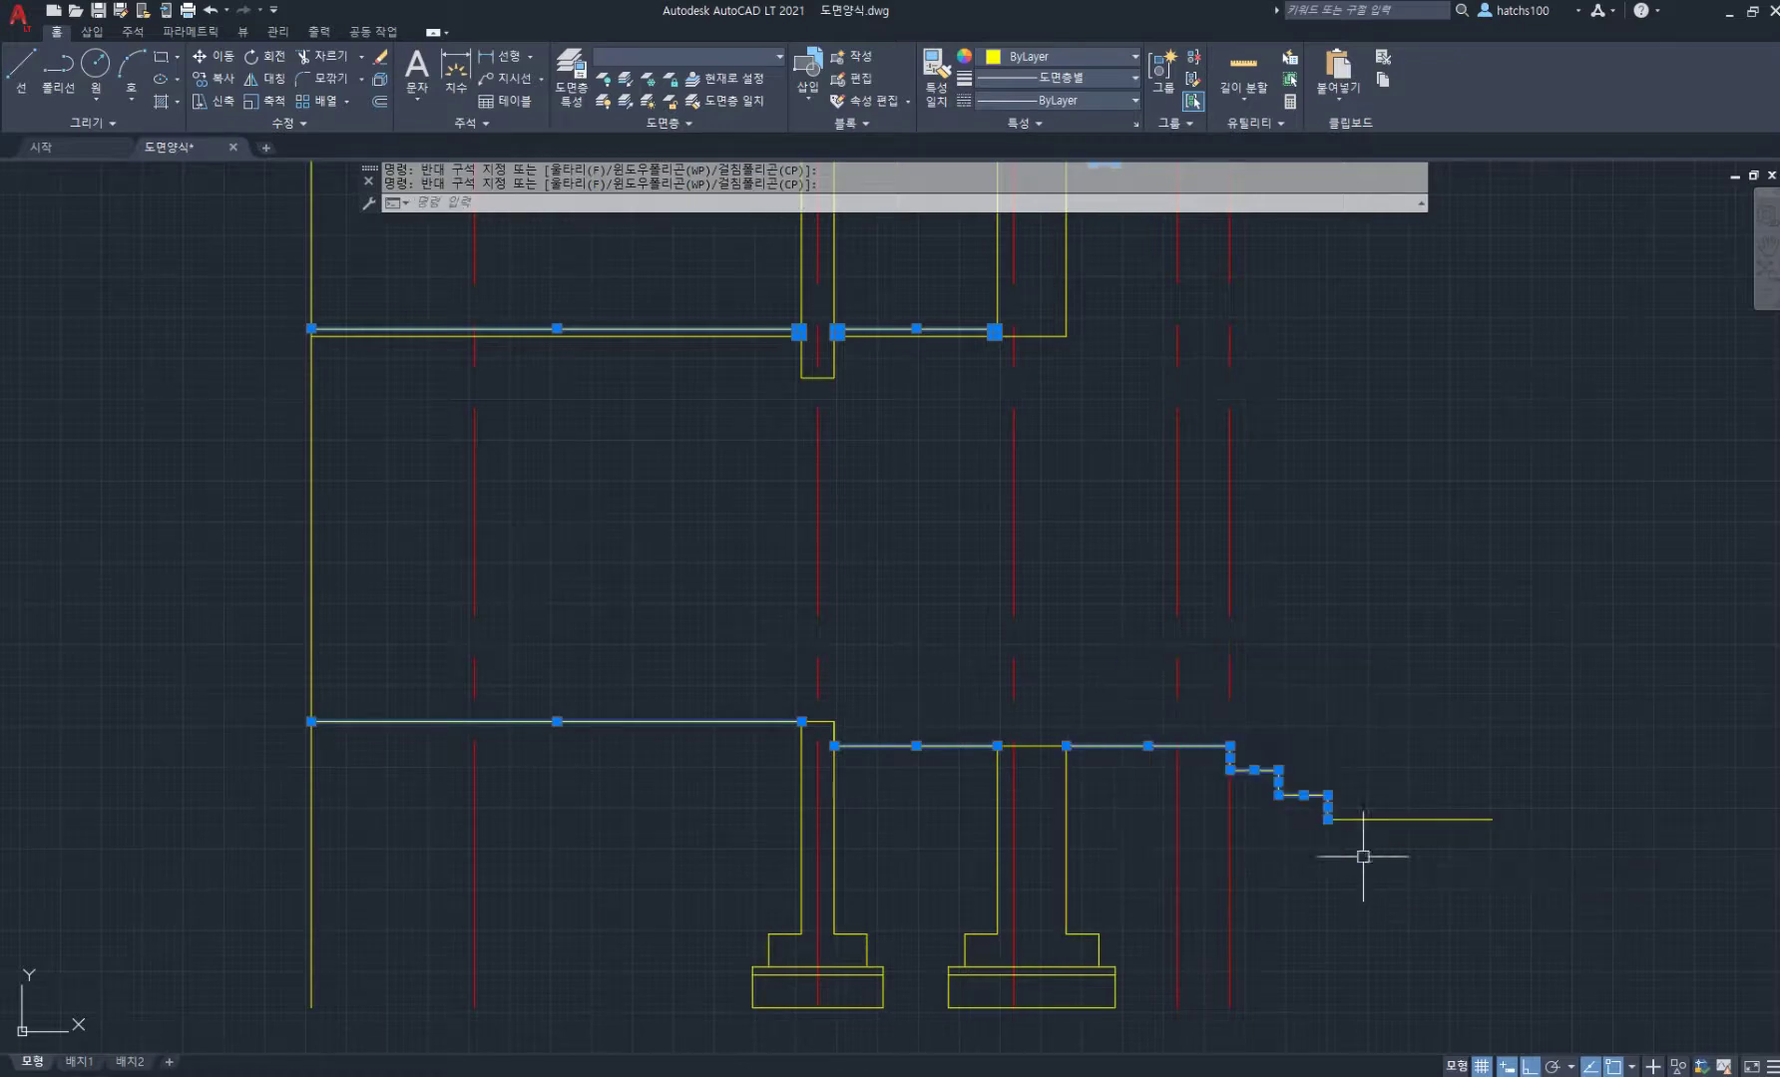
{"action": "left_click", "coordinate": [697, 63]}
{"action": "left_click", "coordinate": [699, 128]}
{"action": "key", "text": "Escape"}
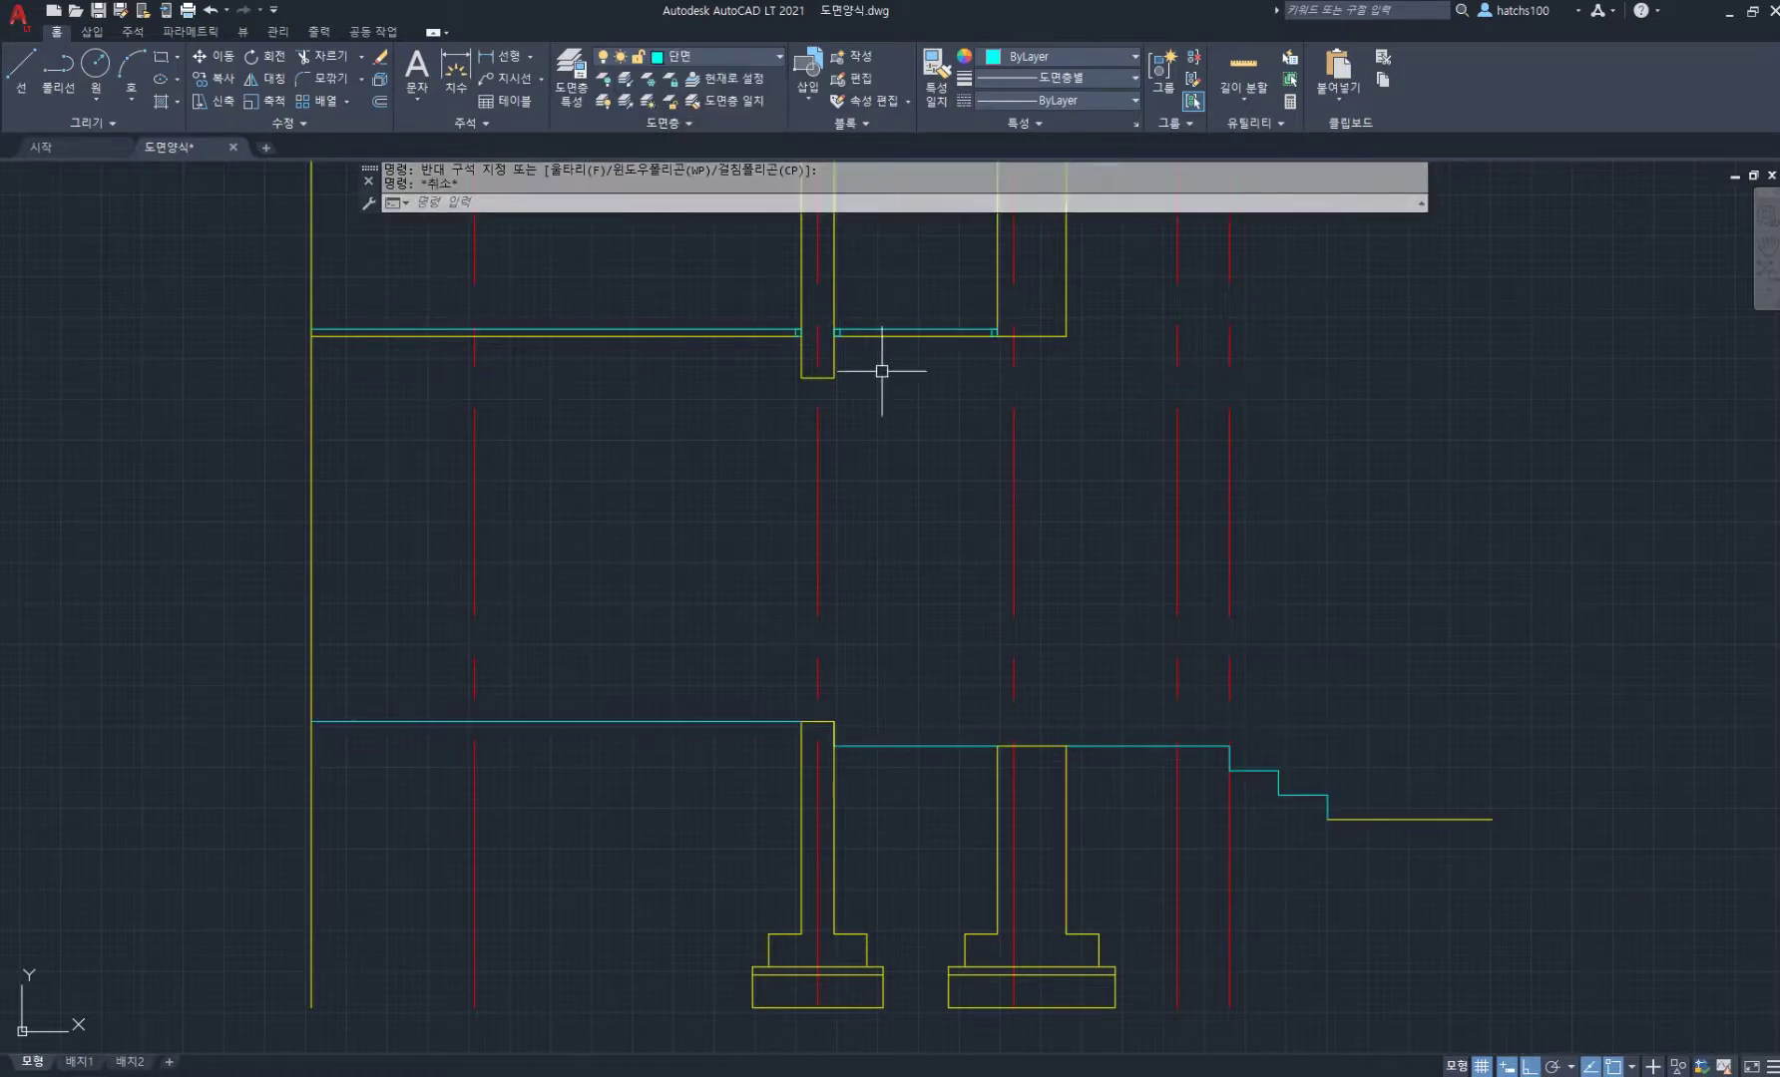
{"action": "key", "text": "Escape"}
Step: Put the lower ceiling lines on both sides of the interior wall on the green 입문자 layer
{"action": "middle_click_drag", "start_coordinate": [882, 371], "coordinate": [965, 505]}
{"action": "scroll", "coordinate": [958, 475], "scroll_direction": "up", "scroll_amount": 4}
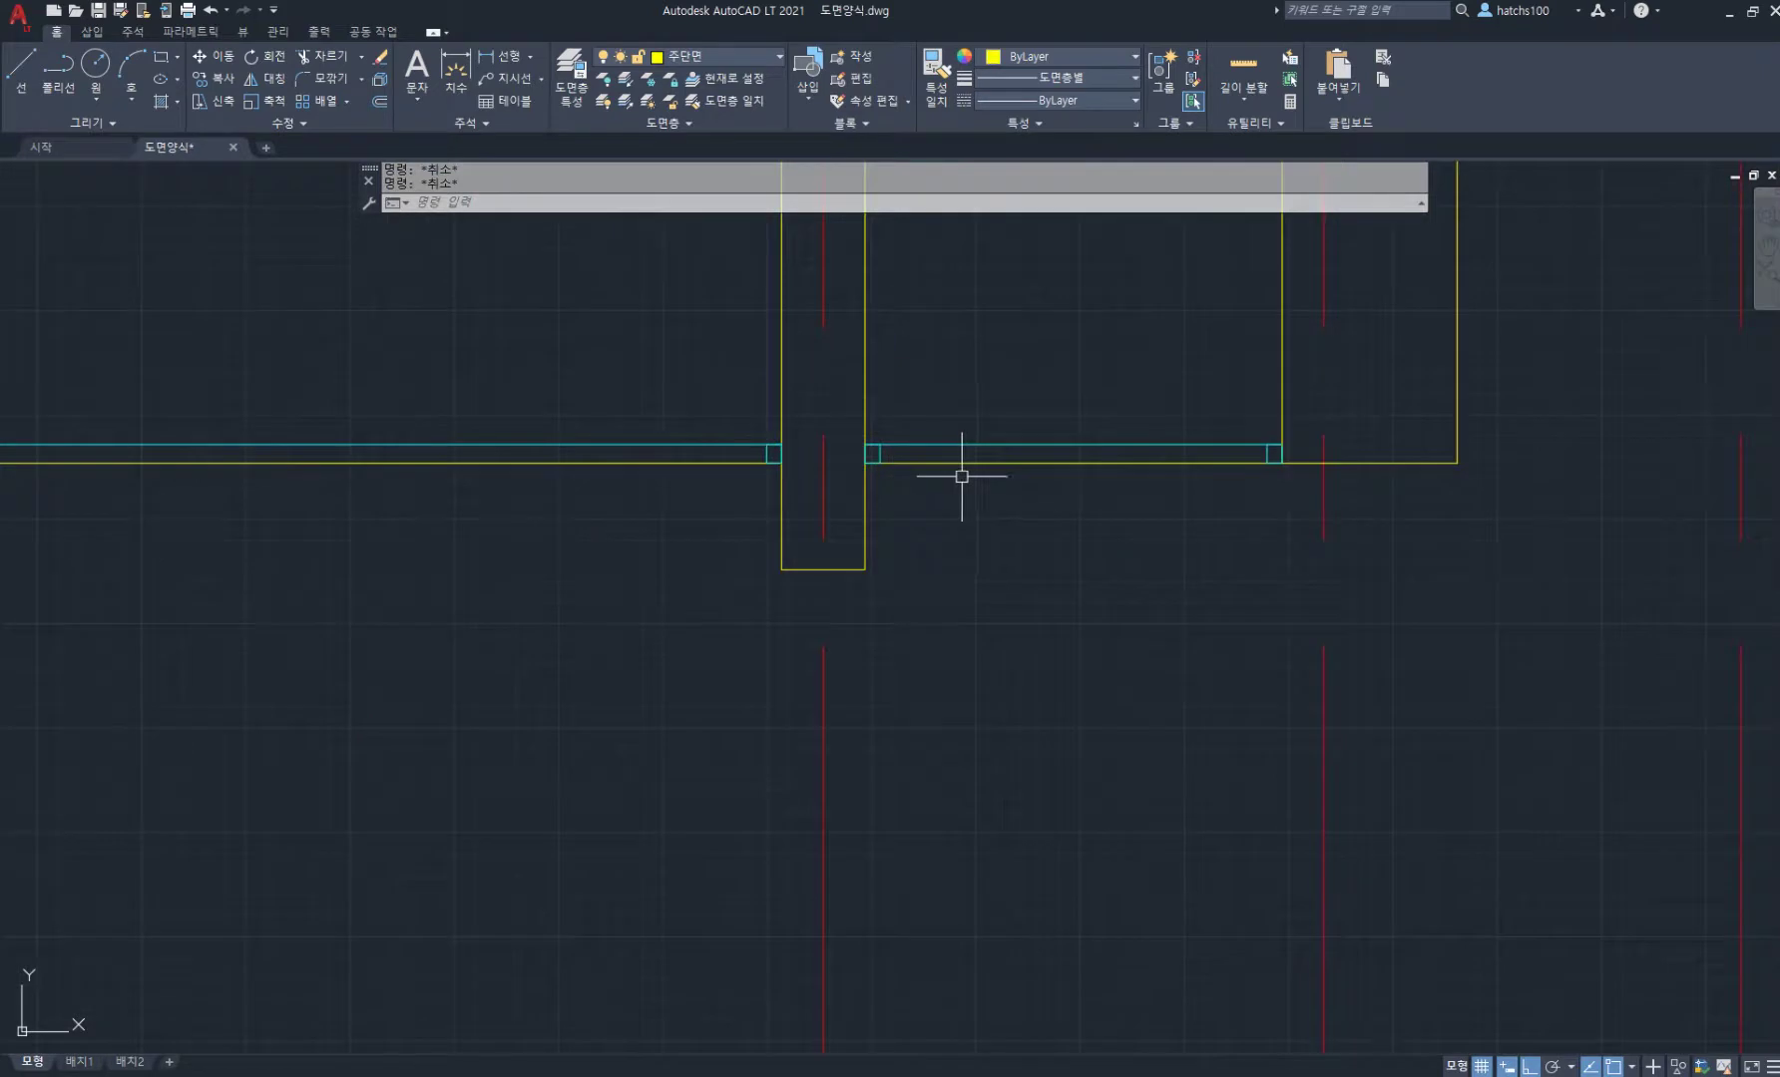
{"action": "left_click", "coordinate": [649, 463]}
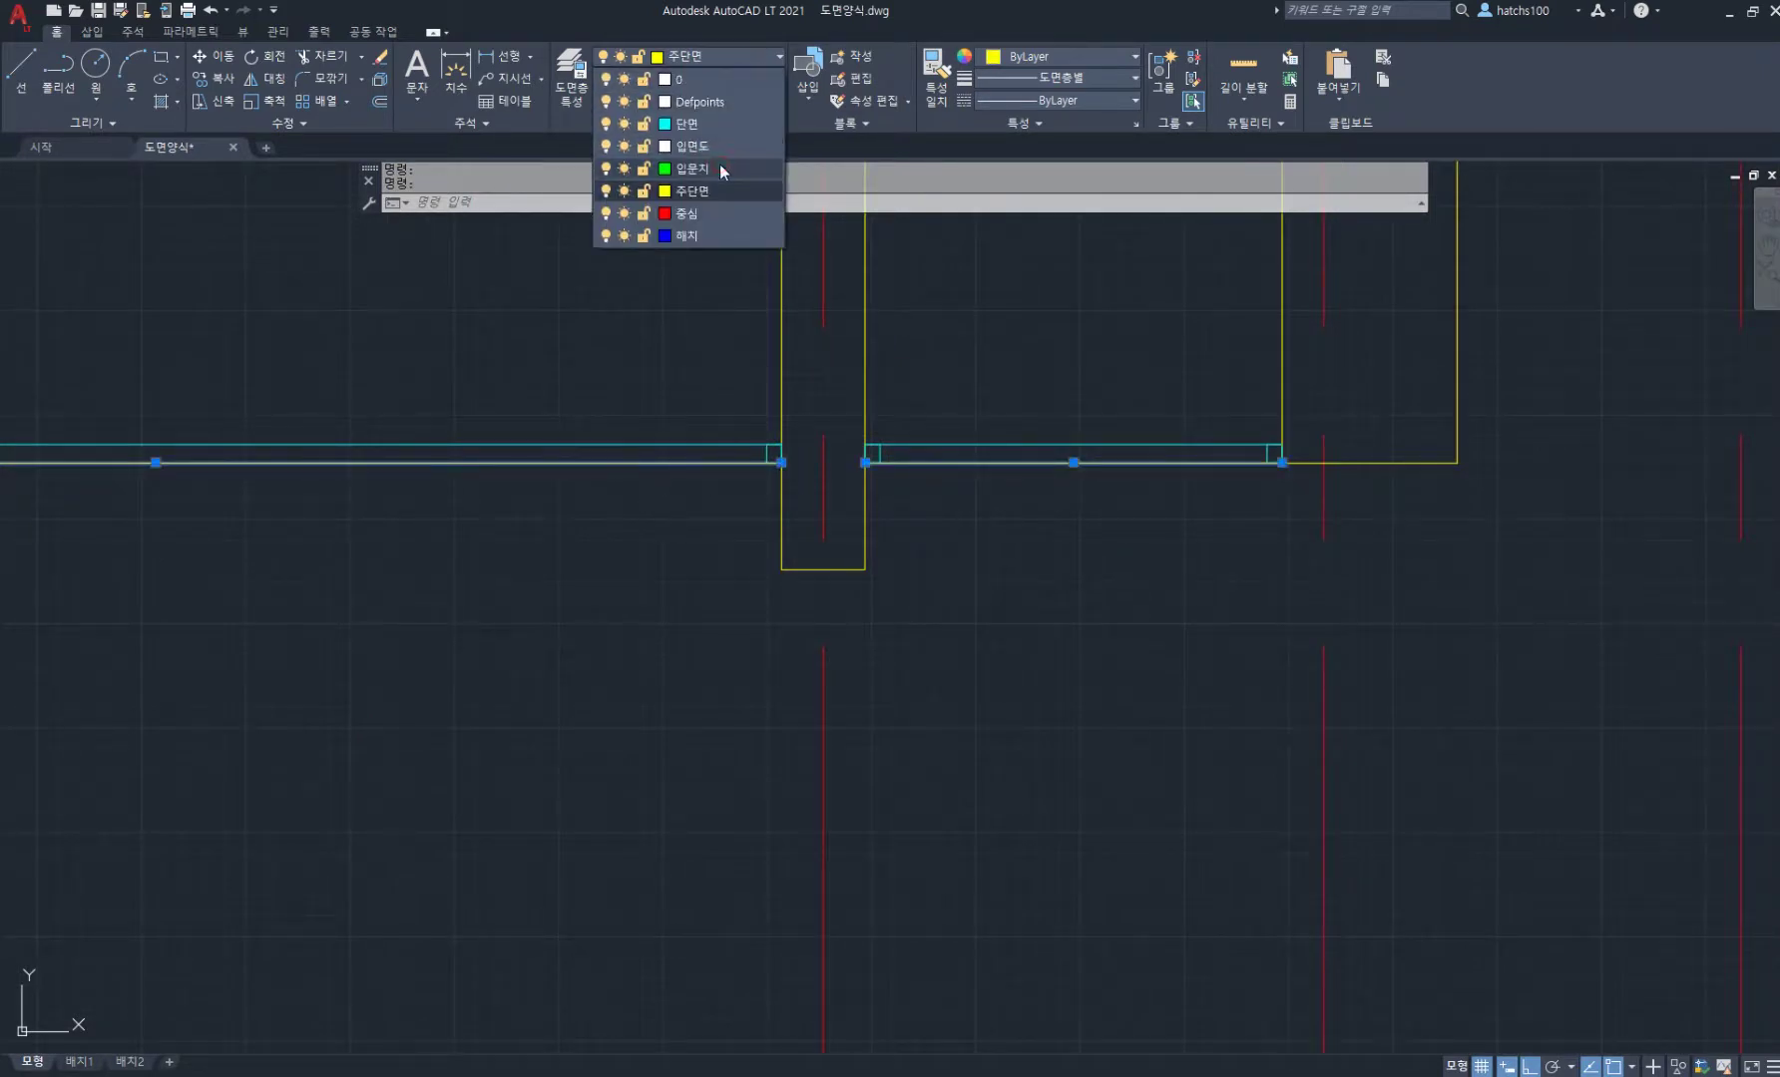
{"action": "left_click", "coordinate": [719, 164]}
{"action": "key", "text": "Escape"}
Step: Make 단면 the current layer by picking the outer roof finish line as the source object
{"action": "scroll", "coordinate": [966, 435], "scroll_direction": "down", "scroll_amount": 4}
{"action": "scroll", "coordinate": [789, 521], "scroll_direction": "down", "scroll_amount": 2}
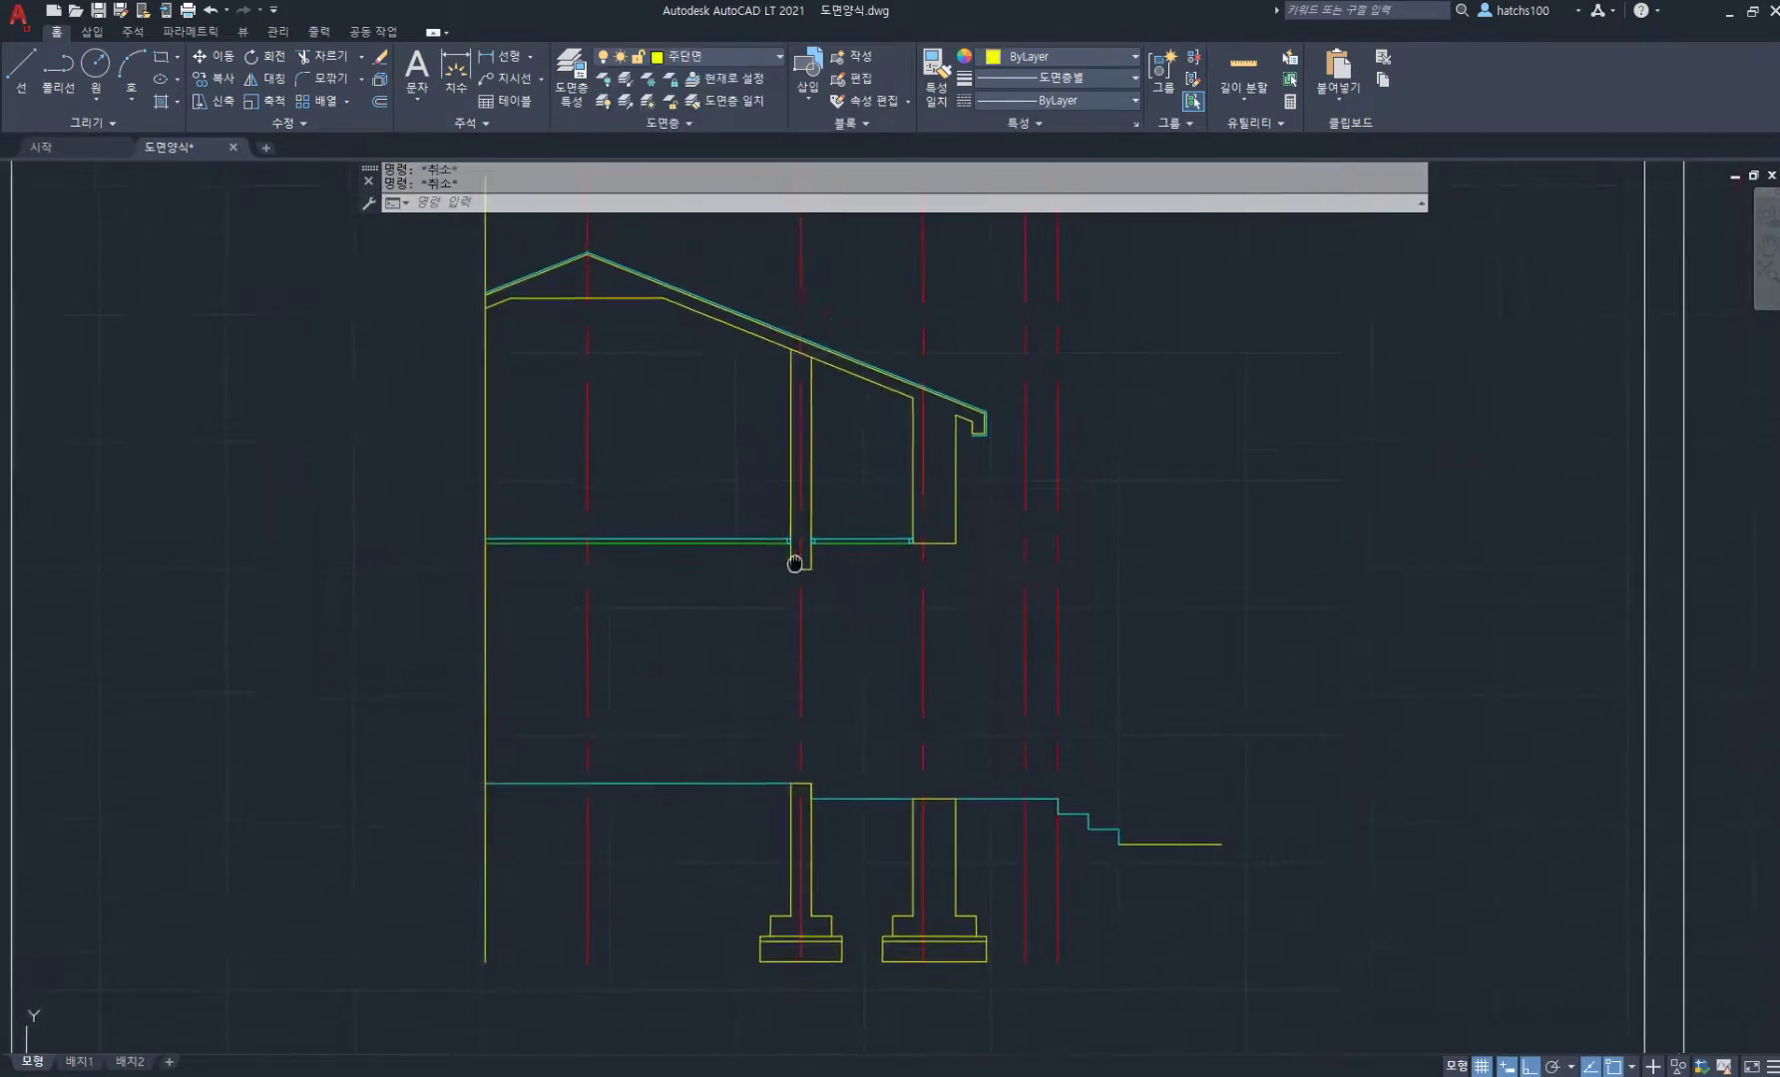
{"action": "left_click", "coordinate": [748, 80]}
{"action": "scroll", "coordinate": [956, 458], "scroll_direction": "up", "scroll_amount": 4}
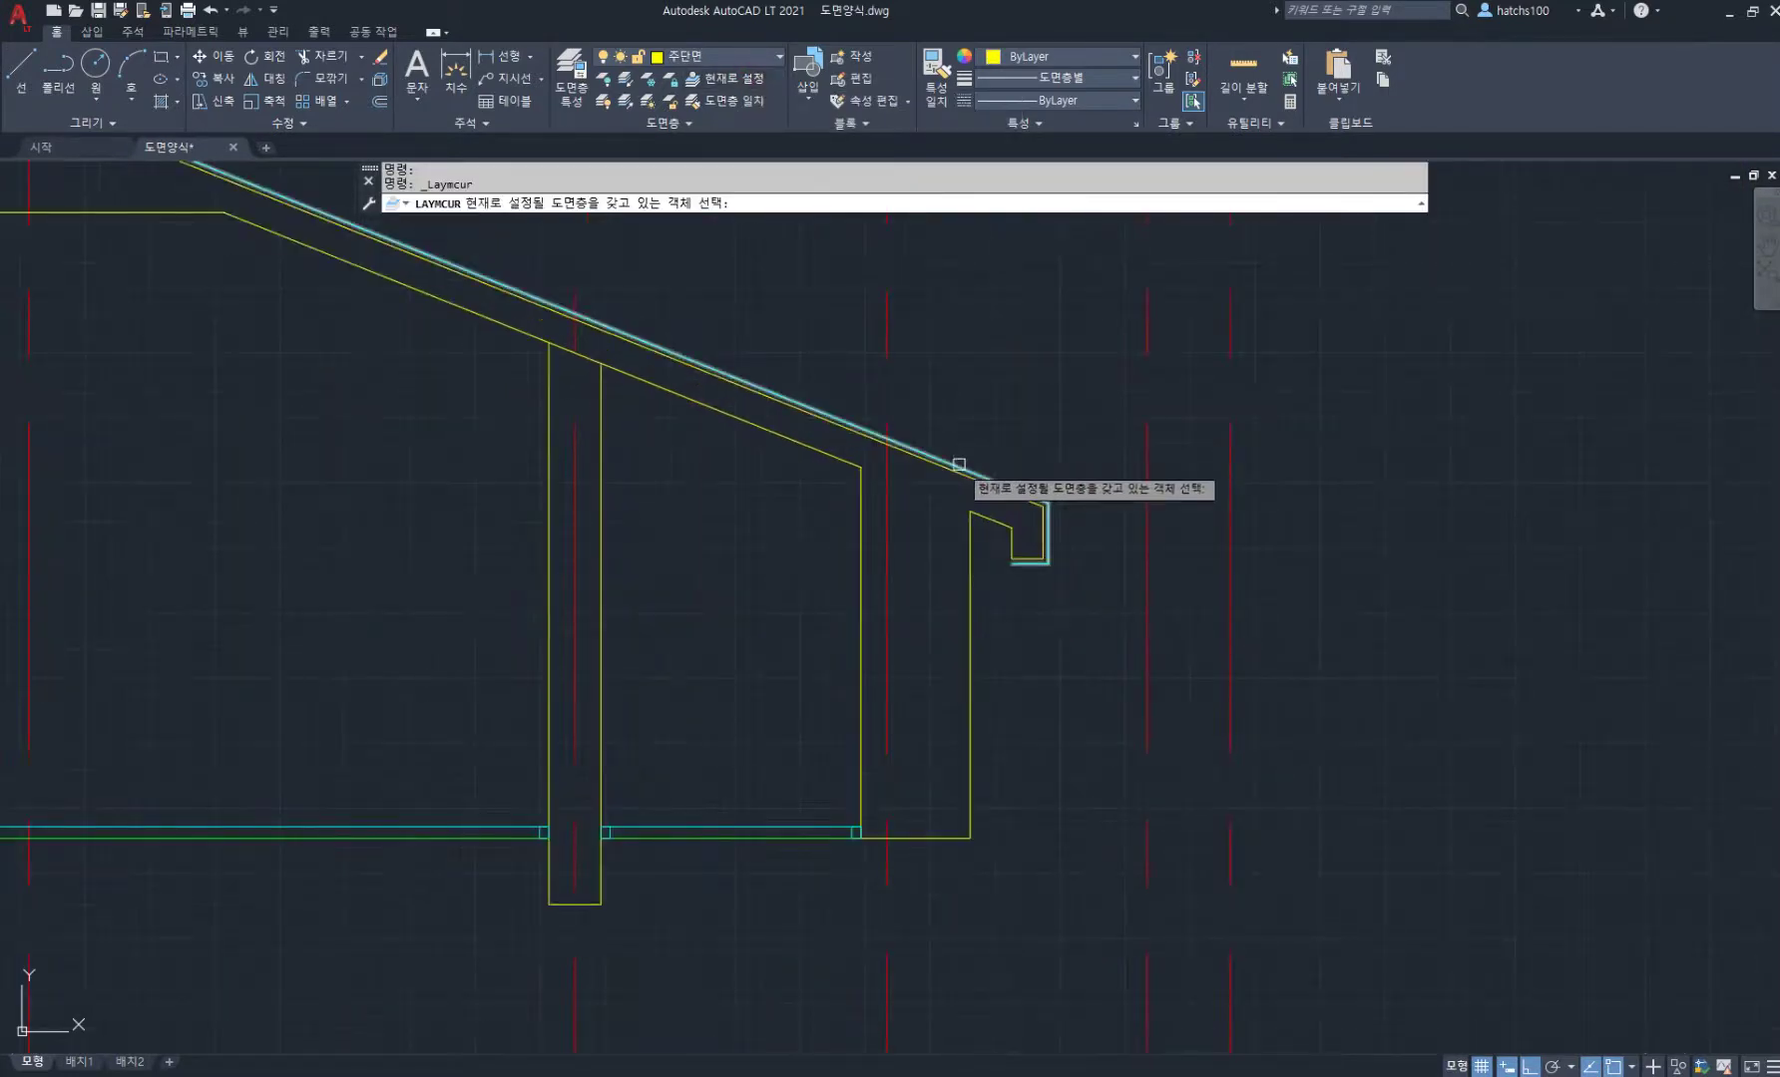
{"action": "left_click", "coordinate": [954, 465]}
{"action": "scroll", "coordinate": [1024, 585], "scroll_direction": "down", "scroll_amount": 4}
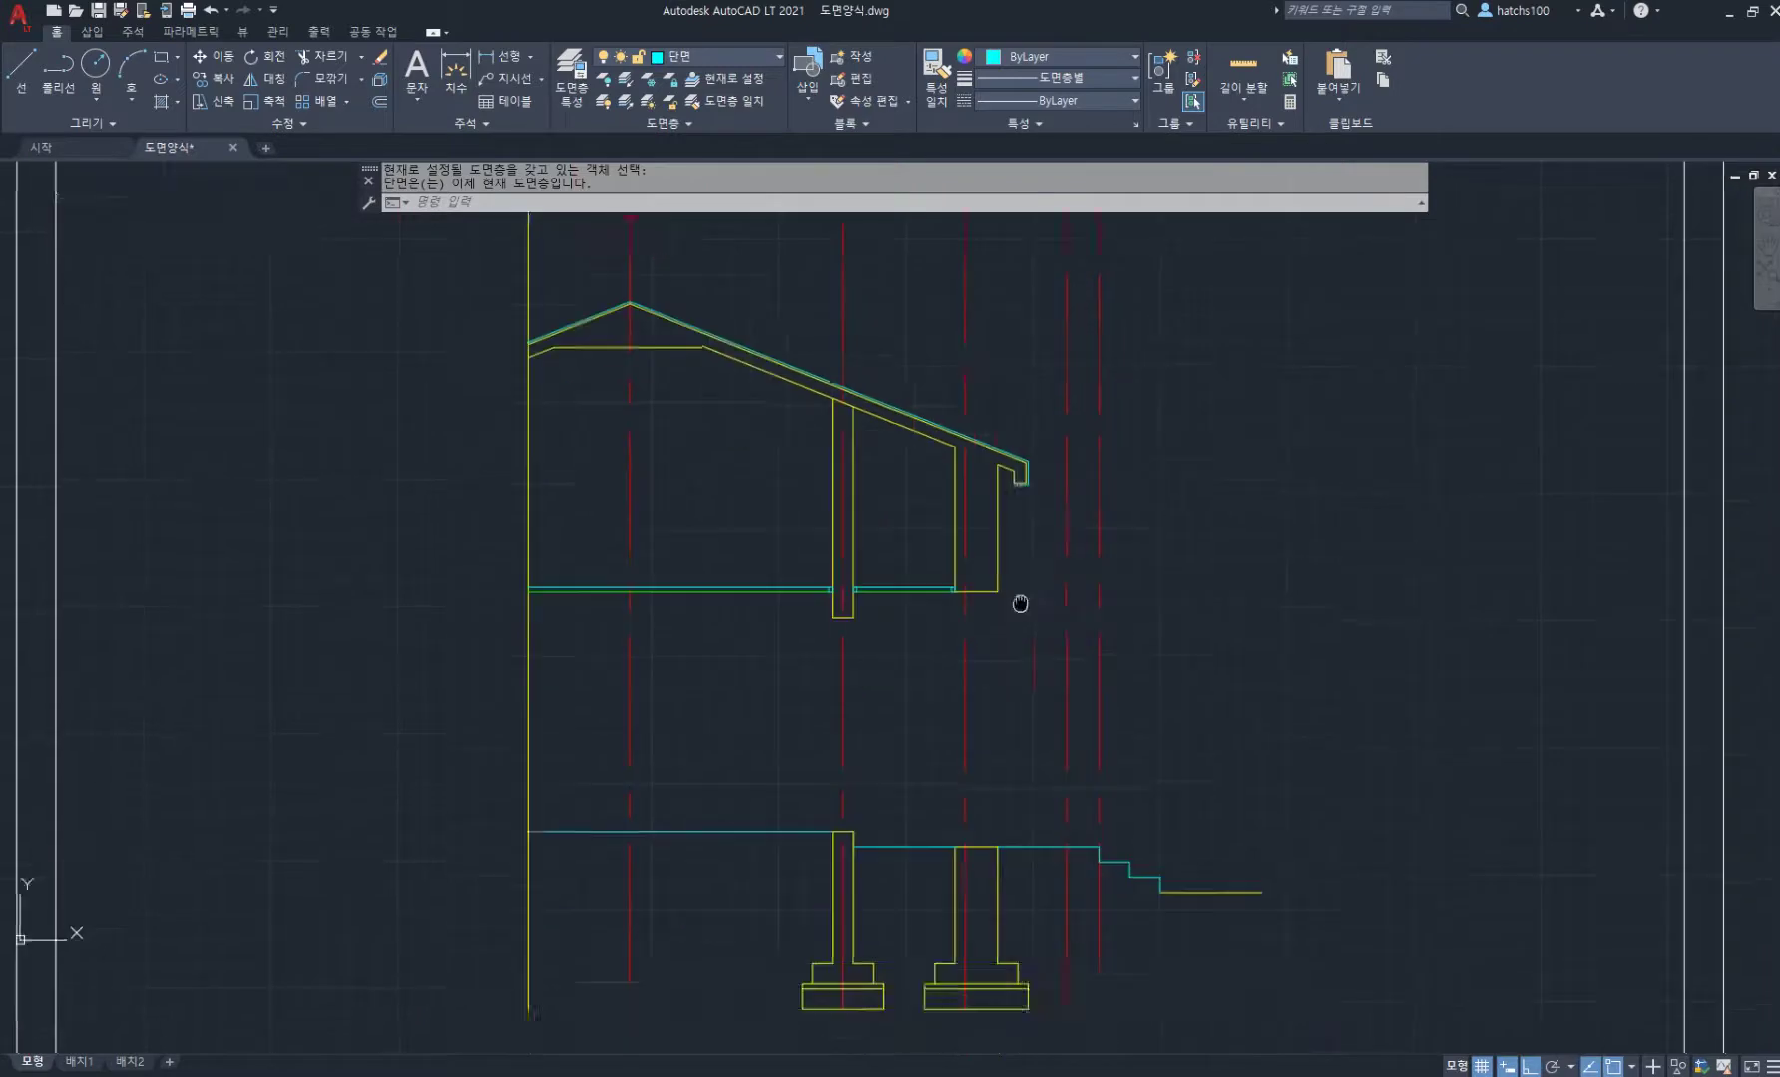
Step: Stretch the bottom end of the lowest entrance step riser 300 downward below the ground line
{"action": "scroll", "coordinate": [1074, 676], "scroll_direction": "up", "scroll_amount": 4}
{"action": "scroll", "coordinate": [938, 661], "scroll_direction": "up", "scroll_amount": 2}
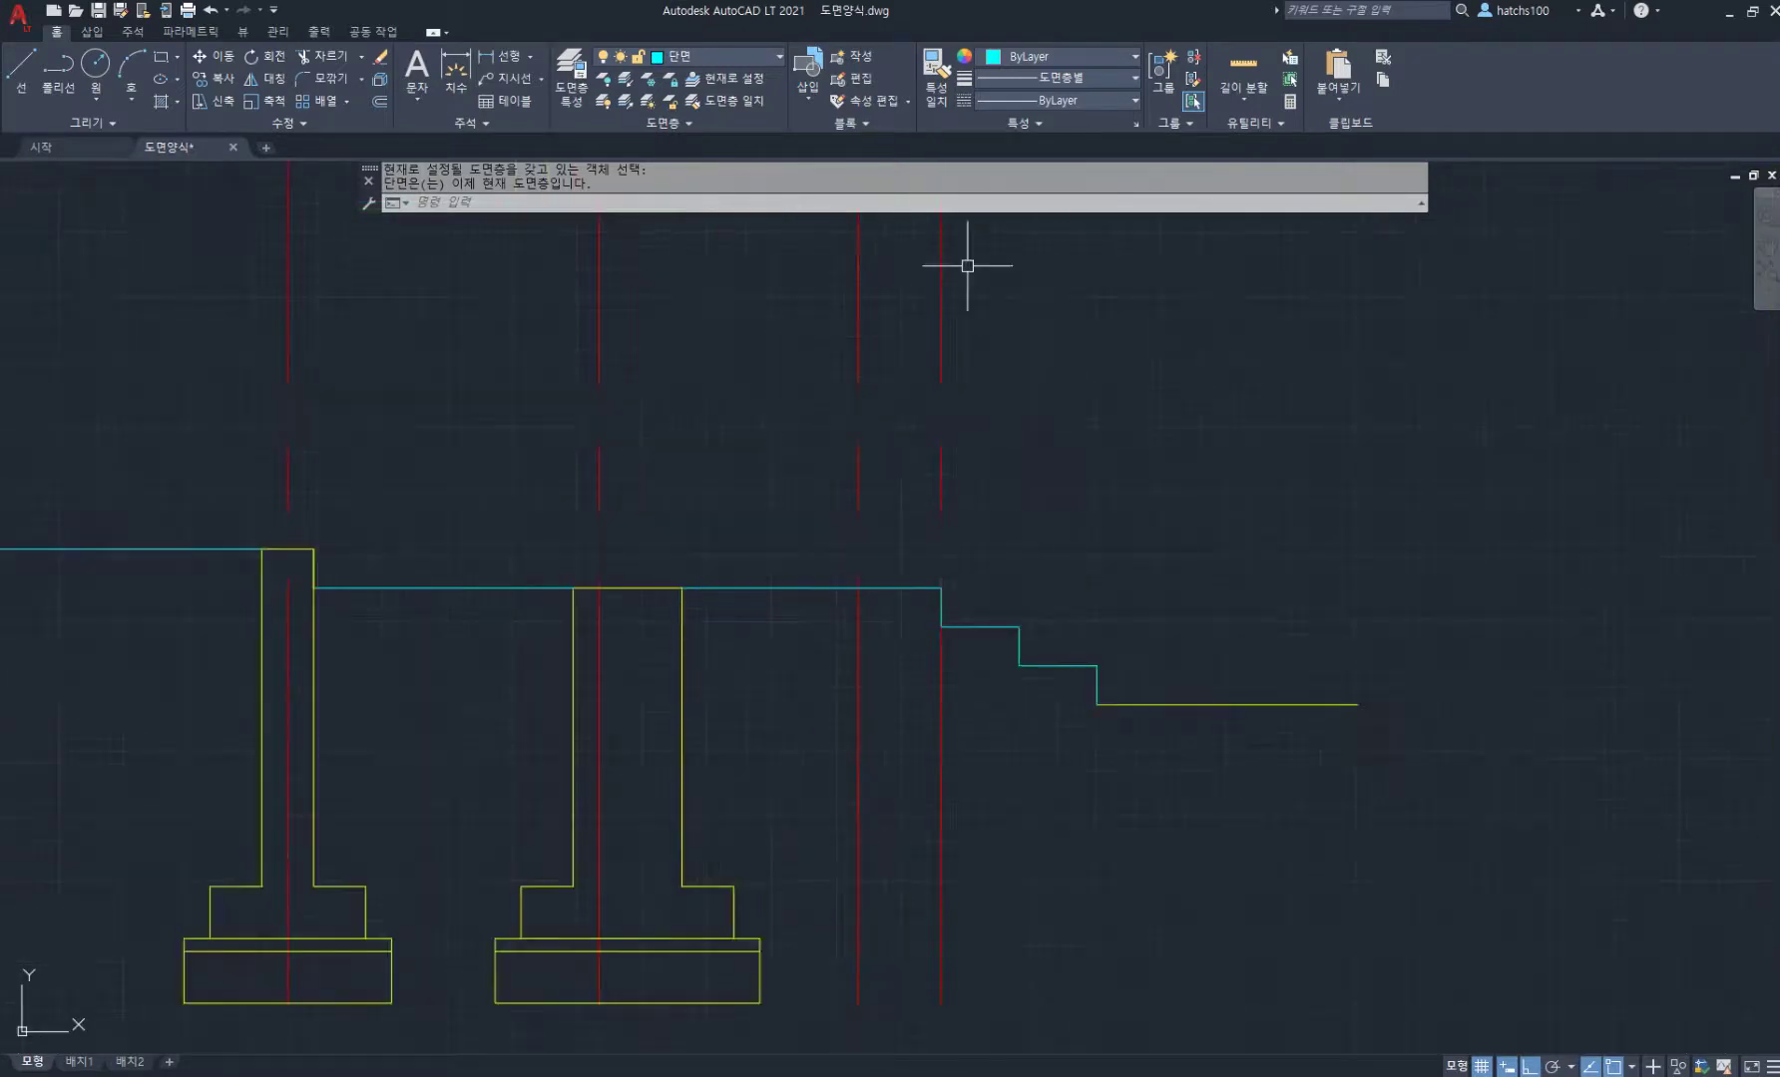
{"action": "scroll", "coordinate": [1031, 654], "scroll_direction": "up", "scroll_amount": 2}
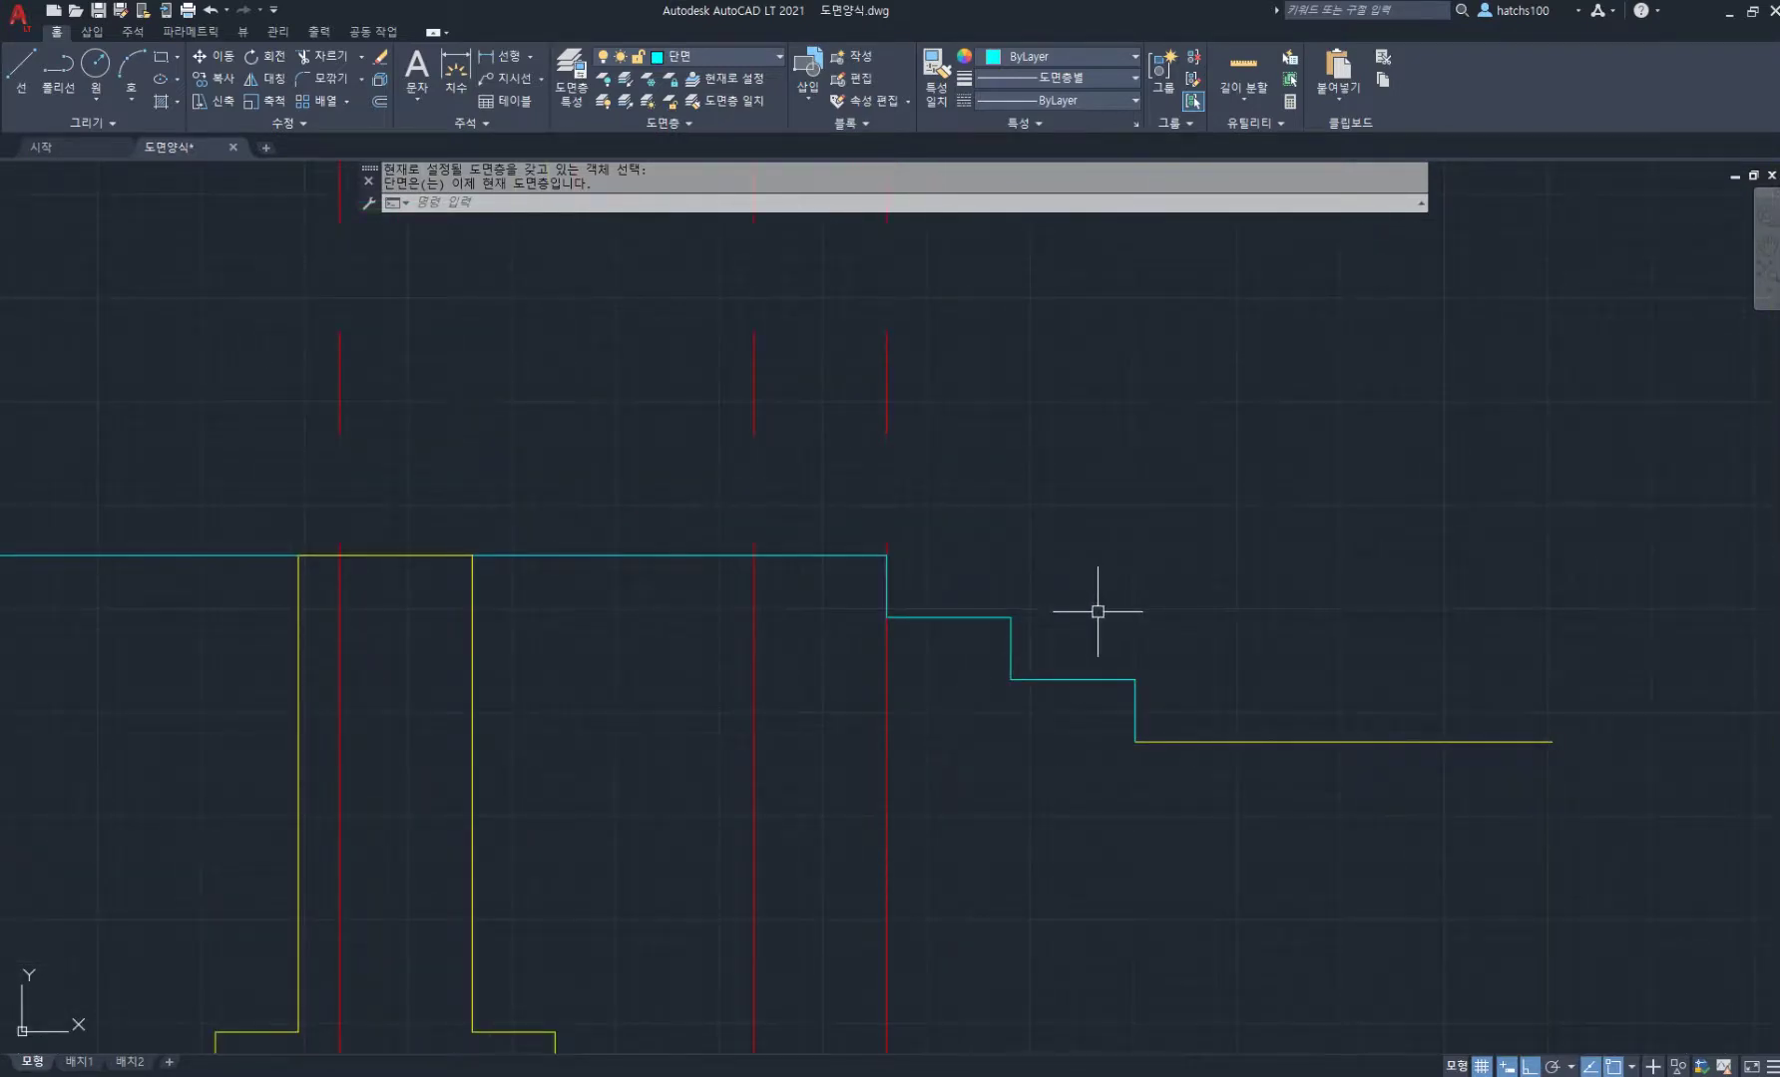
{"action": "middle_click_drag", "start_coordinate": [1302, 755], "coordinate": [1268, 721]}
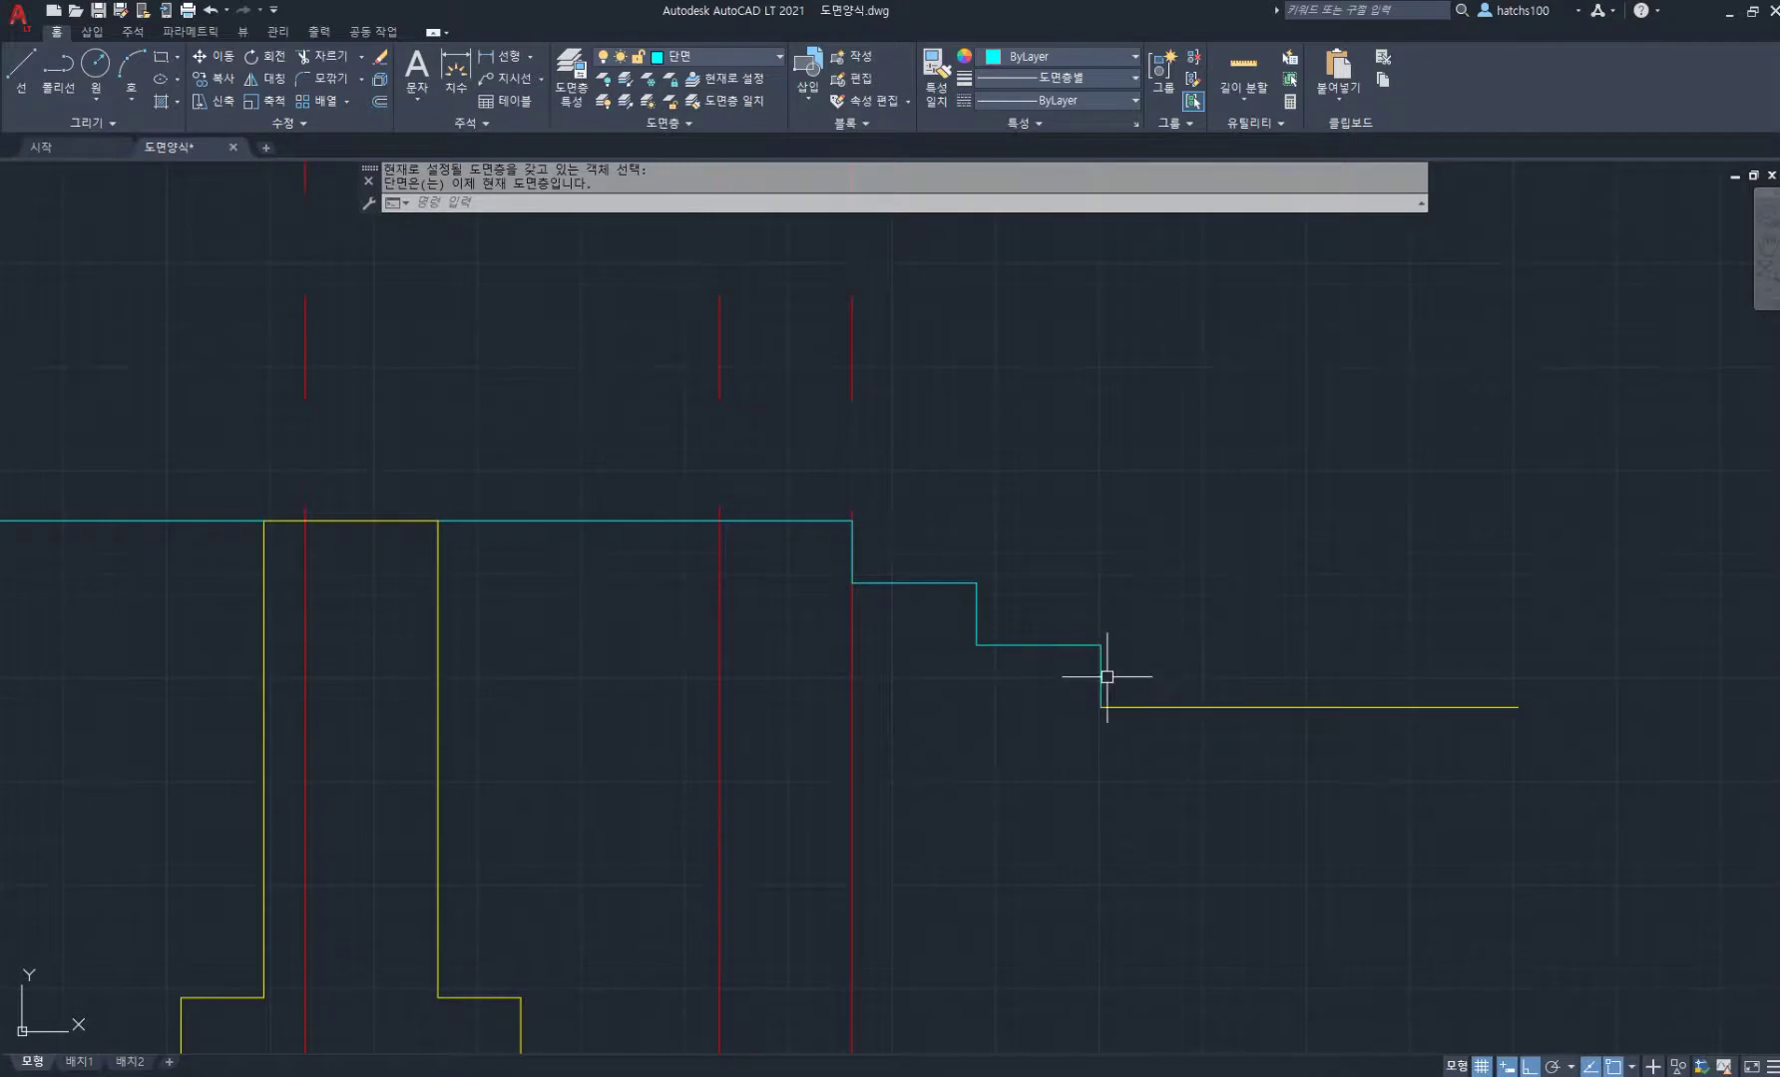
{"action": "left_click", "coordinate": [1101, 708]}
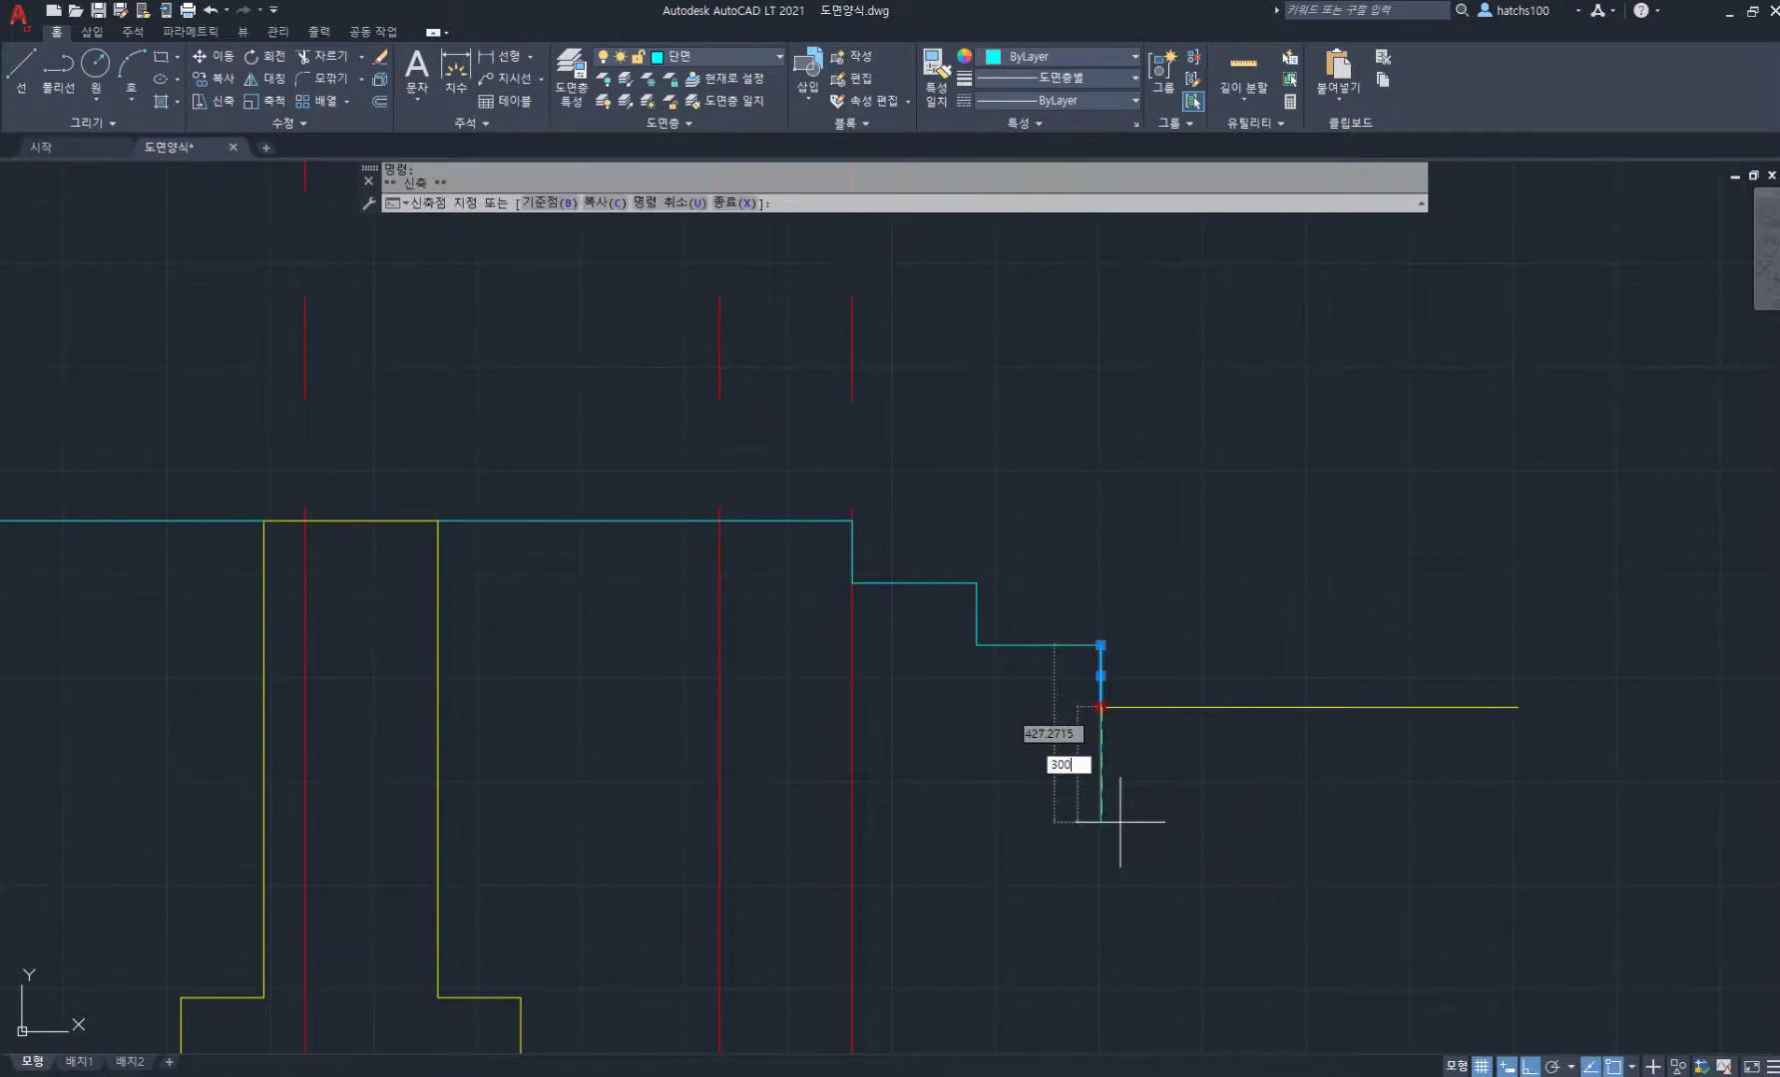
{"action": "key", "text": "Return"}
{"action": "key", "text": "Escape"}
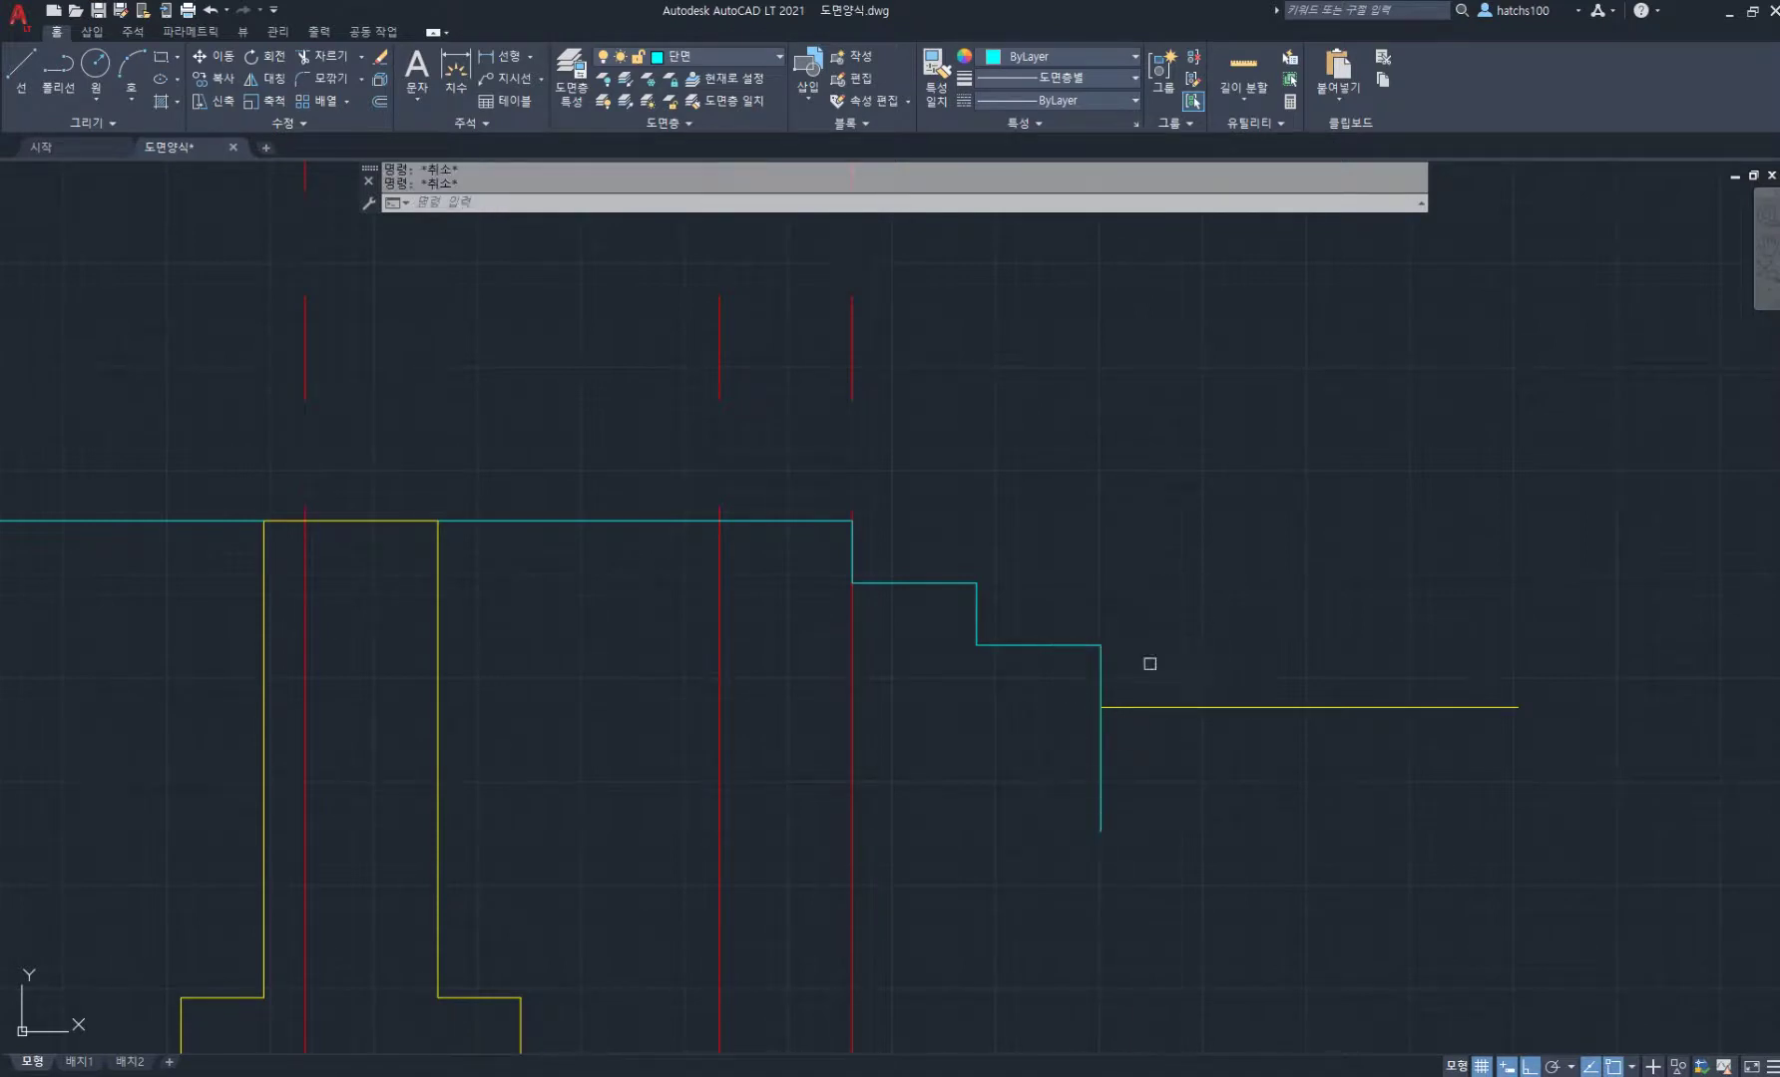
Step: Join the porch floor line and the entrance step treads and risers into one polyline
{"action": "type", "text": "j"}
{"action": "key", "text": "Return"}
{"action": "left_click", "coordinate": [1149, 688]}
{"action": "left_click", "coordinate": [795, 477]}
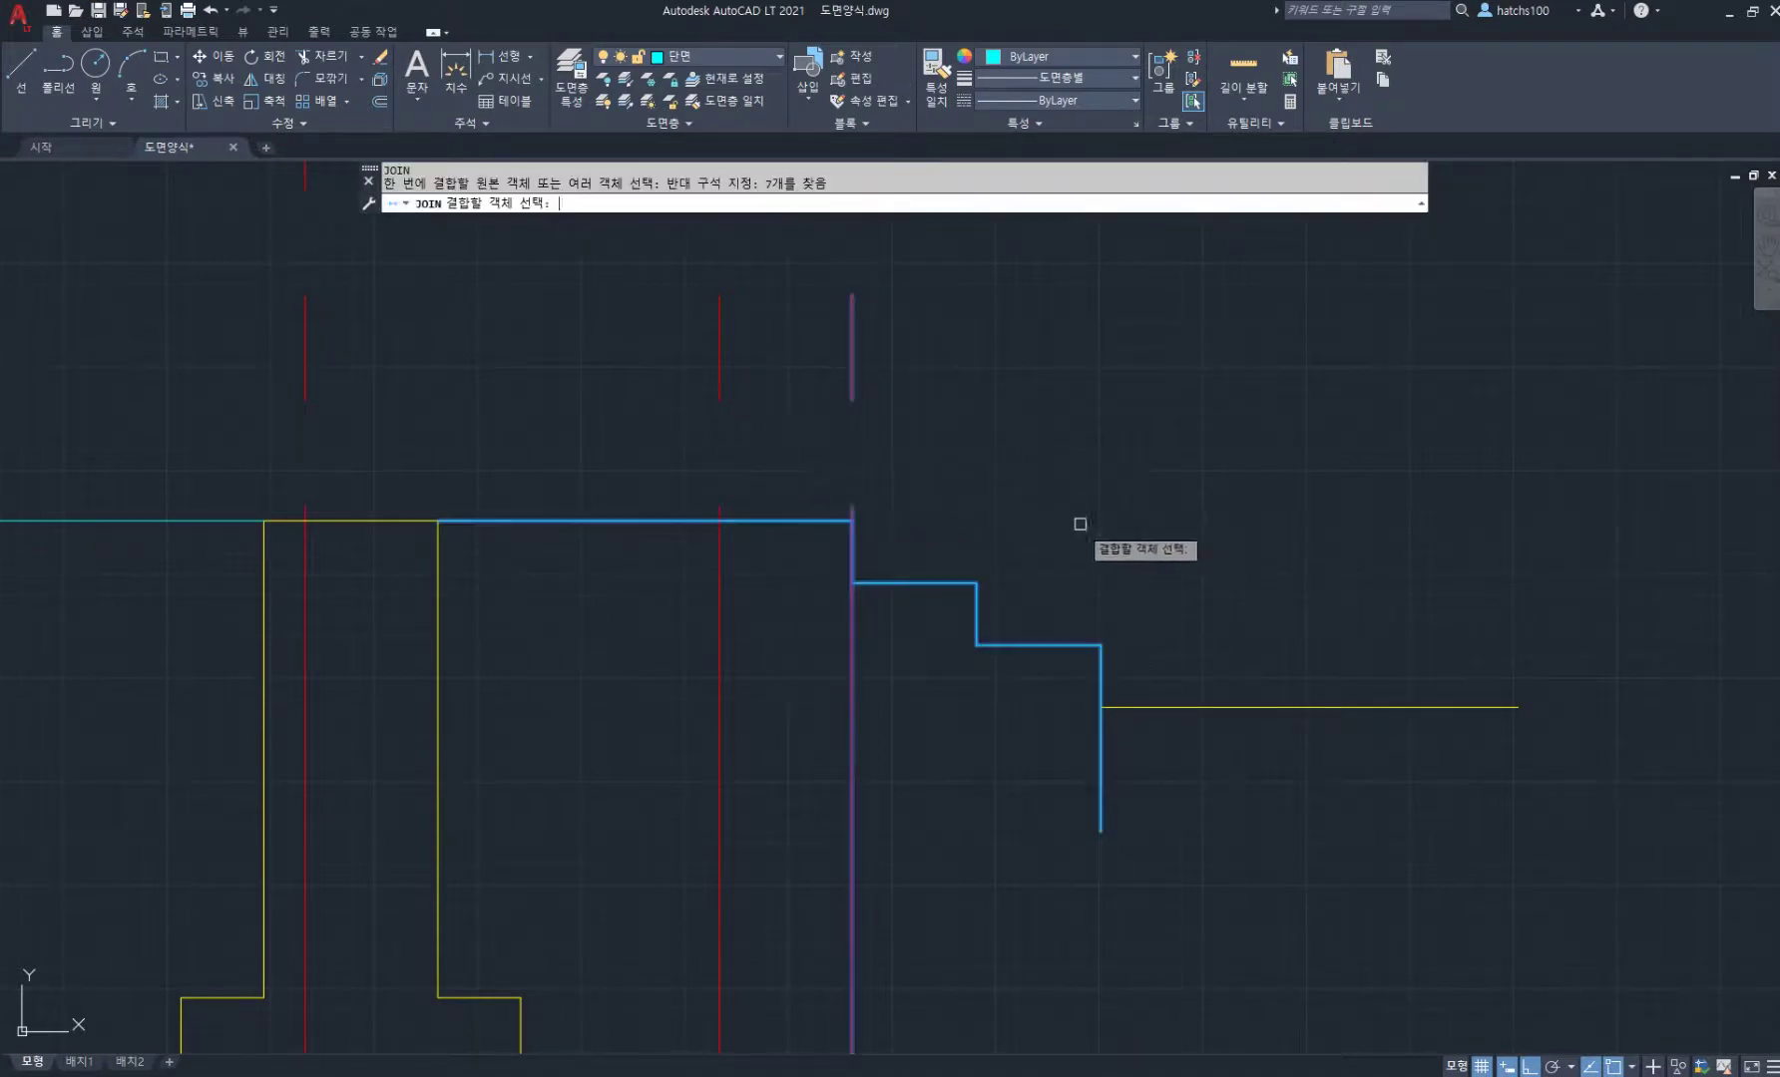
{"action": "key", "text": "Return"}
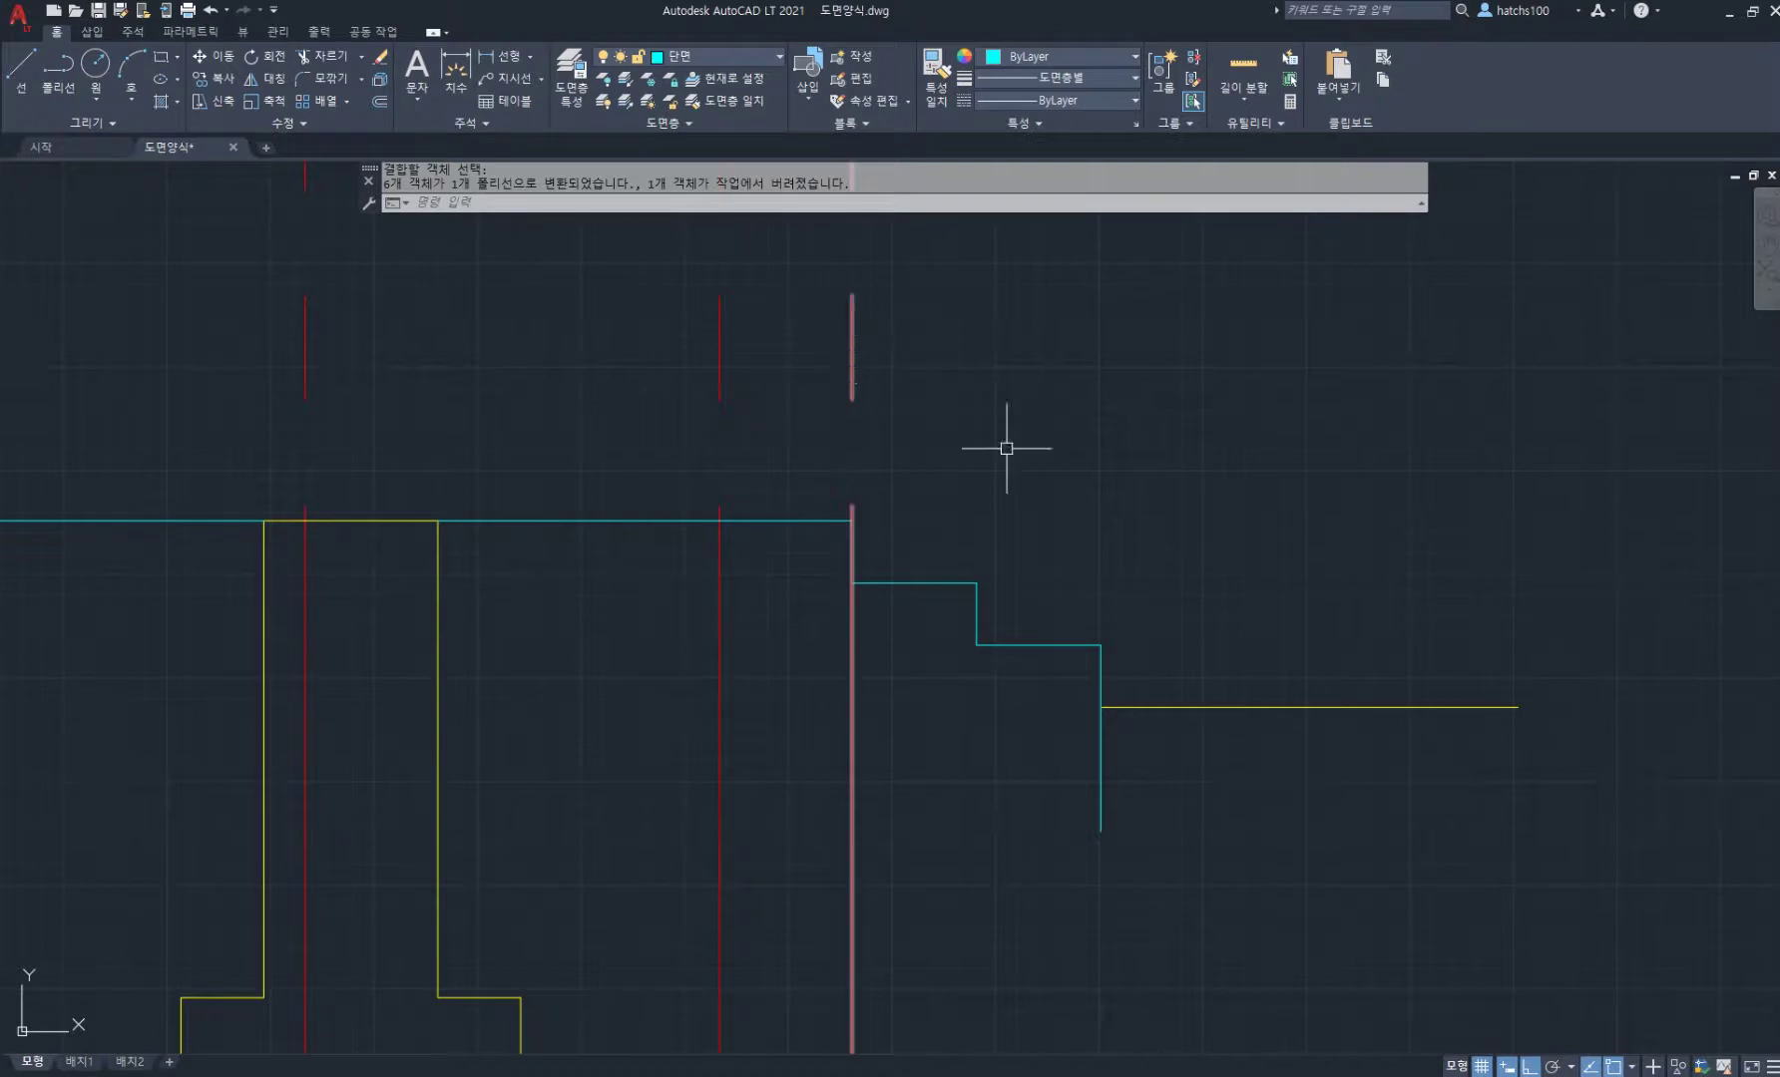
Step: Offset the joined porch and step polyline 20 to its inner side
{"action": "type", "text": "o"}
{"action": "key", "text": "Return"}
{"action": "key", "text": "Return"}
{"action": "left_click", "coordinate": [926, 583]}
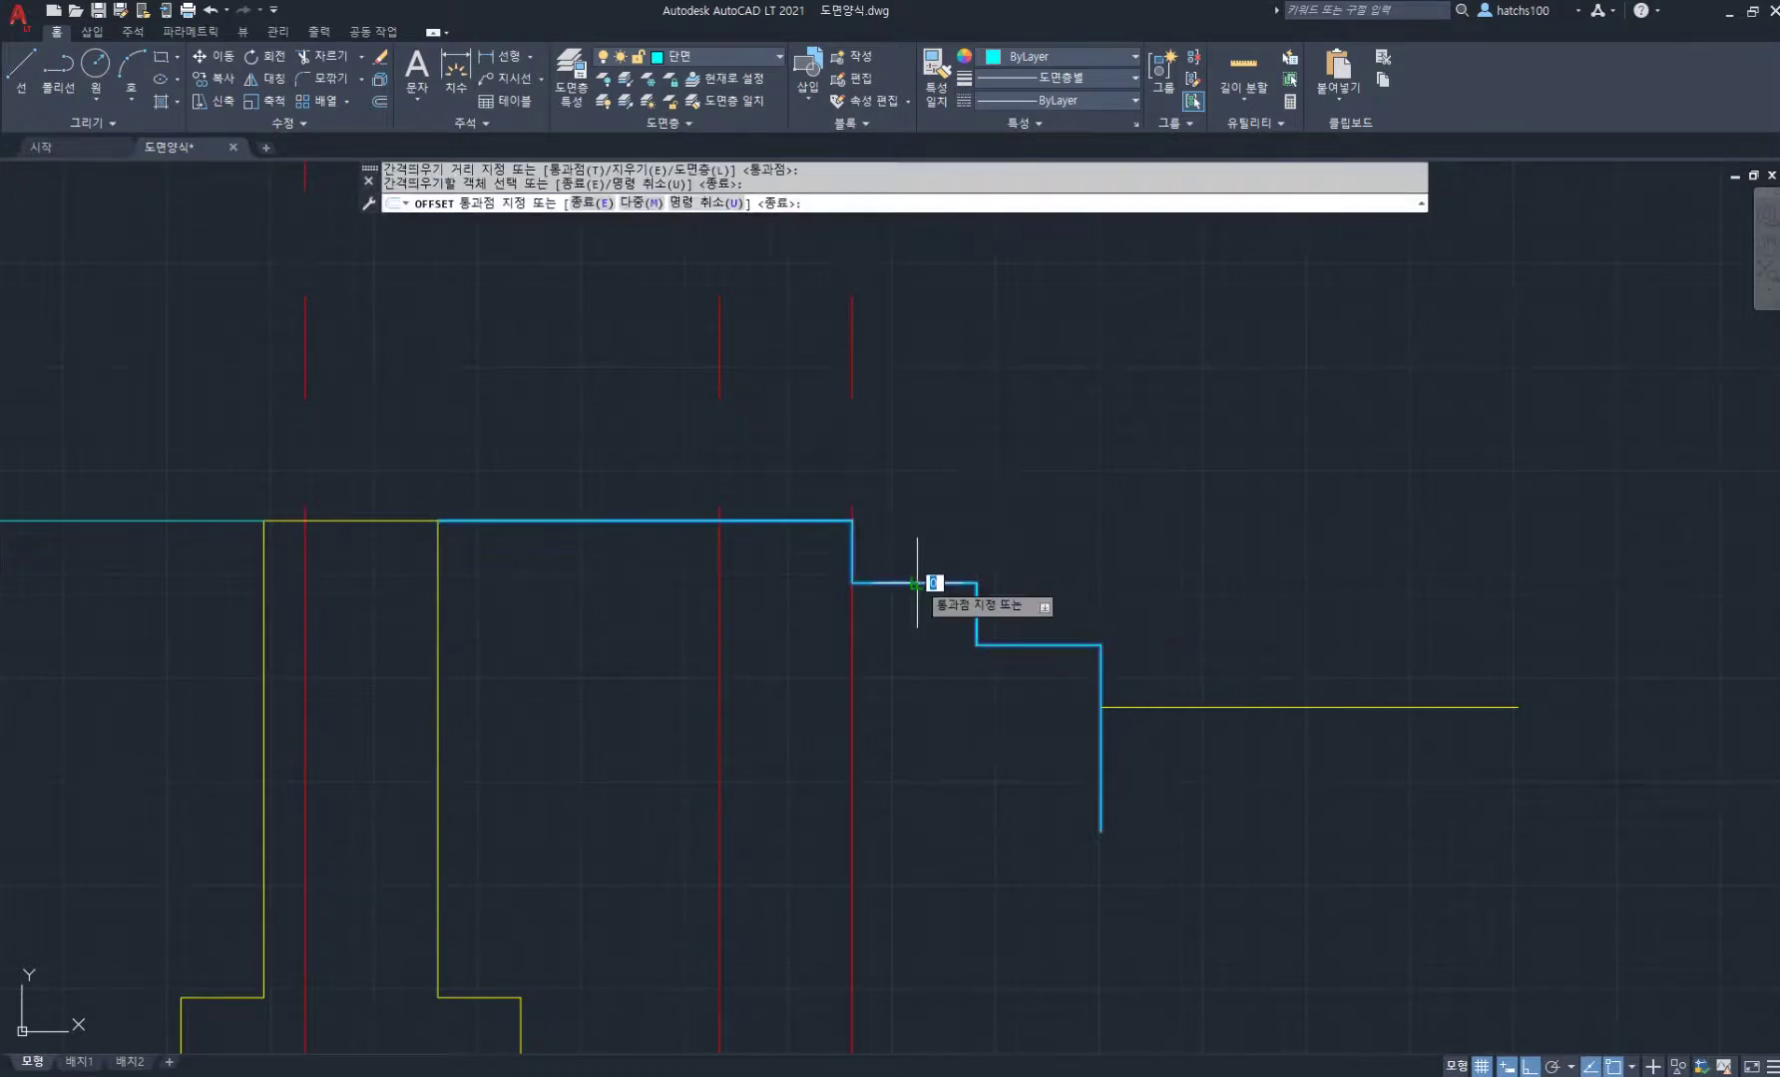
{"action": "key", "text": "Return"}
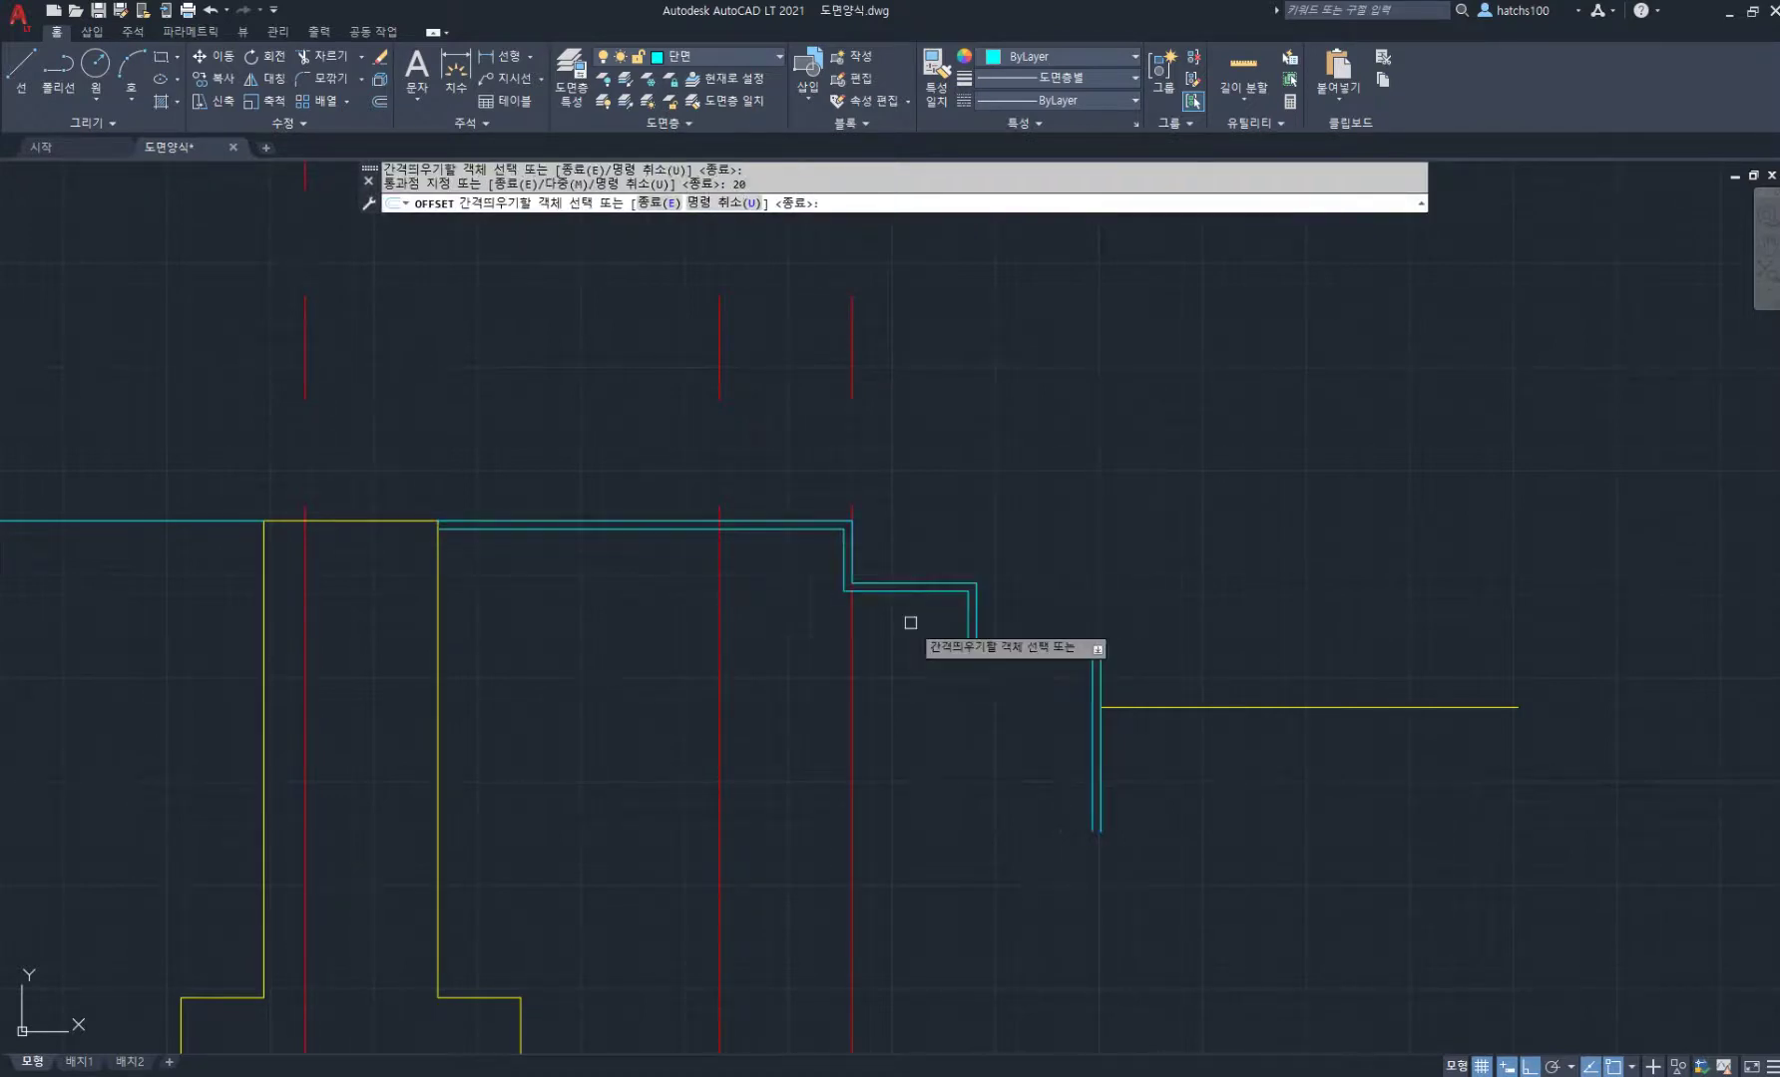
{"action": "key", "text": "Return"}
Step: Draw a diagonal line between the two inner corners of the offset steps to mark the stair slope
{"action": "type", "text": "l"}
{"action": "key", "text": "Return"}
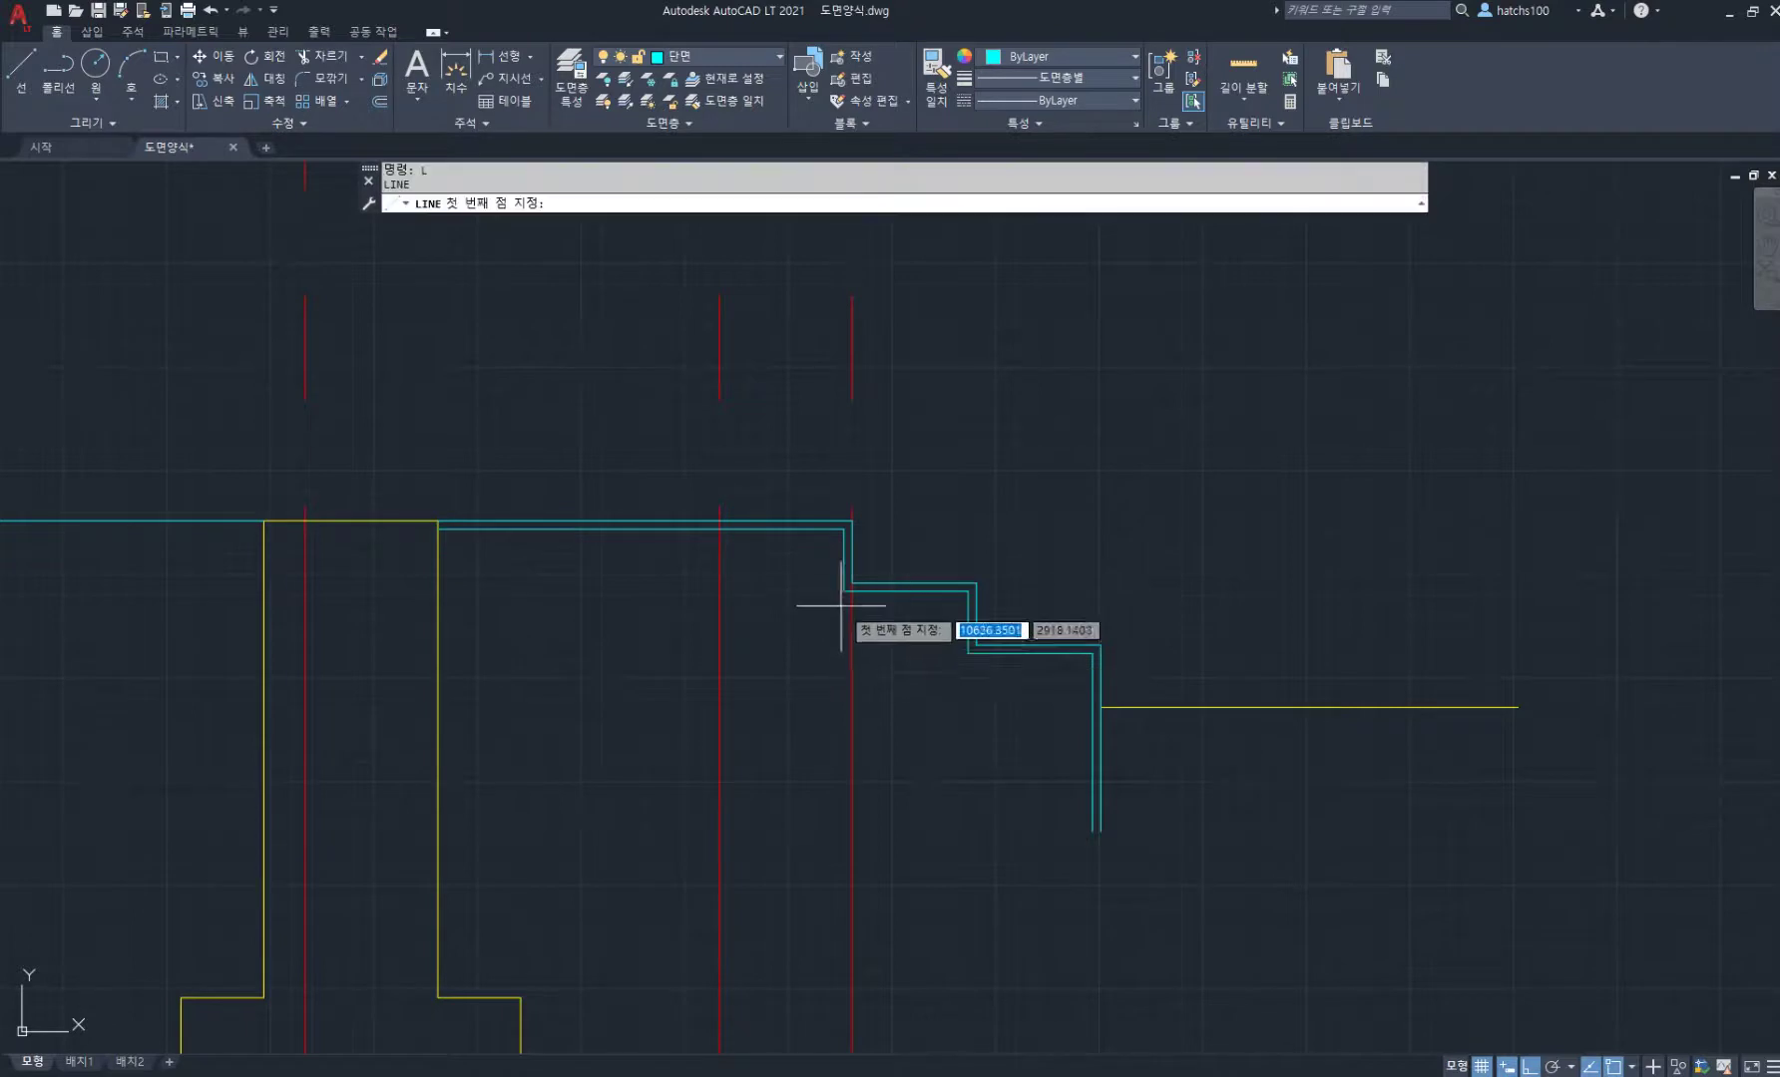
{"action": "left_click", "coordinate": [844, 591]}
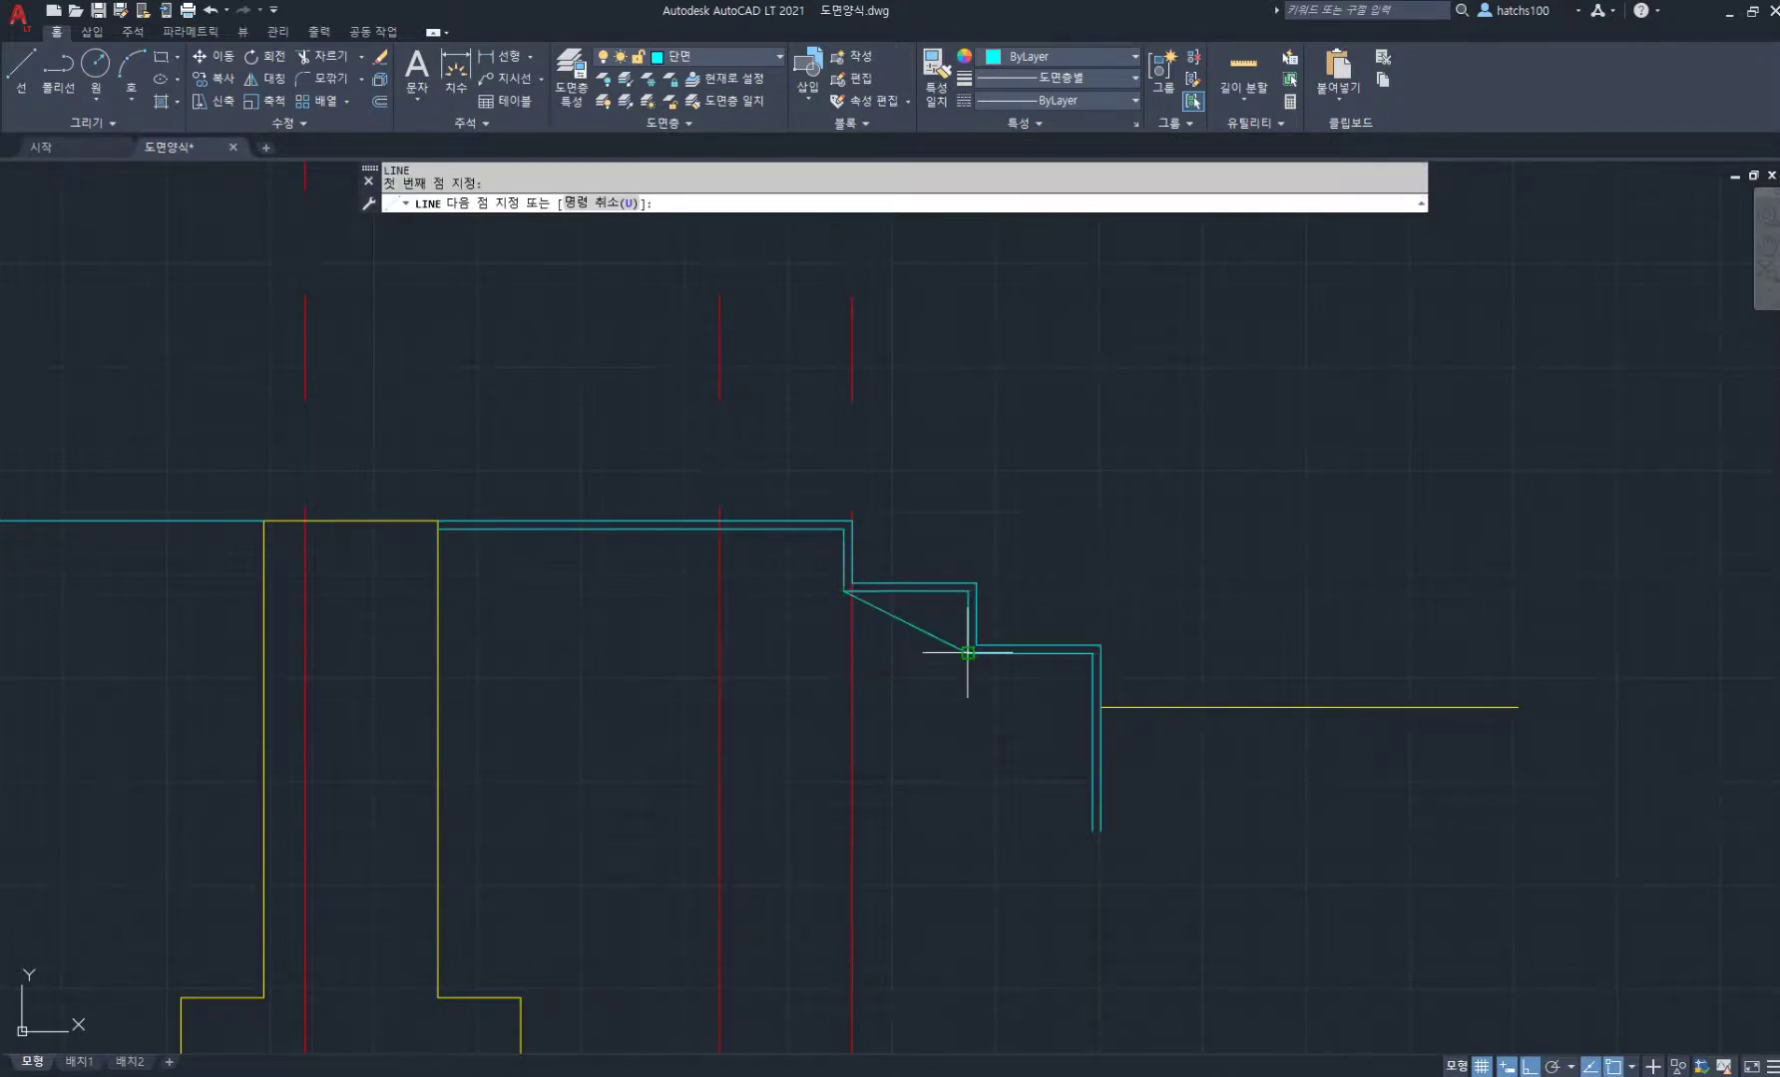
{"action": "left_click", "coordinate": [968, 654]}
{"action": "key", "text": "Return"}
{"action": "middle_click_drag", "start_coordinate": [1000, 588], "coordinate": [1071, 561]}
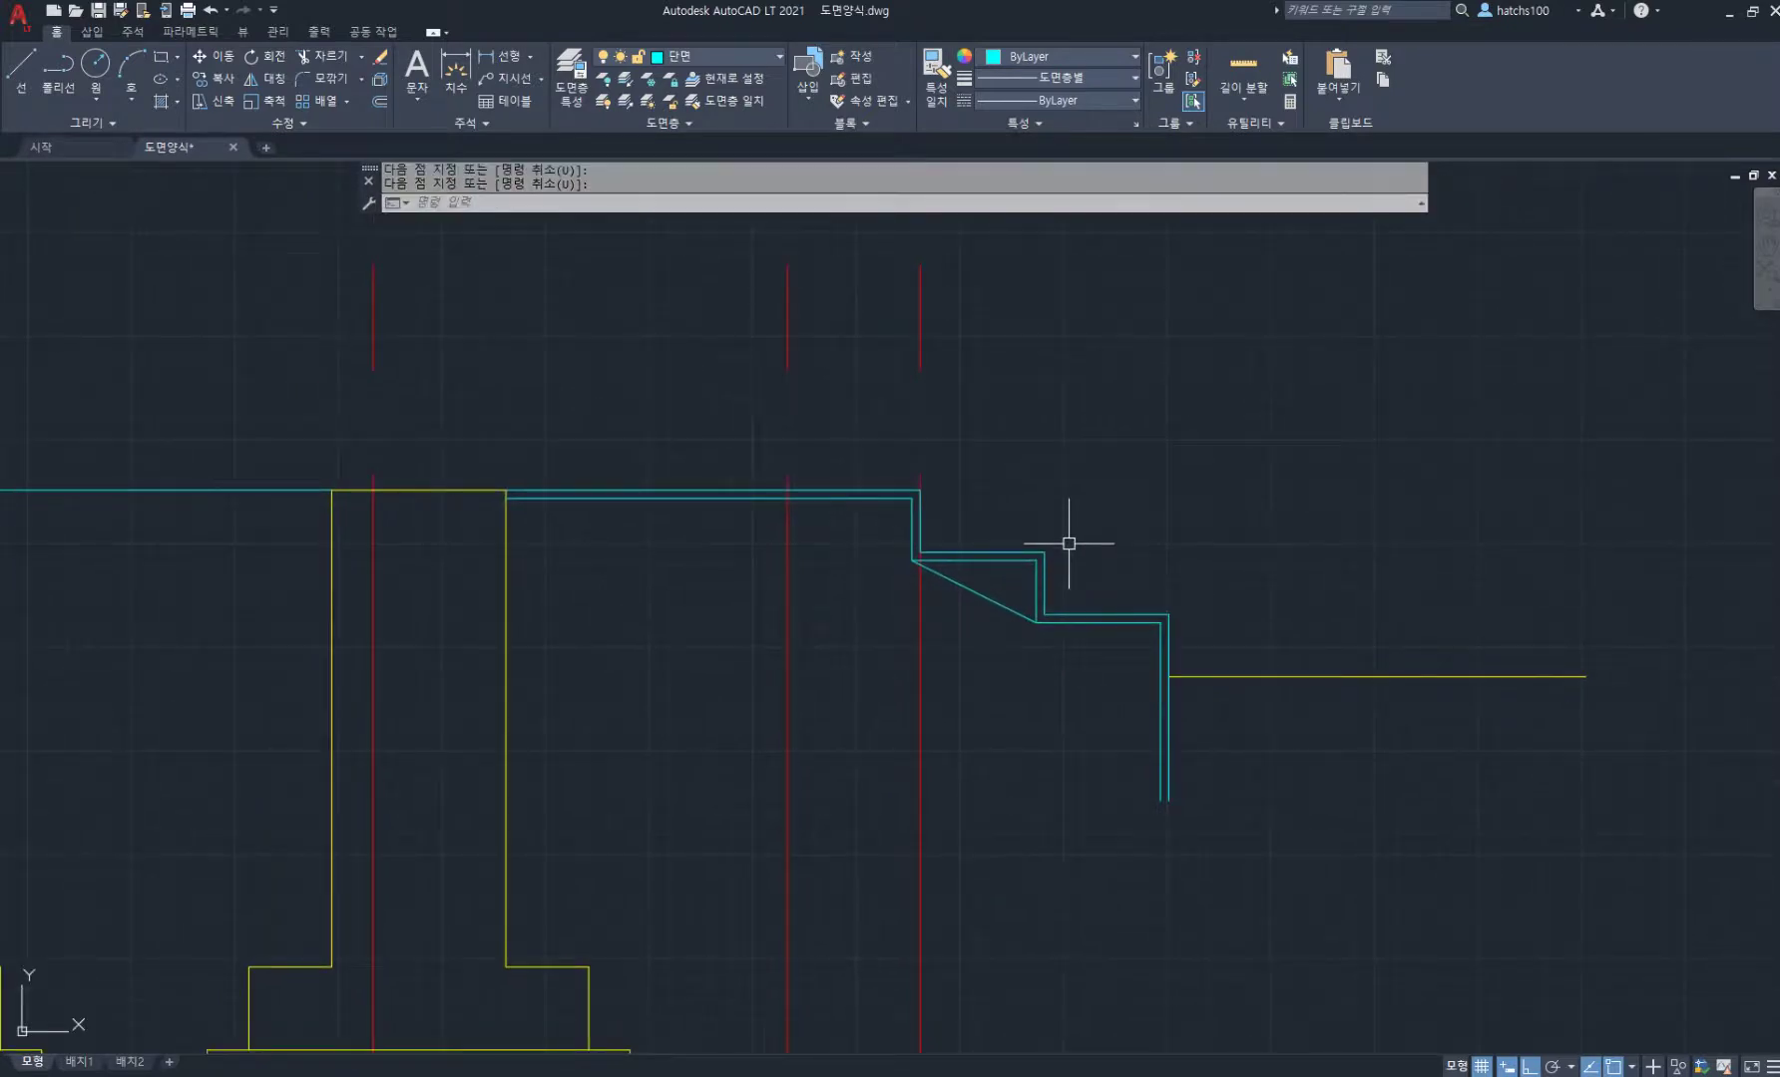
Step: Explode the porch and step polylines into separate lines
{"action": "type", "text": "x"}
{"action": "key", "text": "Return"}
{"action": "left_click", "coordinate": [1064, 506]}
{"action": "left_click", "coordinate": [985, 648]}
{"action": "key", "text": "Return"}
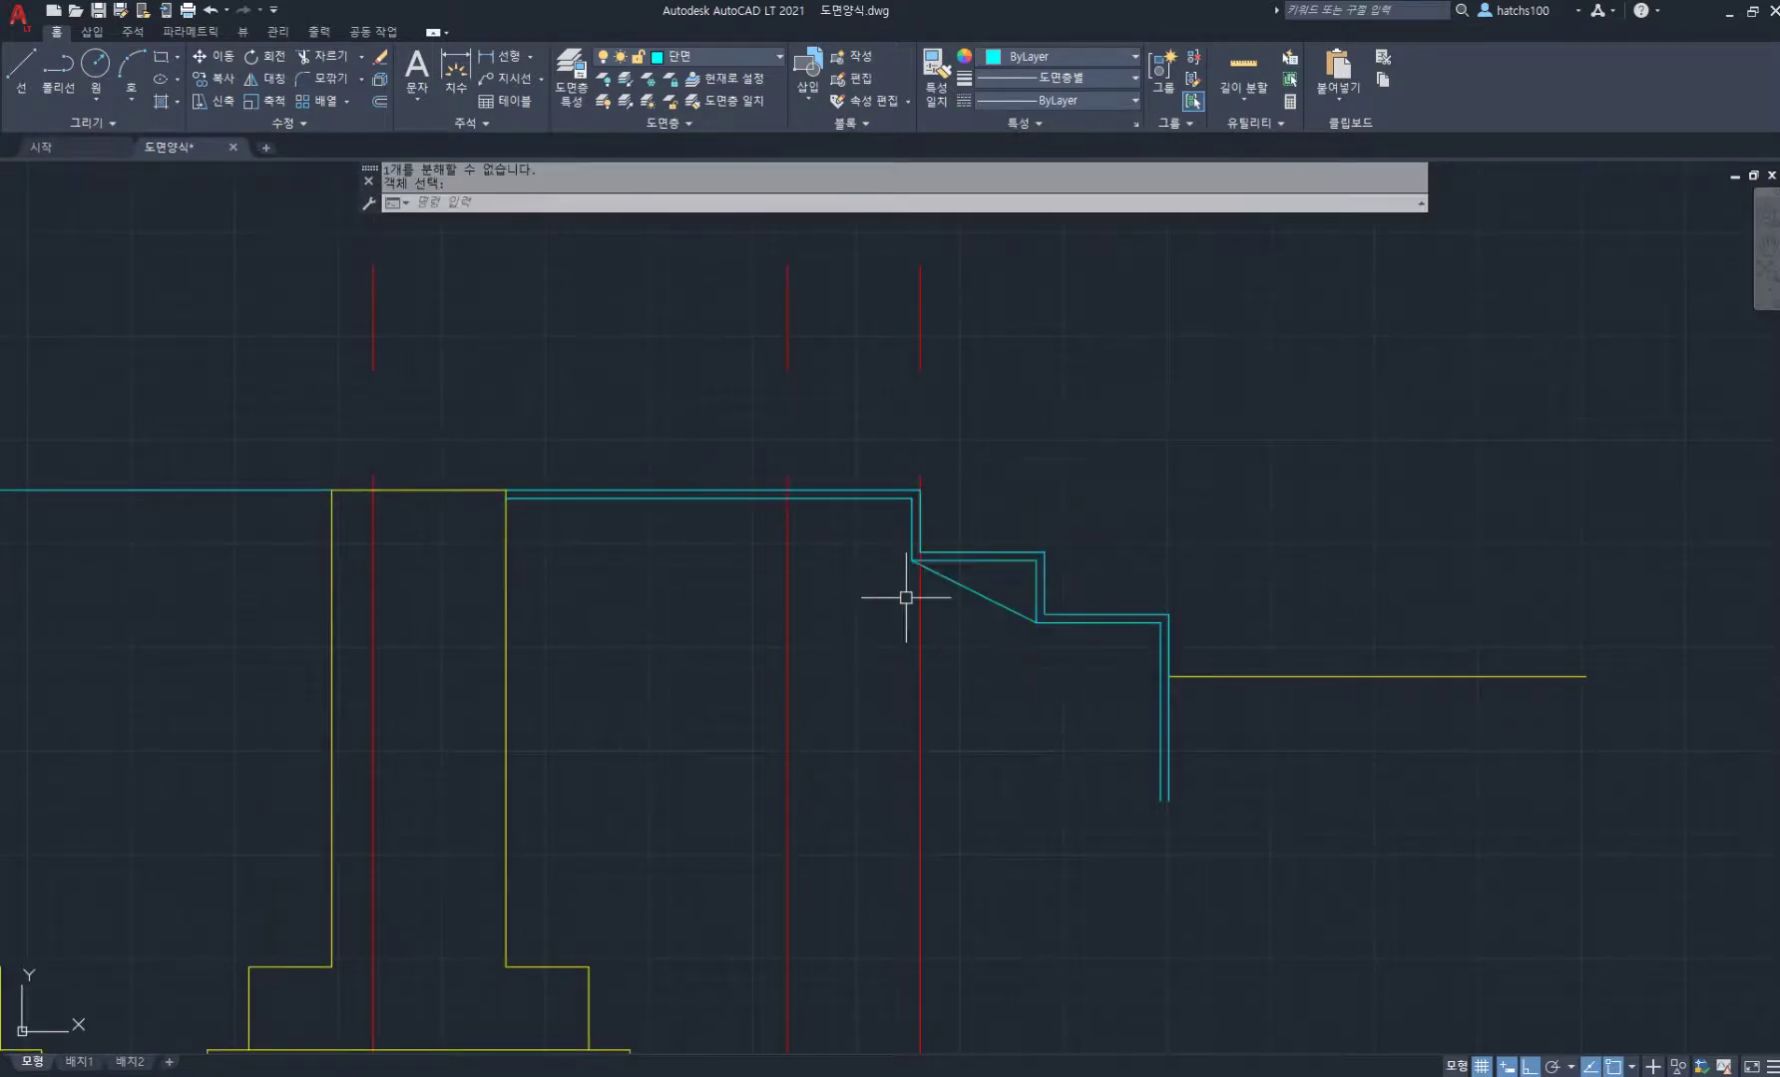
Step: Offset the inner porch line, the stair slope diagonal and the inner lowest riser 150 inward for the slab thickness
{"action": "middle_click_drag", "start_coordinate": [796, 578], "coordinate": [858, 578]}
{"action": "key", "text": "Return"}
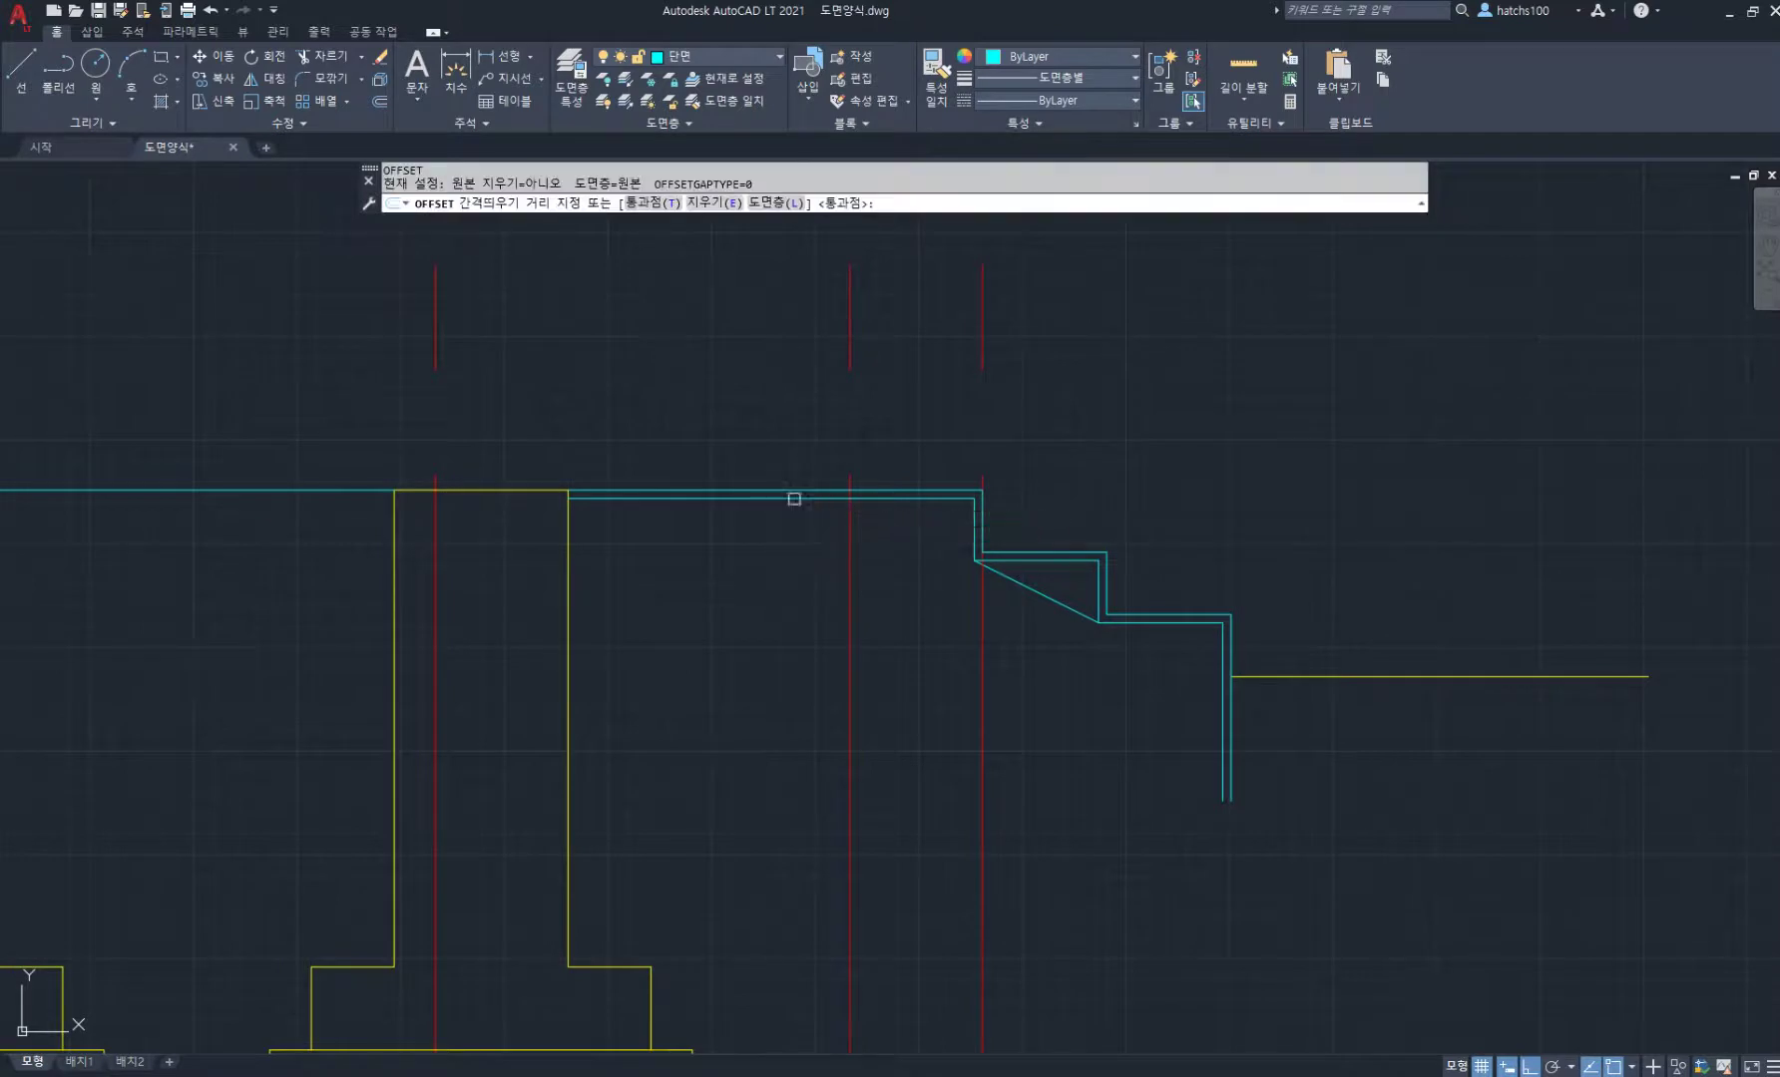
{"action": "key", "text": "Return"}
{"action": "left_click", "coordinate": [795, 498]}
{"action": "type", "text": "150"}
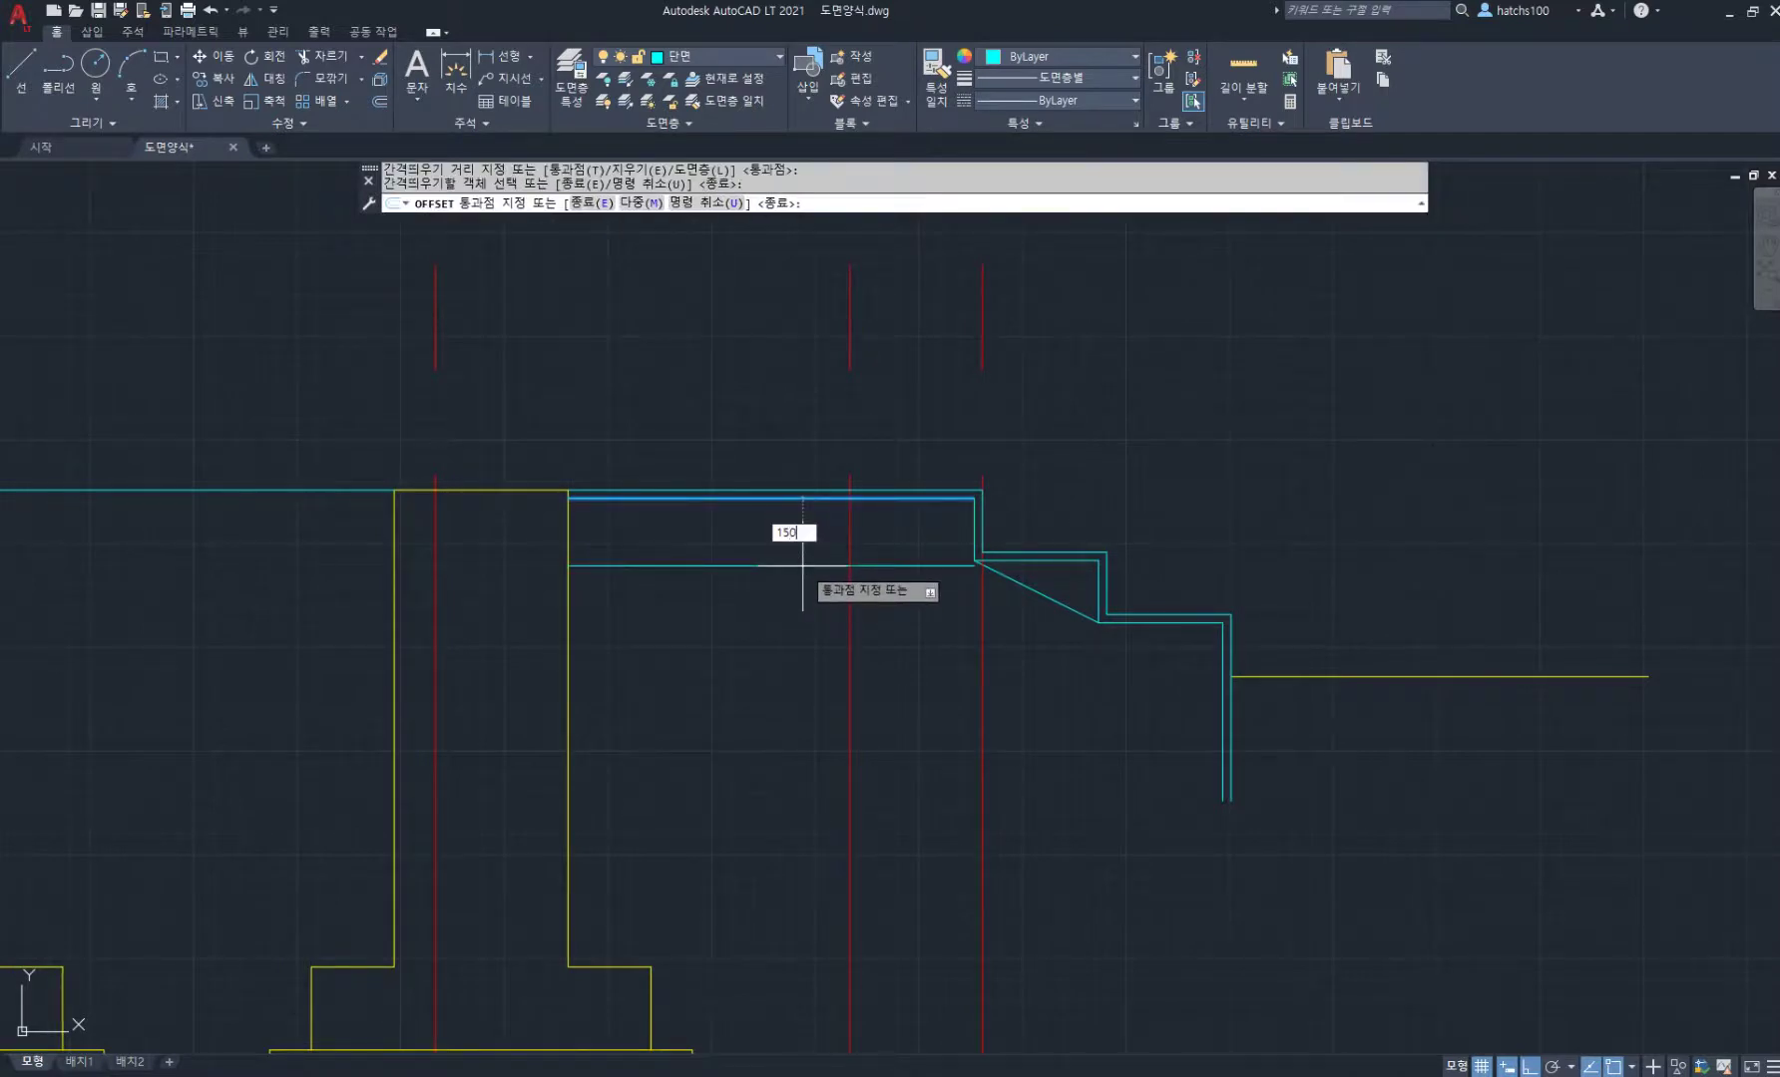
{"action": "key", "text": "Return"}
{"action": "left_click", "coordinate": [997, 572]}
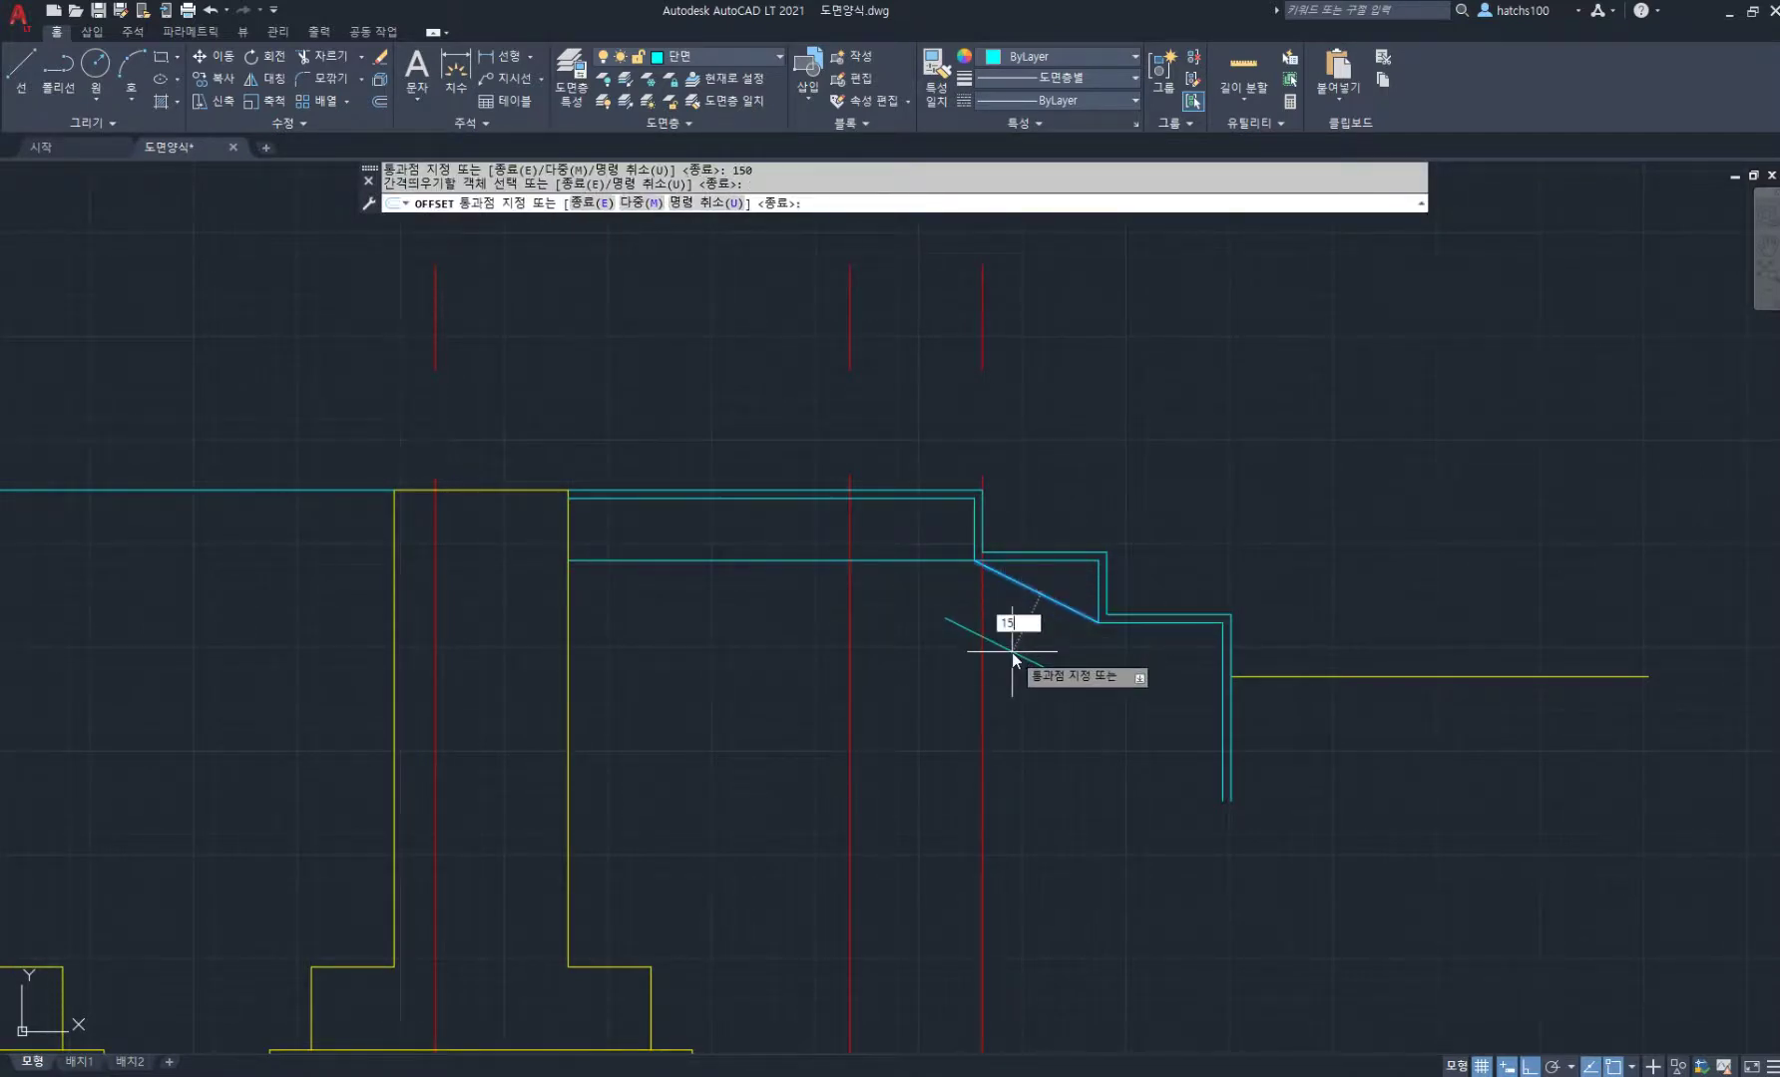
{"action": "left_click", "coordinate": [1012, 652]}
{"action": "left_click", "coordinate": [1222, 716]}
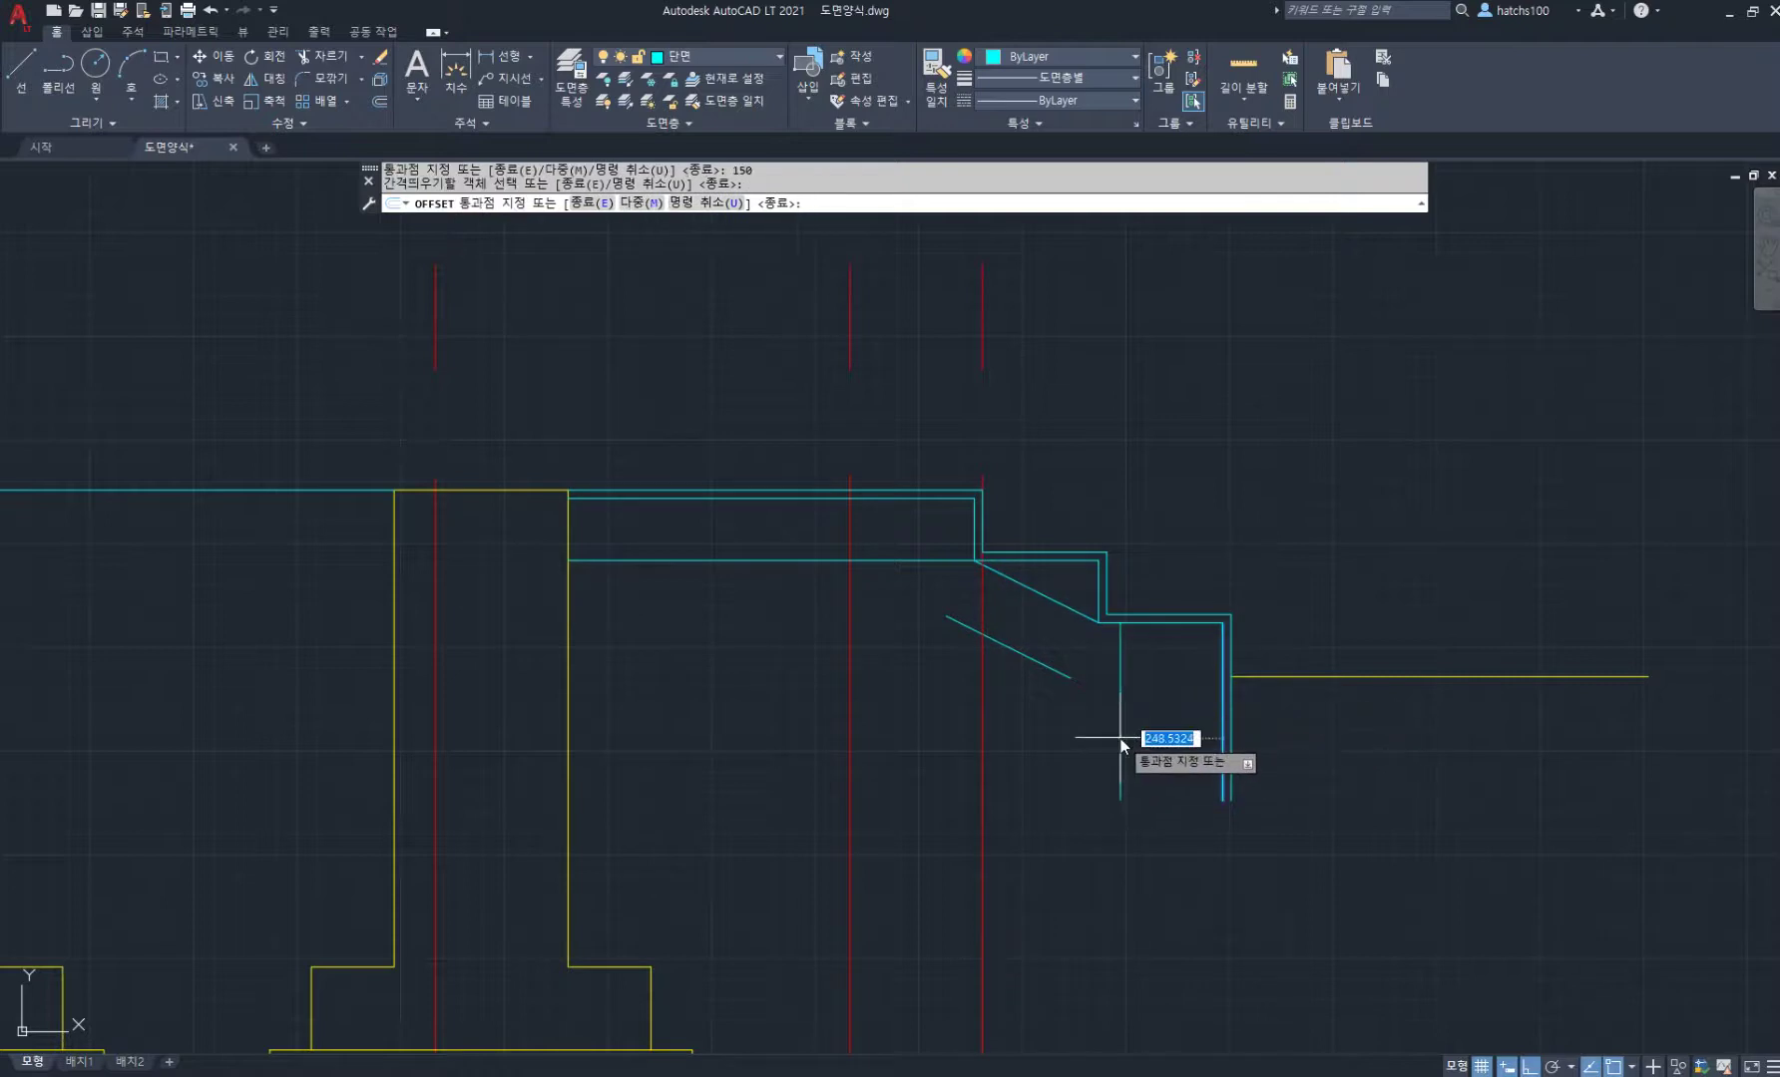
{"action": "type", "text": "150"}
{"action": "key", "text": "Return"}
{"action": "key", "text": "Return"}
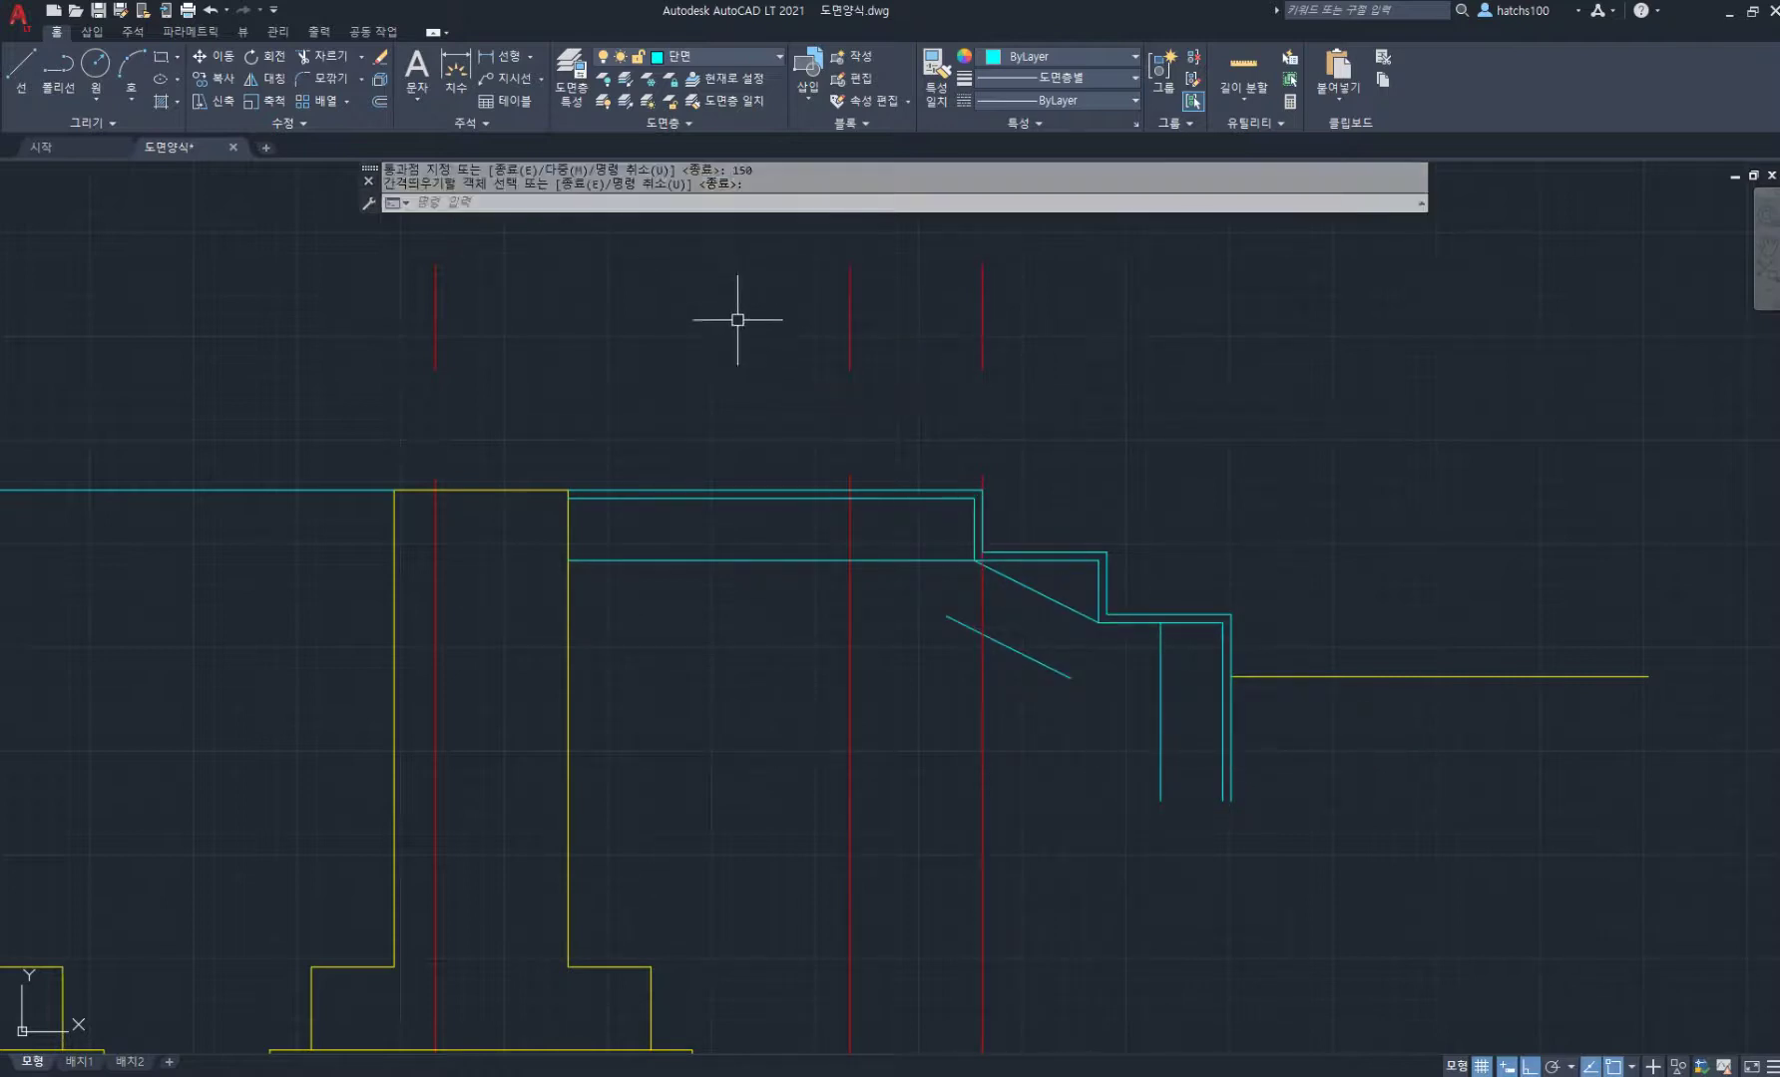
Step: Fillet the 150 offset lines into a continuous slab underside using the Multiple option, and delete the original slope diagonal
{"action": "type", "text": "f"}
{"action": "key", "text": "Return"}
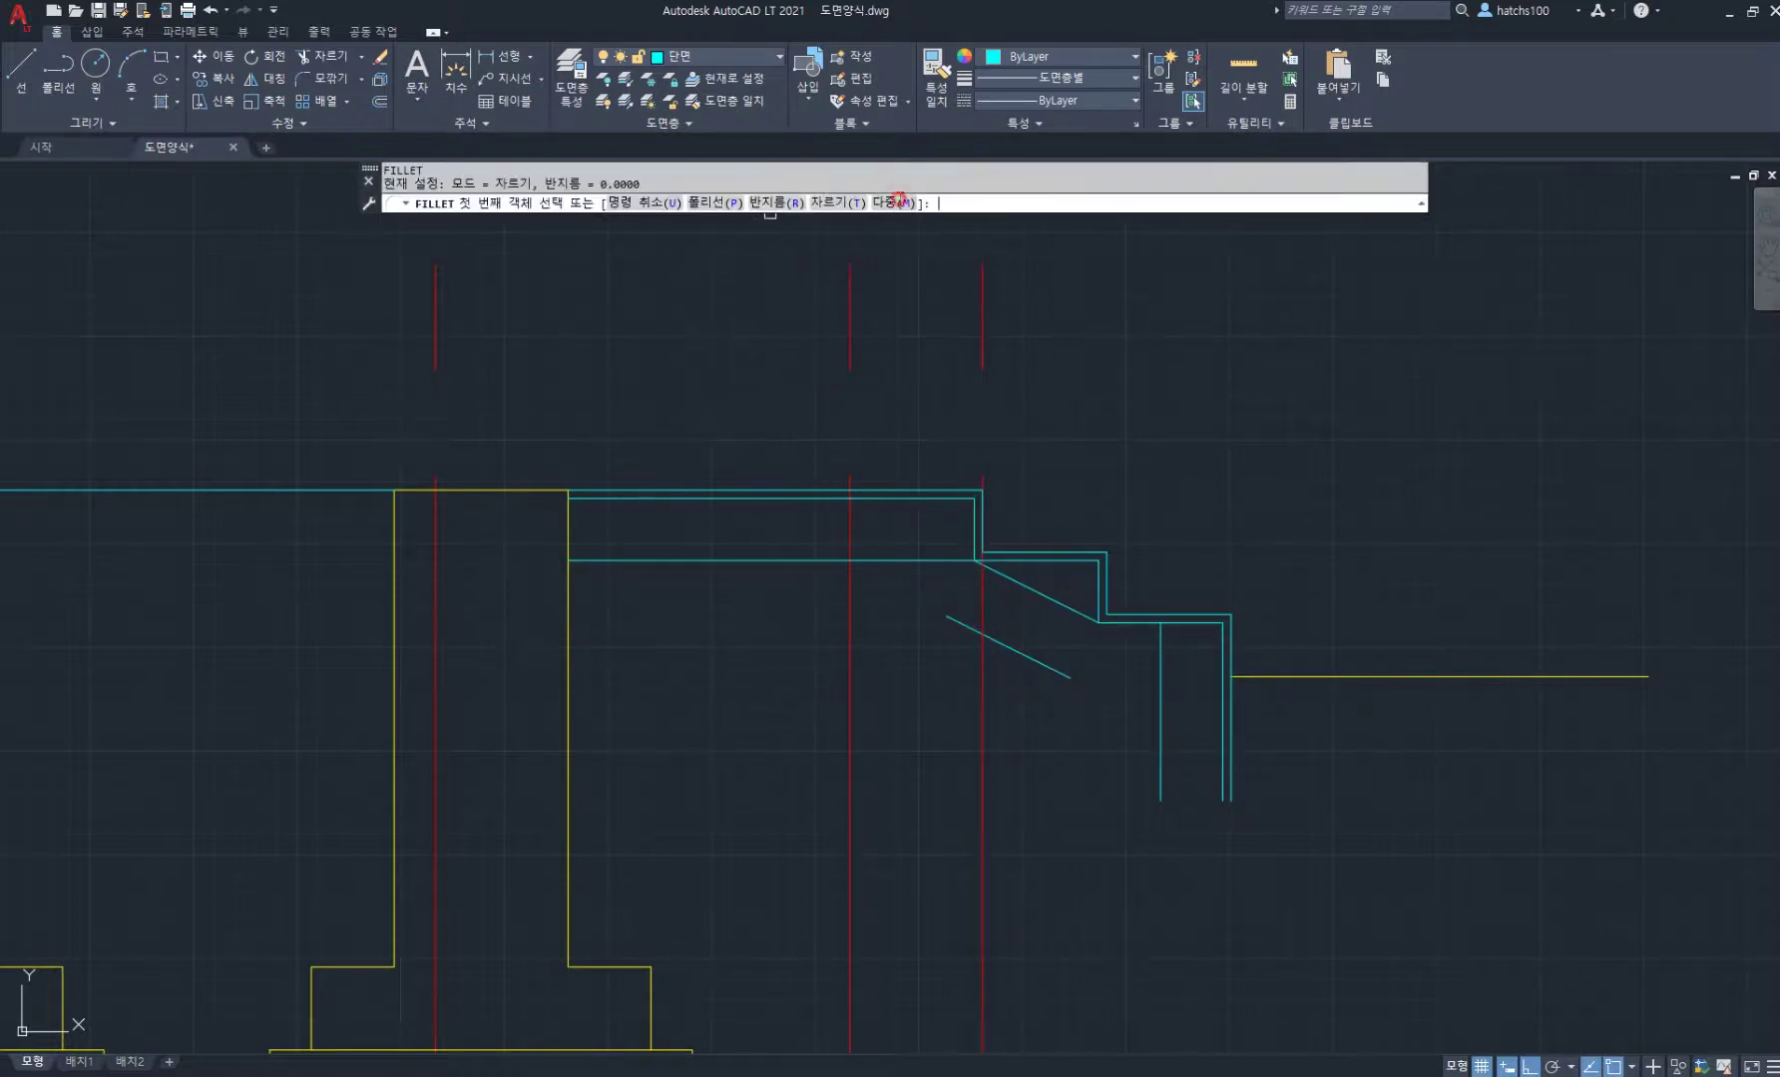
{"action": "left_click", "coordinate": [899, 203]}
{"action": "left_click", "coordinate": [950, 626]}
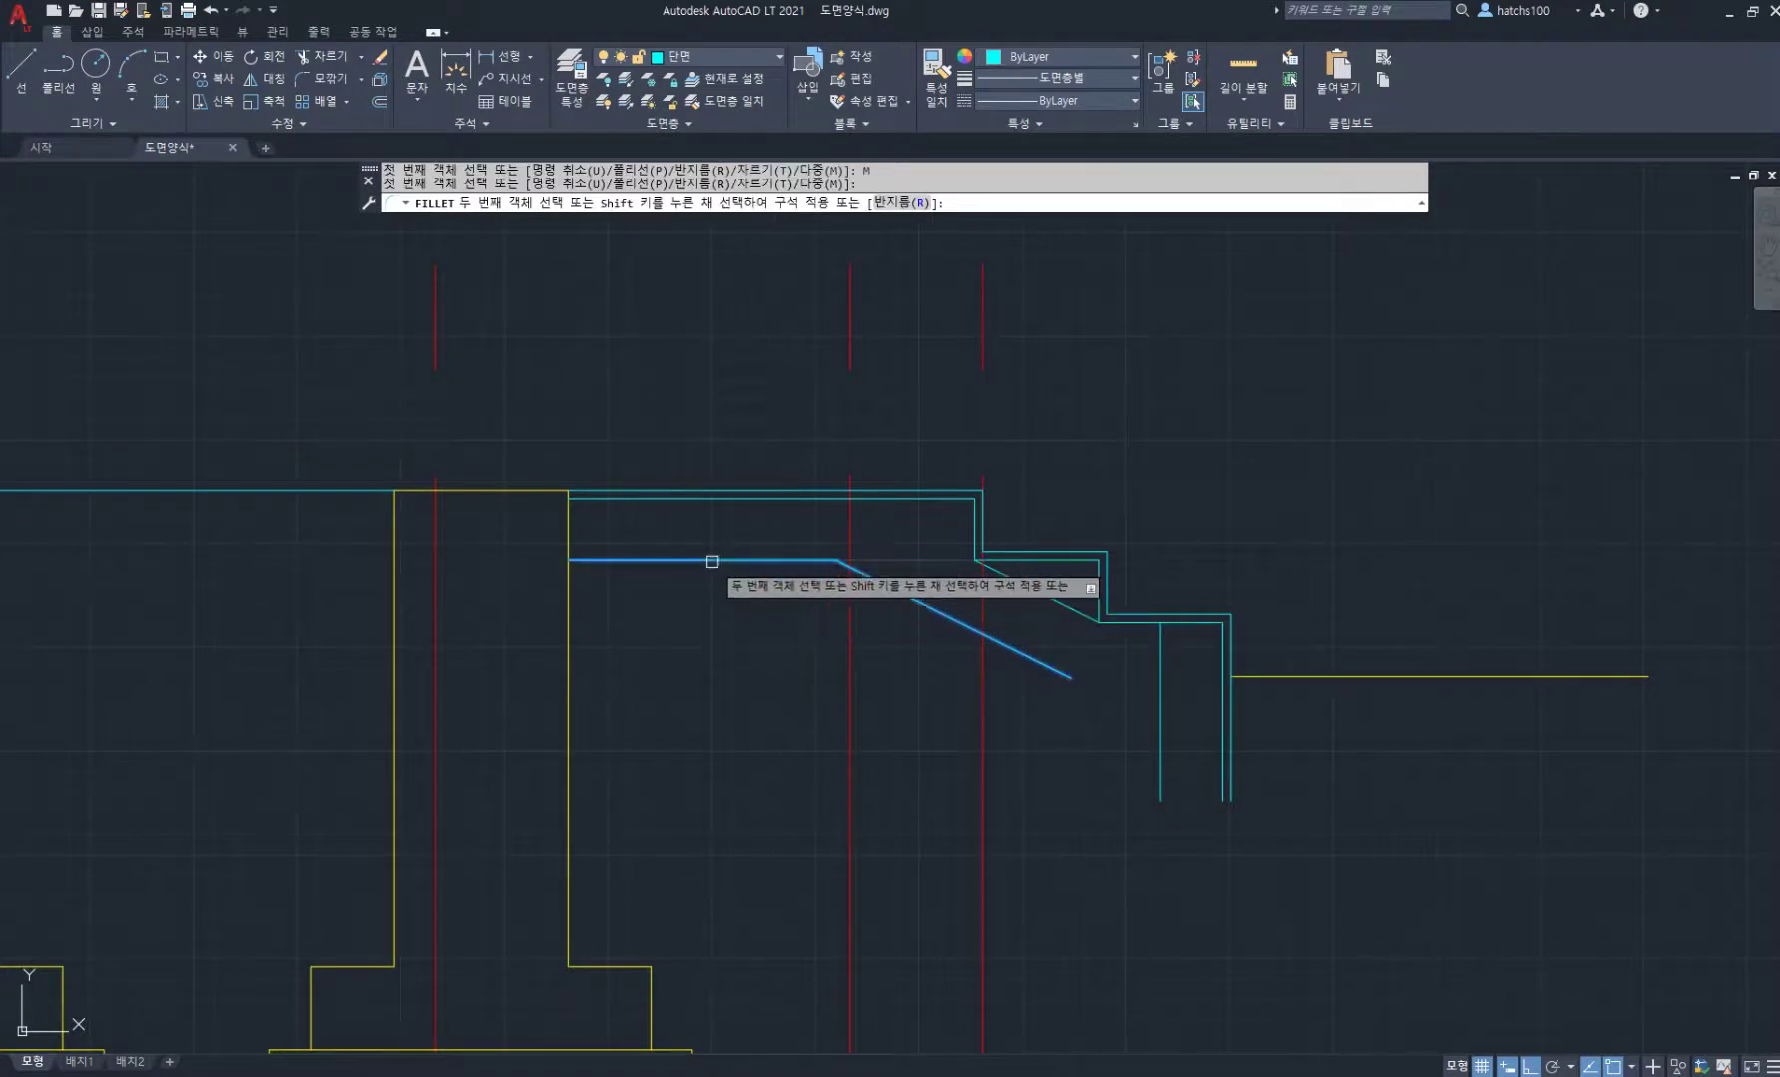
{"action": "left_click", "coordinate": [712, 562]}
{"action": "left_click", "coordinate": [1066, 679]}
{"action": "left_click", "coordinate": [1160, 773]}
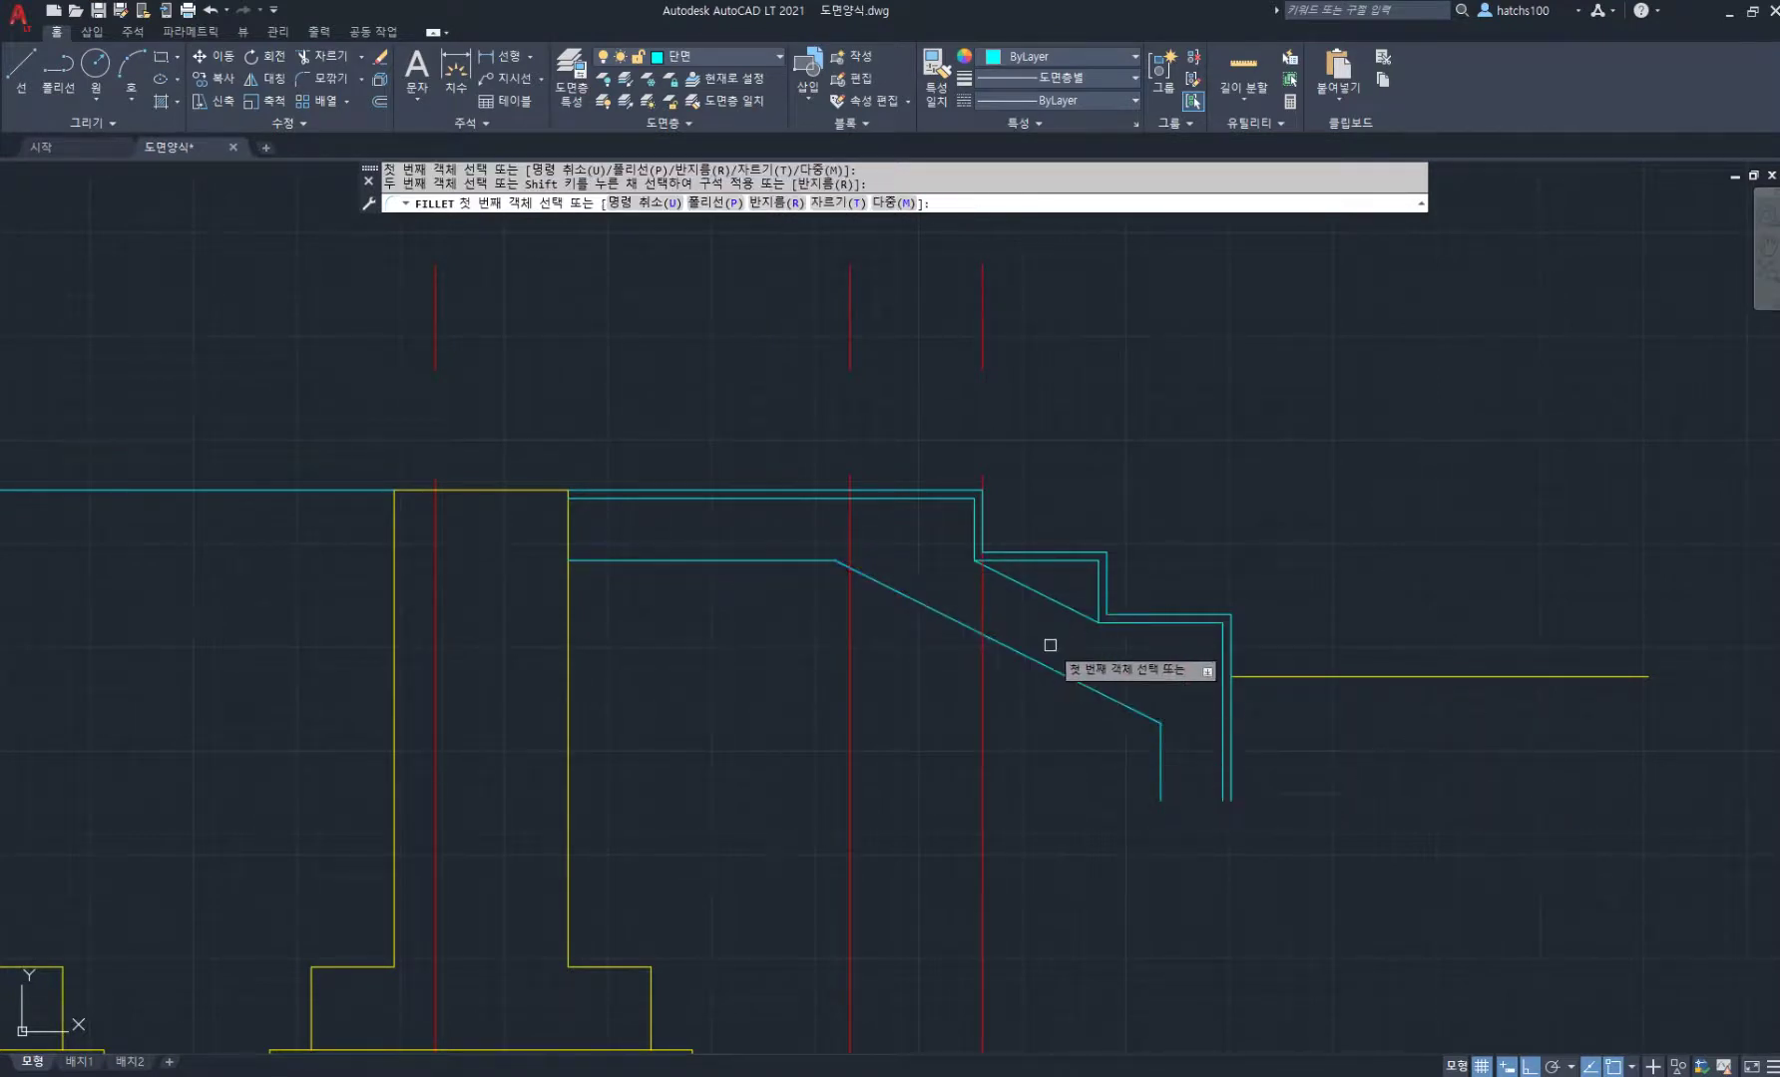
{"action": "key", "text": "Escape"}
{"action": "left_click", "coordinate": [1037, 591]}
{"action": "key", "text": "Delete"}
Step: Copy the right-hand base lines of the wide footing to the lower end of the stair's inner lowest riser line
{"action": "scroll", "coordinate": [1081, 647], "scroll_direction": "down", "scroll_amount": 3}
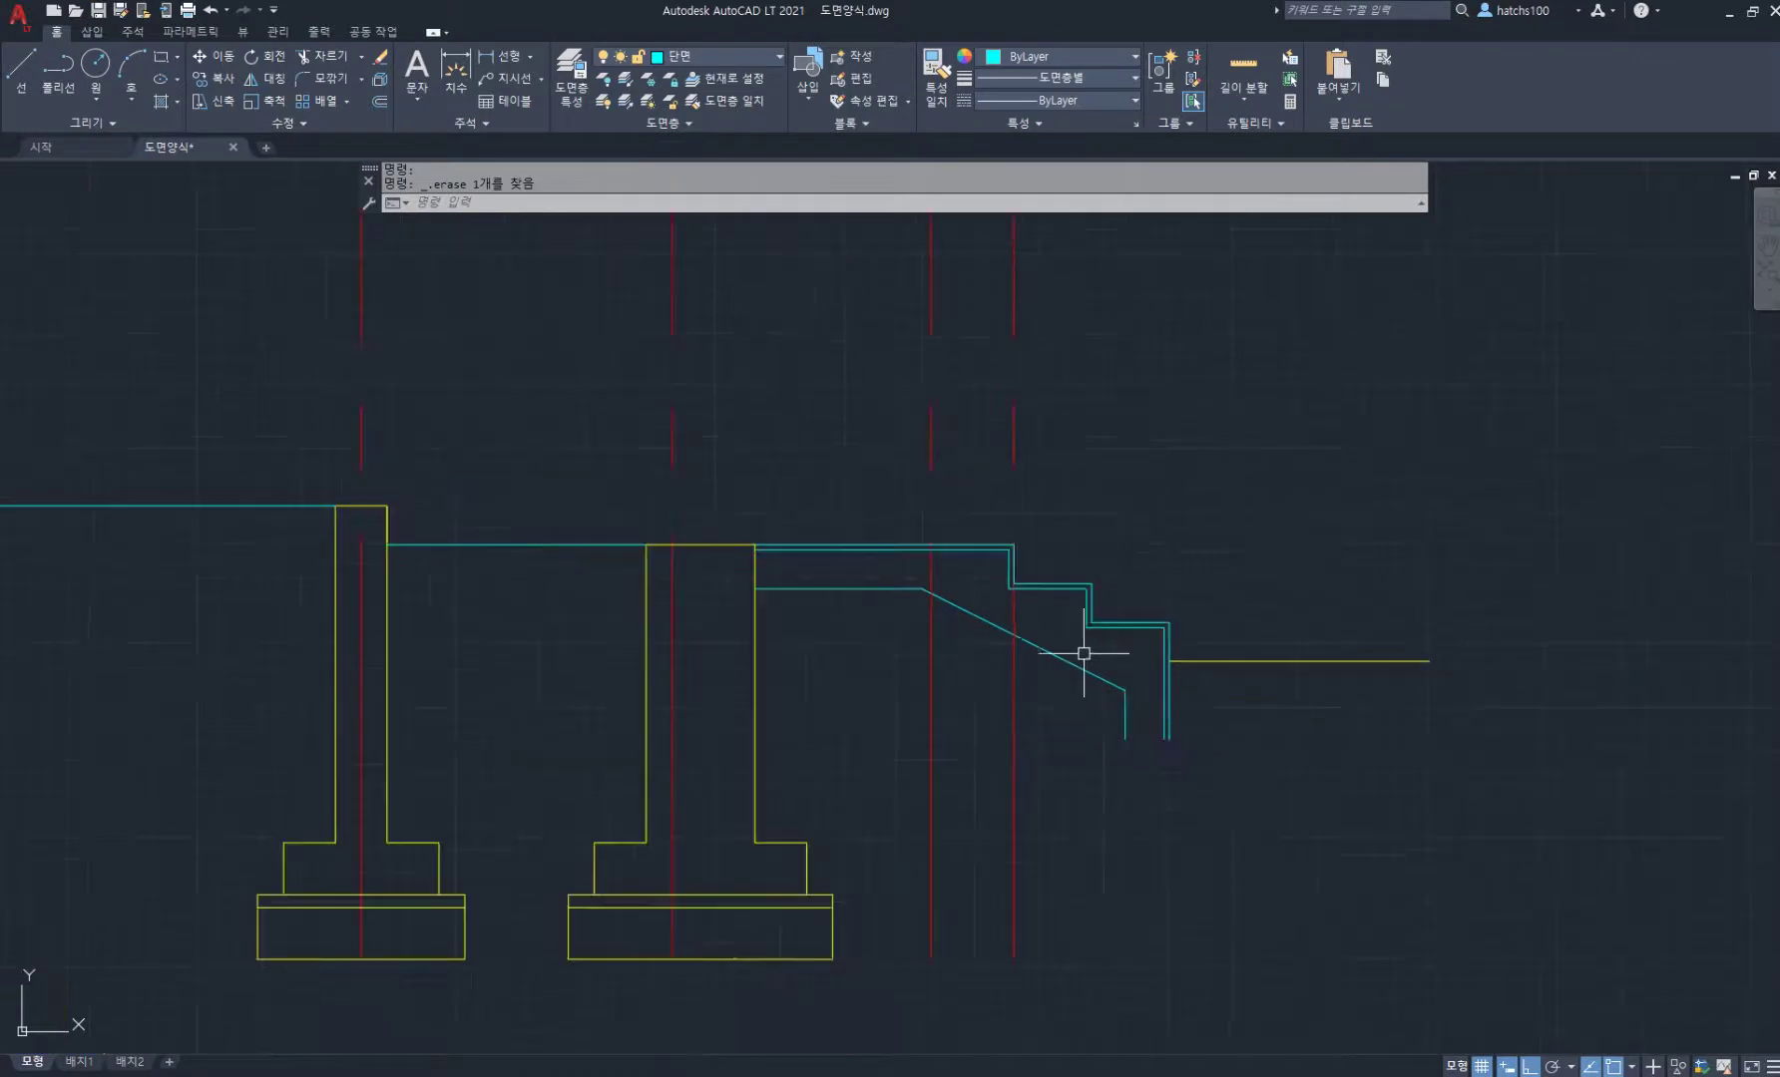
{"action": "type", "text": "Co"}
{"action": "key", "text": "Return"}
{"action": "scroll", "coordinate": [881, 784], "scroll_direction": "up", "scroll_amount": 2}
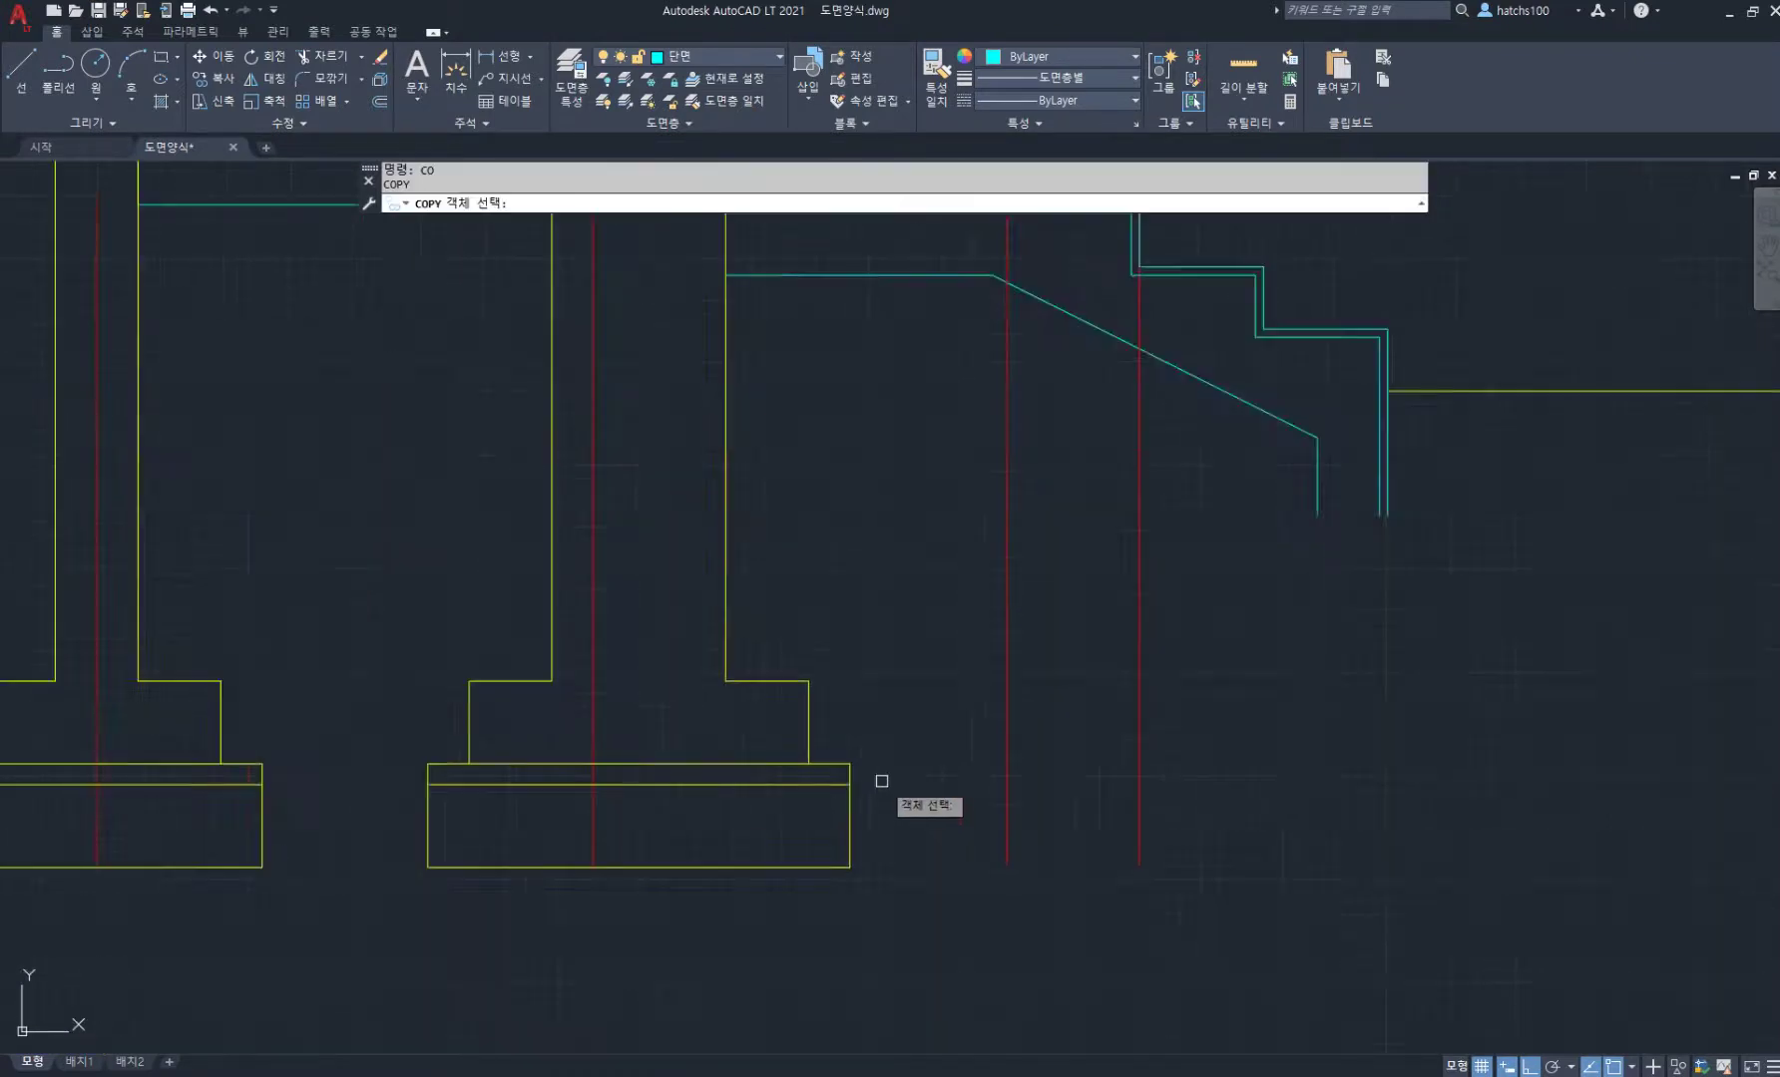
{"action": "left_click", "coordinate": [891, 720]}
{"action": "left_click", "coordinate": [824, 930]}
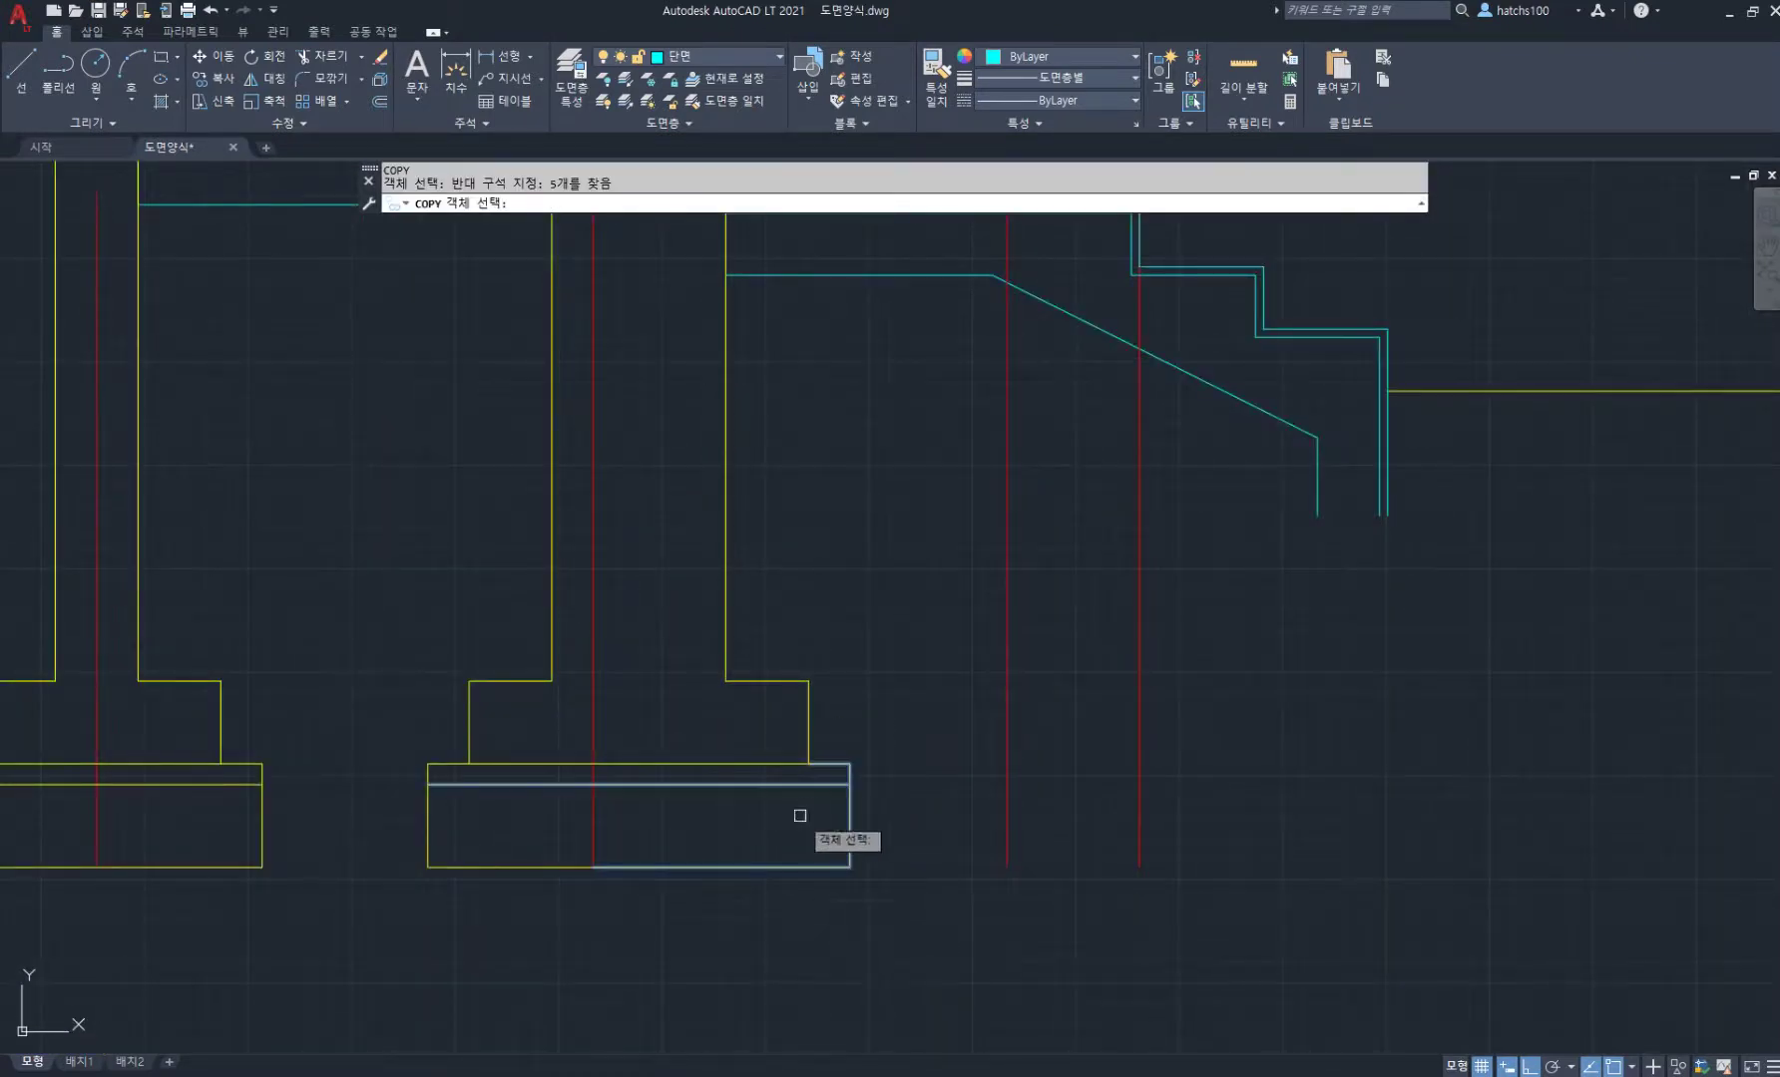
{"action": "key", "text": "Return"}
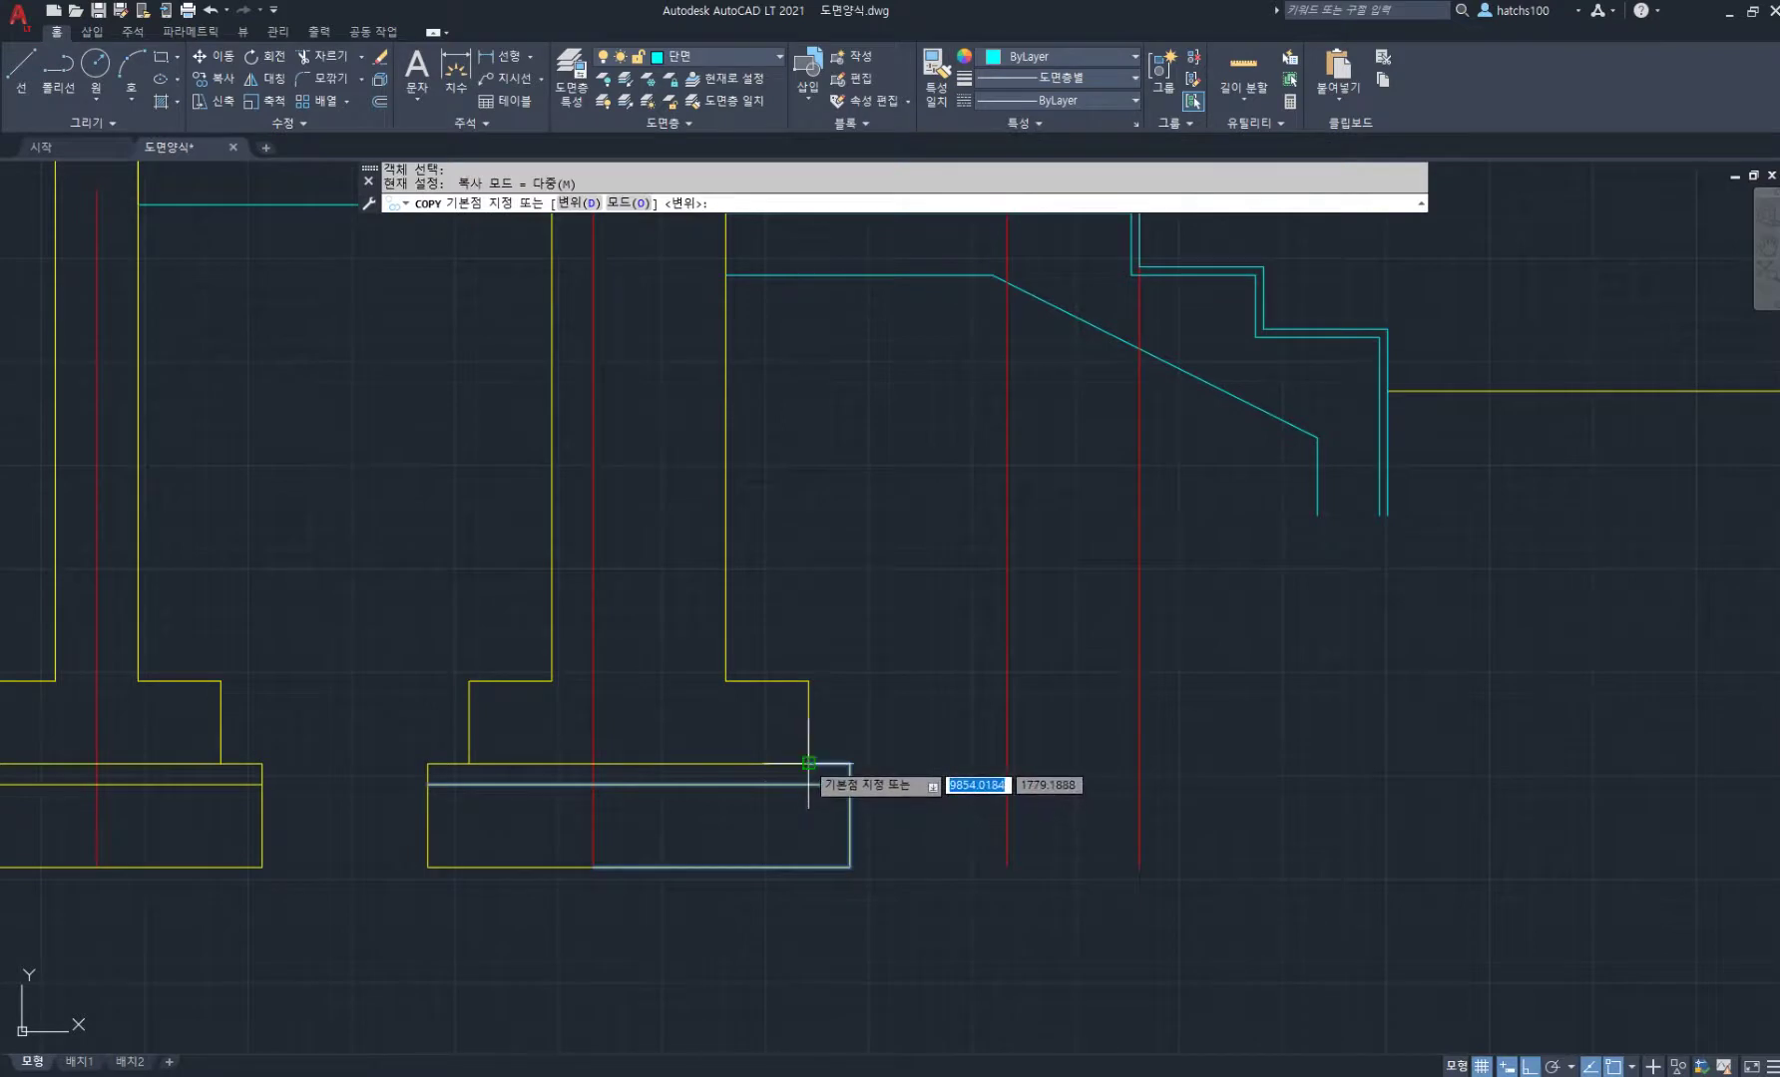
{"action": "left_click", "coordinate": [808, 763]}
{"action": "middle_click_drag", "start_coordinate": [1271, 529], "coordinate": [1124, 615]}
{"action": "scroll", "coordinate": [1206, 637], "scroll_direction": "up", "scroll_amount": 2}
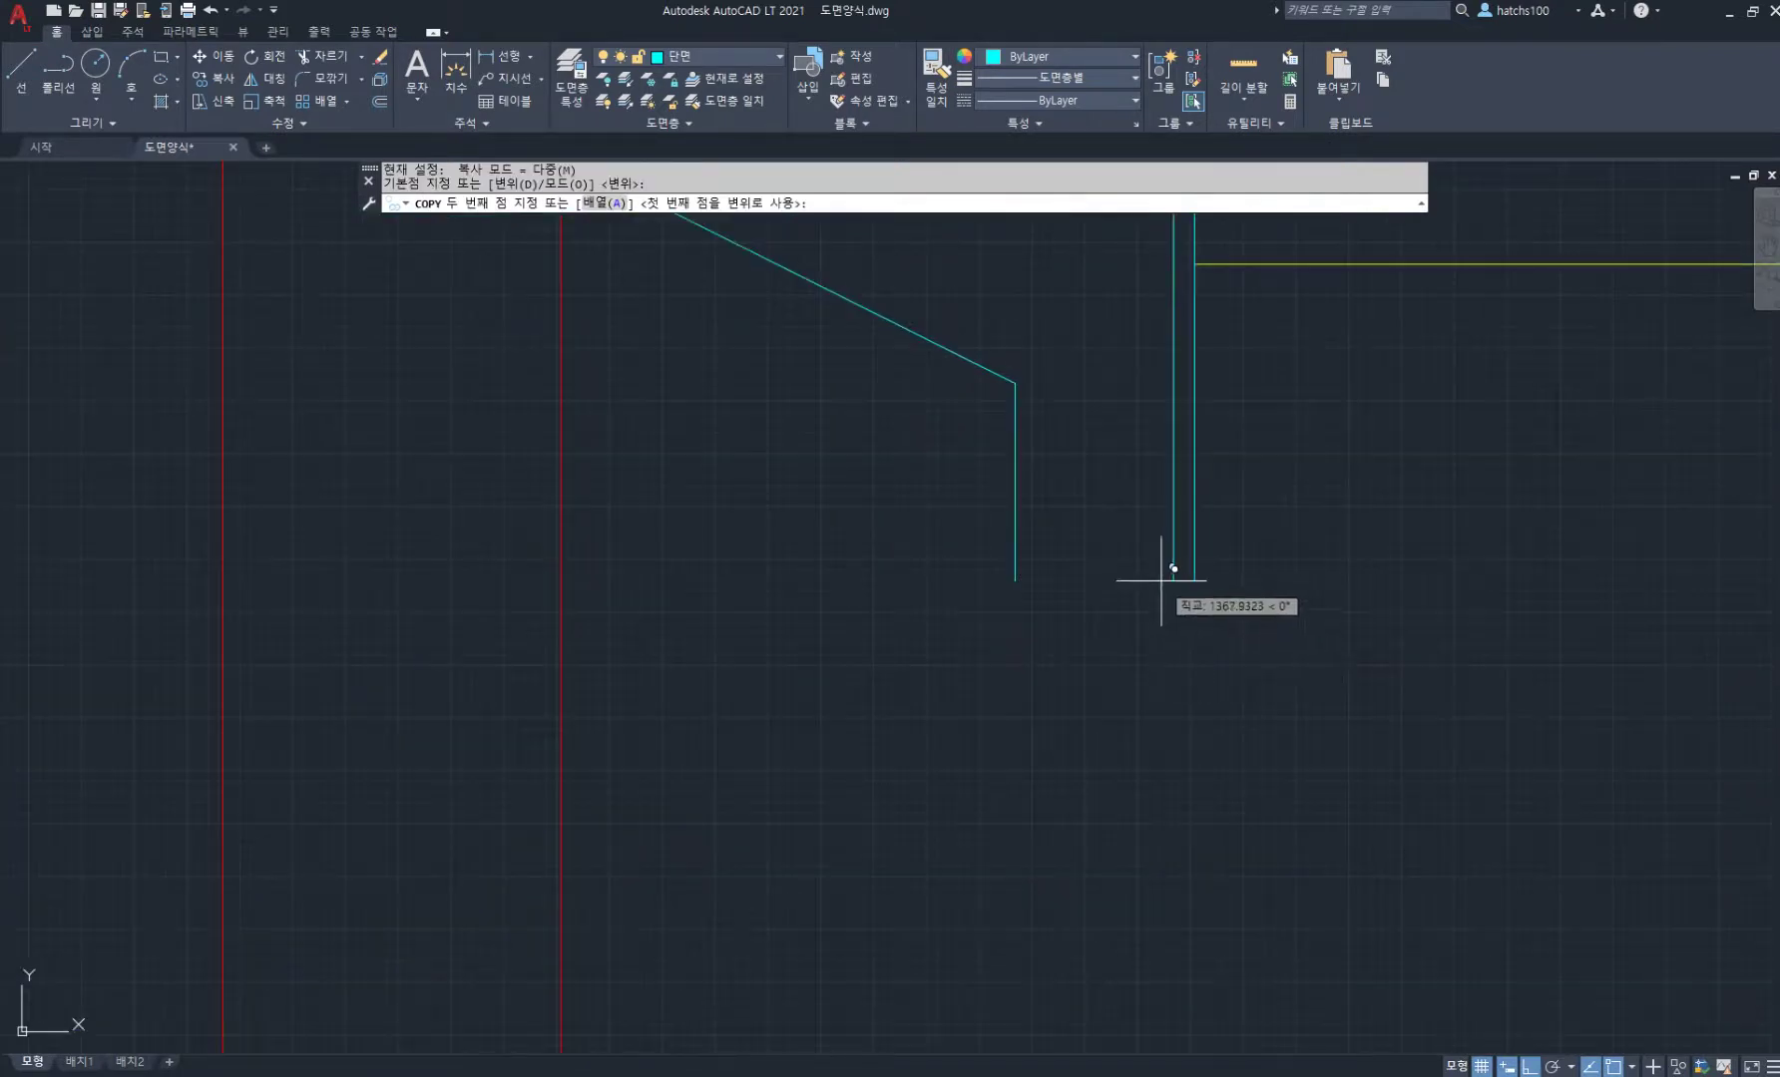
{"action": "left_click", "coordinate": [1174, 580]}
{"action": "middle_click_drag", "start_coordinate": [1224, 570], "coordinate": [1246, 607]}
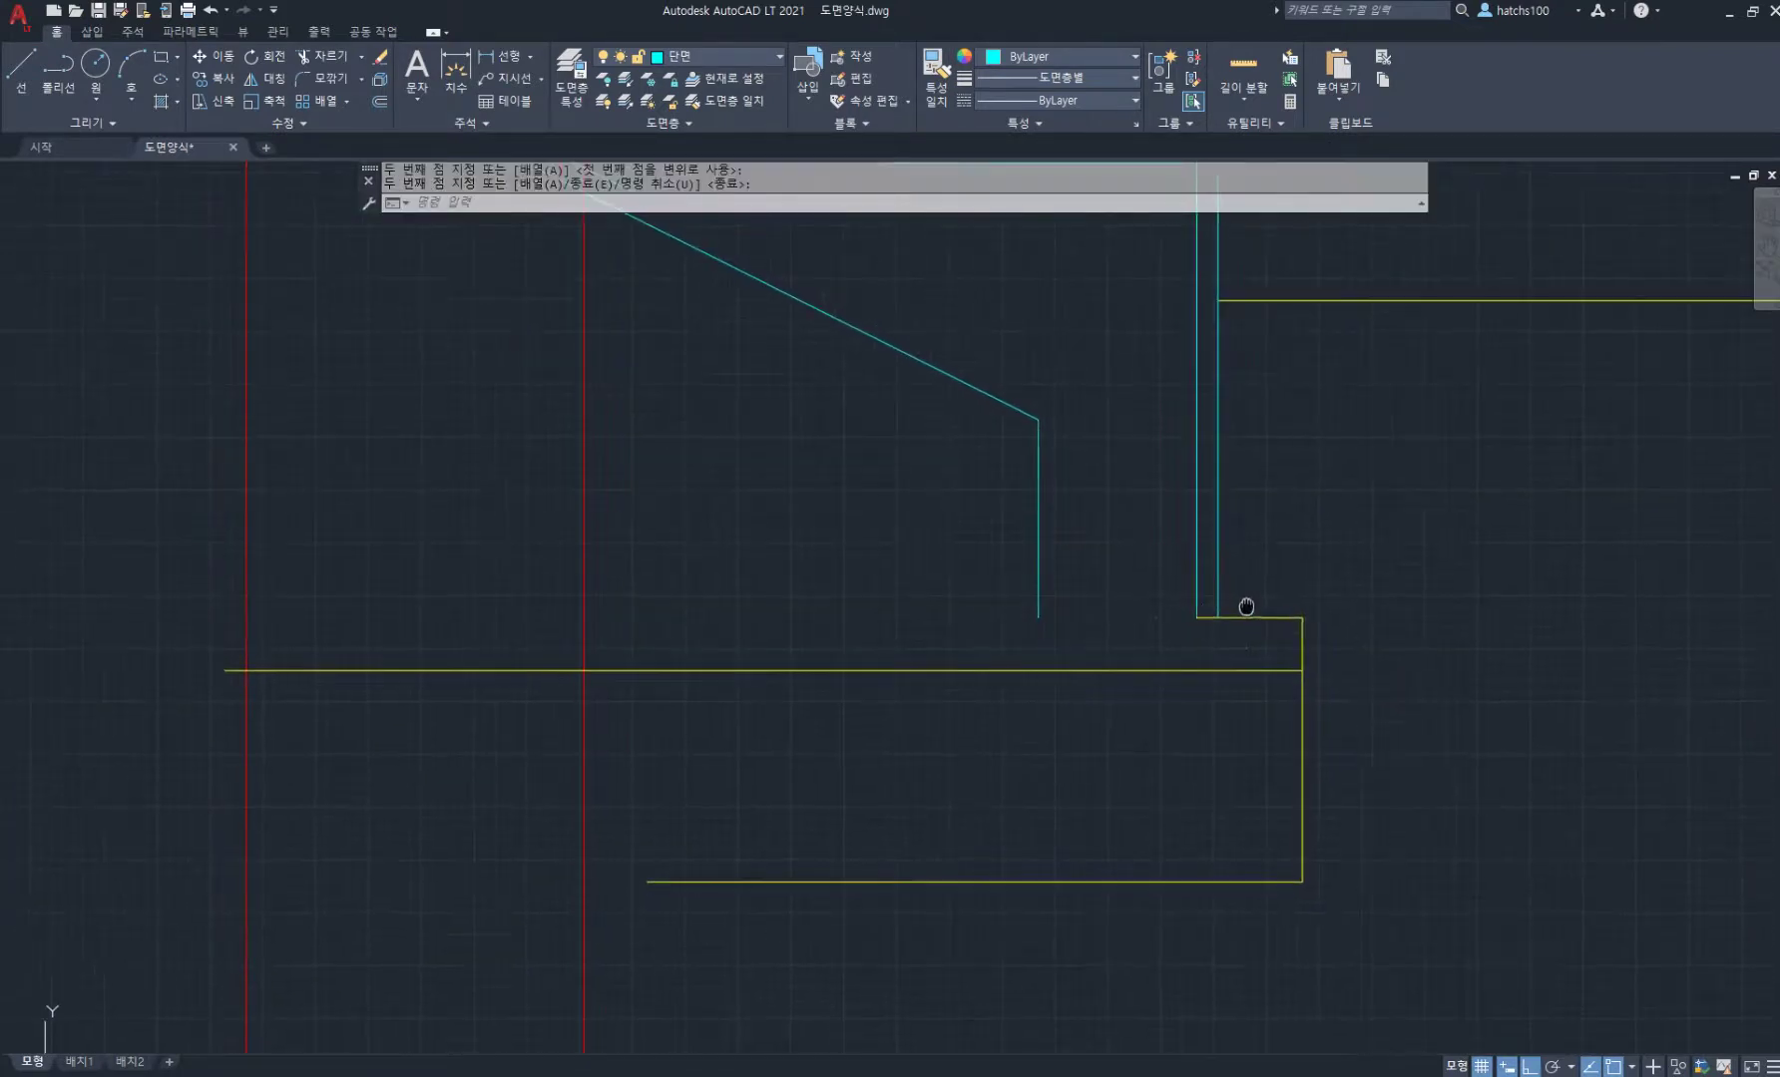
{"action": "key", "text": "Return"}
Step: Draw lines from the inner riser's lower end to close the top and inner side of the stair footing base
{"action": "type", "text": "l"}
{"action": "key", "text": "Return"}
{"action": "left_click", "coordinate": [1197, 618]}
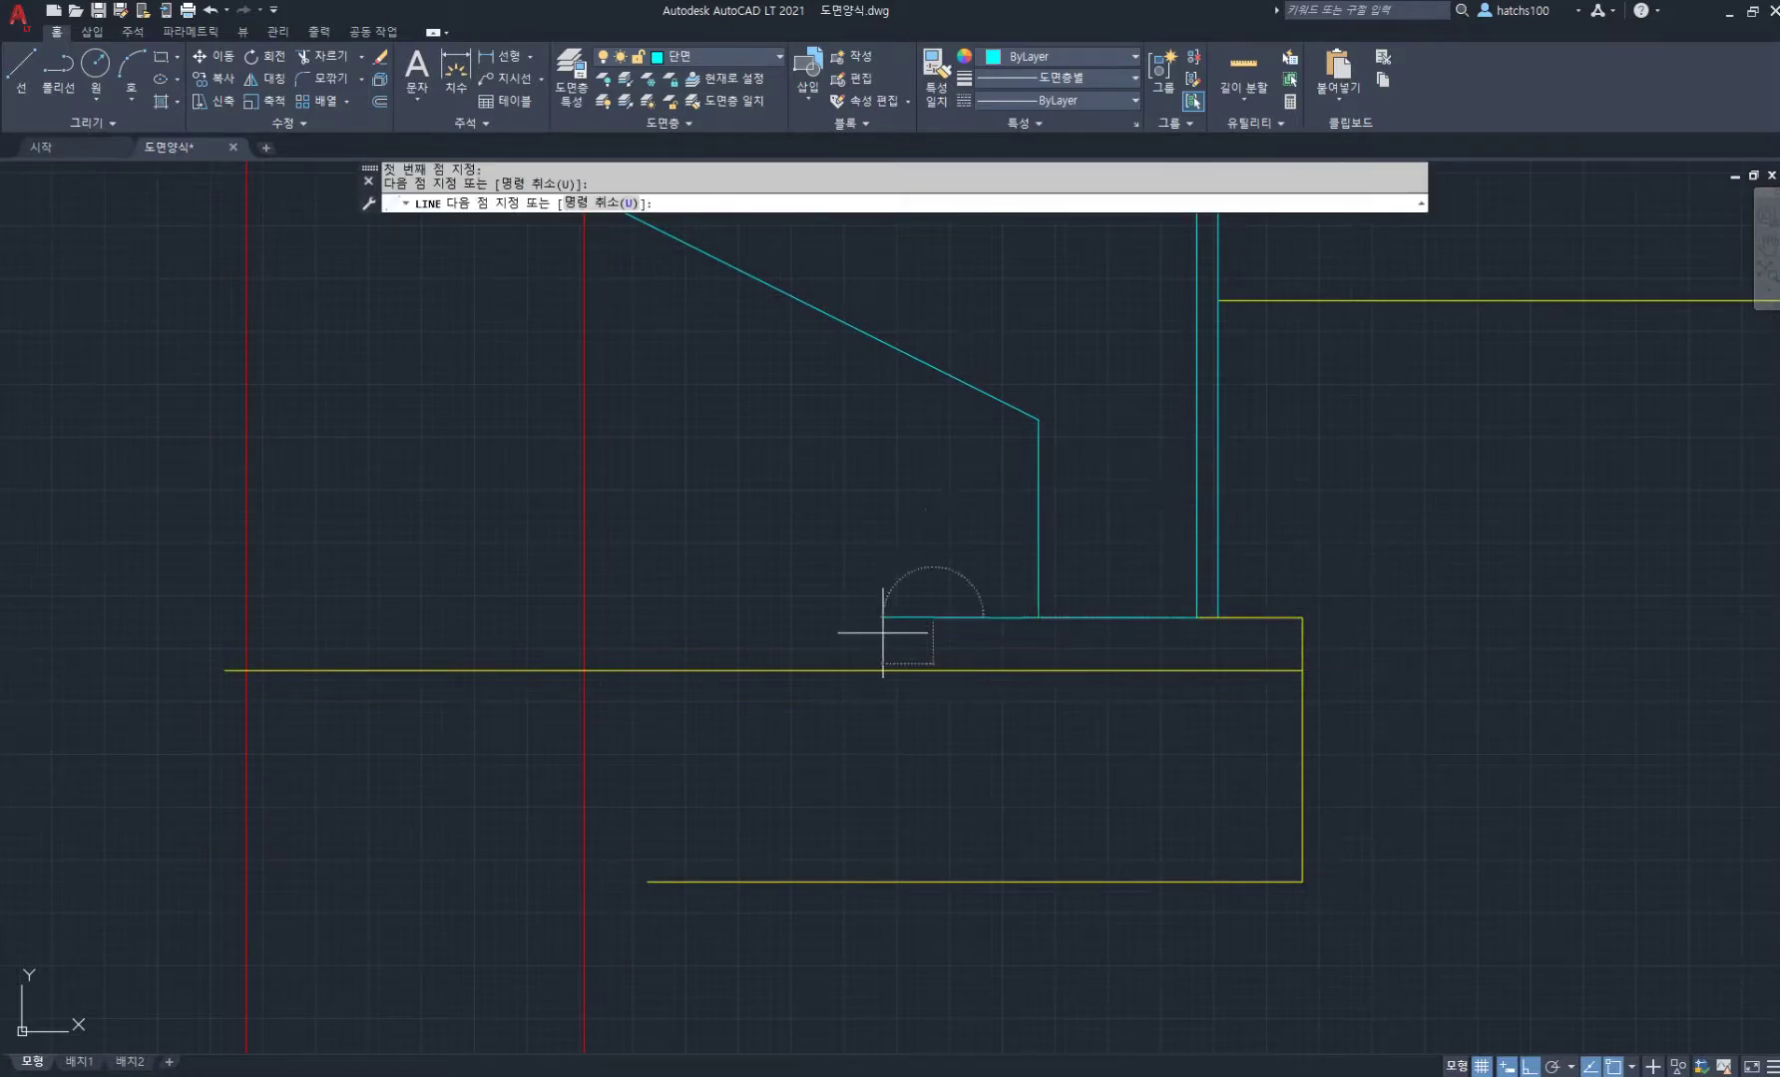
{"action": "left_click", "coordinate": [933, 618]}
{"action": "left_click", "coordinate": [932, 882]}
{"action": "key", "text": "Return"}
Step: Trim the base lines extending past the stair footing's inner side and erase the leftover line segment
{"action": "type", "text": "tr"}
{"action": "key", "text": "Return"}
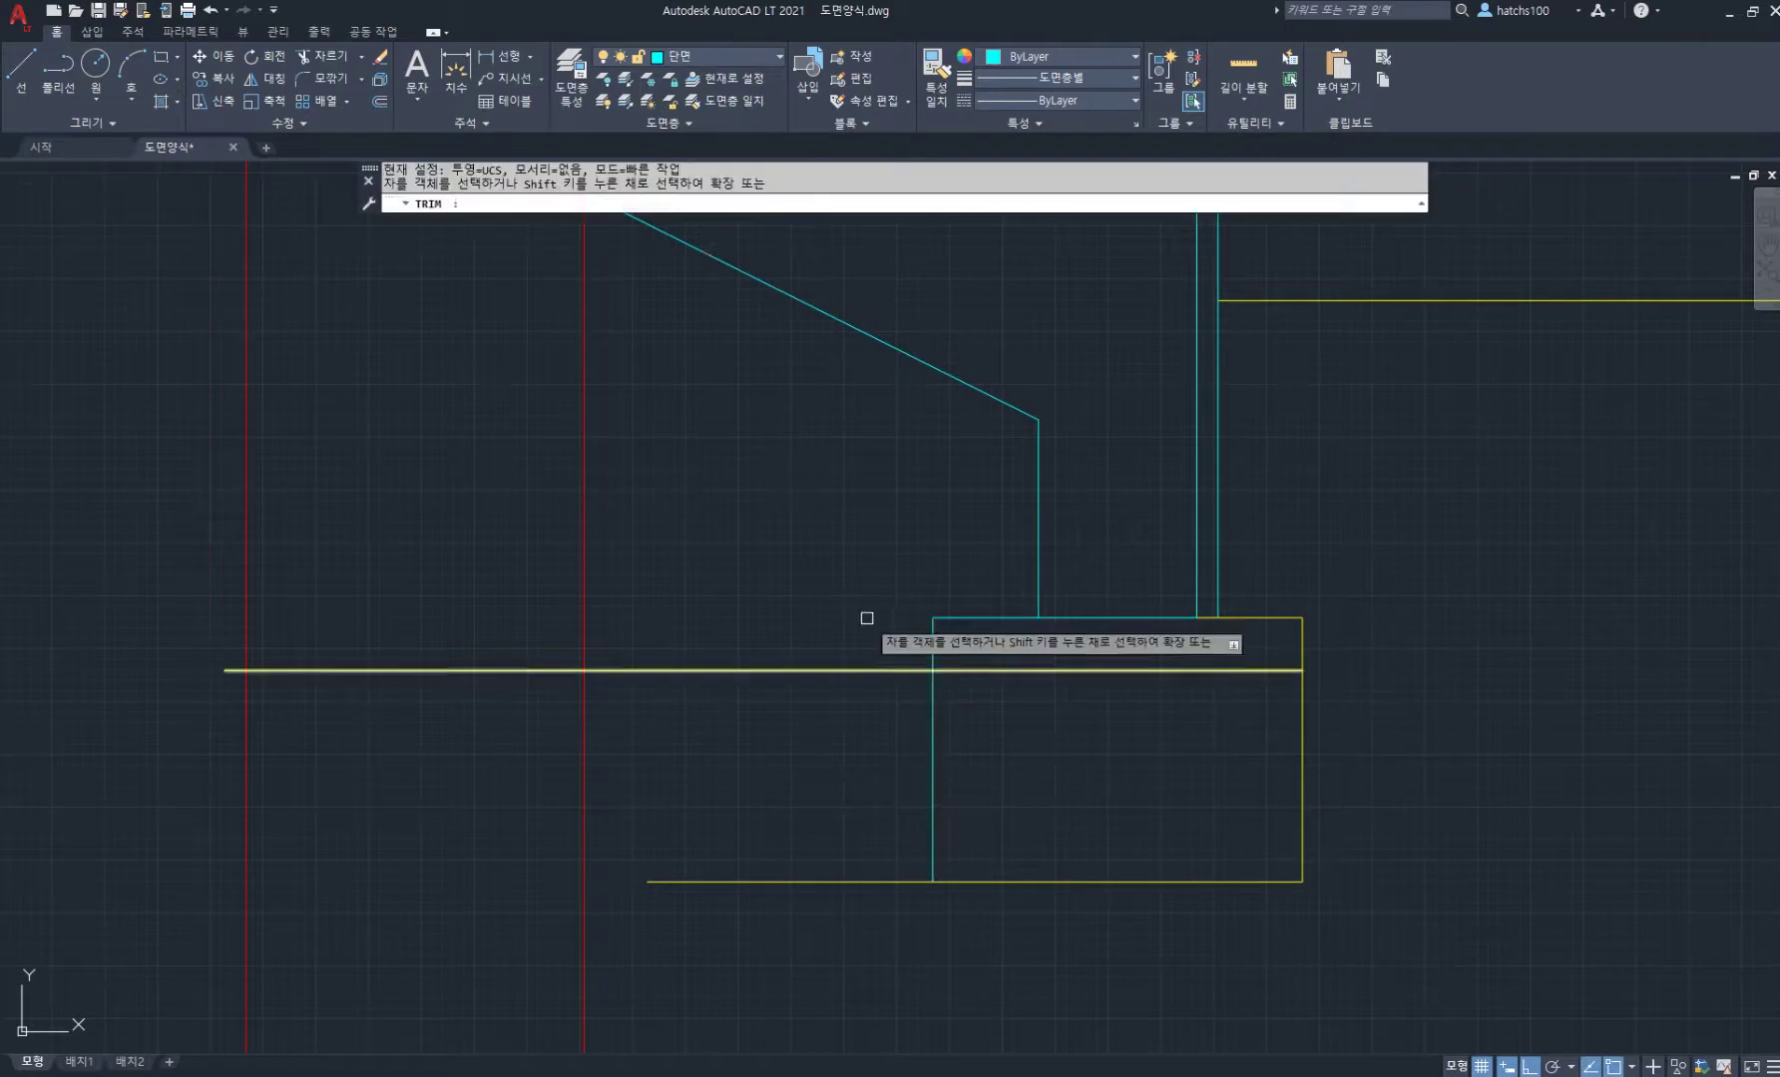
{"action": "left_click", "coordinate": [869, 616]}
{"action": "left_click", "coordinate": [754, 965]}
{"action": "key", "text": "Return"}
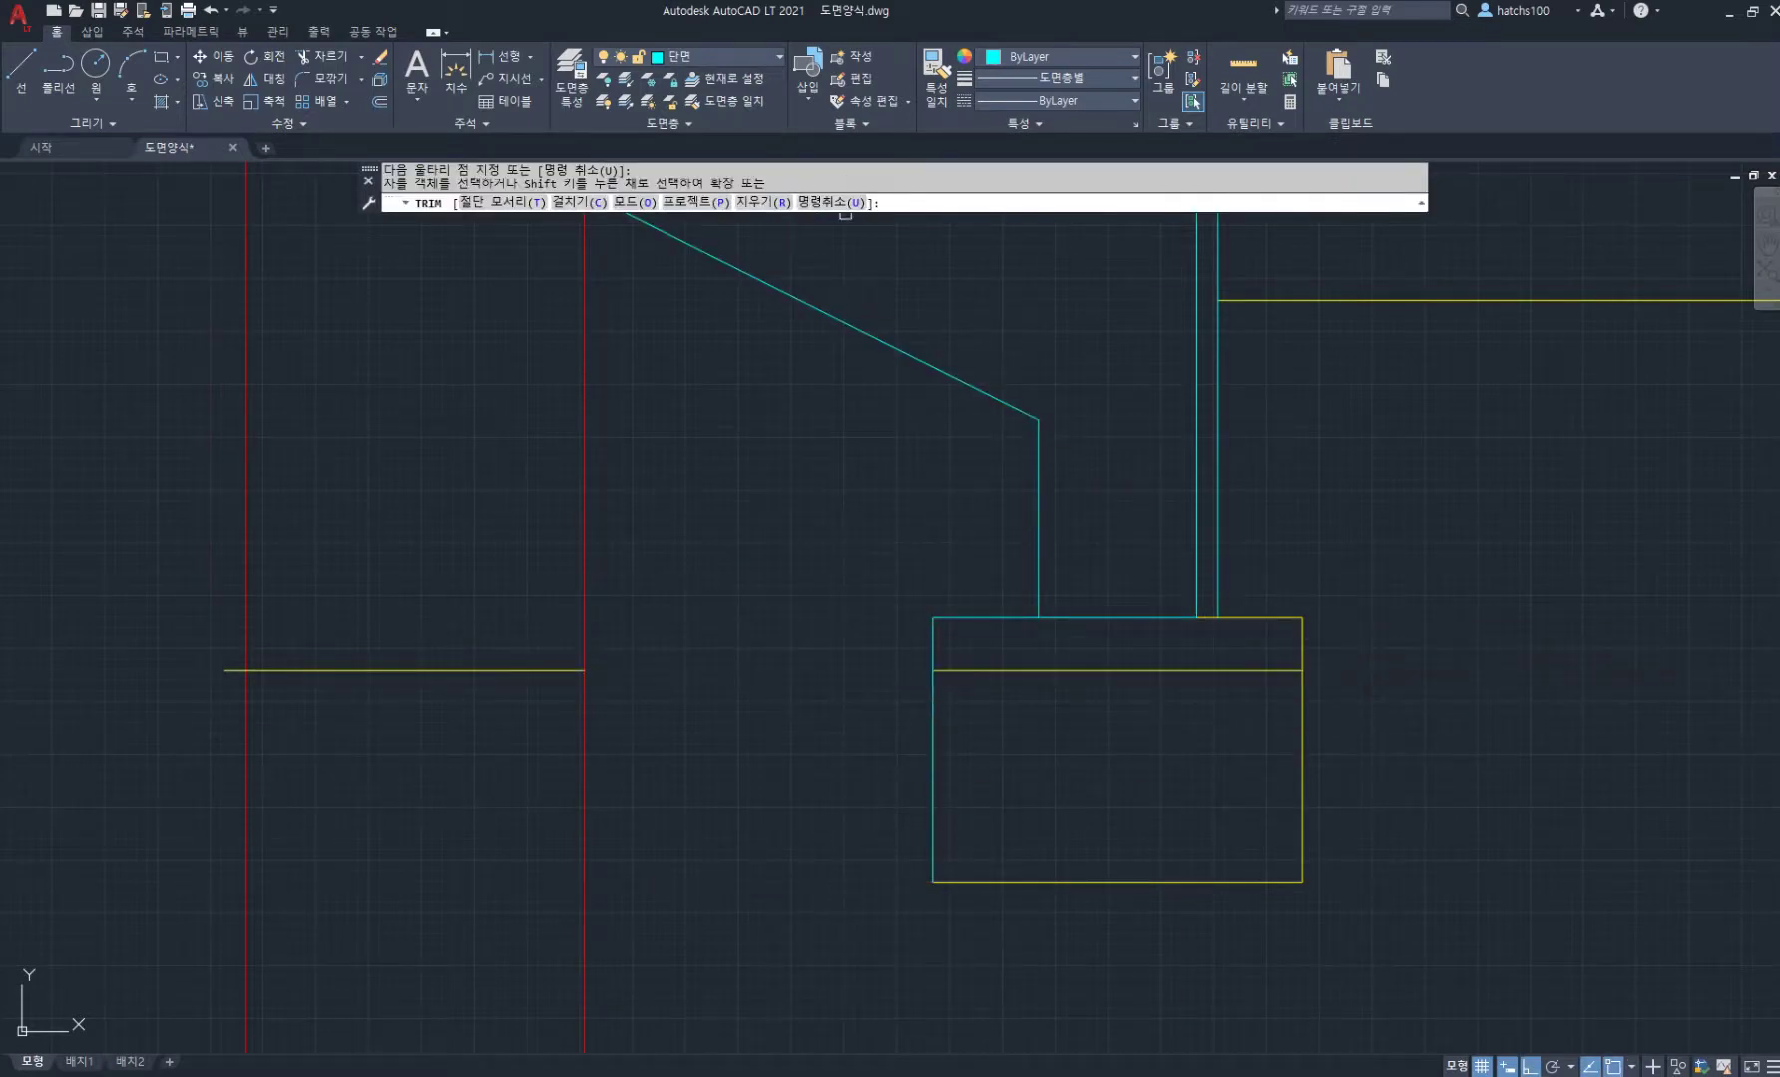
{"action": "left_click", "coordinate": [761, 203]}
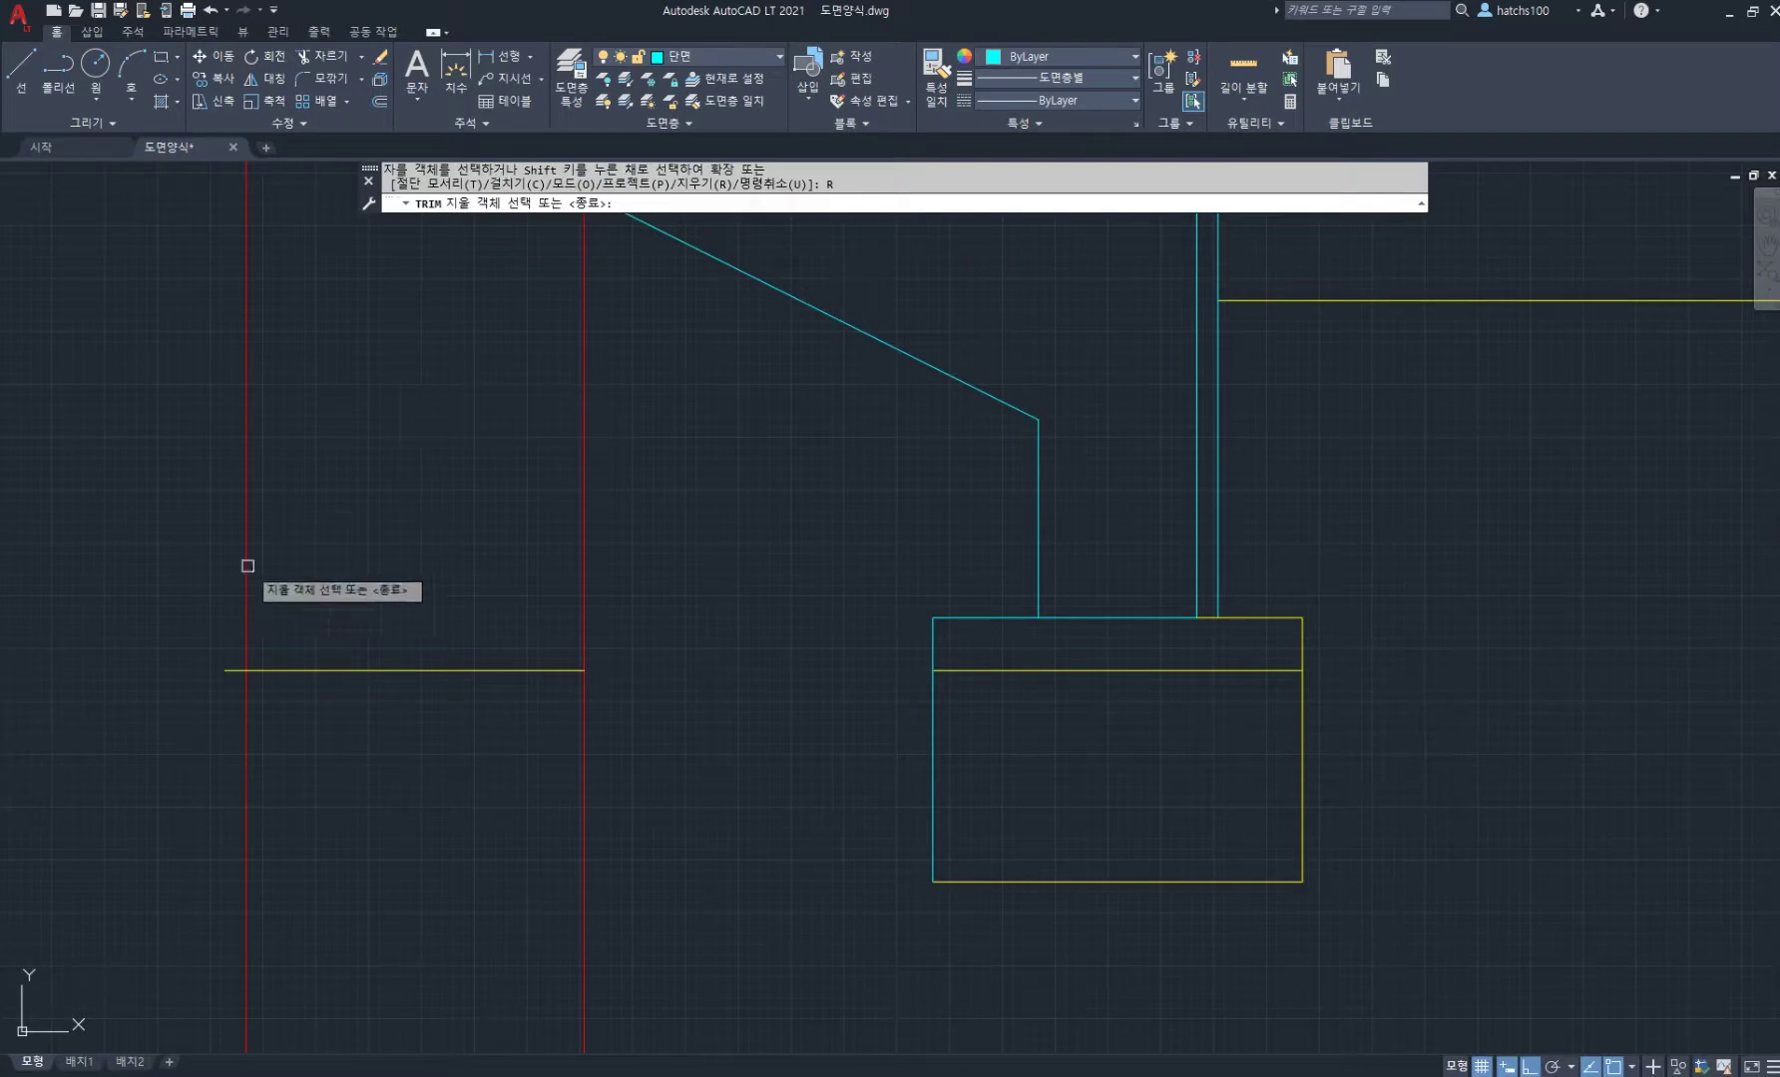
{"action": "left_click", "coordinate": [363, 669]}
{"action": "key", "text": "Return"}
{"action": "scroll", "coordinate": [837, 412], "scroll_direction": "down", "scroll_amount": 6}
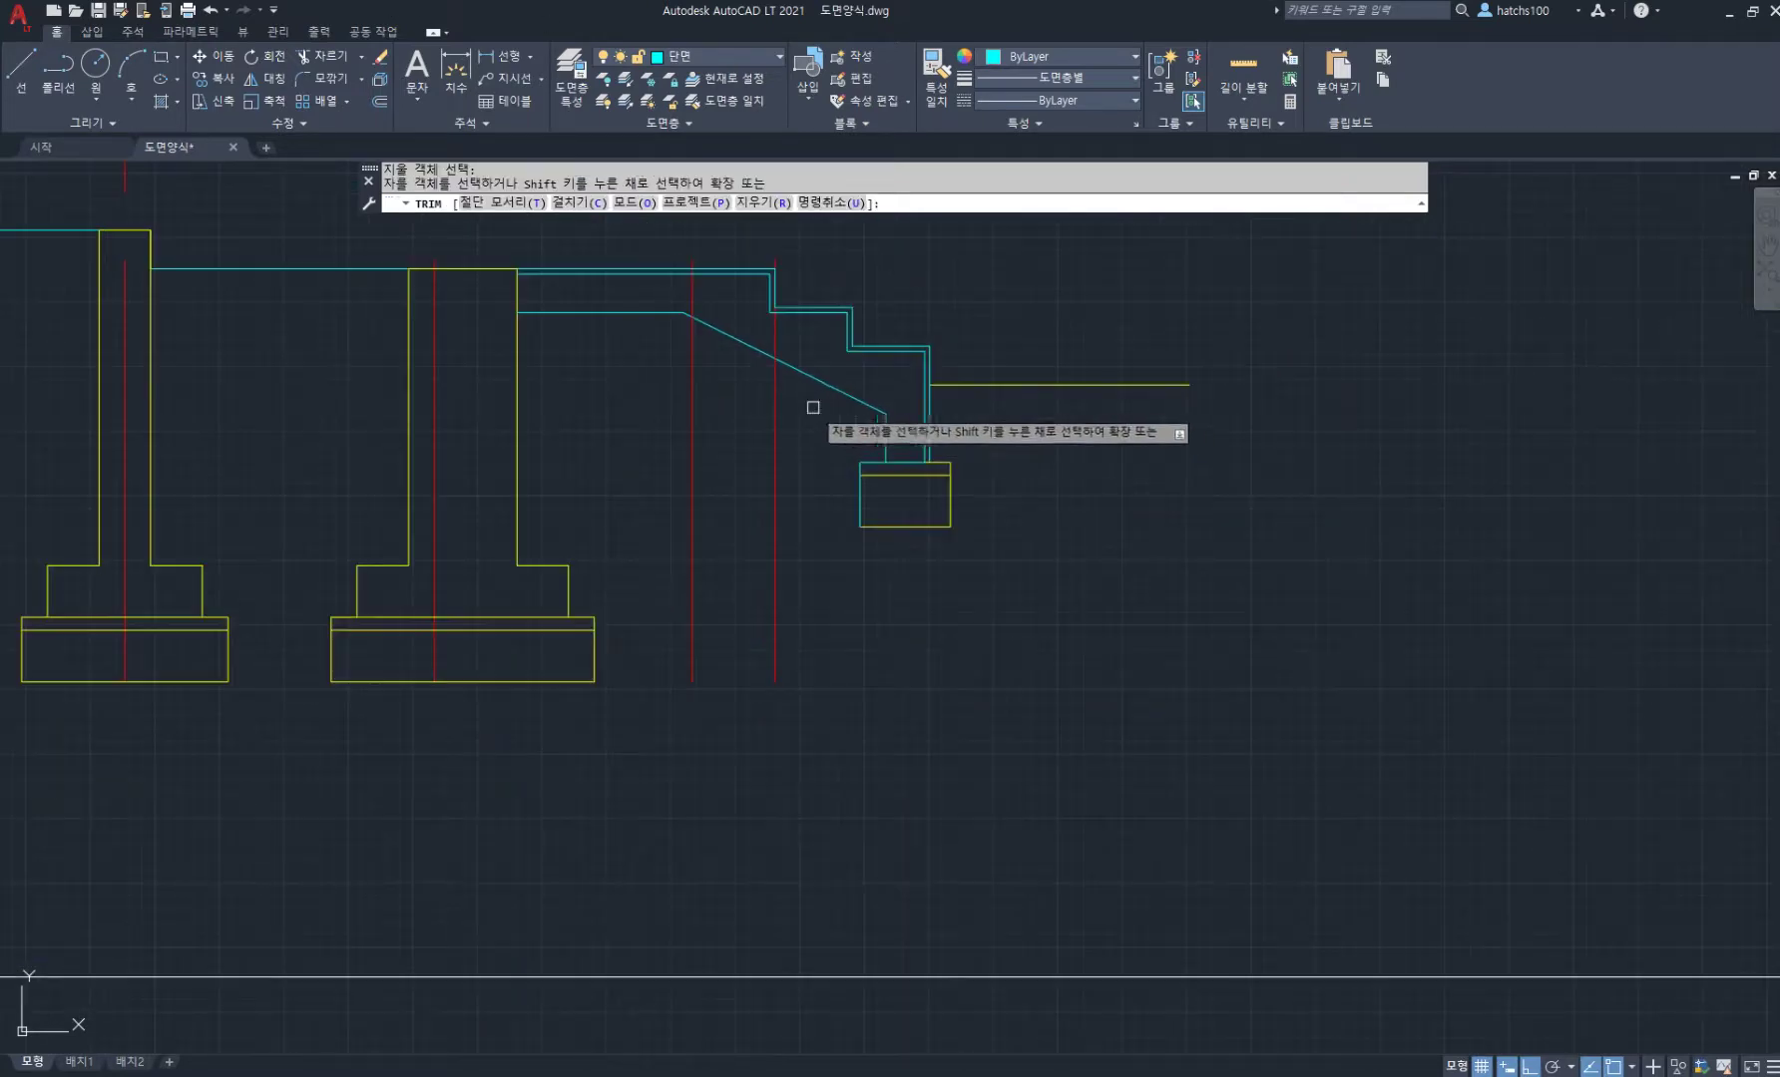
{"action": "scroll", "coordinate": [906, 534], "scroll_direction": "up", "scroll_amount": 4}
{"action": "key", "text": "Return"}
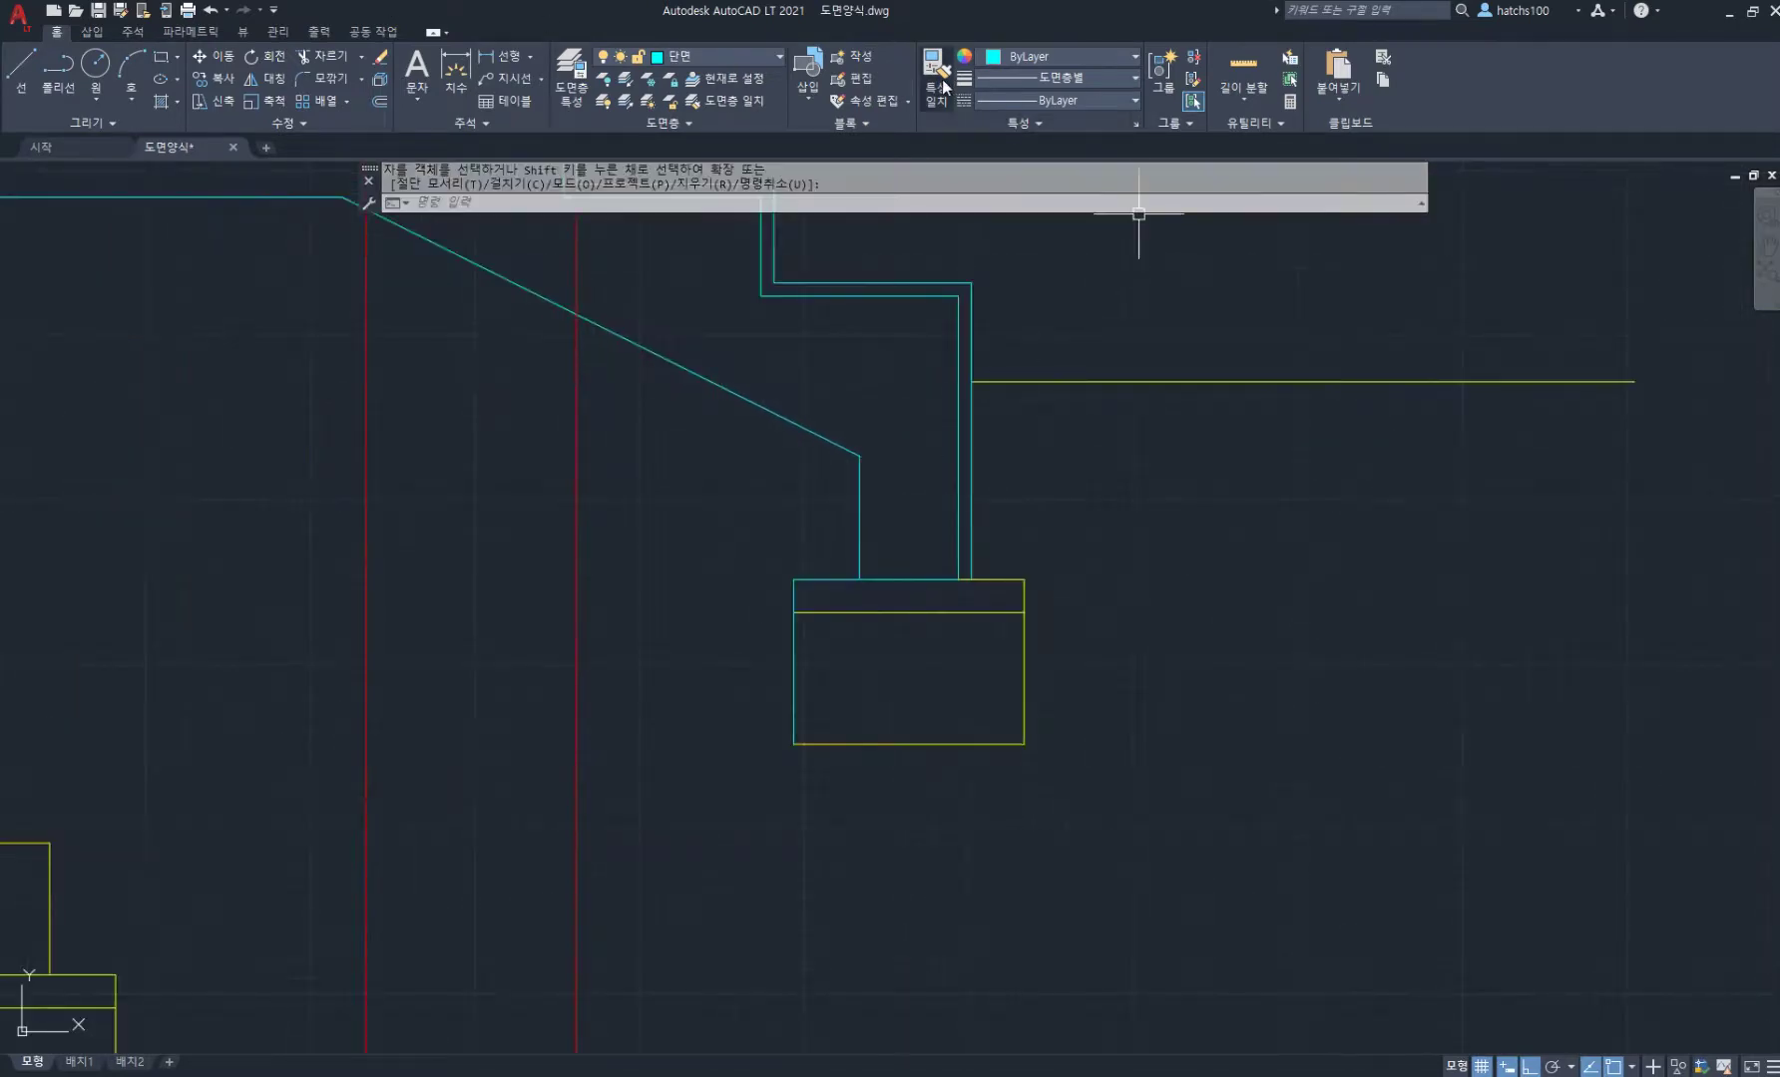
Step: Match the properties of the stair footing's cyan top line onto all the other lines of that footing
{"action": "left_click", "coordinate": [935, 85]}
{"action": "left_click", "coordinate": [914, 579]}
{"action": "left_click", "coordinate": [738, 528]}
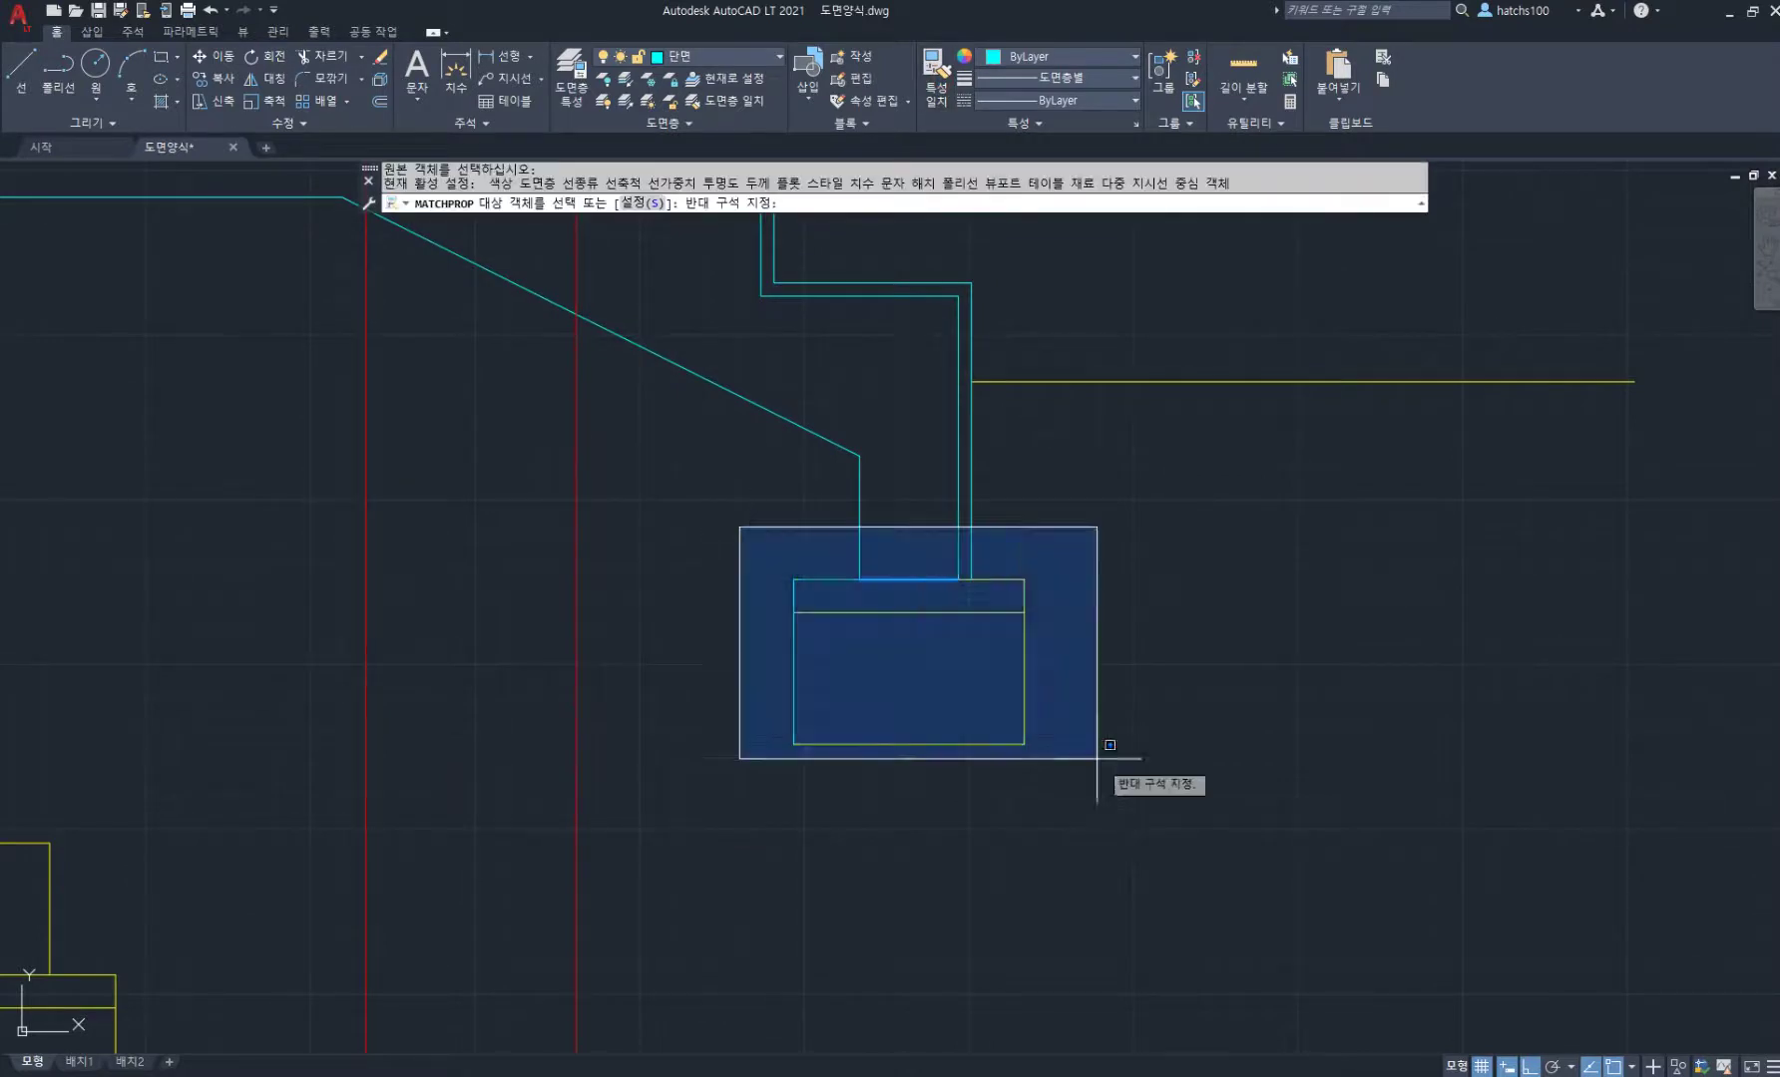
{"action": "left_click", "coordinate": [1193, 799]}
{"action": "key", "text": "Return"}
{"action": "scroll", "coordinate": [1044, 639], "scroll_direction": "down", "scroll_amount": 4}
{"action": "middle_click_drag", "start_coordinate": [732, 572], "coordinate": [967, 635]}
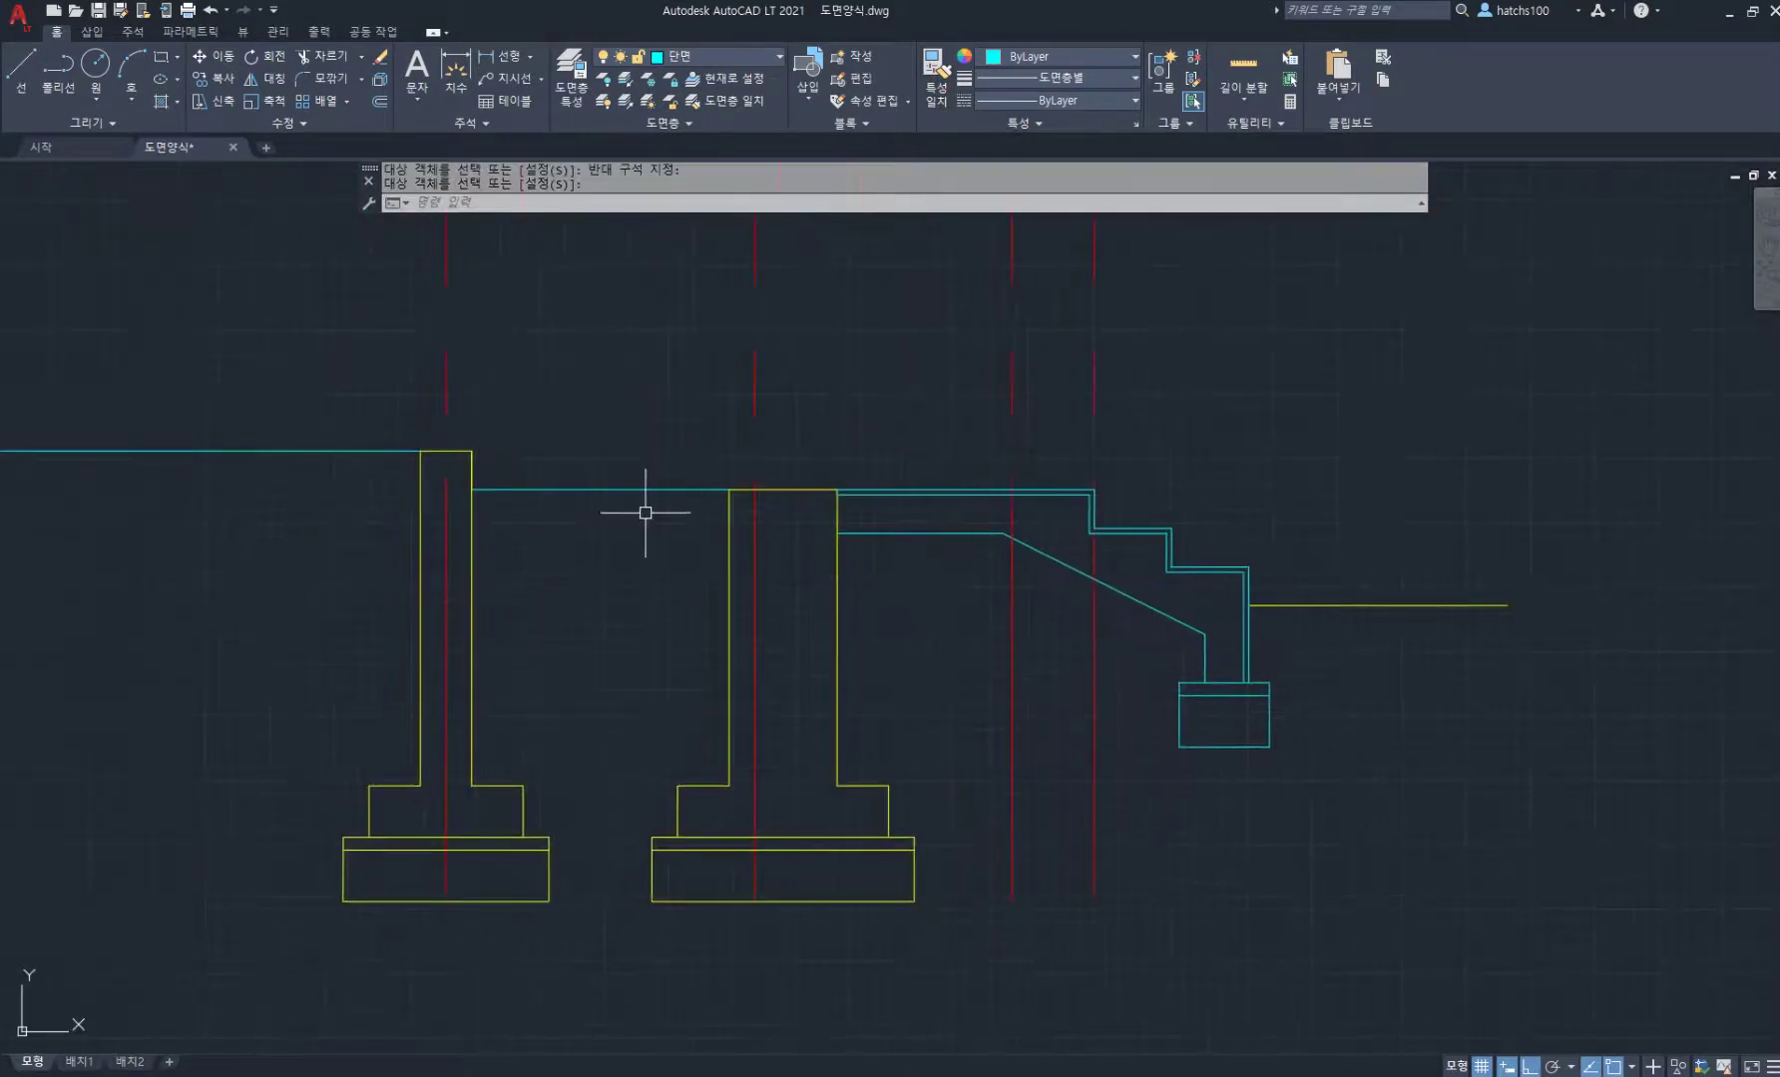
Step: Offset the floor line between the two foundation walls 20 downward, and offset the resulting line another 150 downward
{"action": "middle_click_drag", "start_coordinate": [647, 513], "coordinate": [802, 552]}
{"action": "scroll", "coordinate": [747, 542], "scroll_direction": "up", "scroll_amount": 2}
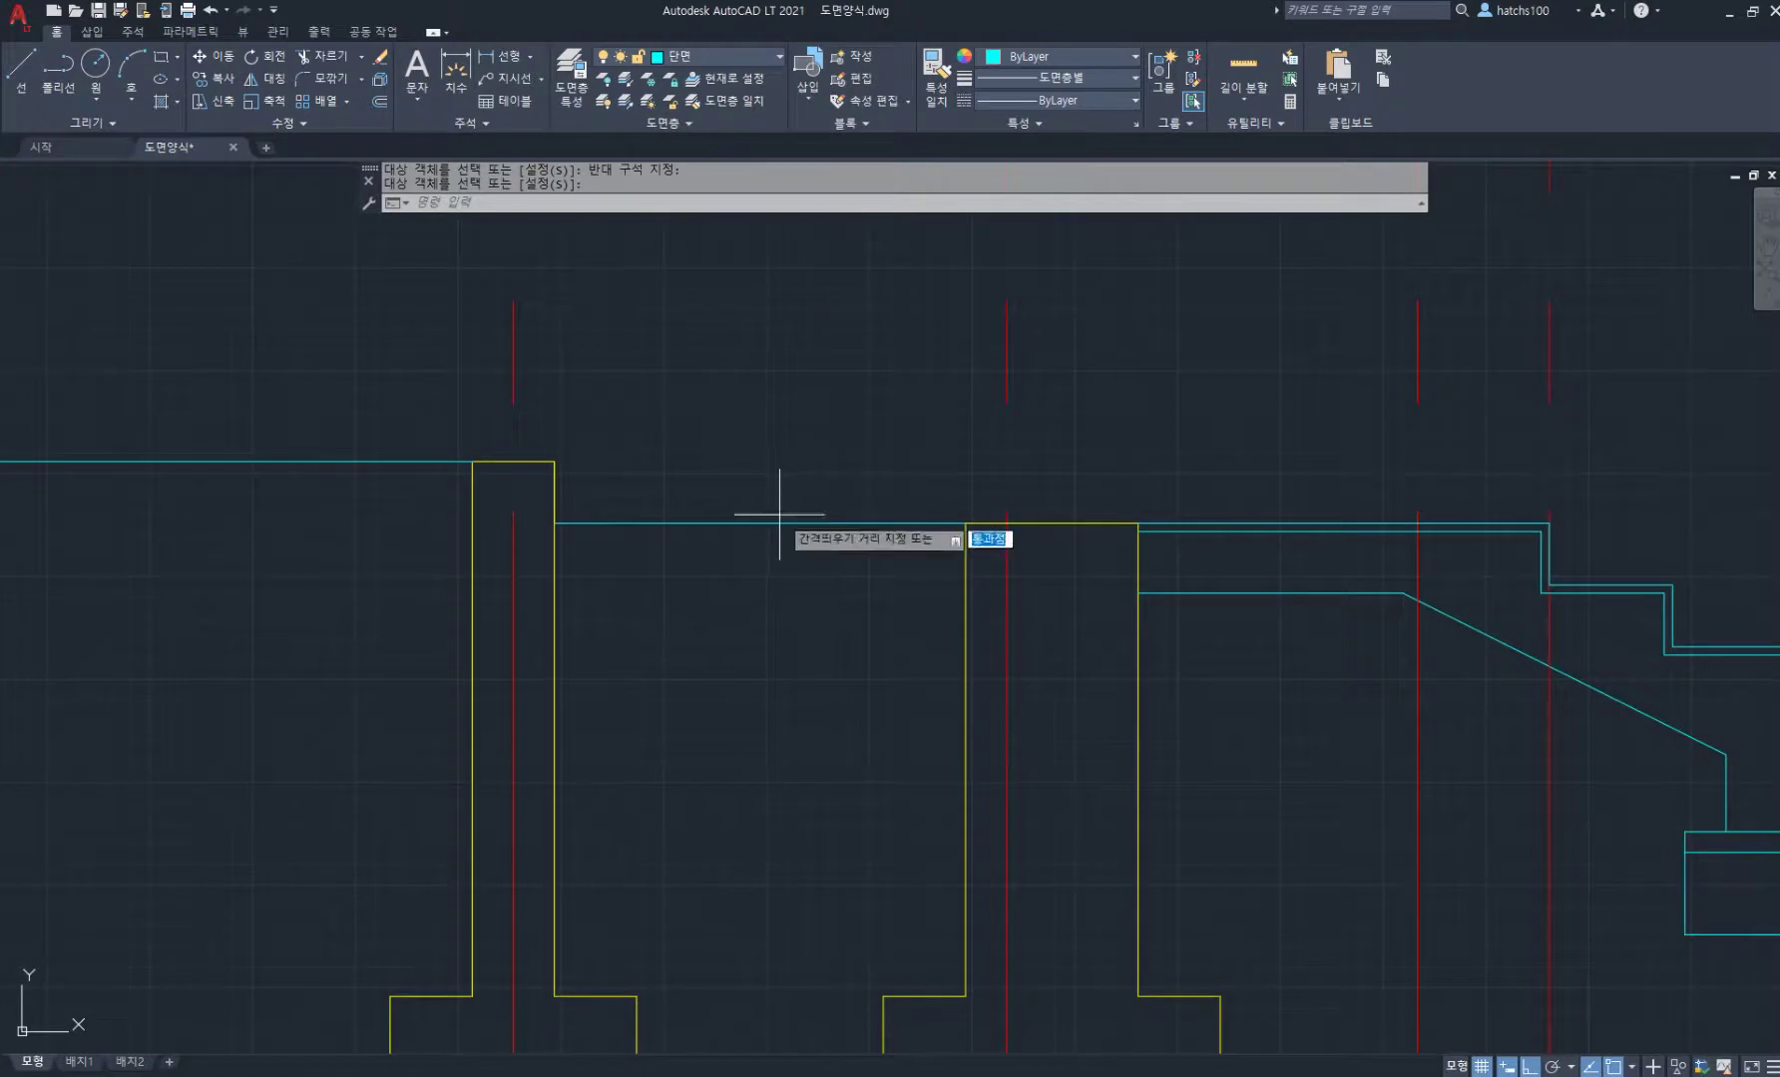
{"action": "key", "text": "Return"}
{"action": "left_click", "coordinate": [784, 523]}
{"action": "type", "text": "2"}
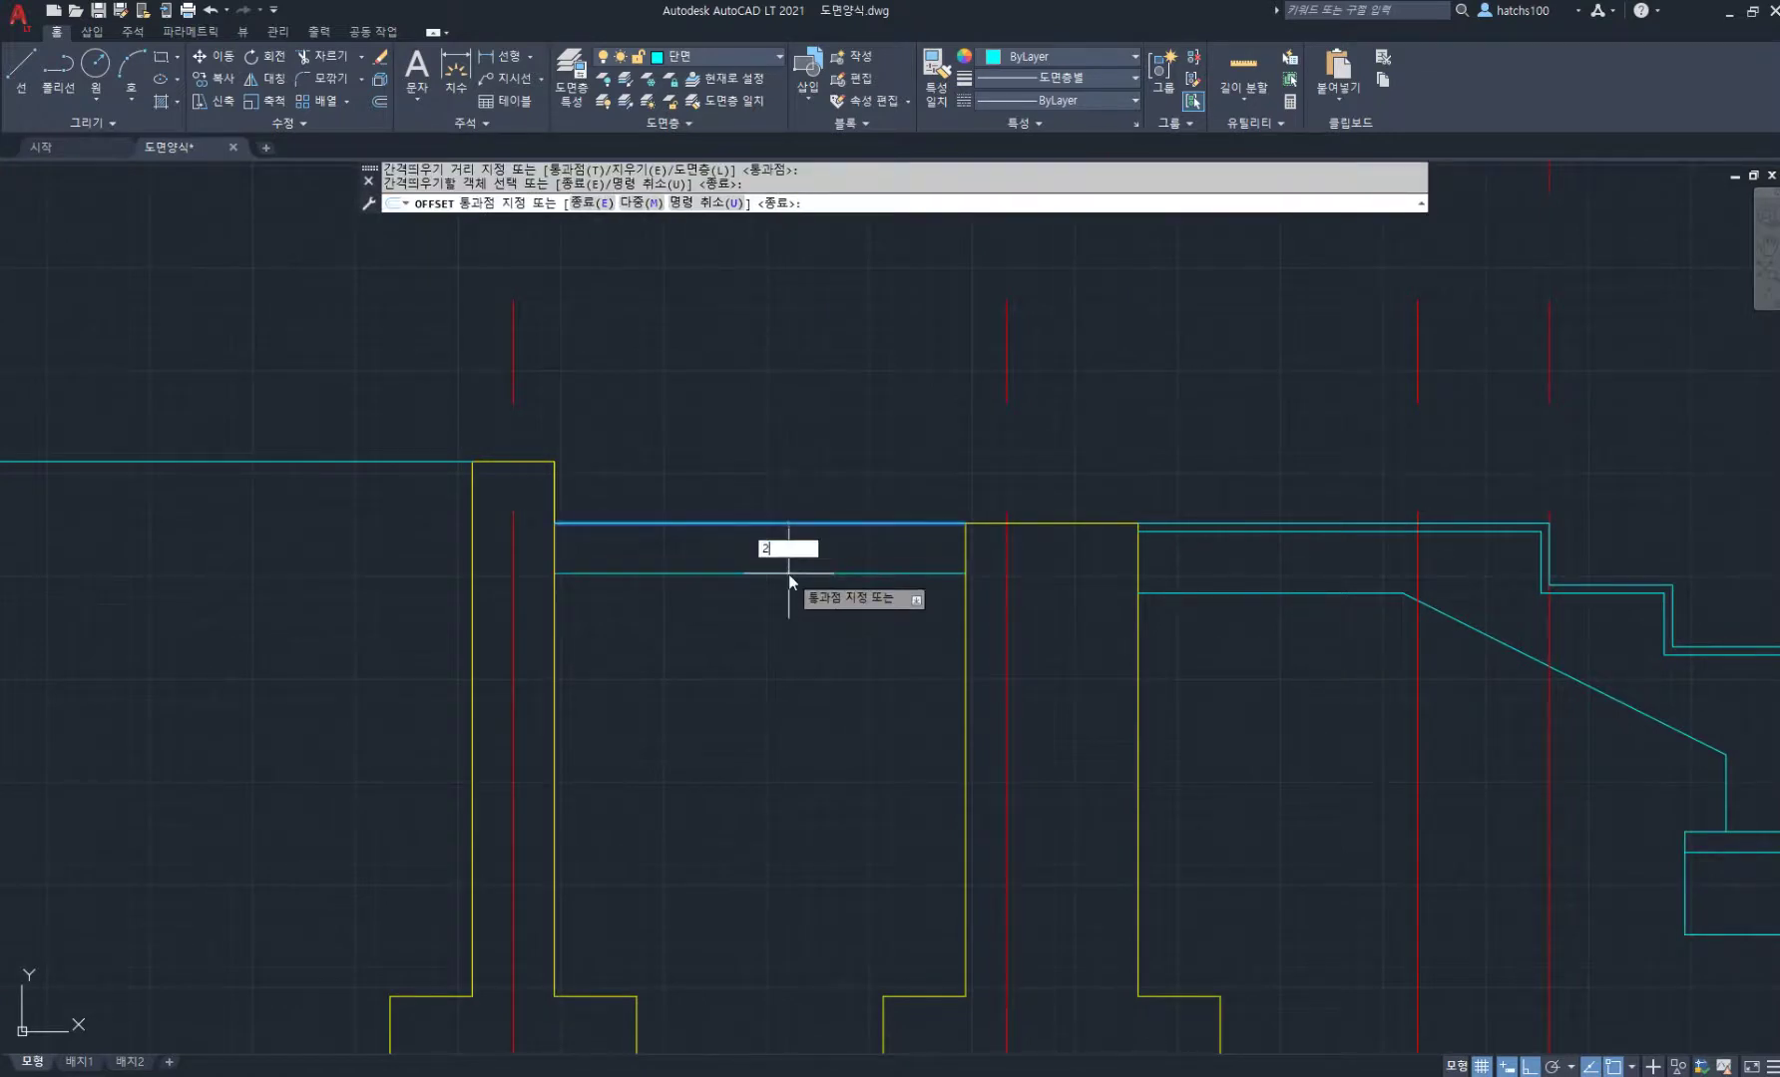
{"action": "type", "text": "0"}
{"action": "key", "text": "Return"}
{"action": "left_click", "coordinate": [806, 529]}
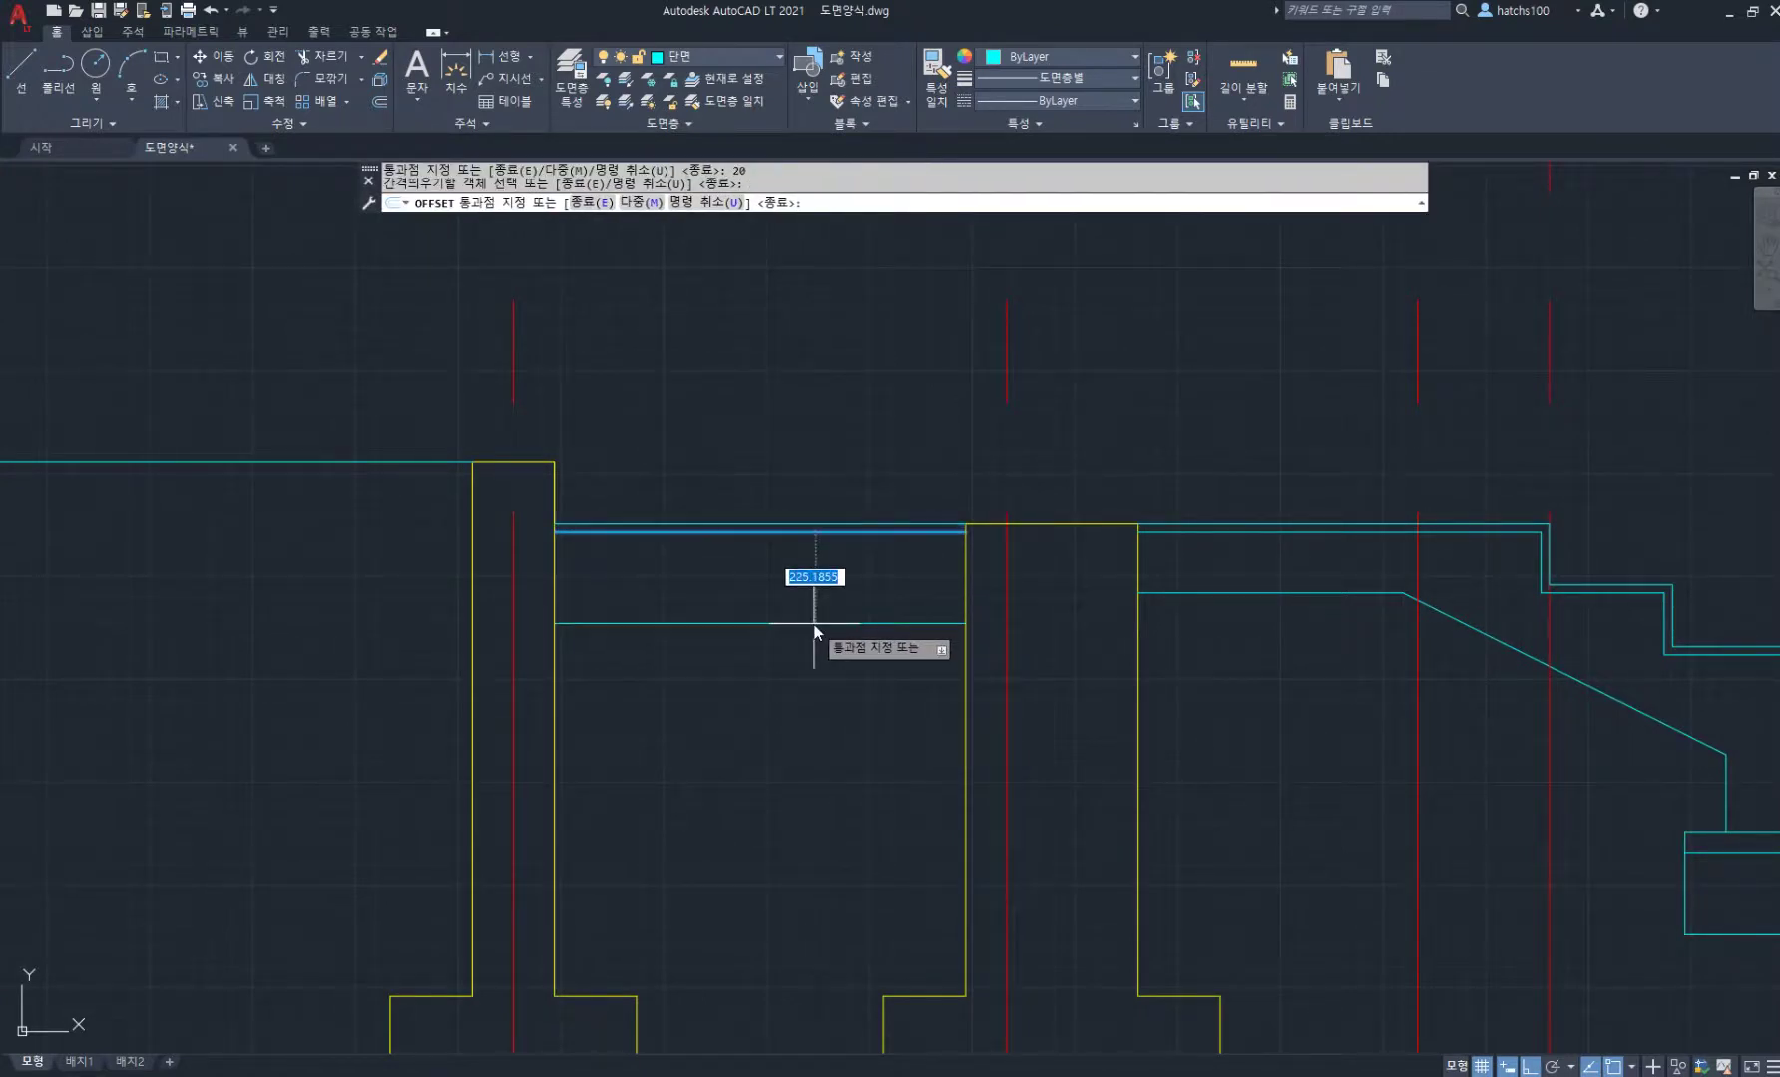
{"action": "type", "text": "150"}
{"action": "key", "text": "Return"}
Step: Offset the slab underside between the two foundation walls 50 downward, and offset that line a further 200 downward
{"action": "left_click", "coordinate": [833, 593]}
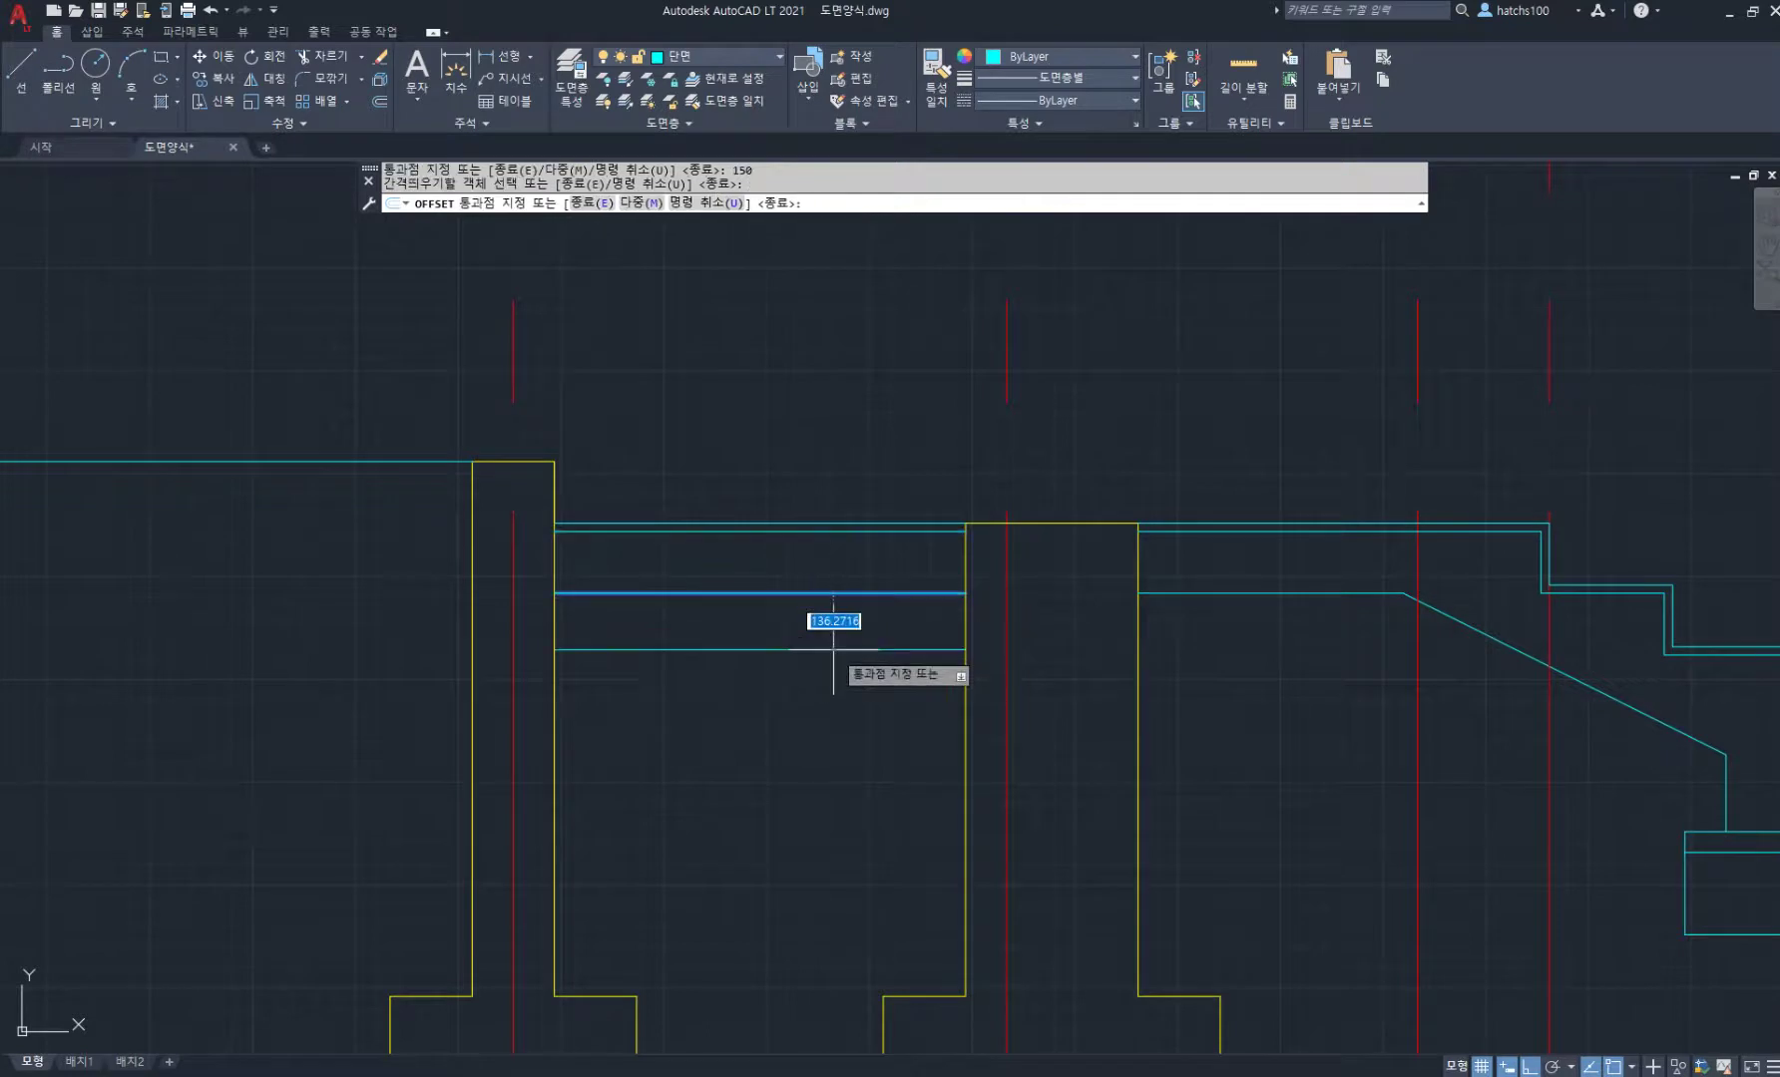
{"action": "type", "text": "50"}
{"action": "key", "text": "Return"}
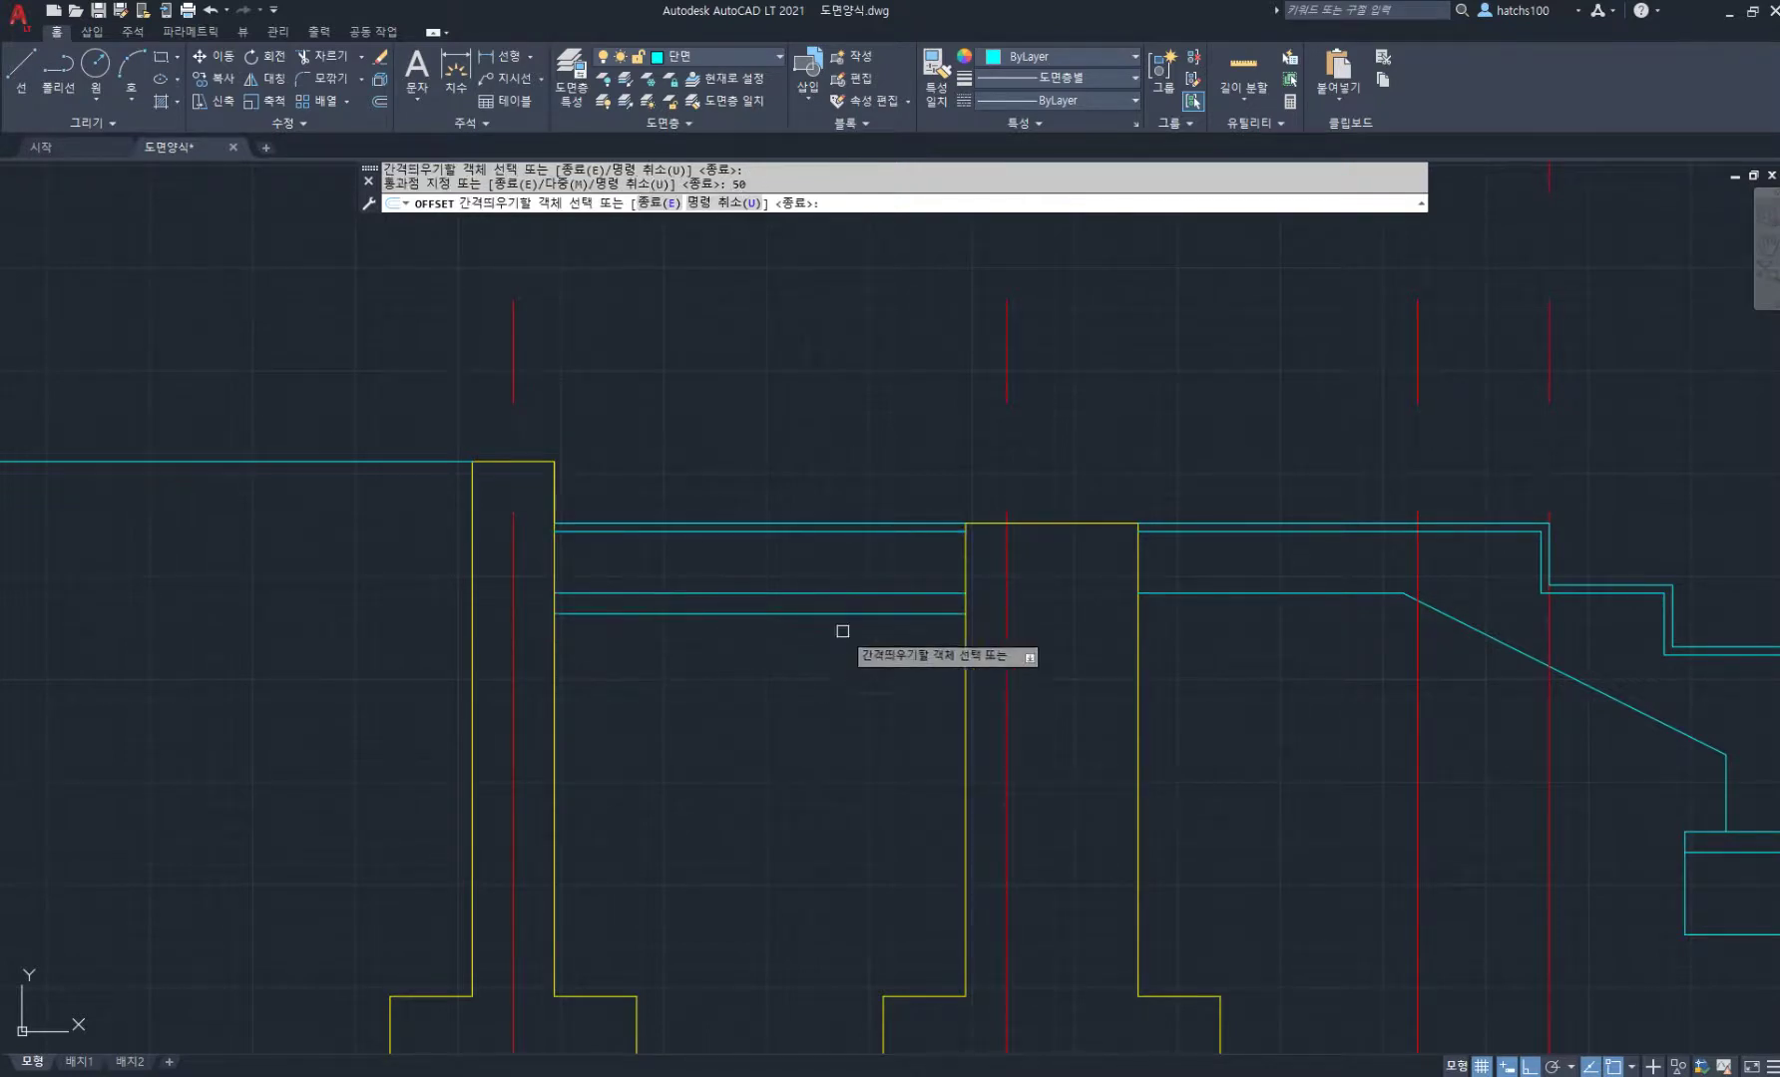
{"action": "left_click", "coordinate": [834, 614]}
{"action": "type", "text": "200"}
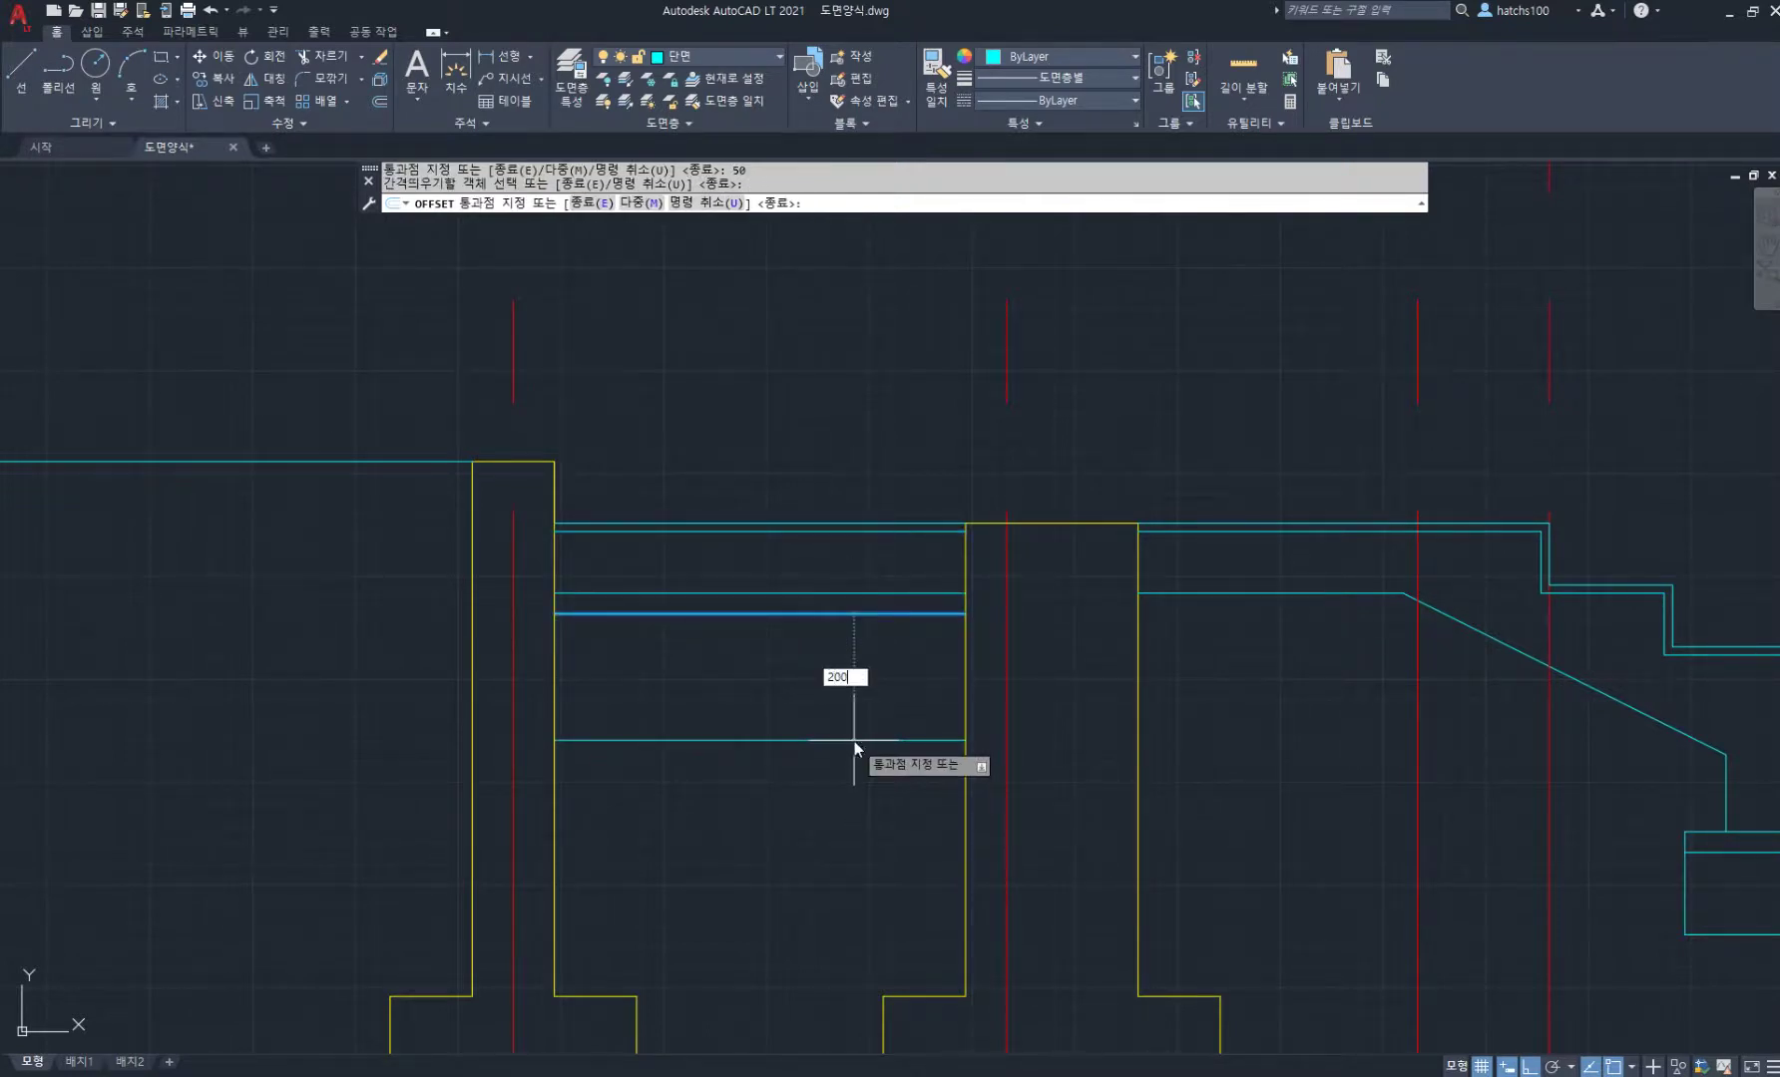
{"action": "key", "text": "Return"}
Step: Offset the top line of the wide foundation wall beside the porch 20 downward
{"action": "scroll", "coordinate": [1110, 531], "scroll_direction": "up", "scroll_amount": 2}
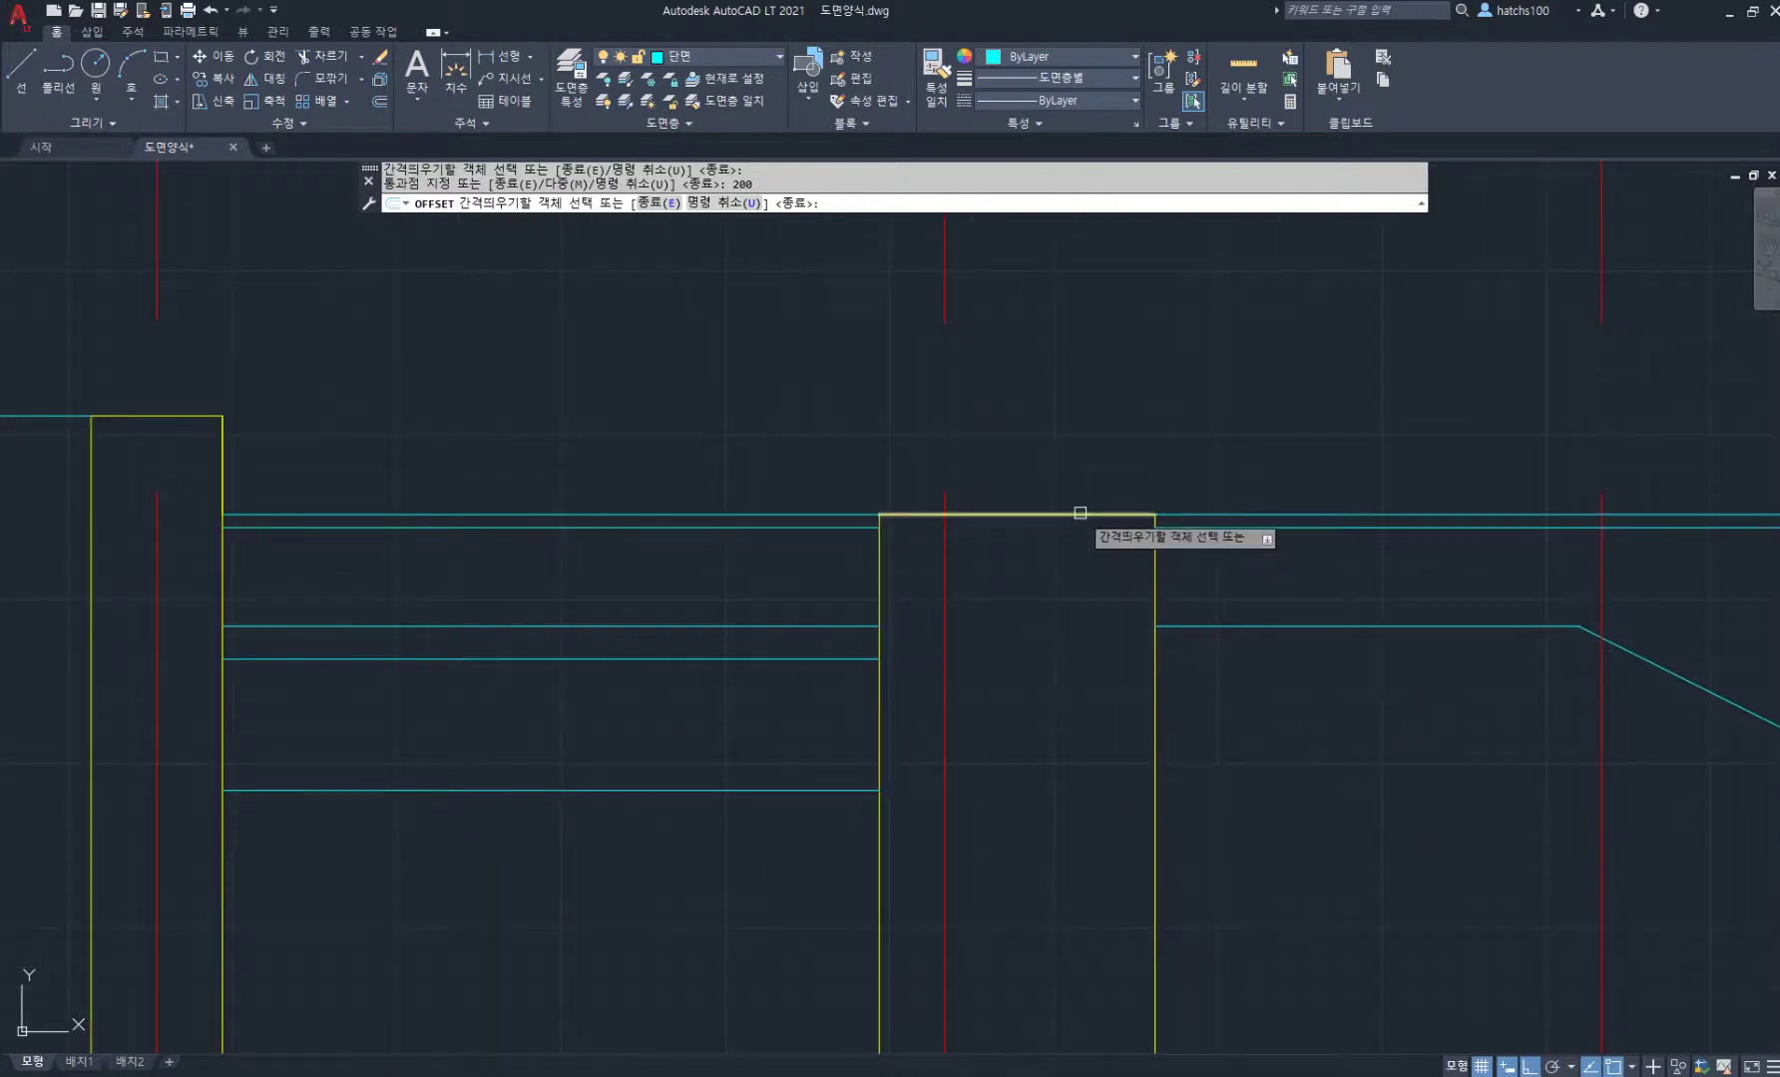
{"action": "left_click", "coordinate": [1079, 513]}
{"action": "scroll", "coordinate": [1079, 524], "scroll_direction": "up", "scroll_amount": 2}
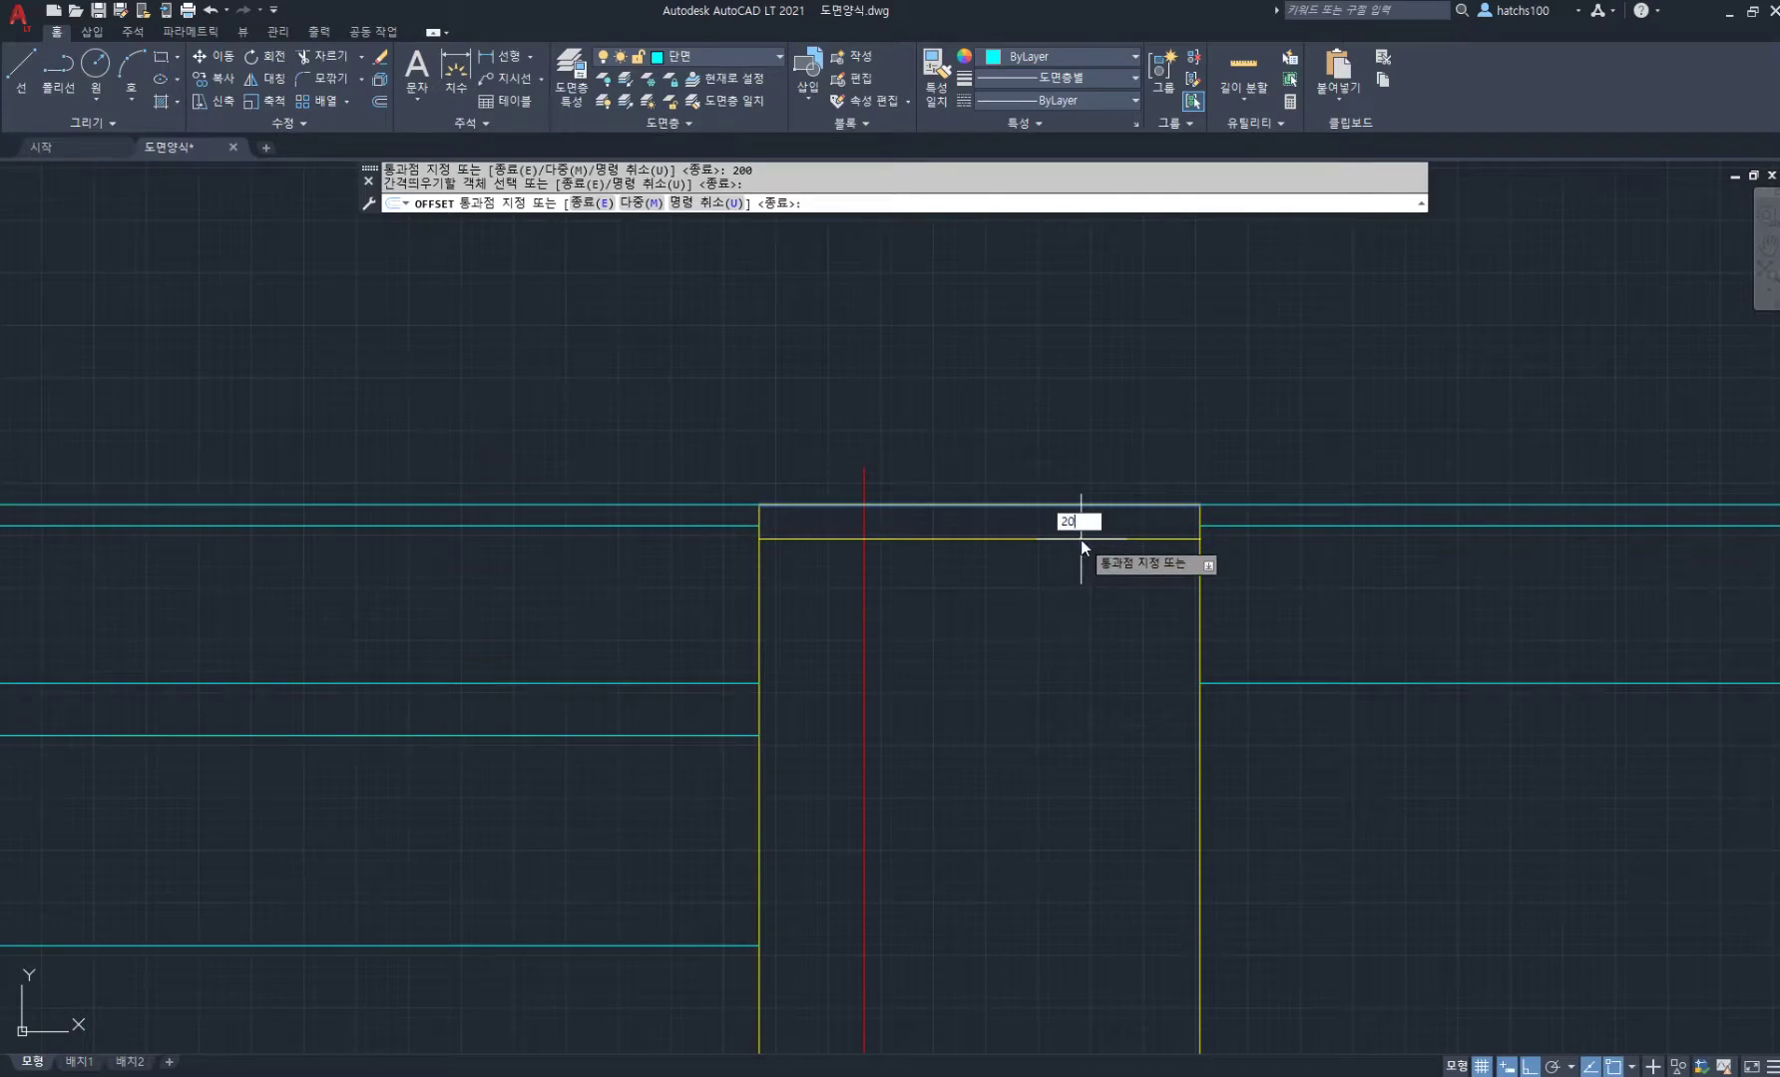
{"action": "type", "text": "20"}
{"action": "key", "text": "Return"}
{"action": "scroll", "coordinate": [1081, 540], "scroll_direction": "down", "scroll_amount": 4}
{"action": "middle_click_drag", "start_coordinate": [710, 603], "coordinate": [873, 611]}
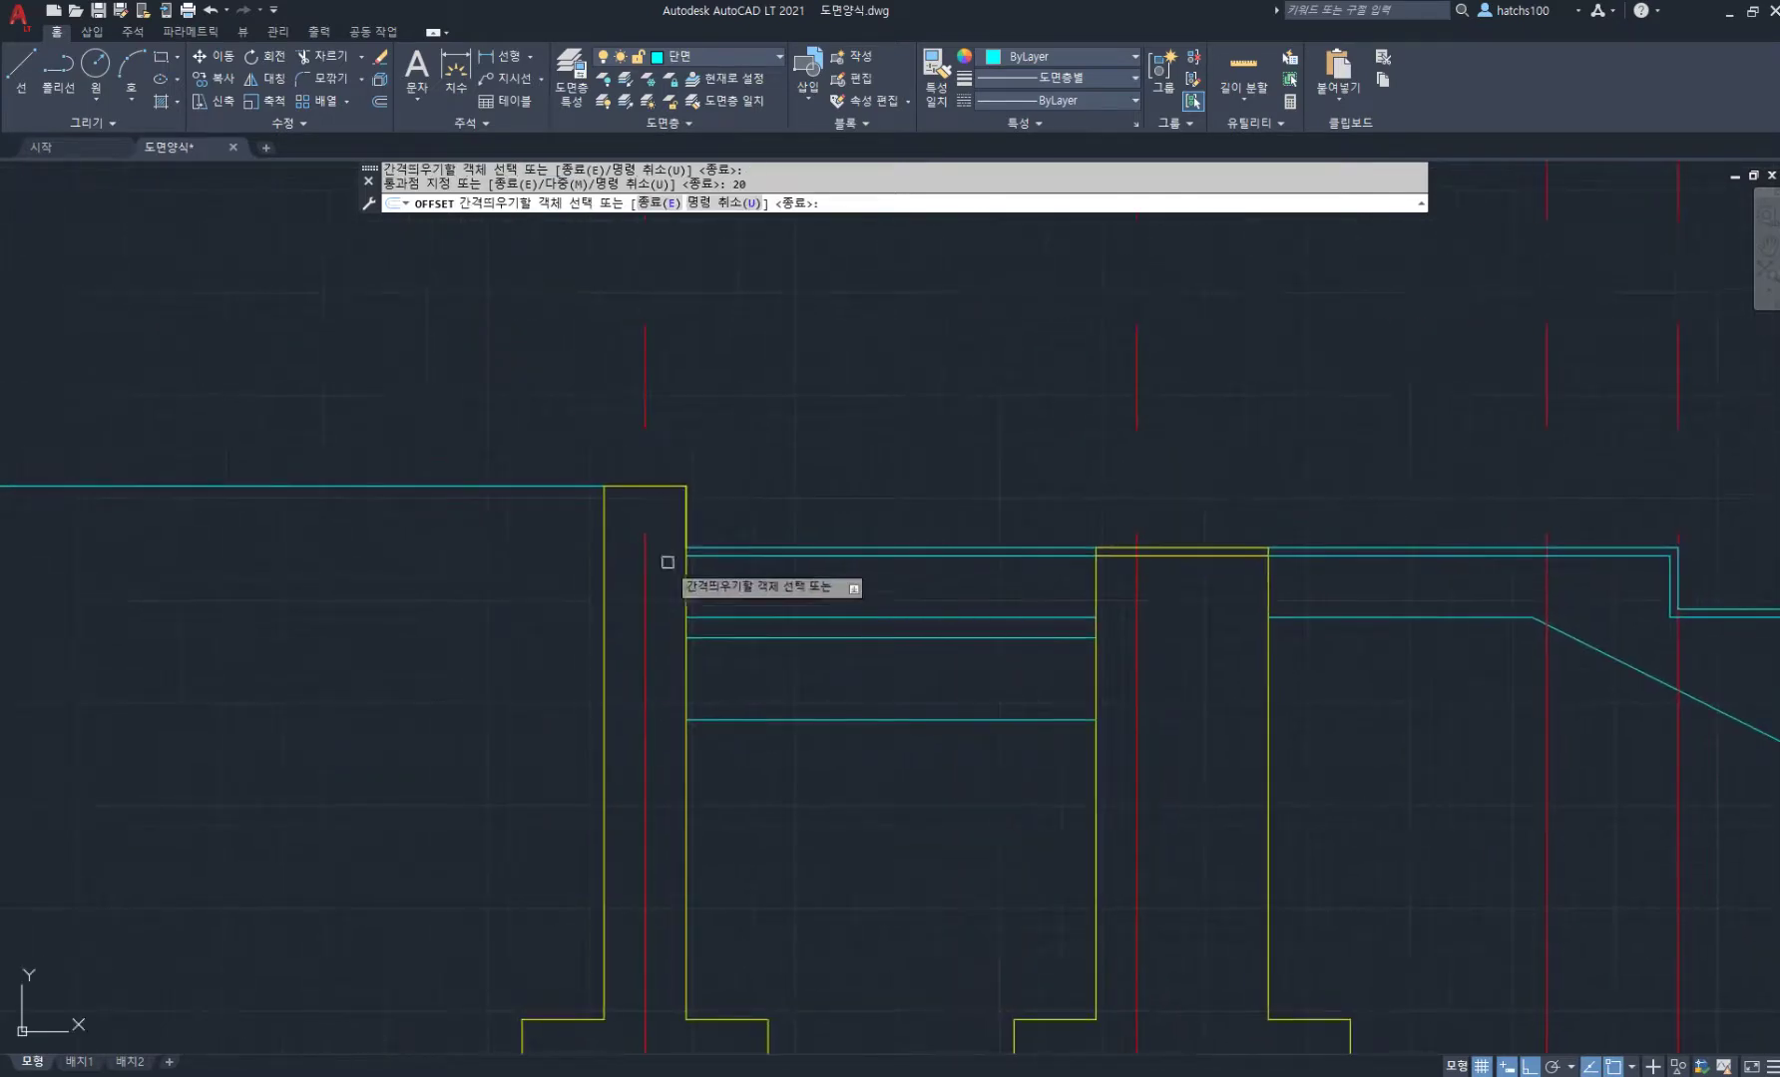
Step: Offset the higher interior floor line beside the narrow foundation wall 20 downward
{"action": "scroll", "coordinate": [588, 480], "scroll_direction": "up", "scroll_amount": 2}
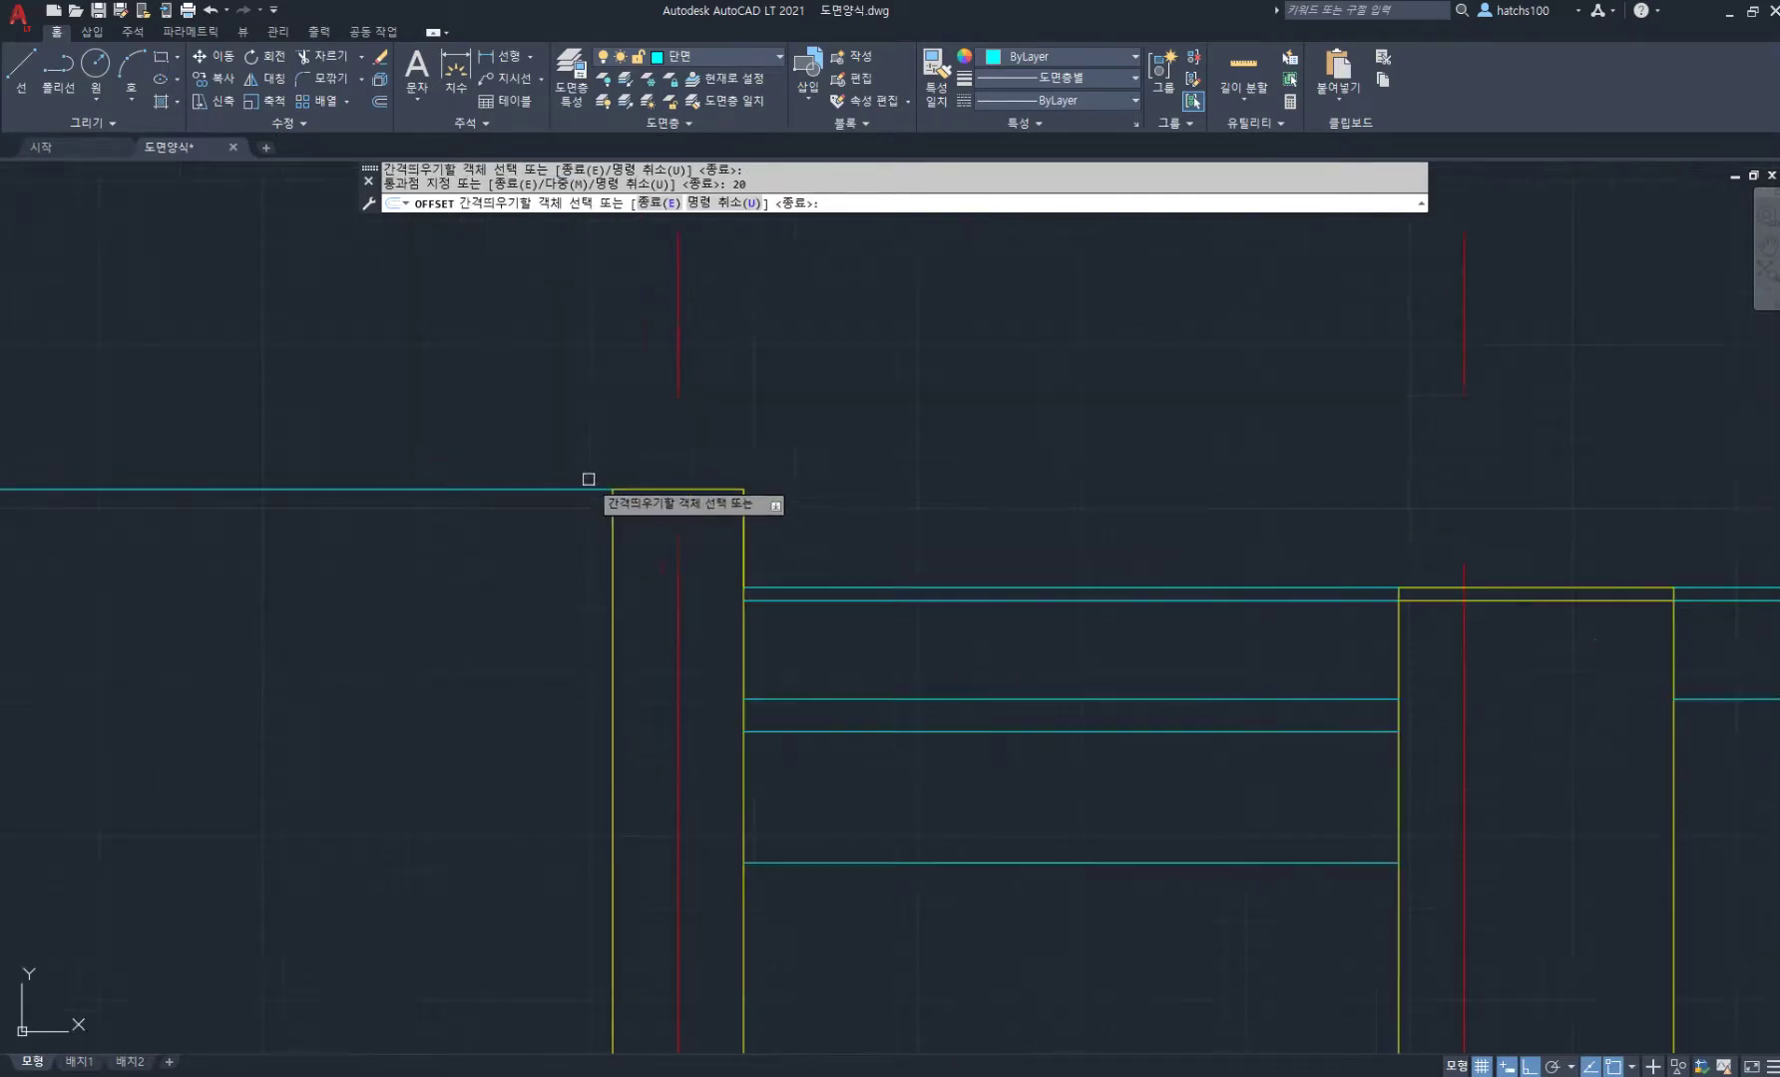
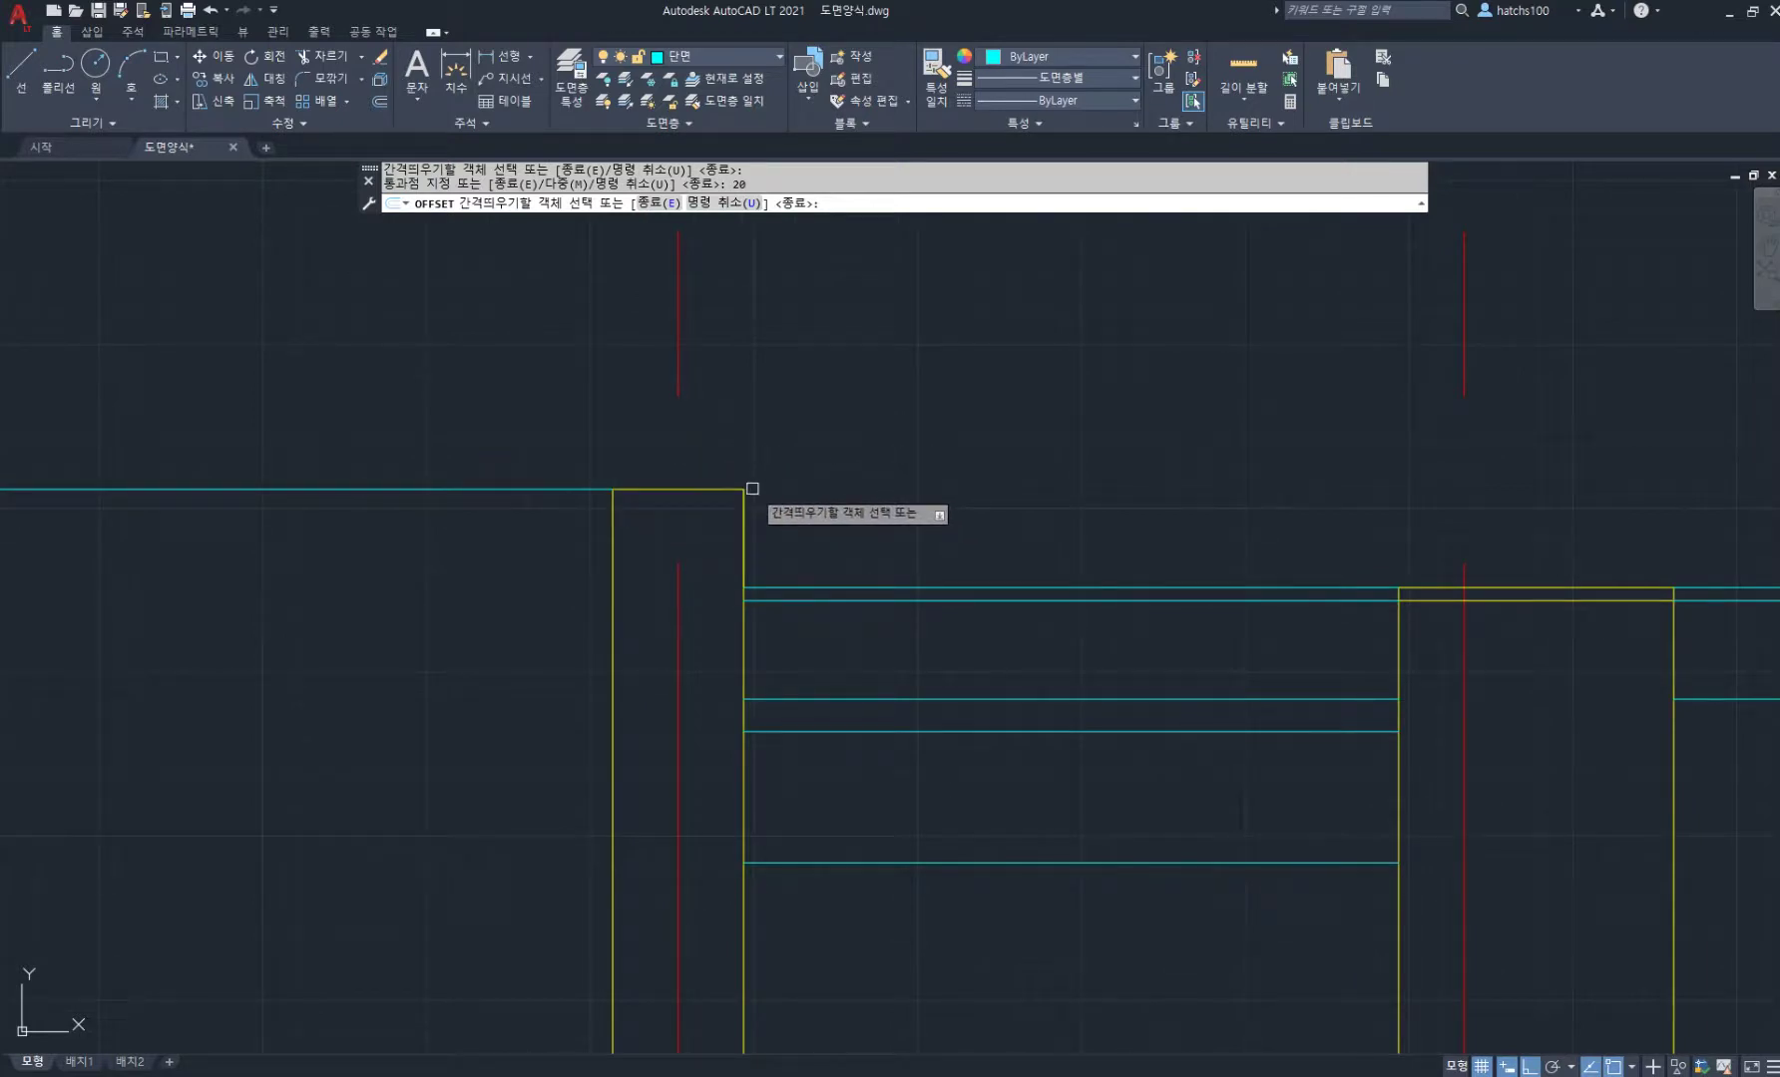
{"action": "scroll", "coordinate": [752, 489], "scroll_direction": "down", "scroll_amount": 2}
{"action": "scroll", "coordinate": [1138, 553], "scroll_direction": "up", "scroll_amount": 2}
{"action": "scroll", "coordinate": [1197, 569], "scroll_direction": "up", "scroll_amount": 2}
{"action": "scroll", "coordinate": [838, 575], "scroll_direction": "down", "scroll_amount": 4}
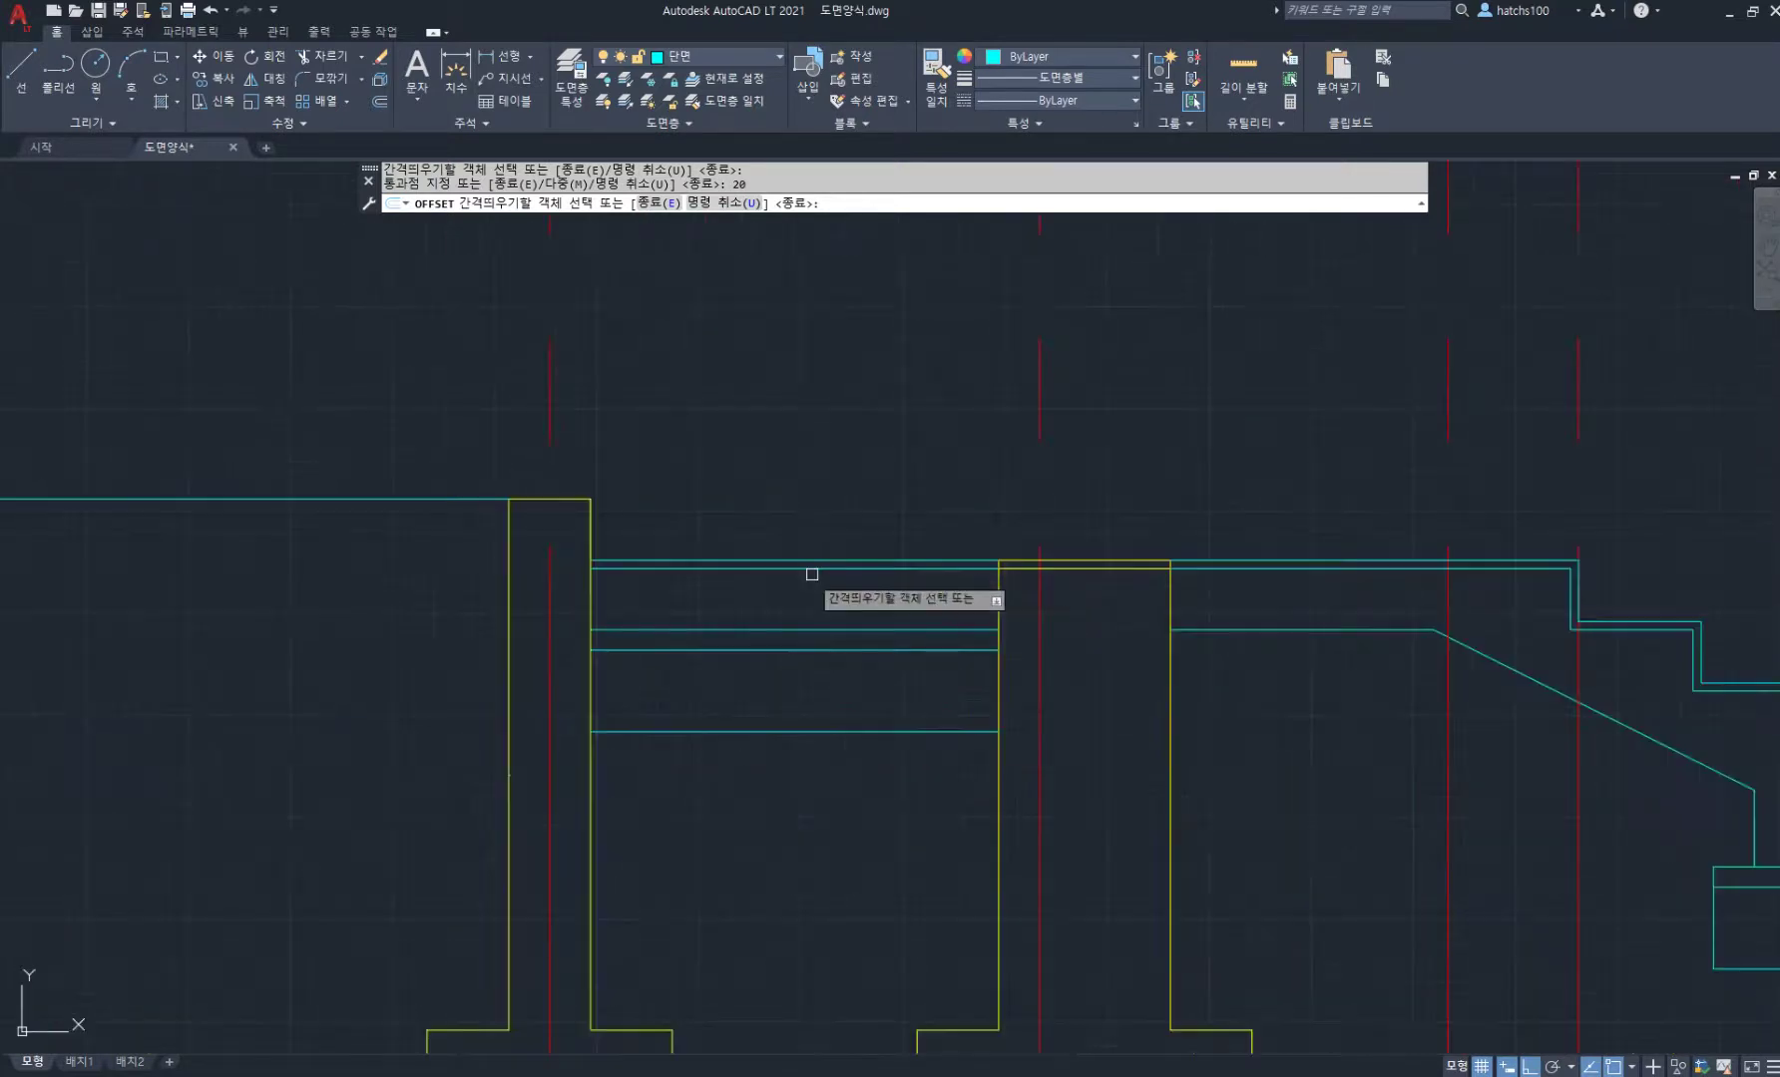
{"action": "middle_click_drag", "start_coordinate": [812, 575], "coordinate": [1120, 572]}
{"action": "left_click", "coordinate": [770, 505]}
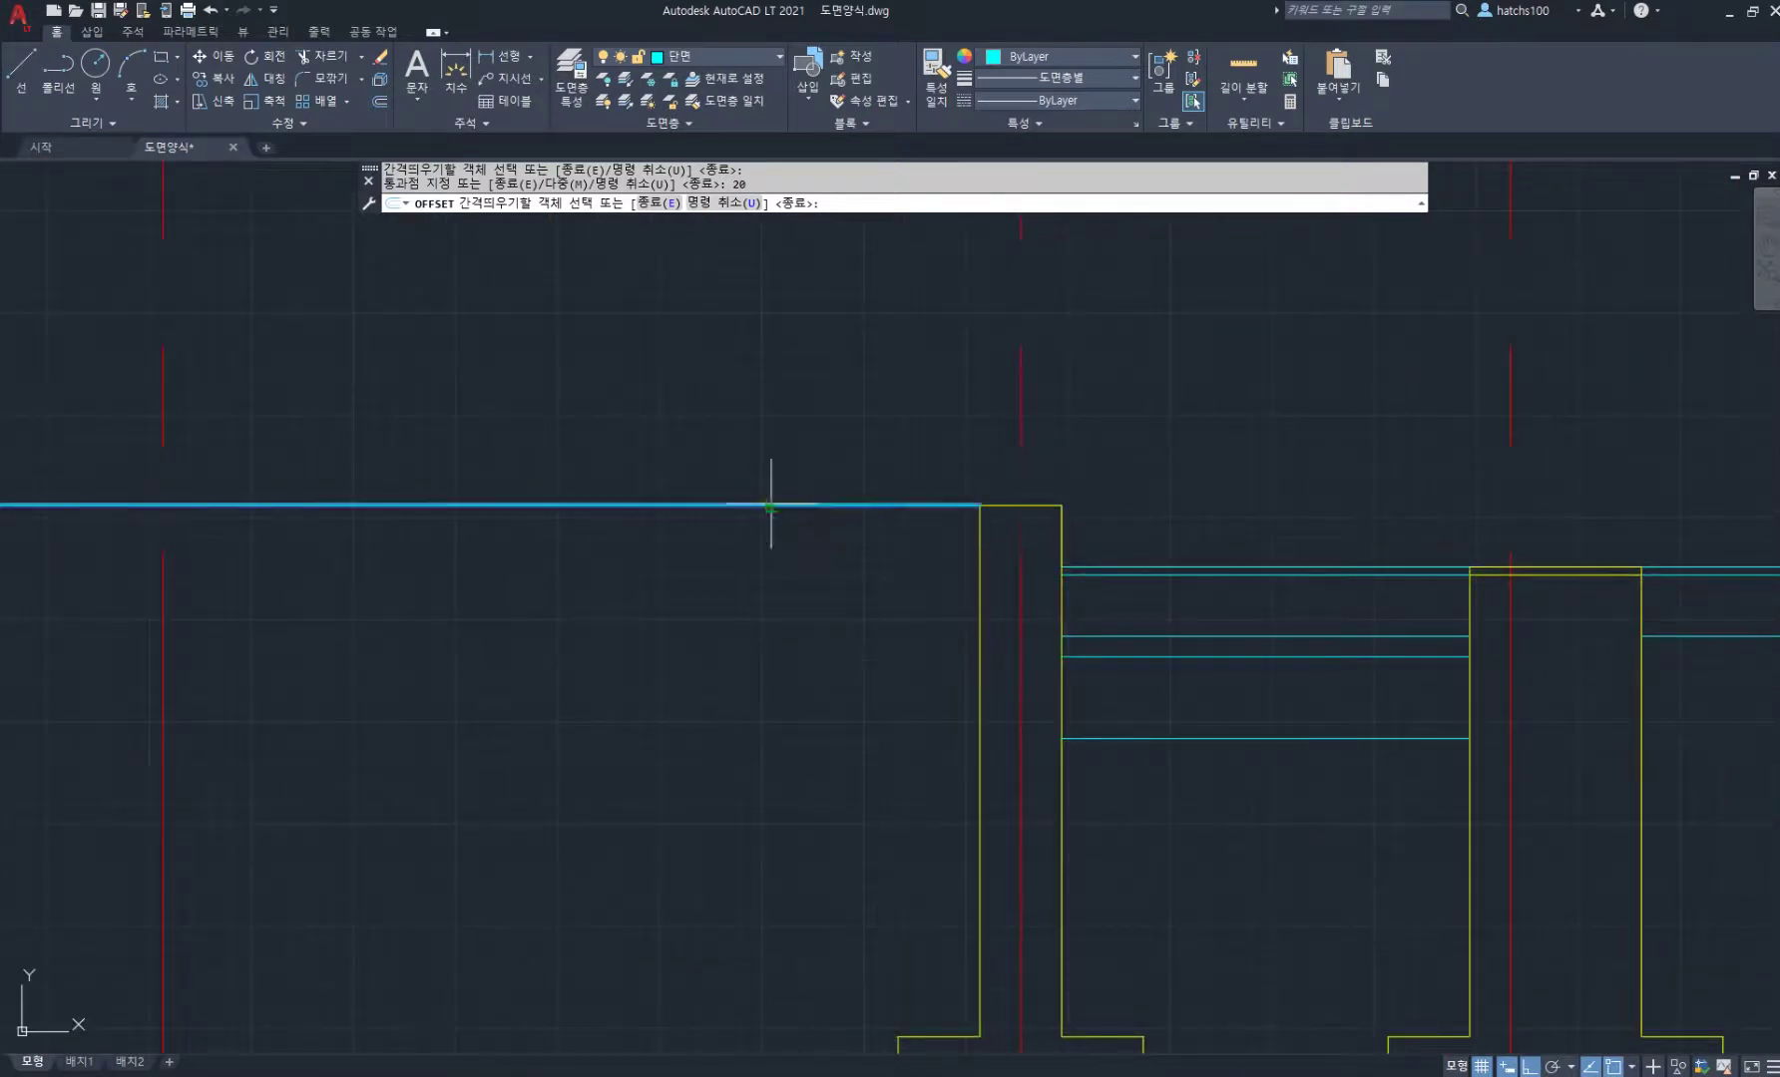
{"action": "left_click", "coordinate": [771, 506]}
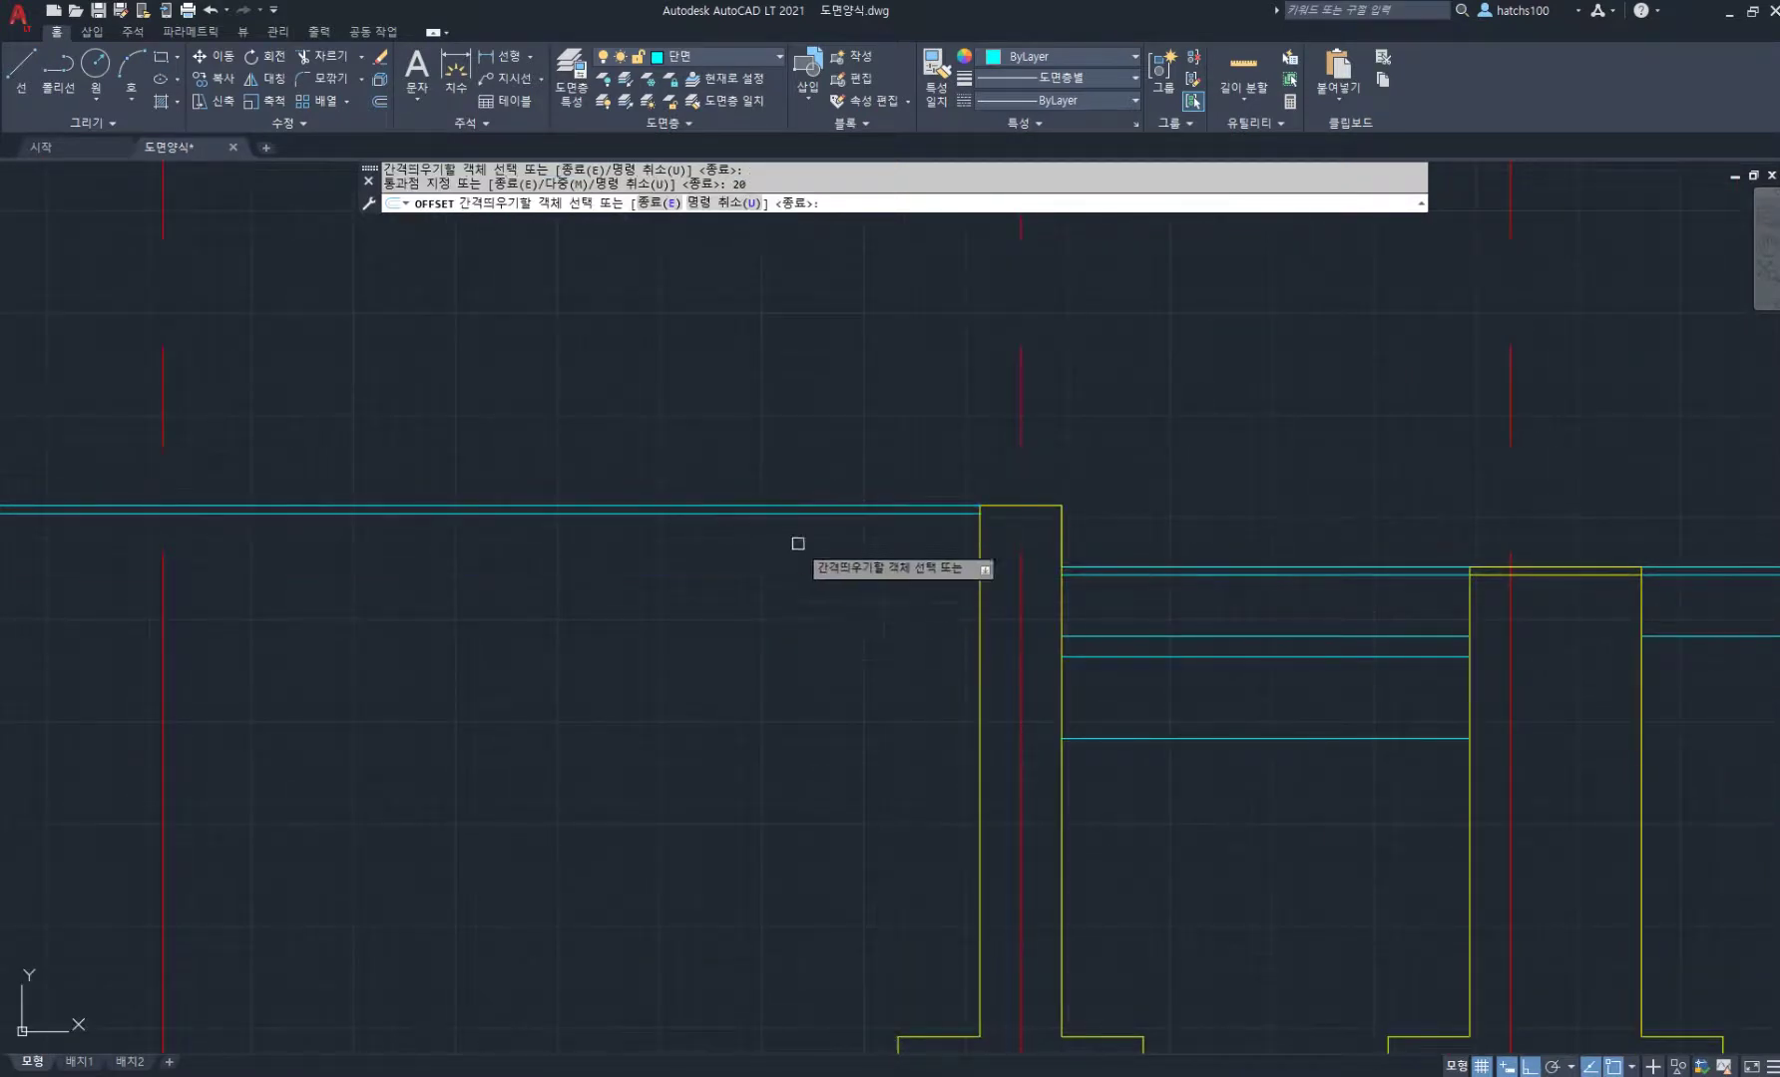
Step: Offset the interior floor's finish underside 100 downward, and offset the resulting line another 85 downward
{"action": "left_click", "coordinate": [810, 514]}
{"action": "type", "text": "1"}
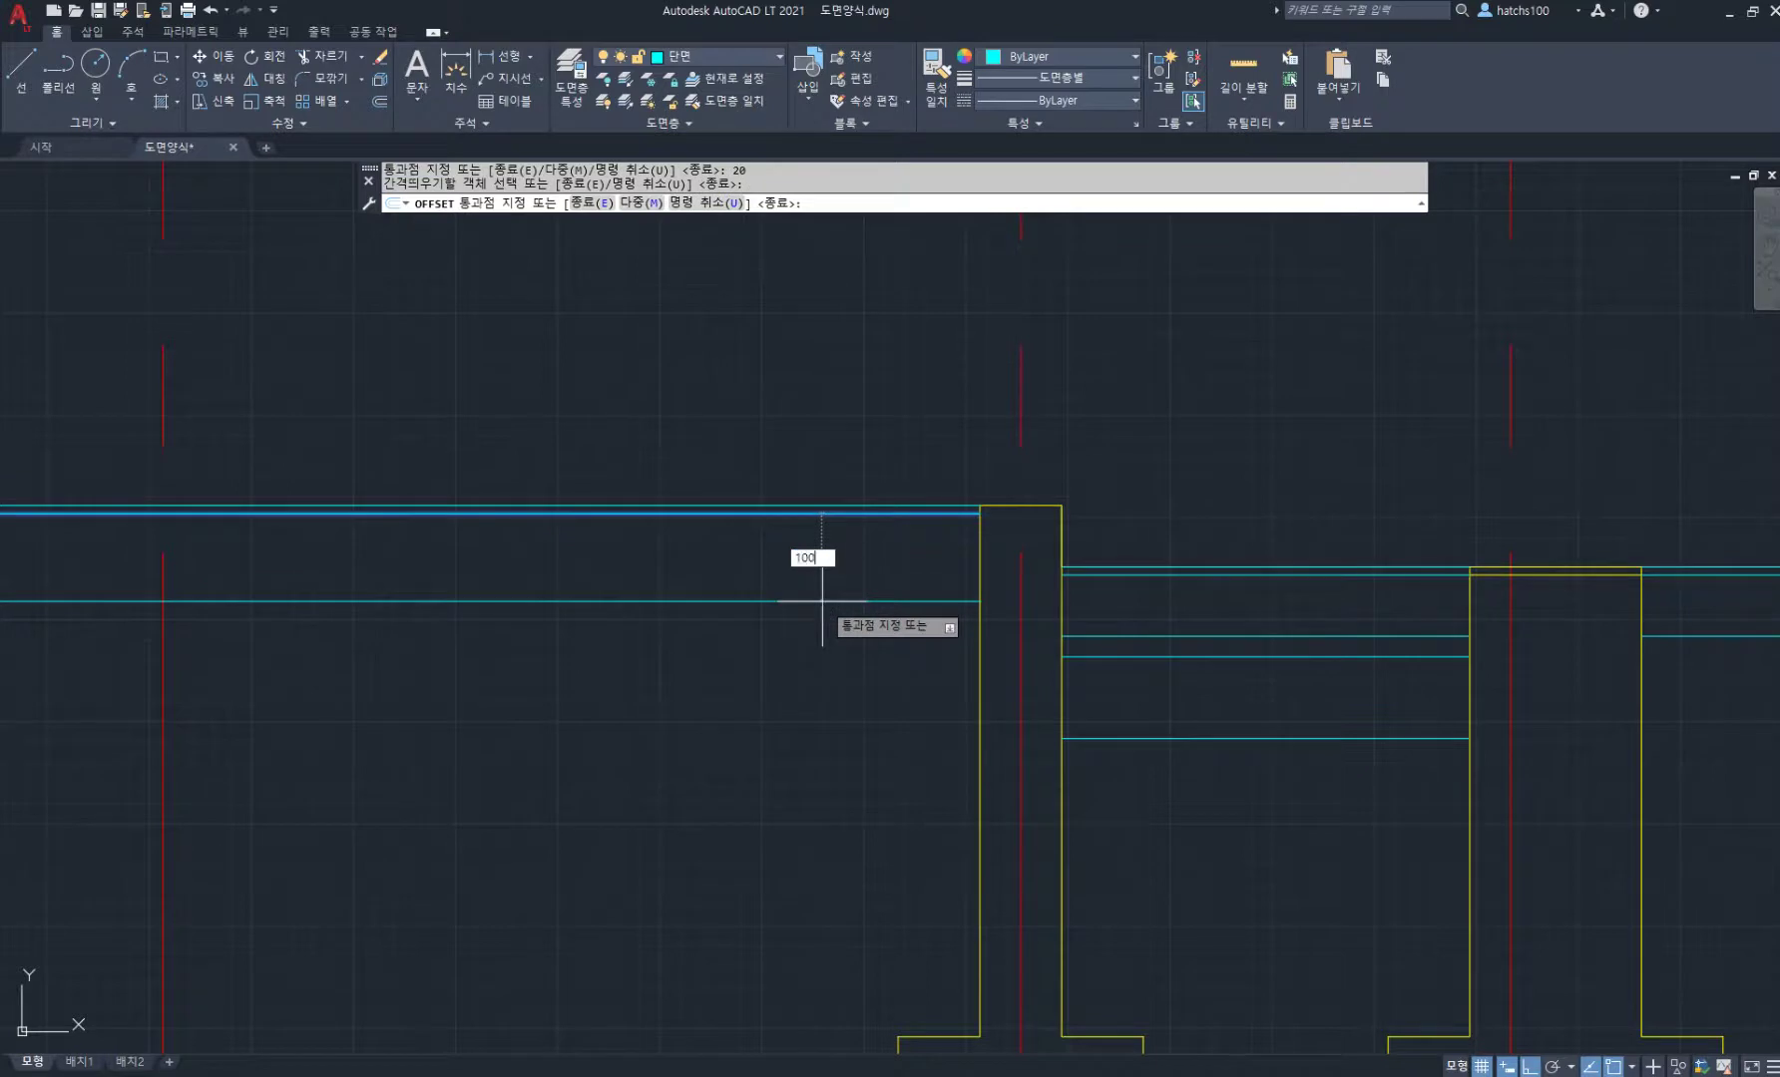
{"action": "type", "text": "00"}
{"action": "key", "text": "Return"}
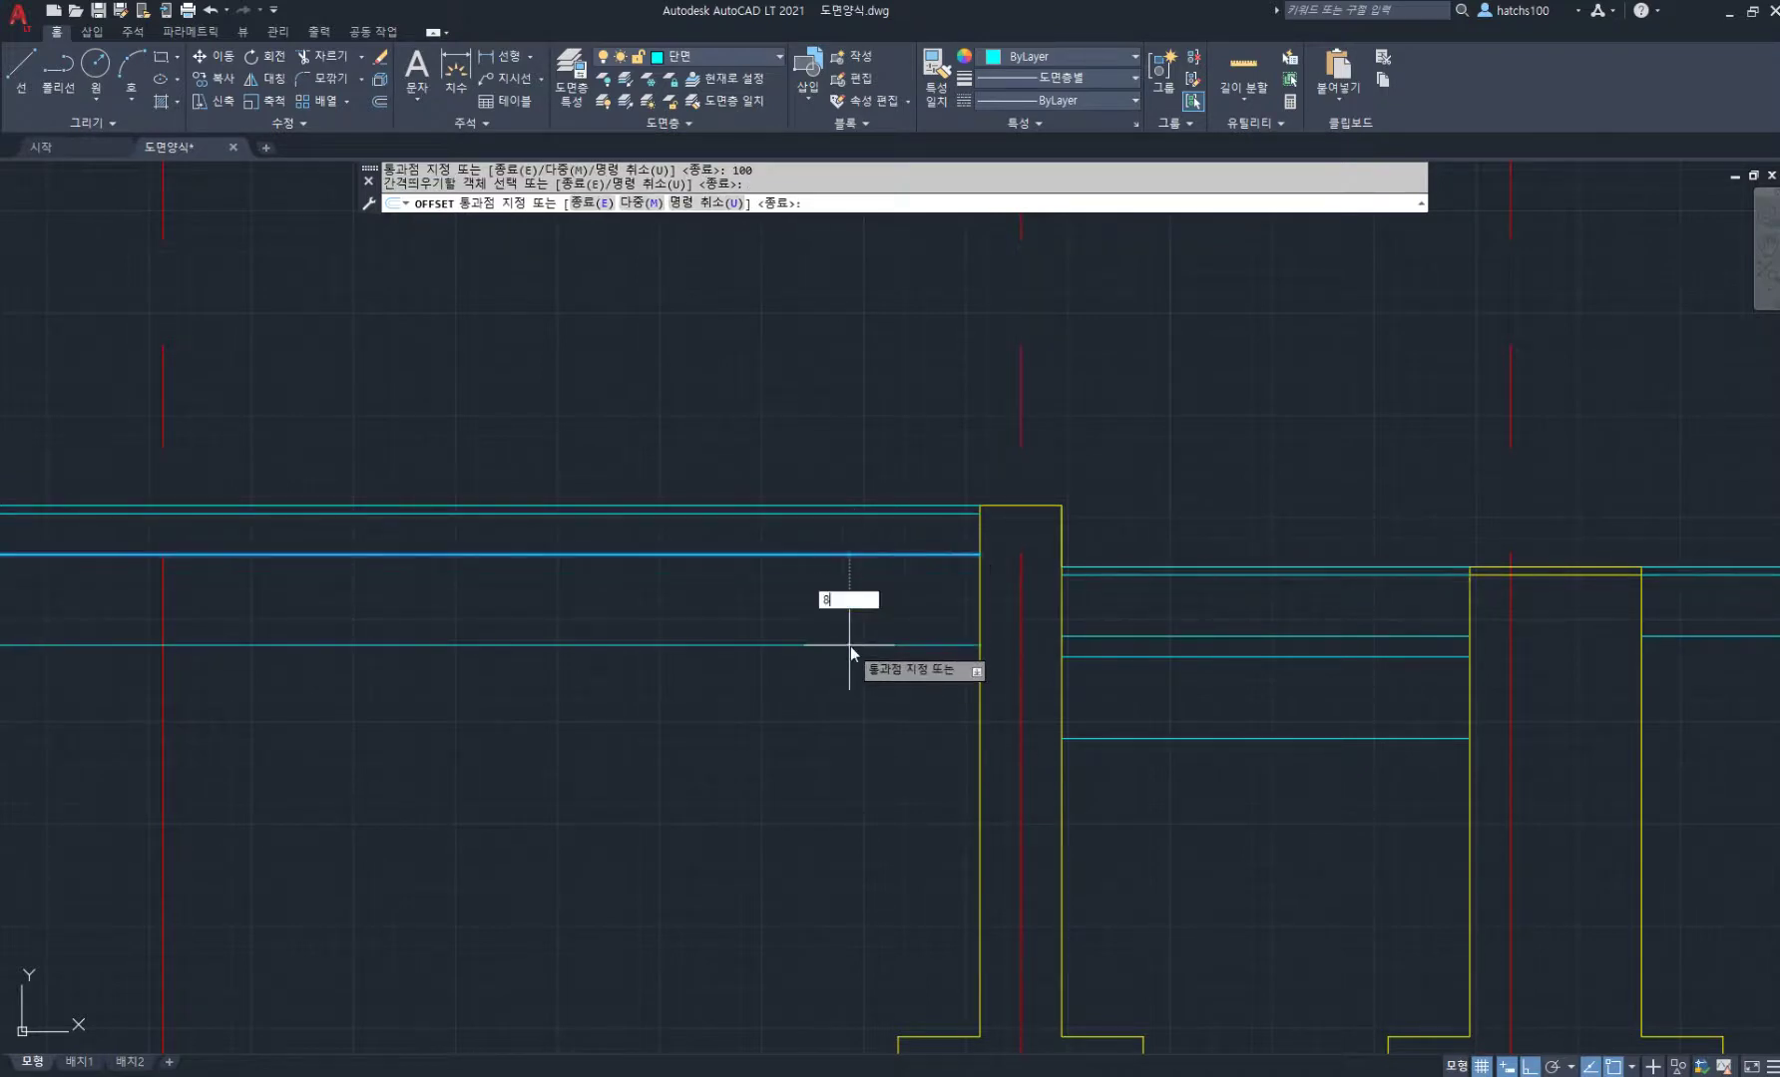
{"action": "type", "text": "85"}
{"action": "key", "text": "Return"}
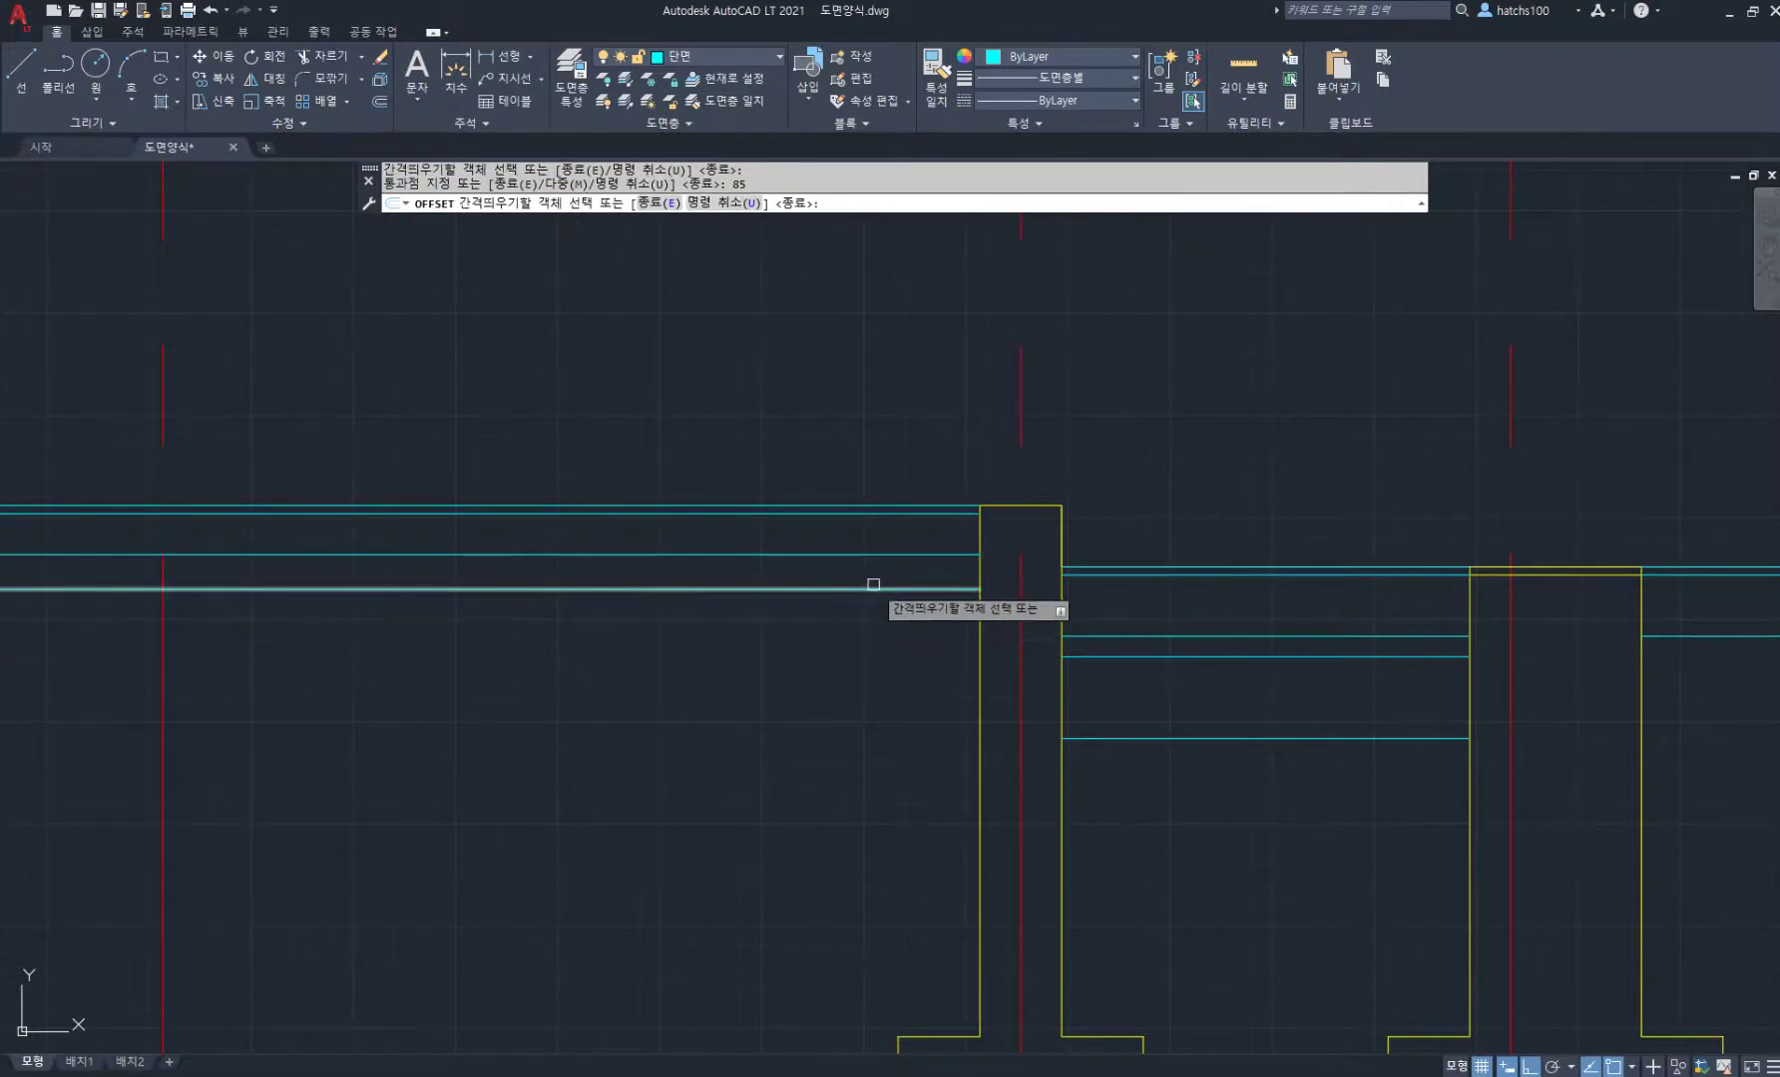
Step: Continue offsetting the lowest interior floor line downward in succession by 150, 50 and 200
{"action": "left_click", "coordinate": [873, 590]}
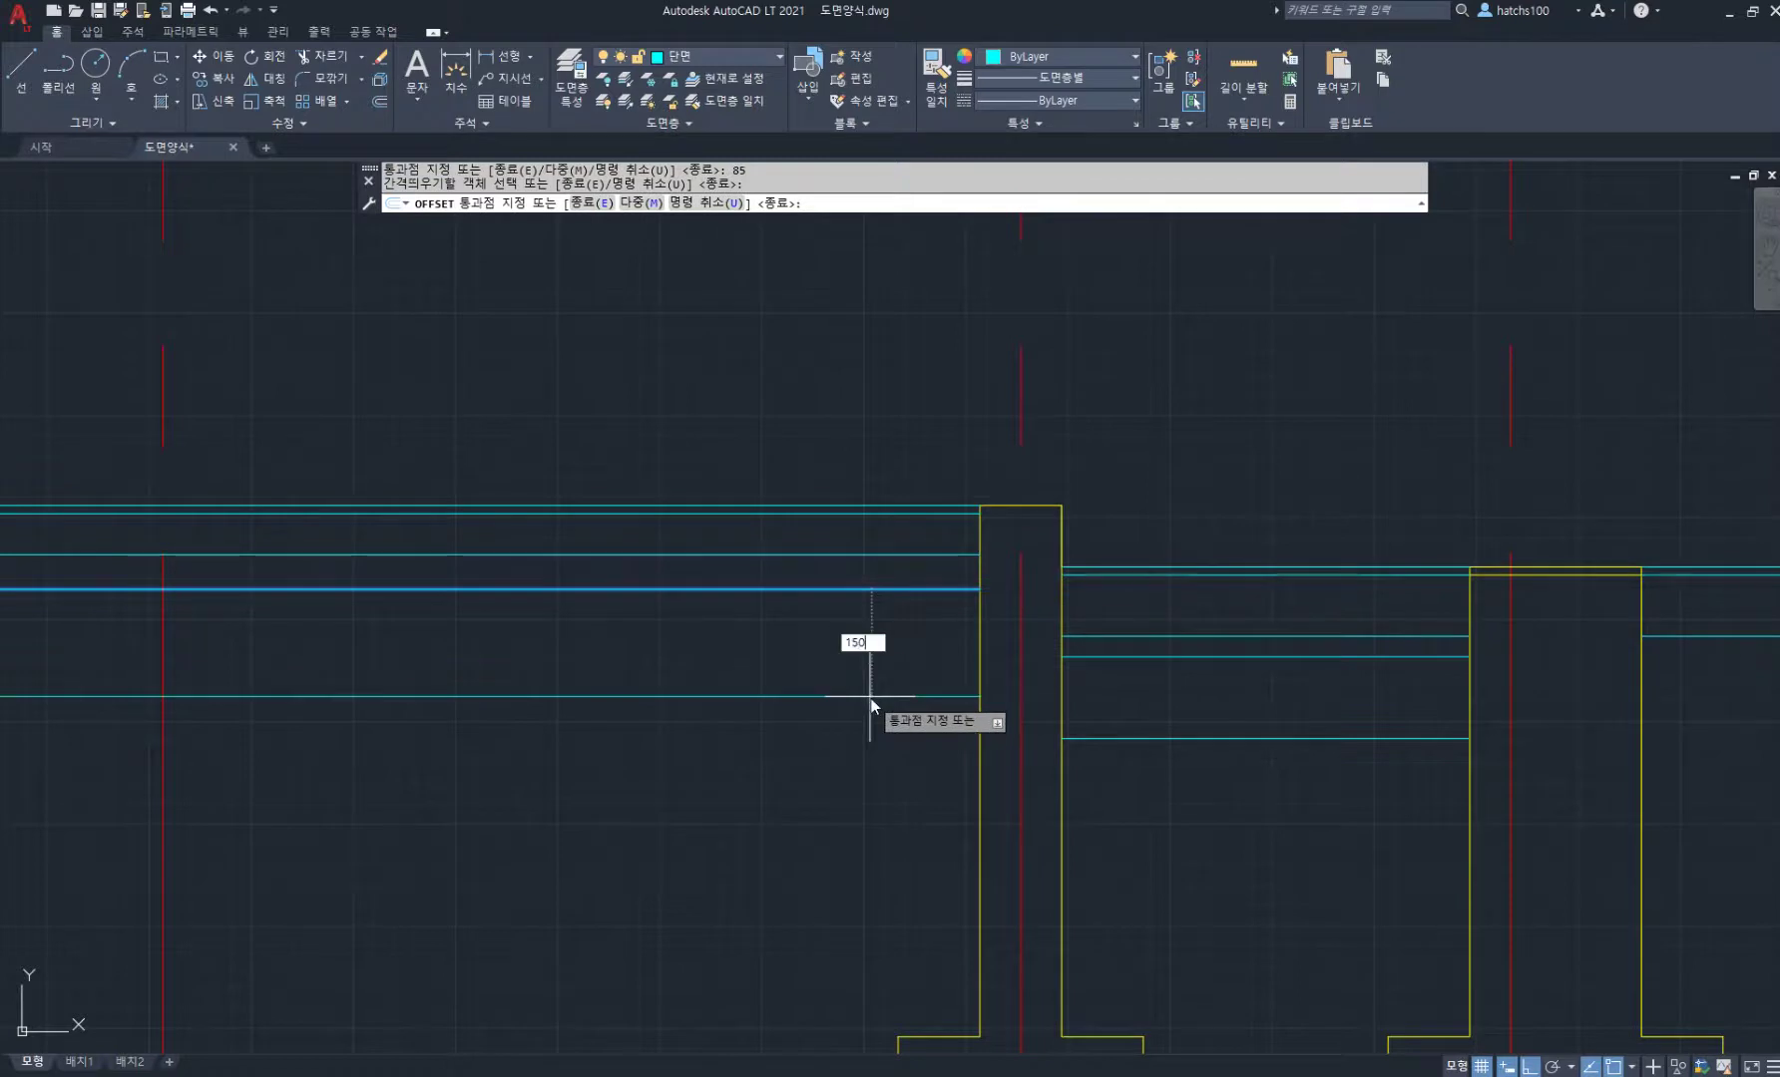
{"action": "type", "text": "150"}
{"action": "key", "text": "Return"}
{"action": "left_click", "coordinate": [882, 650]}
{"action": "type", "text": "5"}
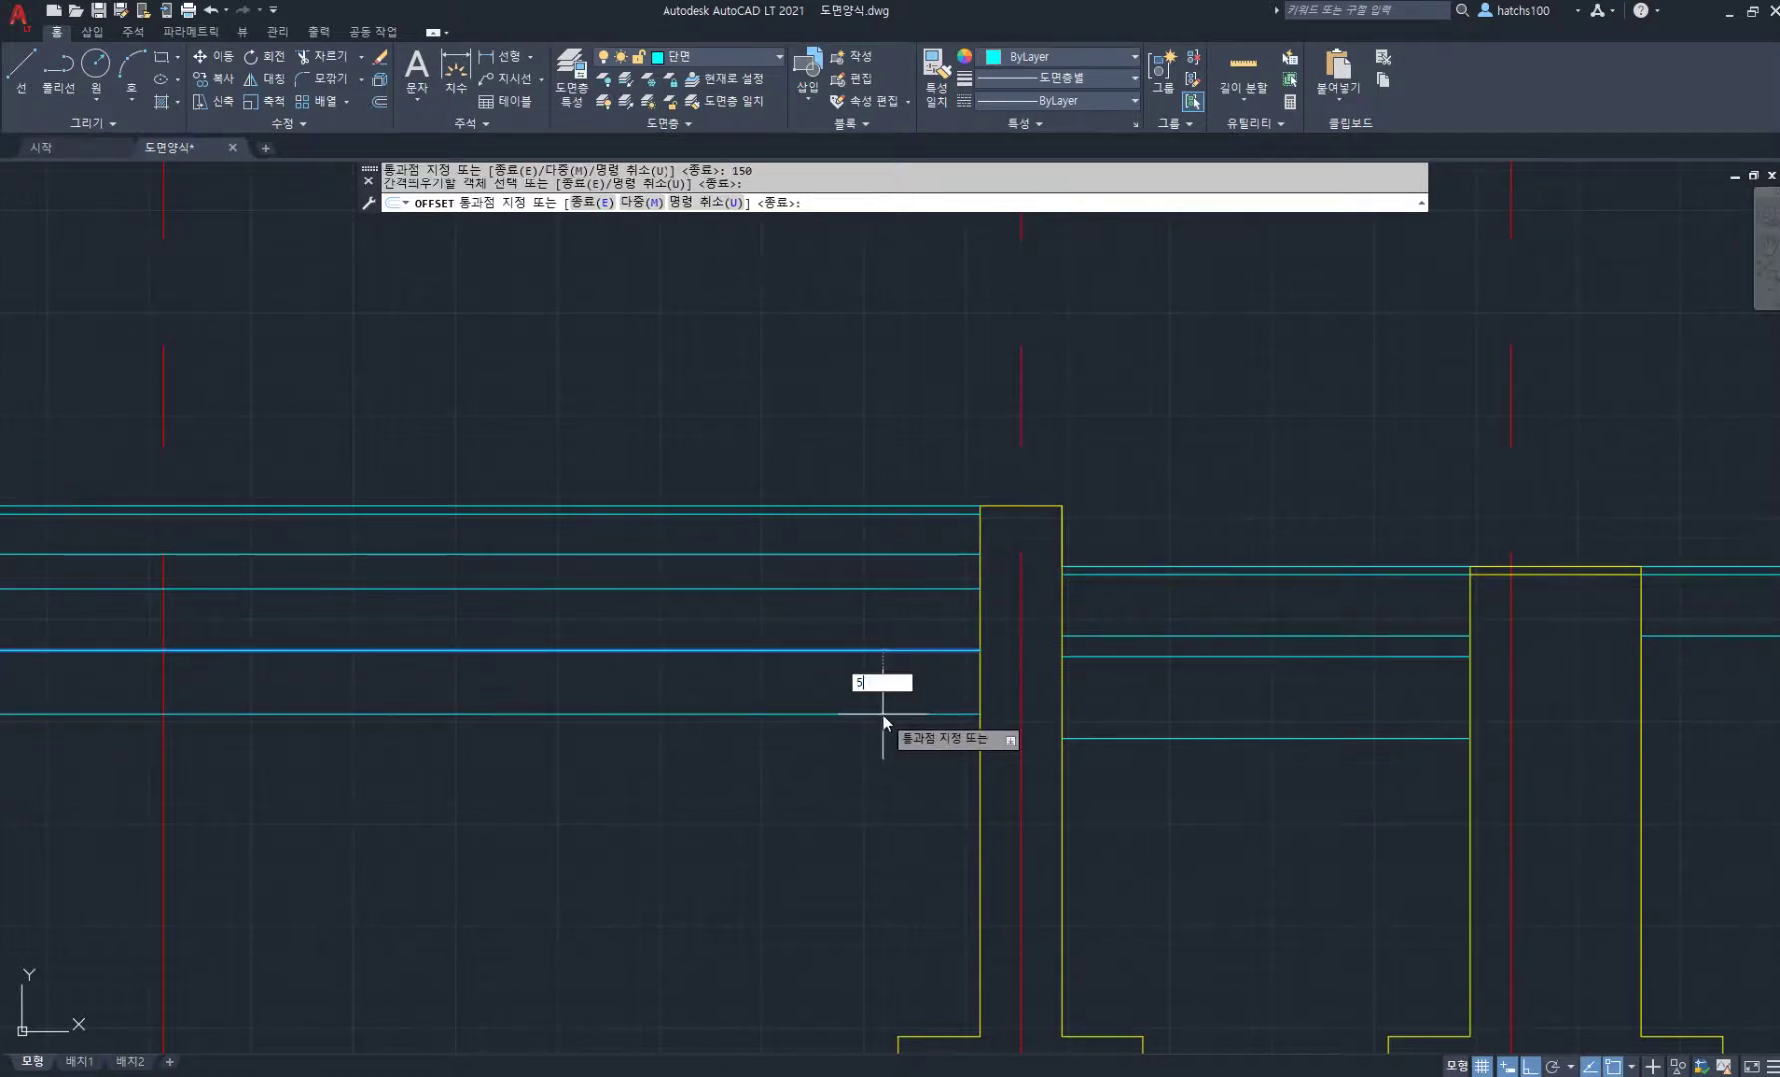
{"action": "type", "text": "0"}
{"action": "key", "text": "Return"}
{"action": "left_click", "coordinate": [891, 671]}
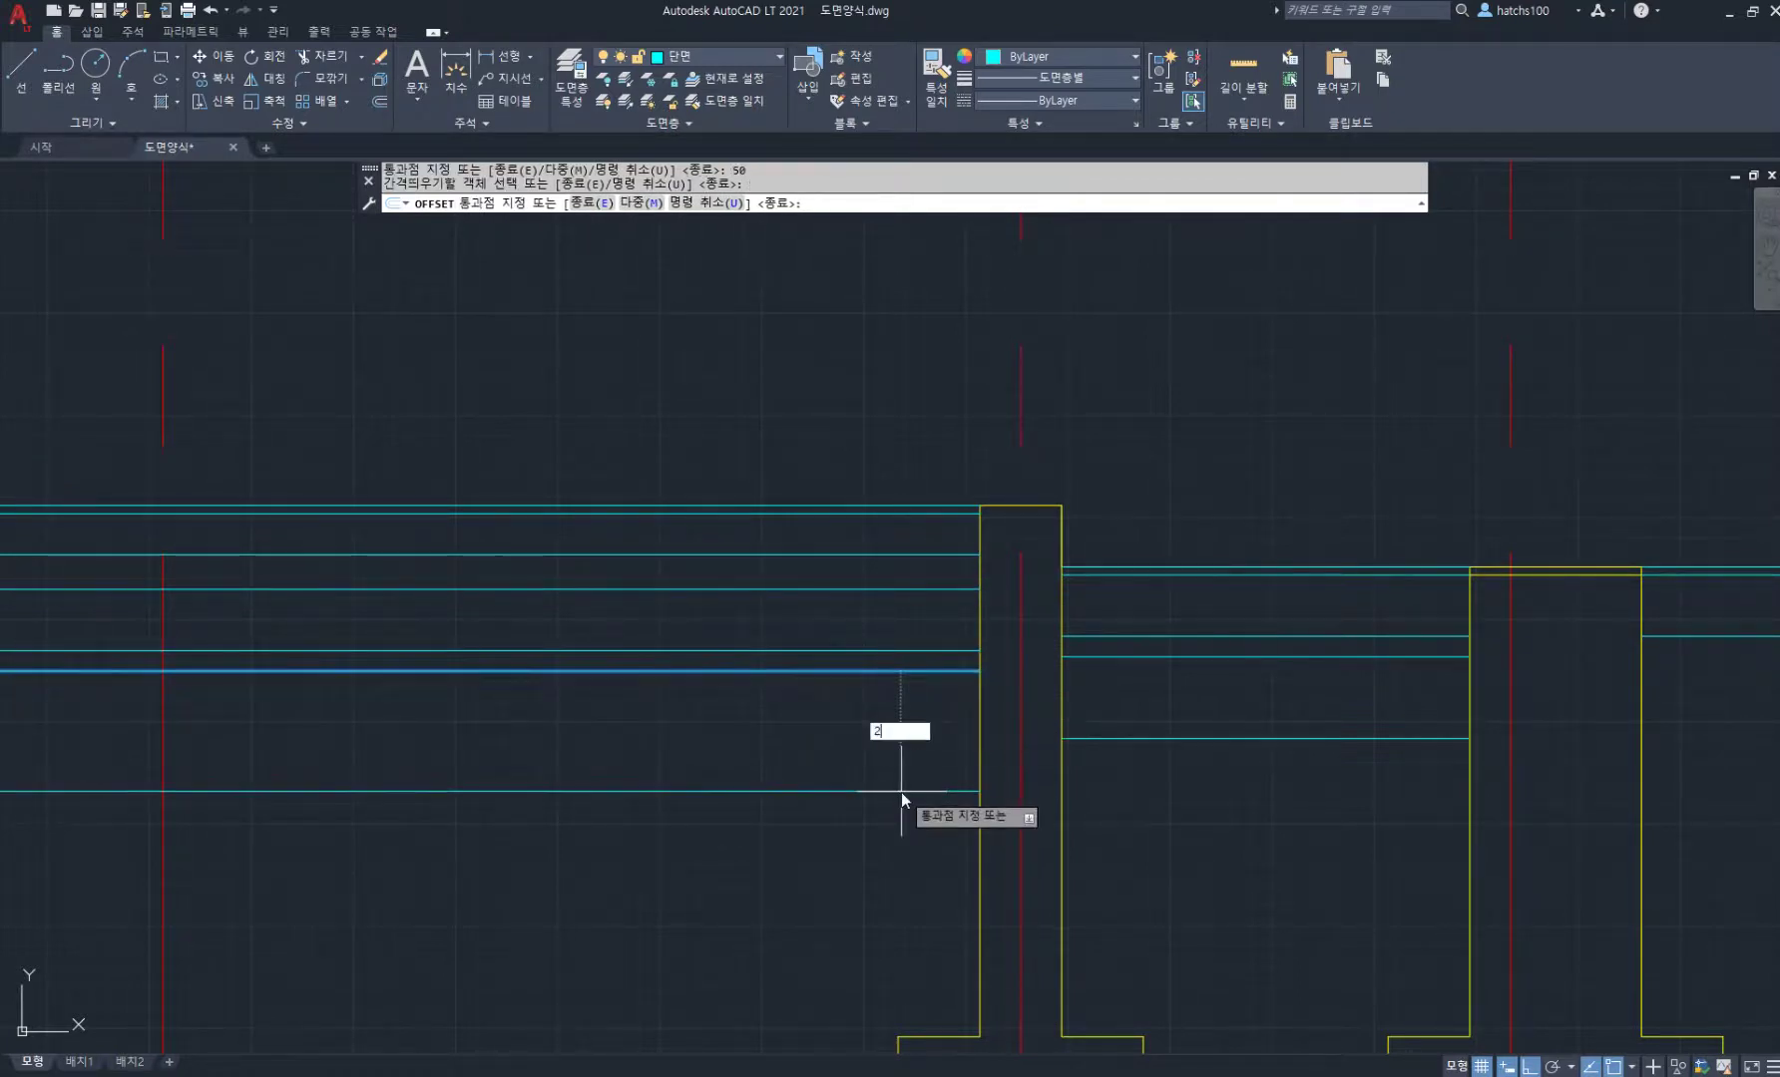
{"action": "key", "text": "Return"}
{"action": "key", "text": "Return"}
{"action": "scroll", "coordinate": [976, 532], "scroll_direction": "up", "scroll_amount": 4}
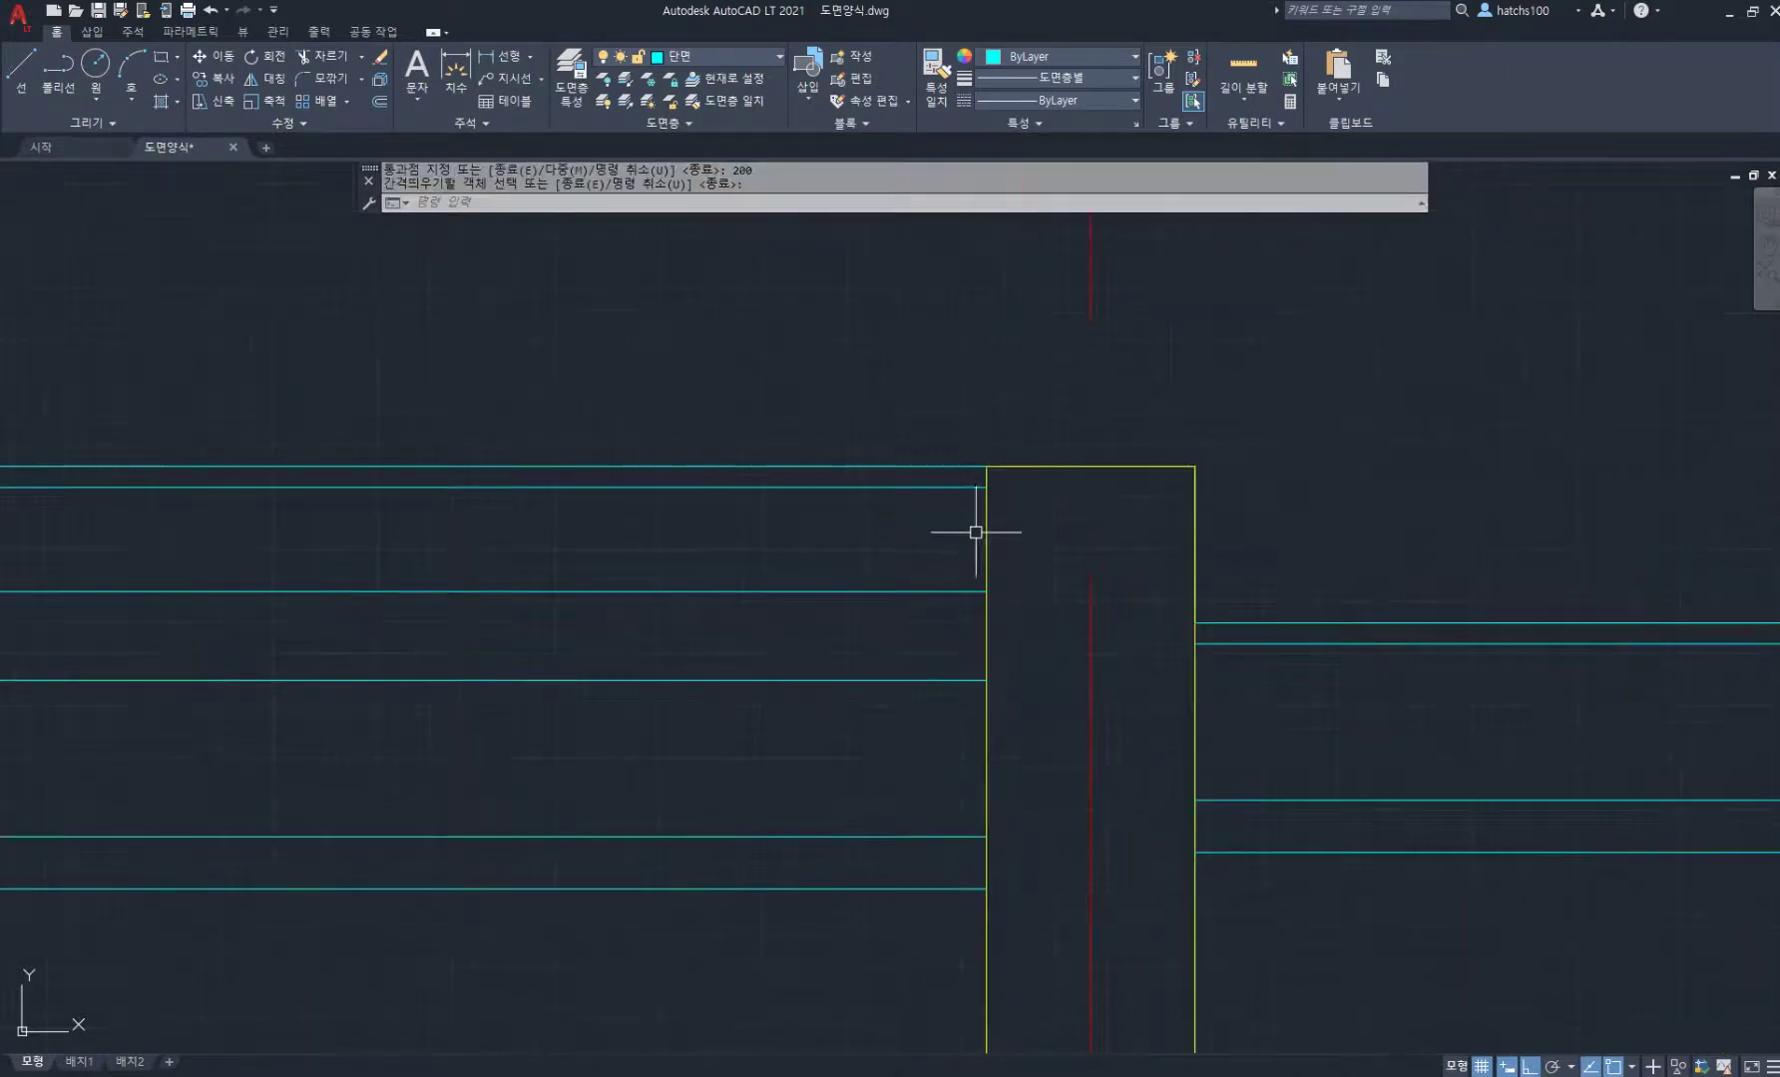
Step: Draw an 85 by 85 rectangle above the third interior floor line, with its lower corner where that line meets the narrow foundation wall
{"action": "type", "text": "rec"}
{"action": "key", "text": "Return"}
{"action": "left_click", "coordinate": [986, 592]}
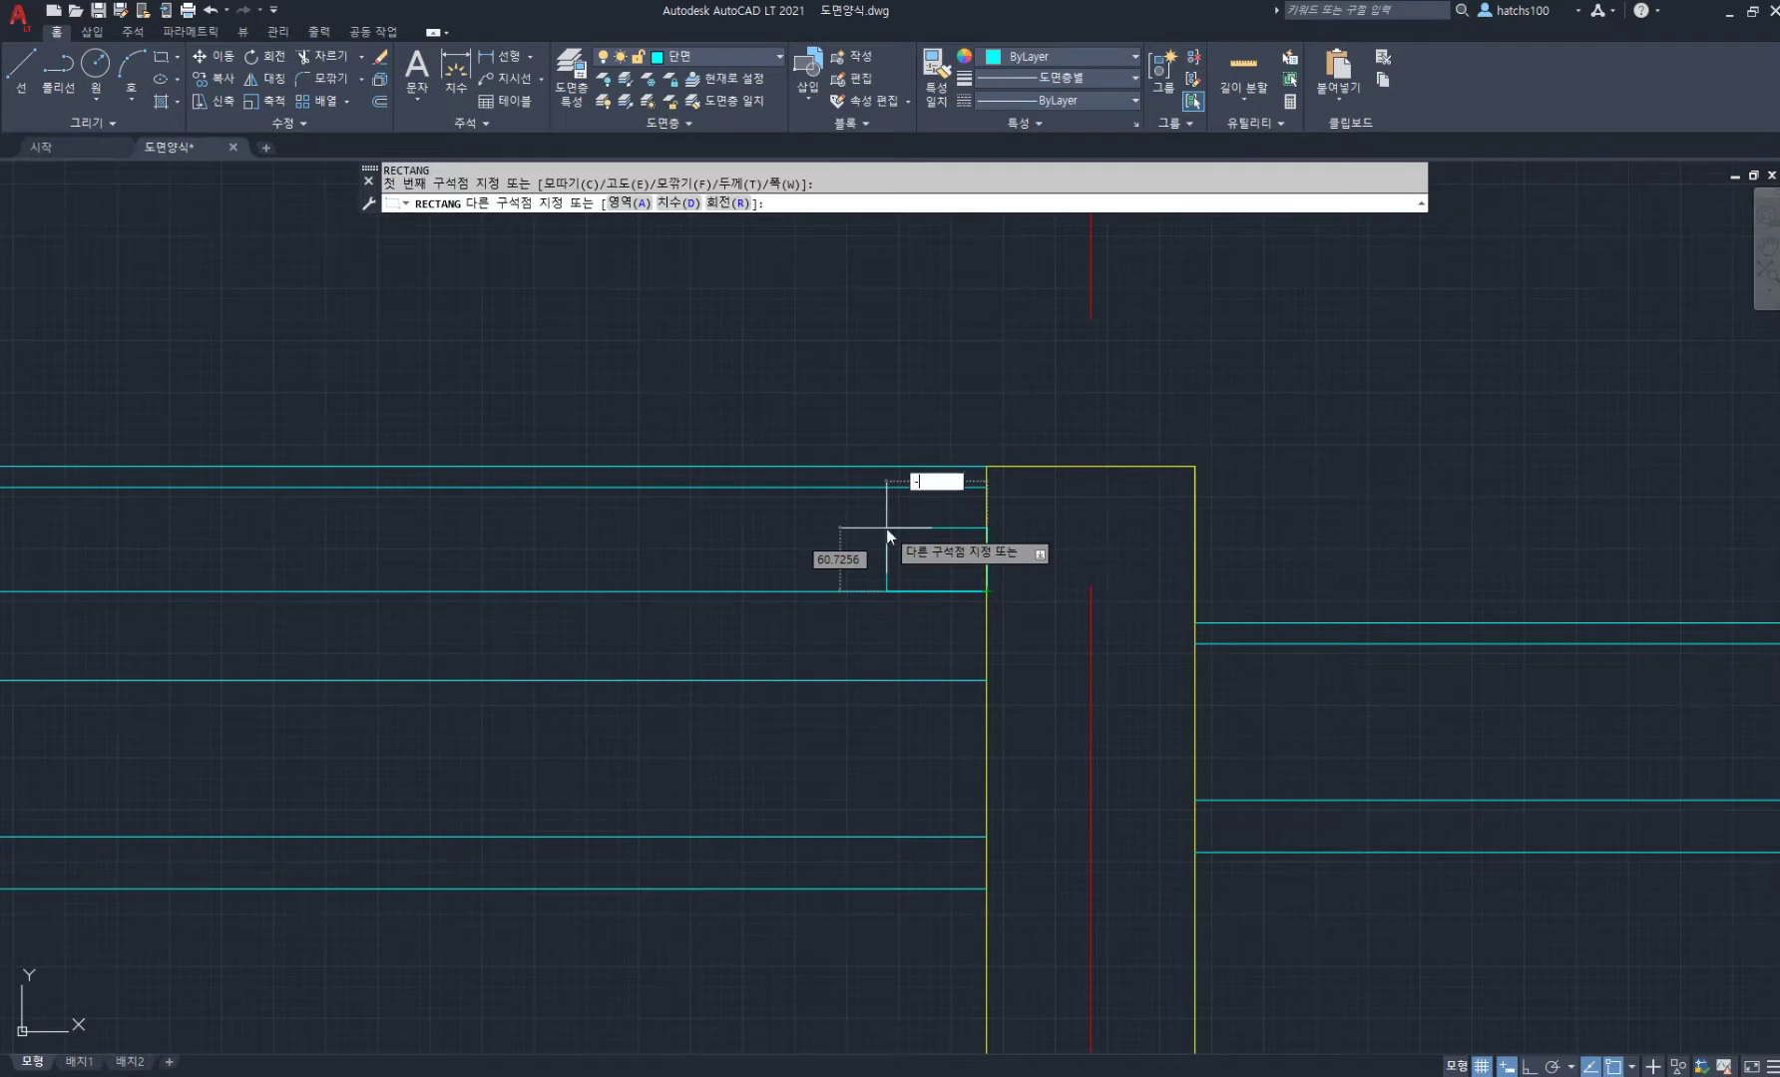
{"action": "type", "text": "-85"}
{"action": "key", "text": "Tab"}
{"action": "type", "text": "8"}
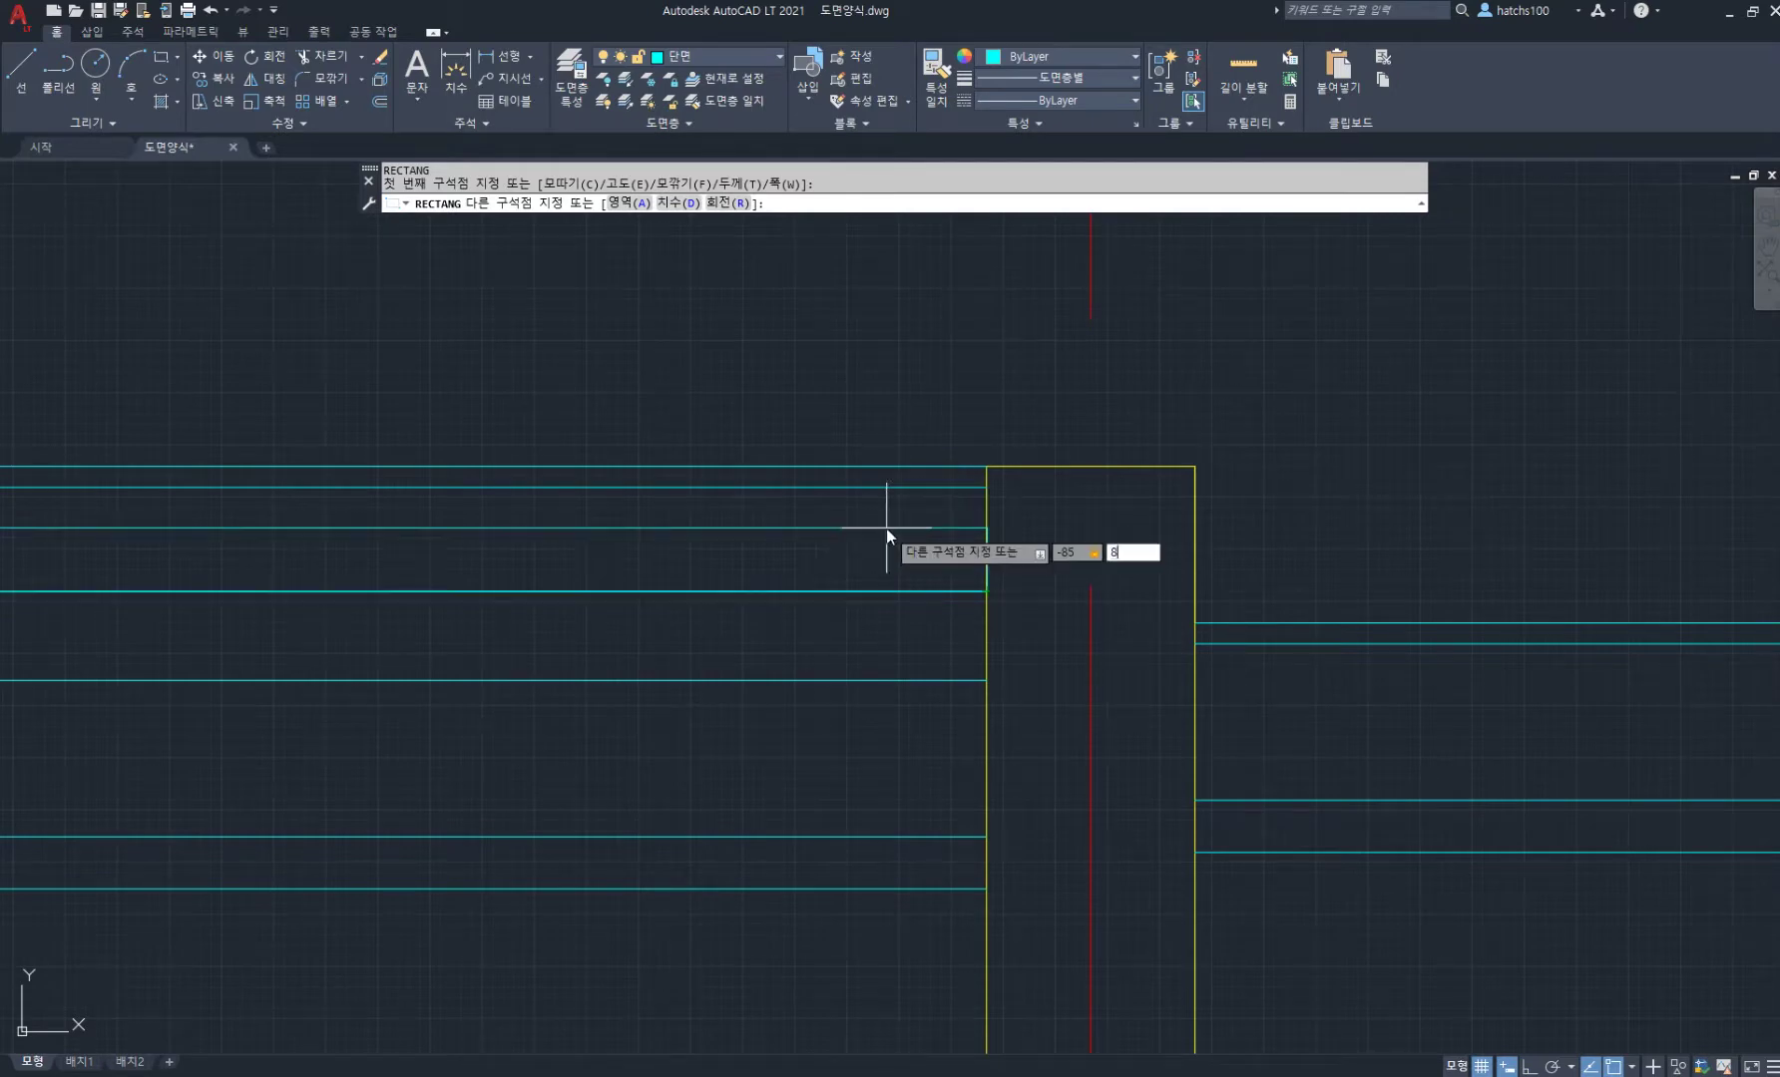
{"action": "type", "text": "5"}
{"action": "key", "text": "Return"}
Step: Trim away the floor line and the rectangle's lower edge beneath the small square beside the narrow foundation wall
{"action": "type", "text": "tr"}
{"action": "key", "text": "Return"}
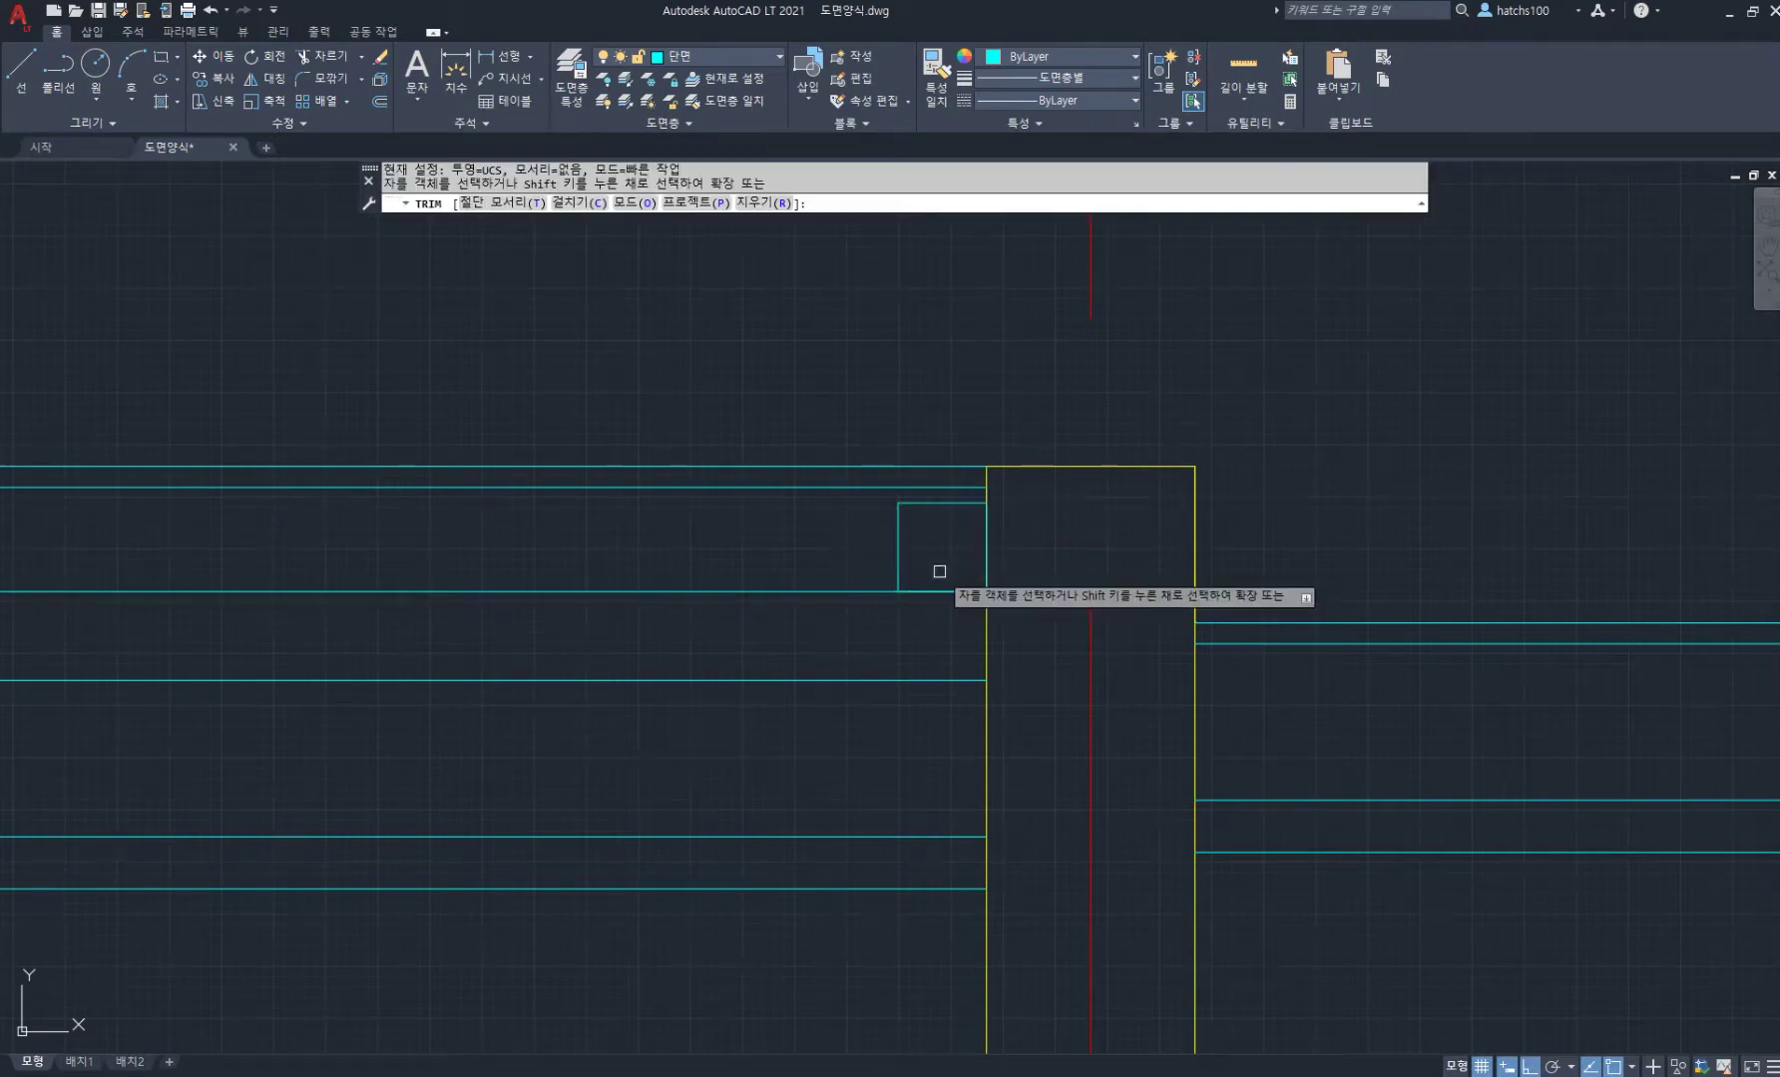
{"action": "mouse_move", "coordinate": [944, 564]}
{"action": "left_mouse_down"}
{"action": "mouse_move", "coordinate": [922, 597]}
{"action": "mouse_move", "coordinate": [941, 604]}
{"action": "left_mouse_up"}
Step: Trim both side edges of the wide foundation wall where they rise between the two floor finish lines
{"action": "scroll", "coordinate": [941, 603], "scroll_direction": "down", "scroll_amount": 5}
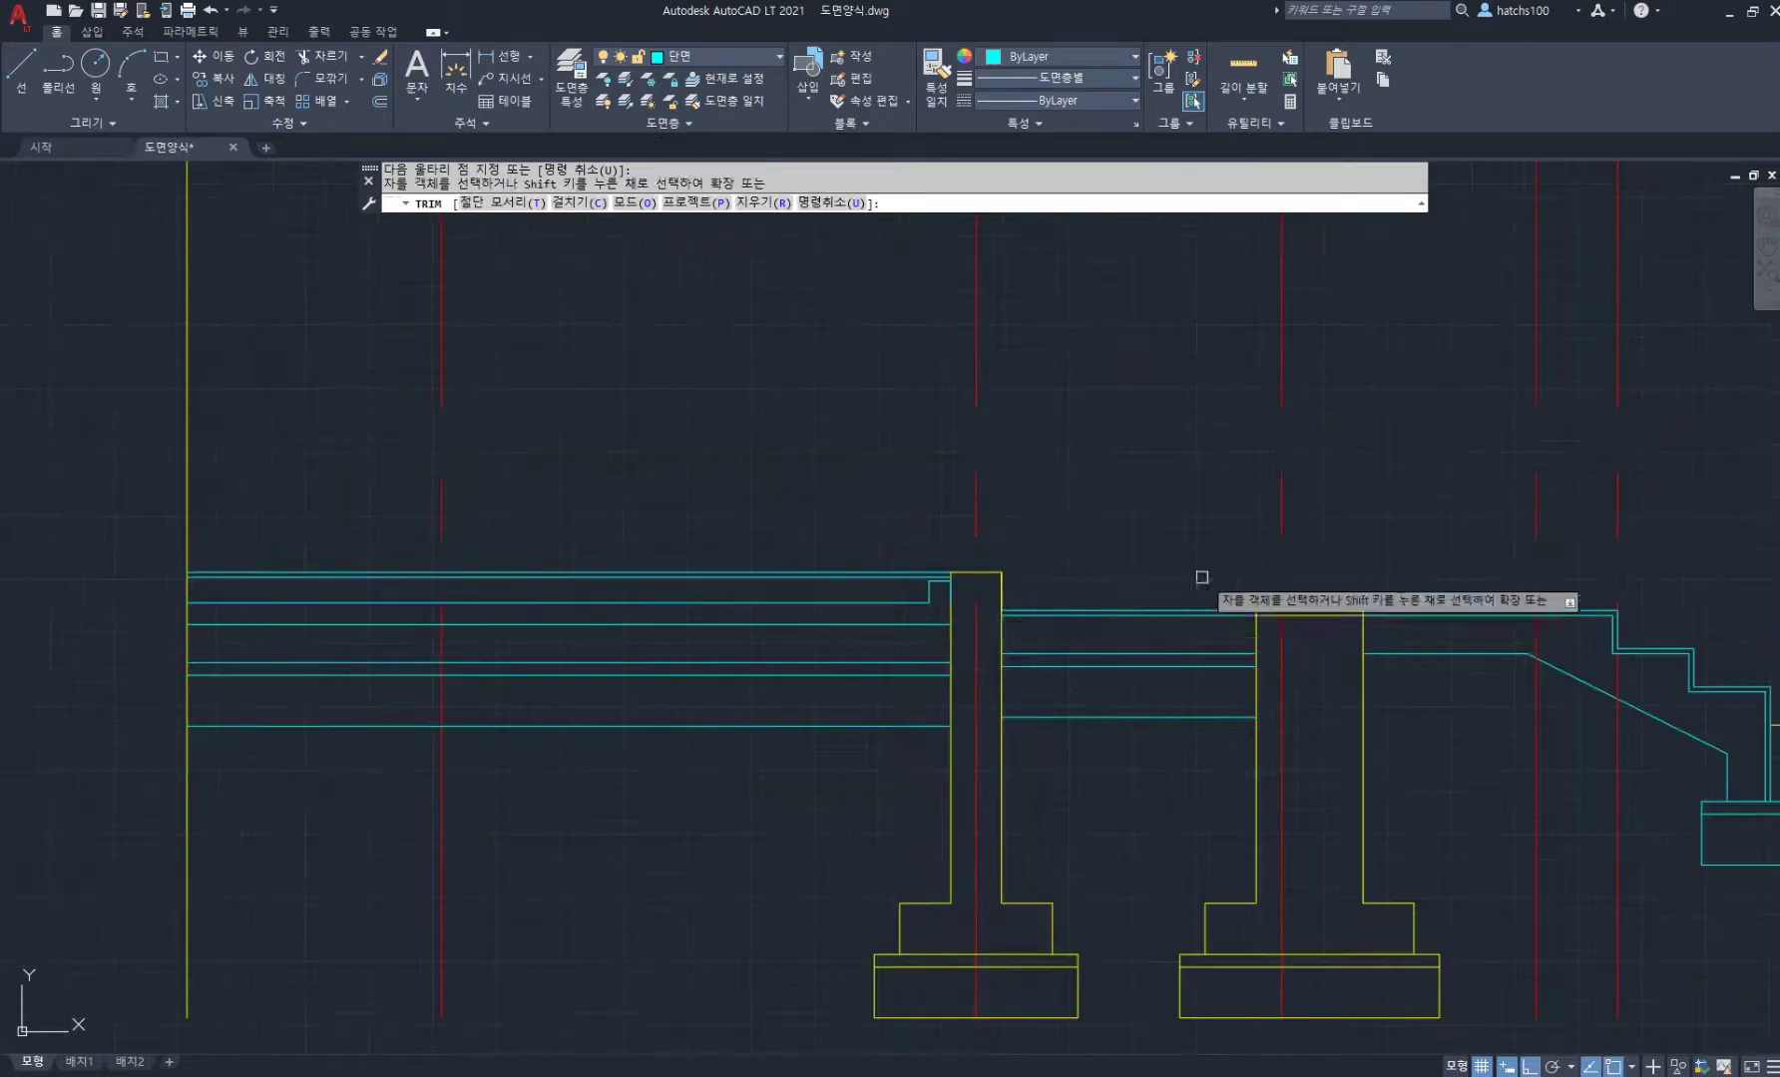
{"action": "scroll", "coordinate": [1002, 528], "scroll_direction": "up", "scroll_amount": 5}
{"action": "mouse_move", "coordinate": [1259, 544]}
{"action": "left_mouse_down"}
{"action": "mouse_move", "coordinate": [1191, 520]}
{"action": "mouse_move", "coordinate": [834, 540]}
{"action": "left_mouse_up"}
{"action": "mouse_move", "coordinate": [246, 535]}
{"action": "left_mouse_down"}
{"action": "mouse_move", "coordinate": [185, 546]}
{"action": "mouse_move", "coordinate": [52, 521]}
{"action": "mouse_move", "coordinate": [410, 497]}
{"action": "left_mouse_up"}
{"action": "scroll", "coordinate": [411, 497], "scroll_direction": "down", "scroll_amount": 6}
{"action": "middle_click_drag", "start_coordinate": [447, 509], "coordinate": [934, 617]}
{"action": "key", "text": "space"}
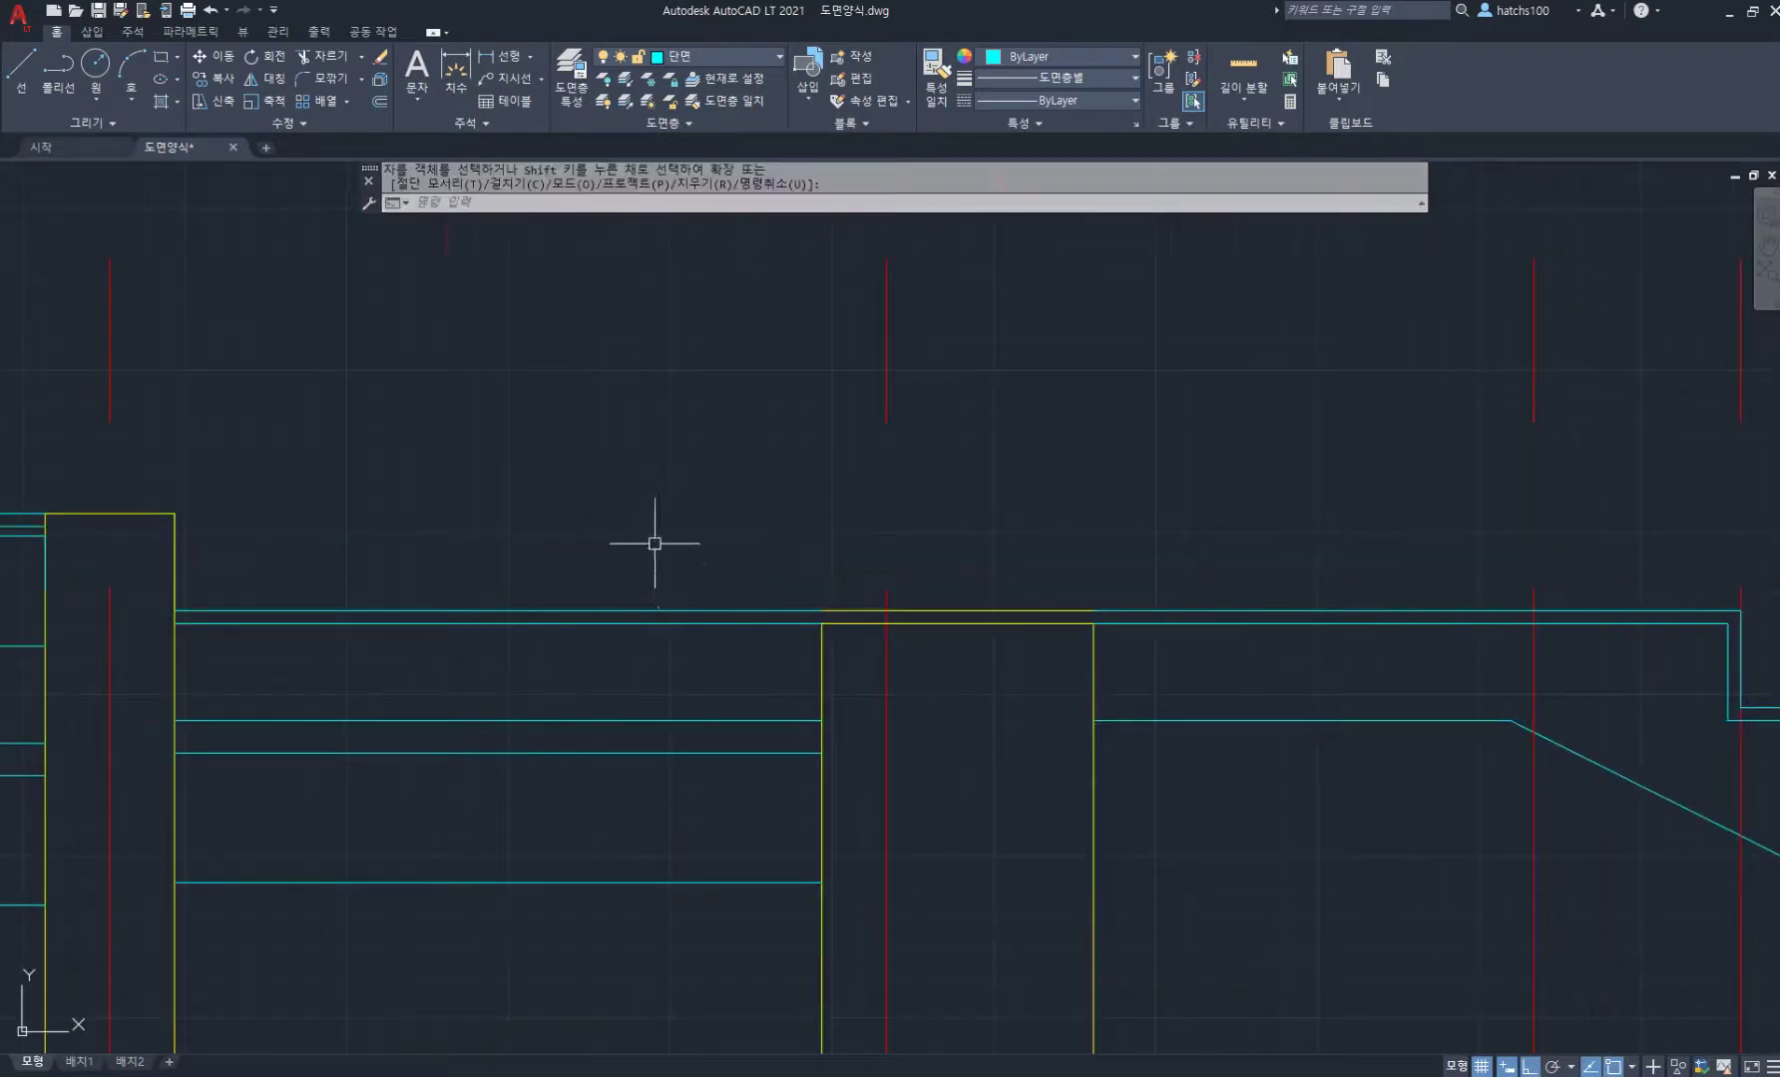
Step: Match the yellow finish line above the wide foundation wall to the properties of the porch floor's upper finish line
{"action": "scroll", "coordinate": [656, 542], "scroll_direction": "down", "scroll_amount": 4}
{"action": "middle_click_drag", "start_coordinate": [662, 553], "coordinate": [839, 607]}
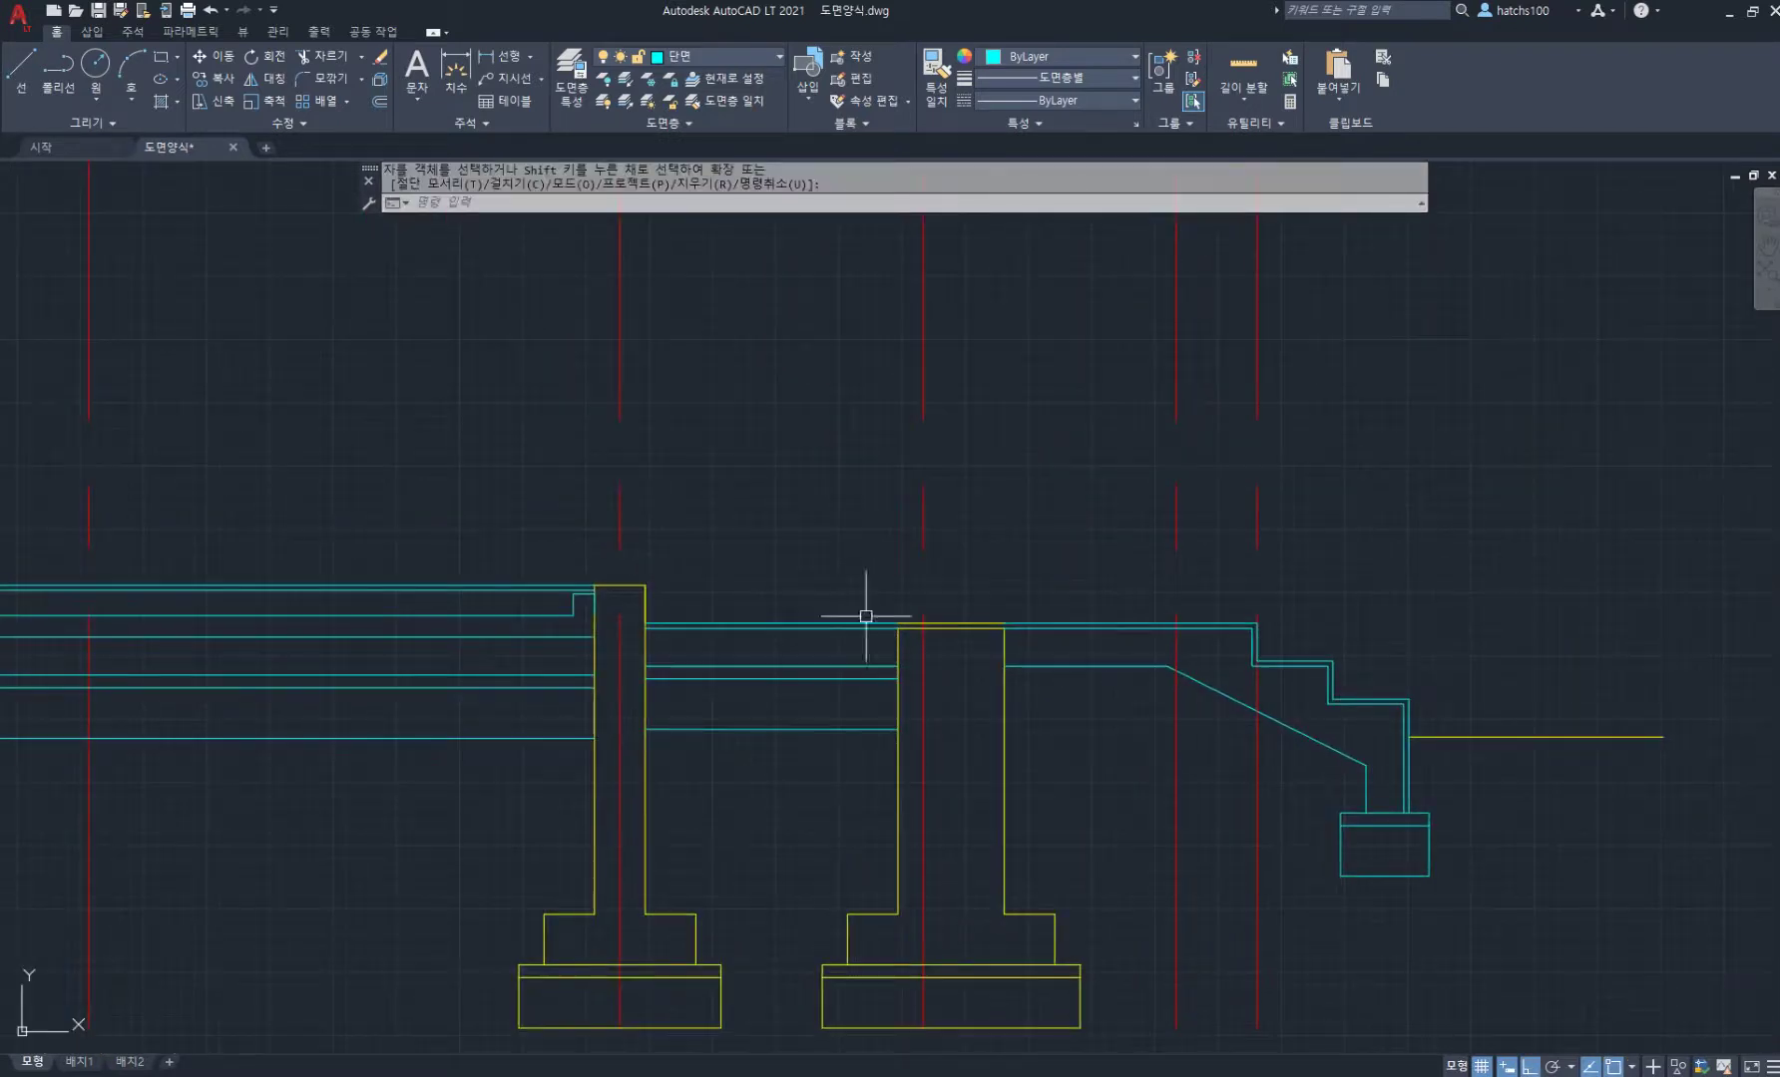
{"action": "left_click", "coordinate": [938, 110]}
{"action": "left_click", "coordinate": [1088, 624]}
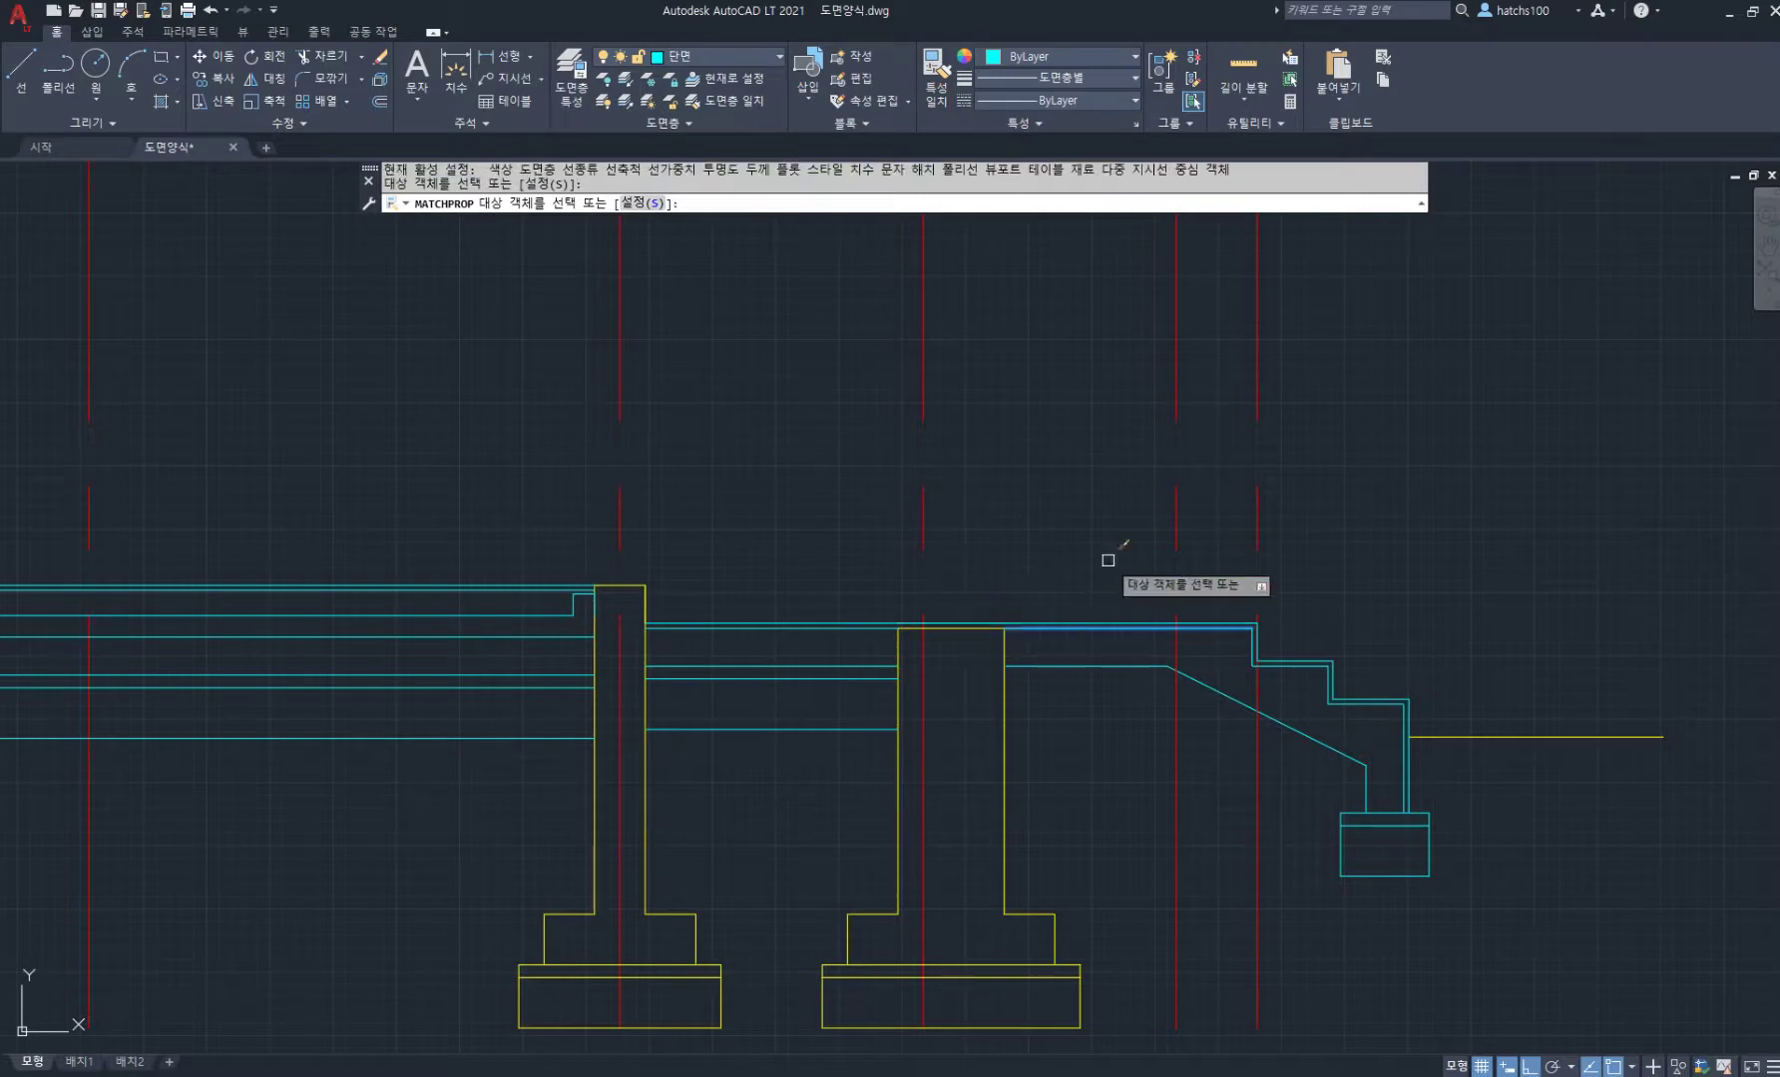
Step: Draw a circle of radius 12.5 between the floor-slab lines, just before the notch at the first foundation wall
{"action": "key", "text": "space"}
{"action": "scroll", "coordinate": [806, 650], "scroll_direction": "down", "scroll_amount": 4}
{"action": "middle_click_drag", "start_coordinate": [683, 661], "coordinate": [753, 674]}
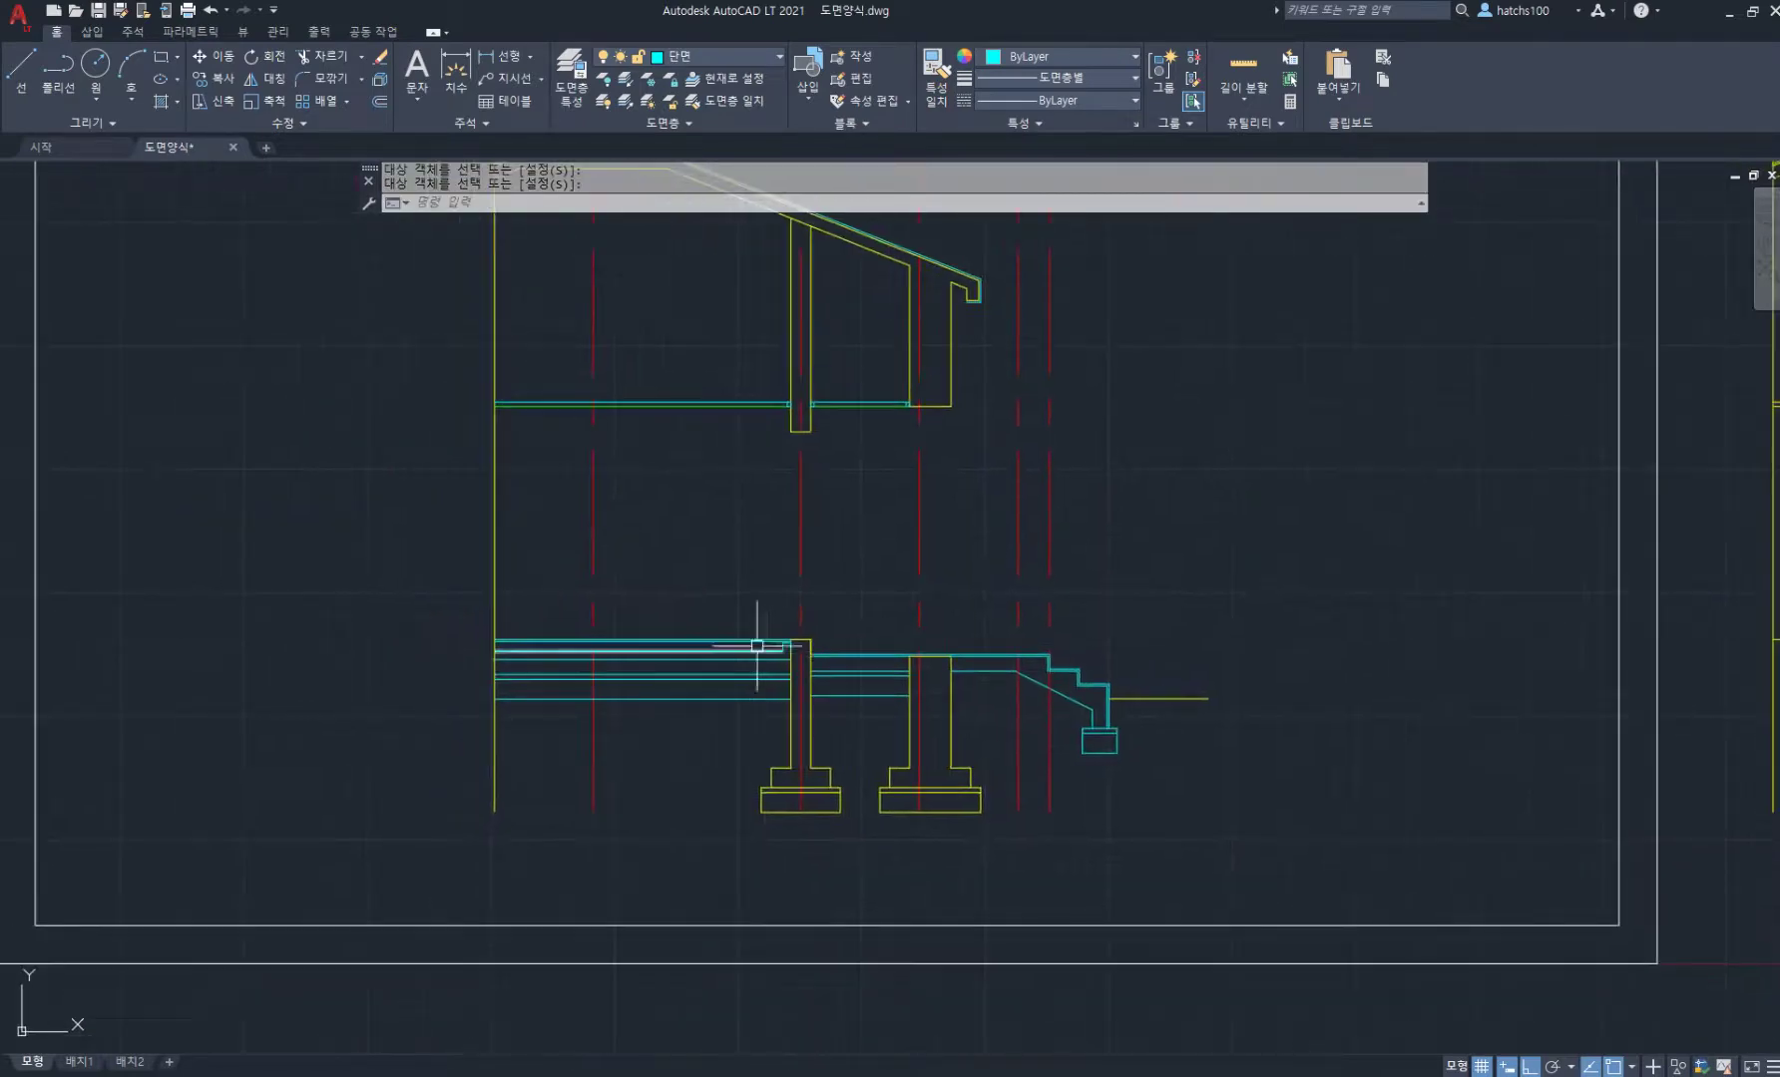
{"action": "scroll", "coordinate": [757, 647], "scroll_direction": "up", "scroll_amount": 5}
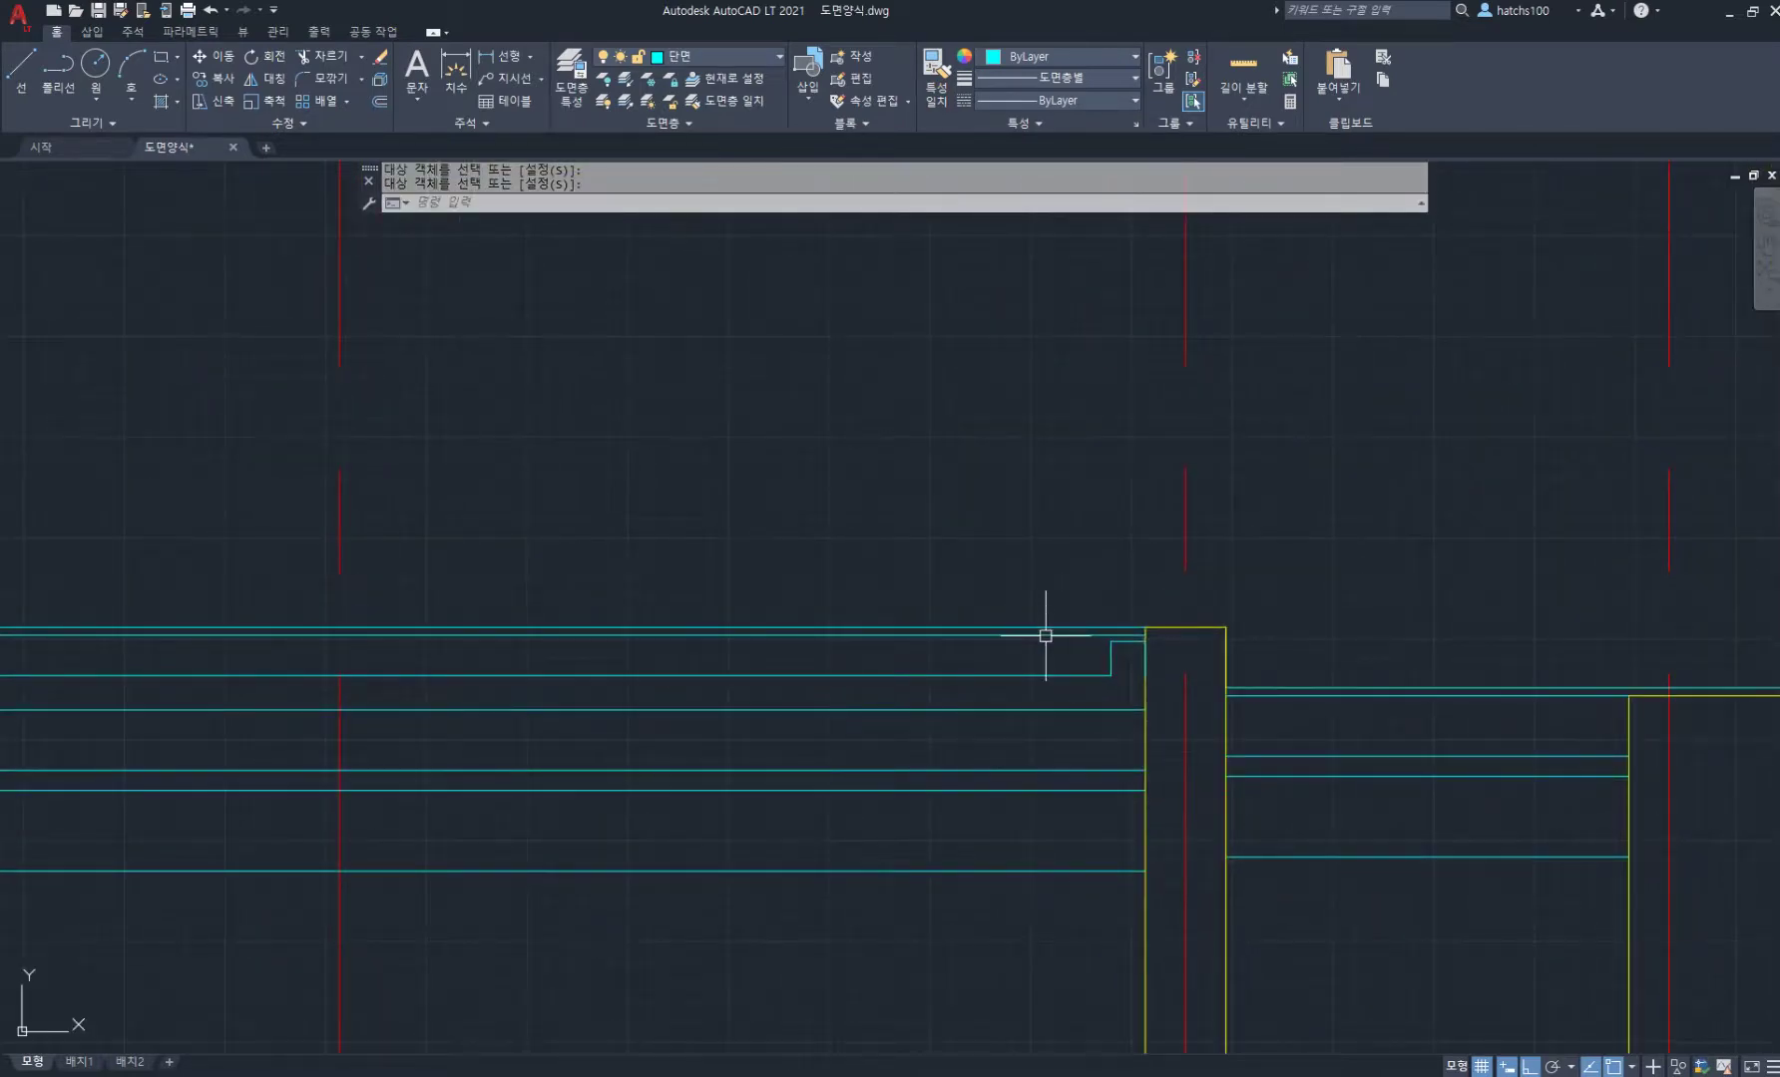
{"action": "scroll", "coordinate": [1028, 628], "scroll_direction": "up", "scroll_amount": 4}
{"action": "type", "text": "c"}
{"action": "key", "text": "space"}
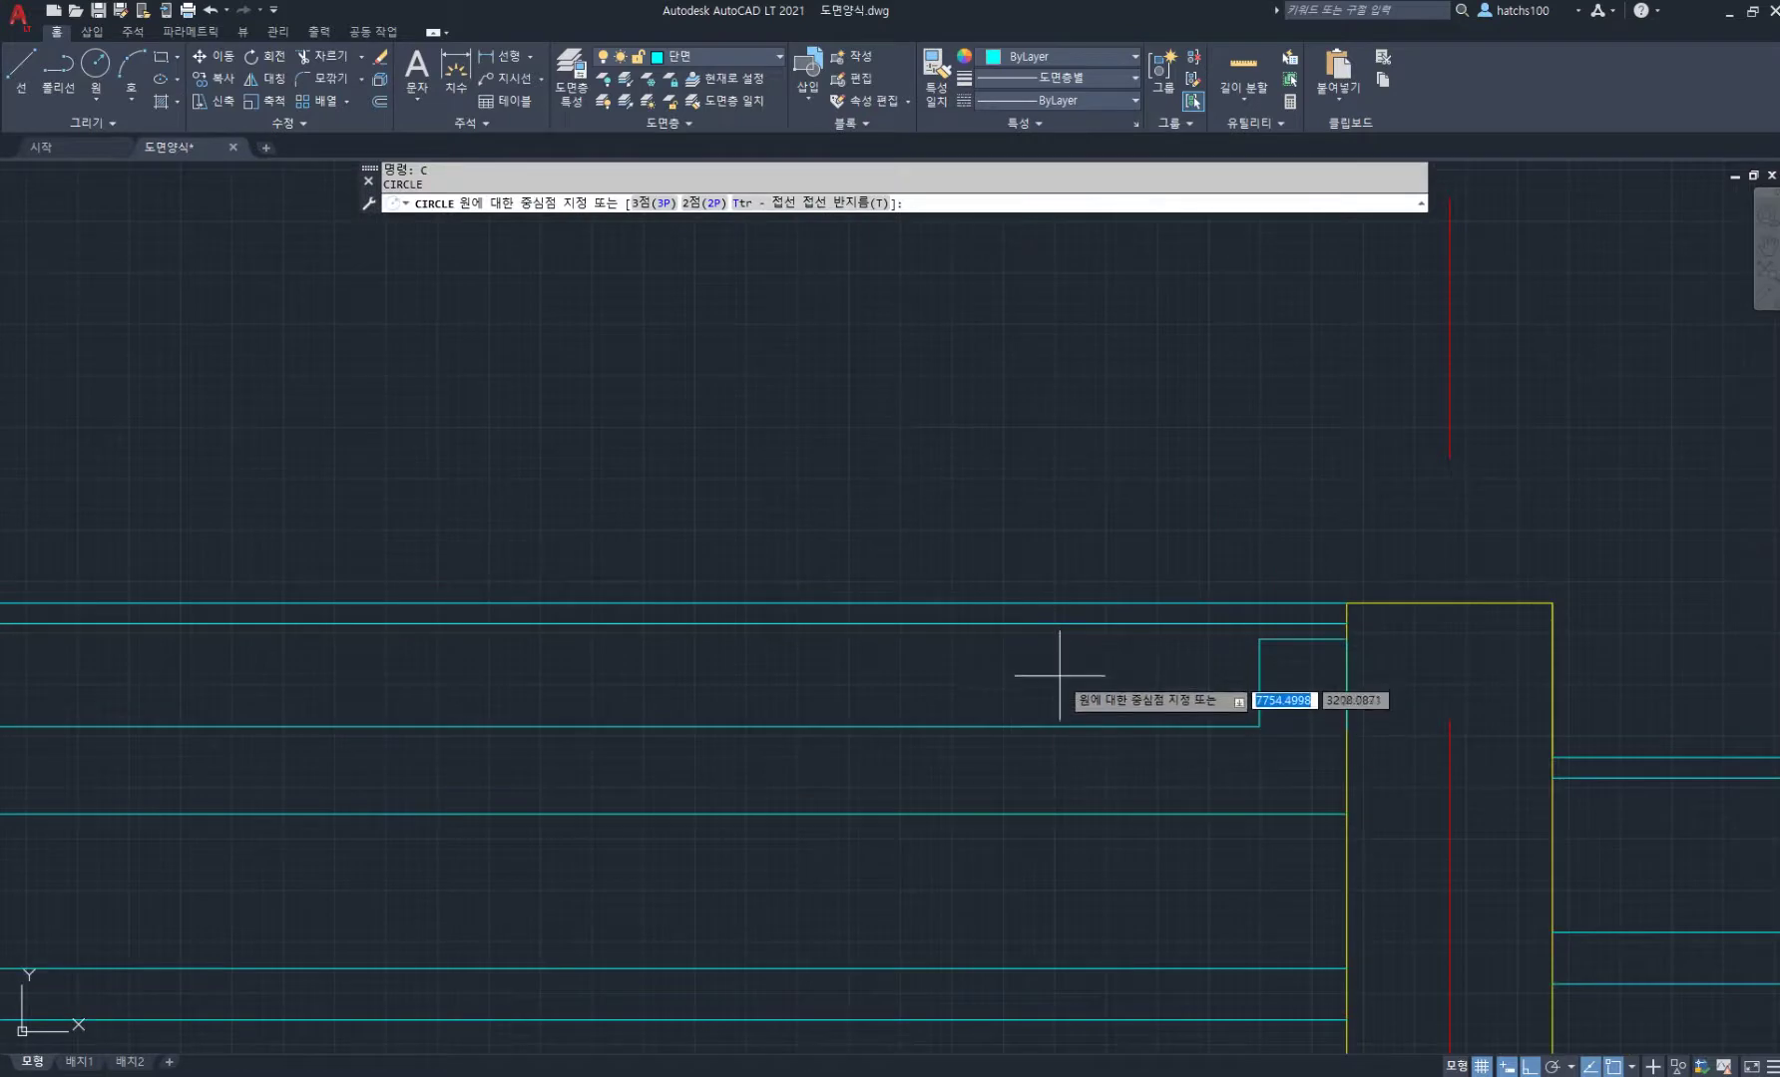
{"action": "left_click", "coordinate": [1060, 675]}
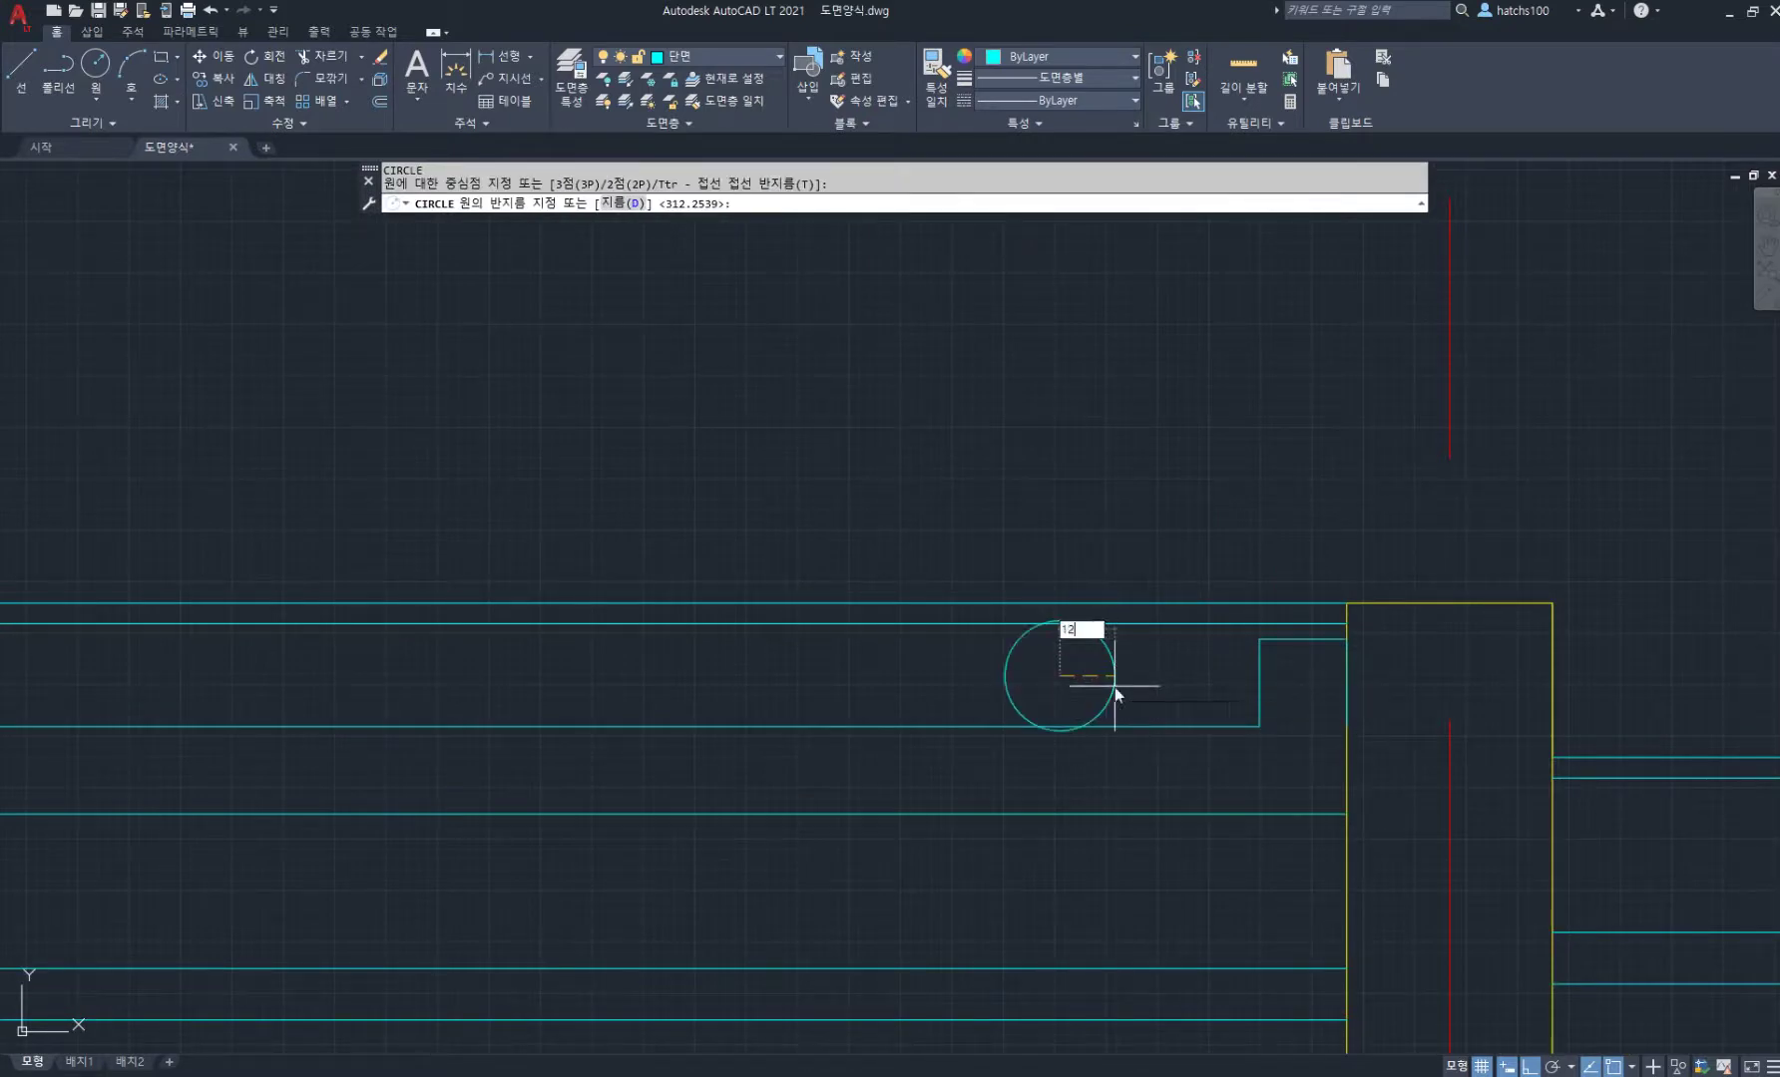
{"action": "type", "text": "12.5"}
{"action": "key", "text": "Return"}
{"action": "scroll", "coordinate": [1075, 685], "scroll_direction": "up", "scroll_amount": 3}
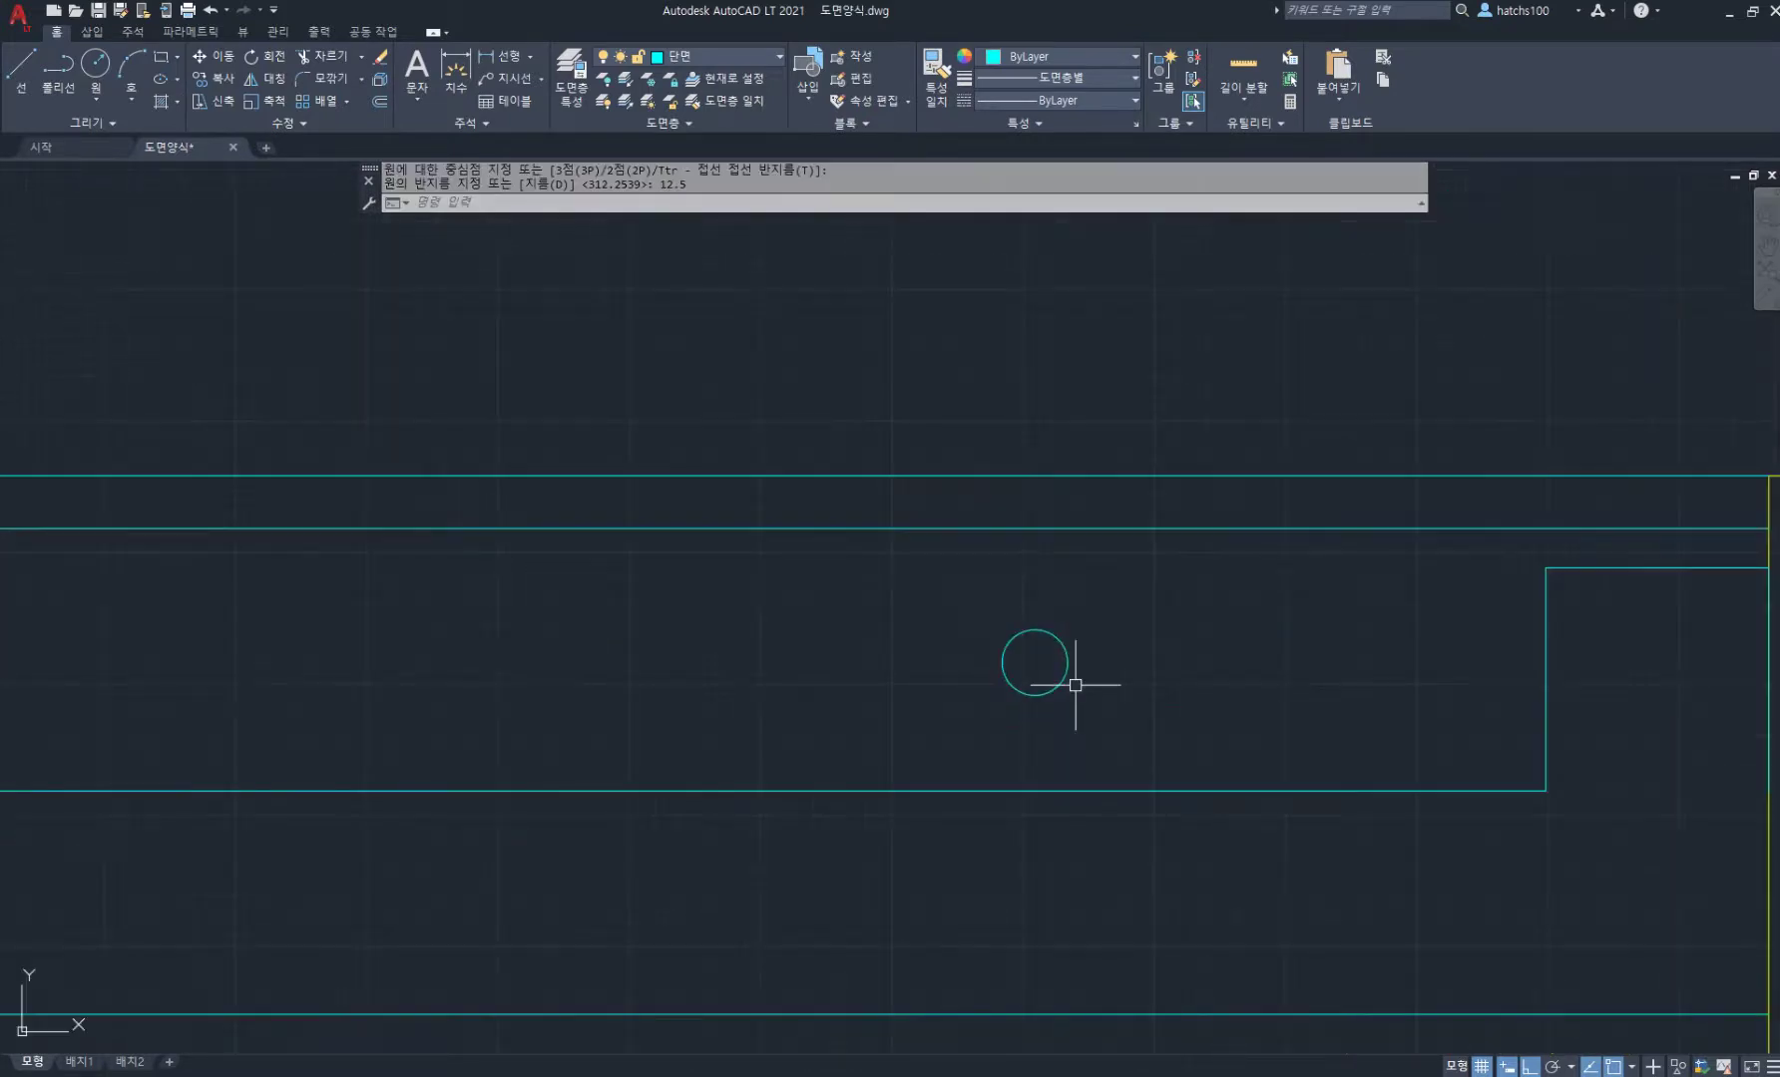
Step: Draw a larger concentric guide circle around the pipe circle
{"action": "key", "text": "space"}
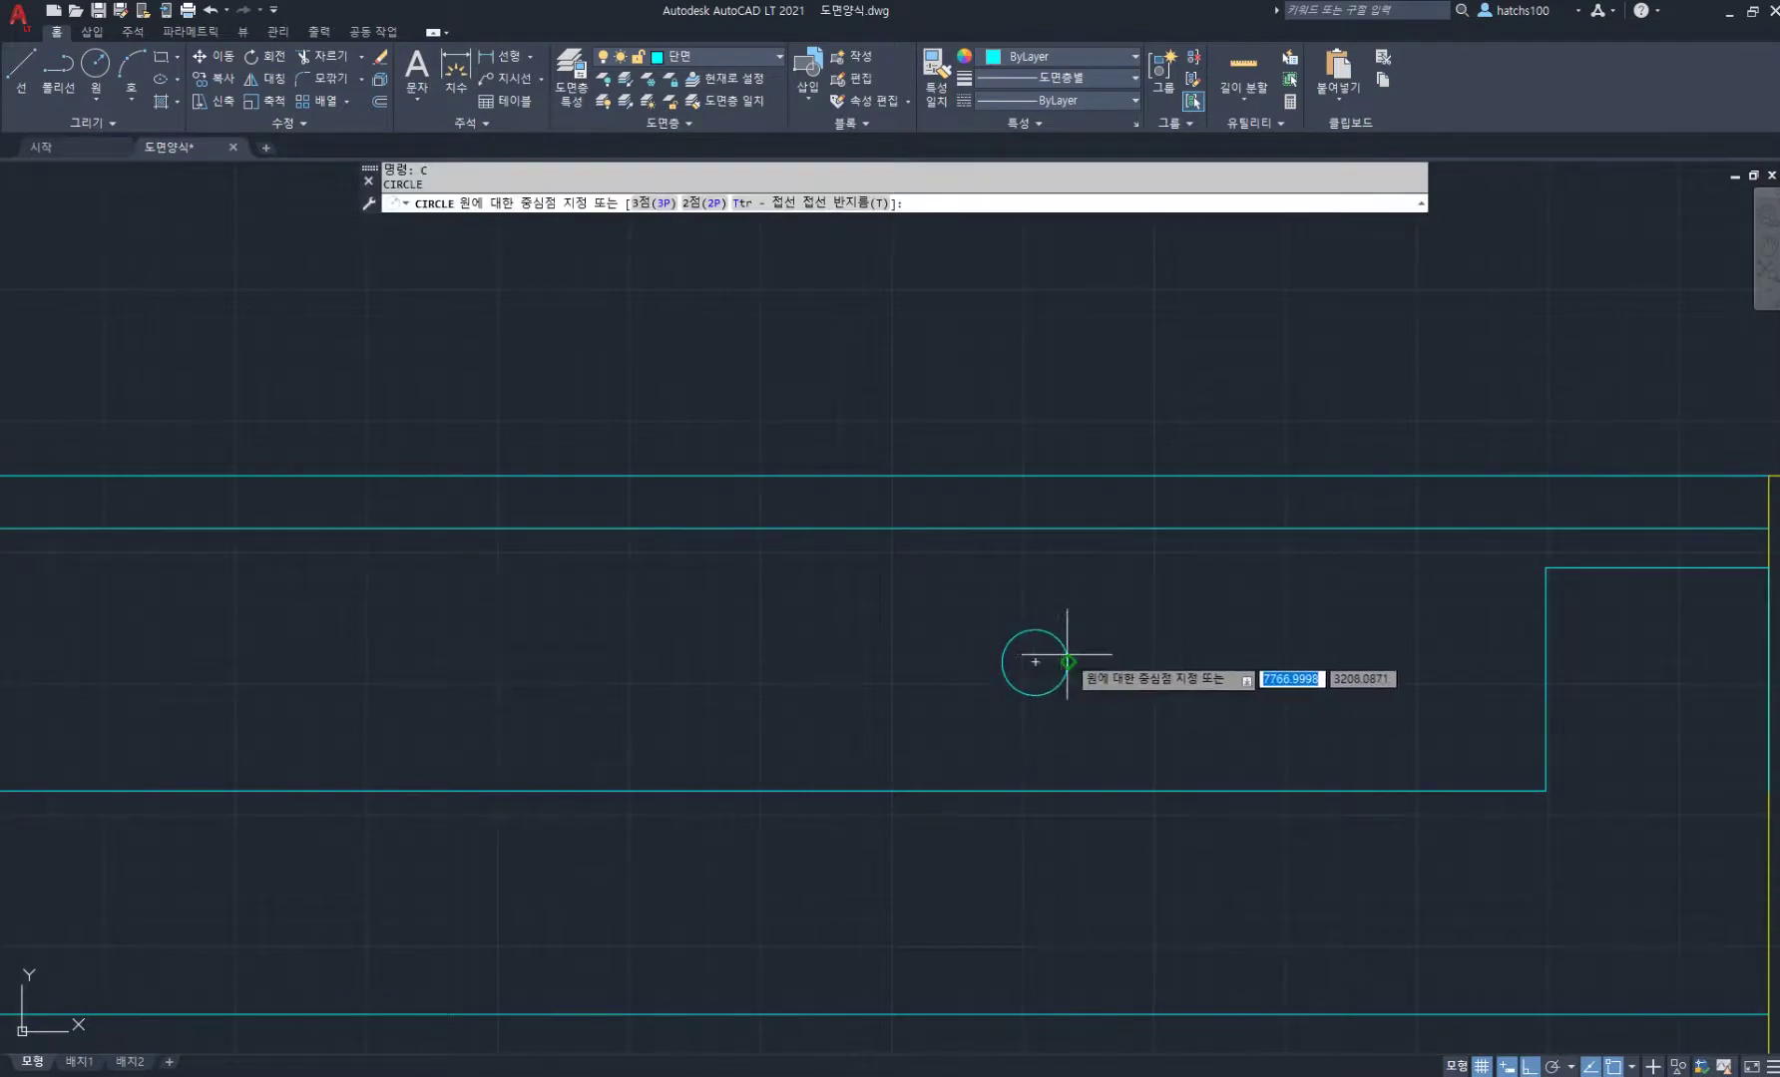
{"action": "left_click", "coordinate": [1035, 662]}
{"action": "left_click", "coordinate": [1100, 733]}
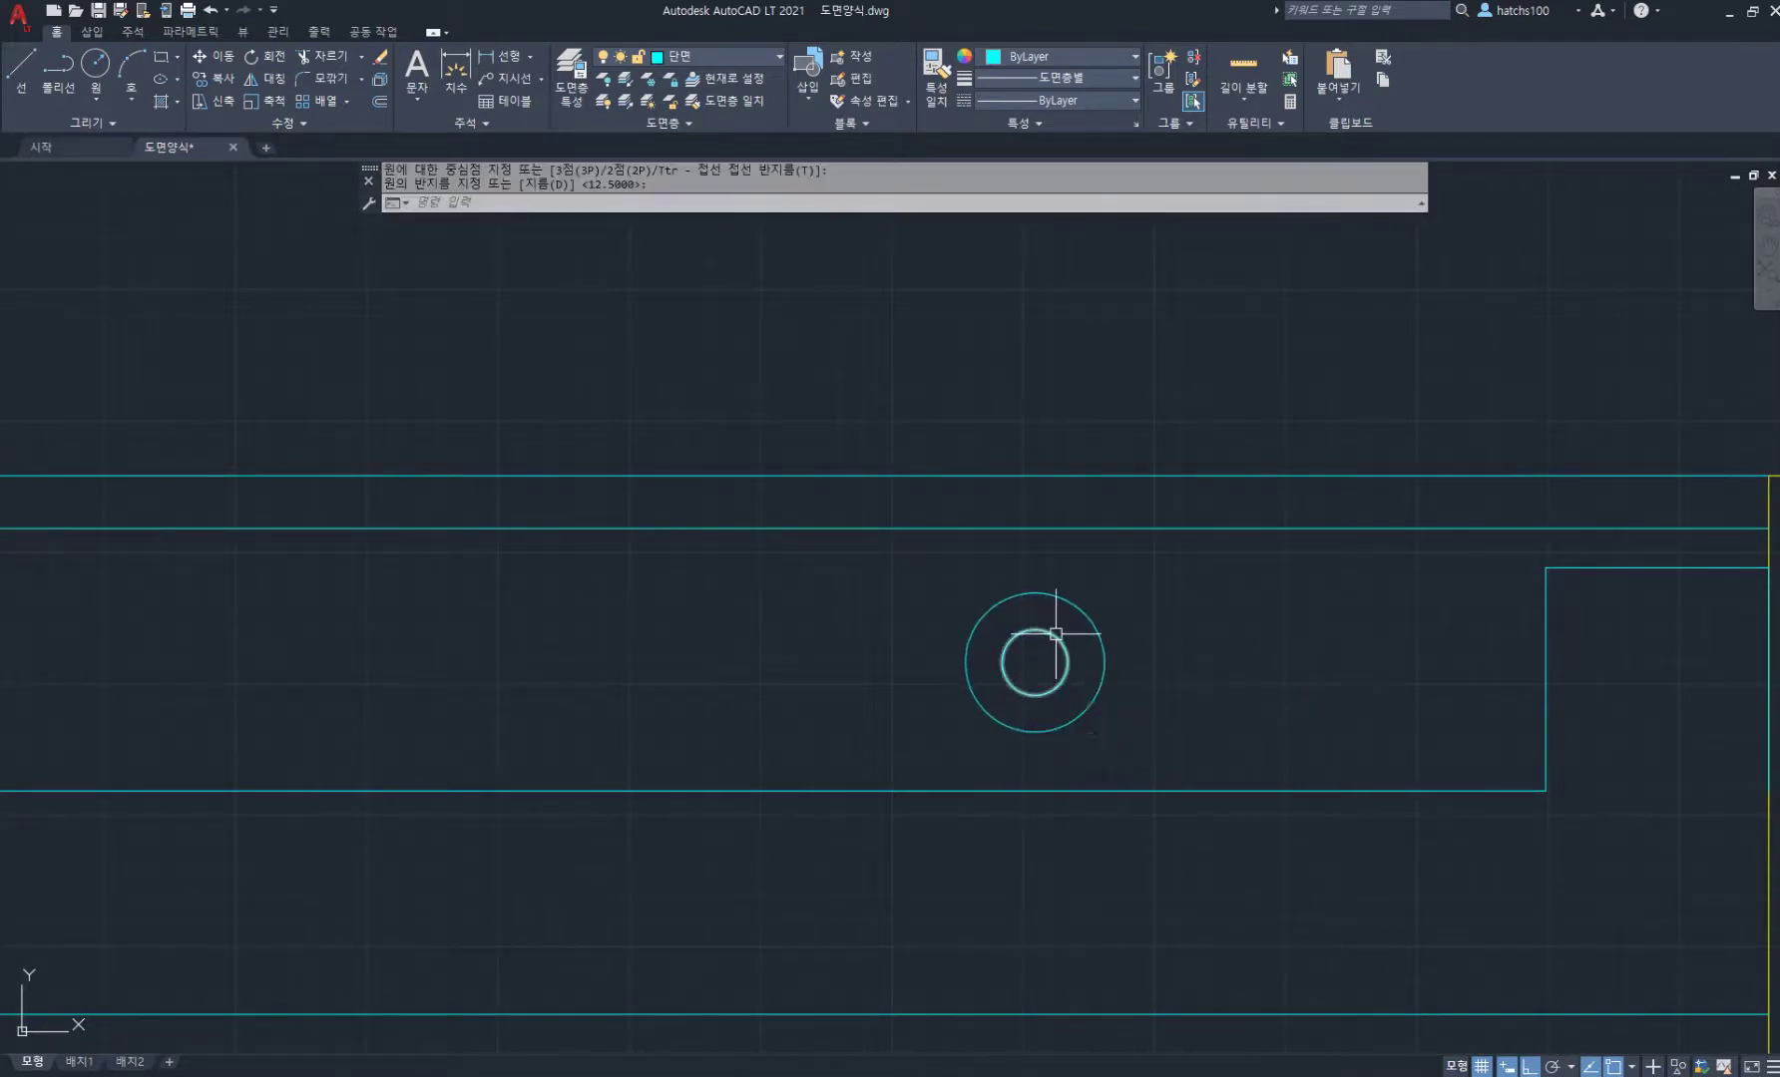
Step: Draw vertical and horizontal centre lines spanning the larger circle's quadrants, and erase that larger circle
{"action": "type", "text": "l"}
{"action": "key", "text": "space"}
{"action": "left_click", "coordinate": [1034, 593]}
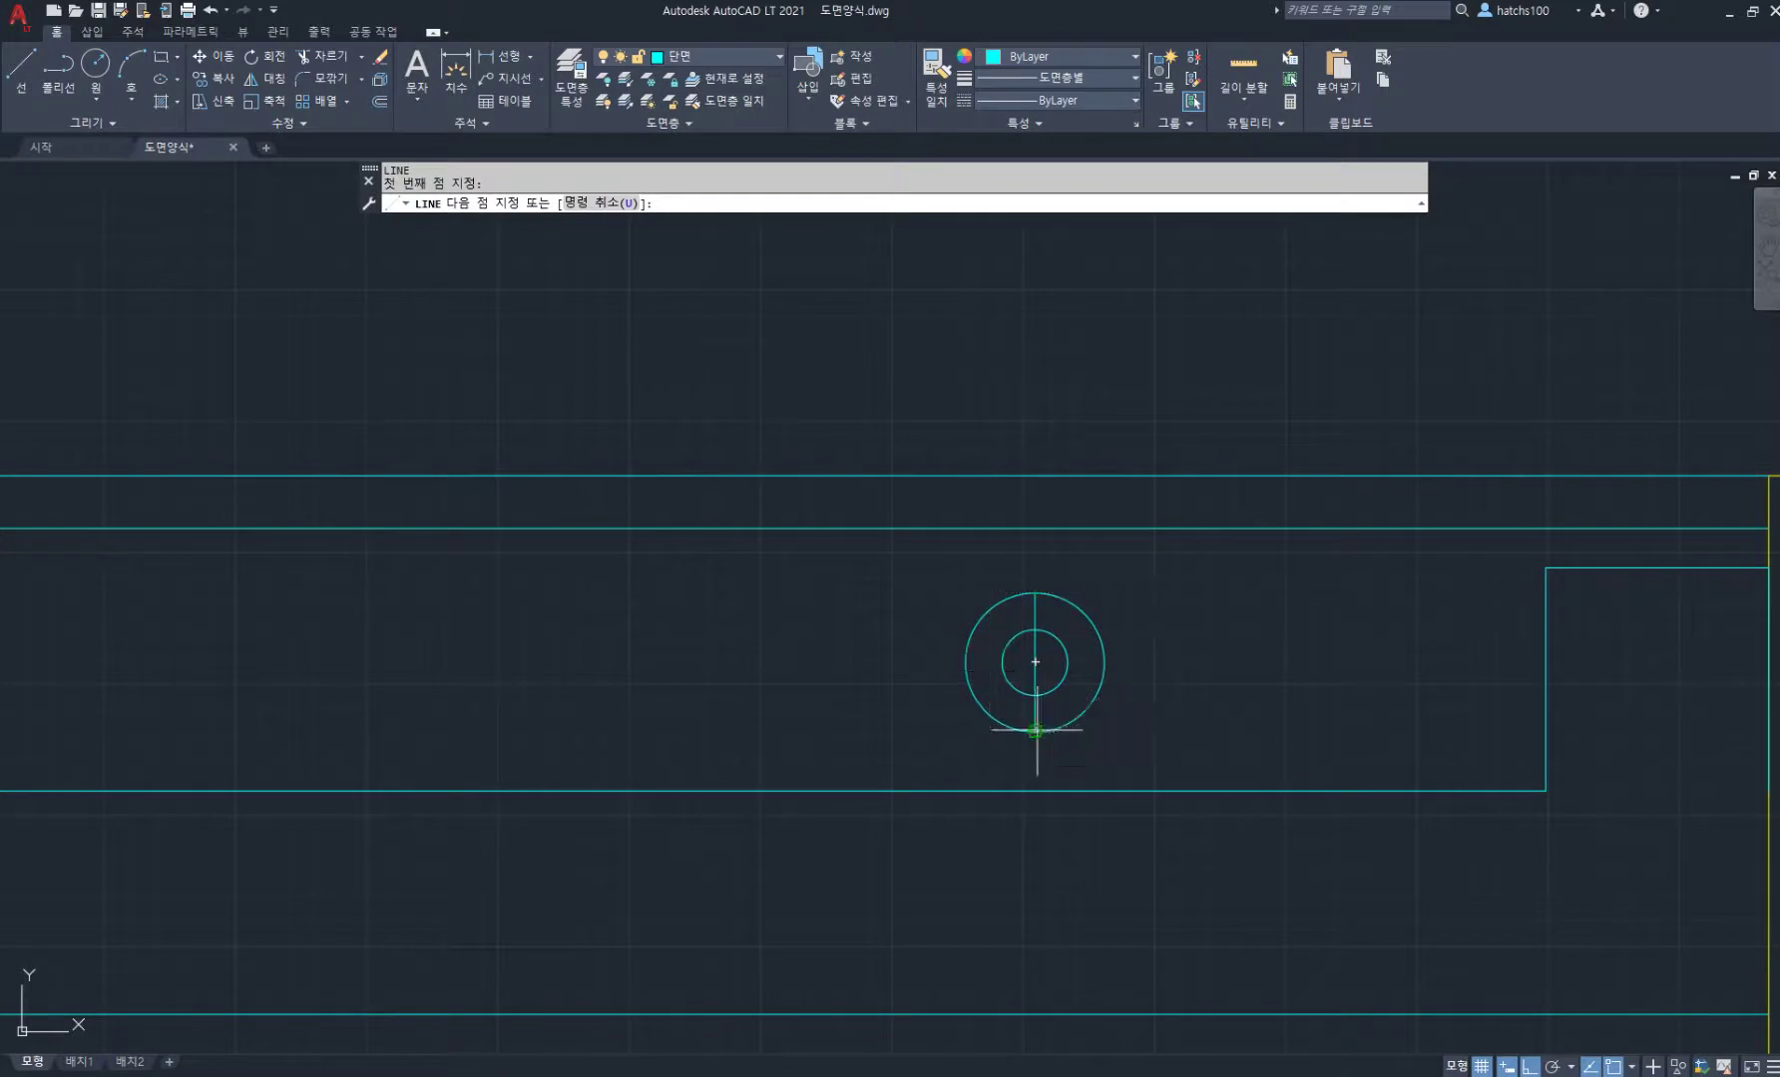
{"action": "left_click", "coordinate": [1034, 732]}
{"action": "key", "text": "space"}
{"action": "key", "text": "space"}
{"action": "left_click", "coordinate": [966, 663]}
{"action": "left_click", "coordinate": [1103, 663]}
{"action": "key", "text": "space"}
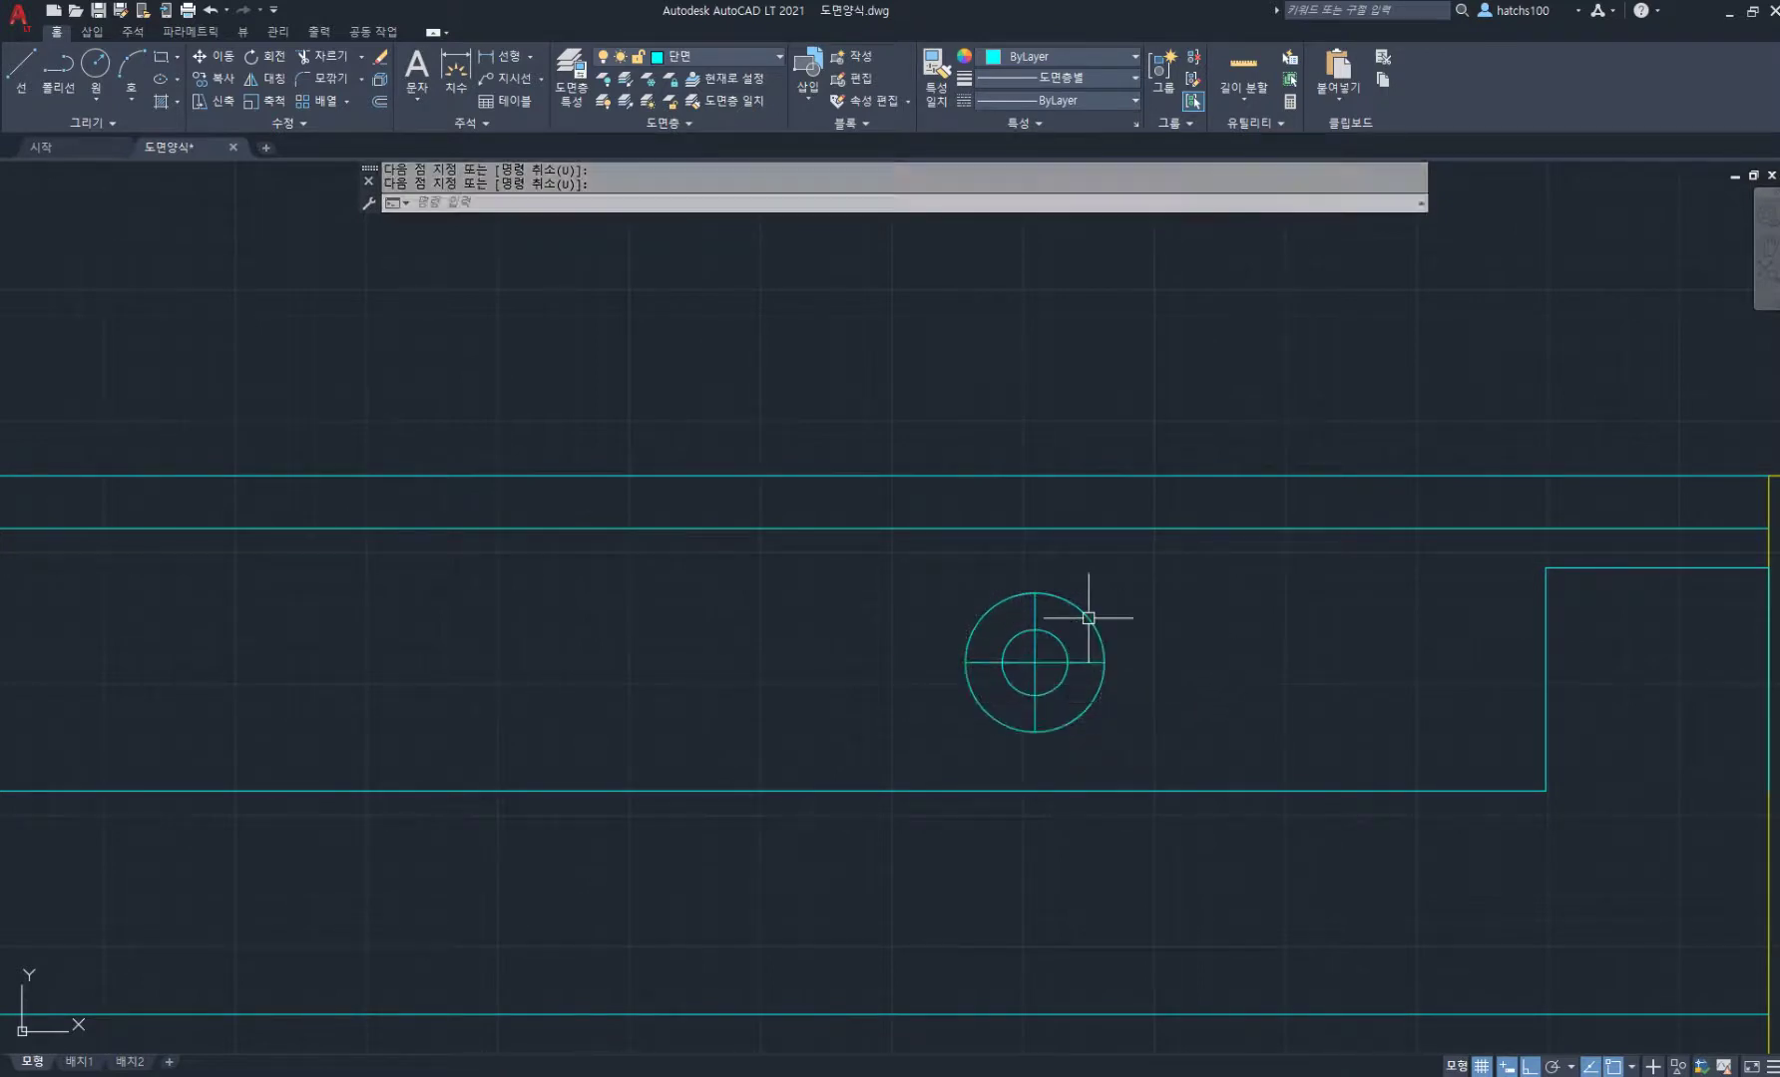
{"action": "left_click", "coordinate": [1089, 615]}
{"action": "key", "text": "Delete"}
Step: Path-array the pipe circle with its cross lines along the top floor line at a spacing of 250
{"action": "scroll", "coordinate": [1090, 616], "scroll_direction": "down", "scroll_amount": 6}
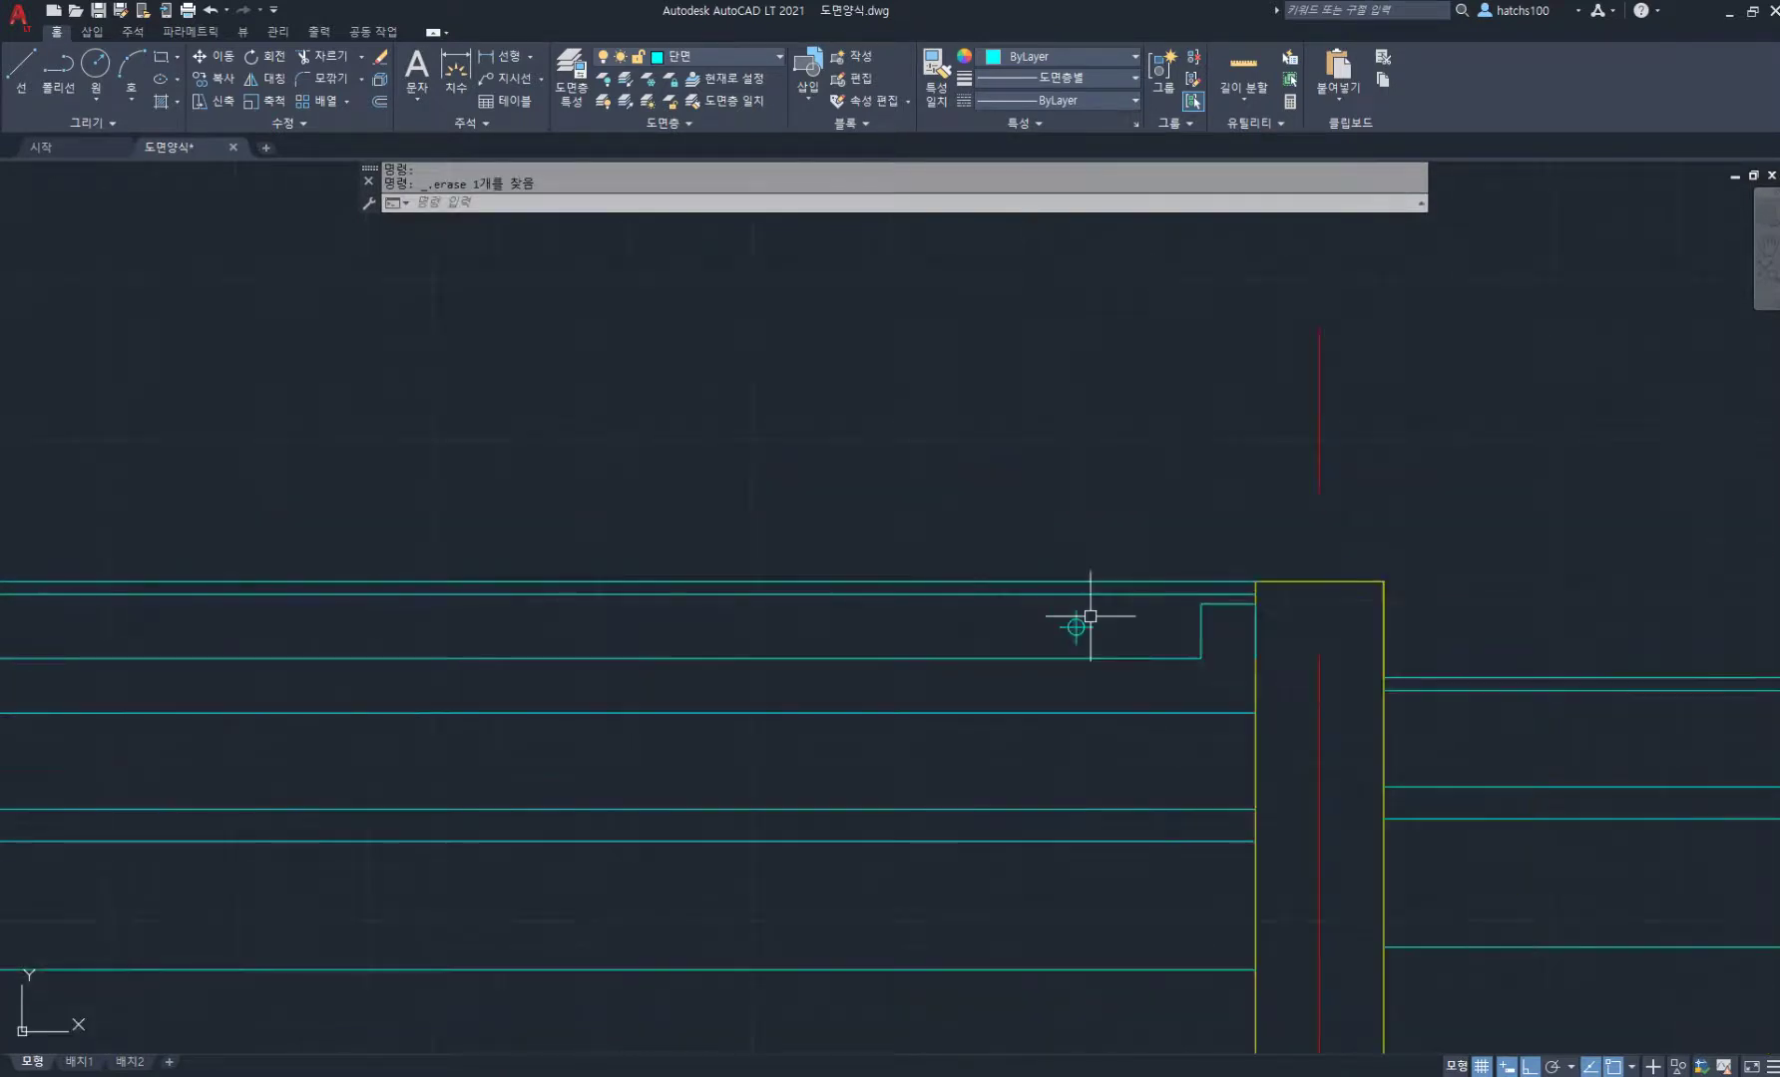
{"action": "left_click", "coordinate": [346, 103]}
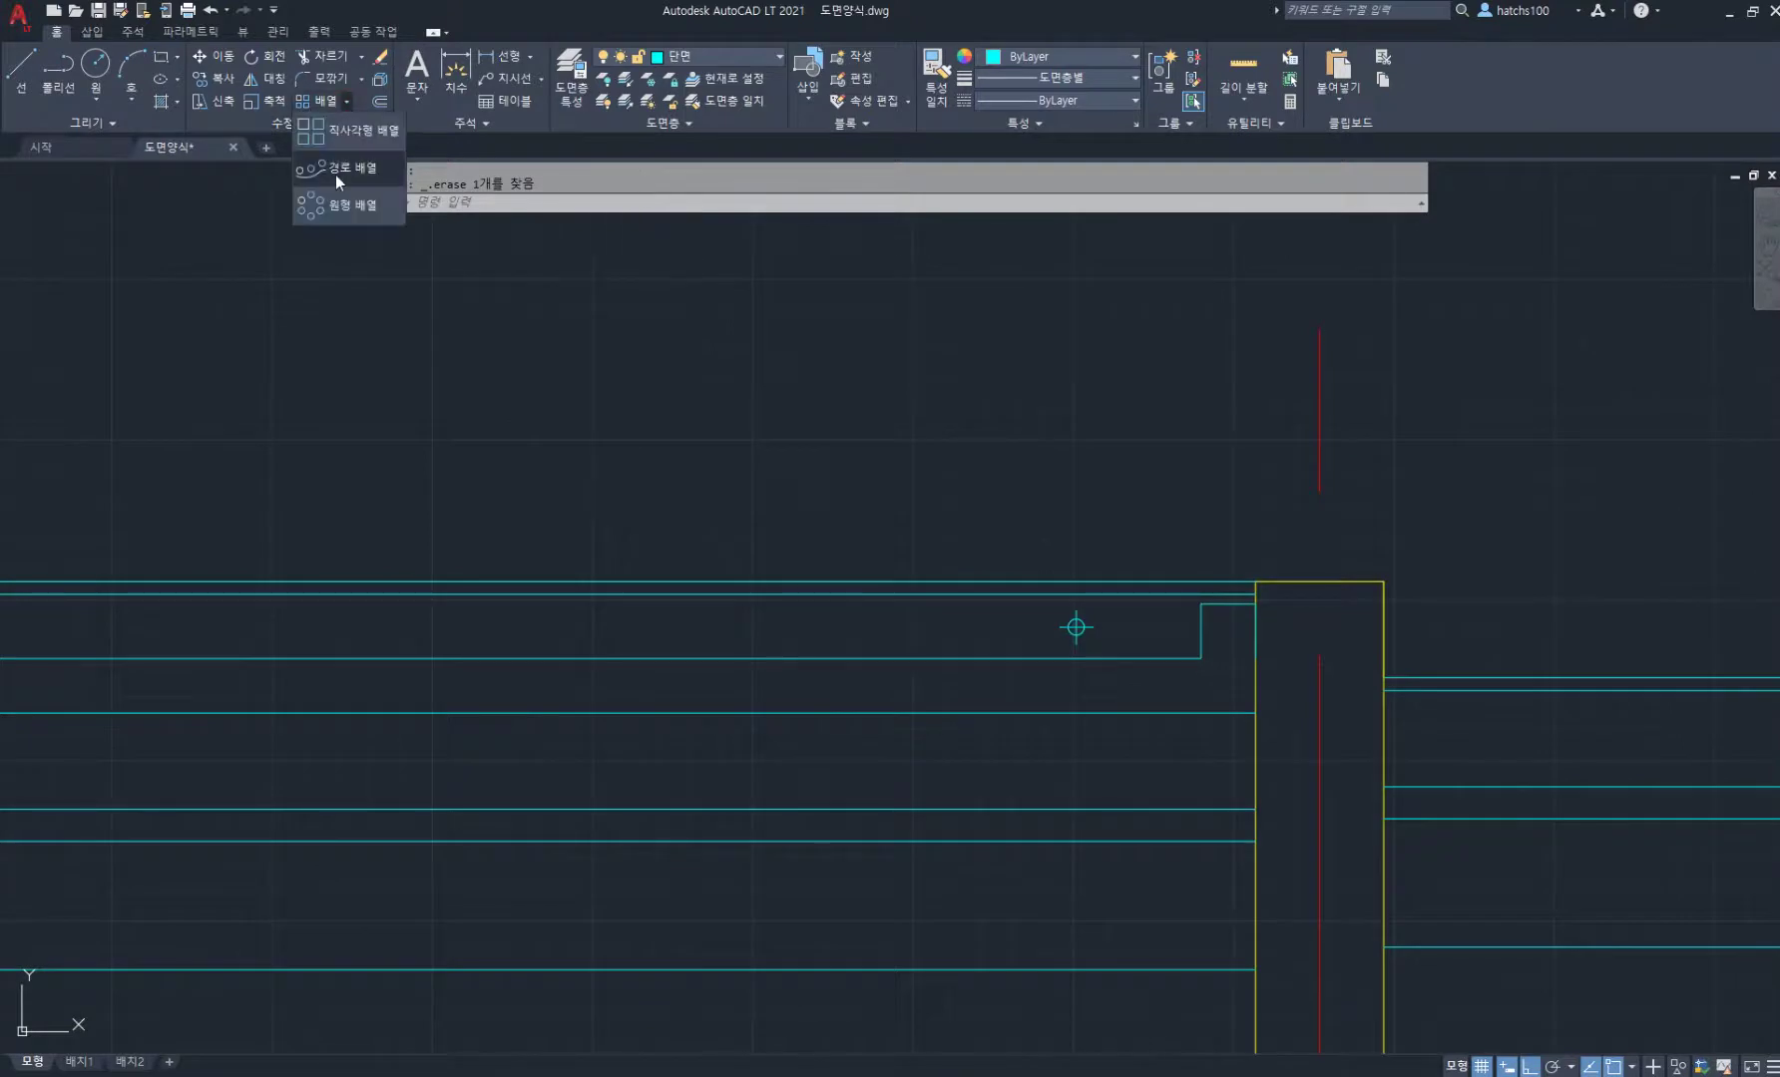
{"action": "left_click", "coordinate": [335, 176]}
{"action": "left_click", "coordinate": [1003, 537]}
{"action": "left_click", "coordinate": [1147, 688]}
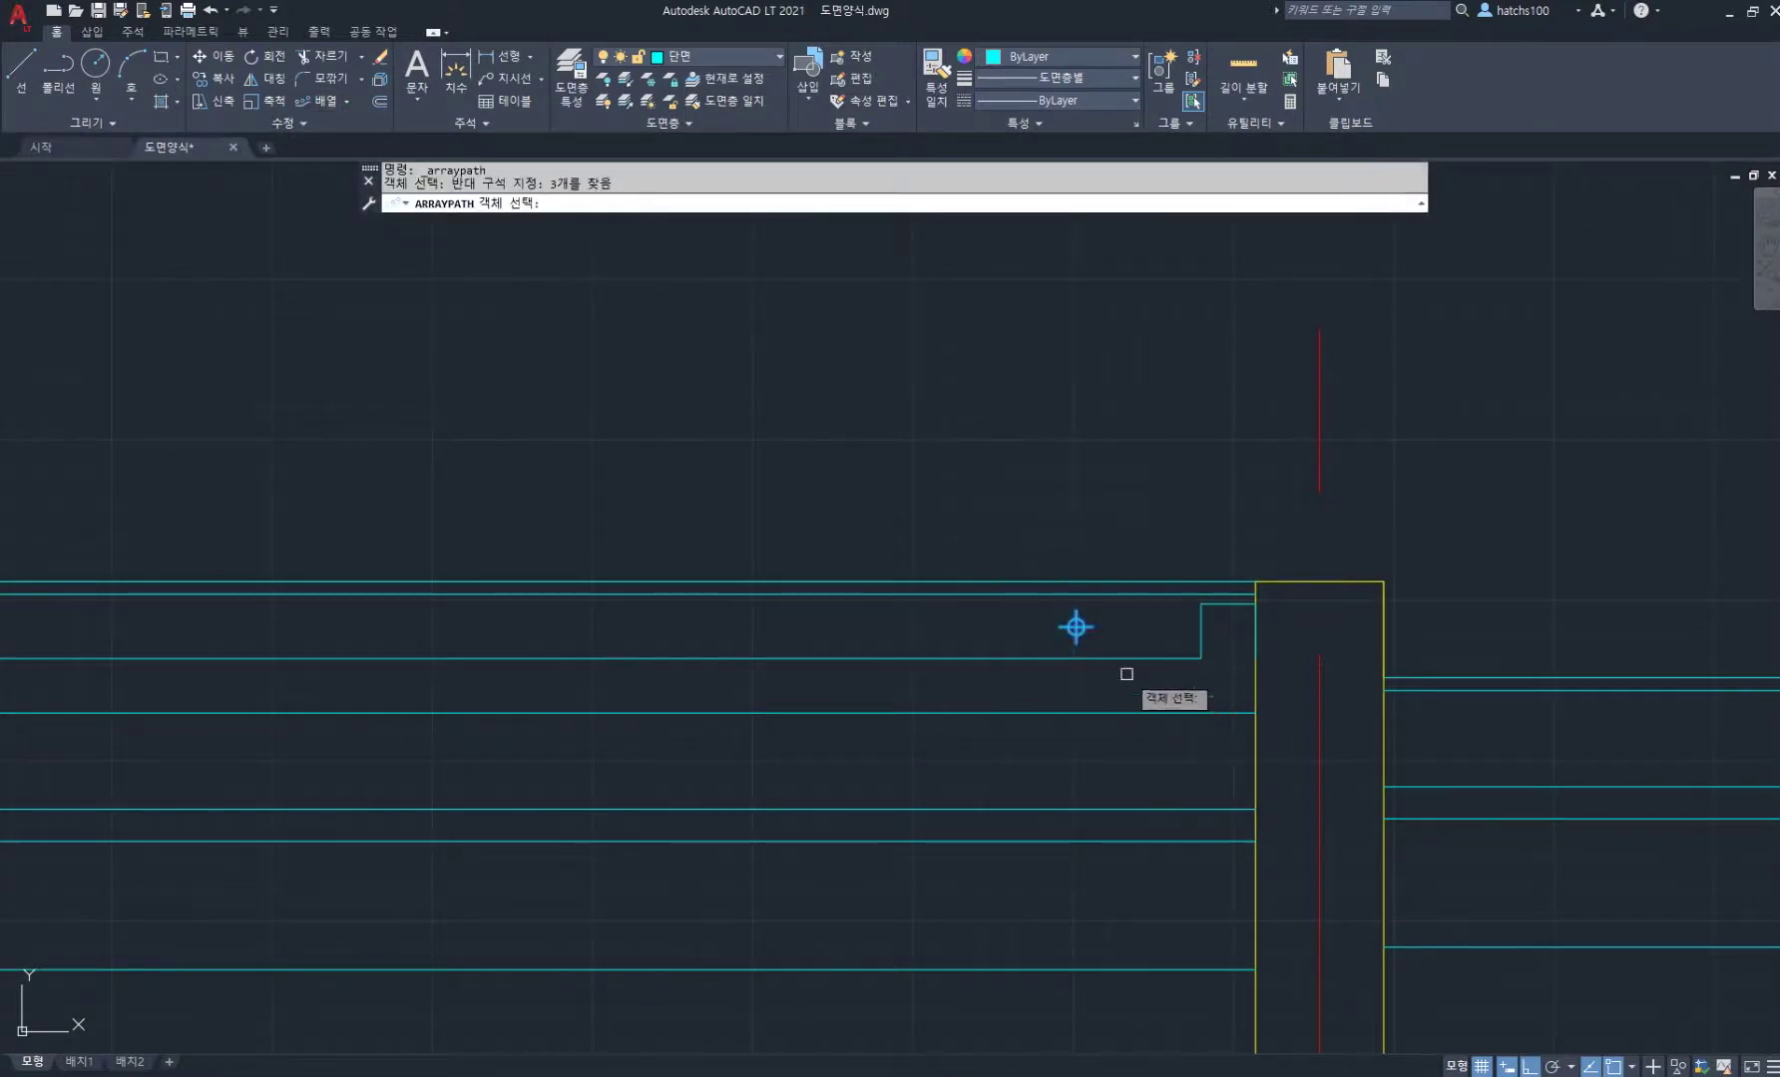
{"action": "key", "text": "space"}
{"action": "left_click", "coordinate": [1113, 580]}
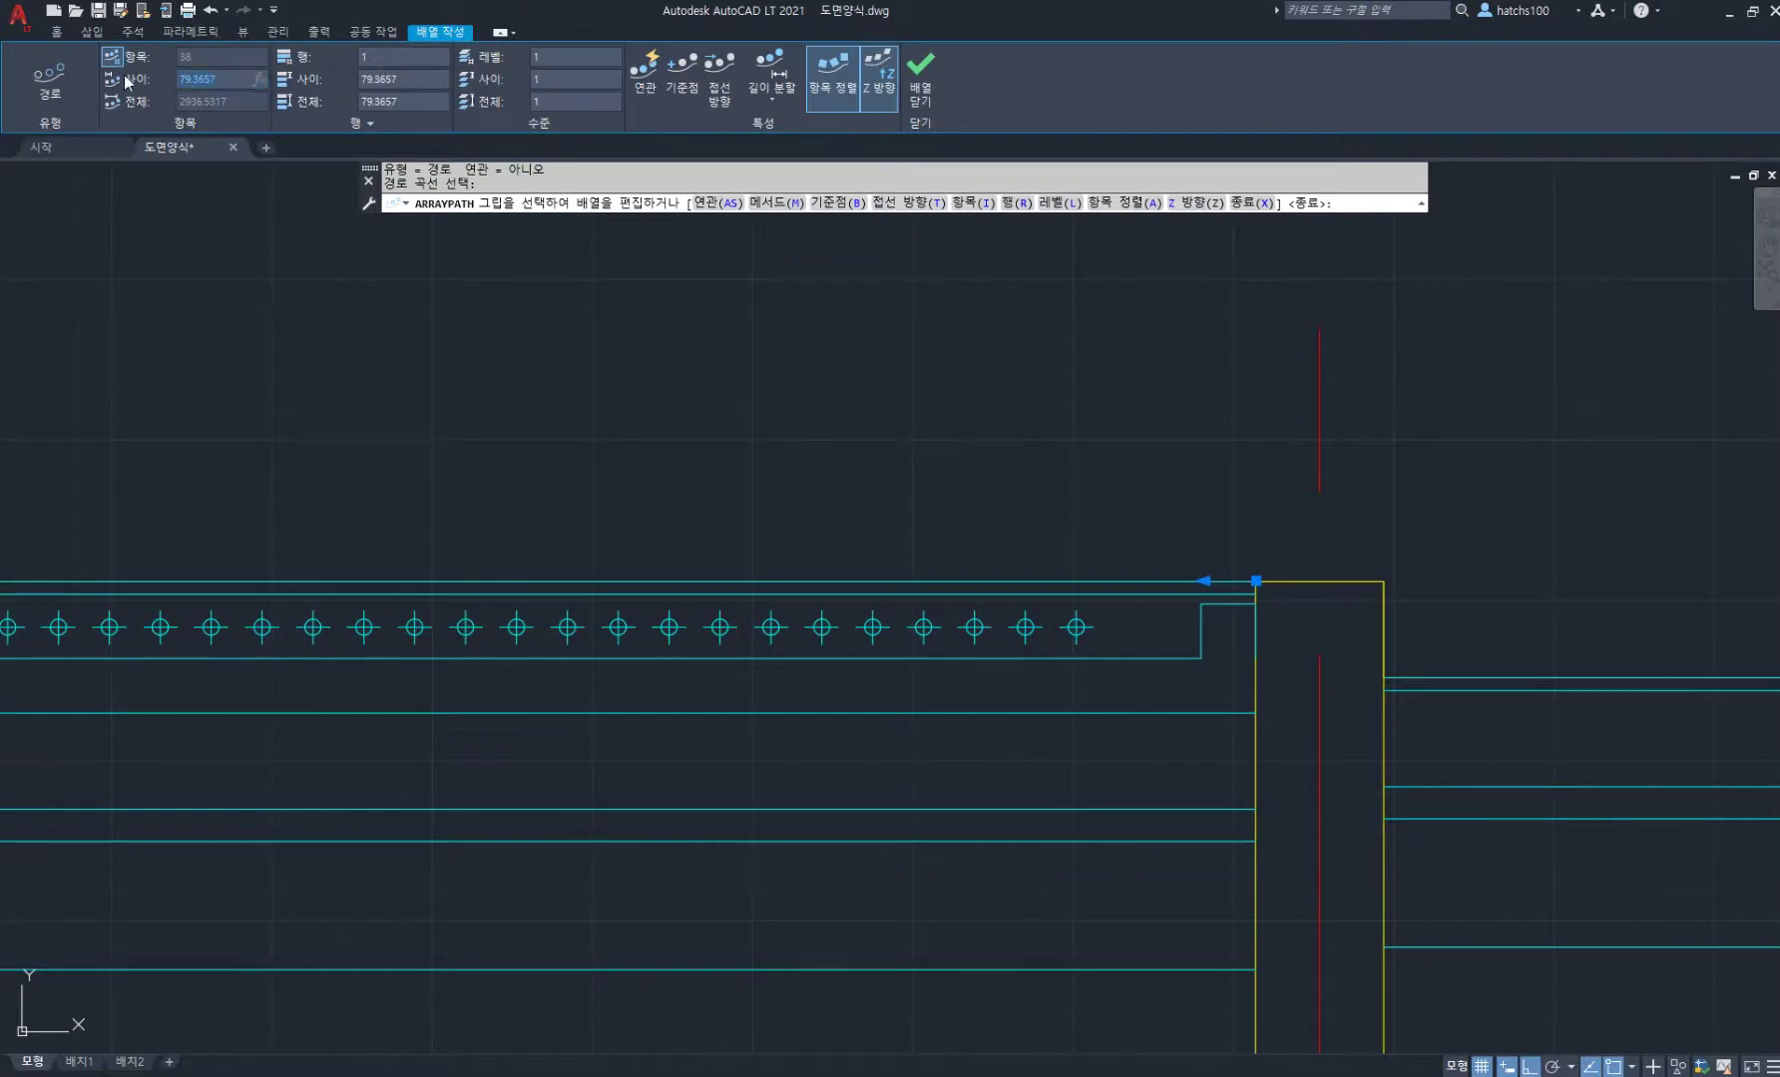
{"action": "type", "text": "250"}
{"action": "key", "text": "Return"}
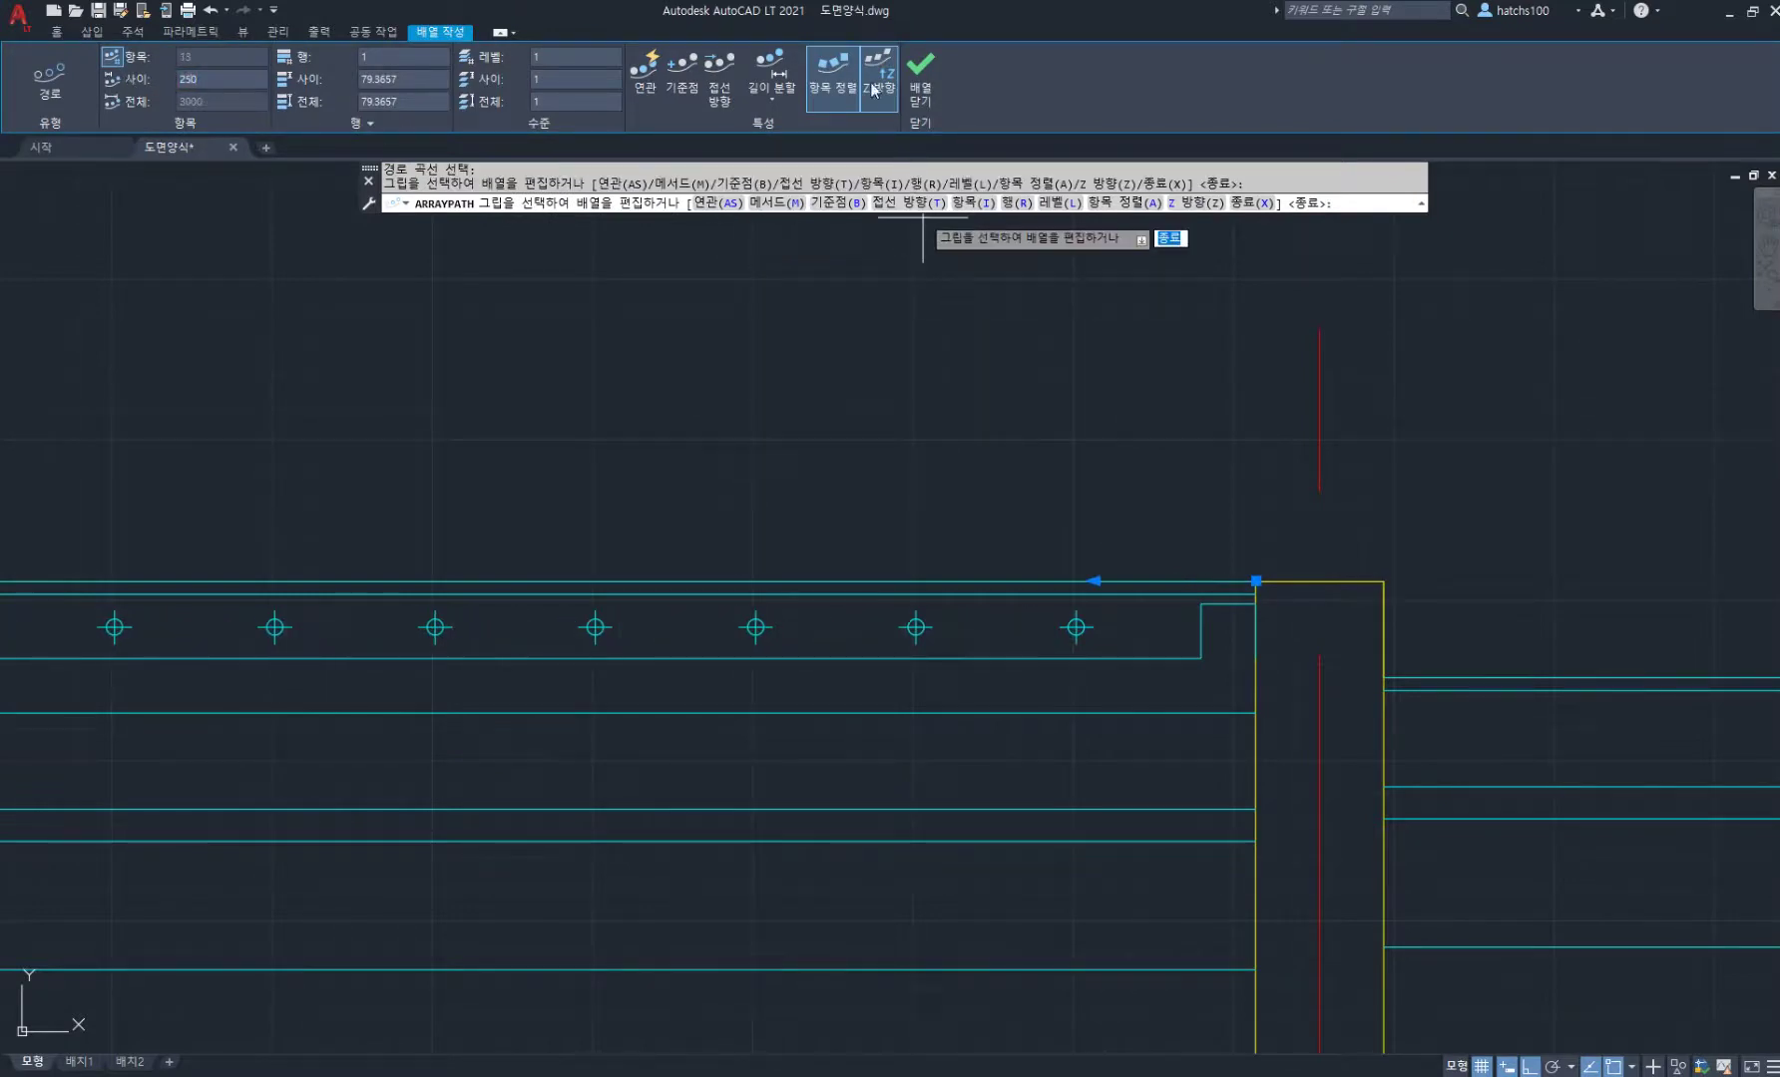
{"action": "key", "text": "Return"}
Step: Erase the two arrayed pipe symbols that lie on or beyond the yellow section end line
{"action": "scroll", "coordinate": [1016, 377], "scroll_direction": "down", "scroll_amount": 5}
{"action": "scroll", "coordinate": [654, 407], "scroll_direction": "up", "scroll_amount": 5}
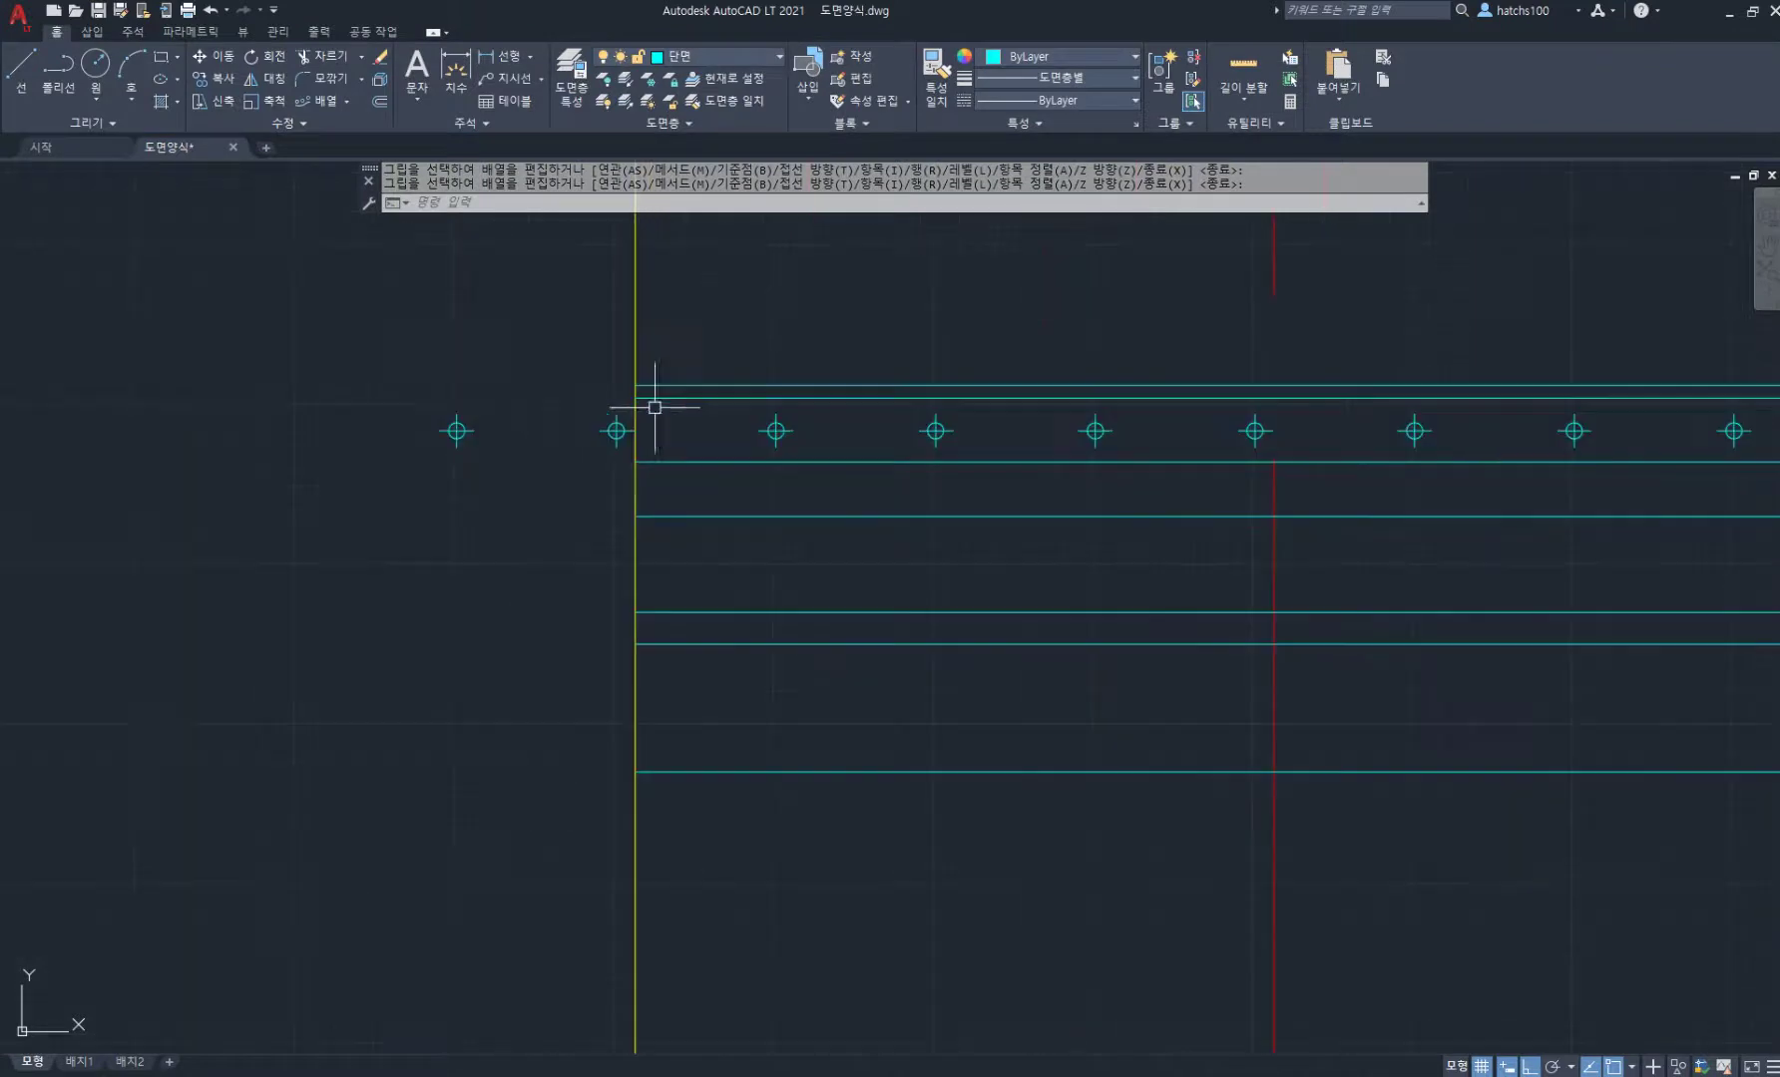
{"action": "left_click", "coordinate": [357, 344]}
{"action": "left_click", "coordinate": [699, 506]}
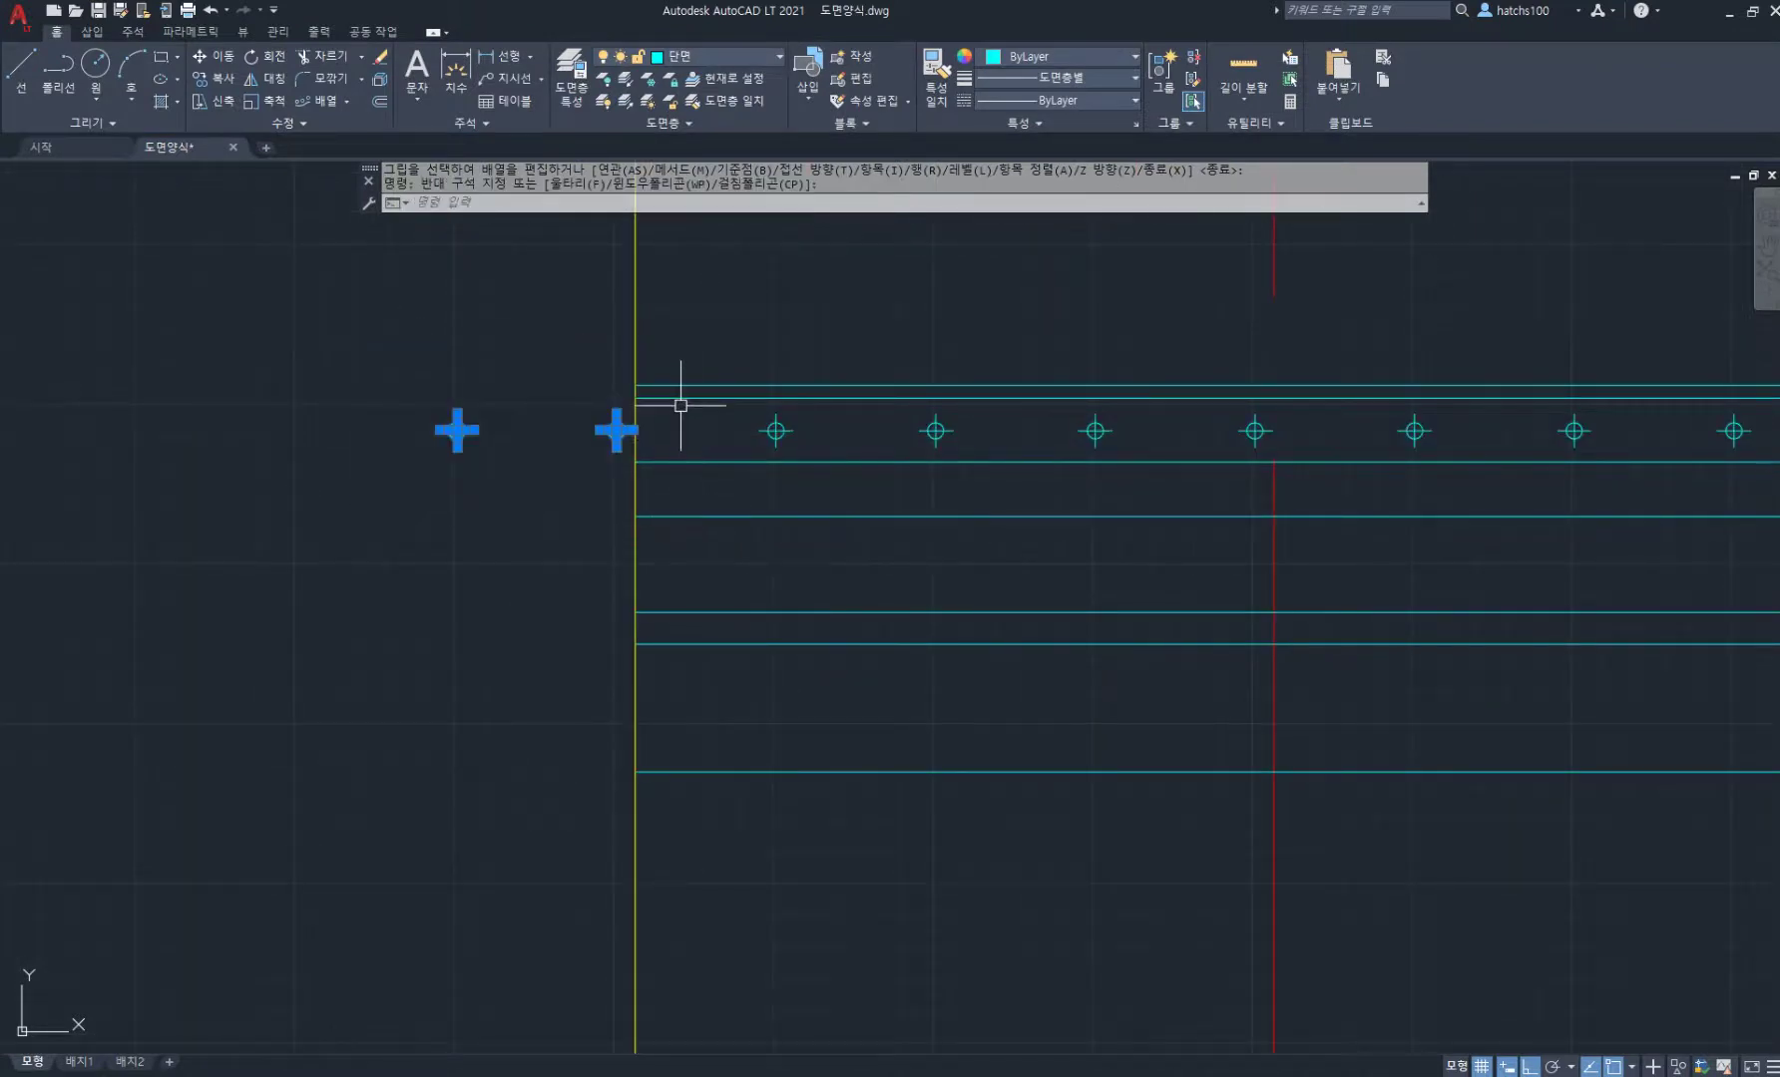
{"action": "left_click", "coordinate": [380, 60]}
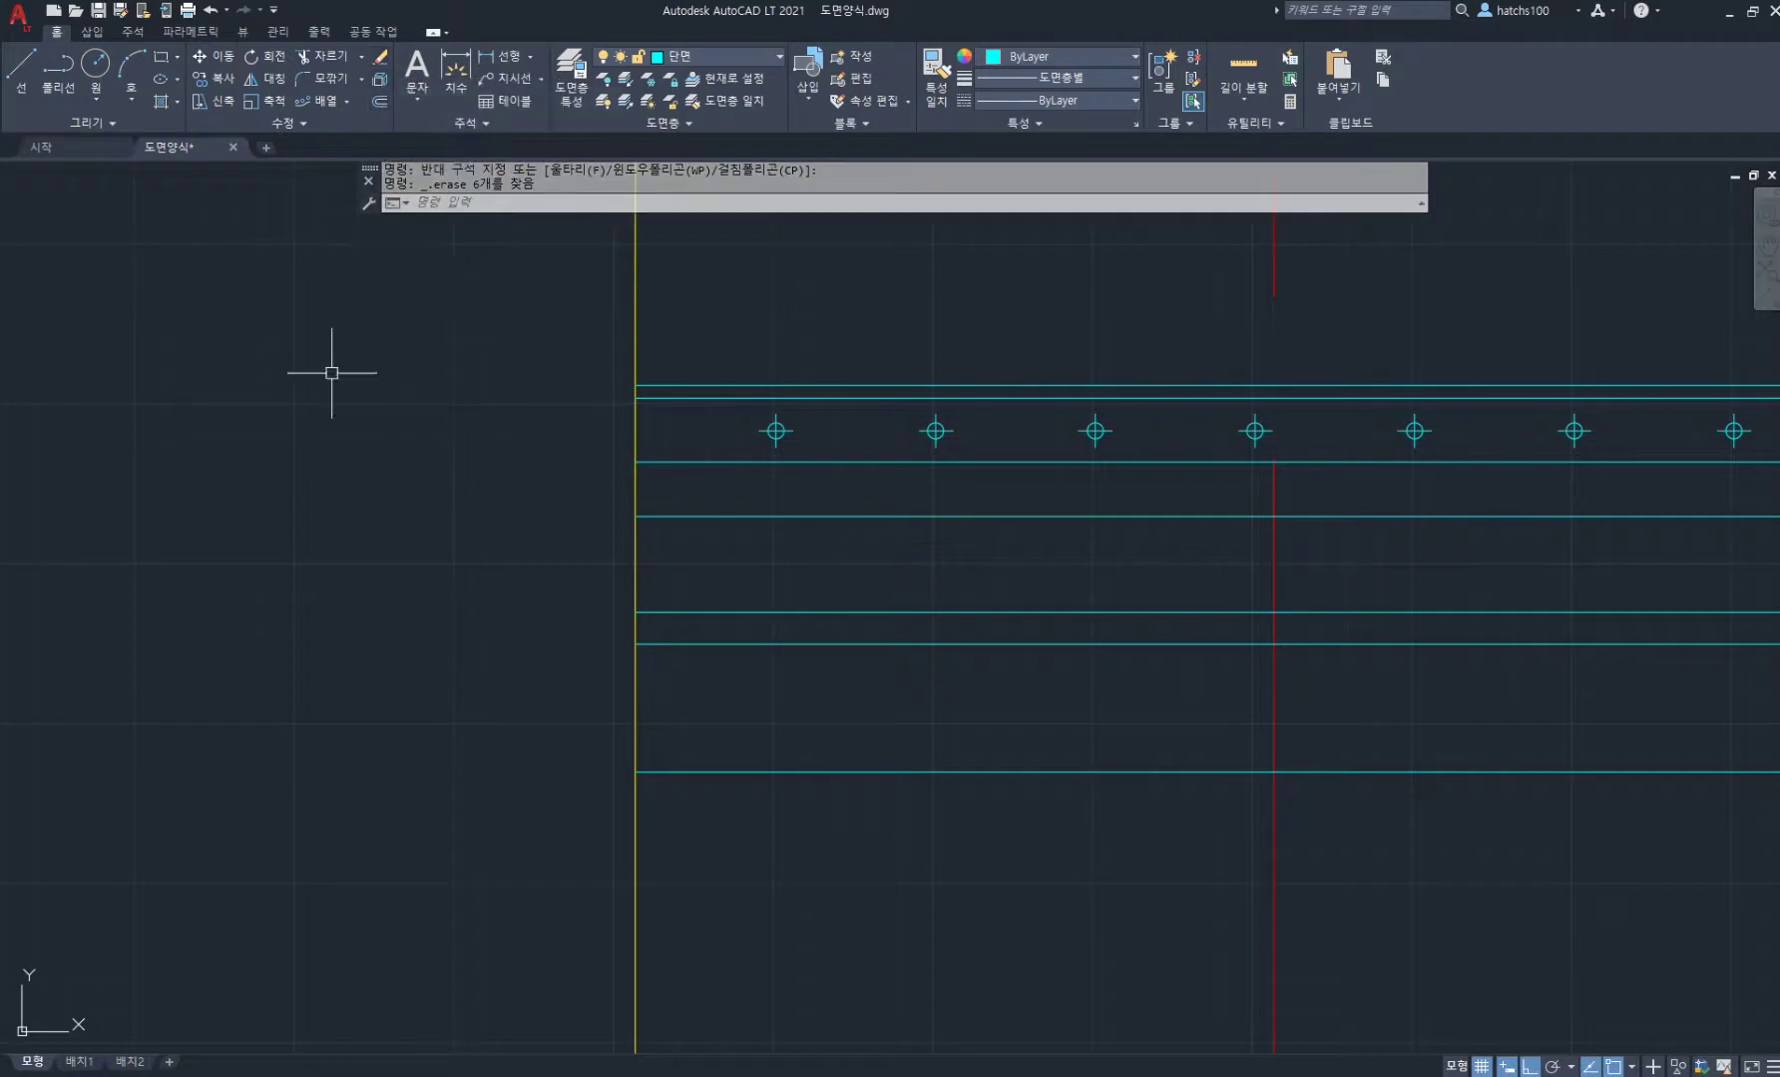
Step: Draw a short vertical line closing the inner end of the finish layer under the roof eave
{"action": "scroll", "coordinate": [465, 372], "scroll_direction": "down", "scroll_amount": 4}
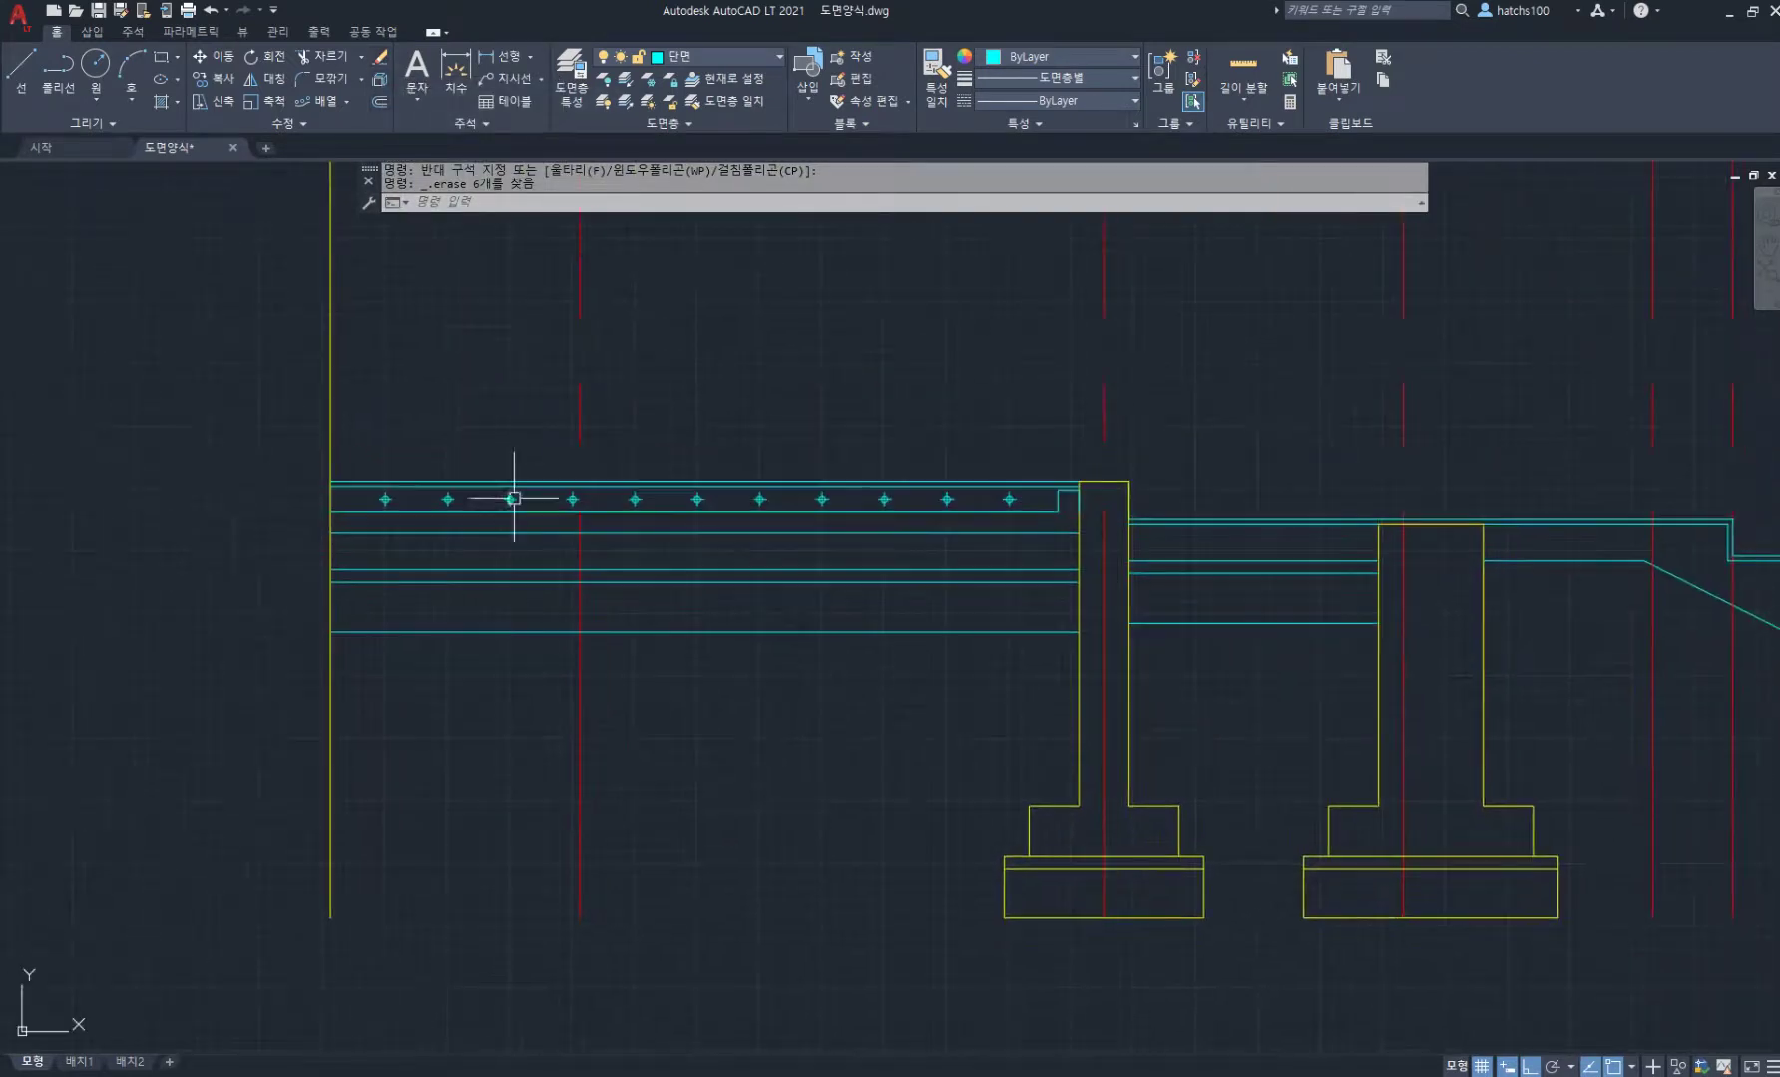
{"action": "mouse_move", "coordinate": [1059, 510]}
{"action": "middle_mouse_down"}
{"action": "mouse_move", "coordinate": [964, 647]}
{"action": "mouse_move", "coordinate": [1037, 659]}
{"action": "mouse_move", "coordinate": [1002, 736]}
{"action": "middle_mouse_up"}
{"action": "scroll", "coordinate": [1040, 623], "scroll_direction": "down", "scroll_amount": 2}
{"action": "mouse_move", "coordinate": [999, 437]}
{"action": "middle_mouse_down"}
{"action": "mouse_move", "coordinate": [986, 596]}
{"action": "mouse_move", "coordinate": [868, 585]}
{"action": "middle_mouse_up"}
{"action": "scroll", "coordinate": [1097, 415], "scroll_direction": "up", "scroll_amount": 4}
{"action": "scroll", "coordinate": [1098, 415], "scroll_direction": "up", "scroll_amount": 2}
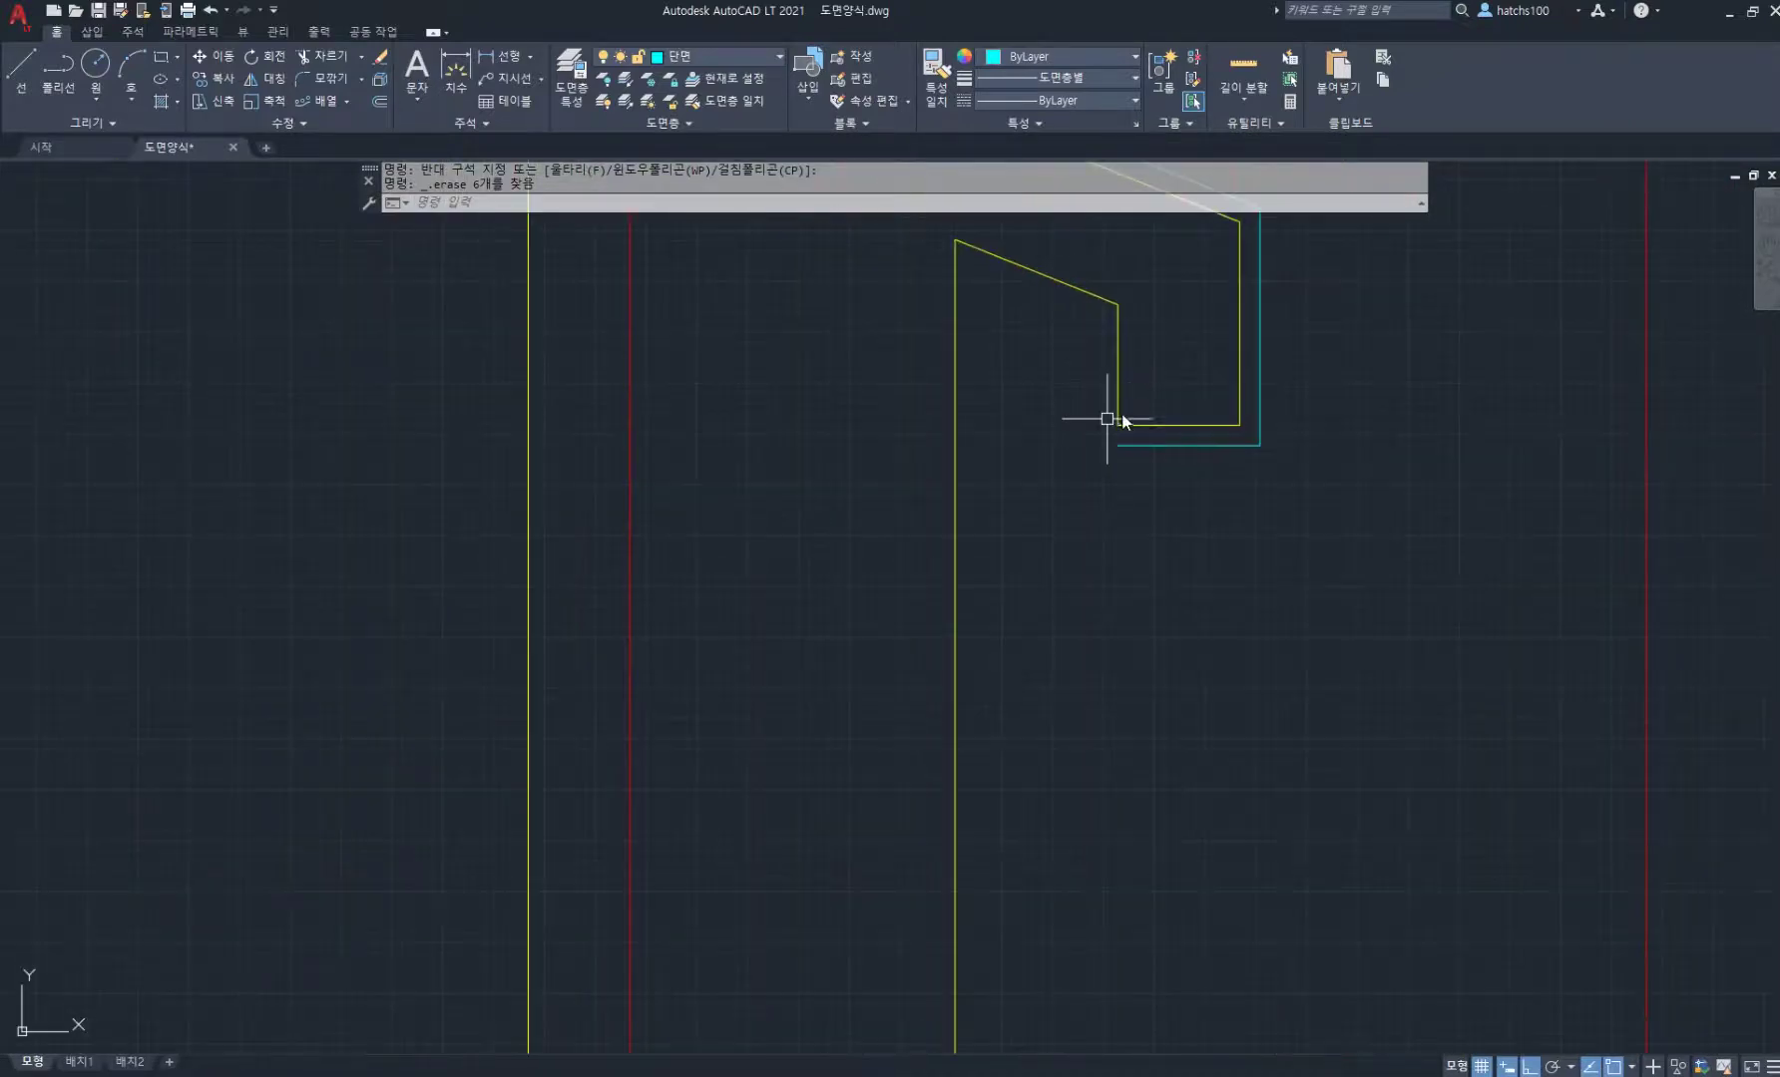
{"action": "type", "text": "l"}
{"action": "key", "text": "Return"}
{"action": "left_click", "coordinate": [1118, 446]}
{"action": "left_click", "coordinate": [1118, 425]}
{"action": "key", "text": "Return"}
{"action": "scroll", "coordinate": [1263, 429], "scroll_direction": "up", "scroll_amount": 3}
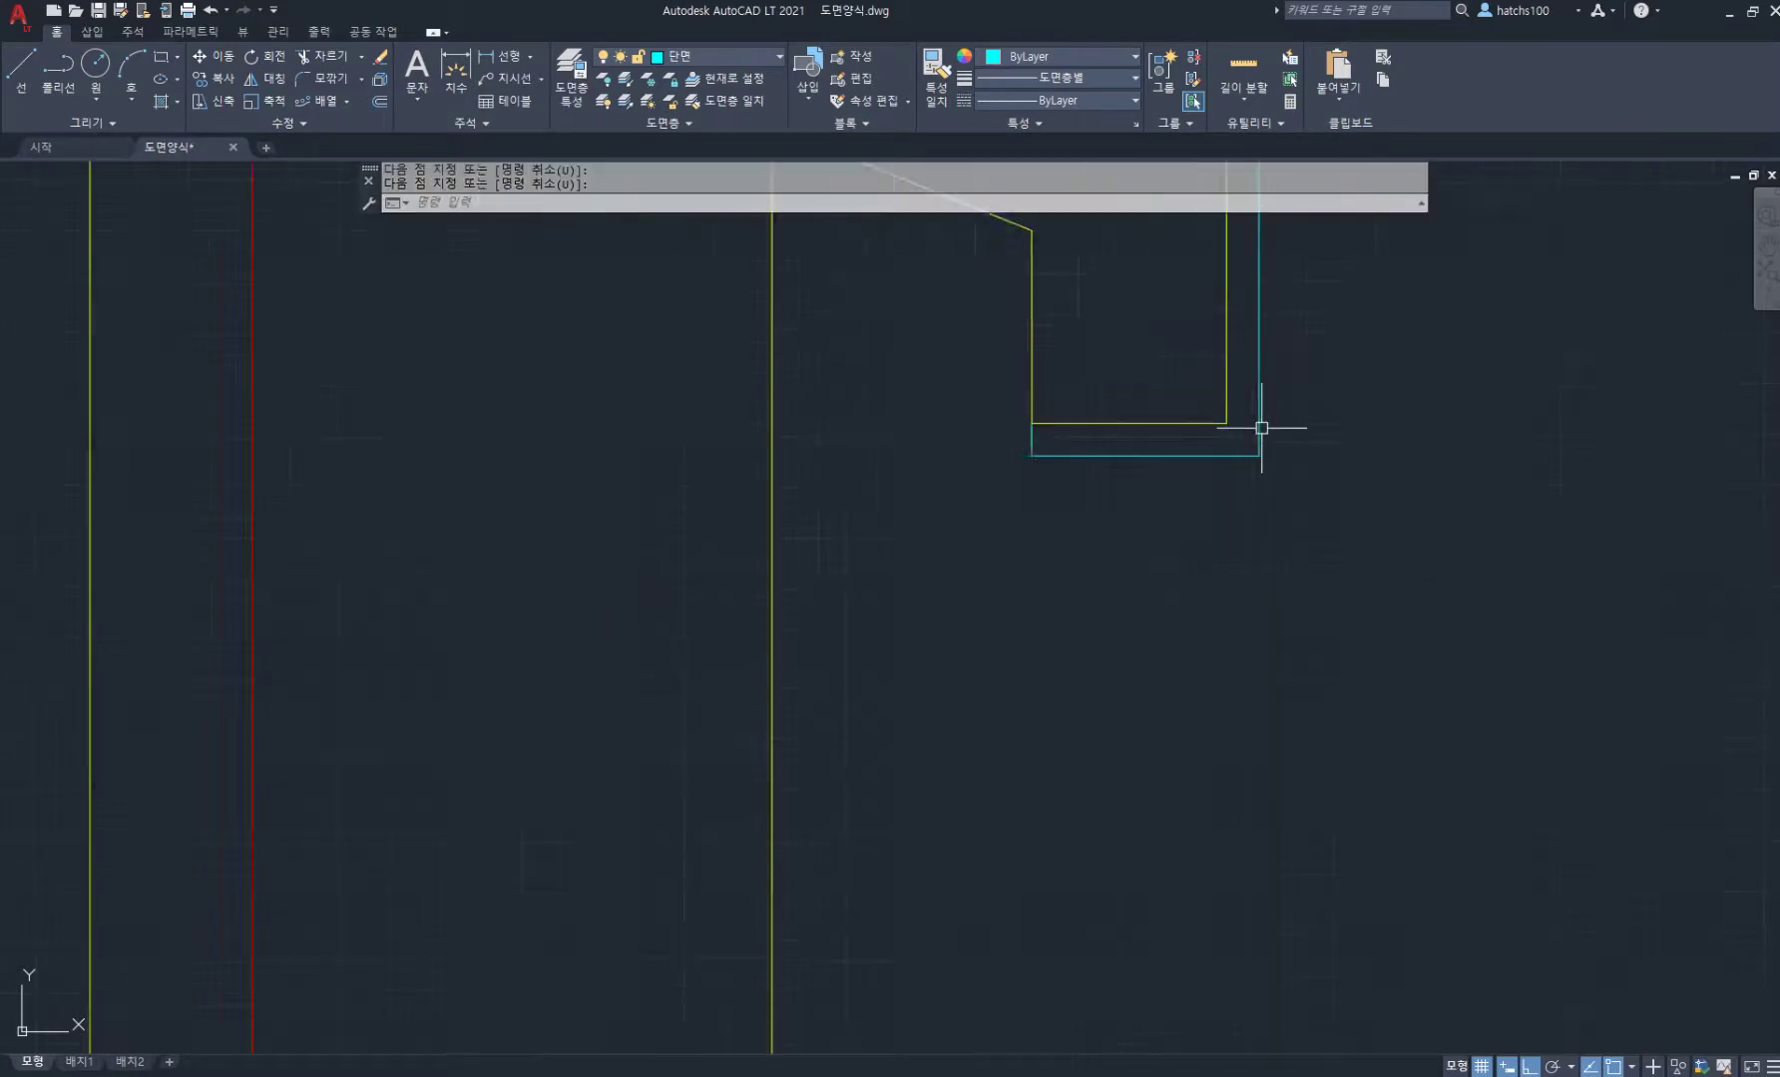
{"action": "type", "text": "rec"}
{"action": "key", "text": "Return"}
{"action": "scroll", "coordinate": [1199, 443], "scroll_direction": "up", "scroll_amount": 4}
{"action": "type", "text": "b"}
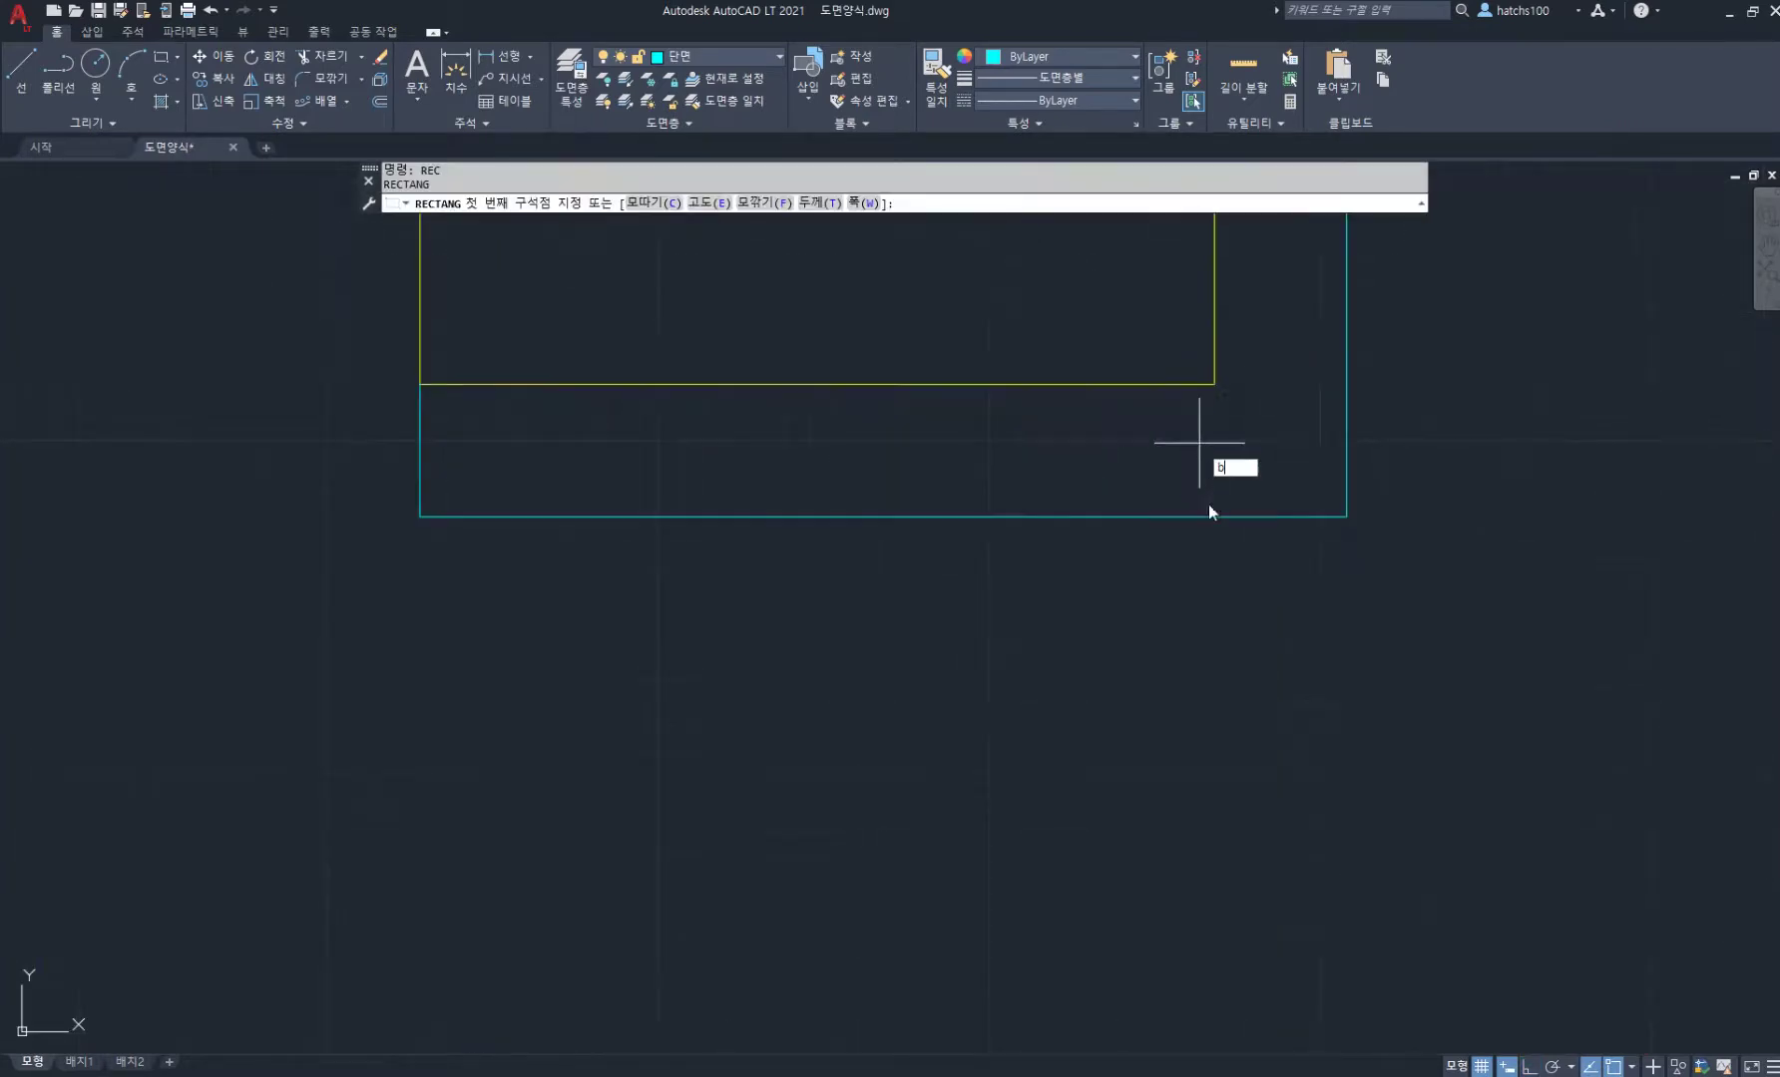
{"action": "key", "text": "Escape"}
{"action": "key", "text": "Escape"}
Step: Draw a small rectangle rising from the eave's lower finish line, near its outer corner, for the drip groove
{"action": "type", "text": "r"}
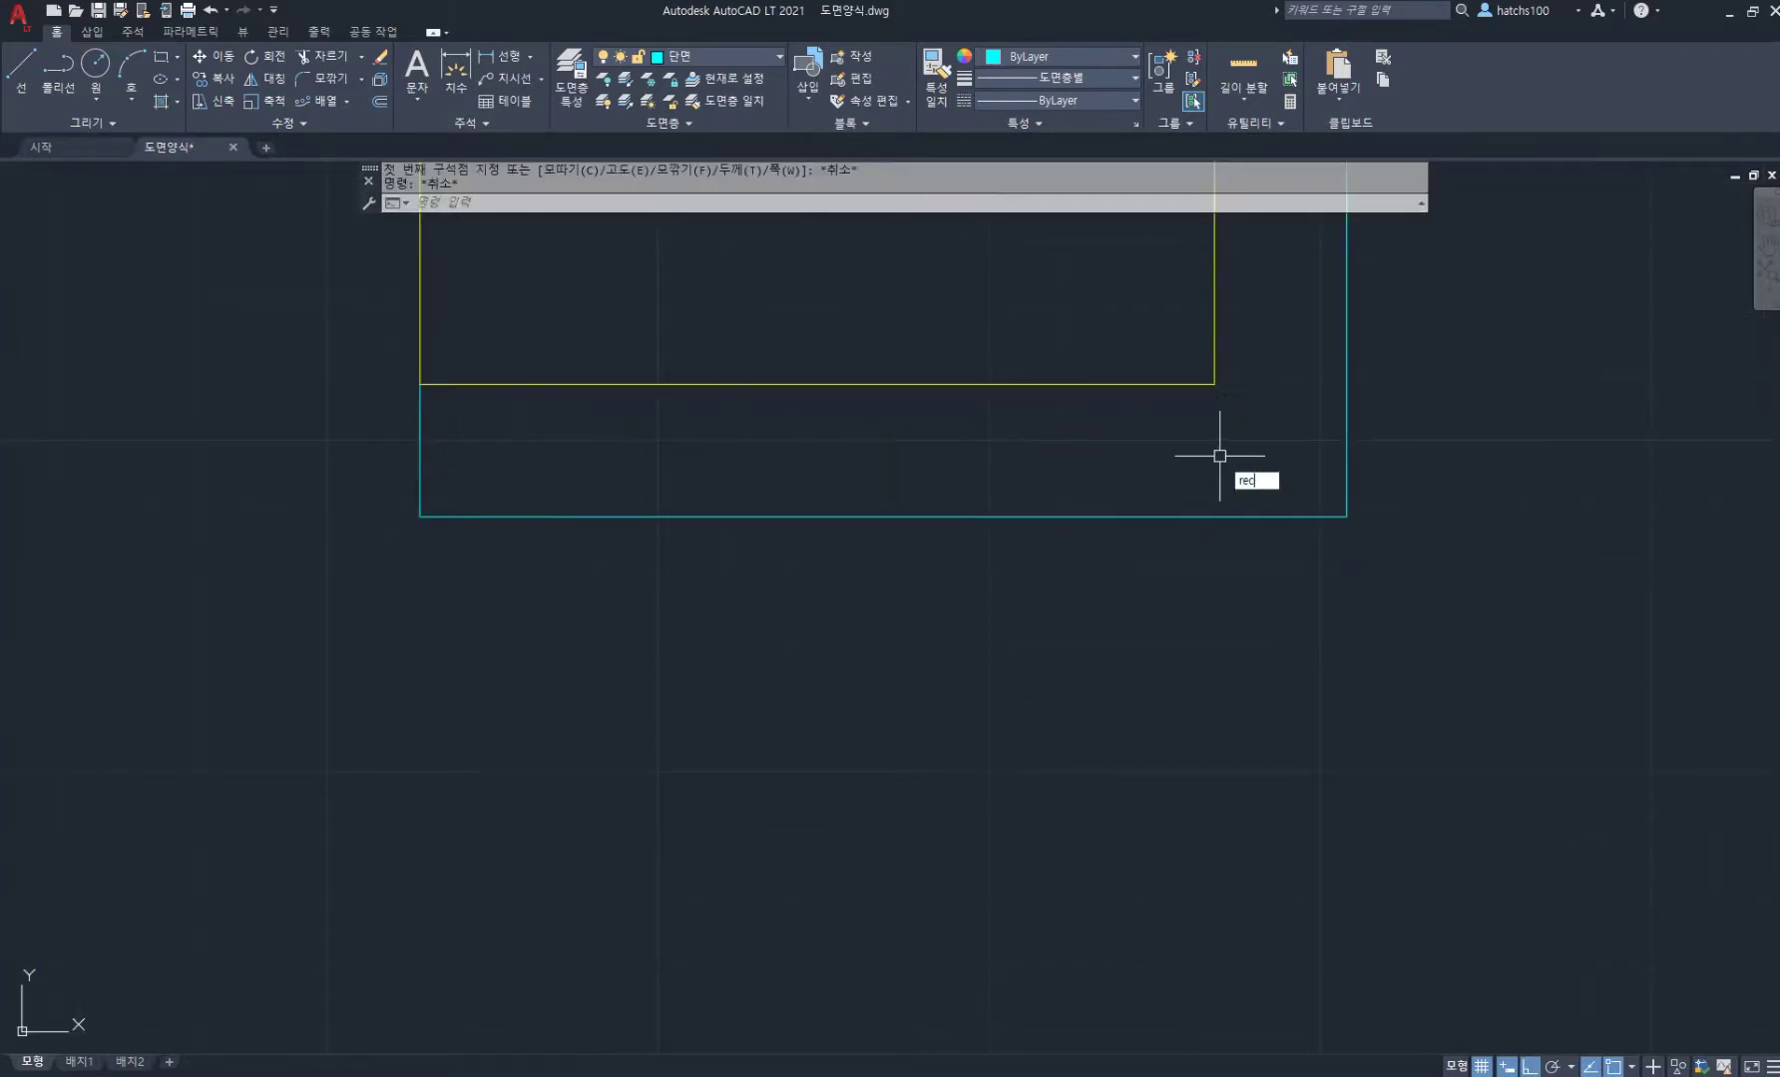
{"action": "type", "text": "ec"}
{"action": "key", "text": "Return"}
{"action": "left_click", "coordinate": [1200, 517]}
{"action": "left_click", "coordinate": [1039, 412]}
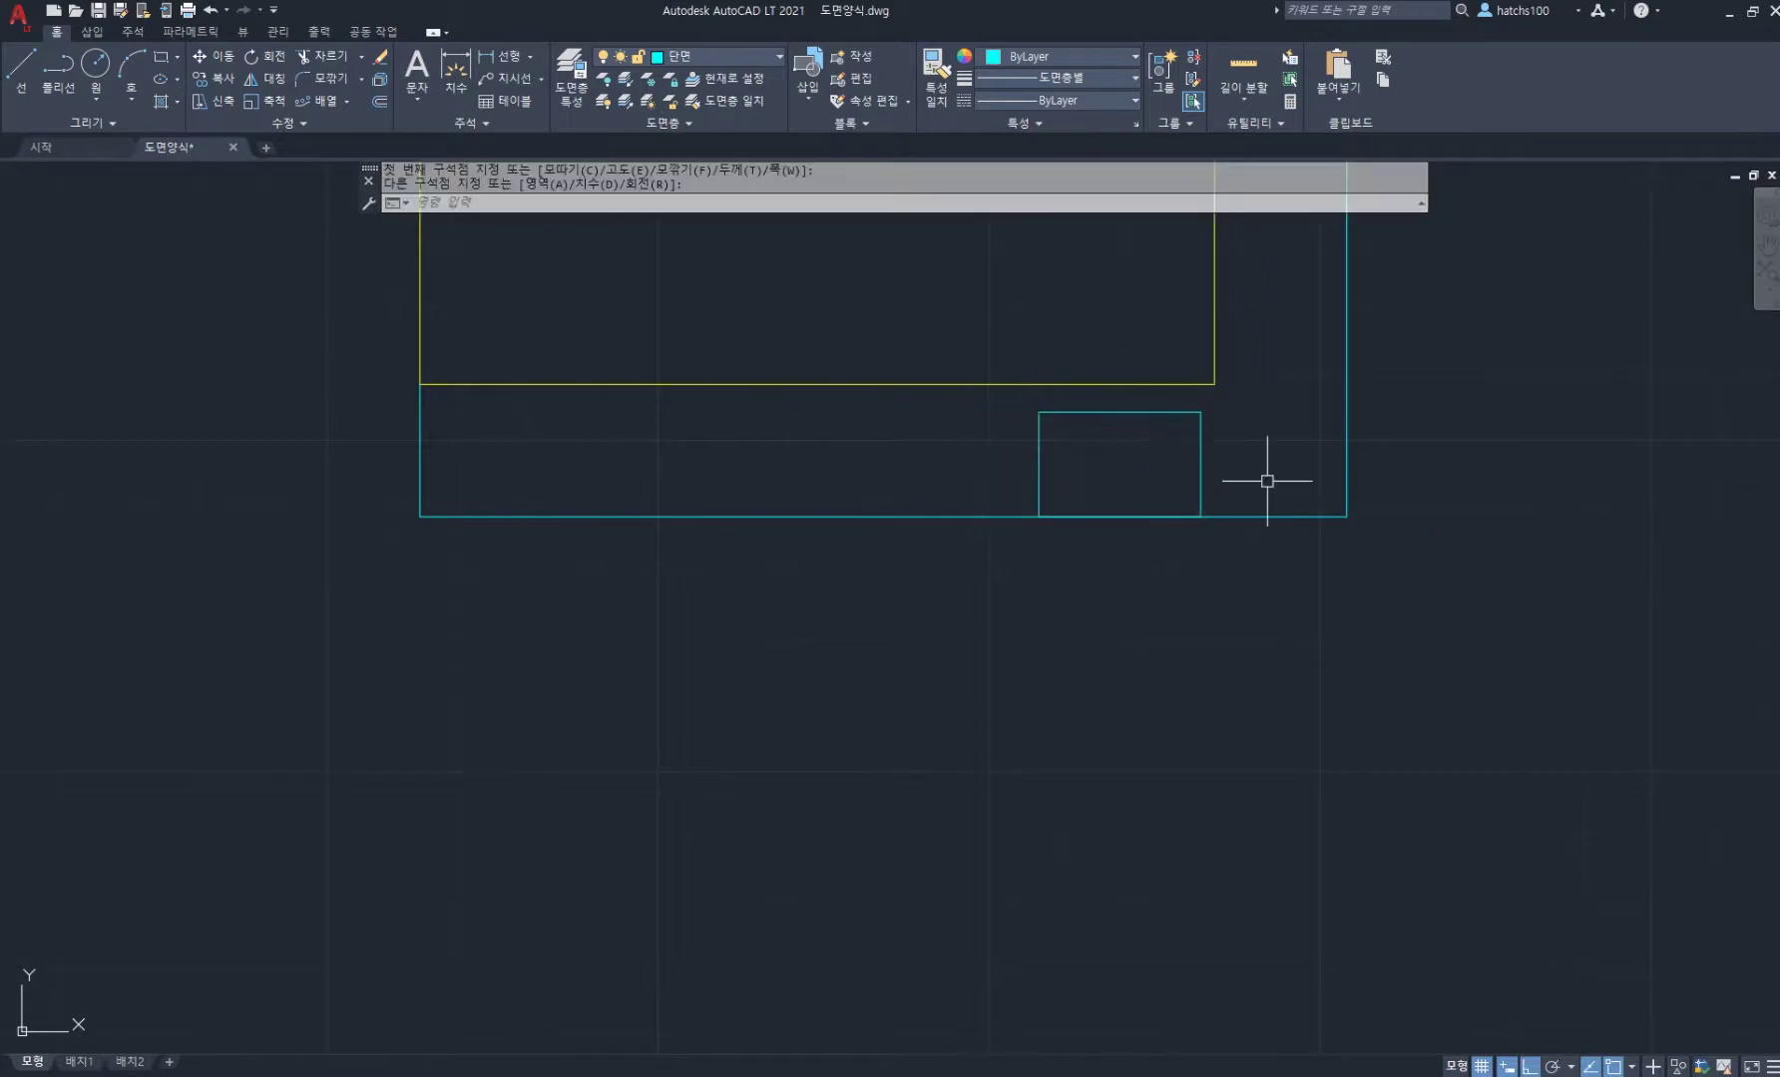
{"action": "key", "text": "Escape"}
{"action": "left_click", "coordinate": [1072, 596]}
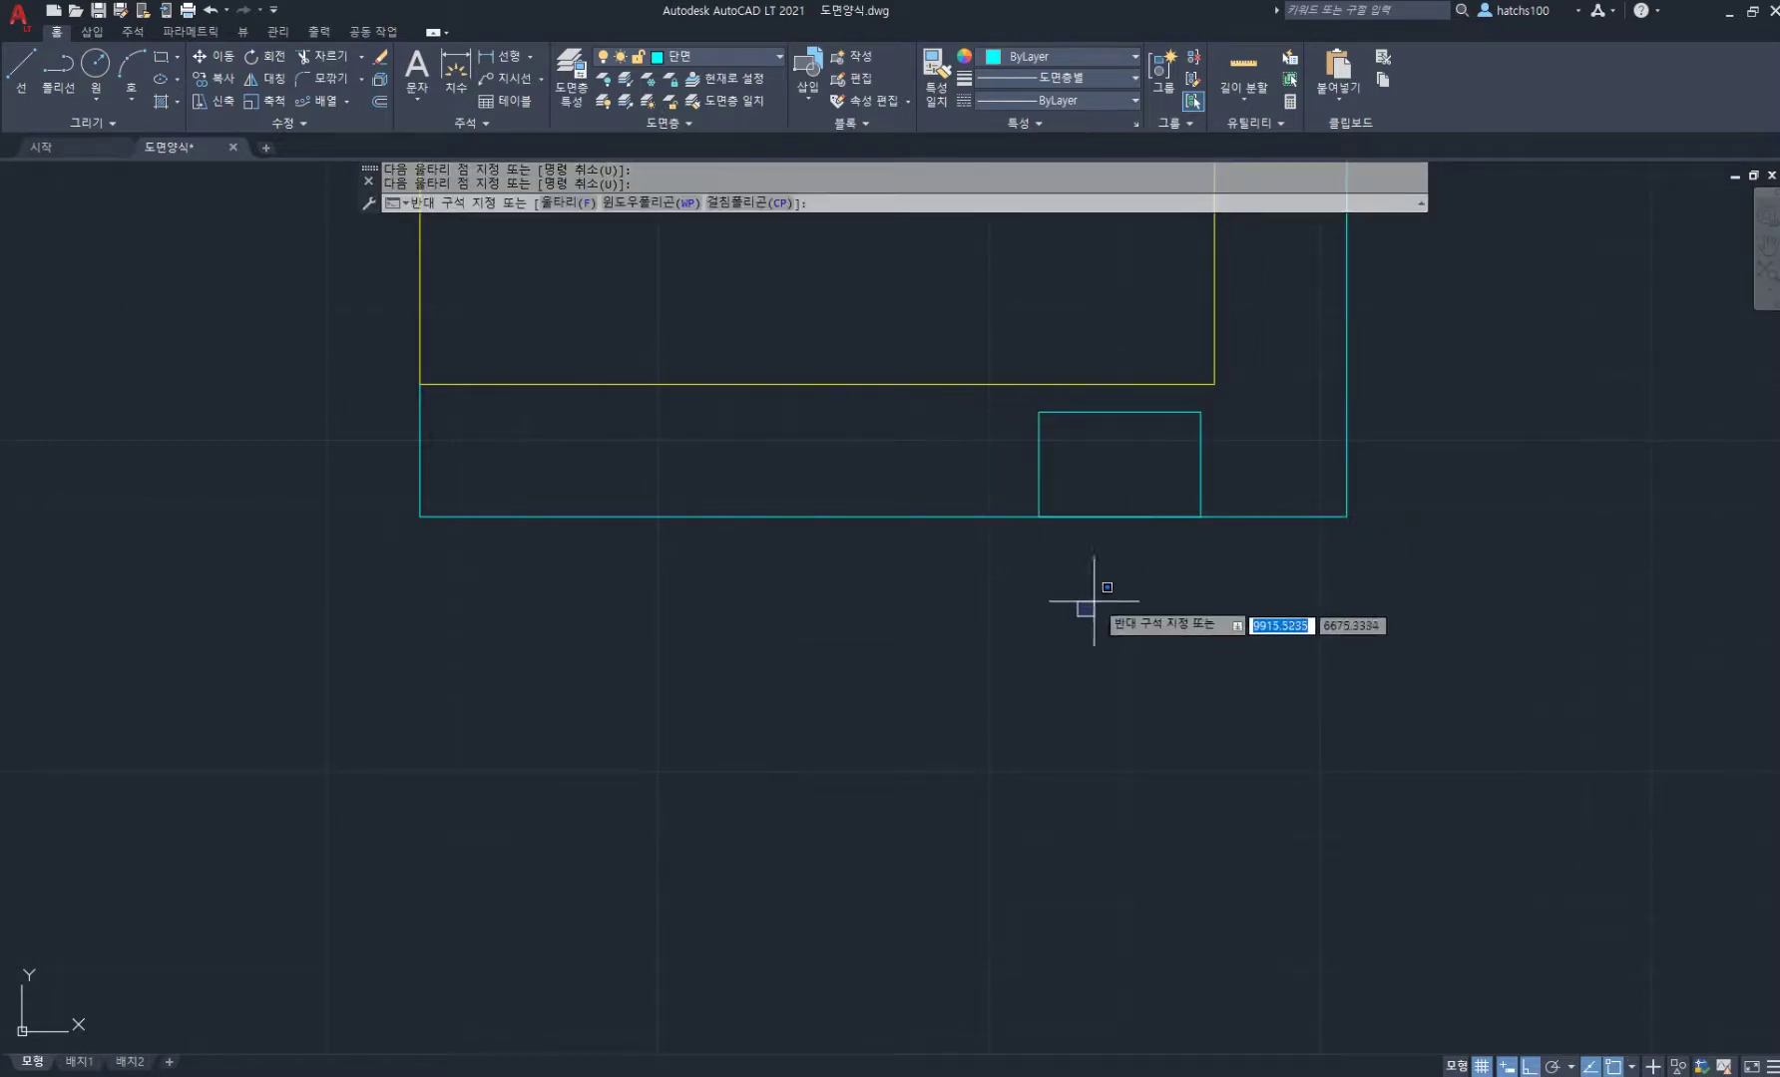
{"action": "left_click", "coordinate": [1066, 466]}
{"action": "key", "text": "Escape"}
{"action": "key", "text": "Escape"}
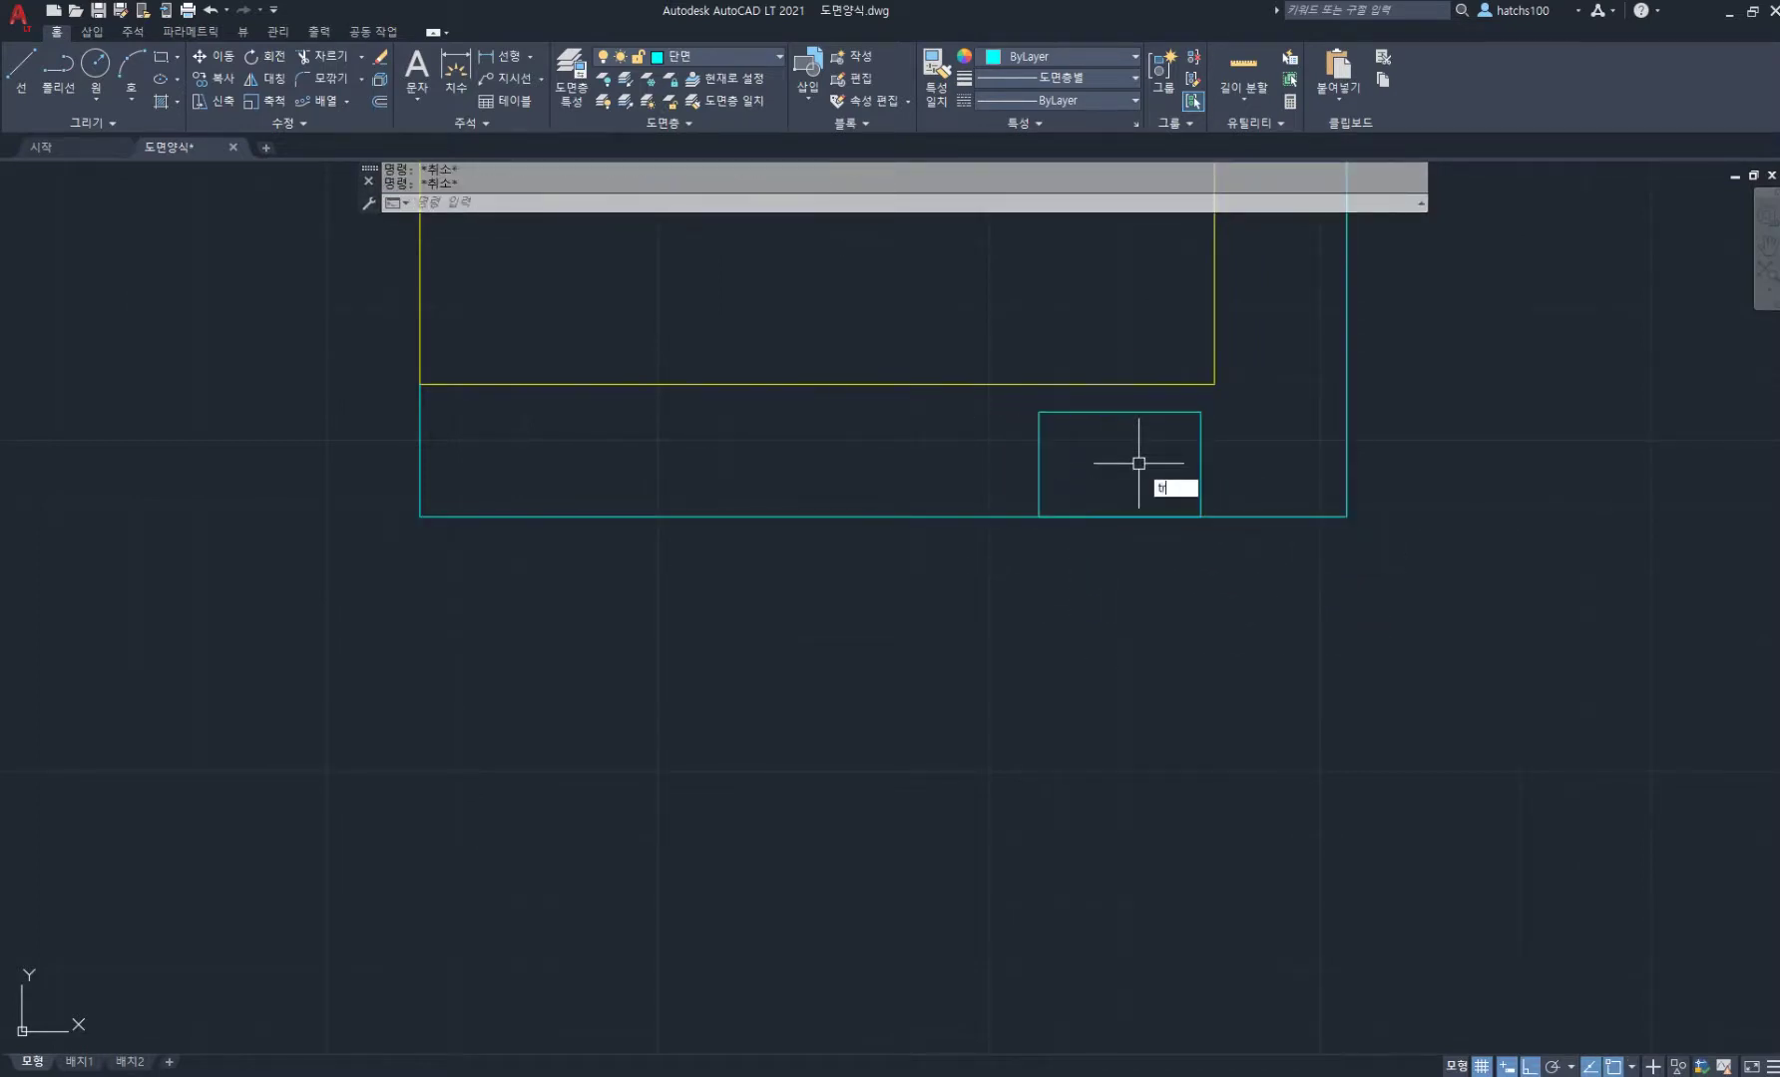
Step: Trim the rectangle's lower edge and the overlapping finish line to open the drip groove
{"action": "type", "text": "tr"}
{"action": "key", "text": "Return"}
{"action": "left_click", "coordinate": [1152, 469]}
{"action": "left_click", "coordinate": [1078, 619]}
{"action": "key", "text": "Return"}
Step: Offset the roof's outer finish polyline inward by 10
{"action": "scroll", "coordinate": [1113, 508], "scroll_direction": "down", "scroll_amount": 5}
{"action": "middle_click_drag", "start_coordinate": [1113, 509], "coordinate": [1153, 653]}
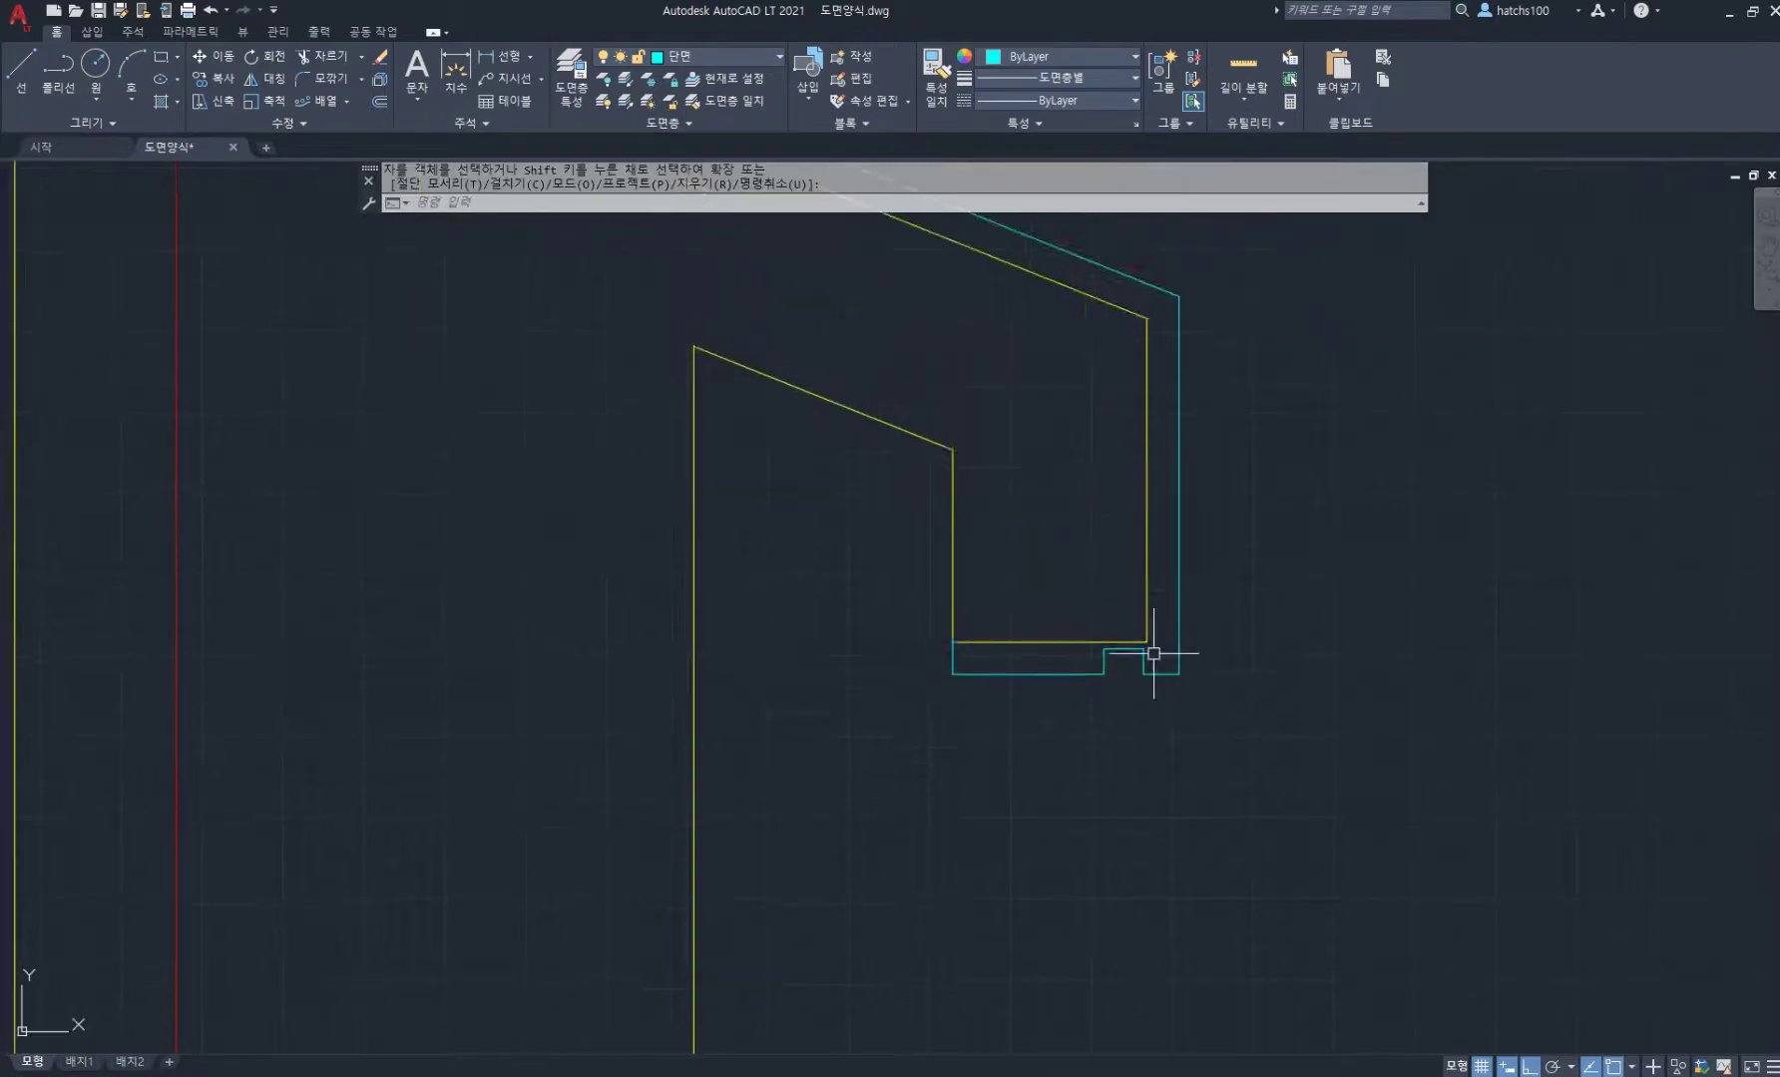
{"action": "scroll", "coordinate": [1147, 664], "scroll_direction": "up", "scroll_amount": 4}
{"action": "middle_click_drag", "start_coordinate": [1169, 493], "coordinate": [1128, 650]}
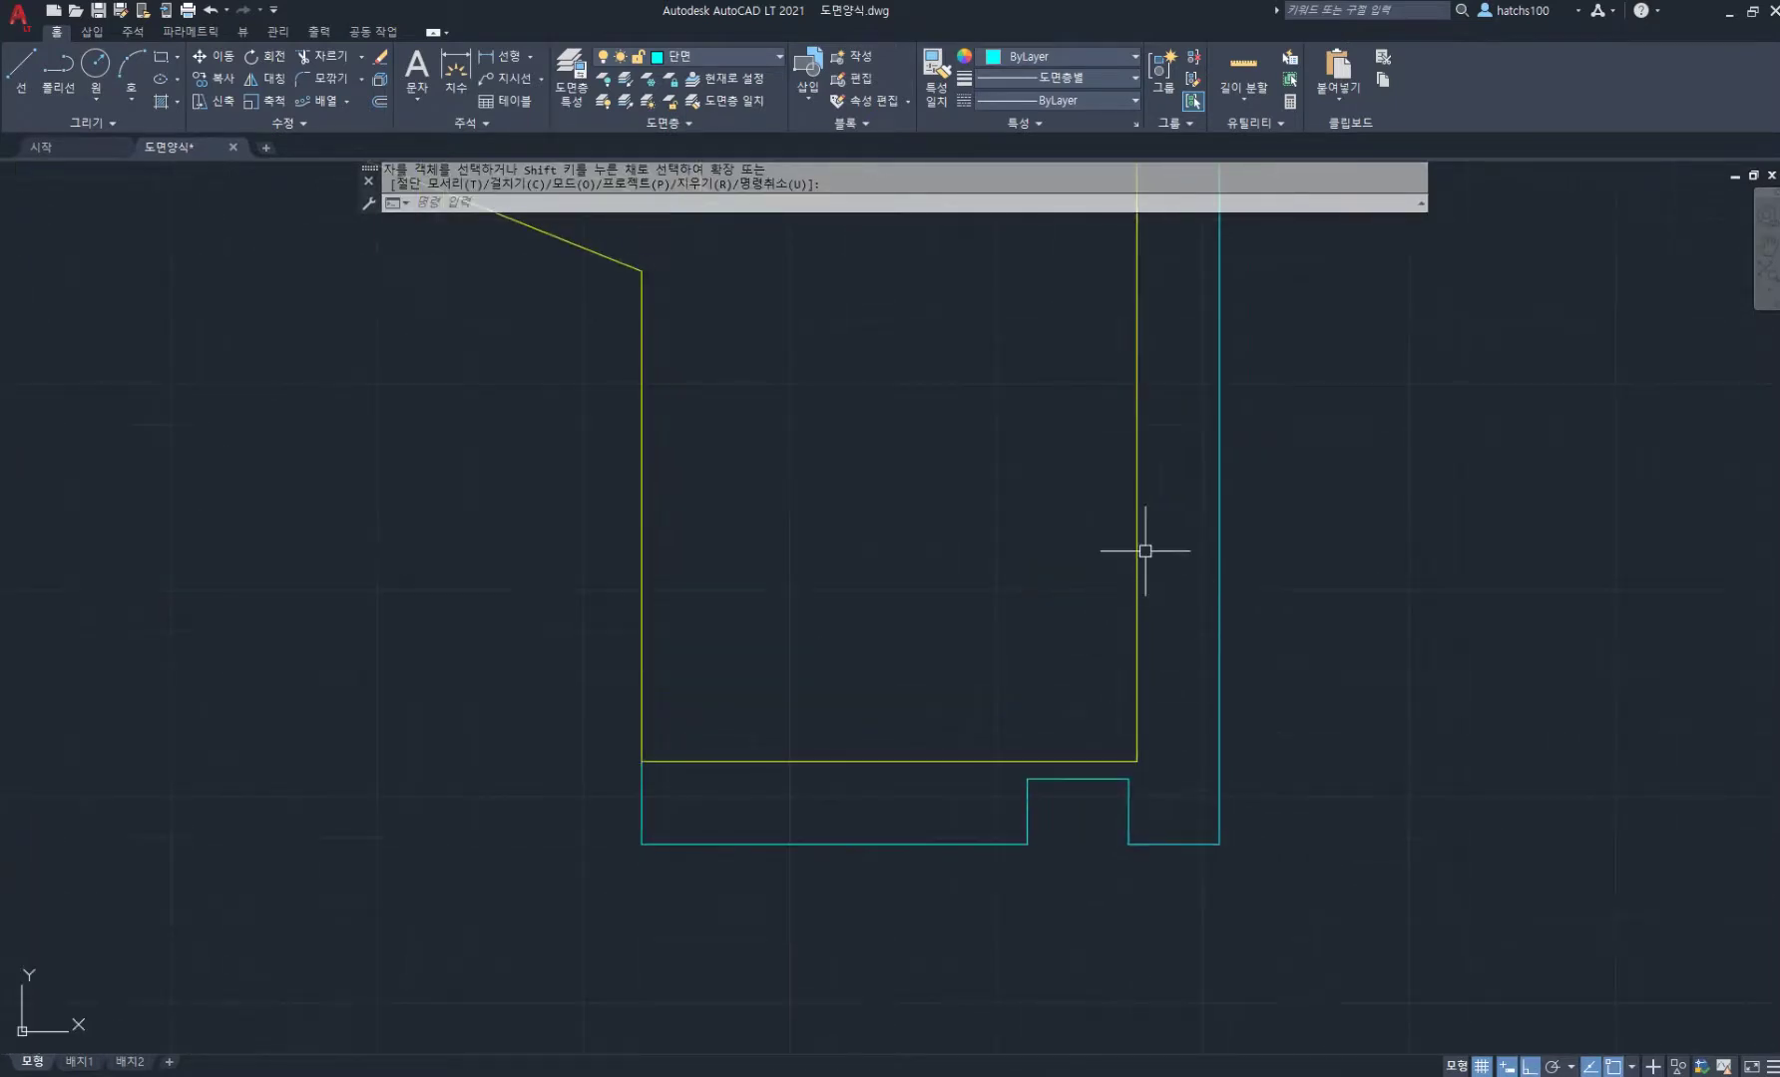
{"action": "type", "text": "o"}
{"action": "key", "text": "Return"}
{"action": "key", "text": "Return"}
{"action": "left_click", "coordinate": [1218, 558]}
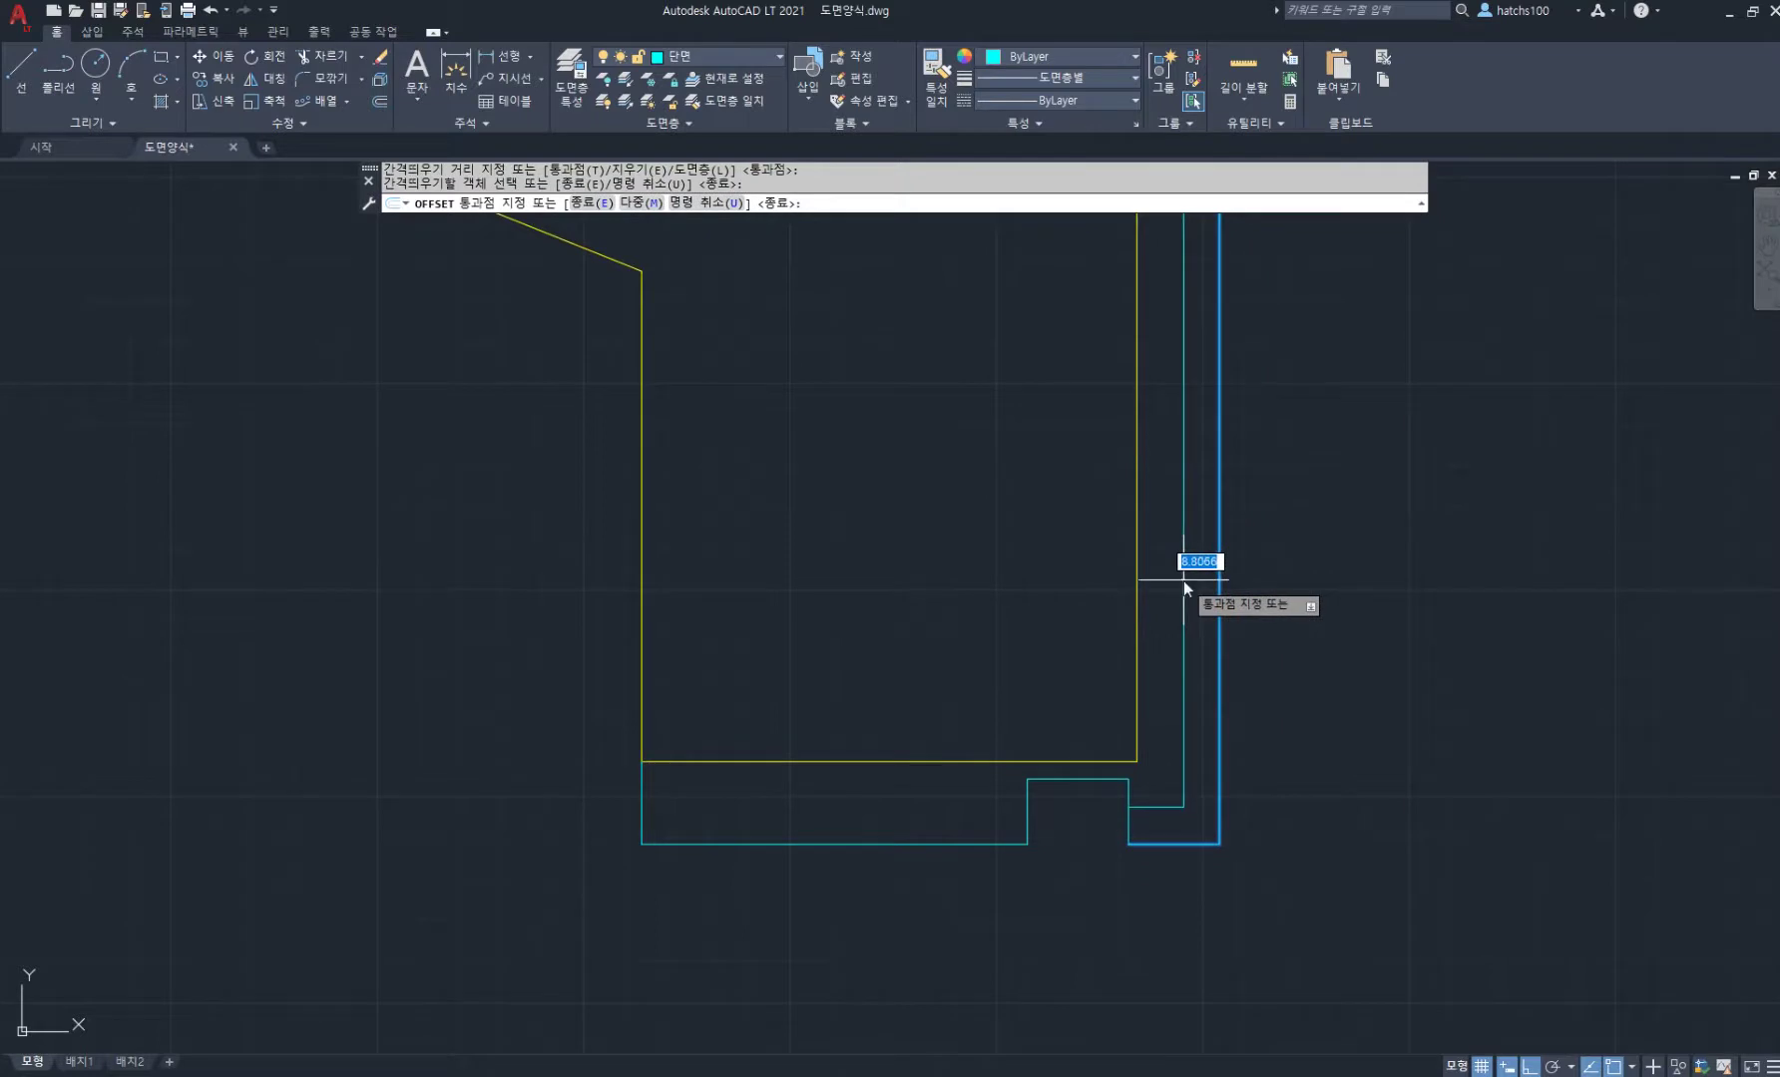
{"action": "key", "text": "Return"}
{"action": "scroll", "coordinate": [1094, 518], "scroll_direction": "down", "scroll_amount": 6}
{"action": "middle_click_drag", "start_coordinate": [1034, 475], "coordinate": [1123, 674]}
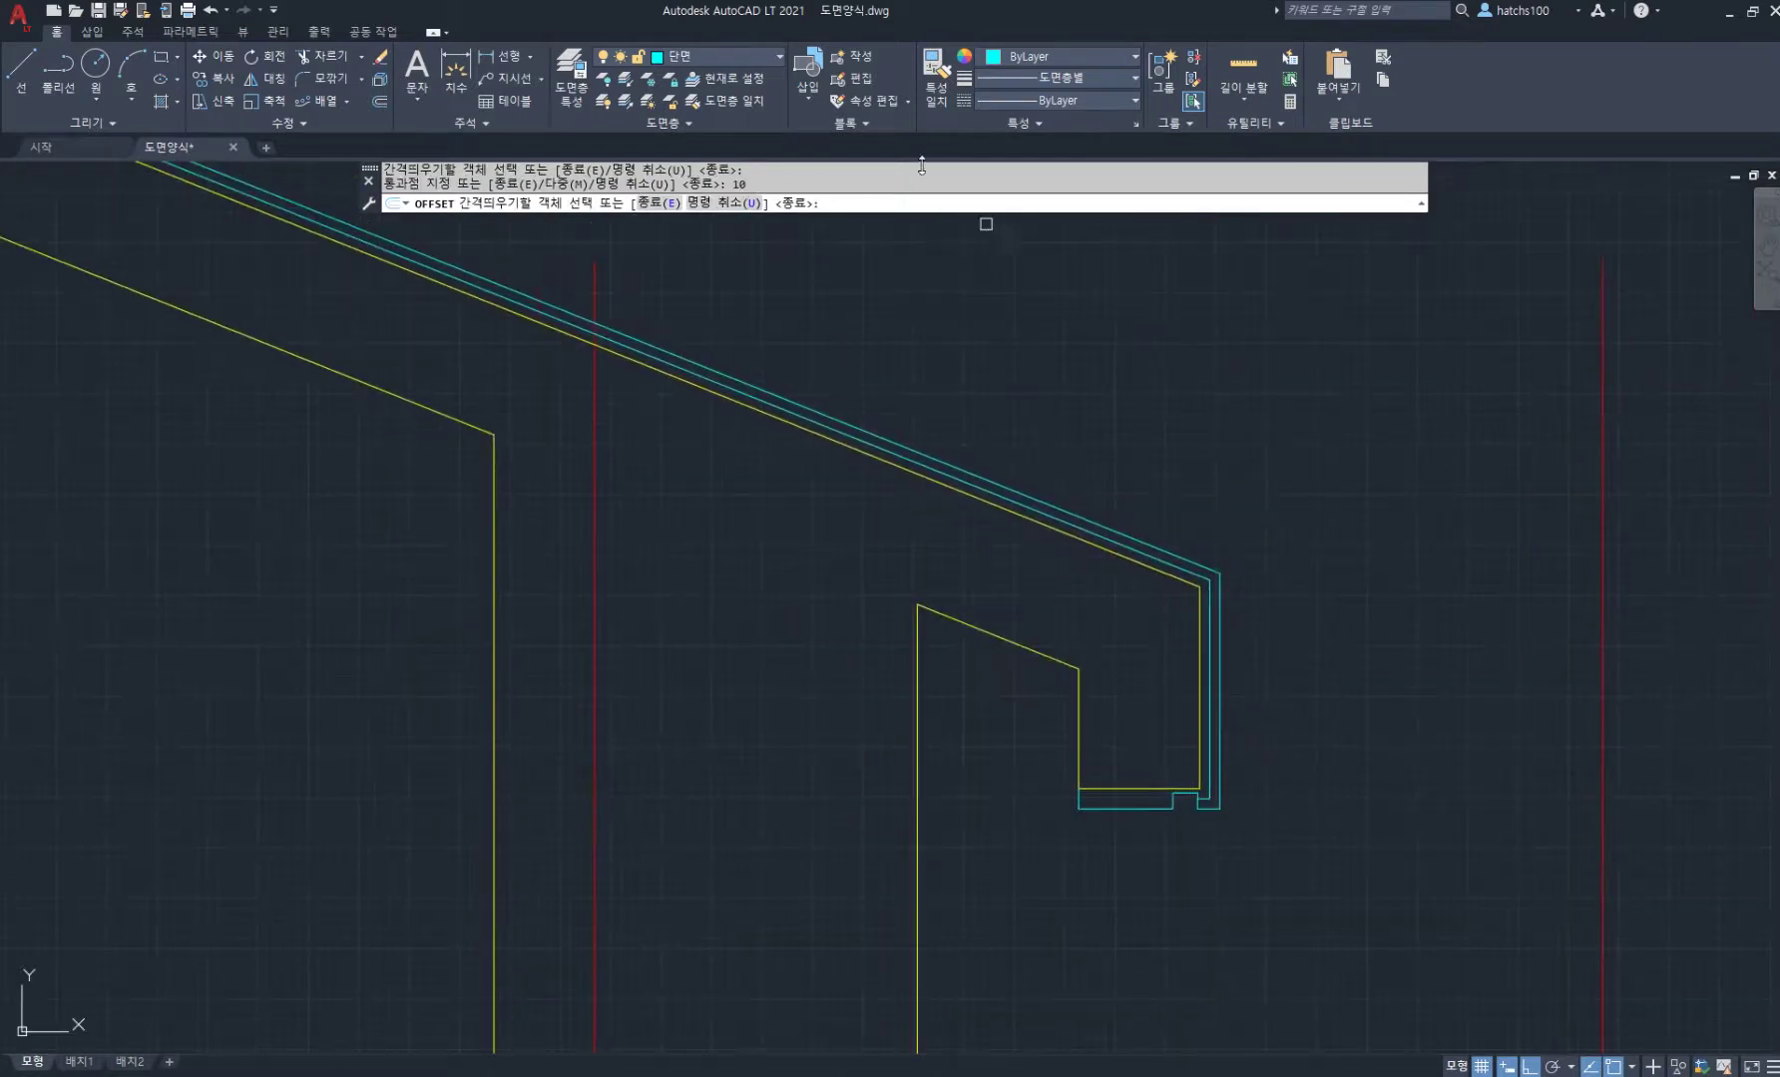
{"action": "key", "text": "Escape"}
Step: Put the offset roof polyline on layer 해치 and set its linetype to HIDDEN
{"action": "left_click", "coordinate": [1136, 126]}
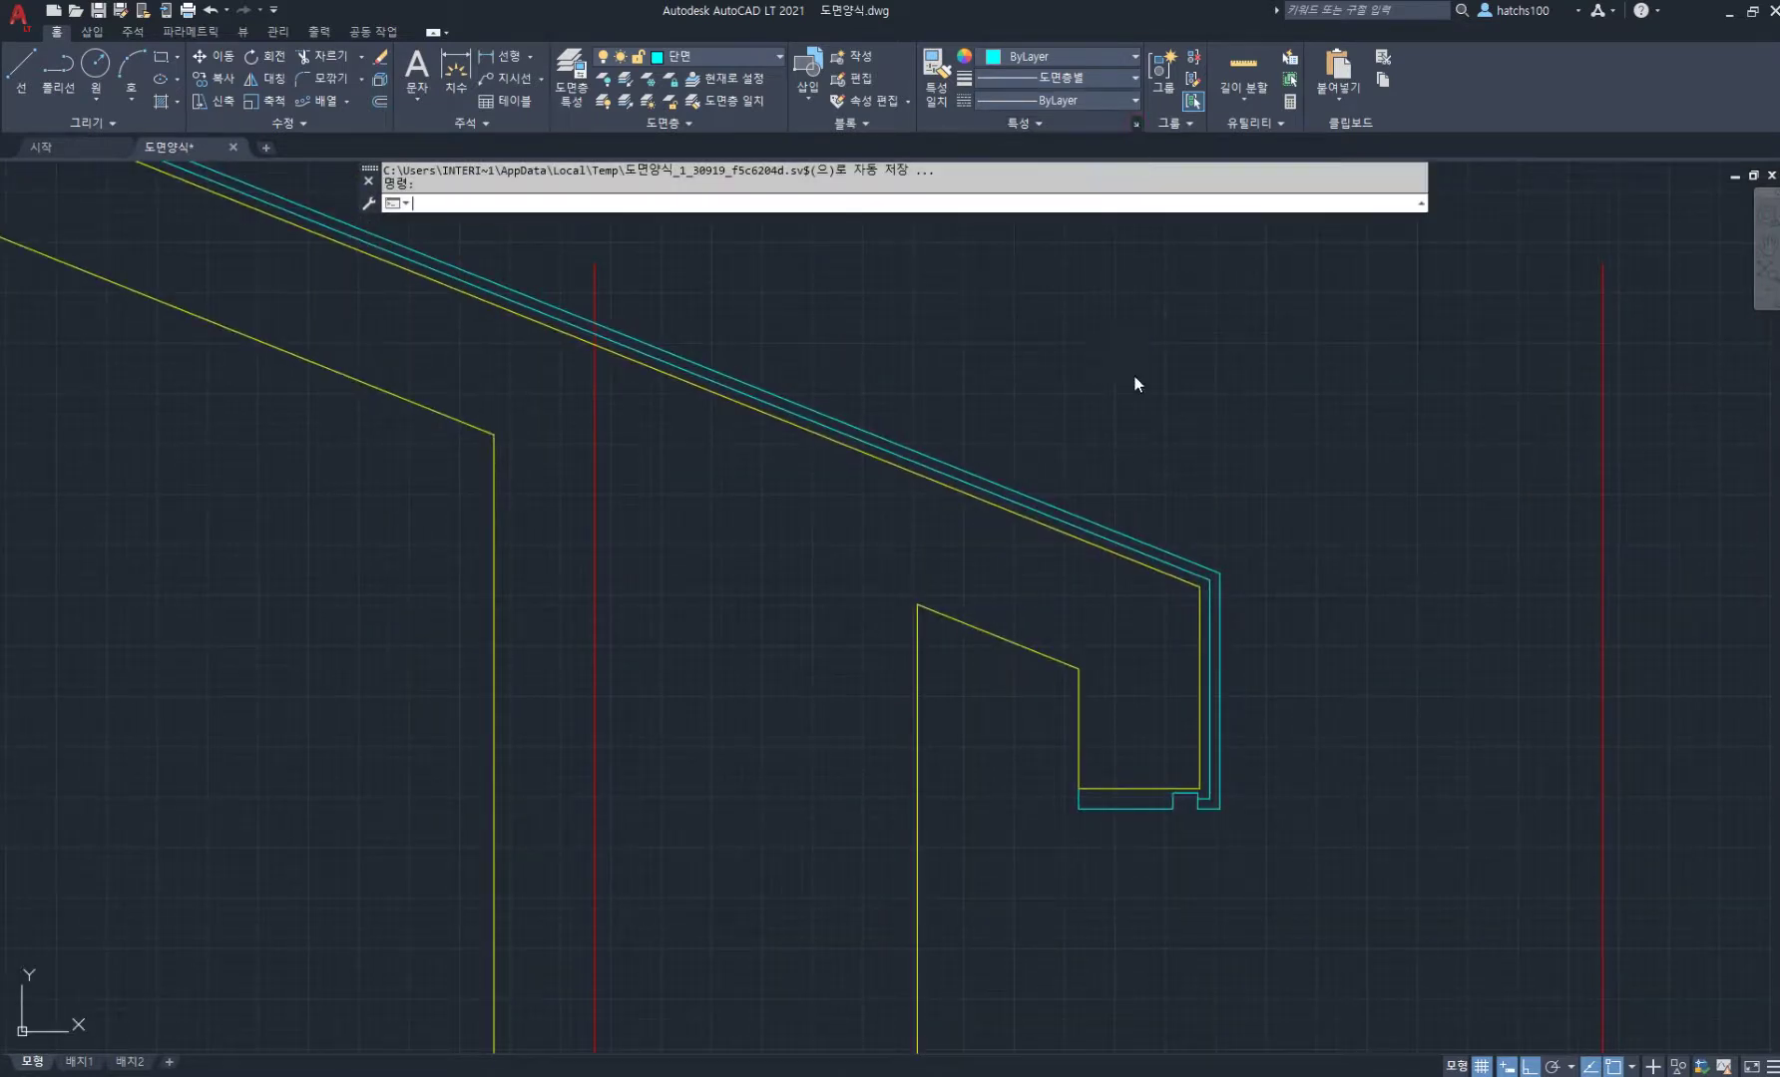
{"action": "left_click", "coordinate": [1112, 538]}
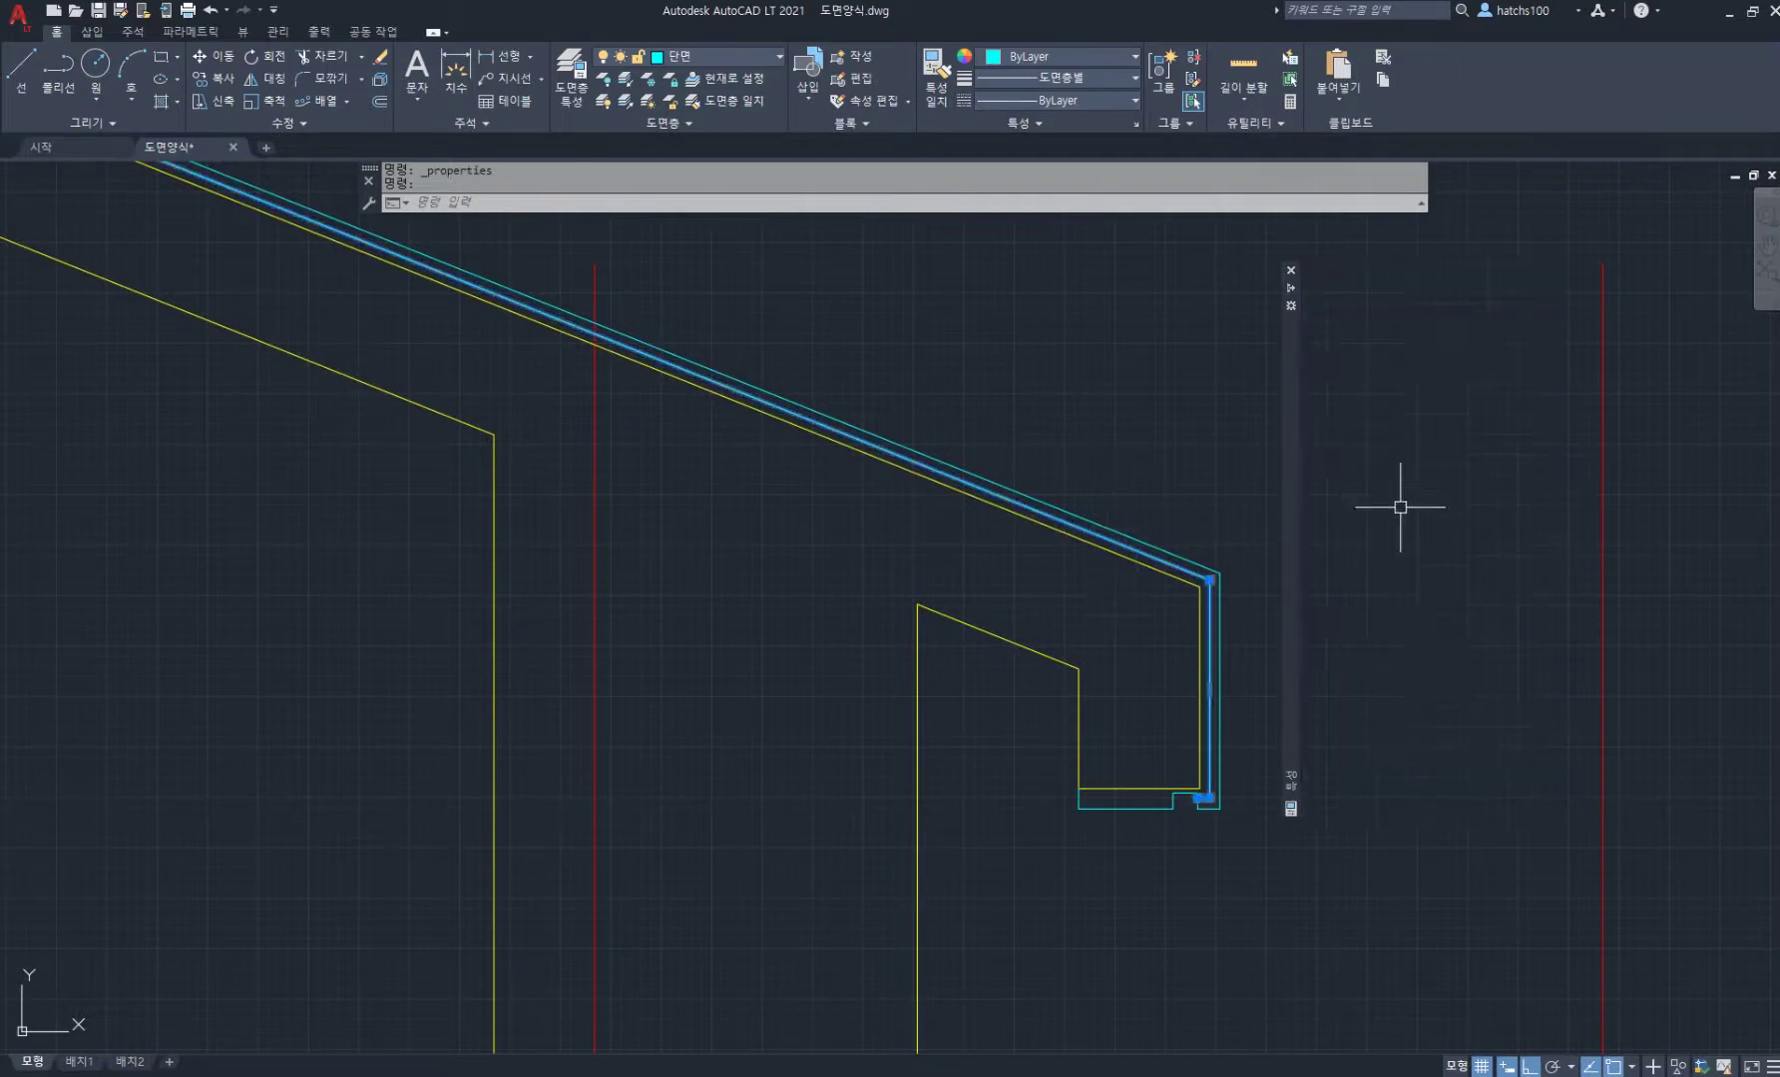
{"action": "mouse_move", "coordinate": [1291, 498]}
{"action": "left_click", "coordinate": [1521, 345]}
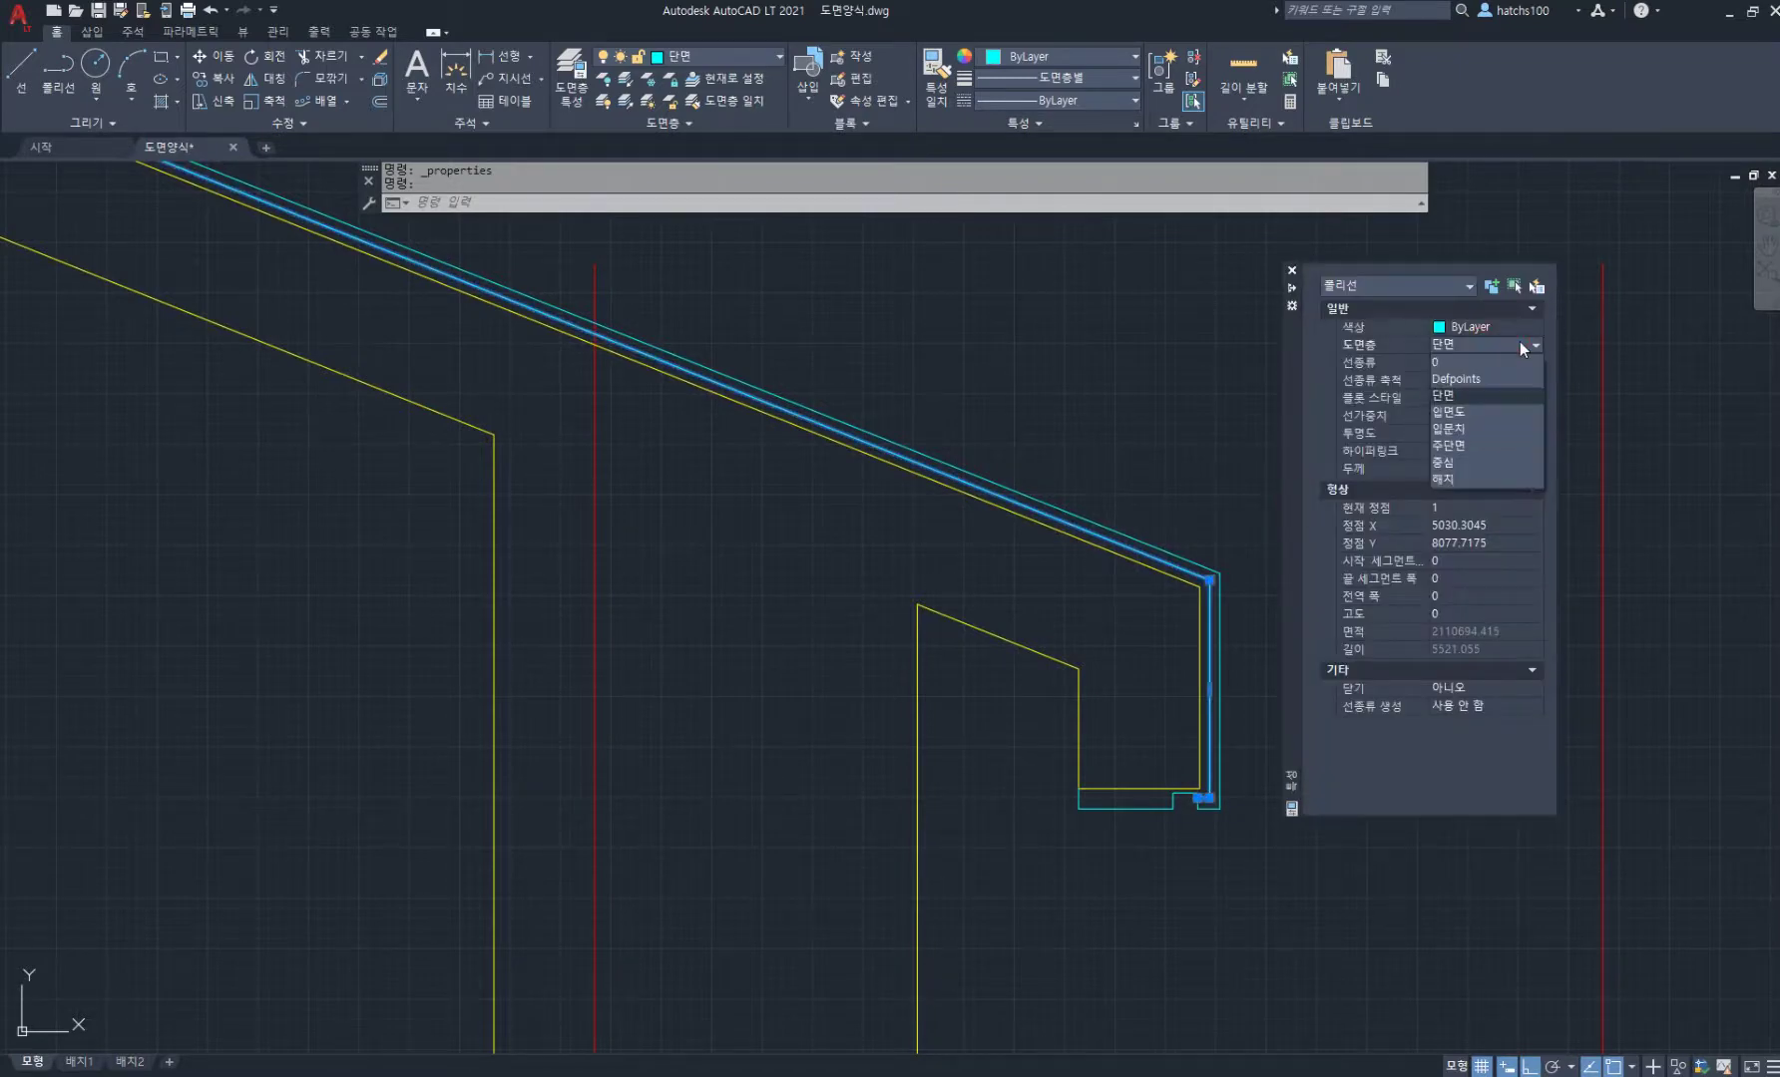
{"action": "left_click", "coordinate": [1482, 431]}
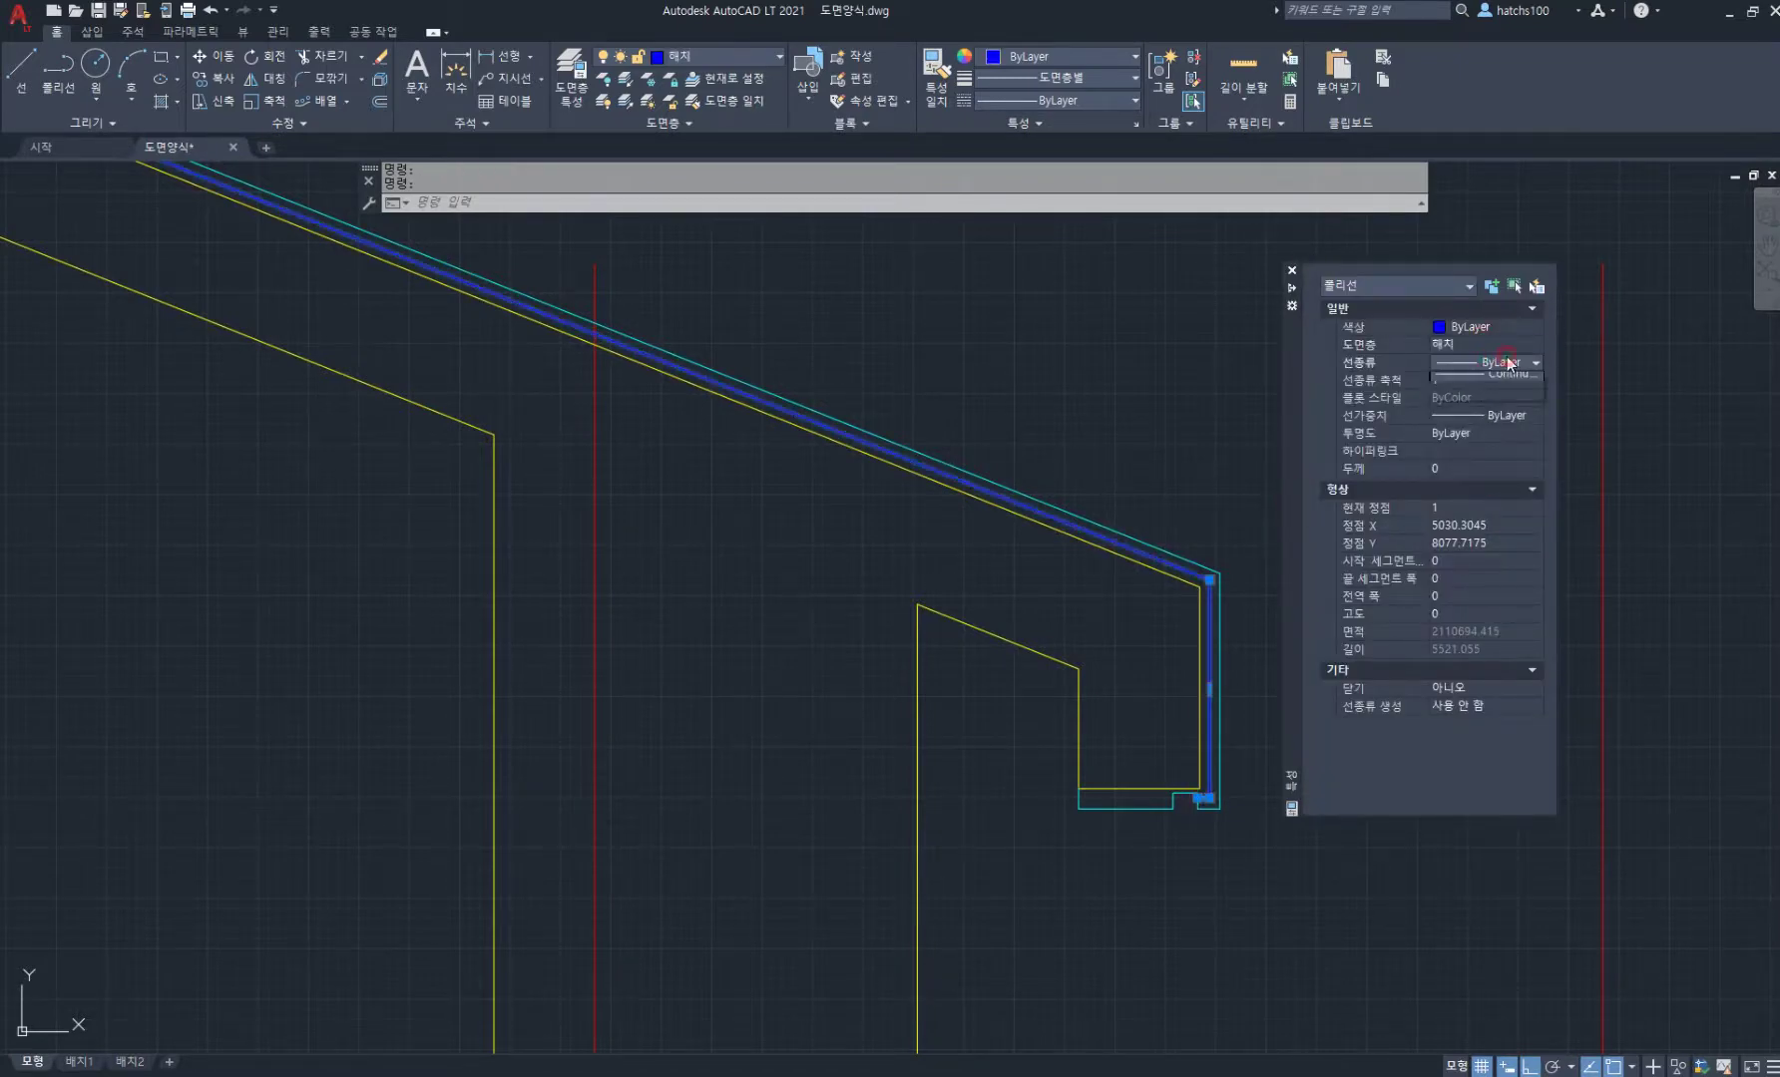
{"action": "left_click", "coordinate": [1509, 464]}
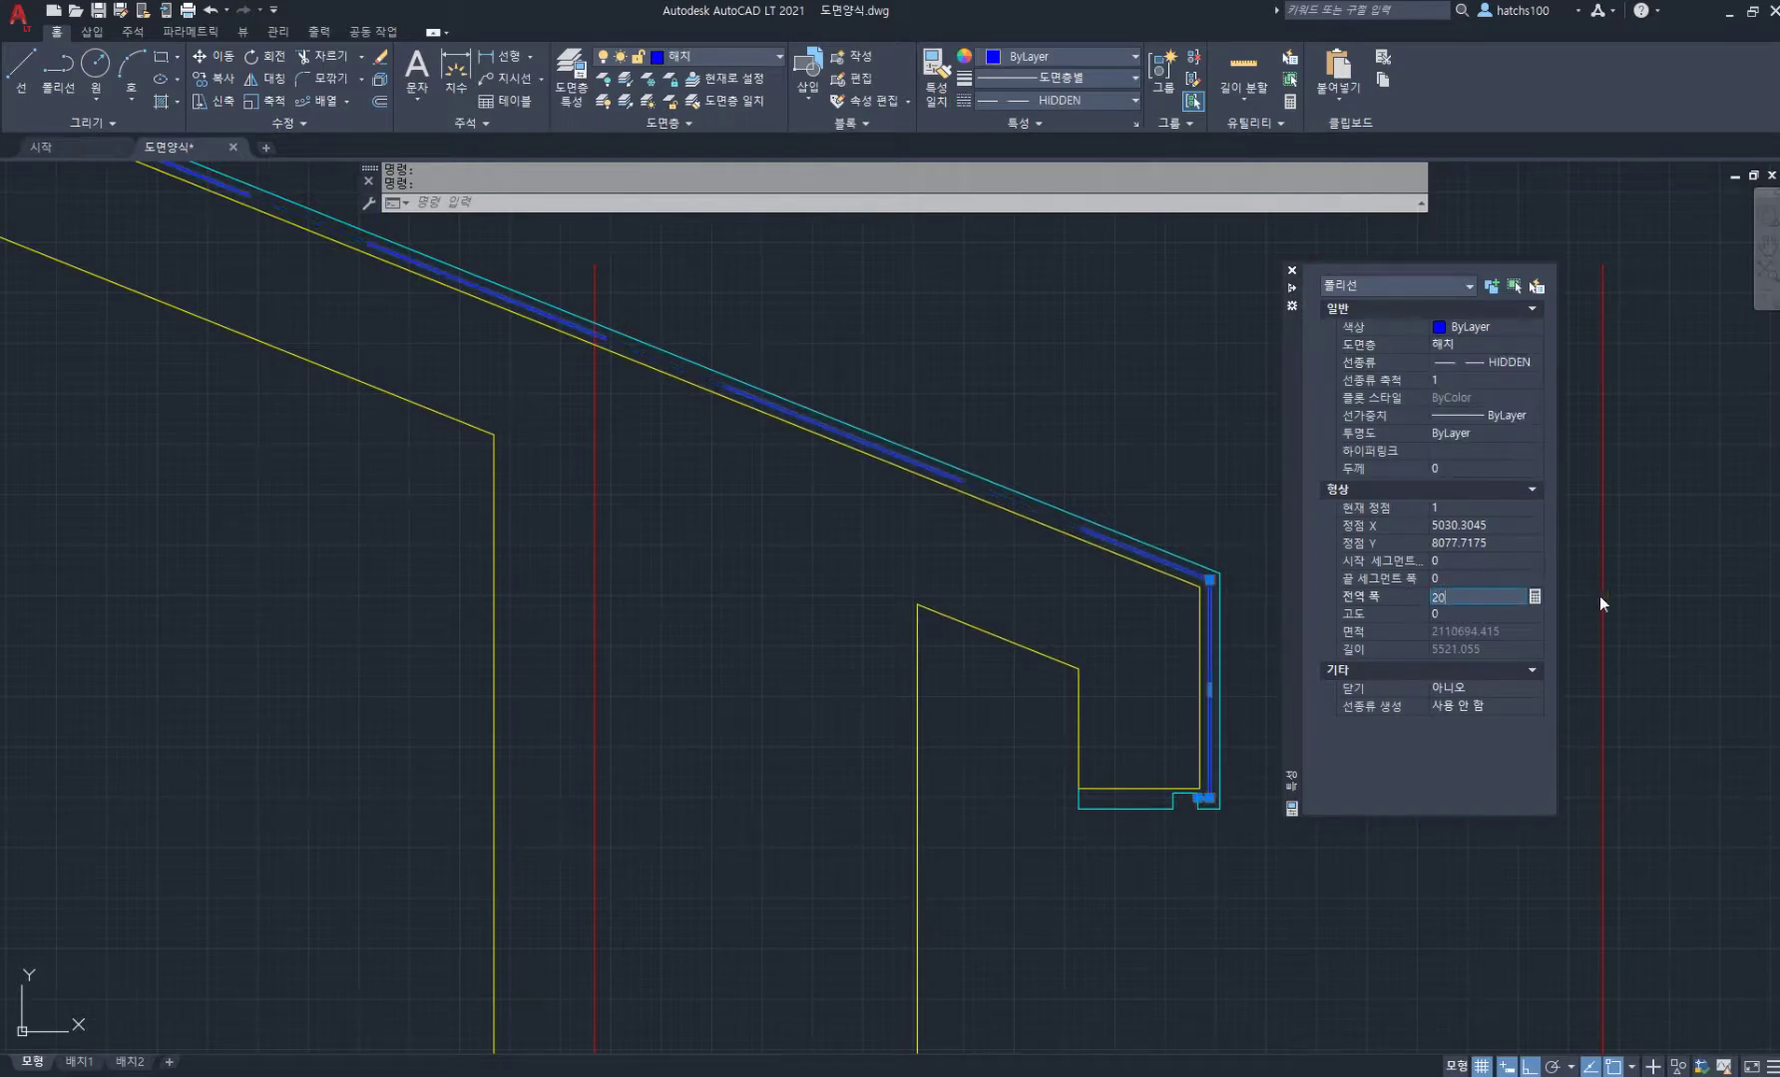
Step: Set the offset roof polyline's global width to 20 and clear the selection
{"action": "type", "text": "20"}
{"action": "key", "text": "Return"}
{"action": "left_click", "coordinate": [1292, 271]}
{"action": "key", "text": "Escape"}
{"action": "key", "text": "Escape"}
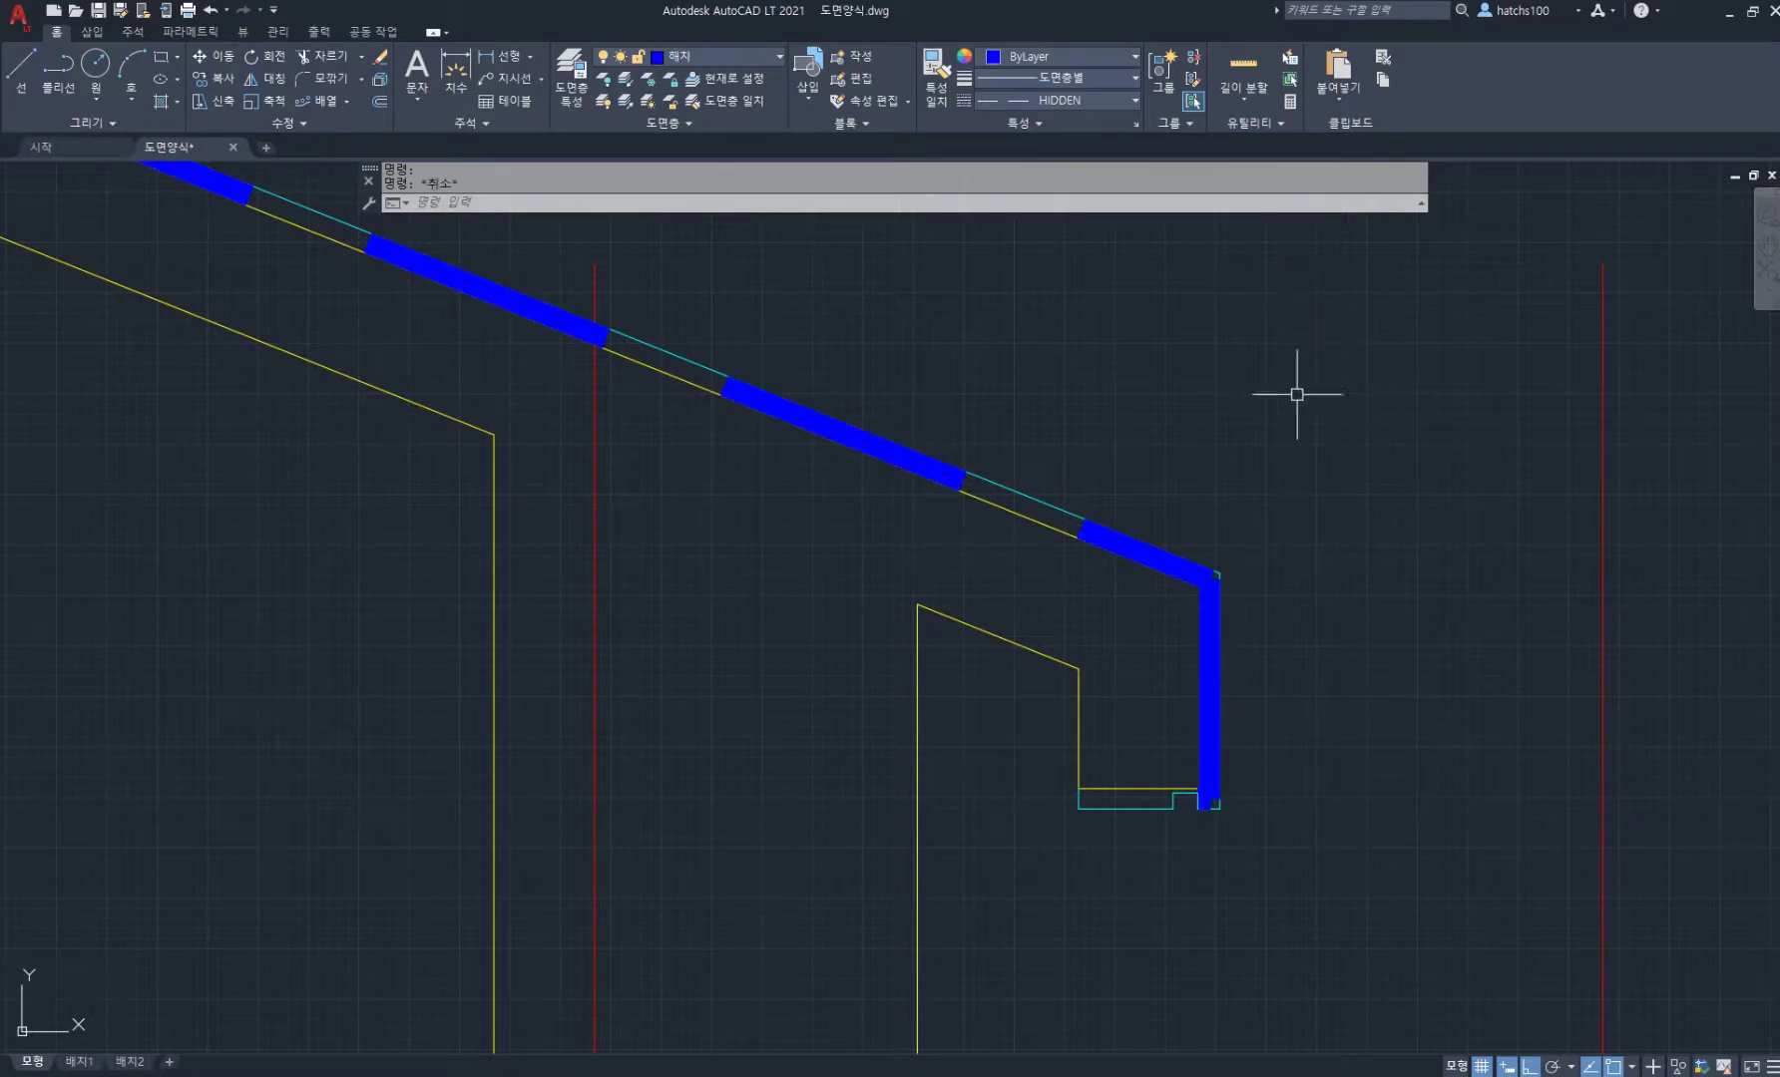
Step: Set the linetype scale of the thick dashed roof polyline to 0.4 and clear the selection
{"action": "scroll", "coordinate": [1260, 419], "scroll_direction": "down", "scroll_amount": 4}
{"action": "scroll", "coordinate": [1193, 424], "scroll_direction": "up", "scroll_amount": 4}
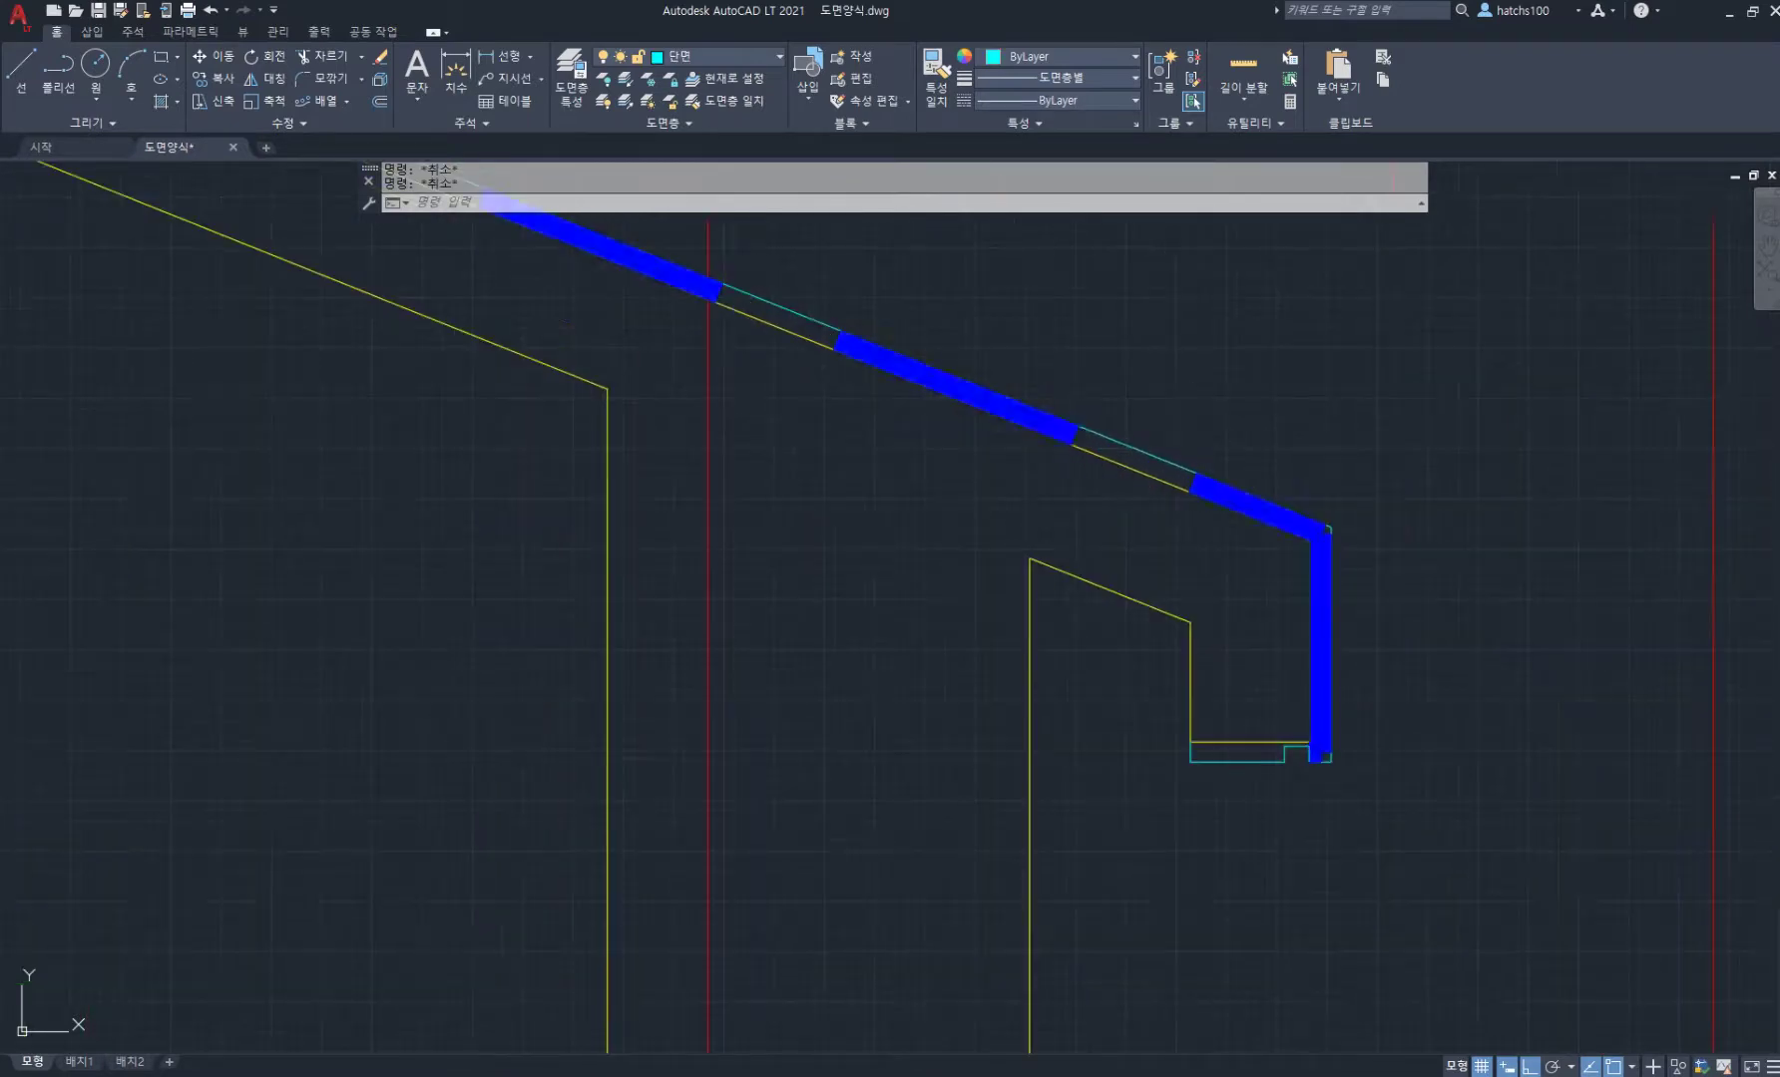
{"action": "left_click", "coordinate": [1302, 521]}
{"action": "scroll", "coordinate": [1327, 506], "scroll_direction": "down", "scroll_amount": 8}
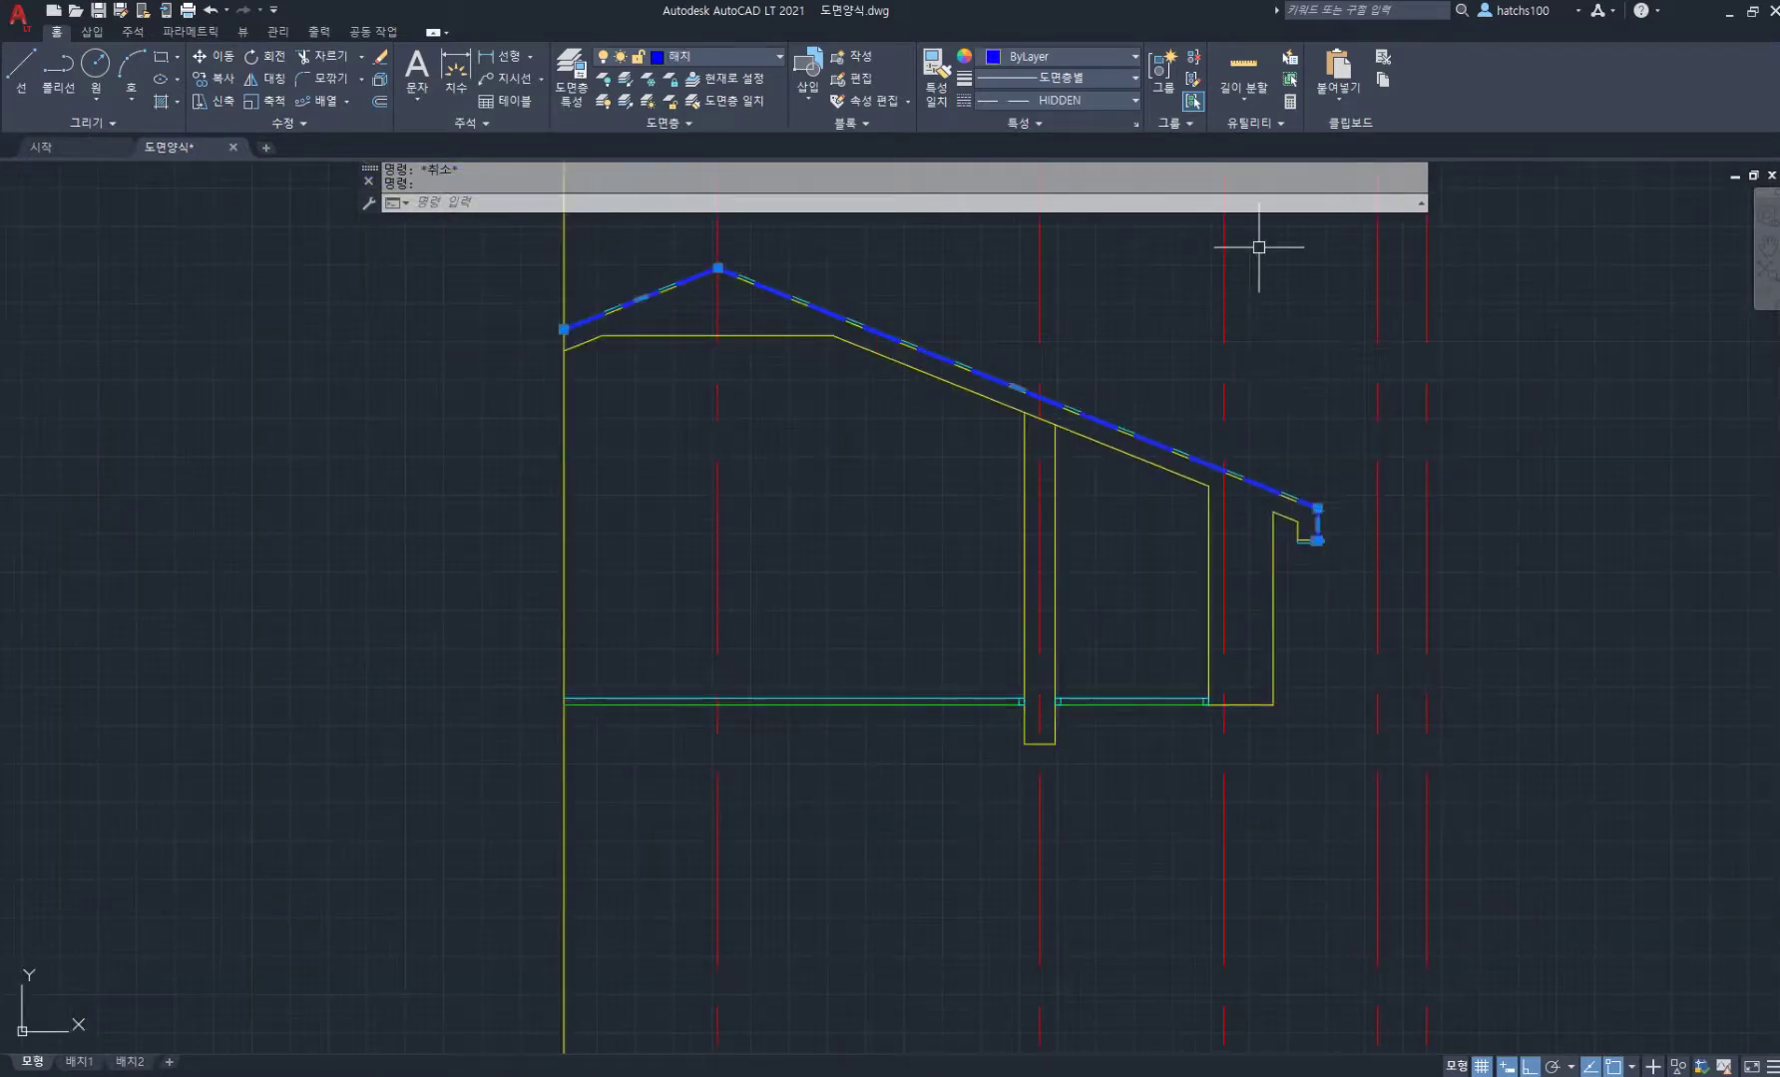
{"action": "left_click", "coordinate": [1137, 123]}
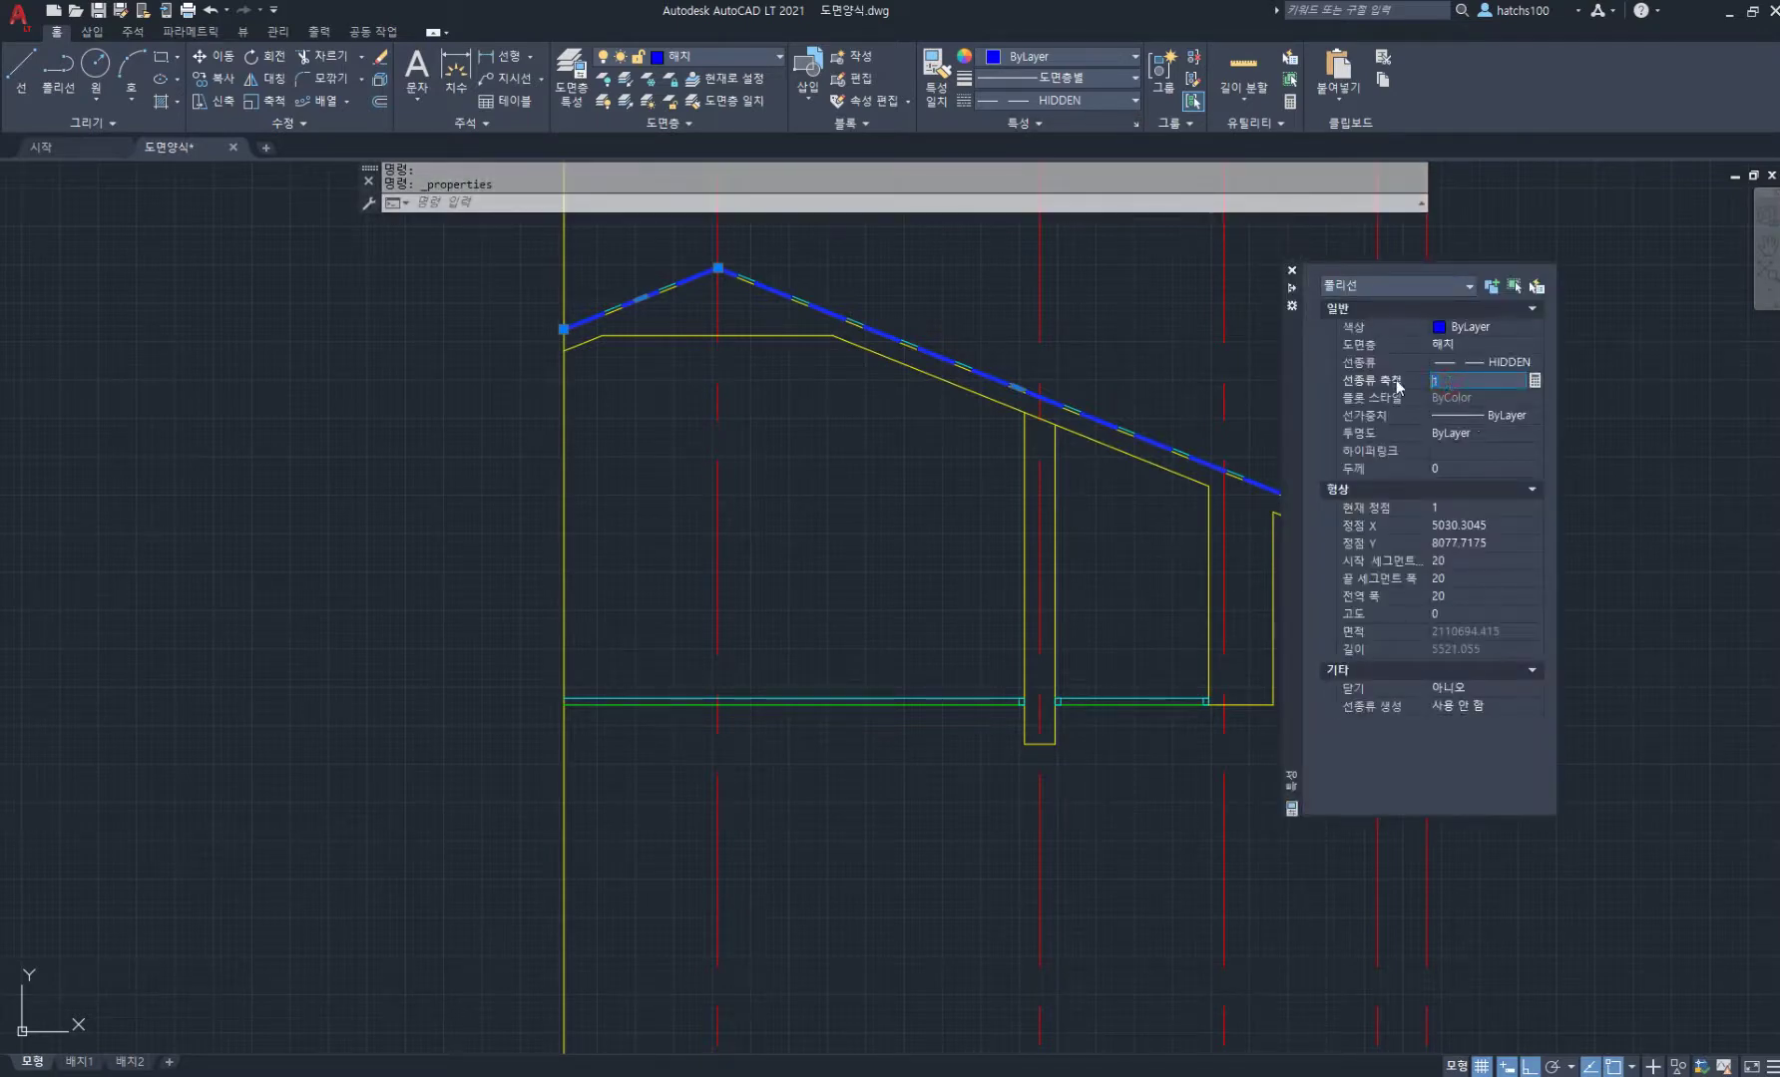
{"action": "type", "text": ".4"}
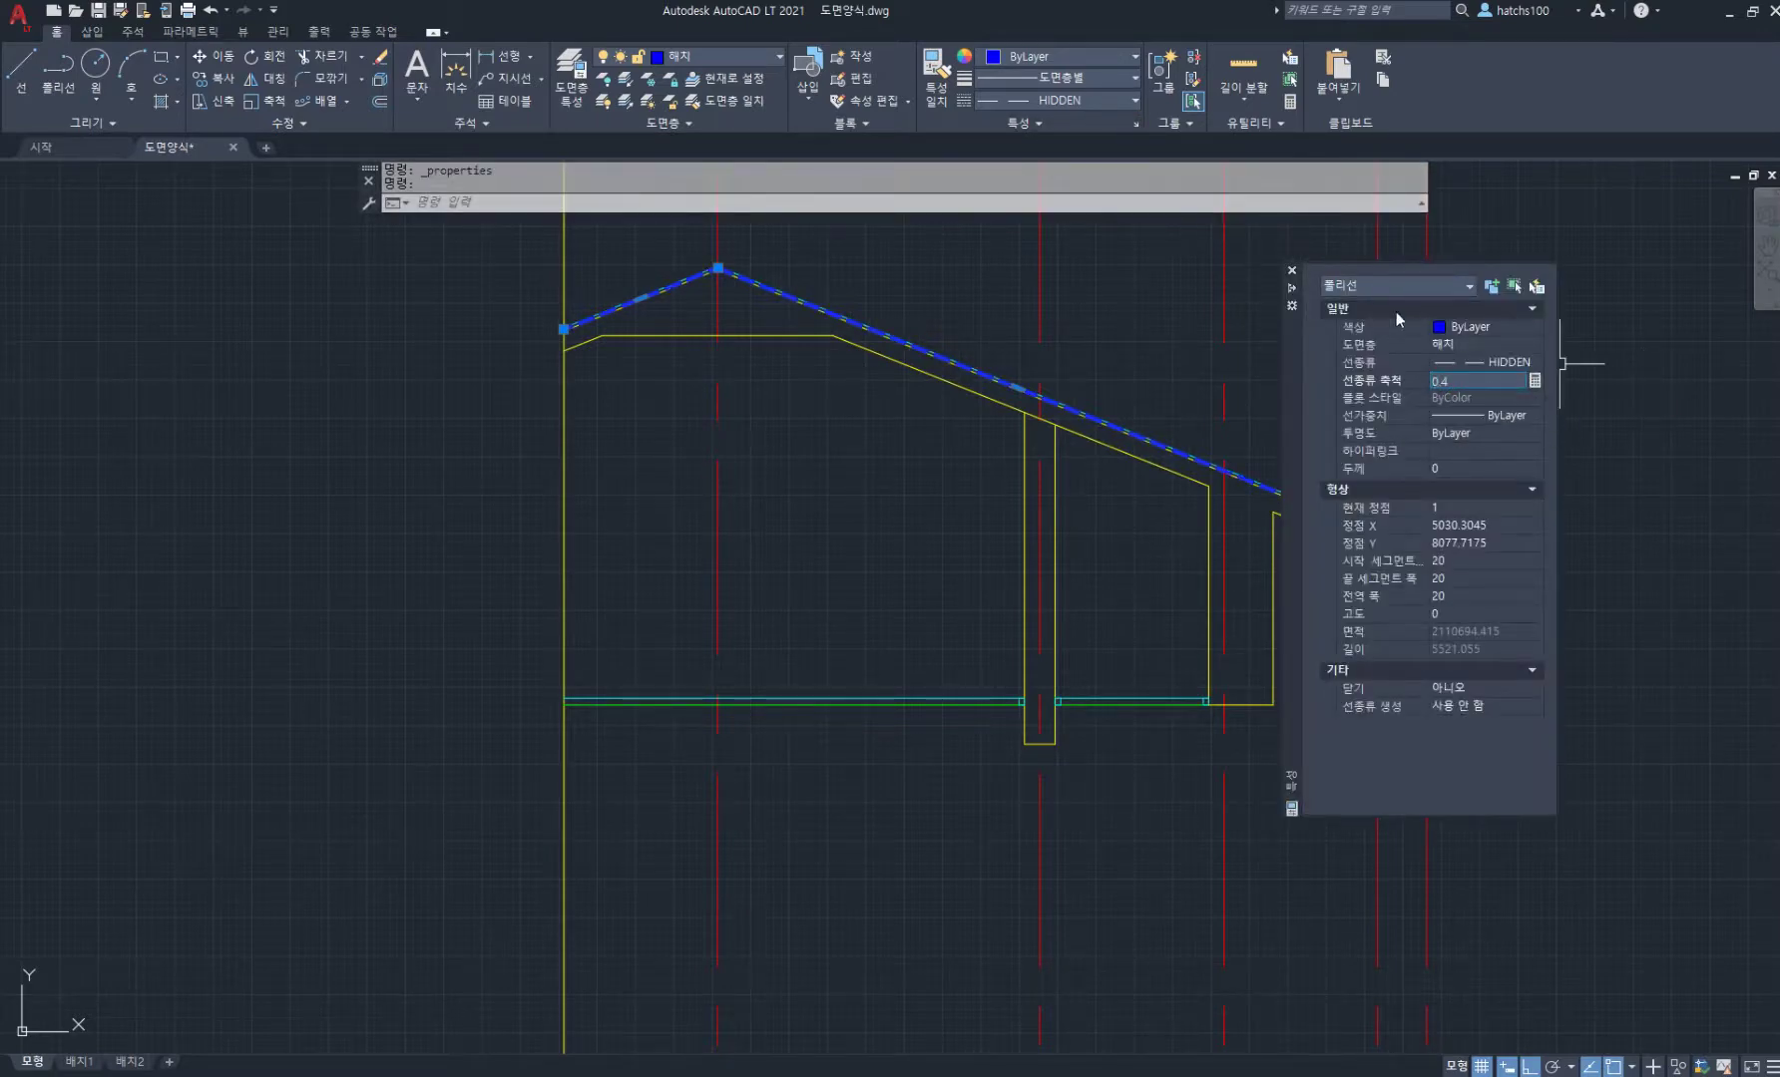
{"action": "left_click", "coordinate": [1292, 271]}
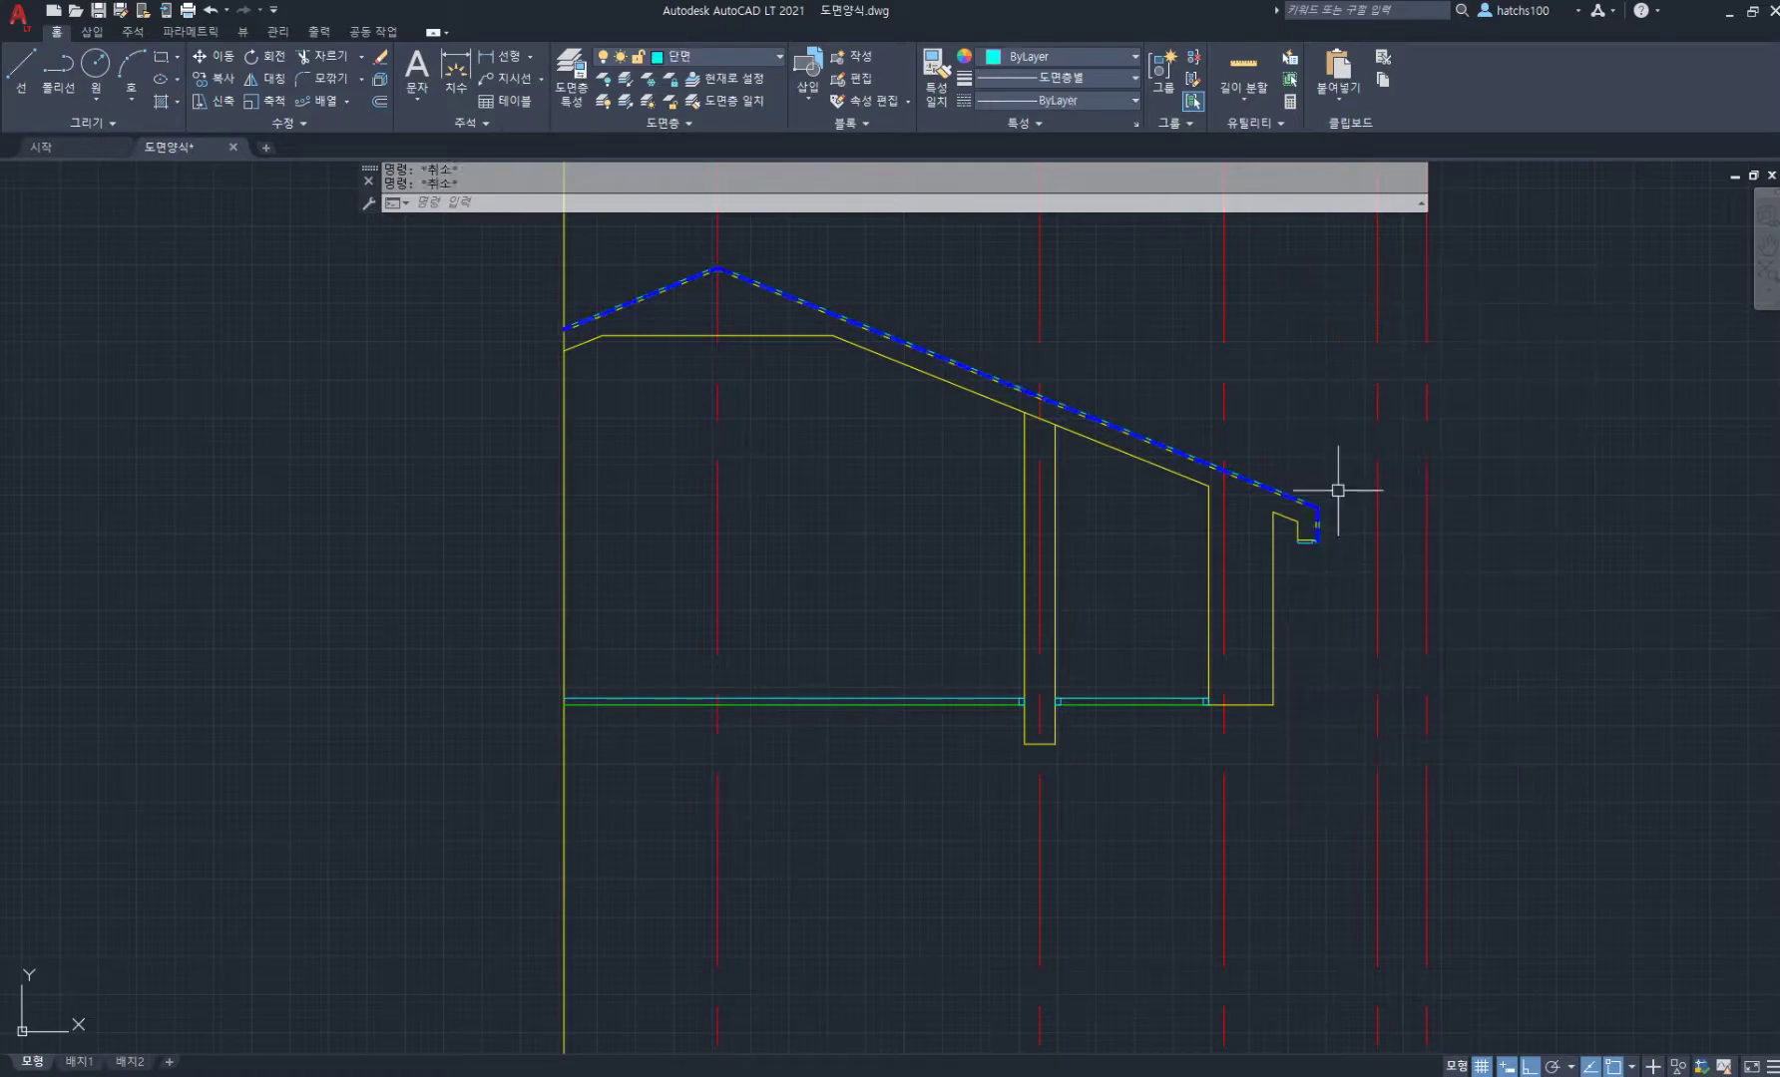
Step: Explode the roof's outer finish polyline into separate lines
{"action": "scroll", "coordinate": [1338, 490], "scroll_direction": "up", "scroll_amount": 10}
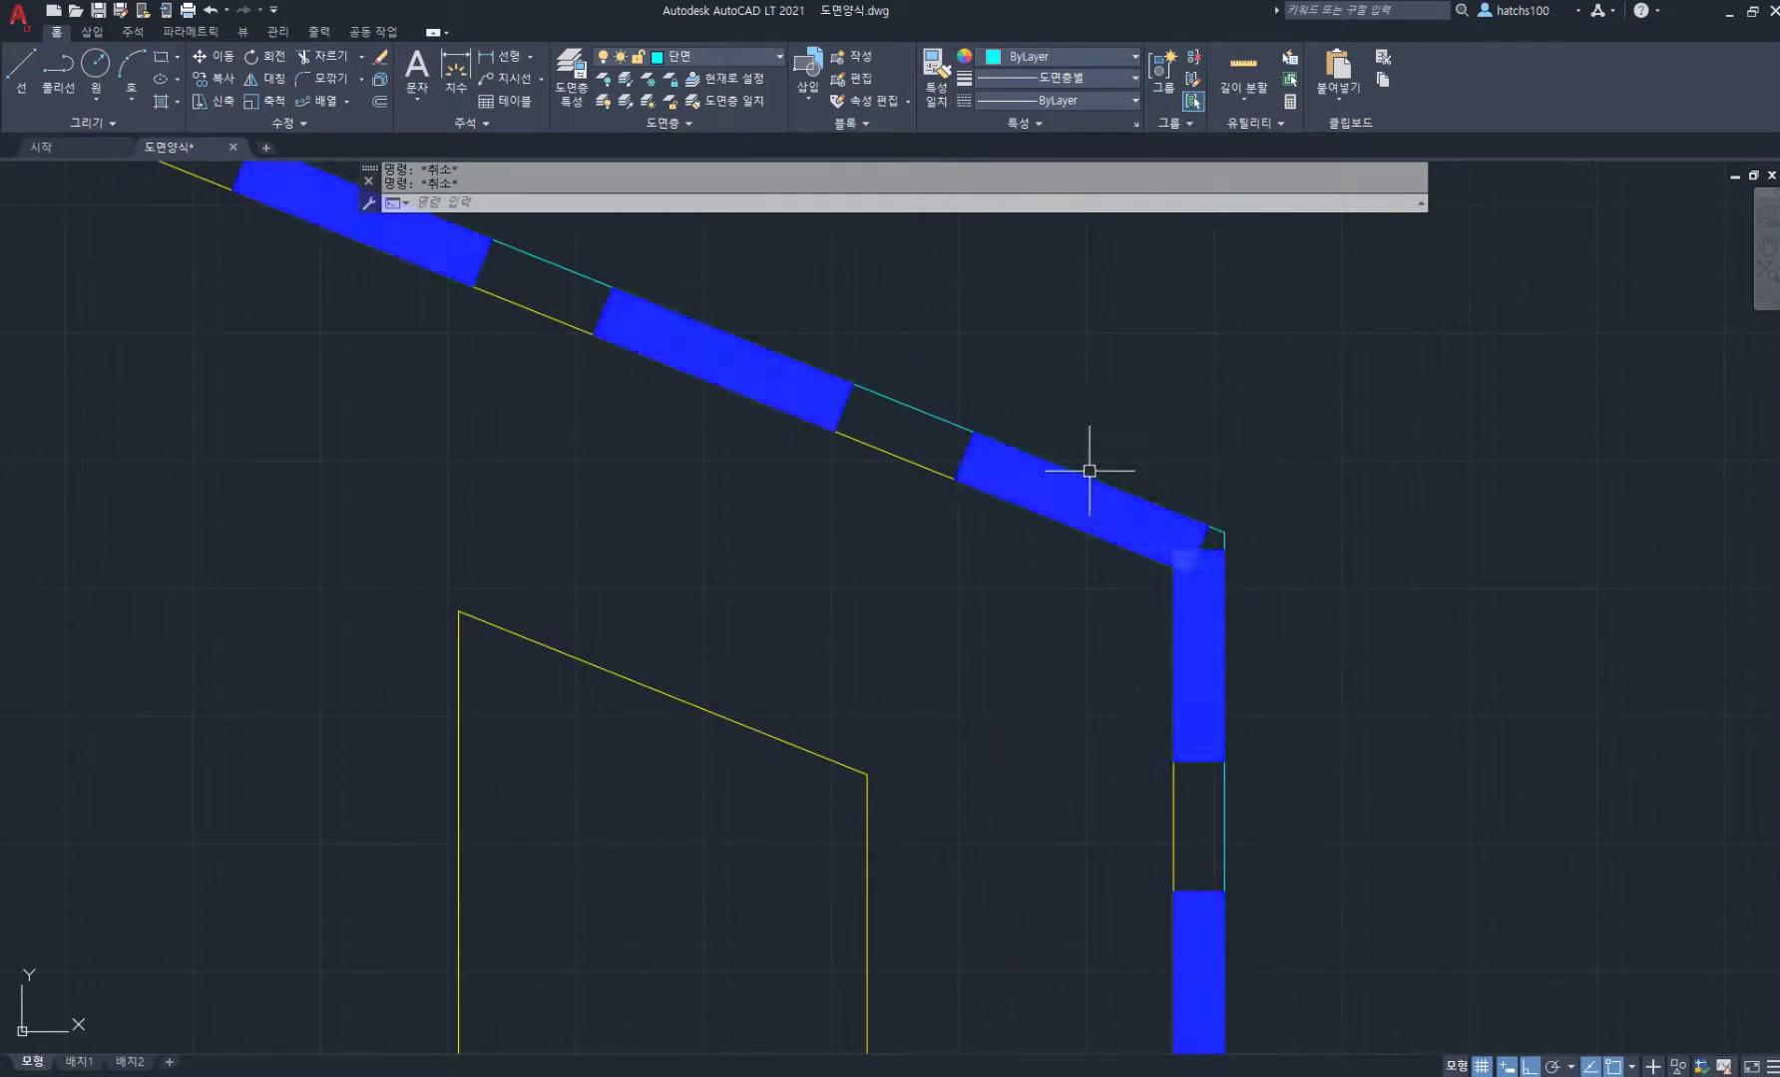
{"action": "key", "text": "Return"}
{"action": "scroll", "coordinate": [1224, 534], "scroll_direction": "up", "scroll_amount": 2}
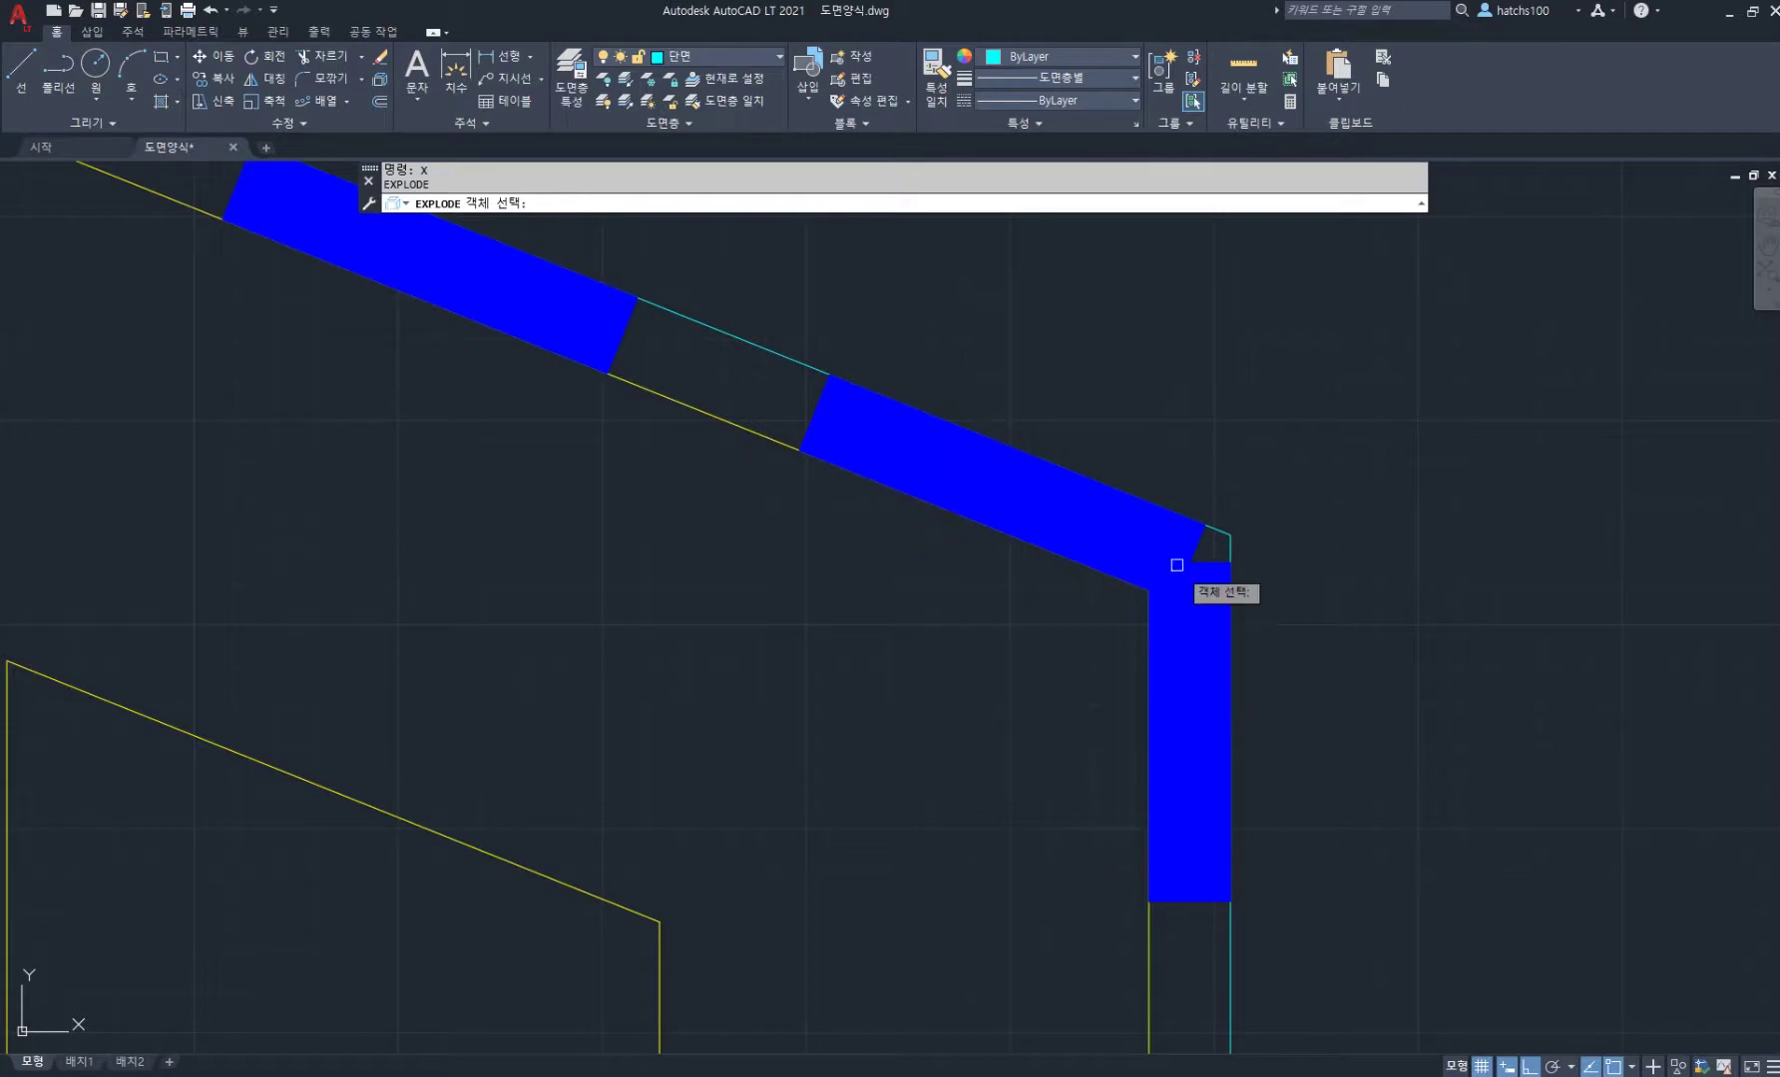
{"action": "left_click", "coordinate": [1226, 530]}
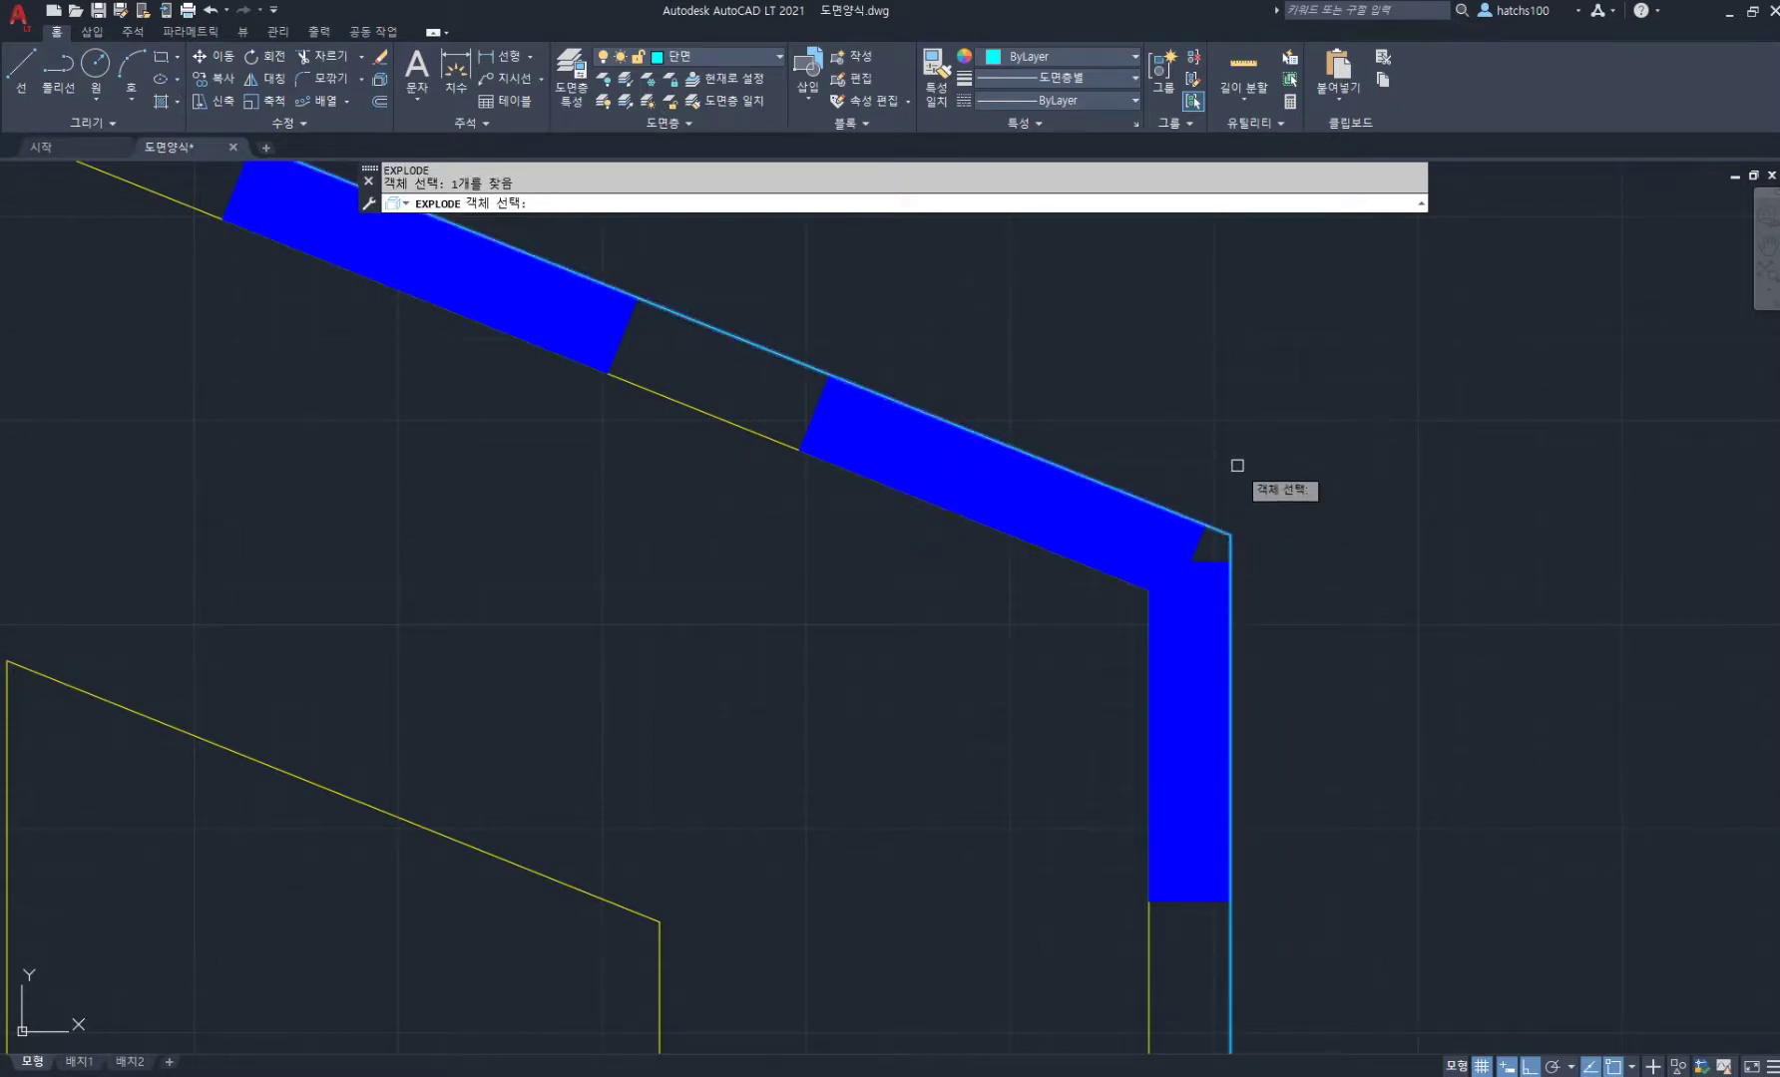
{"action": "middle_click_drag", "start_coordinate": [1237, 465], "coordinate": [1224, 596]}
{"action": "key", "text": "Return"}
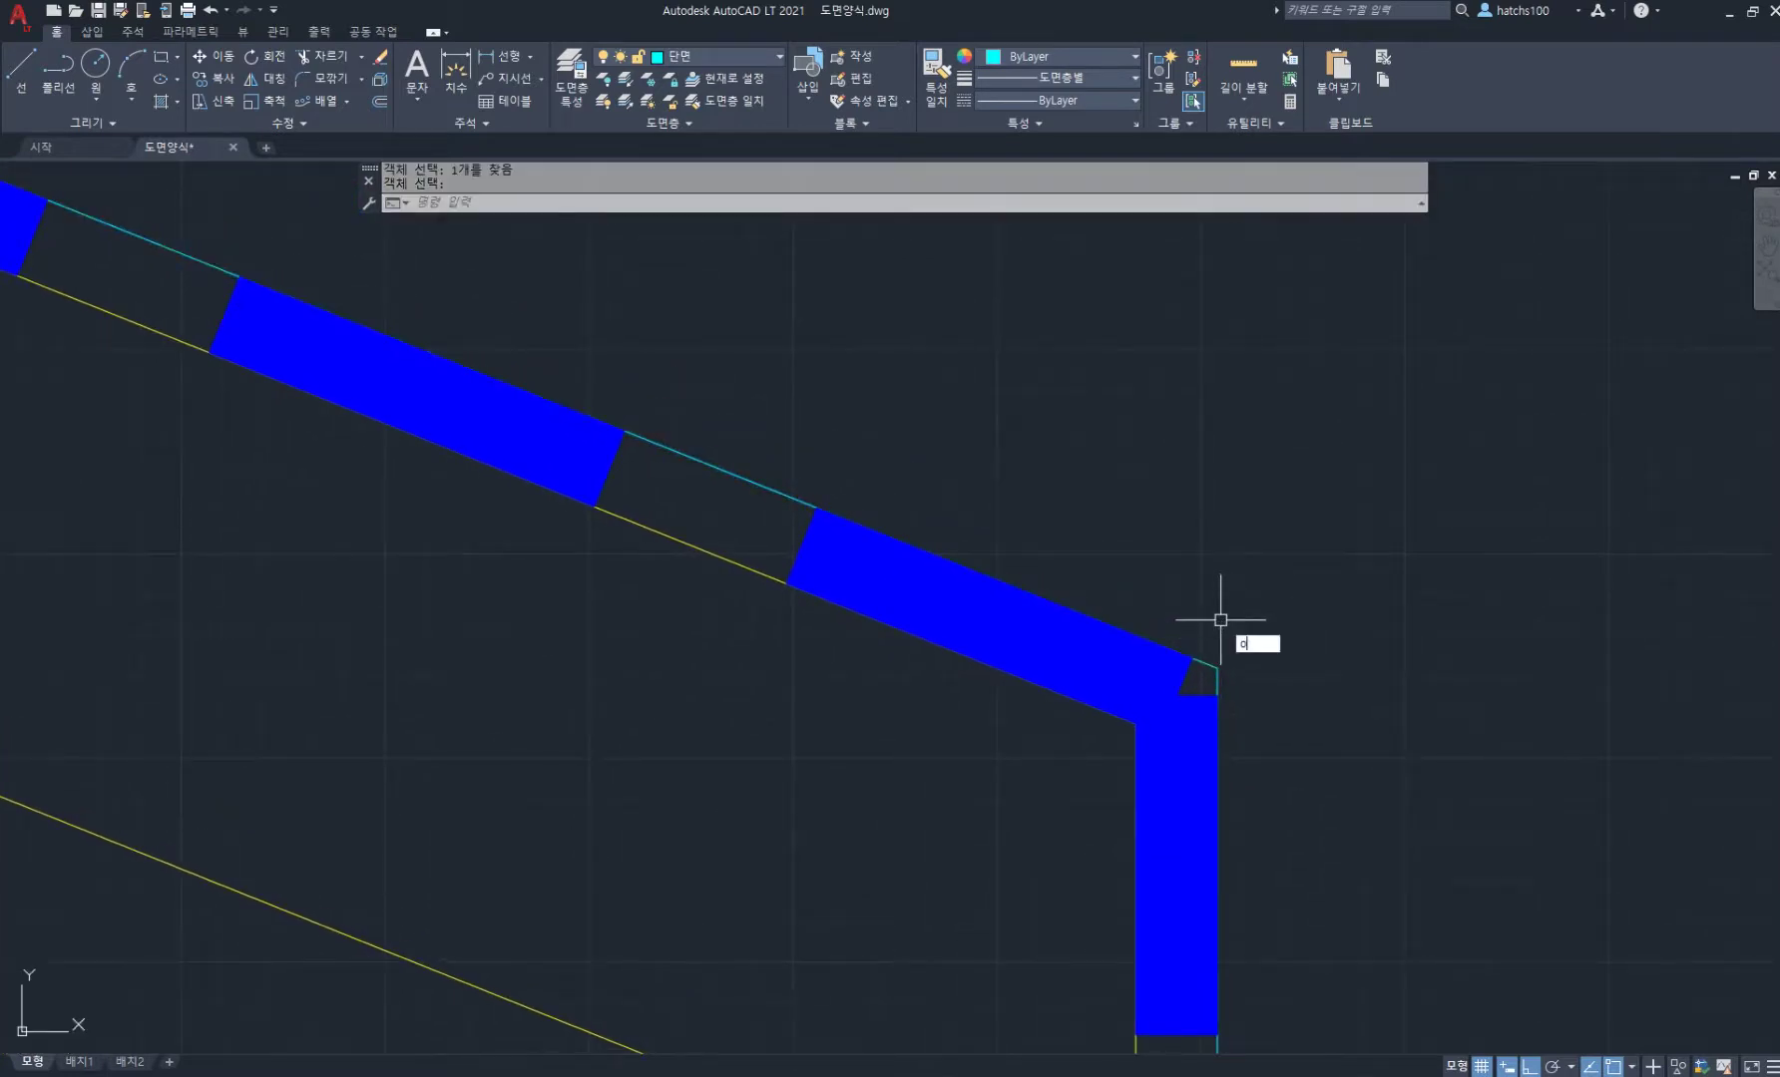
Step: Offset the sloped outer roof line outward by 20 three times in succession, each copy based on the previous one
{"action": "type", "text": "o"}
{"action": "key", "text": "Return"}
{"action": "key", "text": "Return"}
{"action": "left_click", "coordinate": [1205, 666]}
{"action": "type", "text": "2"}
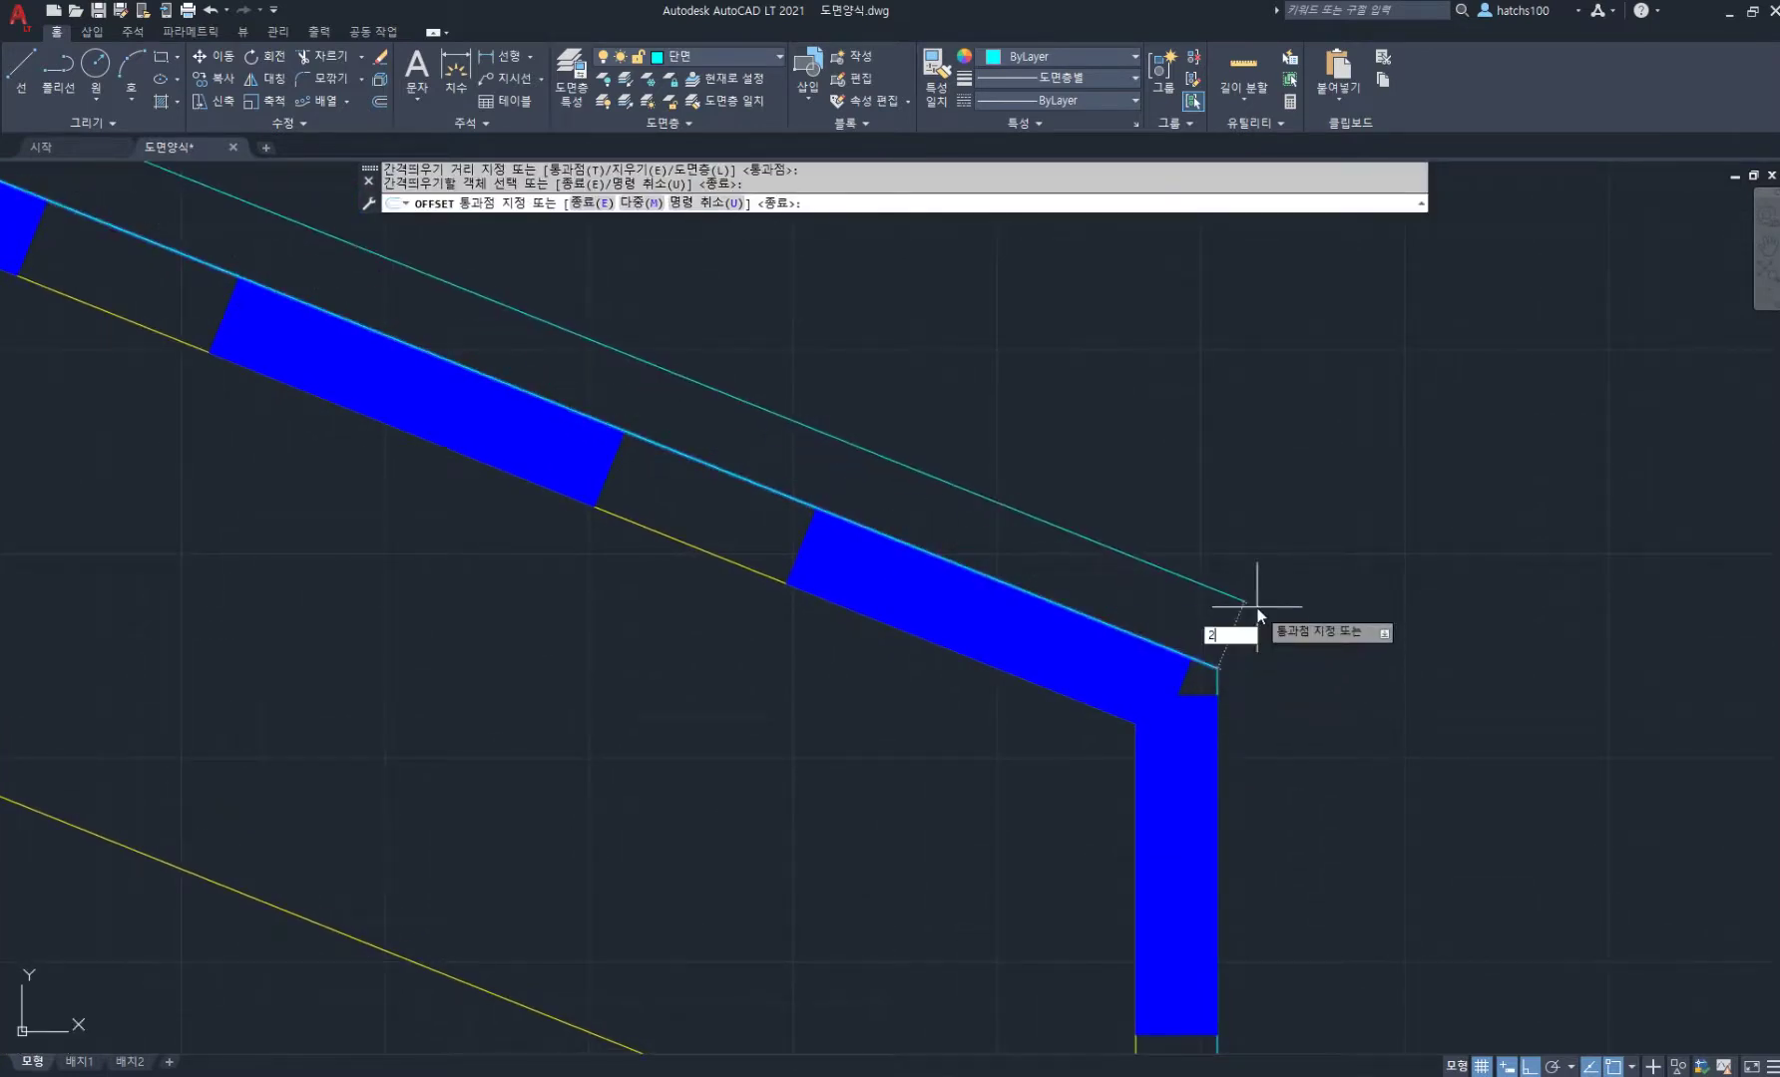
{"action": "type", "text": "0"}
{"action": "key", "text": "Return"}
{"action": "left_click", "coordinate": [1237, 587]}
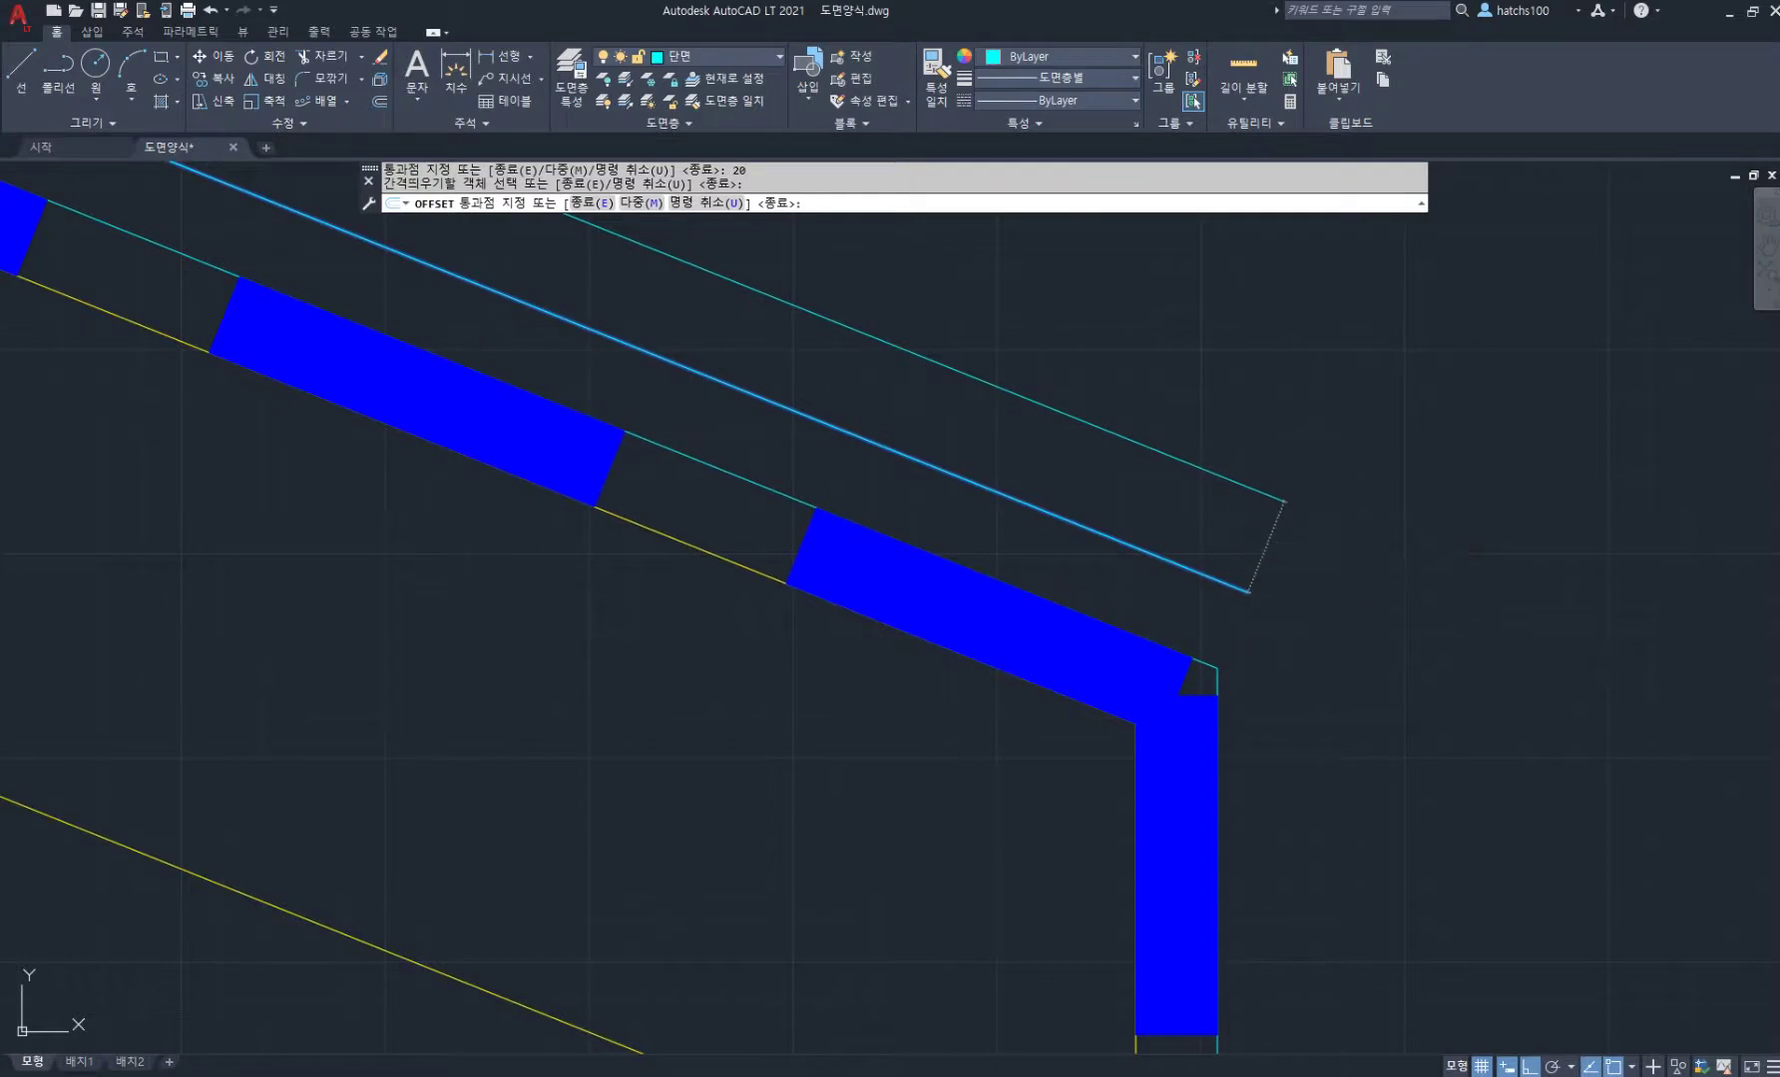
{"action": "left_click", "coordinate": [1326, 448]}
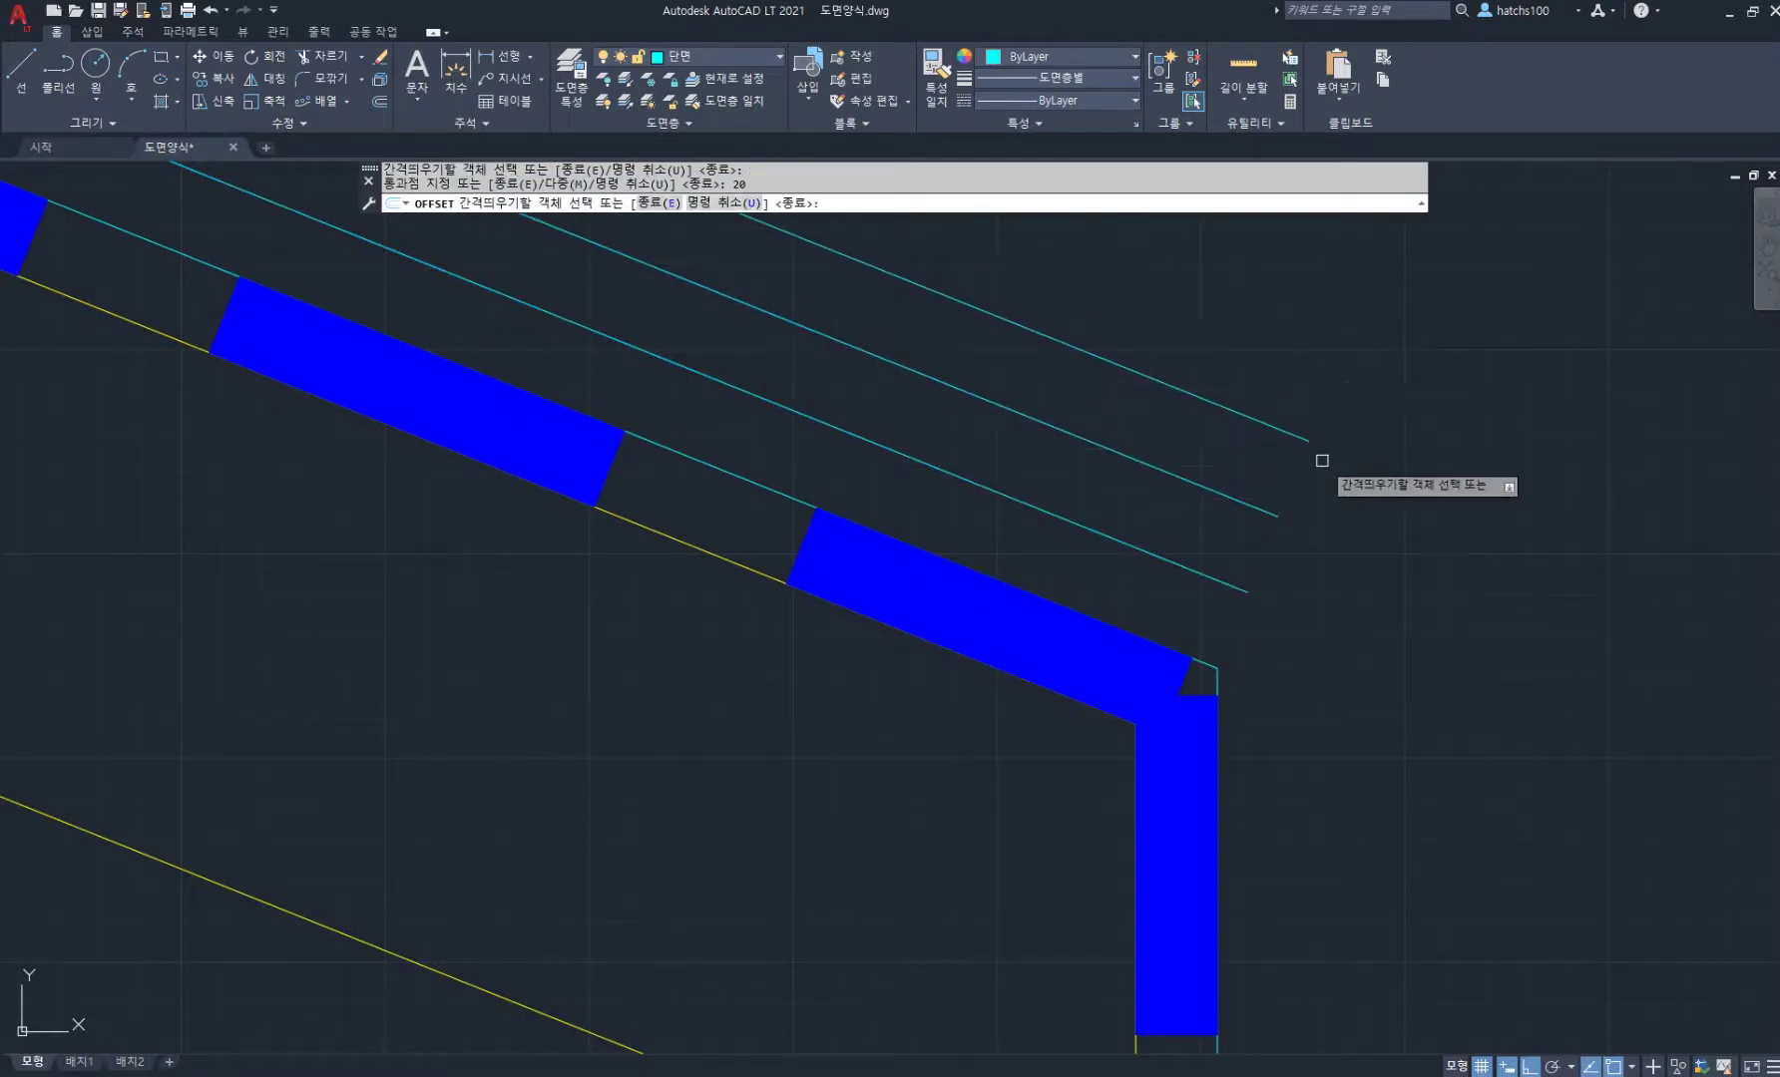
{"action": "key", "text": "Return"}
Step: Draw a line from the eave end of the outermost offset line to the roof's eave corner
{"action": "type", "text": "l"}
{"action": "key", "text": "Return"}
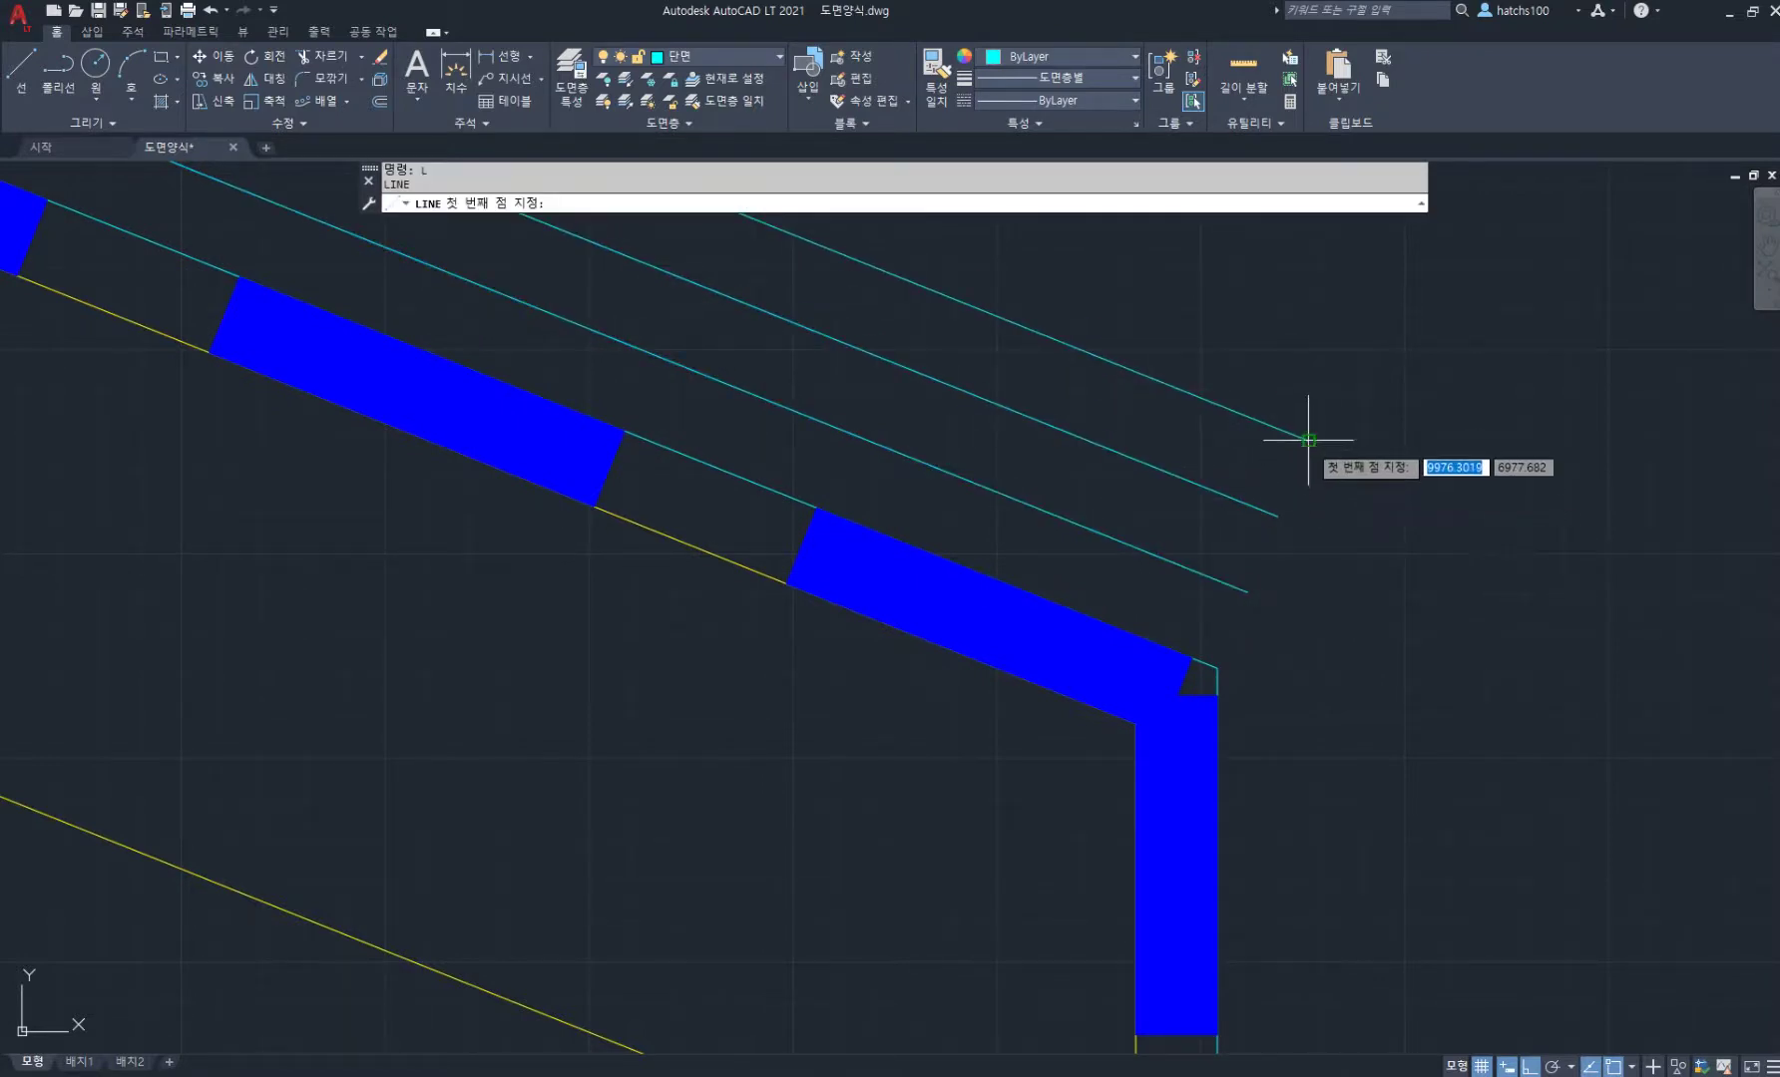
{"action": "left_click", "coordinate": [1308, 440]}
{"action": "left_click", "coordinate": [1217, 667]}
{"action": "key", "text": "Return"}
{"action": "scroll", "coordinate": [1068, 512], "scroll_direction": "down", "scroll_amount": 5}
{"action": "middle_click_drag", "start_coordinate": [1058, 507], "coordinate": [1198, 696]}
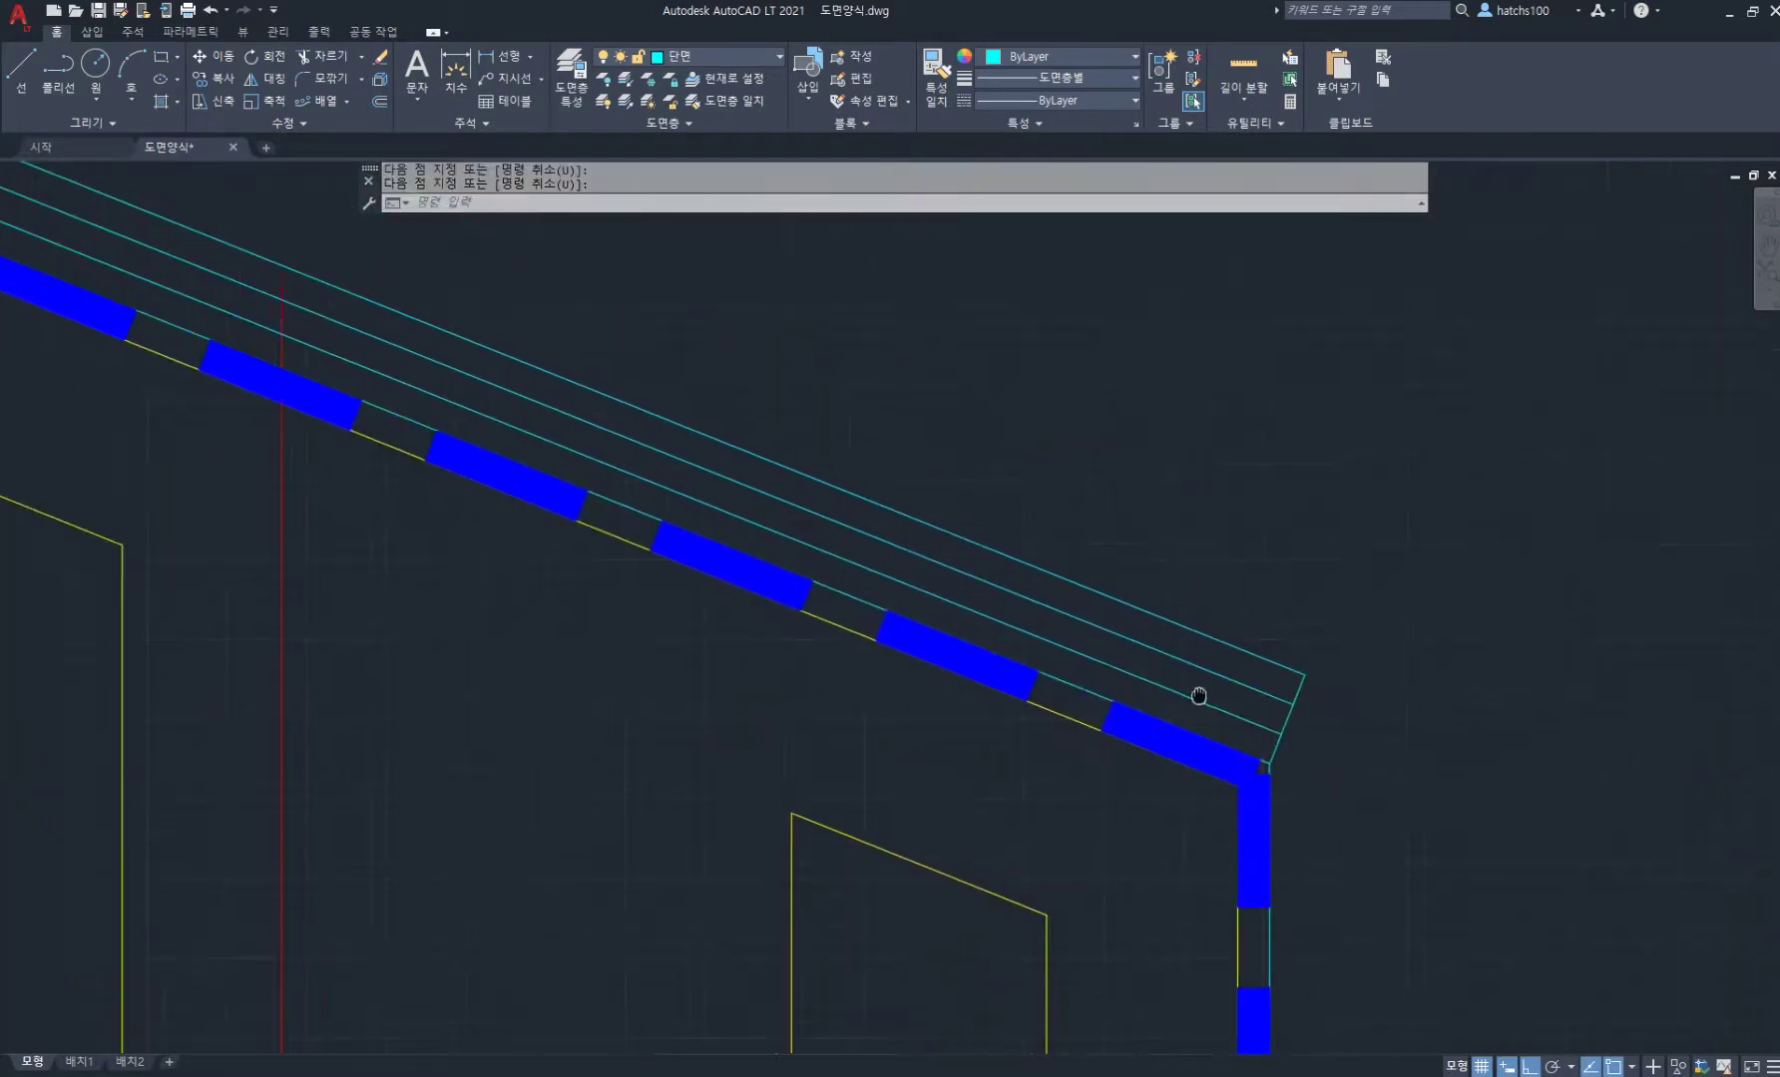
Step: Offset the eave end line 300 up the slope, then offset successive copies 20 and 21 back towards the eave
{"action": "scroll", "coordinate": [1162, 649], "scroll_direction": "up", "scroll_amount": 2}
{"action": "type", "text": "o"}
{"action": "key", "text": "Return"}
{"action": "key", "text": "Return"}
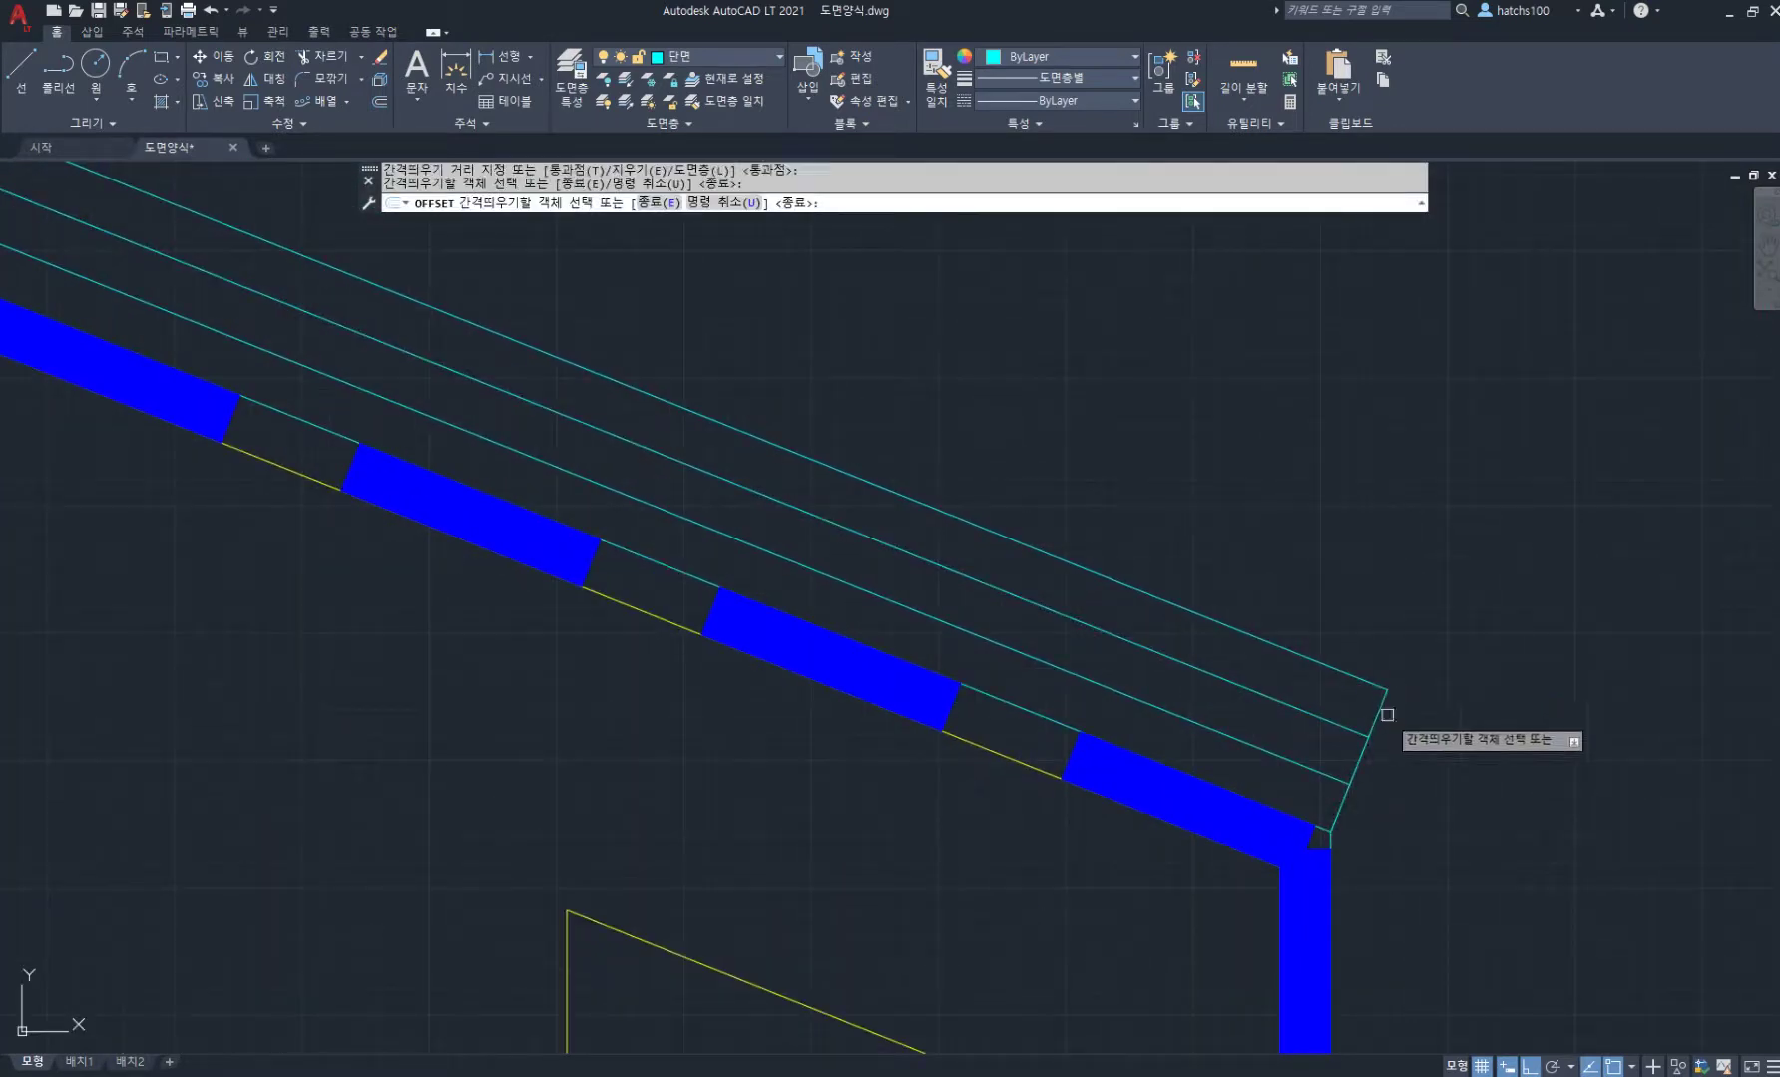
{"action": "left_click", "coordinate": [1382, 715]}
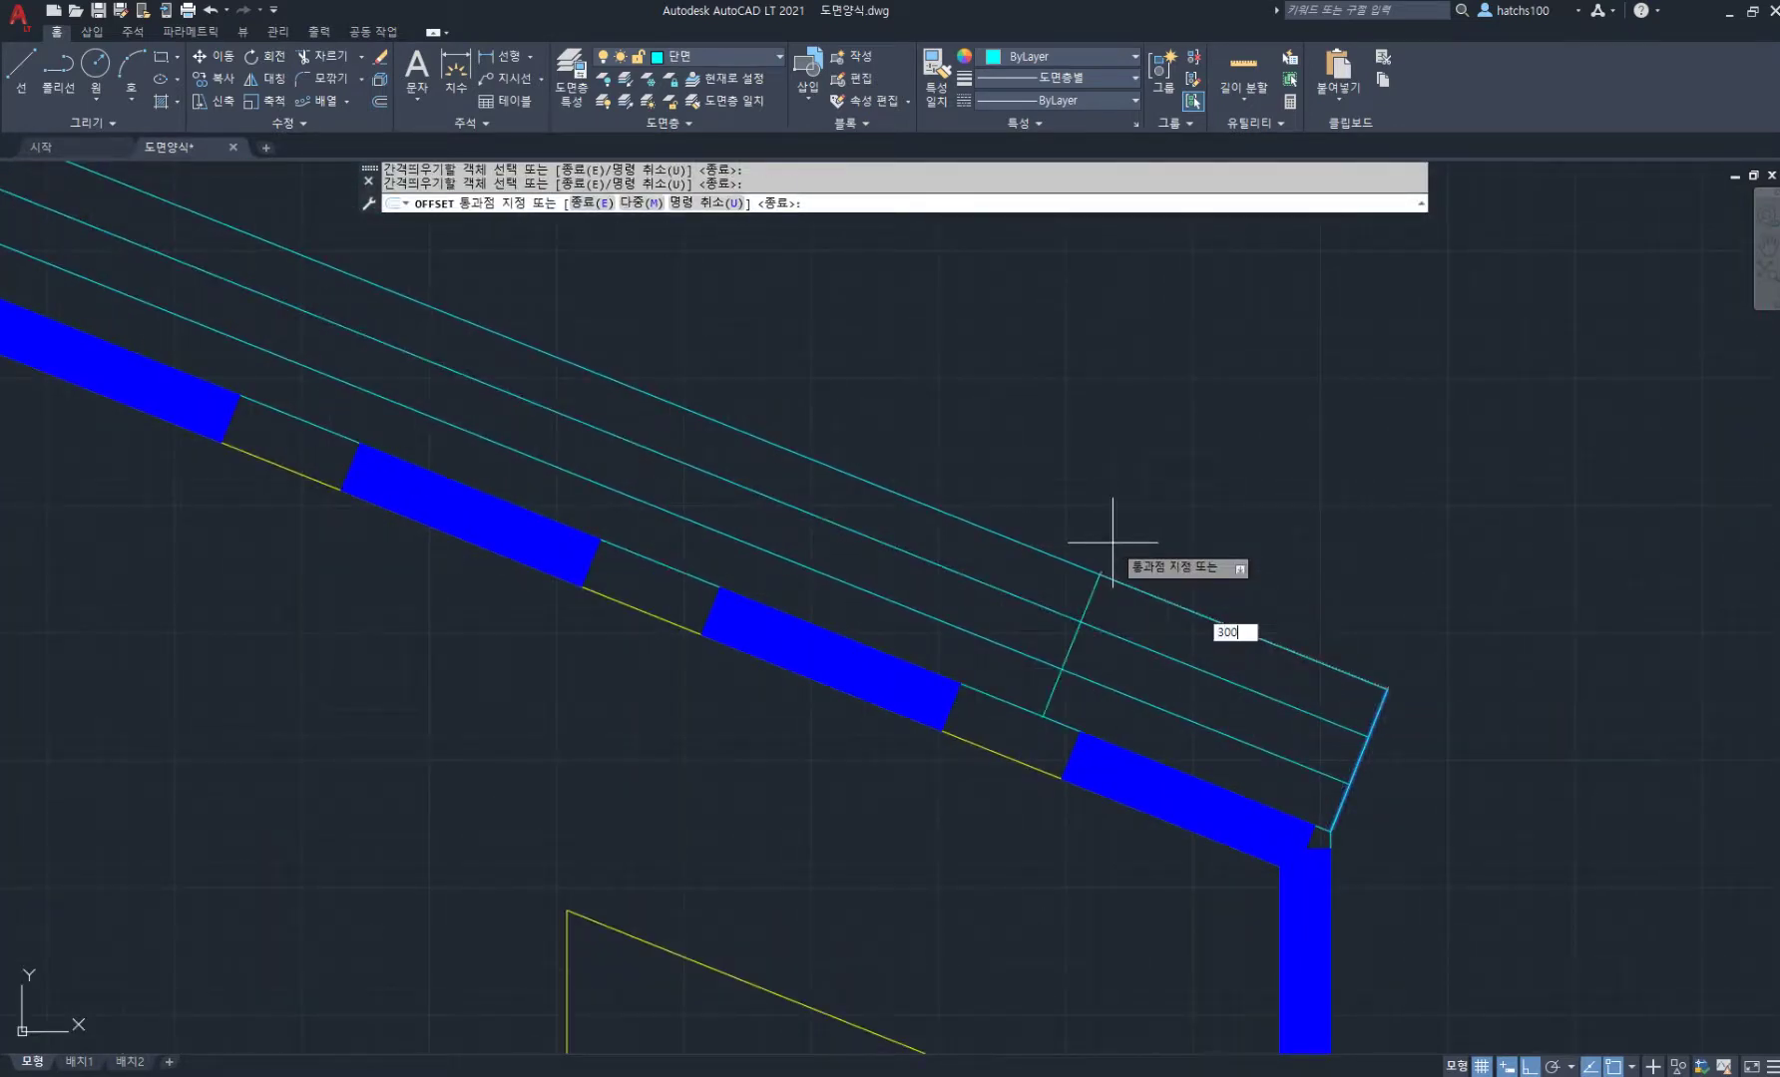
{"action": "type", "text": "300"}
{"action": "key", "text": "Return"}
{"action": "left_click", "coordinate": [665, 427]}
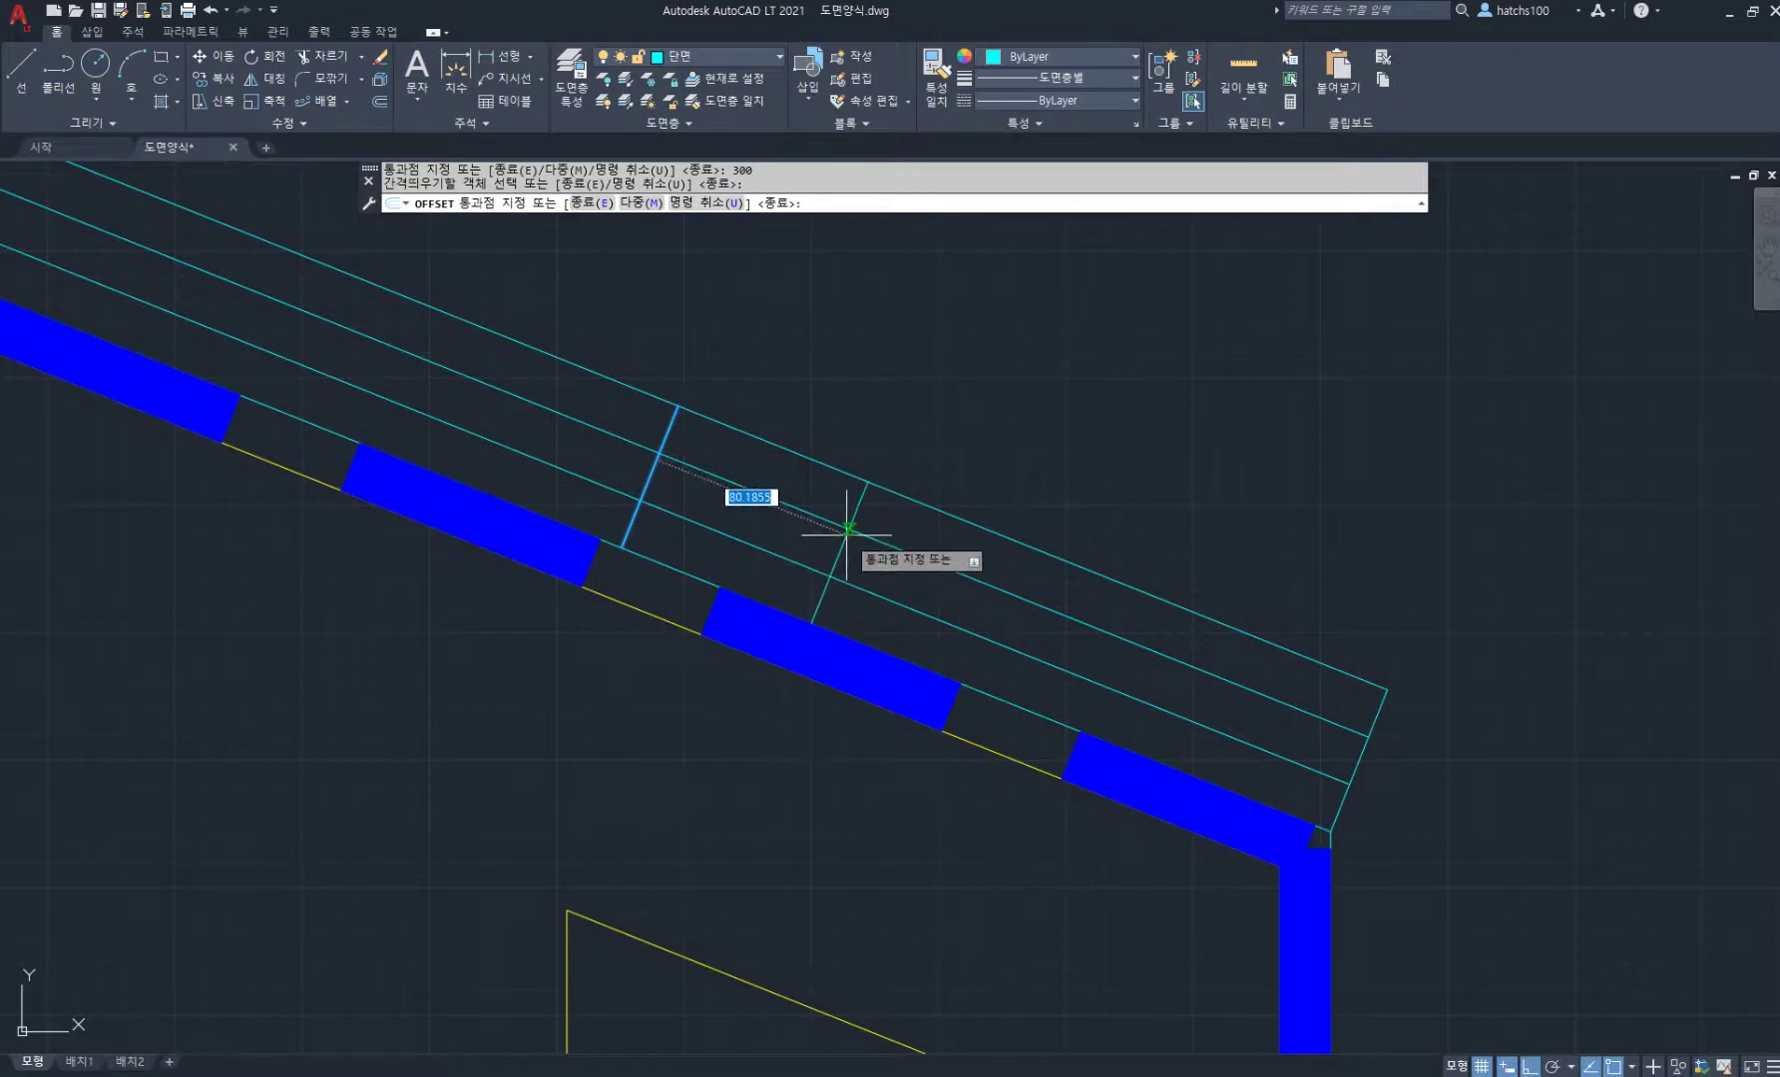
{"action": "type", "text": "20"}
{"action": "key", "text": "Return"}
{"action": "left_click", "coordinate": [708, 469]}
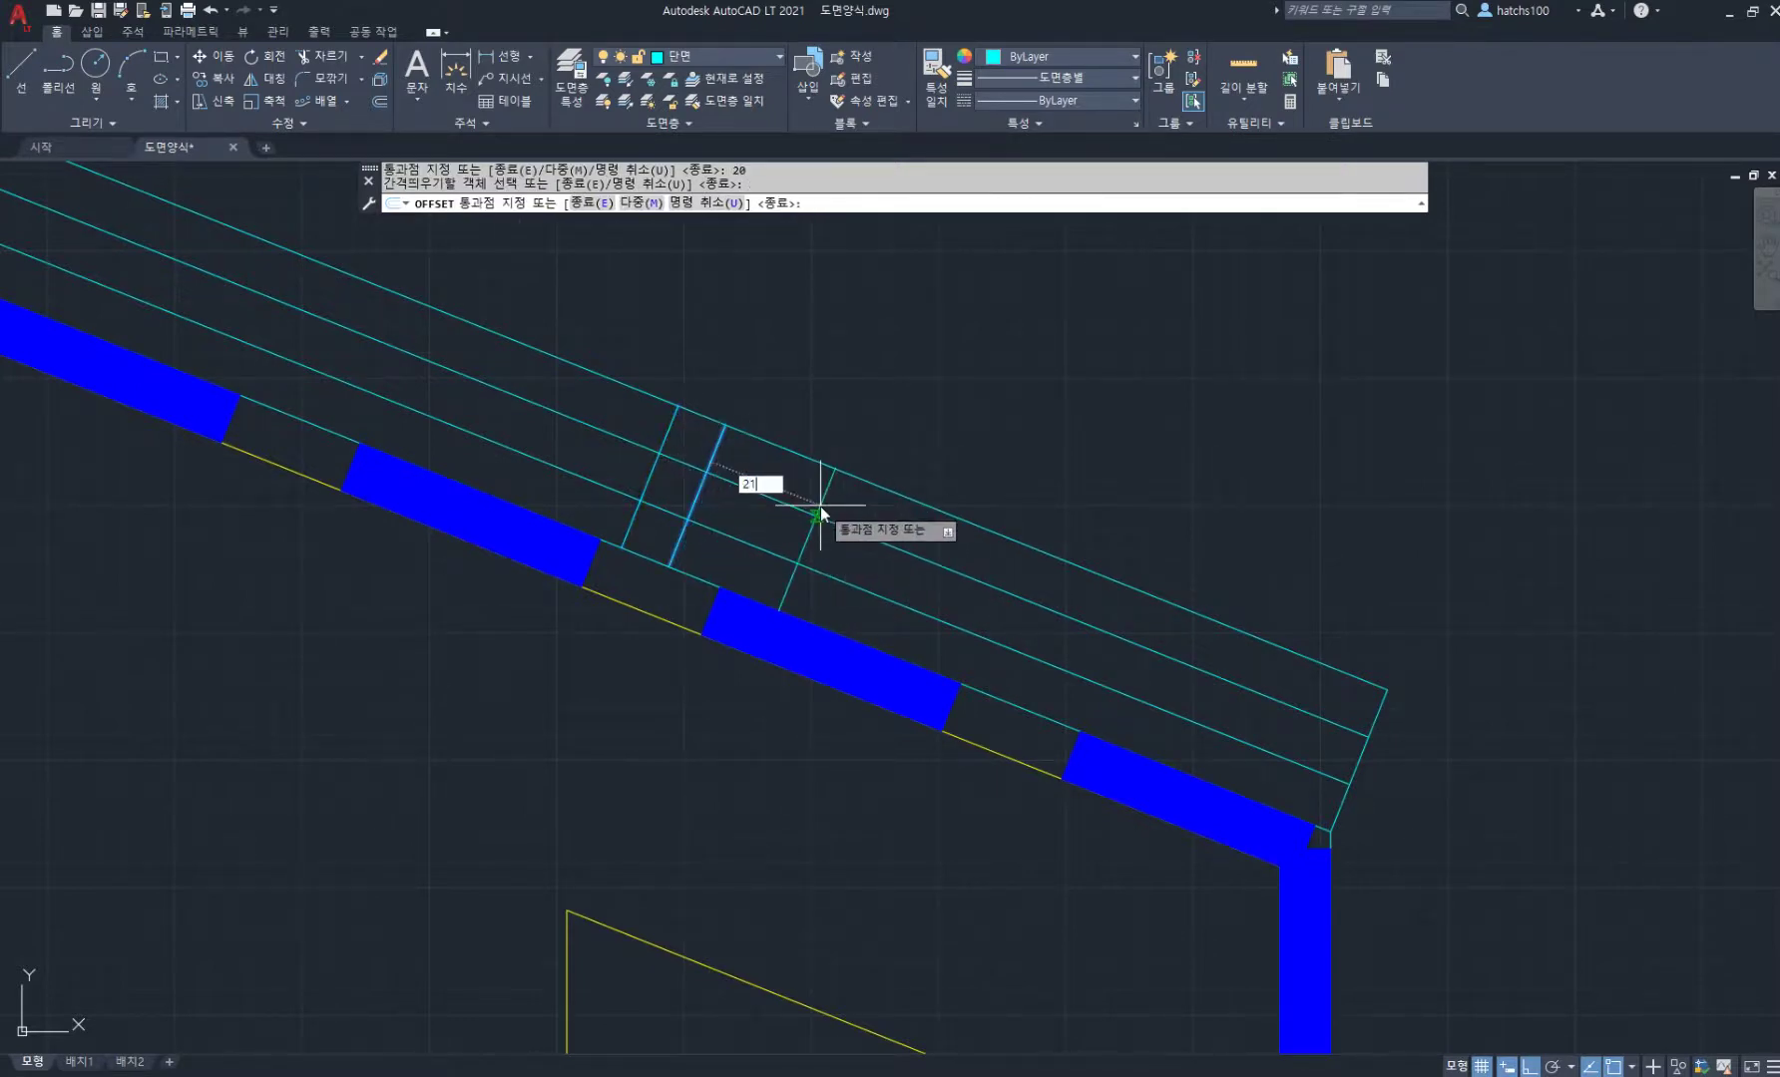
{"action": "key", "text": "Return"}
{"action": "key", "text": "Return"}
Step: Draw the tile's two slanted edges from the outer two guide-line ends to the nearest cross line, each one guide level lower
{"action": "type", "text": "l"}
{"action": "key", "text": "Return"}
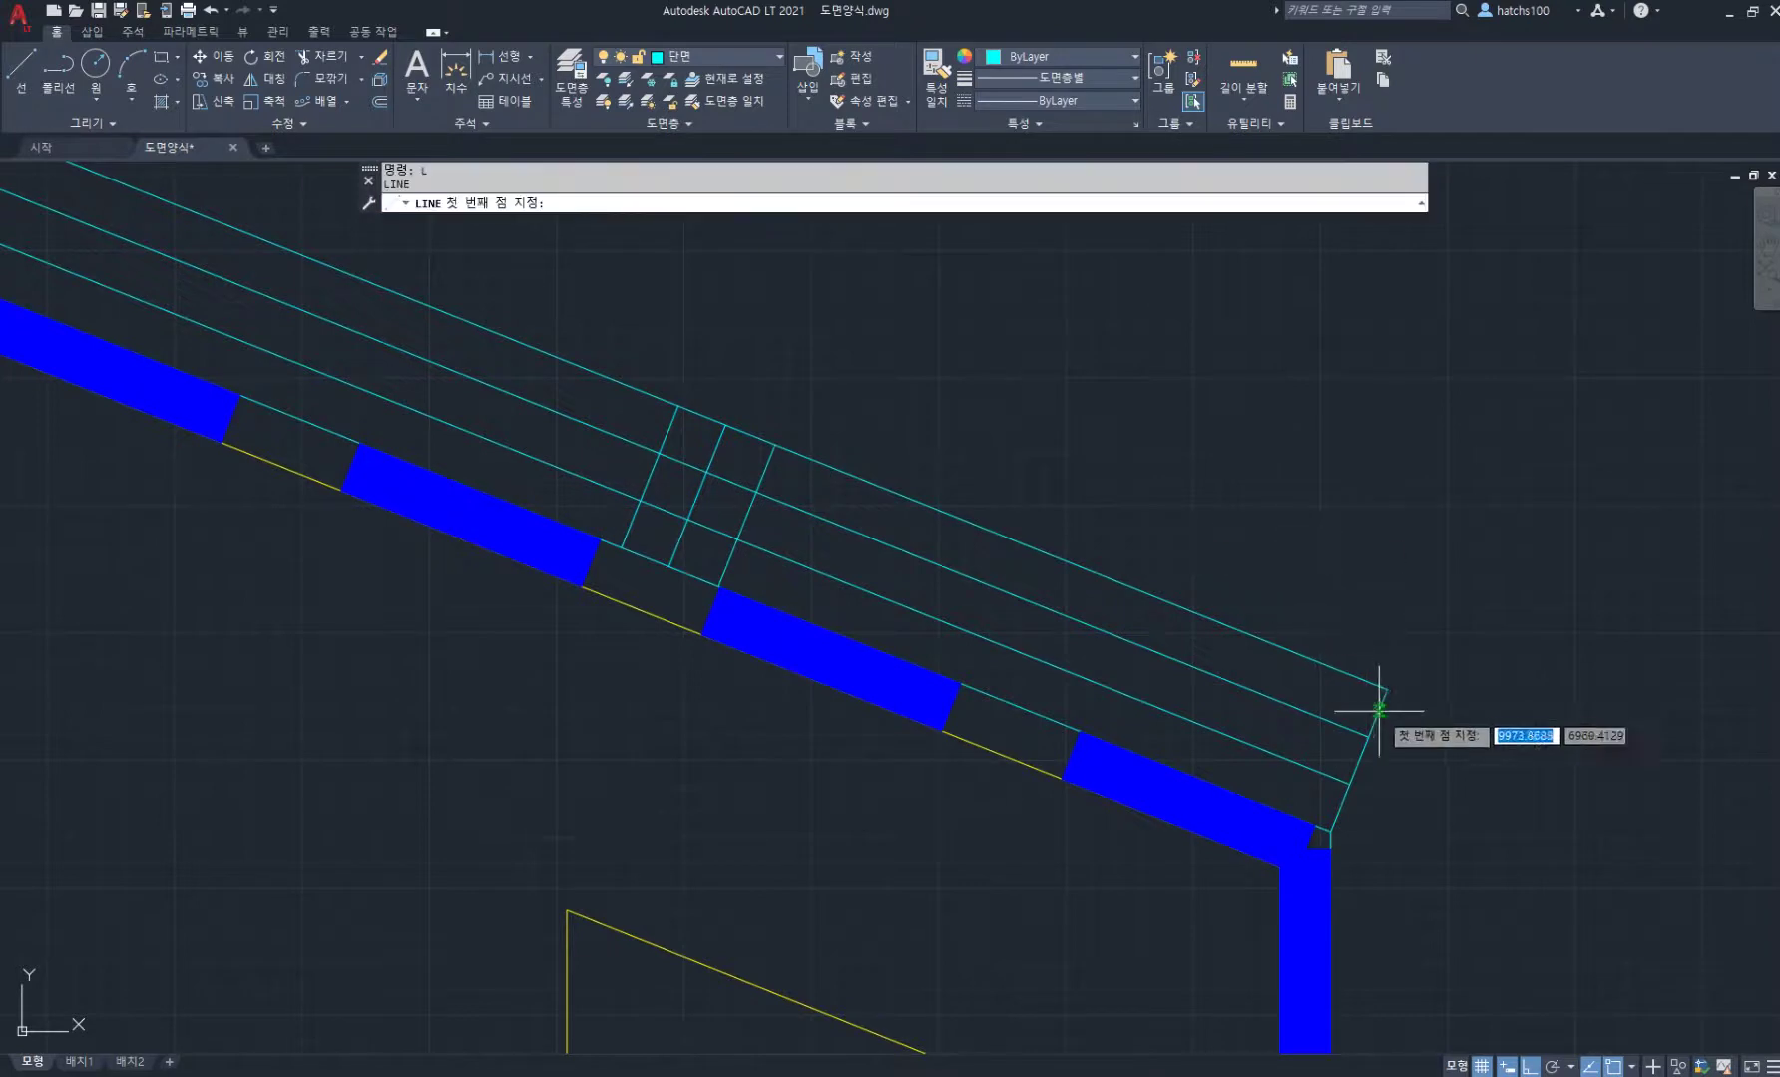
{"action": "left_click", "coordinate": [1387, 688]}
{"action": "left_click", "coordinate": [756, 491]}
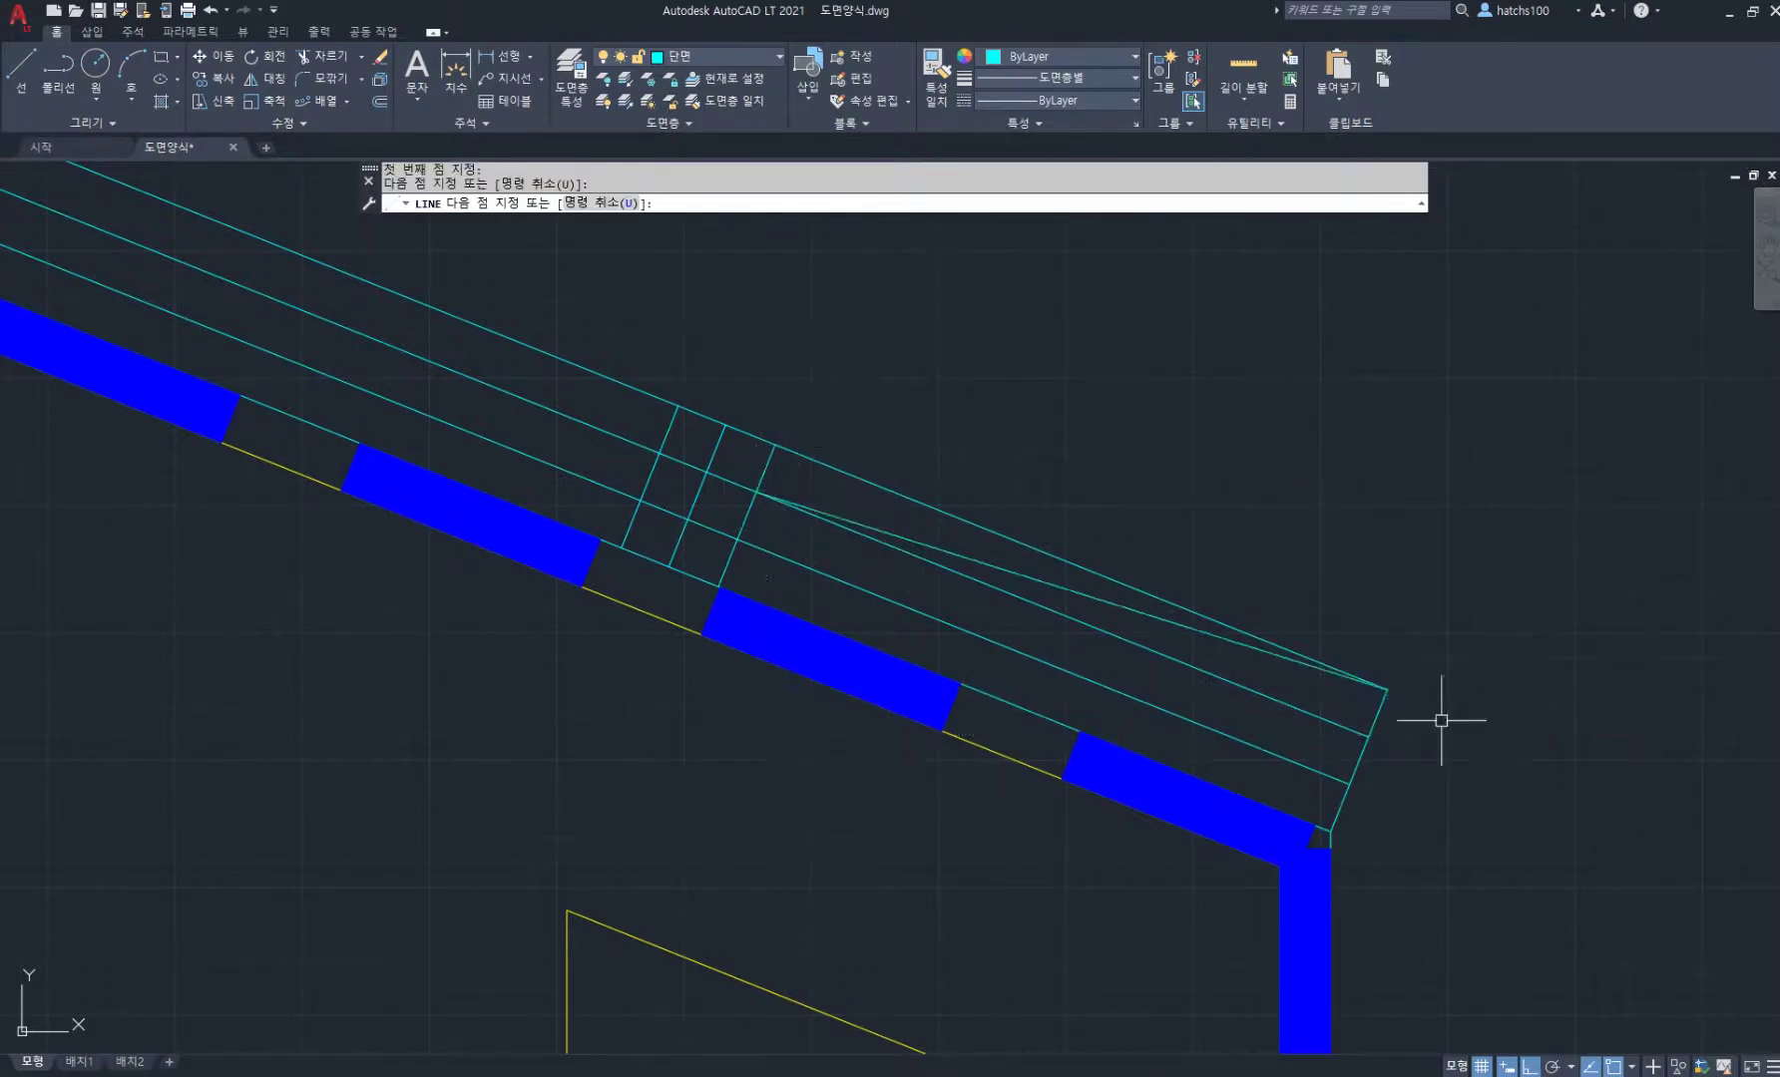
{"action": "key", "text": "Return"}
{"action": "key", "text": "Return"}
{"action": "left_click", "coordinate": [1368, 737]}
{"action": "left_click", "coordinate": [739, 539]}
{"action": "key", "text": "Return"}
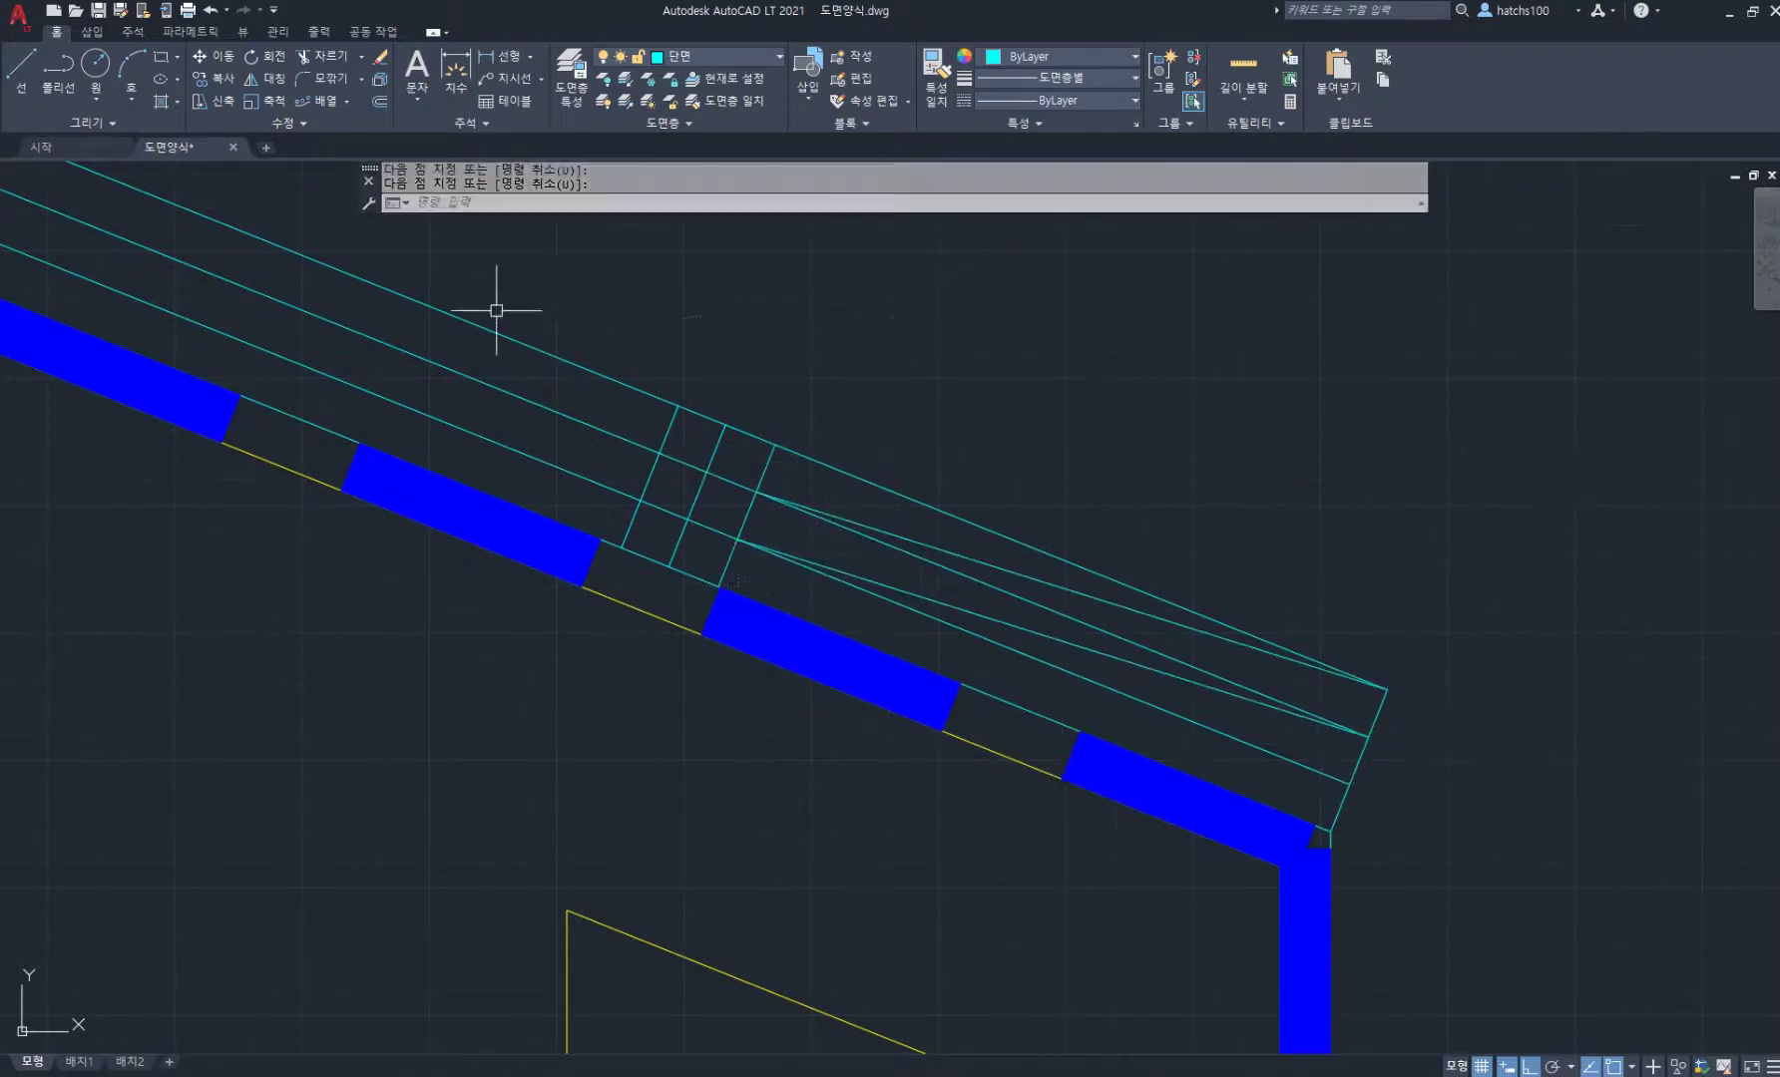
Step: Delete the three parallel guide lines above the roof slope
{"action": "left_click", "coordinate": [514, 299]}
{"action": "left_click", "coordinate": [439, 432]}
{"action": "key", "text": "Delete"}
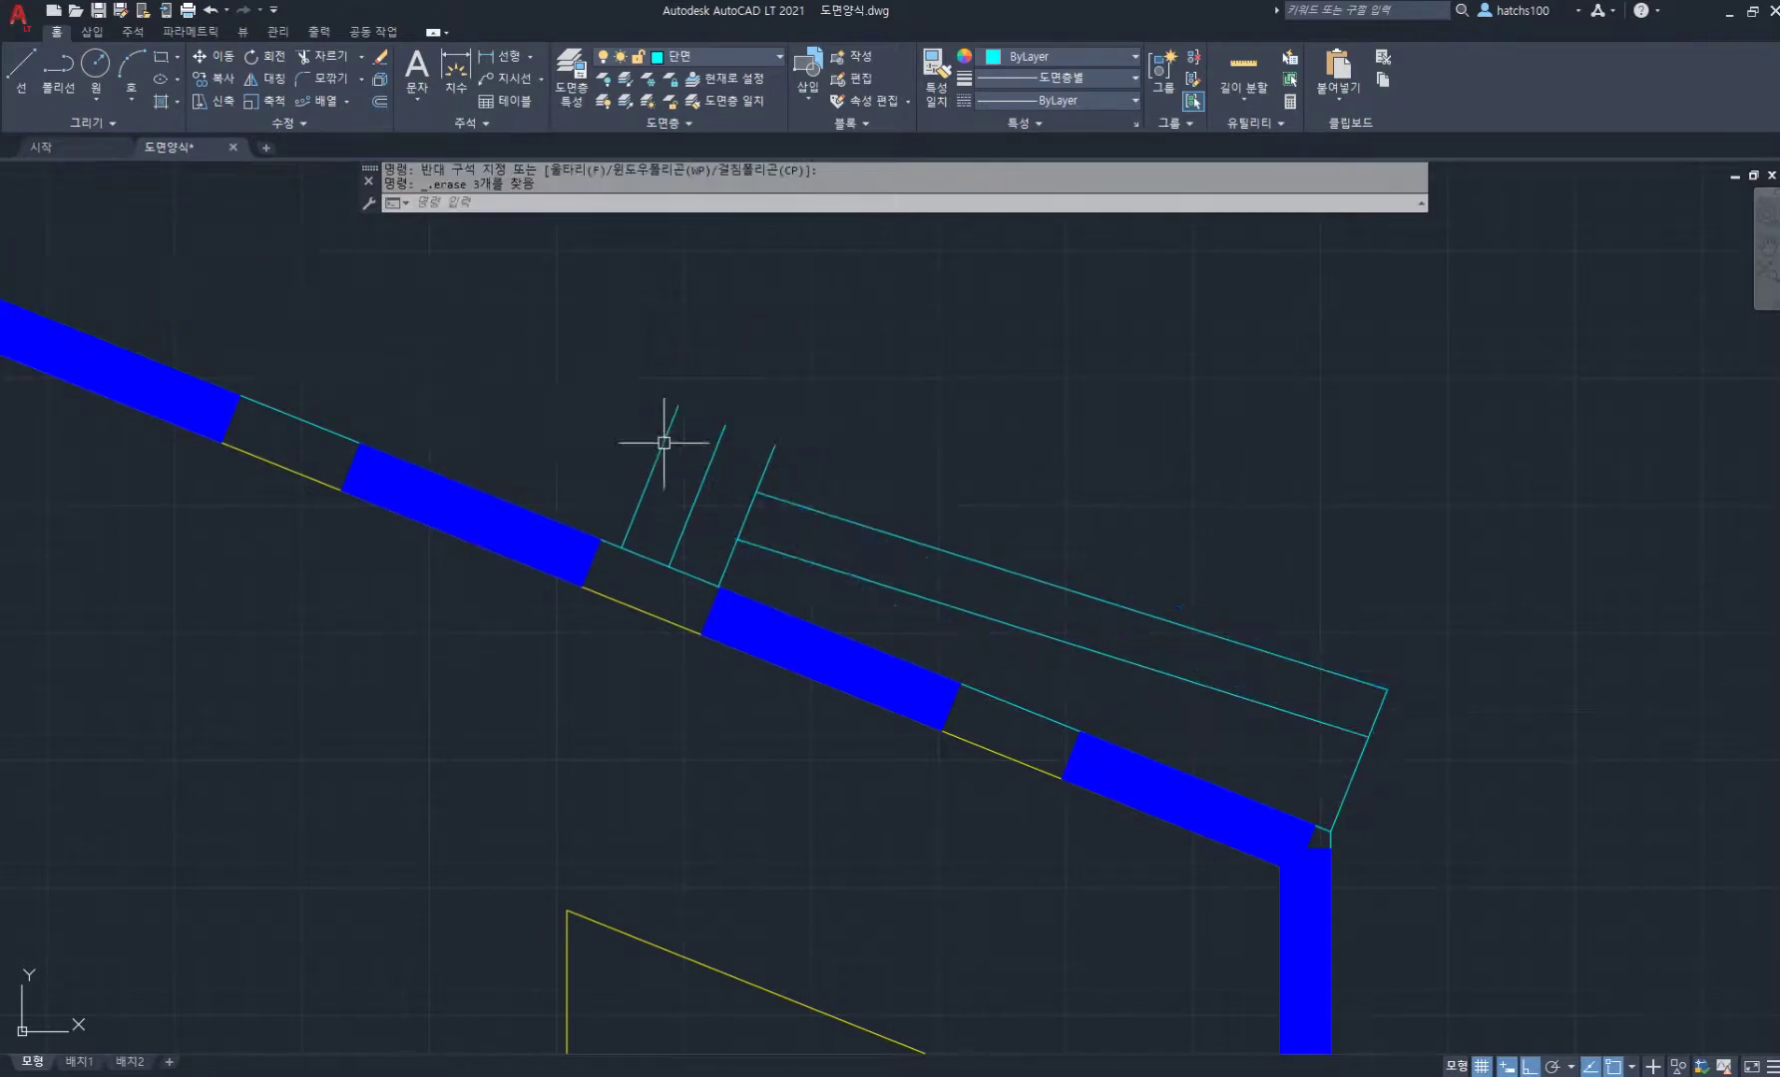
Step: Fillet the tile edges with the two upslope cross lines and the lower edge with the eave end line, using radius 0
{"action": "middle_click_drag", "start_coordinate": [886, 457], "coordinate": [957, 415]}
{"action": "type", "text": "f"}
{"action": "key", "text": "Return"}
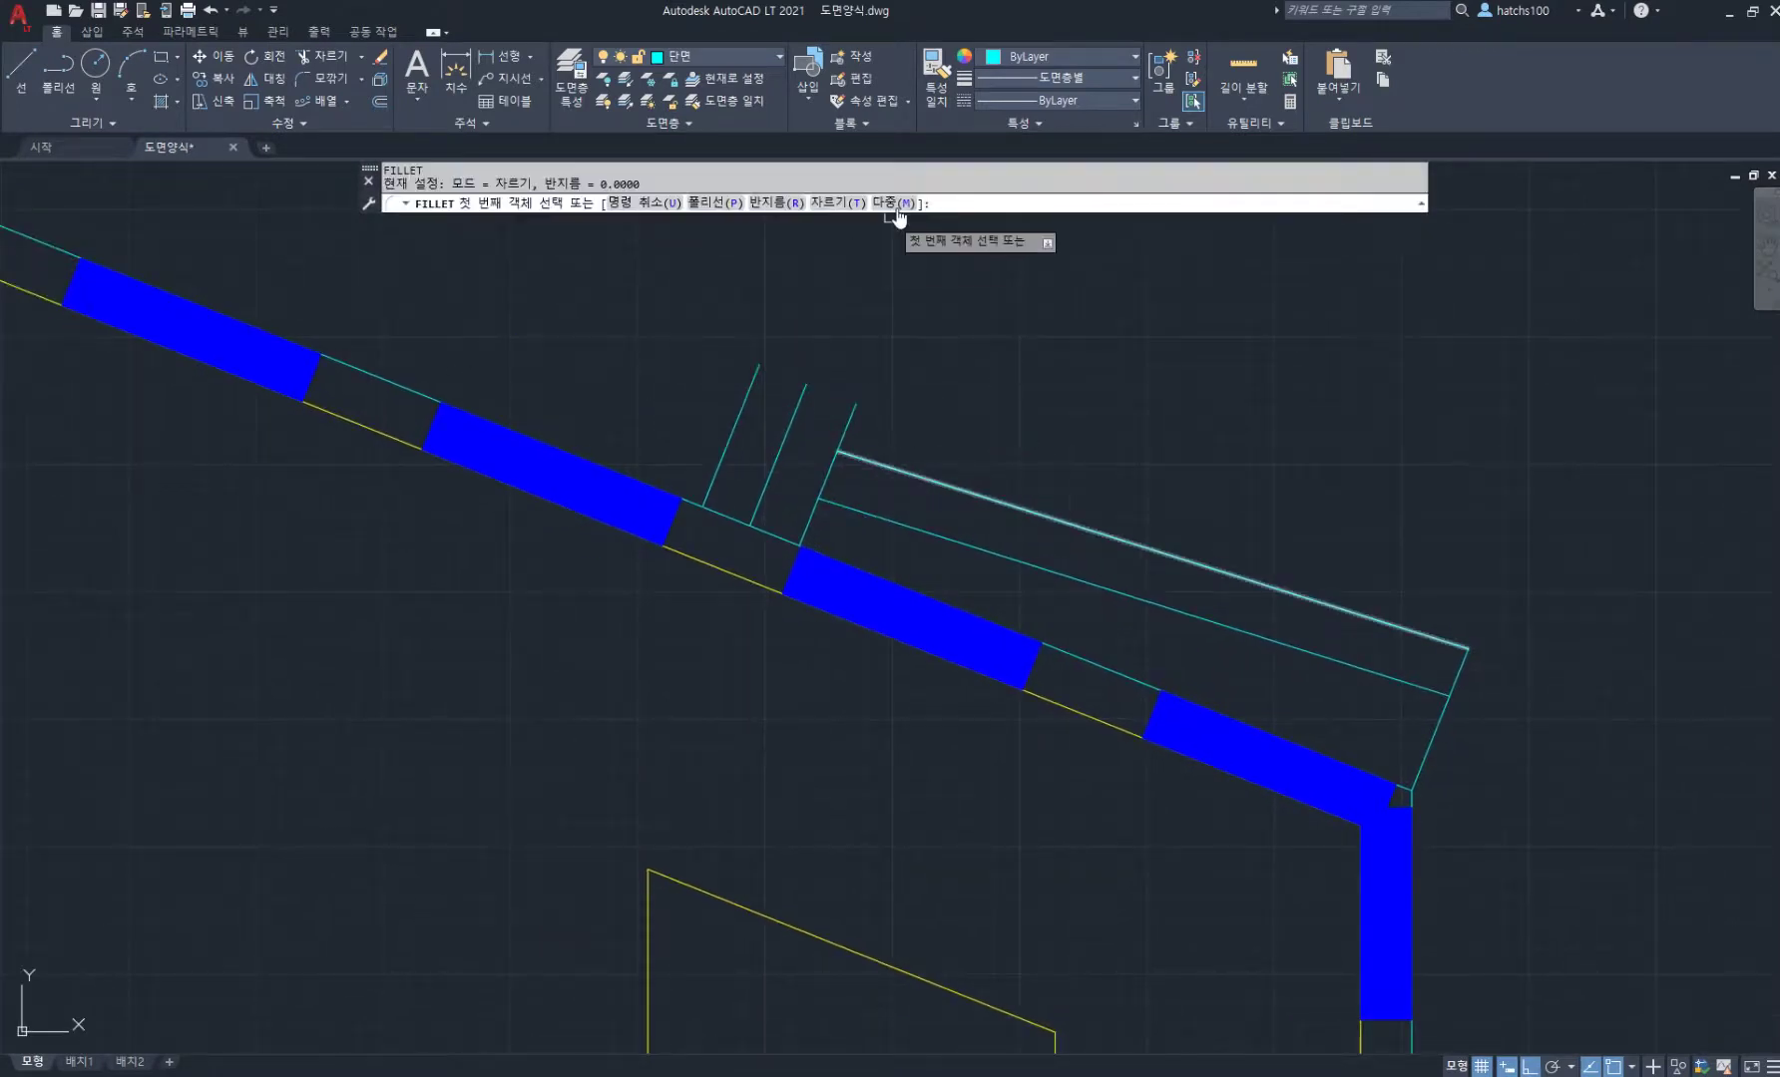
{"action": "left_click", "coordinate": [893, 204]}
{"action": "left_click", "coordinate": [915, 477]}
{"action": "left_click", "coordinate": [716, 473]}
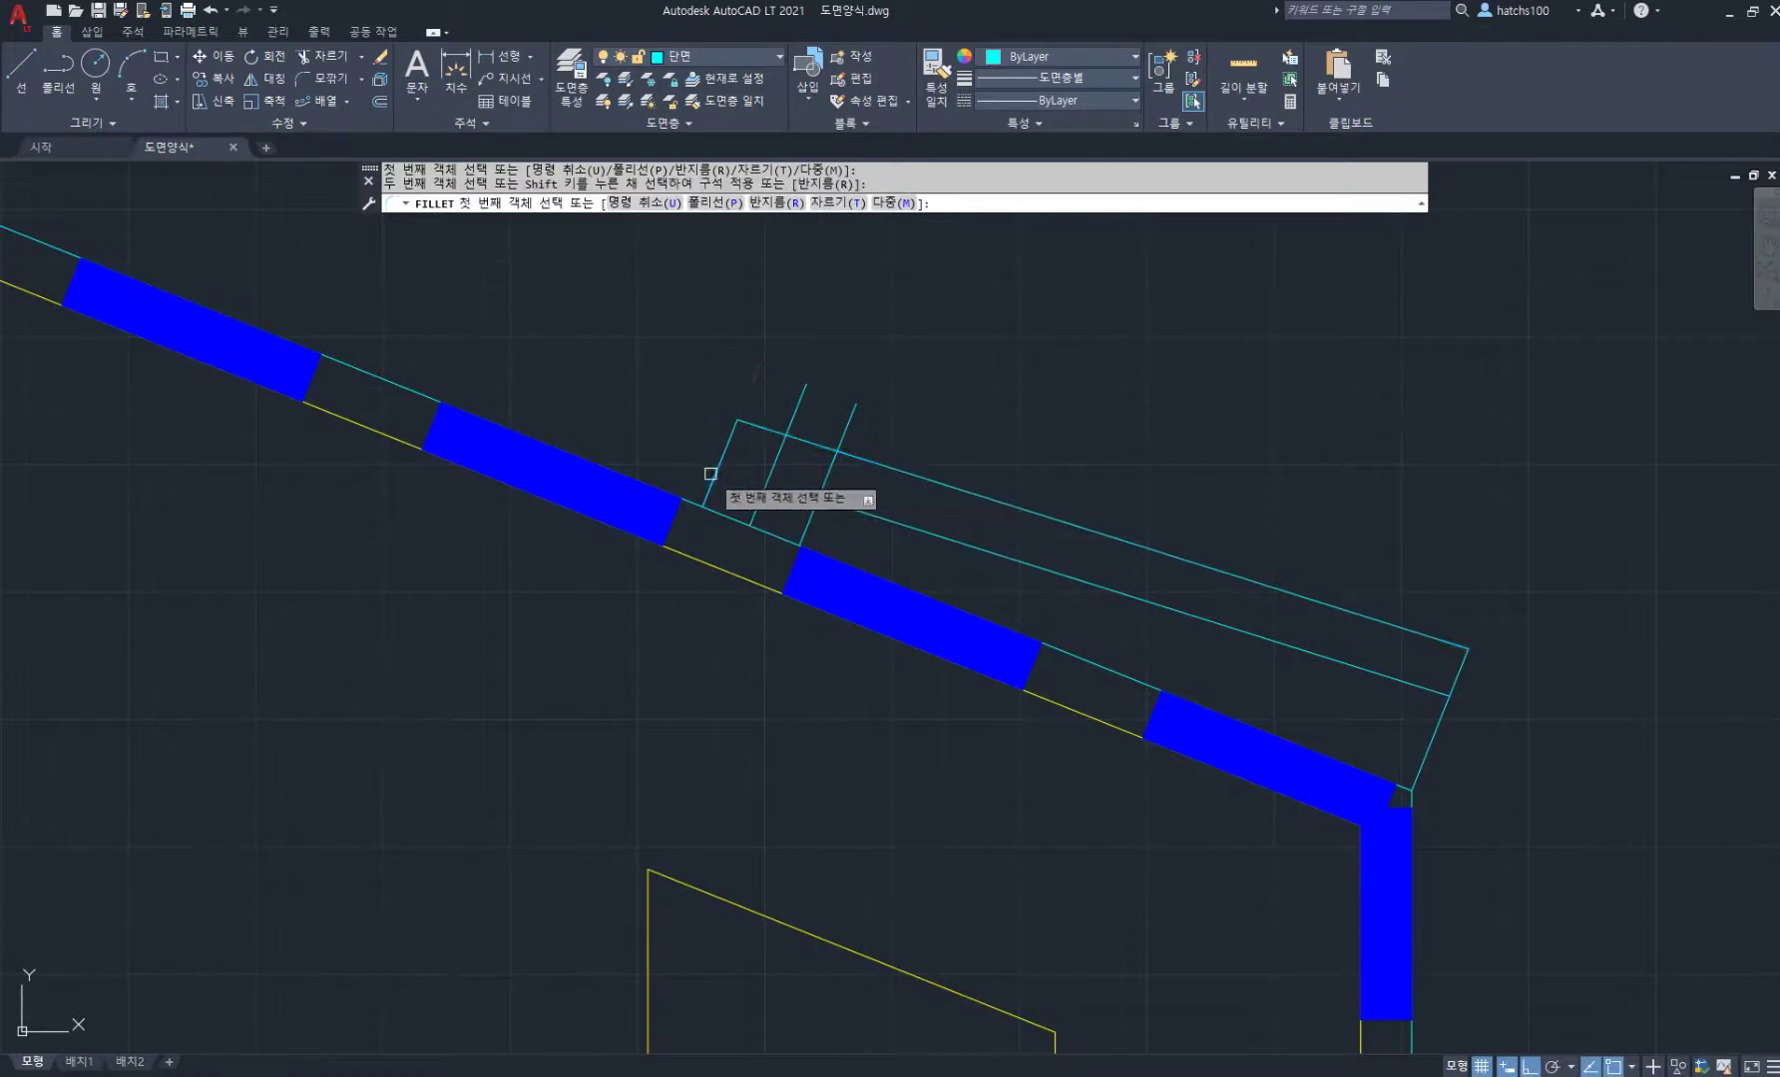
{"action": "left_click", "coordinate": [870, 520]}
{"action": "left_click", "coordinate": [760, 497]}
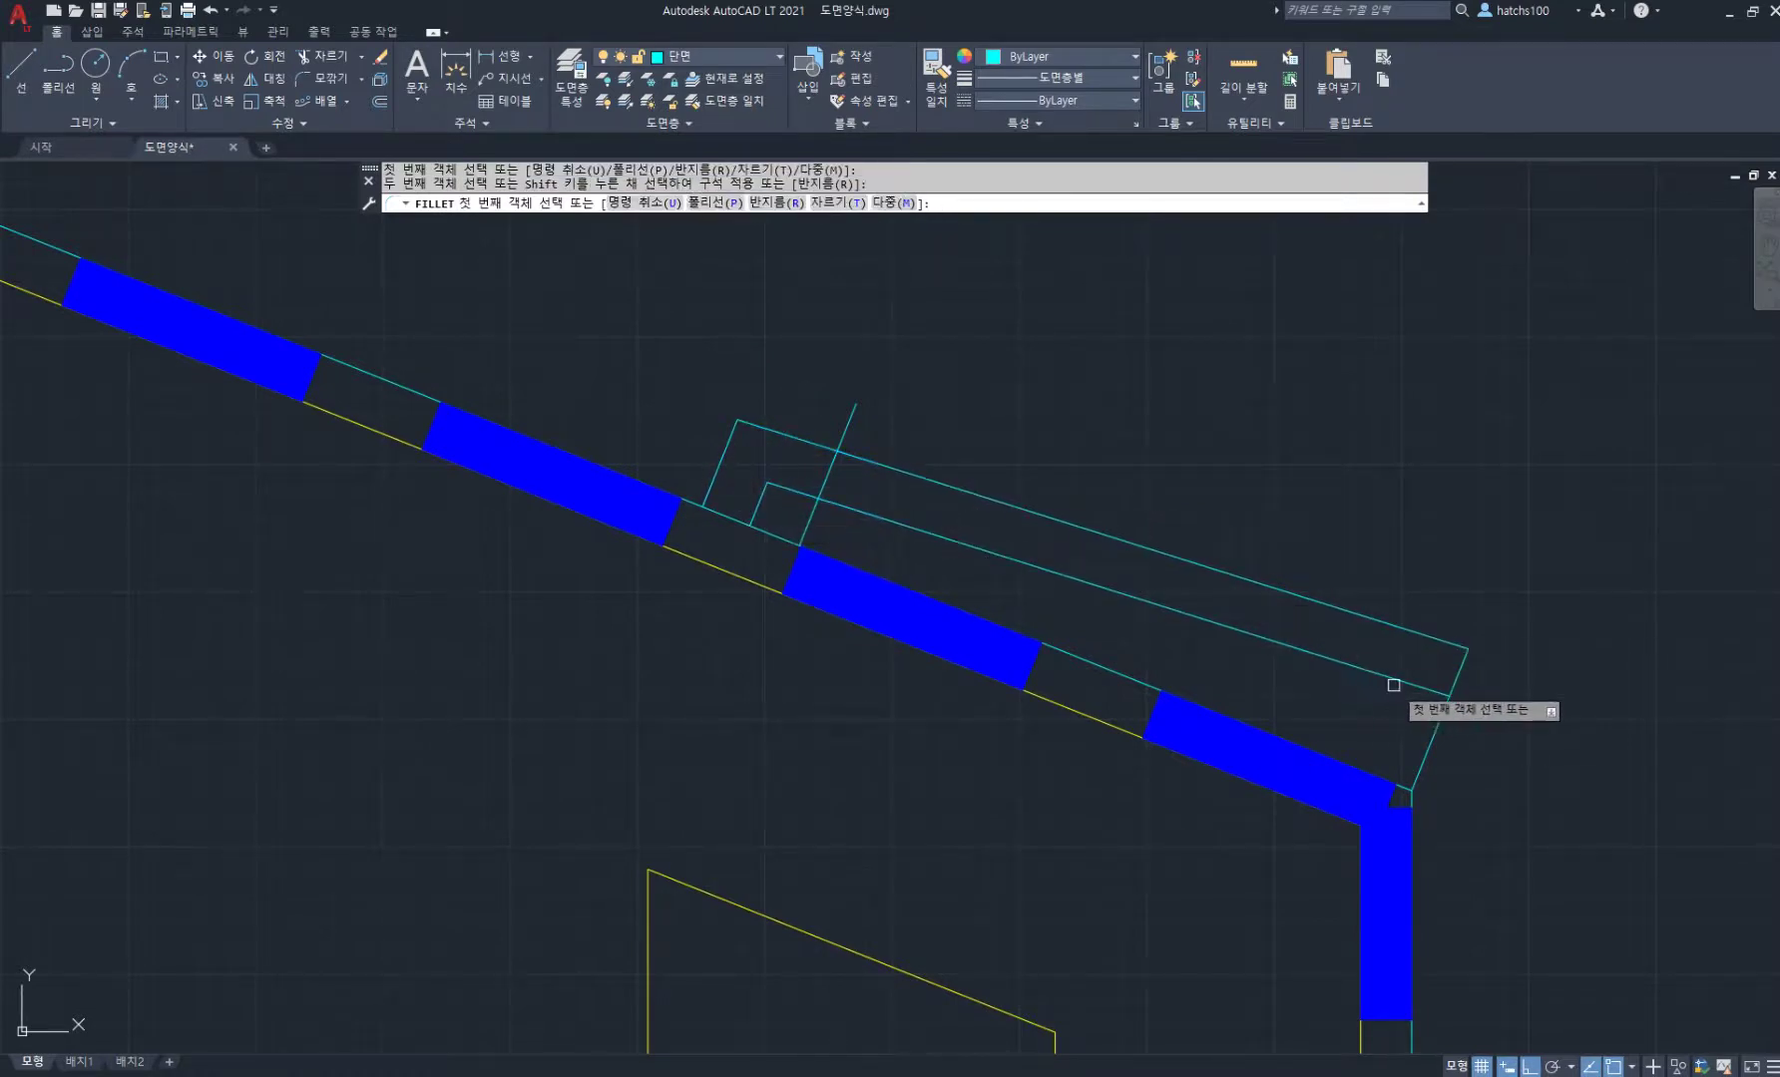
{"action": "left_click", "coordinate": [1432, 691]}
{"action": "left_click", "coordinate": [1447, 699]}
{"action": "key", "text": "Escape"}
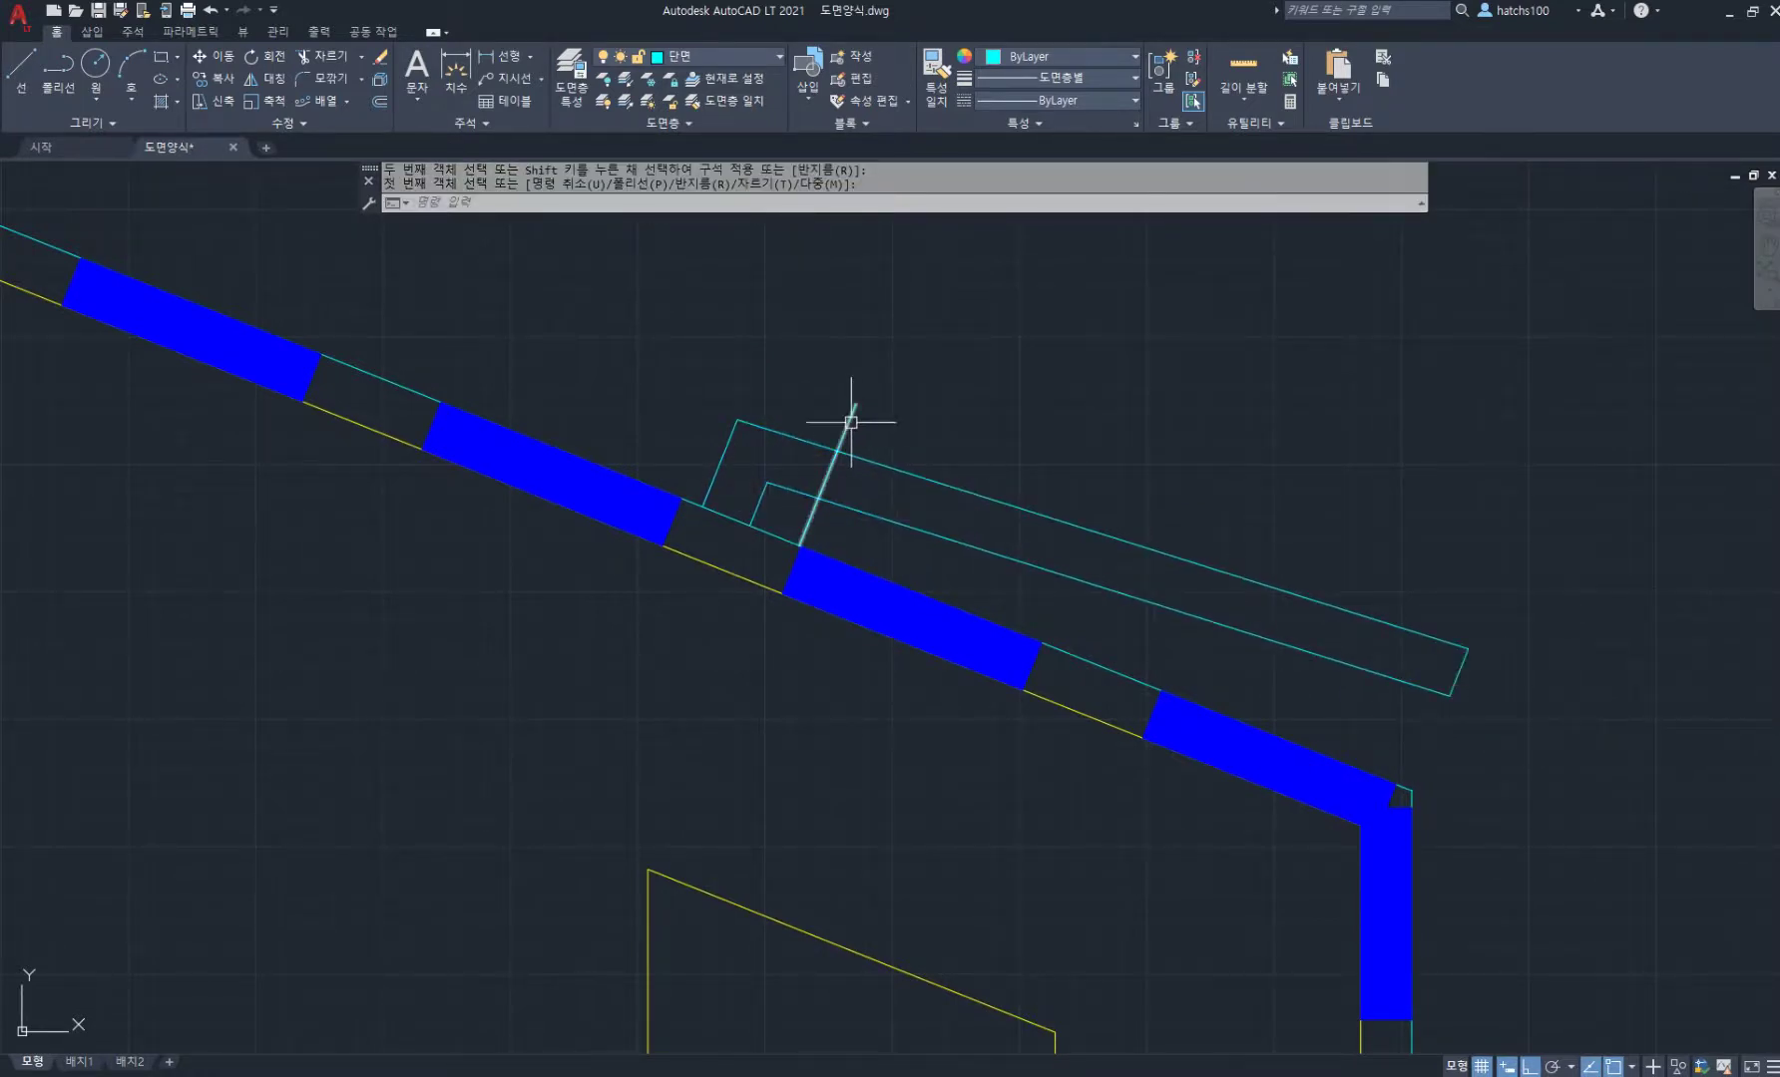
{"action": "key", "text": "Escape"}
Step: Shorten the remaining cross line so it ends at the tile's lower slanted edge
{"action": "left_click", "coordinate": [849, 417]}
{"action": "left_click", "coordinate": [856, 403]}
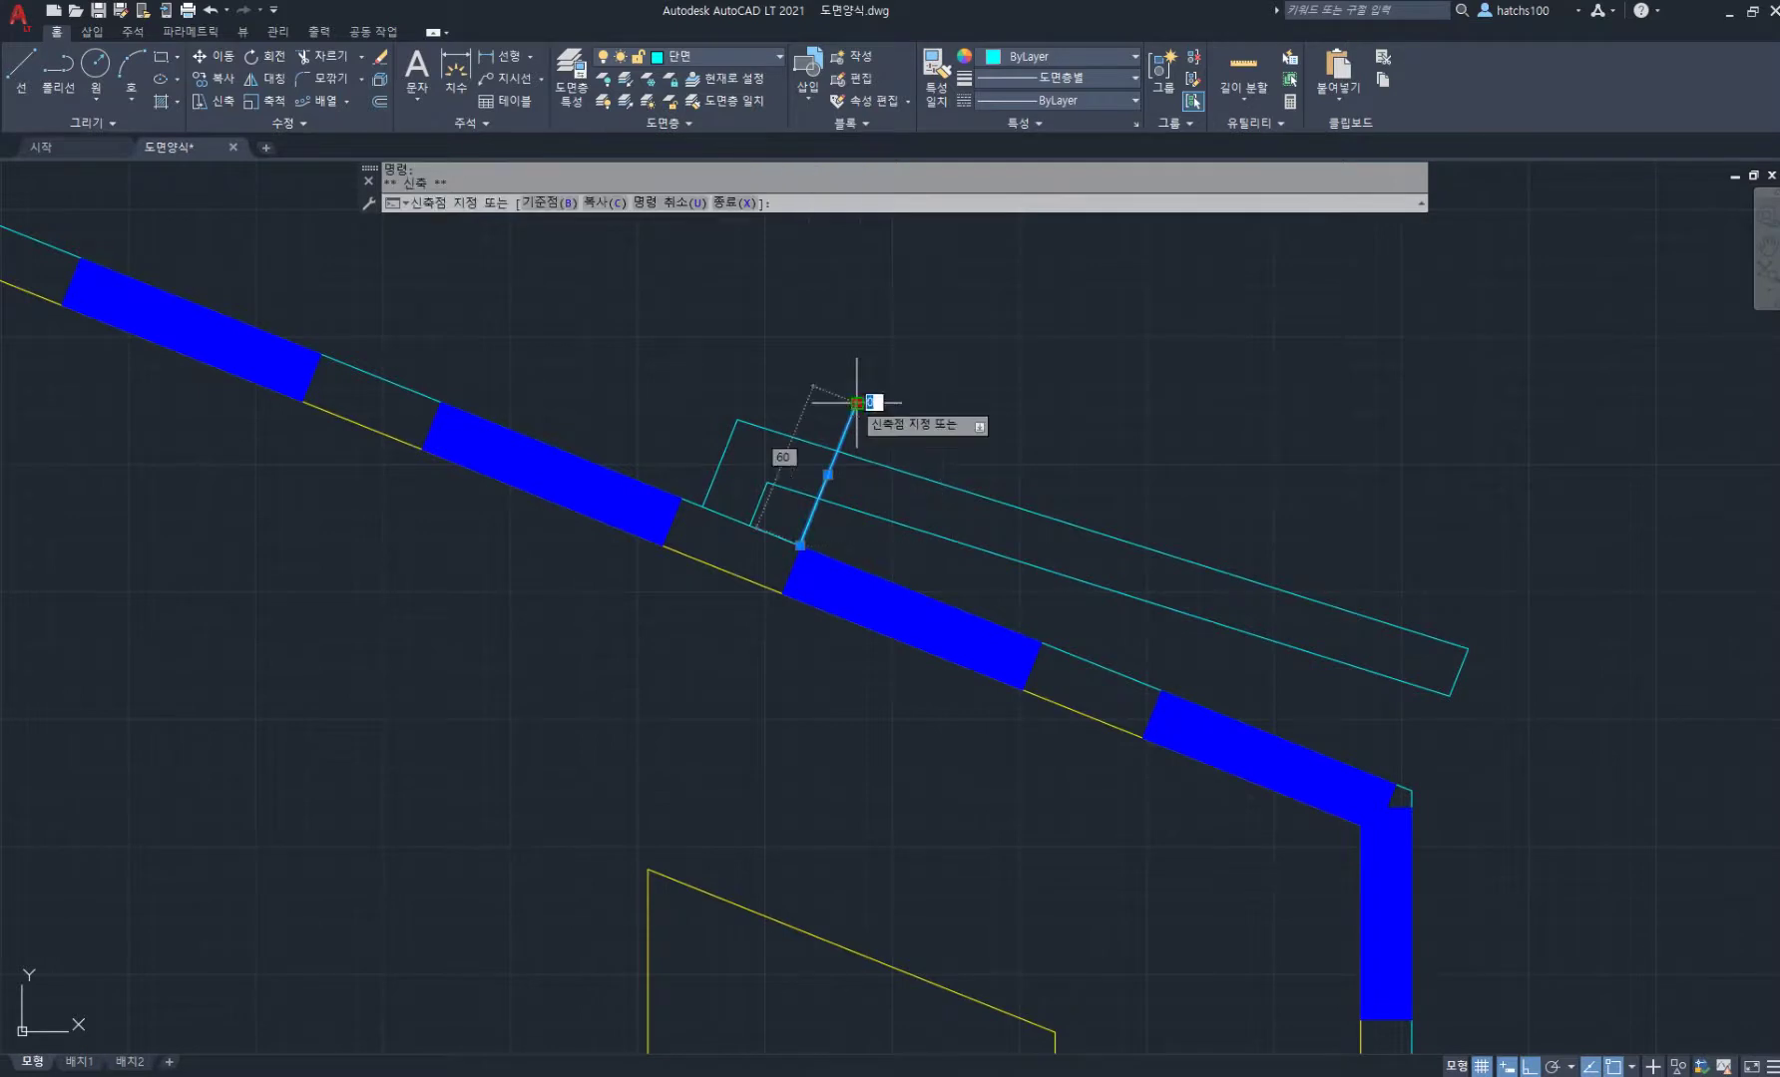
{"action": "left_click", "coordinate": [818, 497]}
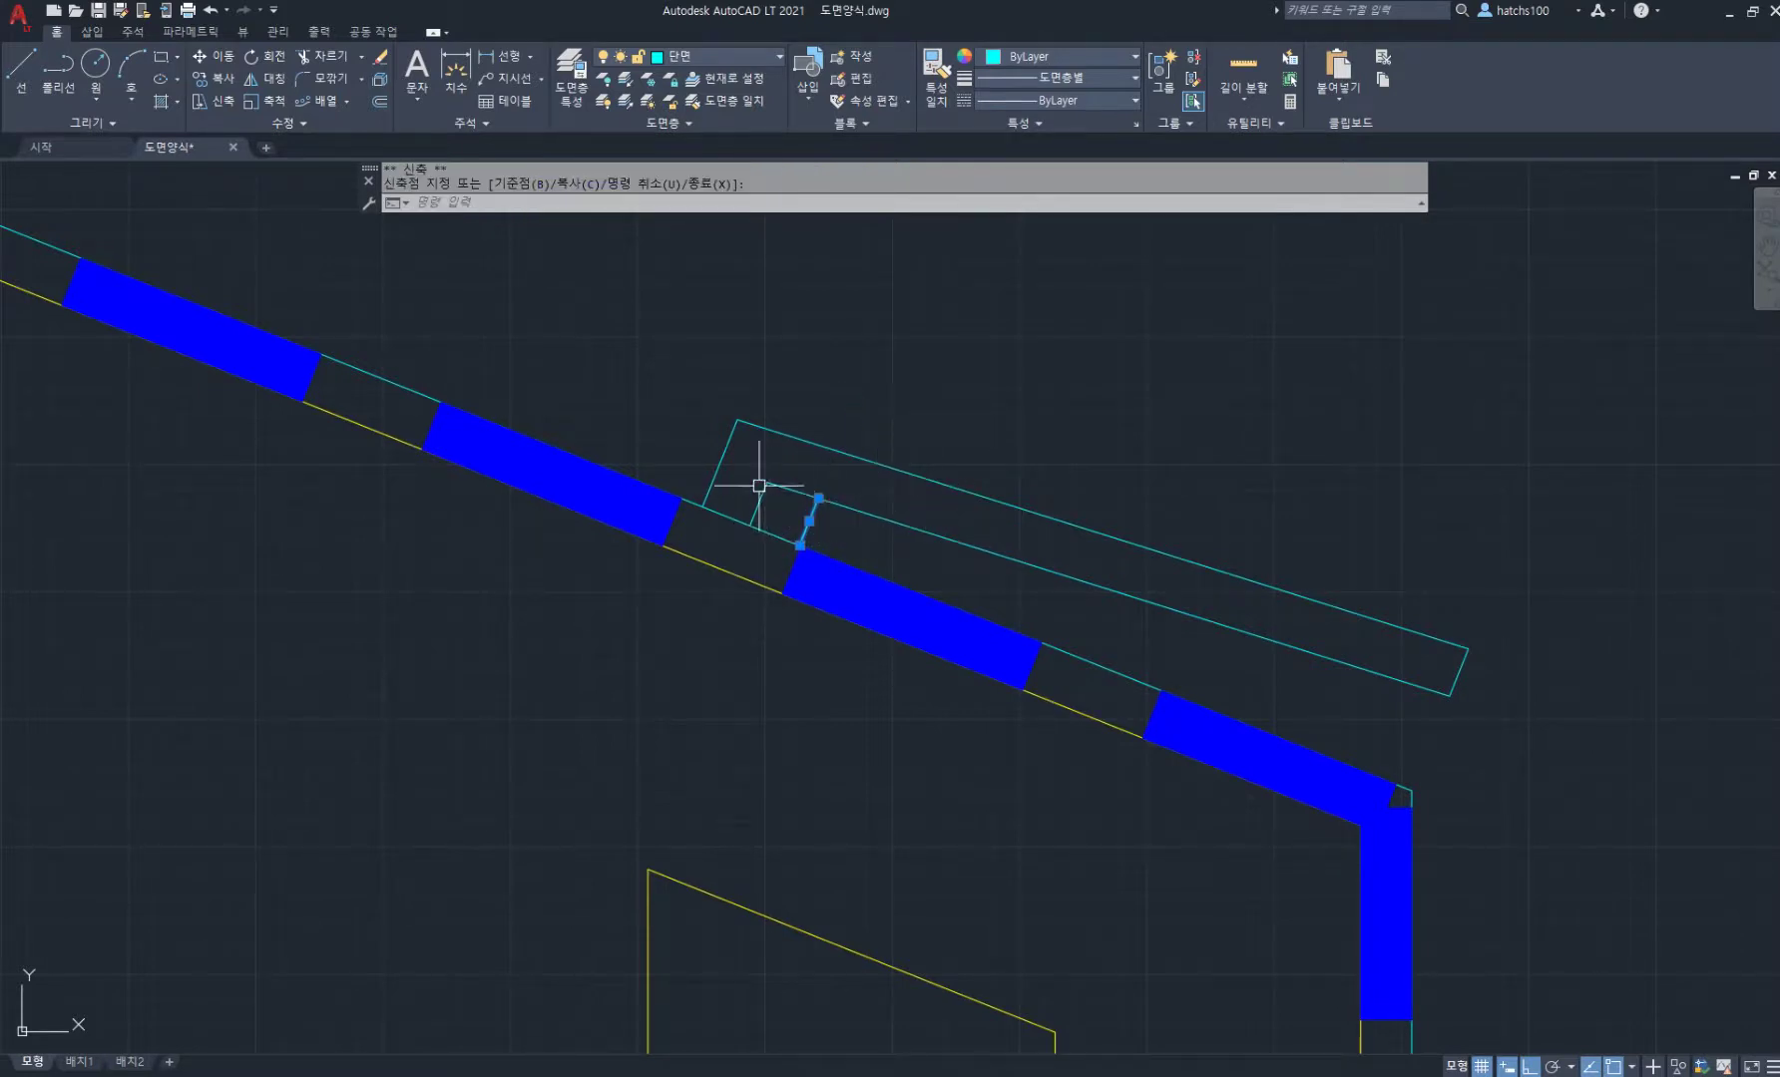
{"action": "key", "text": "Escape"}
{"action": "key", "text": "Escape"}
Step: Draw a diagonal line across the small batten box under the tile's upper end
{"action": "type", "text": "l"}
{"action": "key", "text": "space"}
{"action": "left_click", "coordinate": [818, 497]}
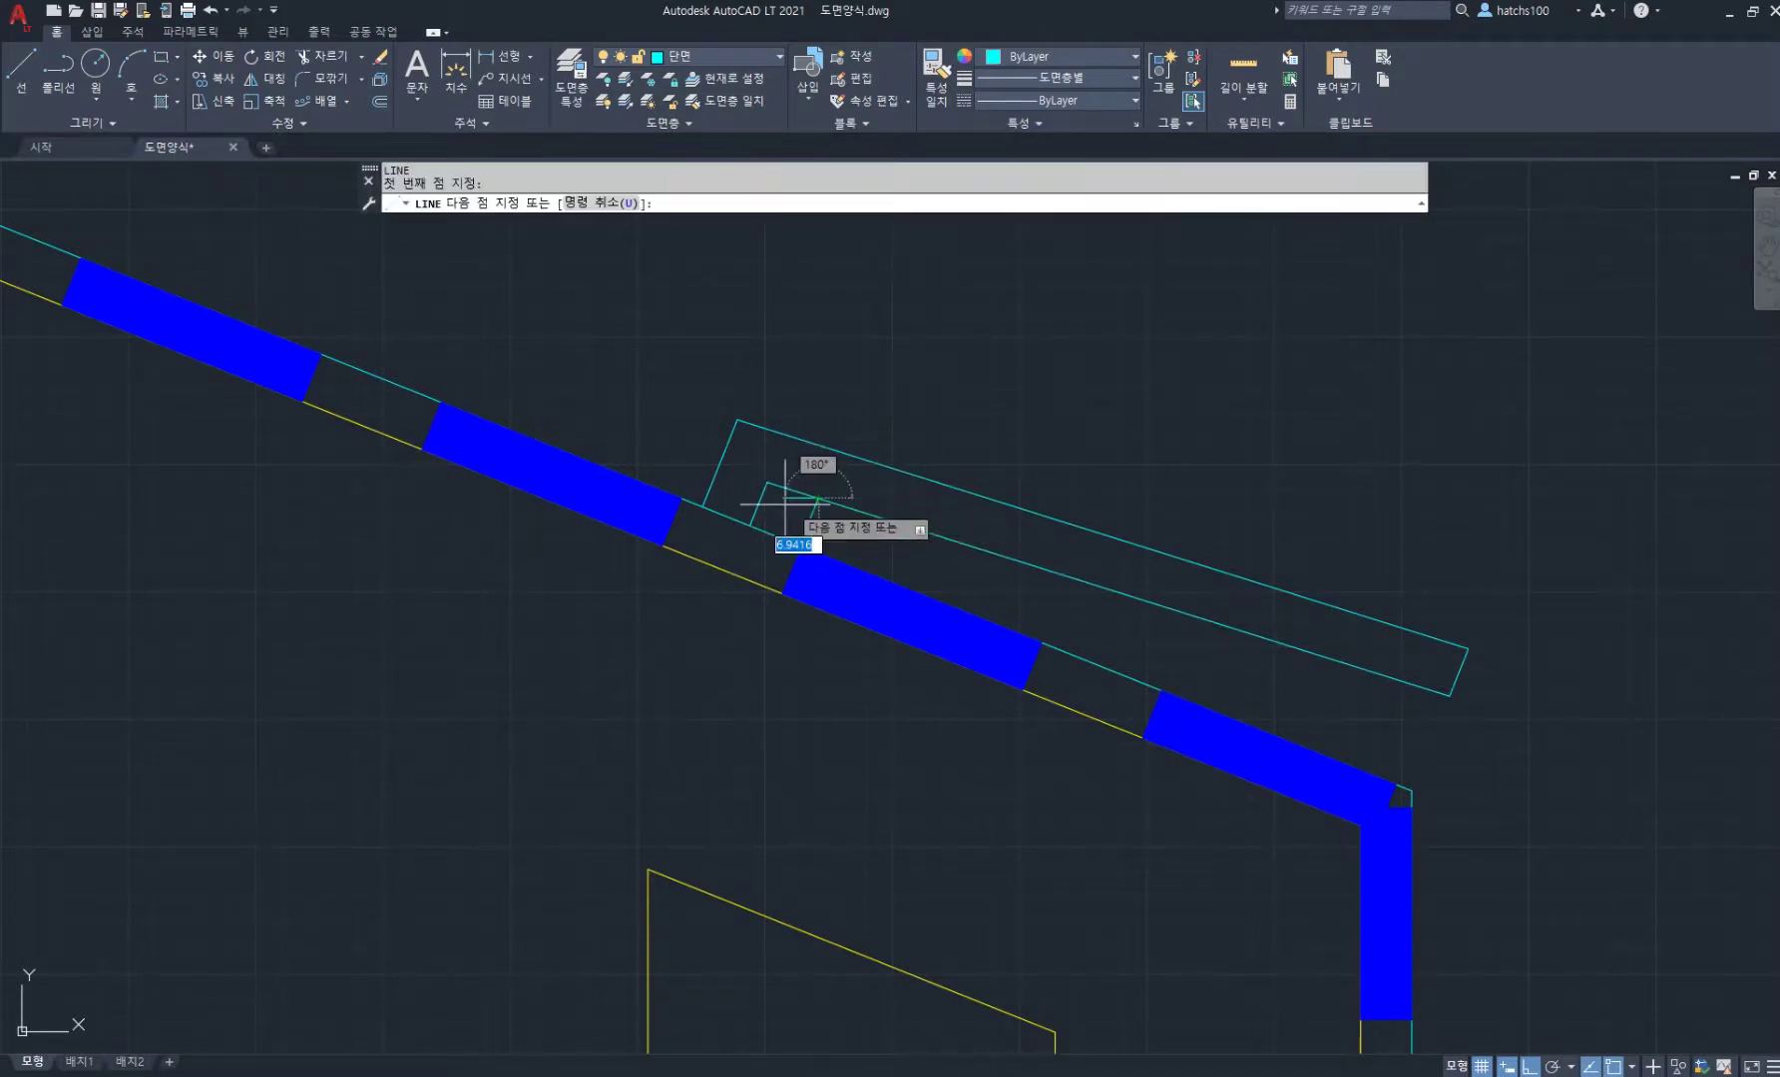
{"action": "left_click", "coordinate": [750, 525]}
{"action": "key", "text": "space"}
Step: Array the complete roof tile and batten along the sloped outer roof line with an item spacing of 260
{"action": "scroll", "coordinate": [779, 368], "scroll_direction": "down", "scroll_amount": 2}
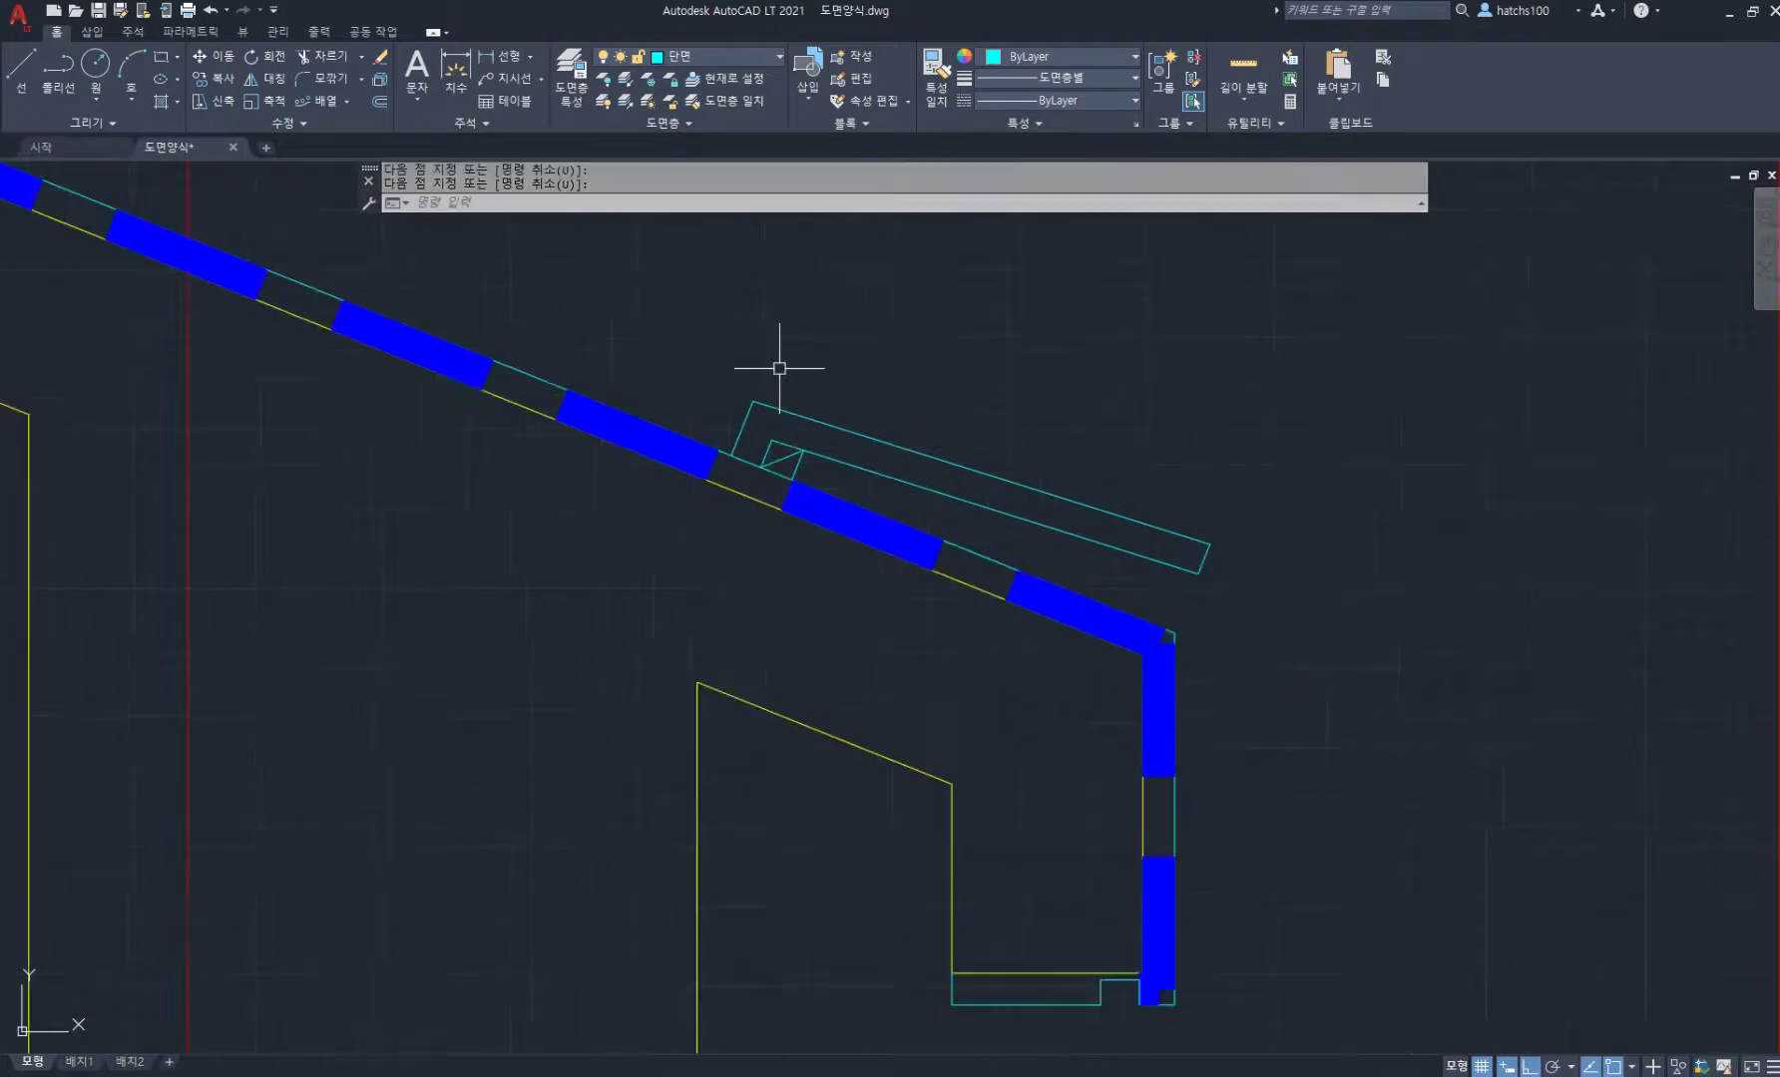
{"action": "left_click", "coordinate": [317, 101]}
{"action": "left_click", "coordinate": [695, 377]}
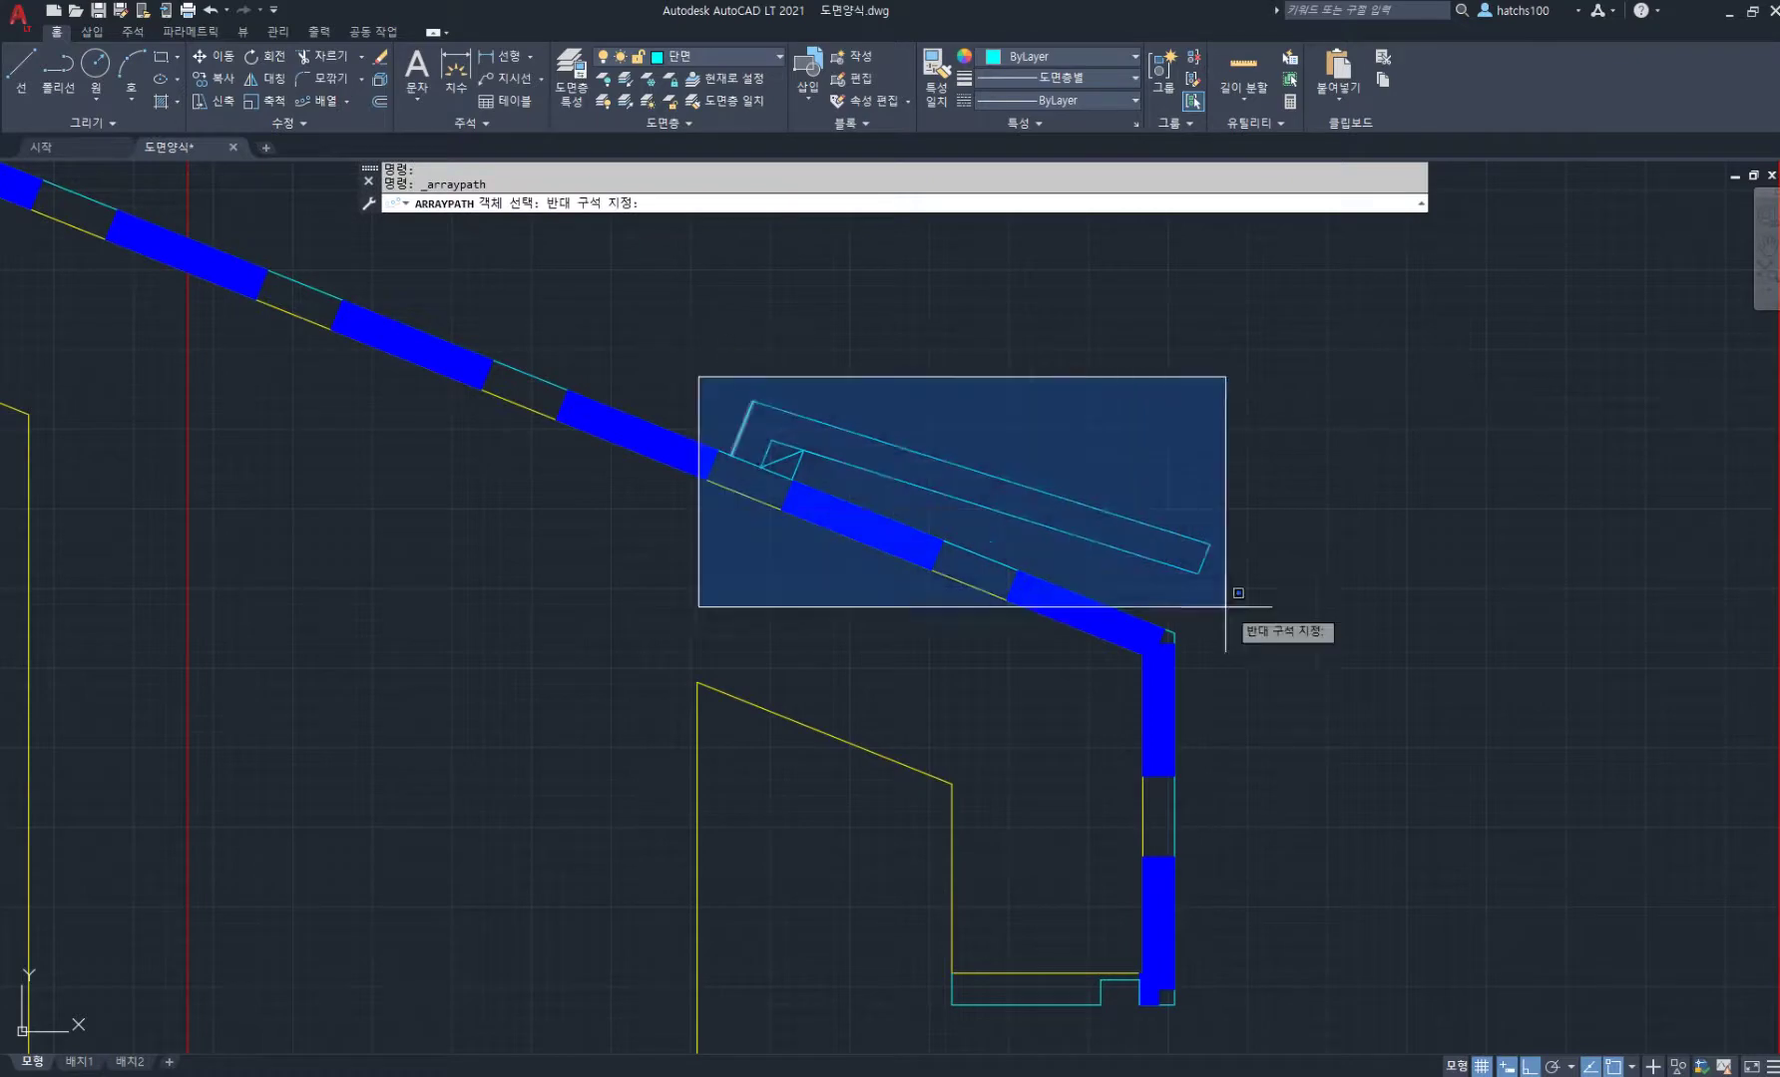
{"action": "left_click", "coordinate": [1428, 658]}
{"action": "key", "text": "Return"}
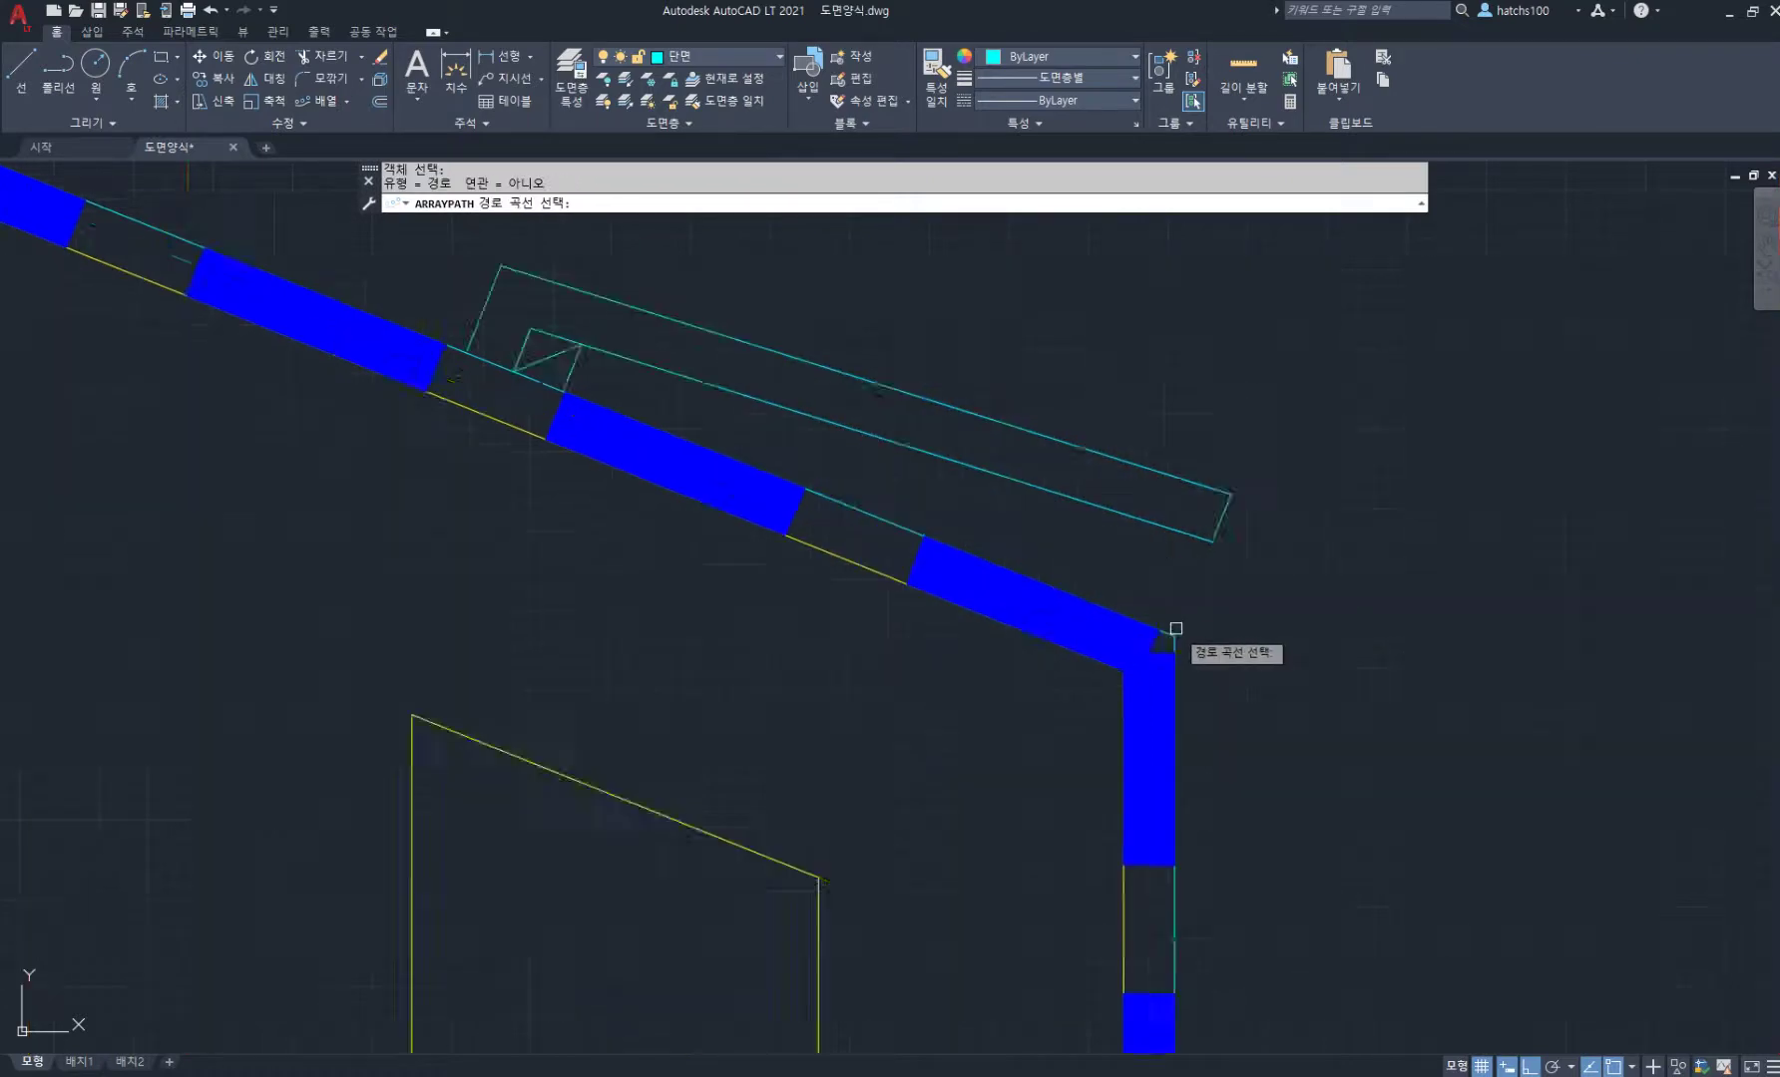
{"action": "left_click", "coordinate": [1165, 634]}
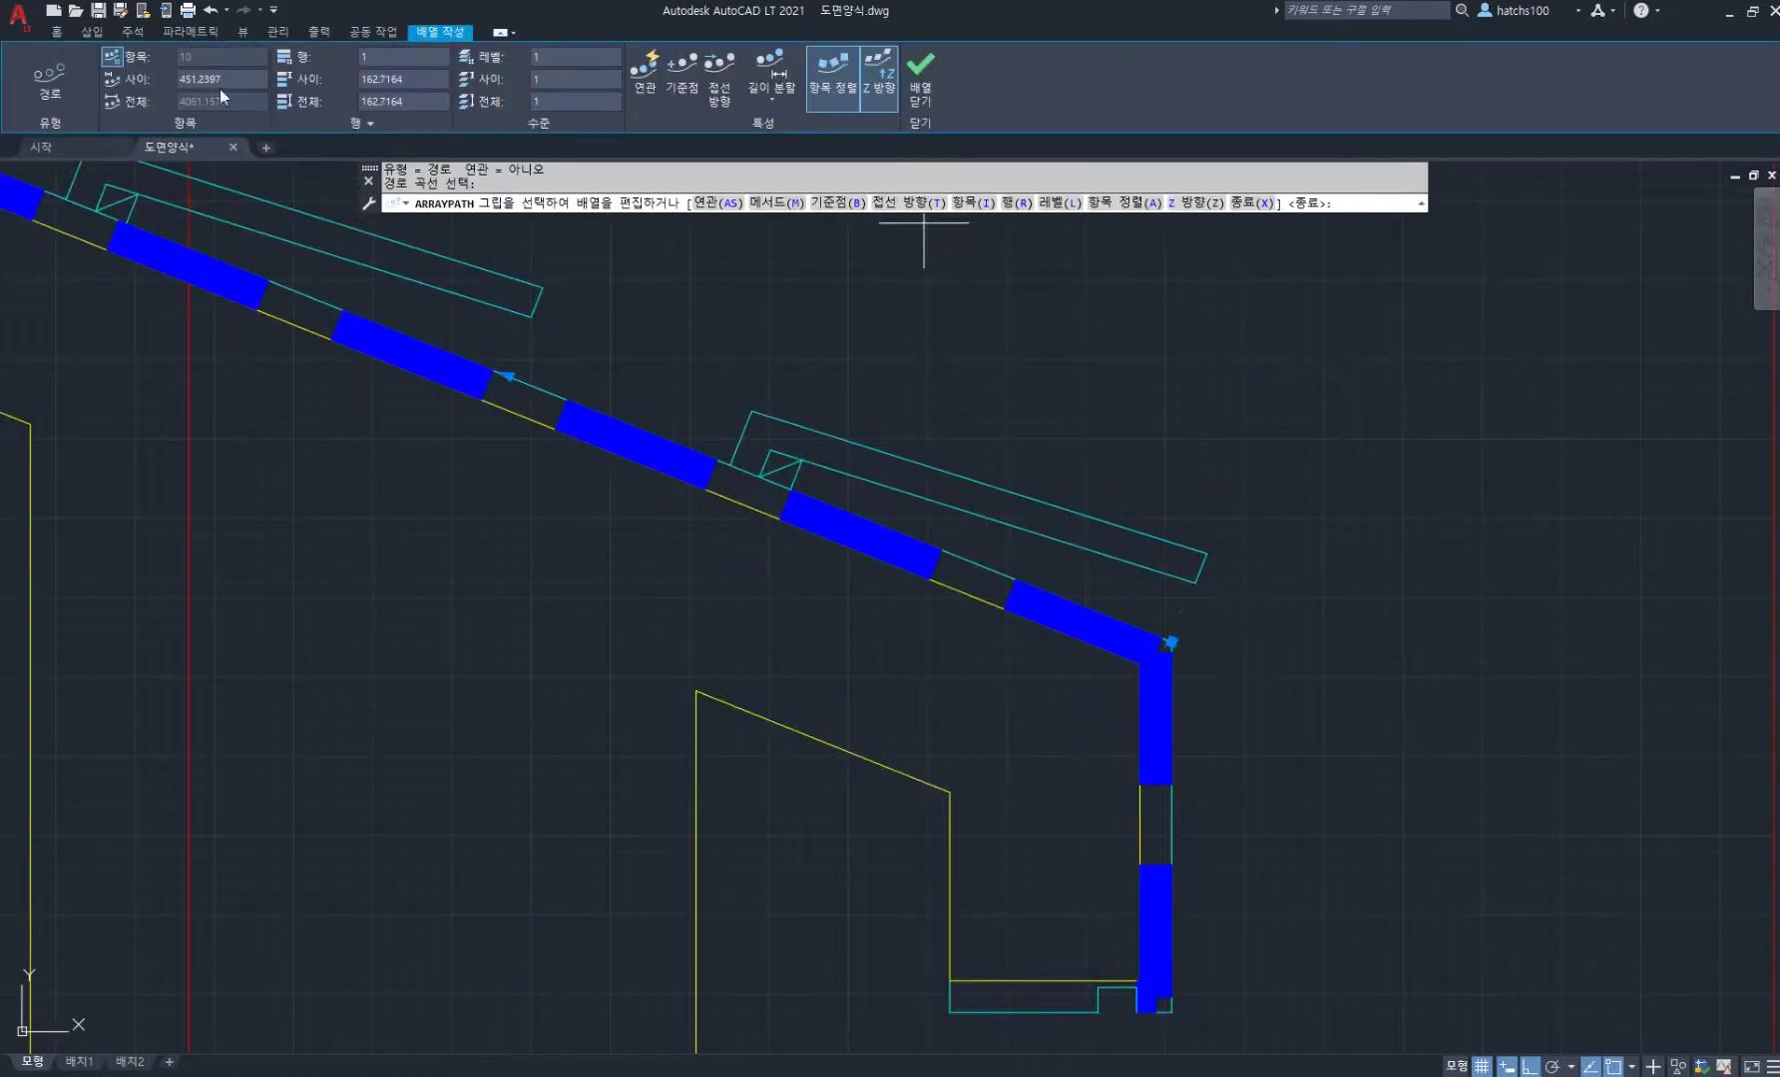
{"action": "type", "text": "260"}
{"action": "key", "text": "Return"}
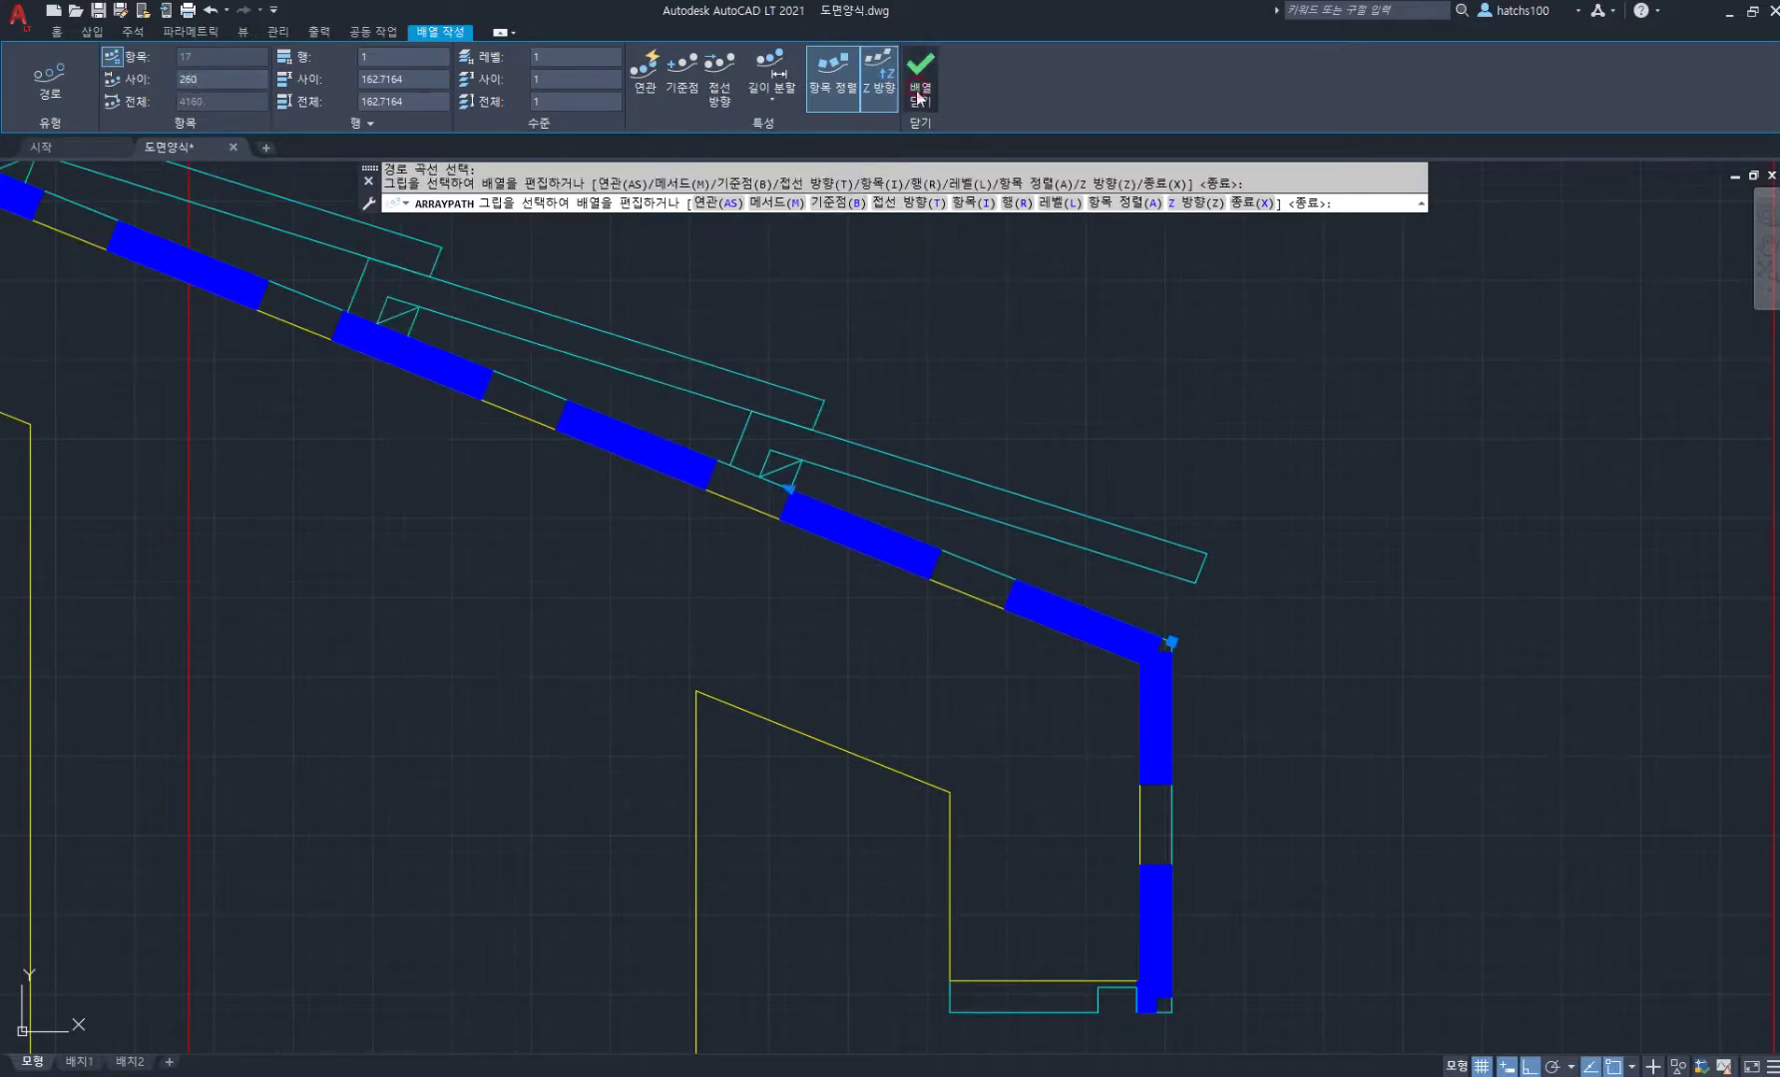
{"action": "left_click", "coordinate": [919, 97]}
{"action": "scroll", "coordinate": [767, 385], "scroll_direction": "down", "scroll_amount": 5}
{"action": "scroll", "coordinate": [1206, 633], "scroll_direction": "up", "scroll_amount": 3}
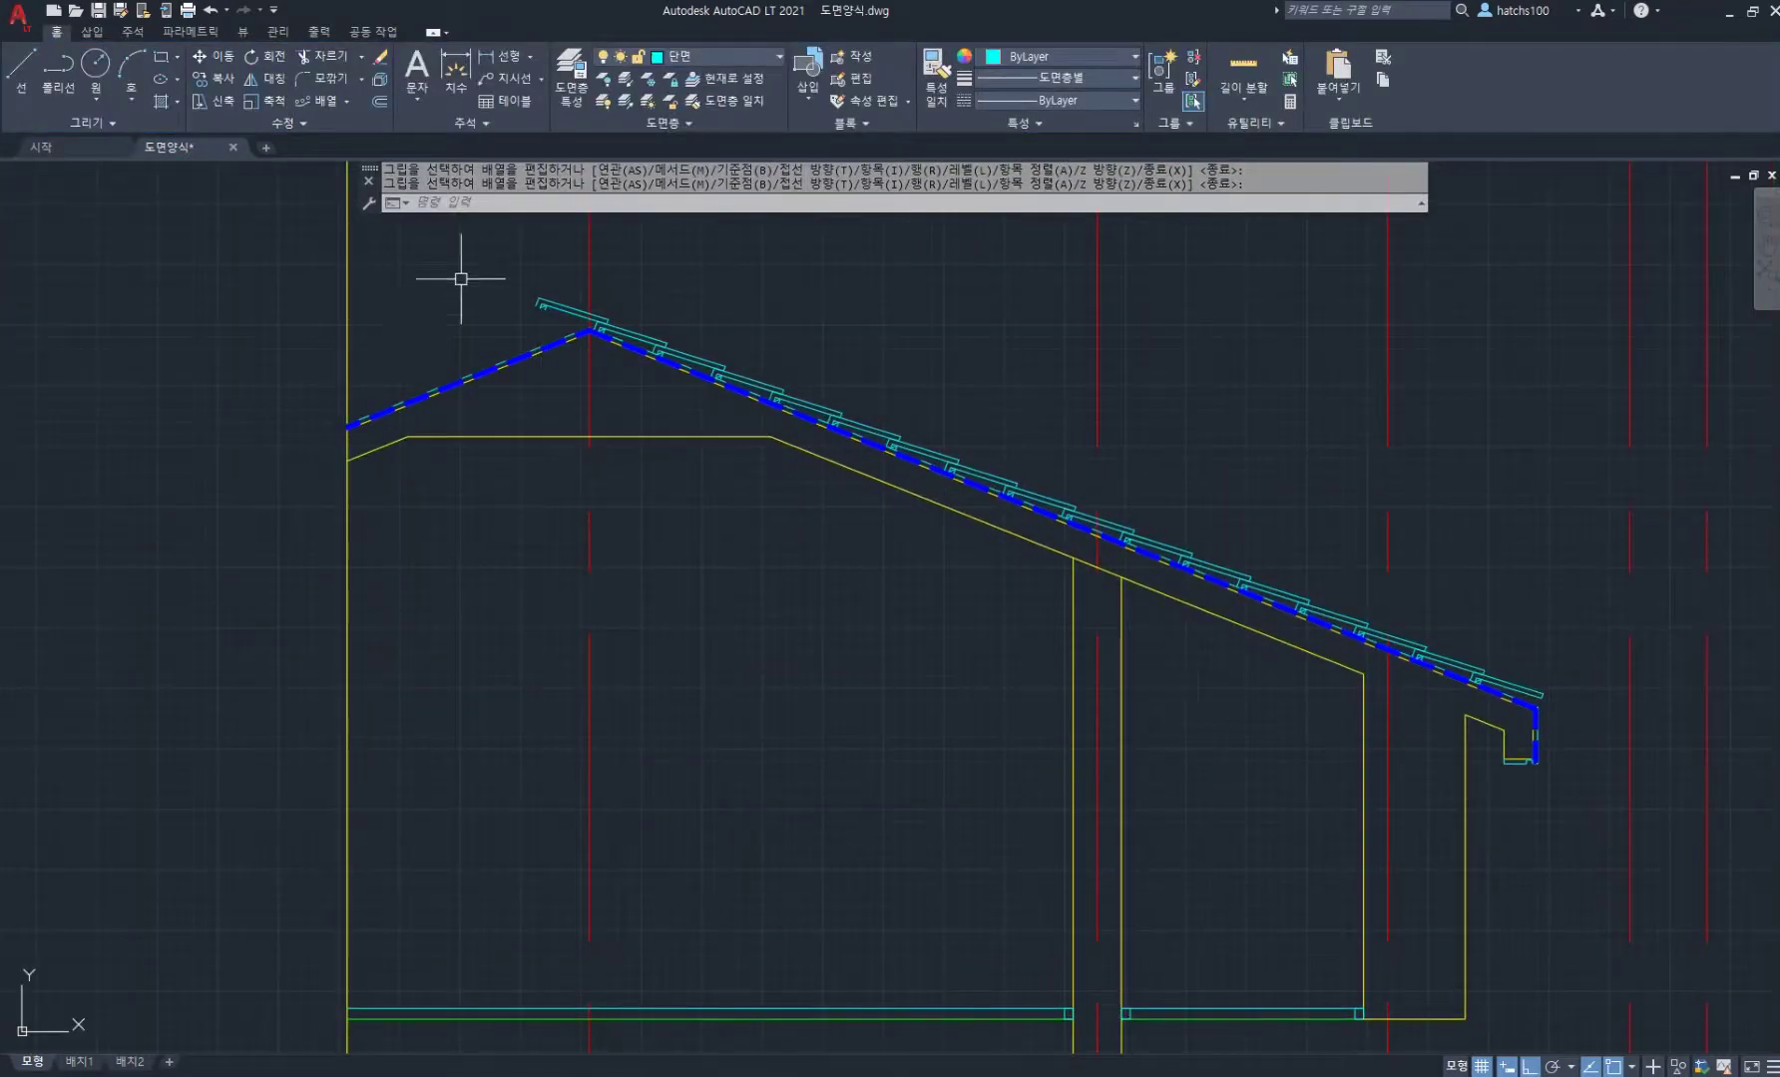
Step: Delete the uppermost roof tile and its batten that extend past the ridge
{"action": "scroll", "coordinate": [461, 279], "scroll_direction": "up", "scroll_amount": 5}
{"action": "left_click", "coordinate": [567, 282]}
{"action": "left_click", "coordinate": [1197, 483]}
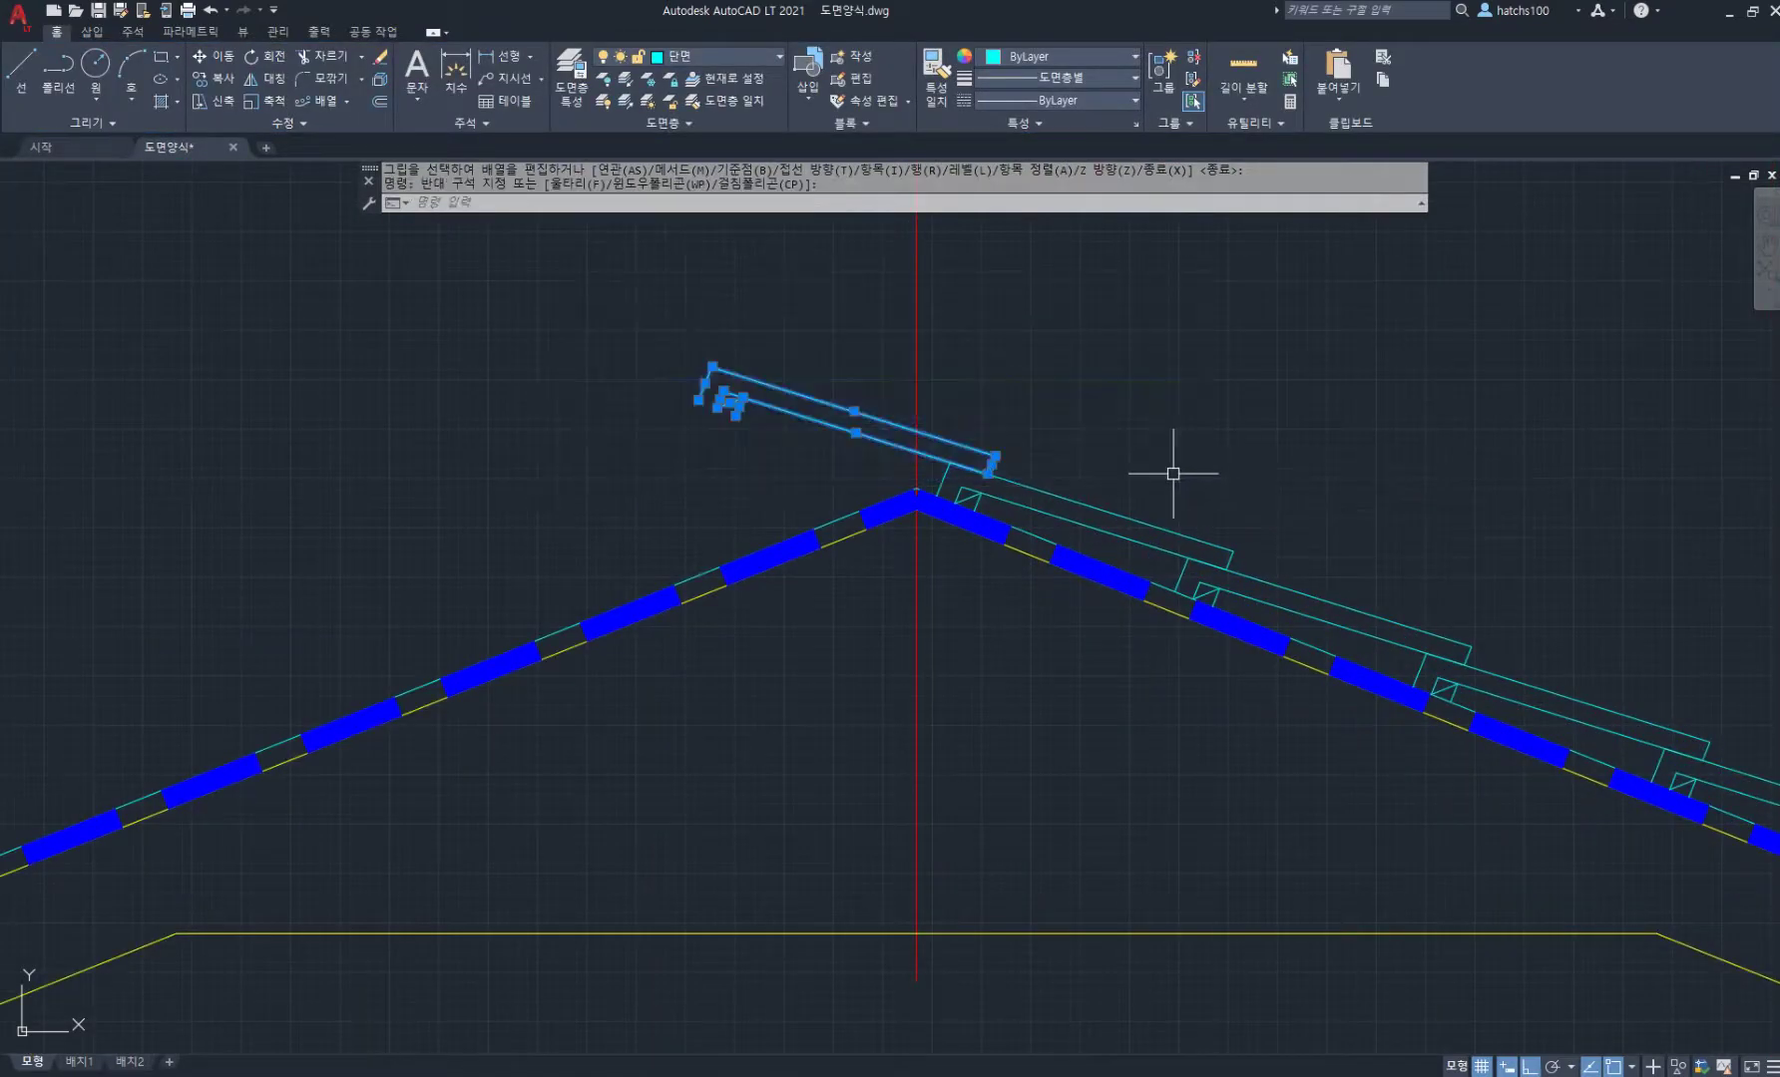
{"action": "key", "text": "Delete"}
{"action": "scroll", "coordinate": [922, 404], "scroll_direction": "down", "scroll_amount": 5}
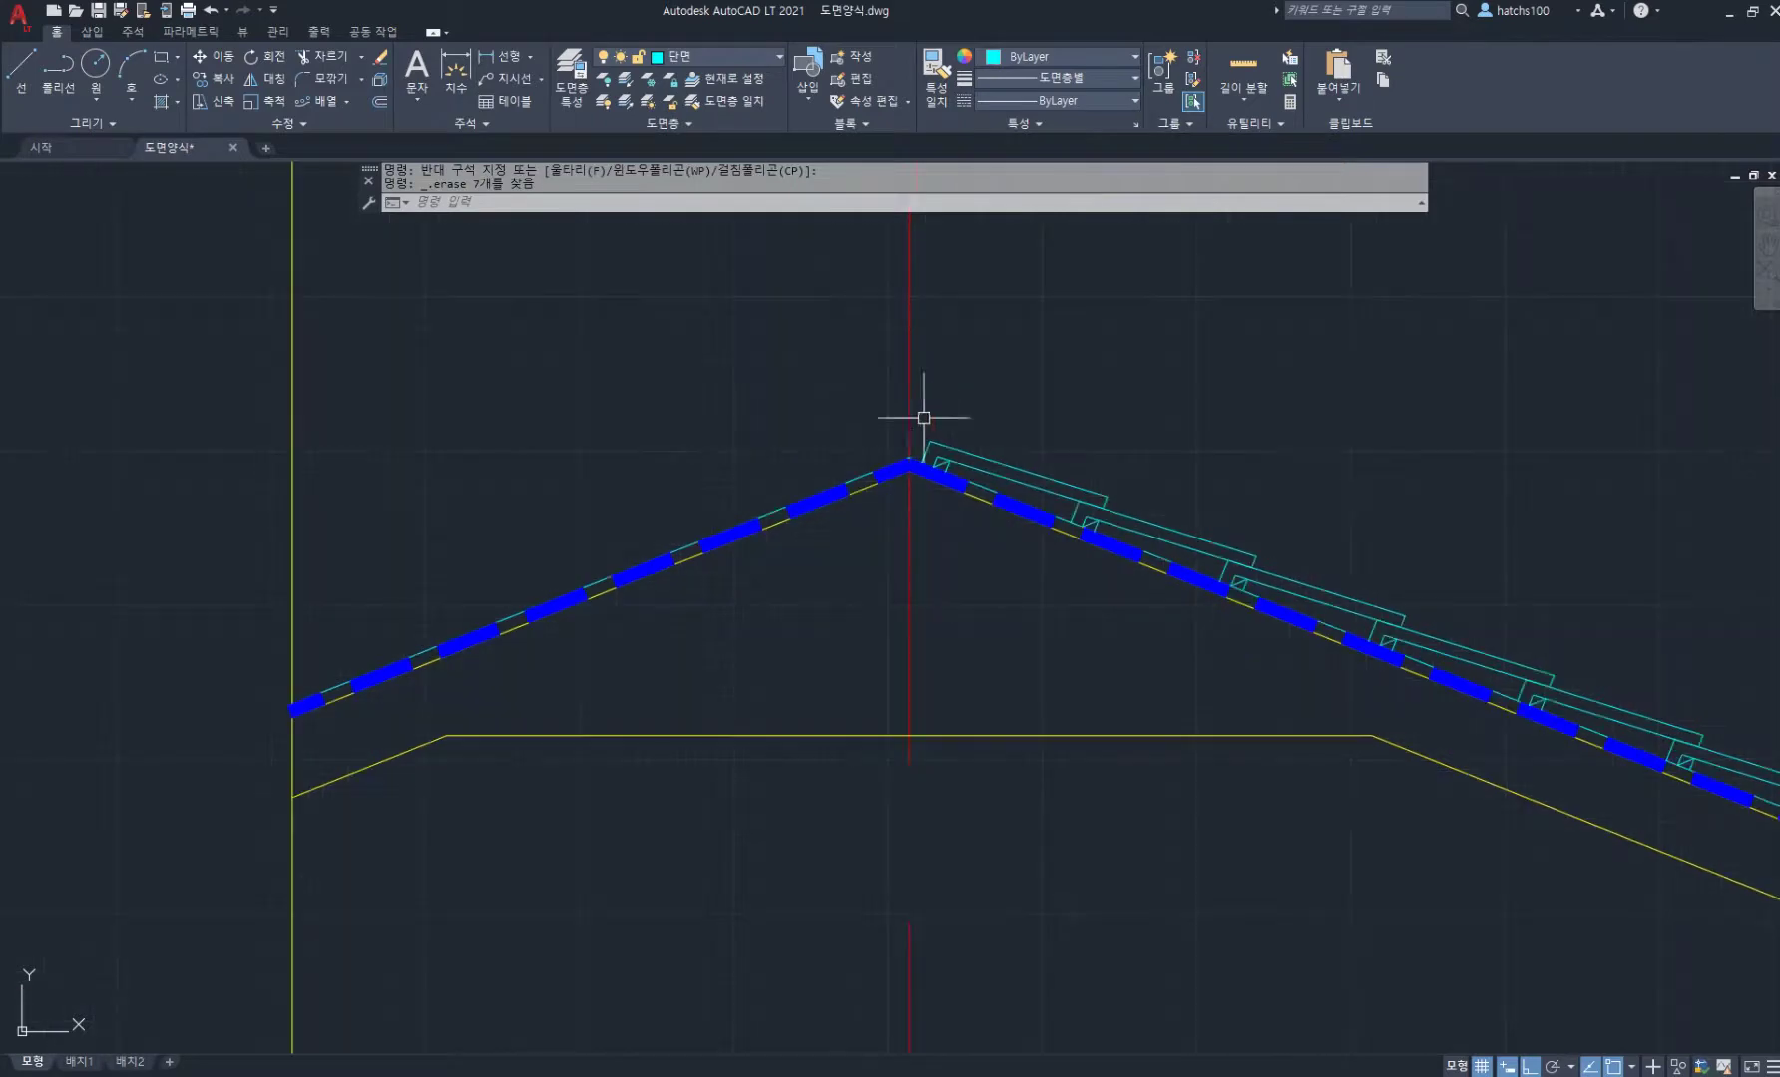
Step: Mirror the upper roof tiles and battens about the ridge's vertical centre line onto the opposite slope, keeping the originals
{"action": "scroll", "coordinate": [902, 436], "scroll_direction": "down", "scroll_amount": 2}
{"action": "type", "text": "mi"}
{"action": "key", "text": "Return"}
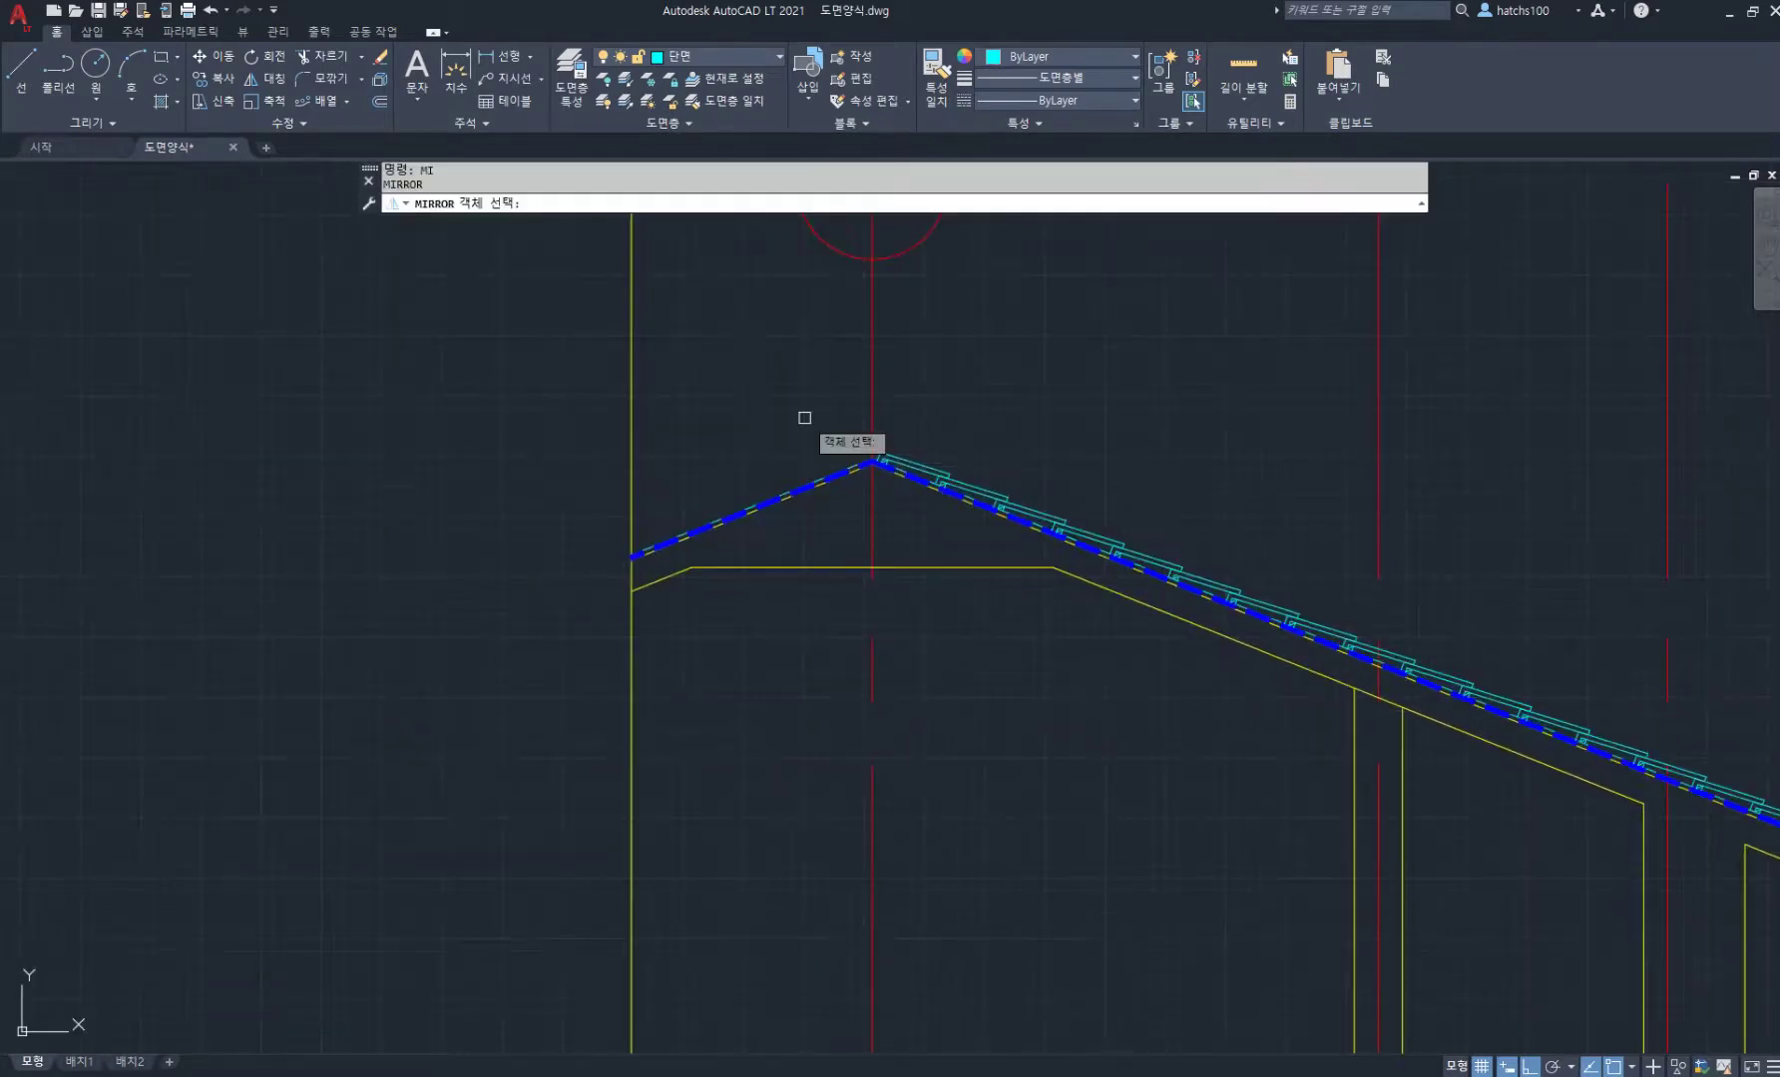
{"action": "left_click", "coordinate": [794, 390]}
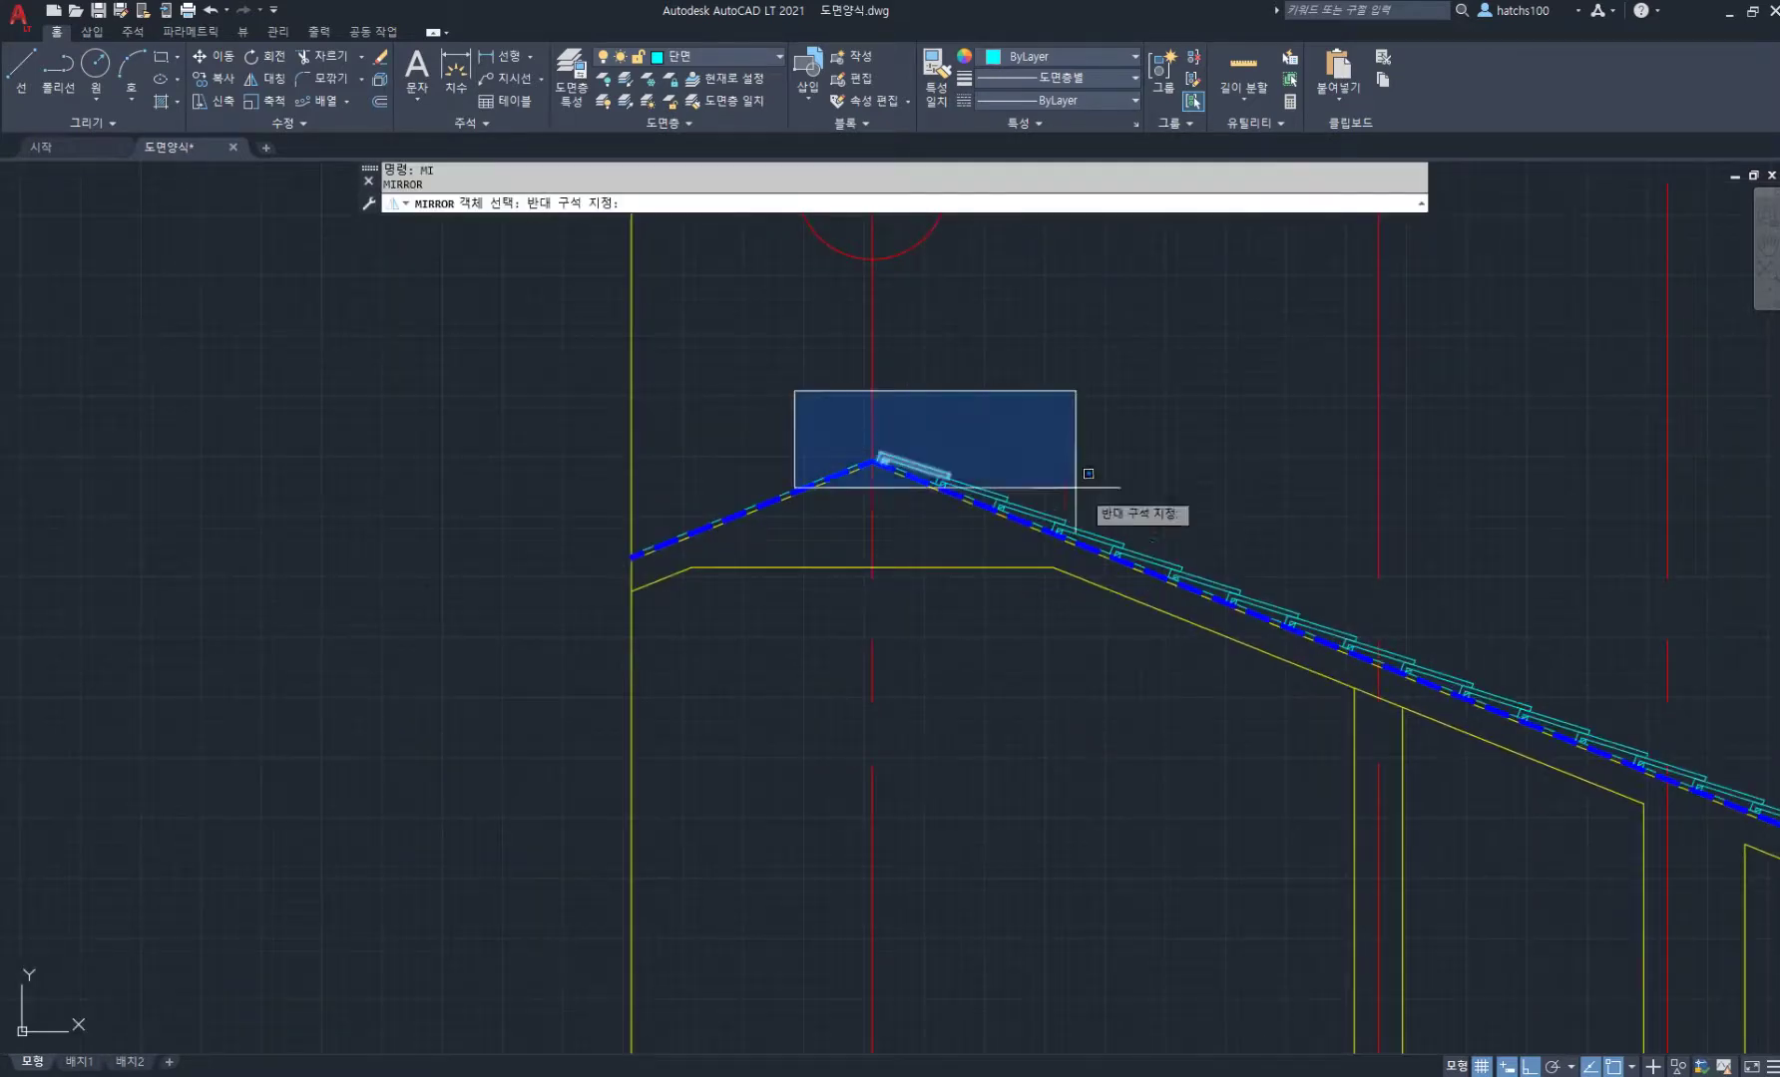
{"action": "left_click", "coordinate": [1255, 618]}
{"action": "middle_click_drag", "start_coordinate": [868, 381], "coordinate": [898, 506]}
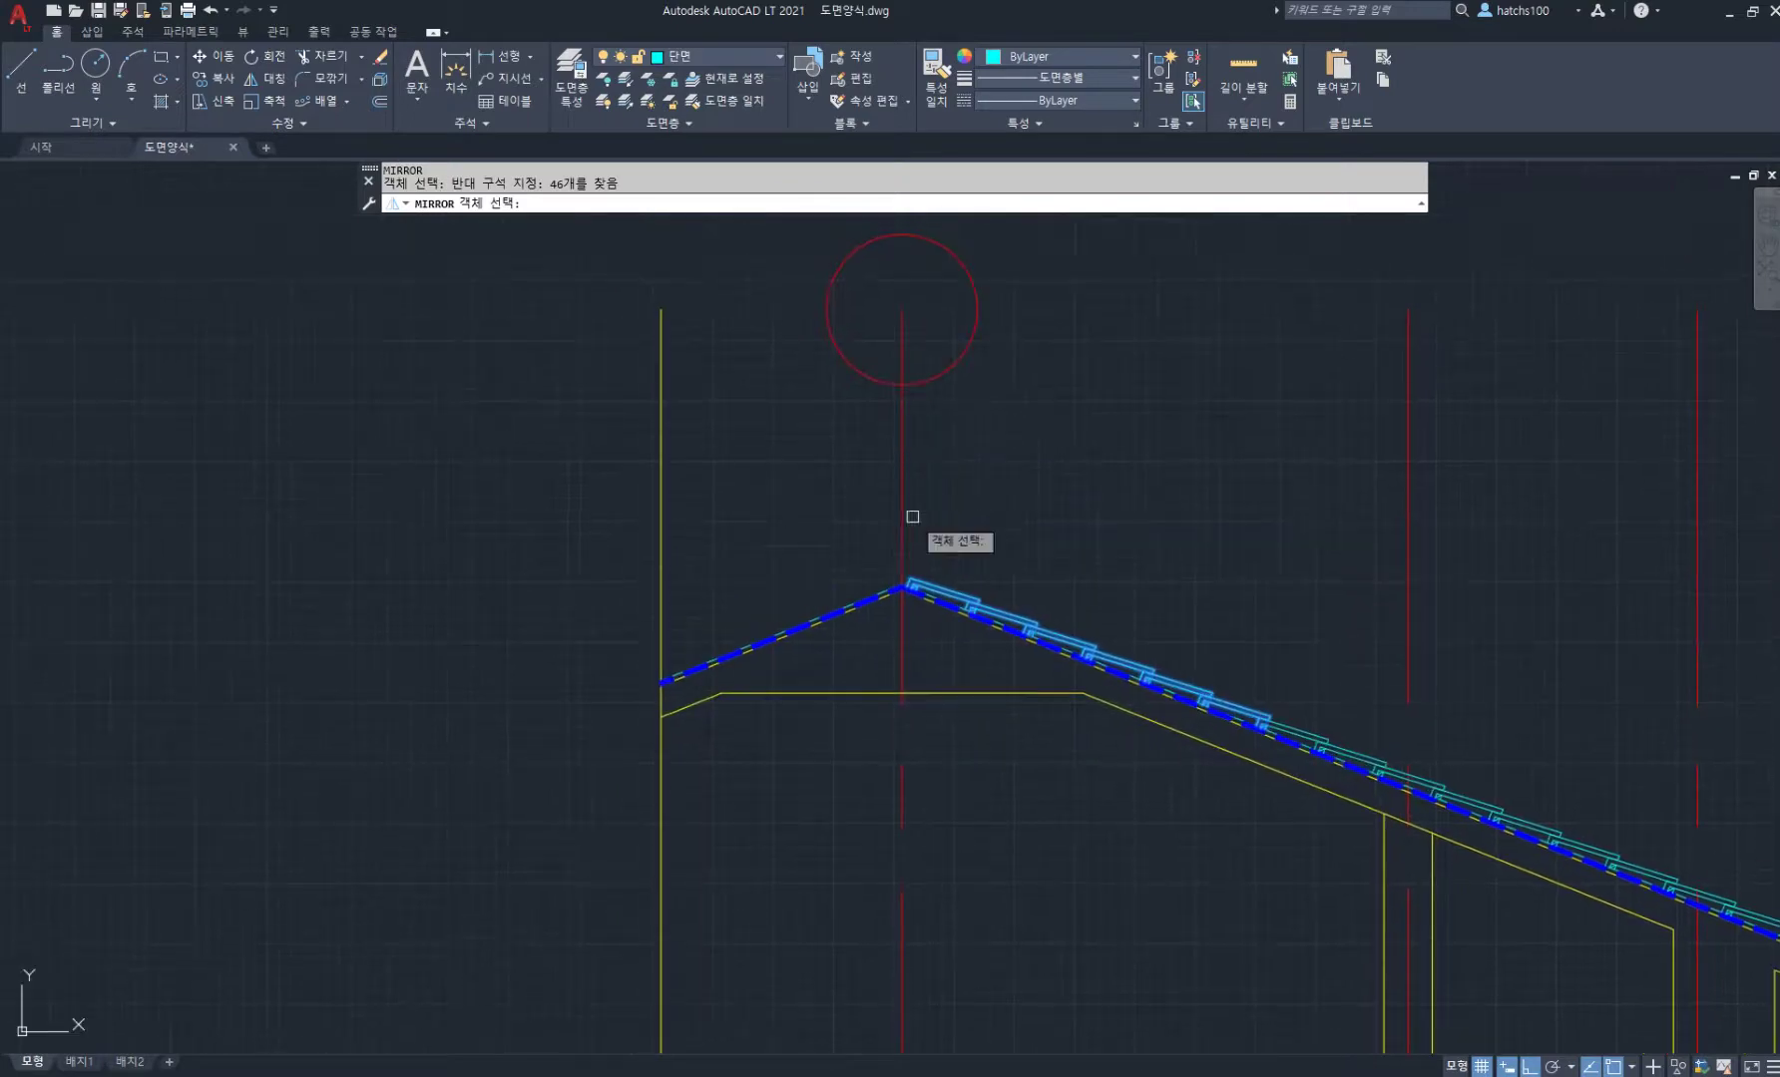
{"action": "key", "text": "Return"}
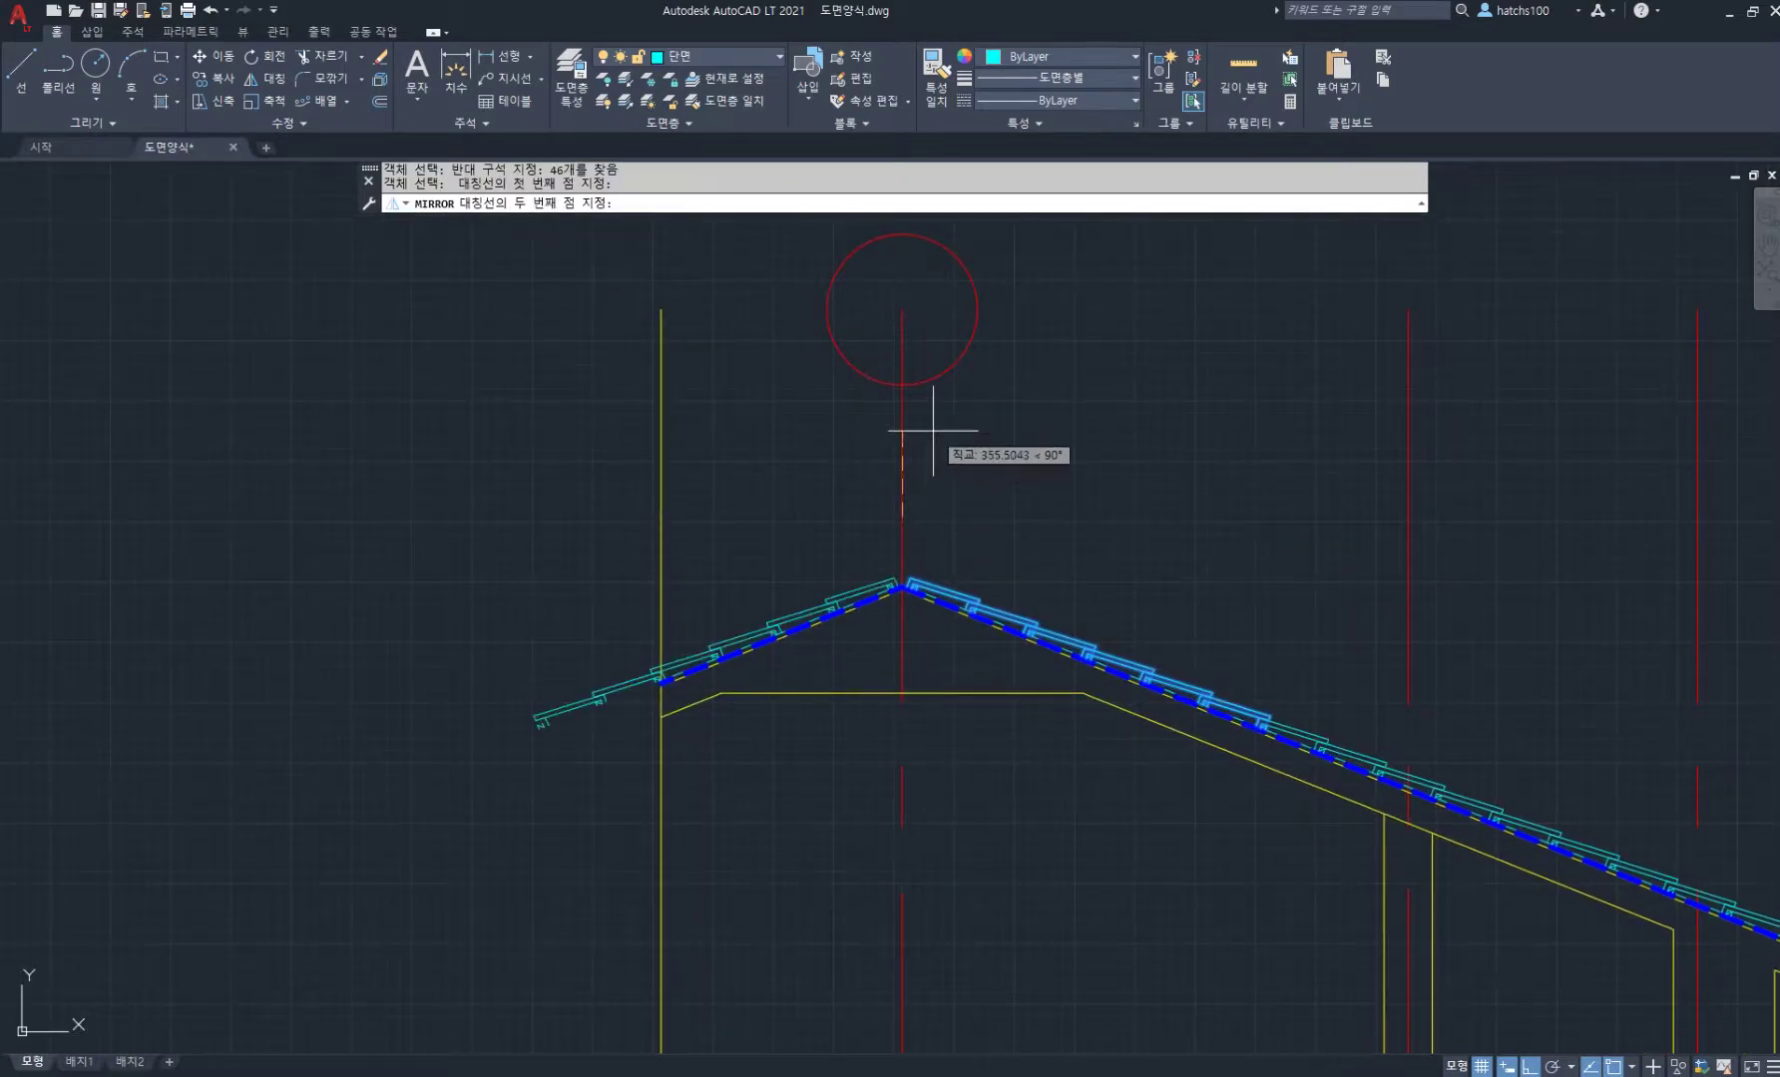
{"action": "left_click", "coordinate": [934, 435]}
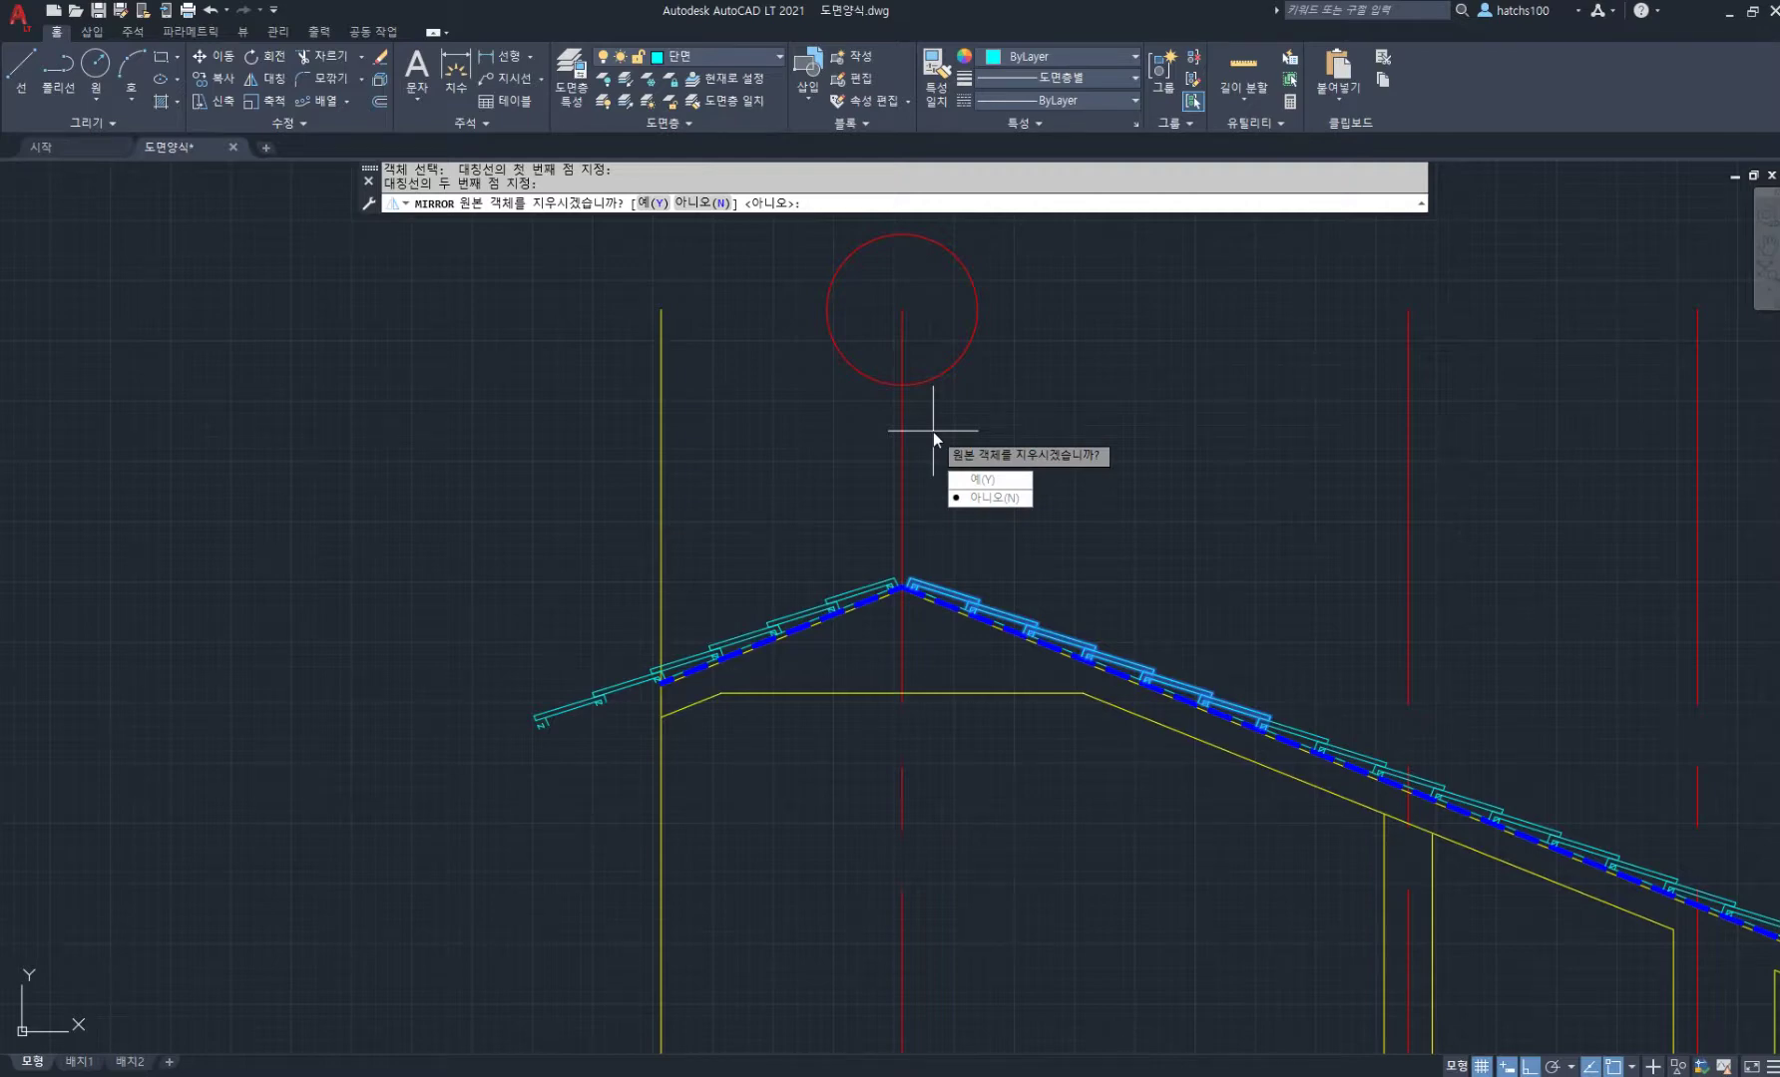
{"action": "key", "text": "Return"}
Step: Trim the mirrored roof tile where it crosses the yellow vertical boundary line at the section's edge
{"action": "scroll", "coordinate": [651, 674], "scroll_direction": "up", "scroll_amount": 4}
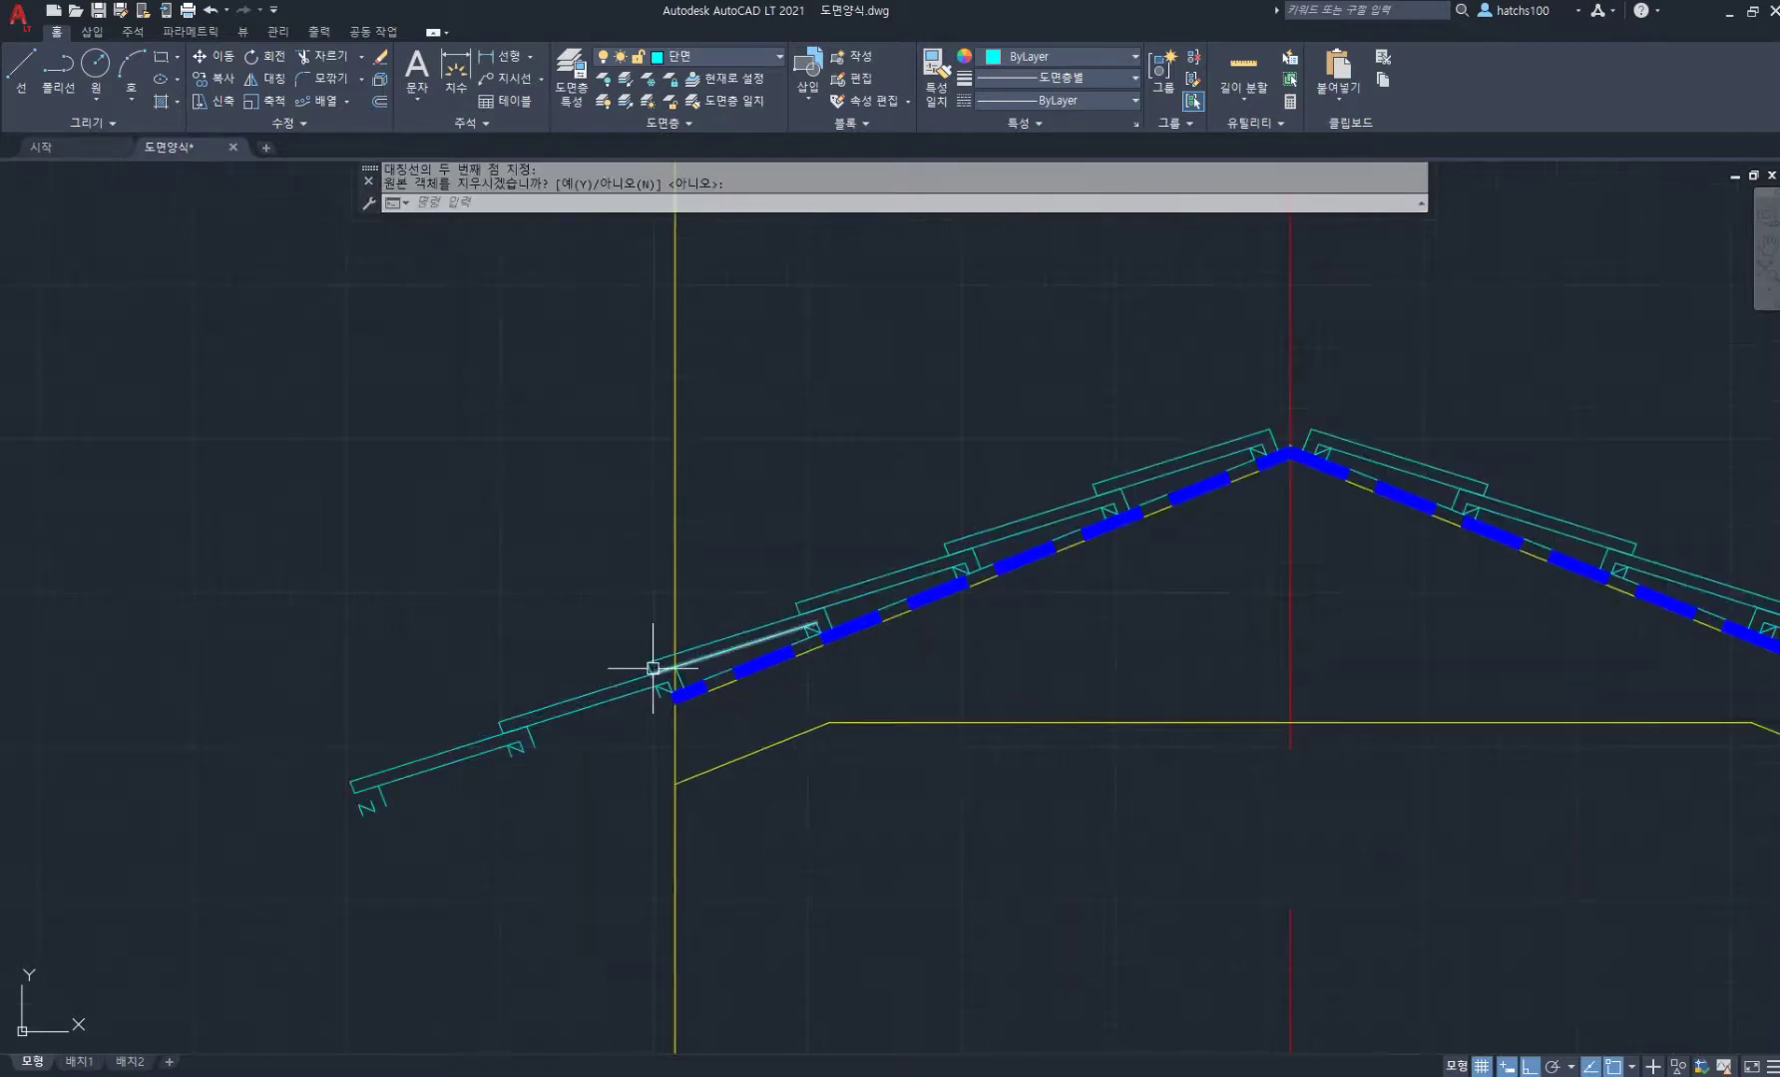
{"action": "type", "text": "tr"}
{"action": "key", "text": "space"}
{"action": "left_click_drag", "start_coordinate": [664, 624], "coordinate": [654, 764]}
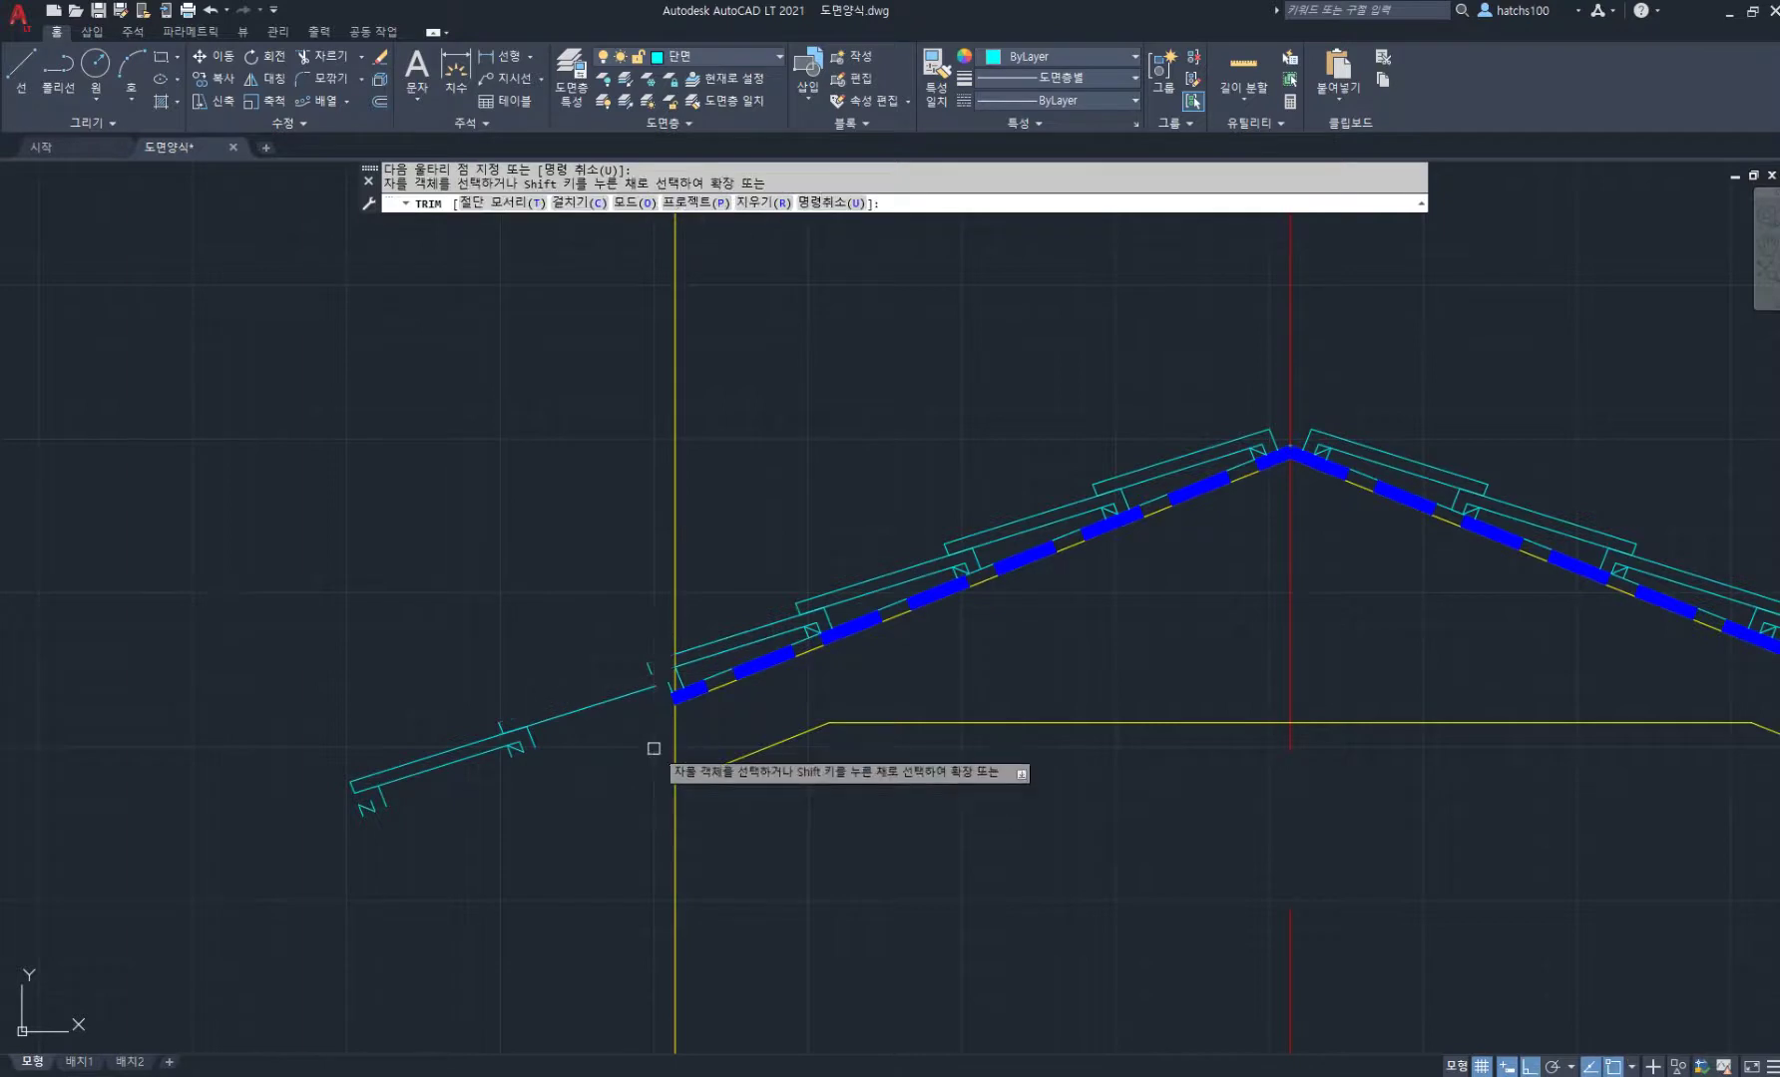
{"action": "scroll", "coordinate": [664, 710], "scroll_direction": "up", "scroll_amount": 4}
{"action": "scroll", "coordinate": [671, 655], "scroll_direction": "down", "scroll_amount": 4}
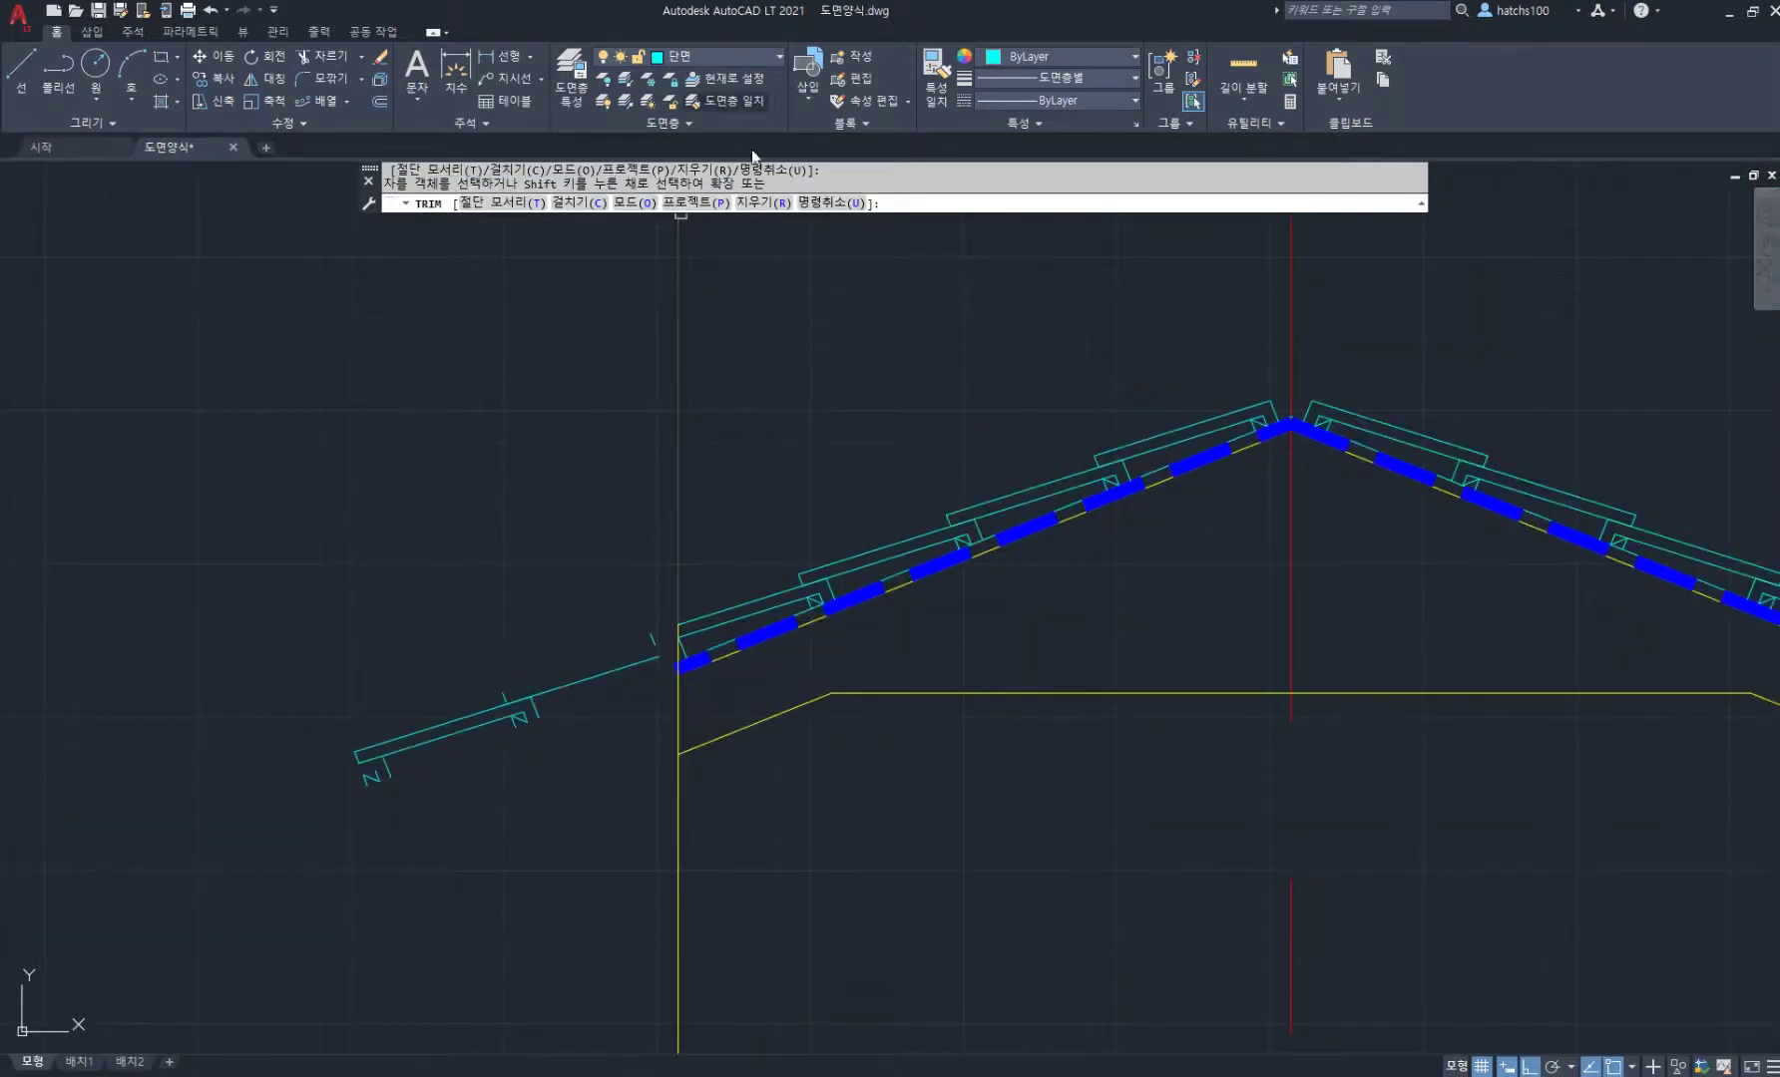
Step: Erase all leftover tile and batten pieces outside the yellow vertical boundary line
{"action": "left_click", "coordinate": [761, 203]}
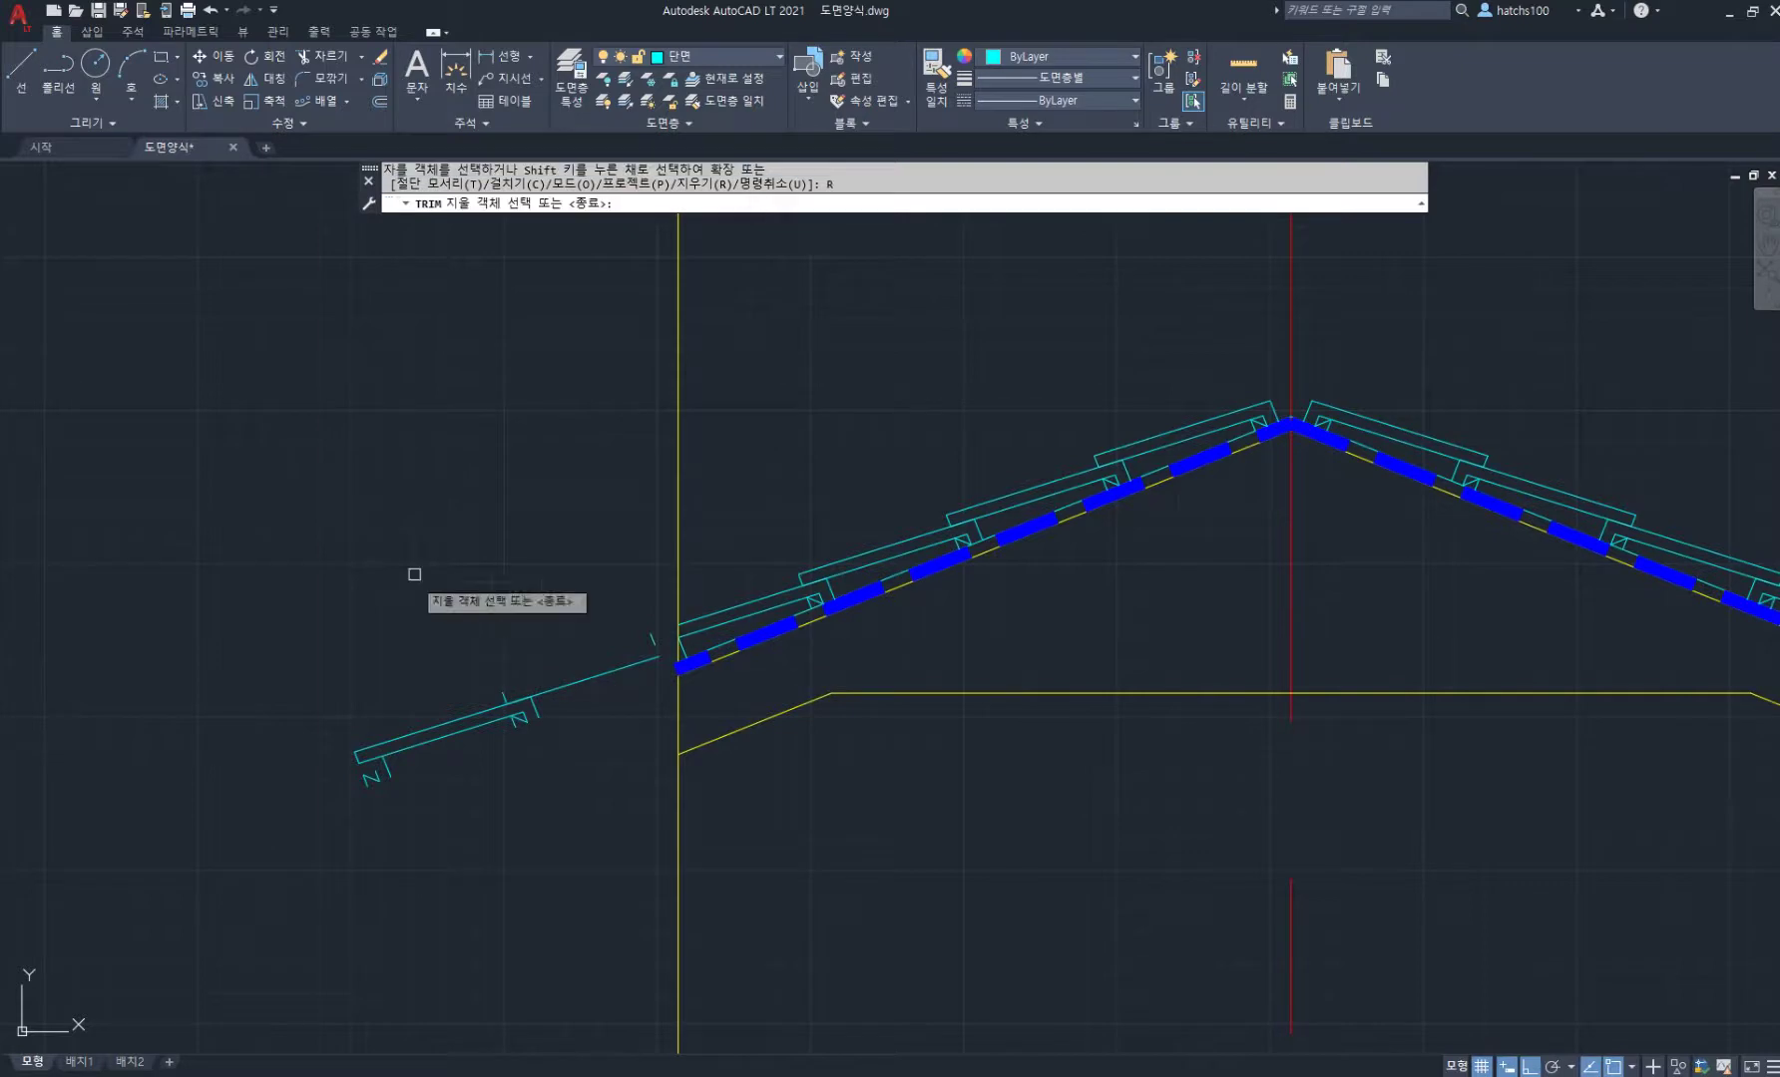
{"action": "left_click", "coordinate": [240, 582]}
{"action": "left_click", "coordinate": [668, 842]}
{"action": "key", "text": "Return"}
{"action": "scroll", "coordinate": [429, 529], "scroll_direction": "down", "scroll_amount": 5}
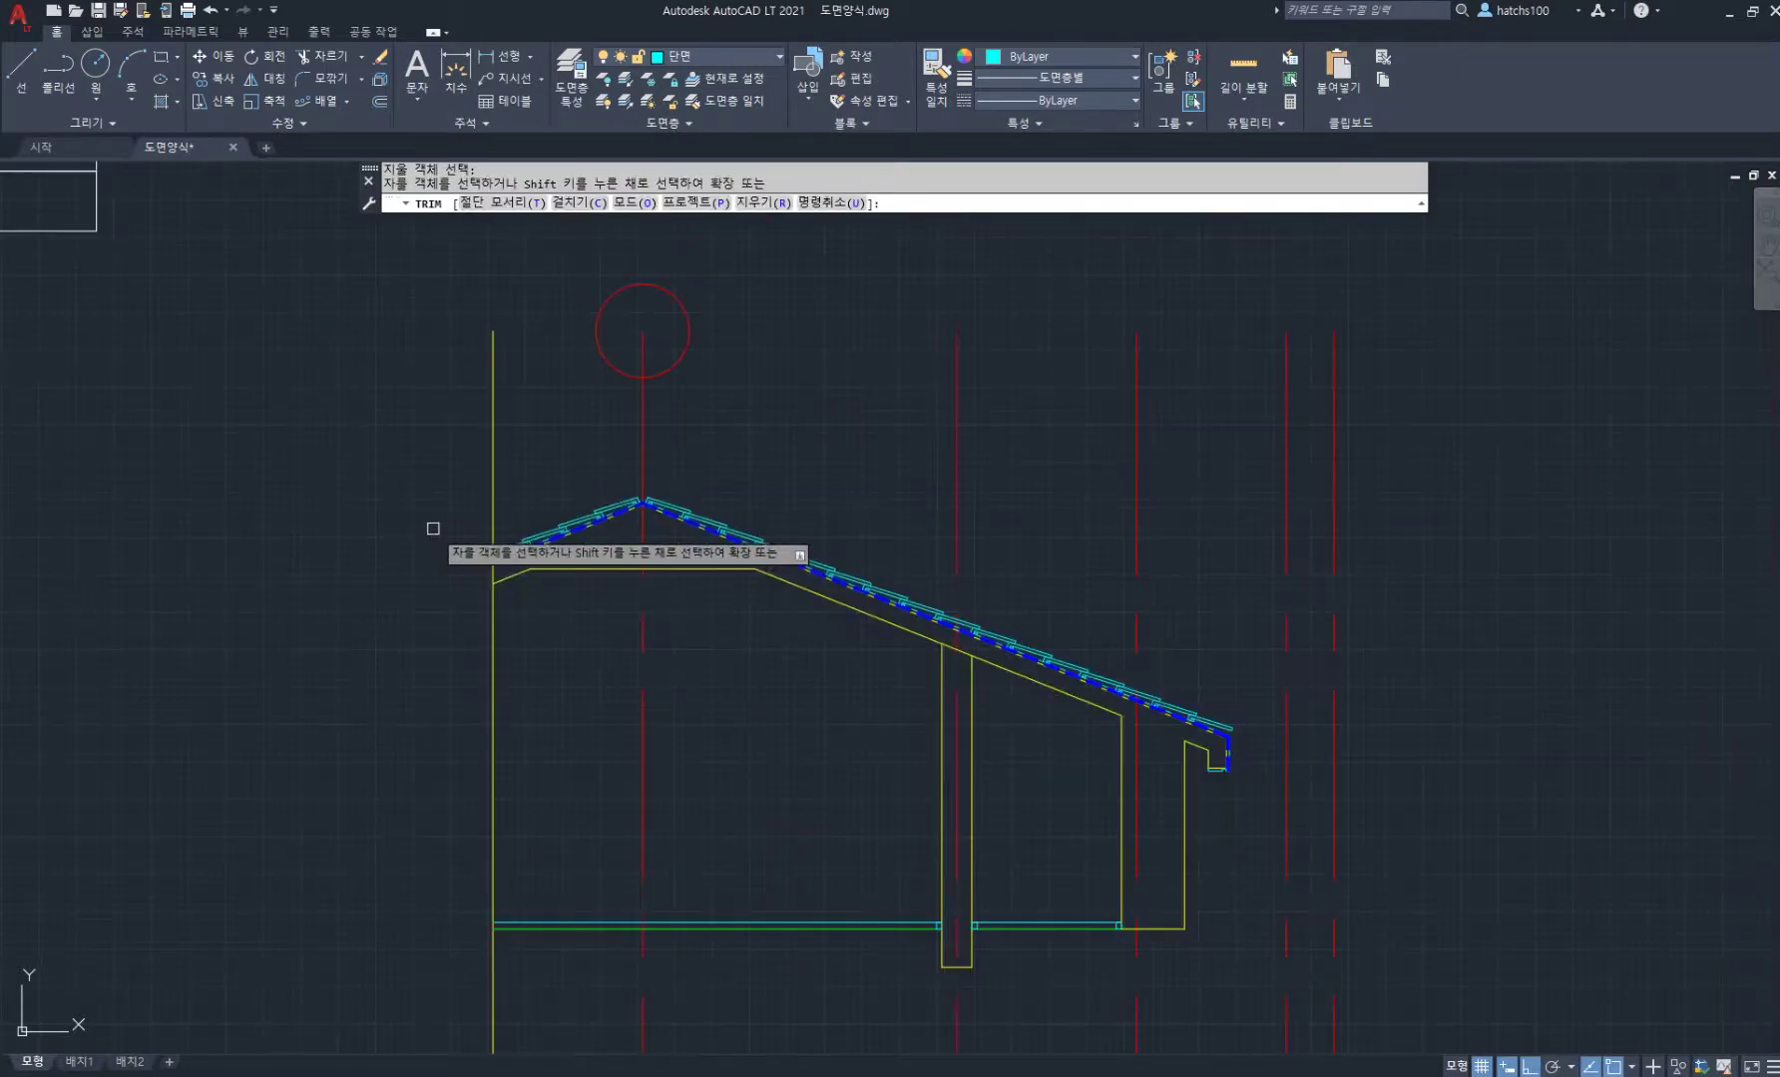
{"action": "key", "text": "Return"}
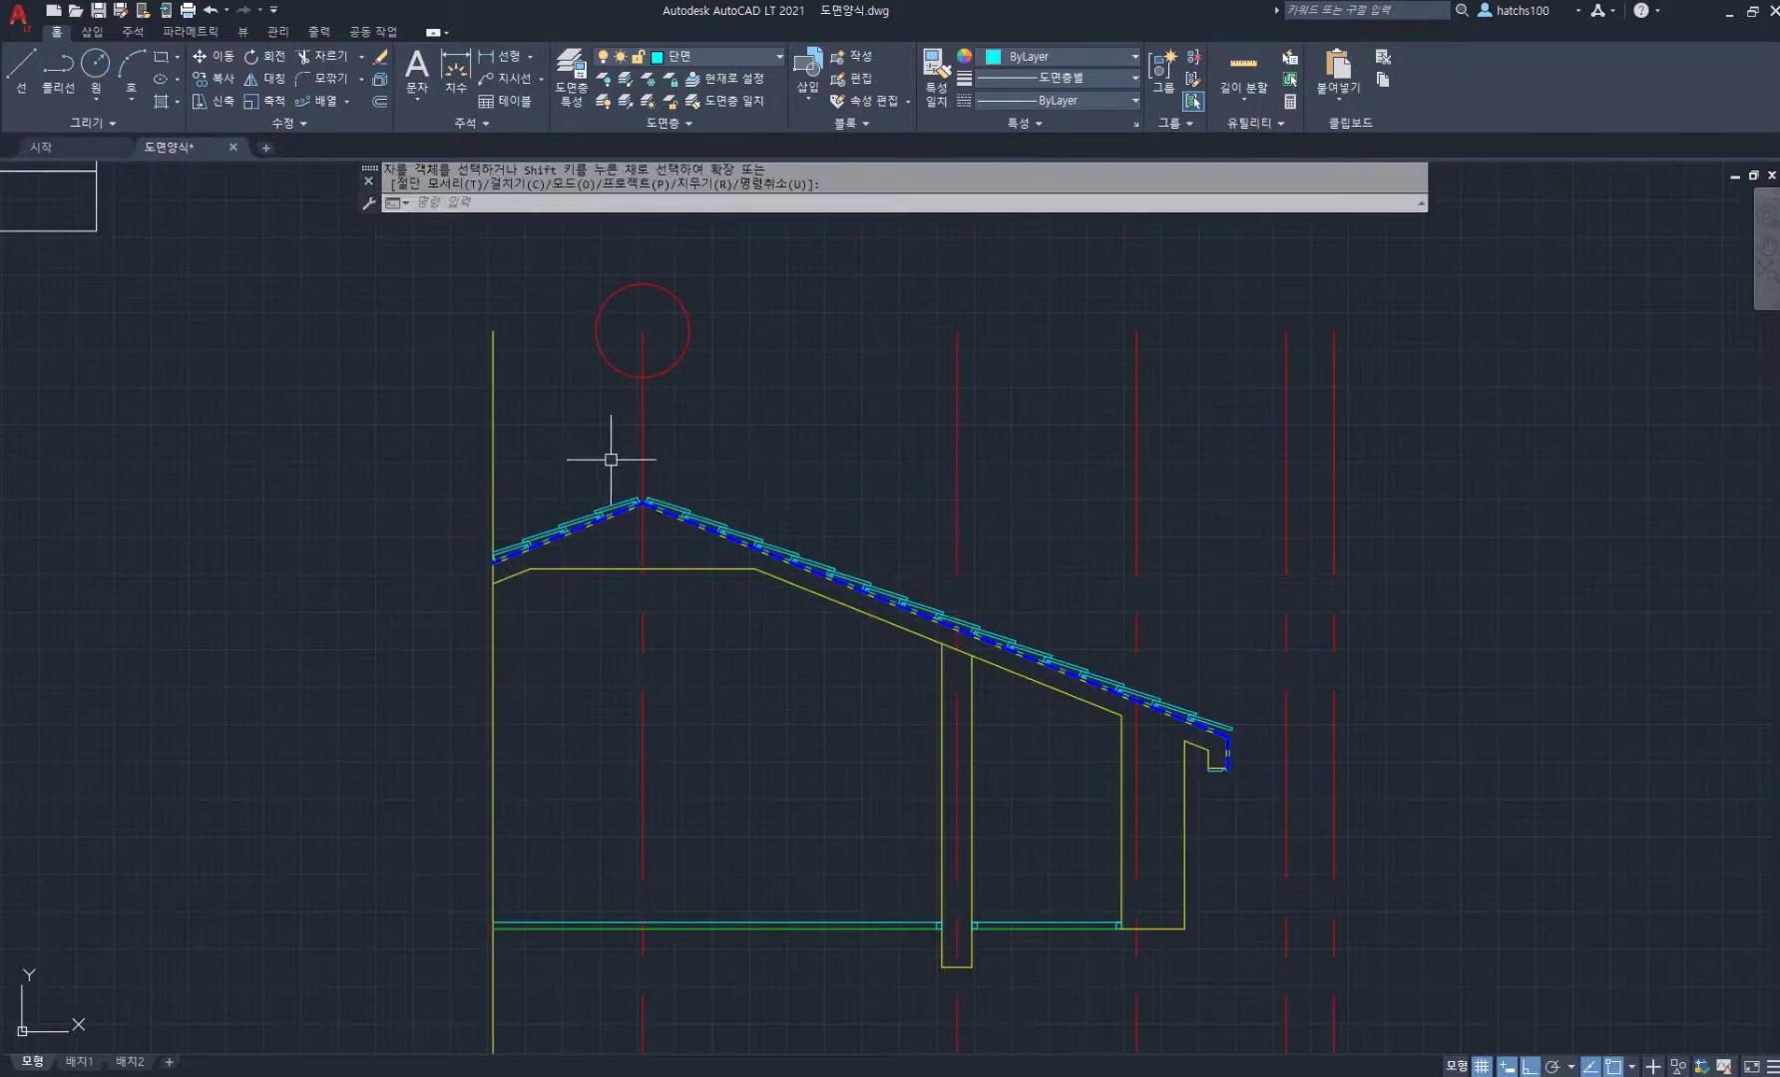
Step: Offset the ridge's red centre line by 150 to both sides
{"action": "scroll", "coordinate": [611, 460], "scroll_direction": "up", "scroll_amount": 6}
{"action": "type", "text": "o"}
{"action": "key", "text": "Return"}
{"action": "key", "text": "Return"}
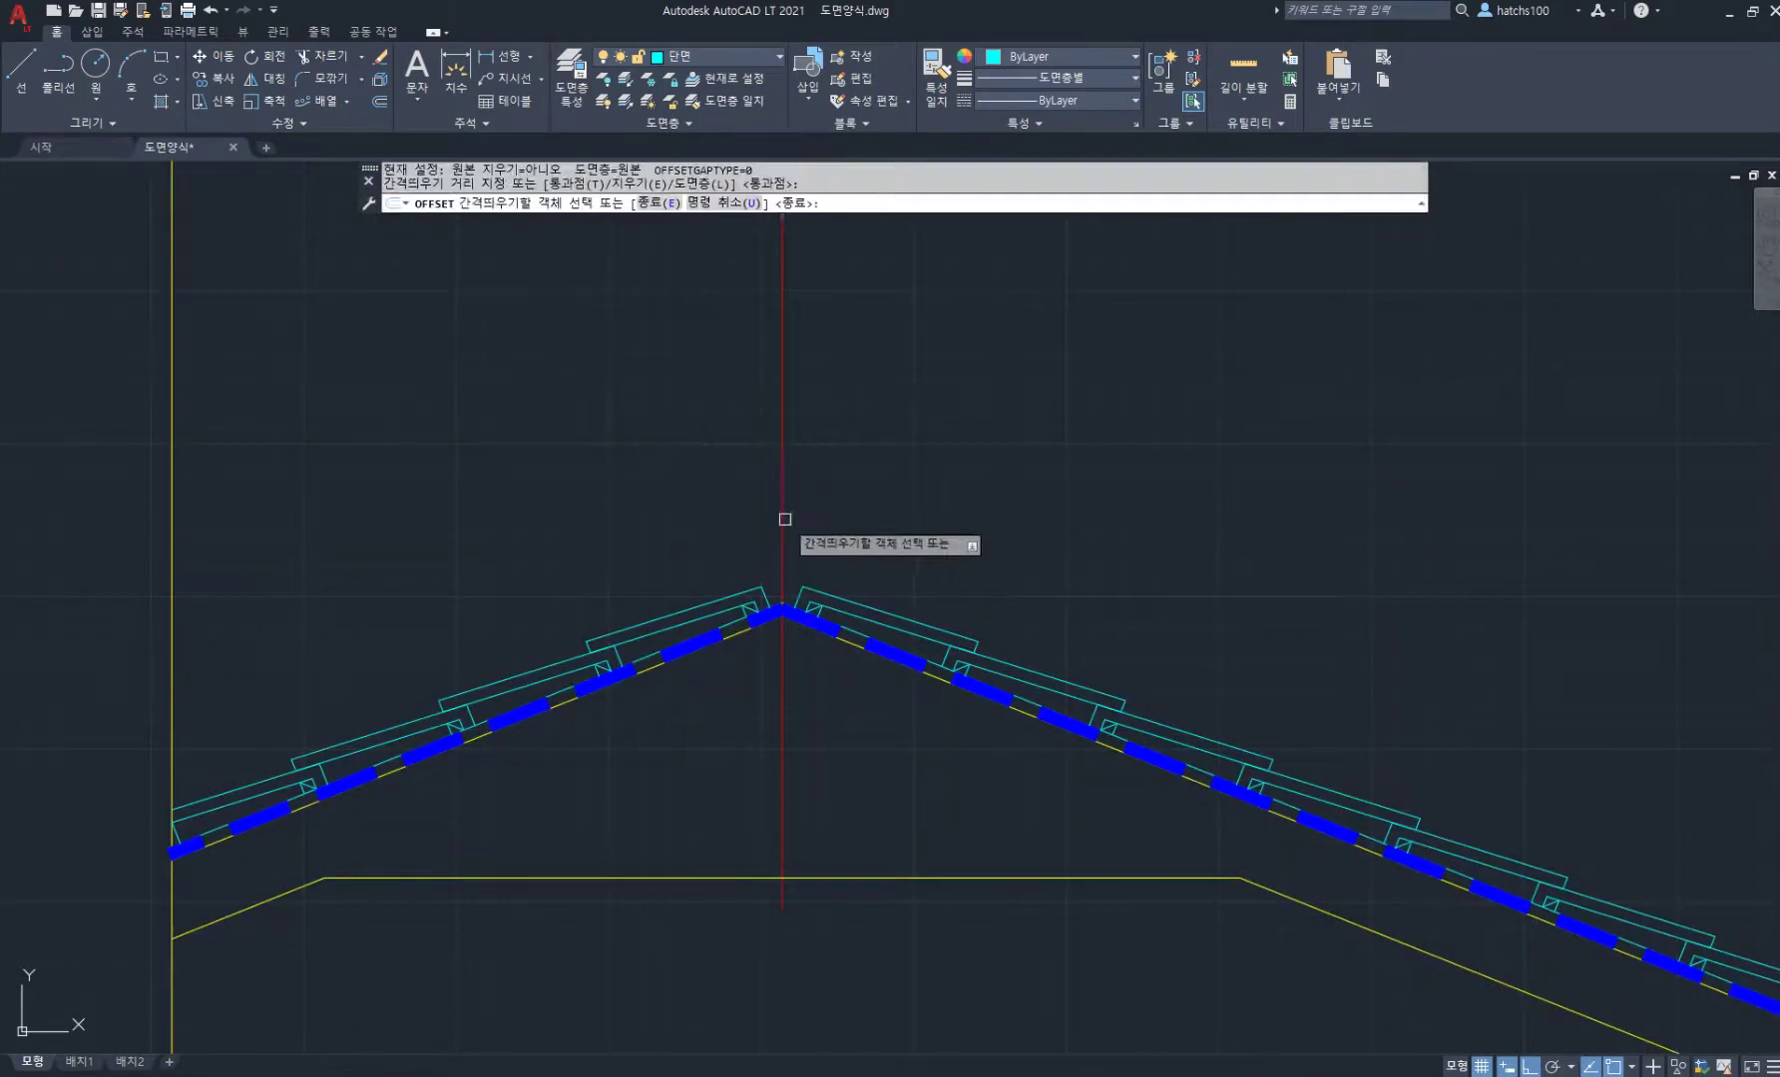
{"action": "left_click", "coordinate": [784, 519]}
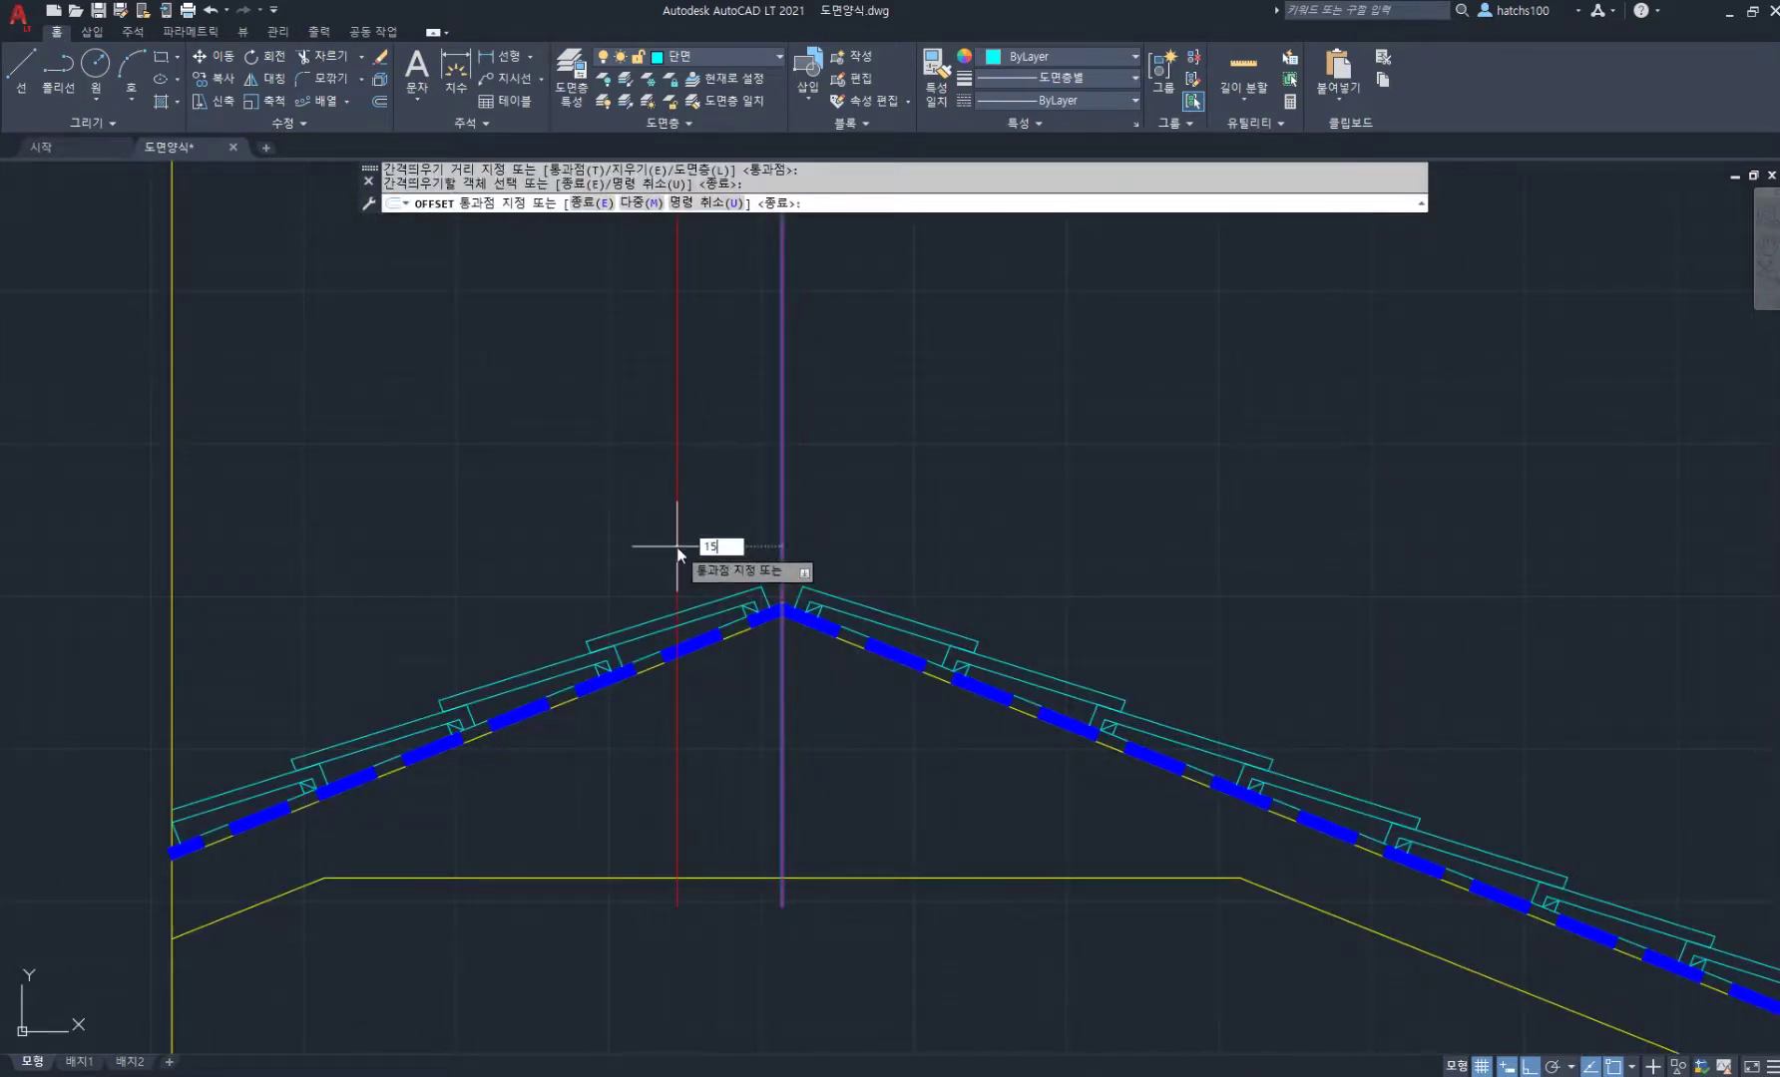
{"action": "key", "text": "Return"}
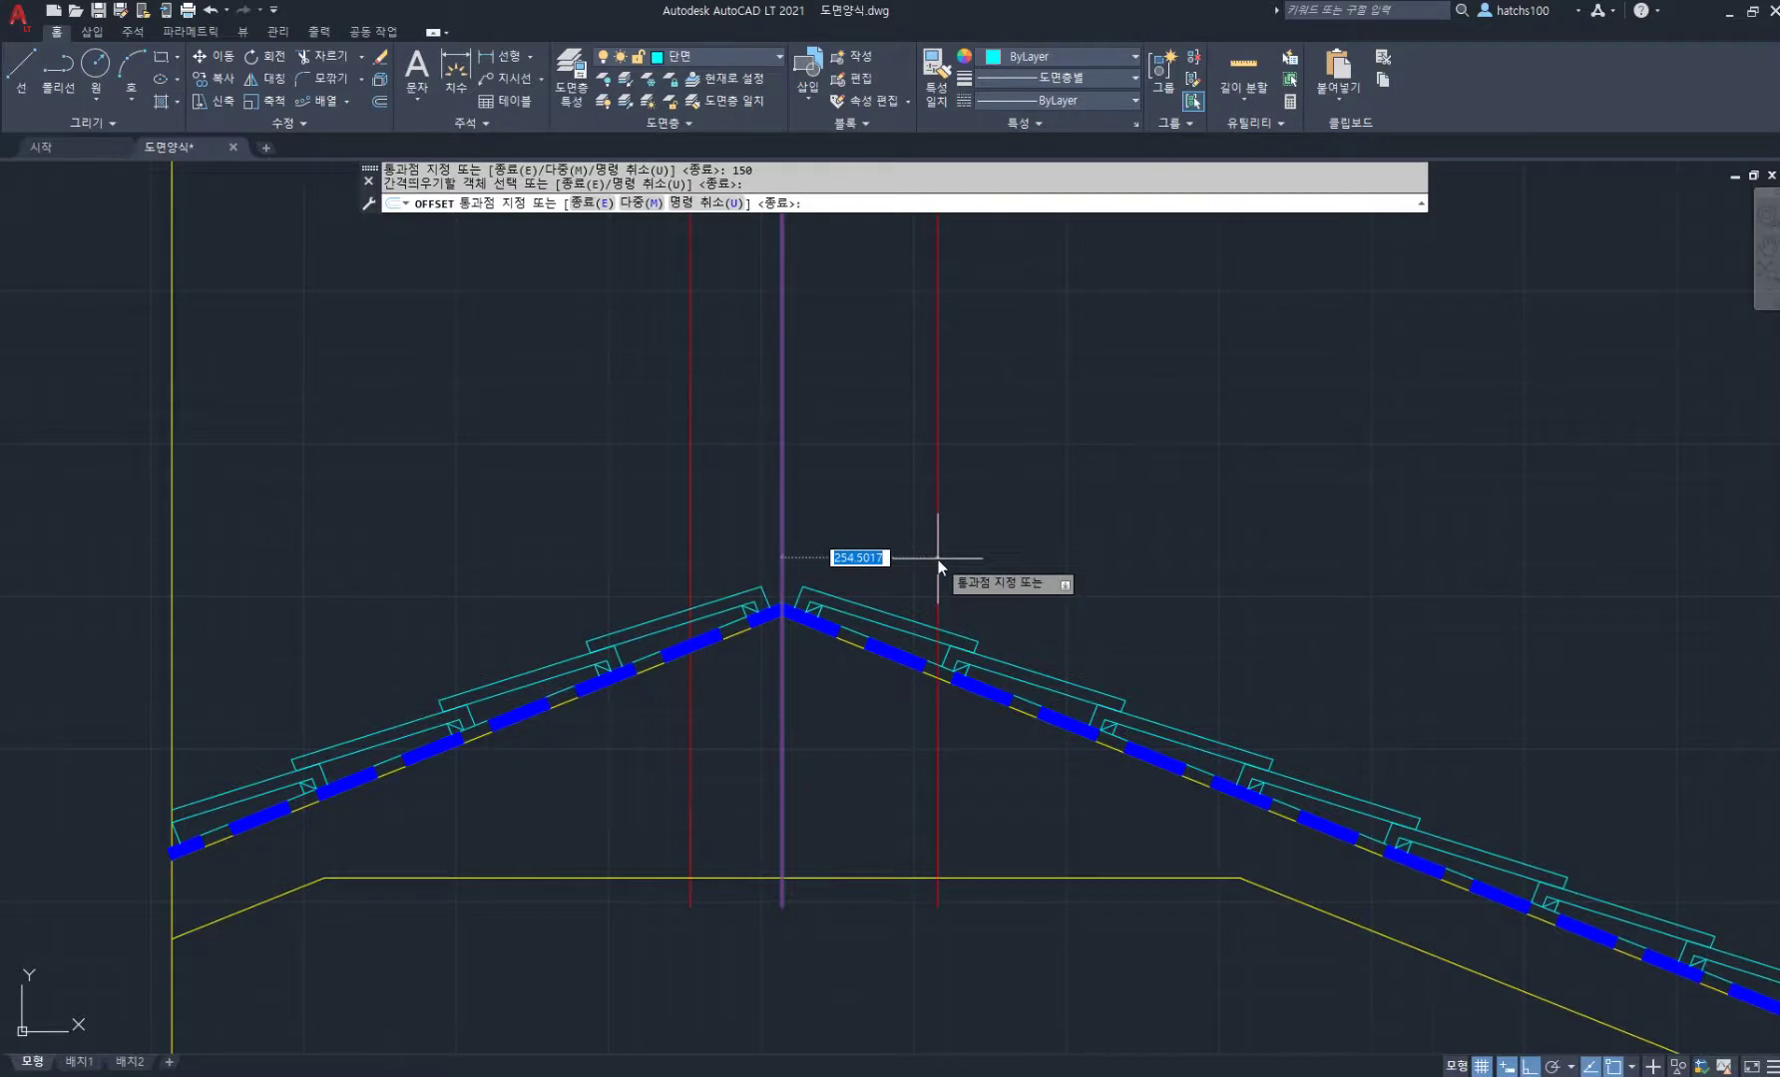
{"action": "key", "text": "Escape"}
Step: Draw a three-point arc over the ridge, between the upper tile edges' crossings with the two offset lines, peaking on the centre line
{"action": "scroll", "coordinate": [748, 580], "scroll_direction": "up", "scroll_amount": 2}
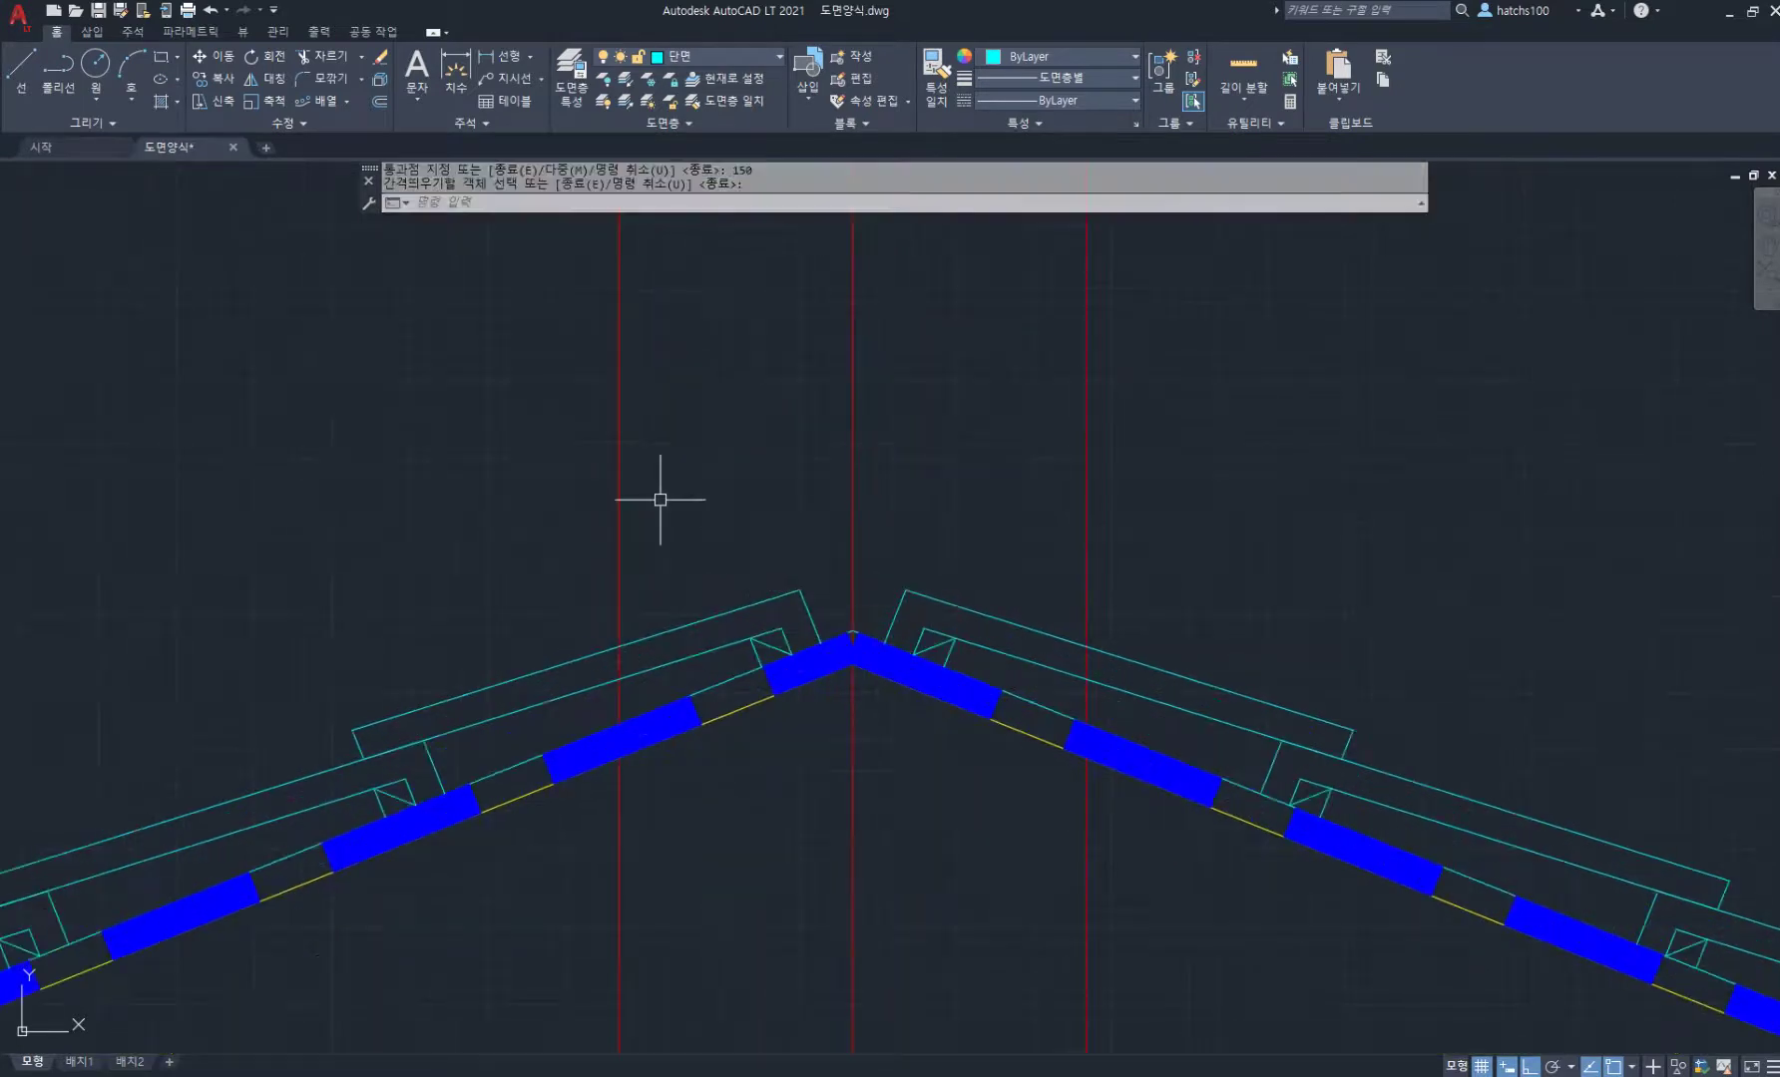
{"action": "type", "text": "a"}
{"action": "key", "text": "Return"}
{"action": "left_click", "coordinate": [620, 647]}
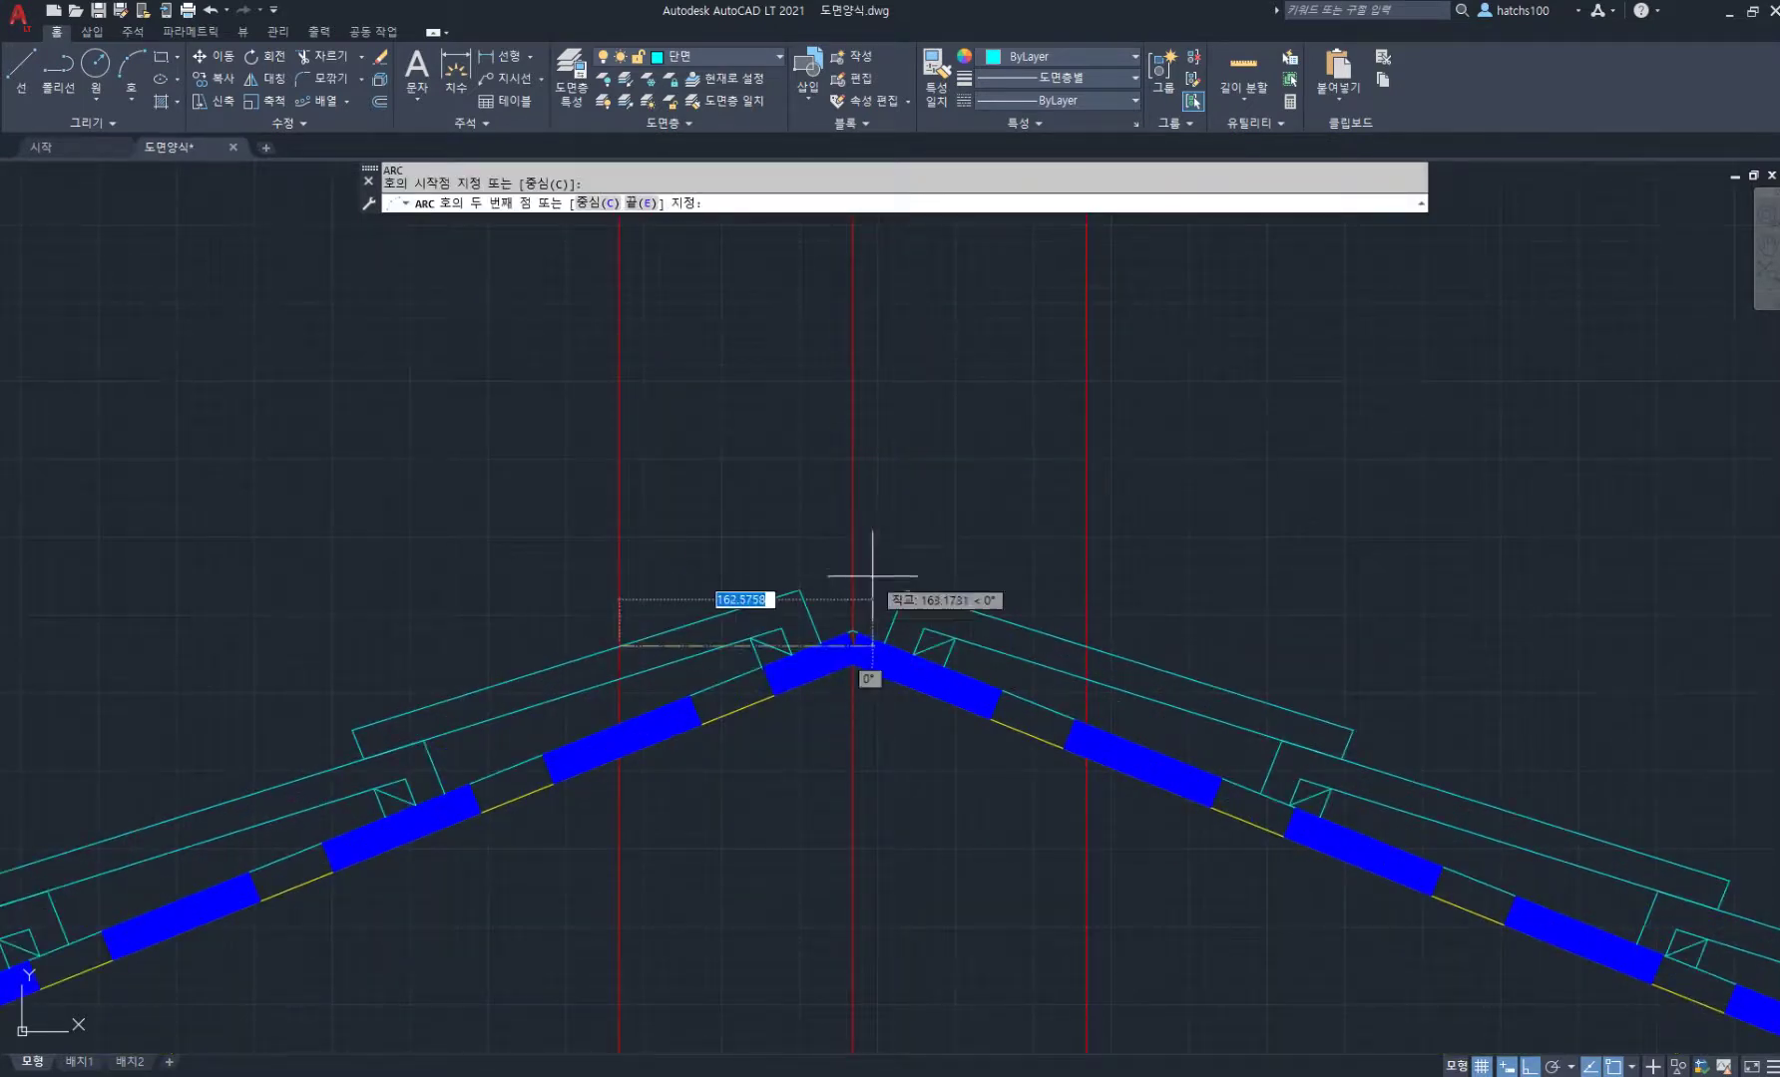
{"action": "left_click", "coordinate": [851, 569]}
{"action": "left_click", "coordinate": [1080, 646]}
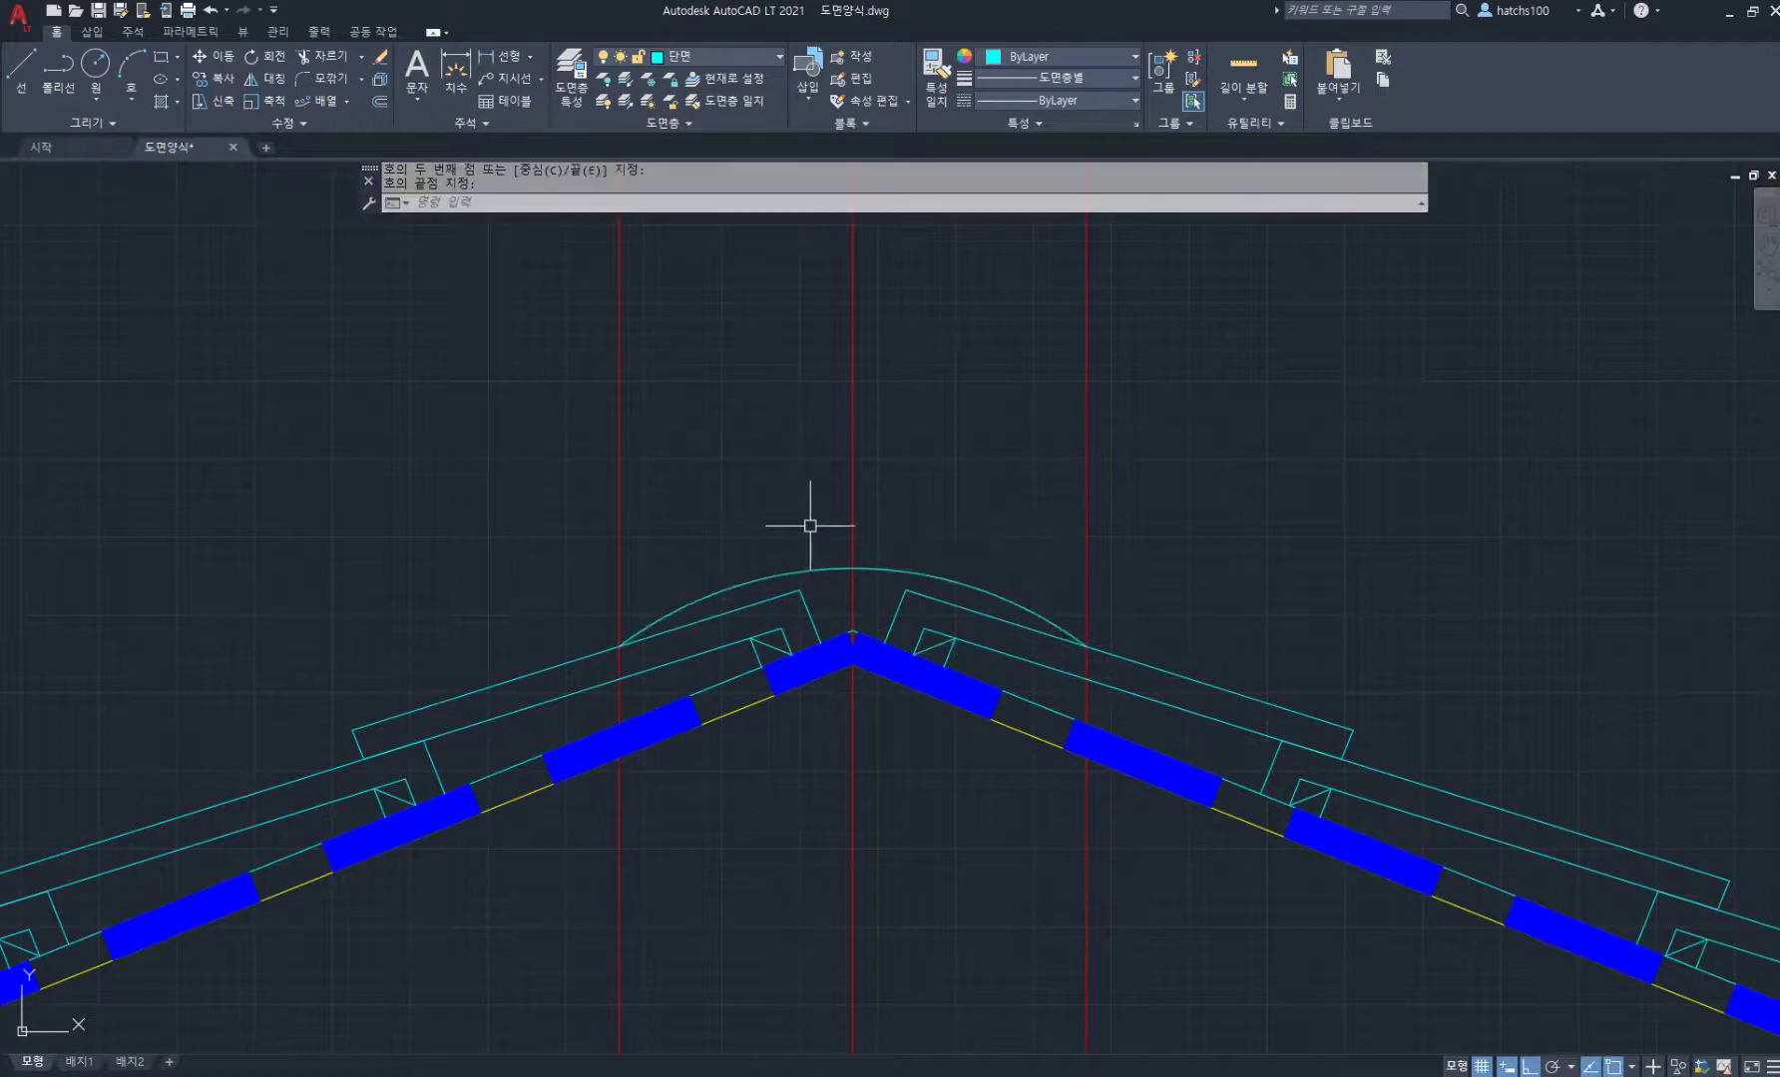
Step: Offset the ridge arc upward three times in succession, each at a distance of 20
{"action": "middle_click_drag", "start_coordinate": [949, 532], "coordinate": [941, 557]}
{"action": "type", "text": "o"}
{"action": "key", "text": "Return"}
{"action": "key", "text": "Return"}
{"action": "left_click", "coordinate": [917, 599]}
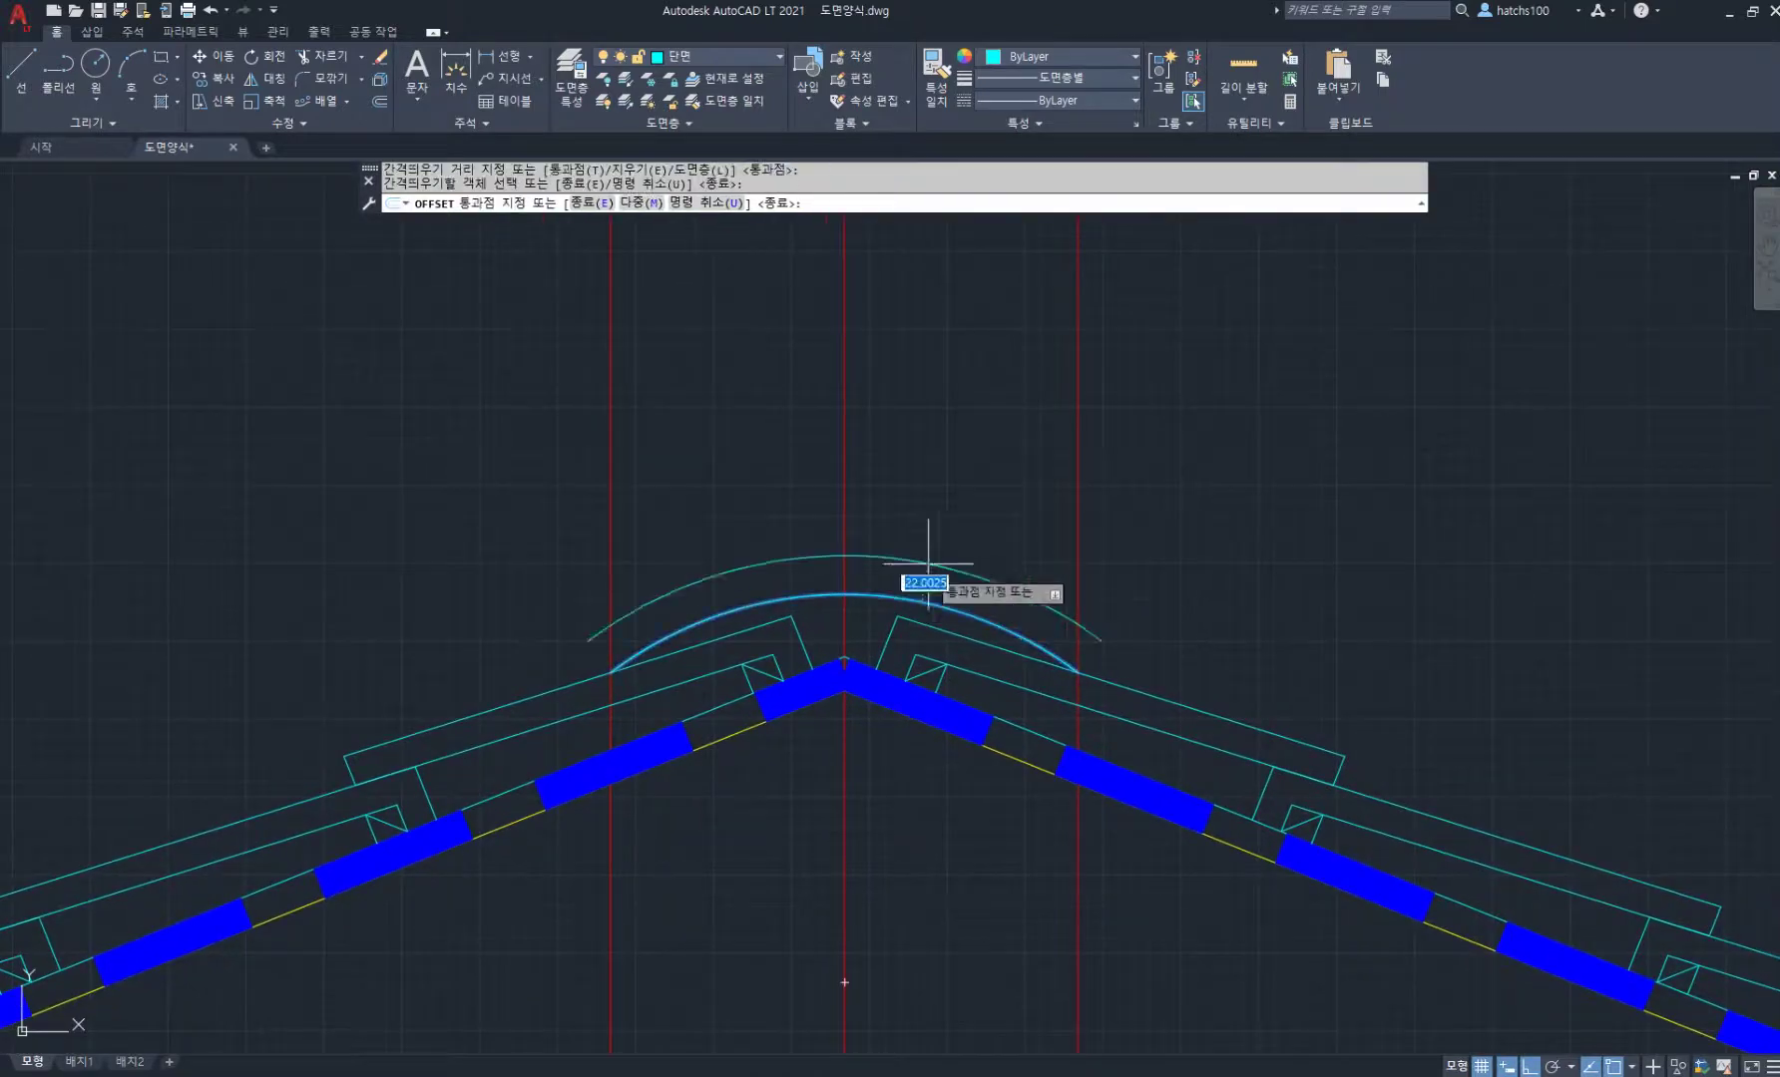
{"action": "type", "text": "20"}
{"action": "key", "text": "Return"}
{"action": "left_click", "coordinate": [935, 571]}
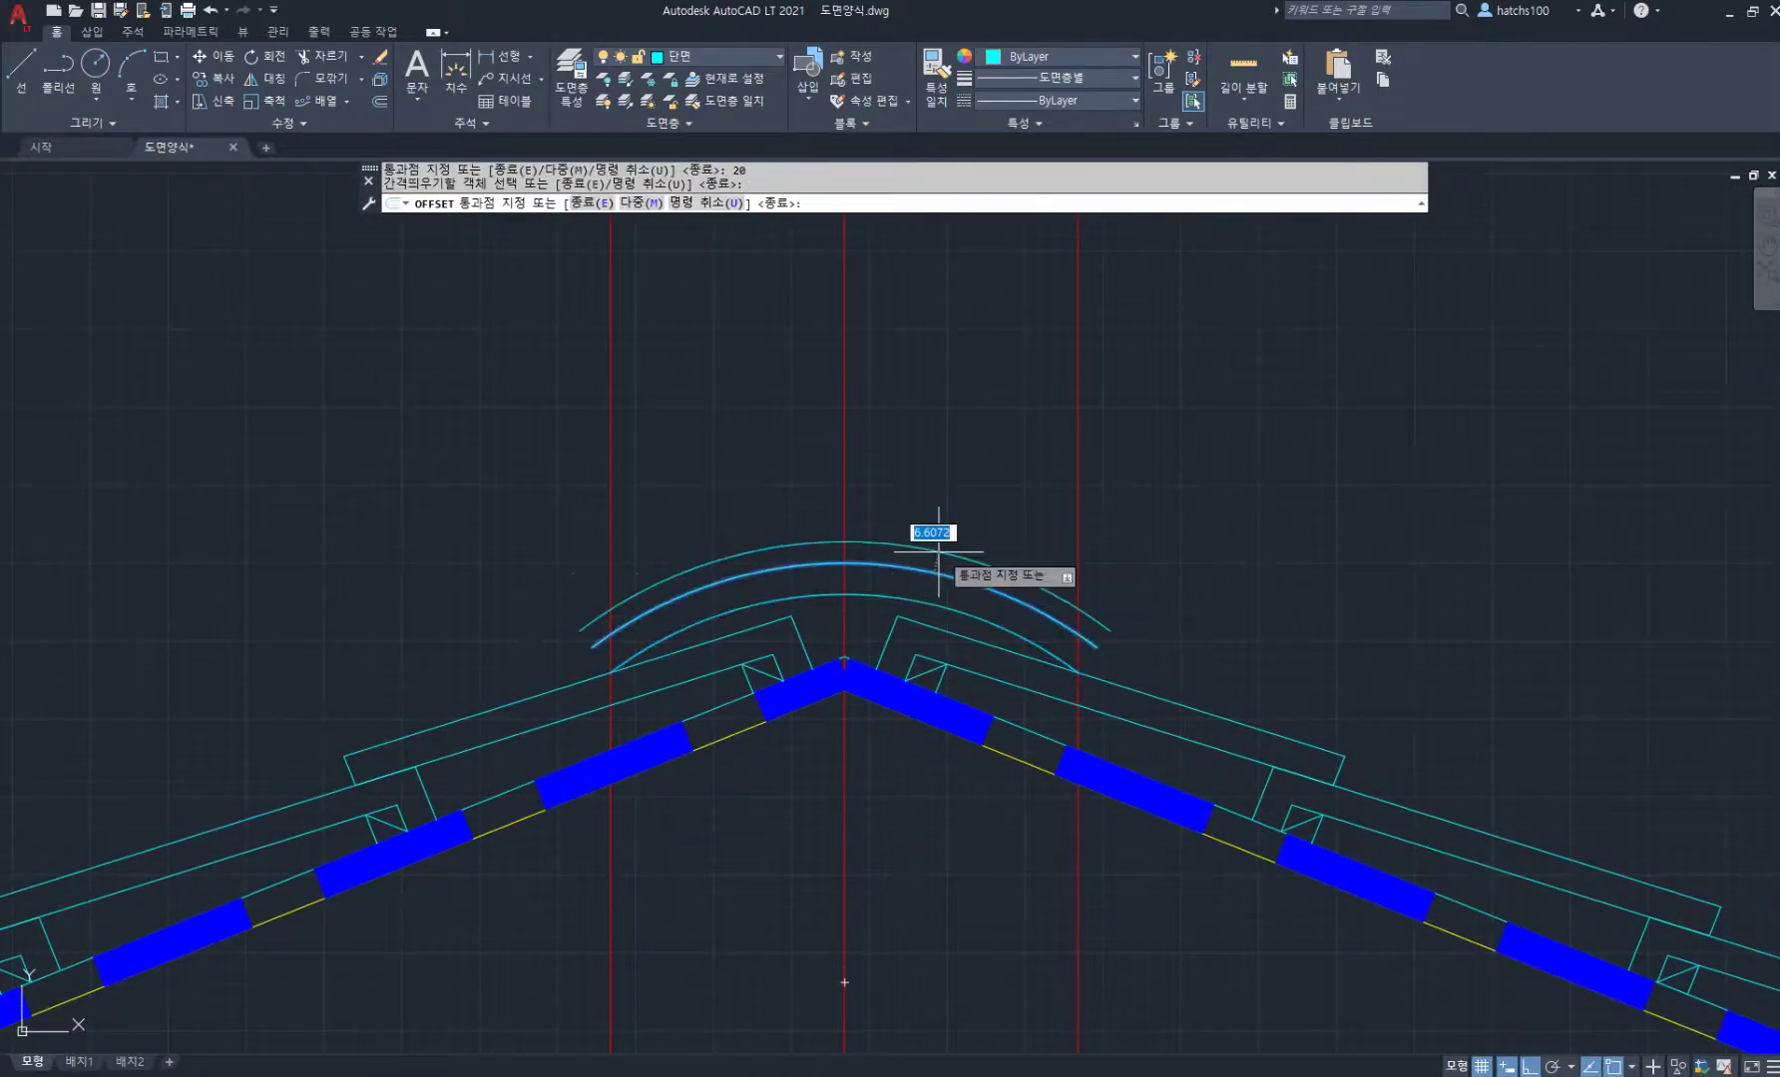
{"action": "type", "text": "20"}
{"action": "key", "text": "Return"}
{"action": "left_click", "coordinate": [944, 540]}
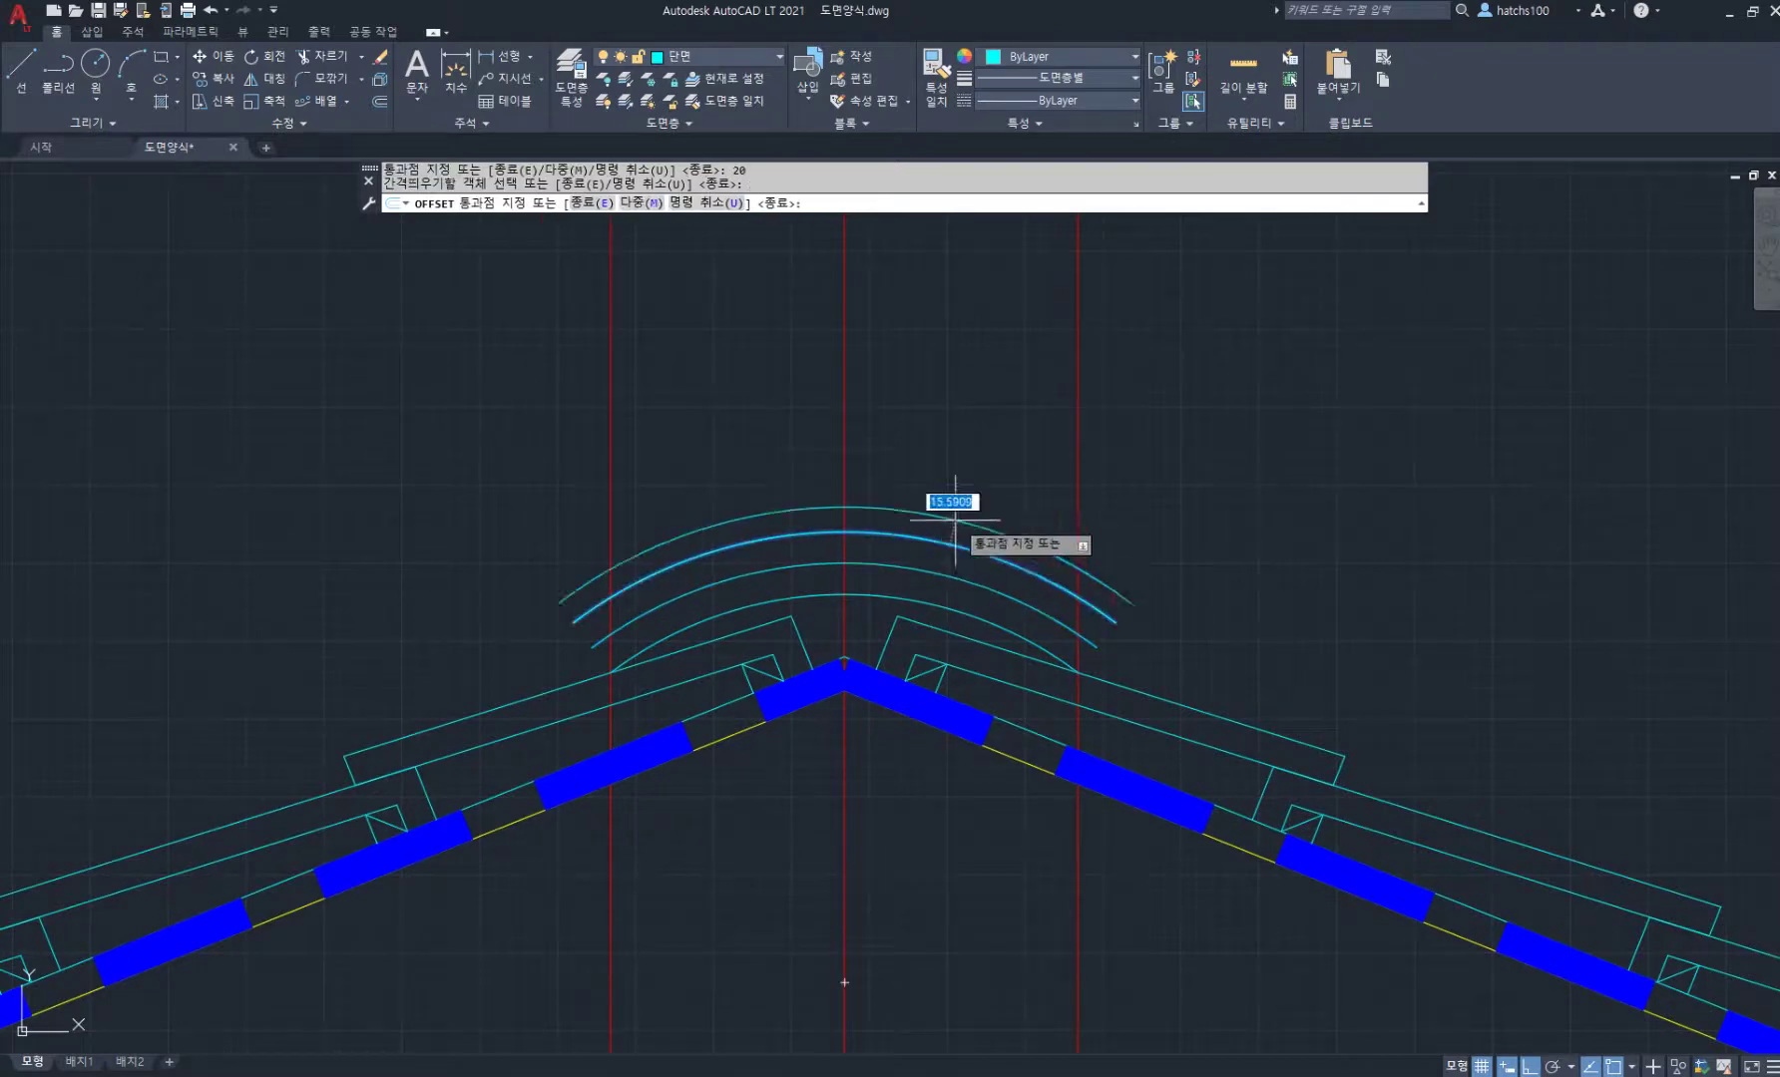
{"action": "type", "text": "20"}
{"action": "key", "text": "Return"}
{"action": "key", "text": "Return"}
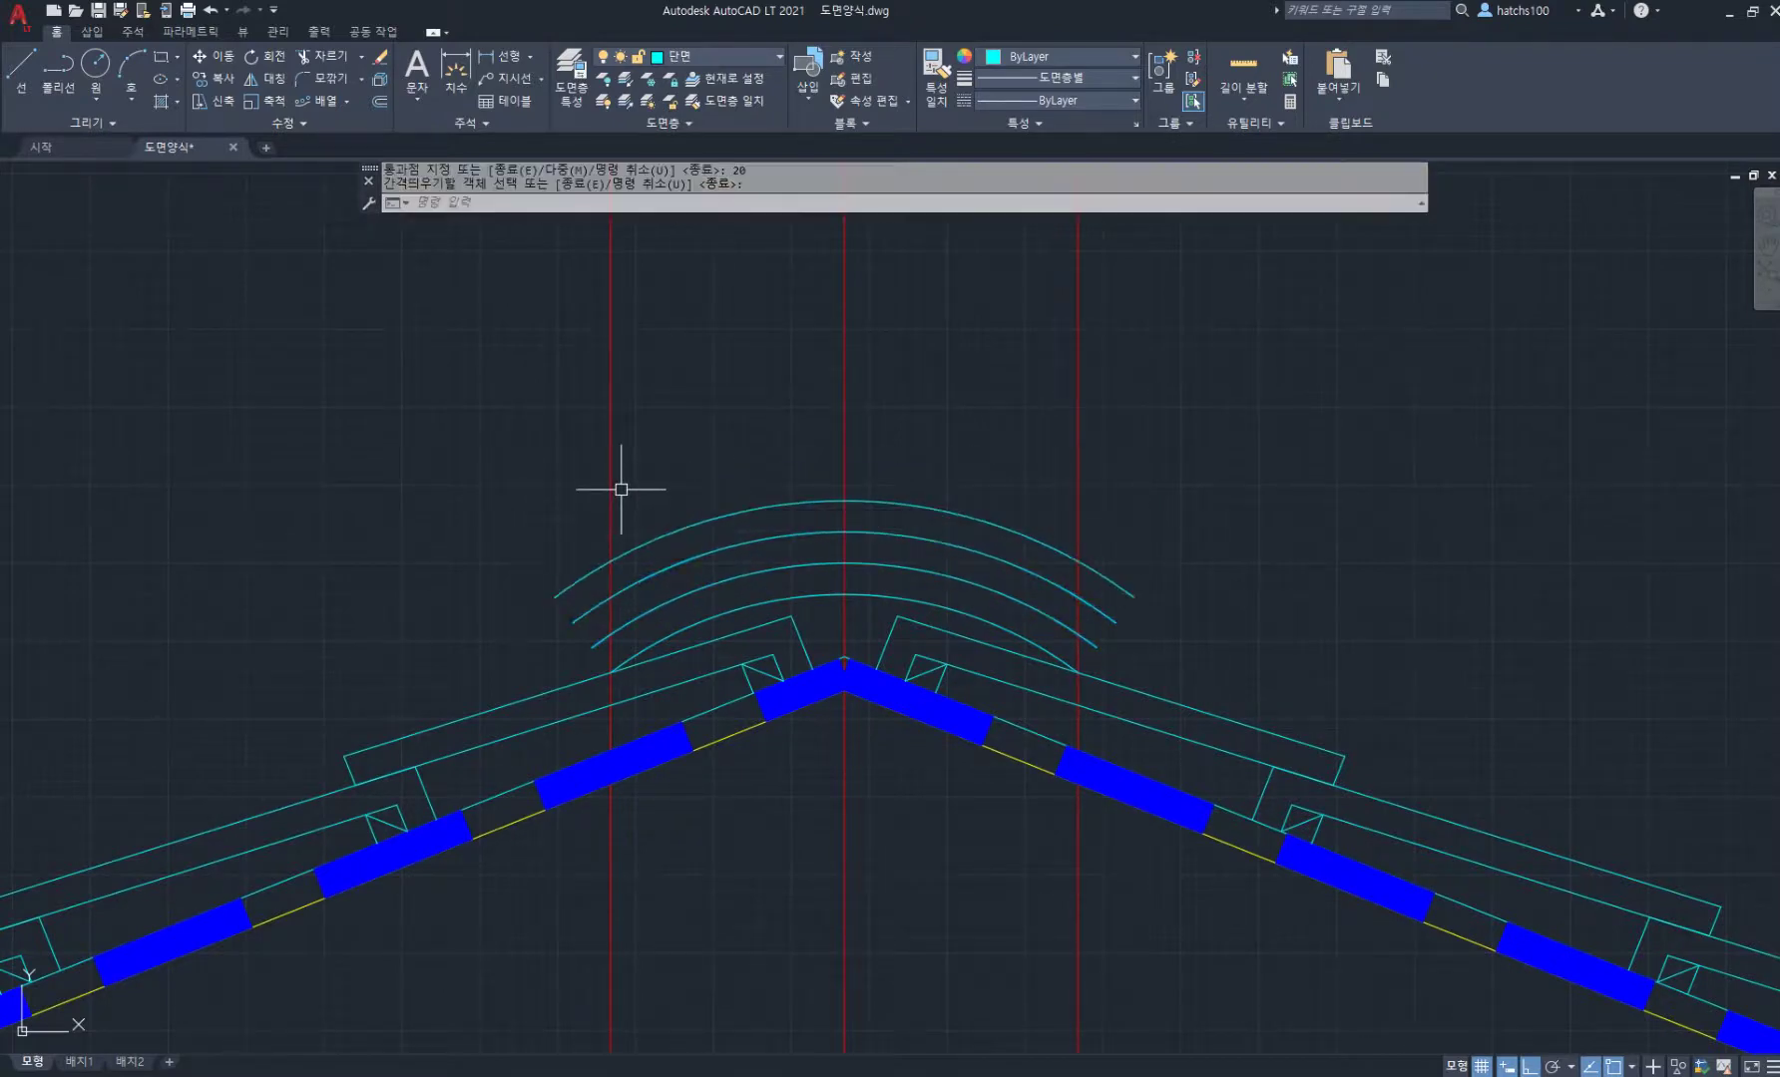
Step: Draw vertical lines along both offset guide lines from the top arc down to the ends of the lowest arc
{"action": "key", "text": "Return"}
{"action": "left_click", "coordinate": [610, 564]}
{"action": "left_click", "coordinate": [609, 670]}
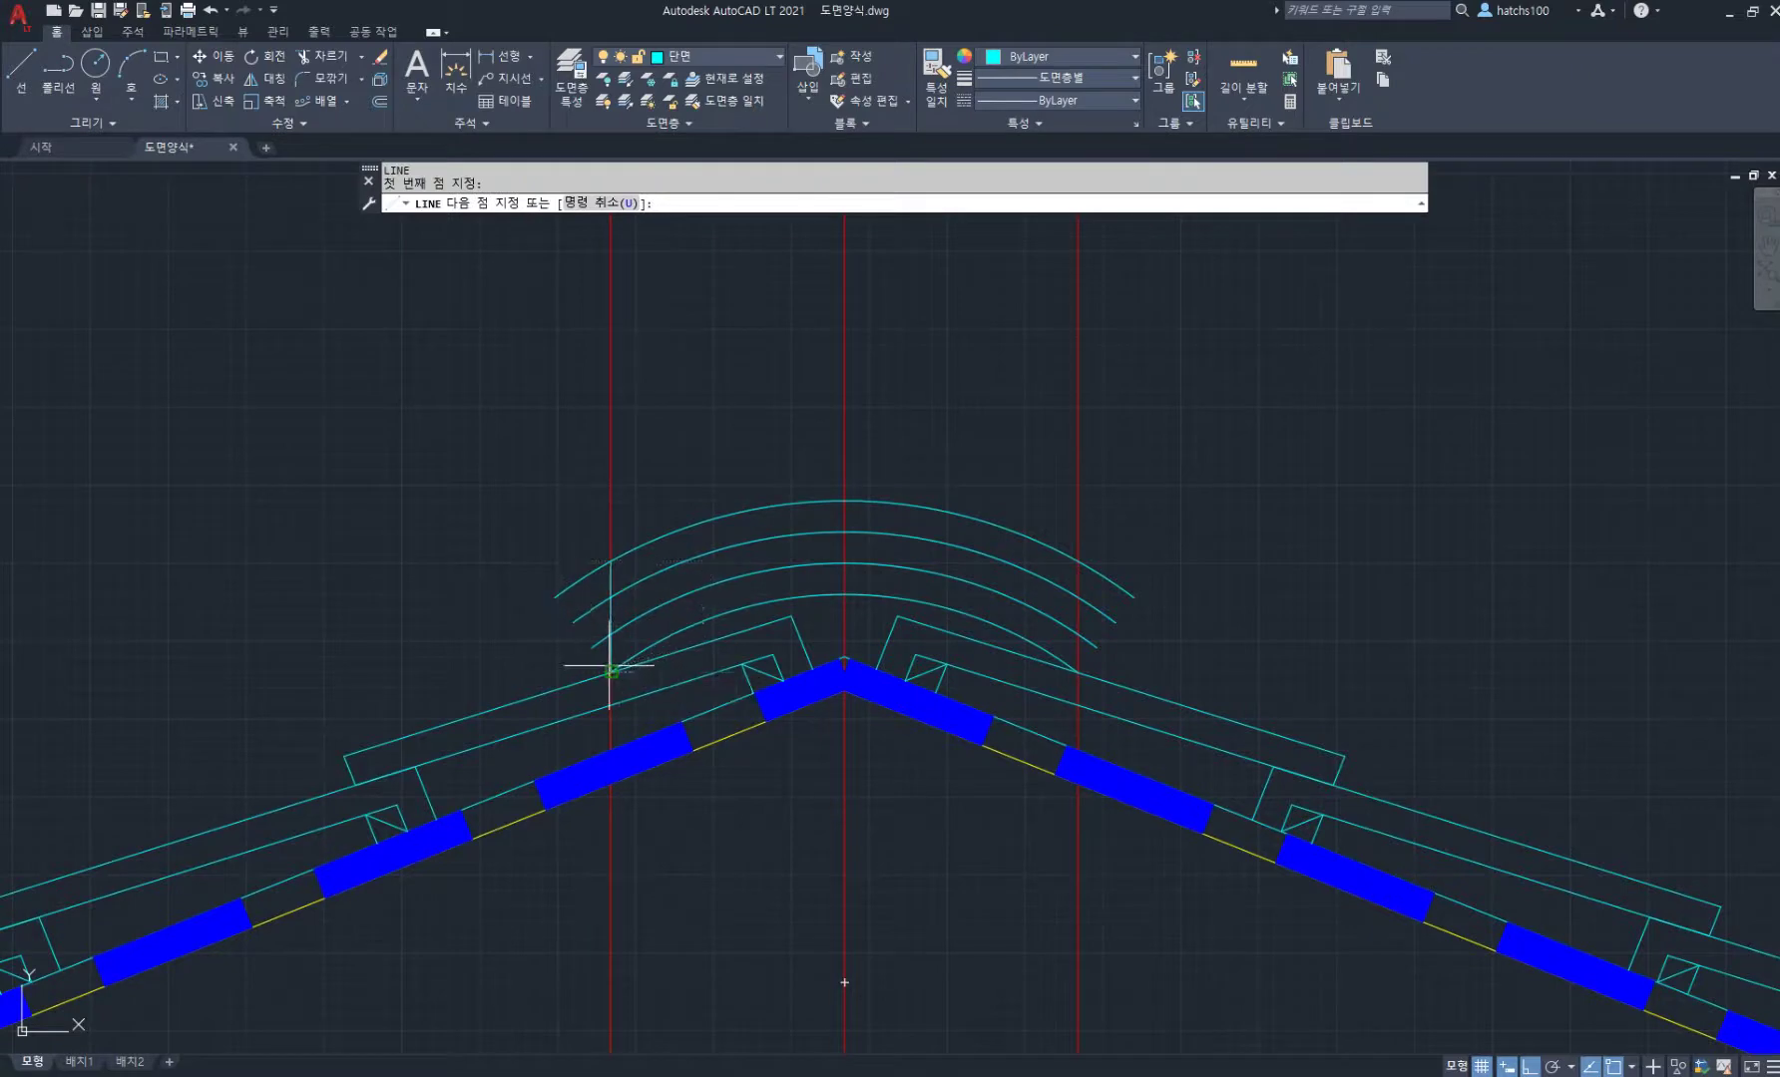
{"action": "key", "text": "Return"}
{"action": "key", "text": "Return"}
{"action": "left_click", "coordinate": [1078, 562]}
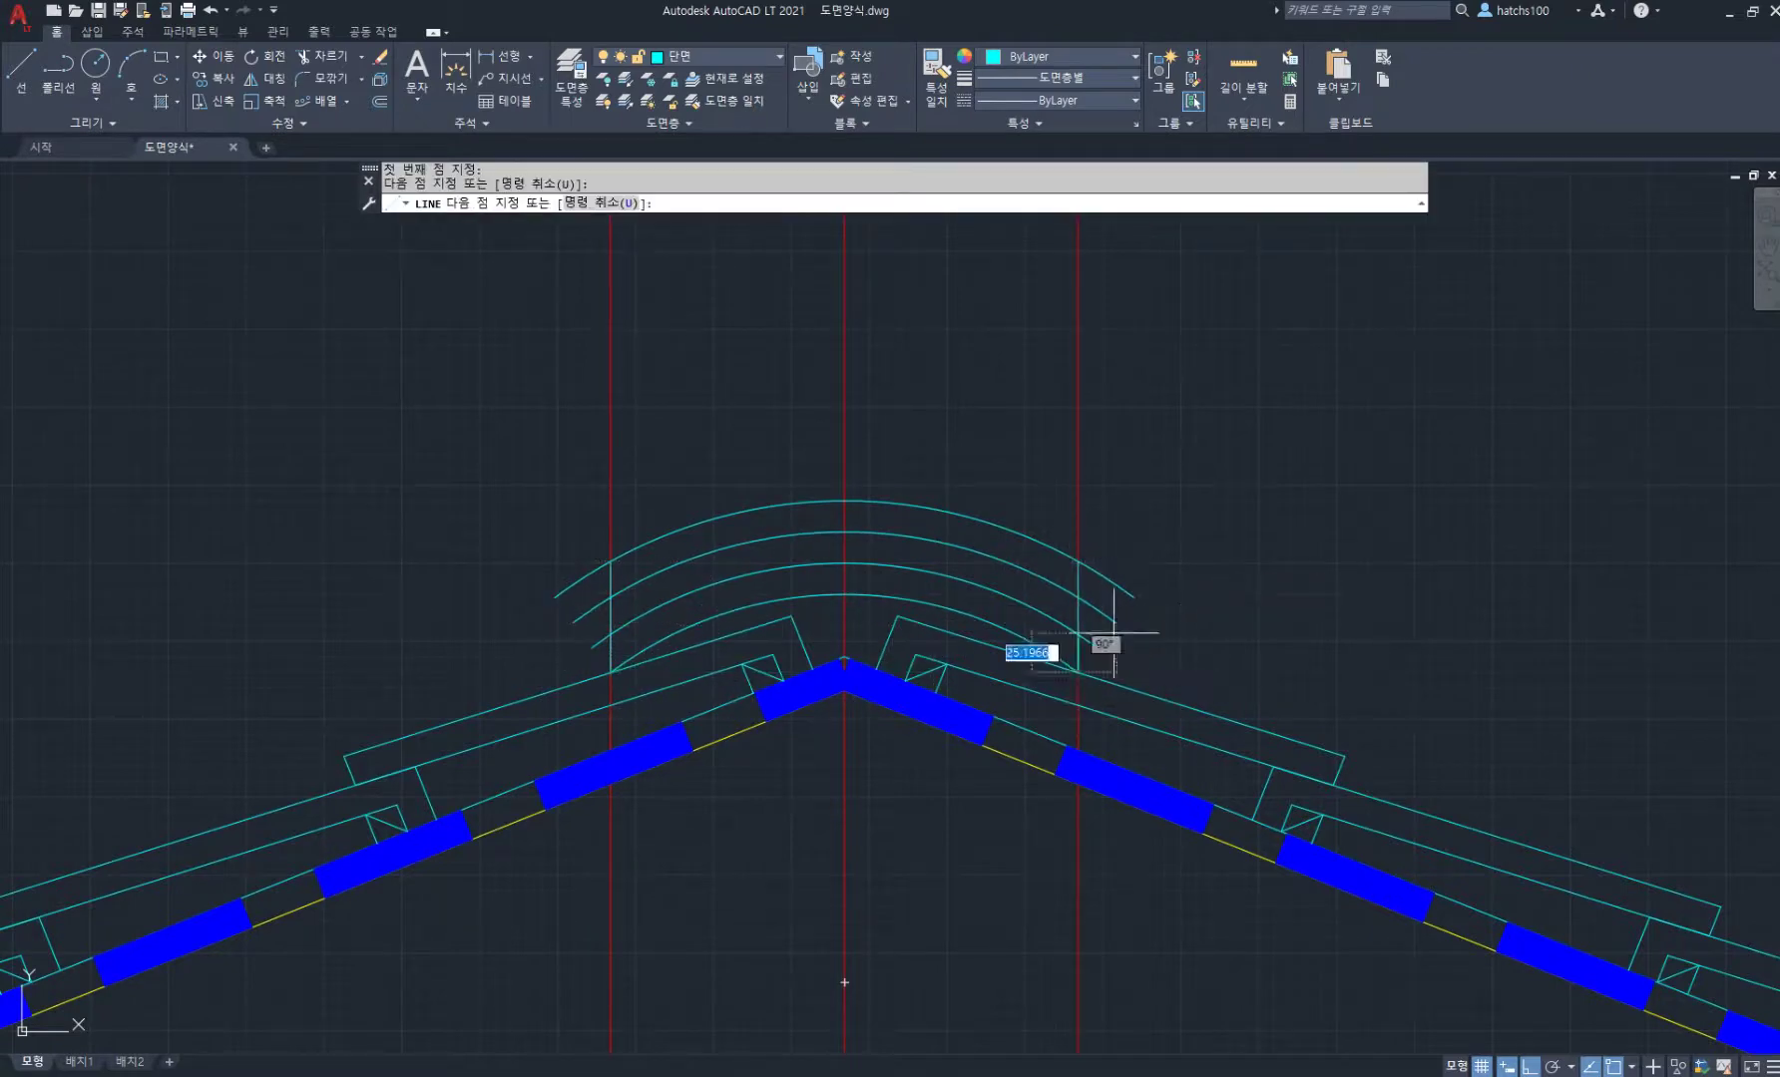
{"action": "left_click", "coordinate": [1077, 672]}
{"action": "key", "text": "Return"}
Step: Trim the arc ends that project beyond the two vertical closing lines
{"action": "type", "text": "tr"}
{"action": "key", "text": "Return"}
{"action": "mouse_move", "coordinate": [1132, 536]}
{"action": "left_mouse_down"}
{"action": "mouse_move", "coordinate": [1114, 627]}
{"action": "mouse_move", "coordinate": [1094, 637]}
{"action": "left_mouse_up"}
{"action": "left_click_drag", "start_coordinate": [595, 657], "coordinate": [587, 569]}
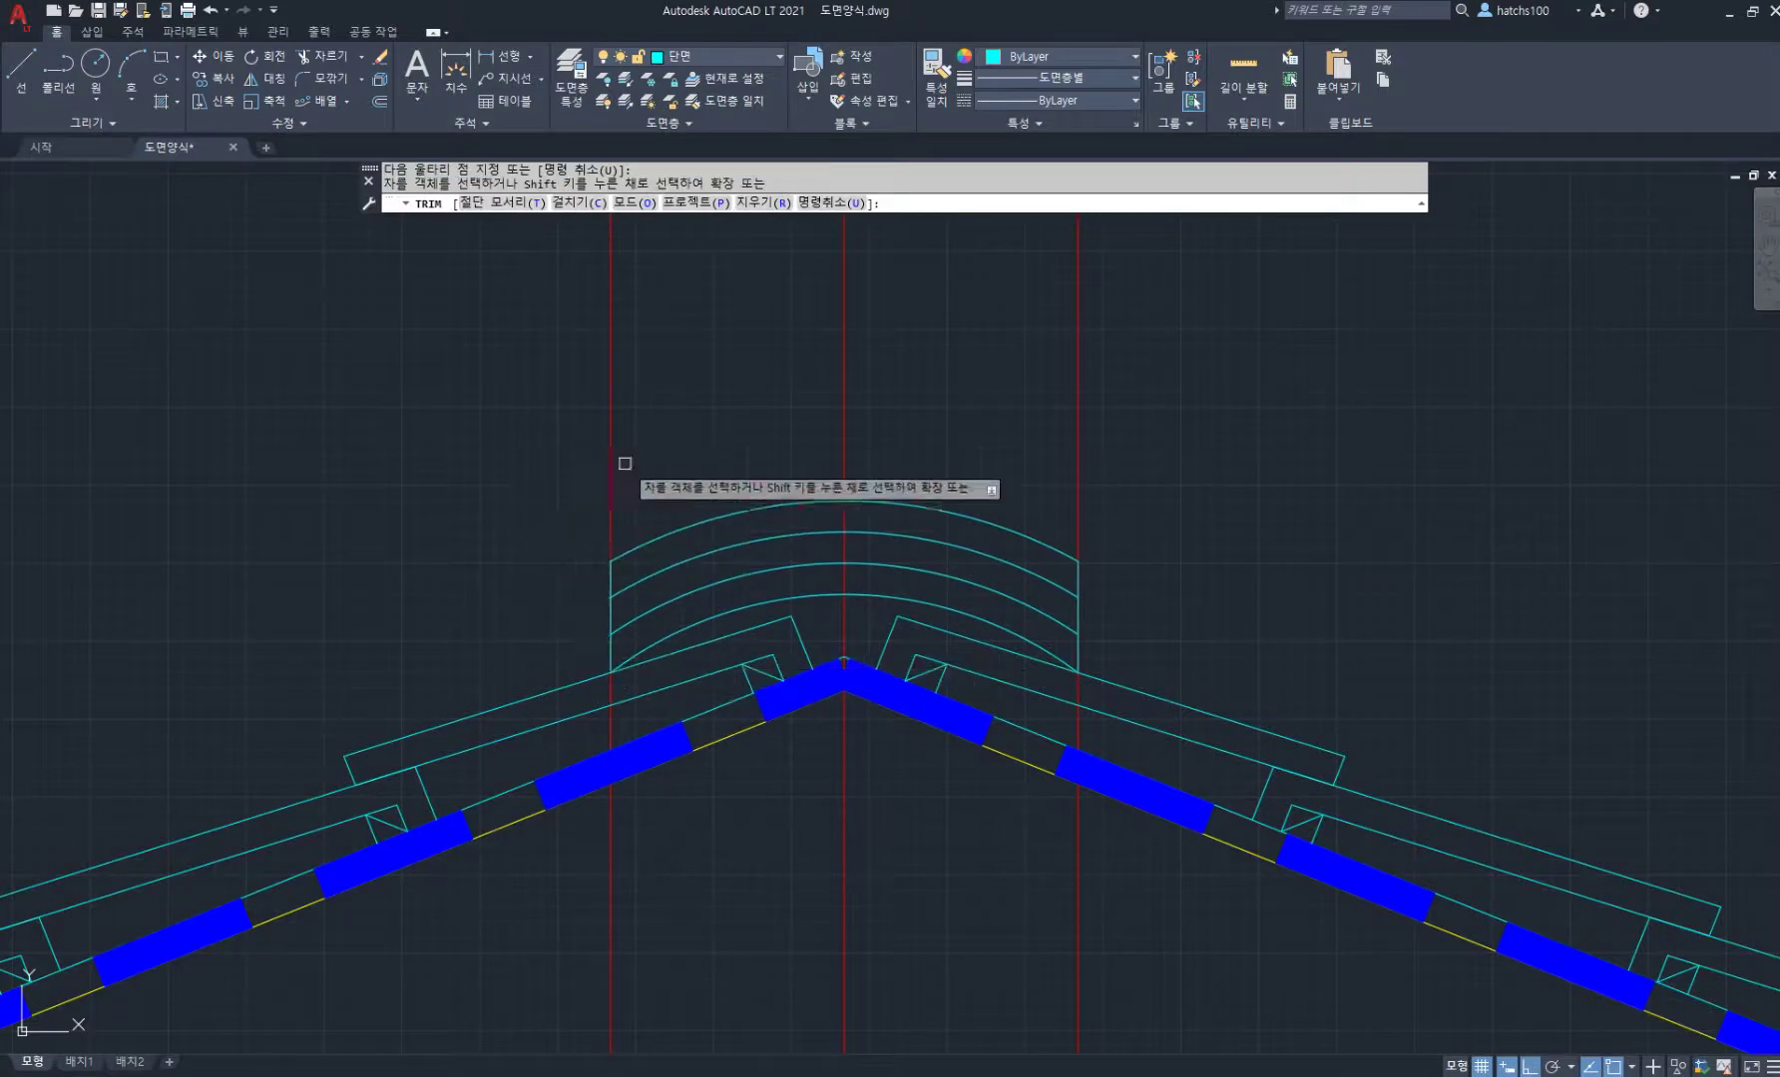
Step: Erase the two red offset guide lines beside the ridge centre line
{"action": "left_click", "coordinate": [754, 204]}
{"action": "left_click", "coordinate": [703, 333]}
{"action": "left_click", "coordinate": [494, 413]}
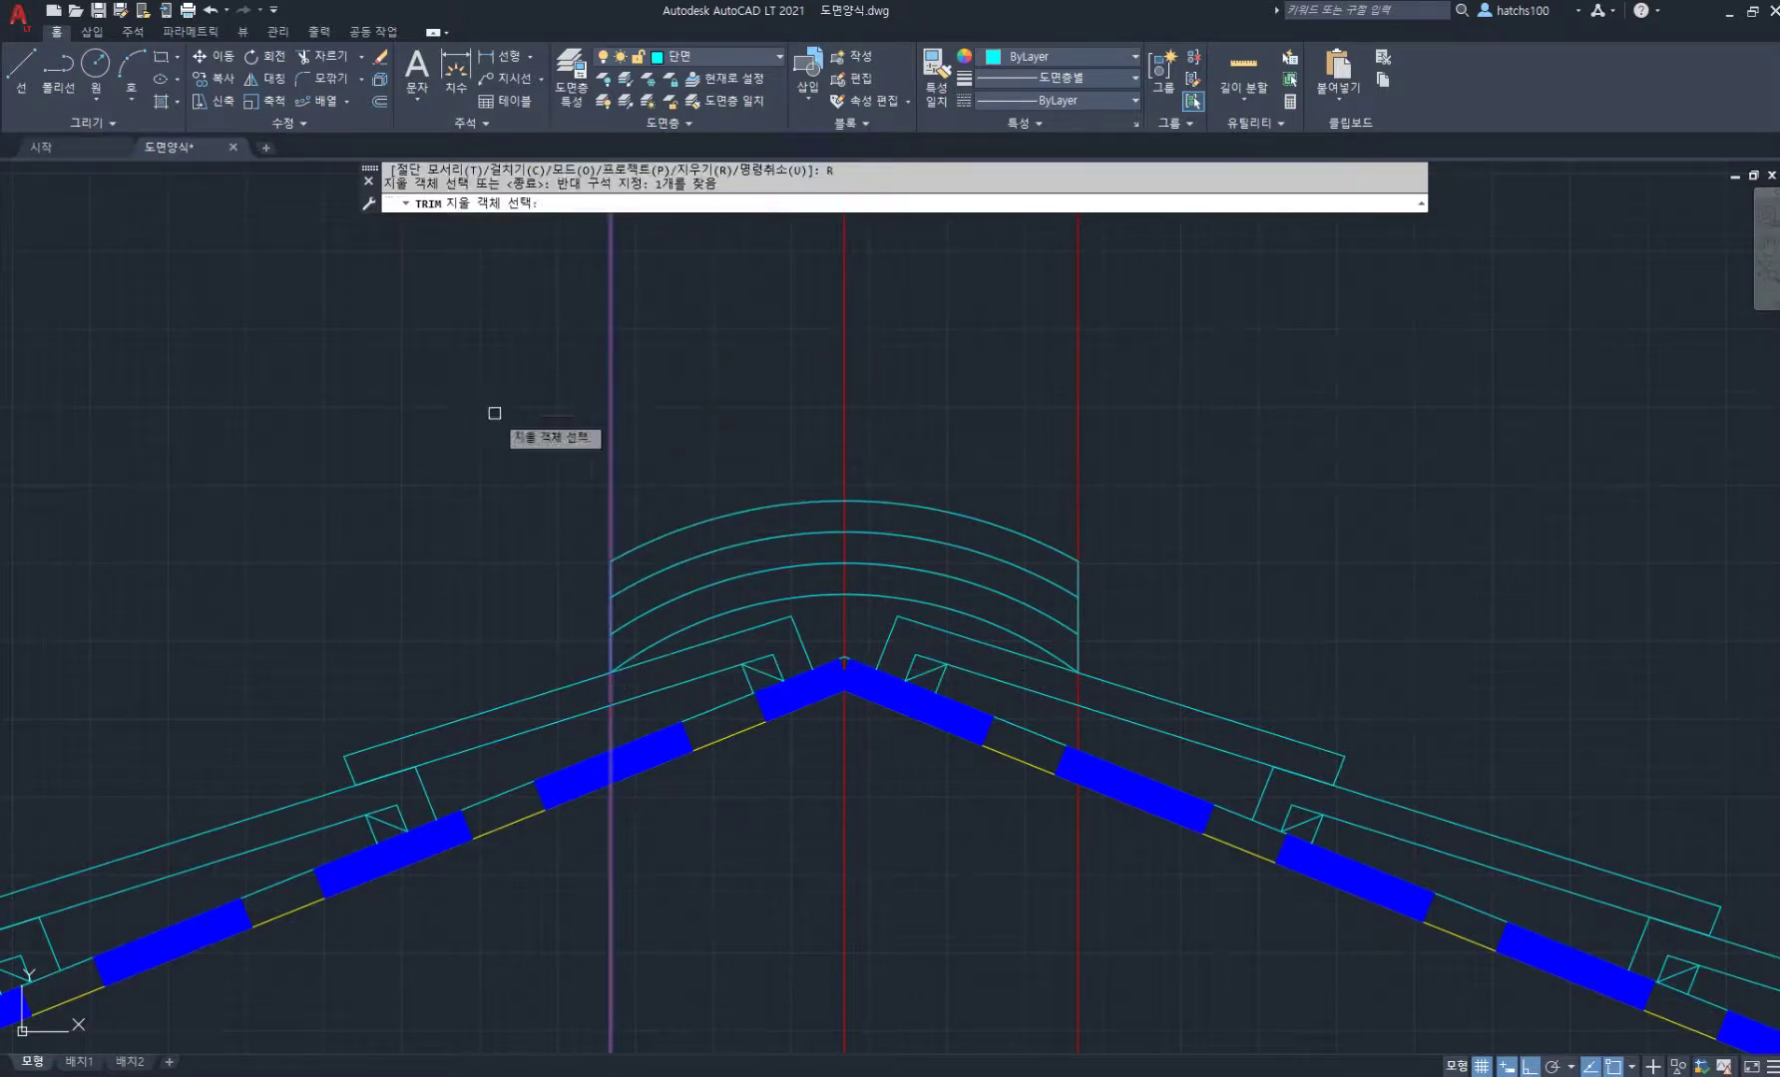
{"action": "left_click", "coordinate": [993, 374]}
{"action": "key", "text": "Return"}
Step: Draw a circle of radius 100 centred where the top ridge arc meets the centre line
{"action": "scroll", "coordinate": [928, 469], "scroll_direction": "up", "scroll_amount": 2}
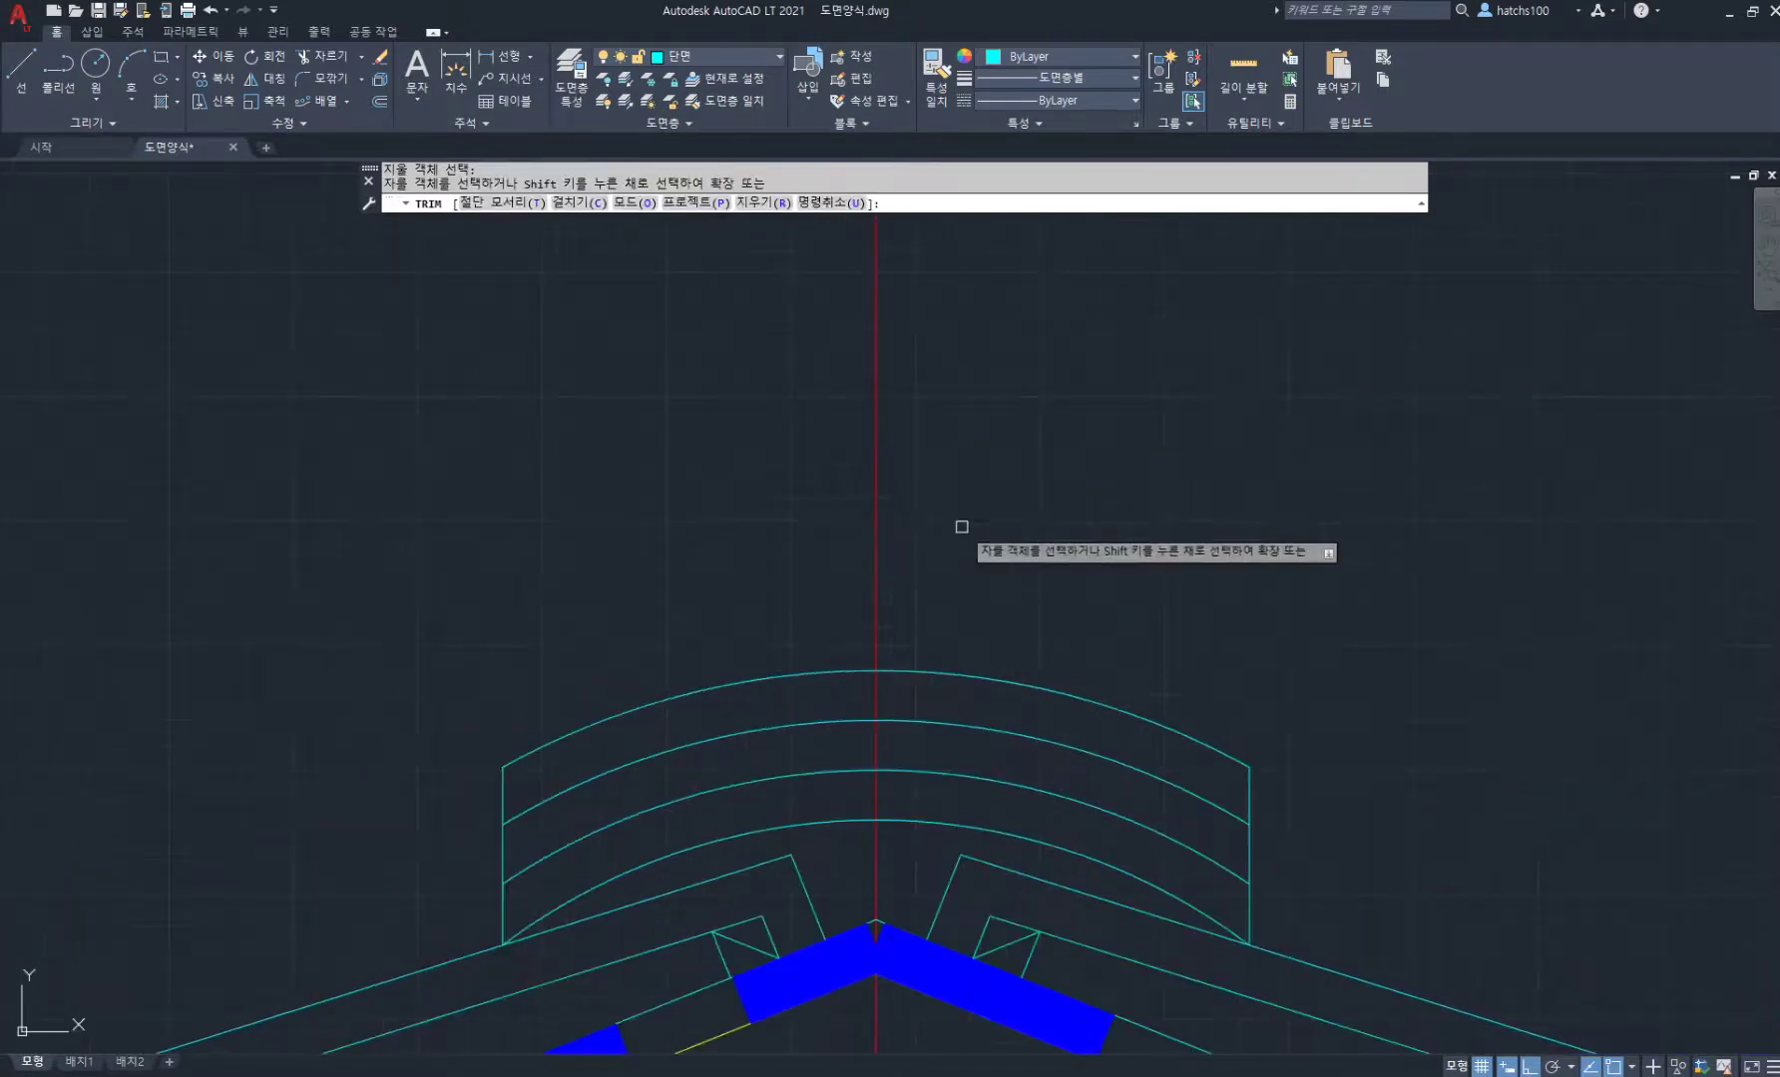
{"action": "key", "text": "Return"}
{"action": "left_click", "coordinate": [875, 671]}
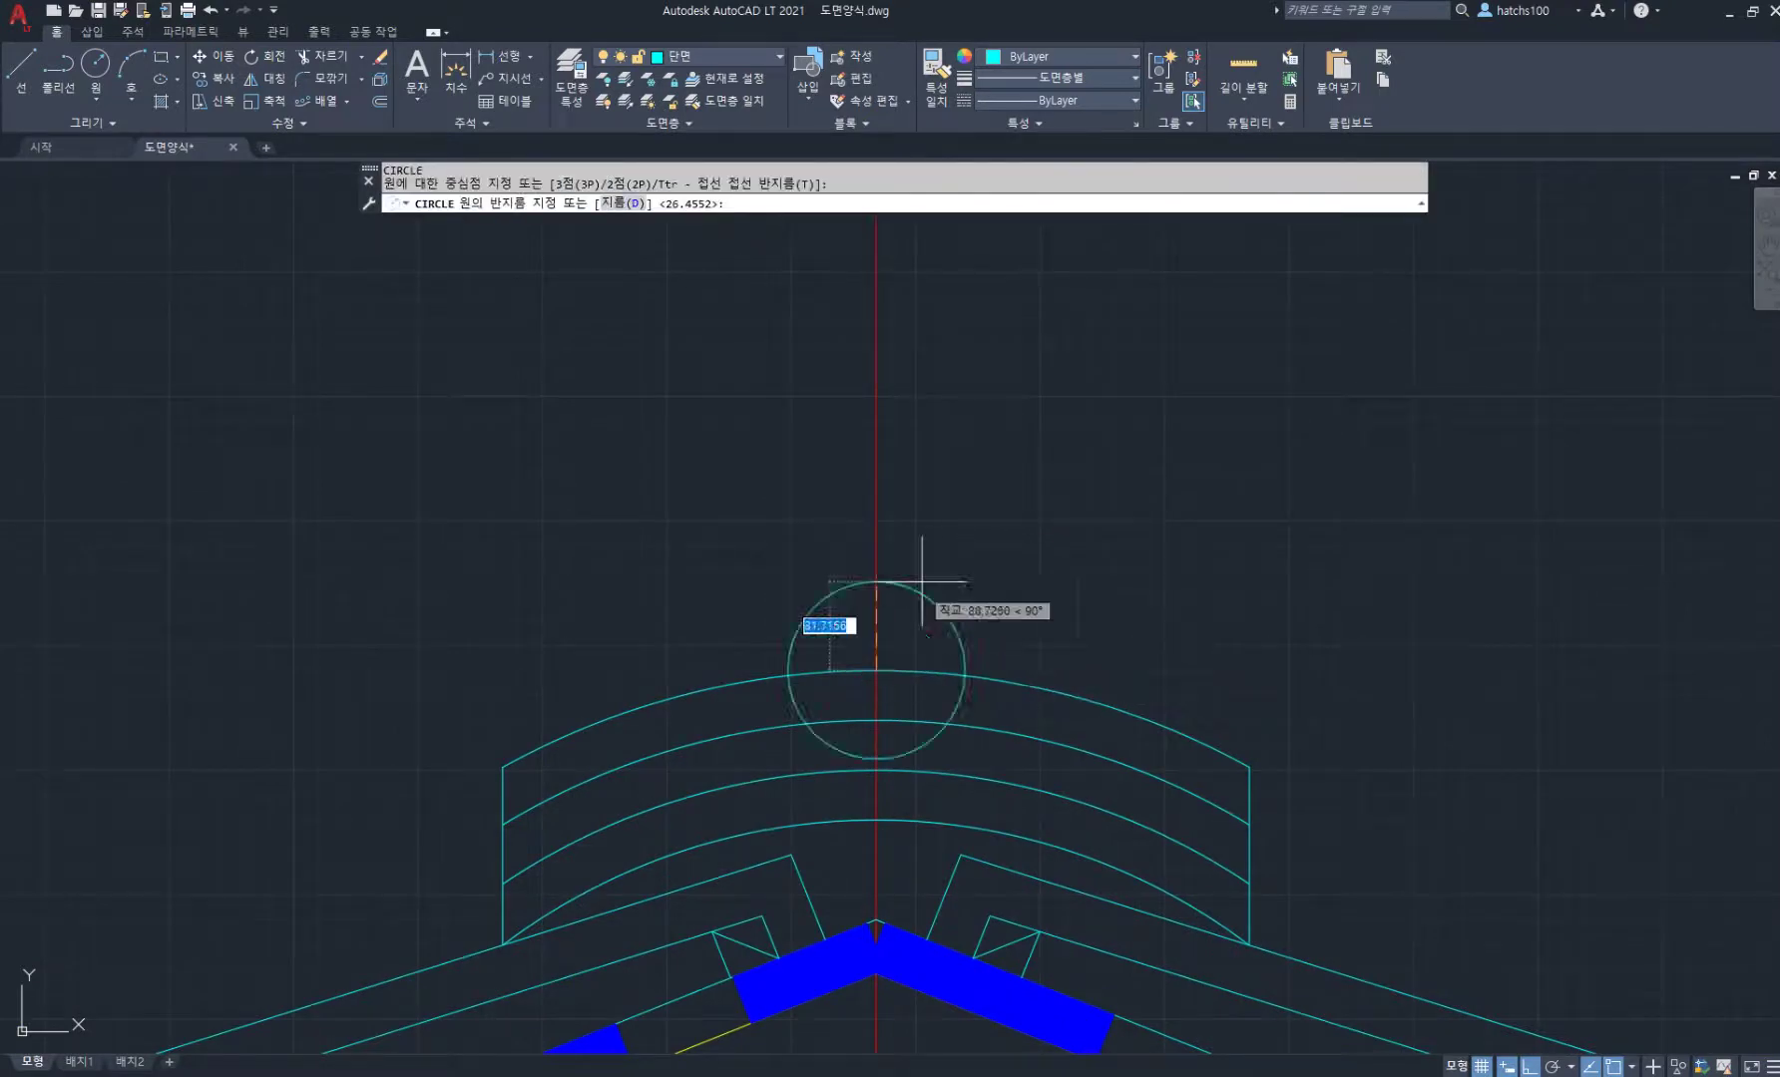
{"action": "type", "text": "10"}
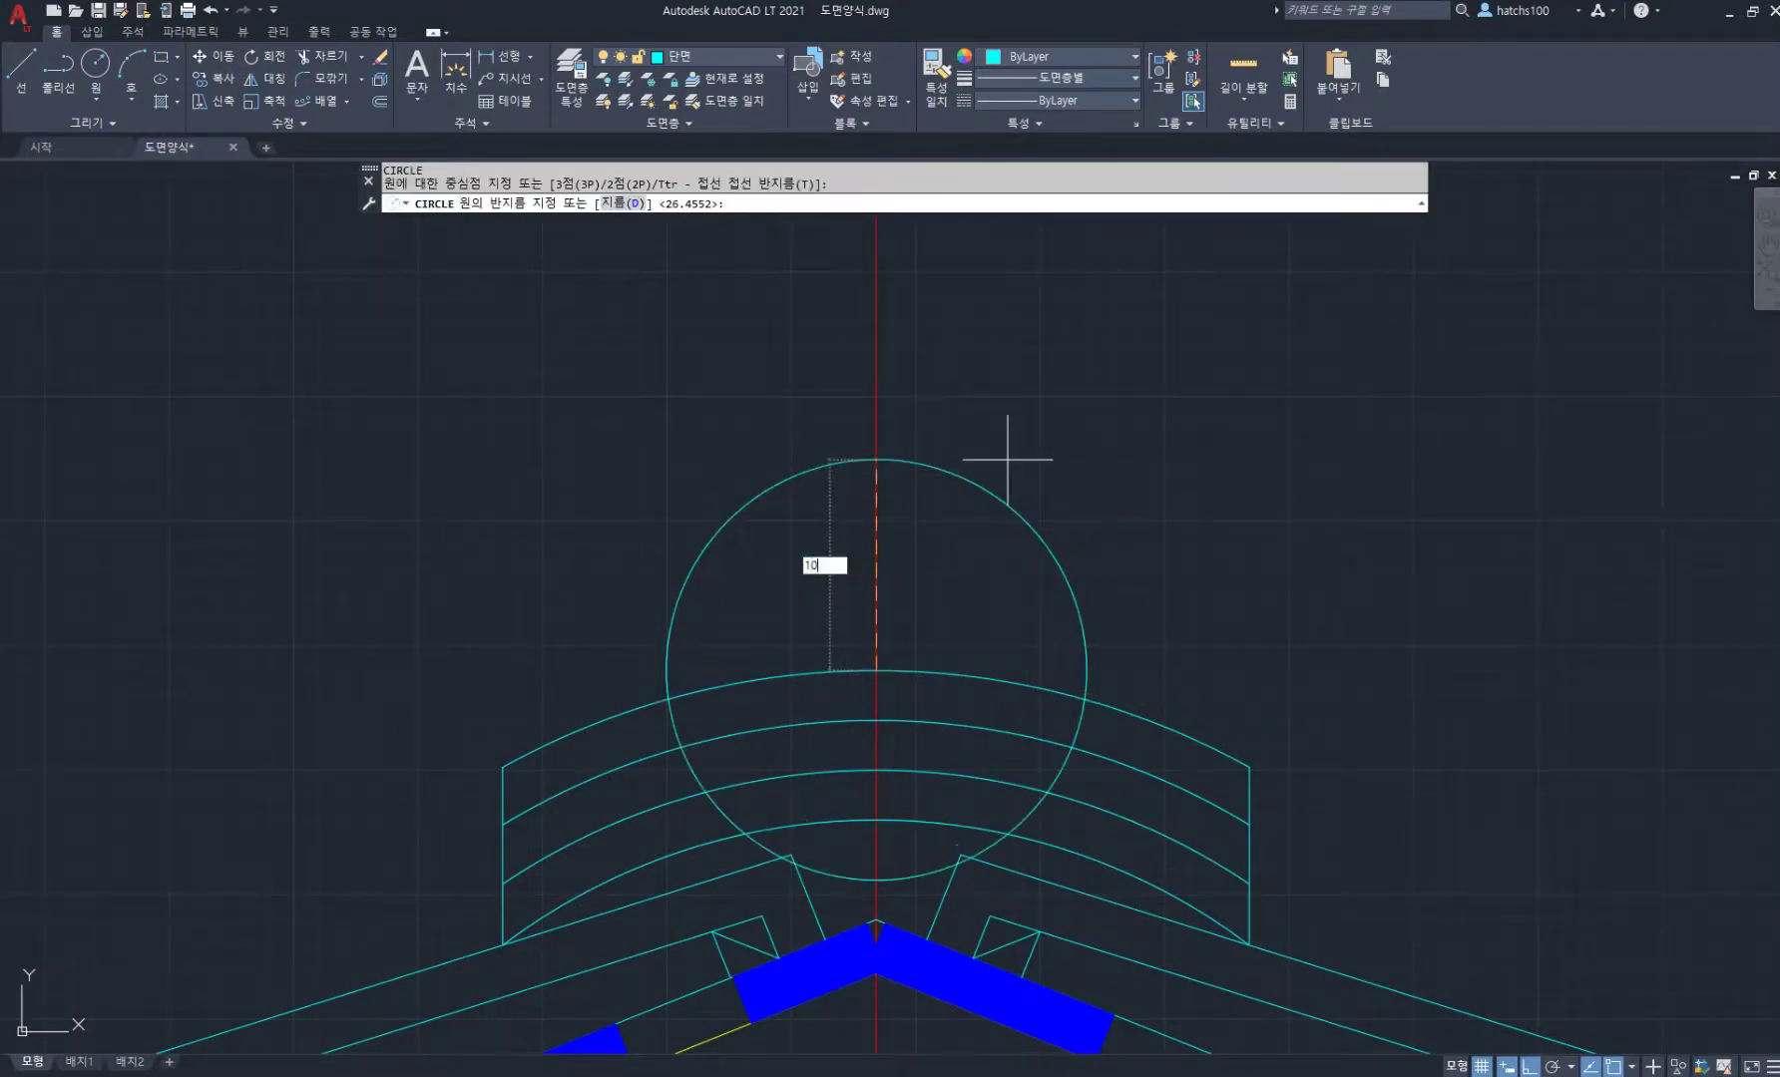
{"action": "type", "text": "0"}
{"action": "key", "text": "Return"}
Step: Offset the ridge circle inward by 30
{"action": "type", "text": "o"}
{"action": "key", "text": "Return"}
{"action": "key", "text": "Return"}
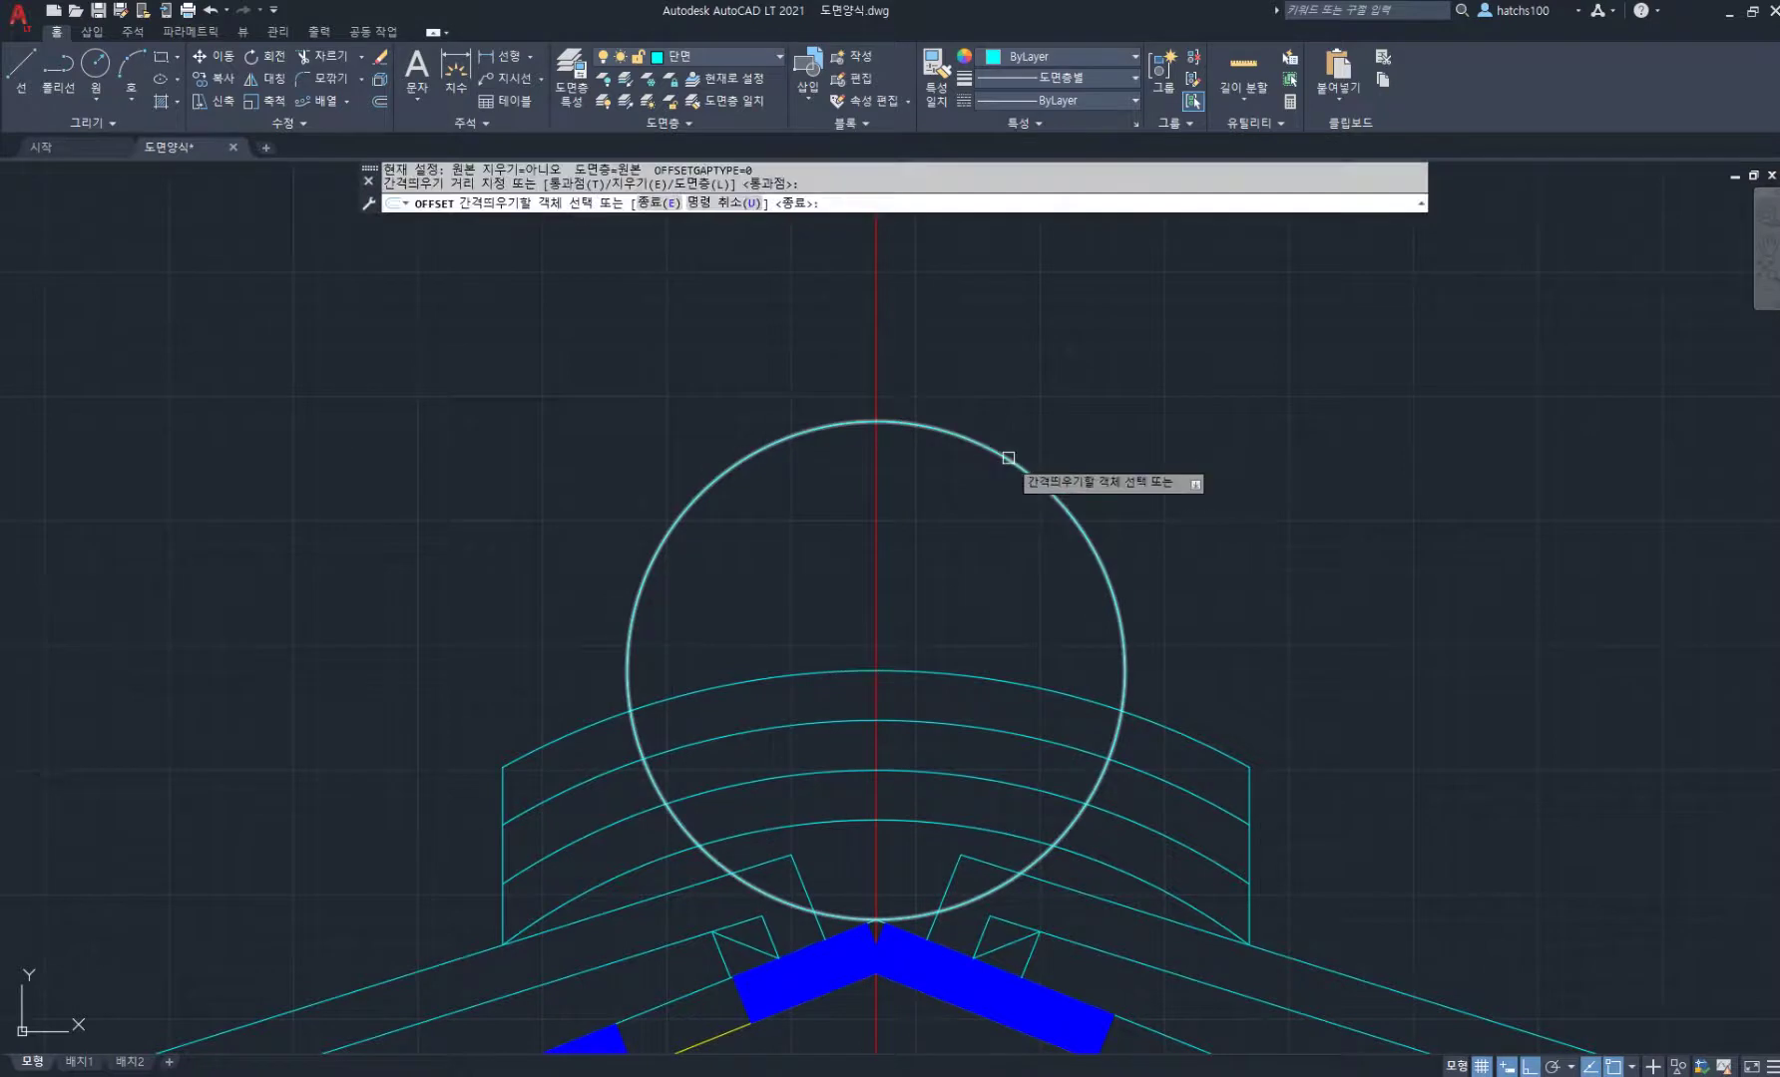
{"action": "left_click", "coordinate": [1014, 465]}
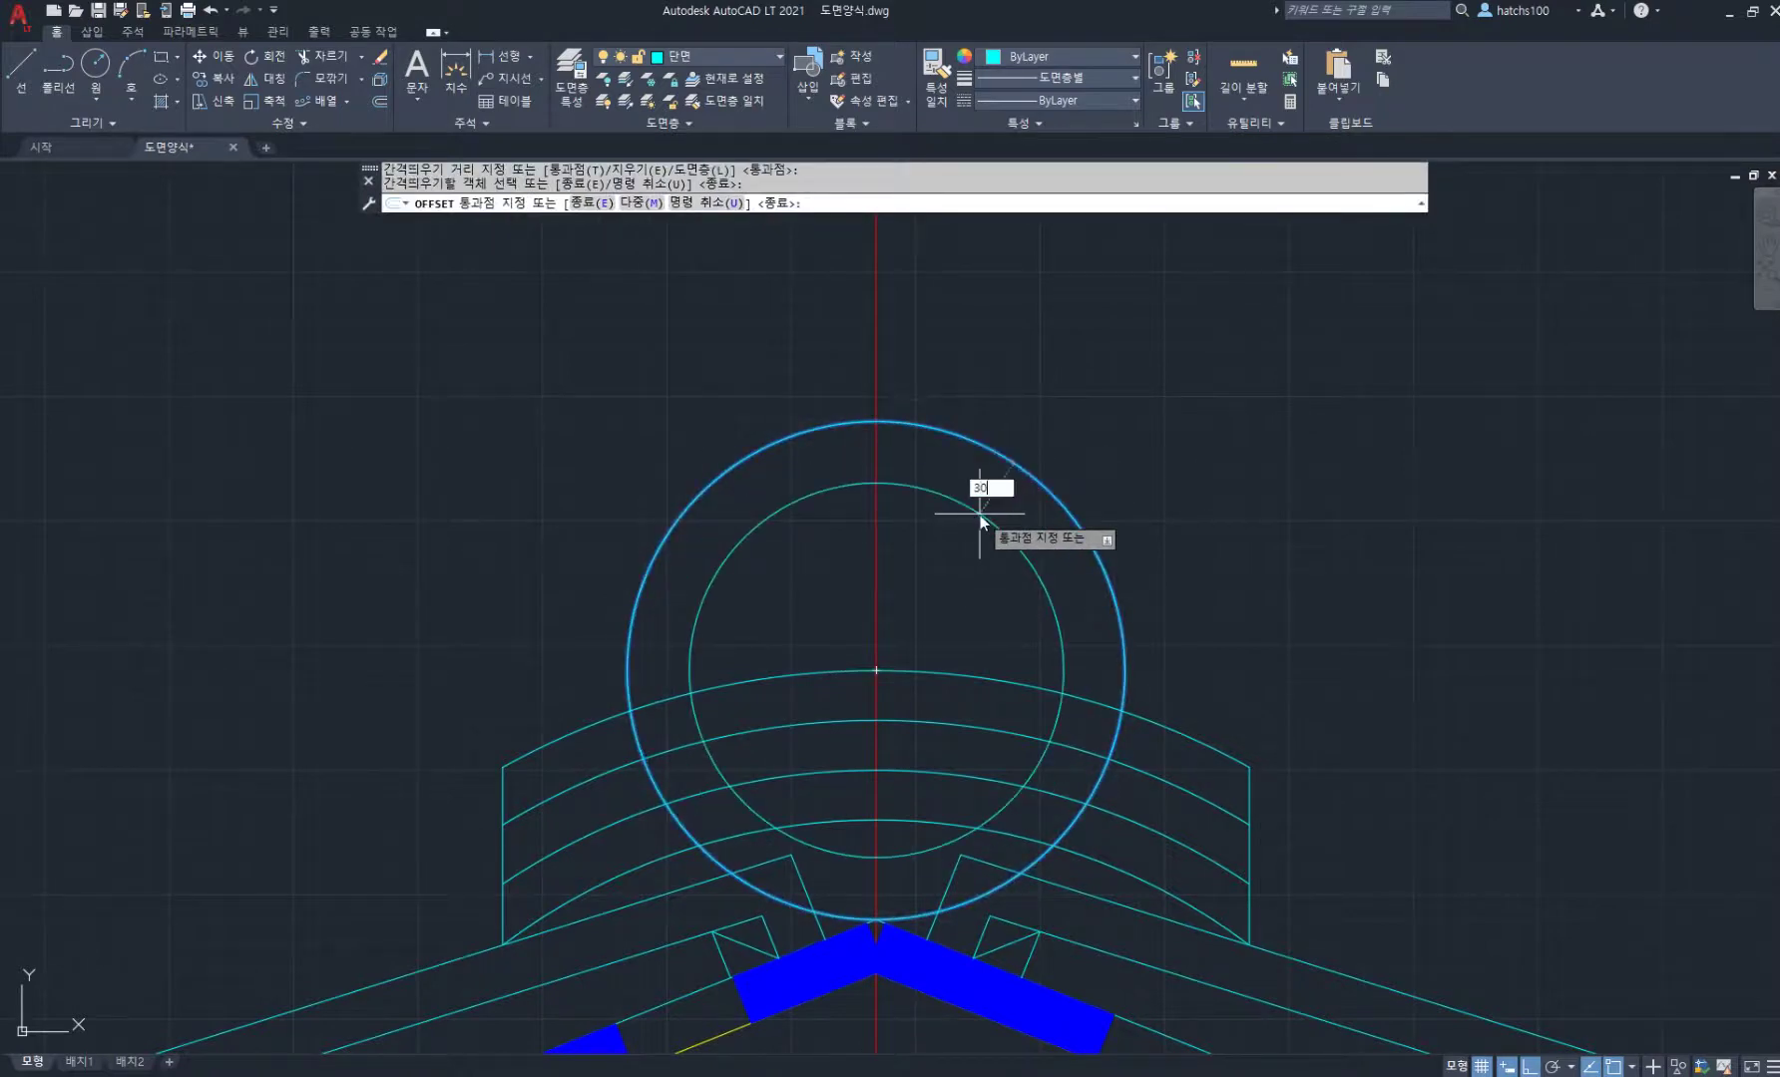
{"action": "type", "text": "30"}
{"action": "key", "text": "Return"}
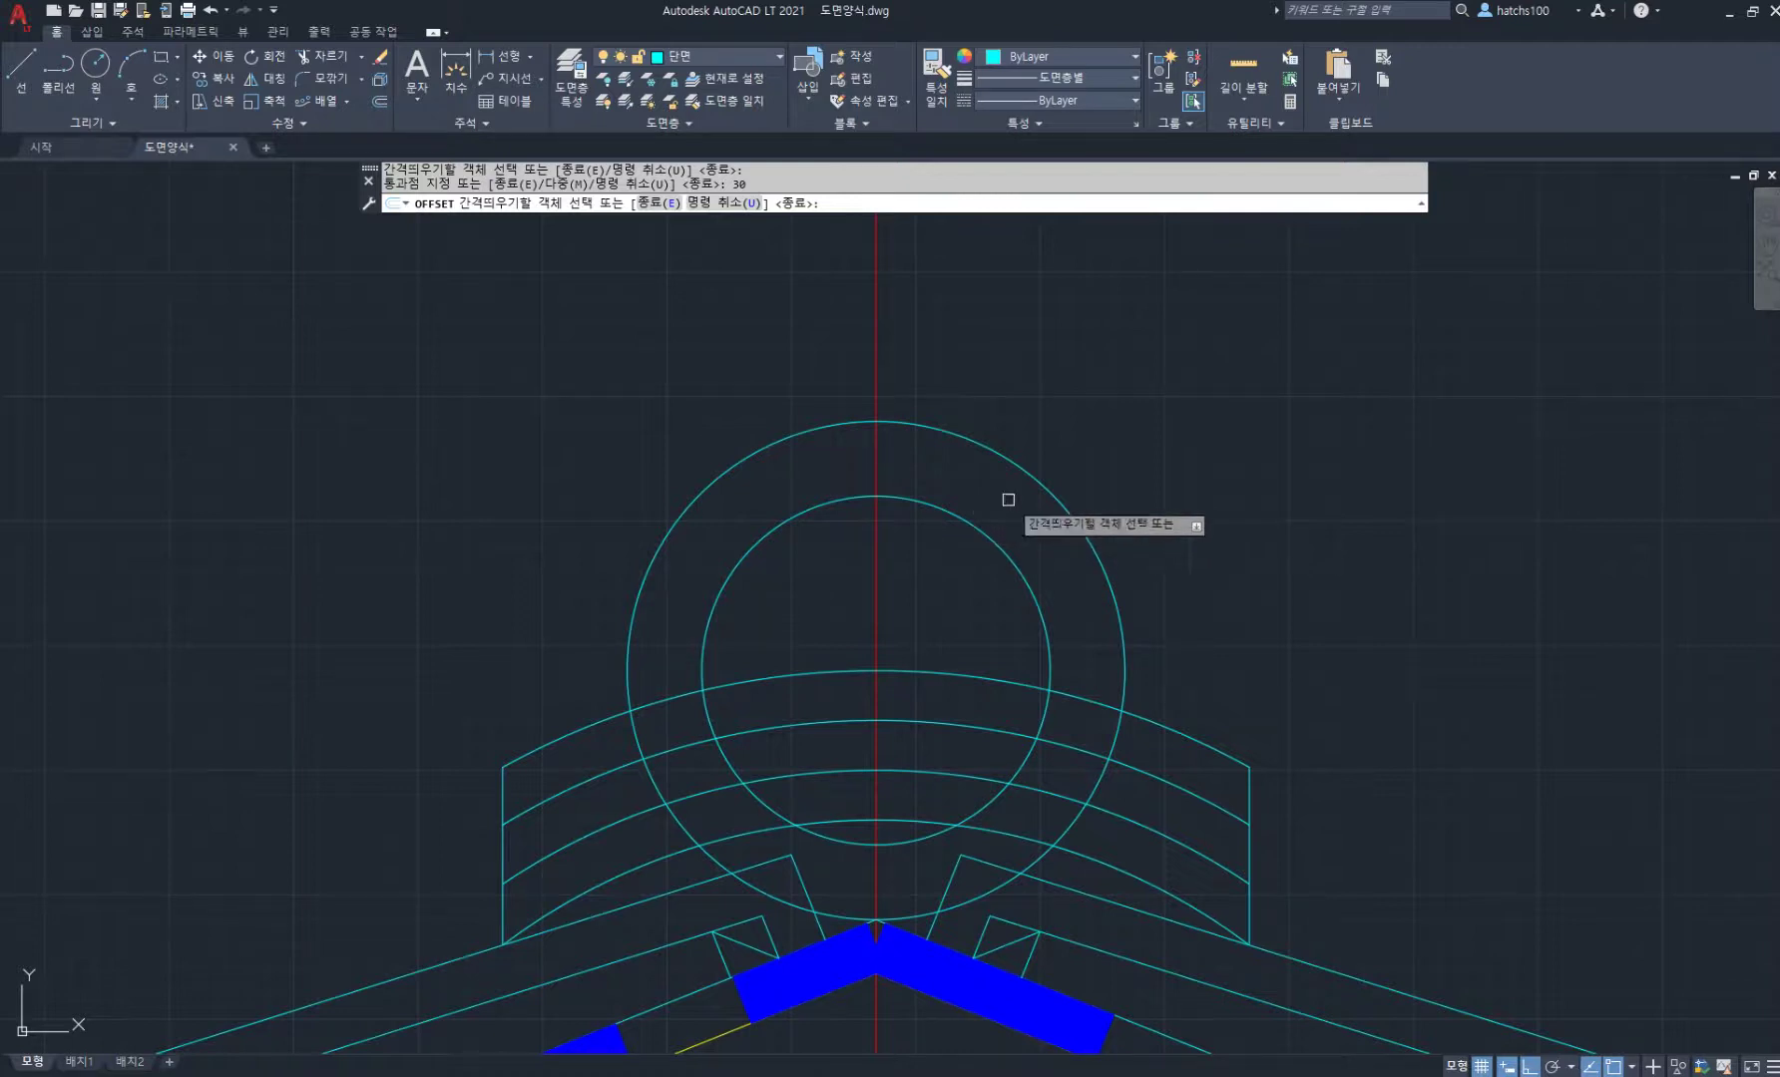
{"action": "middle_click_drag", "start_coordinate": [1007, 498], "coordinate": [1029, 427]}
{"action": "key", "text": "Return"}
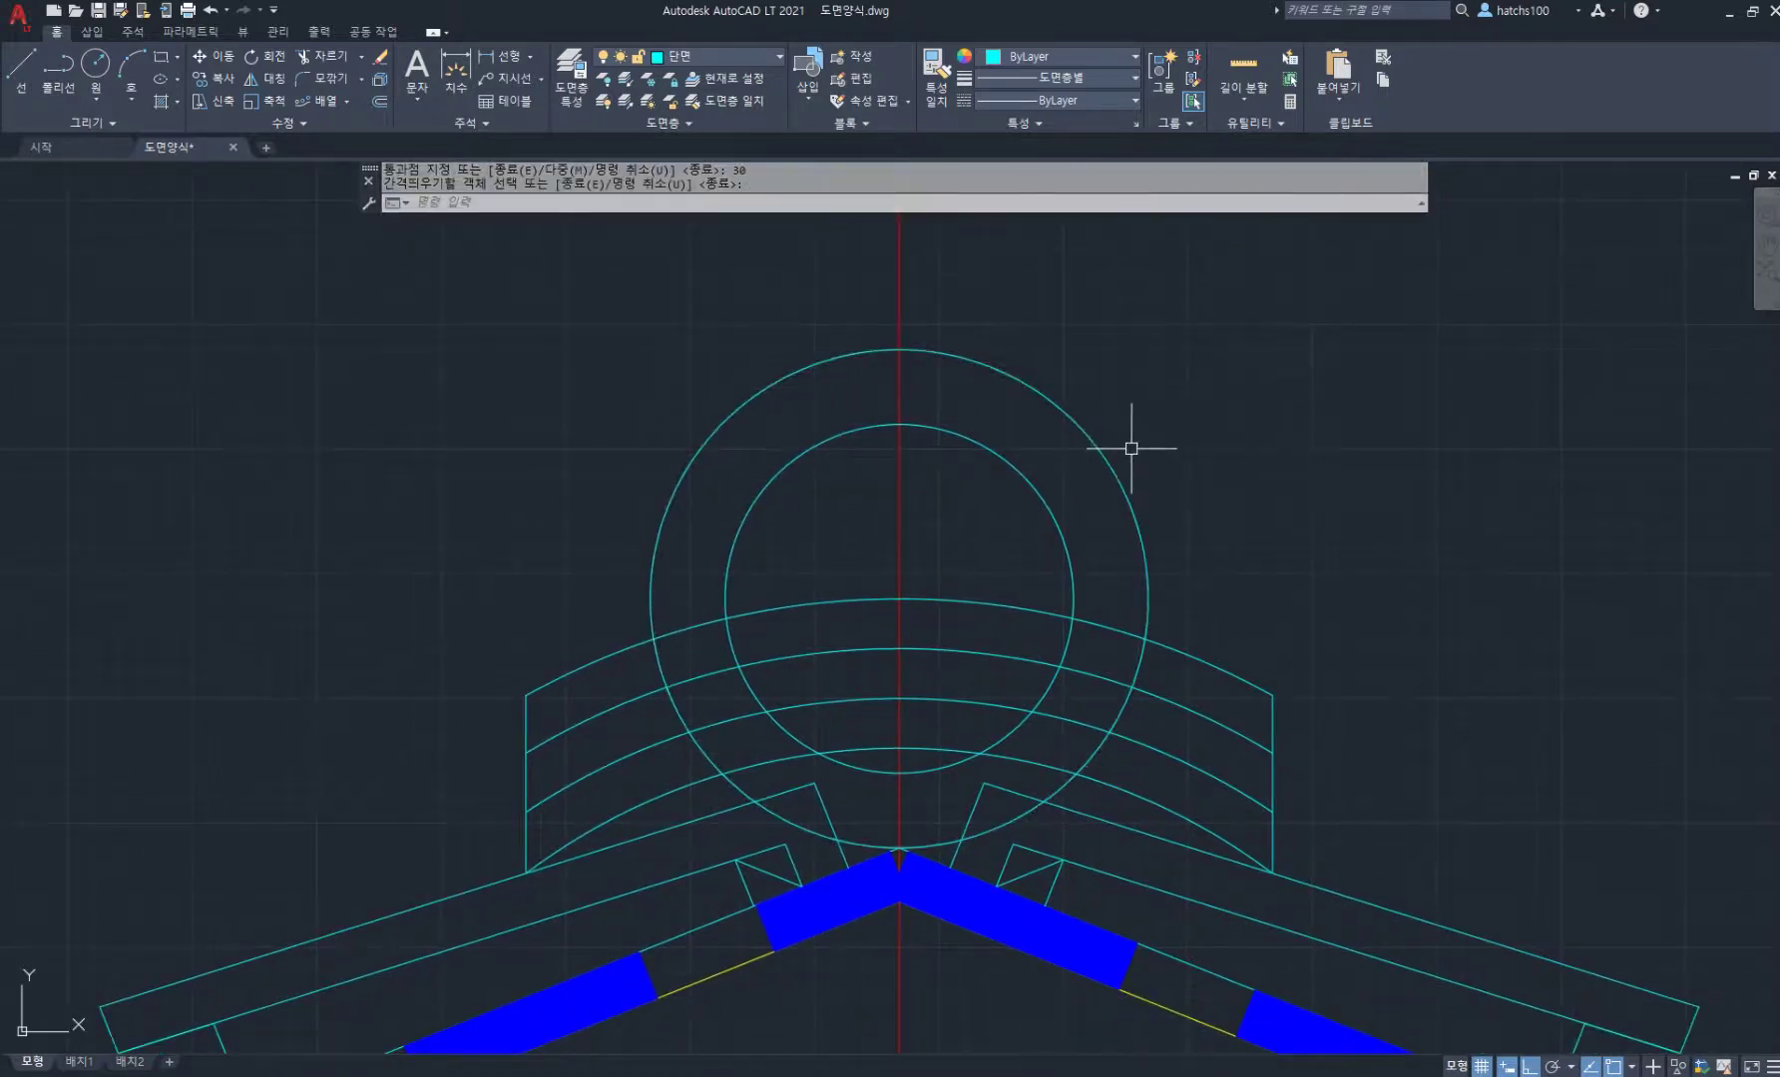
Step: Trim both ridge circles along the top ridge arc and remove the leftover circle pieces below it
{"action": "type", "text": "tr"}
{"action": "key", "text": "Return"}
{"action": "left_click", "coordinate": [1144, 663]}
{"action": "left_click_drag", "start_coordinate": [1109, 649], "coordinate": [948, 621]}
{"action": "left_click_drag", "start_coordinate": [781, 629], "coordinate": [623, 680]}
{"action": "middle_click_drag", "start_coordinate": [832, 590], "coordinate": [778, 504]}
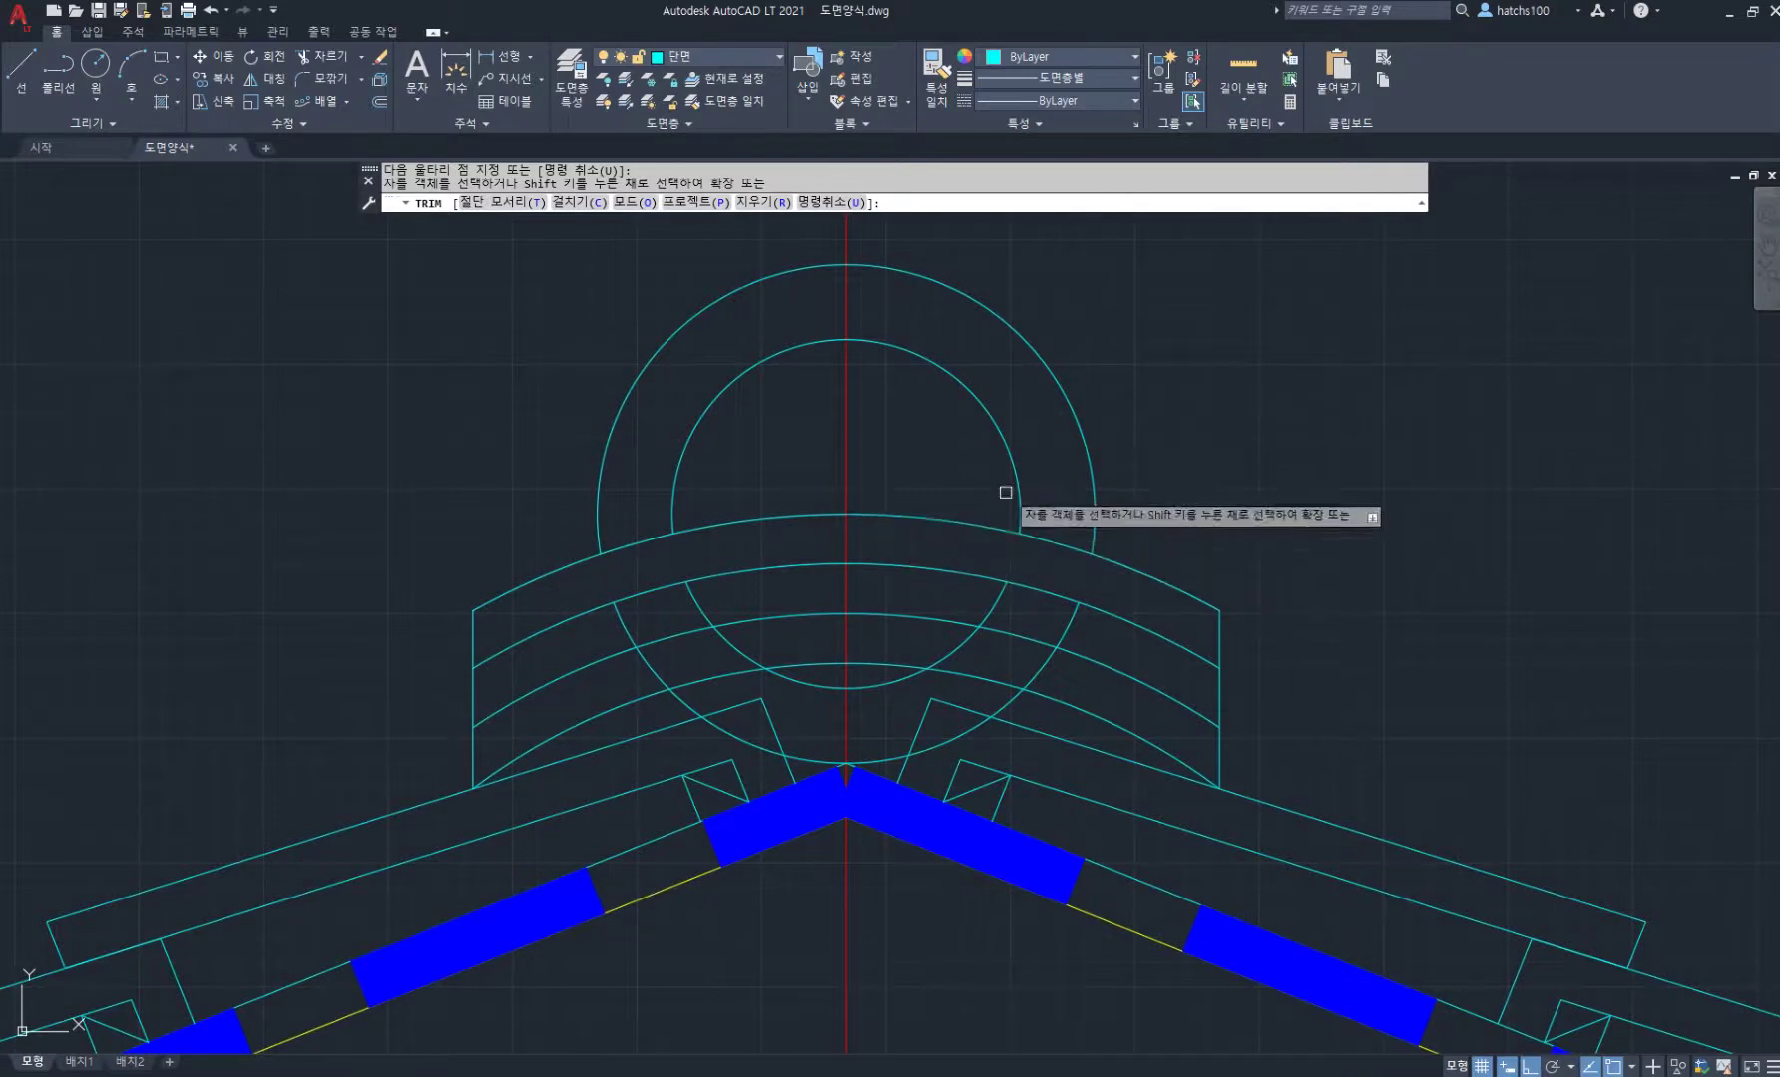
{"action": "type", "text": "r"}
{"action": "key", "text": "Return"}
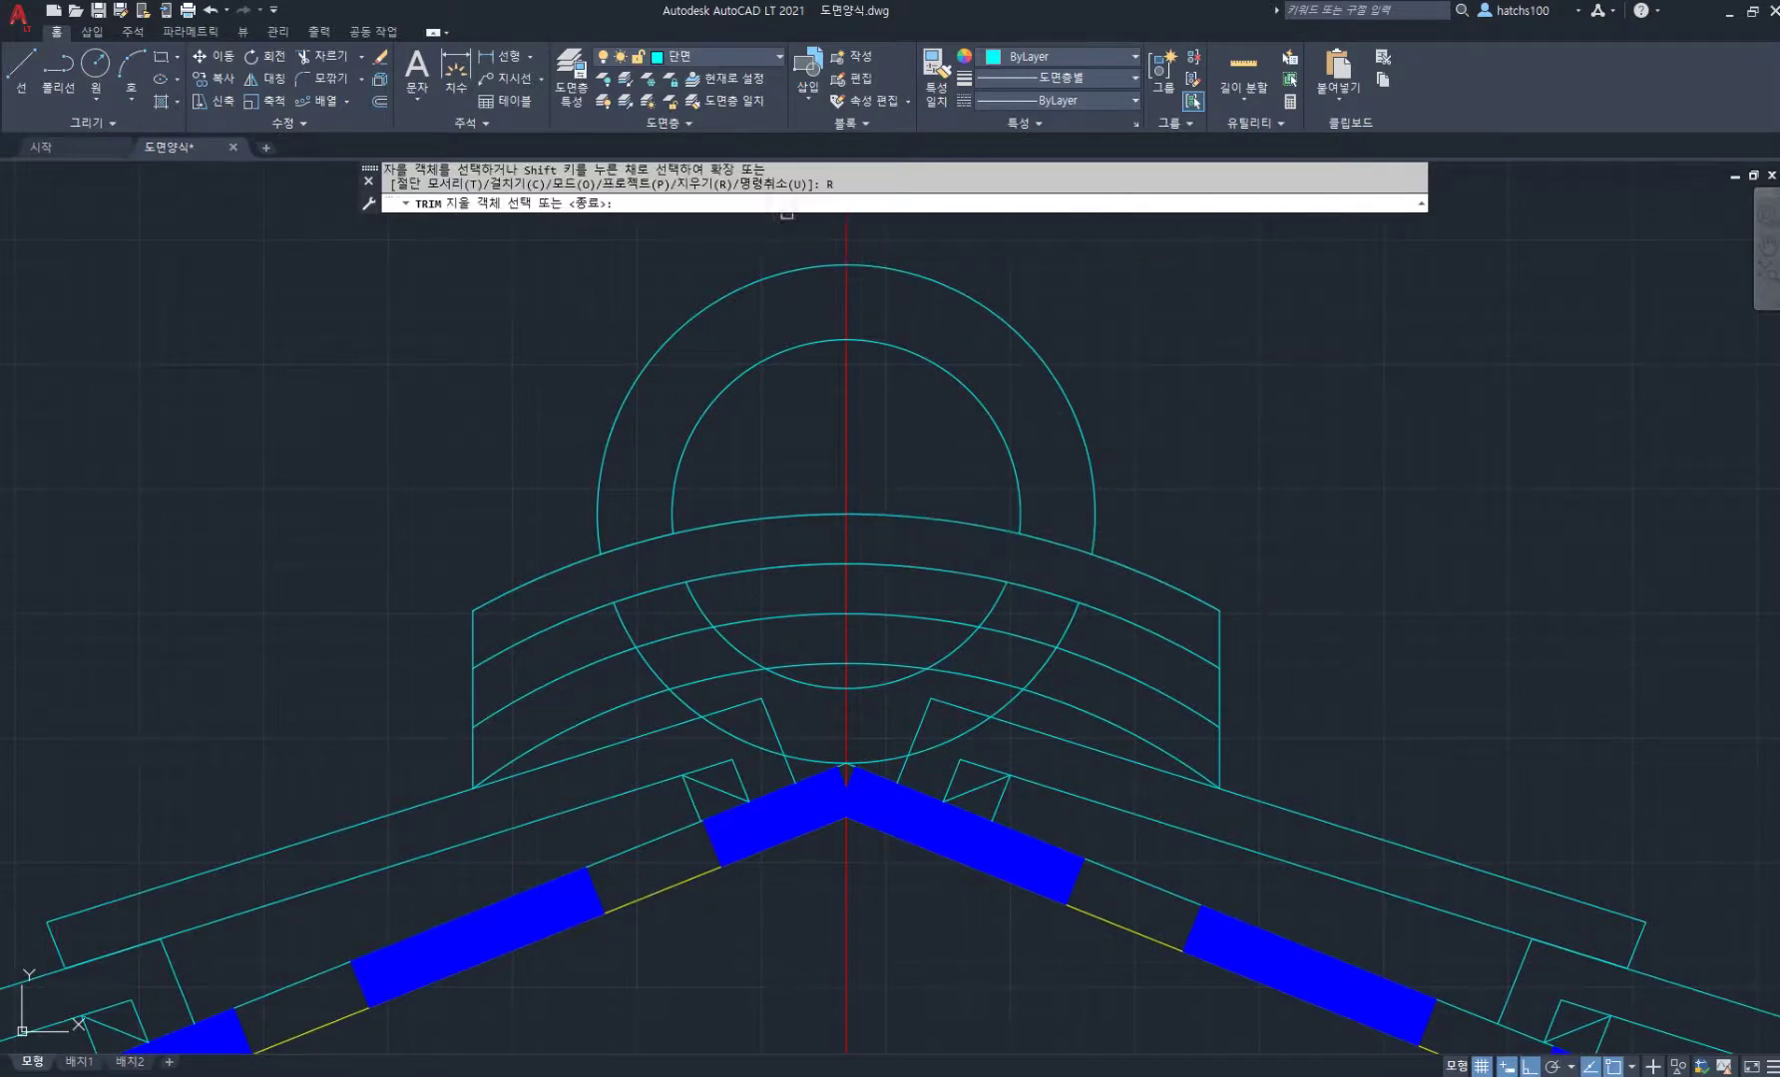
{"action": "left_click", "coordinate": [993, 604]}
{"action": "key", "text": "Return"}
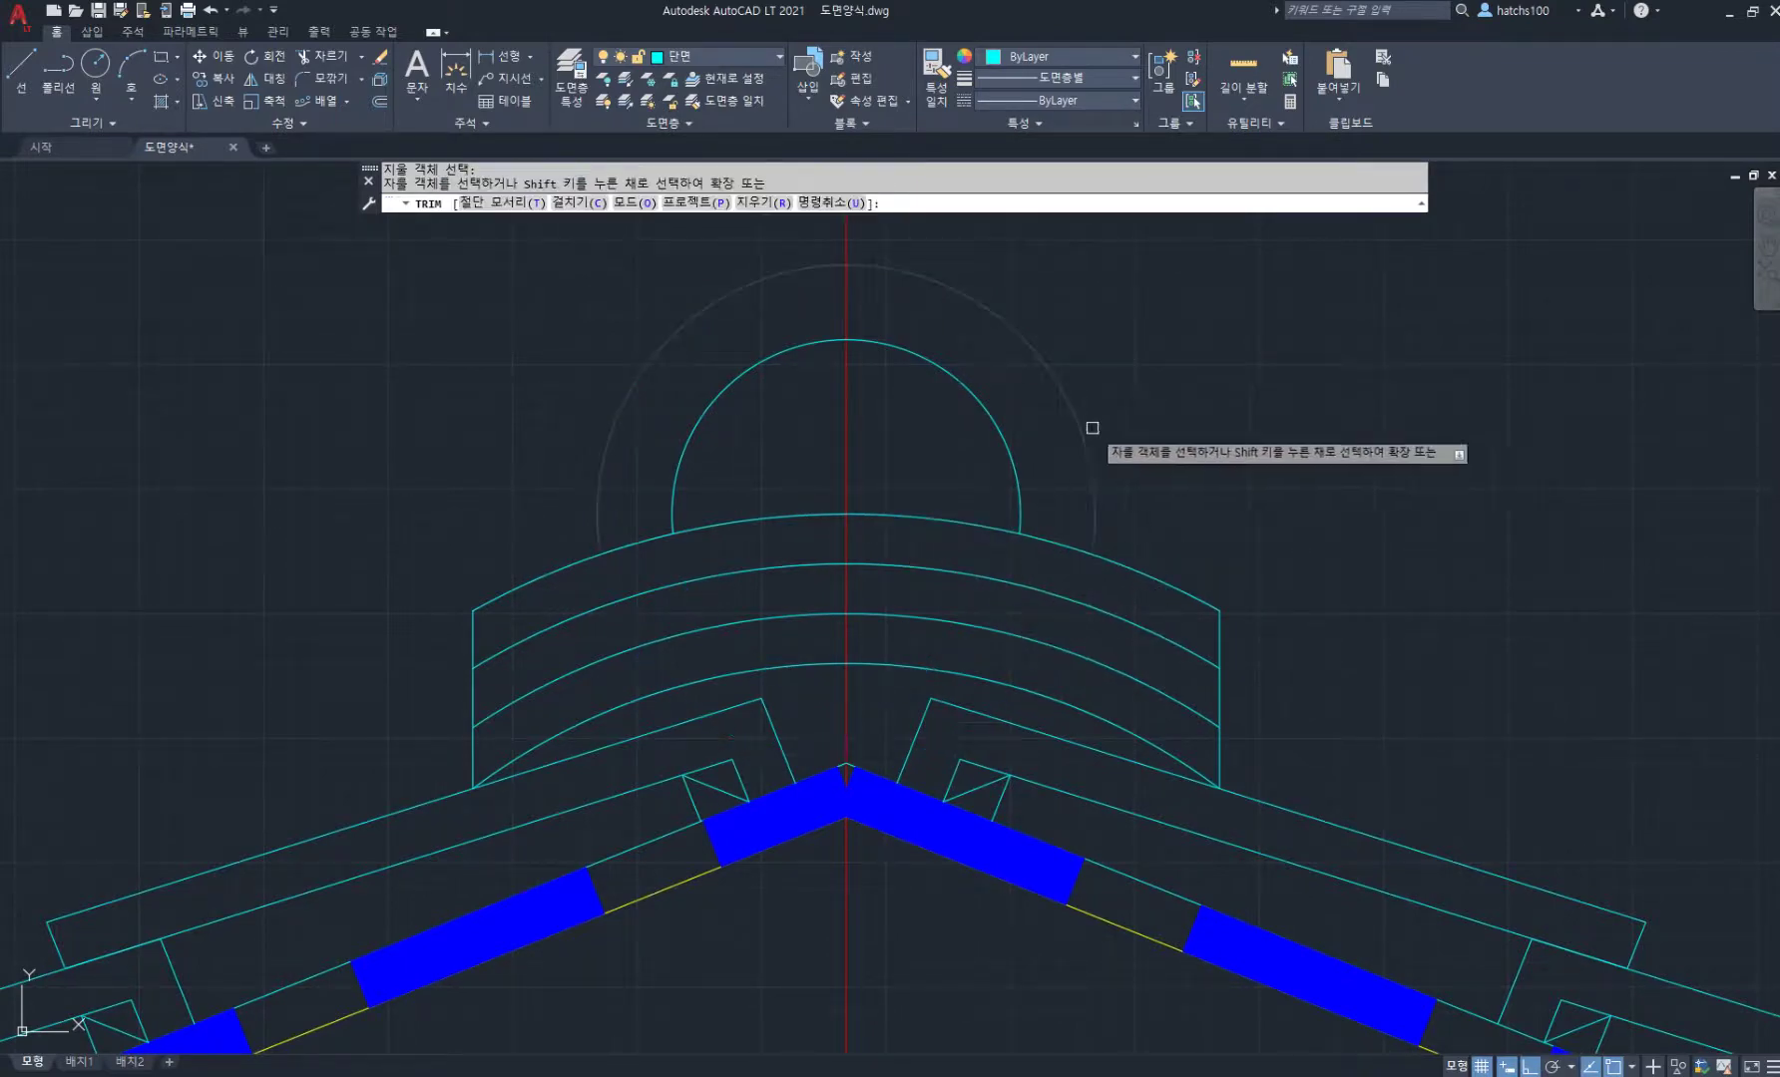
Step: Draw a circle of radius 150 centred where the inner ridge semicircle meets the centre line
{"action": "scroll", "coordinate": [1083, 429], "scroll_direction": "down", "scroll_amount": 4}
{"action": "middle_click_drag", "start_coordinate": [1081, 399], "coordinate": [974, 536]}
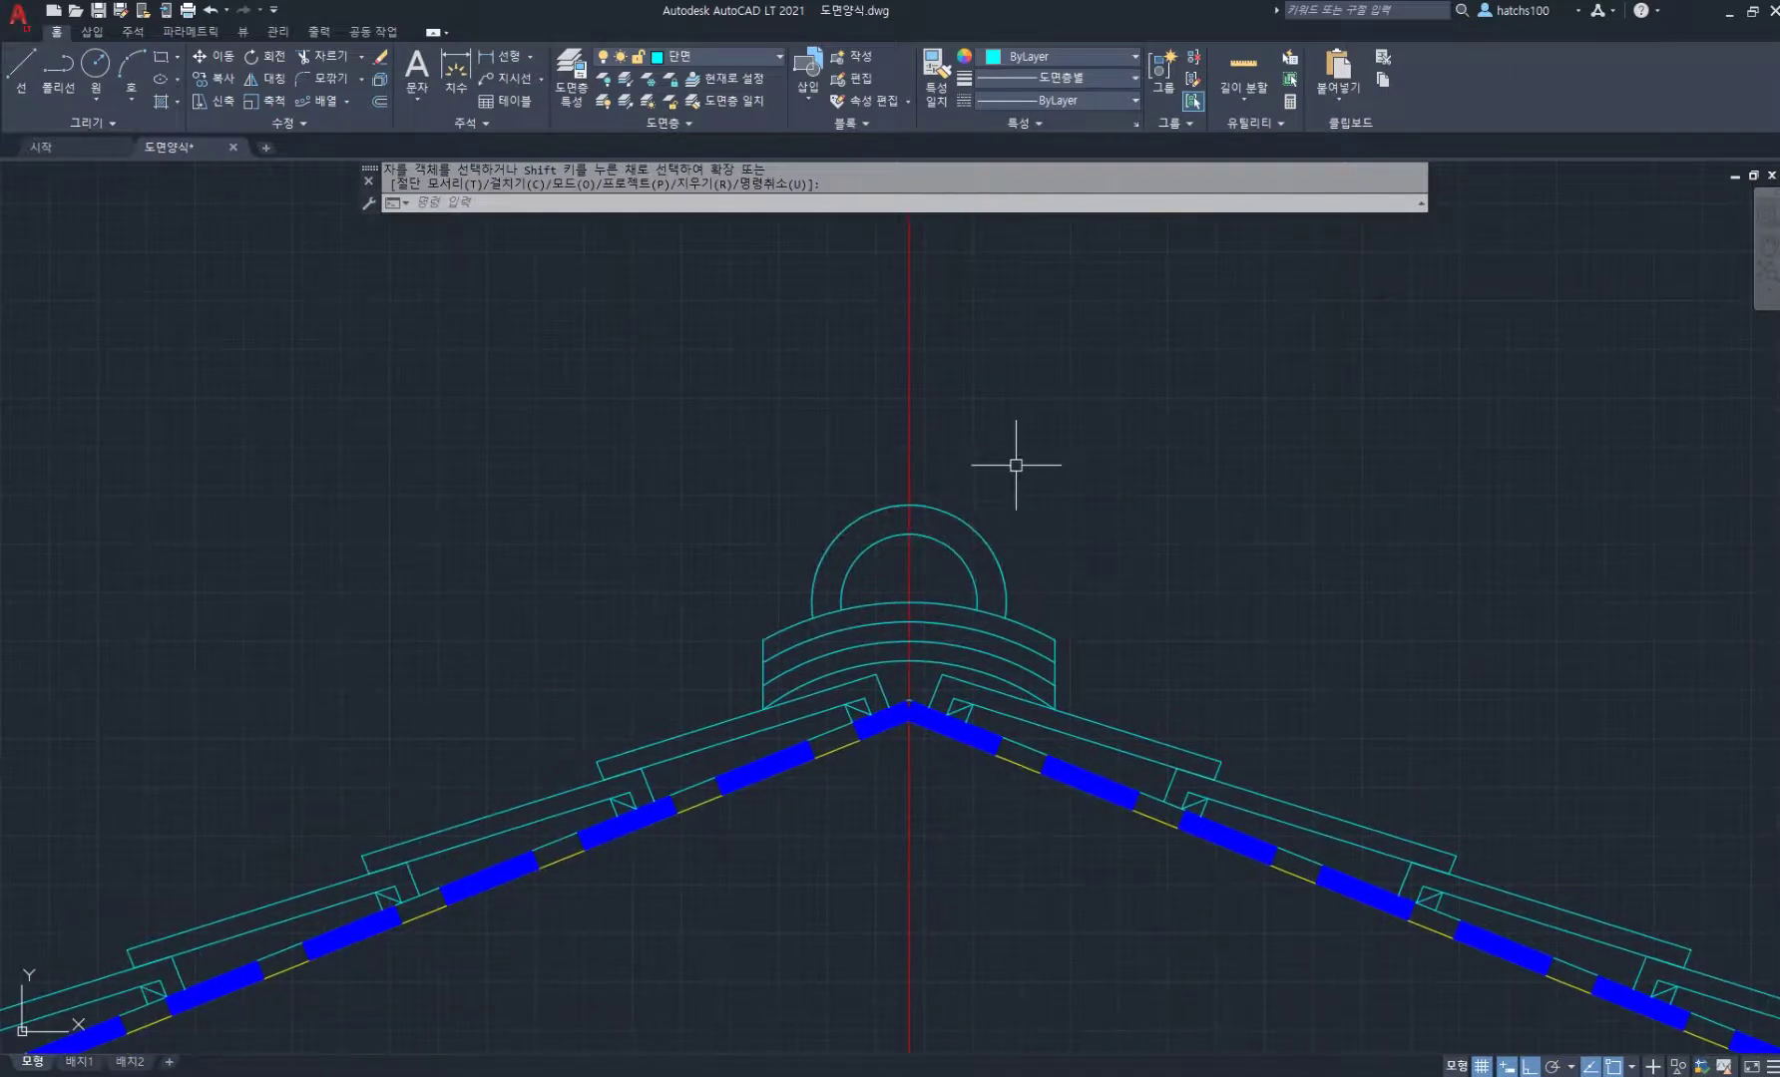
{"action": "key", "text": "Return"}
{"action": "left_click", "coordinate": [909, 534]}
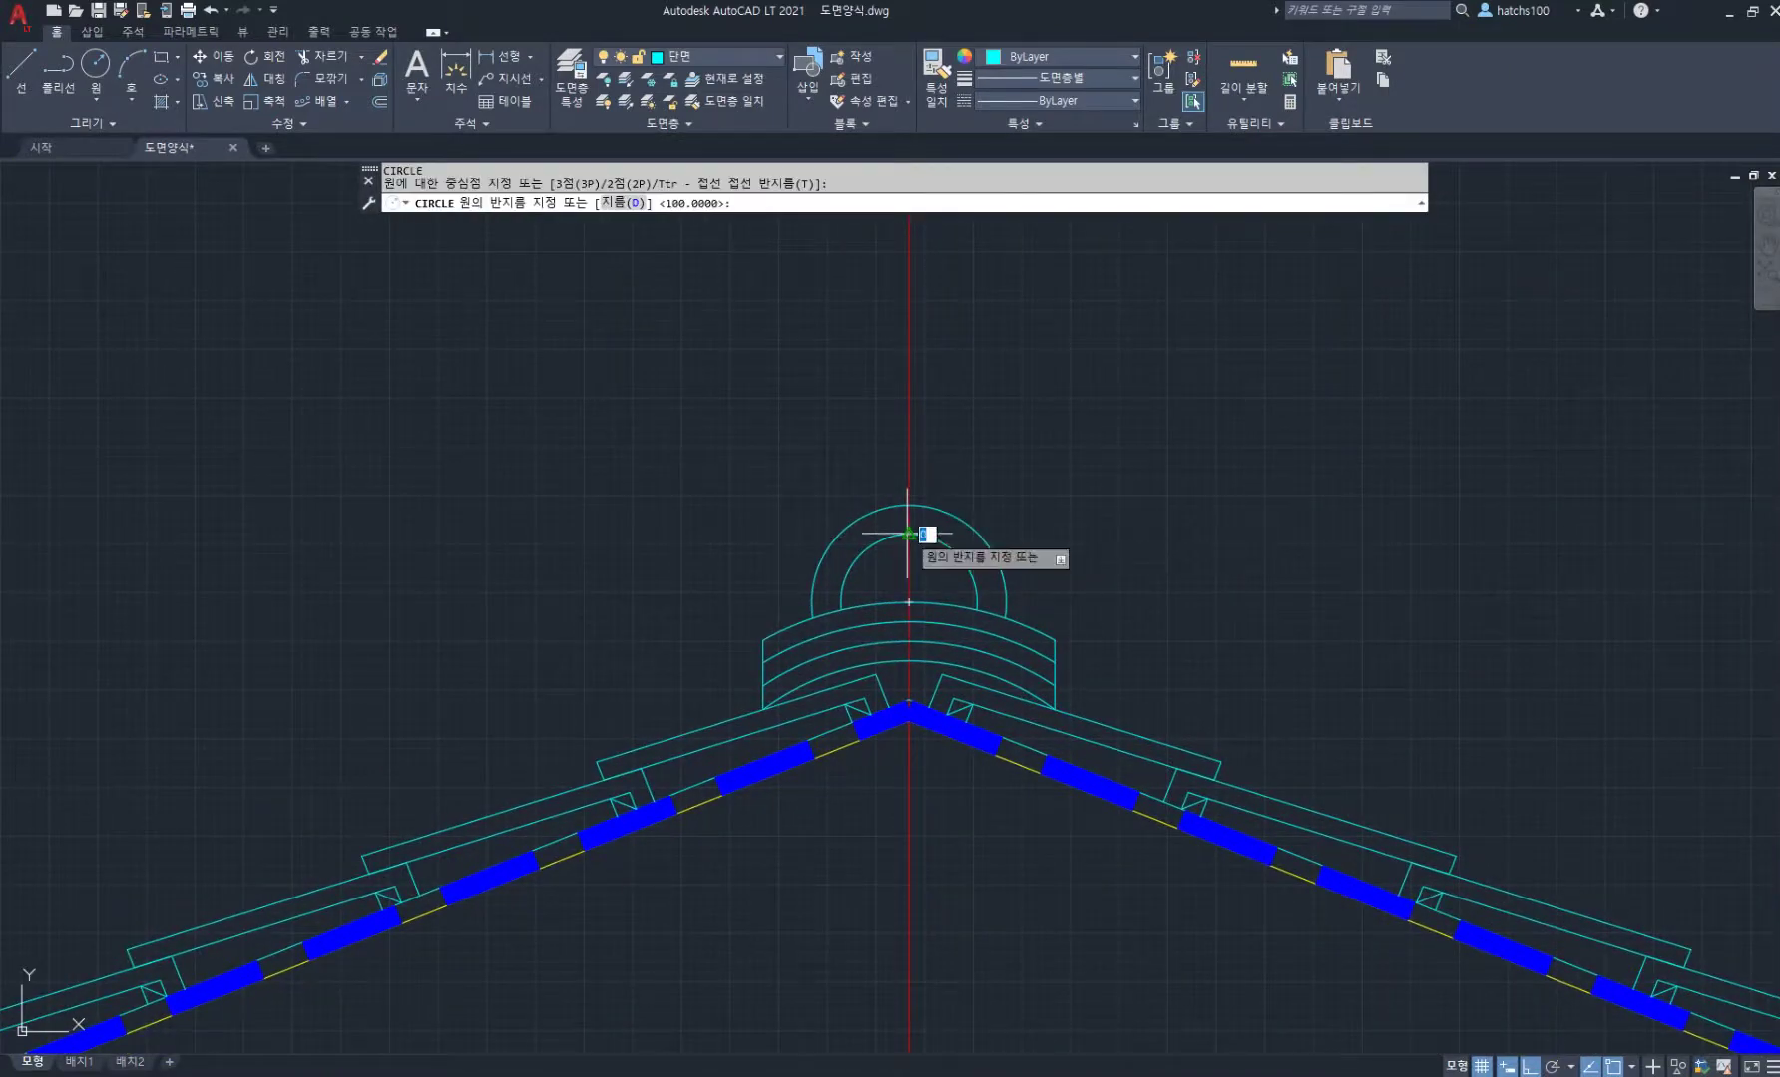
{"action": "scroll", "coordinate": [1013, 498], "scroll_direction": "up", "scroll_amount": 2}
{"action": "middle_click_drag", "start_coordinate": [1041, 505], "coordinate": [1110, 533]}
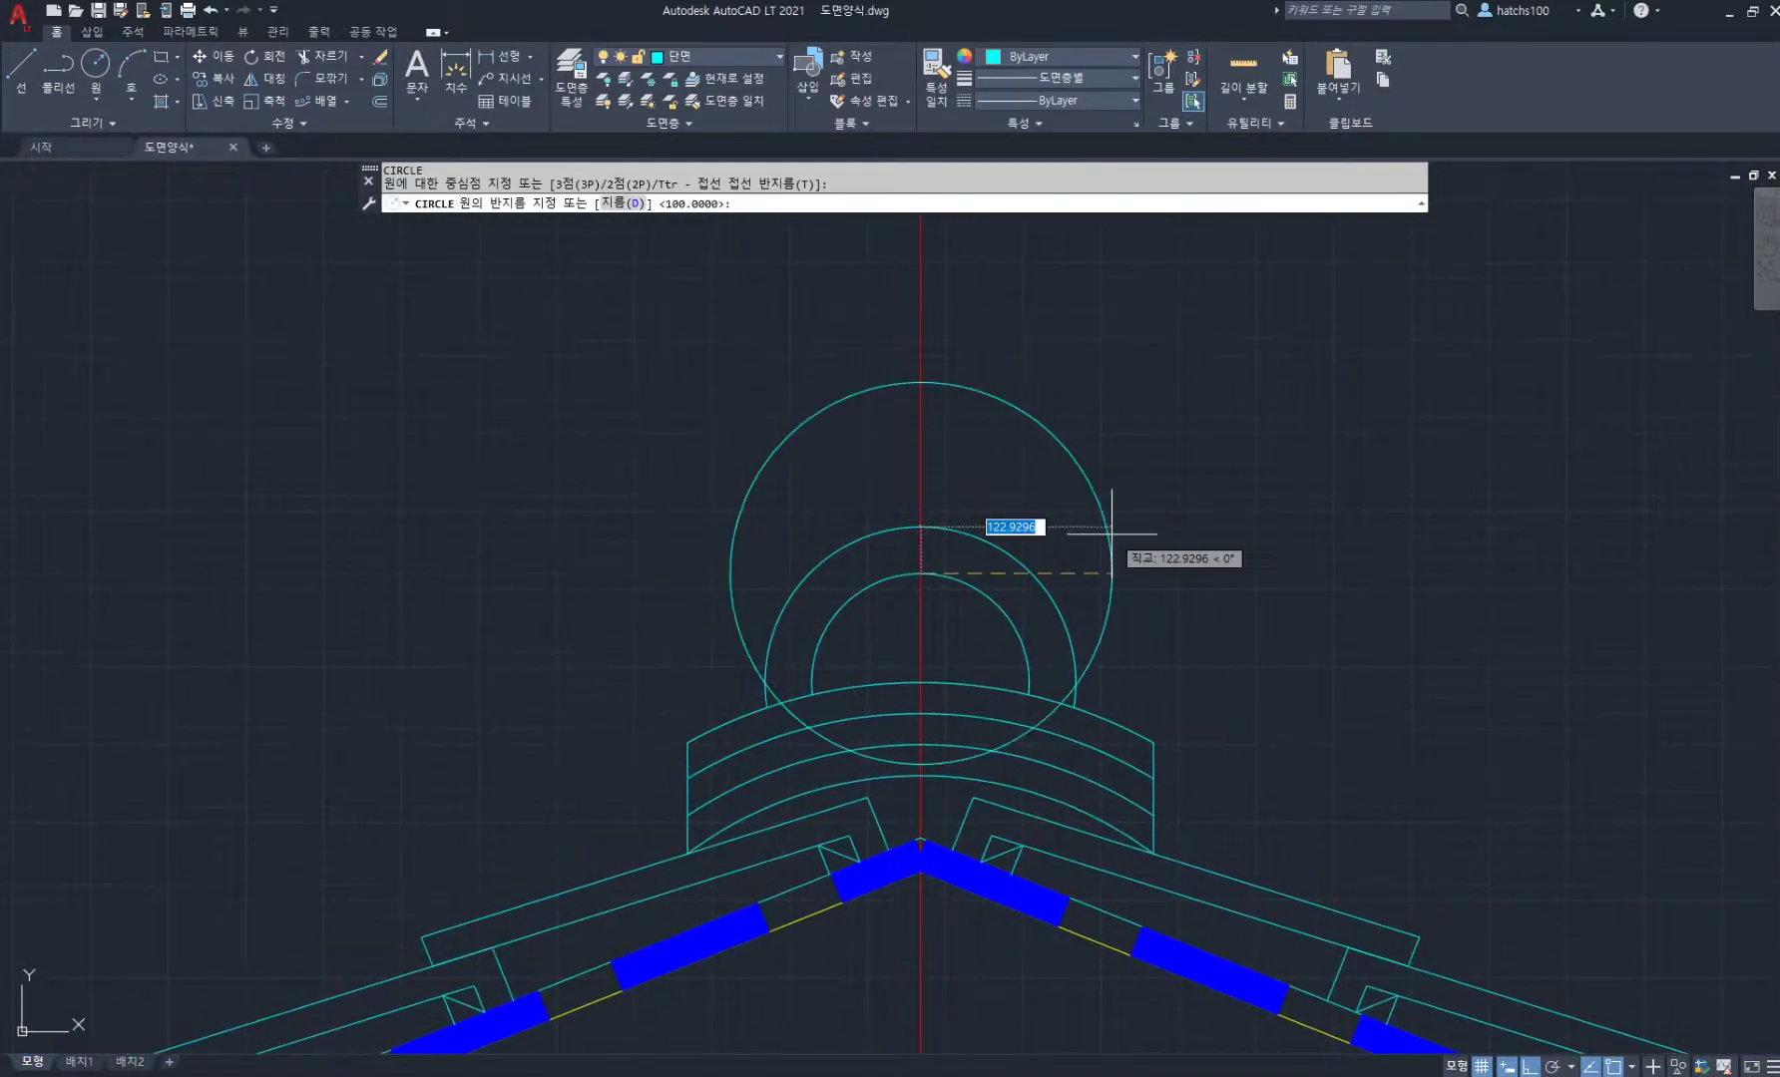
{"action": "type", "text": "150"}
{"action": "key", "text": "Return"}
Step: Draw circles of radius 100 centred on the two upper outer corners of the layered ridge cap
{"action": "key", "text": "Return"}
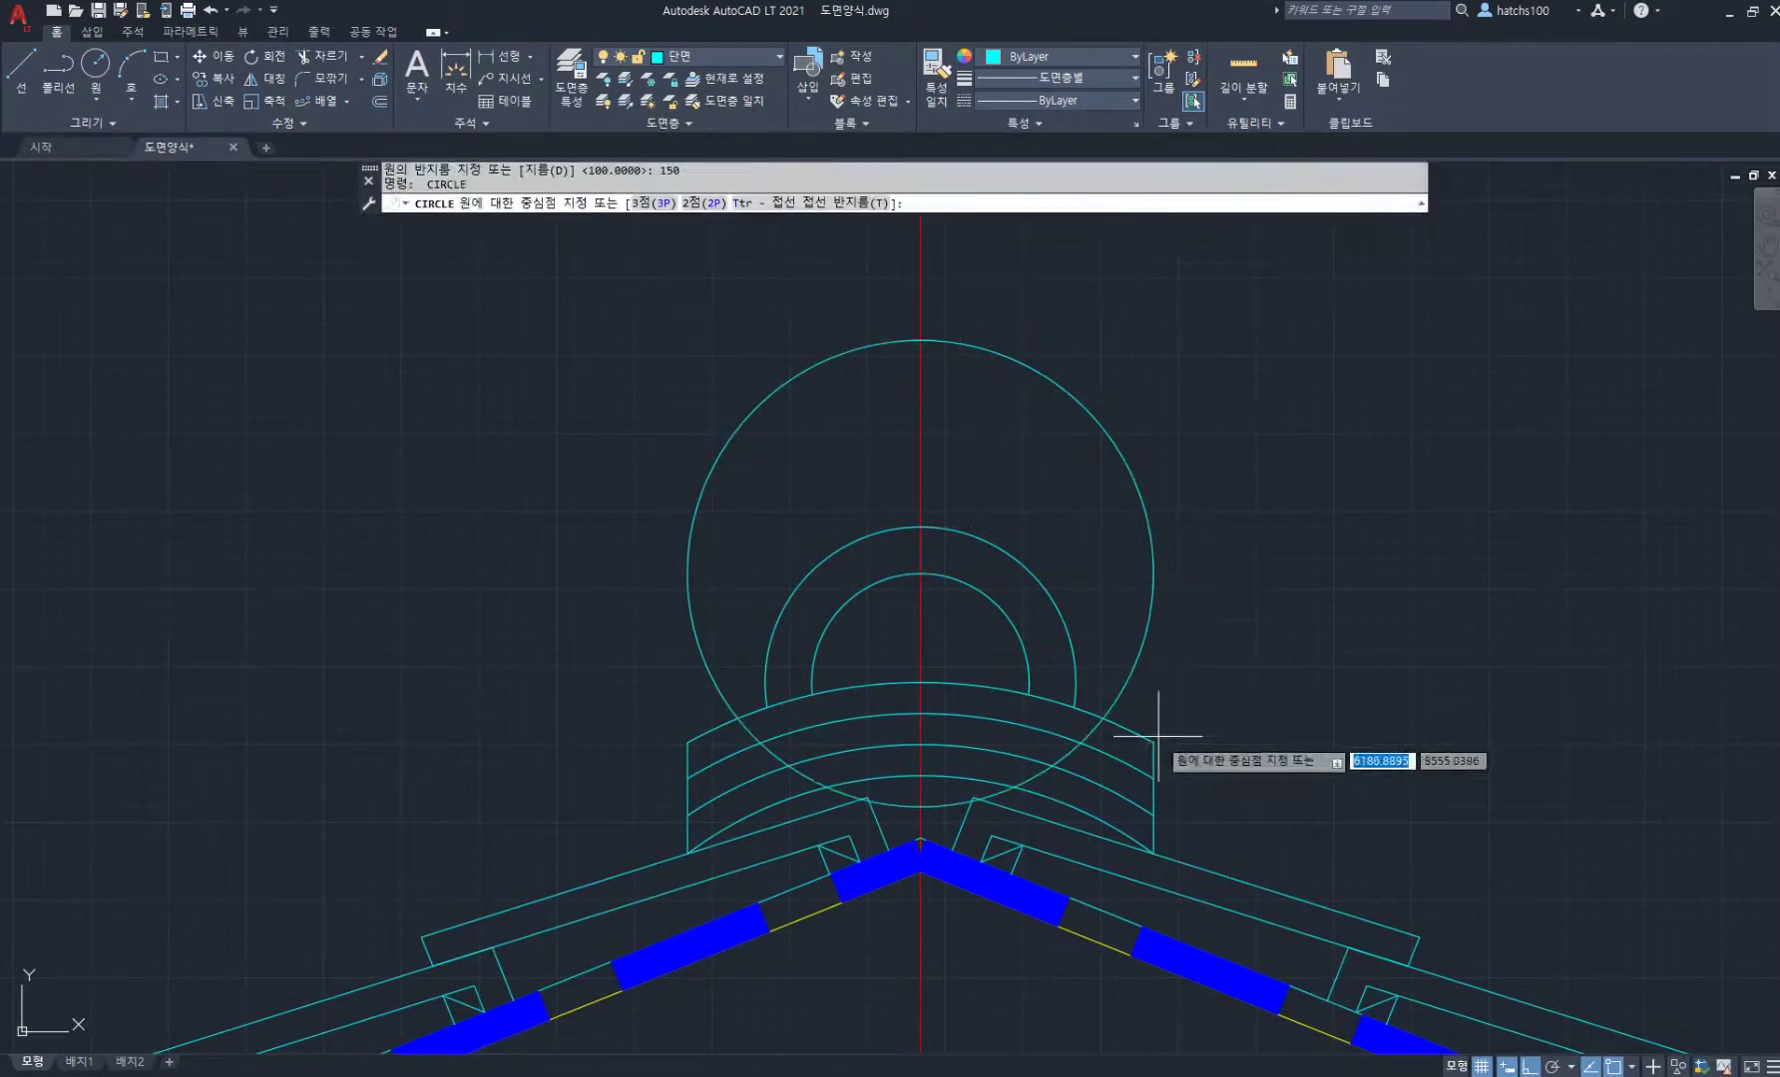
{"action": "left_click", "coordinate": [1153, 743]}
{"action": "type", "text": "100"}
{"action": "key", "text": "Return"}
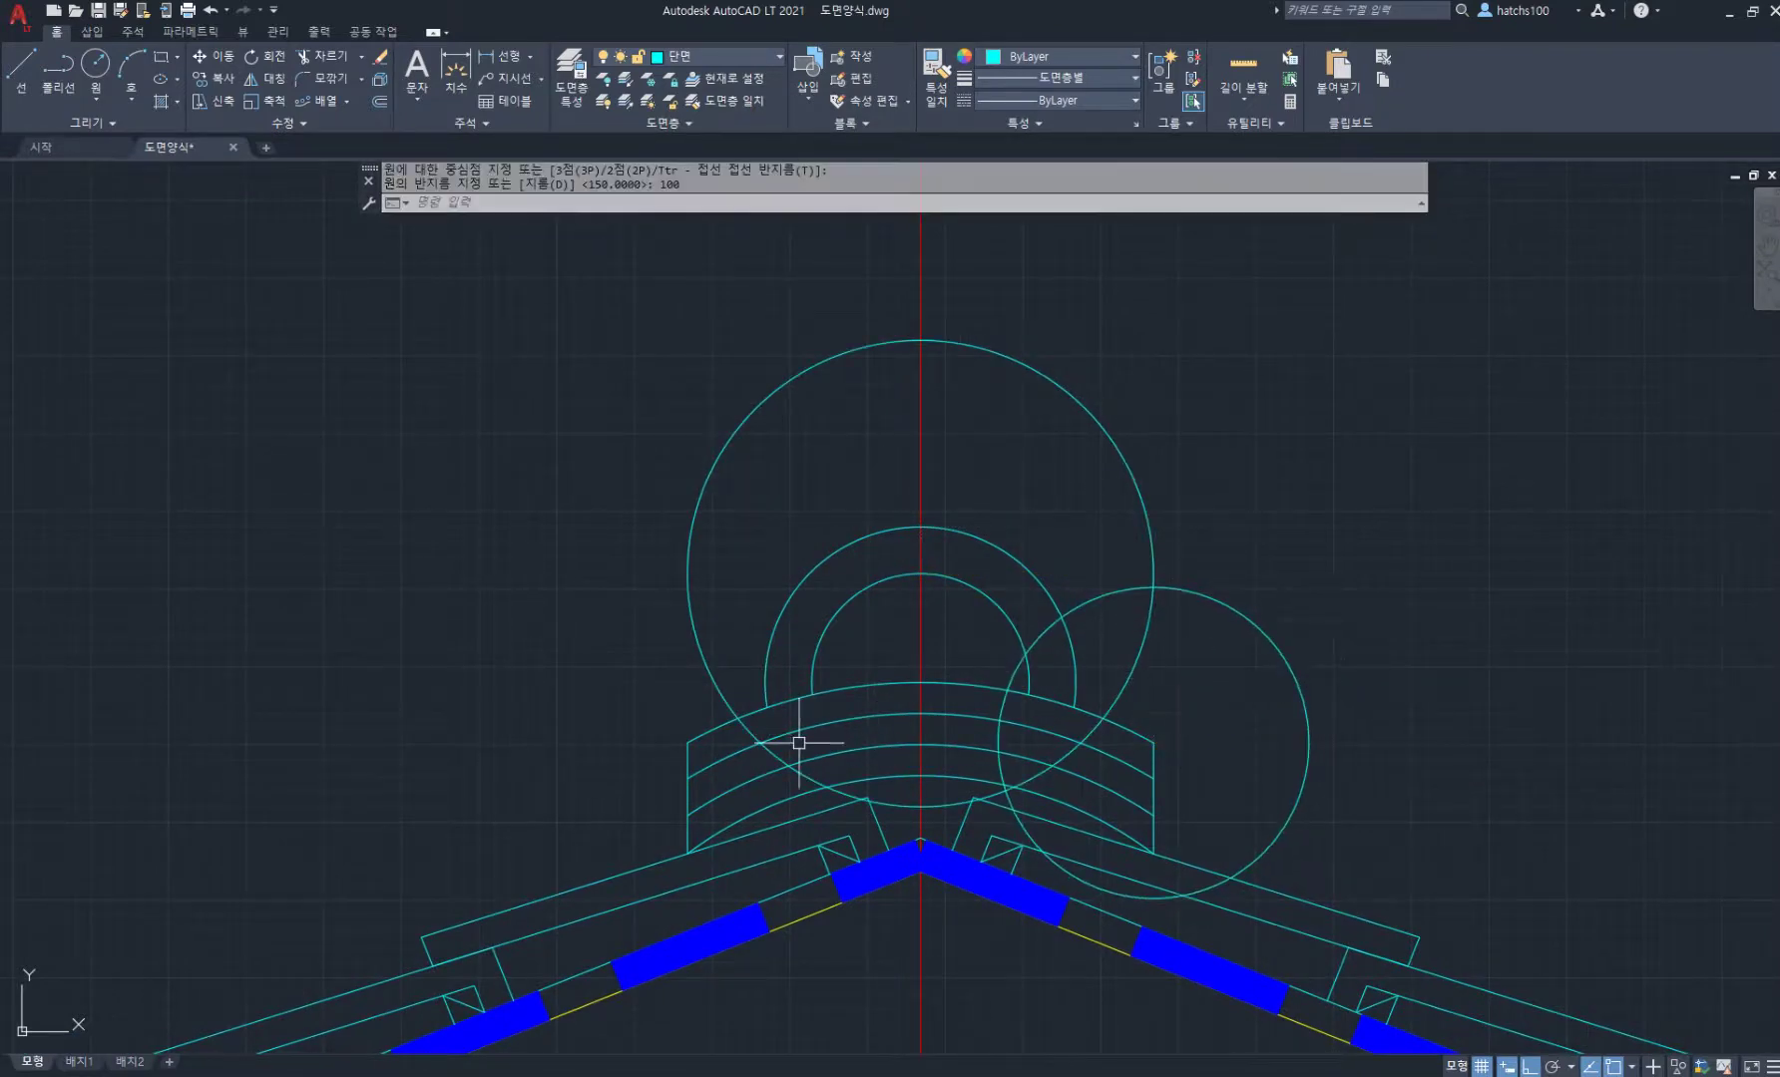
{"action": "key", "text": "Return"}
{"action": "left_click", "coordinate": [687, 743]}
{"action": "key", "text": "Return"}
Step: Trim the three large ridge circles where they overlap each other and where the side circles cross the roof tiles
{"action": "middle_click_drag", "start_coordinate": [676, 618], "coordinate": [731, 565]}
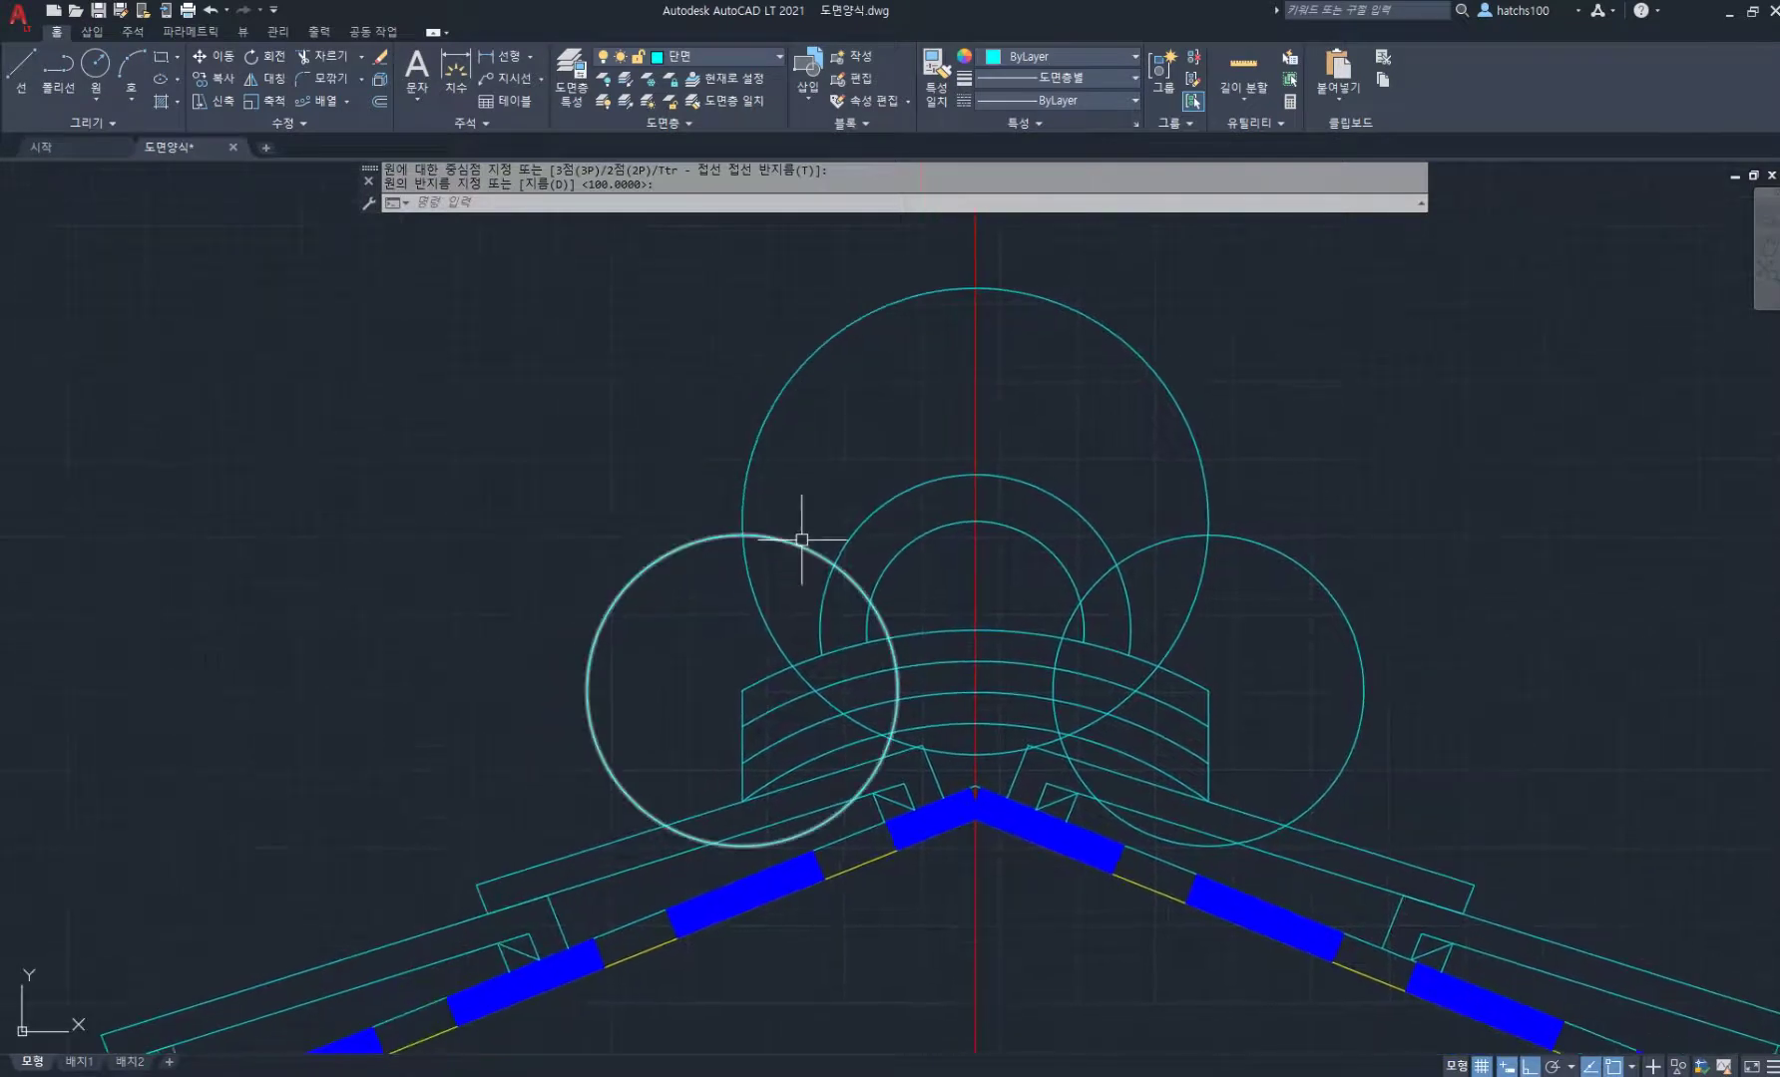
{"action": "type", "text": "tr"}
{"action": "key", "text": "Return"}
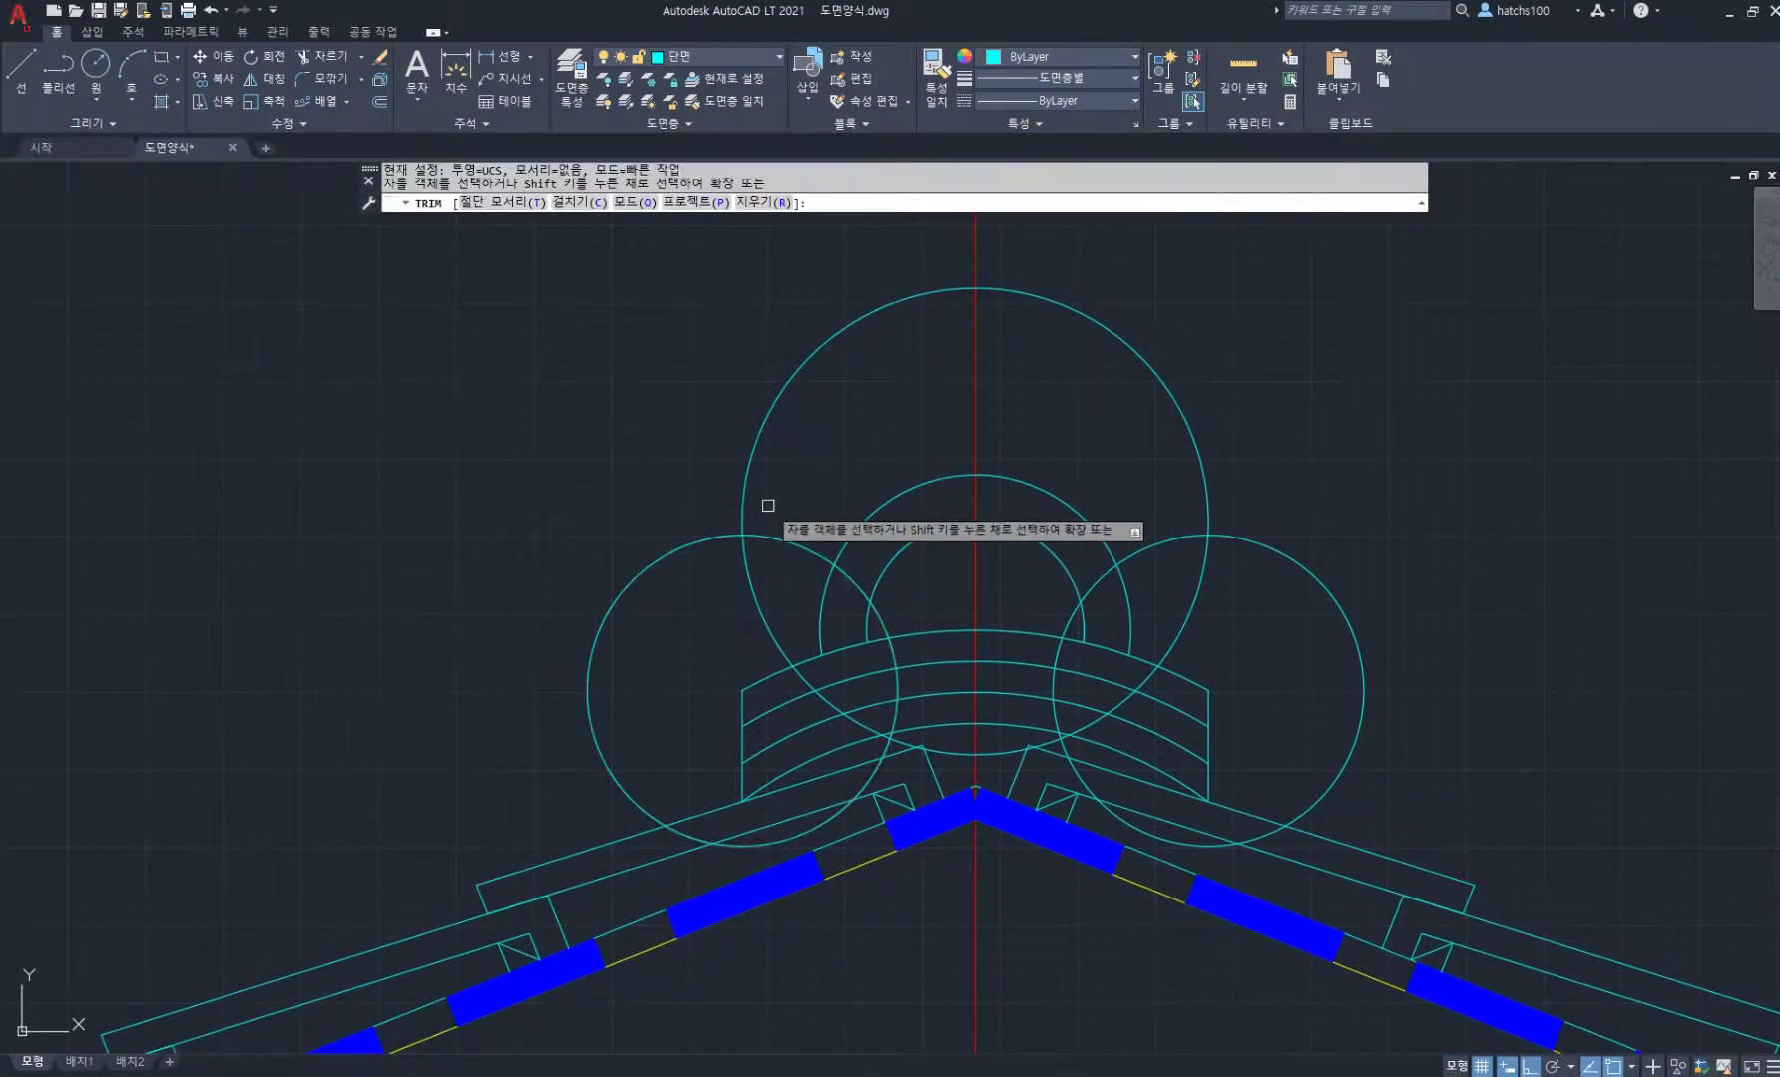
{"action": "left_click_drag", "start_coordinate": [768, 505], "coordinate": [718, 631]}
{"action": "left_click_drag", "start_coordinate": [1163, 507], "coordinate": [1226, 648]}
{"action": "left_click", "coordinate": [1265, 839]}
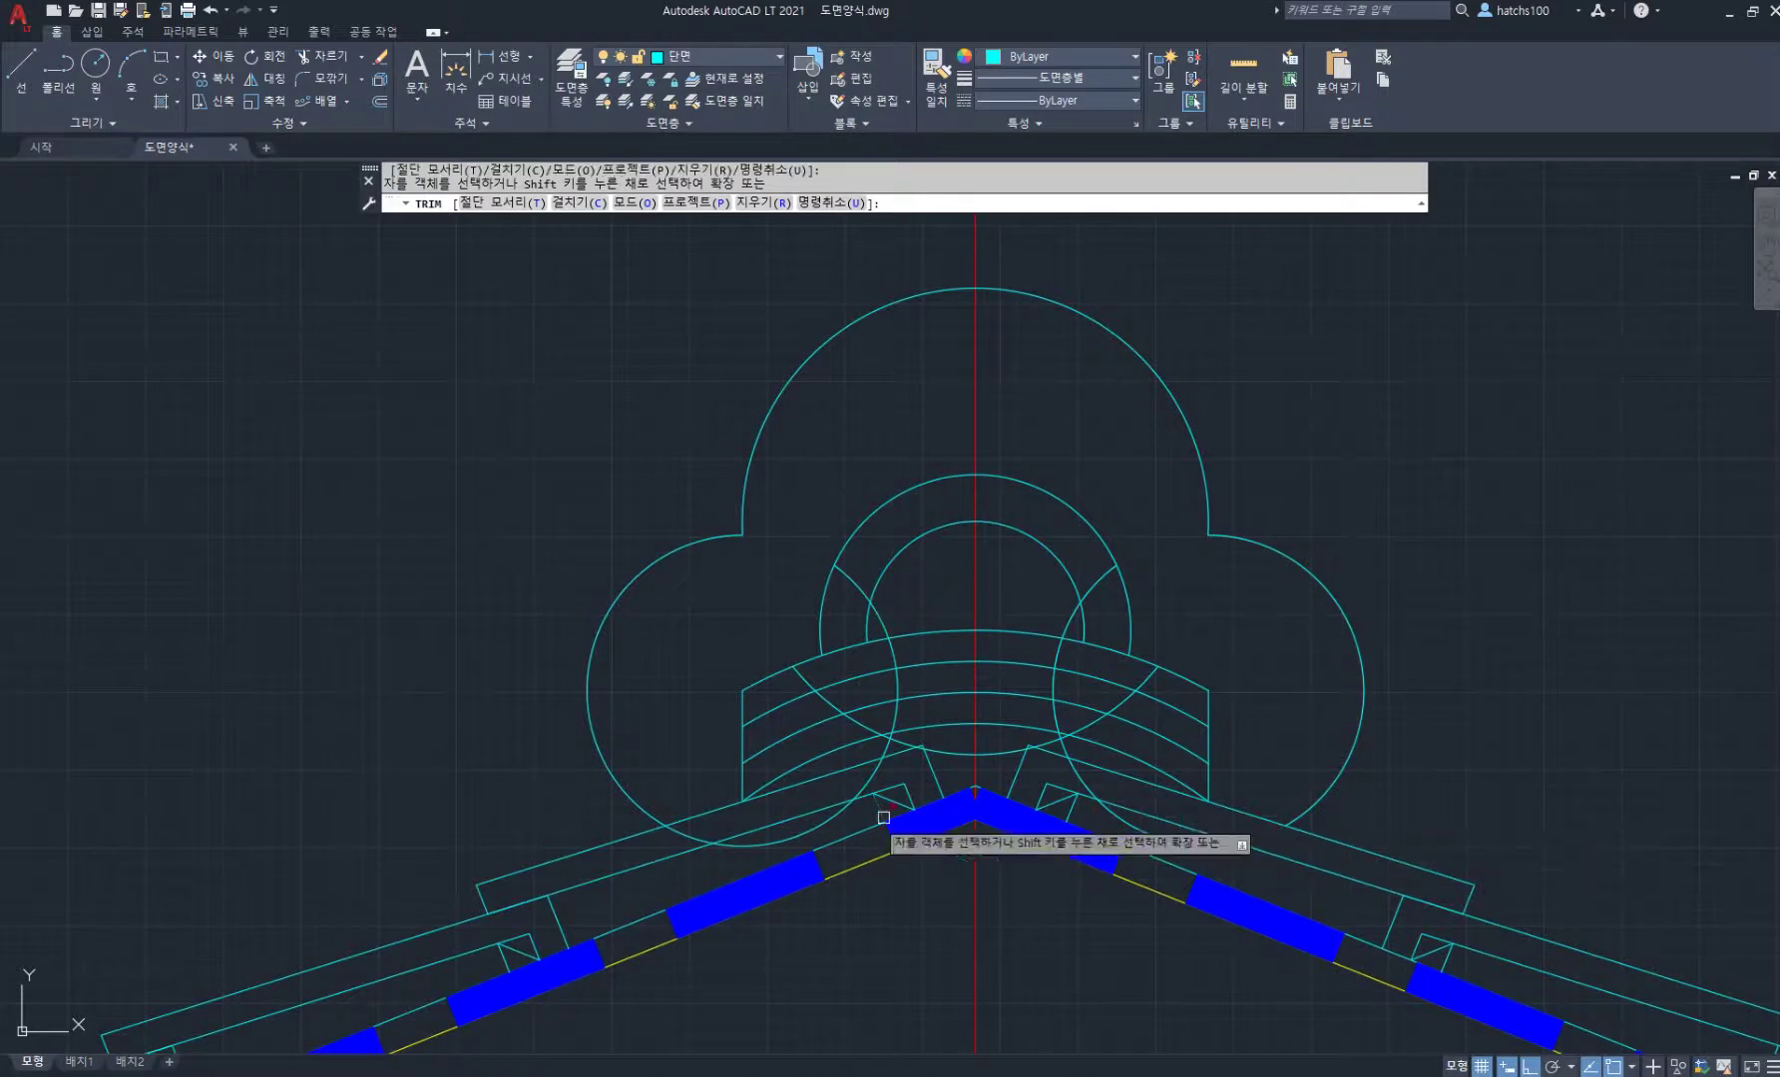
{"action": "left_click", "coordinate": [679, 834]}
Step: Remove the three leftover arcs inside the cloud-shaped ridge outline
{"action": "type", "text": "r"}
{"action": "key", "text": "Return"}
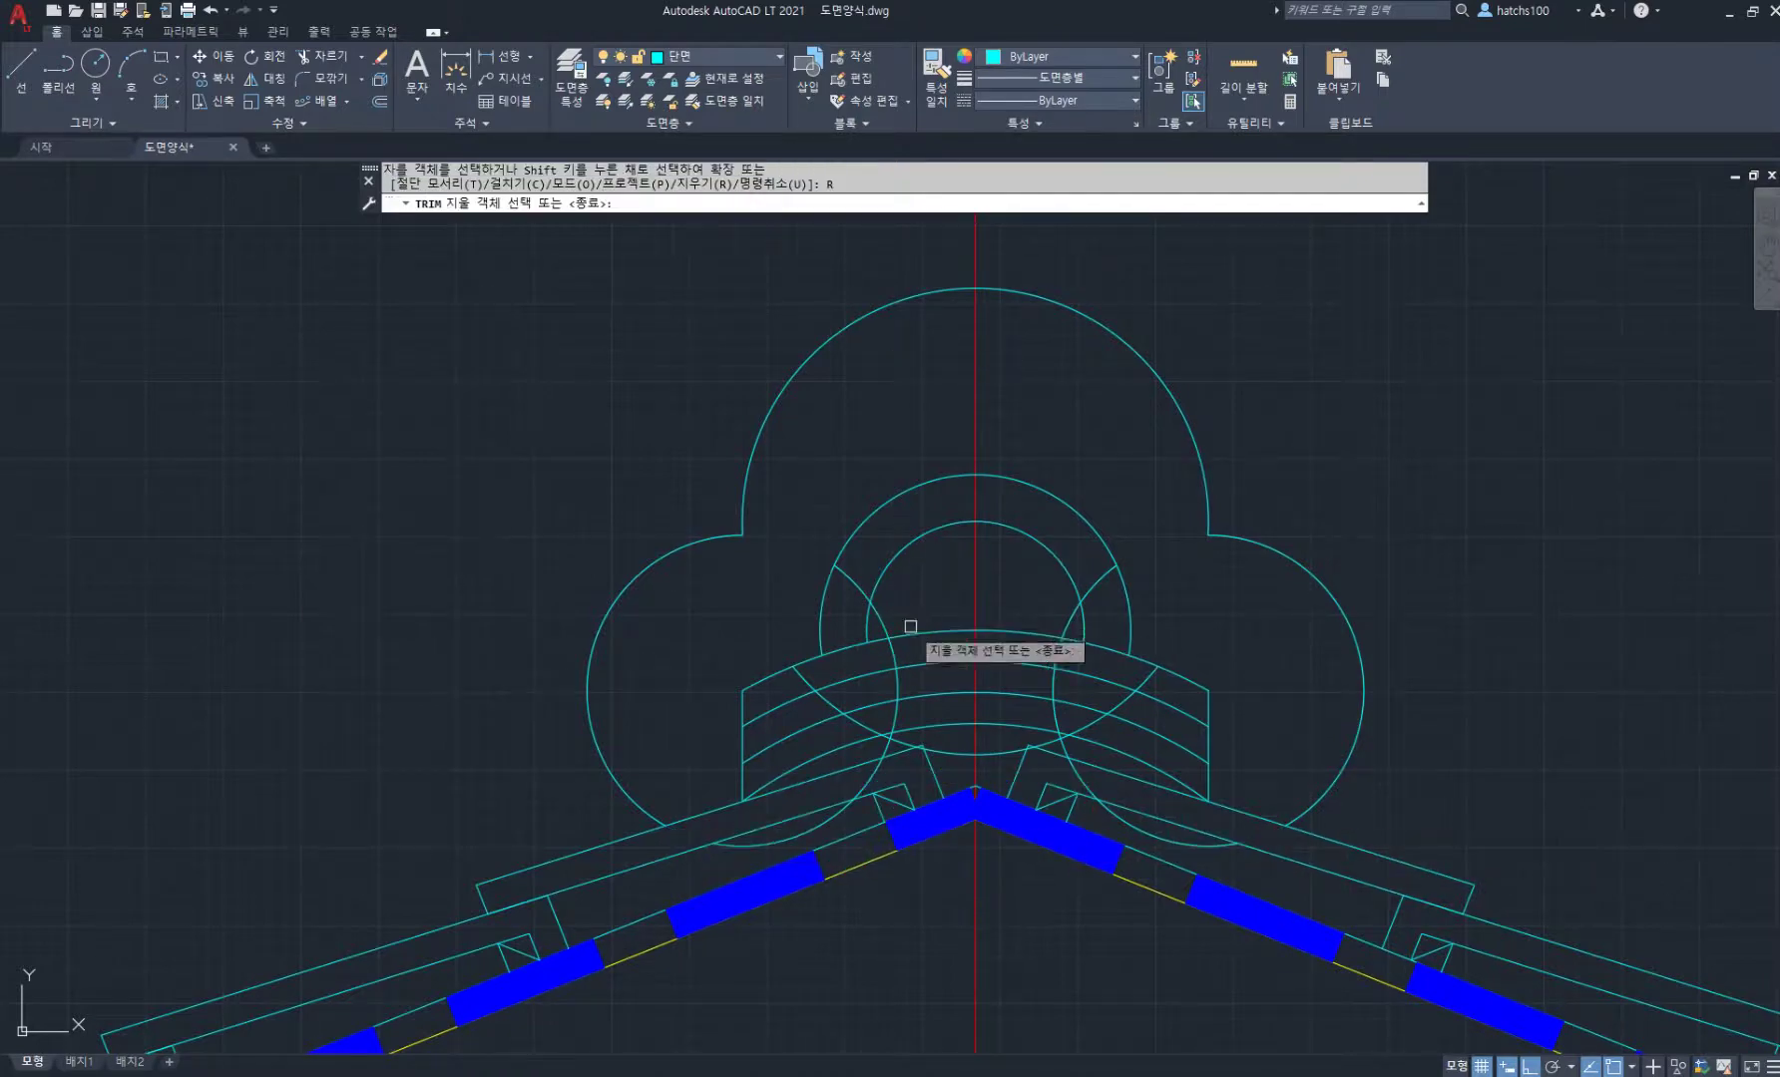
{"action": "left_click", "coordinate": [885, 632]}
{"action": "left_click", "coordinate": [826, 685]}
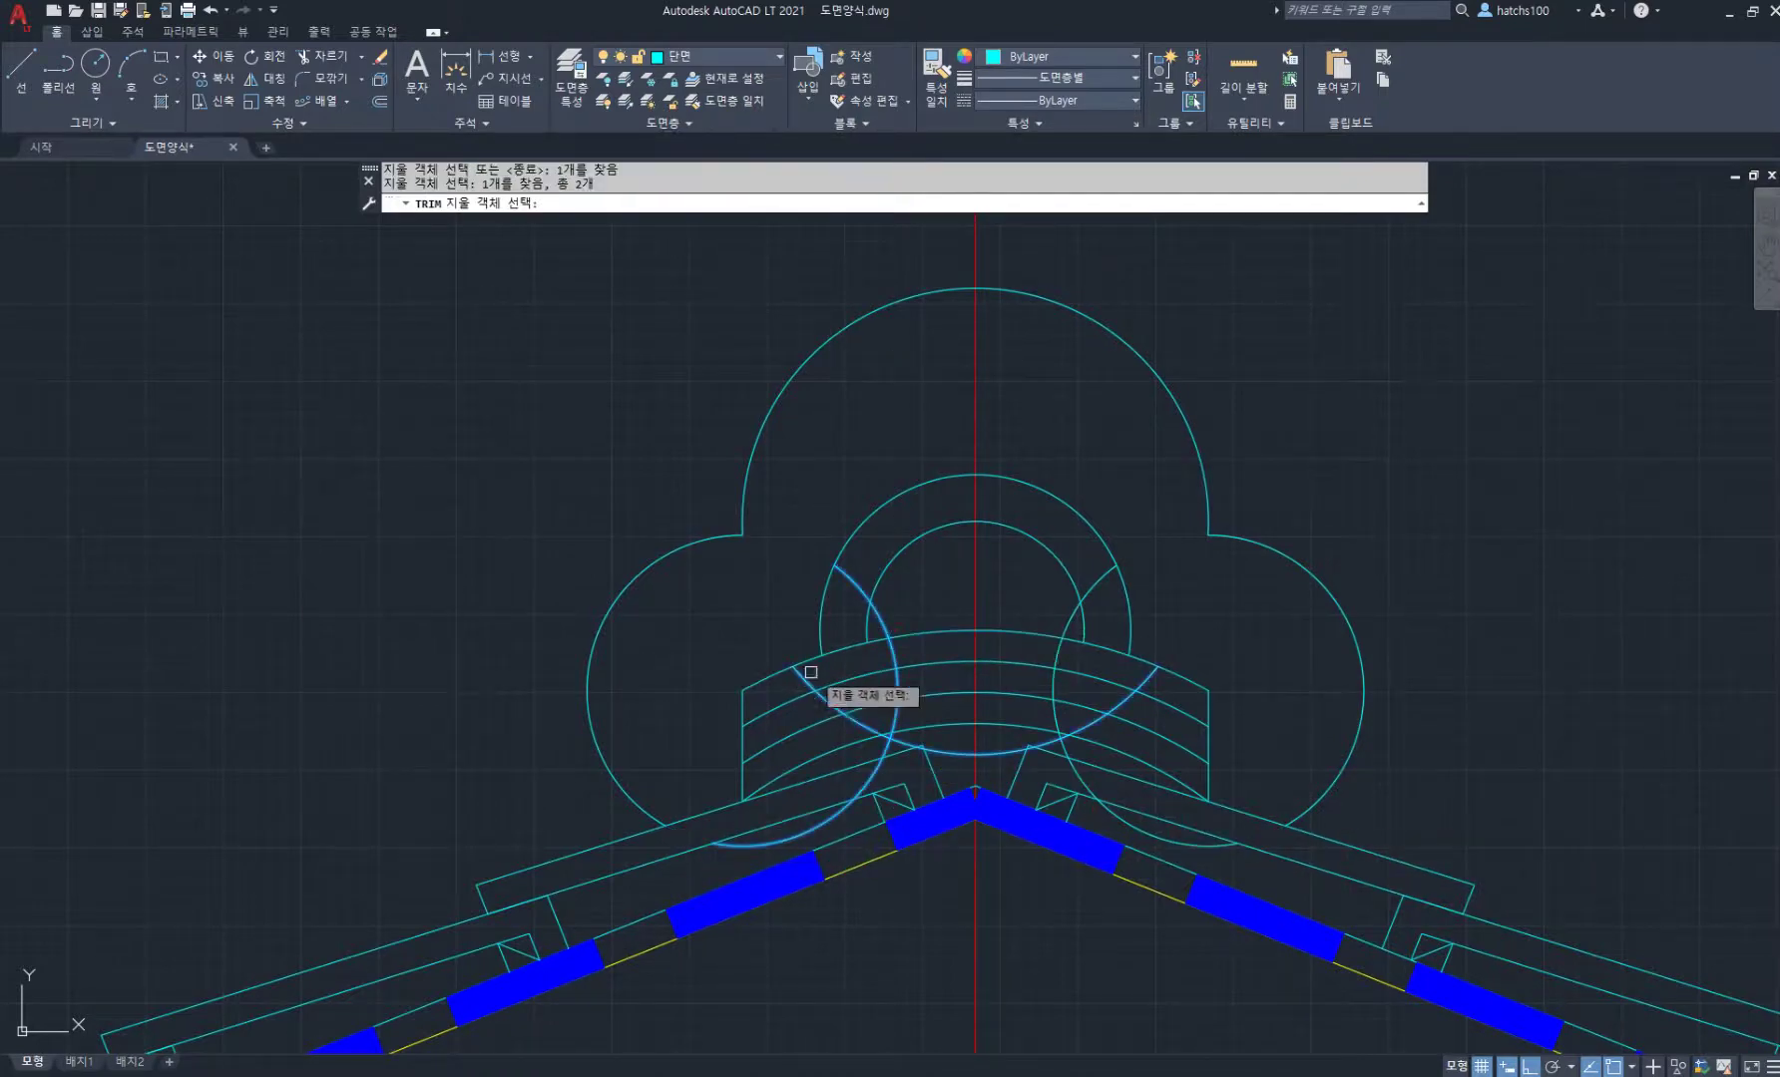
{"action": "left_click", "coordinate": [1085, 591]}
{"action": "key", "text": "Return"}
{"action": "key", "text": "Return"}
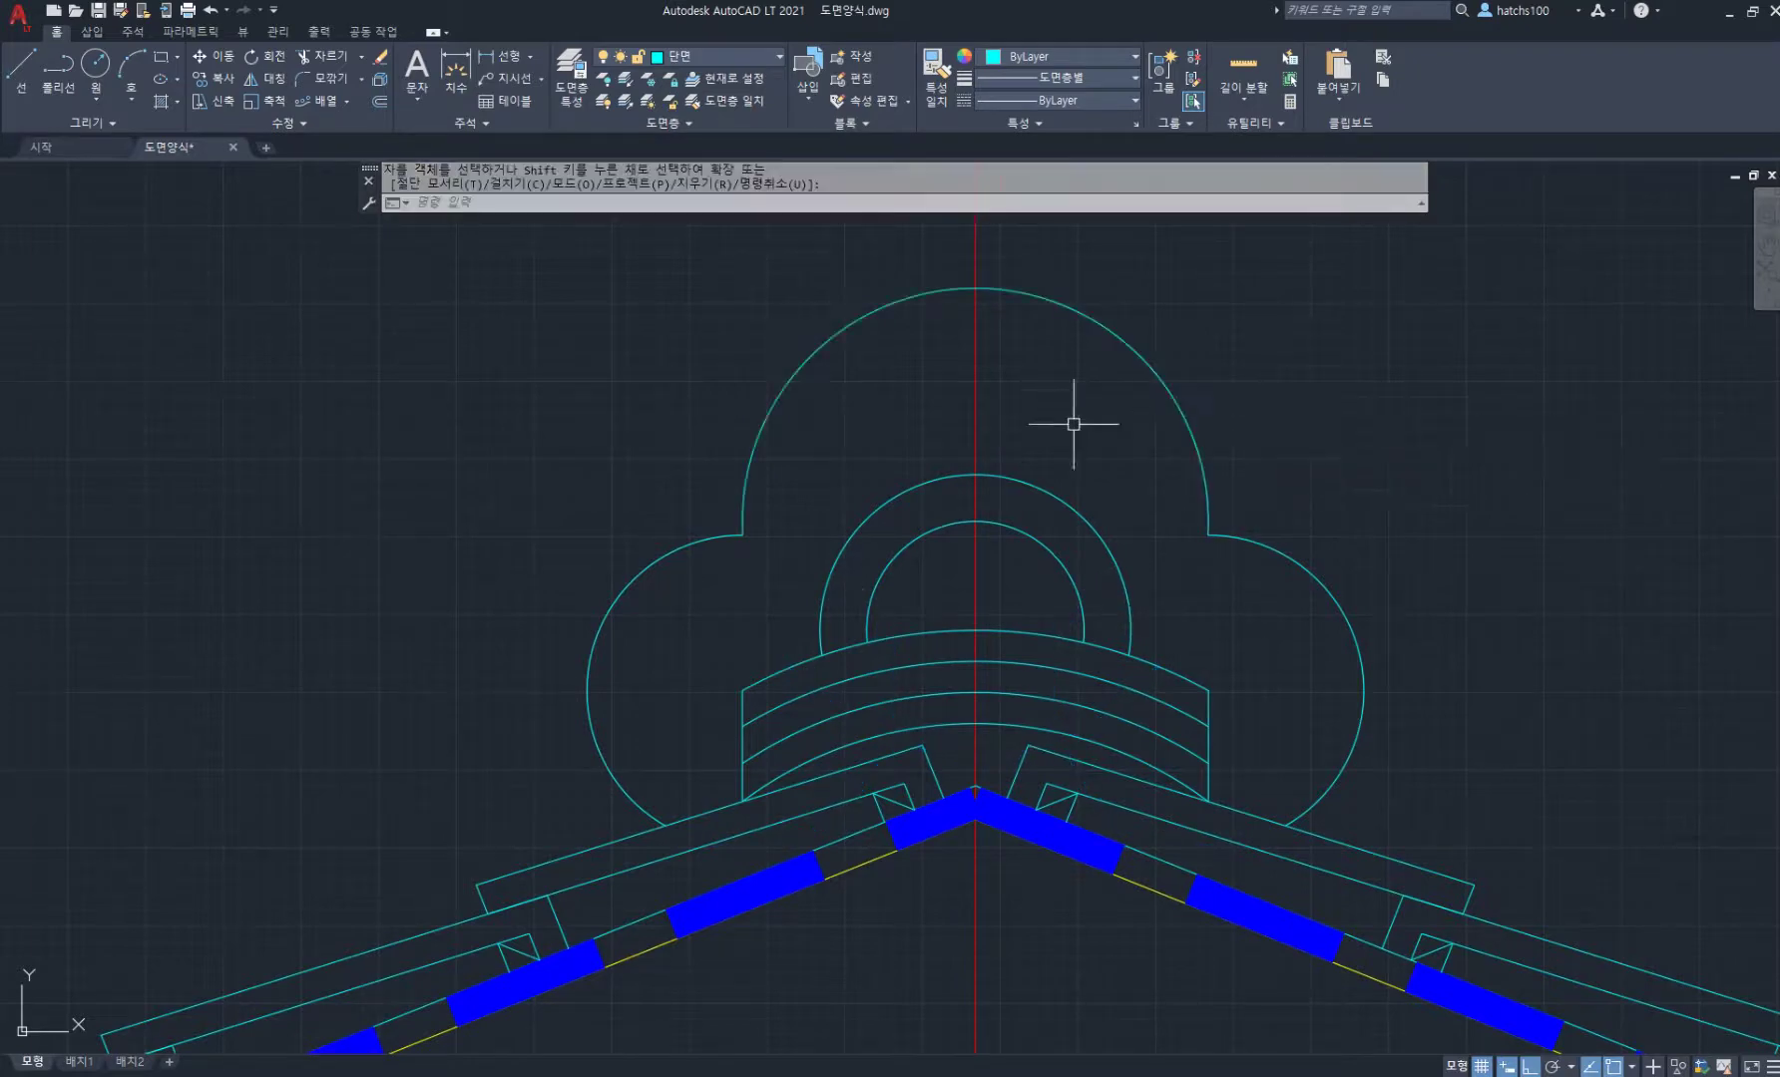
Step: Assign the three arcs of the cloud-shaped ridge outline to the 해치 layer
{"action": "scroll", "coordinate": [1057, 424], "scroll_direction": "down", "scroll_amount": 2}
{"action": "left_click", "coordinate": [1179, 530]}
{"action": "left_click", "coordinate": [1134, 459]}
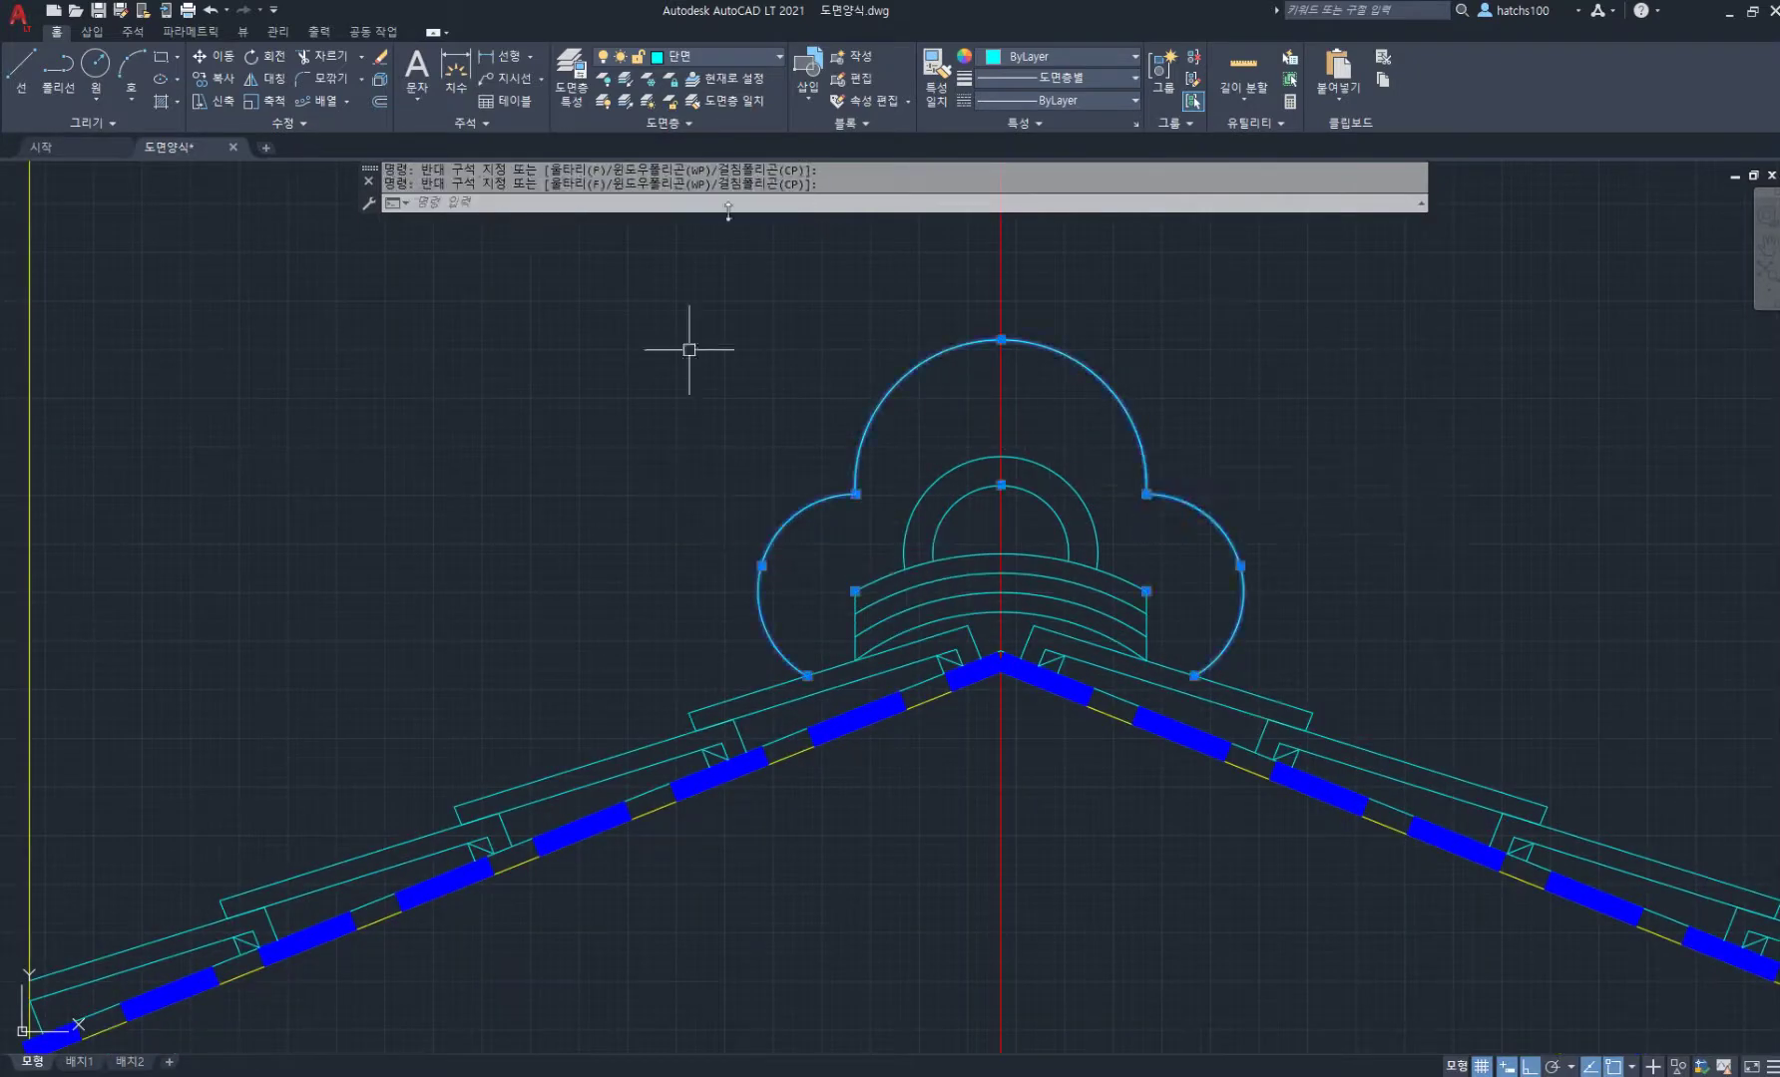
{"action": "left_click", "coordinate": [774, 56]}
{"action": "left_click", "coordinate": [712, 230]}
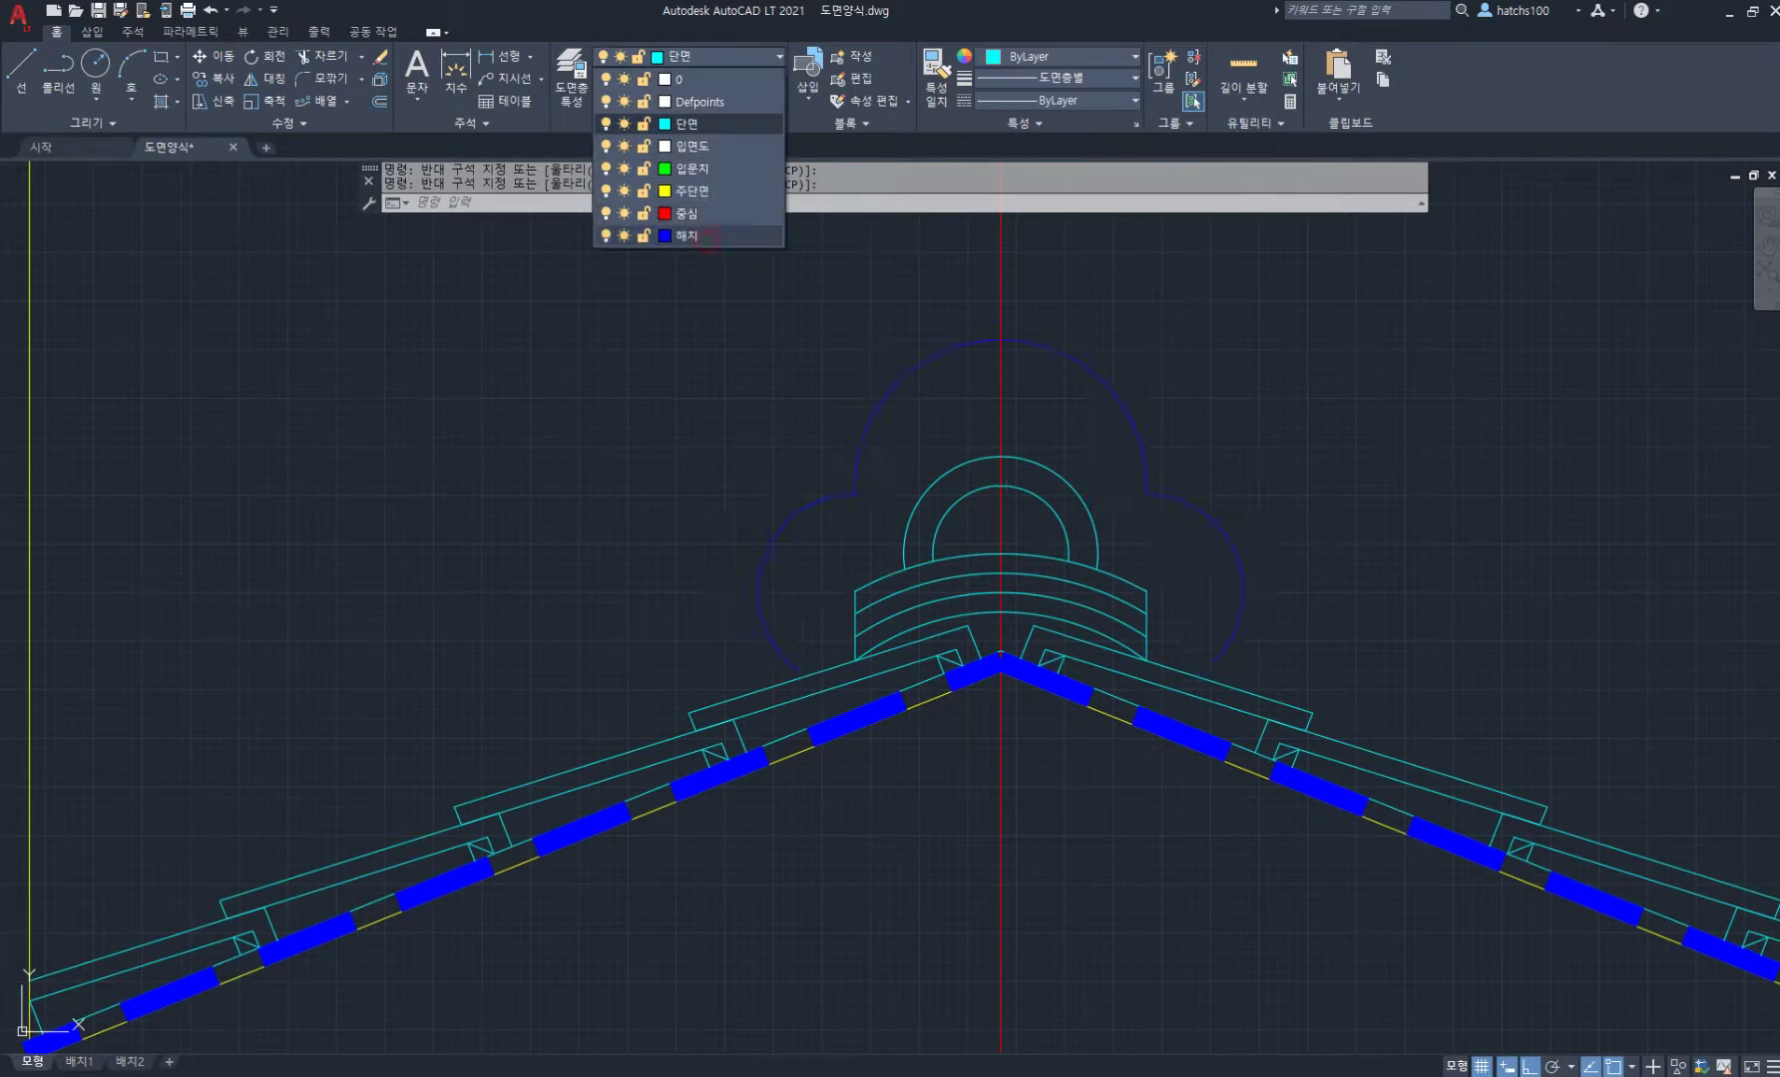
{"action": "key", "text": "Escape"}
{"action": "key", "text": "Escape"}
Step: Draw lines from the eave tile's upper end corner 50 down, 20 inward and back up past the tile's underside
{"action": "scroll", "coordinate": [914, 334], "scroll_direction": "down", "scroll_amount": 3}
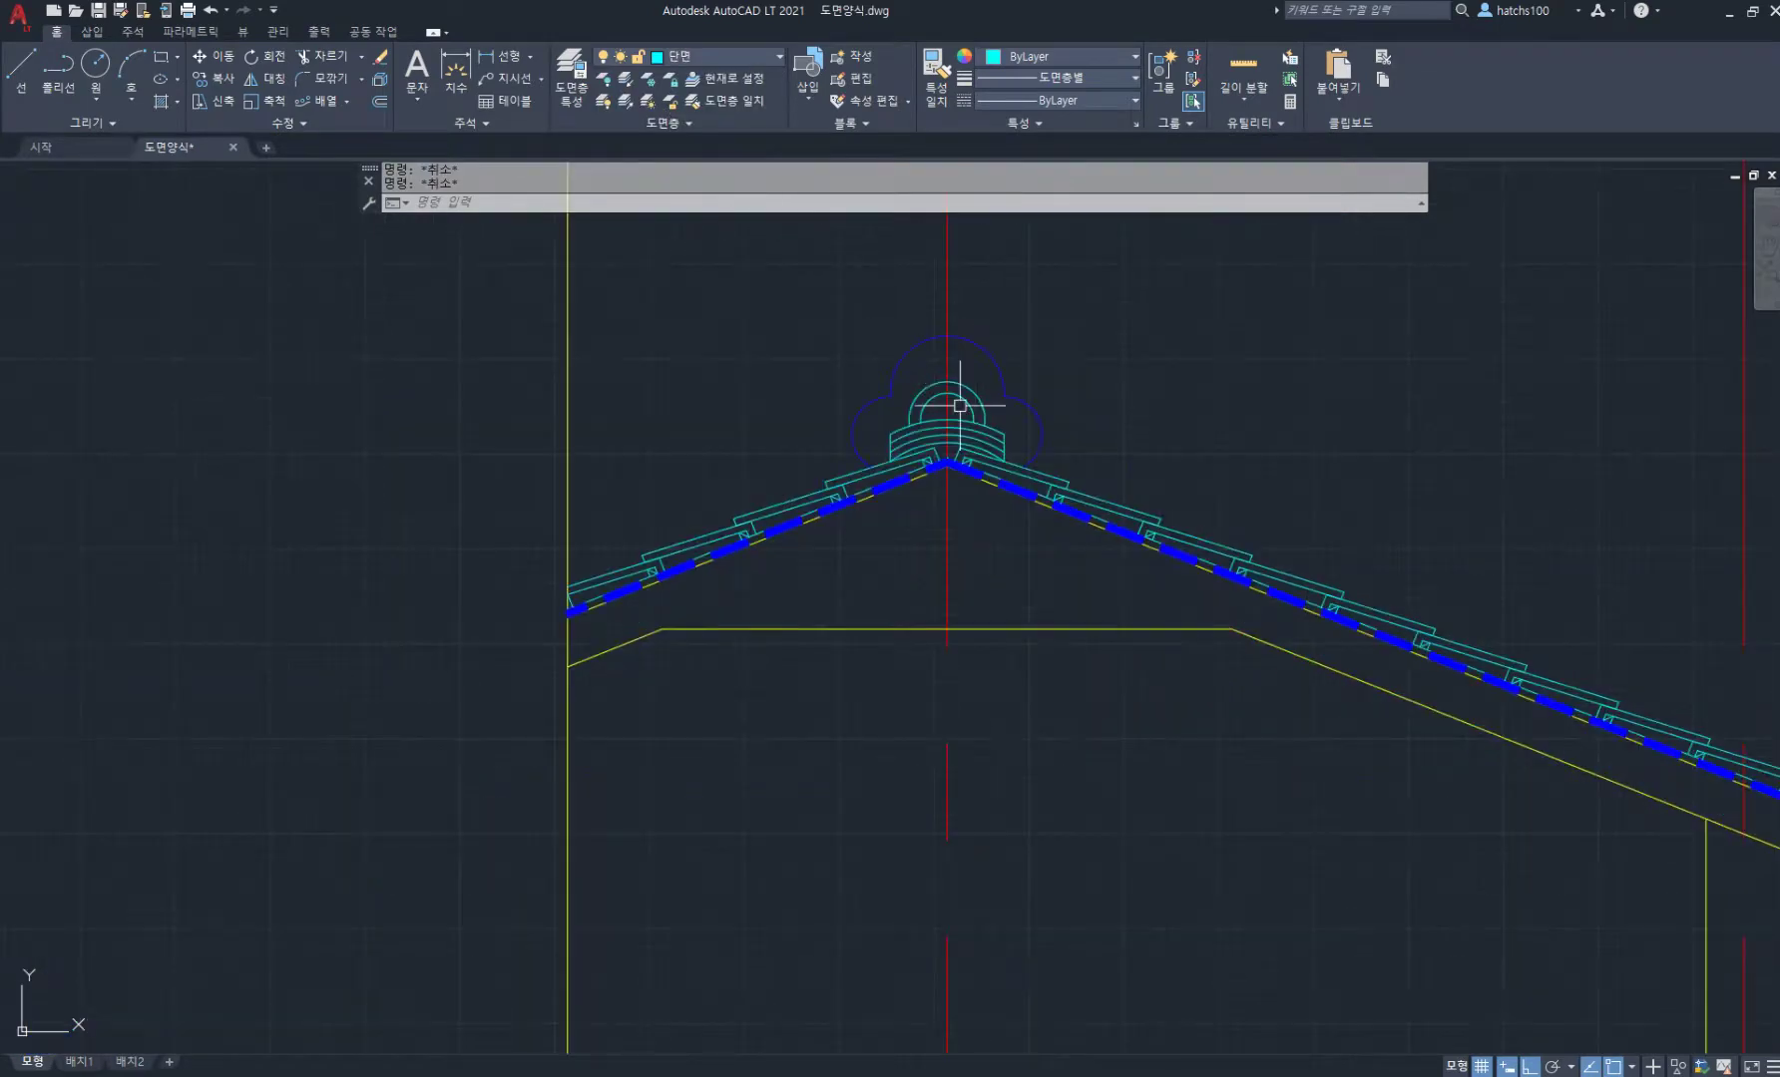
{"action": "scroll", "coordinate": [880, 431], "scroll_direction": "down", "scroll_amount": 6}
{"action": "middle_click_drag", "start_coordinate": [1152, 533], "coordinate": [966, 493]}
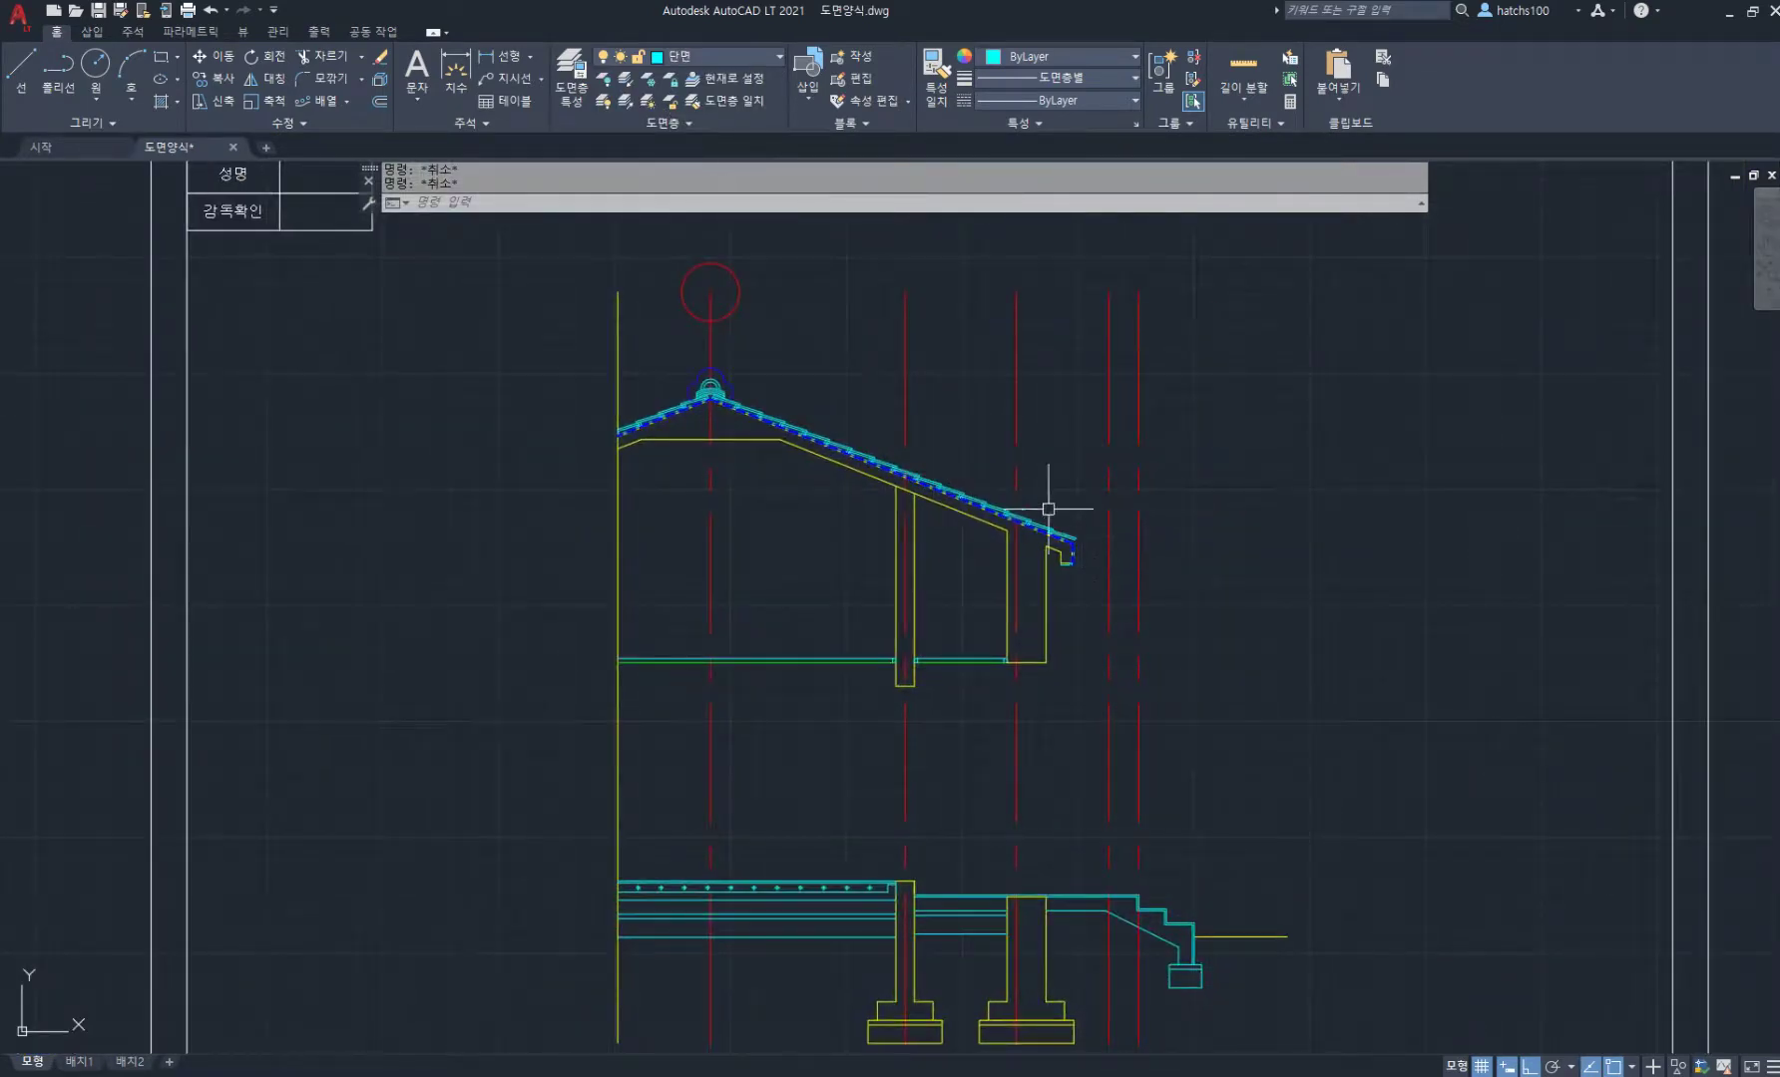
{"action": "scroll", "coordinate": [1048, 508], "scroll_direction": "up", "scroll_amount": 6}
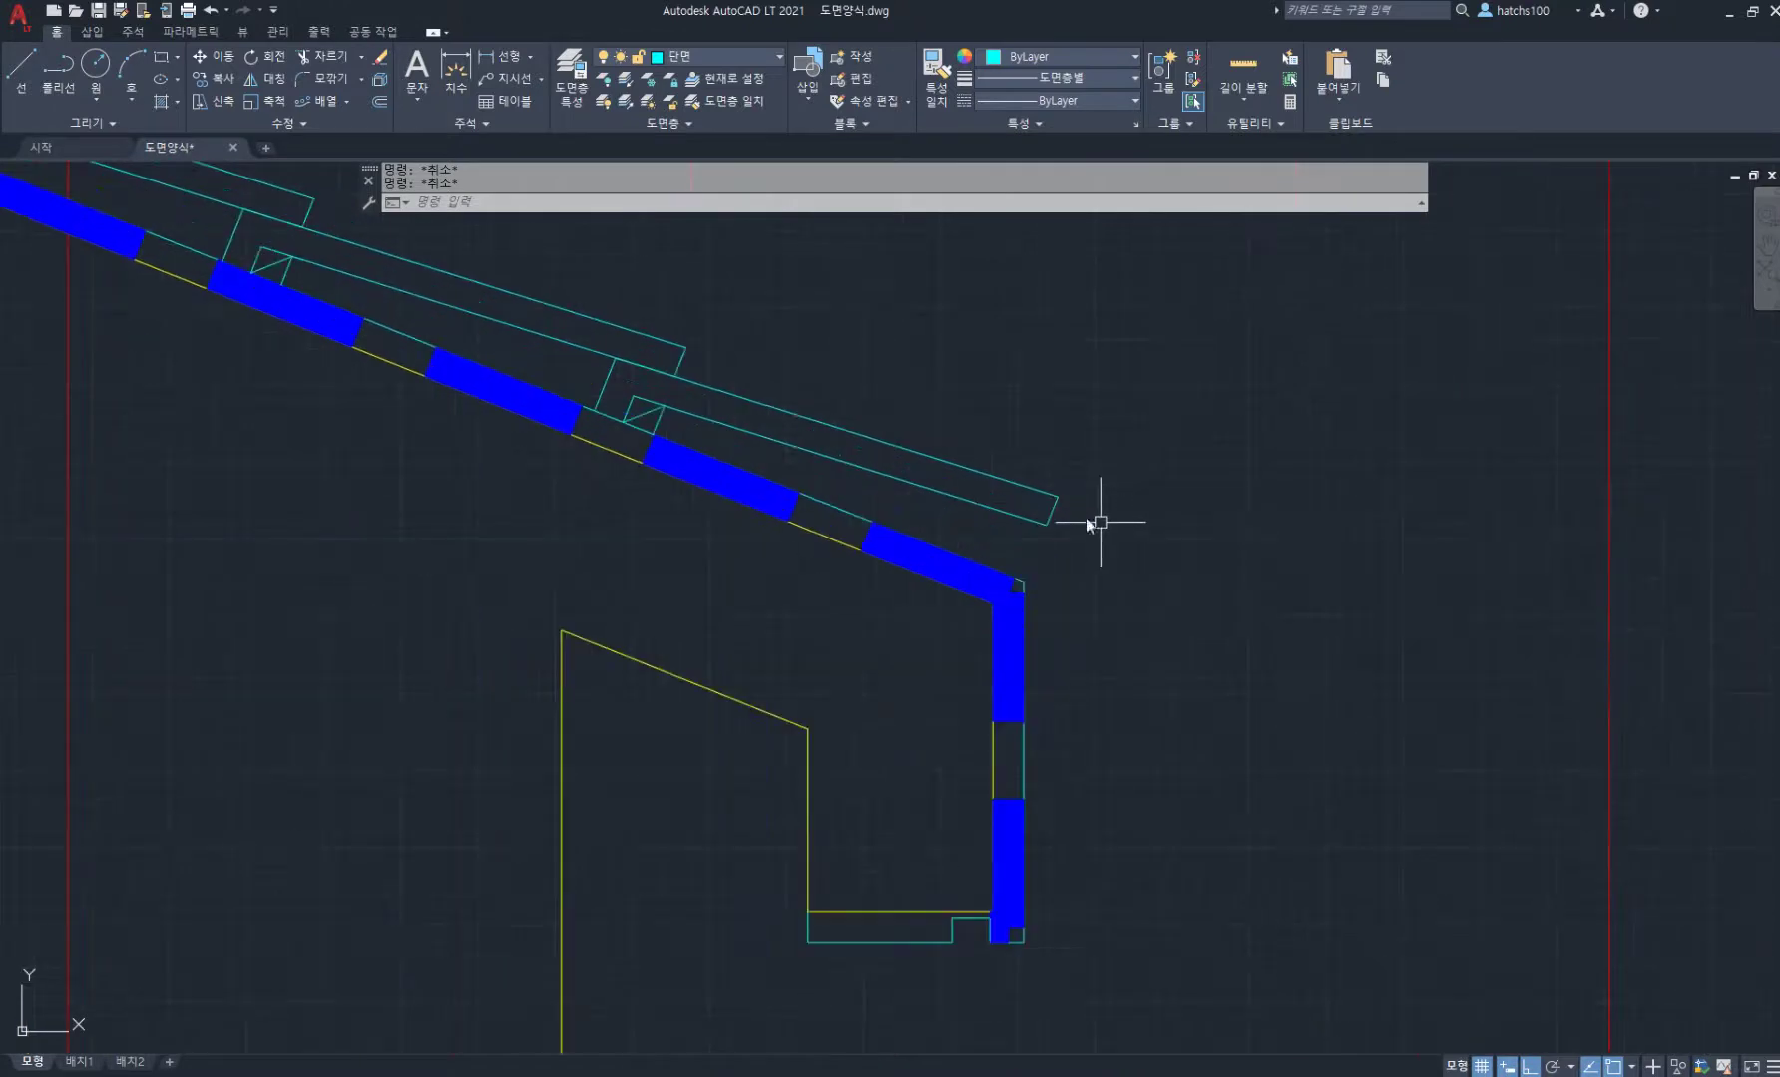
{"action": "key", "text": "l"}
{"action": "key", "text": "Return"}
{"action": "left_click", "coordinate": [1057, 493]}
{"action": "scroll", "coordinate": [1069, 621], "scroll_direction": "up", "scroll_amount": 2}
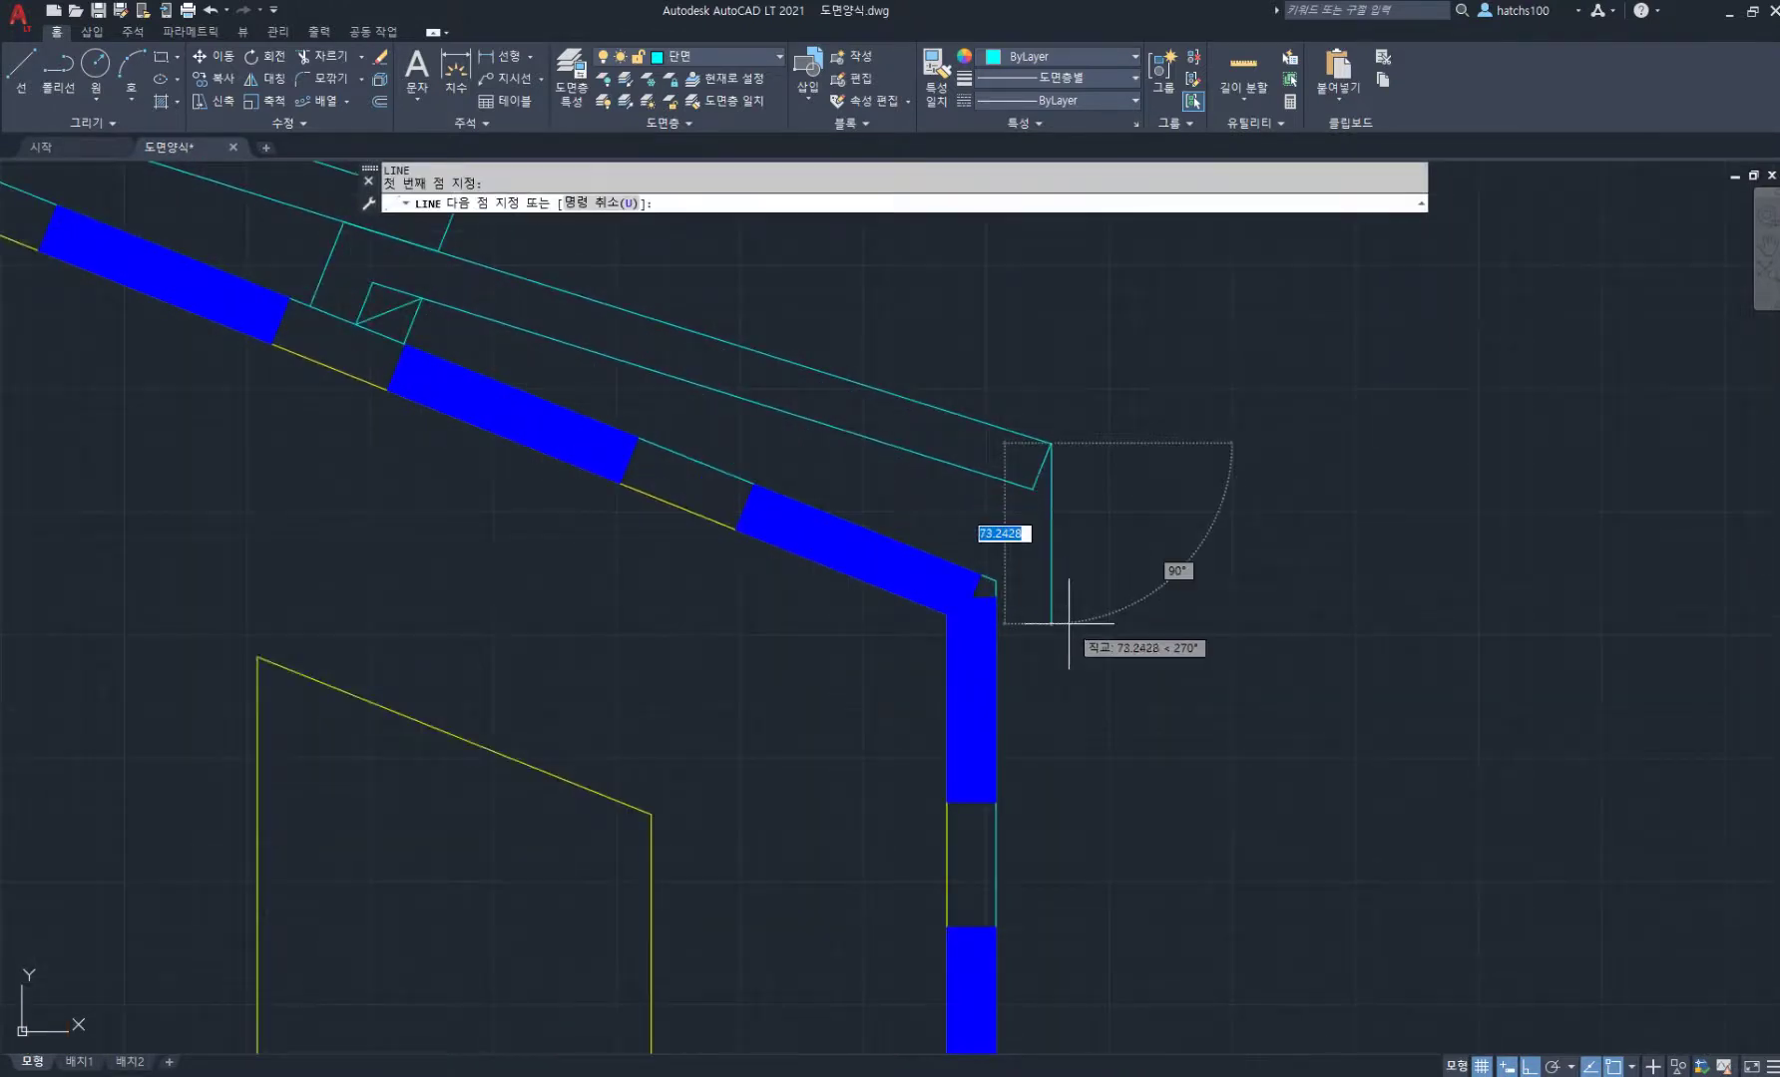
{"action": "type", "text": "50"}
{"action": "key", "text": "Return"}
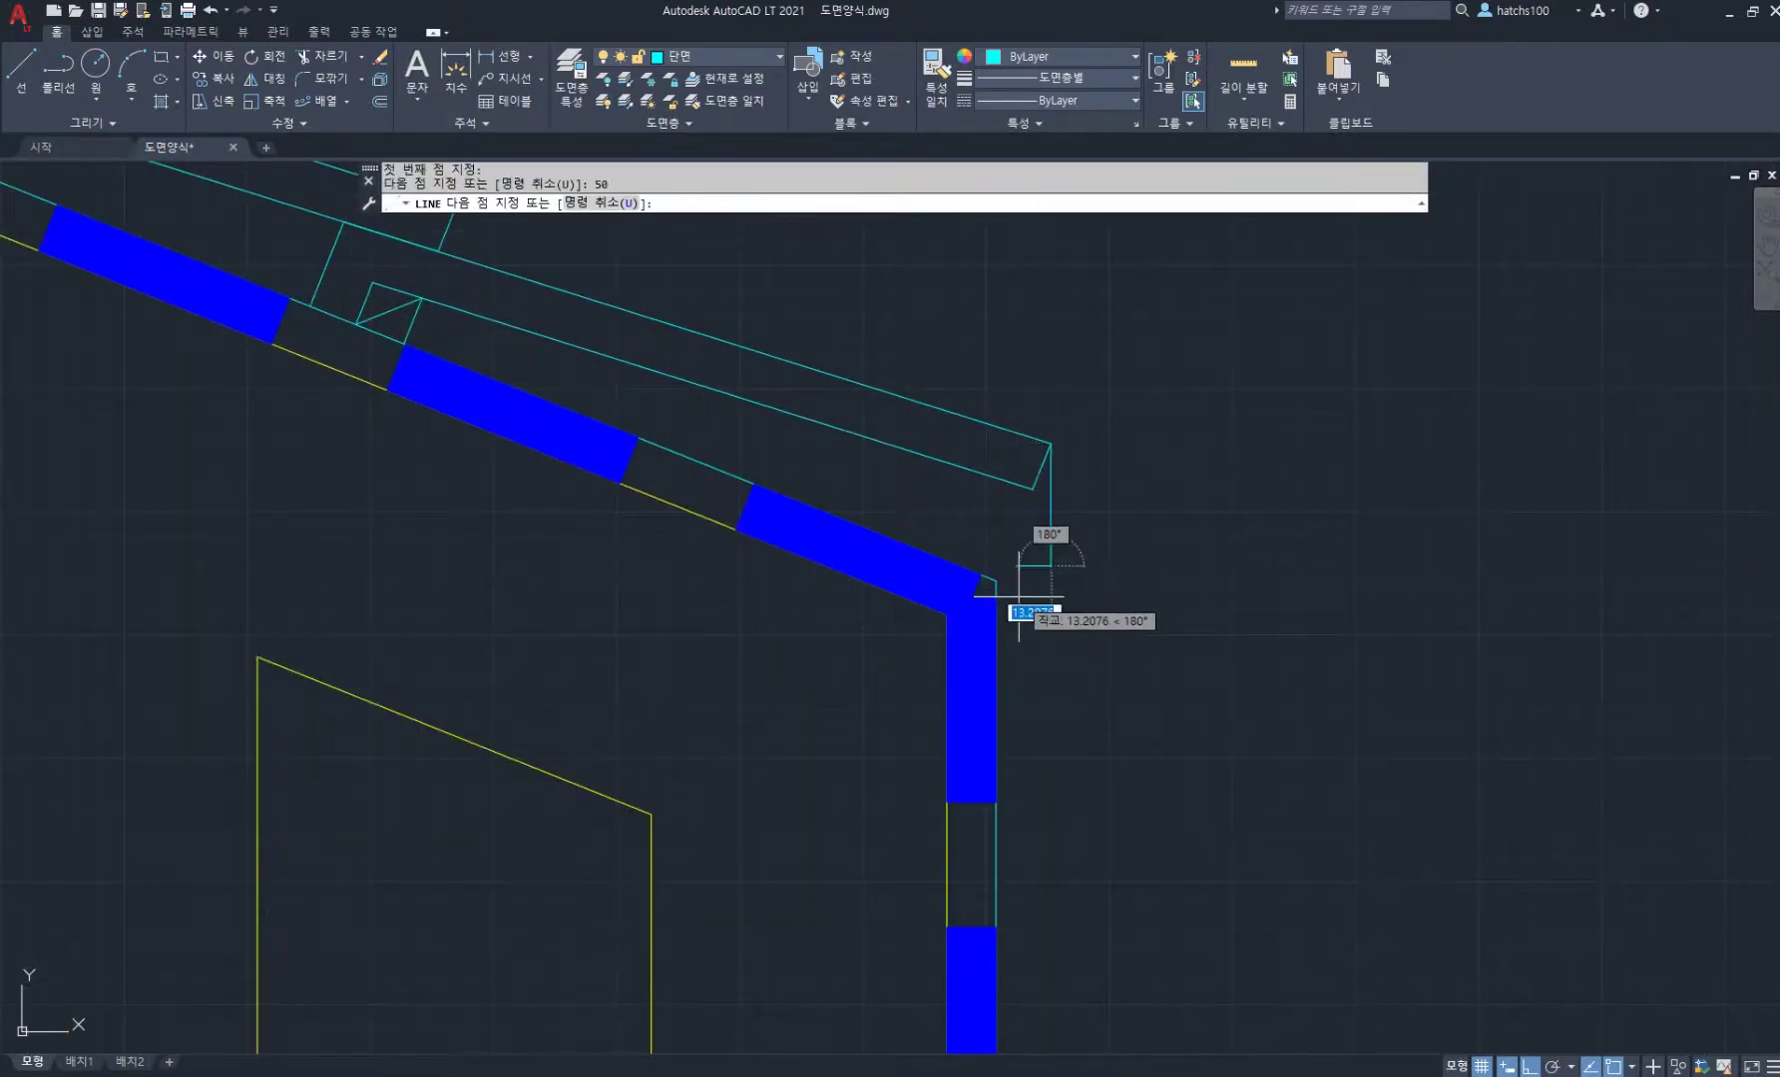
{"action": "type", "text": "20"}
{"action": "key", "text": "Return"}
{"action": "left_click", "coordinate": [1016, 456]}
{"action": "key", "text": "Return"}
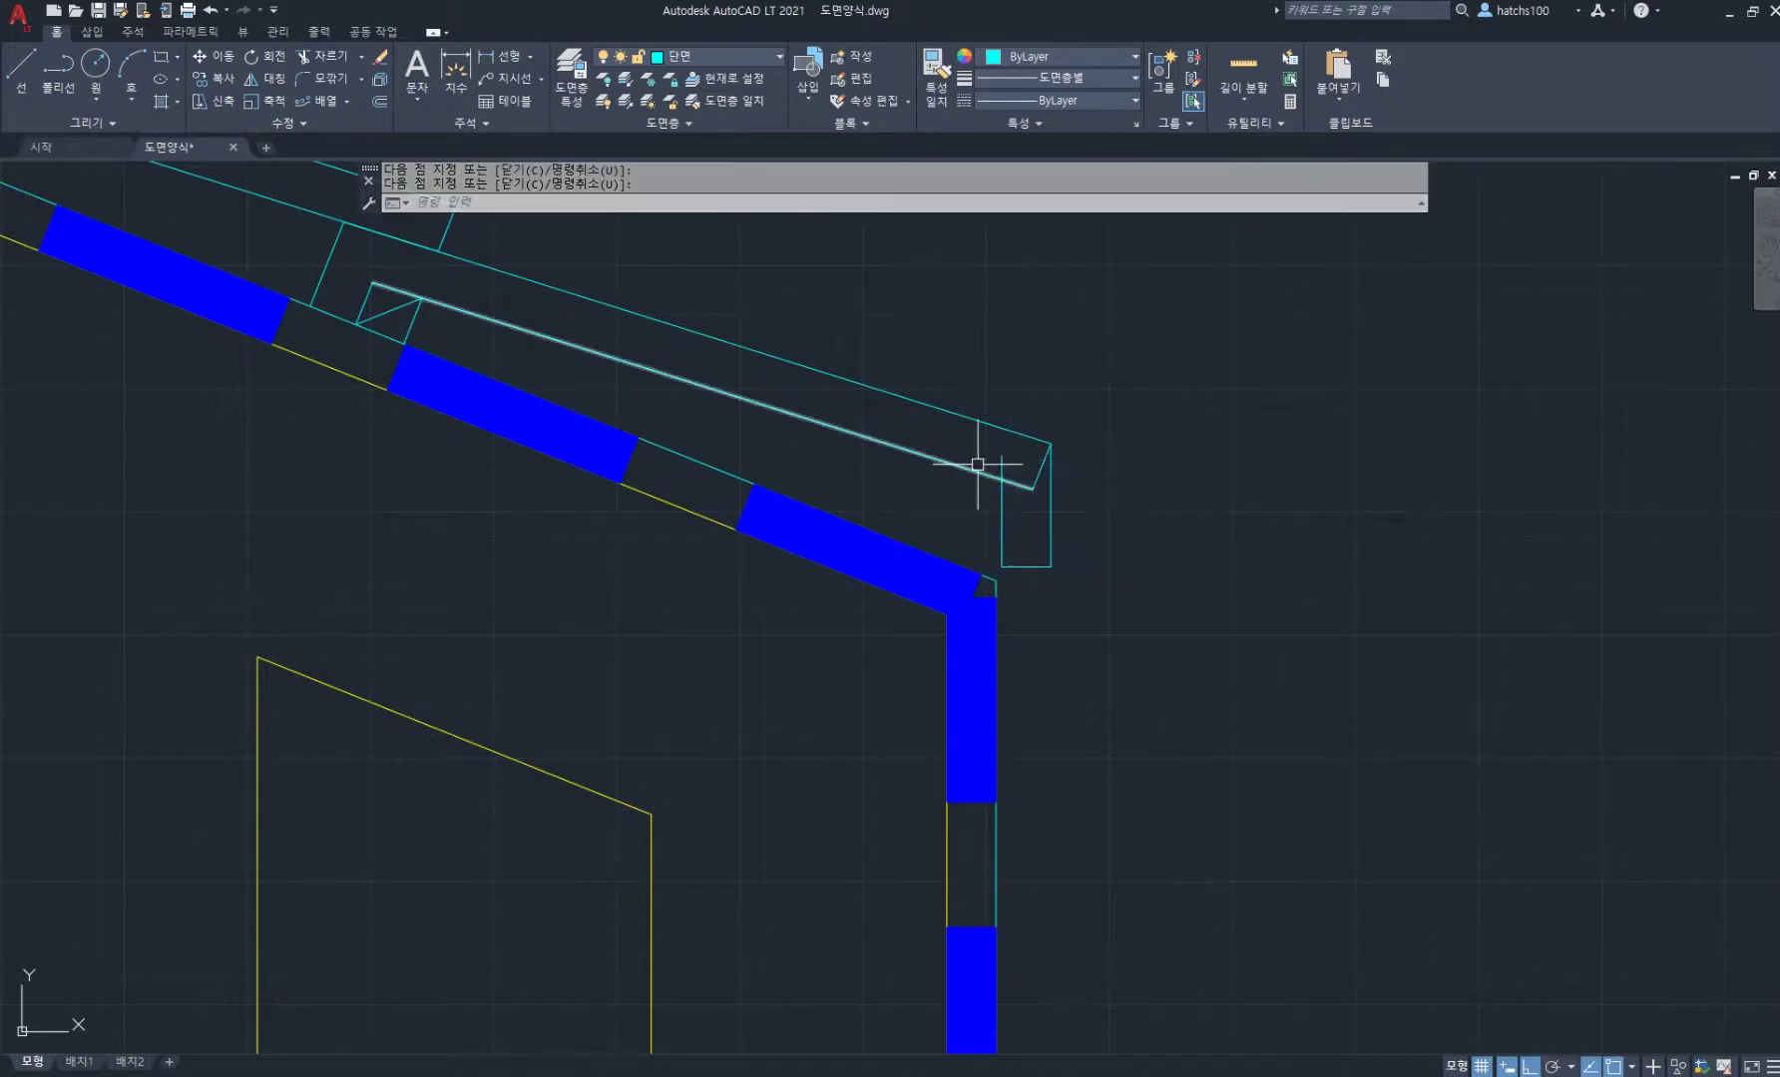
Step: Join the eave tile's underside to the inner vertical line with Fillet and erase the slanted tile end line
{"action": "key", "text": "f"}
{"action": "key", "text": "Return"}
{"action": "left_click", "coordinate": [983, 469]}
{"action": "left_click", "coordinate": [1000, 508]}
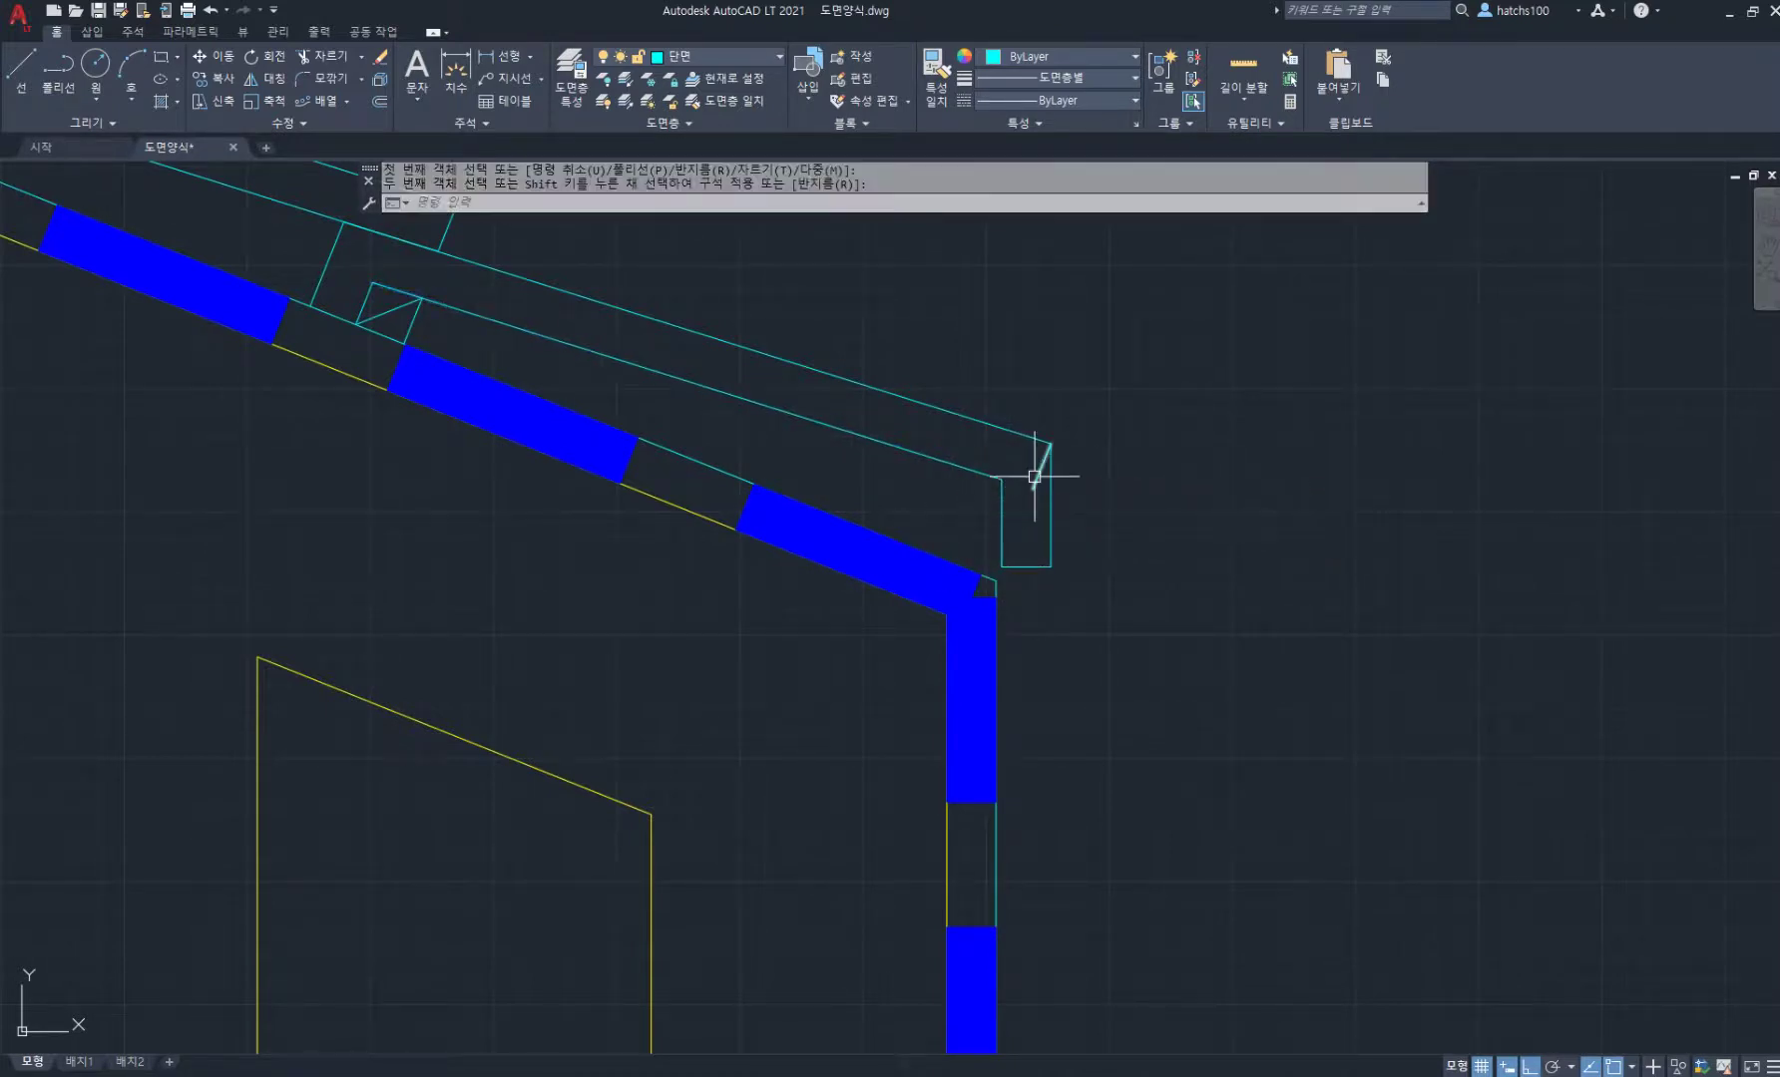
{"action": "left_click", "coordinate": [1035, 477]}
Step: Copy the lines of the last tile batten down the slope onto the roof surface near the eave
{"action": "middle_click_drag", "start_coordinate": [705, 433], "coordinate": [937, 480]}
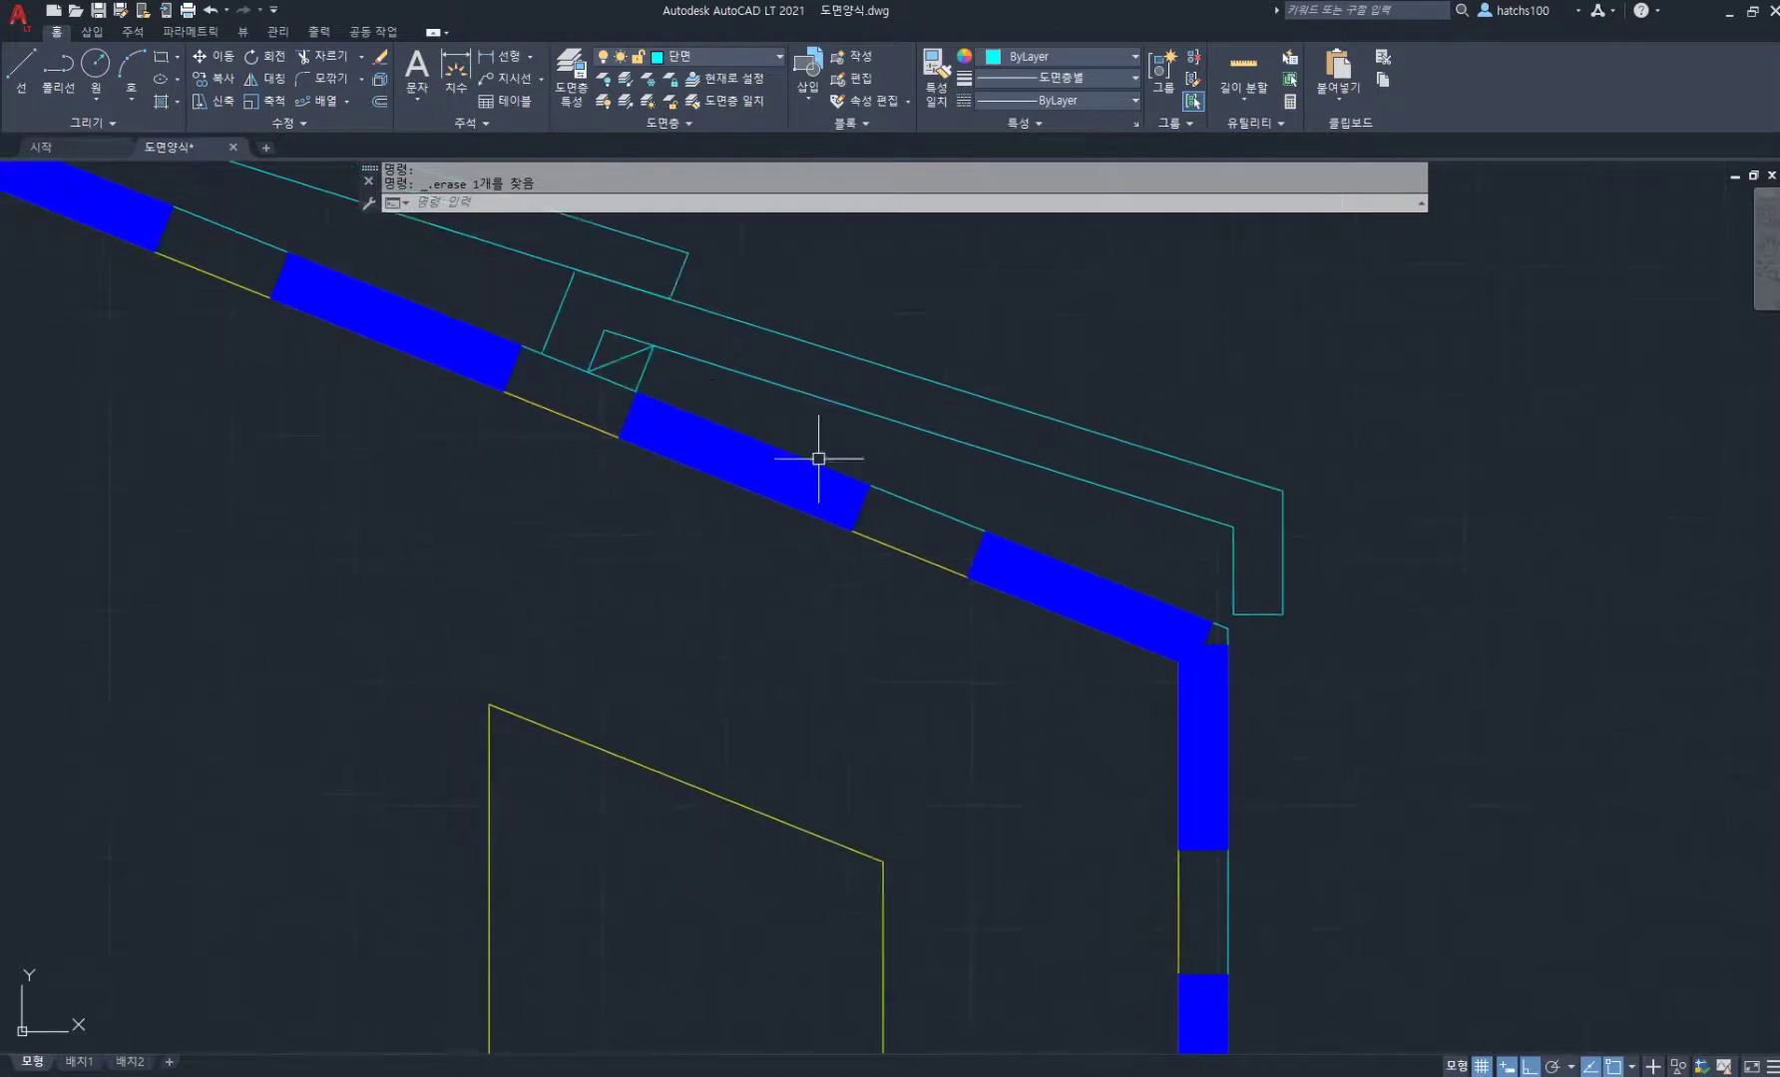
{"action": "key", "text": "Return"}
{"action": "left_click", "coordinate": [620, 349]}
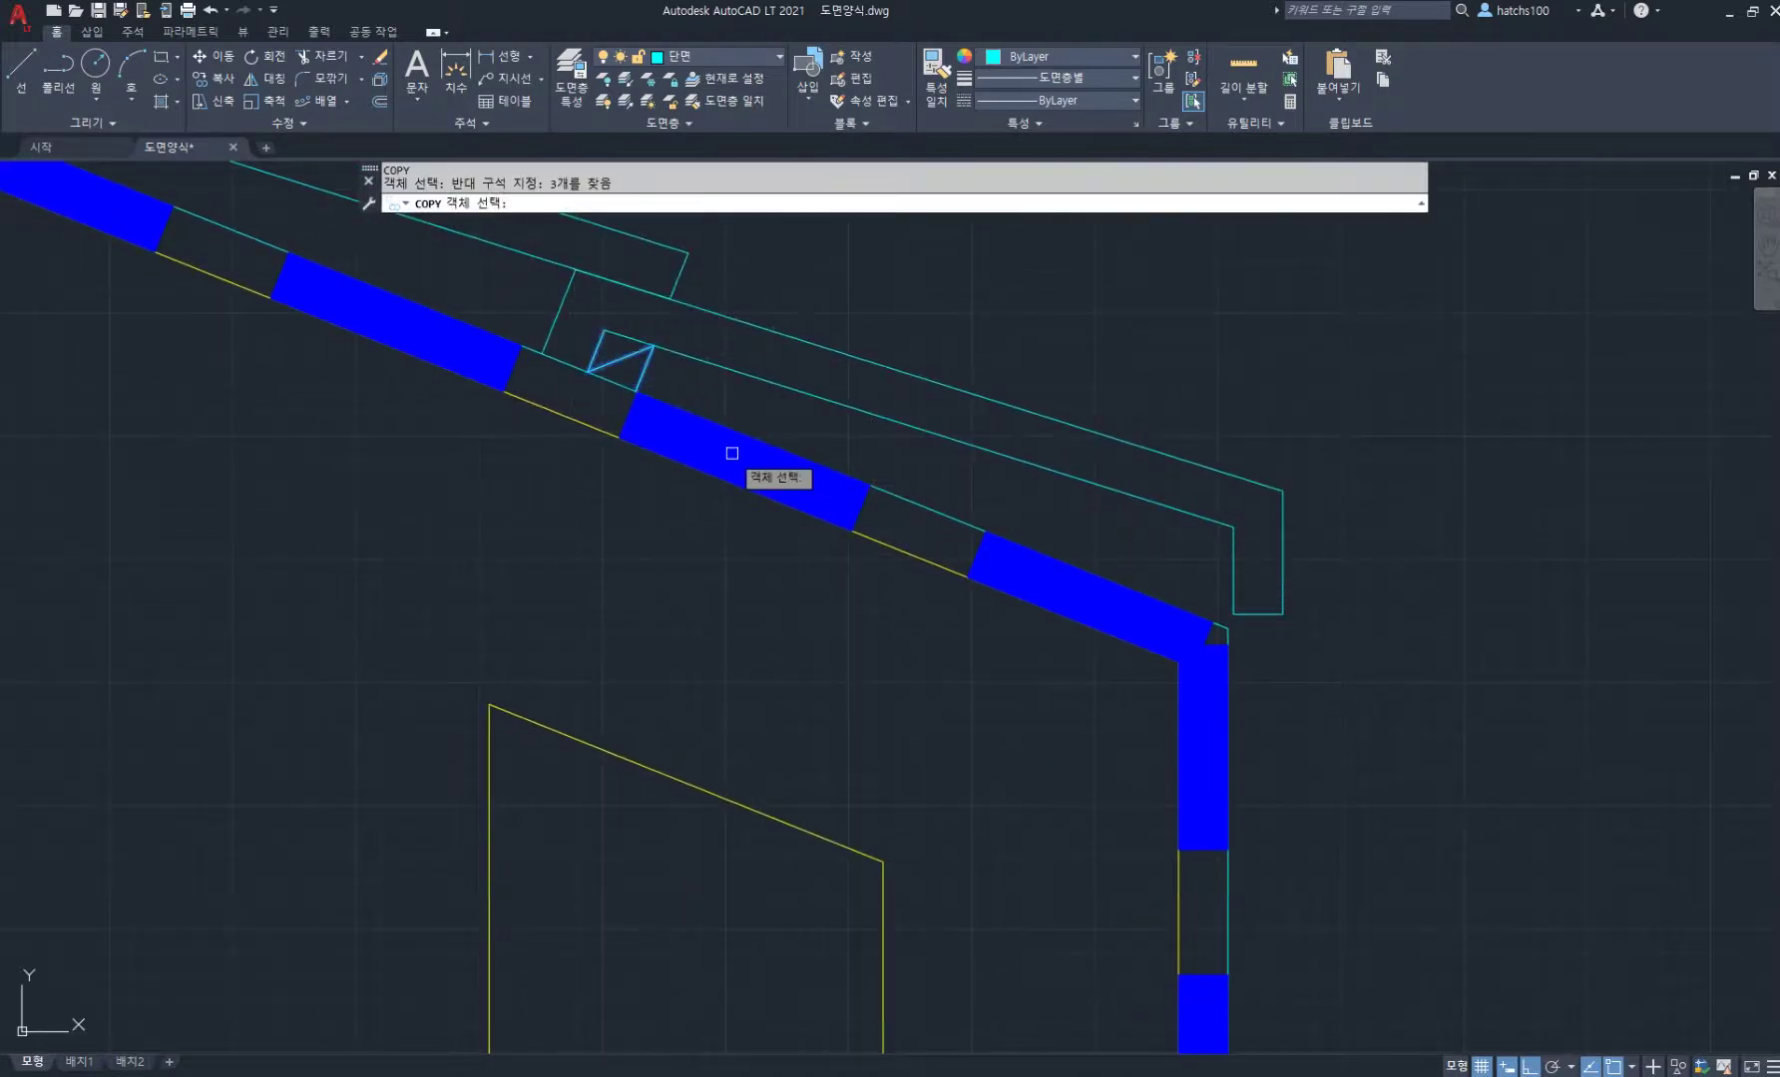
{"action": "key", "text": "Return"}
{"action": "left_click", "coordinate": [636, 391]}
{"action": "left_click", "coordinate": [1123, 581]}
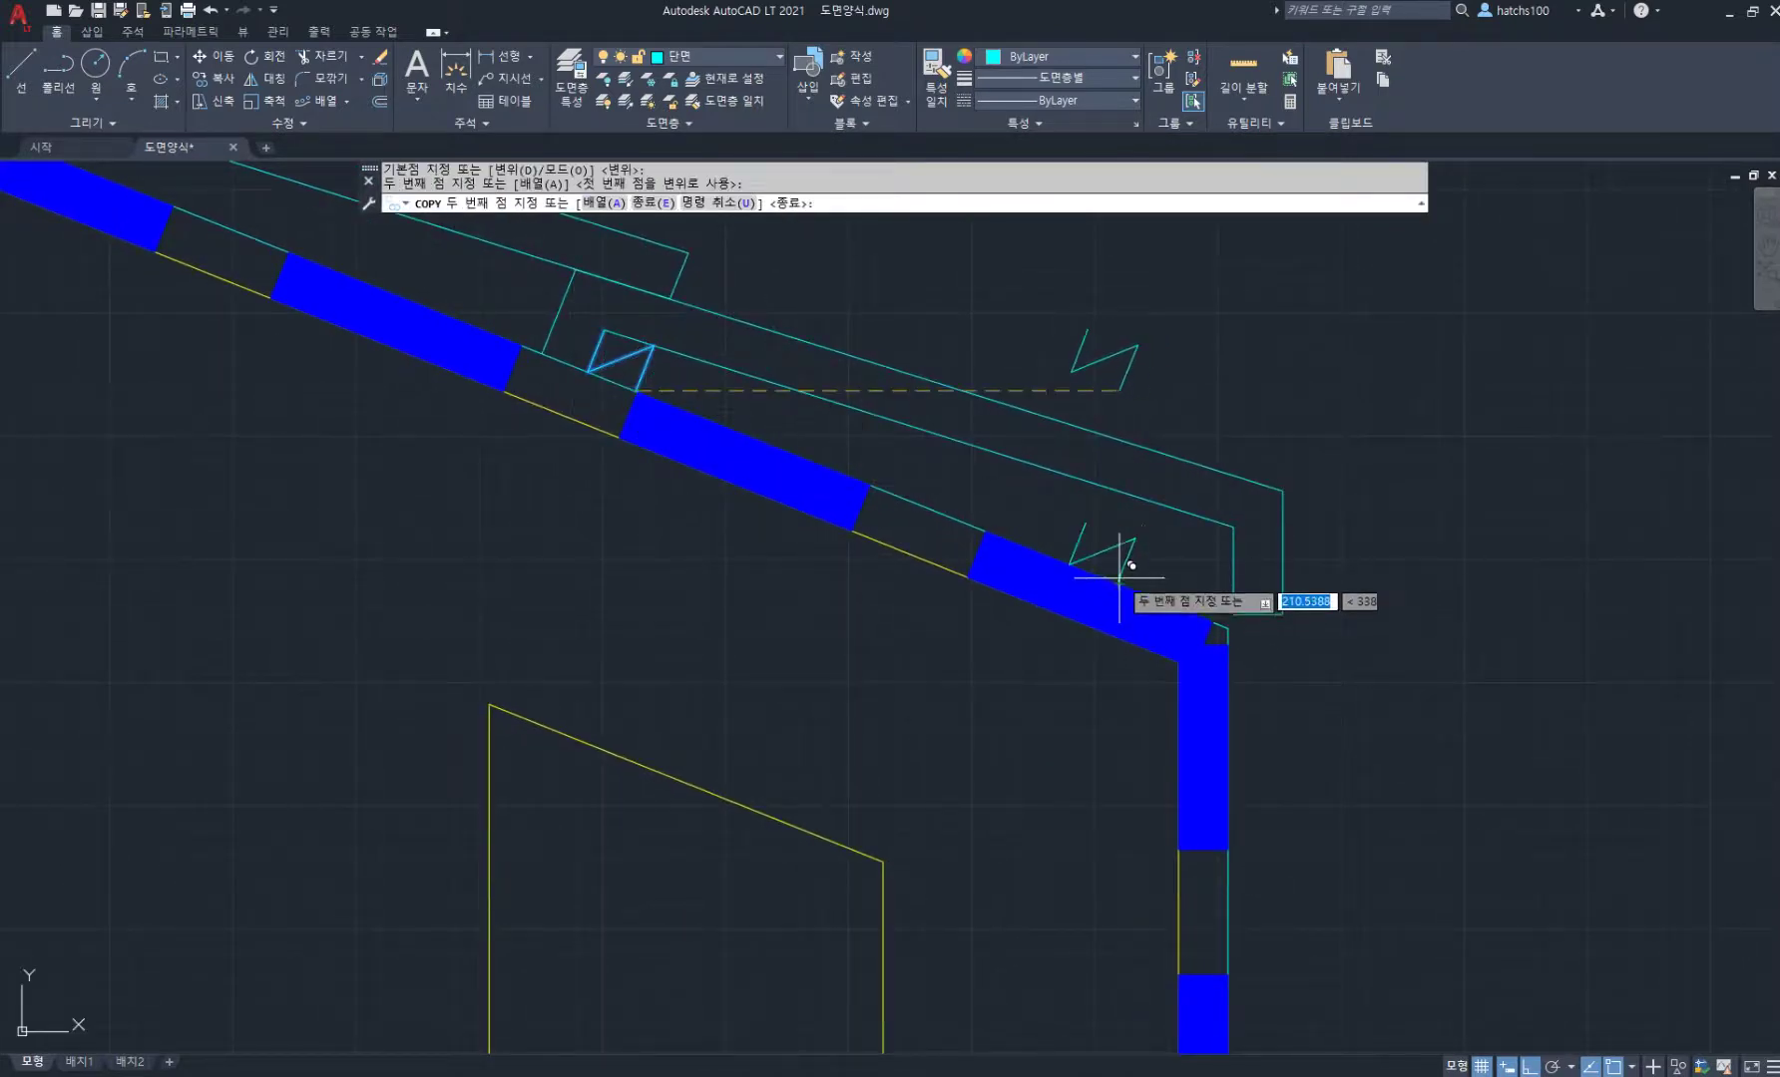
{"action": "key", "text": "Return"}
Step: Stretch the upper ends of the copied batten lines up to the underside of the eave tile
{"action": "scroll", "coordinate": [1152, 520], "scroll_direction": "up", "scroll_amount": 3}
{"action": "key", "text": "Return"}
{"action": "left_click", "coordinate": [1207, 417]}
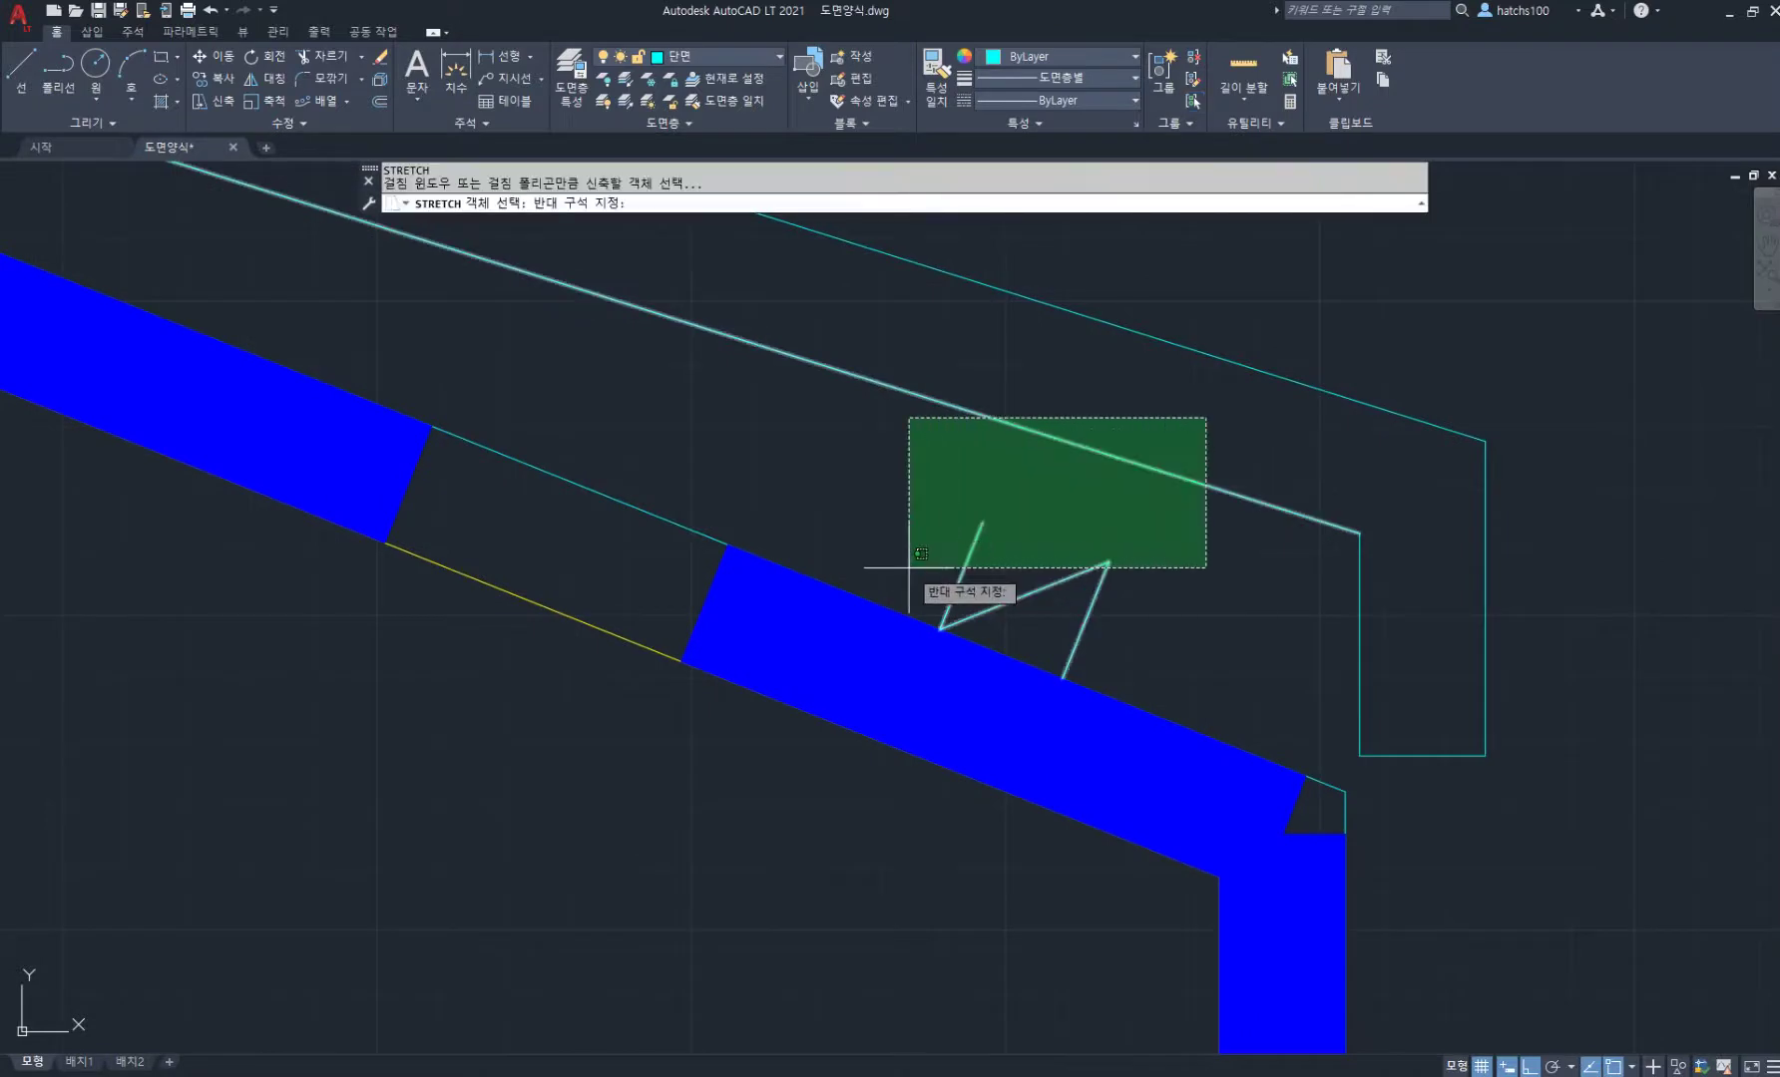
{"action": "left_click", "coordinate": [906, 557]}
{"action": "key", "text": "Return"}
{"action": "left_click", "coordinate": [1110, 565]}
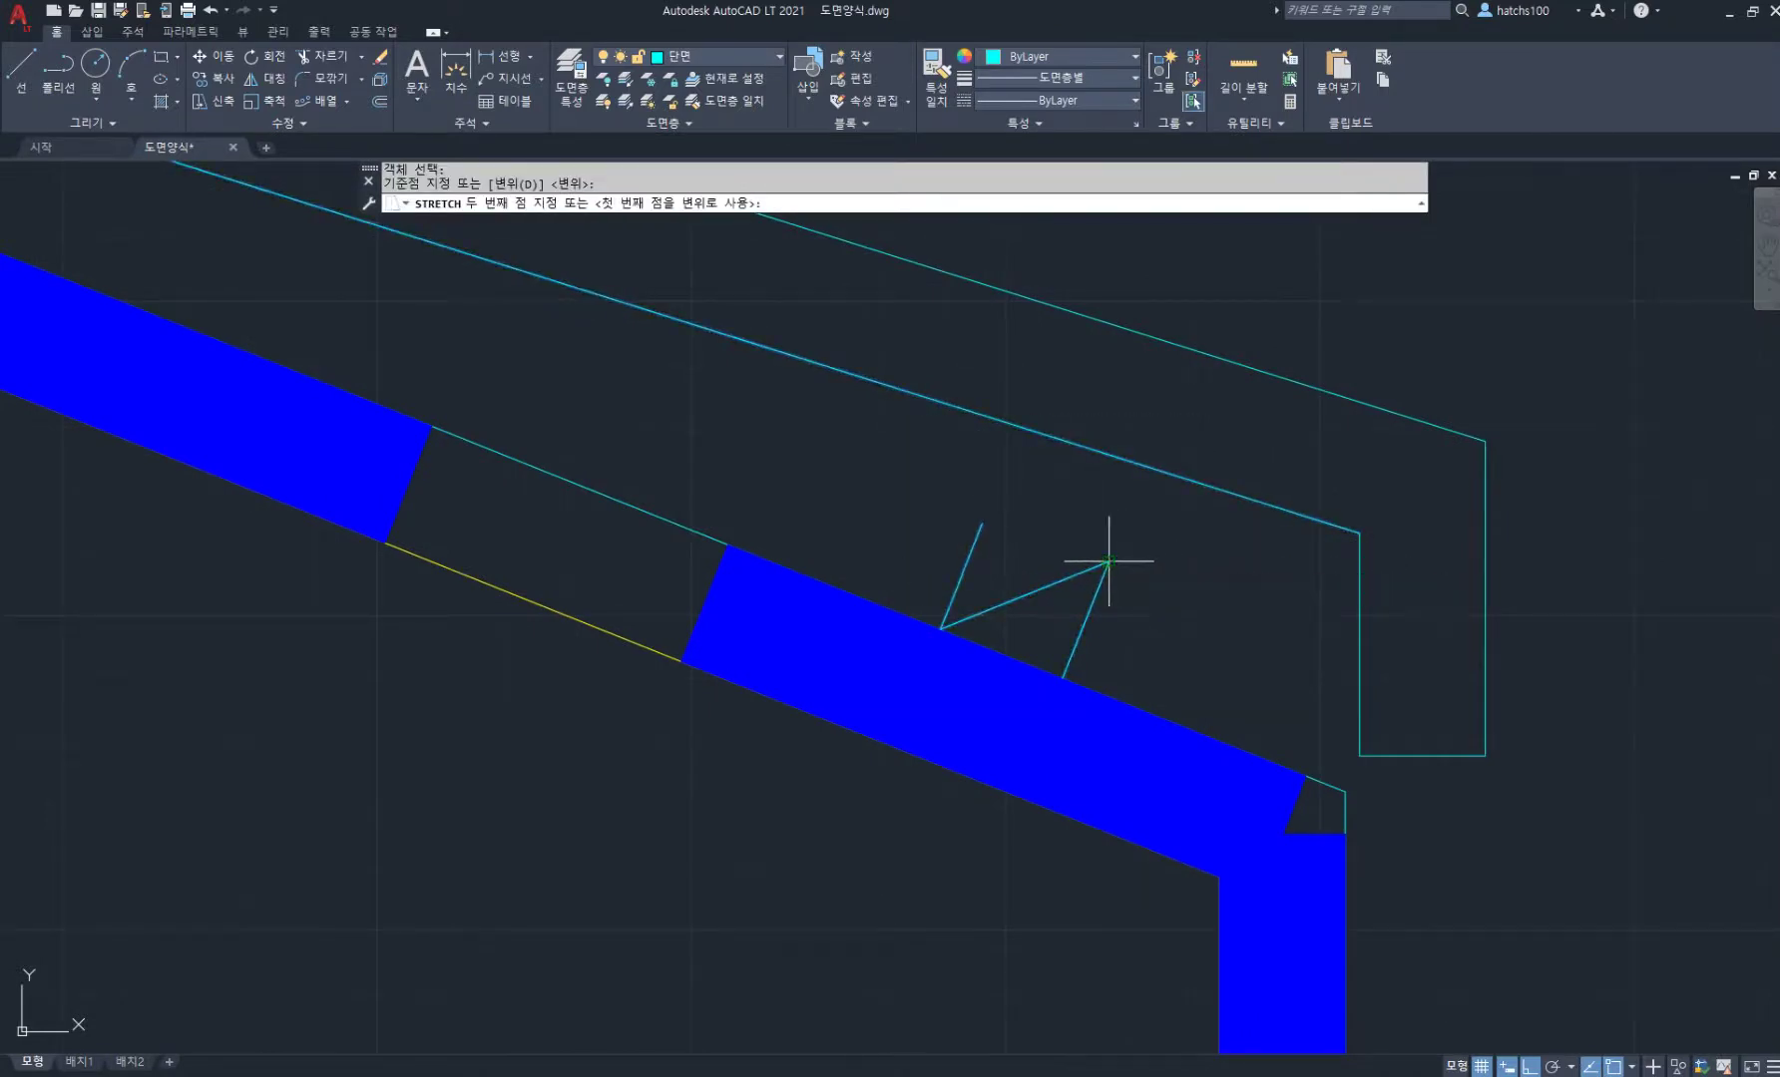
{"action": "left_click", "coordinate": [1144, 464]}
Step: Offset the upper ceiling line upward by 6 in both rooms beside the interior wall
{"action": "scroll", "coordinate": [1209, 530], "scroll_direction": "down", "scroll_amount": 8}
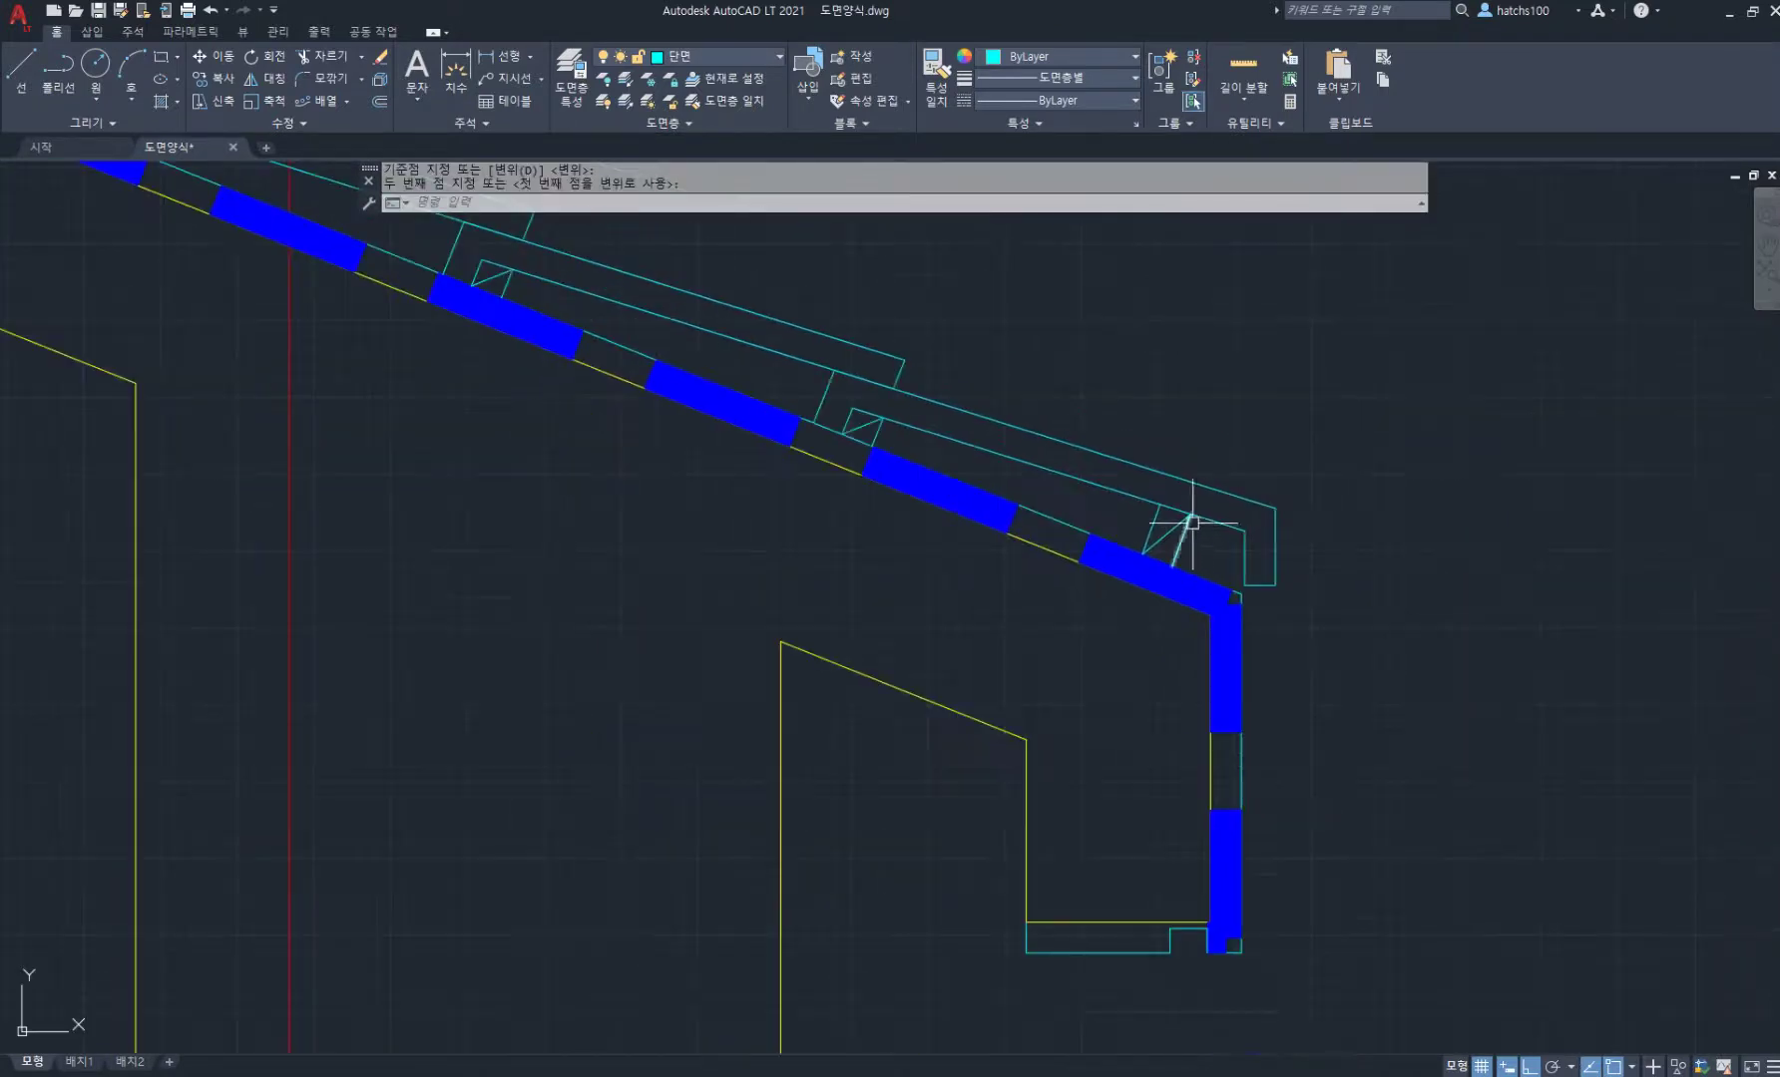
{"action": "middle_click_drag", "start_coordinate": [1172, 702], "coordinate": [1185, 568]}
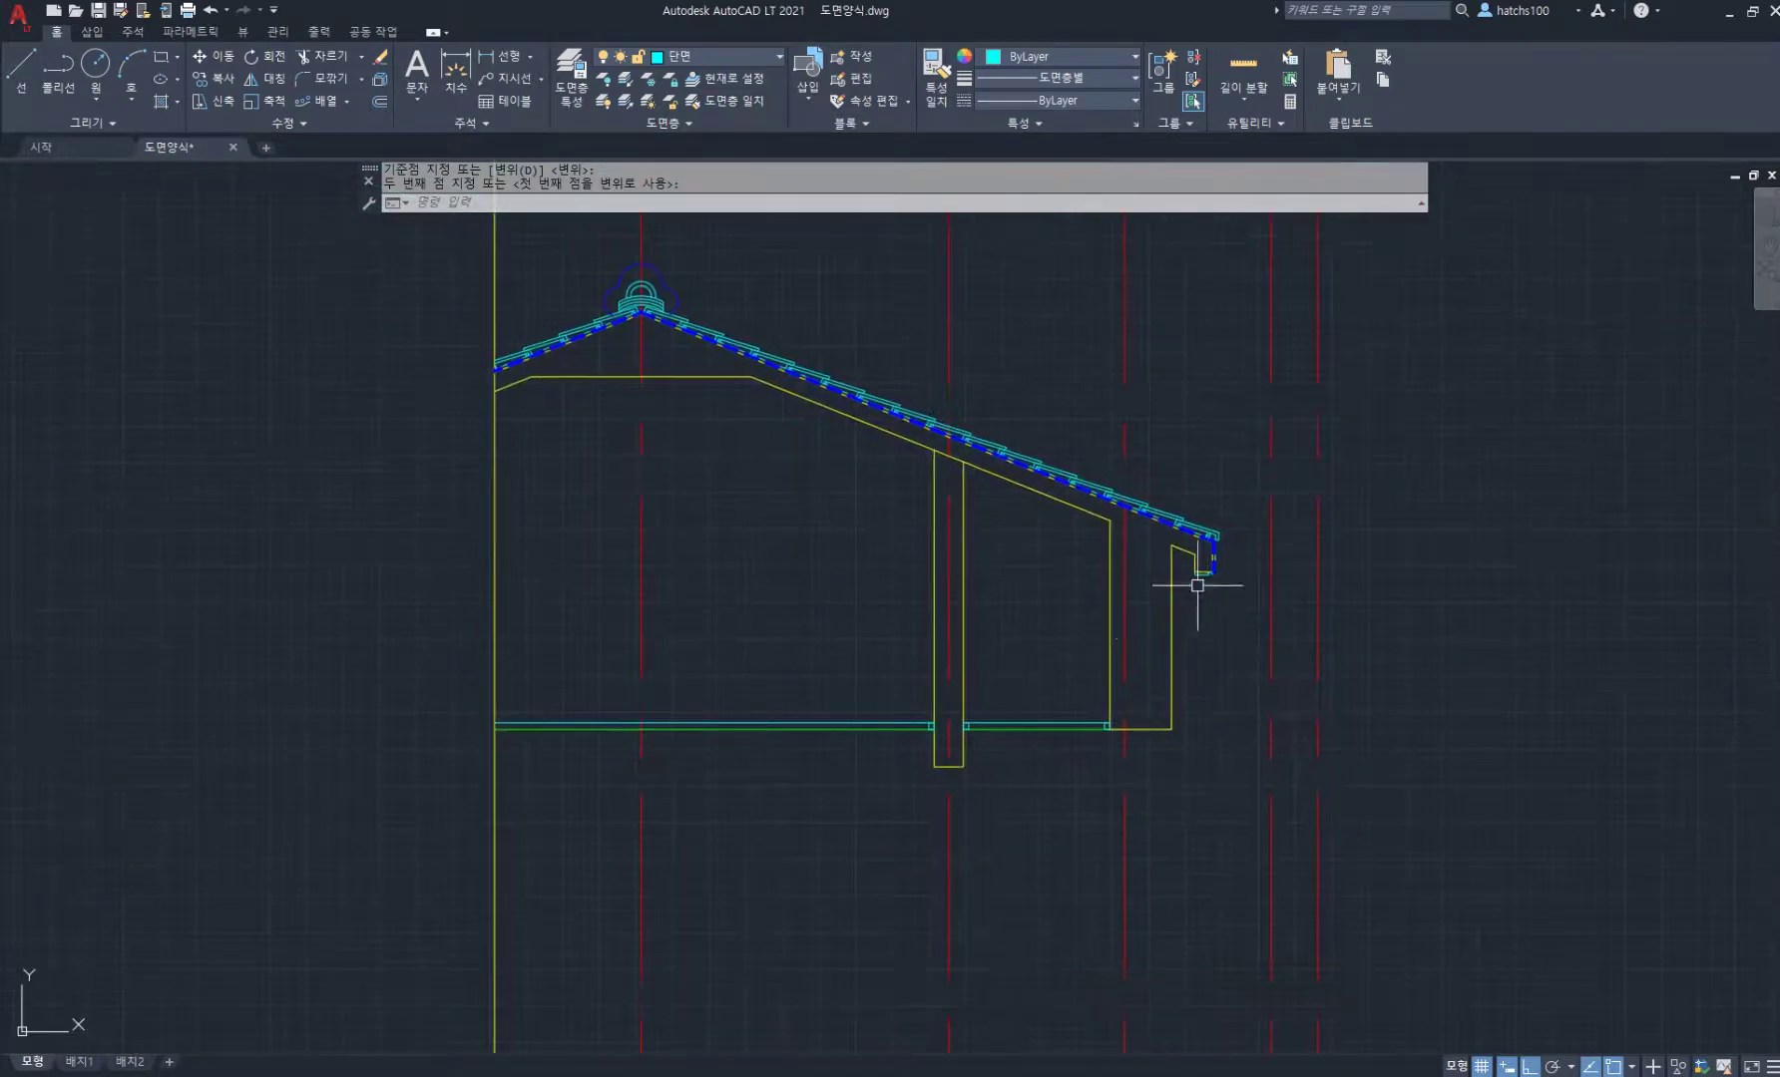
{"action": "scroll", "coordinate": [1031, 686], "scroll_direction": "up", "scroll_amount": 2}
{"action": "middle_click_drag", "start_coordinate": [984, 681], "coordinate": [1027, 693]}
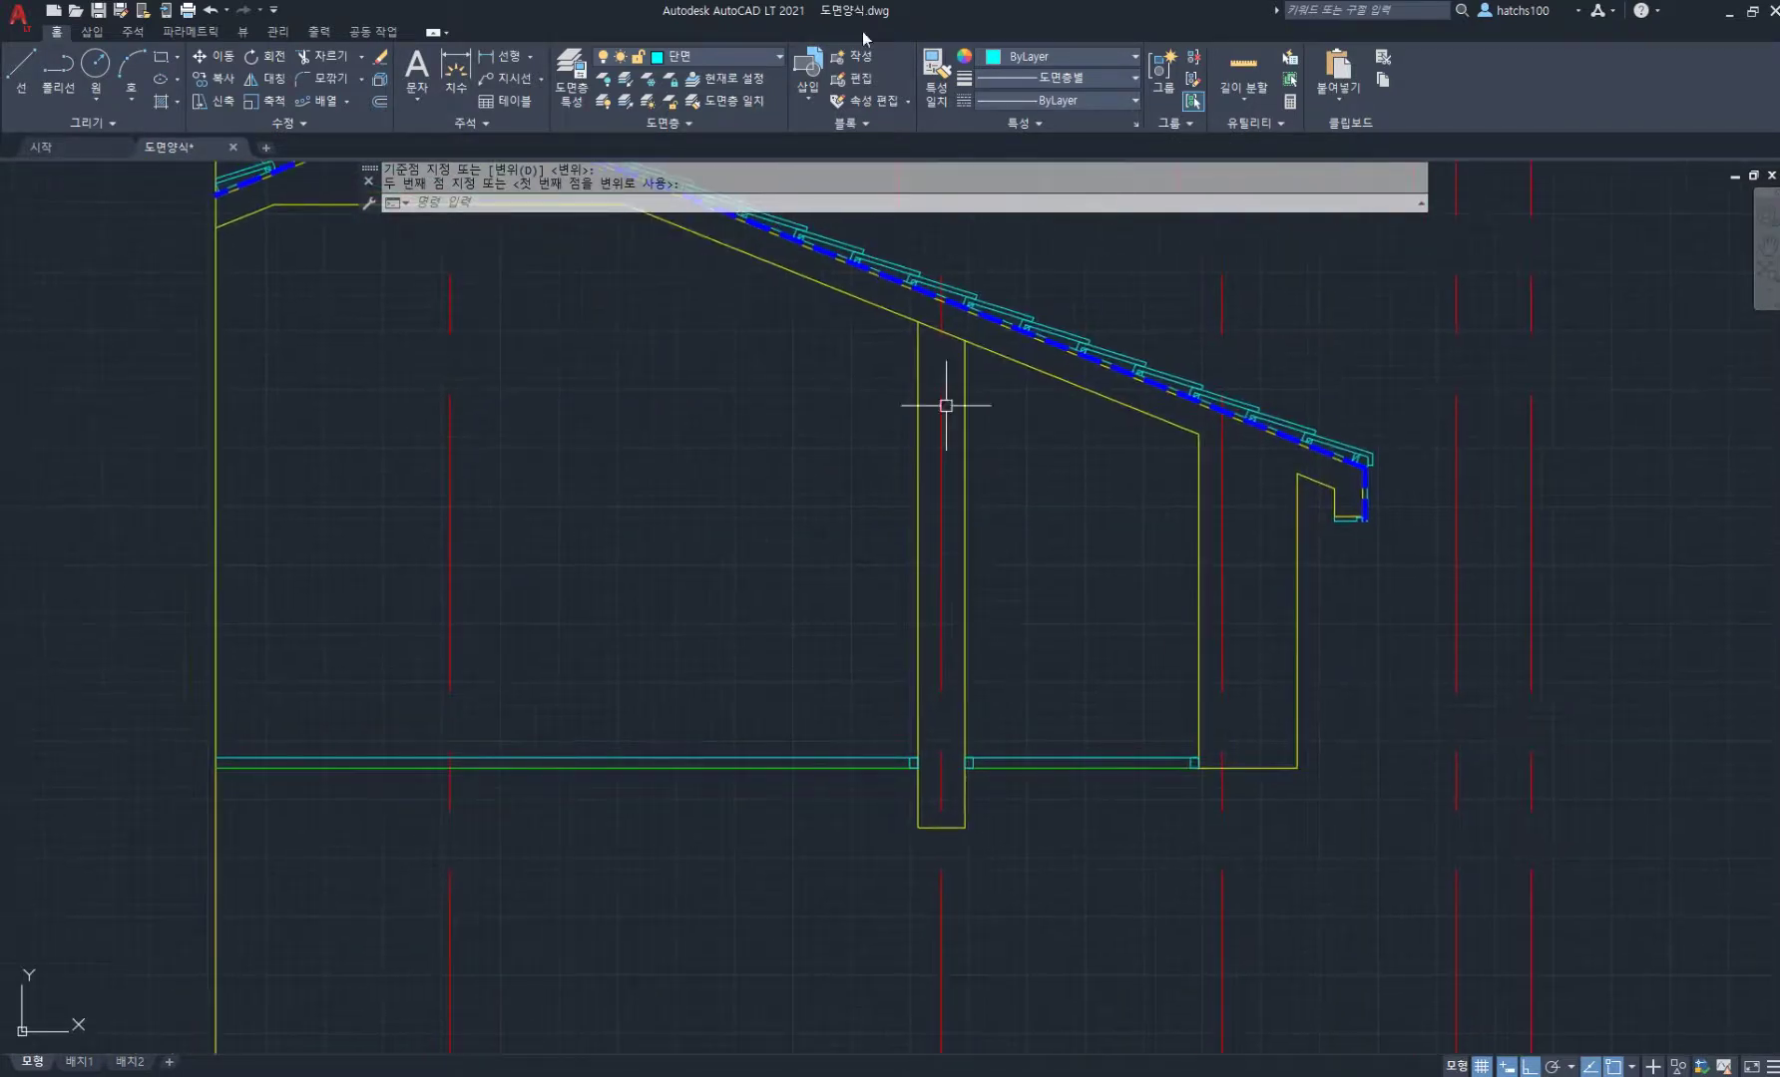
{"action": "scroll", "coordinate": [1080, 727], "scroll_direction": "up", "scroll_amount": 4}
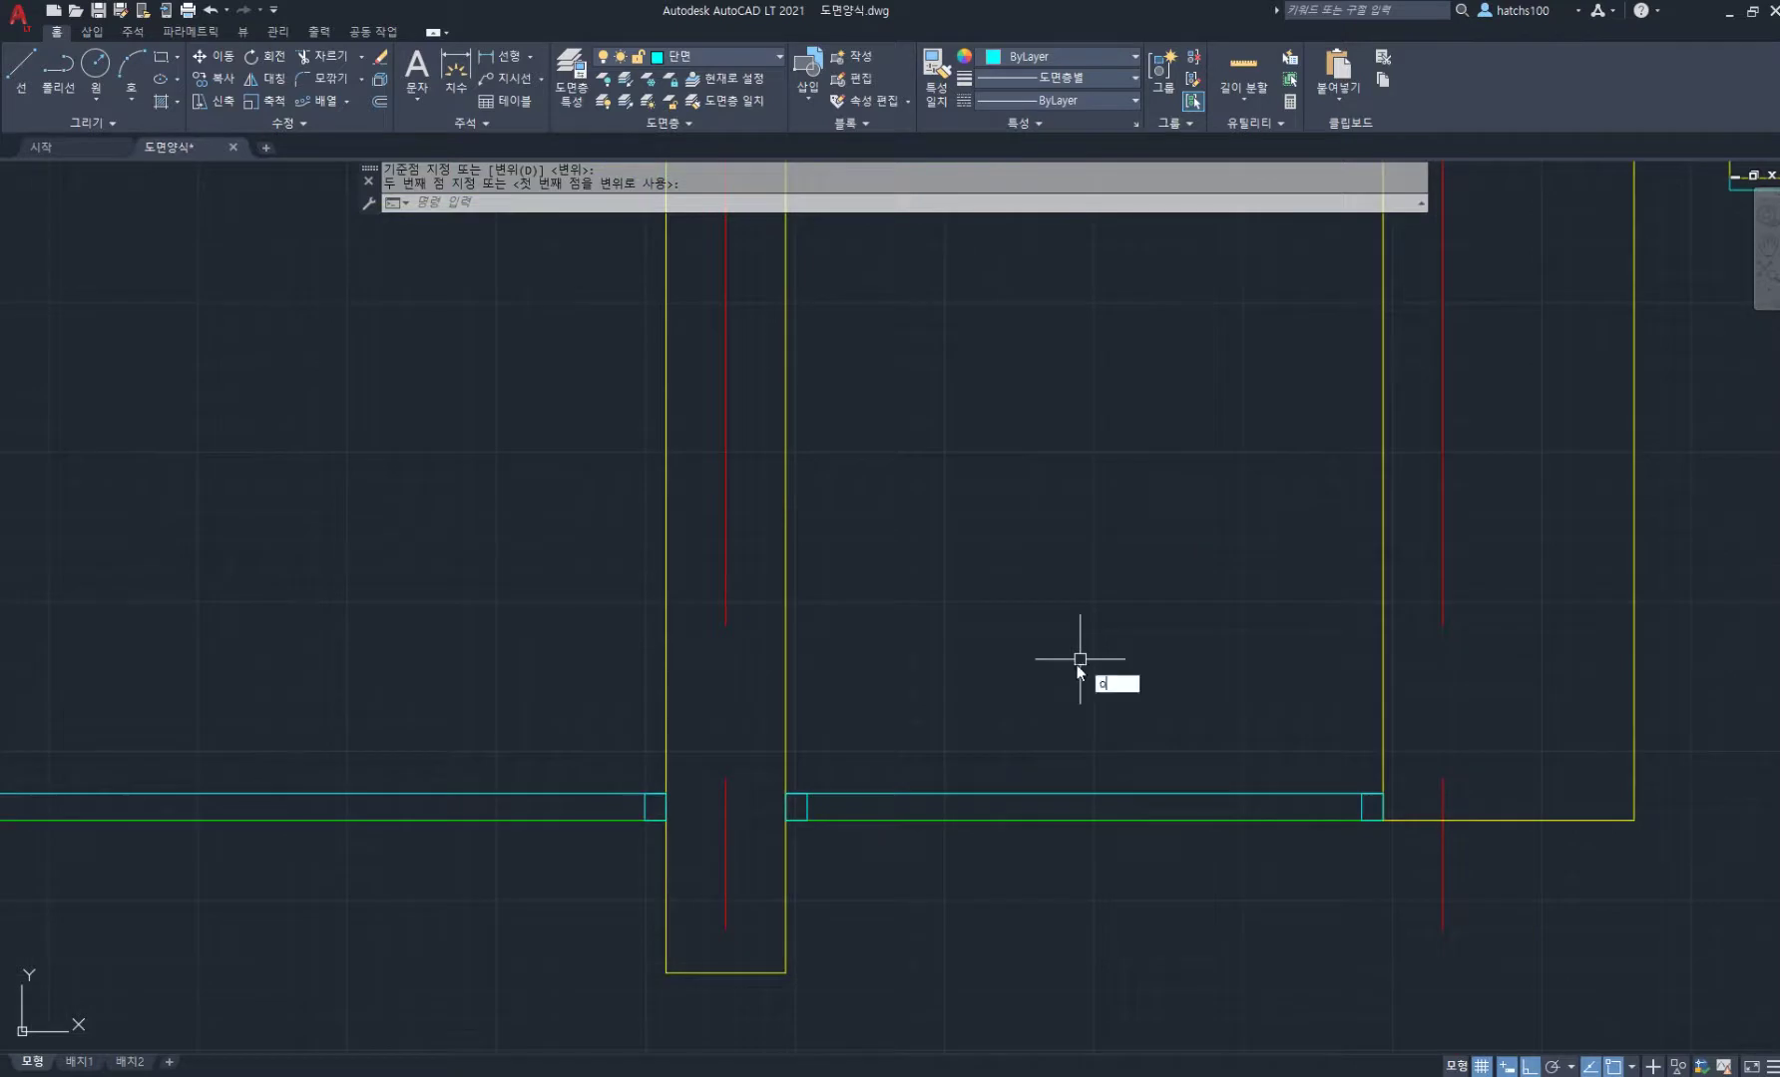
{"action": "key", "text": "Return"}
{"action": "key", "text": "Return"}
{"action": "left_click", "coordinate": [1080, 794]}
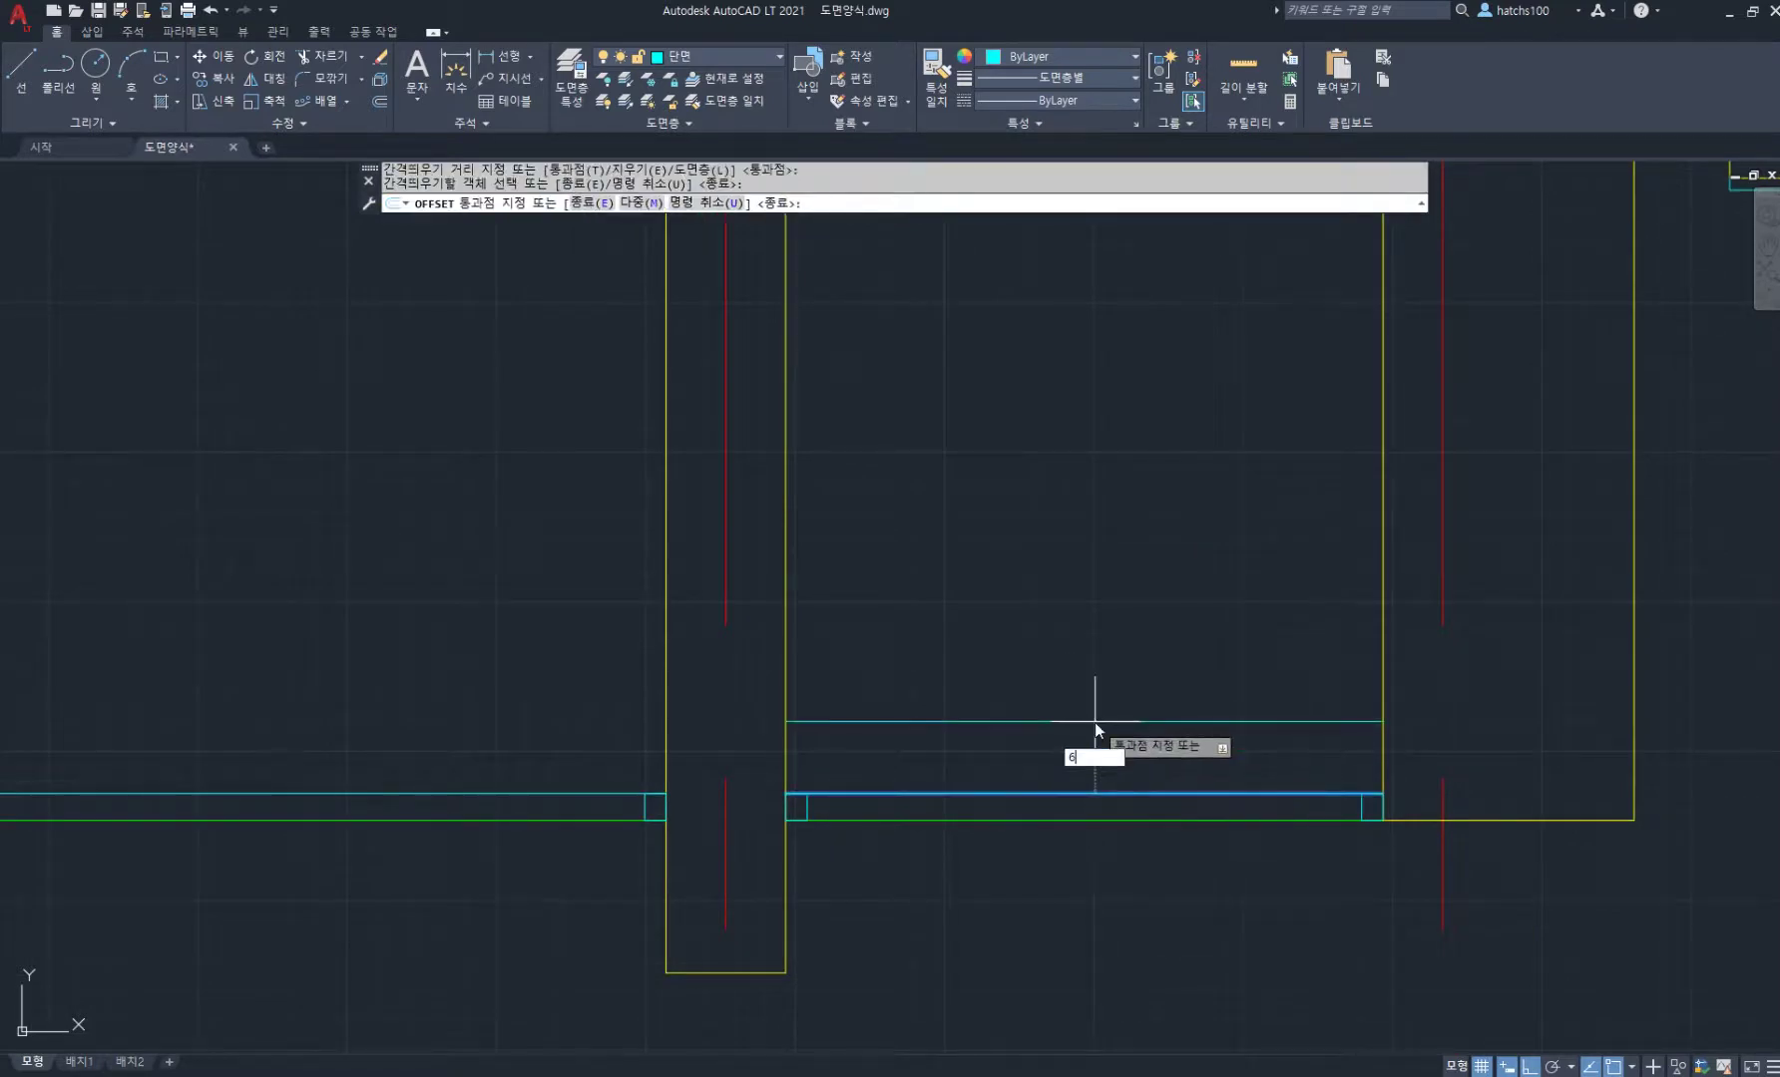
{"action": "type", "text": "6"}
{"action": "key", "text": "Return"}
{"action": "left_click", "coordinate": [596, 794]}
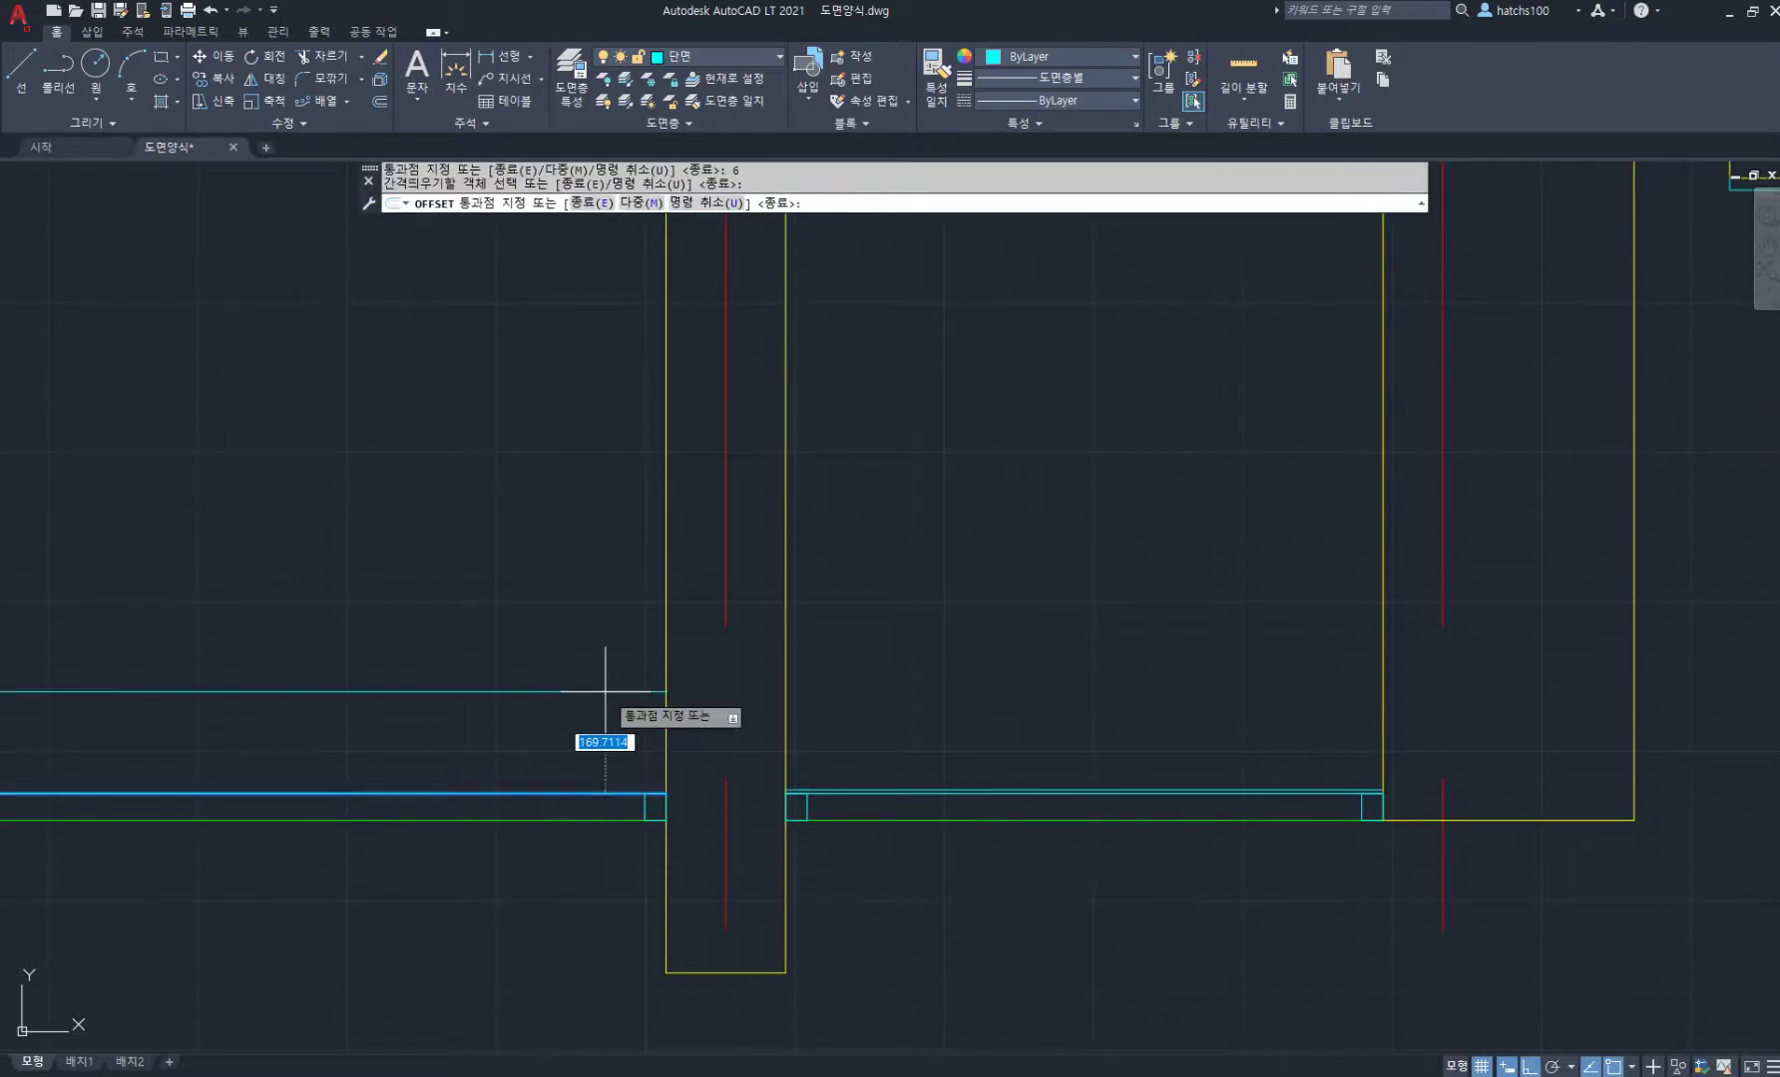
{"action": "key", "text": "Return"}
{"action": "key", "text": "Return"}
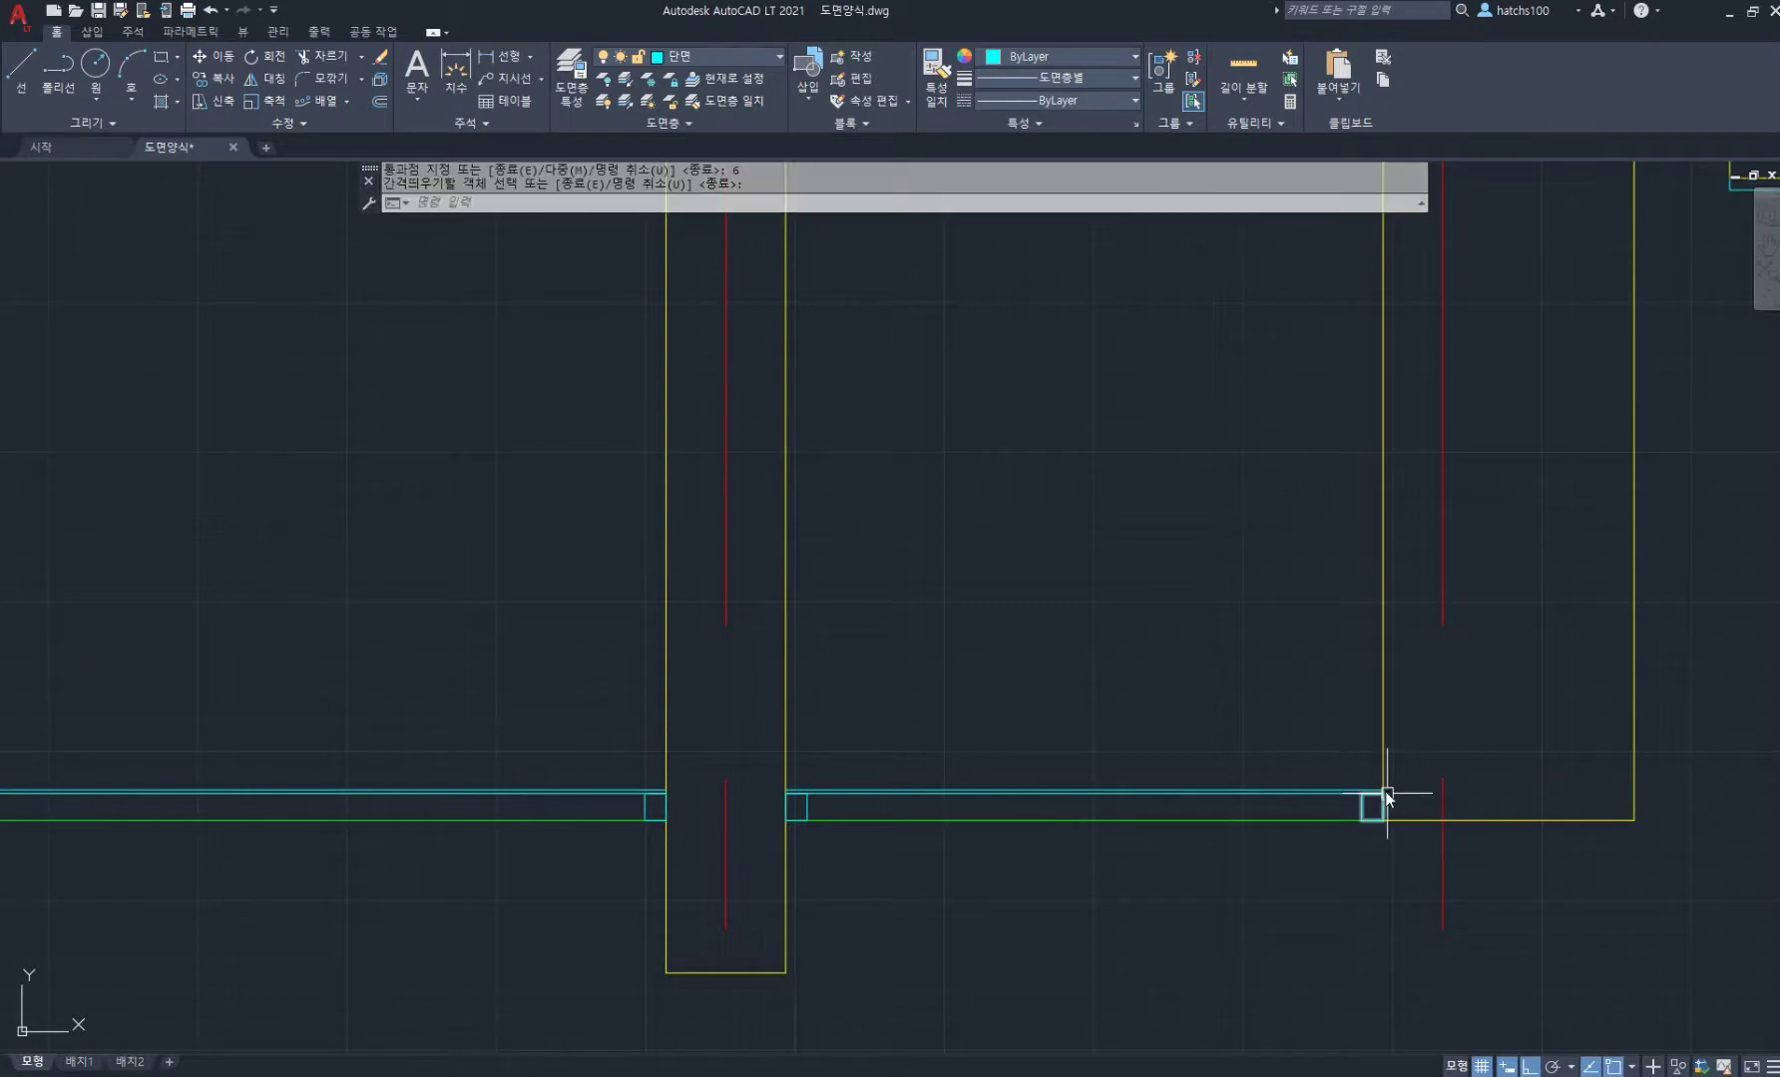
Step: Draw a 45 by 45 square on the upper ceiling line against the outer wall's inner face
{"action": "key", "text": "Return"}
{"action": "scroll", "coordinate": [1387, 793], "scroll_direction": "up", "scroll_amount": 4}
{"action": "left_click", "coordinate": [1379, 811]}
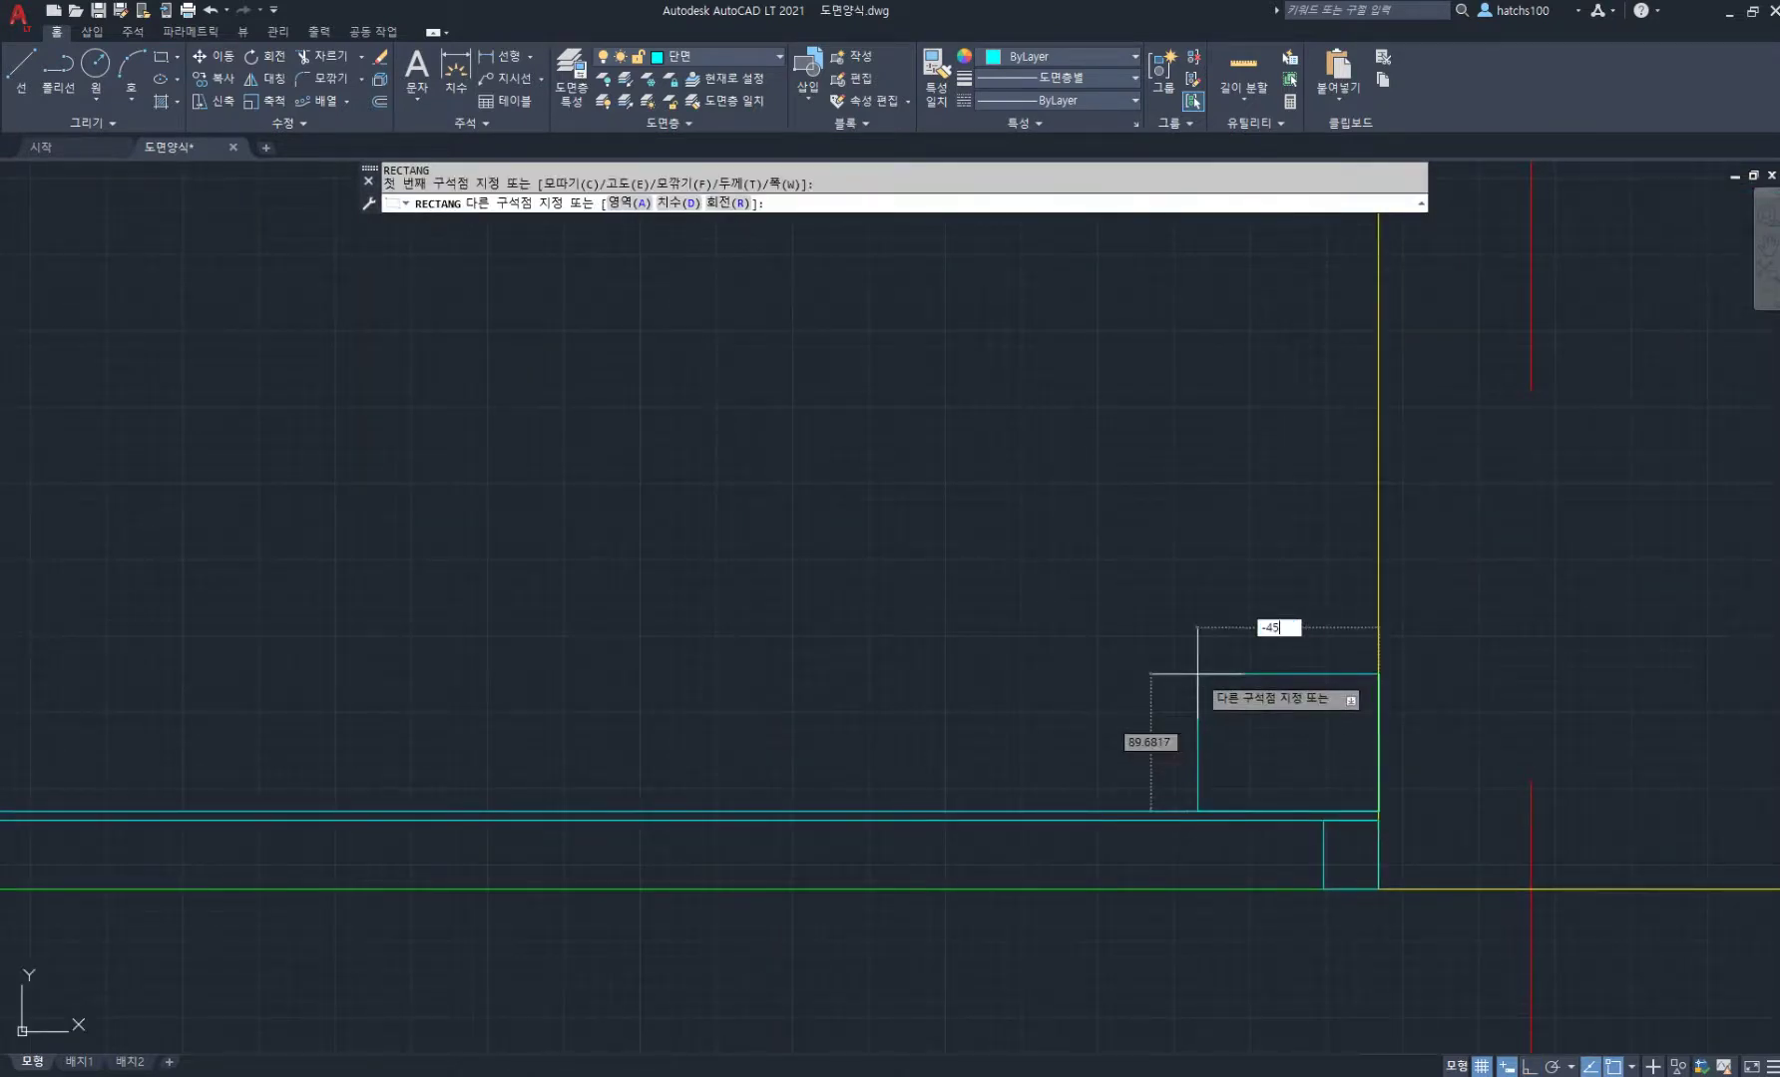
{"action": "type", "text": "-45"}
{"action": "key", "text": "Tab"}
{"action": "key", "text": "Return"}
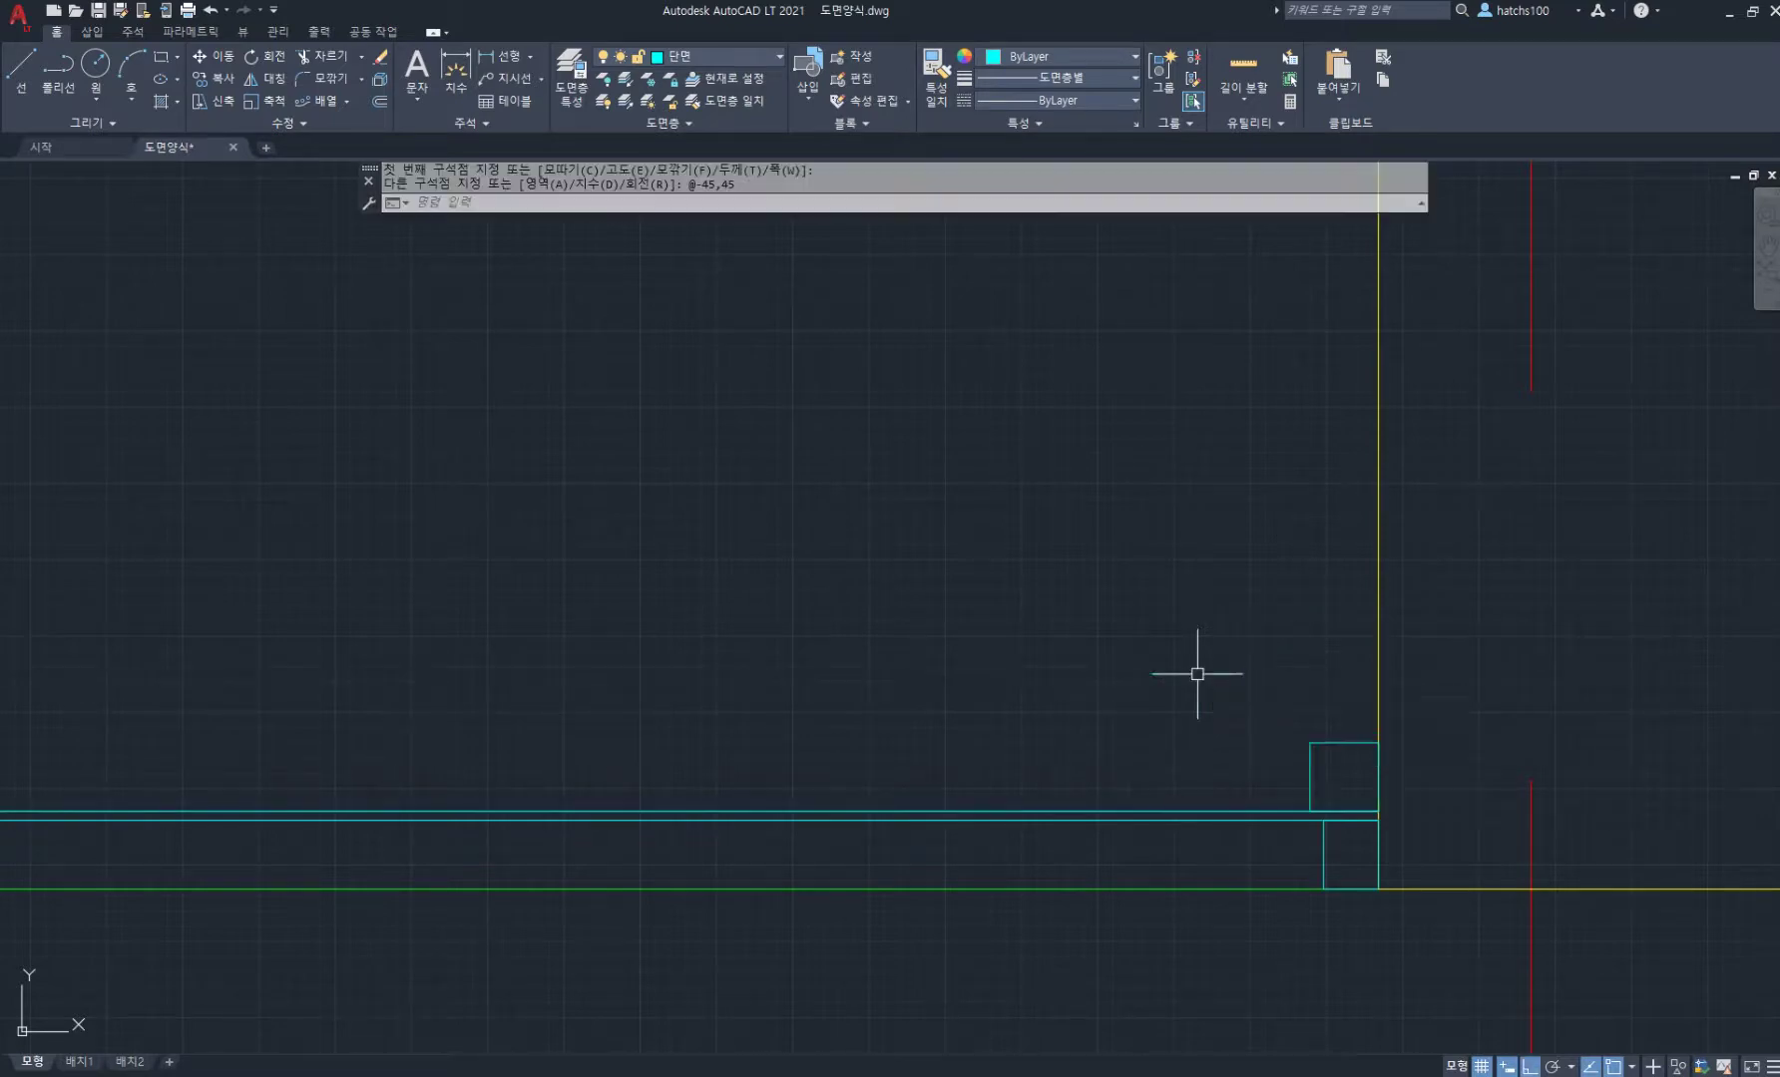
Step: Draw a diagonal line across the ceiling square from its upper wall-side corner to the opposite lower corner
{"action": "type", "text": "l"}
{"action": "key", "text": "Return"}
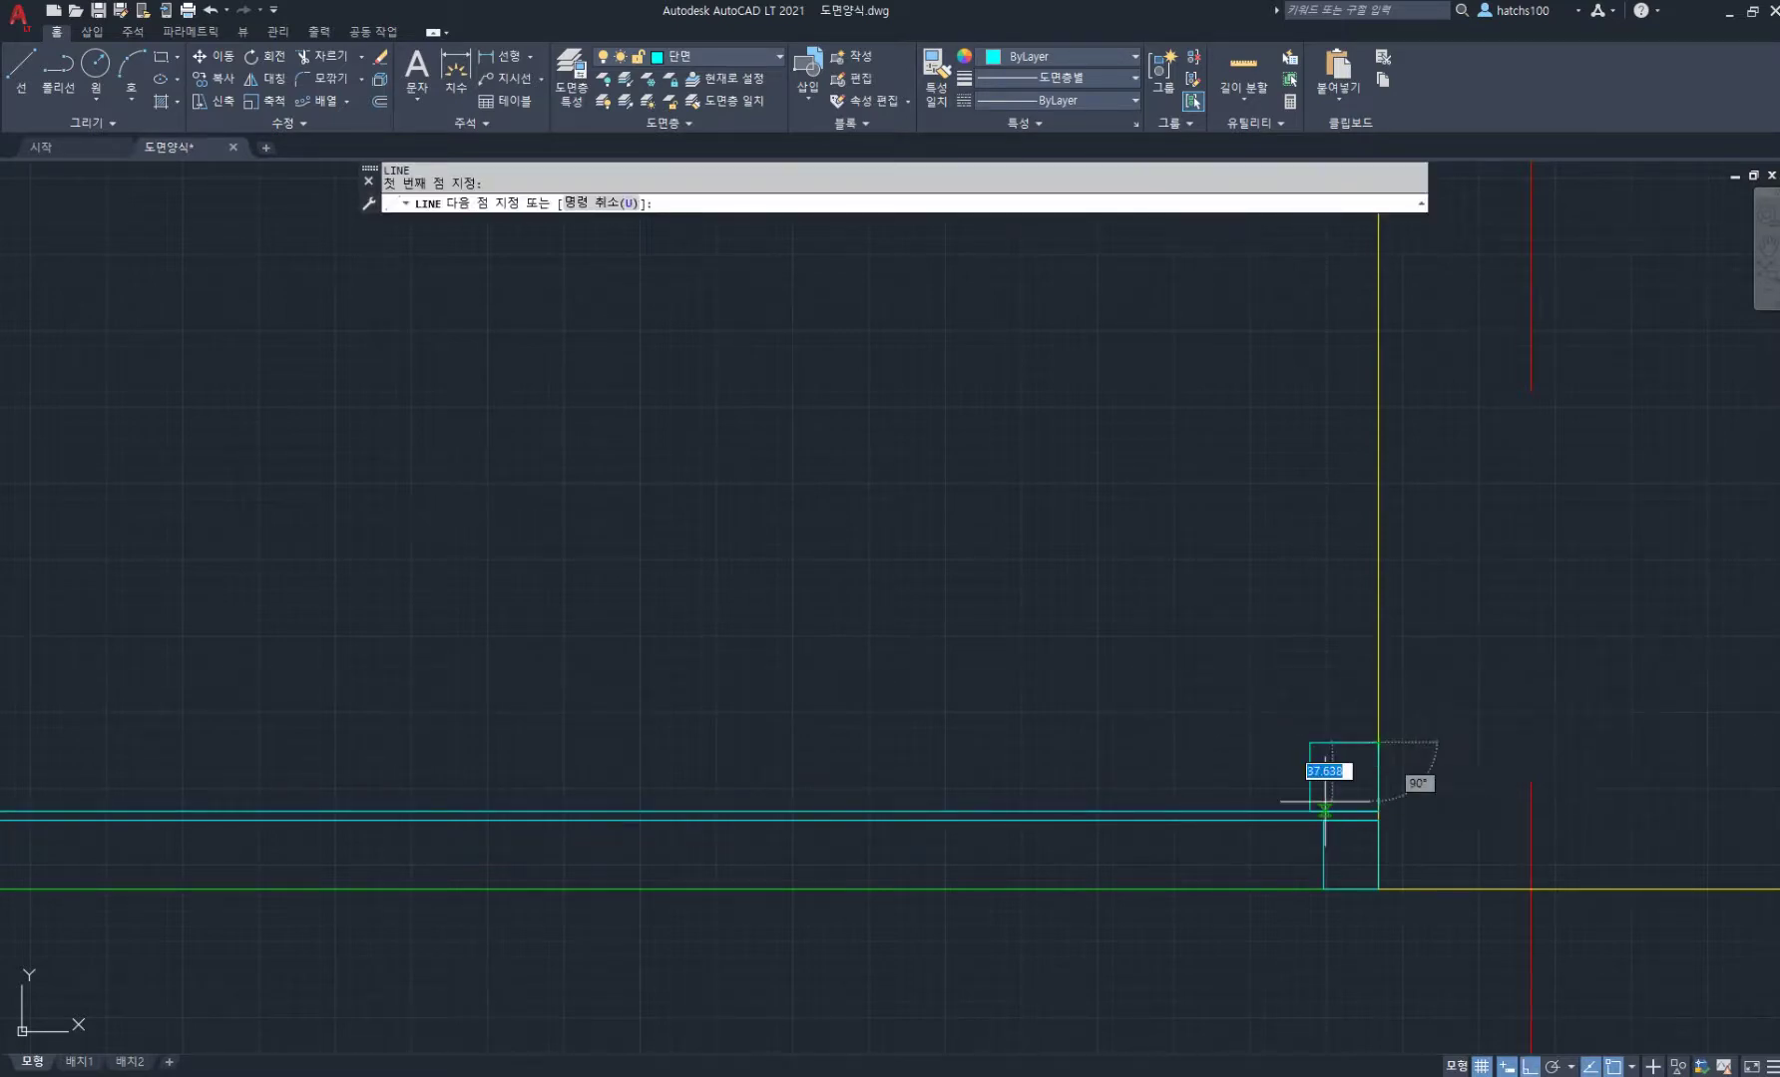
{"action": "left_click", "coordinate": [1313, 808]}
{"action": "key", "text": "Return"}
Step: Draw a horizontal guide line above the ceiling from the outer wall's inner face across both rooms to the far vertical wall line
{"action": "scroll", "coordinate": [1189, 634], "scroll_direction": "down", "scroll_amount": 6}
{"action": "scroll", "coordinate": [1046, 616], "scroll_direction": "down", "scroll_amount": 4}
{"action": "middle_click_drag", "start_coordinate": [1059, 623], "coordinate": [1203, 730]}
{"action": "scroll", "coordinate": [1110, 665], "scroll_direction": "up", "scroll_amount": 2}
{"action": "key", "text": "space"}
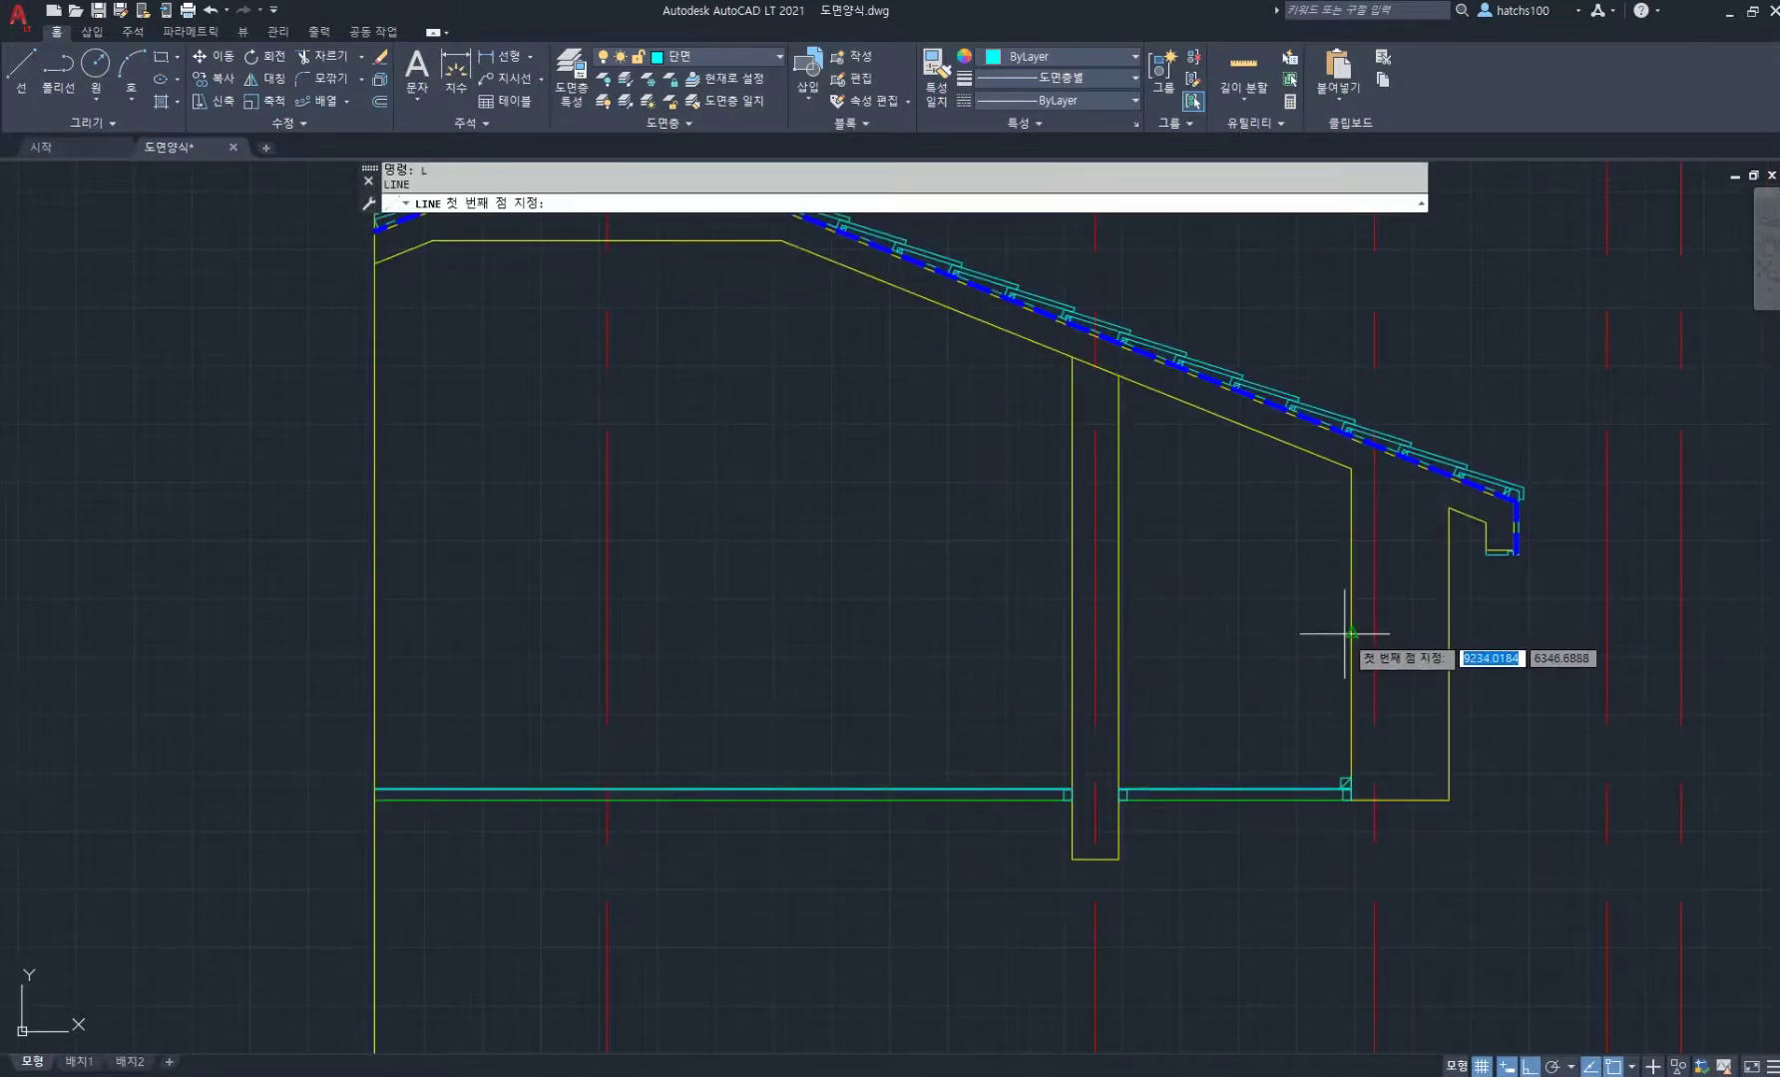
{"action": "left_click", "coordinate": [1351, 633]}
{"action": "left_click", "coordinate": [373, 633]}
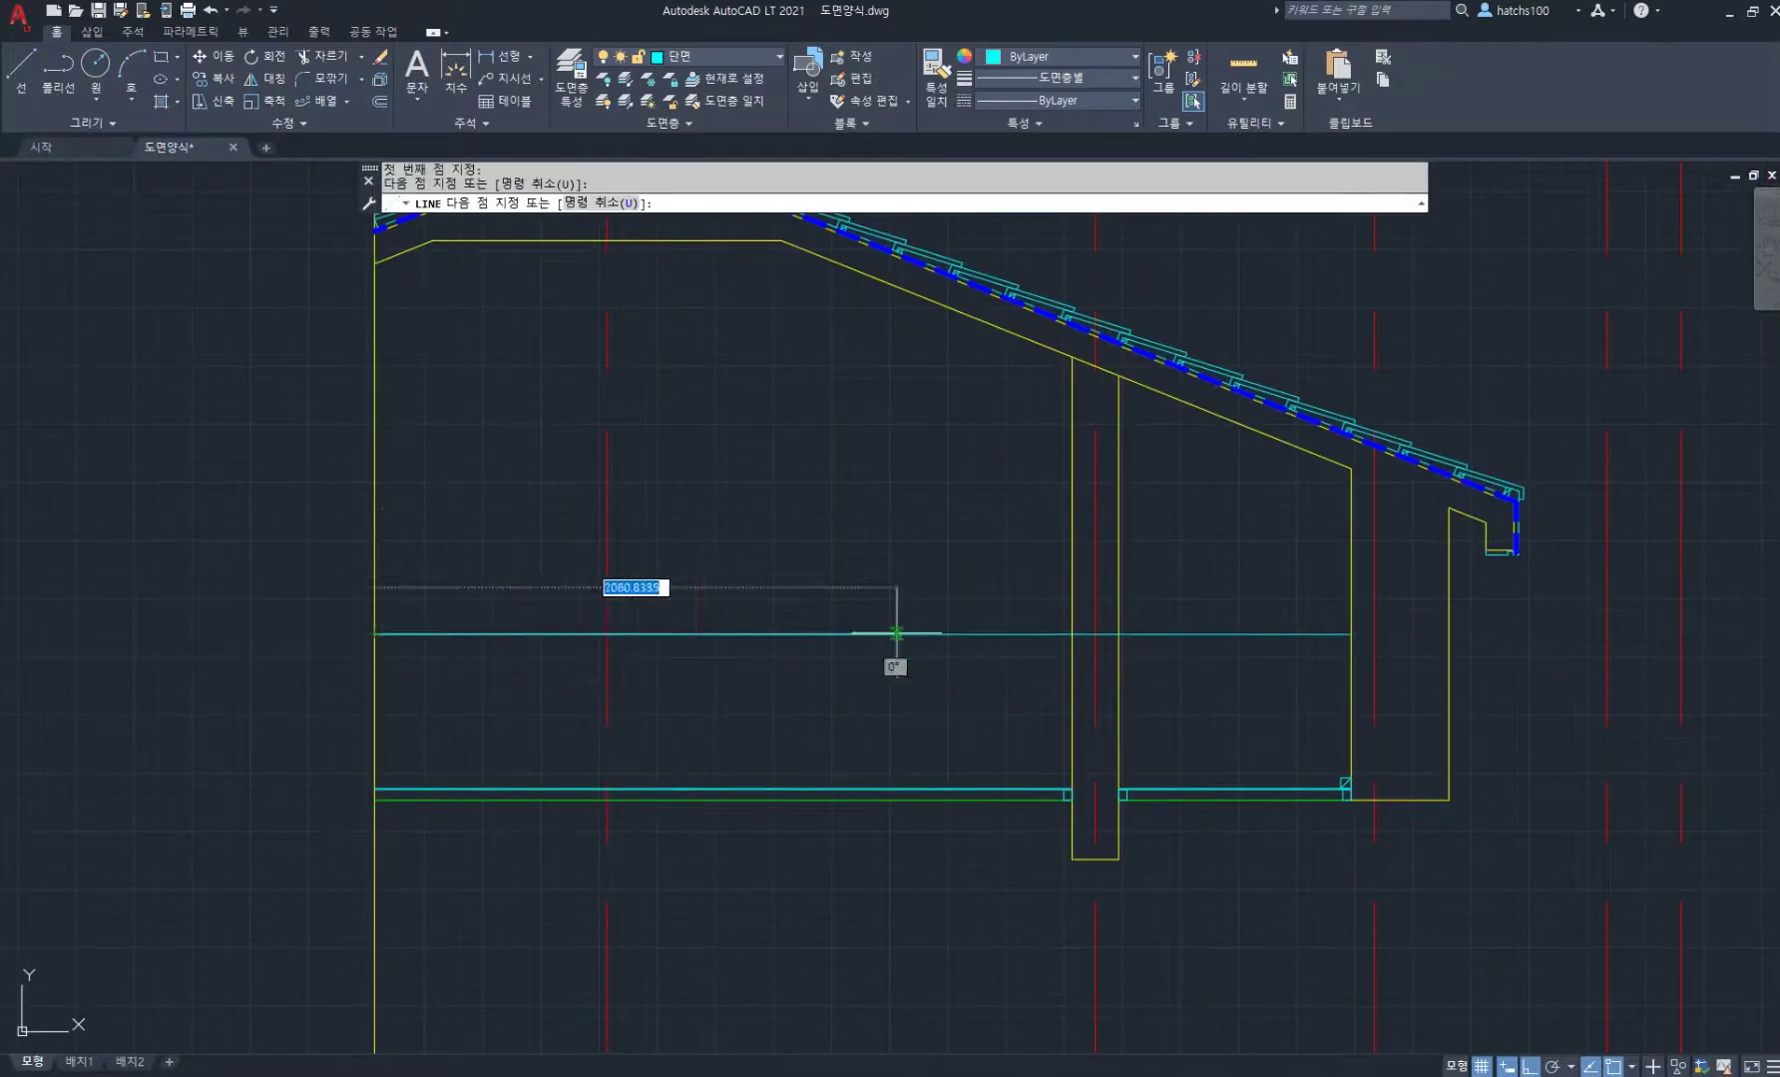
{"action": "key", "text": "Return"}
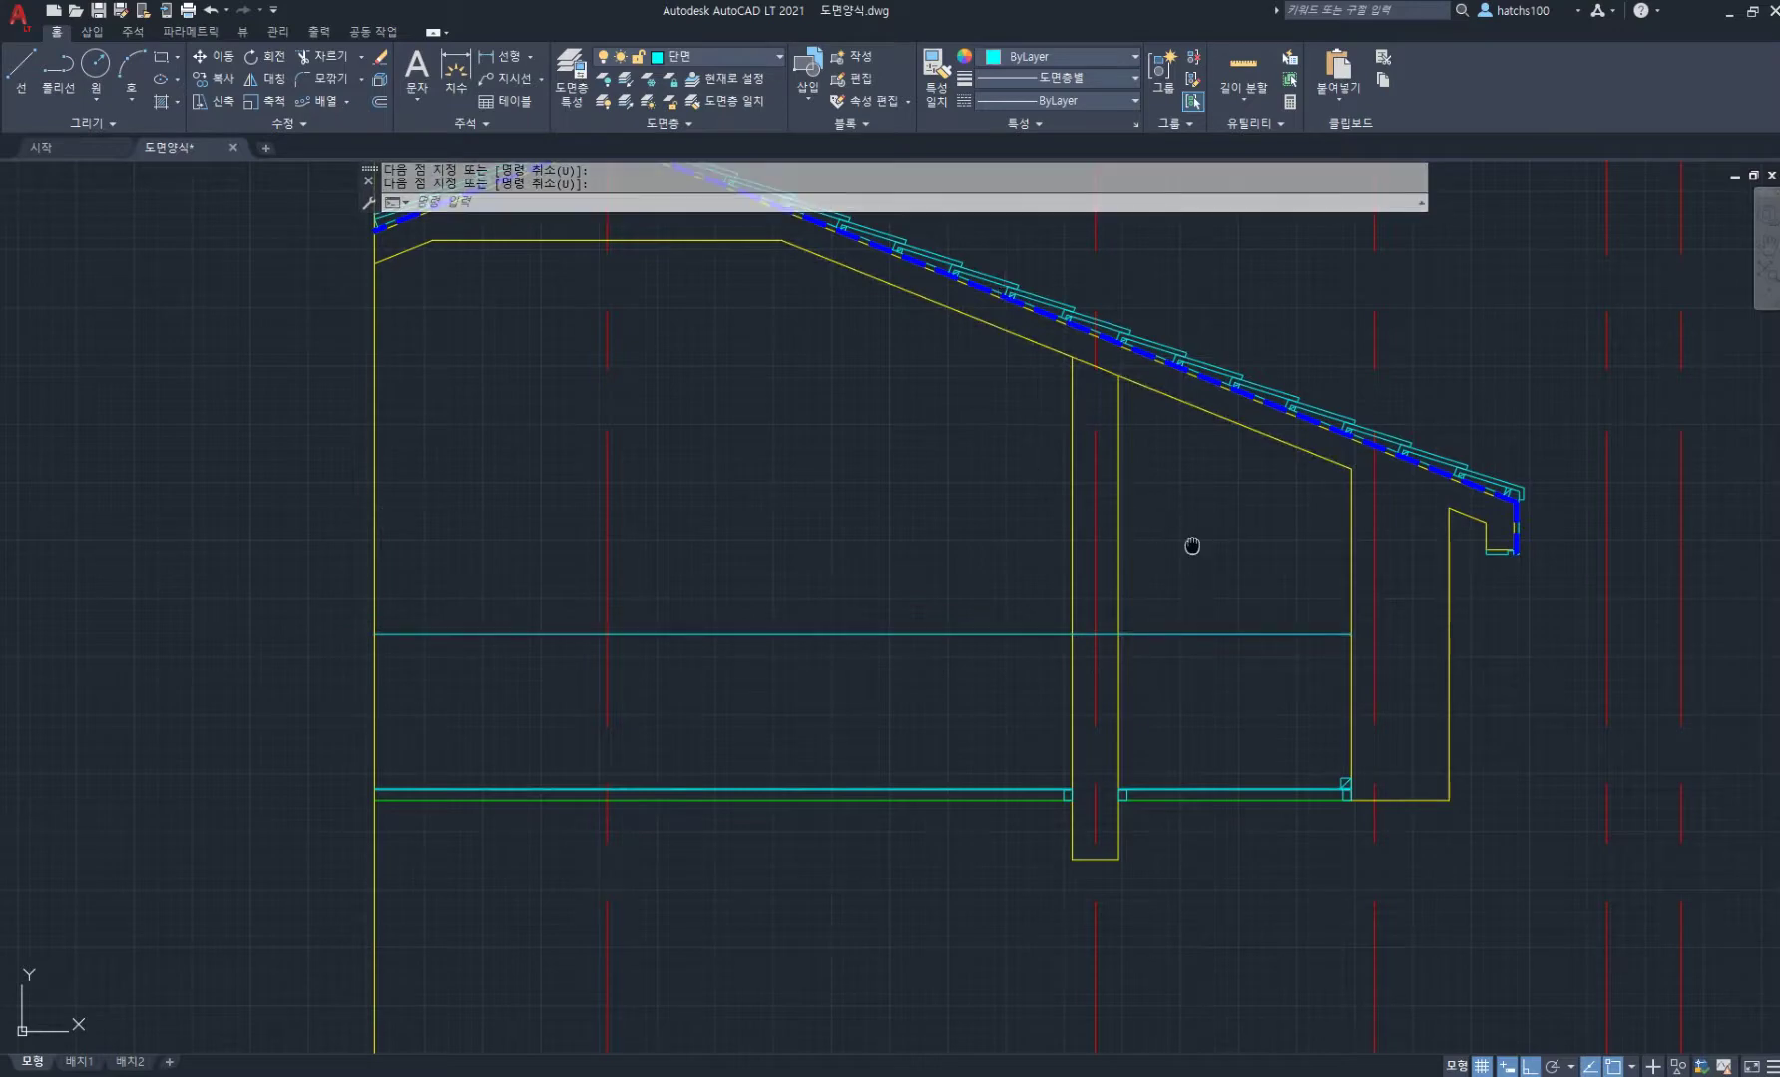
Step: Array the square and its diagonal along the horizontal guide line with a path array at 450 spacing
{"action": "middle_click_drag", "start_coordinate": [1192, 544], "coordinate": [1102, 497]}
{"action": "left_click", "coordinate": [321, 99]}
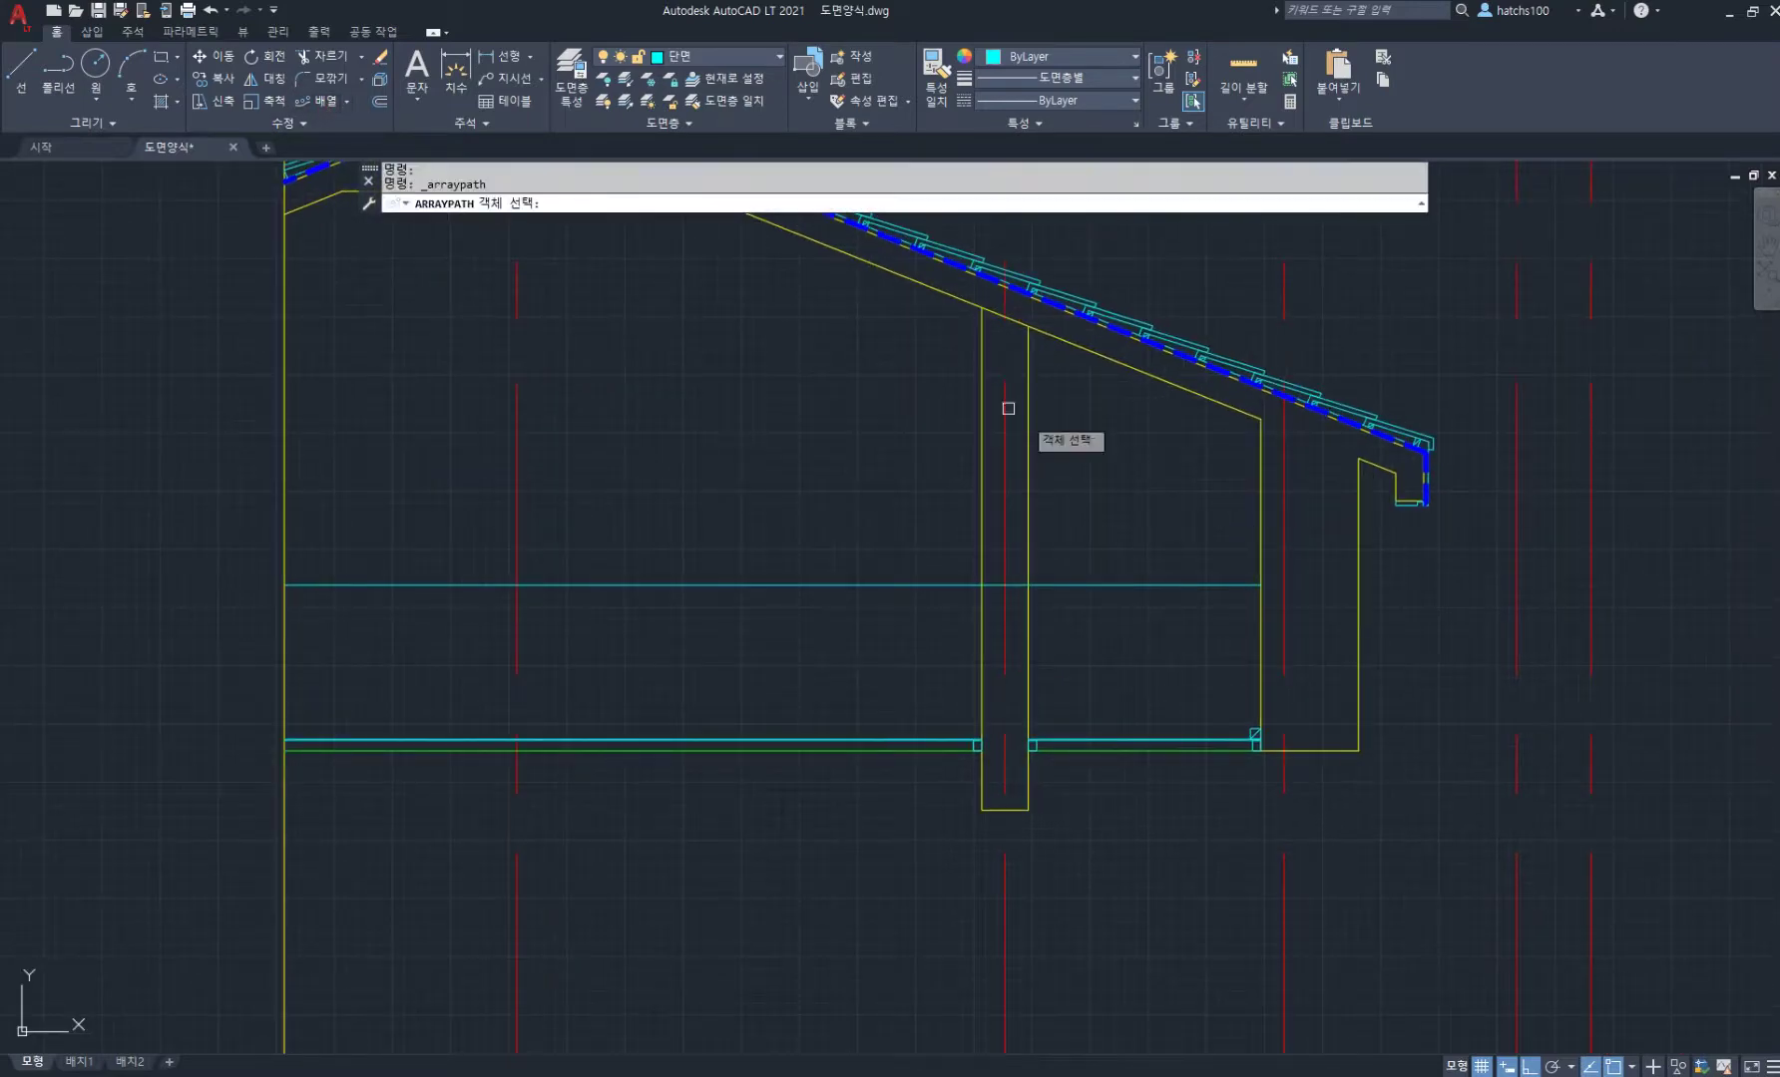
{"action": "left_click", "coordinate": [1207, 703]}
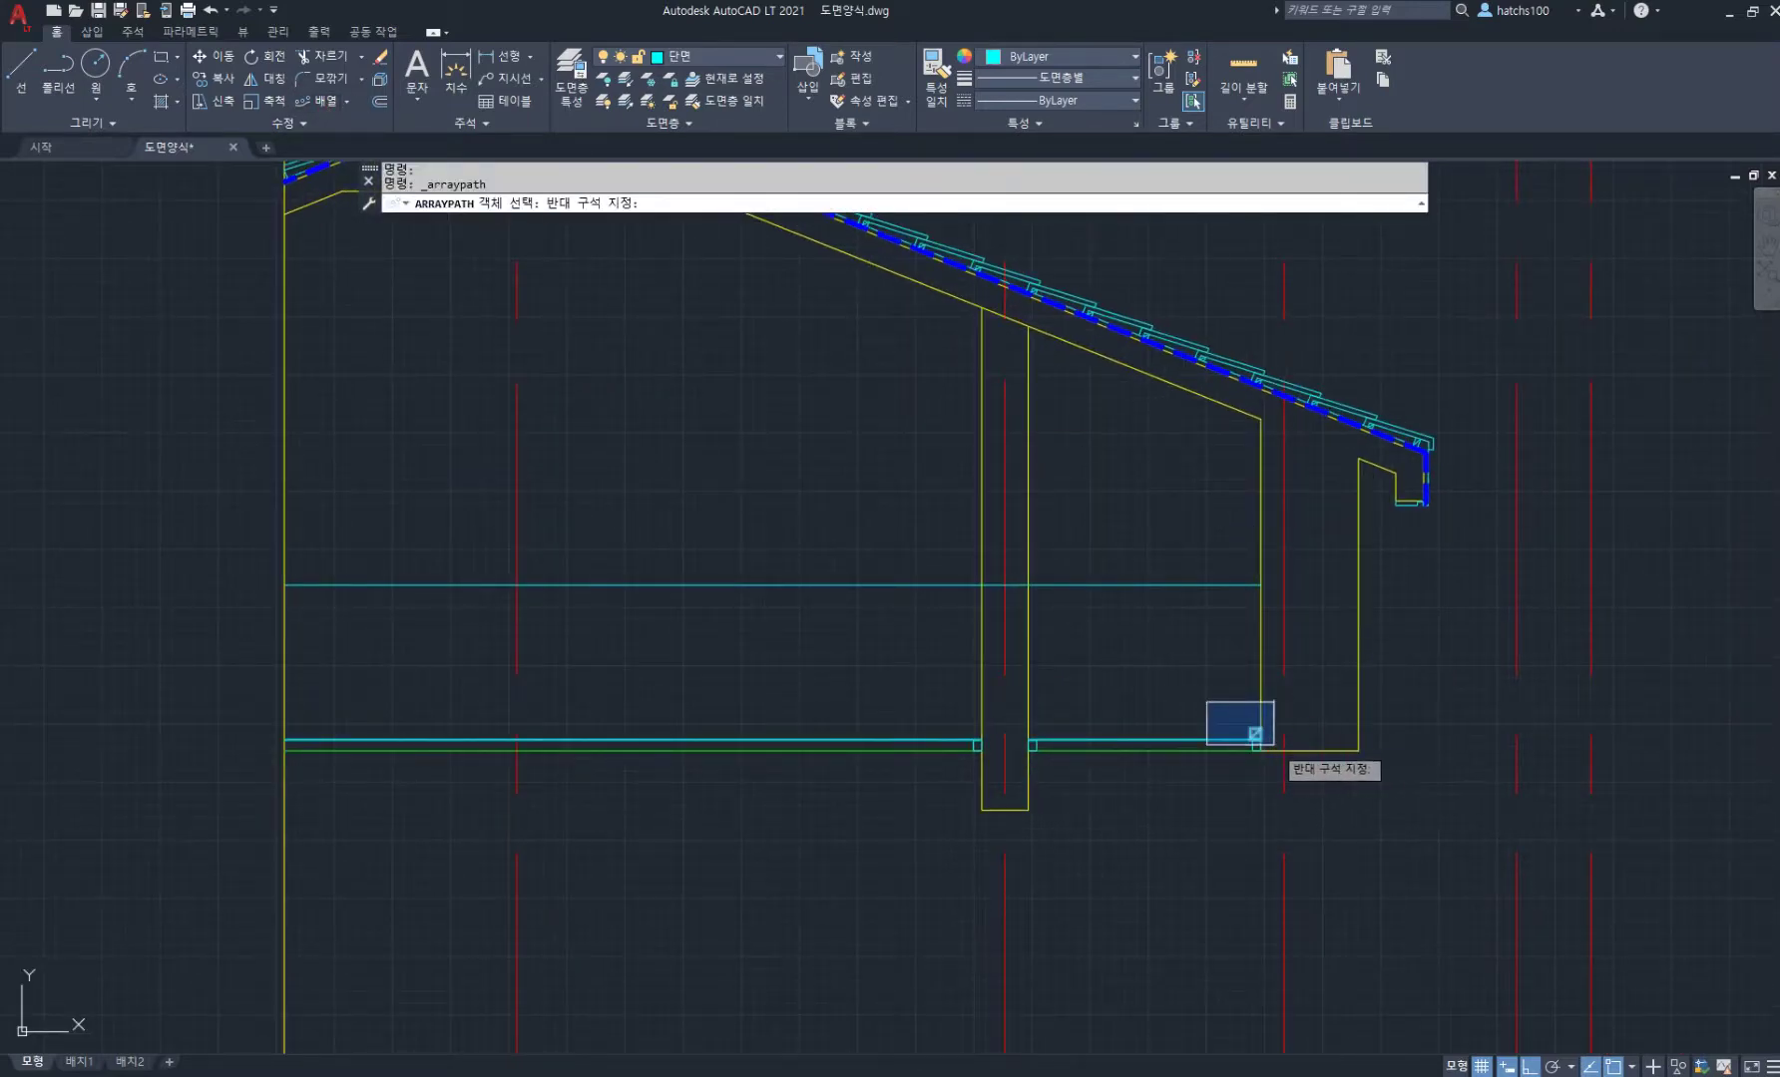
{"action": "left_click", "coordinate": [1255, 734]}
{"action": "key", "text": "Return"}
{"action": "left_click", "coordinate": [1247, 585]}
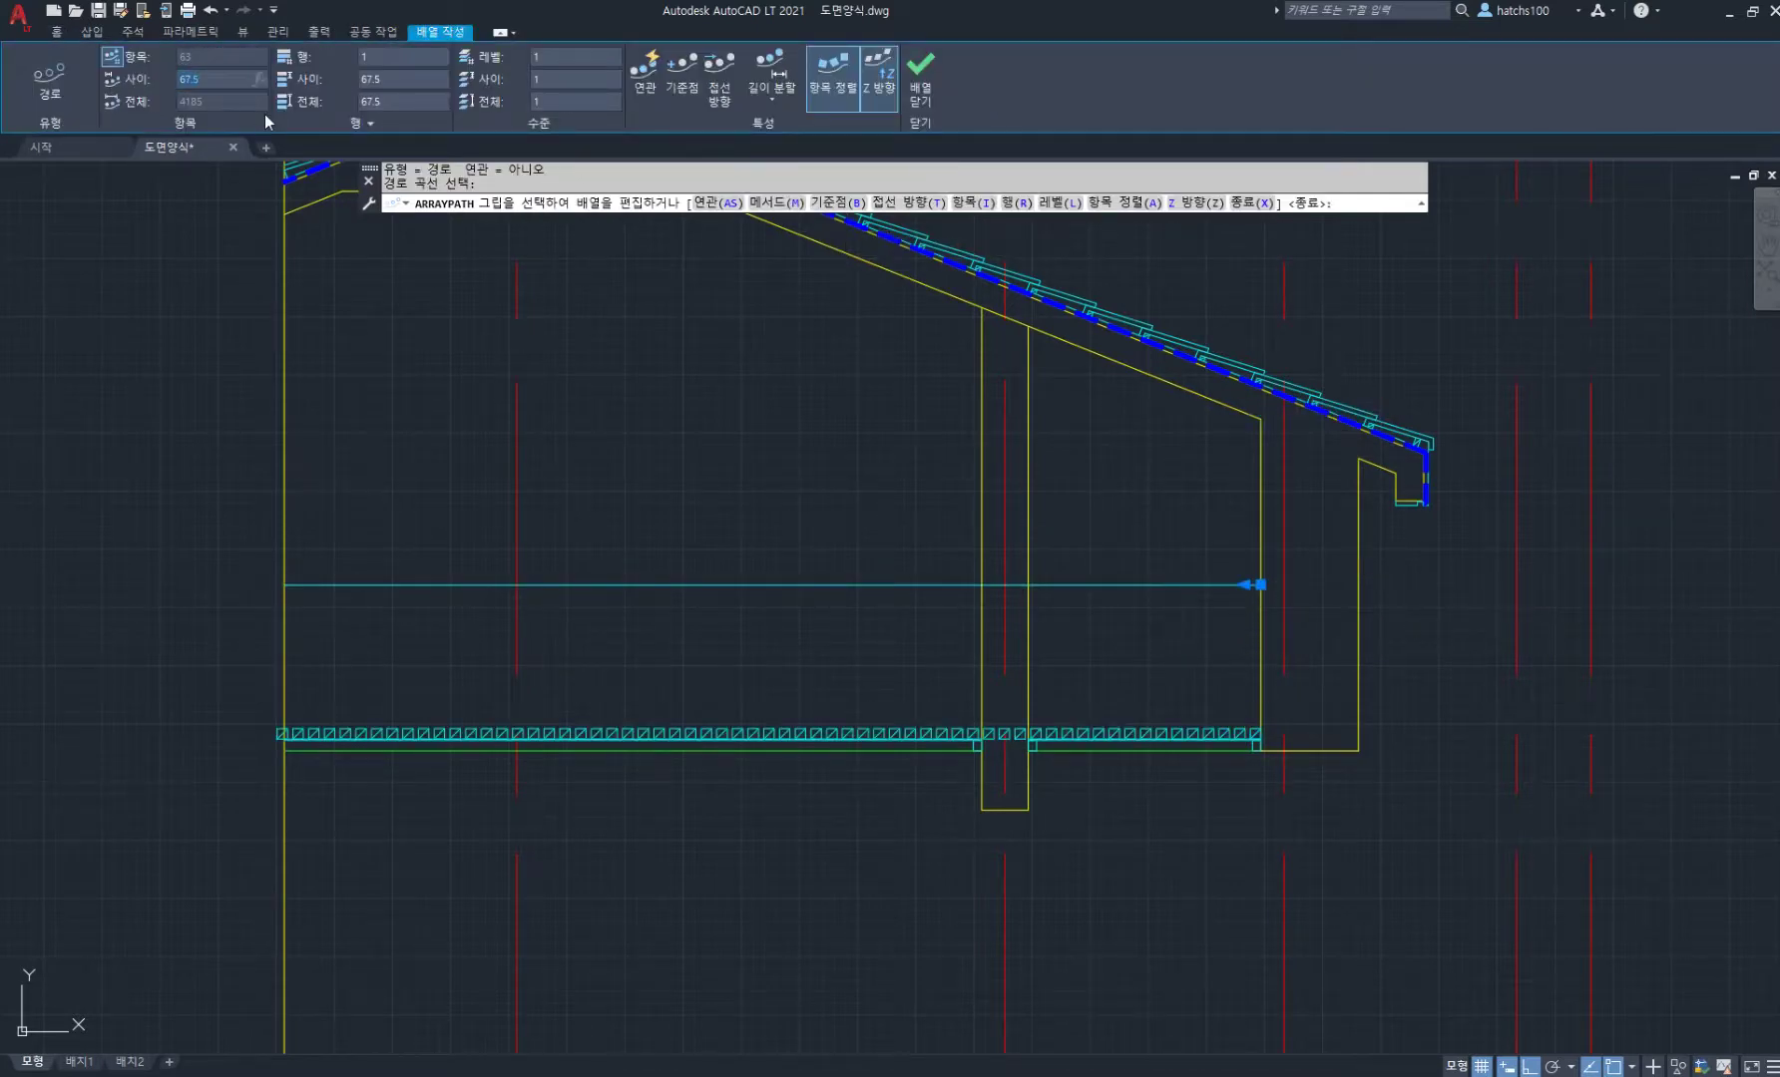
{"action": "type", "text": "450"}
{"action": "key", "text": "Return"}
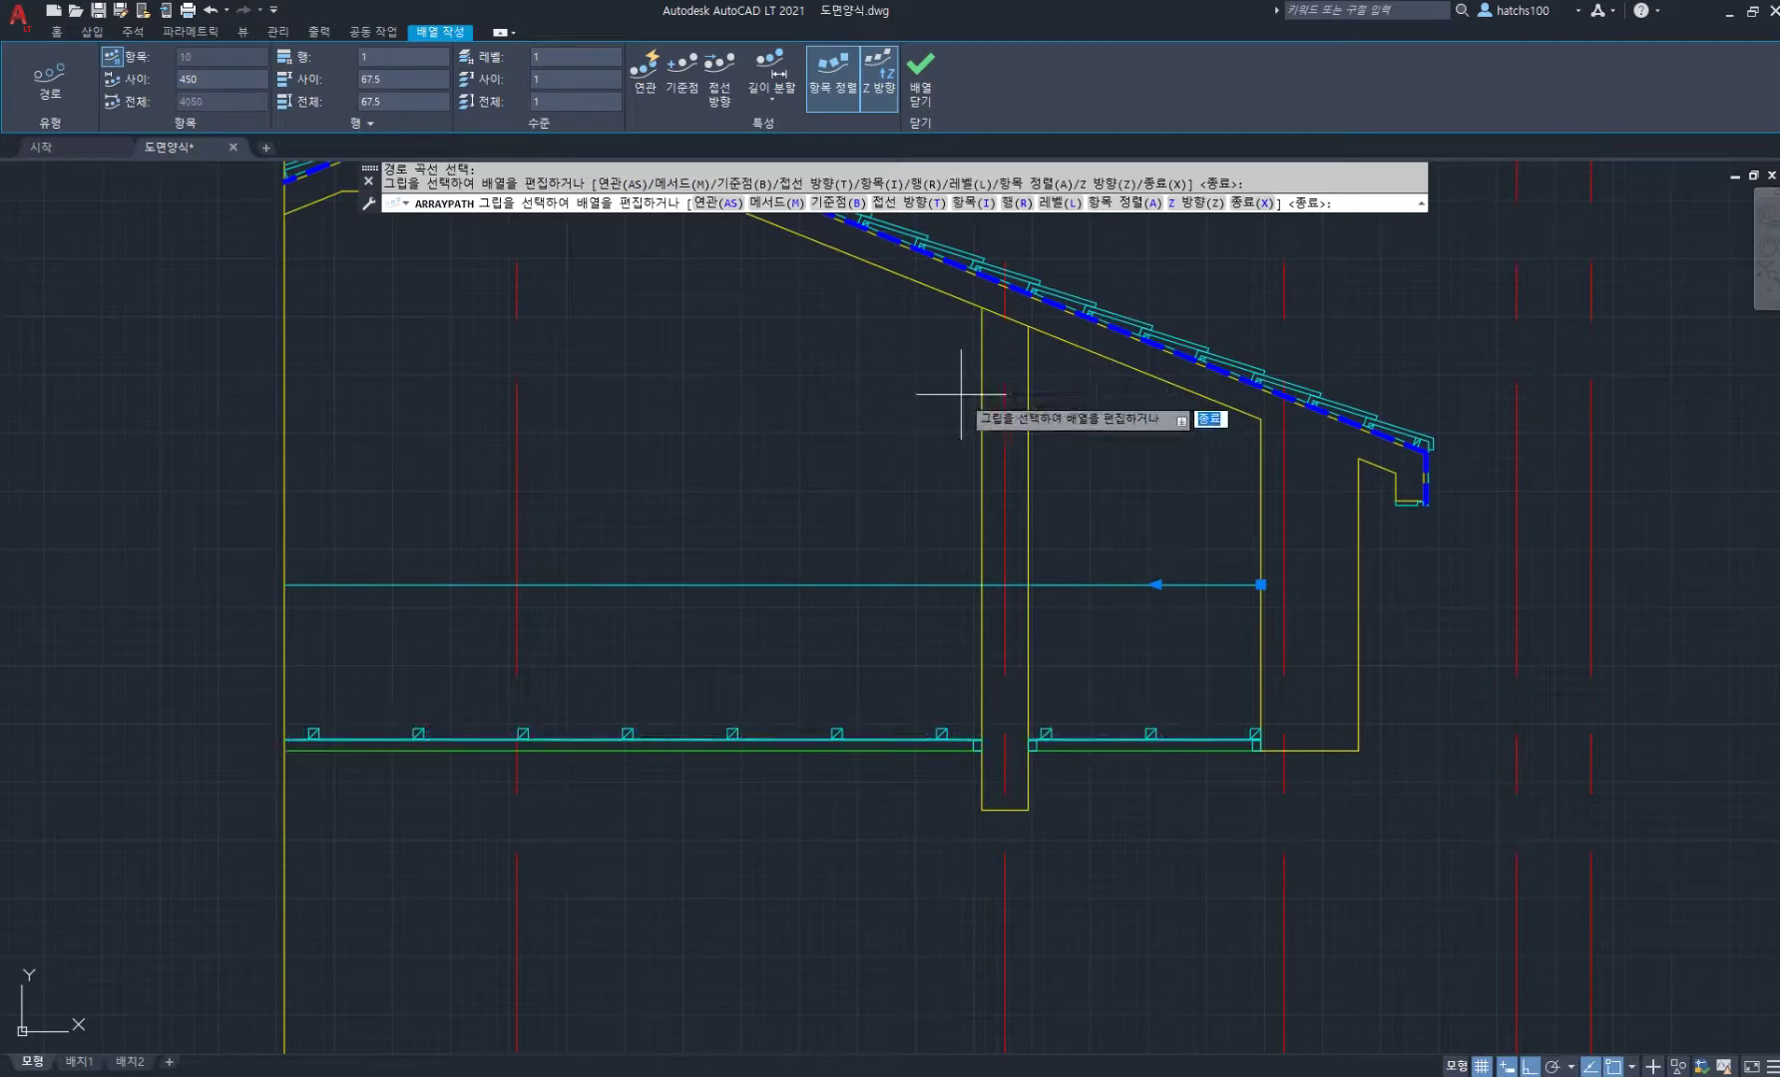
{"action": "key", "text": "Return"}
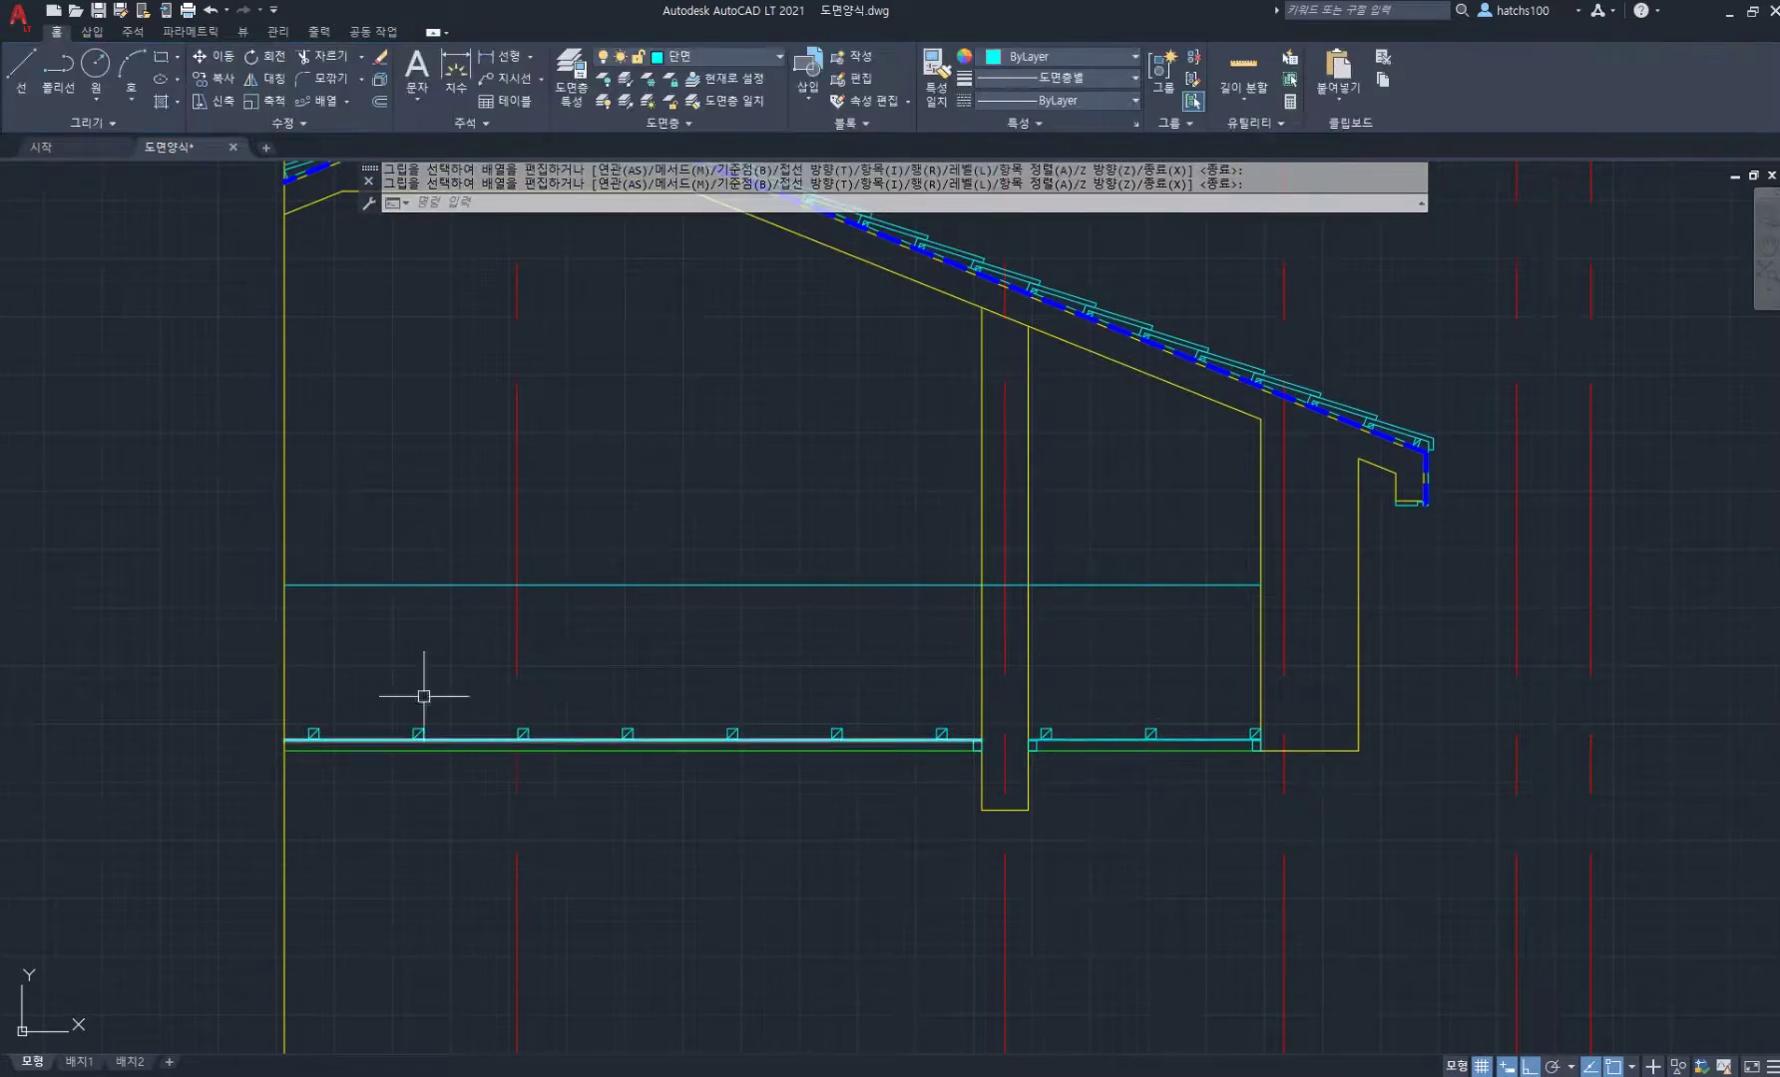
Step: Move the row of ceiling squares in the larger room so its last square sits against the interior wall's face
{"action": "type", "text": "m"}
{"action": "key", "text": "Return"}
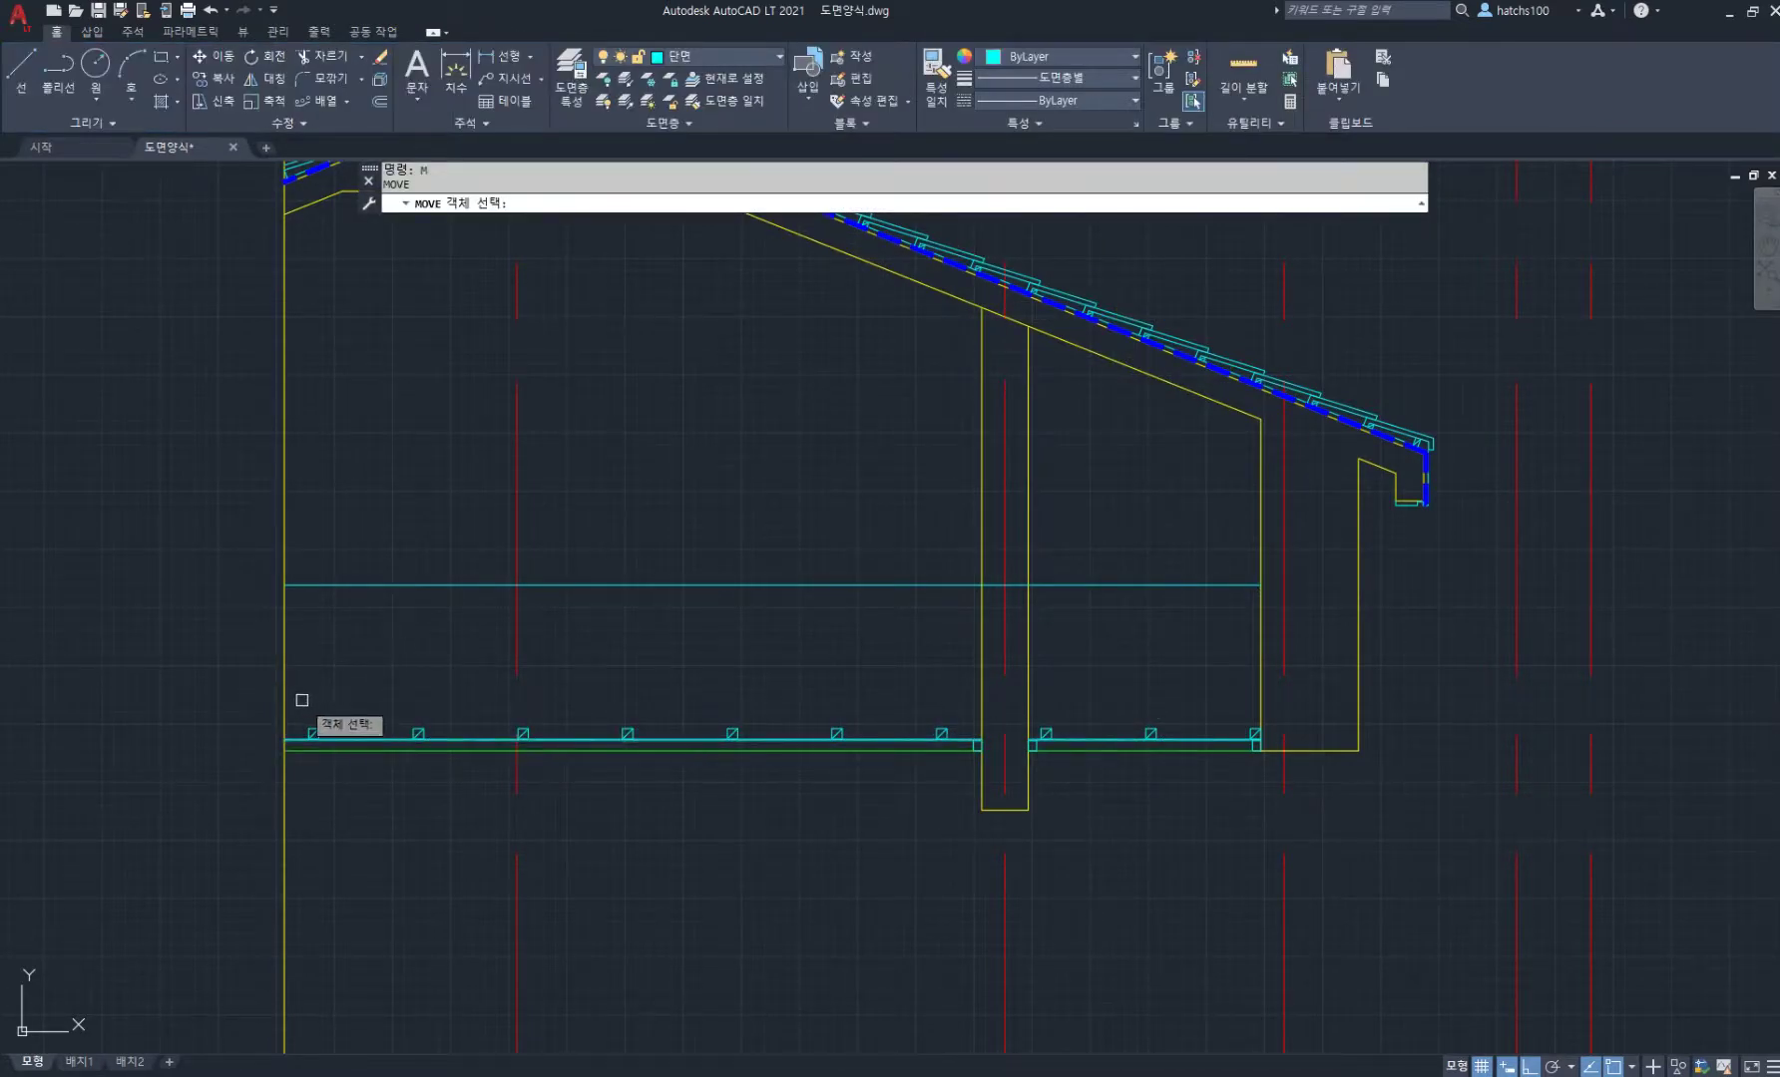
{"action": "left_click", "coordinate": [302, 700]}
{"action": "left_click", "coordinate": [972, 740]}
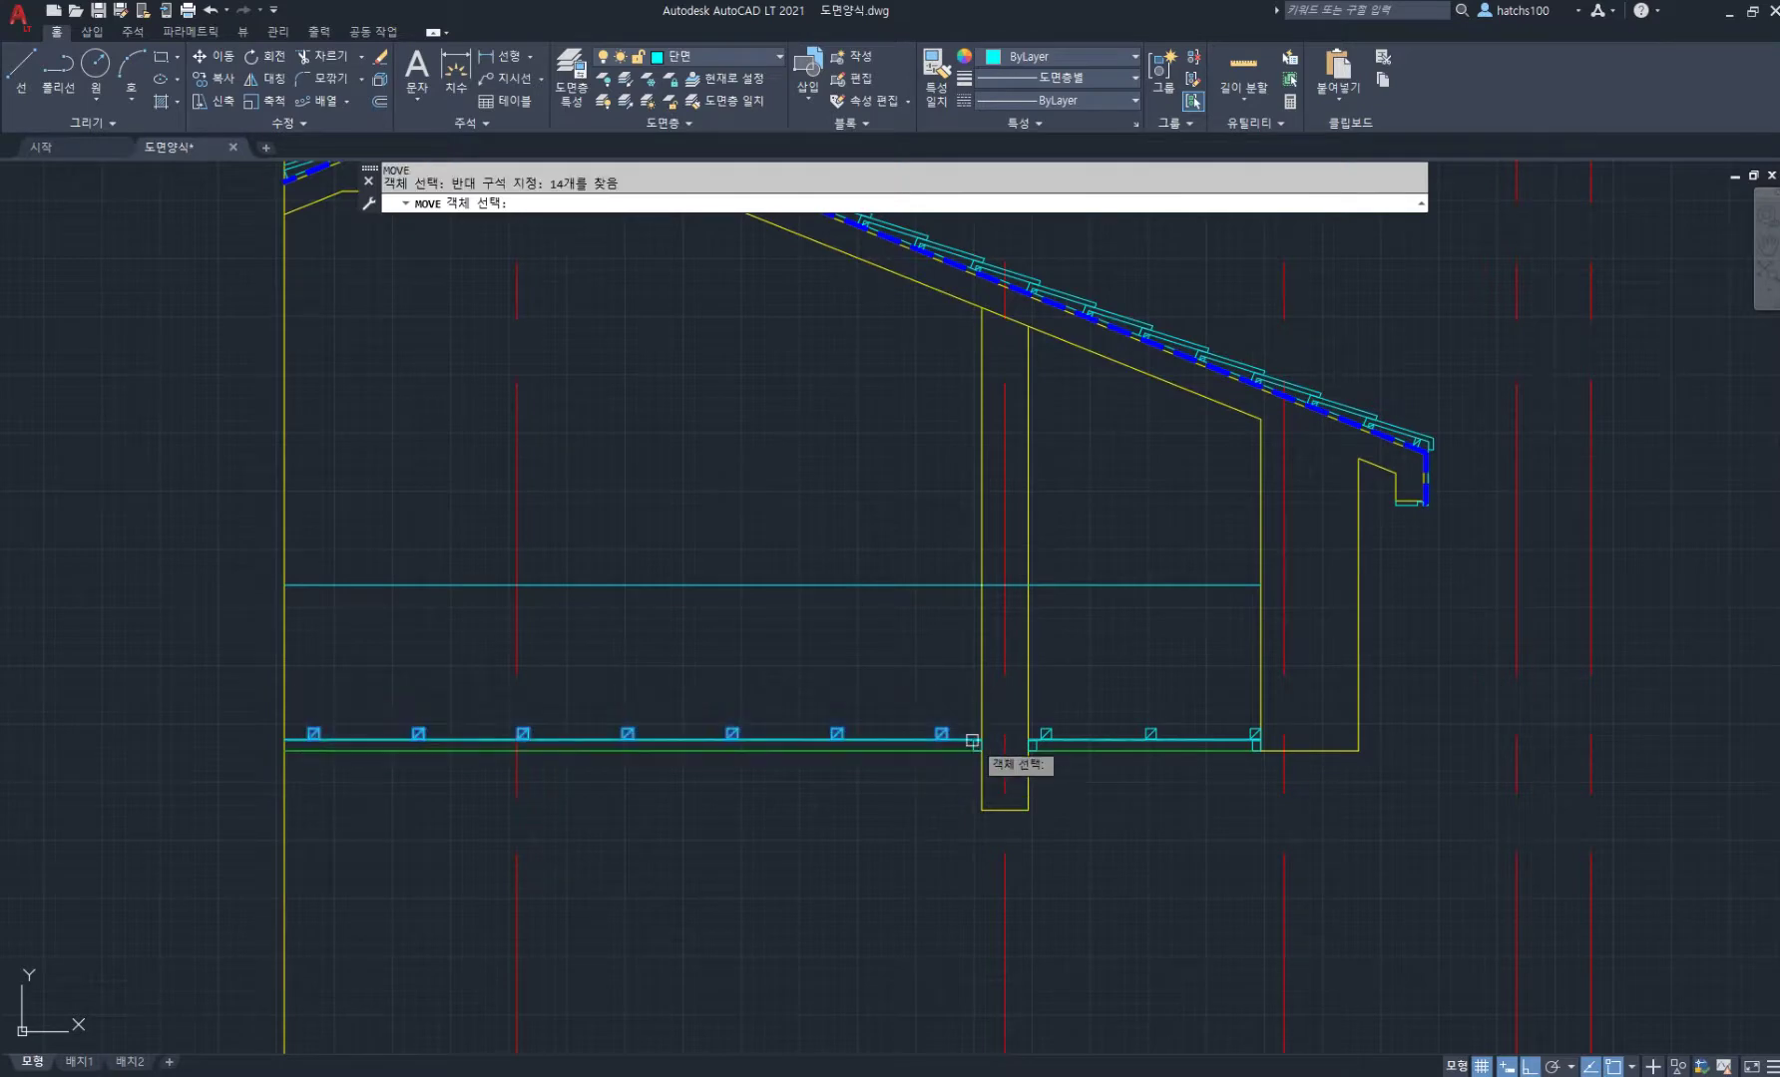
{"action": "scroll", "coordinate": [972, 741], "scroll_direction": "up", "scroll_amount": 4}
{"action": "key", "text": "Return"}
{"action": "left_click", "coordinate": [982, 738]}
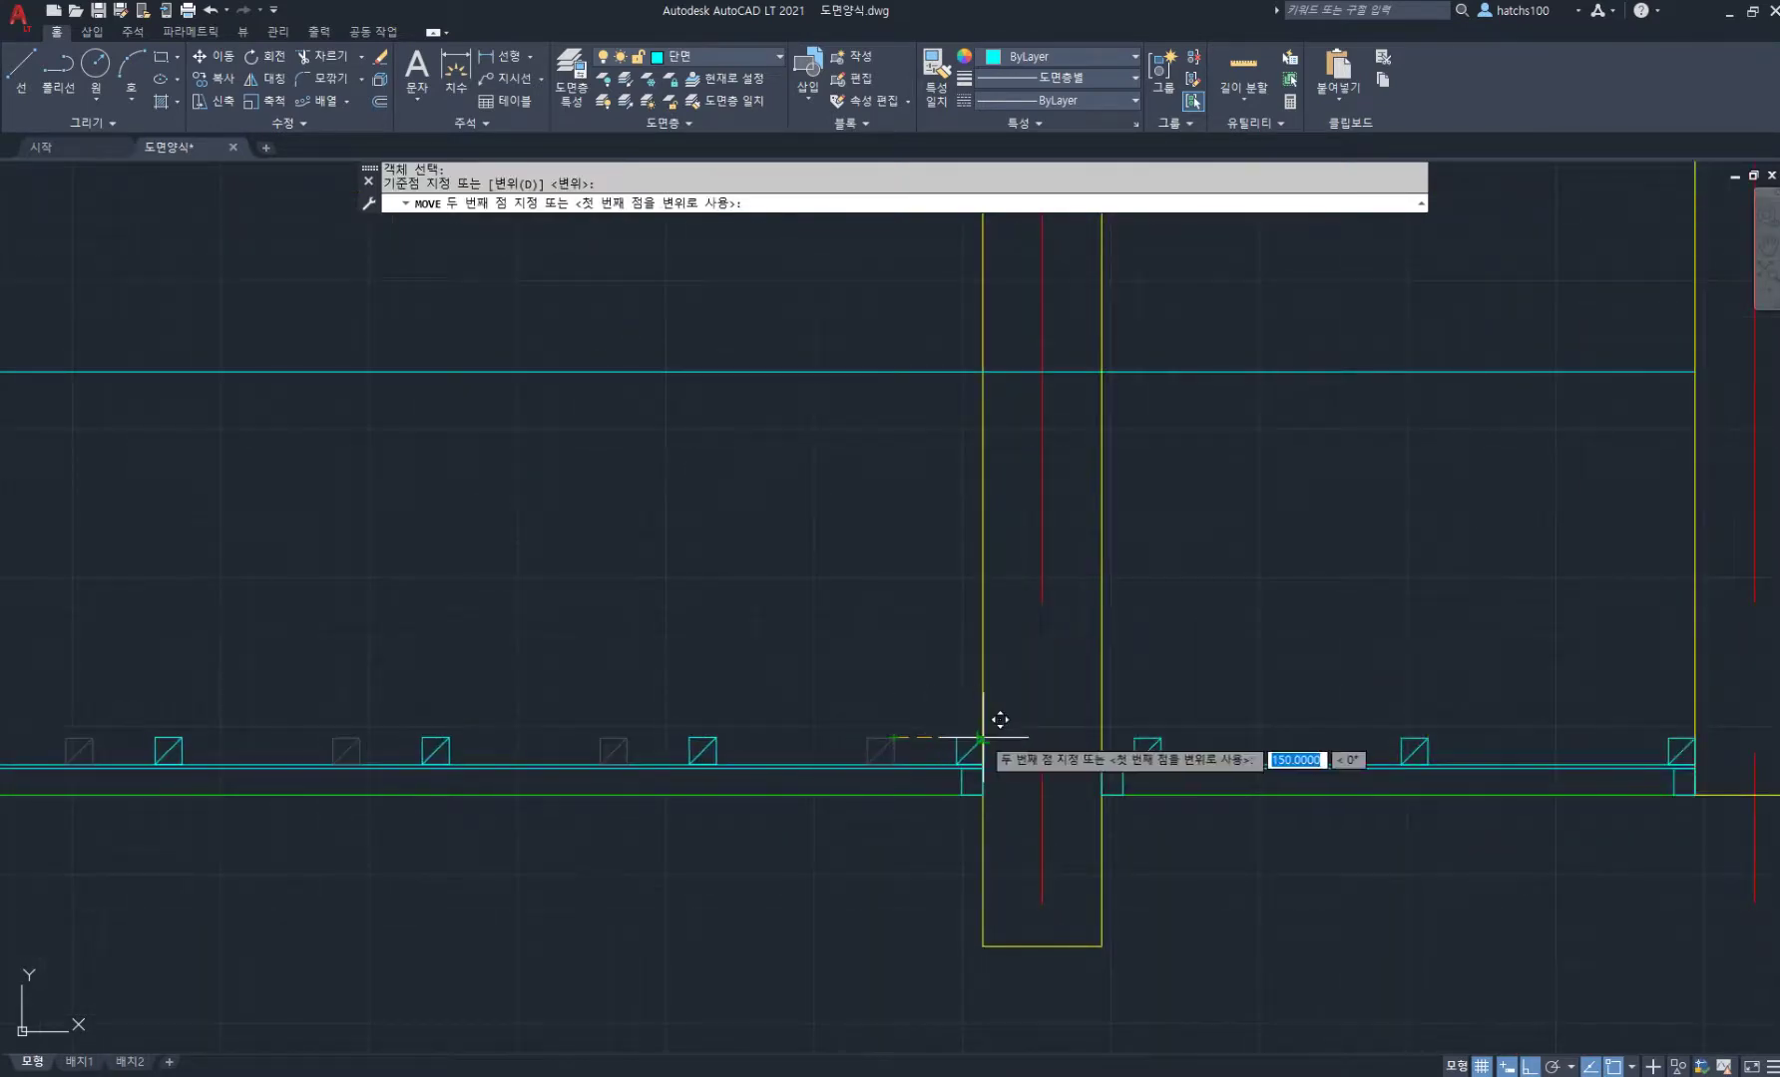
{"action": "left_click", "coordinate": [983, 739]}
{"action": "scroll", "coordinate": [480, 670], "scroll_direction": "down", "scroll_amount": 4}
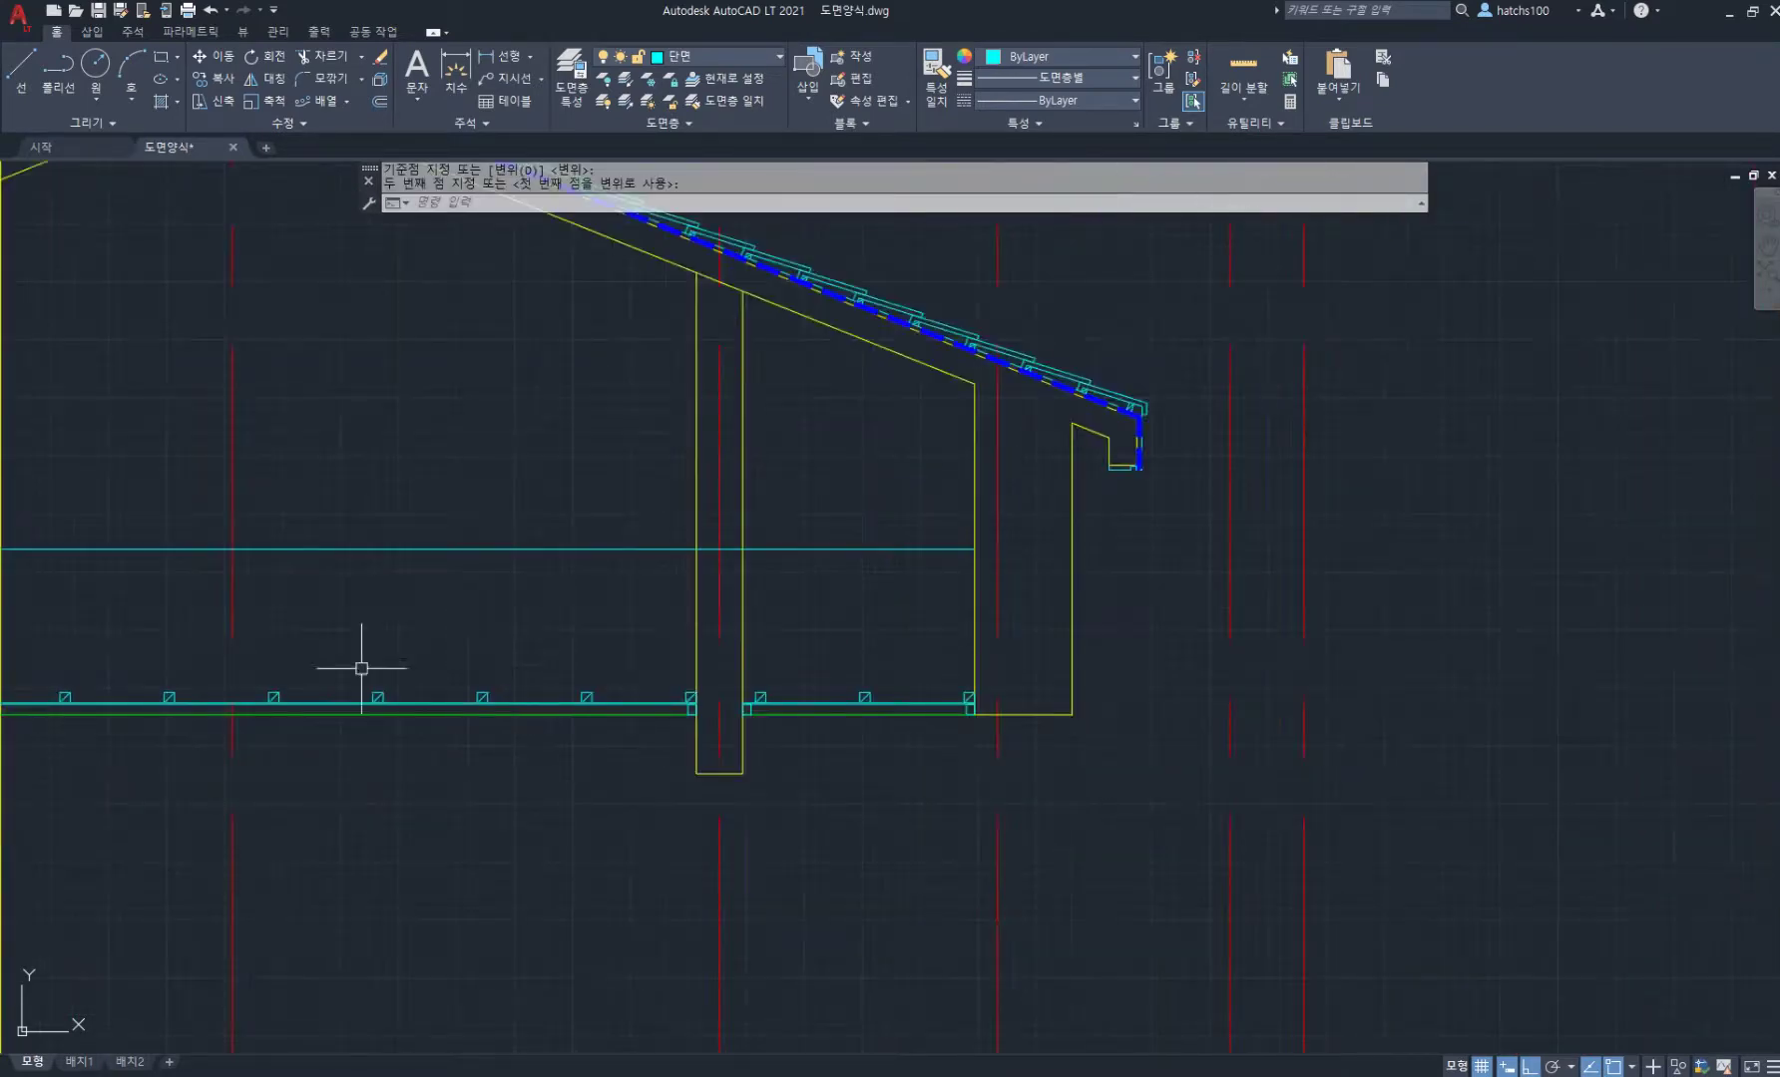
Step: Copy the square nearest the interior wall in the smaller room so the copy sits against the wall's face
{"action": "scroll", "coordinate": [767, 686], "scroll_direction": "up", "scroll_amount": 6}
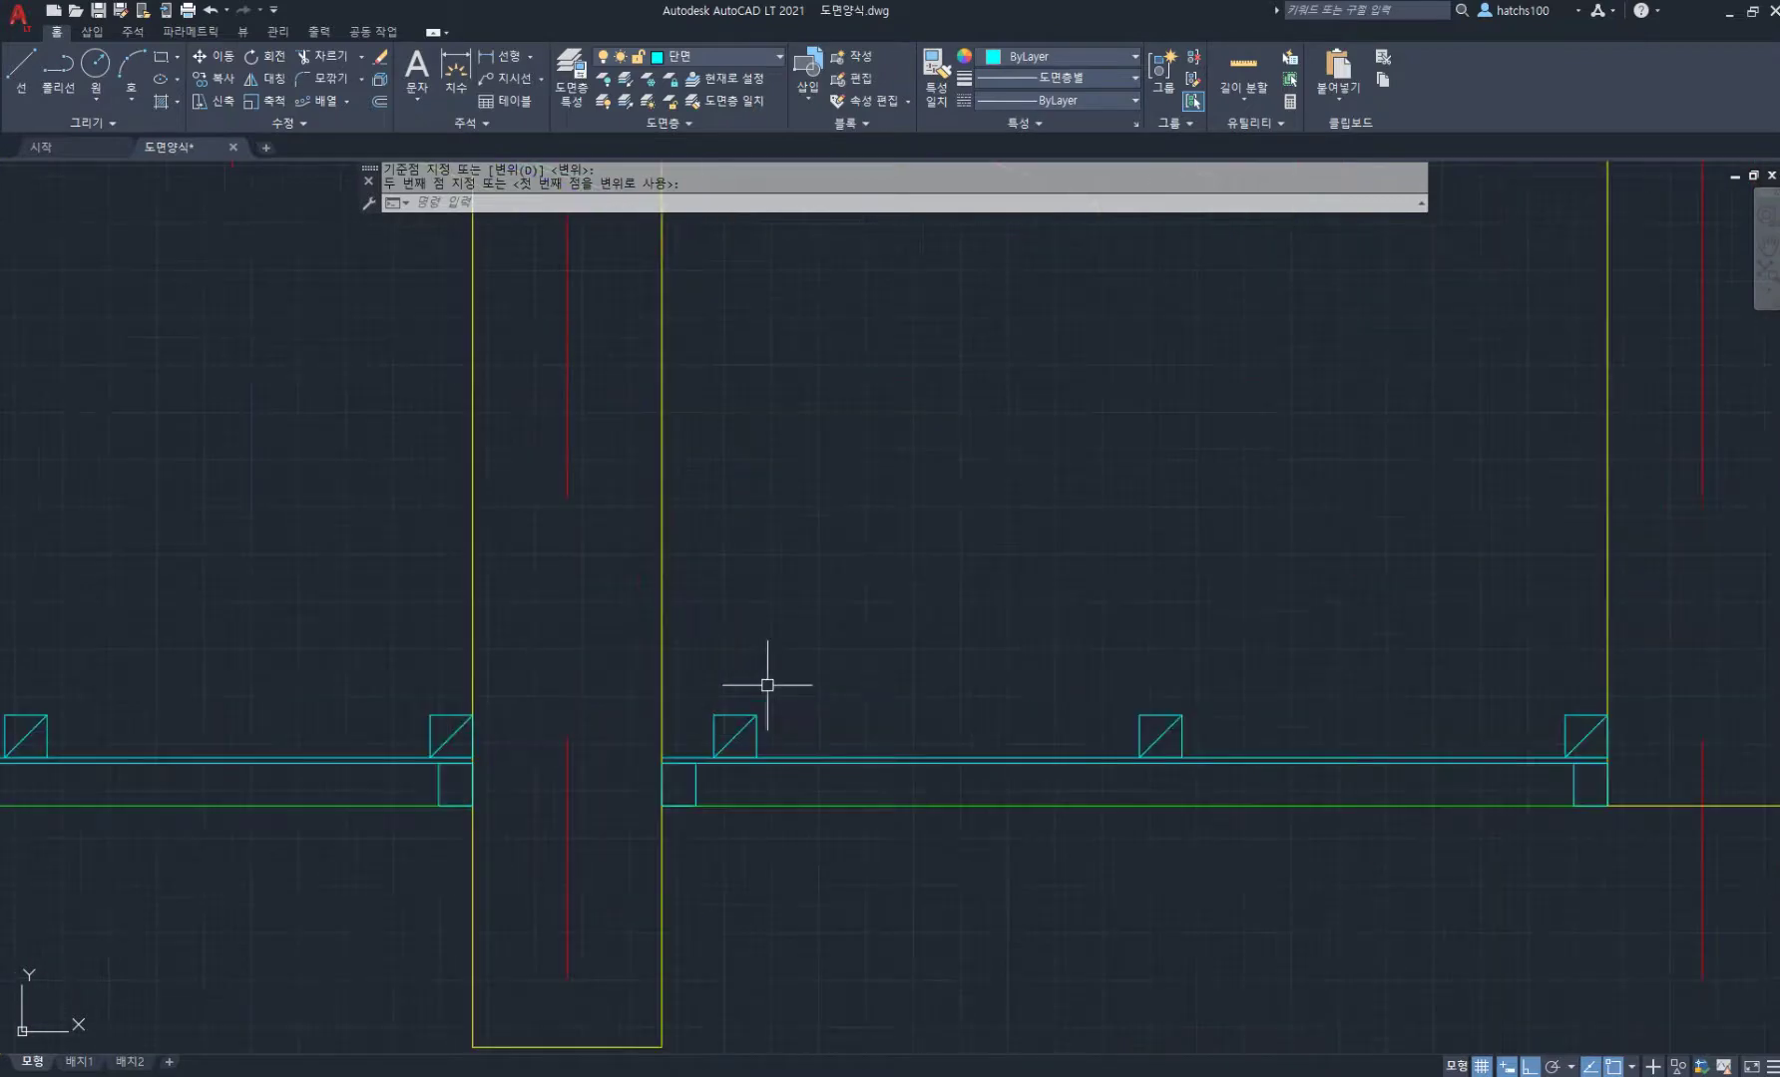
{"action": "left_click", "coordinate": [707, 695]}
{"action": "left_click", "coordinate": [795, 783]}
{"action": "type", "text": "co"}
{"action": "key", "text": "Return"}
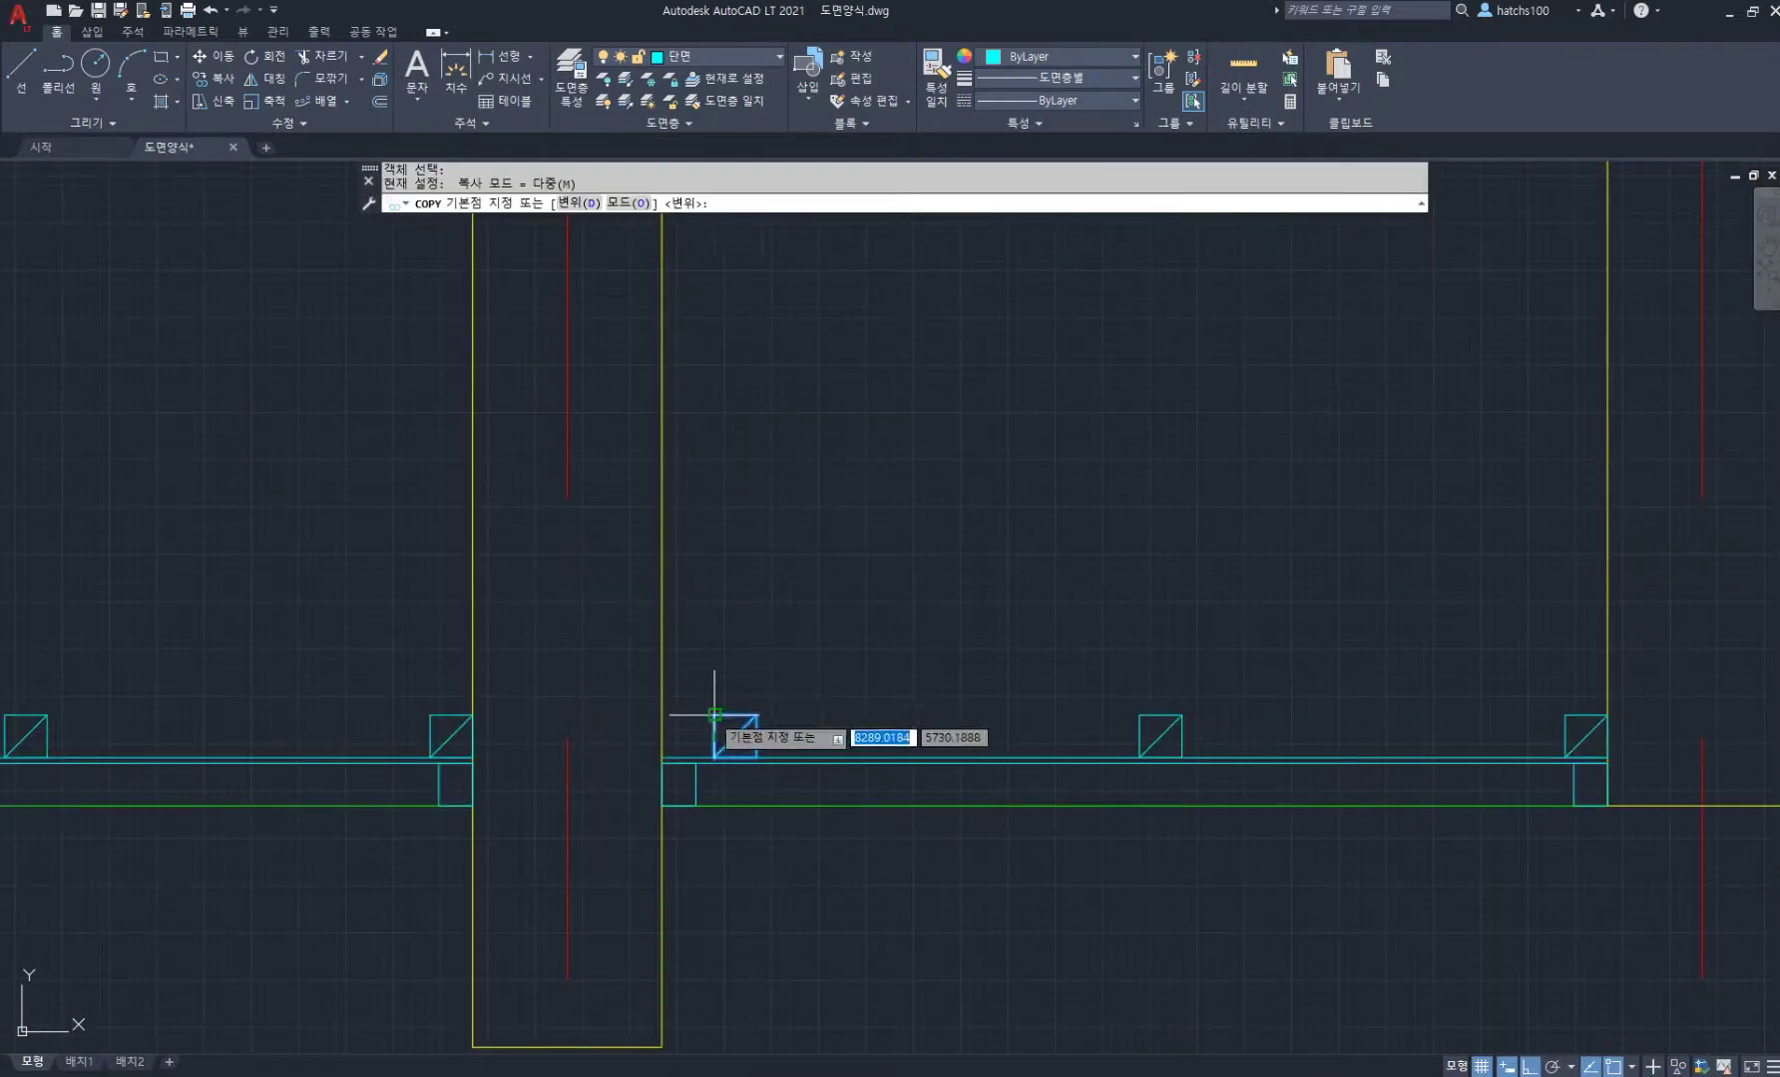
{"action": "left_click", "coordinate": [713, 715]}
{"action": "left_click", "coordinate": [663, 715]}
{"action": "key", "text": "Return"}
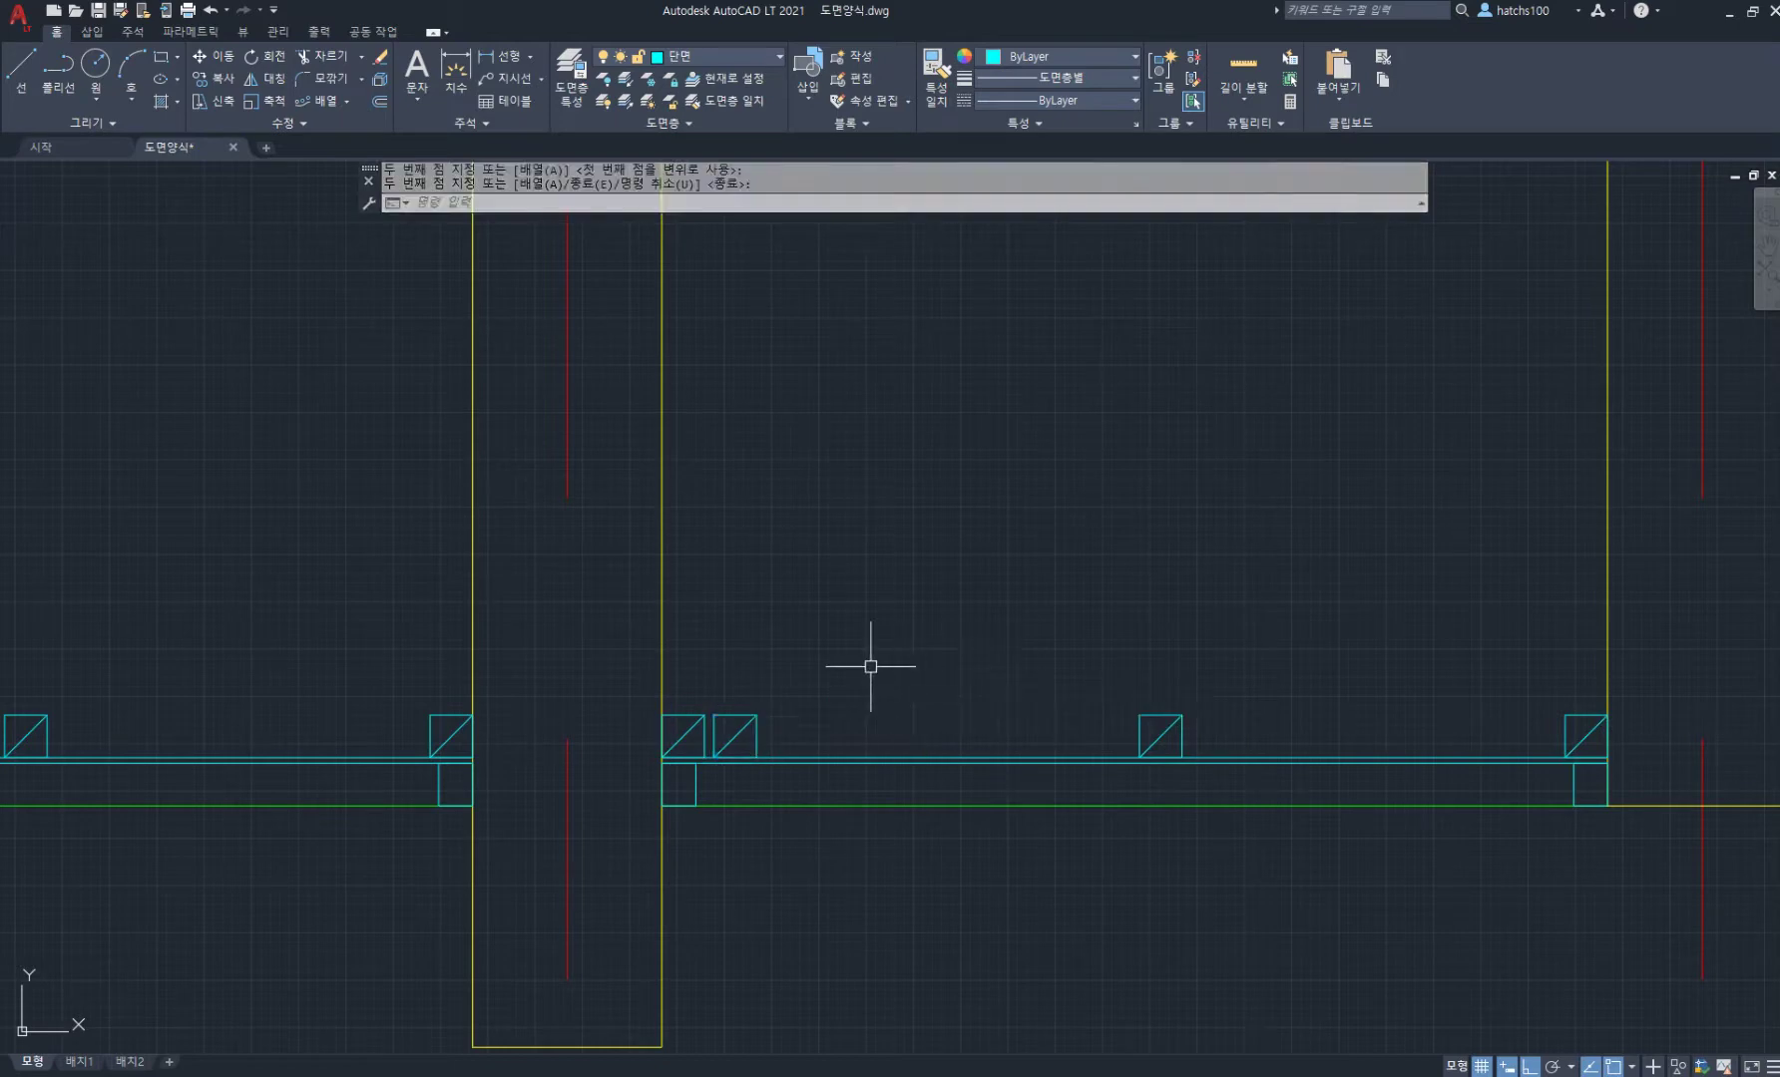
Step: Offset the upper ceiling line upward by 45 in both rooms to form the line along the squares' tops
{"action": "type", "text": "o"}
{"action": "key", "text": "Return"}
{"action": "key", "text": "Return"}
{"action": "left_click", "coordinate": [871, 758]}
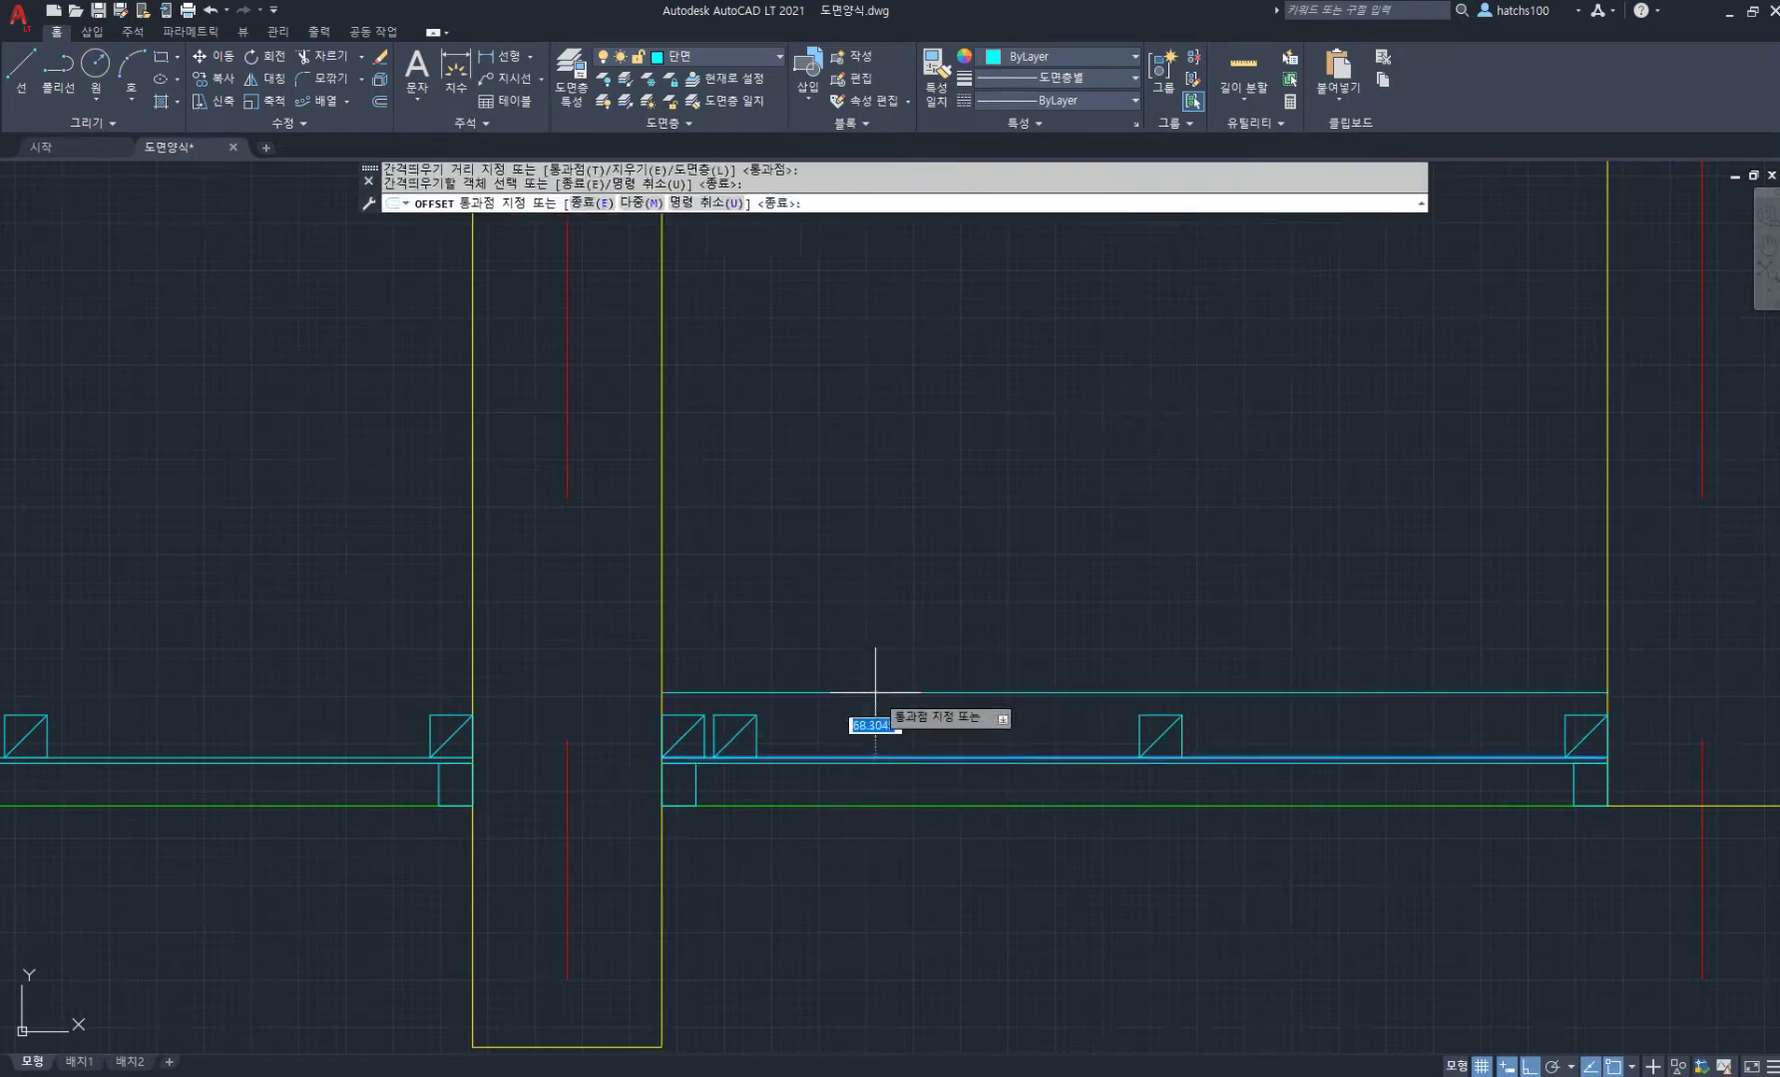
{"action": "key", "text": "Return"}
{"action": "left_click", "coordinate": [365, 758]}
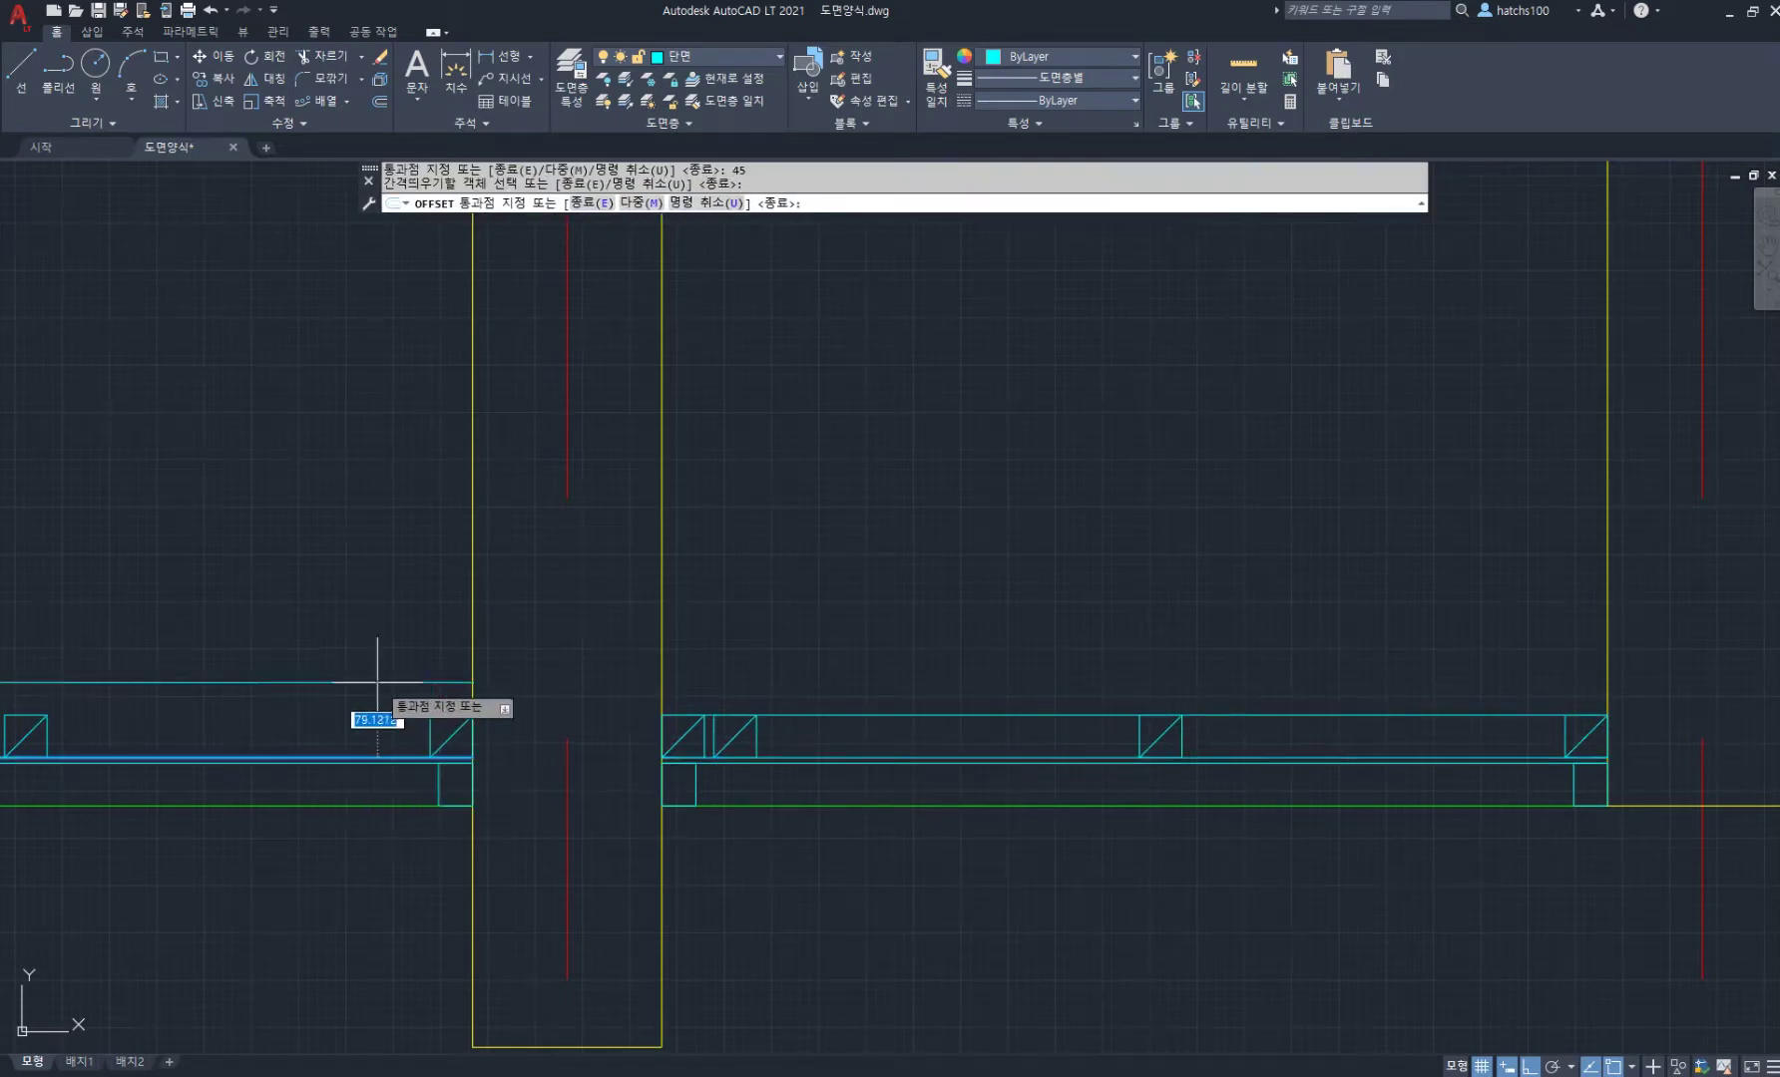
{"action": "type", "text": "45"}
{"action": "key", "text": "Return"}
{"action": "scroll", "coordinate": [808, 539], "scroll_direction": "down", "scroll_amount": 4}
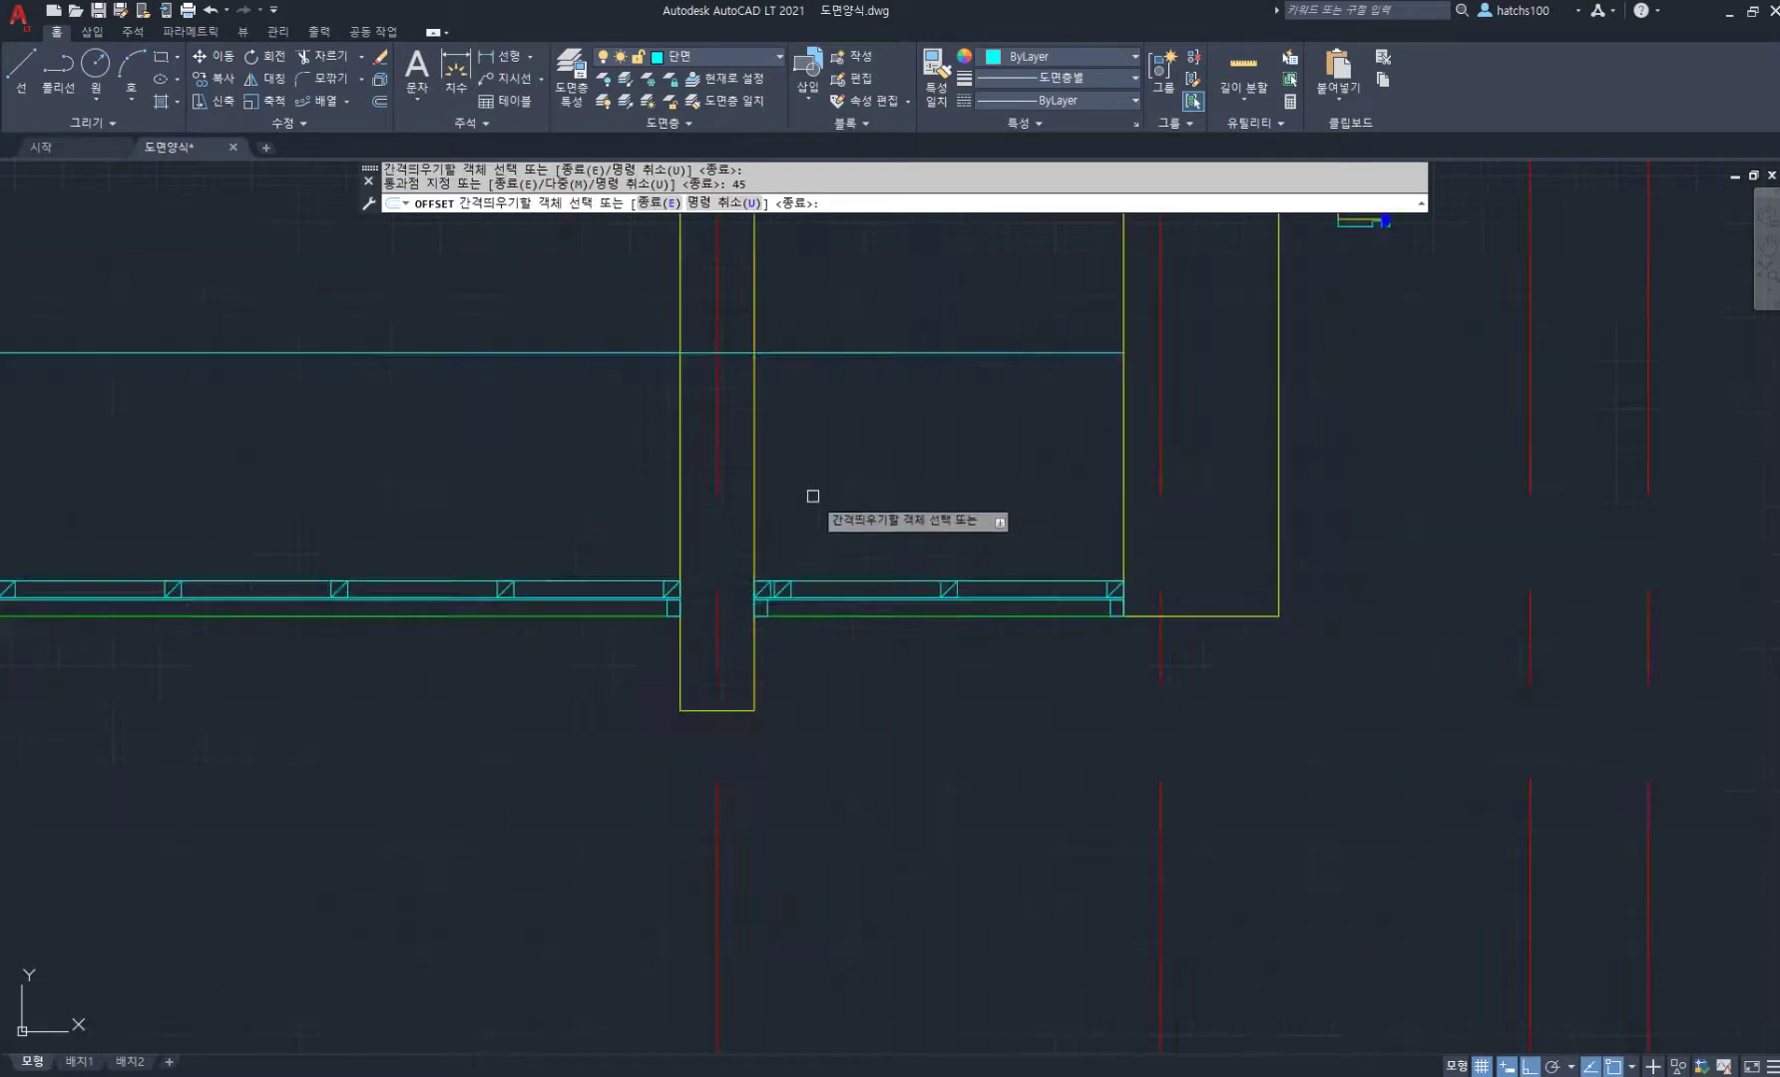
{"action": "middle_click_drag", "start_coordinate": [810, 497], "coordinate": [887, 639]}
{"action": "key", "text": "Return"}
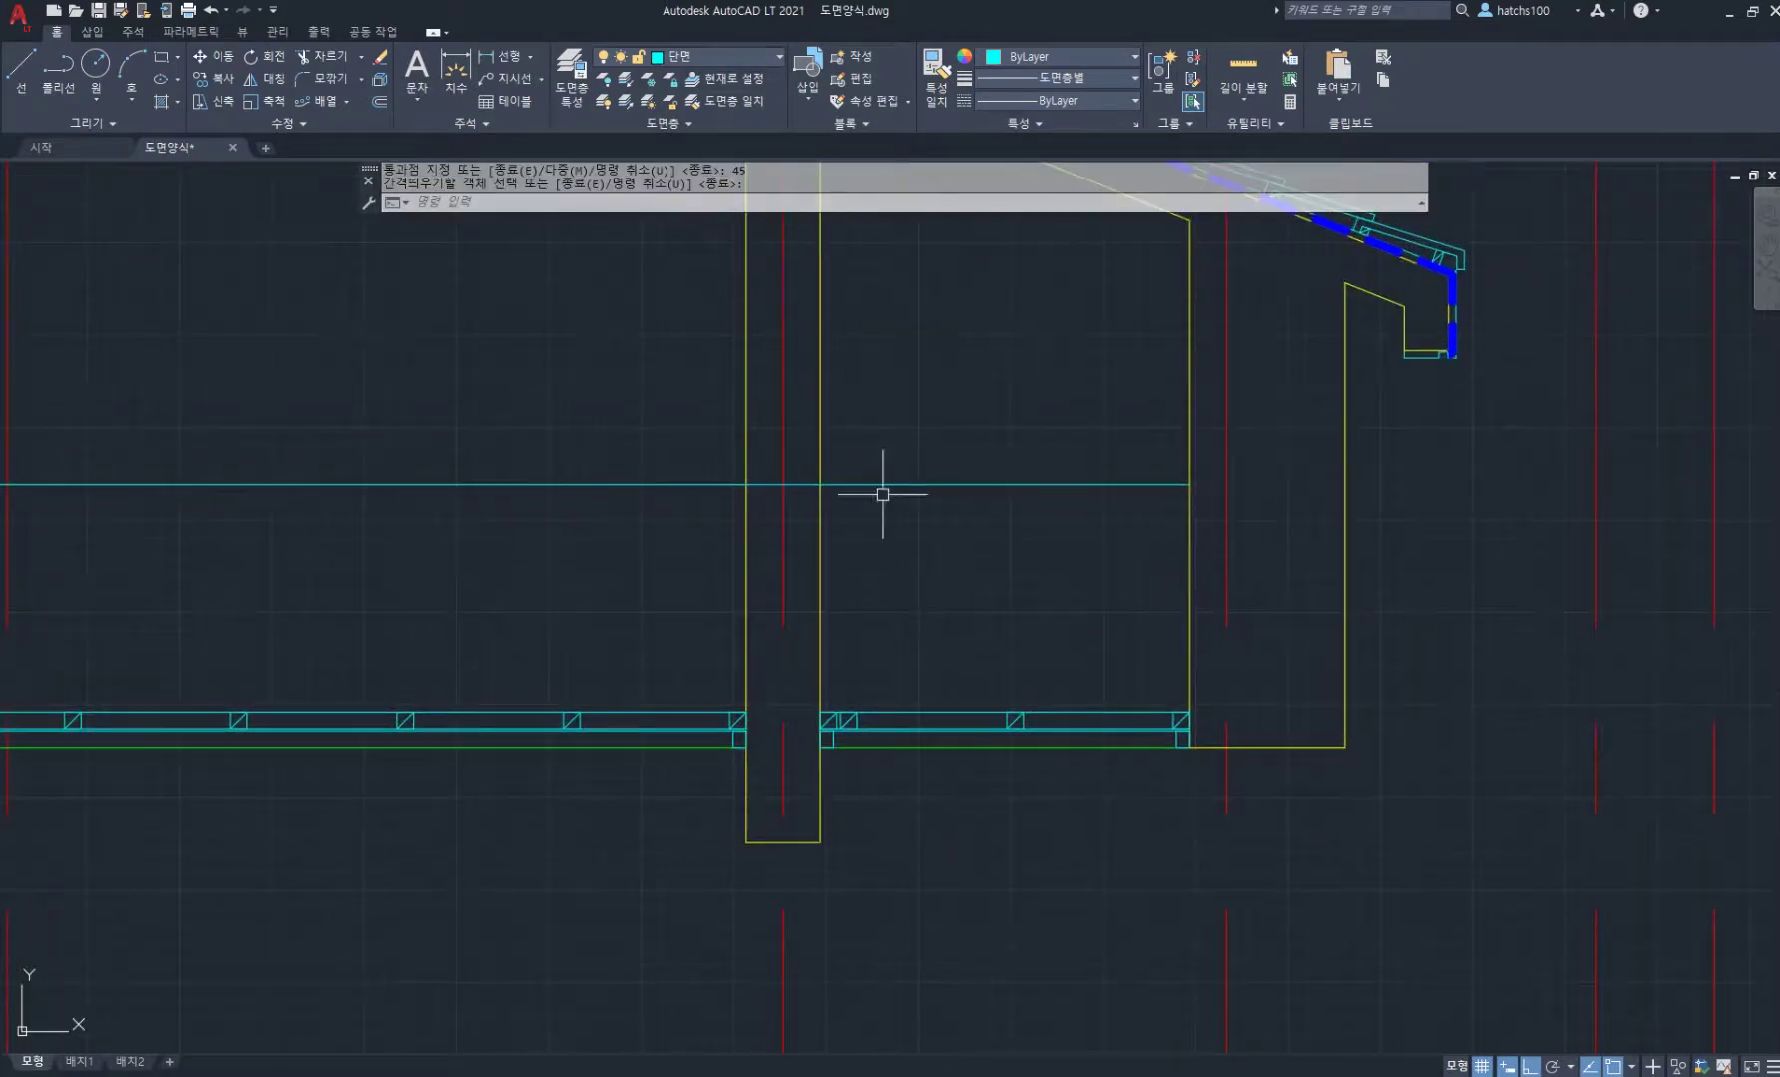
Step: Draw a vertical hanger line upward from the top midpoint of the middle ceiling square in the smaller room
{"action": "scroll", "coordinate": [1020, 626], "scroll_direction": "up", "scroll_amount": 2}
{"action": "type", "text": "l"}
{"action": "key", "text": "Return"}
{"action": "left_click", "coordinate": [1014, 764]}
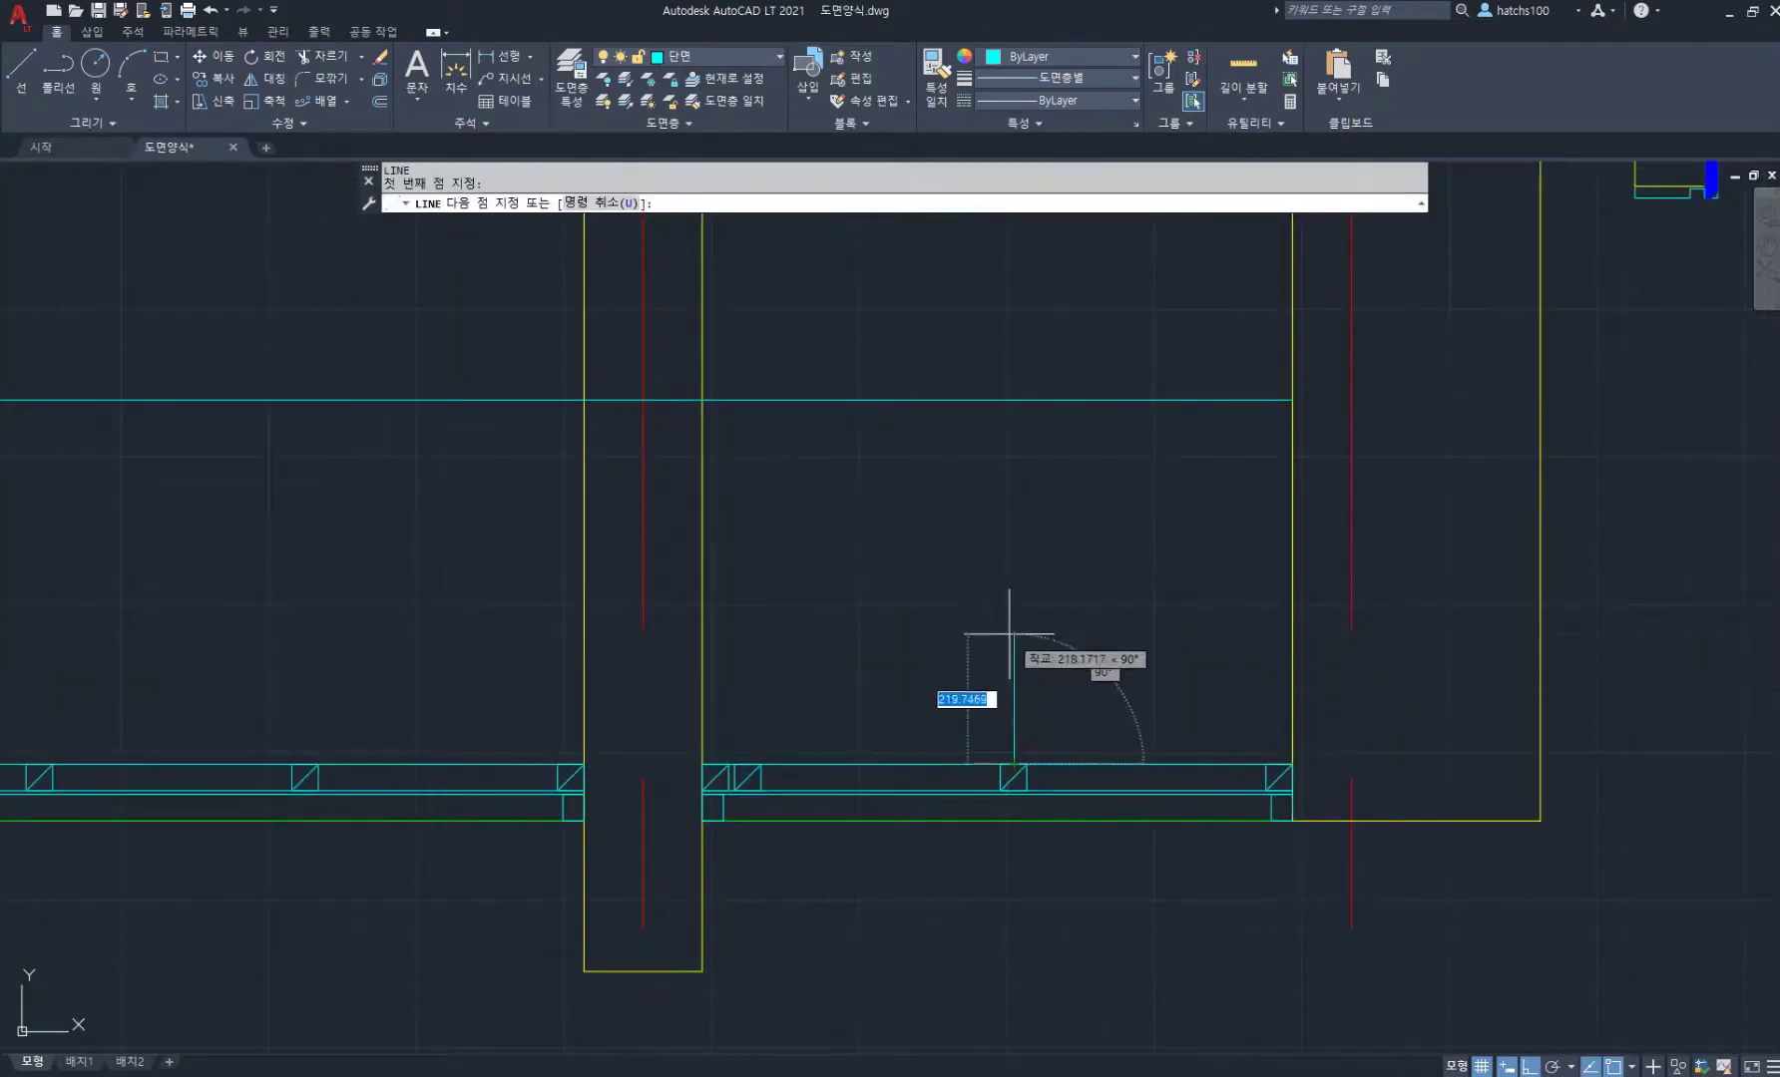
{"action": "key", "text": "Return"}
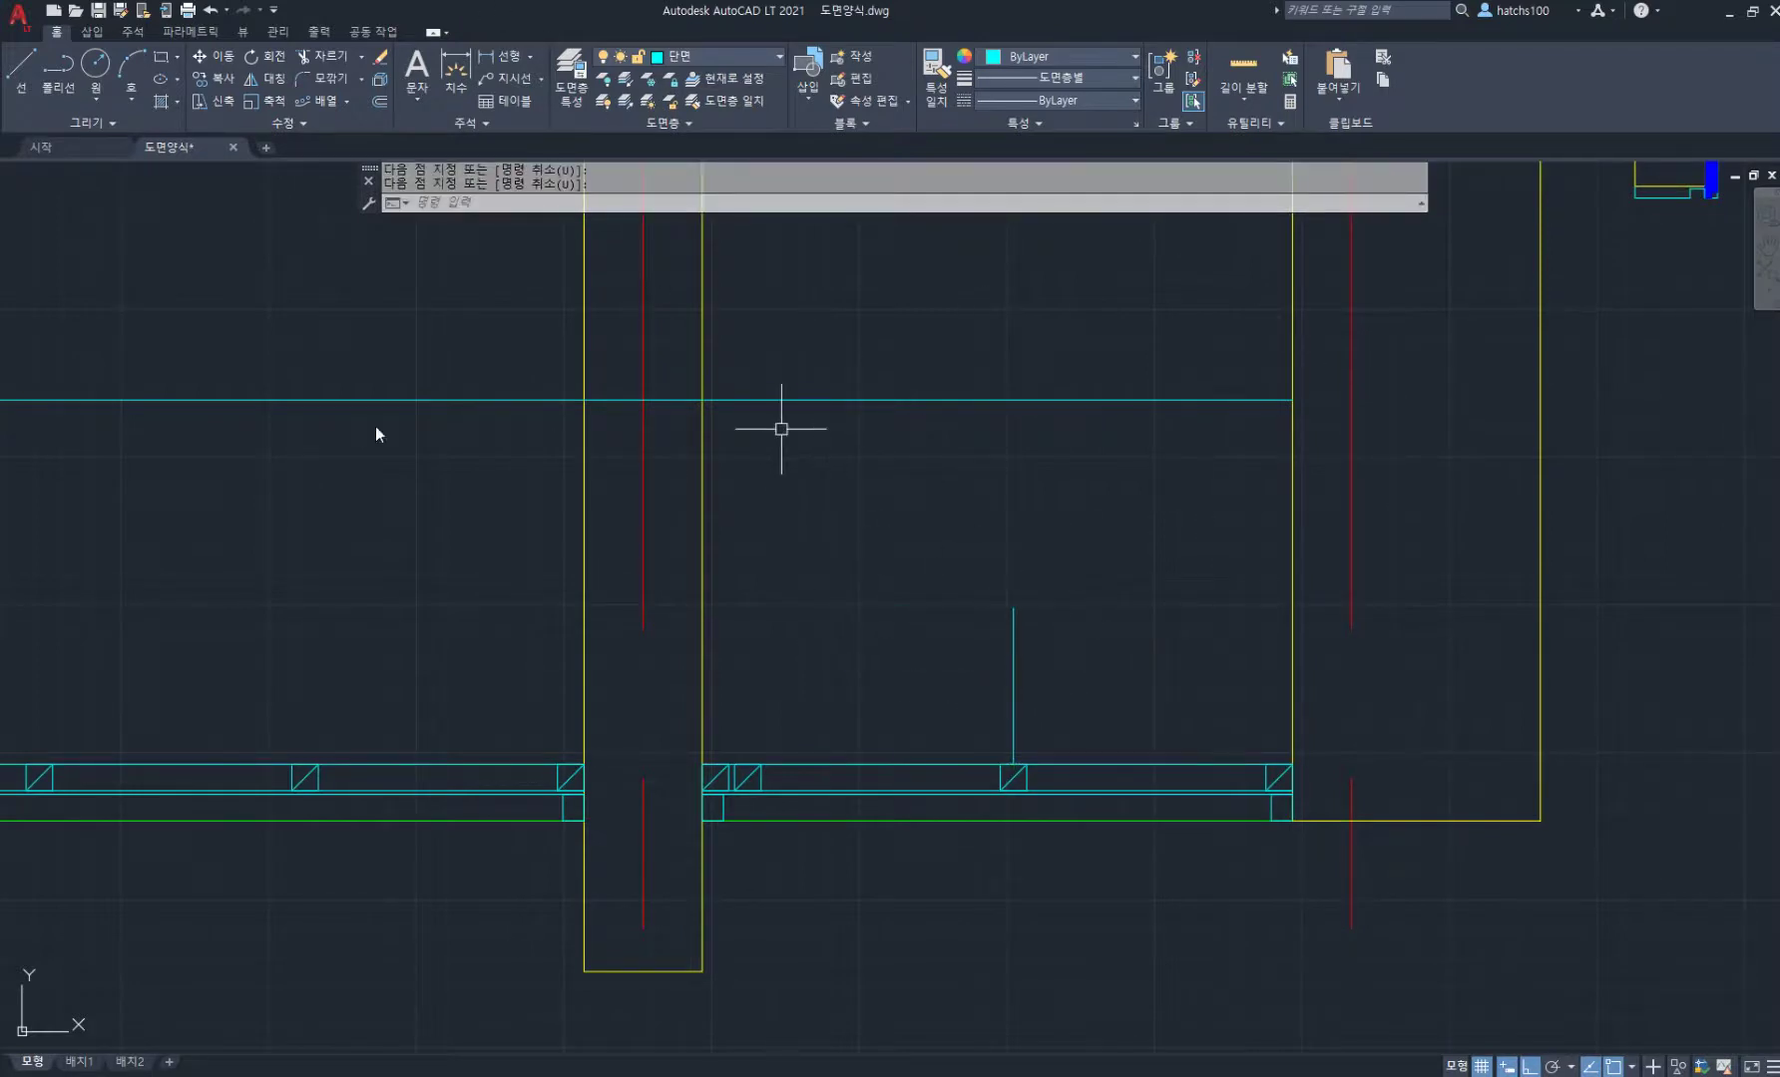
Step: Offset the vertical hanger line by 45 toward the outer wall
{"action": "type", "text": "o"}
{"action": "key", "text": "Return"}
{"action": "key", "text": "Return"}
{"action": "left_click", "coordinate": [1013, 671]}
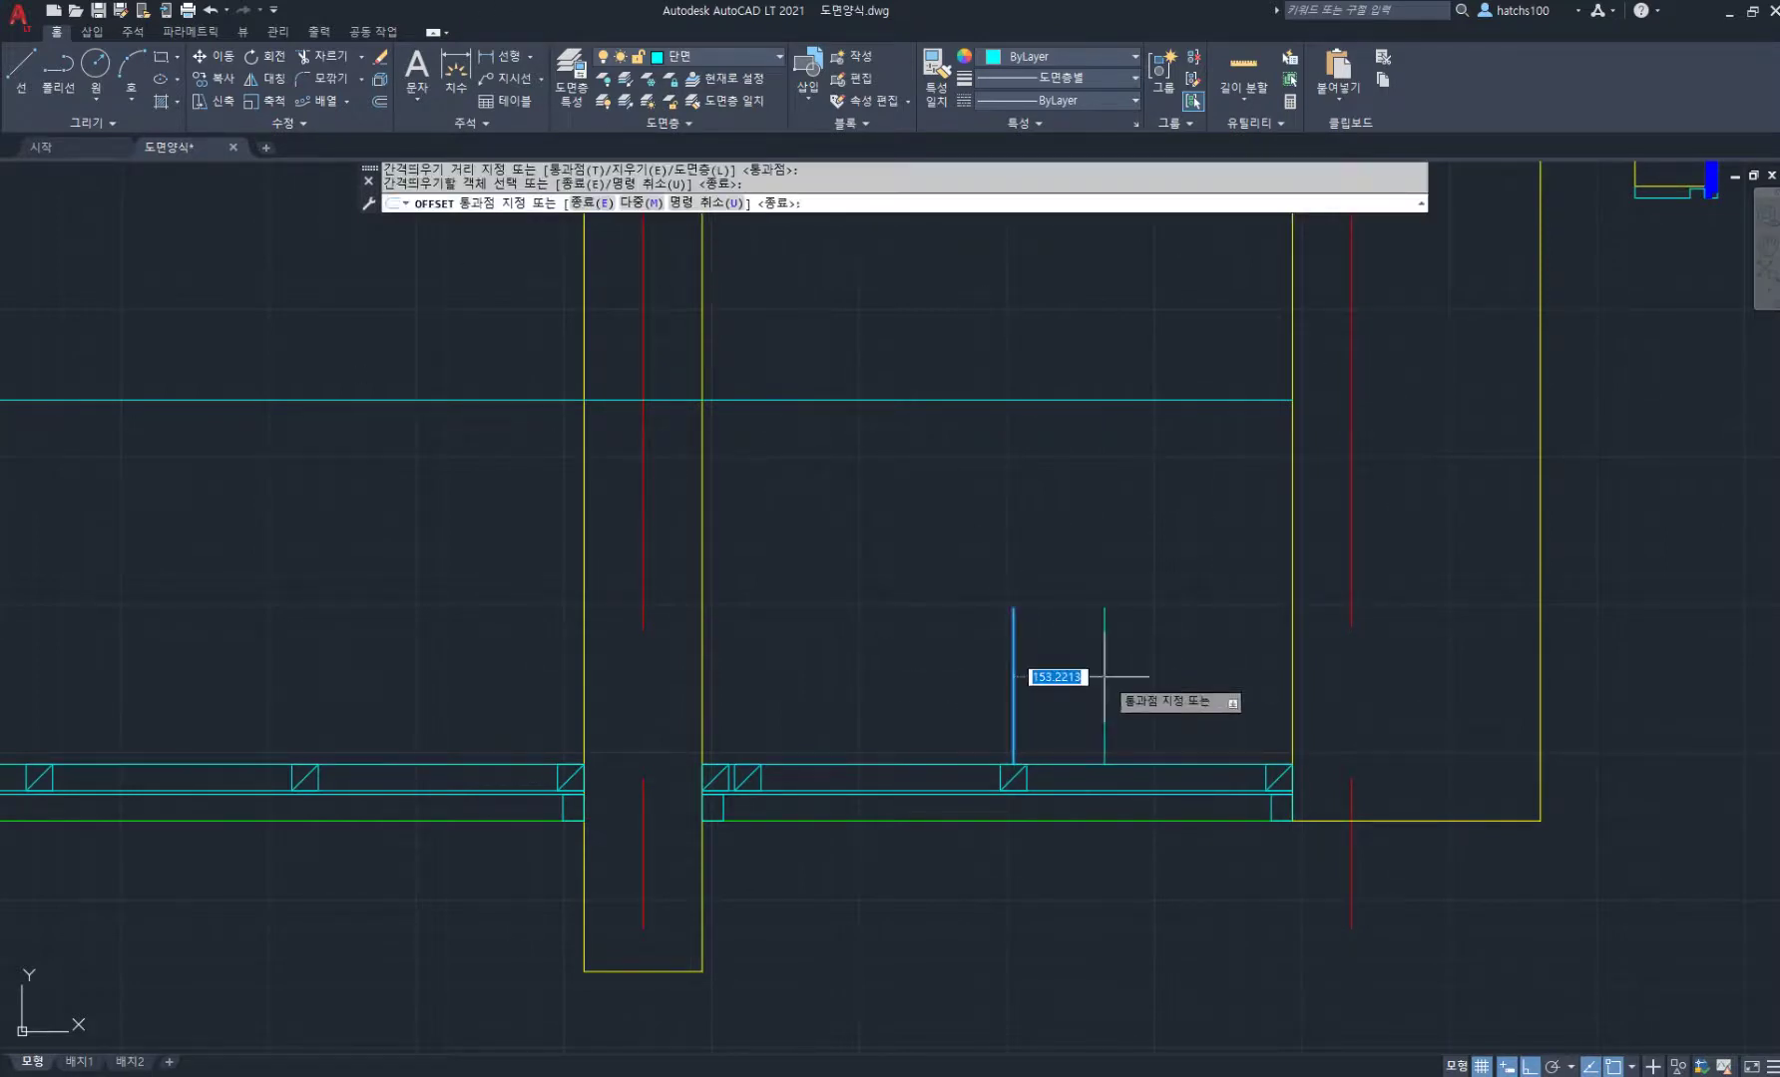
{"action": "key", "text": "Return"}
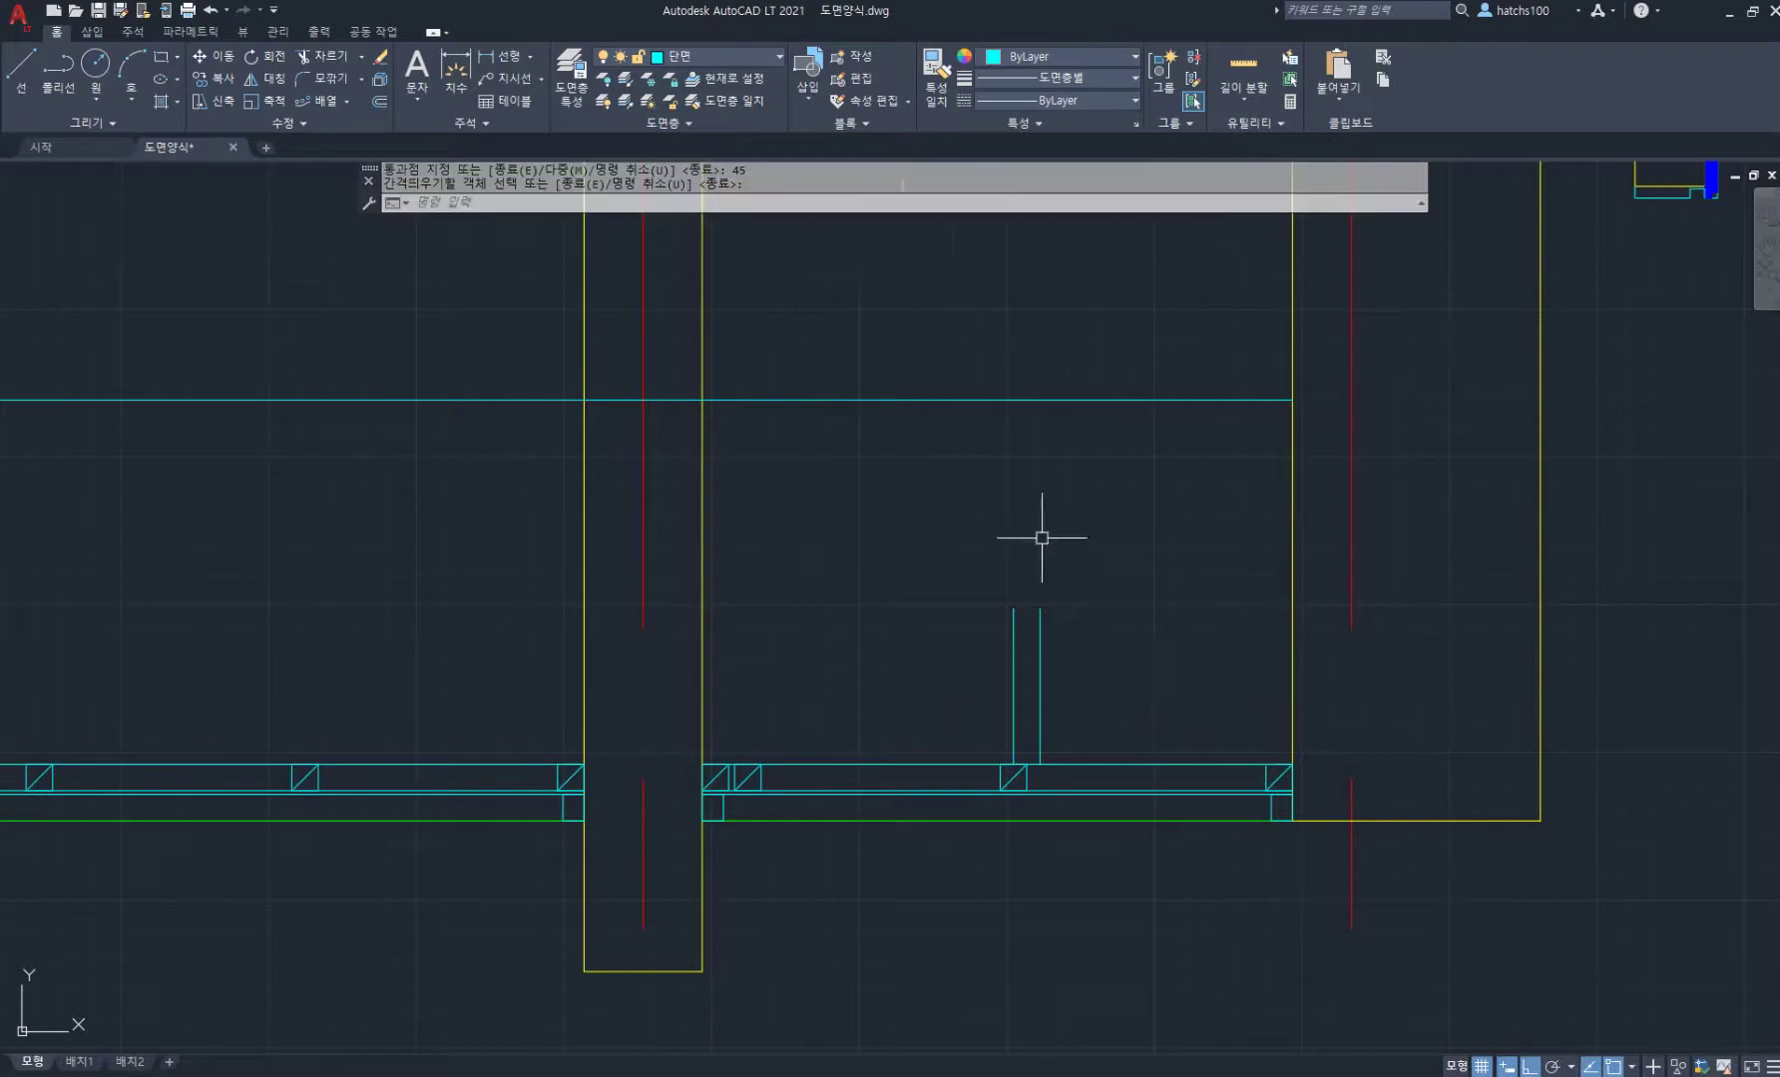
Step: Match the green lower ceiling line's properties onto the line above the squares in both rooms and the two hanger lines
{"action": "left_click", "coordinate": [938, 85]}
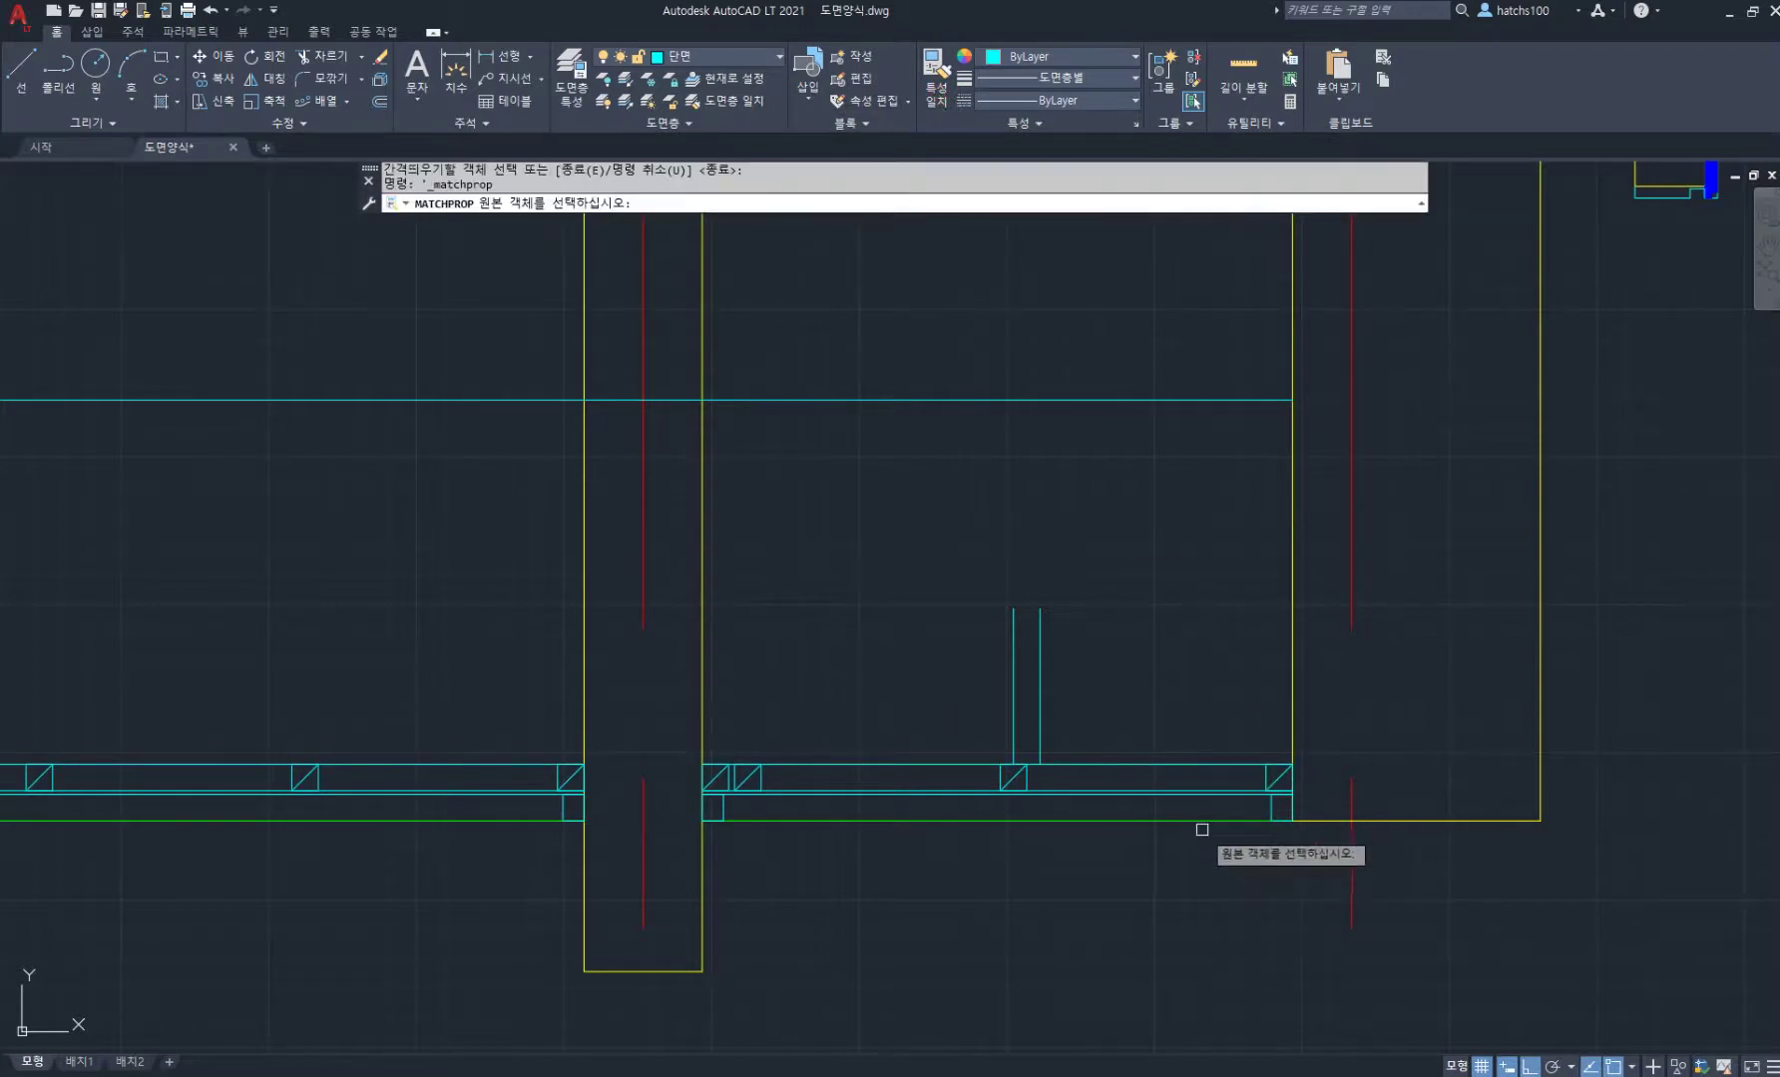
{"action": "left_click", "coordinate": [1203, 820]}
{"action": "left_click", "coordinate": [1148, 765]}
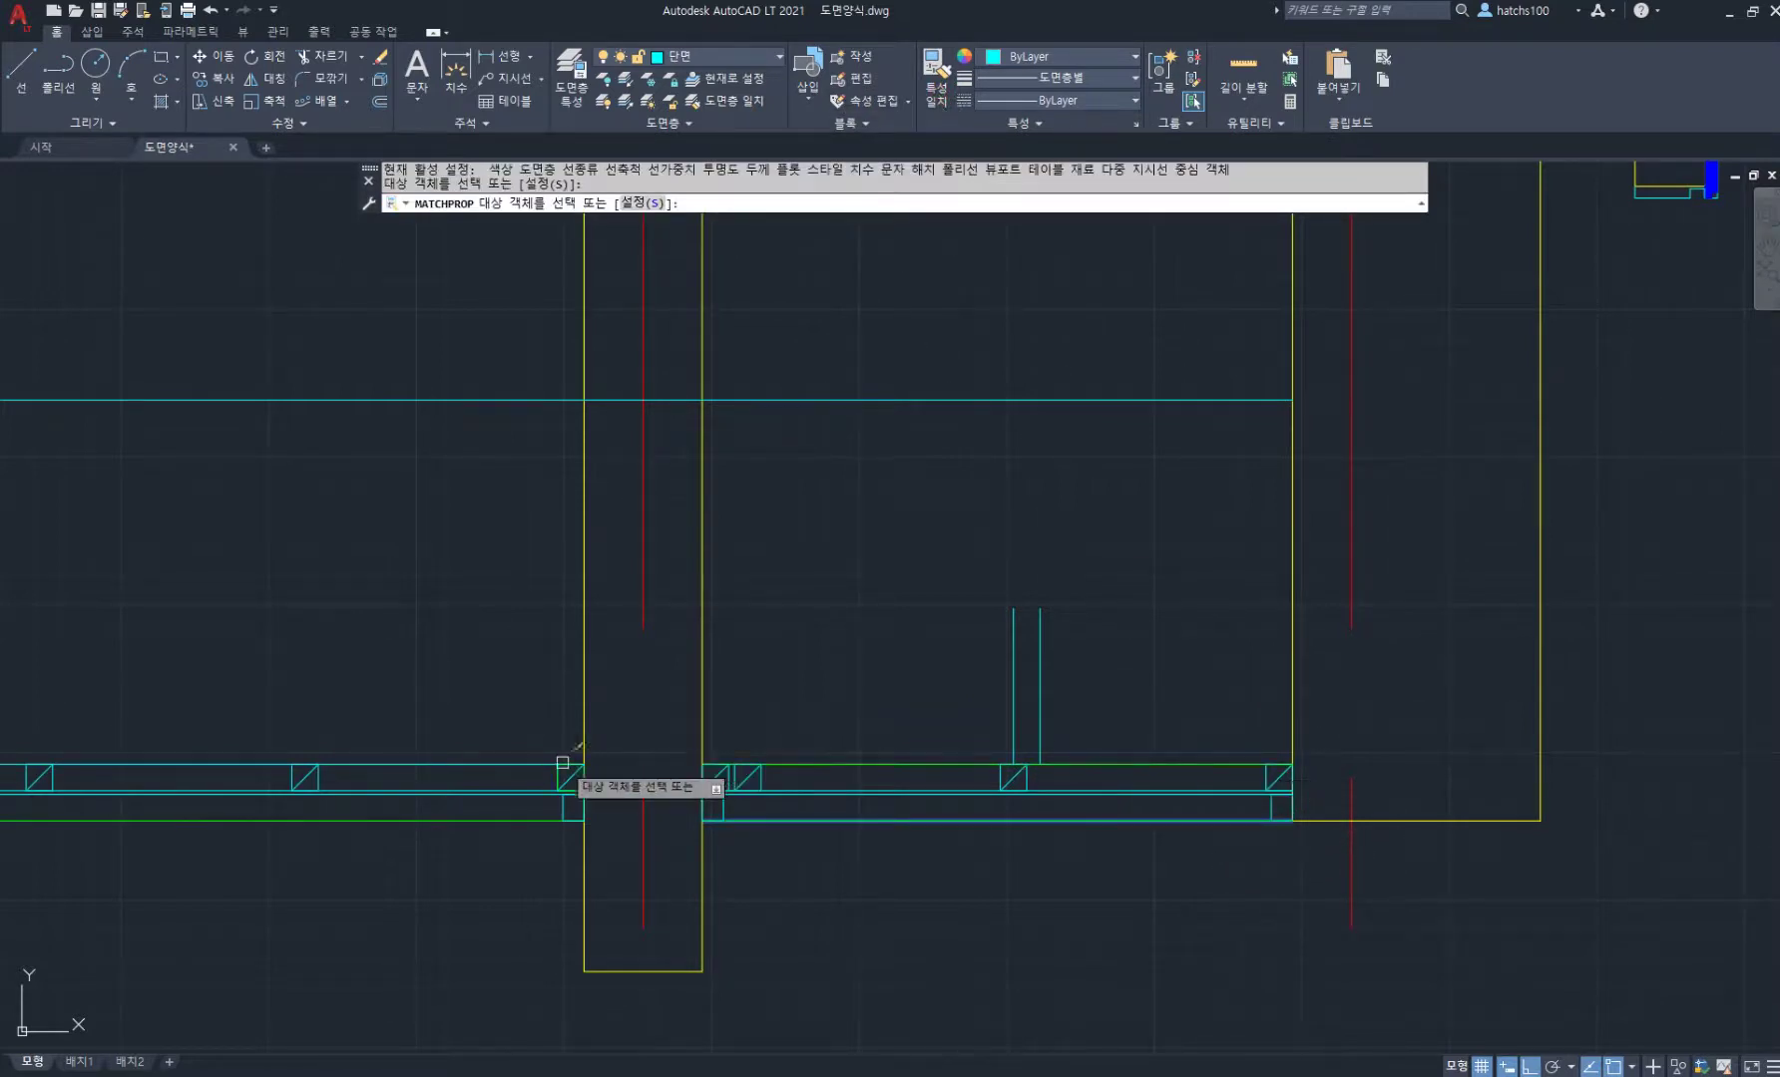
{"action": "left_click", "coordinate": [1140, 675]}
{"action": "left_click", "coordinate": [848, 563]}
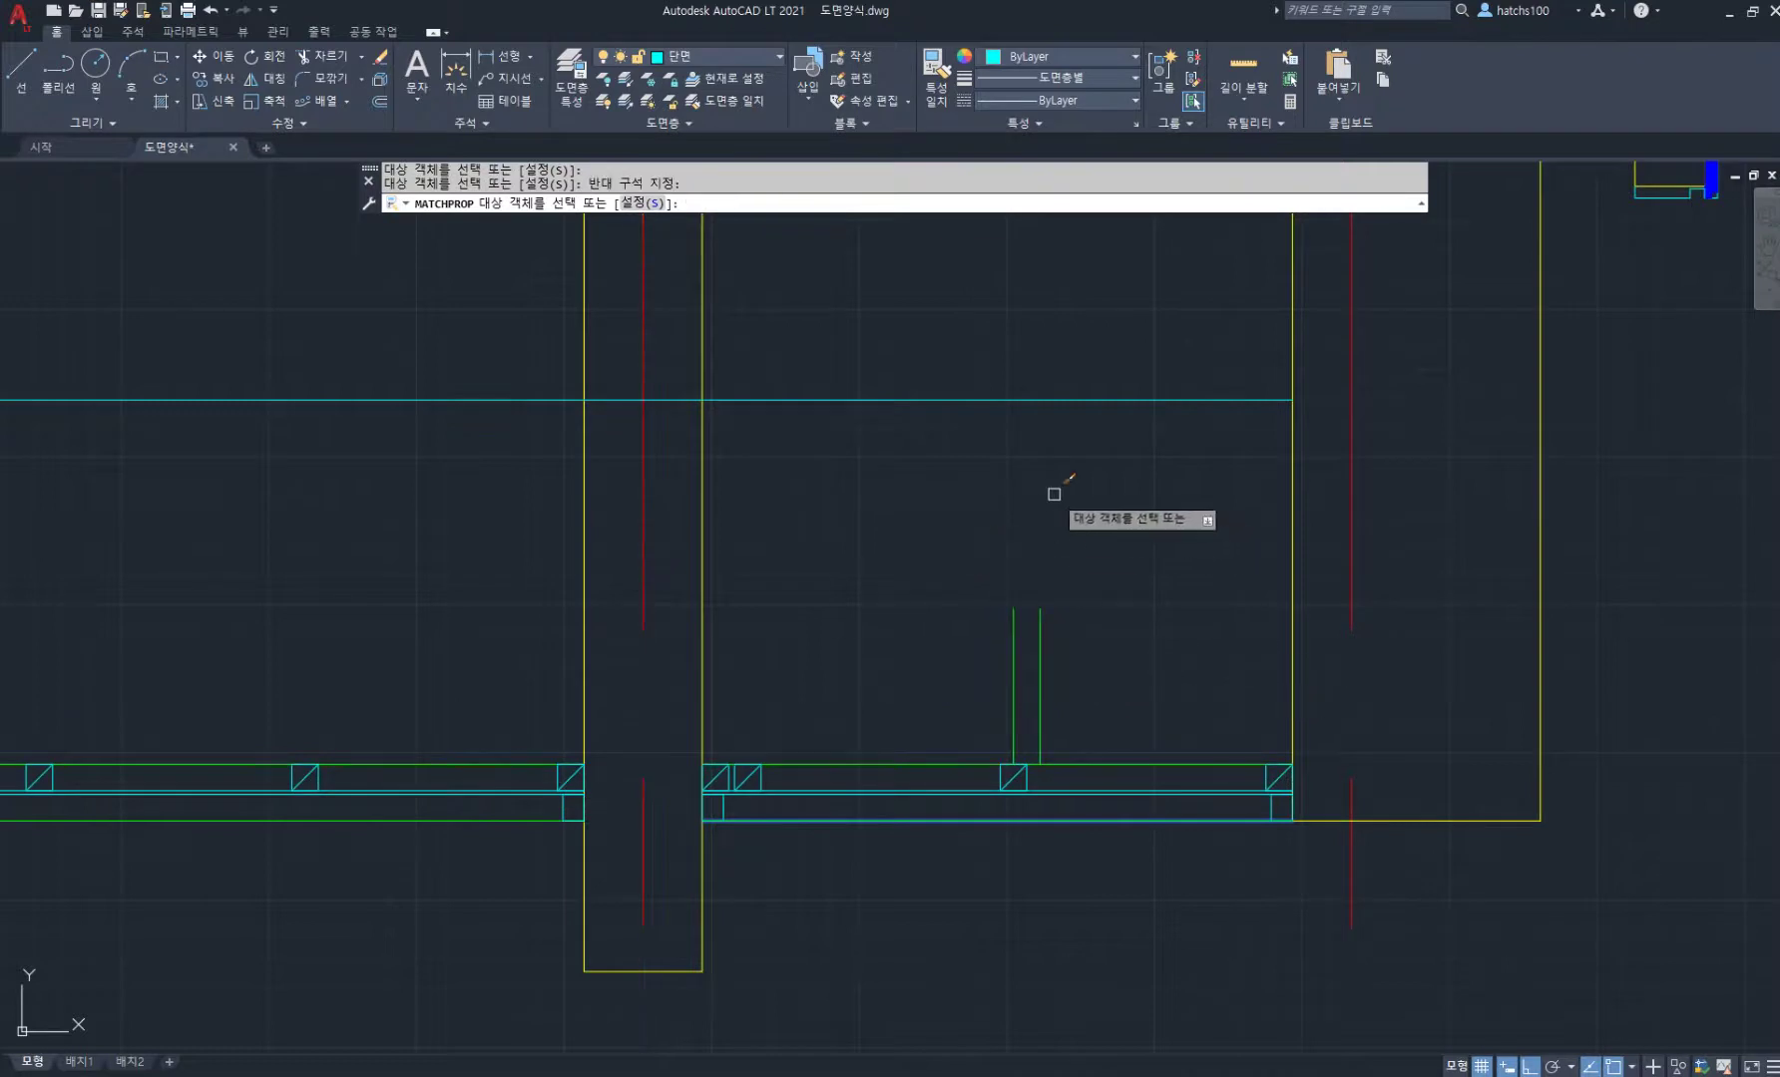
{"action": "key", "text": "Return"}
Step: Array the pair of hanger lines along the horizontal guide line with a path array at 900 spacing
{"action": "left_click", "coordinate": [304, 100]}
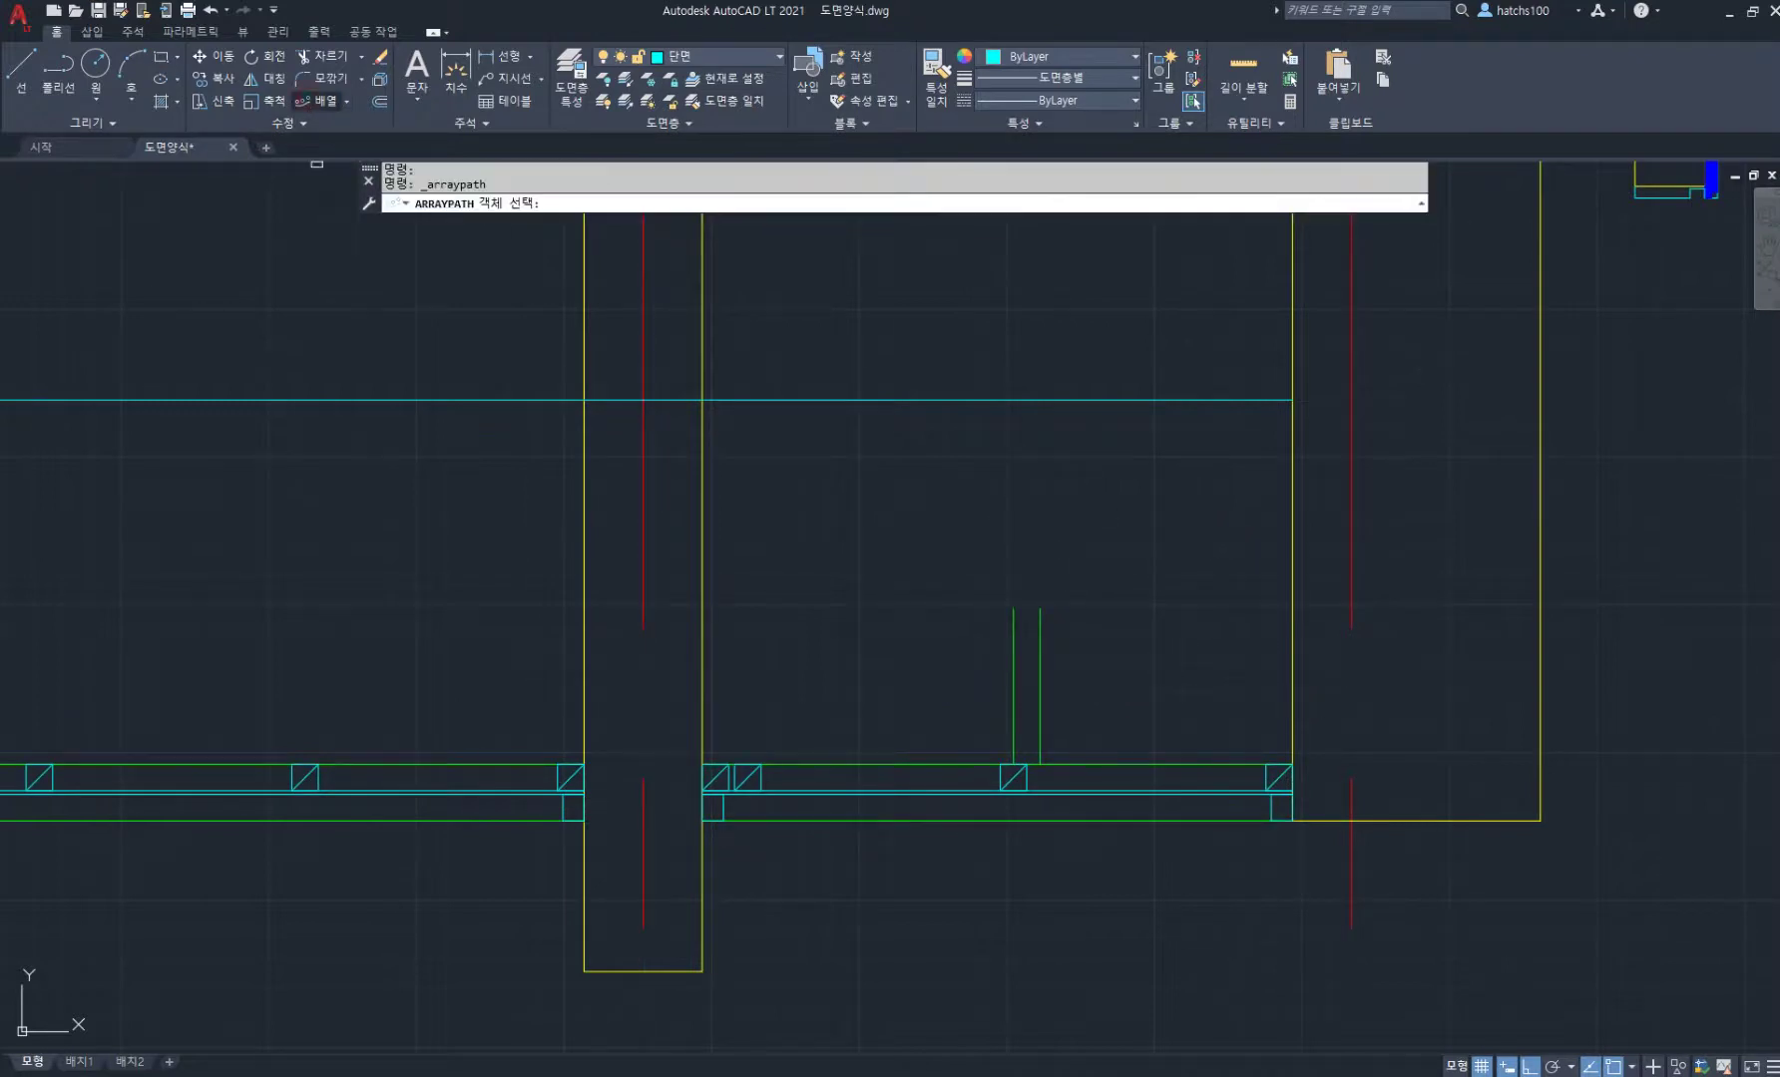
{"action": "left_click", "coordinate": [1095, 766]}
{"action": "left_click", "coordinate": [883, 494]}
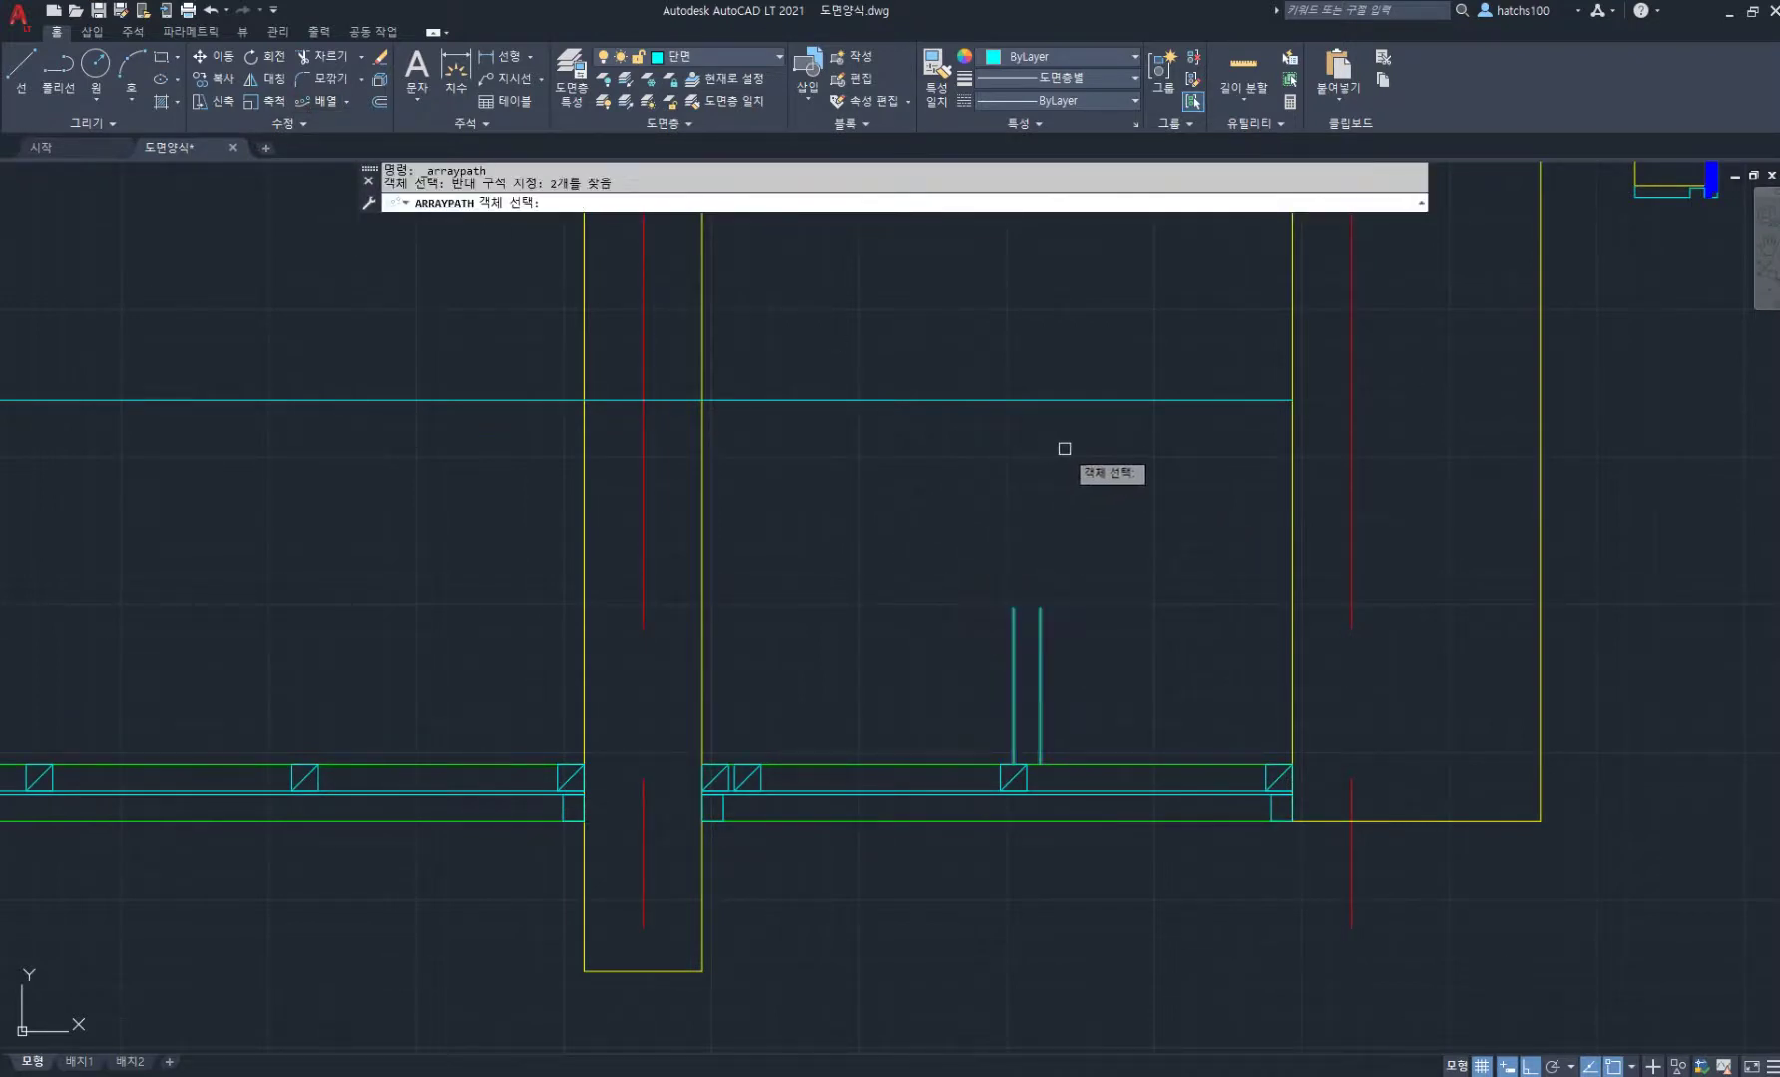
{"action": "key", "text": "Return"}
{"action": "left_click", "coordinate": [1112, 399]}
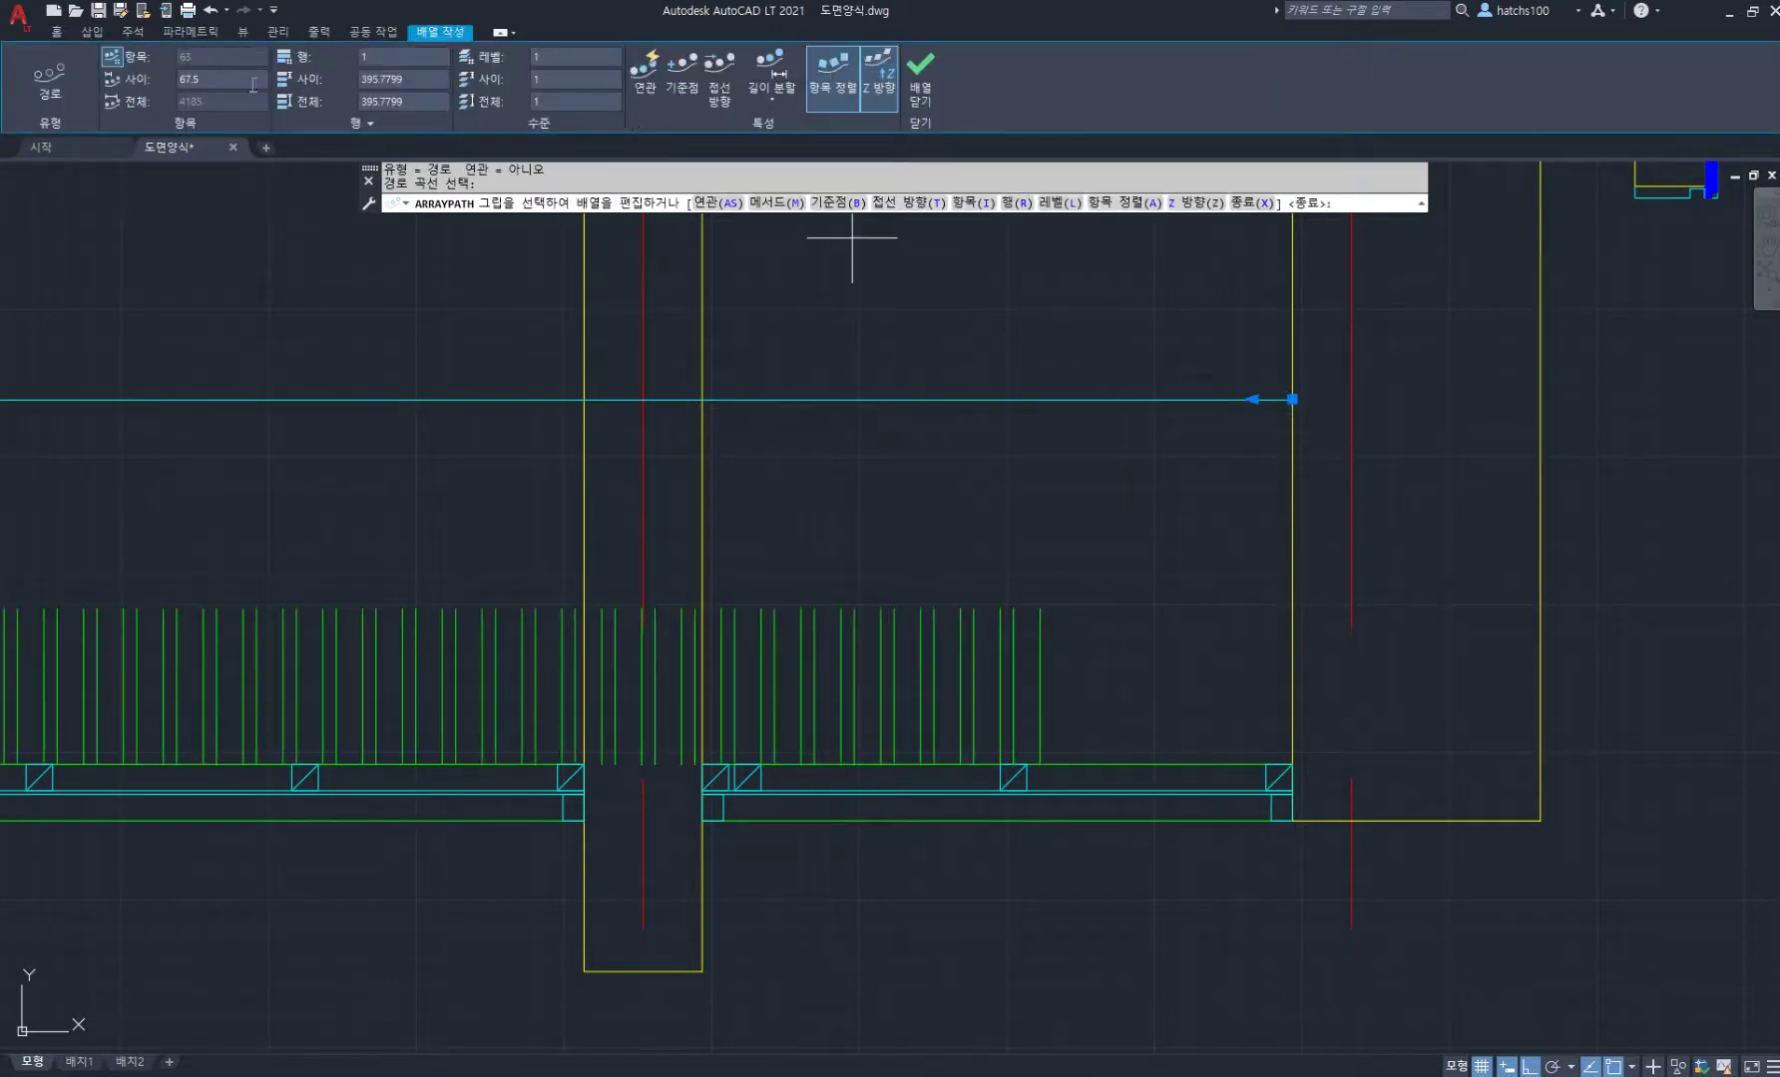
{"action": "type", "text": "900"}
{"action": "key", "text": "Return"}
{"action": "left_click", "coordinate": [922, 83]}
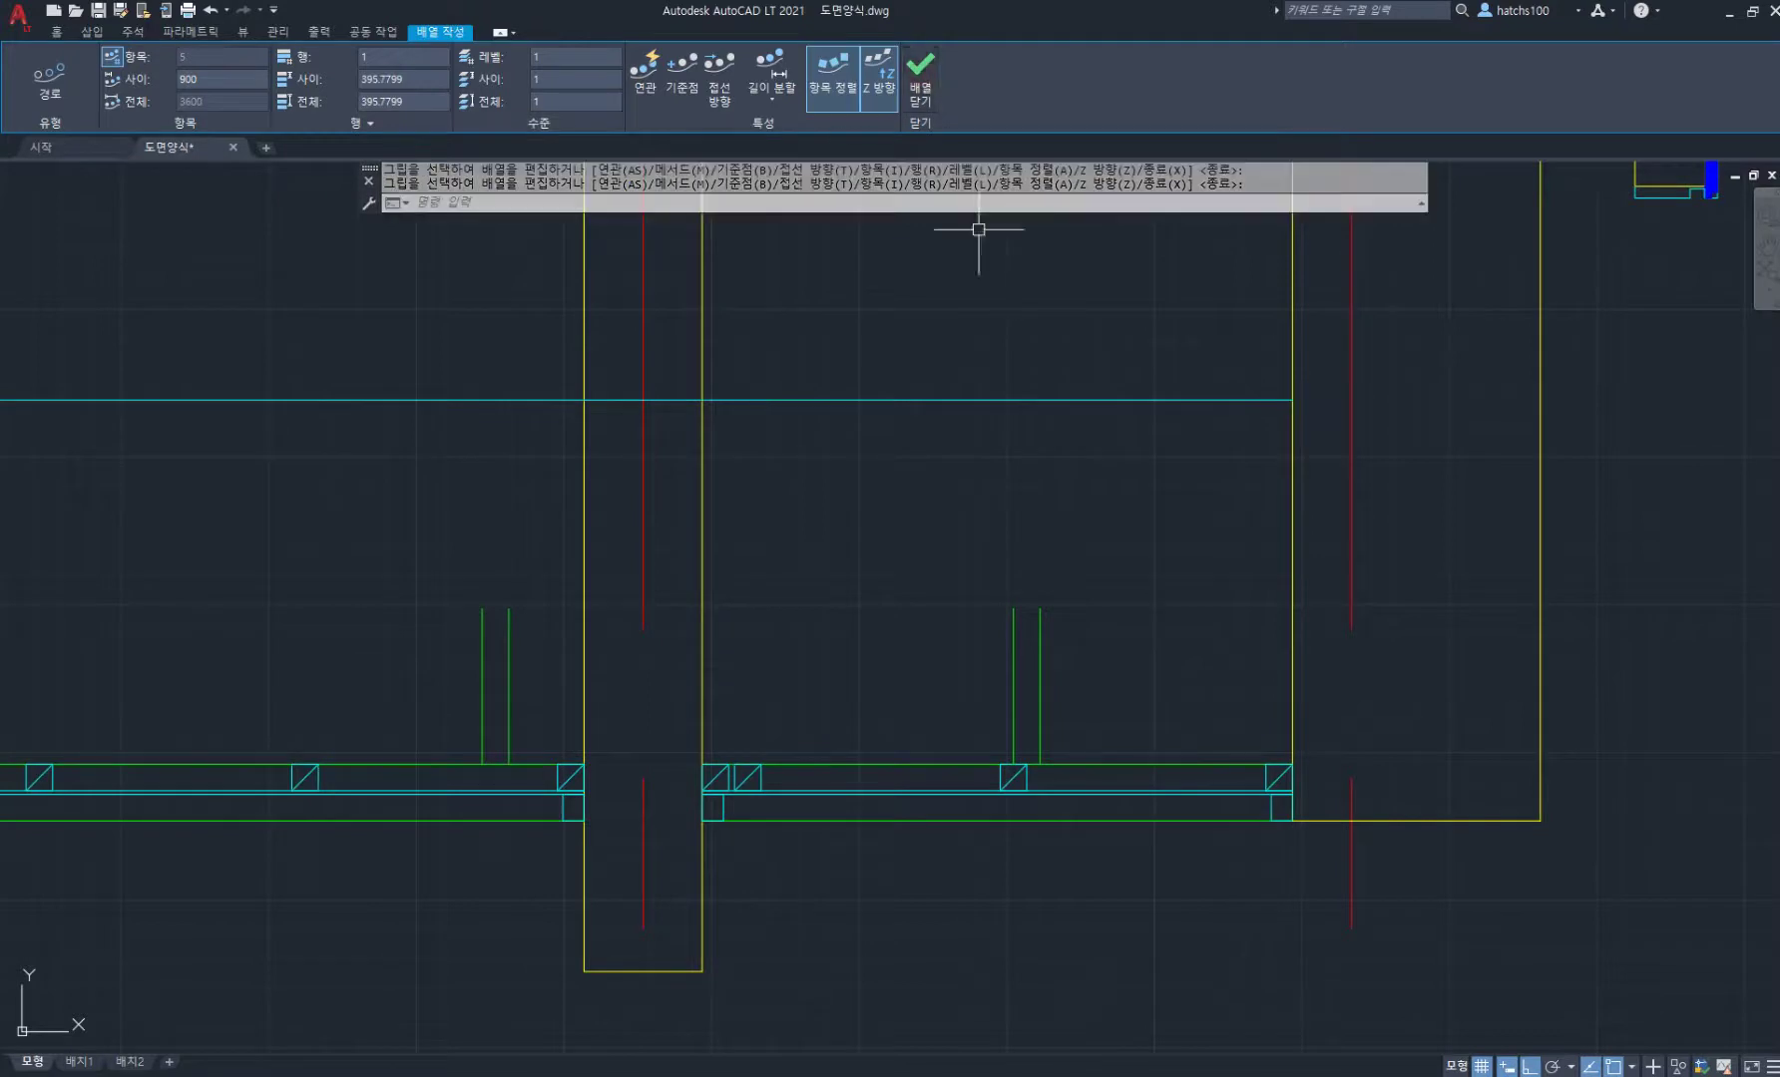
Step: Move the larger room's hanger pairs so a hanger line's lower end meets the top midpoint of a ceiling square
{"action": "scroll", "coordinate": [1098, 454], "scroll_direction": "down", "scroll_amount": 4}
{"action": "scroll", "coordinate": [798, 571], "scroll_direction": "up", "scroll_amount": 2}
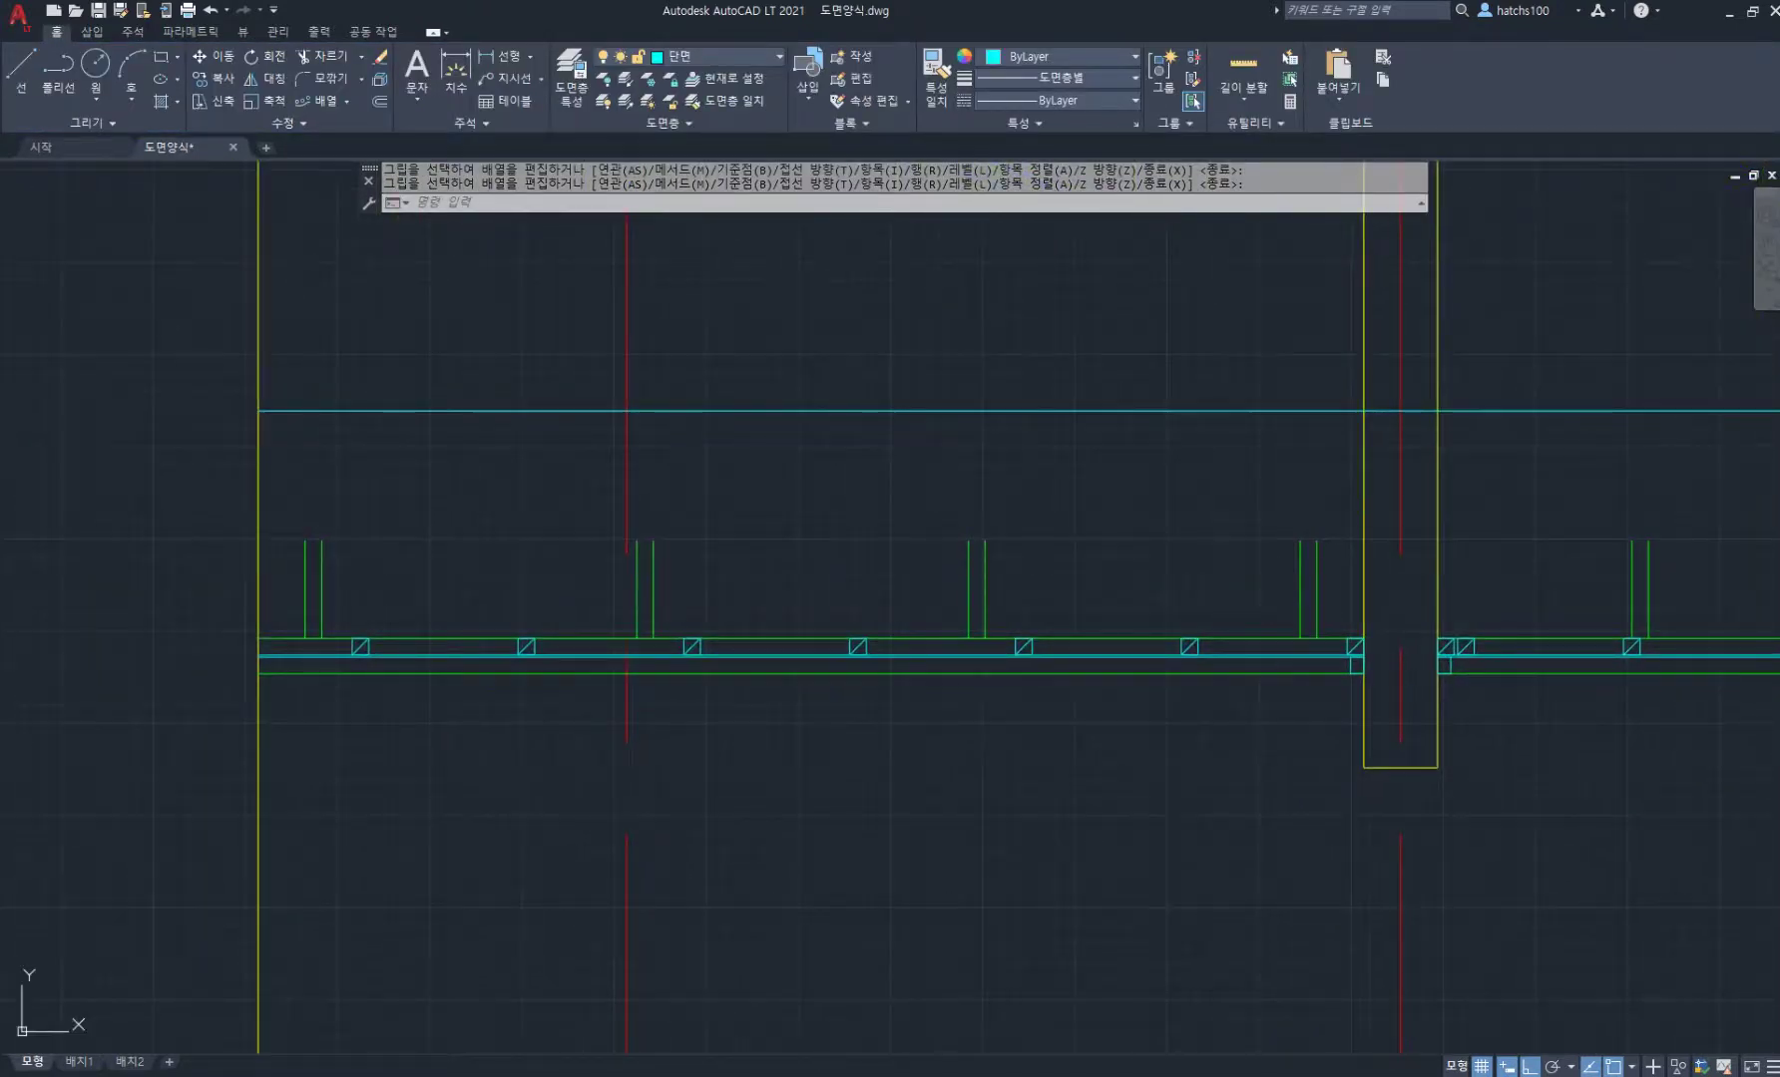
{"action": "type", "text": "m"}
{"action": "key", "text": "Return"}
{"action": "left_click", "coordinate": [1335, 583]}
{"action": "left_click", "coordinate": [636, 554]}
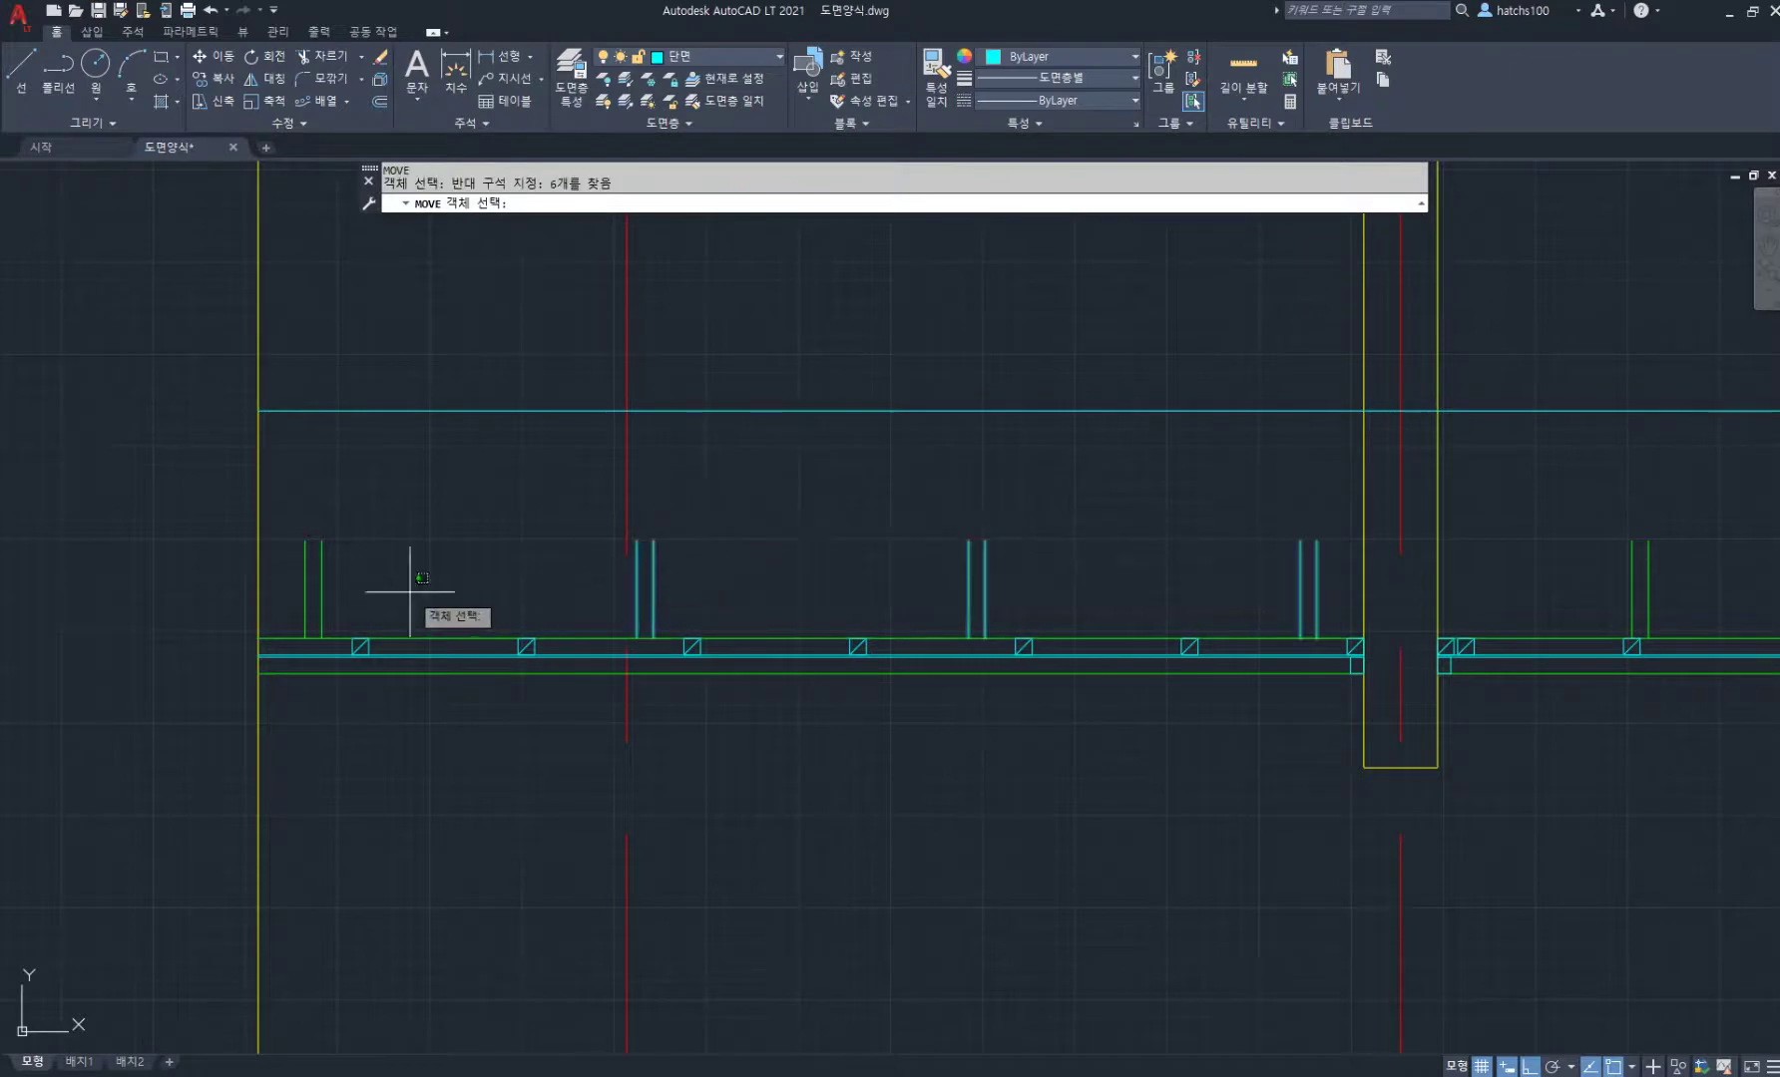
{"action": "left_click", "coordinate": [410, 592]}
{"action": "left_click", "coordinate": [286, 517]}
{"action": "scroll", "coordinate": [1306, 626], "scroll_direction": "up", "scroll_amount": 3}
{"action": "key", "text": "Return"}
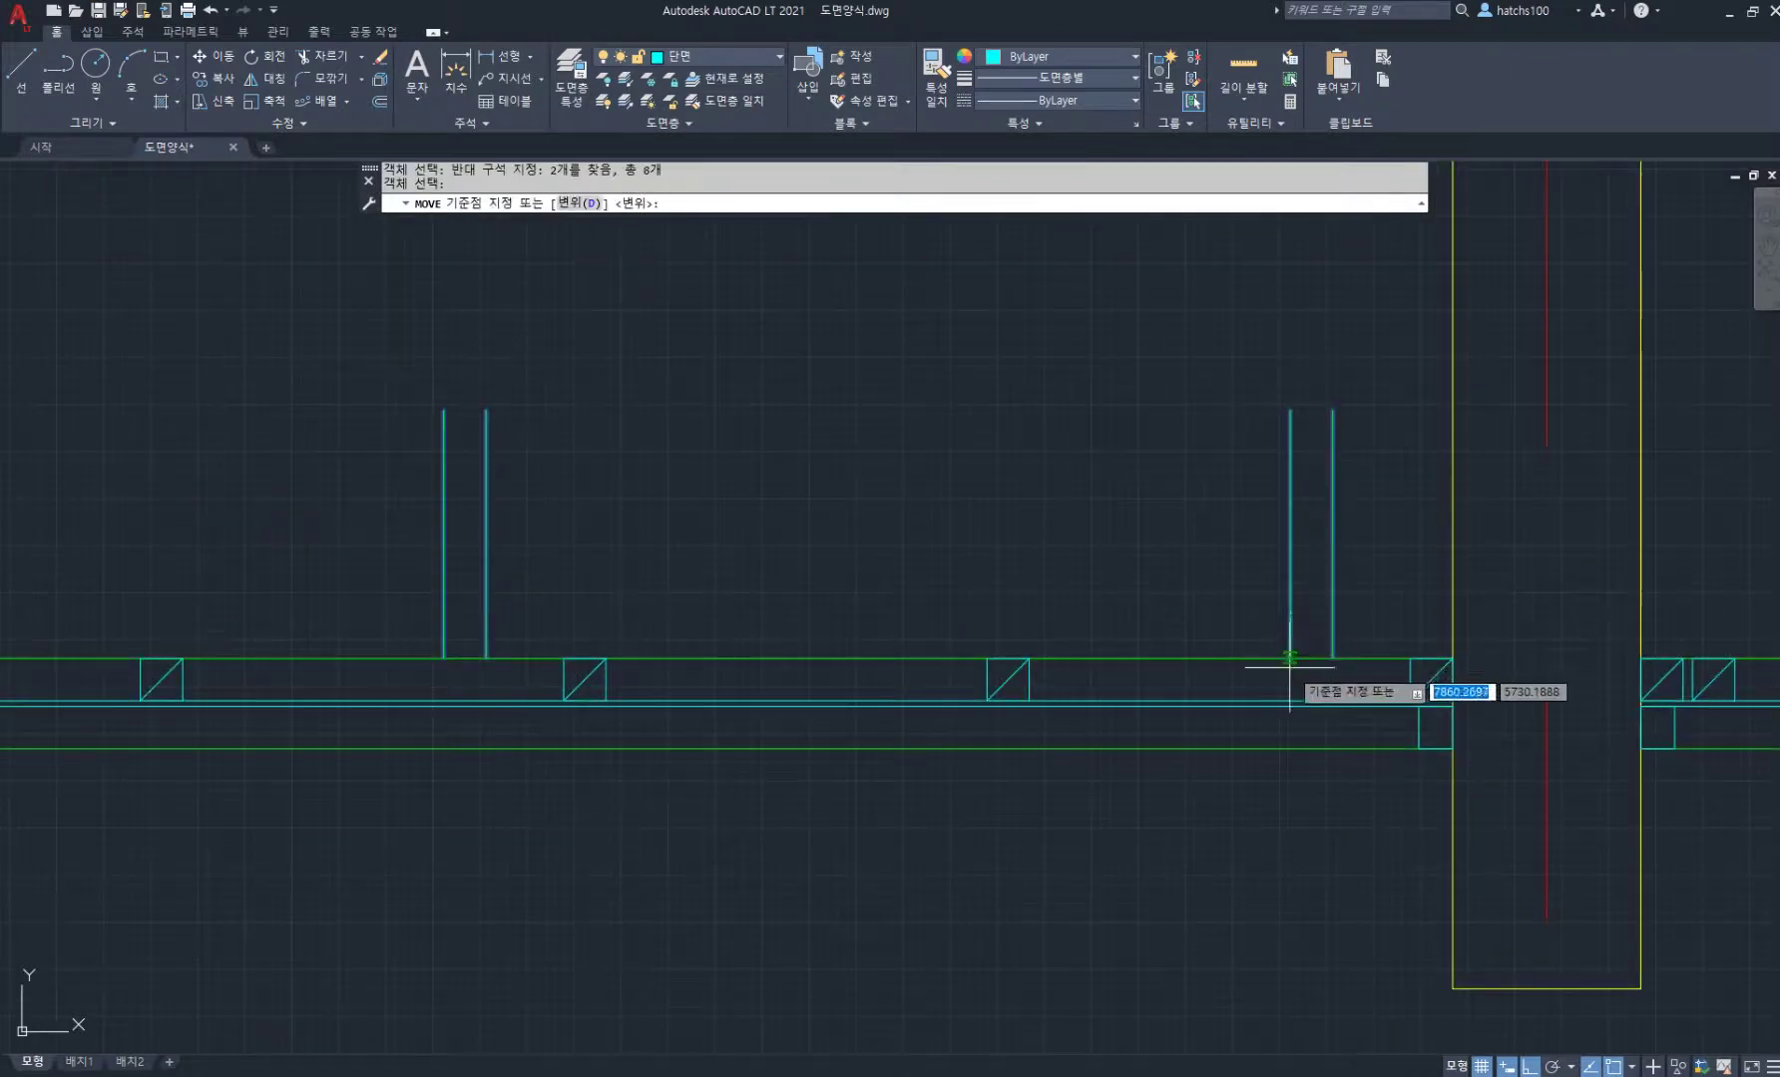
{"action": "left_click", "coordinate": [1290, 657]}
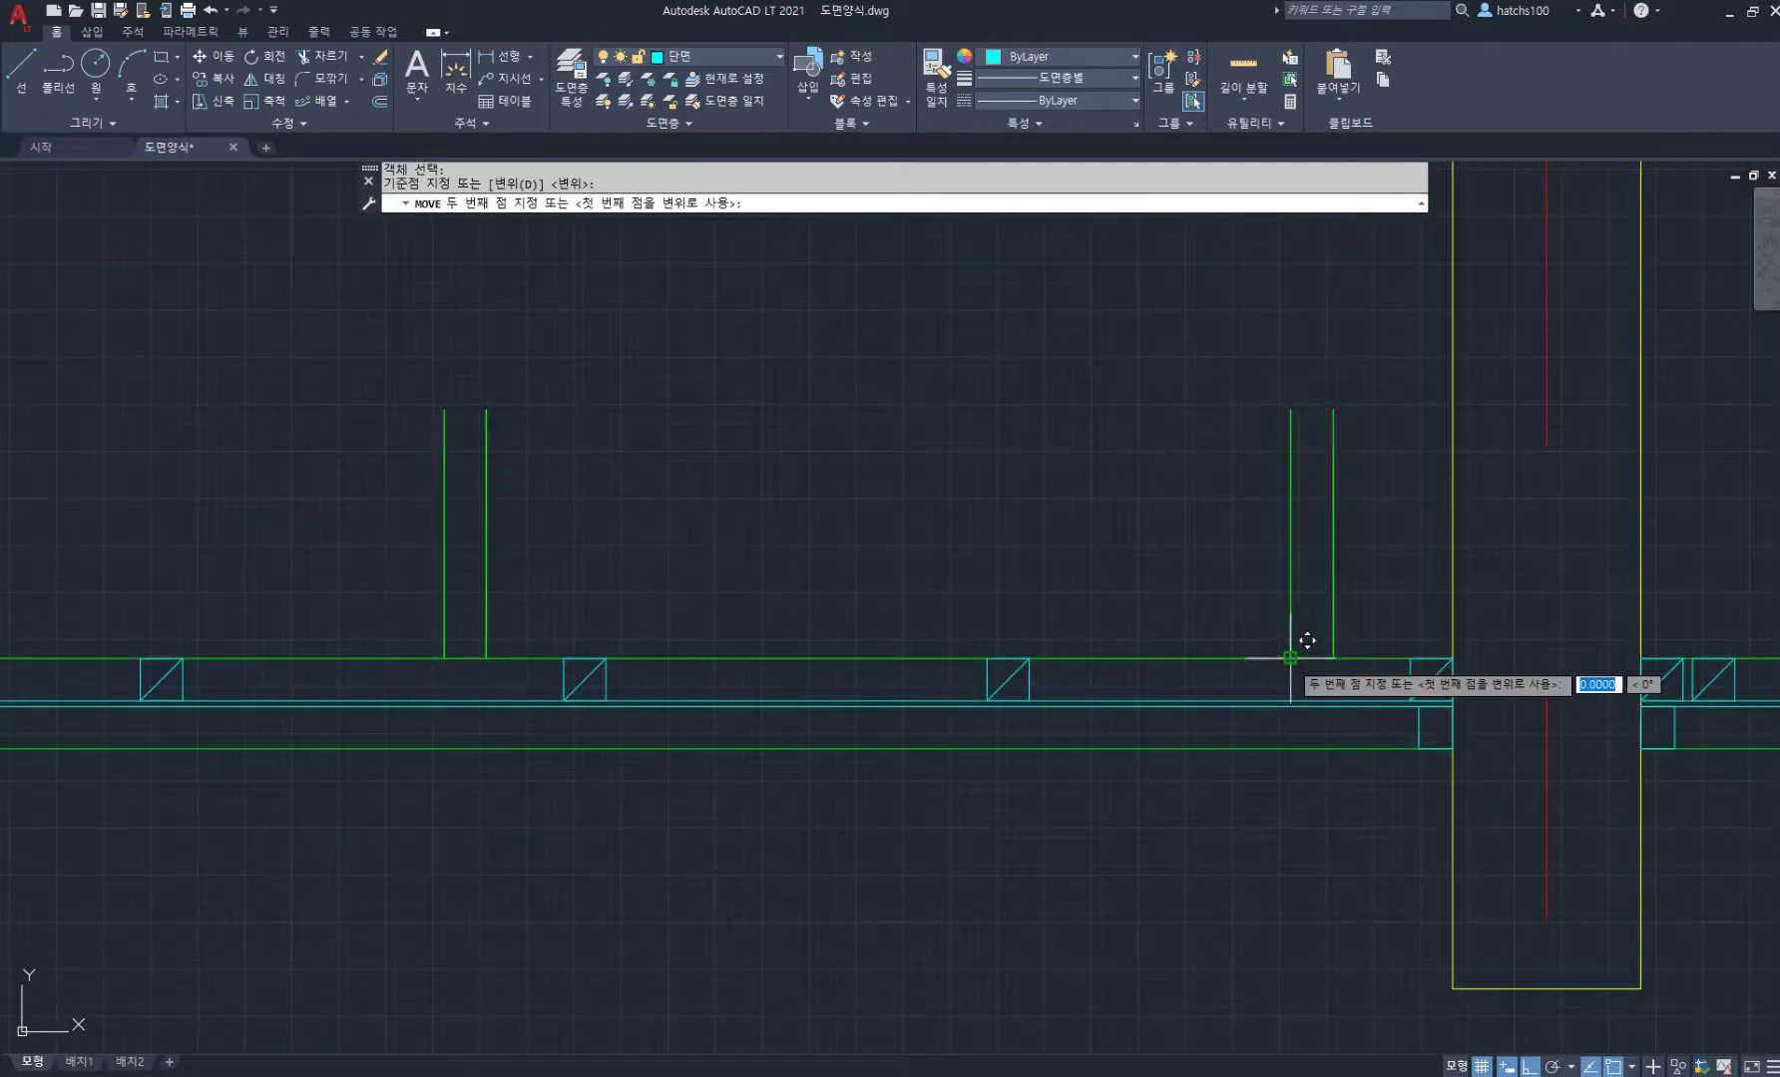
{"action": "left_click", "coordinate": [1010, 655]}
{"action": "scroll", "coordinate": [1009, 655], "scroll_direction": "down", "scroll_amount": 6}
Step: Erase the hanger pair lying outside the section's cut edge and the horizontal guide line above the ceiling
{"action": "left_click", "coordinate": [426, 675]}
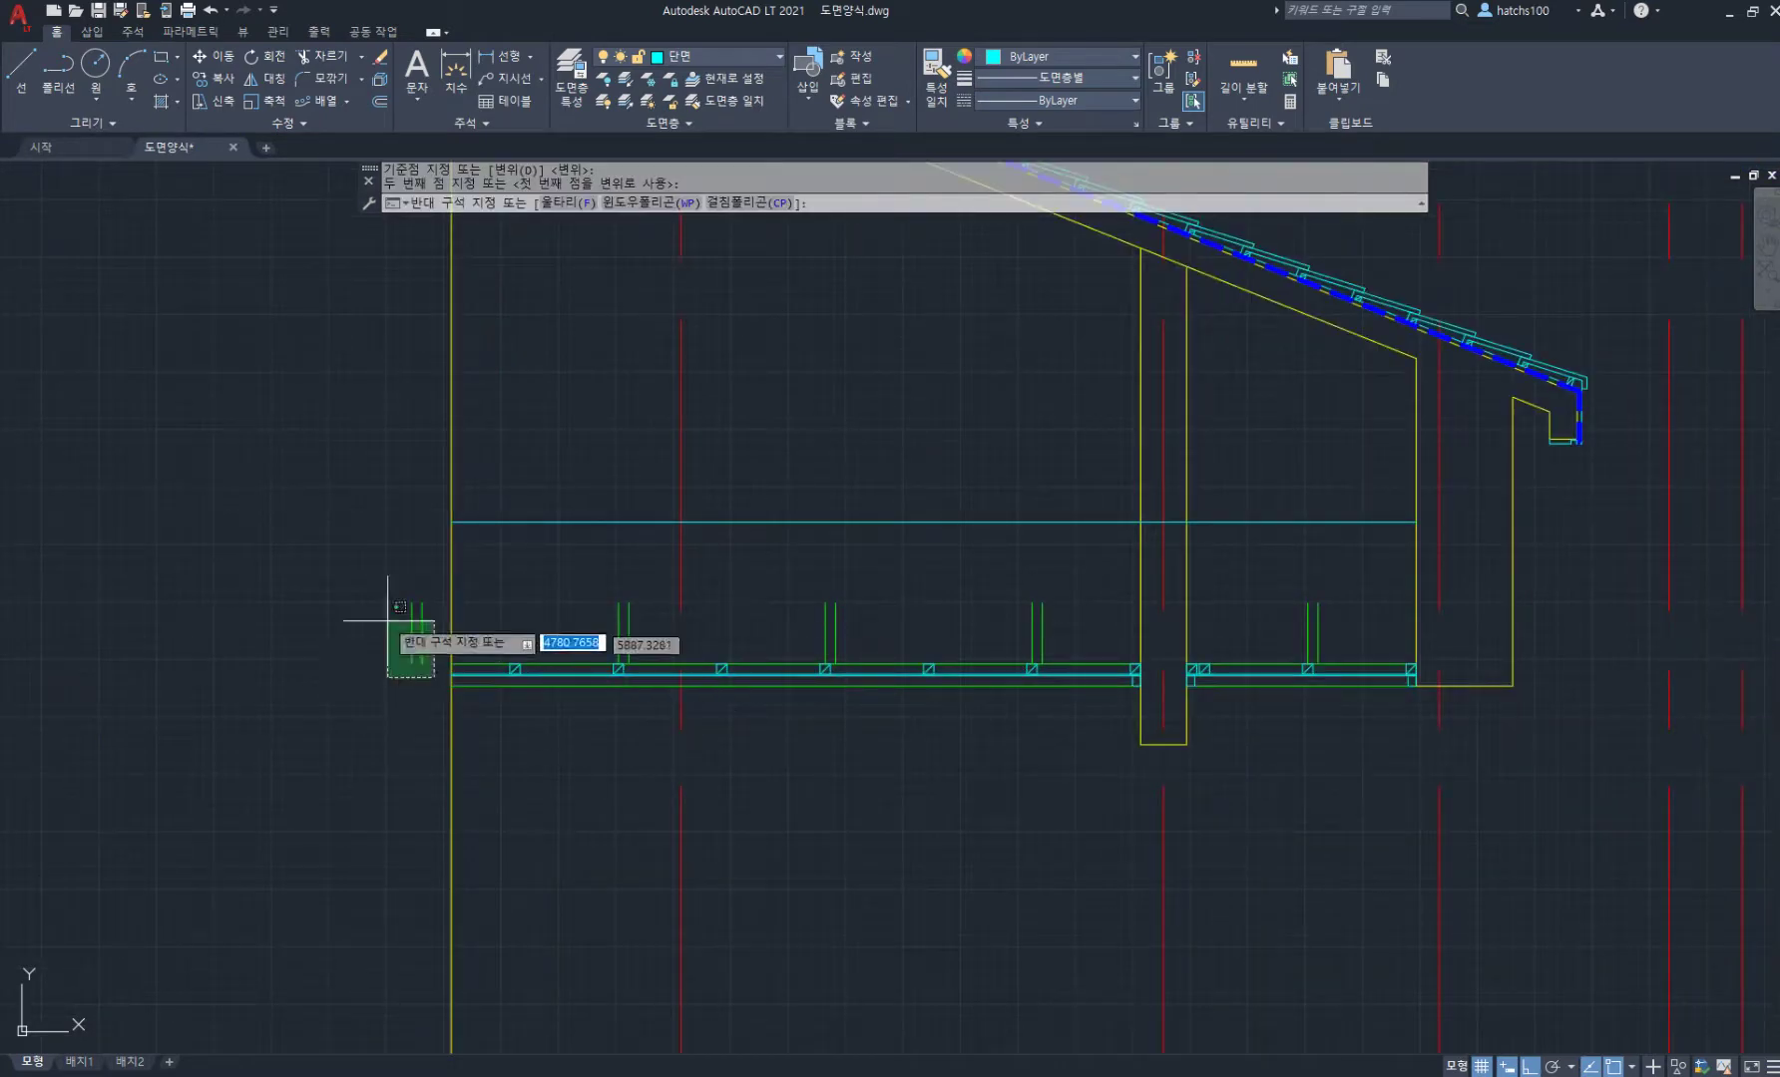
{"action": "left_click", "coordinate": [380, 603]}
{"action": "key", "text": "Delete"}
{"action": "scroll", "coordinate": [696, 593], "scroll_direction": "down", "scroll_amount": 4}
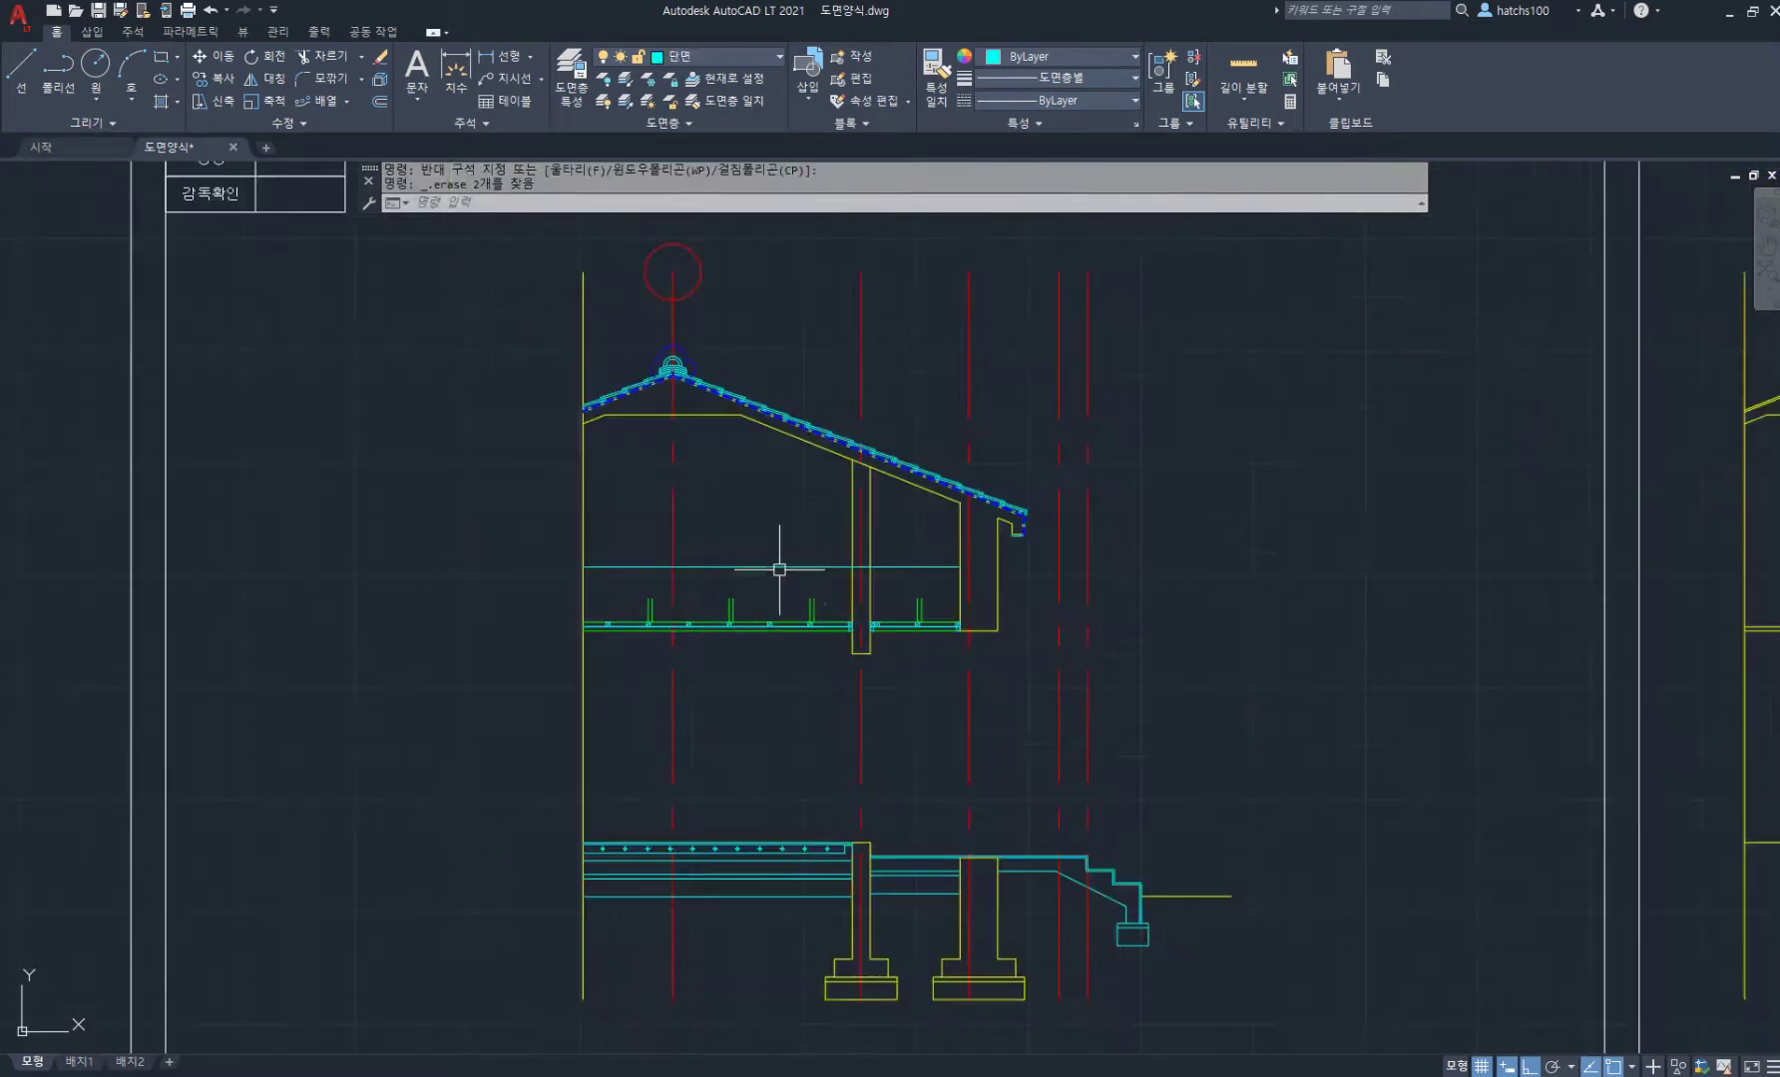
{"action": "scroll", "coordinate": [623, 489], "scroll_direction": "up", "scroll_amount": 5}
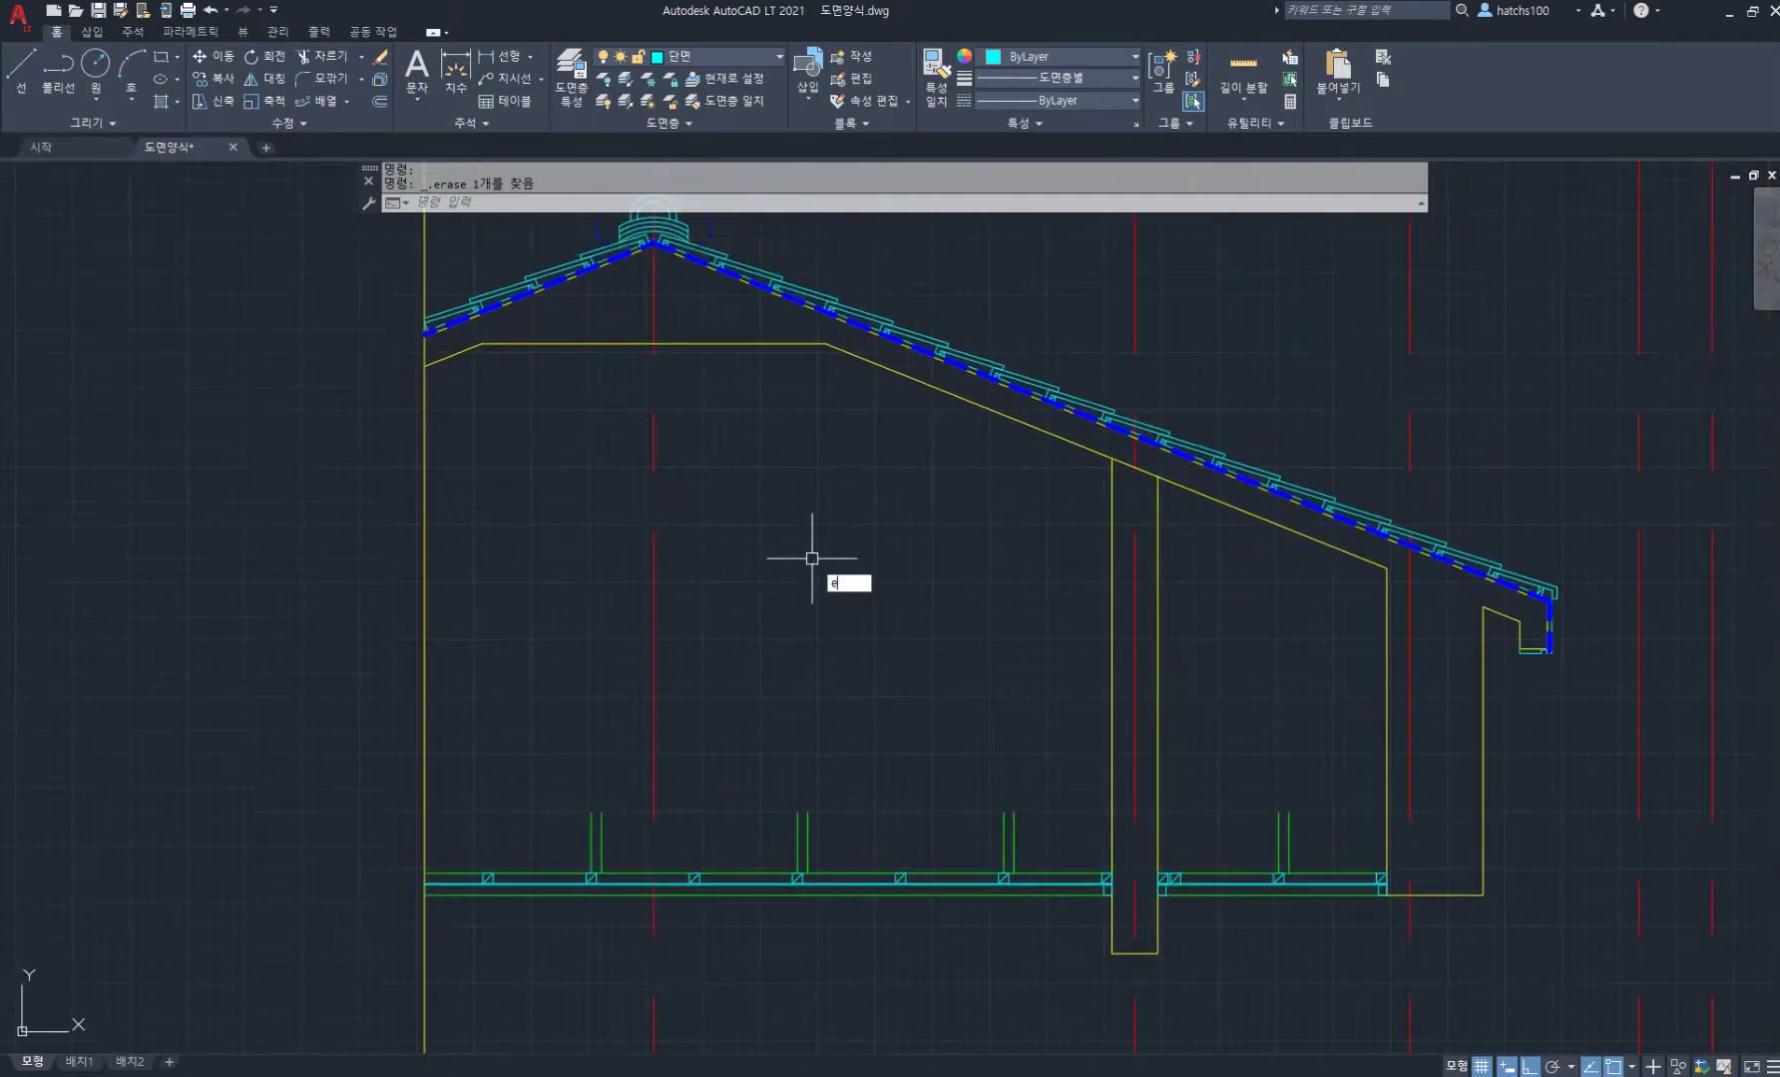
Step: Extend all hanger lines in both rooms up to the underside of the roof slab
{"action": "key", "text": "Return"}
{"action": "left_click", "coordinate": [1047, 820]}
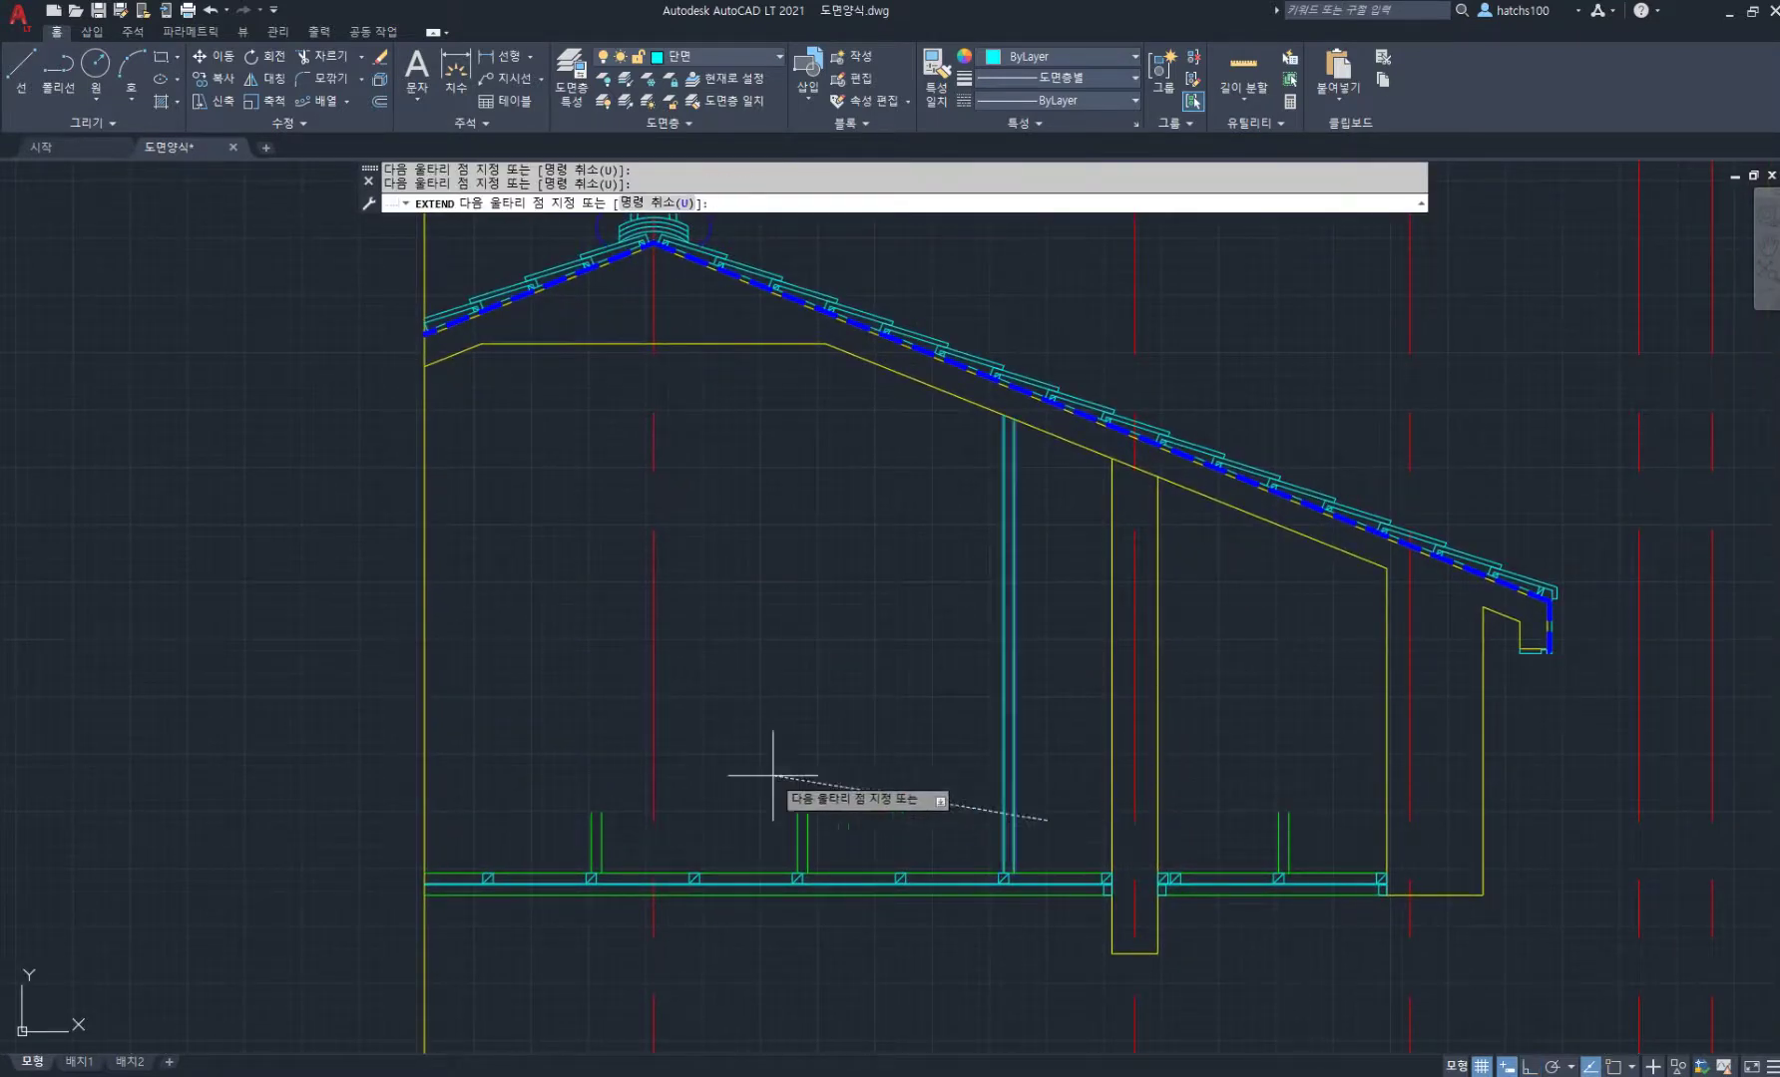
{"action": "left_click", "coordinate": [632, 826]}
{"action": "key", "text": "Return"}
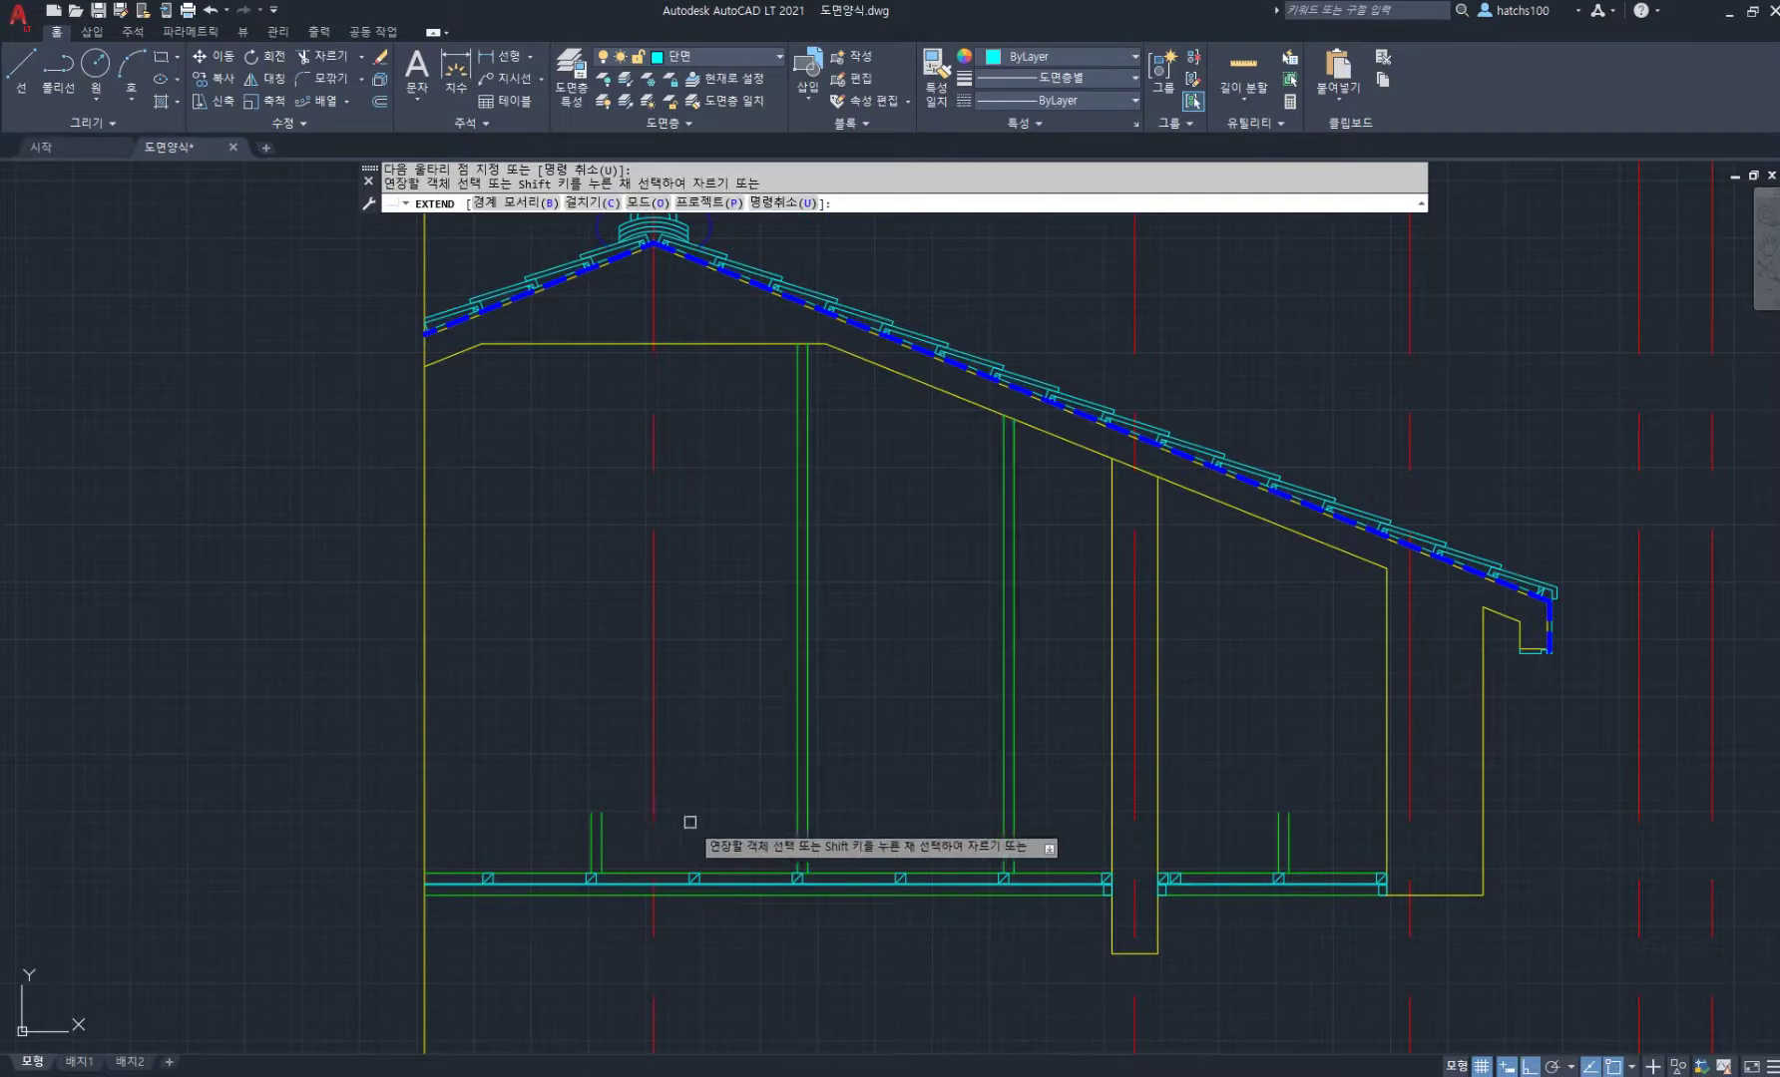
{"action": "left_click", "coordinate": [596, 824]}
{"action": "left_click", "coordinate": [594, 833]}
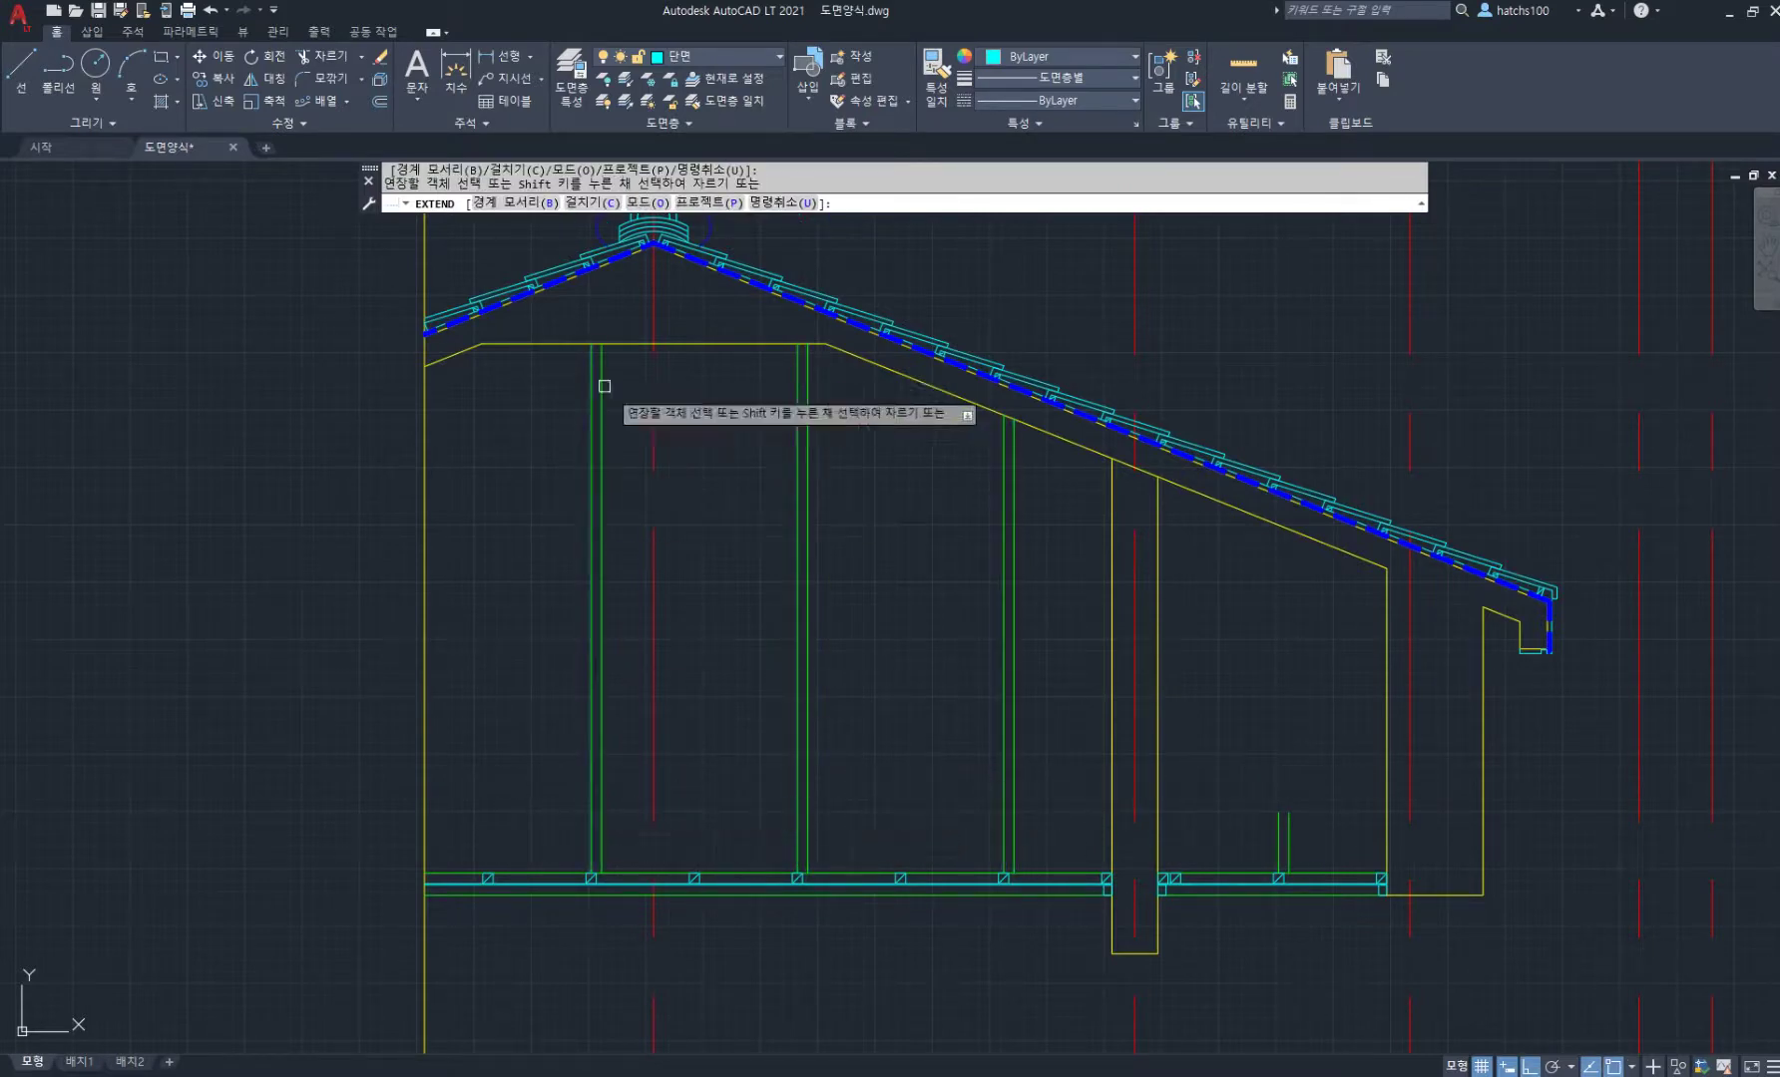
{"action": "left_click", "coordinate": [1319, 800]}
{"action": "left_click", "coordinate": [1264, 826]}
{"action": "key", "text": "Return"}
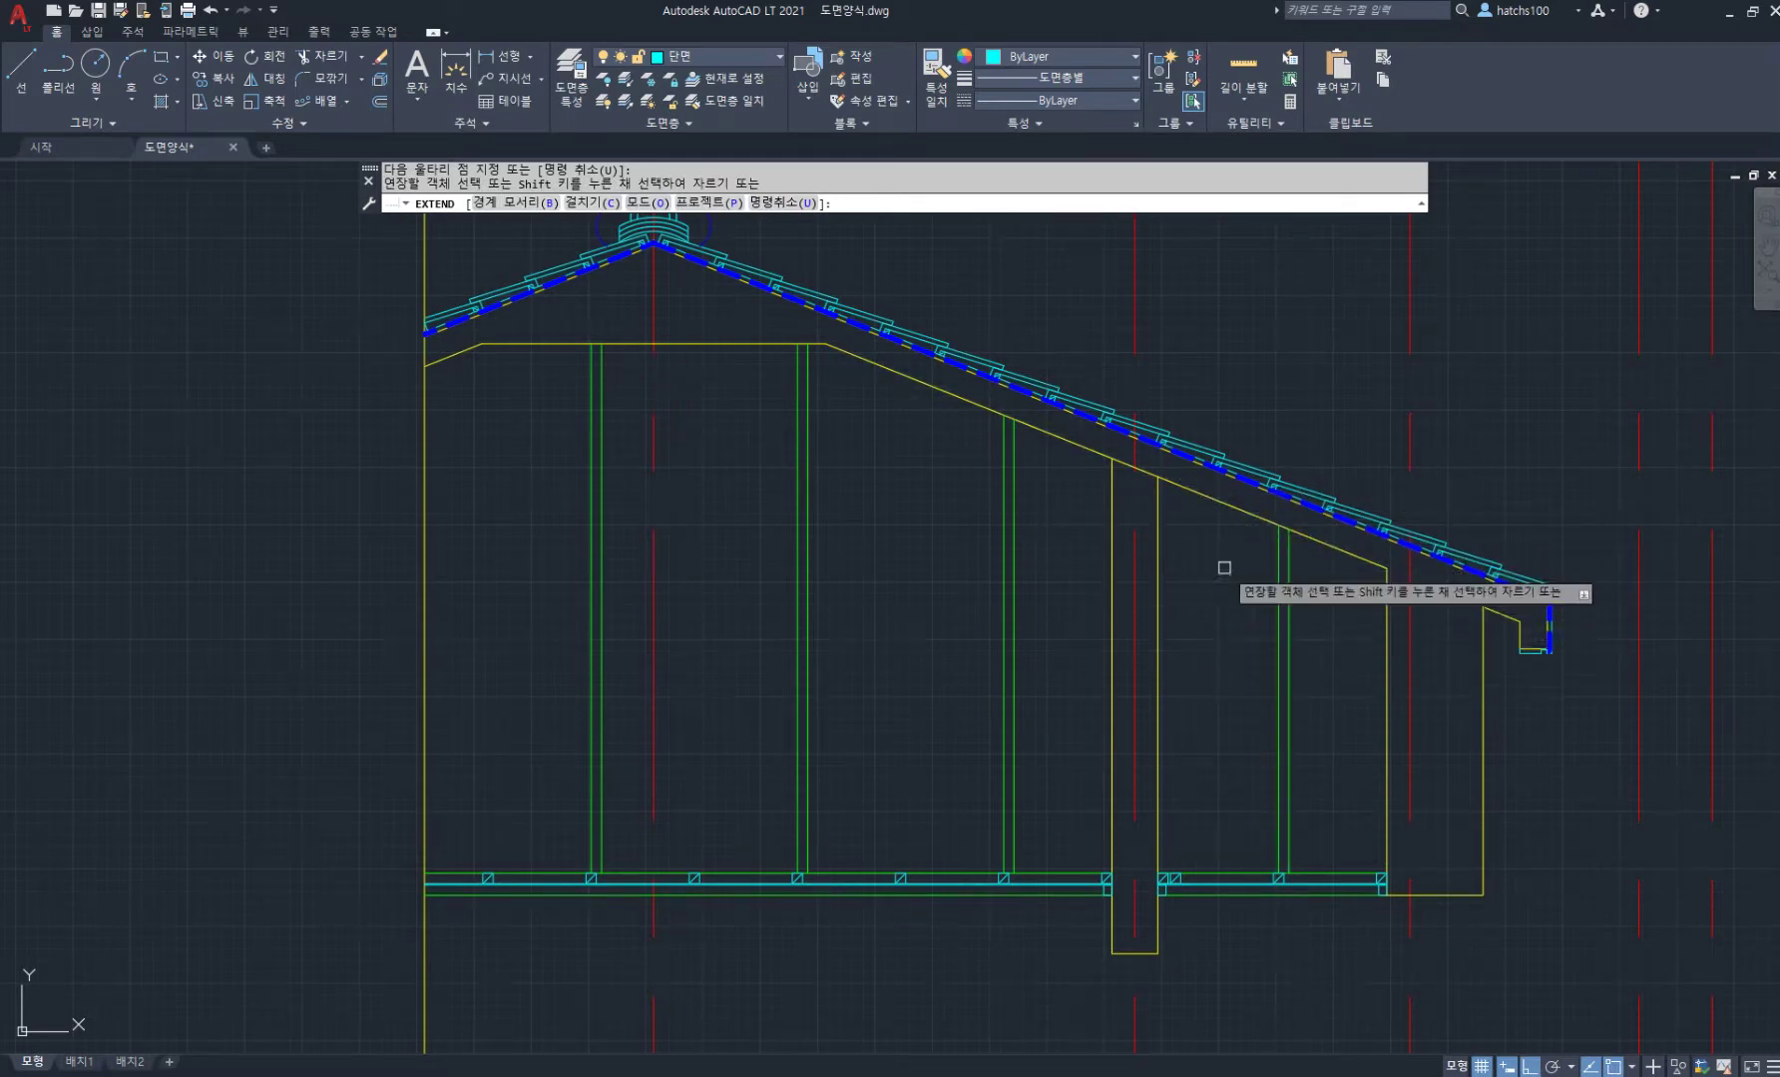
{"action": "key", "text": "Return"}
Step: Draw a 60 by 60 square from the upper end of the smaller room's outer hanger line
{"action": "scroll", "coordinate": [1296, 521], "scroll_direction": "up", "scroll_amount": 5}
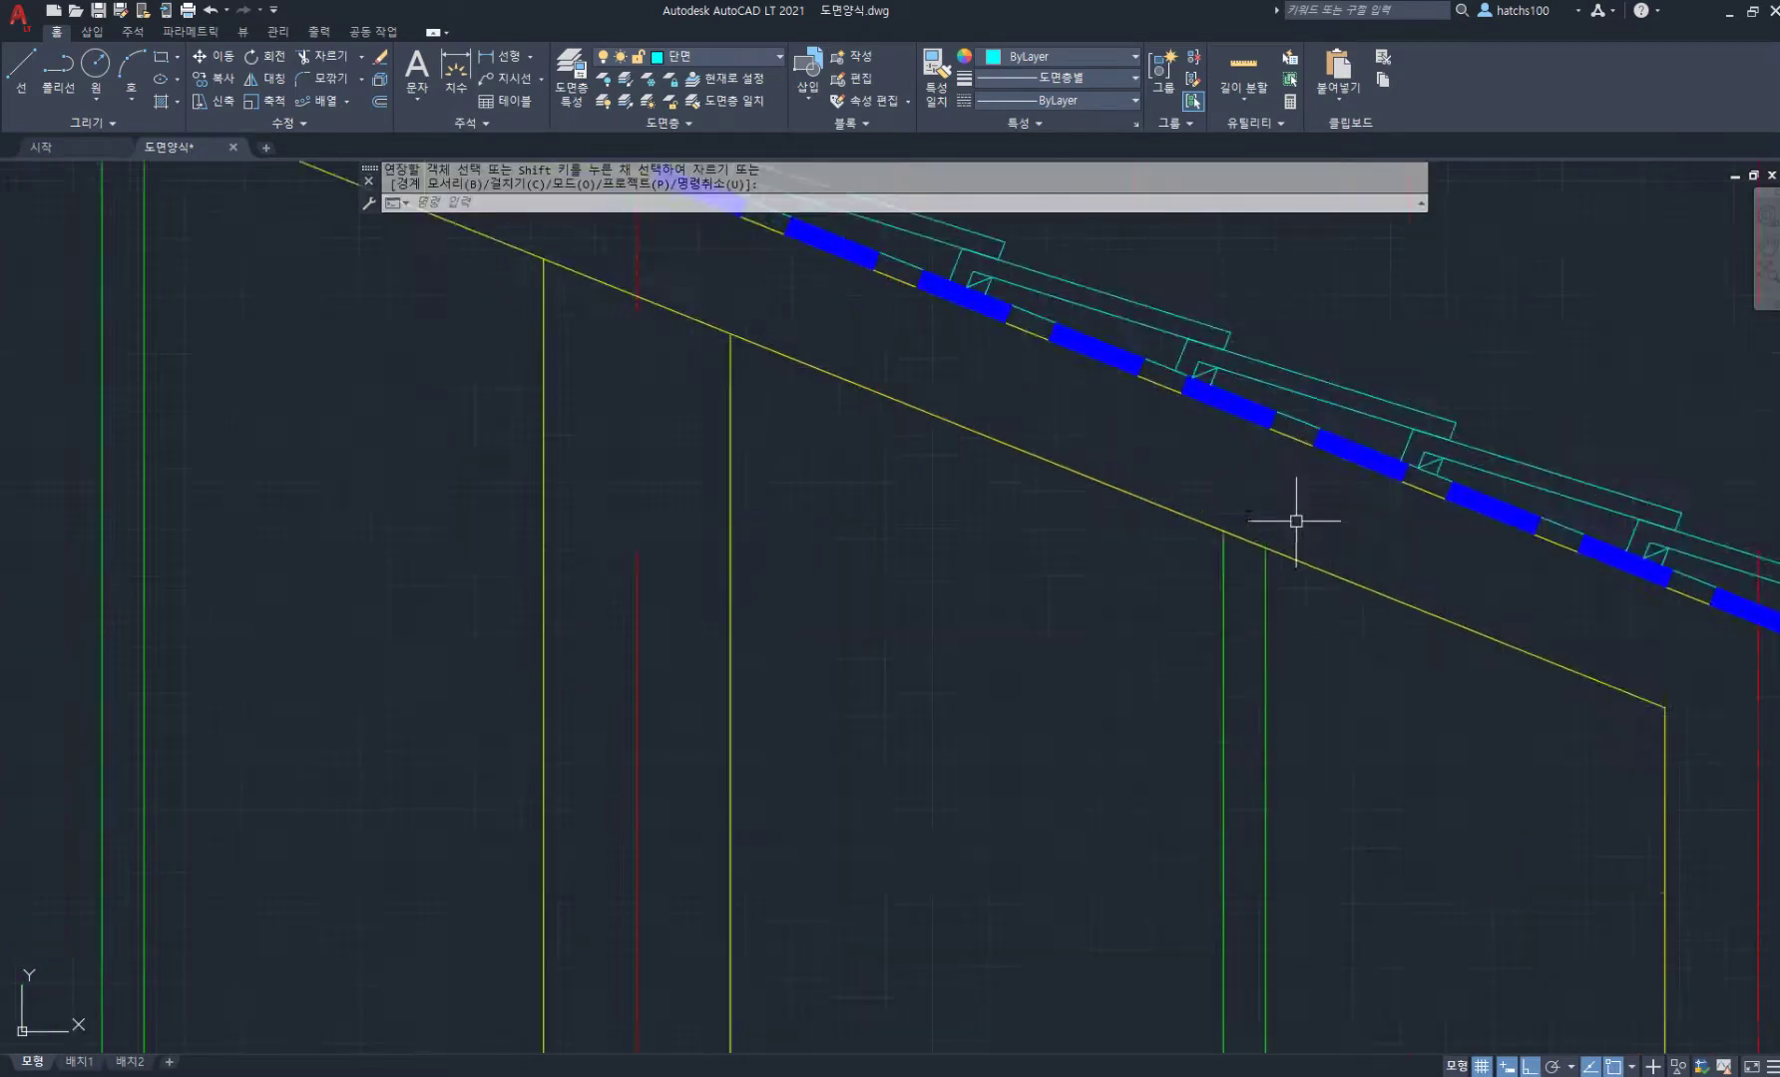
{"action": "type", "text": "rec"}
{"action": "key", "text": "Return"}
{"action": "left_click", "coordinate": [1265, 548]}
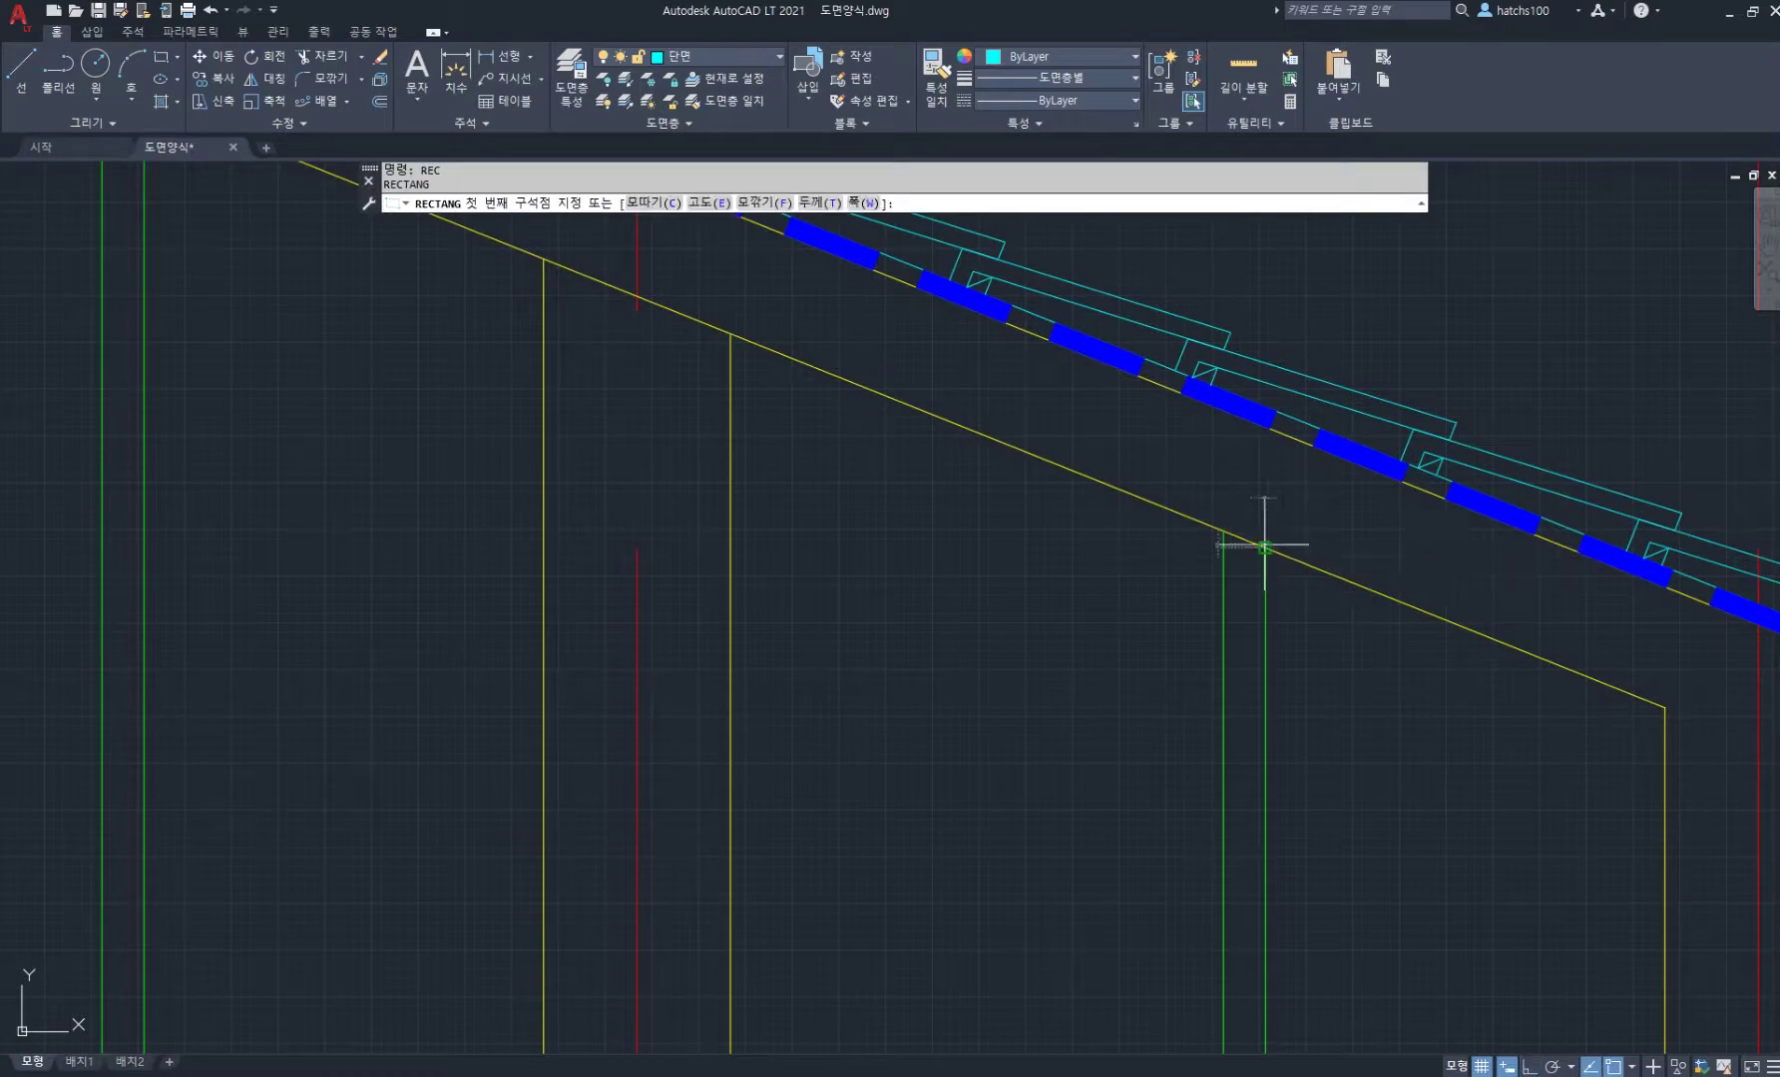
{"action": "scroll", "coordinate": [1359, 642], "scroll_direction": "up", "scroll_amount": 2}
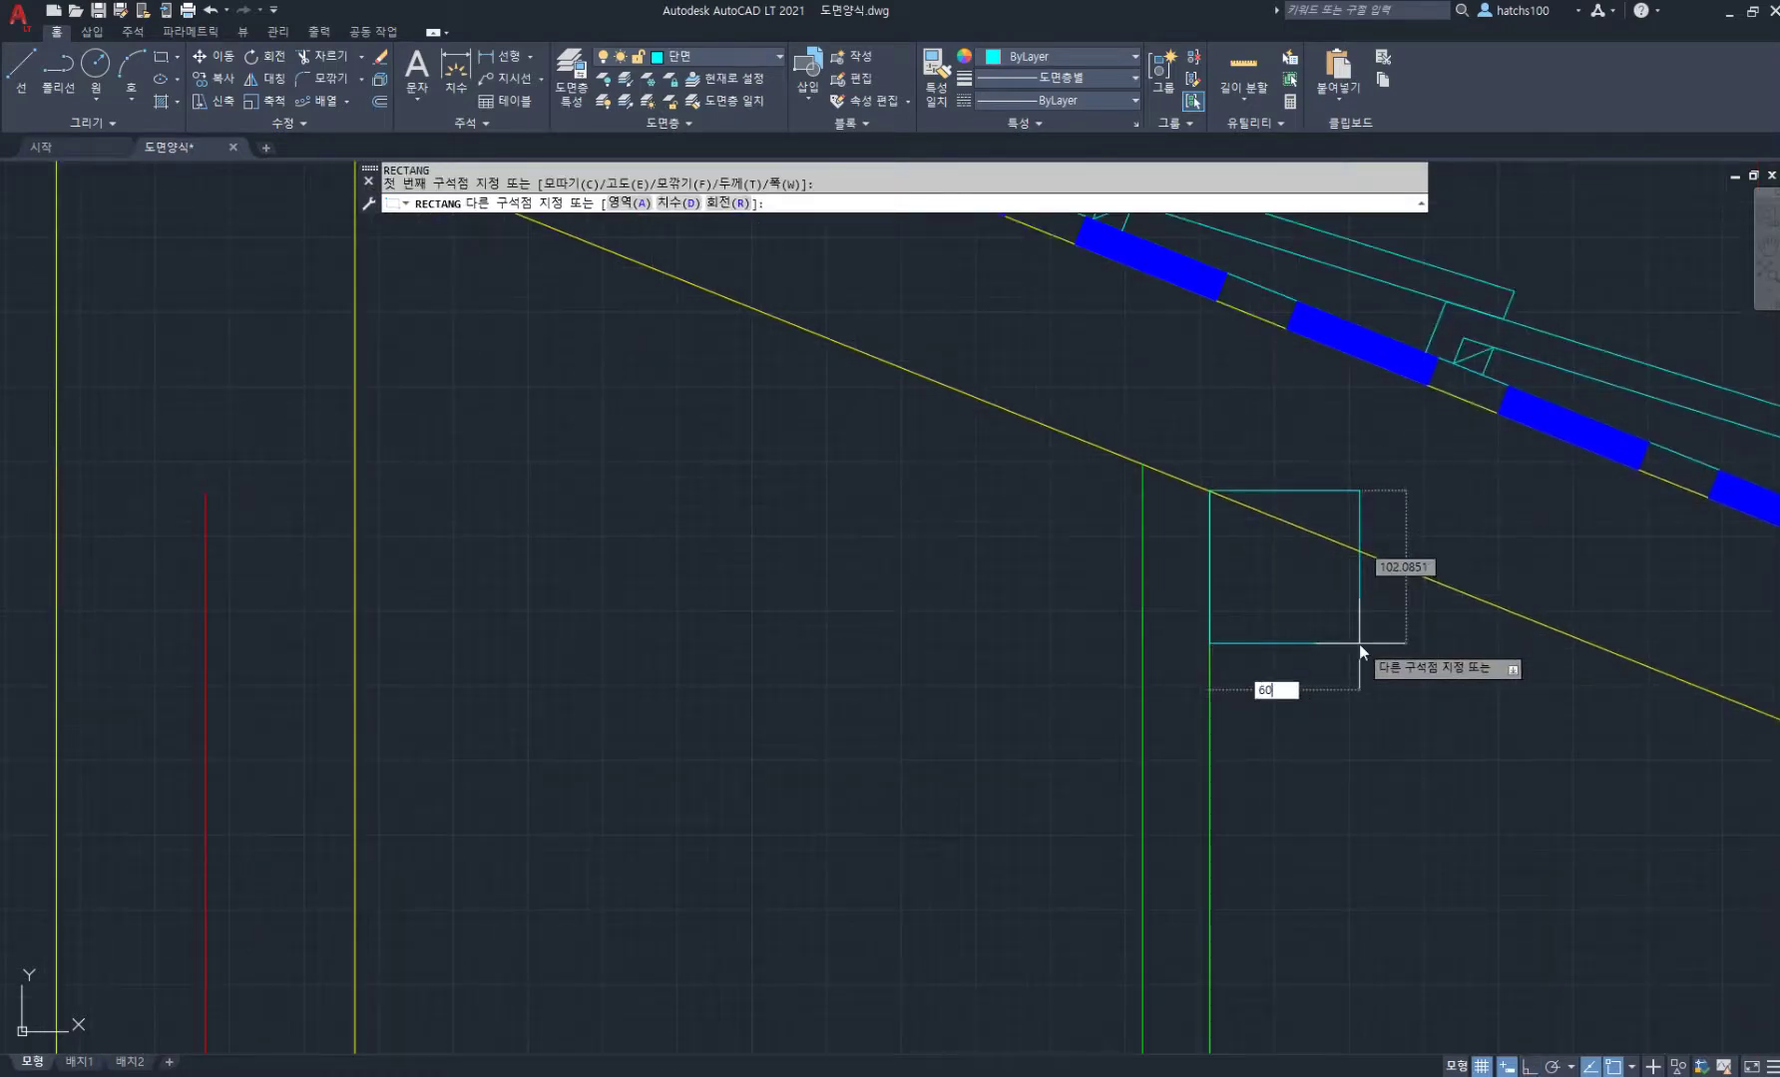
{"action": "type", "text": "60,"}
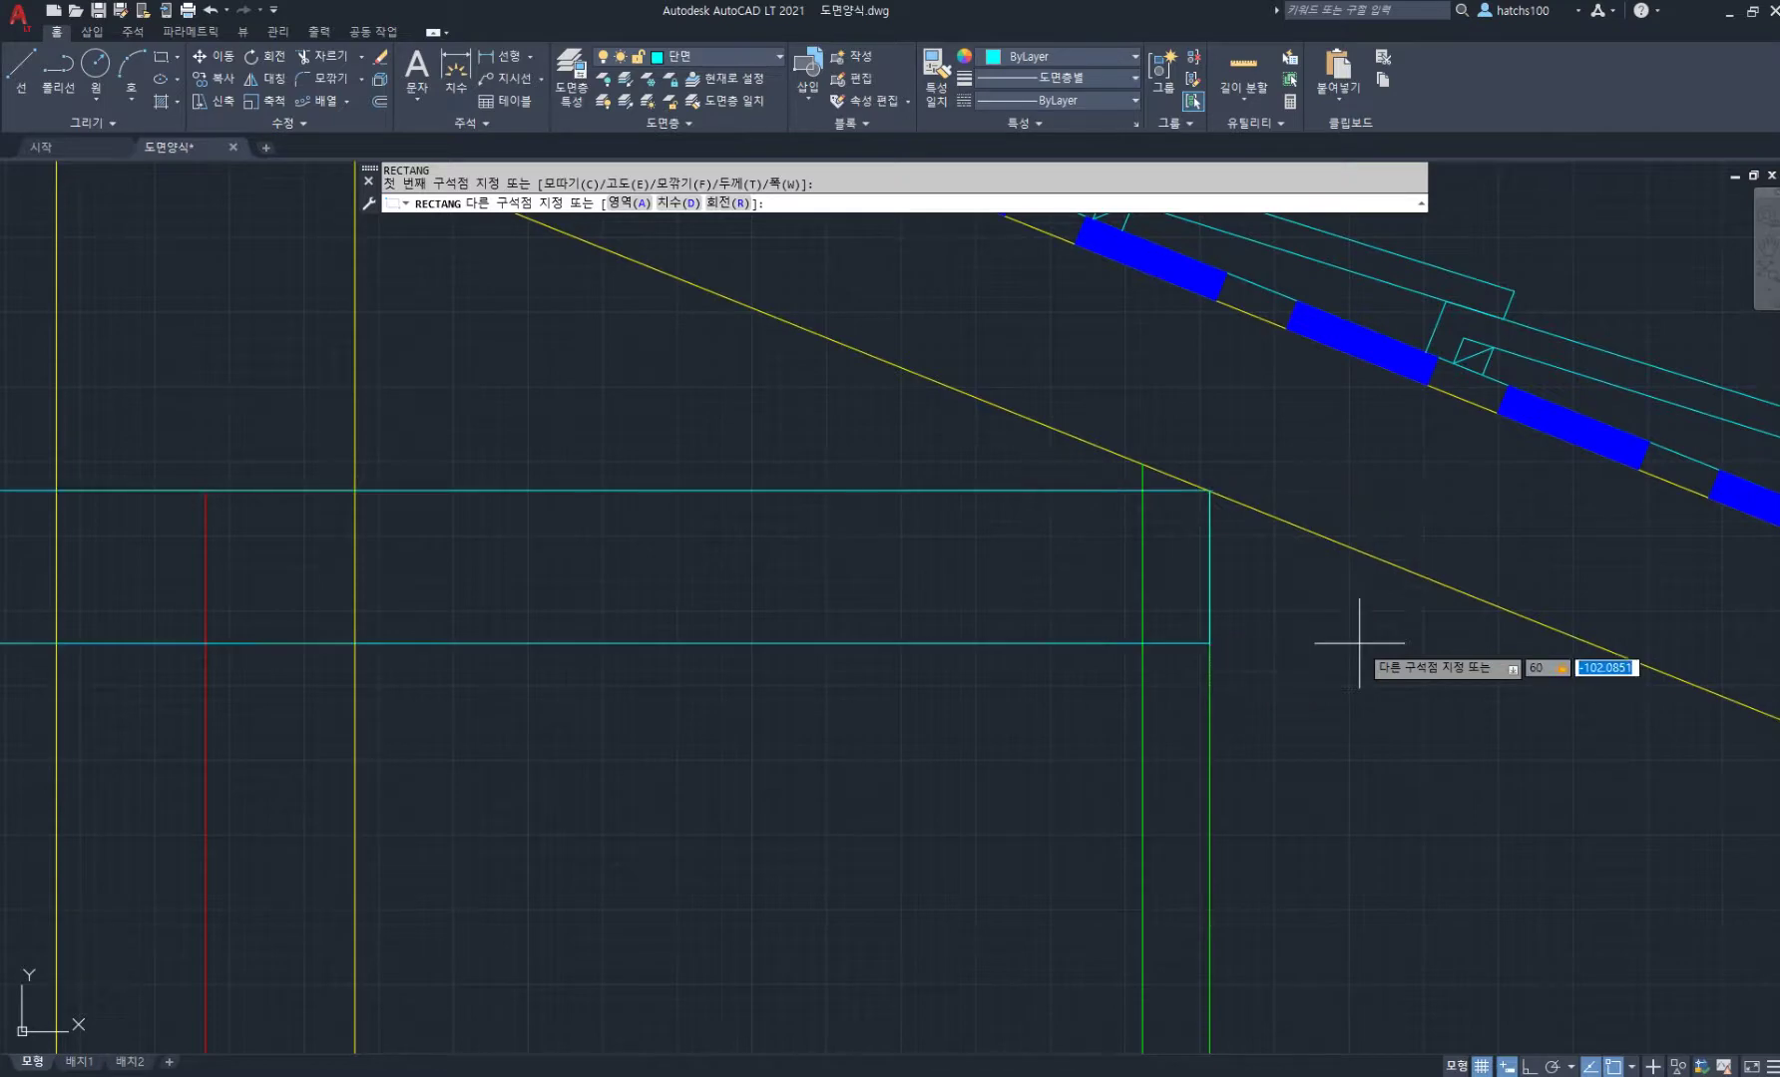
{"action": "type", "text": "-60"}
{"action": "key", "text": "Return"}
Step: Move the 60 by 60 square straight down so its upper outer corner touches the sloped slab underside
{"action": "scroll", "coordinate": [1279, 477], "scroll_direction": "up", "scroll_amount": 4}
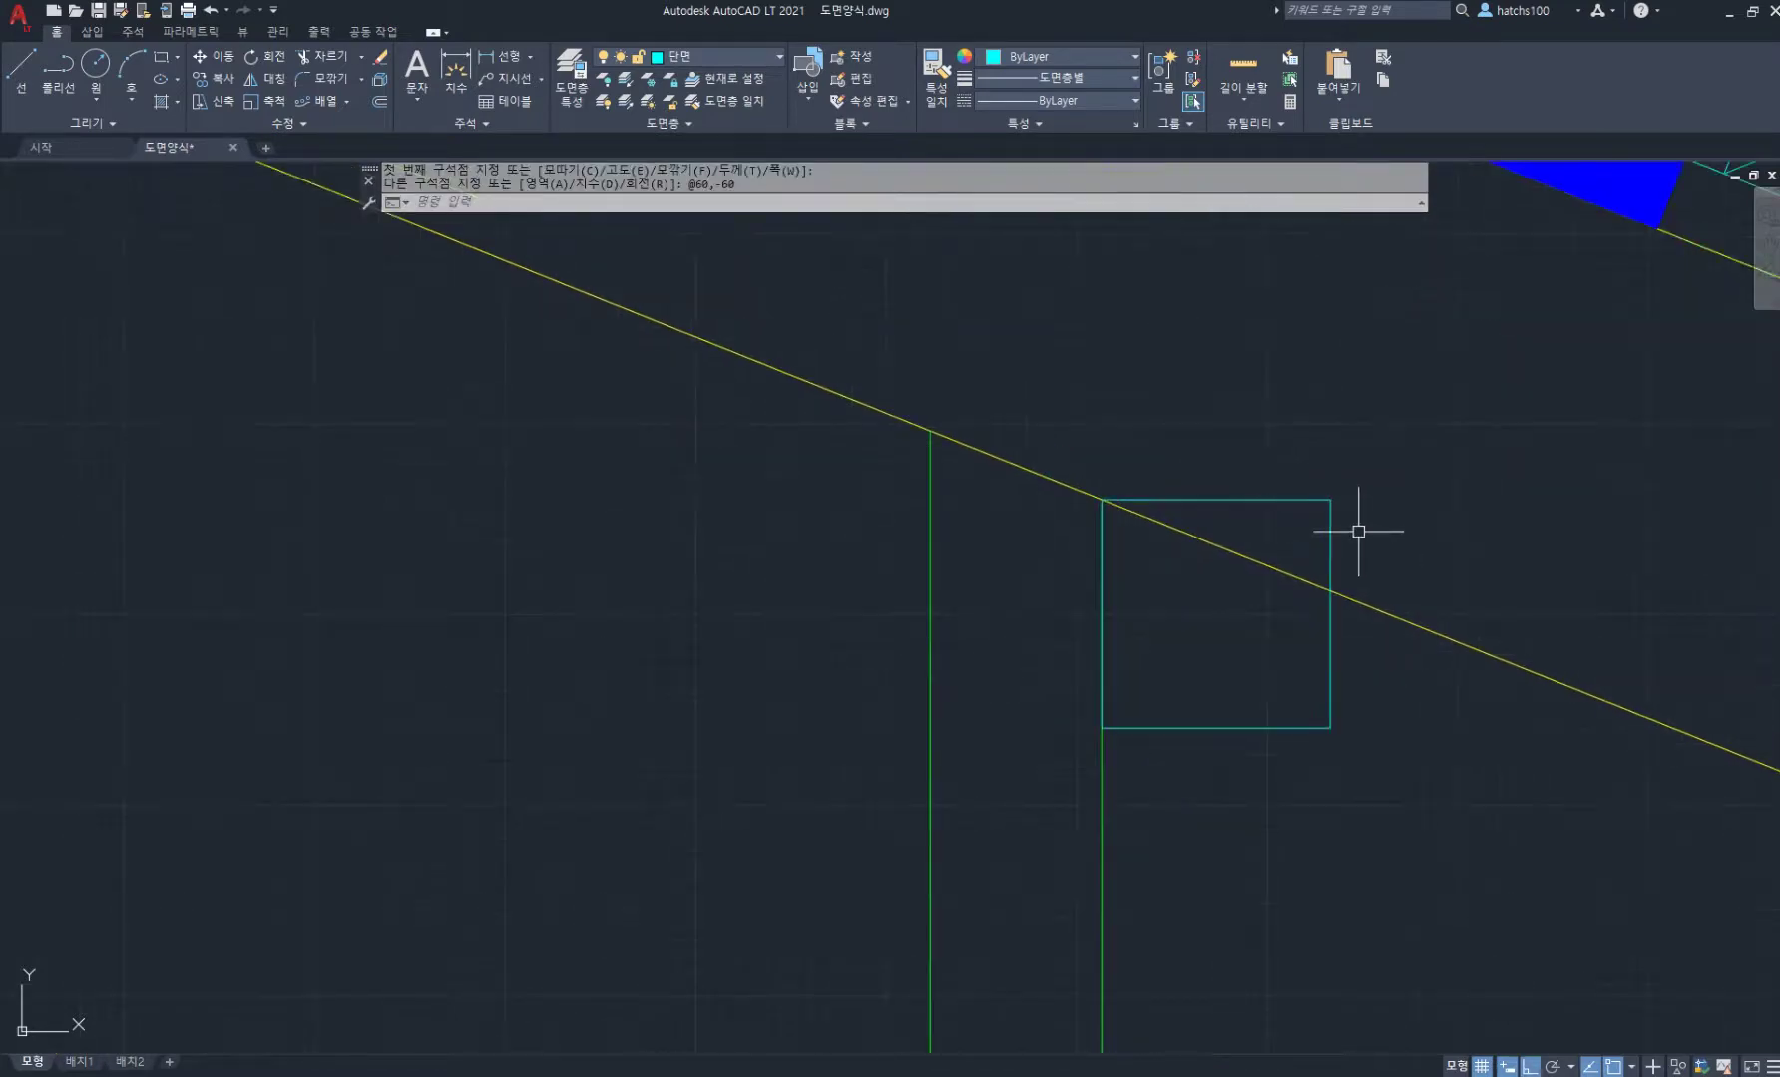
{"action": "type", "text": "m"}
{"action": "key", "text": "space"}
{"action": "left_click", "coordinate": [1359, 532]}
{"action": "left_click", "coordinate": [1327, 474]}
{"action": "key", "text": "space"}
{"action": "left_click", "coordinate": [1330, 499]}
{"action": "left_click", "coordinate": [1333, 591]}
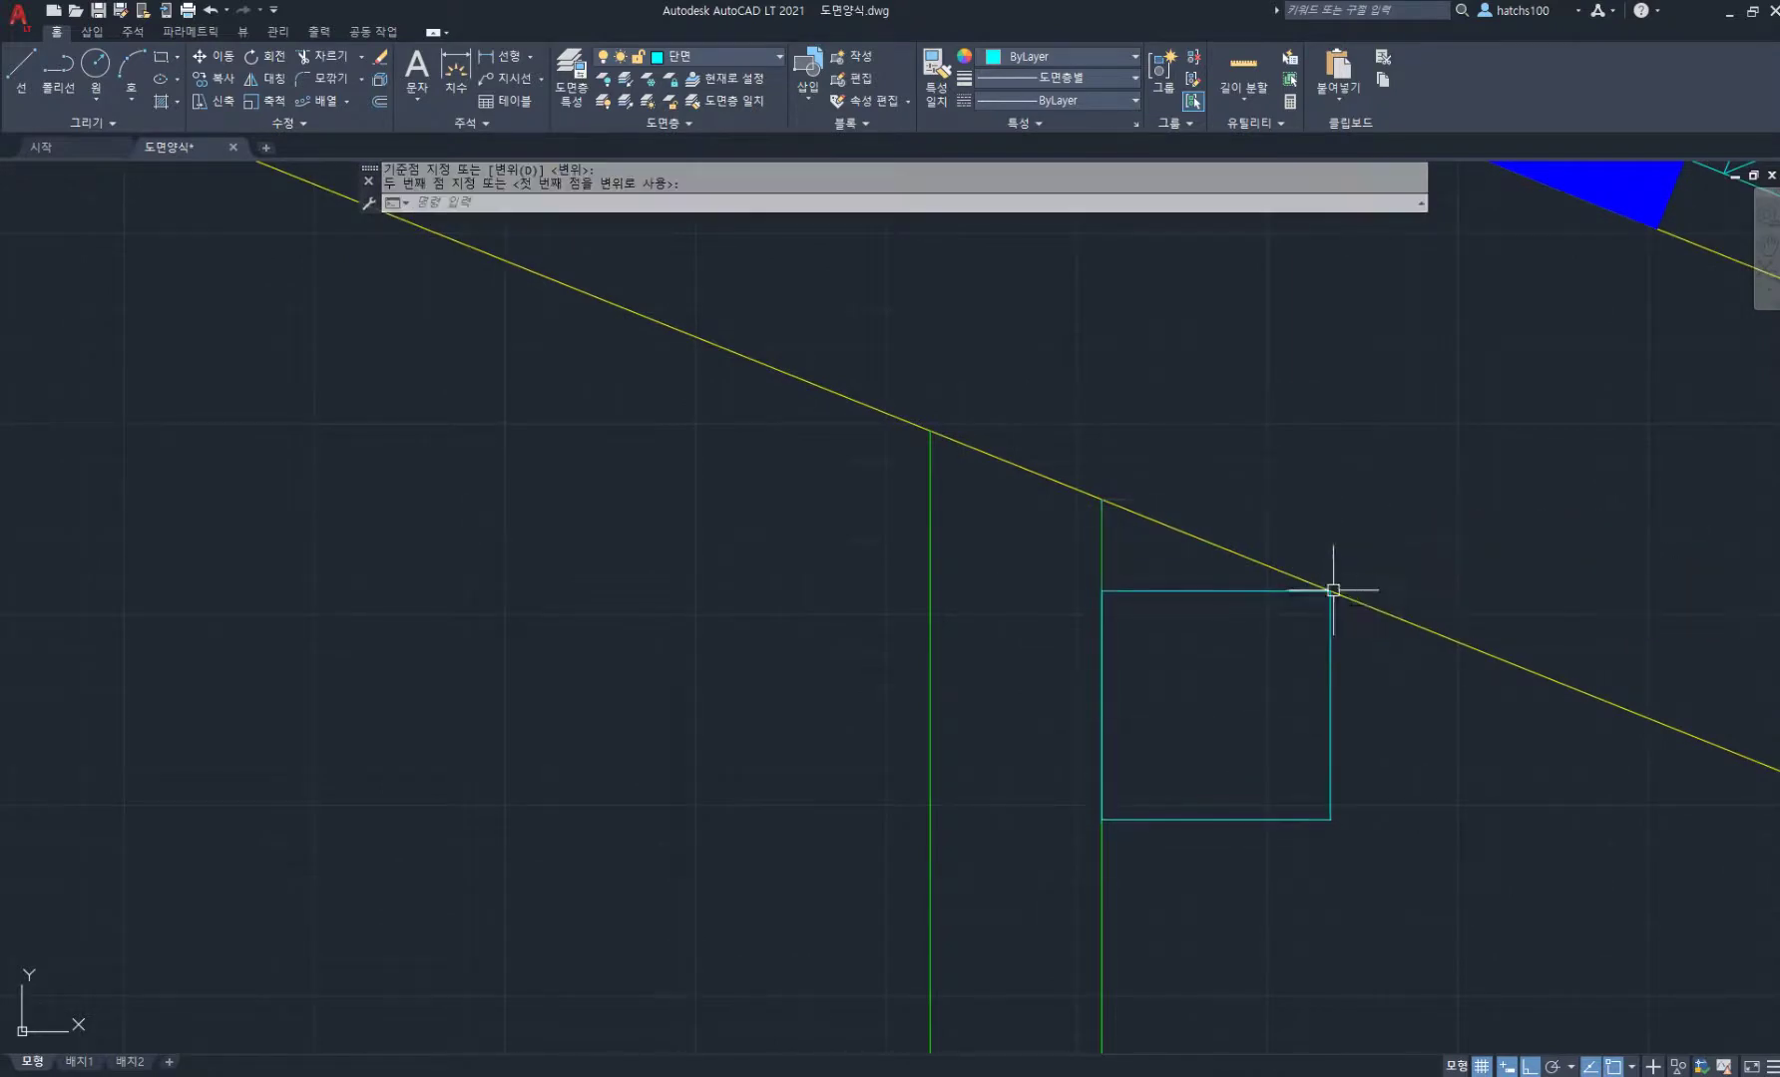
Step: Draw a hooked vertical anchor line through the square and slab, and a horizontal bolt line about 135 long across the square and hanger
{"action": "left_click", "coordinate": [1178, 361]}
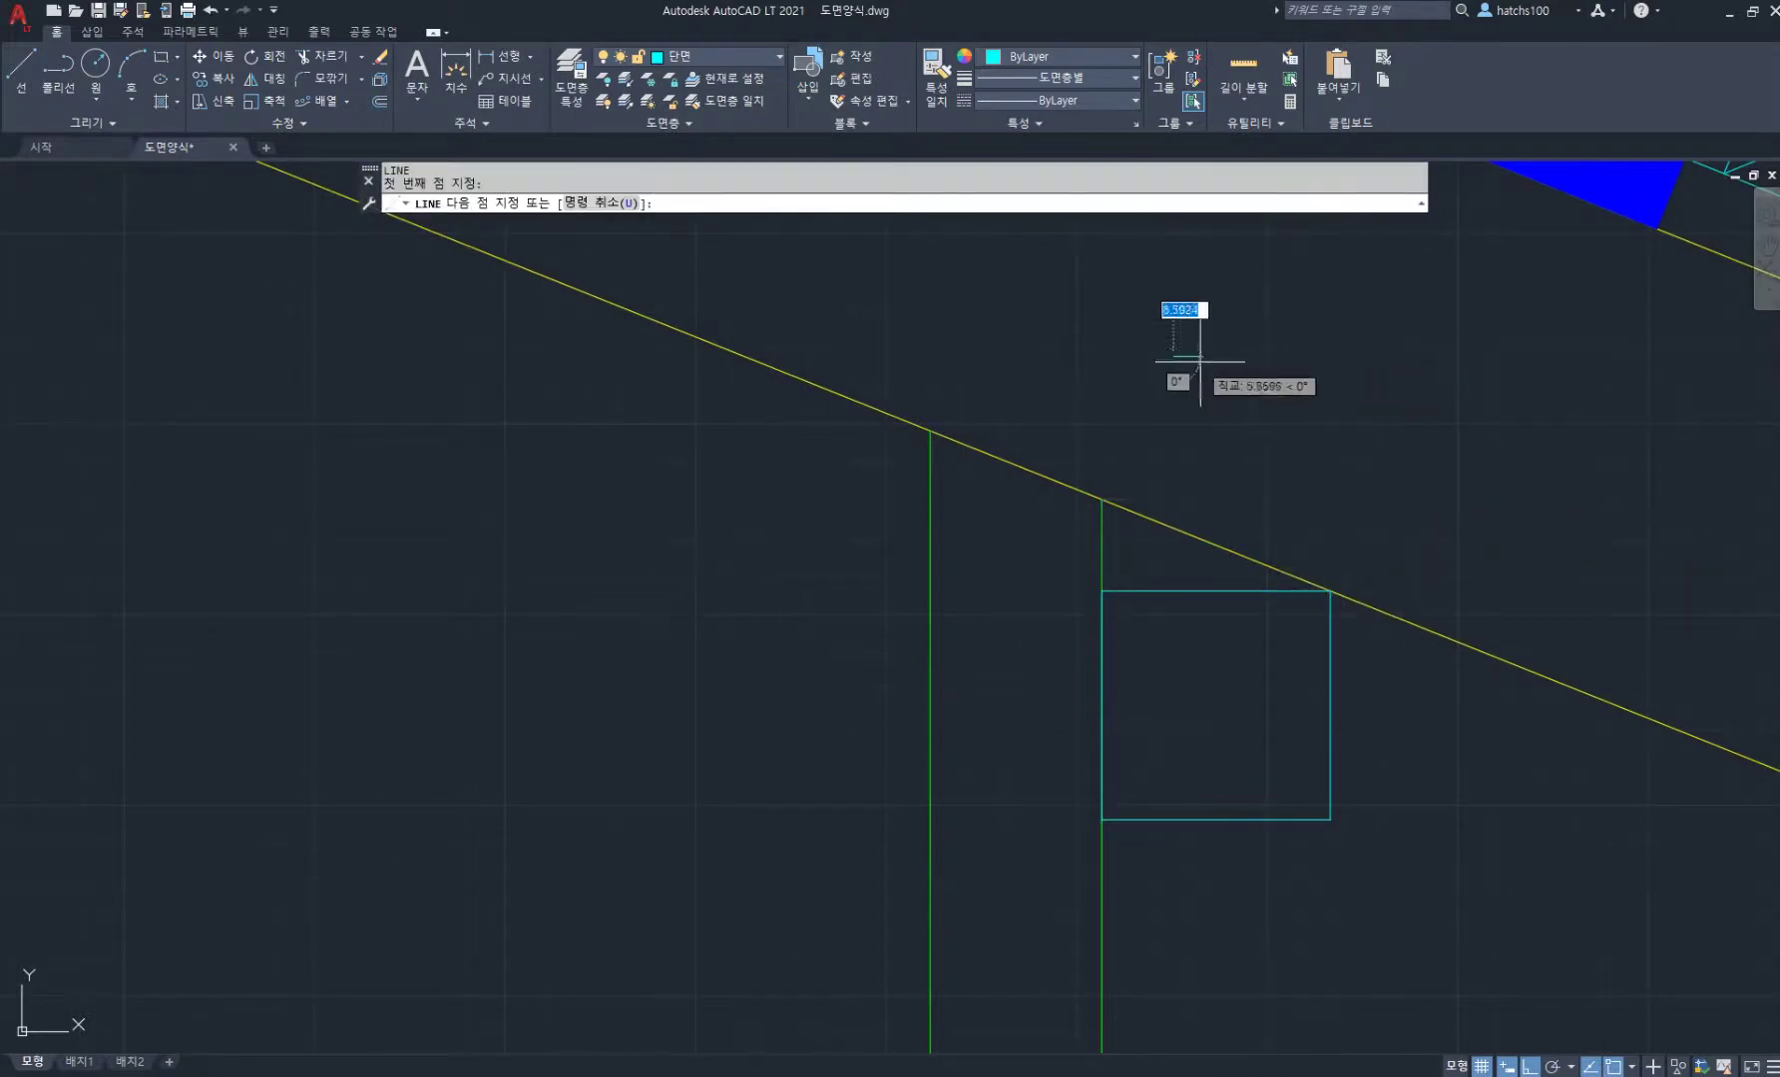
{"action": "left_click", "coordinate": [1211, 361]}
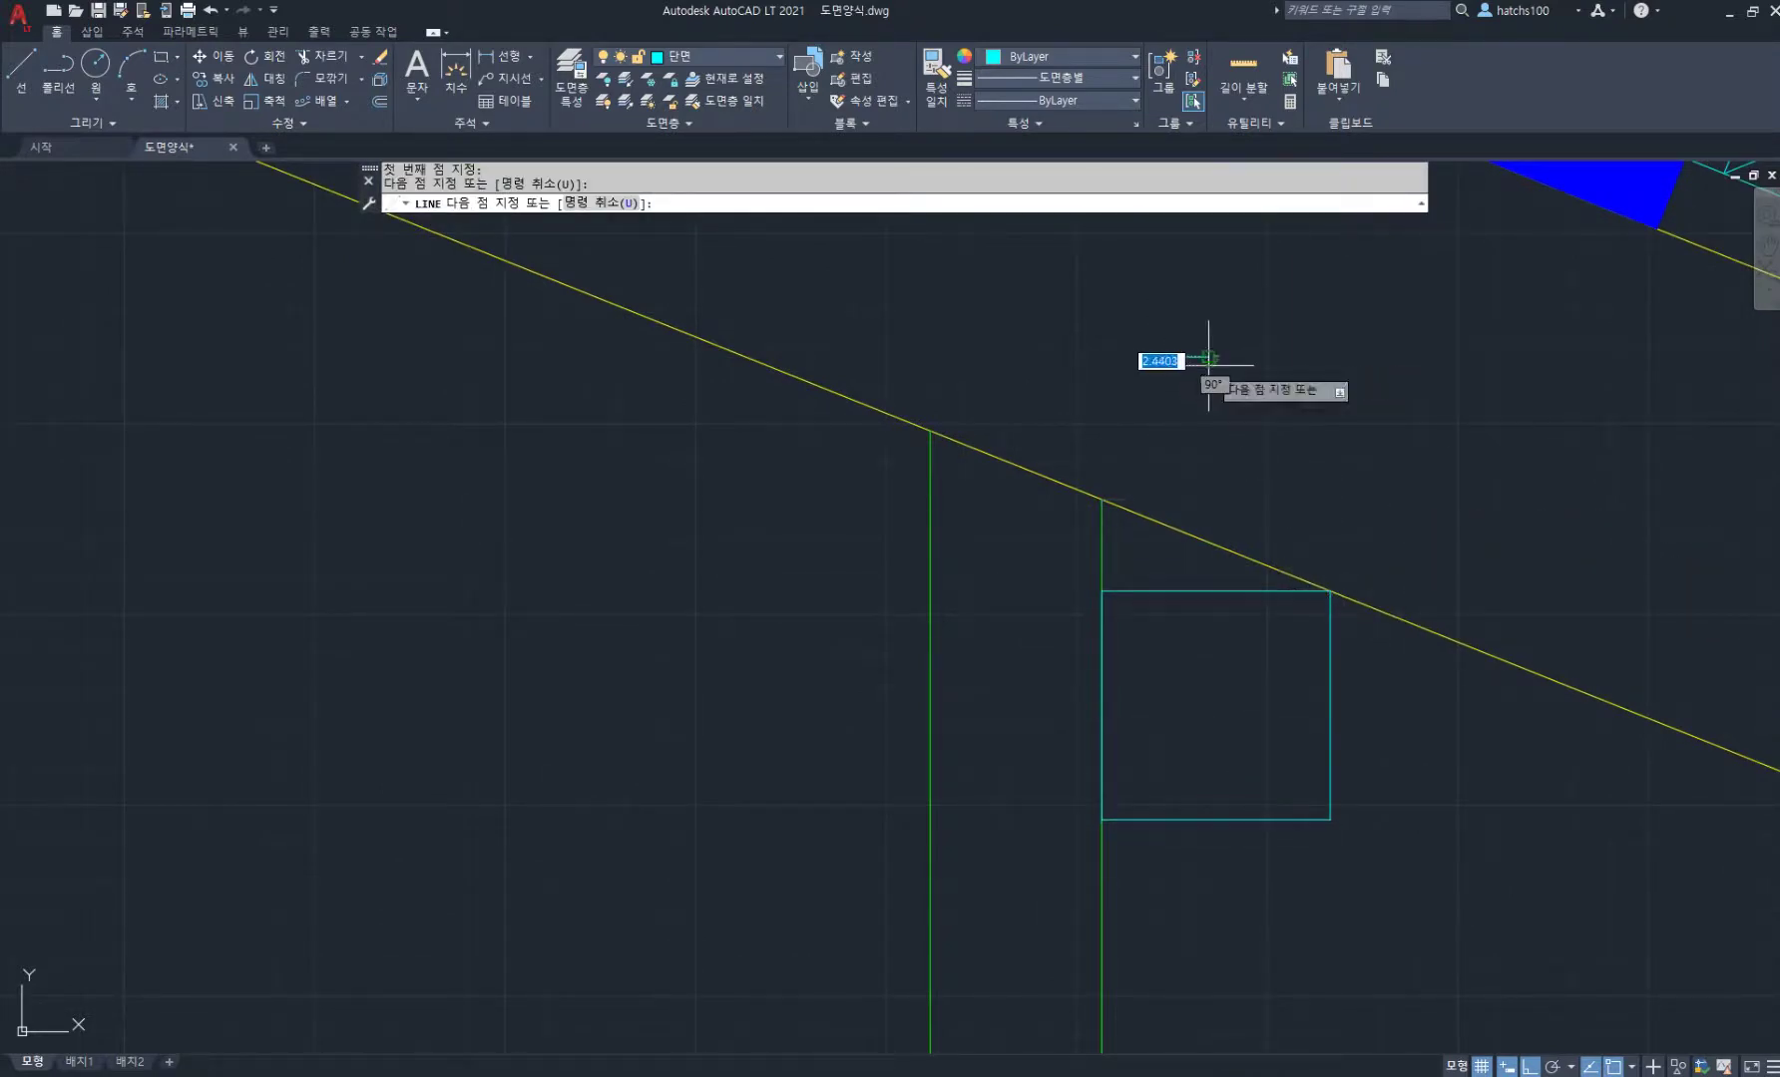
{"action": "left_click", "coordinate": [1271, 882]}
{"action": "key", "text": "space"}
{"action": "key", "text": "space"}
{"action": "left_click", "coordinate": [1375, 701]}
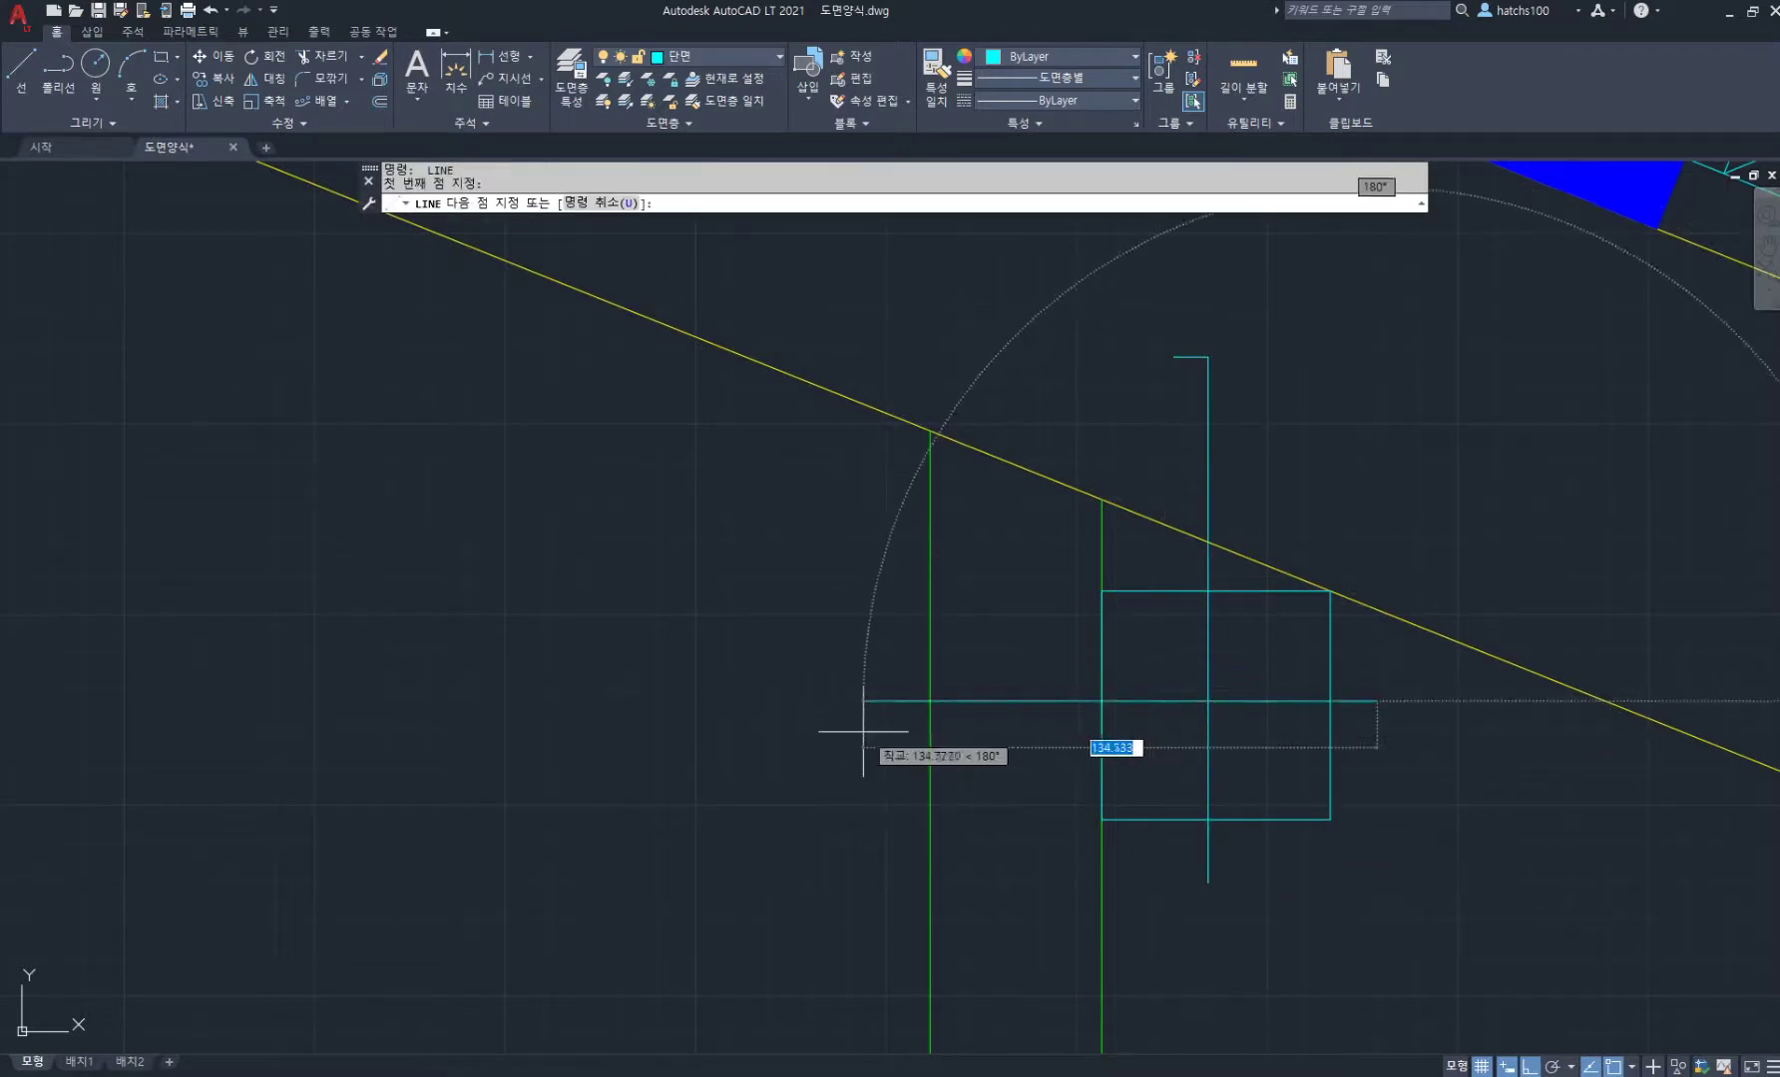
{"action": "key", "text": "space"}
Step: Copy the square with its anchor and bolt lines onto the upper ends of the three hangers in the larger room
{"action": "scroll", "coordinate": [1095, 650], "scroll_direction": "down", "scroll_amount": 3}
{"action": "scroll", "coordinate": [1079, 637], "scroll_direction": "up", "scroll_amount": 1}
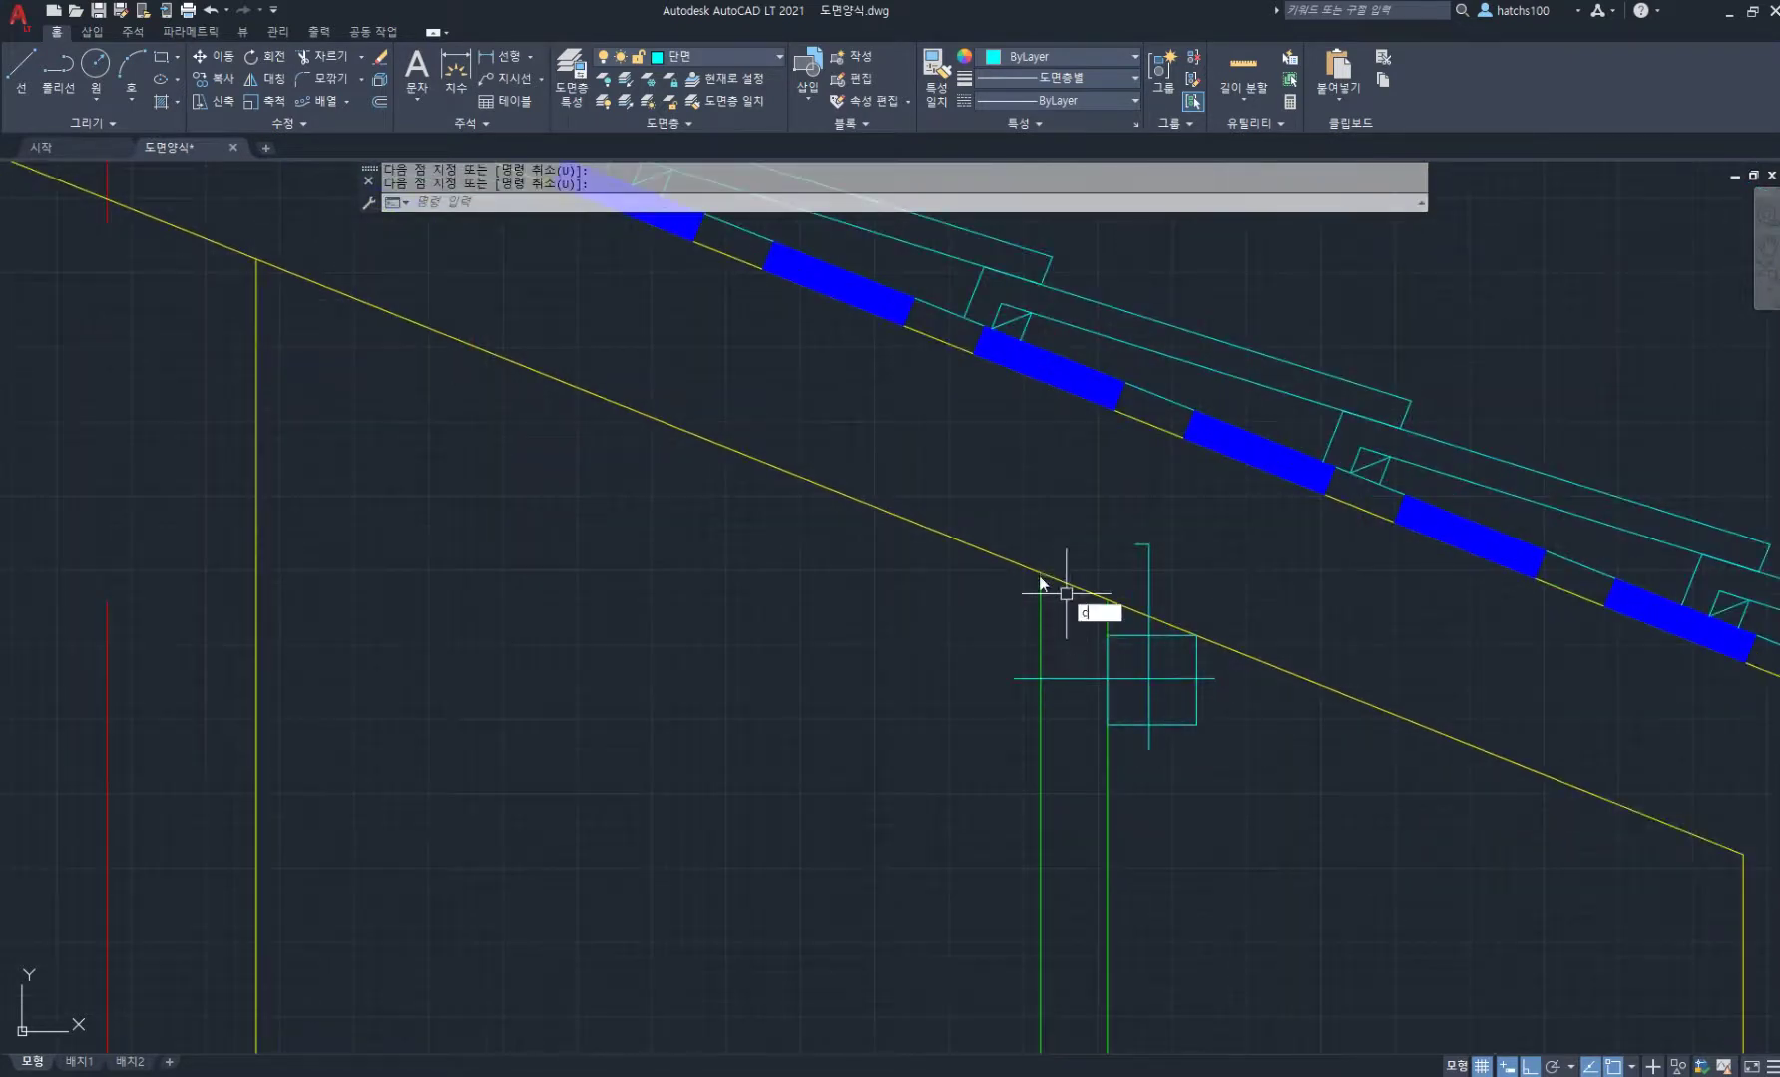
{"action": "type", "text": "co"}
{"action": "key", "text": "space"}
{"action": "left_click", "coordinate": [932, 483]}
{"action": "left_click", "coordinate": [1265, 802]}
{"action": "key", "text": "space"}
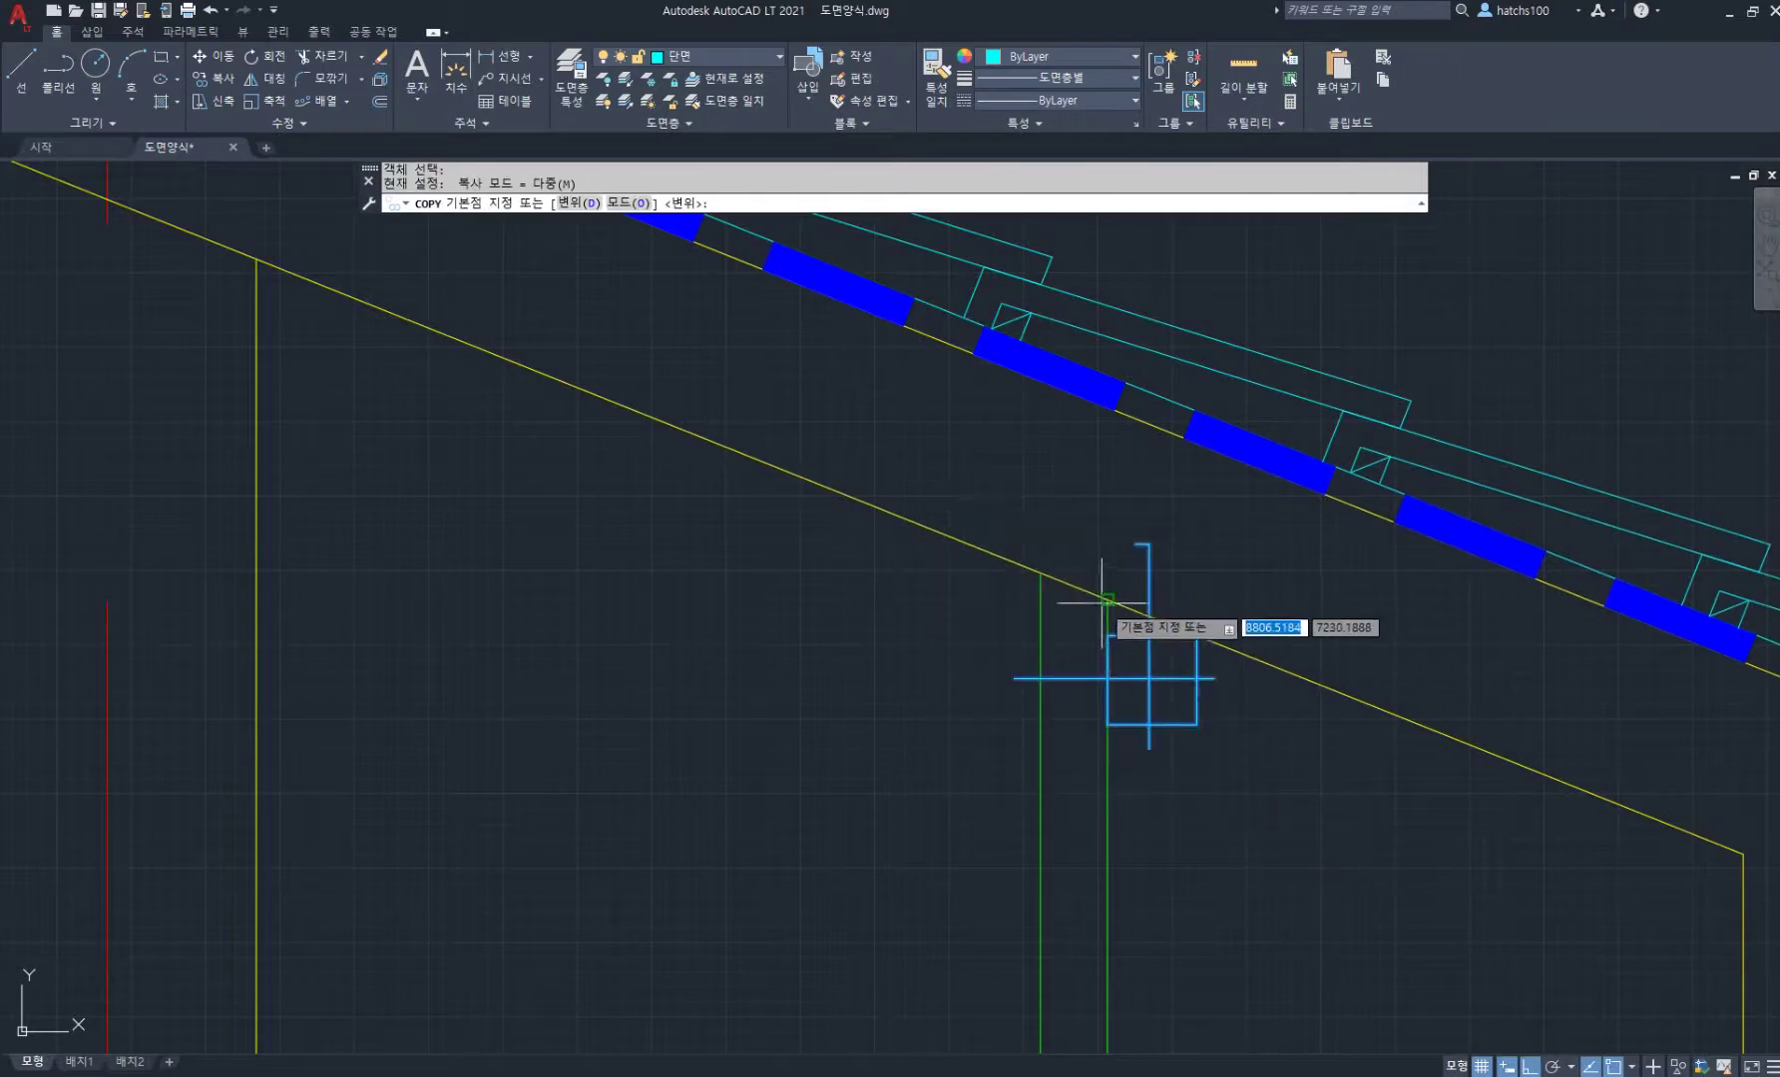
{"action": "left_click", "coordinate": [1107, 600]}
{"action": "scroll", "coordinate": [993, 556], "scroll_direction": "down", "scroll_amount": 3}
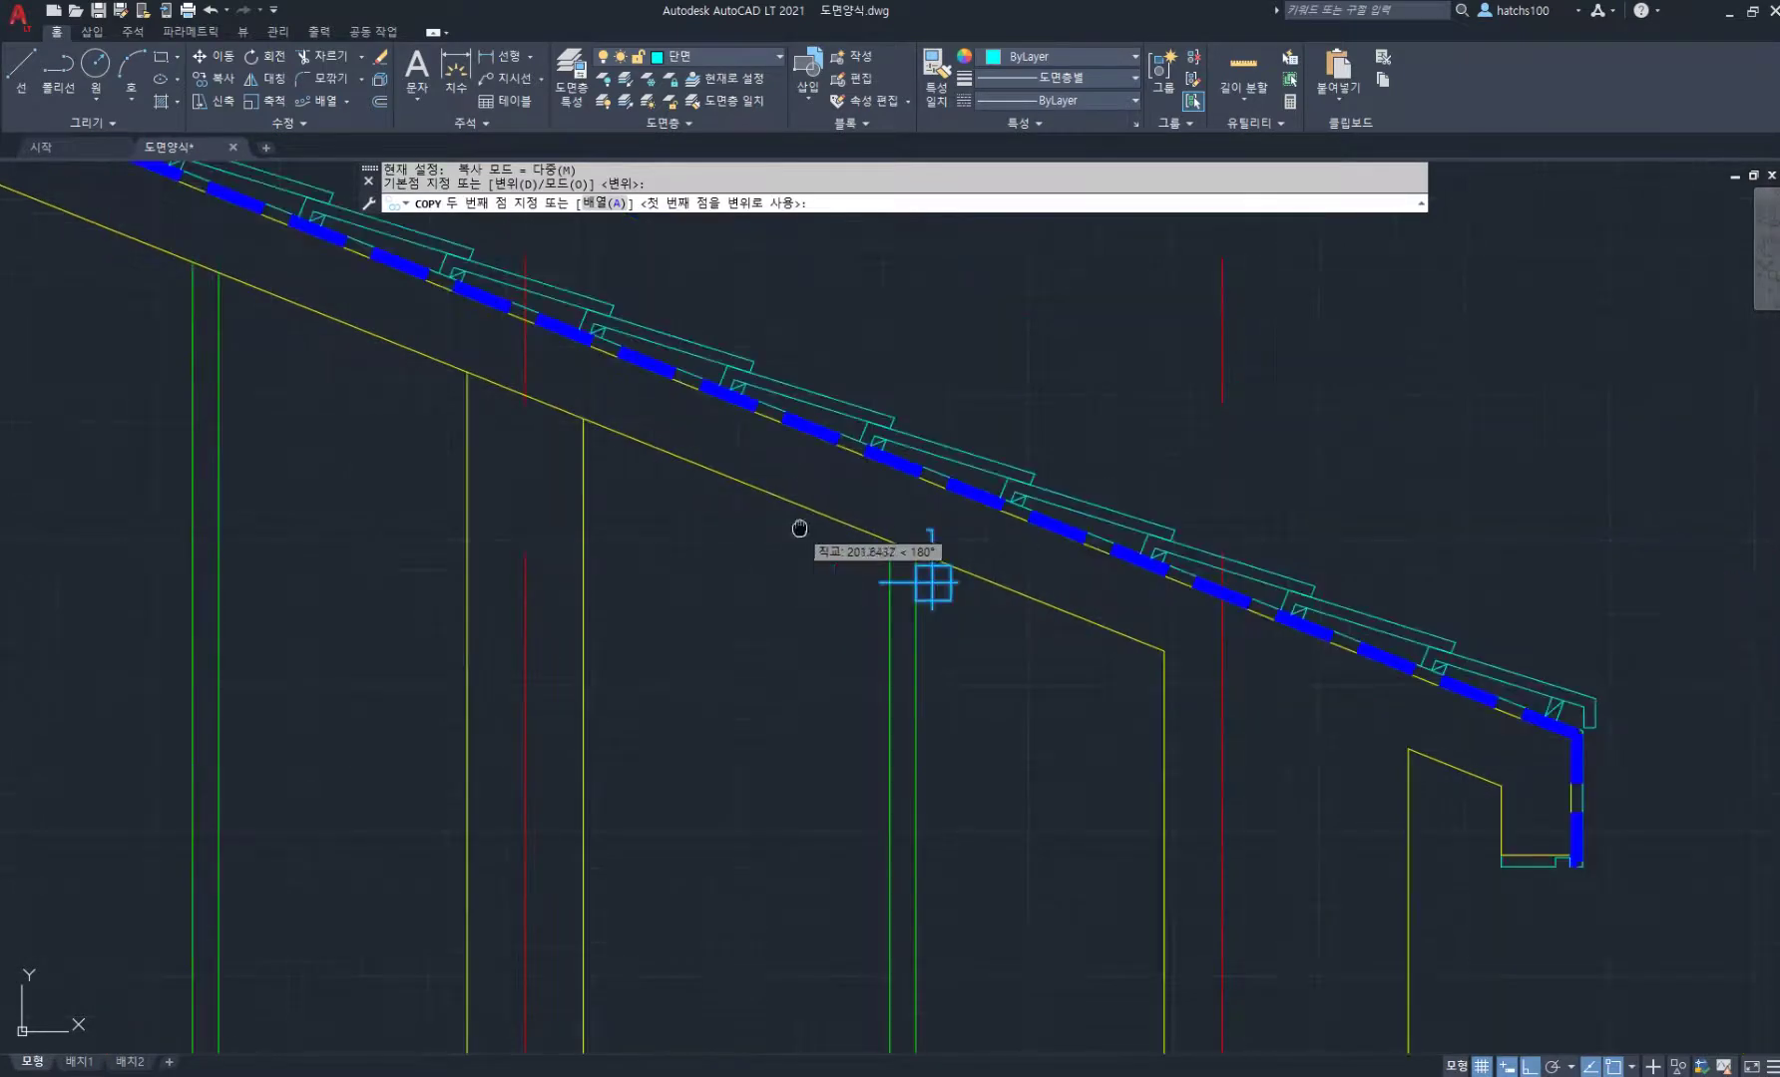
{"action": "scroll", "coordinate": [1223, 604], "scroll_direction": "up", "scroll_amount": 2}
{"action": "left_click", "coordinate": [924, 477]}
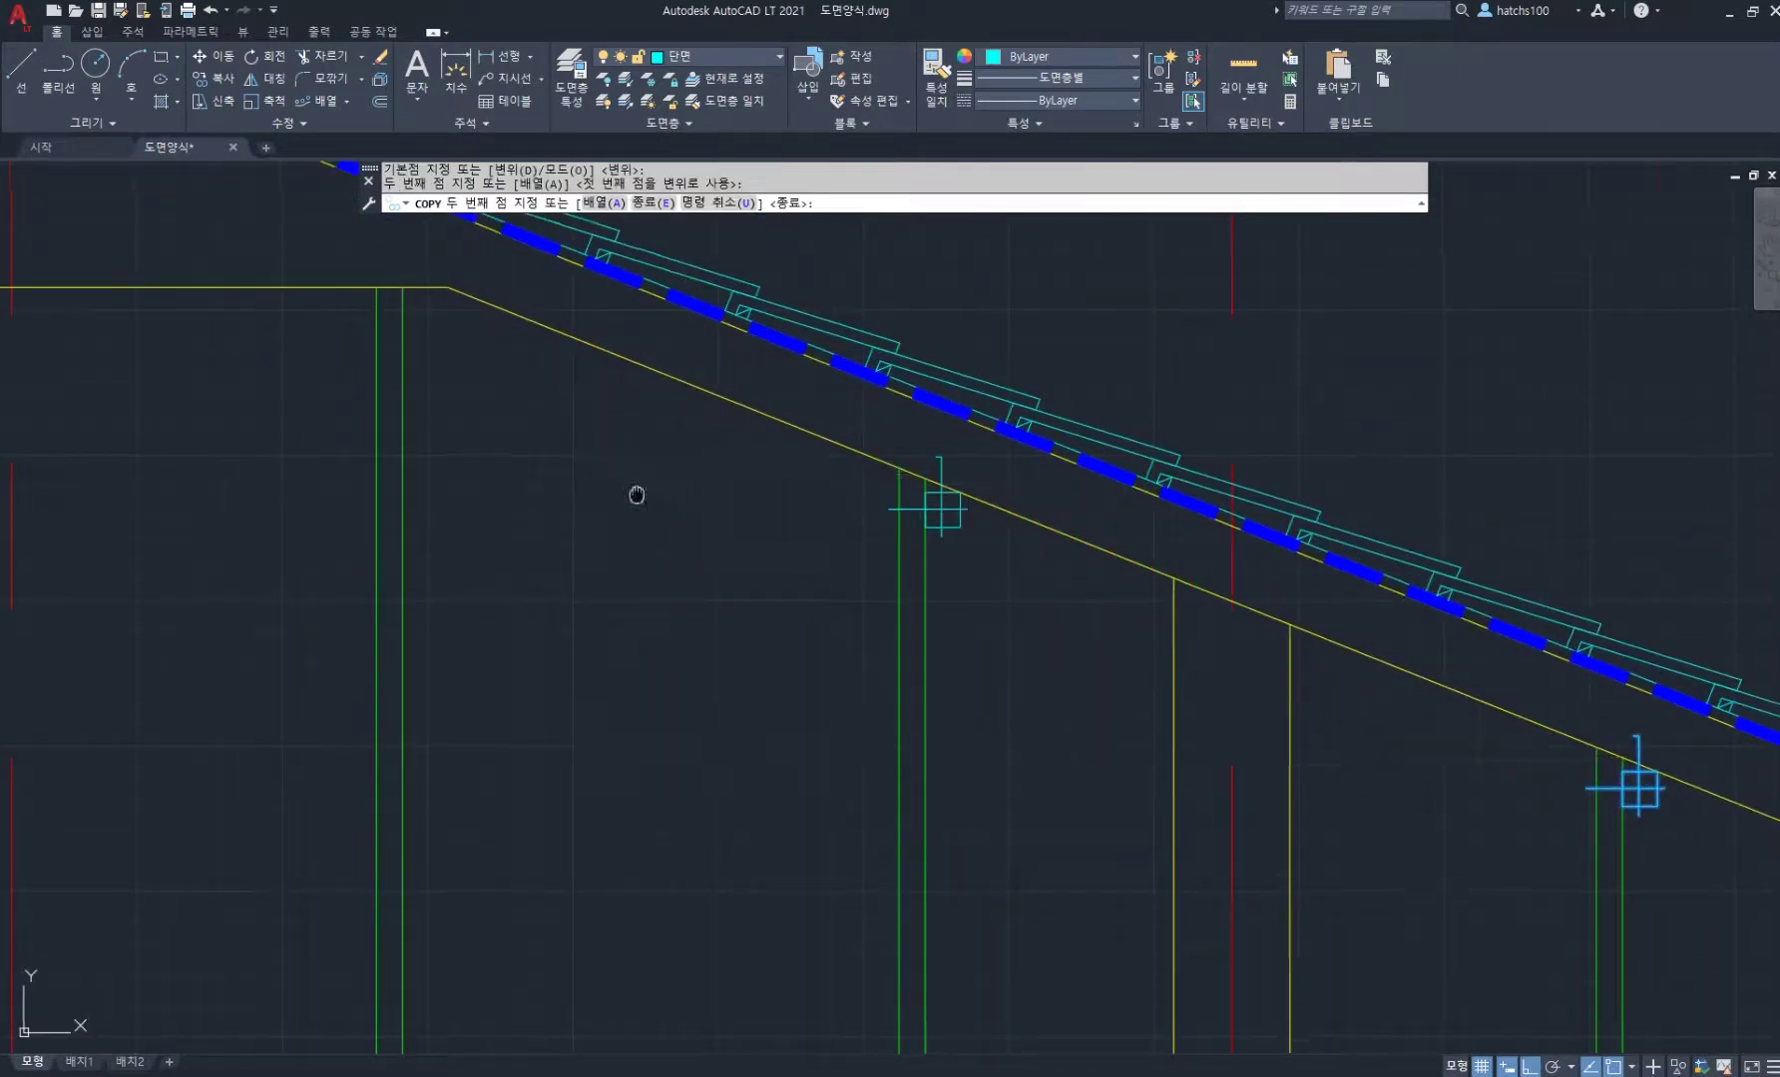
{"action": "middle_click_drag", "start_coordinate": [526, 393], "coordinate": [1068, 656]}
{"action": "left_click", "coordinate": [944, 551]}
{"action": "middle_click_drag", "start_coordinate": [741, 645], "coordinate": [1094, 700]}
{"action": "left_click", "coordinate": [773, 604]}
{"action": "key", "text": "Return"}
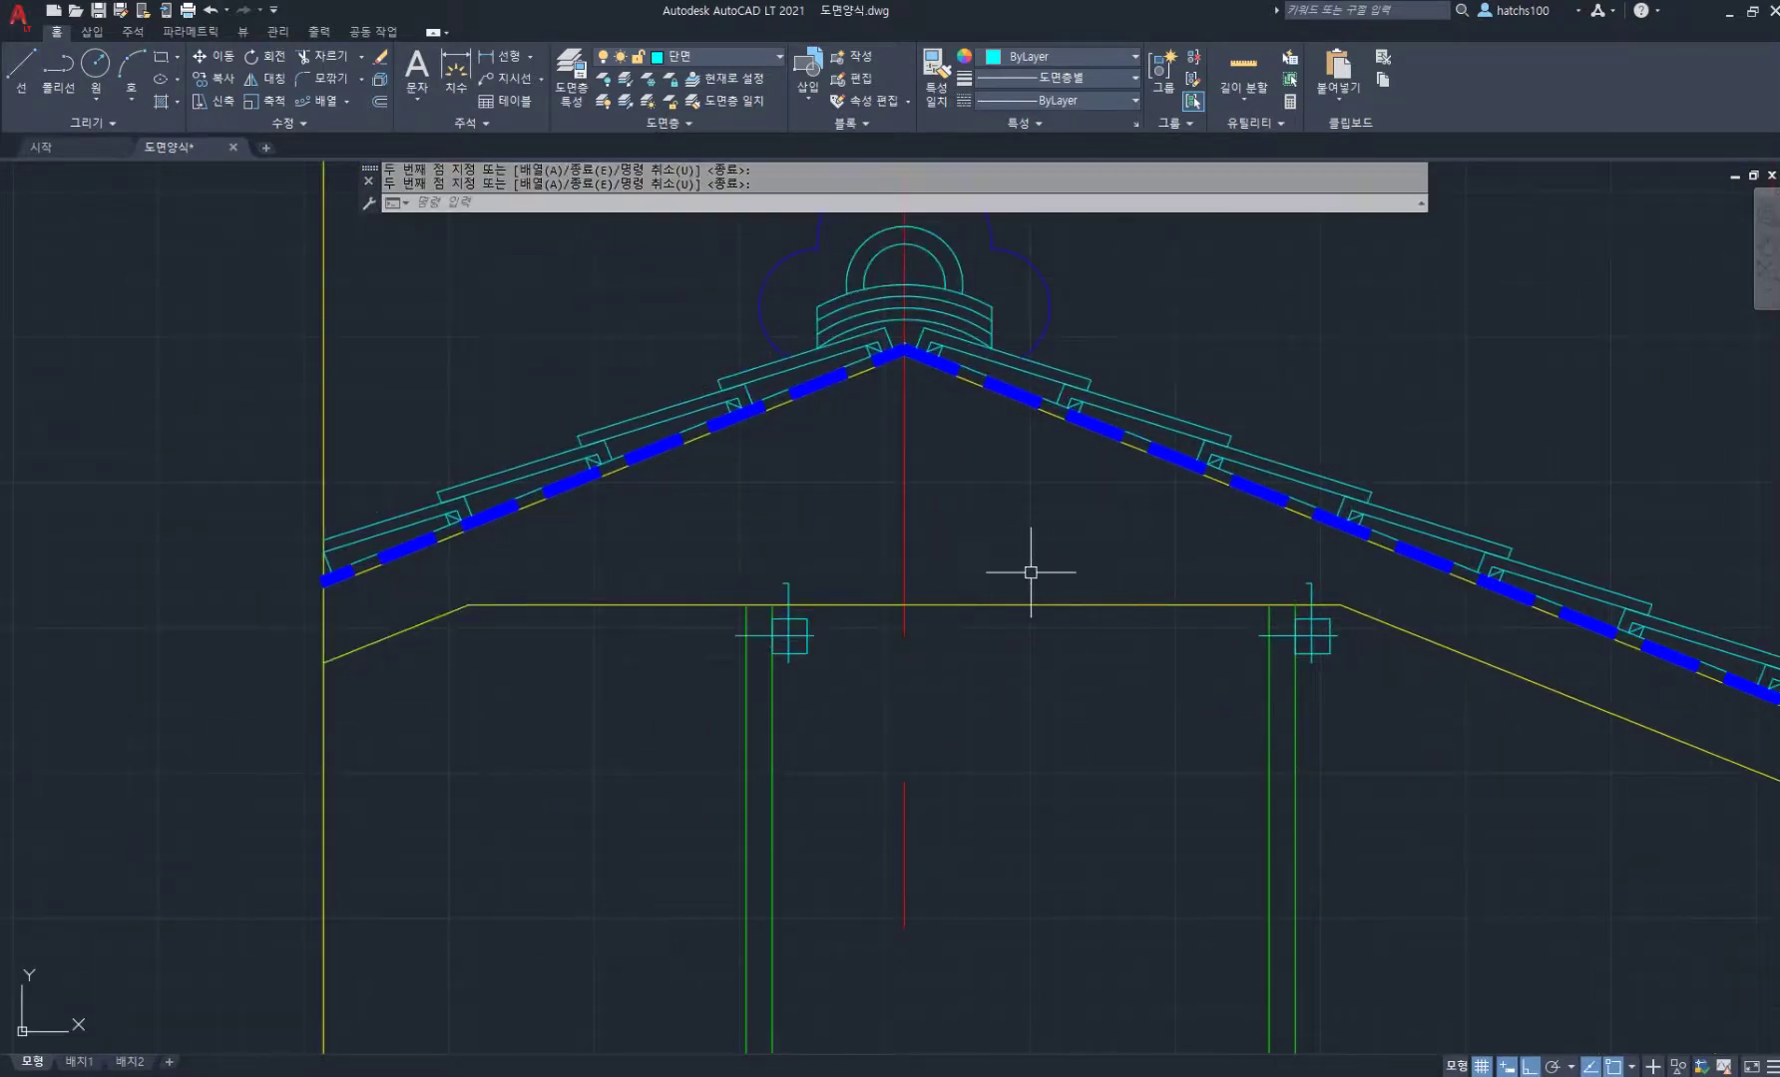
Step: Move the two anchor assemblies under the flat slab portion up so their squares touch the slab underside
{"action": "type", "text": "m"}
{"action": "key", "text": "Return"}
{"action": "left_click", "coordinate": [677, 529]}
{"action": "left_click", "coordinate": [1351, 770]}
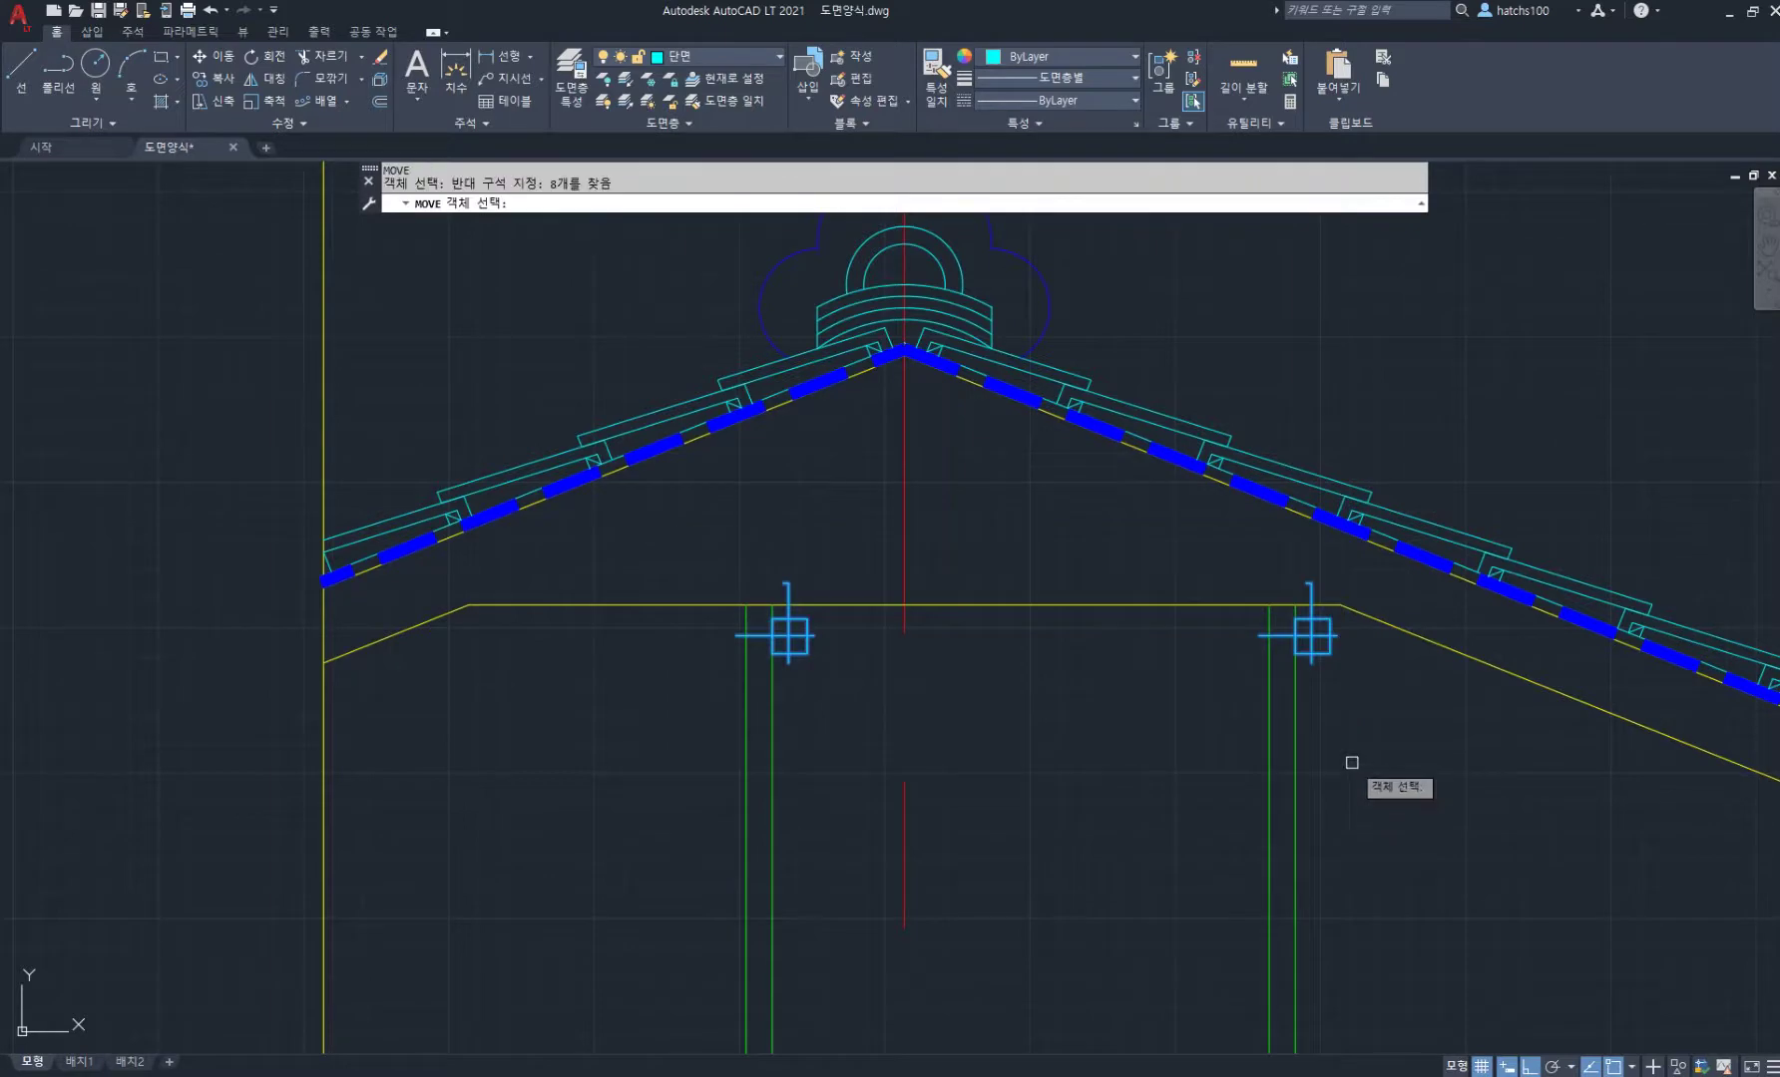
{"action": "middle_click_drag", "start_coordinate": [1578, 783], "coordinate": [1184, 727]}
{"action": "scroll", "coordinate": [1442, 746], "scroll_direction": "up", "scroll_amount": 4}
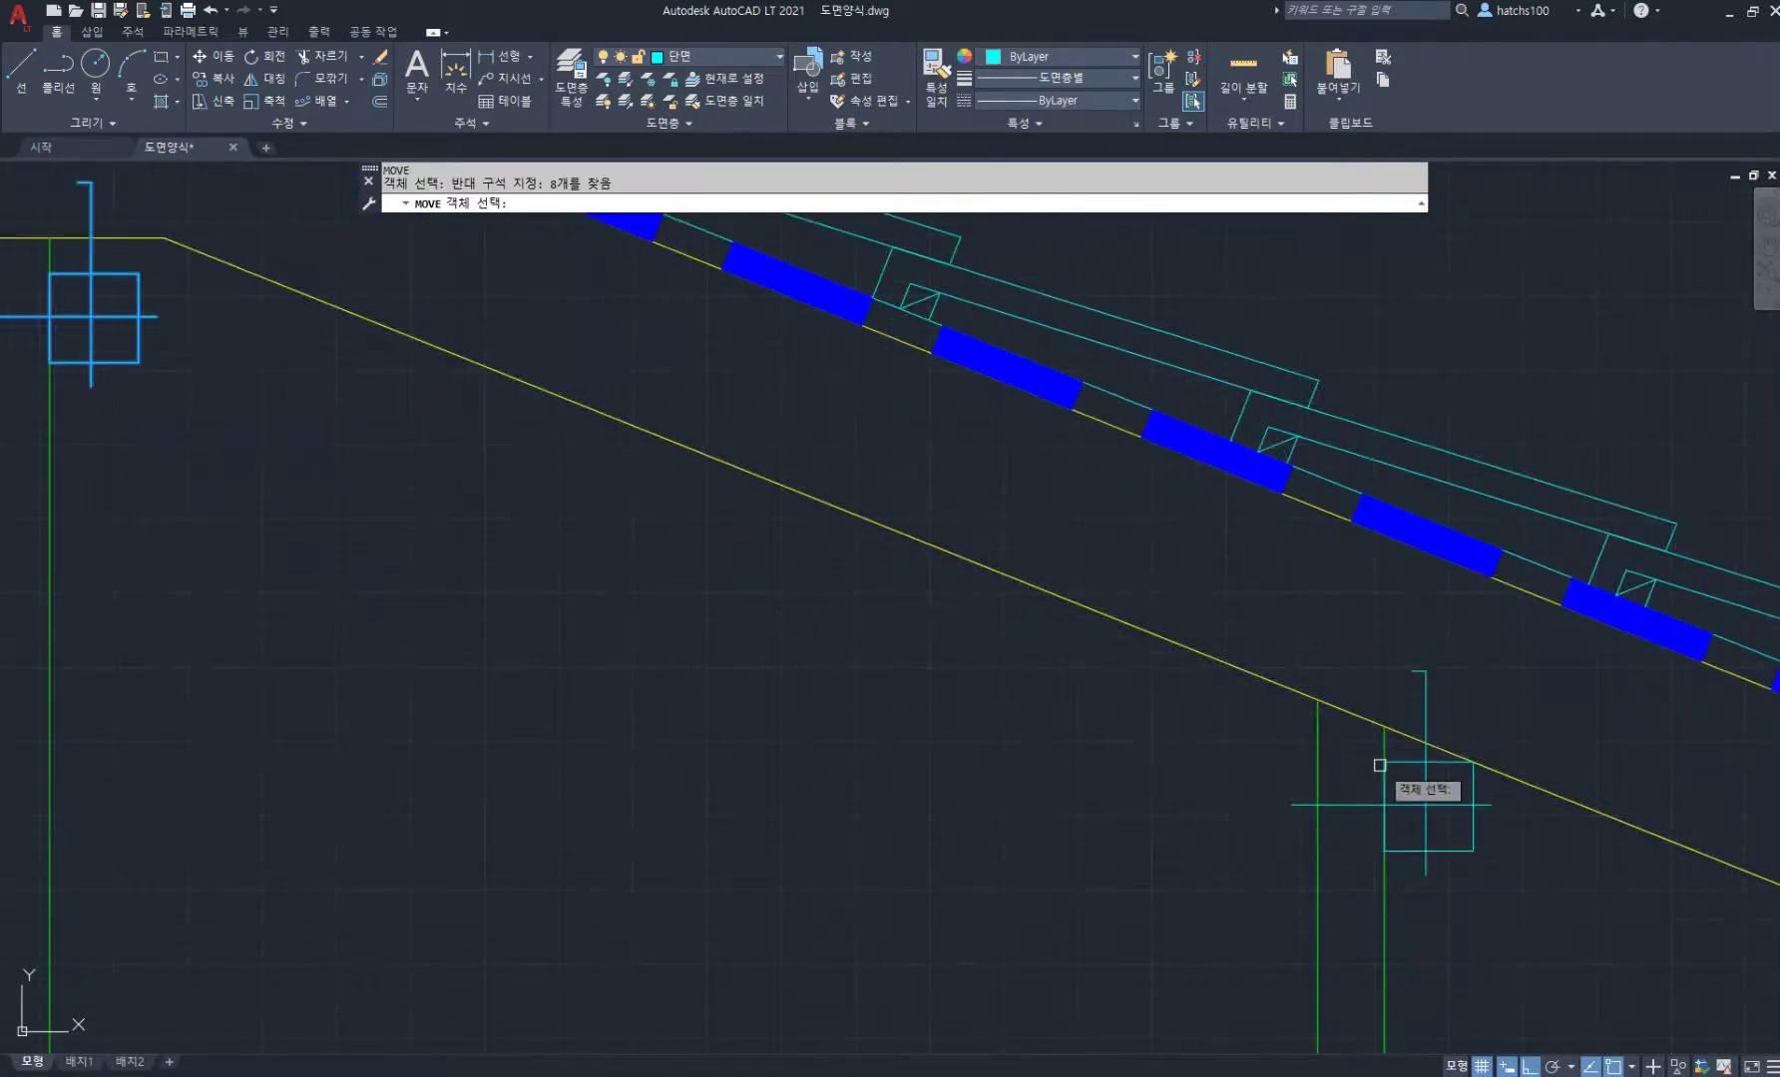
{"action": "scroll", "coordinate": [1380, 727], "scroll_direction": "down", "scroll_amount": 5}
{"action": "scroll", "coordinate": [1052, 623], "scroll_direction": "up", "scroll_amount": 5}
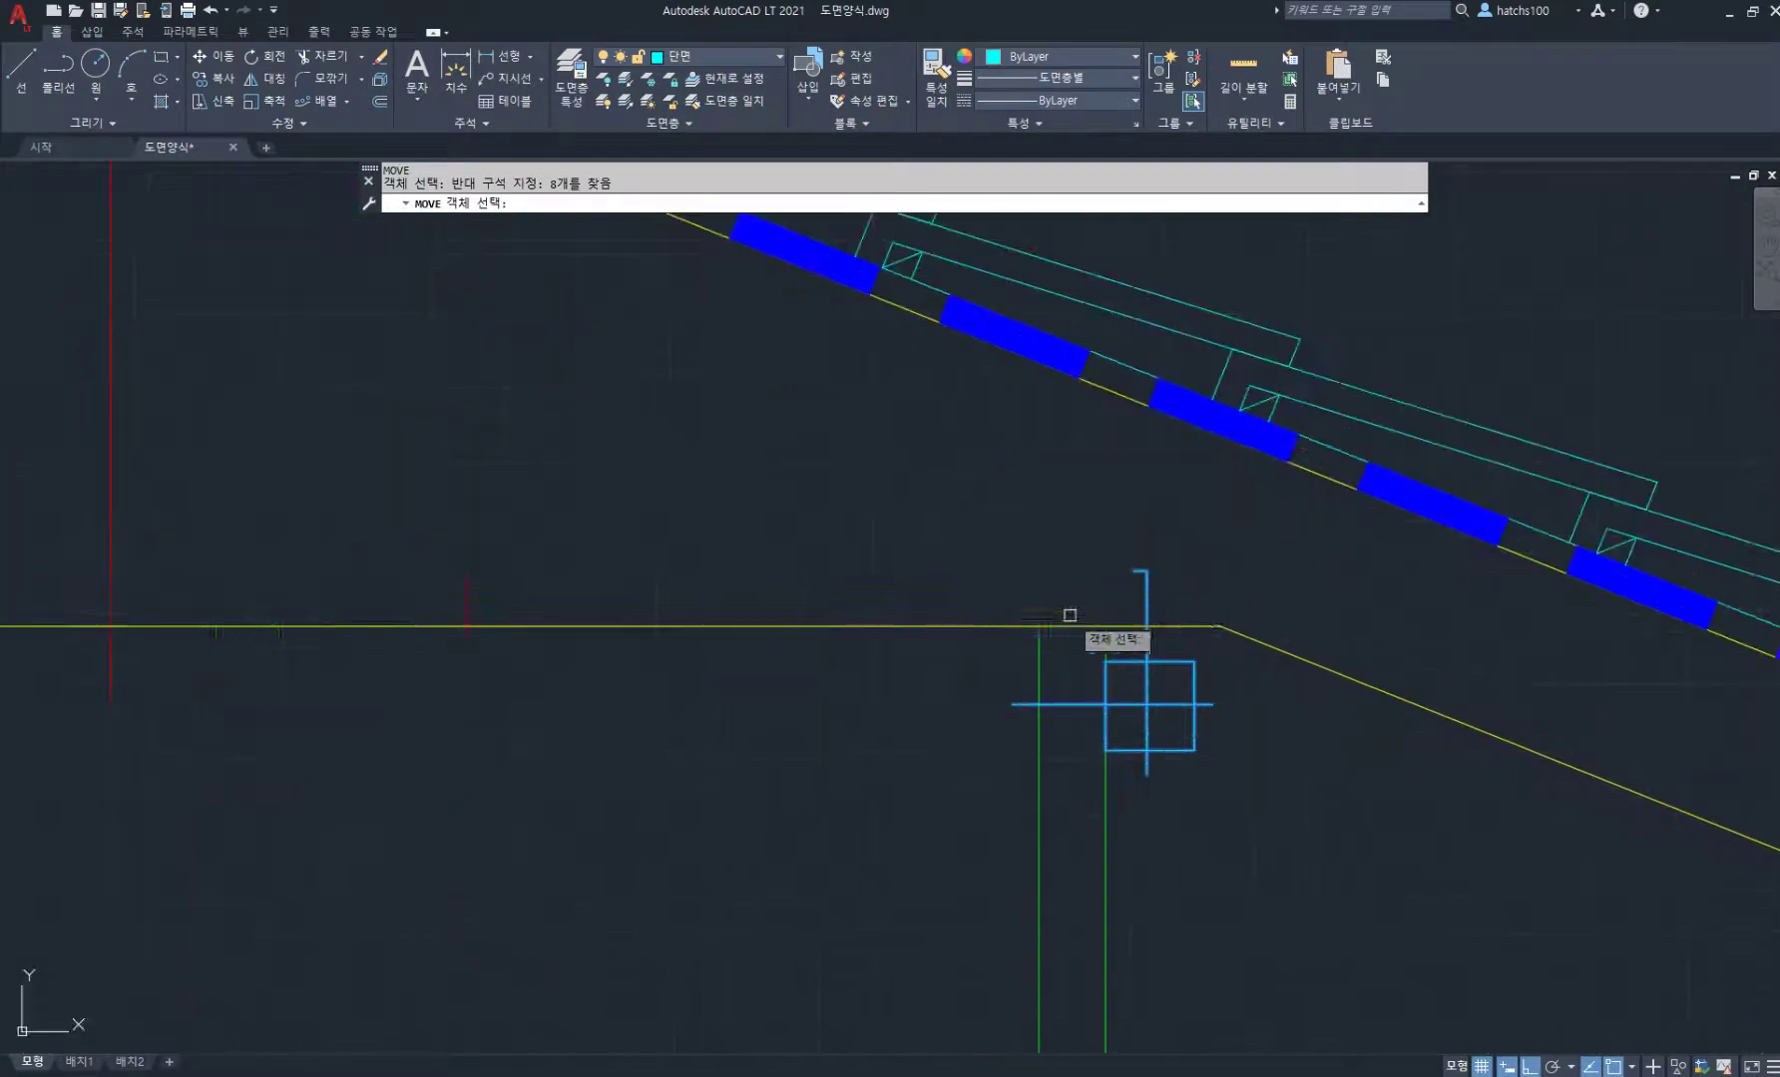
{"action": "key", "text": "Return"}
{"action": "left_click", "coordinate": [1106, 661]}
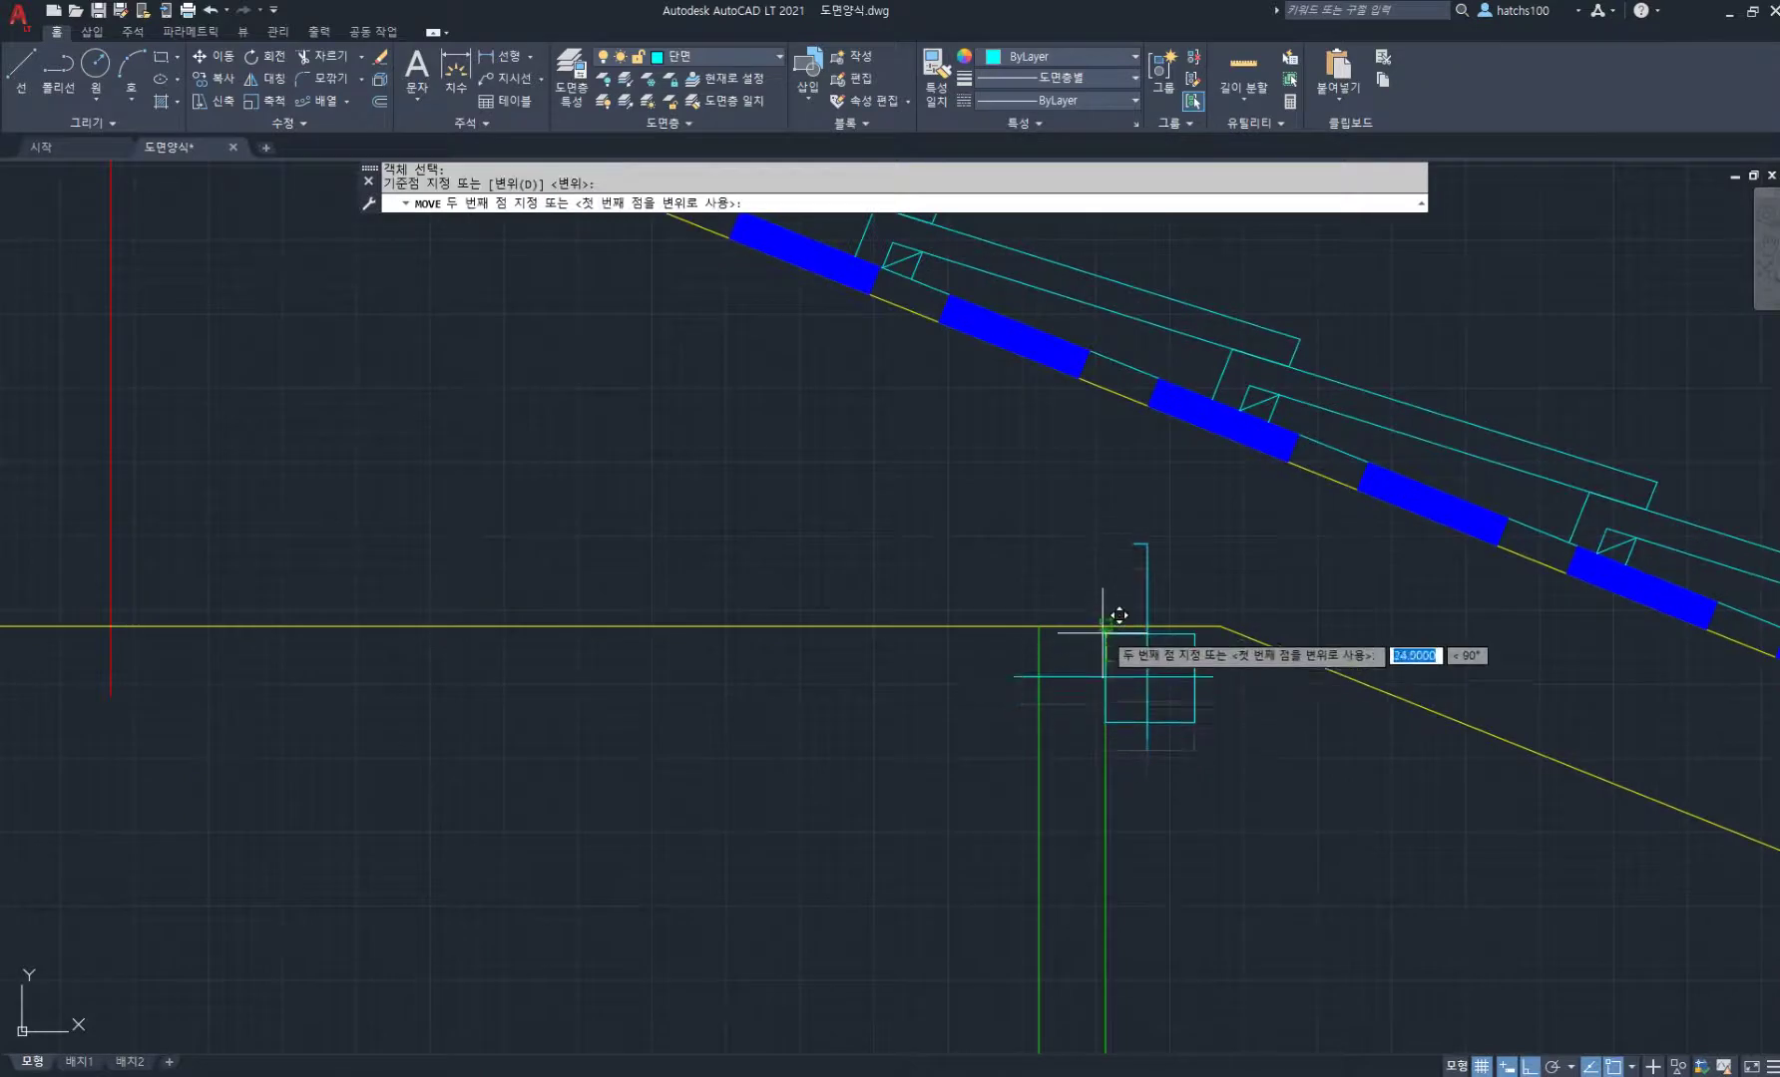
{"action": "left_click", "coordinate": [1105, 627]}
{"action": "scroll", "coordinate": [1028, 653], "scroll_direction": "down", "scroll_amount": 5}
{"action": "scroll", "coordinate": [1120, 658], "scroll_direction": "down", "scroll_amount": 5}
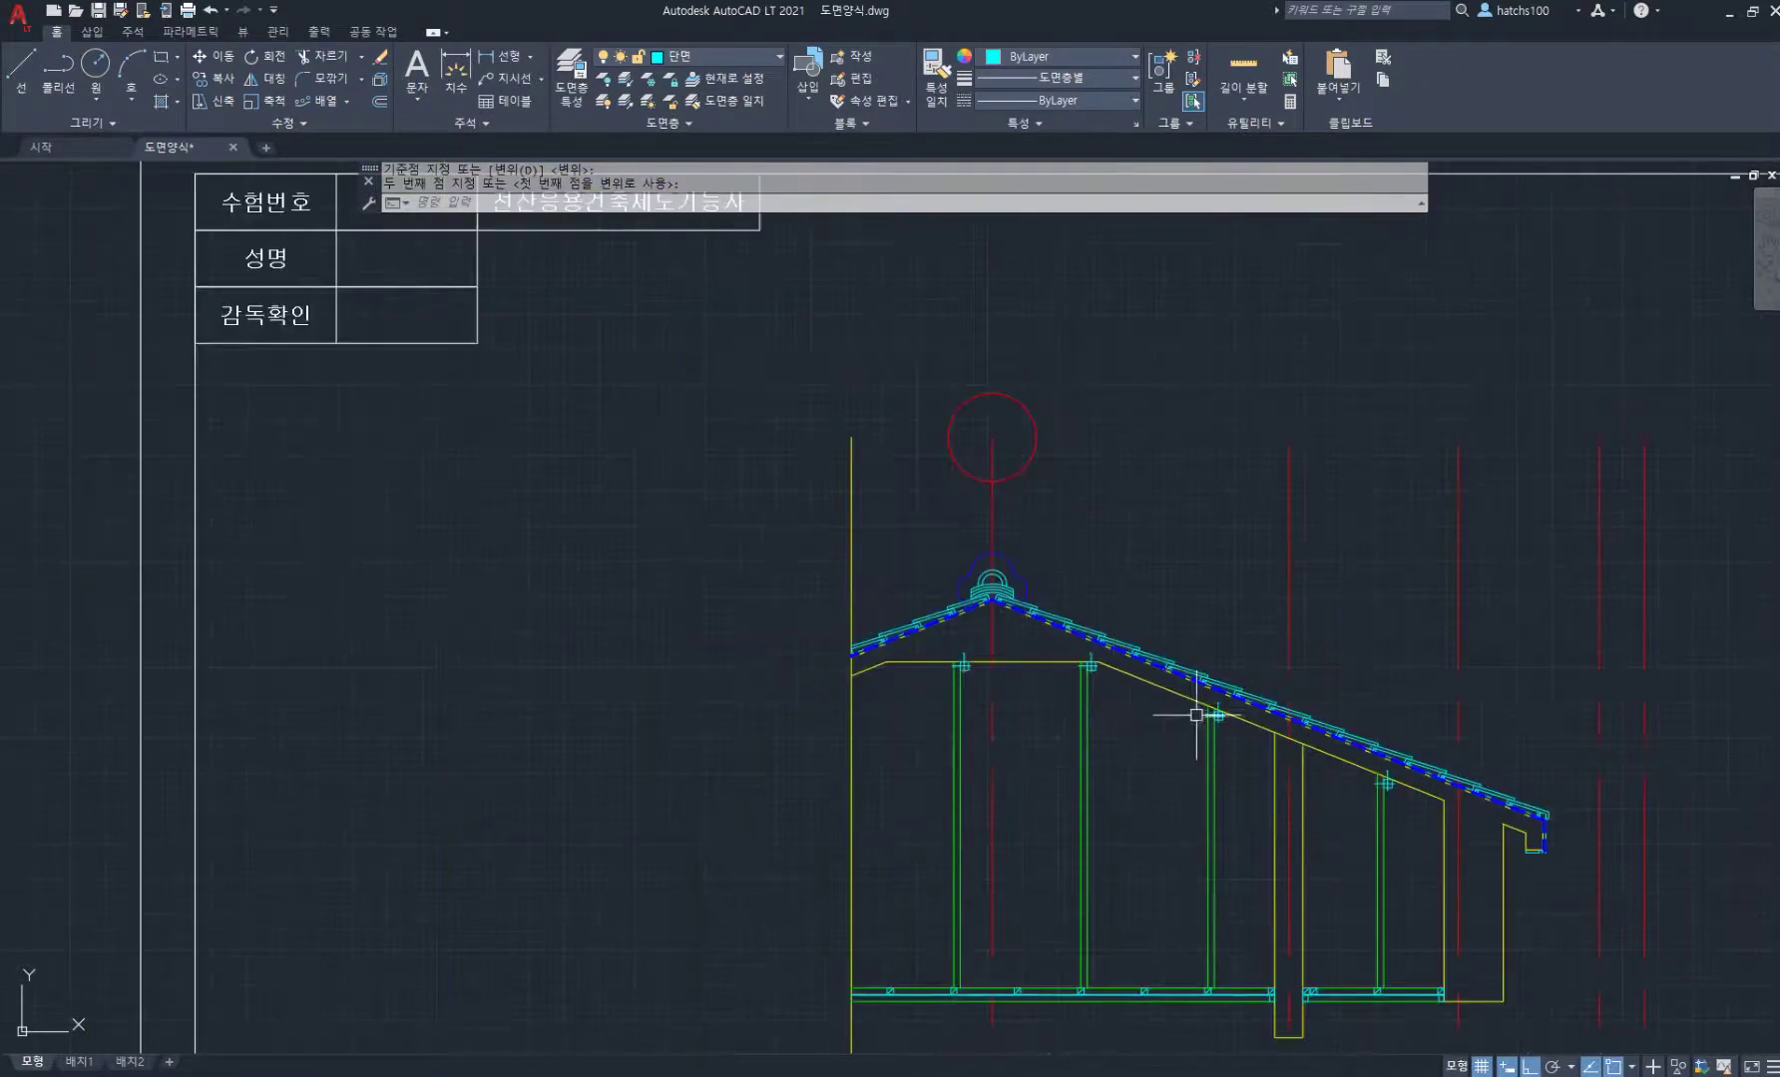
Step: Draw a horizontal brace rectangle about 1054 long and 45 high across the second and third hangers of the larger room
{"action": "scroll", "coordinate": [1318, 769], "scroll_direction": "up", "scroll_amount": 4}
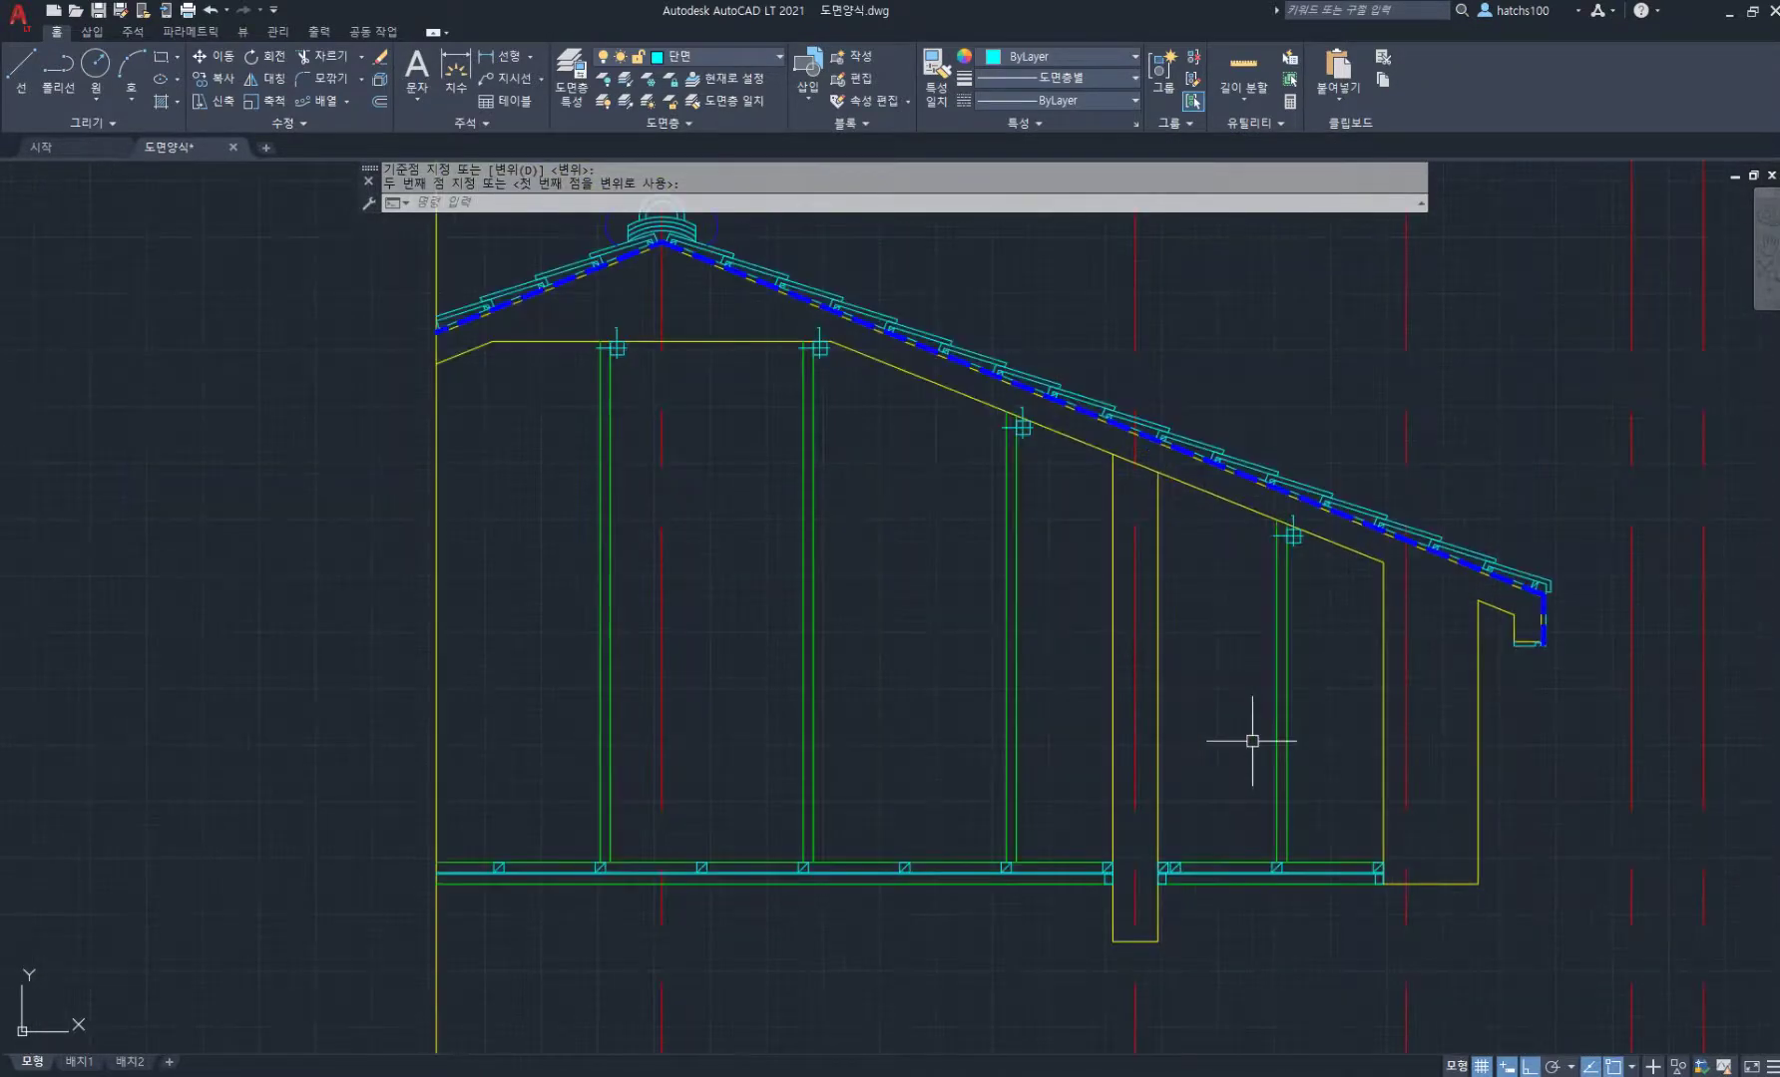
{"action": "key", "text": "l"}
{"action": "key", "text": "Return"}
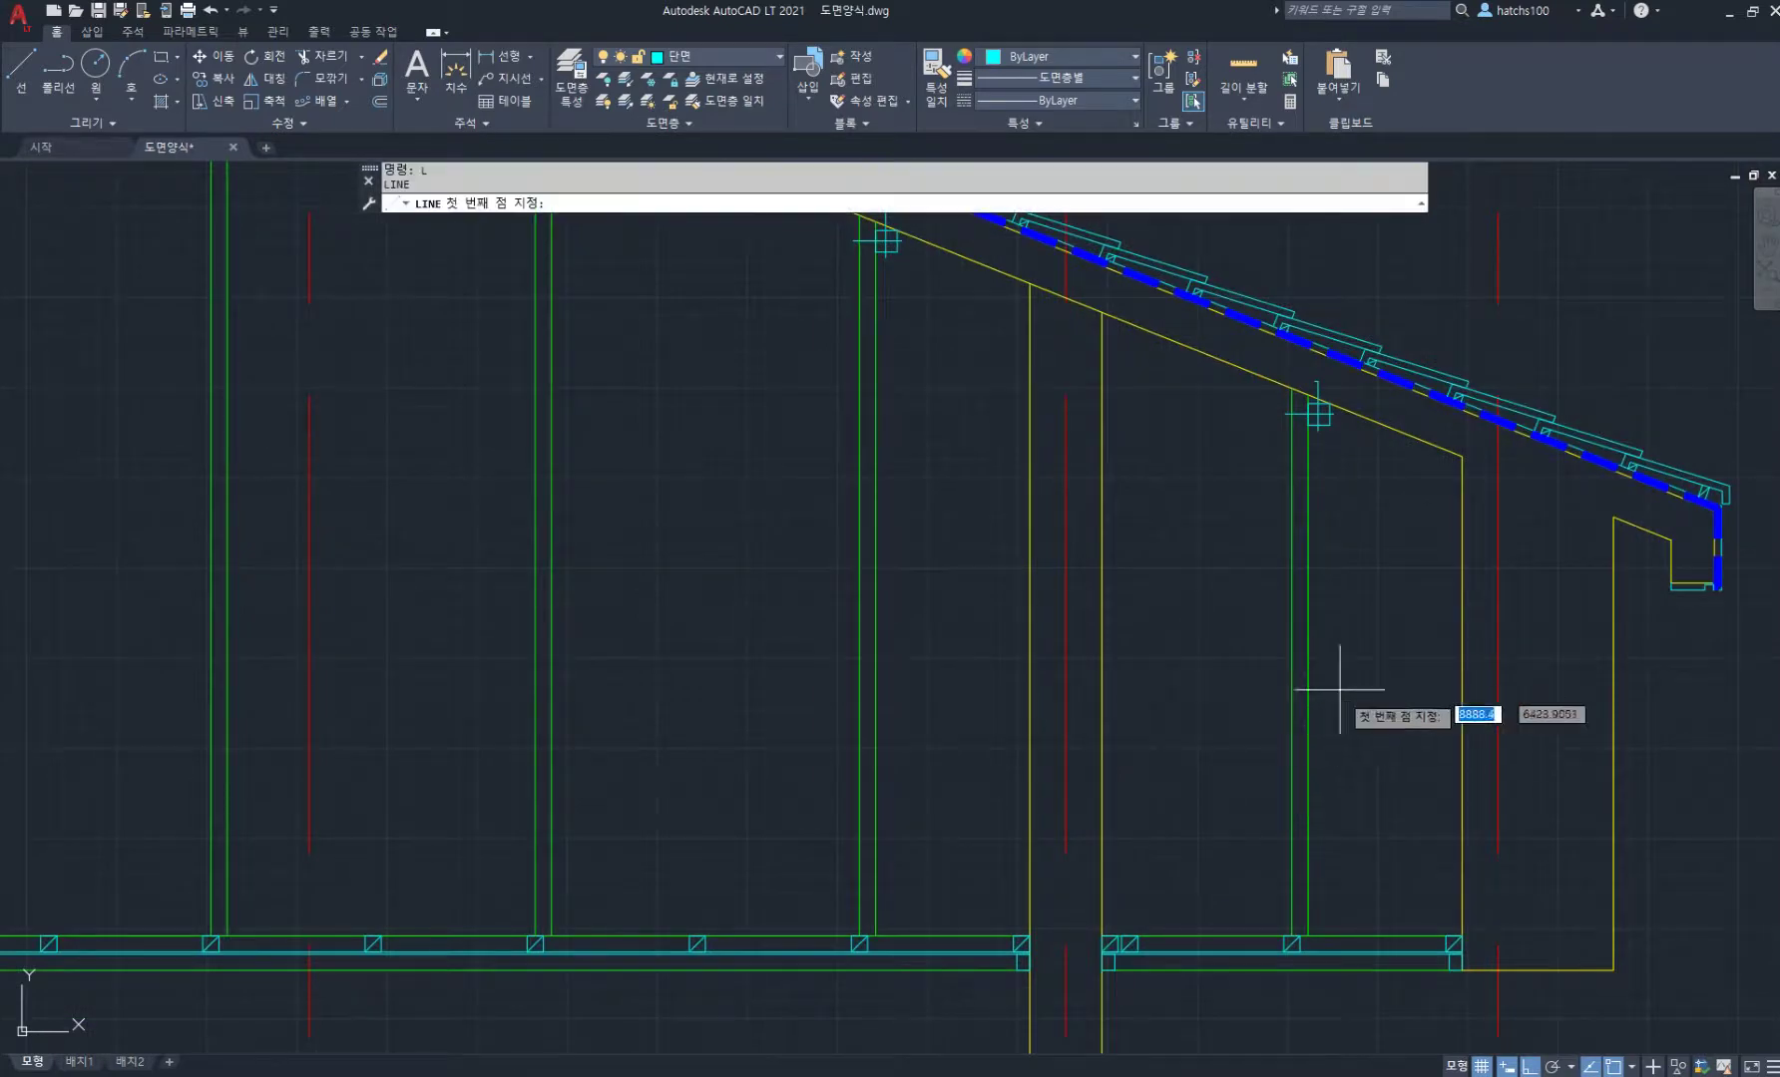
{"action": "middle_click_drag", "start_coordinate": [1036, 688], "coordinate": [1367, 656]}
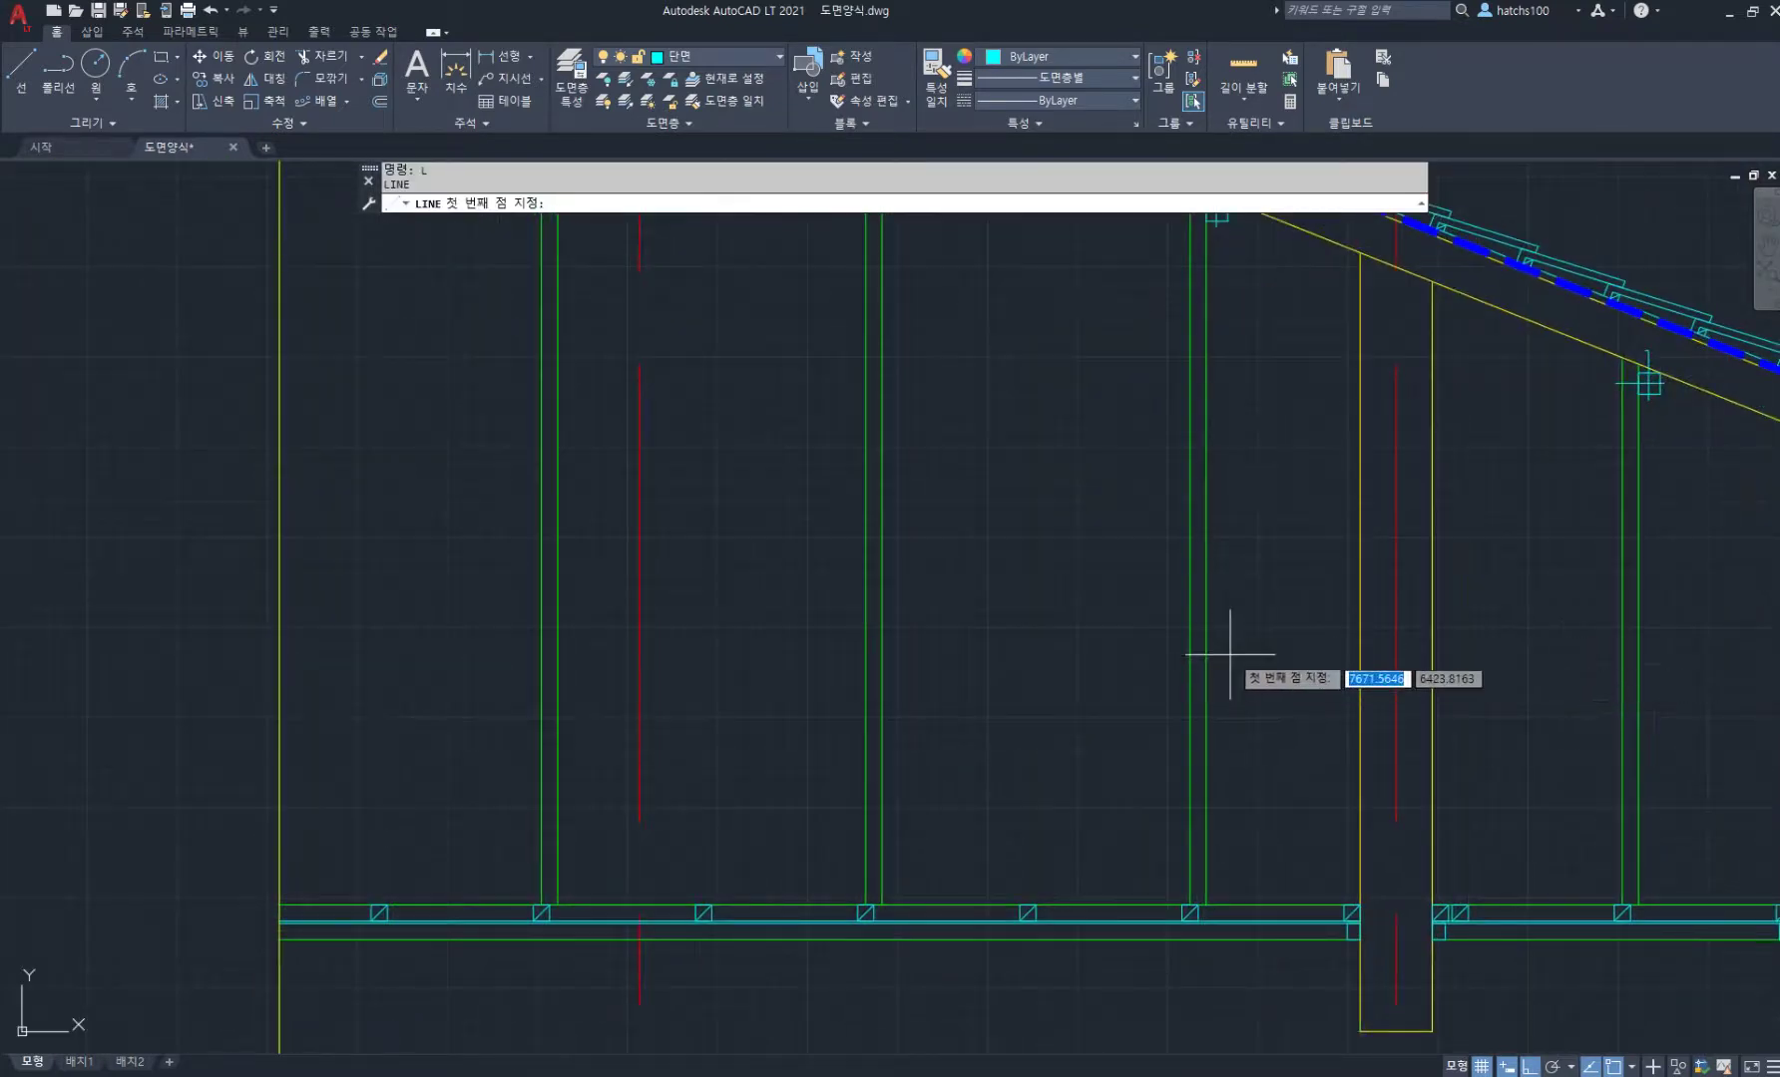
{"action": "middle_click_drag", "start_coordinate": [1230, 655], "coordinate": [1262, 746]}
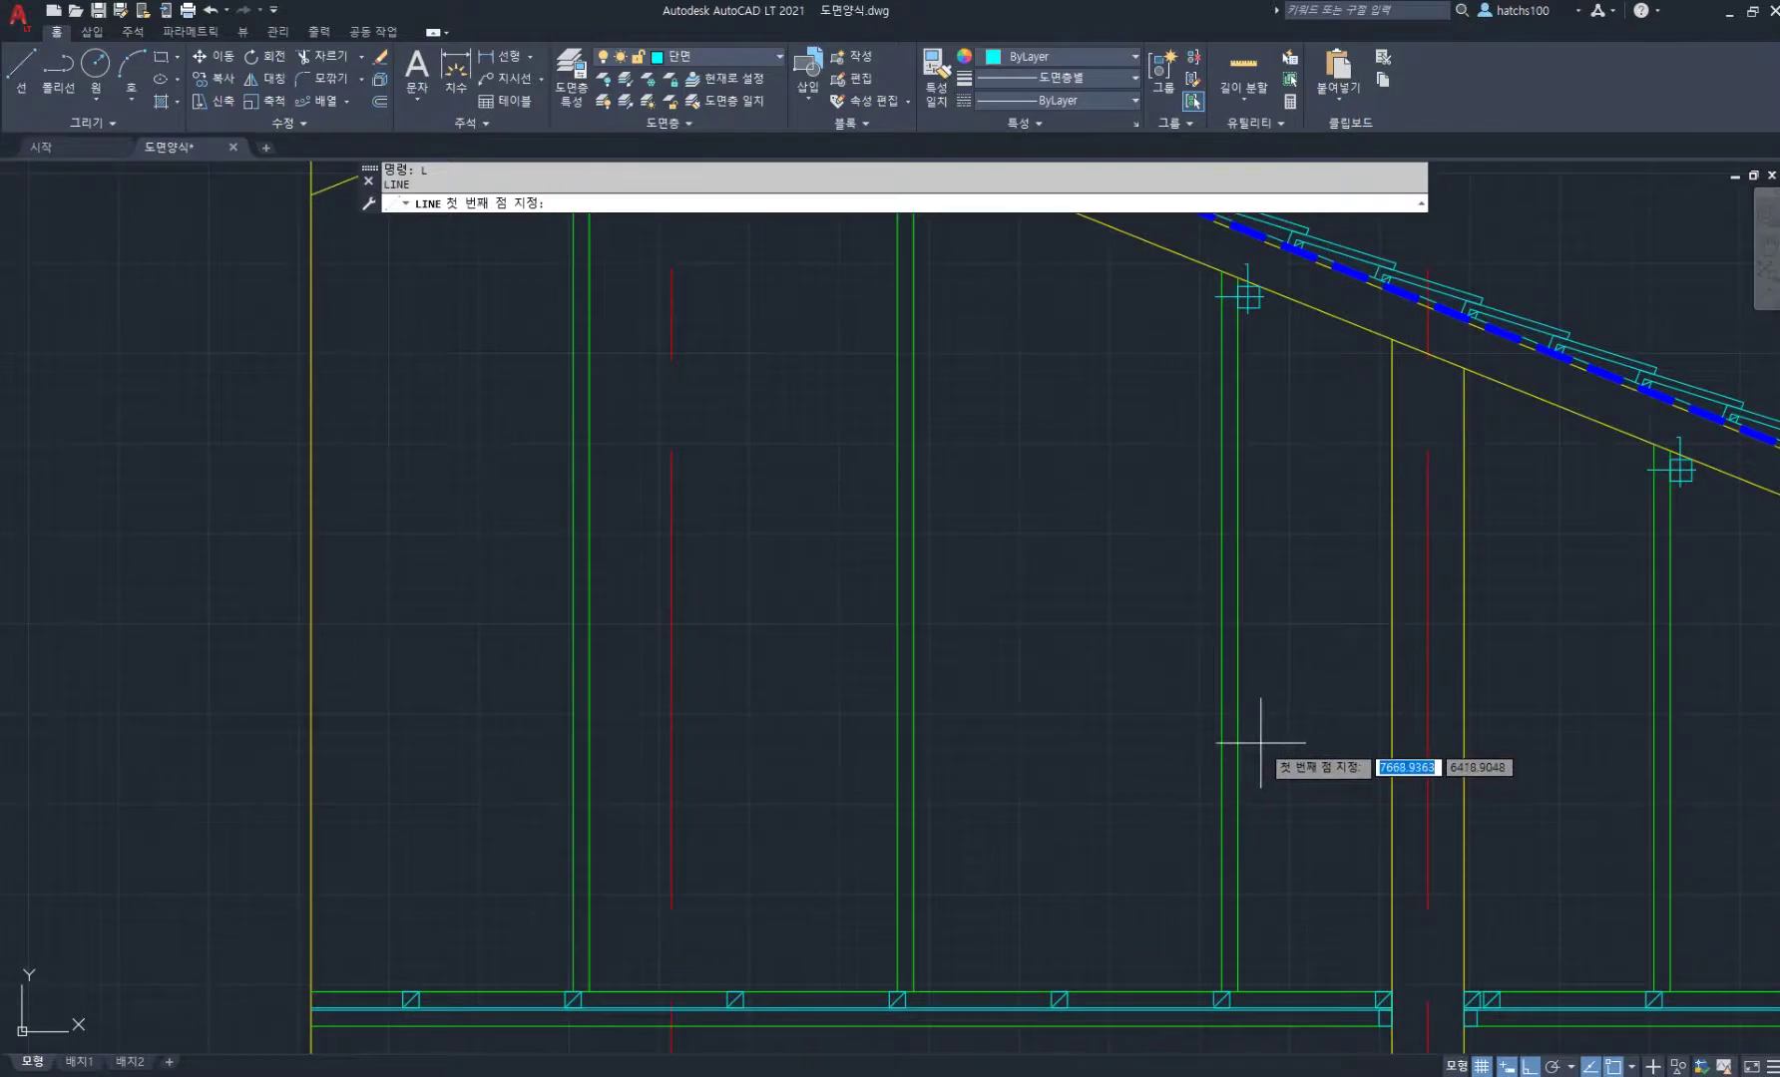
{"action": "left_click", "coordinate": [1256, 744]}
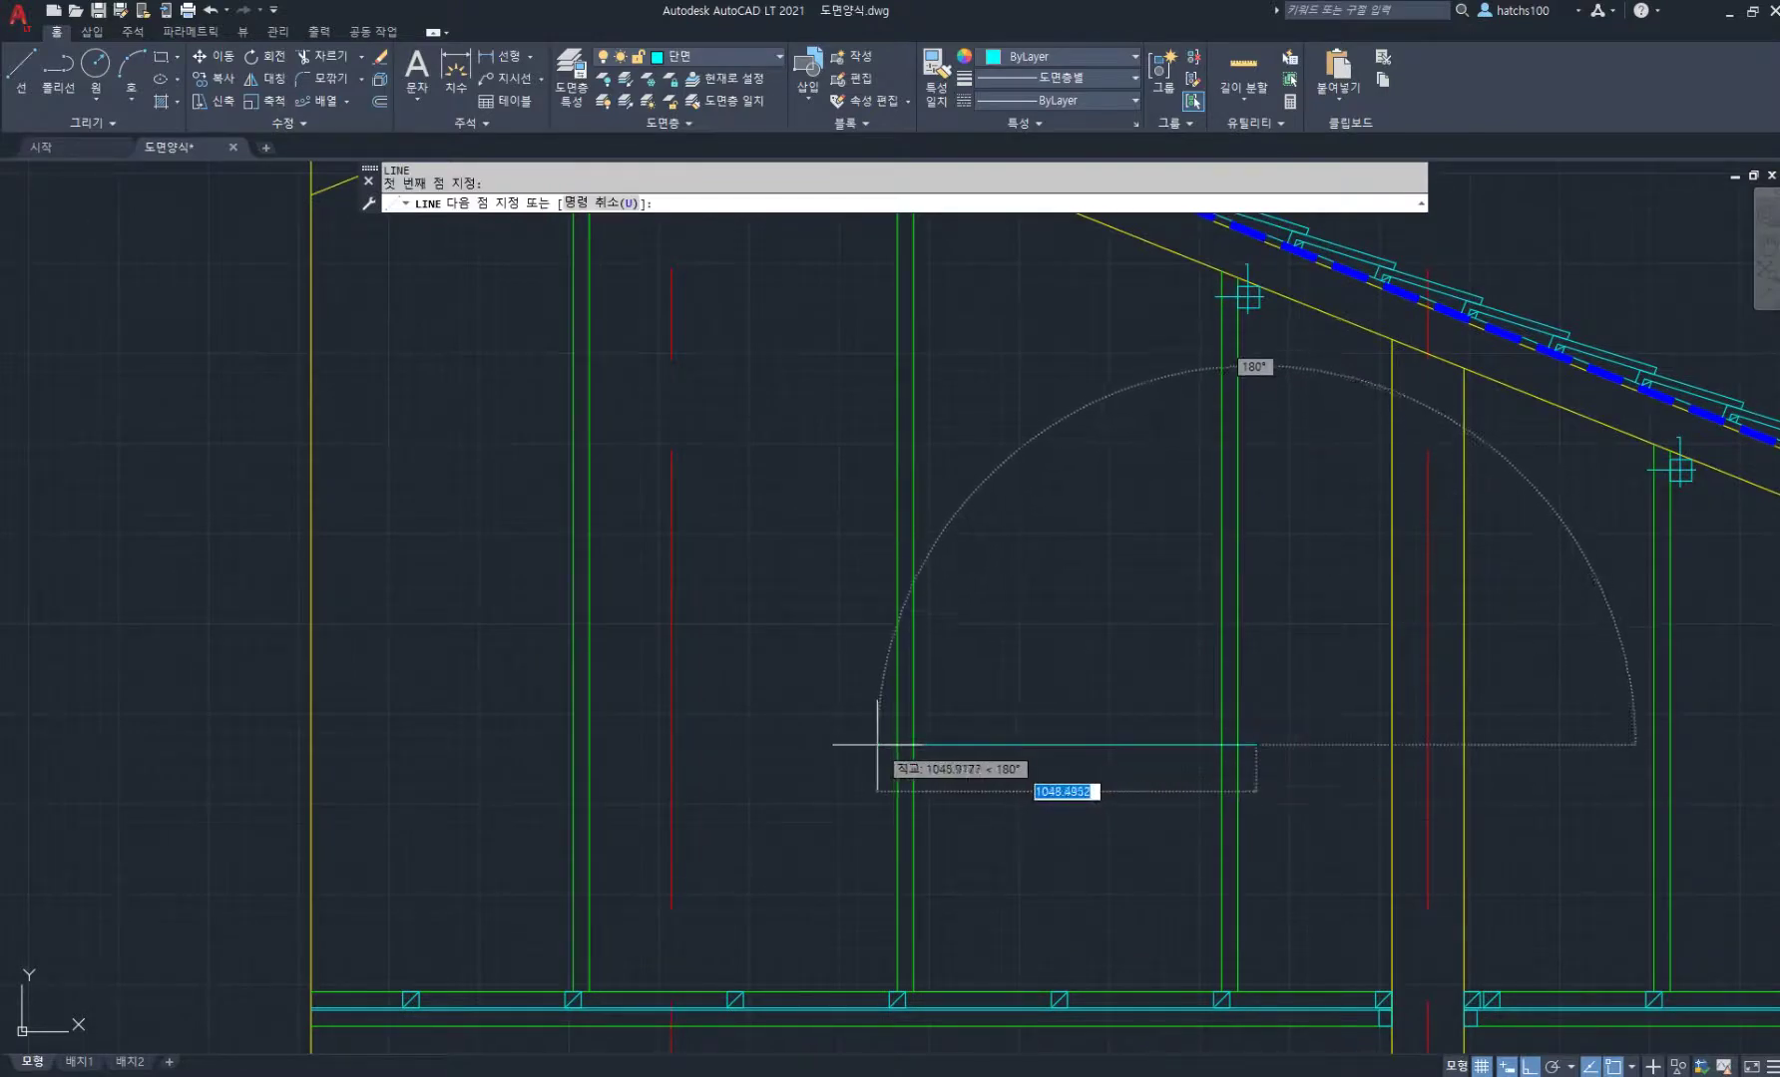
{"action": "scroll", "coordinate": [879, 721], "scroll_direction": "up", "scroll_amount": 2}
{"action": "type", "text": "4"}
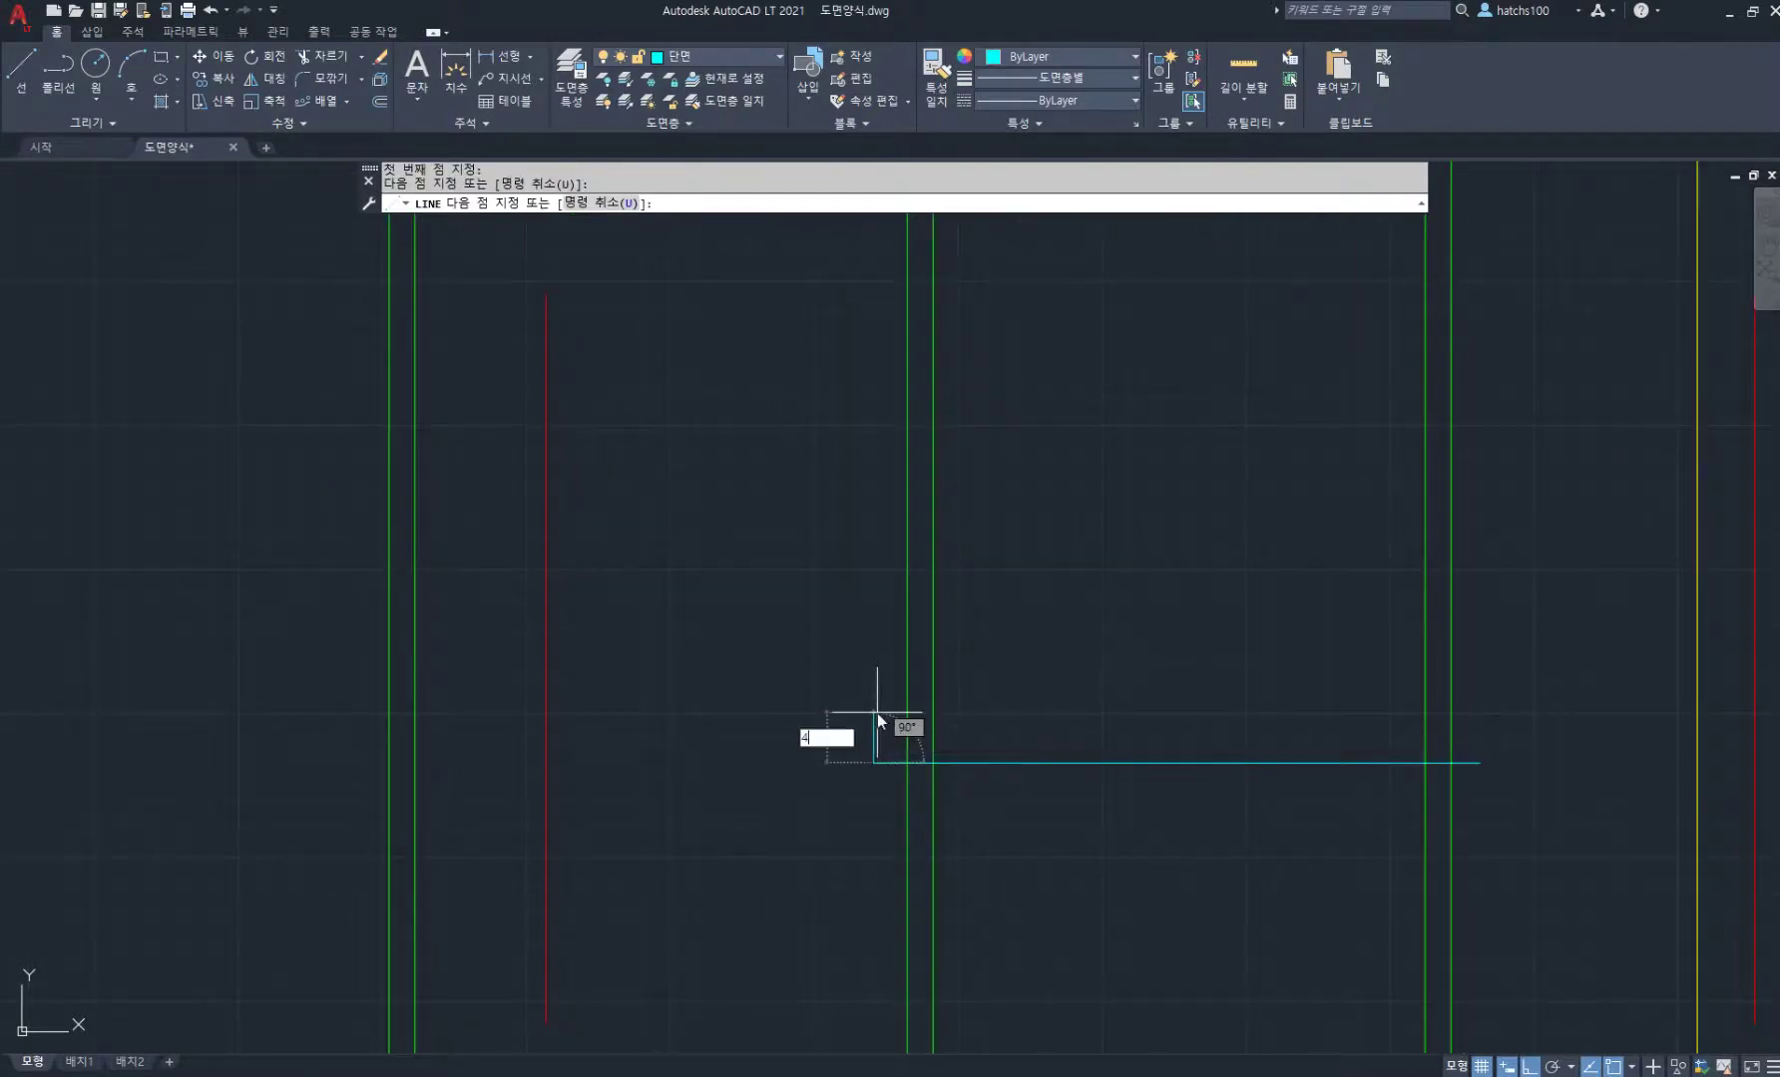
{"action": "type", "text": "5"}
{"action": "key", "text": "Return"}
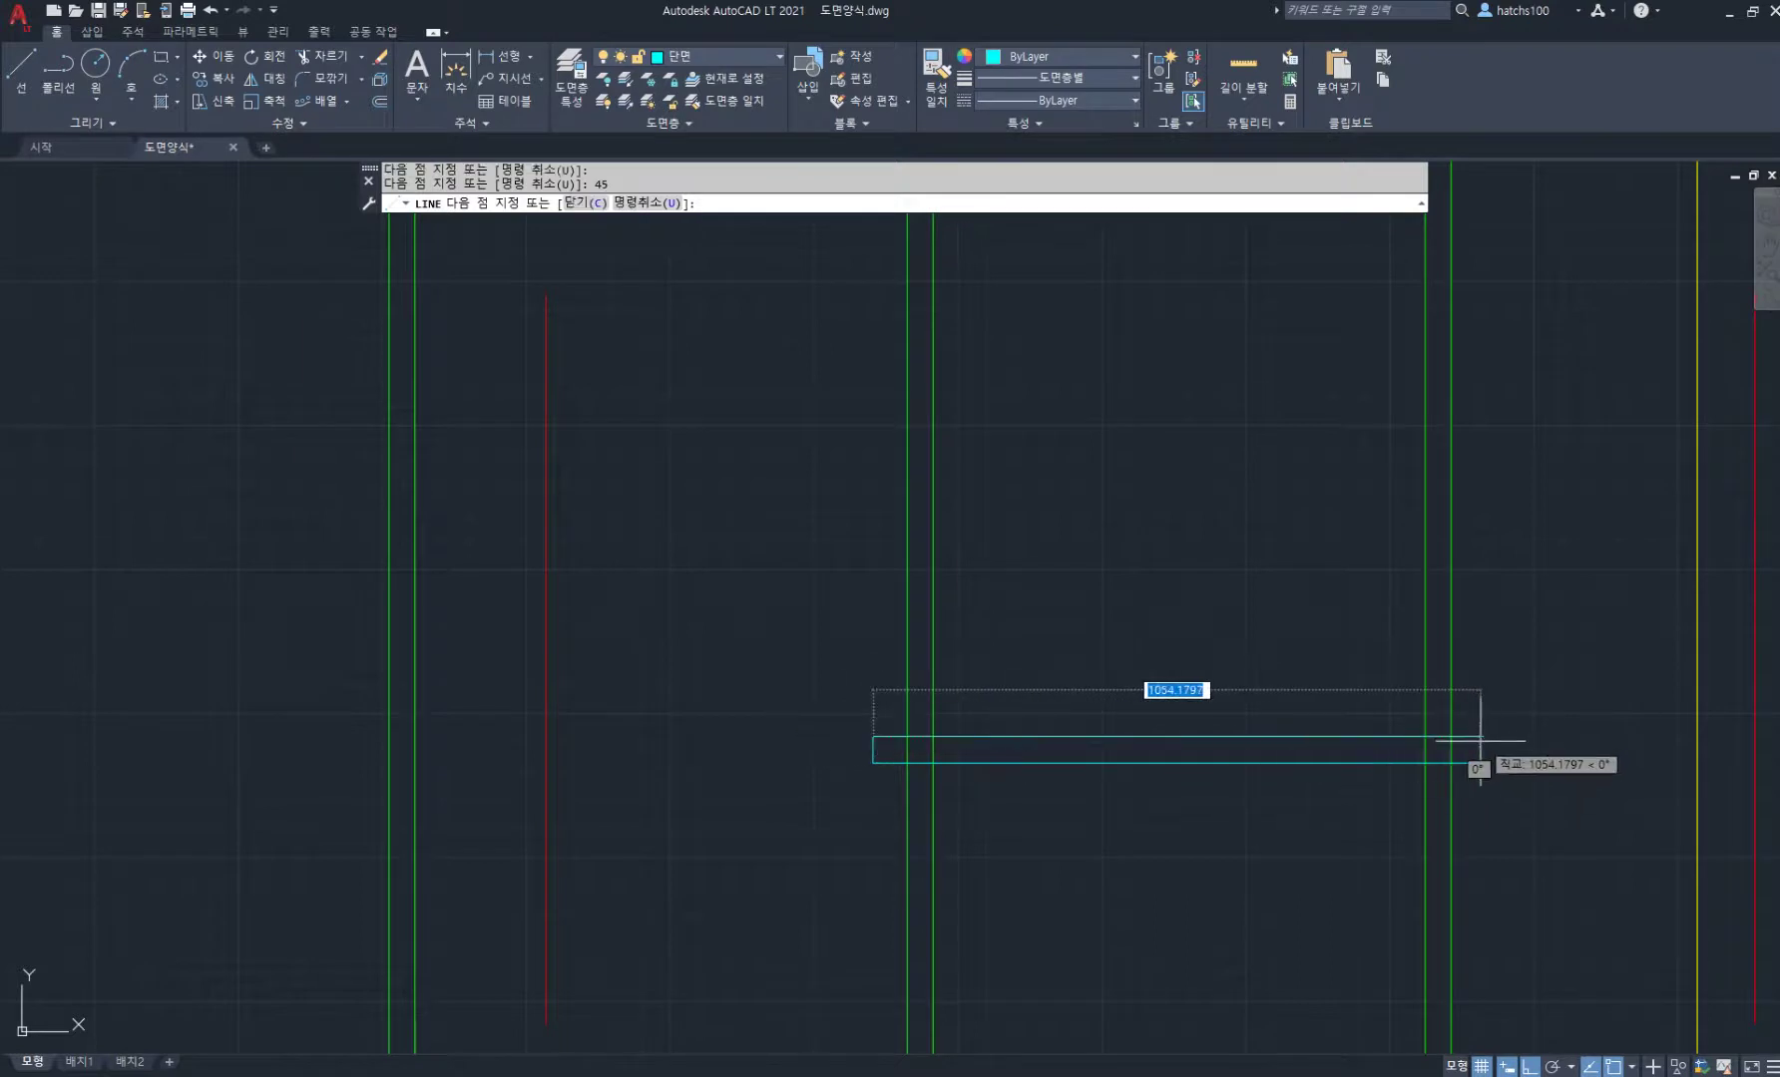
{"action": "left_click", "coordinate": [1479, 736]}
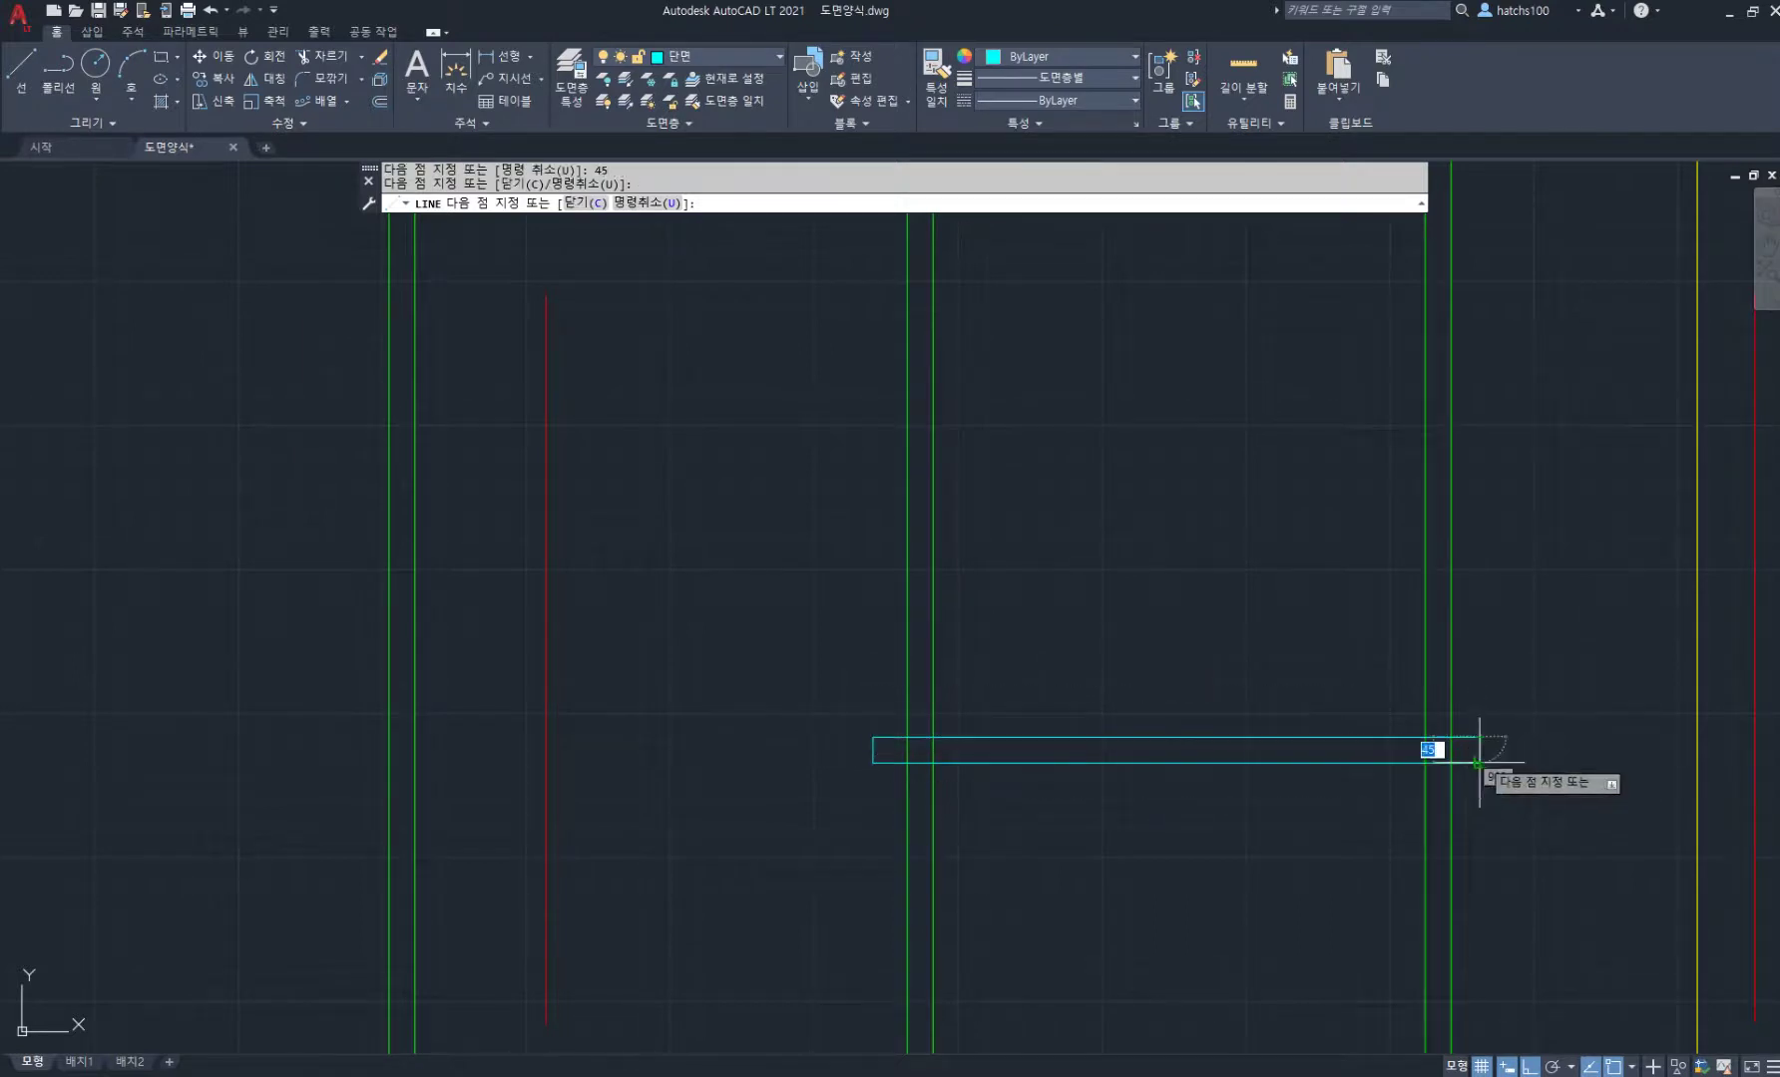
{"action": "key", "text": "Return"}
Step: Trim the brace's horizontal lines where they pass between the edges of the two hangers
{"action": "scroll", "coordinate": [1462, 739], "scroll_direction": "up", "scroll_amount": 3}
{"action": "type", "text": "tr"}
{"action": "key", "text": "Return"}
{"action": "left_click", "coordinate": [1464, 801]}
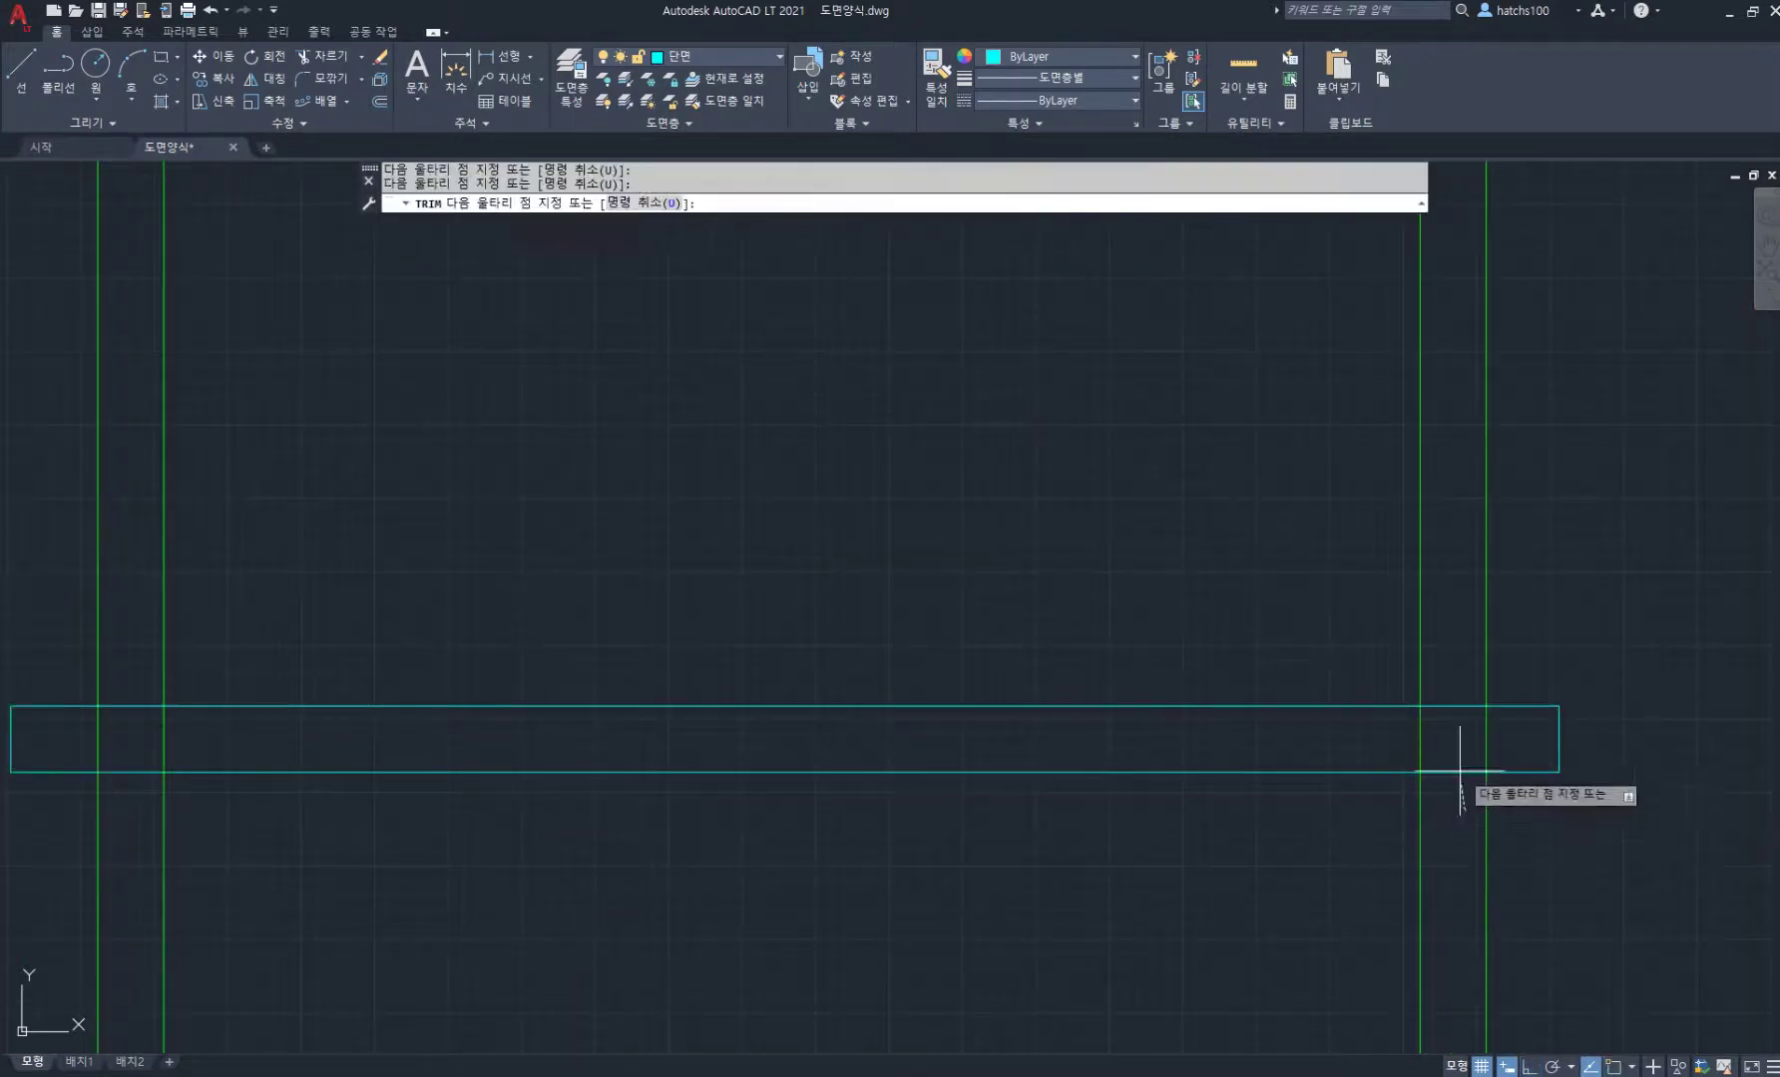
{"action": "left_click", "coordinate": [1452, 681]}
{"action": "scroll", "coordinate": [1005, 686], "scroll_direction": "down", "scroll_amount": 4}
{"action": "middle_click_drag", "start_coordinate": [1005, 689], "coordinate": [1225, 680]}
{"action": "scroll", "coordinate": [881, 706], "scroll_direction": "up", "scroll_amount": 2}
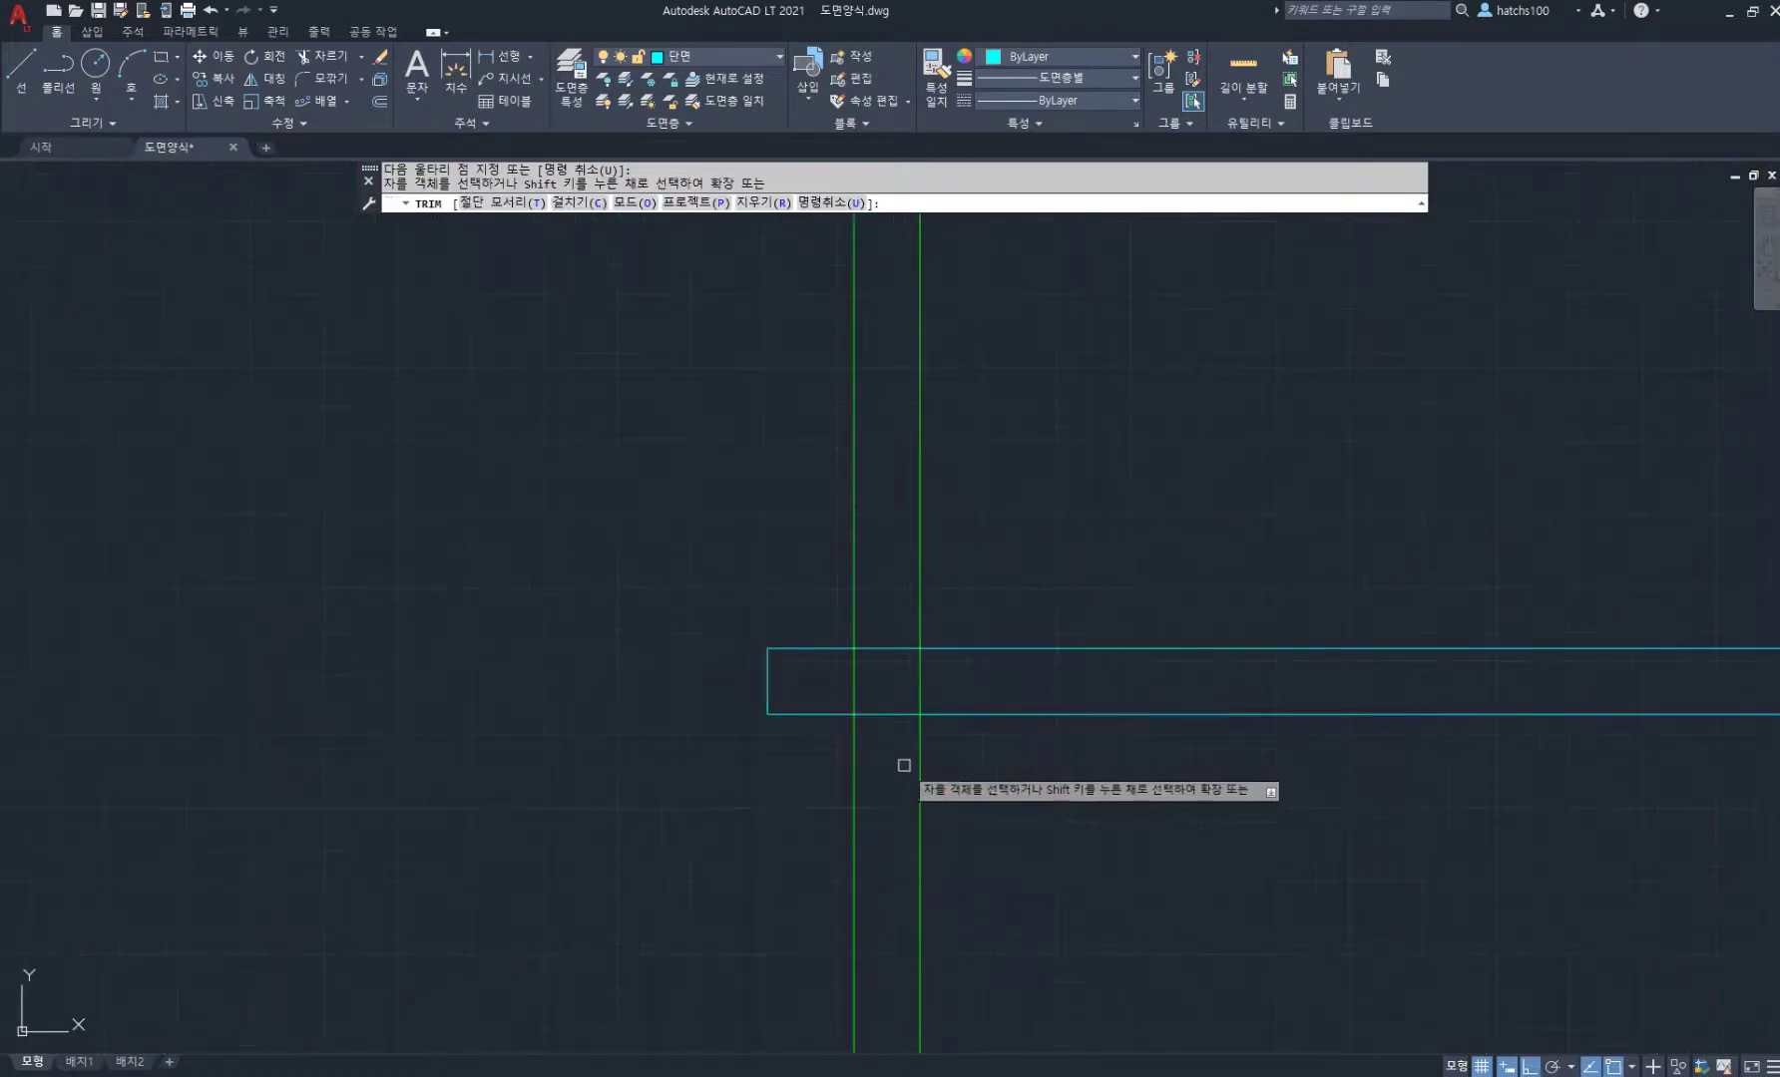
{"action": "left_click", "coordinate": [870, 598]}
{"action": "left_click", "coordinate": [895, 725]}
{"action": "scroll", "coordinate": [891, 703], "scroll_direction": "down", "scroll_amount": 2}
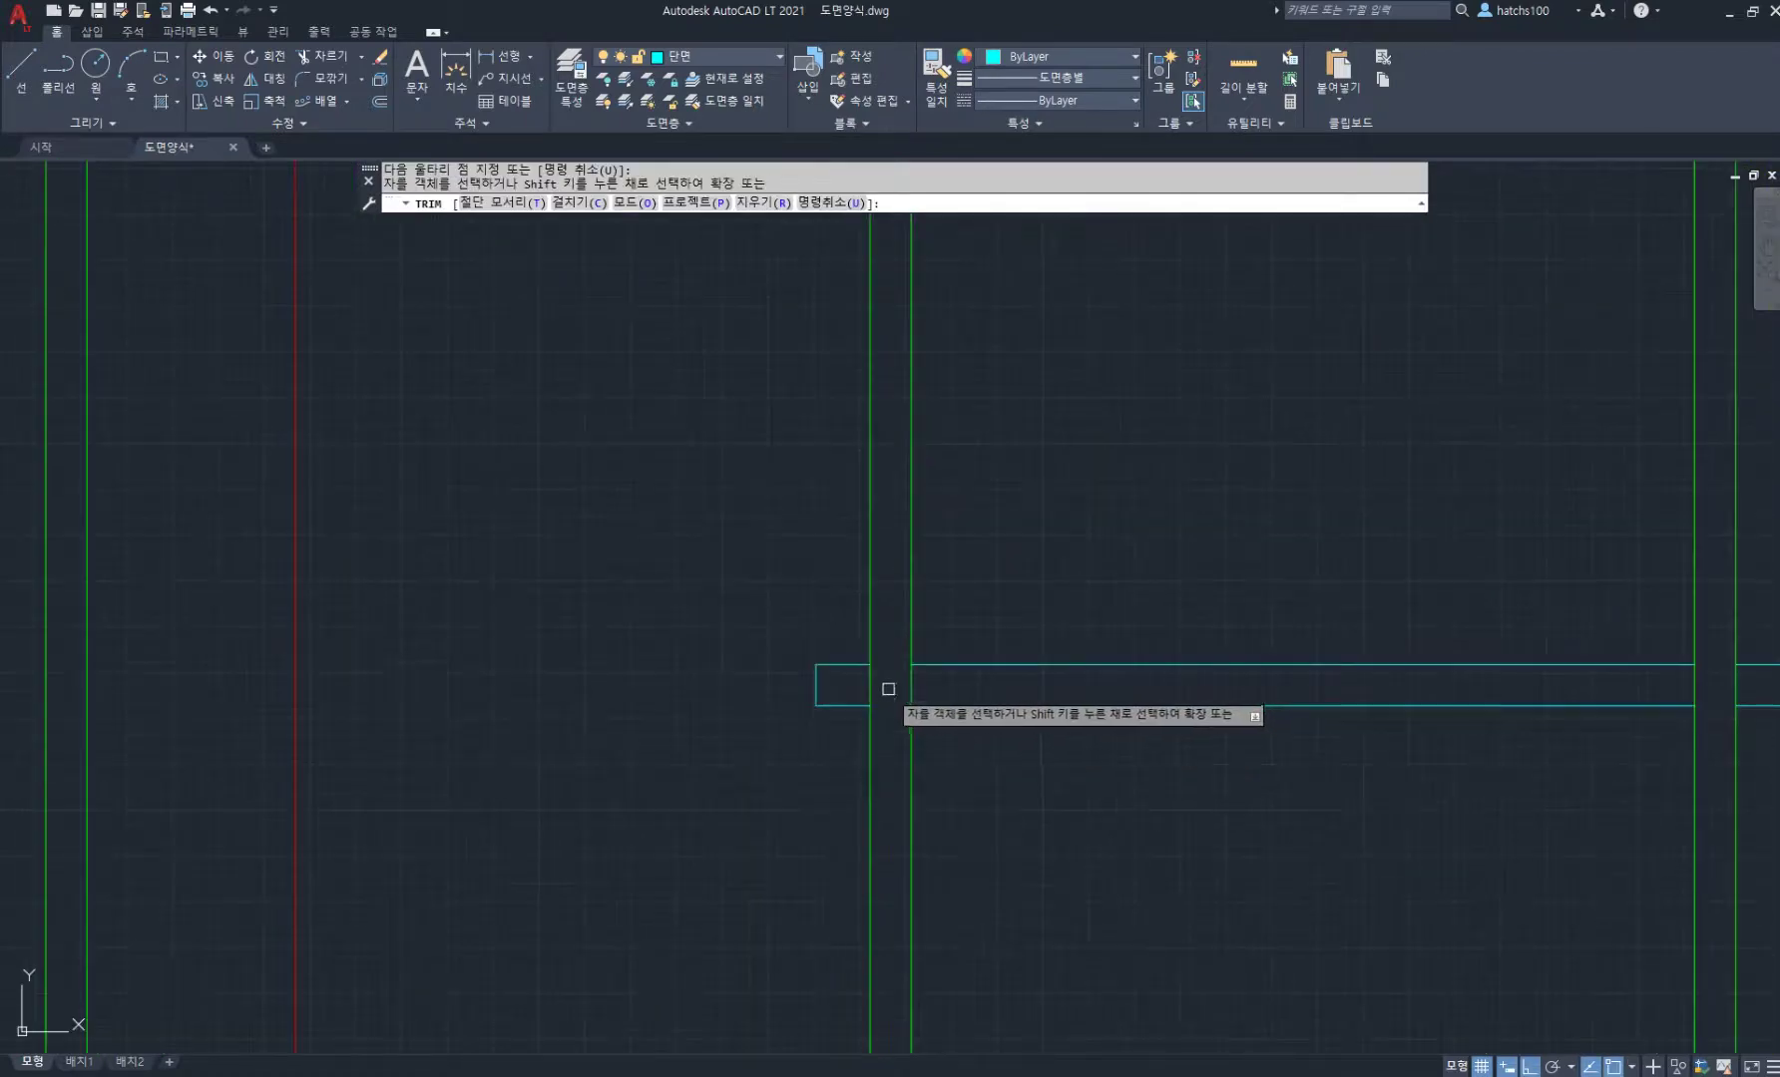
{"action": "key", "text": "Return"}
Step: Draw a small cross-shaped bolt mark about 25 tall inside the second hanger where the brace crosses it
{"action": "scroll", "coordinate": [876, 685], "scroll_direction": "up", "scroll_amount": 3}
{"action": "key", "text": "Return"}
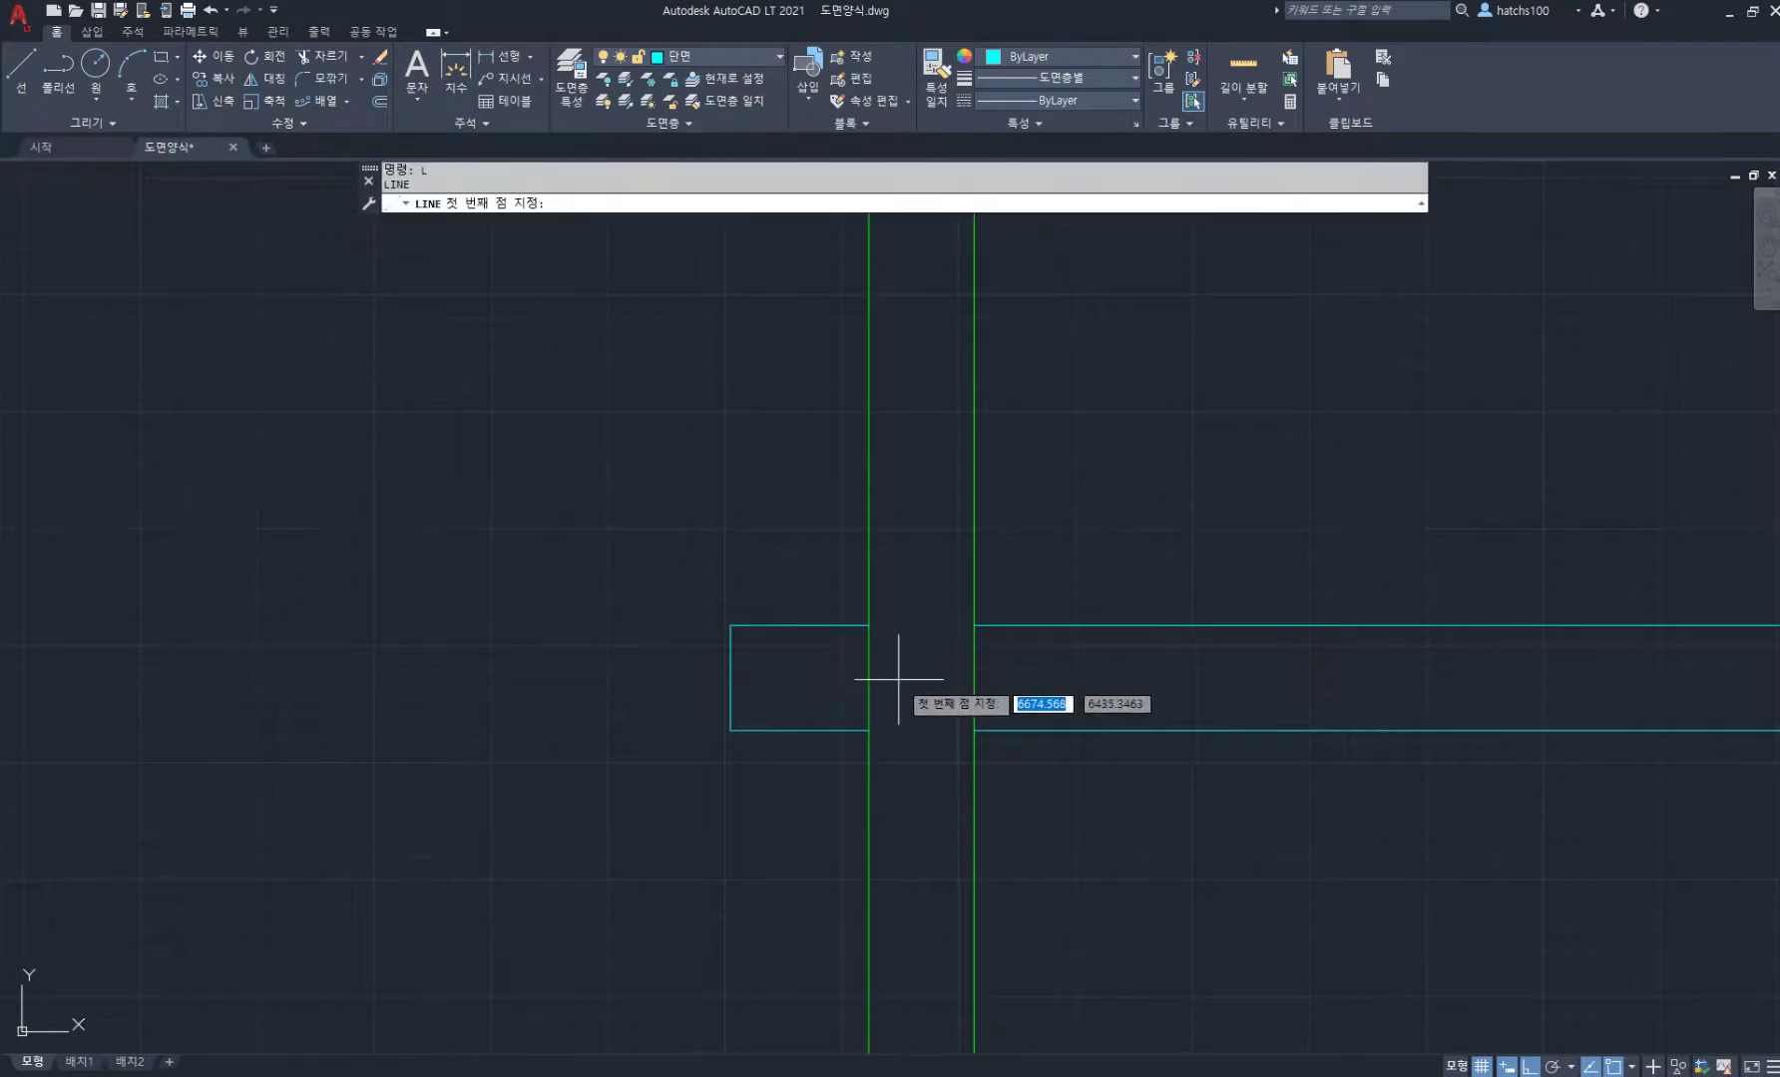
{"action": "left_click", "coordinate": [887, 675]}
{"action": "left_click", "coordinate": [953, 675]}
{"action": "key", "text": "Return"}
{"action": "key", "text": "Return"}
{"action": "left_click", "coordinate": [920, 677]}
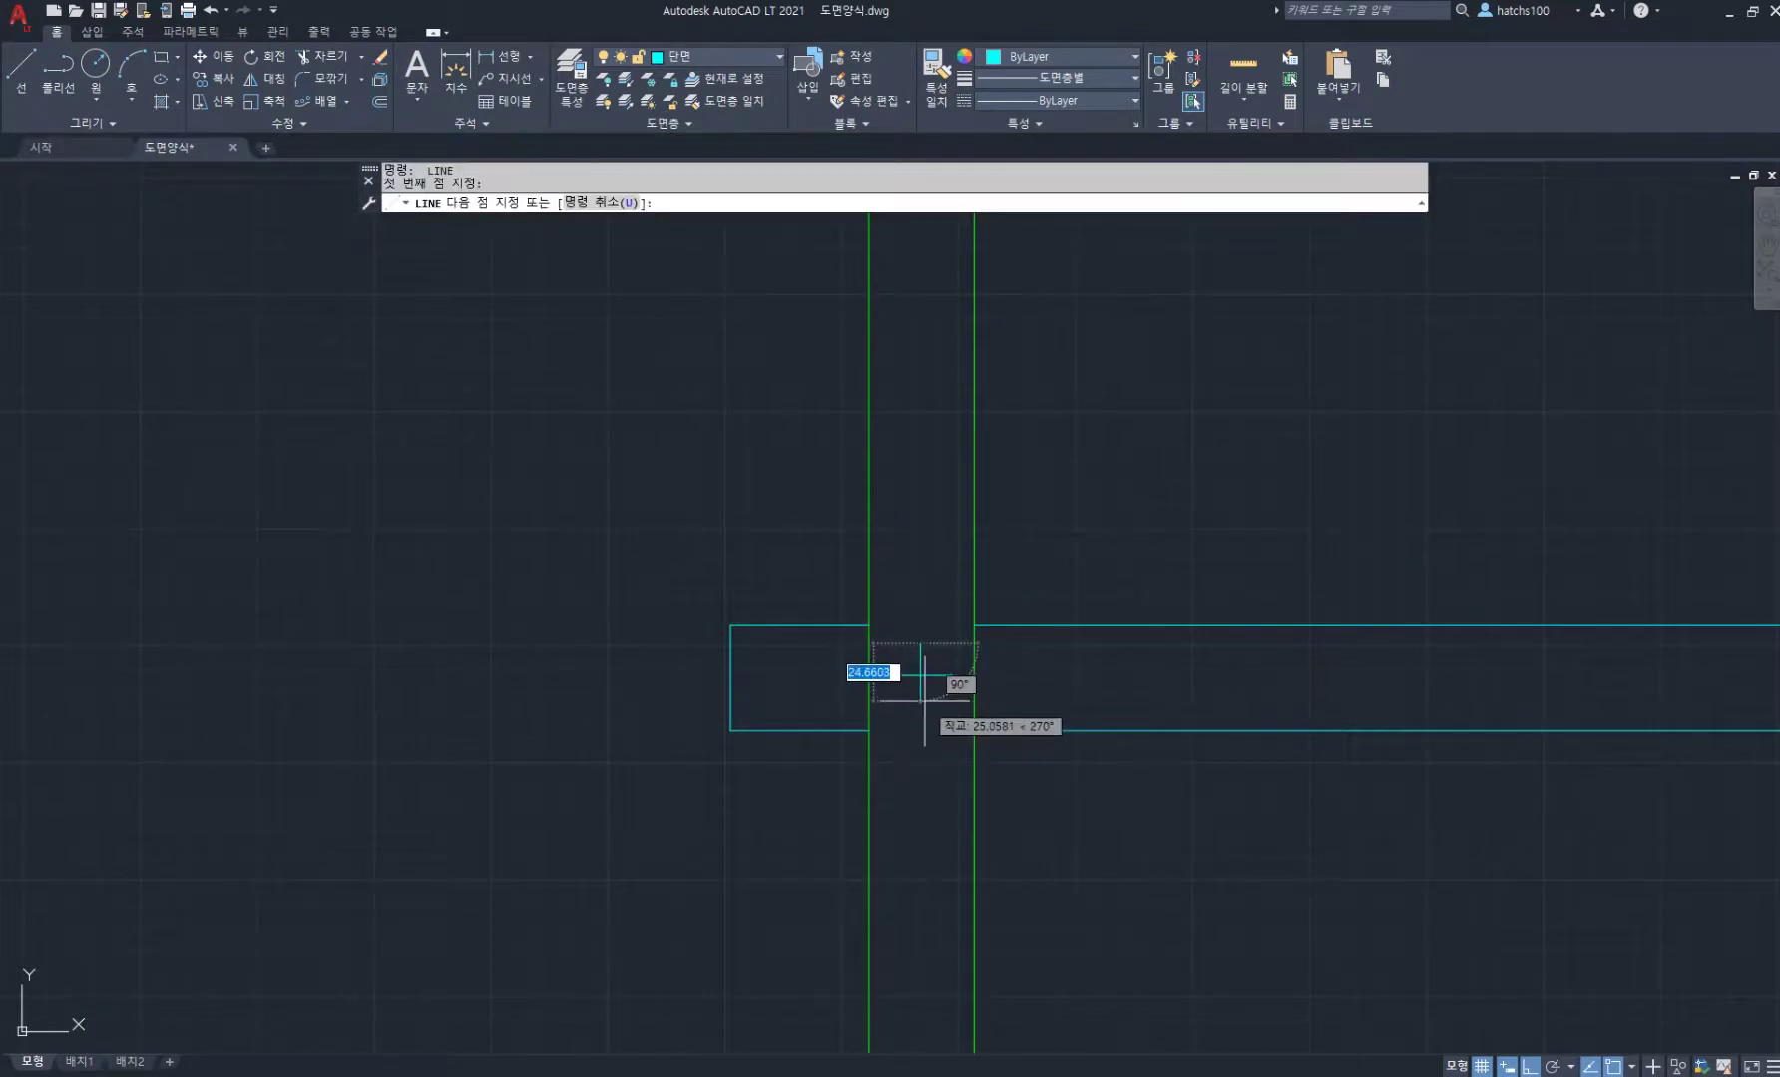
{"action": "left_click", "coordinate": [928, 702]}
{"action": "scroll", "coordinate": [923, 693], "scroll_direction": "down", "scroll_amount": 4}
{"action": "middle_click_drag", "start_coordinate": [1361, 688], "coordinate": [1002, 673]}
{"action": "scroll", "coordinate": [1033, 667], "scroll_direction": "up", "scroll_amount": 4}
{"action": "key", "text": "Return"}
Step: Draw a matching cross-shaped bolt mark inside the third hanger at the brace's other crossing
{"action": "key", "text": "Return"}
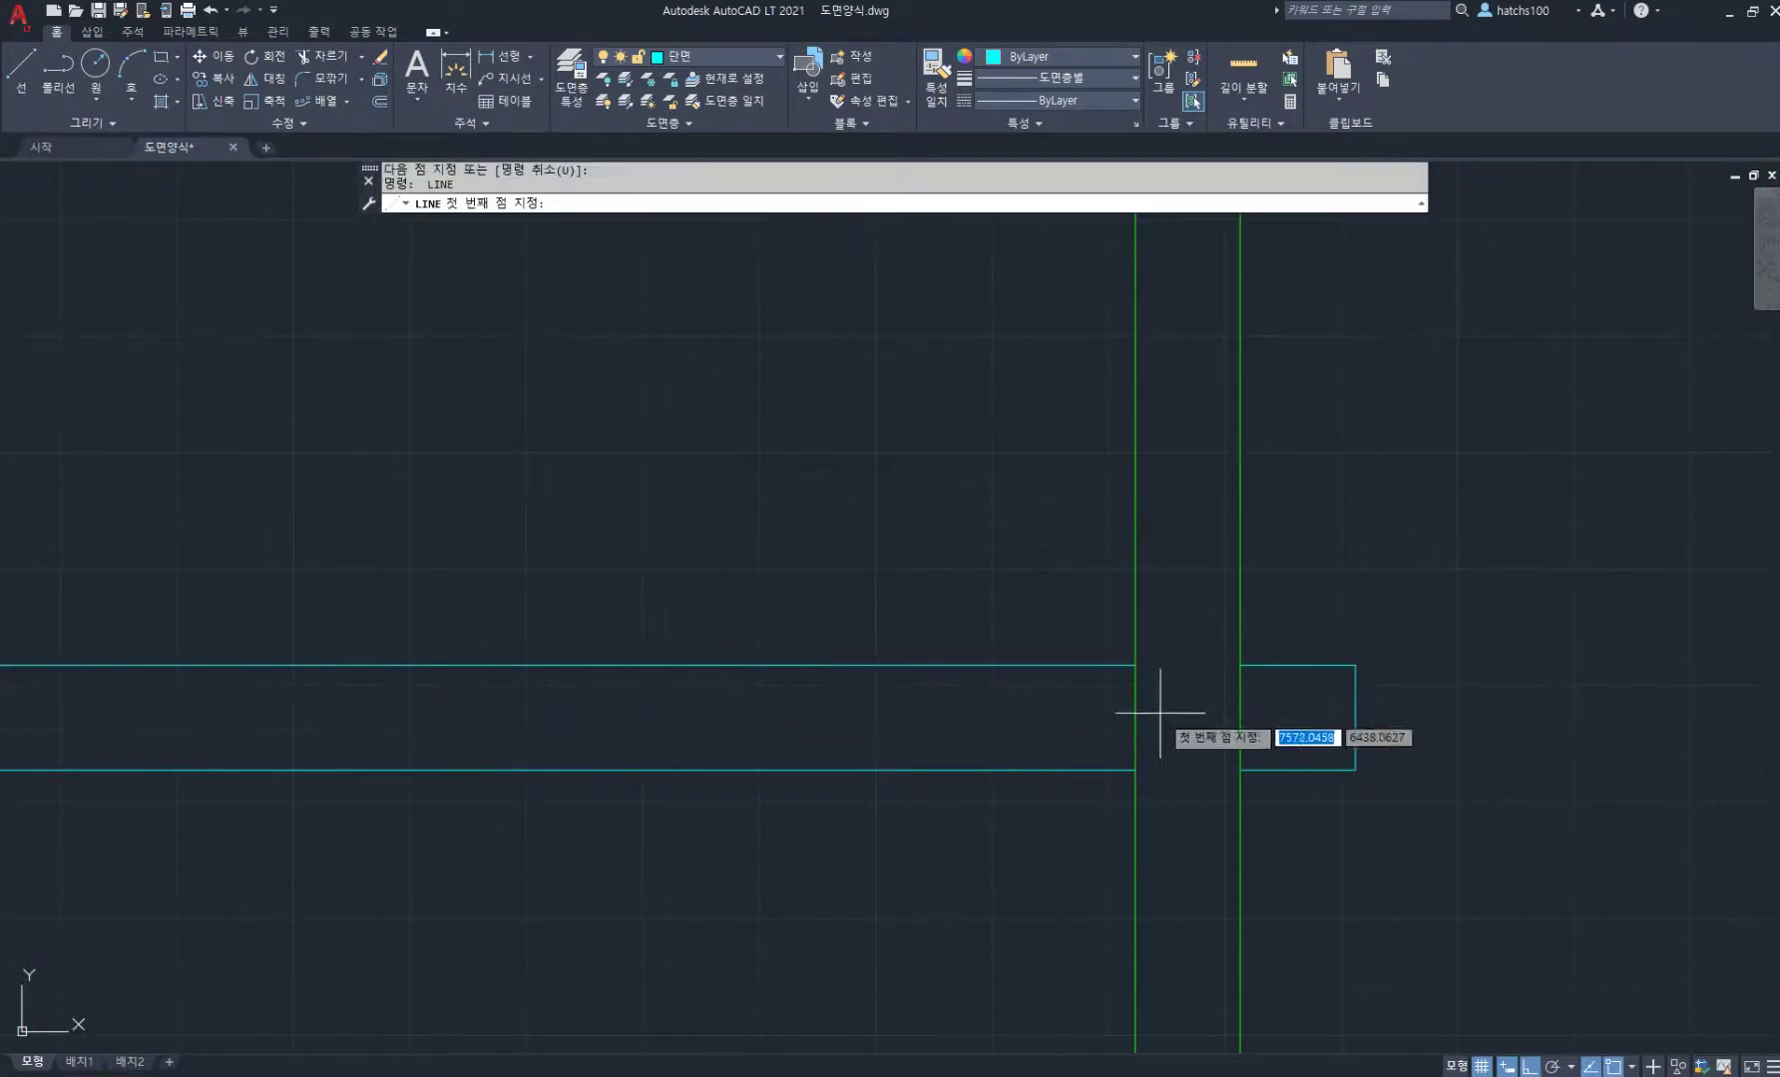
{"action": "left_click", "coordinate": [1154, 719]}
{"action": "left_click", "coordinate": [1222, 719]}
{"action": "key", "text": "Return"}
{"action": "key", "text": "Return"}
{"action": "left_click", "coordinate": [1188, 691]}
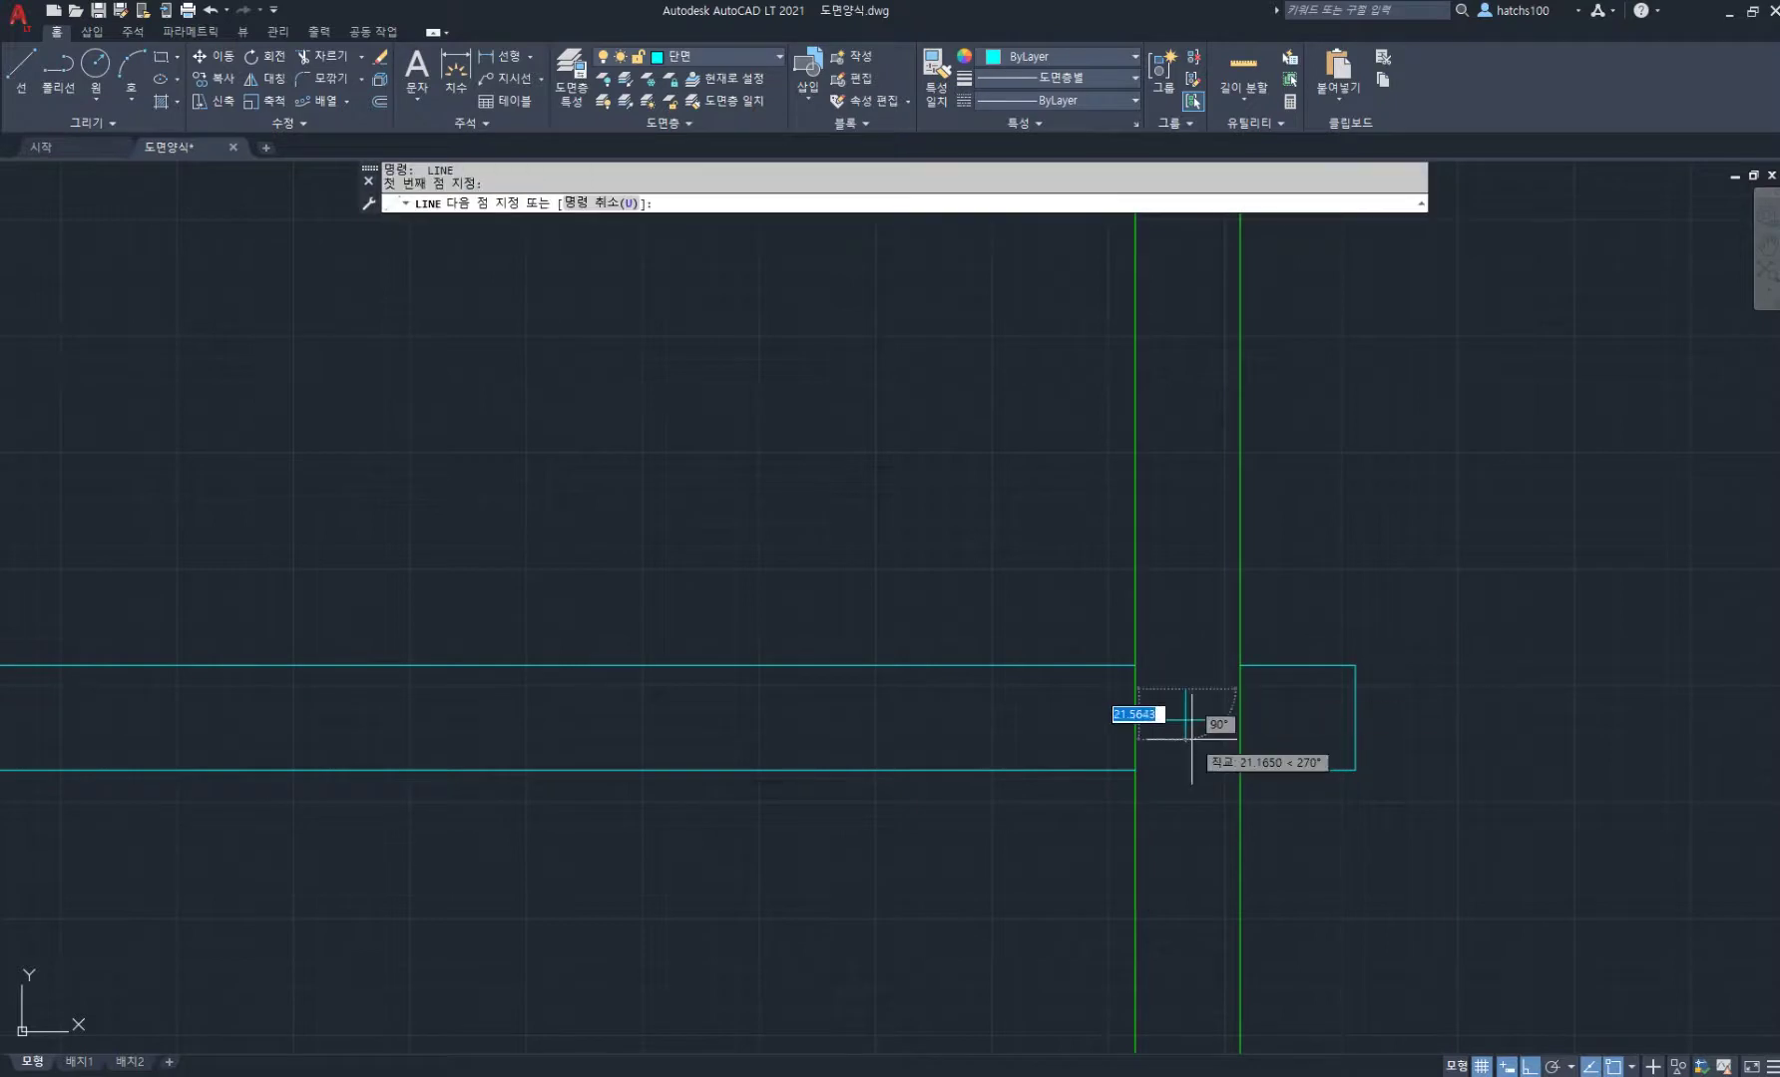
{"action": "left_click", "coordinate": [1190, 747]}
{"action": "key", "text": "Return"}
{"action": "scroll", "coordinate": [1321, 730], "scroll_direction": "down", "scroll_amount": 5}
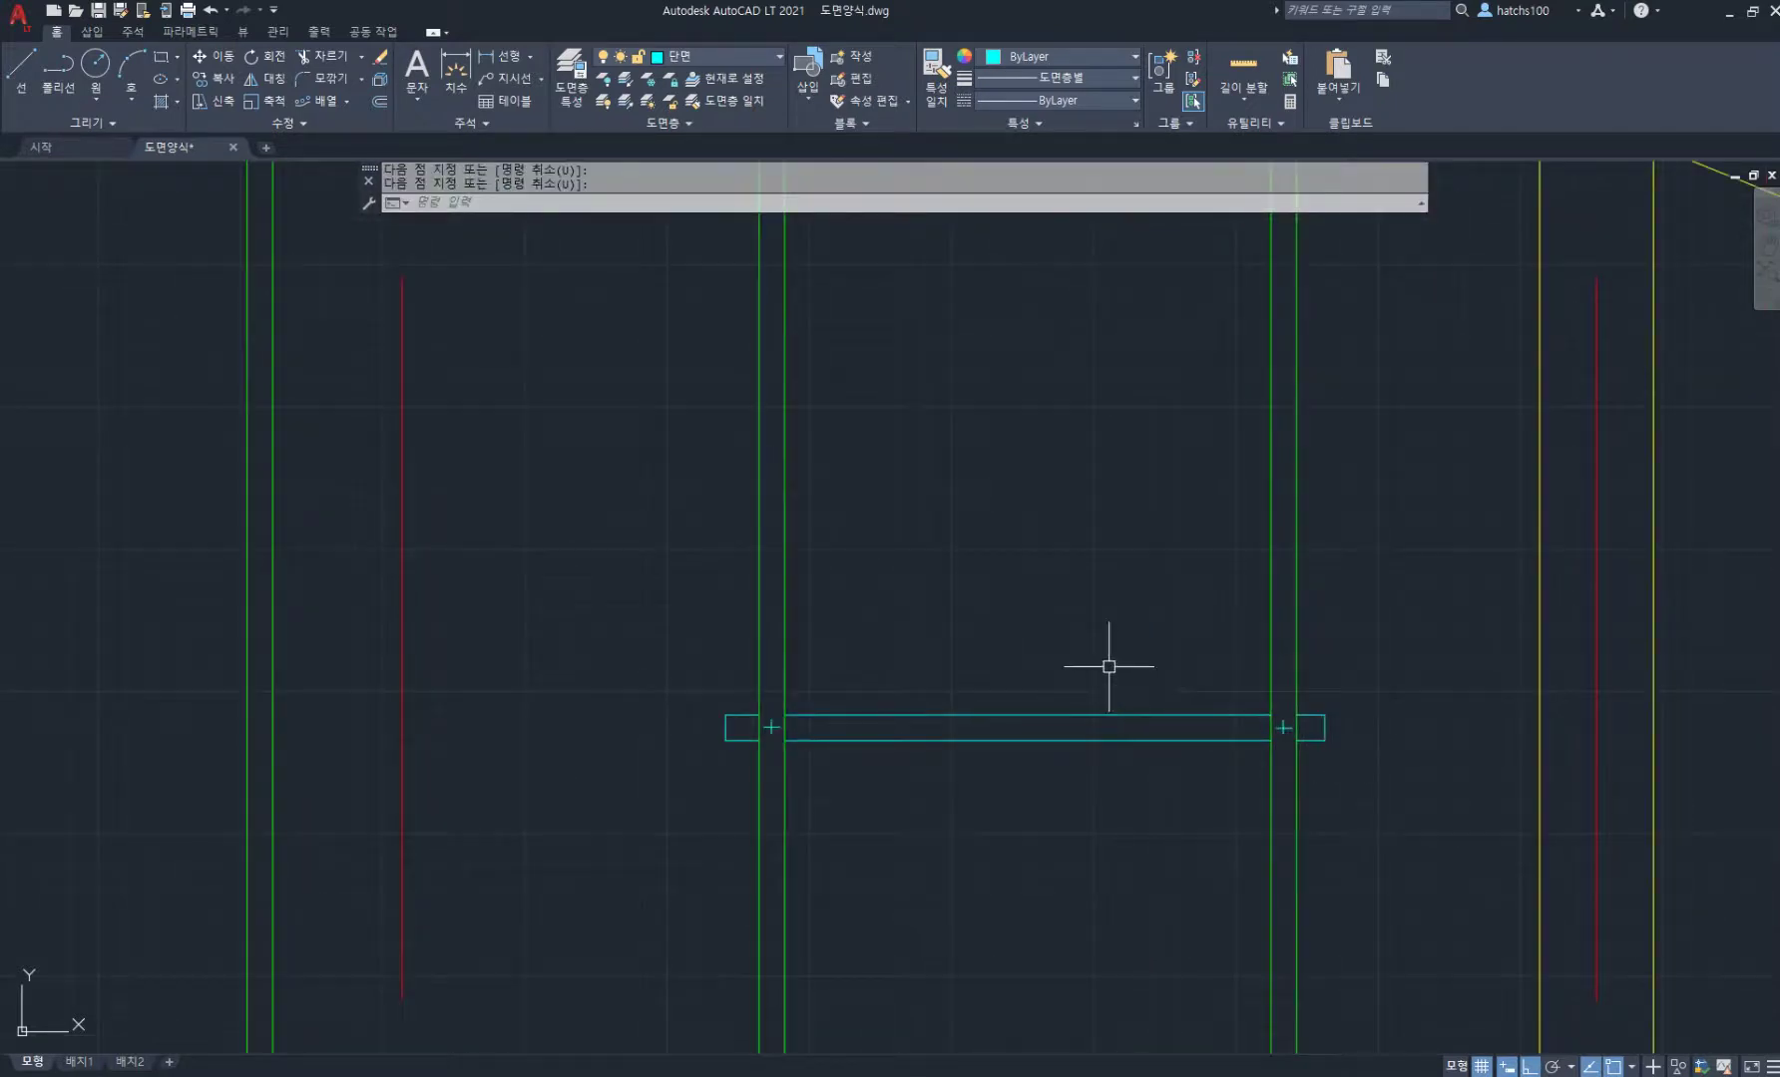
Step: Match the properties of the brace and its bolt marks to those of the green hanger line
{"action": "left_click", "coordinate": [936, 88]}
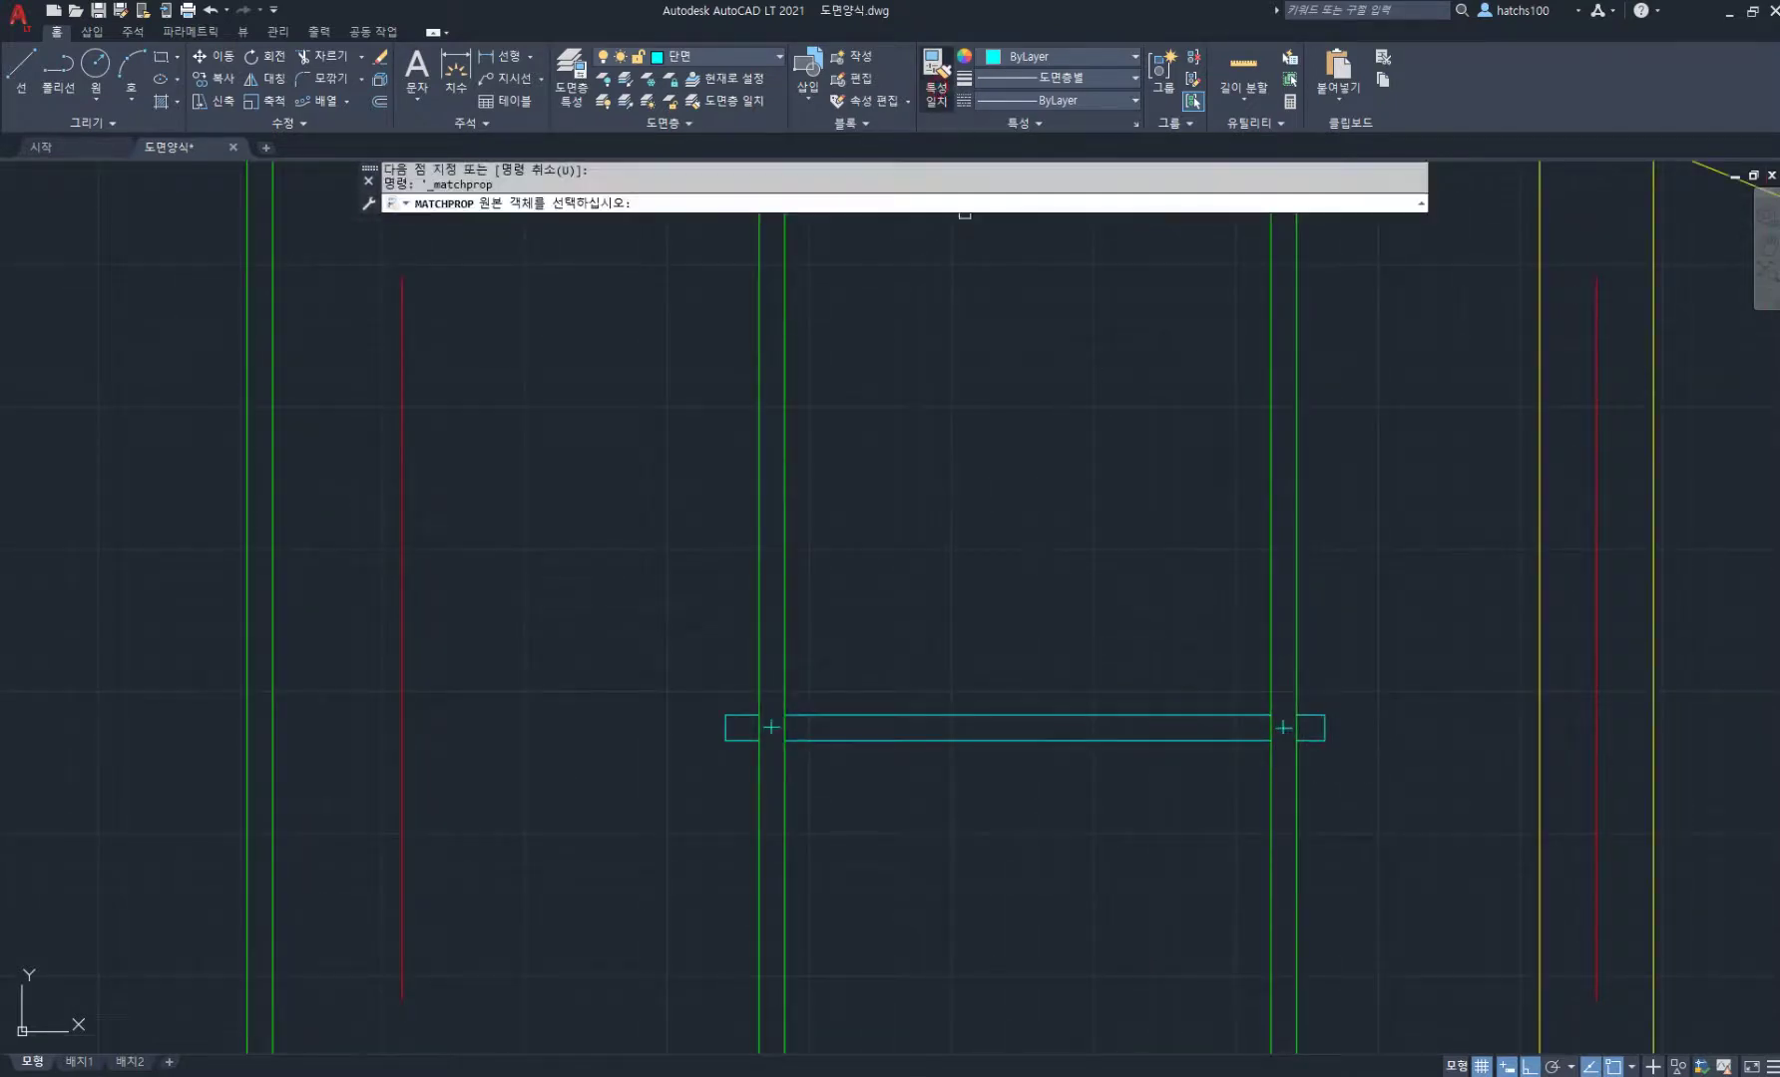
{"action": "left_click", "coordinate": [1296, 675]}
{"action": "left_click", "coordinate": [606, 632]}
{"action": "left_click", "coordinate": [1602, 845]}
{"action": "key", "text": "Return"}
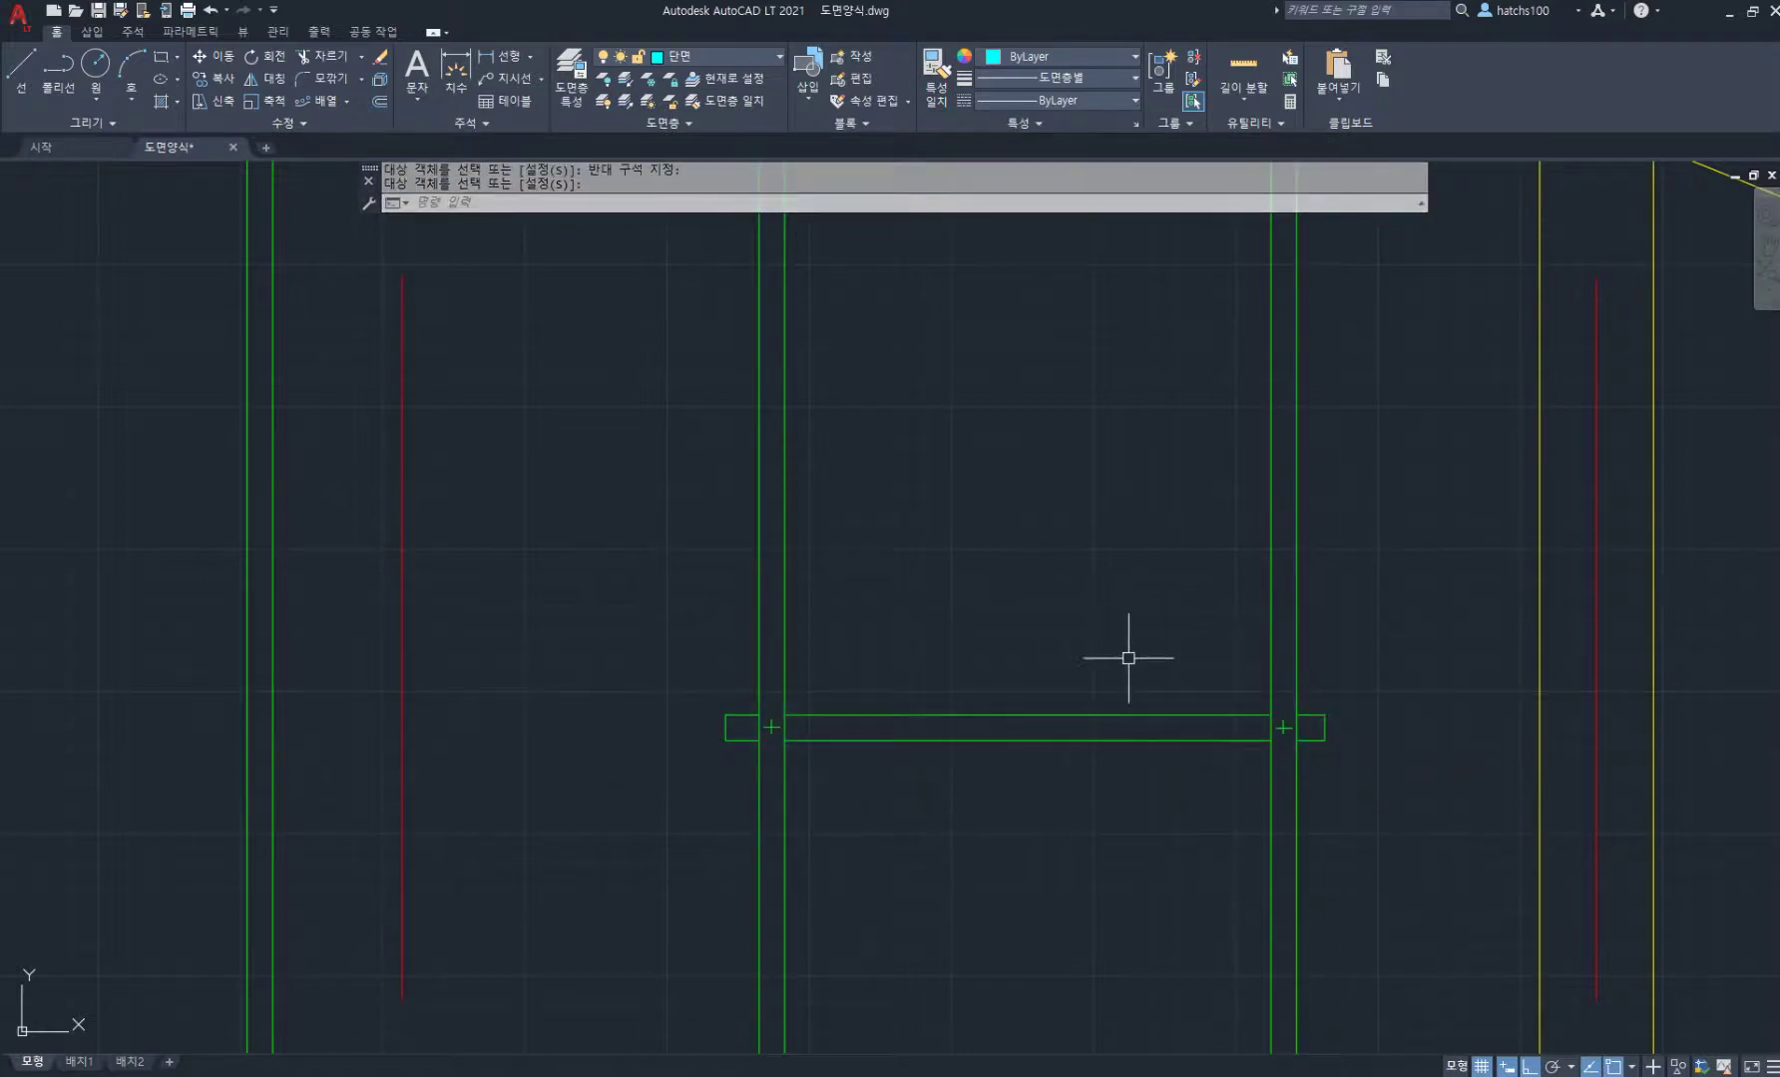
Step: Copy the brace with its bolt marks 1800 left at the same level, and higher up between the first two hangers
{"action": "type", "text": "co"}
{"action": "key", "text": "Return"}
{"action": "left_click", "coordinate": [666, 657]}
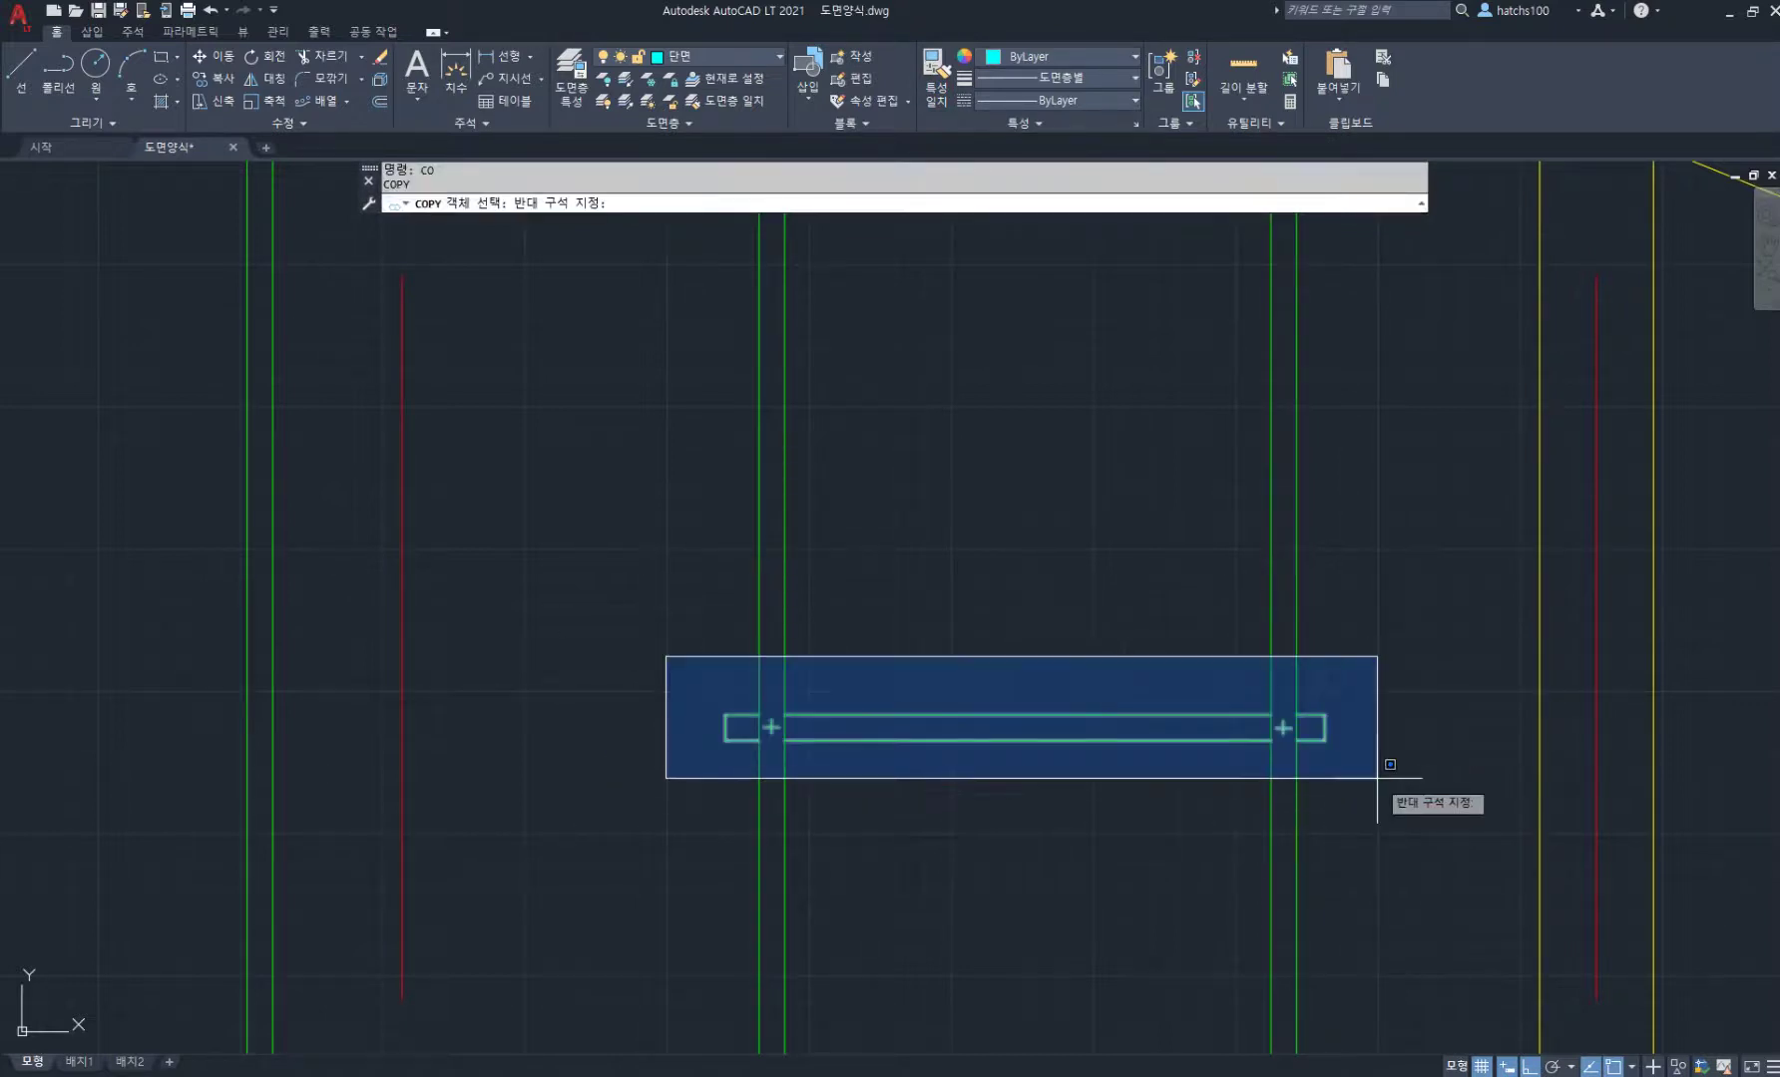
{"action": "left_click", "coordinate": [1378, 779]}
{"action": "key", "text": "Return"}
{"action": "scroll", "coordinate": [1294, 699], "scroll_direction": "up", "scroll_amount": 4}
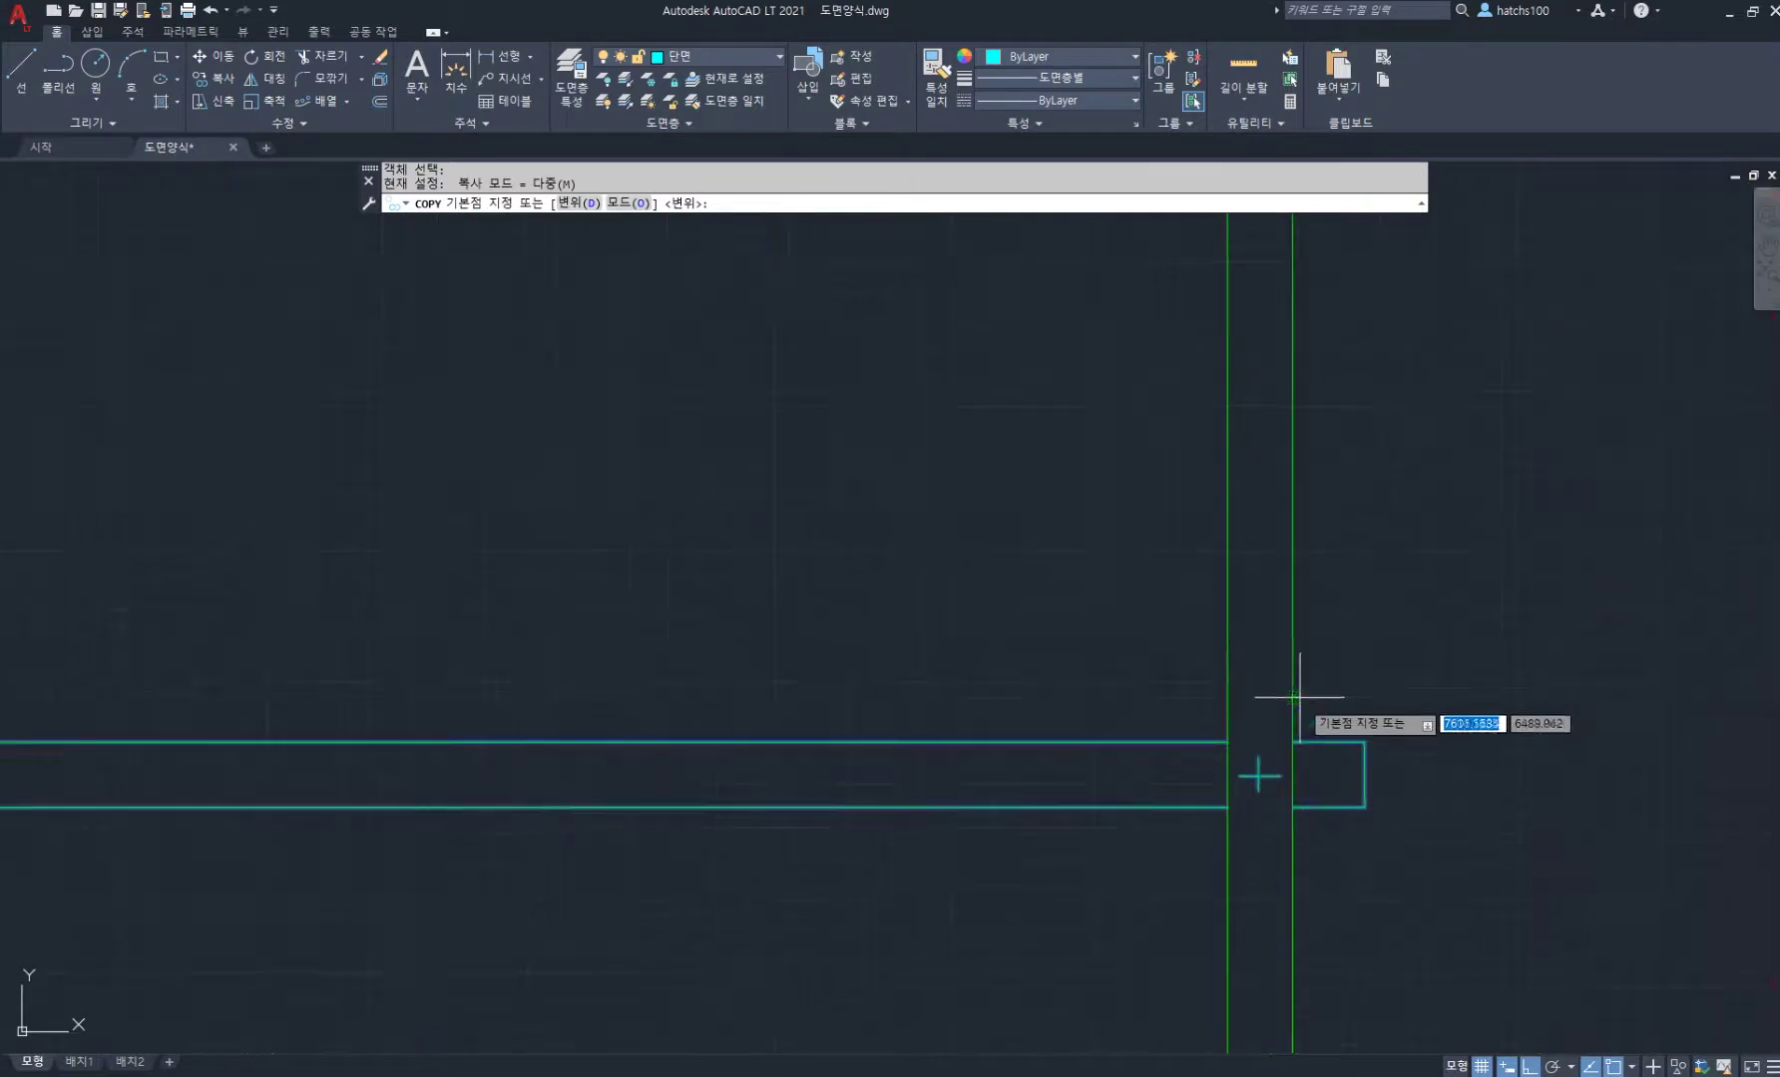
{"action": "left_click", "coordinate": [1293, 741]}
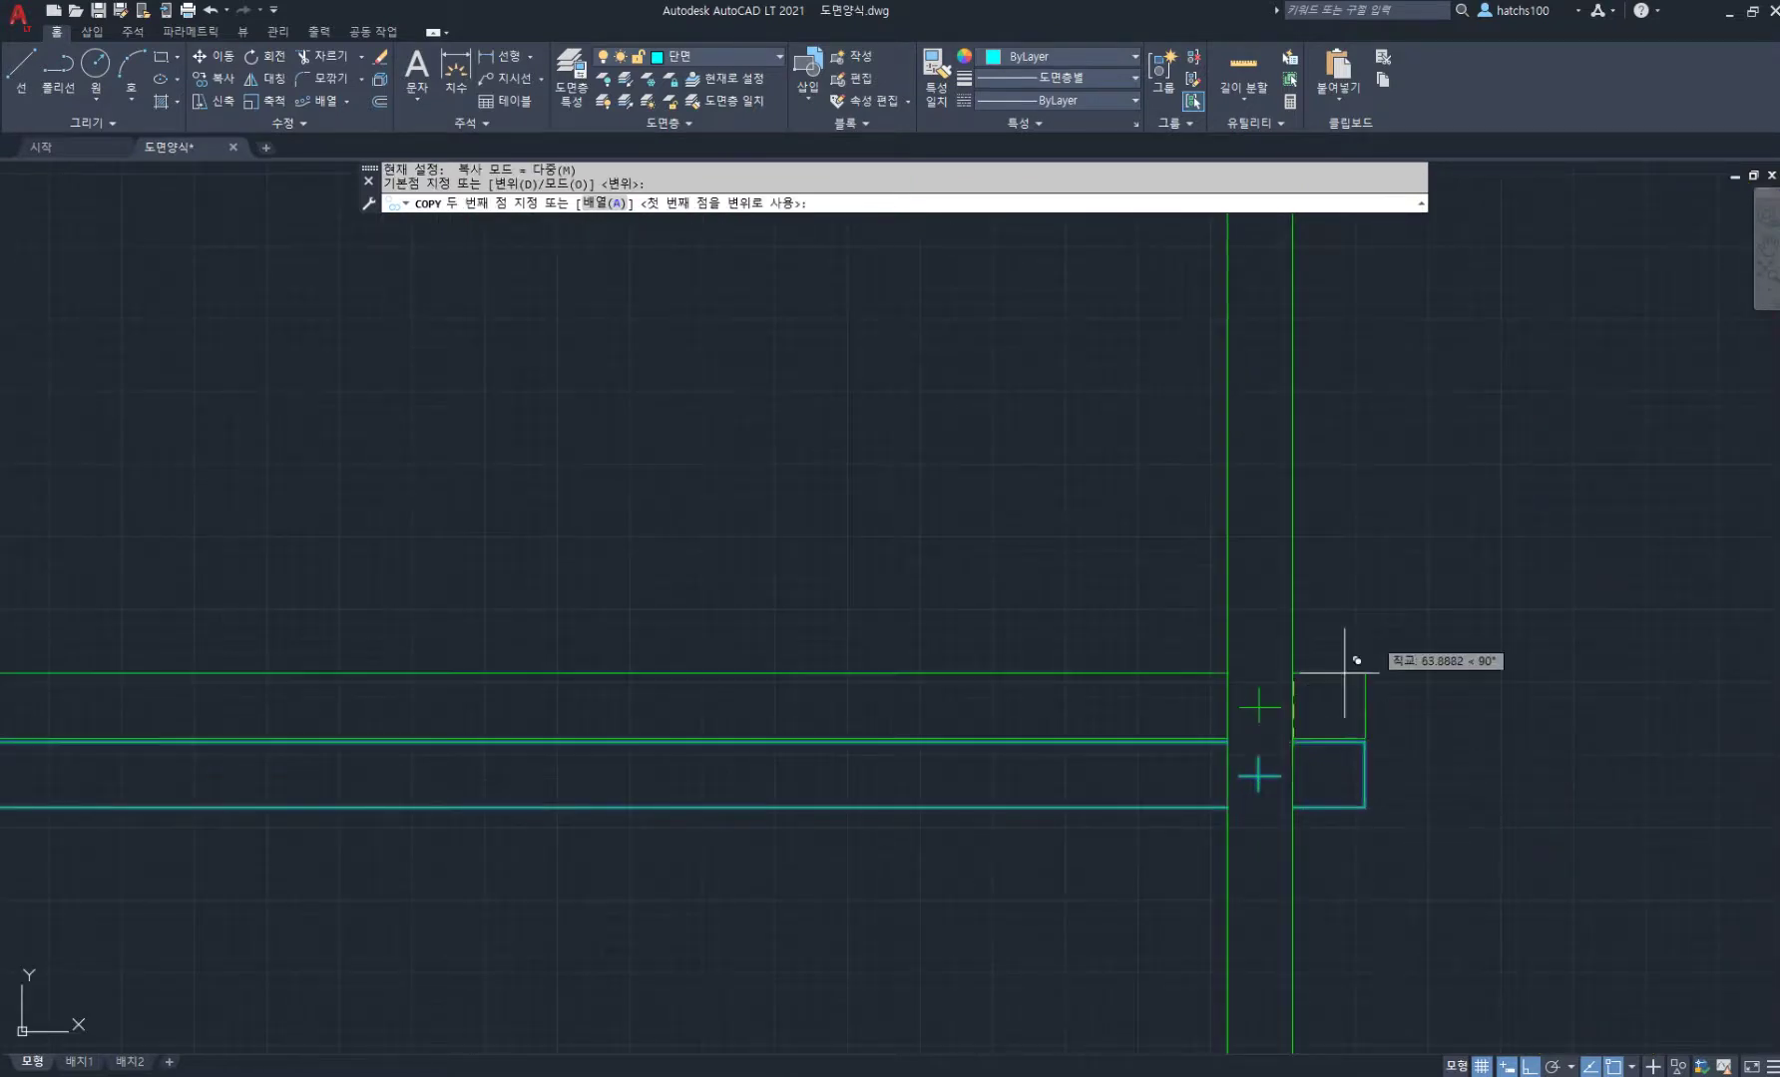
{"action": "scroll", "coordinate": [1398, 587], "scroll_direction": "down", "scroll_amount": 5}
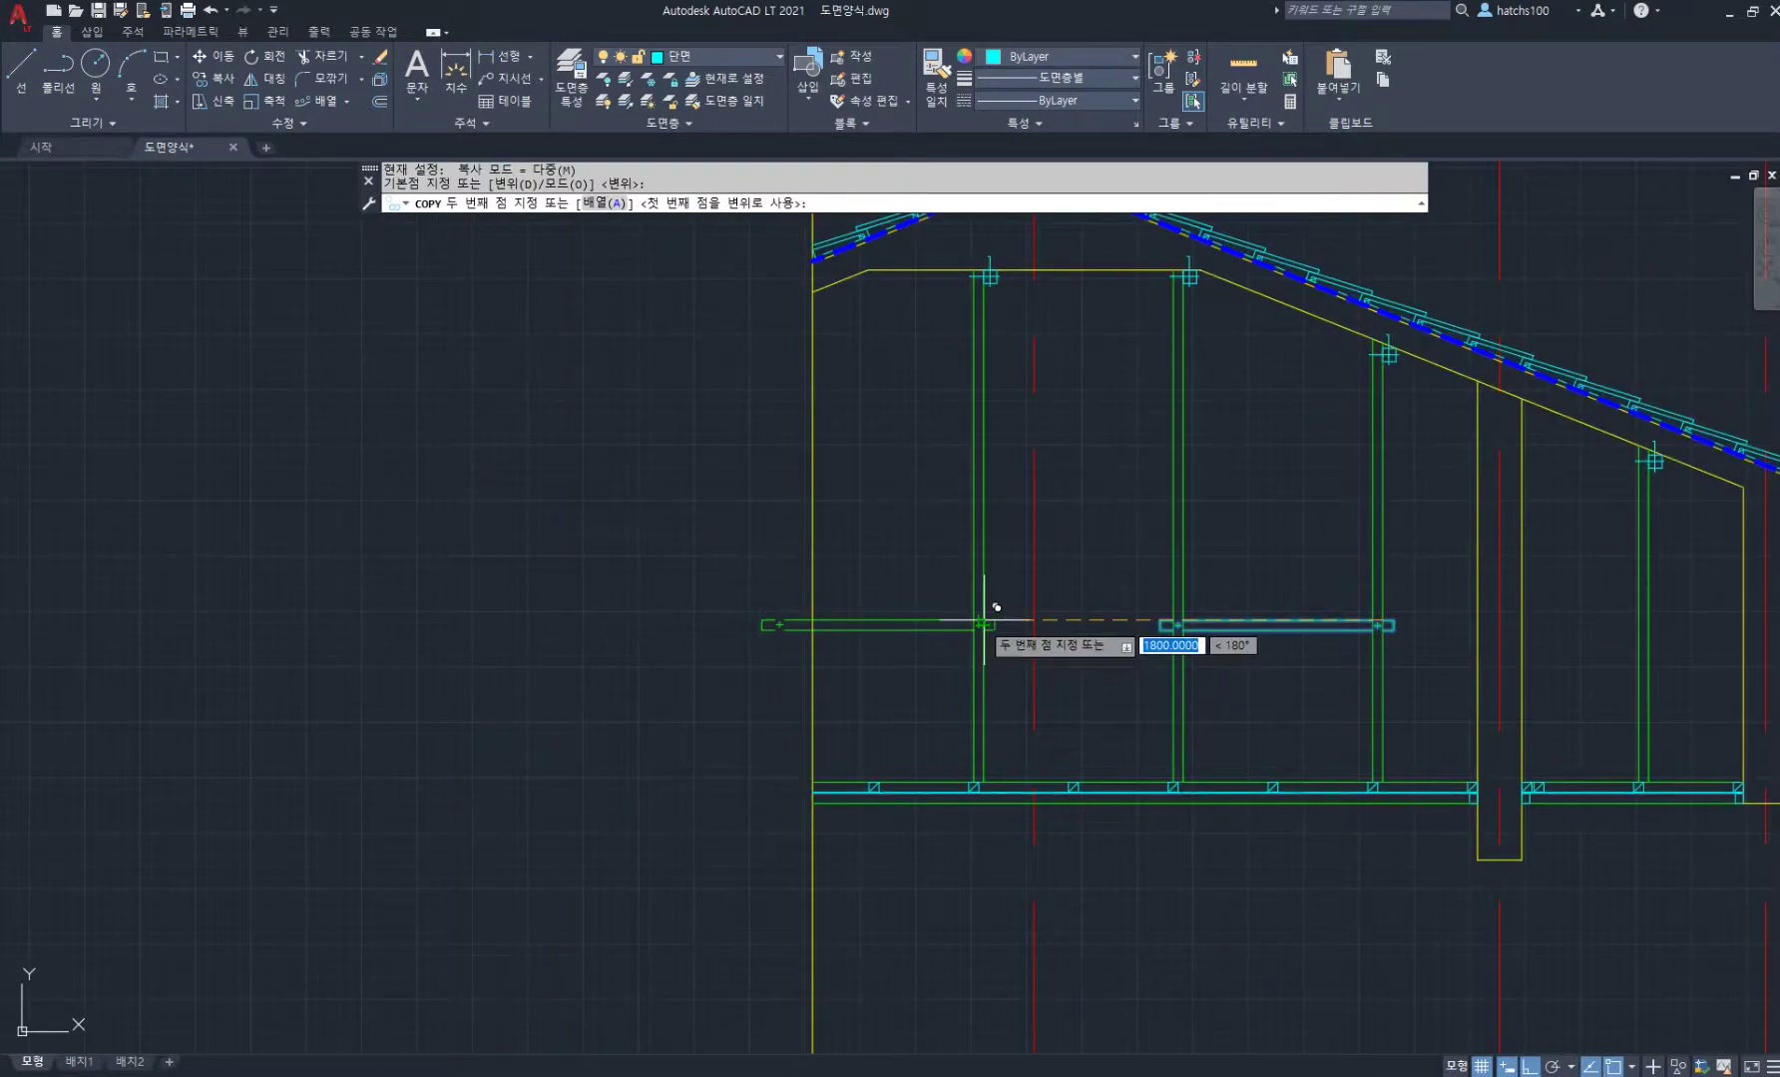
{"action": "left_click", "coordinate": [982, 620]}
{"action": "left_click", "coordinate": [1184, 453]}
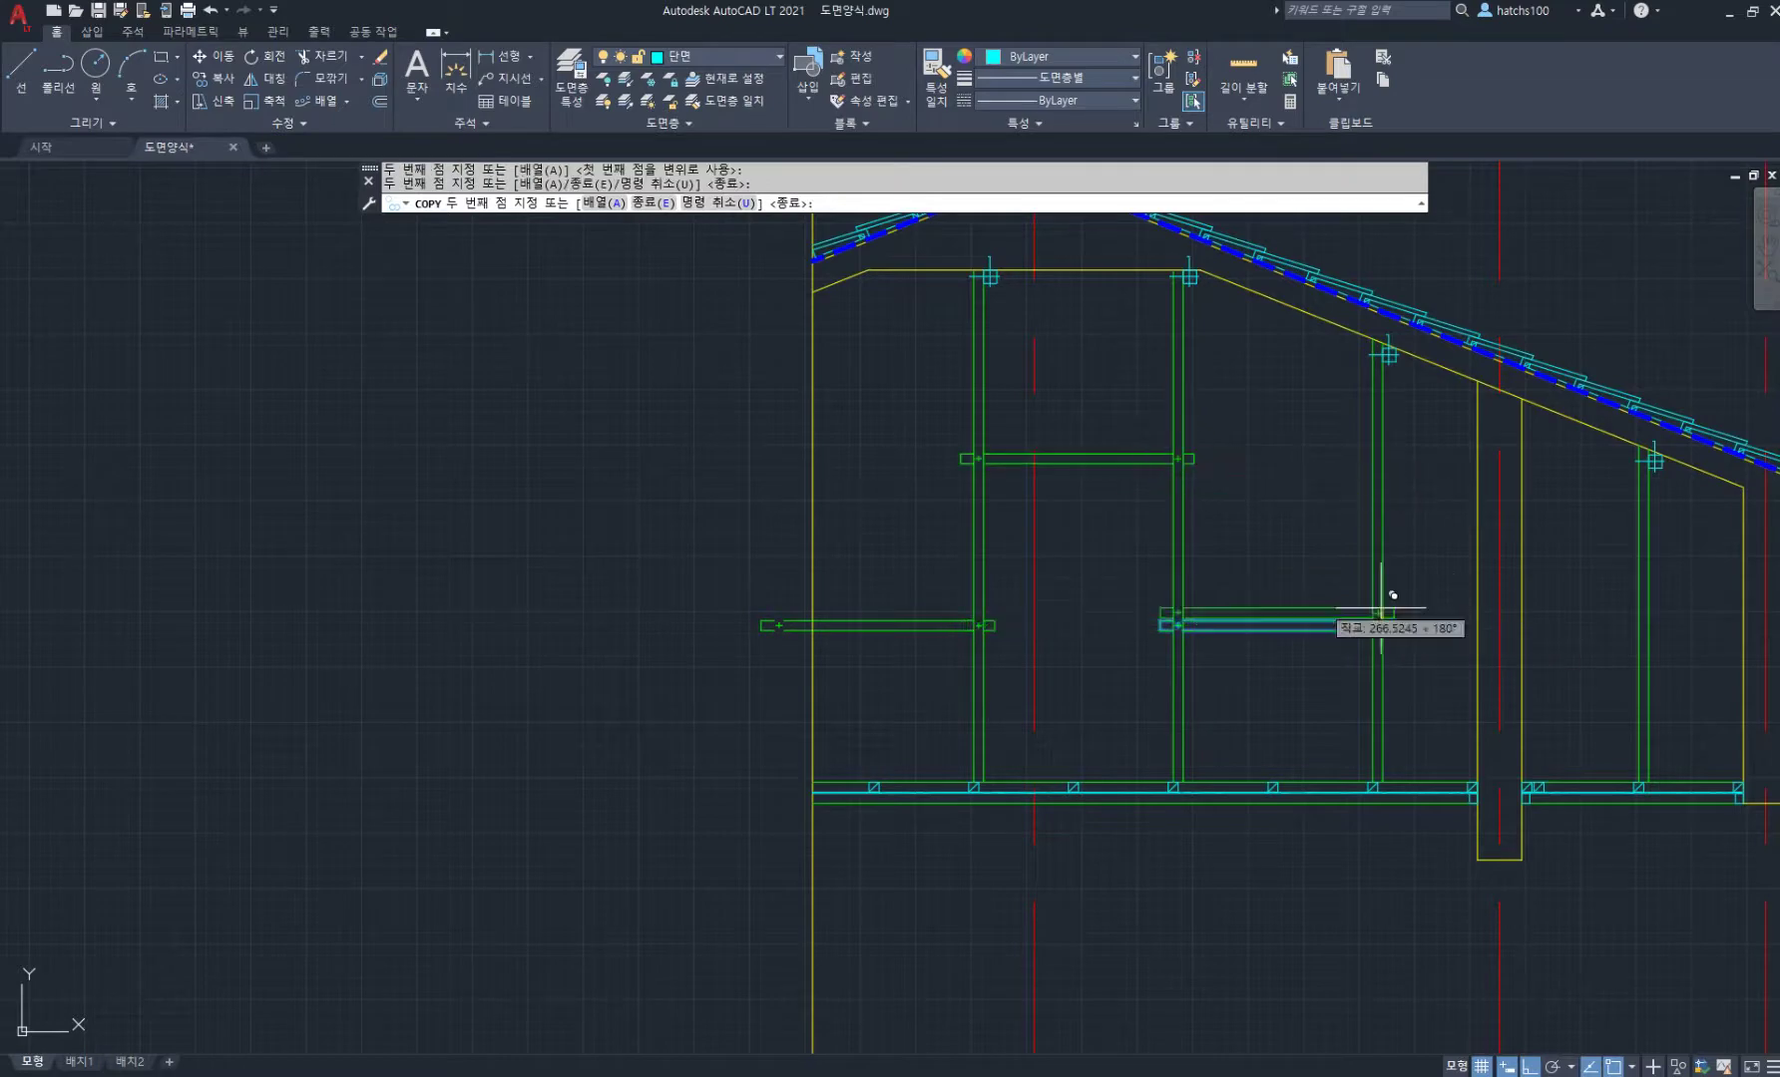
{"action": "key", "text": "Return"}
Step: Trim the leftmost brace at the section's vertical boundary line and erase its leftover end and bolt mark outside
{"action": "scroll", "coordinate": [791, 641], "scroll_direction": "up", "scroll_amount": 5}
{"action": "type", "text": "tr"}
{"action": "key", "text": "Return"}
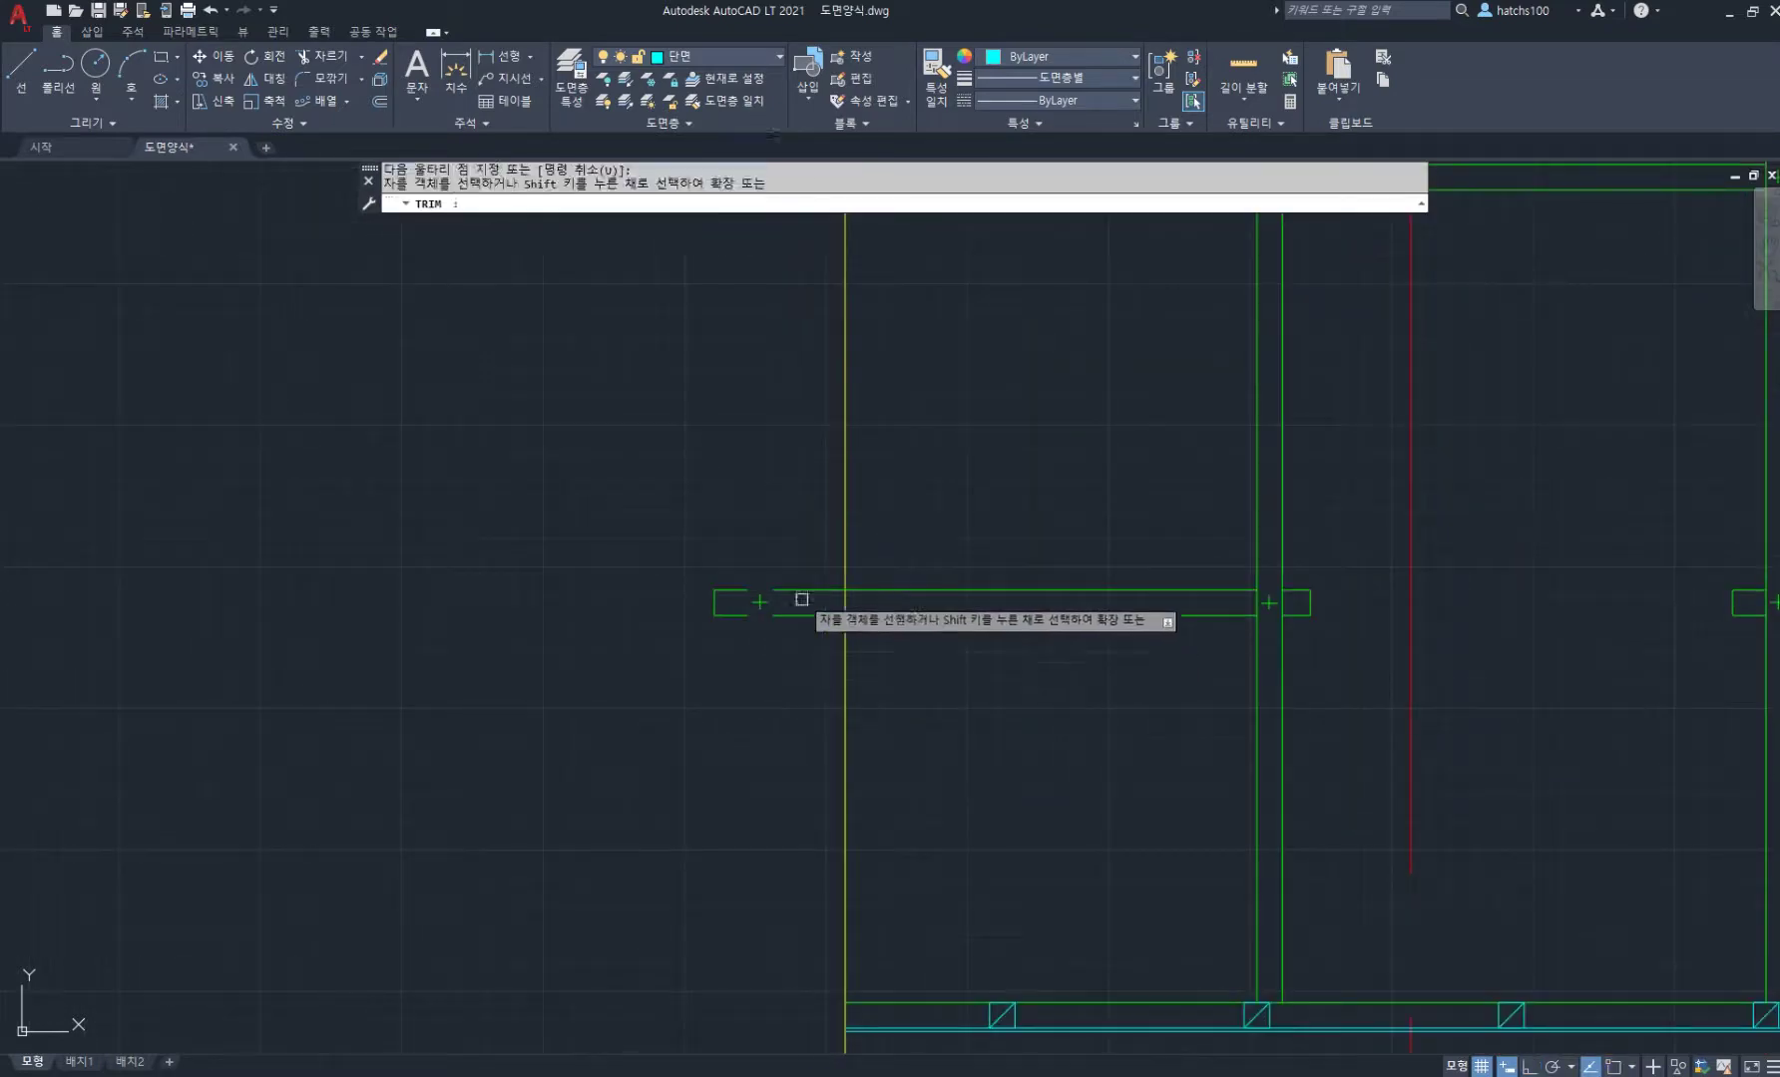
{"action": "left_click_drag", "start_coordinate": [786, 539], "coordinate": [789, 648]}
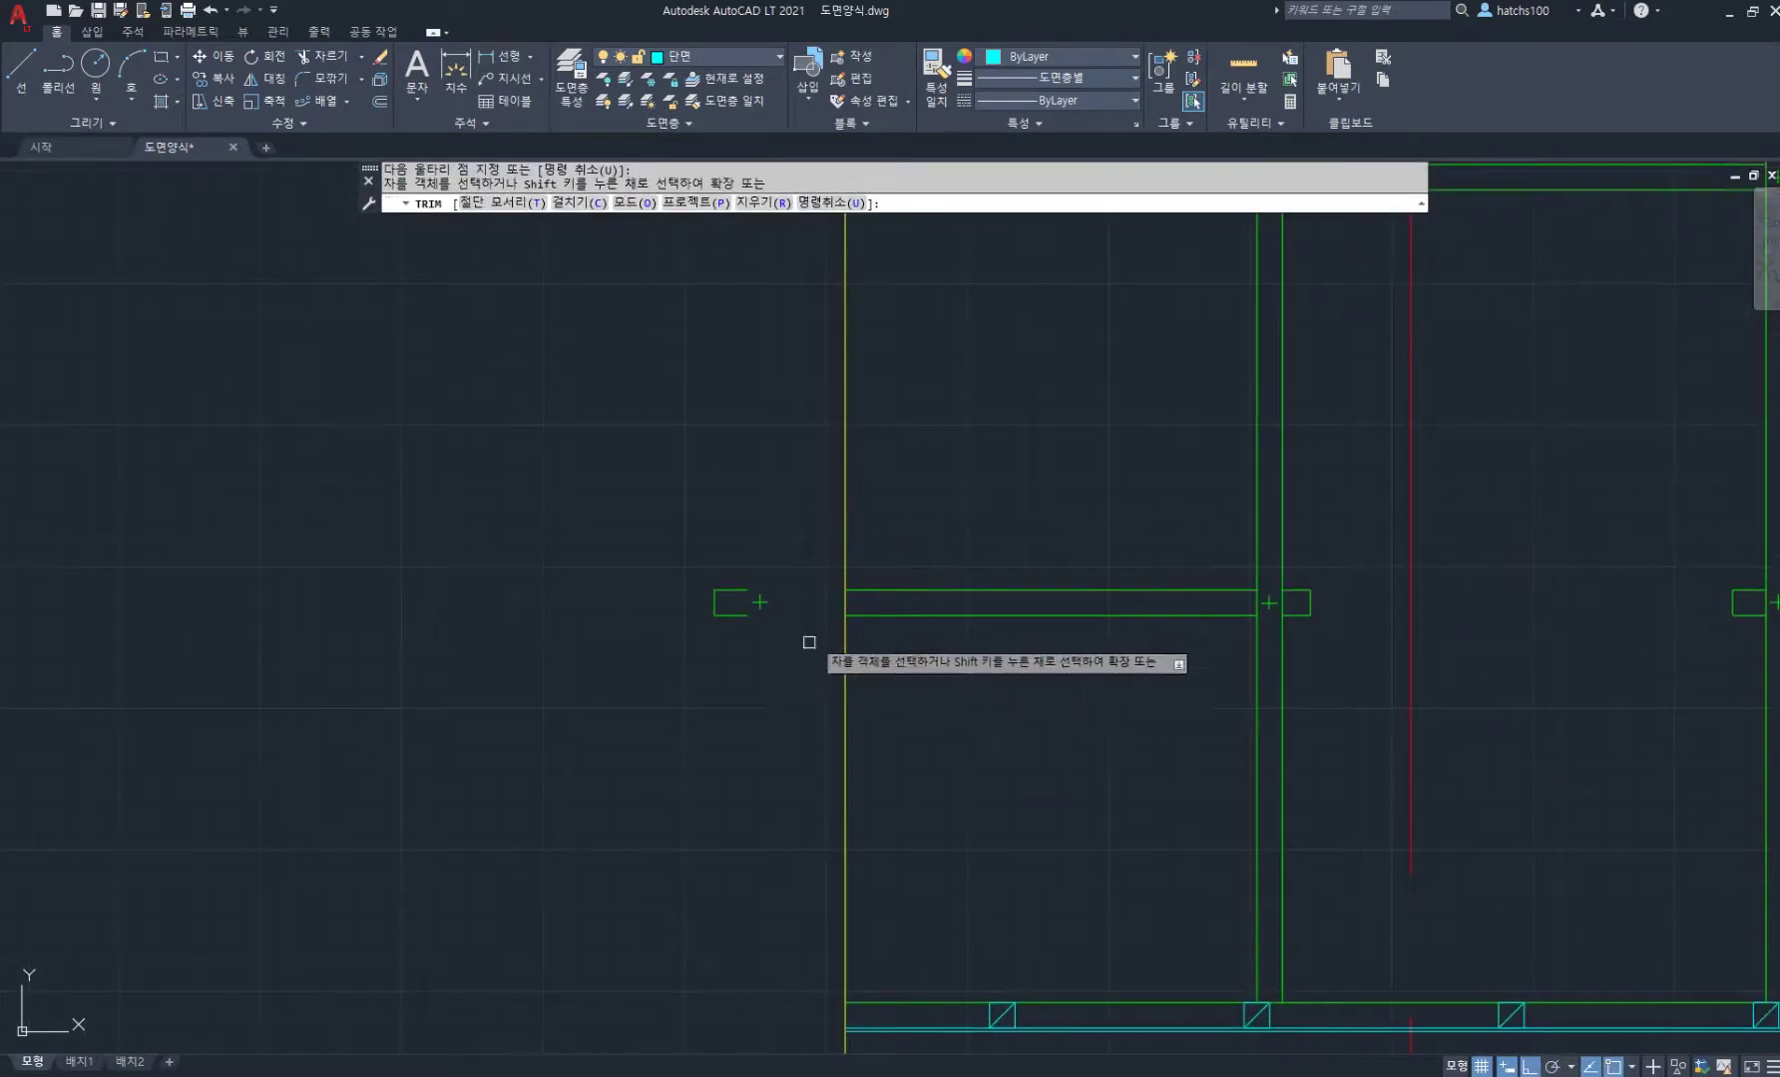
{"action": "left_click", "coordinate": [756, 204]}
{"action": "left_click", "coordinate": [818, 678]}
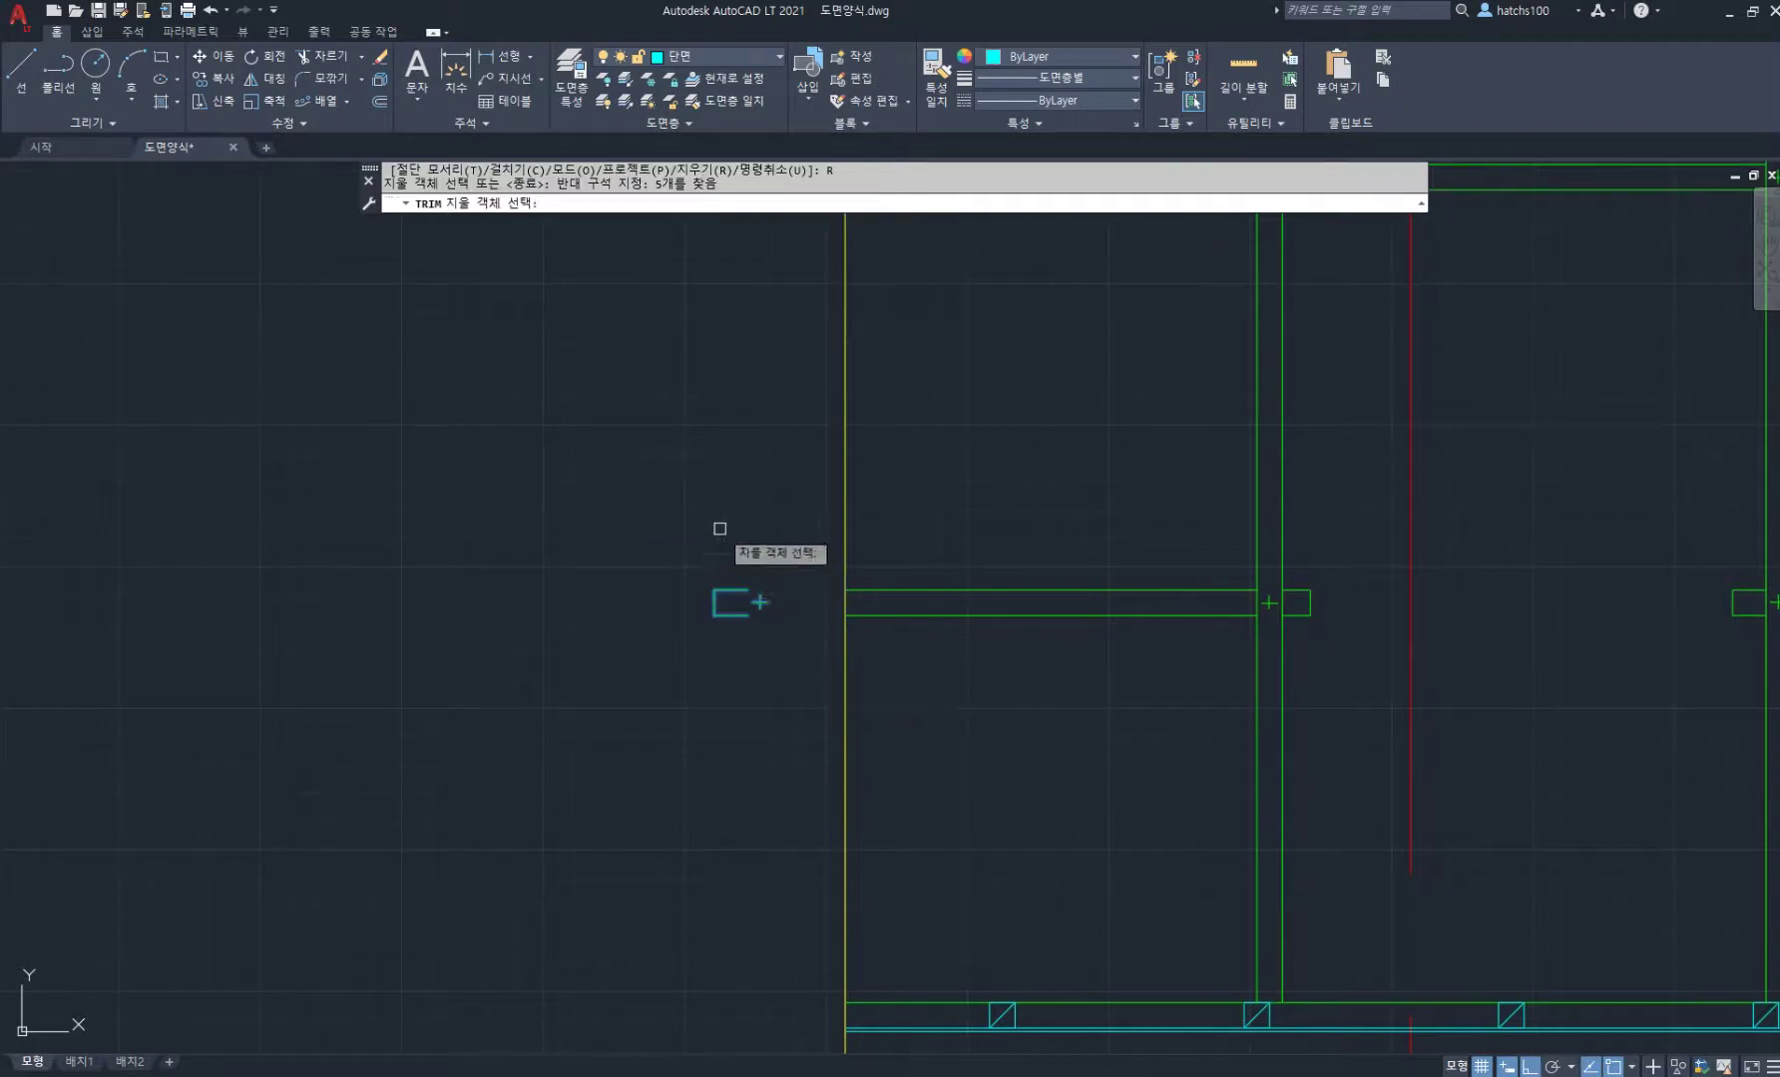
{"action": "key", "text": "space"}
{"action": "key", "text": "space"}
Step: Offset the outer wall's inner face and the sloped, flat and far-left slab undersides 90 toward the interior
{"action": "scroll", "coordinate": [726, 549], "scroll_direction": "down", "scroll_amount": 4}
{"action": "middle_click_drag", "start_coordinate": [1111, 586], "coordinate": [1073, 600]}
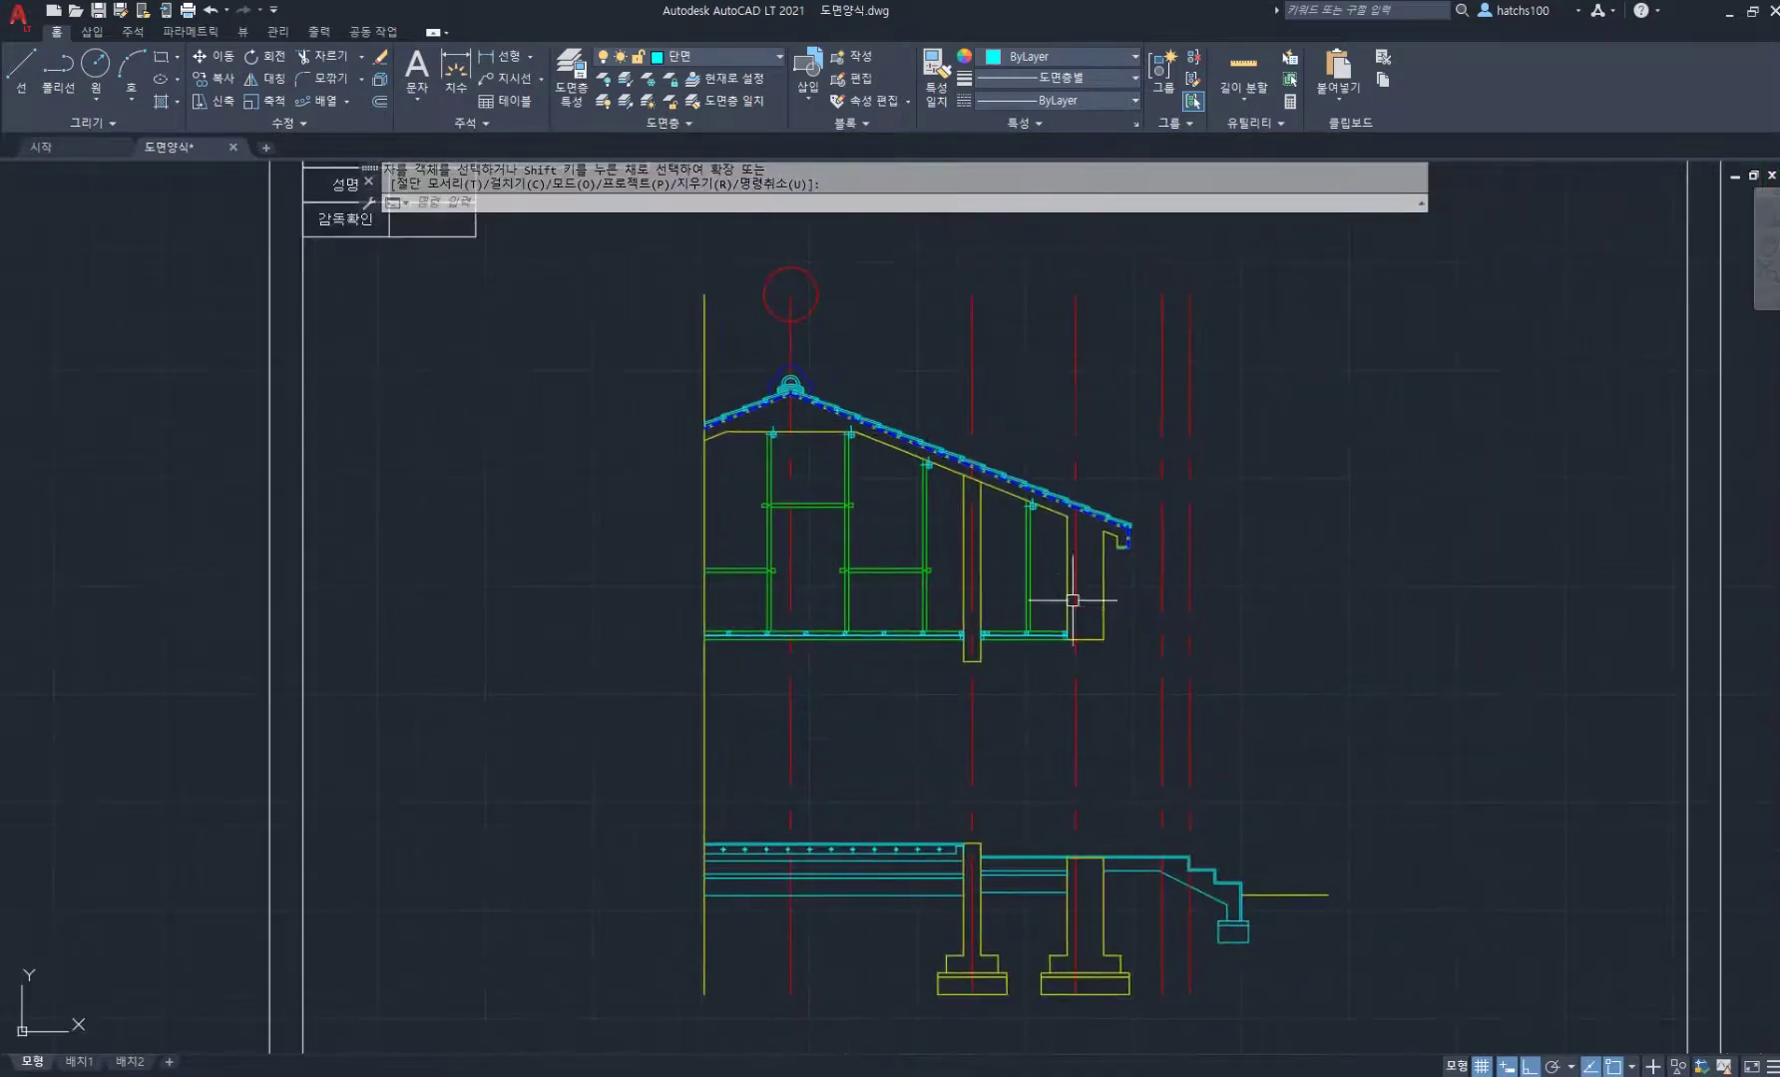
{"action": "scroll", "coordinate": [850, 472], "scroll_direction": "up", "scroll_amount": 4}
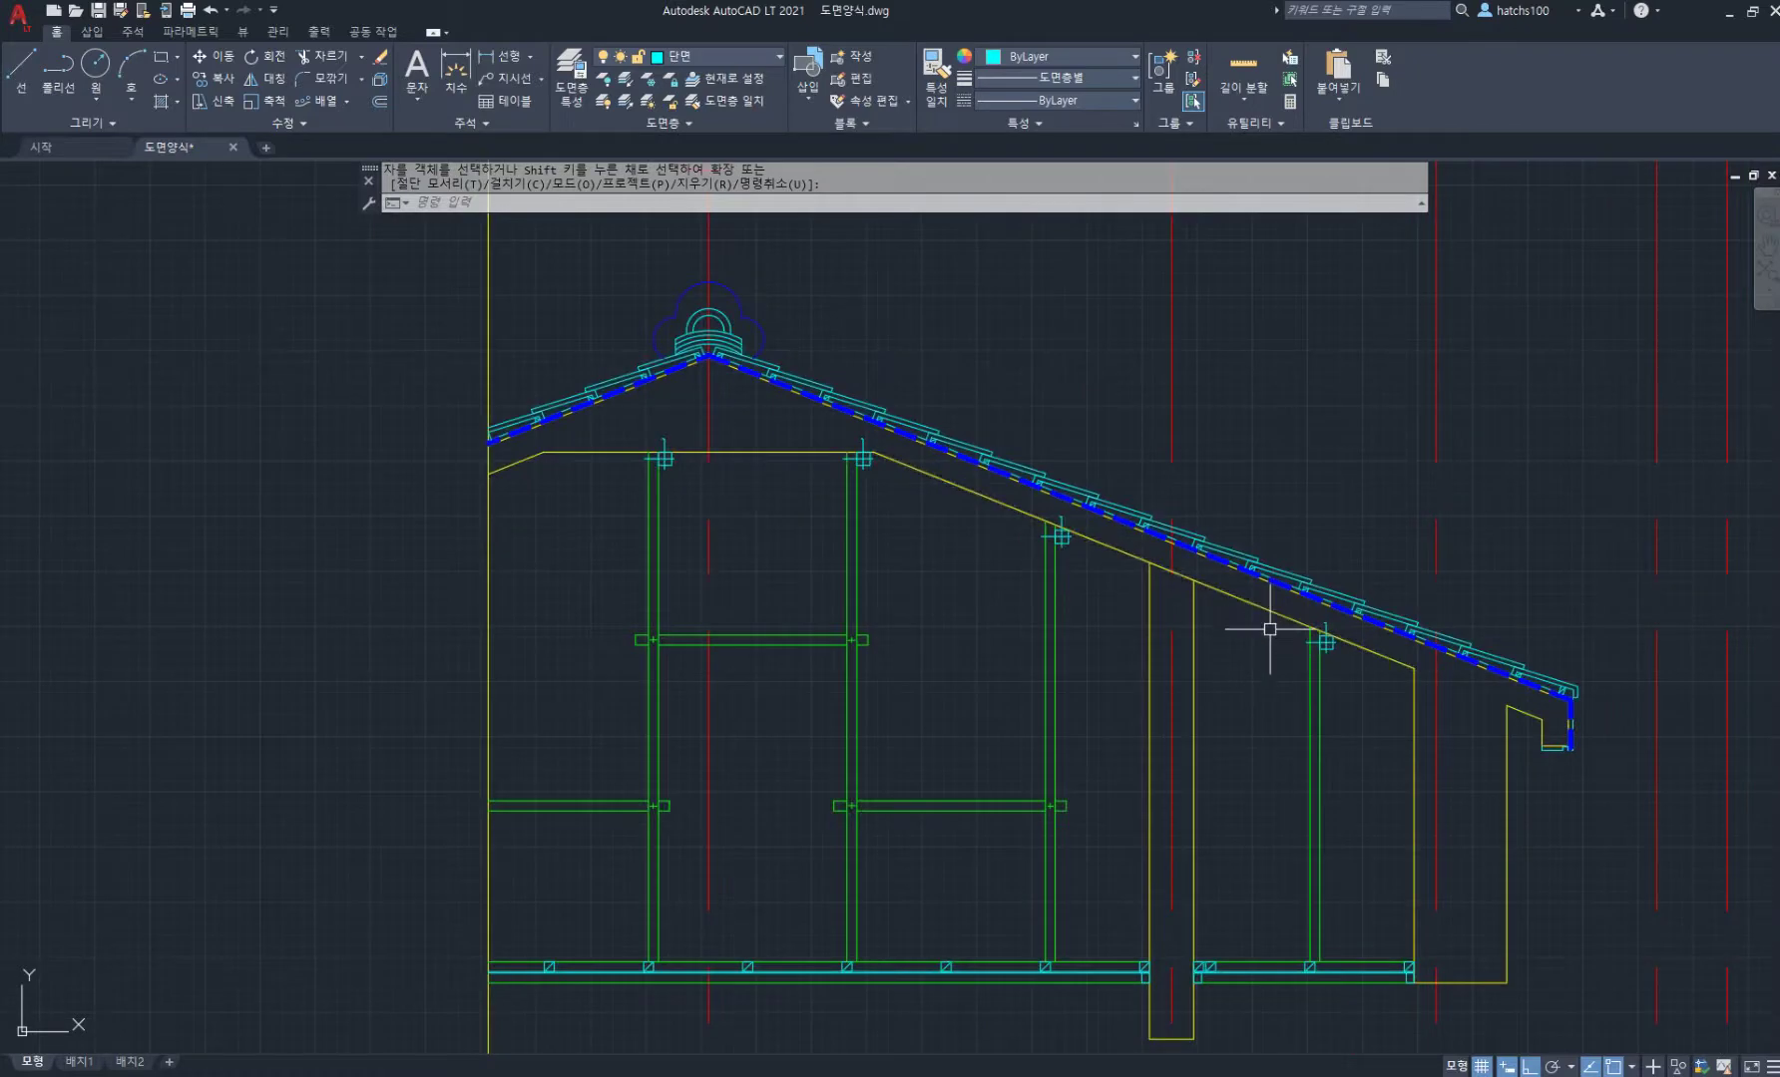
{"action": "type", "text": "o"}
{"action": "key", "text": "space"}
{"action": "key", "text": "space"}
{"action": "left_click", "coordinate": [1413, 784]}
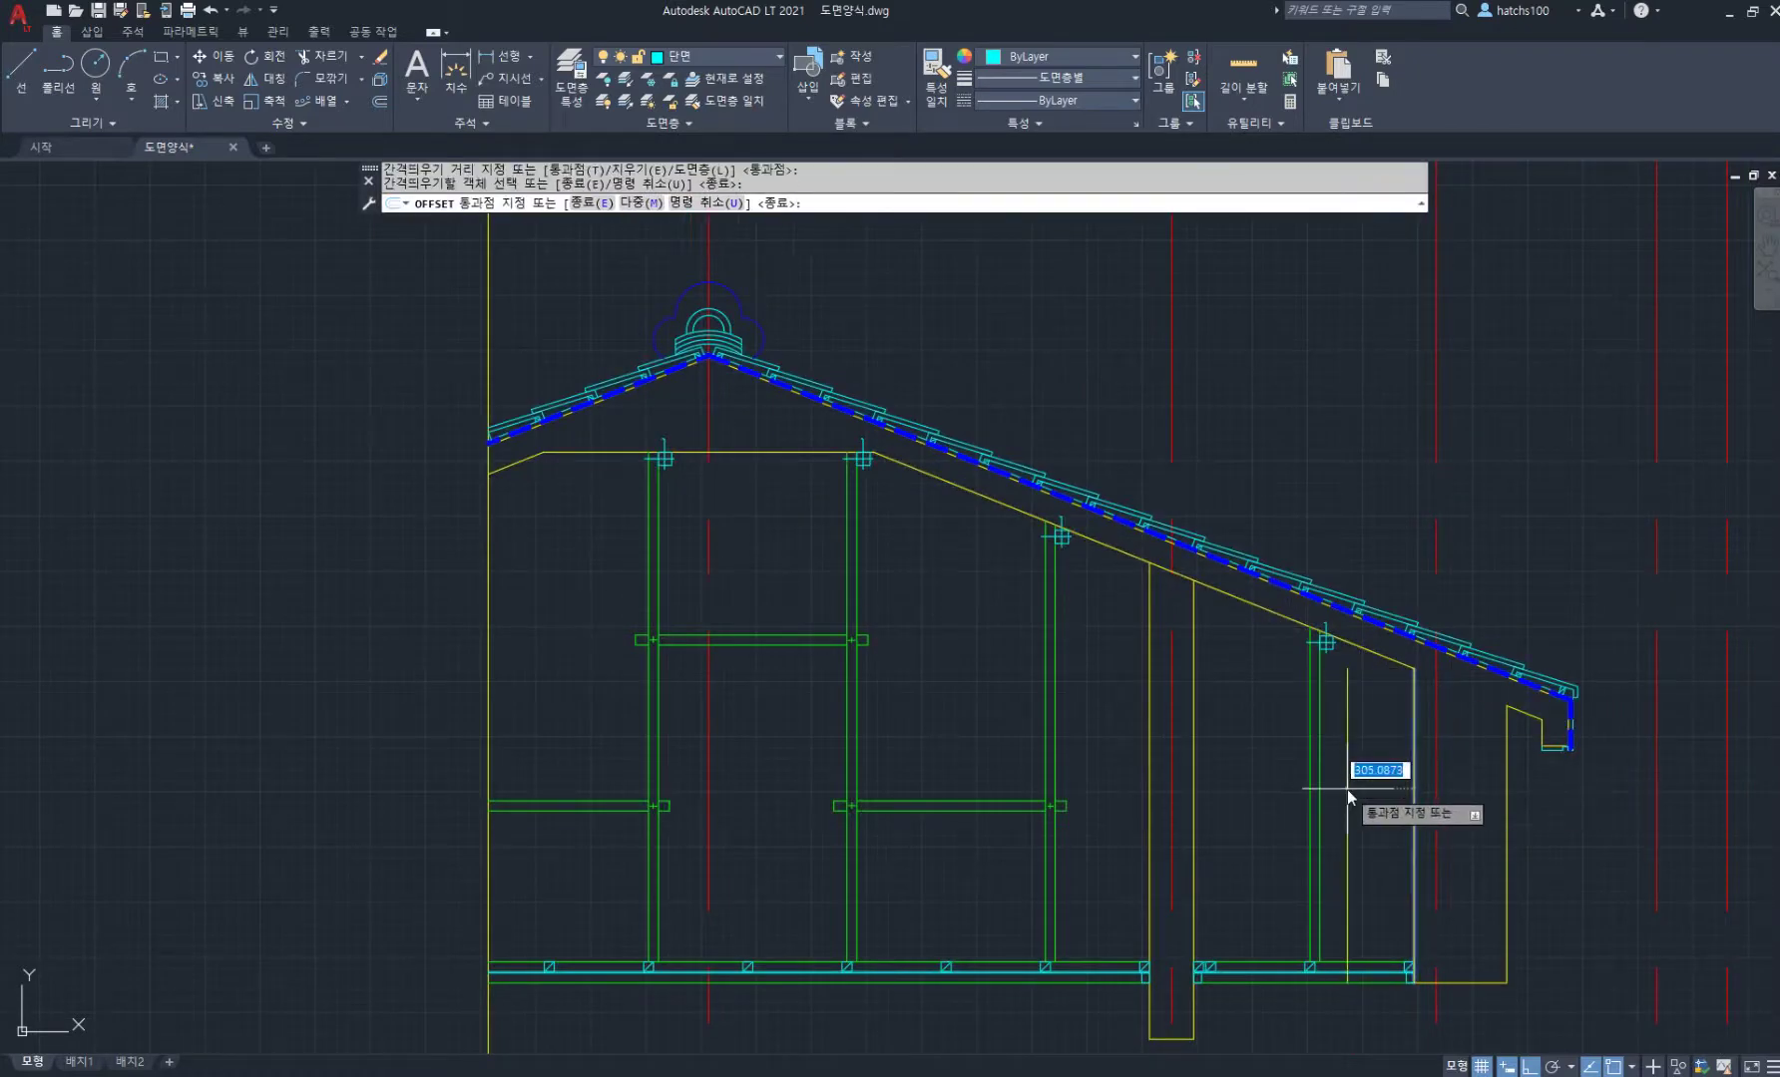
{"action": "left_click", "coordinate": [1265, 610]}
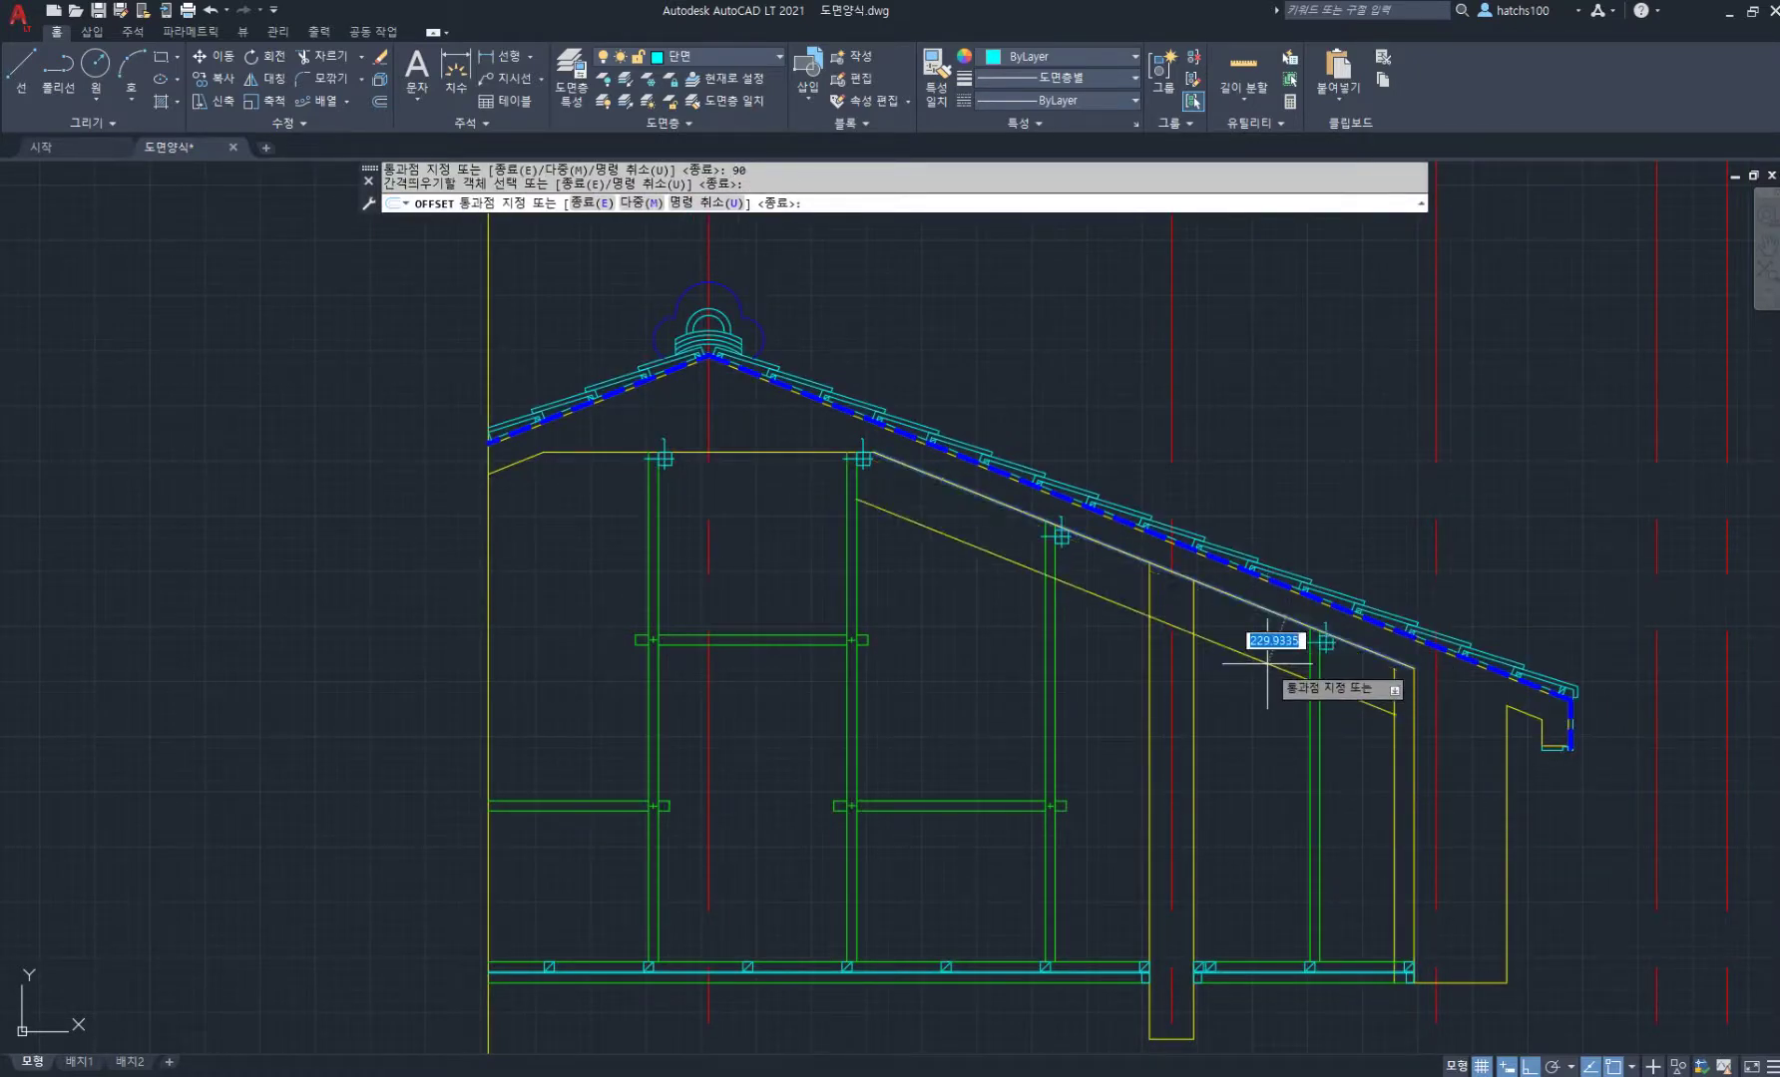
{"action": "type", "text": "90"}
{"action": "key", "text": "Return"}
{"action": "left_click", "coordinate": [752, 454]}
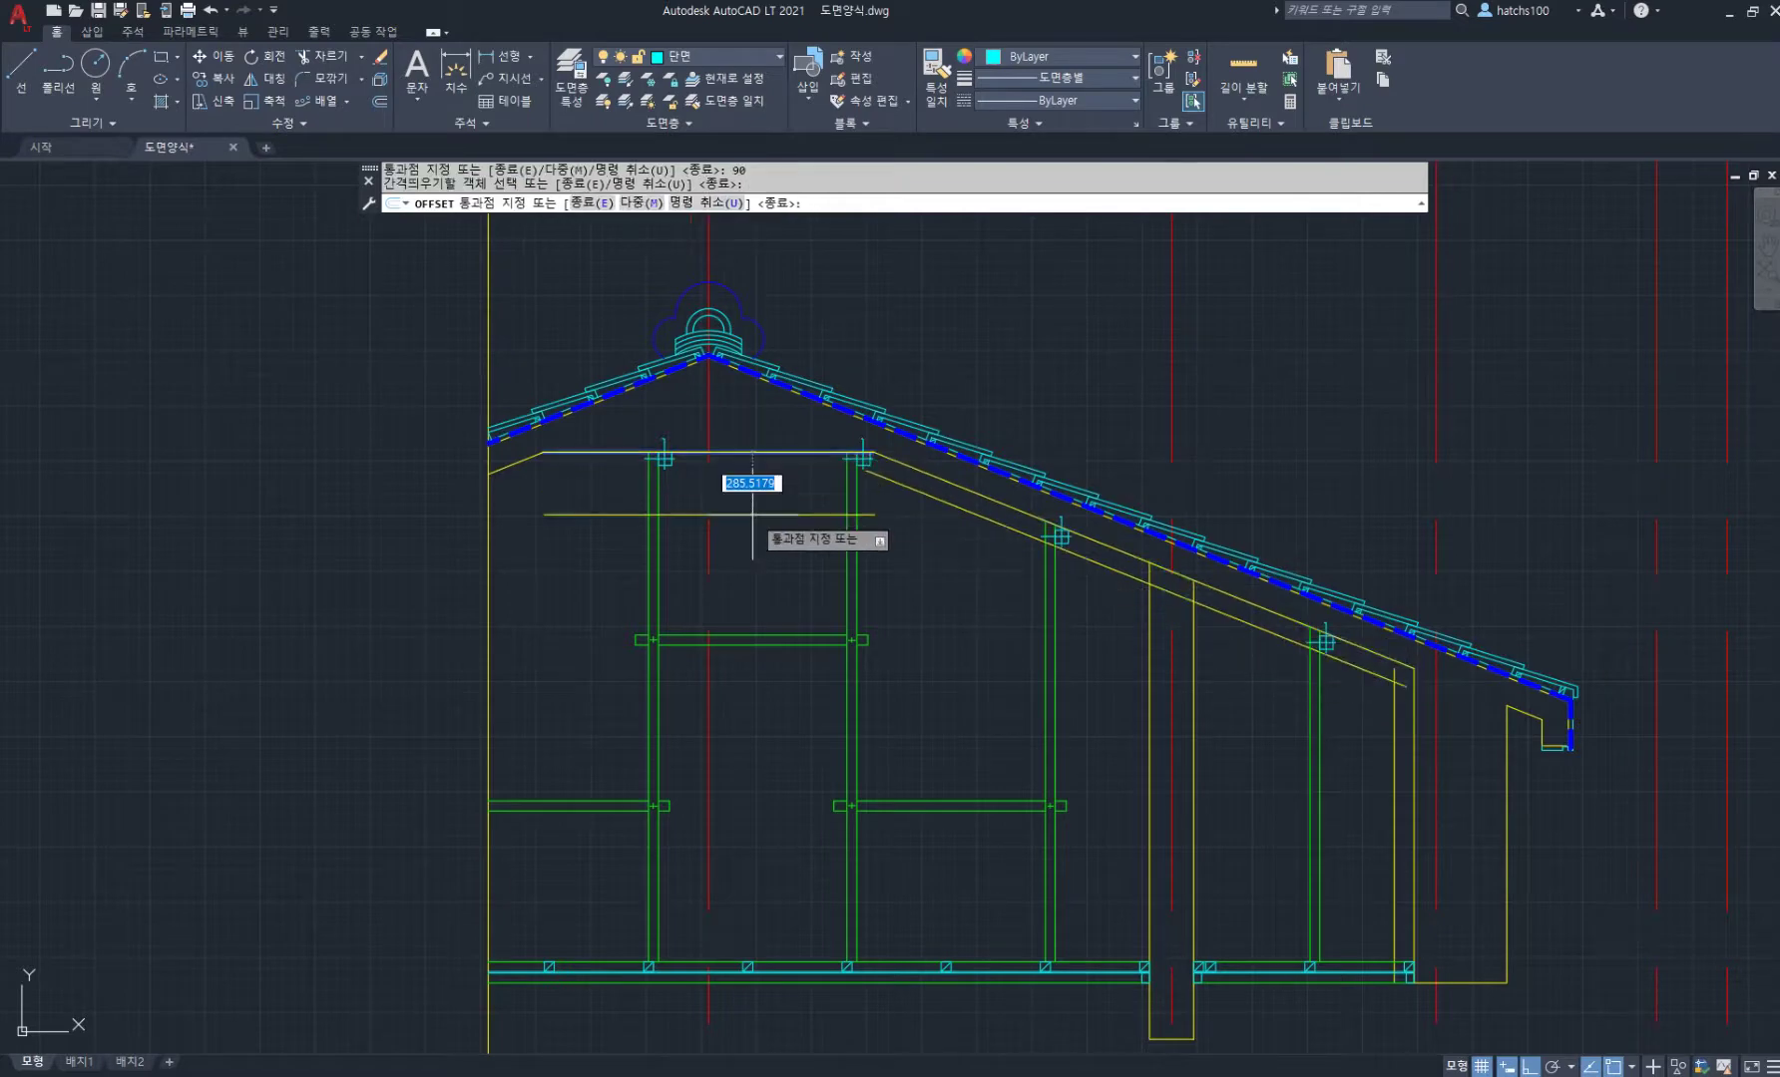
{"action": "key", "text": "Return"}
{"action": "left_click", "coordinate": [511, 464]}
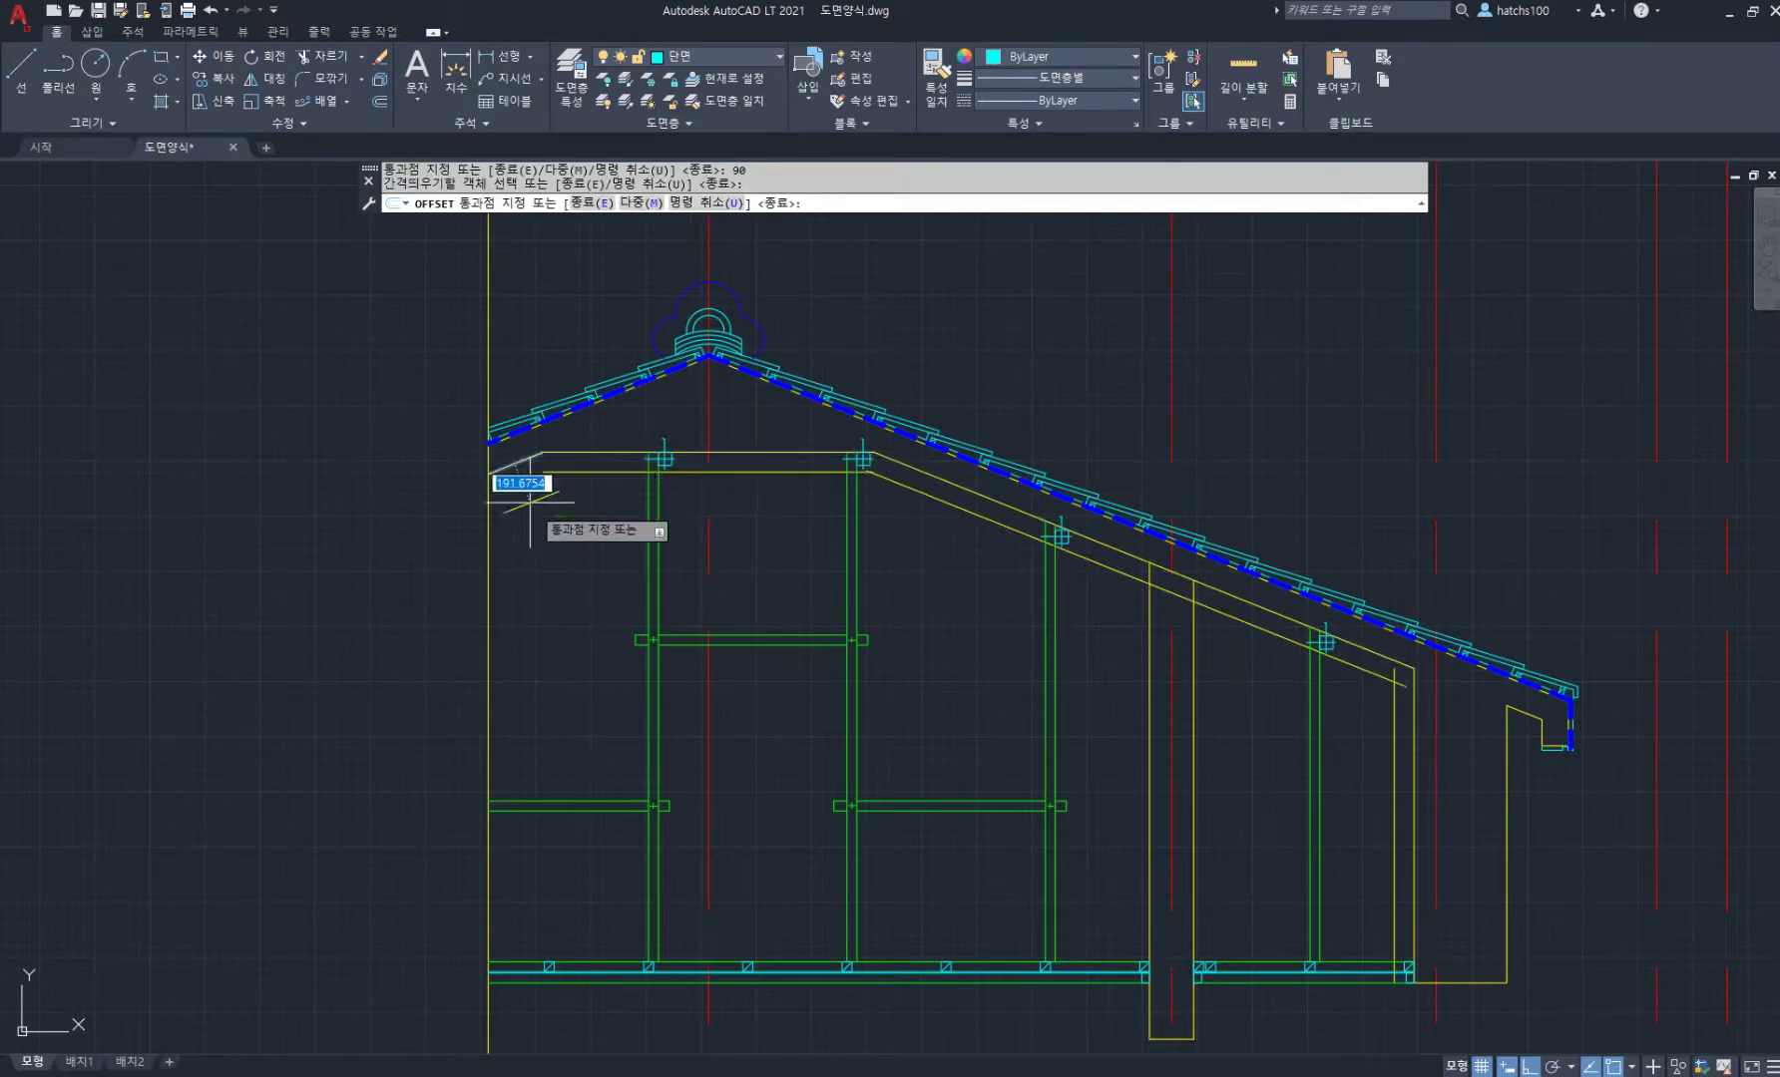
{"action": "type", "text": "90"}
{"action": "key", "text": "Return"}
{"action": "middle_click_drag", "start_coordinate": [1173, 676], "coordinate": [1026, 555]}
{"action": "key", "text": "Return"}
Step: Trim the sloped 90 offset line where it passes between the two faces of the interior column
{"action": "scroll", "coordinate": [1042, 466], "scroll_direction": "up", "scroll_amount": 2}
{"action": "type", "text": "tr"}
{"action": "key", "text": "Return"}
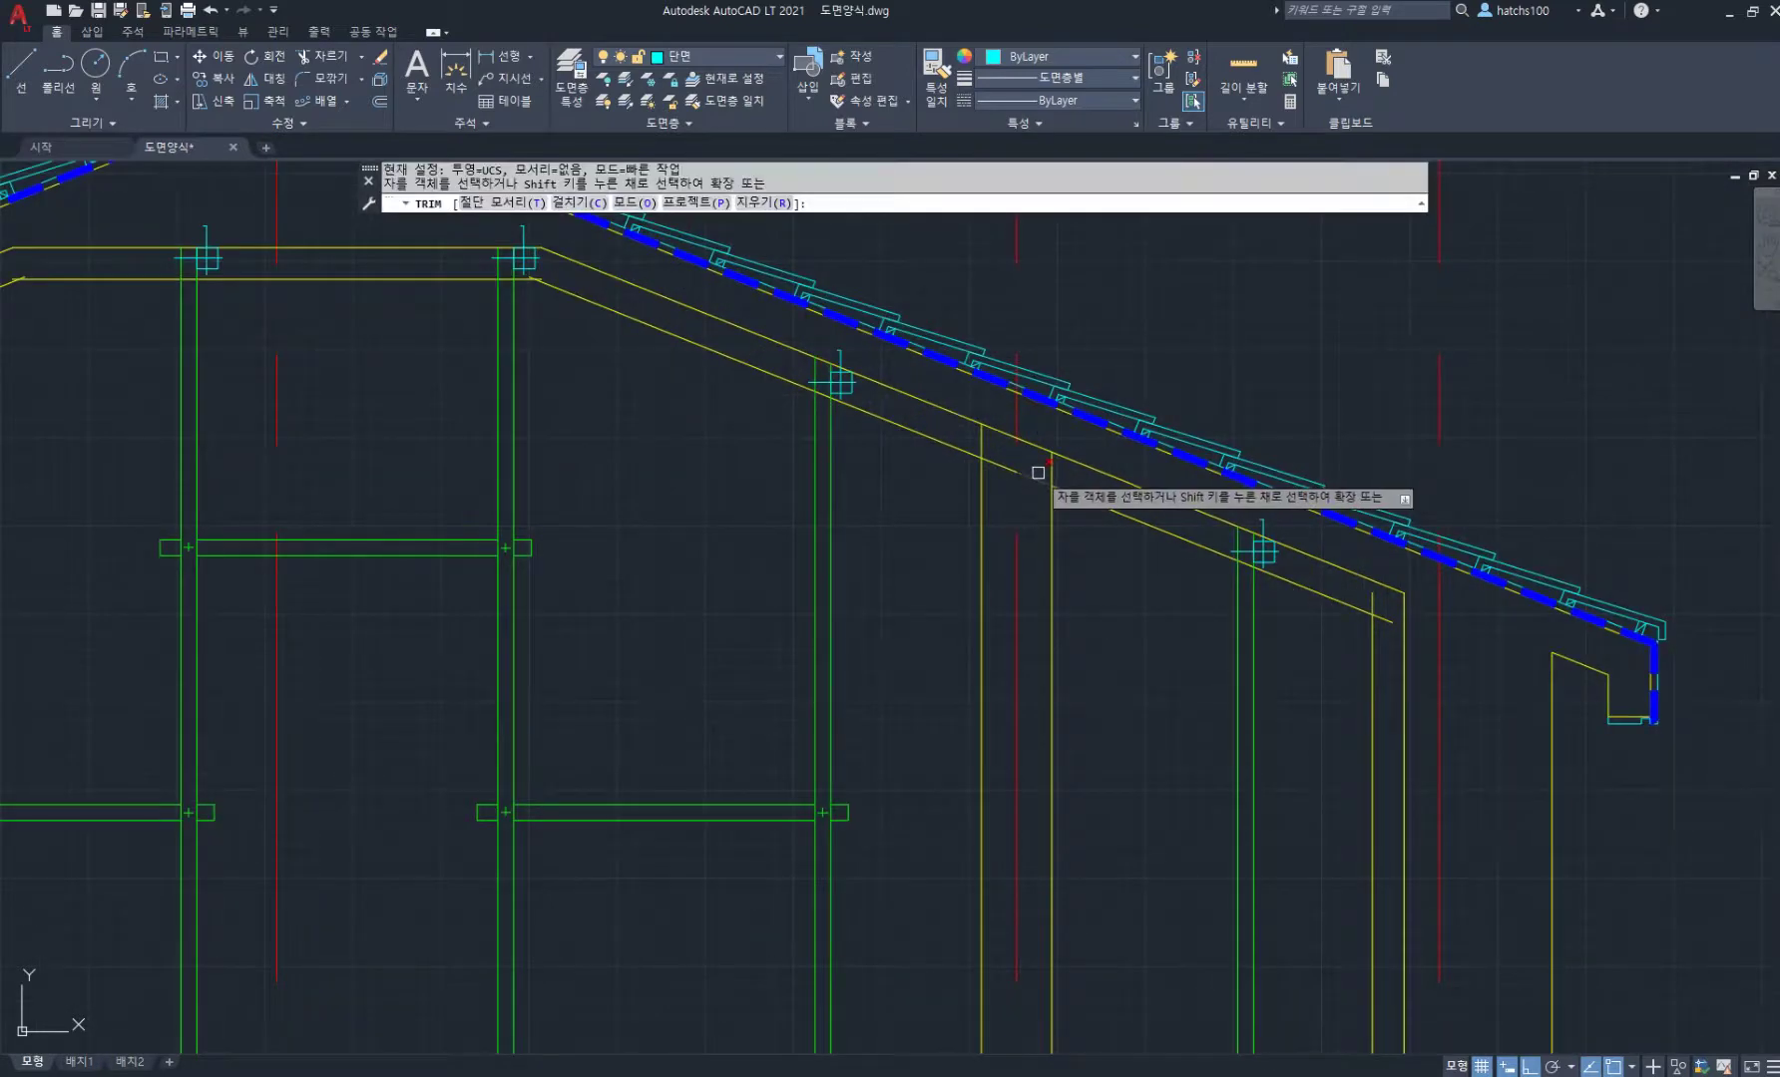
{"action": "left_click", "coordinate": [1038, 474]}
{"action": "scroll", "coordinate": [1197, 816], "scroll_direction": "down", "scroll_amount": 6}
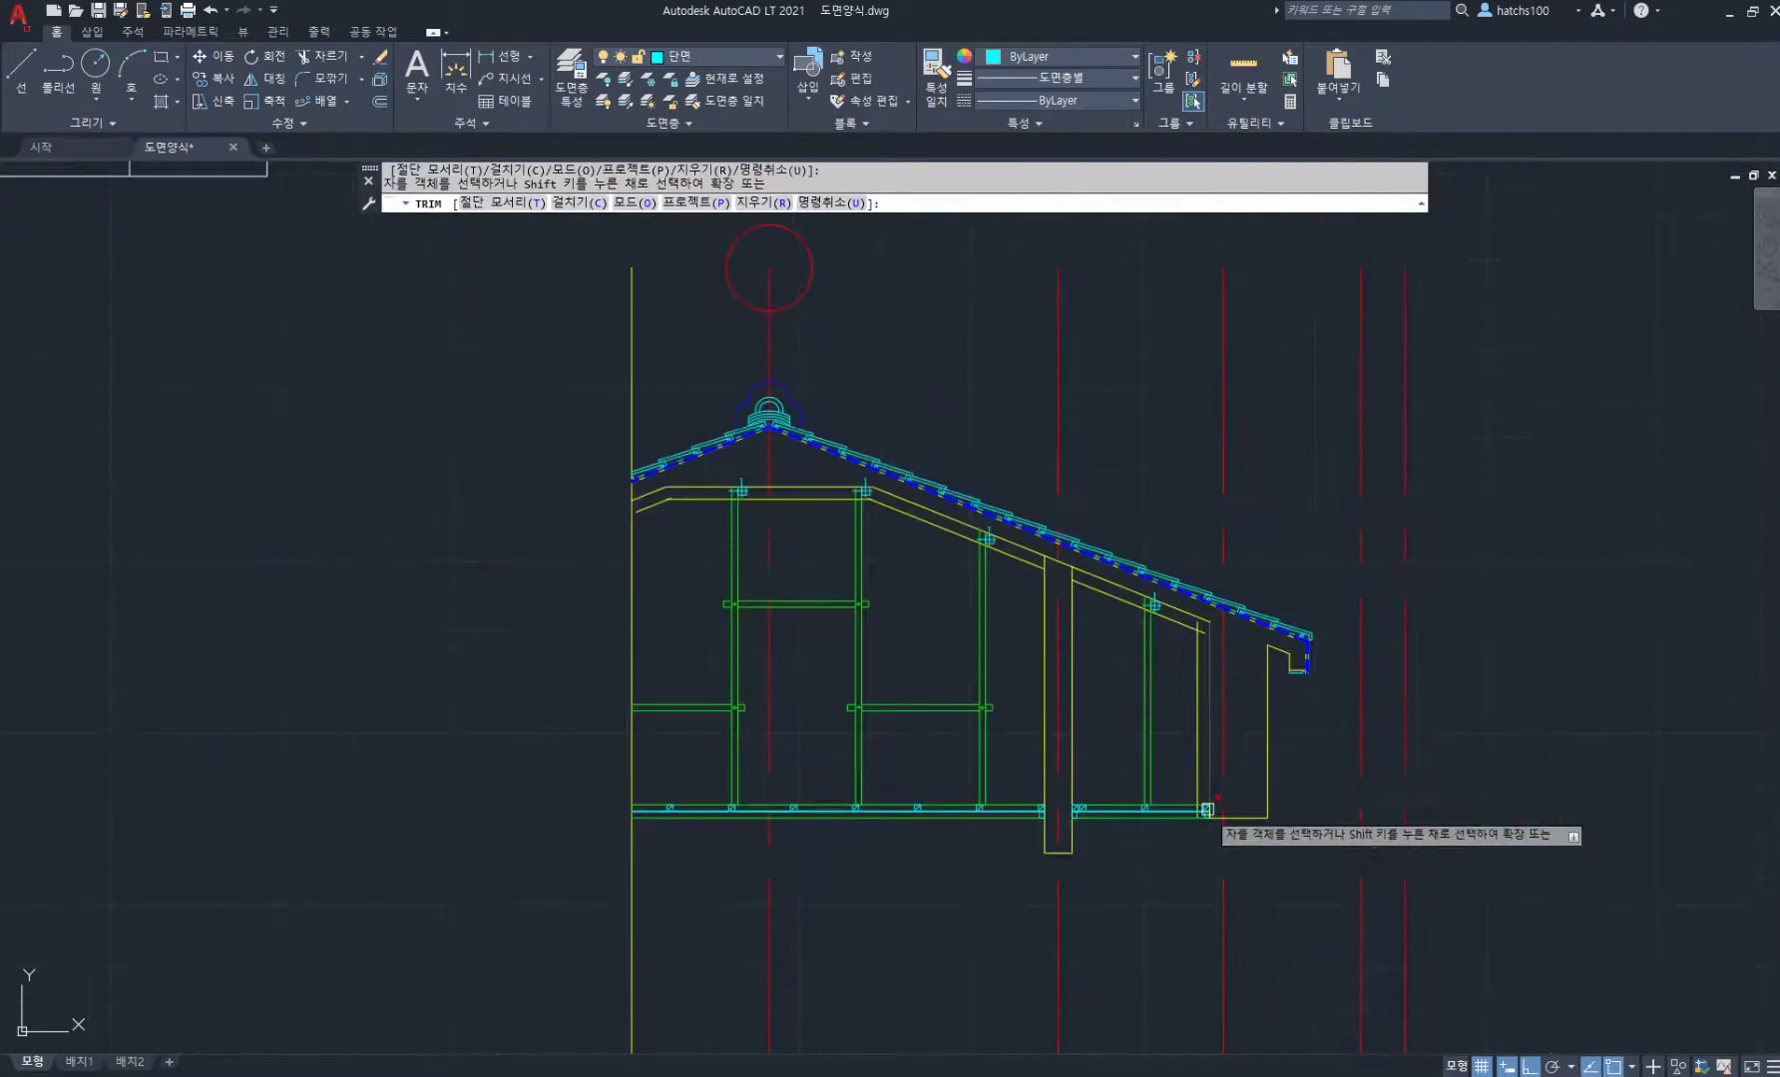
Step: Trim the outer wall's offset line where it runs through the ceiling framing, so it ends at the framing's upper line
{"action": "scroll", "coordinate": [1199, 783], "scroll_direction": "up", "scroll_amount": 10}
{"action": "scroll", "coordinate": [1199, 781], "scroll_direction": "up", "scroll_amount": 4}
{"action": "left_click", "coordinate": [1148, 661]}
{"action": "left_click", "coordinate": [1002, 681]}
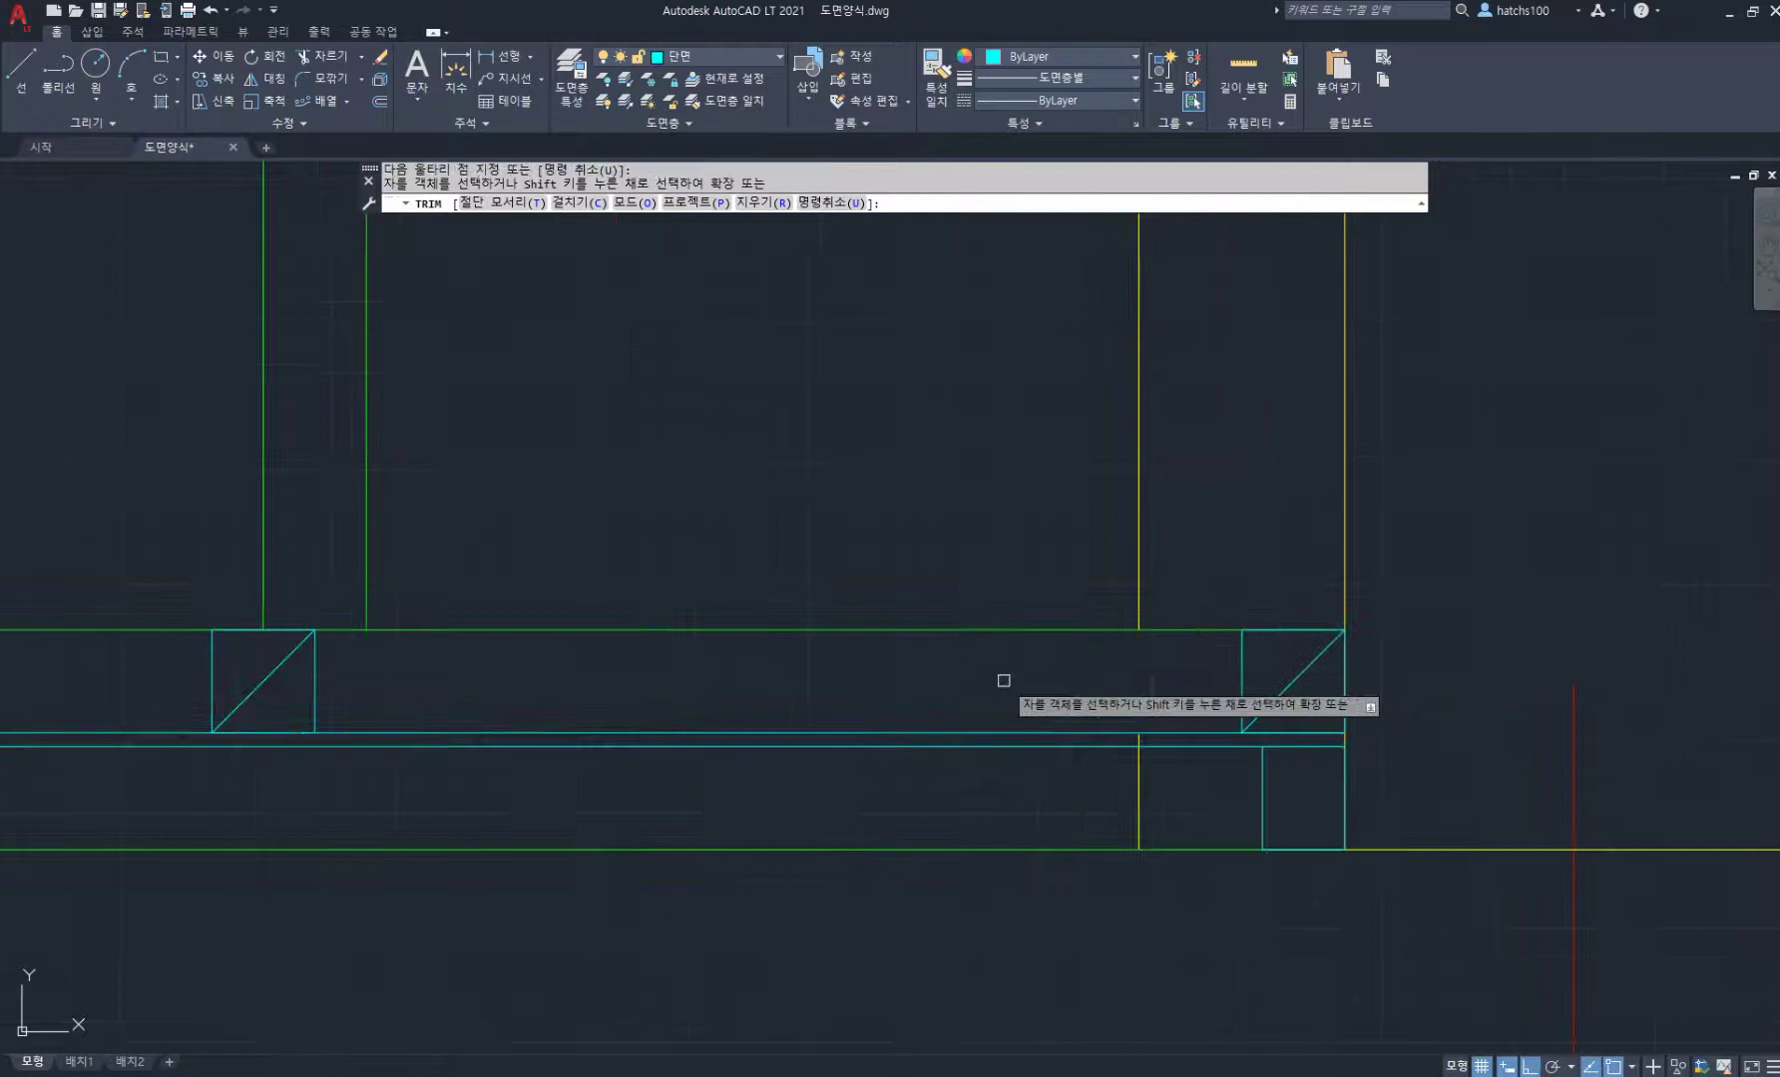
{"action": "left_click", "coordinate": [1140, 764]}
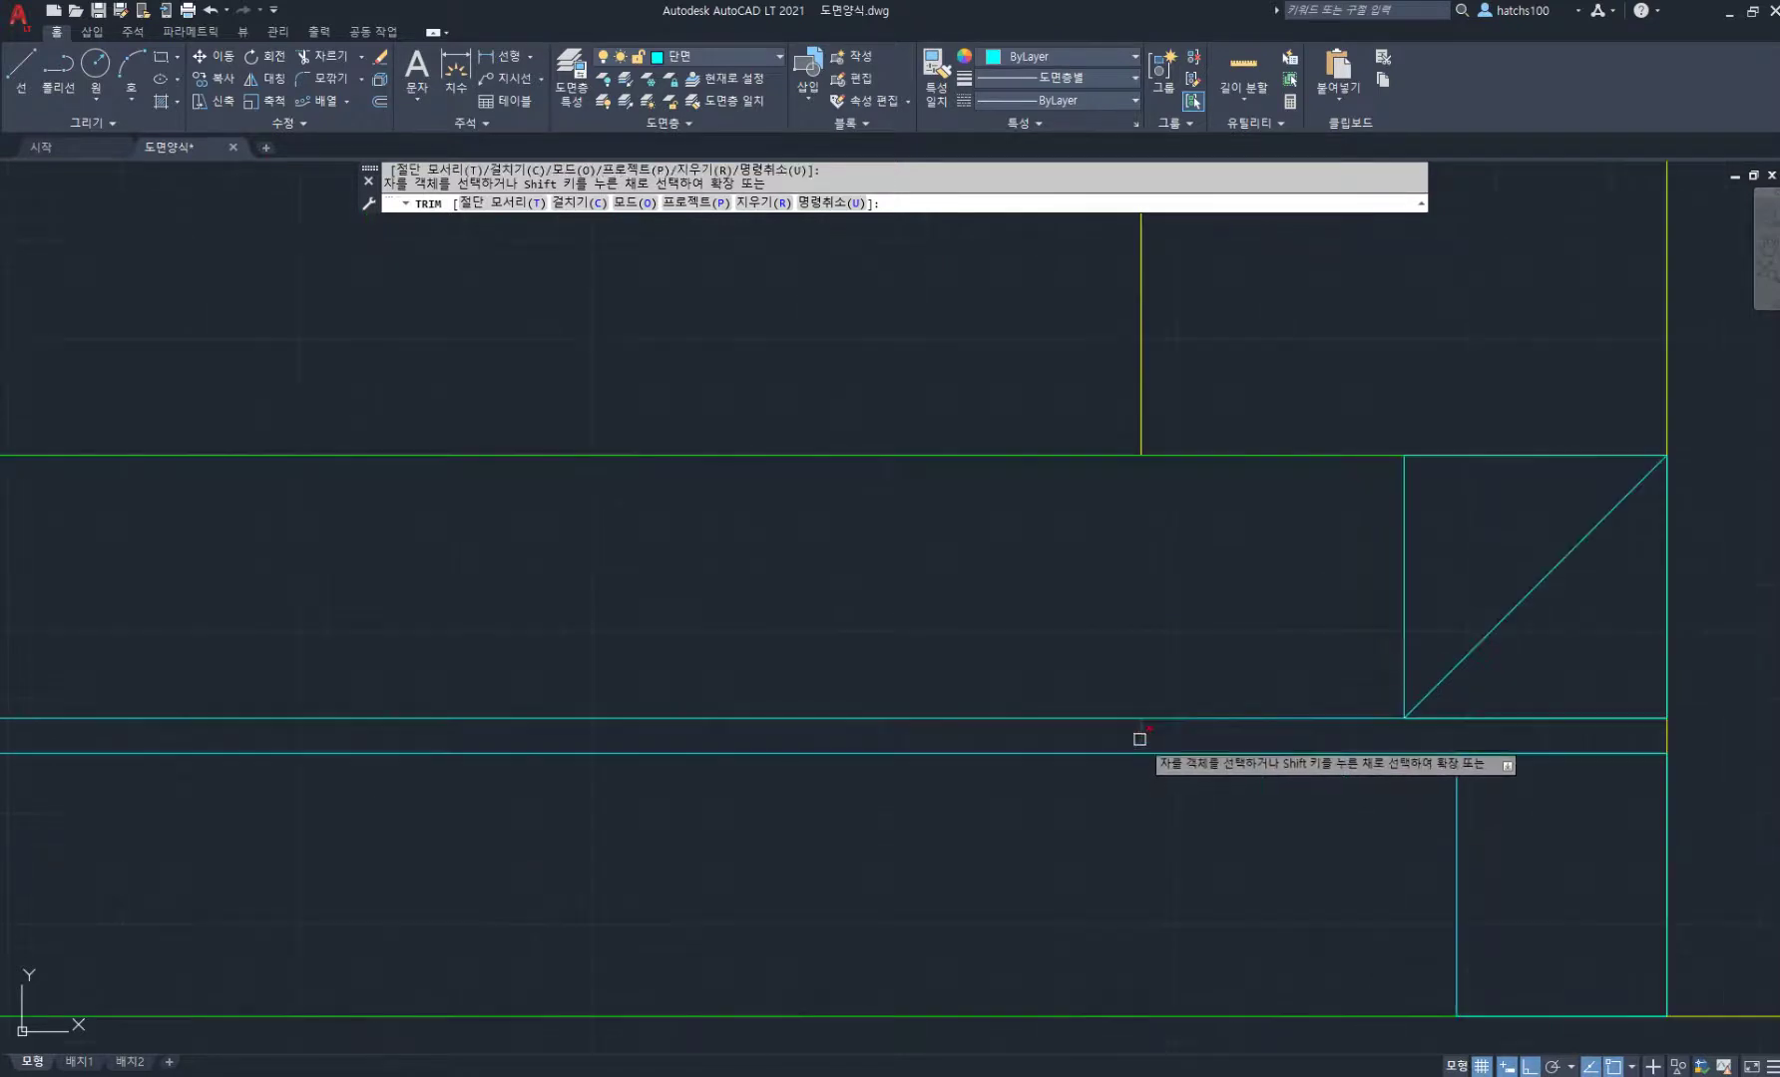
{"action": "scroll", "coordinate": [1138, 738], "scroll_direction": "up", "scroll_amount": 4}
{"action": "scroll", "coordinate": [1206, 747], "scroll_direction": "down", "scroll_amount": 4}
{"action": "scroll", "coordinate": [1164, 727], "scroll_direction": "down", "scroll_amount": 5}
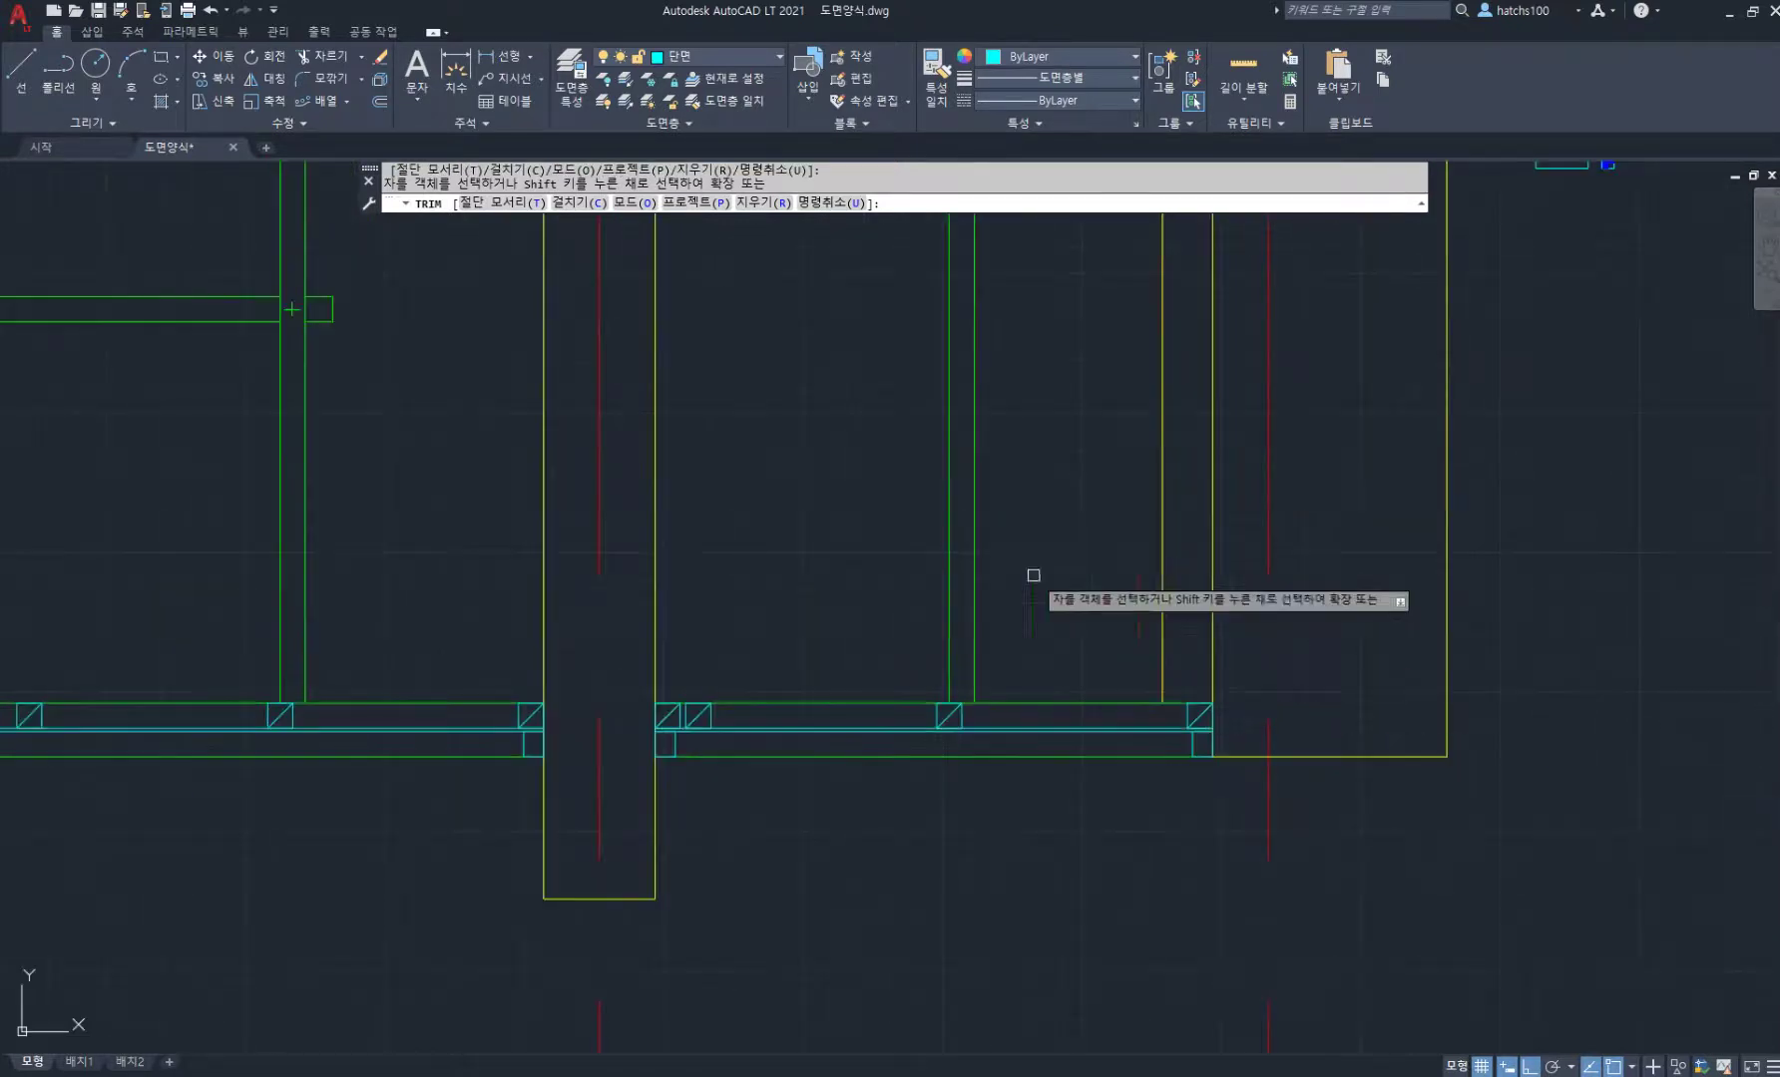
{"action": "key", "text": "Return"}
{"action": "scroll", "coordinate": [983, 524], "scroll_direction": "down", "scroll_amount": 5}
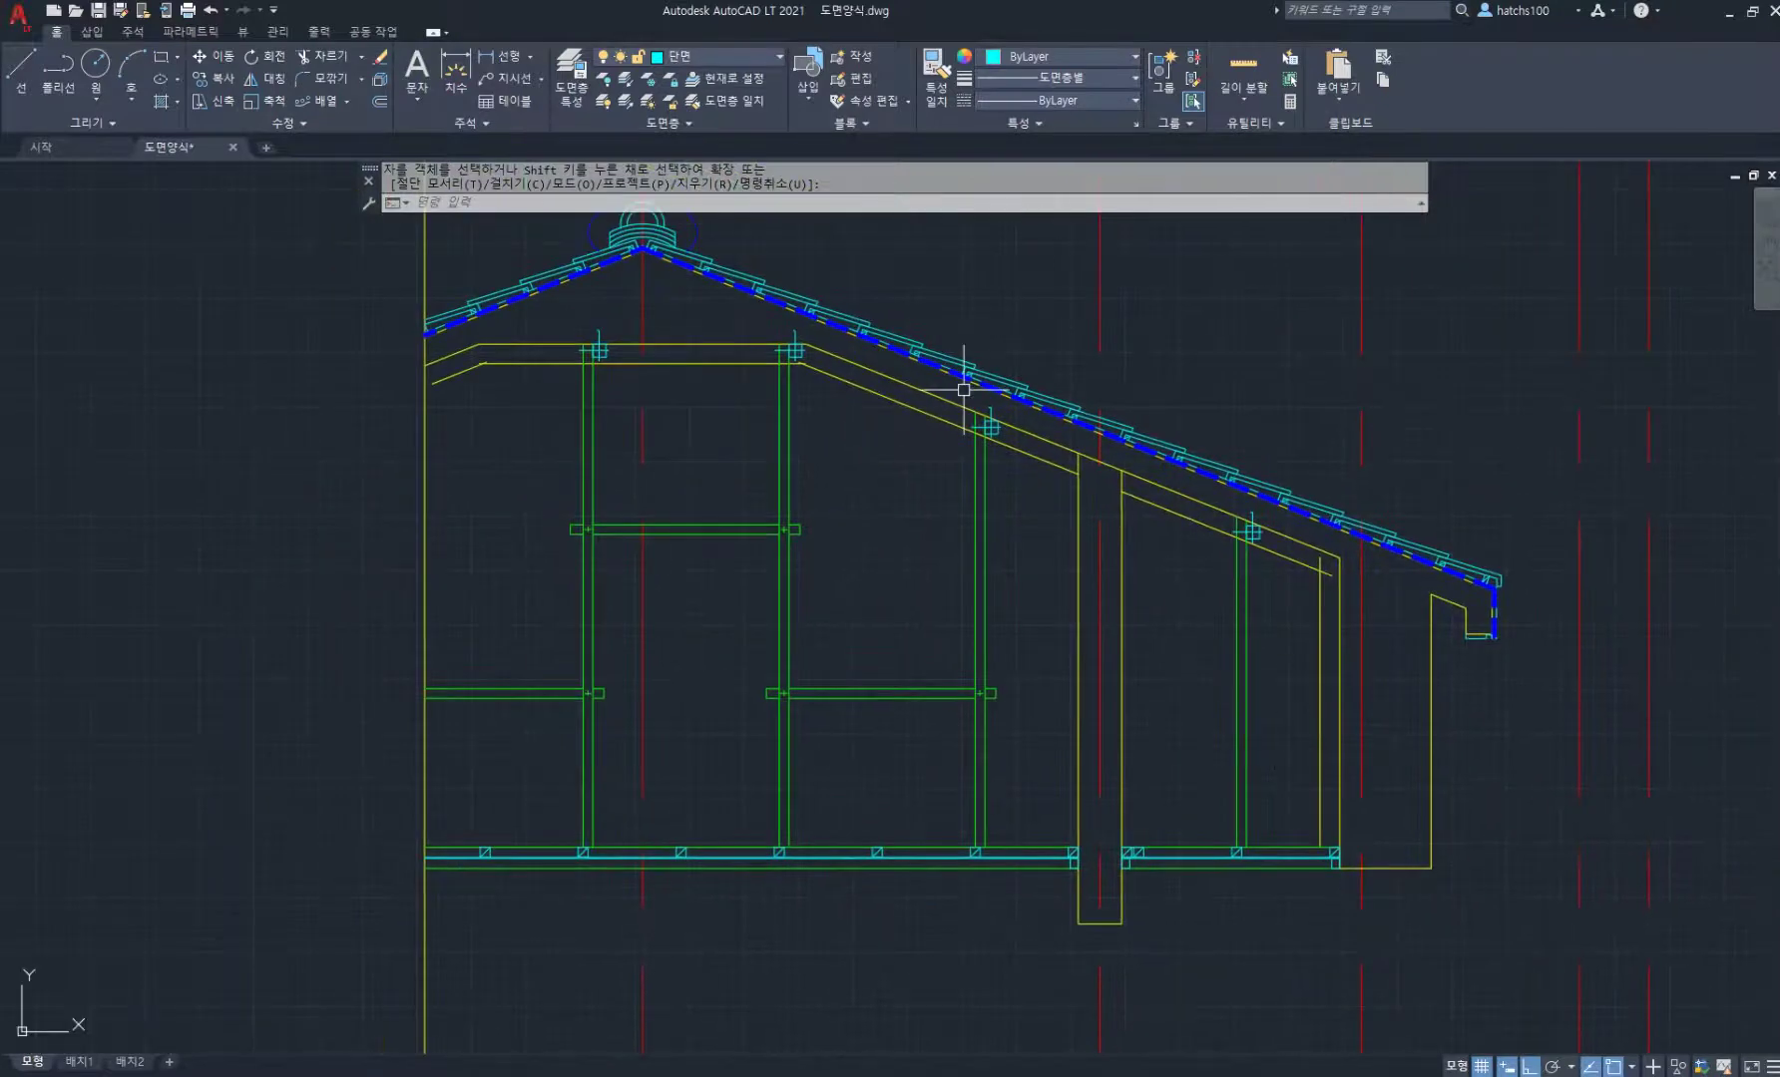
Step: Move the five offset inner layer lines along the slab undersides and outer wall to the 해치 layer
{"action": "left_click", "coordinate": [1135, 124]}
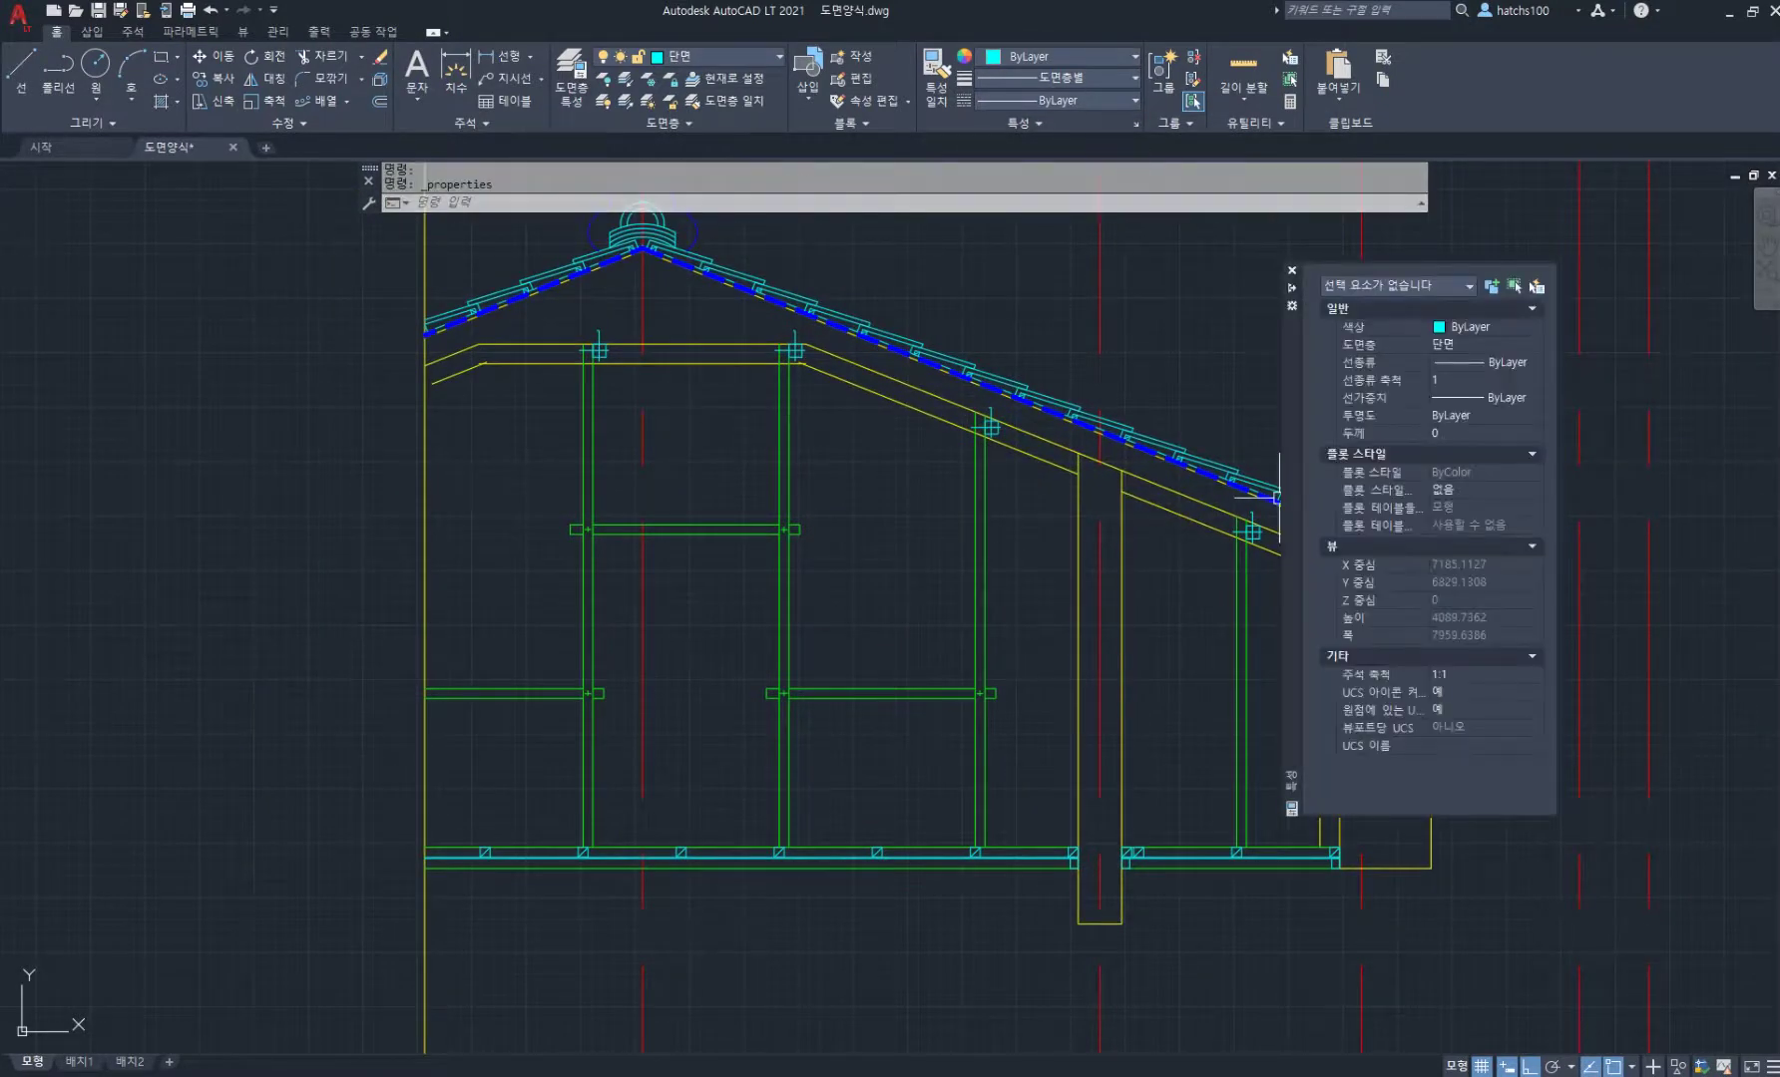
{"action": "middle_click_drag", "start_coordinate": [1156, 495], "coordinate": [1024, 513]}
{"action": "left_click", "coordinate": [1188, 667]}
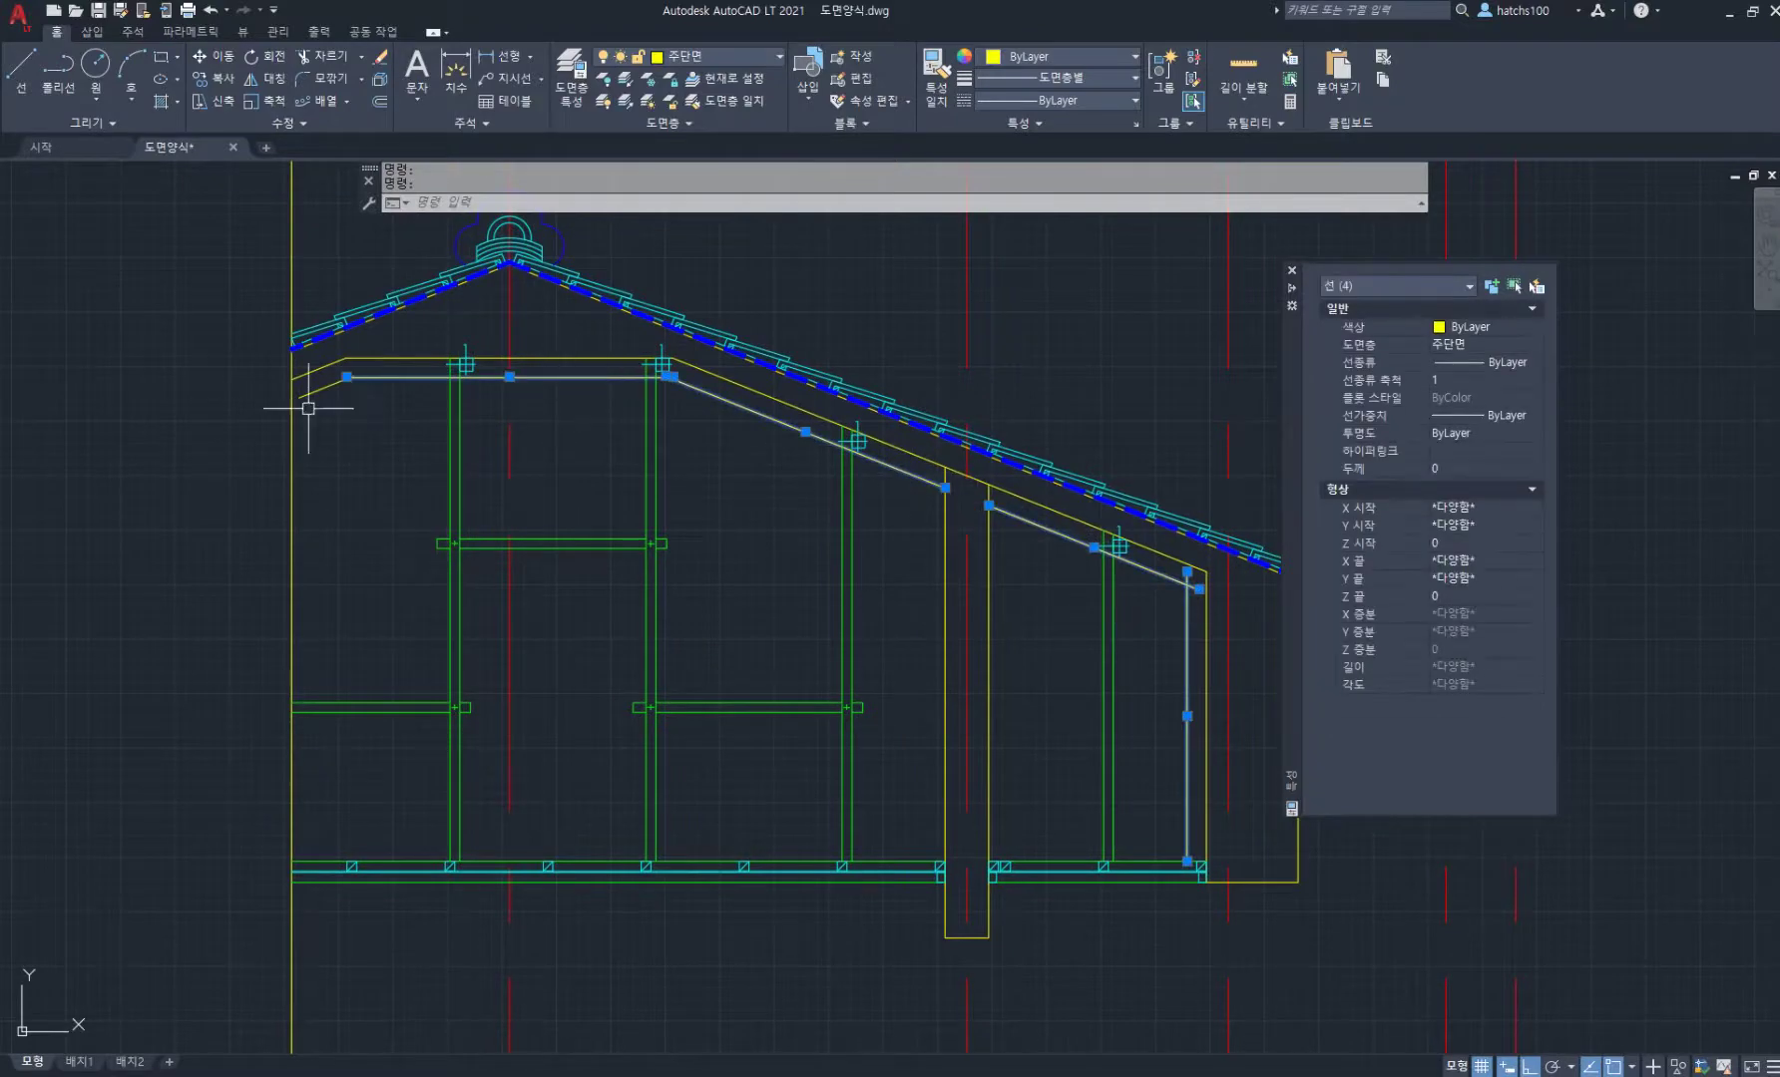
{"action": "left_click", "coordinate": [309, 399]}
{"action": "left_click", "coordinate": [1501, 343]}
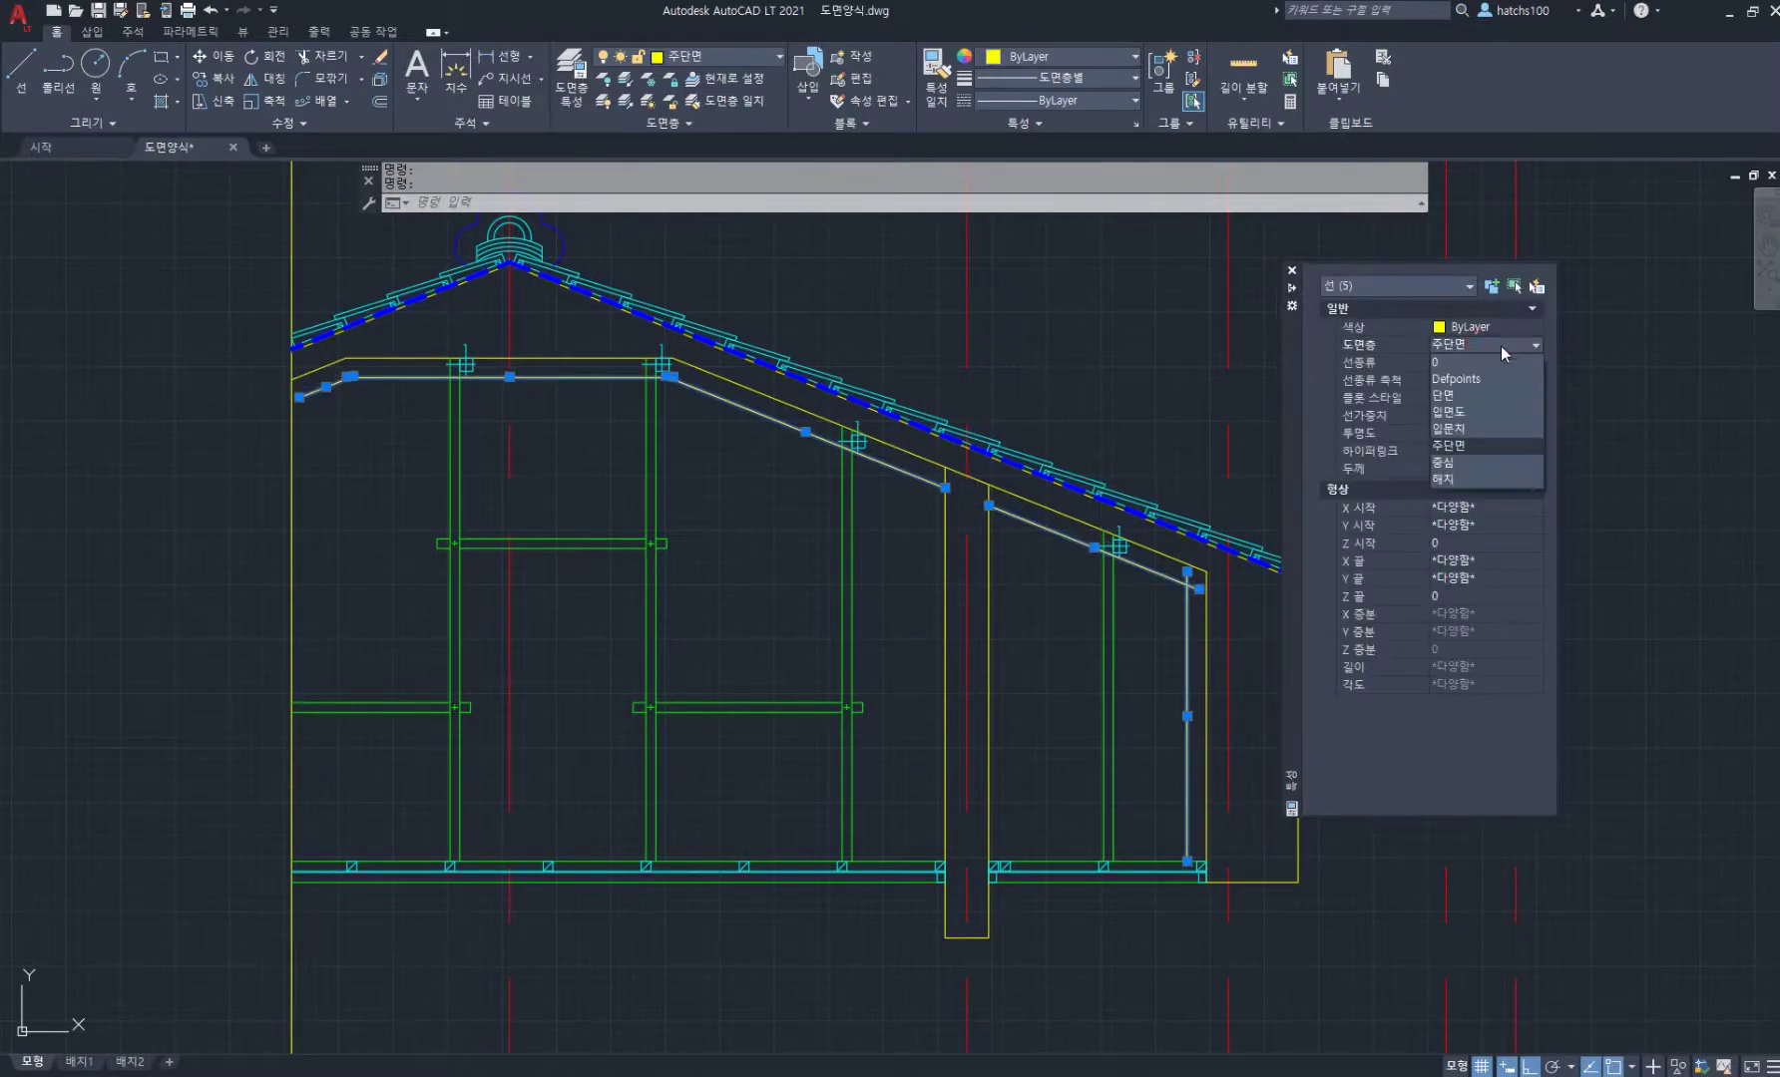
Step: Give the five inner layer lines the BATTING linetype with a linetype scale of 0.2, and clear the selection
{"action": "left_click", "coordinate": [1499, 363]}
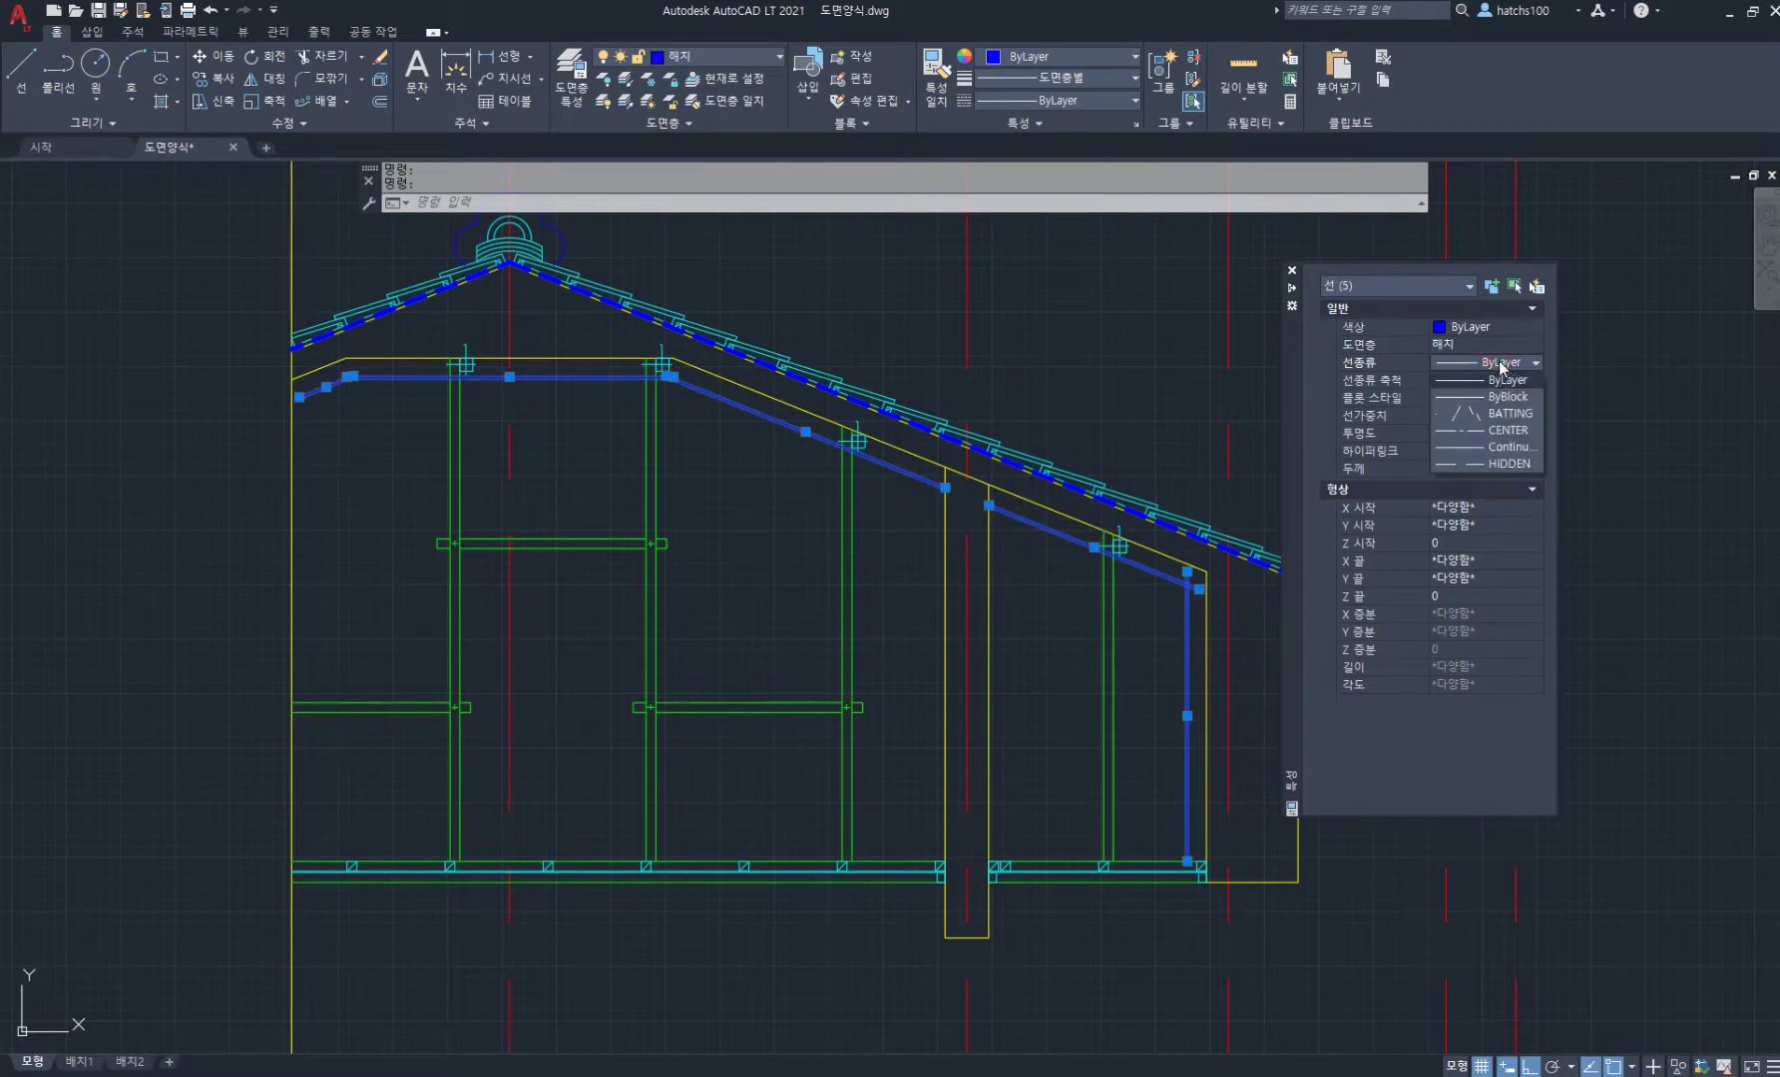
{"action": "left_click", "coordinate": [1498, 413]}
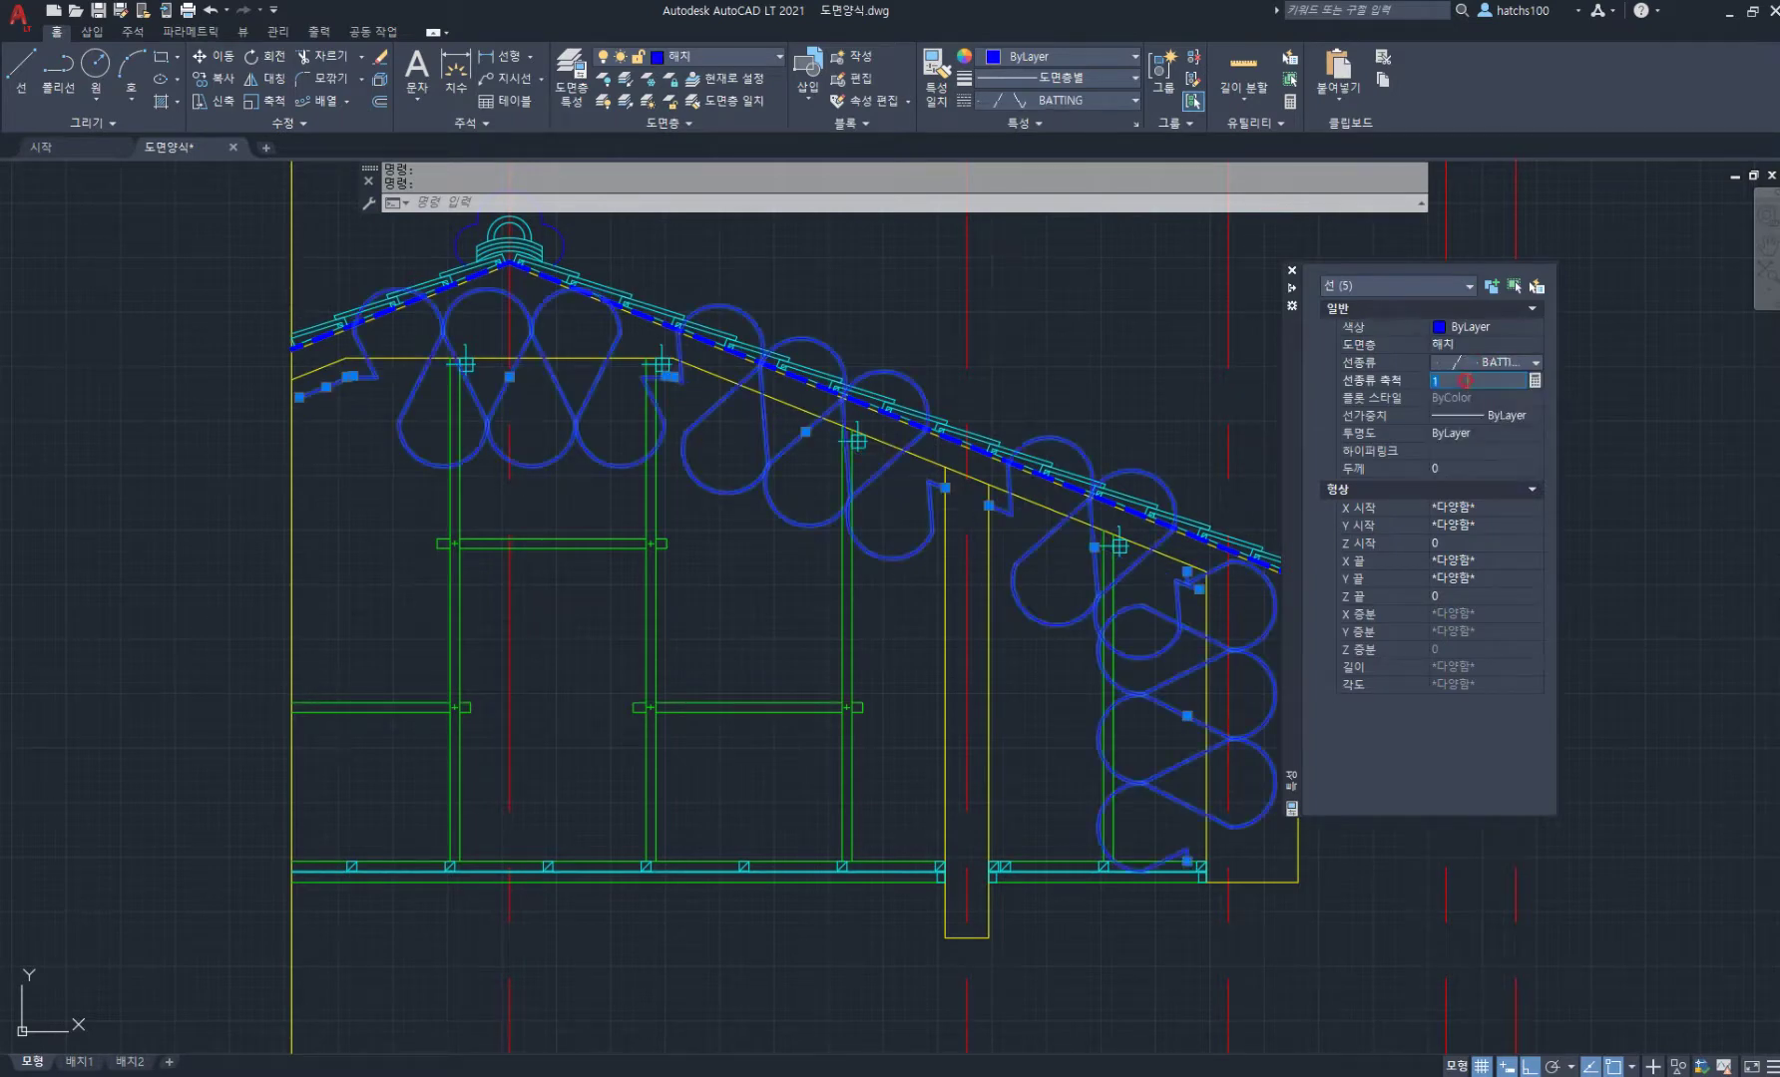
{"action": "key", "text": "BackSpace"}
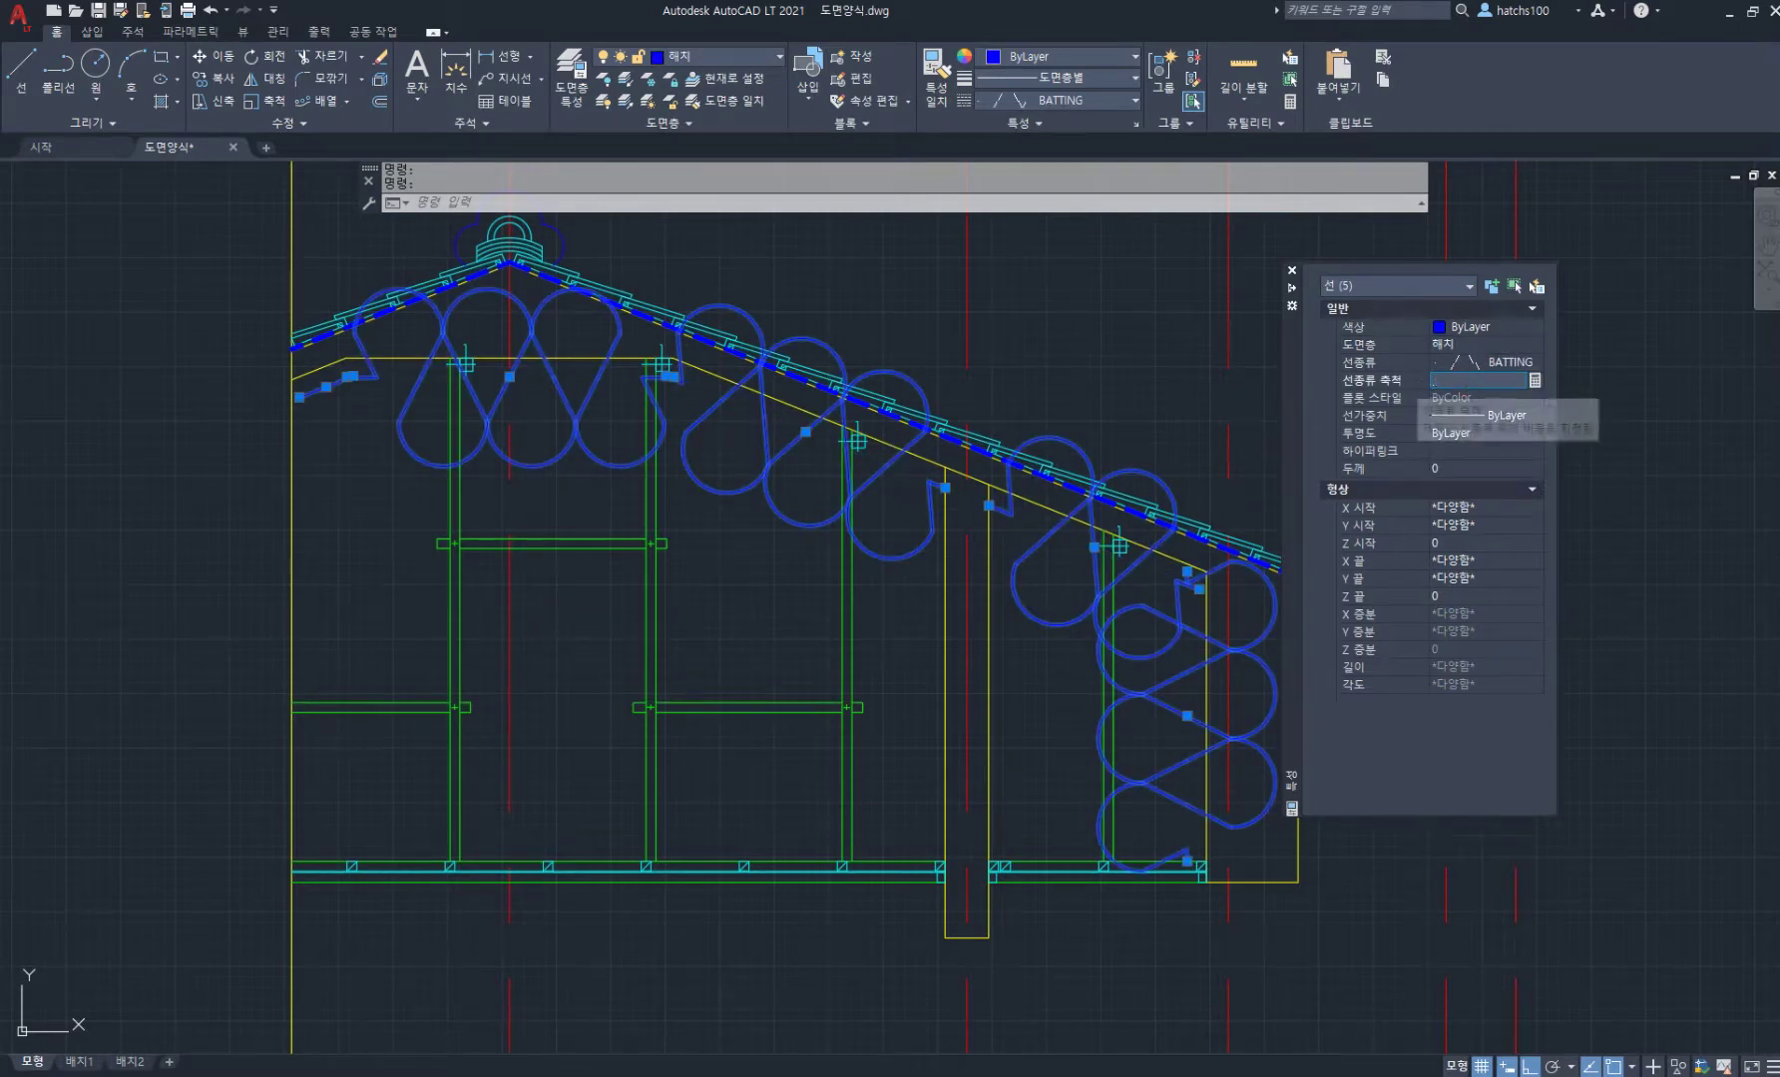
{"action": "type", "text": ".2"}
{"action": "key", "text": "Return"}
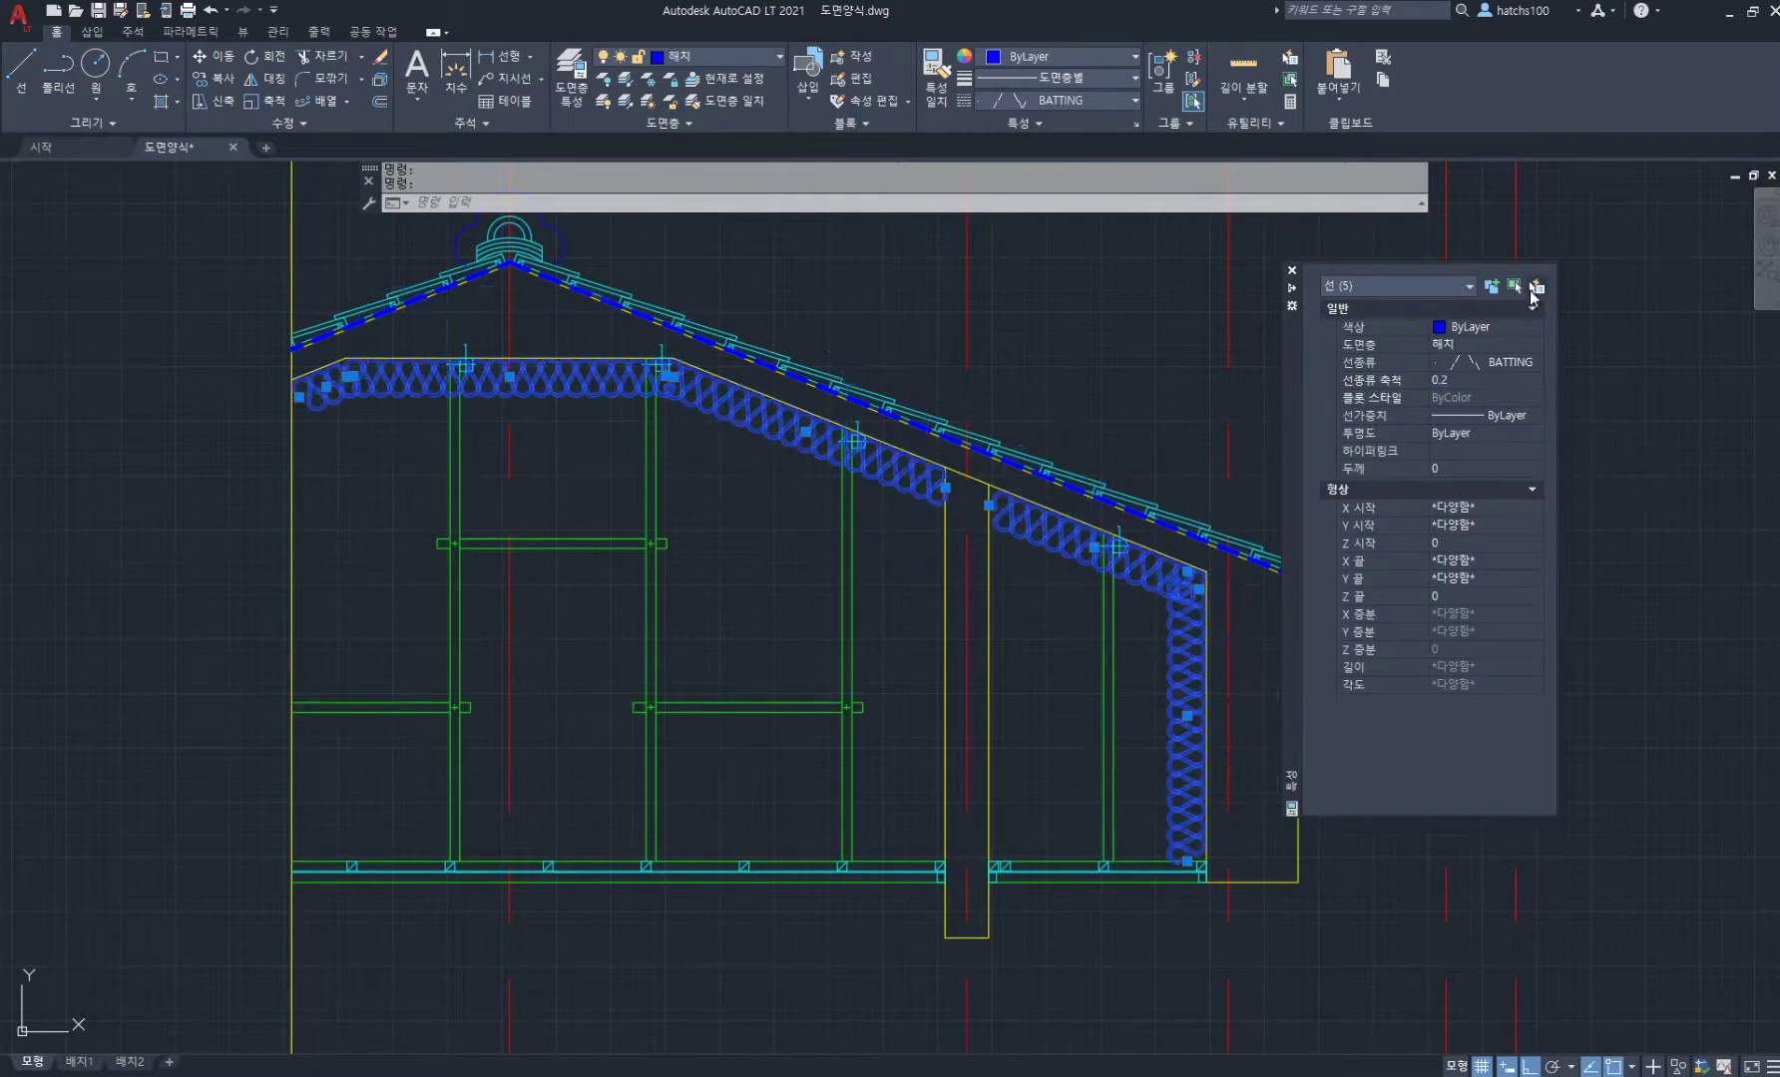
{"action": "left_click", "coordinate": [1291, 269]}
{"action": "key", "text": "Escape"}
{"action": "key", "text": "Escape"}
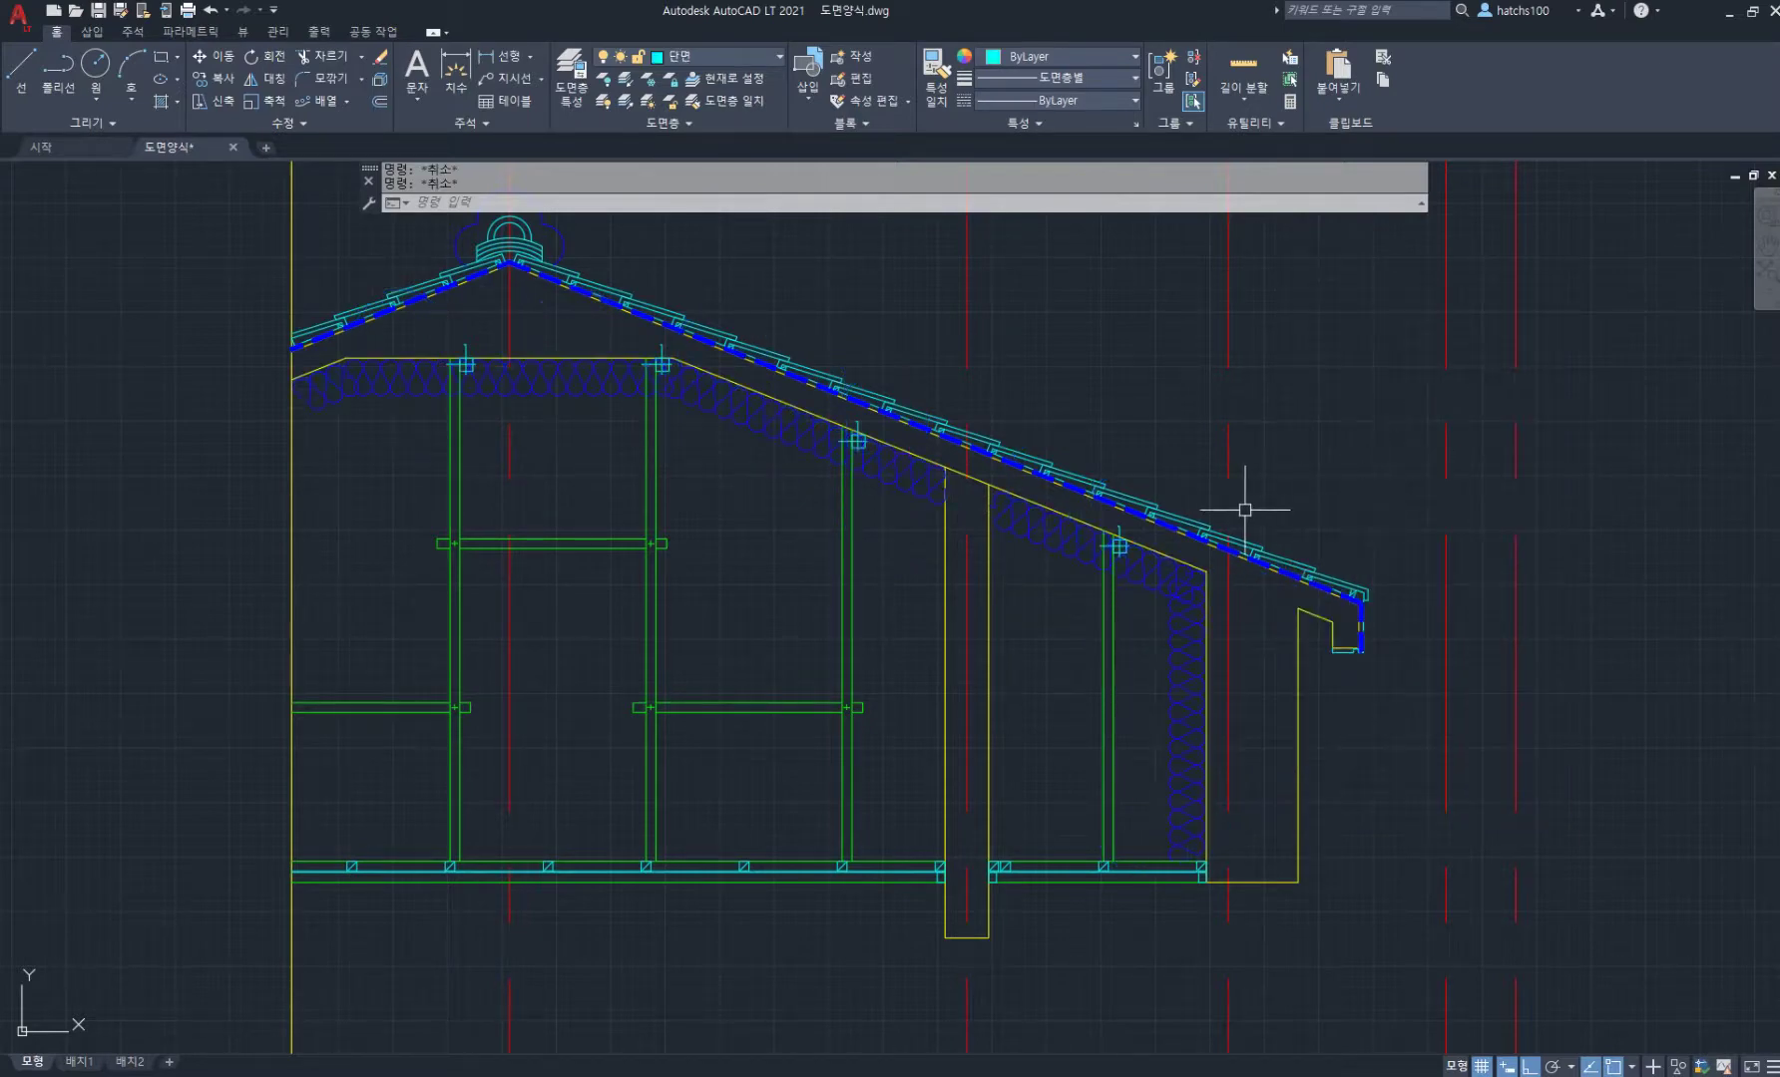
Step: Copy the ceiling framing's outer end by its lower corner at the outer wall to the inner corner of the eave soffit
{"action": "scroll", "coordinate": [1093, 589], "scroll_direction": "down", "scroll_amount": 2}
{"action": "scroll", "coordinate": [1192, 581], "scroll_direction": "up", "scroll_amount": 8}
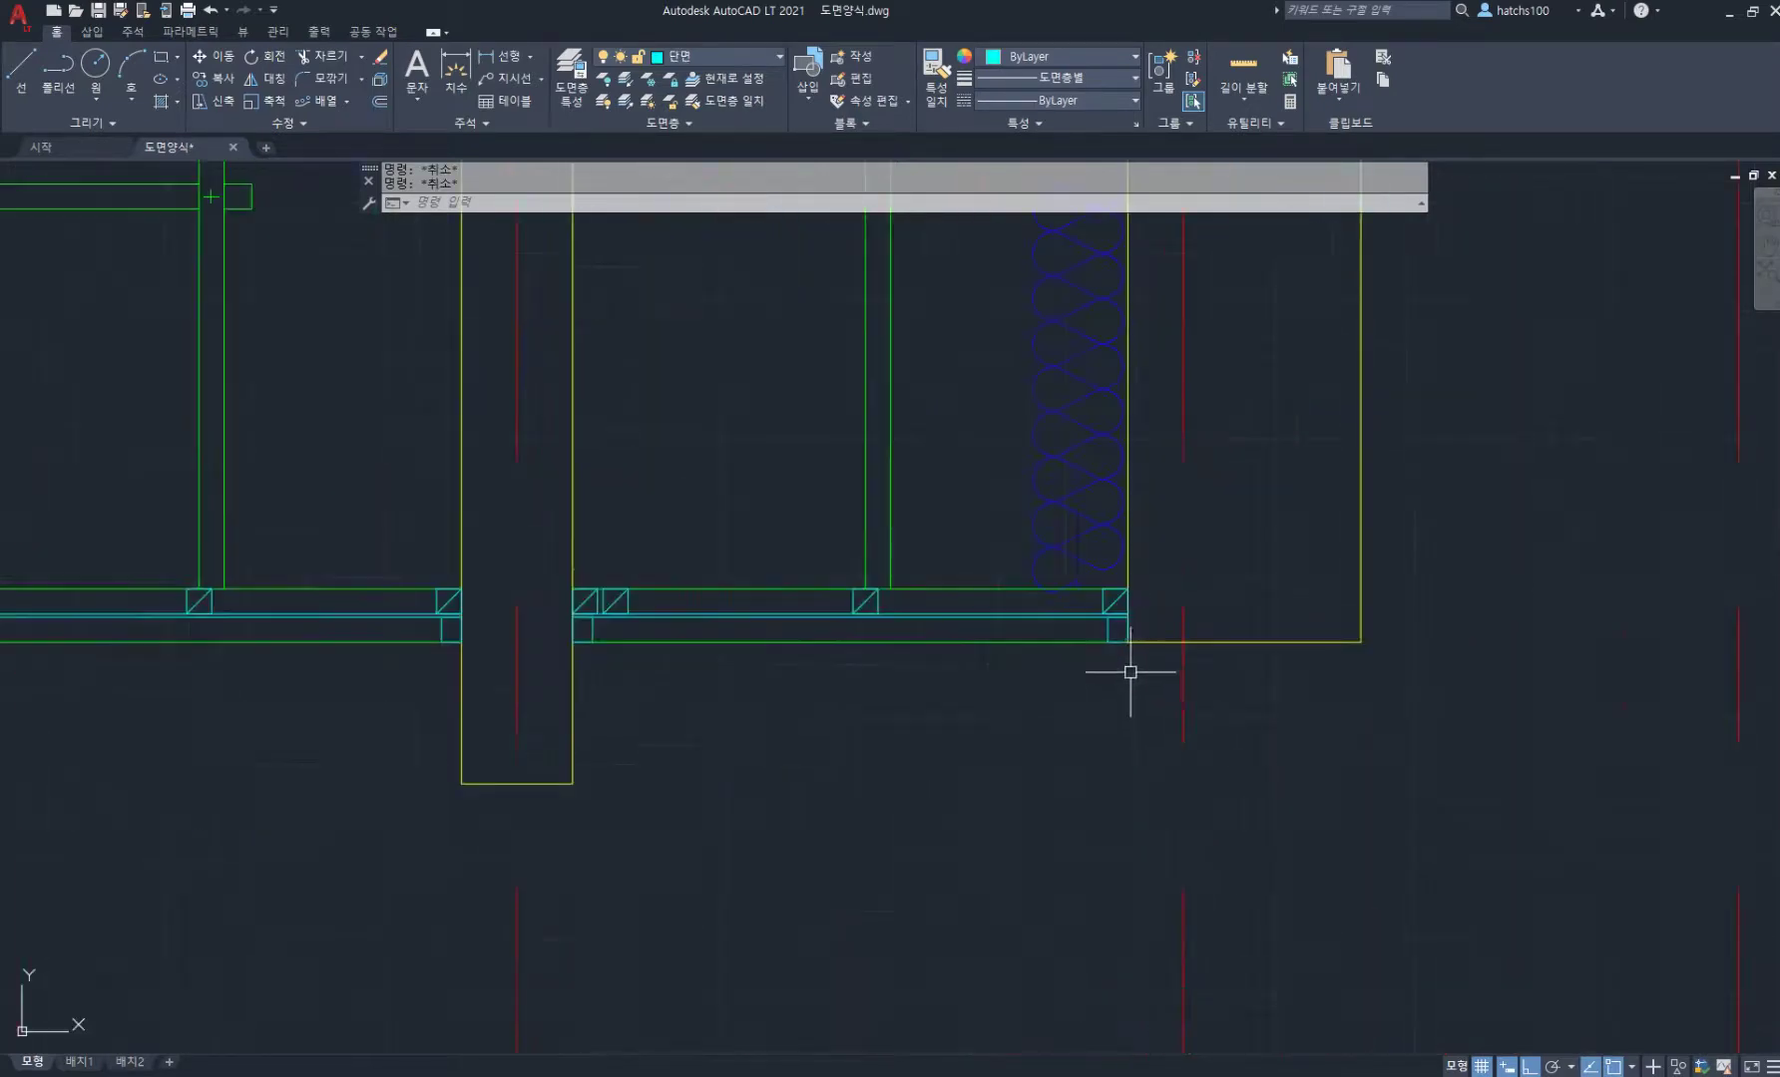
{"action": "type", "text": "o"}
{"action": "key", "text": "Return"}
{"action": "scroll", "coordinate": [1138, 654], "scroll_direction": "up", "scroll_amount": 2}
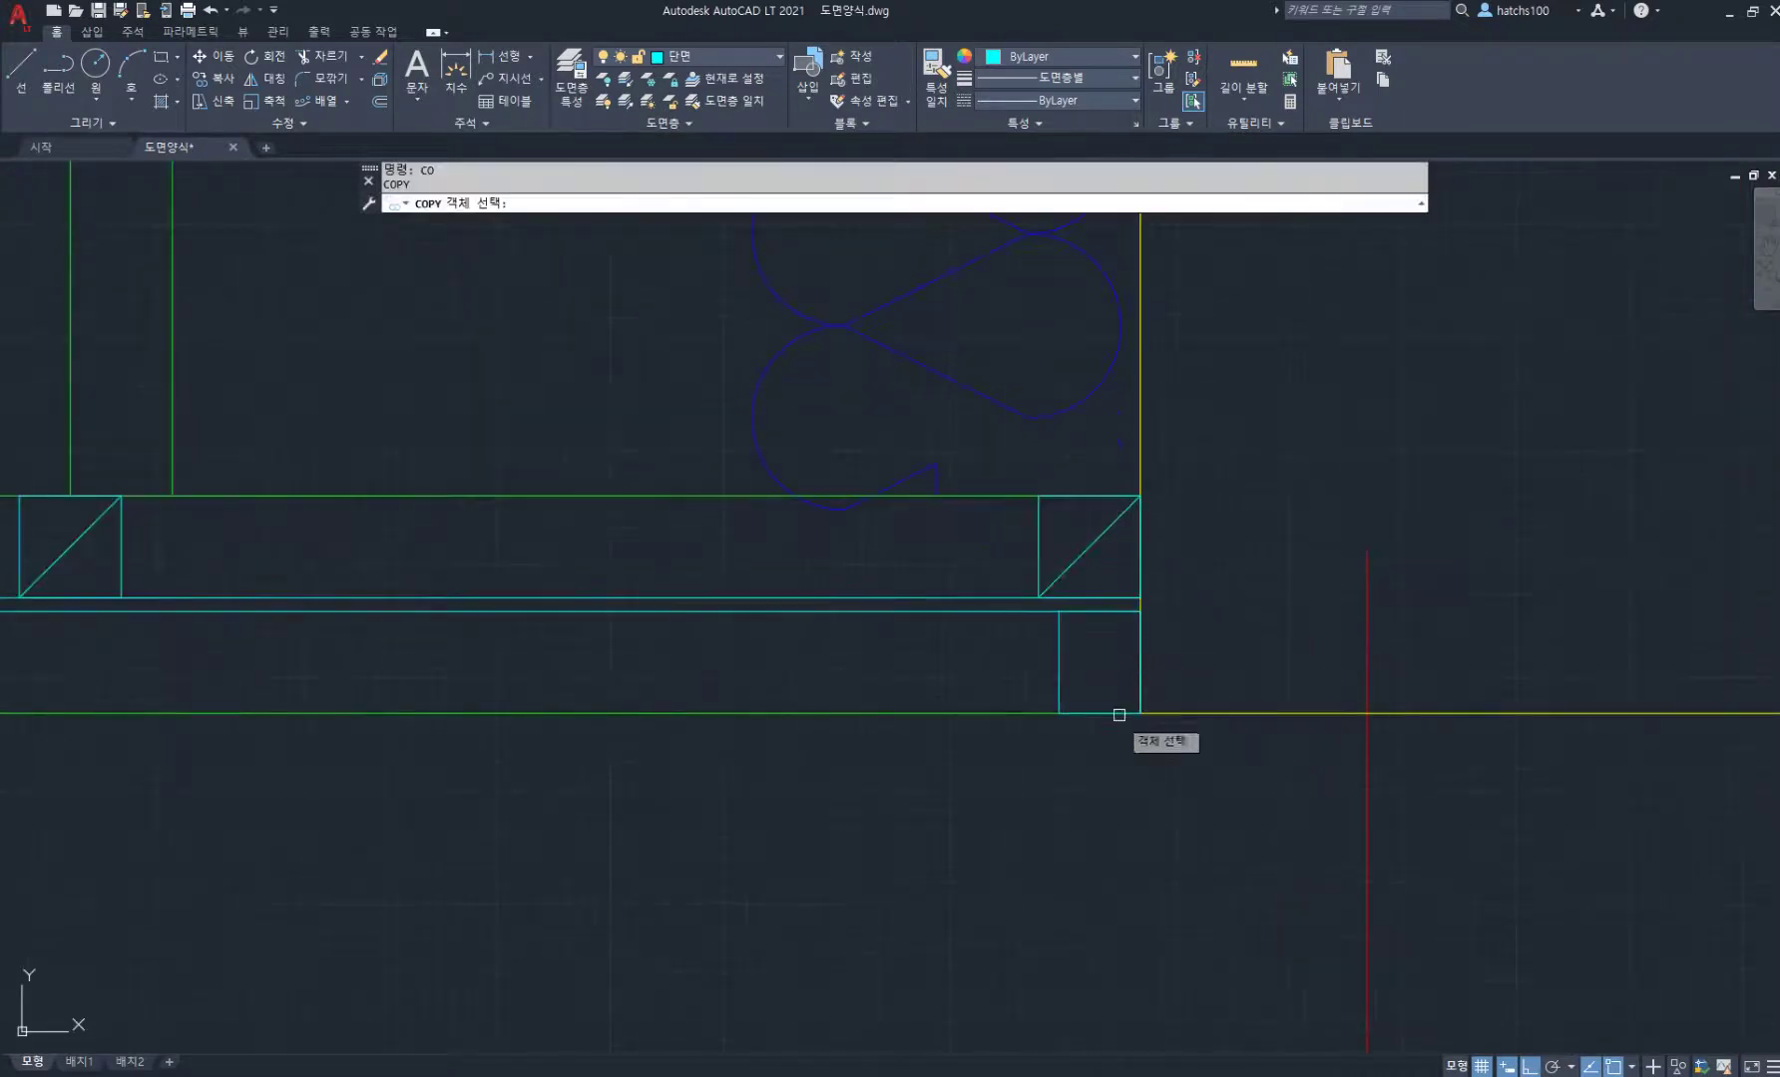
{"action": "left_click", "coordinate": [1120, 755]}
{"action": "left_click", "coordinate": [1023, 498]}
{"action": "key", "text": "Return"}
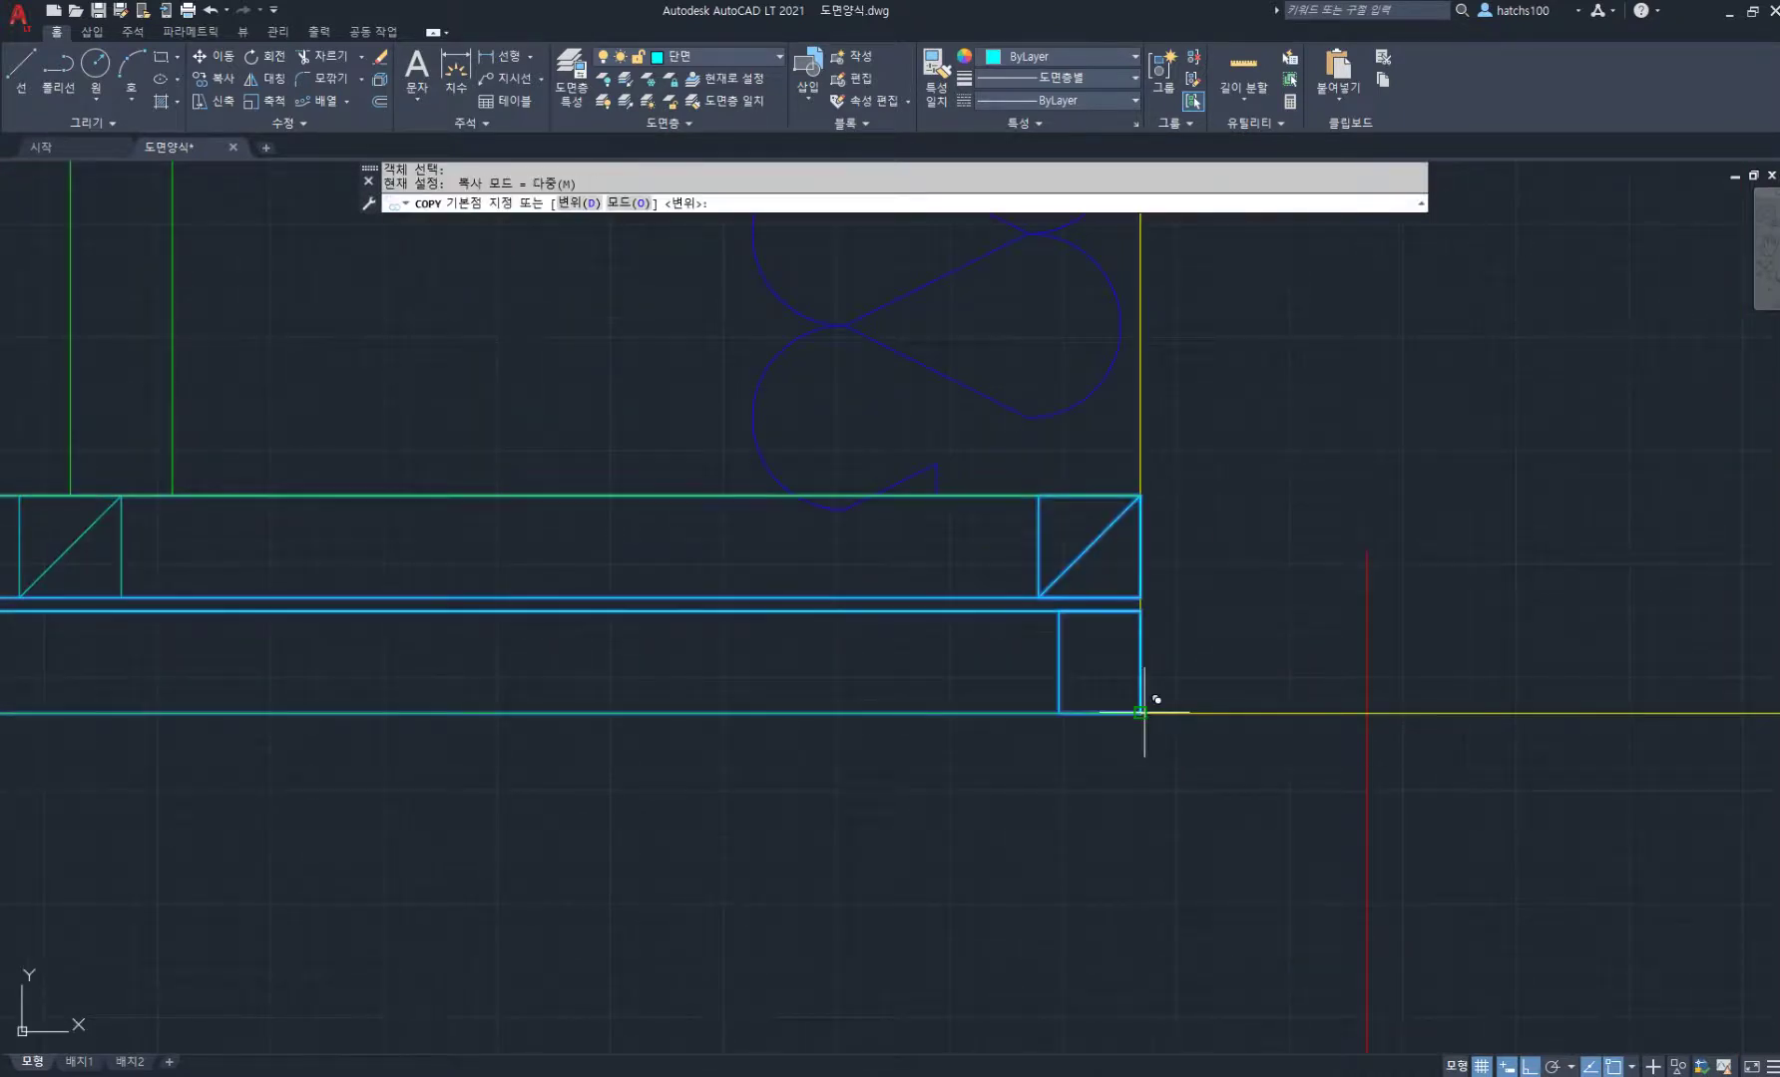
{"action": "left_click", "coordinate": [1142, 712]}
{"action": "scroll", "coordinate": [1217, 614], "scroll_direction": "down", "scroll_amount": 2}
{"action": "scroll", "coordinate": [1217, 623], "scroll_direction": "down", "scroll_amount": 2}
{"action": "middle_click_drag", "start_coordinate": [1311, 501], "coordinate": [1149, 739]}
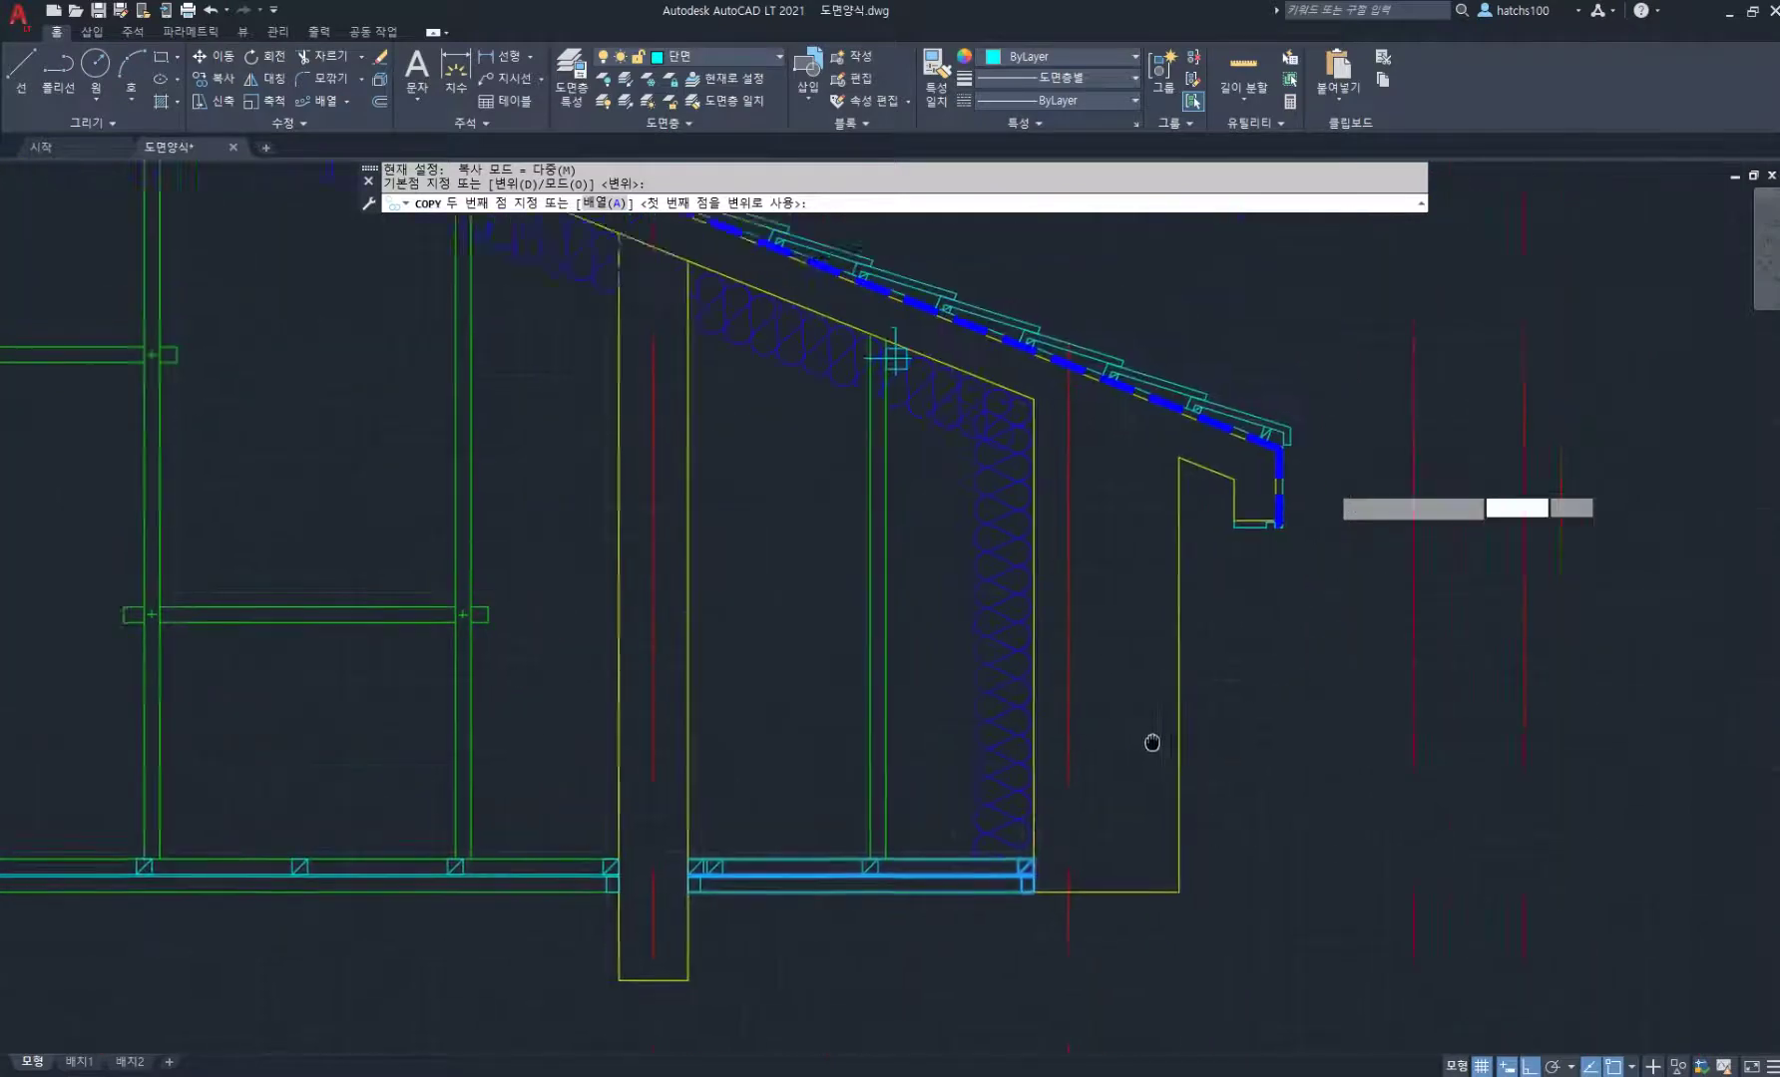
{"action": "scroll", "coordinate": [1177, 580], "scroll_direction": "up", "scroll_amount": 4}
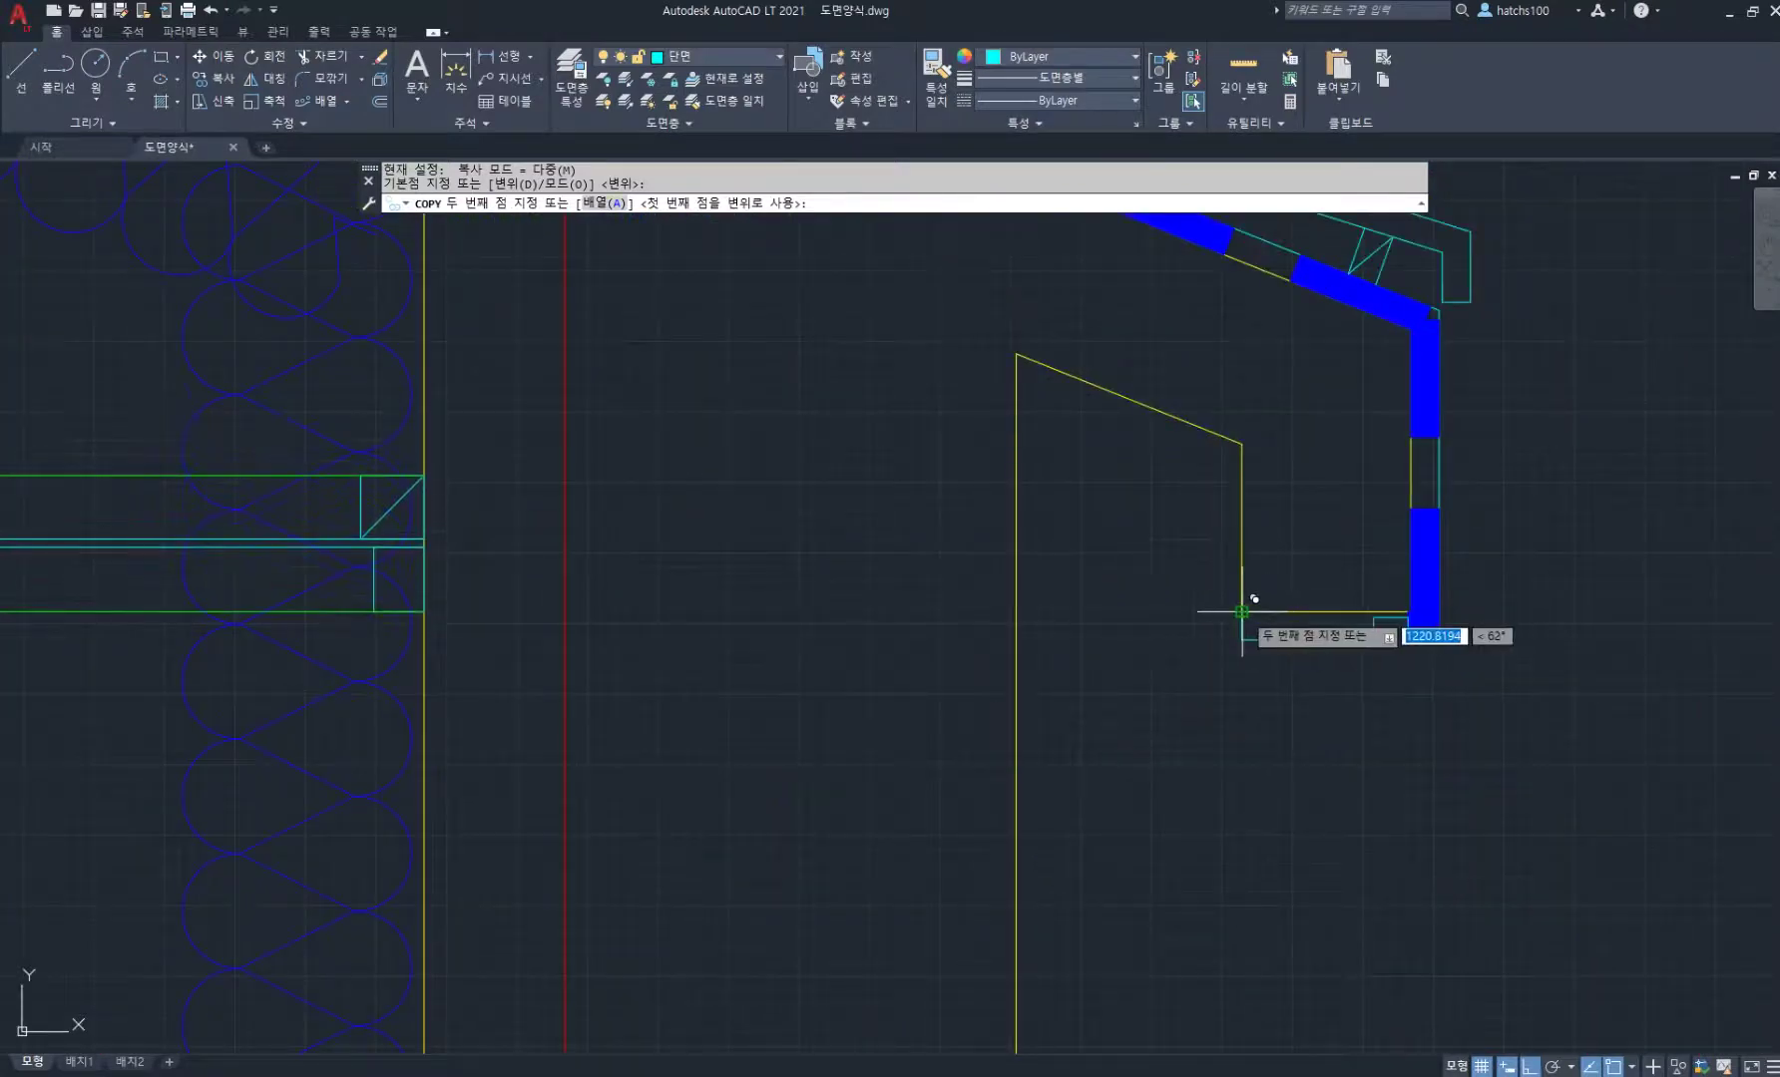
{"action": "left_click", "coordinate": [1242, 612]}
{"action": "key", "text": "Return"}
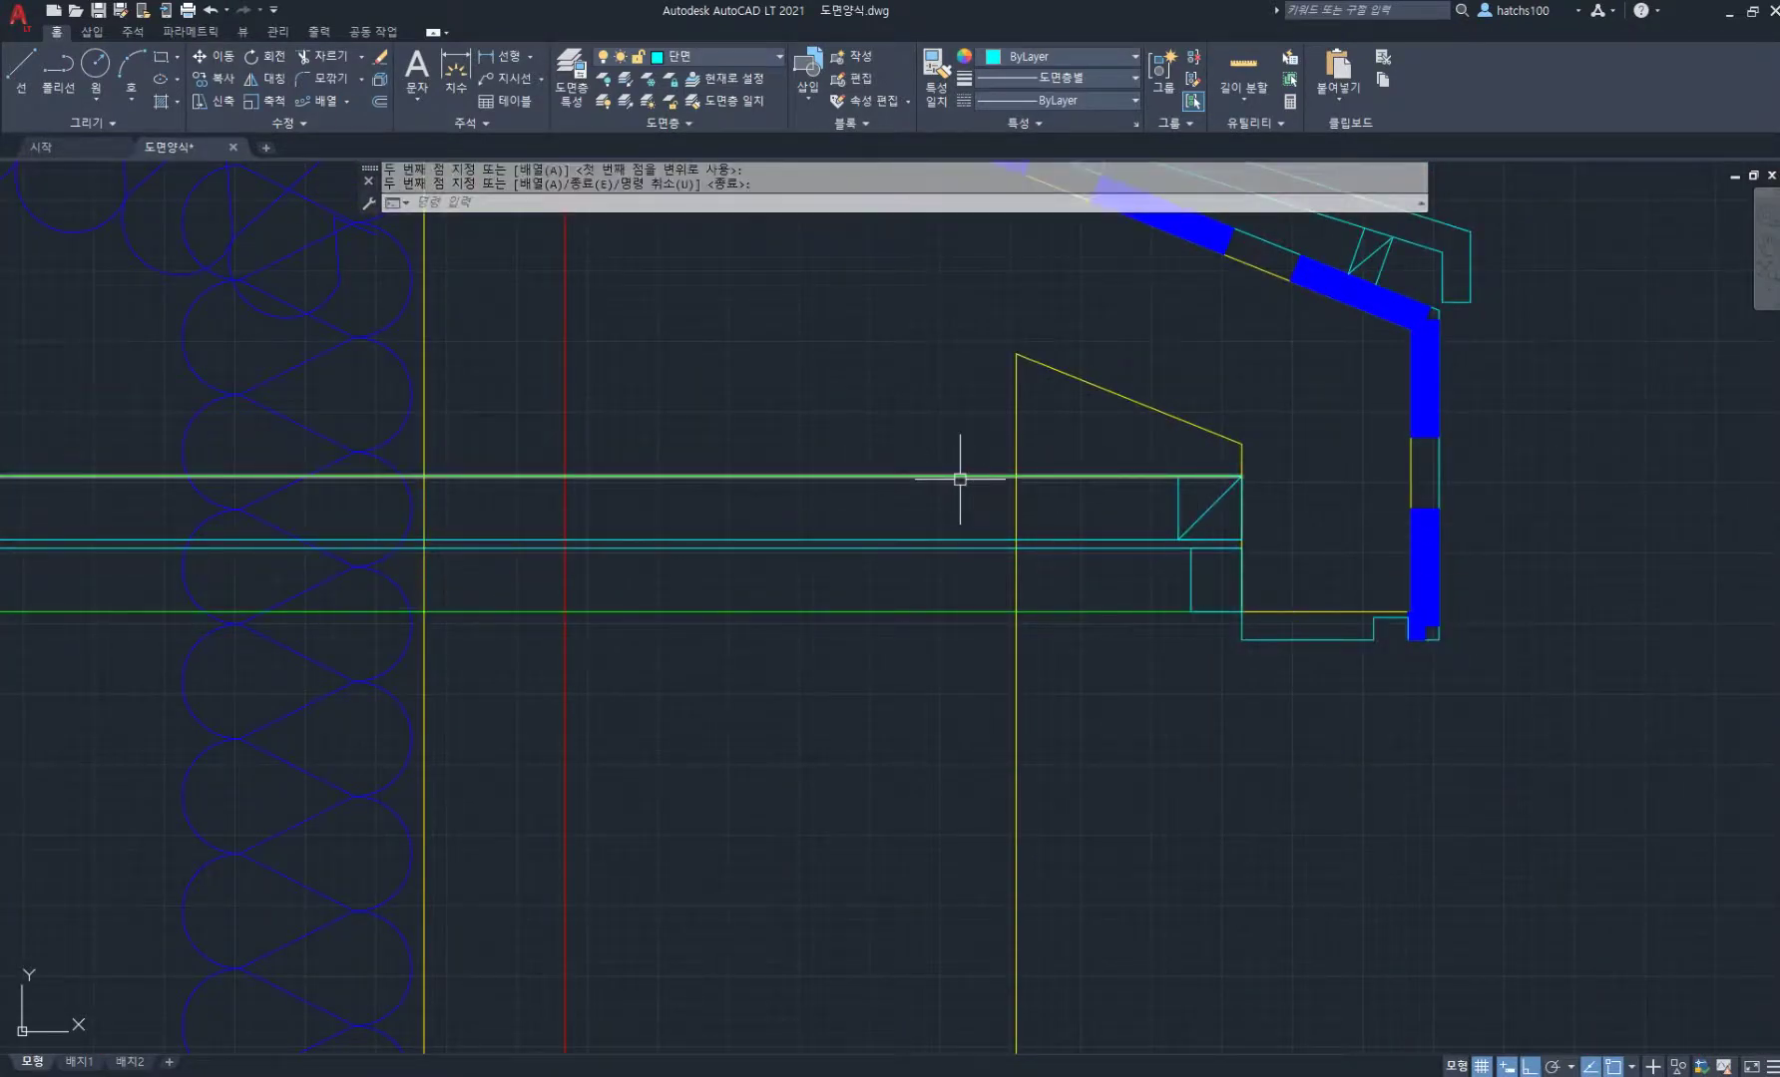
Step: Trim the copied framing lines back to the wall face under the eave and erase the leftover pieces crossing the wall
{"action": "type", "text": "tr"}
{"action": "key", "text": "Return"}
{"action": "left_click_drag", "start_coordinate": [956, 465], "coordinate": [923, 755]}
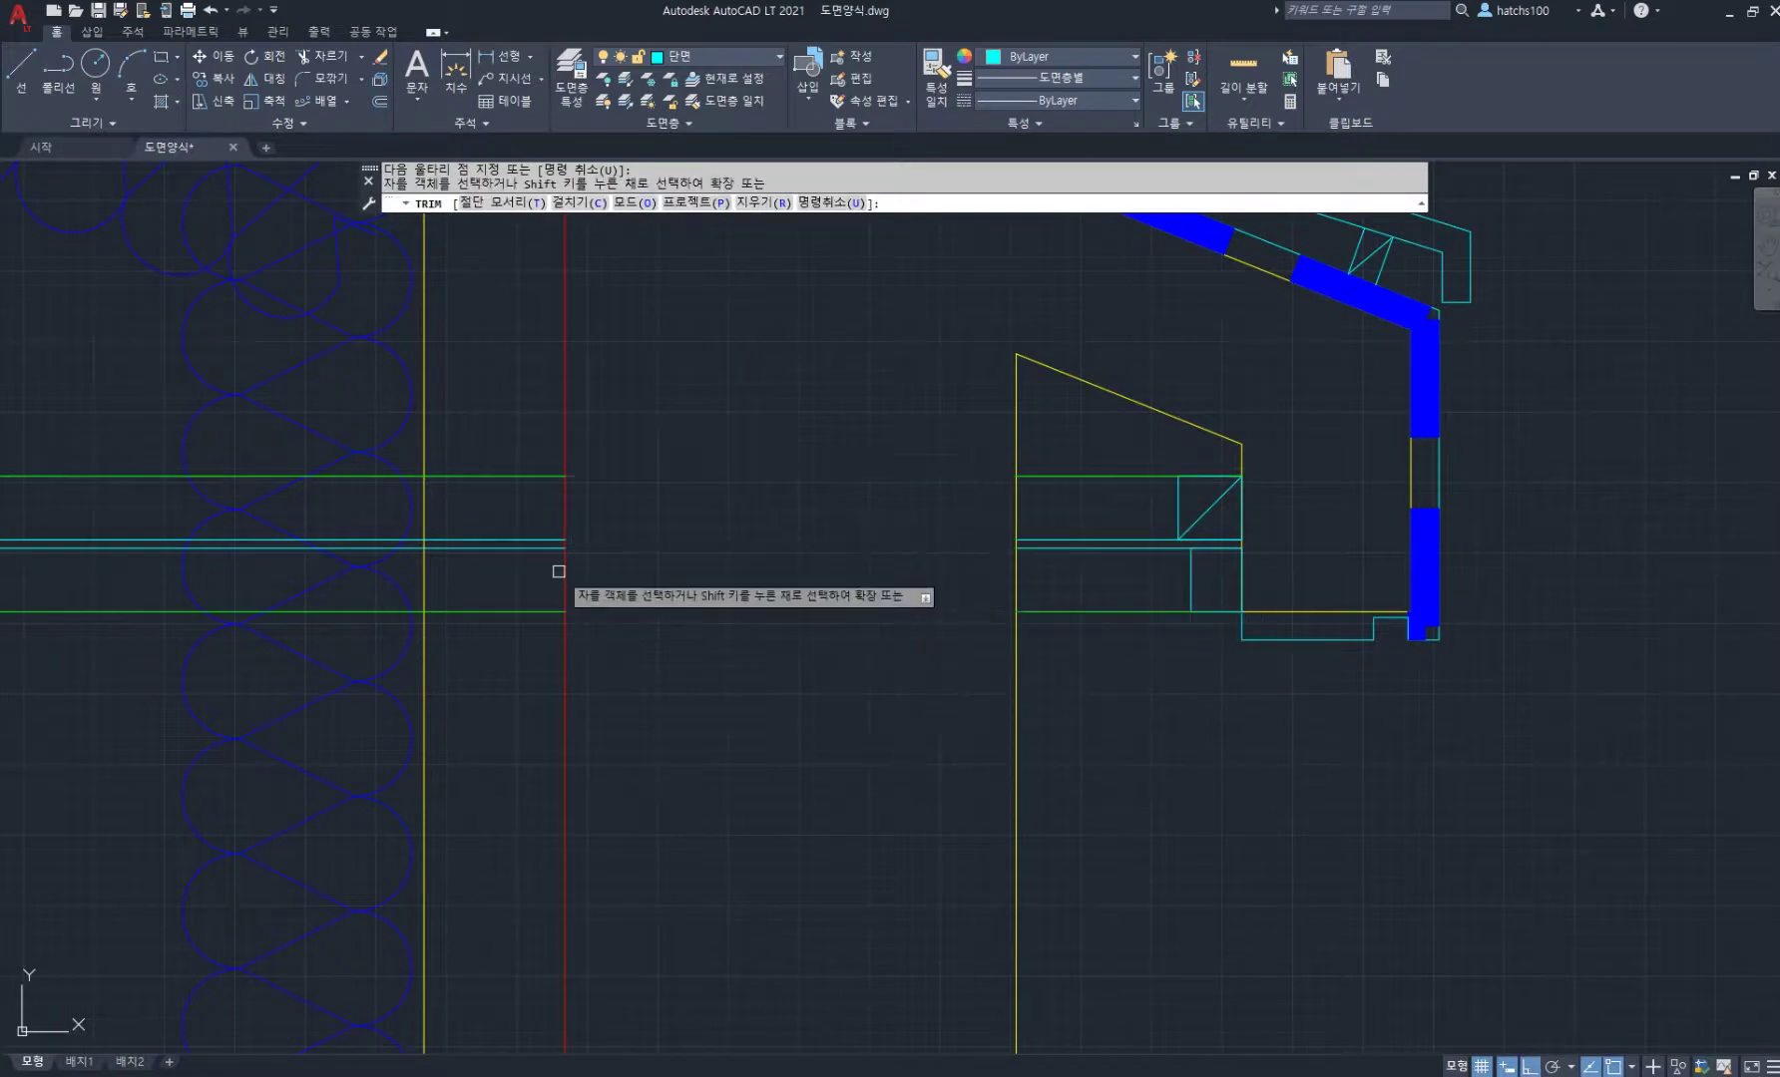
{"action": "left_click", "coordinate": [755, 203]}
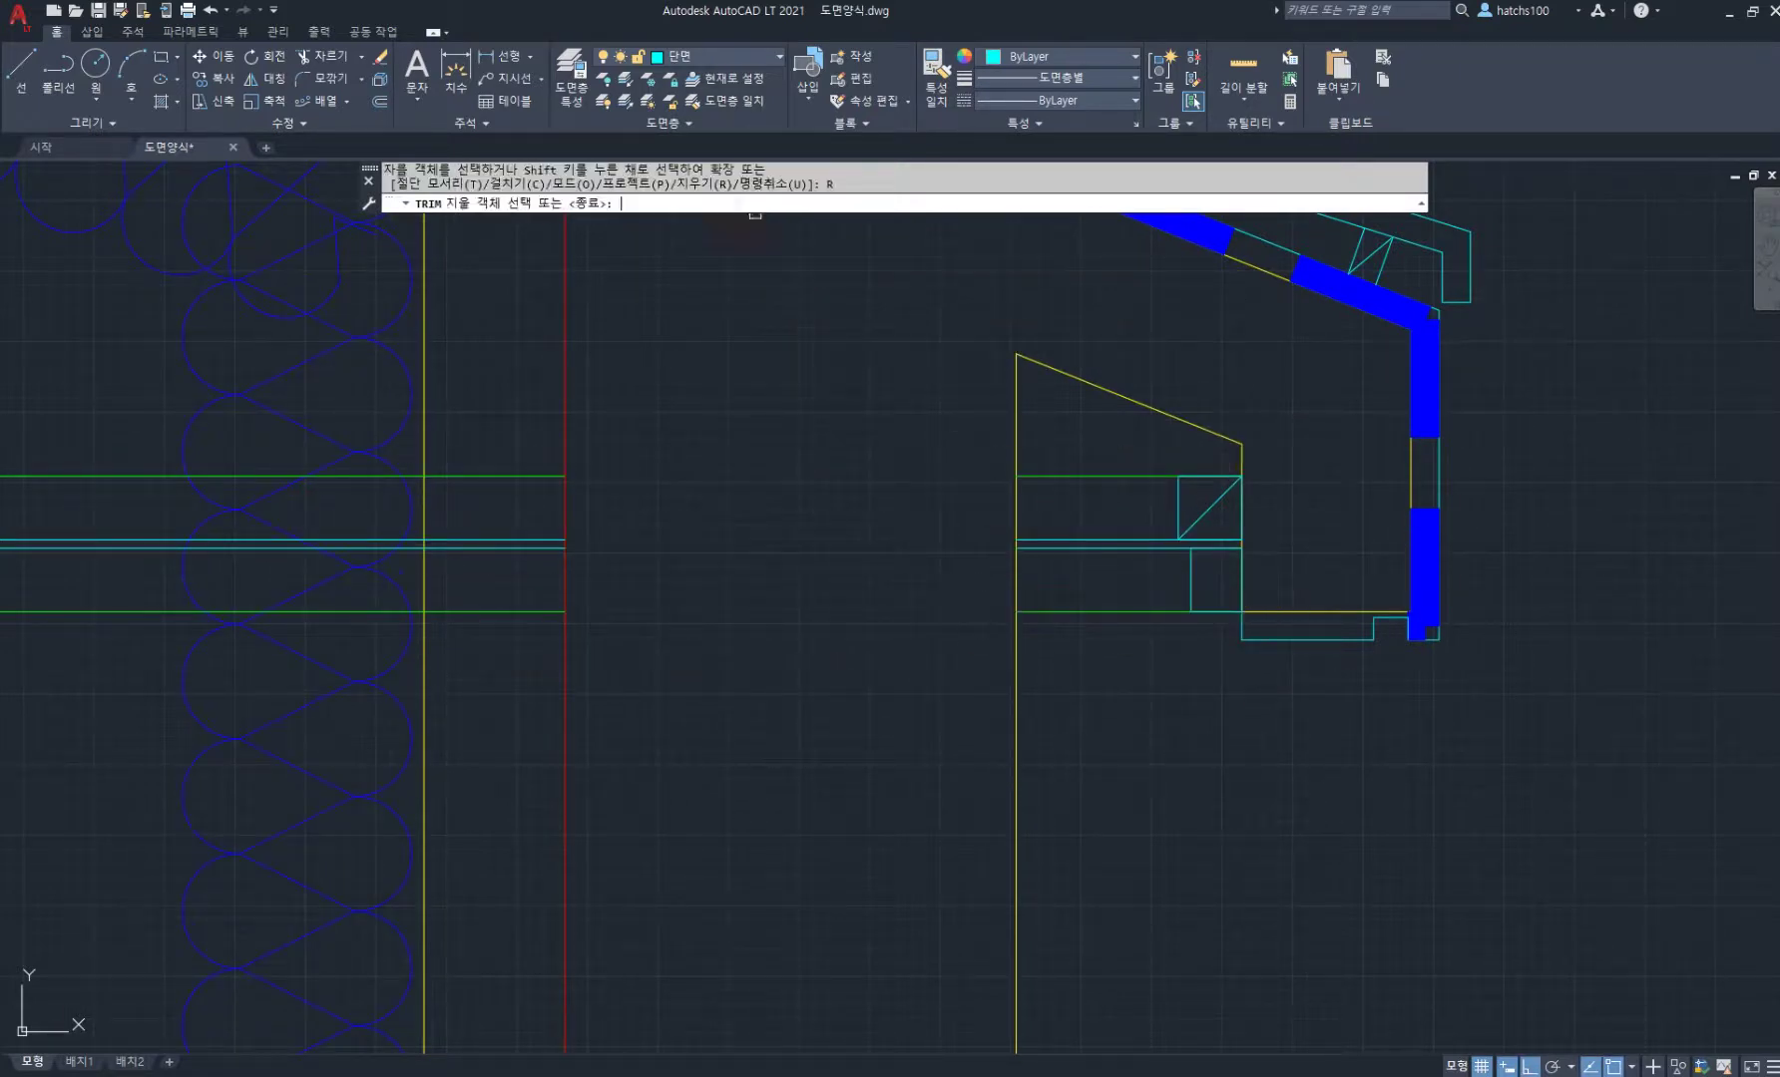
{"action": "left_click", "coordinate": [527, 424]}
{"action": "left_click", "coordinate": [473, 684]}
{"action": "key", "text": "Return"}
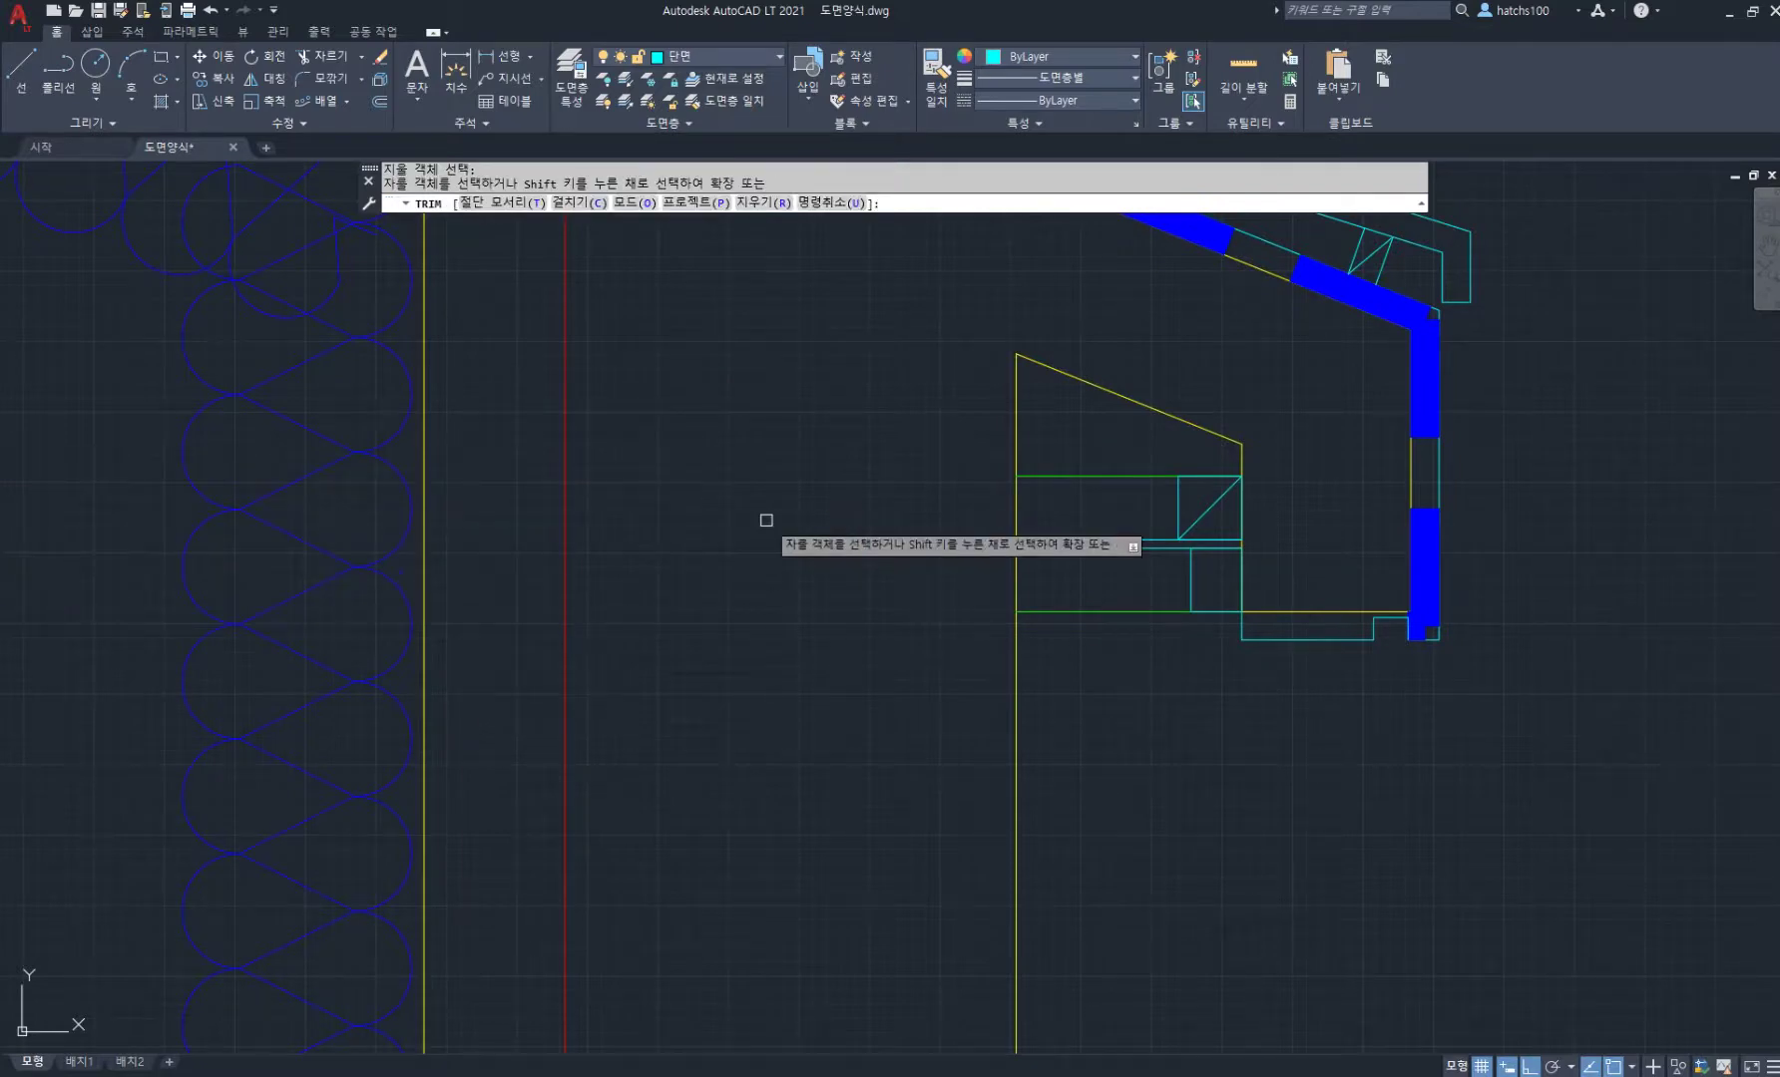
{"action": "key", "text": "Return"}
Step: Mirror the eave framing's two end blocks about the vertical line through the framing's midpoint, keeping the originals
{"action": "scroll", "coordinate": [1180, 514], "scroll_direction": "up", "scroll_amount": 4}
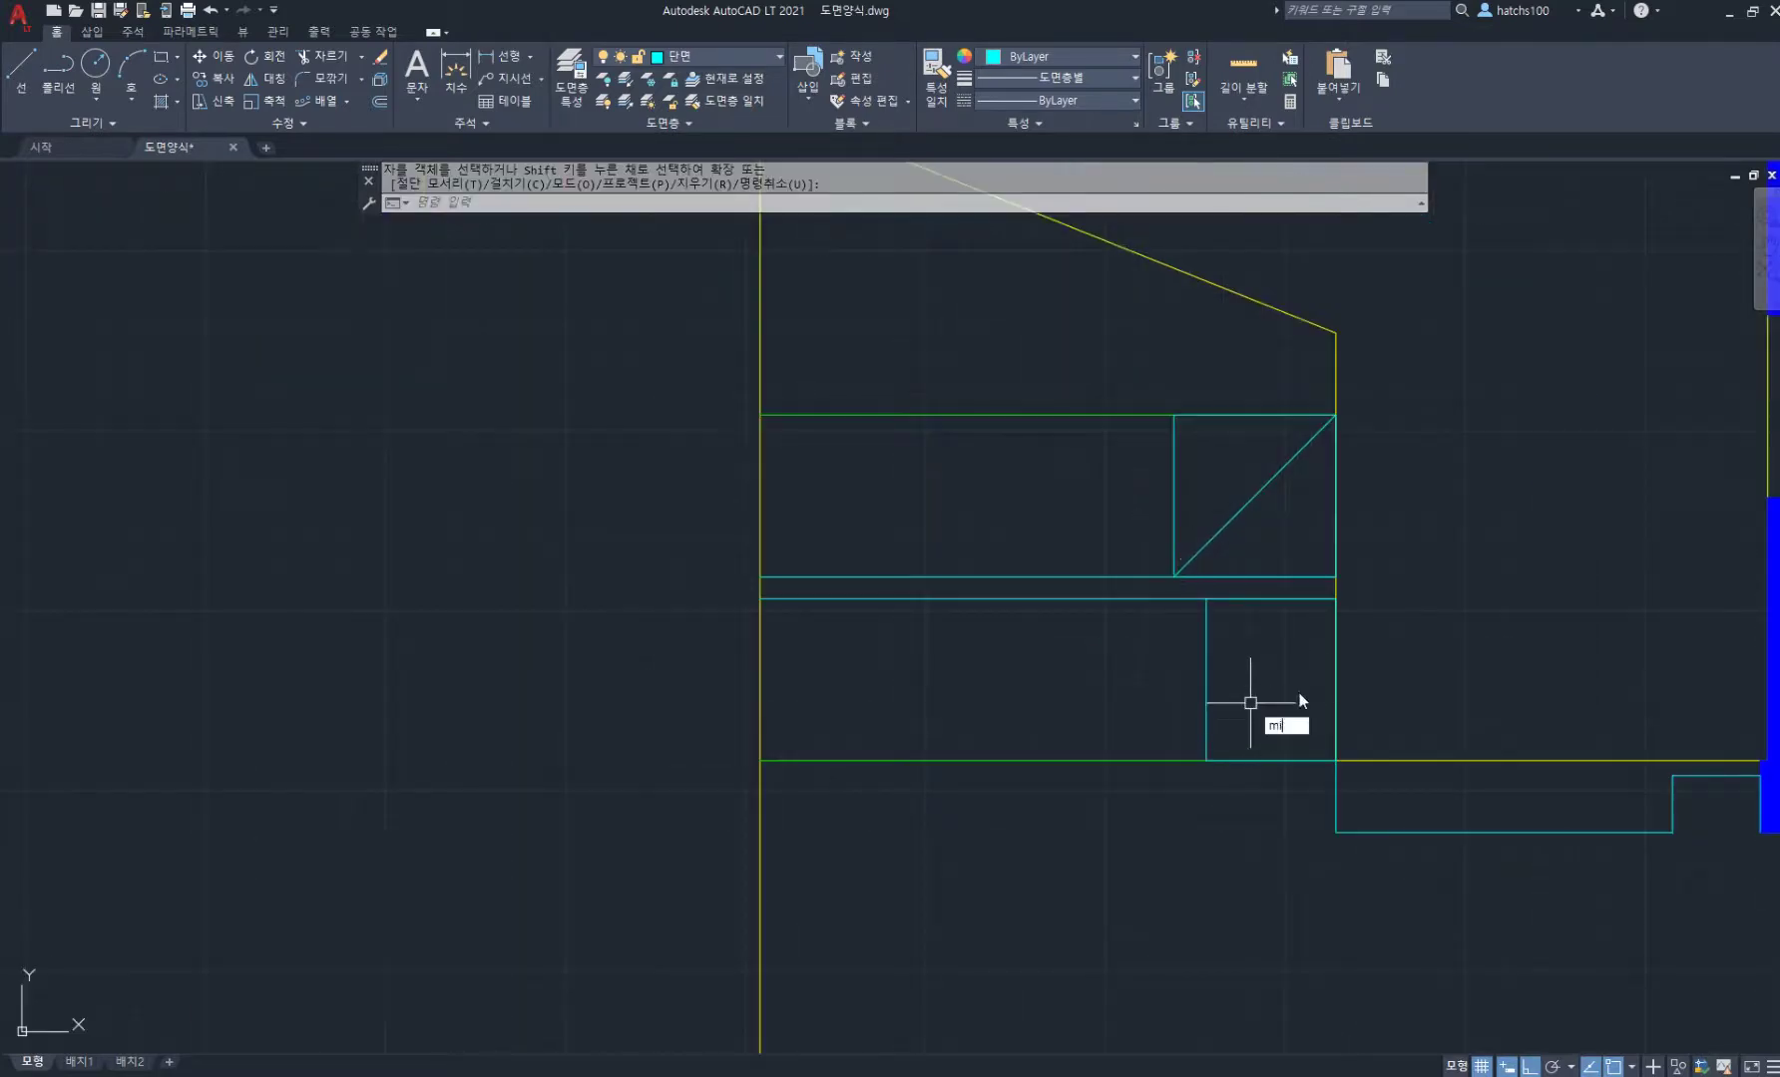
{"action": "key", "text": "Return"}
{"action": "left_click", "coordinate": [1237, 695]}
{"action": "left_click", "coordinate": [1107, 677]}
{"action": "left_click", "coordinate": [1199, 453]}
{"action": "left_click", "coordinate": [1128, 462]}
{"action": "key", "text": "Return"}
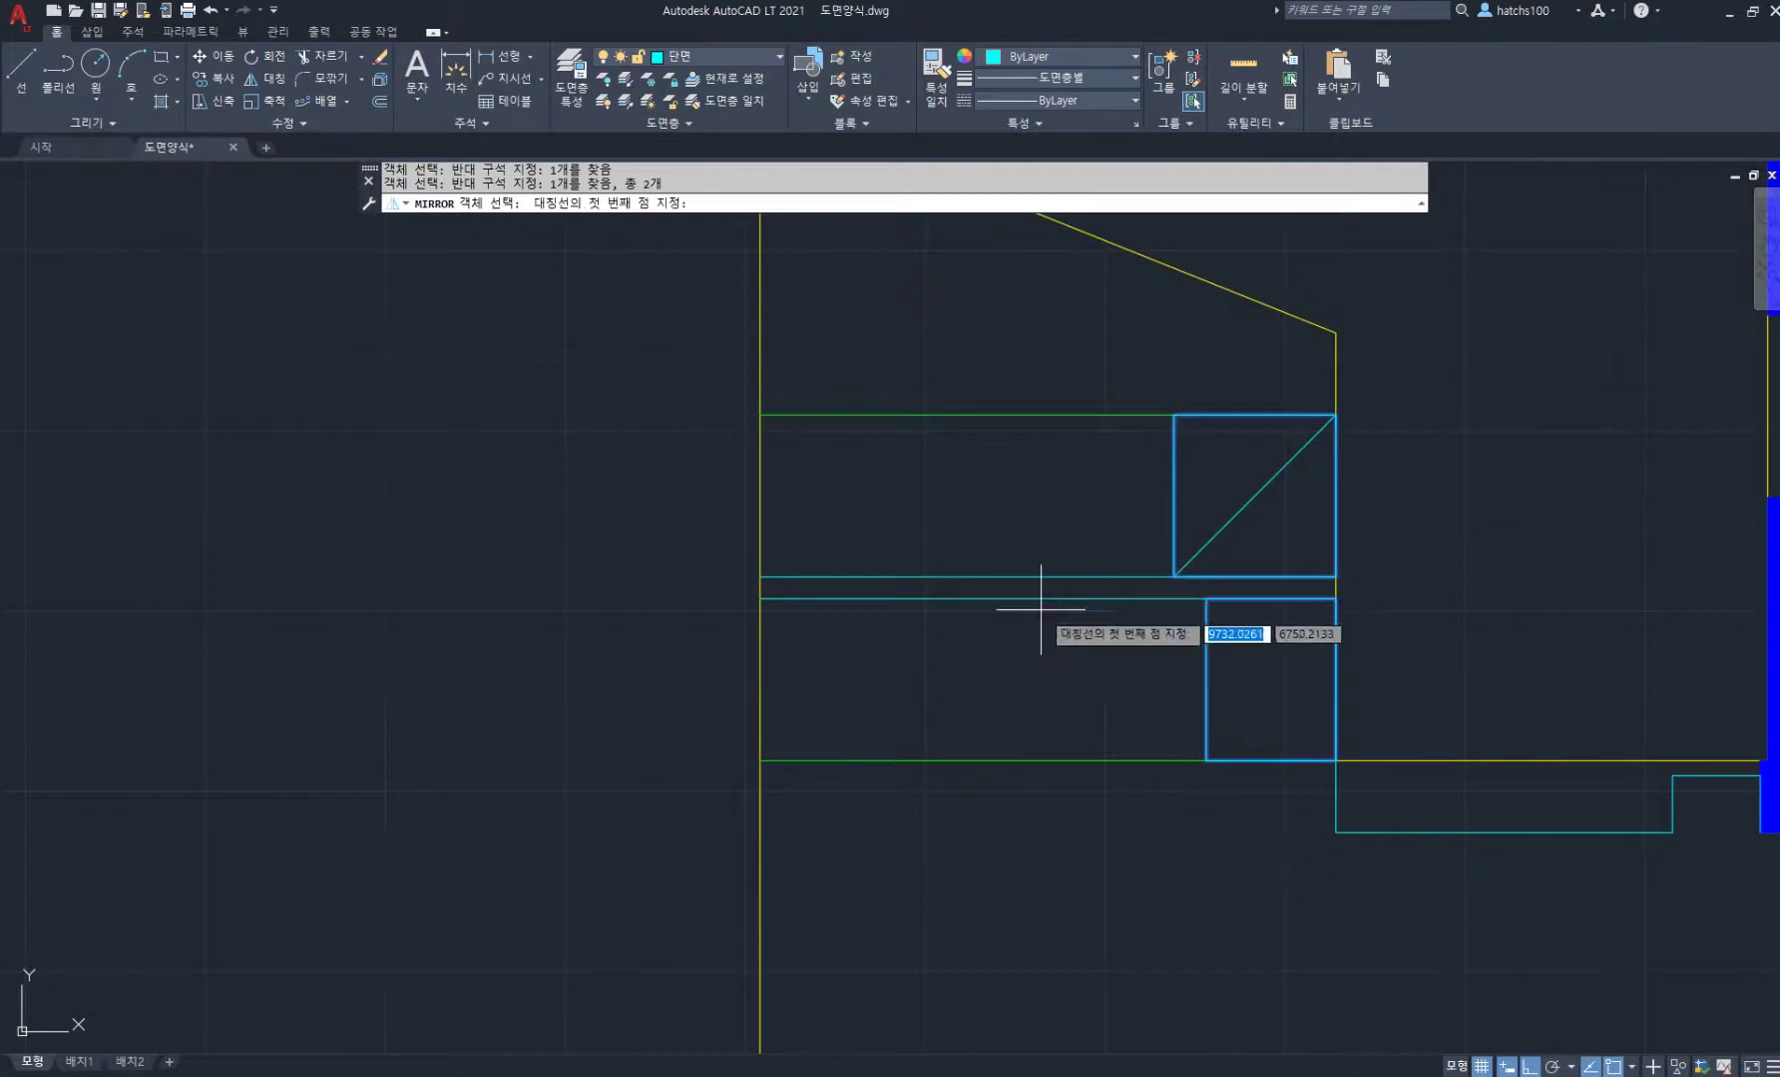
{"action": "left_click", "coordinate": [1048, 598]}
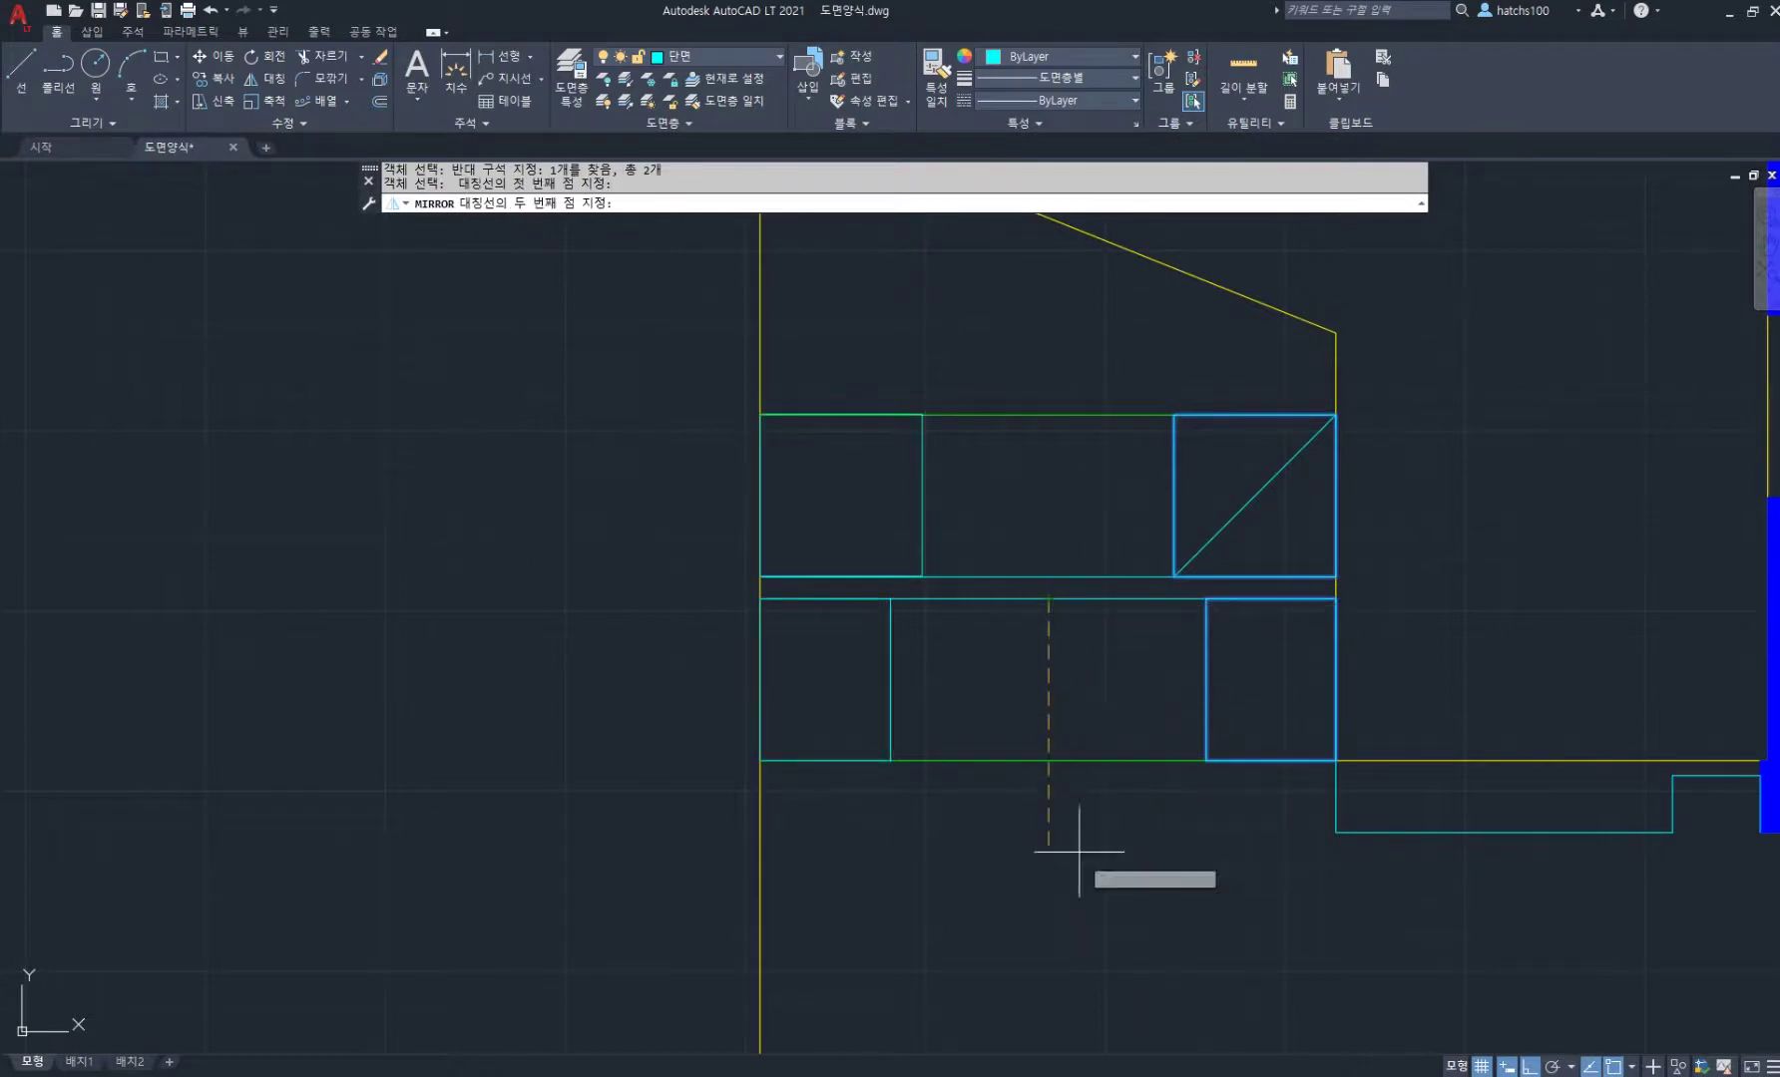
{"action": "left_click", "coordinate": [1063, 908]}
{"action": "key", "text": "Return"}
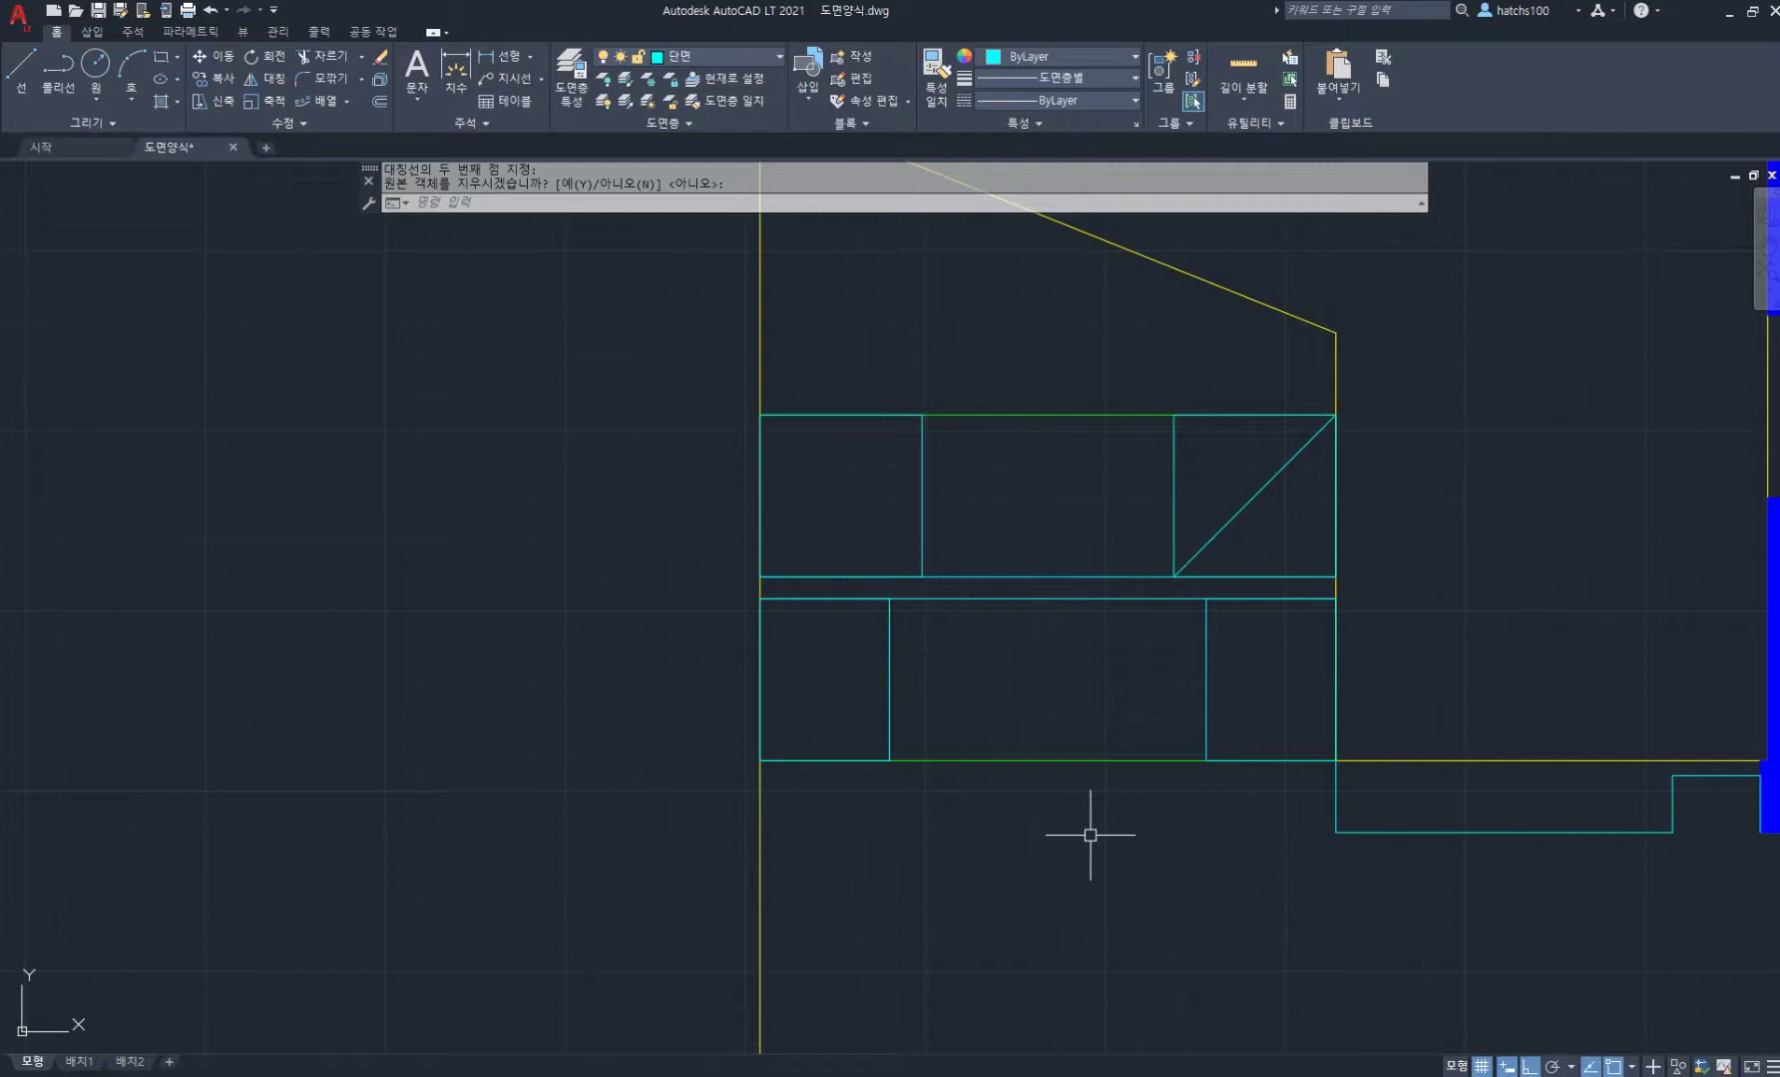
Step: Draw a diagonal across the mirrored upper block, from its upper inner corner to the lower corner at the wall face
{"action": "type", "text": "l"}
{"action": "key", "text": "Return"}
{"action": "left_click", "coordinate": [922, 415]}
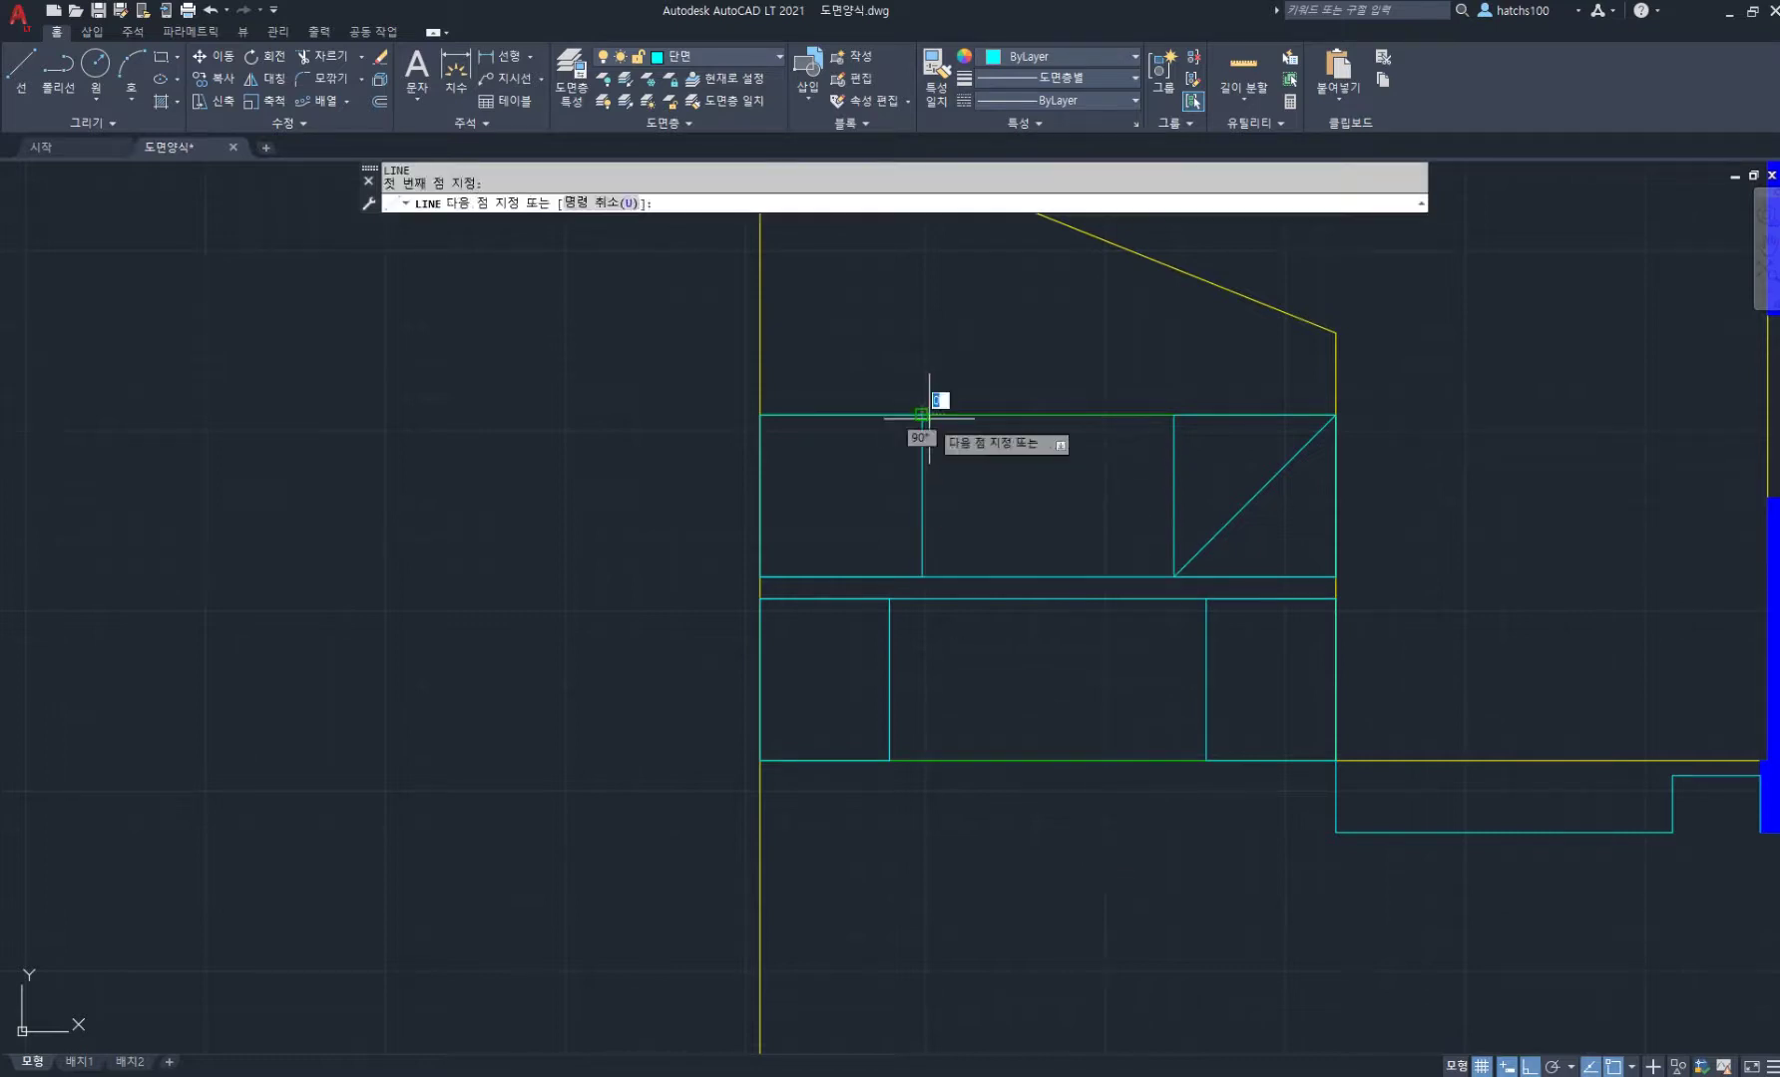
{"action": "left_click", "coordinate": [760, 576]}
{"action": "key", "text": "Return"}
{"action": "scroll", "coordinate": [1073, 546], "scroll_direction": "down", "scroll_amount": 3}
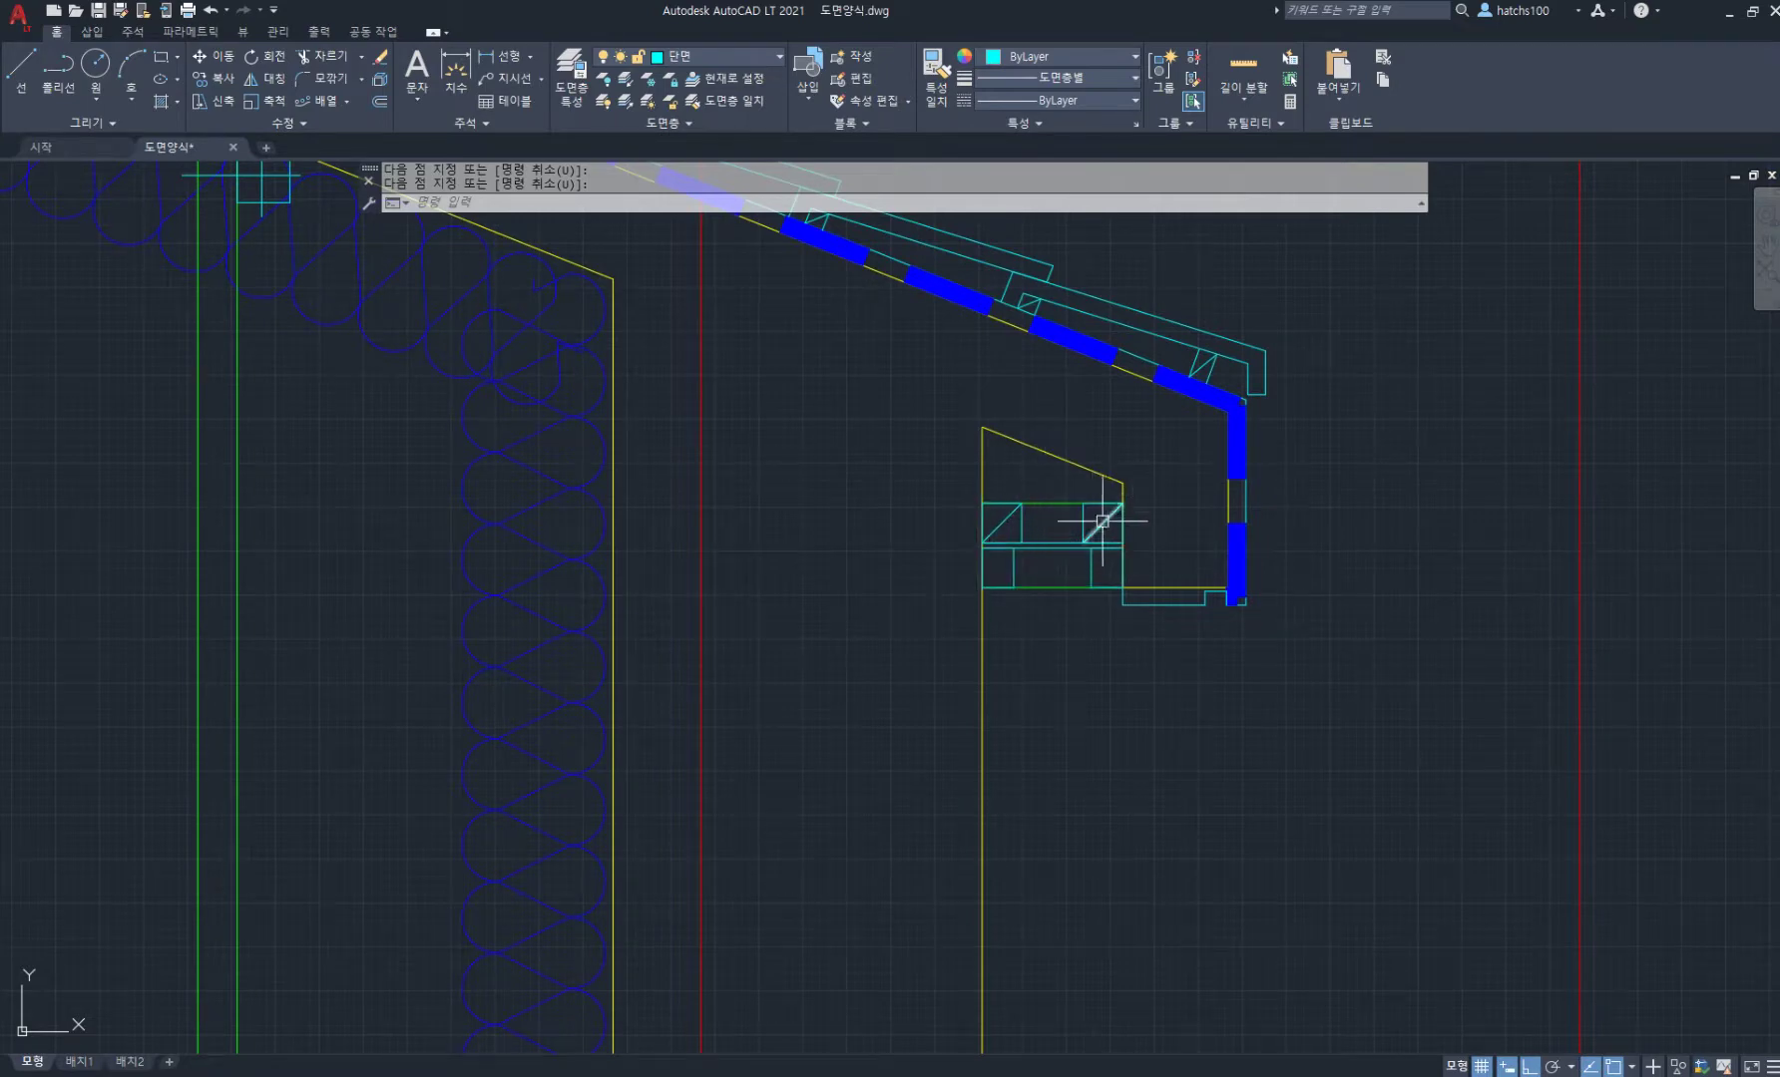
Step: Draw a vertical line from the outer edge of the top entrance step up to just below the eave's level
{"action": "scroll", "coordinate": [1148, 577], "scroll_direction": "down", "scroll_amount": 8}
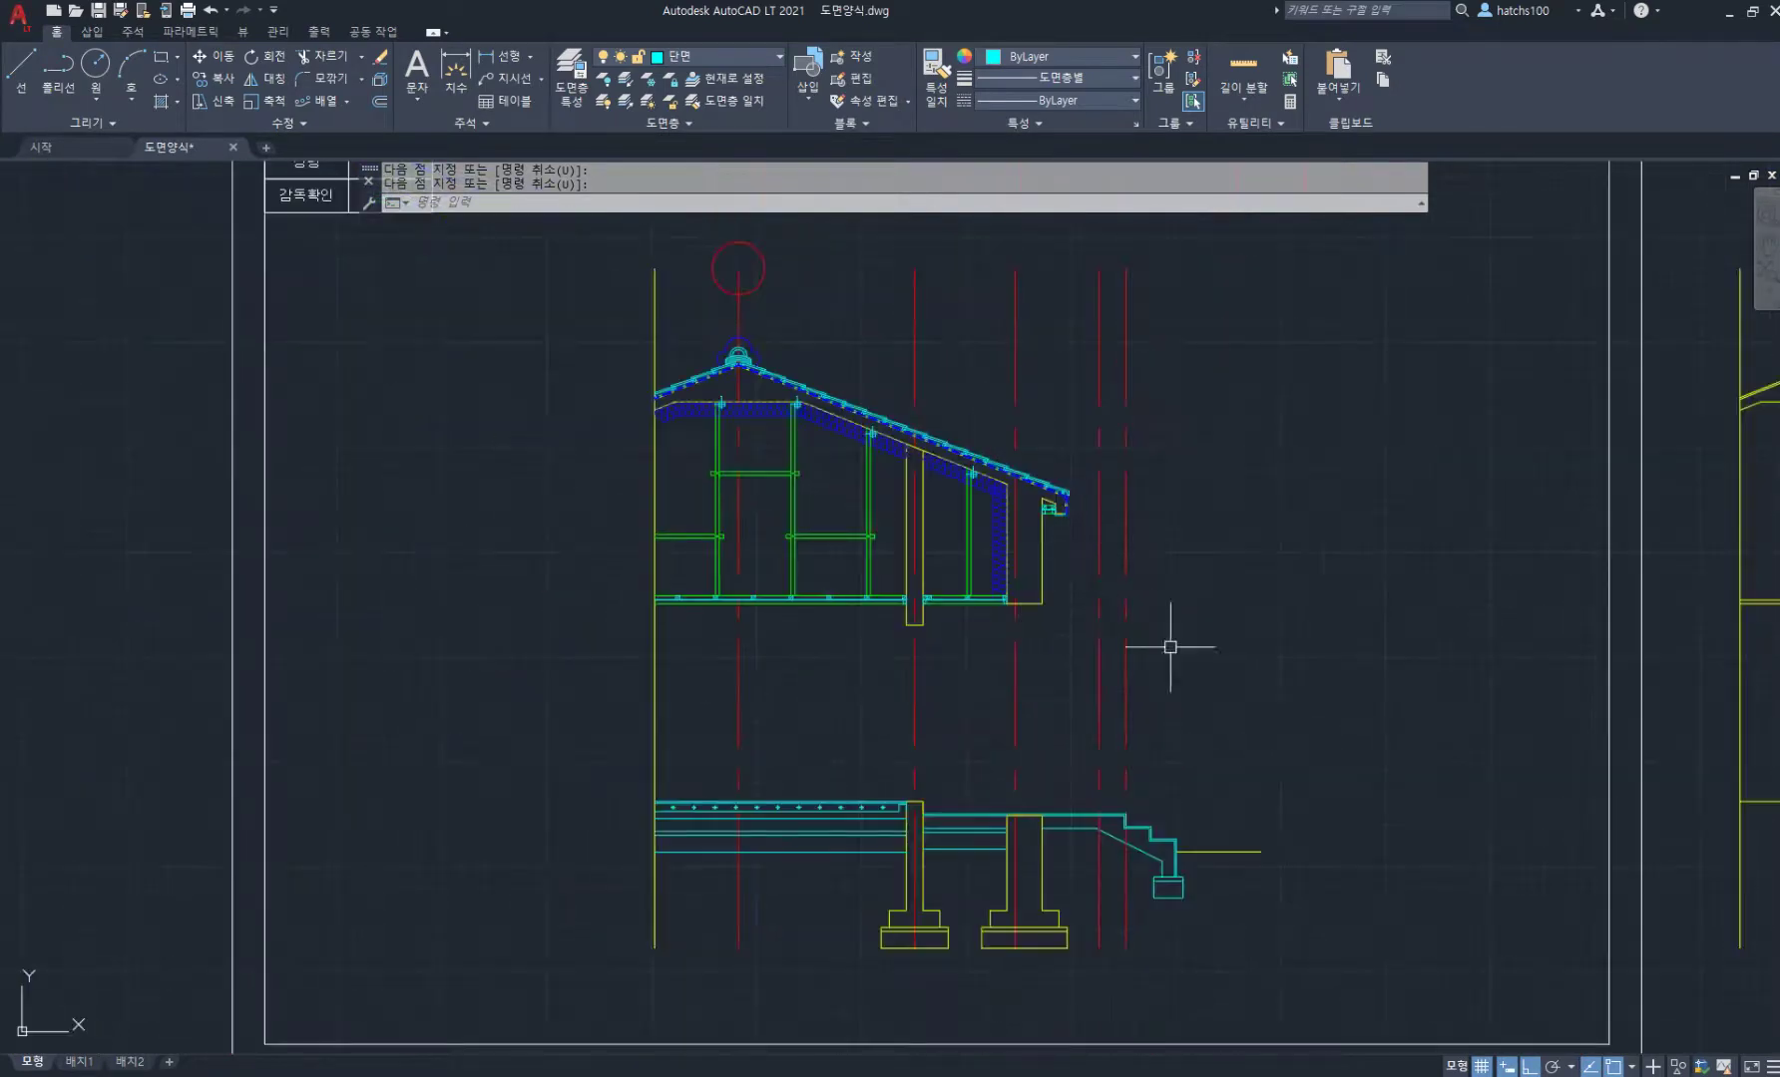
{"action": "scroll", "coordinate": [1184, 619], "scroll_direction": "up", "scroll_amount": 2}
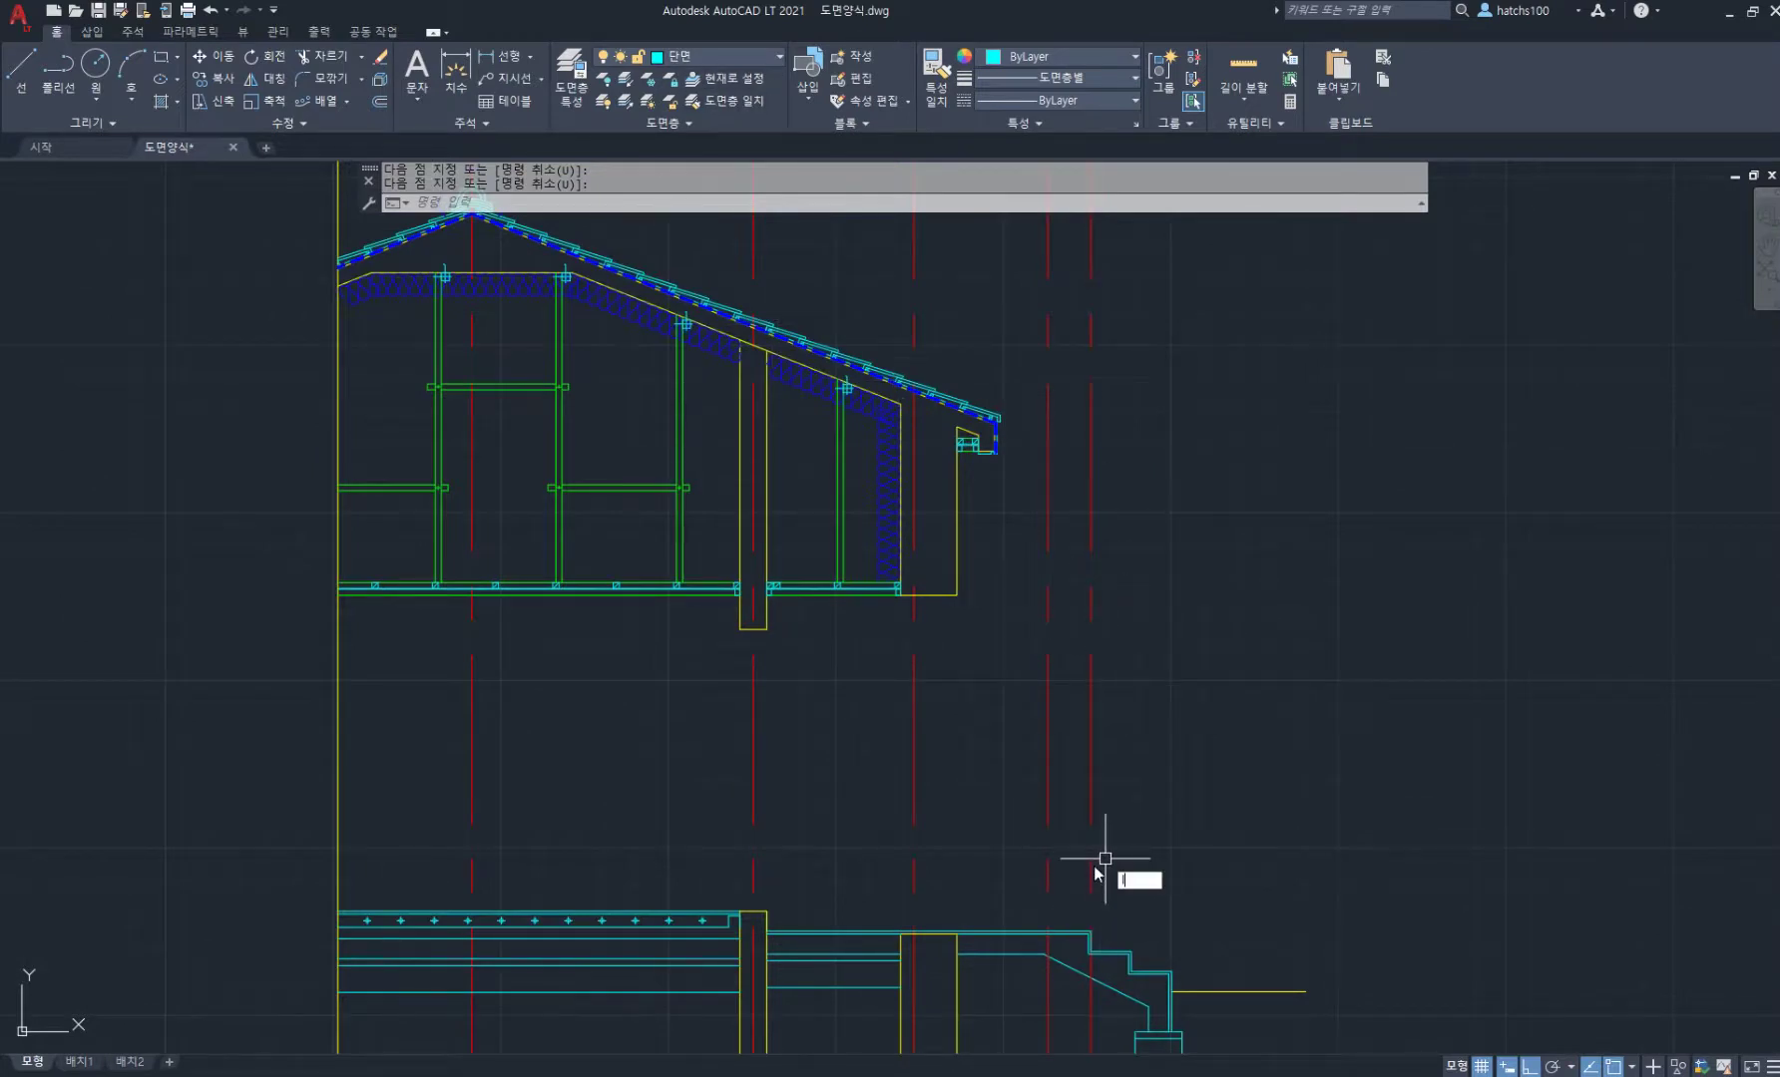
{"action": "type", "text": "l"}
{"action": "key", "text": "Return"}
{"action": "left_click", "coordinate": [1090, 933]}
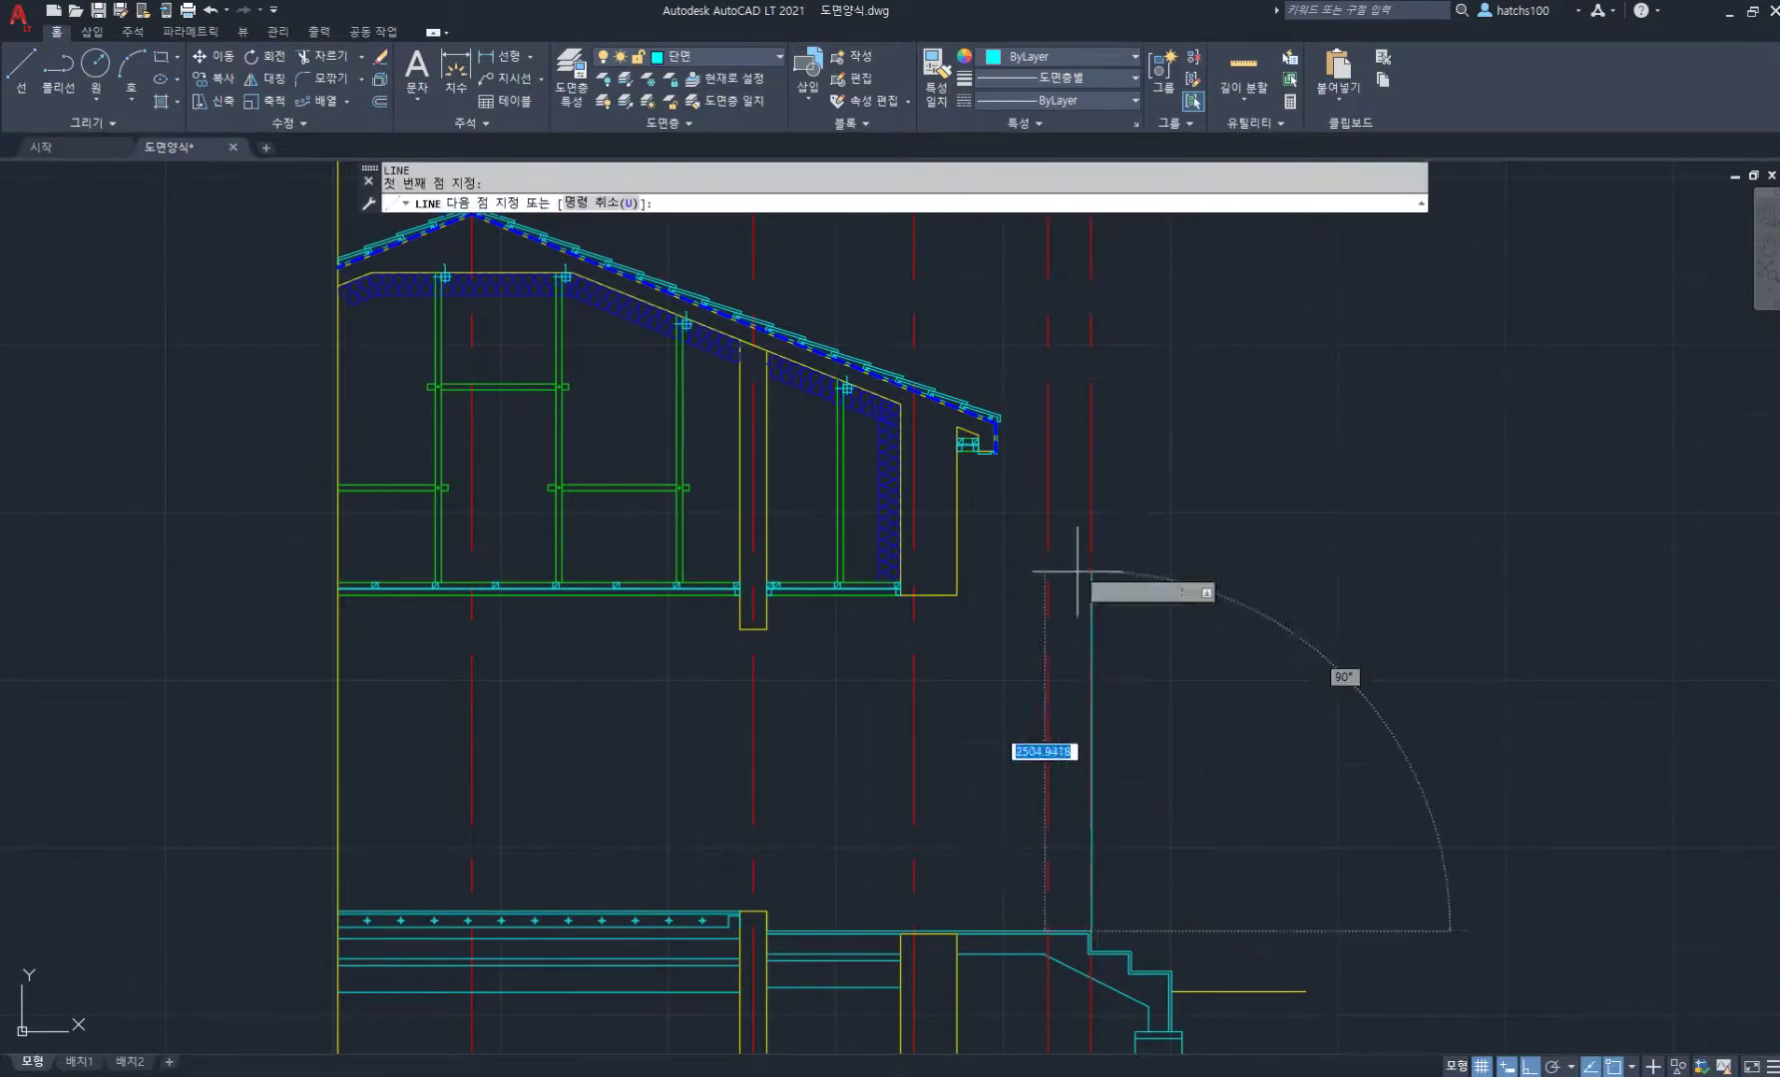
{"action": "left_click", "coordinate": [1138, 482]}
{"action": "key", "text": "Return"}
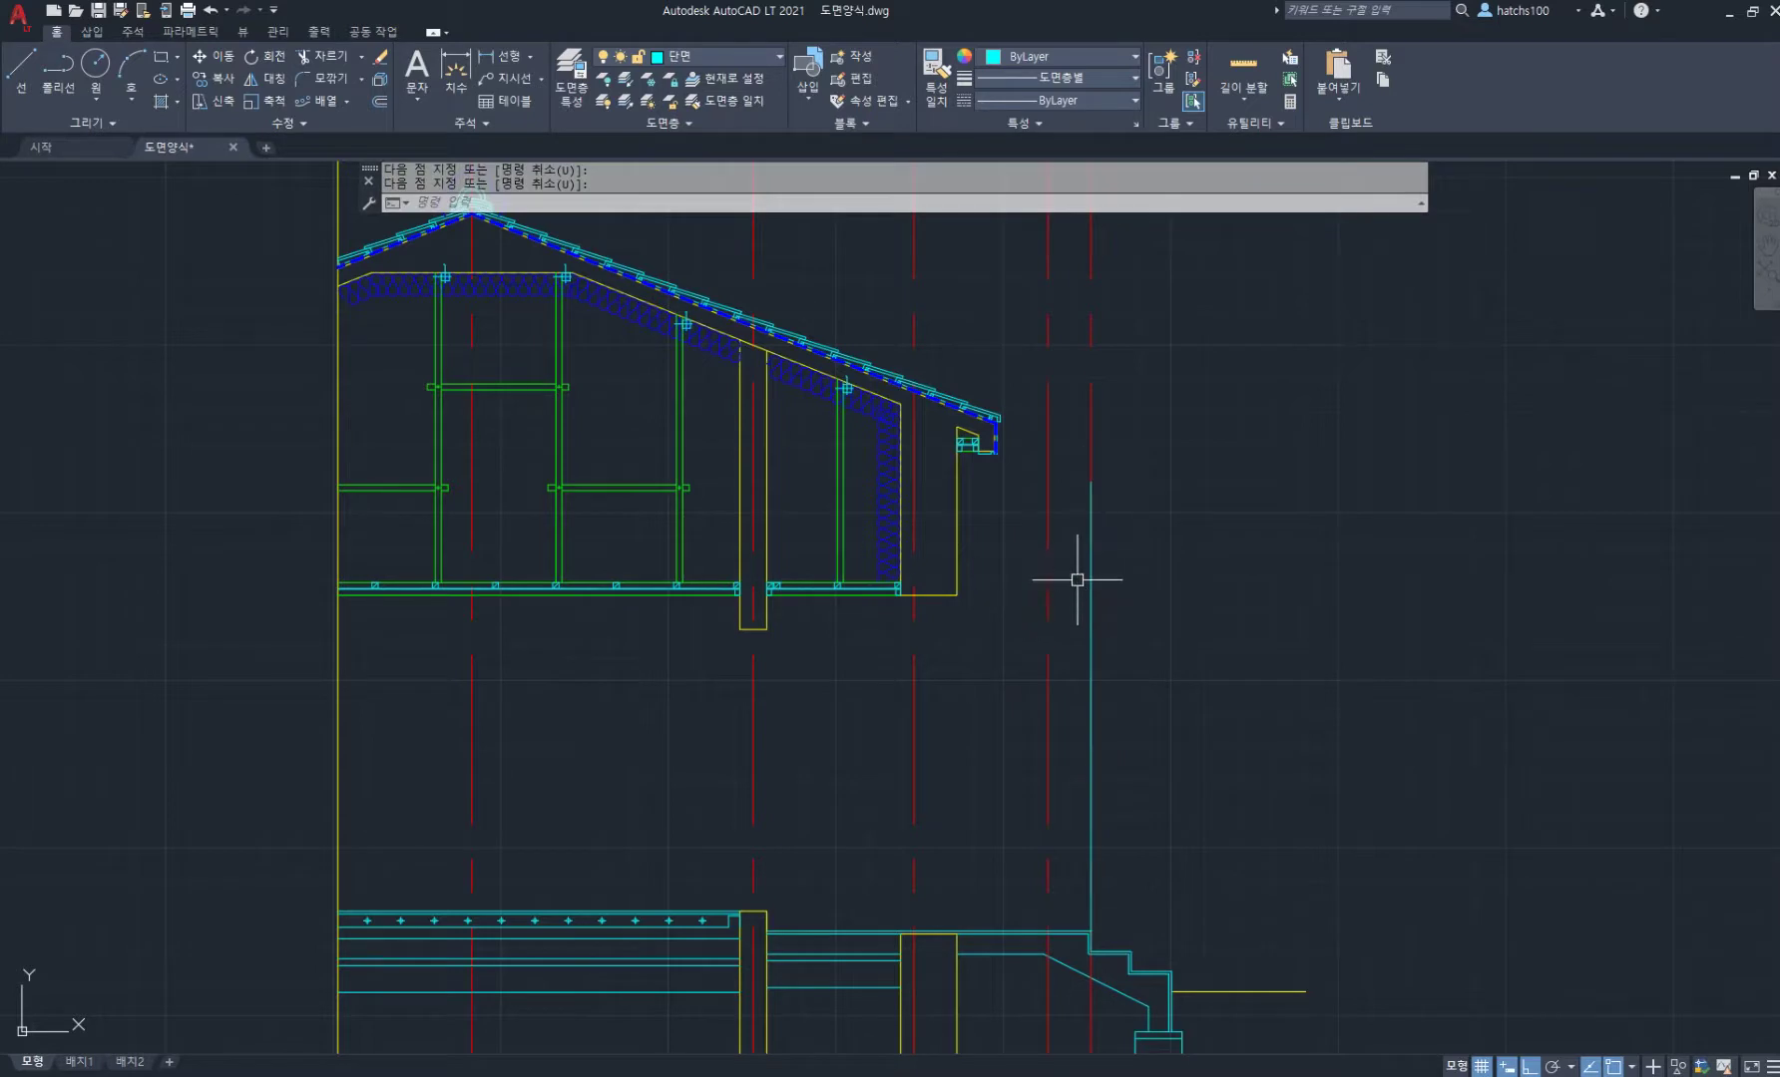
Step: Match the new vertical line's properties to those of the outermost green hanger line
{"action": "type", "text": "ma"}
{"action": "key", "text": "Return"}
{"action": "left_click", "coordinate": [843, 574]}
{"action": "left_click", "coordinate": [1093, 605]}
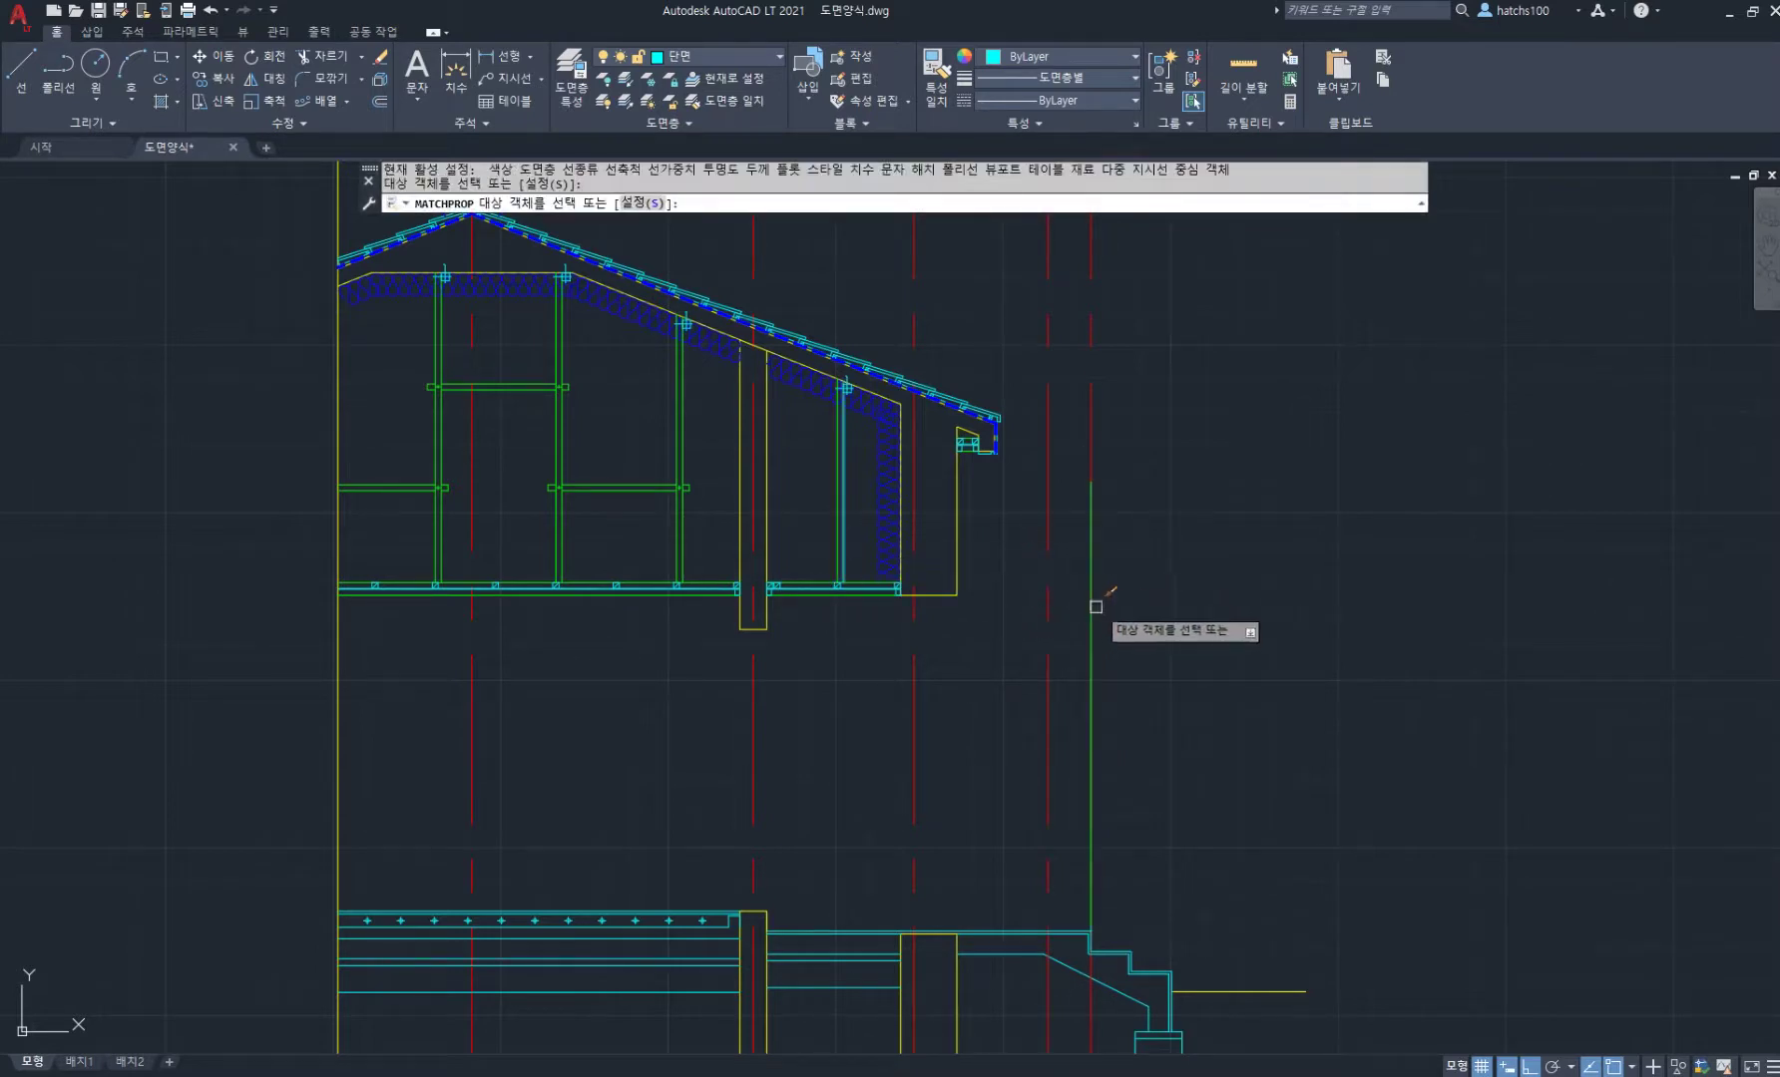
{"action": "key", "text": "Return"}
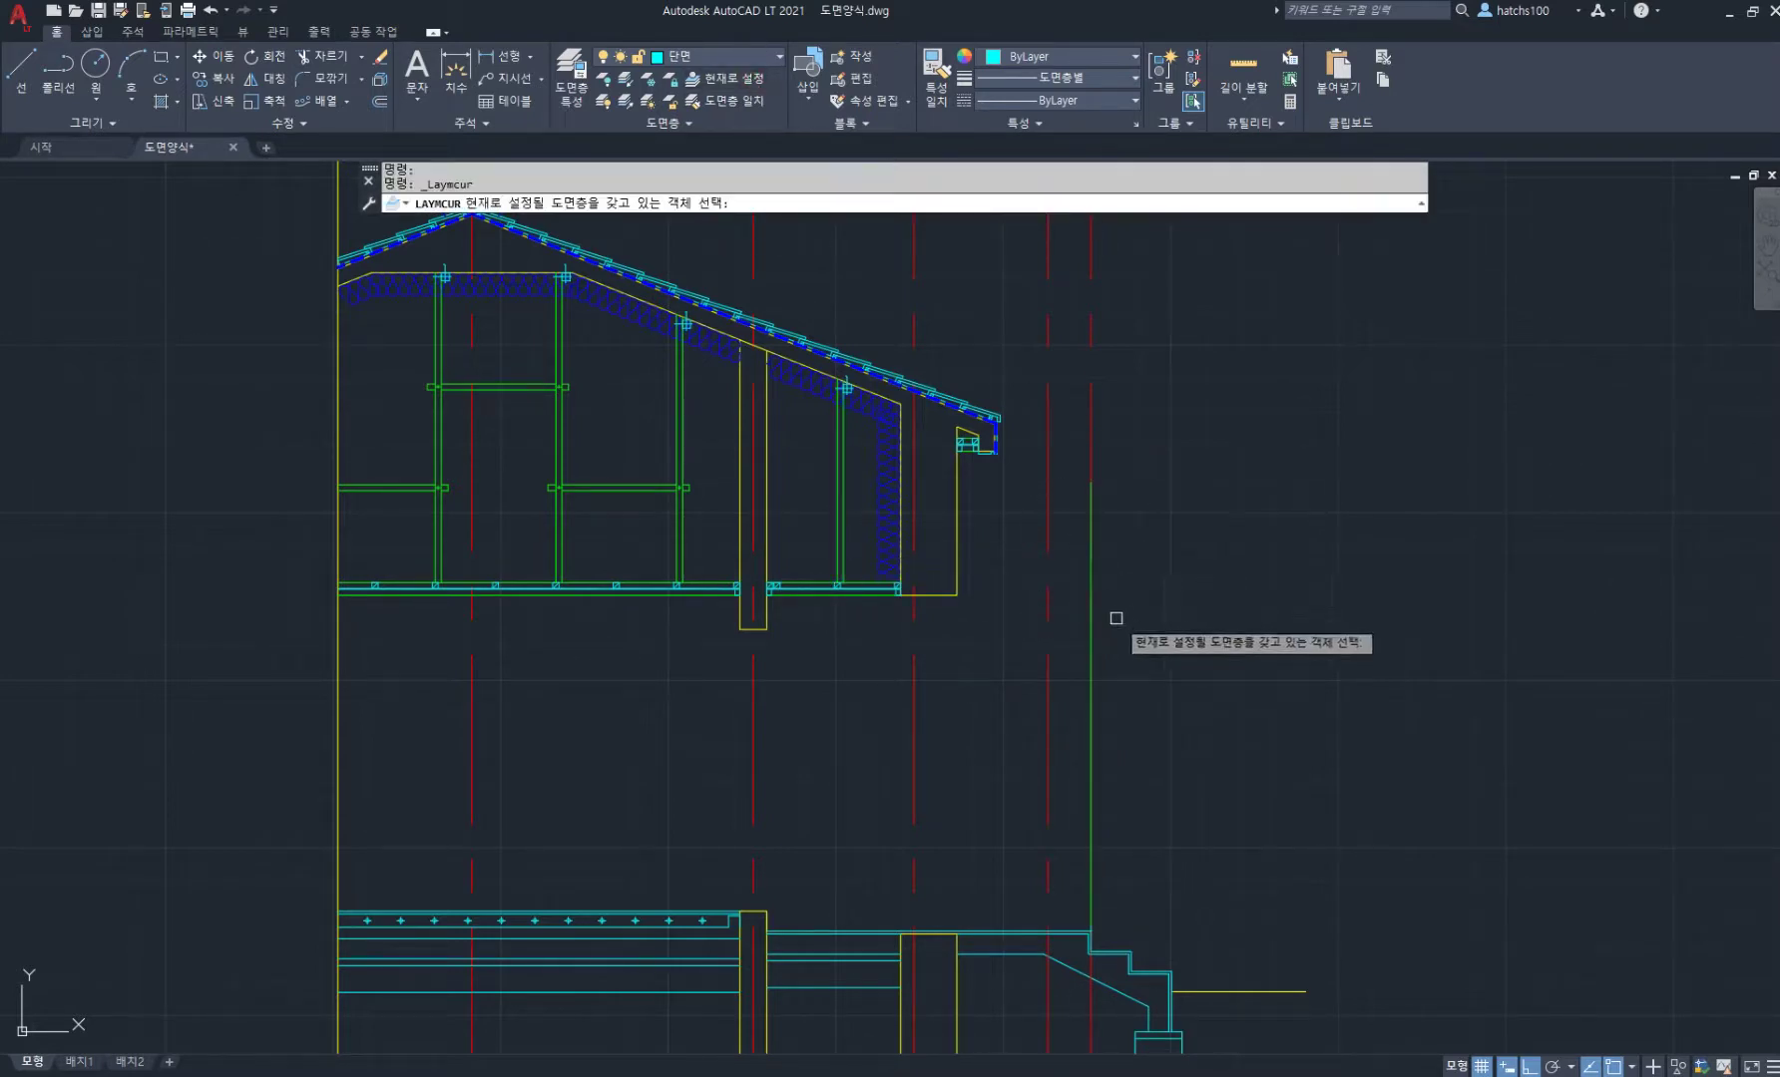
Step: Make the new vertical line's layer current and delete the centreline that overlaps that line
{"action": "left_click", "coordinate": [1091, 619]}
{"action": "scroll", "coordinate": [1057, 435], "scroll_direction": "up", "scroll_amount": 2}
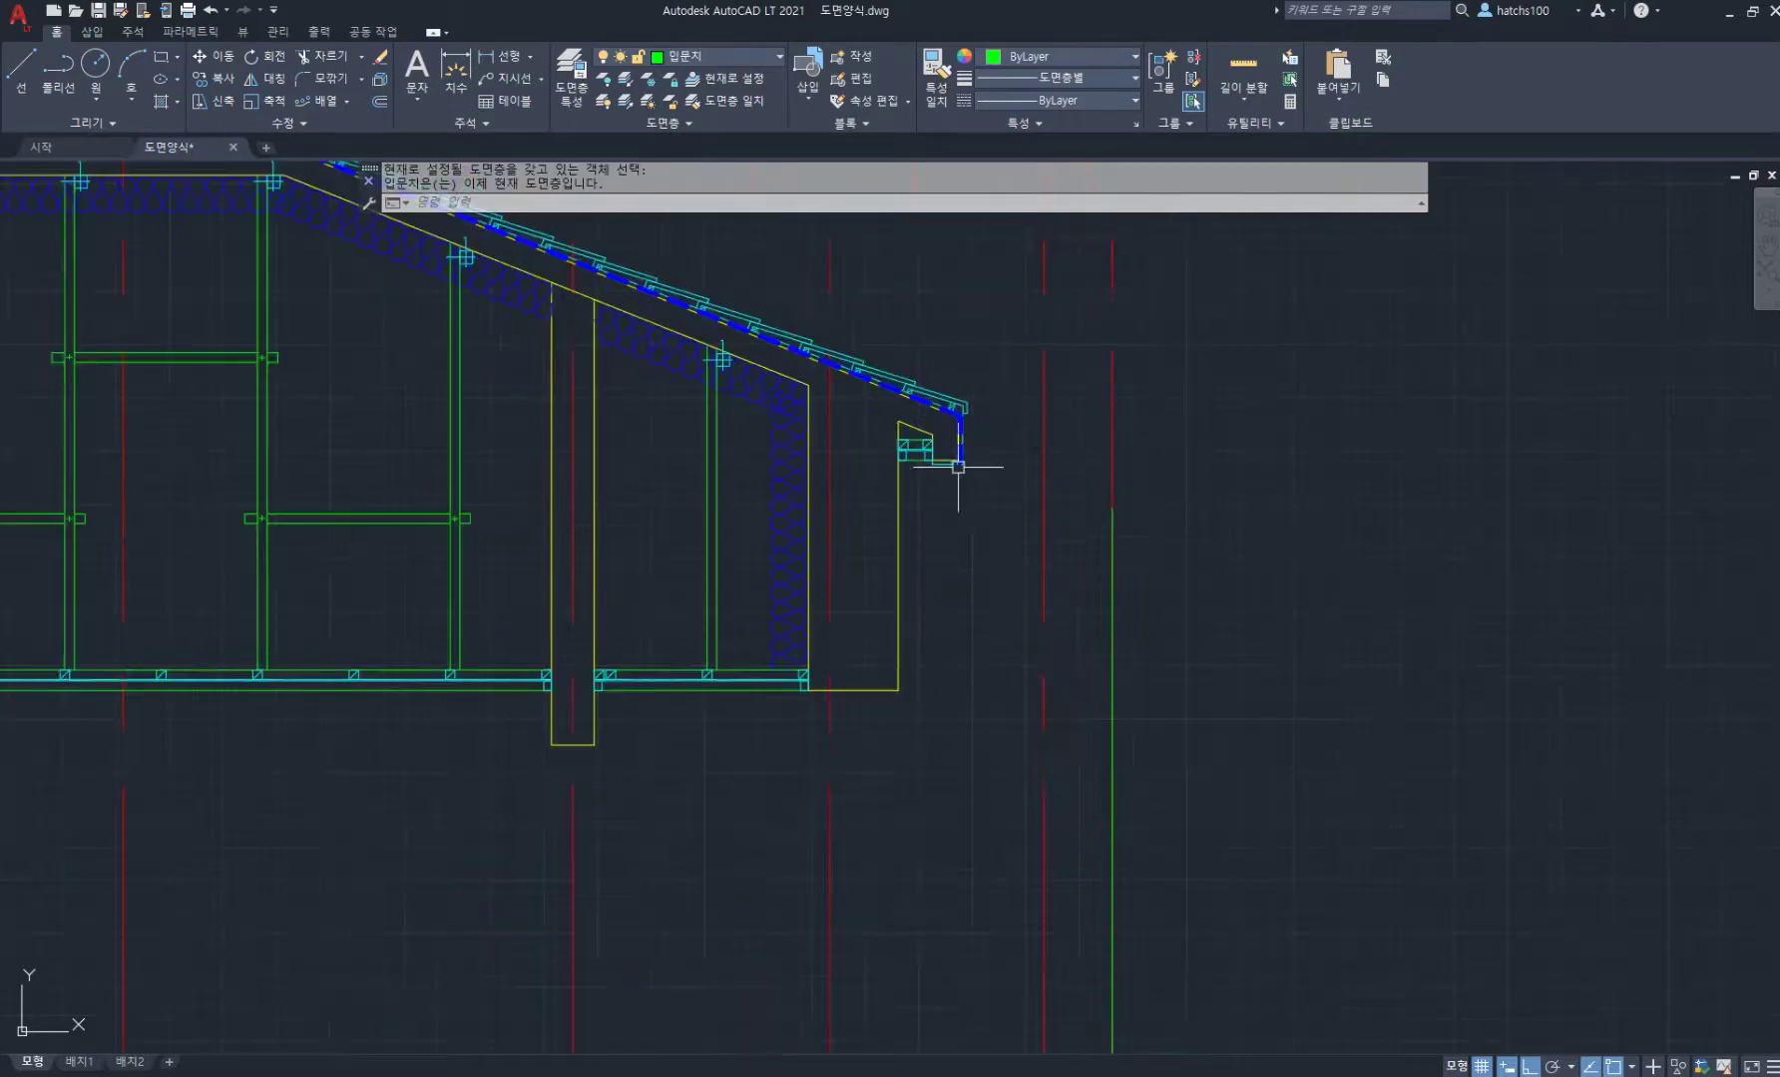
{"action": "left_click", "coordinate": [1112, 479]}
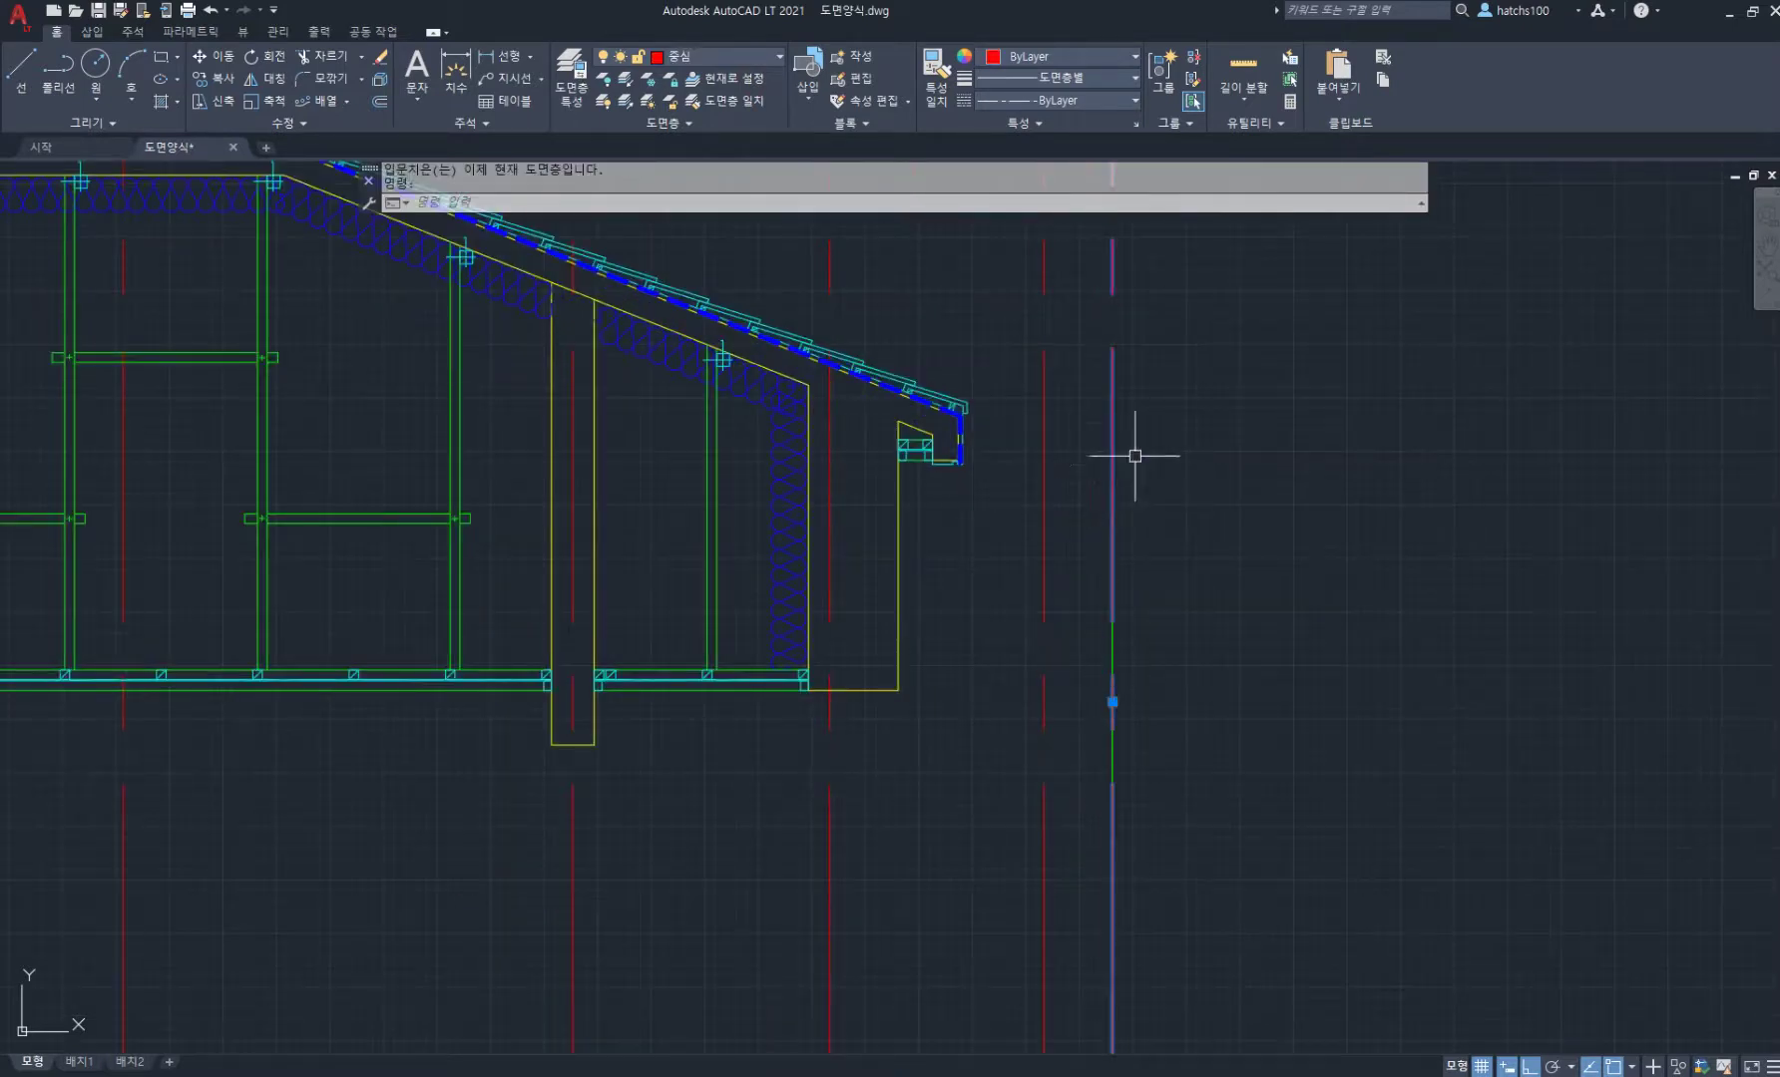
{"action": "key", "text": "Delete"}
{"action": "scroll", "coordinate": [1147, 473], "scroll_direction": "down", "scroll_amount": 4}
{"action": "scroll", "coordinate": [1047, 479], "scroll_direction": "up", "scroll_amount": 2}
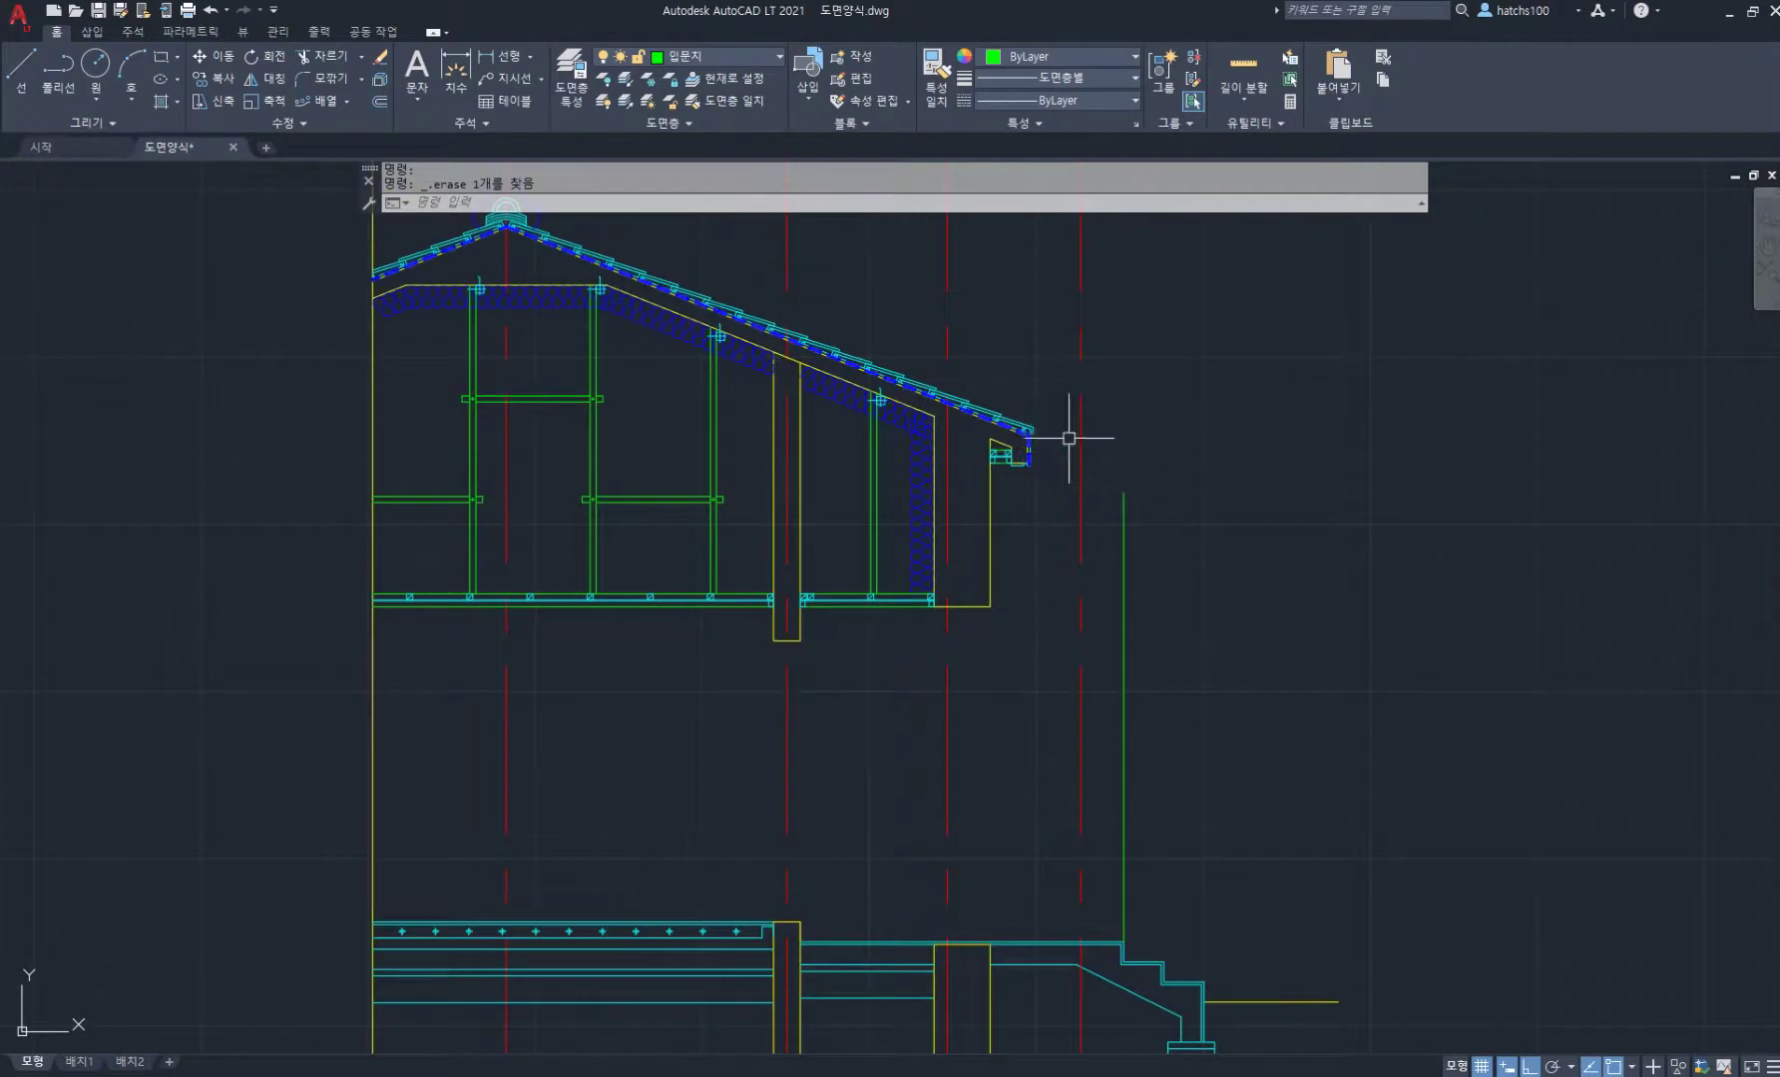
Step: Check the entrance in the floor plan PDF in Acrobat Reader, and offset the section's outermost centreline 600 outward in AutoCAD
{"action": "key", "text": "alt+Tab"}
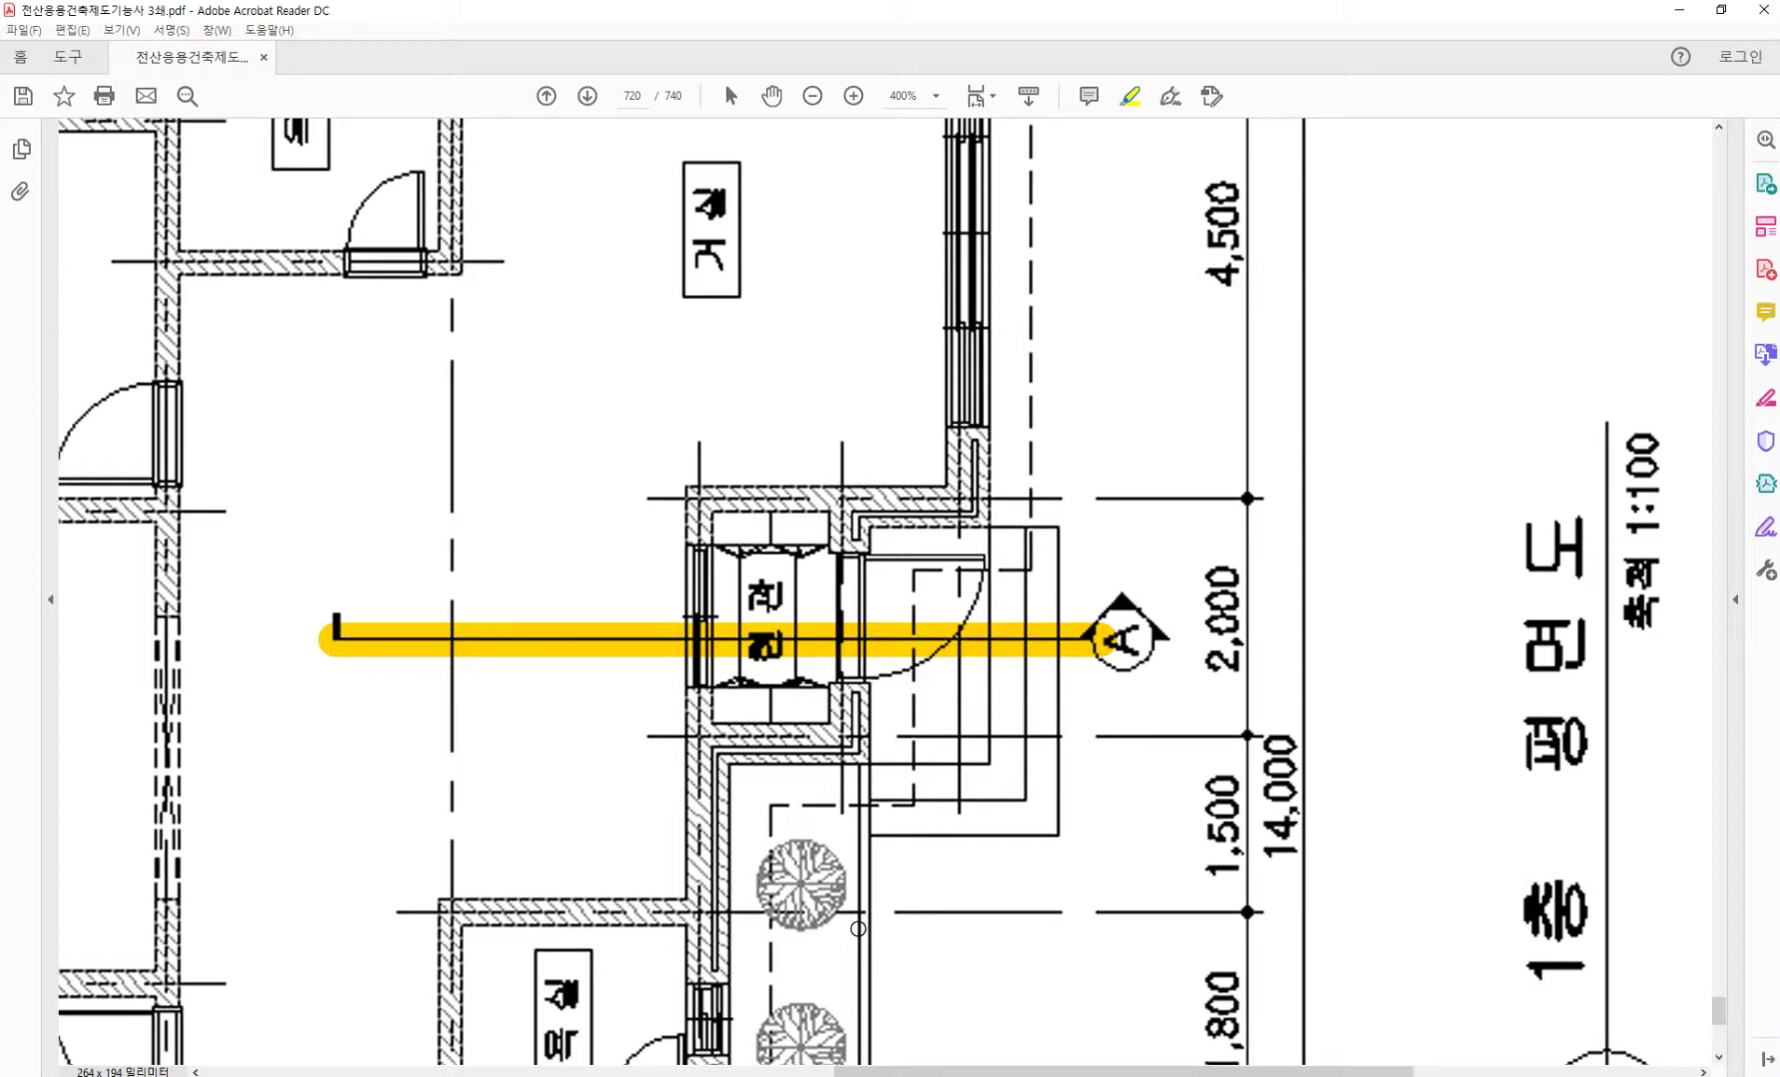
{"action": "key", "text": "alt+Tab"}
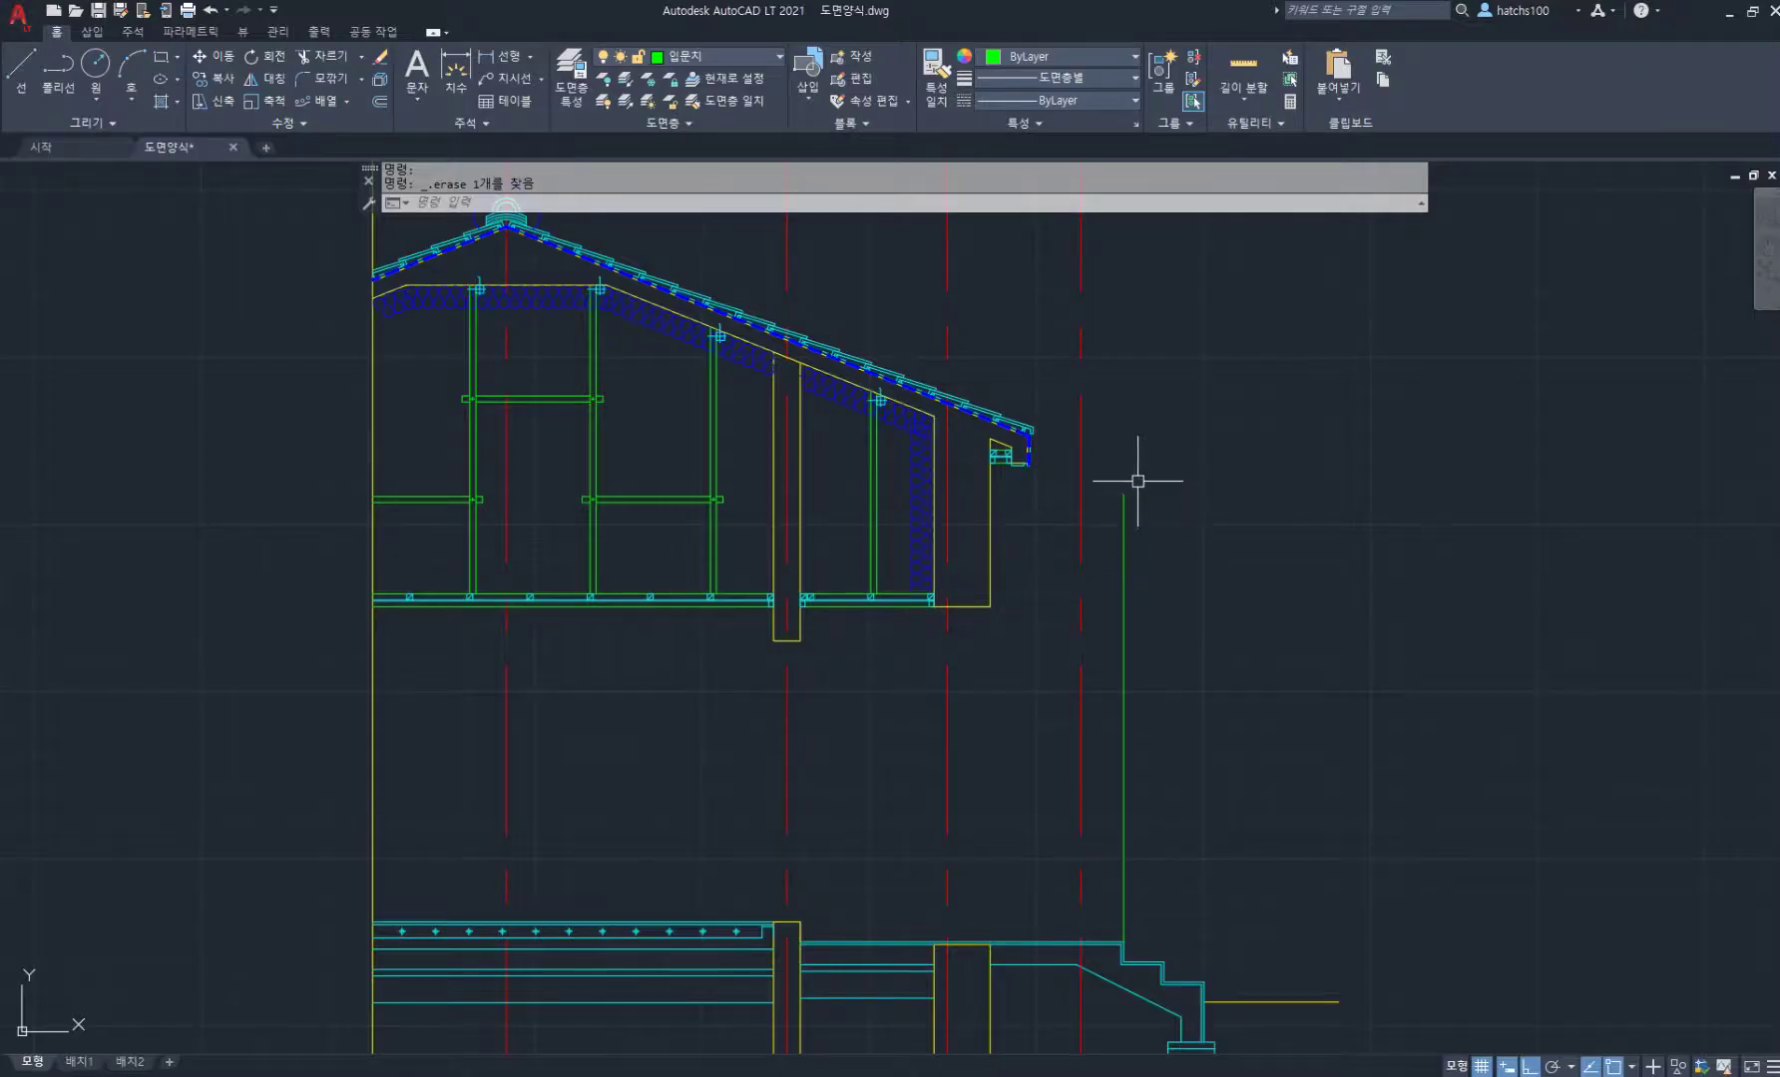
{"action": "key", "text": "Return"}
{"action": "key", "text": "Return"}
{"action": "left_click", "coordinate": [1081, 503]}
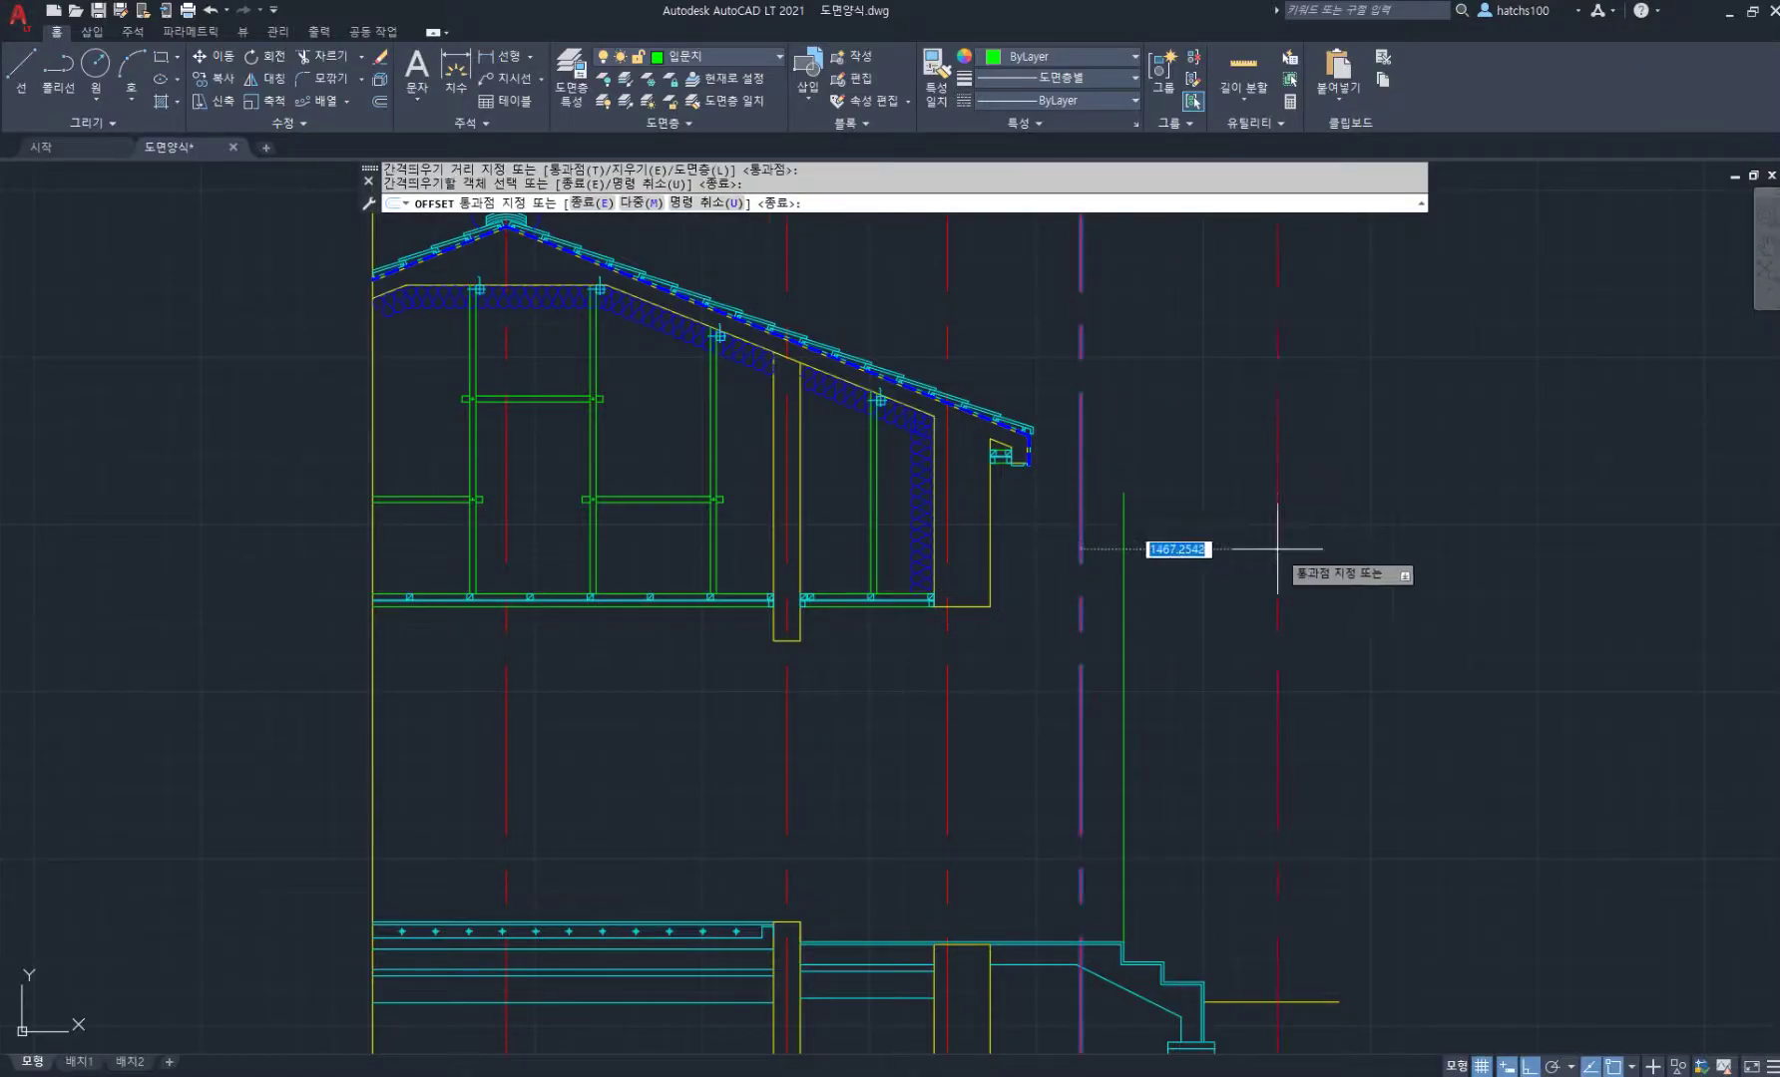
{"action": "type", "text": "600"}
{"action": "key", "text": "Return"}
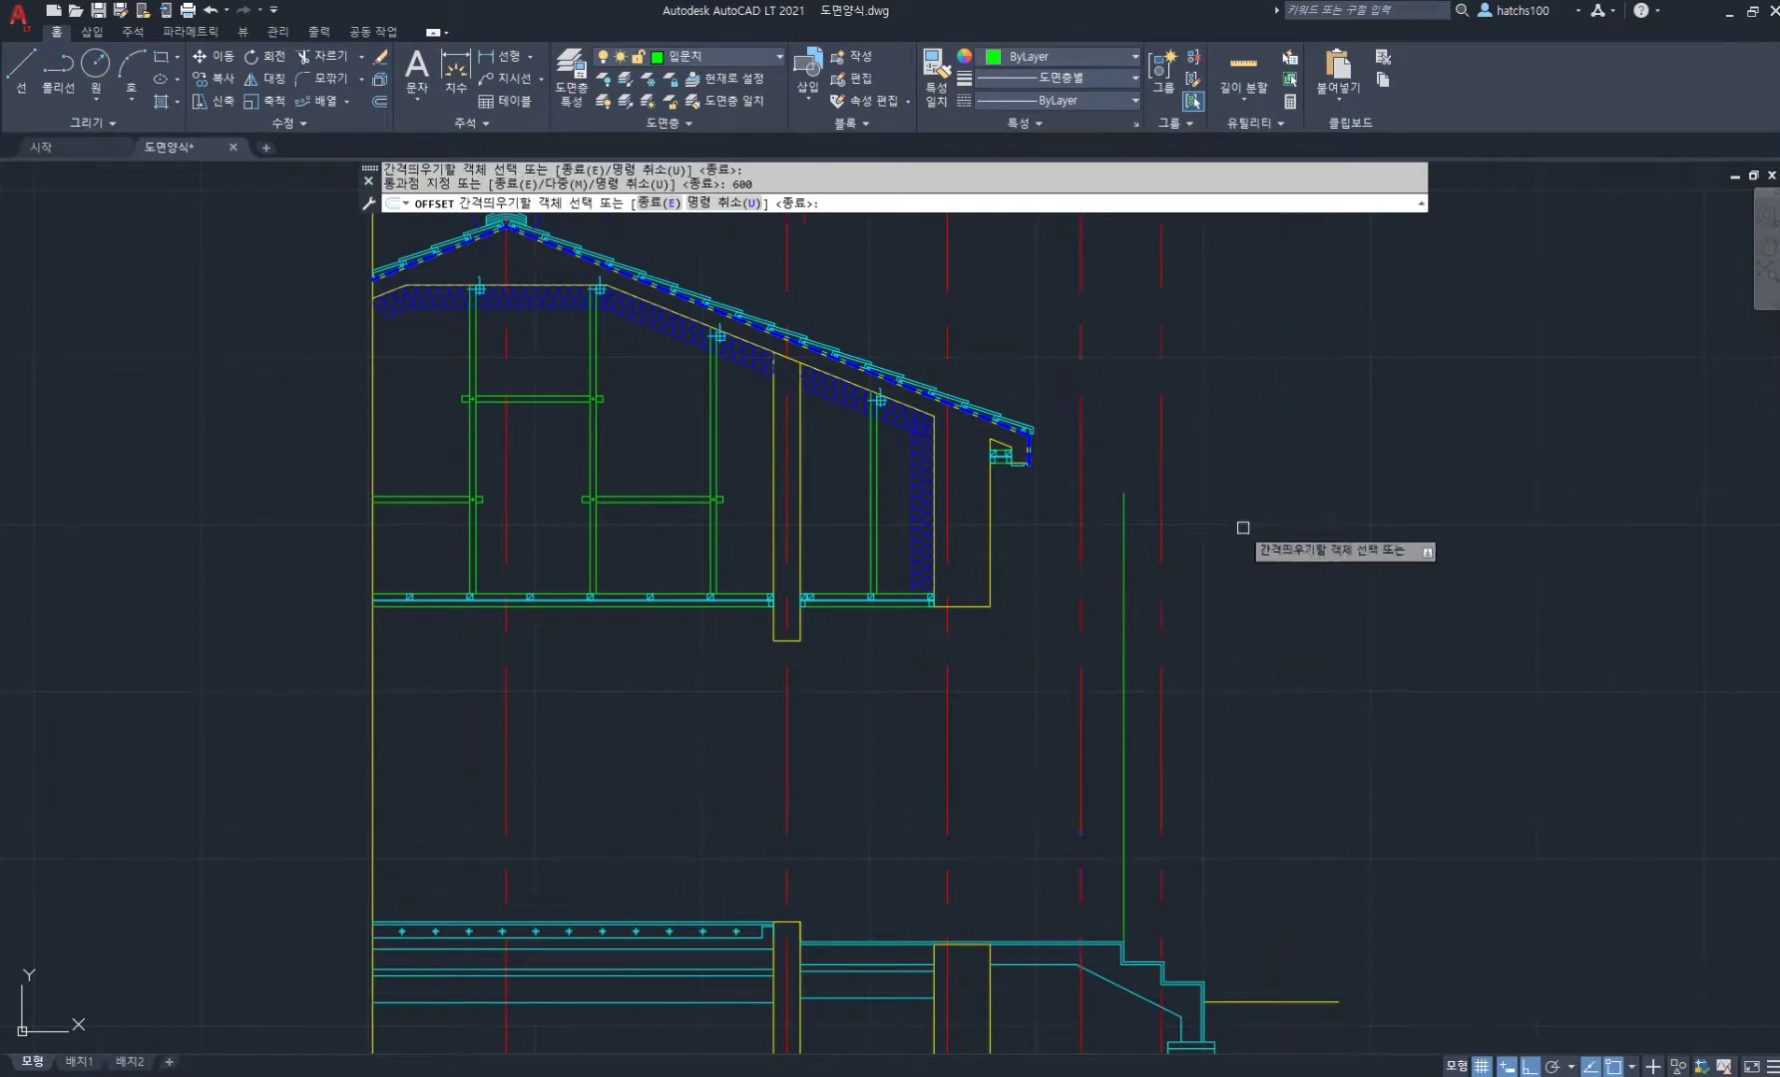
{"action": "key", "text": "Return"}
Step: Copy the sloped line above the eave framing from its upper end to the roof slab's outer top corner
{"action": "scroll", "coordinate": [1136, 481], "scroll_direction": "up", "scroll_amount": 3}
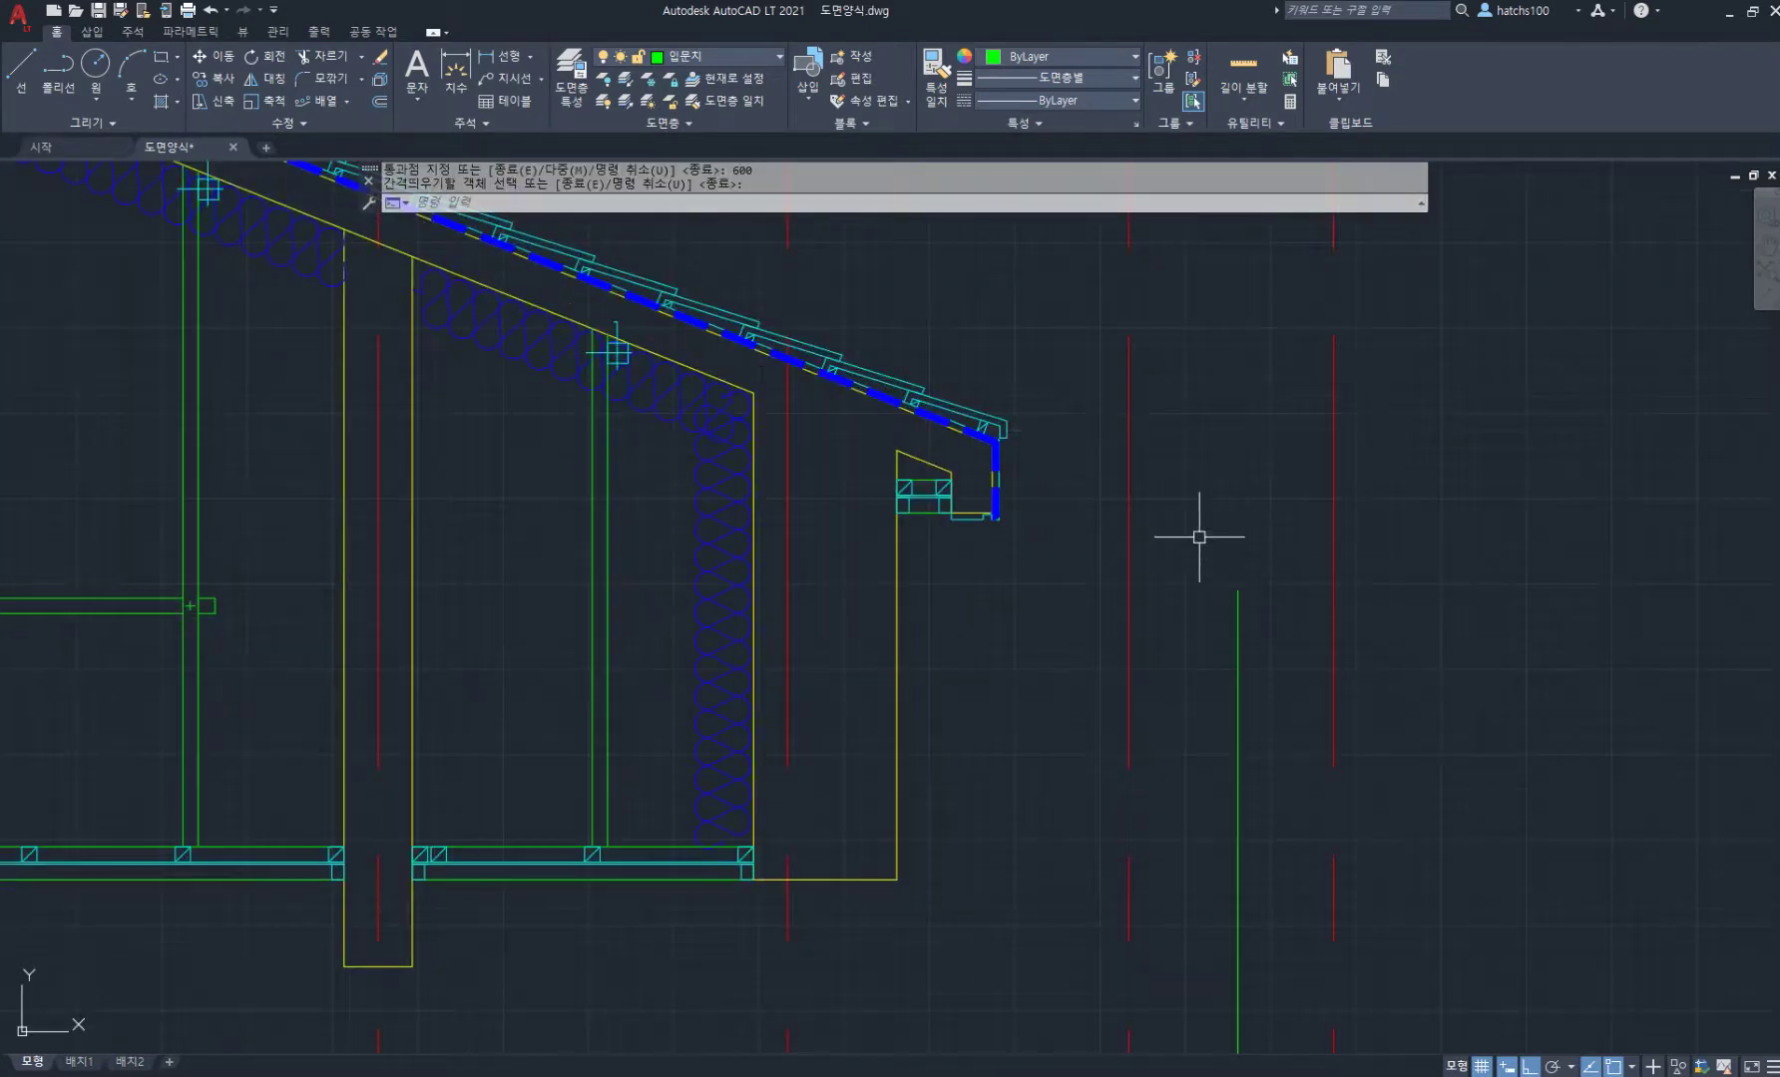
{"action": "scroll", "coordinate": [978, 425], "scroll_direction": "up", "scroll_amount": 6}
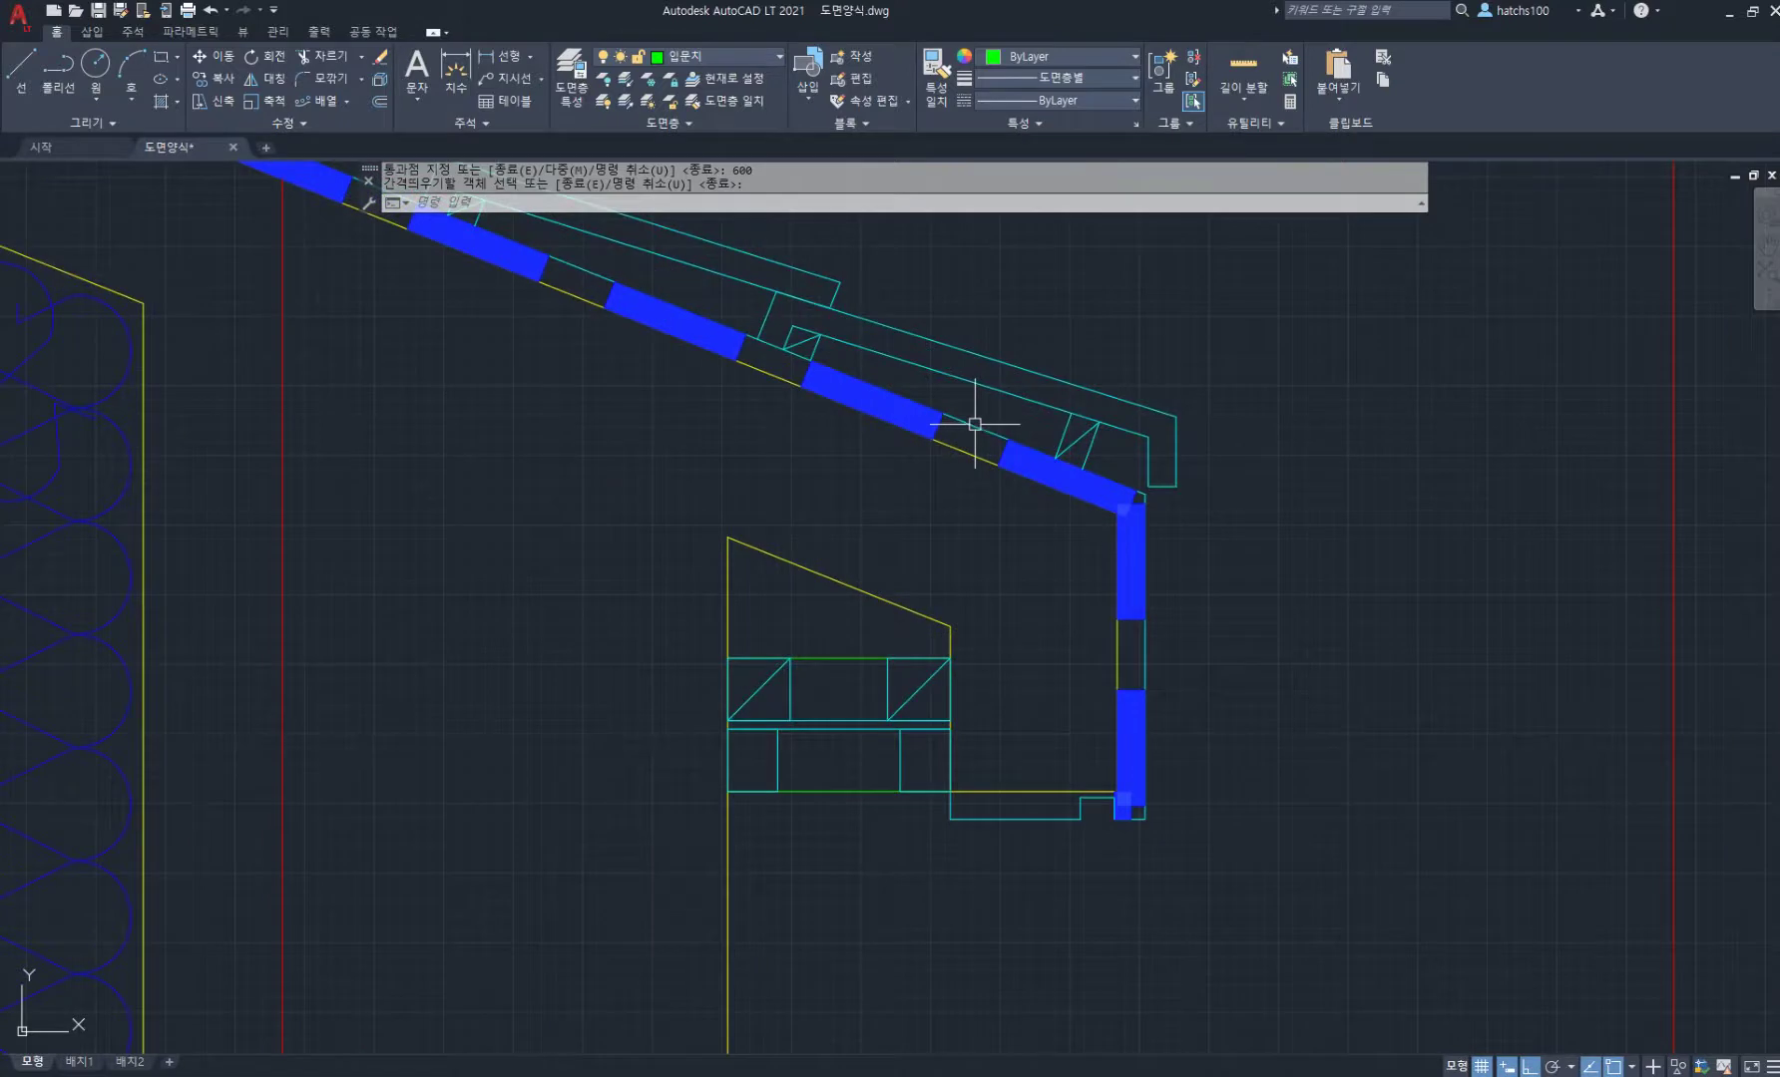
{"action": "type", "text": "co"}
{"action": "key", "text": "Return"}
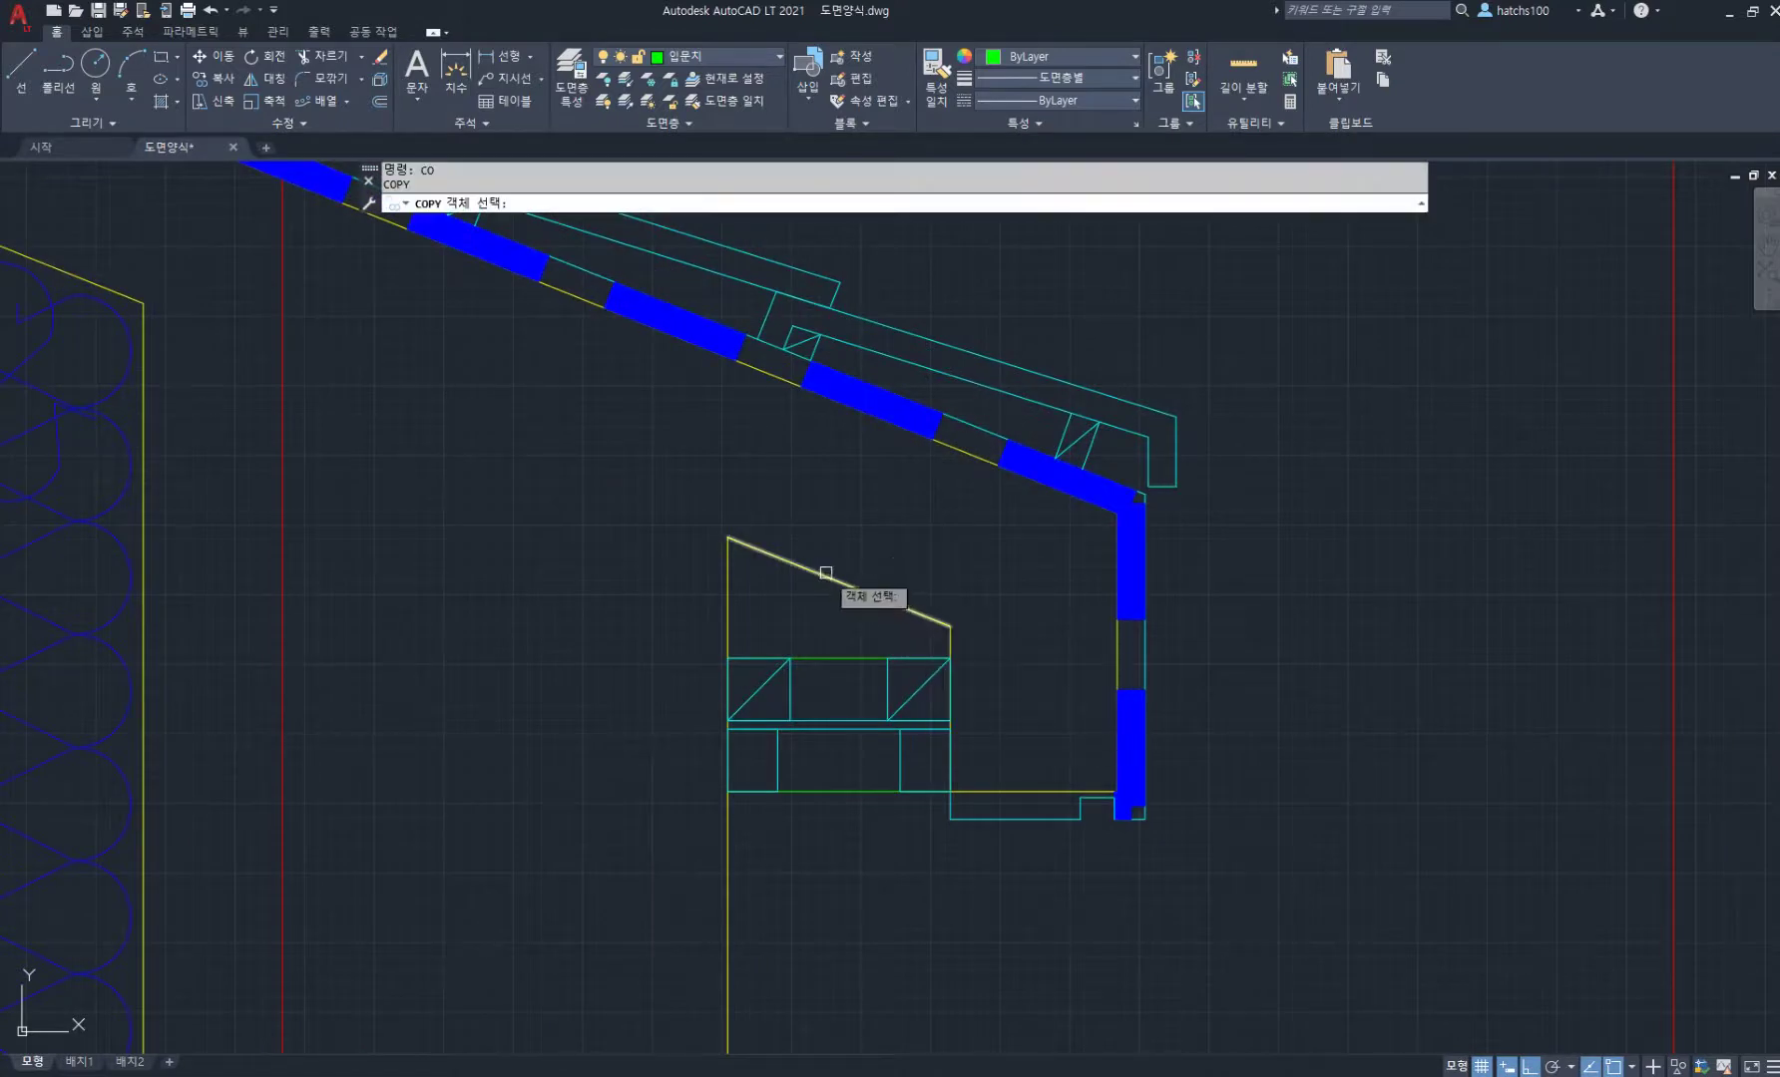
{"action": "left_click", "coordinate": [826, 578]}
{"action": "key", "text": "Return"}
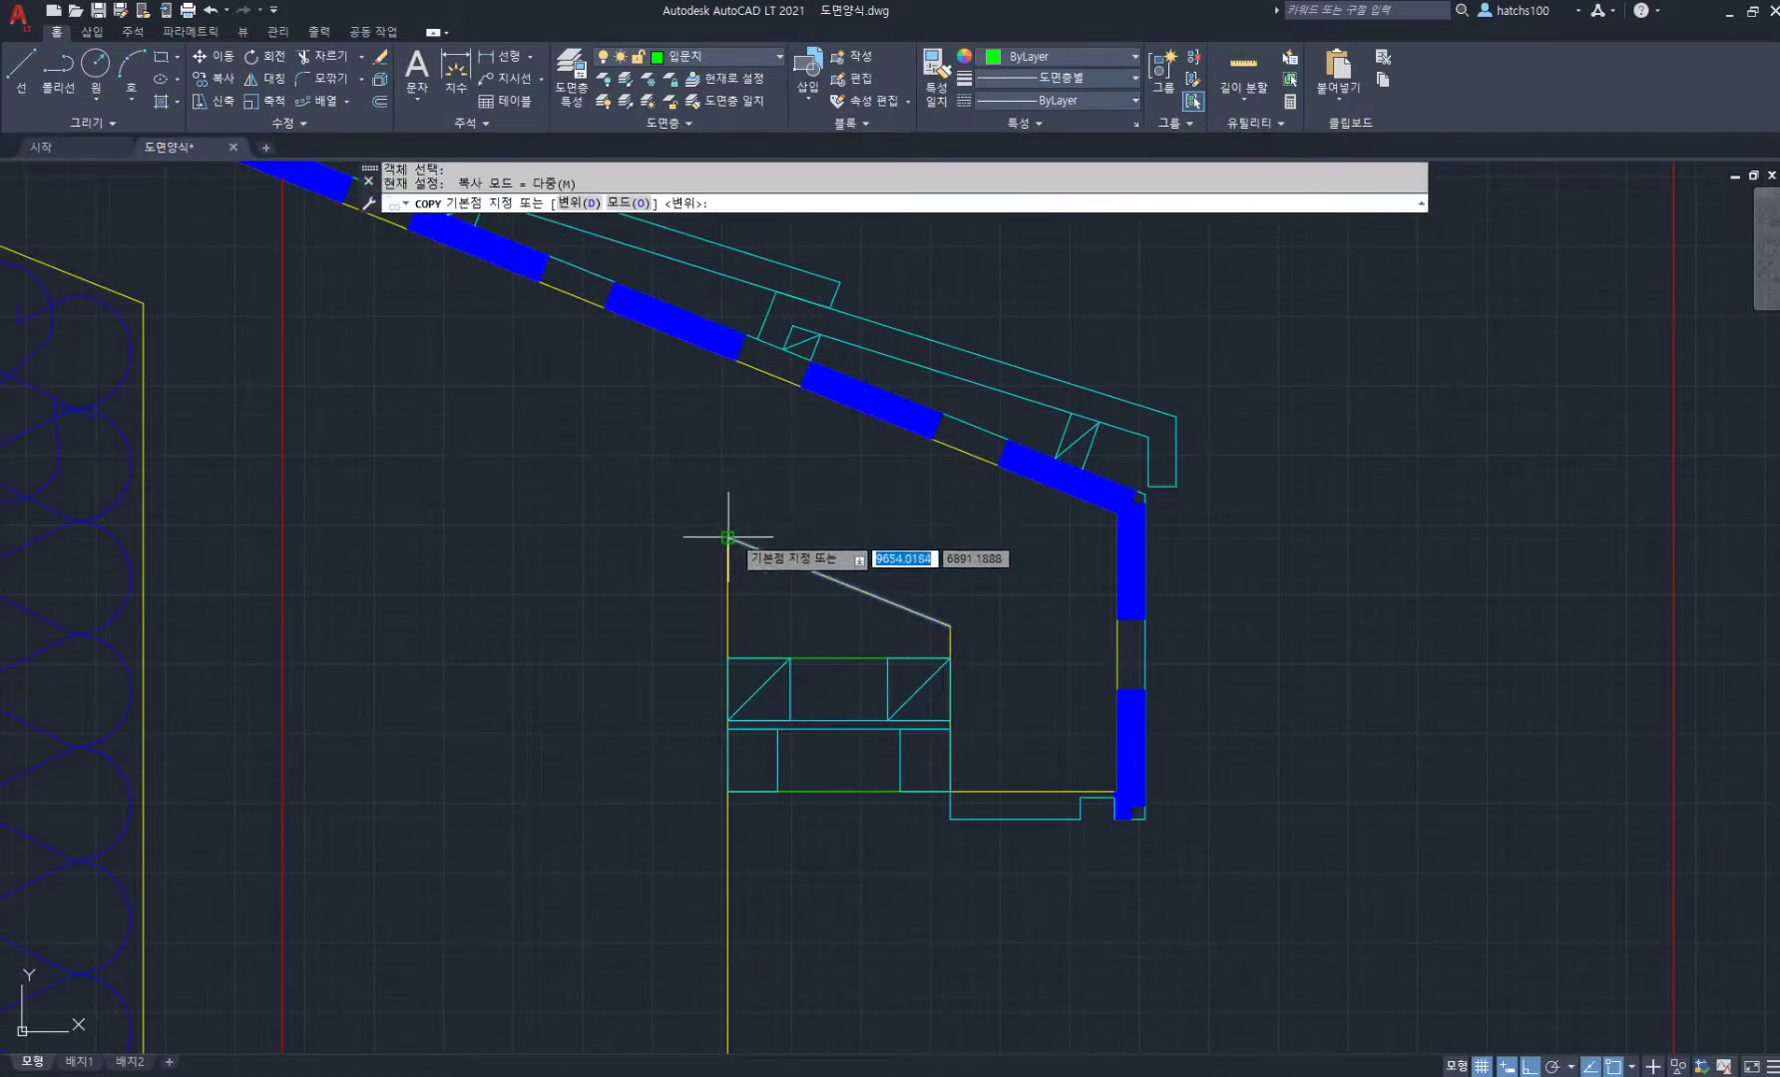
{"action": "left_click", "coordinate": [727, 536]}
{"action": "left_click", "coordinate": [1144, 493]}
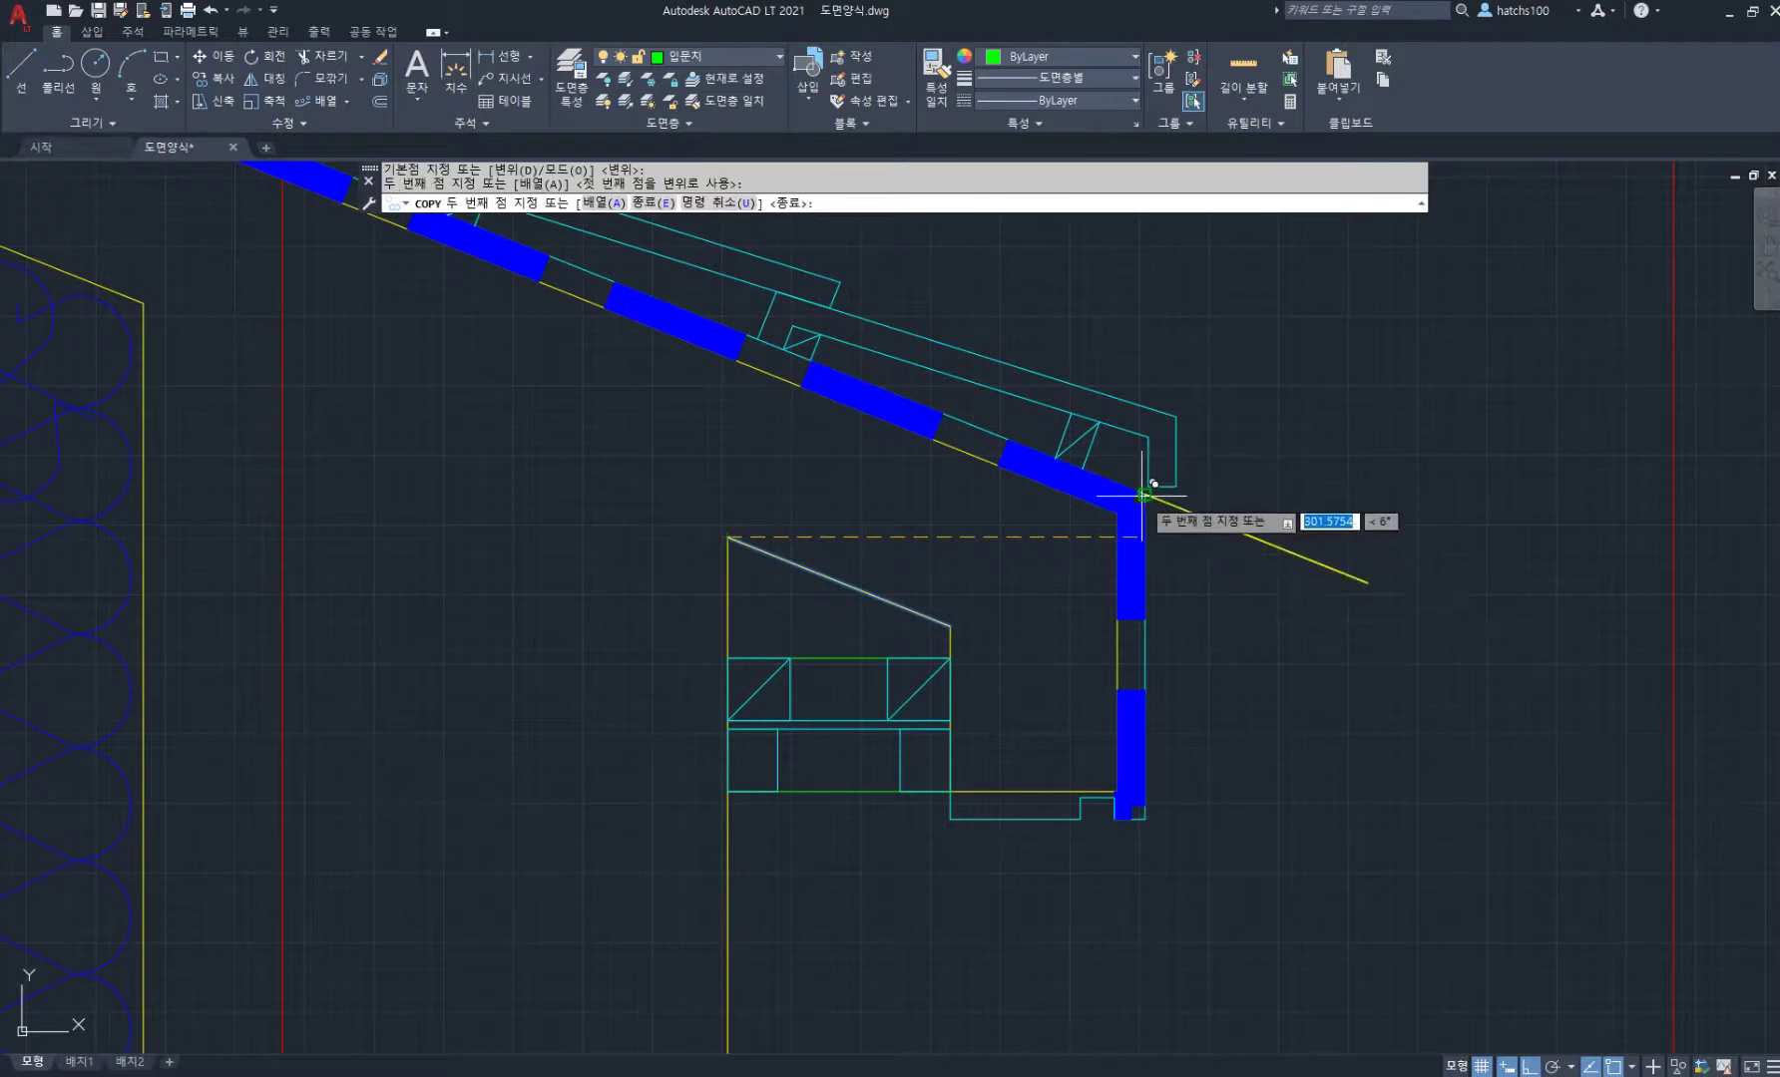
{"action": "key", "text": "Return"}
Step: Extend the copied sloped line down to the offset centreline
{"action": "scroll", "coordinate": [1151, 499], "scroll_direction": "down", "scroll_amount": 5}
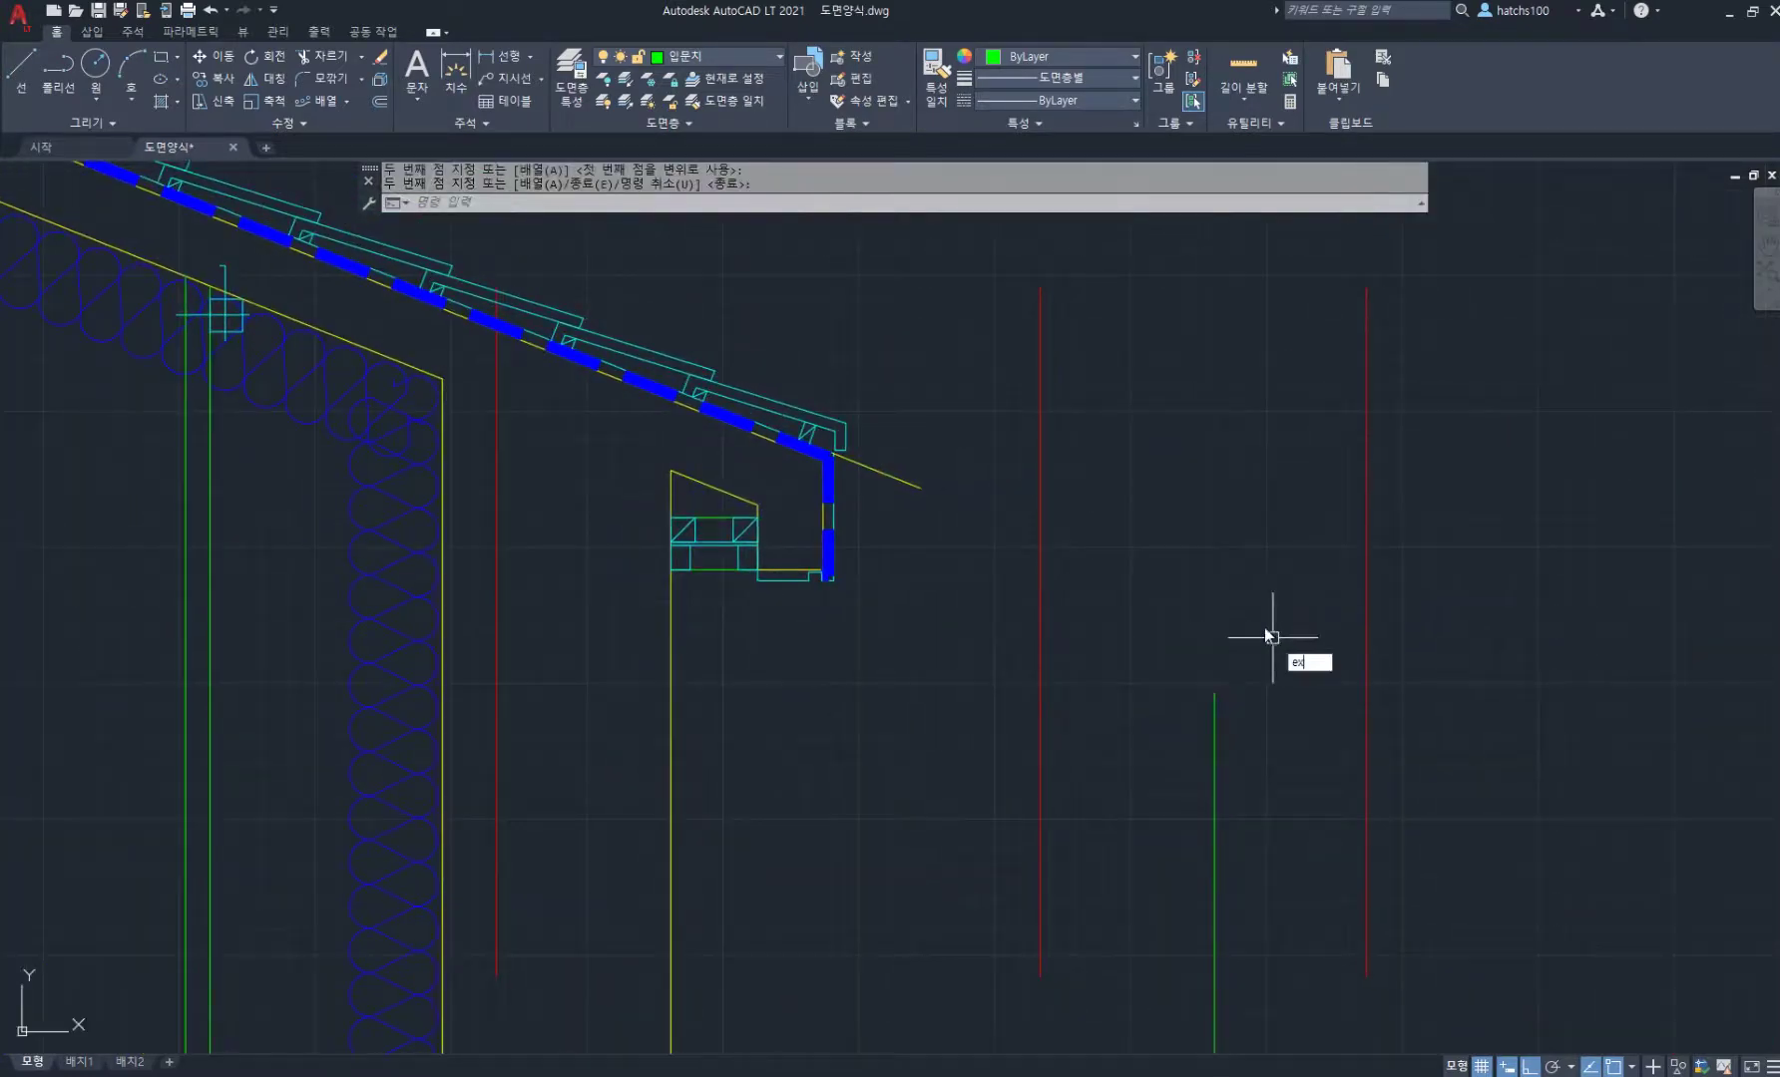
{"action": "type", "text": "ex"}
{"action": "key", "text": "Return"}
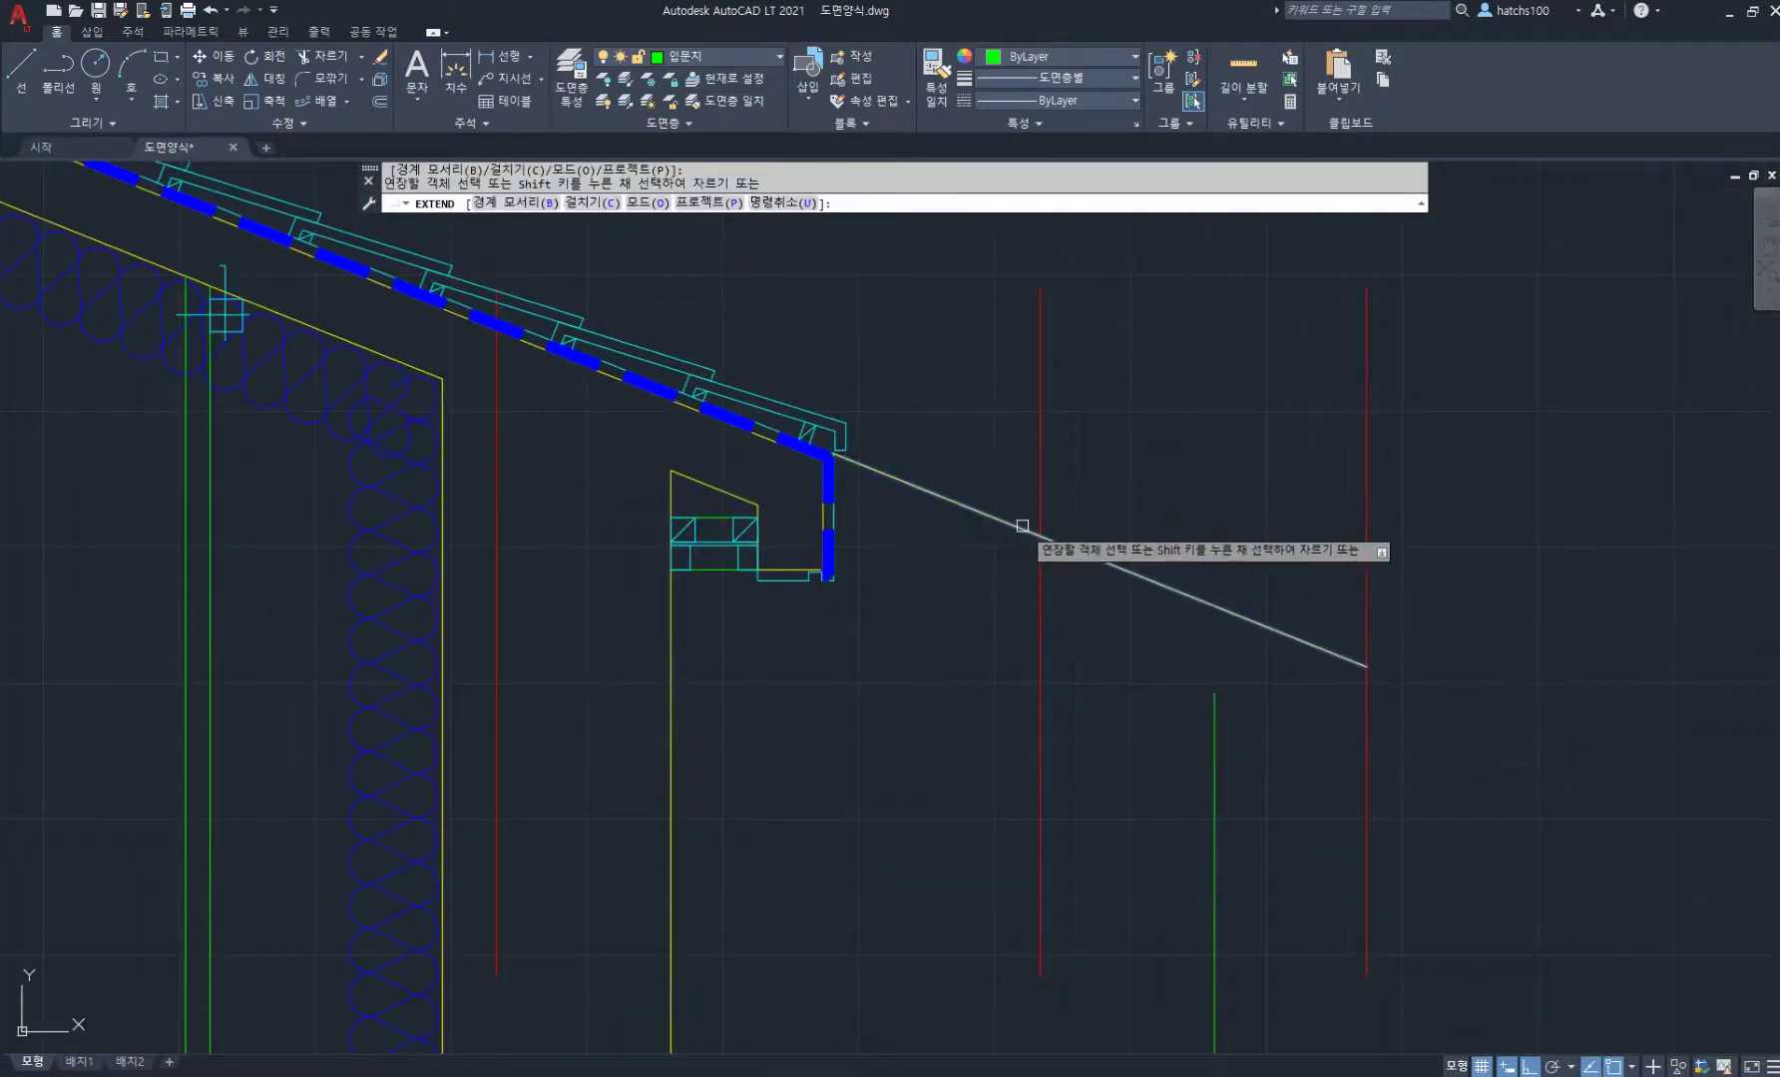
{"action": "left_click", "coordinate": [1025, 525]}
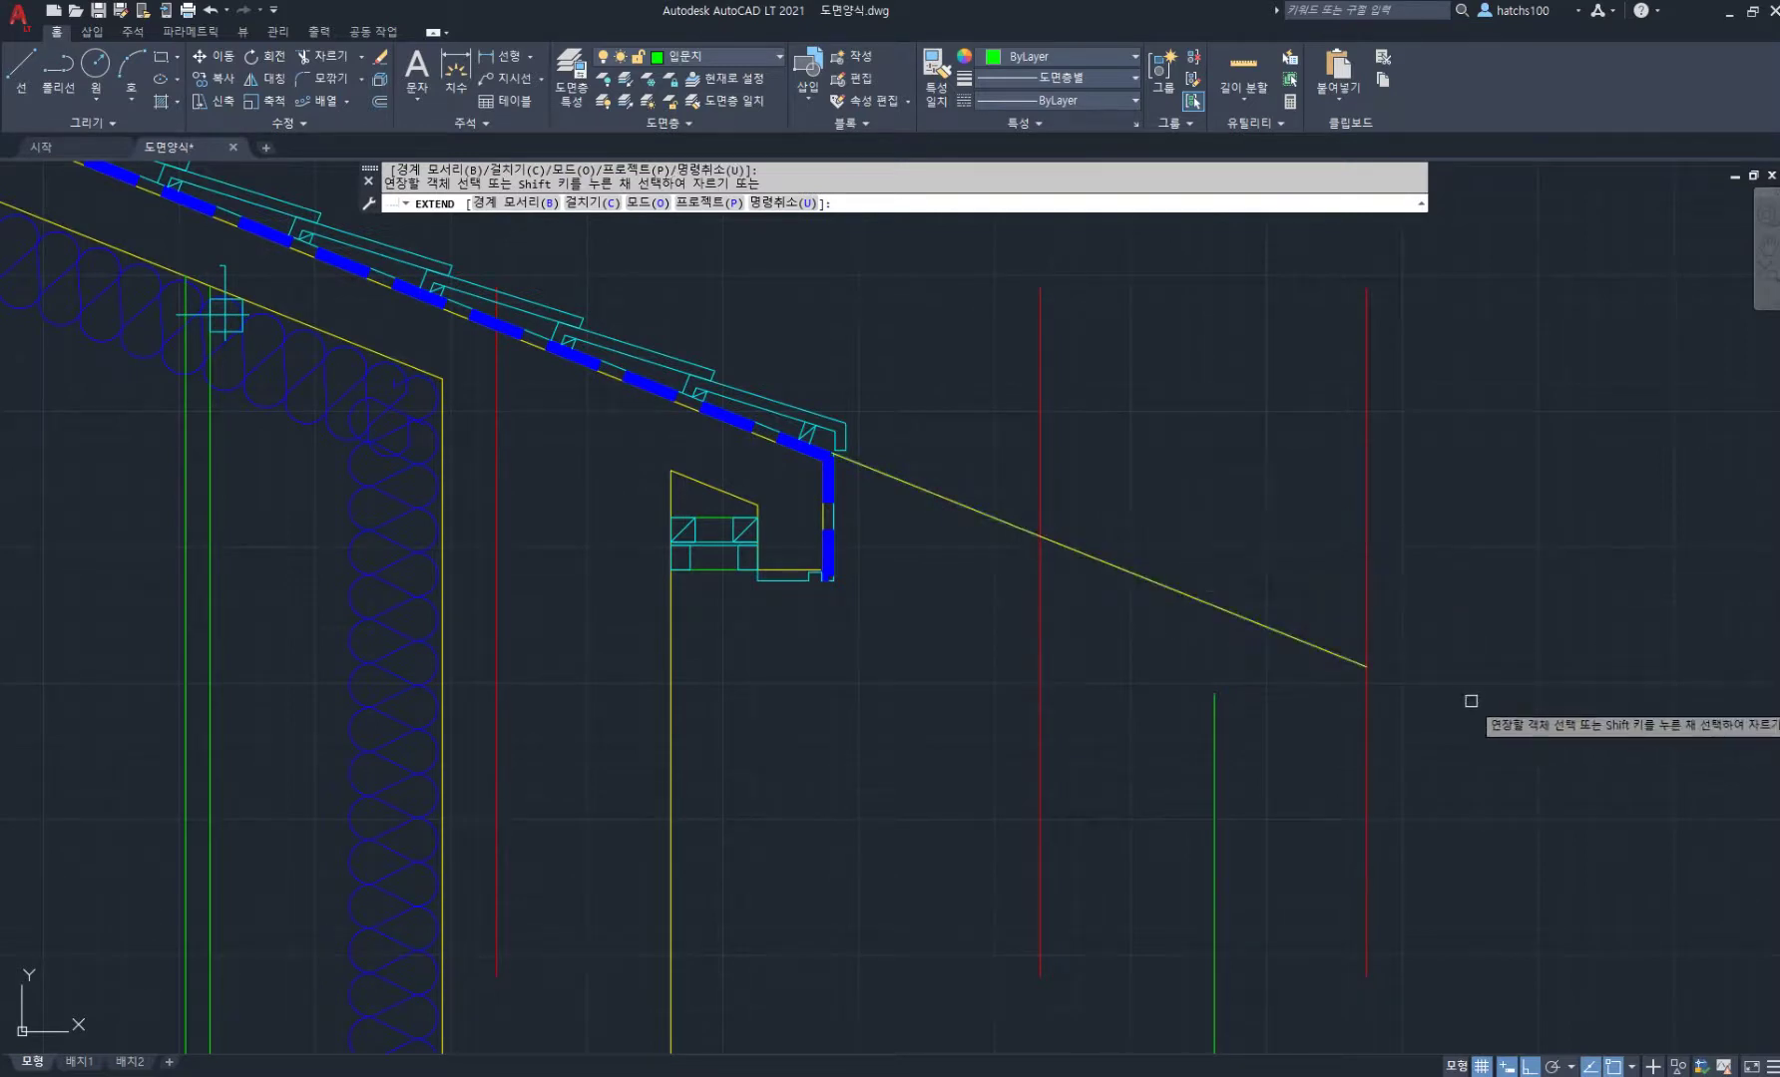
{"action": "key", "text": "Return"}
Step: Draw the porch eave outline from the slope's end: 230 down, across to the inner centreline, 230 up, and back to the fascia's bottom corner
{"action": "middle_click_drag", "start_coordinate": [1416, 658], "coordinate": [1368, 572]}
{"action": "type", "text": "l"}
{"action": "key", "text": "Return"}
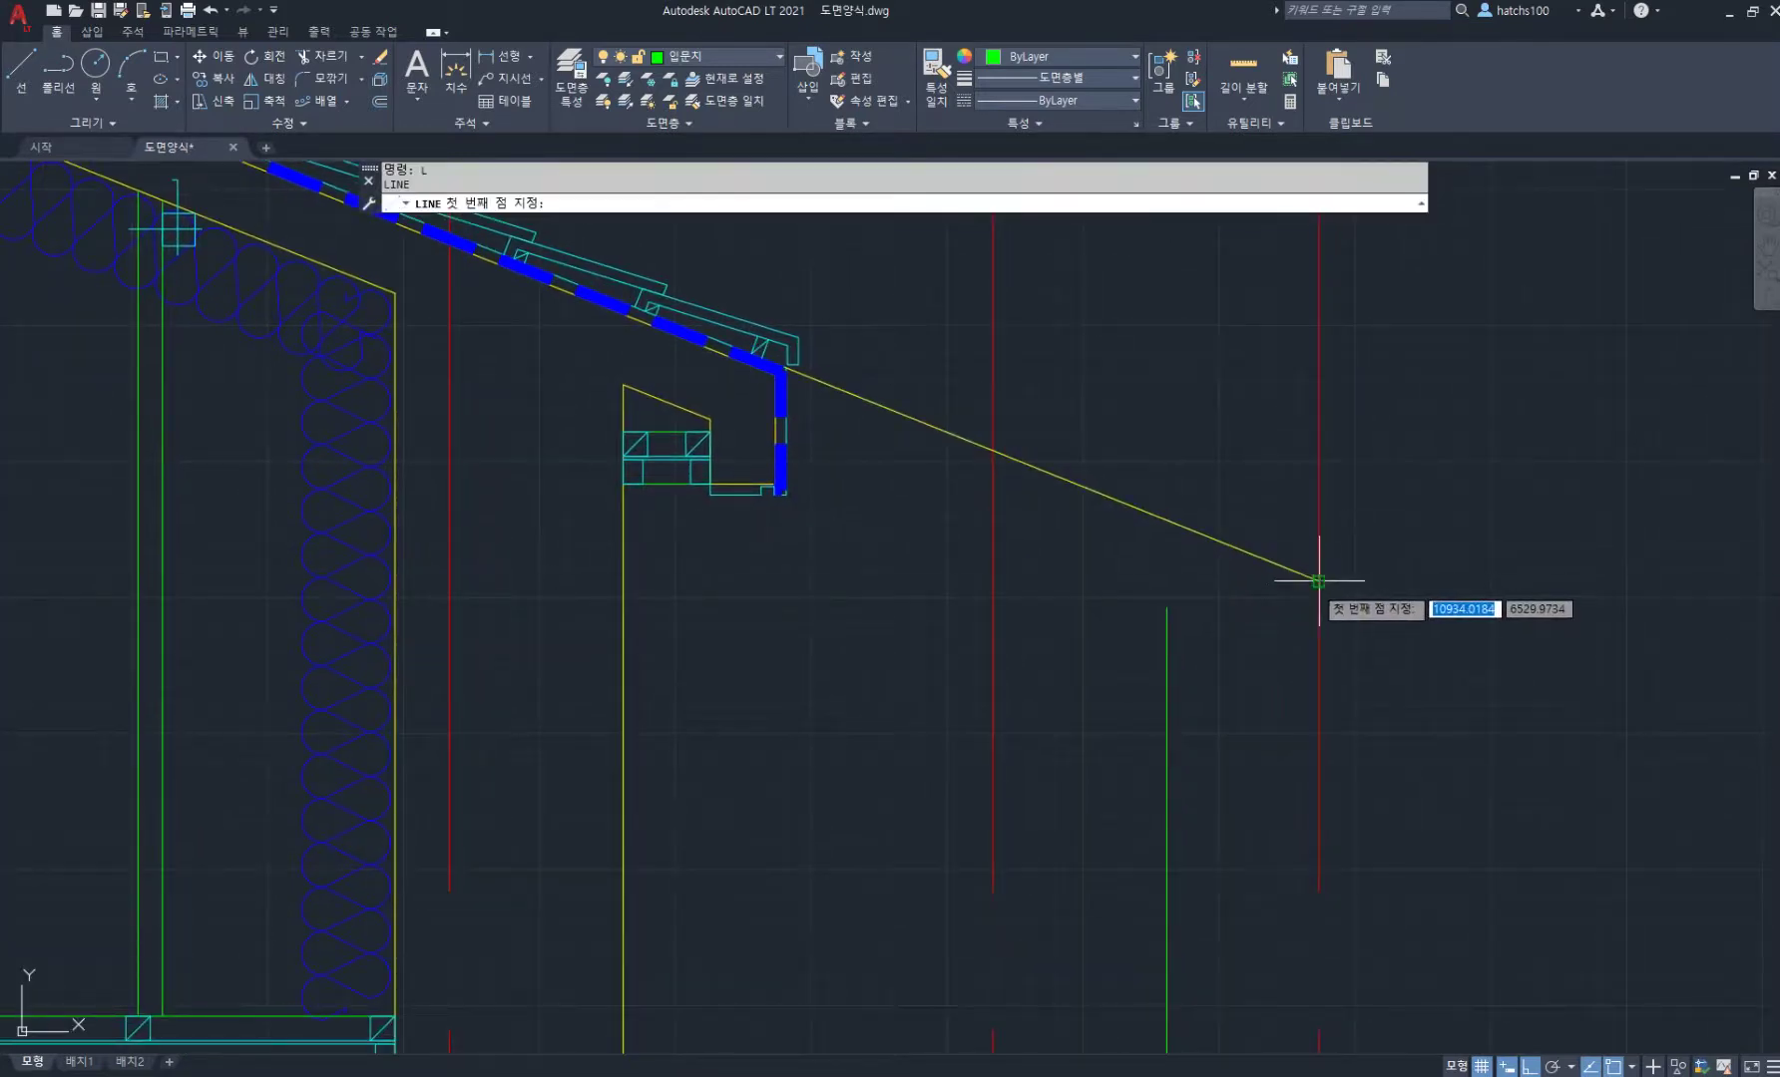
{"action": "left_click", "coordinate": [1318, 582]}
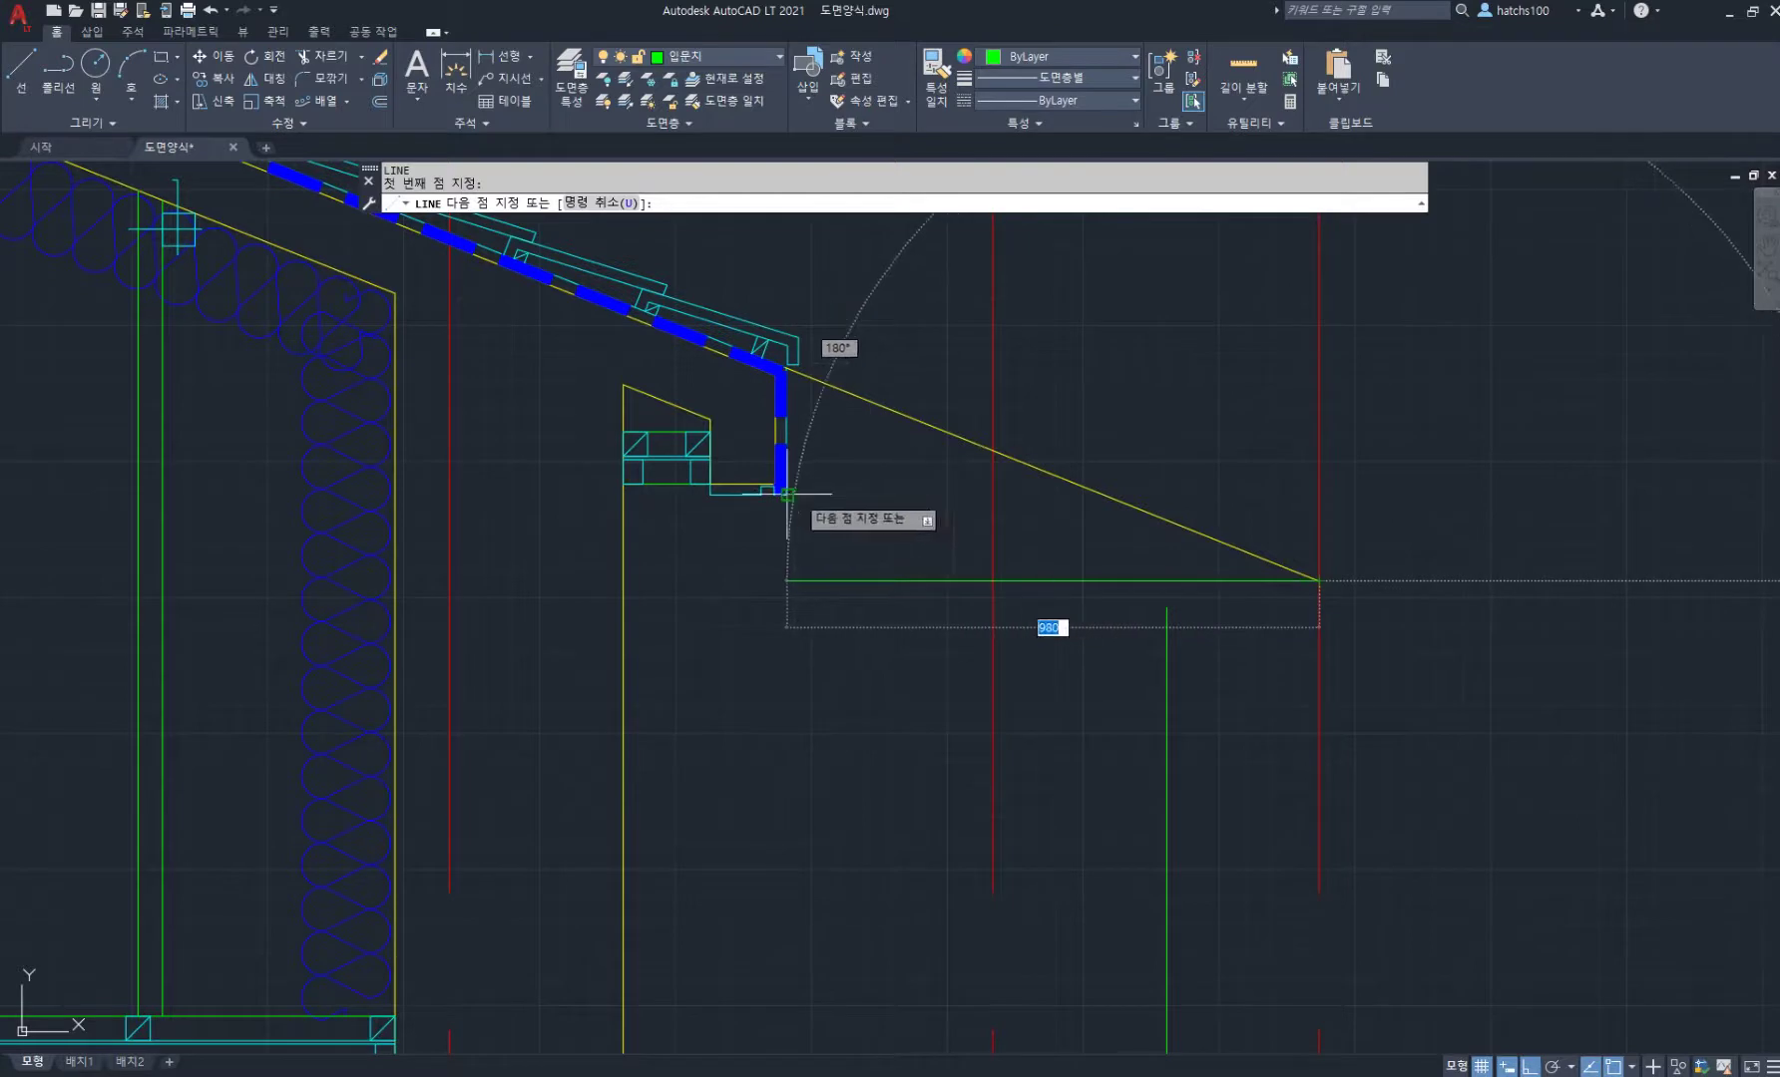
{"action": "type", "text": "230"}
{"action": "key", "text": "Return"}
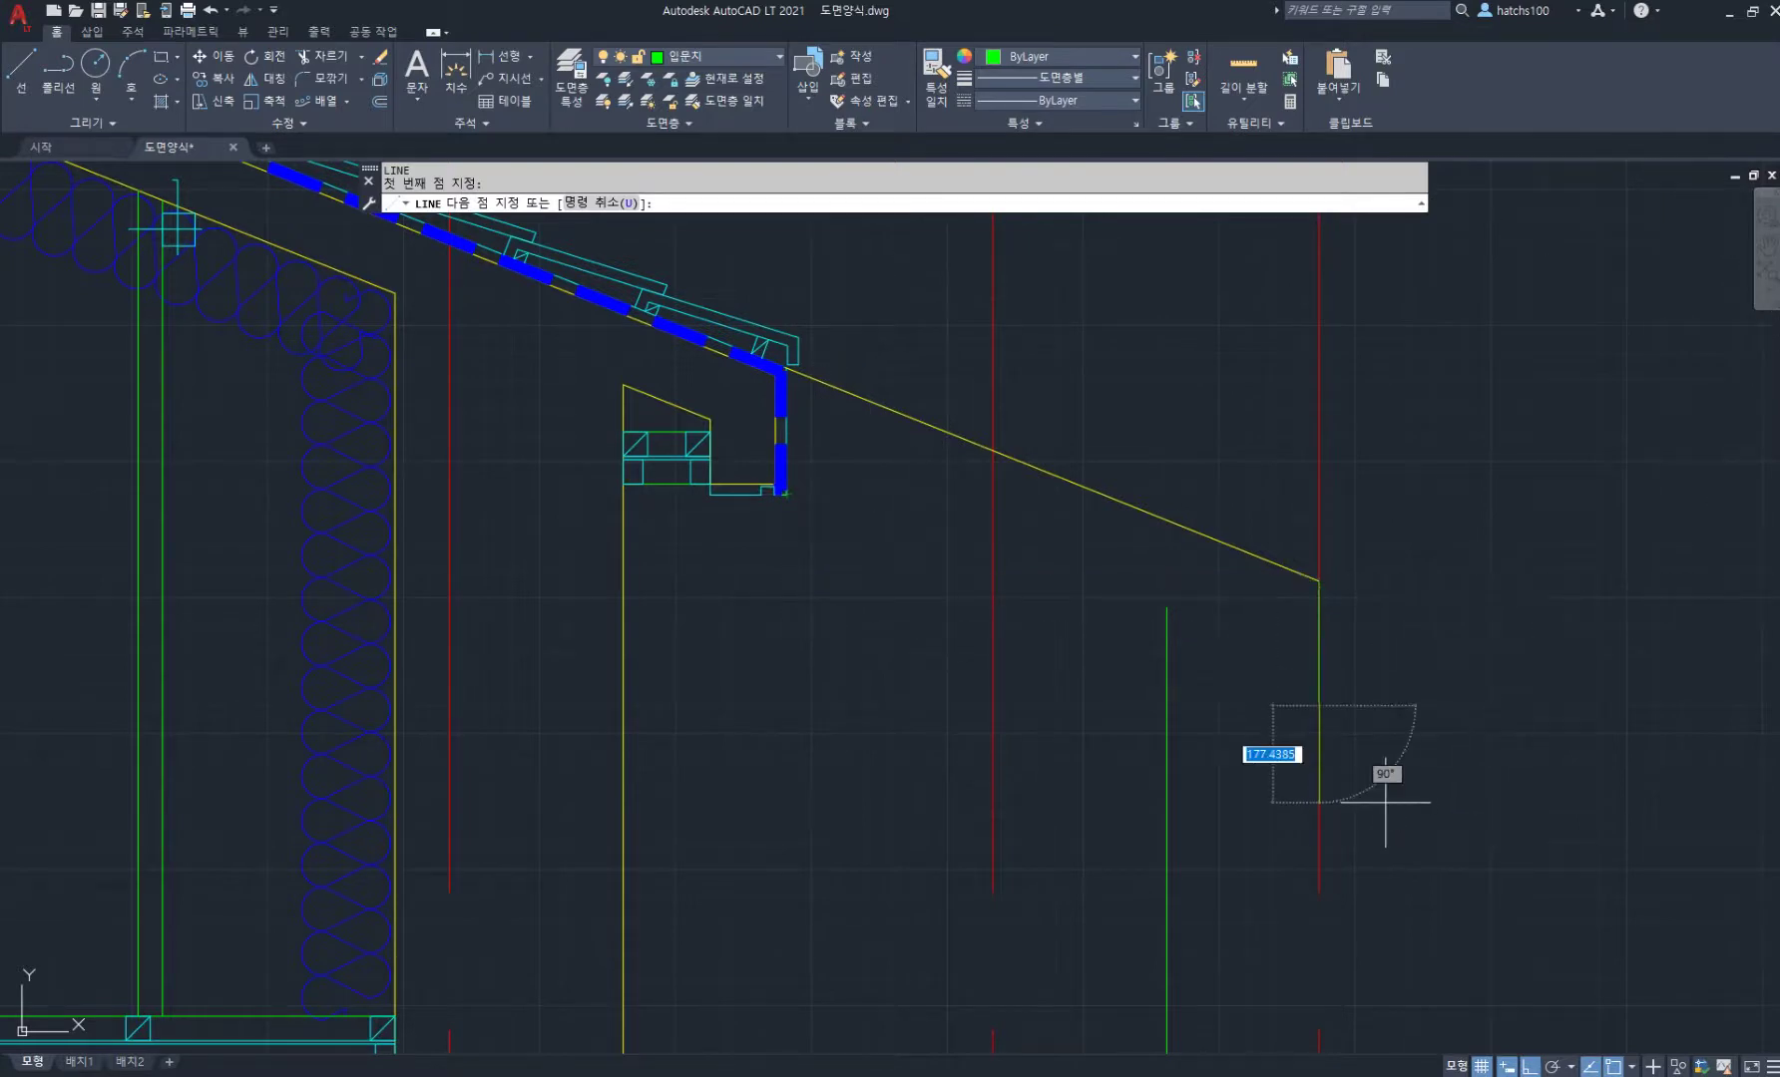
{"action": "left_click", "coordinate": [991, 706]}
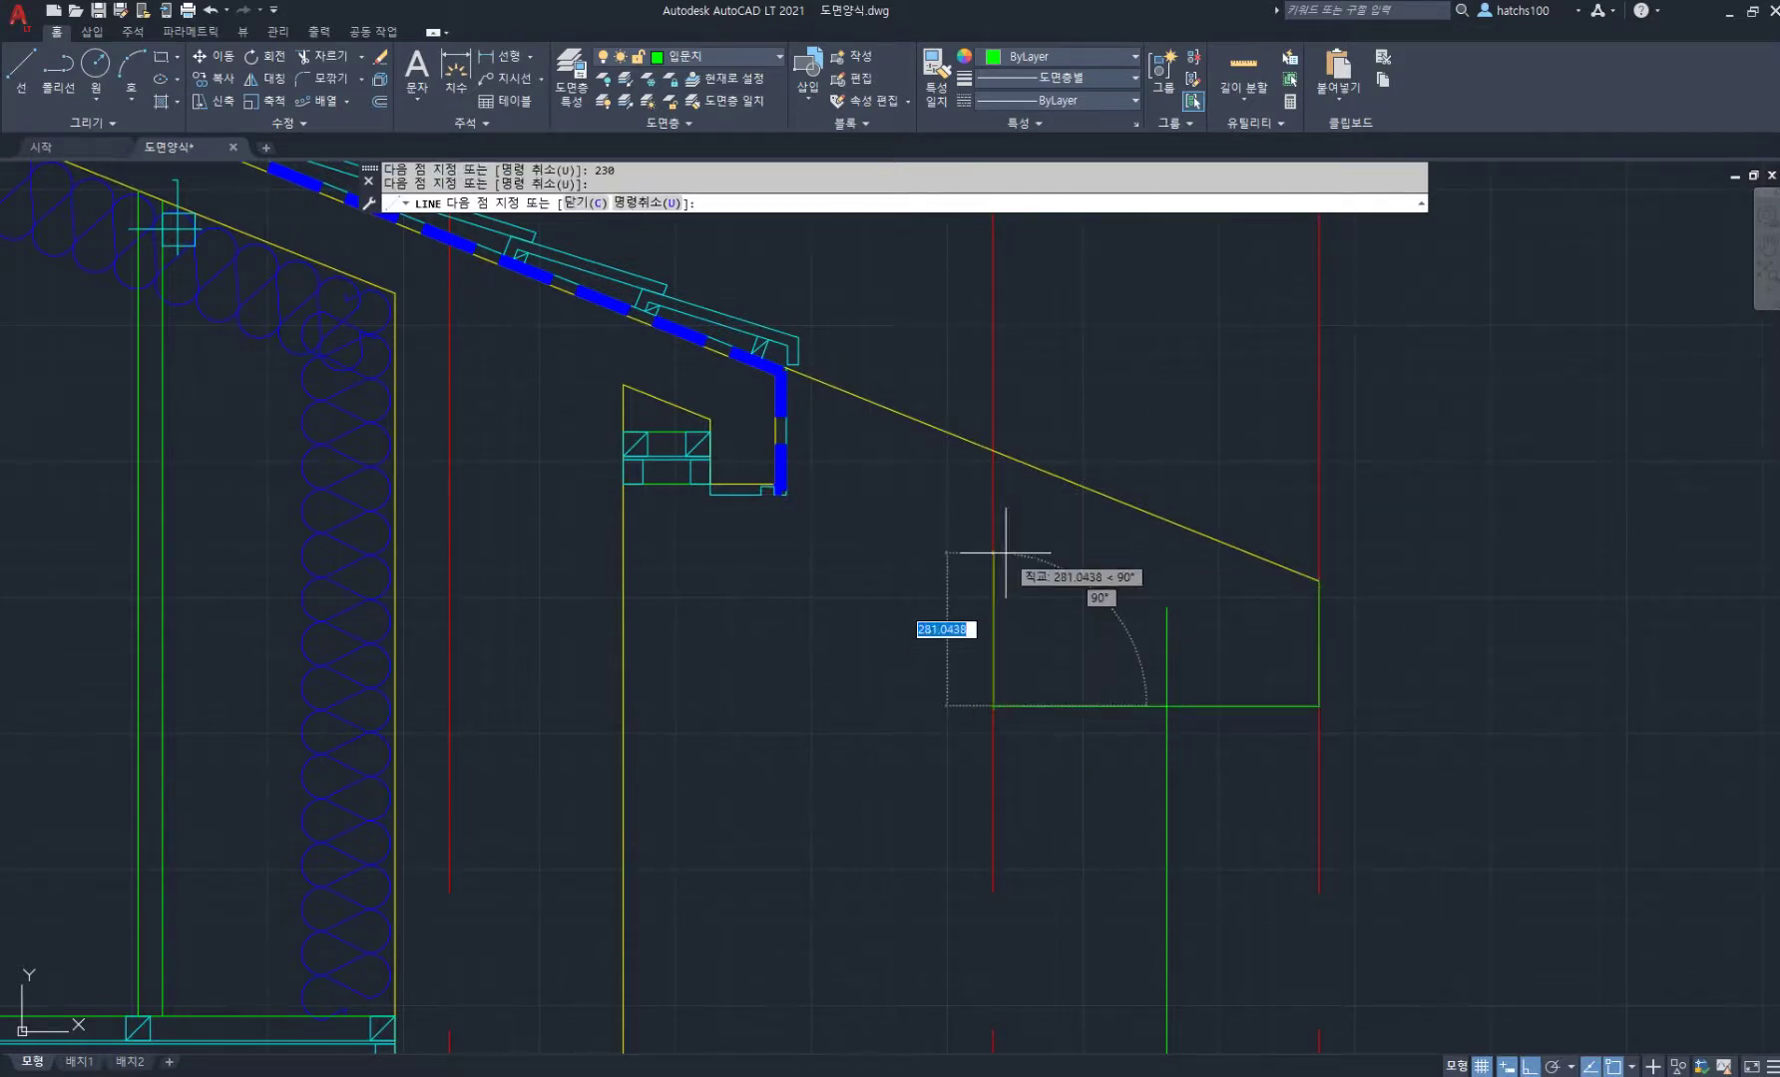
{"action": "type", "text": "230"}
{"action": "key", "text": "Return"}
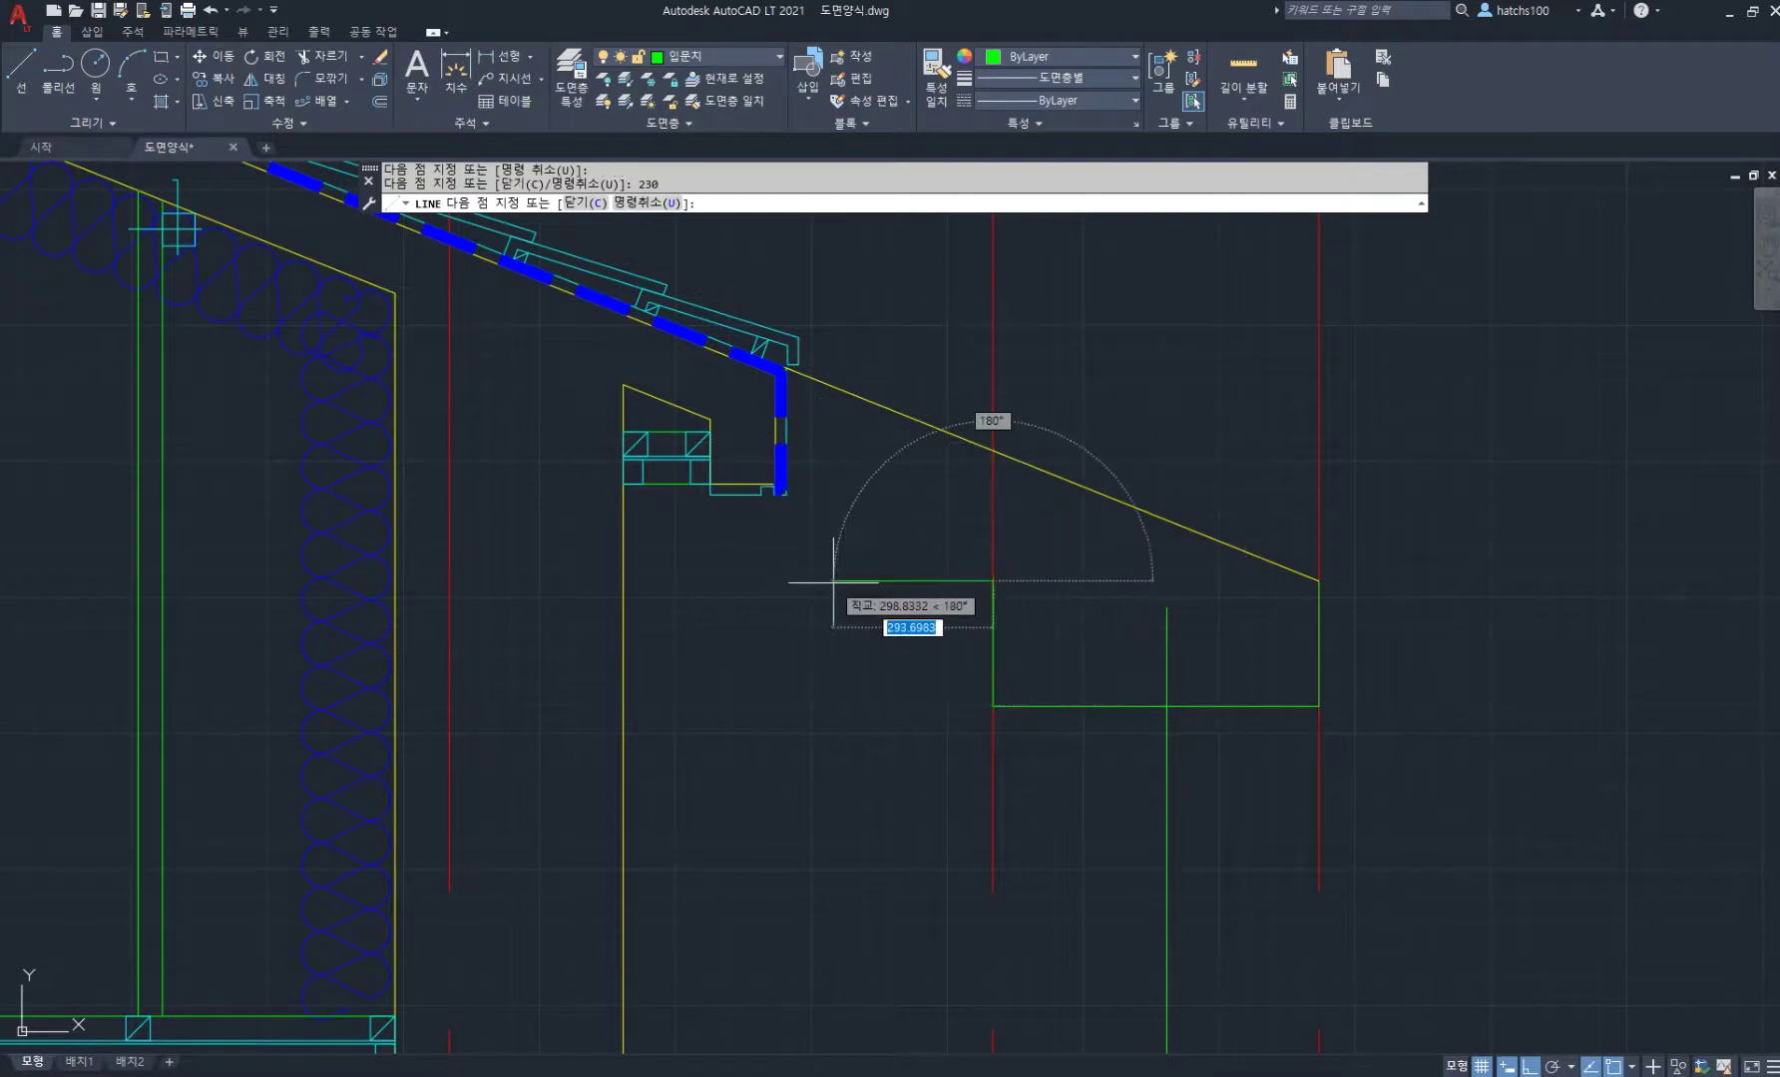
{"action": "left_click", "coordinate": [787, 494]}
{"action": "key", "text": "Return"}
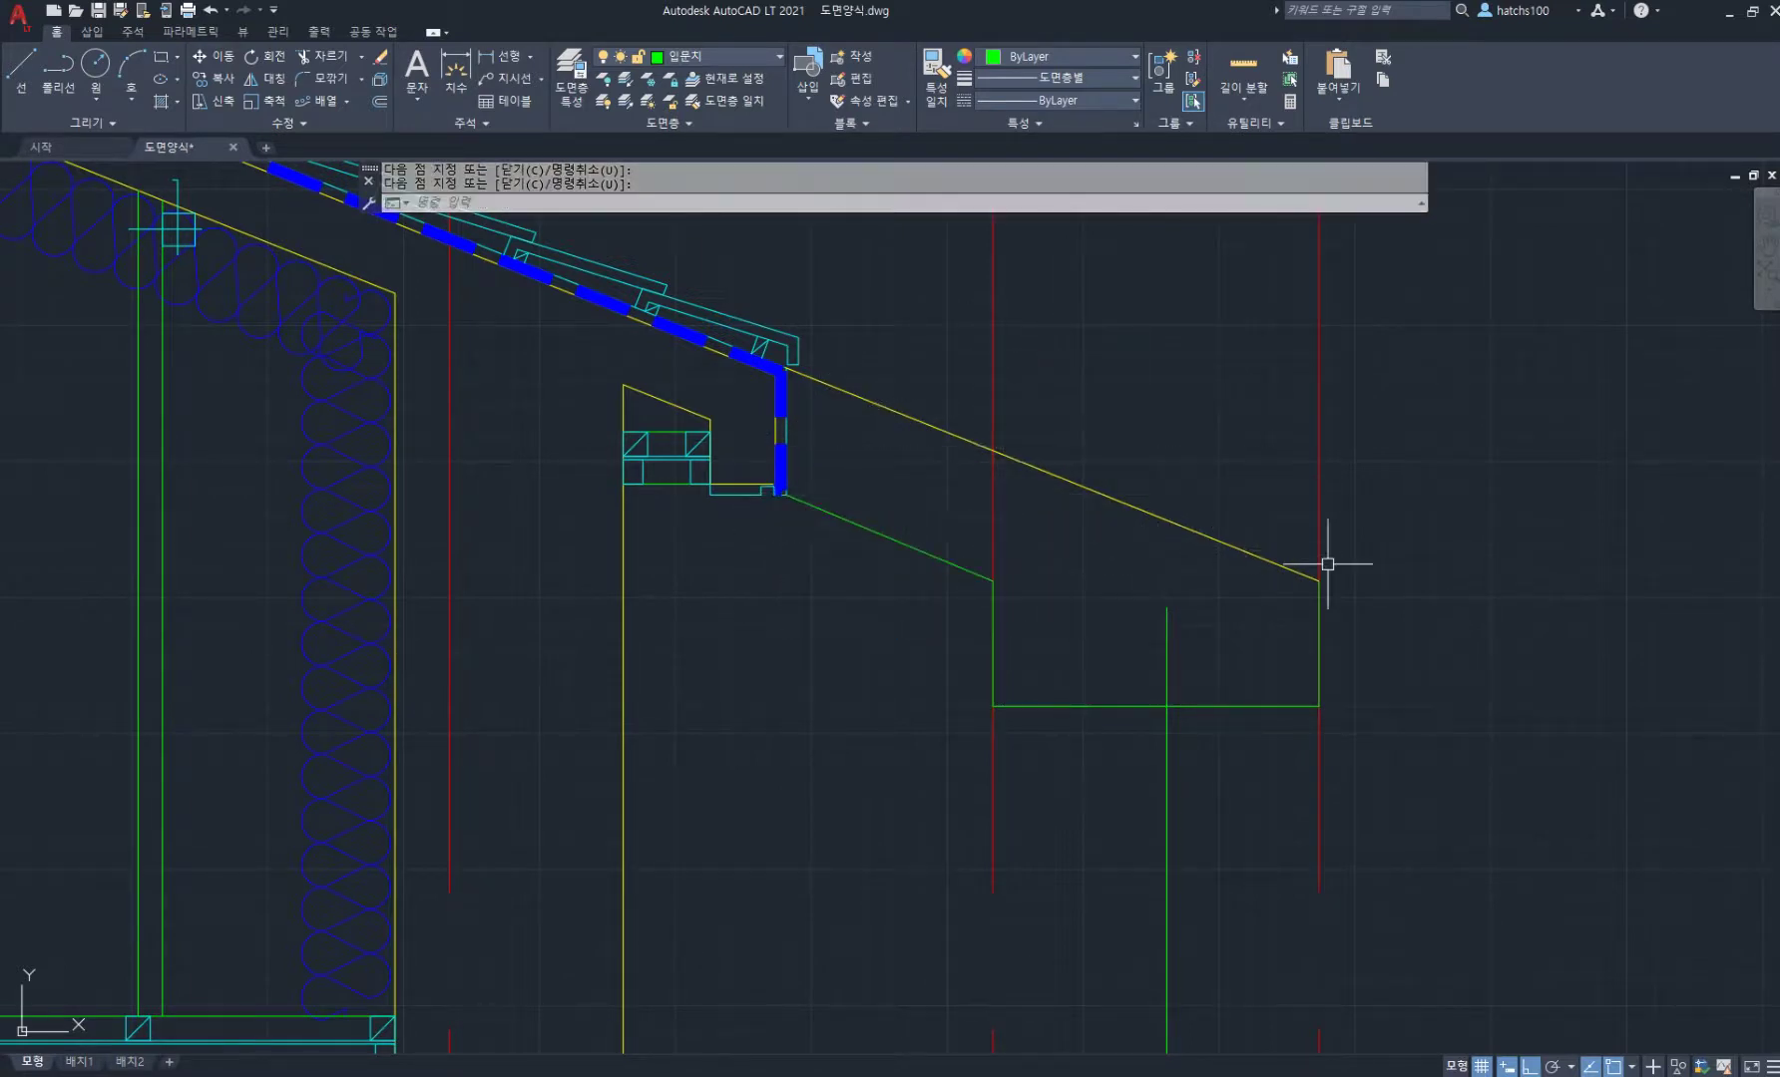
Step: Stretch the upper end of the green vertical line down to the underside of the porch eave
{"action": "left_click", "coordinate": [1166, 633]}
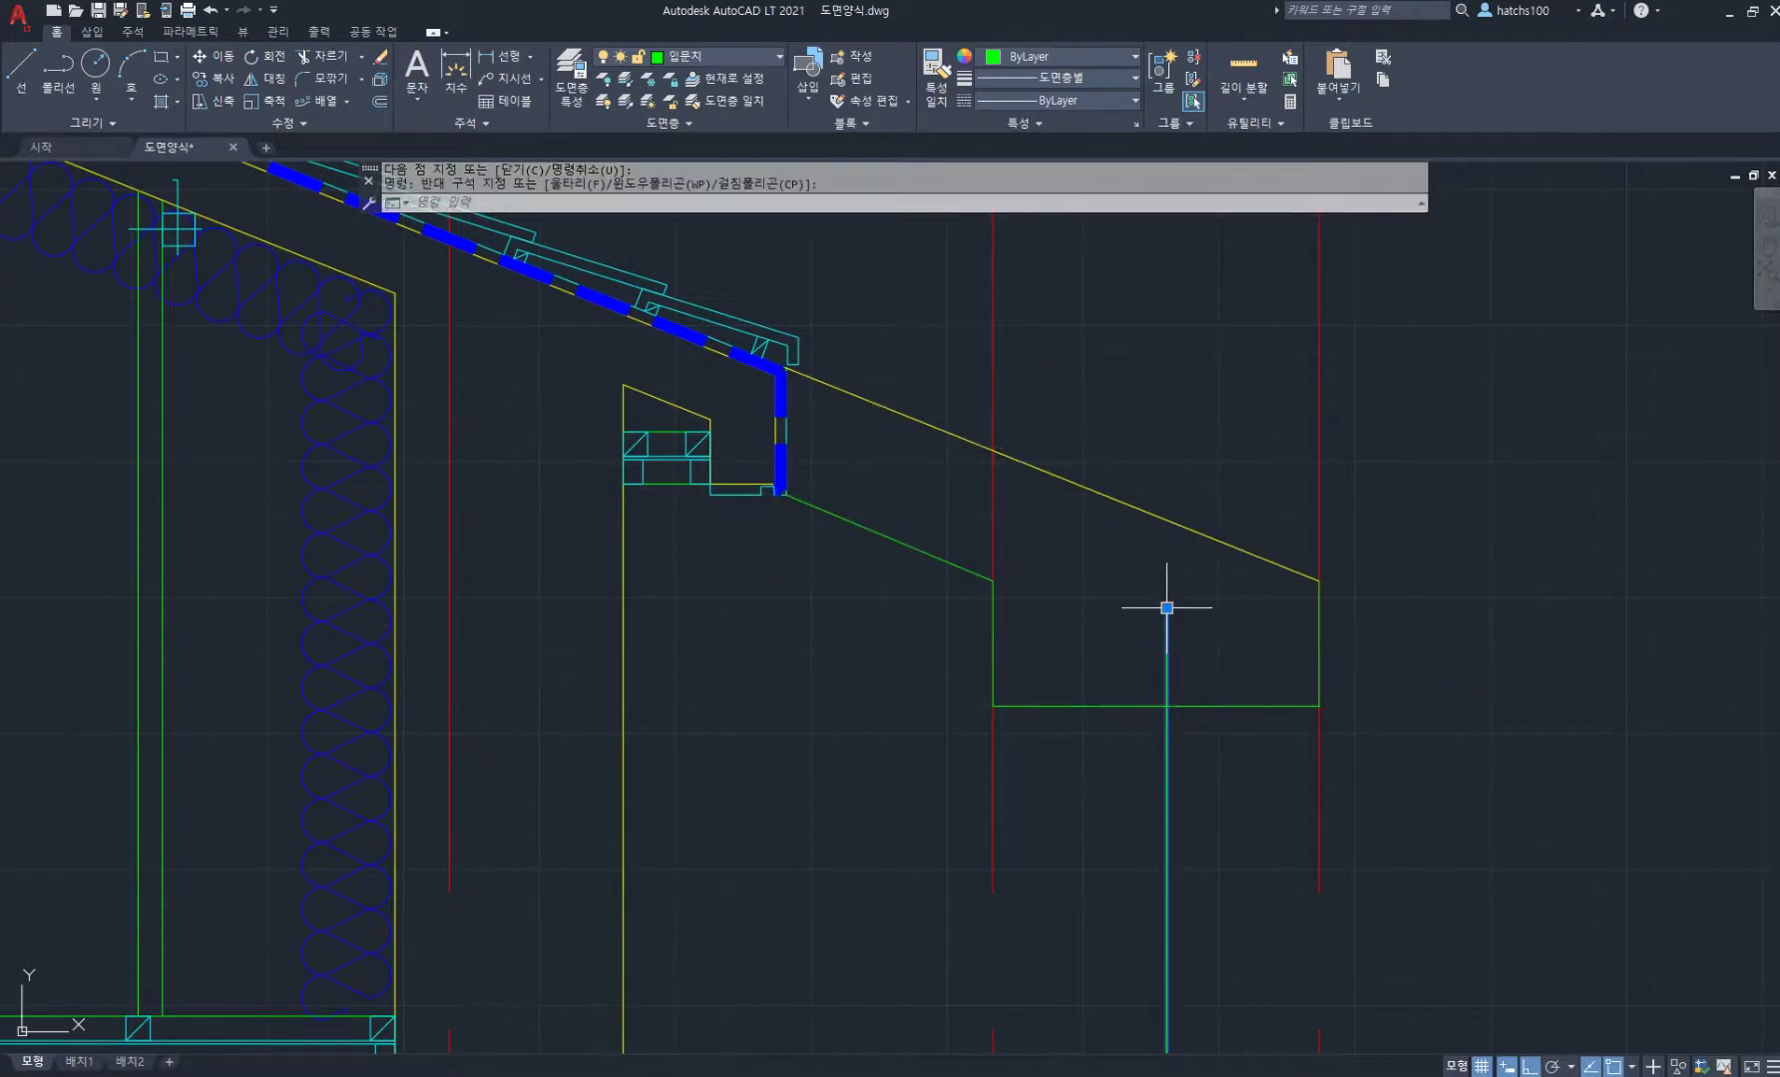
{"action": "left_click", "coordinate": [1166, 608]}
{"action": "key", "text": "Escape"}
{"action": "key", "text": "Escape"}
{"action": "scroll", "coordinate": [1172, 529], "scroll_direction": "down", "scroll_amount": 4}
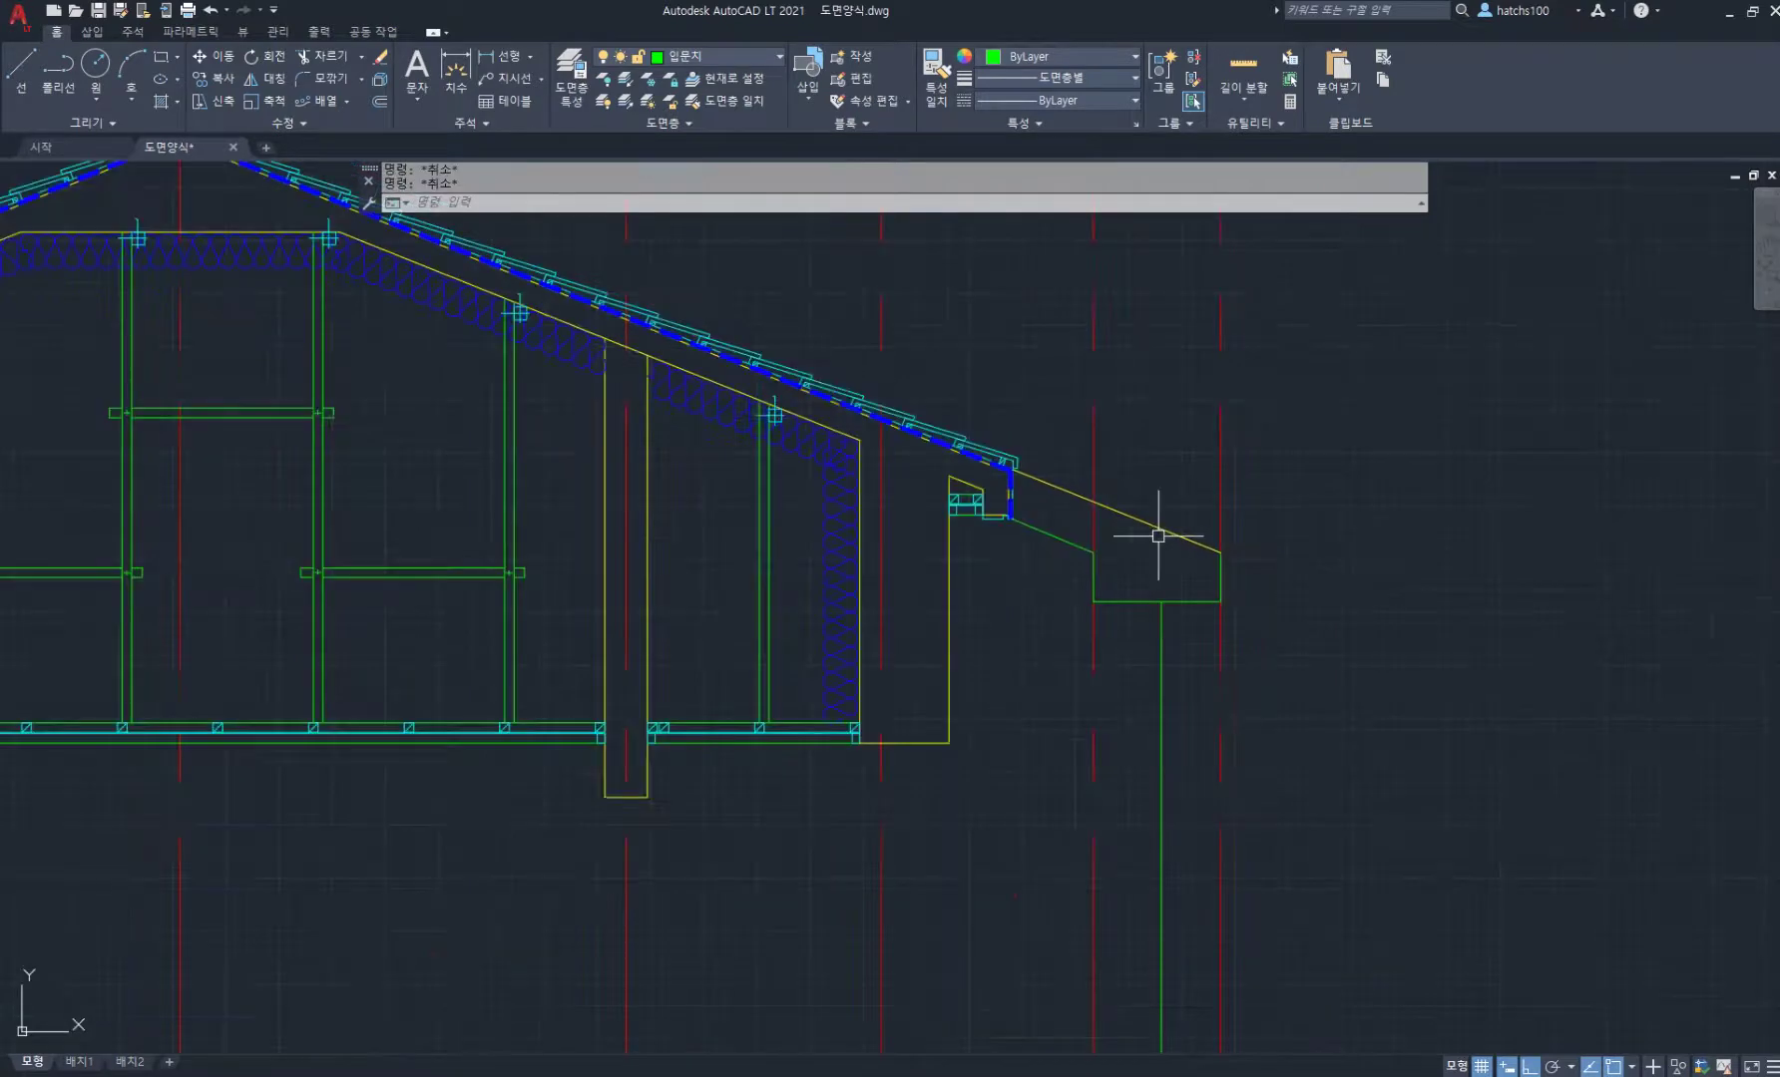
Step: Delete the offset centreline at the porch eave's outer edge
{"action": "scroll", "coordinate": [1142, 636], "scroll_direction": "up", "scroll_amount": 2}
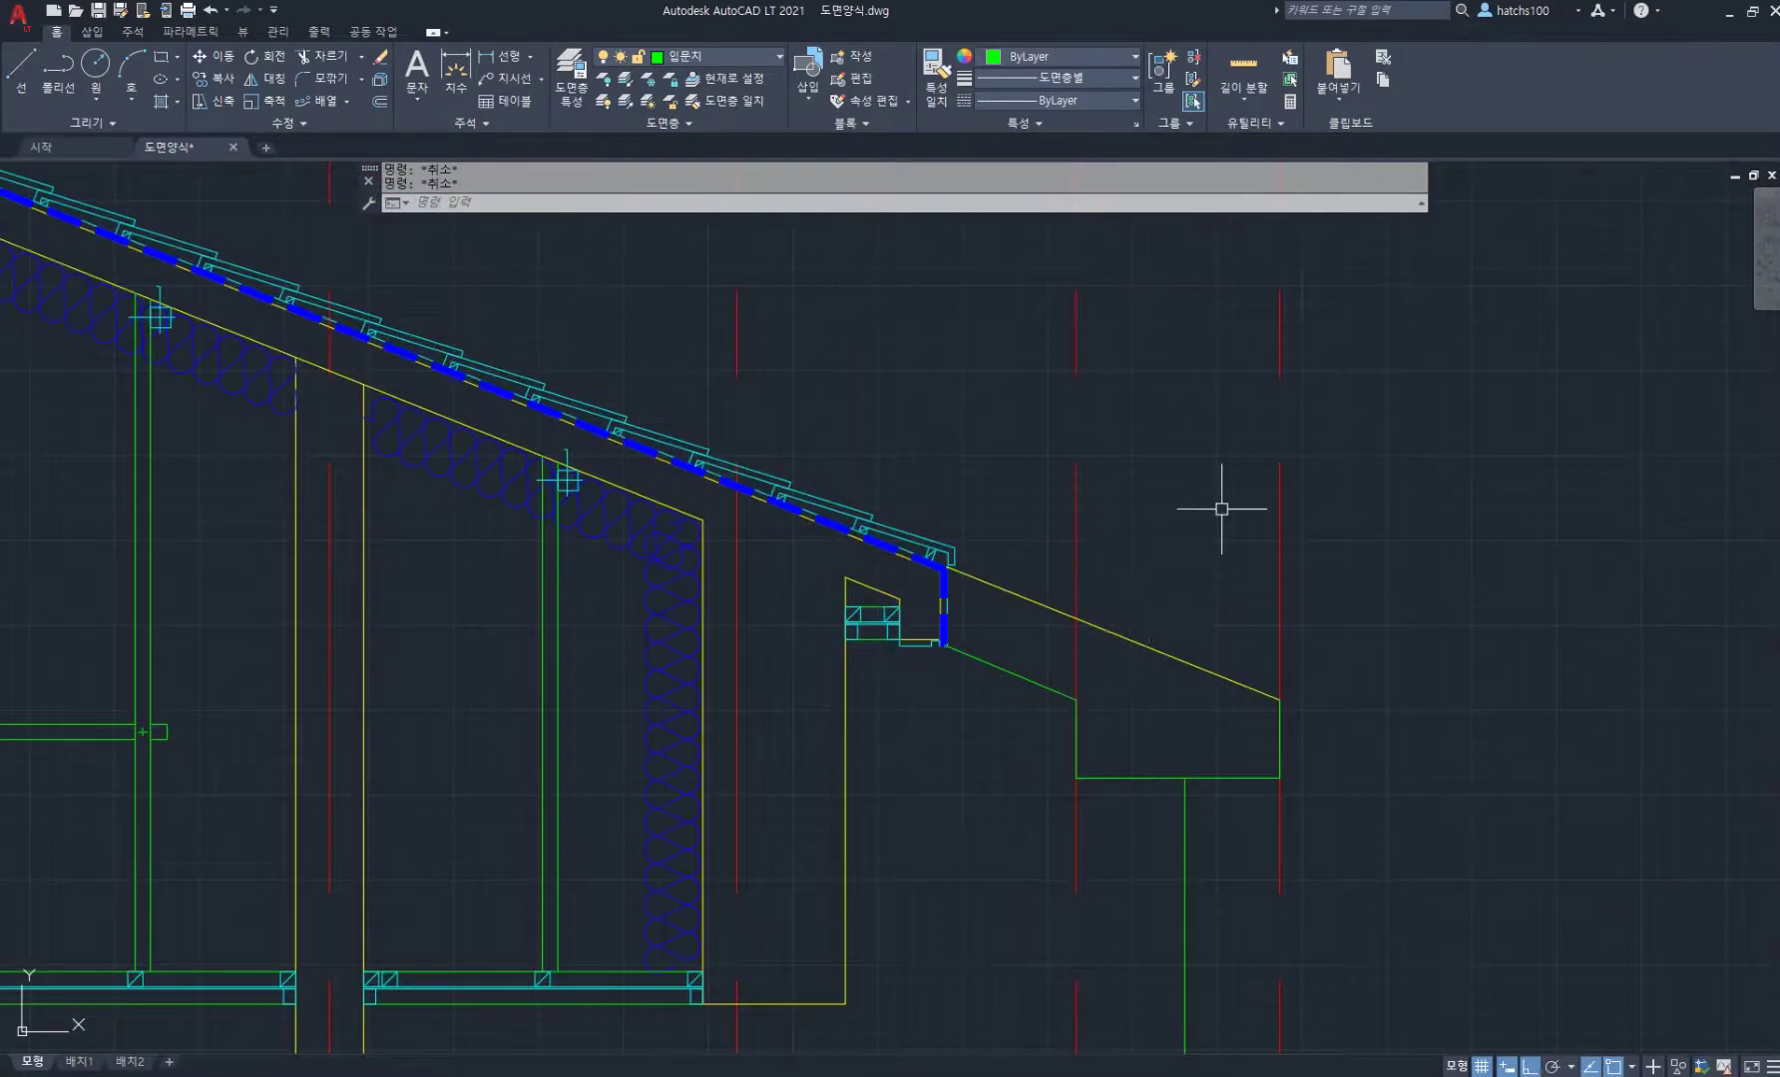
{"action": "left_click", "coordinate": [1442, 599]}
{"action": "left_click", "coordinate": [1214, 484]}
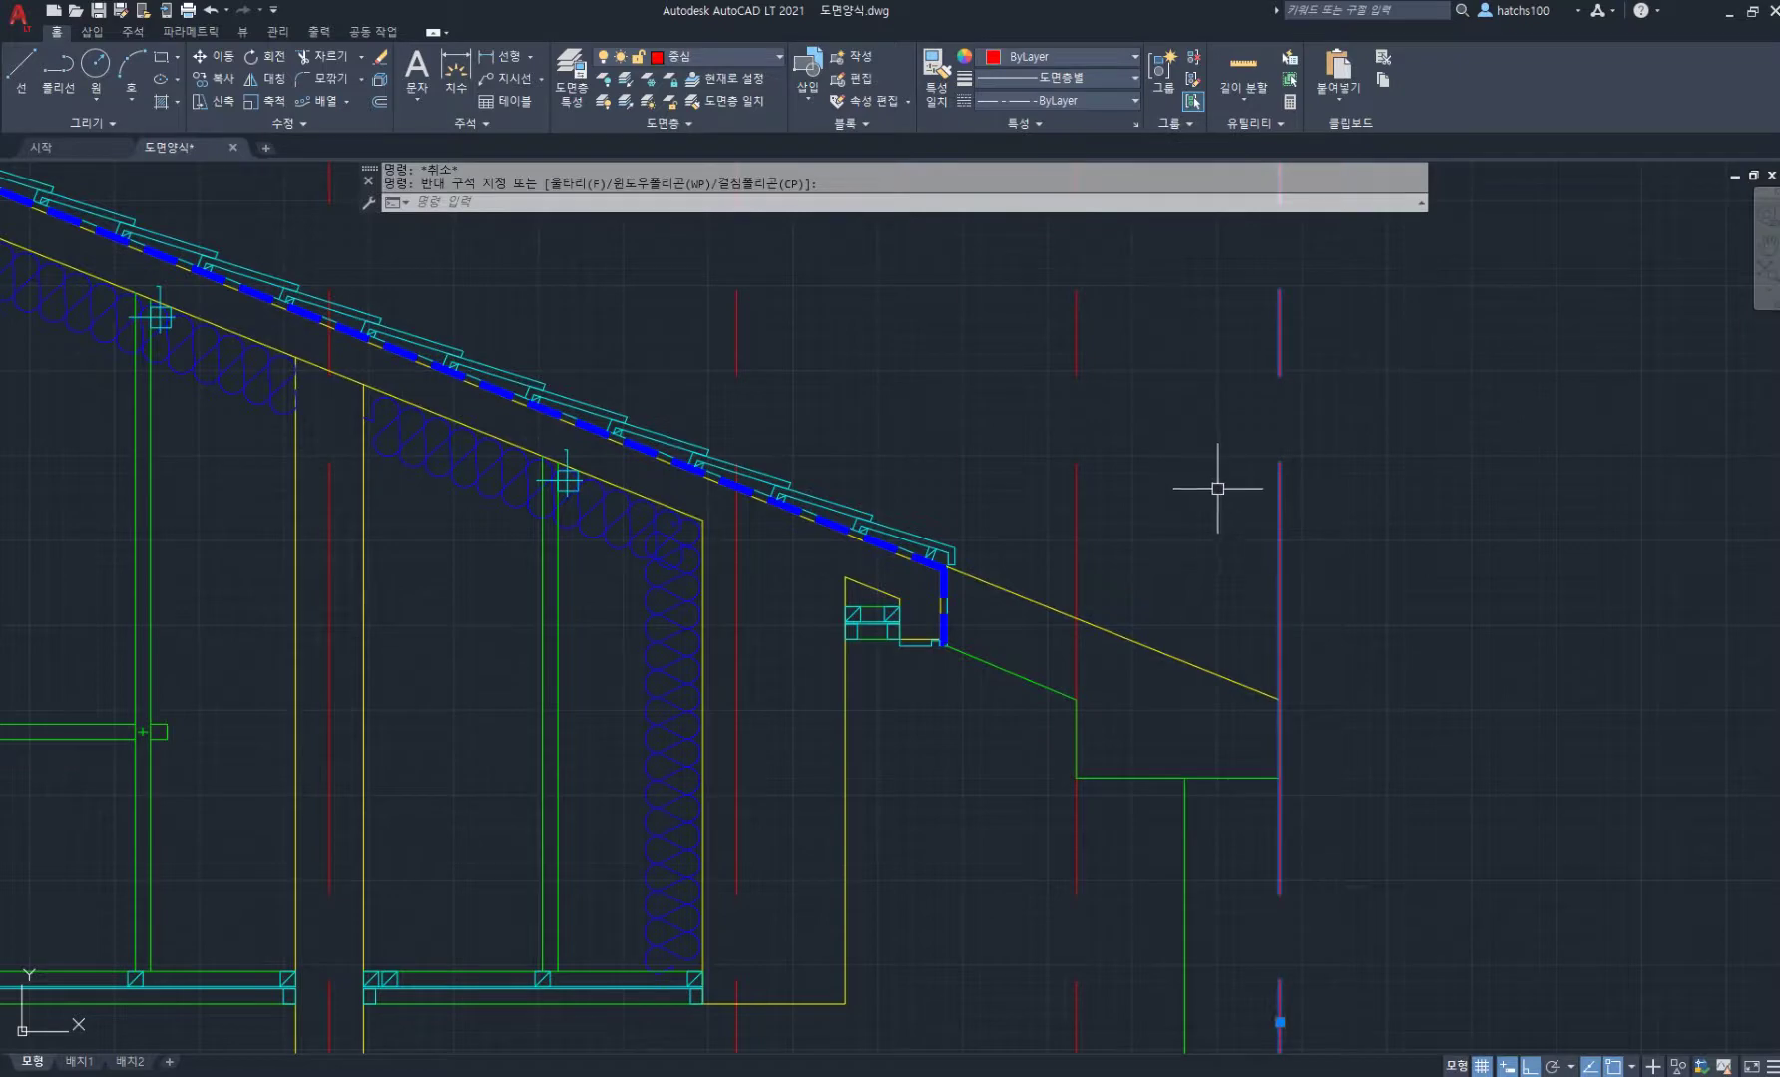
{"action": "key", "text": "Delete"}
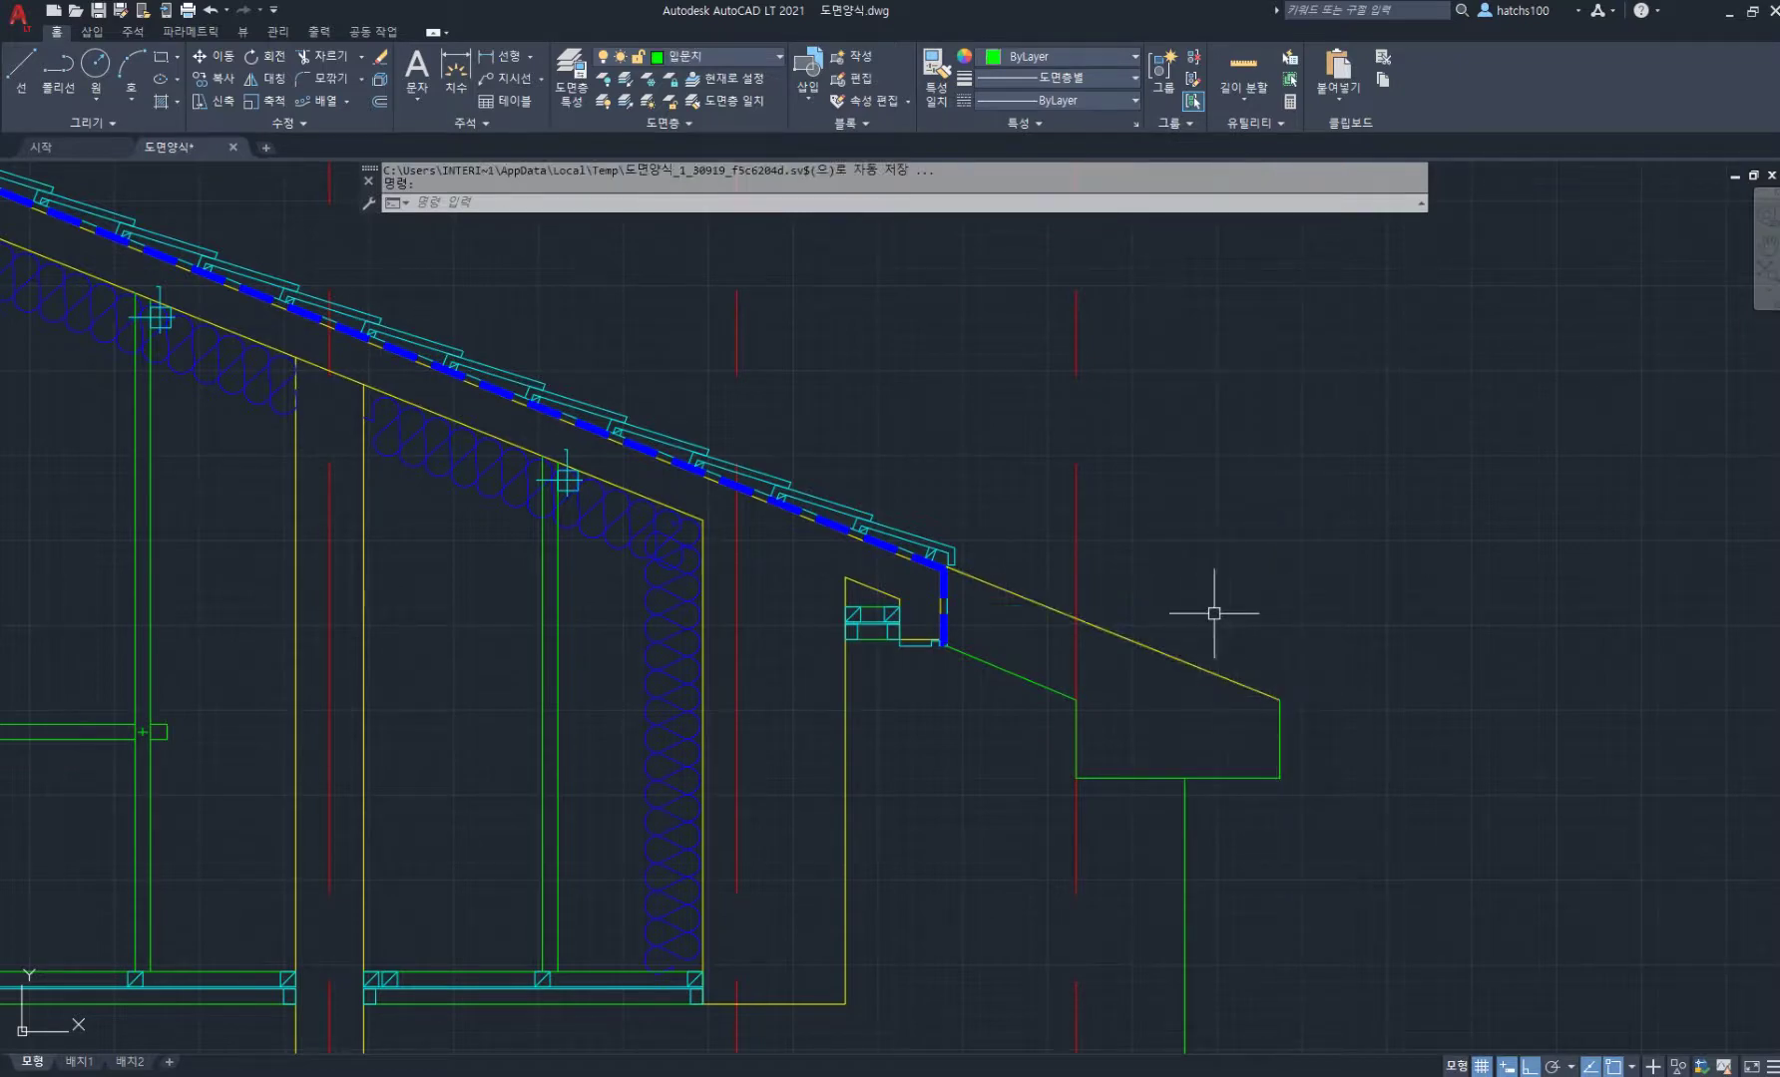
Step: Match the porch roof's sloped top line to the properties of the eave's green outer vertical line
{"action": "scroll", "coordinate": [1215, 613], "scroll_direction": "up", "scroll_amount": 2}
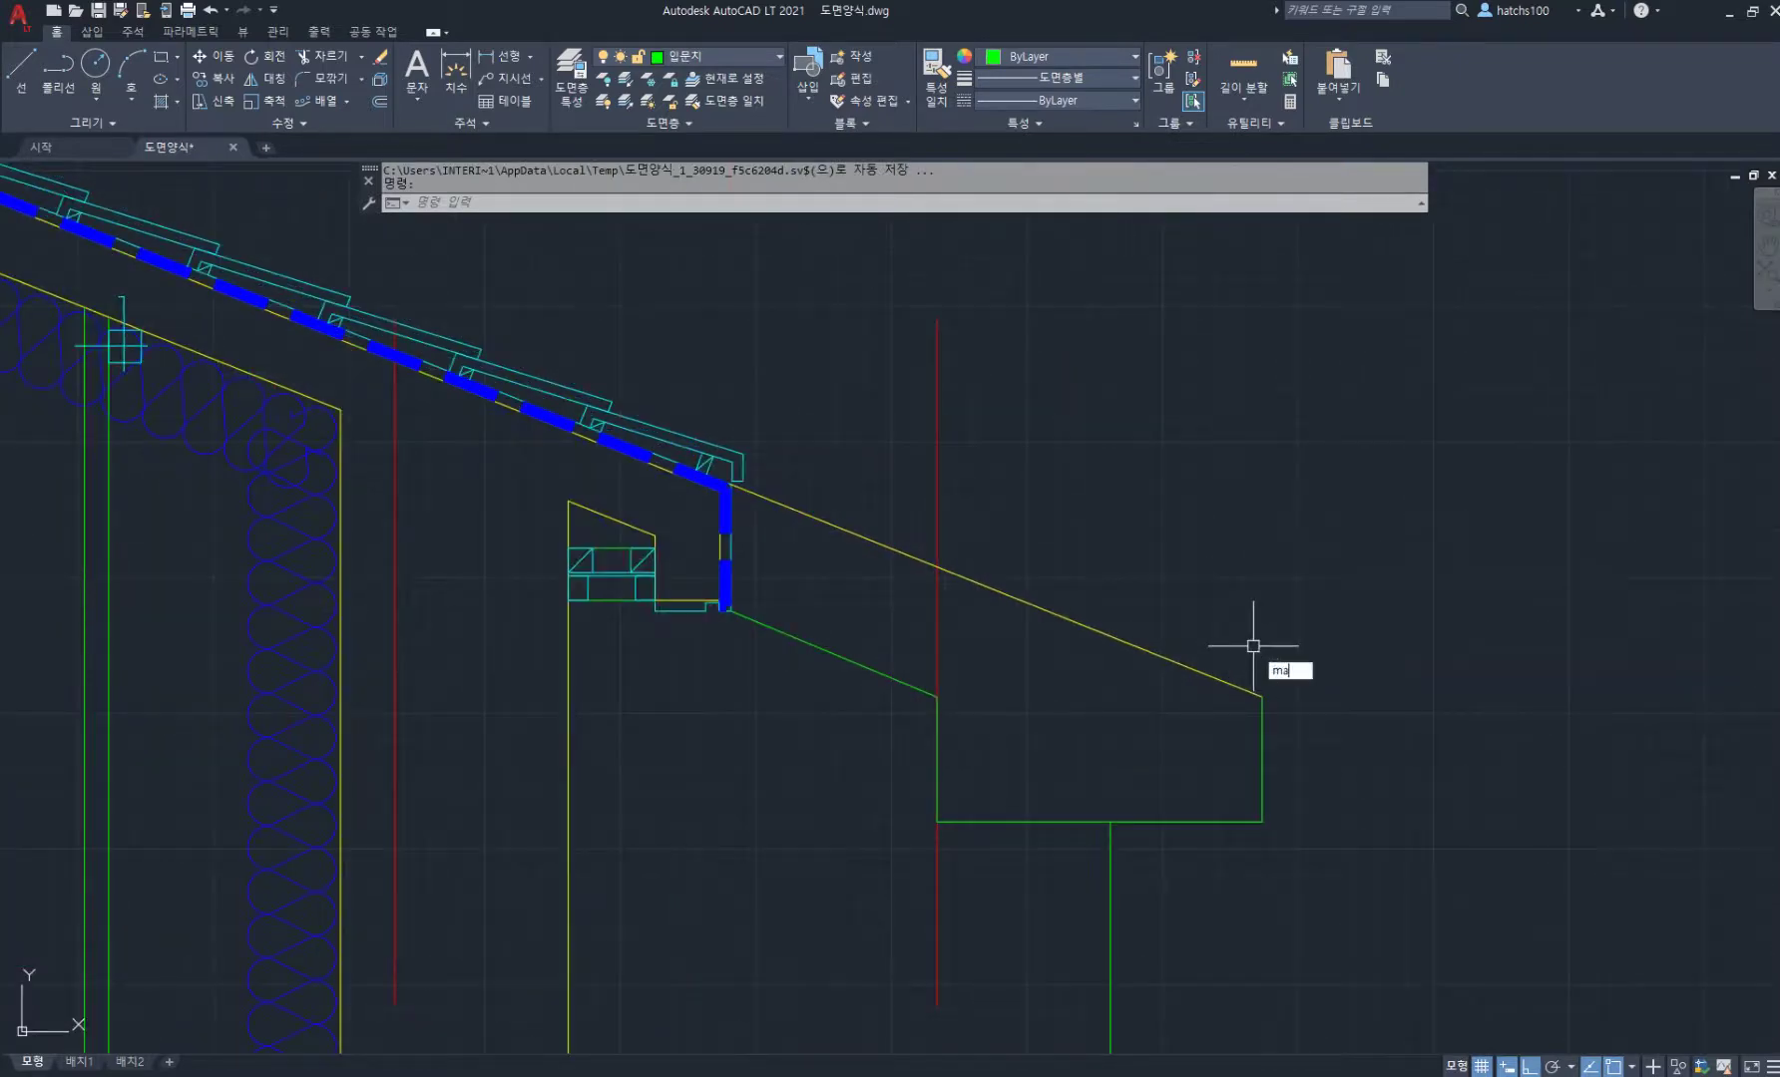
{"action": "key", "text": "Return"}
{"action": "left_click", "coordinate": [1262, 728]}
{"action": "left_click", "coordinate": [1230, 682]}
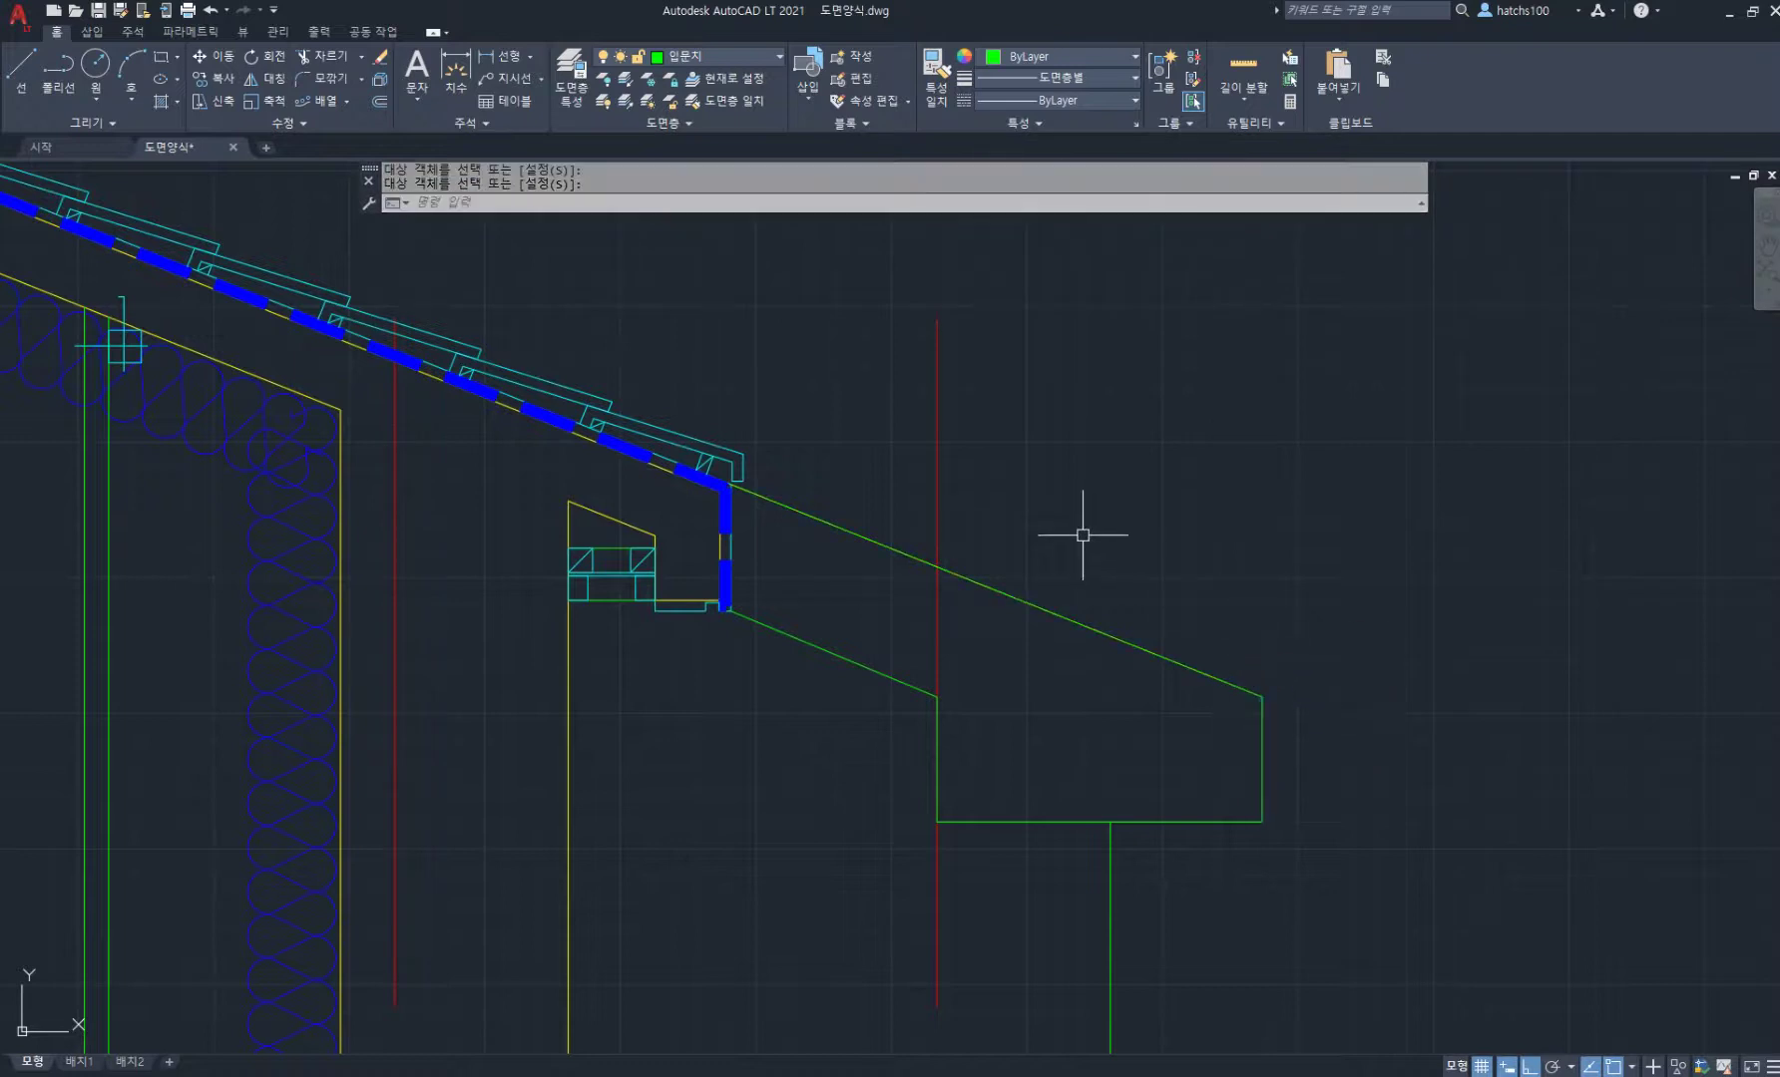
Step: Offset the porch roof's sloped top line 60 upward
{"action": "key", "text": "Return"}
{"action": "key", "text": "Return"}
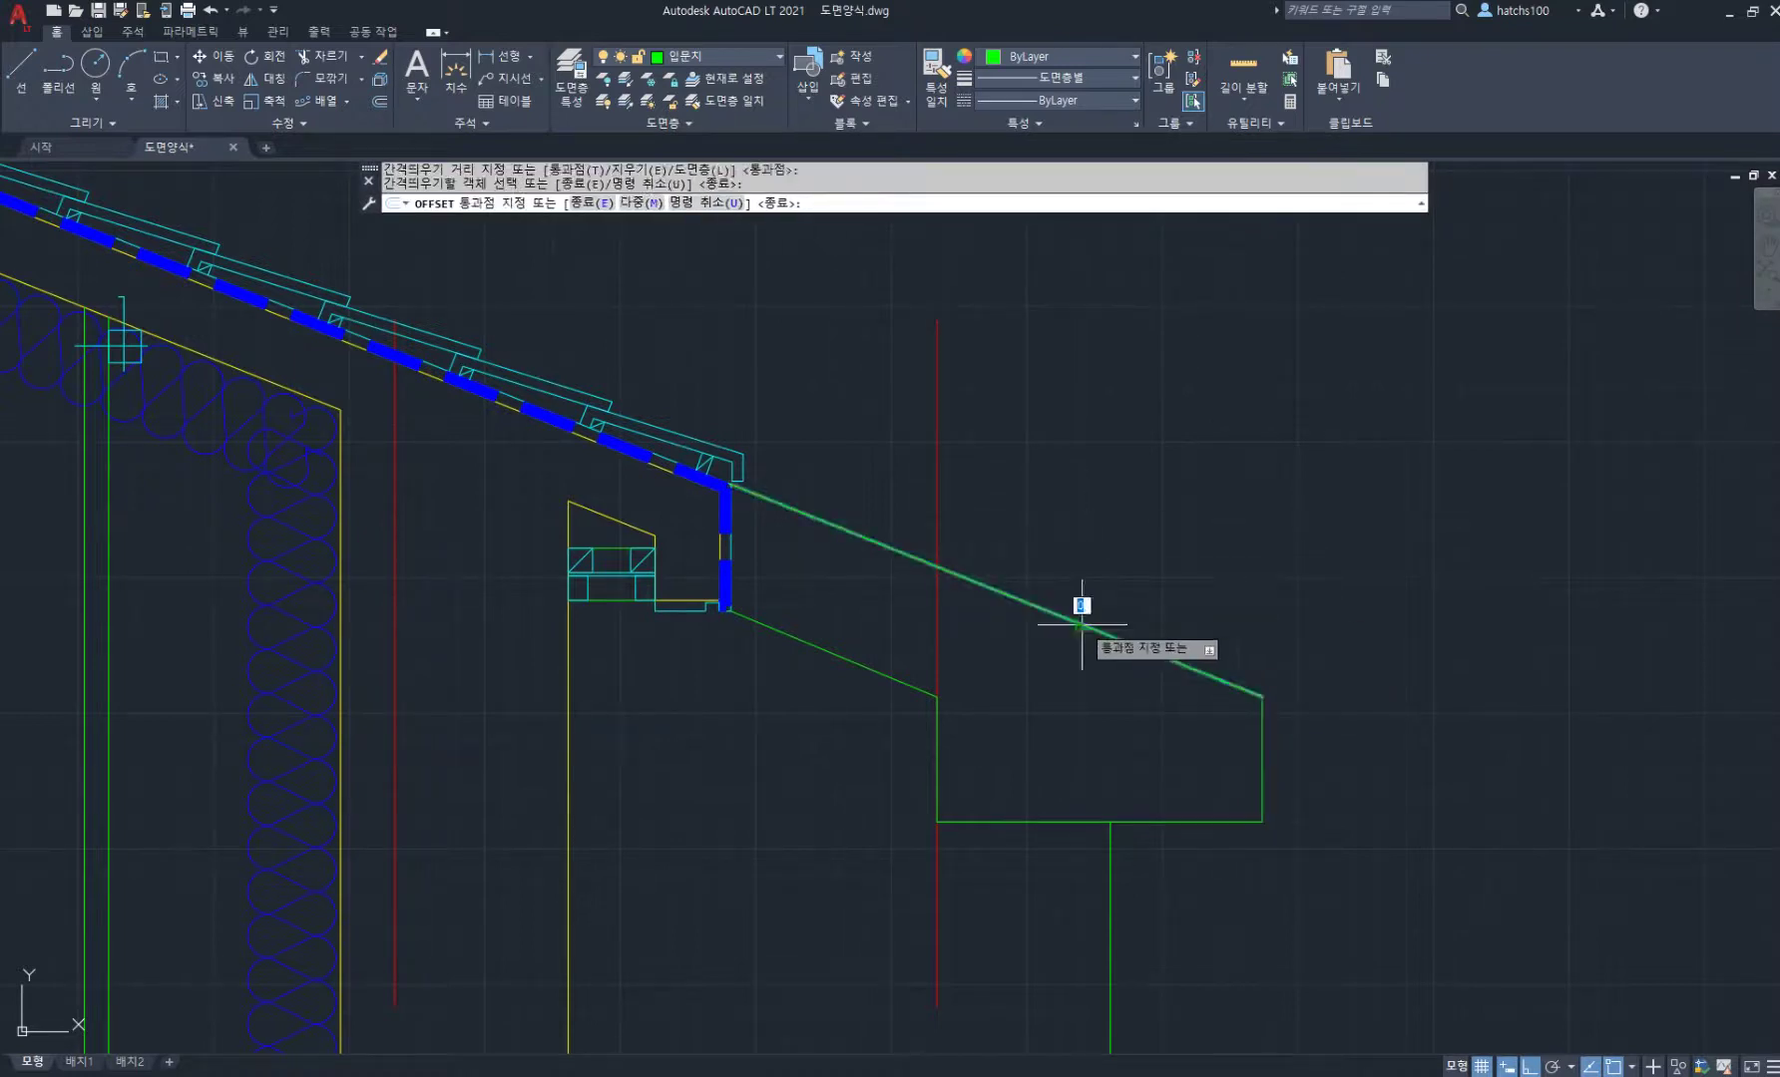
{"action": "left_click", "coordinate": [1082, 624]}
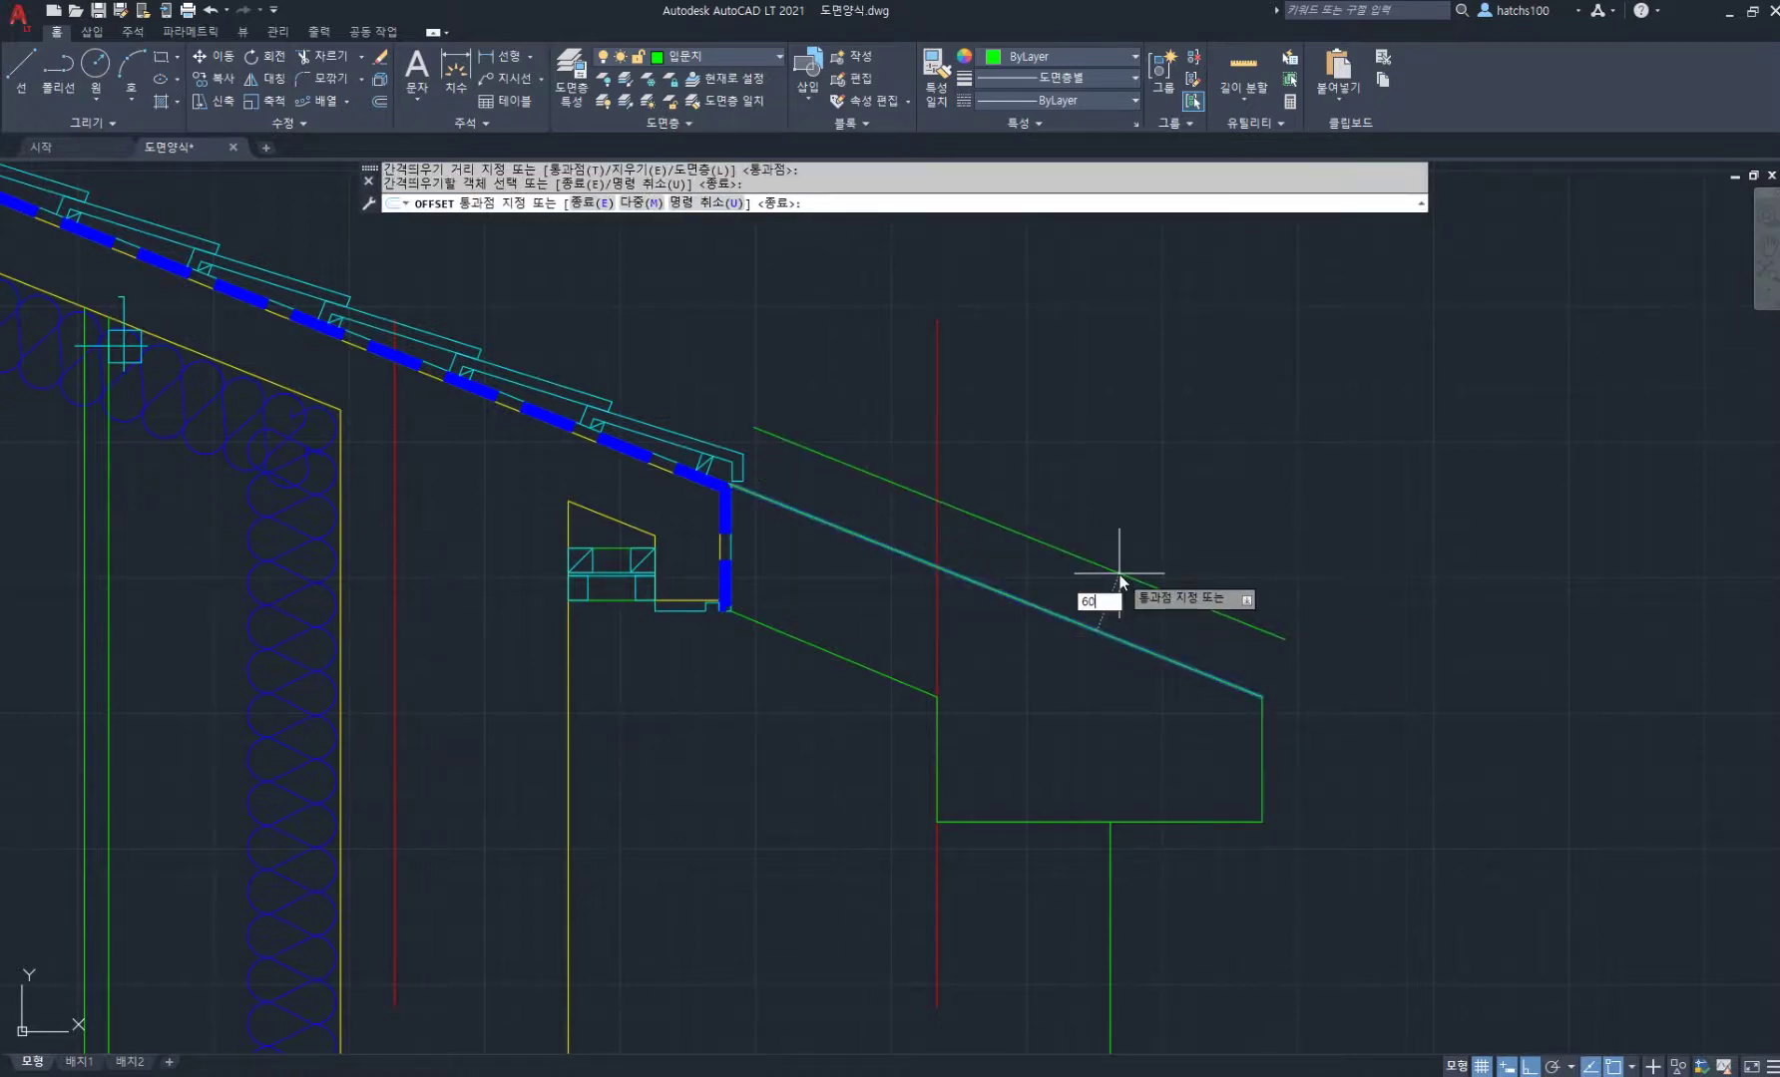
{"action": "key", "text": "Return"}
{"action": "scroll", "coordinate": [1337, 698], "scroll_direction": "up", "scroll_amount": 2}
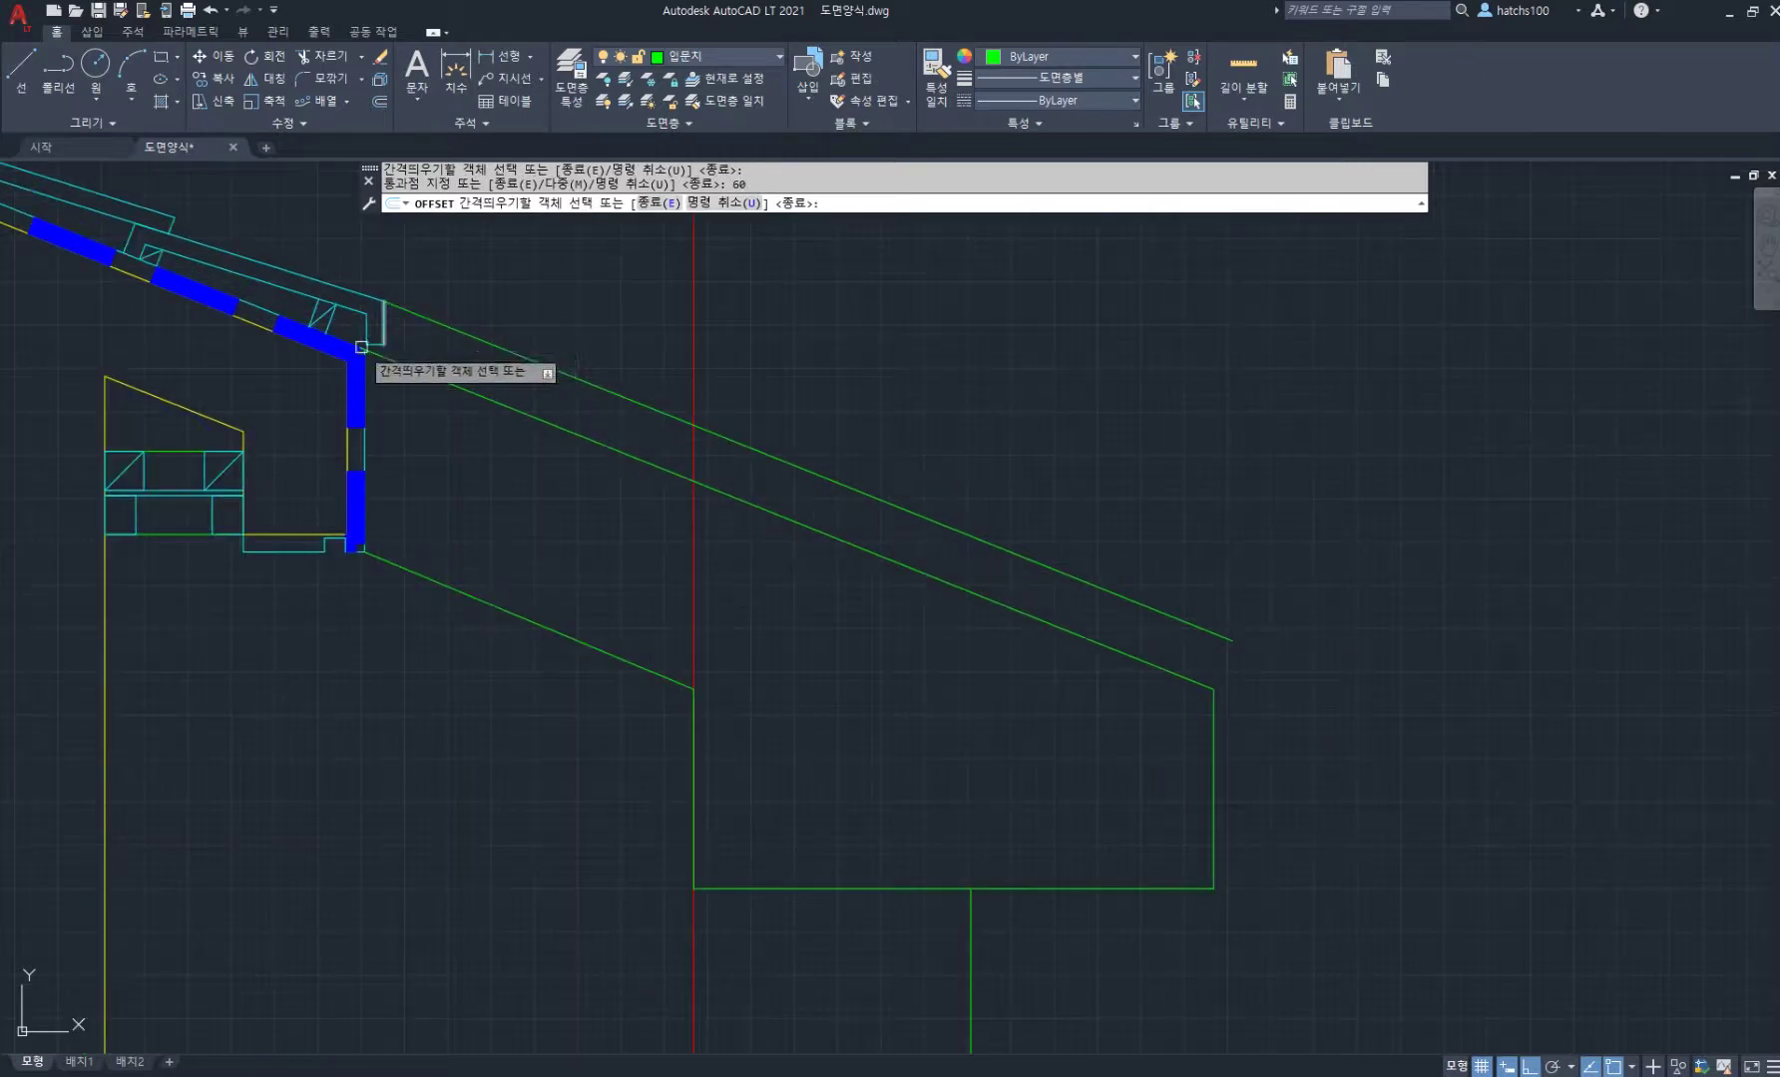
{"action": "key", "text": "Return"}
Step: Draw the porch roof's tile edge from the offset line's lower end, 50 down and 20 back toward the eave
{"action": "scroll", "coordinate": [1230, 687], "scroll_direction": "up", "scroll_amount": 3}
{"action": "type", "text": "l"}
{"action": "key", "text": "Return"}
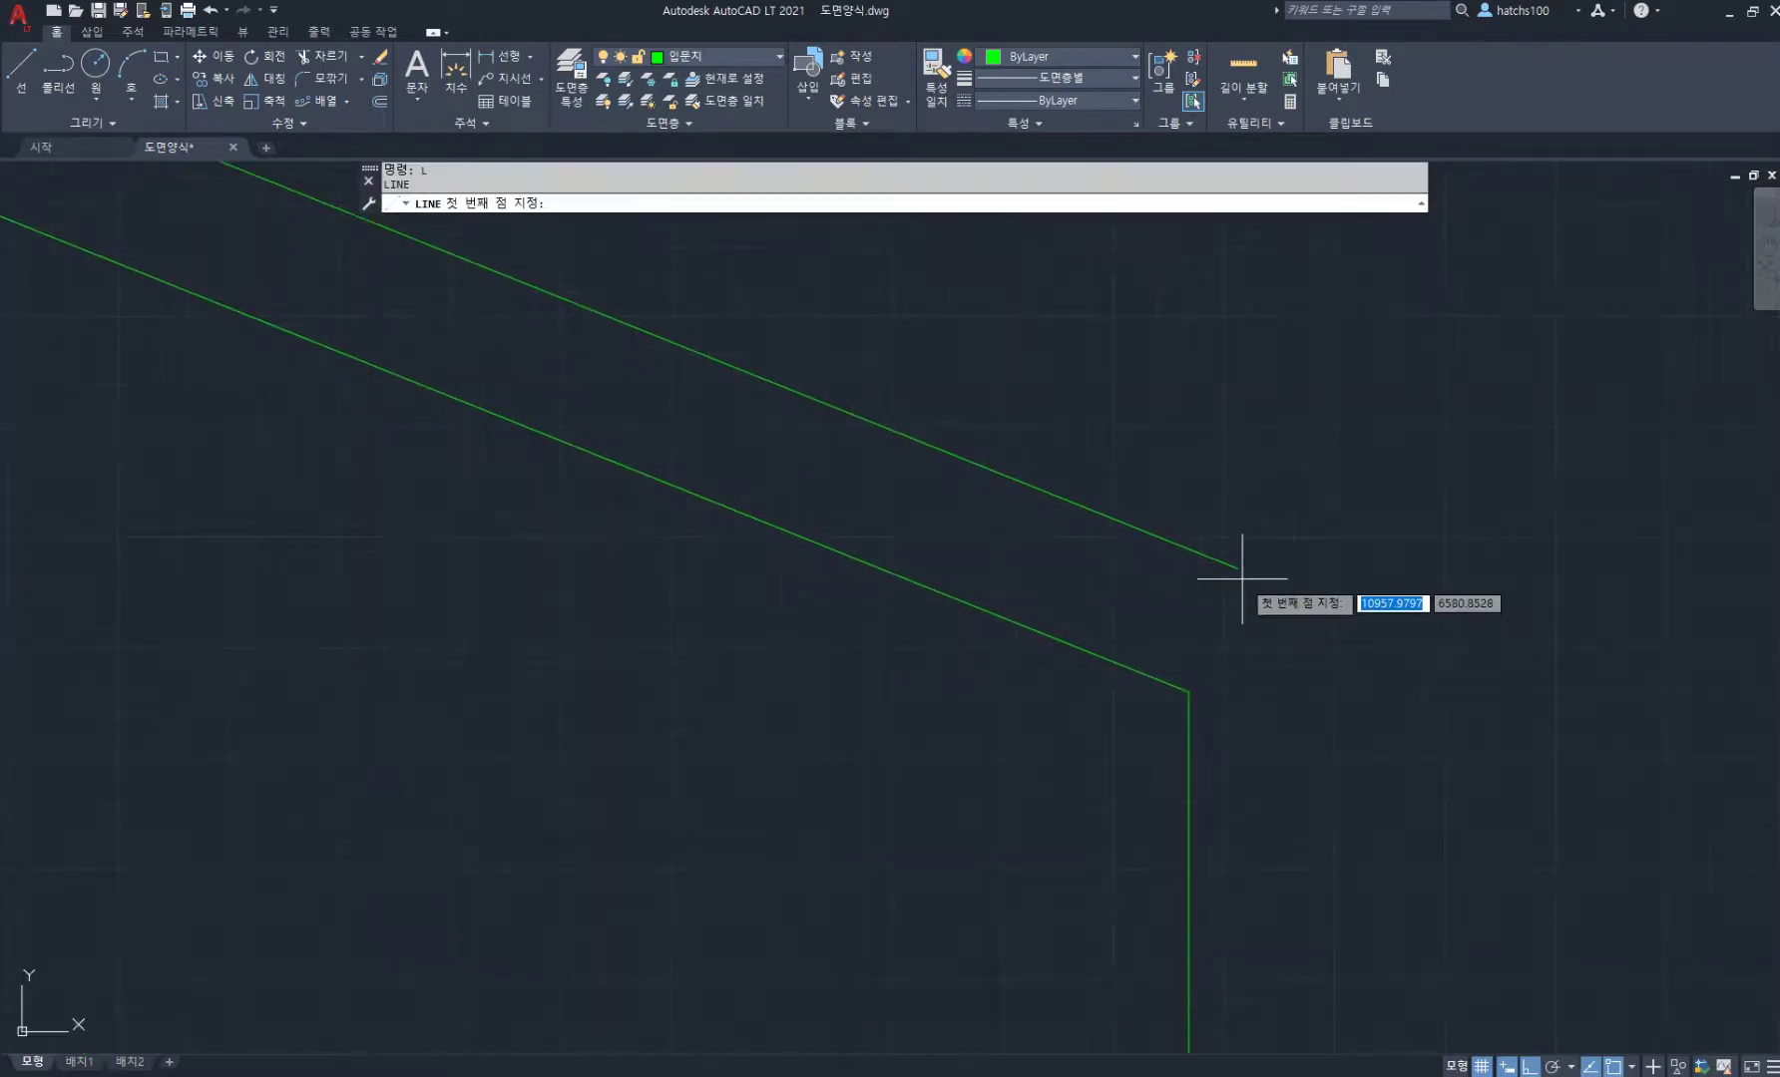
{"action": "left_click", "coordinate": [1239, 568]}
{"action": "type", "text": "50"}
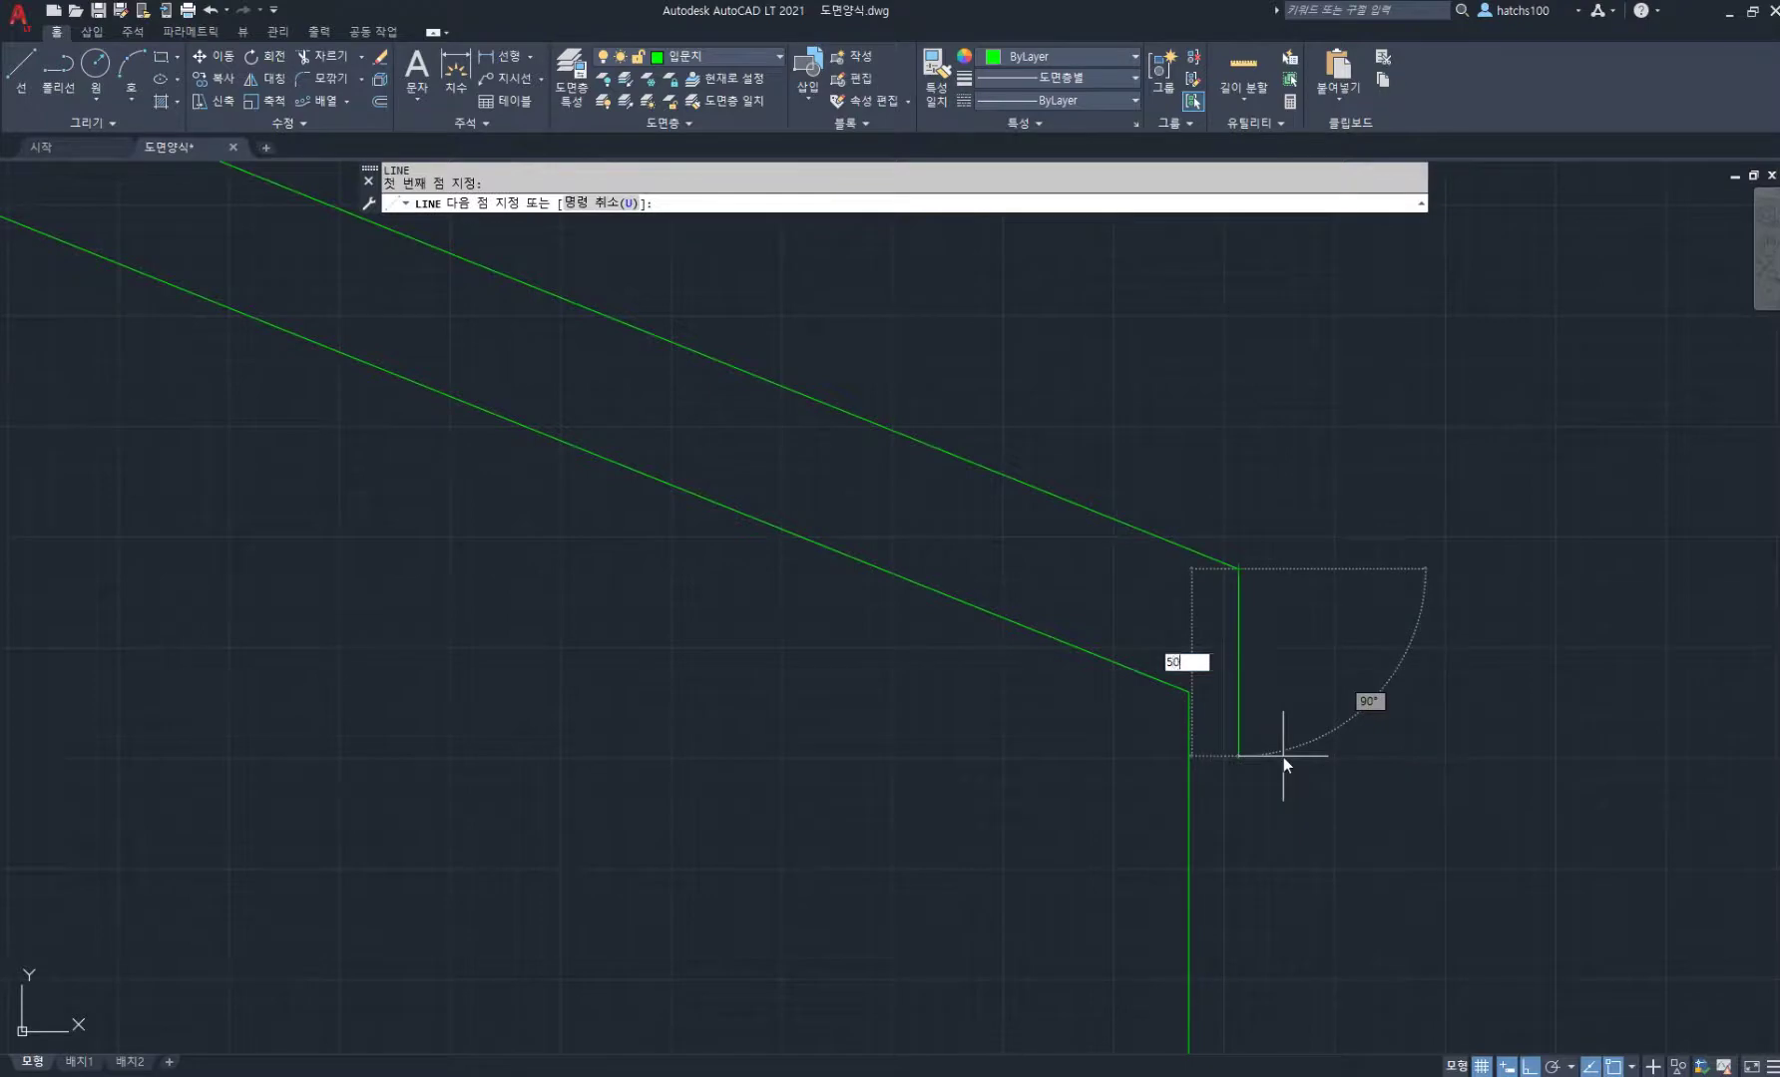
{"action": "key", "text": "Return"}
{"action": "type", "text": "20"}
{"action": "key", "text": "Return"}
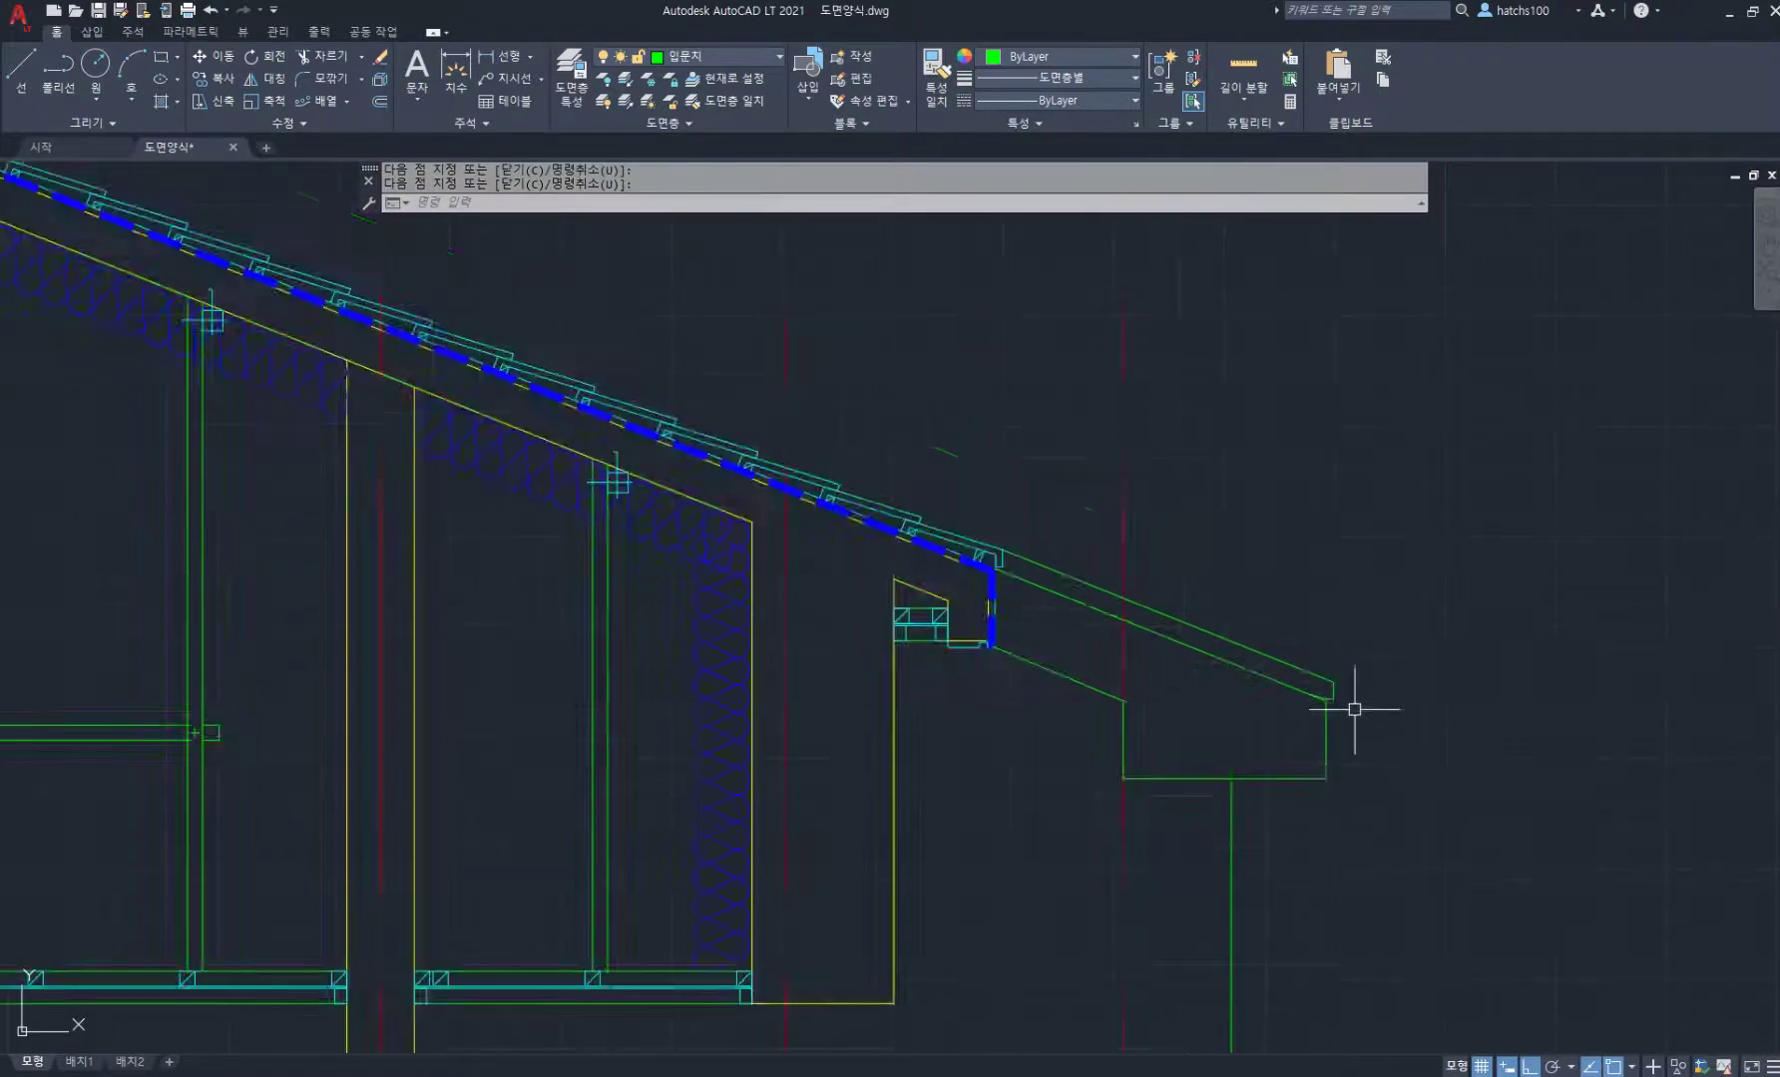
{"action": "scroll", "coordinate": [1354, 710], "scroll_direction": "down", "scroll_amount": 5}
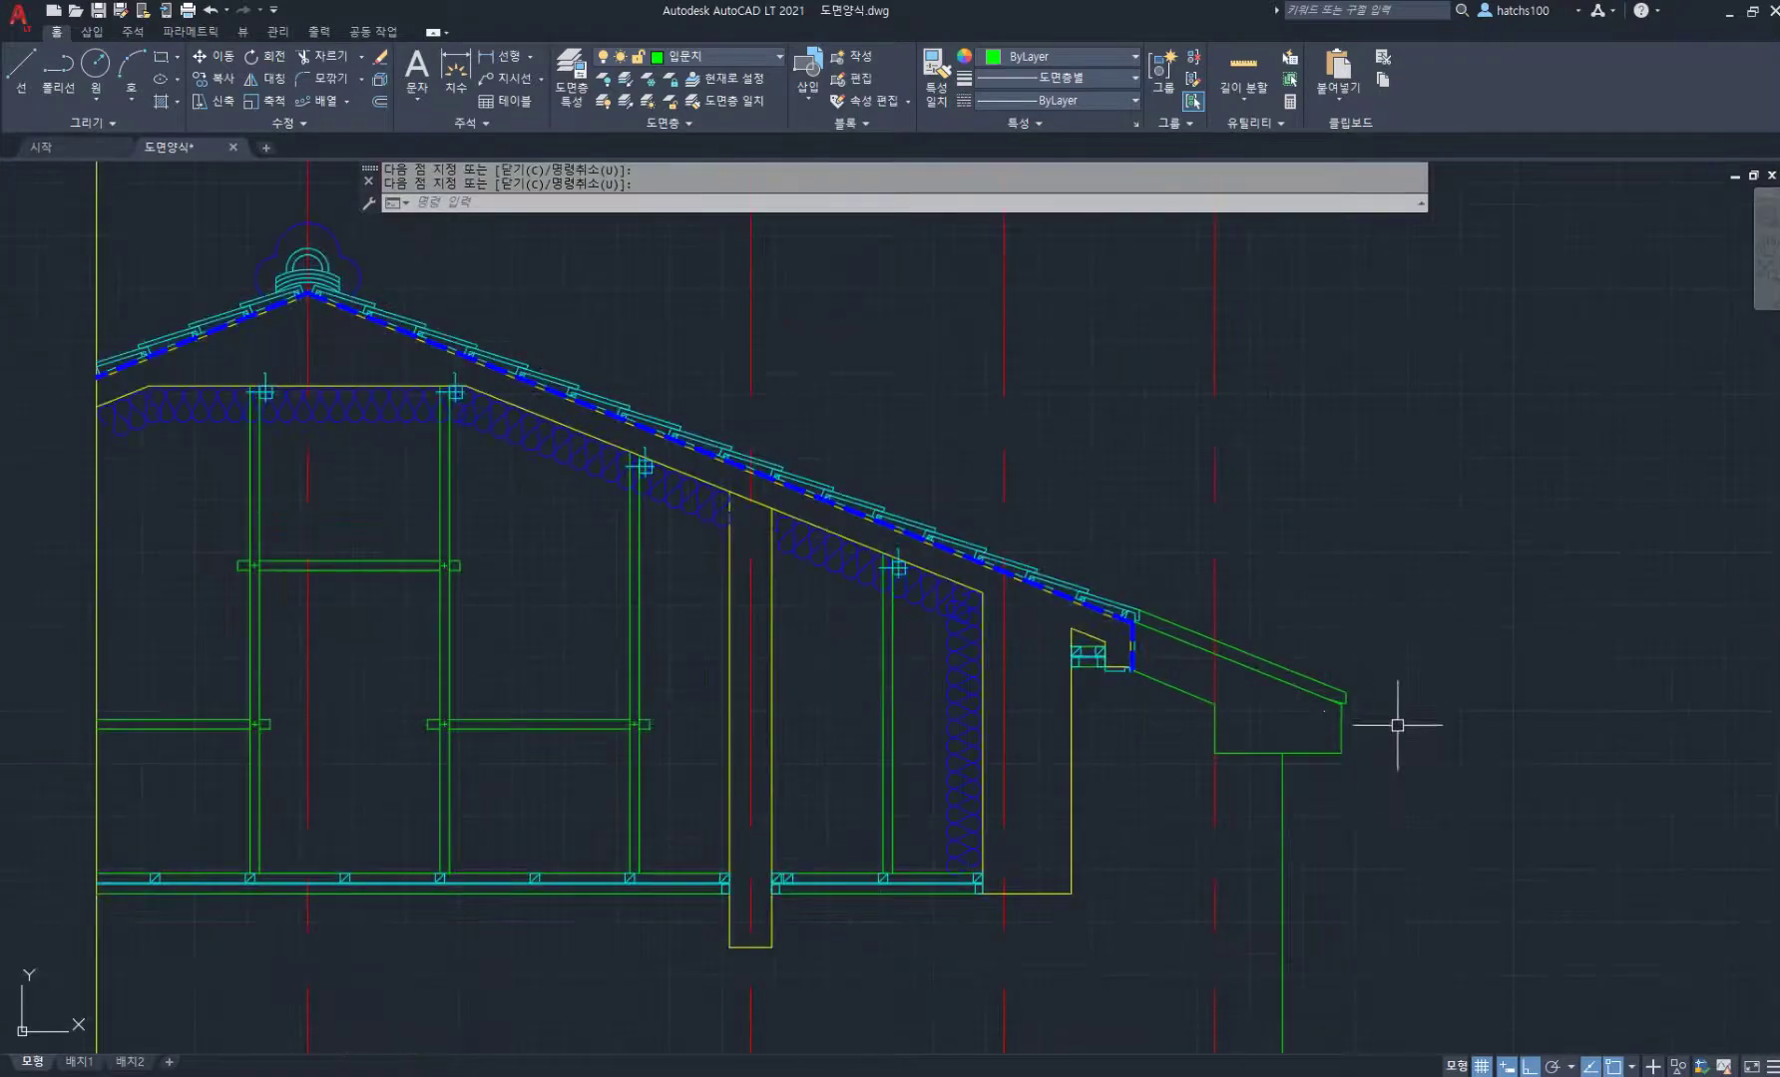
Step: Draw a horizontal line from the bottom outer corner of the entrance wall beam to the green vertical line
{"action": "scroll", "coordinate": [1391, 723], "scroll_direction": "up", "scroll_amount": 4}
{"action": "key", "text": "Return"}
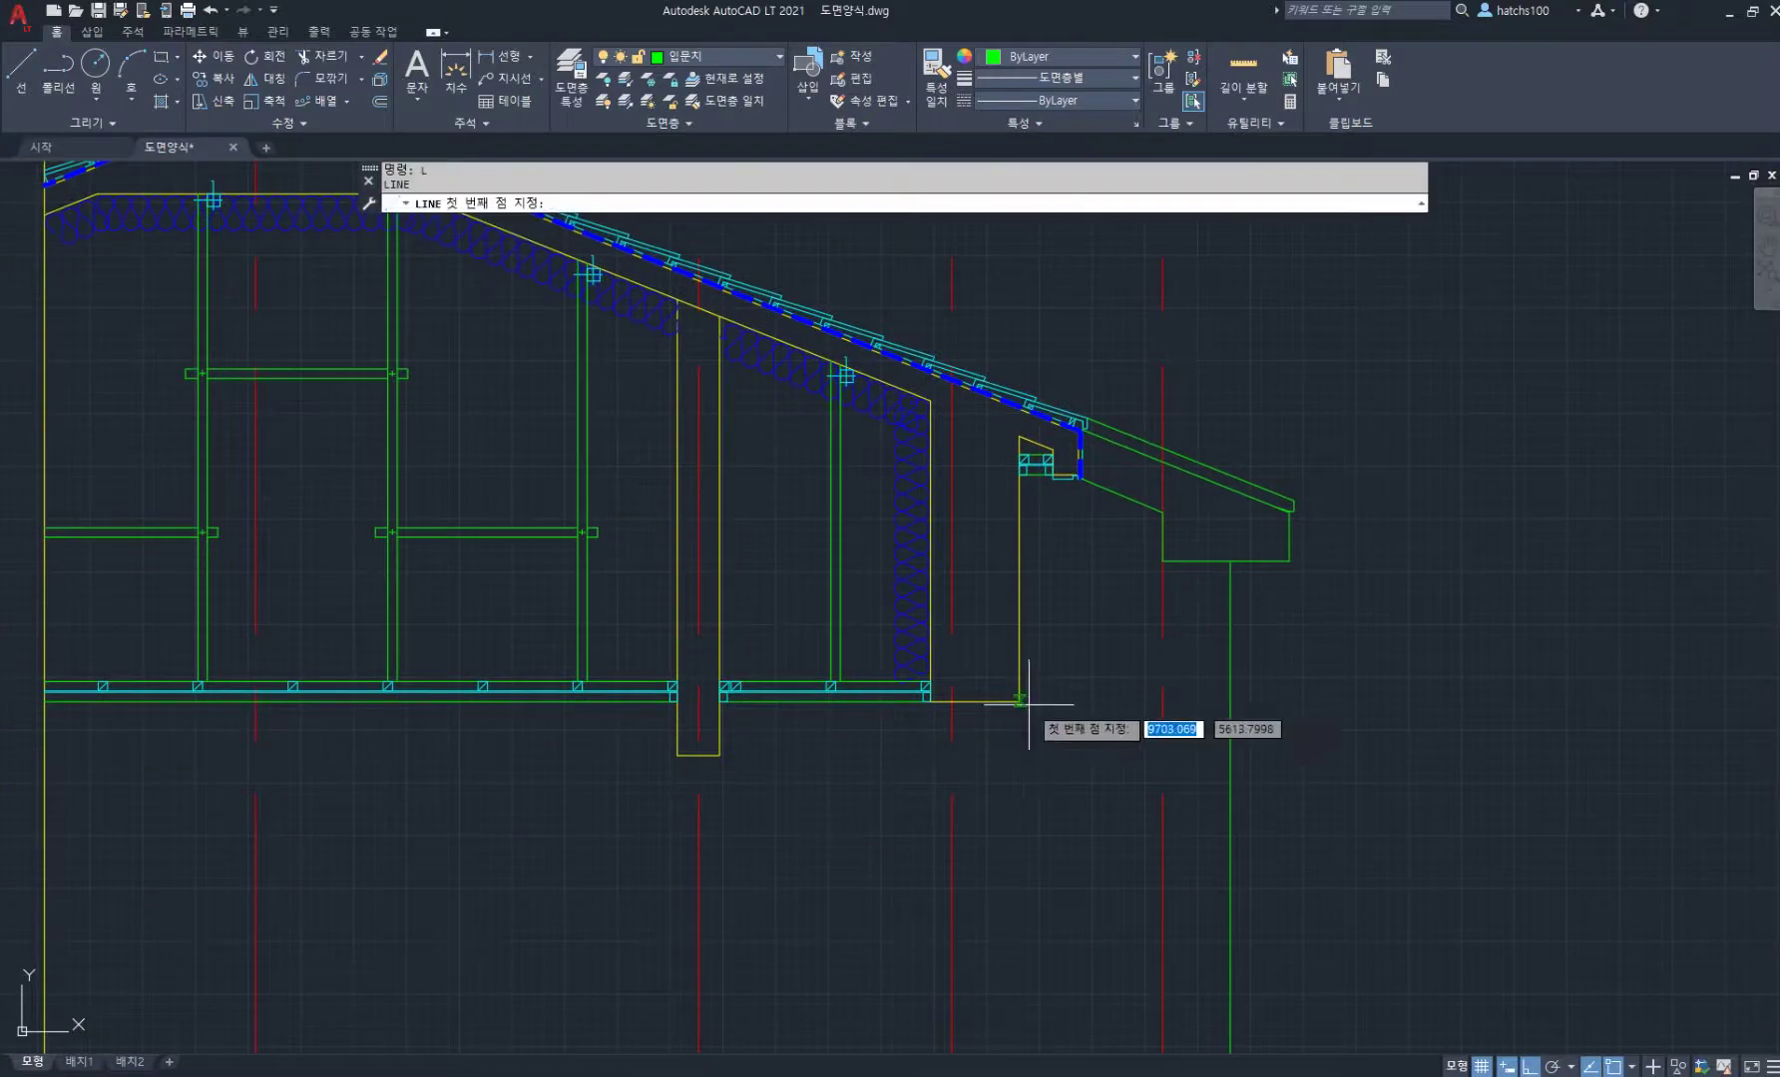
{"action": "left_click", "coordinate": [1019, 702]}
{"action": "left_click", "coordinate": [1230, 702]}
{"action": "scroll", "coordinate": [1307, 759], "scroll_direction": "down", "scroll_amount": 6}
{"action": "scroll", "coordinate": [1297, 748], "scroll_direction": "up", "scroll_amount": 5}
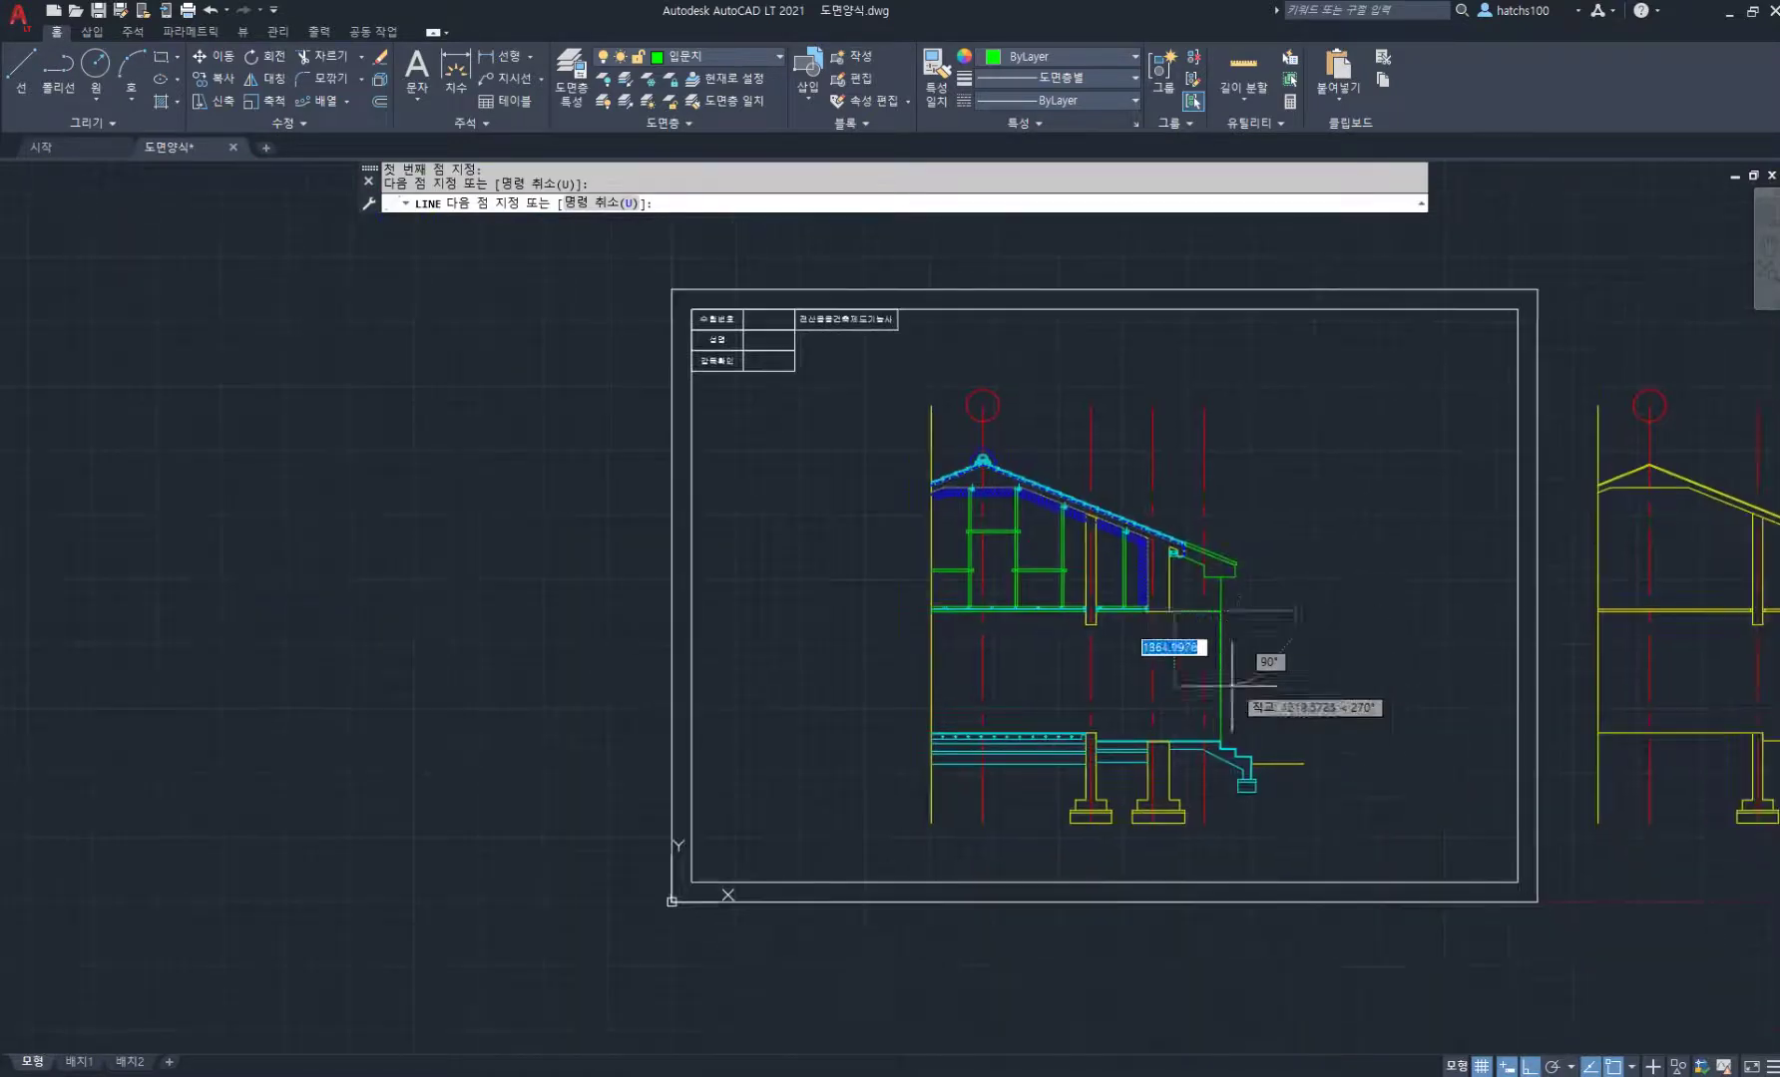
{"action": "key", "text": "Return"}
Step: Draw a horizontal line above the porch floor, level with the indoor floor's top, from the entrance wall to the green vertical line
{"action": "scroll", "coordinate": [997, 738], "scroll_direction": "up", "scroll_amount": 3}
{"action": "key", "text": "Return"}
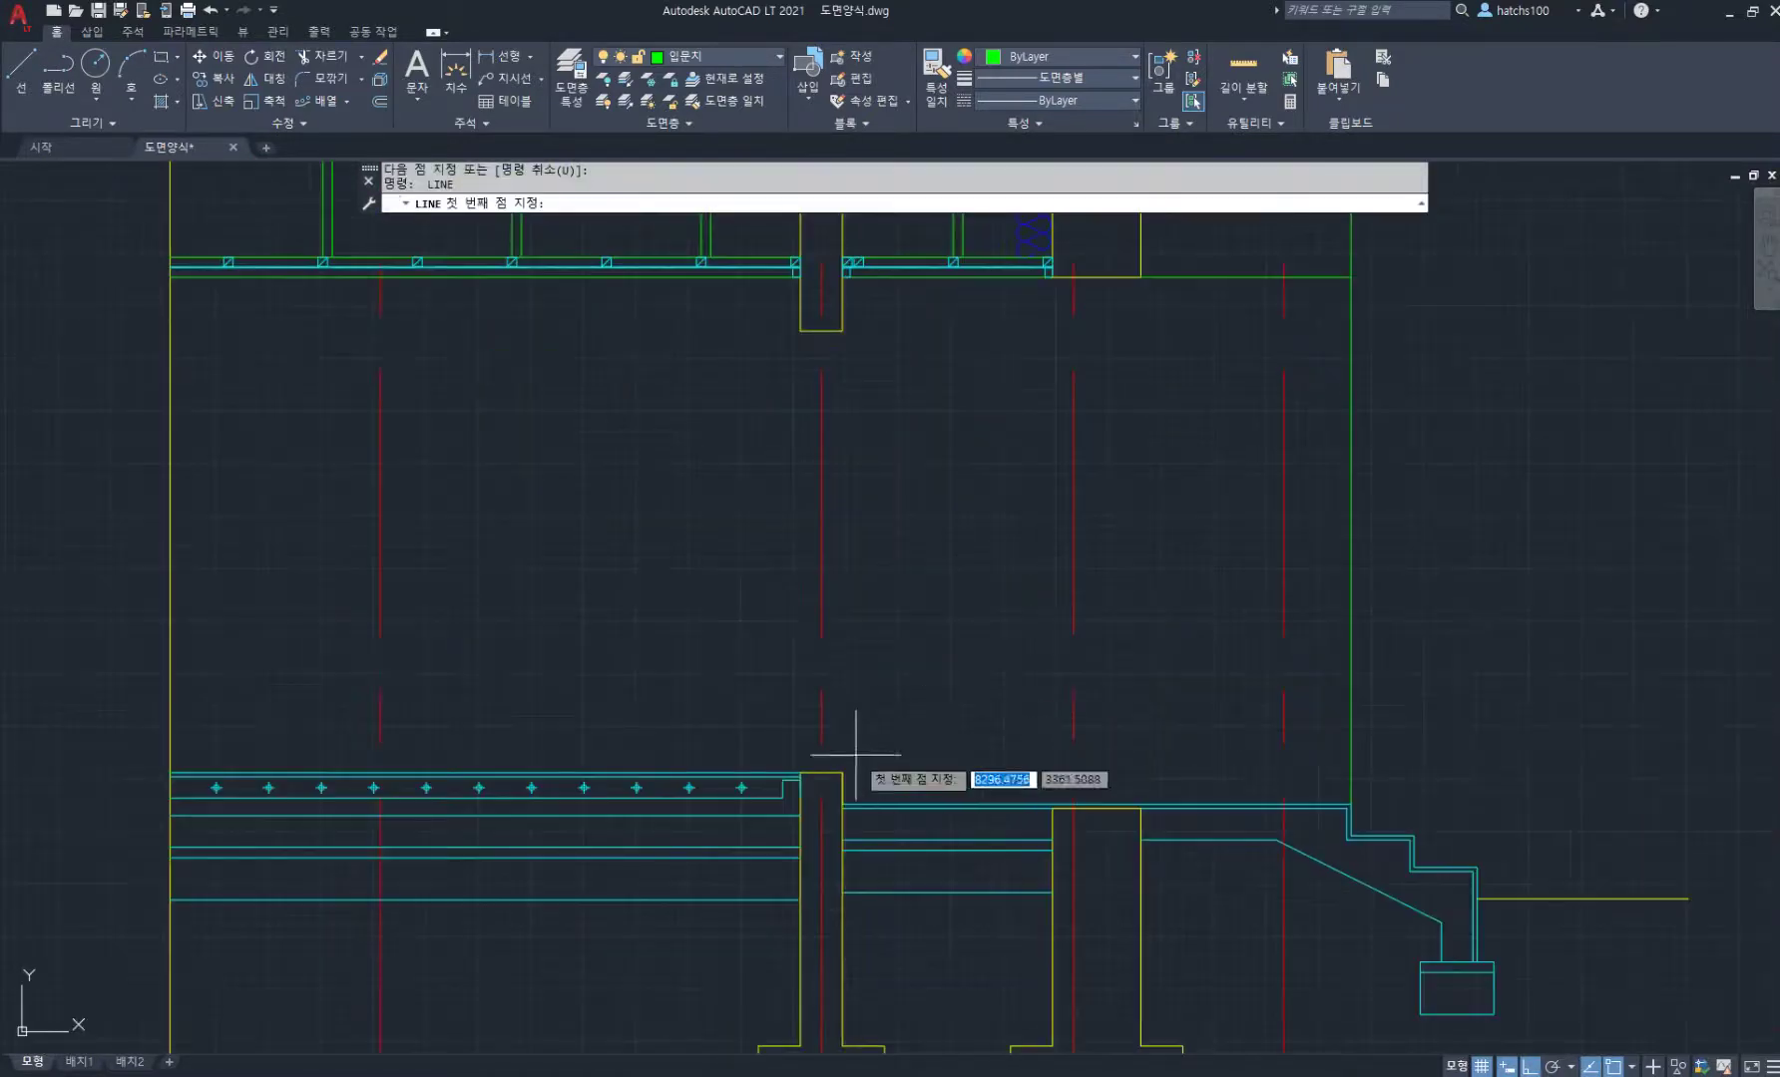
{"action": "left_click", "coordinate": [1136, 771]}
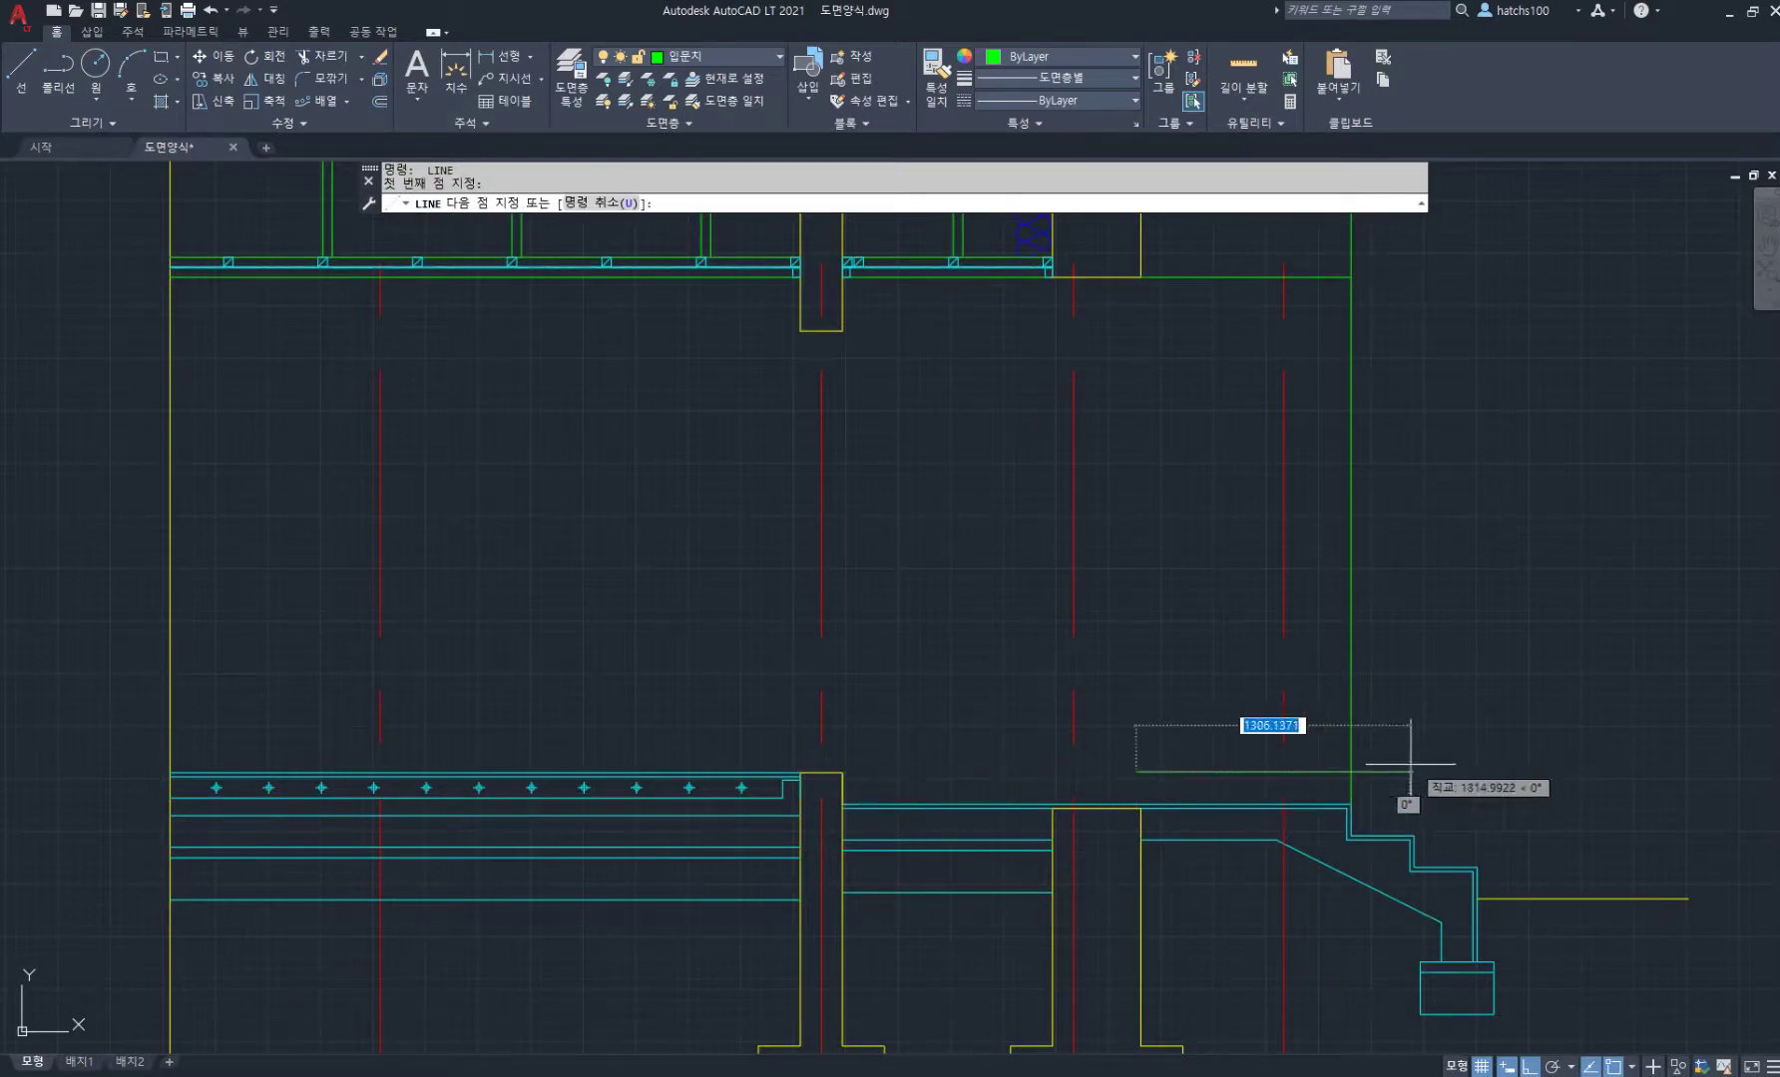
{"action": "left_click", "coordinate": [1349, 769]}
{"action": "key", "text": "Return"}
{"action": "scroll", "coordinate": [1183, 732], "scroll_direction": "down", "scroll_amount": 2}
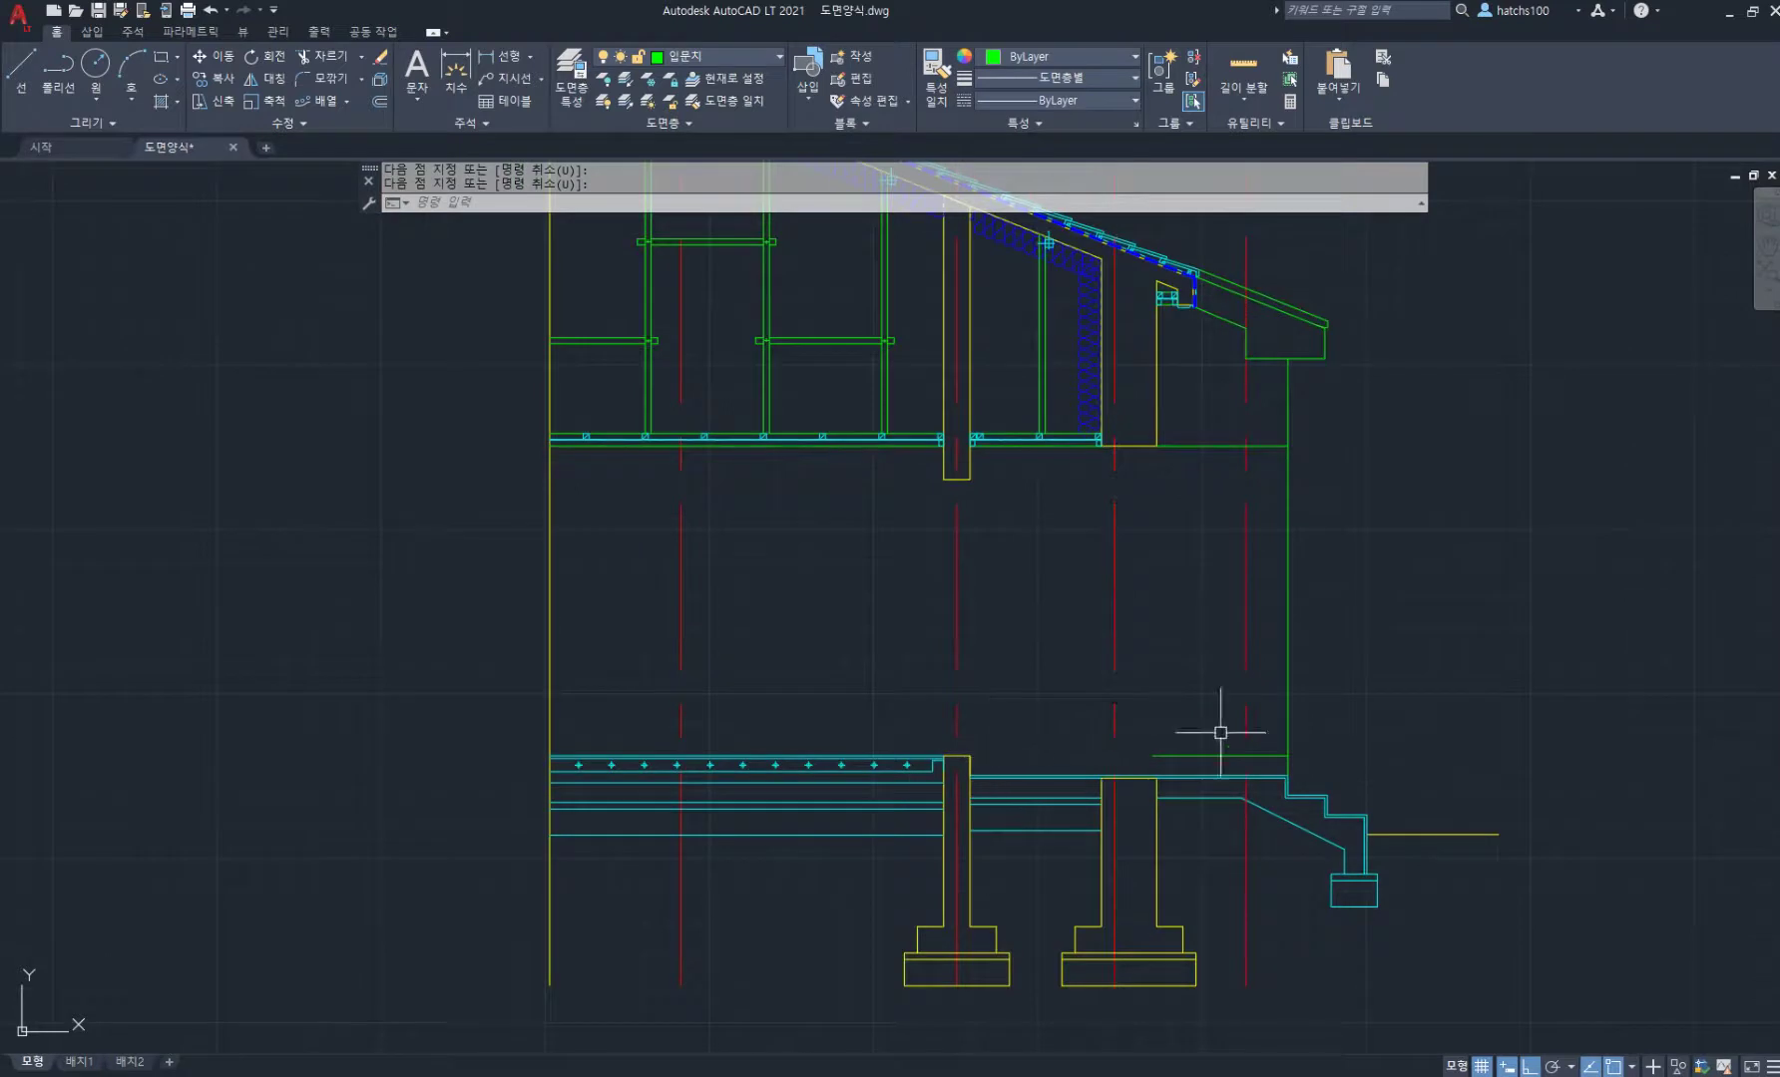
Step: Make the layer of the cyan entrance floor line (단면) the current layer
{"action": "scroll", "coordinate": [1274, 724], "scroll_direction": "down", "scroll_amount": 2}
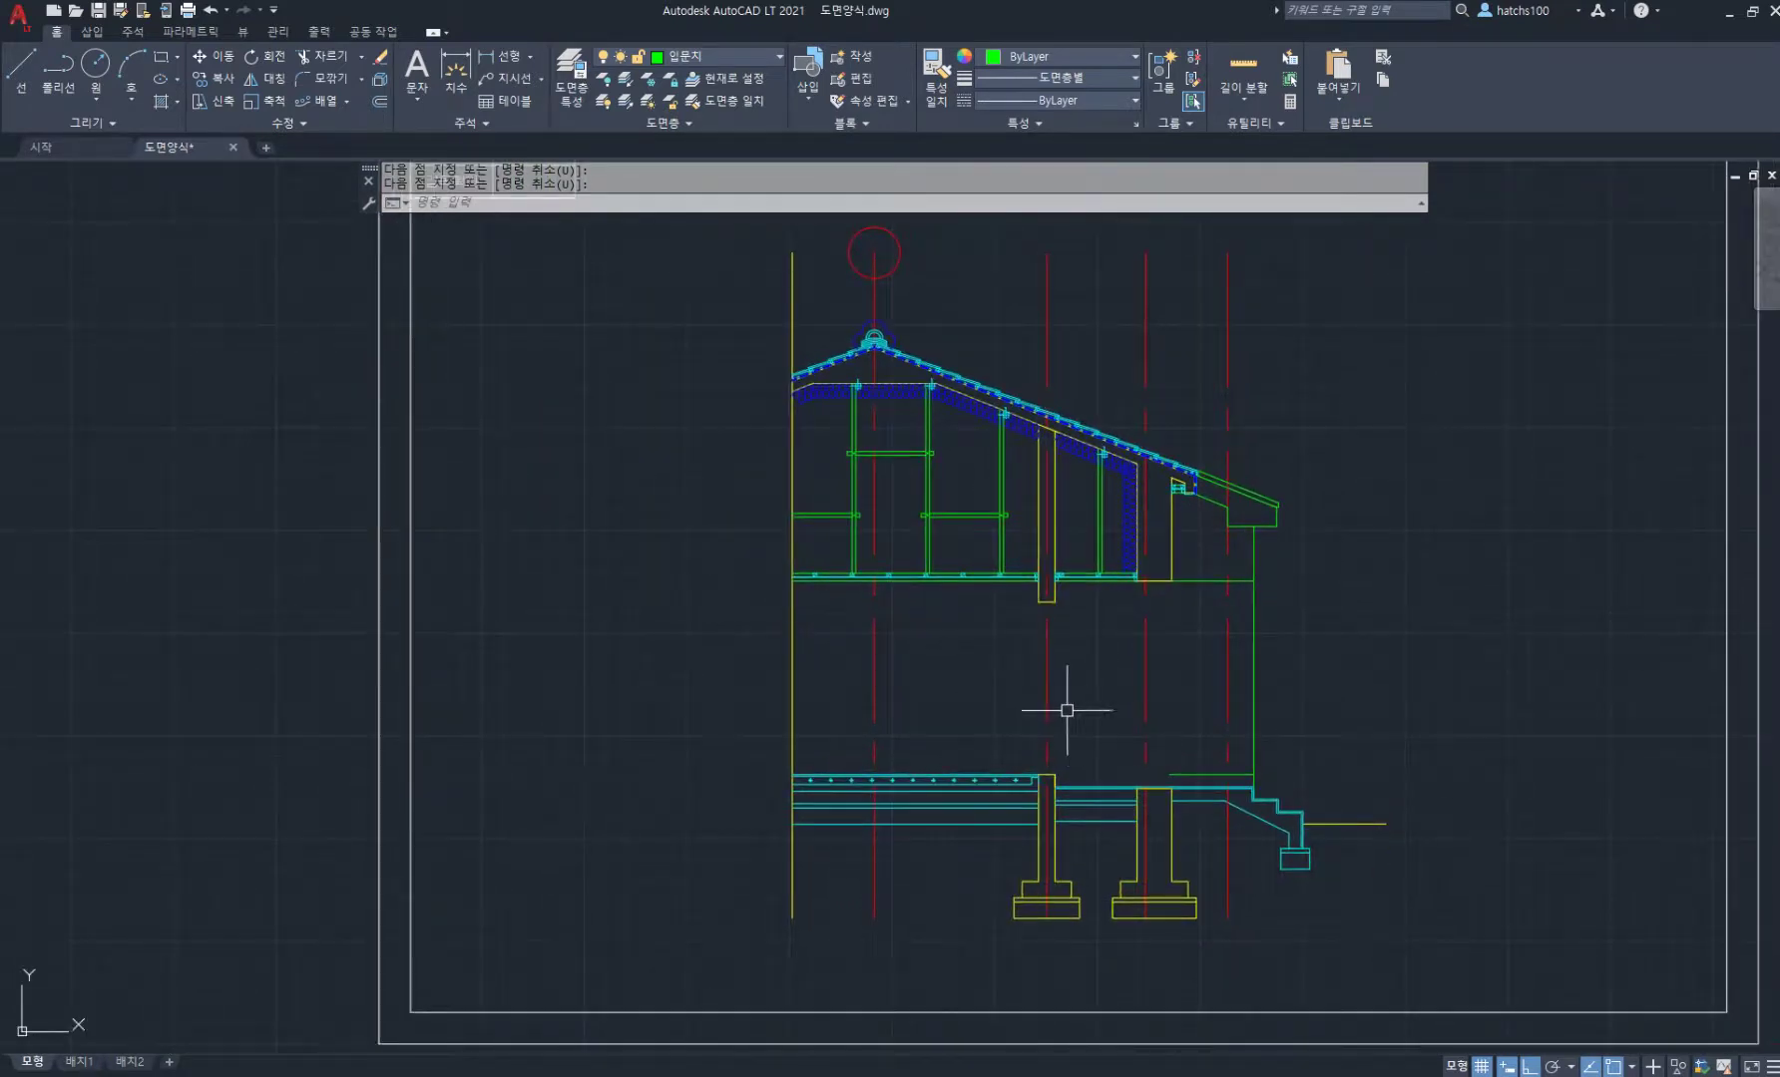
{"action": "scroll", "coordinate": [1075, 705], "scroll_direction": "up", "scroll_amount": 2}
{"action": "middle_click_drag", "start_coordinate": [1295, 639], "coordinate": [1221, 643]}
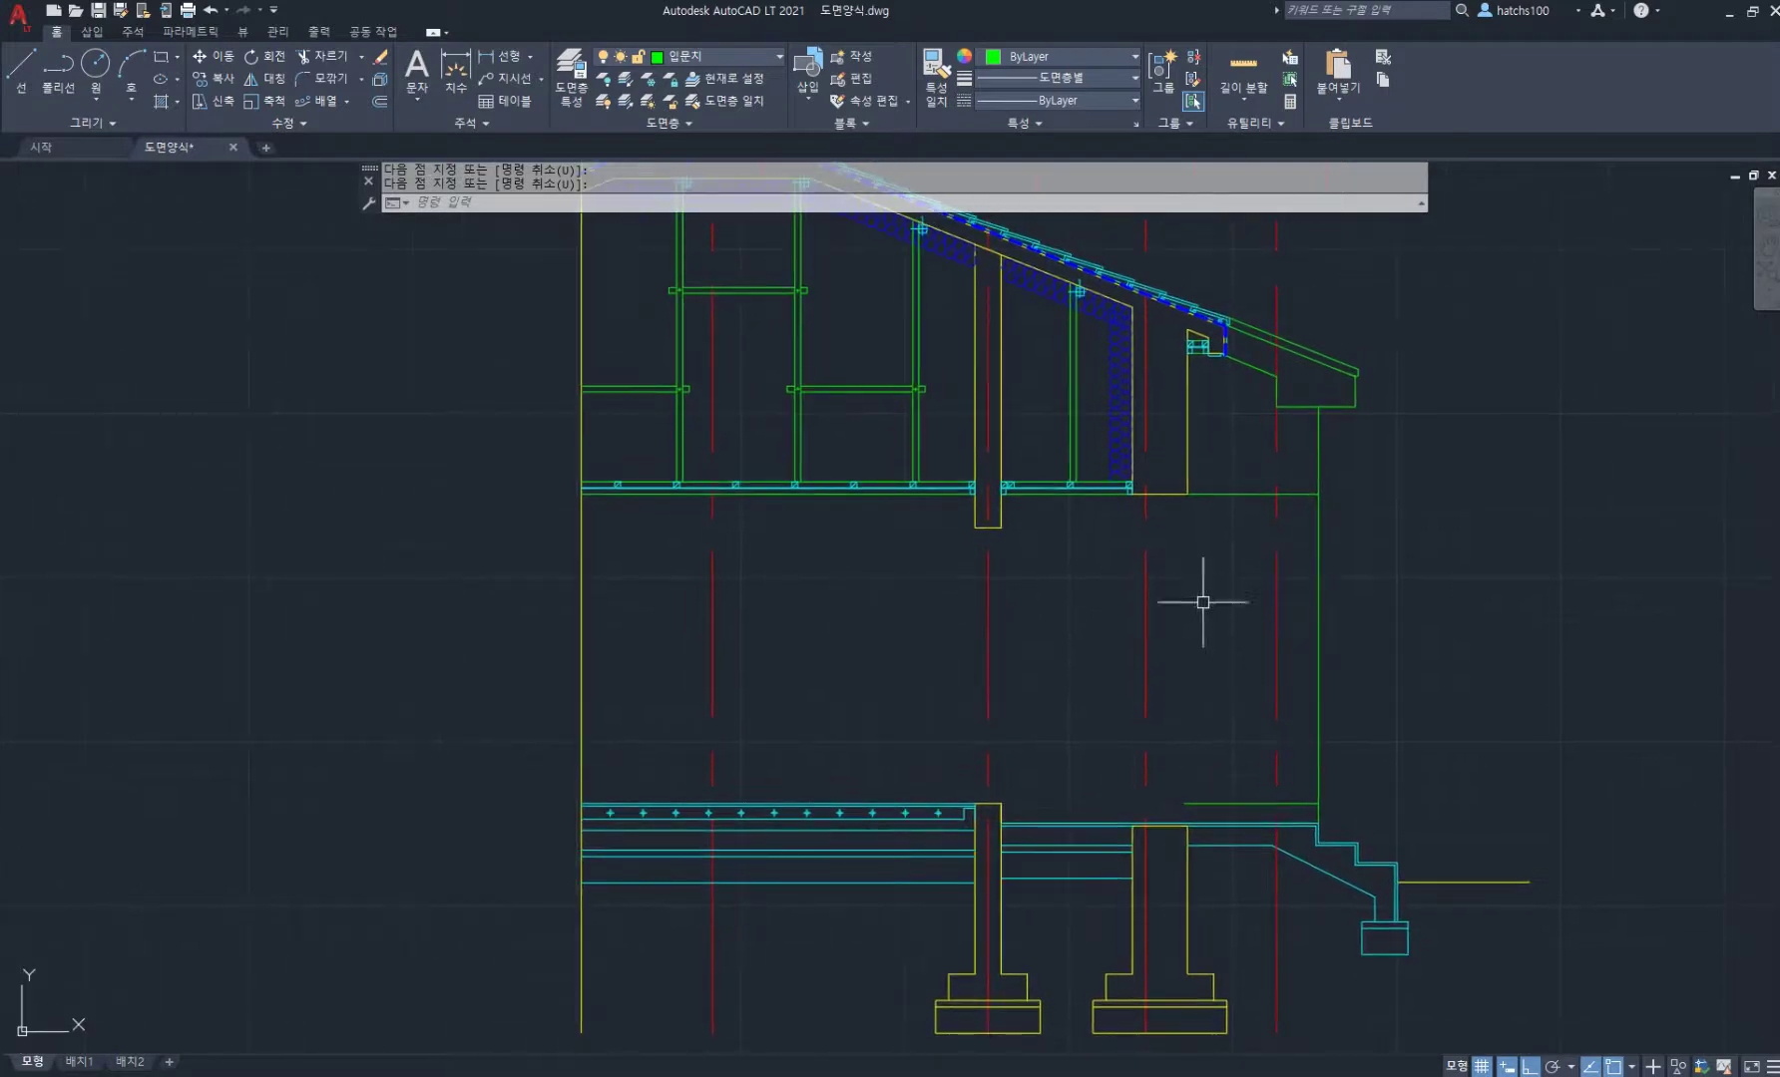
{"action": "scroll", "coordinate": [1234, 796], "scroll_direction": "up", "scroll_amount": 2}
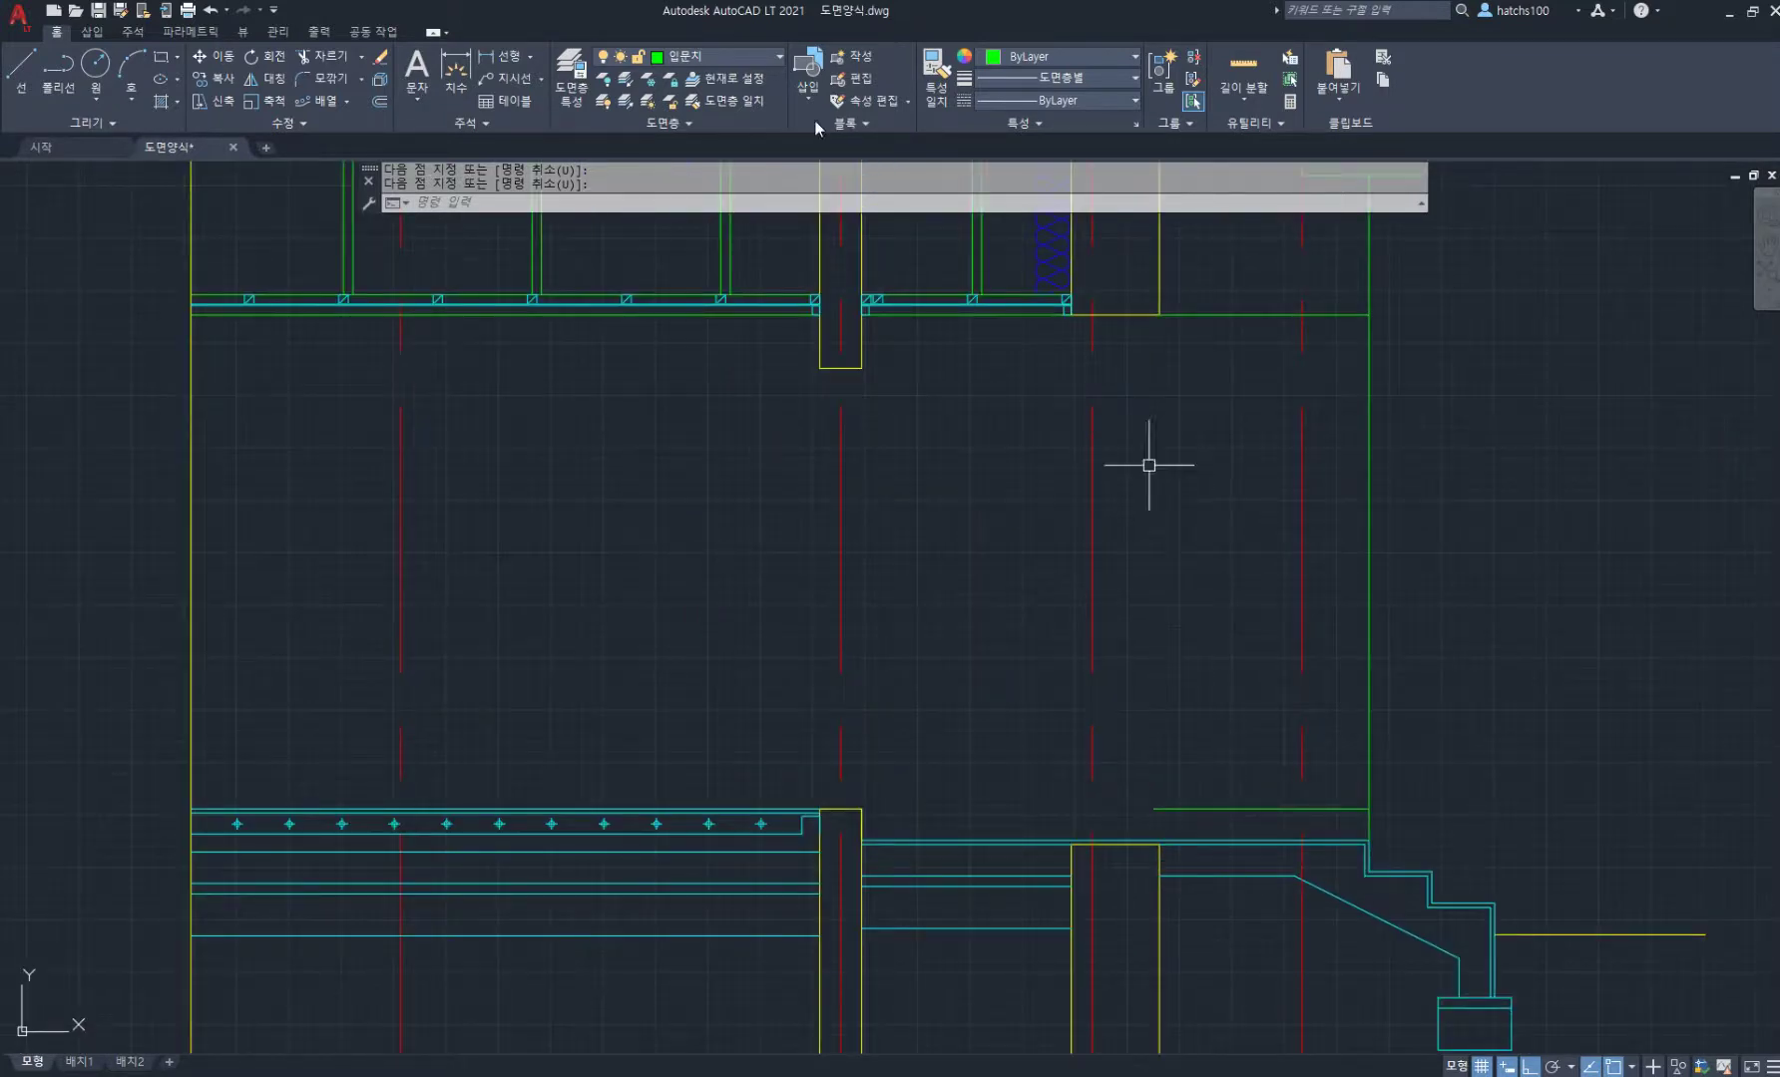
{"action": "left_click", "coordinate": [726, 82]}
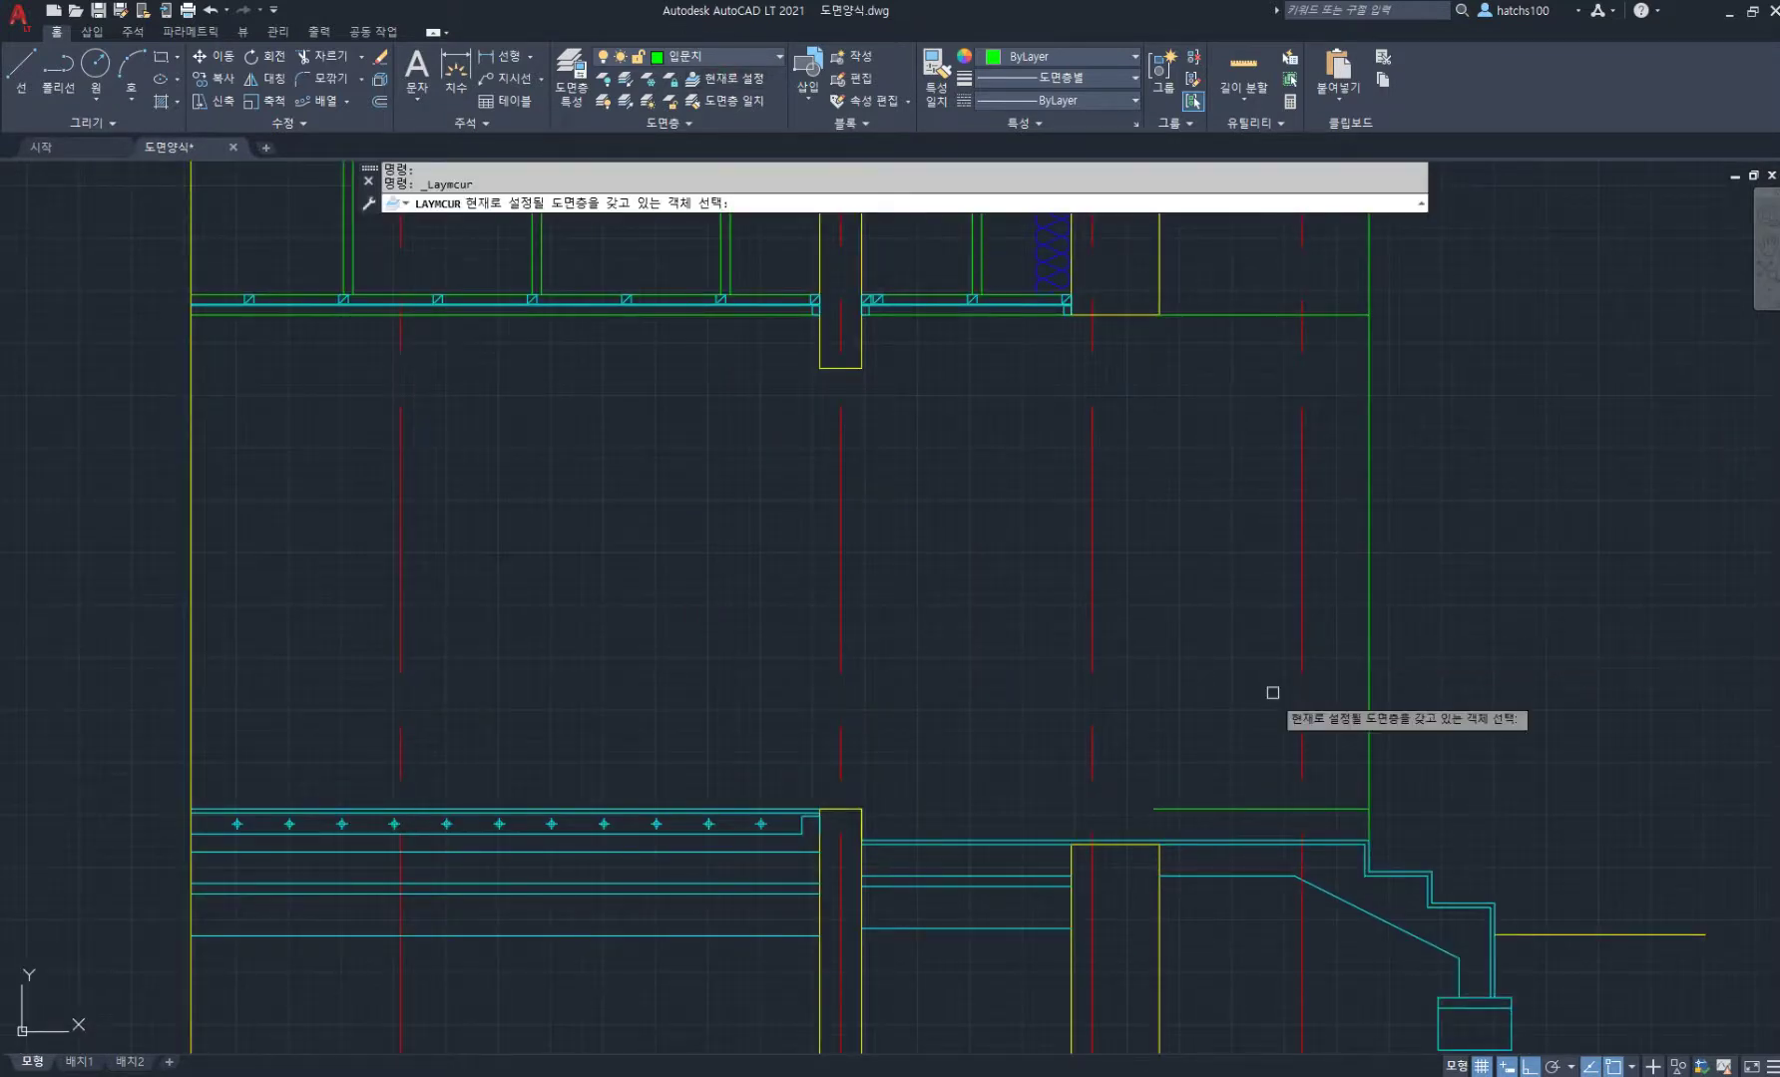
{"action": "left_click", "coordinate": [1278, 842]}
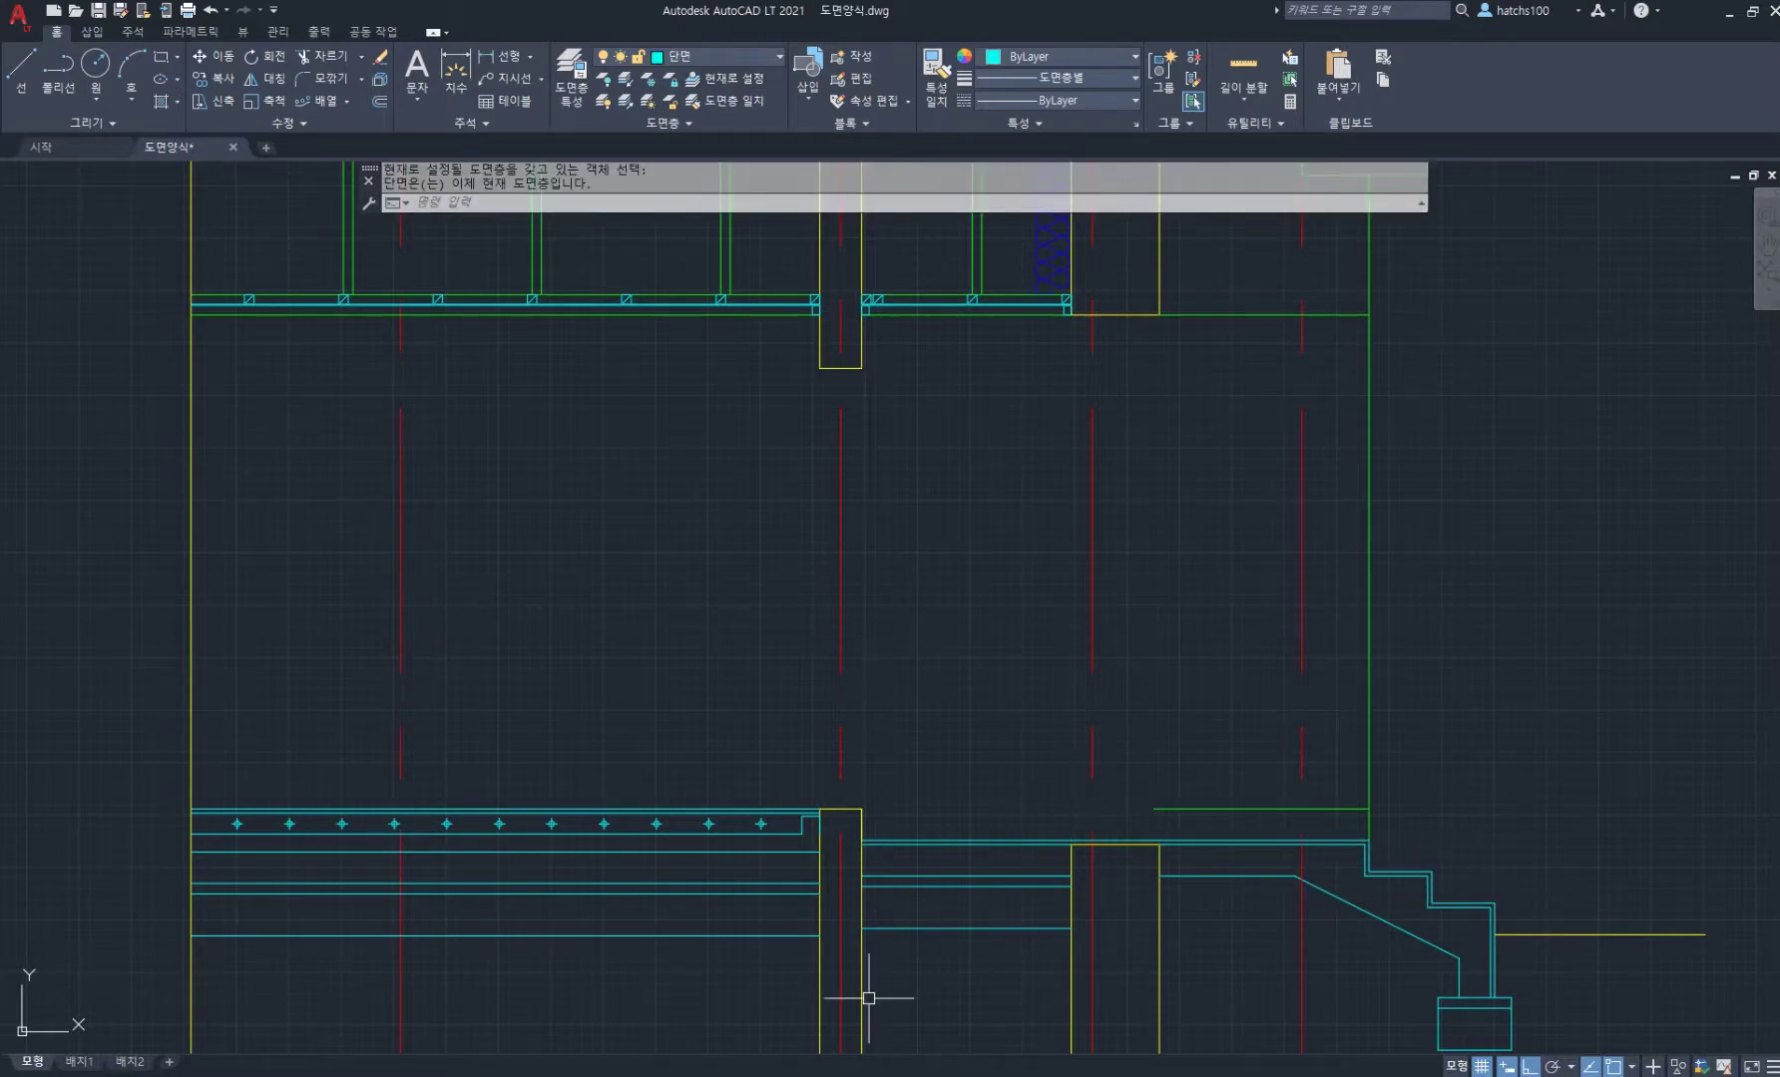
Step: Check the entrance door on the floor plan PDF in Adobe Acrobat Reader and return to the AutoCAD drawing
{"action": "left_click", "coordinate": [499, 1073]}
{"action": "scroll", "coordinate": [855, 639], "scroll_direction": "up", "scroll_amount": 2, "text": "ctrl"}
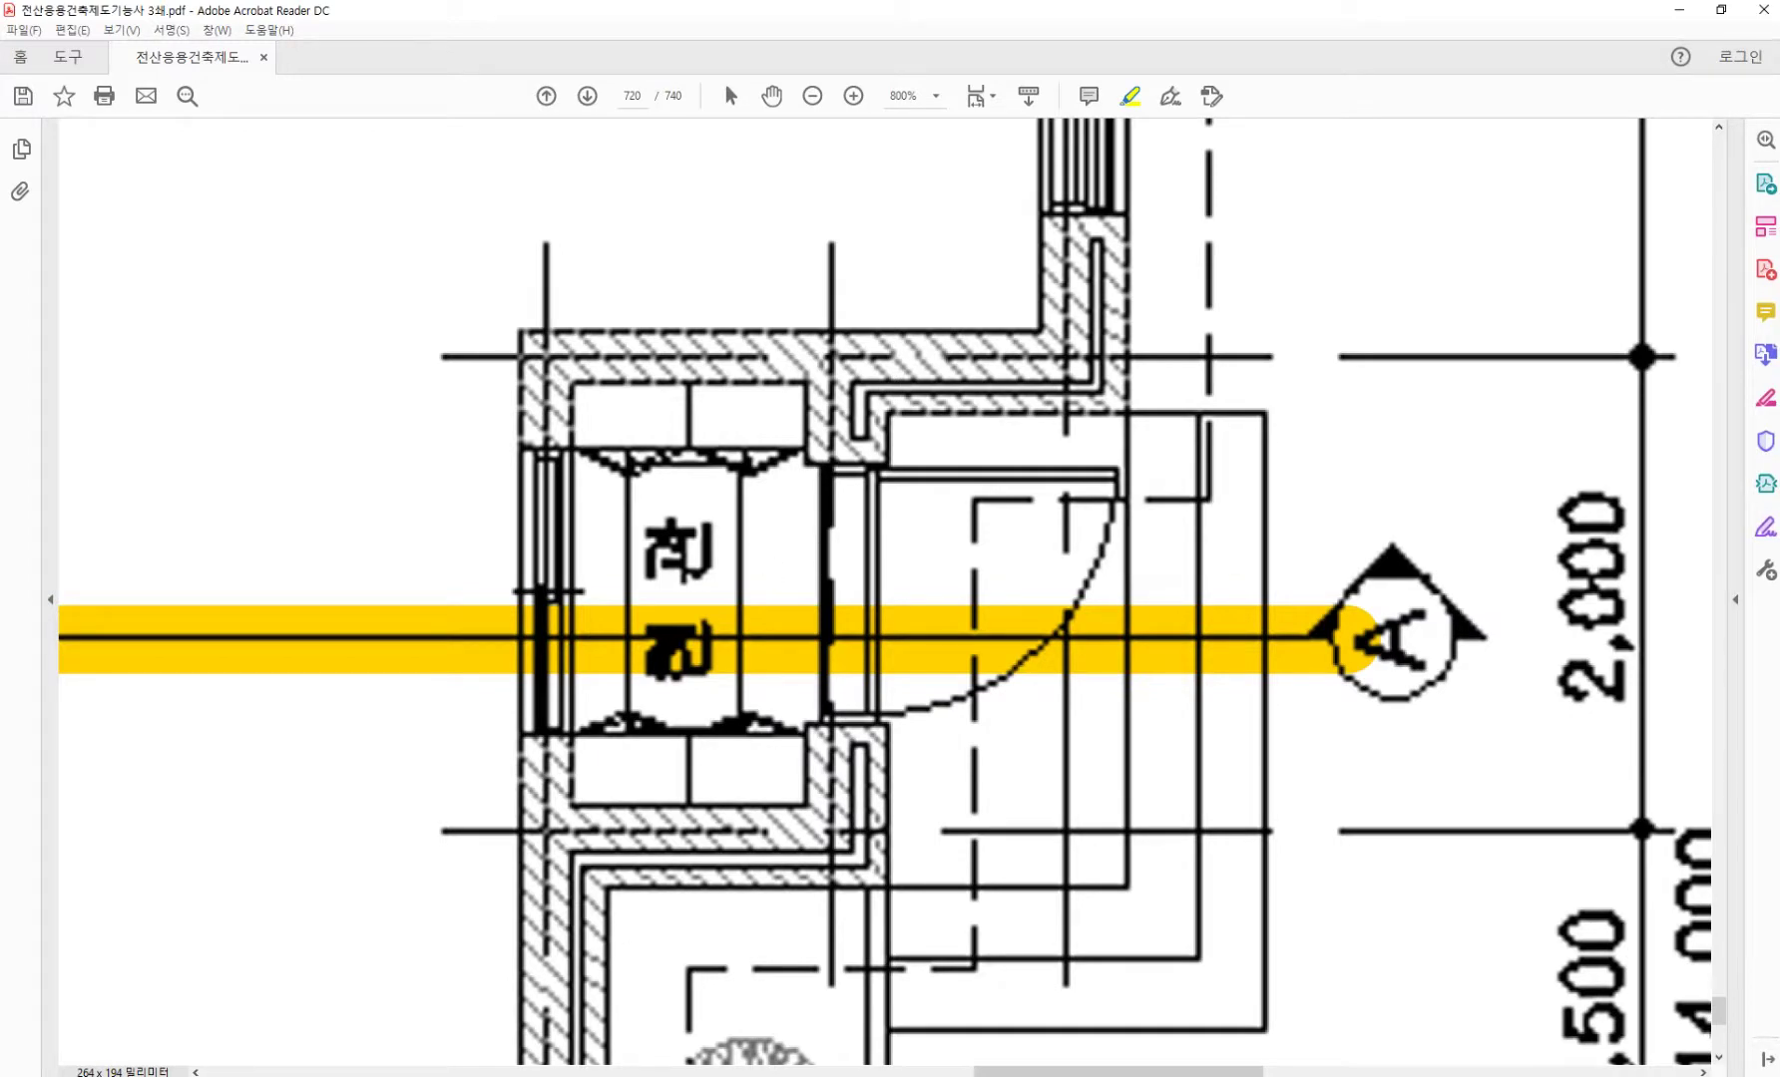
{"action": "key", "text": "alt+Tab"}
Step: Draw a vertical line 2100 units high, starting where the red centre line meets the entrance floor line
{"action": "scroll", "coordinate": [1122, 845], "scroll_direction": "up", "scroll_amount": 4}
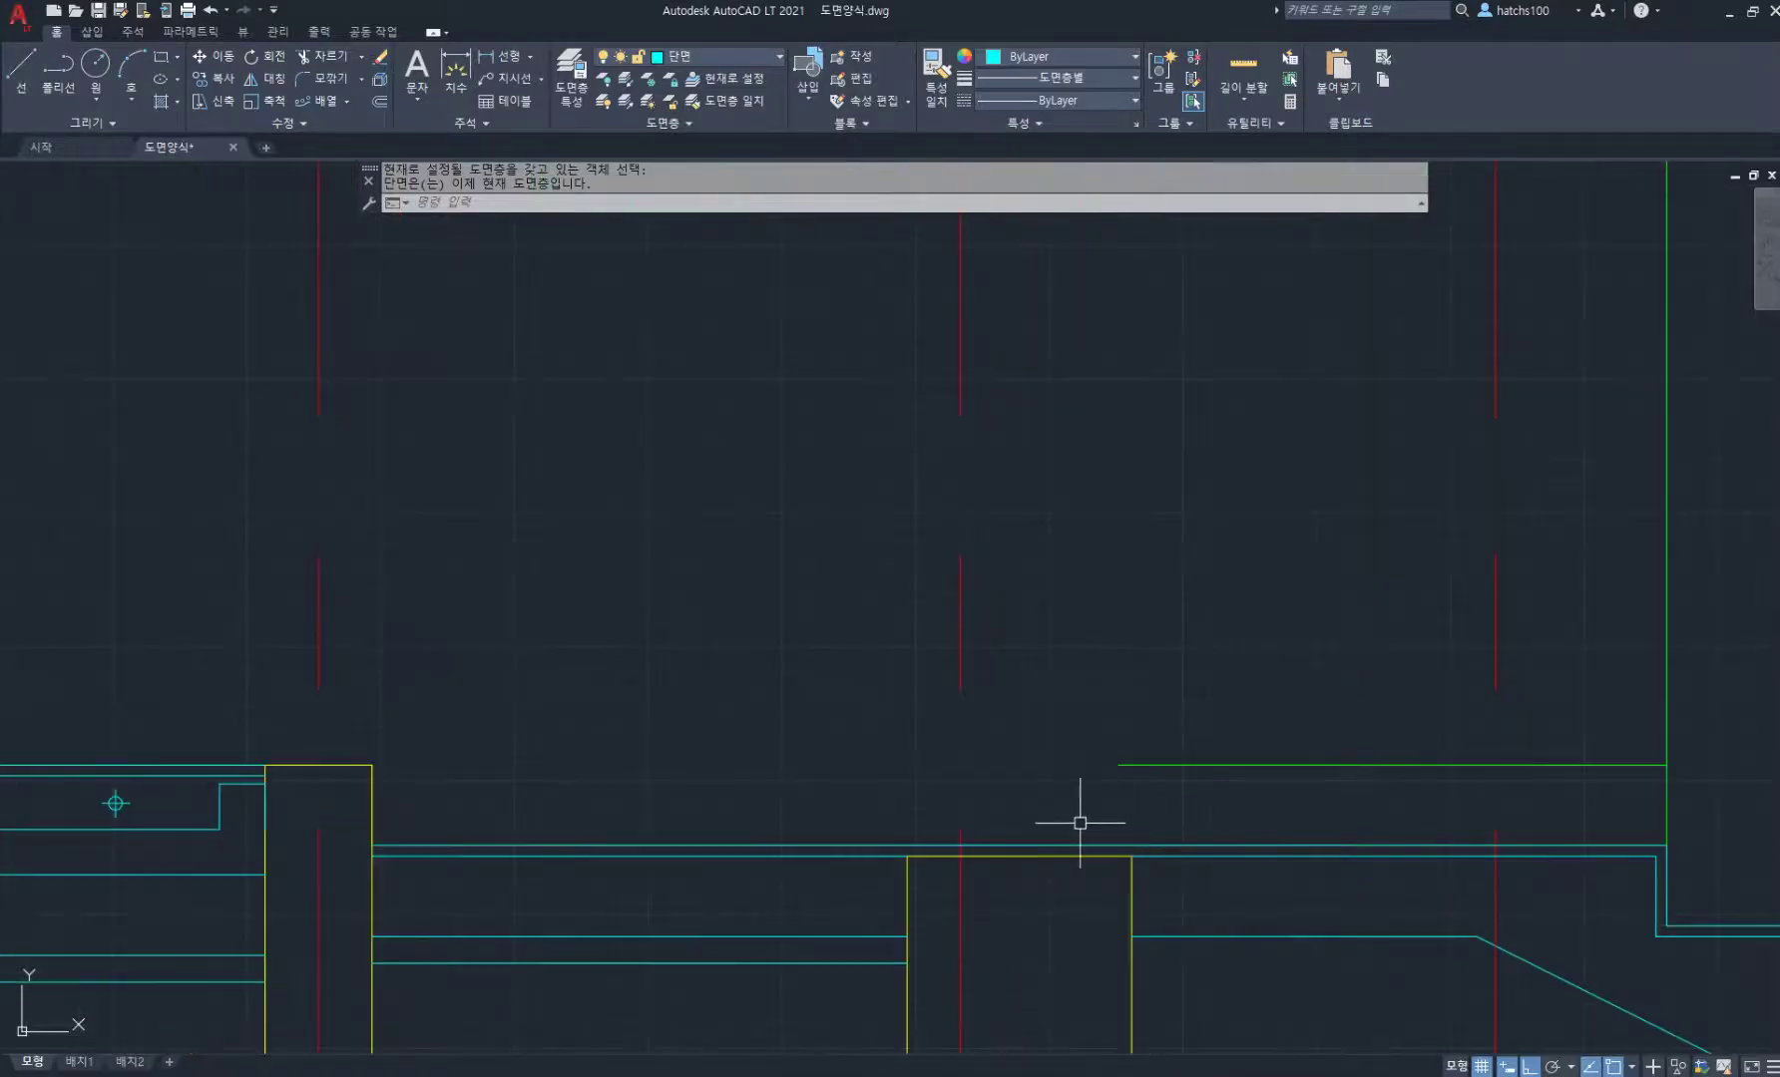
{"action": "key", "text": "l"}
{"action": "key", "text": "Return"}
{"action": "left_click", "coordinate": [961, 845]}
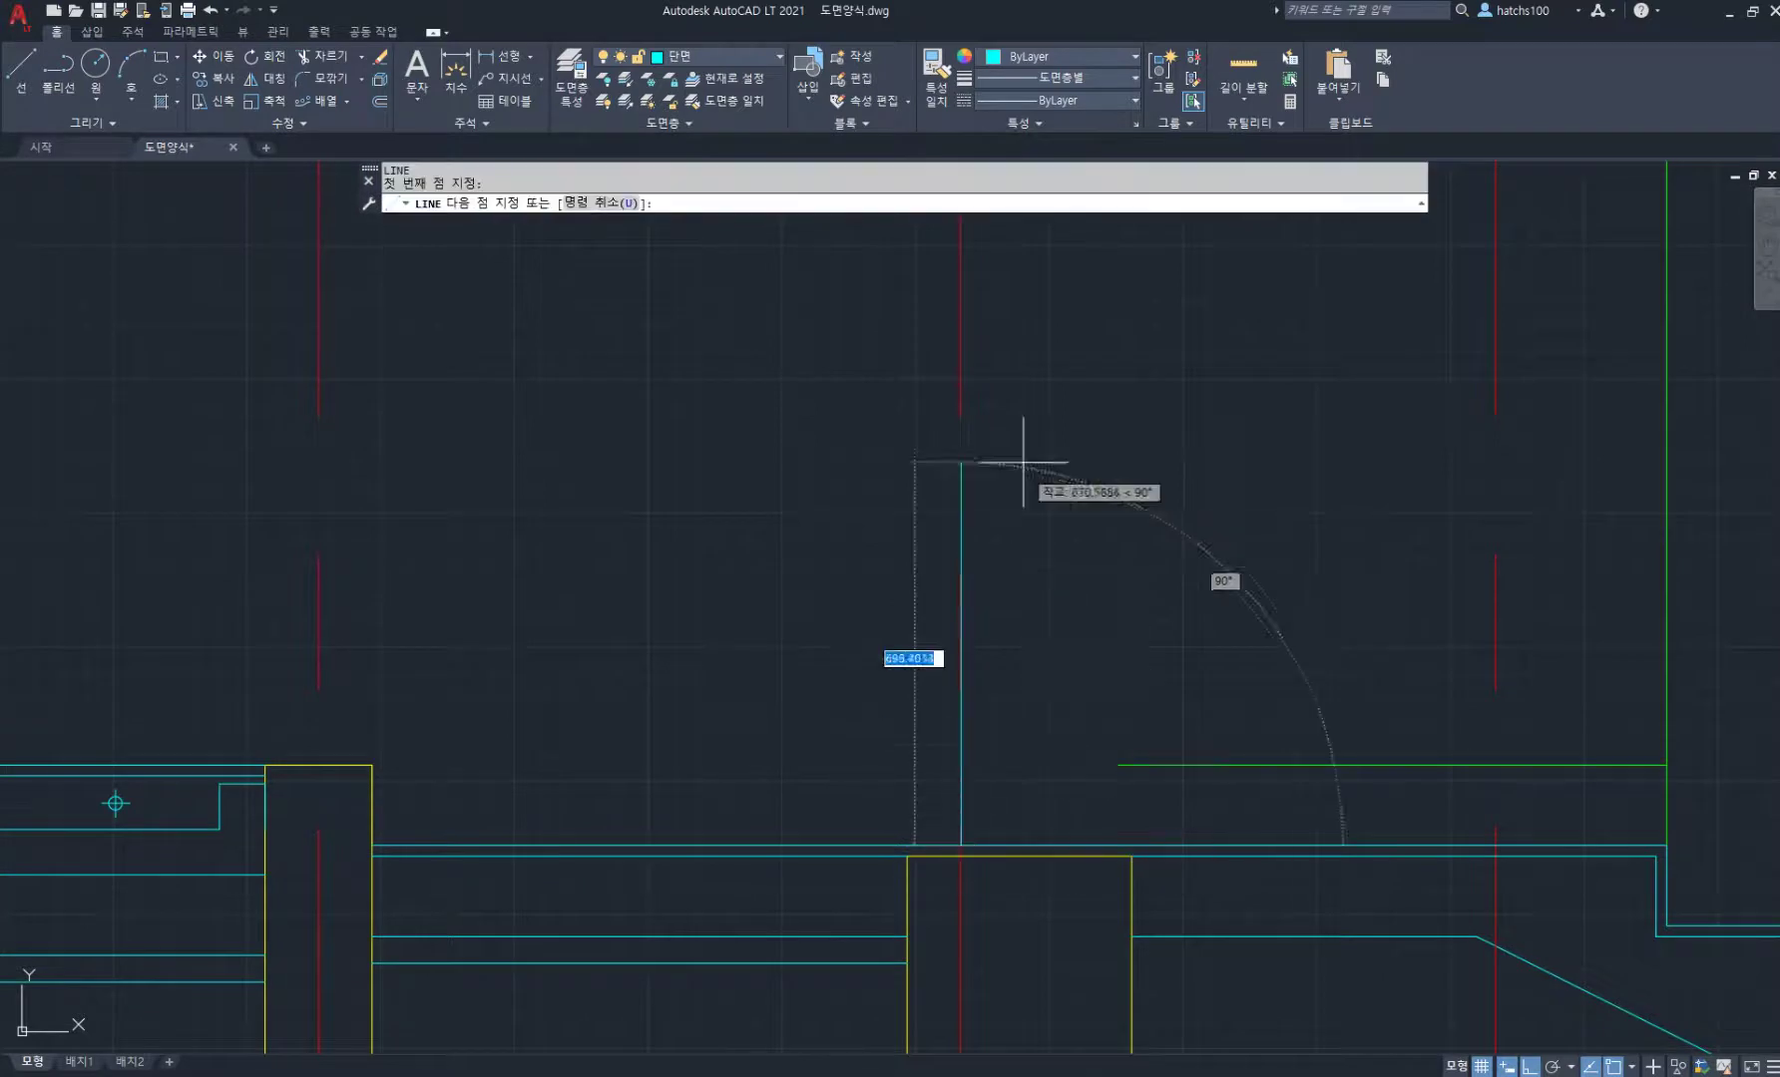
{"action": "type", "text": "21"}
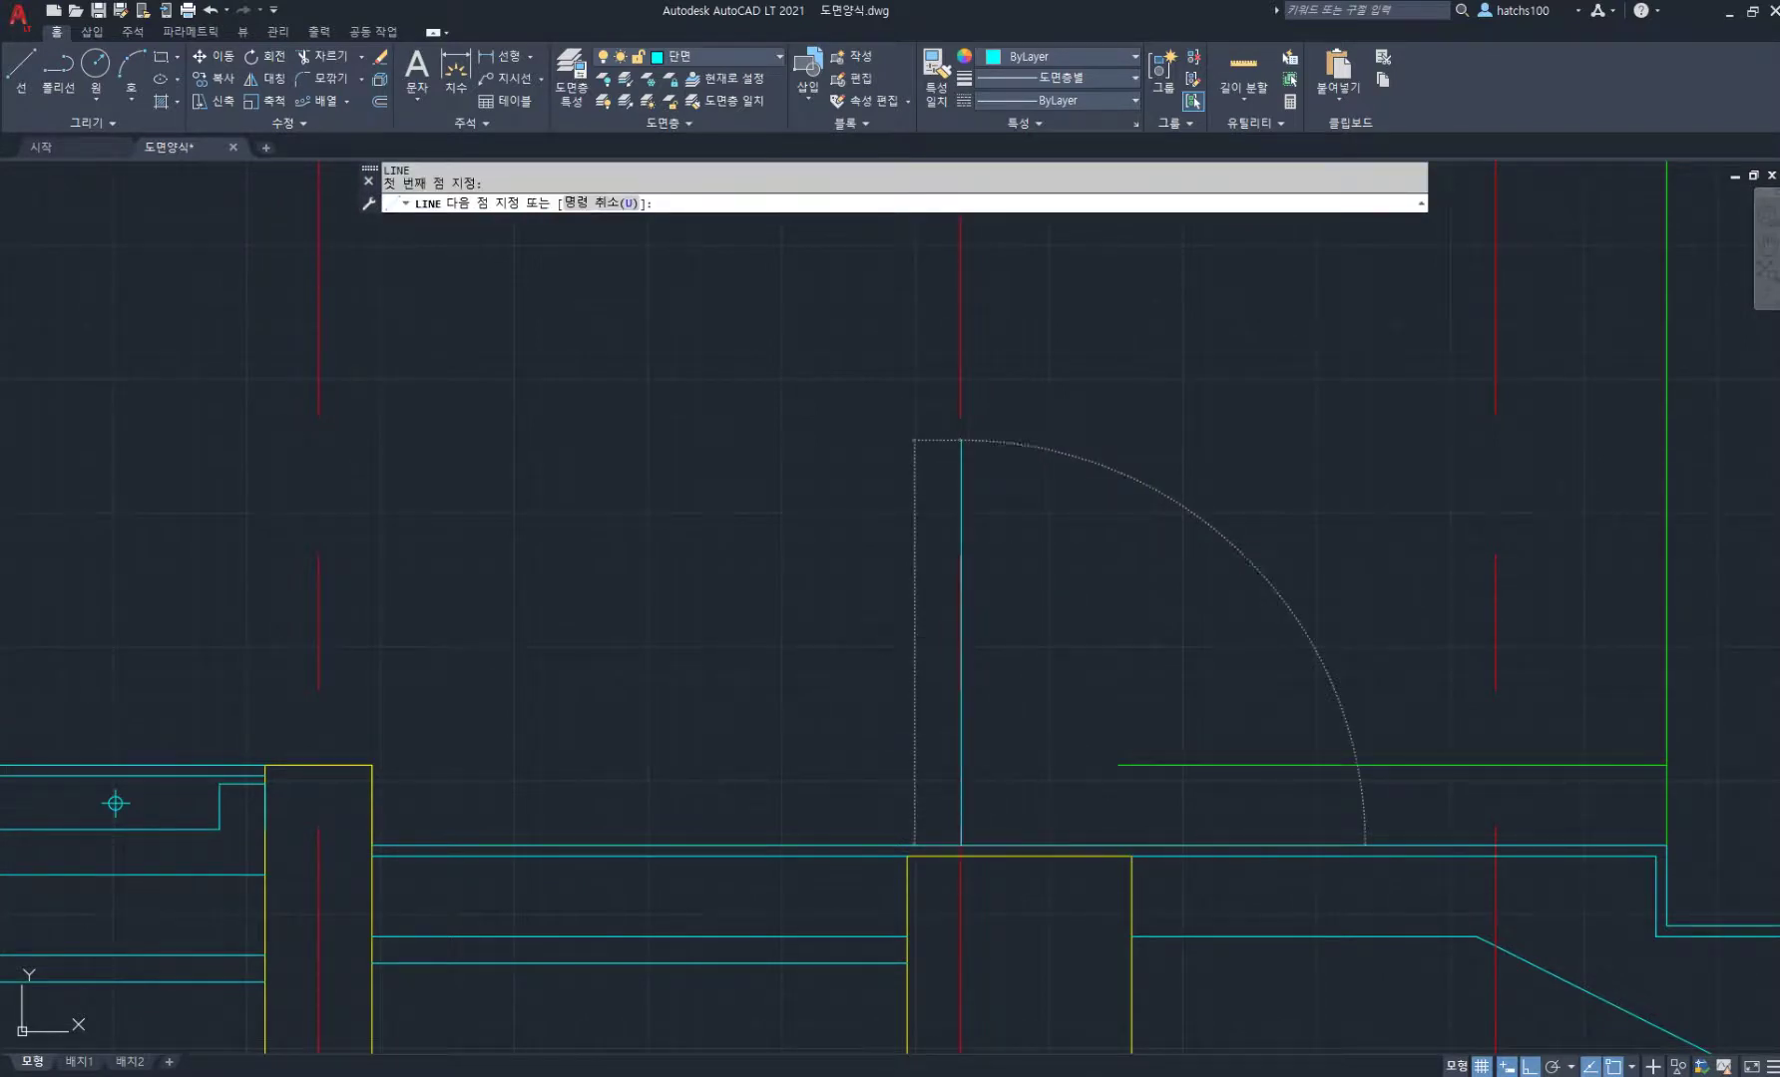
{"action": "type", "text": "00"}
{"action": "key", "text": "Return"}
{"action": "key", "text": "Return"}
Step: Draw a 120 by 45 rectangle for the door frame head, extending right and down from the vertical line's upper end
{"action": "scroll", "coordinate": [1033, 450], "scroll_direction": "down", "scroll_amount": 2}
{"action": "middle_click_drag", "start_coordinate": [1069, 487], "coordinate": [1122, 738]}
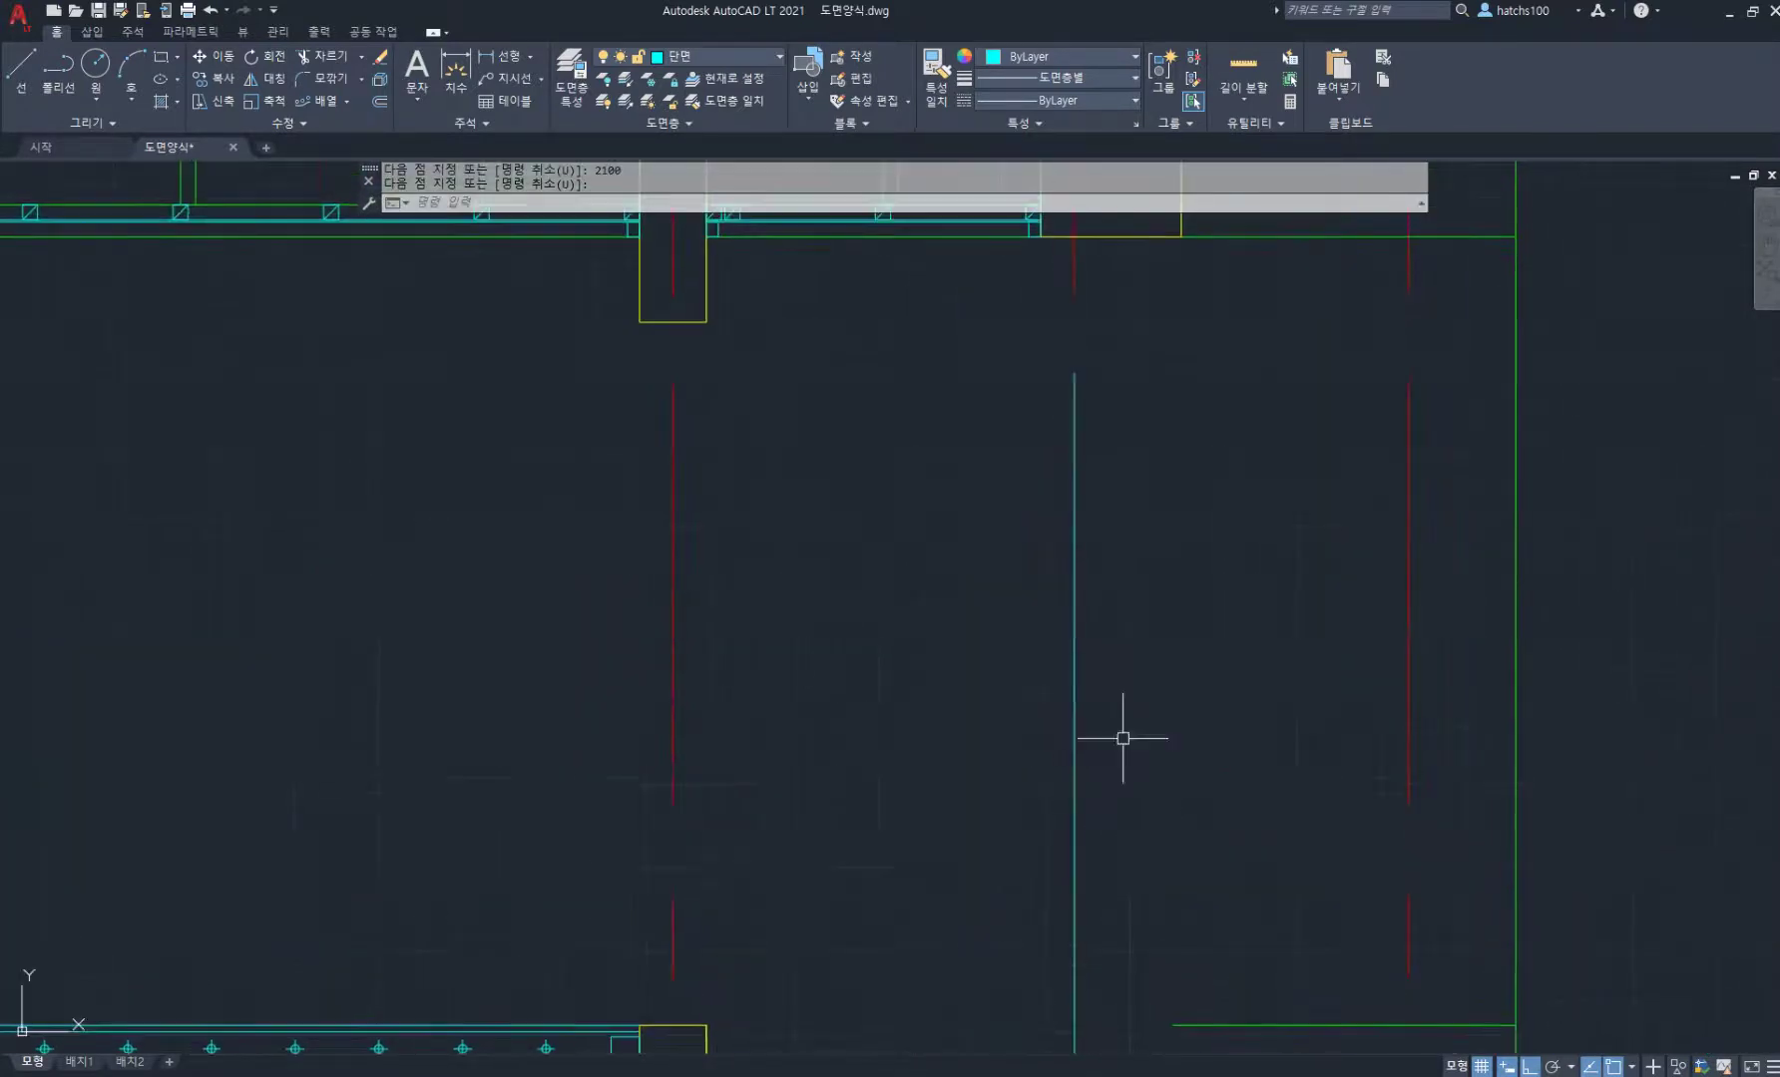
{"action": "scroll", "coordinate": [1076, 339], "scroll_direction": "up", "scroll_amount": 2}
{"action": "type", "text": "re"}
{"action": "key", "text": "Return"}
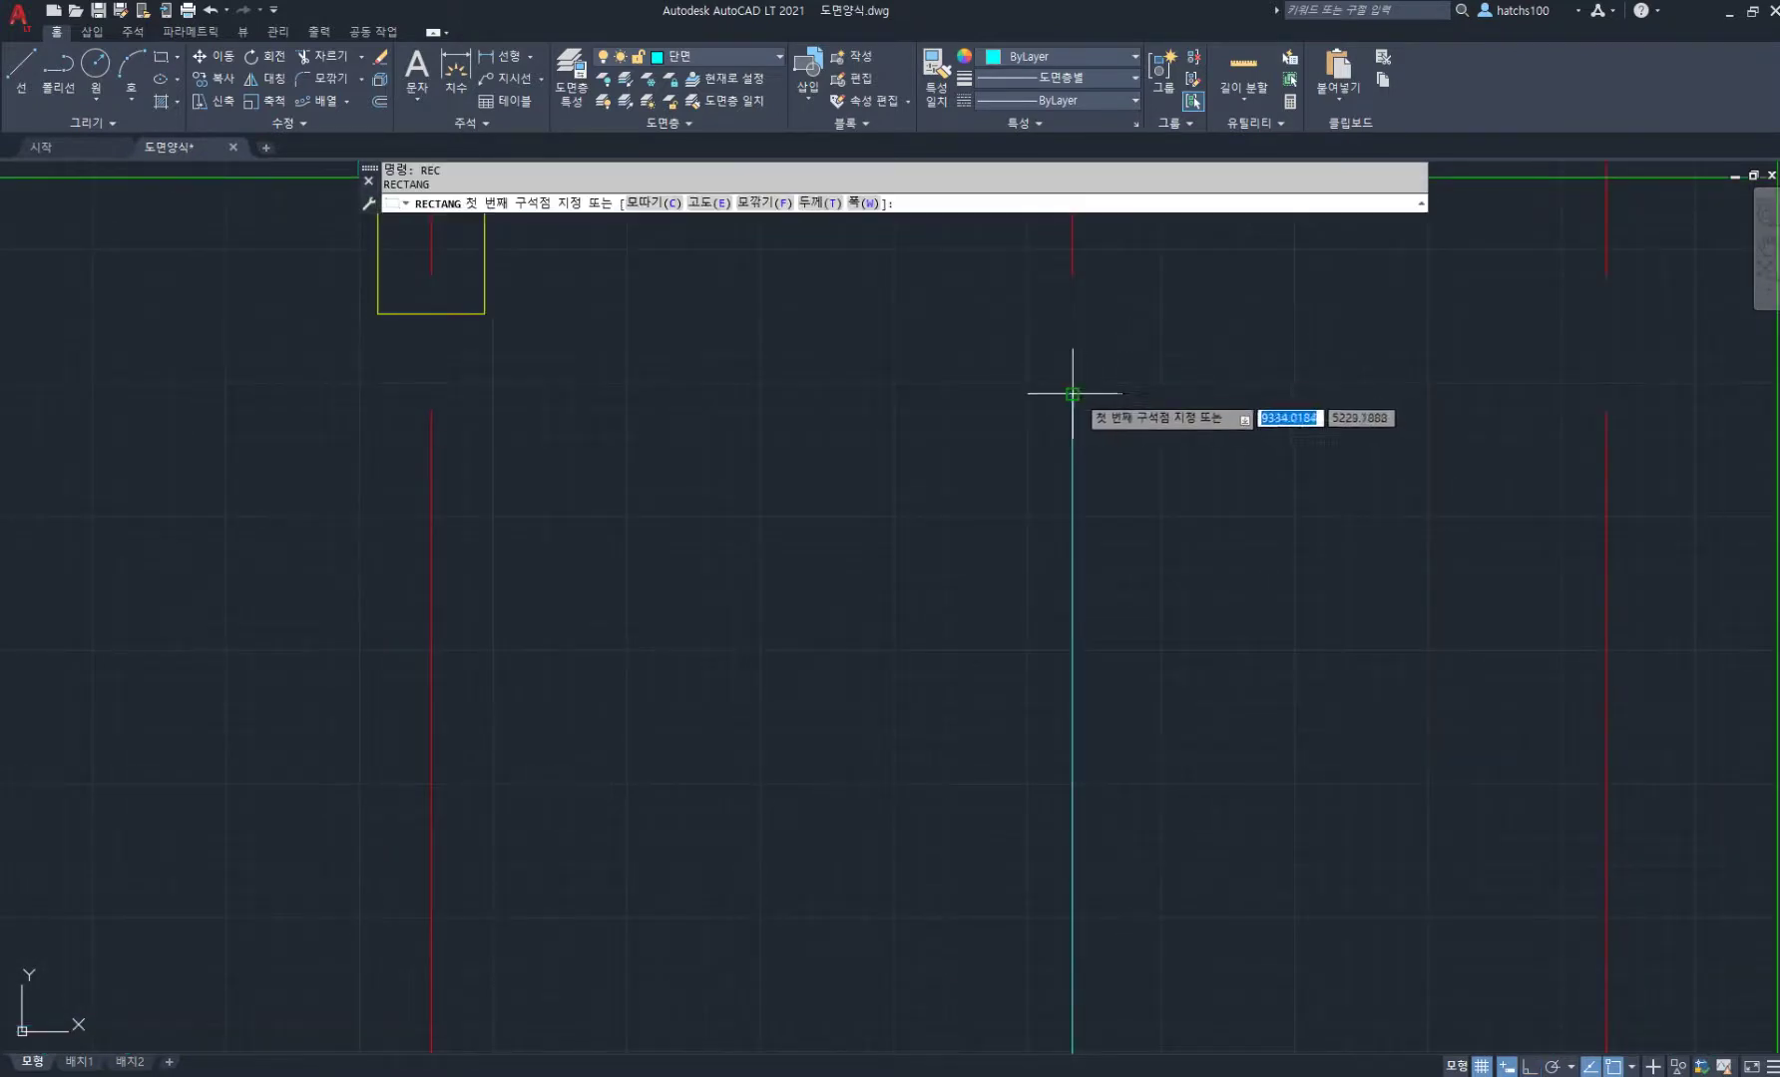
{"action": "left_click", "coordinate": [1072, 394]}
{"action": "middle_click_drag", "start_coordinate": [1203, 483], "coordinate": [1237, 554]}
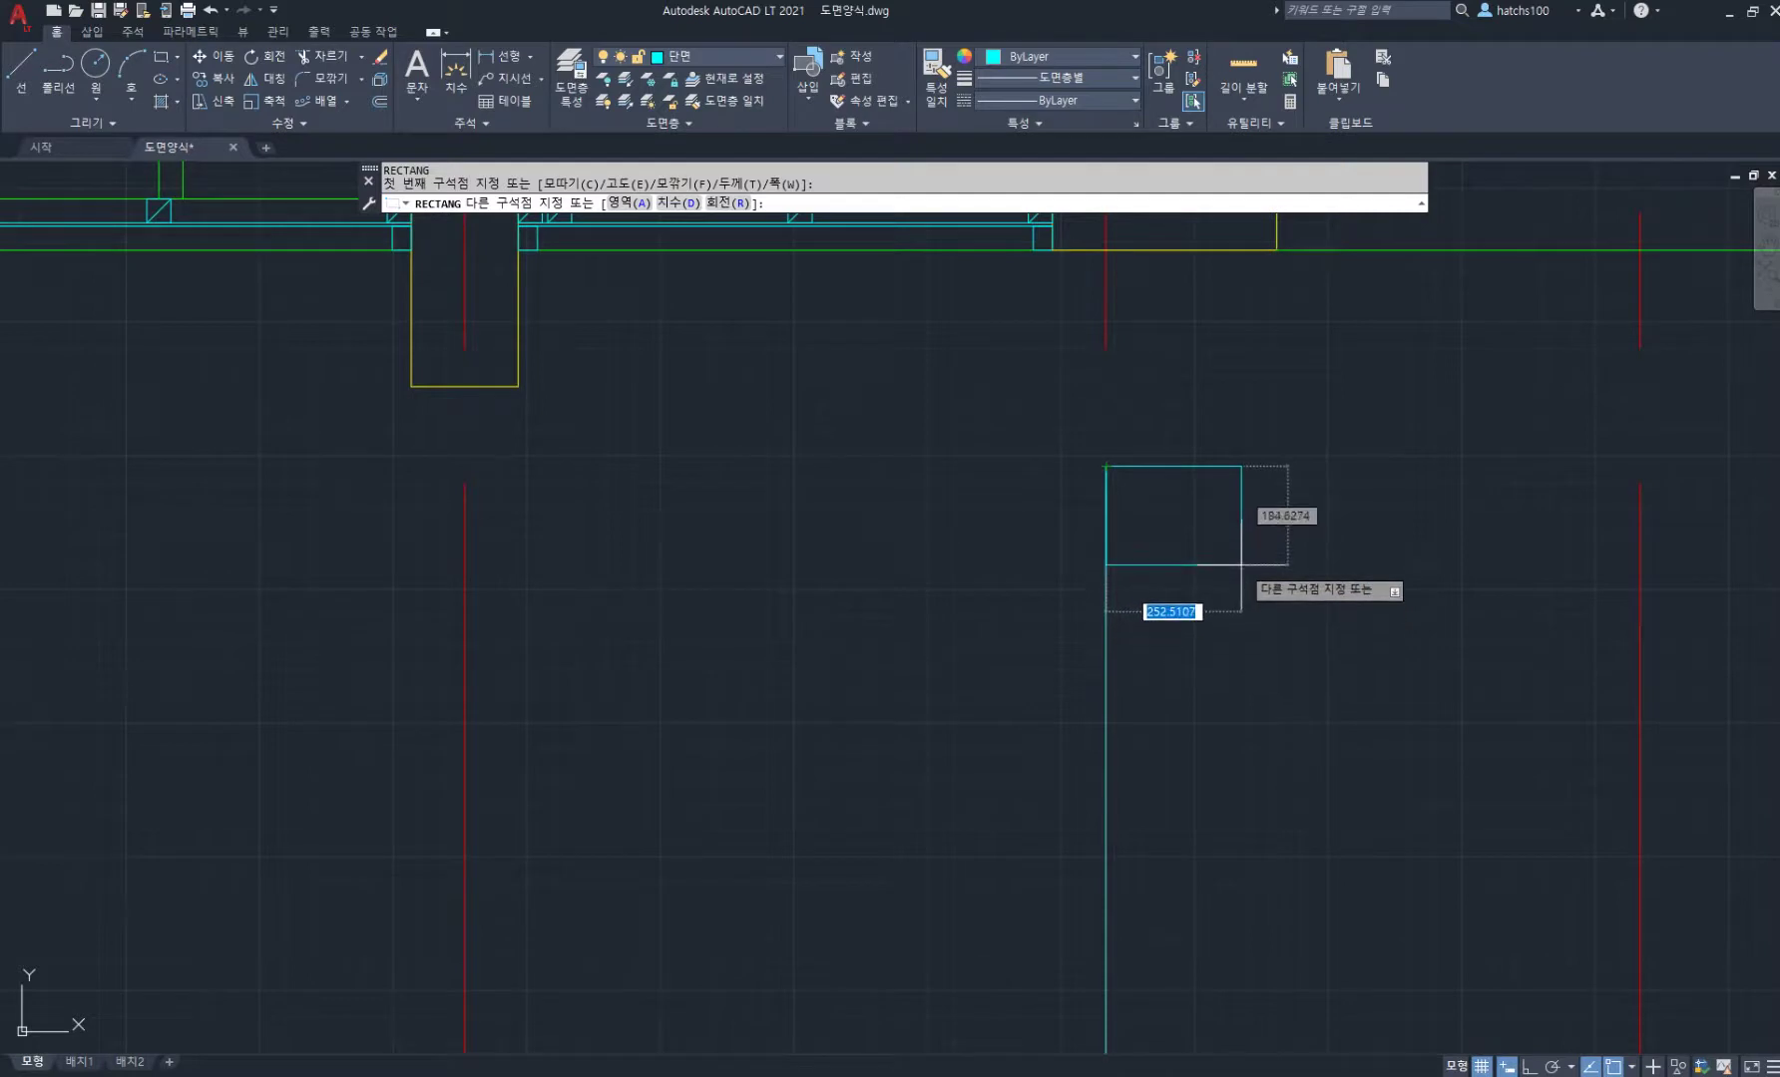
{"action": "type", "text": "120"}
{"action": "key", "text": "Tab"}
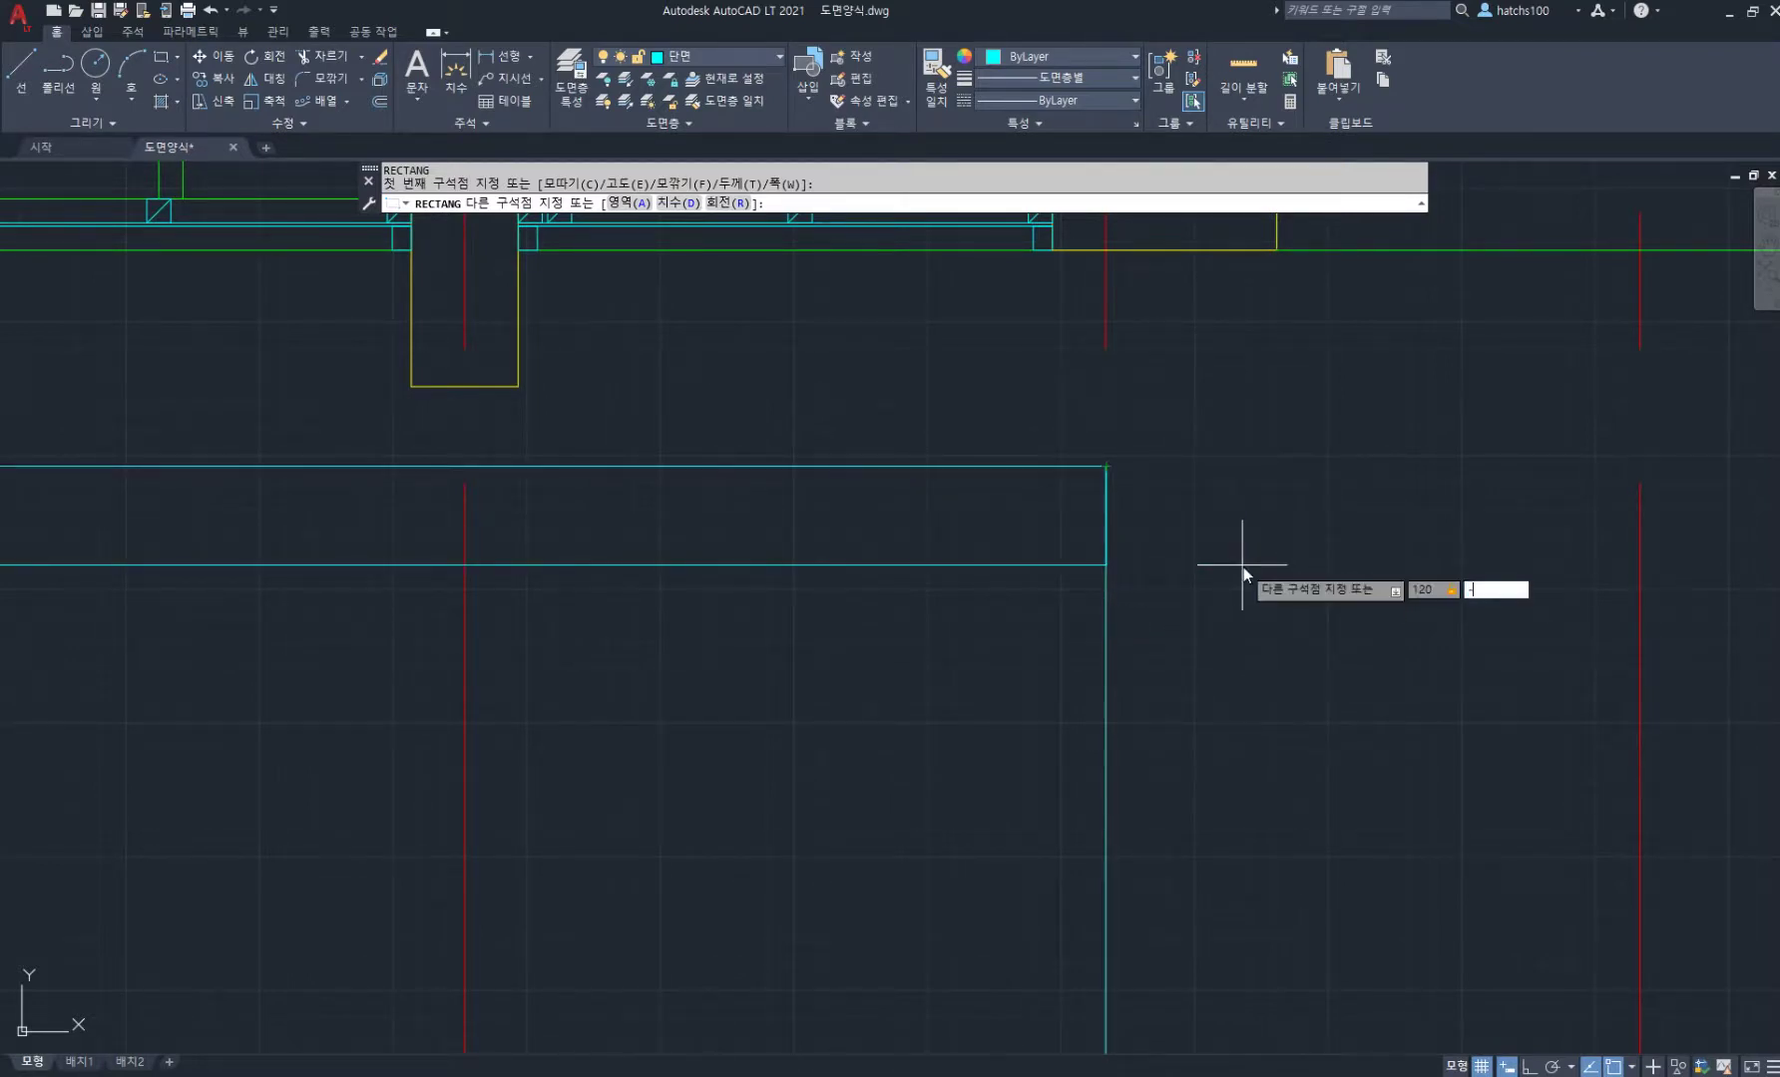
{"action": "type", "text": "-45"}
{"action": "key", "text": "Return"}
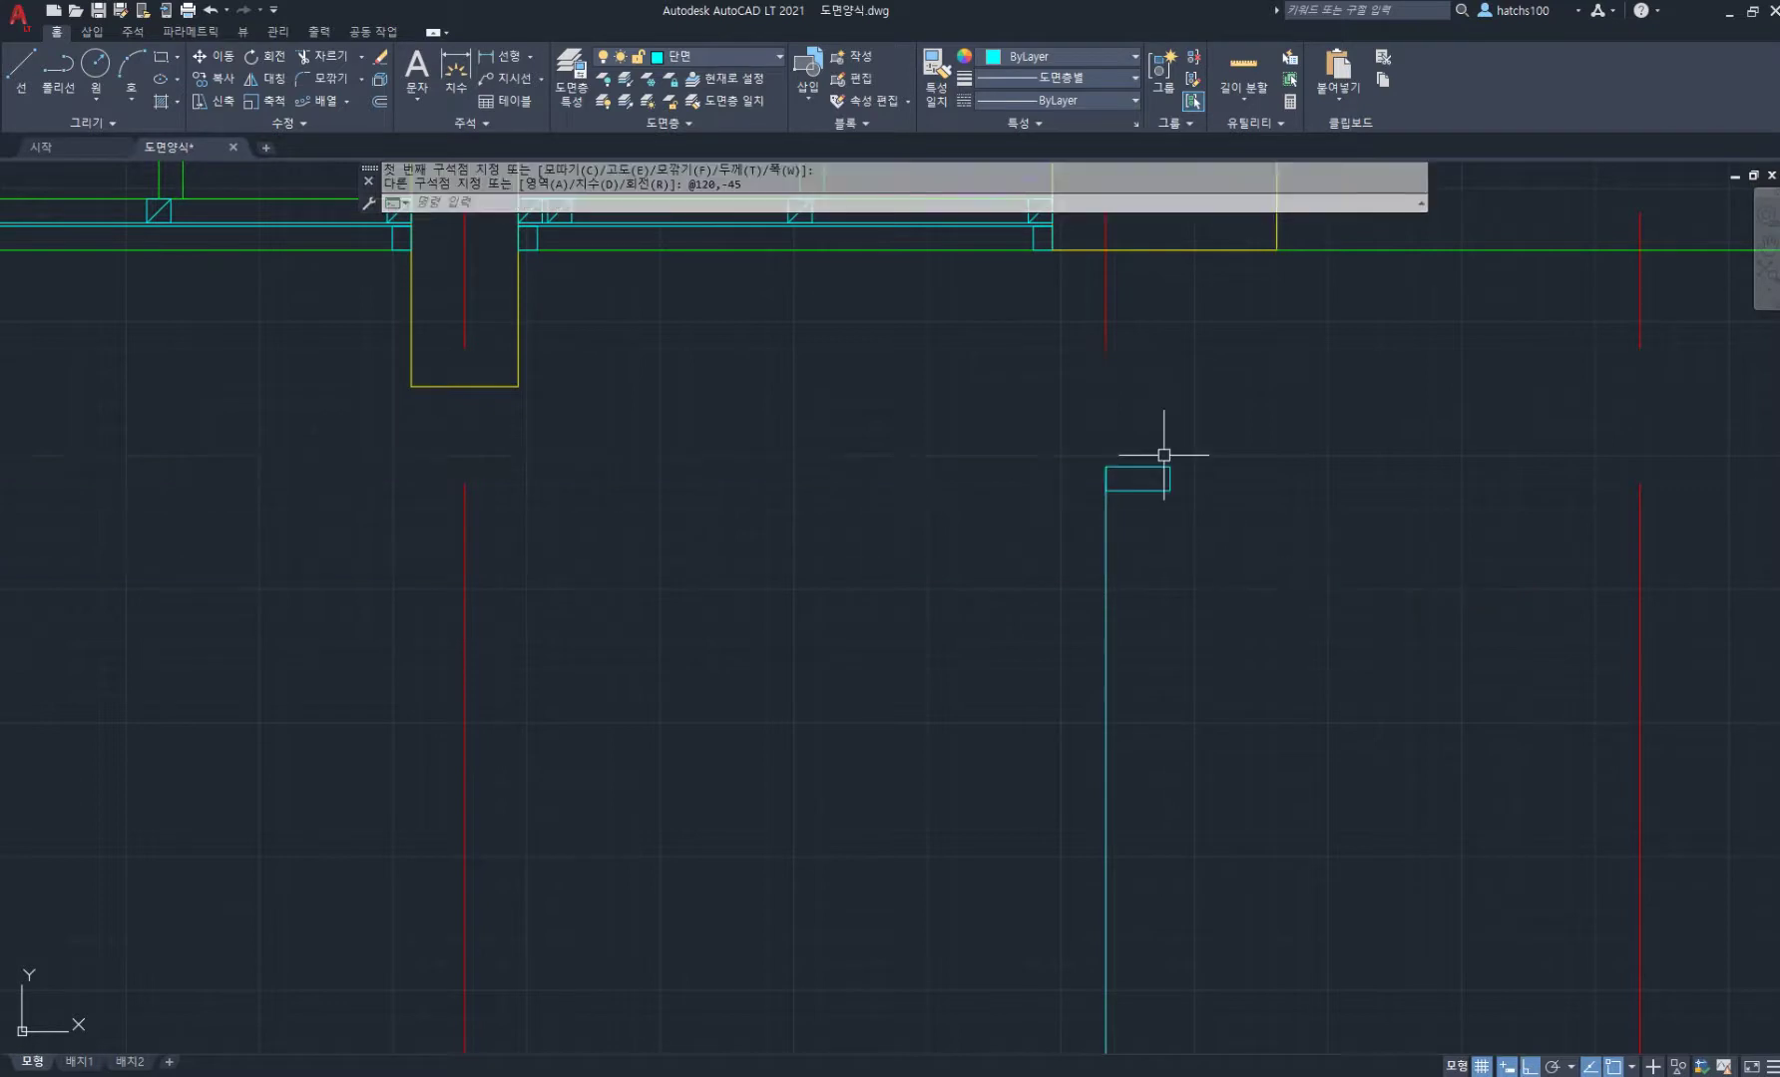
{"action": "left_click", "coordinate": [1115, 532]}
{"action": "left_click", "coordinate": [1089, 530]}
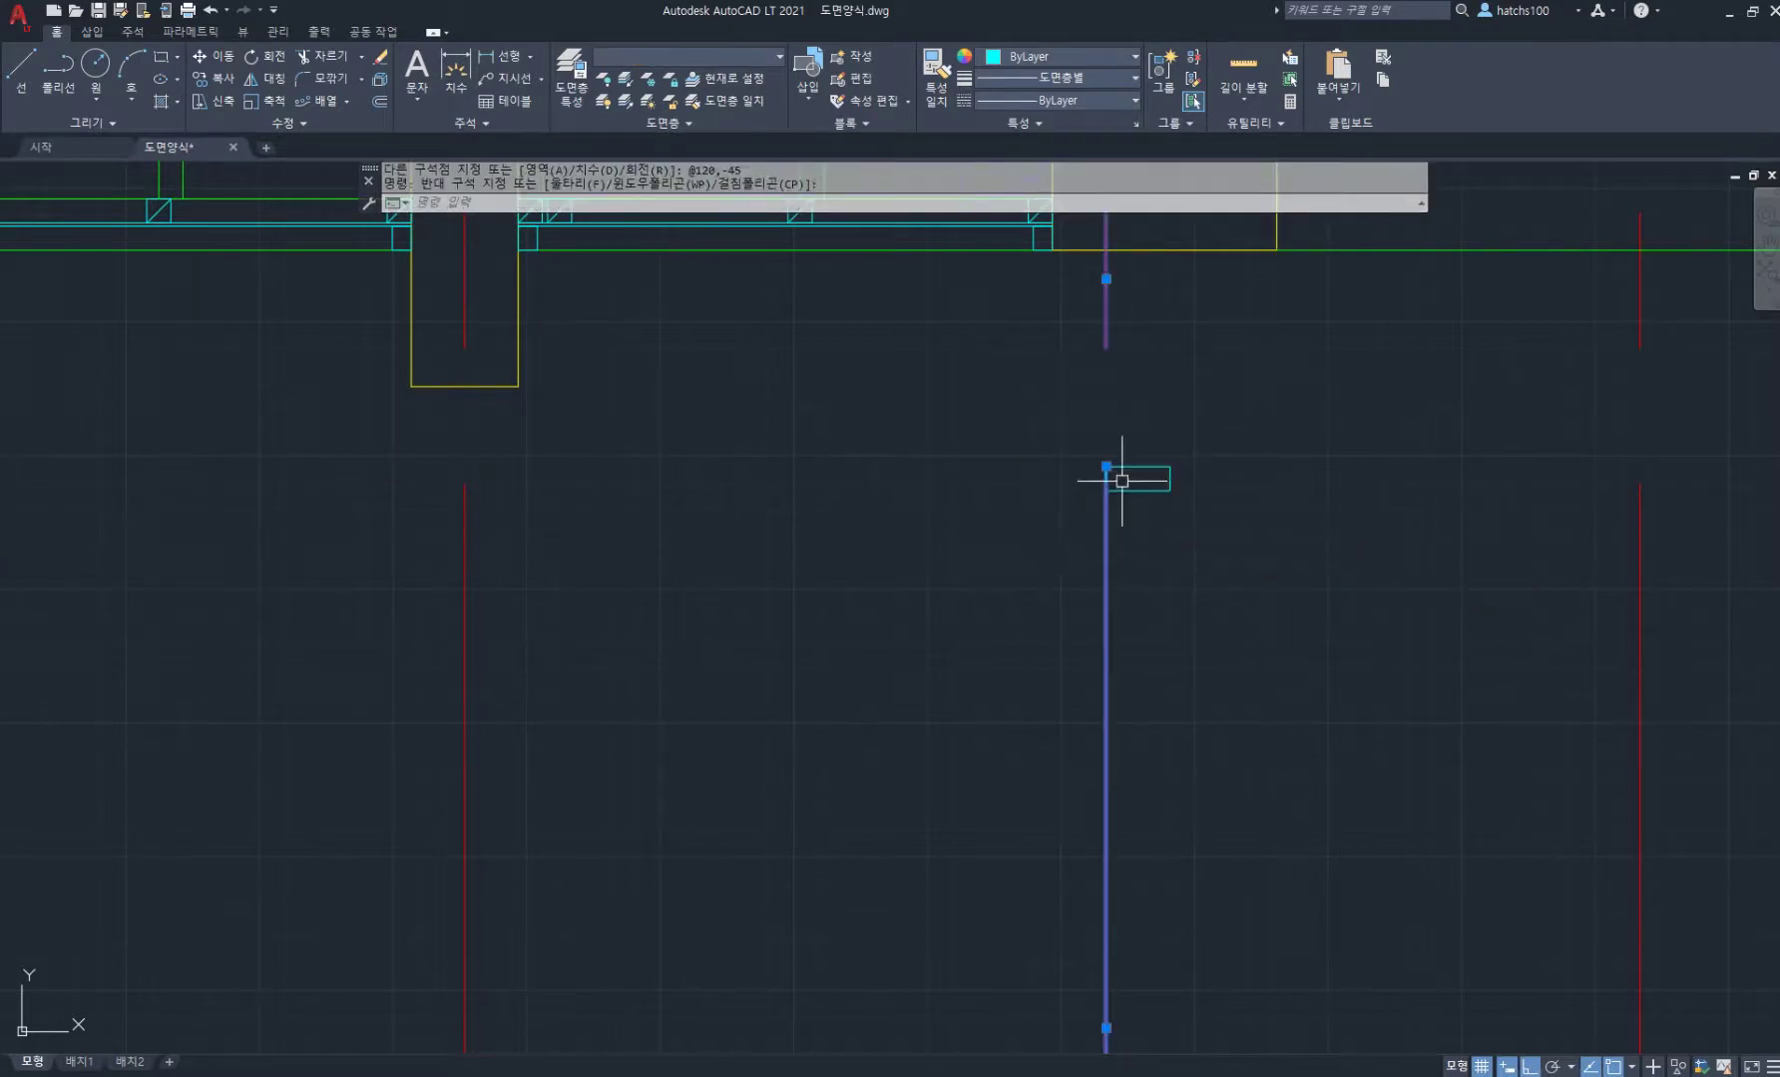
{"action": "key", "text": "Escape"}
{"action": "key", "text": "Escape"}
Step: Draw a rectangle 36 wide and 120 high, extending left and down from the frame head's lower right corner
{"action": "middle_click_drag", "start_coordinate": [1136, 425], "coordinate": [1135, 447]}
{"action": "scroll", "coordinate": [1168, 528], "scroll_direction": "up", "scroll_amount": 4}
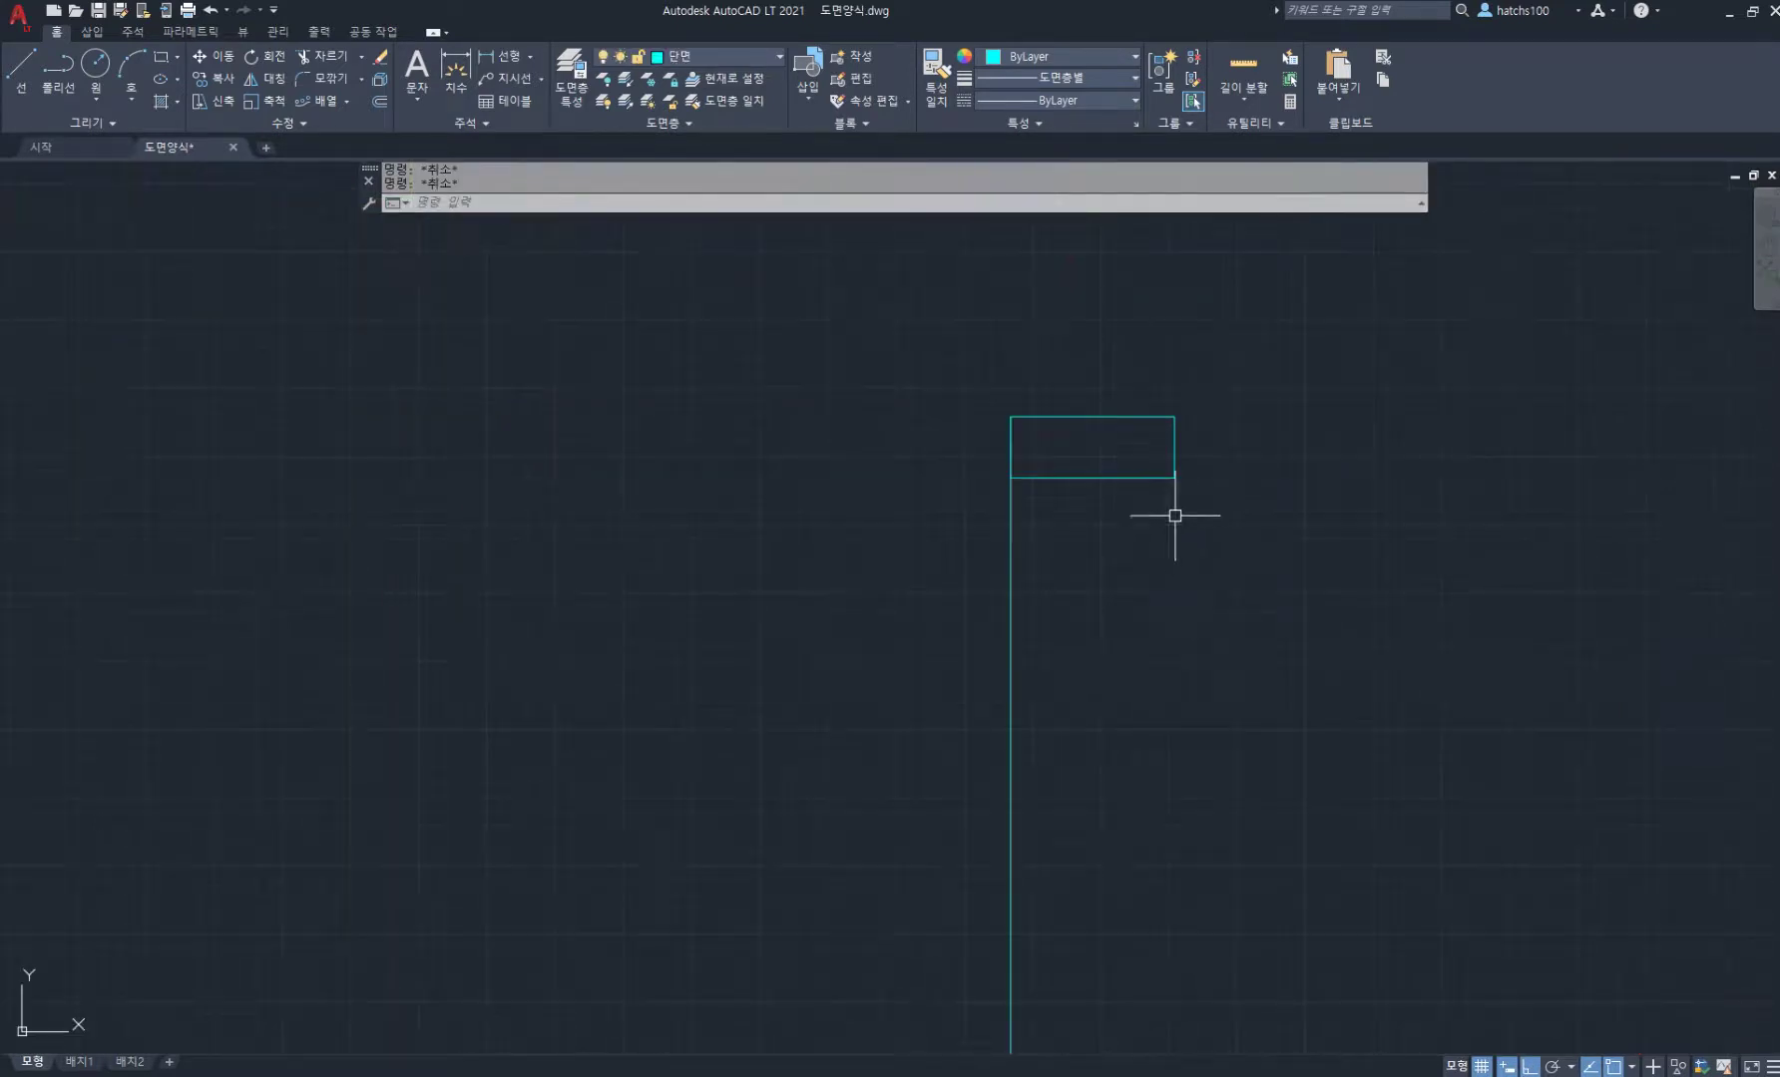
{"action": "type", "text": "rec"}
{"action": "key", "text": "Return"}
{"action": "left_click", "coordinate": [1175, 478]}
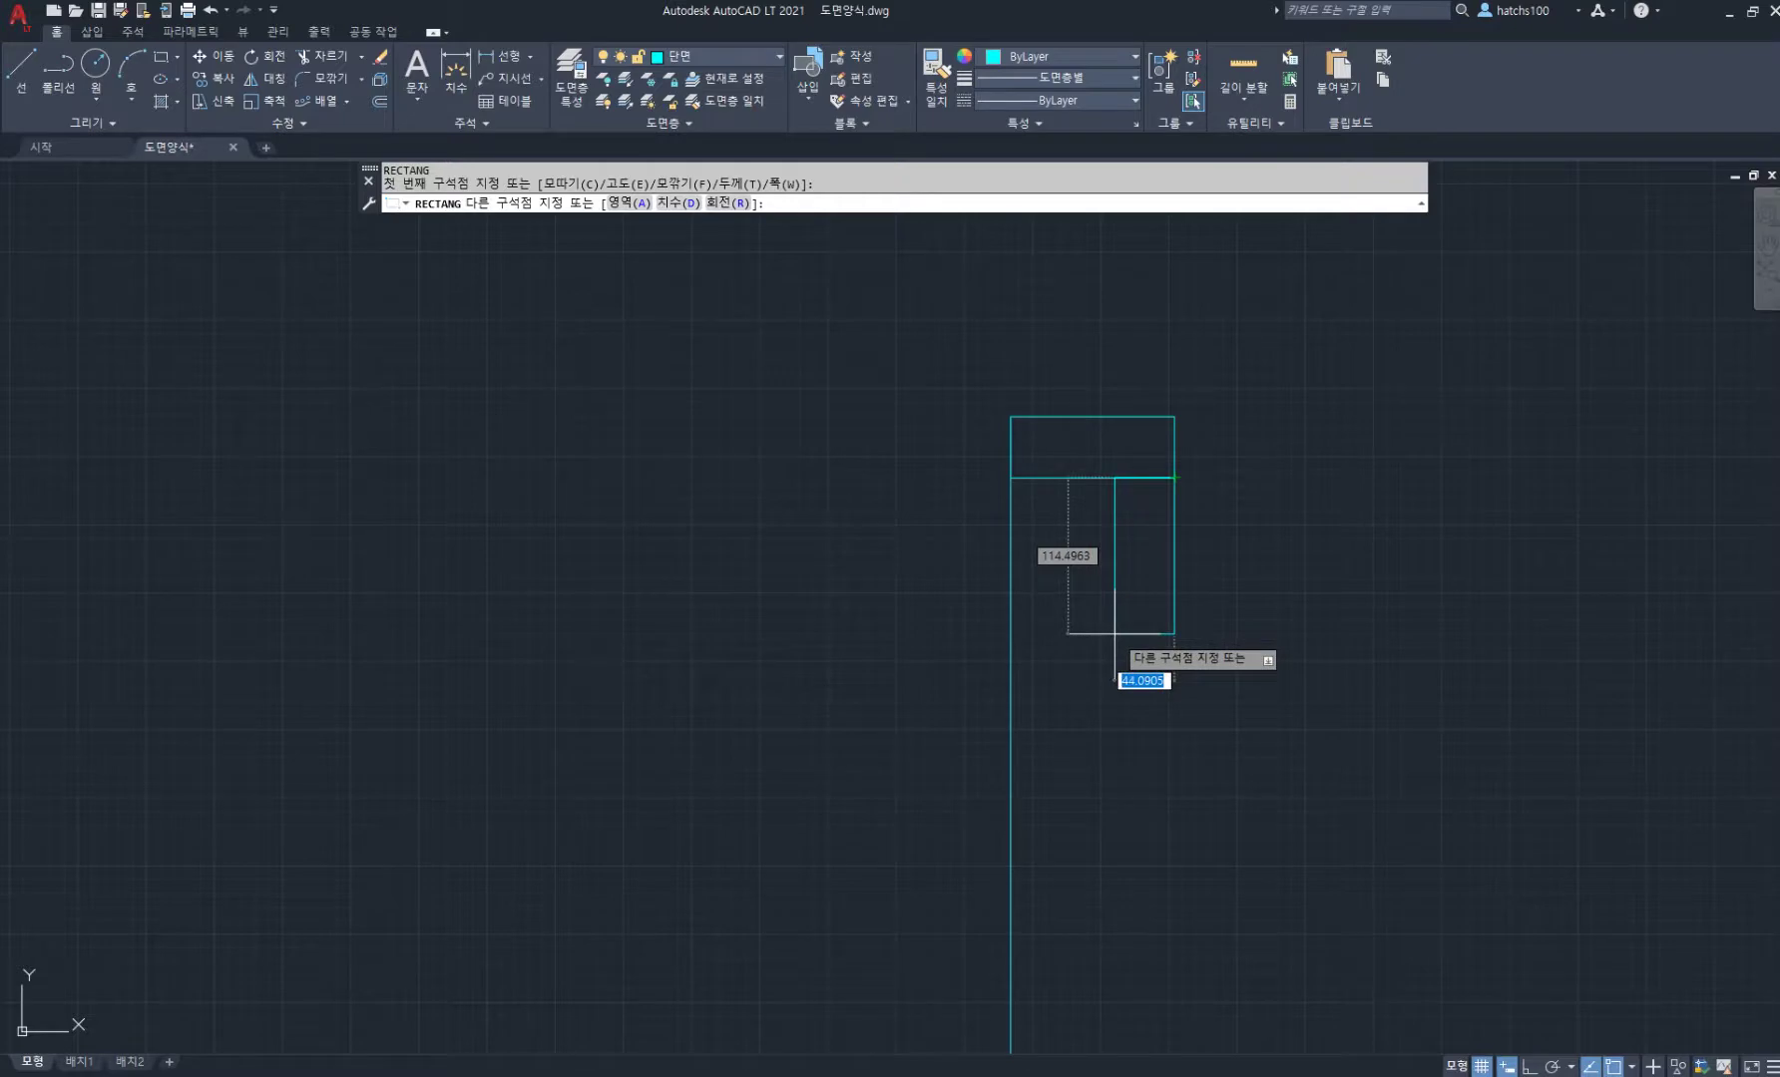
{"action": "type", "text": "-36"}
{"action": "key", "text": "Tab"}
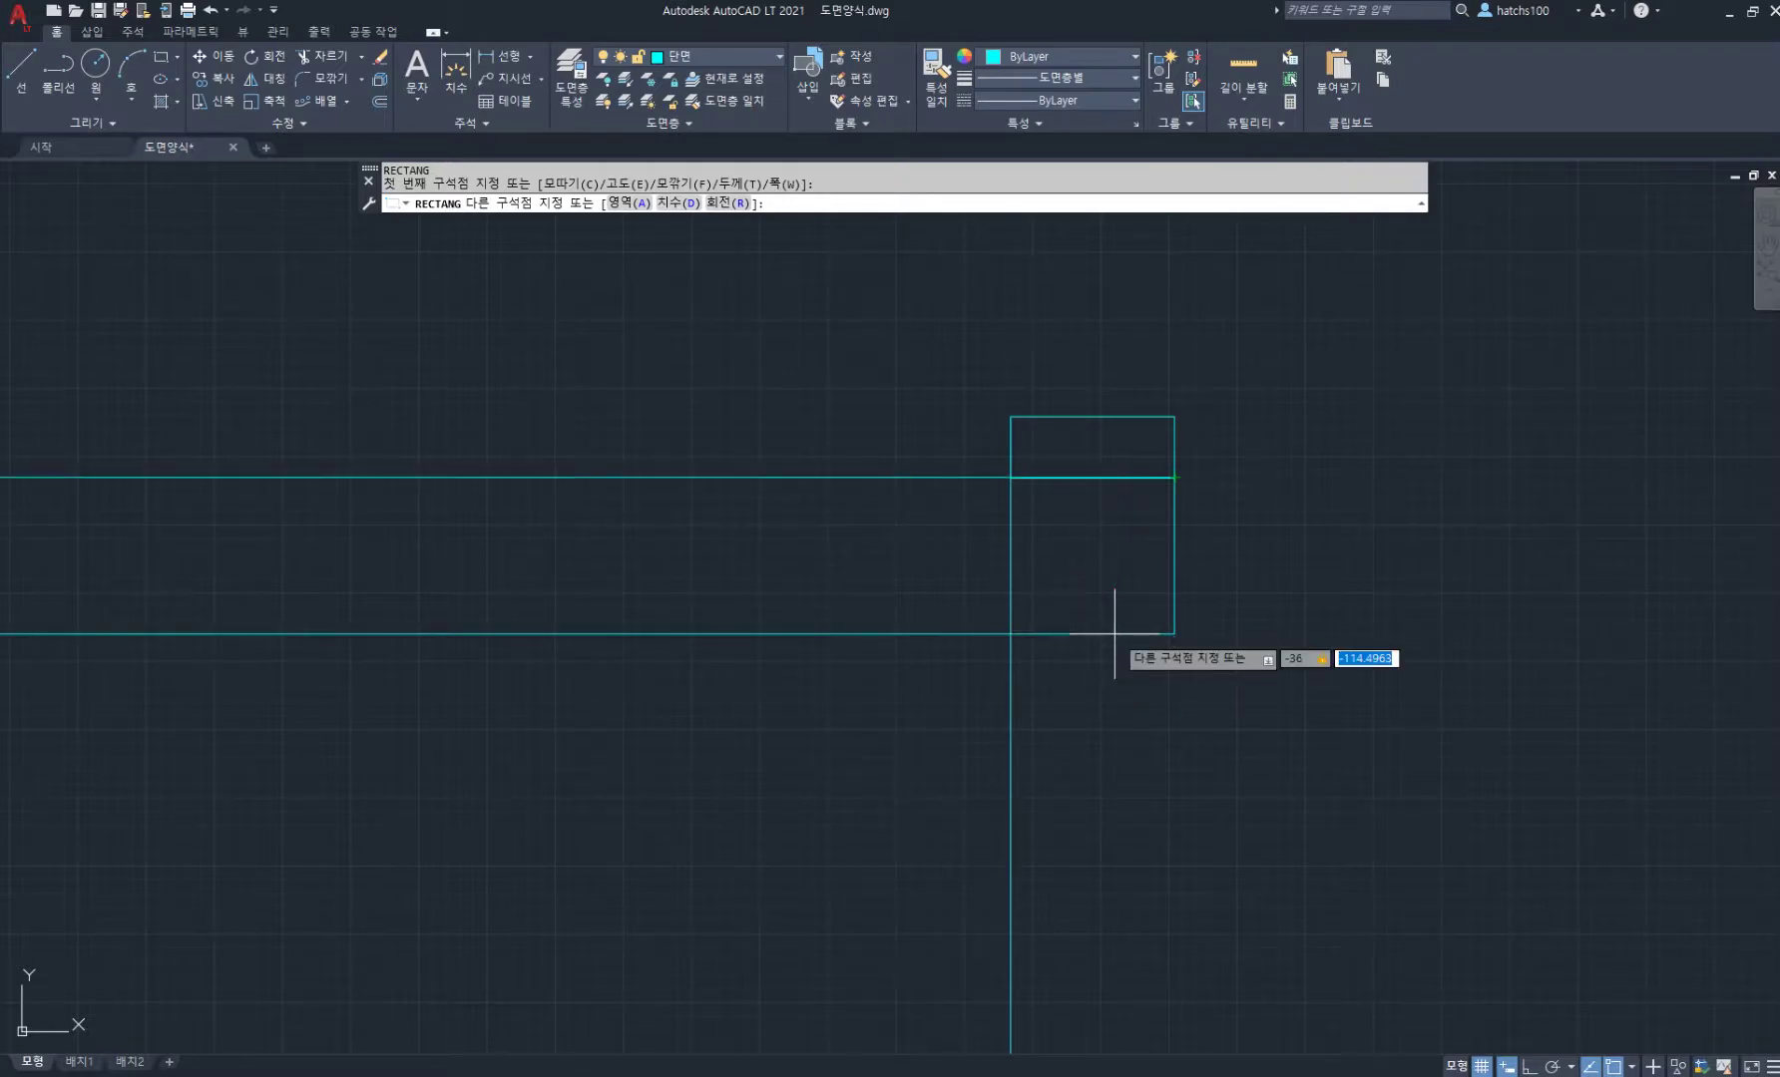
{"action": "type", "text": "-120"}
{"action": "key", "text": "Return"}
Step: Move the 36 by 120 door rail rectangle up by 15 so that it overlaps the frame head
{"action": "key", "text": "Return"}
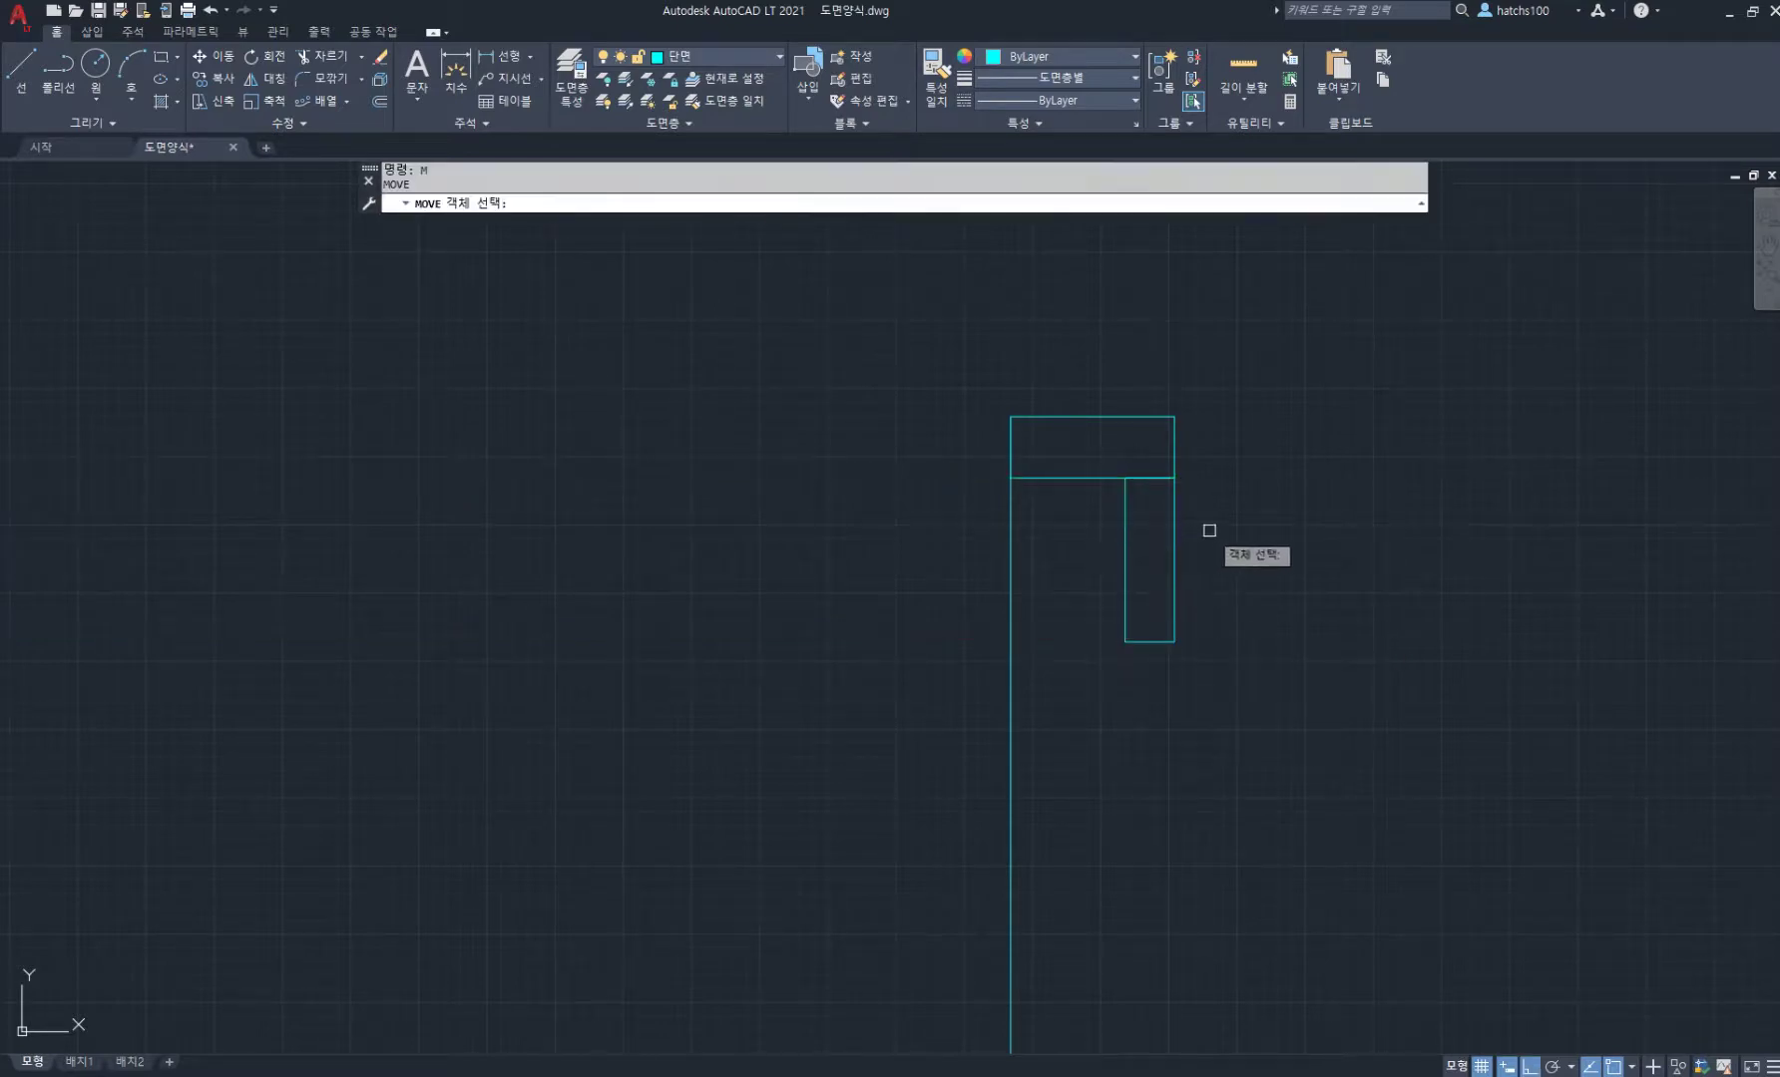
{"action": "left_click", "coordinate": [1209, 530]}
{"action": "left_click", "coordinate": [1108, 556]}
{"action": "scroll", "coordinate": [1158, 481], "scroll_direction": "up", "scroll_amount": 2}
{"action": "key", "text": "Return"}
{"action": "left_click", "coordinate": [1307, 621]}
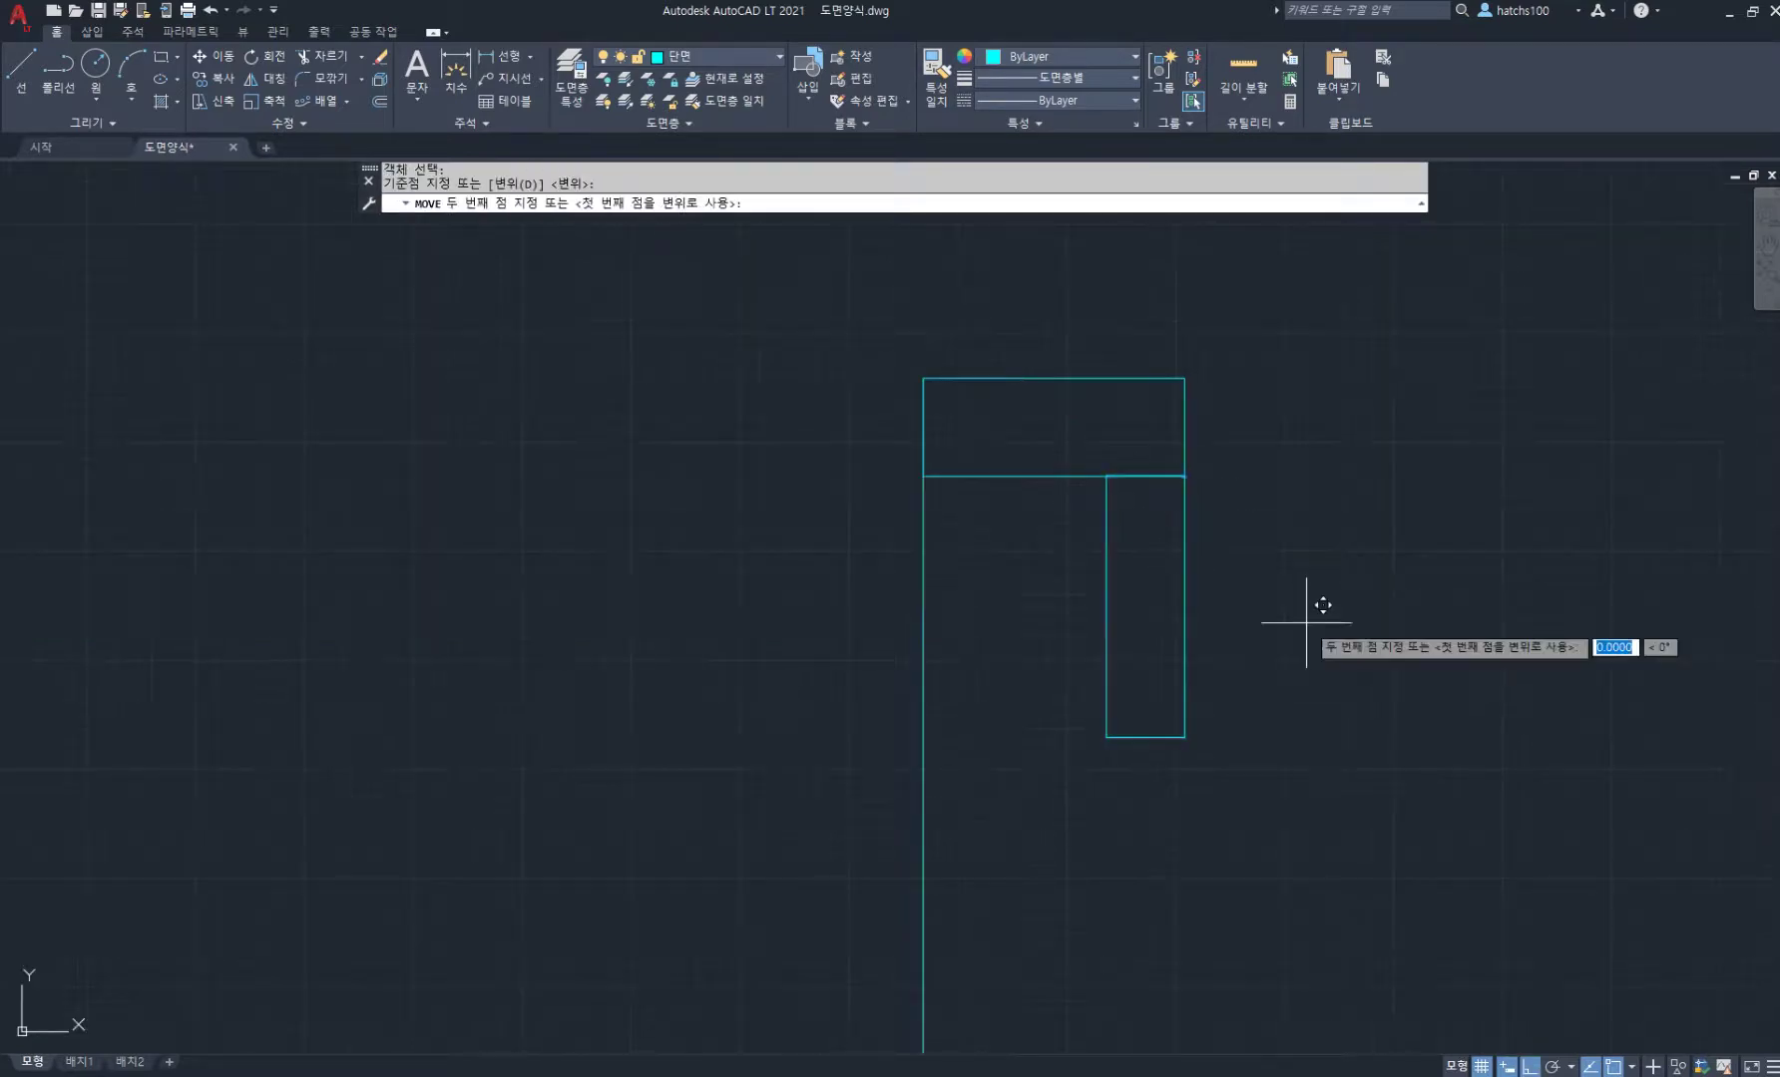
{"action": "type", "text": "15"}
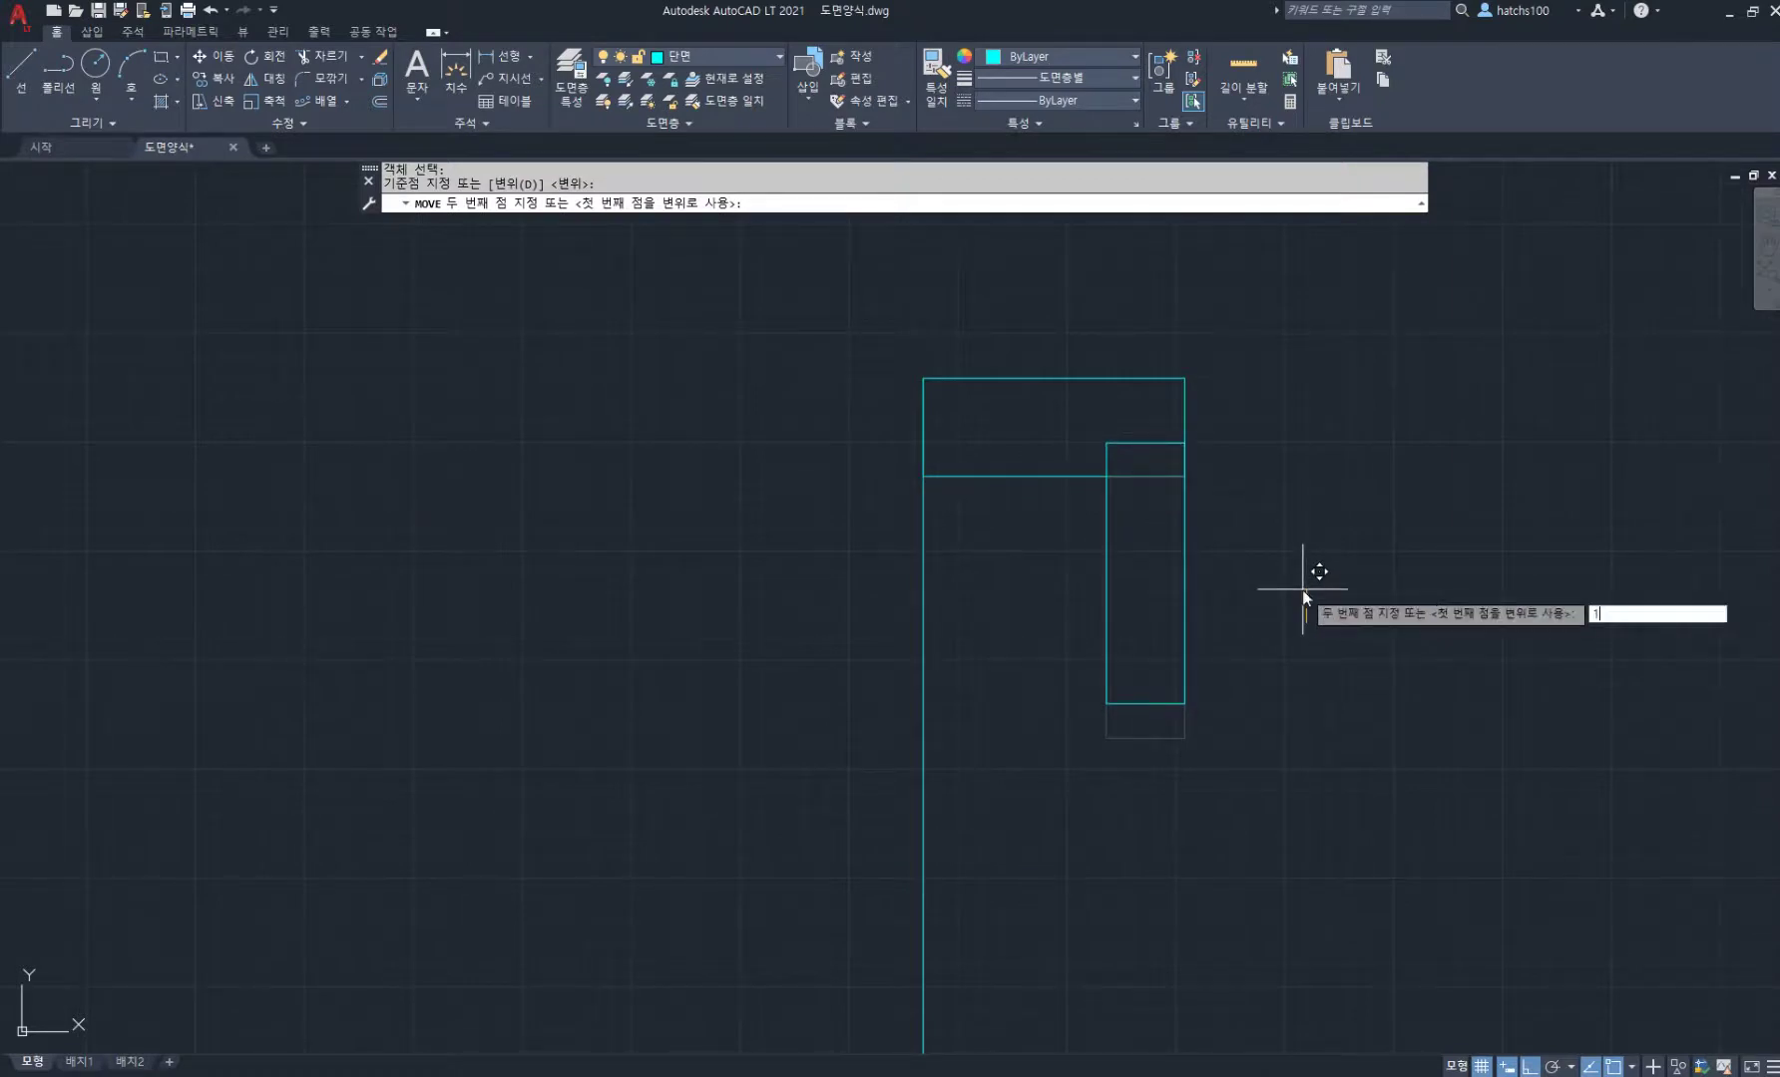
{"action": "key", "text": "Return"}
Step: Trim the part of the frame head's lower edge that runs inside the door rail rectangle
{"action": "type", "text": "tr"}
{"action": "key", "text": "Return"}
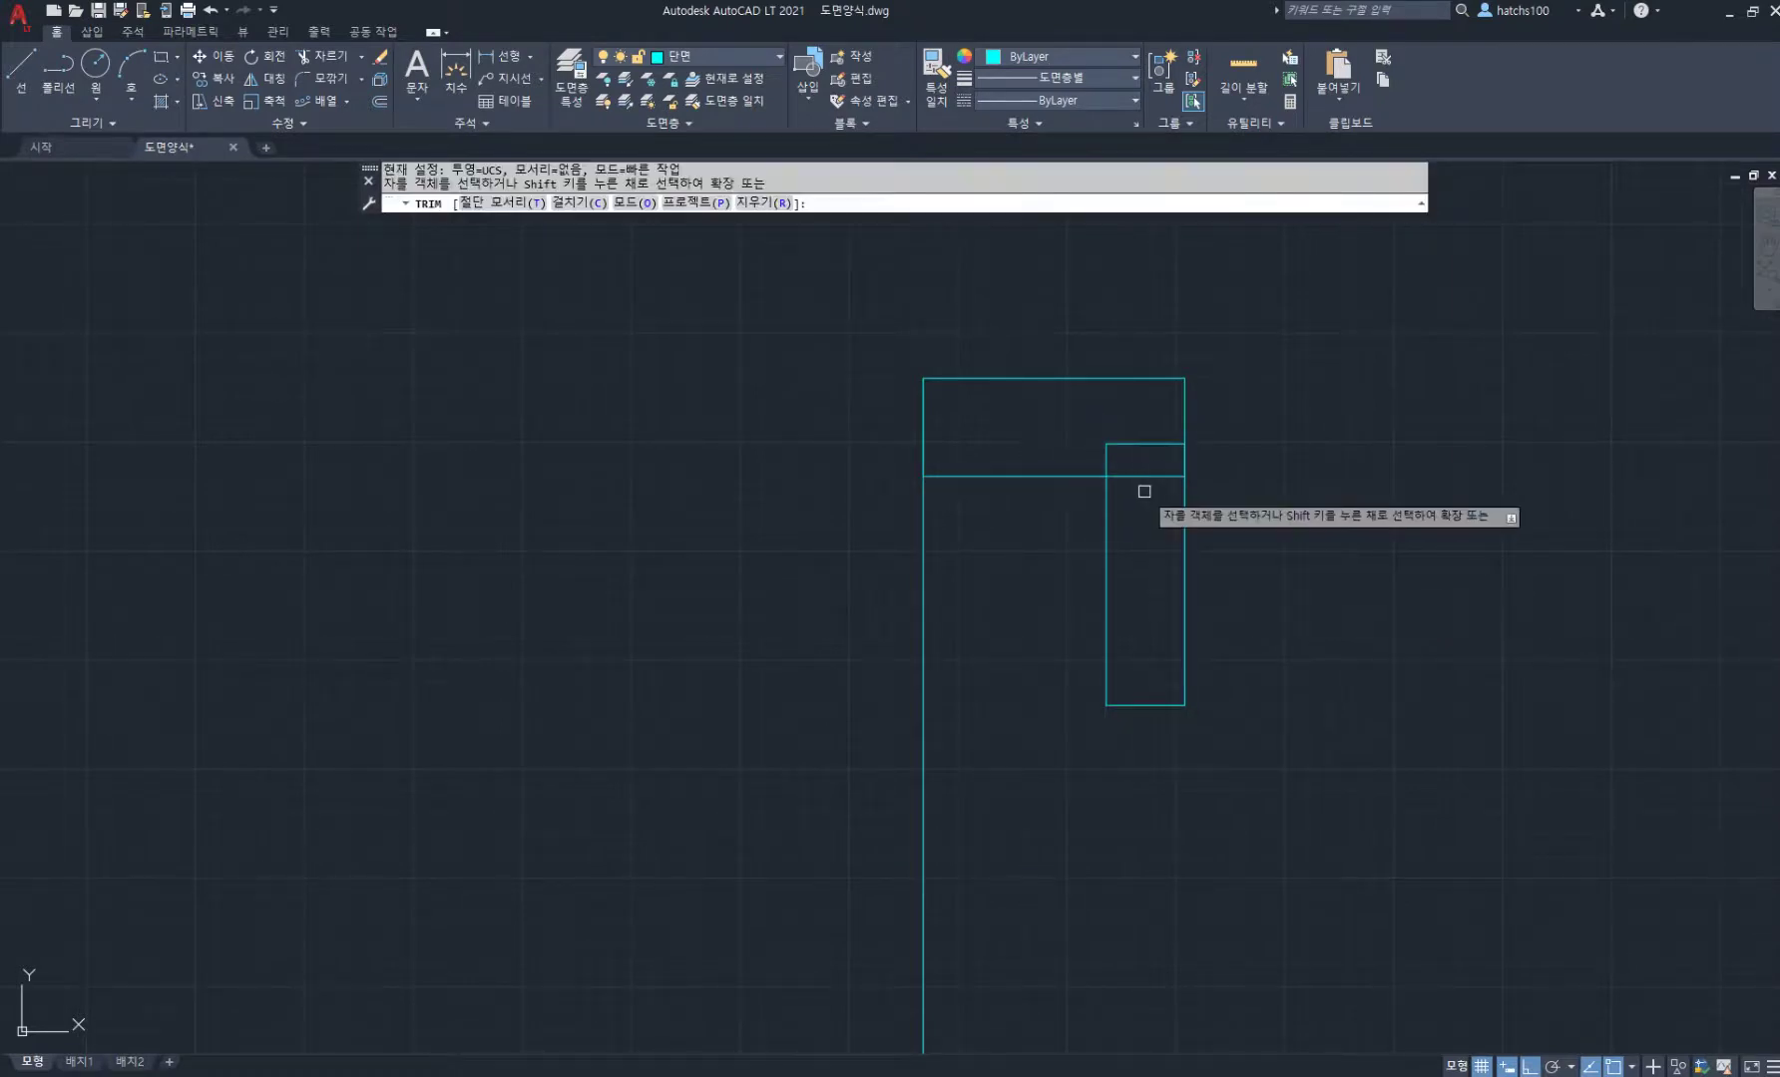
{"action": "left_click", "coordinate": [1151, 496]}
{"action": "key", "text": "Return"}
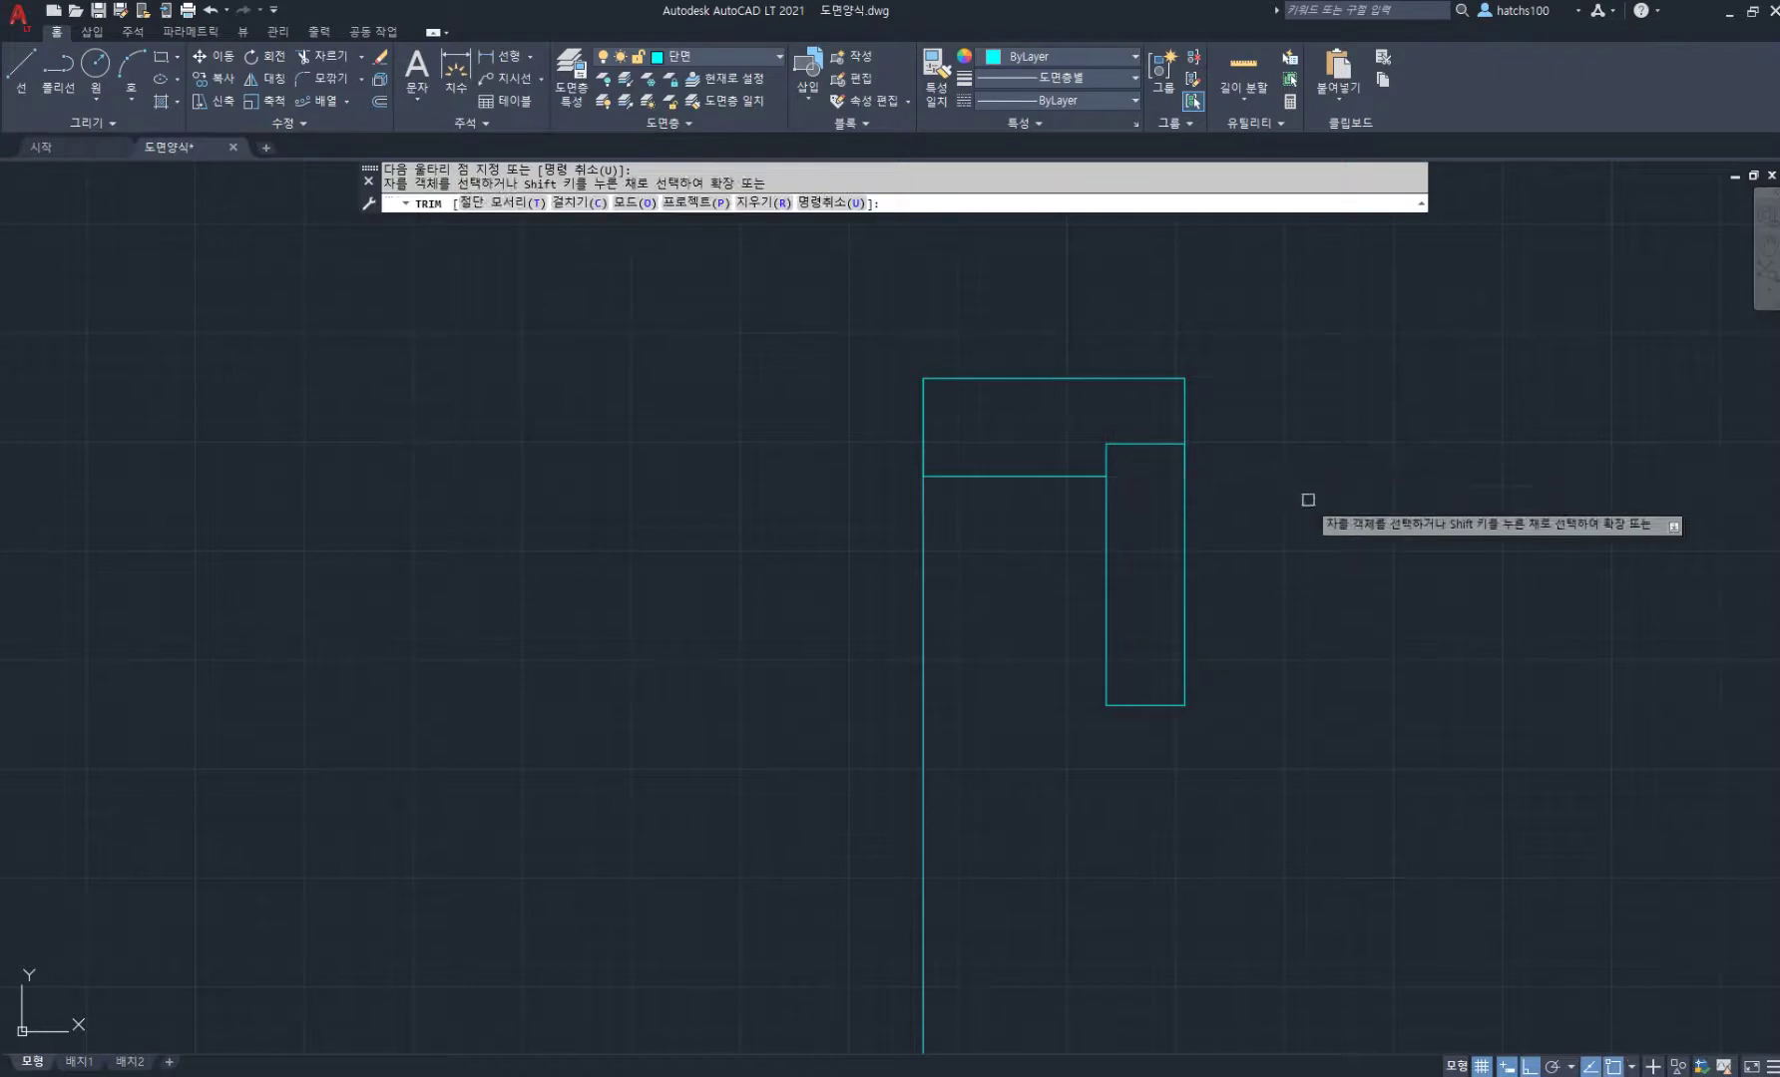
Step: Copy the door rail rectangle straight down, once onto the entrance floor line and once about 1030 units below the original
{"action": "scroll", "coordinate": [1231, 528], "scroll_direction": "down", "scroll_amount": 3}
{"action": "scroll", "coordinate": [1179, 505], "scroll_direction": "up", "scroll_amount": 2}
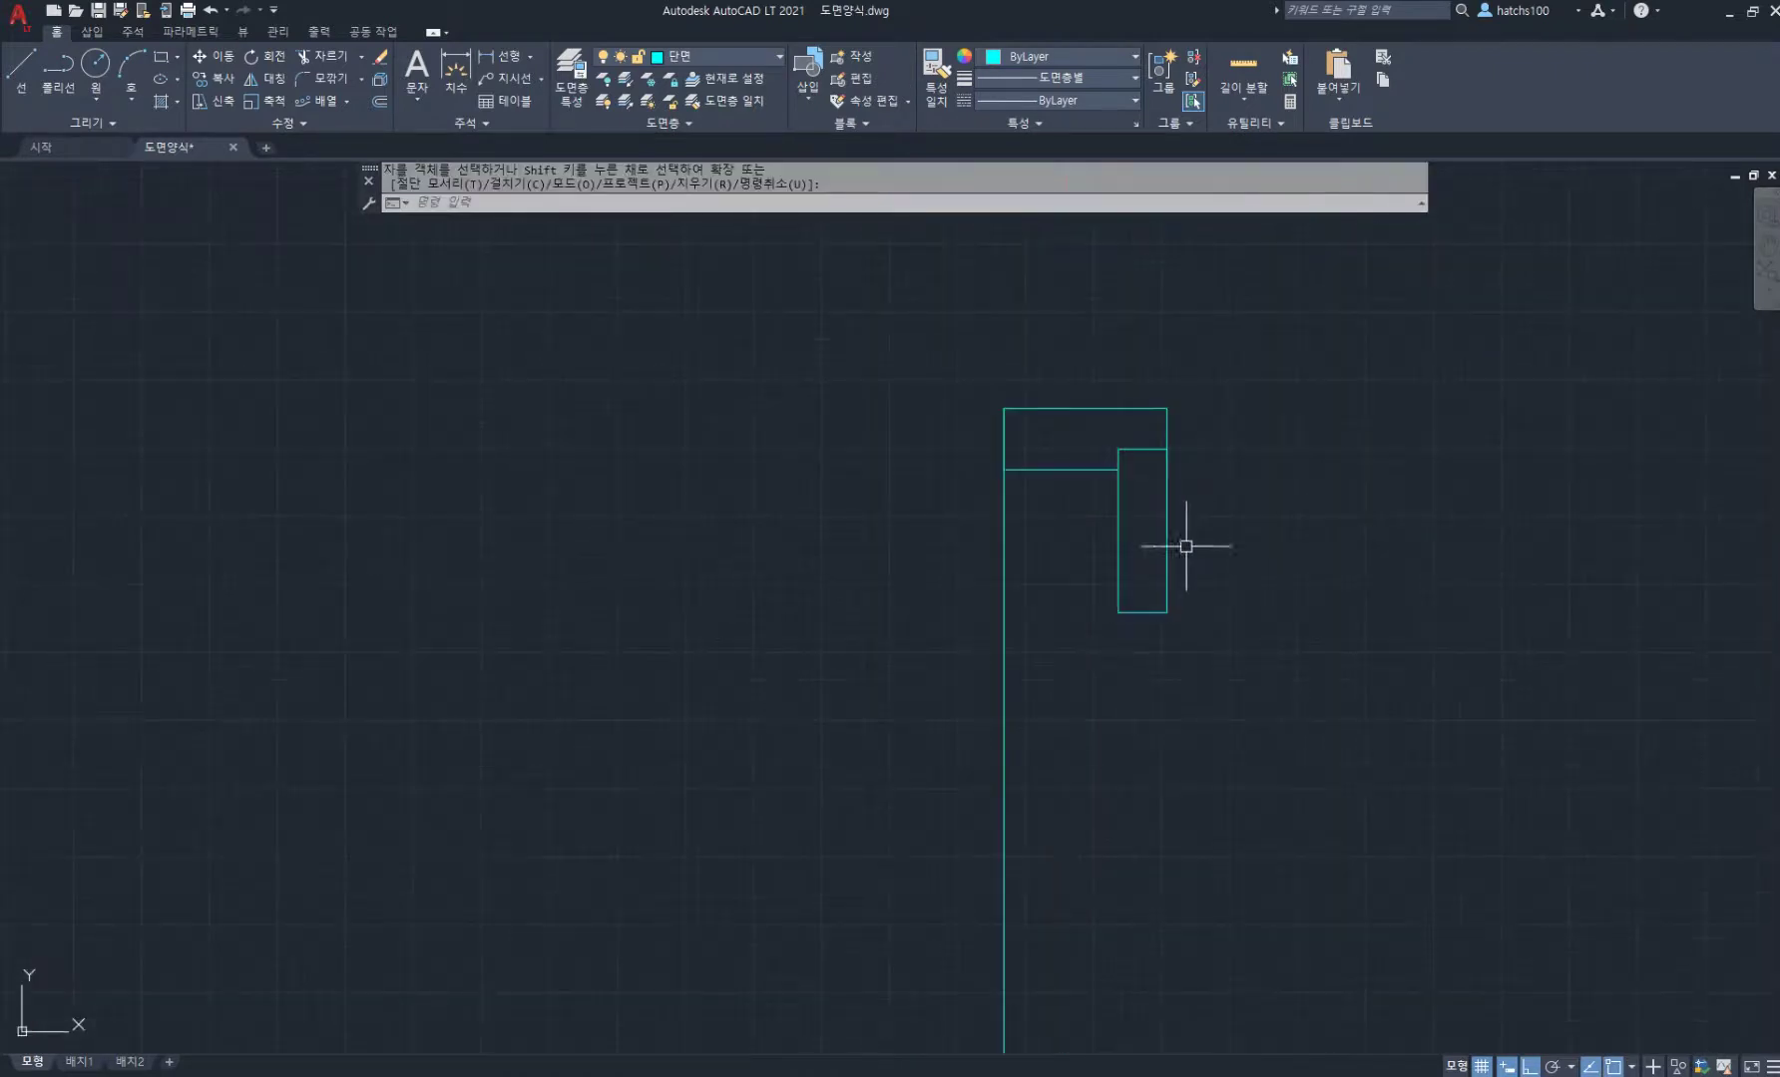
{"action": "type", "text": "o"}
{"action": "key", "text": "Return"}
{"action": "left_click", "coordinate": [1207, 534]}
{"action": "left_click", "coordinate": [1149, 589]}
{"action": "key", "text": "Return"}
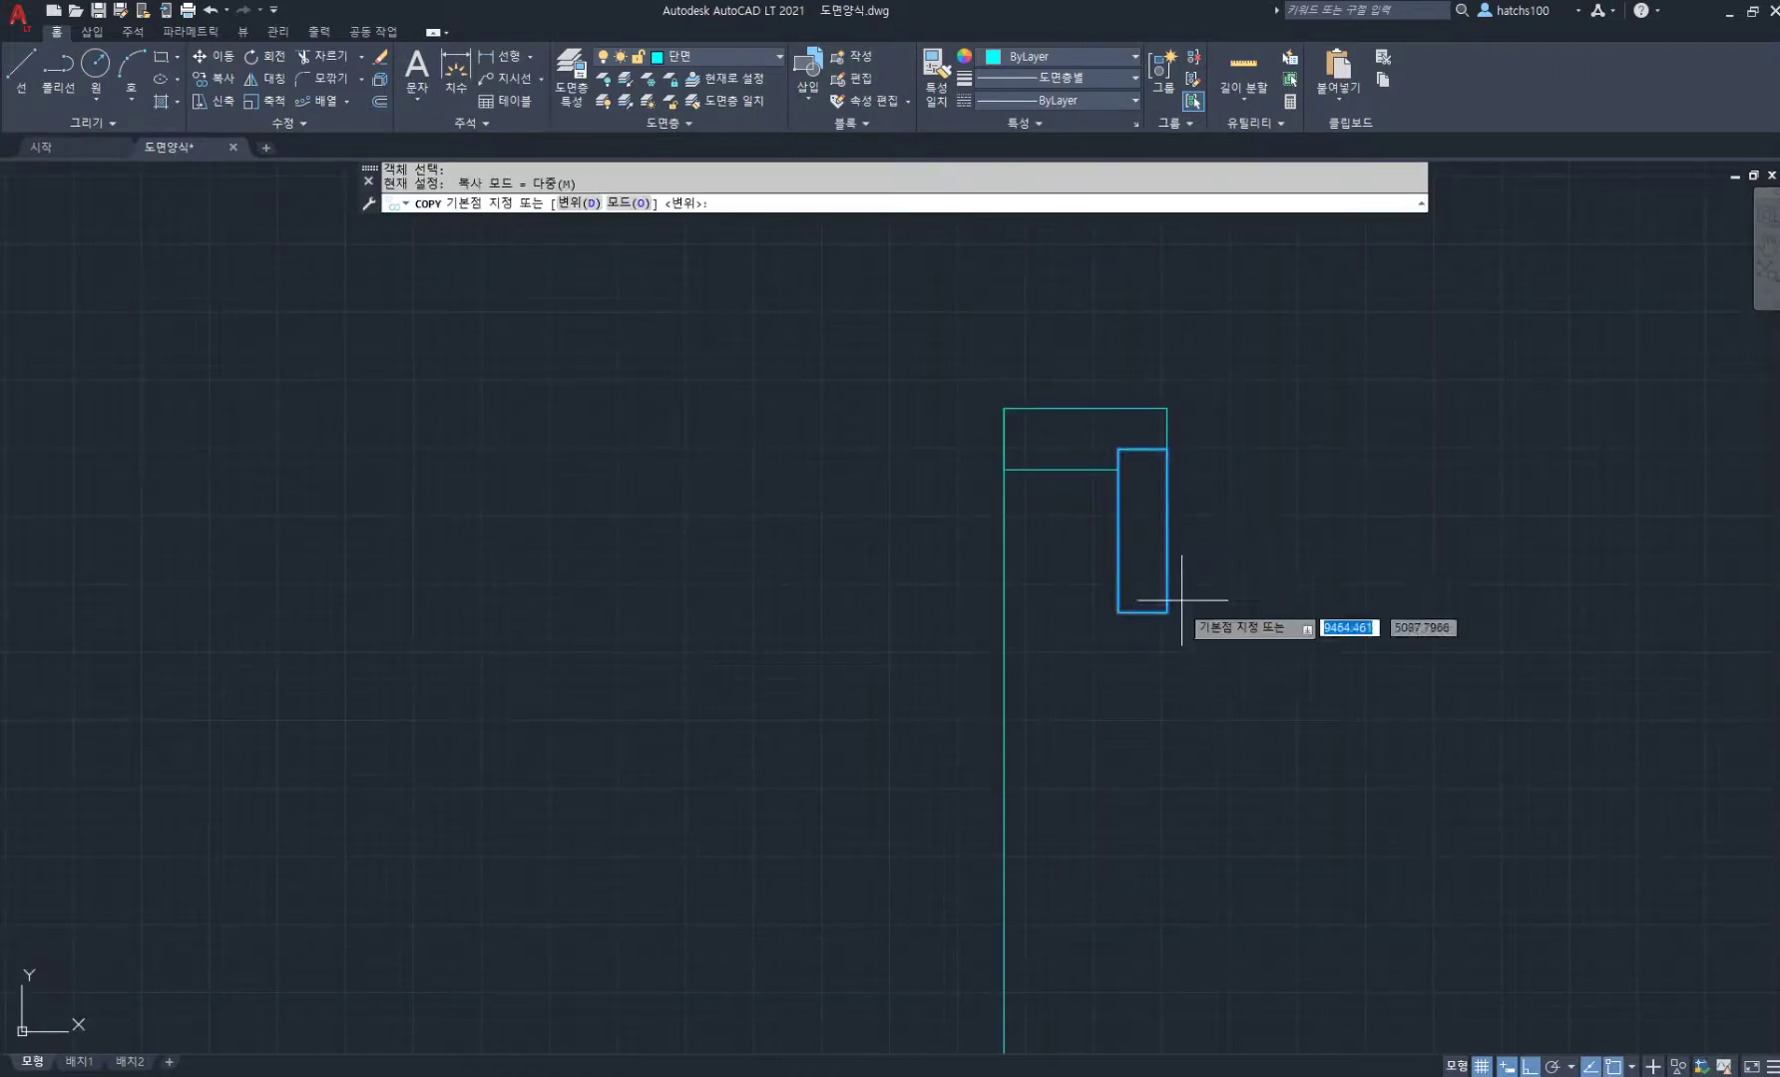
{"action": "left_click", "coordinate": [1166, 611]}
{"action": "scroll", "coordinate": [1167, 611], "scroll_direction": "down", "scroll_amount": 3}
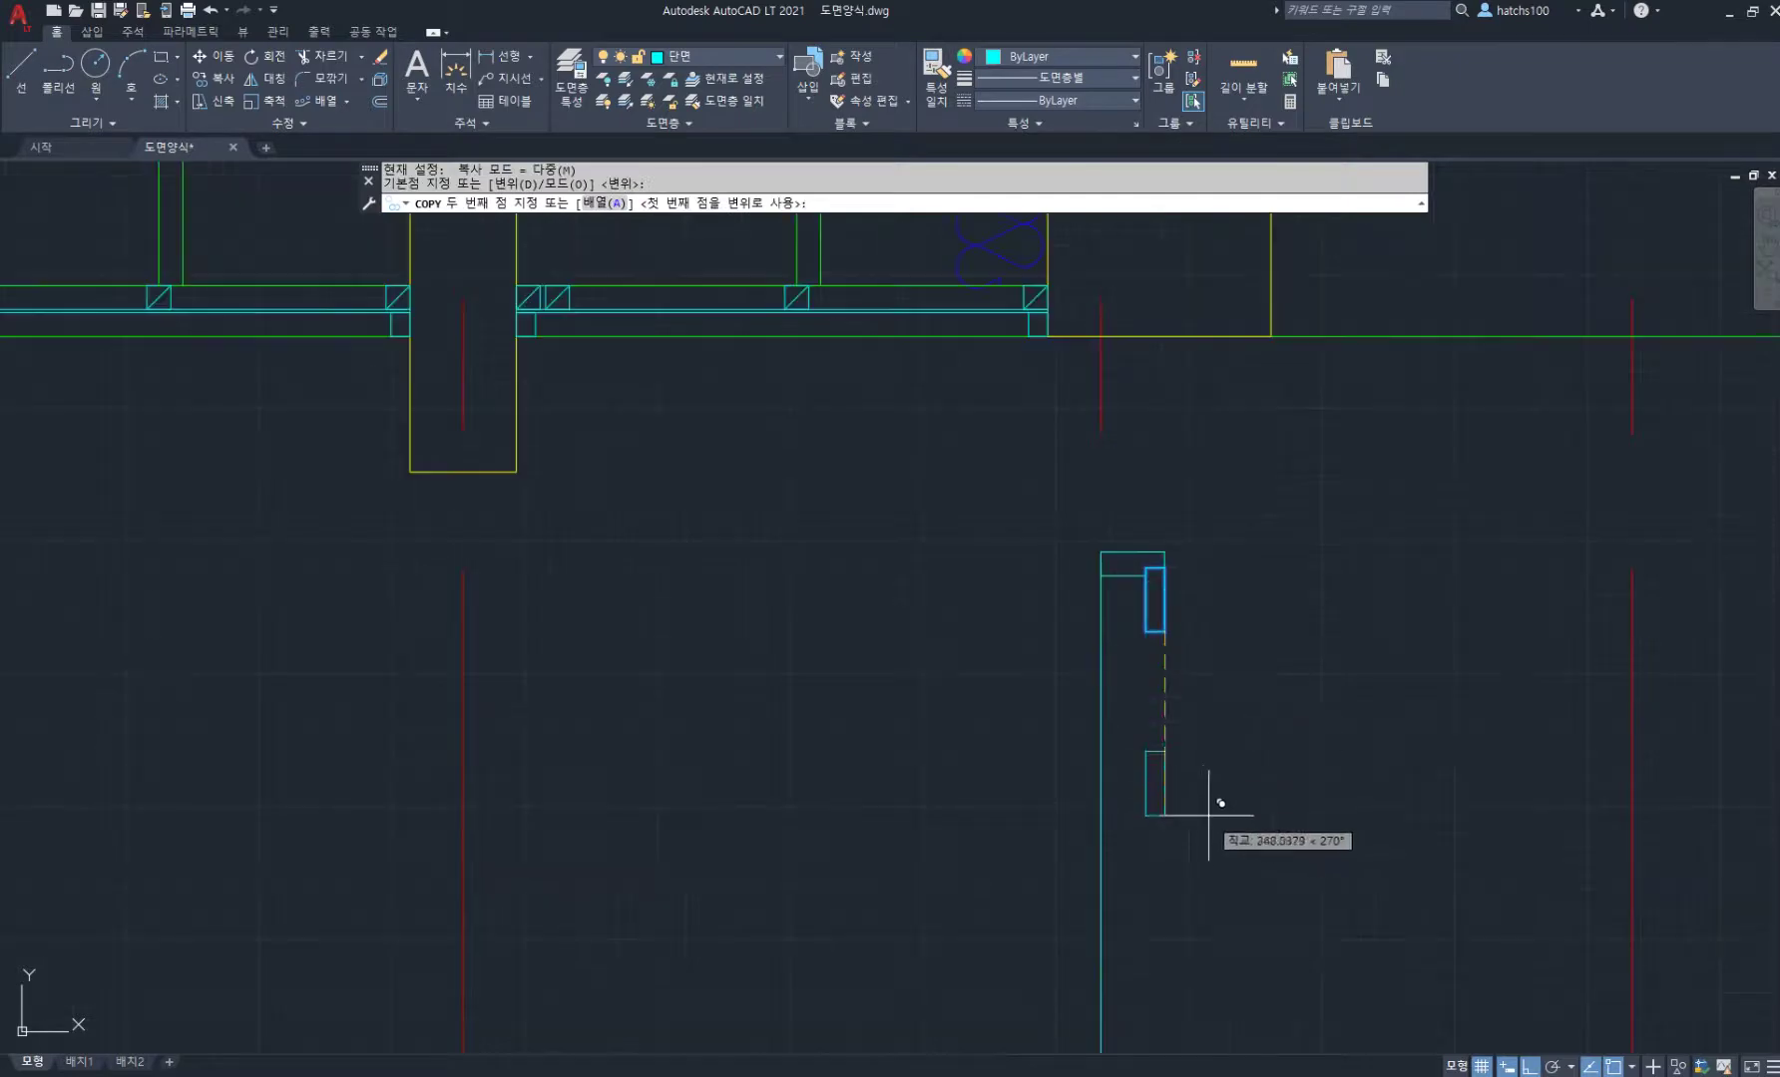
{"action": "scroll", "coordinate": [1211, 814], "scroll_direction": "up", "scroll_amount": 2}
{"action": "scroll", "coordinate": [1094, 644], "scroll_direction": "down", "scroll_amount": 2}
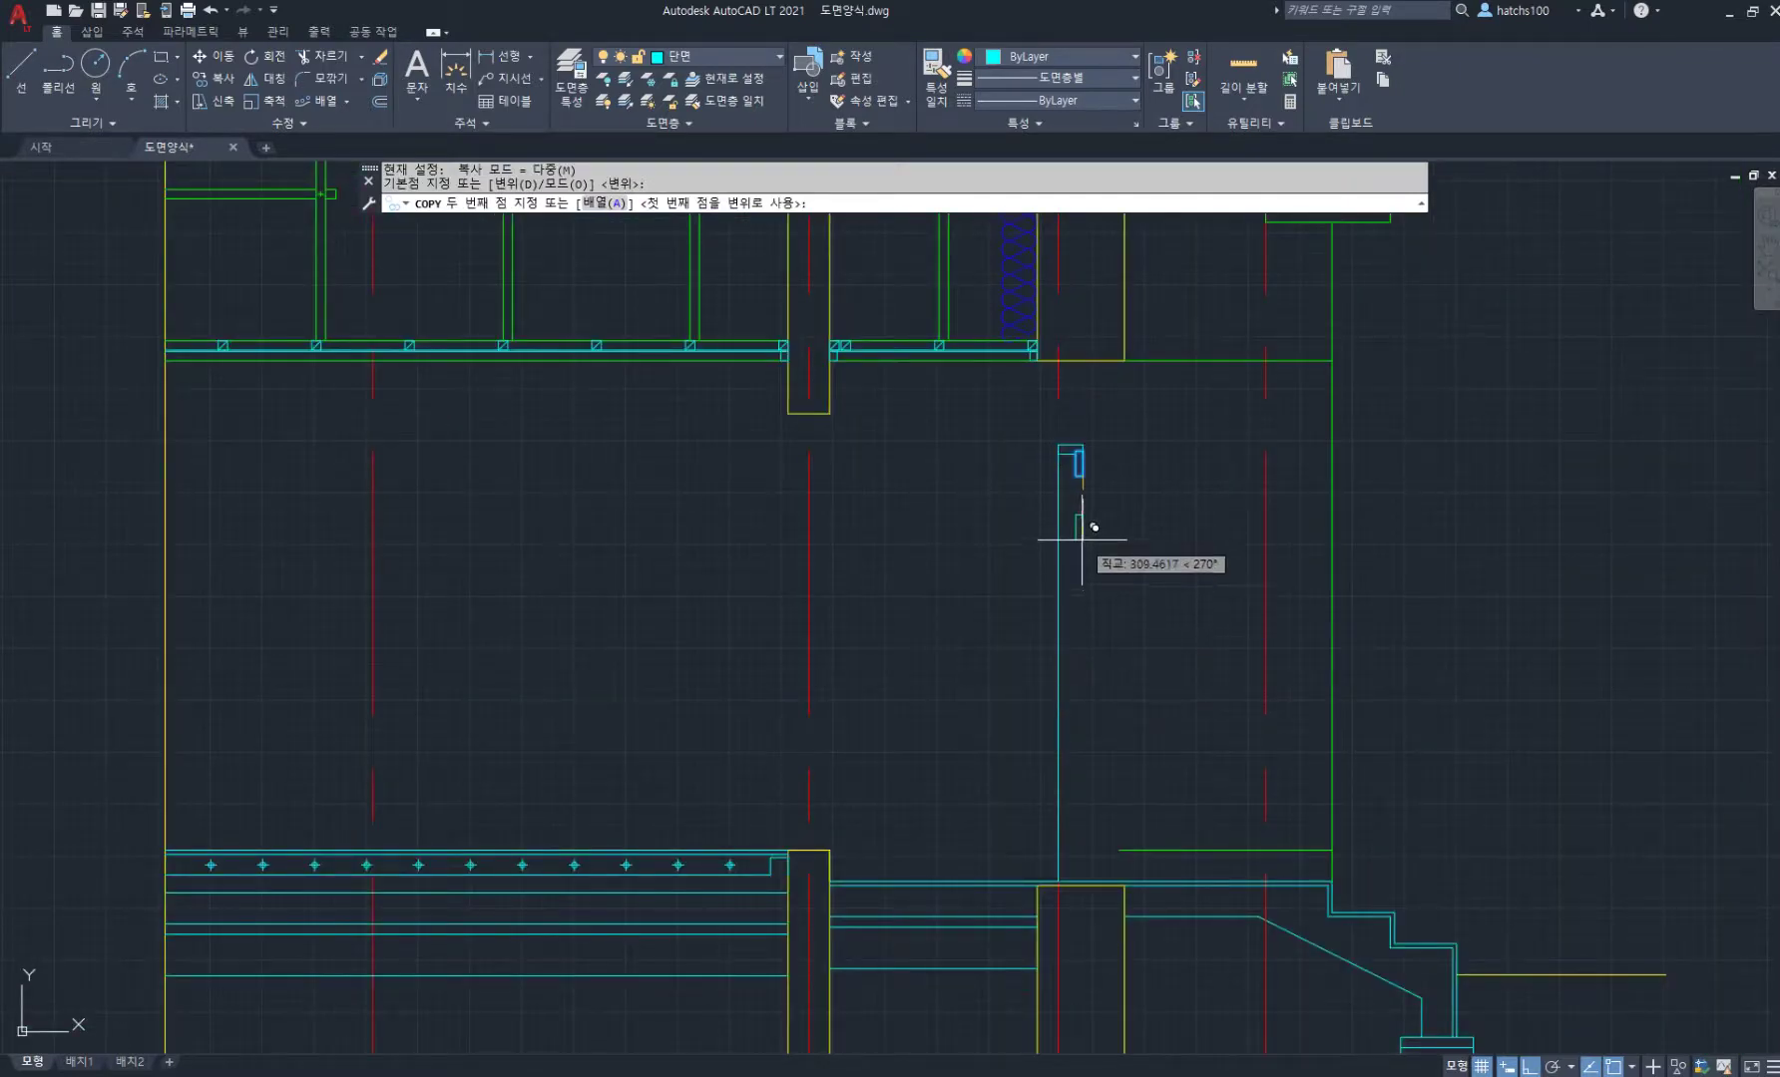
{"action": "scroll", "coordinate": [1069, 873], "scroll_direction": "up", "scroll_amount": 1}
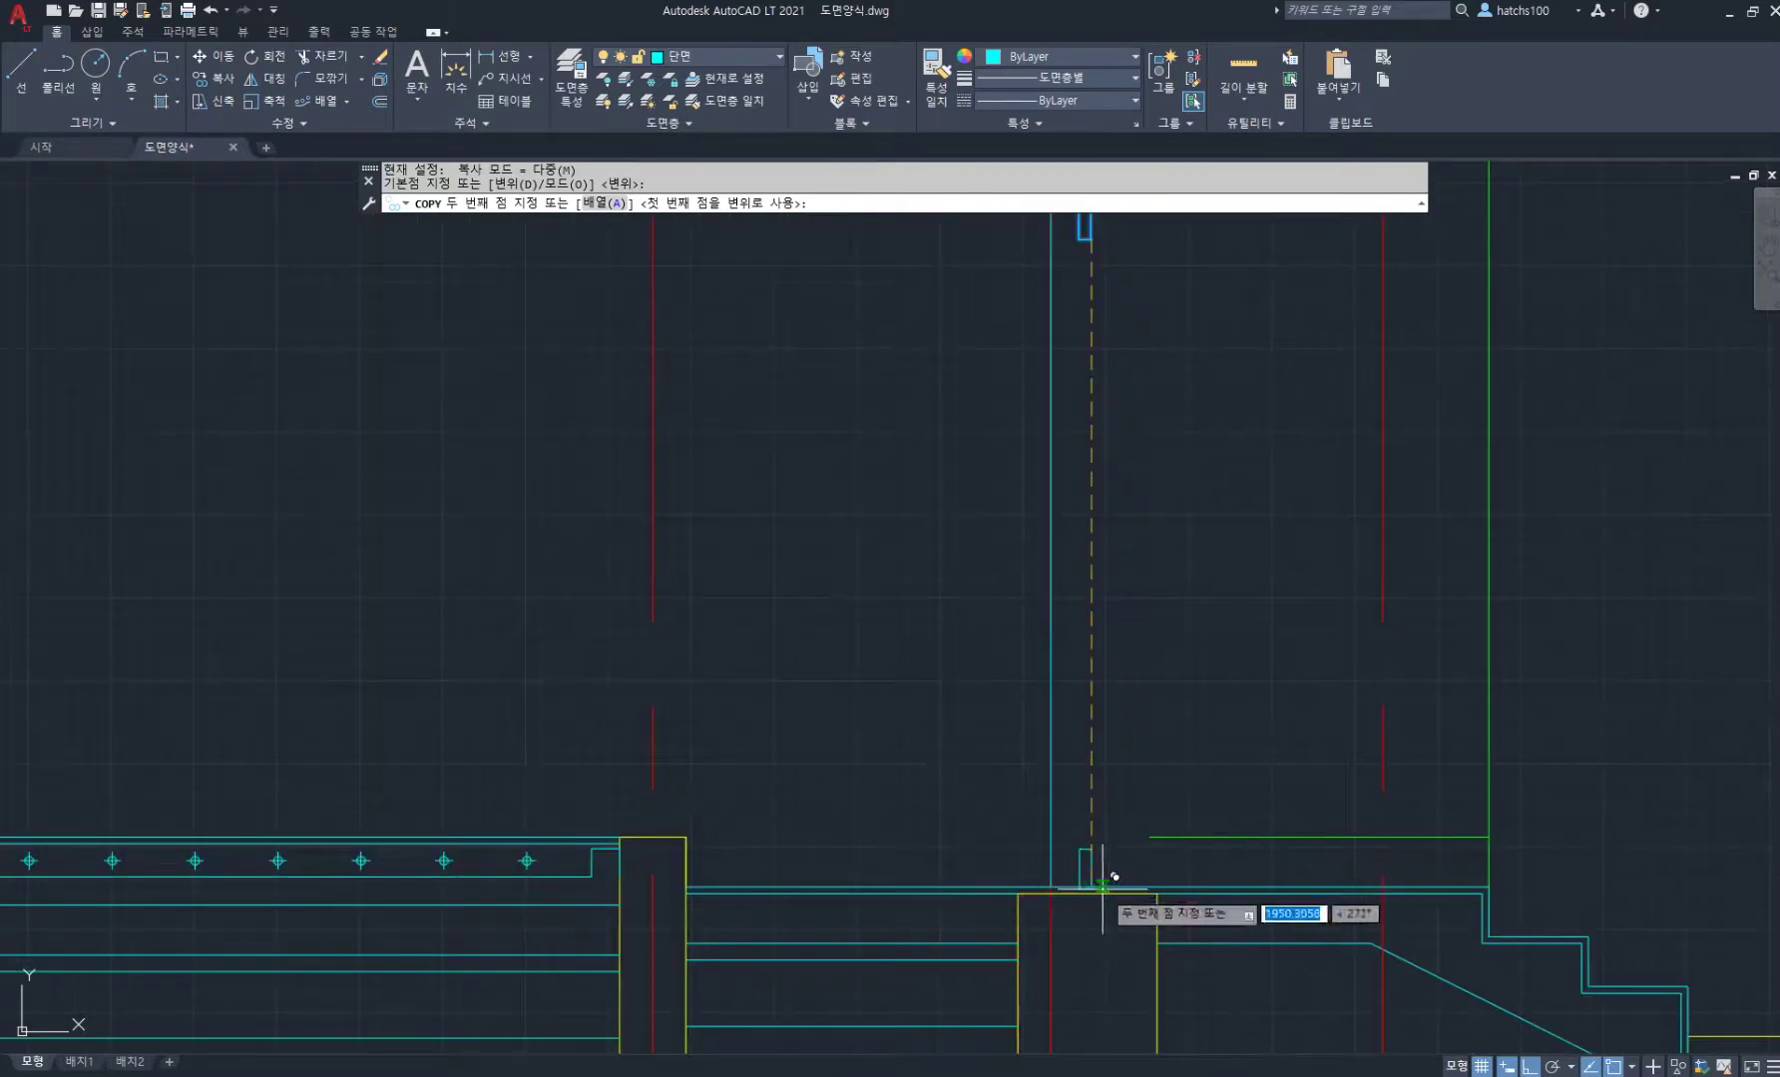
{"action": "left_click", "coordinate": [1089, 886]}
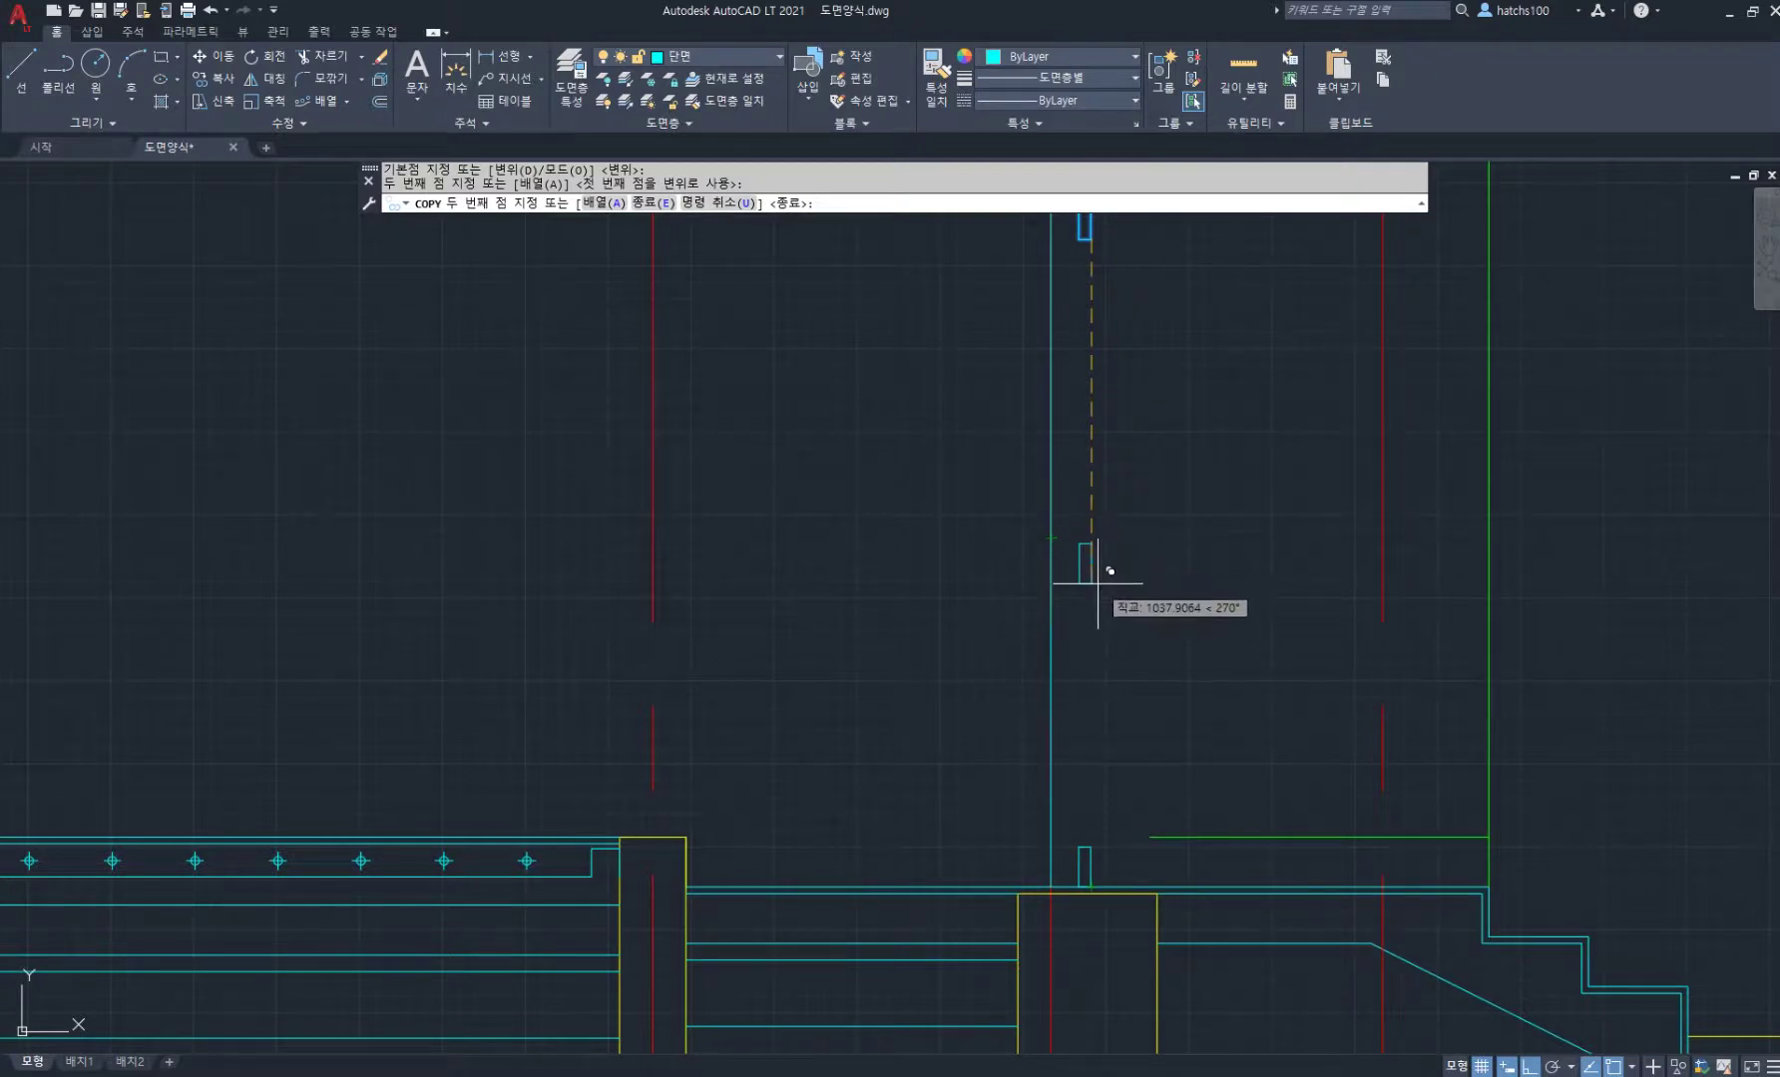
{"action": "left_click", "coordinate": [1097, 580]}
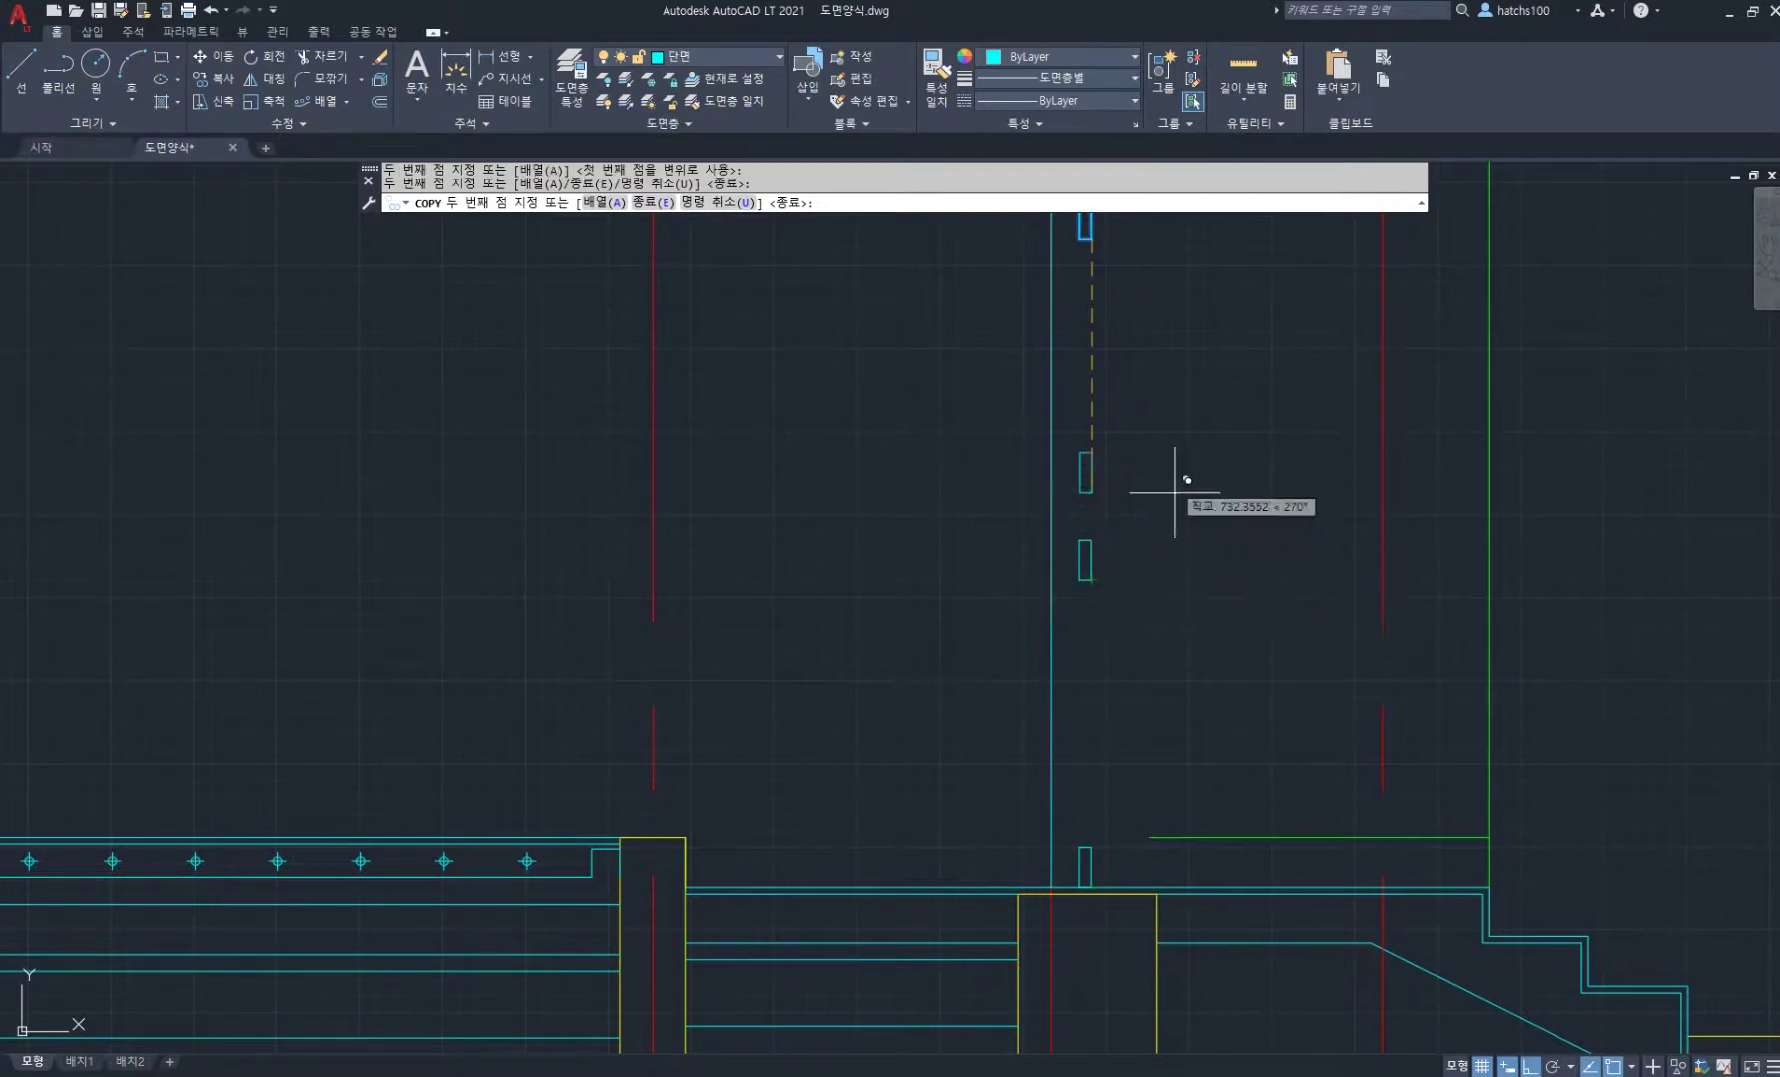
{"action": "key", "text": "Return"}
Step: Draw the left and right door leaf edges as vertical lines from the upper rail's lower corners to the bottom rail's top corners
{"action": "left_click", "coordinate": [1079, 240]}
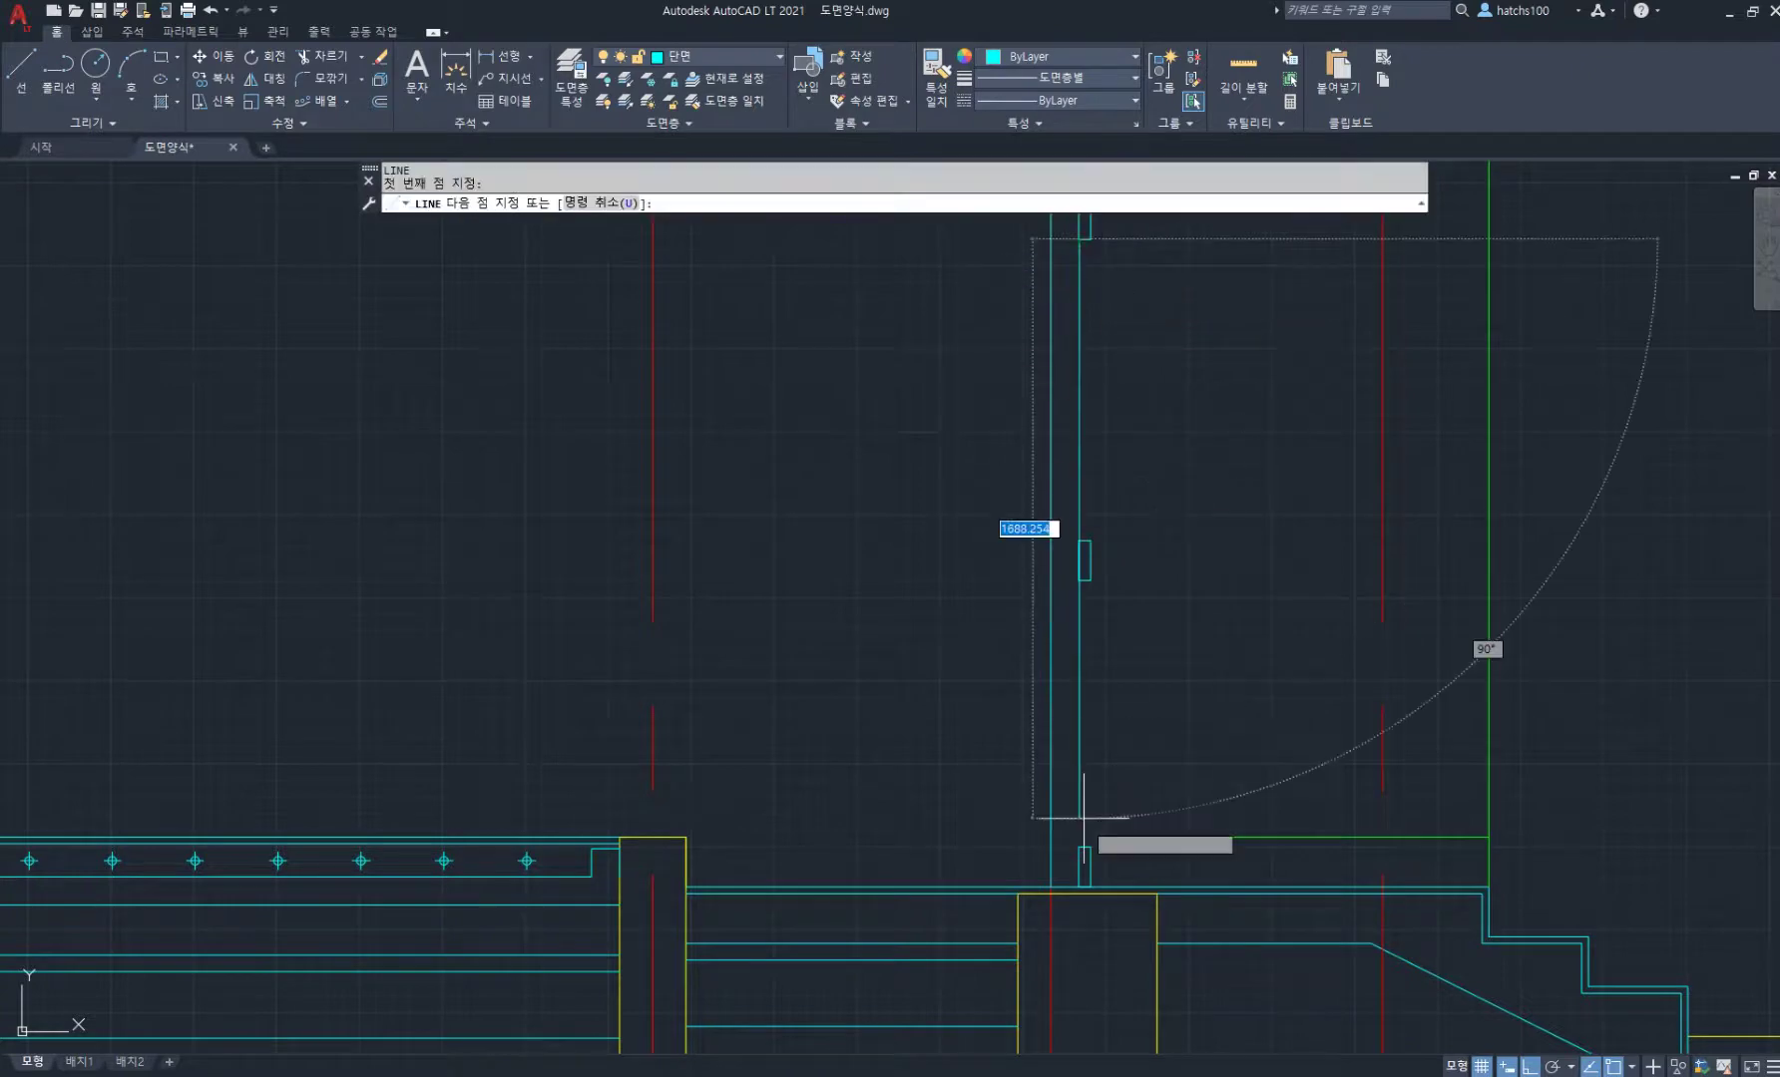
{"action": "left_click", "coordinate": [1079, 850]}
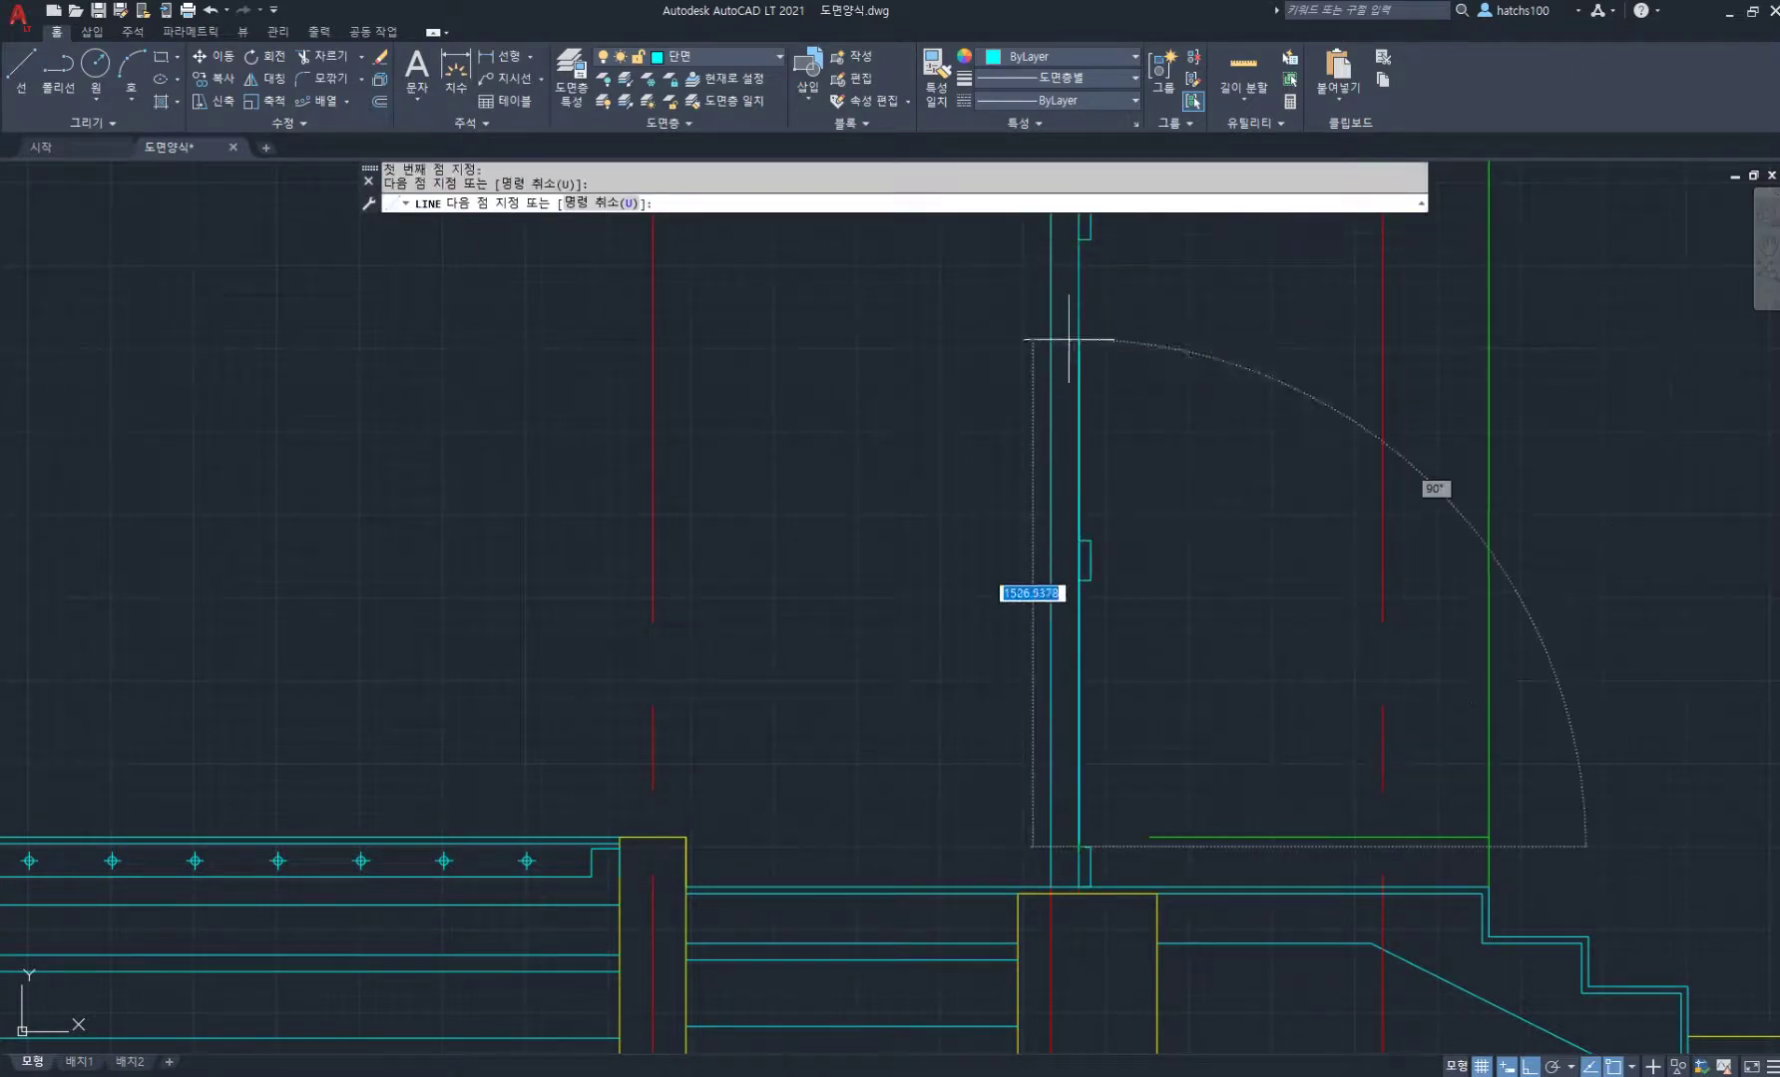
{"action": "key", "text": "Return"}
{"action": "key", "text": "Return"}
{"action": "left_click", "coordinate": [1091, 239]}
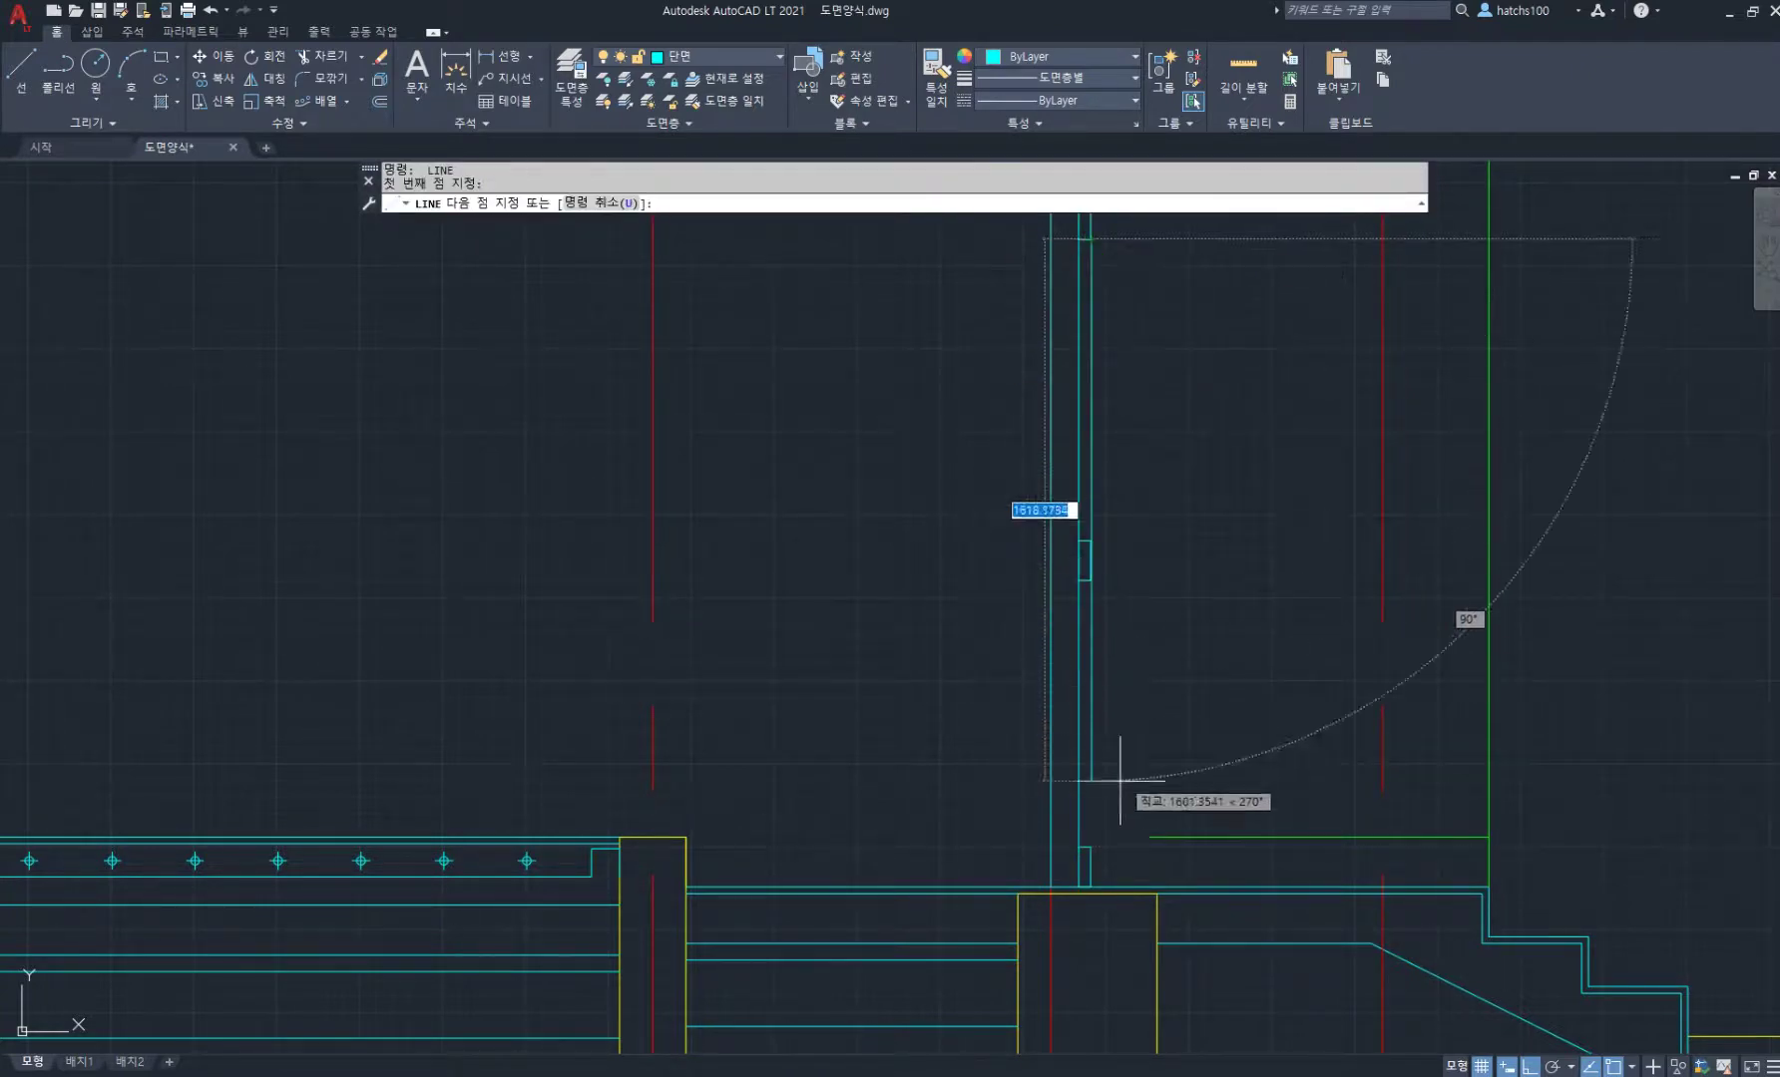
{"action": "left_click", "coordinate": [1090, 850]}
{"action": "key", "text": "Return"}
Step: Draw a vertical line along the door leaf's centre from the upper rail's lower edge to the bottom rail's top edge
{"action": "key", "text": "Return"}
{"action": "left_click", "coordinate": [1079, 237]}
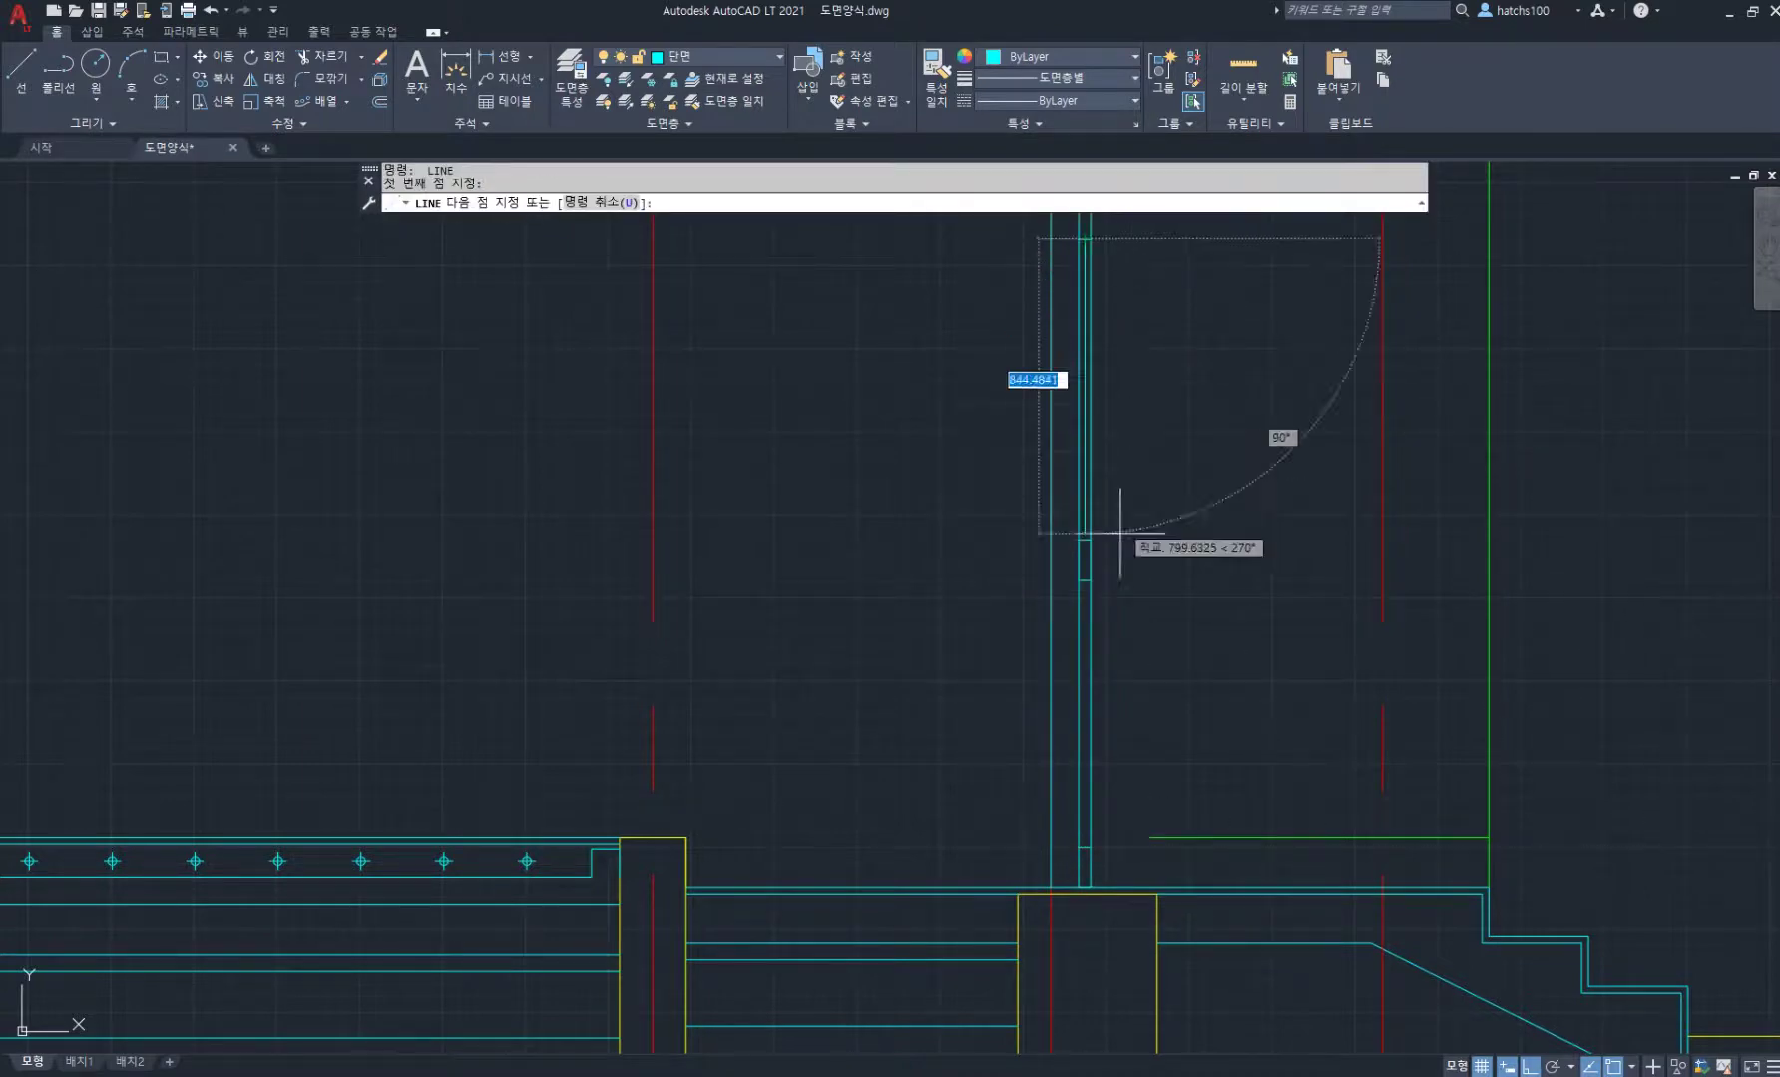
{"action": "scroll", "coordinate": [1087, 843], "scroll_direction": "up", "scroll_amount": 1}
{"action": "scroll", "coordinate": [1087, 856], "scroll_direction": "up", "scroll_amount": 1}
{"action": "left_click", "coordinate": [1085, 834]}
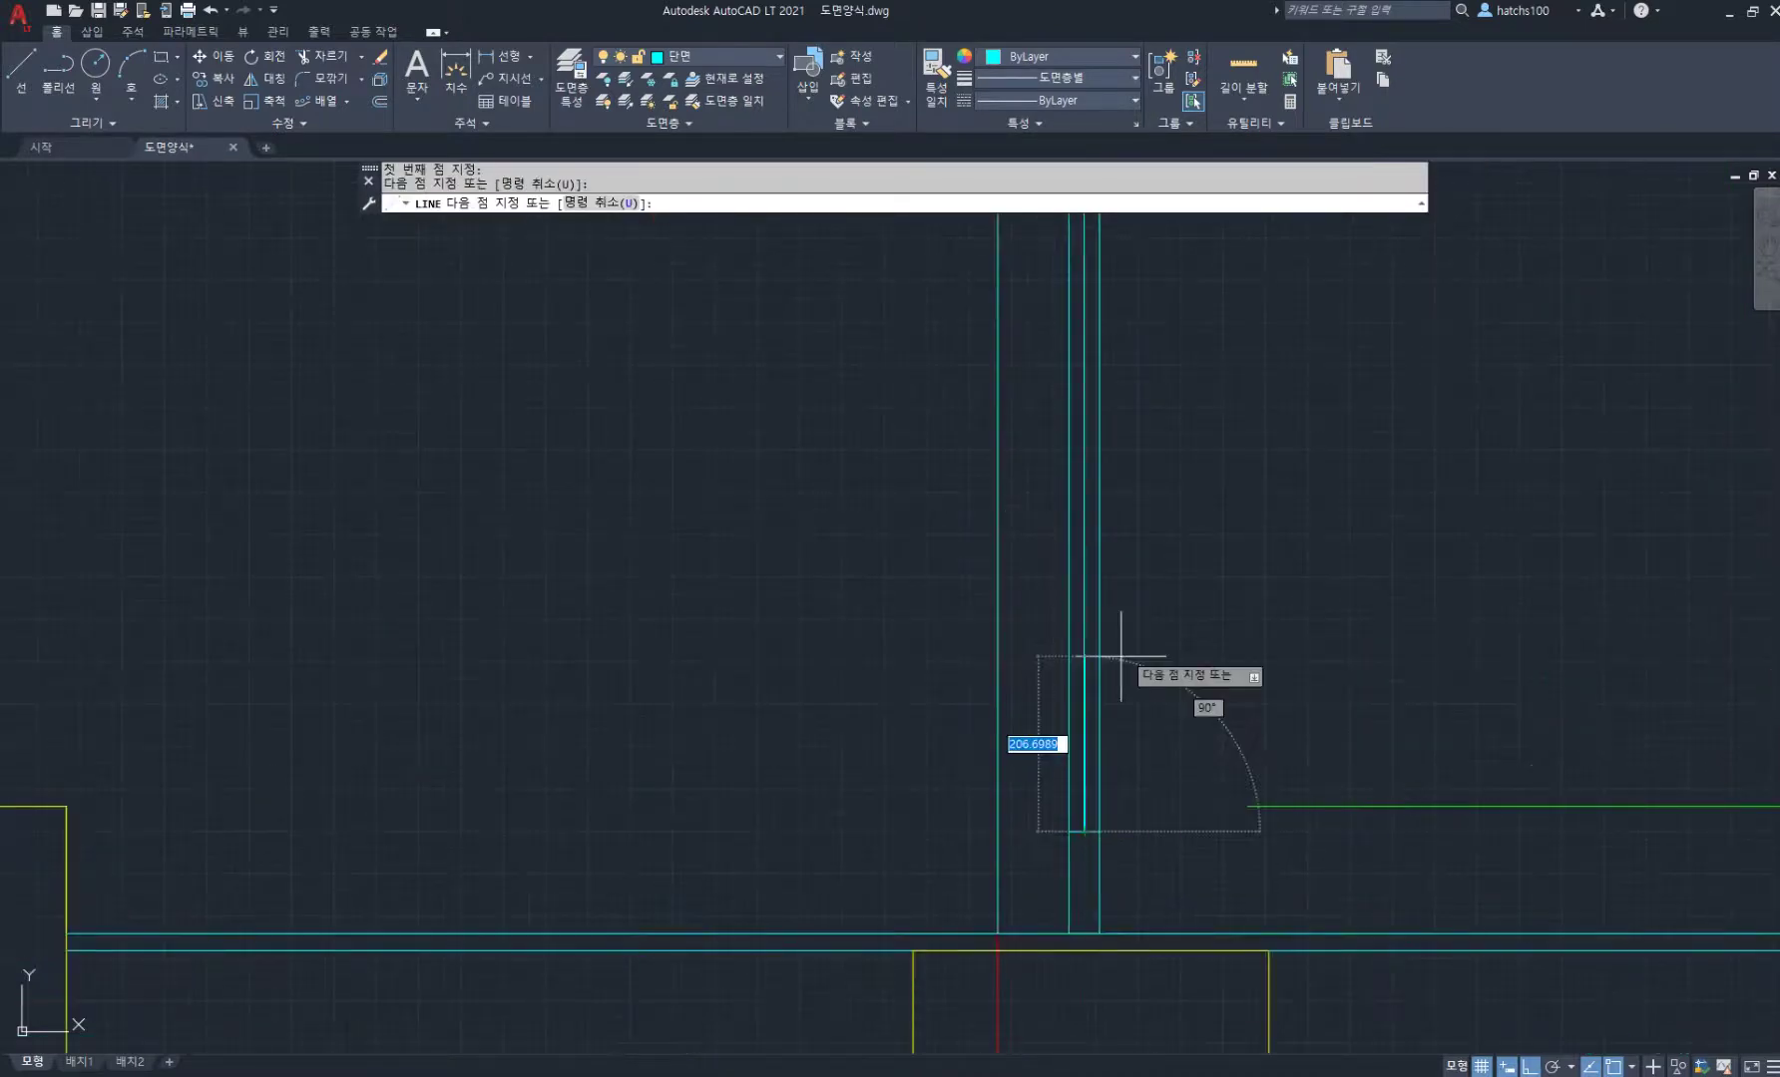
Step: Trim the door leaf's centre line where it runs through the middle rail rectangle
{"action": "key", "text": "Return"}
{"action": "scroll", "coordinate": [1121, 427], "scroll_direction": "down", "scroll_amount": 2}
{"action": "middle_click_drag", "start_coordinate": [1092, 279], "coordinate": [1121, 543]}
{"action": "scroll", "coordinate": [1121, 543], "scroll_direction": "up", "scroll_amount": 4}
{"action": "type", "text": "t"}
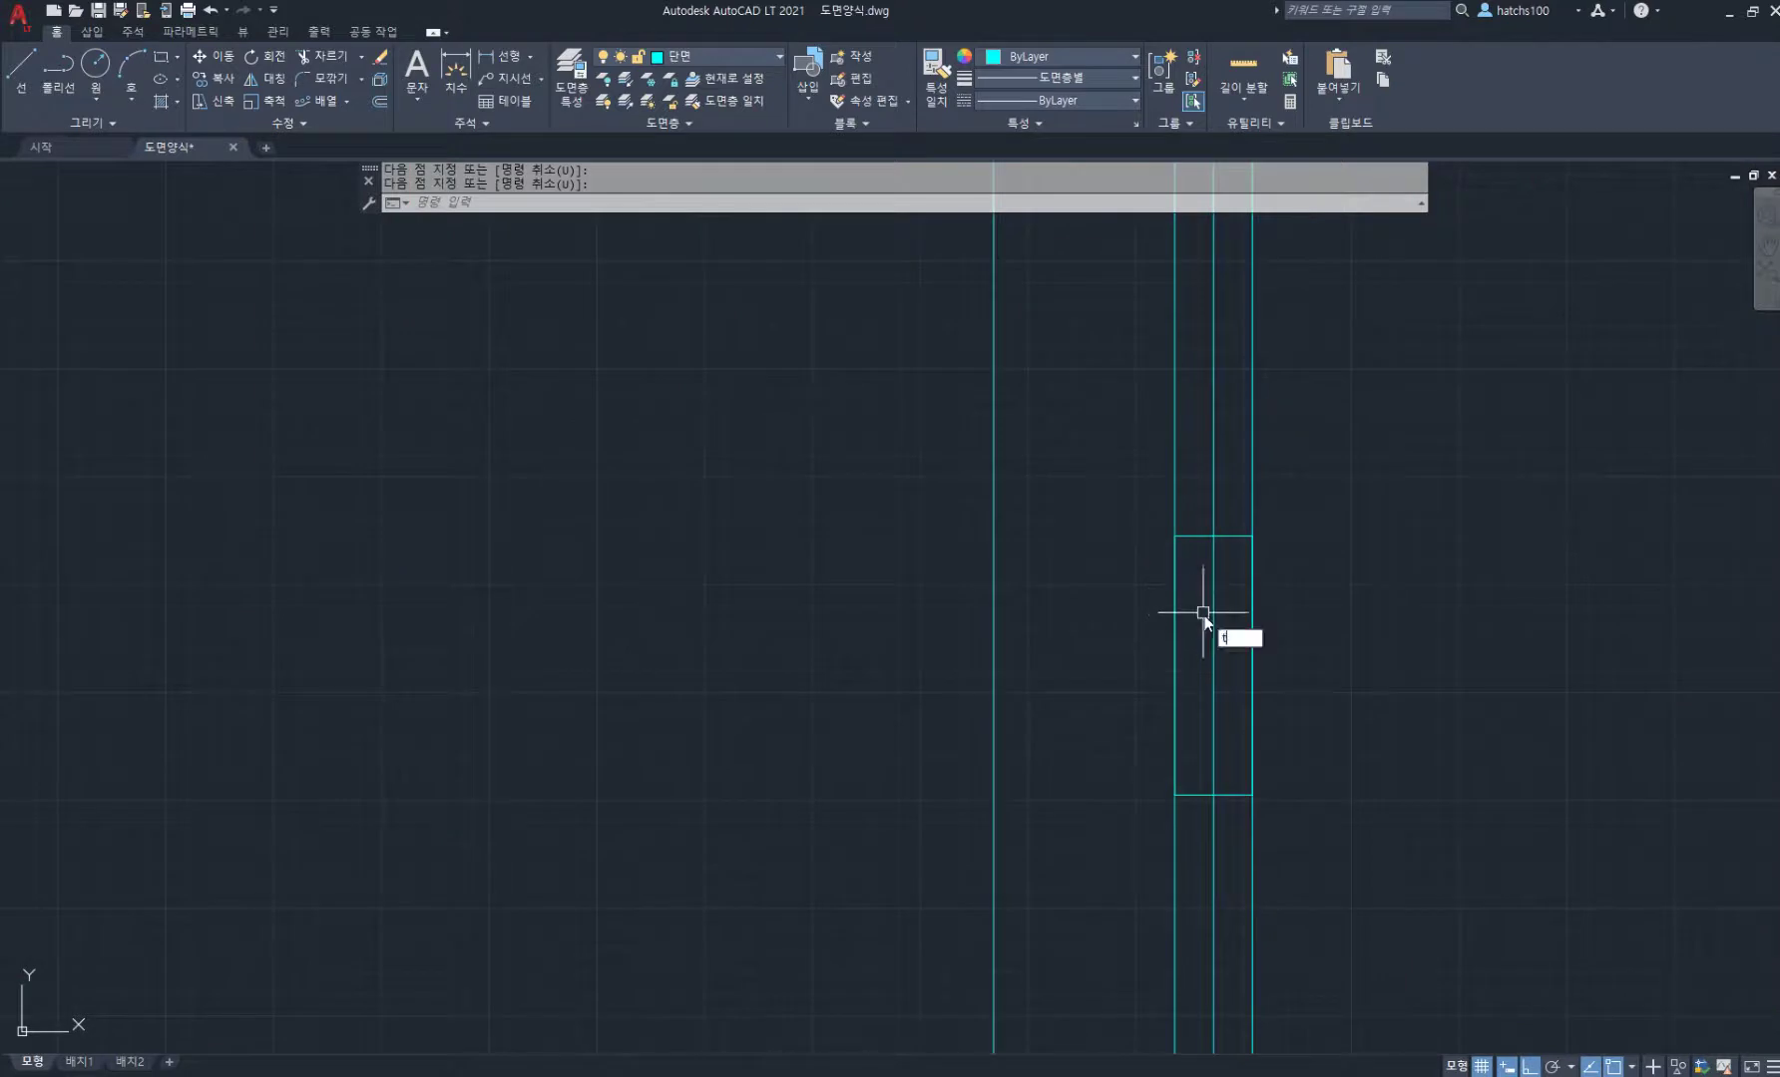
{"action": "type", "text": "r"}
{"action": "key", "text": "Return"}
{"action": "scroll", "coordinate": [1283, 577], "scroll_direction": "down", "scroll_amount": 4}
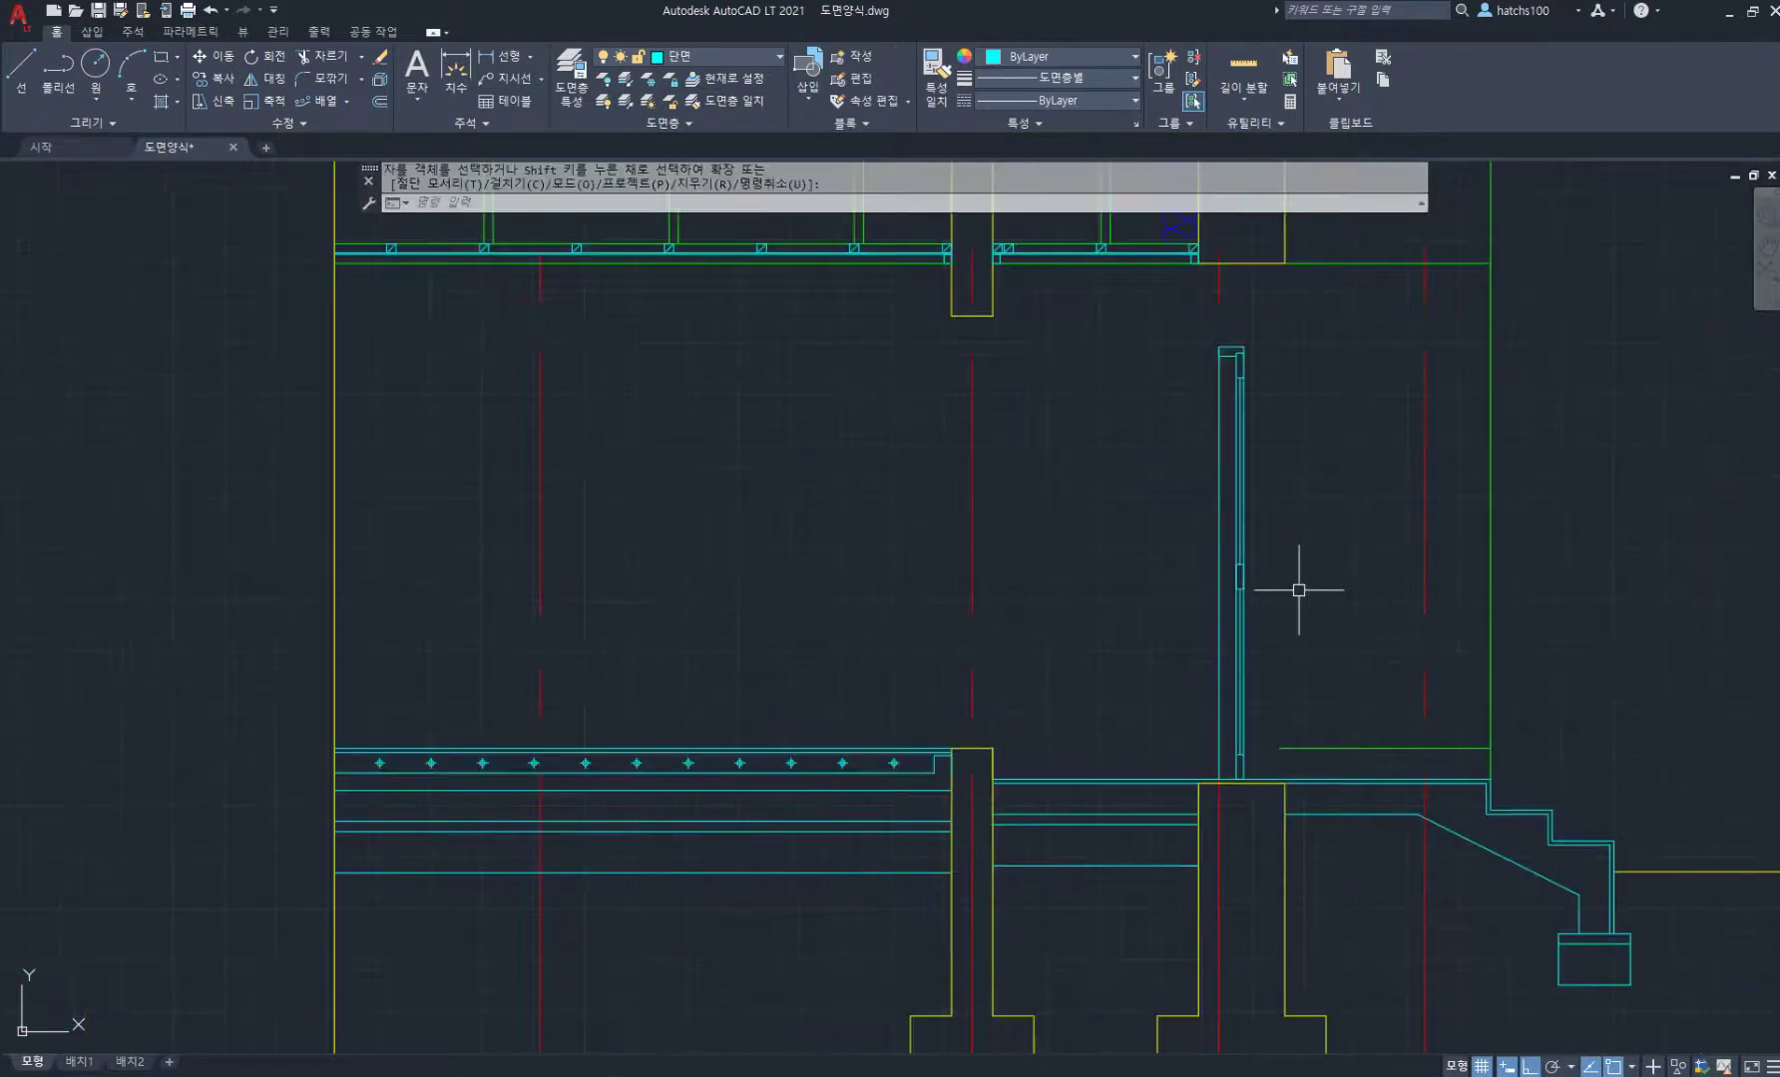
Step: Copy the door's frame head outline straight up 405 units to the underside of the beam above the entrance
{"action": "middle_click_drag", "start_coordinate": [1298, 590], "coordinate": [1213, 639]}
{"action": "scroll", "coordinate": [1145, 334], "scroll_direction": "up", "scroll_amount": 4}
{"action": "middle_click_drag", "start_coordinate": [1156, 385], "coordinate": [1202, 527]}
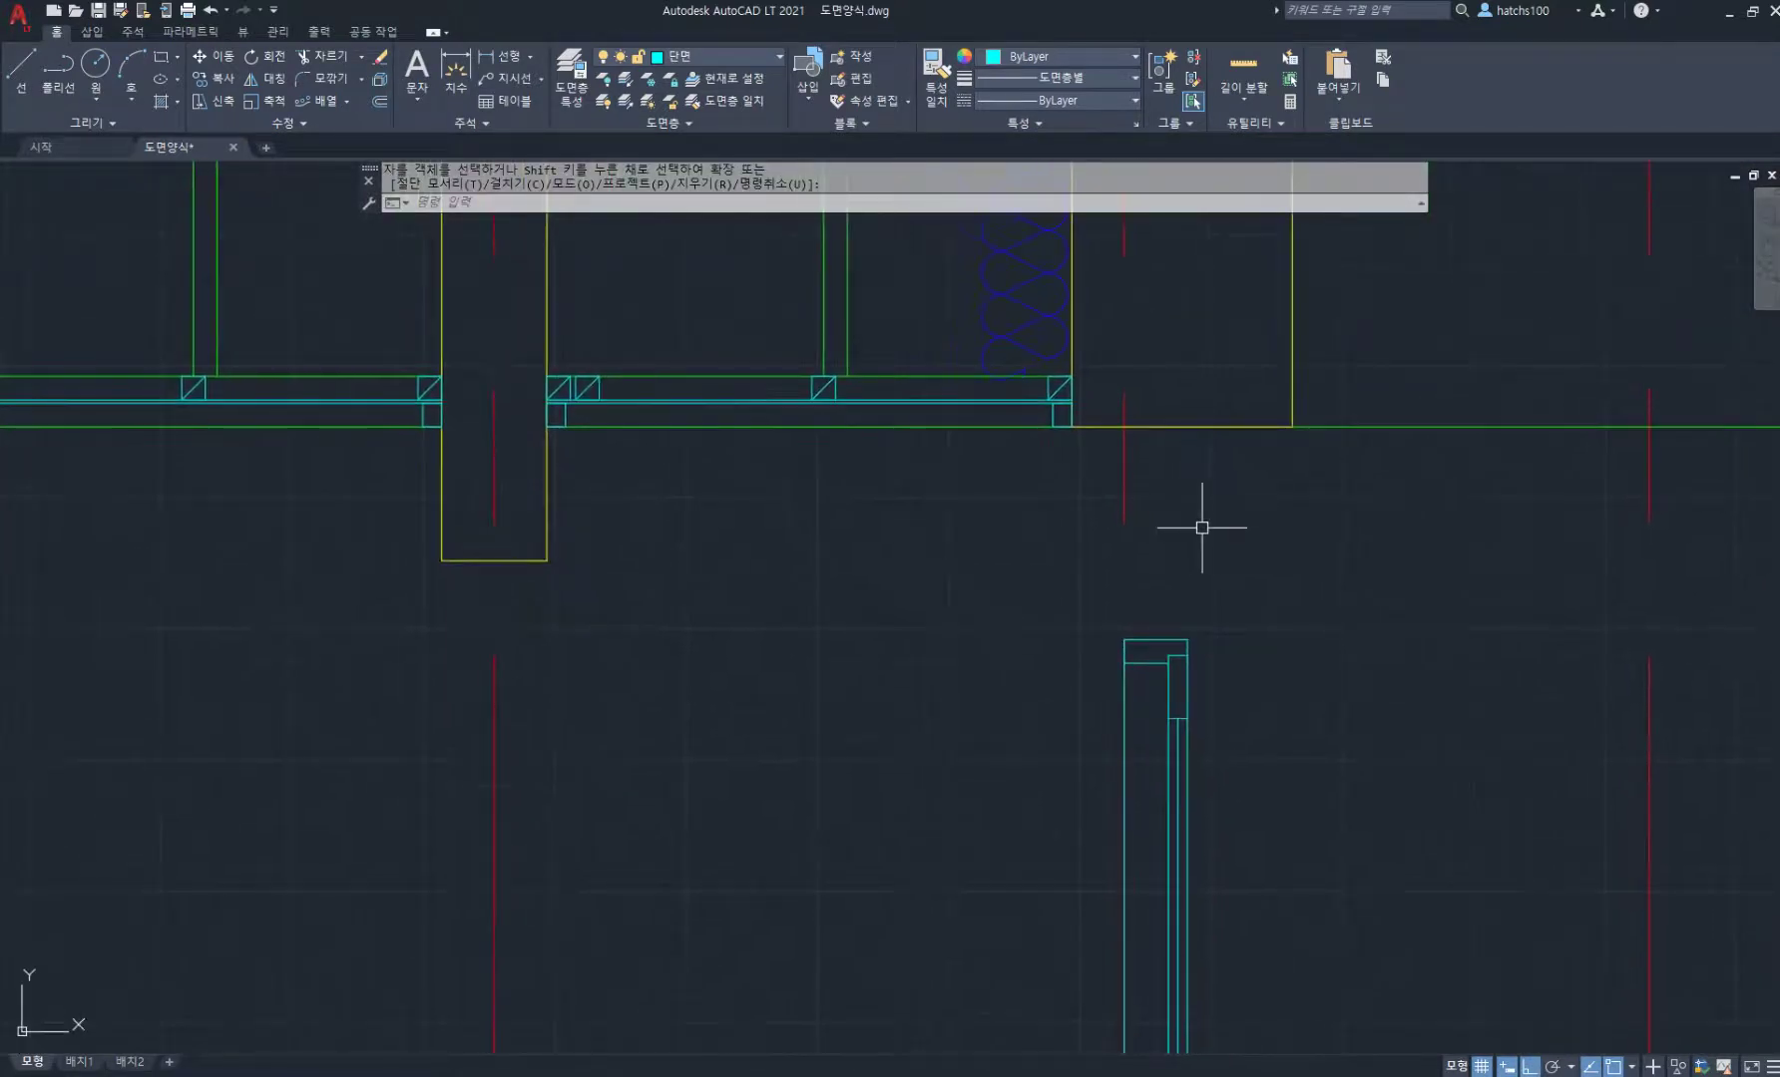
{"action": "type", "text": "o"}
{"action": "key", "text": "Return"}
{"action": "left_click", "coordinate": [1165, 639]}
{"action": "scroll", "coordinate": [1168, 608], "scroll_direction": "up", "scroll_amount": 4}
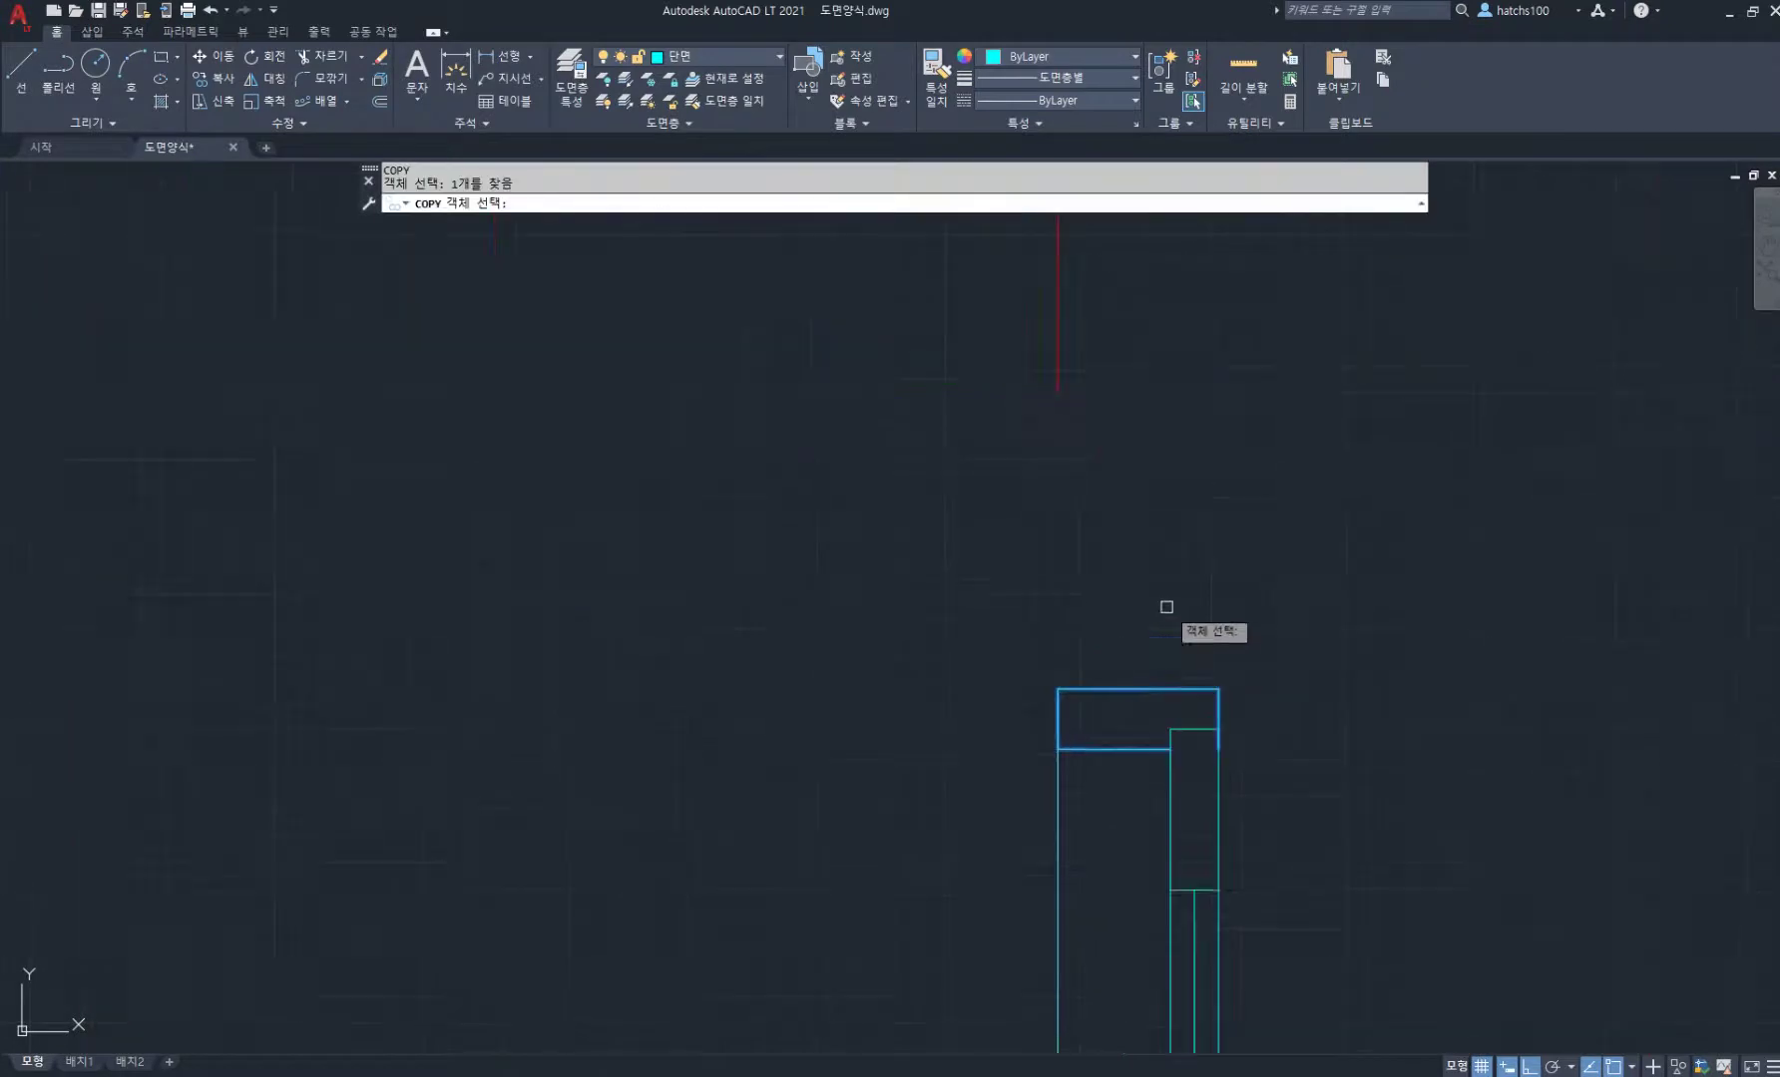
{"action": "middle_click_drag", "start_coordinate": [1174, 617], "coordinate": [1182, 753]}
{"action": "key", "text": "Return"}
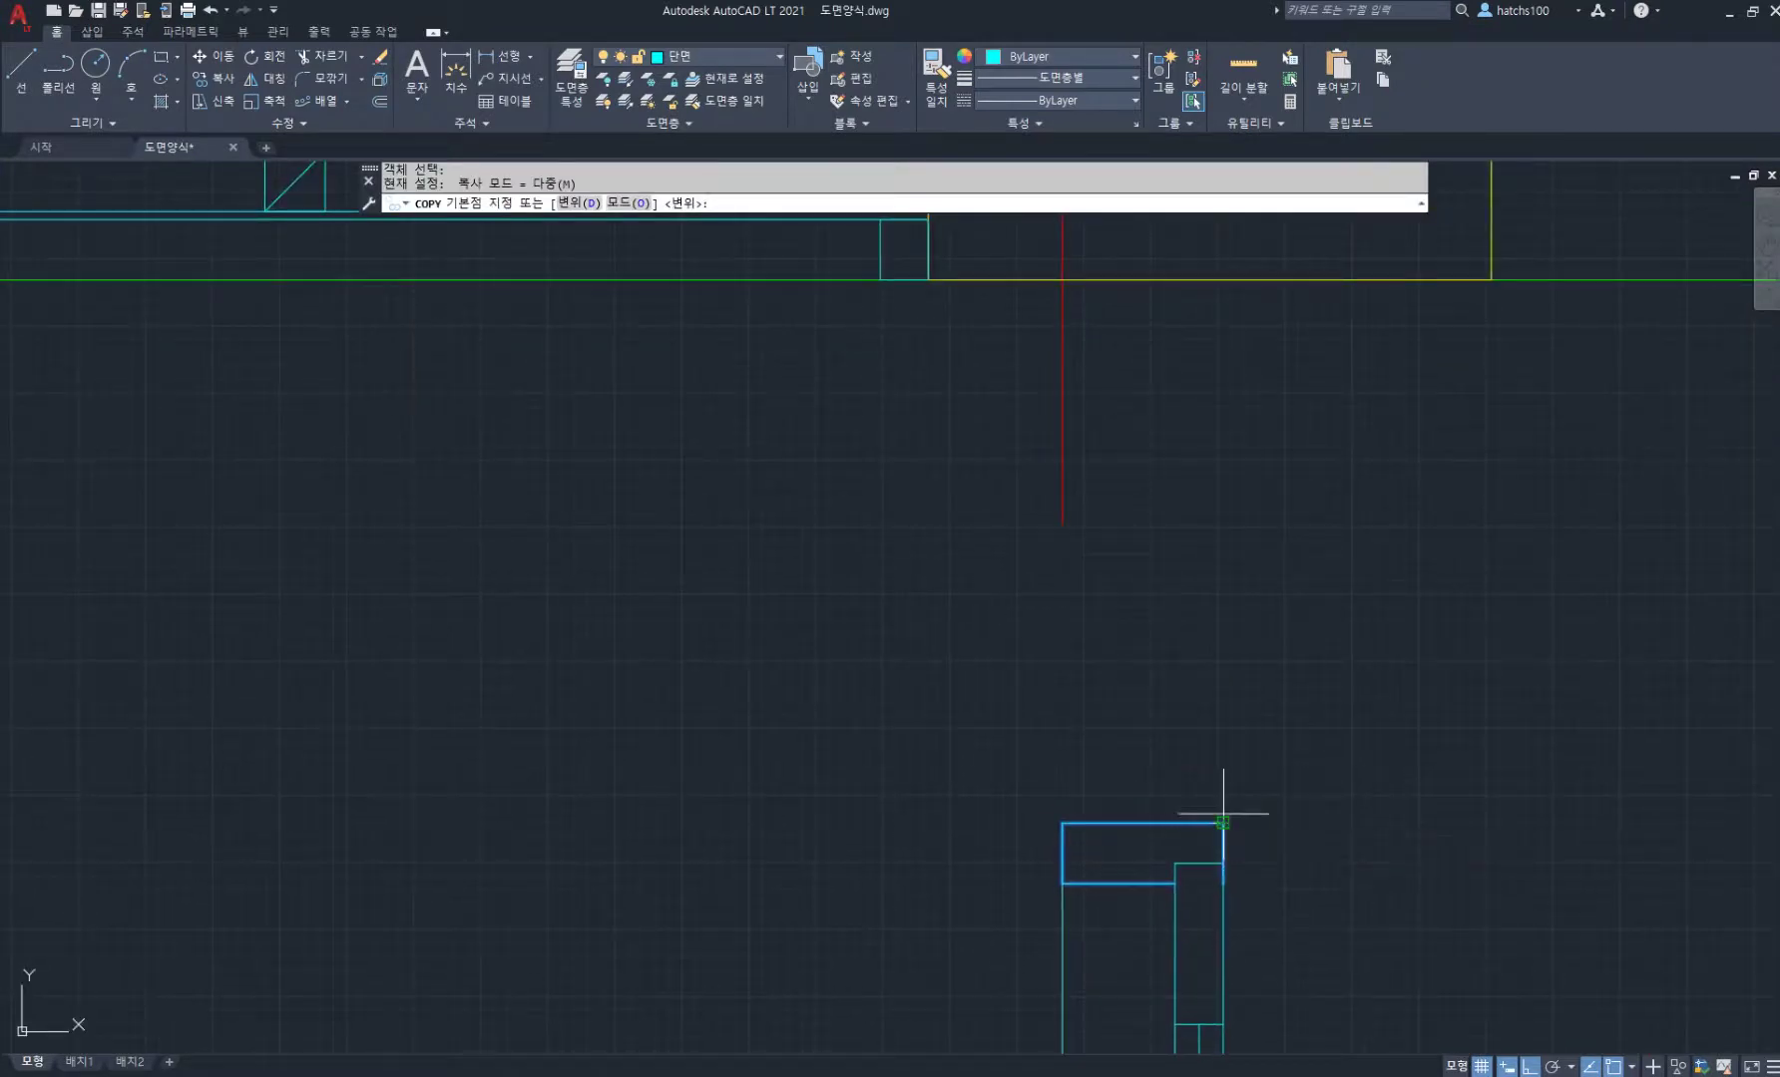
{"action": "left_click", "coordinate": [1223, 823]}
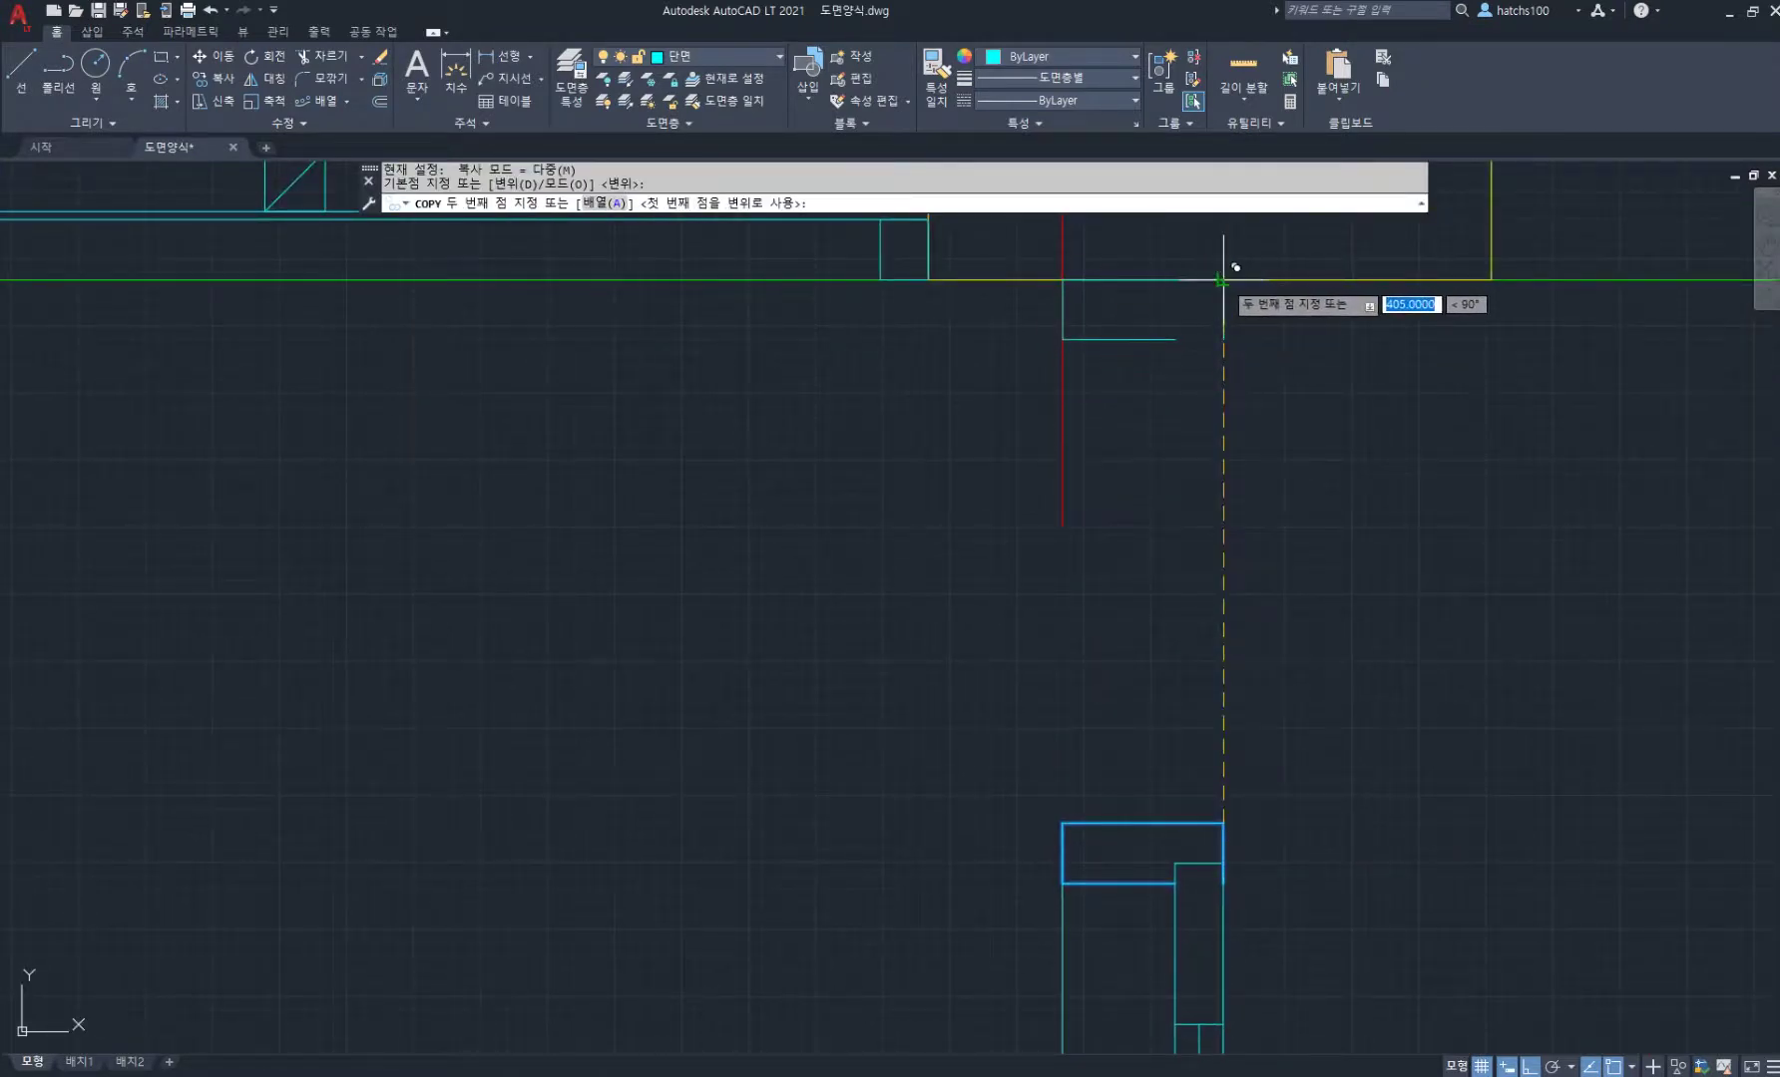
{"action": "left_click", "coordinate": [1224, 279]}
{"action": "key", "text": "Return"}
Step: Stretch the open end of the copied frame head's lower edge to its lower right corner, closing the rectangle
{"action": "left_click", "coordinate": [1165, 340]}
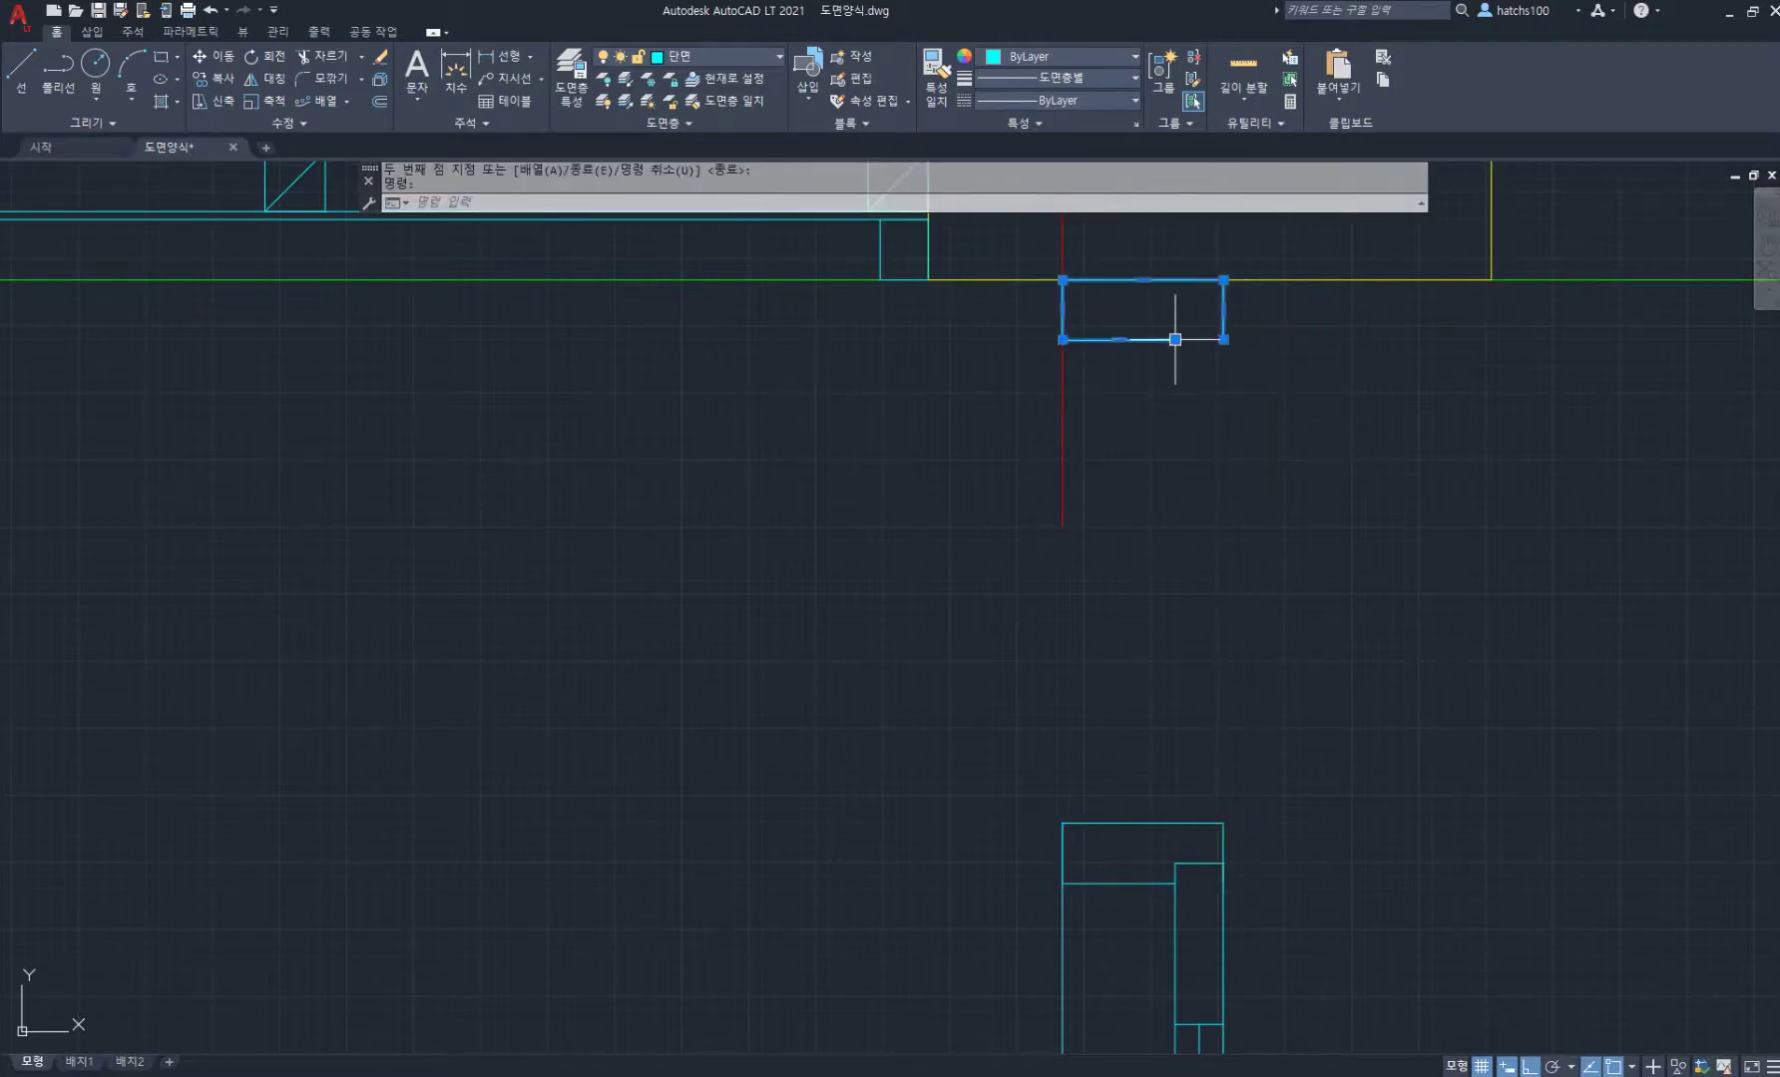
{"action": "left_click", "coordinate": [1223, 341]}
{"action": "key", "text": "Escape"}
{"action": "key", "text": "Escape"}
Step: Copy the closed frame rectangle straight down so it sits directly on top of the door's frame head
{"action": "type", "text": "c"}
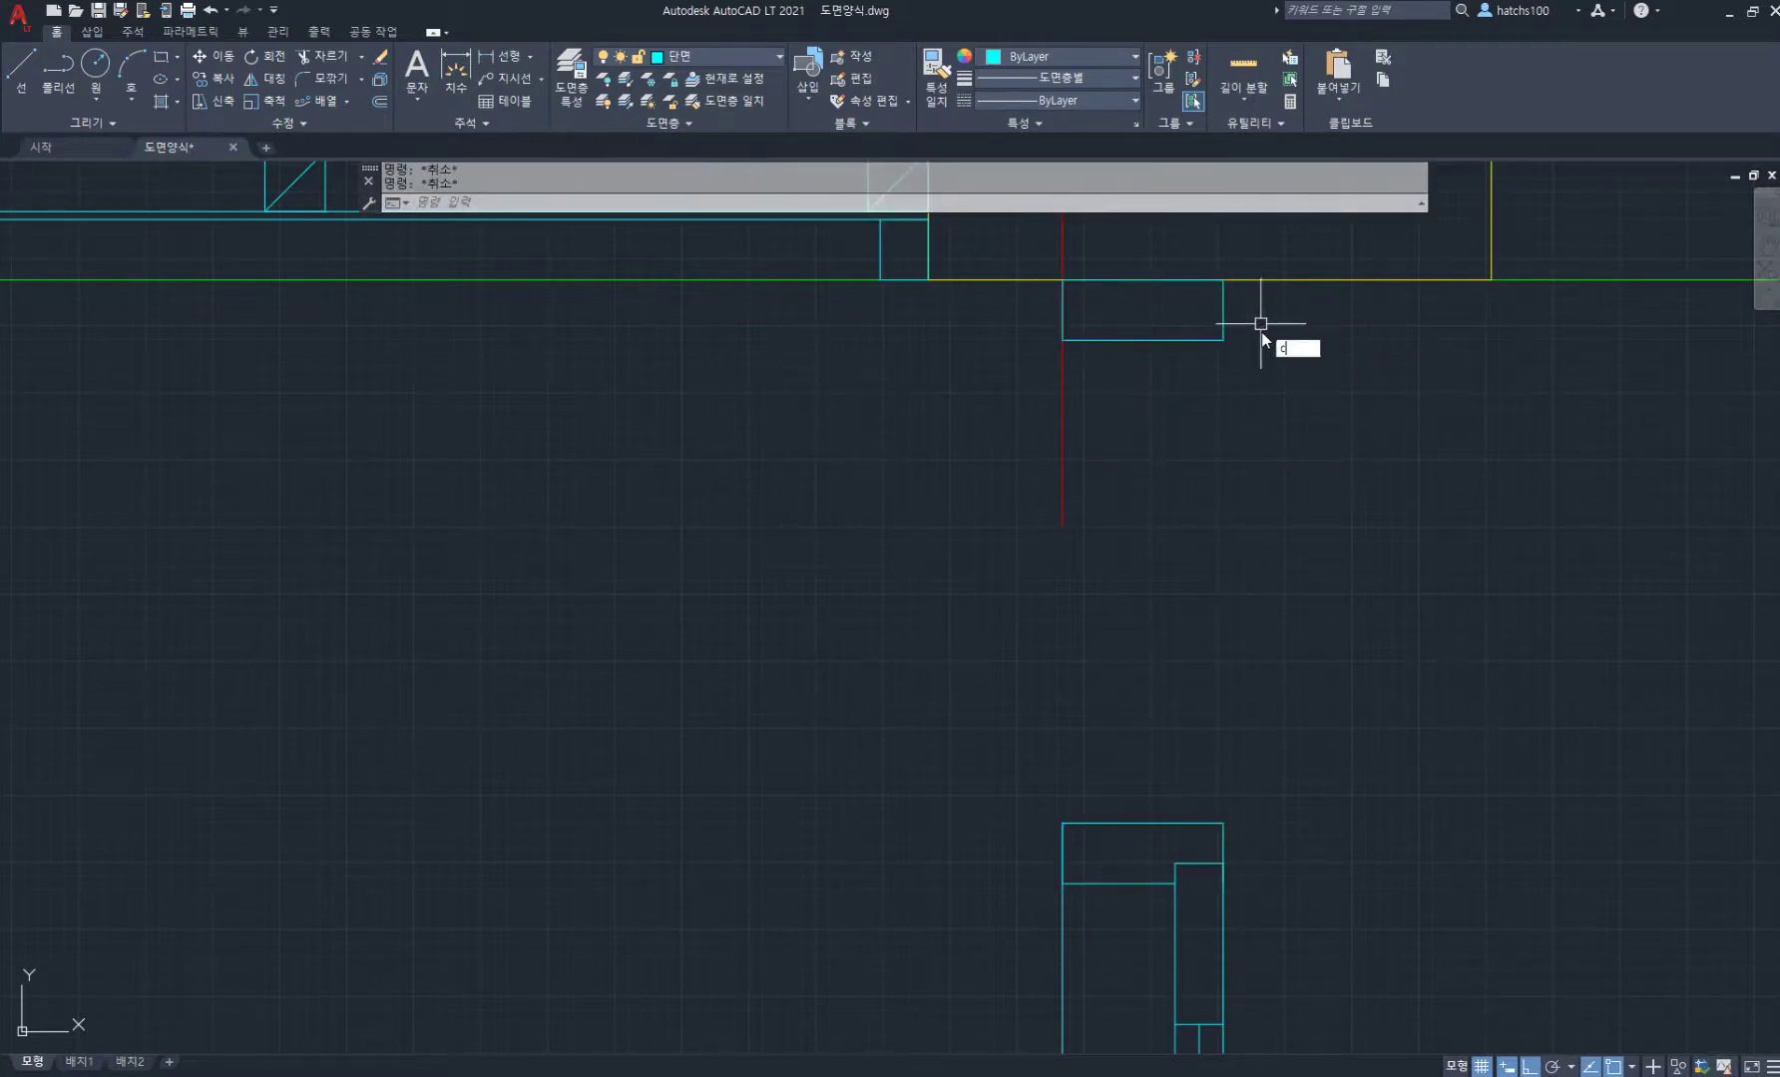
{"action": "type", "text": "o"}
{"action": "key", "text": "Return"}
{"action": "left_click", "coordinate": [1223, 320]}
{"action": "key", "text": "Return"}
{"action": "left_click", "coordinate": [1223, 341]}
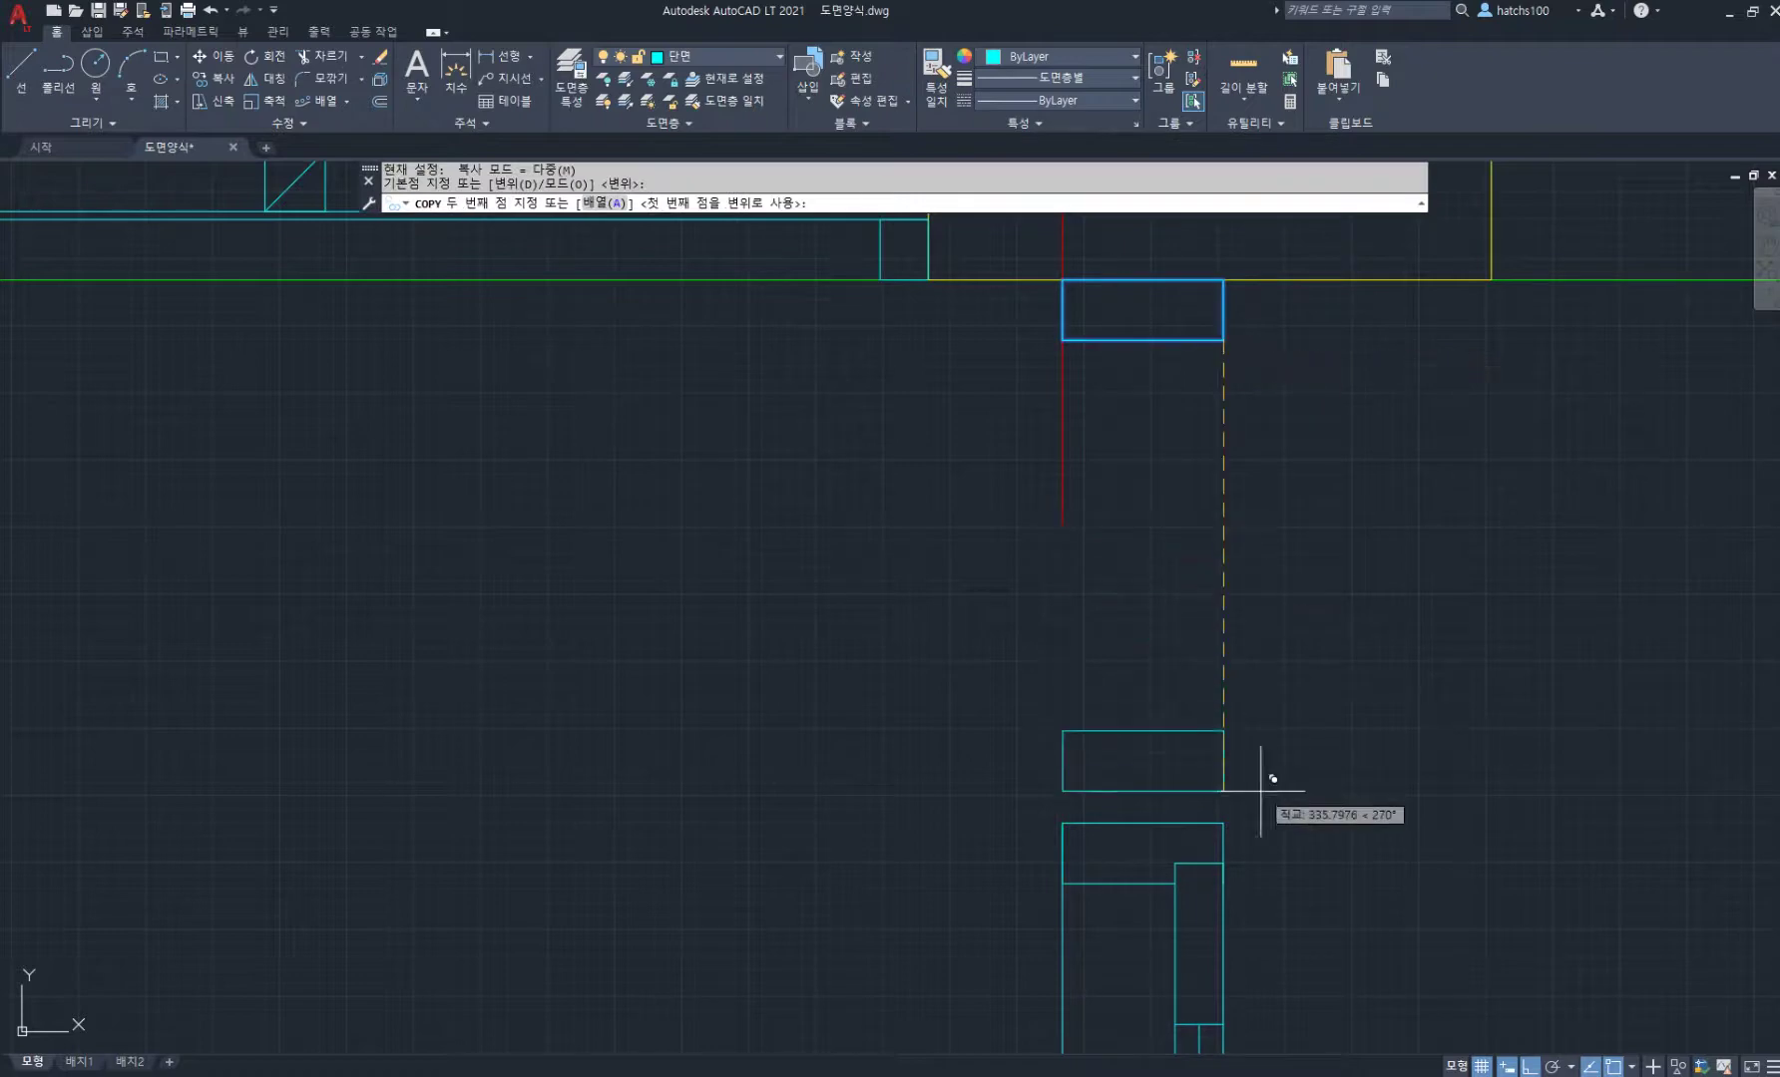
{"action": "left_click", "coordinate": [1223, 823]}
{"action": "key", "text": "Return"}
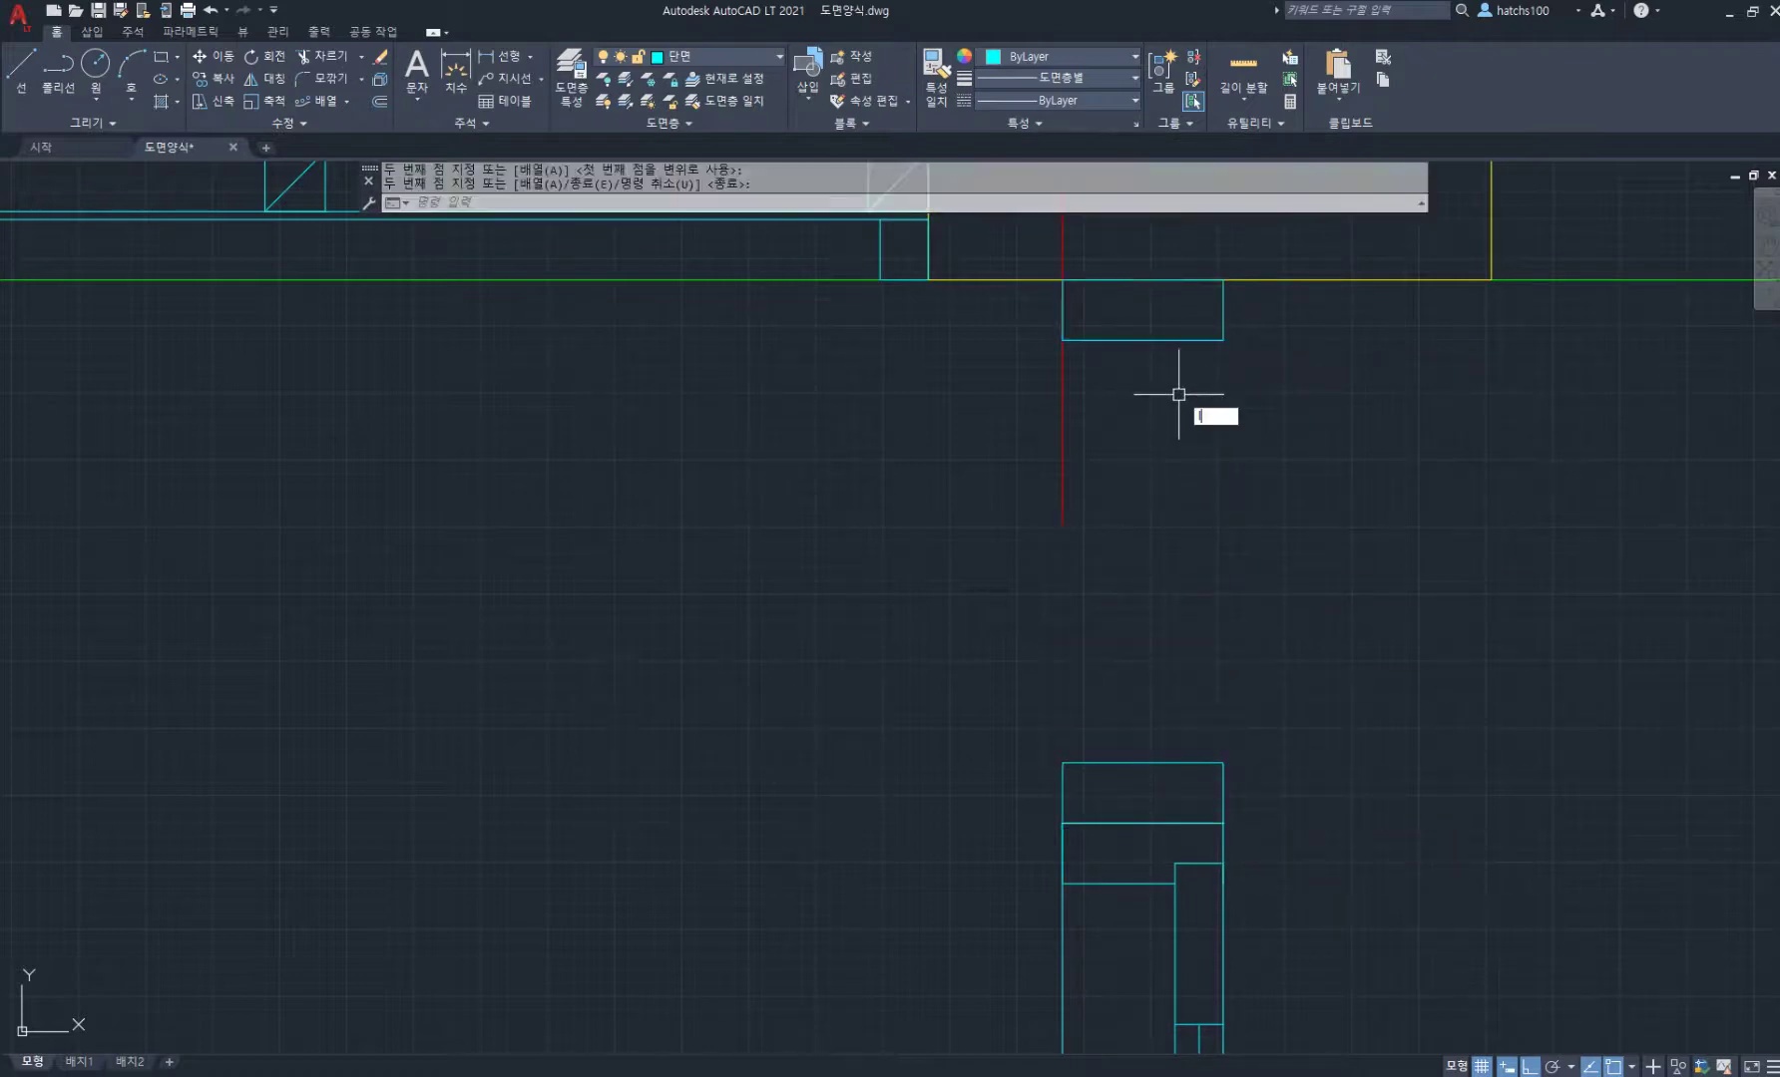
Step: Draw the transom's vertical centre line from the upper frame rectangle's bottom midpoint to the lower one's top midpoint
{"action": "type", "text": "l"}
{"action": "key", "text": "Return"}
{"action": "left_click", "coordinate": [1142, 340]}
{"action": "left_click", "coordinate": [1142, 763]}
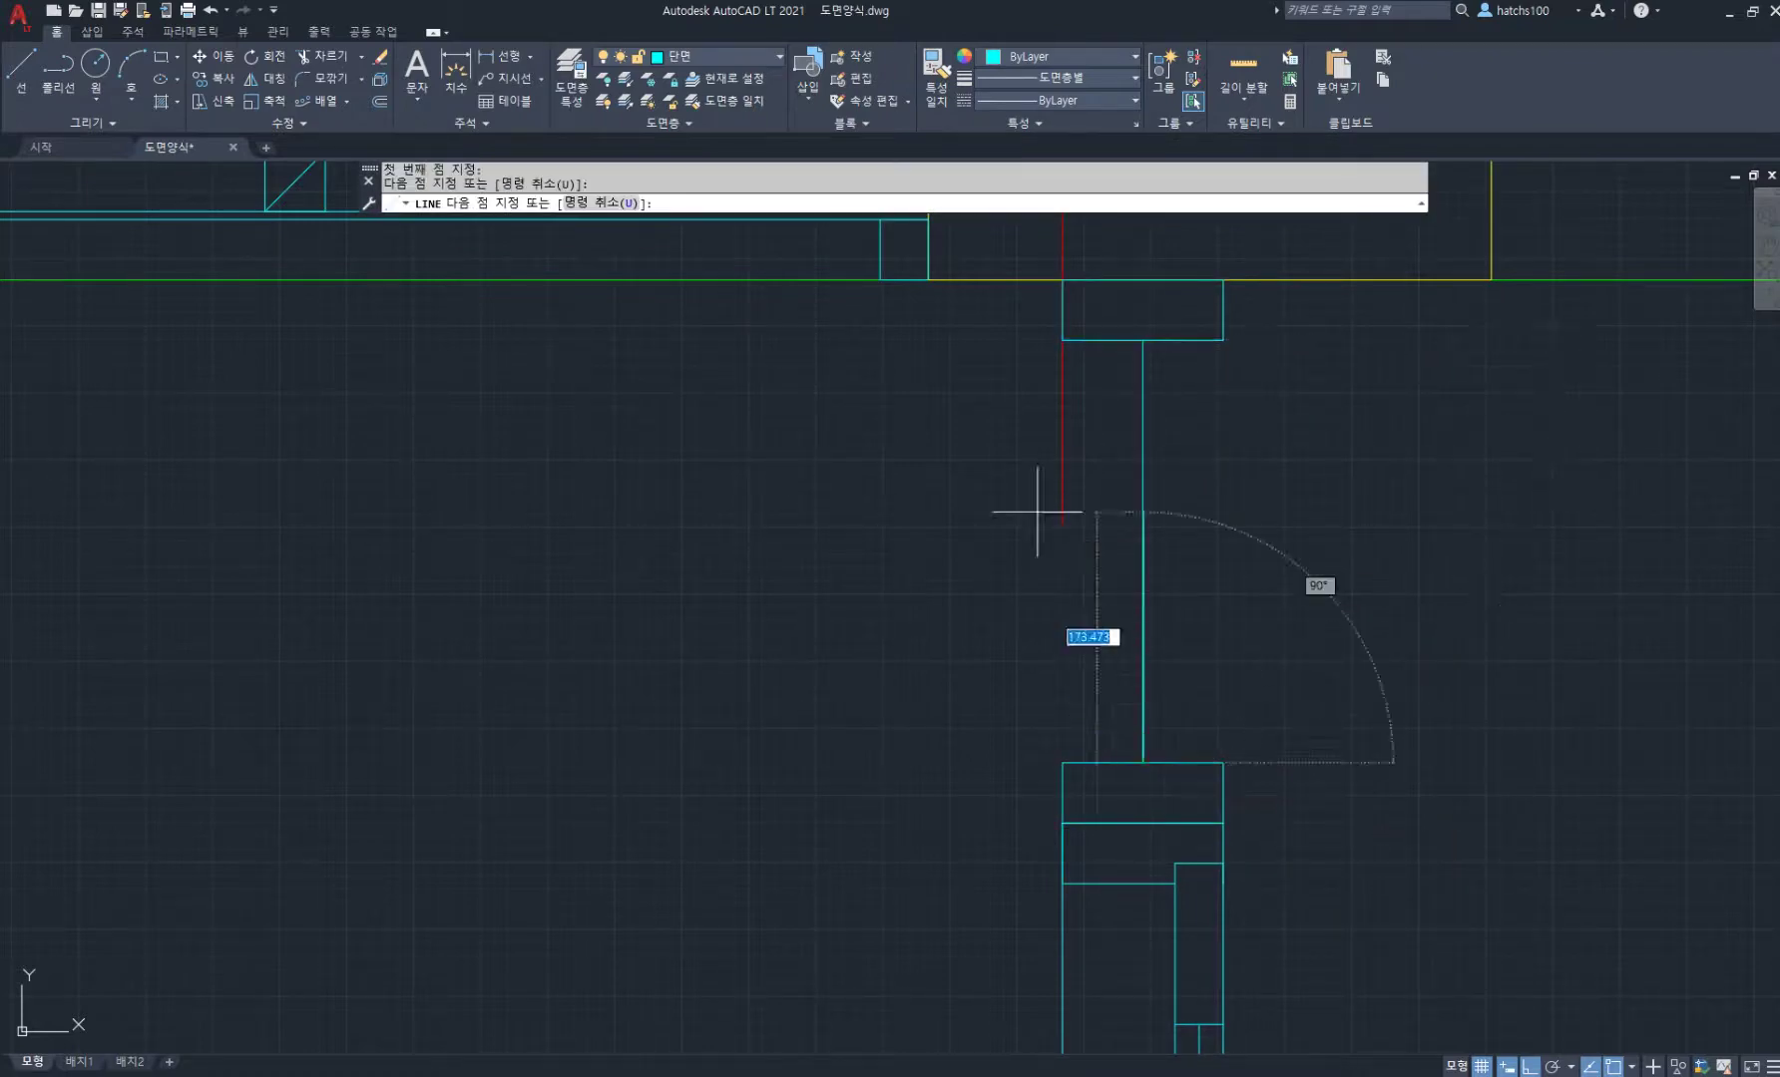
{"action": "key", "text": "Return"}
Step: Draw the transom's left and right edges as vertical lines between the corners of its upper and lower frame rectangles
{"action": "key", "text": "Return"}
{"action": "left_click", "coordinate": [1062, 340]}
{"action": "left_click", "coordinate": [1063, 763]}
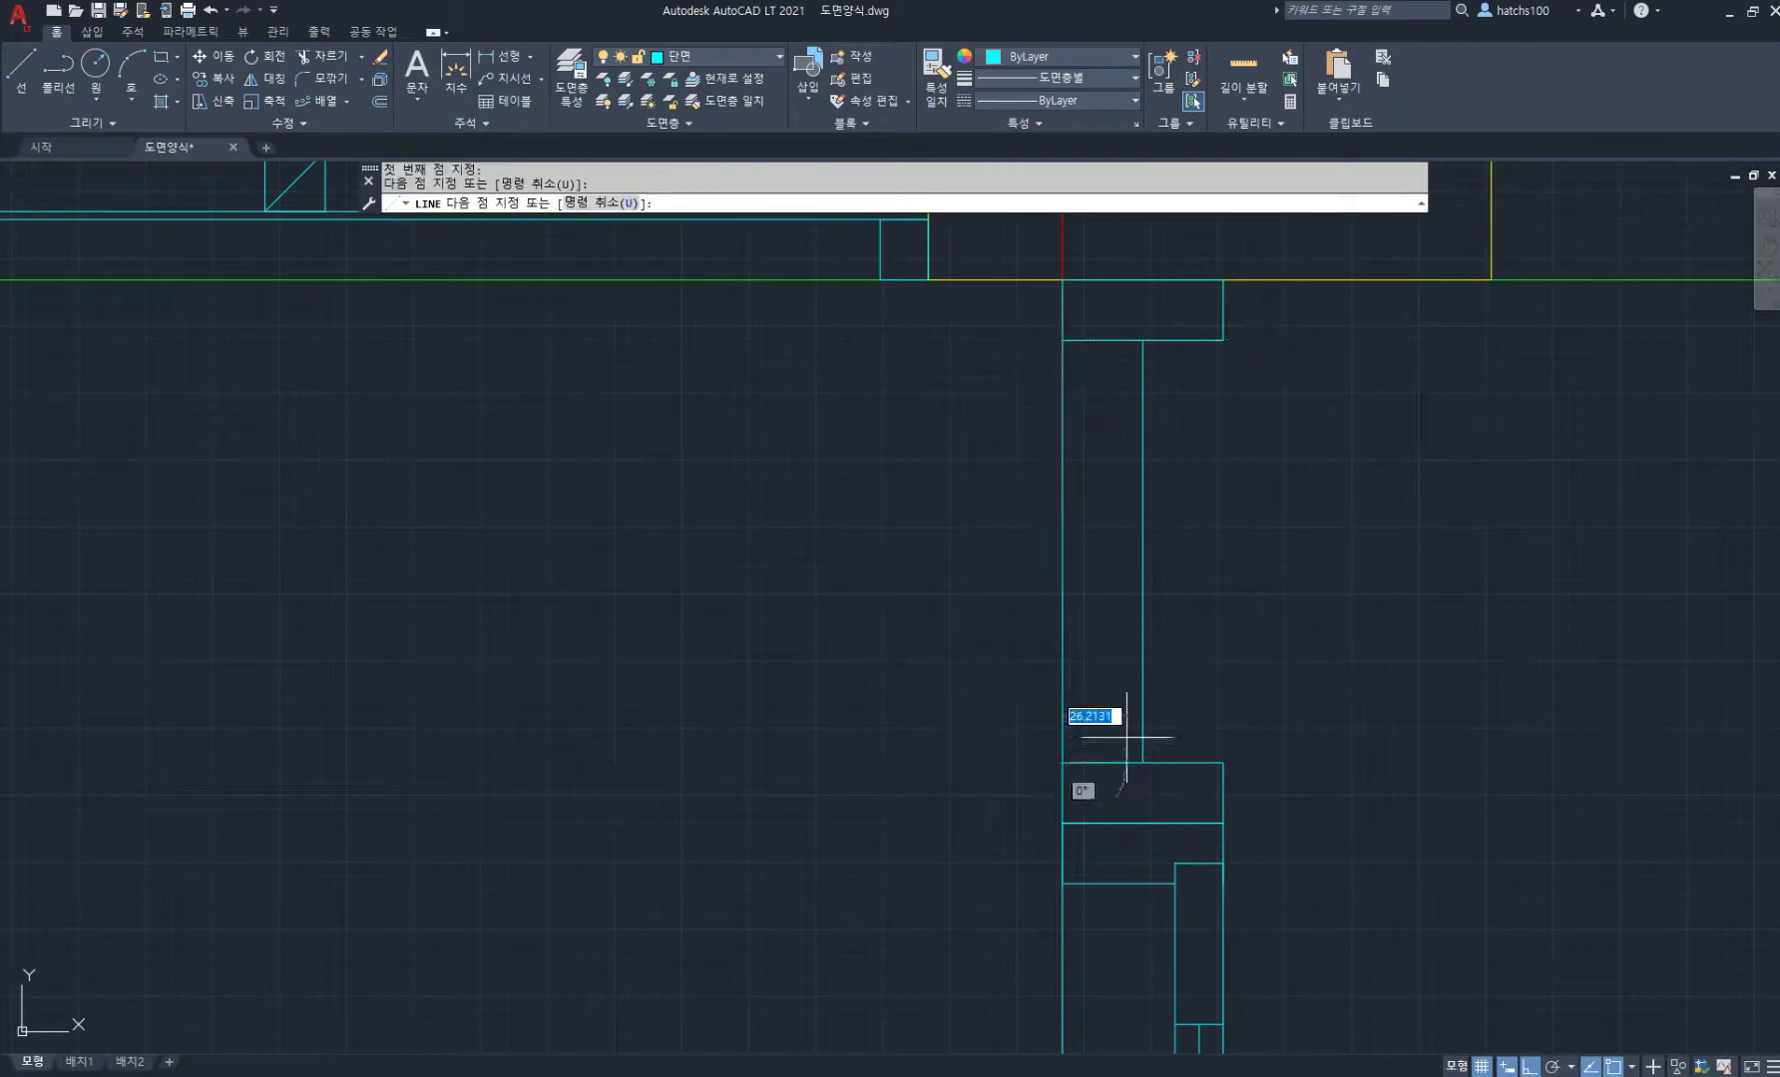
{"action": "key", "text": "Return"}
{"action": "key", "text": "Return"}
{"action": "left_click", "coordinate": [1223, 763]}
{"action": "left_click", "coordinate": [1223, 340]}
{"action": "key", "text": "Return"}
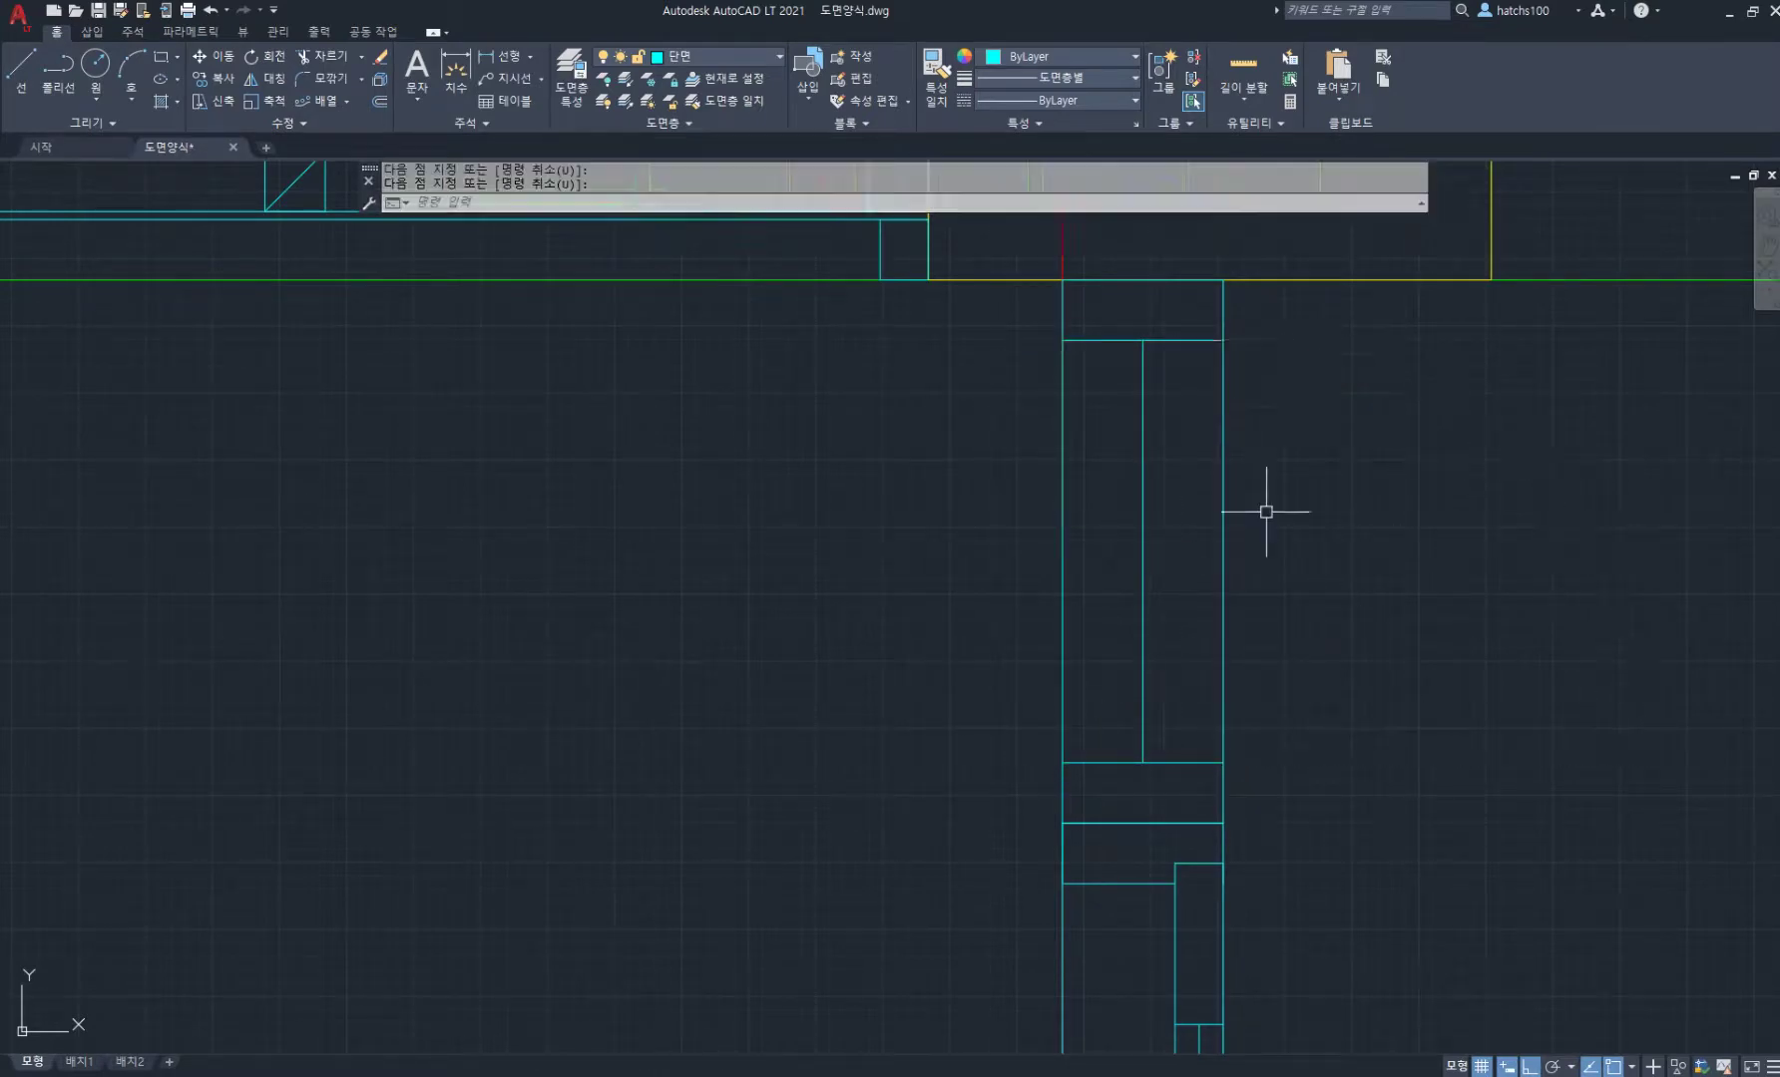
Step: Match the green ceiling line's properties onto the transom's side edges and the vertical frame and leaf edge lines of the door
{"action": "scroll", "coordinate": [1266, 512], "scroll_direction": "down", "scroll_amount": 6}
{"action": "type", "text": "ma"}
{"action": "key", "text": "Return"}
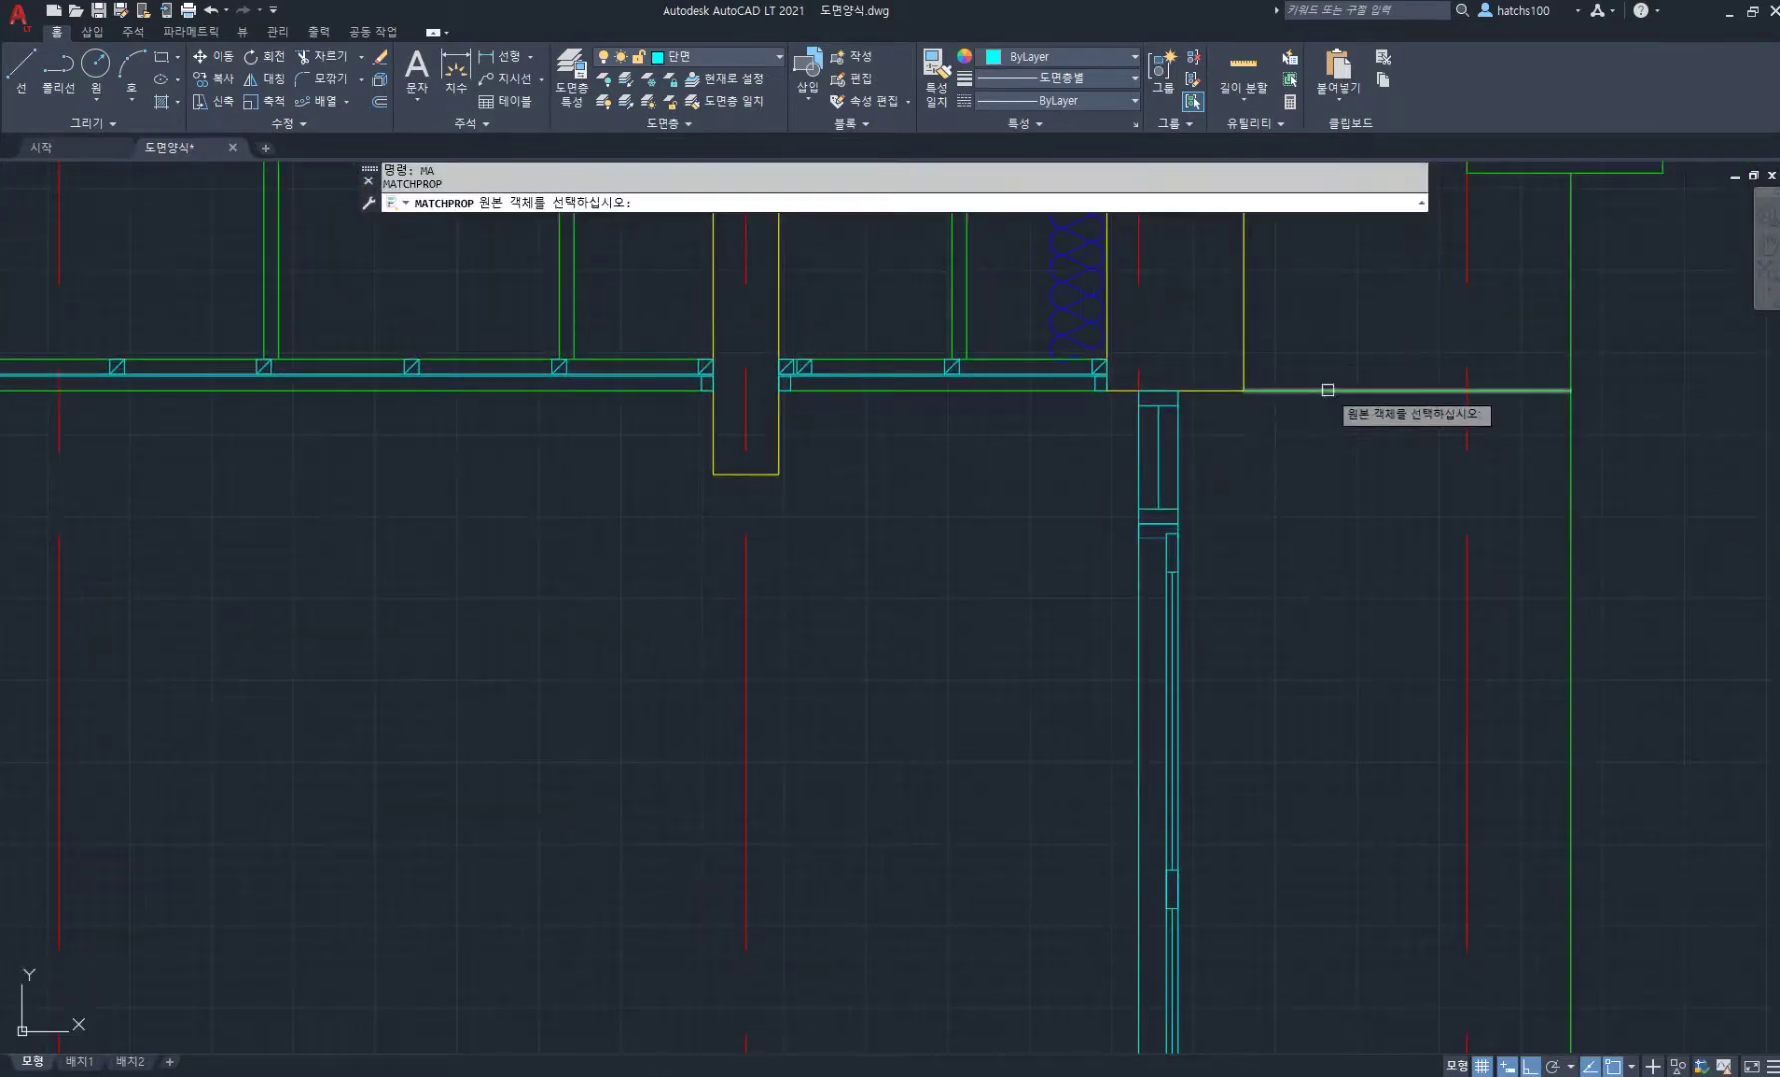
{"action": "left_click", "coordinate": [1323, 389]}
{"action": "left_click", "coordinate": [1177, 447]}
{"action": "left_click", "coordinate": [1143, 460]}
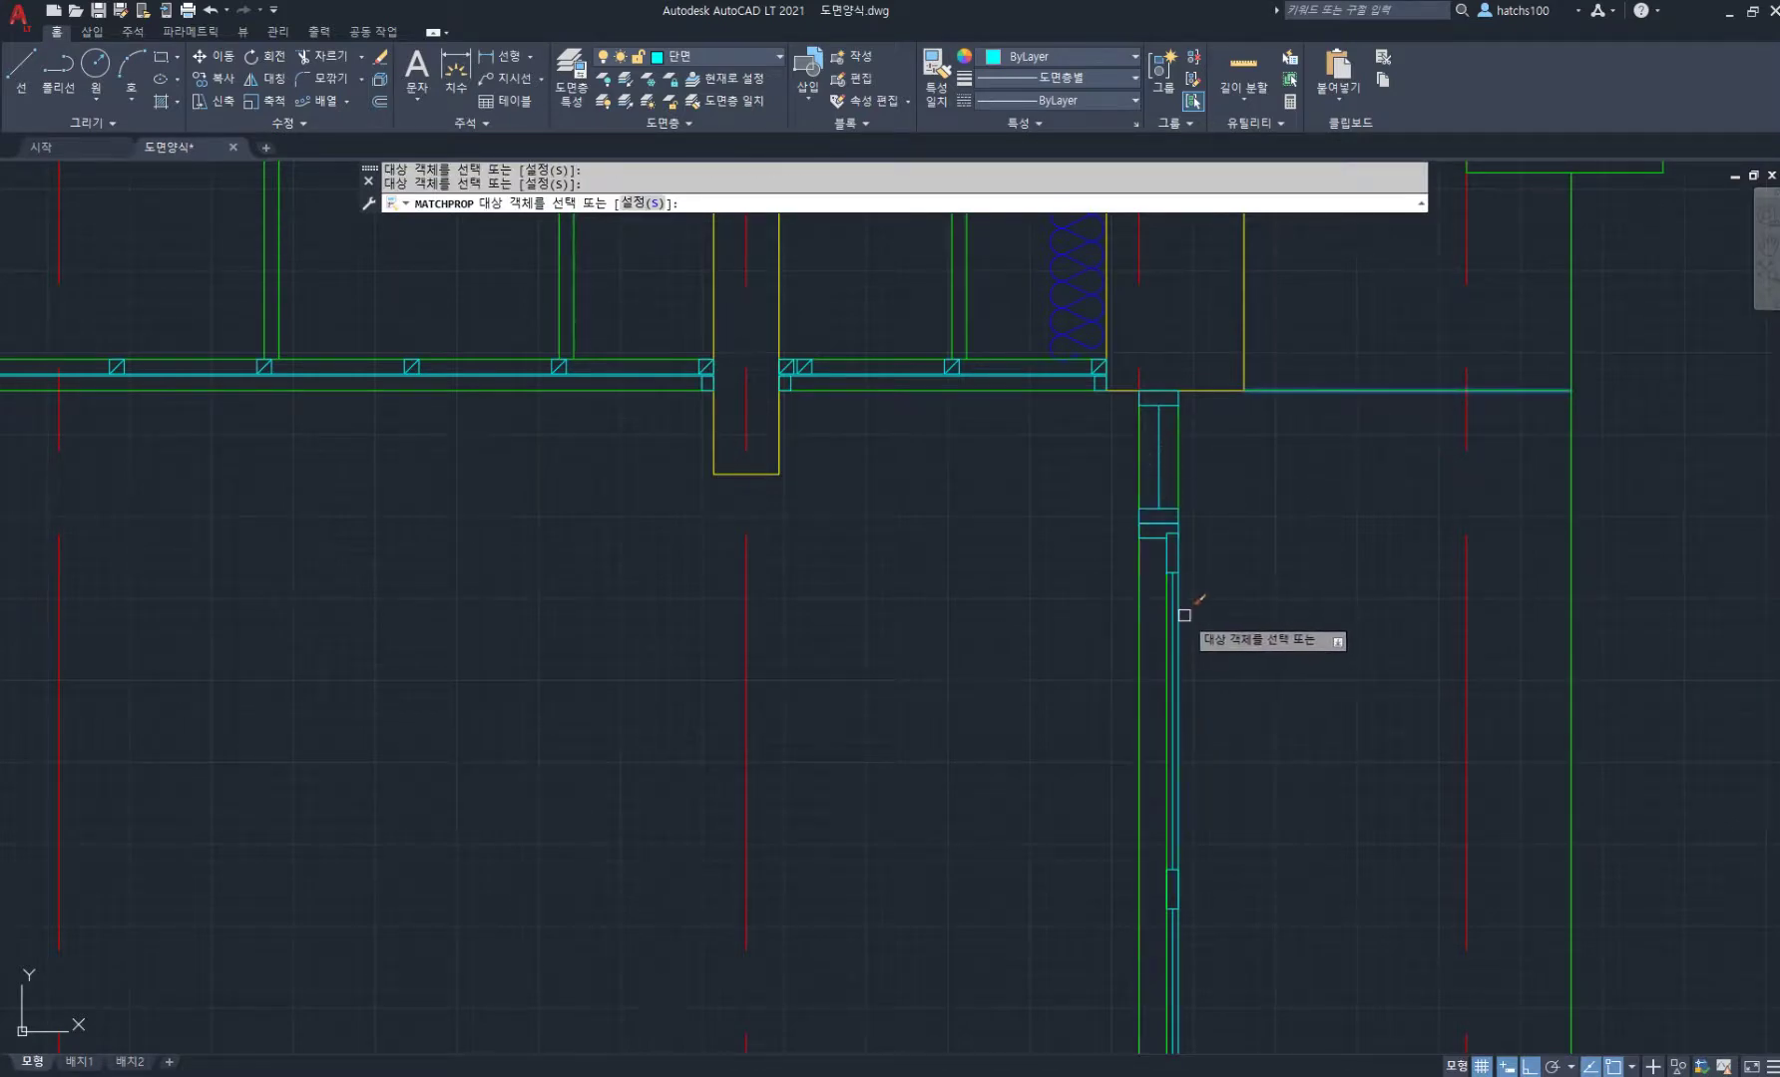
{"action": "key", "text": "Return"}
Step: Make the 입문지 layer current by picking an object on it at the door's middle rail
{"action": "middle_click_drag", "start_coordinate": [1248, 680], "coordinate": [1150, 431]}
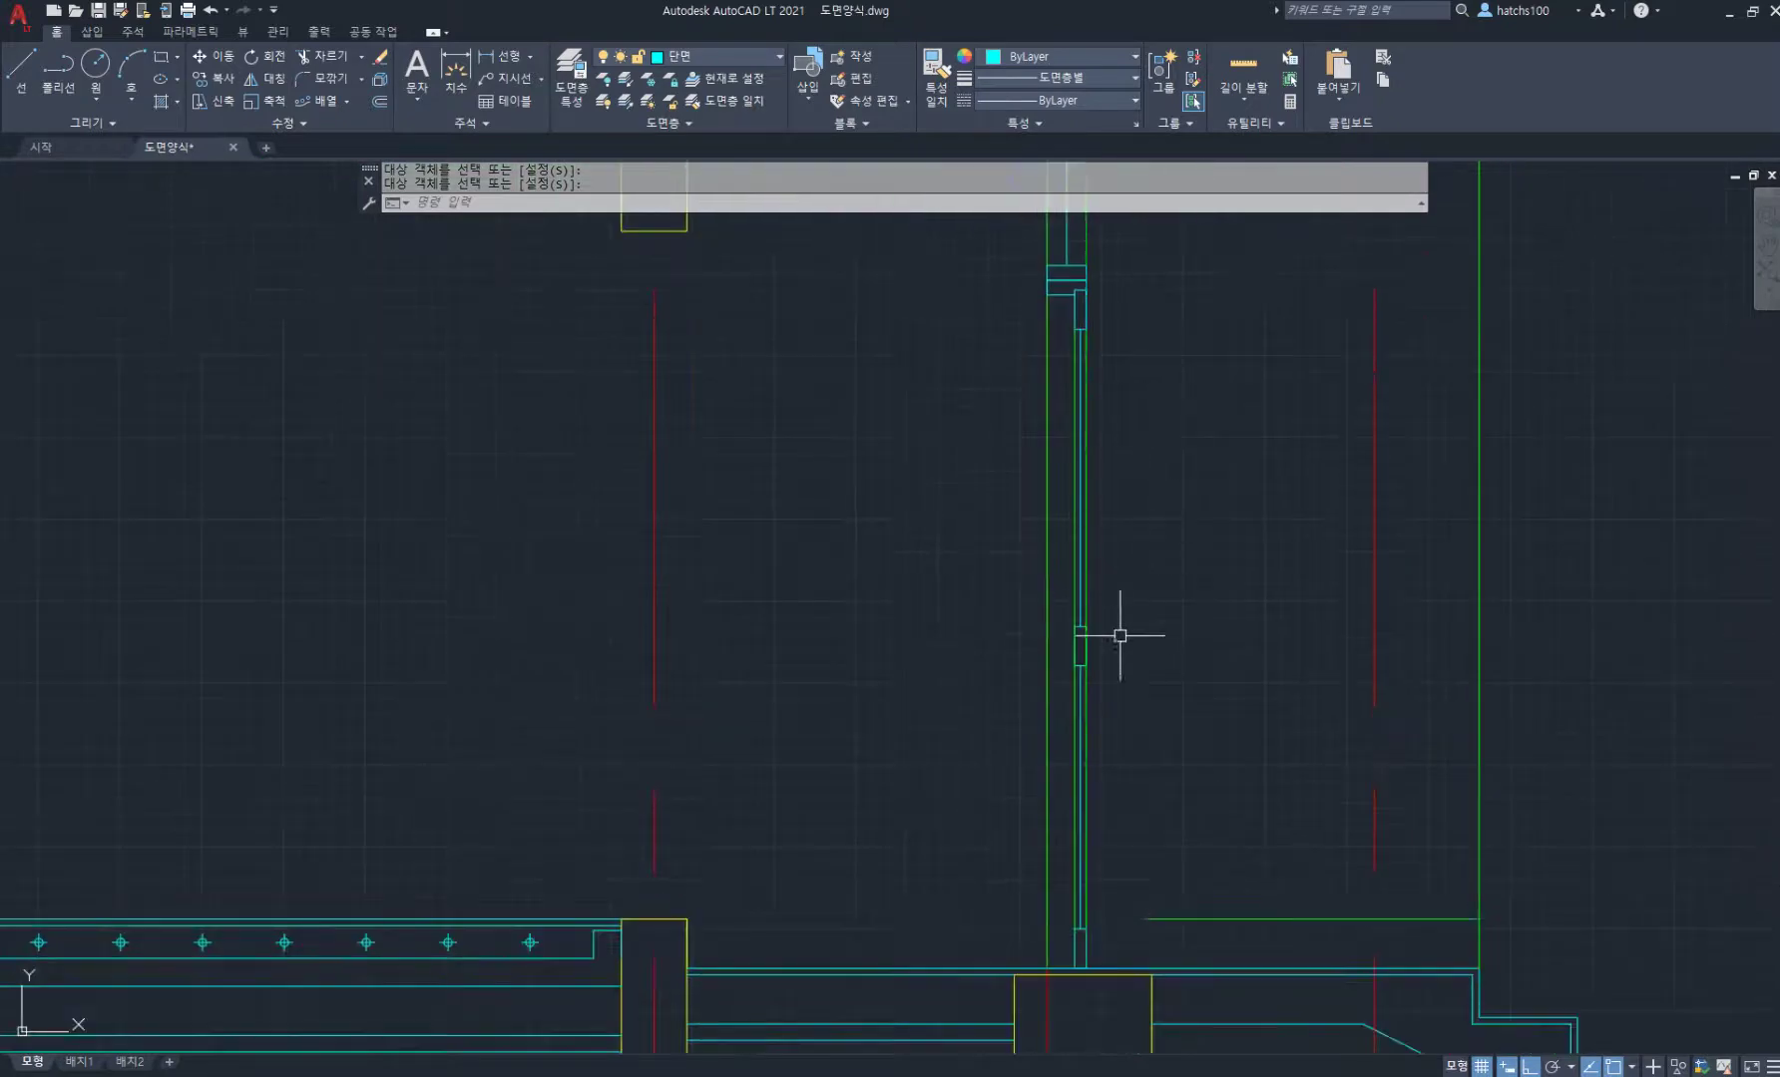
{"action": "scroll", "coordinate": [1107, 619], "scroll_direction": "up", "scroll_amount": 5}
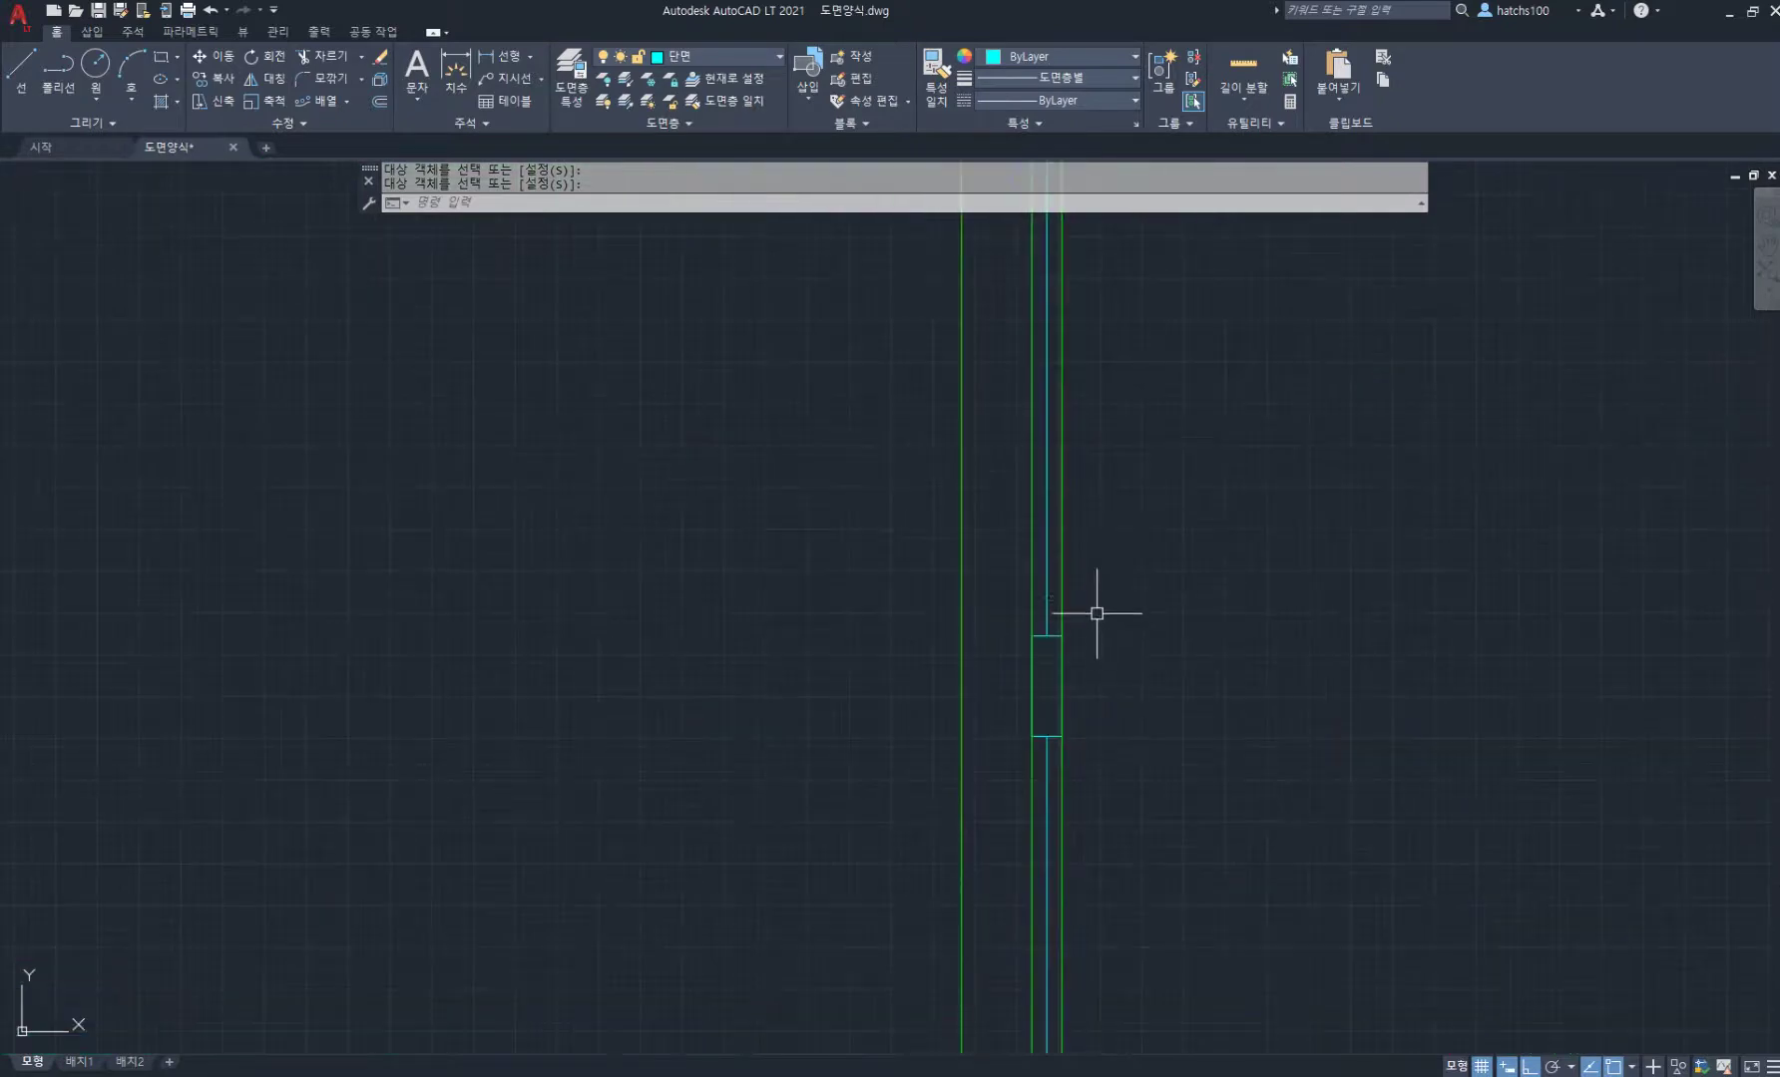
{"action": "left_click", "coordinate": [726, 83]}
{"action": "left_click", "coordinate": [1044, 636]}
{"action": "middle_click_drag", "start_coordinate": [1090, 694], "coordinate": [1126, 658]}
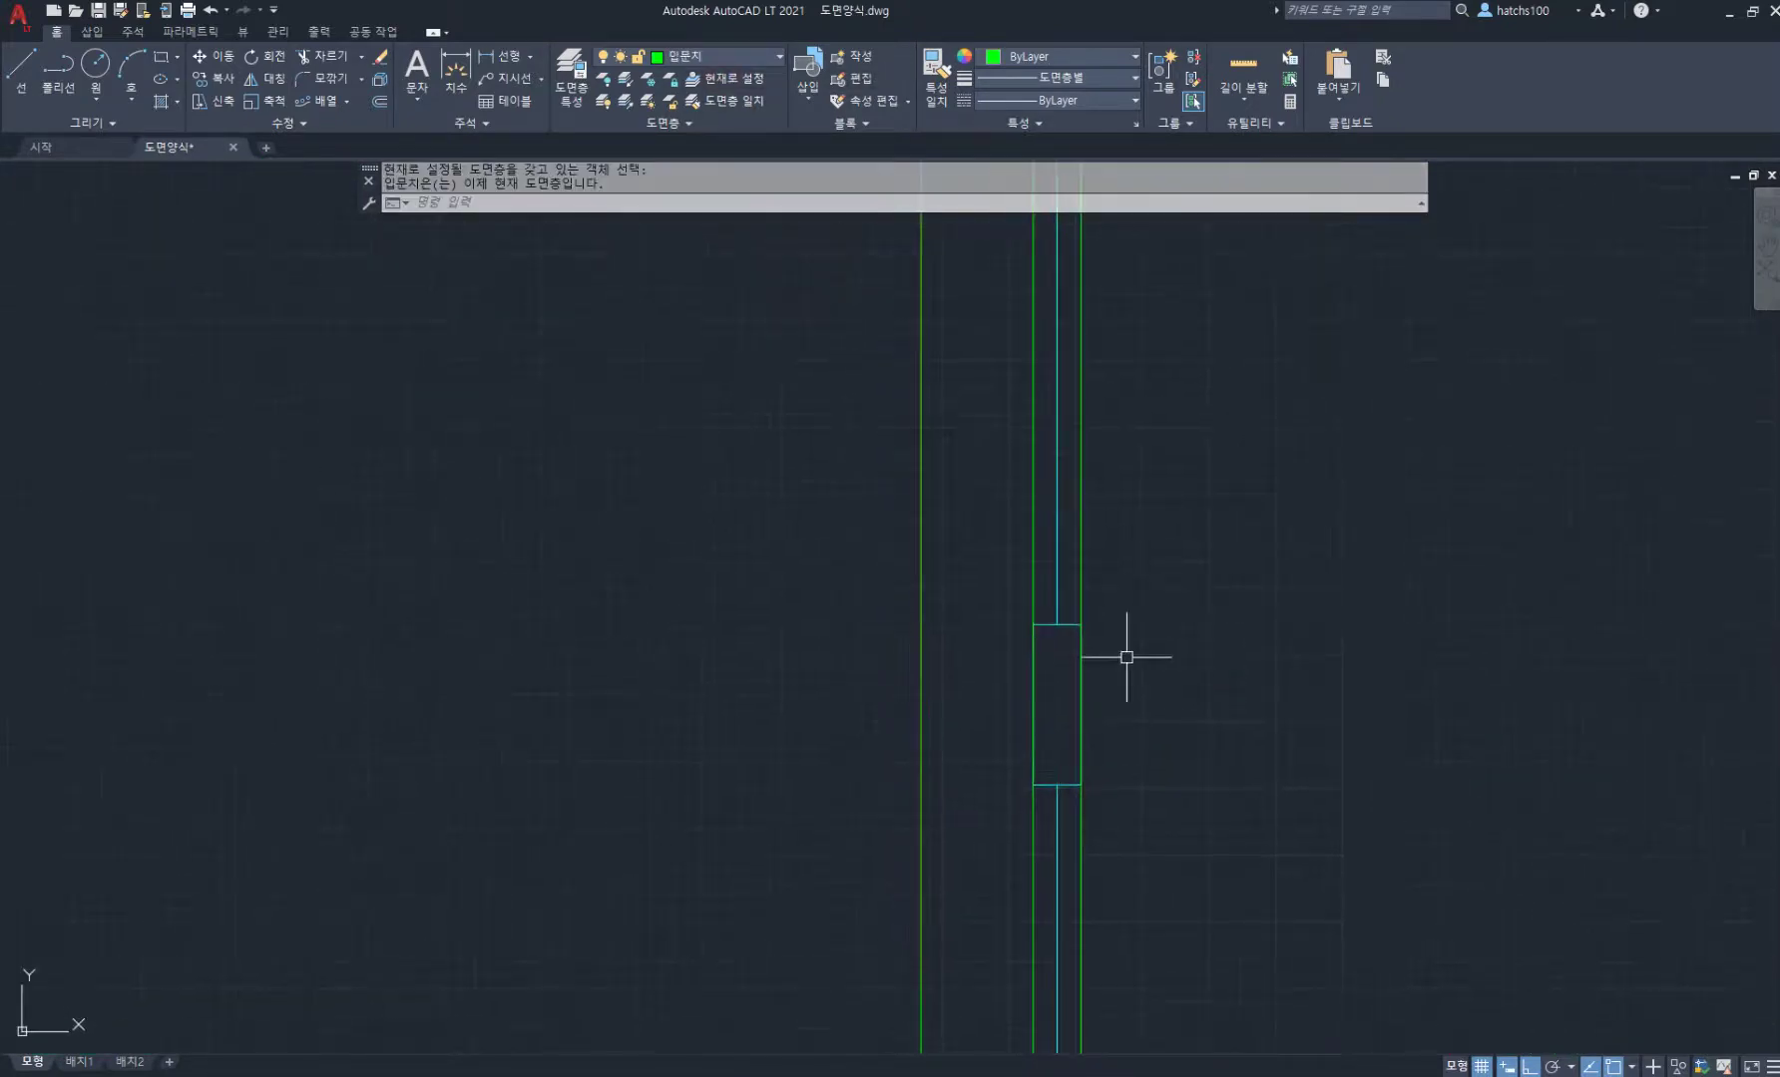
Step: Start the handle outline from the middle rail's right edge with a short horizontal stem, a vertical rise and a 20 unit wide top
{"action": "scroll", "coordinate": [1079, 677], "scroll_direction": "up", "scroll_amount": 2}
{"action": "type", "text": "l"}
{"action": "key", "text": "Return"}
{"action": "left_click", "coordinate": [1078, 666]}
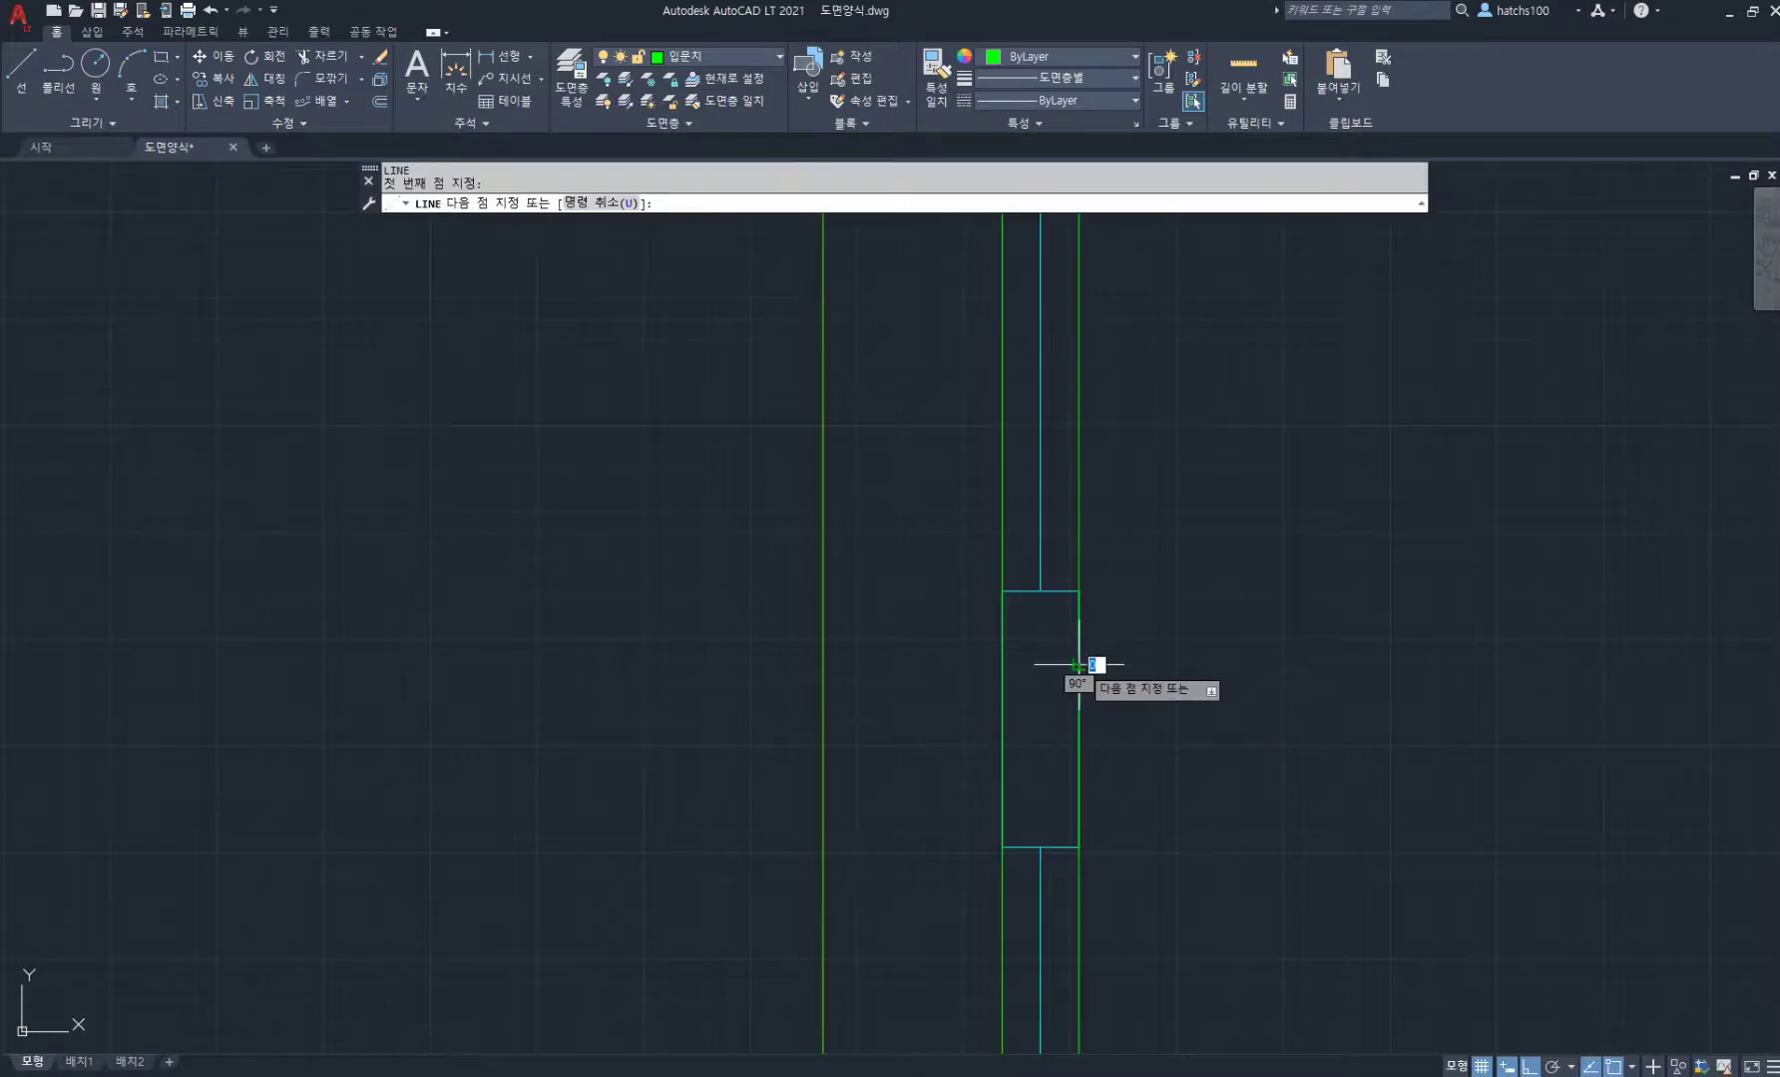
{"action": "left_click", "coordinate": [1151, 666]}
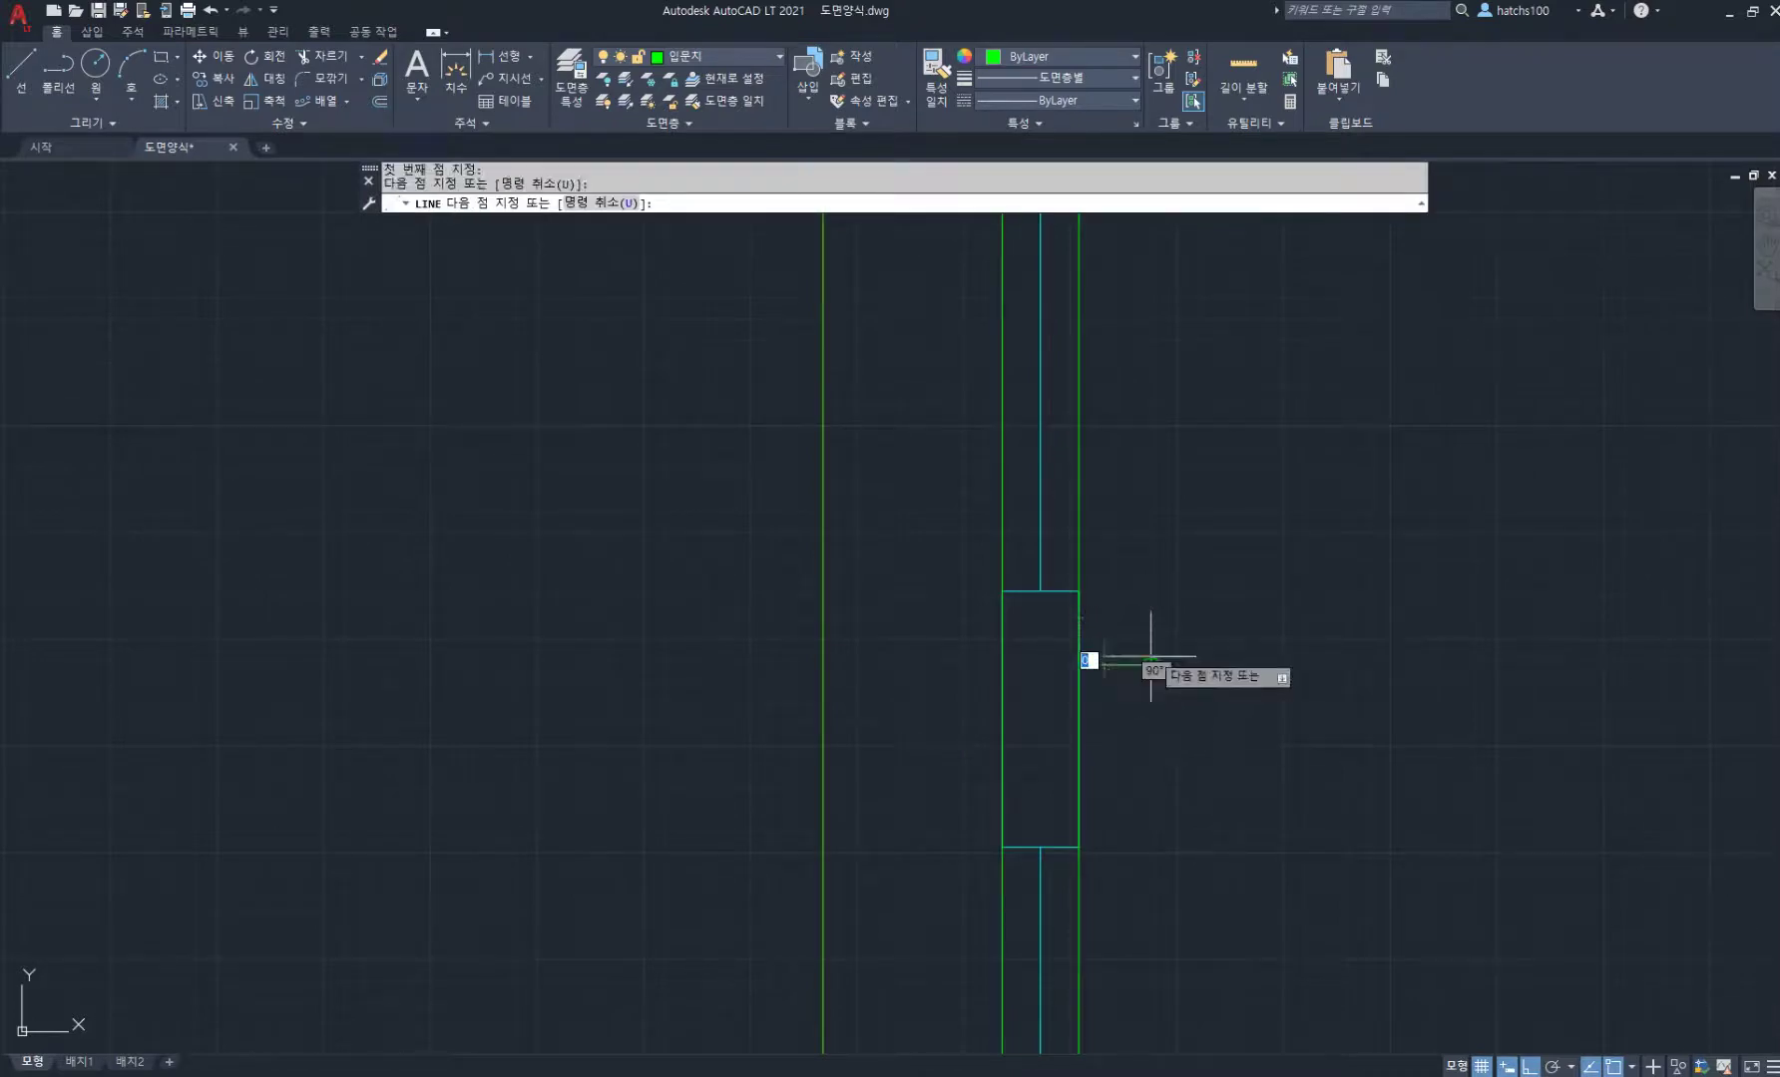
{"action": "left_click", "coordinate": [1157, 387]}
{"action": "type", "text": "2"}
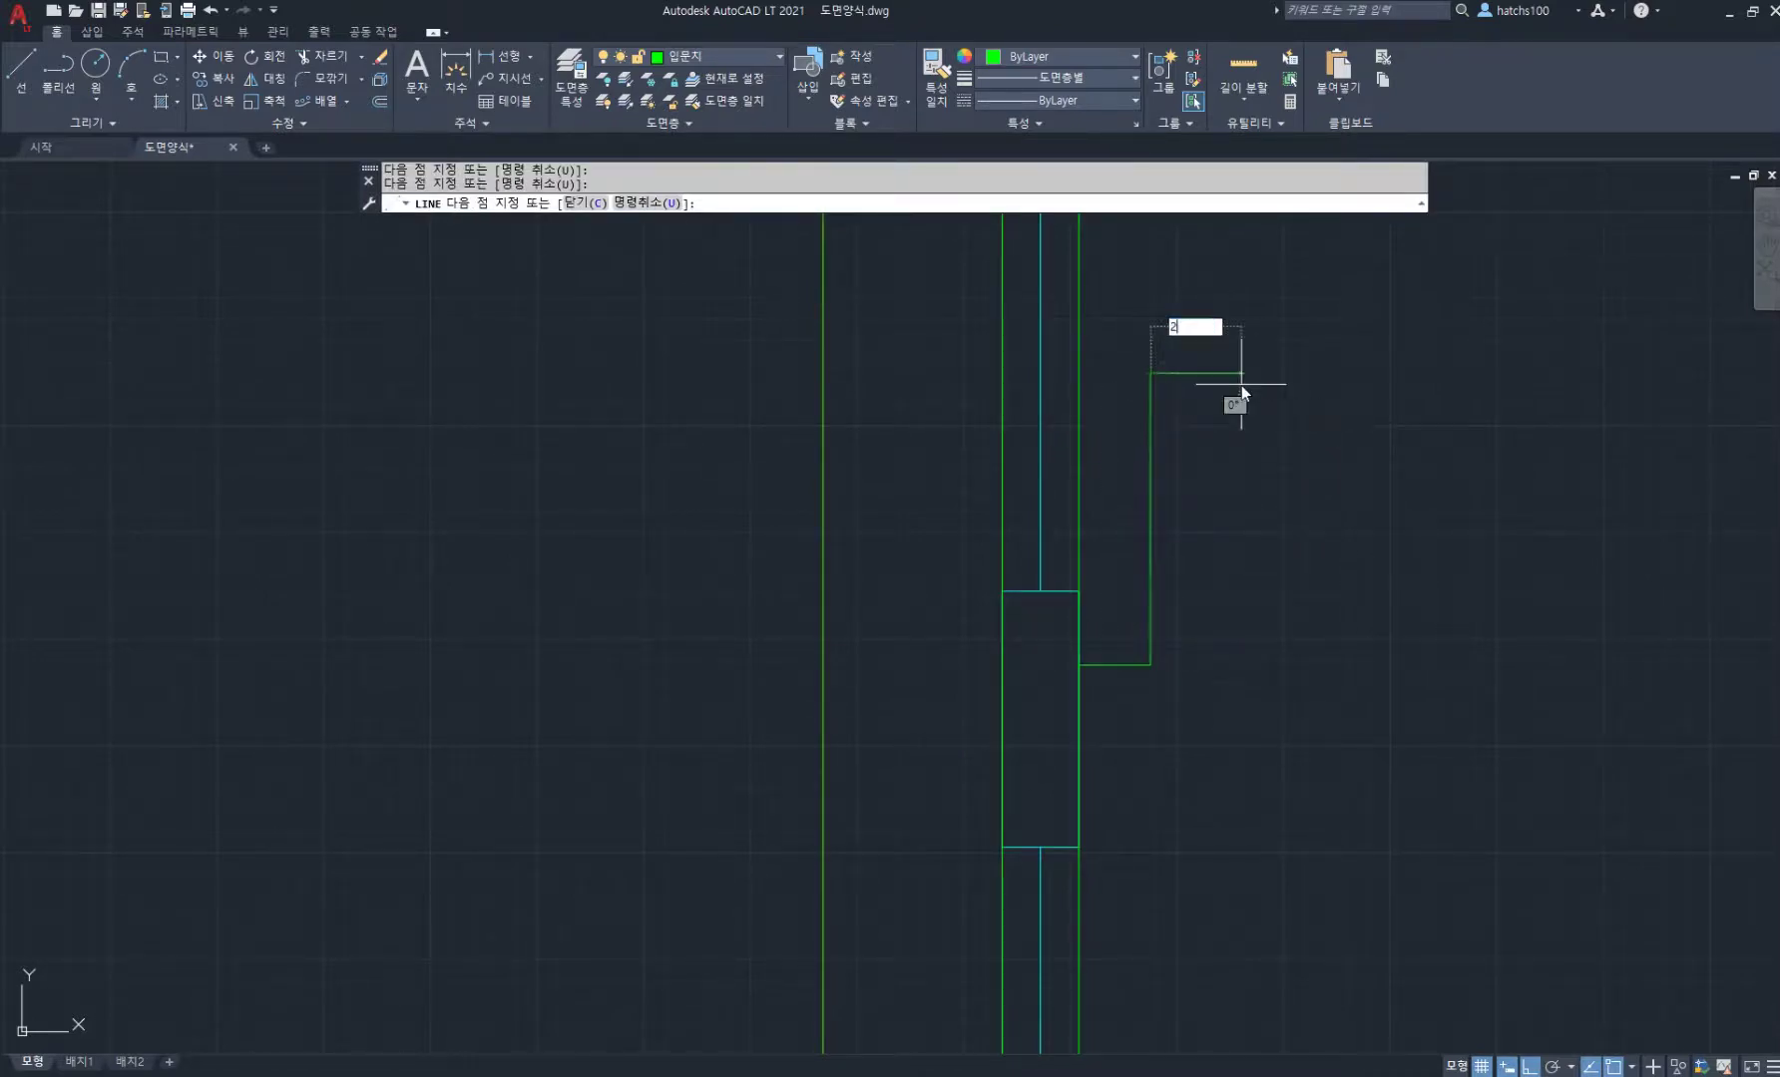
{"action": "type", "text": "0"}
{"action": "key", "text": "Return"}
Step: Complete the handle outline about 350 units down, 20 units back towards the door, up, and across to the middle rail
{"action": "scroll", "coordinate": [1242, 523], "scroll_direction": "down", "scroll_amount": 4}
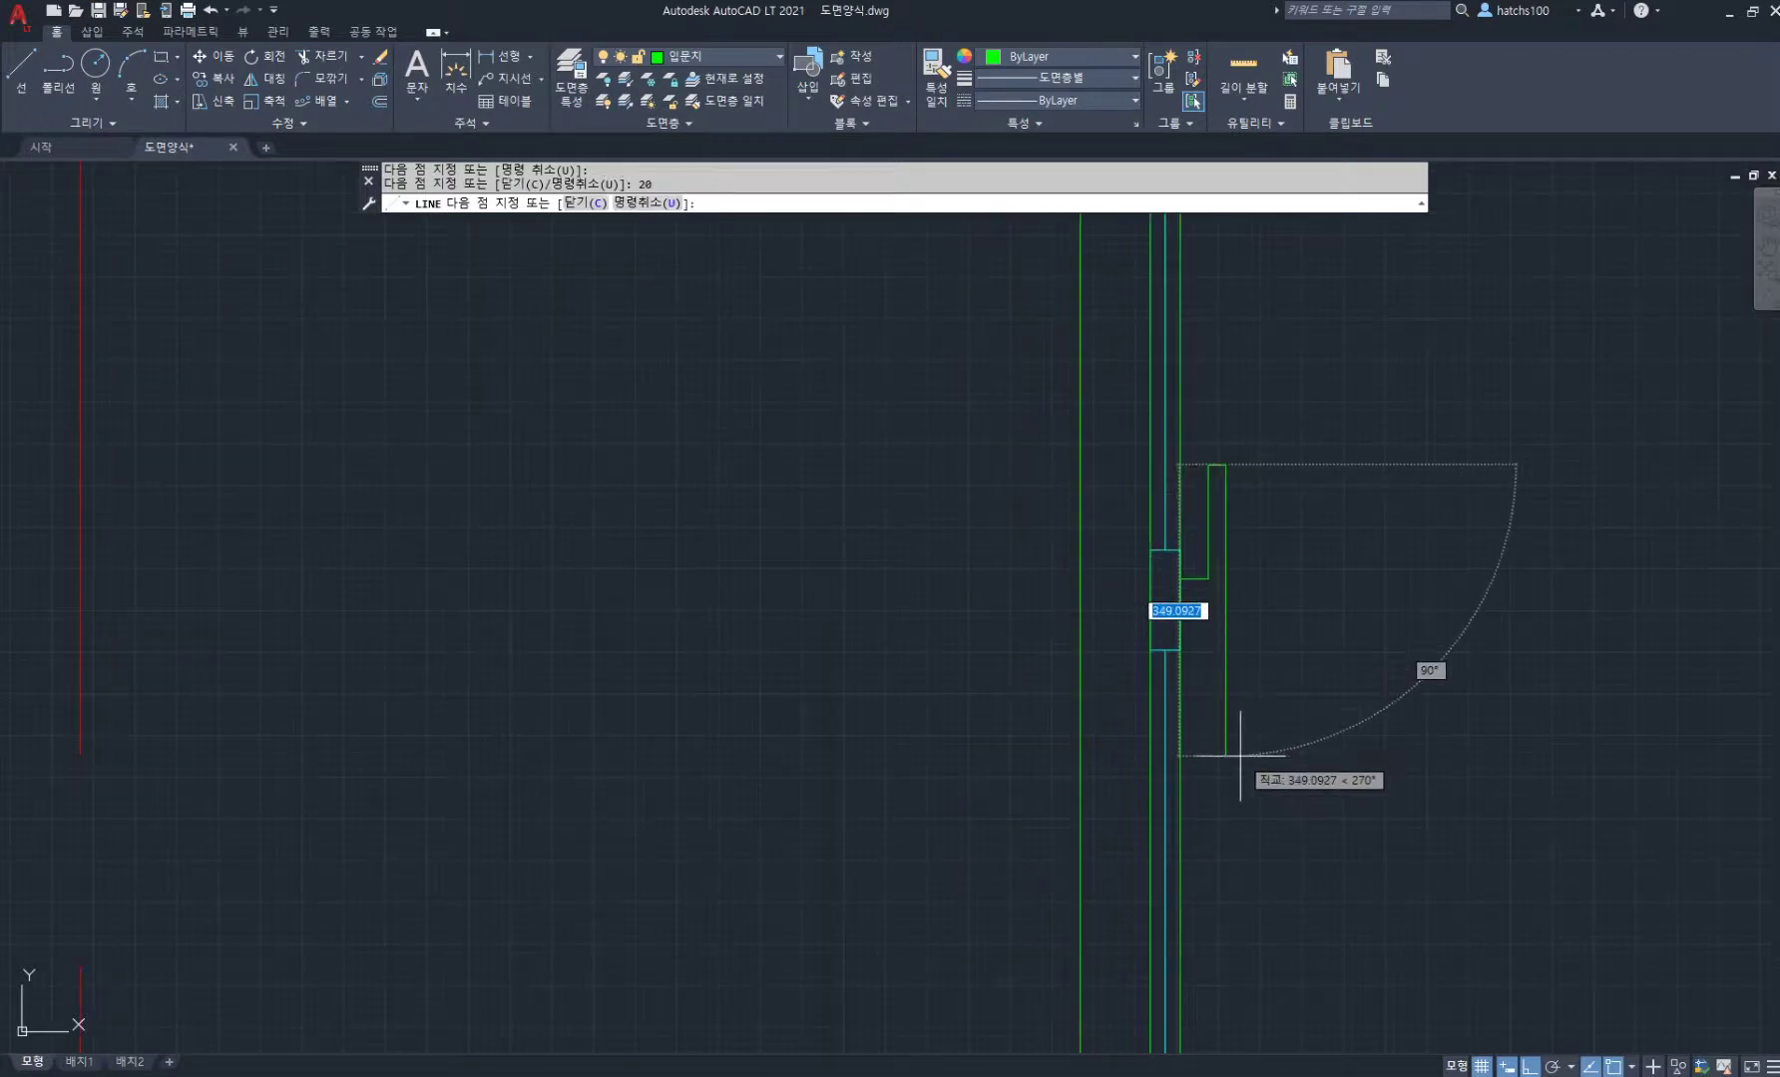
{"action": "left_click", "coordinate": [1226, 759]}
{"action": "type", "text": "20"}
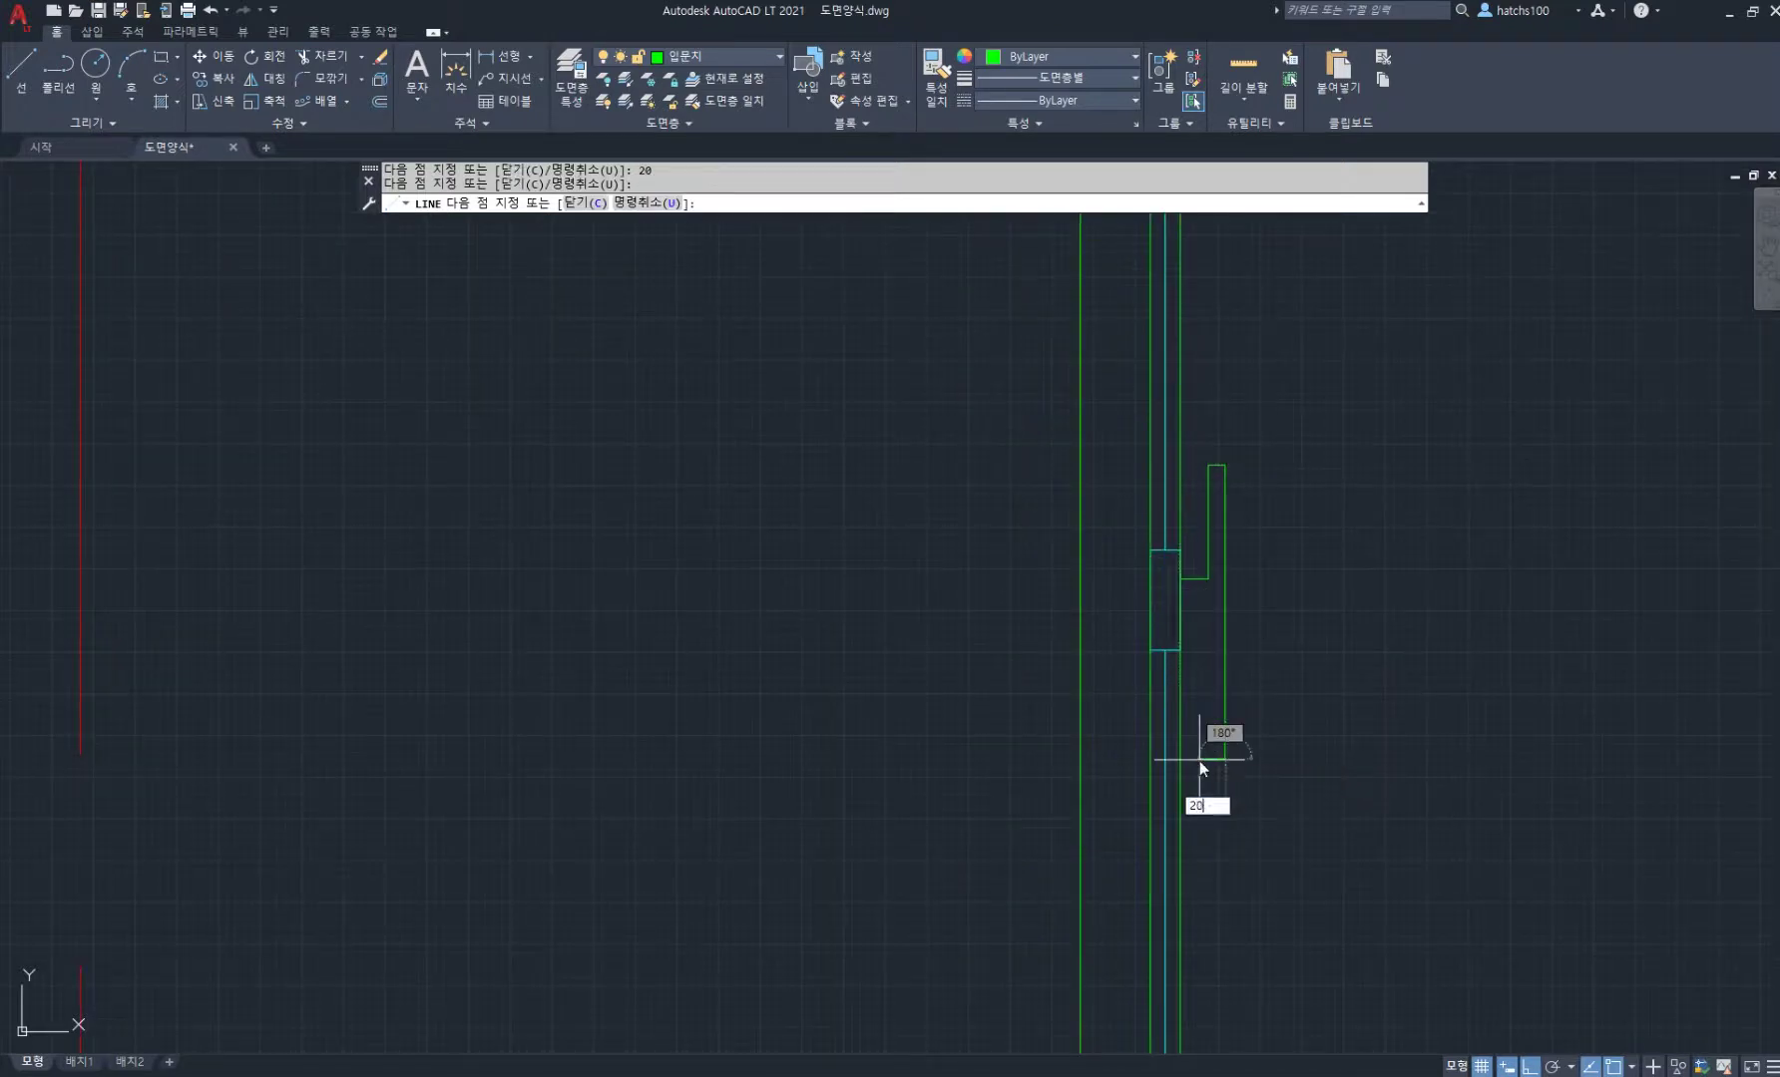
{"action": "key", "text": "Return"}
{"action": "scroll", "coordinate": [1200, 699], "scroll_direction": "up", "scroll_amount": 2}
{"action": "key", "text": "Return"}
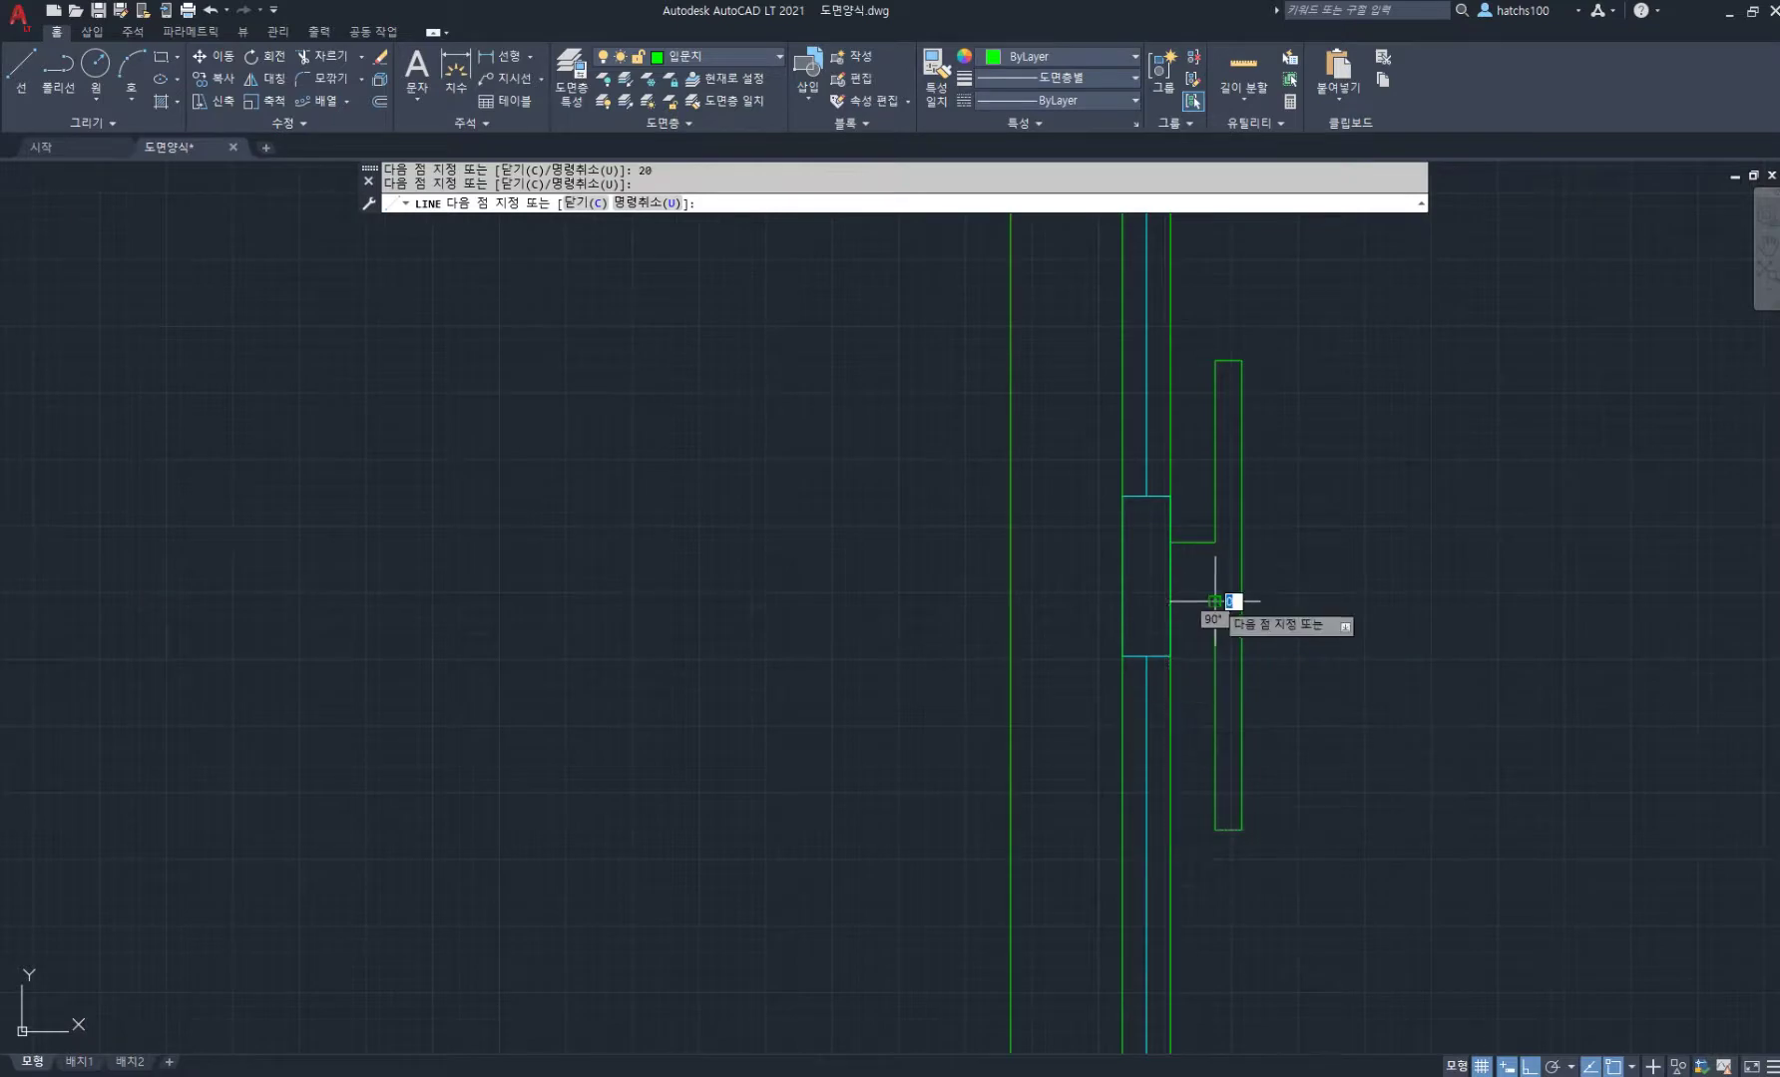
{"action": "scroll", "coordinate": [1324, 637], "scroll_direction": "down", "scroll_amount": 3}
{"action": "scroll", "coordinate": [1313, 650], "scroll_direction": "up", "scroll_amount": 3}
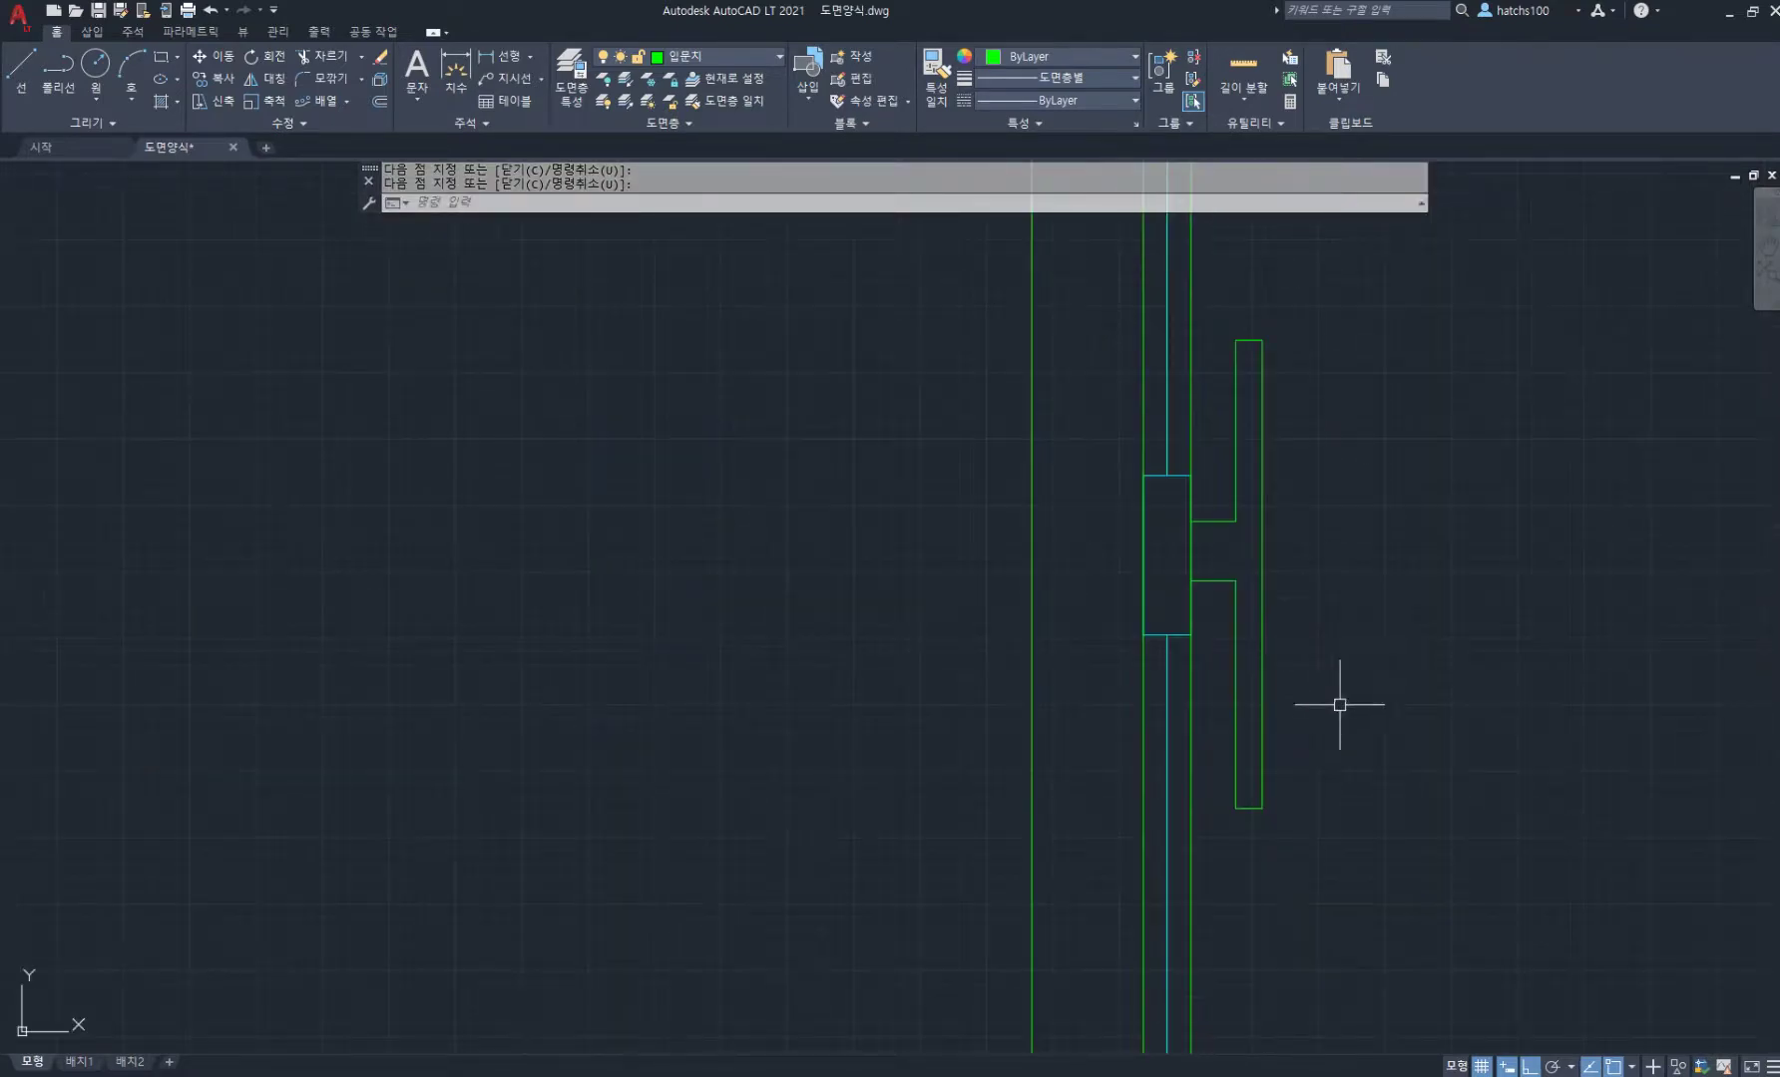
Step: Stretch the handle's lower end upward by about 37 units
{"action": "type", "text": "s"}
{"action": "key", "text": "Return"}
{"action": "left_click", "coordinate": [1328, 844]}
{"action": "left_click", "coordinate": [1209, 763]}
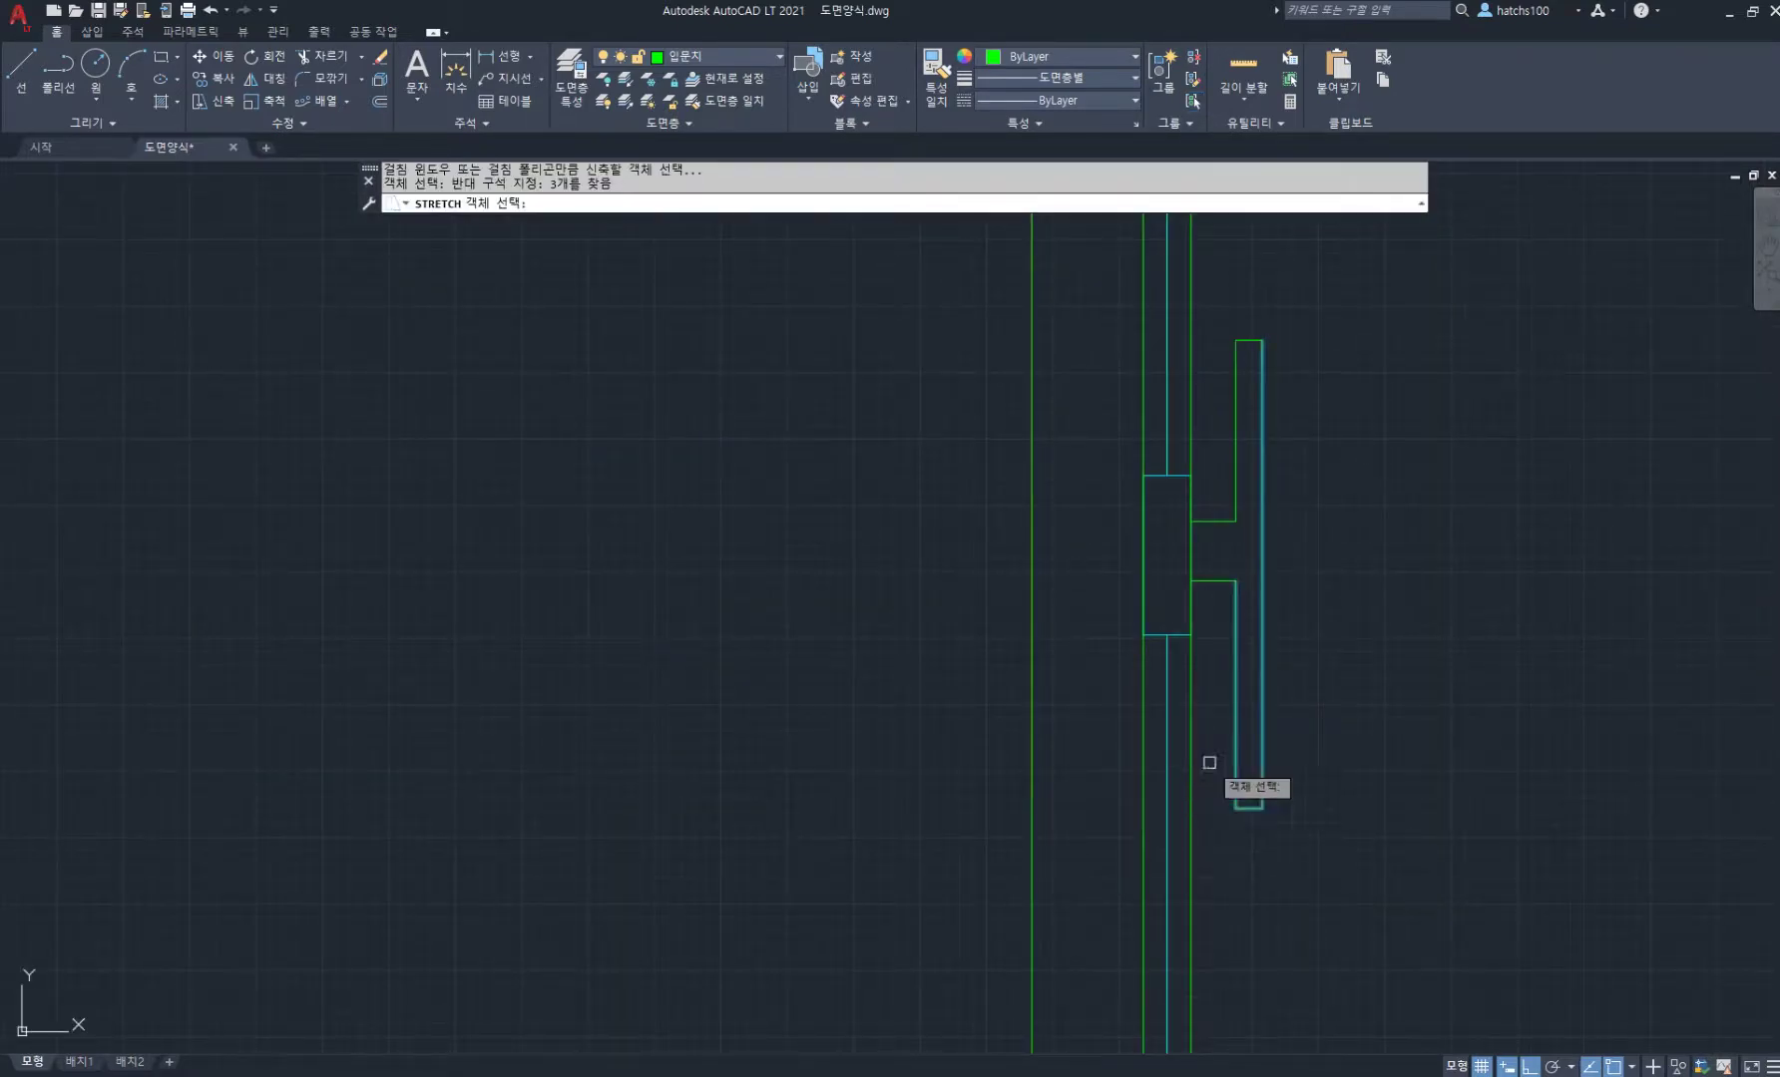
{"action": "key", "text": "Return"}
{"action": "left_click", "coordinate": [1434, 790]}
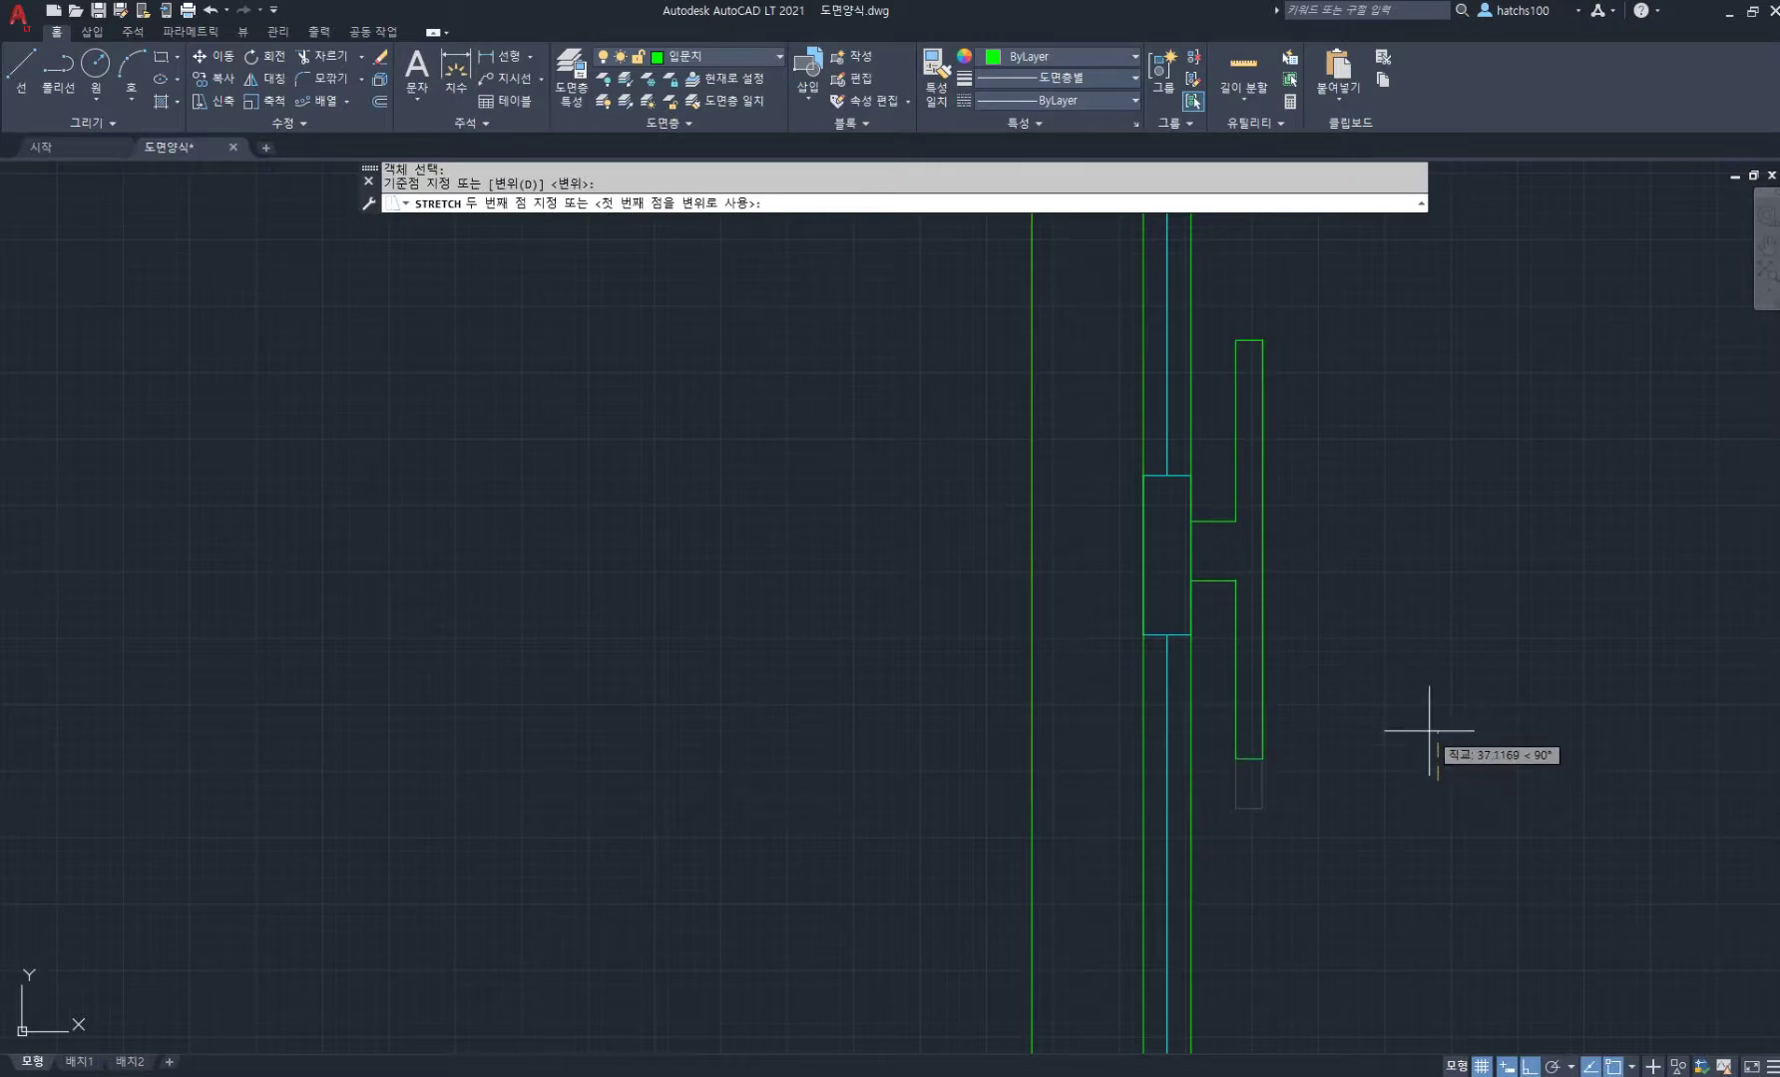
{"action": "left_click", "coordinate": [1429, 731]}
Step: Mirror the handle about the door leaf's vertical centre line onto its left side, keeping the original
{"action": "type", "text": "mi"}
{"action": "key", "text": "Return"}
{"action": "left_click", "coordinate": [1378, 841]}
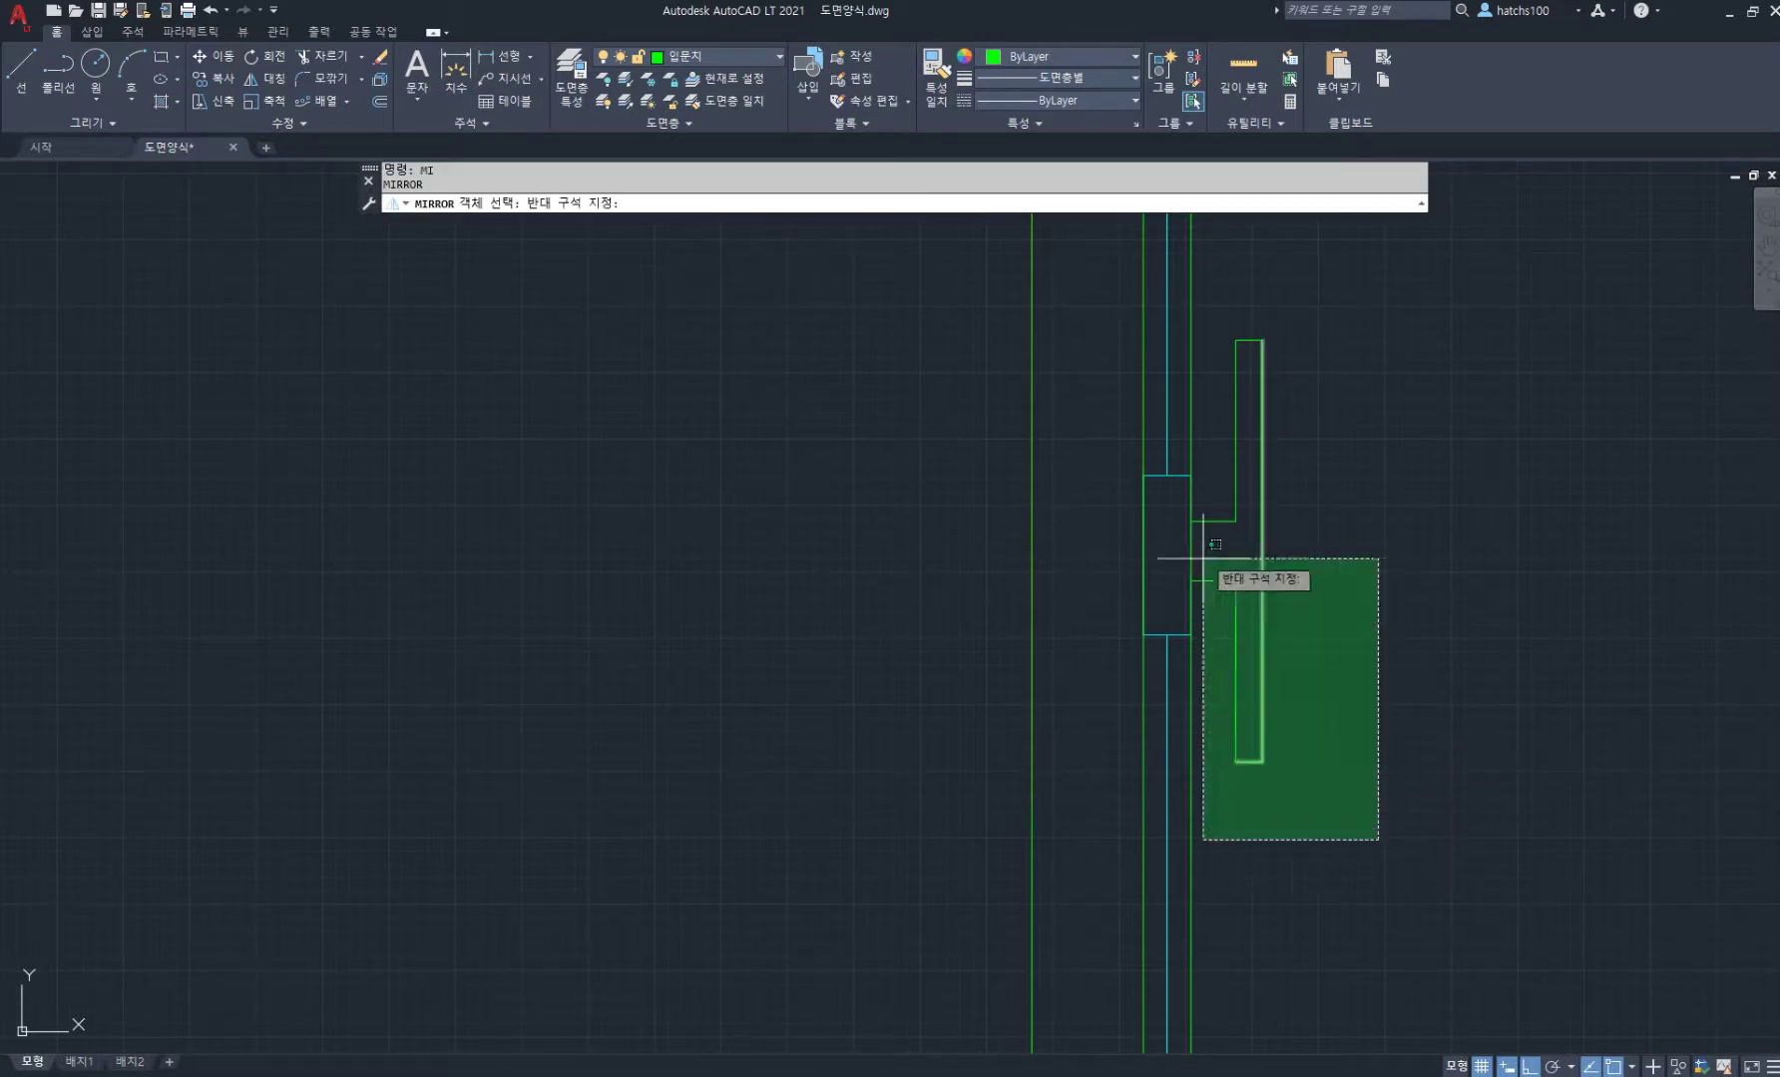
{"action": "left_click", "coordinate": [1216, 300]}
{"action": "key", "text": "Return"}
{"action": "left_click", "coordinate": [1168, 475]}
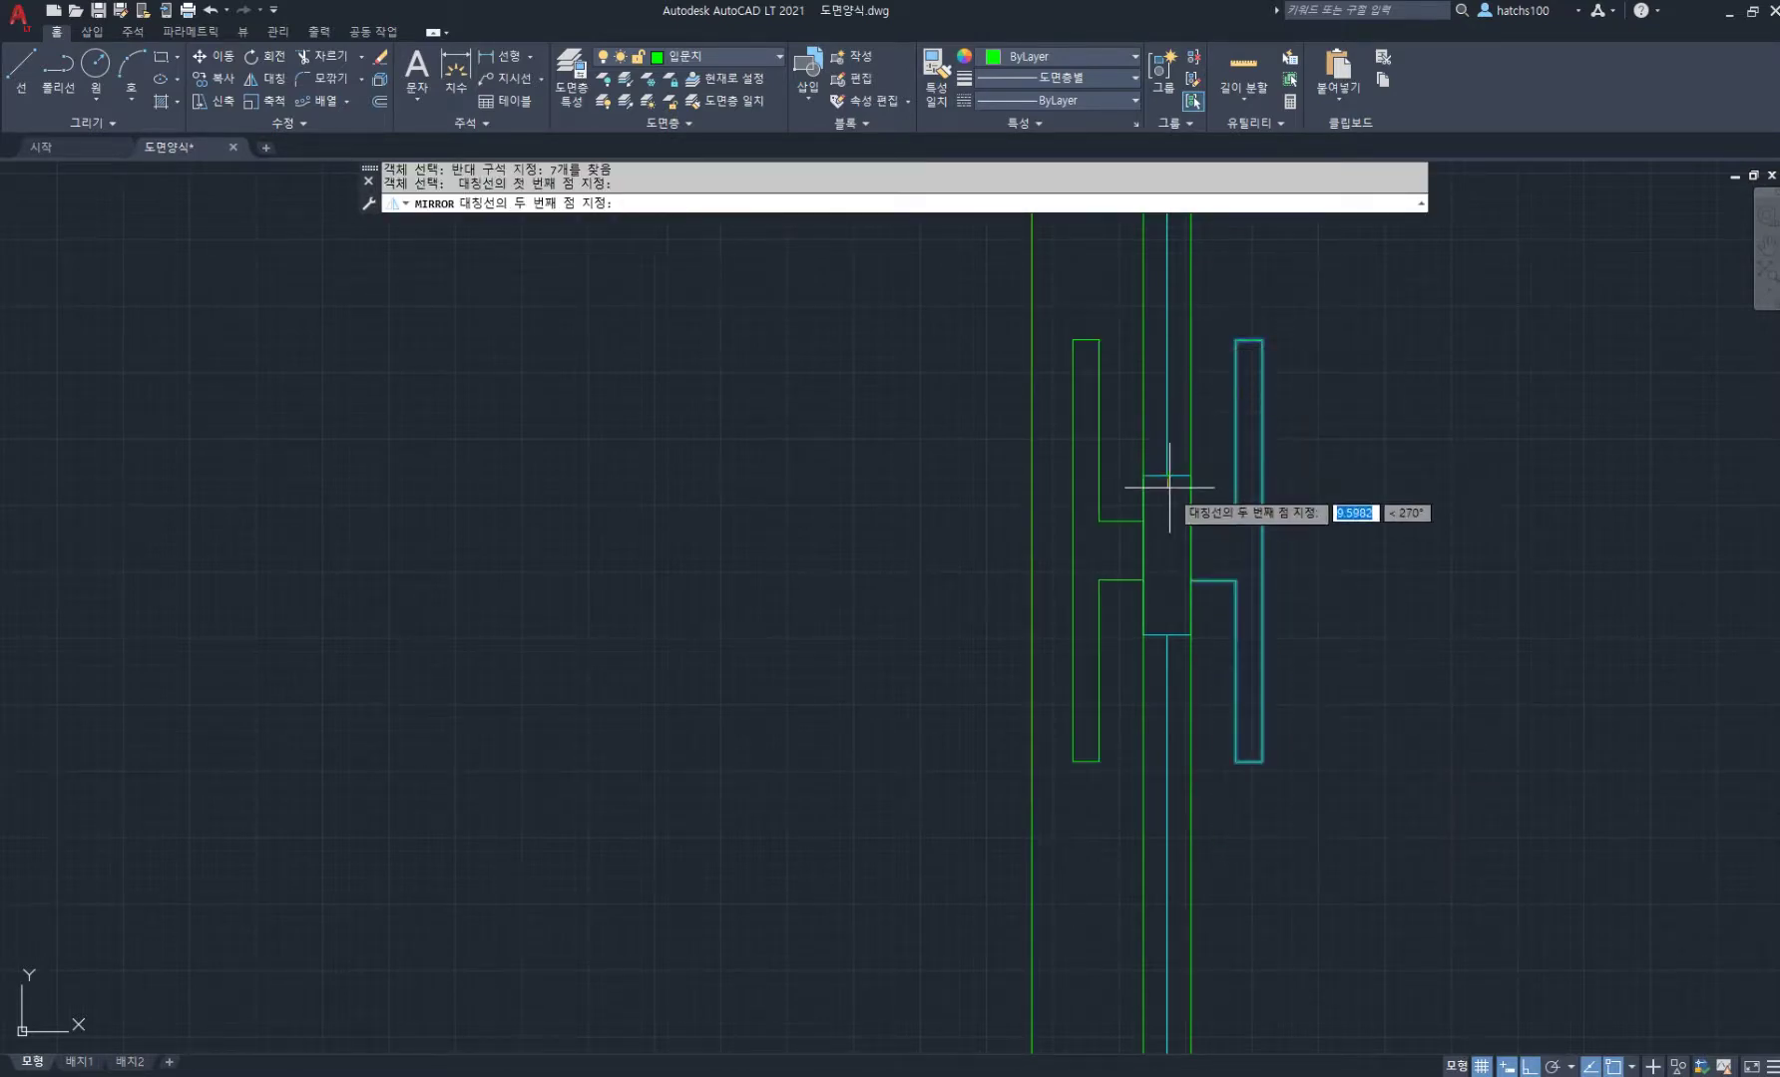
{"action": "left_click", "coordinate": [1170, 519]}
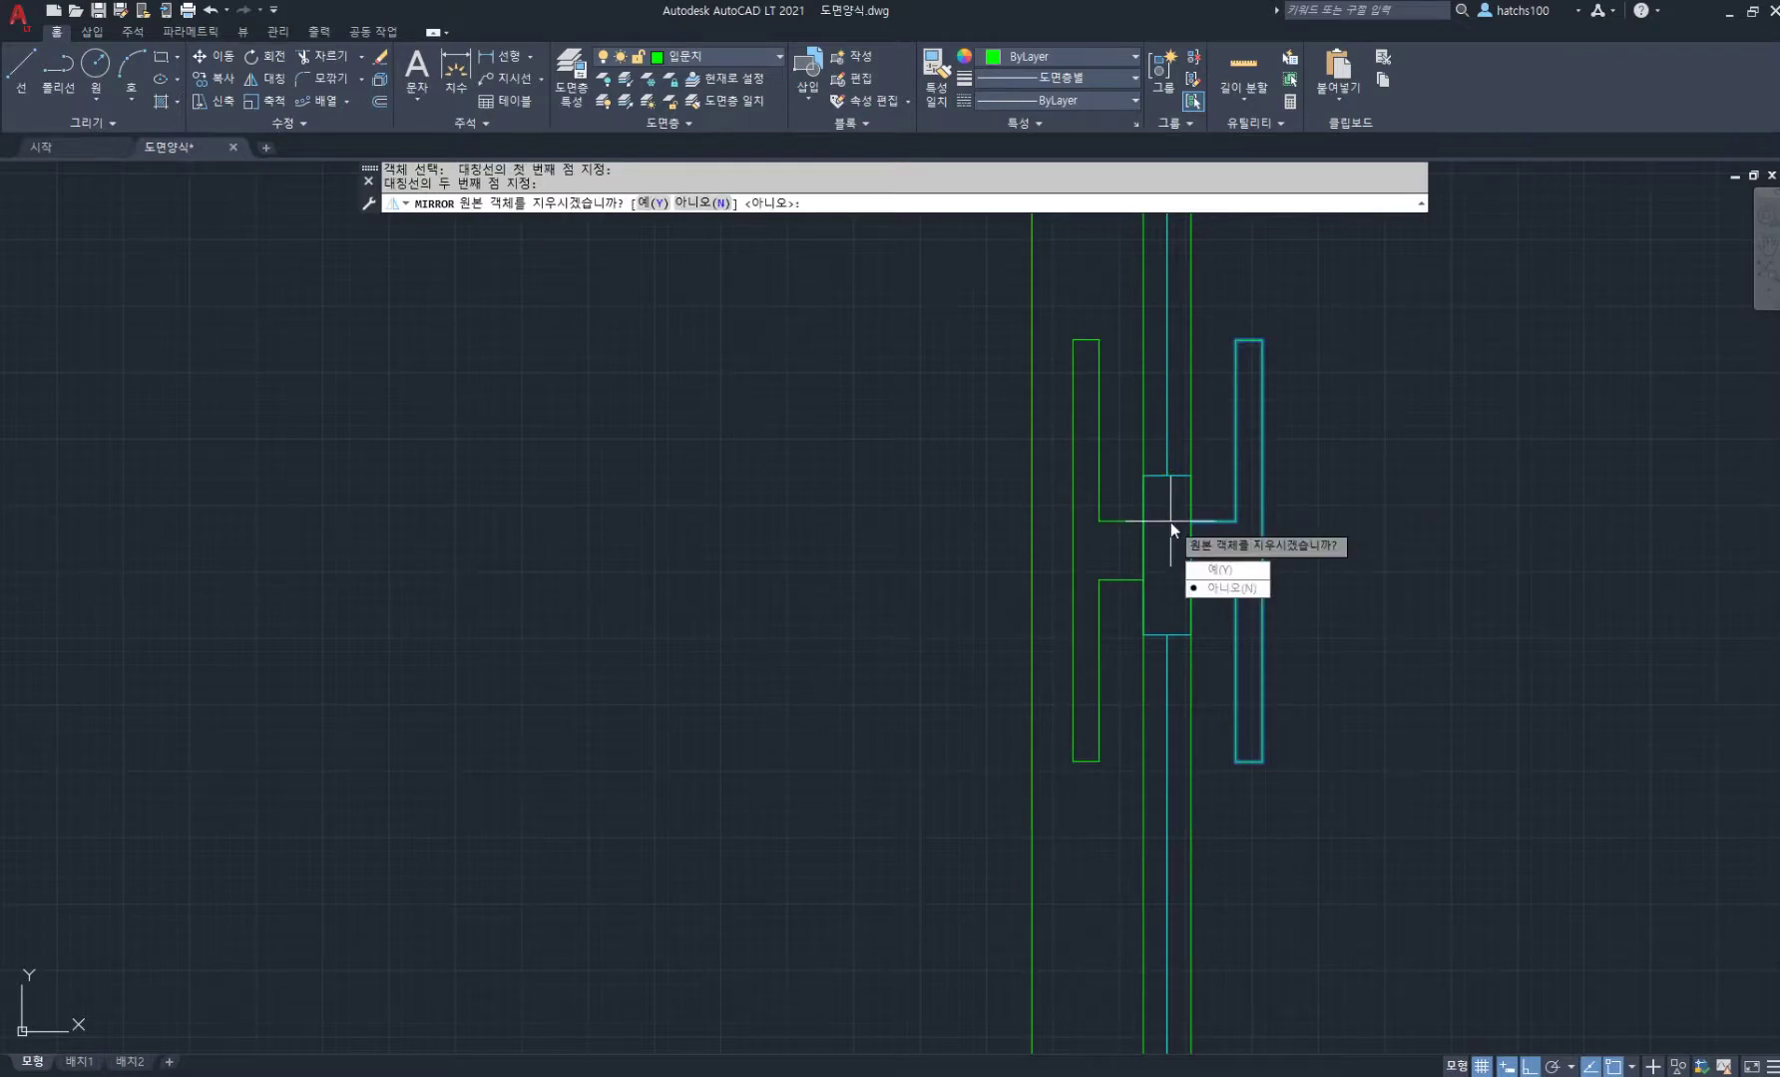
{"action": "key", "text": "Return"}
{"action": "scroll", "coordinate": [1158, 527], "scroll_direction": "down", "scroll_amount": 8}
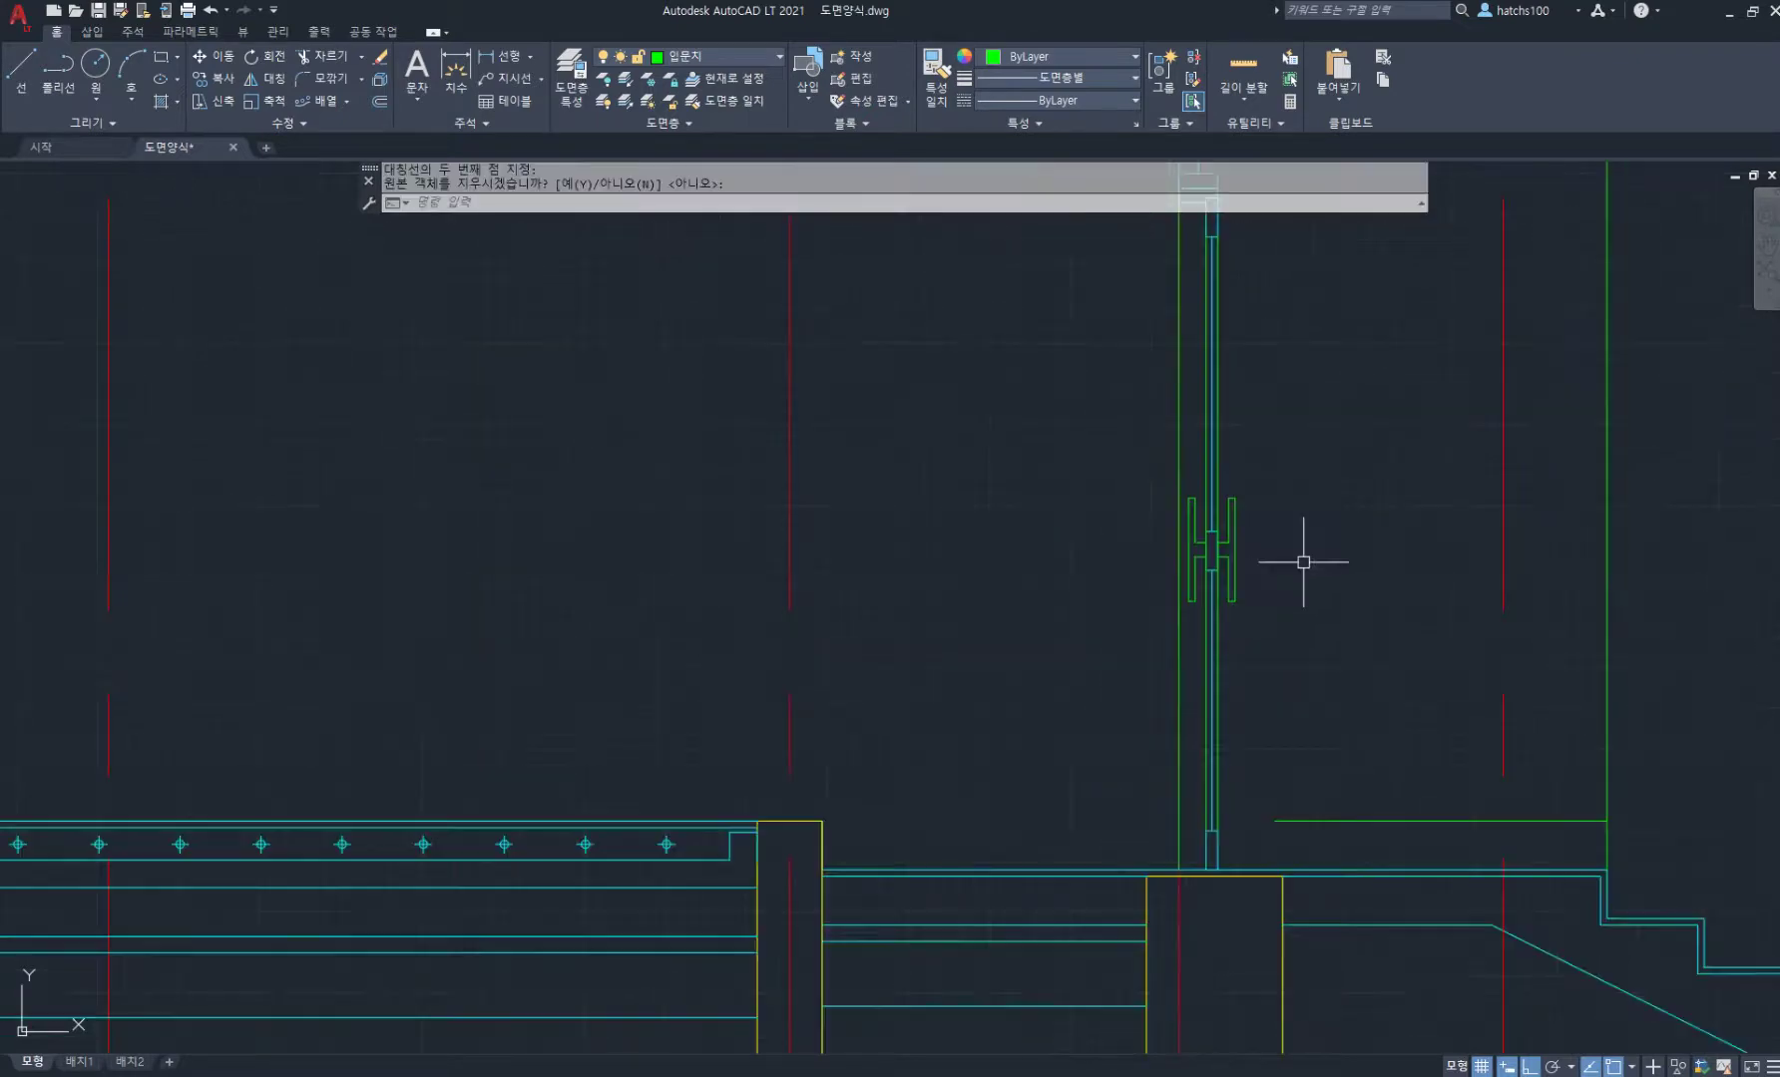
{"action": "middle_click_drag", "start_coordinate": [1340, 574], "coordinate": [1261, 634]}
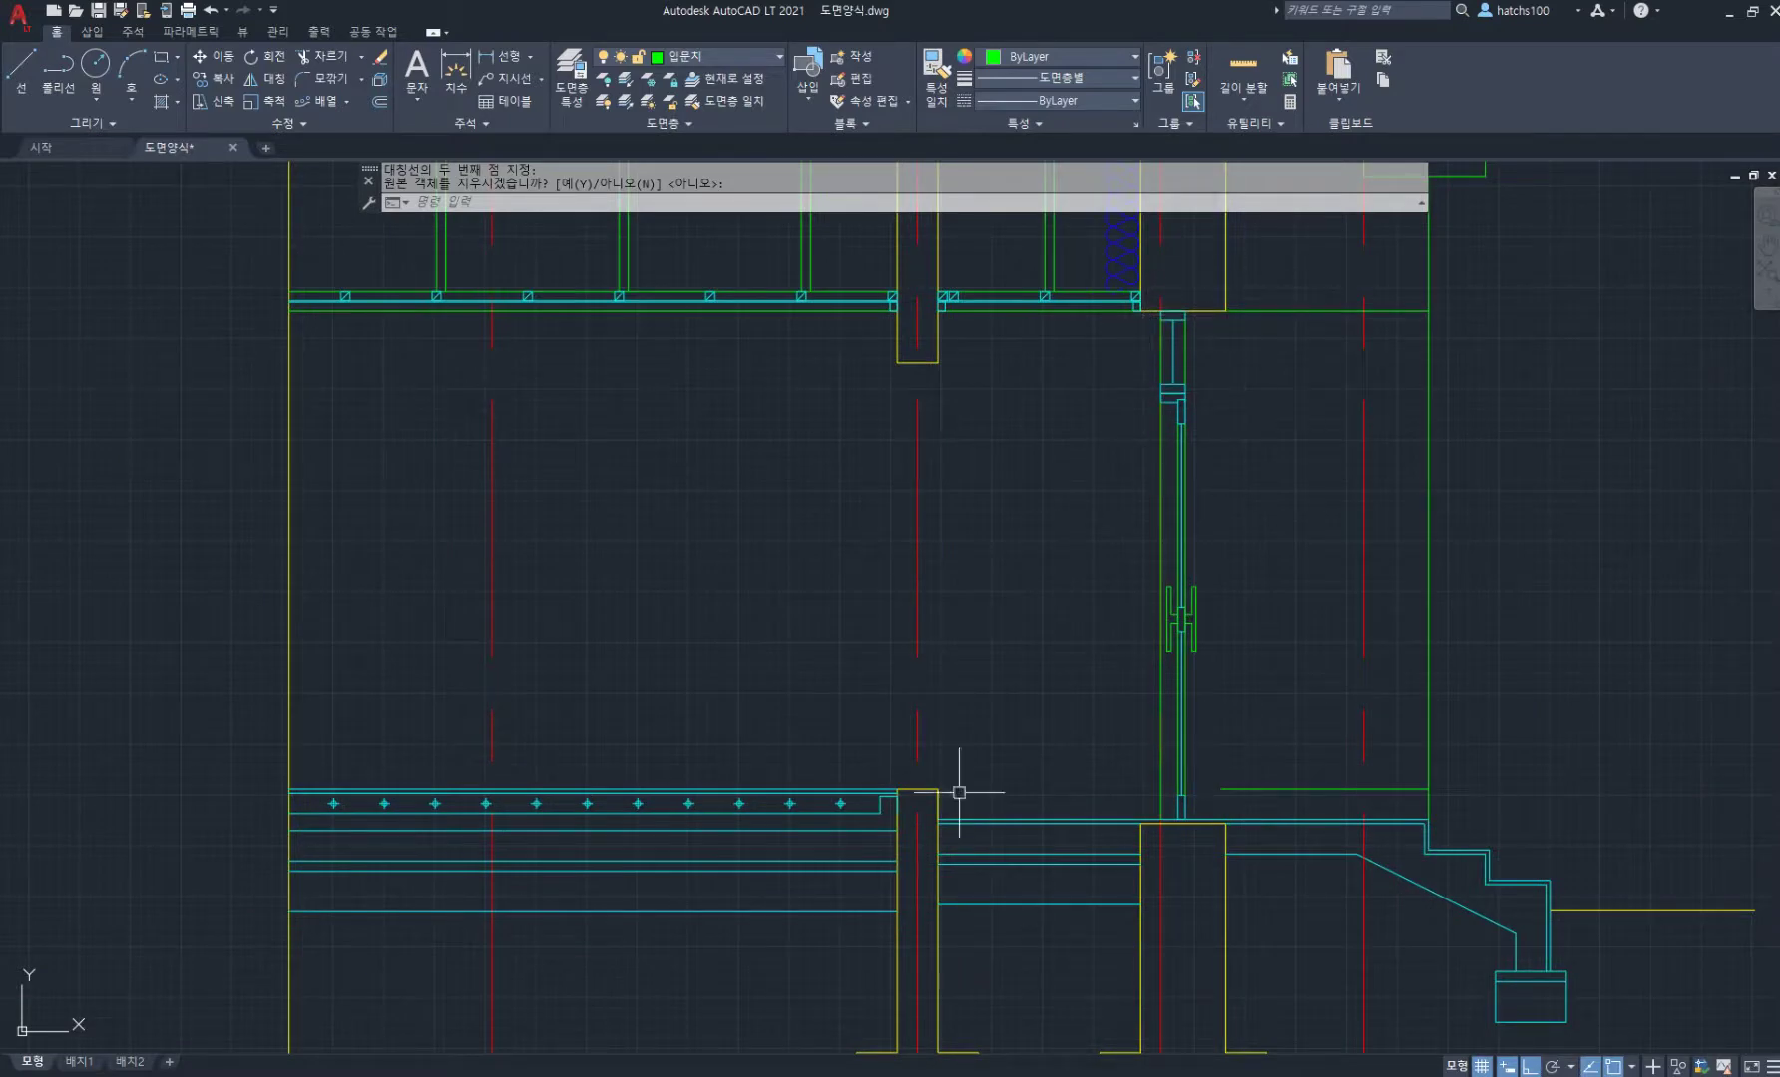
Step: Check the entrance in the PDF floor plan and draw a vertical line from the wall's outer lower corner down to the porch floor
{"action": "key", "text": "alt+Tab"}
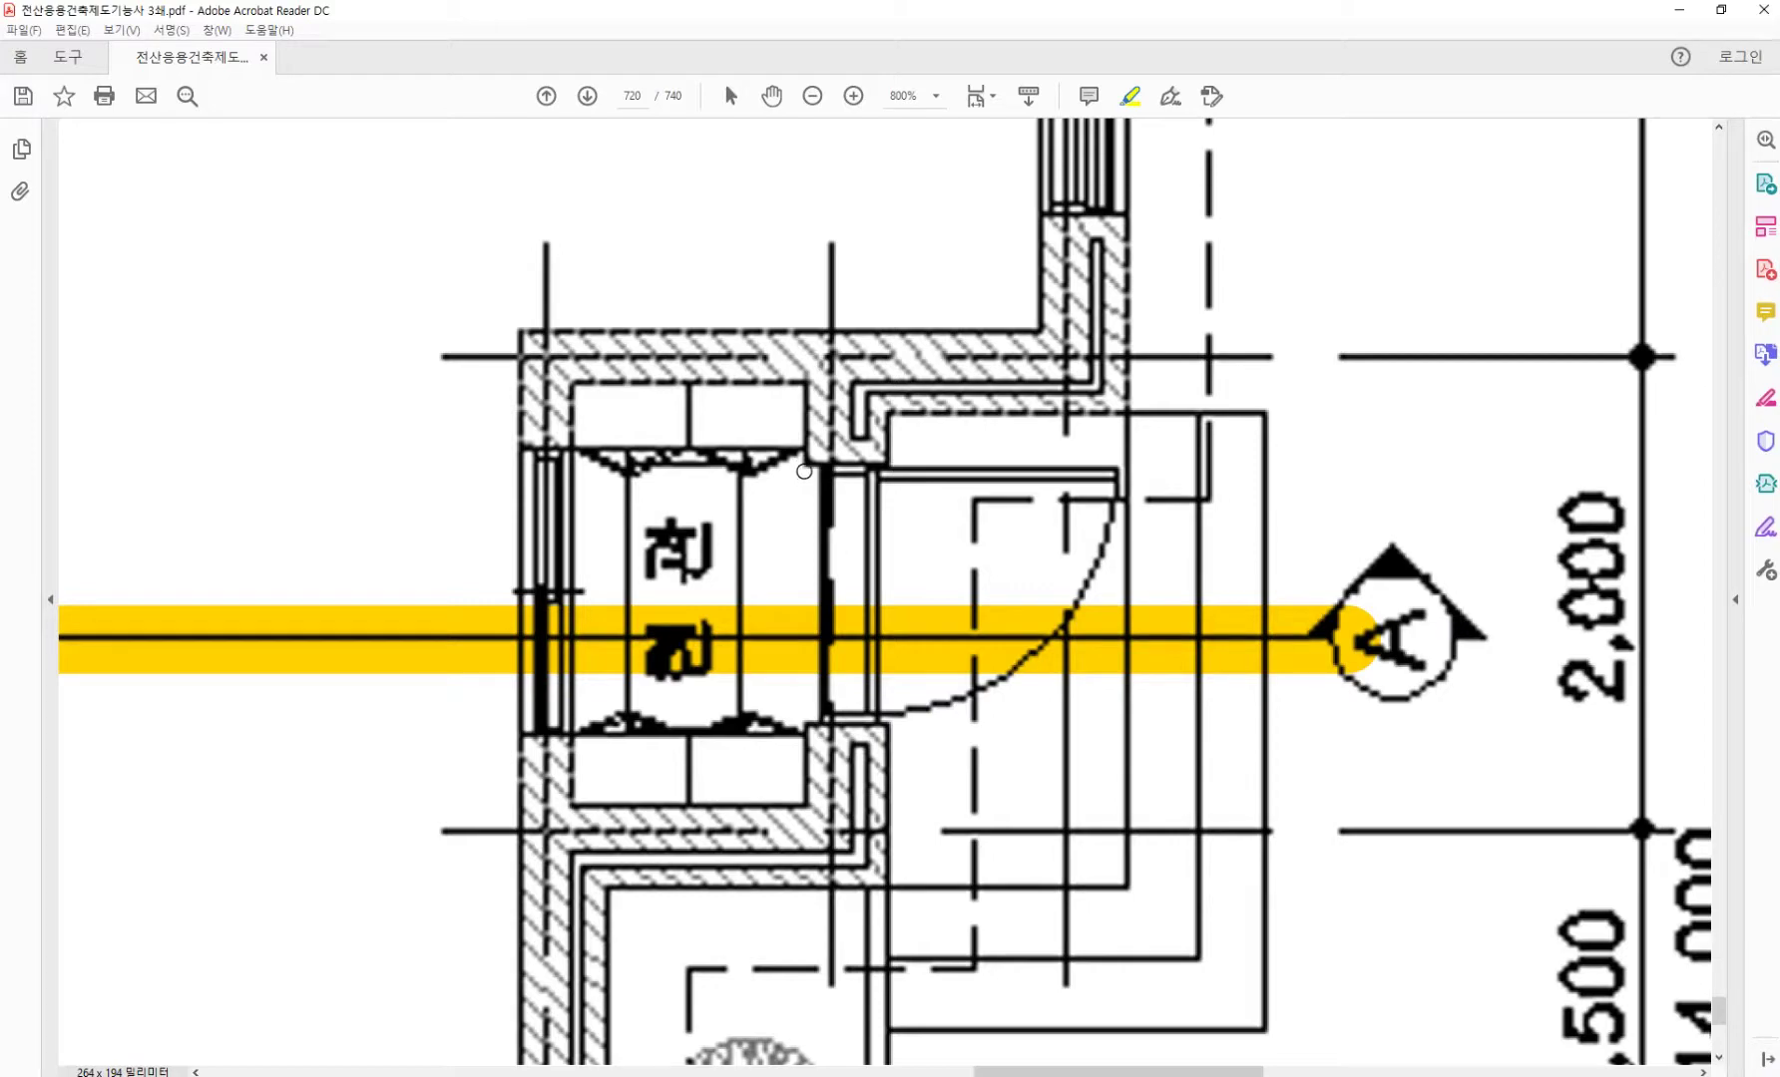
{"action": "key", "text": "alt+Tab"}
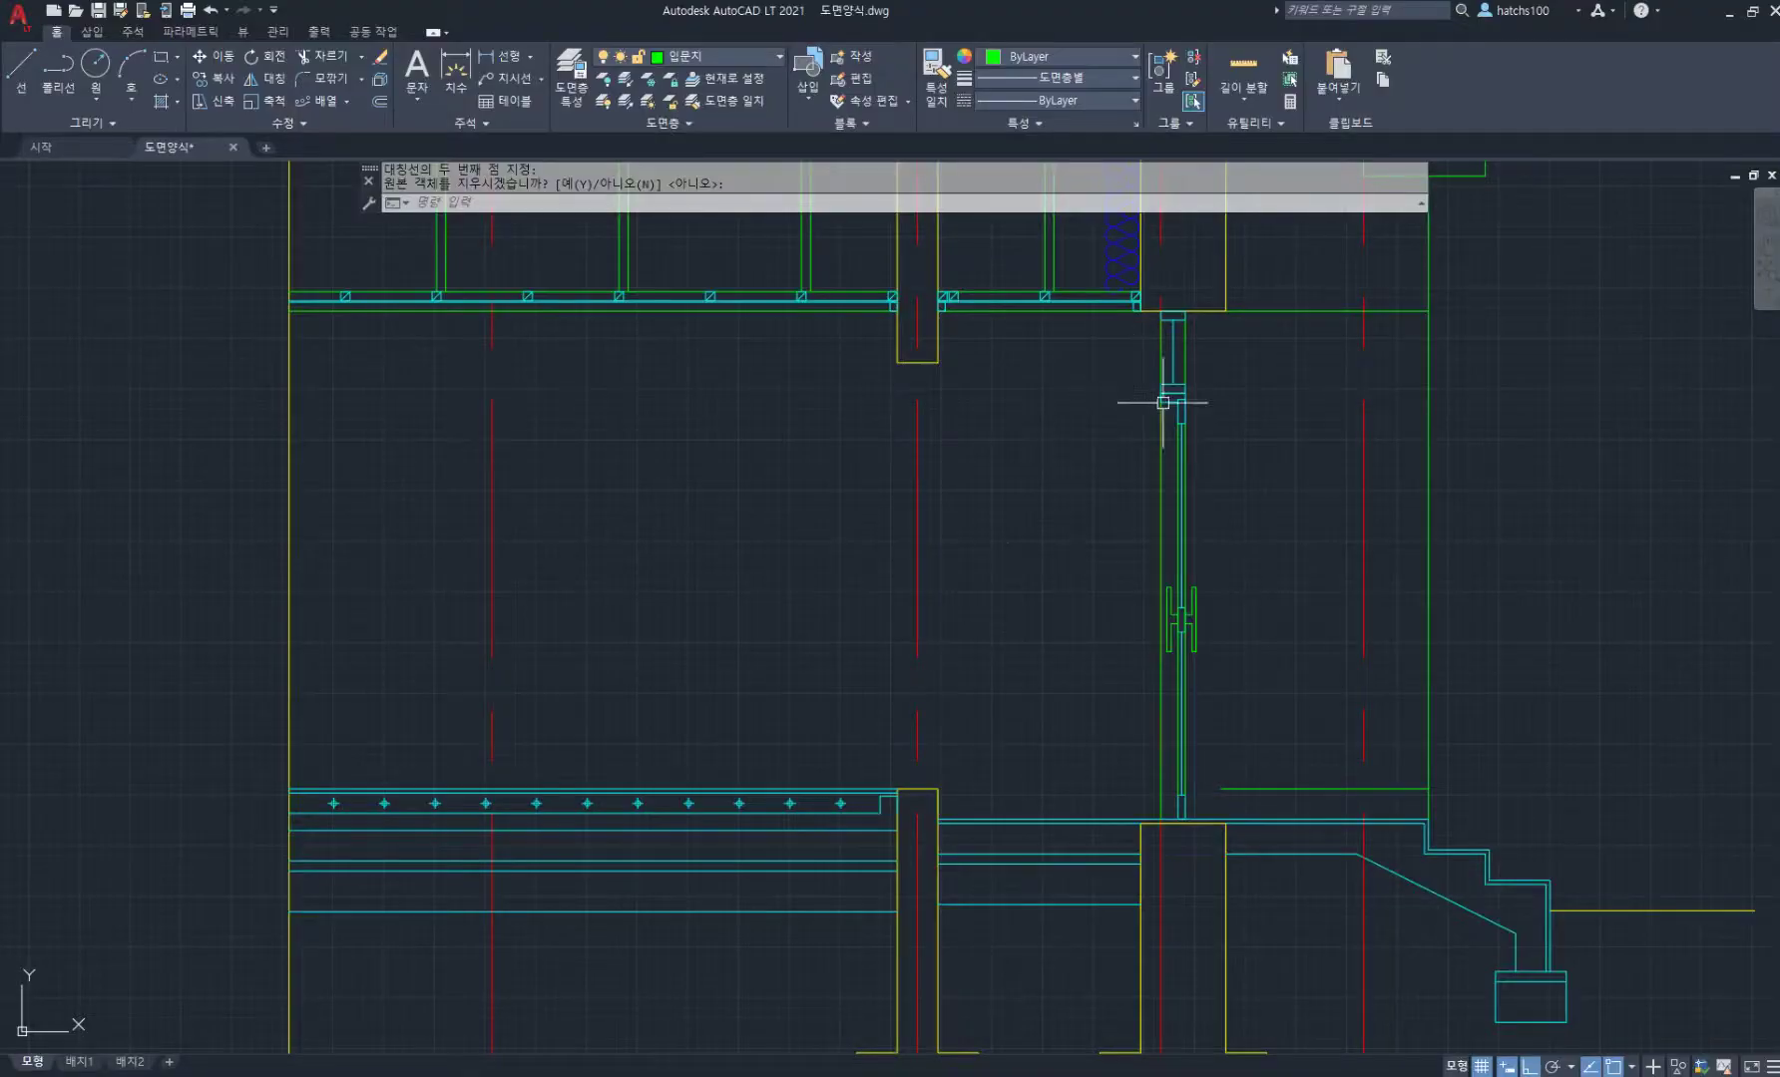
{"action": "key", "text": "Return"}
{"action": "type", "text": "l"}
{"action": "key", "text": "Return"}
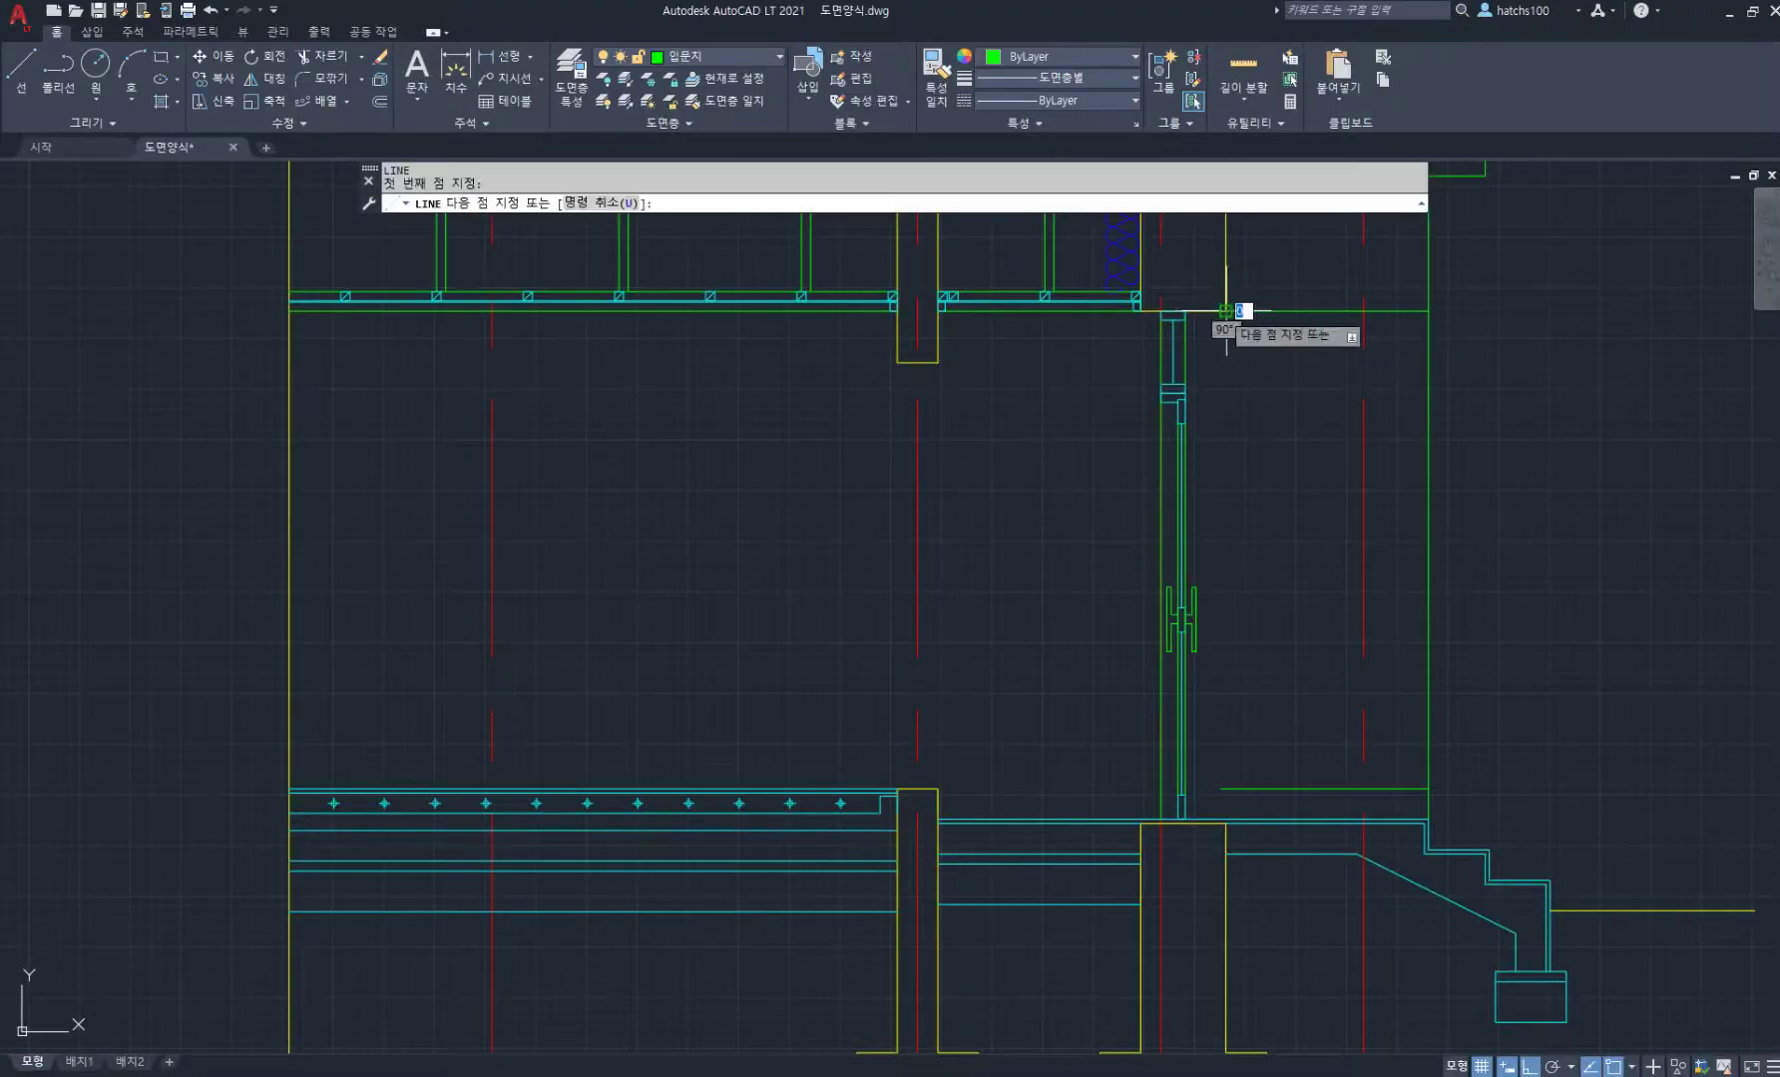
{"action": "left_click", "coordinate": [1225, 310]}
{"action": "key", "text": "Return"}
Step: Draw a vertical line from the wall's inner lower corner down to the entrance floor
{"action": "key", "text": "Return"}
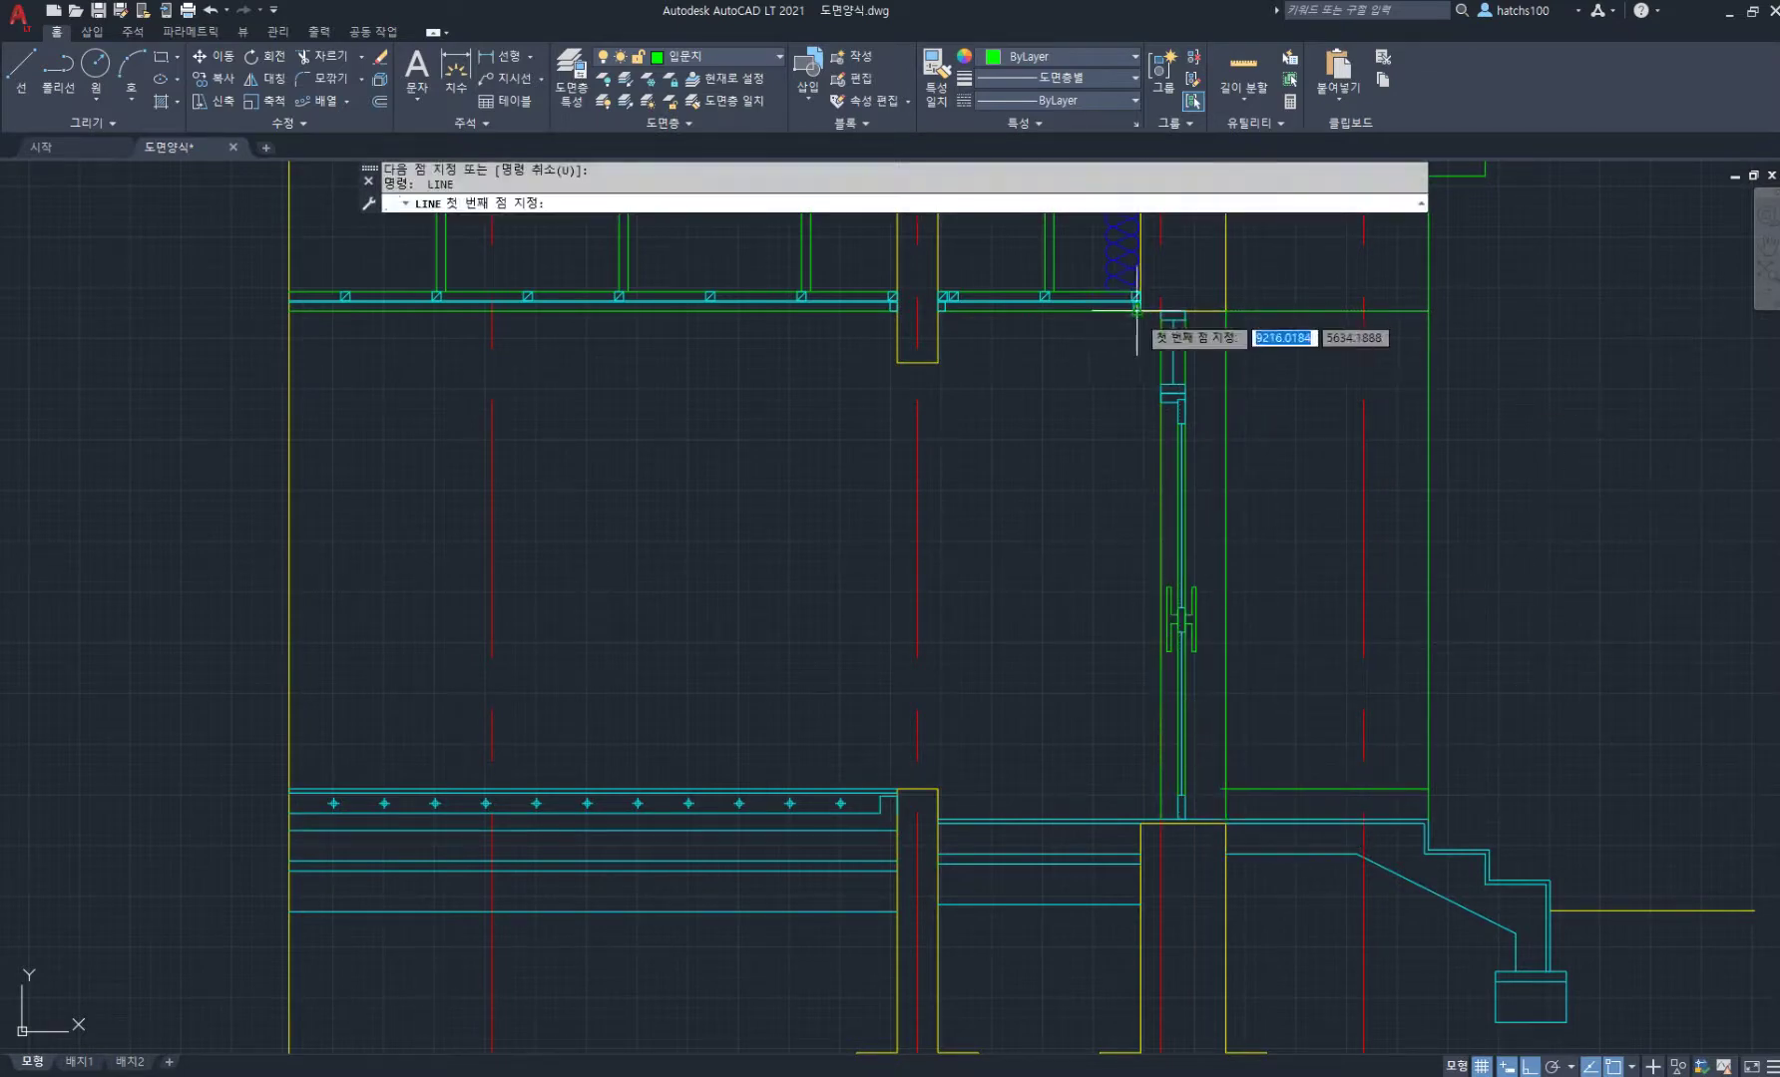
{"action": "left_click", "coordinate": [1141, 310]}
{"action": "left_click", "coordinate": [1147, 688]}
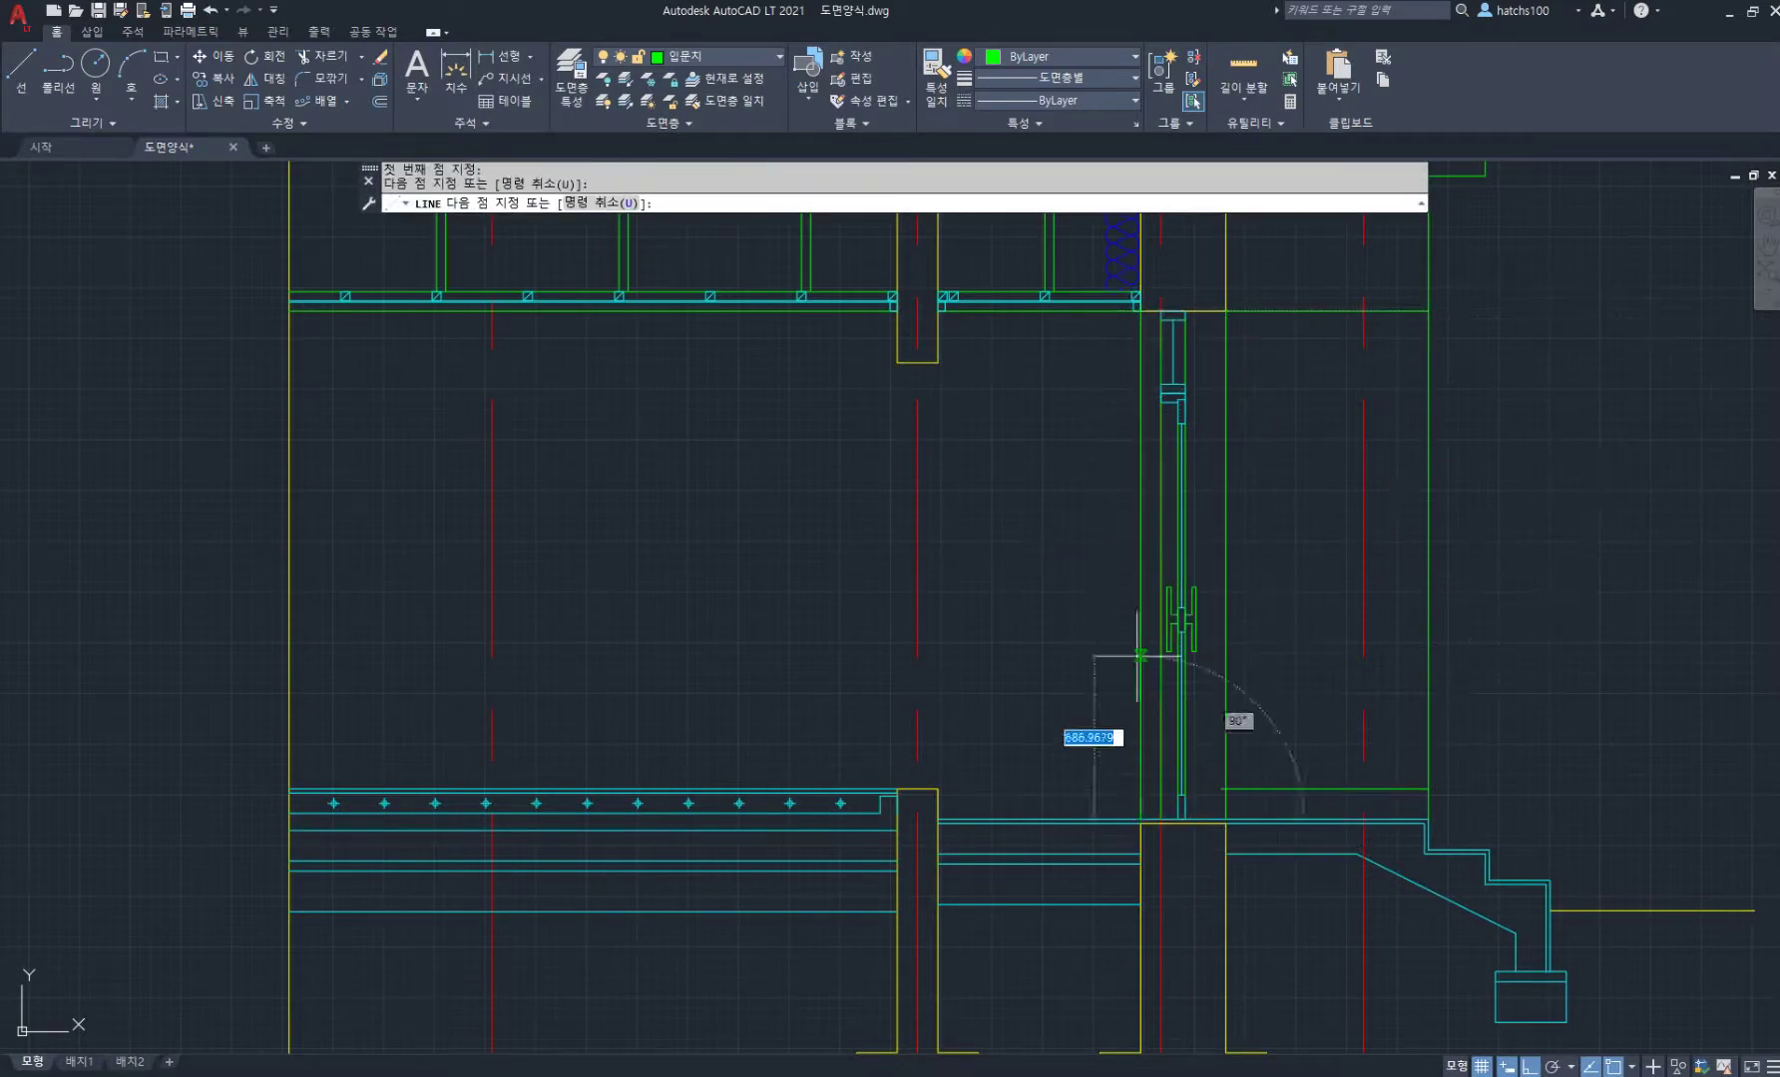
{"action": "key", "text": "Return"}
Step: Move the inner vertical wall line 20 units left, towards the room
{"action": "scroll", "coordinate": [1134, 432], "scroll_direction": "up", "scroll_amount": 2}
{"action": "type", "text": "m"}
{"action": "key", "text": "Return"}
{"action": "left_click", "coordinate": [1146, 469]}
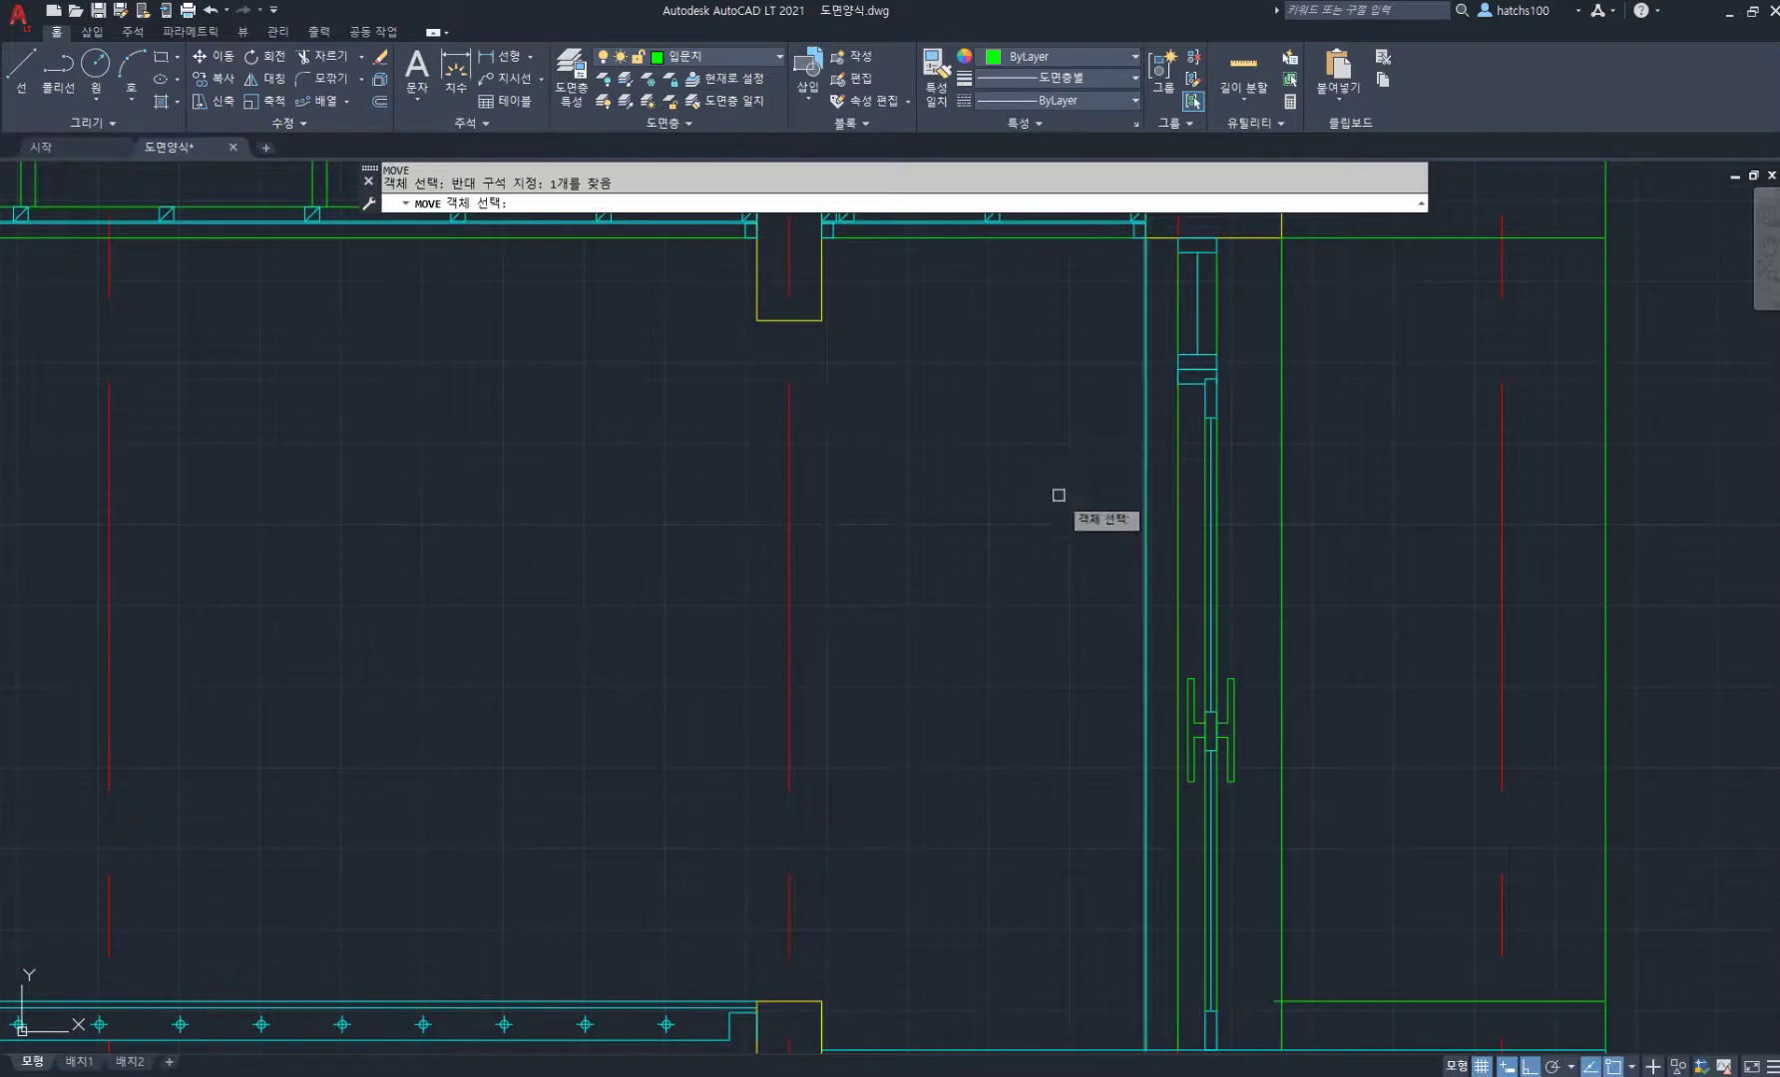
{"action": "key", "text": "Return"}
{"action": "left_click", "coordinate": [1096, 471]}
{"action": "type", "text": "20"}
{"action": "key", "text": "Return"}
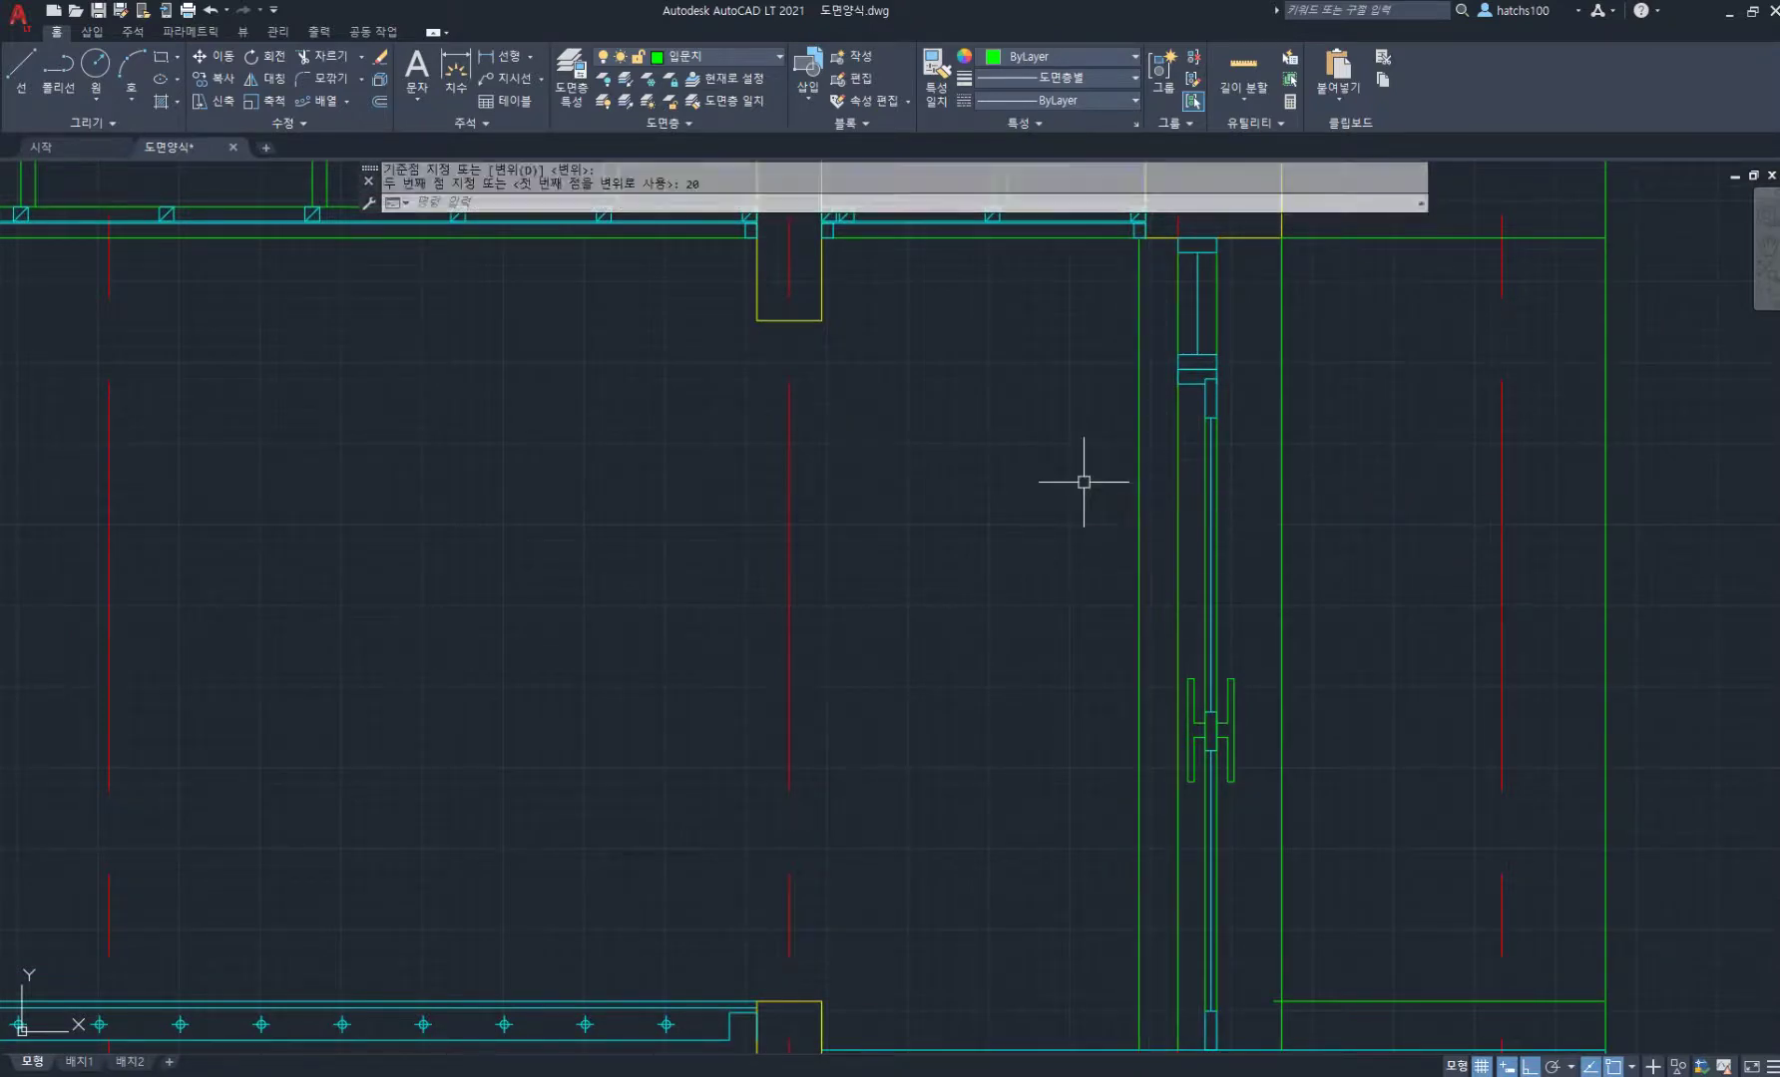
Step: Stretch the left end of the horizontal elevation line outside the entrance to the door's right edge
{"action": "scroll", "coordinate": [1085, 482], "scroll_direction": "down", "scroll_amount": 2}
{"action": "scroll", "coordinate": [1237, 819], "scroll_direction": "up", "scroll_amount": 4}
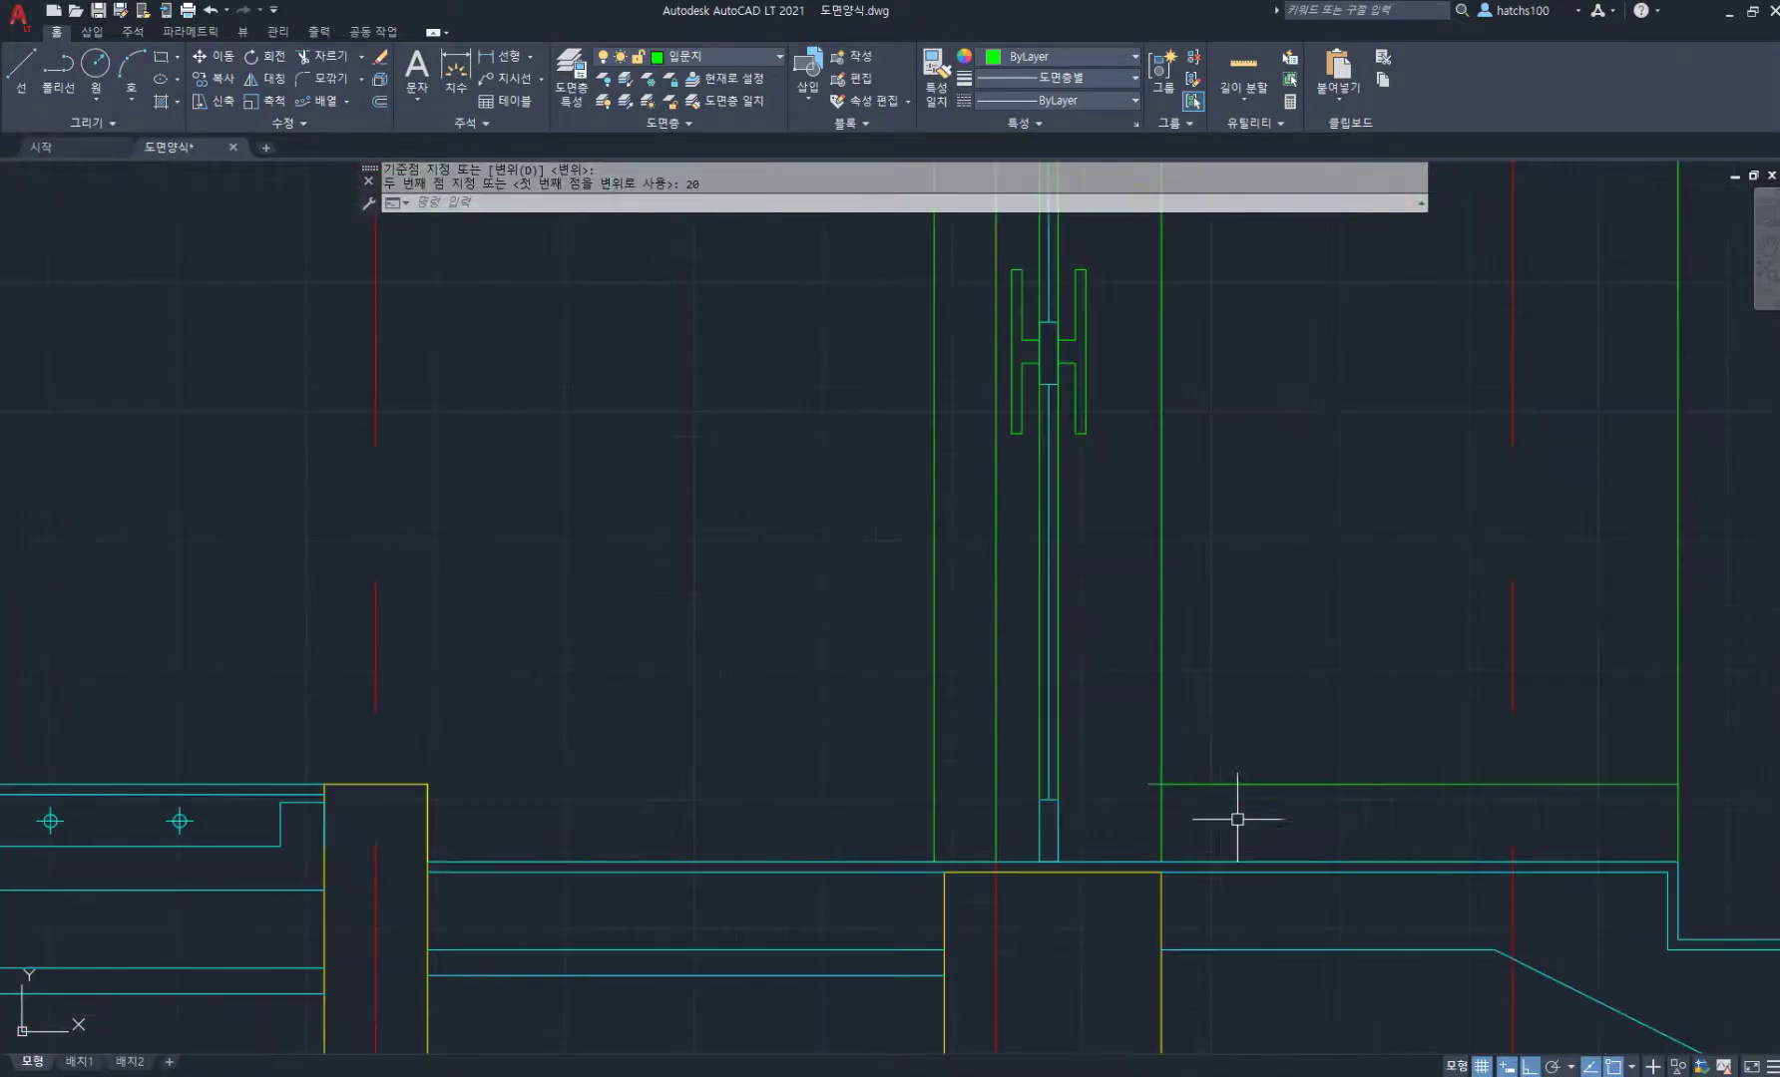
{"action": "left_click", "coordinate": [1175, 786]}
{"action": "scroll", "coordinate": [1113, 802], "scroll_direction": "up", "scroll_amount": 2}
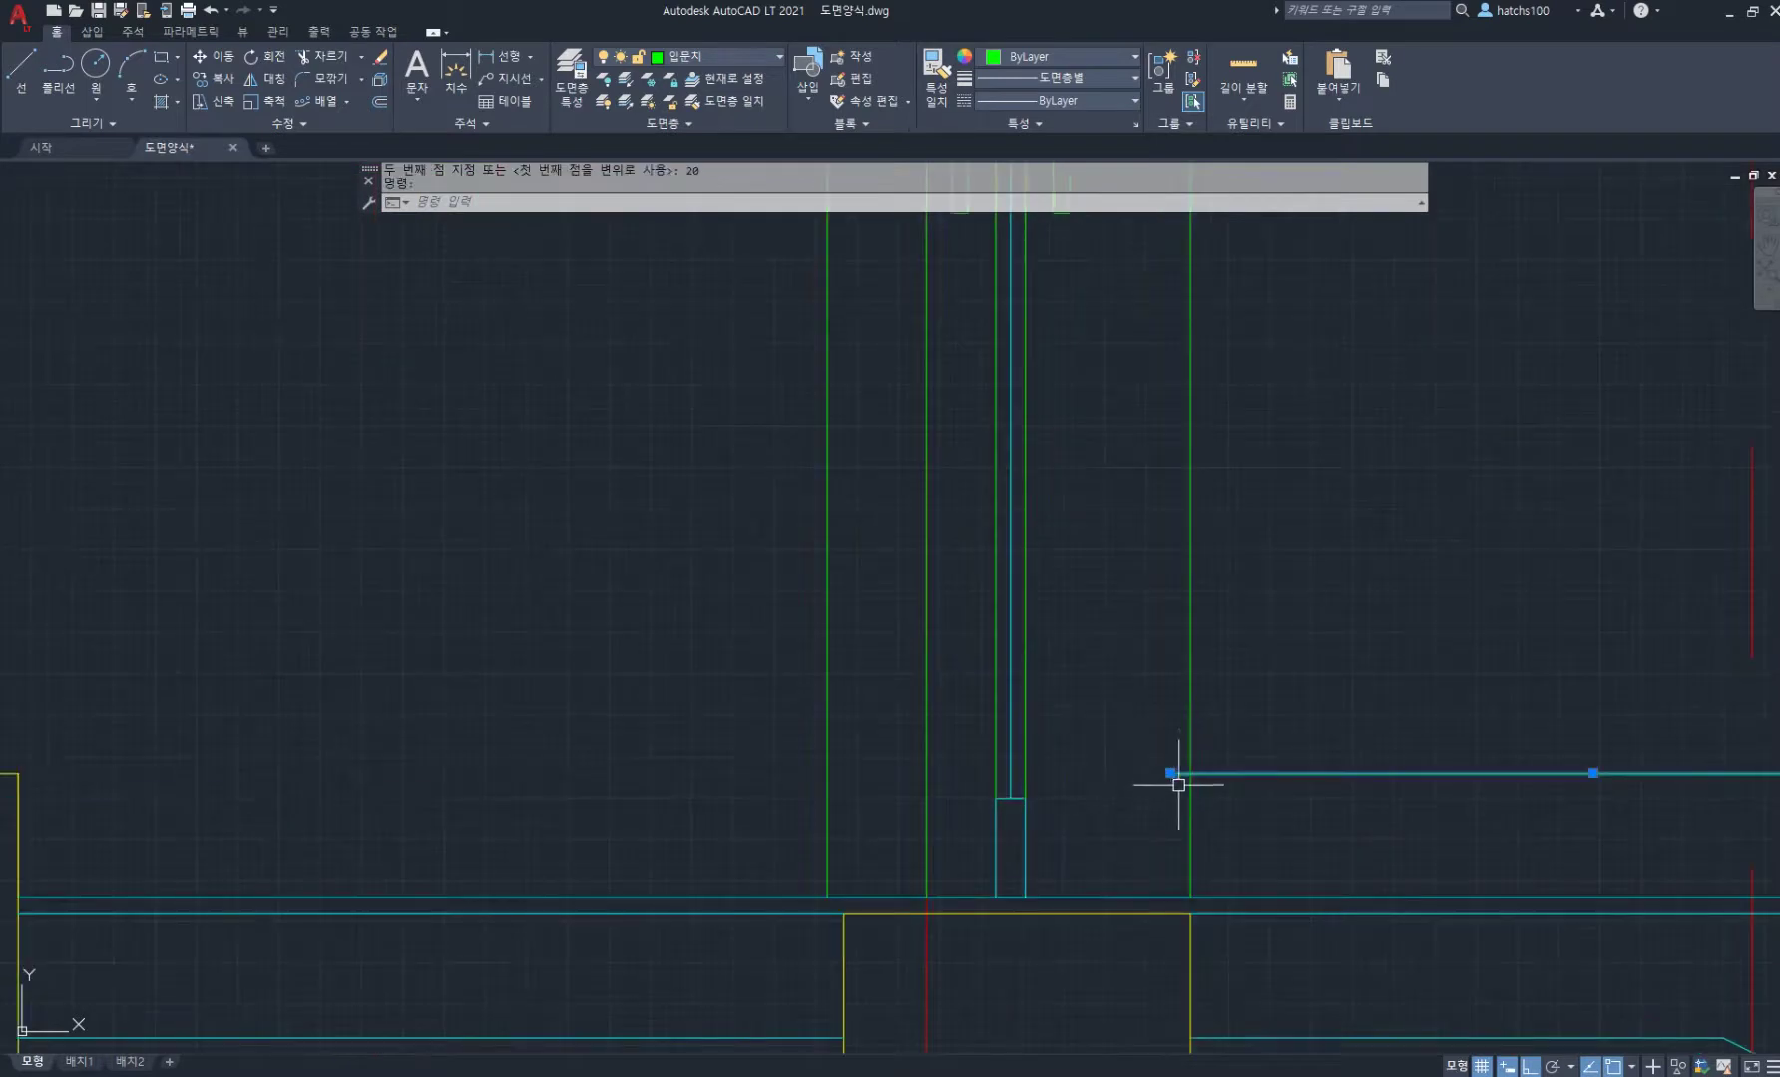
{"action": "left_click", "coordinate": [1170, 773]}
{"action": "left_click", "coordinate": [1027, 773]}
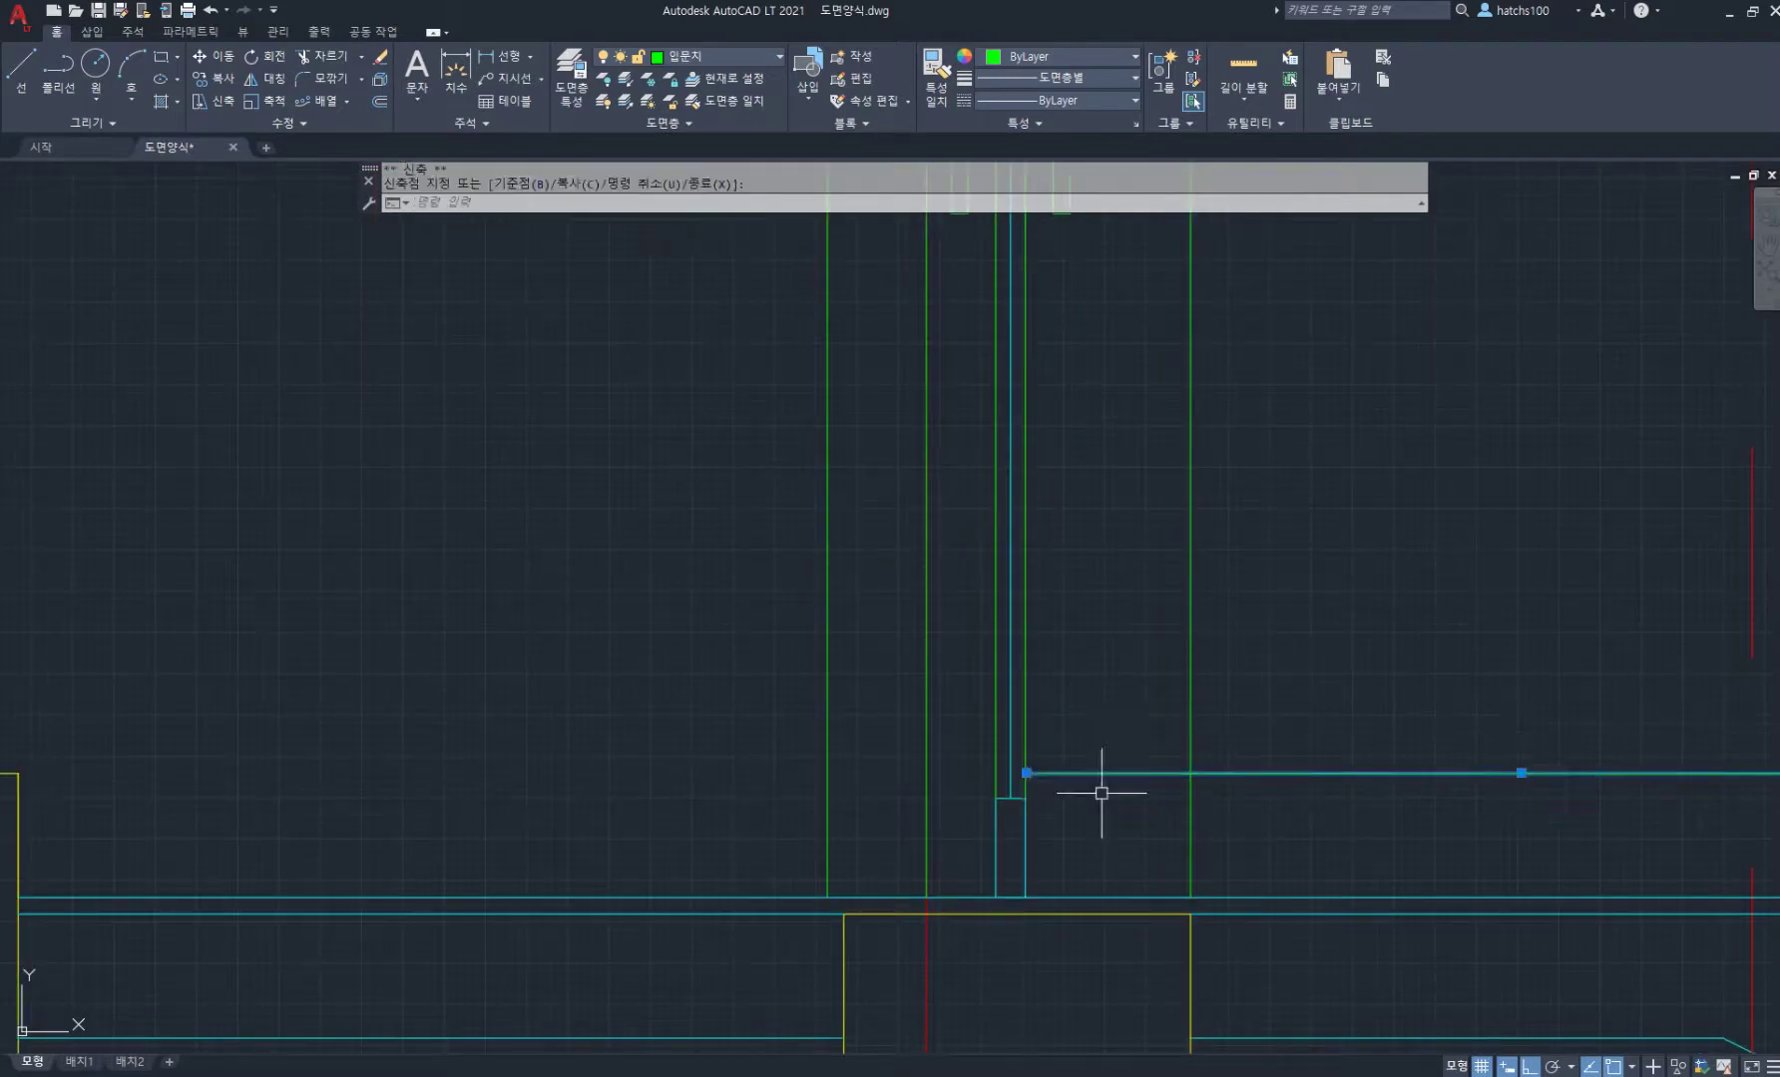
{"action": "key", "text": "Escape"}
{"action": "key", "text": "Escape"}
{"action": "scroll", "coordinate": [1152, 593], "scroll_direction": "down", "scroll_amount": 3}
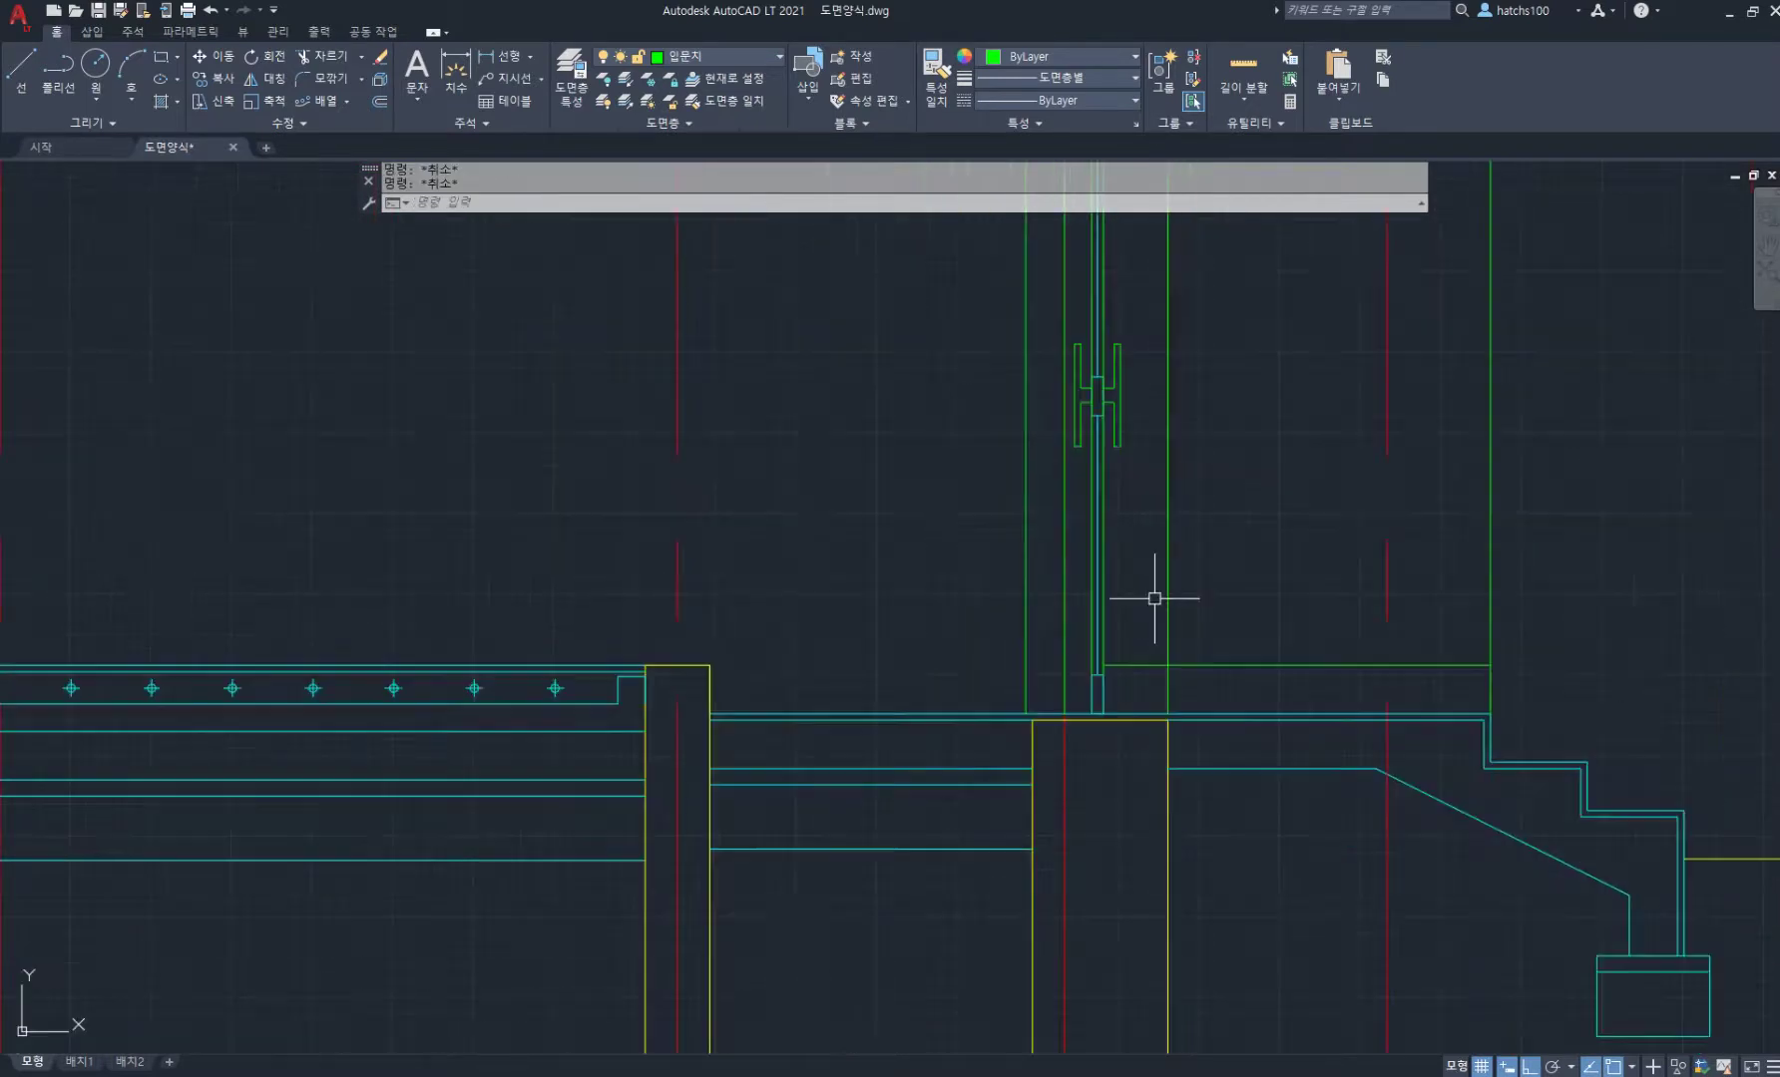
Step: Make the 단면 layer current by matching a ceiling section line near the interior beam
{"action": "middle_click_drag", "start_coordinate": [1107, 372], "coordinate": [1174, 588]}
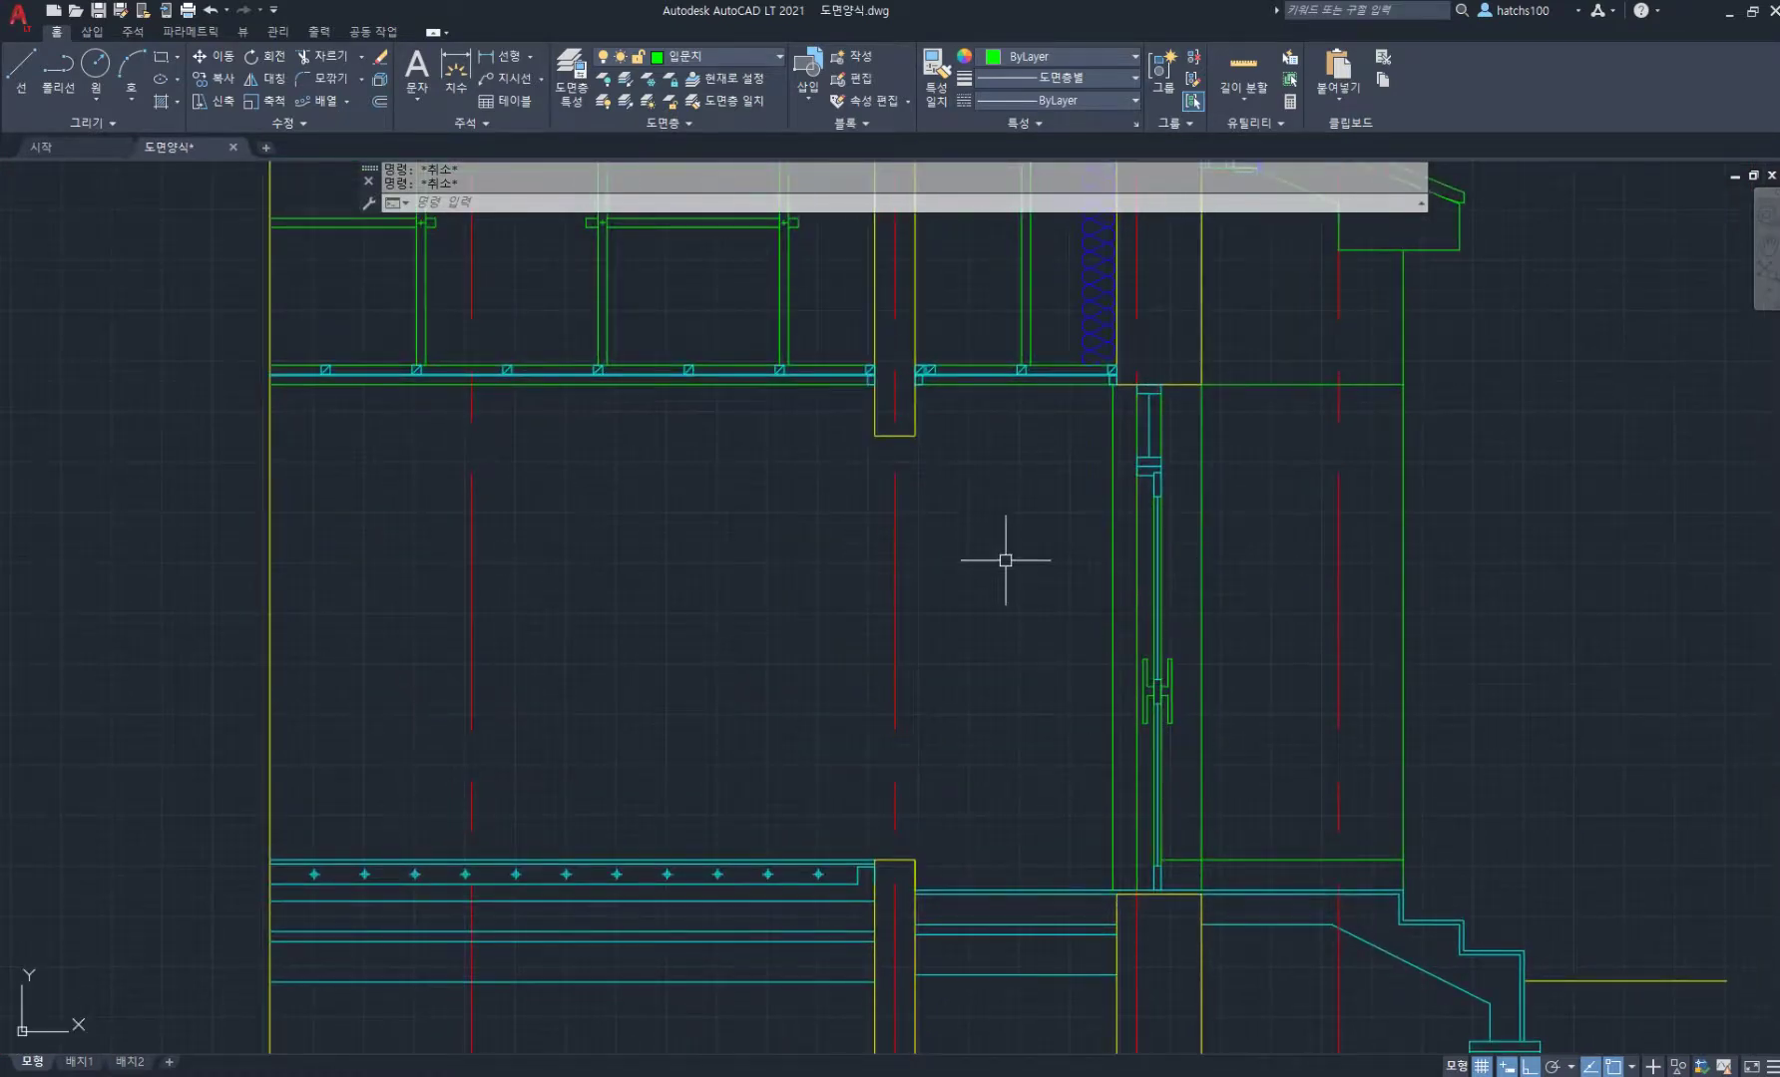
{"action": "scroll", "coordinate": [1153, 542], "scroll_direction": "down", "scroll_amount": 2}
{"action": "scroll", "coordinate": [1144, 451], "scroll_direction": "up", "scroll_amount": 8}
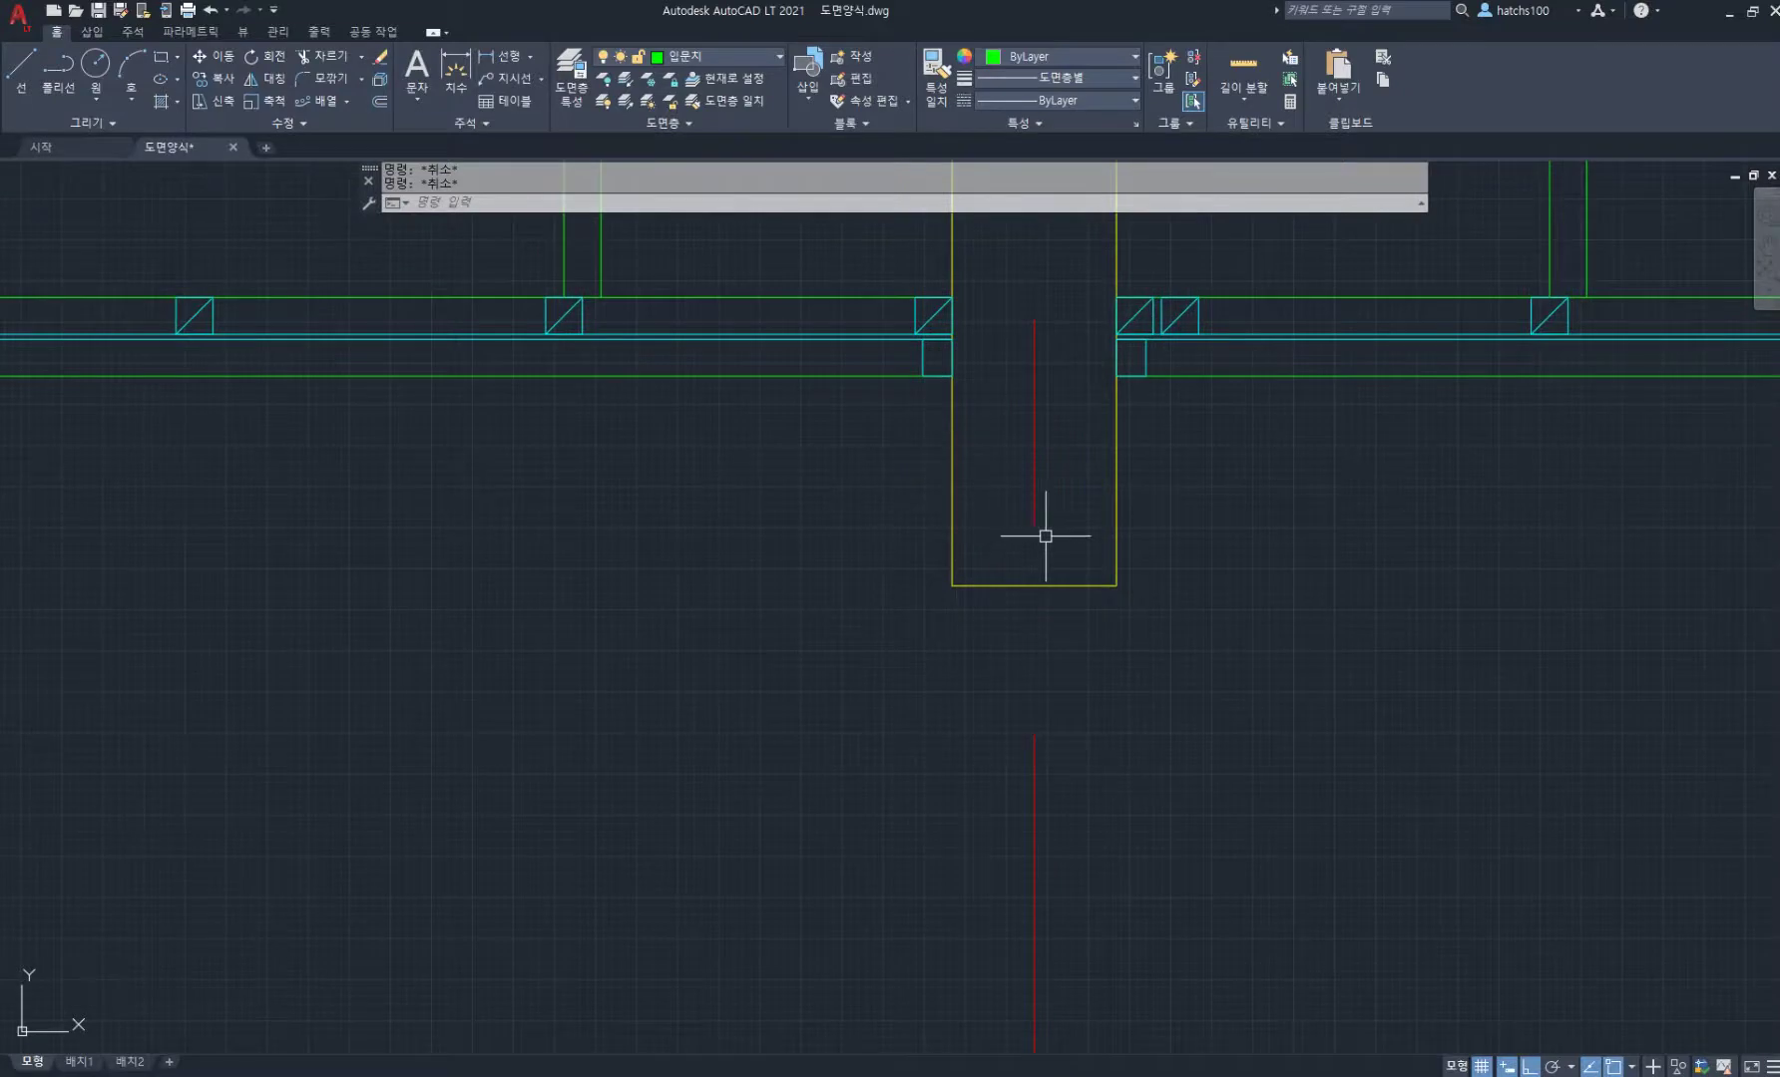
{"action": "left_click", "coordinate": [727, 78]}
{"action": "left_click", "coordinate": [1232, 337]}
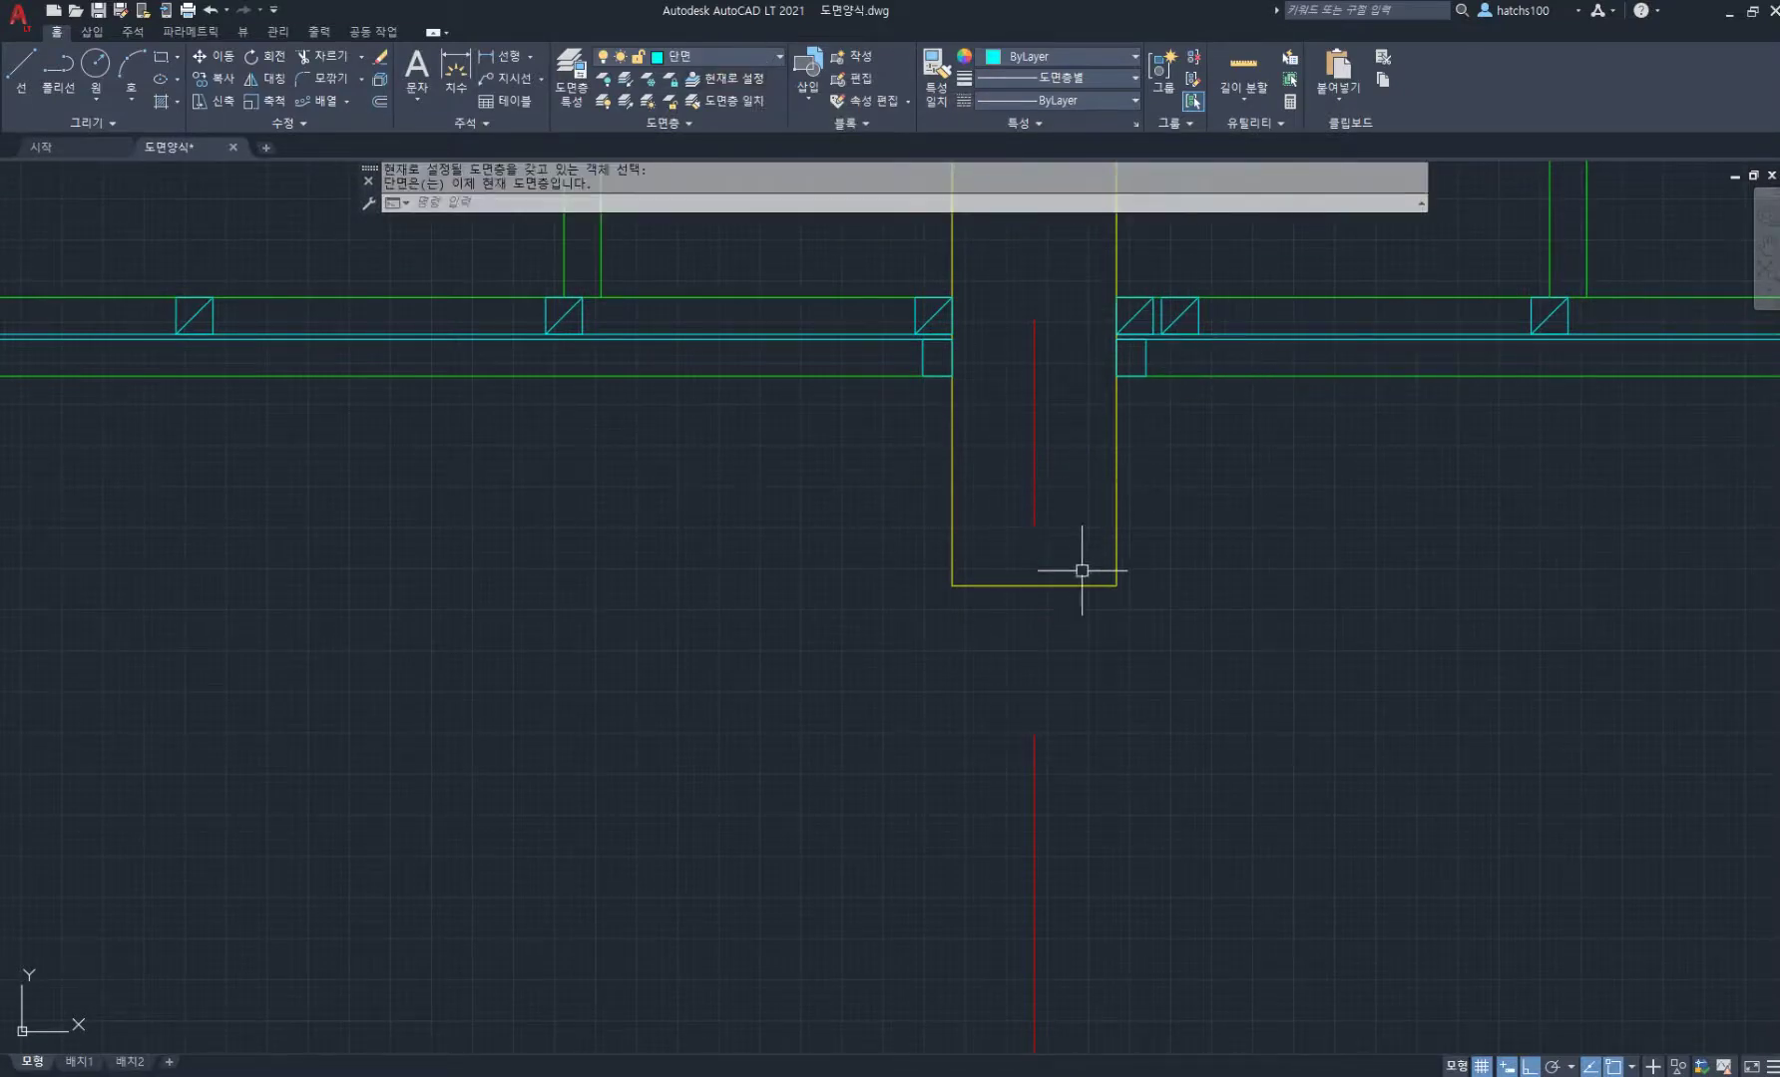
Step: Draw the finish outline on the beam's right side, 20 units out from its lower corner and up to the ceiling line
{"action": "type", "text": "l"}
{"action": "key", "text": "Return"}
{"action": "left_click", "coordinate": [1115, 585]}
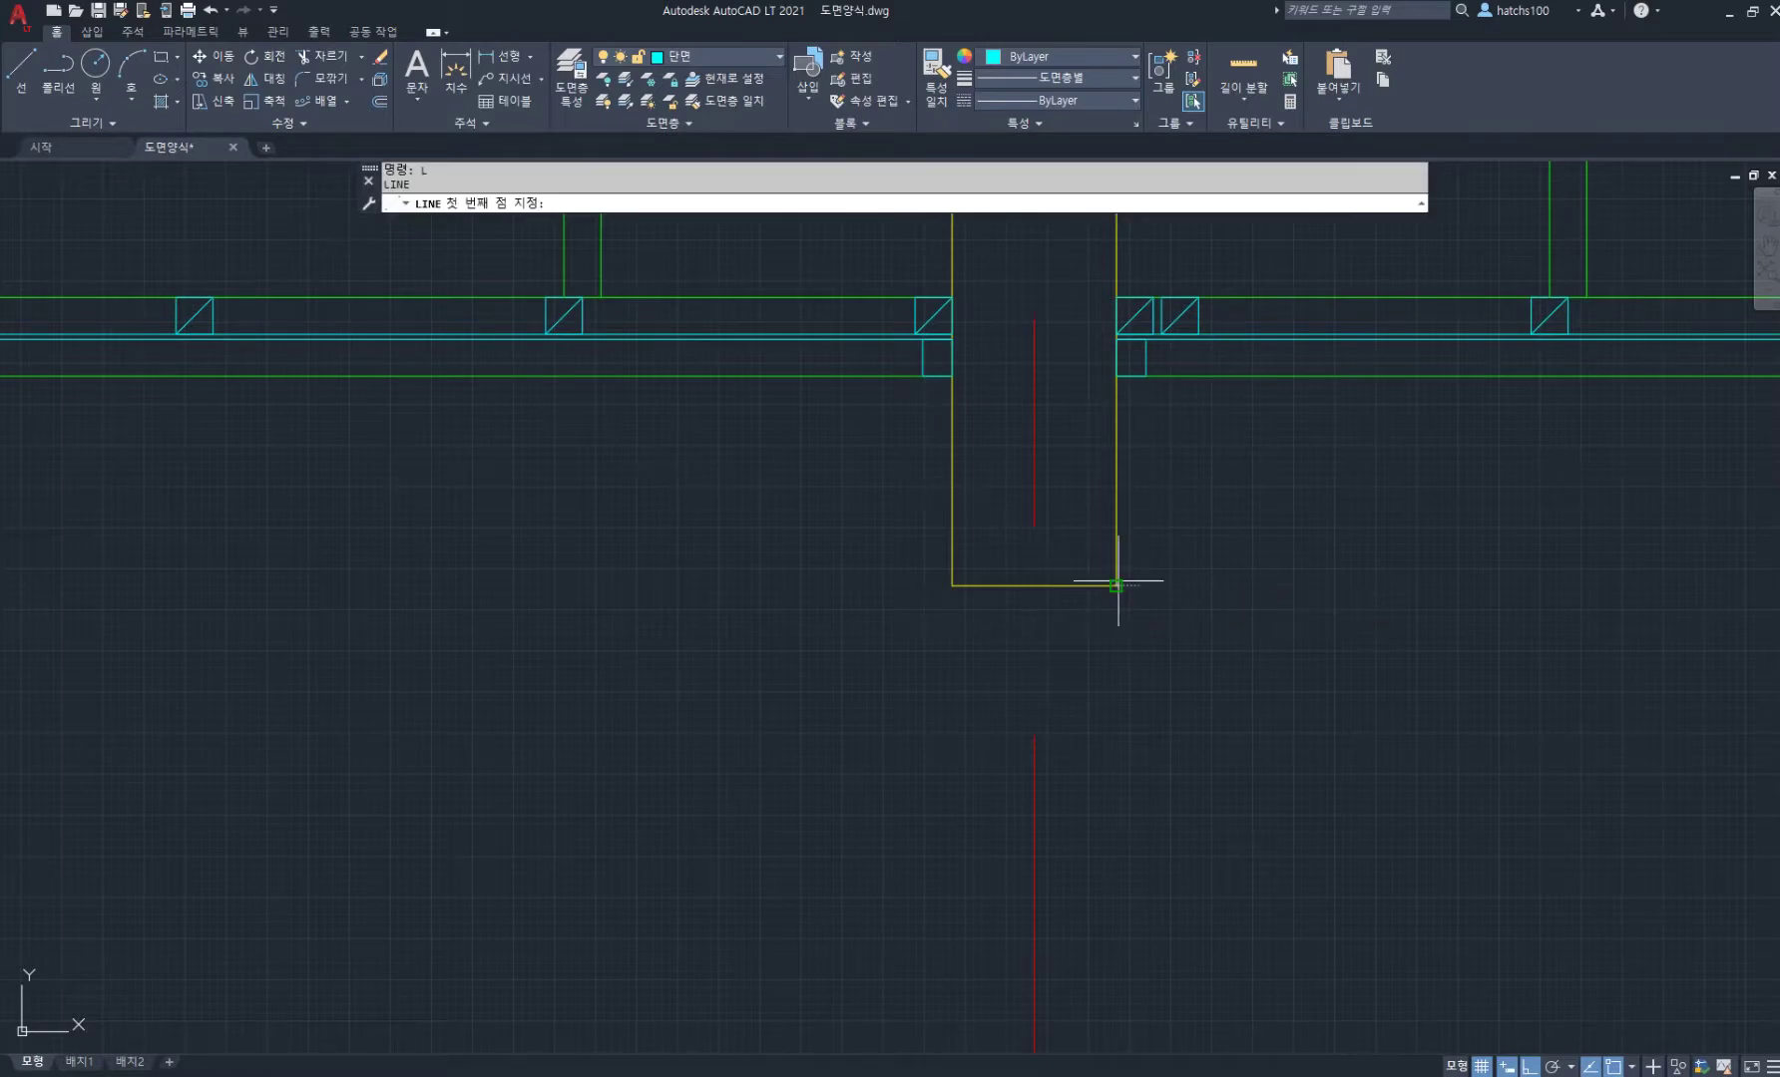
{"action": "type", "text": "20"}
{"action": "key", "text": "Return"}
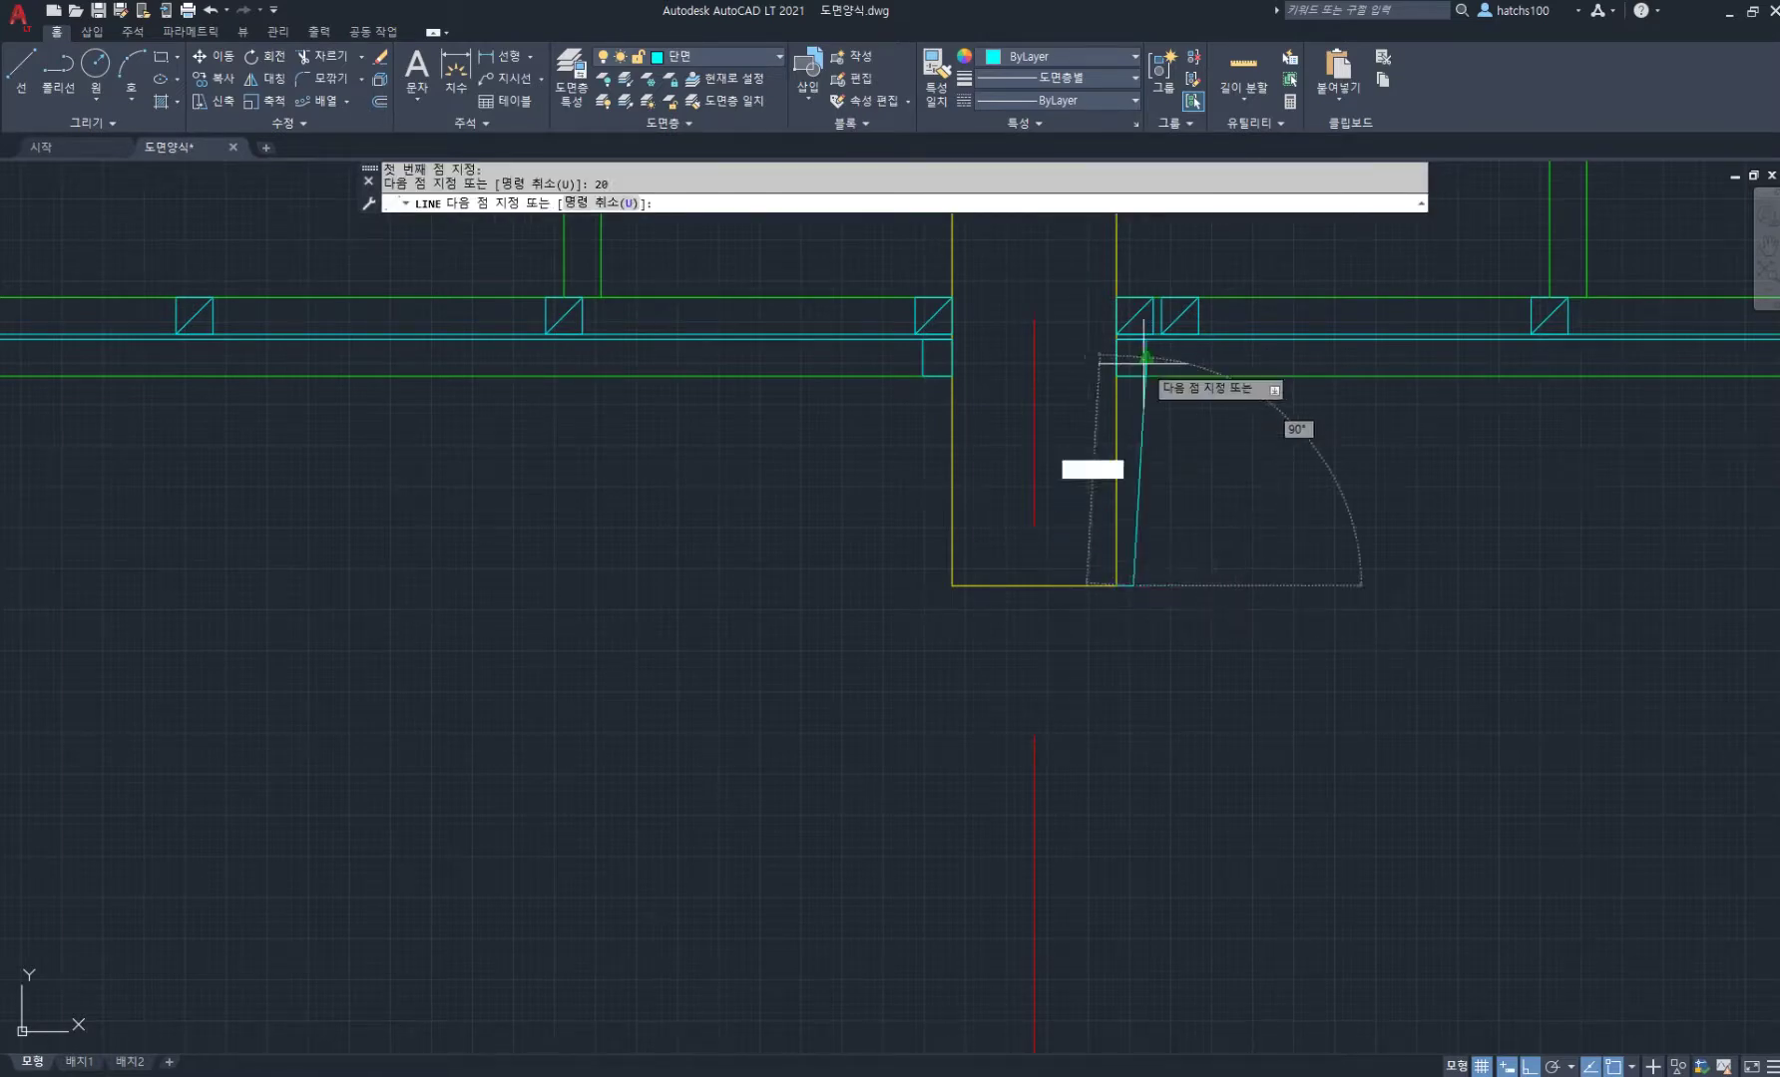
{"action": "scroll", "coordinate": [1140, 366], "scroll_direction": "up", "scroll_amount": 2}
{"action": "left_click", "coordinate": [1126, 382]}
{"action": "key", "text": "Return"}
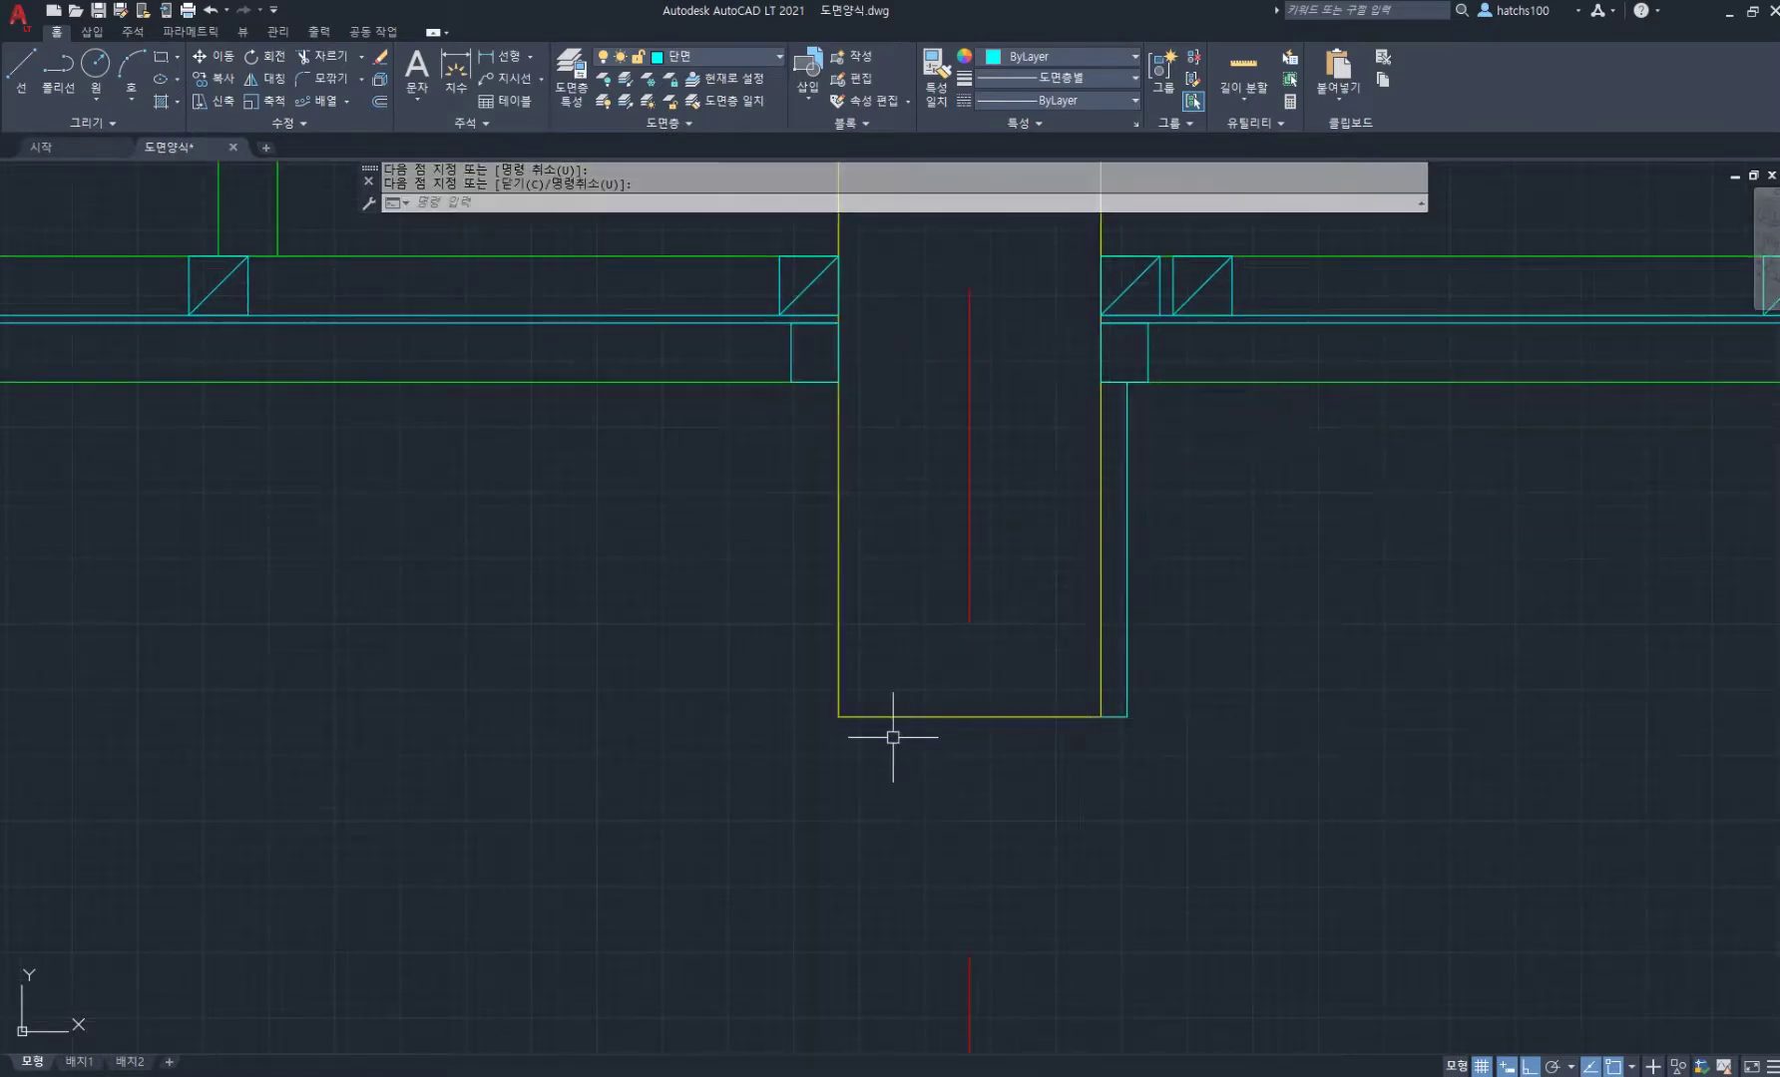
Step: Draw the finish outline on the beam's left side, 20 units out from its lower corner and up to the ceiling line
{"action": "key", "text": "Return"}
{"action": "left_click", "coordinate": [838, 717]}
{"action": "type", "text": "20"}
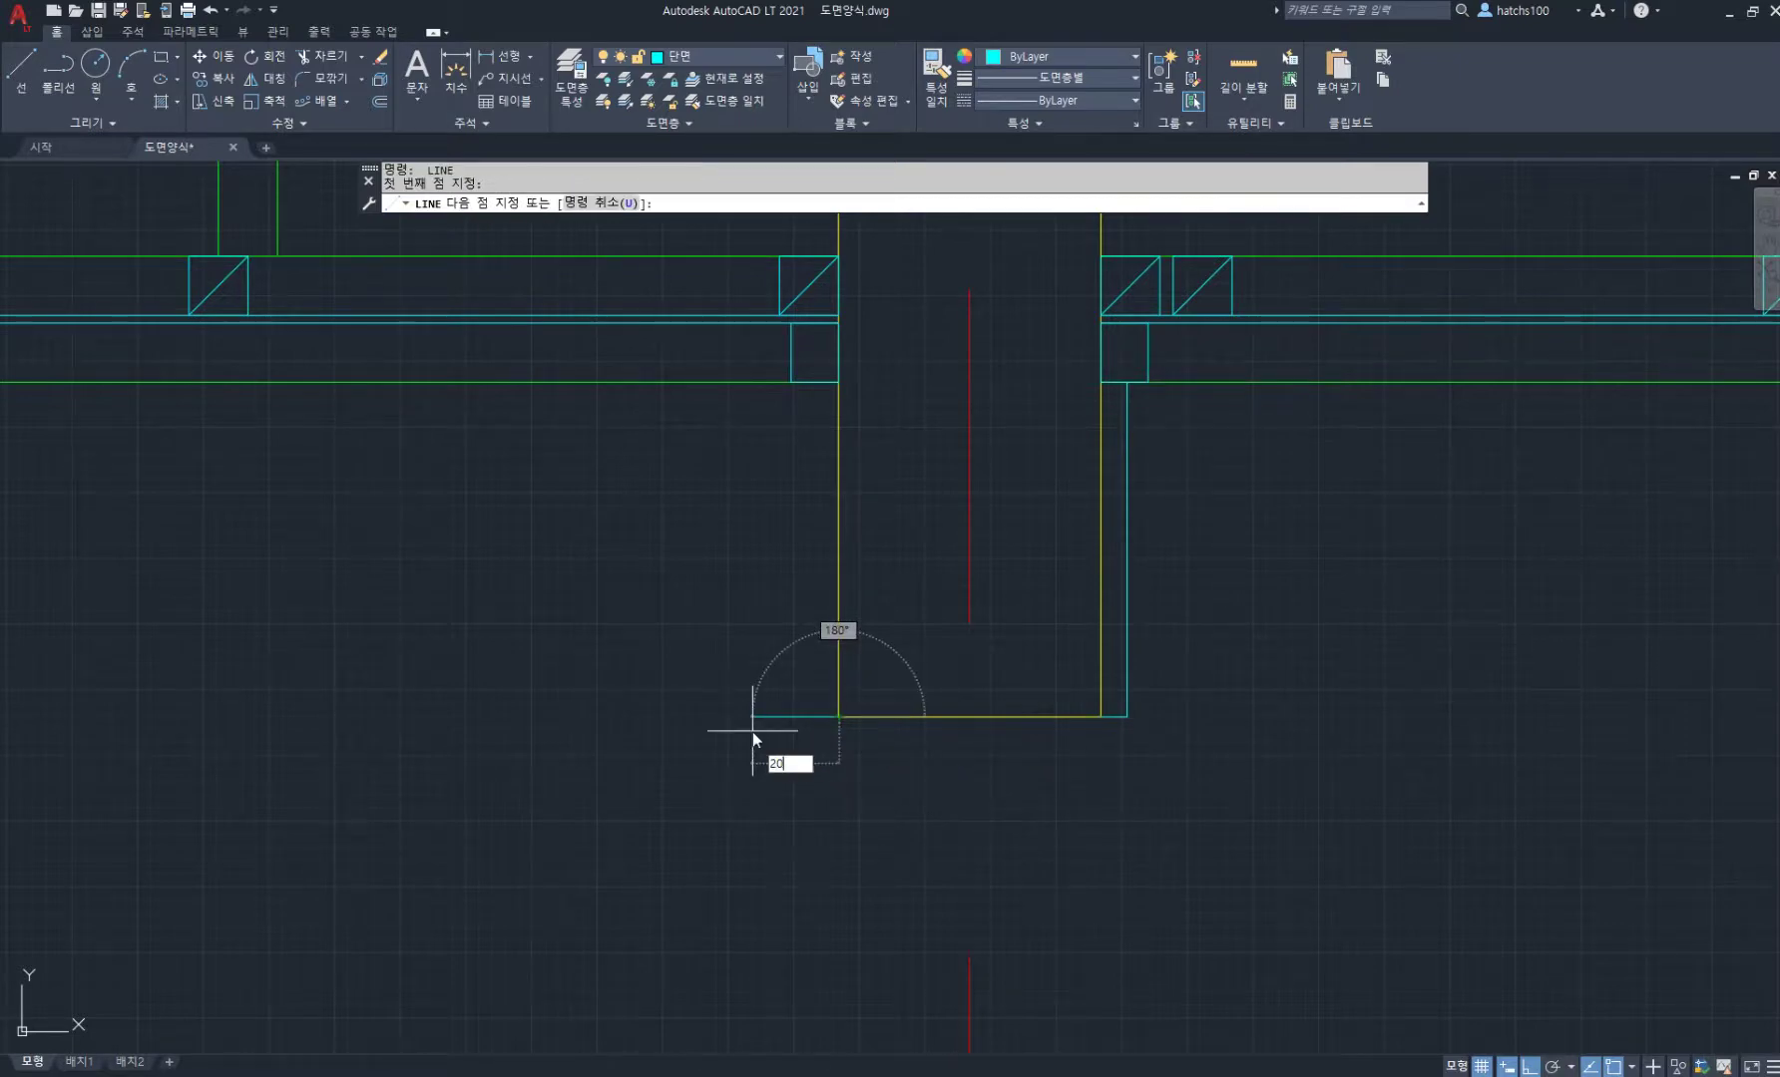
{"action": "key", "text": "Return"}
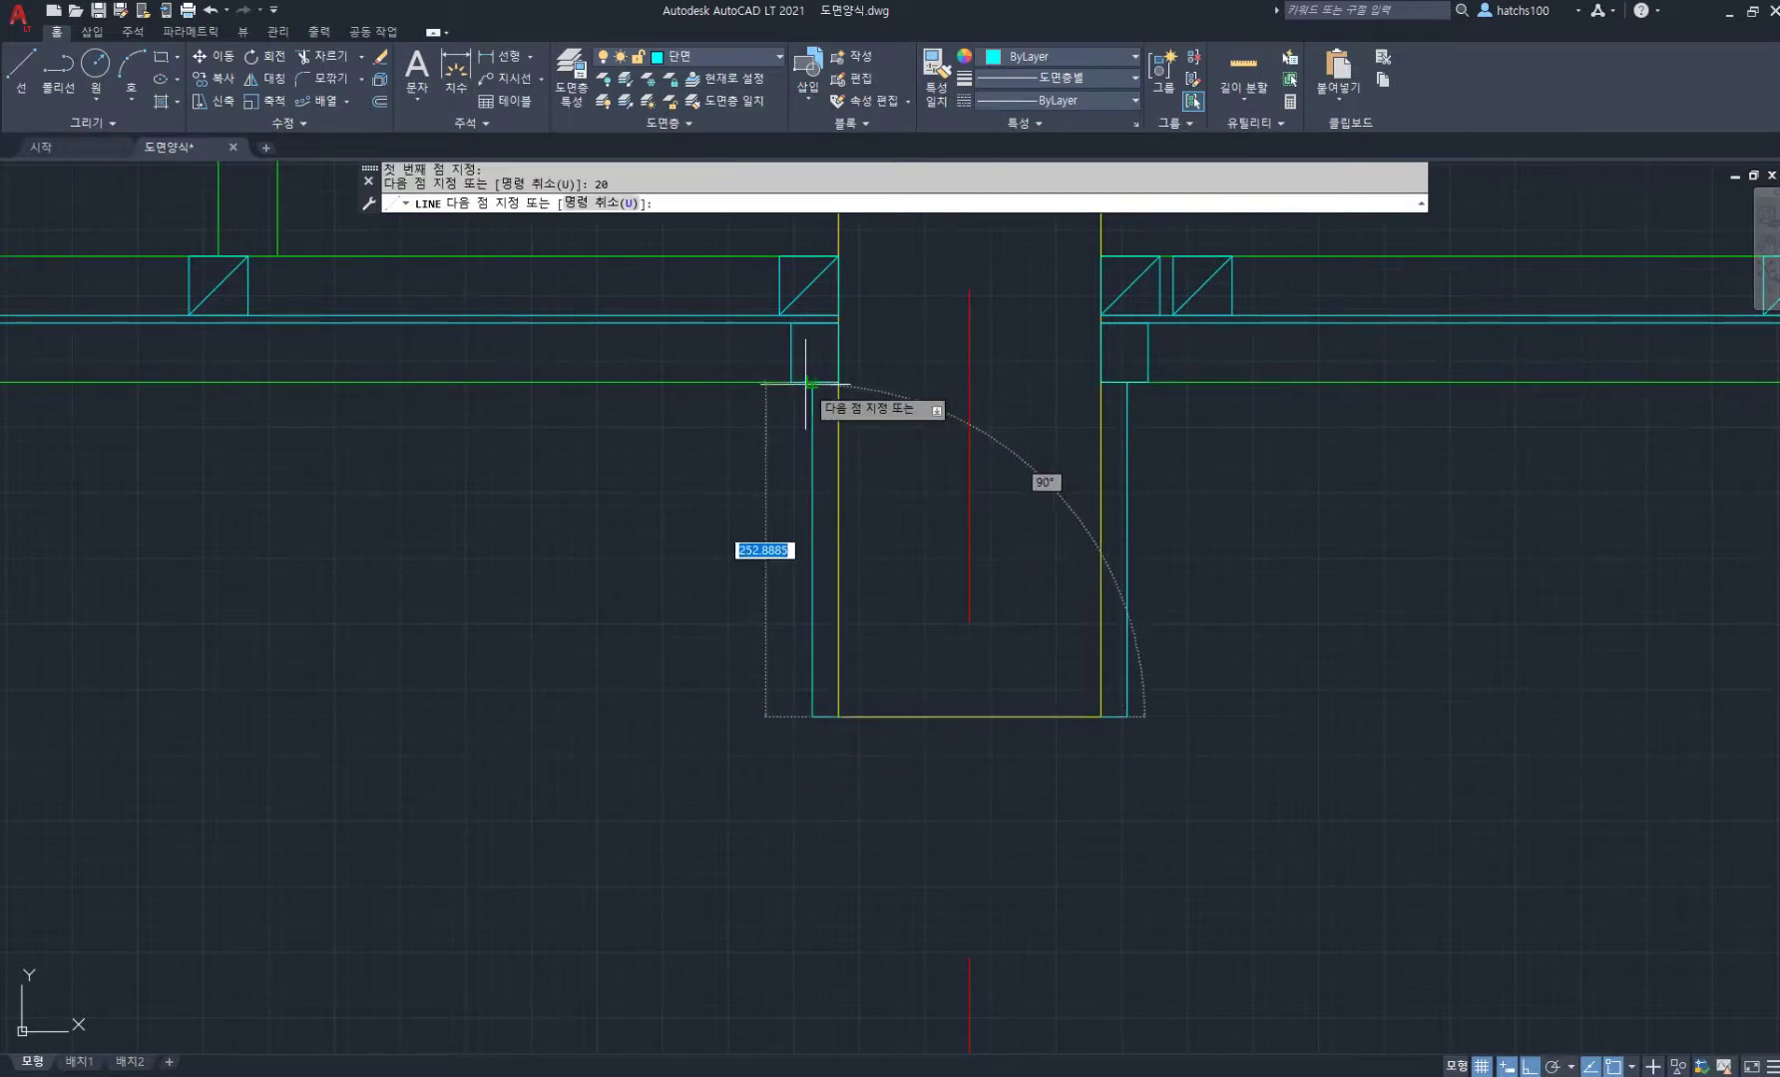
{"action": "left_click", "coordinate": [812, 382]}
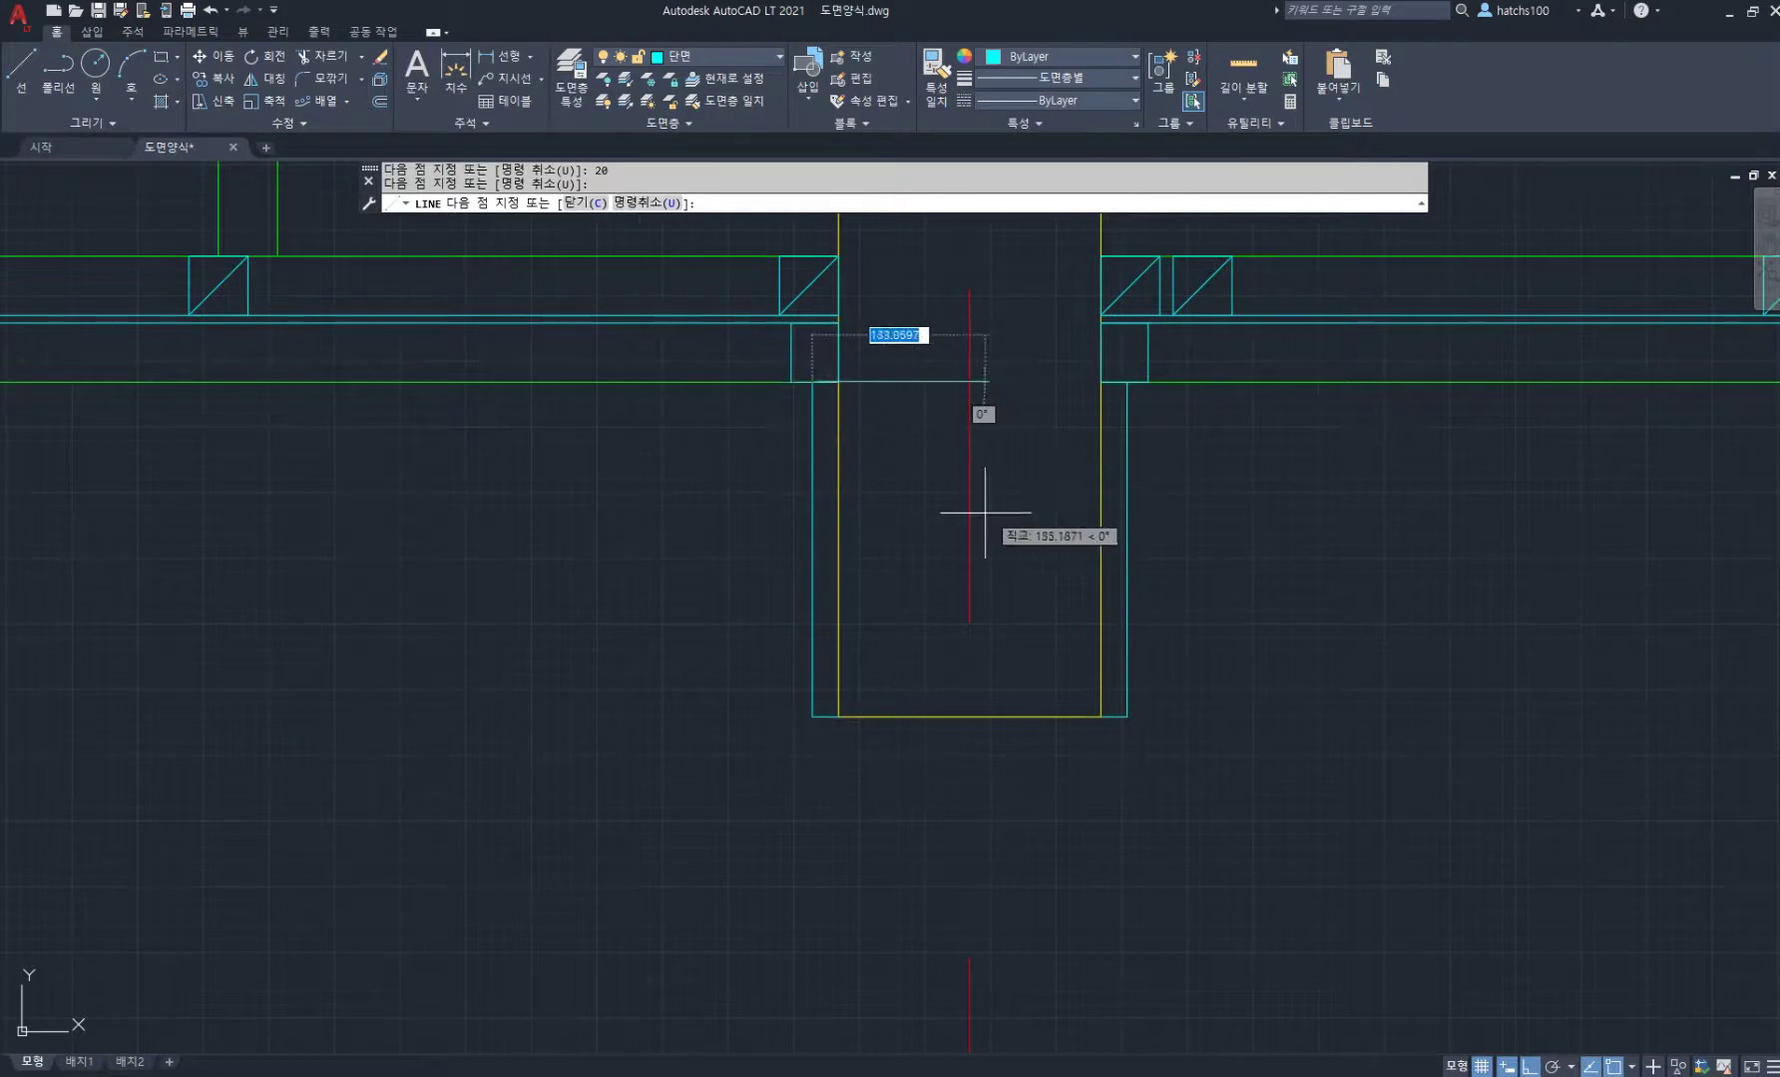
{"action": "key", "text": "Return"}
Step: Draw a 240 by 45 unit rectangle under the beam, starting at the left finish line's lower end
{"action": "middle_click_drag", "start_coordinate": [926, 668], "coordinate": [920, 632]}
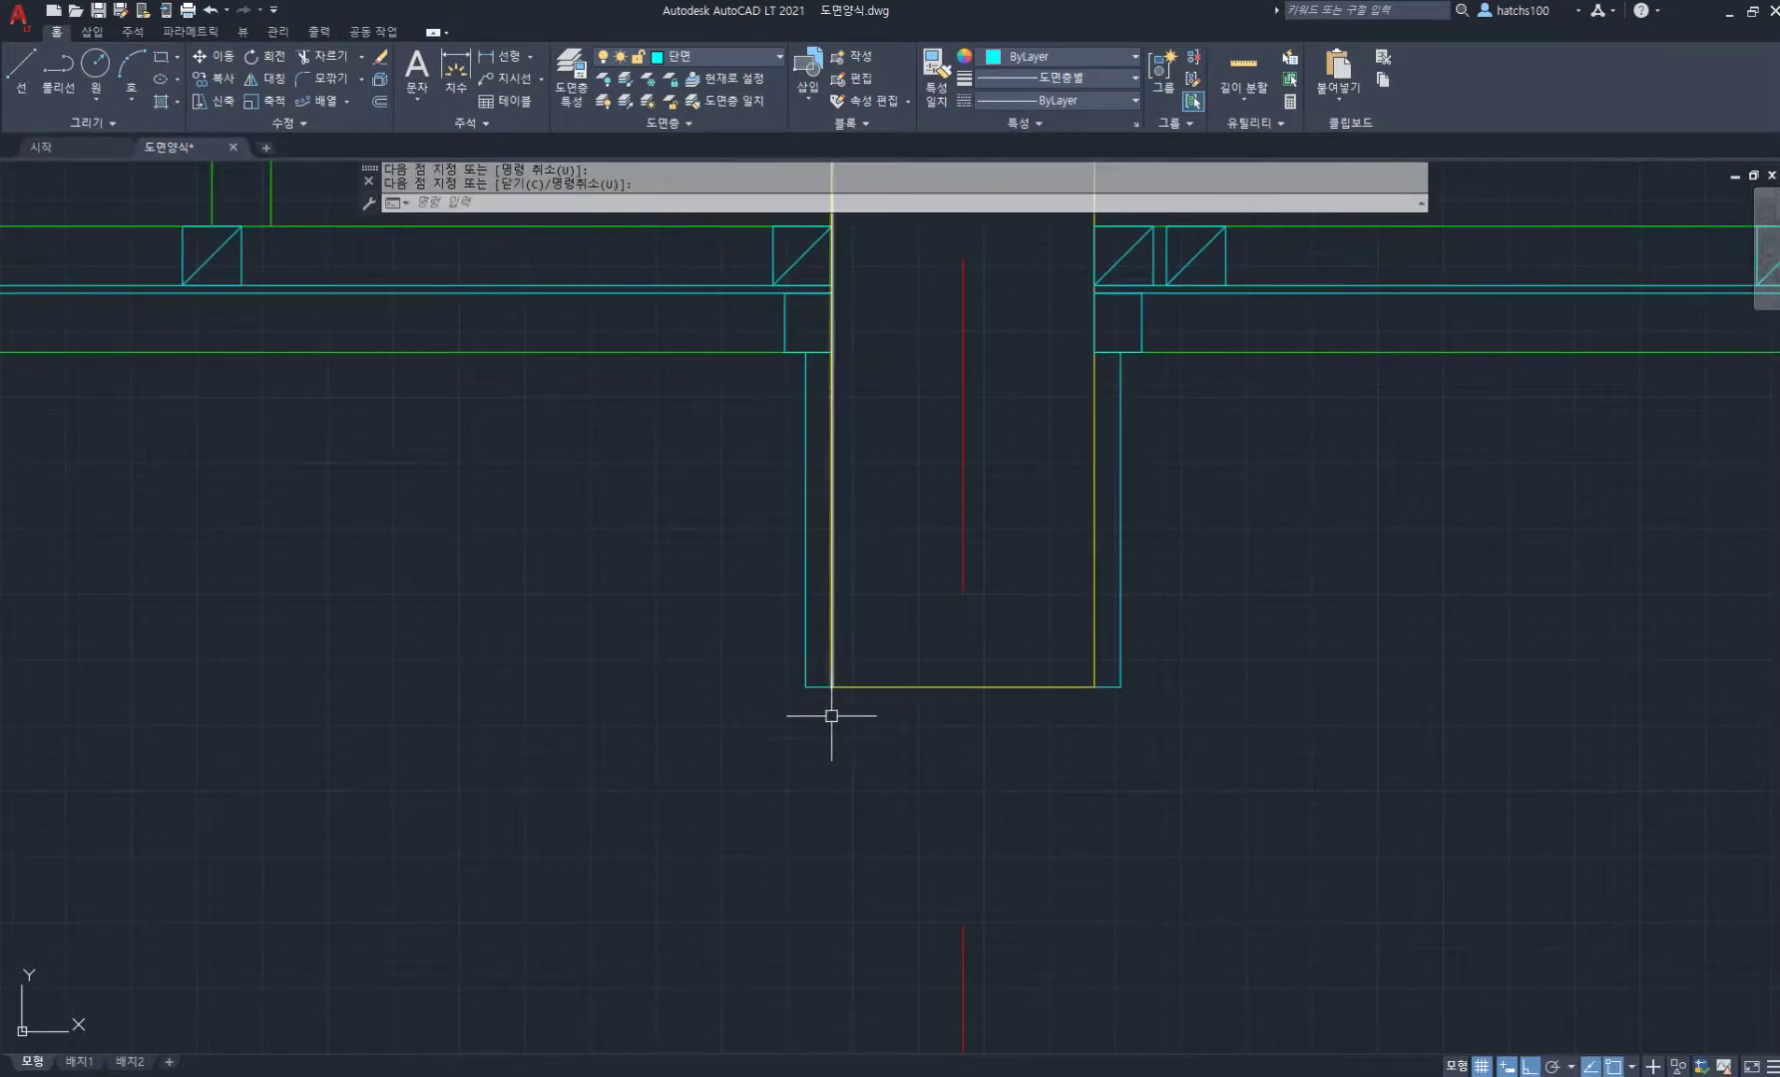
{"action": "type", "text": "rec"}
{"action": "key", "text": "Return"}
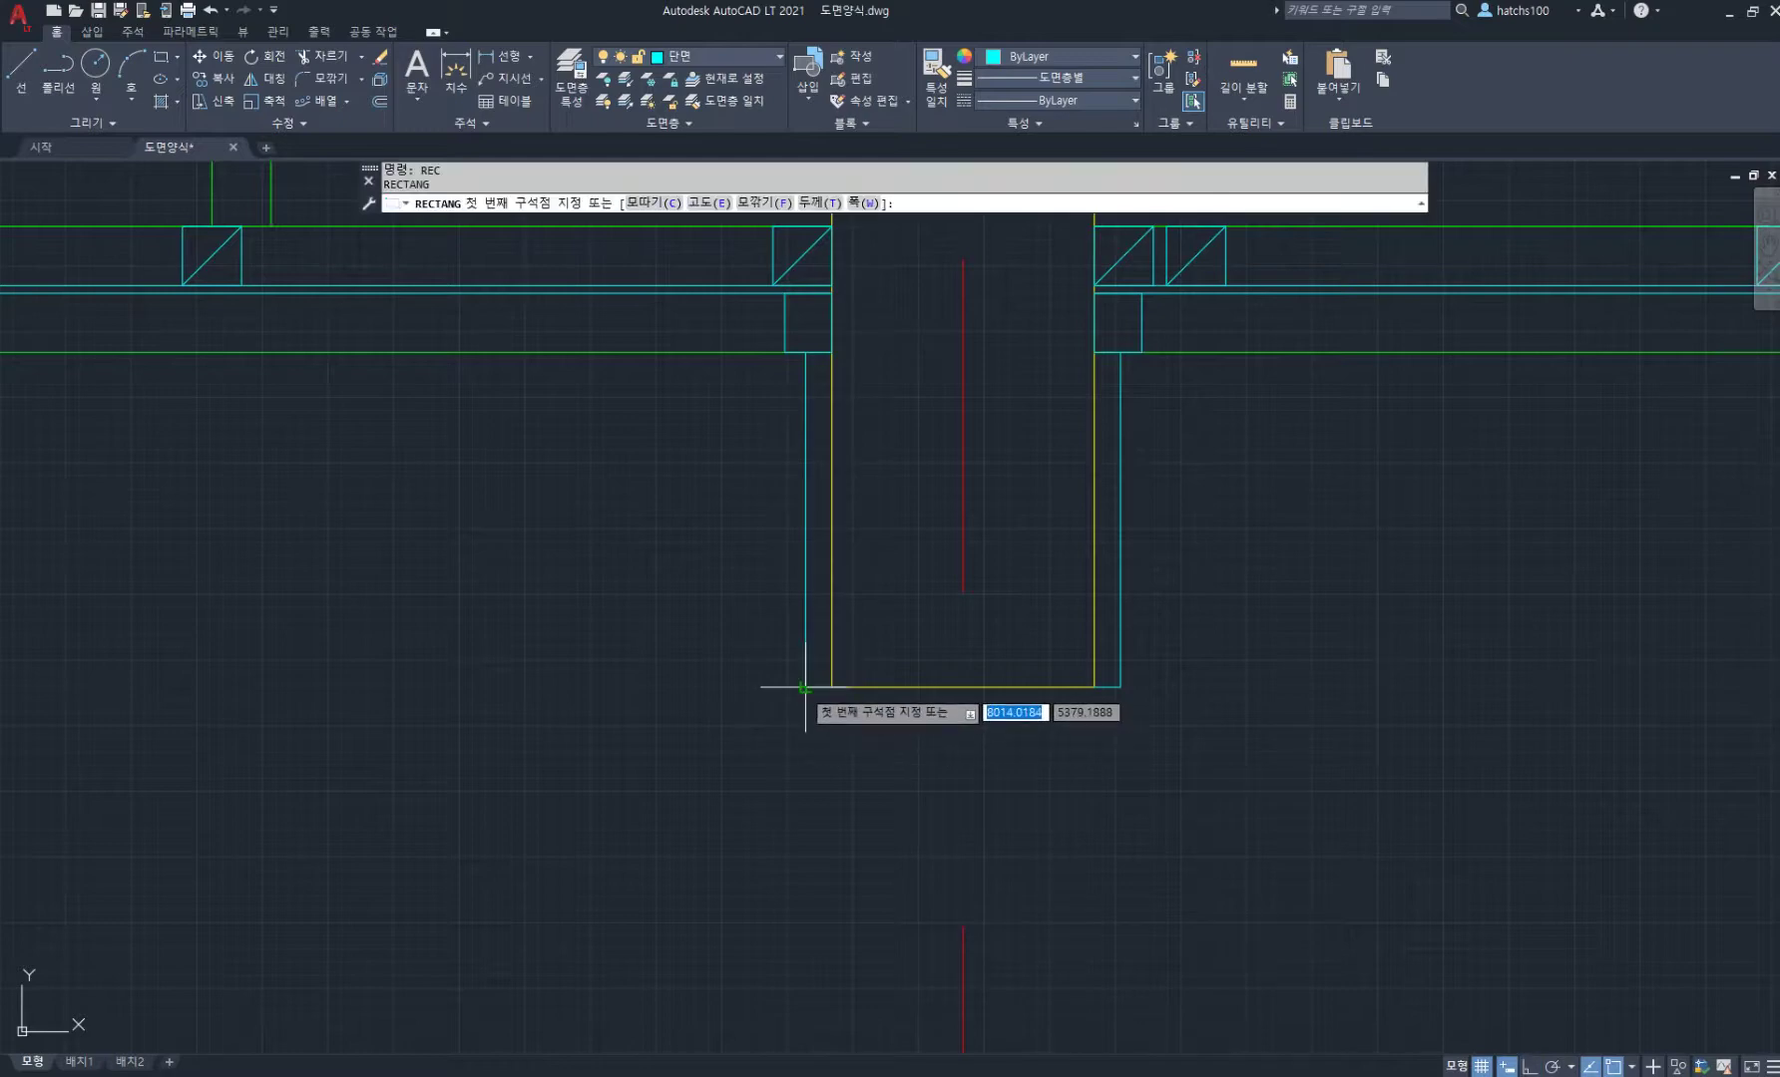
{"action": "left_click", "coordinate": [806, 688]}
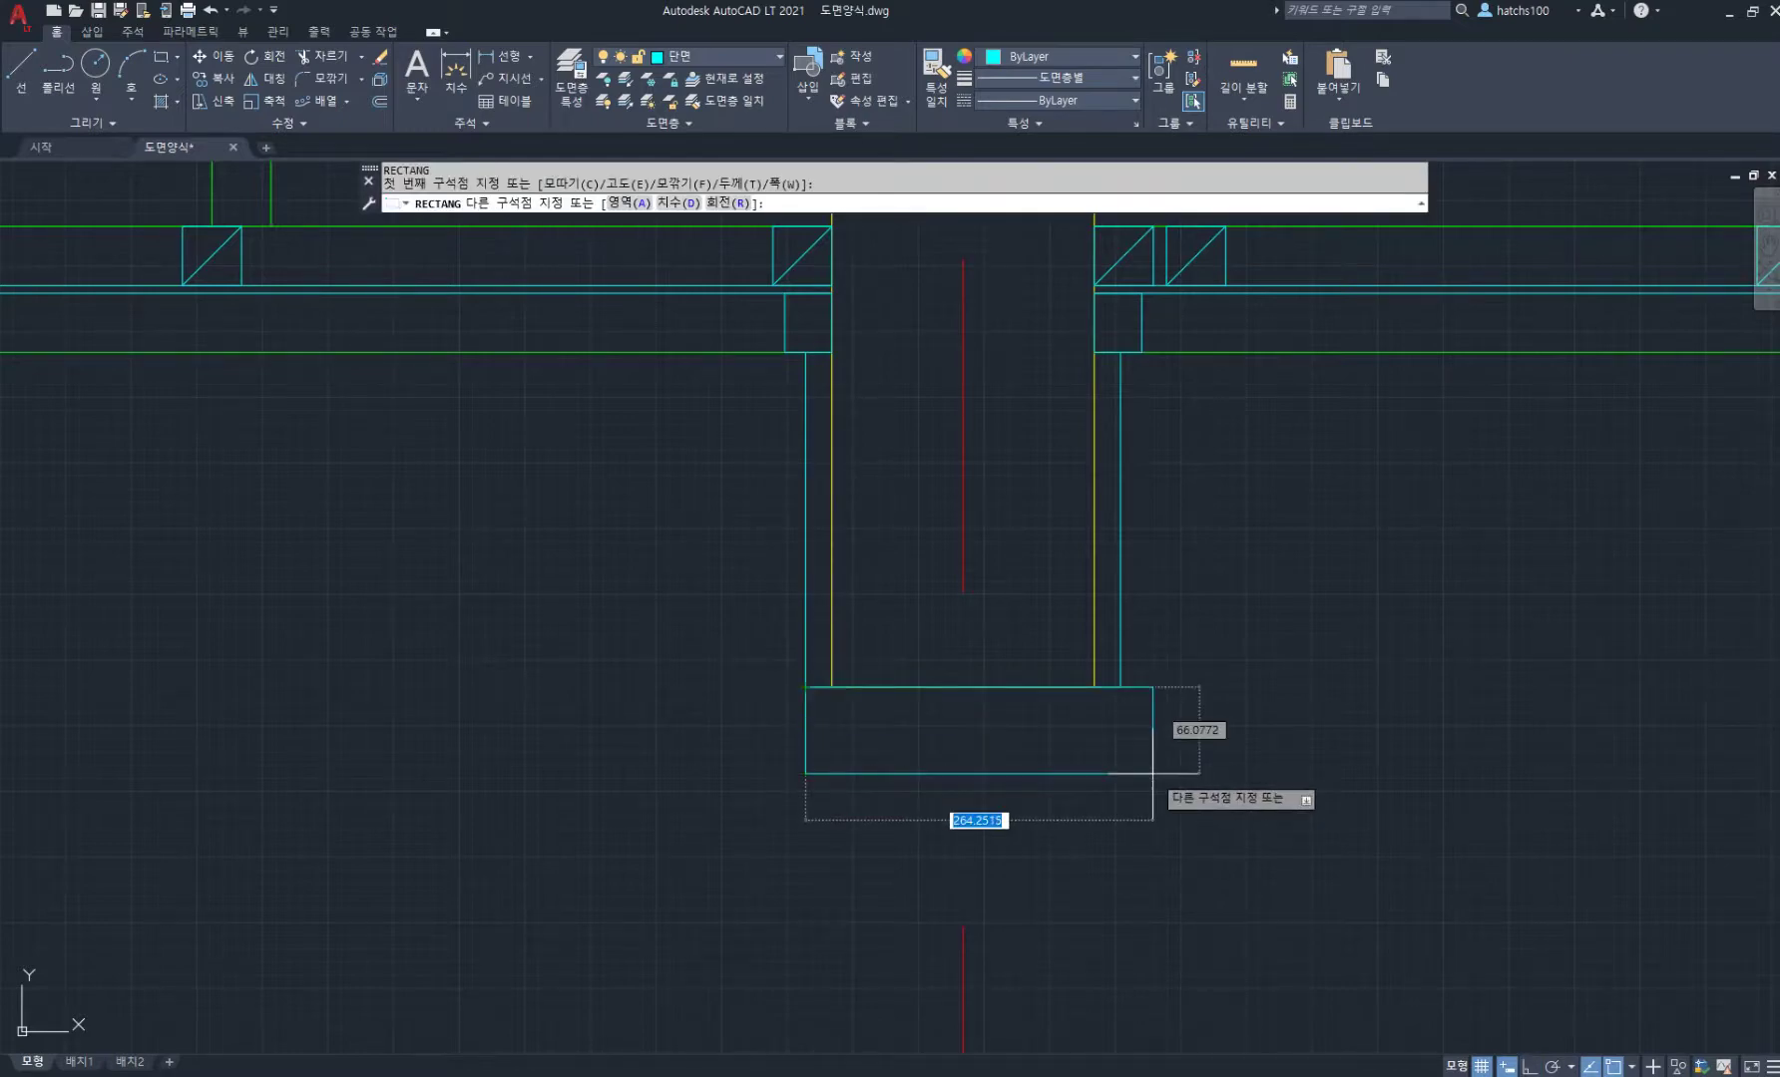
{"action": "type", "text": "240,-45"}
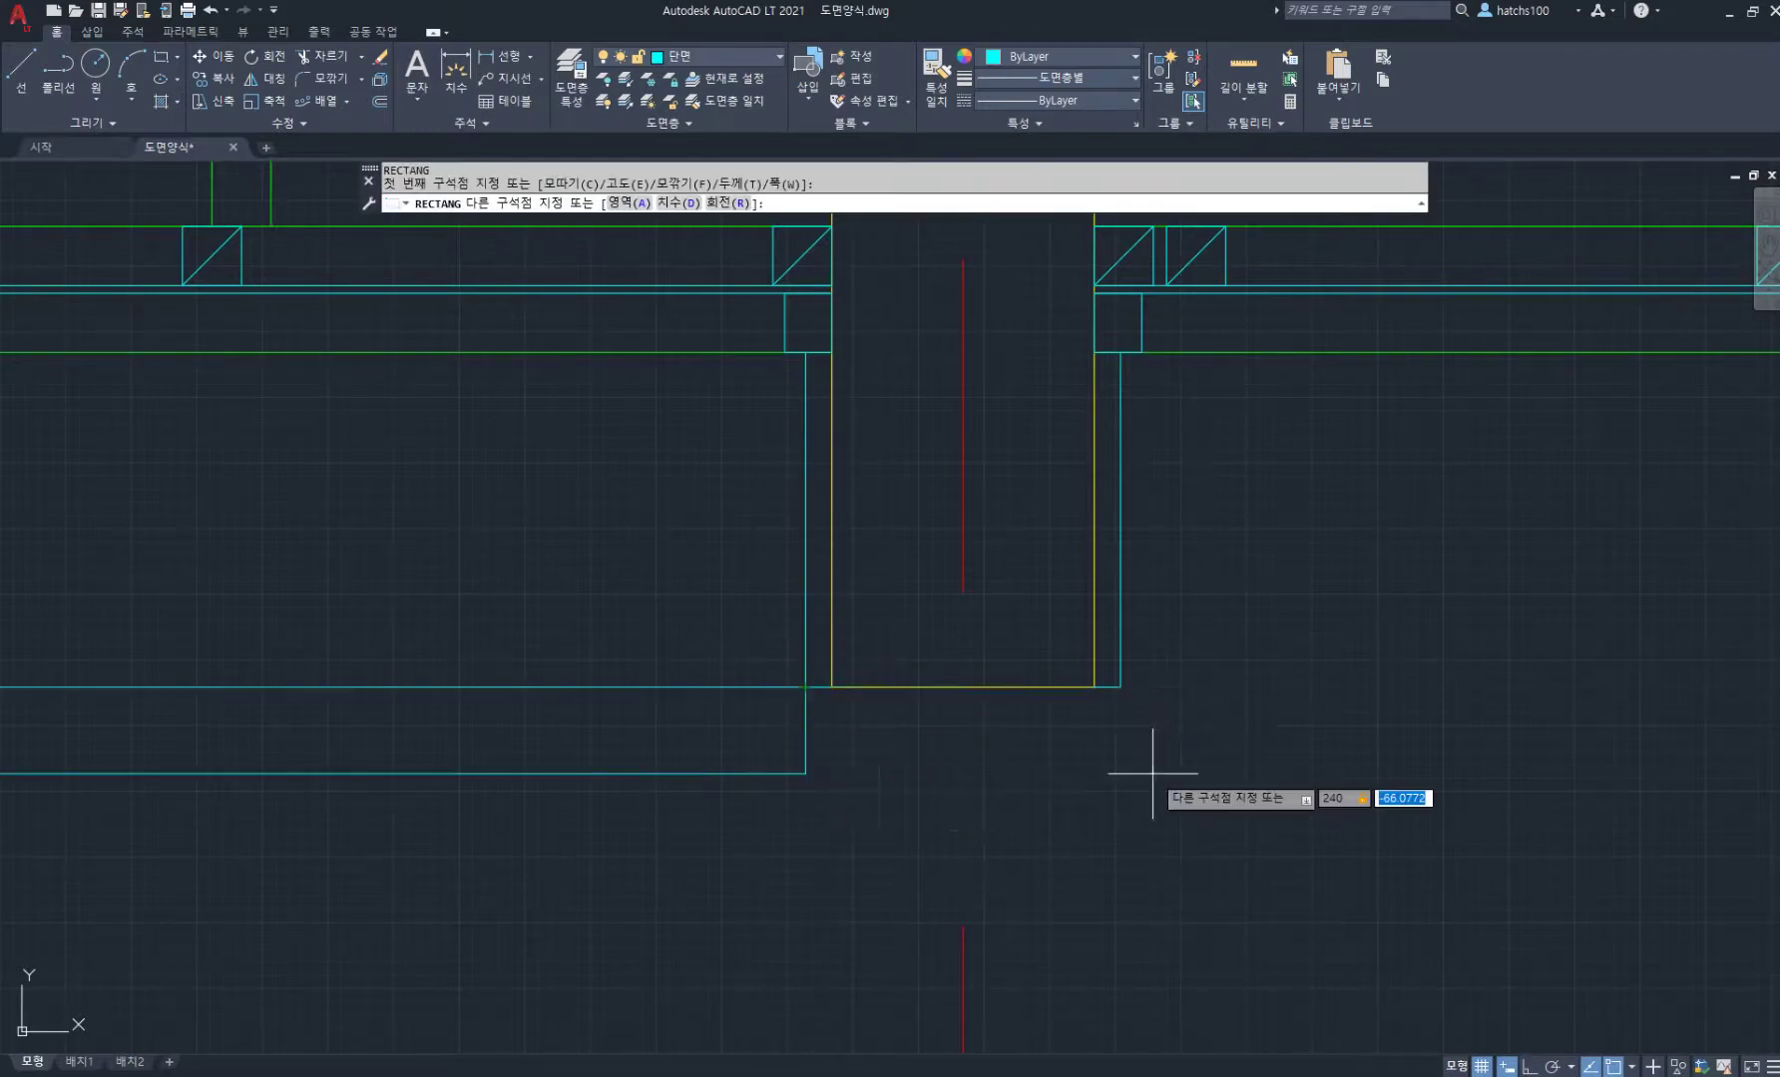
{"action": "key", "text": "Return"}
Step: Draw a vertical line from the rectangle's lower left corner down to the top level of the wall below
{"action": "scroll", "coordinate": [1150, 774], "scroll_direction": "down", "scroll_amount": 4}
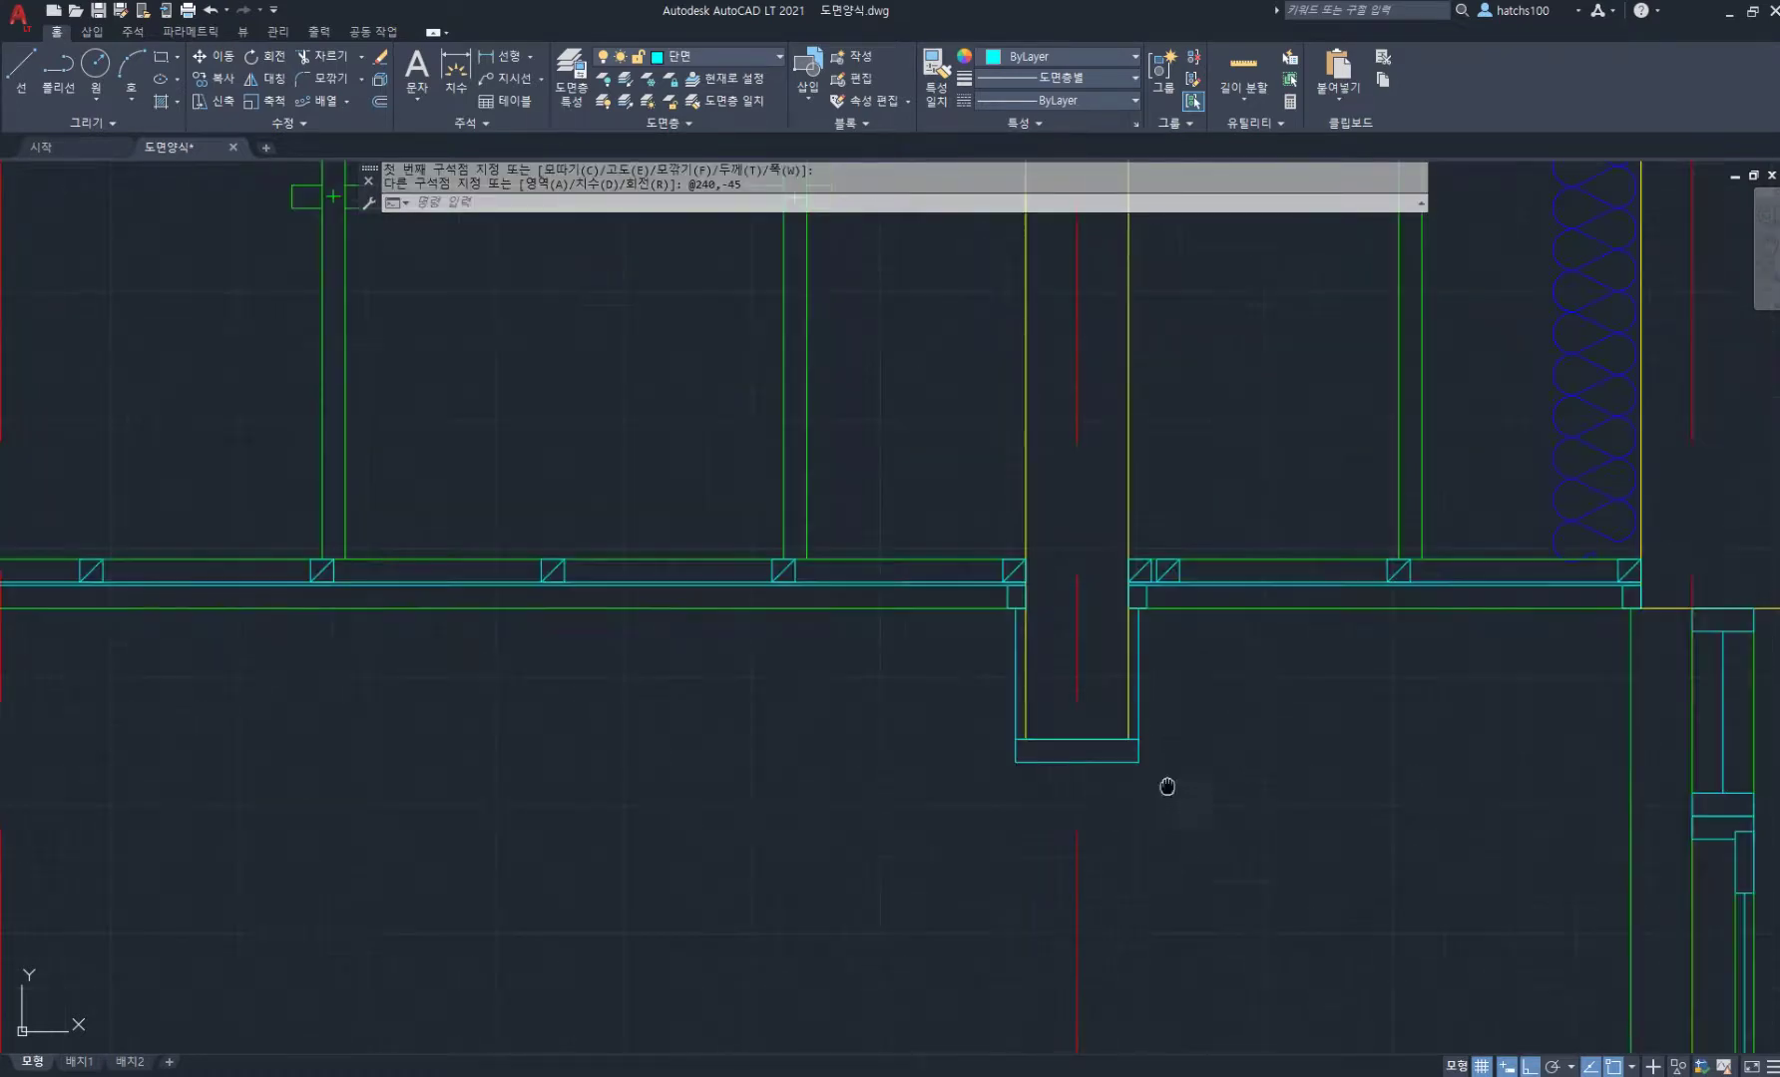
{"action": "middle_click_drag", "start_coordinate": [1163, 782], "coordinate": [1038, 618]}
{"action": "type", "text": "l"}
{"action": "key", "text": "Return"}
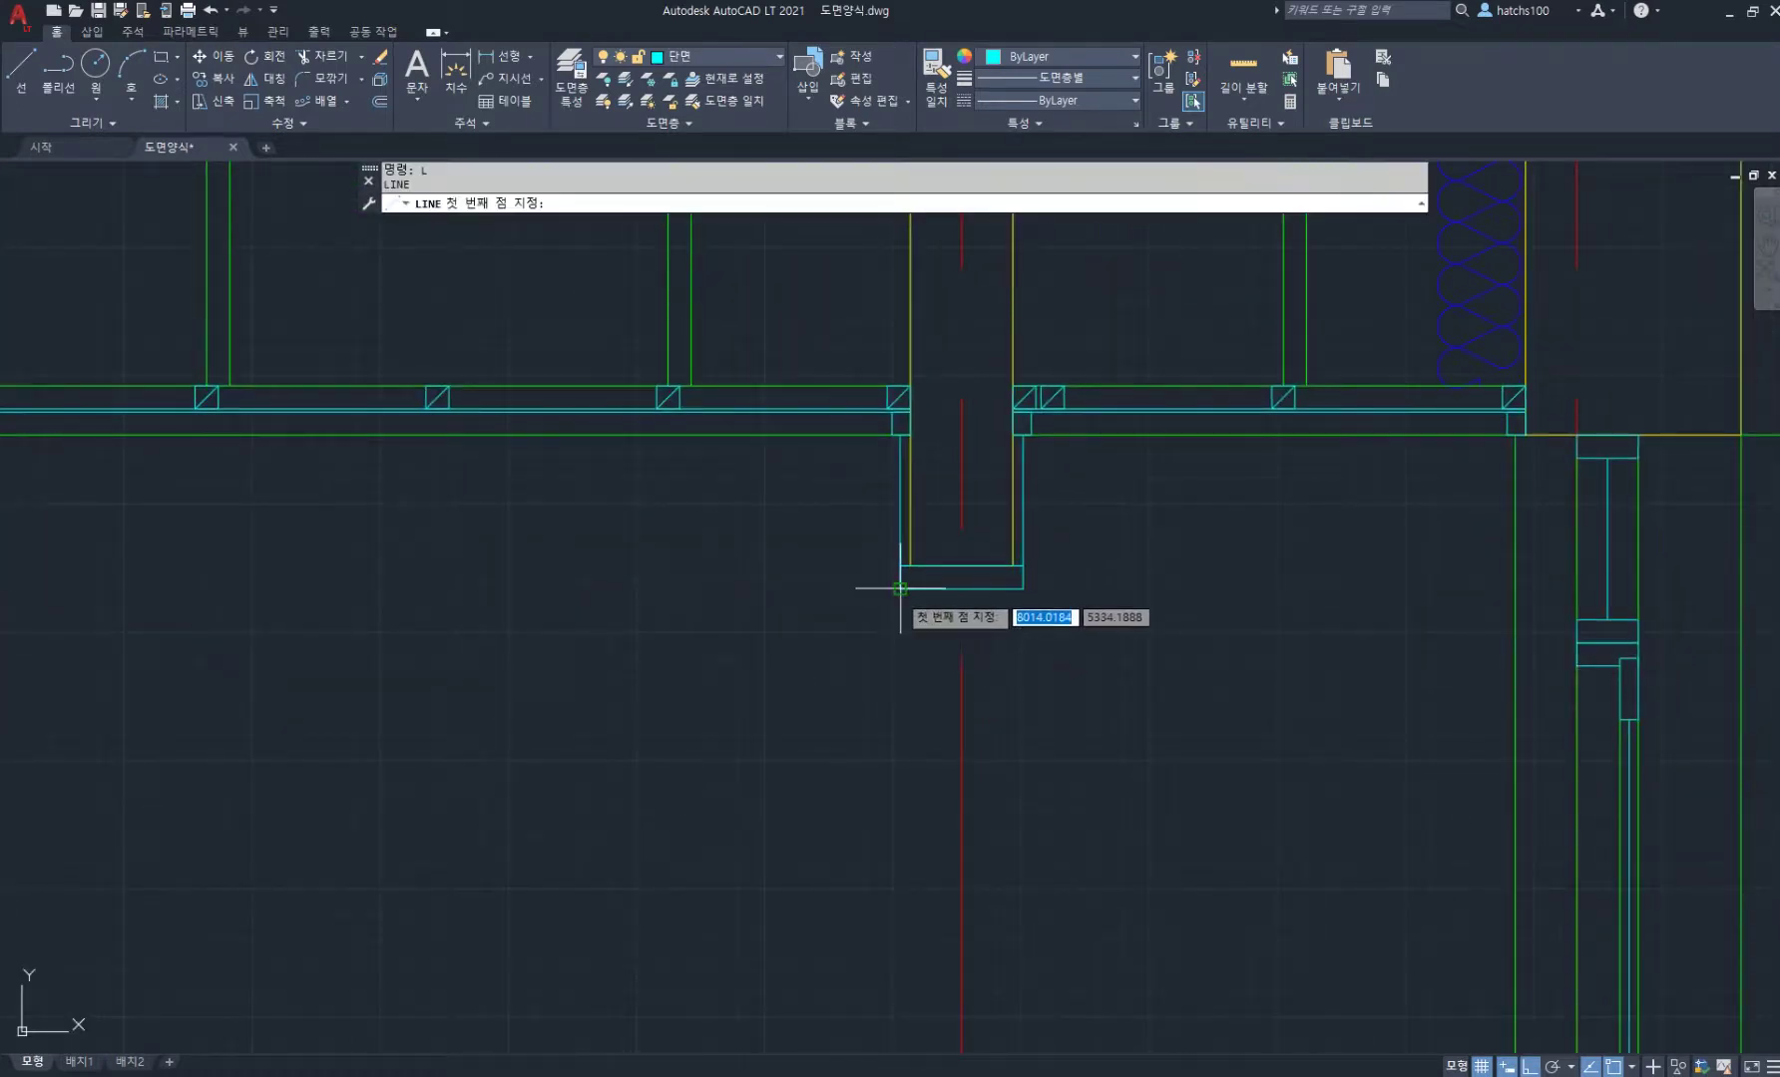
{"action": "left_click", "coordinate": [900, 589]}
{"action": "scroll", "coordinate": [916, 710], "scroll_direction": "down", "scroll_amount": 6}
{"action": "middle_click_drag", "start_coordinate": [946, 789], "coordinate": [894, 638]}
{"action": "scroll", "coordinate": [872, 744], "scroll_direction": "up", "scroll_amount": 4}
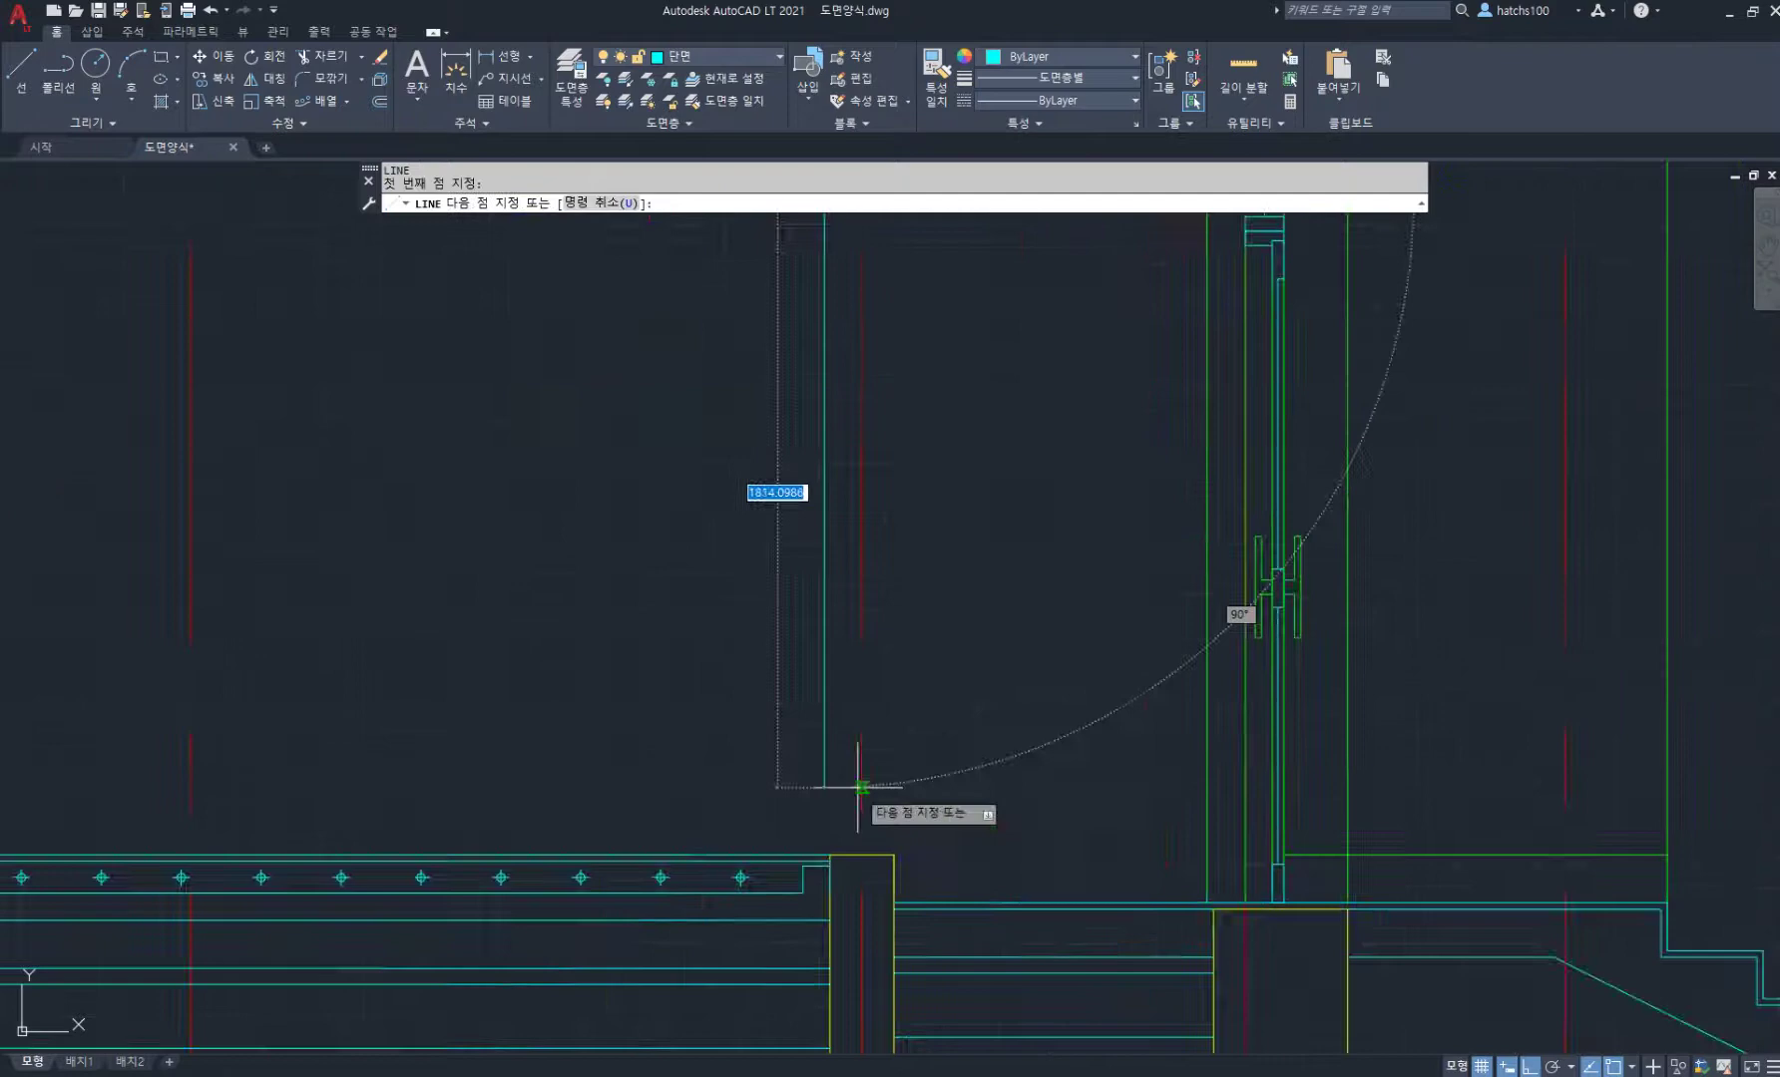
{"action": "left_click", "coordinate": [826, 854]}
{"action": "key", "text": "Return"}
Step: Stretch the vertical line's upper end 45 units up to the rectangle's upper left corner and check its length
{"action": "middle_click_drag", "start_coordinate": [844, 375], "coordinate": [952, 743]}
{"action": "left_click", "coordinate": [926, 664]}
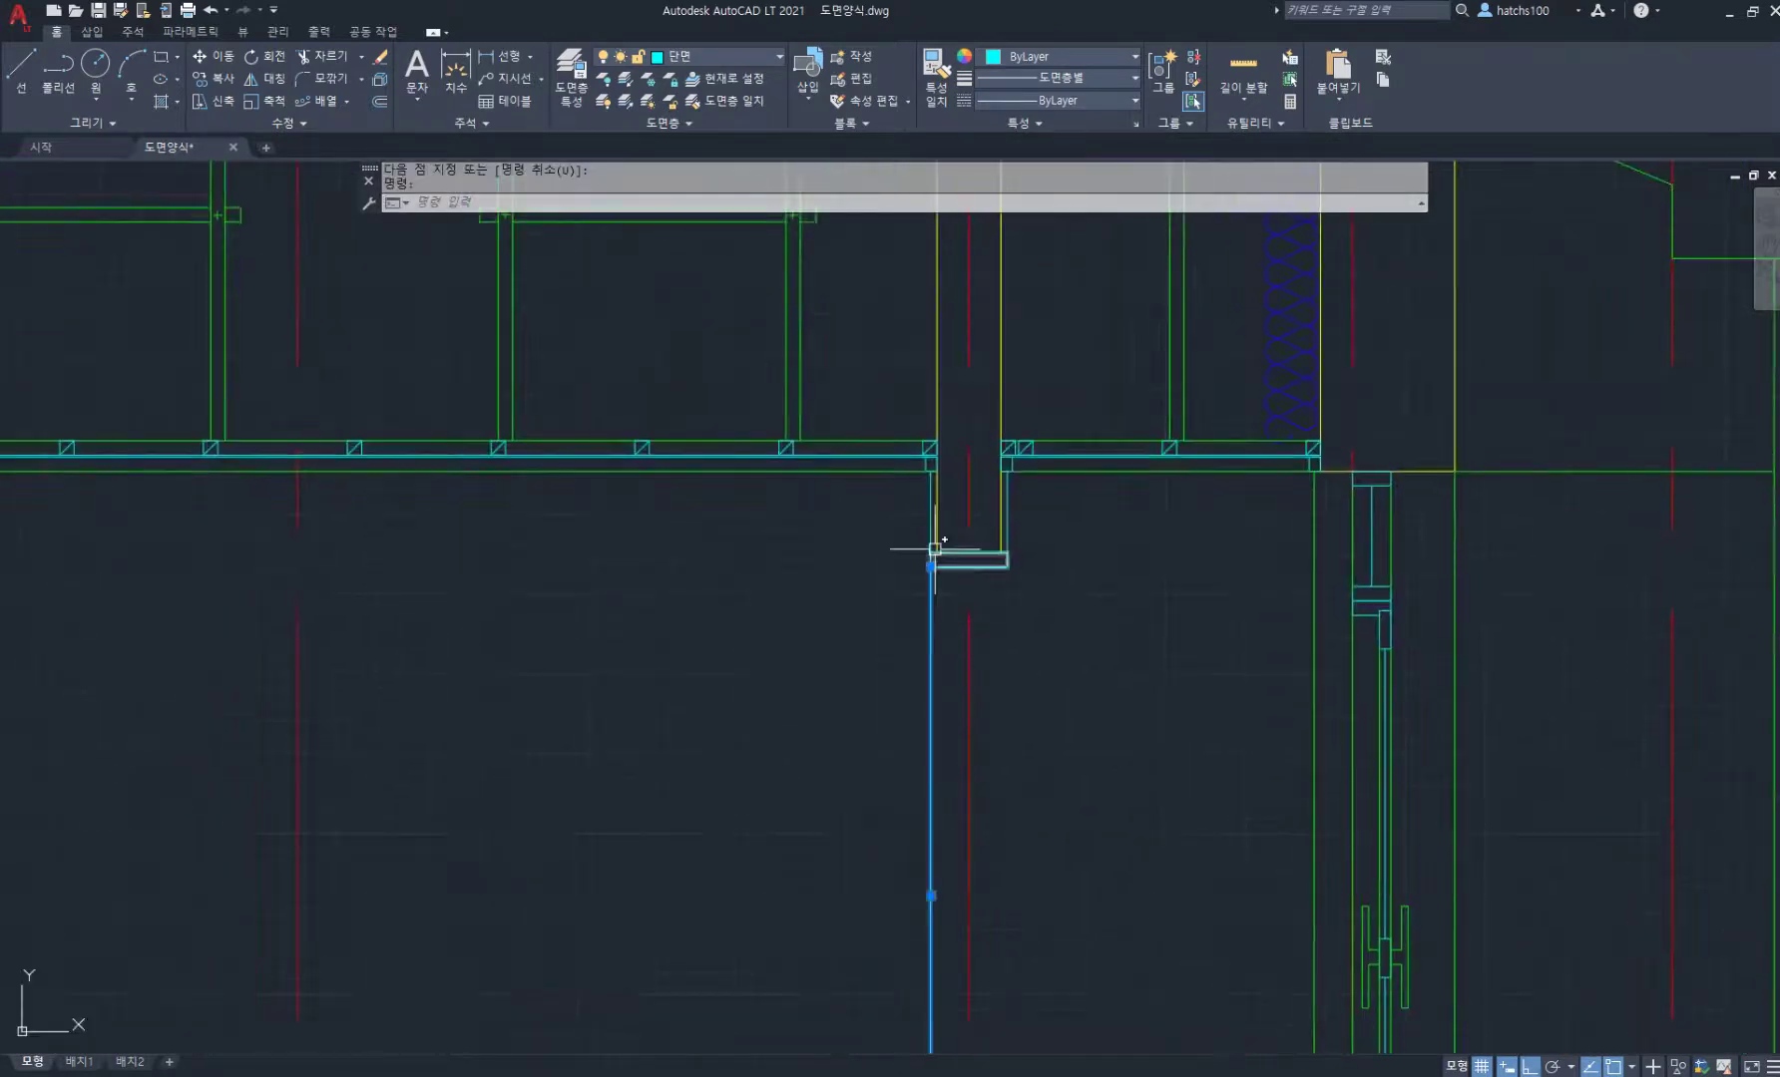
{"action": "scroll", "coordinate": [933, 548], "scroll_direction": "up", "scroll_amount": 4}
{"action": "scroll", "coordinate": [957, 617], "scroll_direction": "up", "scroll_amount": 4}
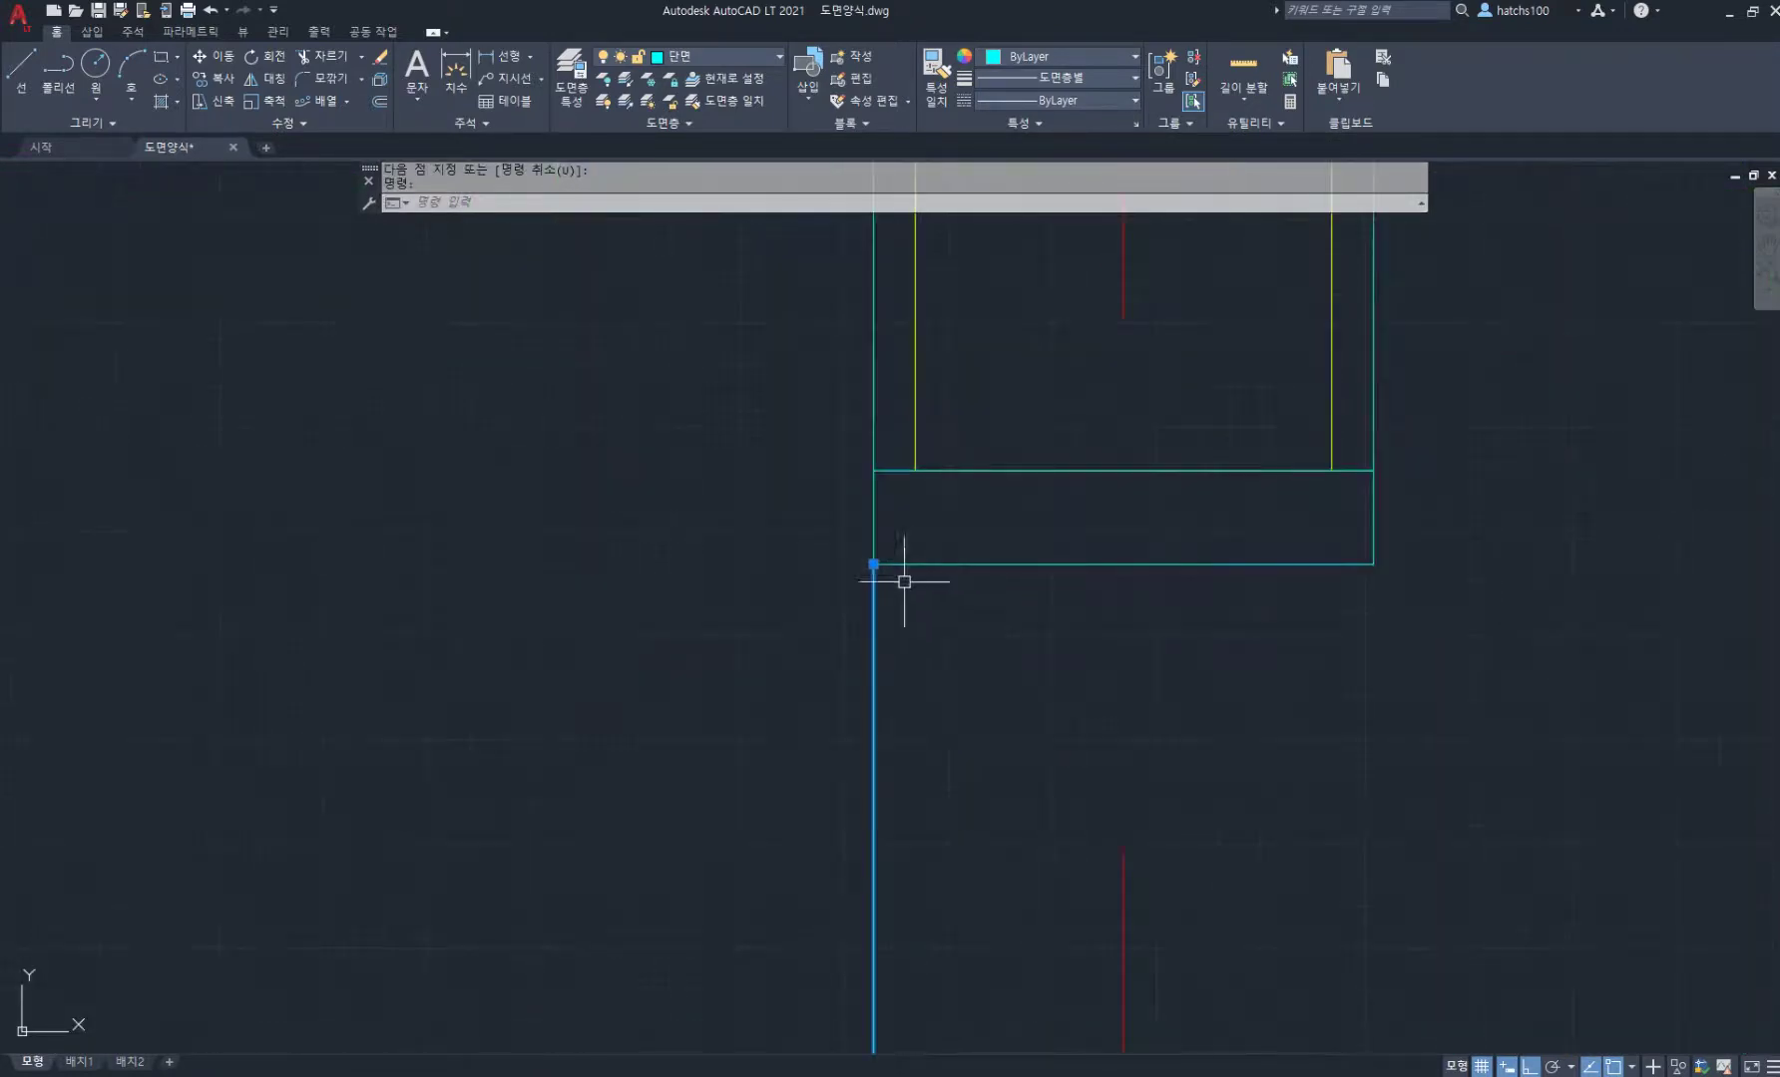
{"action": "left_click", "coordinate": [873, 564]}
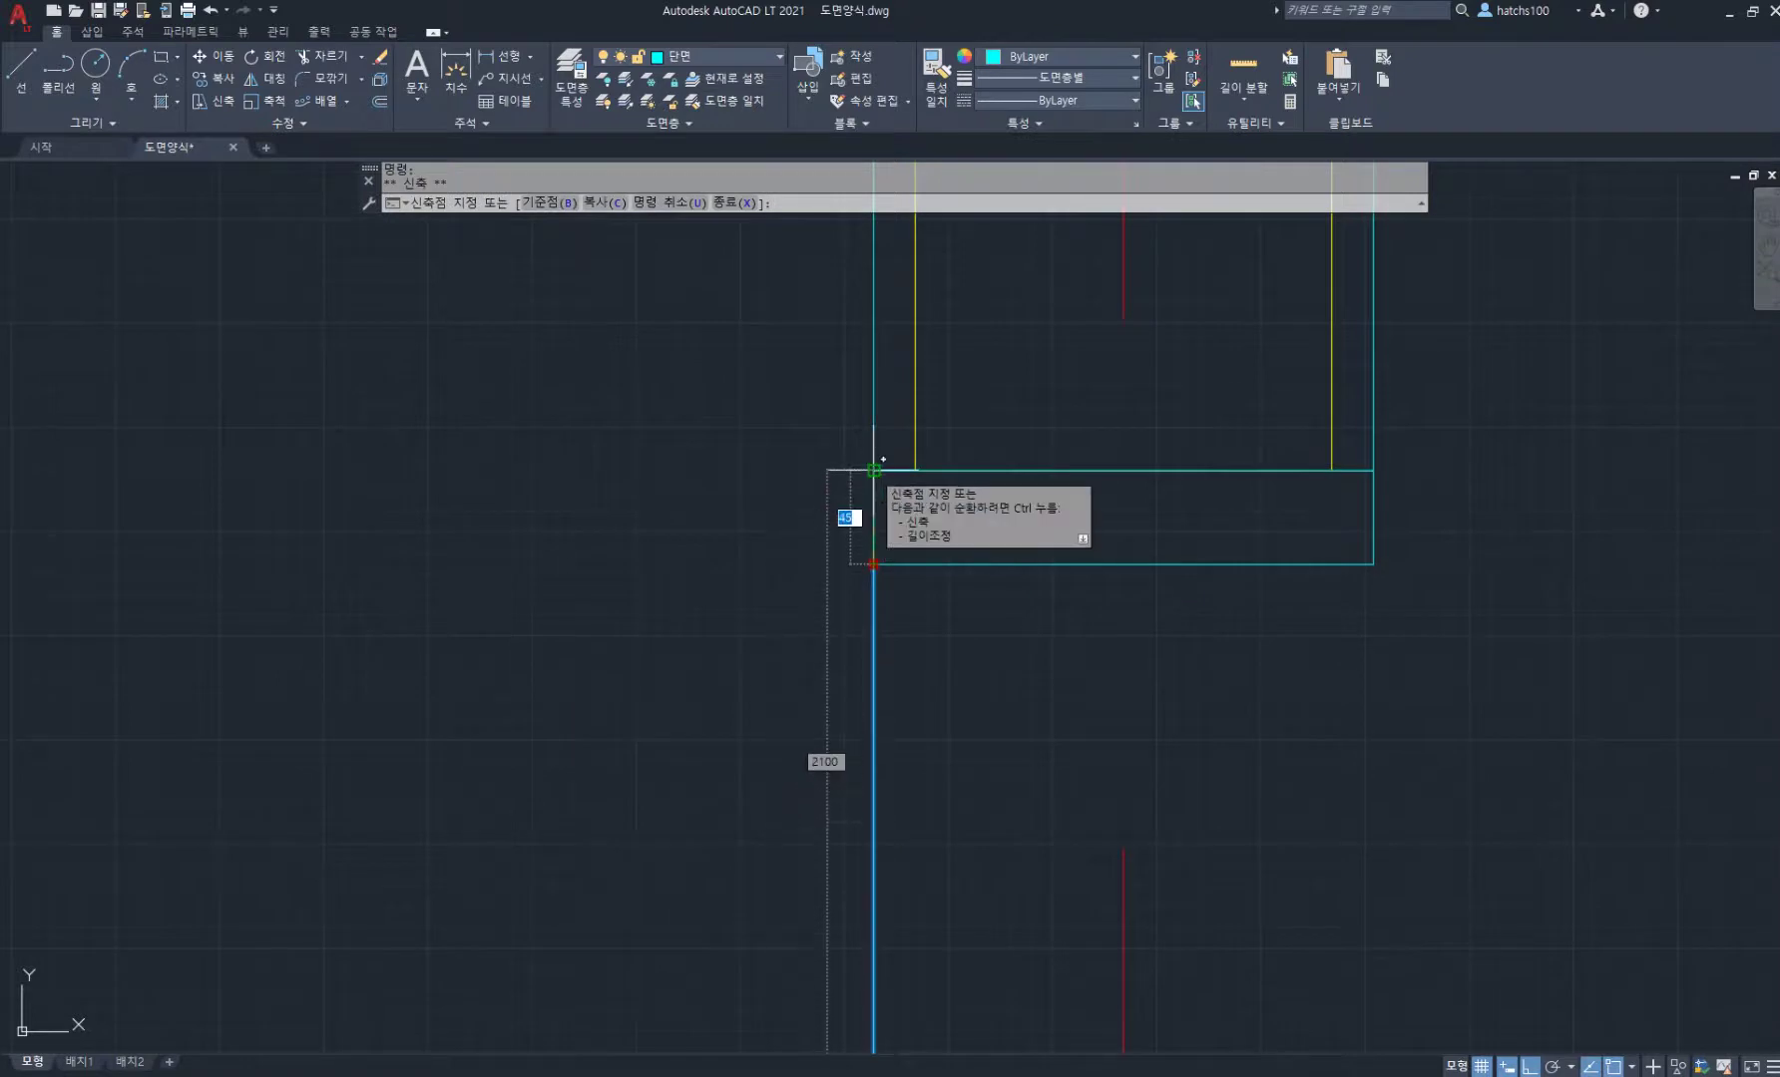
{"action": "left_click", "coordinate": [873, 470]}
{"action": "key", "text": "Escape"}
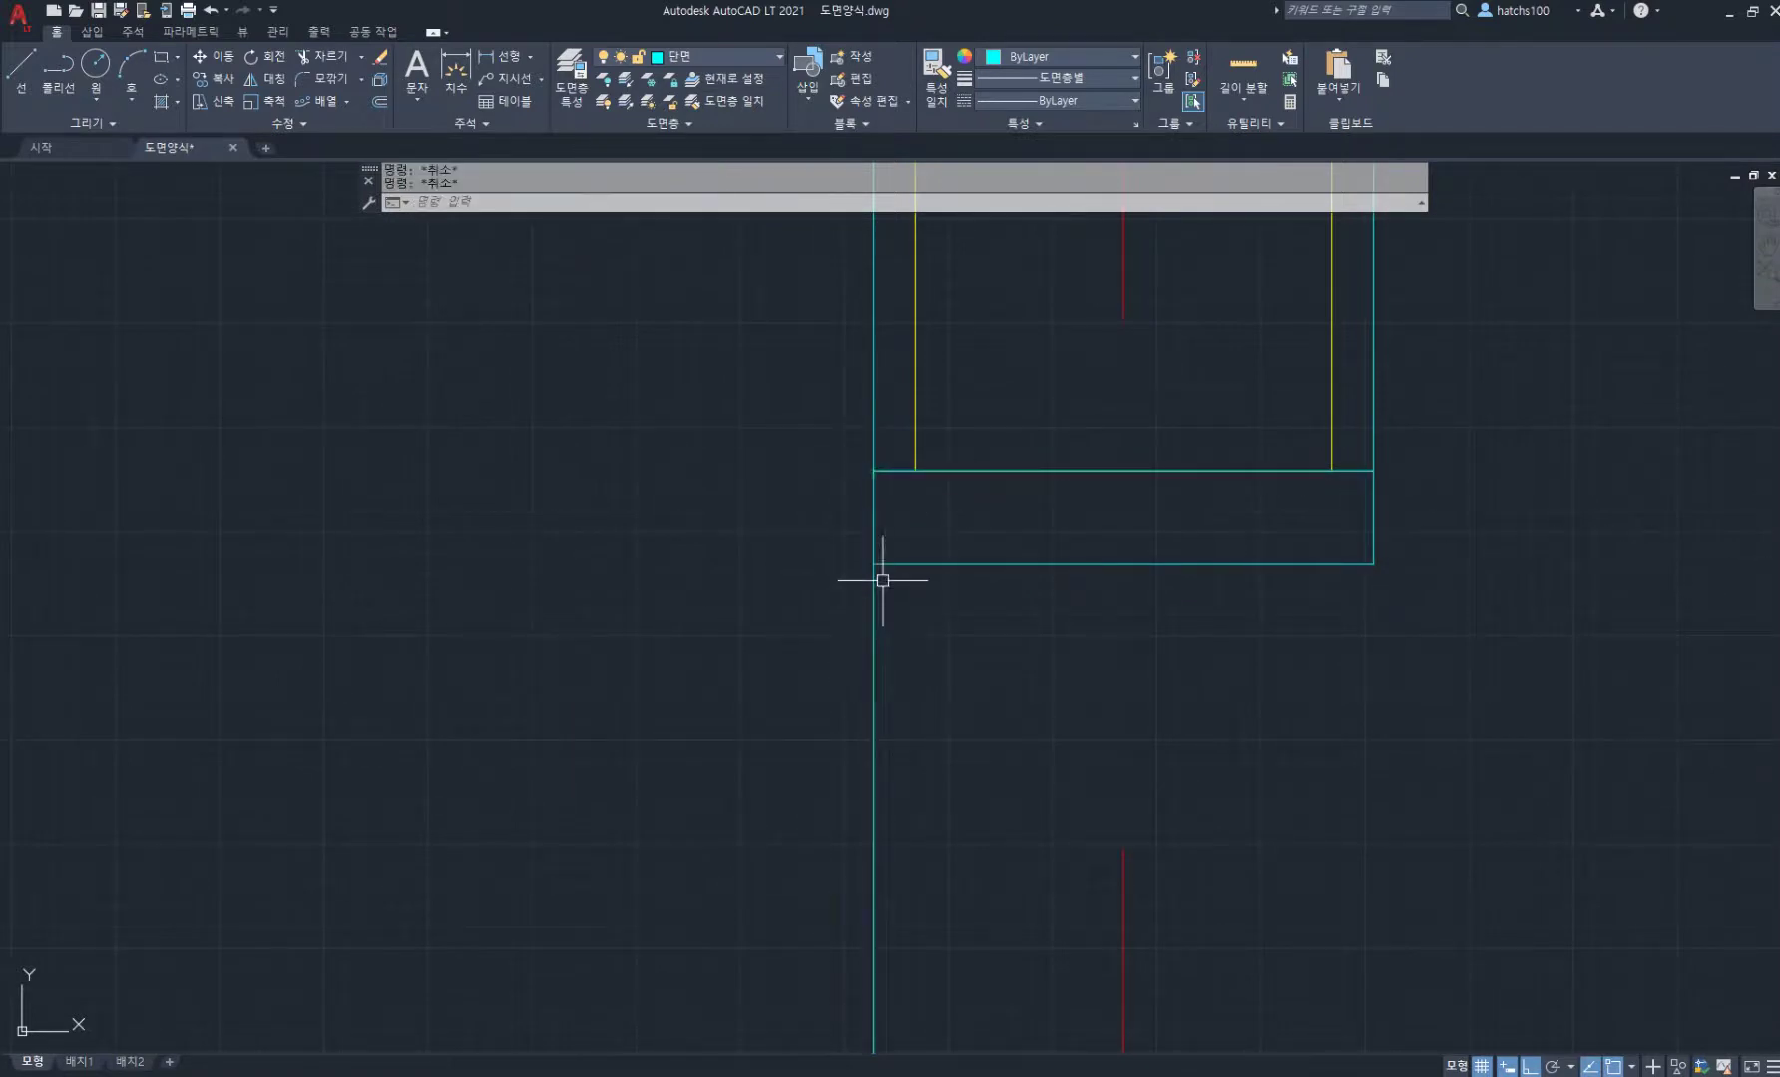
{"action": "mouse_move", "coordinate": [874, 473]}
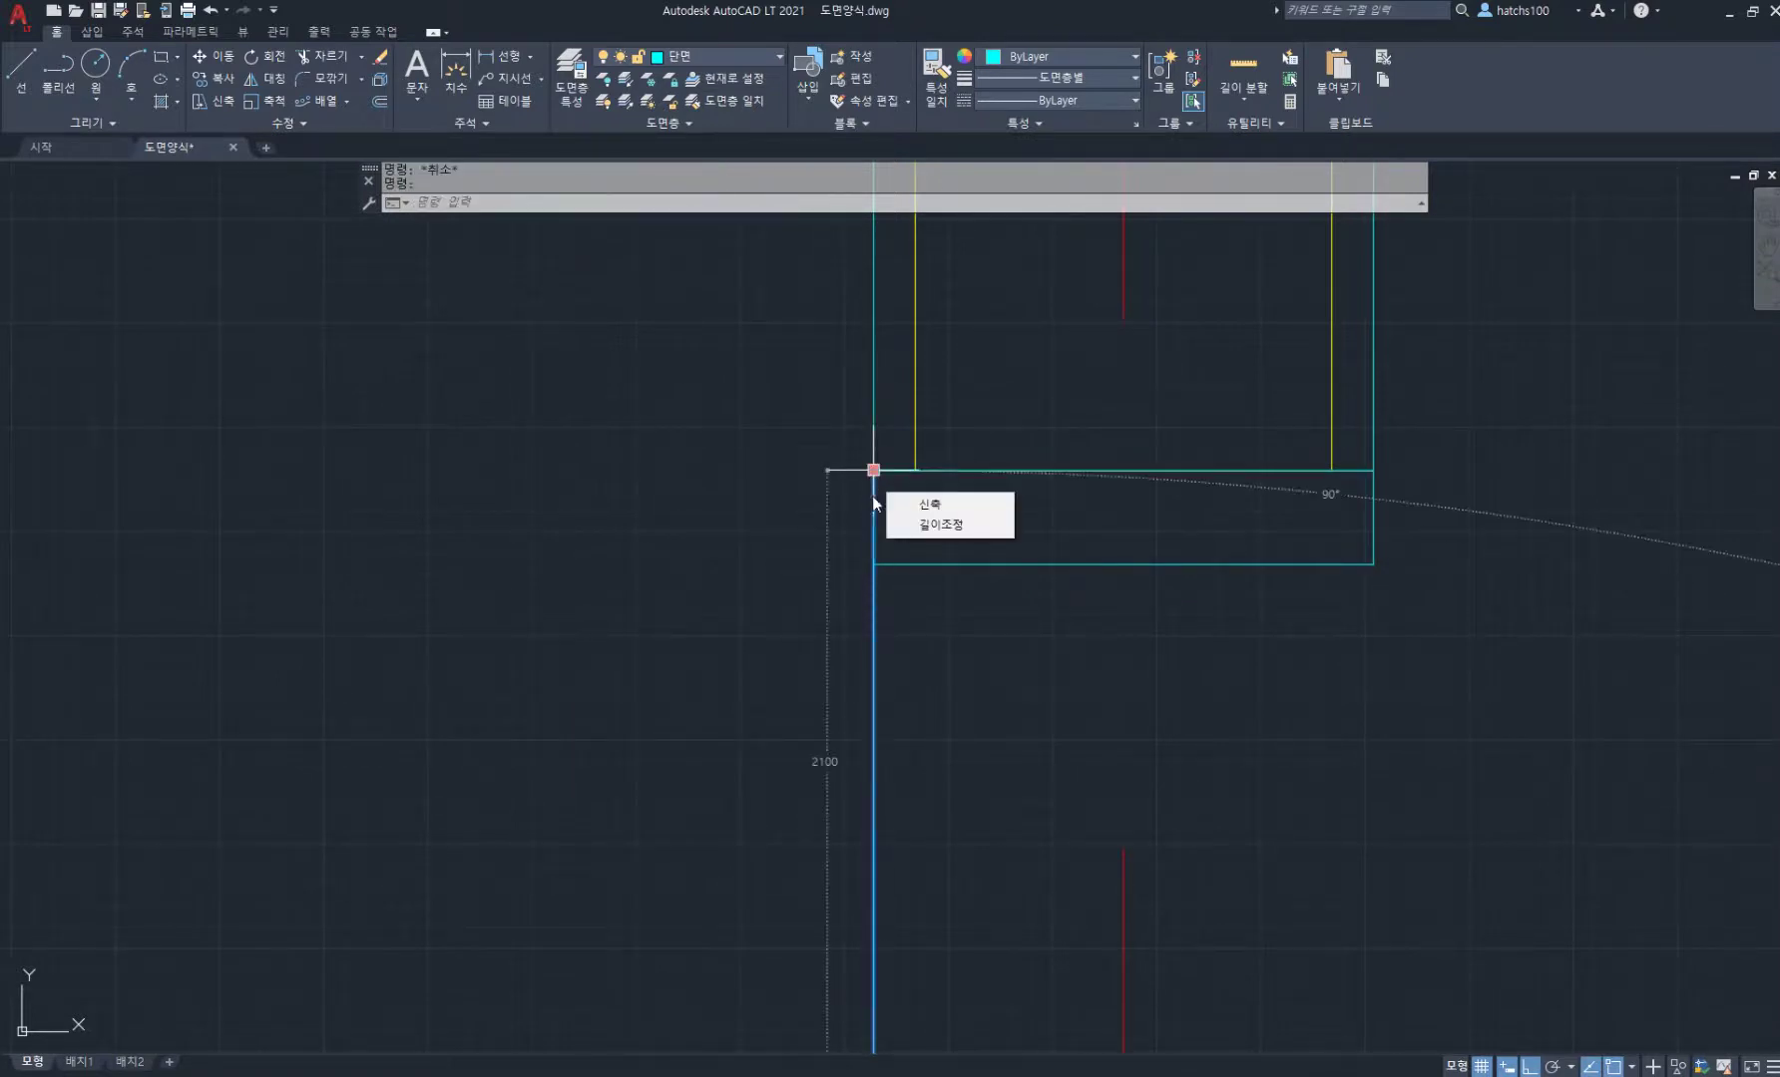
{"action": "key", "text": "Escape"}
Step: Draw a 36 by 120 unit door rail rectangle downward and leftward from the midpoint of the frame's lower edge
{"action": "scroll", "coordinate": [1005, 584], "scroll_direction": "down", "scroll_amount": 4}
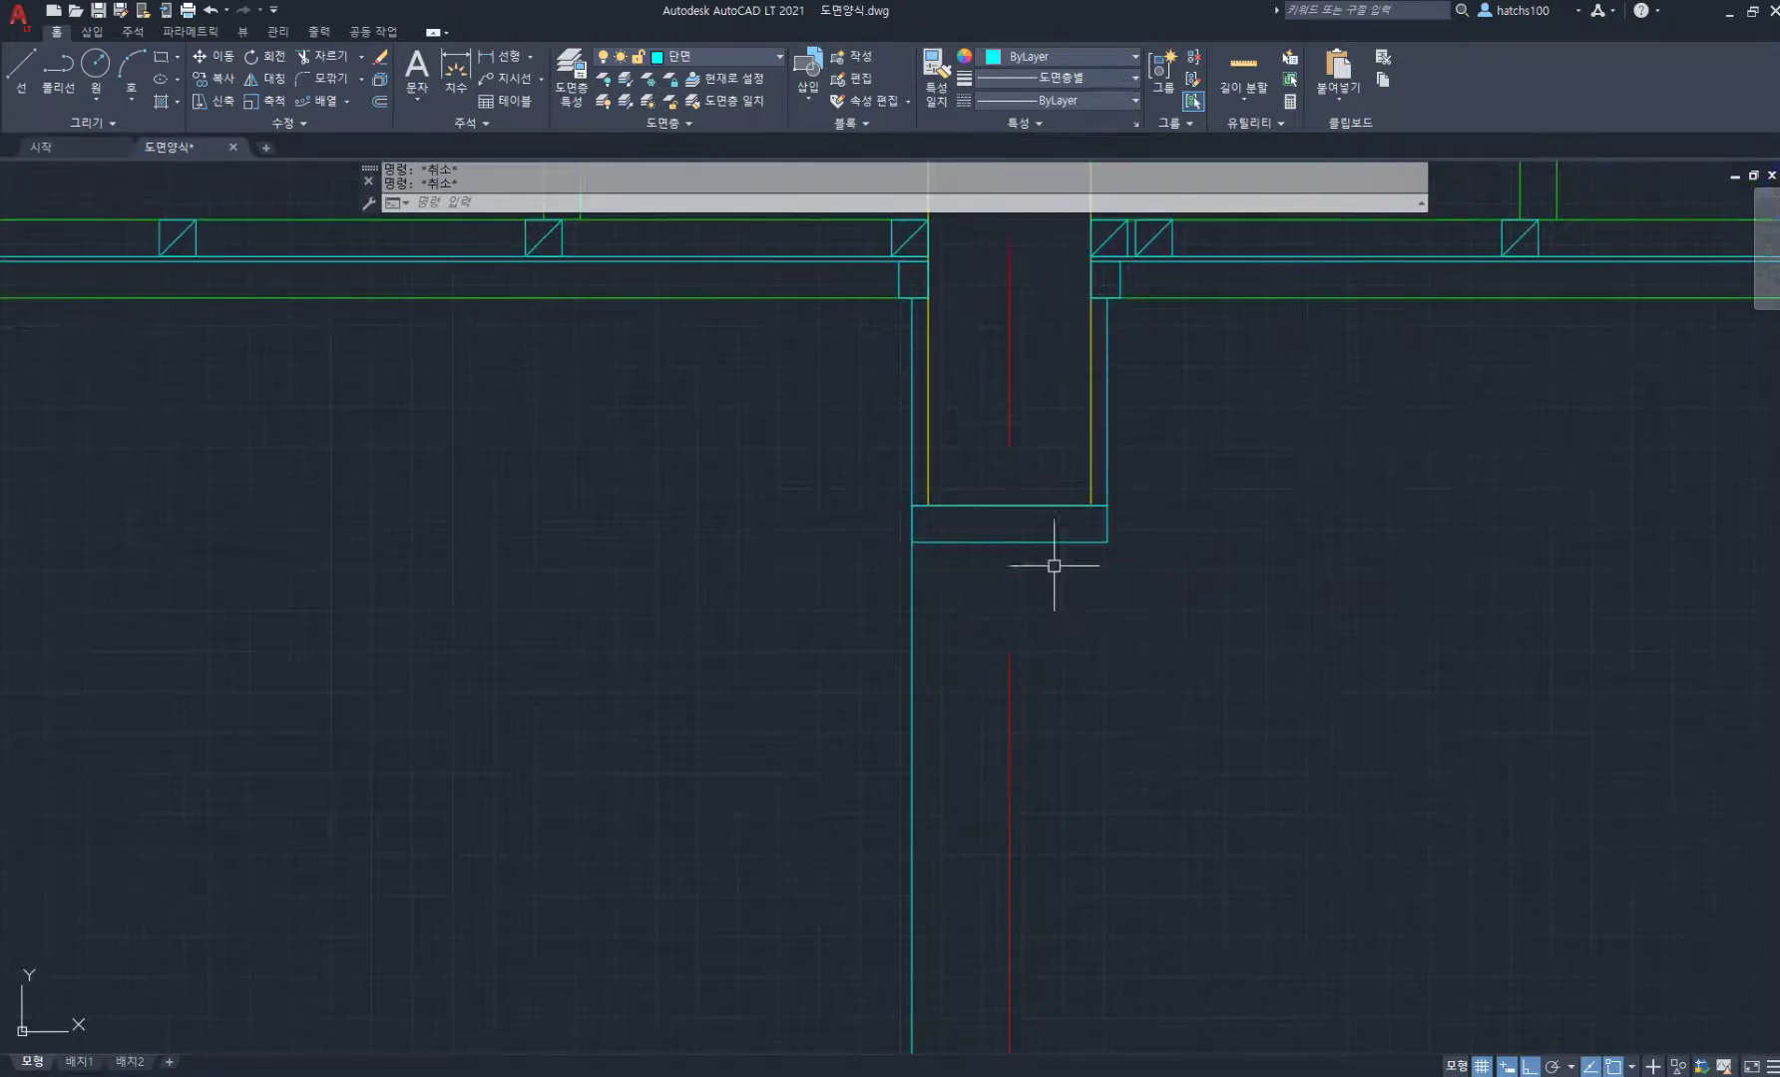
{"action": "scroll", "coordinate": [981, 559], "scroll_direction": "up", "scroll_amount": 2}
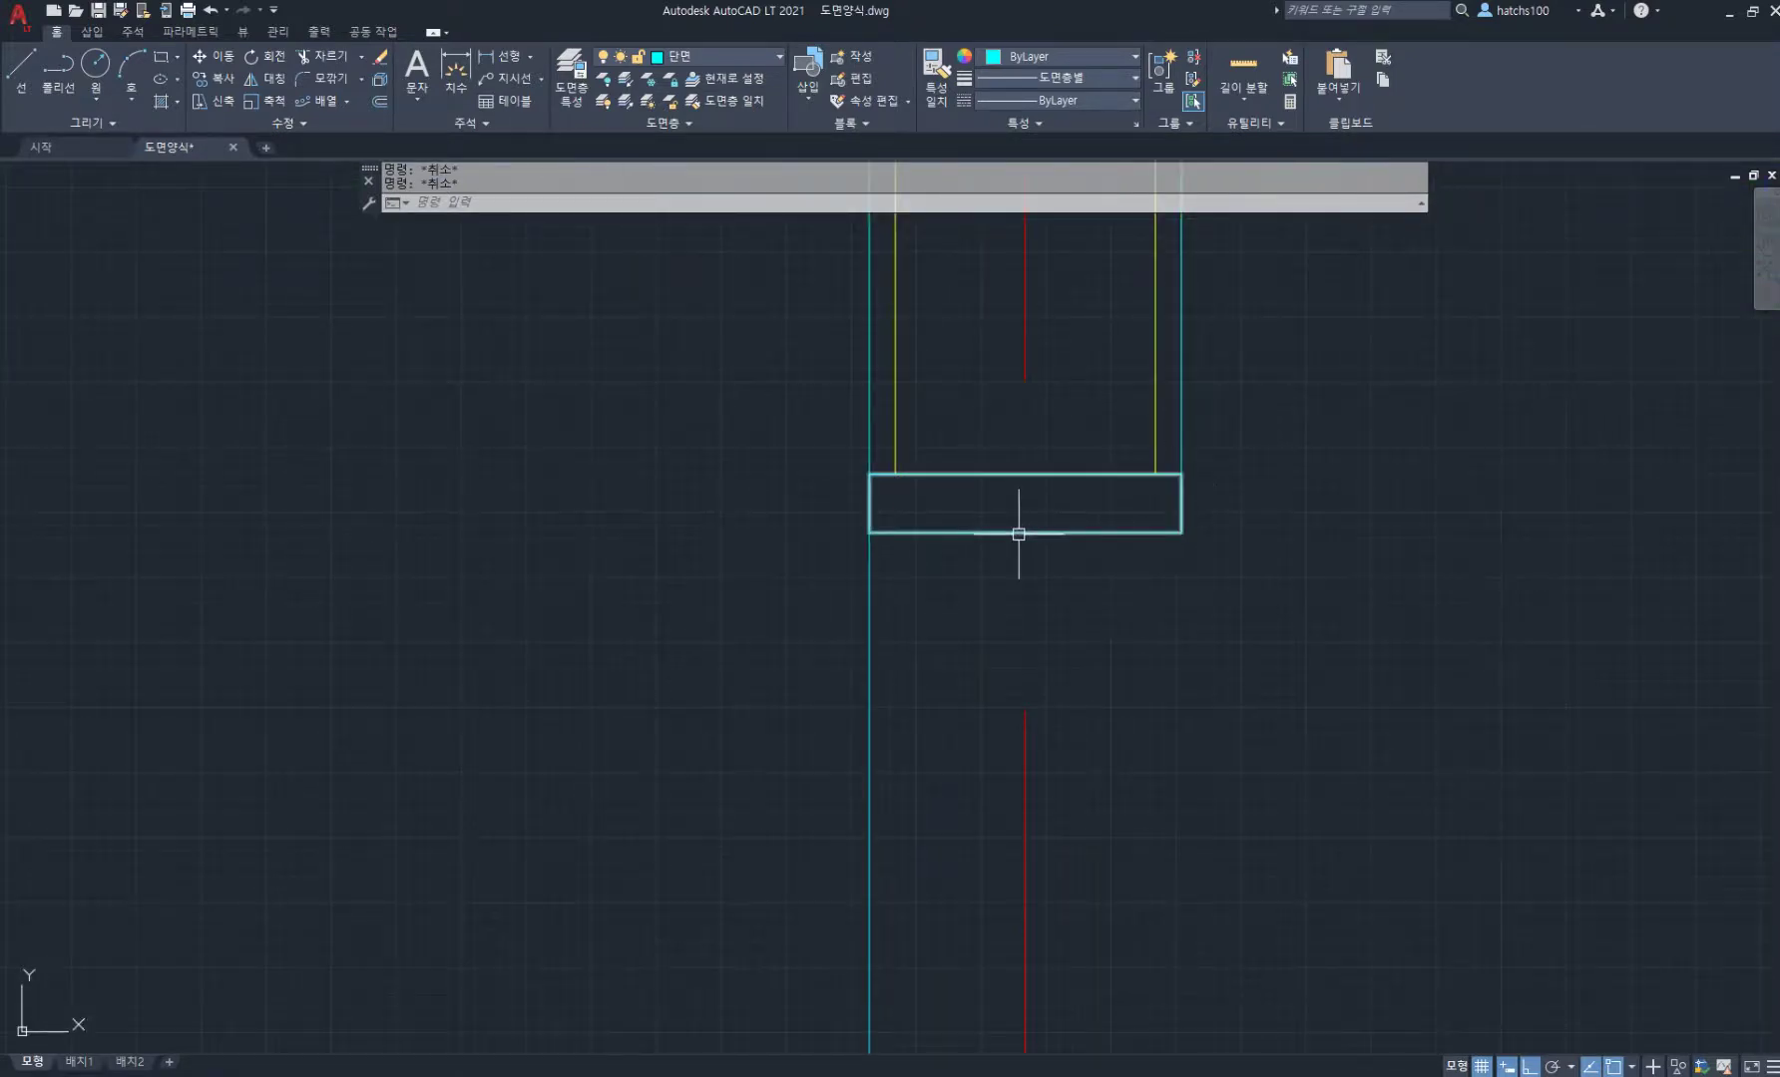
{"action": "type", "text": "rec"}
{"action": "key", "text": "Return"}
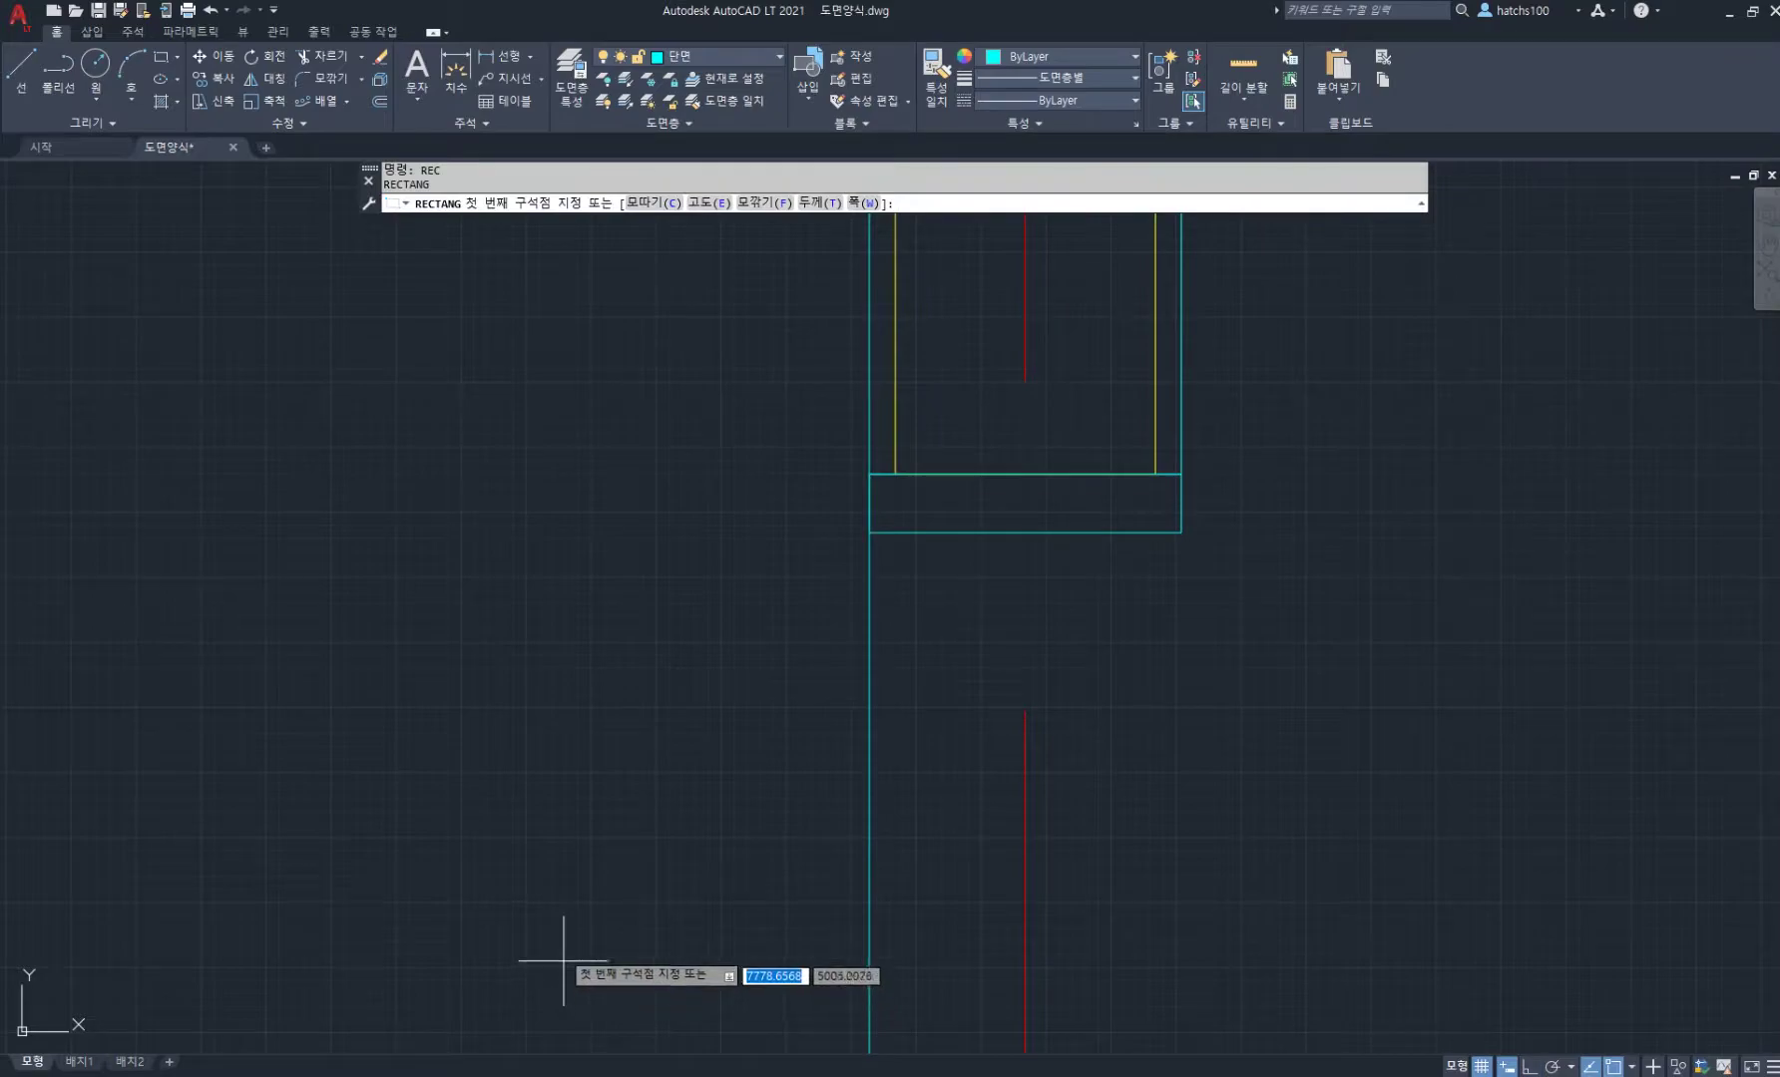
{"action": "left_click", "coordinate": [720, 1075]}
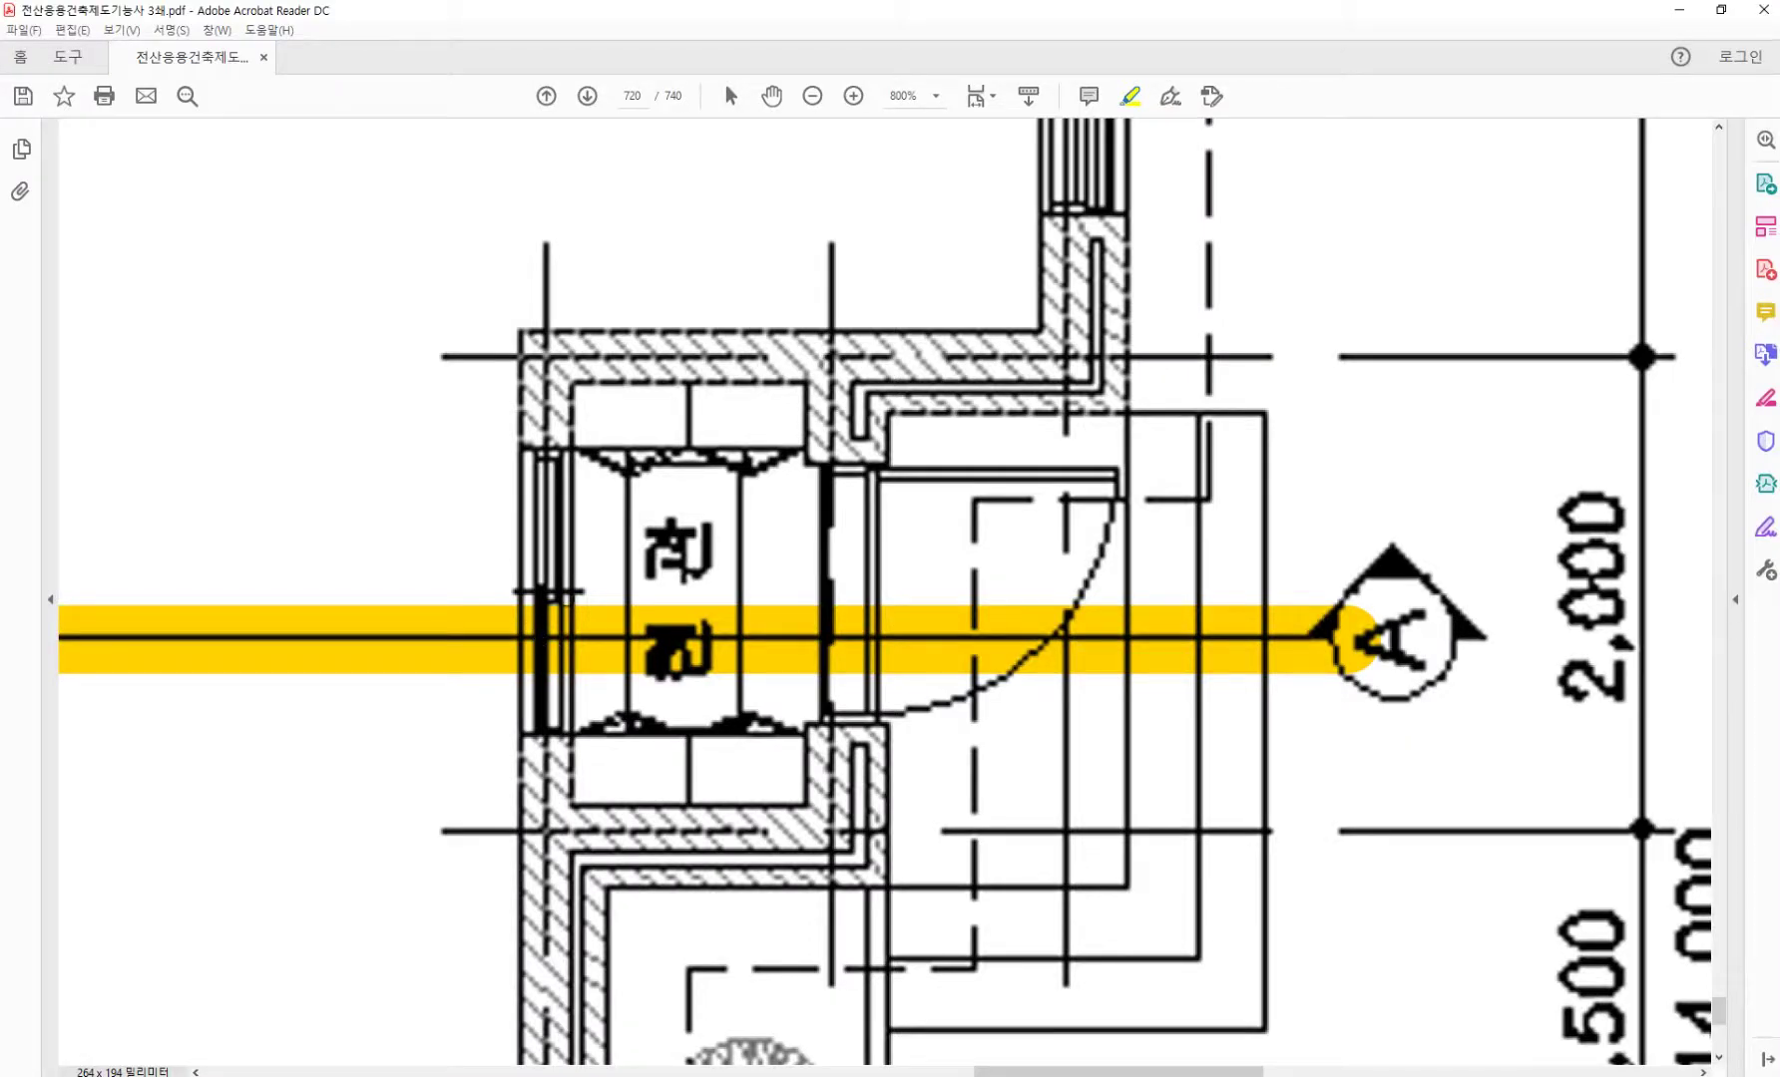
{"action": "left_click", "coordinate": [714, 1075]}
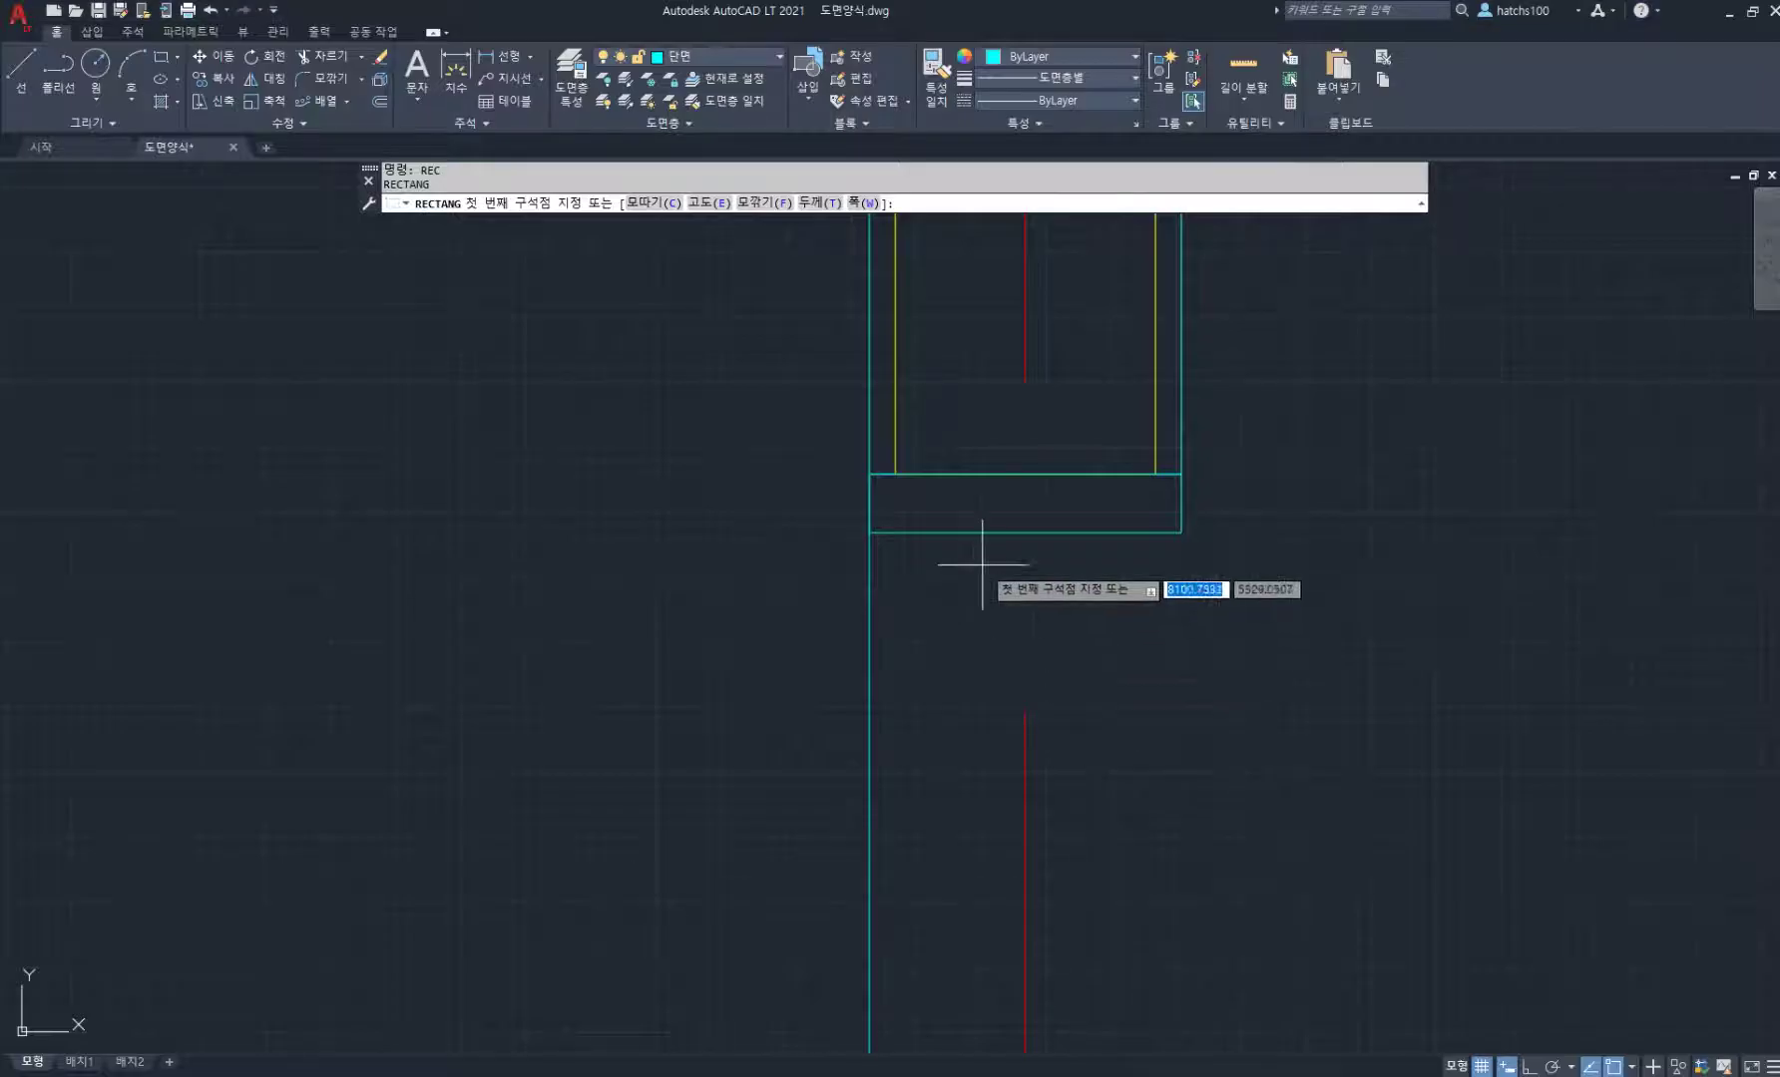
{"action": "left_click", "coordinate": [1024, 533]}
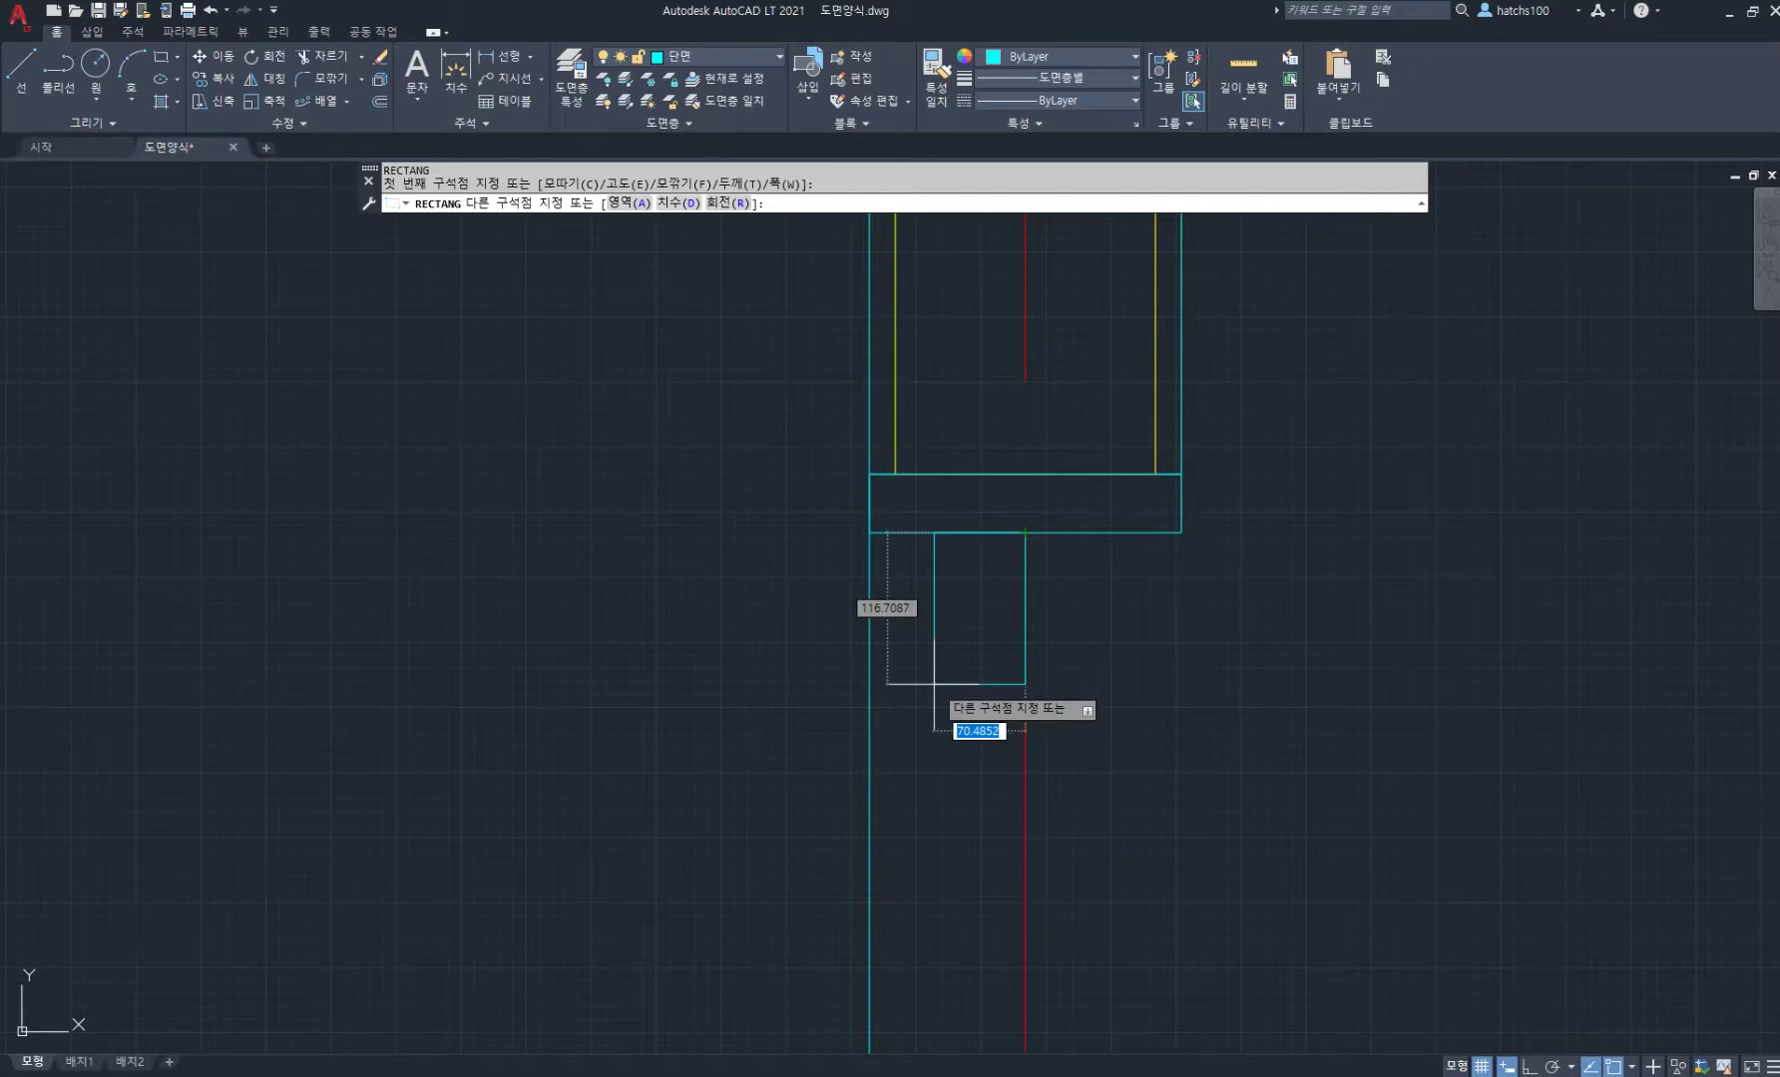
{"action": "type", "text": "-36"}
{"action": "key", "text": "Tab"}
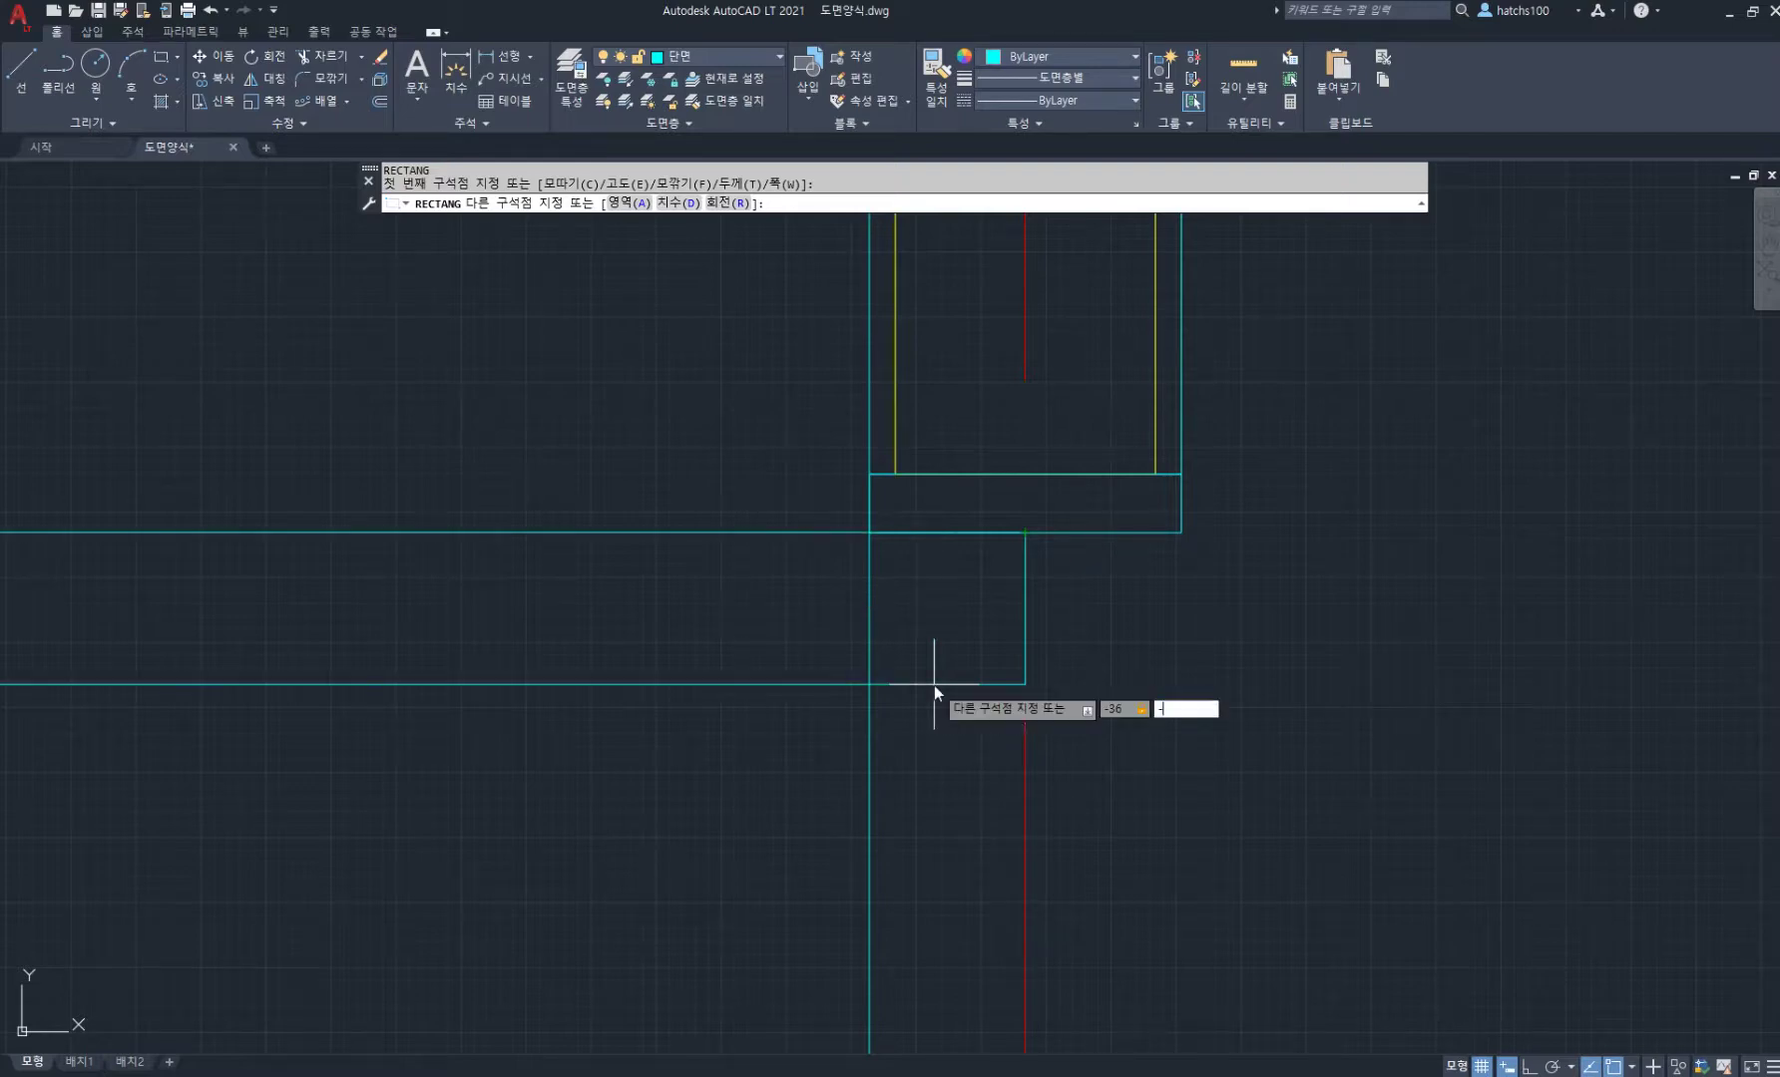
{"action": "key", "text": "Return"}
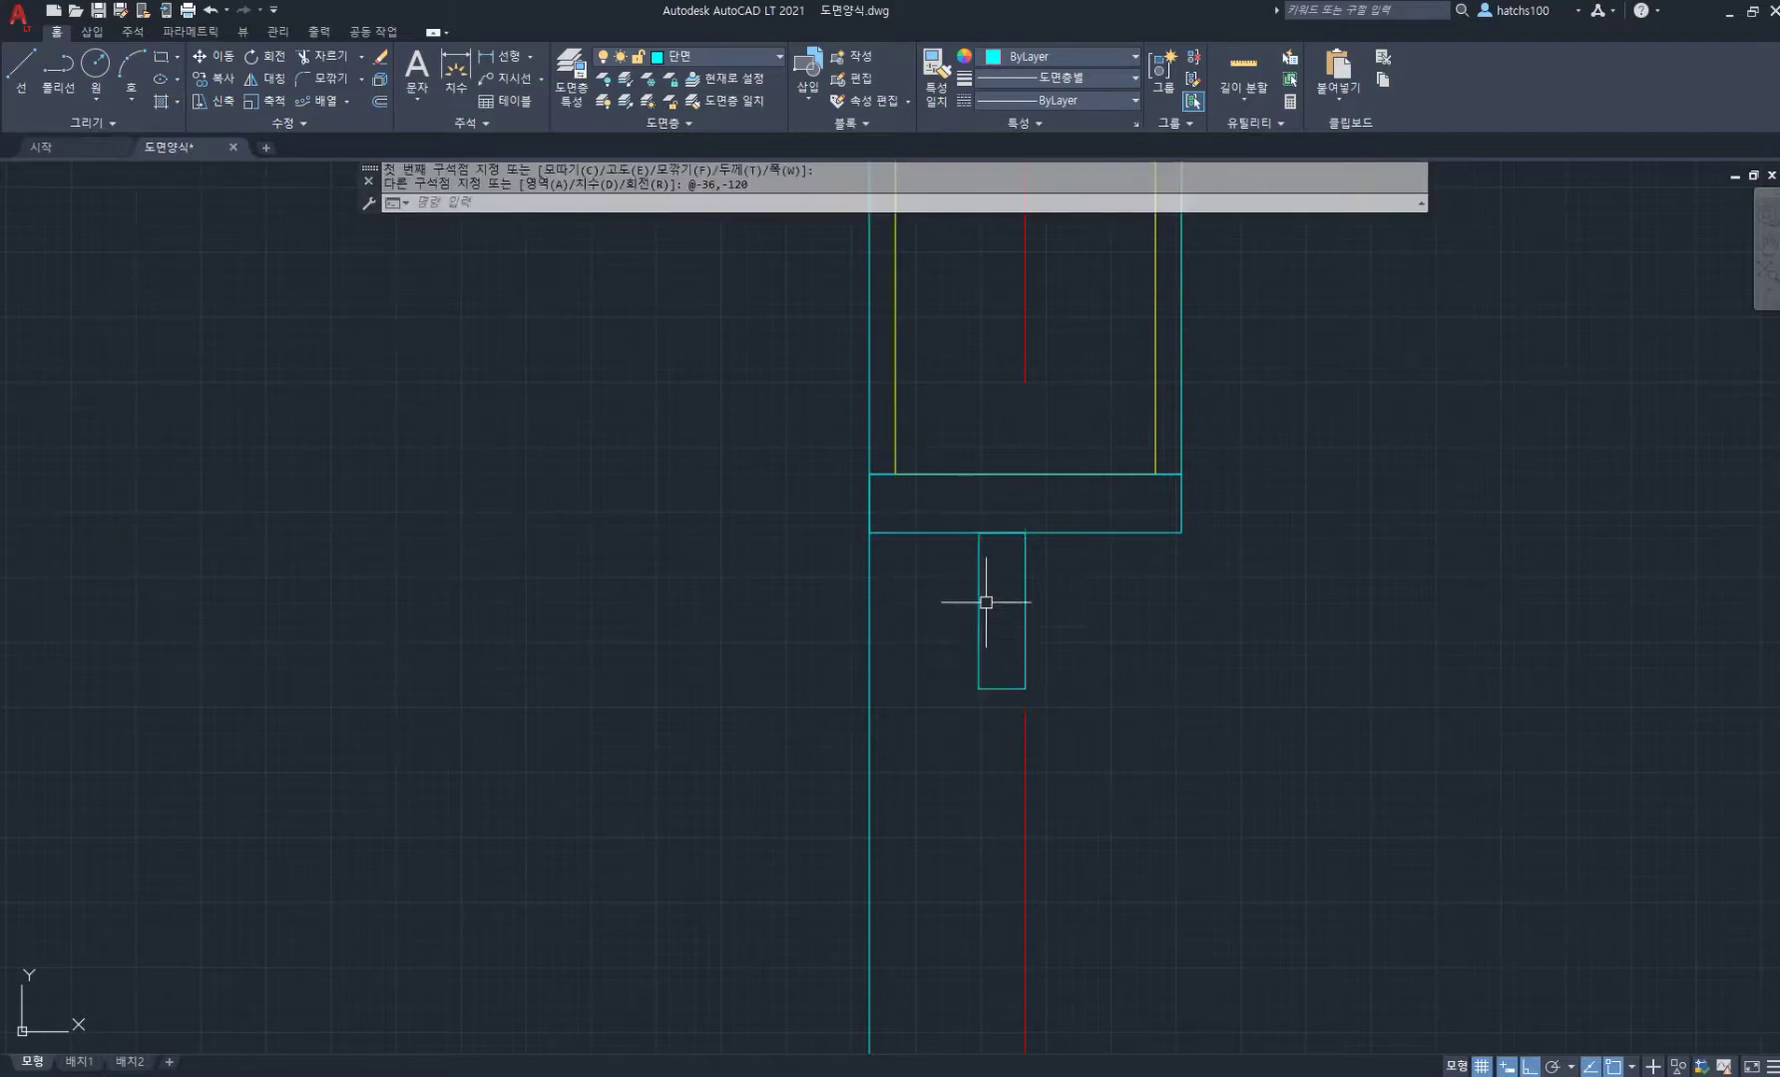
Step: Draw a short vertical line down from the midpoint of the door rail rectangle's lower edge
{"action": "scroll", "coordinate": [988, 608], "scroll_direction": "down", "scroll_amount": 5}
{"action": "scroll", "coordinate": [988, 678], "scroll_direction": "up", "scroll_amount": 1}
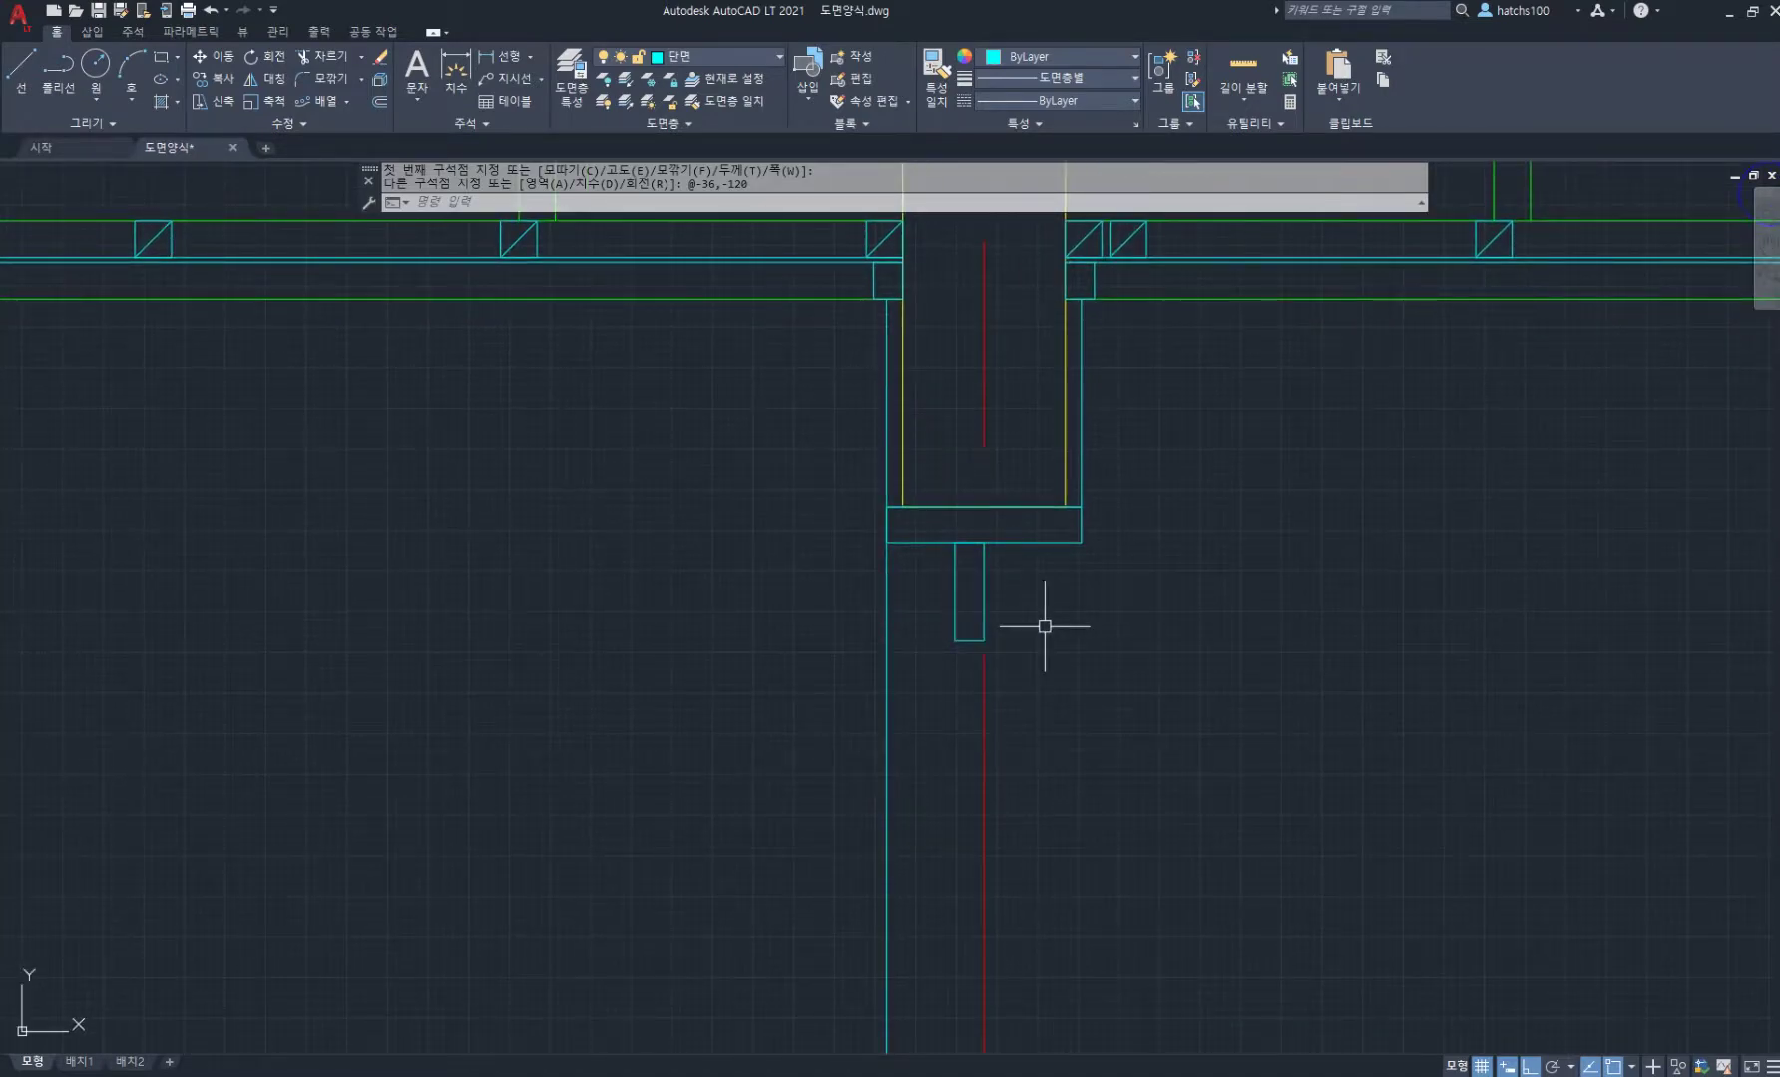
{"action": "scroll", "coordinate": [970, 630], "scroll_direction": "up", "scroll_amount": 2}
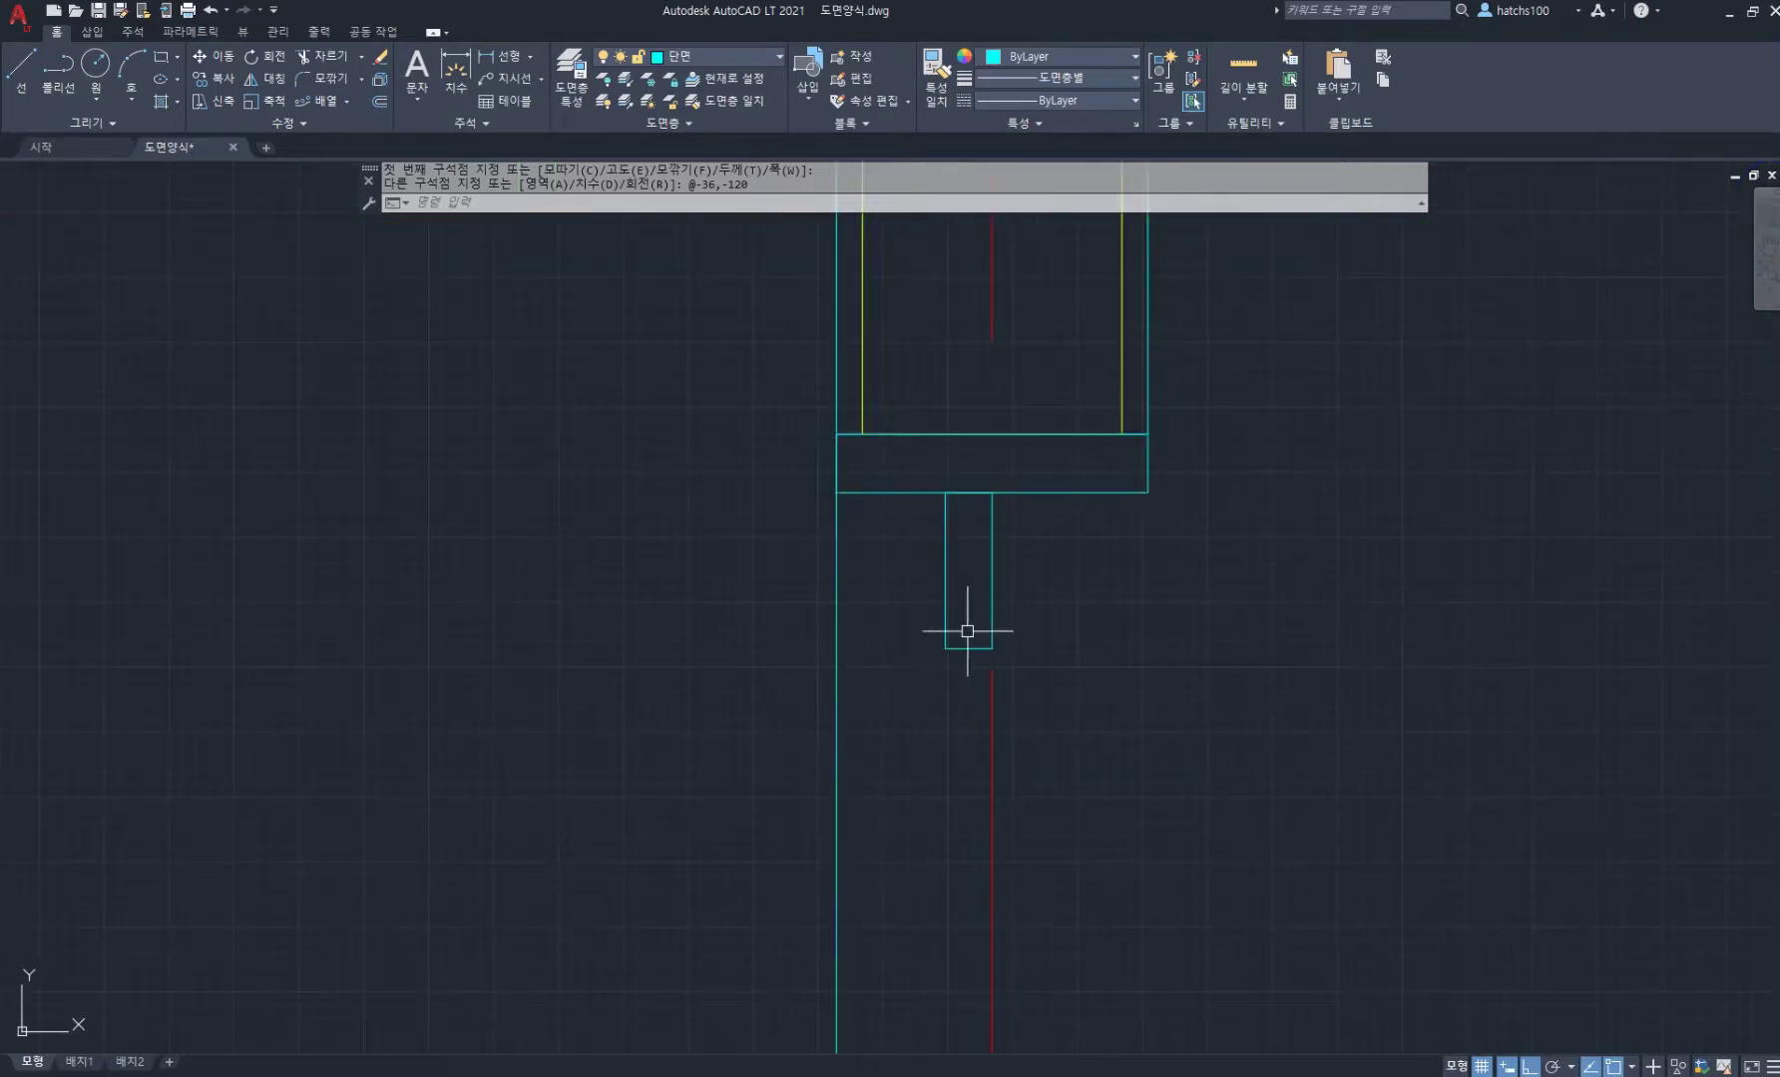
{"action": "scroll", "coordinate": [981, 631], "scroll_direction": "down", "scroll_amount": 2}
{"action": "scroll", "coordinate": [982, 577], "scroll_direction": "up", "scroll_amount": 2}
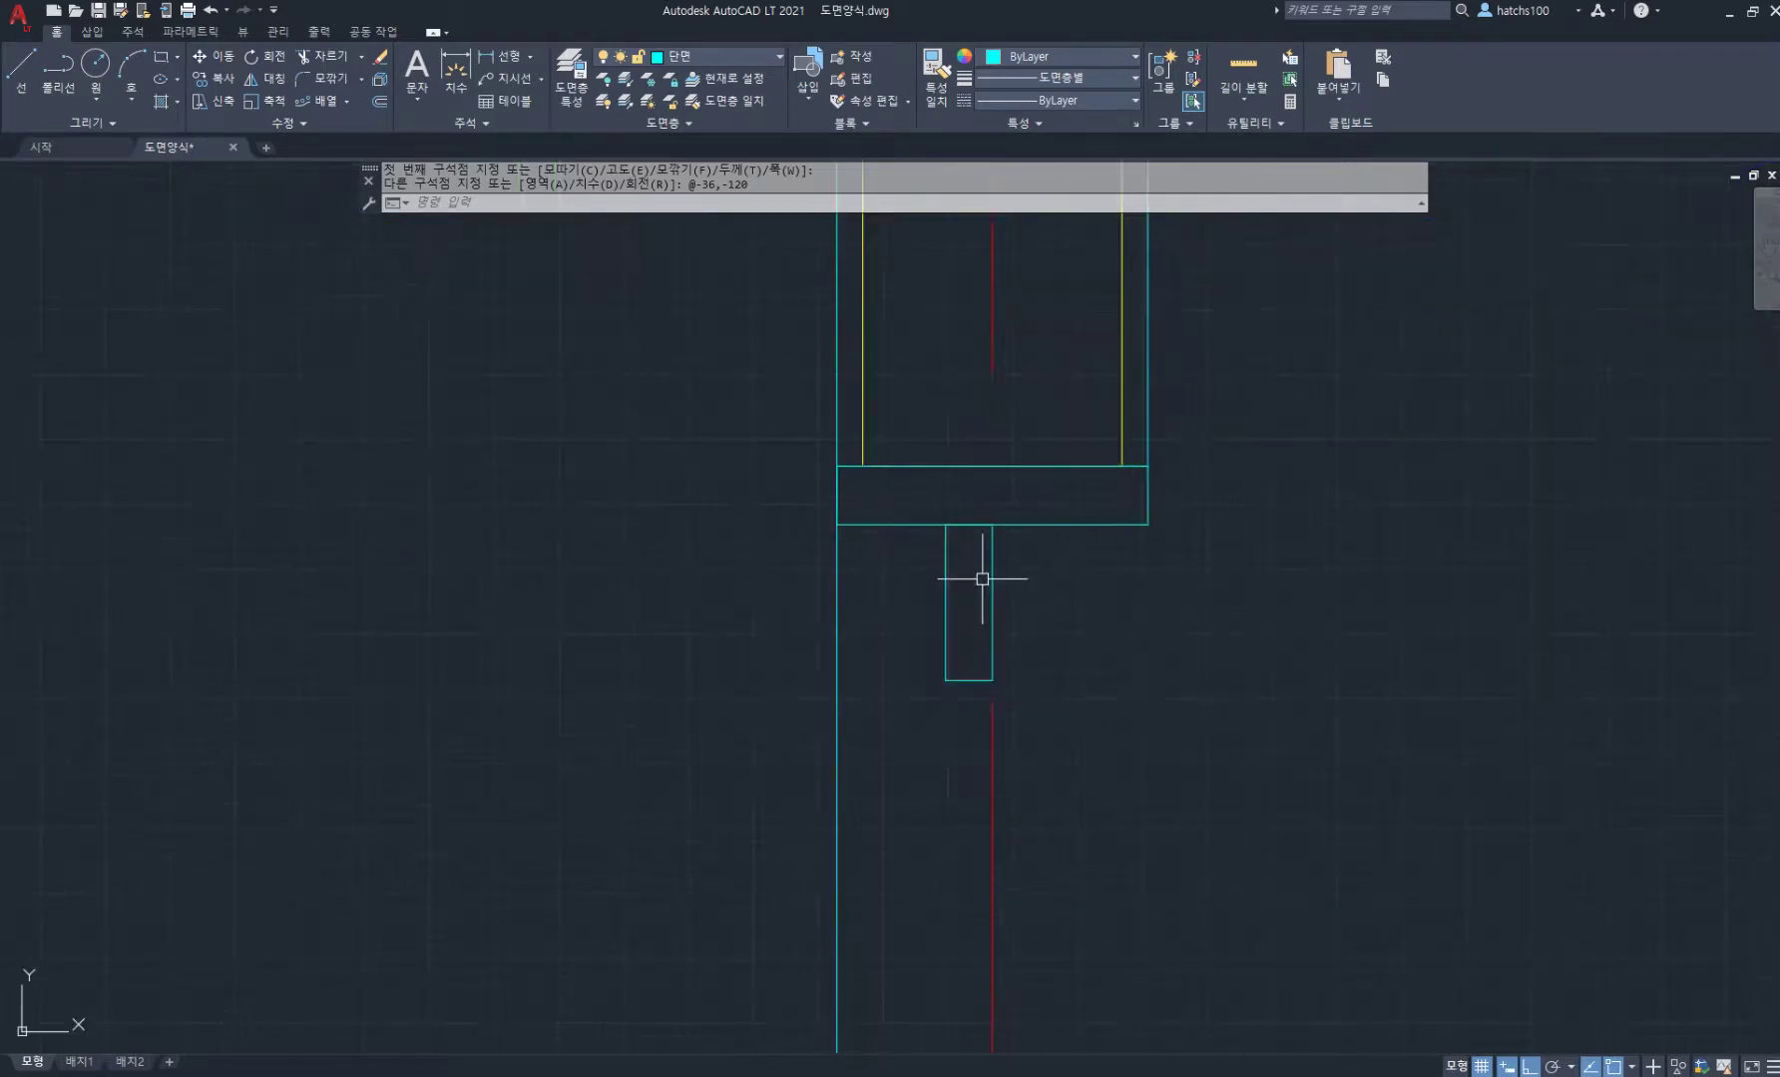
{"action": "type", "text": "l"}
{"action": "key", "text": "Return"}
{"action": "left_click", "coordinate": [969, 681]}
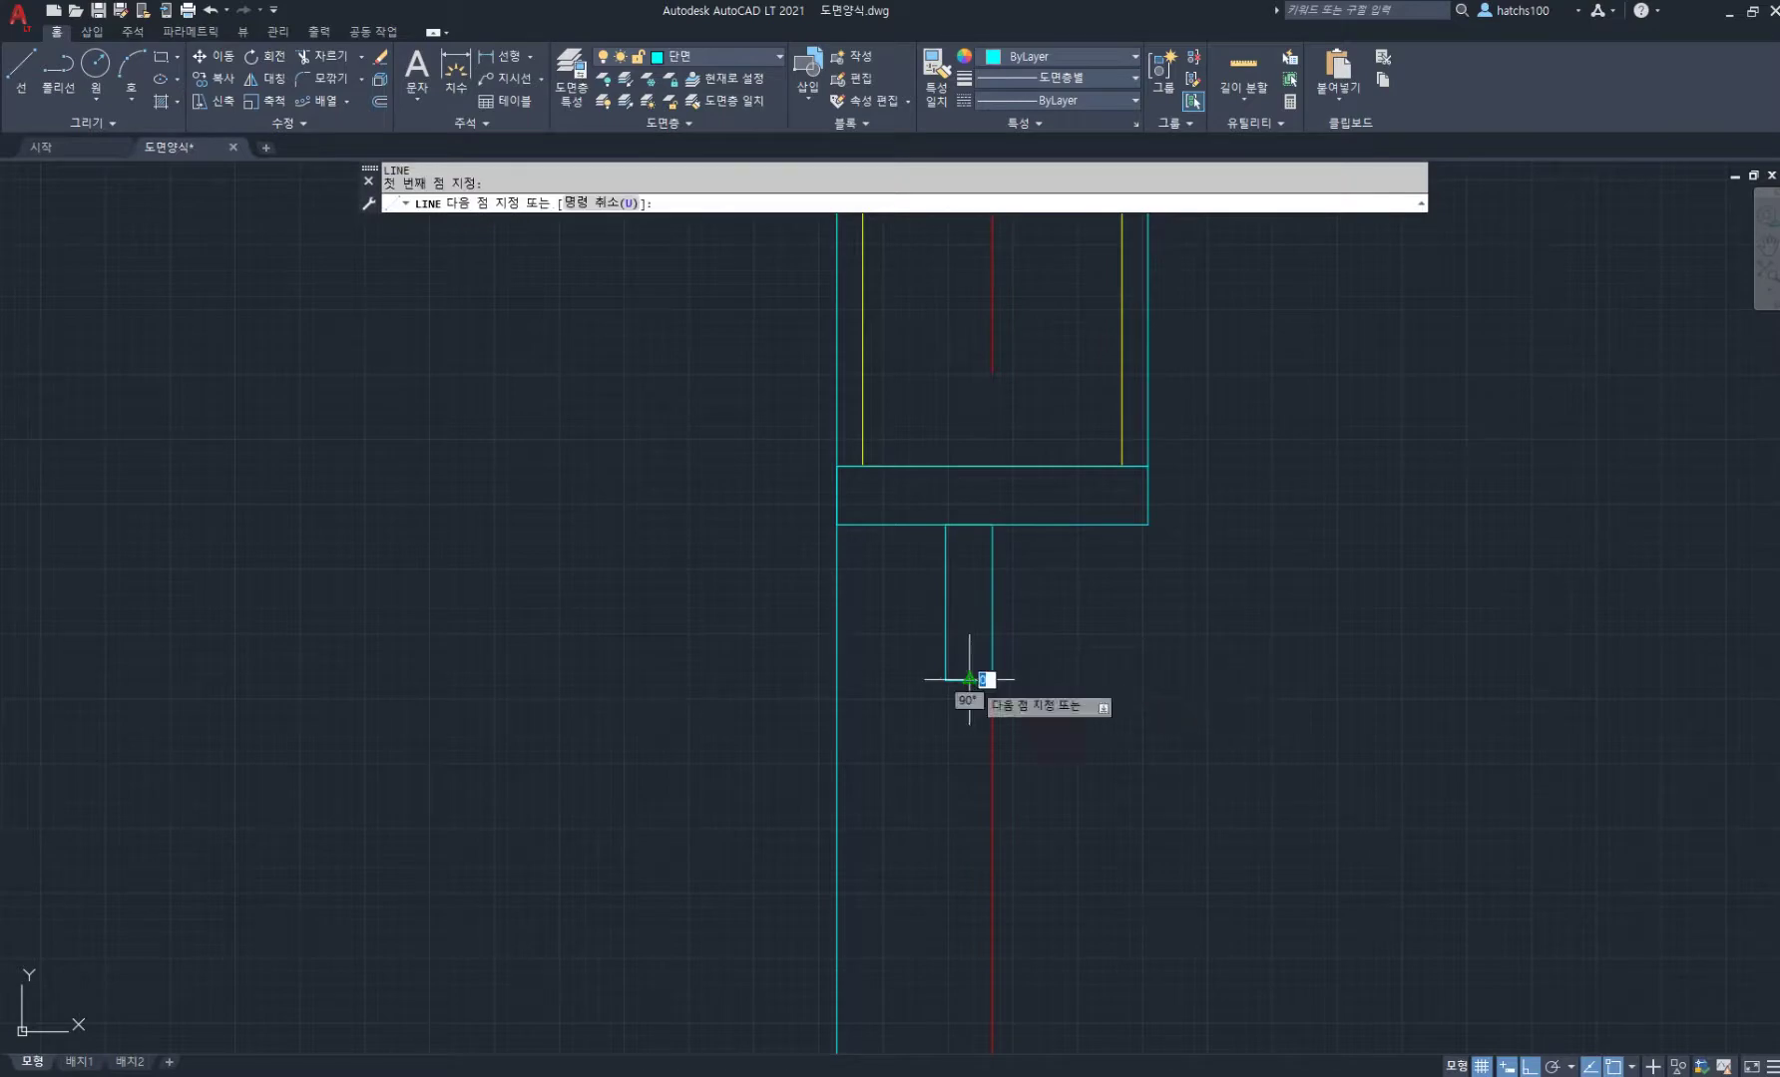
{"action": "left_click", "coordinate": [967, 824]}
{"action": "key", "text": "Return"}
Step: Draw vertical lines from the door rail's upper left and upper right corners down to about the centre line's lower end
{"action": "key", "text": "Return"}
{"action": "left_click", "coordinate": [946, 523]}
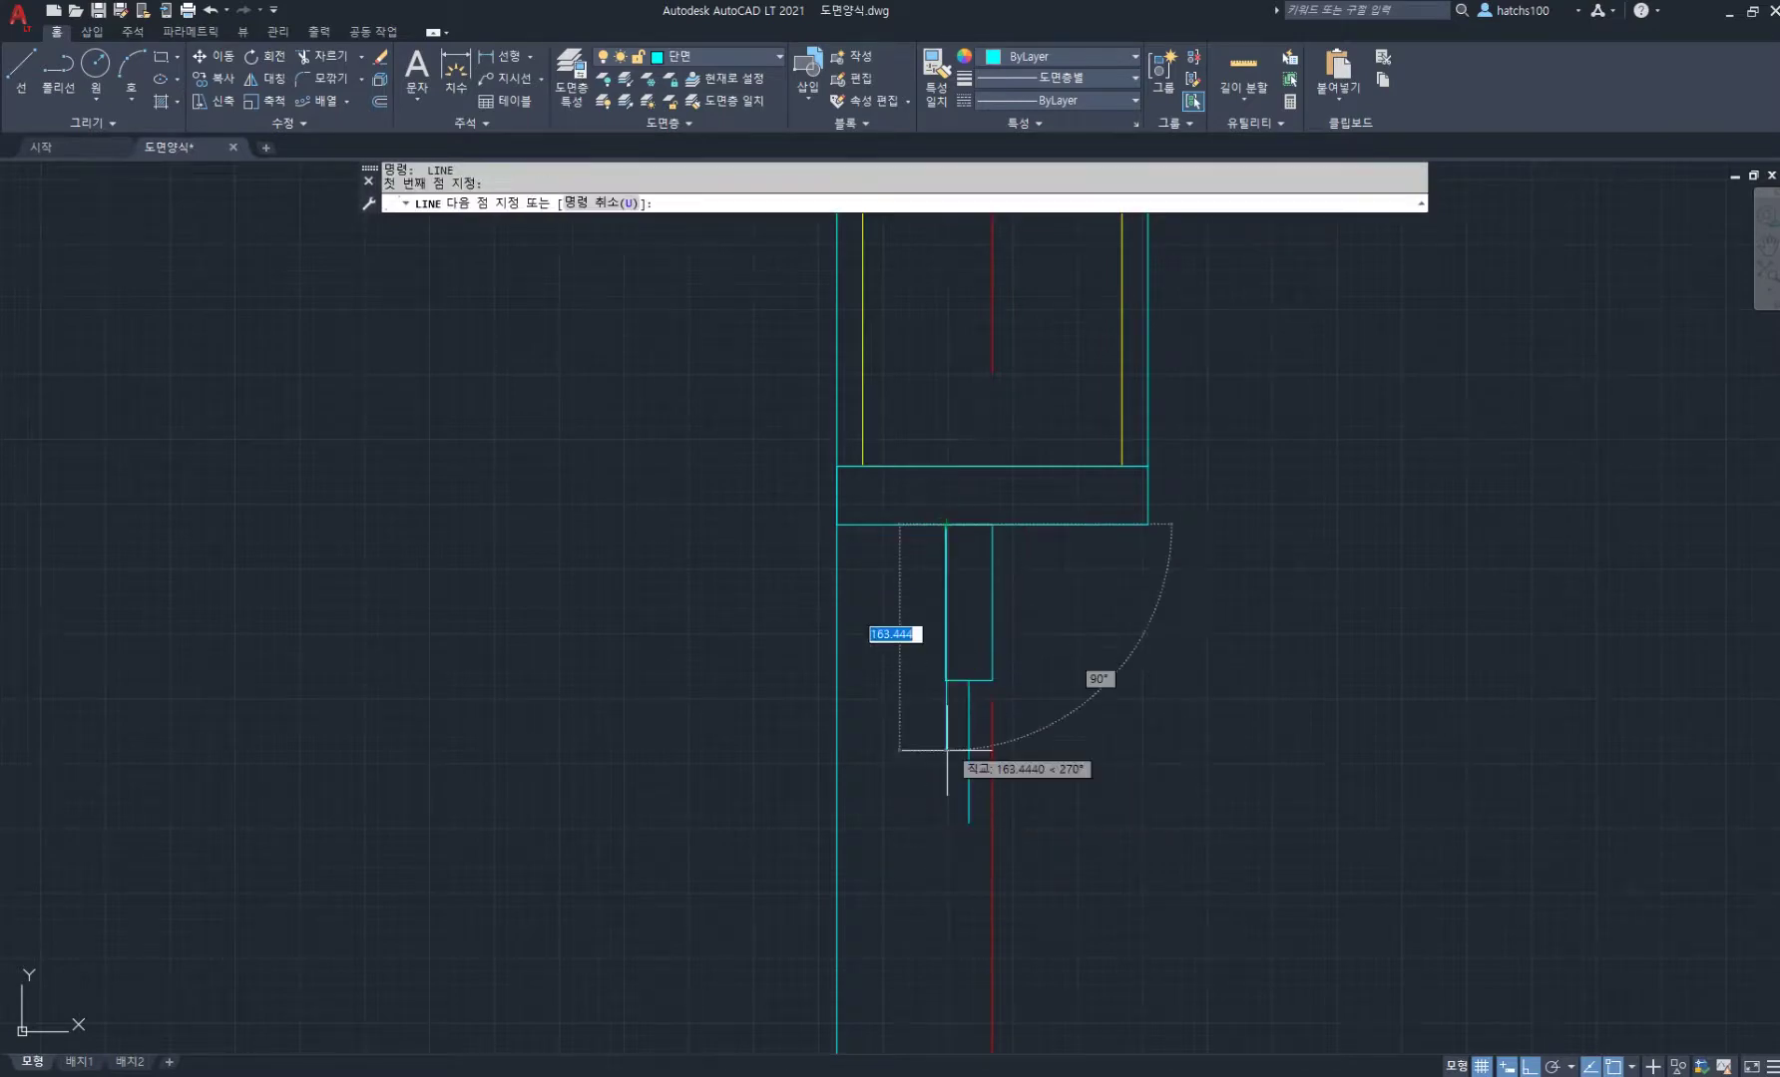
{"action": "left_click", "coordinate": [946, 819]}
{"action": "key", "text": "Return"}
{"action": "key", "text": "Return"}
{"action": "left_click", "coordinate": [993, 524]}
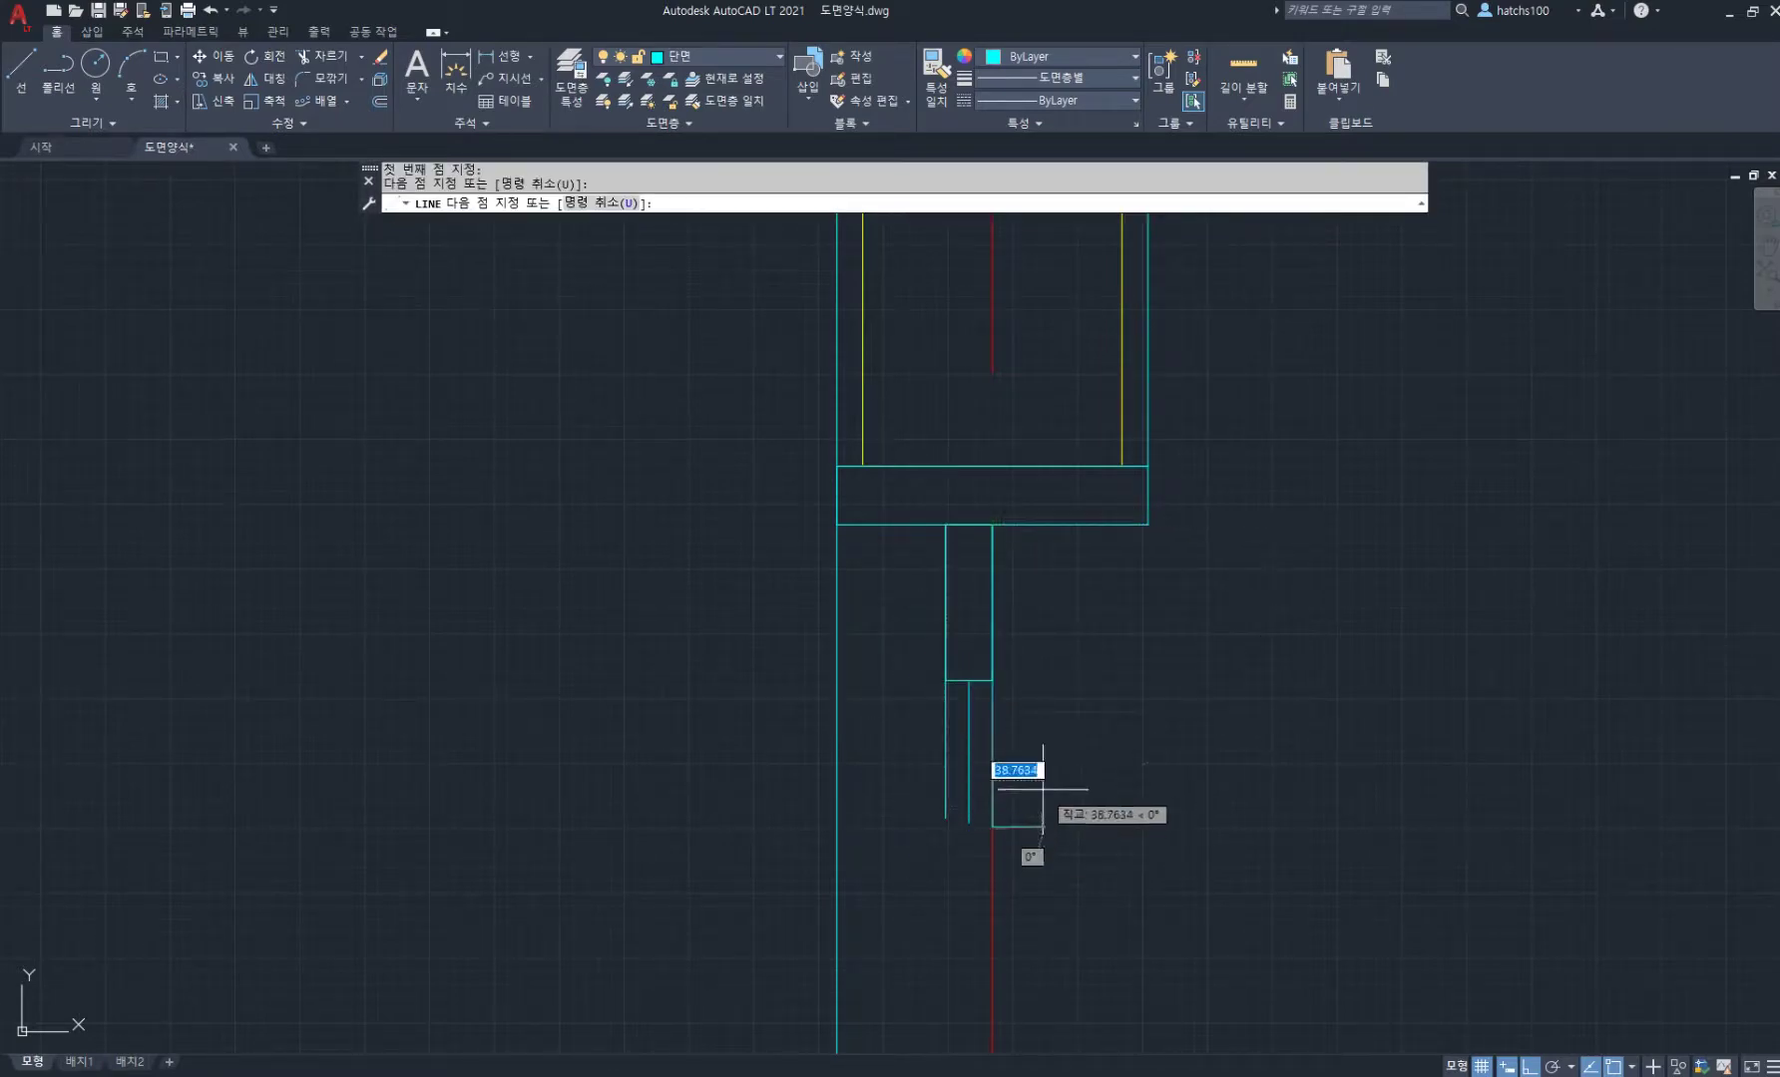
{"action": "left_click", "coordinate": [1011, 828]}
{"action": "key", "text": "Return"}
Step: Offset the vertical line on the door rail's right side 36 units to the right
{"action": "key", "text": "Return"}
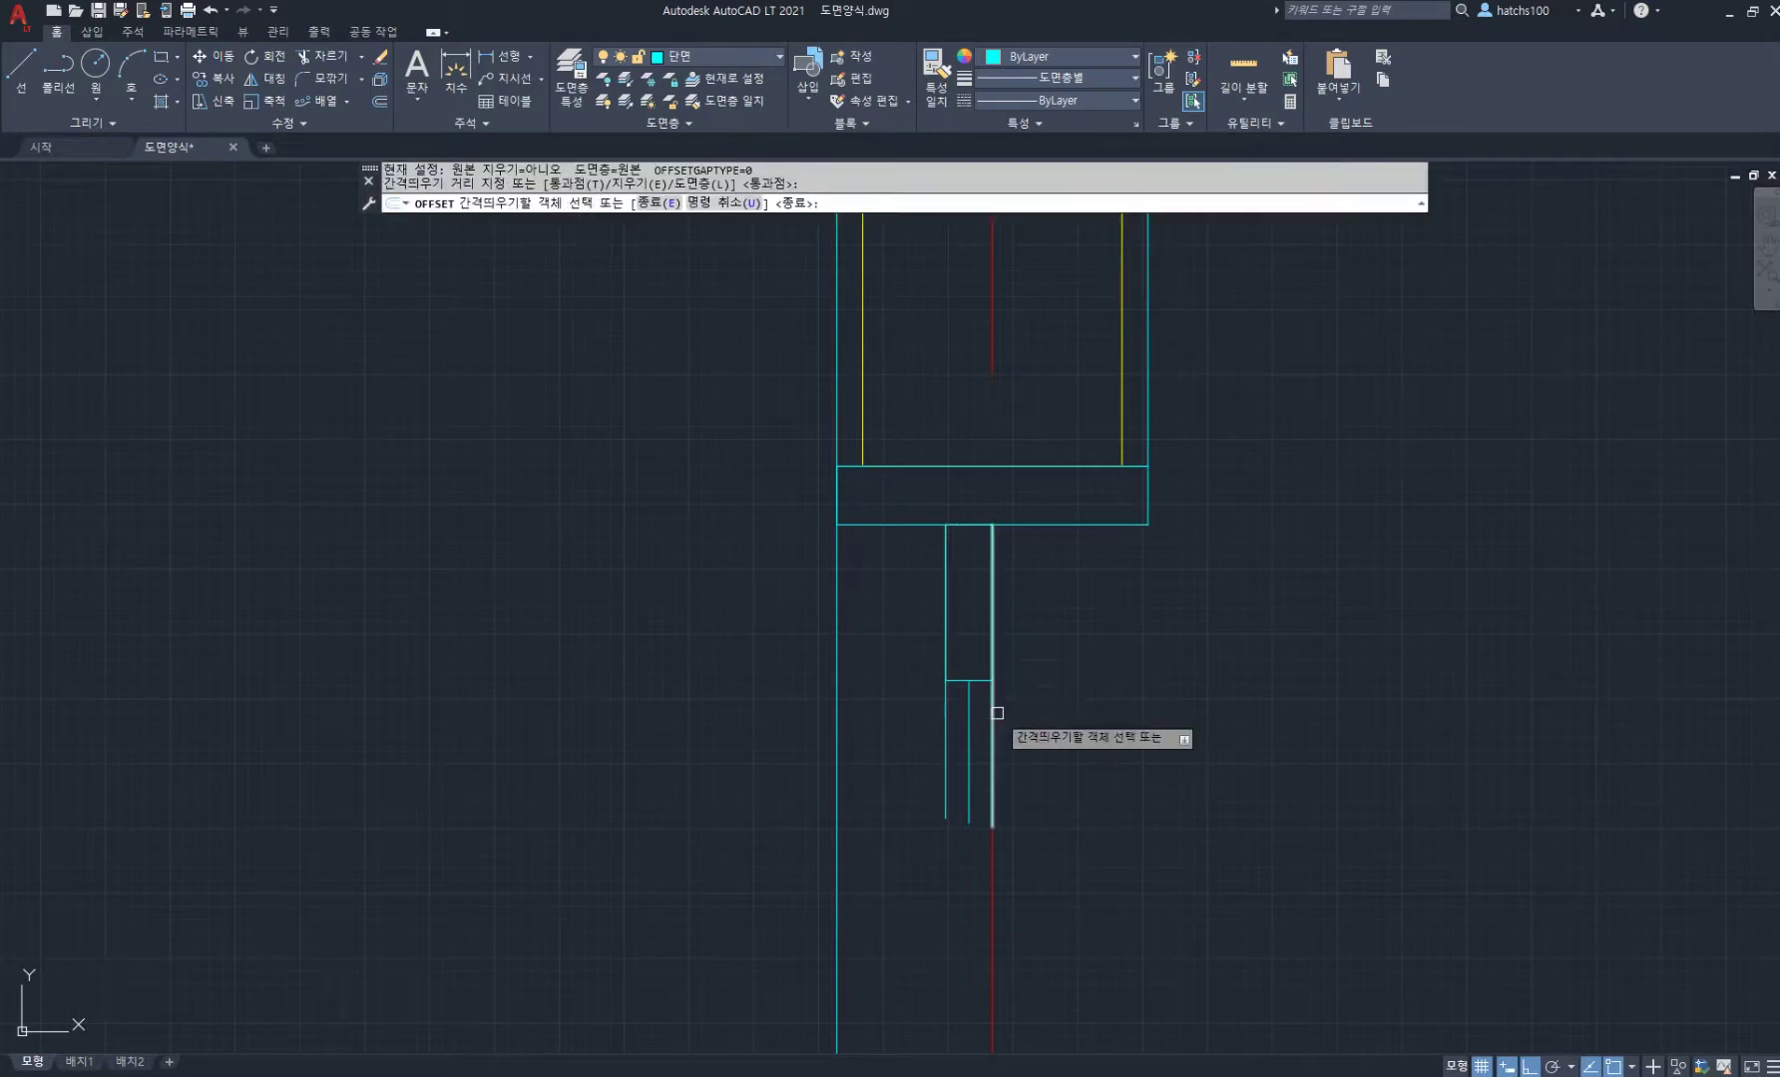
{"action": "key", "text": "Return"}
{"action": "left_click", "coordinate": [992, 704]}
{"action": "type", "text": "6"}
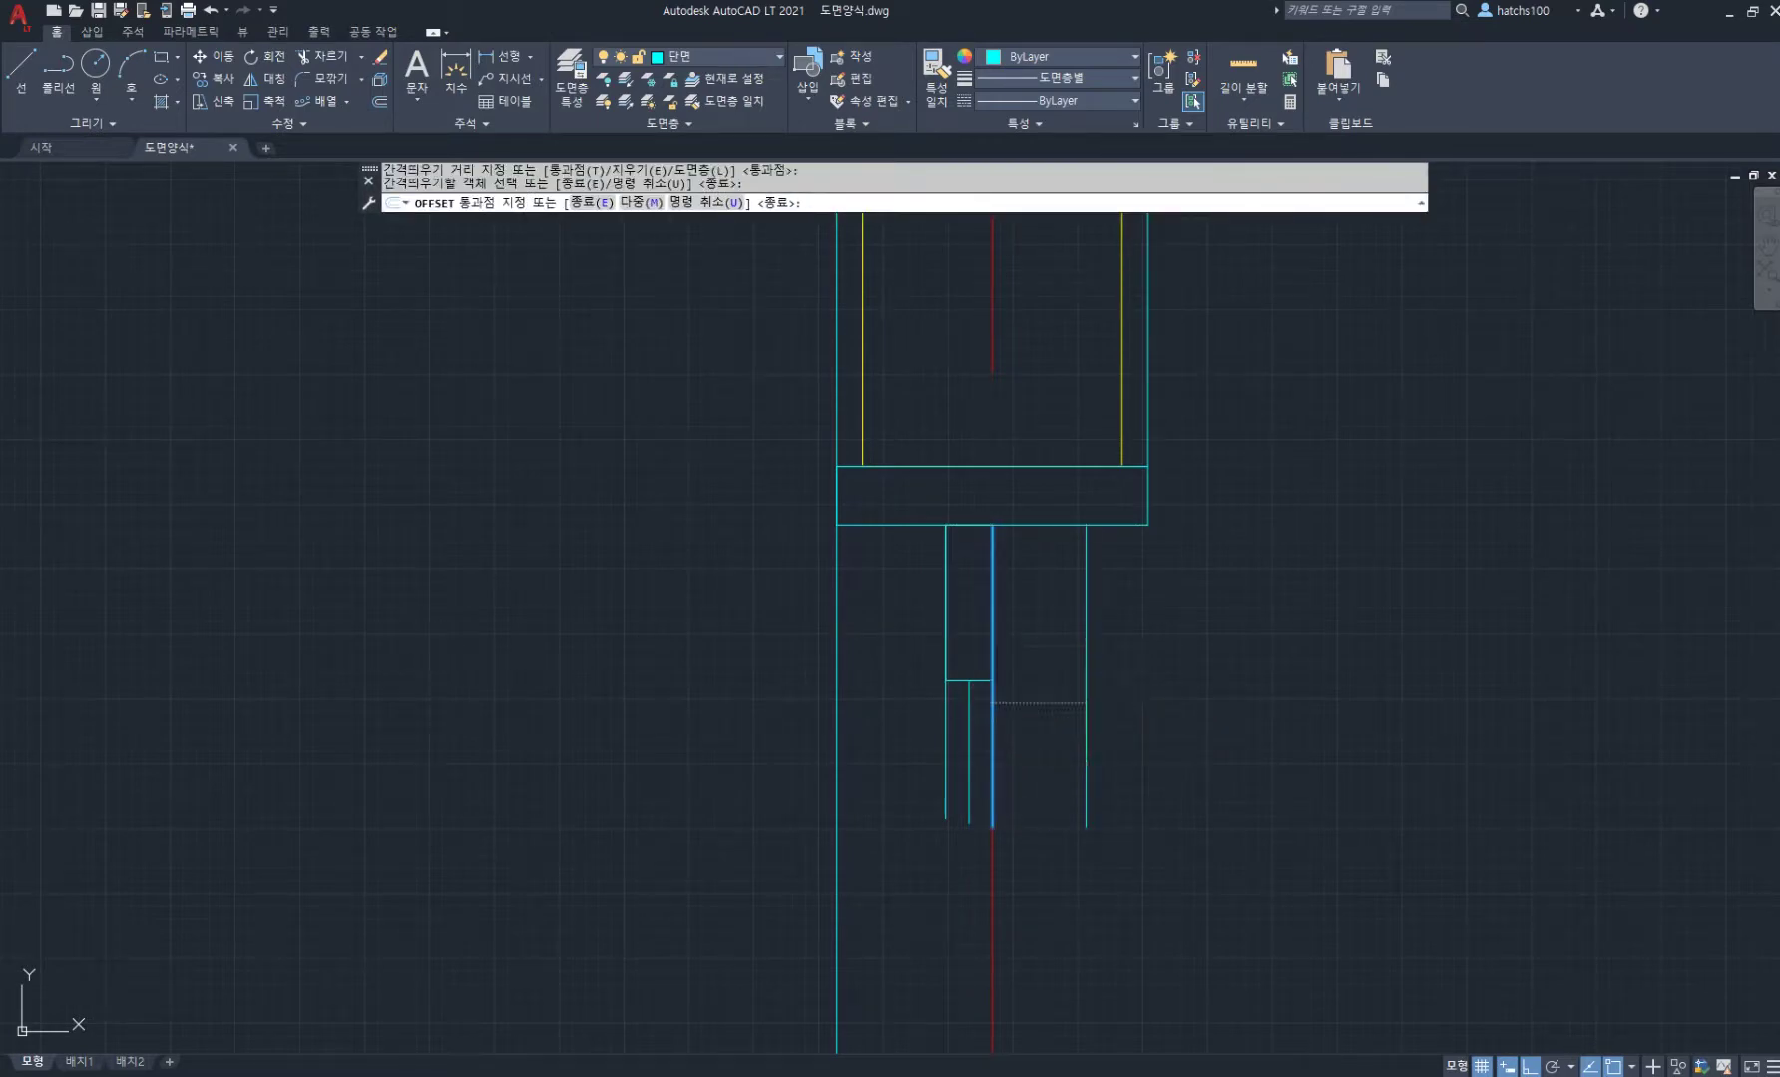
{"action": "key", "text": "Return"}
{"action": "key", "text": "Return"}
Step: Draw a horizontal line to the right from the midpoint of the frame's long left vertical line, crossing the door opening
{"action": "scroll", "coordinate": [1008, 684], "scroll_direction": "down", "scroll_amount": 2}
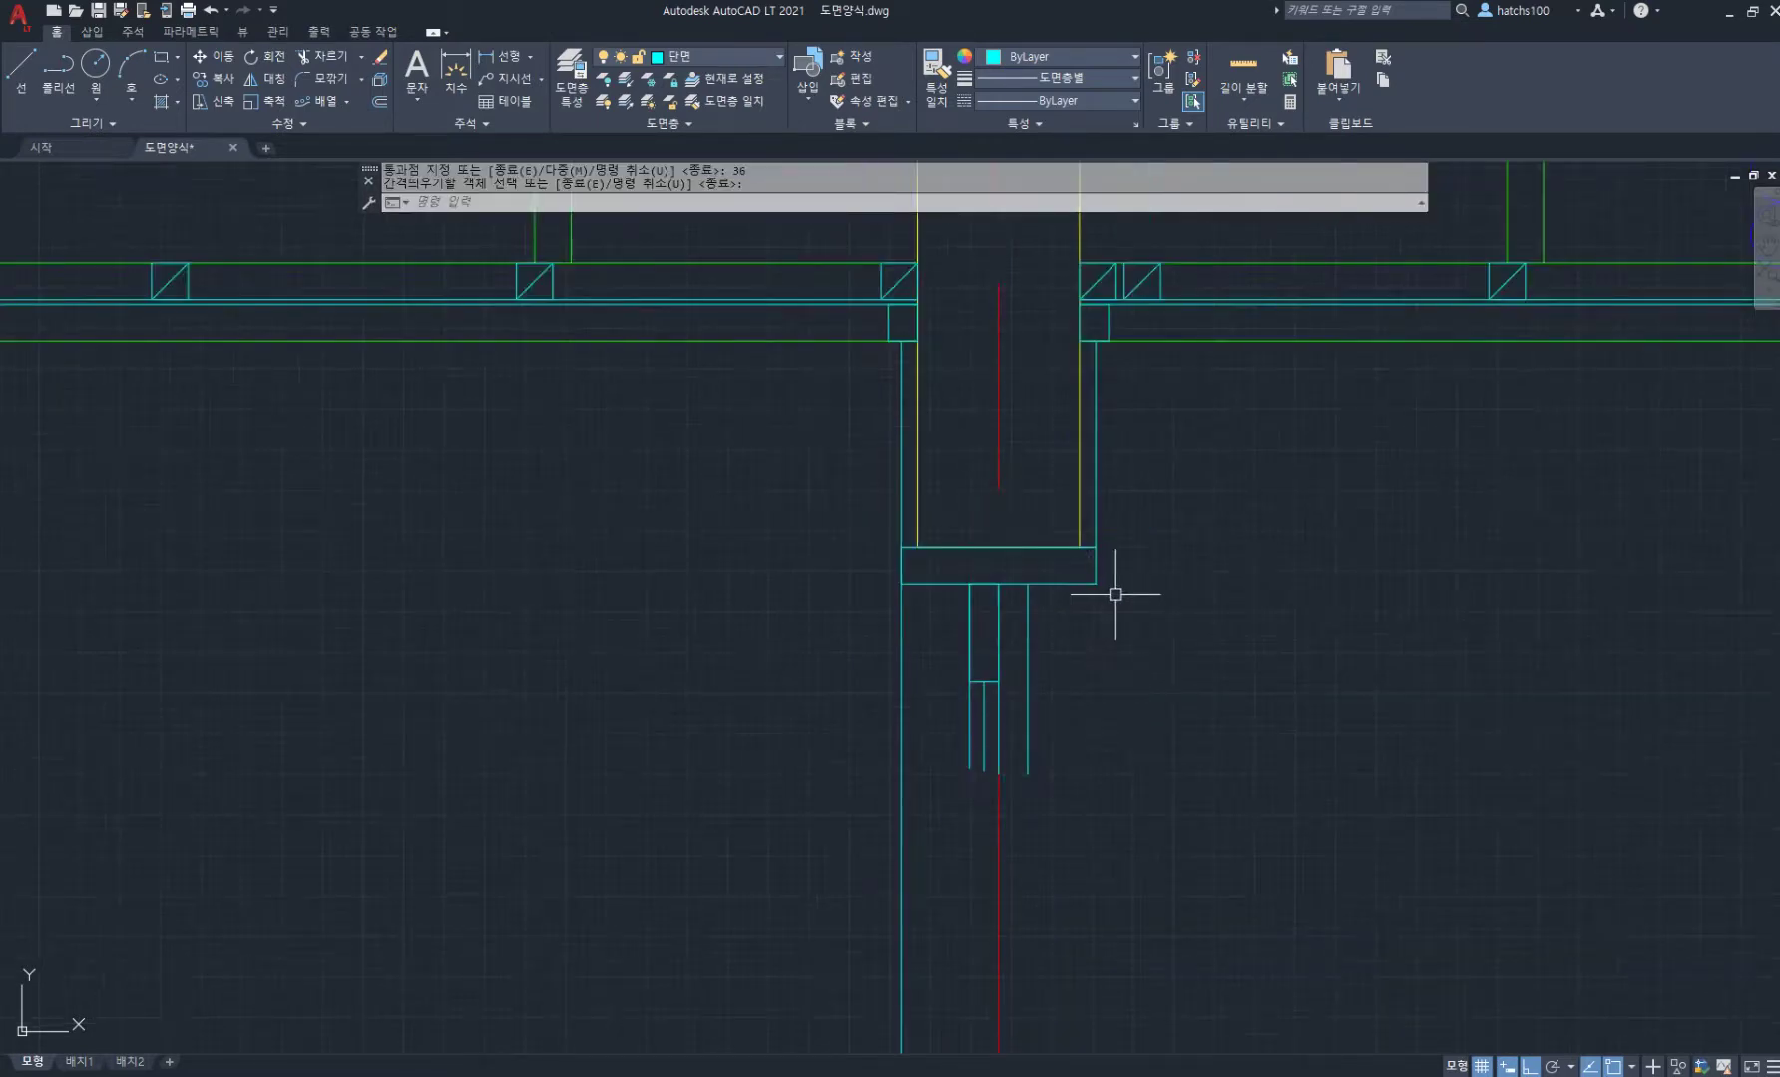
{"action": "scroll", "coordinate": [1060, 697], "scroll_direction": "down", "scroll_amount": 5}
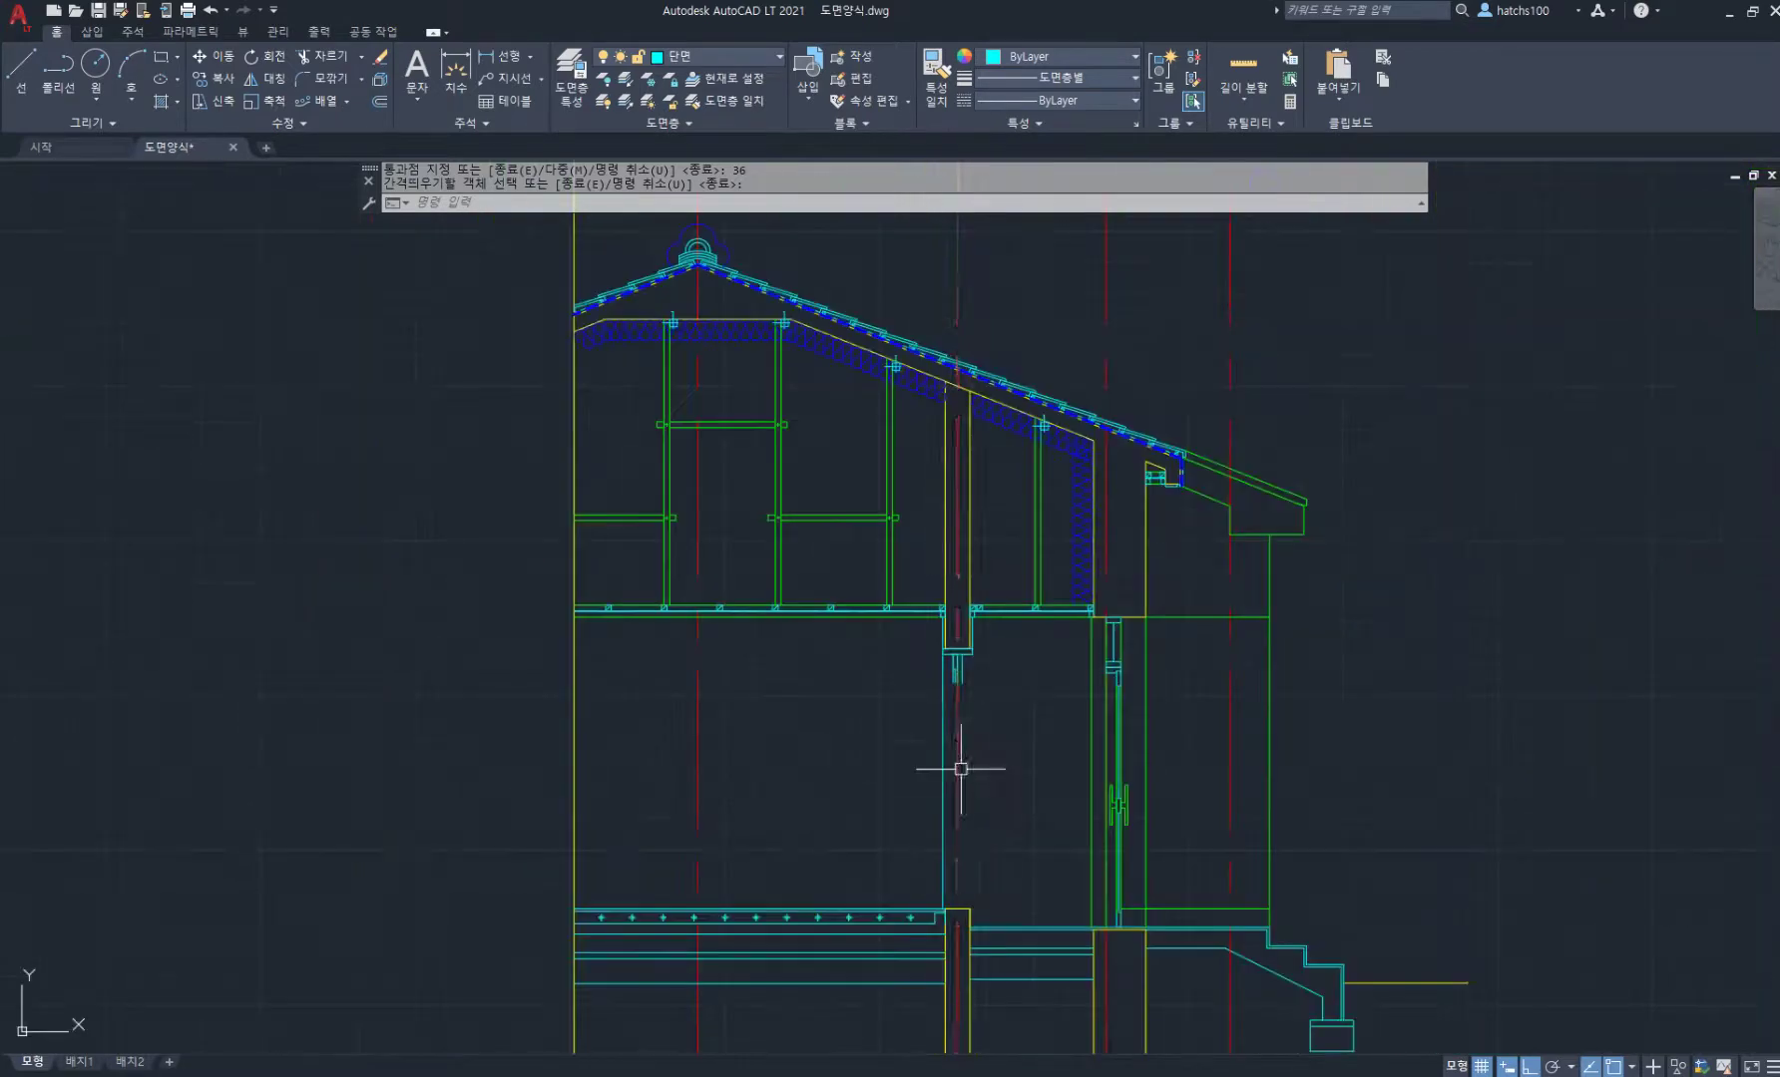
{"action": "type", "text": "l"}
{"action": "key", "text": "Return"}
{"action": "left_click", "coordinate": [944, 788]}
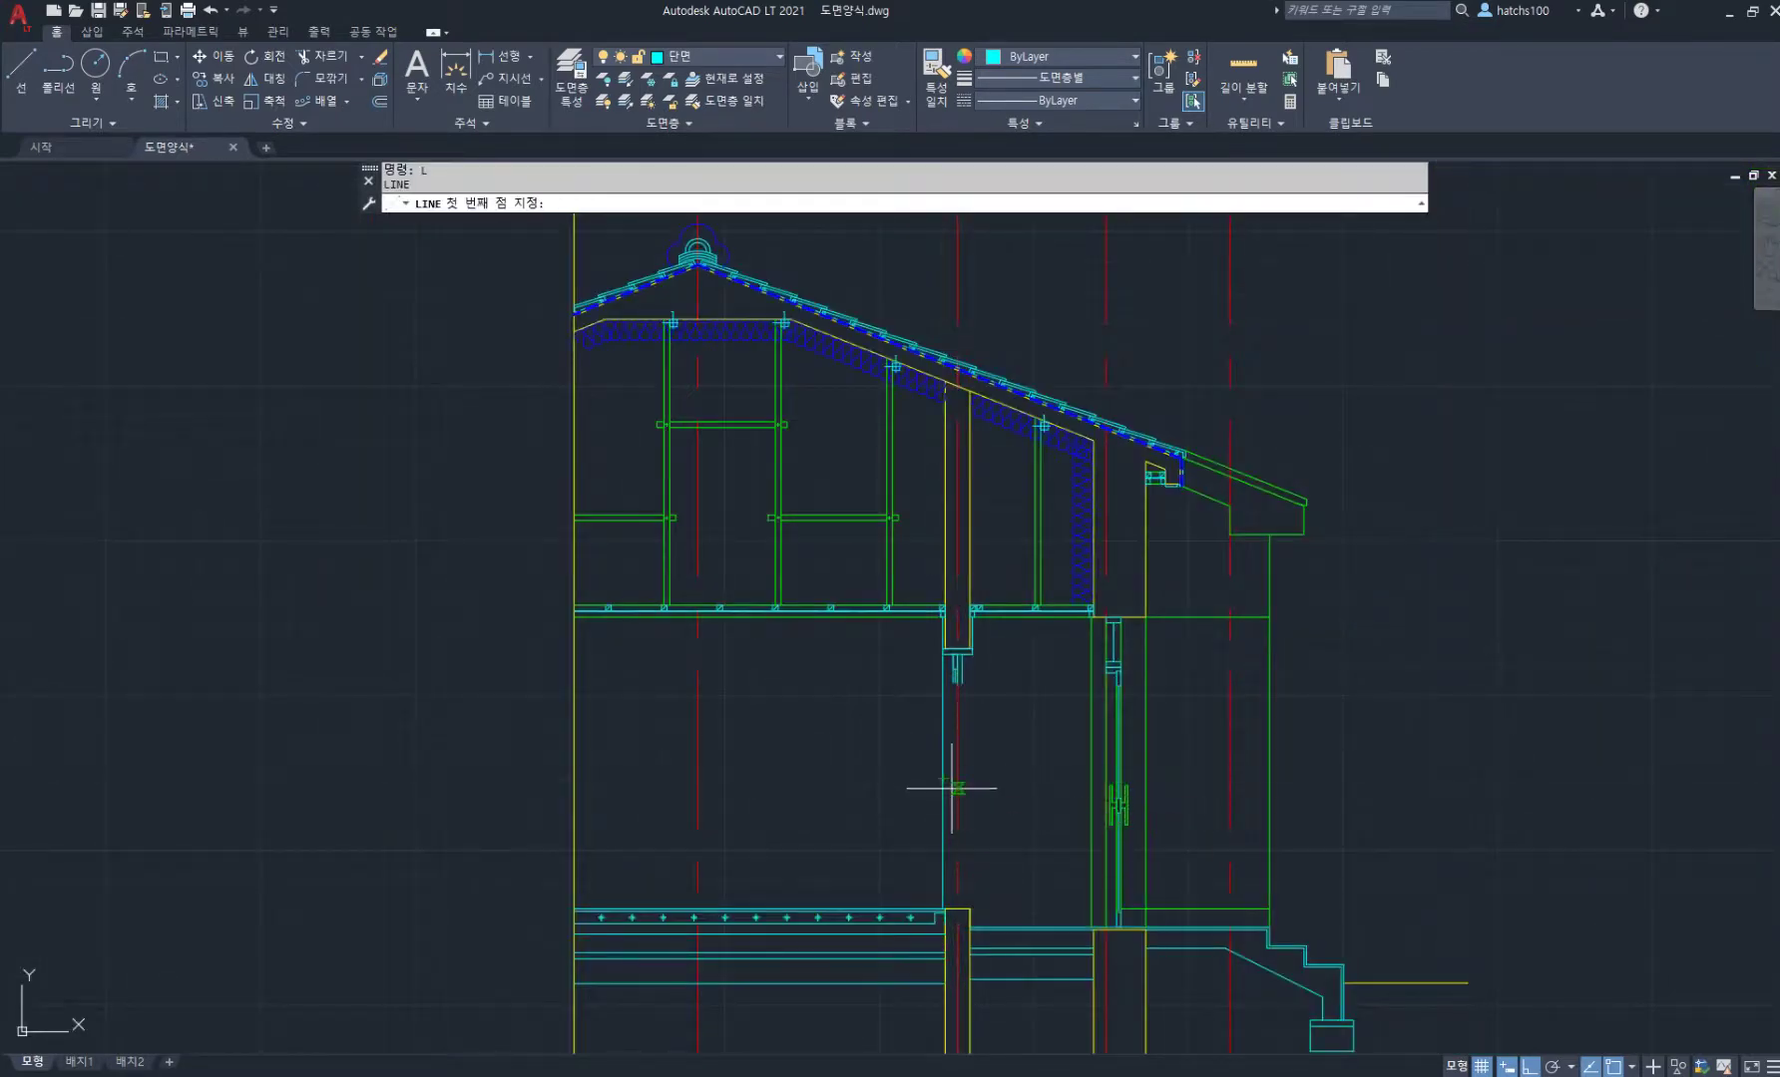
{"action": "key", "text": "Return"}
{"action": "scroll", "coordinate": [945, 678], "scroll_direction": "up", "scroll_amount": 4}
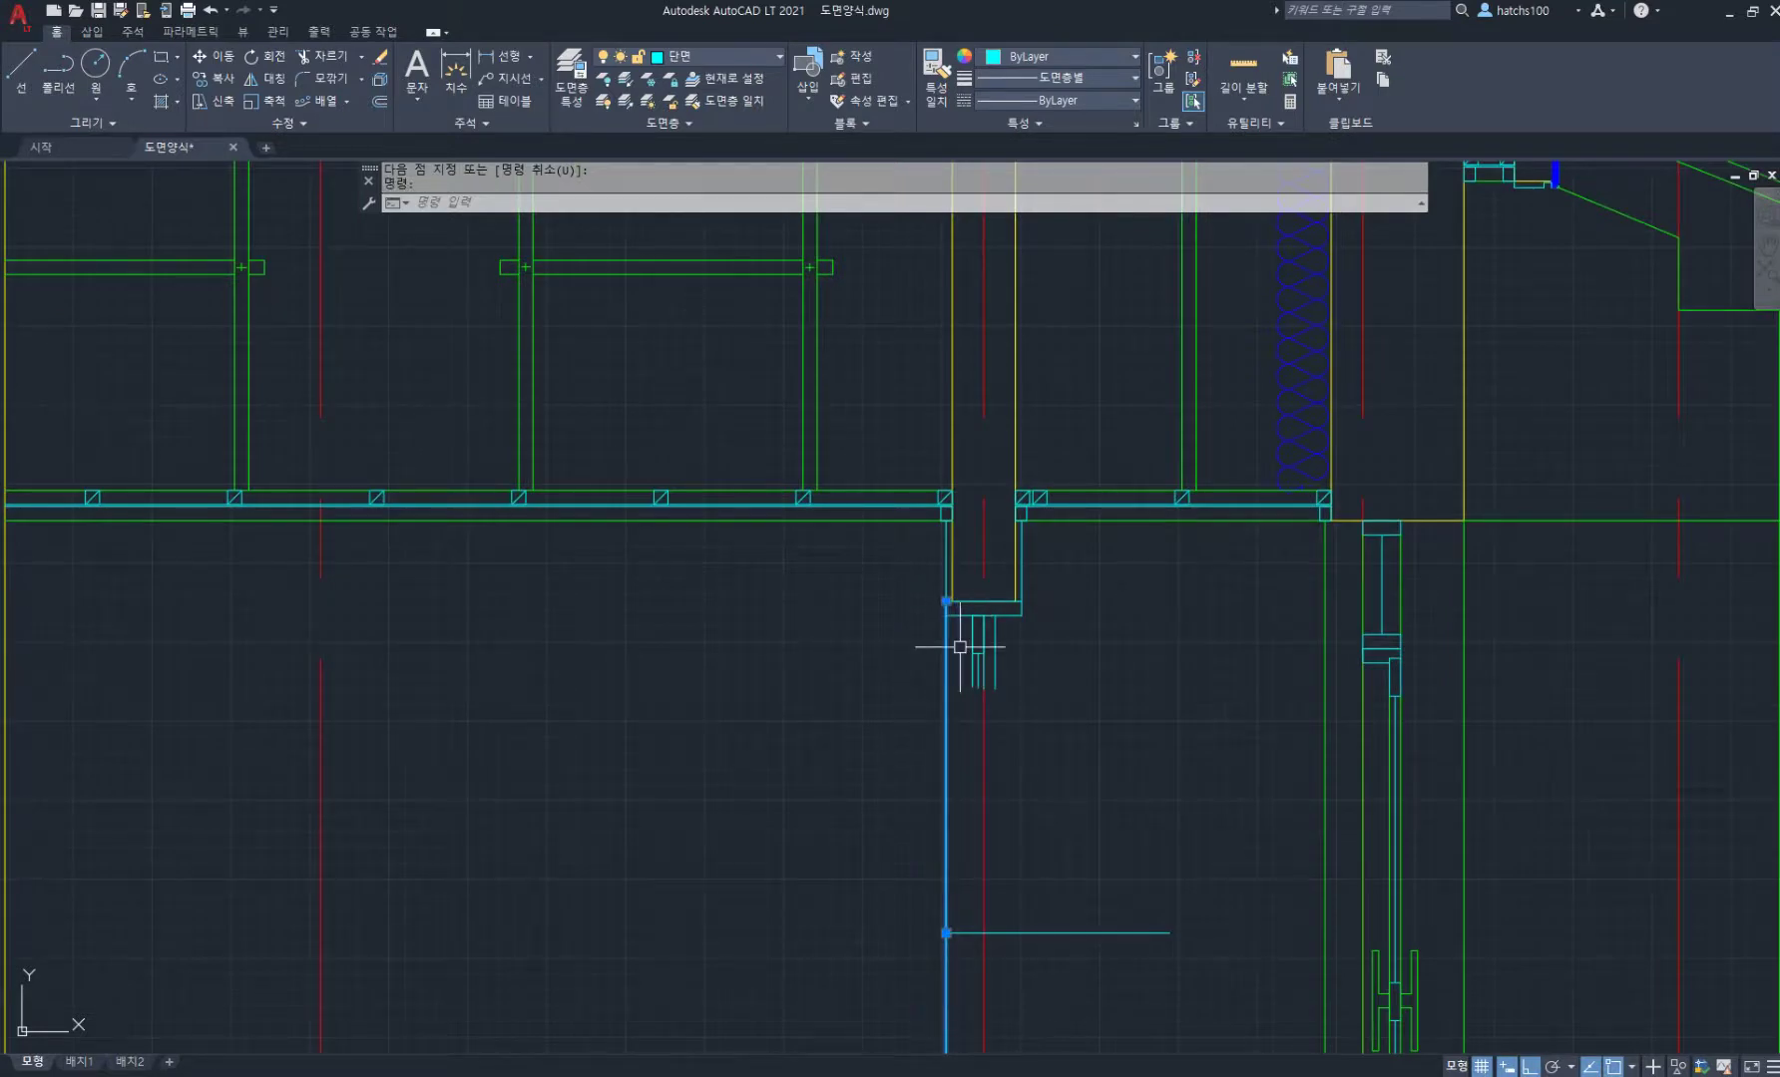
{"action": "key", "text": "Escape"}
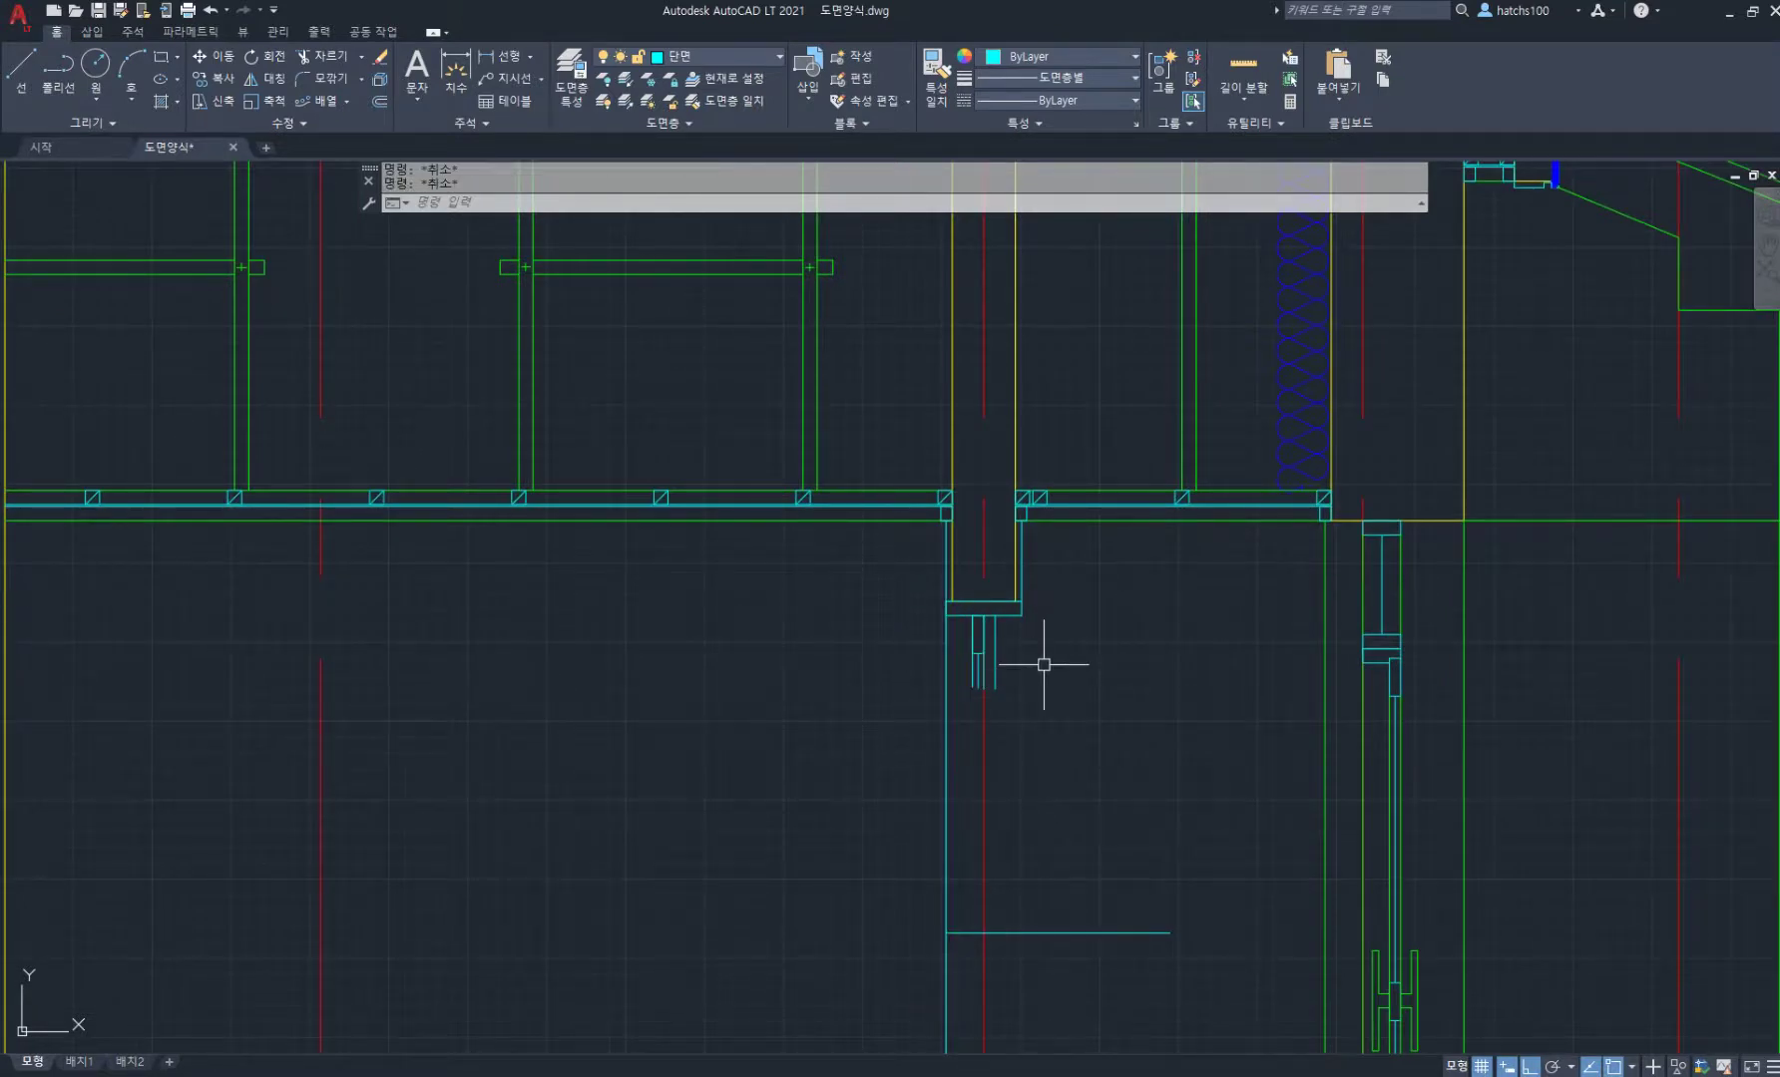
{"action": "left_click", "coordinate": [946, 638]}
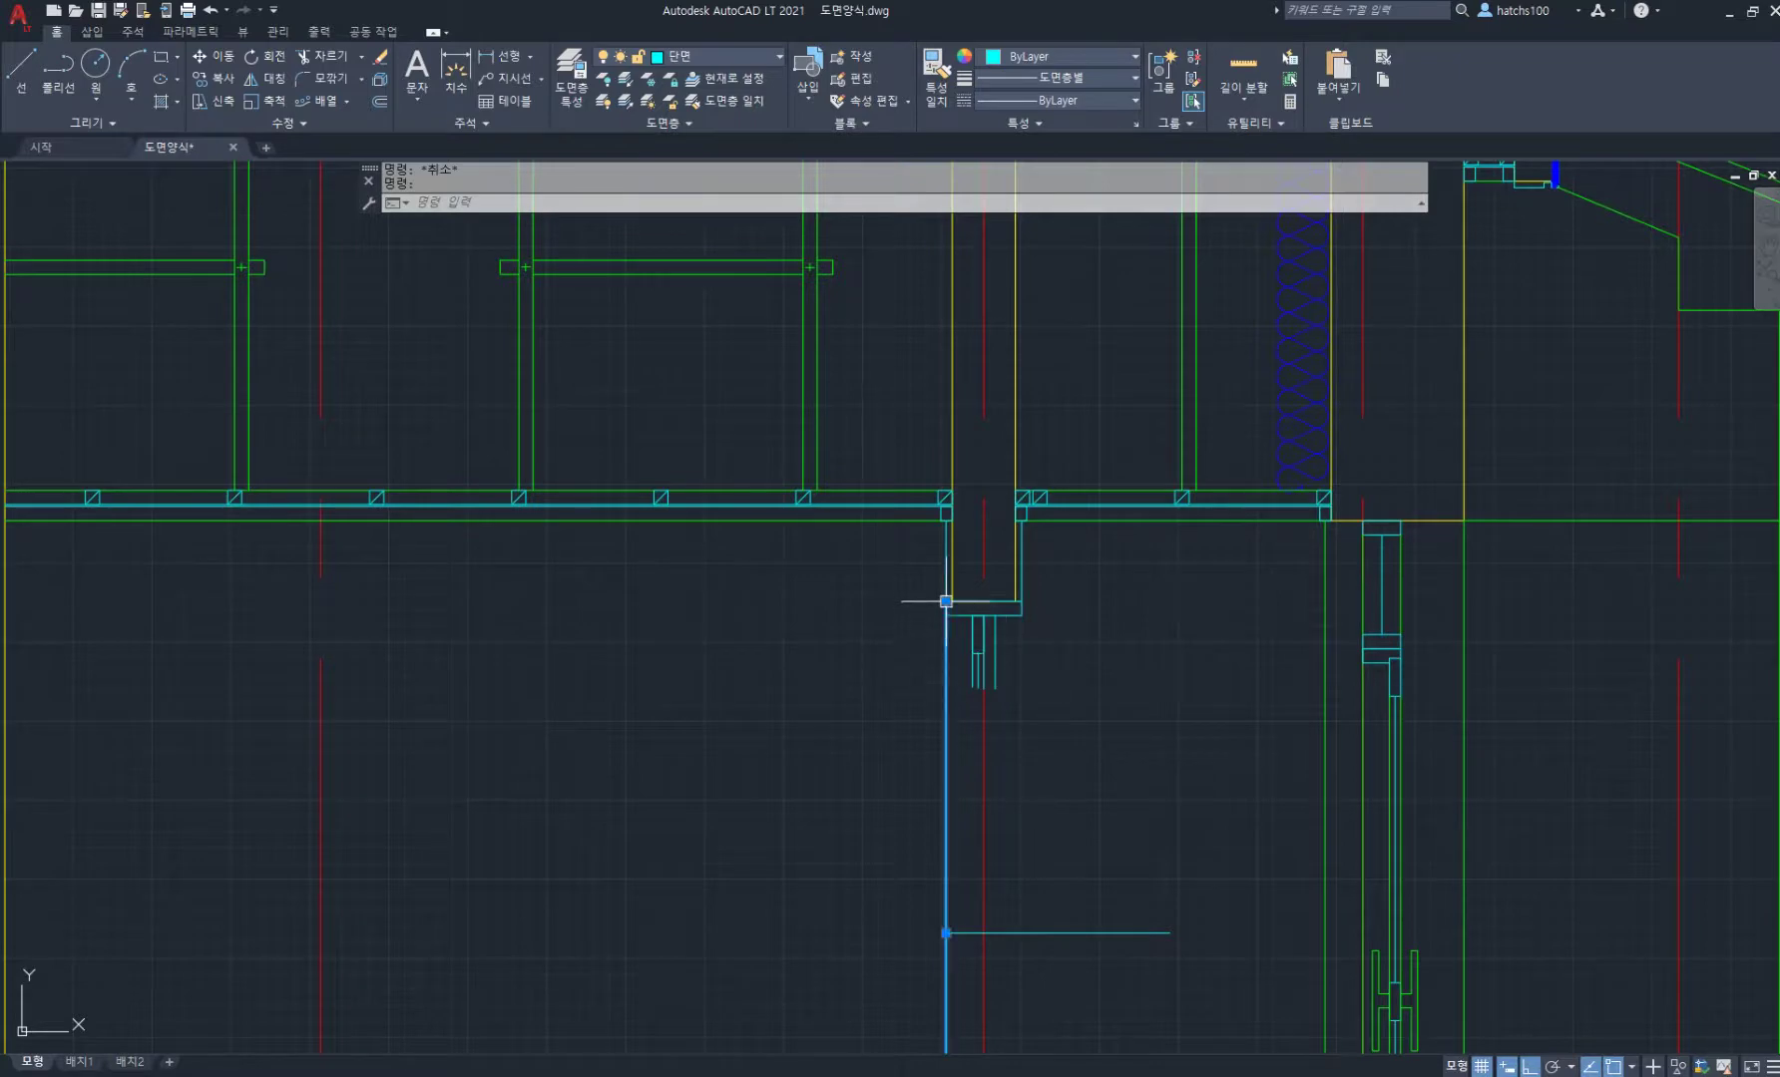
{"action": "key", "text": "Escape"}
{"action": "key", "text": "Escape"}
Step: Extend the four short vertical door lines down to the horizontal line at the opening's mid-height
{"action": "scroll", "coordinate": [1025, 693], "scroll_direction": "up", "scroll_amount": 2}
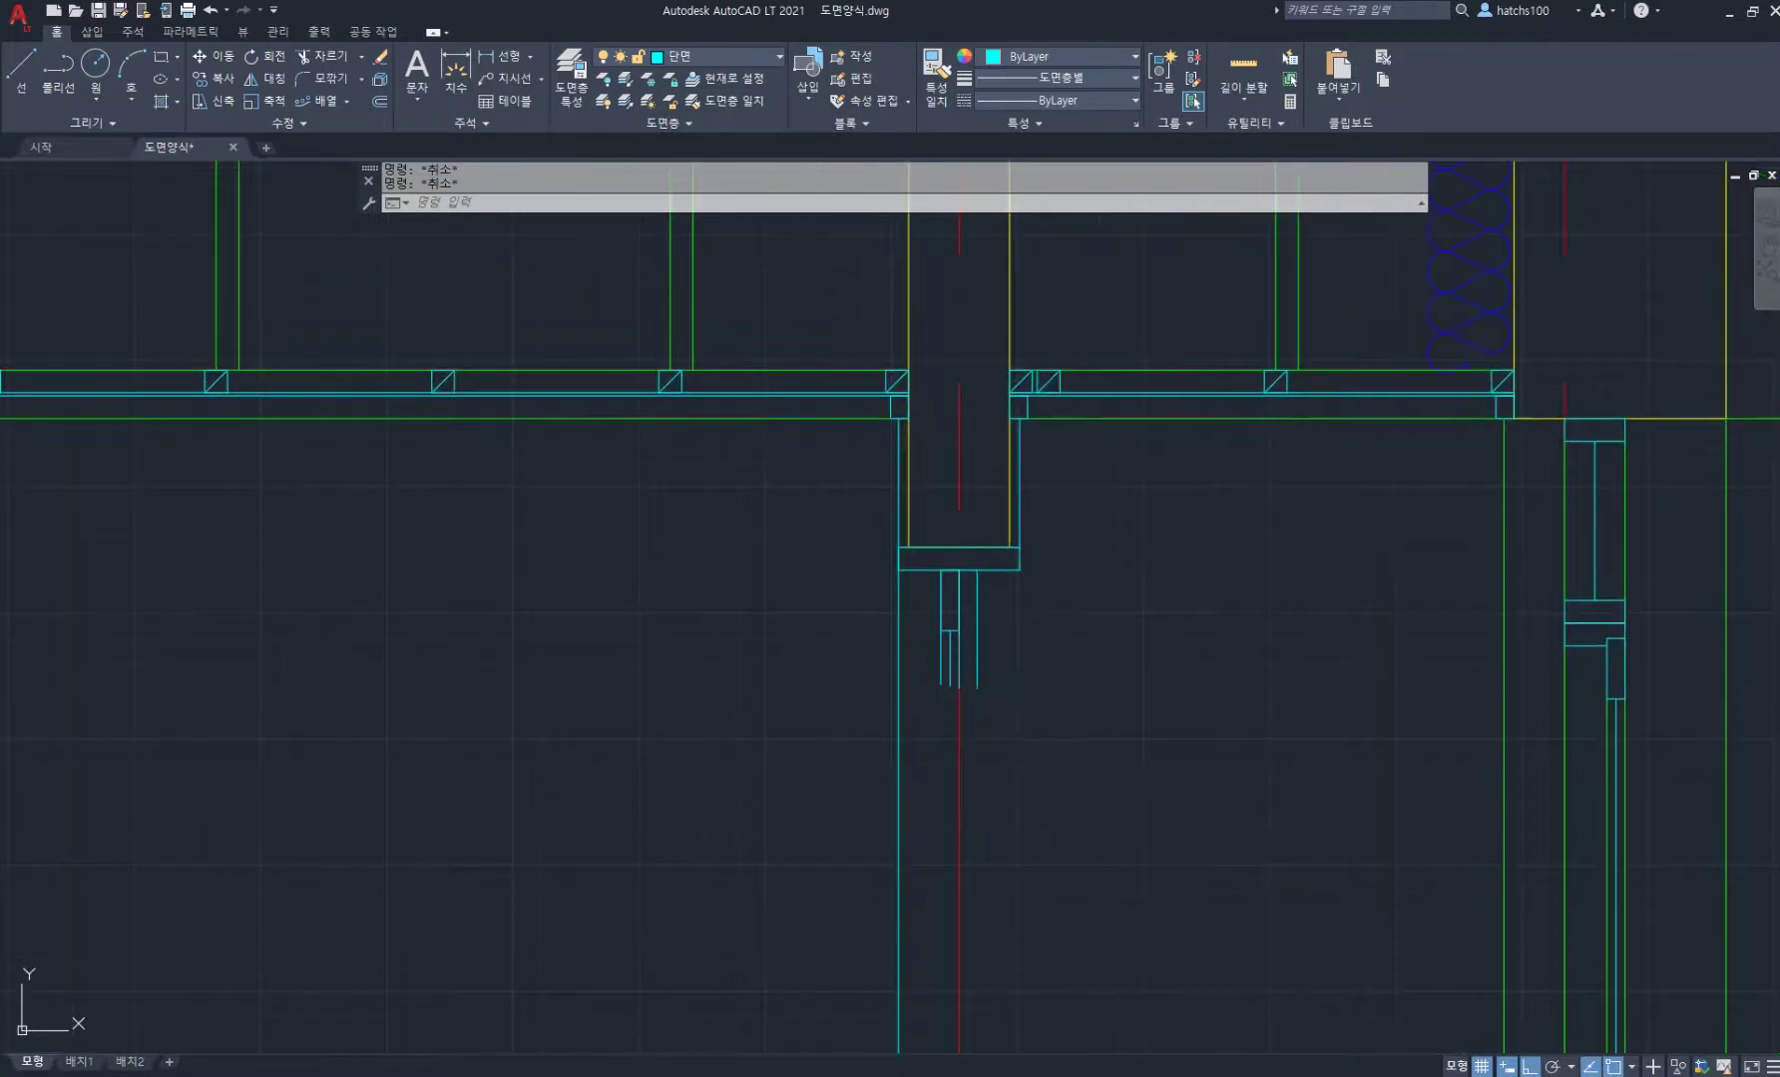
{"action": "middle_click_drag", "start_coordinate": [1026, 694], "coordinate": [1010, 568]}
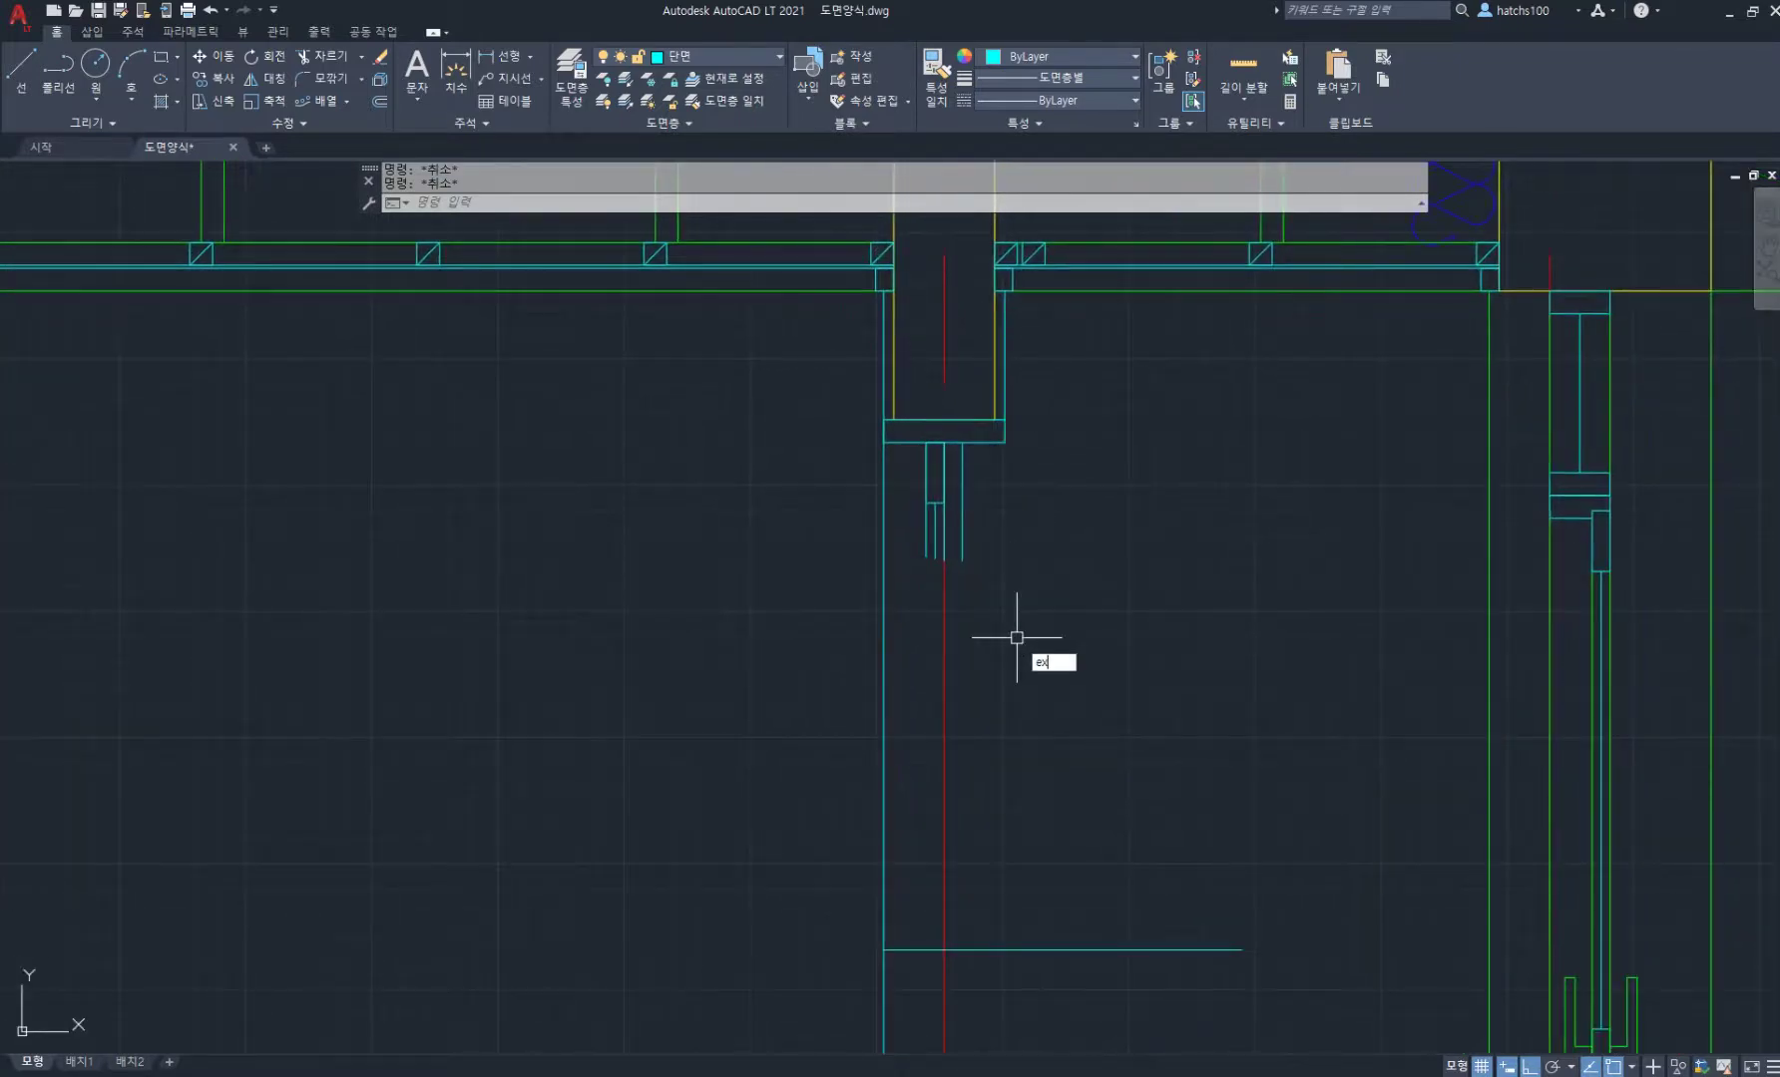
{"action": "key", "text": "Return"}
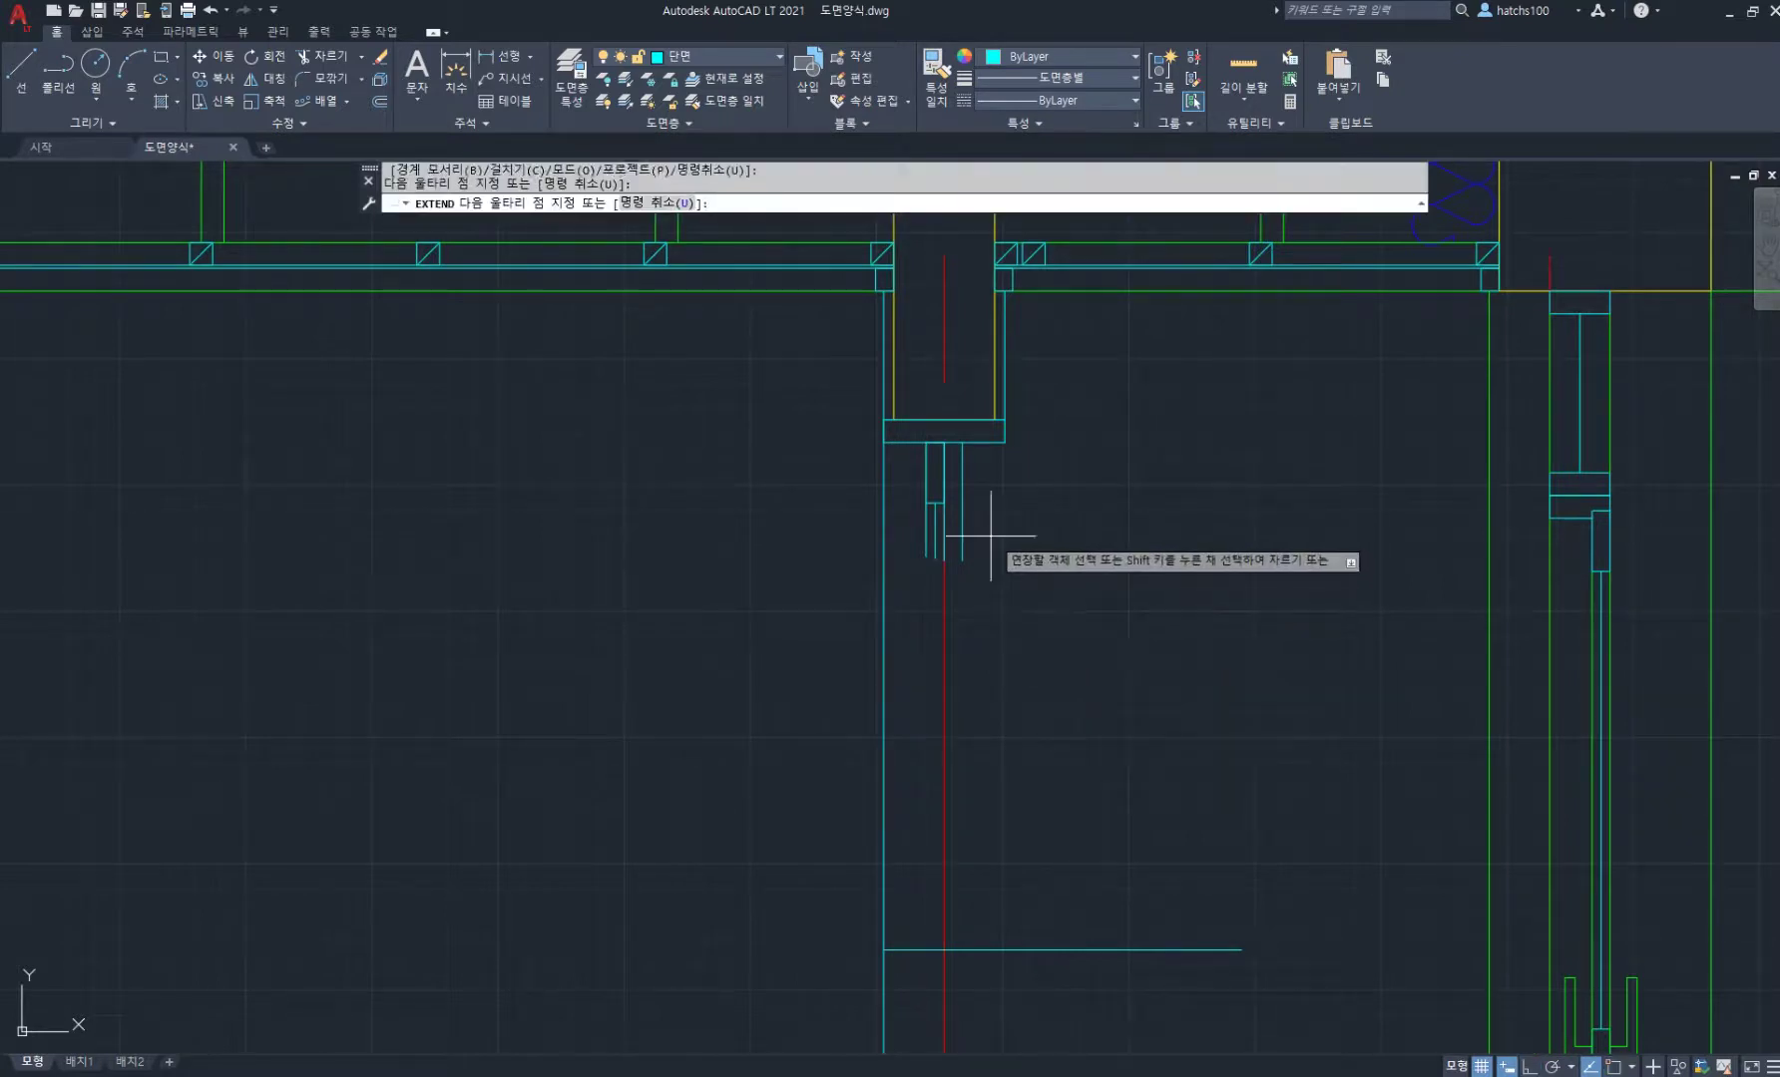
{"action": "left_click_drag", "start_coordinate": [990, 536], "coordinate": [937, 552]}
{"action": "left_click", "coordinate": [1123, 662]}
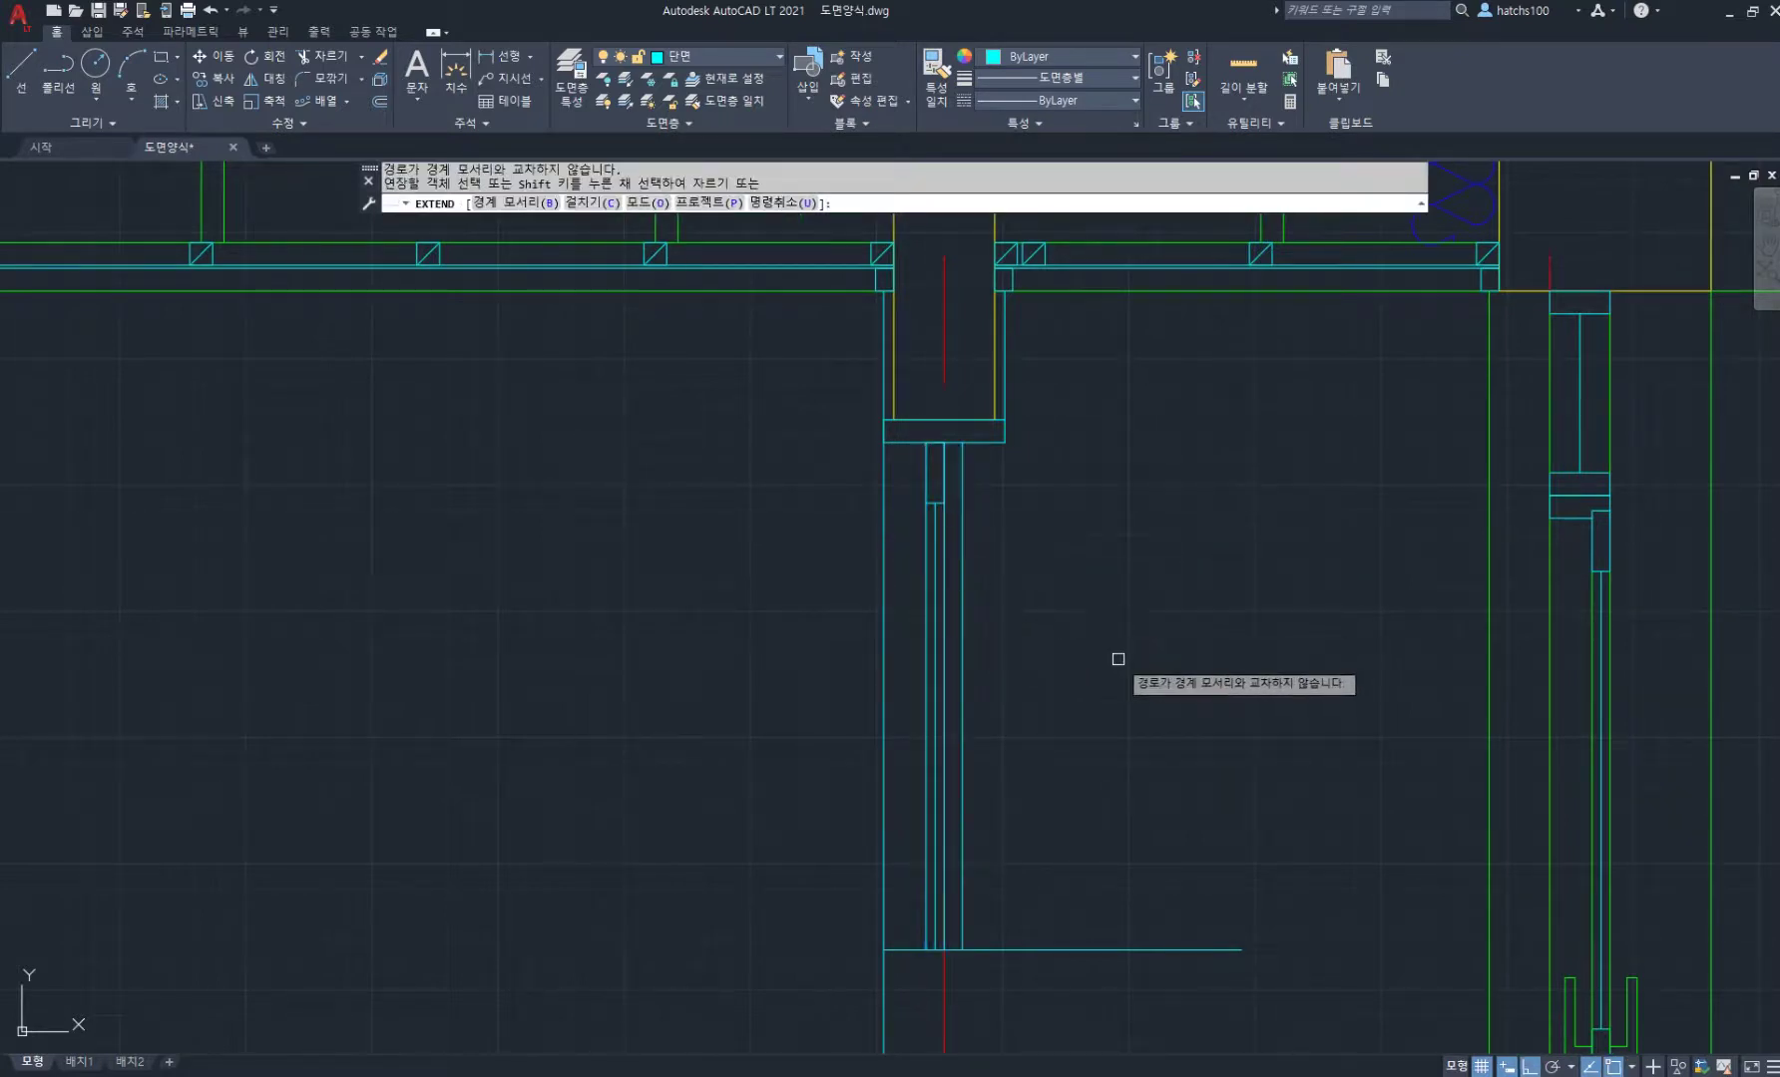
{"action": "key", "text": "Return"}
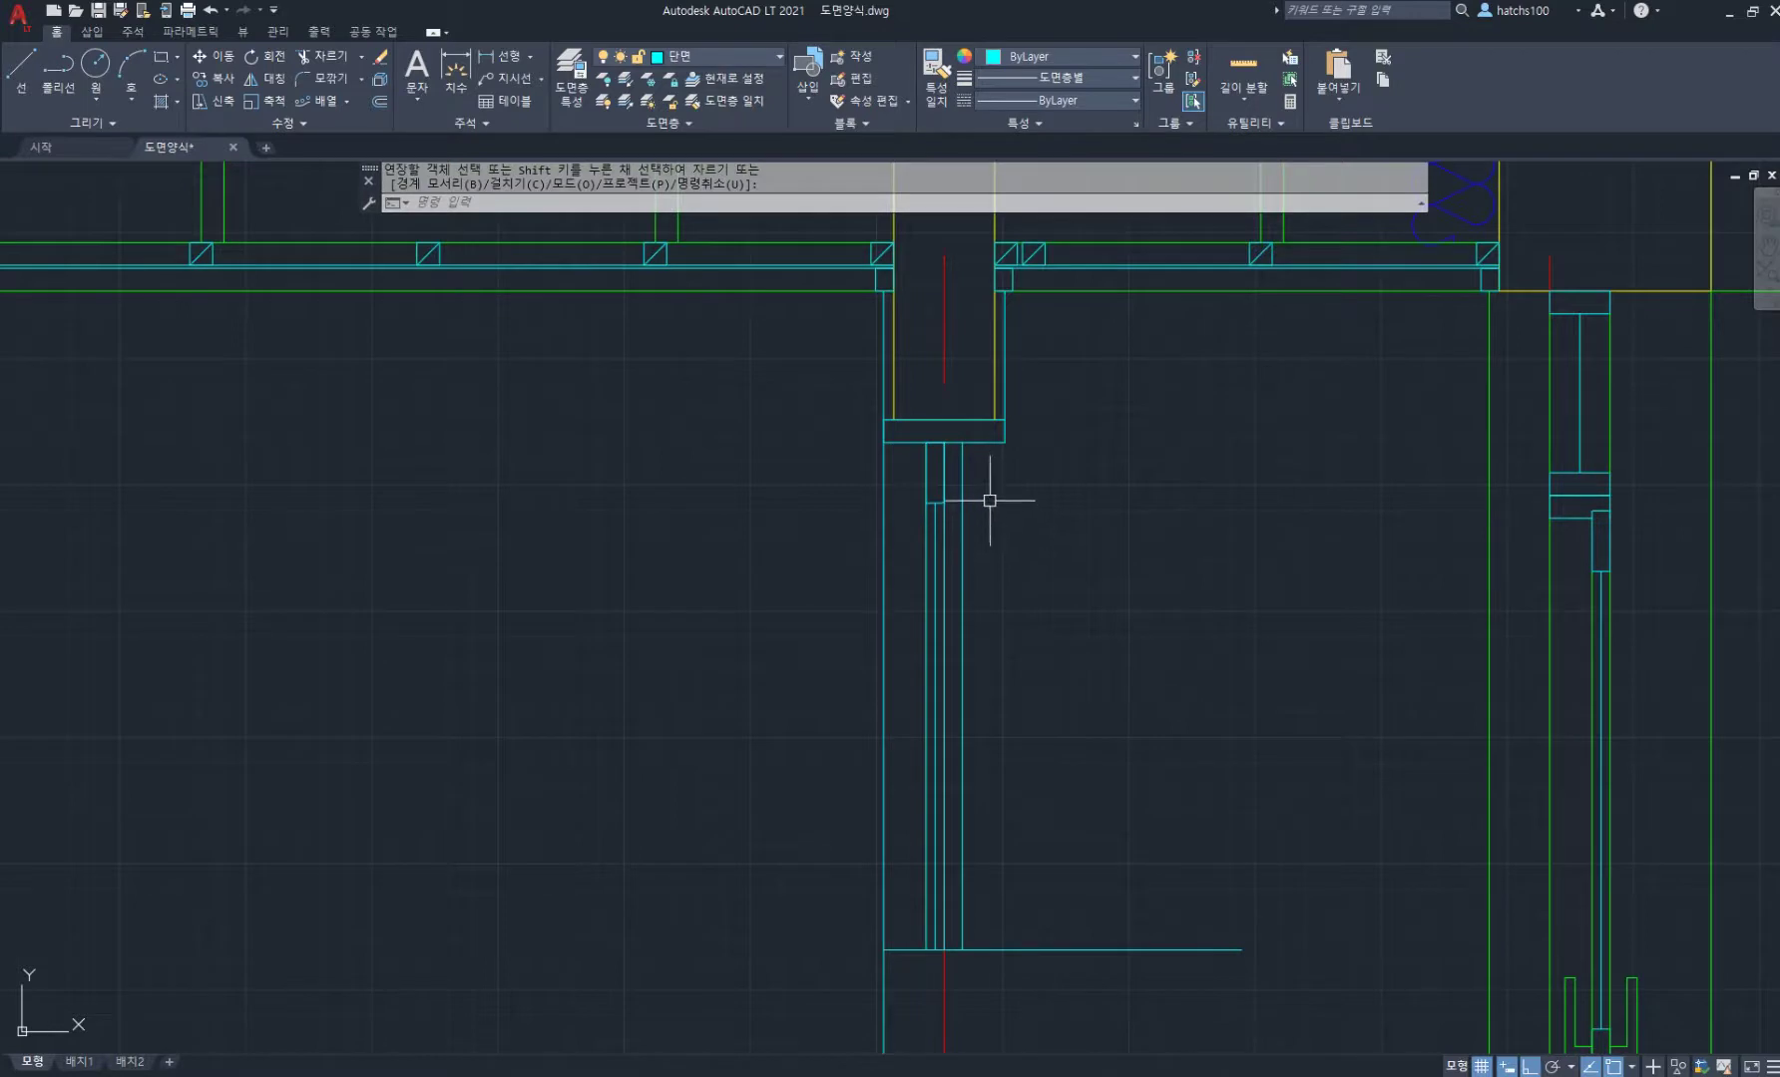
Step: Draw a vertical line between the frame's lower right corner and the horizontal line at mid-height
{"action": "type", "text": "l"}
{"action": "key", "text": "Return"}
{"action": "left_click", "coordinate": [960, 949]}
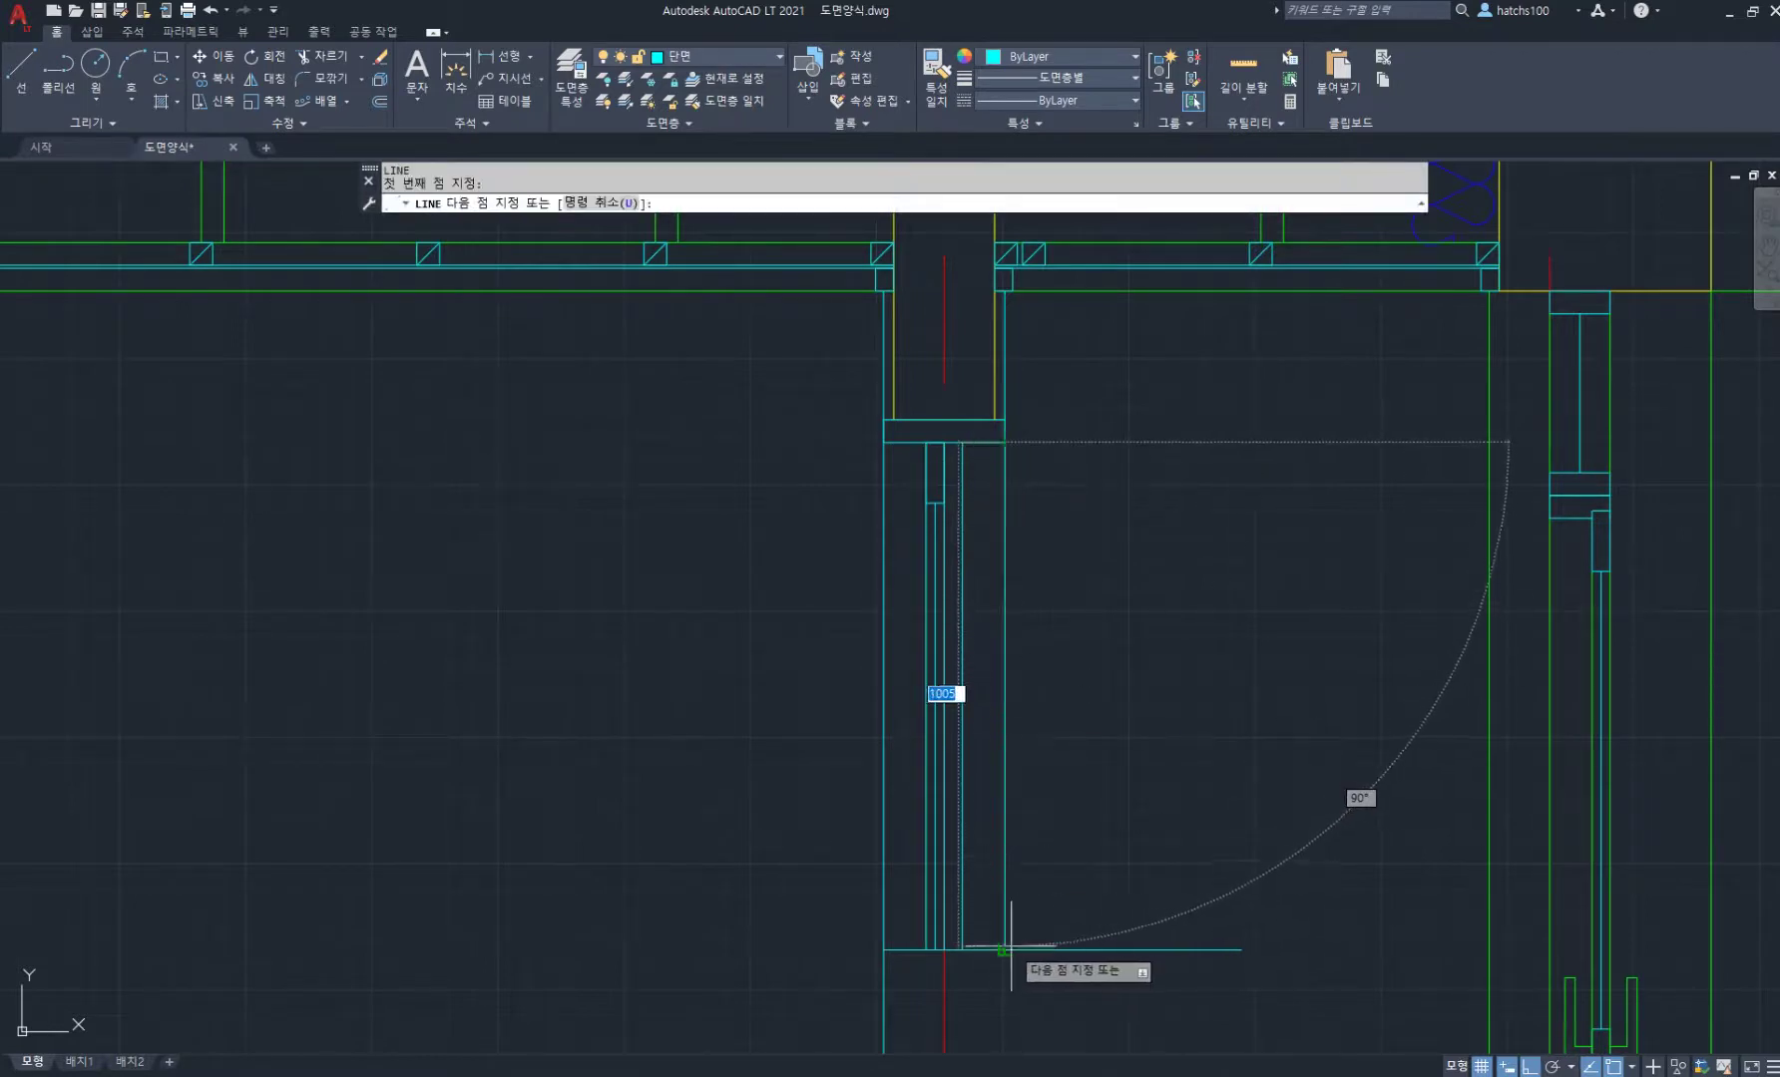
{"action": "left_click", "coordinate": [1006, 717]}
{"action": "key", "text": "Return"}
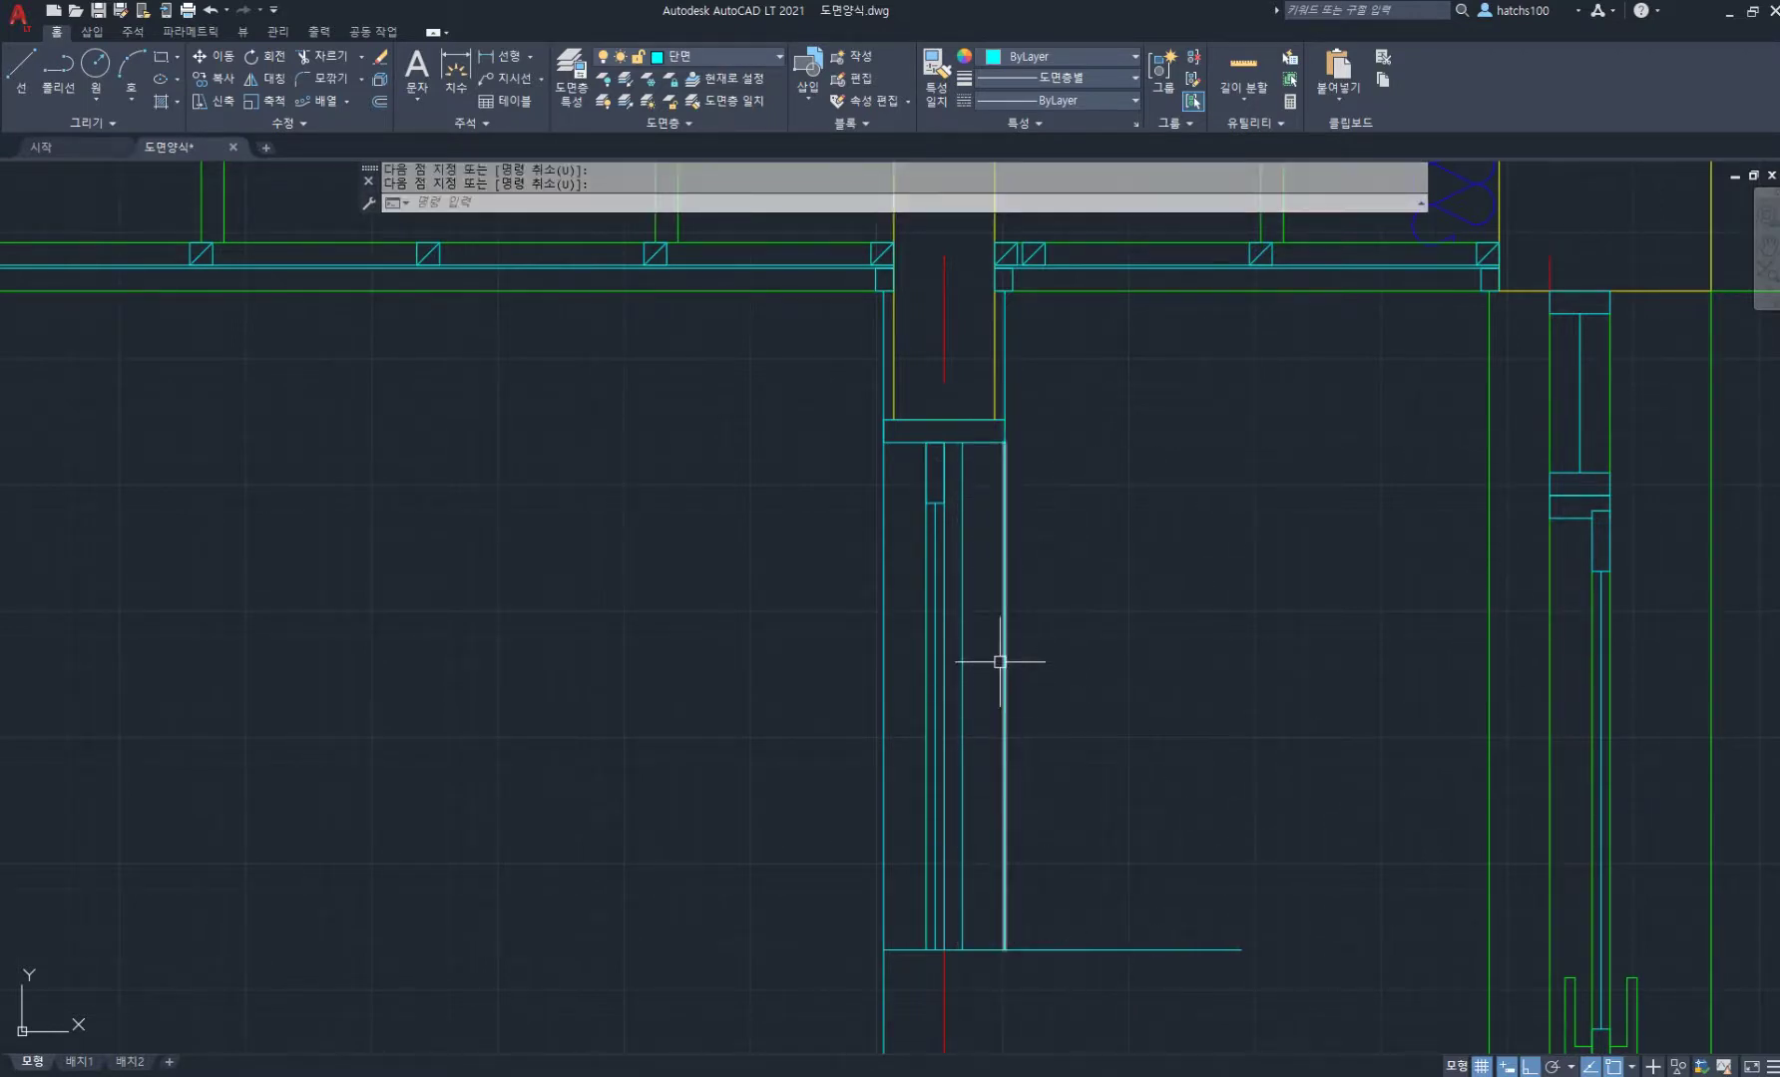
Step: Match the green ceiling line's properties onto the frame's outer vertical lines and the door leaf edge lines, leaving out the centre line
{"action": "scroll", "coordinate": [919, 560], "scroll_direction": "up", "scroll_amount": 2}
{"action": "scroll", "coordinate": [917, 514], "scroll_direction": "down", "scroll_amount": 2}
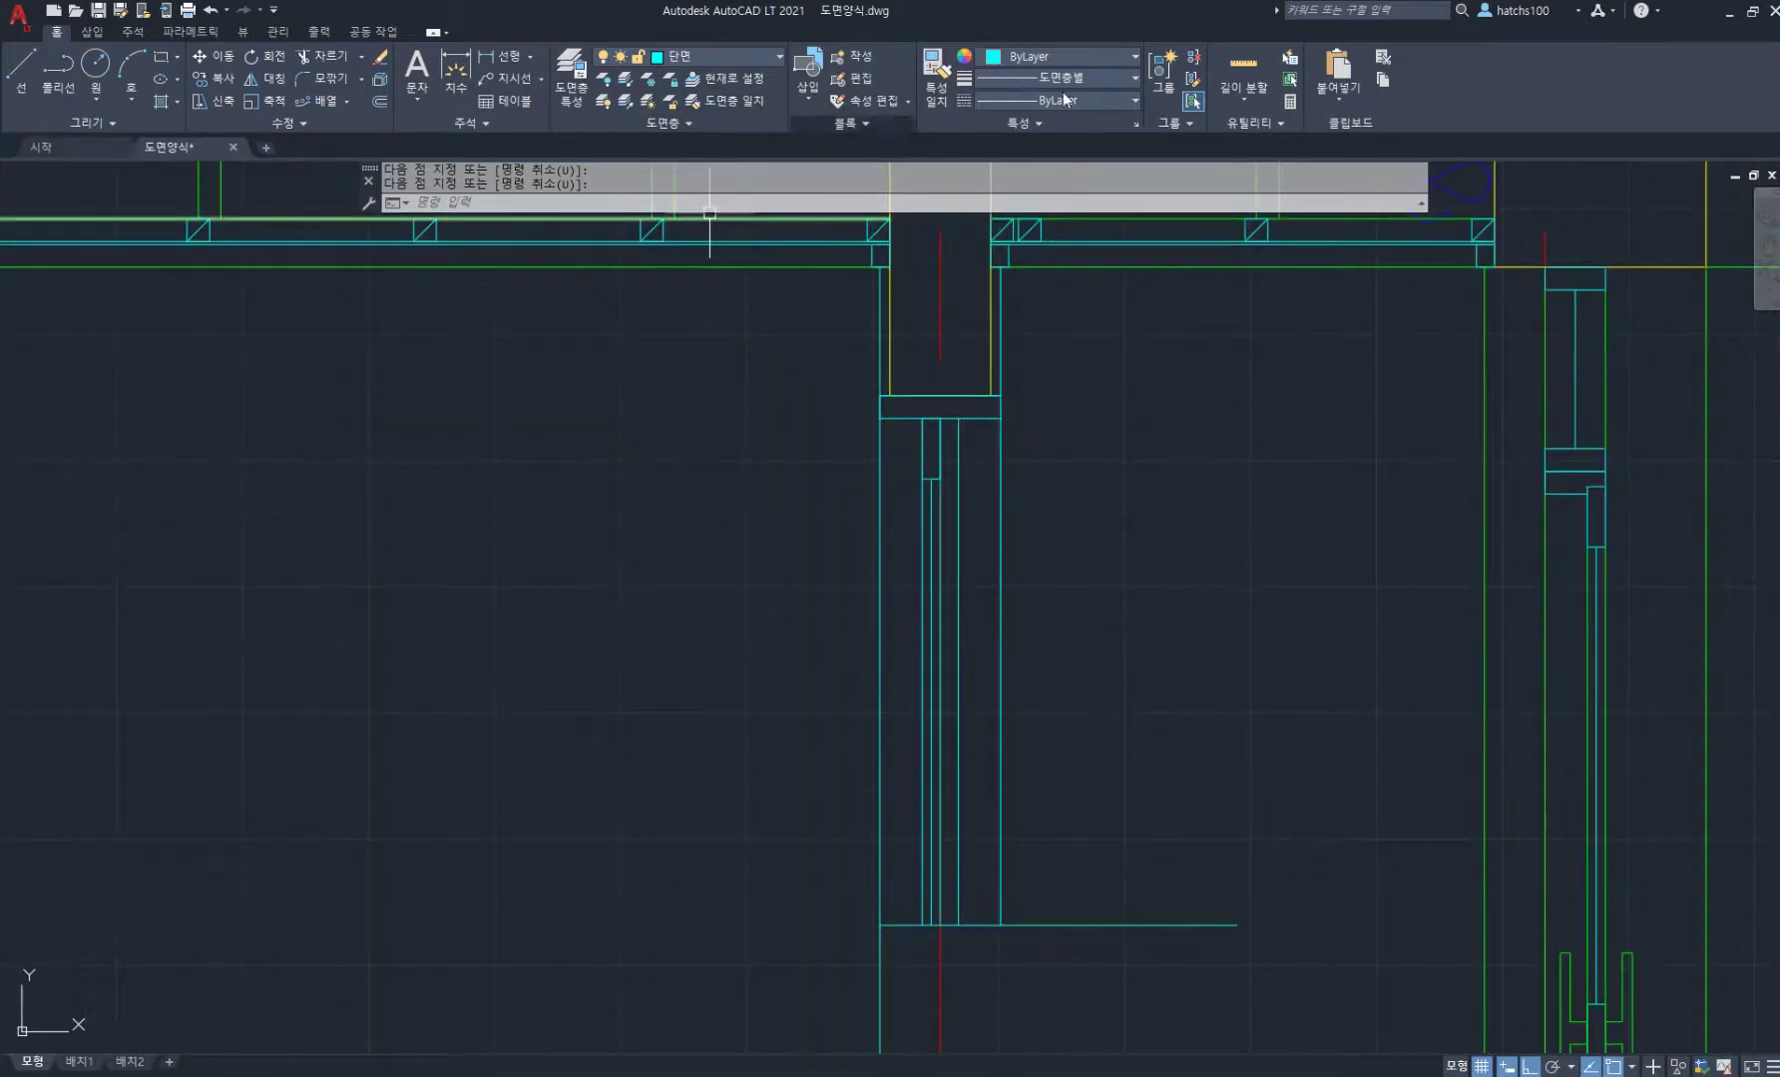
{"action": "left_click", "coordinate": [936, 95]}
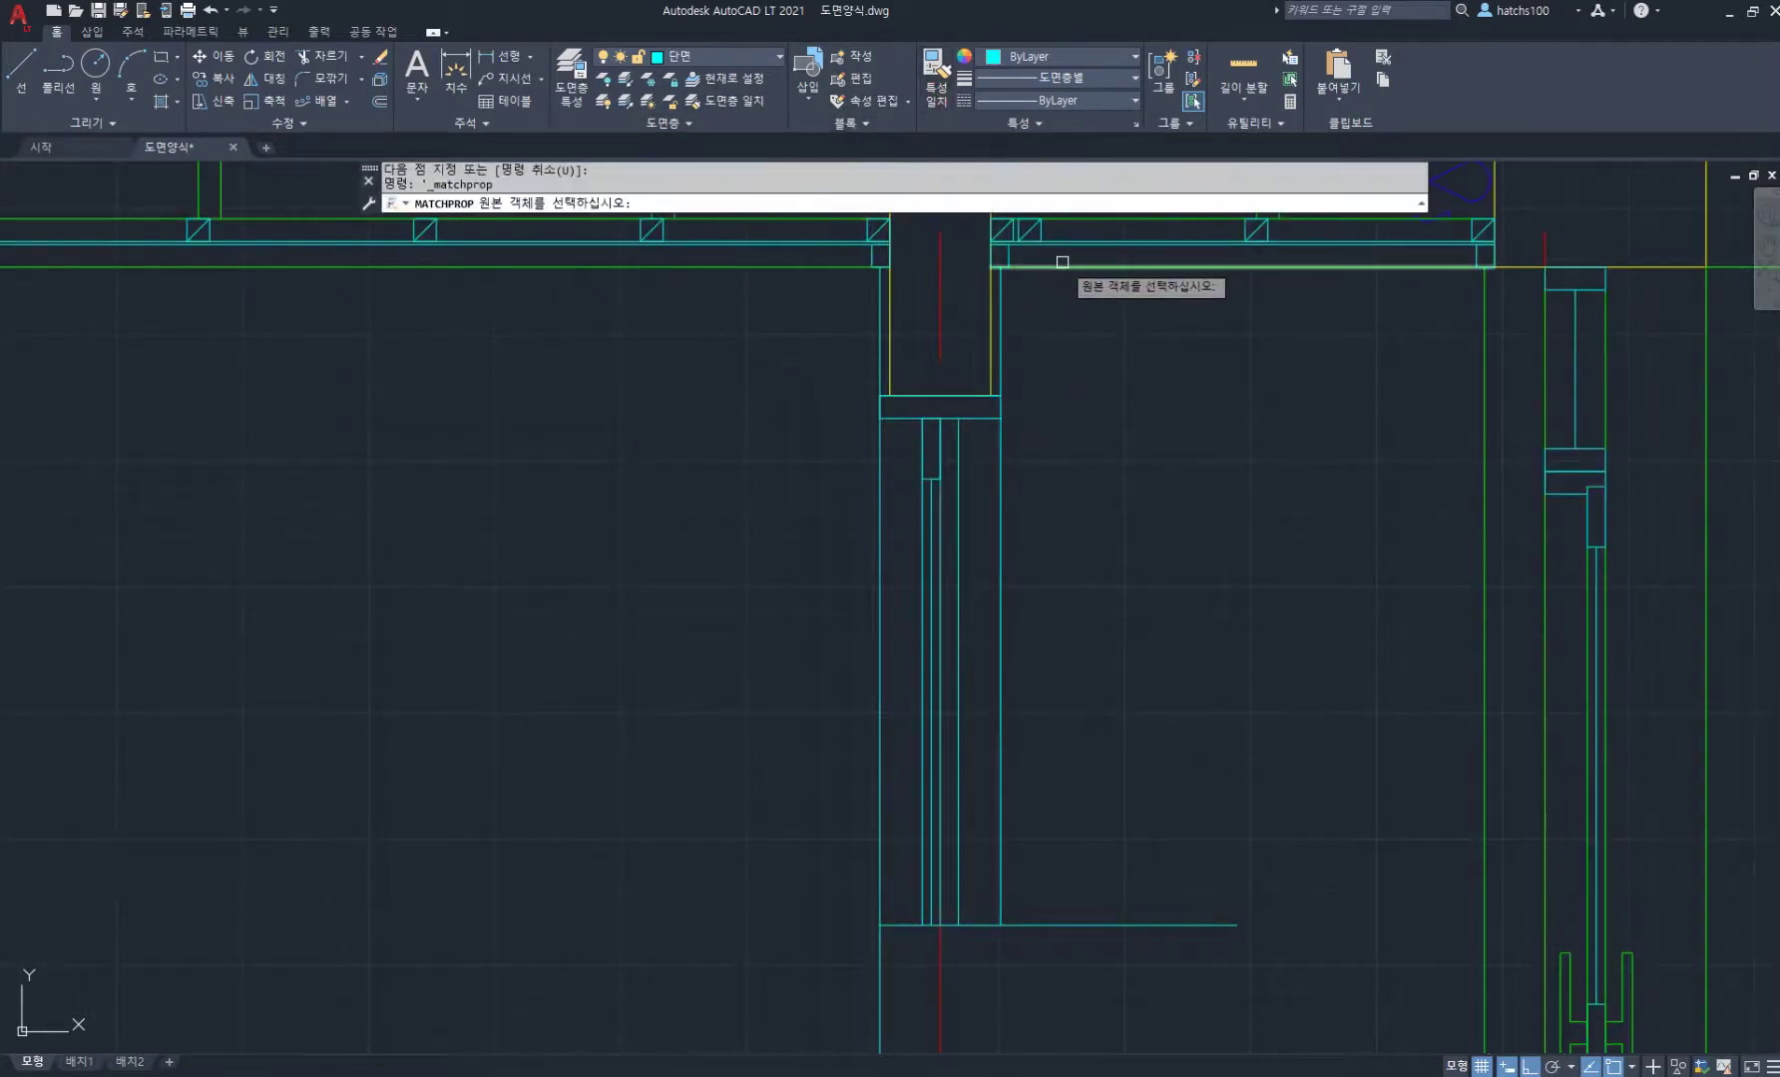
{"action": "left_click", "coordinate": [952, 495]}
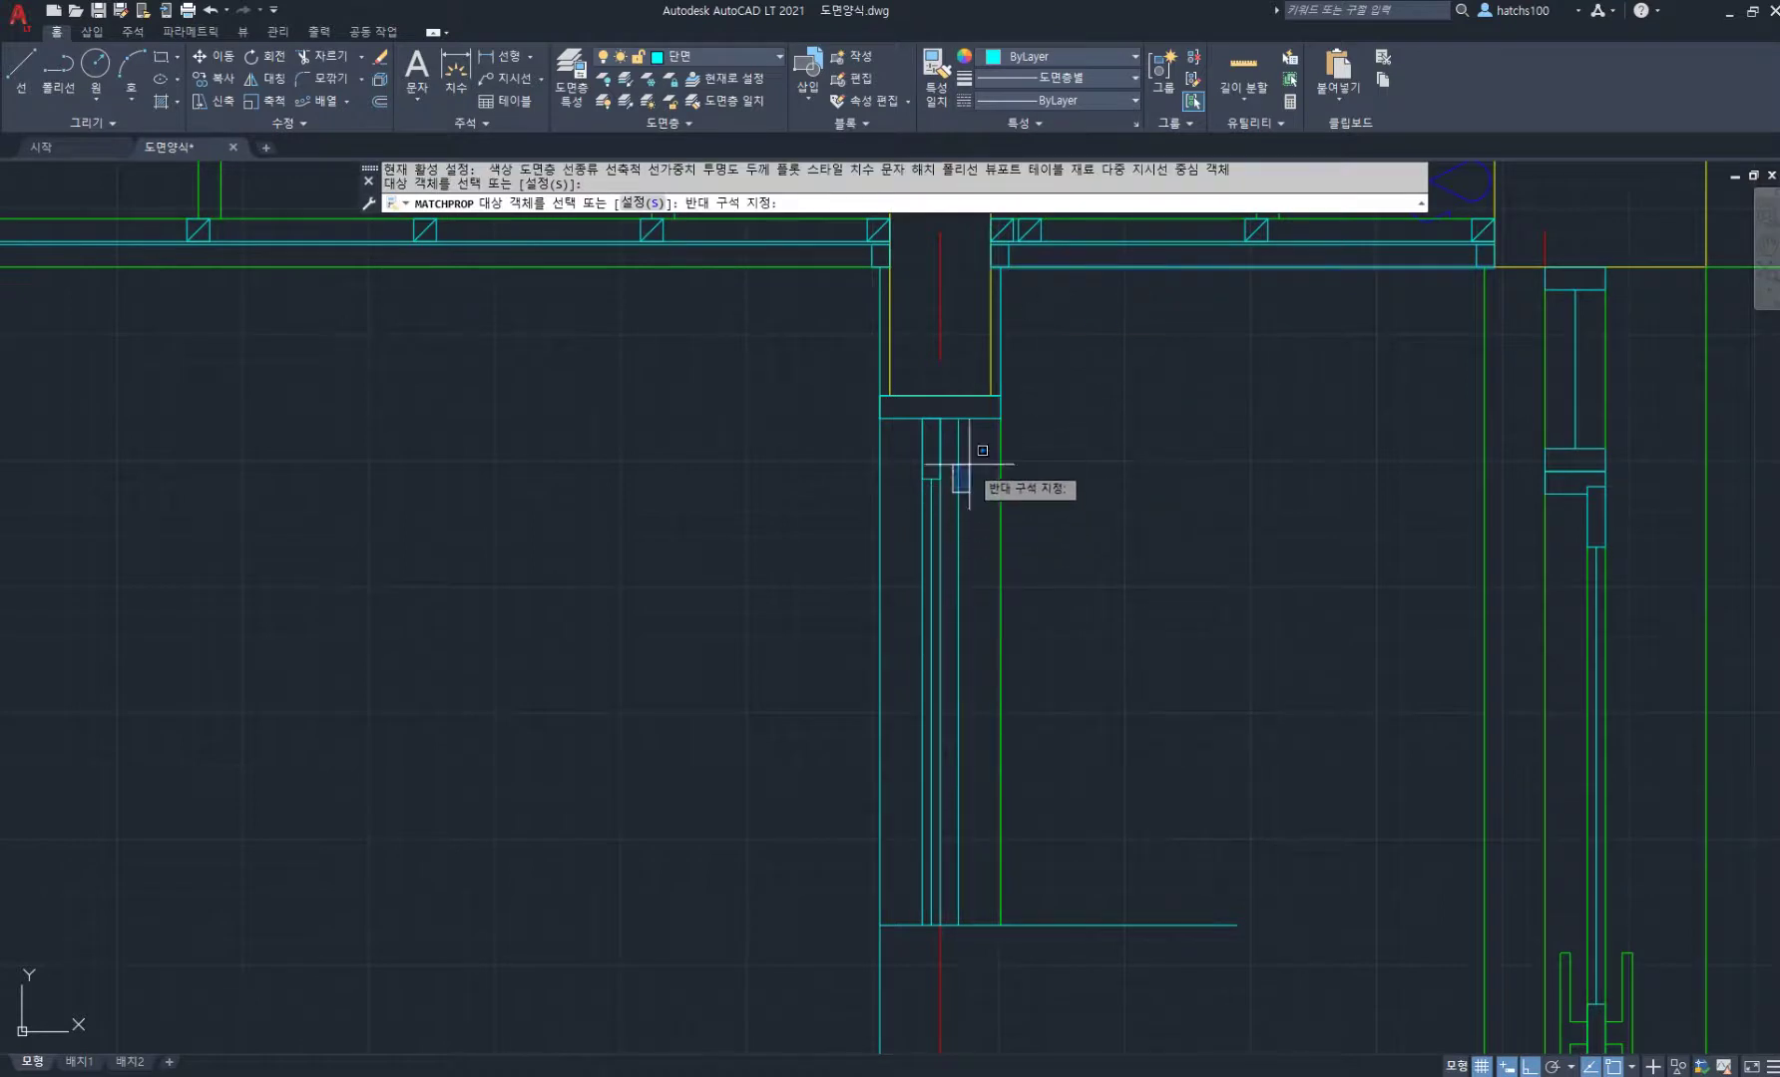
{"action": "left_click", "coordinate": [969, 465]}
{"action": "left_click", "coordinate": [960, 472]}
{"action": "scroll", "coordinate": [939, 511], "scroll_direction": "up", "scroll_amount": 2}
{"action": "left_click", "coordinate": [922, 499]}
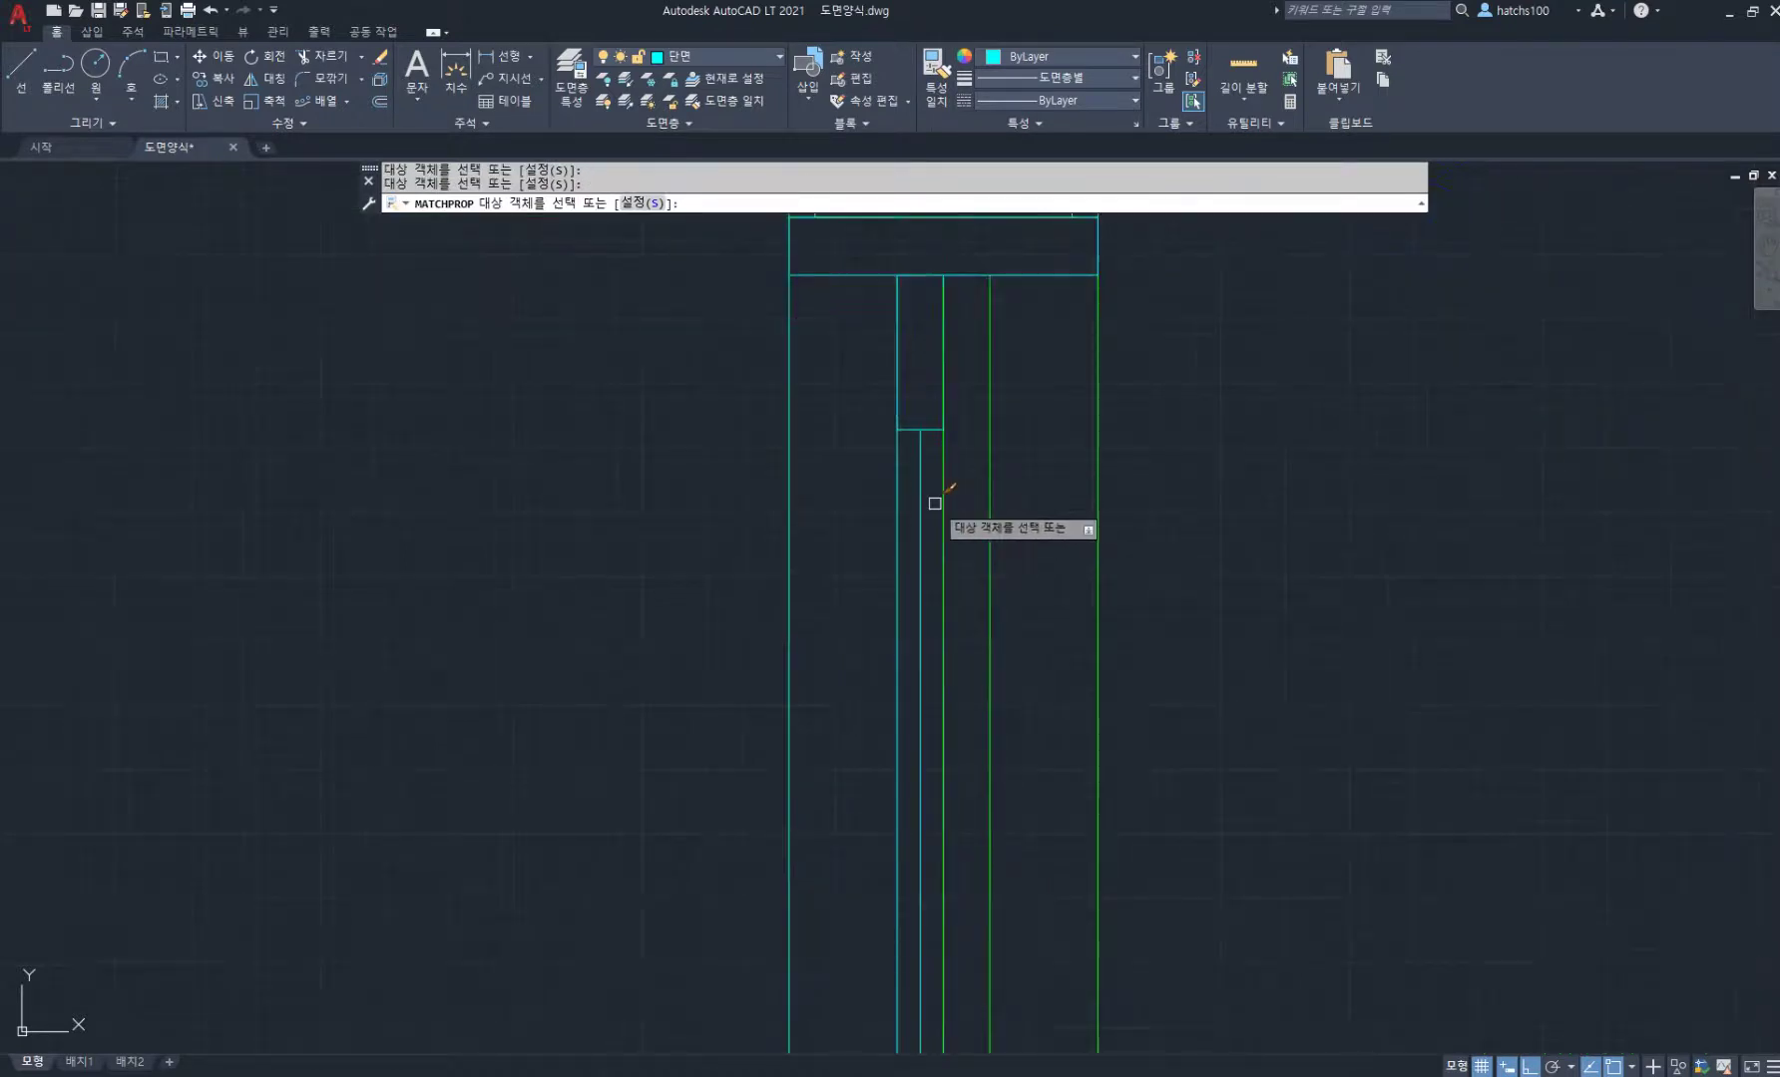
{"action": "left_click", "coordinate": [896, 506]}
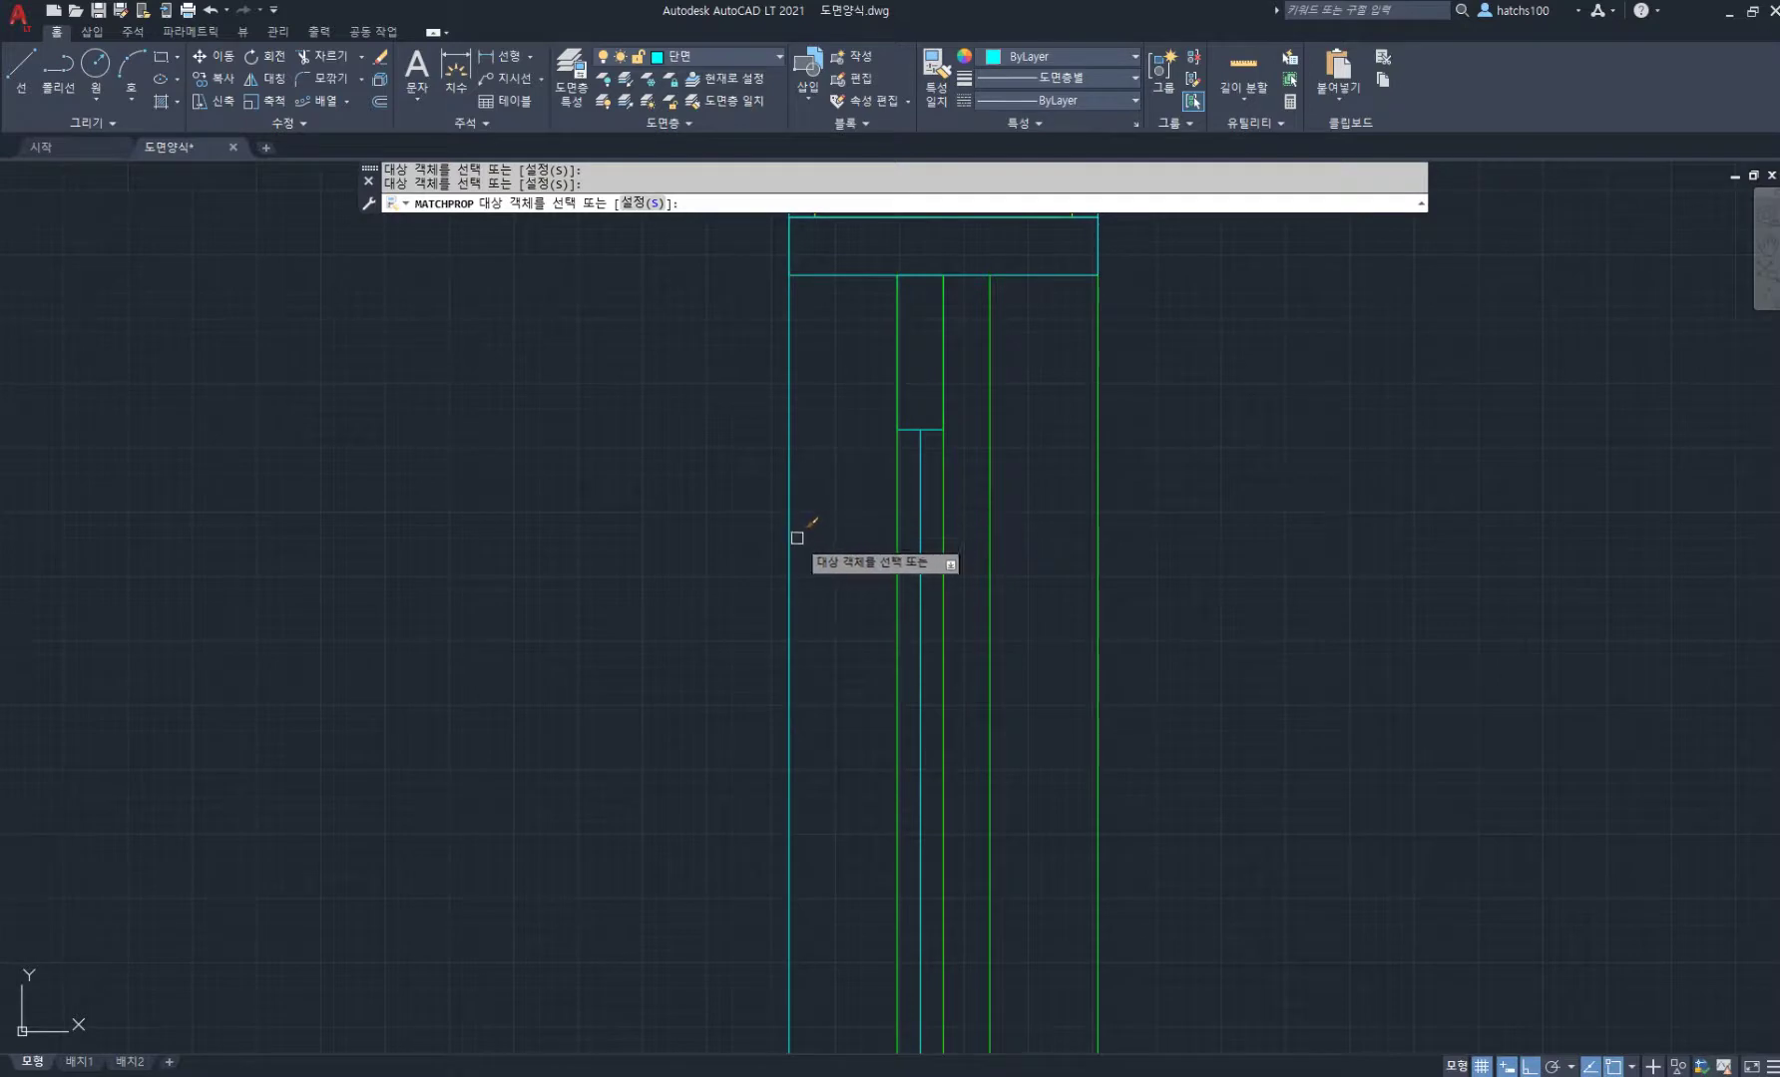
{"action": "scroll", "coordinate": [1072, 529], "scroll_direction": "down", "scroll_amount": 3}
{"action": "key", "text": "Escape"}
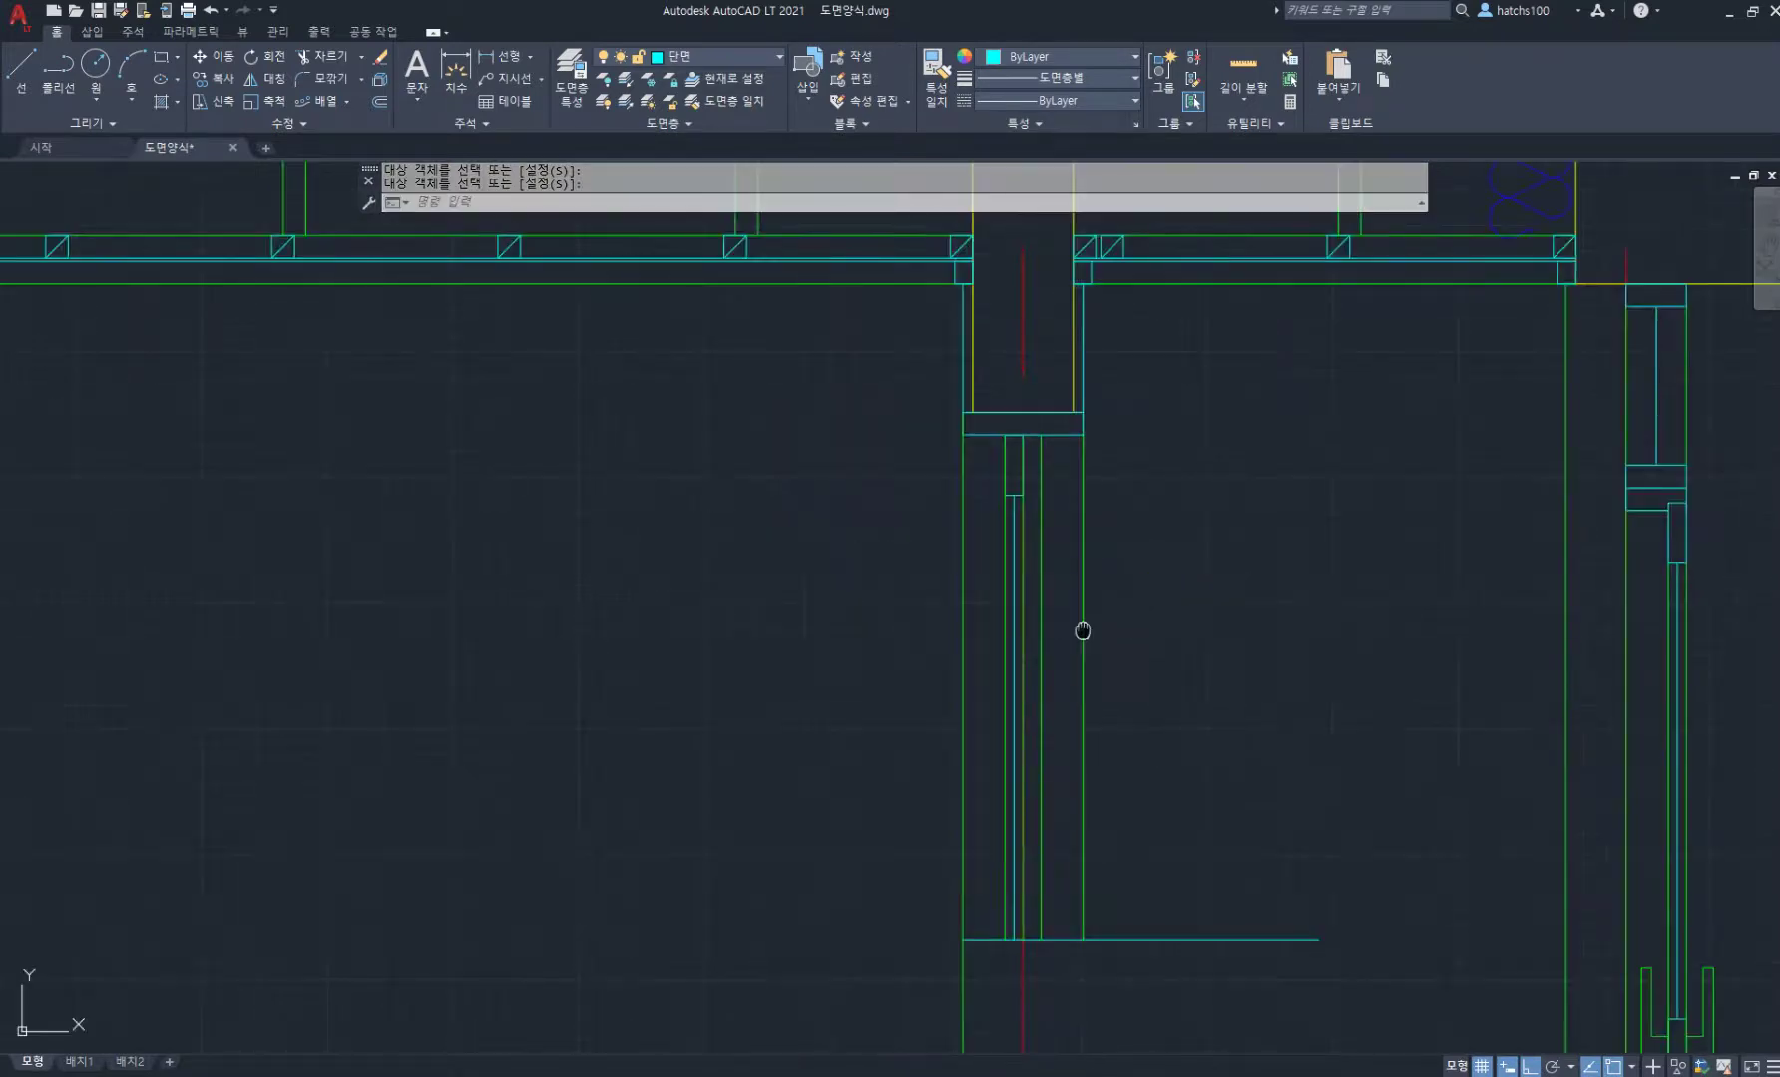
Step: Mirror the upper half of the door frame and leaves across the mid-height horizontal line, excluding the red centre line and long left frame line, keeping the originals
{"action": "scroll", "coordinate": [967, 560], "scroll_direction": "up", "scroll_amount": 2}
{"action": "scroll", "coordinate": [967, 560], "scroll_direction": "down", "scroll_amount": 2}
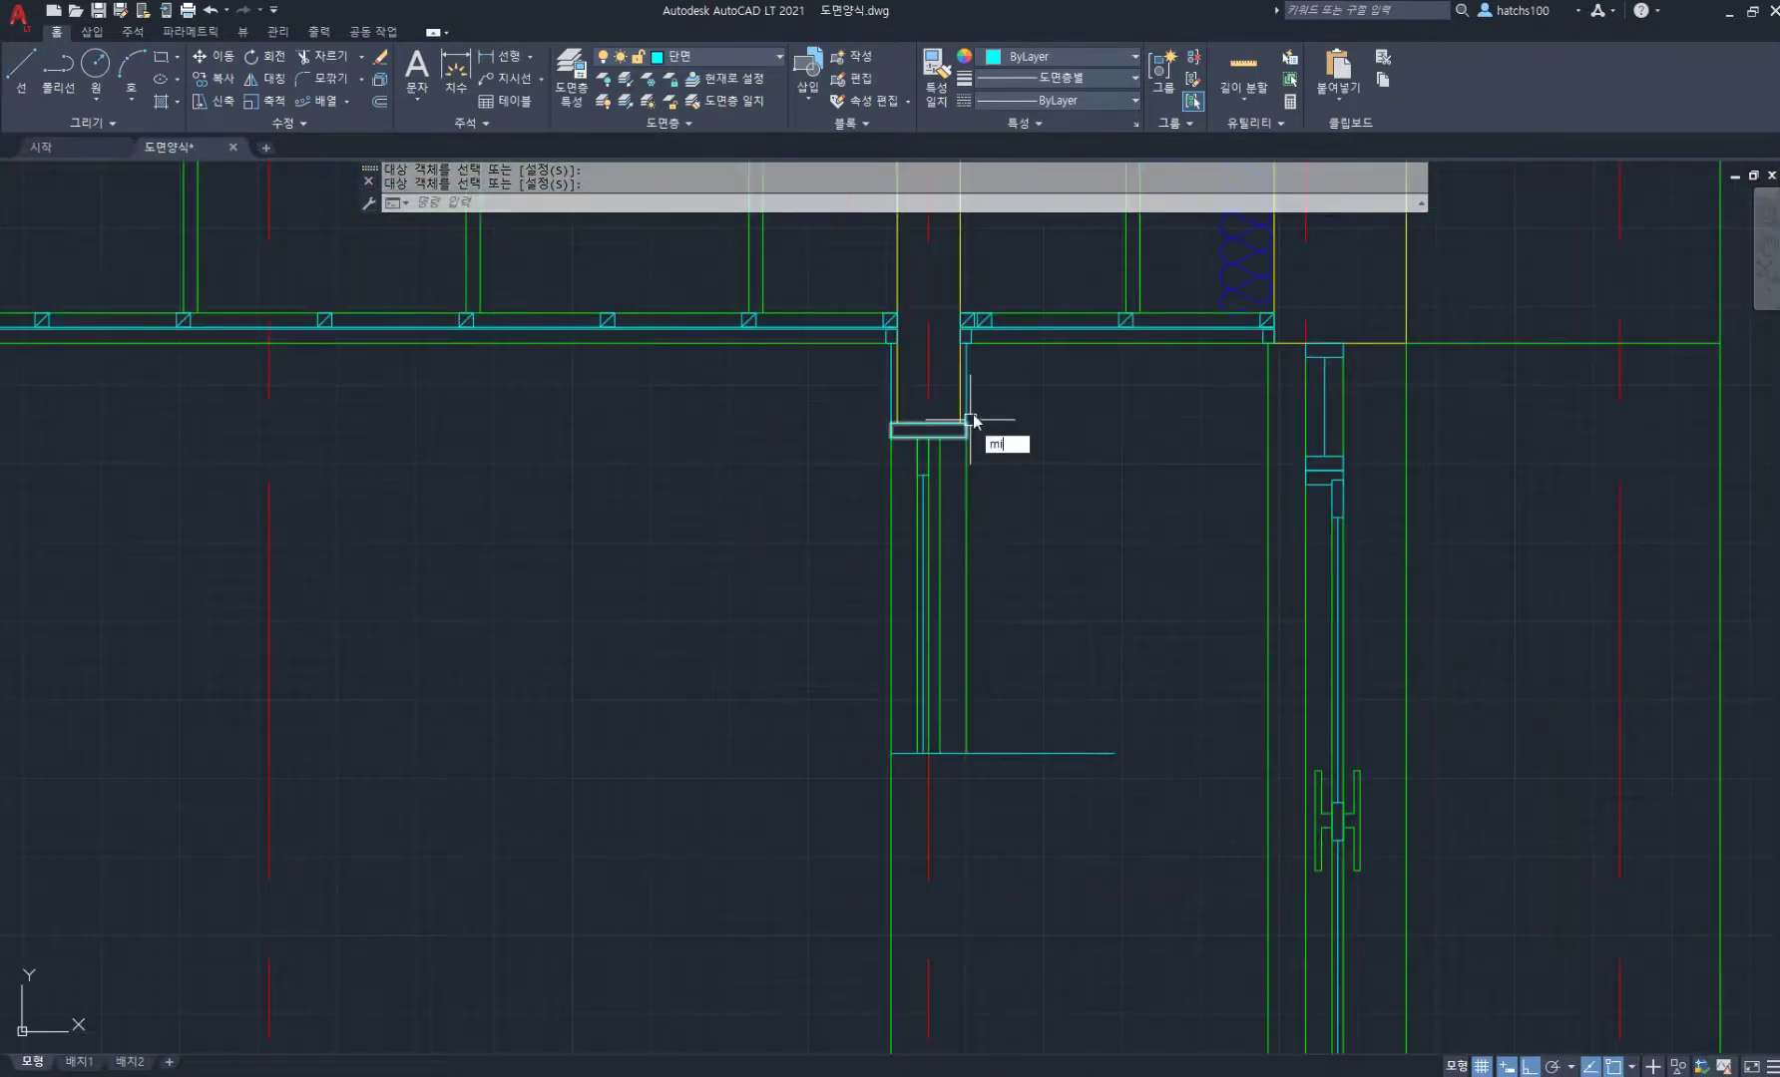
{"action": "key", "text": "Return"}
{"action": "scroll", "coordinate": [973, 419], "scroll_direction": "up", "scroll_amount": 2}
{"action": "left_click", "coordinate": [1046, 480]}
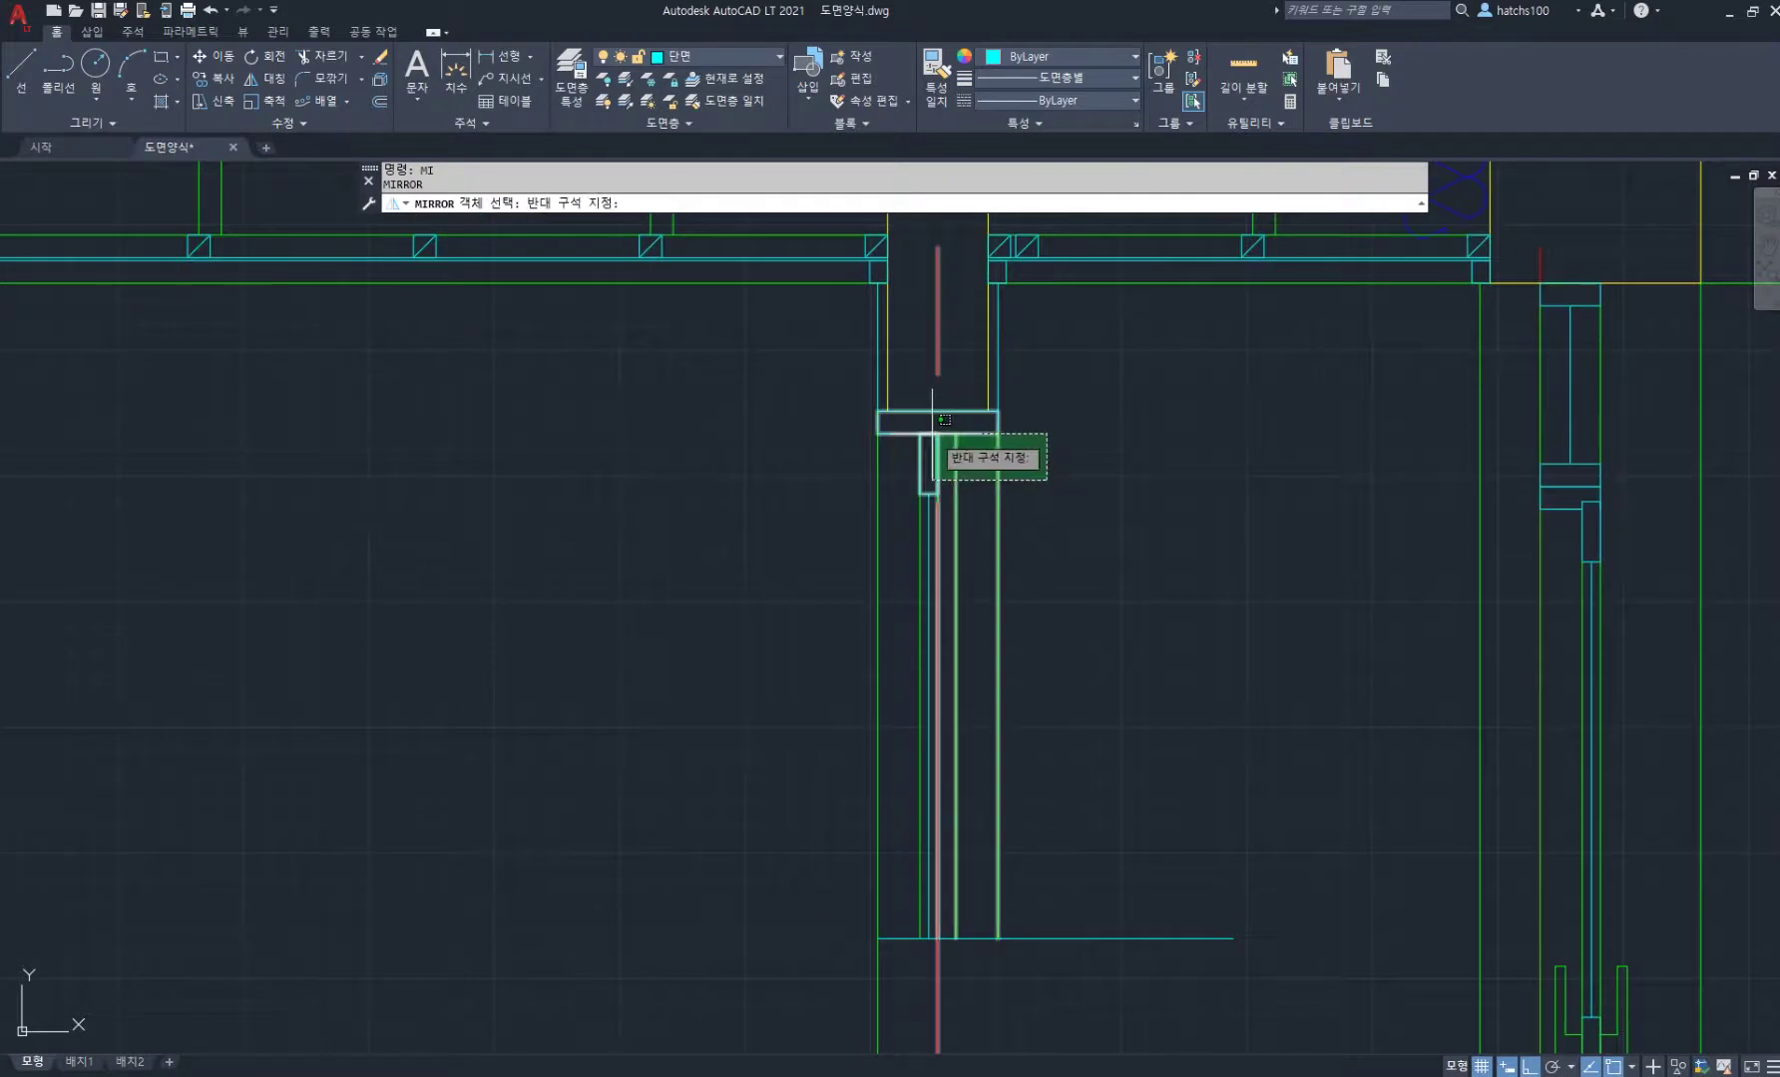
{"action": "left_click", "coordinate": [812, 411]}
{"action": "left_click", "coordinate": [1025, 475]}
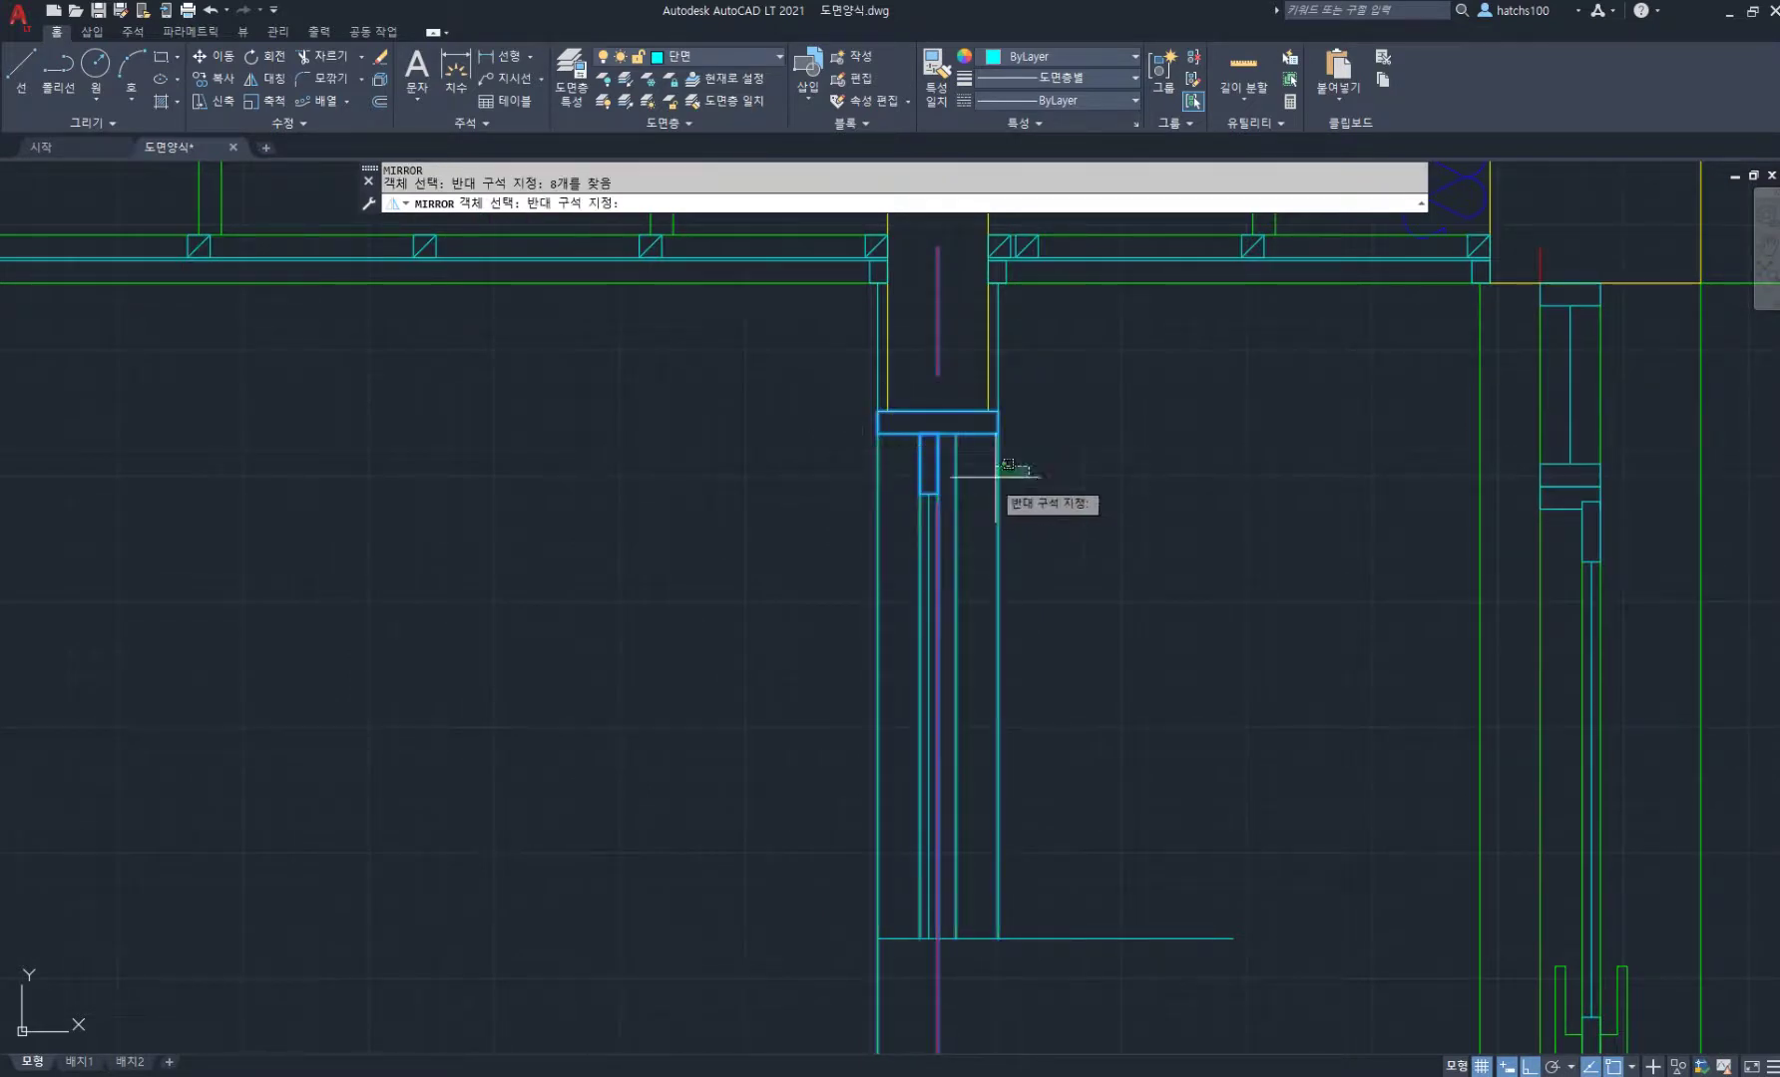
{"action": "left_click", "coordinate": [884, 559]}
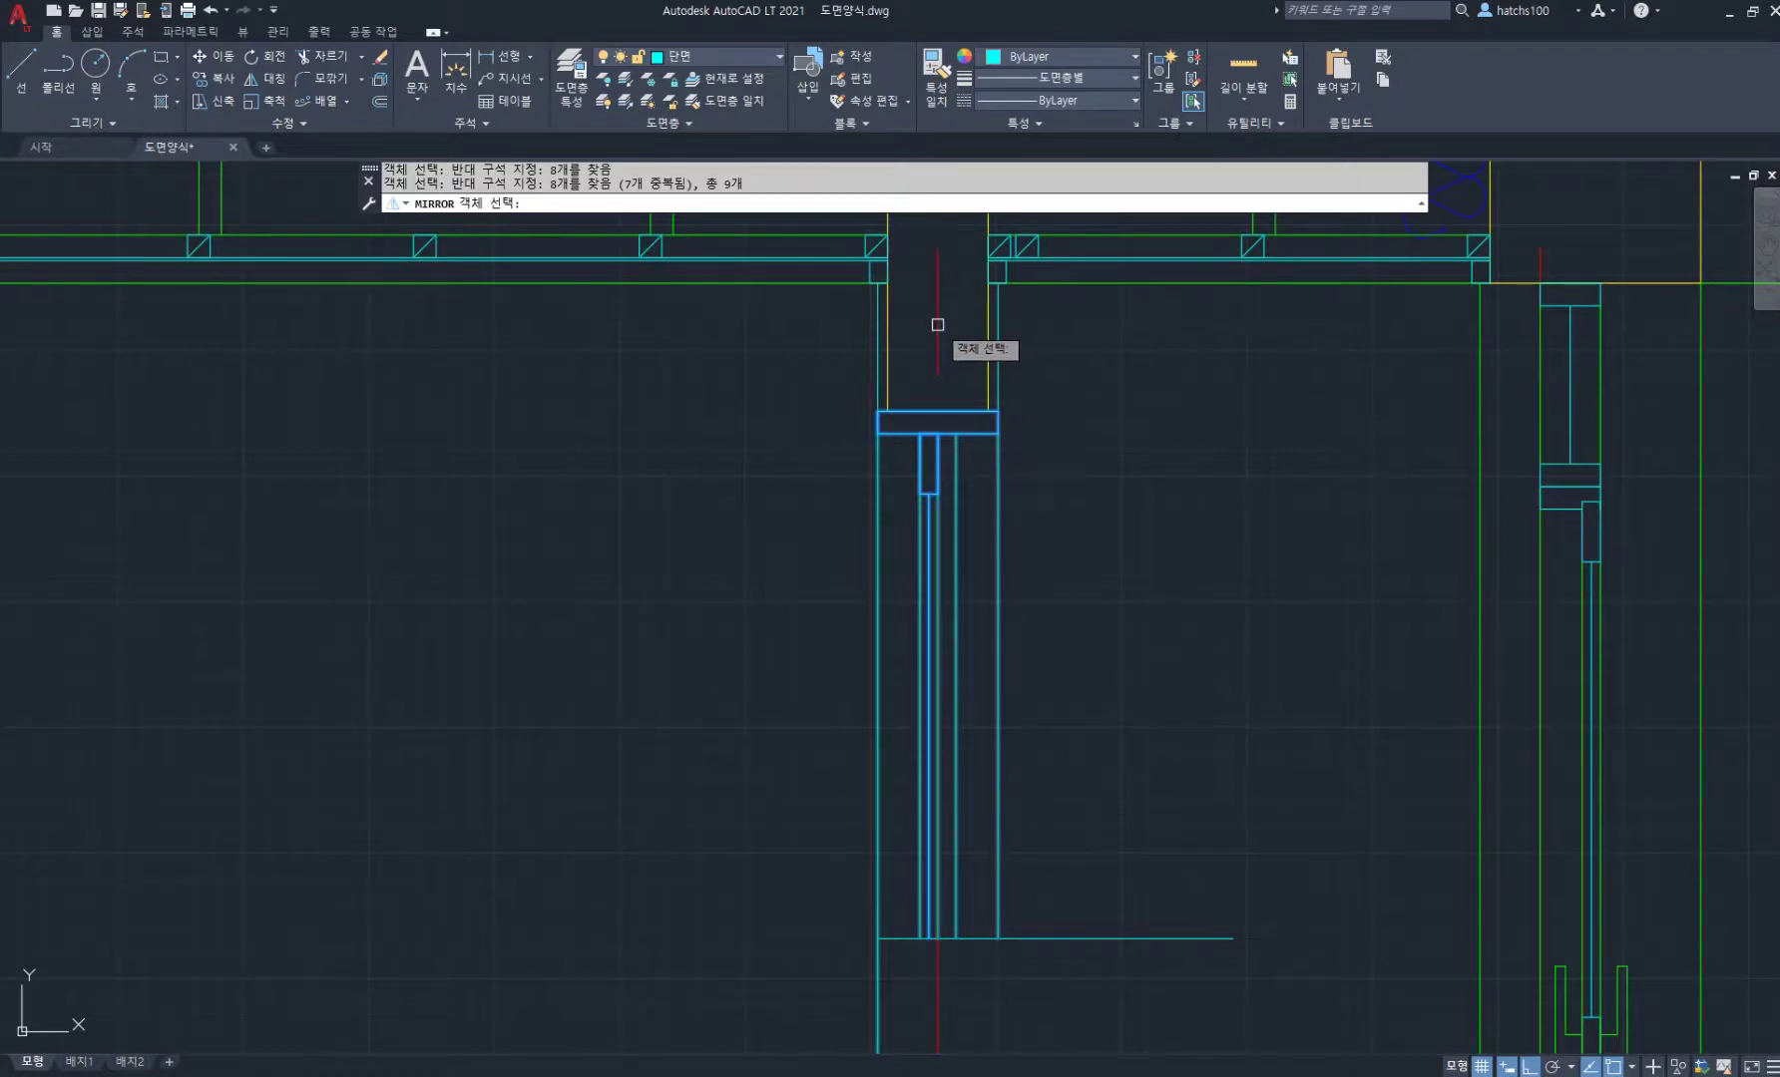
{"action": "left_click", "coordinate": [937, 324], "text": "shift"}
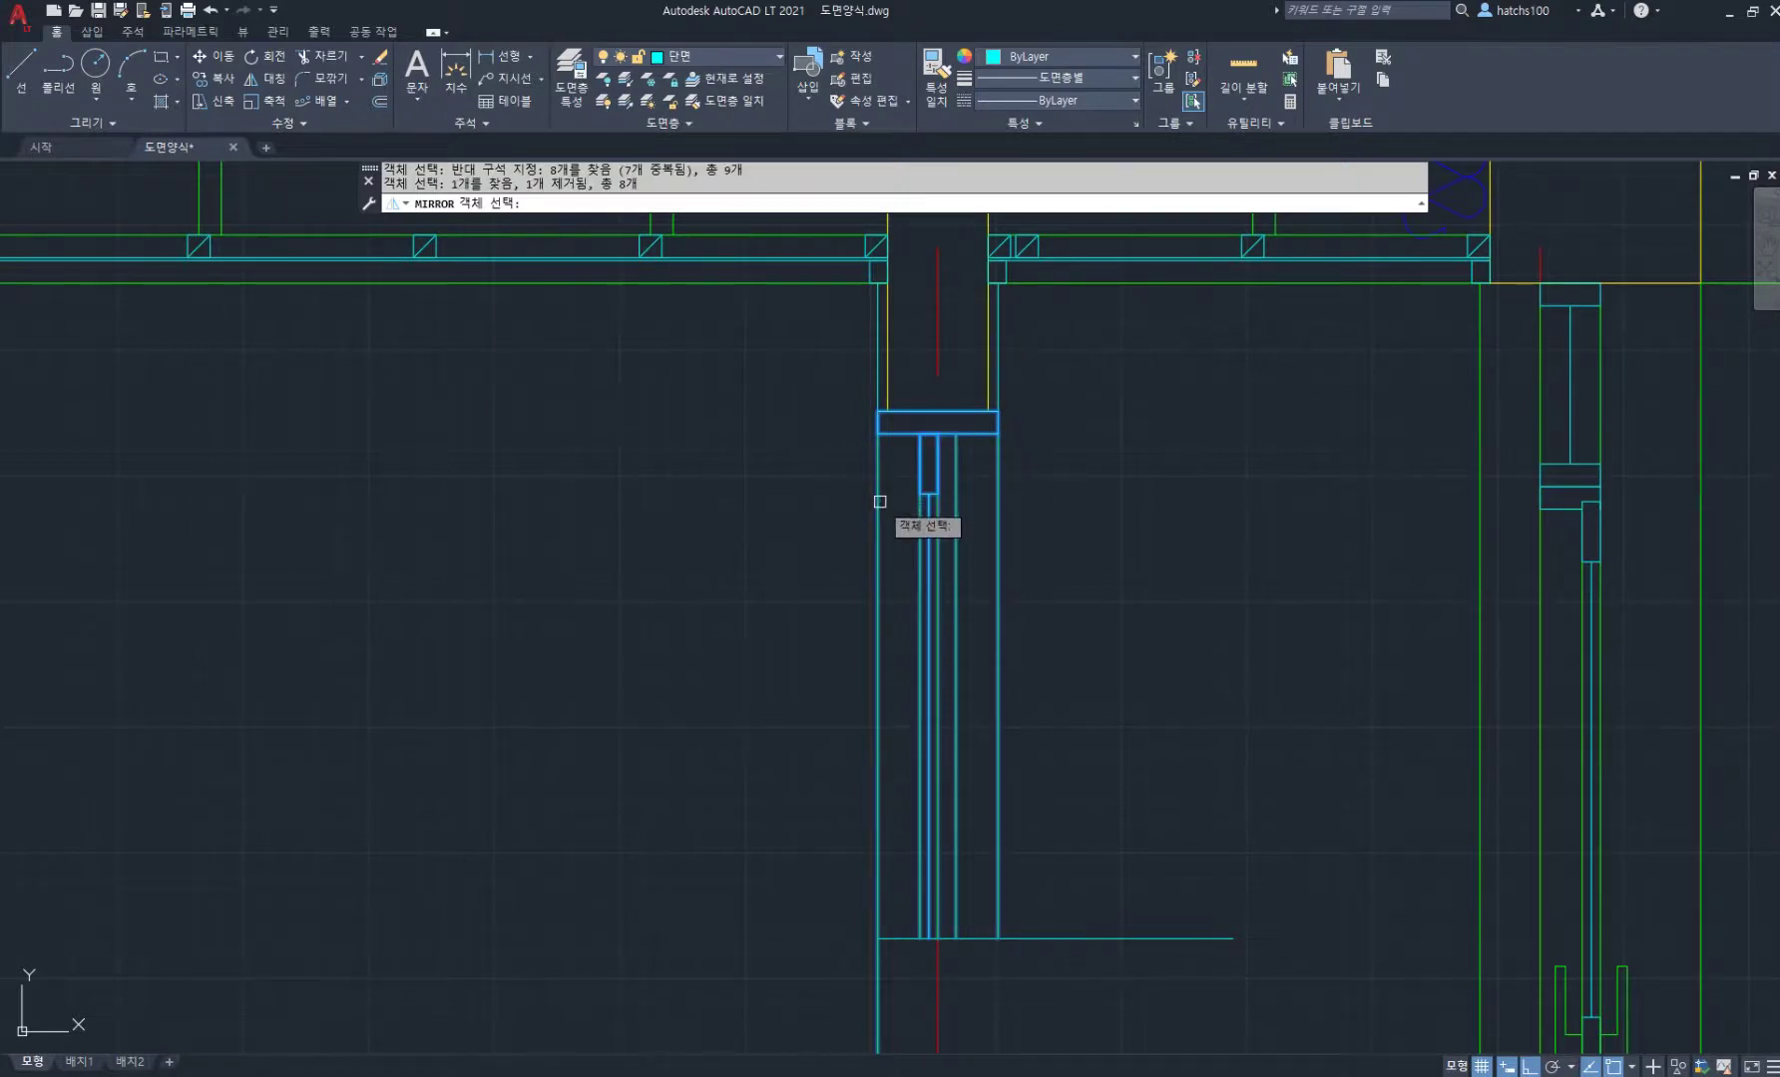
{"action": "left_click", "coordinate": [880, 502], "text": "shift"}
{"action": "scroll", "coordinate": [987, 624], "scroll_direction": "down", "scroll_amount": 3}
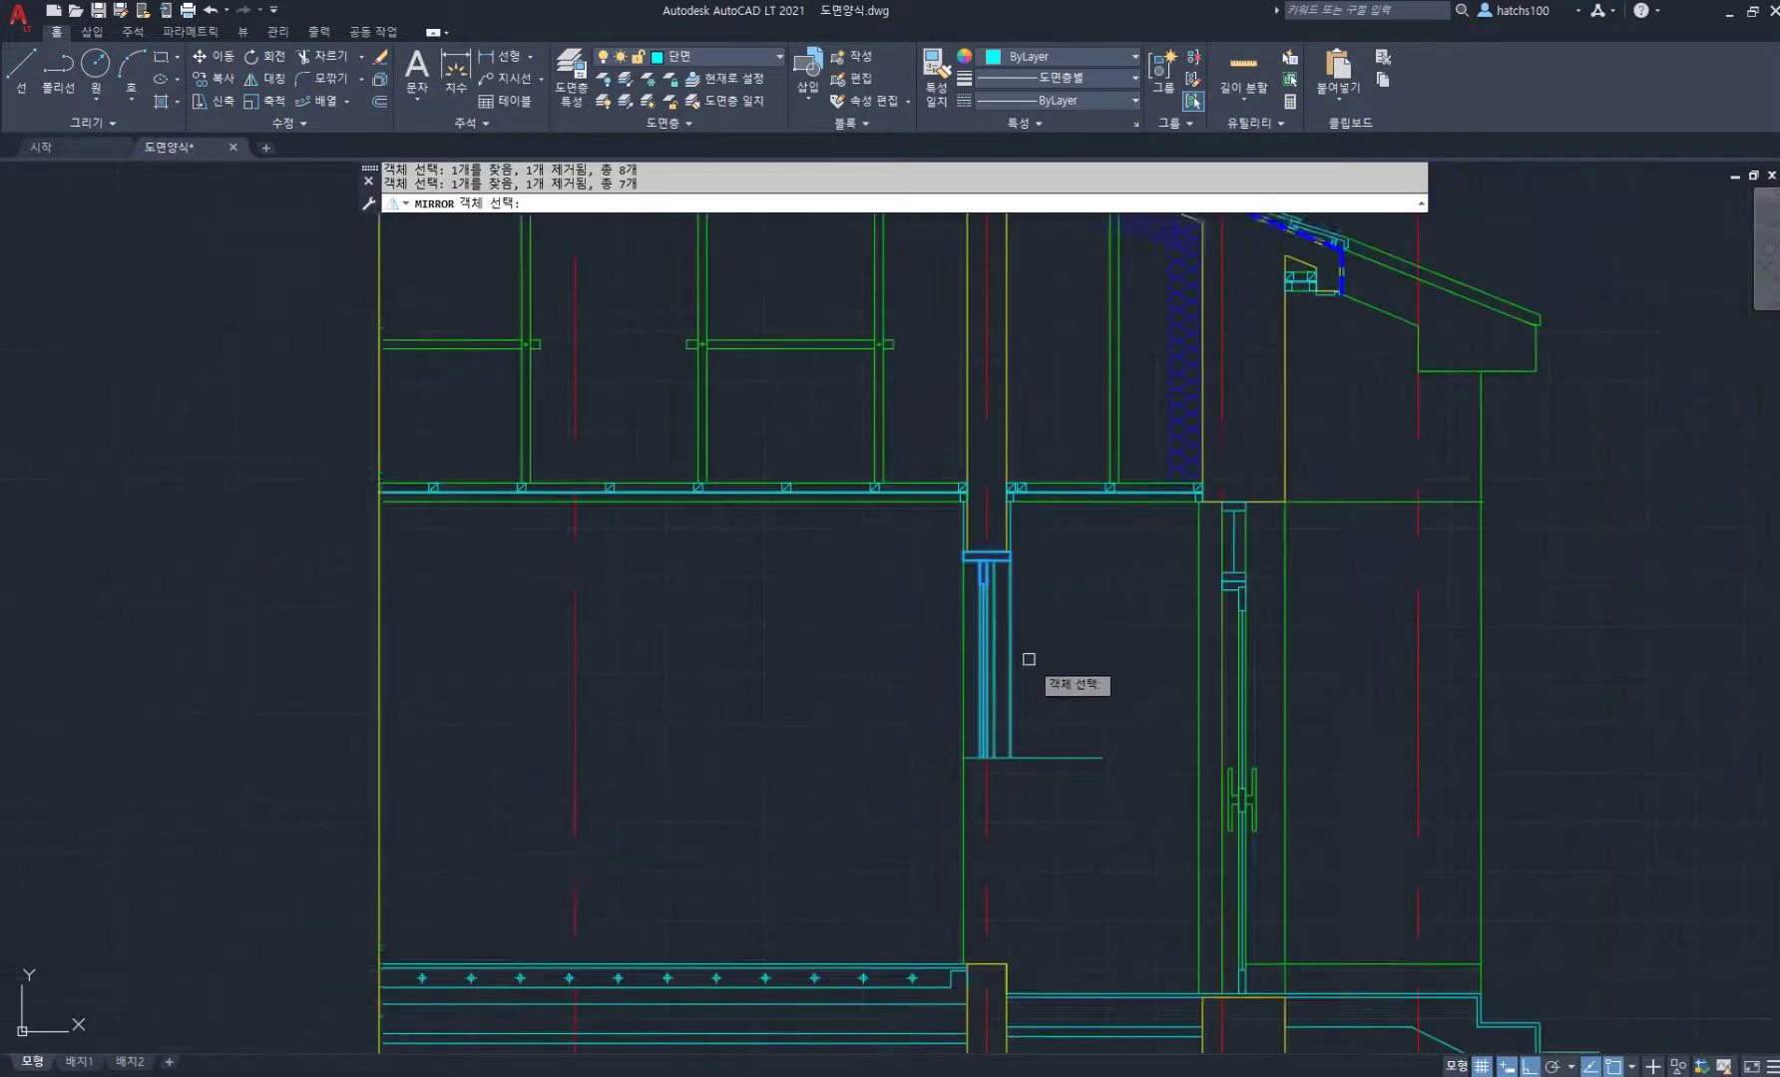
{"action": "key", "text": "Return"}
{"action": "left_click", "coordinate": [1052, 681]}
{"action": "left_click", "coordinate": [912, 695]}
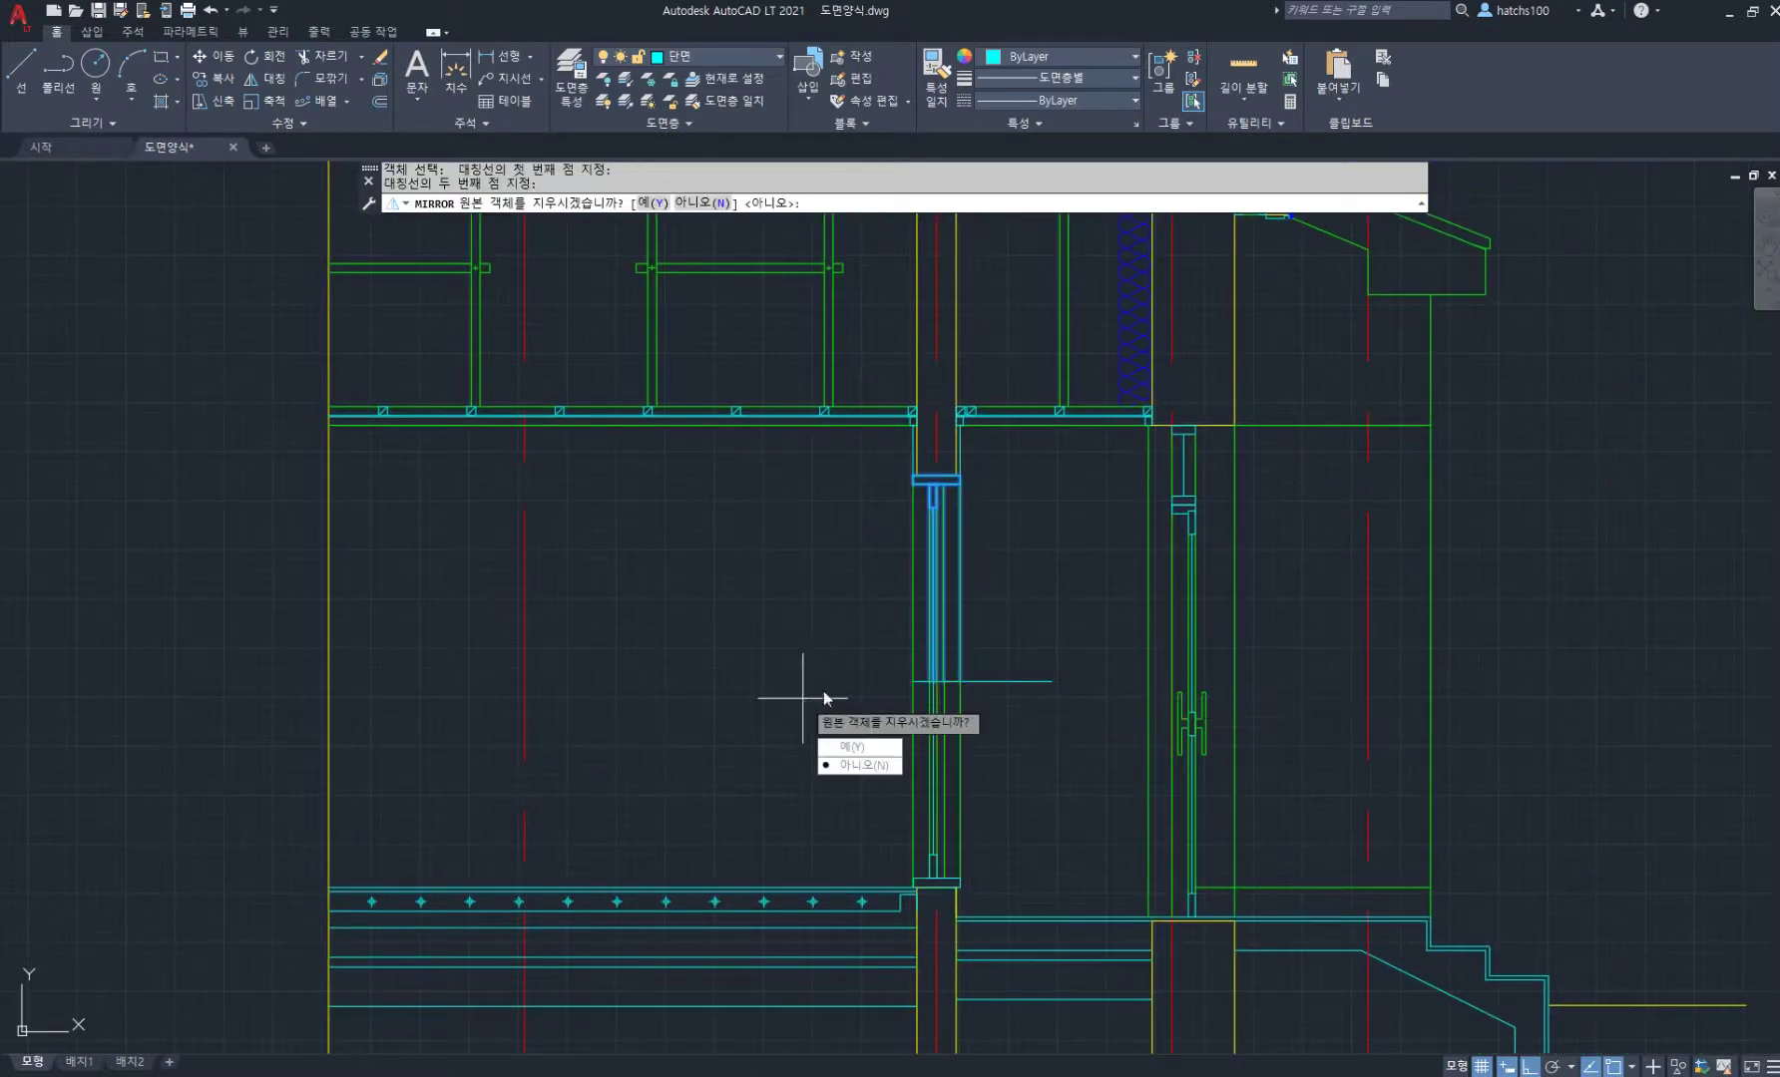
{"action": "key", "text": "Return"}
Step: Delete the horizontal construction line at the door opening's mid-height
{"action": "scroll", "coordinate": [972, 691], "scroll_direction": "up", "scroll_amount": 5}
{"action": "left_click", "coordinate": [1073, 716]}
{"action": "left_click", "coordinate": [1013, 607]}
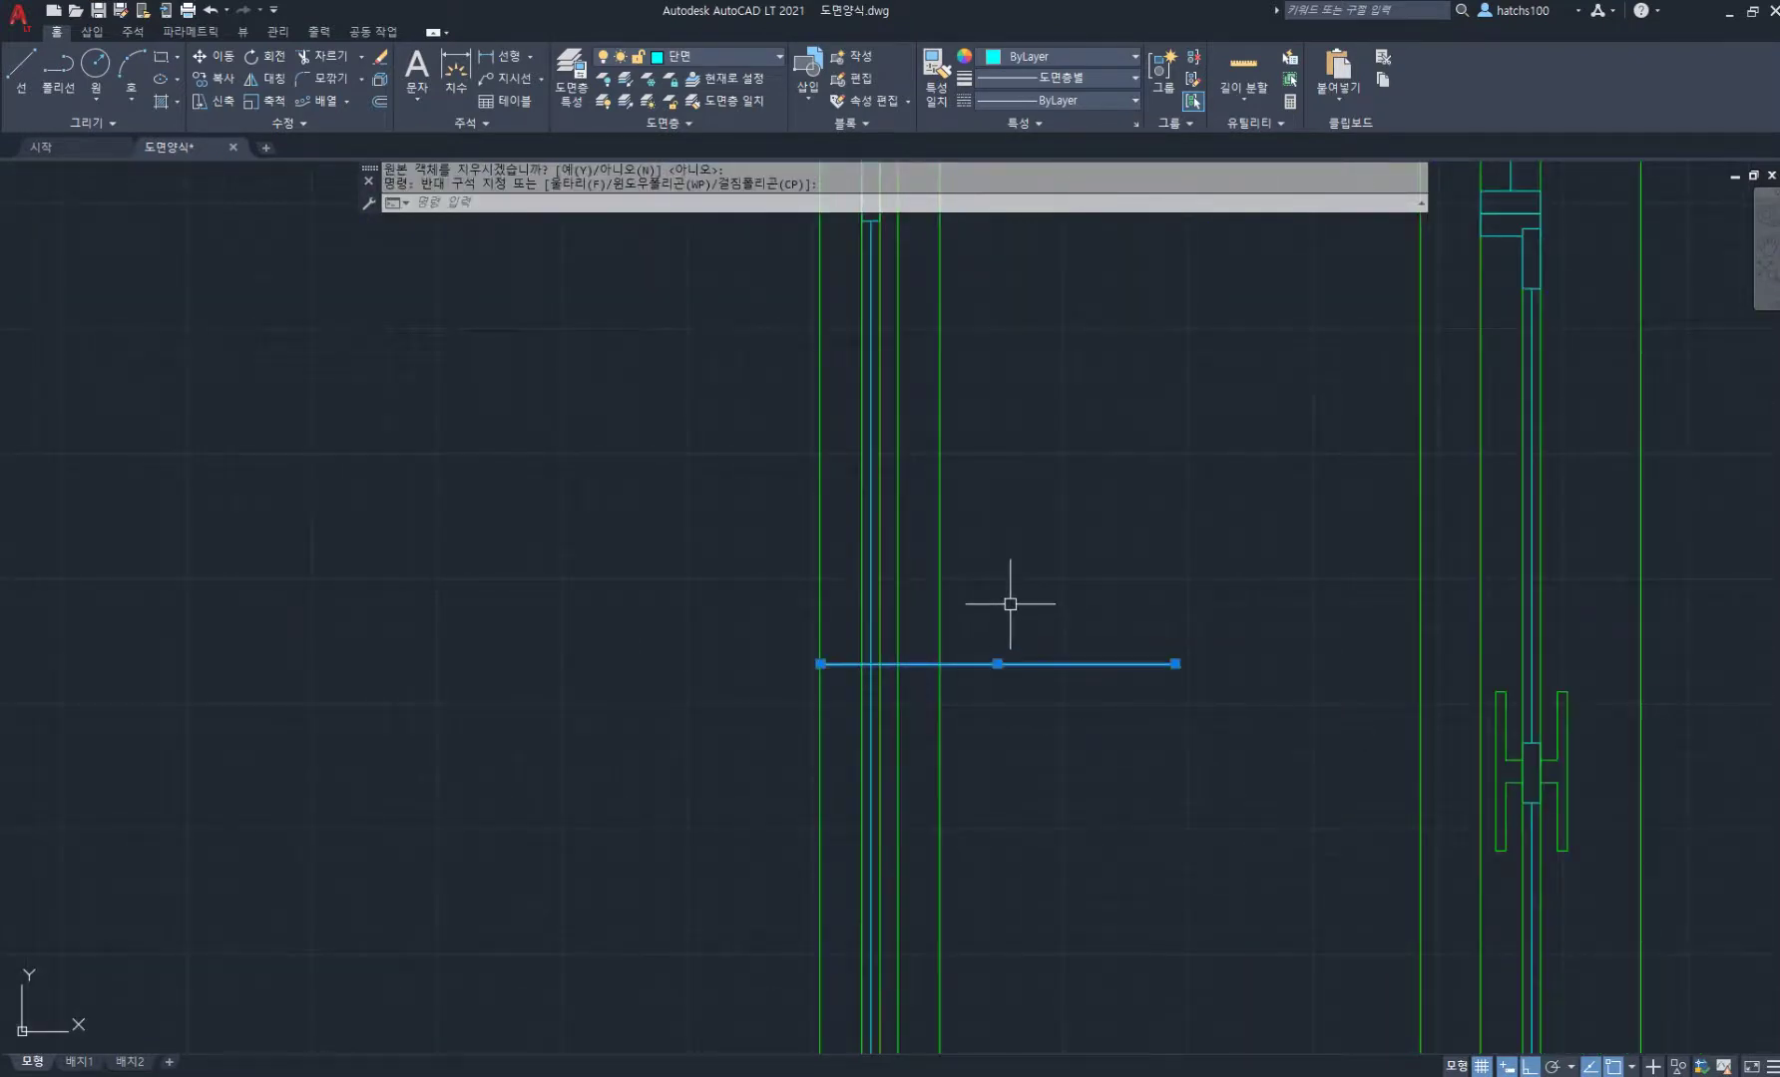
{"action": "key", "text": "Delete"}
Step: Draw a vertical line from the door sill's lower right corner down to the entrance floor line
{"action": "scroll", "coordinate": [986, 651], "scroll_direction": "down", "scroll_amount": 5}
{"action": "scroll", "coordinate": [936, 620], "scroll_direction": "up", "scroll_amount": 2}
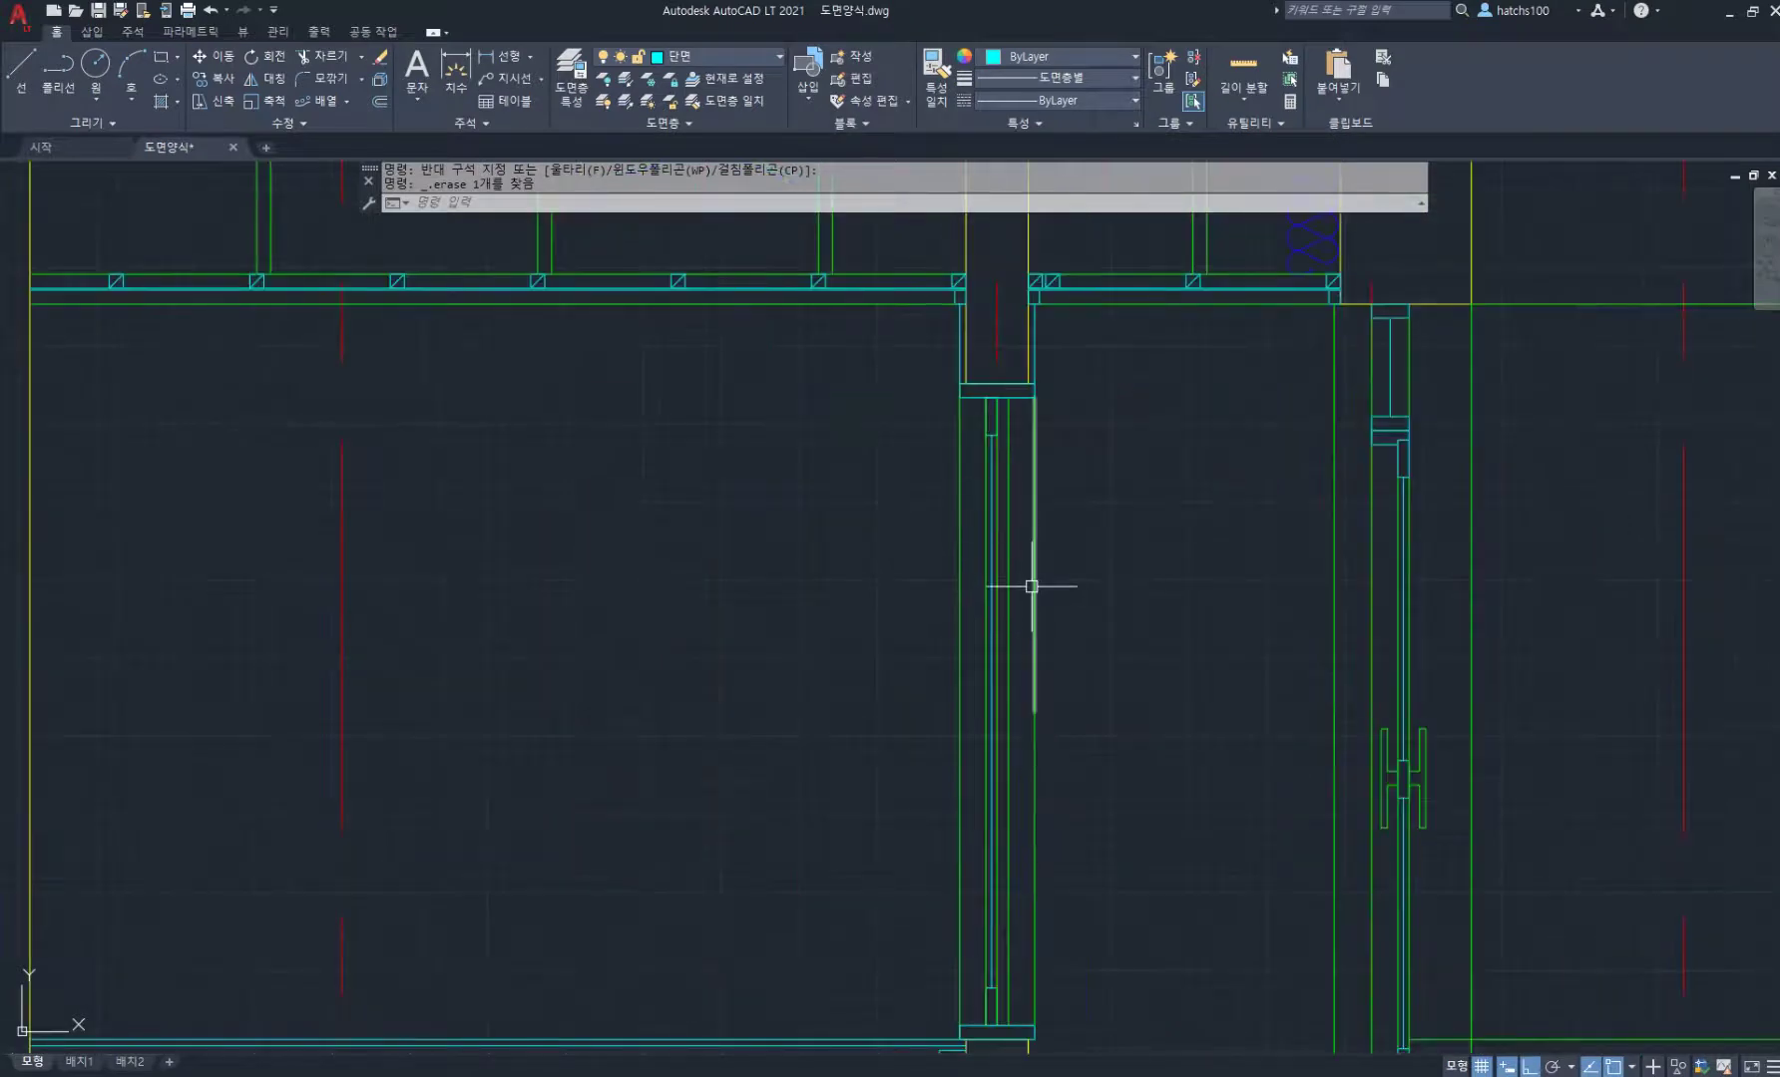
{"action": "scroll", "coordinate": [1034, 584], "scroll_direction": "down", "scroll_amount": 1}
{"action": "middle_click_drag", "start_coordinate": [1108, 768], "coordinate": [995, 631]}
{"action": "scroll", "coordinate": [920, 771], "scroll_direction": "up", "scroll_amount": 5}
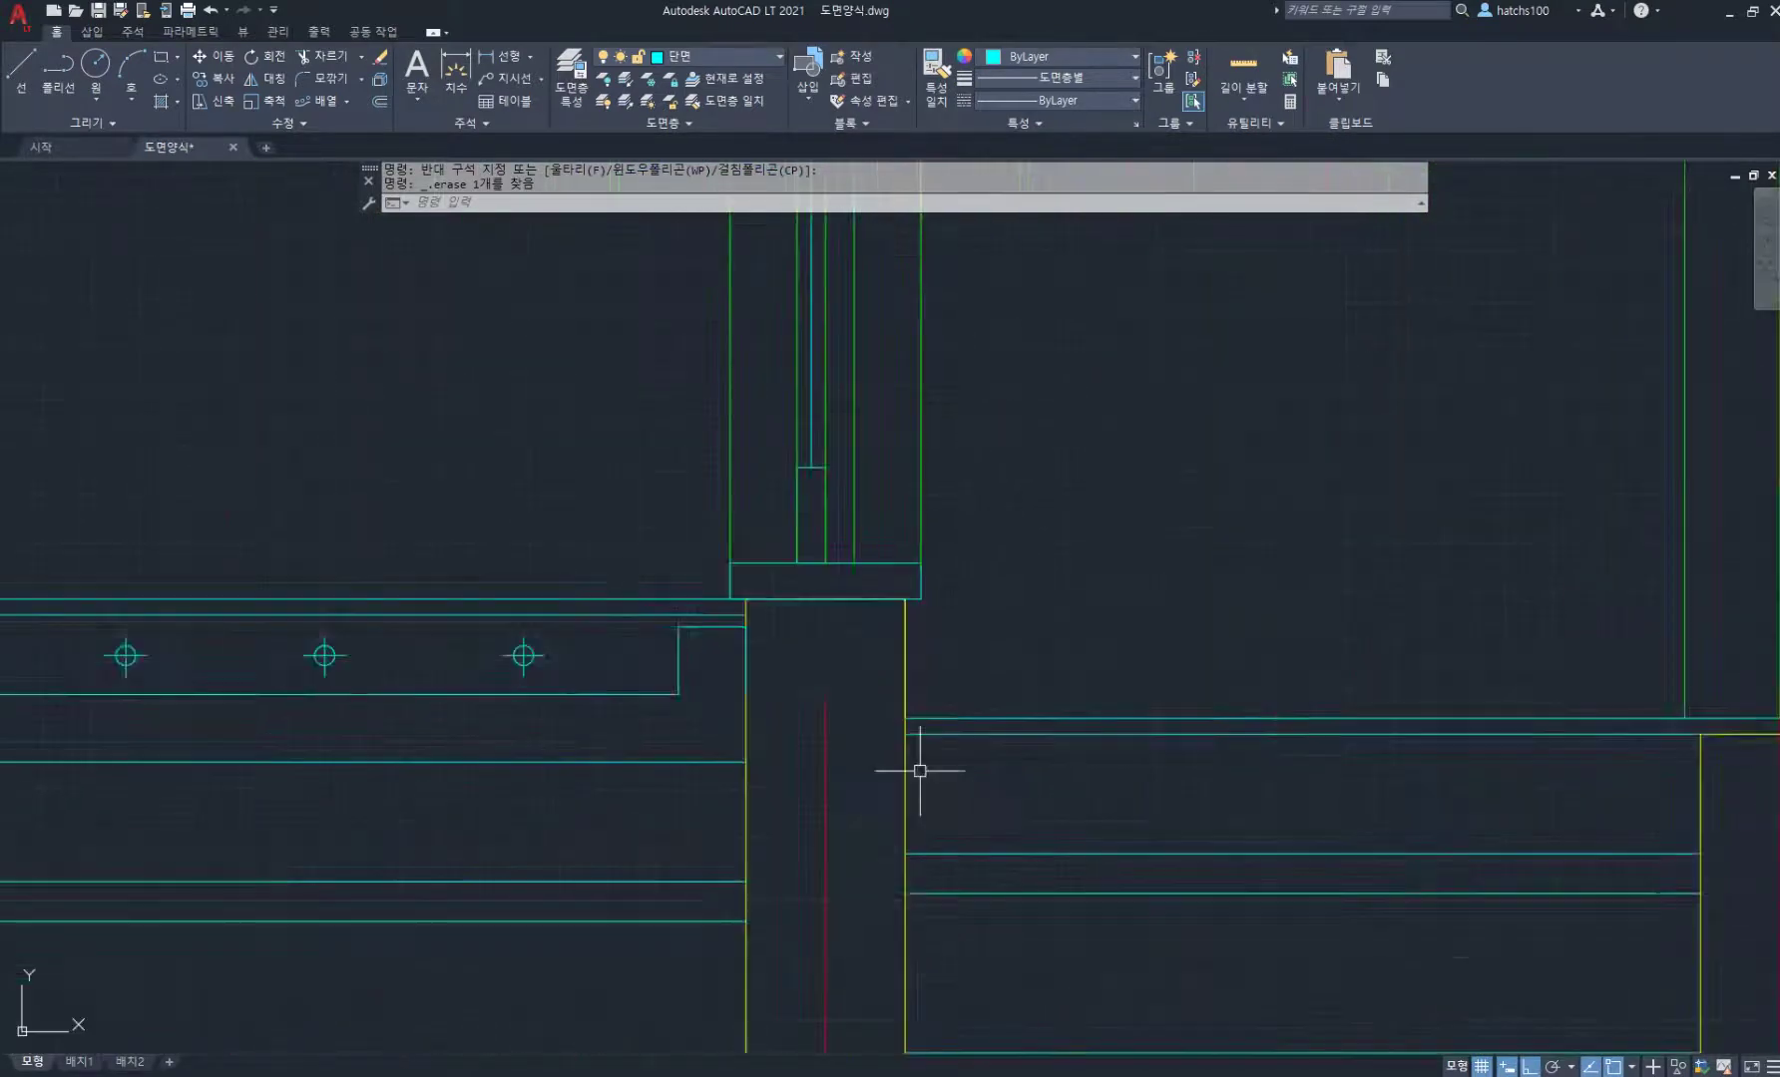
{"action": "type", "text": "l"}
{"action": "key", "text": "Return"}
{"action": "left_click", "coordinate": [920, 598]}
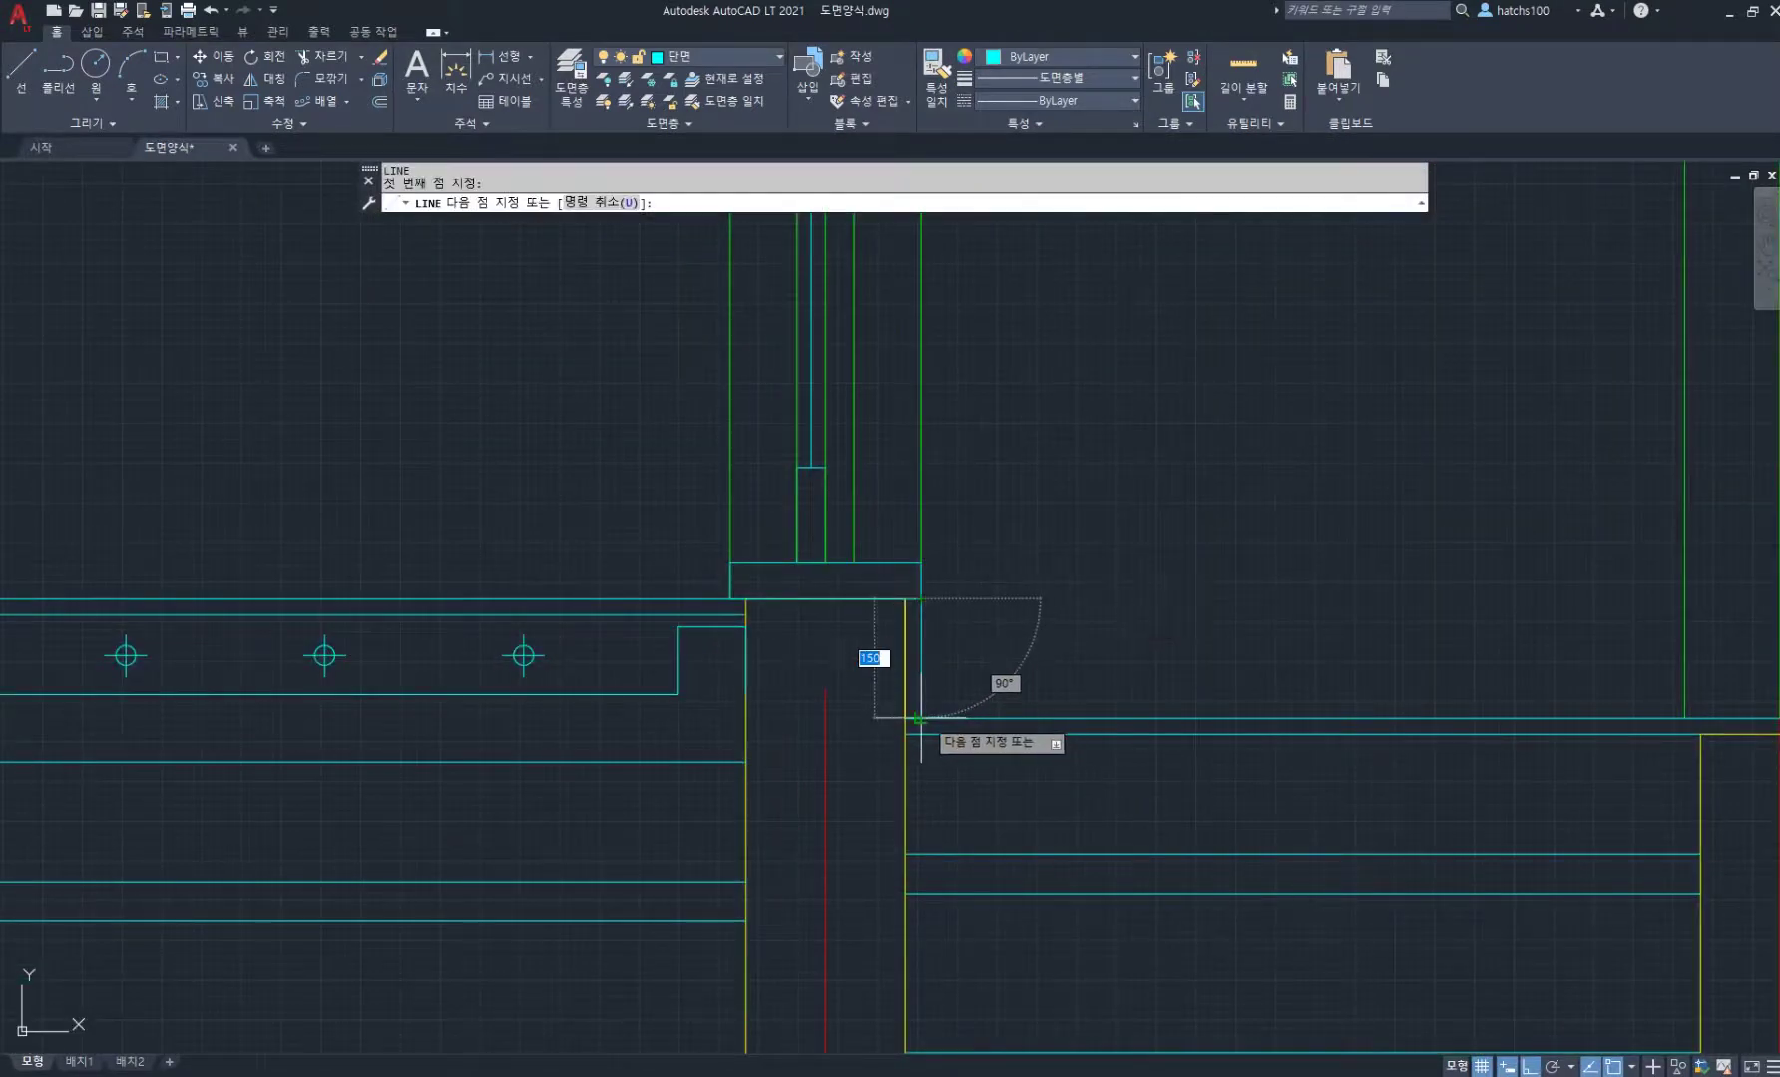
{"action": "left_click", "coordinate": [920, 718]}
{"action": "key", "text": "Return"}
Step: Check the entrance area along the highlighted section line in the PDF floor plan in Acrobat Reader, and return to the AutoCAD drawing
{"action": "scroll", "coordinate": [1030, 513], "scroll_direction": "down", "scroll_amount": 5}
{"action": "middle_click_drag", "start_coordinate": [1028, 504], "coordinate": [1009, 683]}
{"action": "scroll", "coordinate": [1039, 641], "scroll_direction": "up", "scroll_amount": 2}
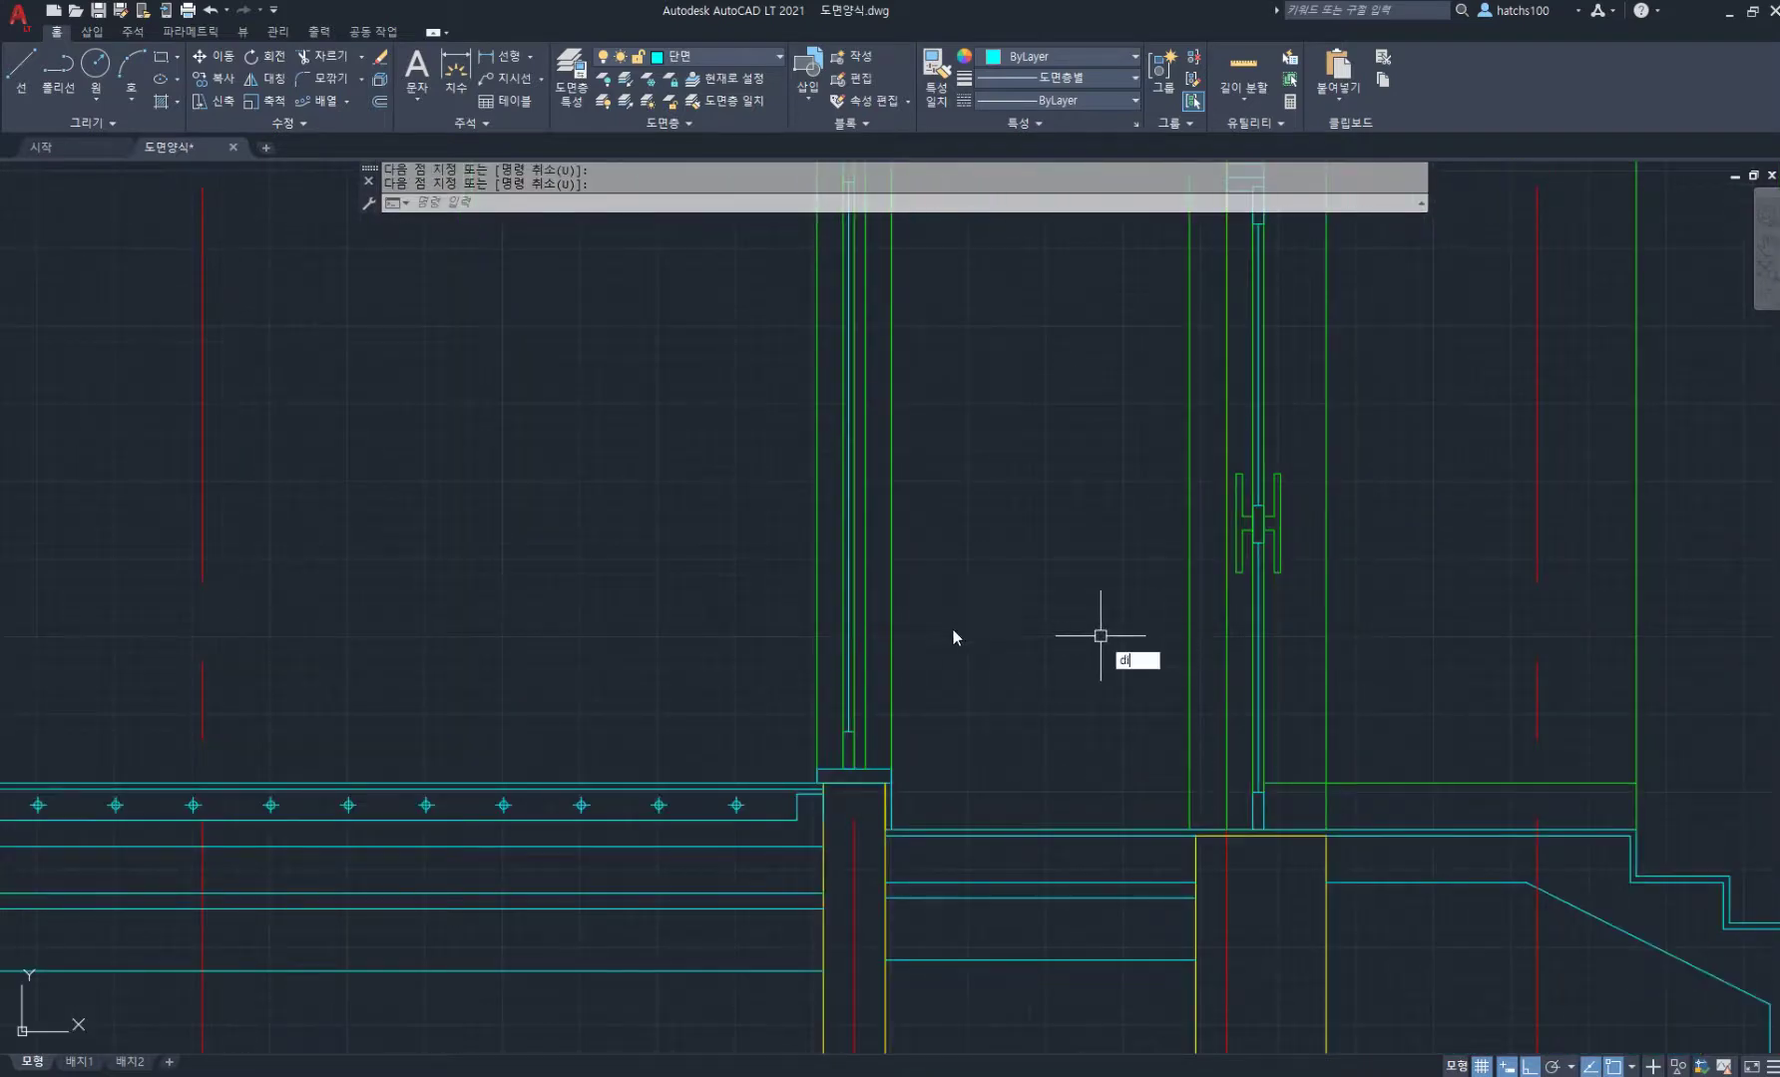
{"action": "type", "text": "di"}
{"action": "key", "text": "Return"}
{"action": "left_click", "coordinate": [890, 653]}
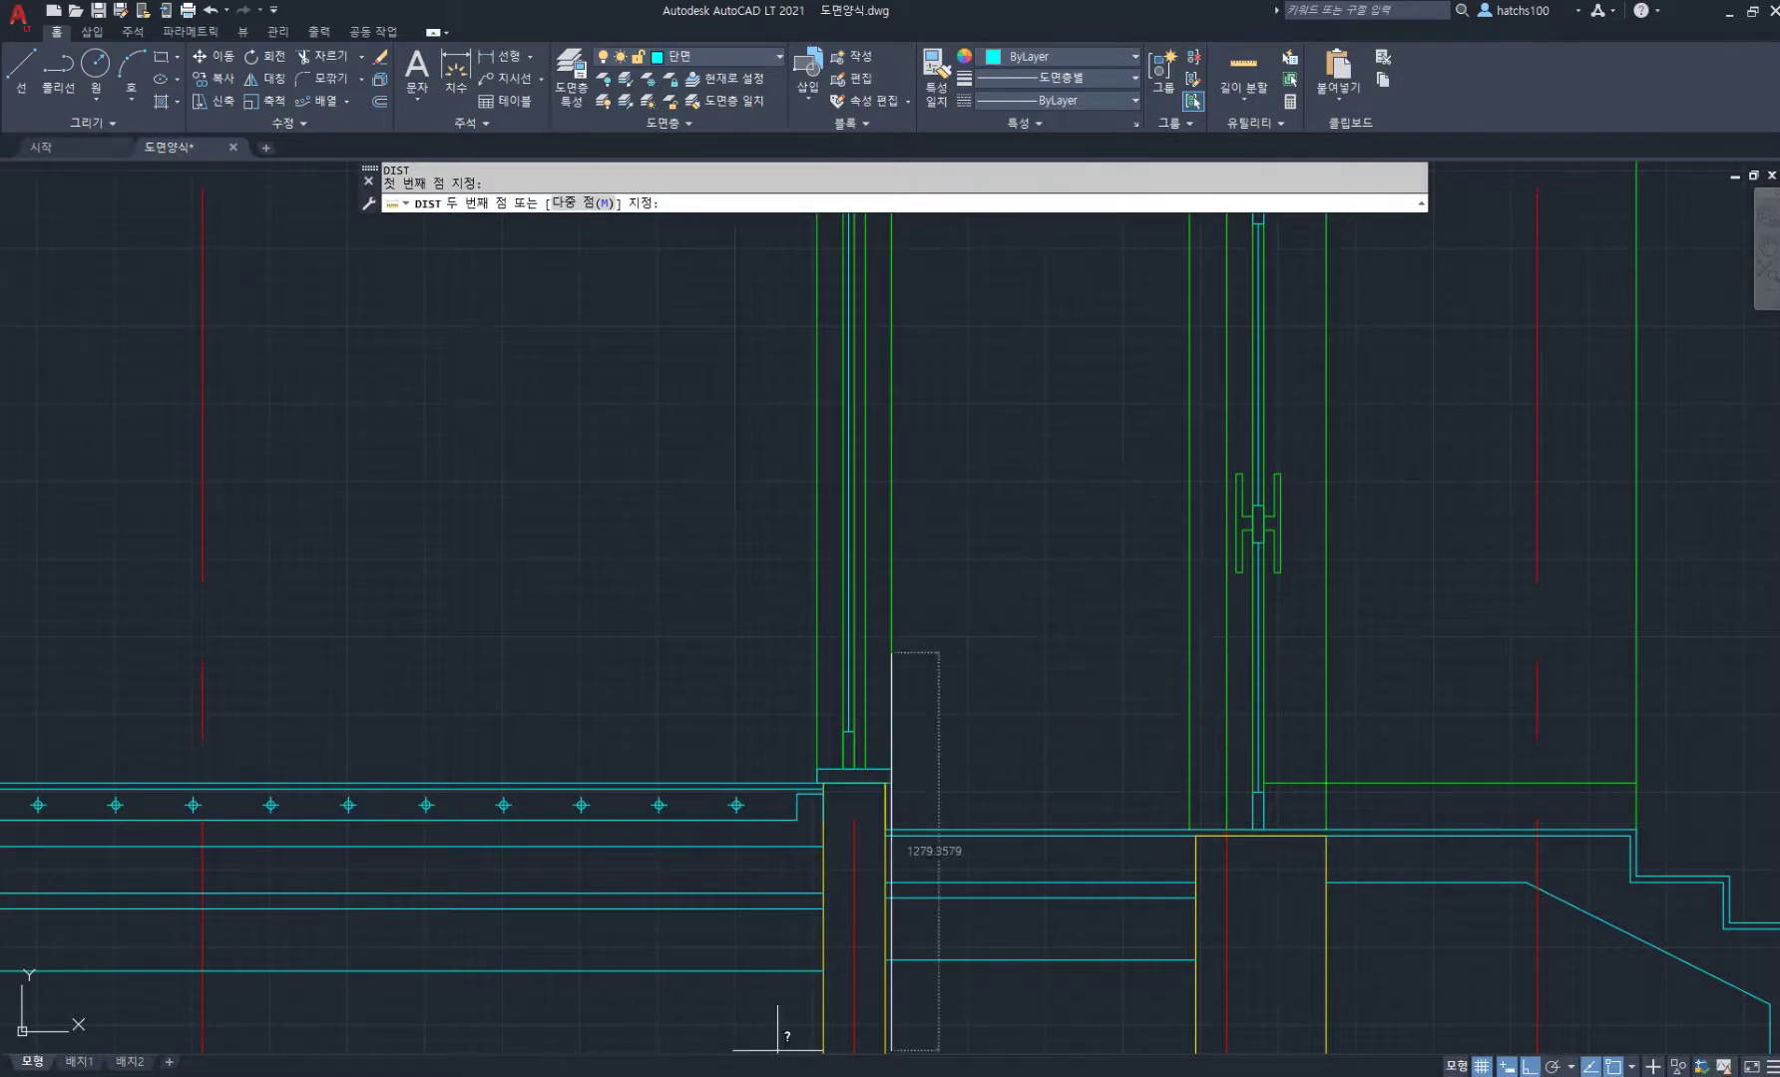
{"action": "key", "text": "Escape"}
{"action": "key", "text": "alt+Tab"}
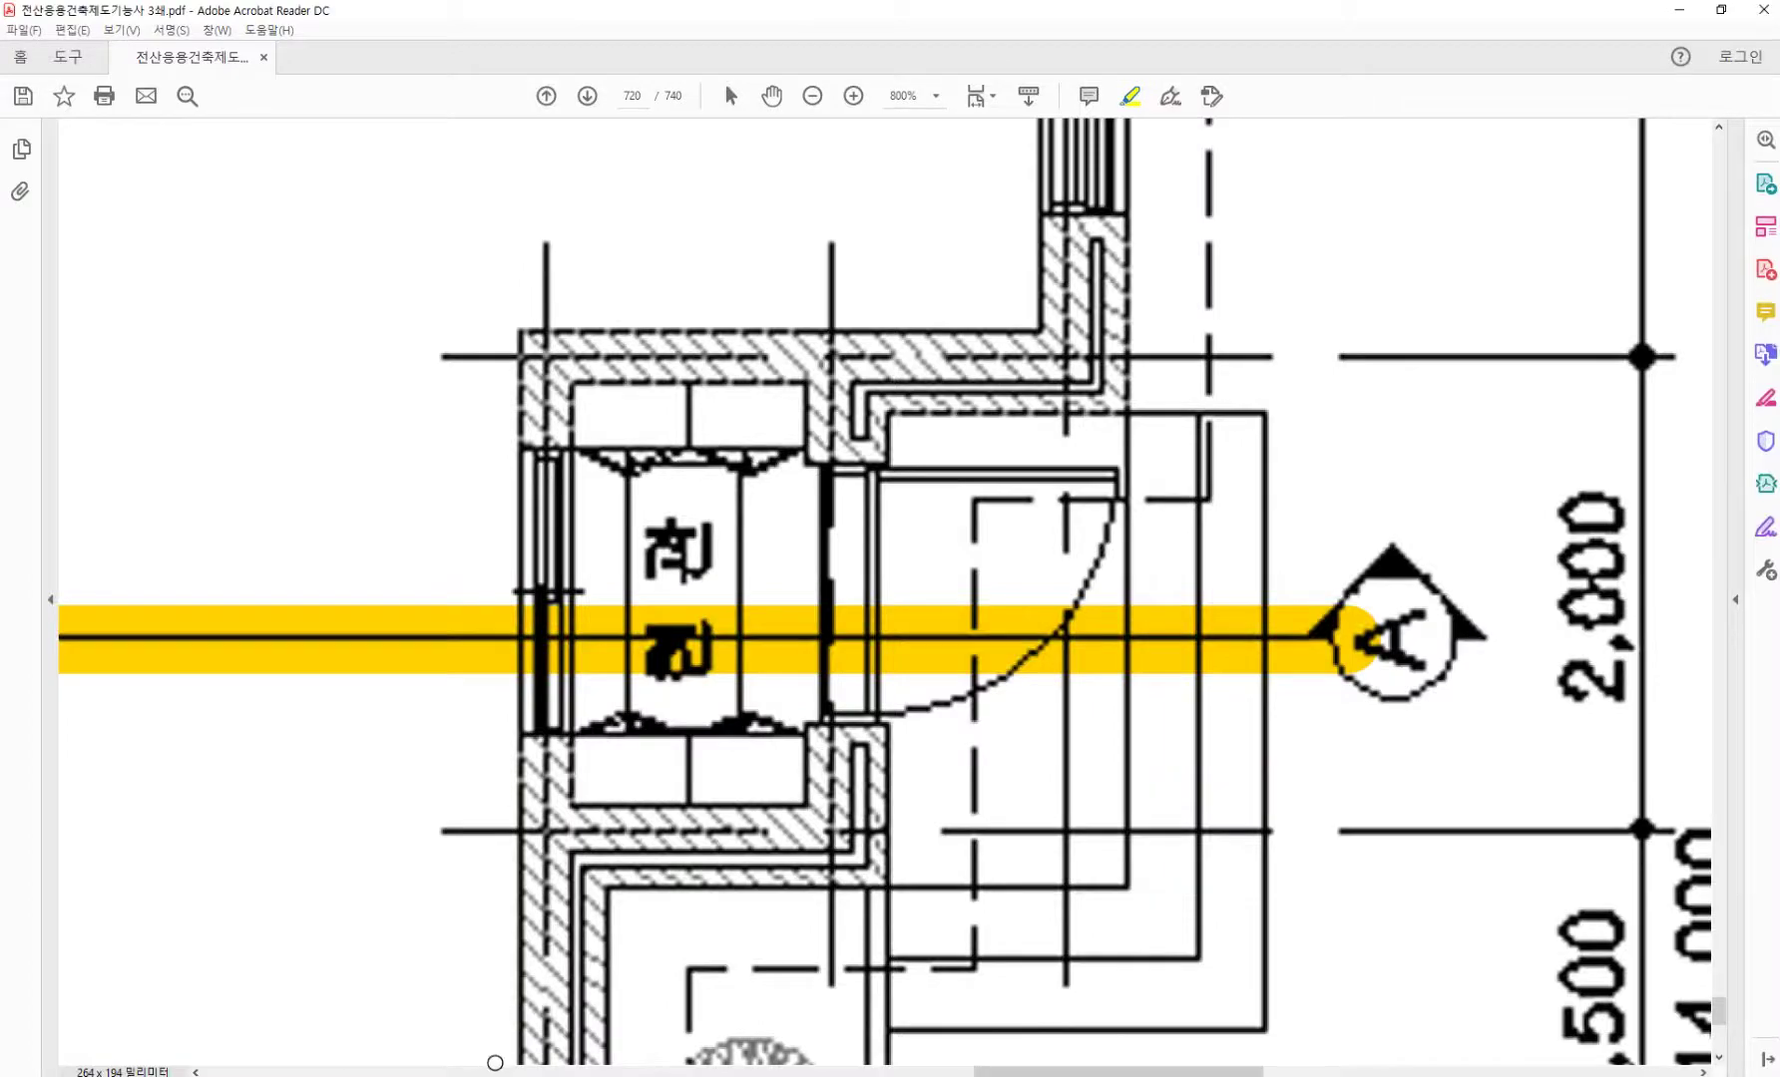
{"action": "key", "text": "alt+Tab"}
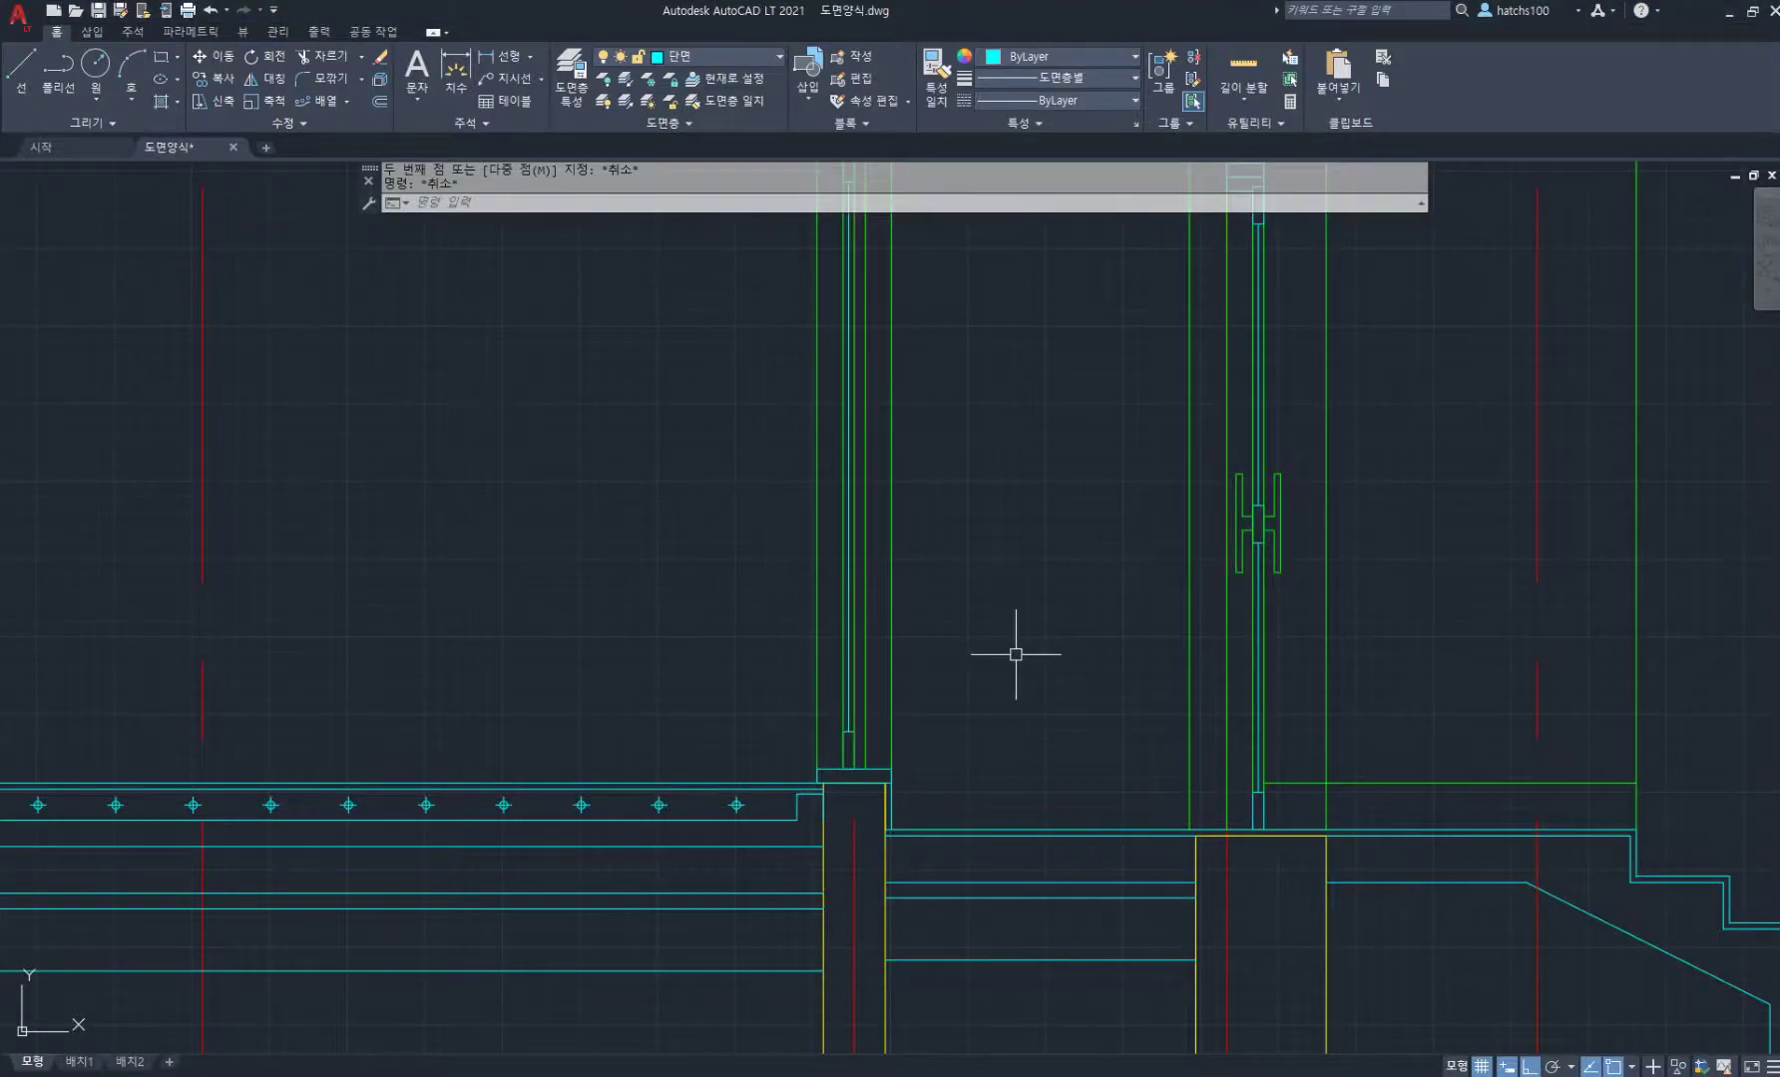
{"action": "type", "text": "rec"}
{"action": "key", "text": "Return"}
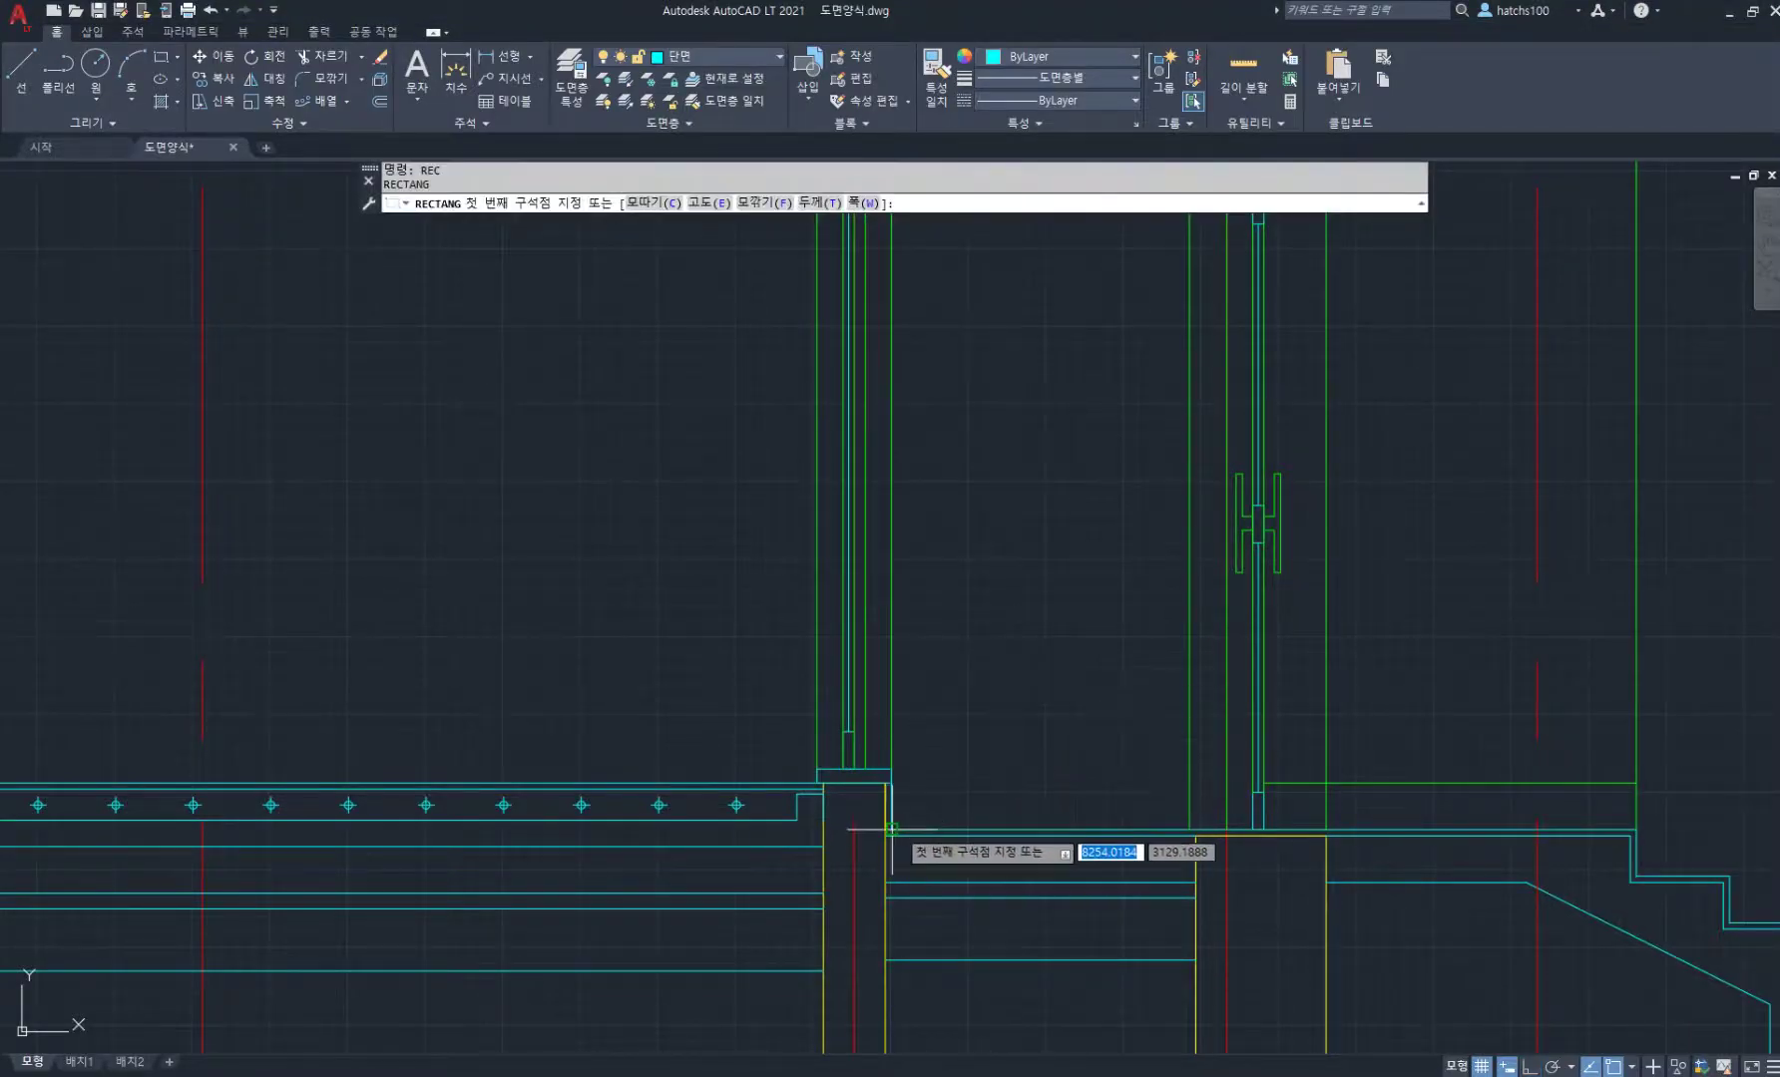
{"action": "left_click", "coordinate": [891, 829]}
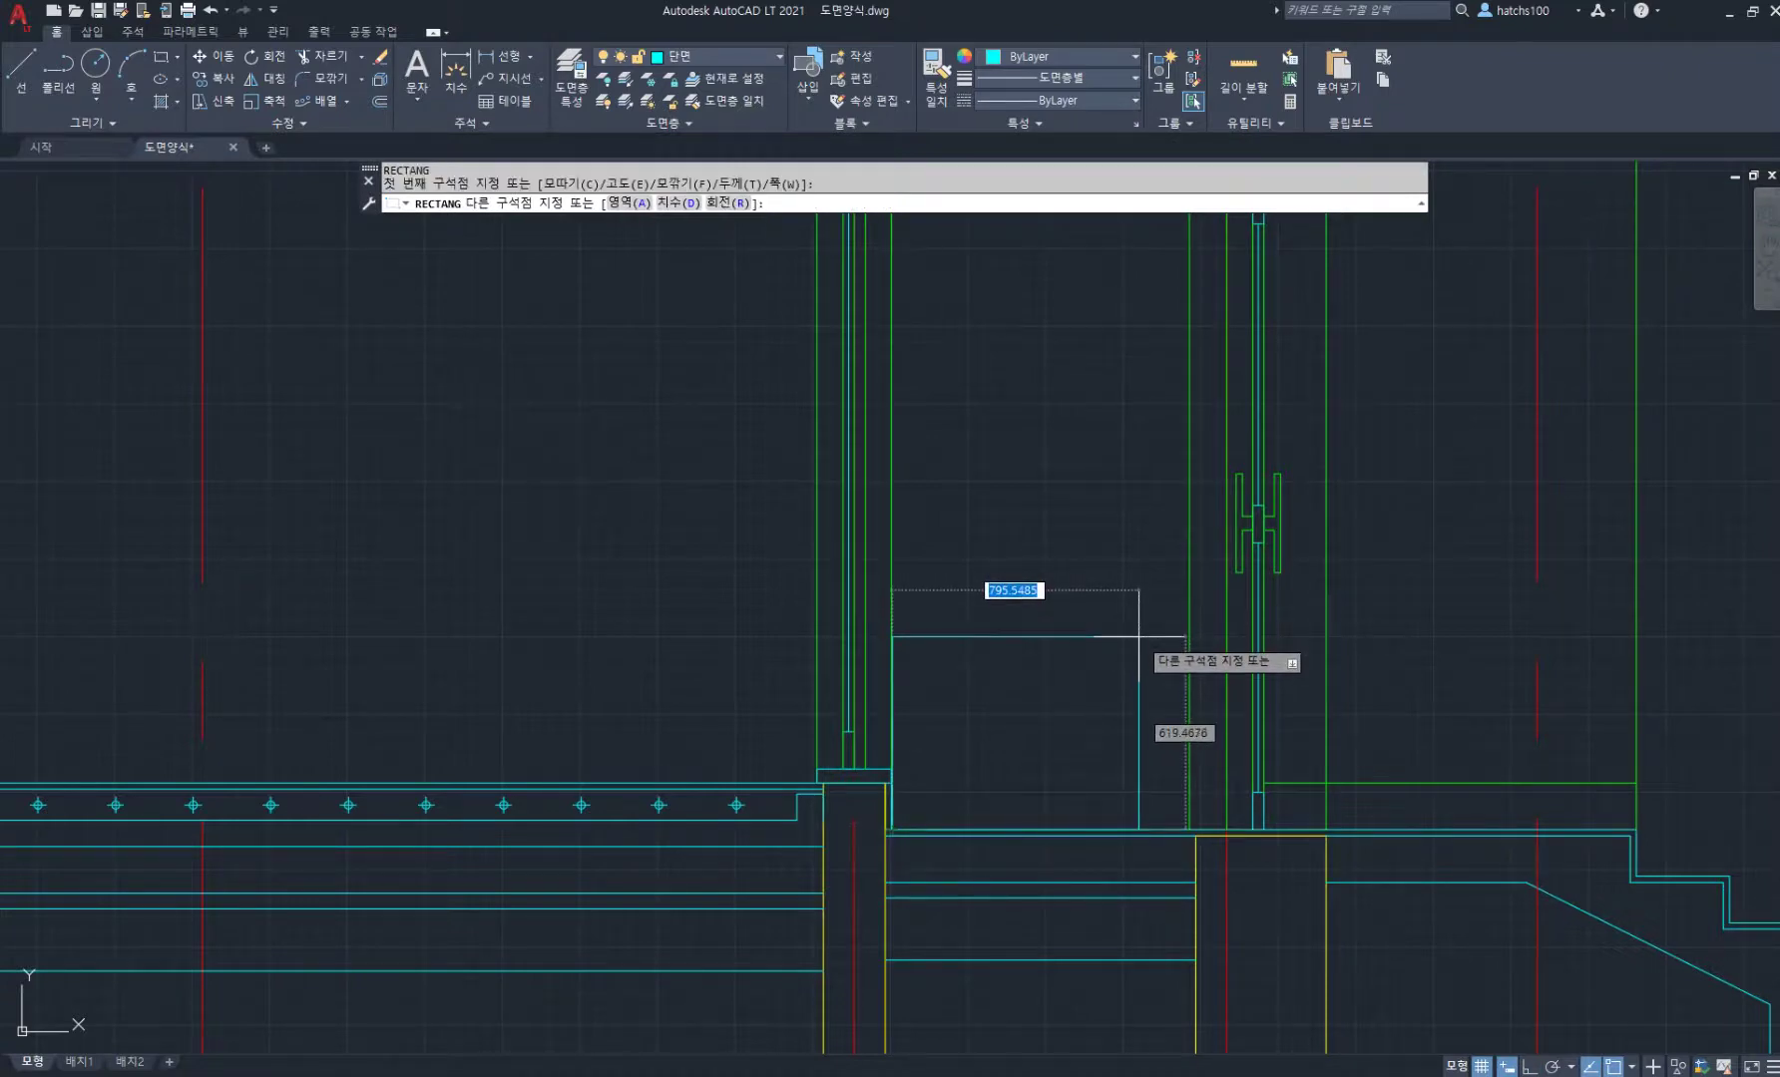
{"action": "key", "text": "Escape"}
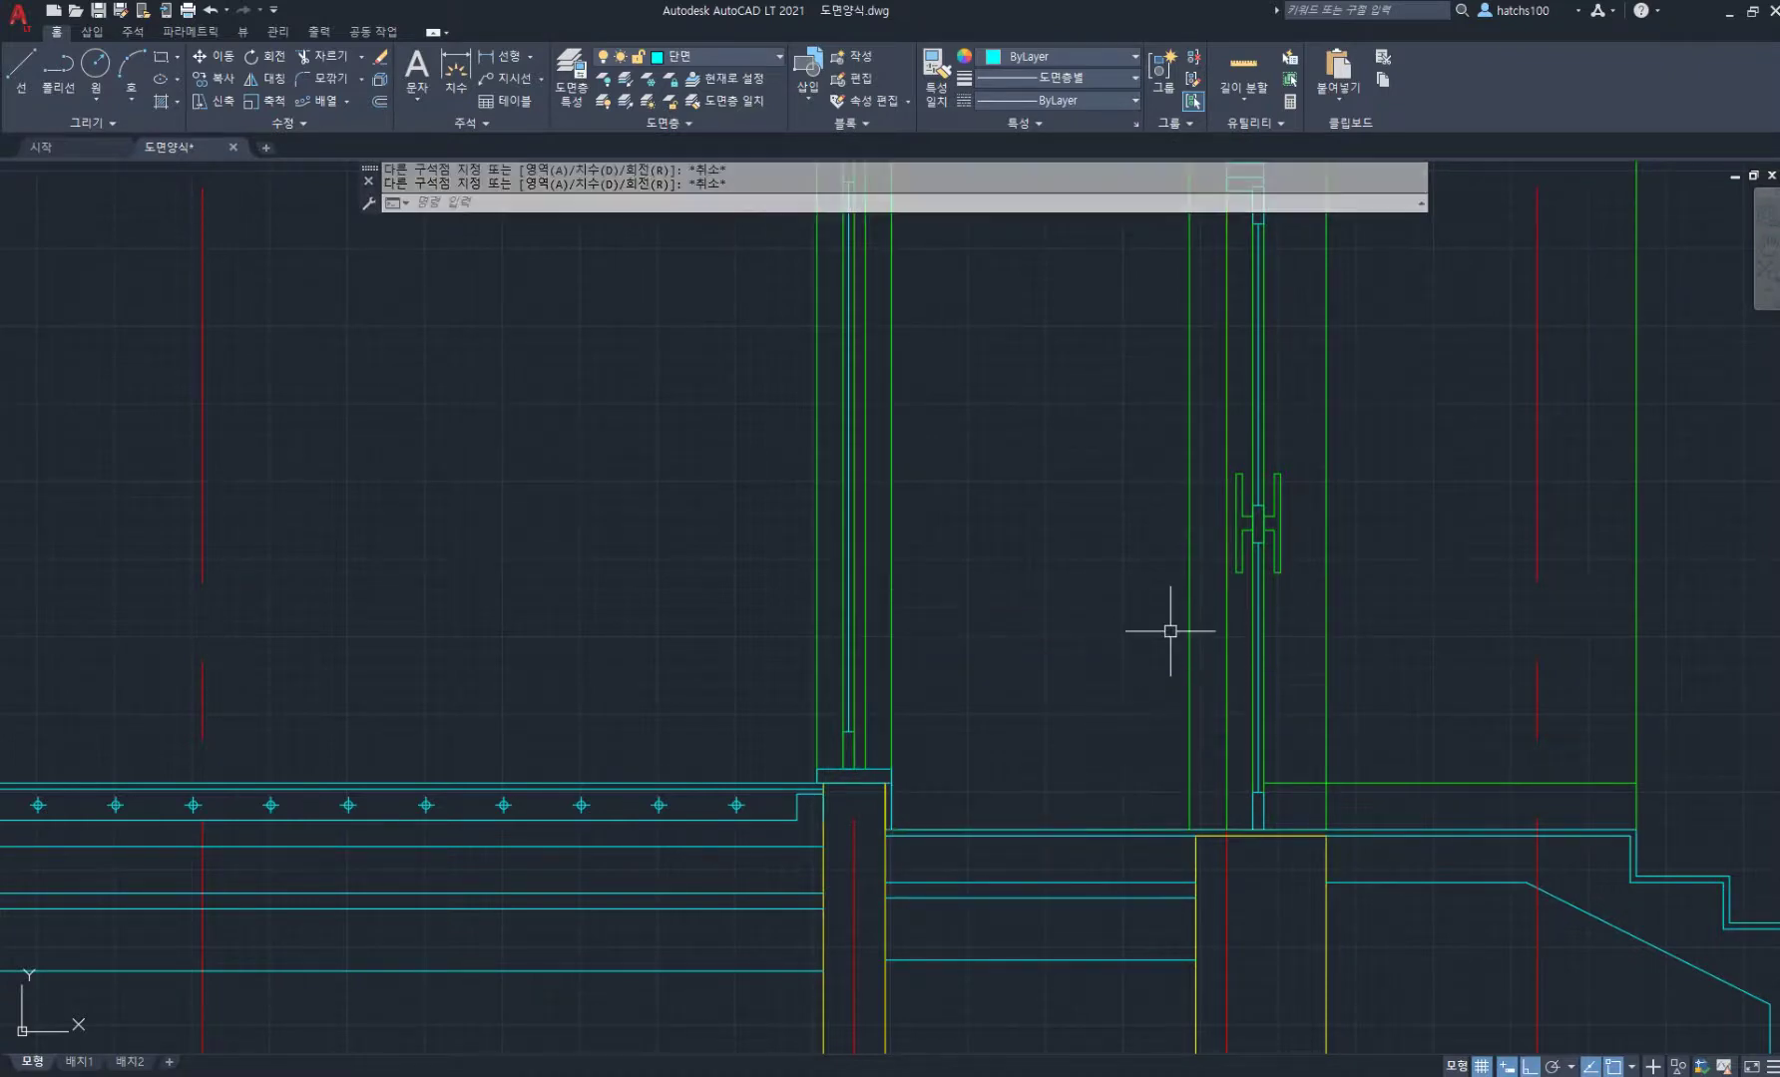
Step: Measure the horizontal distance from the interior door frame's right edge to the green wall line at the entrance
{"action": "type", "text": "di"}
{"action": "key", "text": "Return"}
{"action": "left_click", "coordinate": [894, 590]}
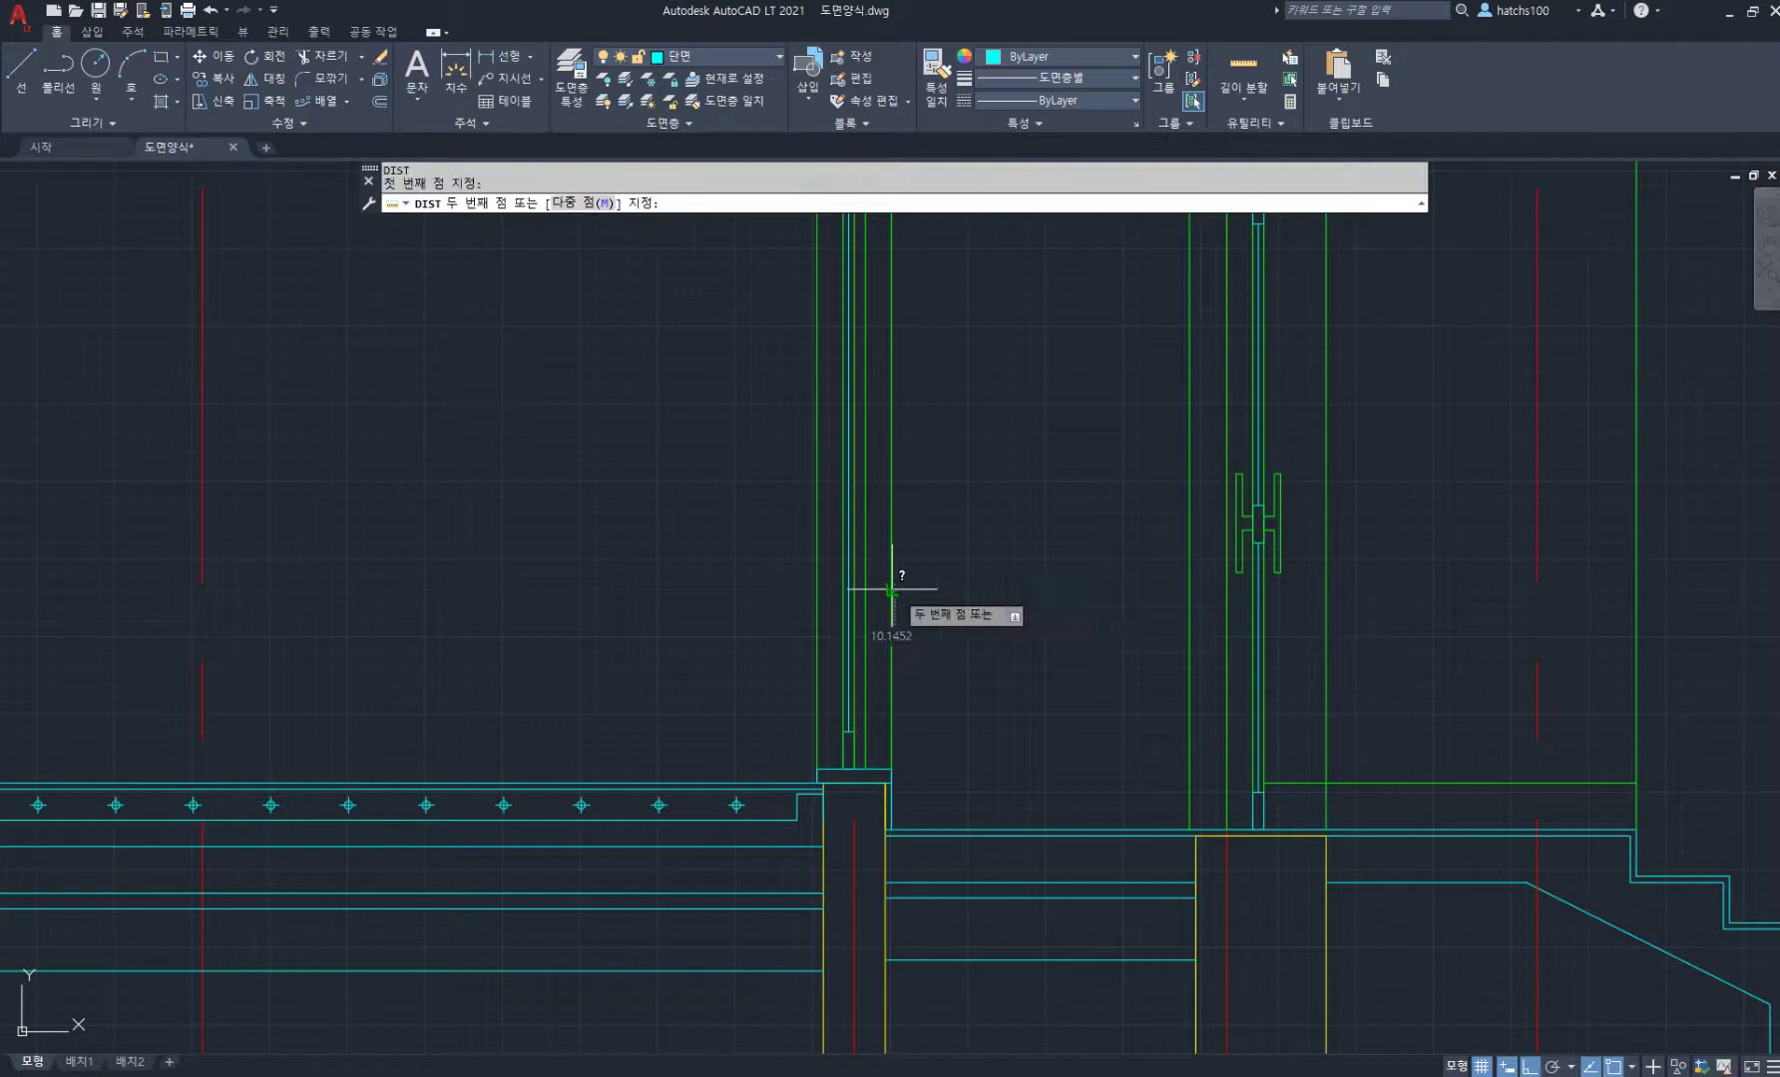
{"action": "left_click", "coordinate": [1190, 589]}
{"action": "key", "text": "Escape"}
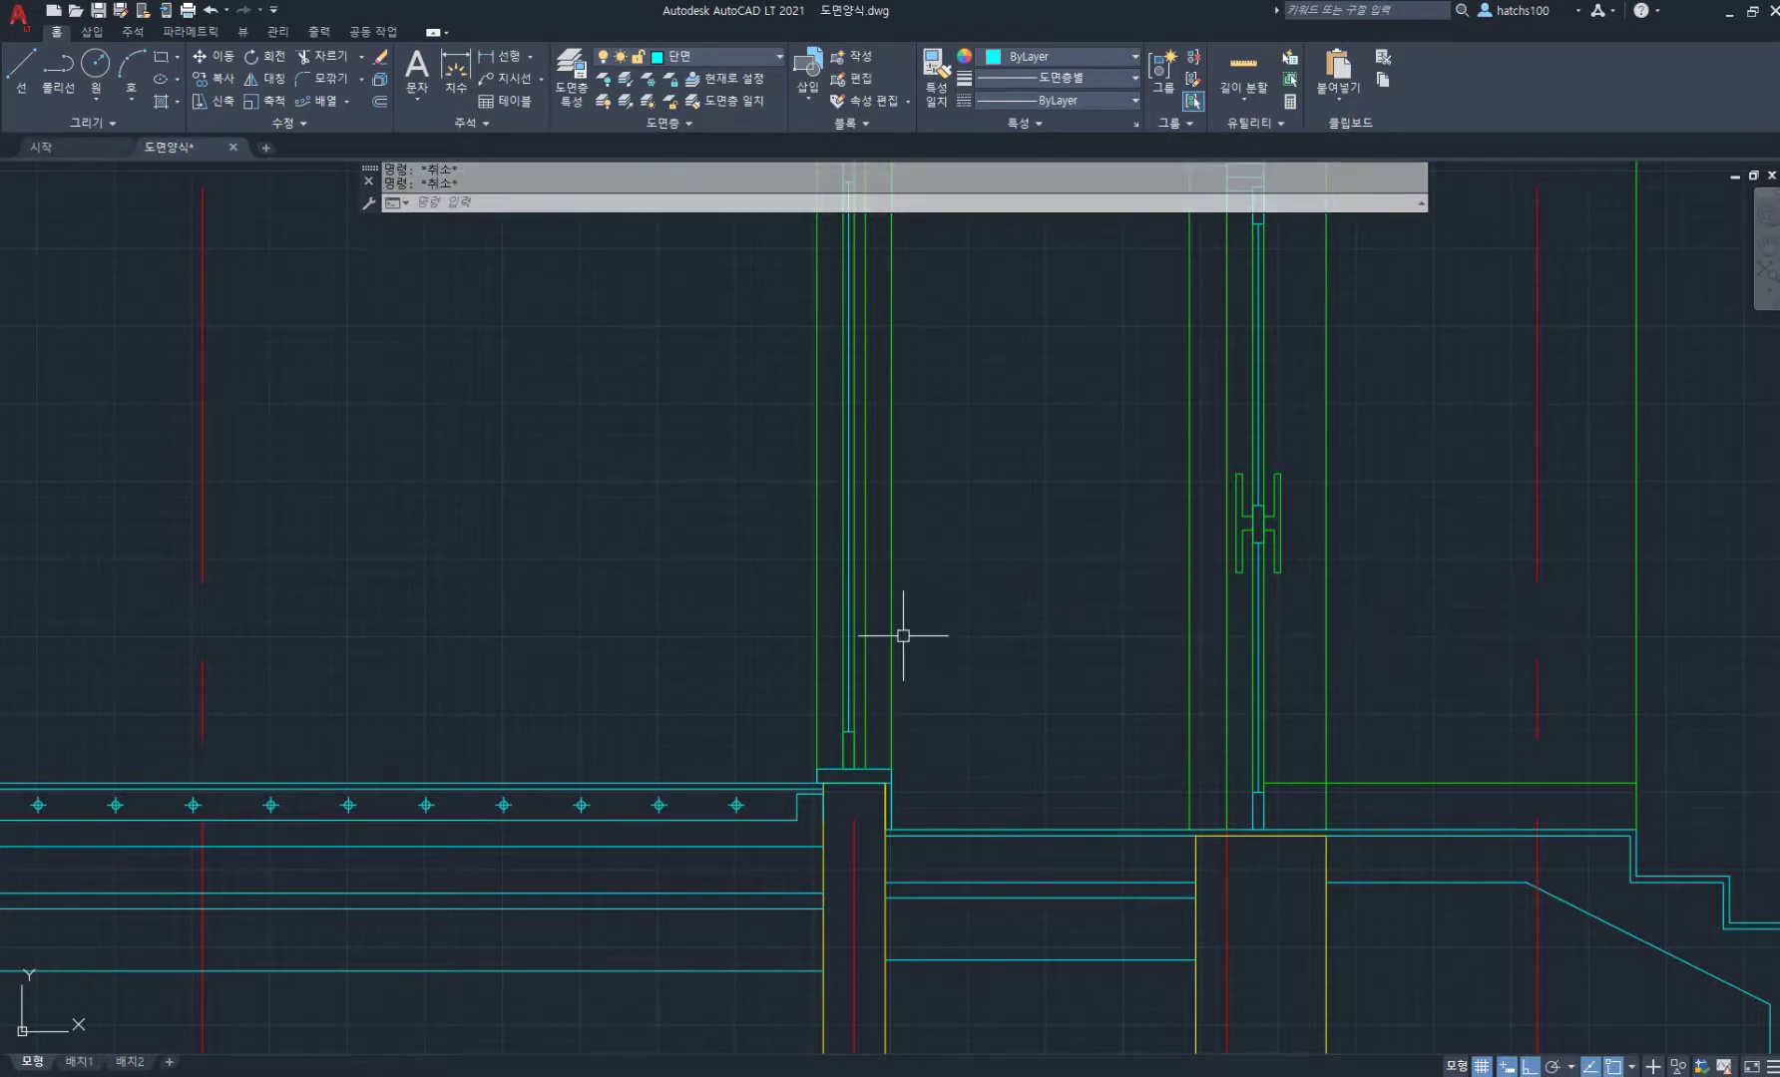
{"action": "key", "text": "space"}
{"action": "left_click", "coordinate": [891, 639]}
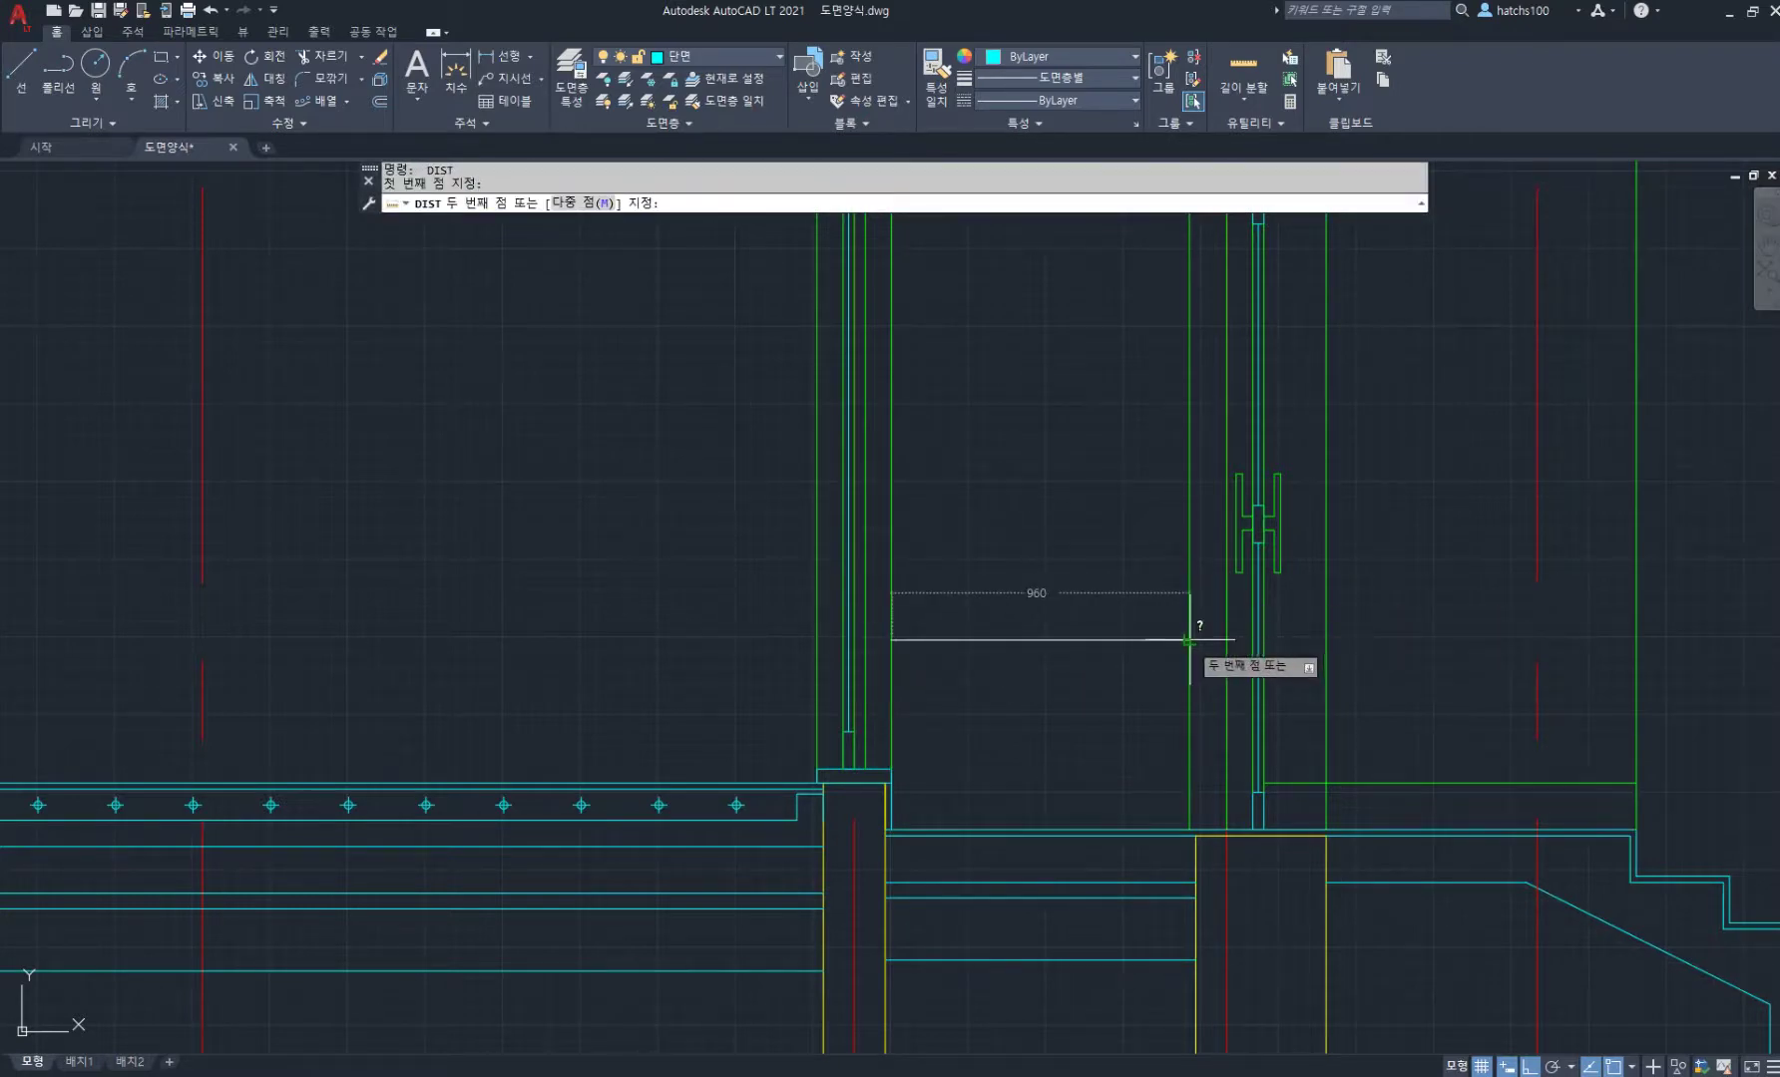
{"action": "key", "text": "Escape"}
Step: Draw a 960 by 1200 rectangle on the entrance floor, starting at the foot of the line below the door sill
{"action": "type", "text": "rec"}
{"action": "key", "text": "Return"}
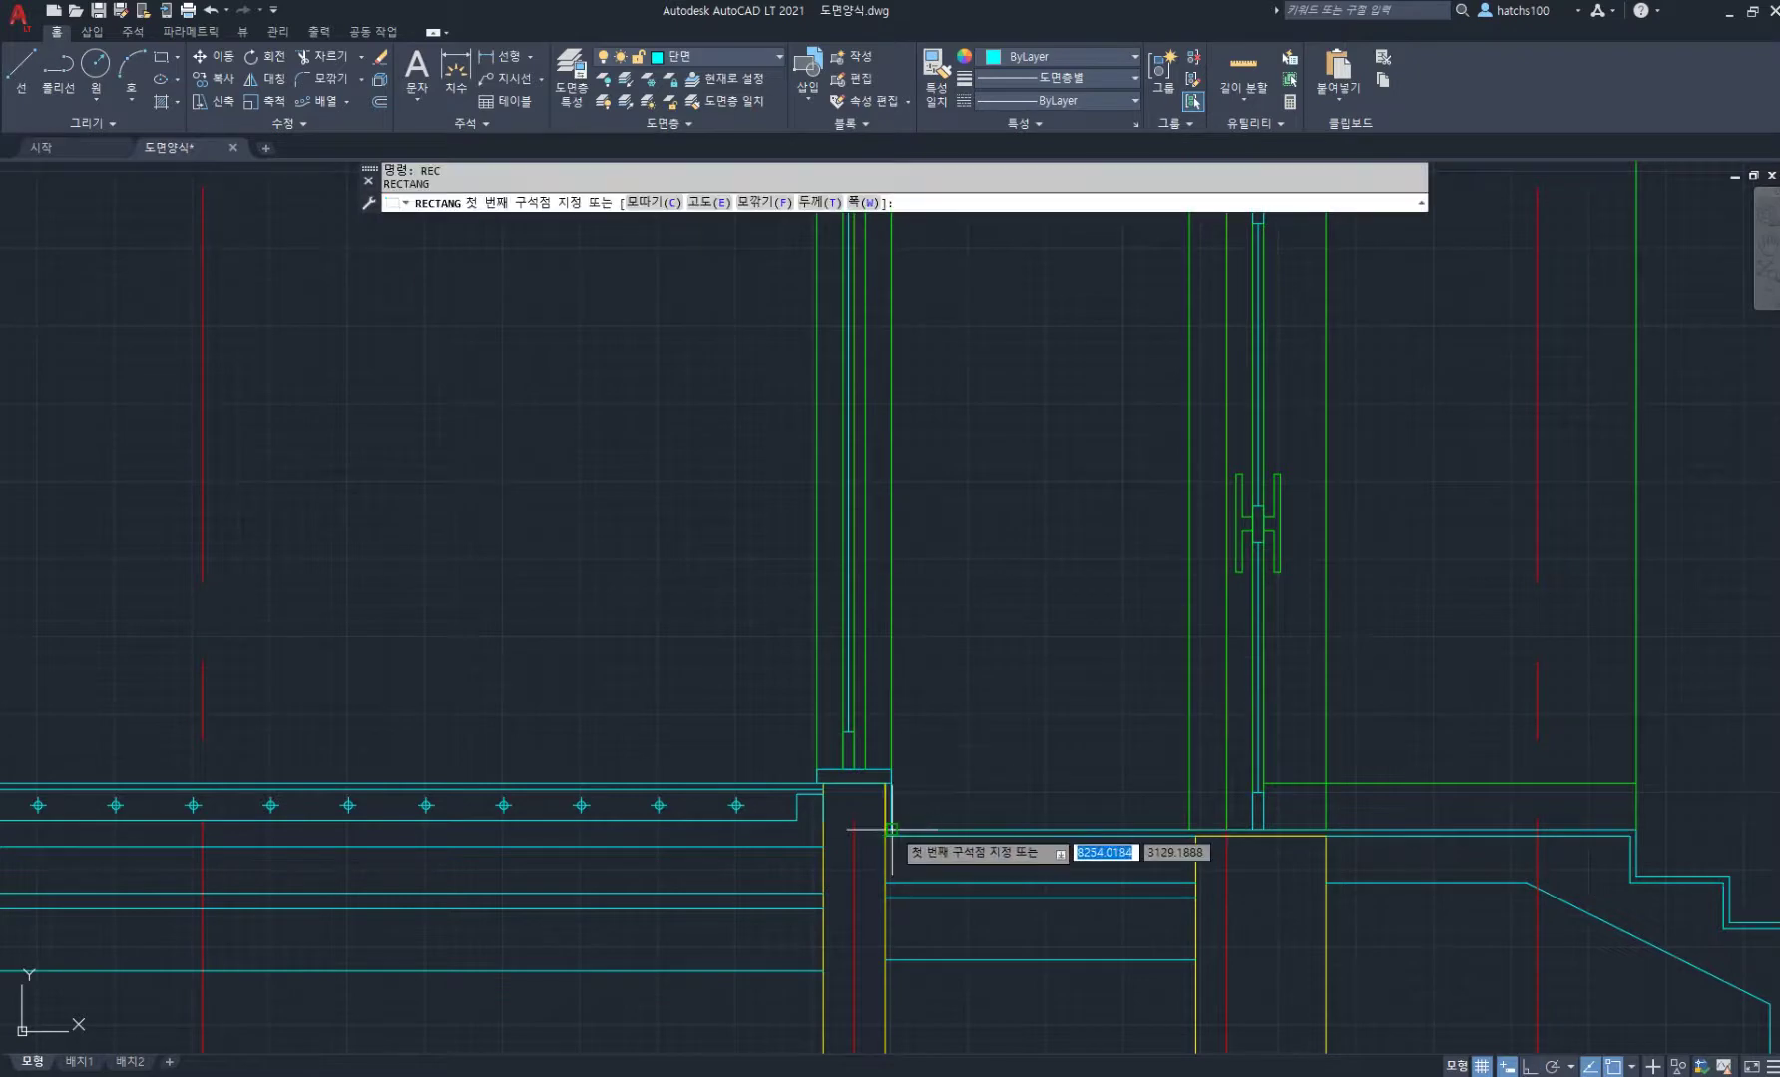
{"action": "left_click", "coordinate": [890, 829]}
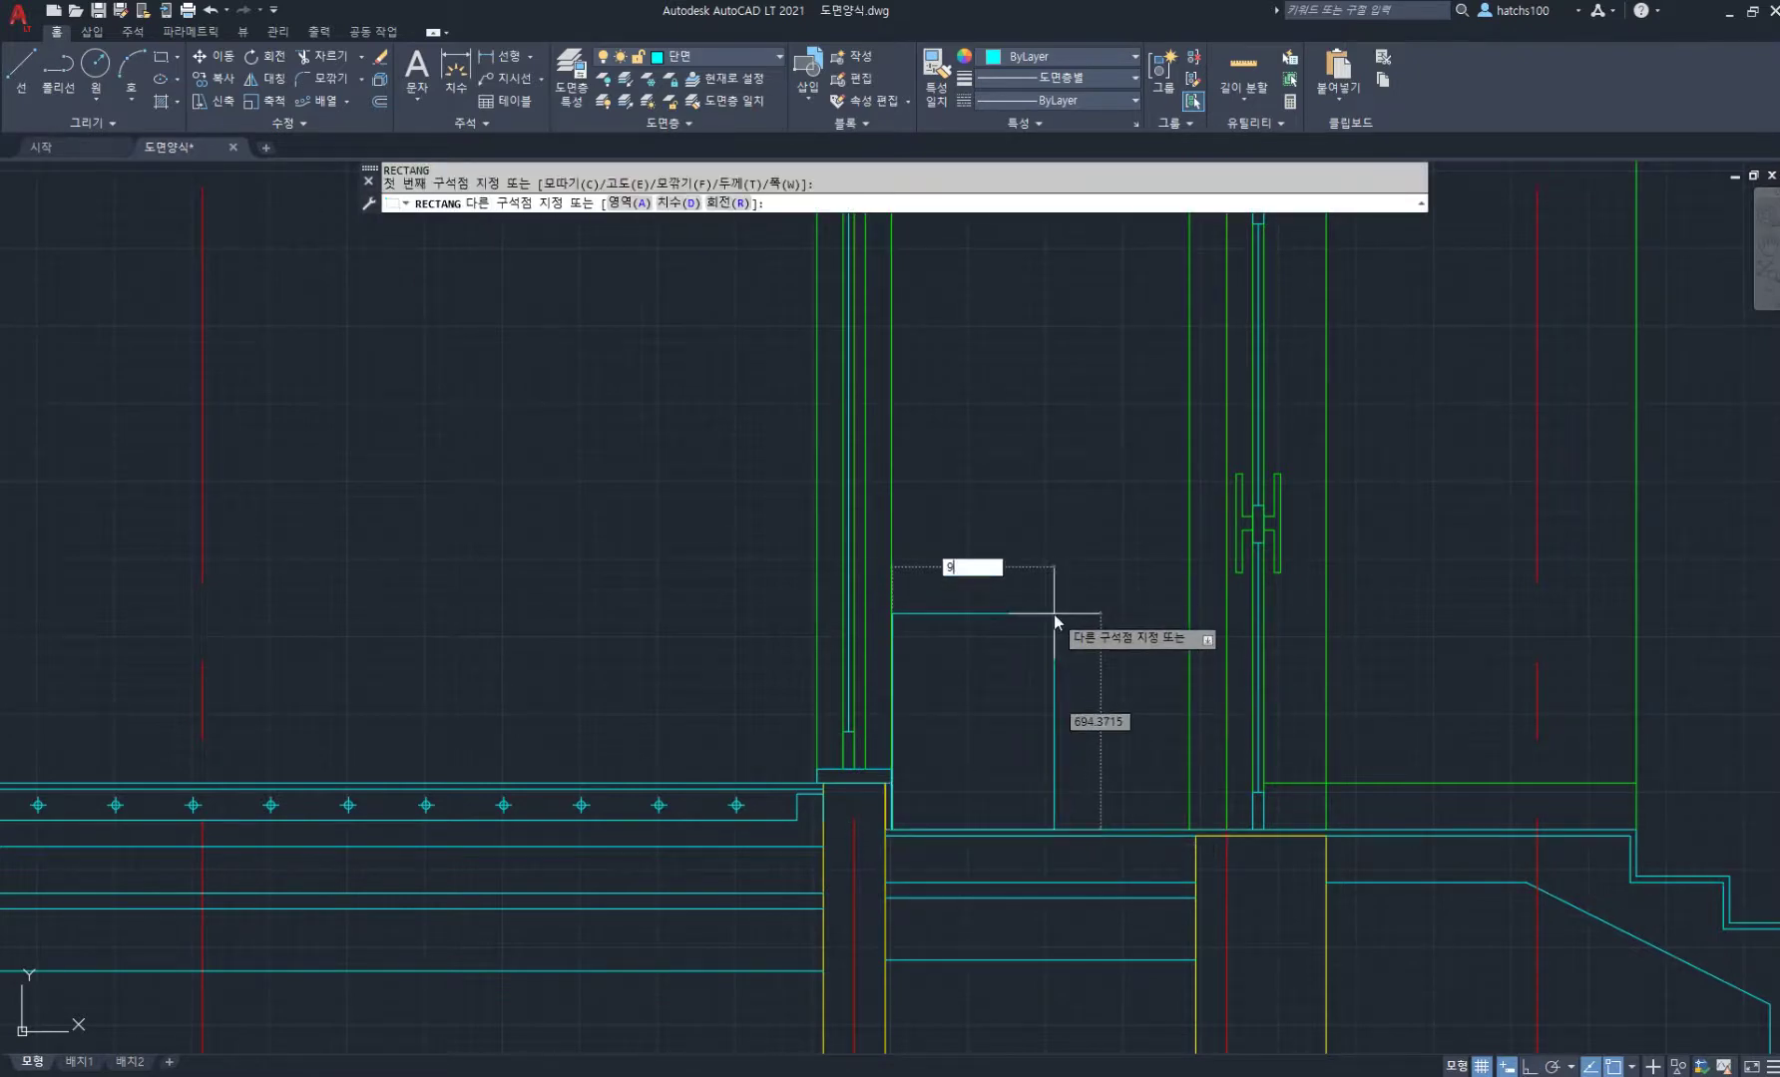
{"action": "type", "text": "960"}
{"action": "key", "text": "Tab"}
{"action": "type", "text": "1"}
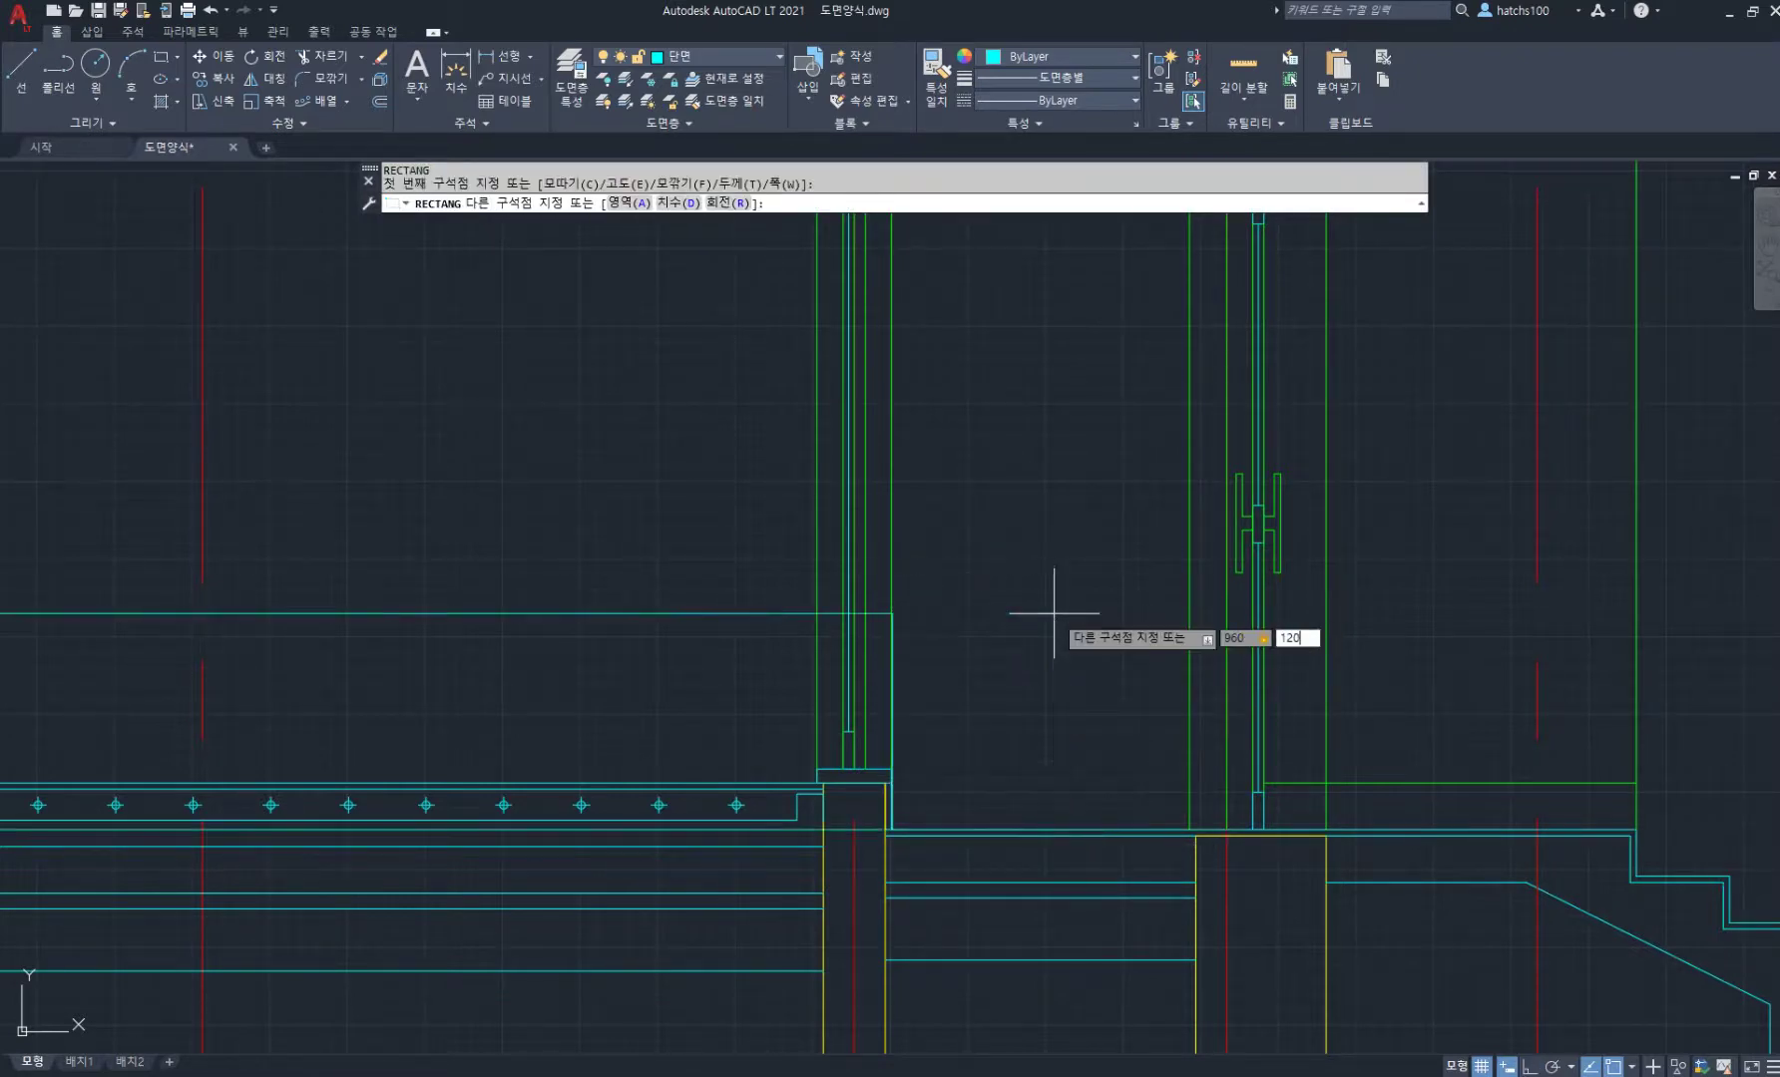
{"action": "type", "text": "200"}
{"action": "key", "text": "Return"}
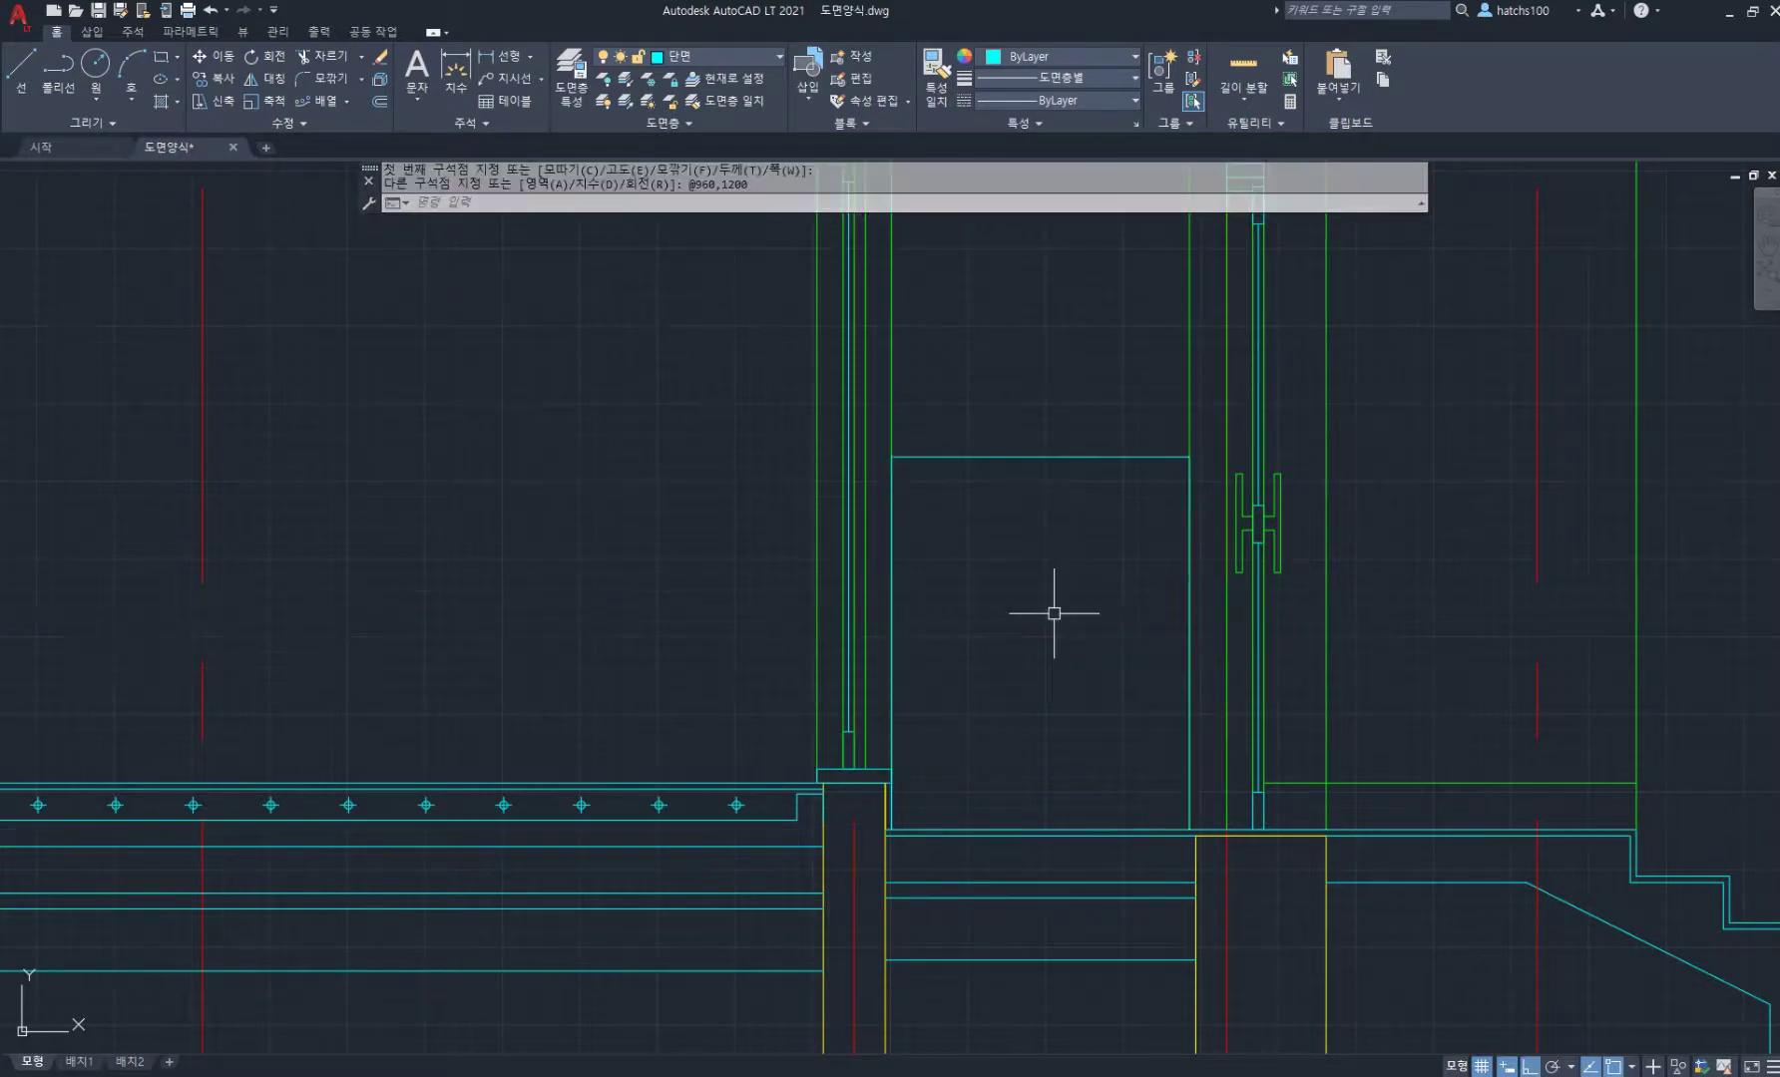
Step: Match the green wall line's properties onto the new rectangle and make that wall line's layer current
{"action": "type", "text": "ma"}
{"action": "key", "text": "Return"}
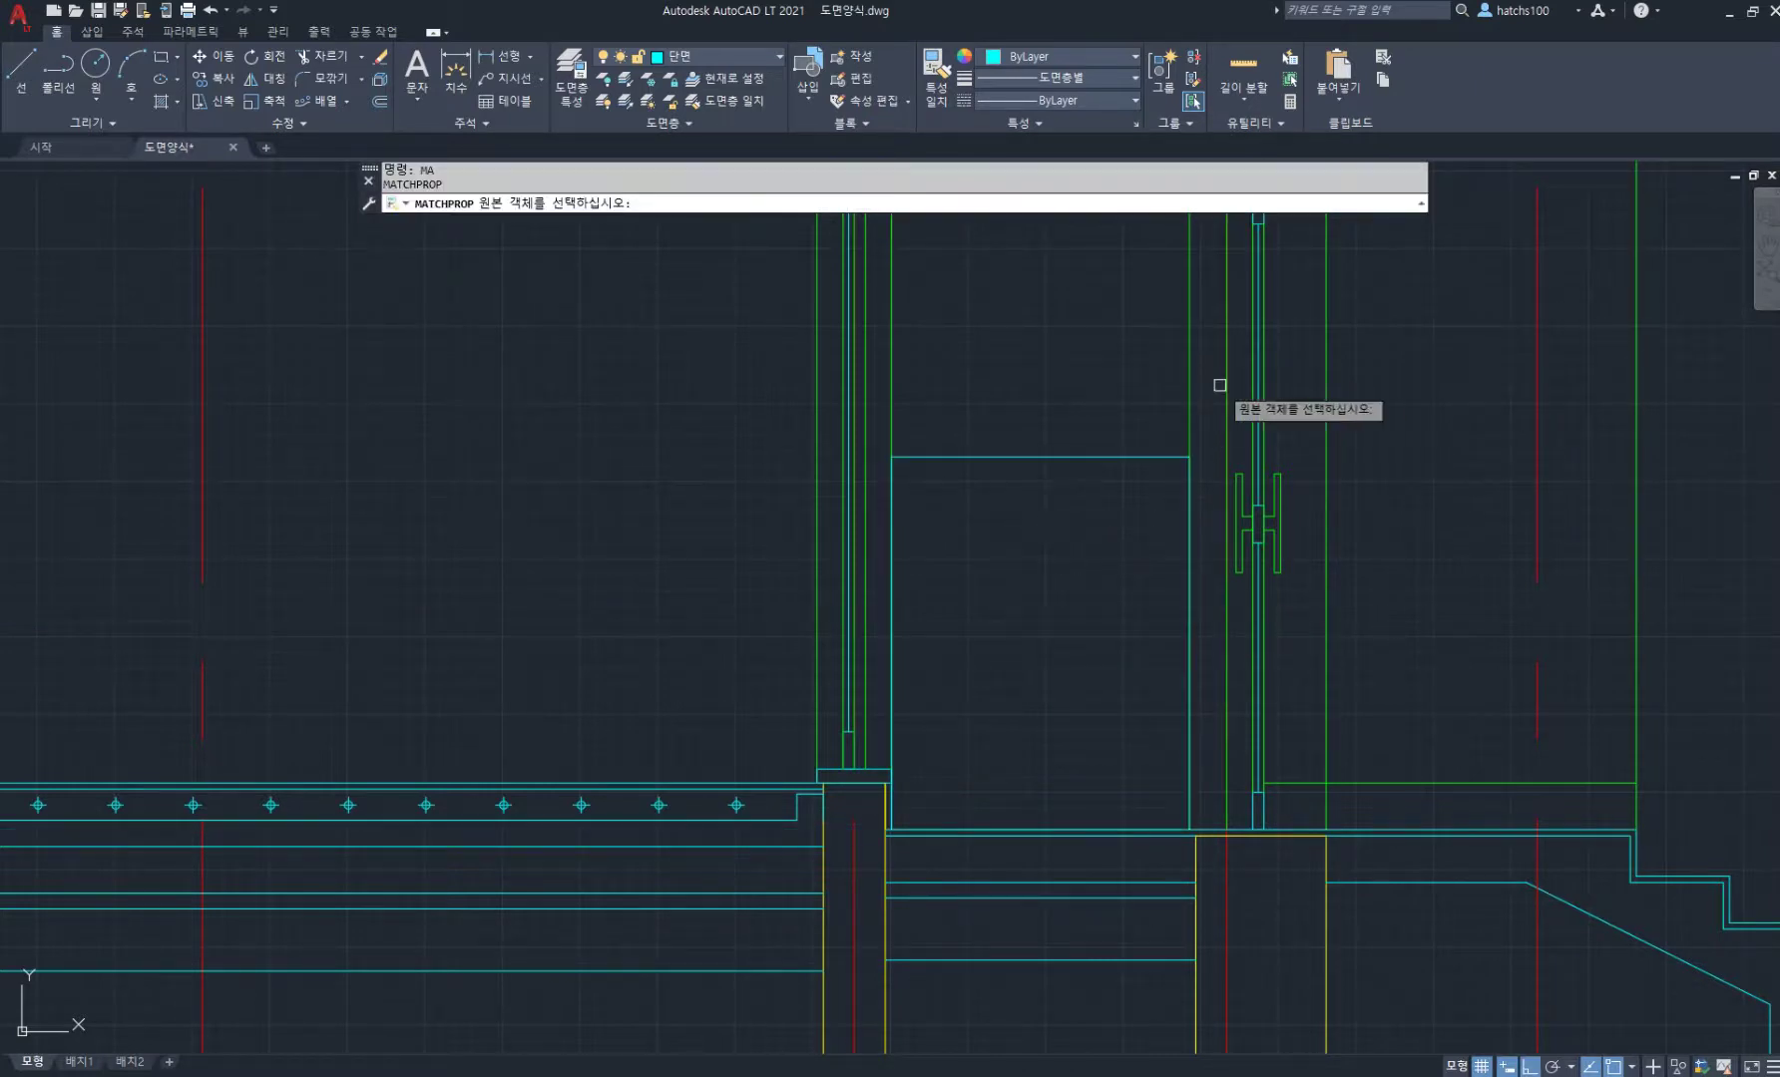
{"action": "left_click", "coordinate": [1190, 401]}
{"action": "left_click", "coordinate": [1144, 456]}
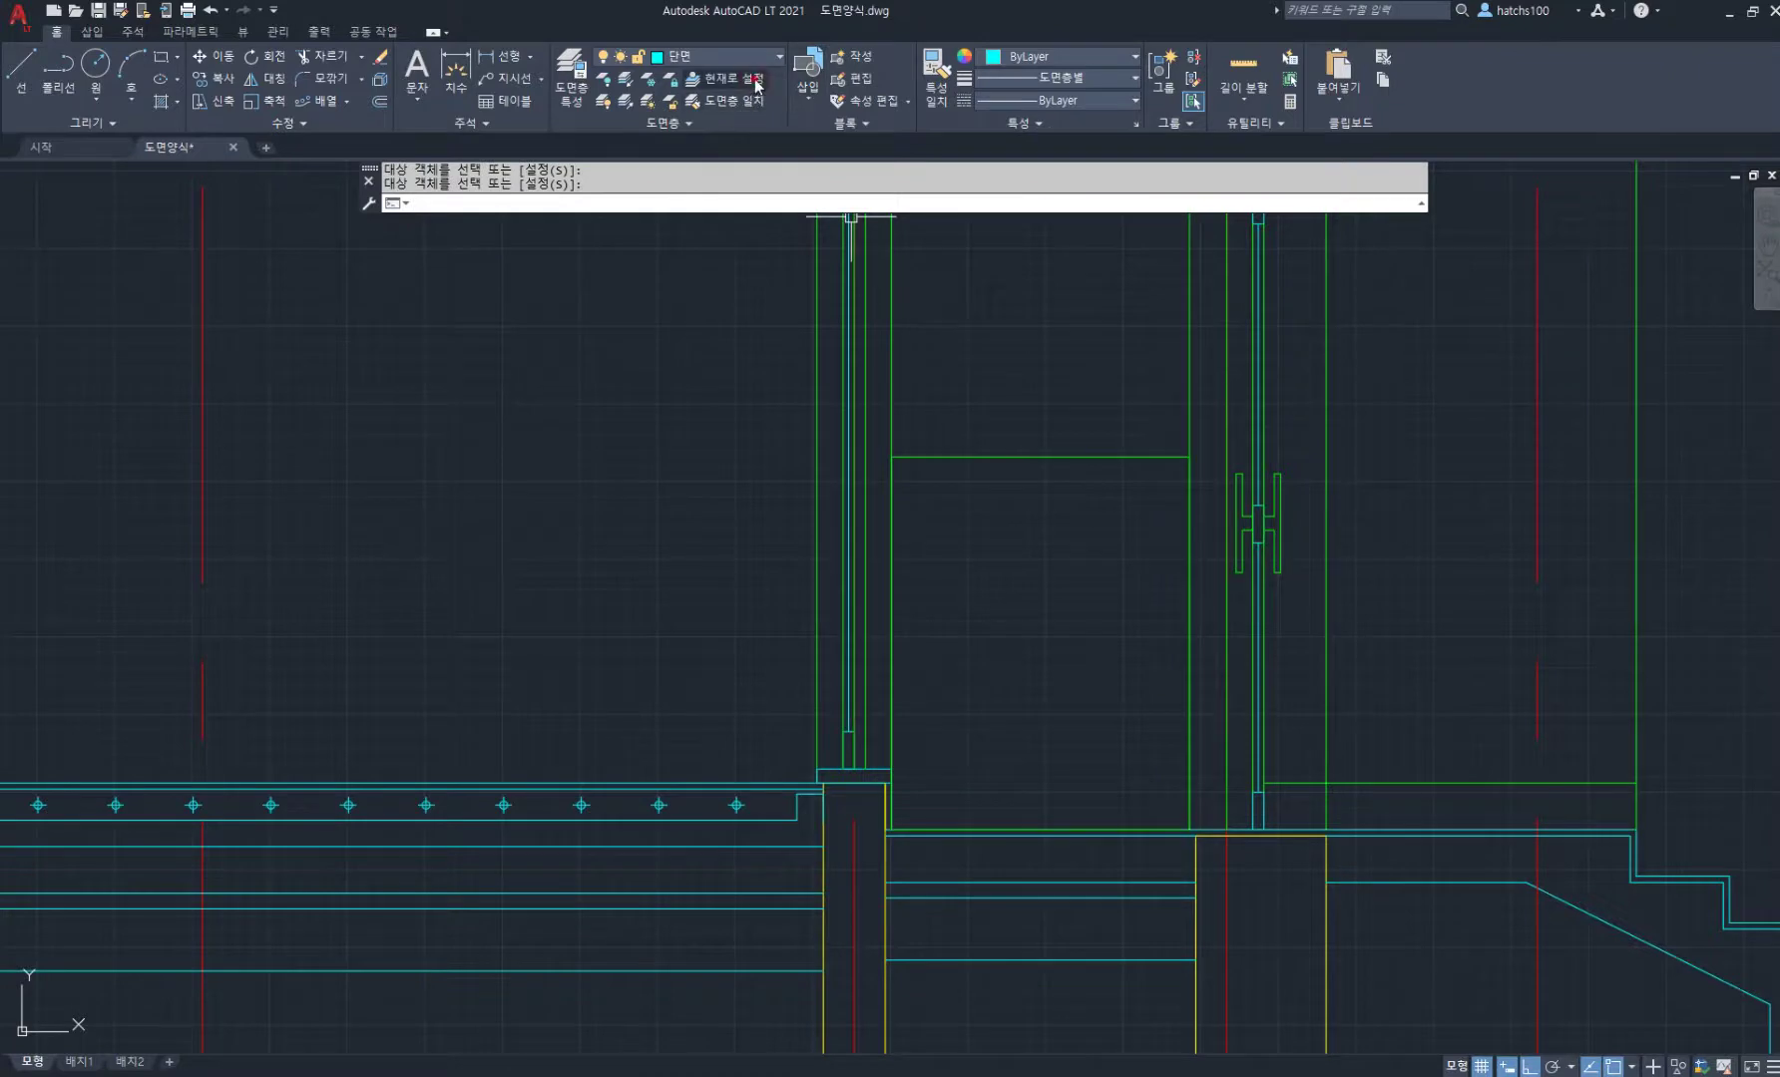
{"action": "key", "text": "Return"}
{"action": "left_click", "coordinate": [767, 79]}
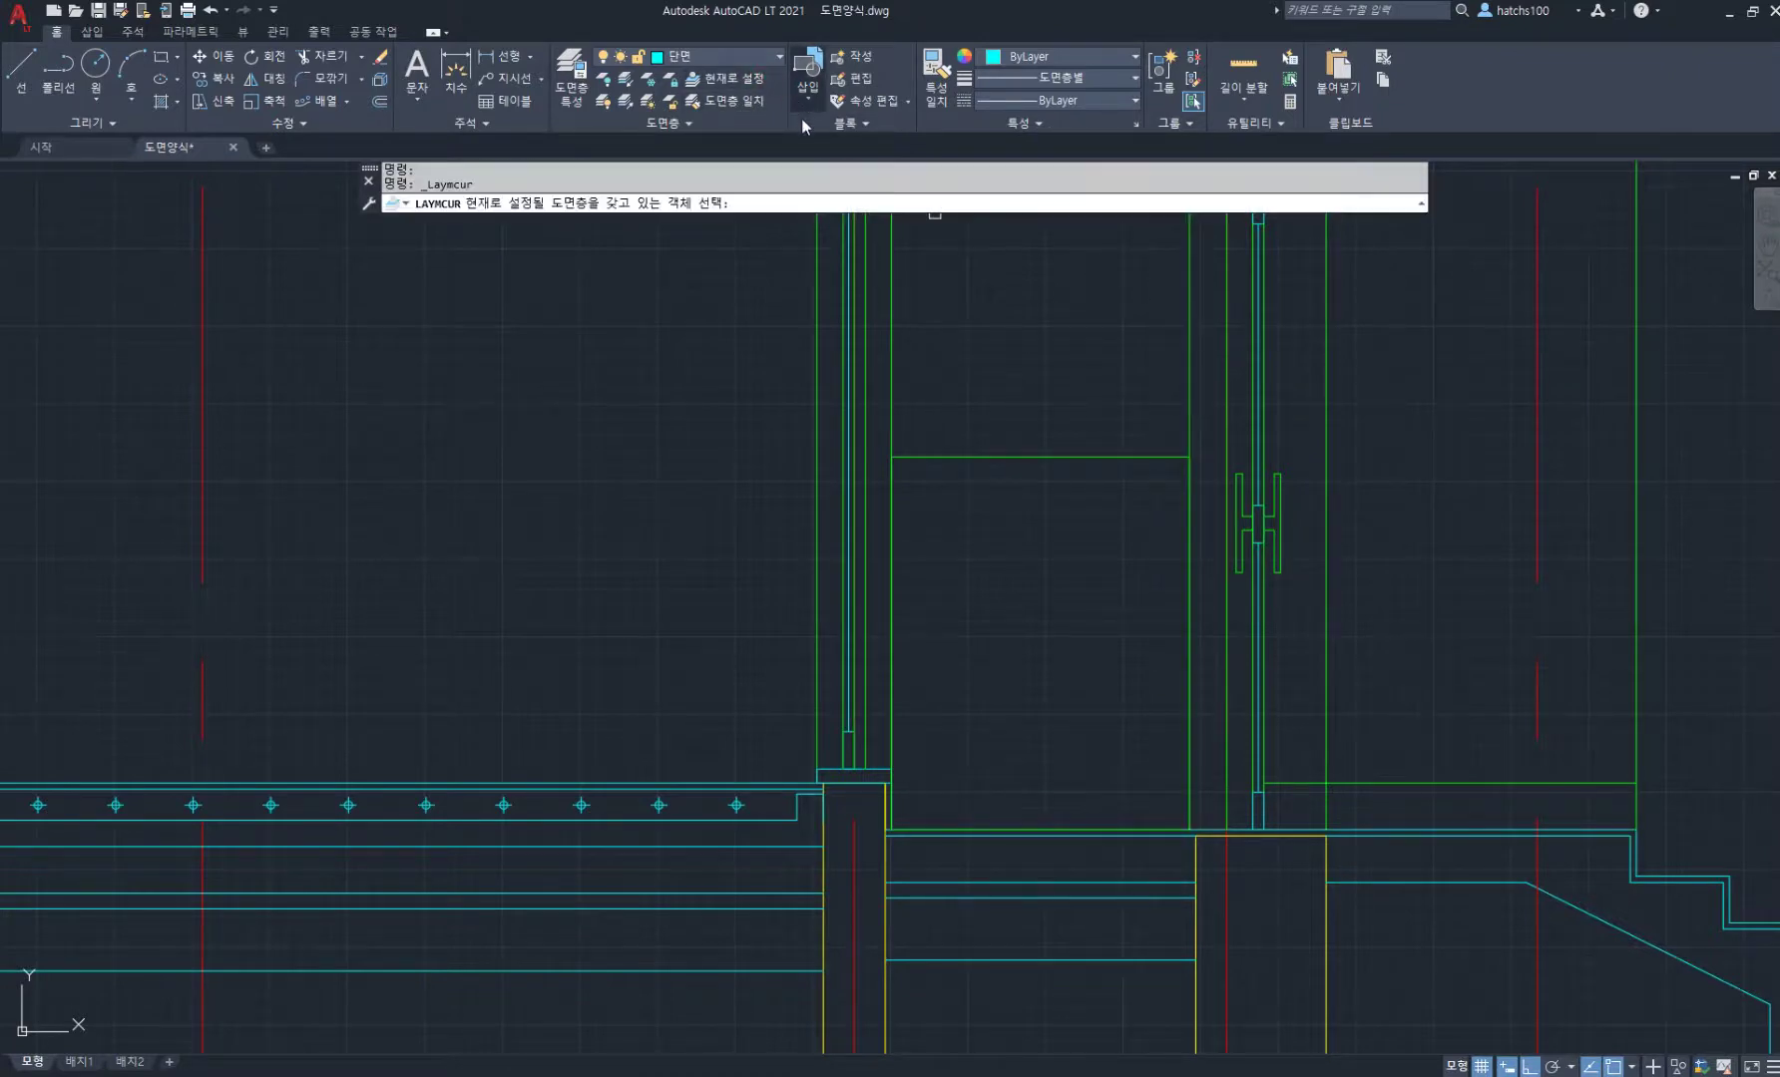
{"action": "left_click", "coordinate": [1191, 387]}
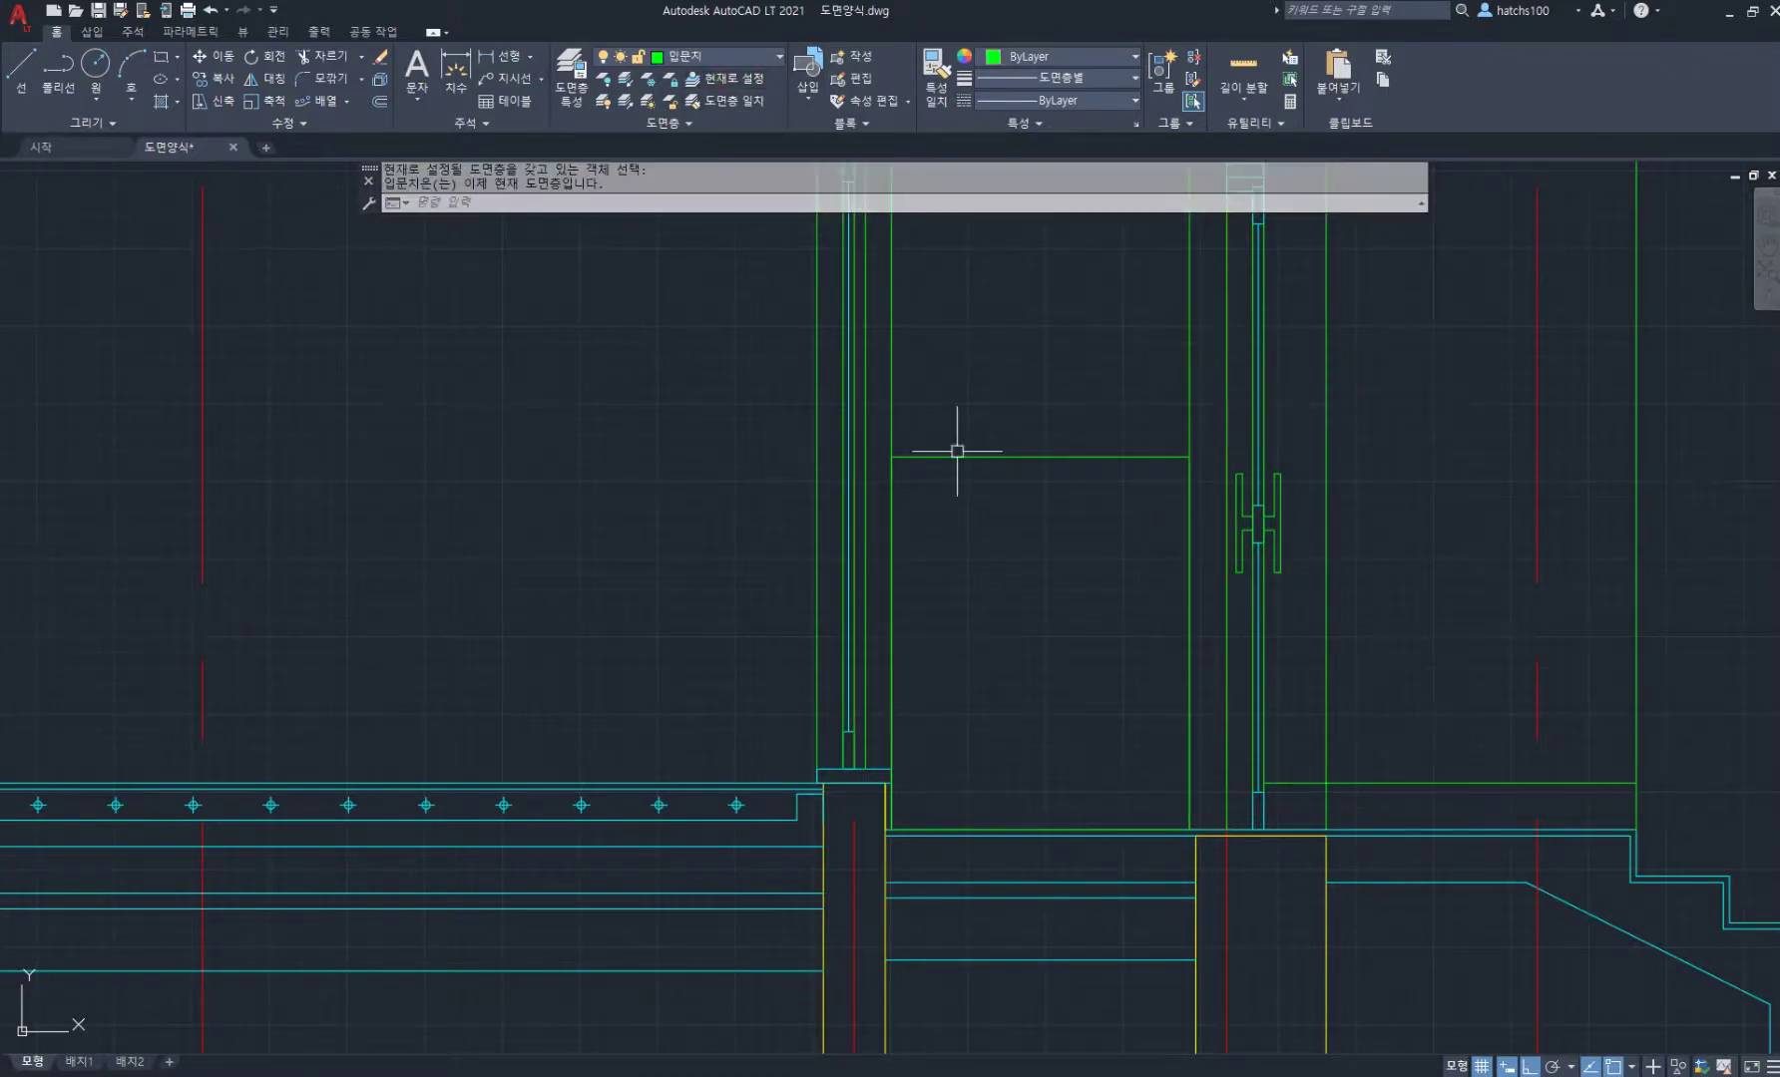
Step: Offset the entrance rectangle 20 inward
{"action": "type", "text": "o"}
{"action": "key", "text": "Return"}
{"action": "key", "text": "Return"}
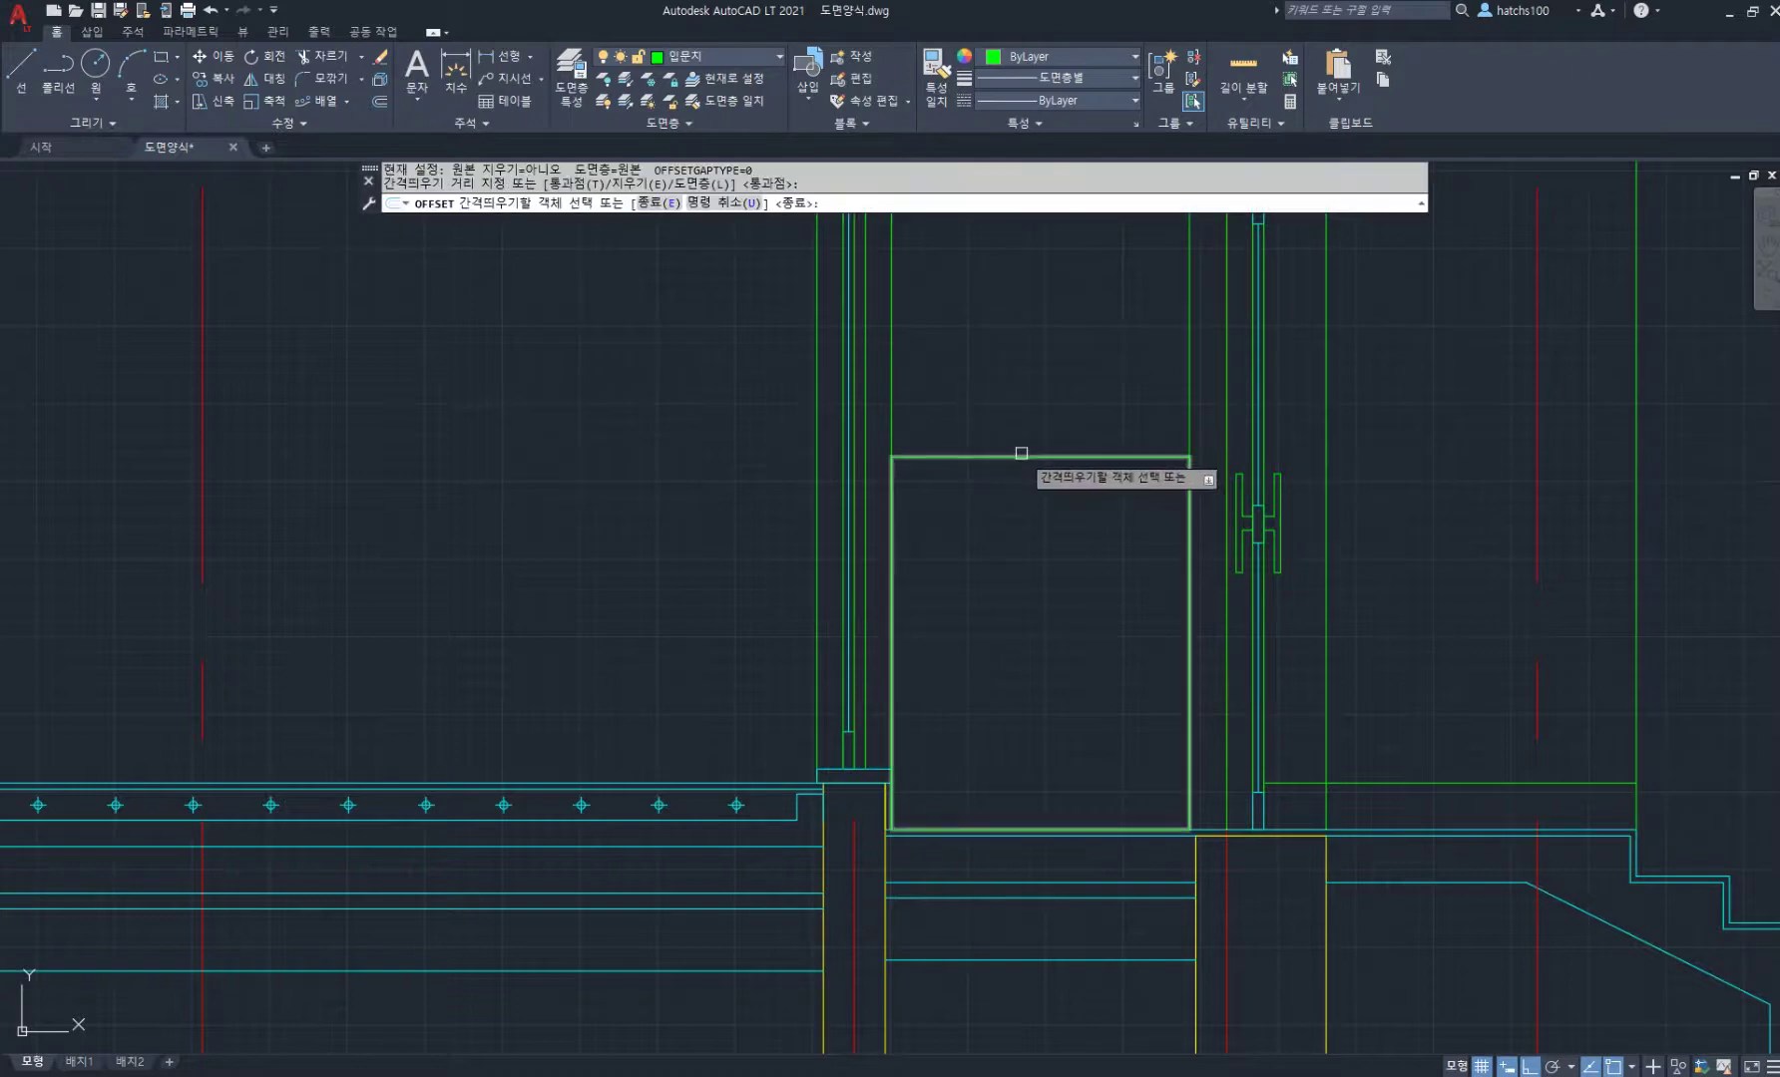
{"action": "left_click", "coordinate": [1021, 457]}
{"action": "type", "text": "20"}
{"action": "key", "text": "Return"}
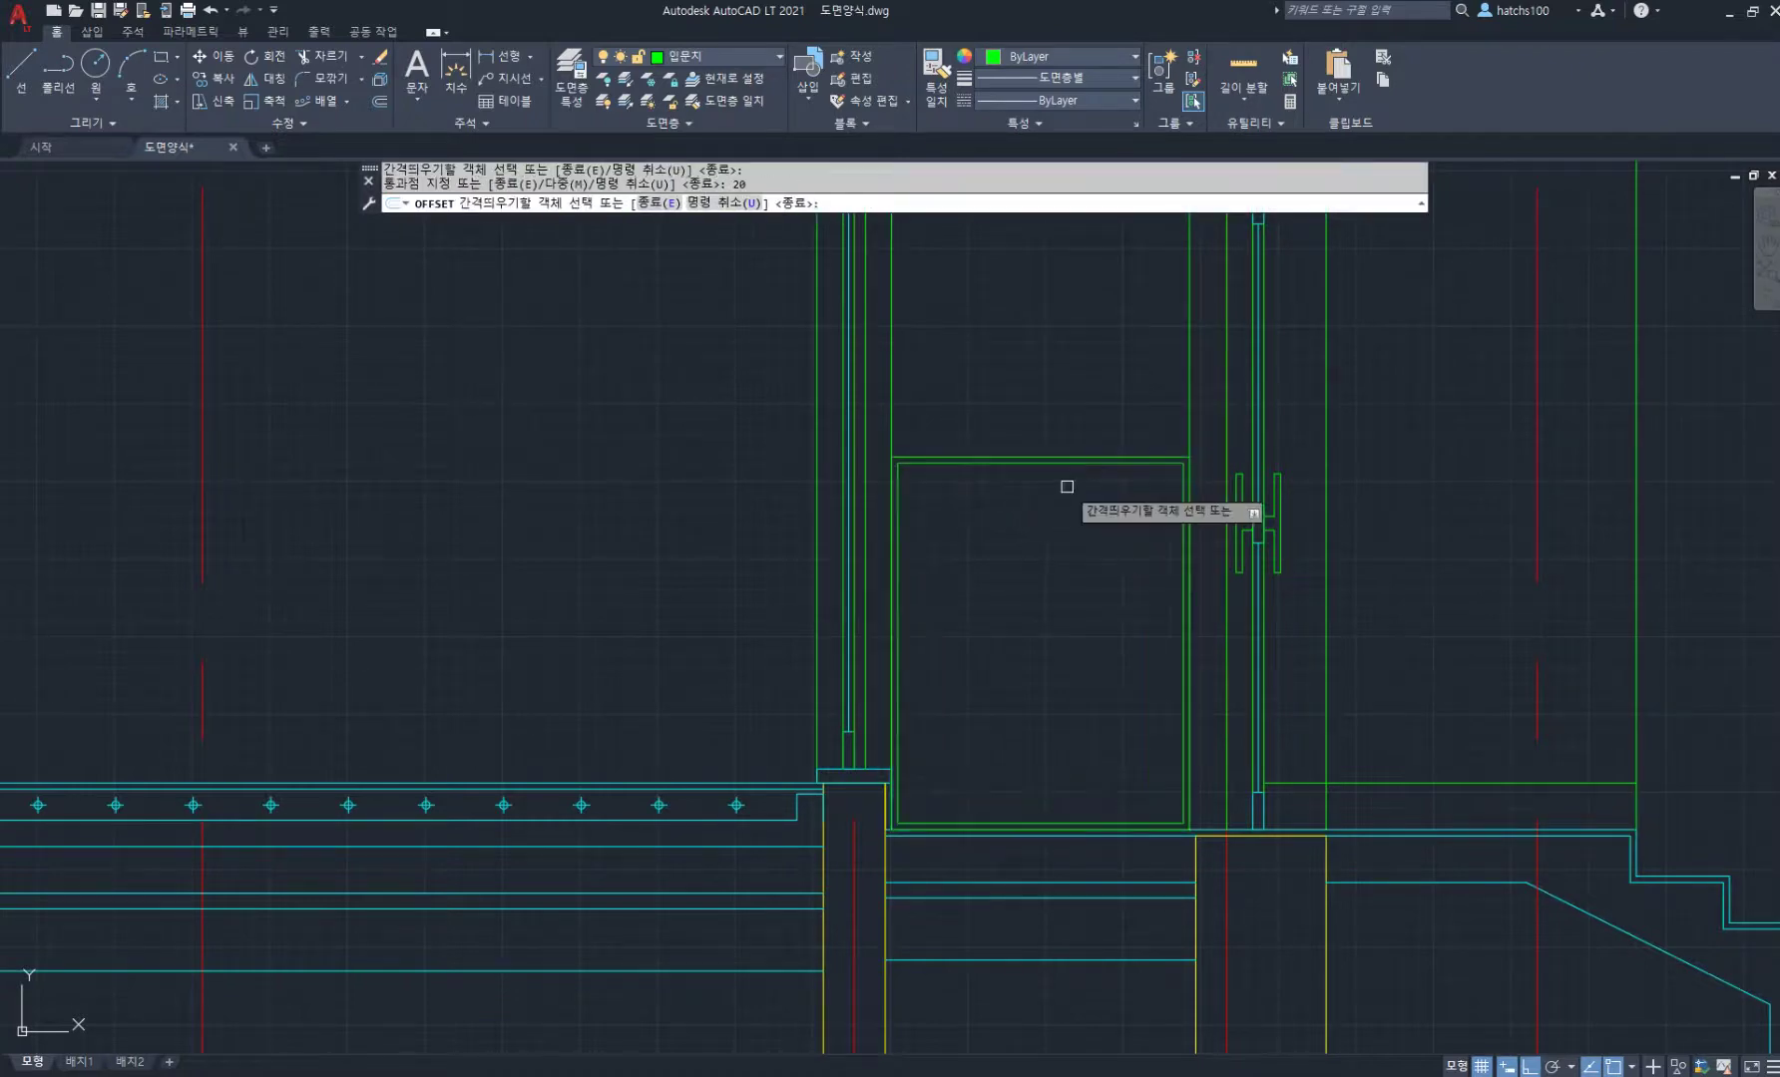
{"action": "key", "text": "Return"}
Step: Draw a vertical line between the midpoints of the inner rectangle's top and bottom edges
{"action": "type", "text": "l"}
{"action": "key", "text": "Return"}
{"action": "left_click", "coordinate": [1041, 463]}
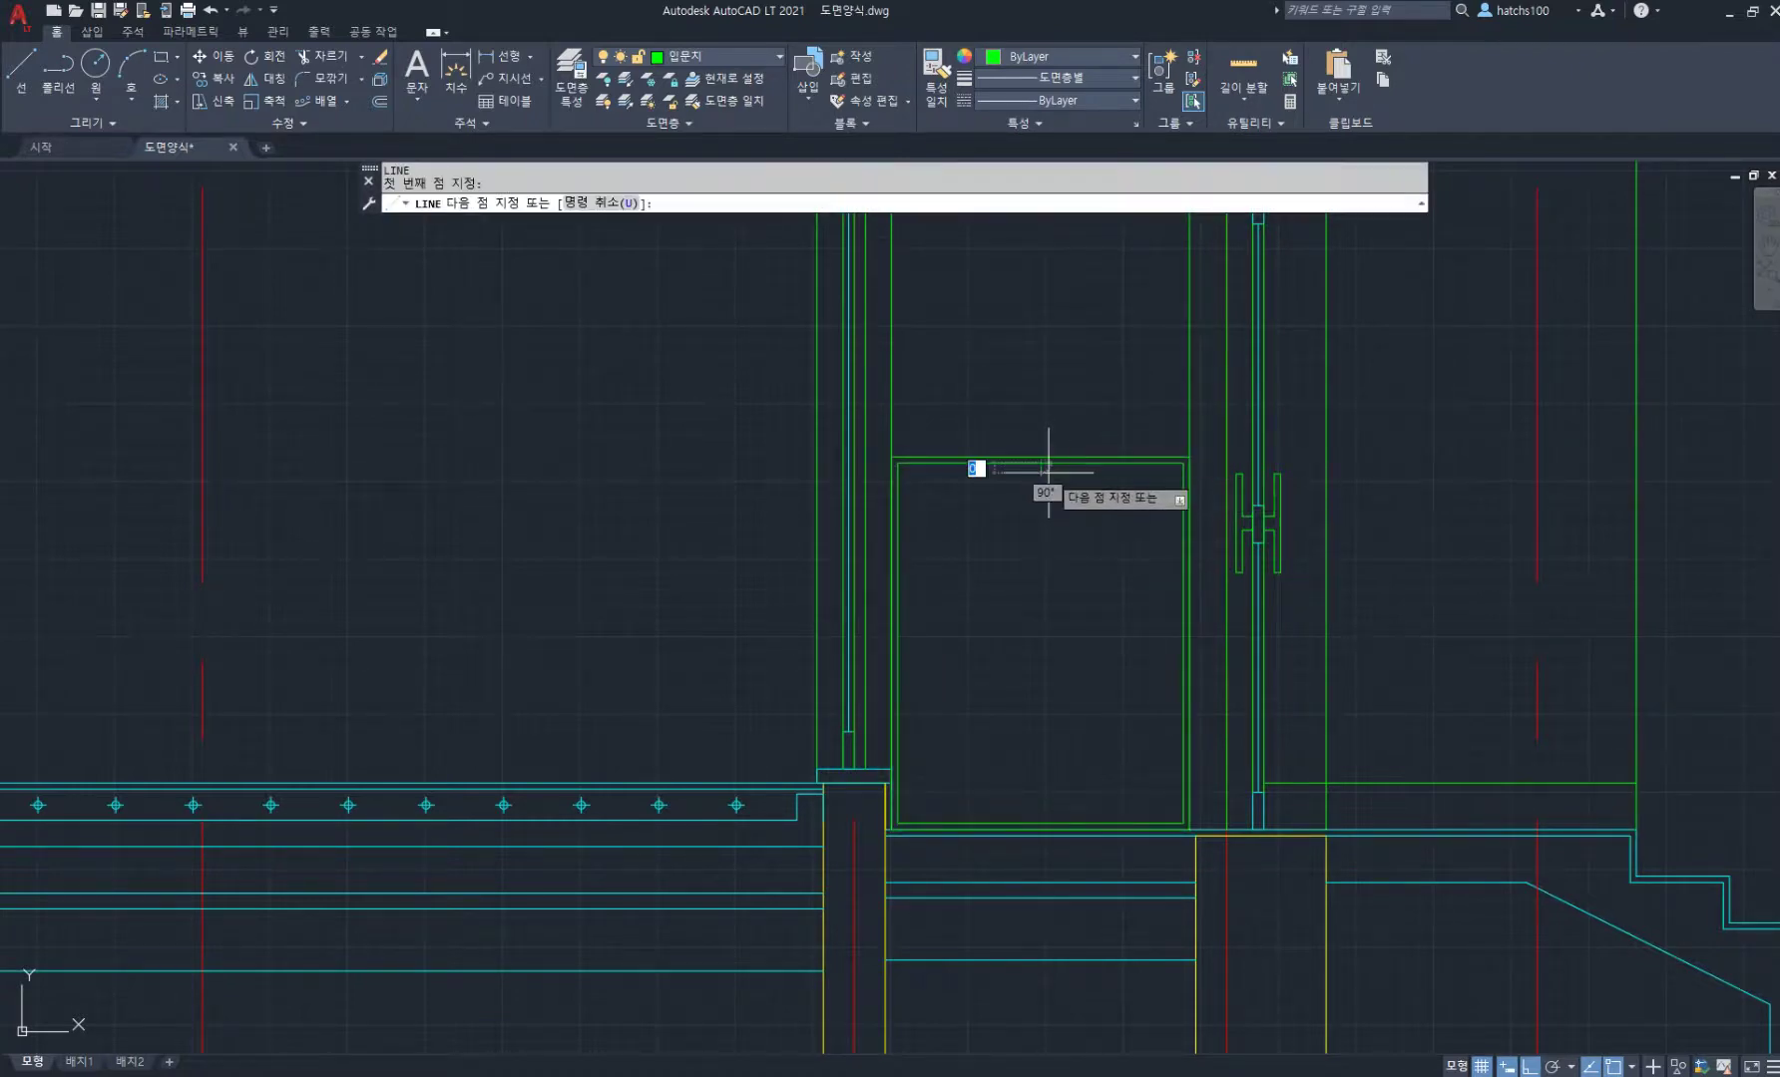
{"action": "left_click", "coordinate": [1041, 824]}
{"action": "key", "text": "Return"}
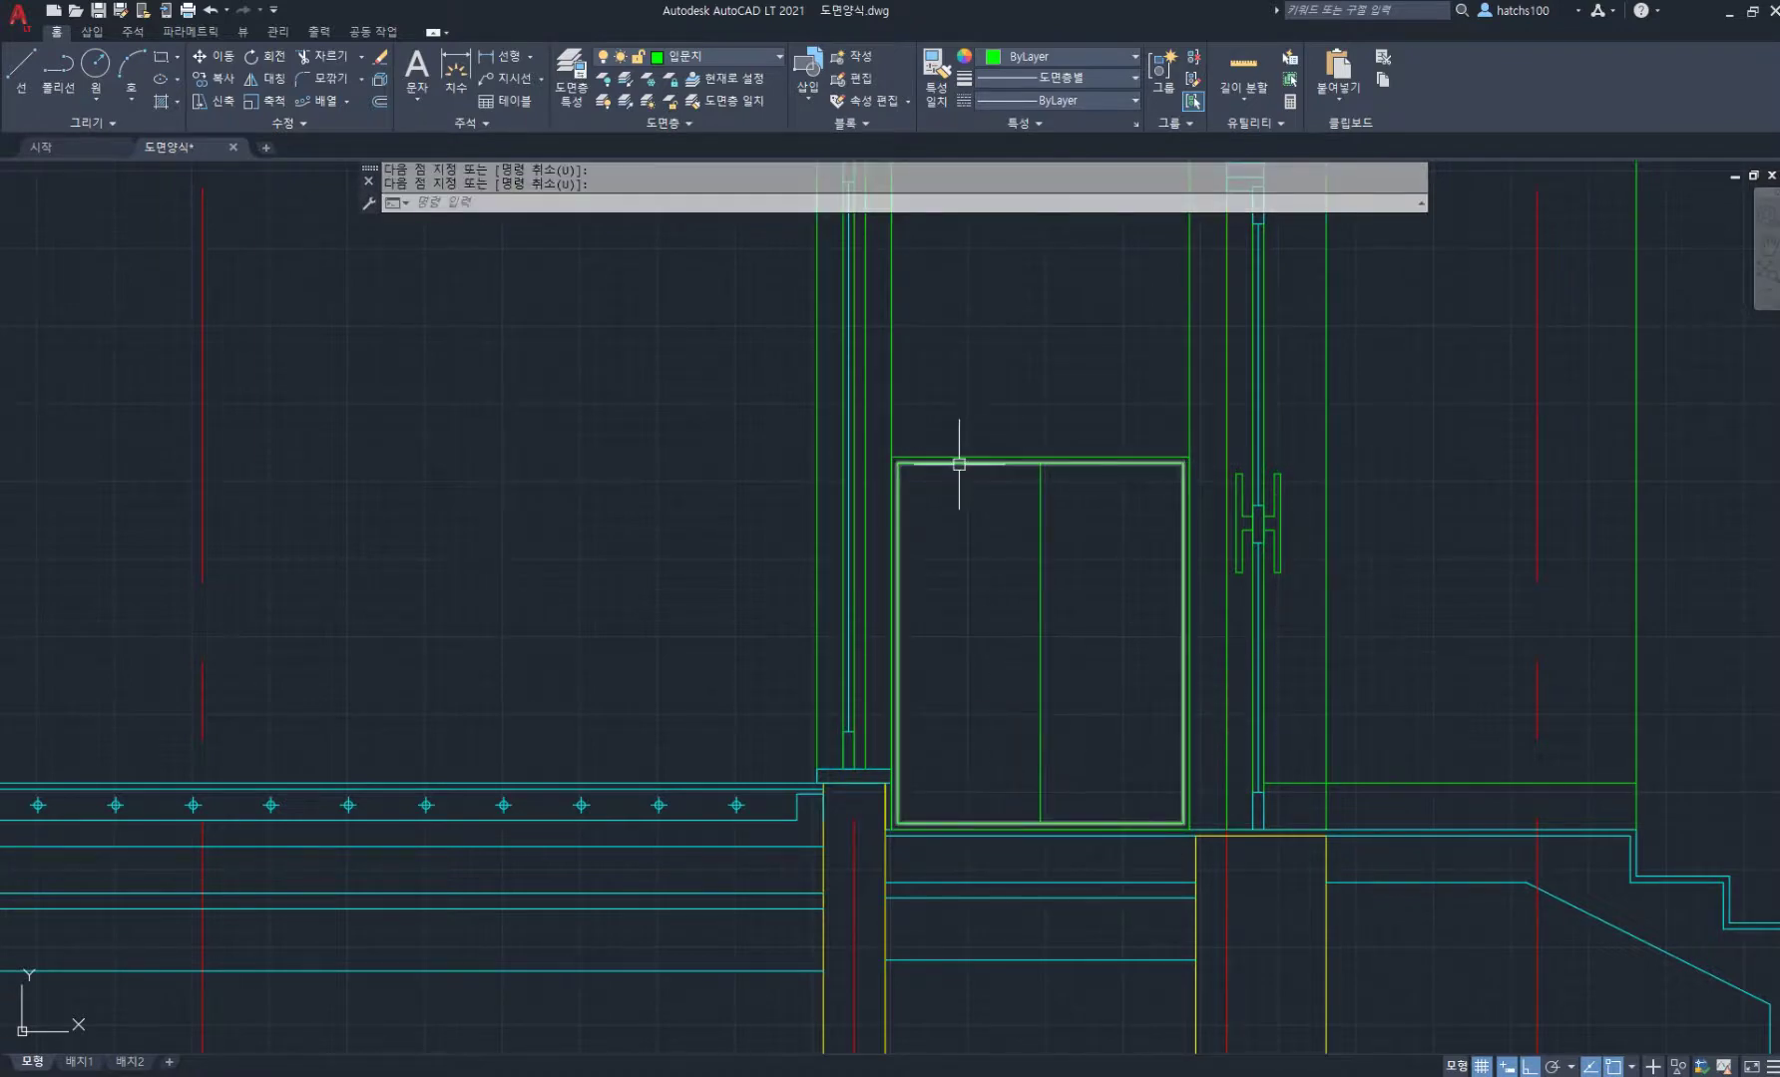
Step: Draw a horizontal line from the vertical dividing line's midpoint to the inner rectangle's left edge
{"action": "key", "text": "Return"}
{"action": "left_click", "coordinate": [1040, 643]}
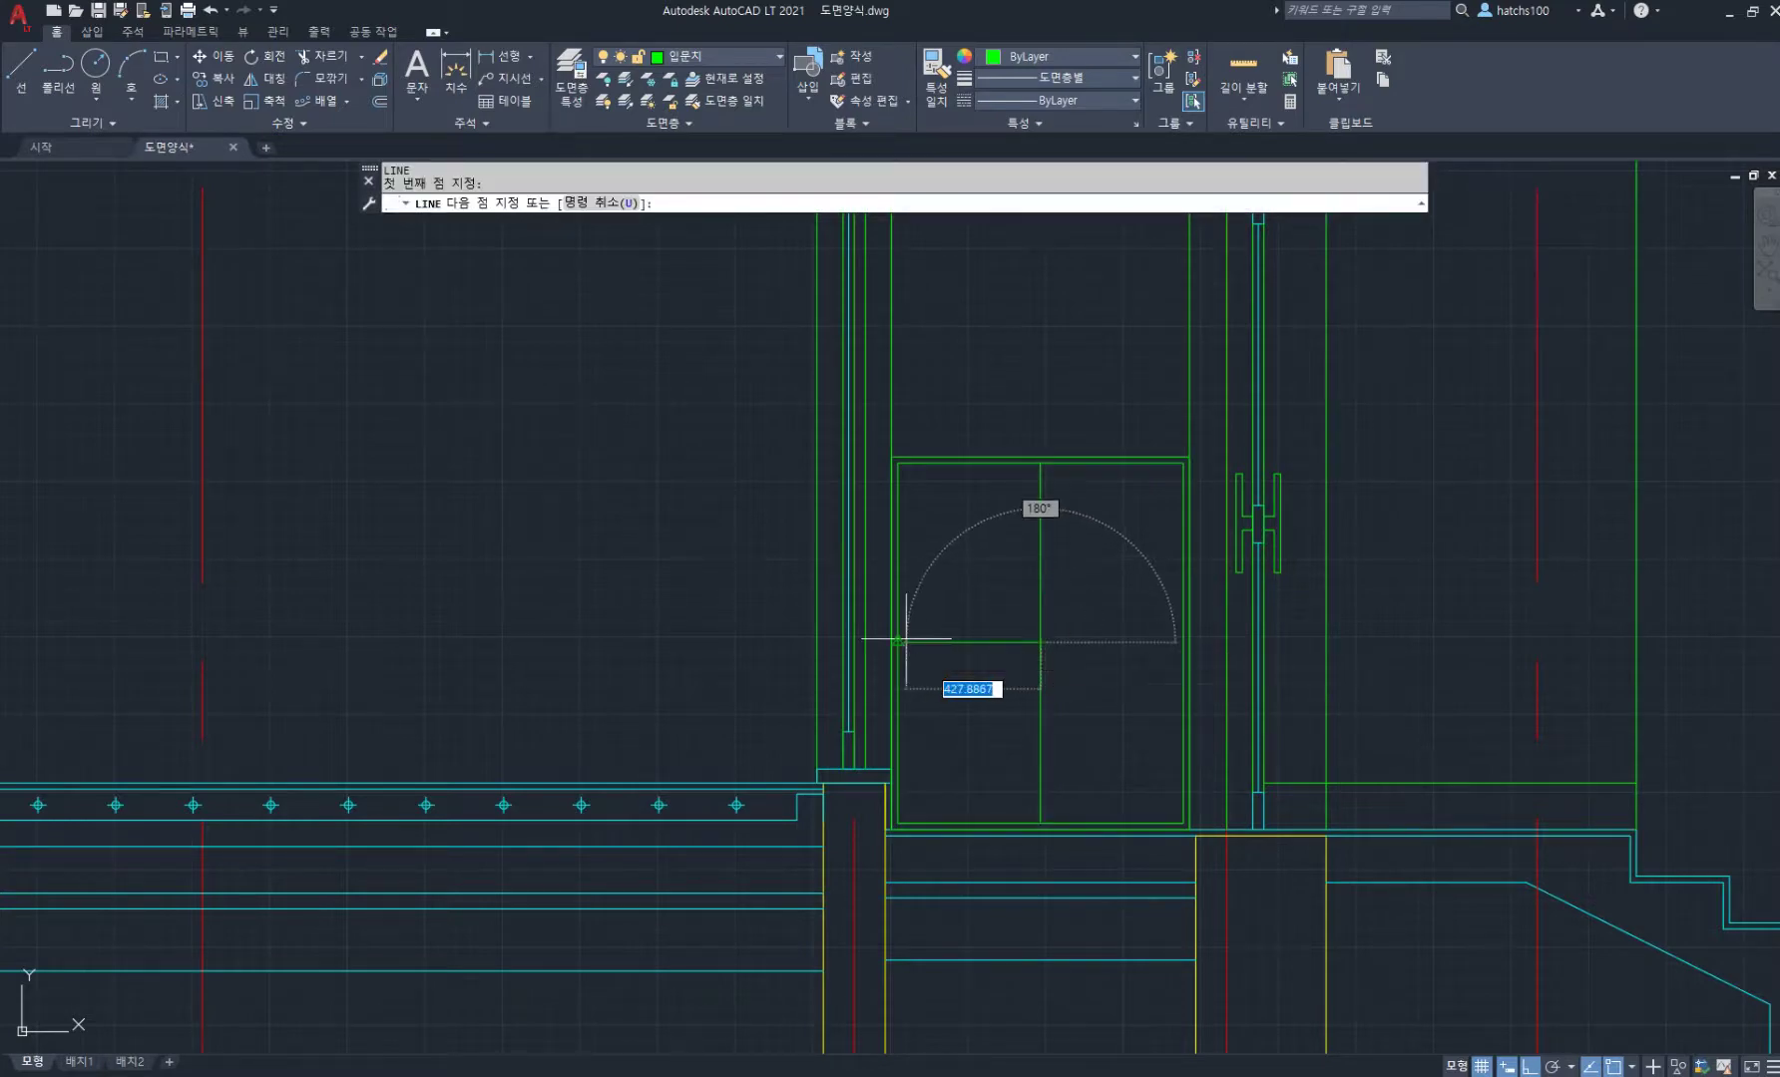
{"action": "key", "text": "Escape"}
{"action": "type", "text": "c"}
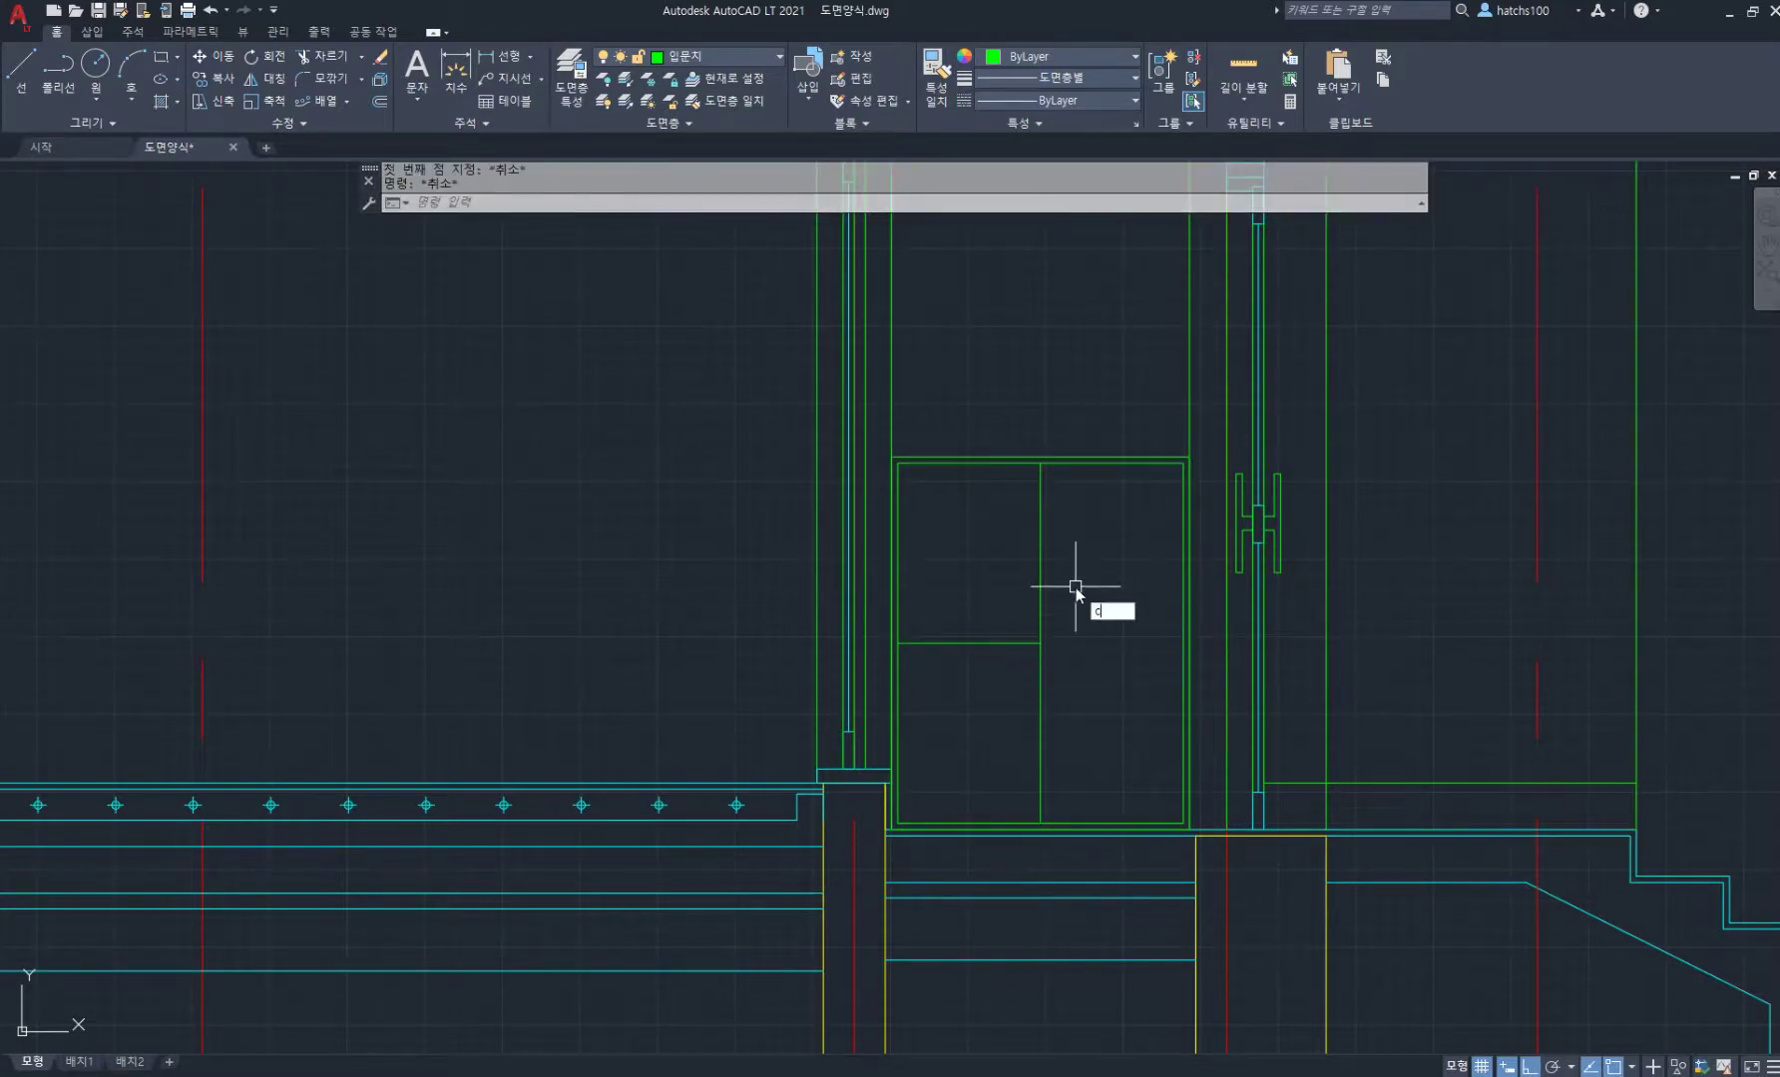
Step: Copy the inner rectangle's central vertical line to the midpoint of the horizontal line in its left half
{"action": "type", "text": "o"}
{"action": "key", "text": "Return"}
{"action": "left_click", "coordinate": [1074, 576]}
{"action": "left_click", "coordinate": [1010, 597]}
{"action": "key", "text": "Return"}
{"action": "left_click", "coordinate": [1040, 643]}
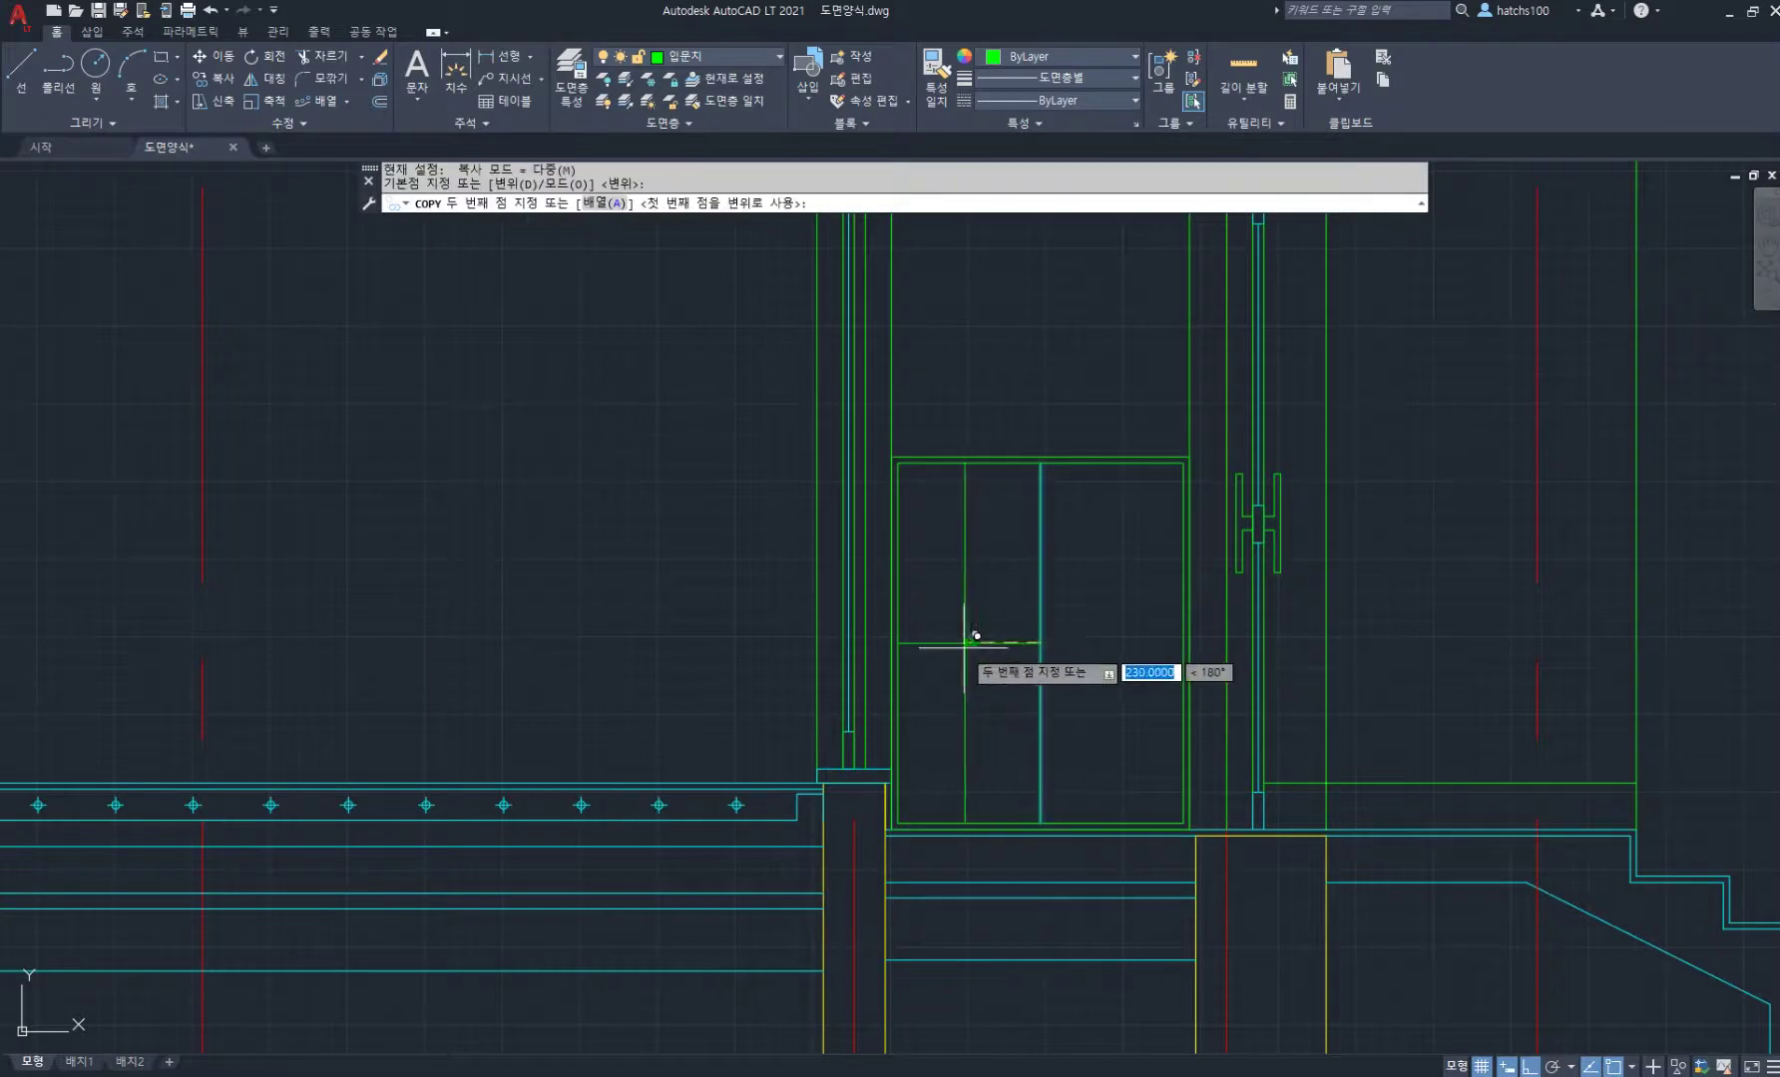
{"action": "left_click", "coordinate": [968, 644]}
{"action": "key", "text": "Return"}
Step: Erase the horizontal line in the left half of the inner rectangle
{"action": "type", "text": "e"}
{"action": "key", "text": "Return"}
{"action": "left_click", "coordinate": [1008, 643]}
{"action": "key", "text": "Return"}
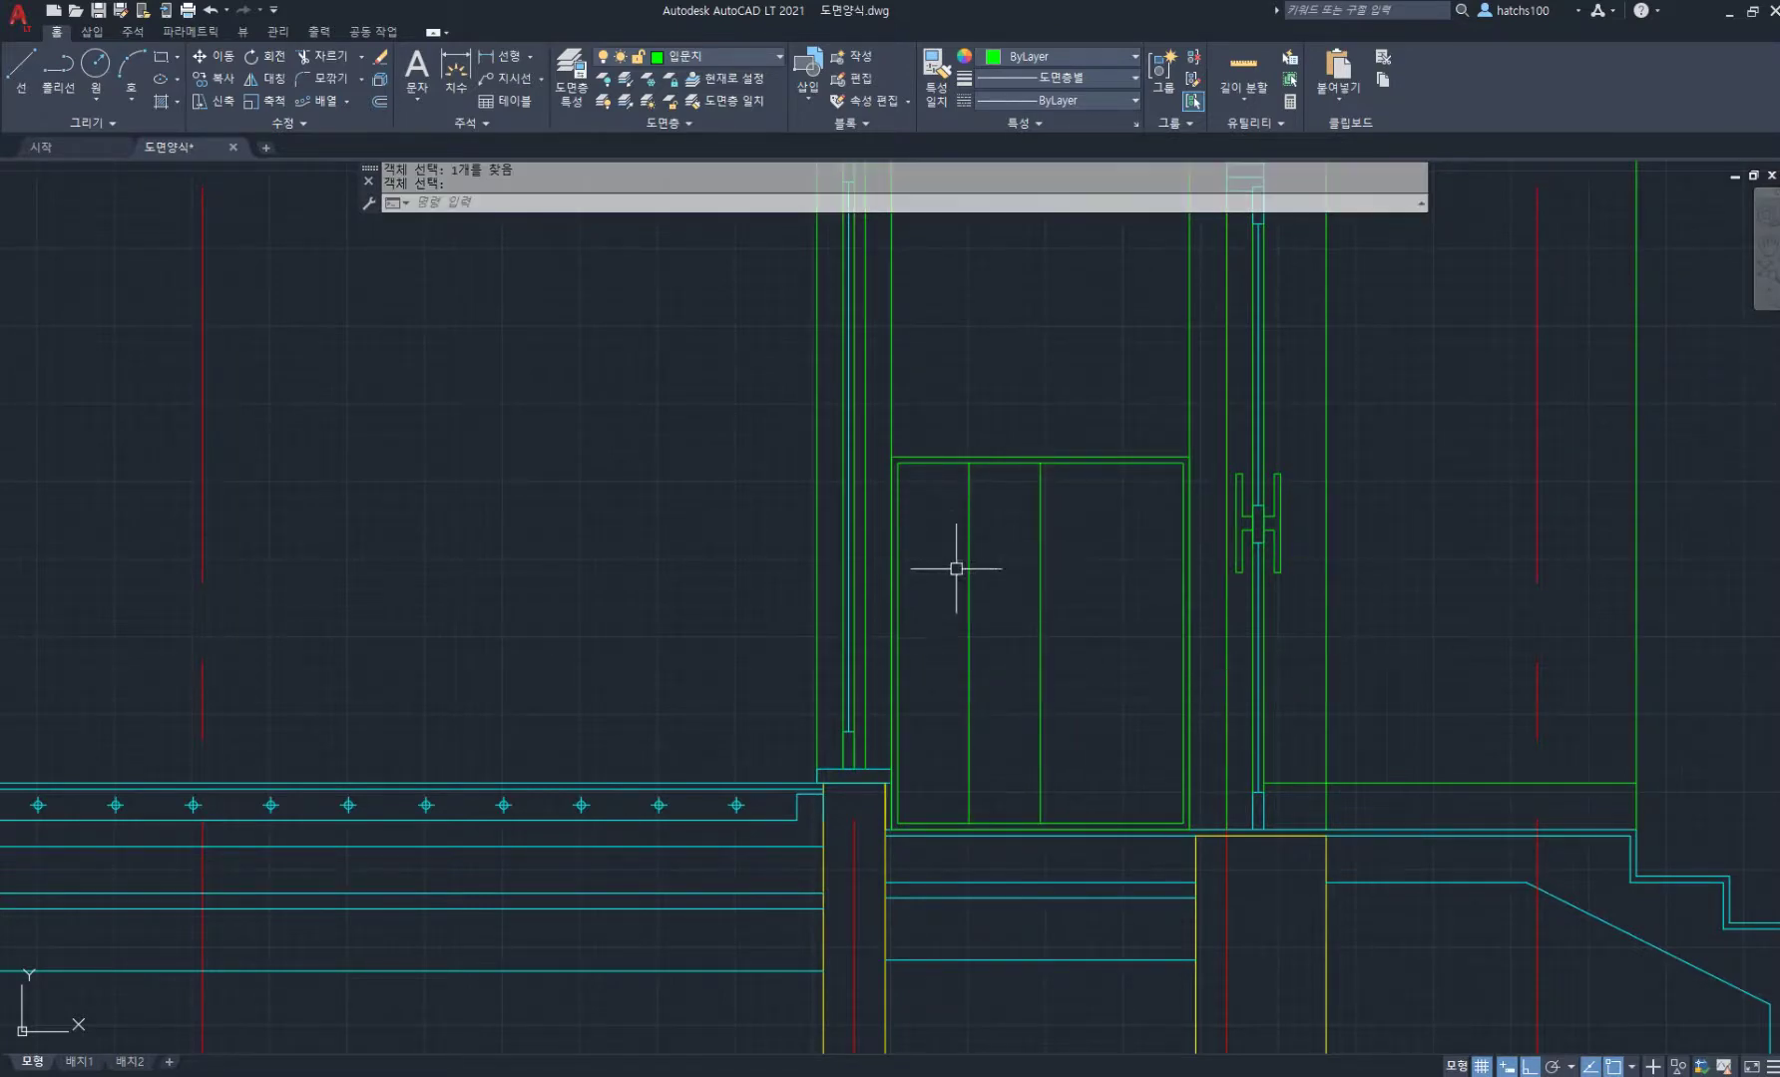
Step: Draw a diamond of door-swing lines in the cabinet's left half, joining the panel divider's ends to the midpoints of both sides
{"action": "type", "text": "l"}
{"action": "key", "text": "Return"}
{"action": "left_click", "coordinate": [923, 464]}
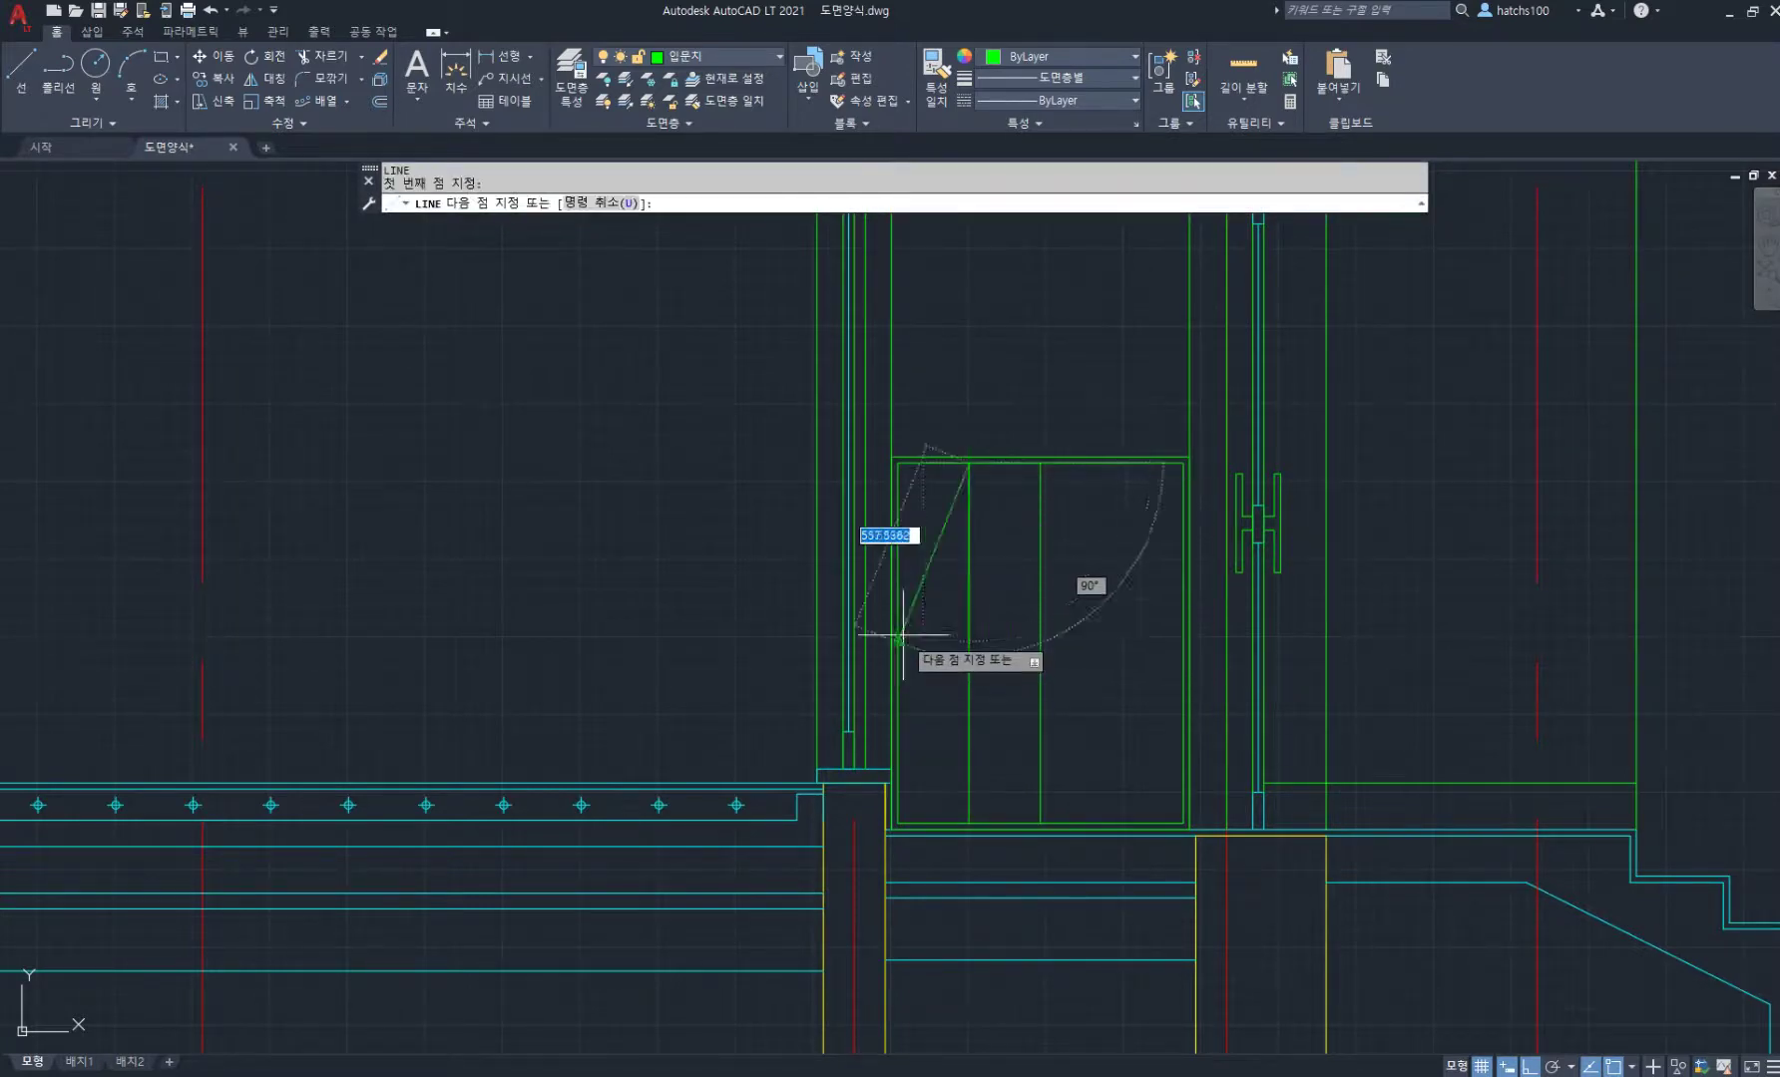
{"action": "left_click", "coordinate": [898, 642]}
{"action": "left_click", "coordinate": [969, 823]}
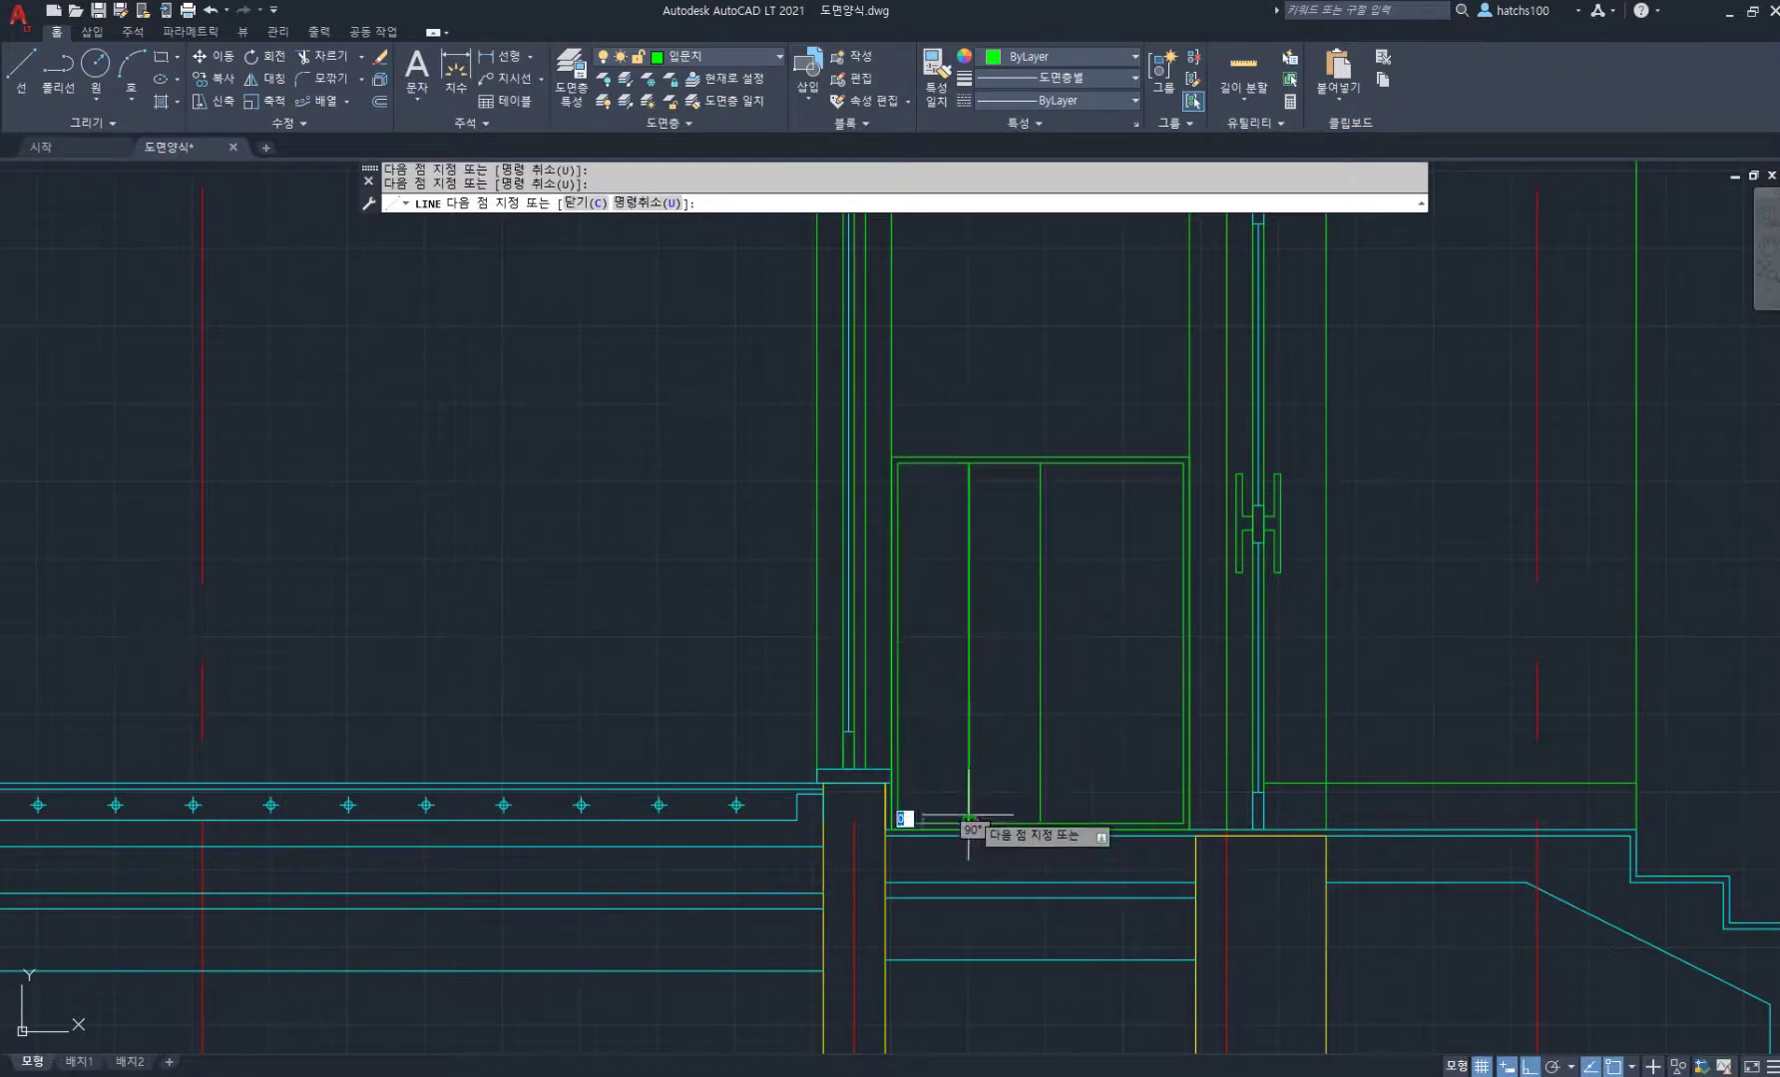
{"action": "left_click", "coordinate": [1041, 643]}
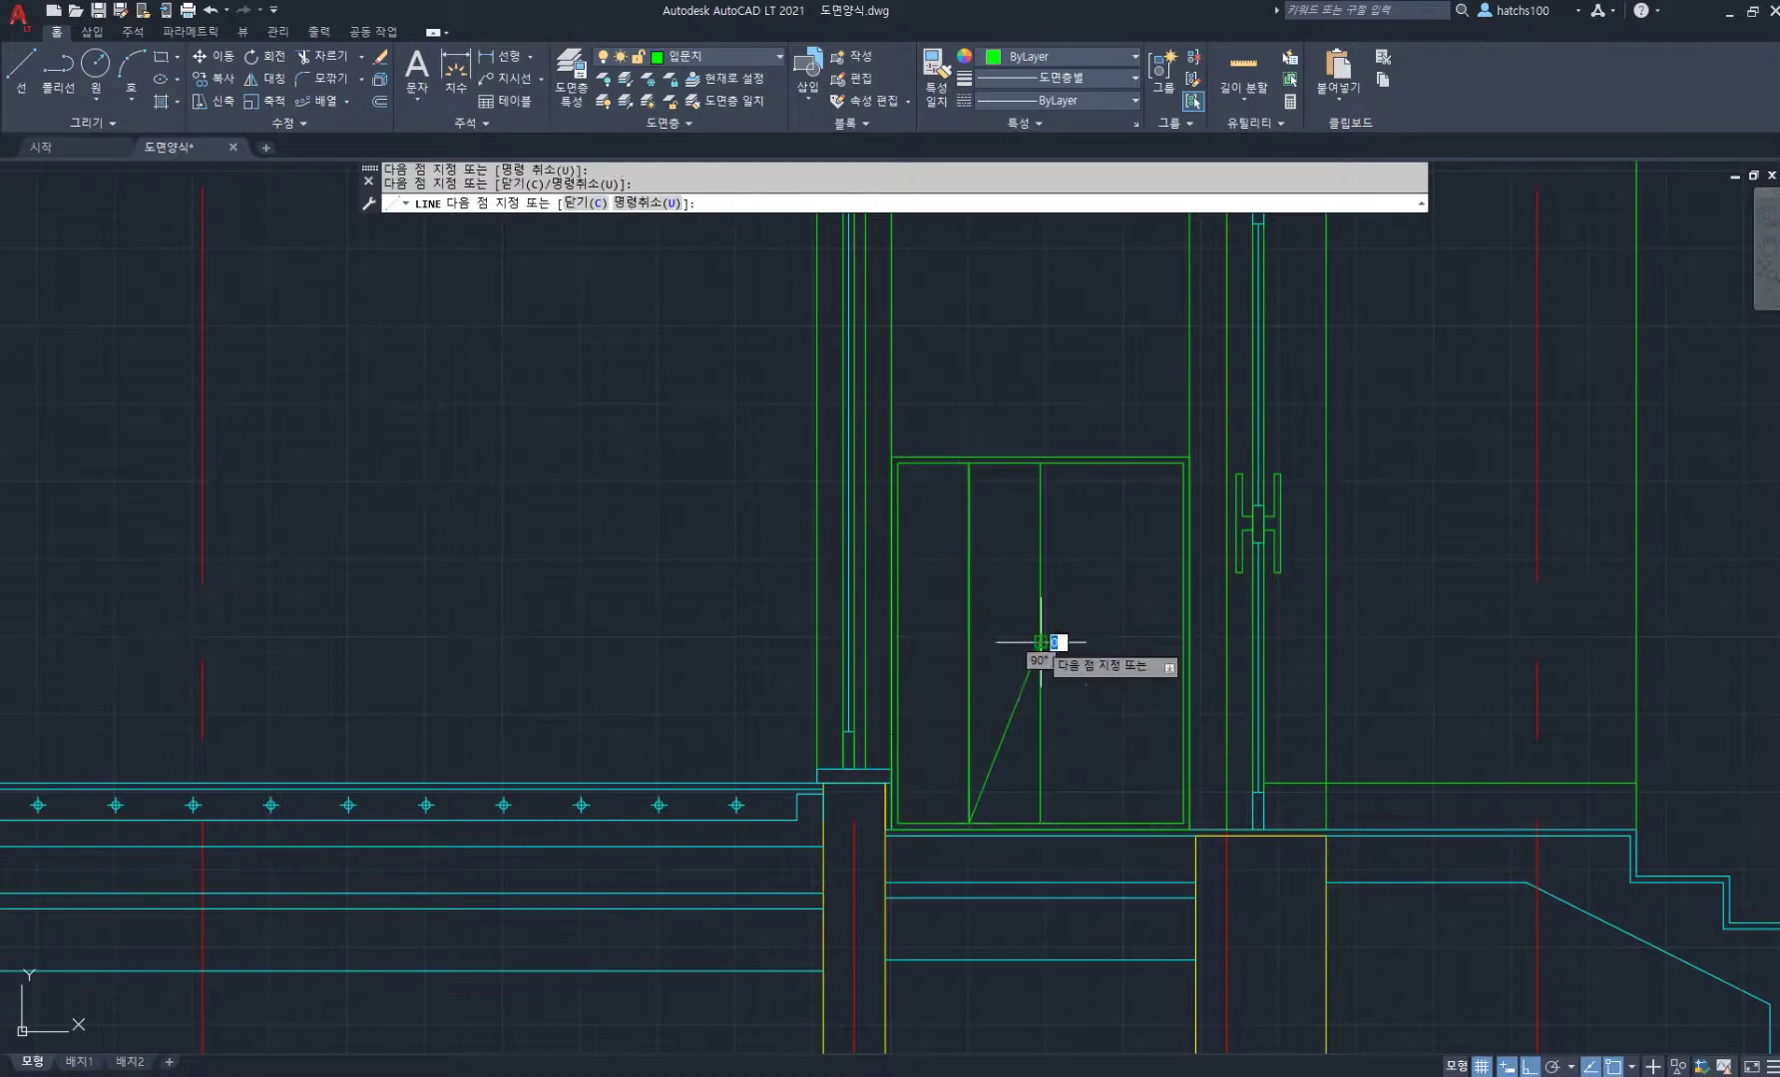
{"action": "left_click", "coordinate": [968, 463]}
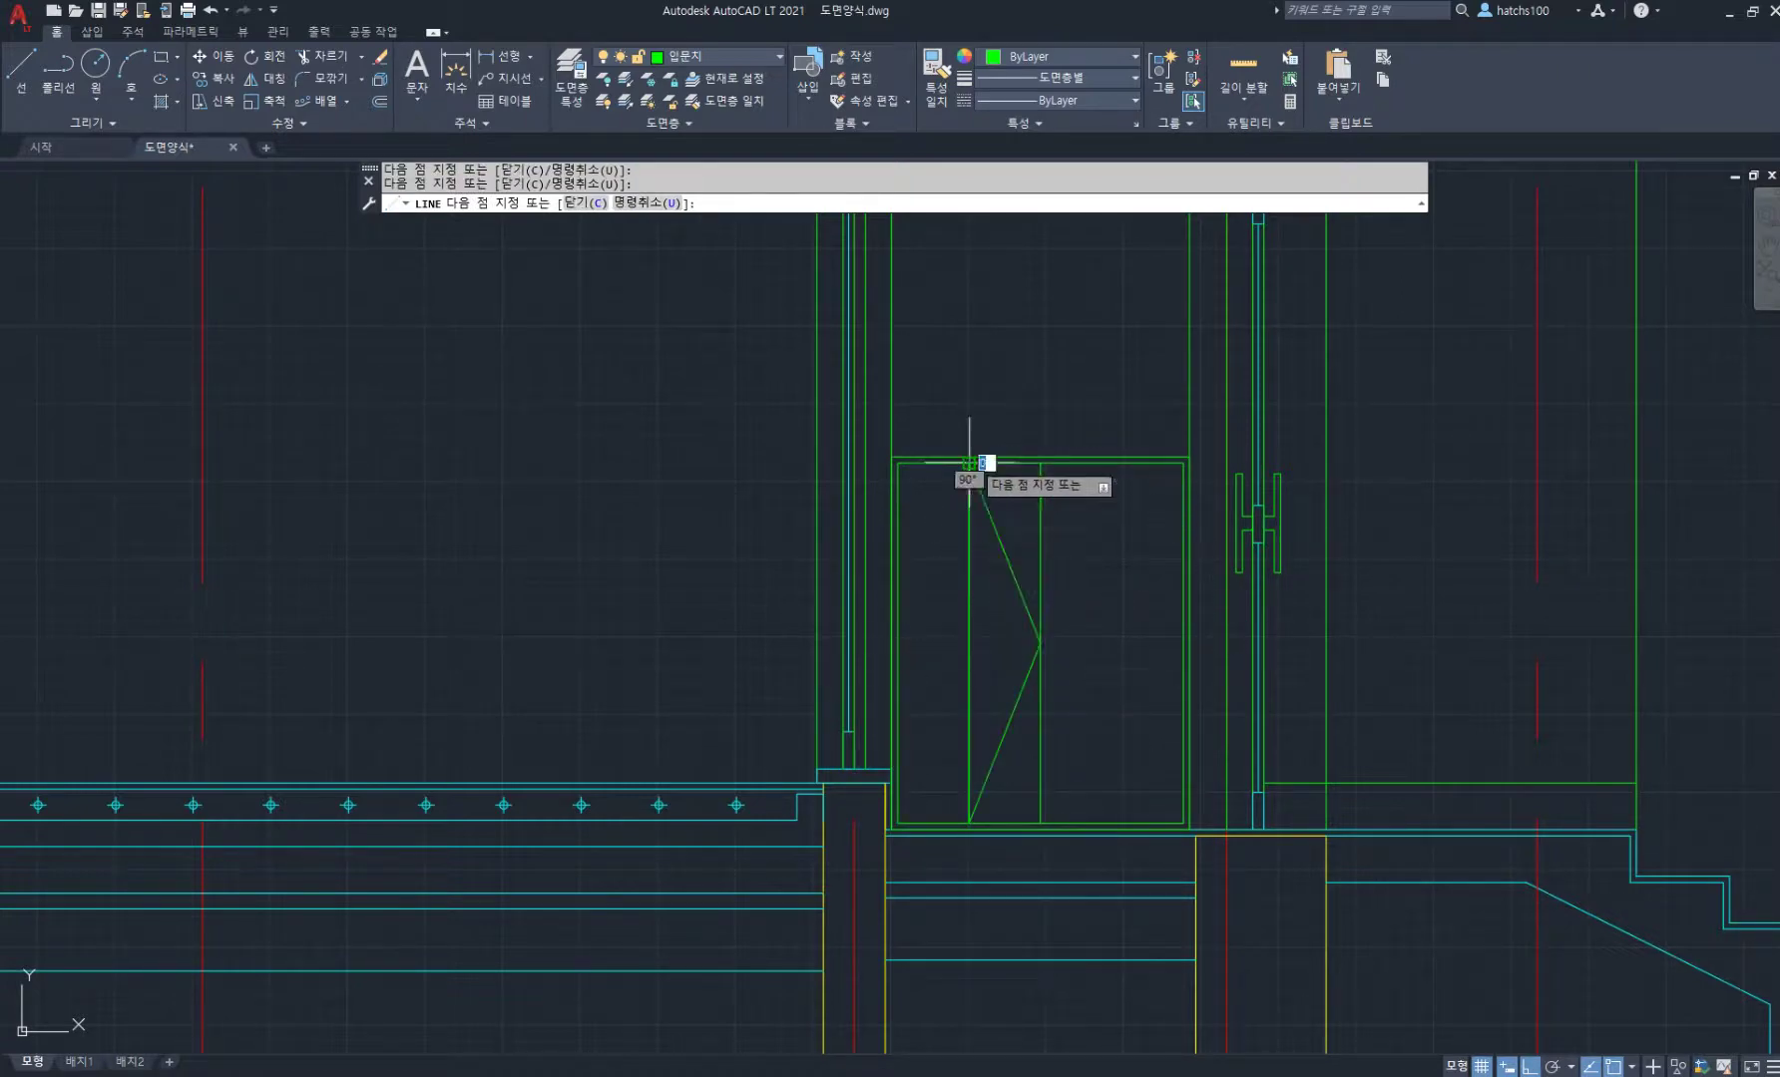
{"action": "left_click", "coordinate": [898, 643]}
{"action": "left_click", "coordinate": [973, 823]}
{"action": "key", "text": "Return"}
{"action": "scroll", "coordinate": [981, 589], "scroll_direction": "down", "scroll_amount": 2}
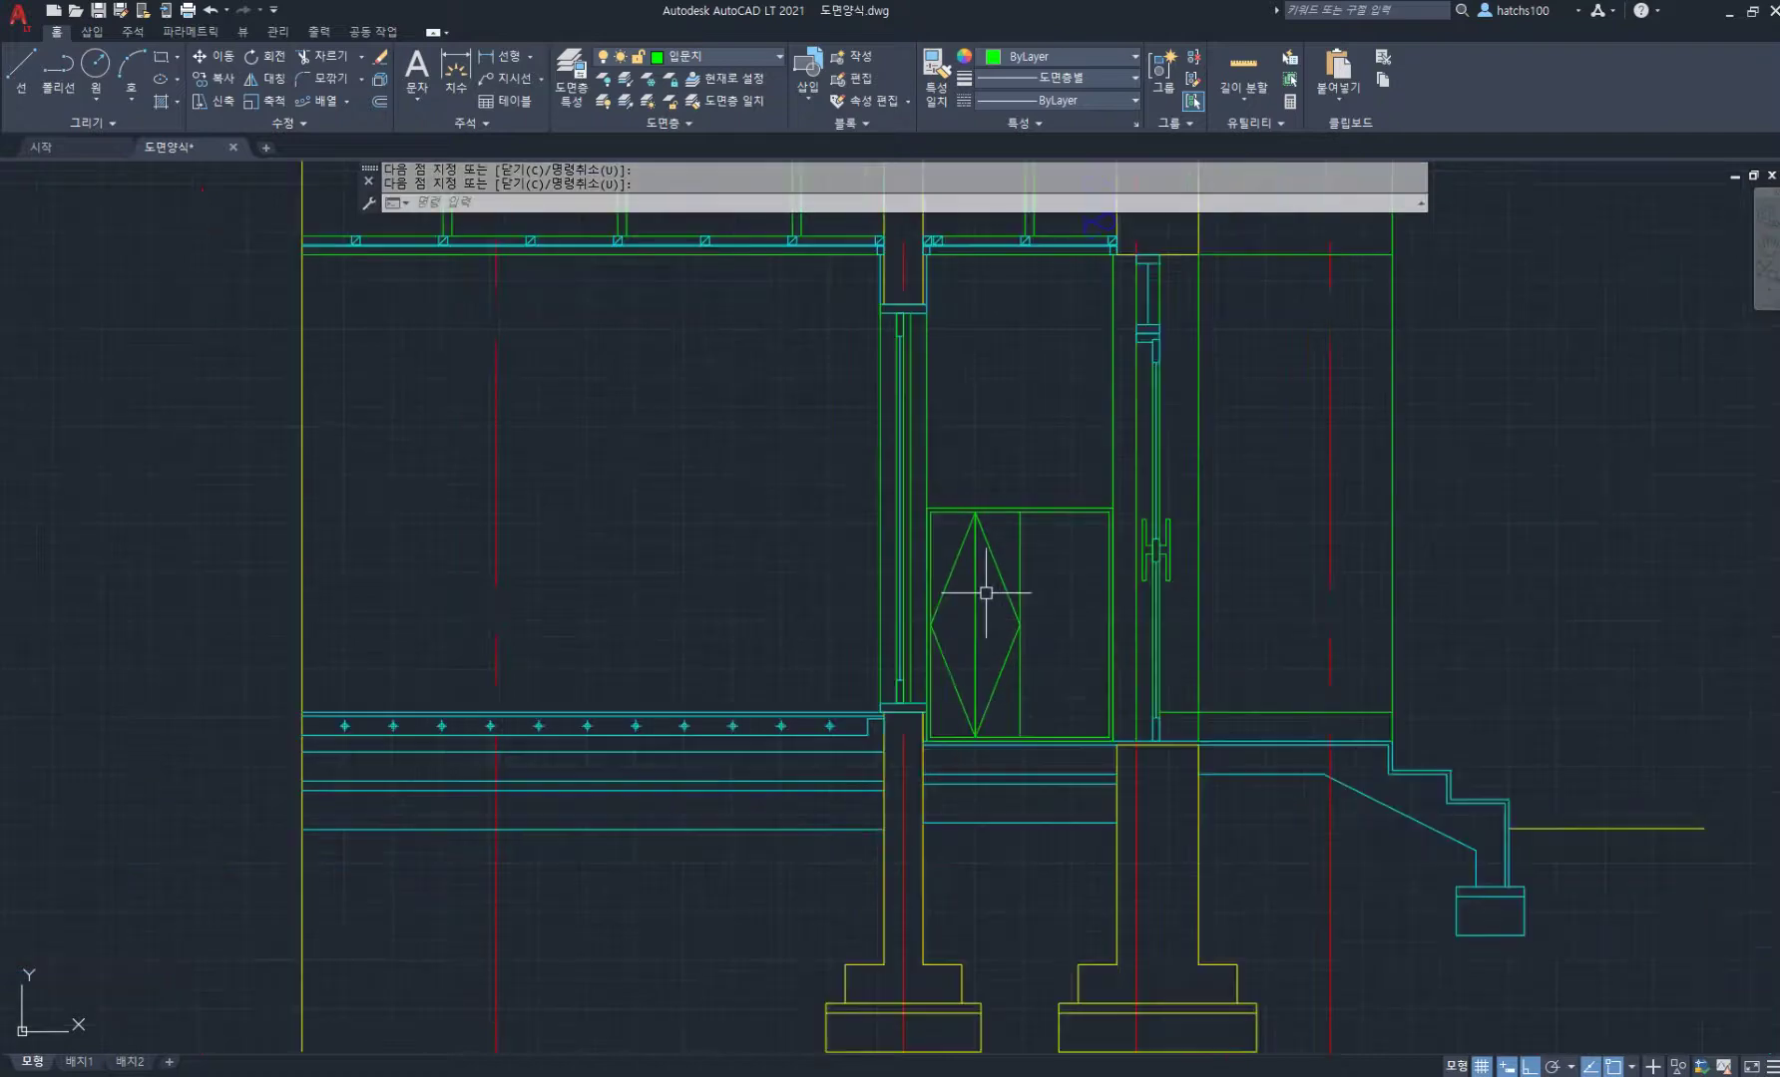
{"action": "scroll", "coordinate": [986, 599], "scroll_direction": "up", "scroll_amount": 2}
{"action": "scroll", "coordinate": [986, 599], "scroll_direction": "up", "scroll_amount": 2}
{"action": "scroll", "coordinate": [991, 594], "scroll_direction": "down", "scroll_amount": 4}
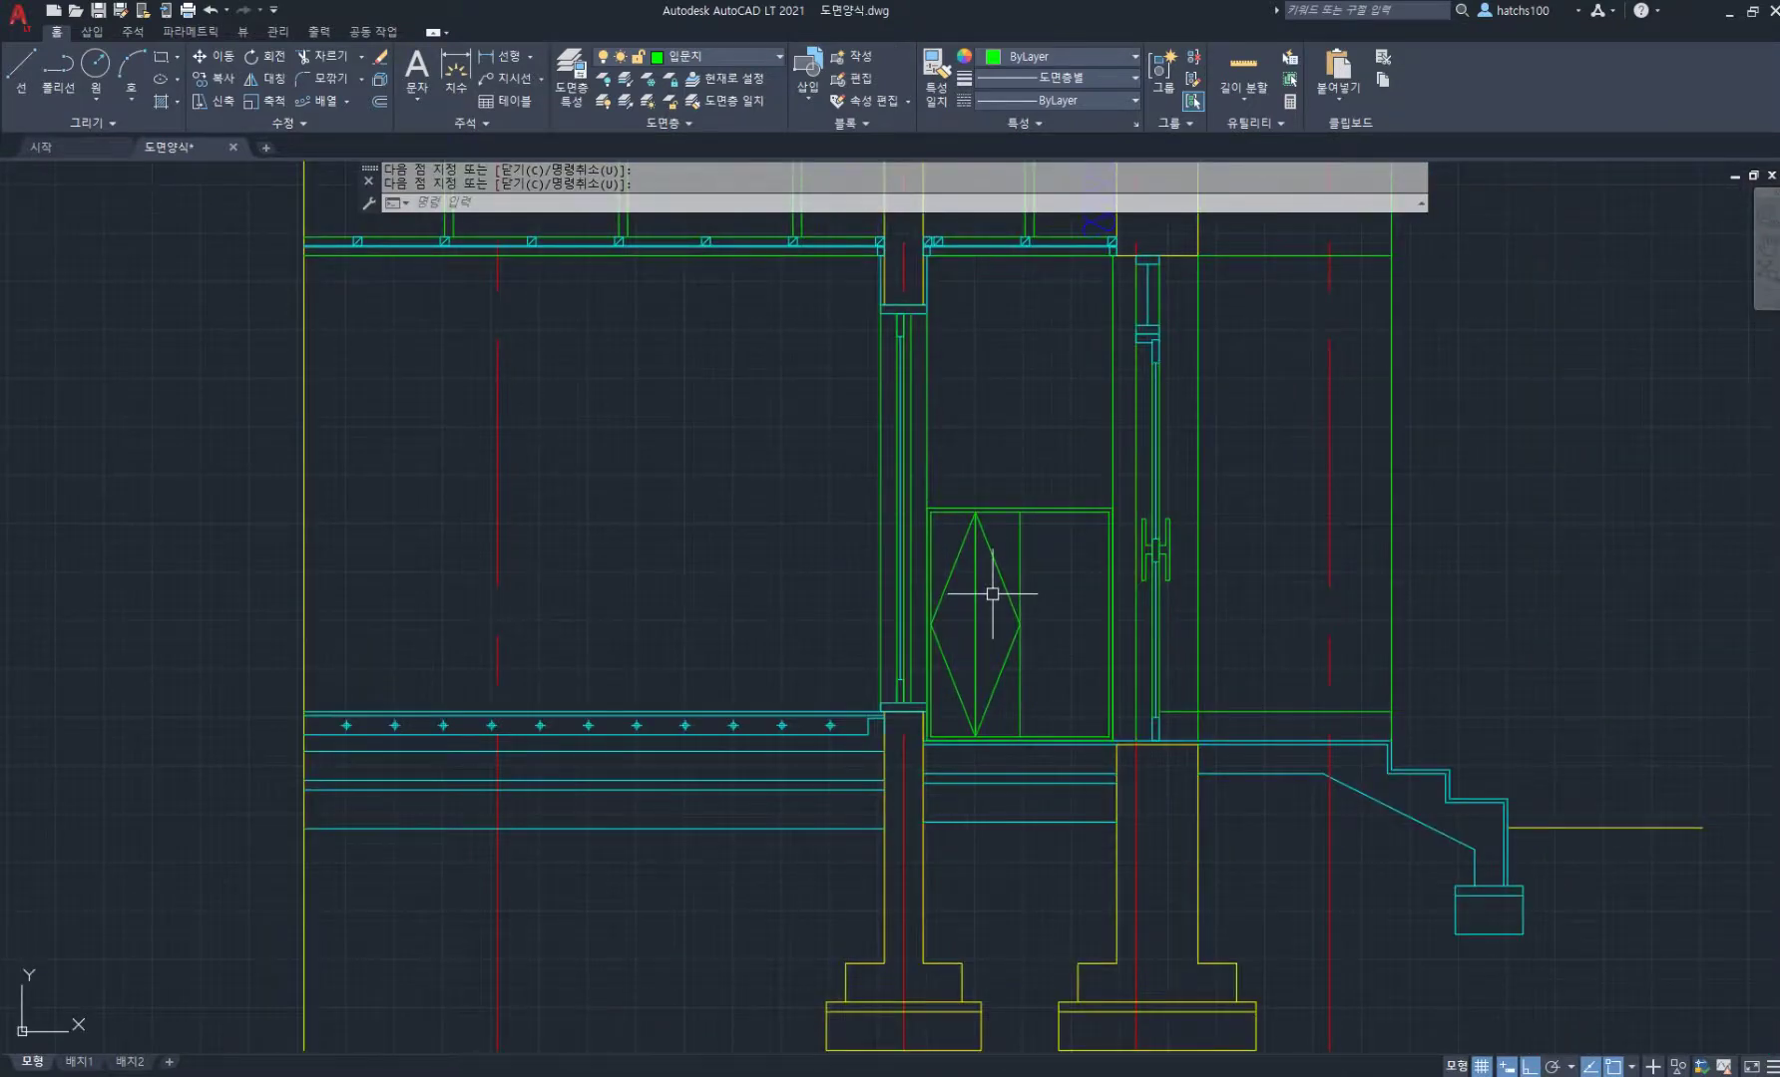
Step: Match the red centre line's properties onto the four diamond lines of the cabinet's left half
{"action": "type", "text": "ma"}
{"action": "key", "text": "Return"}
{"action": "left_click", "coordinate": [1329, 556]}
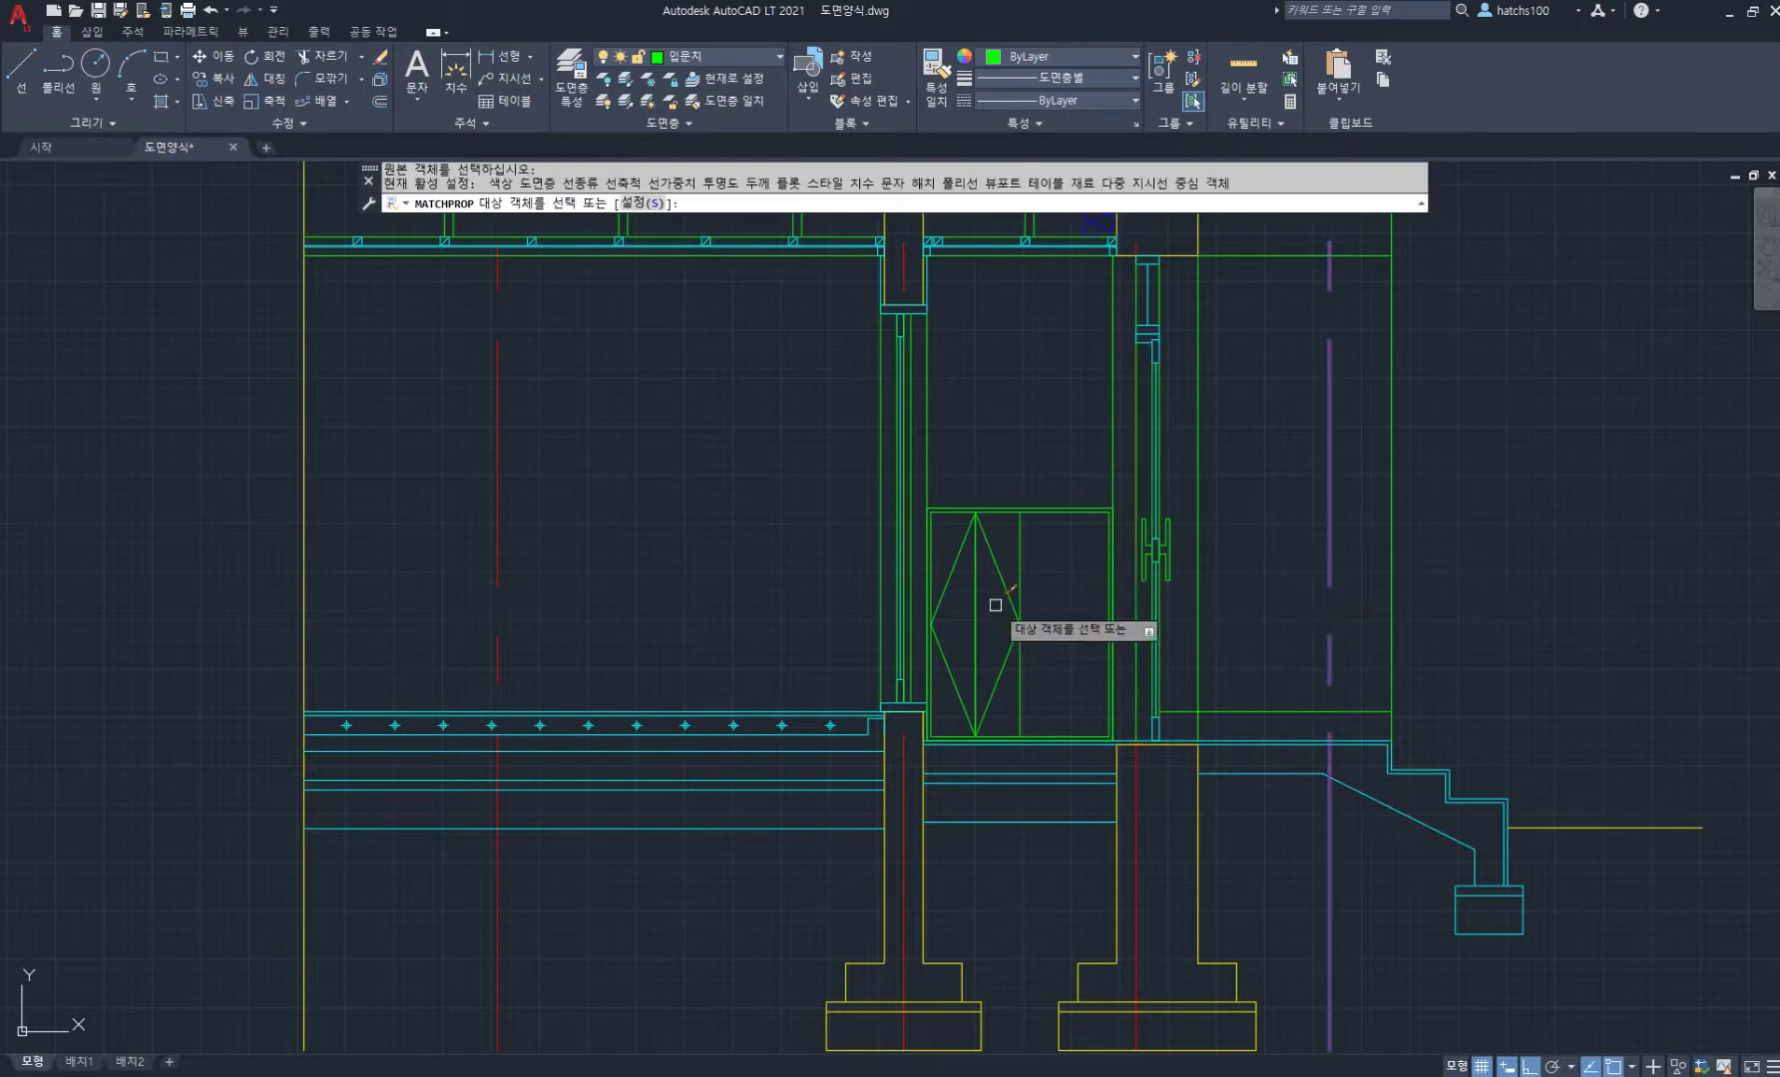
{"action": "left_click", "coordinate": [1013, 544]}
{"action": "left_click", "coordinate": [993, 678]}
{"action": "left_click", "coordinate": [947, 668]}
{"action": "left_click", "coordinate": [949, 585]}
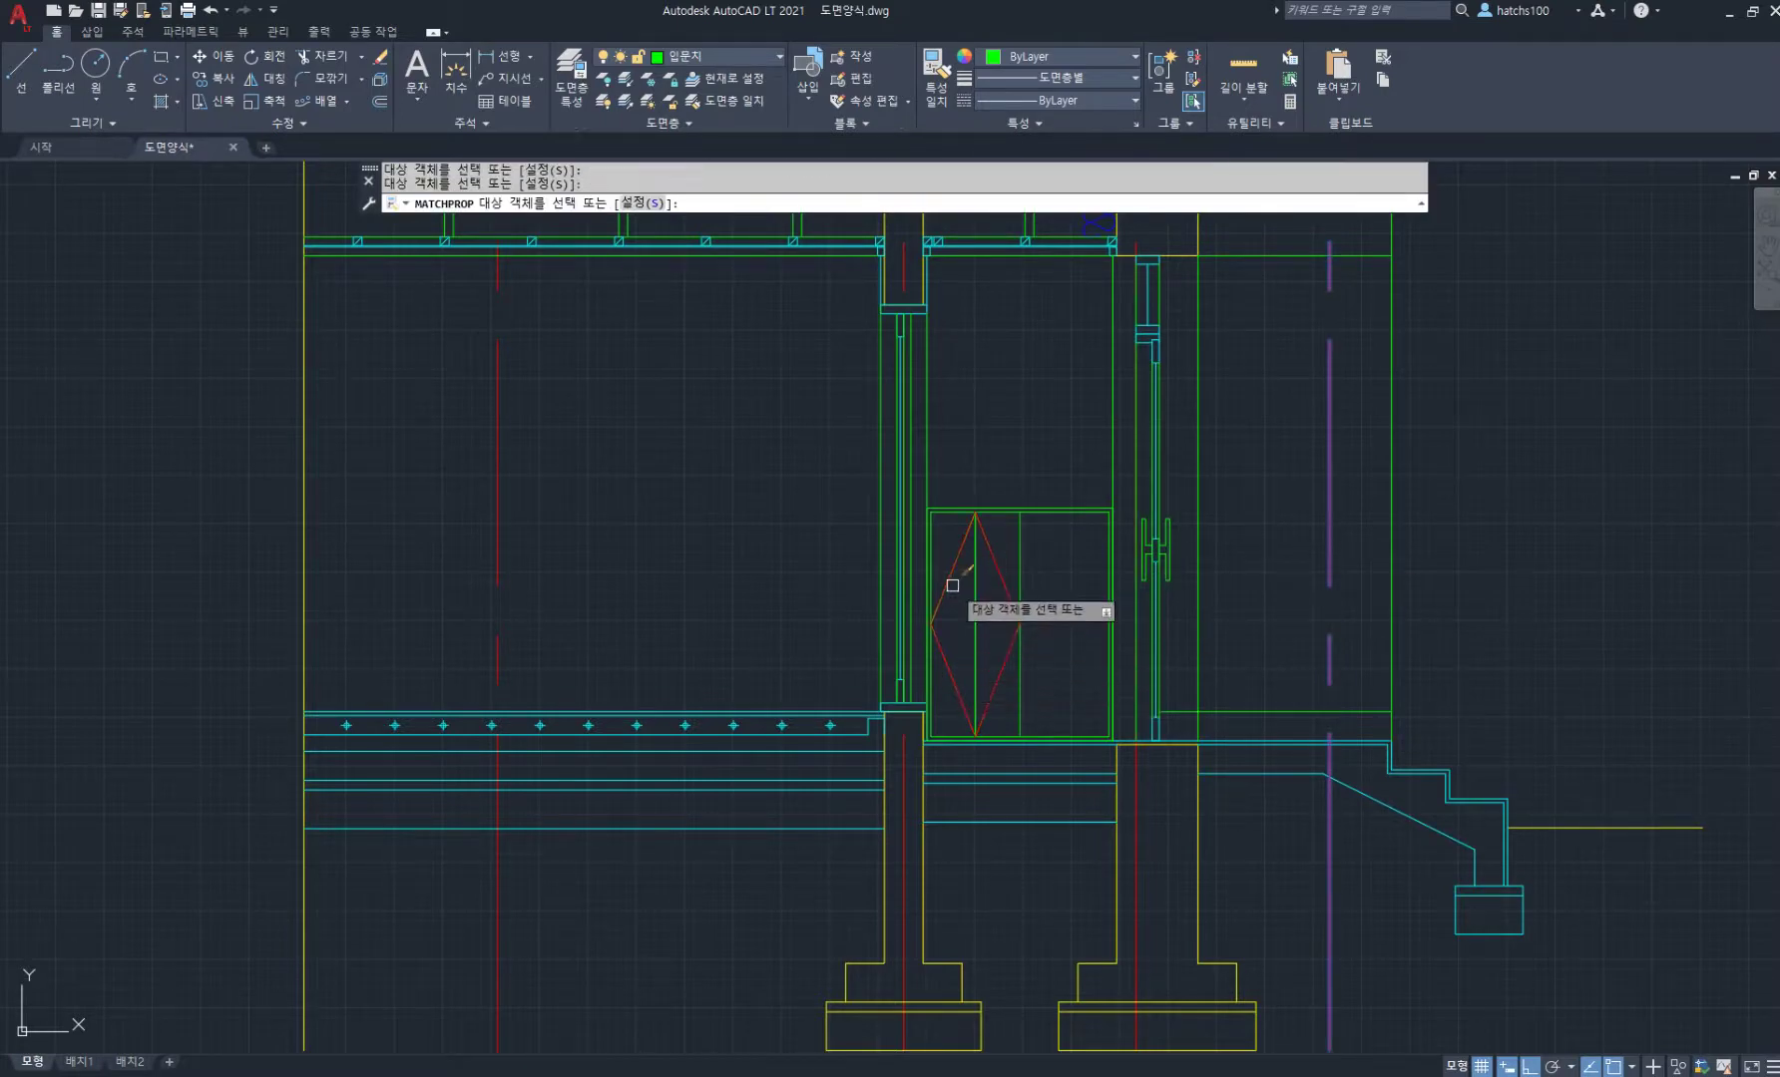
{"action": "key", "text": "Return"}
{"action": "middle_click_drag", "start_coordinate": [933, 496], "coordinate": [950, 472]}
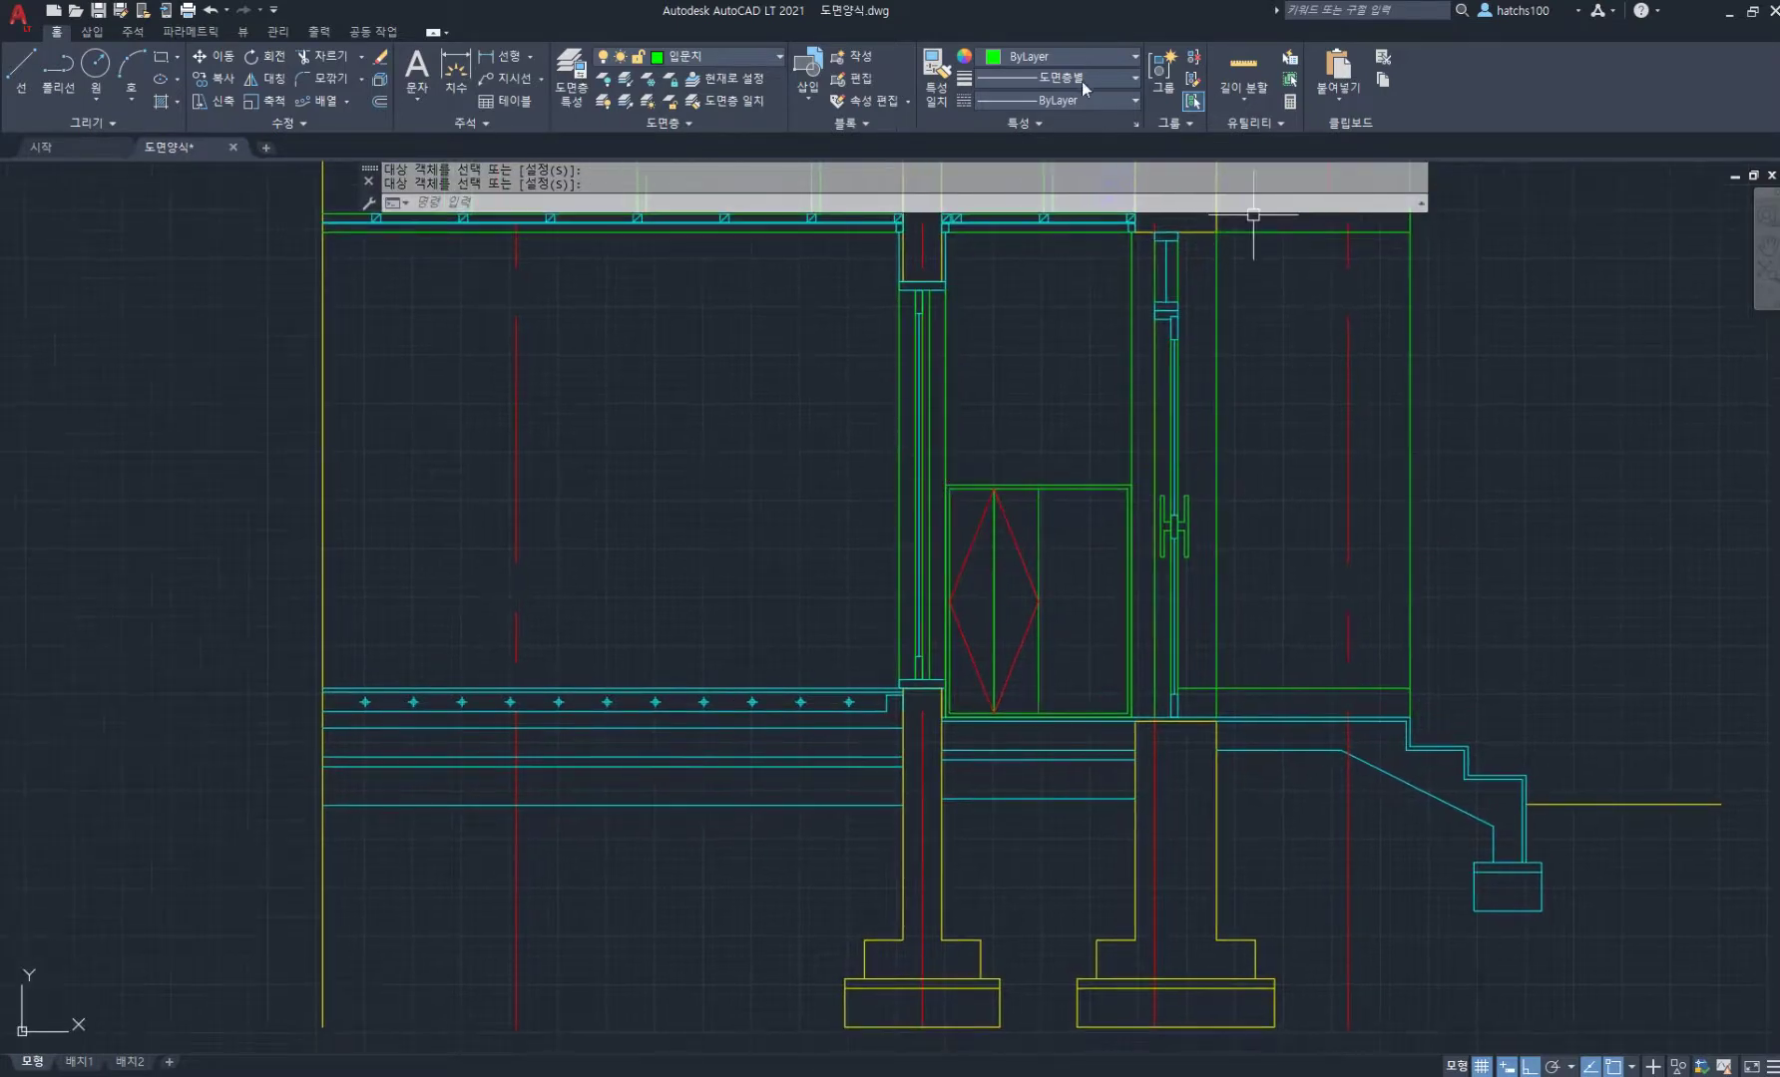
Step: Set the linetype scale of the four red diamond lines to 0.3
{"action": "left_click", "coordinate": [1135, 123]}
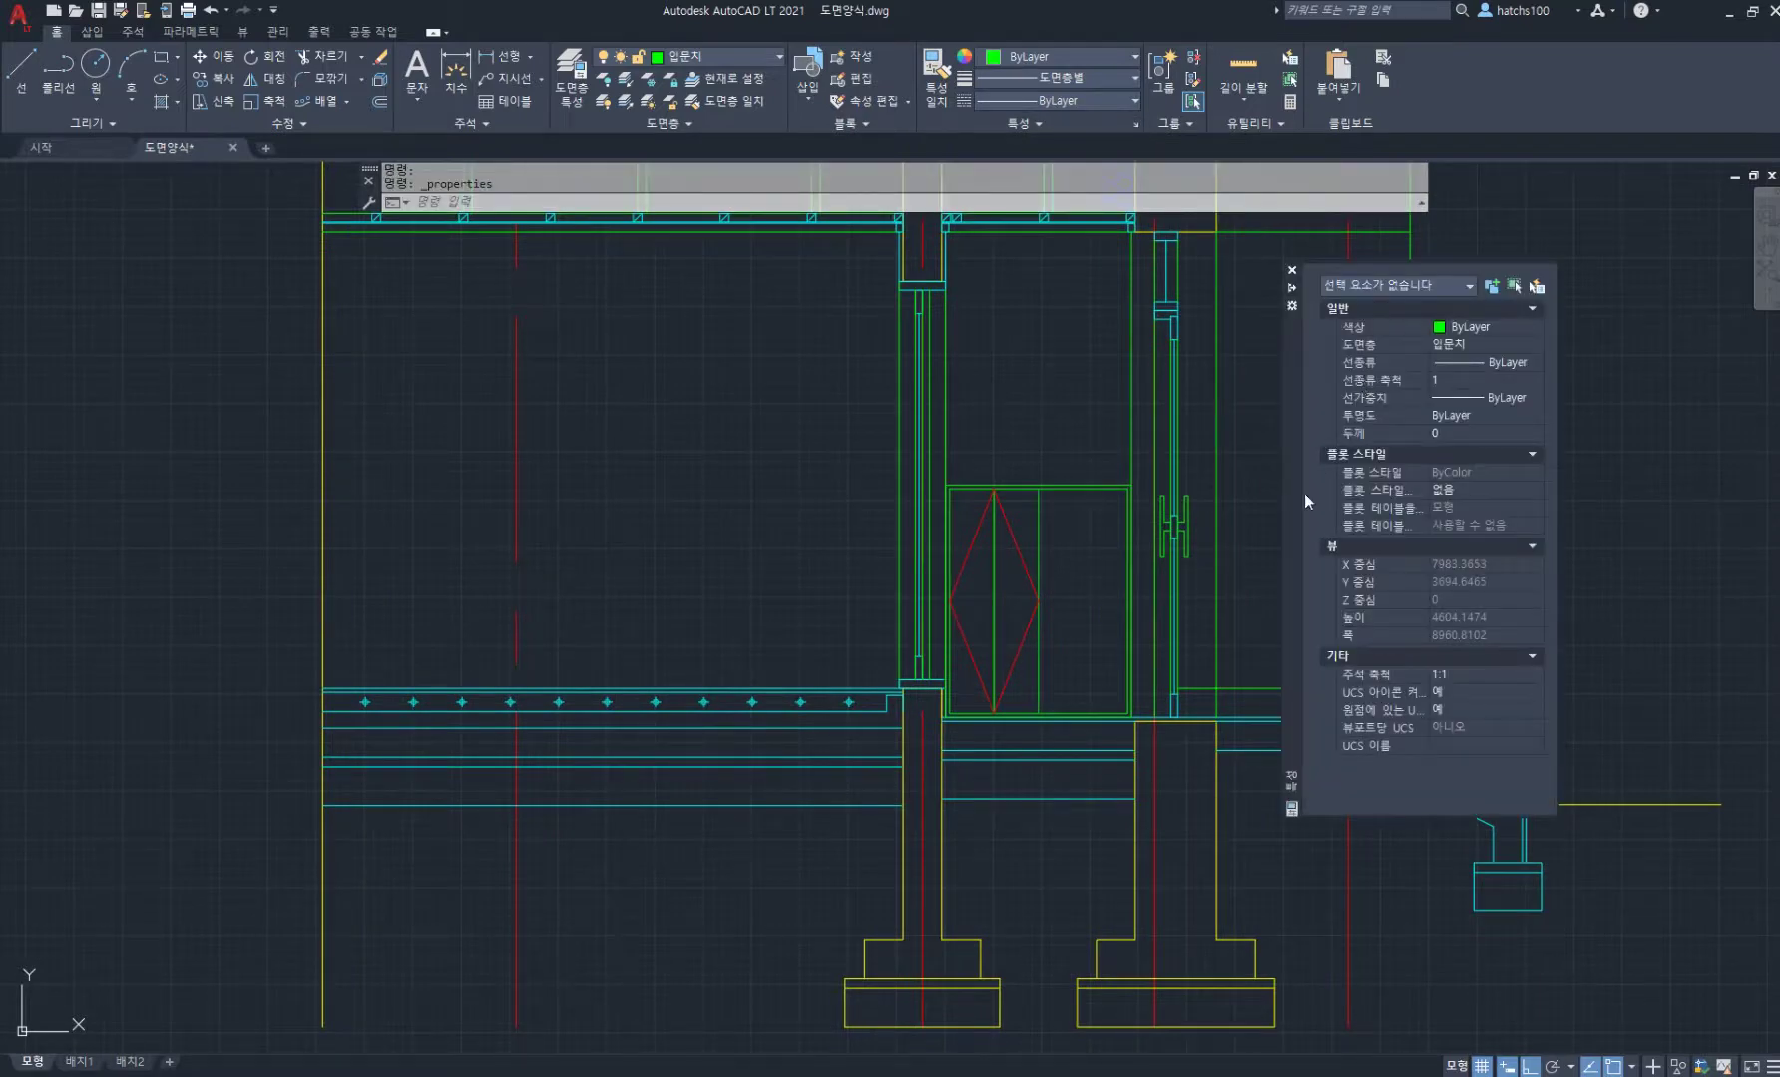
{"action": "left_click", "coordinate": [1030, 569]}
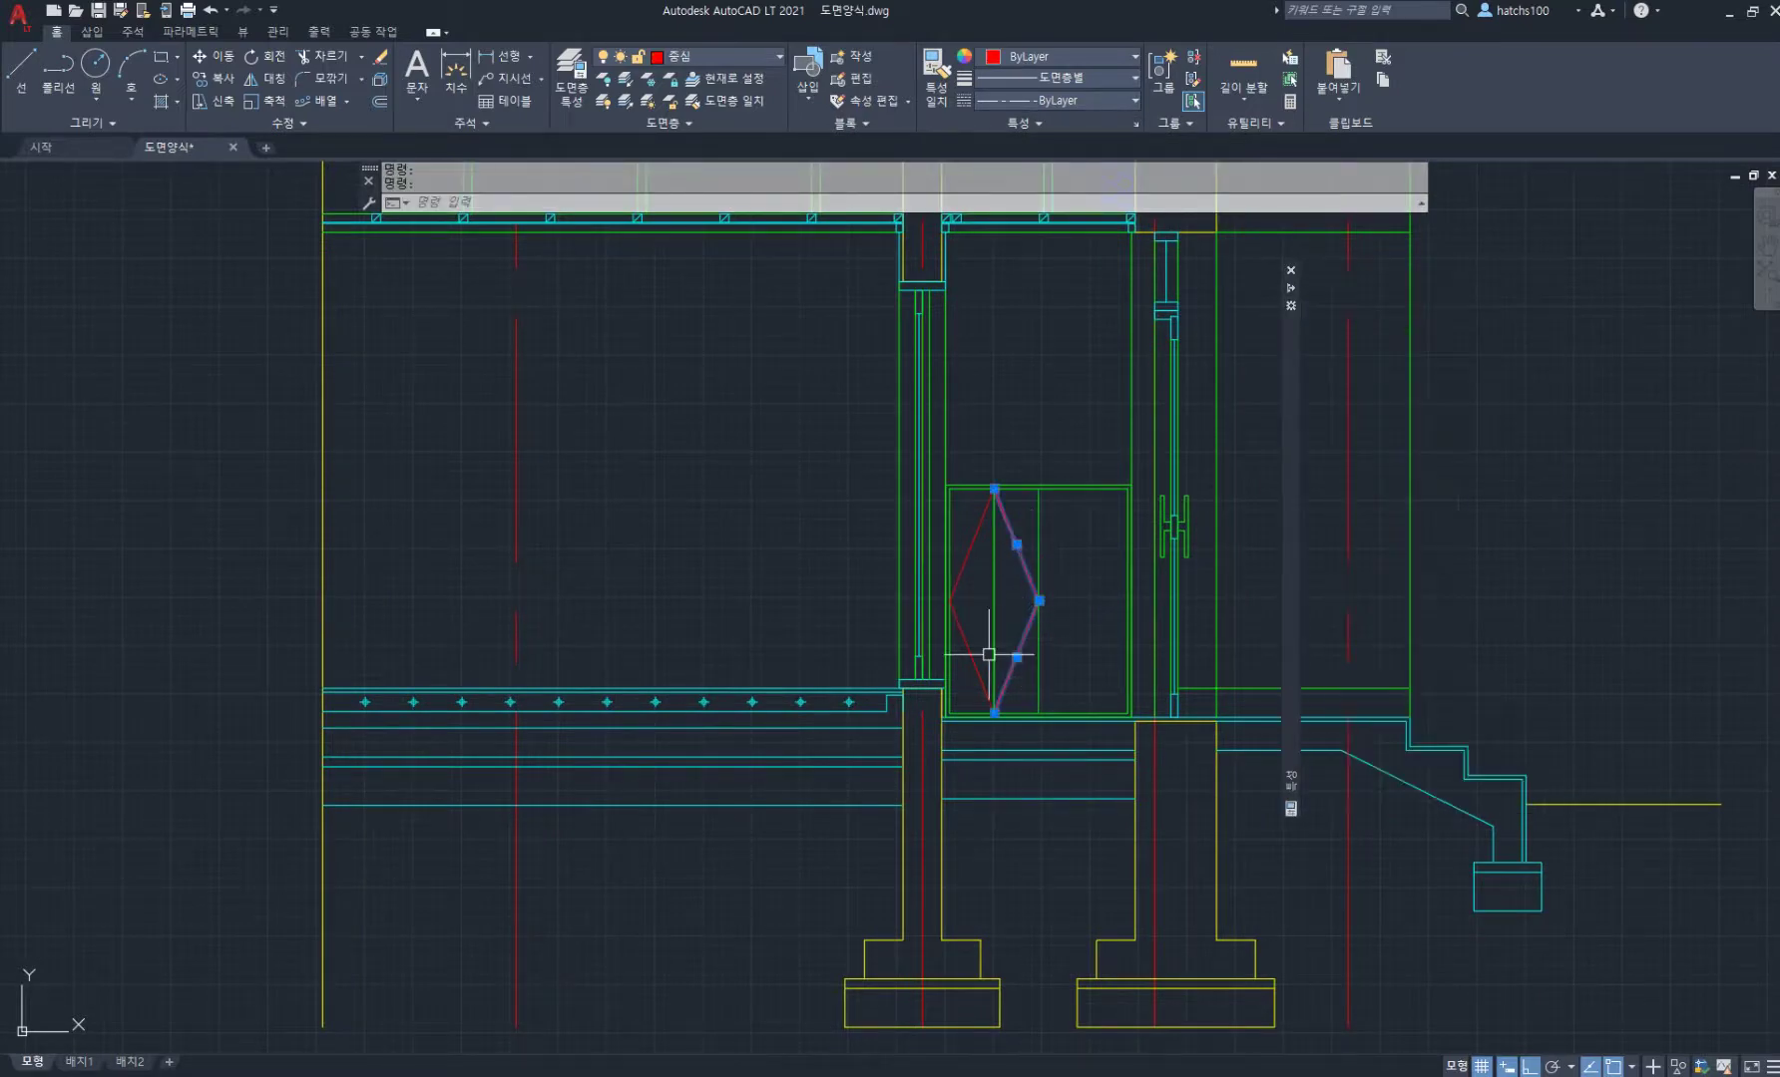
{"action": "left_click", "coordinate": [989, 654]}
{"action": "left_click", "coordinate": [929, 591]}
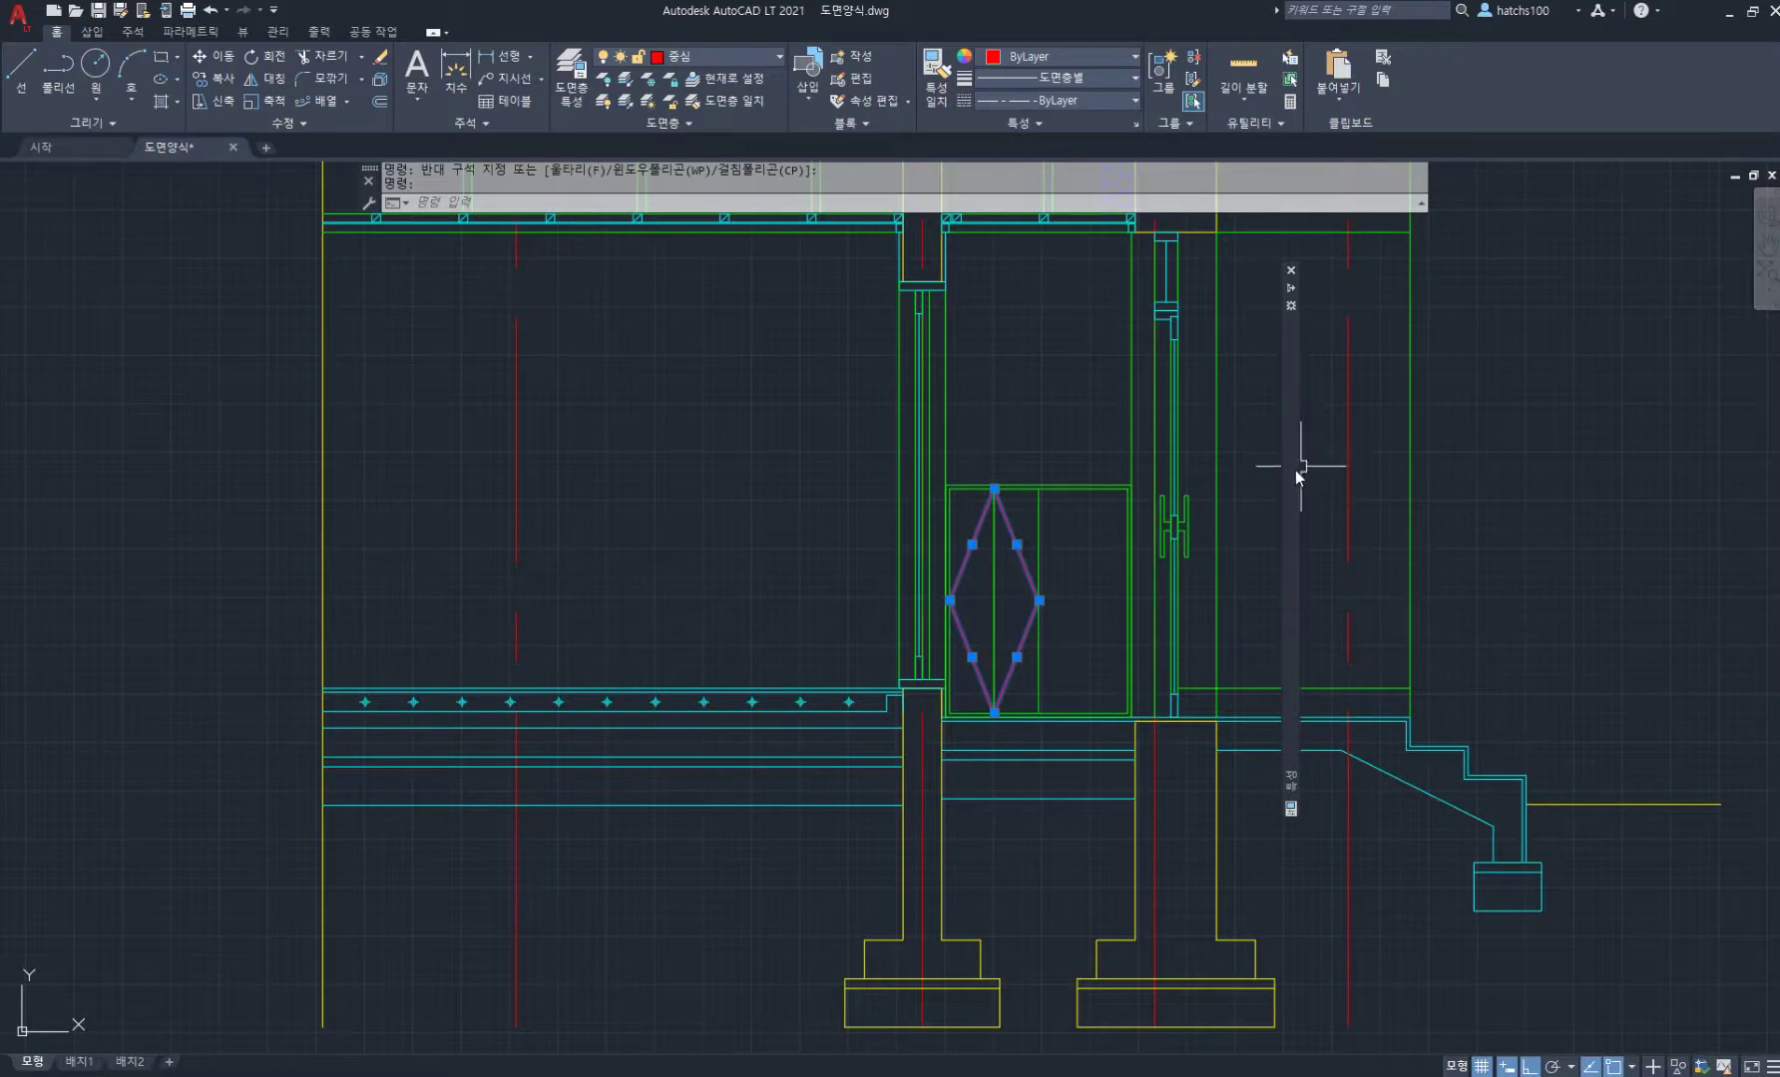
{"action": "mouse_move", "coordinate": [1295, 470]}
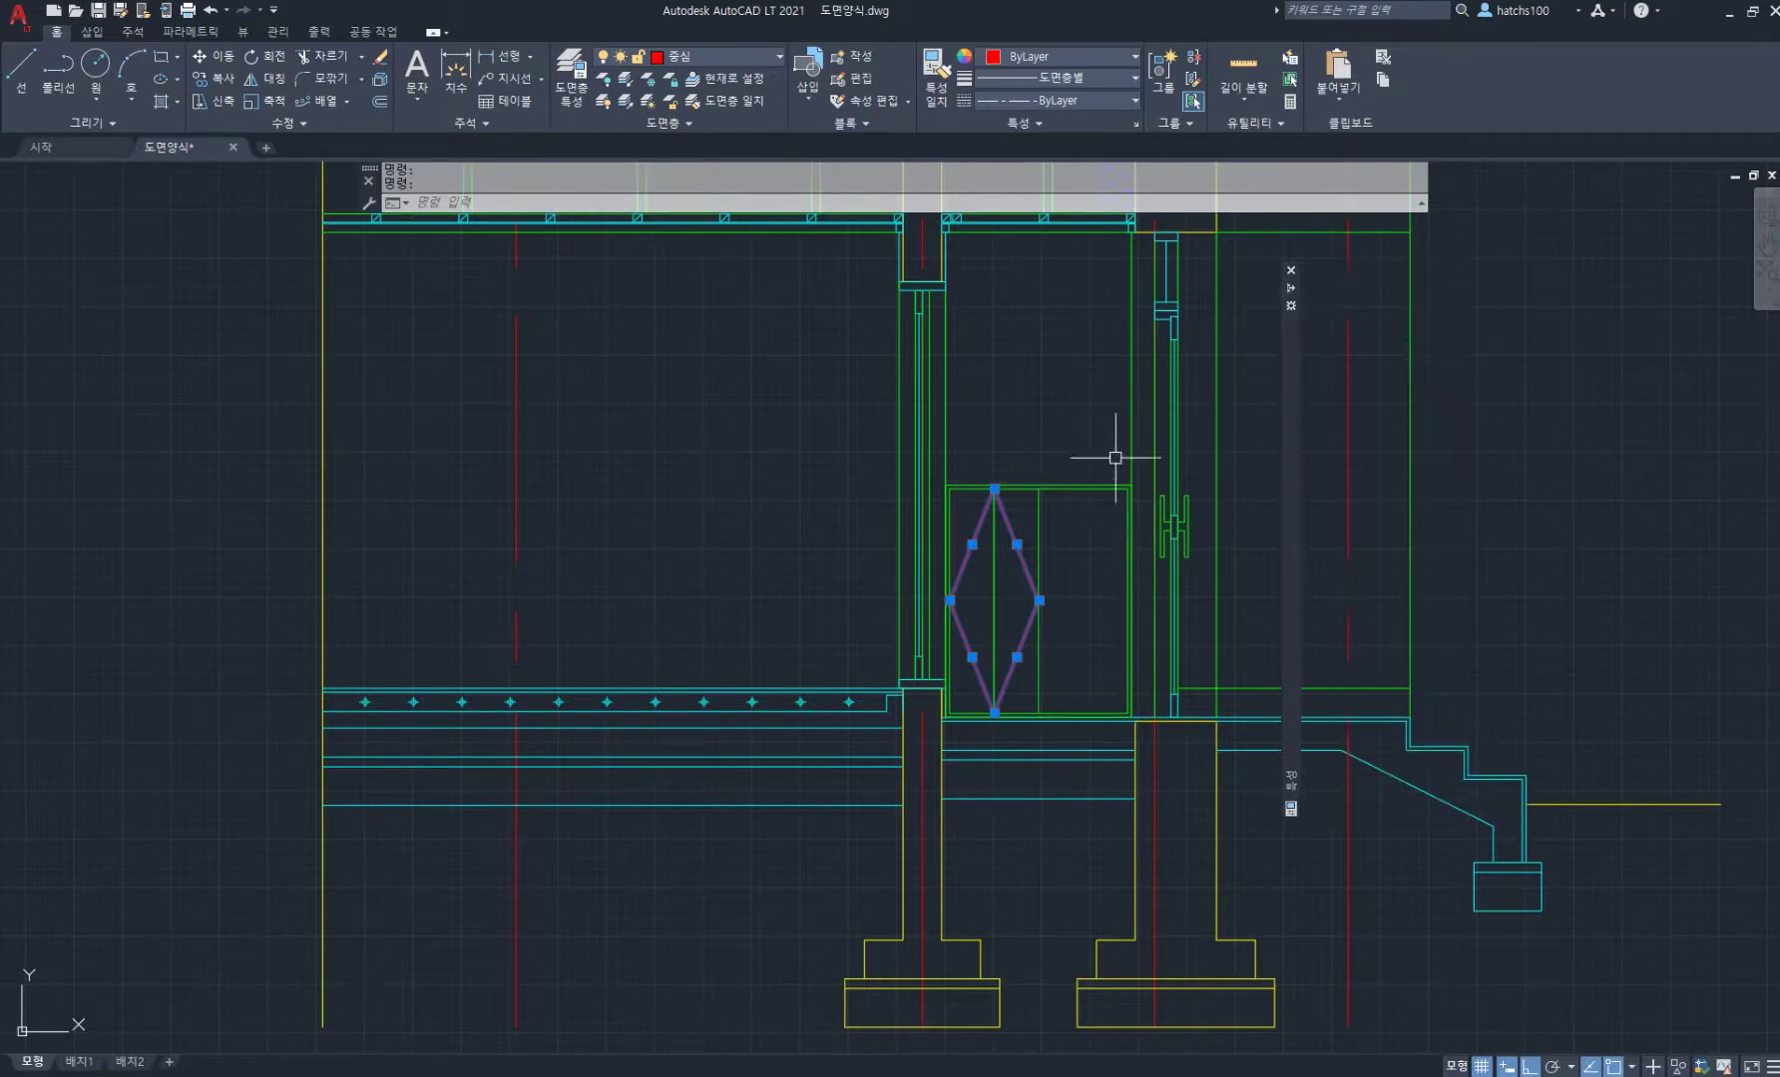
{"action": "key", "text": "Escape"}
{"action": "scroll", "coordinate": [1023, 551], "scroll_direction": "up", "scroll_amount": 4}
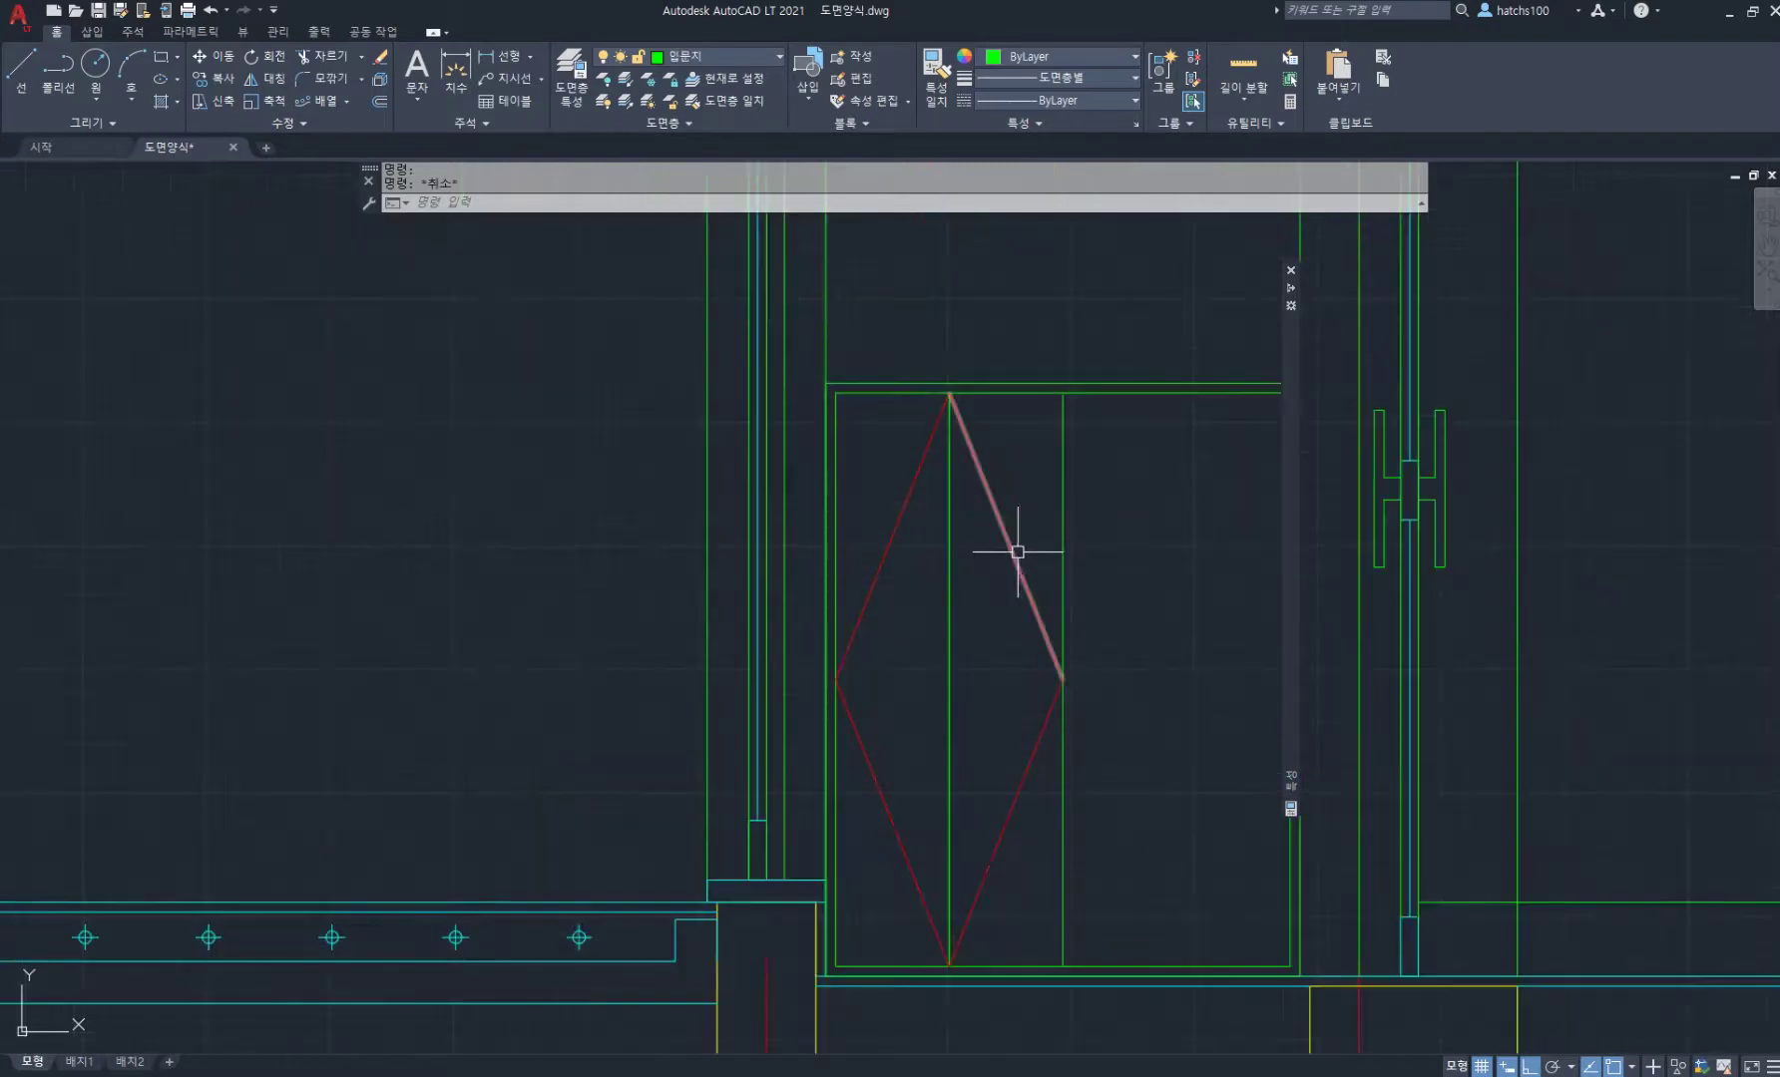
{"action": "left_click", "coordinate": [1032, 568]}
{"action": "left_click", "coordinate": [858, 733]}
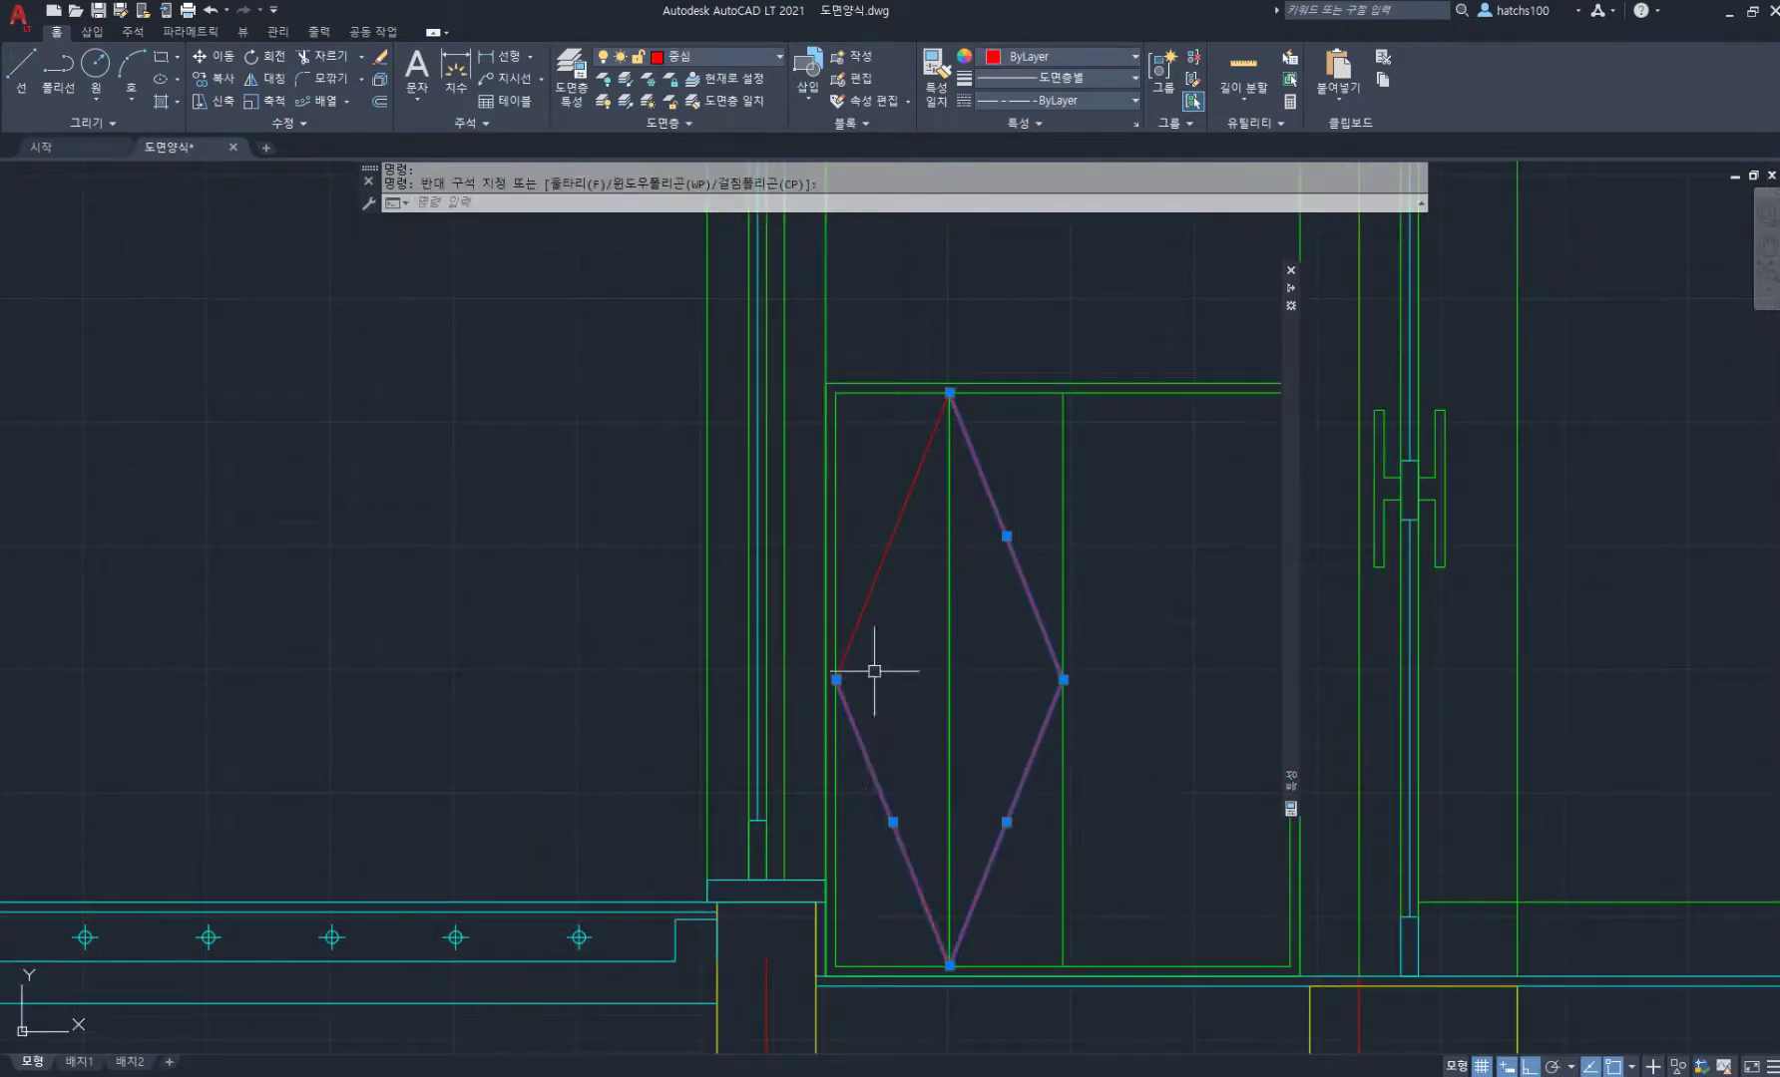
{"action": "left_click", "coordinate": [875, 576]}
{"action": "left_click", "coordinate": [1300, 427]}
{"action": "mouse_move", "coordinate": [1317, 421]}
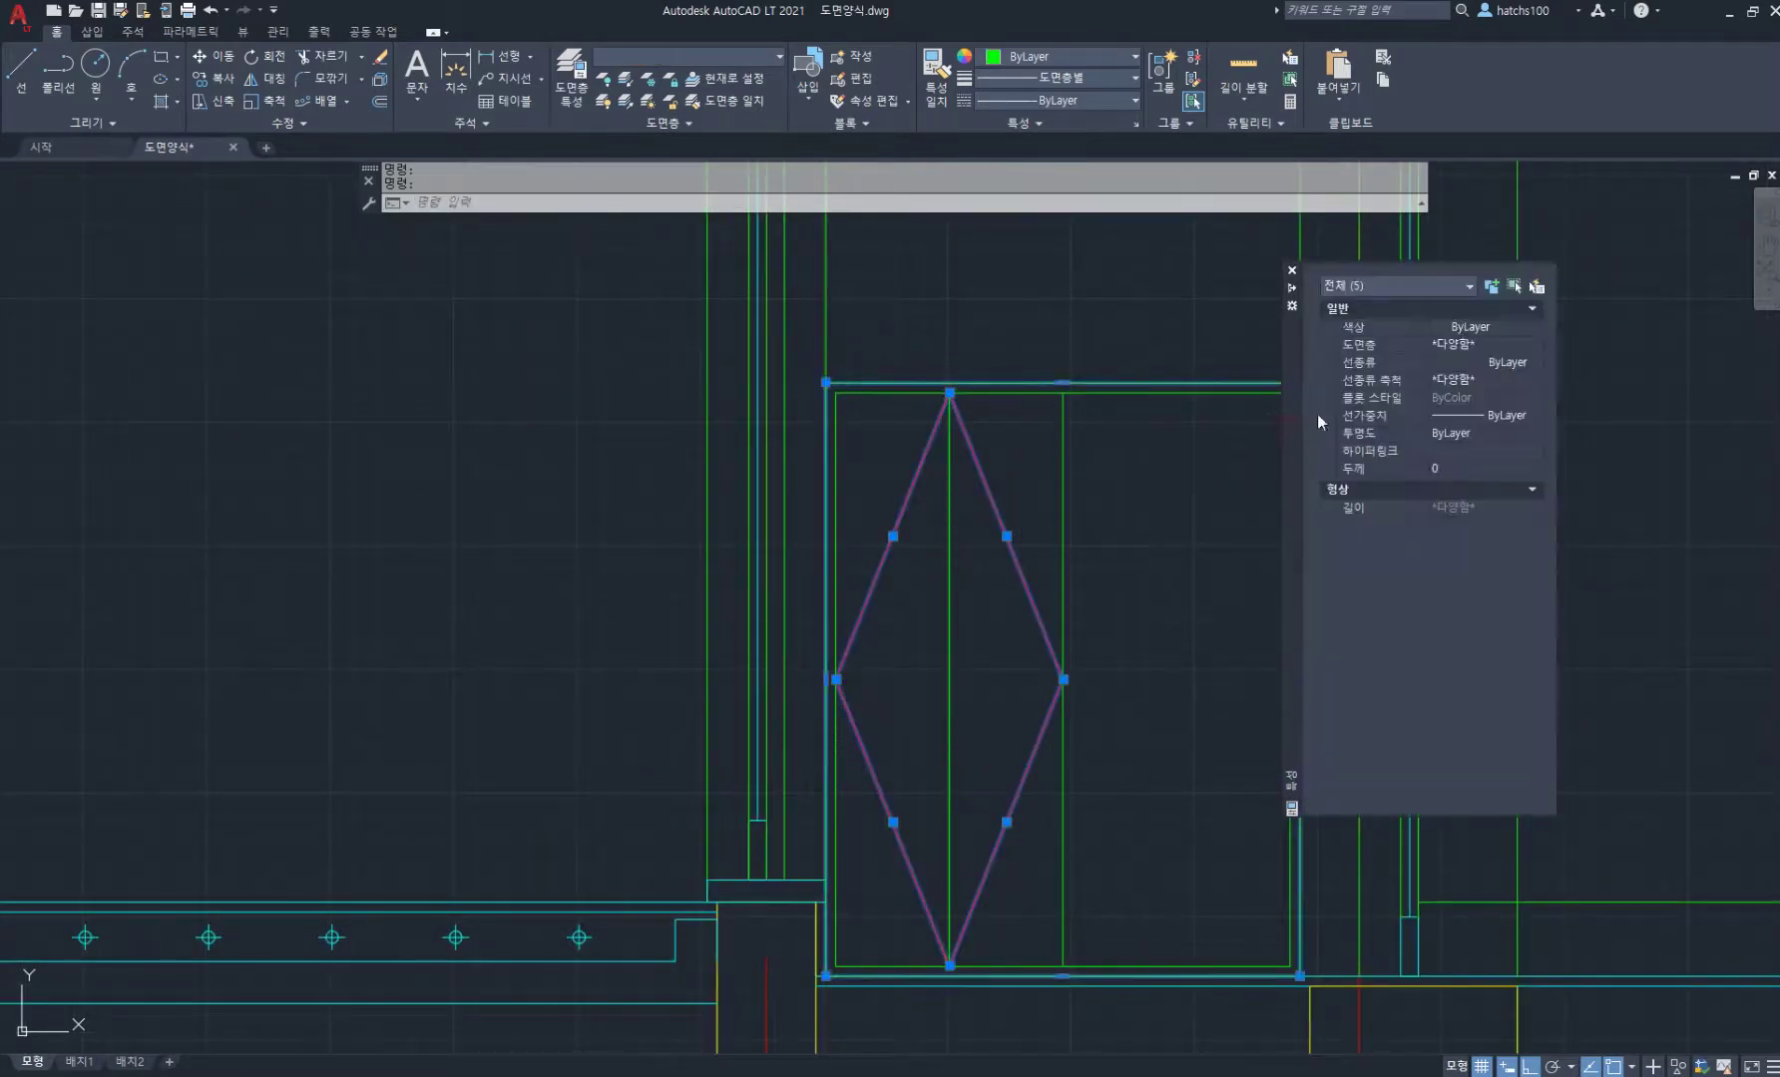
{"action": "left_click", "coordinate": [1168, 364], "text": "shift"}
{"action": "left_click", "coordinate": [1128, 441], "text": "shift"}
{"action": "mouse_move", "coordinate": [1292, 374]}
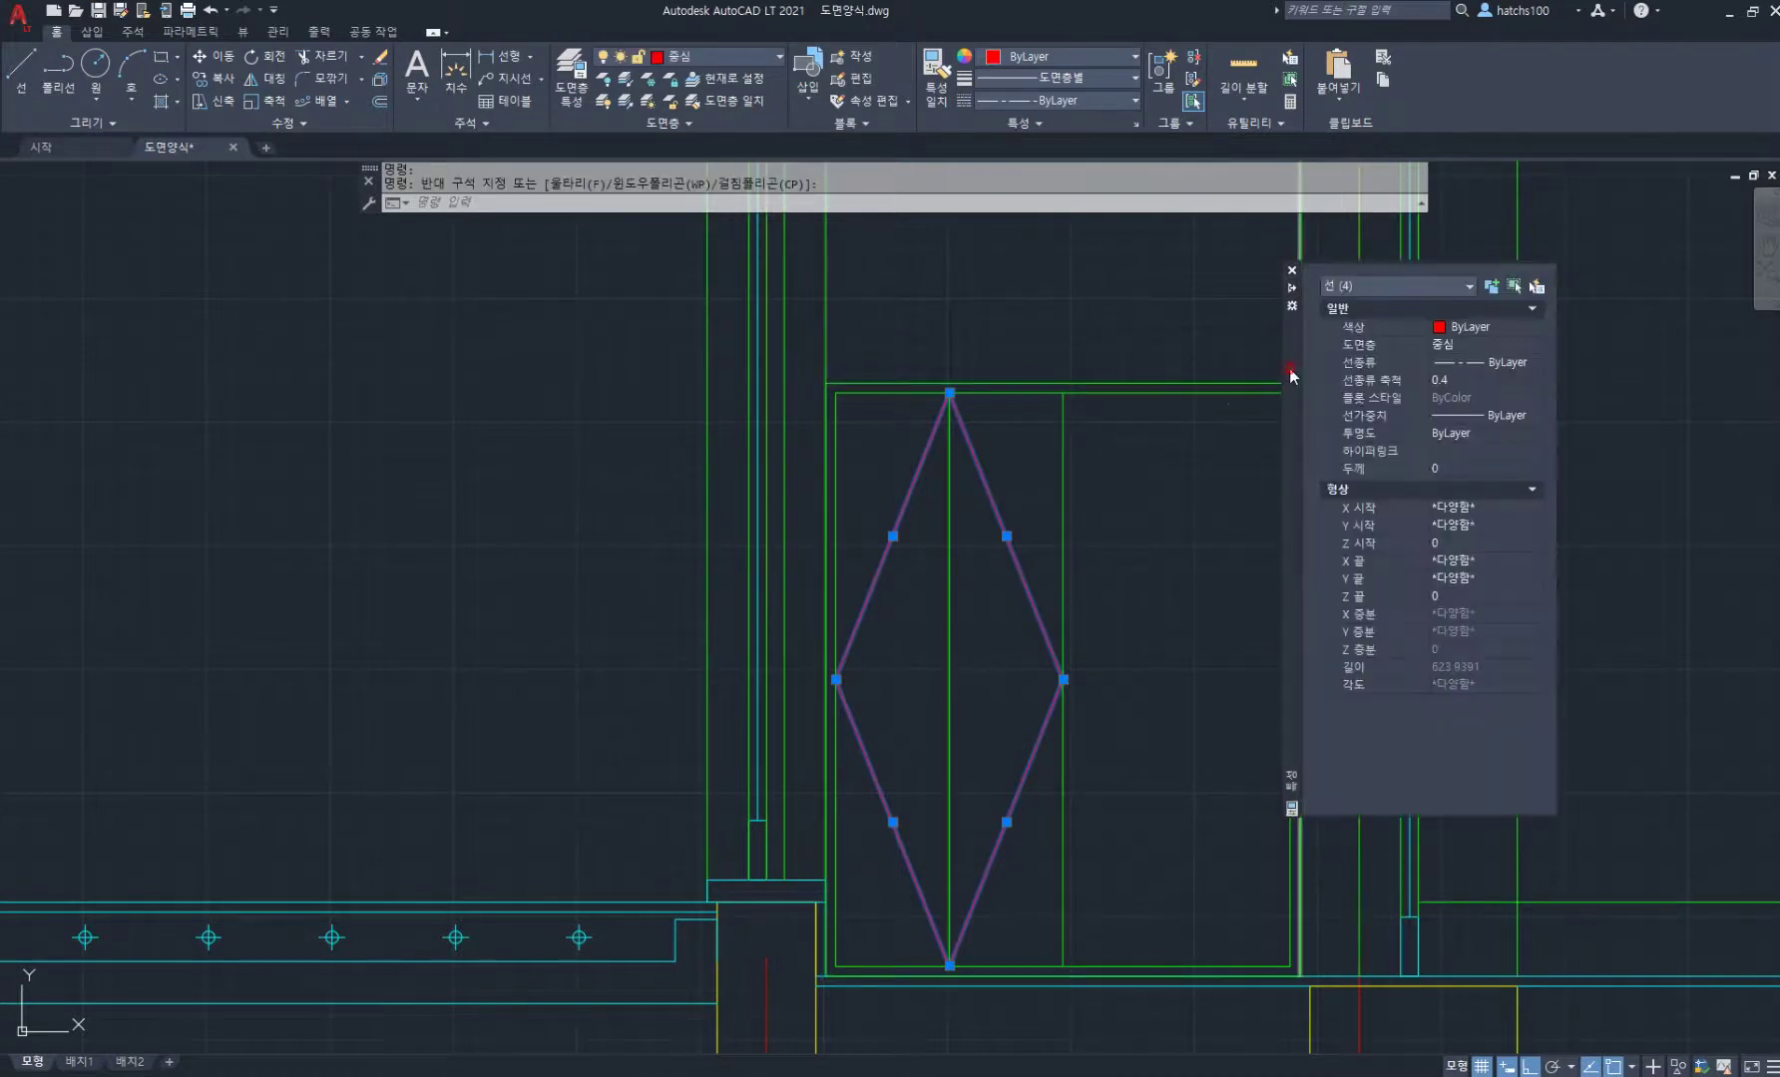
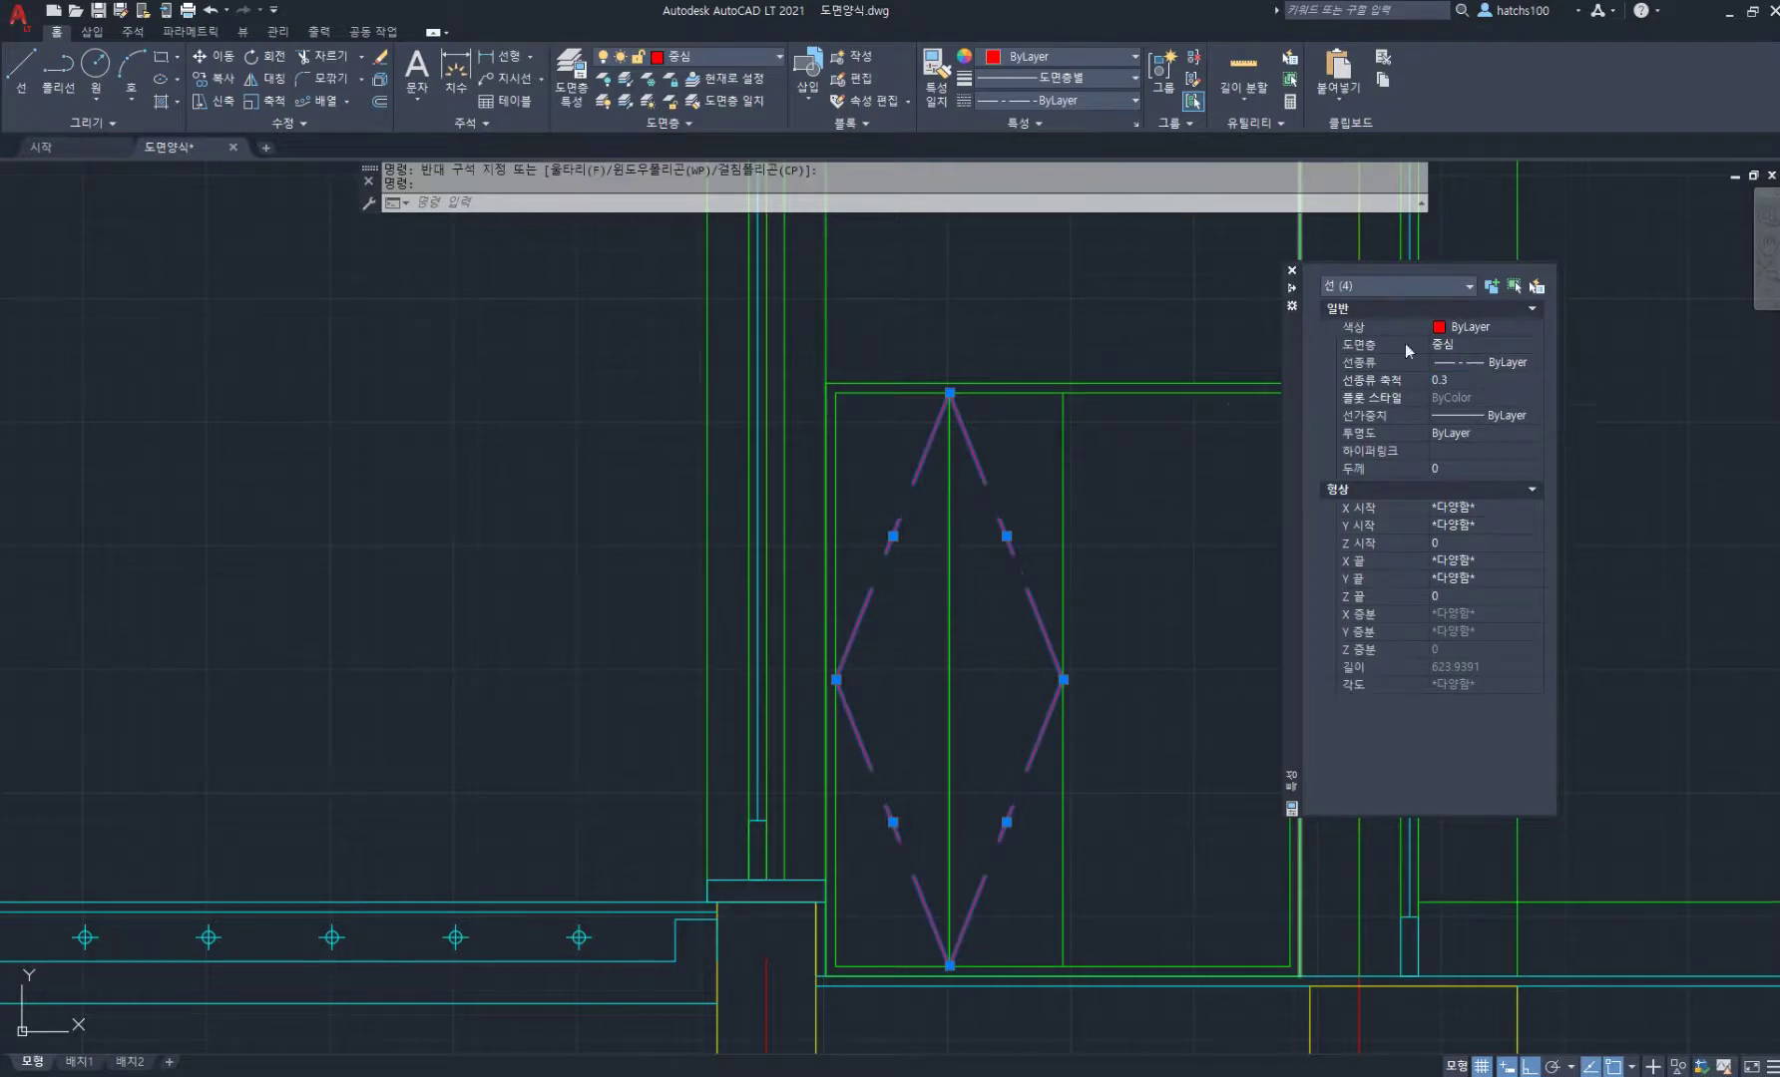
{"action": "left_click", "coordinate": [1292, 271]}
{"action": "key", "text": "Escape"}
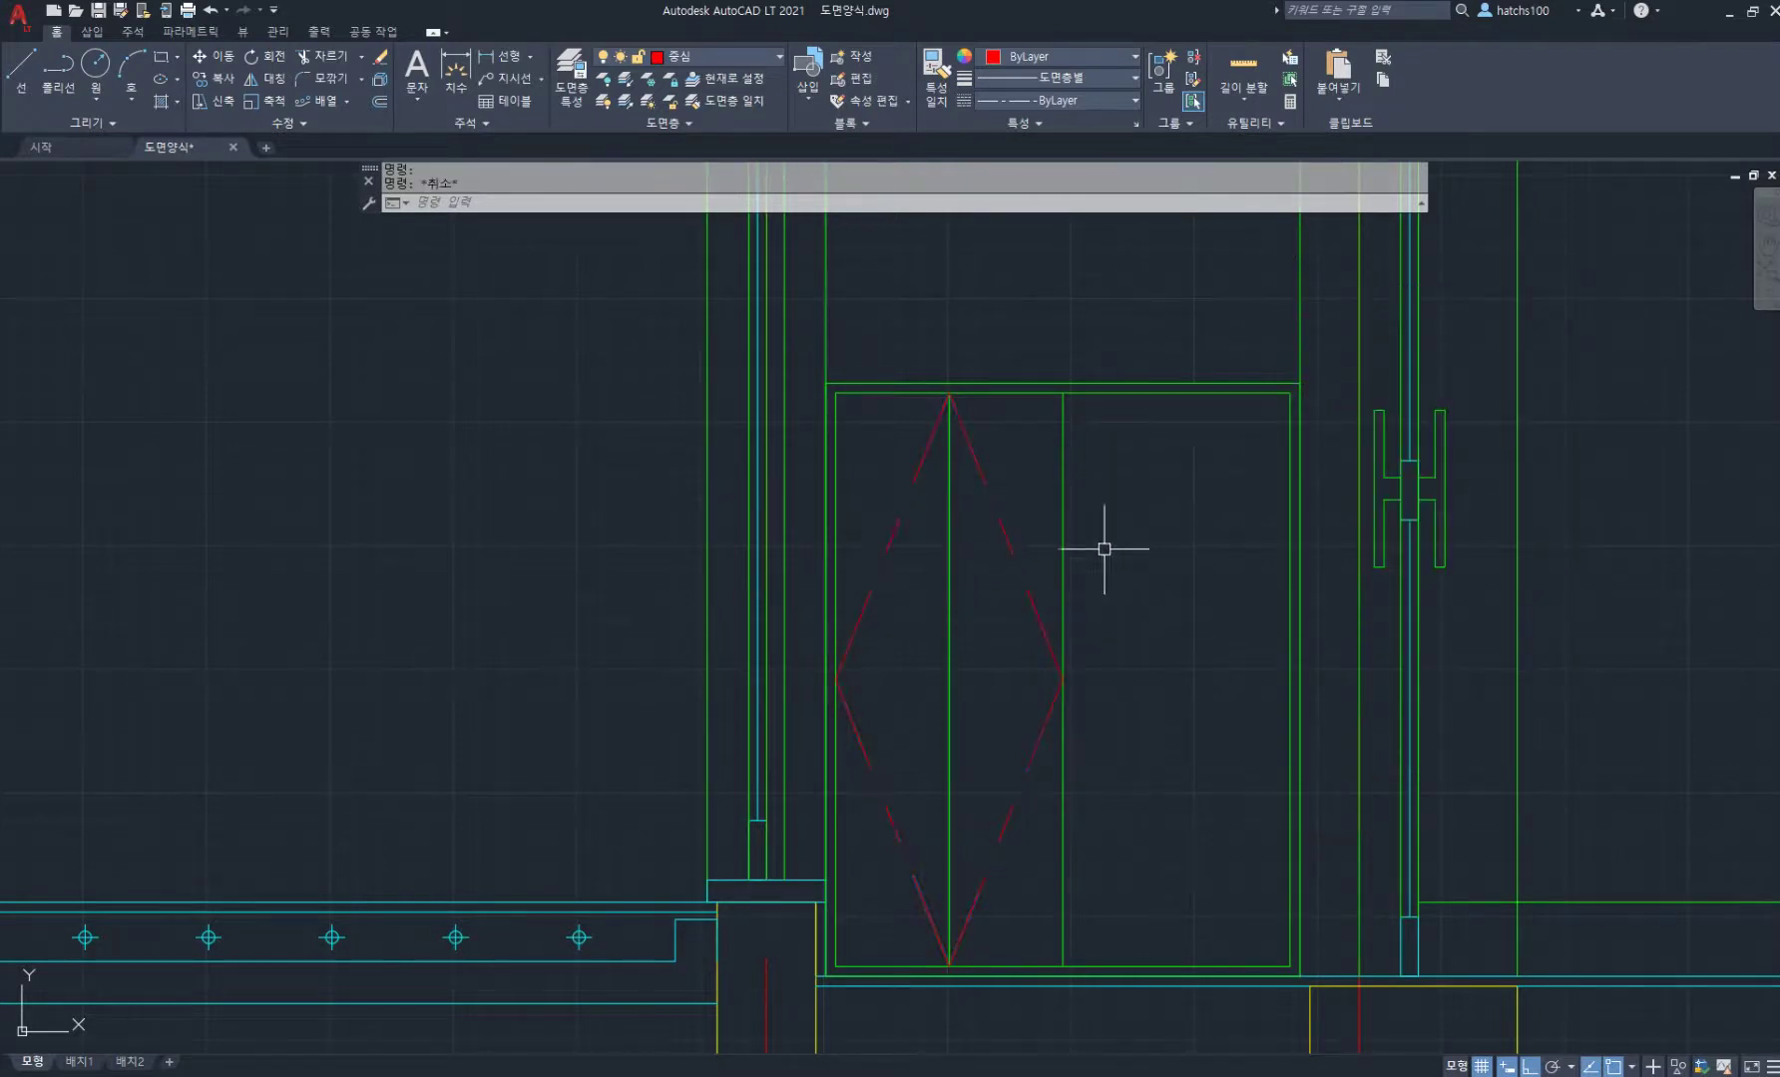
{"action": "type", "text": "mi"}
{"action": "key", "text": "Return"}
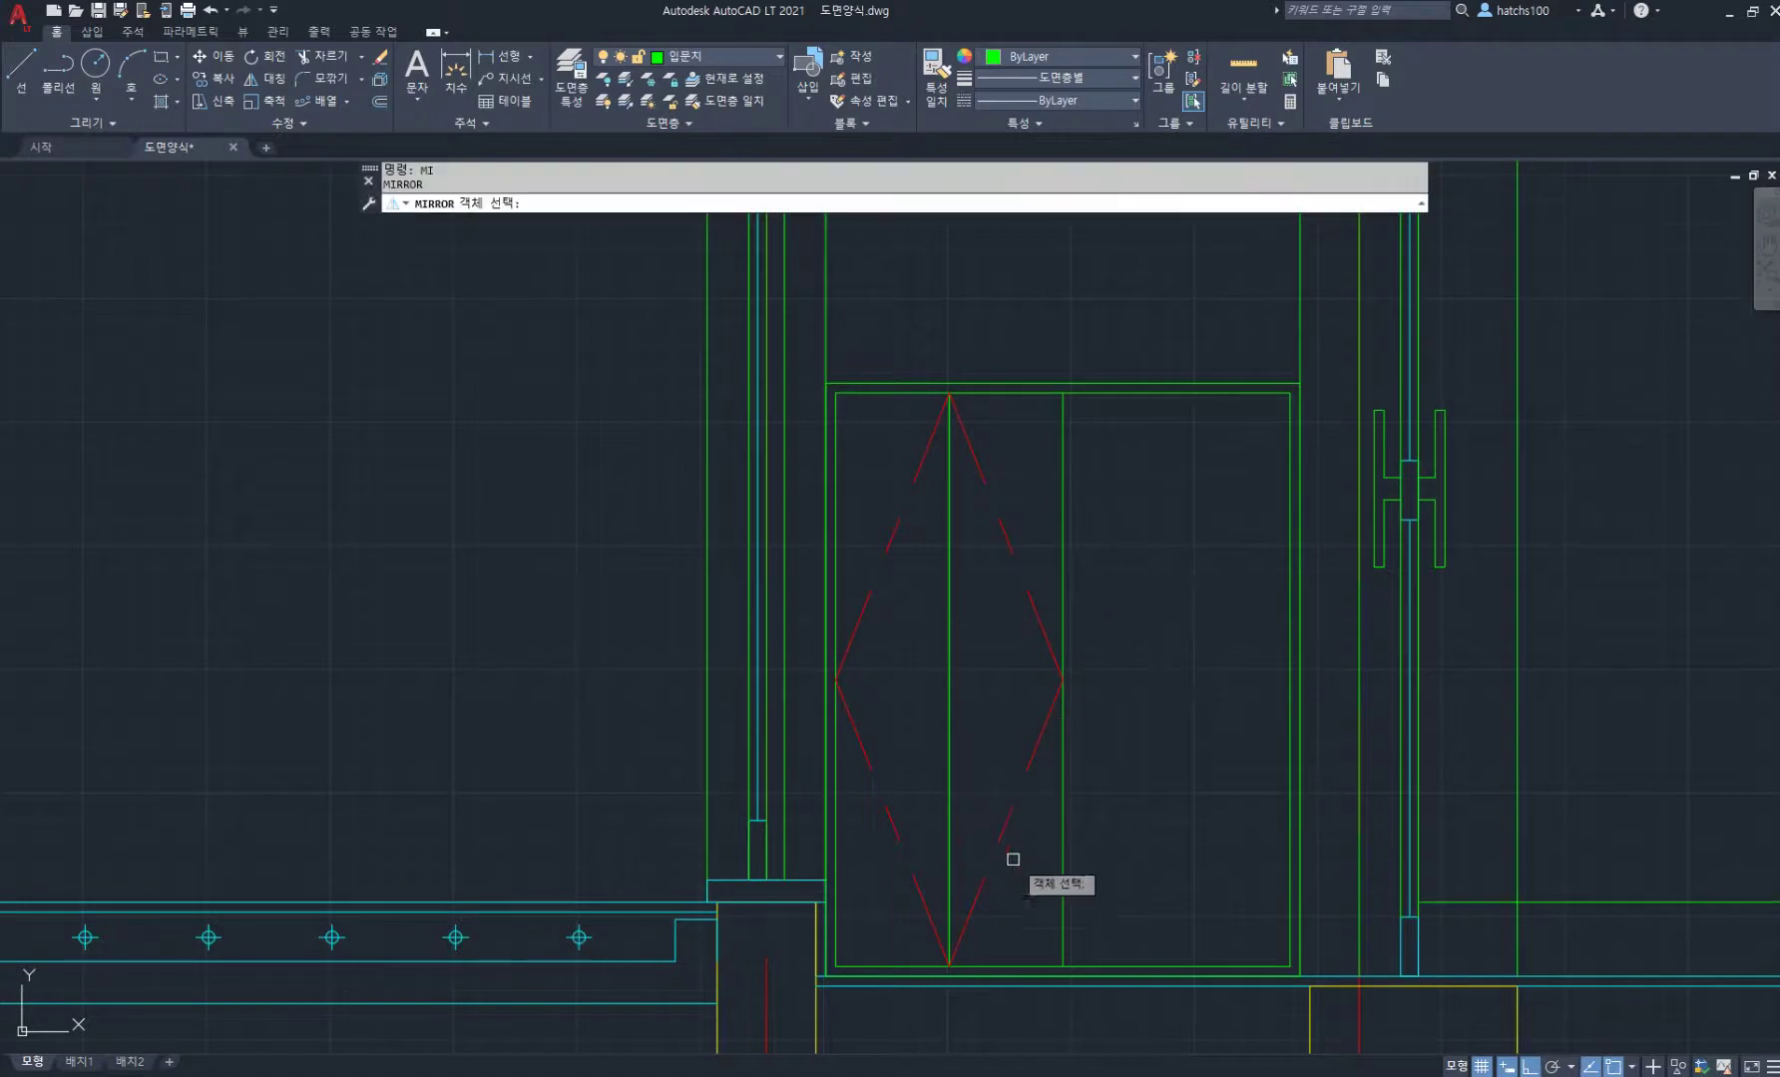
{"action": "left_click", "coordinate": [1063, 860]}
{"action": "left_click", "coordinate": [870, 600]}
{"action": "key", "text": "Return"}
{"action": "left_click", "coordinate": [1063, 393]}
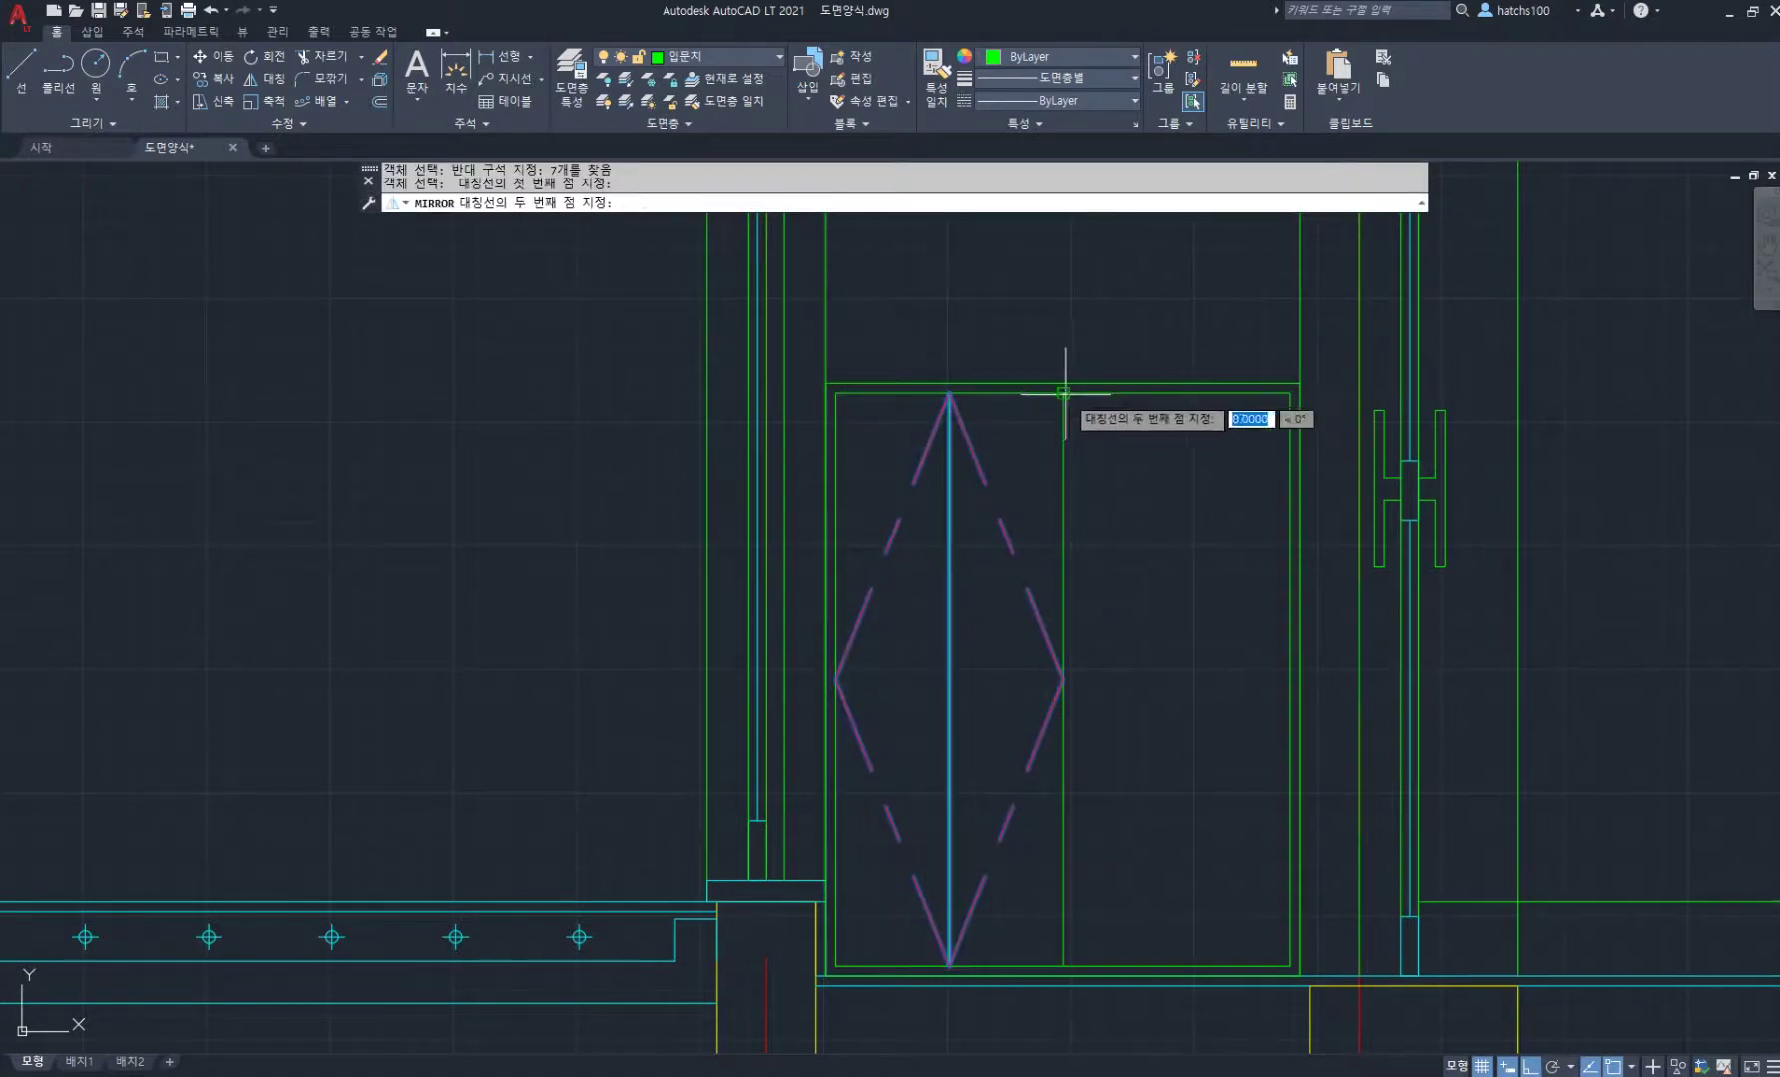
{"action": "key", "text": "Escape"}
{"action": "key", "text": "Escape"}
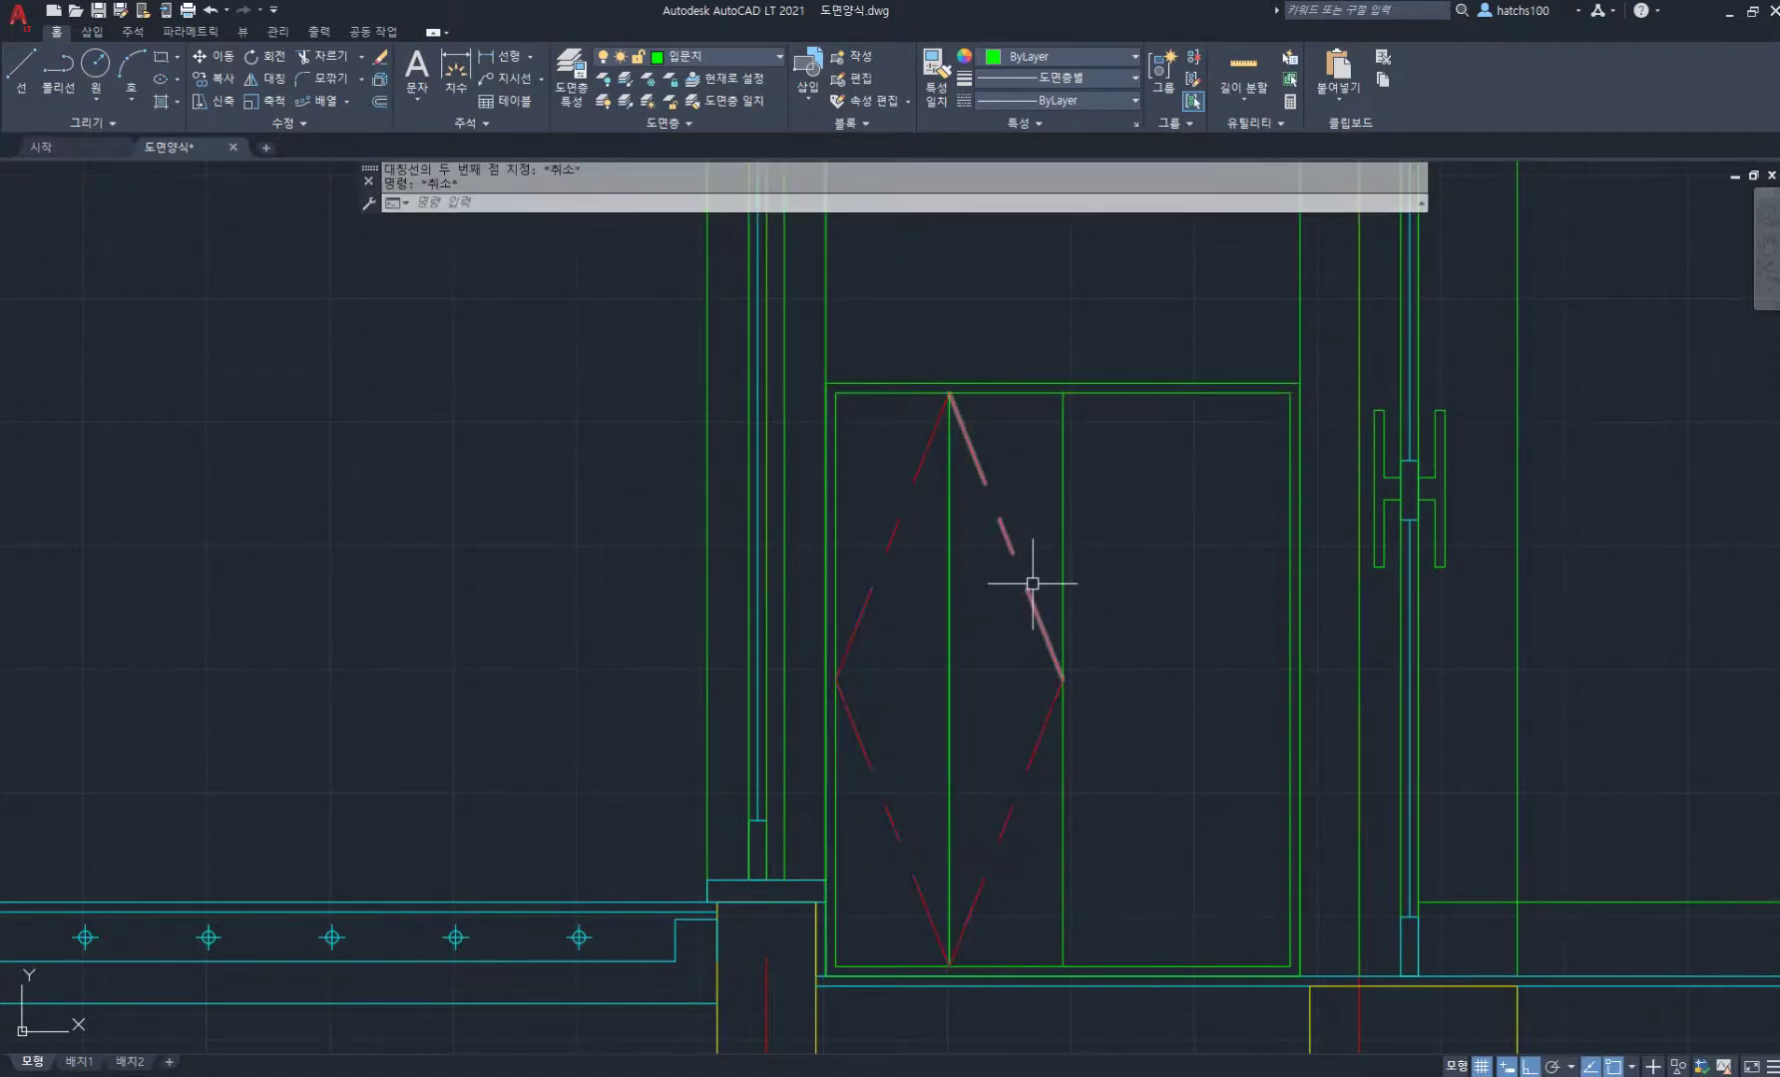
Step: Mirror the left half's diamond and panel divider across the cabinet's central vertical line, keeping the originals
{"action": "type", "text": "mi"}
{"action": "key", "text": "Return"}
{"action": "left_click", "coordinate": [1058, 882]}
{"action": "left_click", "coordinate": [866, 517]}
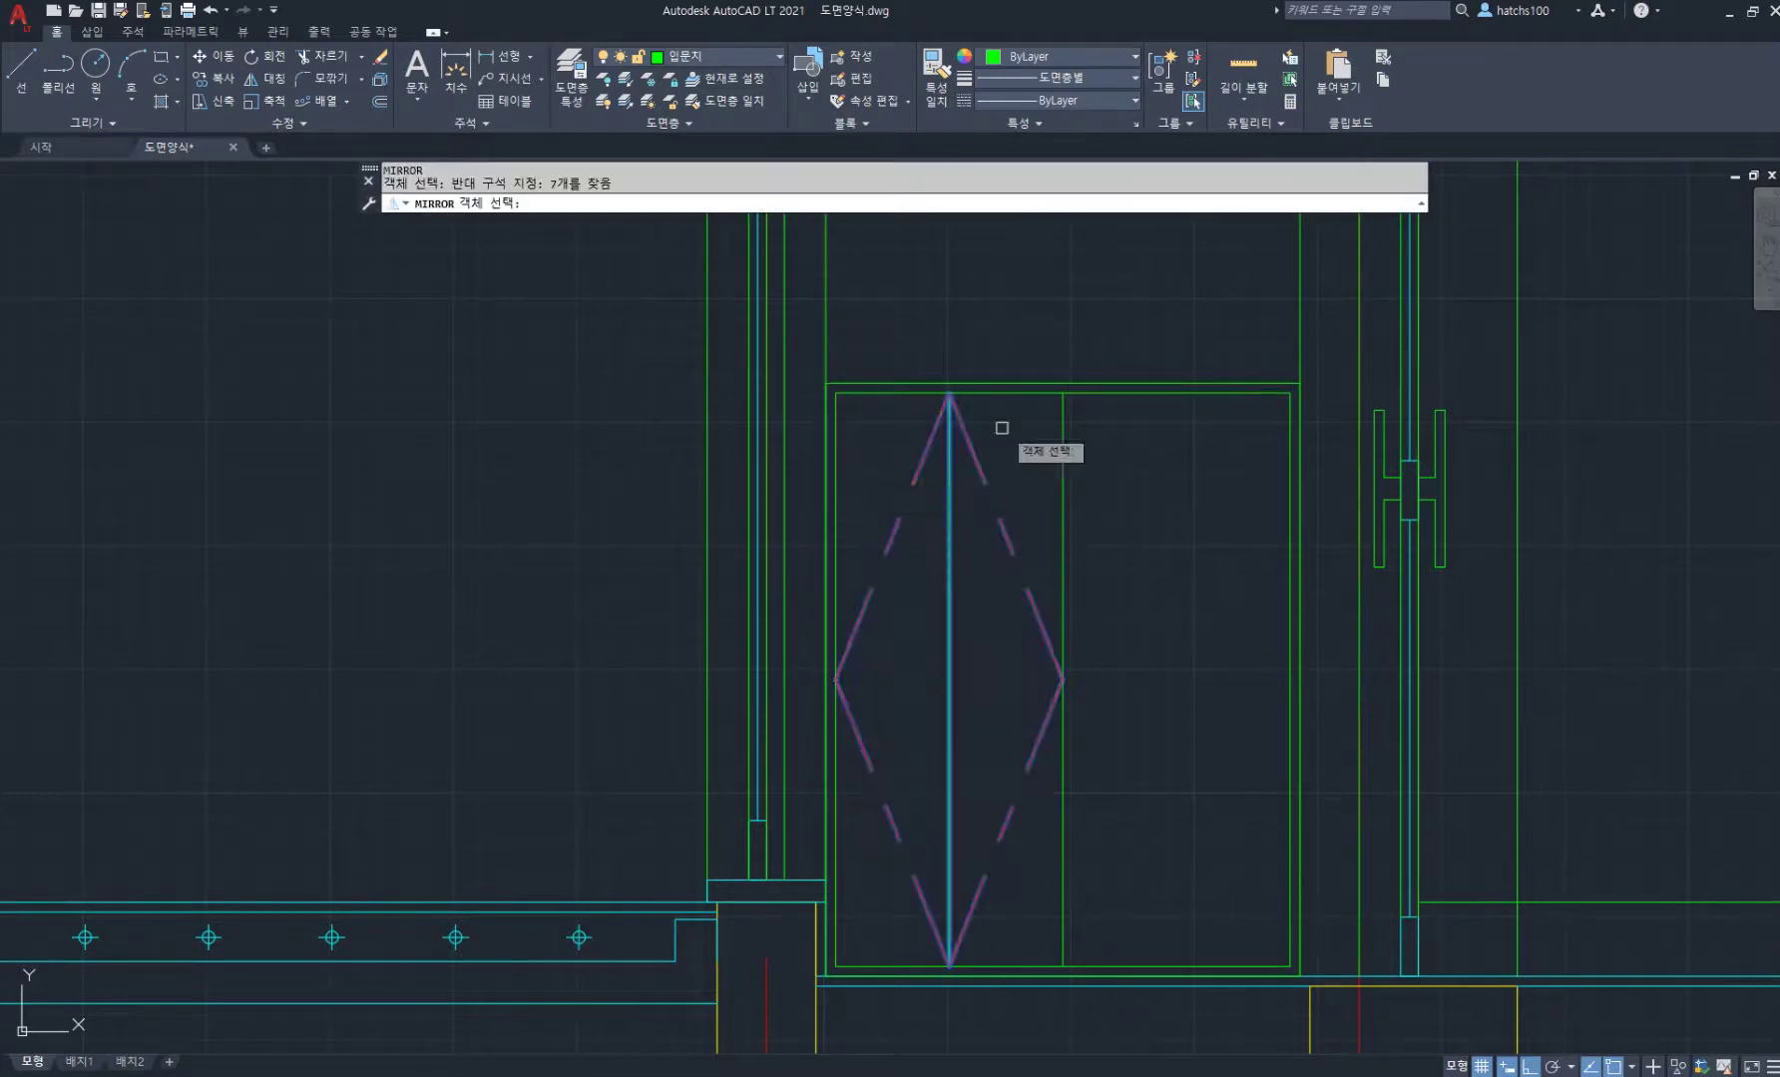
{"action": "key", "text": "Return"}
{"action": "left_click", "coordinate": [1063, 393]}
{"action": "left_click", "coordinate": [1059, 299]}
{"action": "key", "text": "Return"}
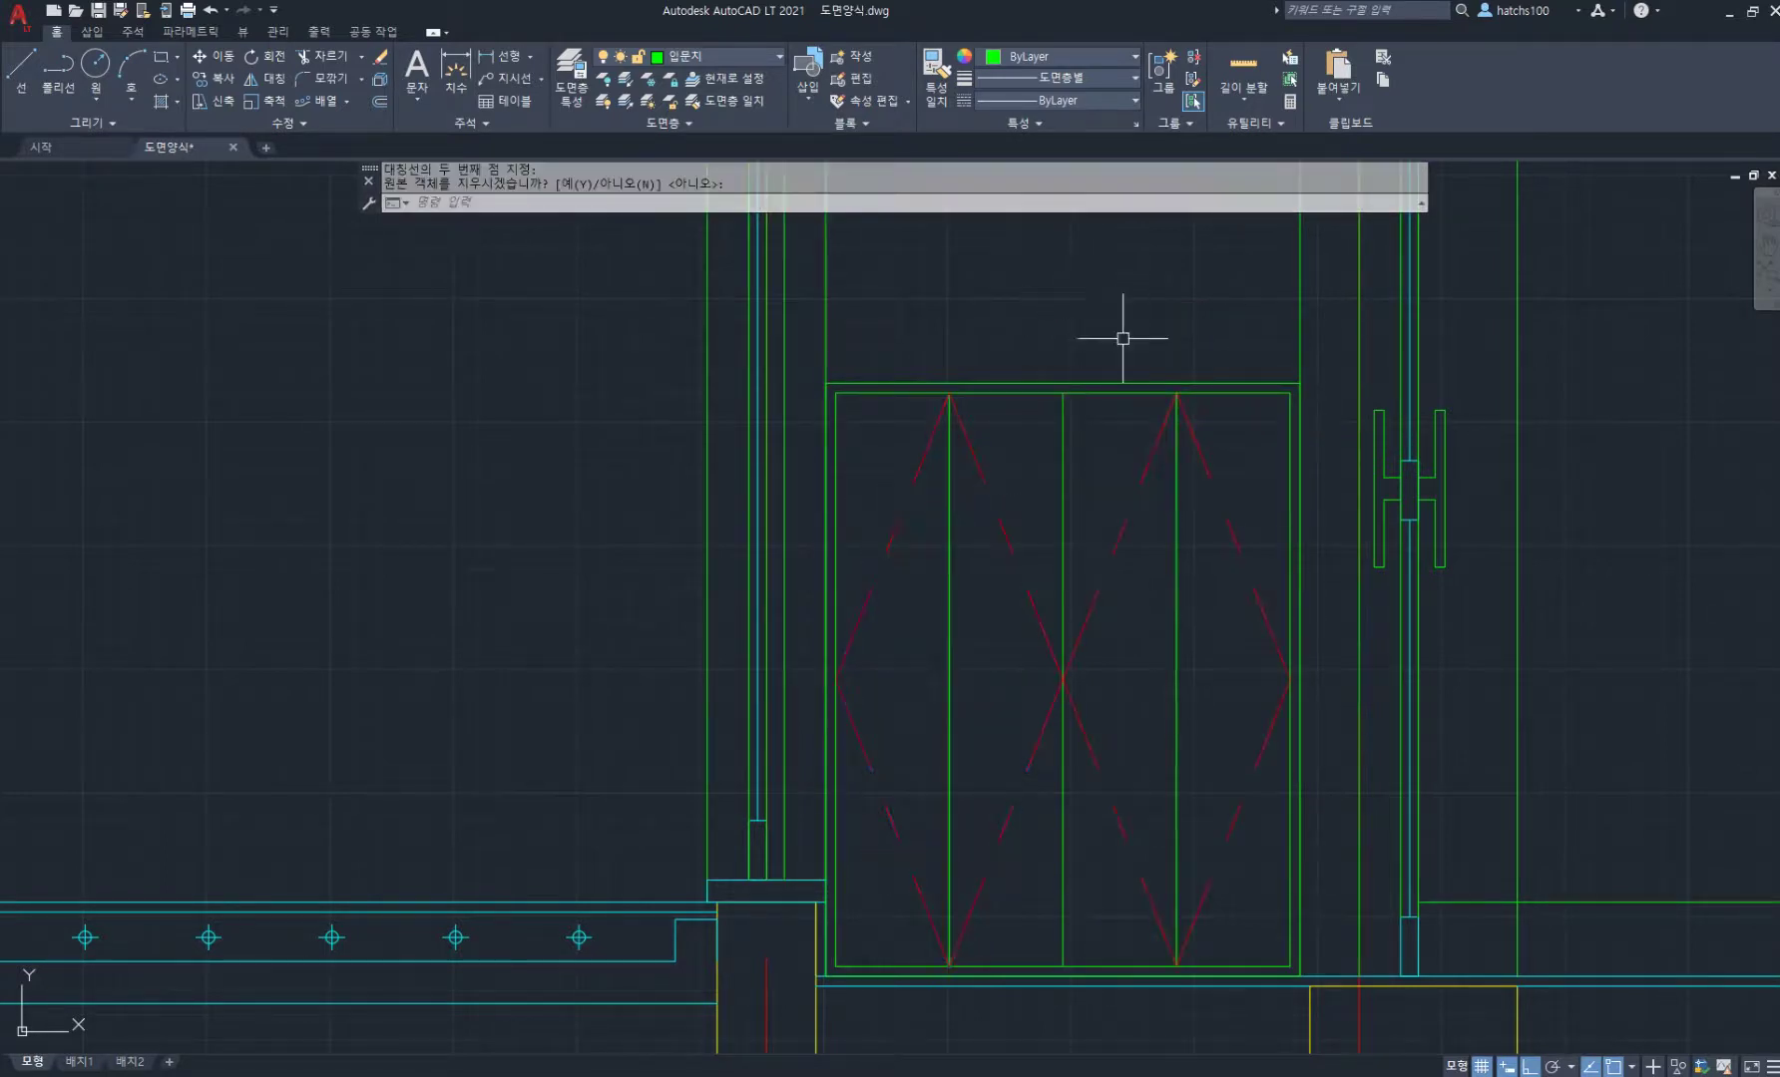
Step: Erase the mirrored diamond and divider from the cabinet's right half
{"action": "type", "text": "e"}
{"action": "key", "text": "Return"}
{"action": "left_click", "coordinate": [1267, 474]}
{"action": "left_click", "coordinate": [1078, 880]}
{"action": "key", "text": "Return"}
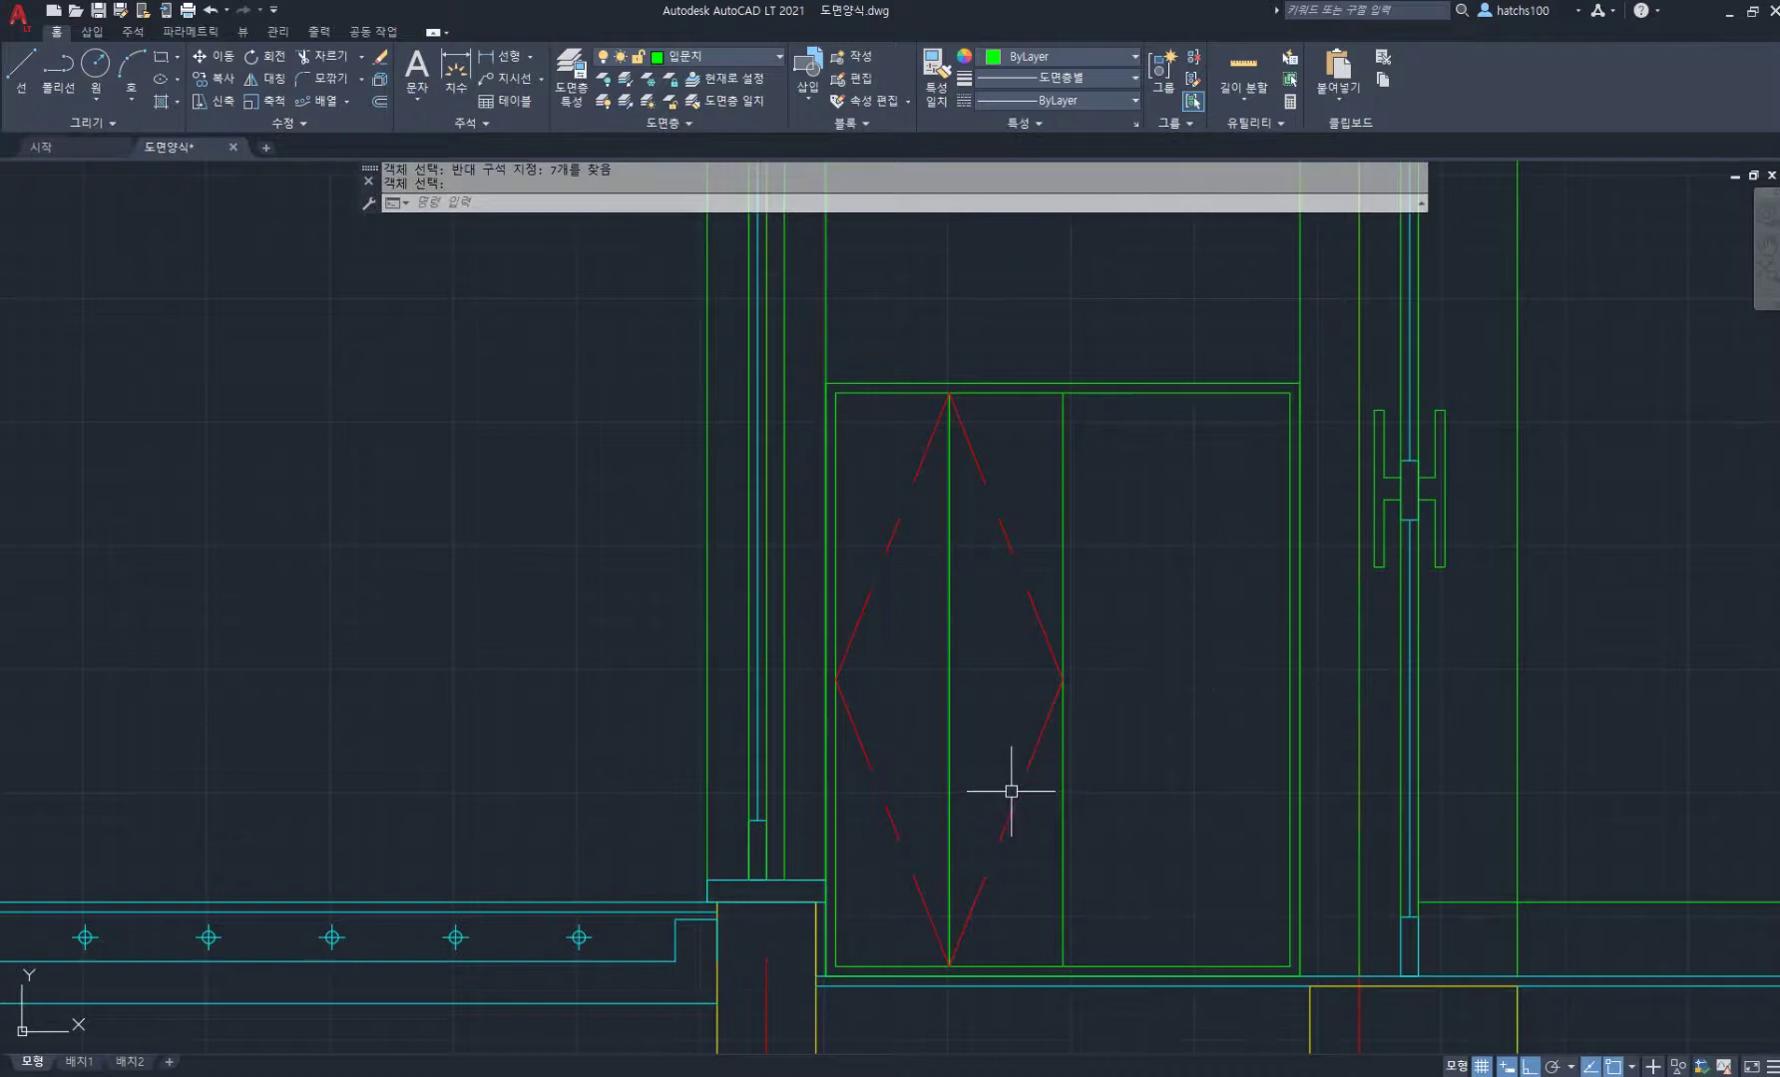
Step: Copy the left half's diamond and panel divider 460 horizontally into the cabinet's right half
{"action": "type", "text": "co"}
{"action": "key", "text": "Return"}
{"action": "left_click", "coordinate": [1060, 874]}
{"action": "left_click", "coordinate": [857, 547]}
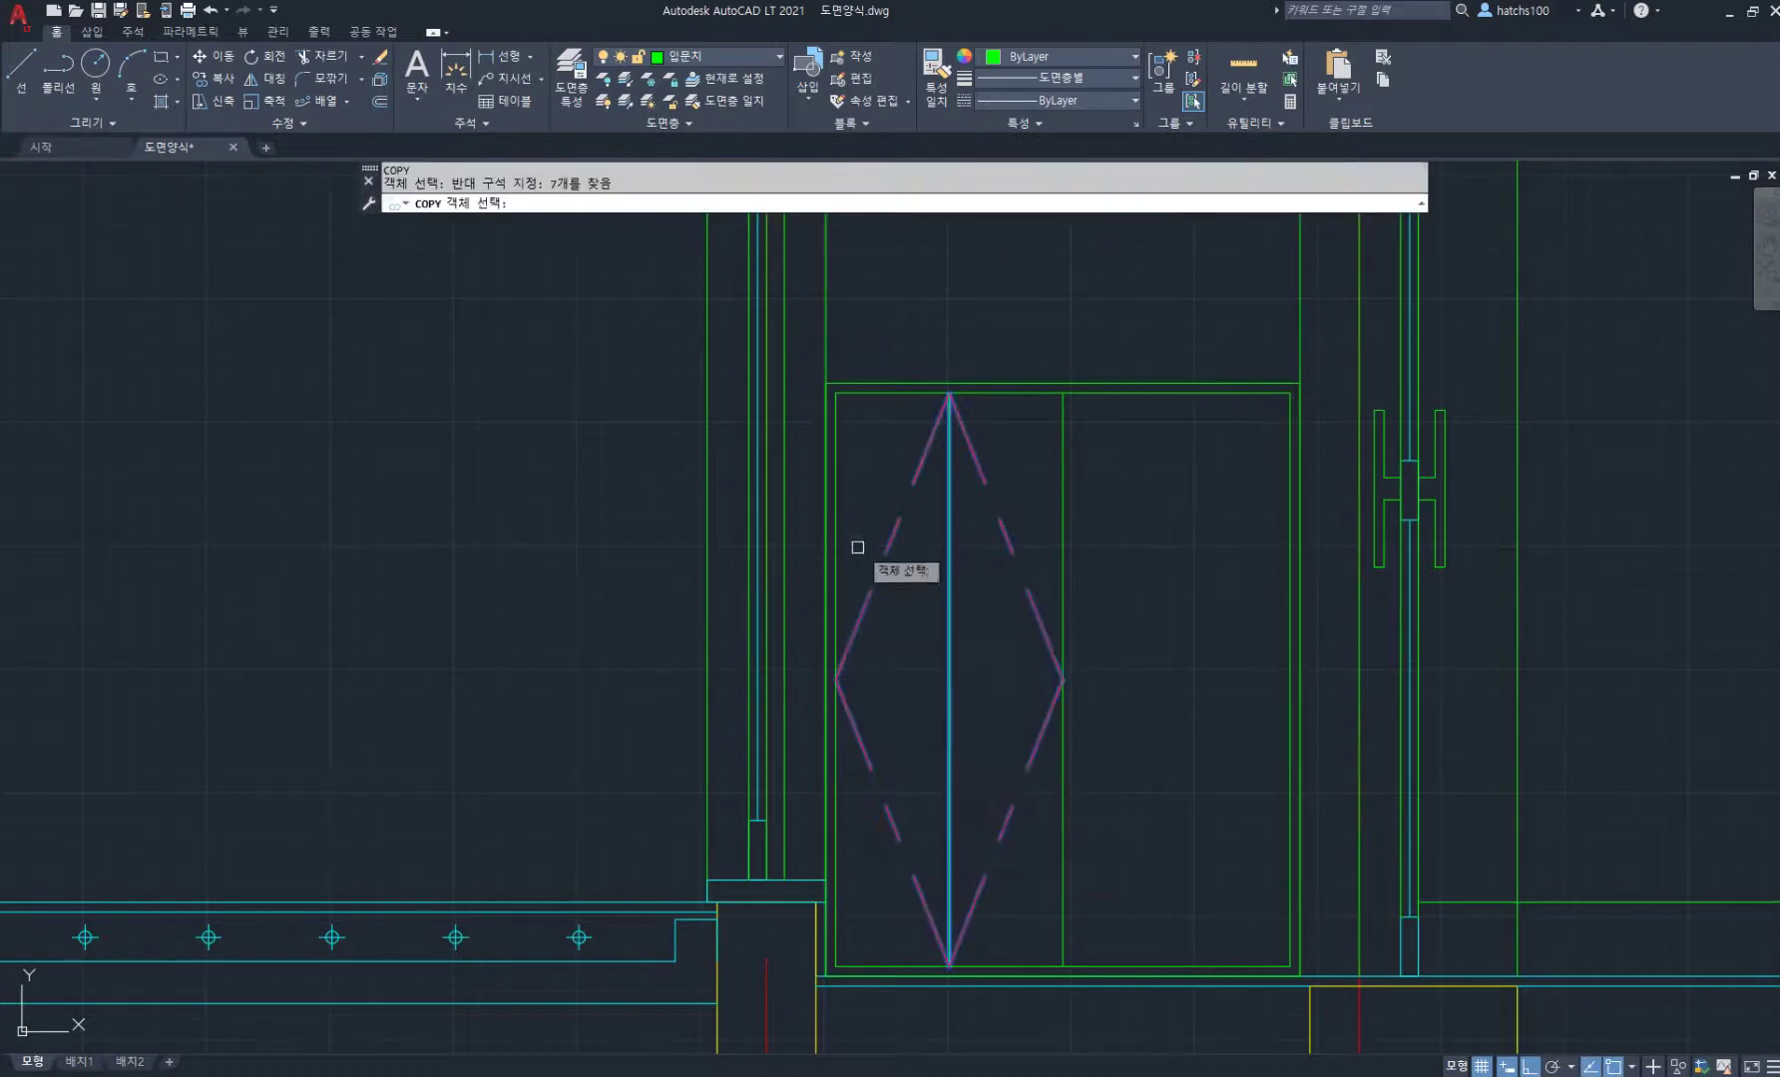
{"action": "key", "text": "Return"}
{"action": "left_click", "coordinate": [949, 396]}
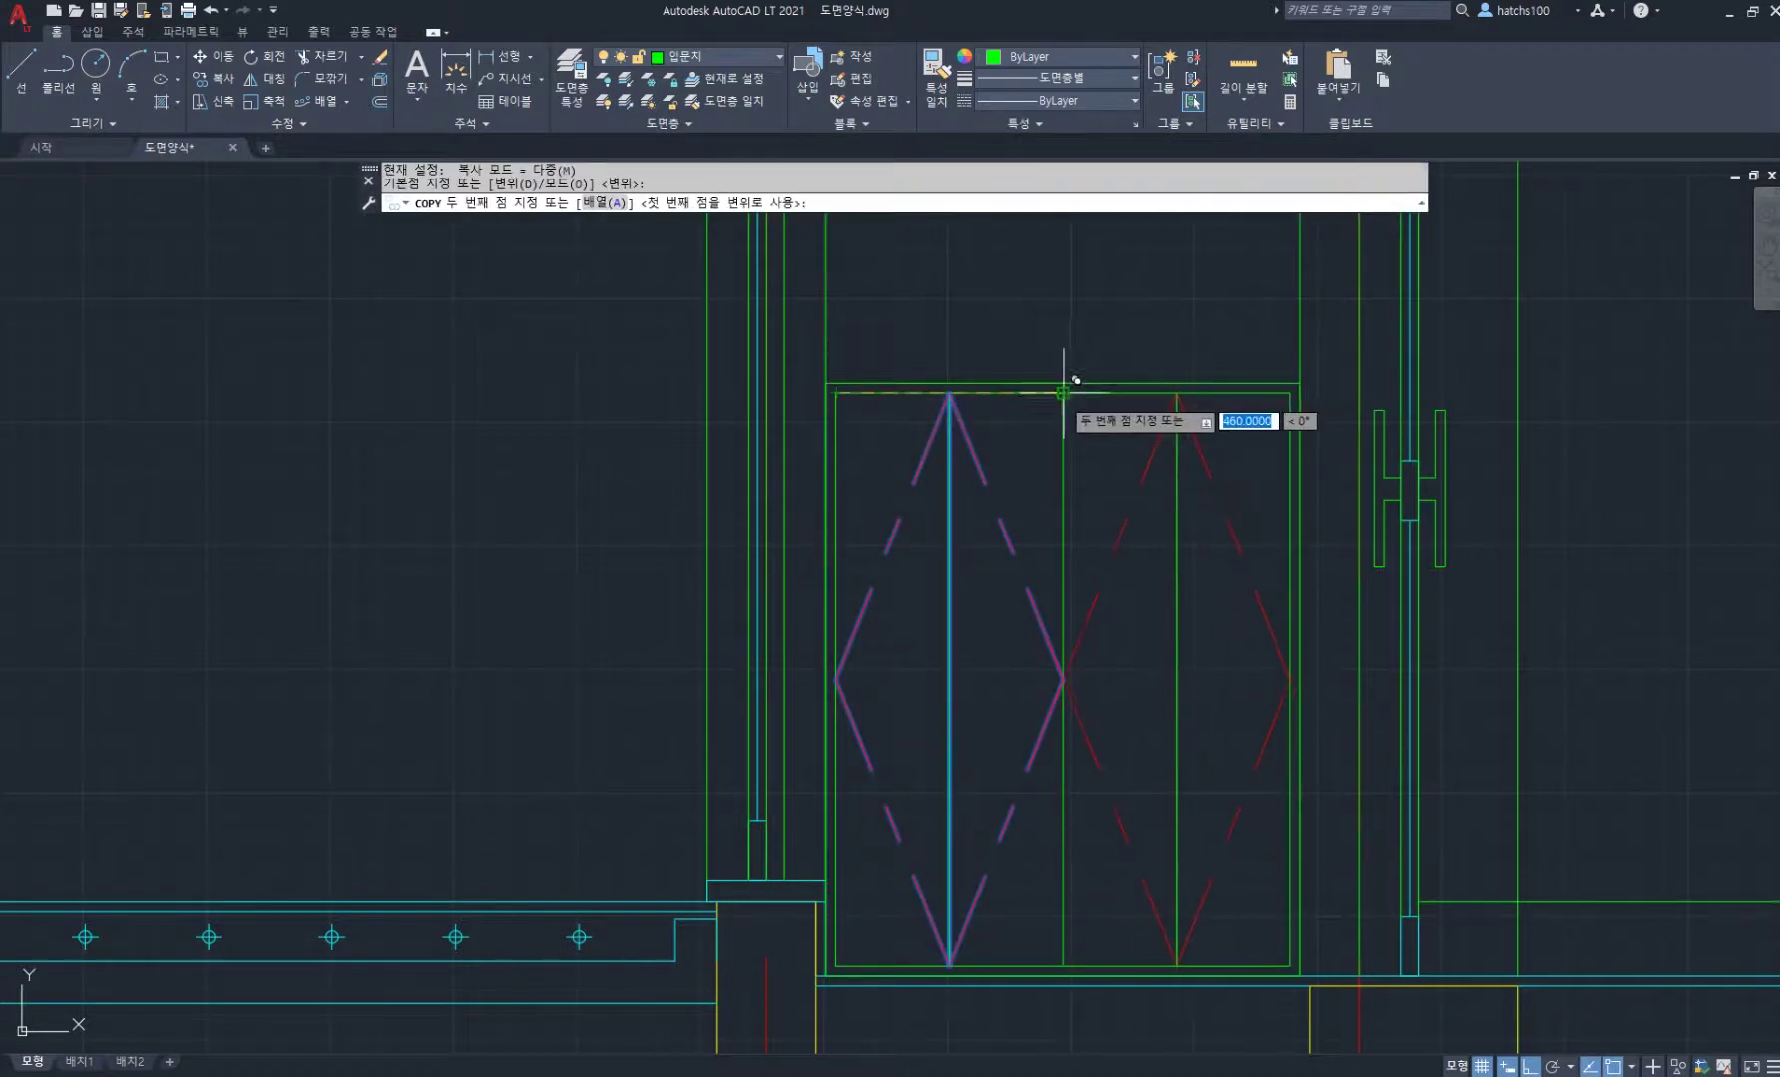
{"action": "left_click", "coordinate": [1096, 393]}
{"action": "key", "text": "Return"}
Step: Offset the top floor line of the room beside the shoe cabinet 180 upward
{"action": "scroll", "coordinate": [1214, 571], "scroll_direction": "down", "scroll_amount": 8}
{"action": "scroll", "coordinate": [1105, 560], "scroll_direction": "up", "scroll_amount": 4}
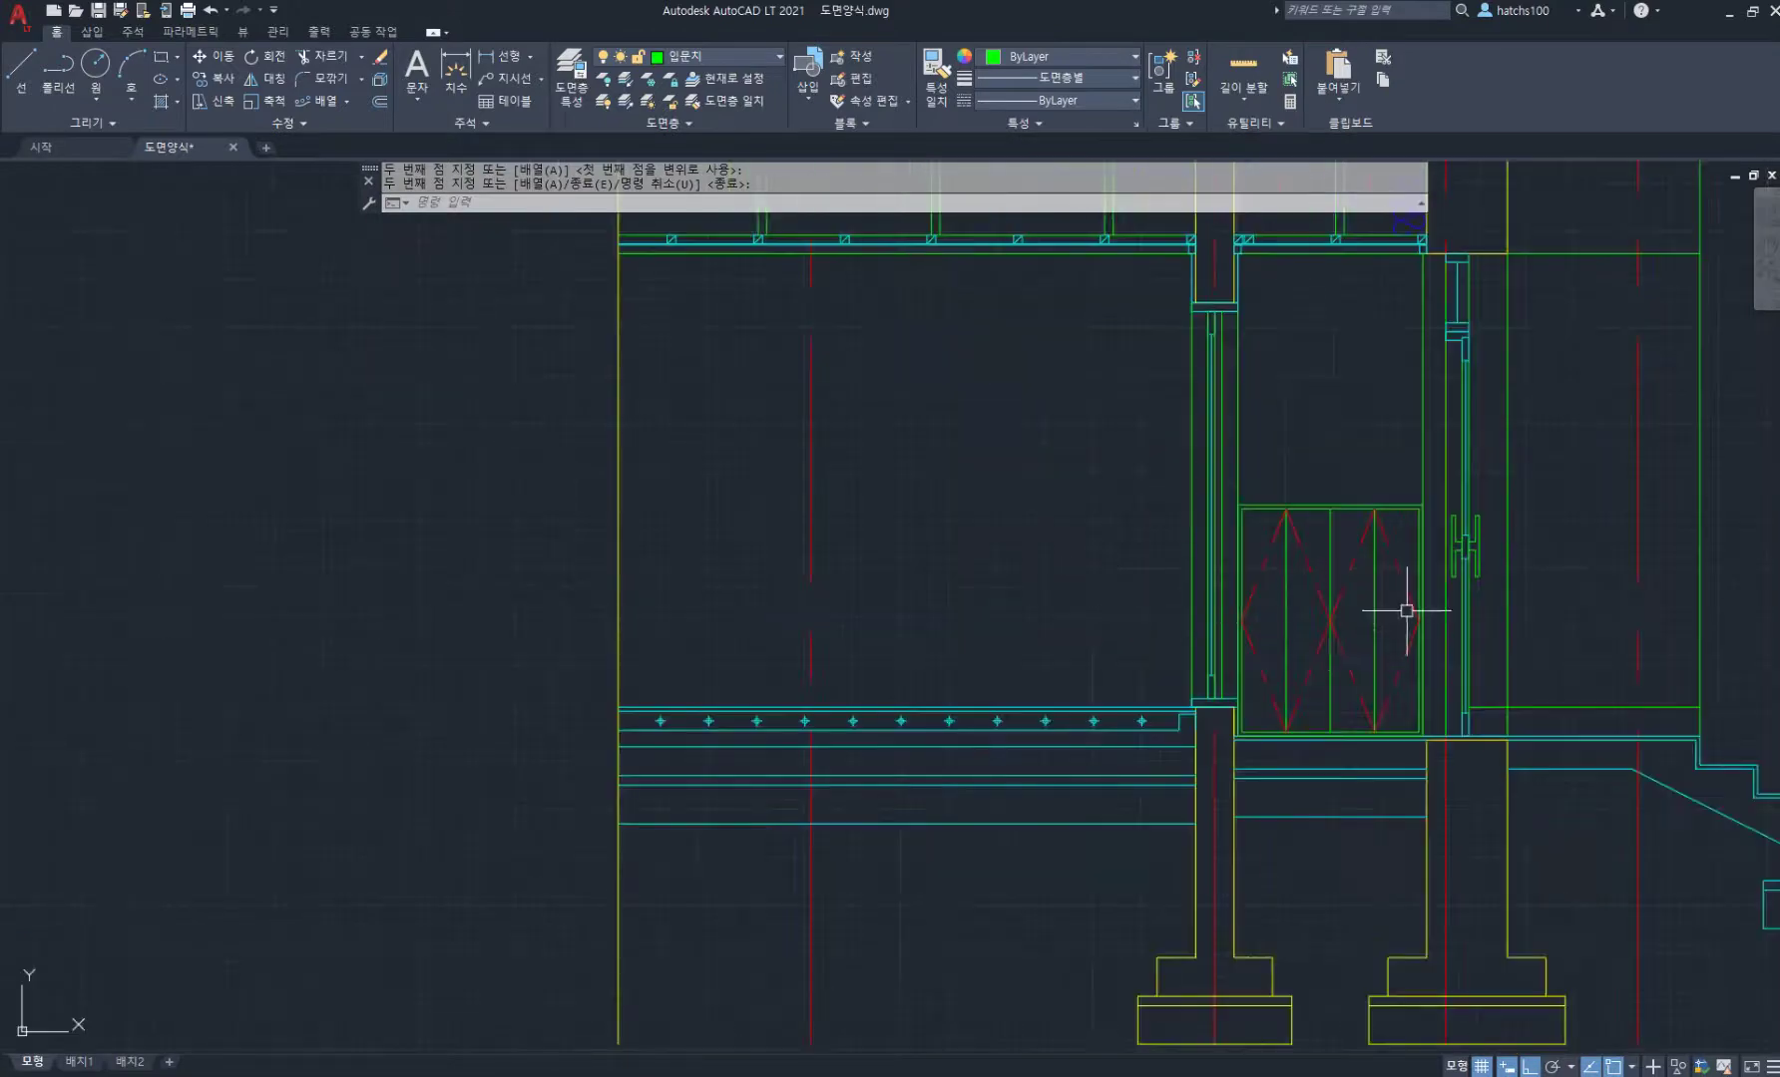
{"action": "scroll", "coordinate": [1185, 565], "scroll_direction": "down", "scroll_amount": 3}
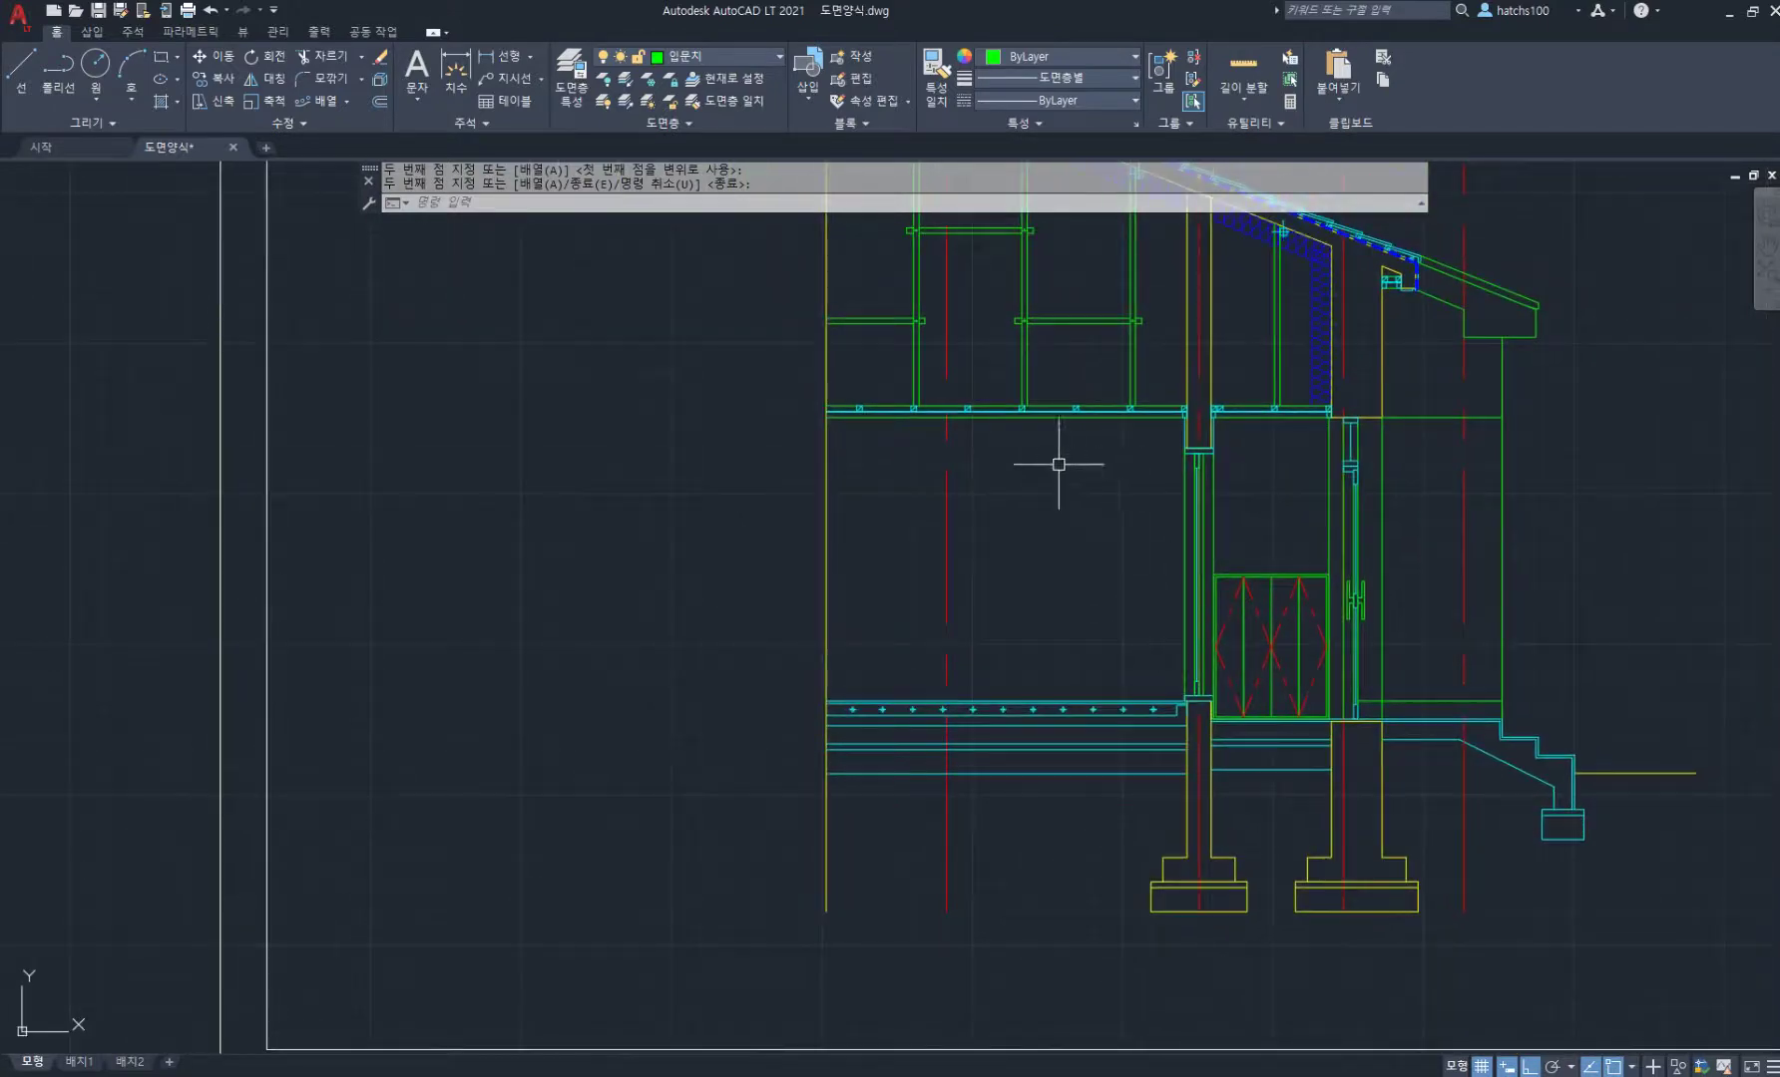
{"action": "scroll", "coordinate": [1109, 617], "scroll_direction": "up", "scroll_amount": 2}
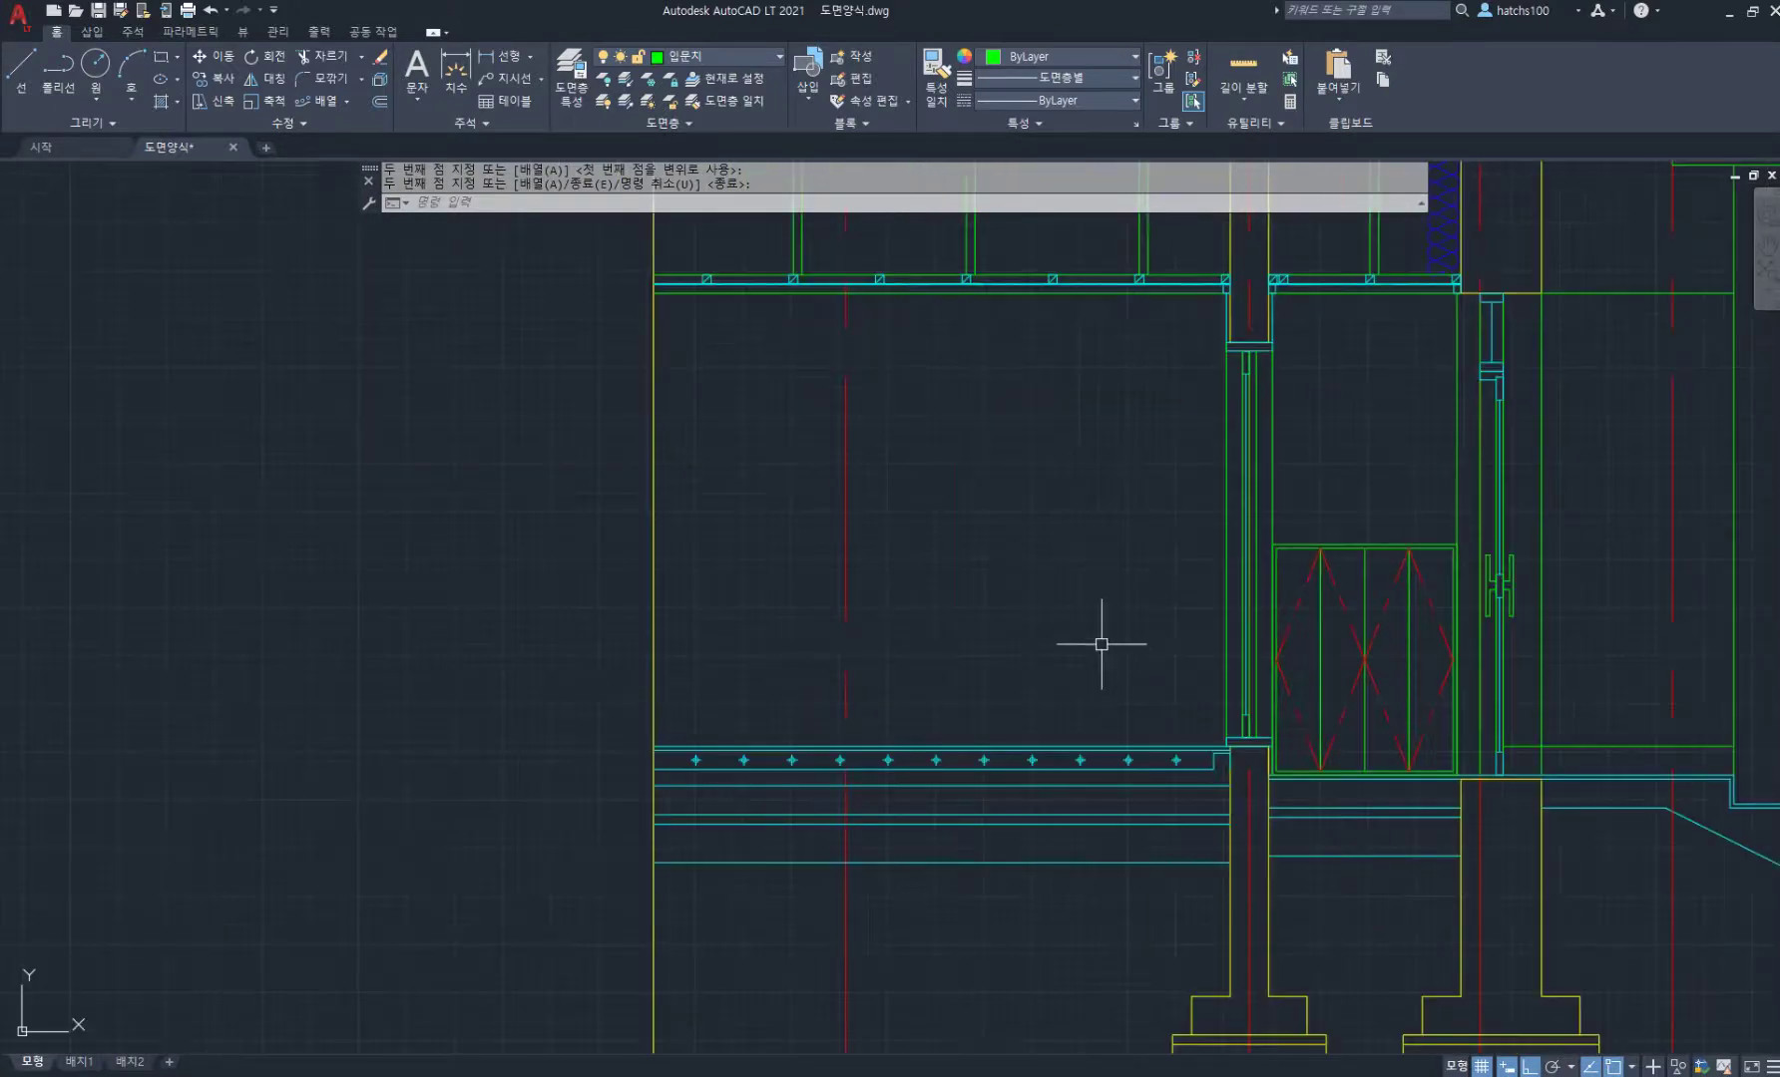
{"action": "type", "text": "o"}
{"action": "key", "text": "Return"}
{"action": "key", "text": "Return"}
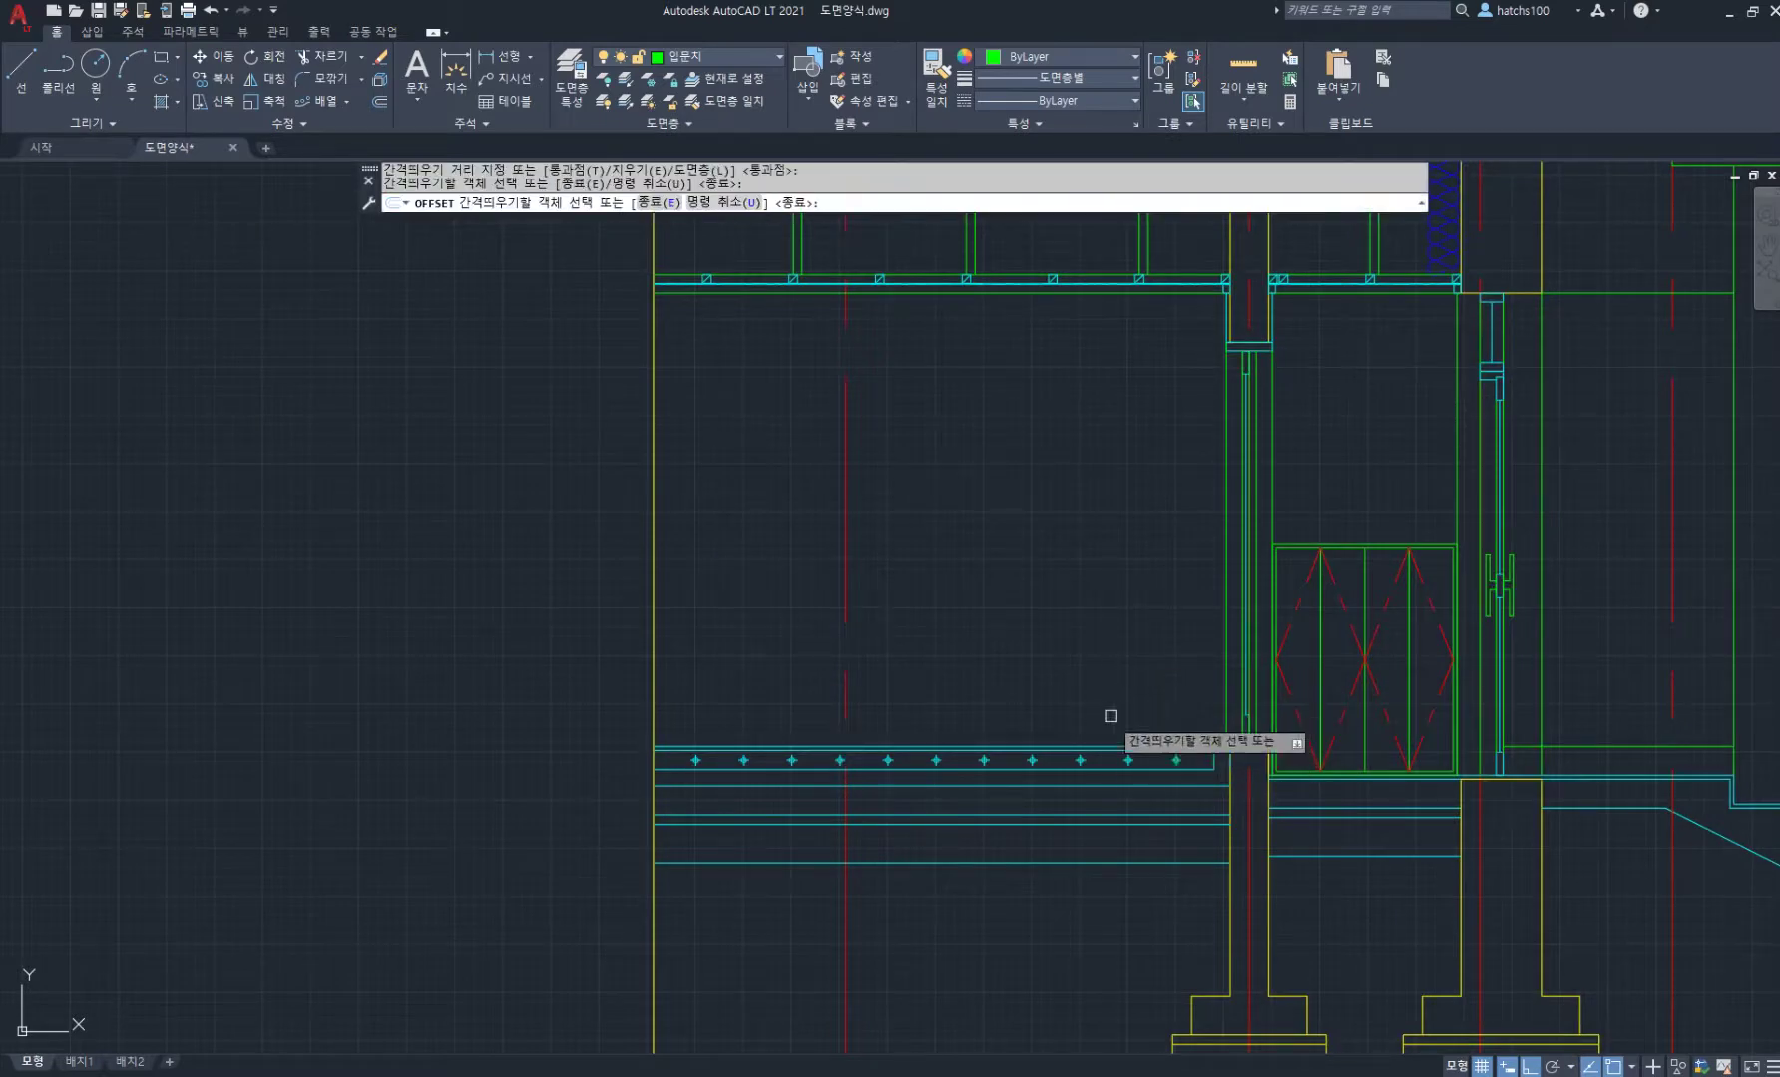
{"action": "left_click", "coordinate": [1111, 746]}
{"action": "type", "text": "1"}
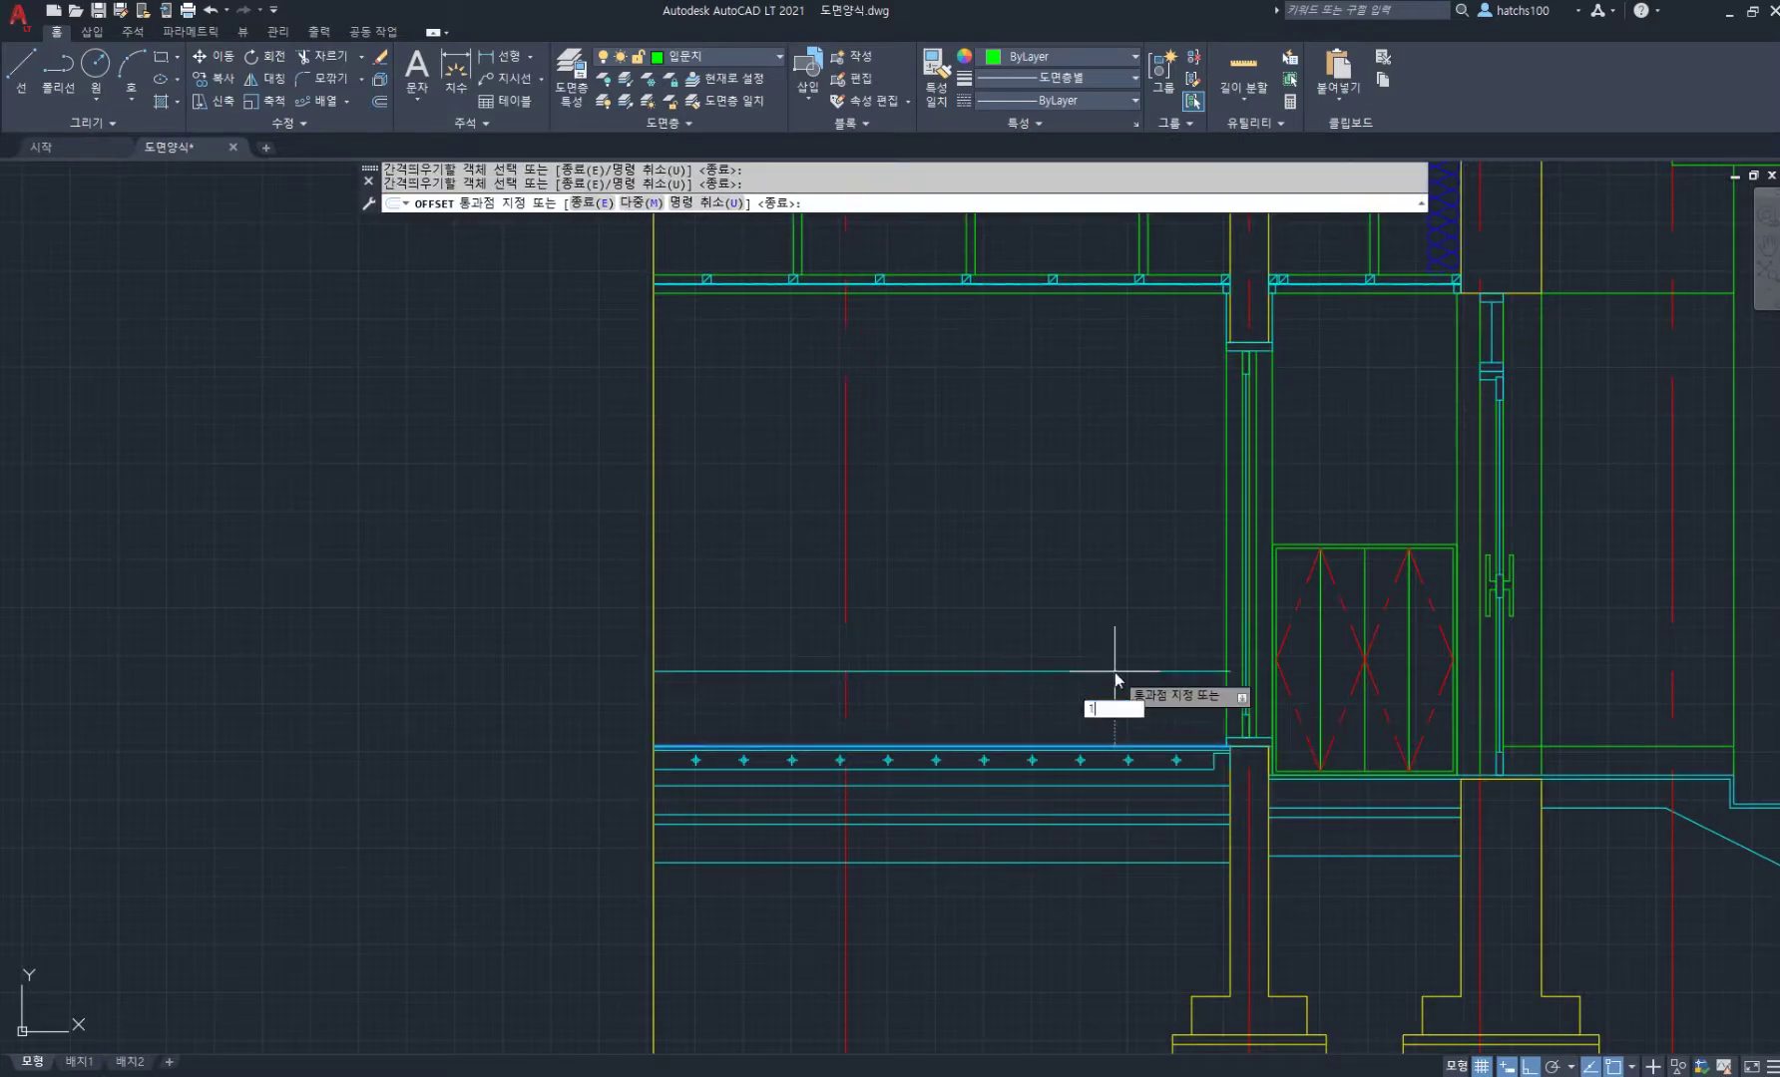
{"action": "type", "text": "80"}
{"action": "key", "text": "Return"}
{"action": "key", "text": "Escape"}
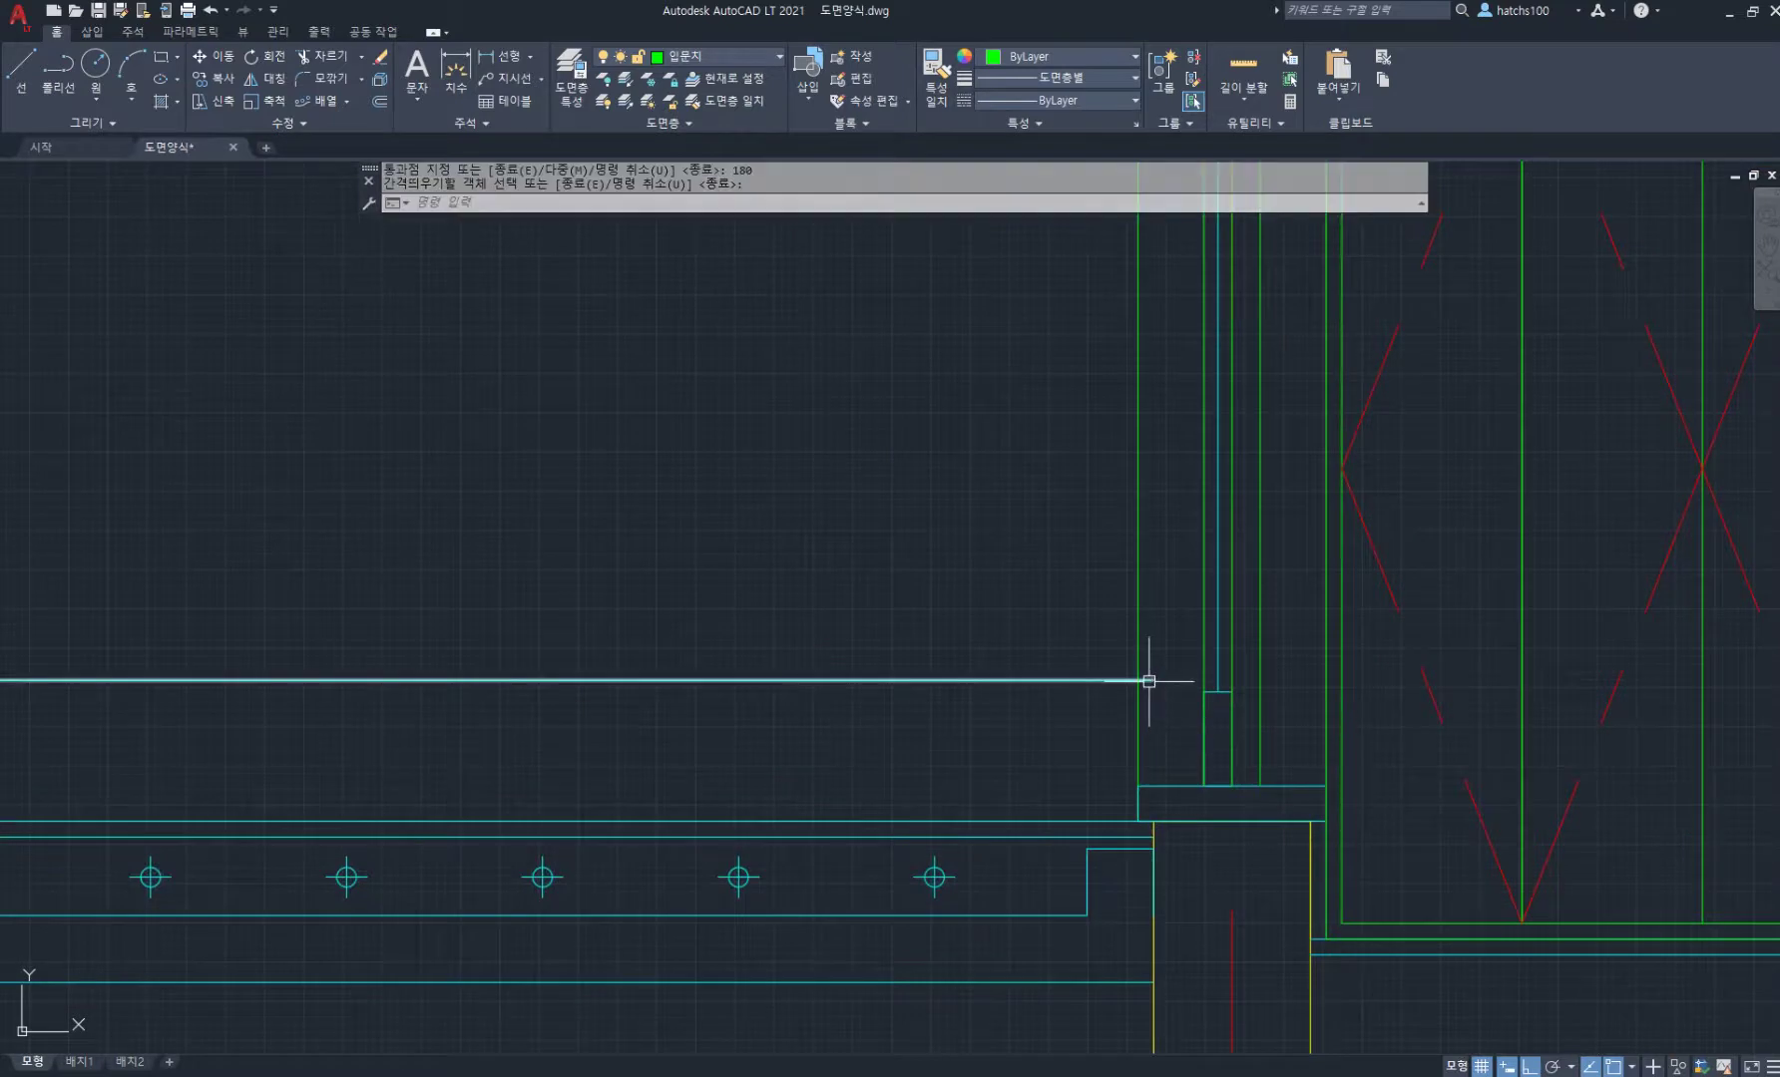
Step: Shorten the newly offset line above the floor so its end meets the vertical wall face beside the entrance window
{"action": "left_click", "coordinate": [1151, 681]}
{"action": "left_click", "coordinate": [1138, 681]}
{"action": "key", "text": "Escape"}
{"action": "key", "text": "Escape"}
Step: Switch to the PDF in Acrobat Reader and examine the floor plan's walls and doors around section line A, and return to the drawing
{"action": "scroll", "coordinate": [1013, 529], "scroll_direction": "down", "scroll_amount": 5}
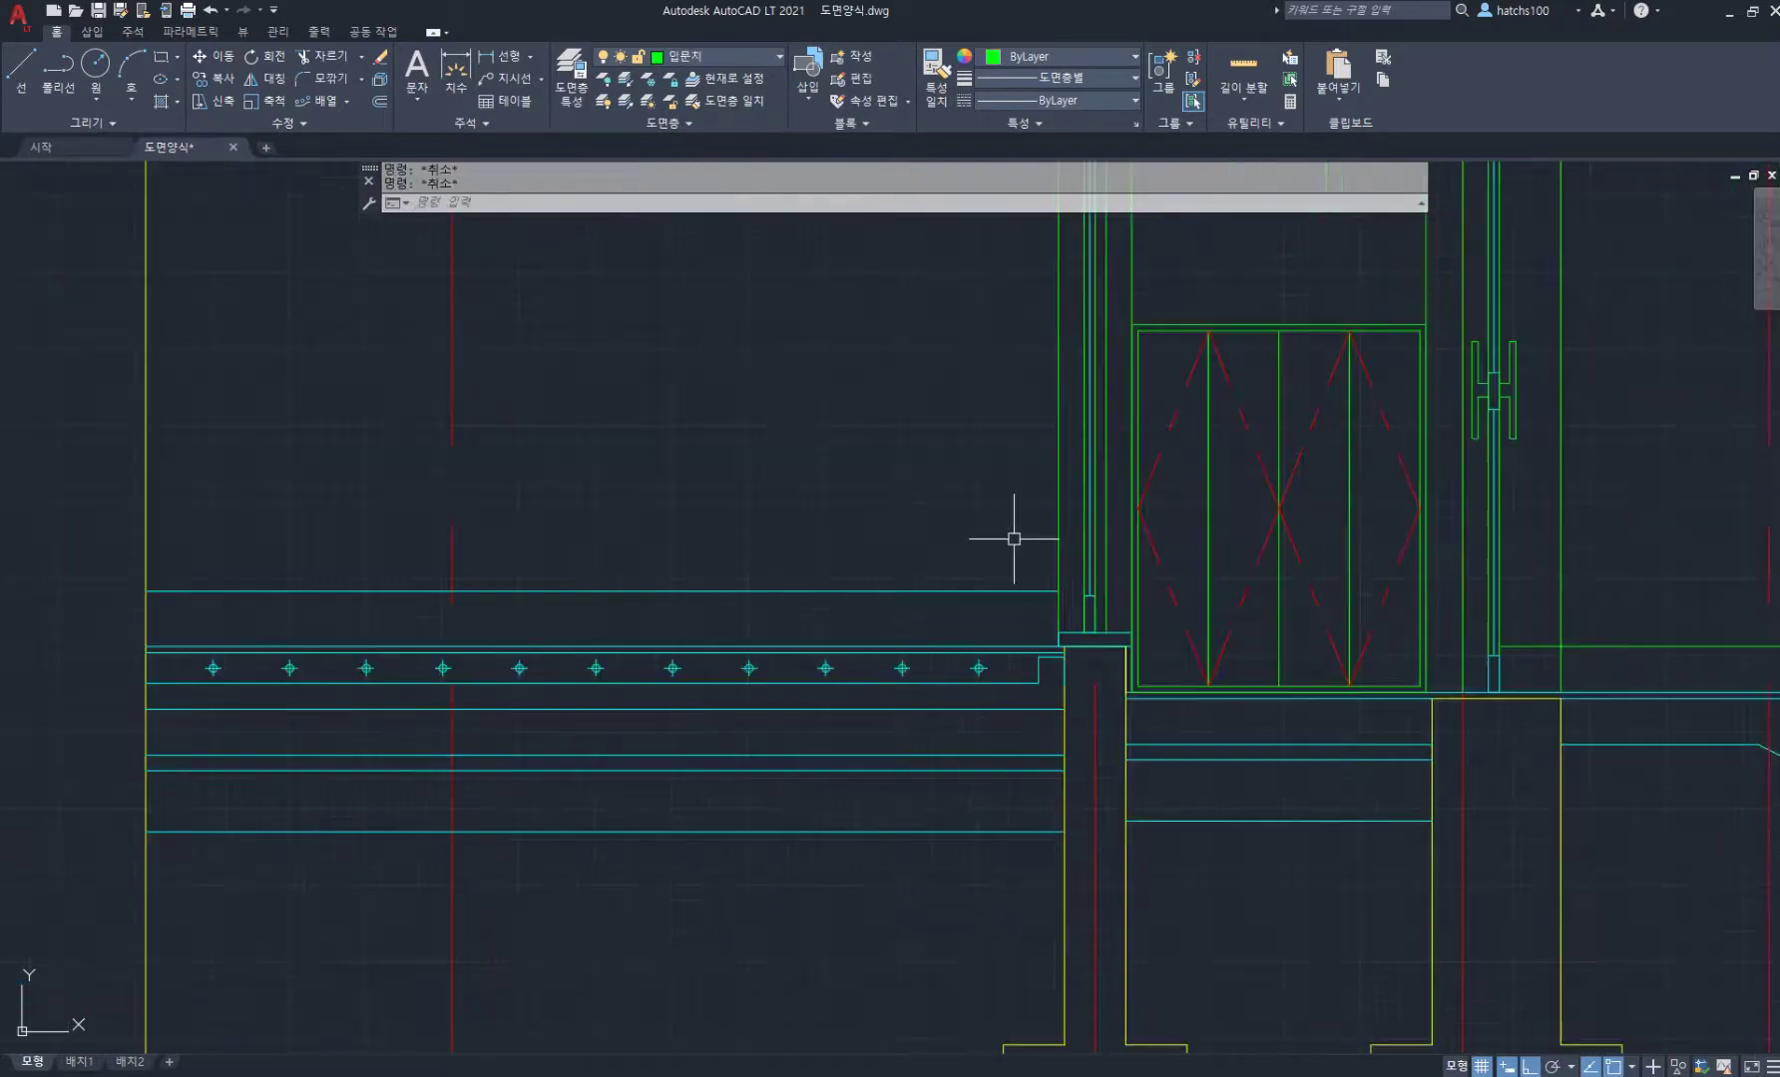
{"action": "middle_click_drag", "start_coordinate": [1013, 528], "coordinate": [1092, 823]}
{"action": "scroll", "coordinate": [1086, 788], "scroll_direction": "down", "scroll_amount": 2}
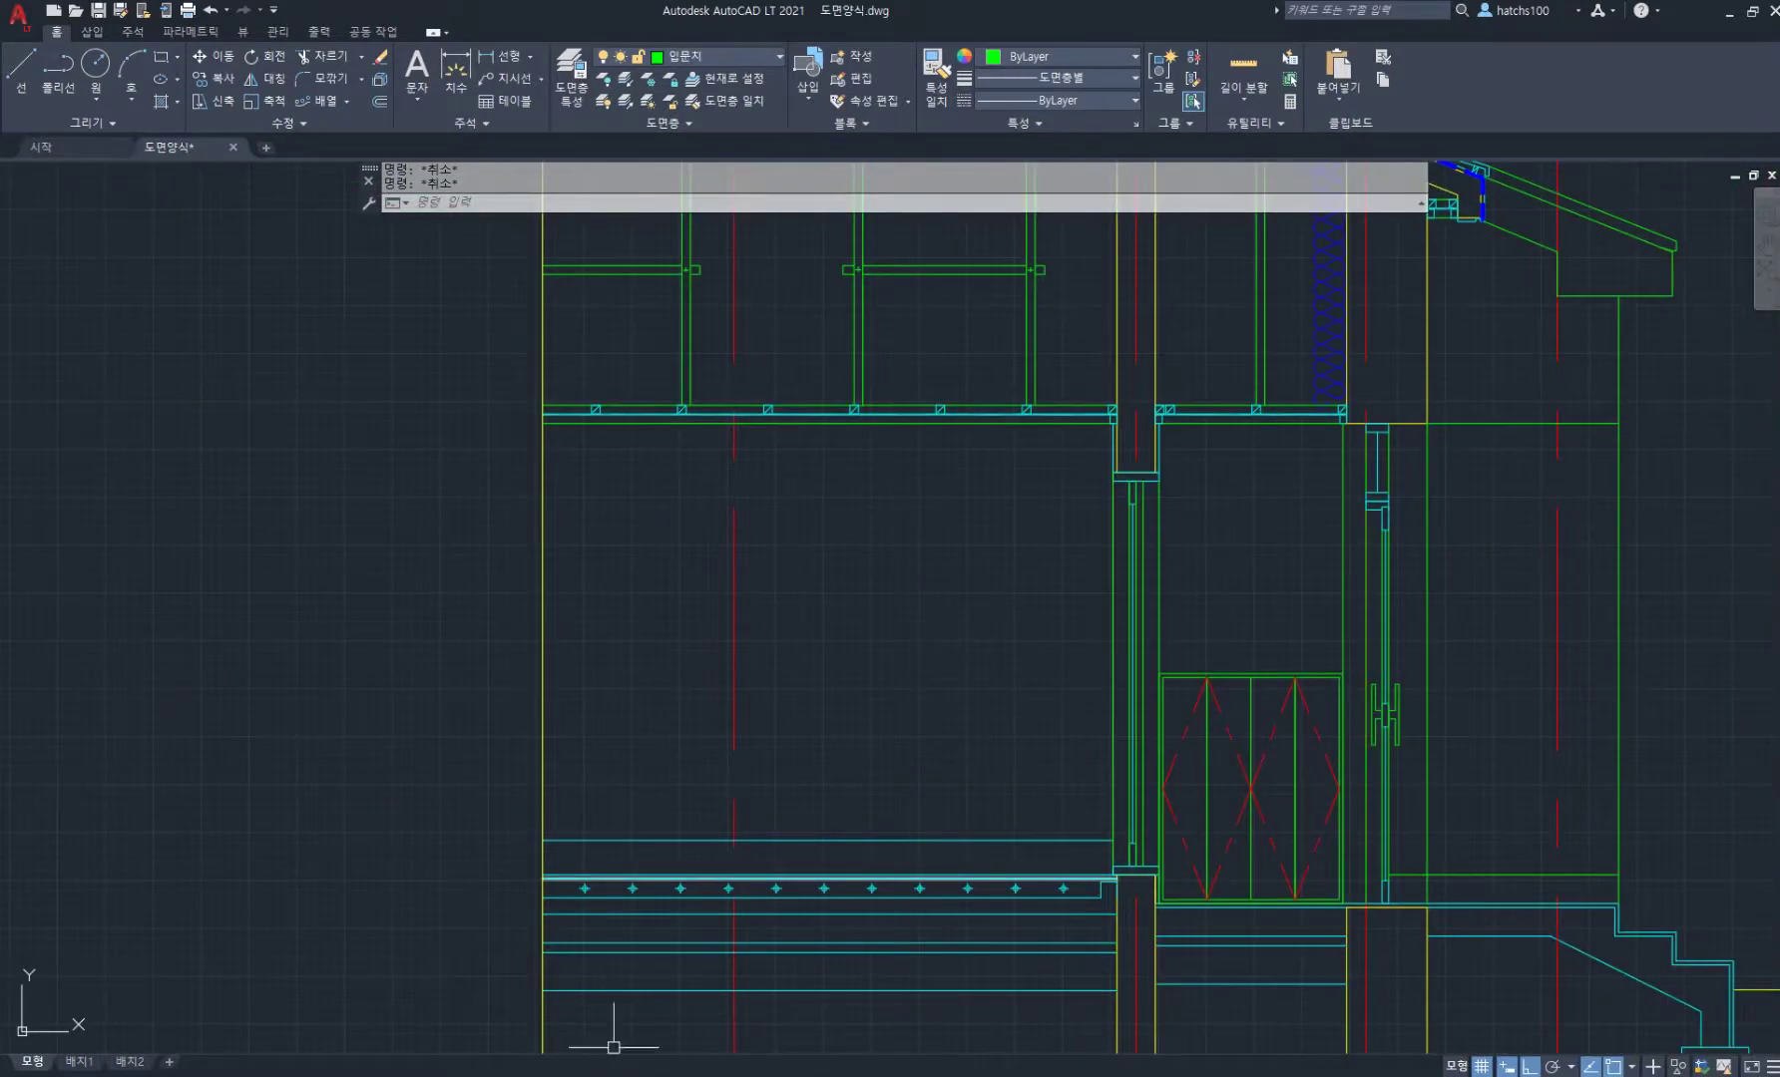
{"action": "key", "text": "alt+Tab"}
{"action": "scroll", "coordinate": [818, 545], "scroll_direction": "down", "scroll_amount": 2, "text": "ctrl"}
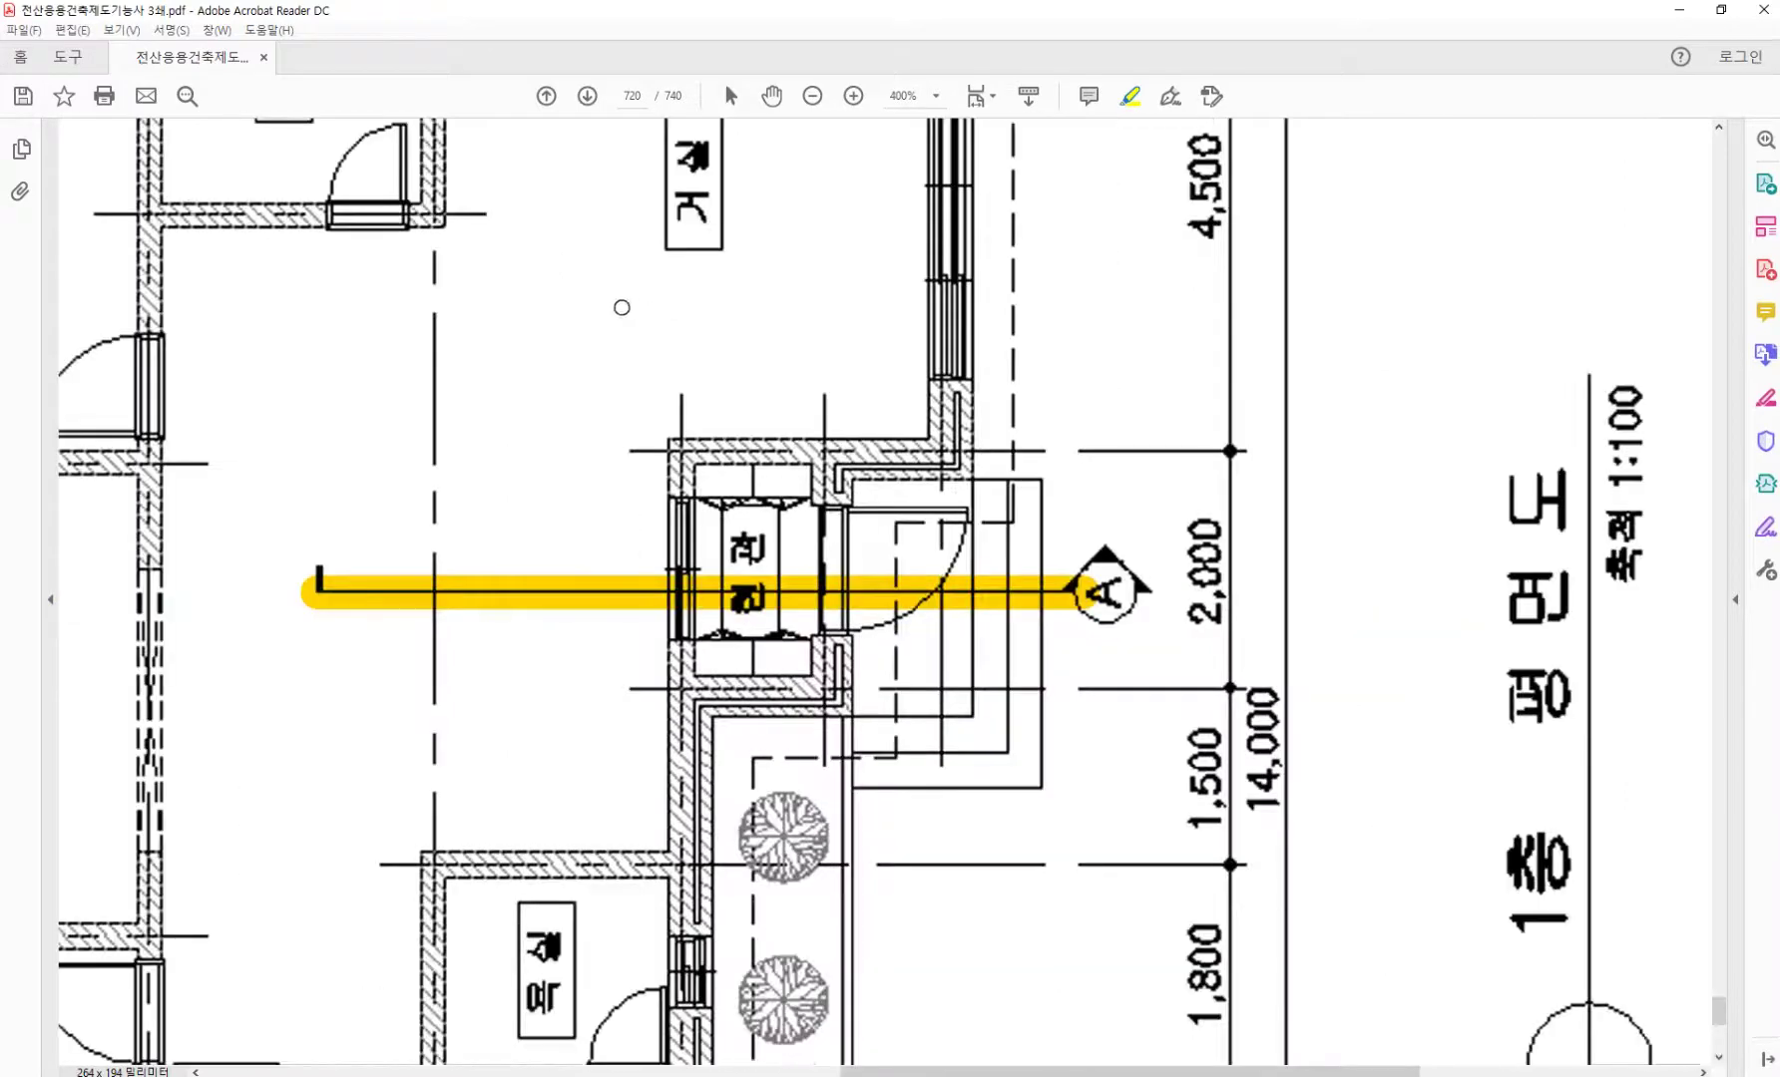
{"action": "scroll", "coordinate": [549, 359], "scroll_direction": "up", "scroll_amount": 2}
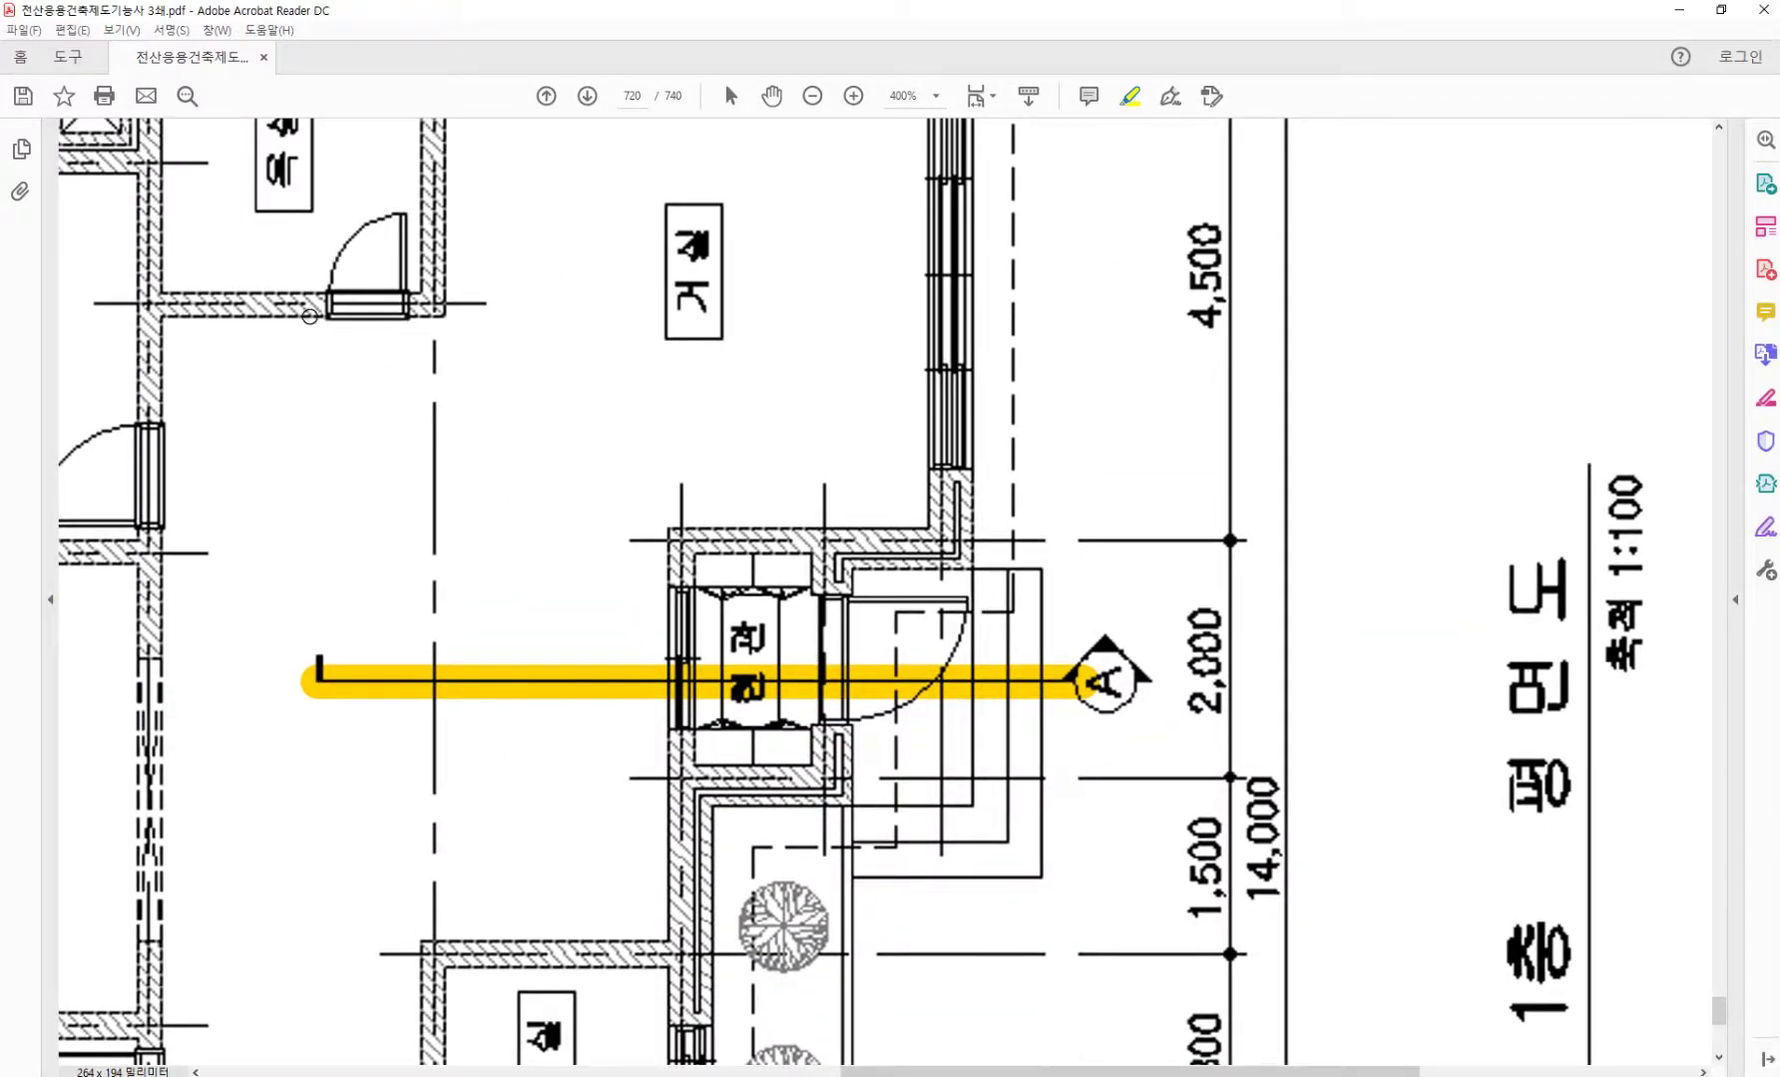
{"action": "key", "text": "alt+Tab"}
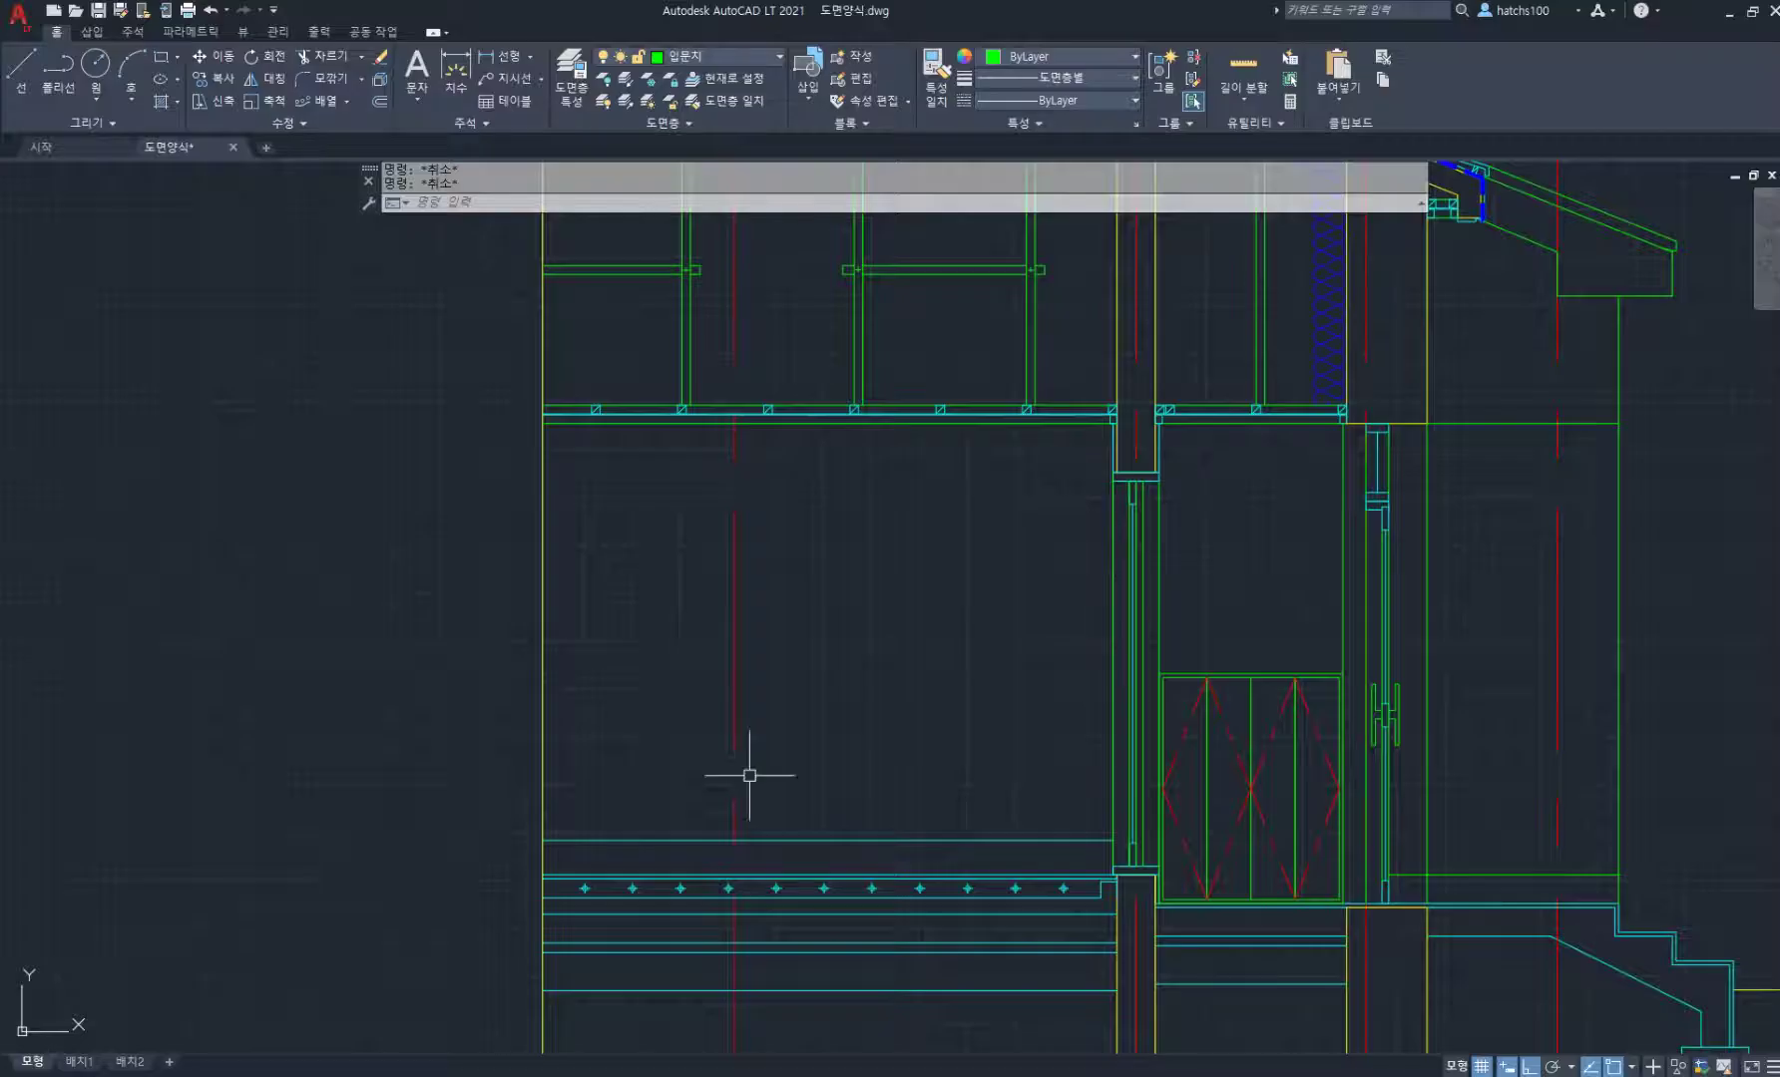
Step: Offset the room's red vertical centreline 120 toward the entrance
{"action": "middle_click_drag", "start_coordinate": [706, 742], "coordinate": [830, 722]}
{"action": "scroll", "coordinate": [886, 670], "scroll_direction": "up", "scroll_amount": 2}
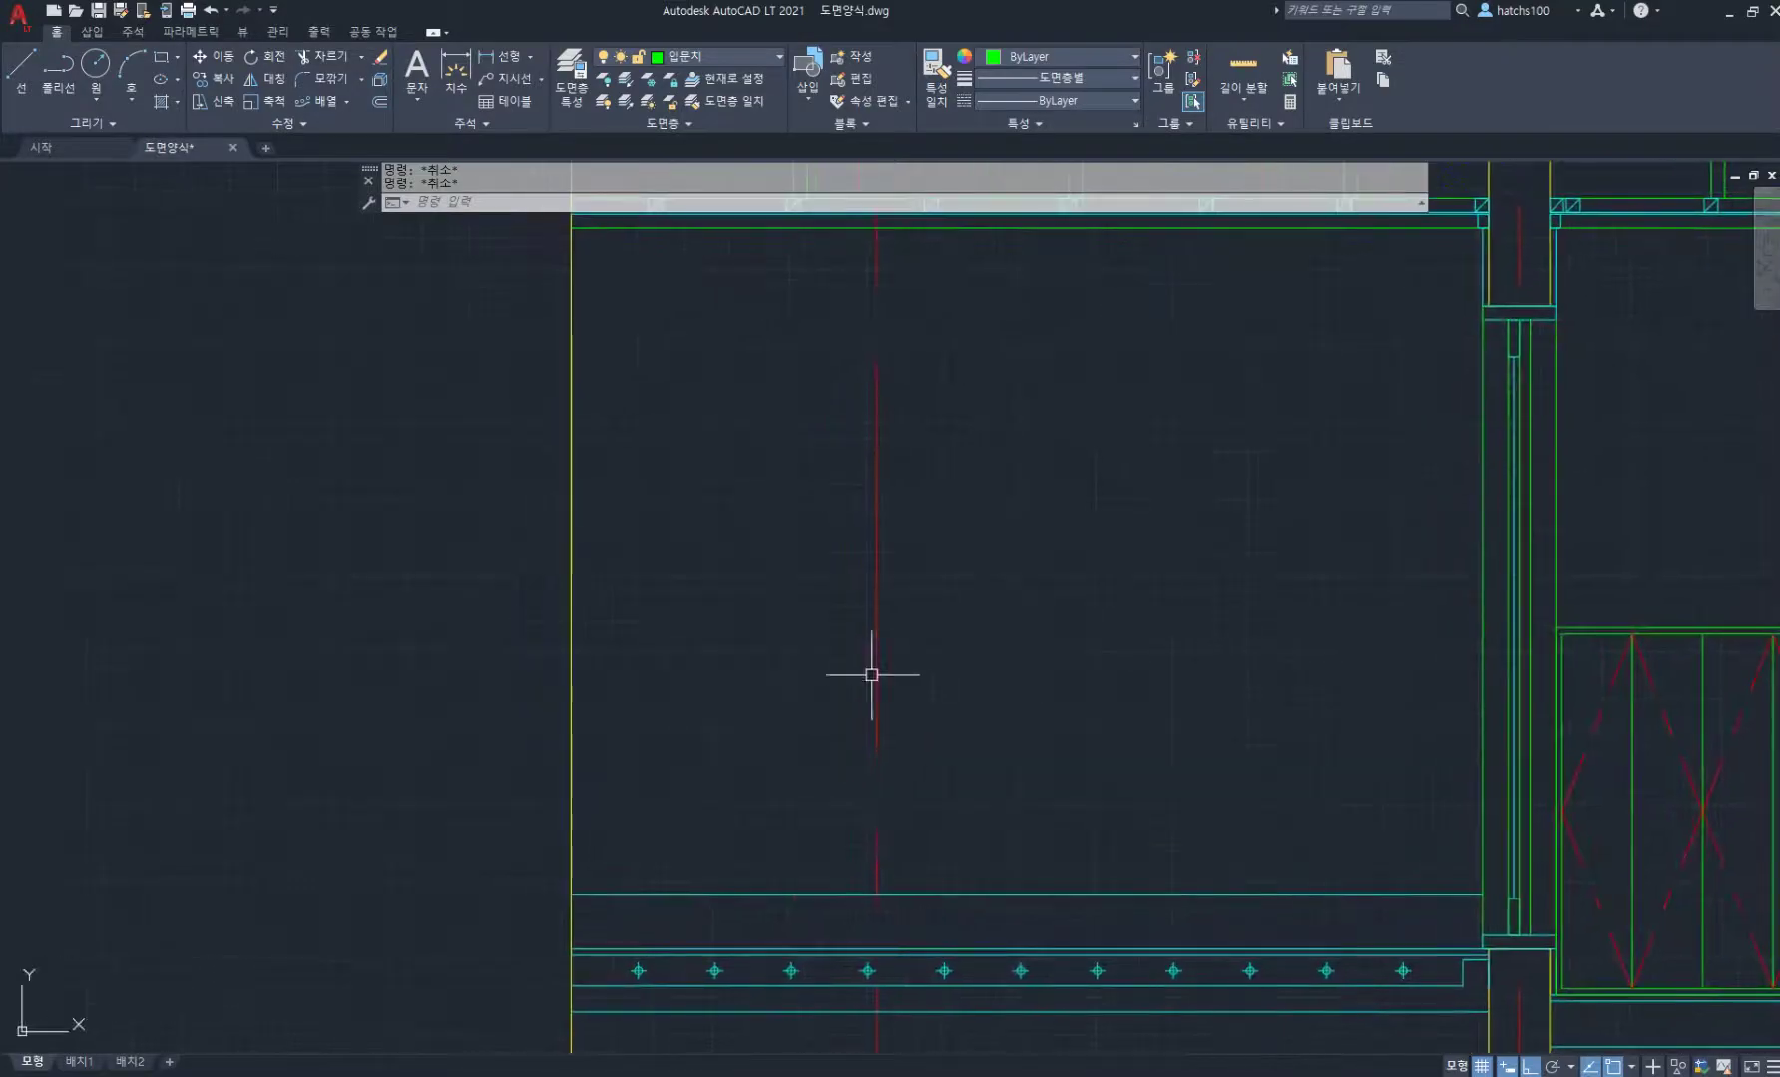
{"action": "type", "text": "o"}
{"action": "key", "text": "Return"}
{"action": "key", "text": "Return"}
{"action": "left_click", "coordinate": [879, 644]}
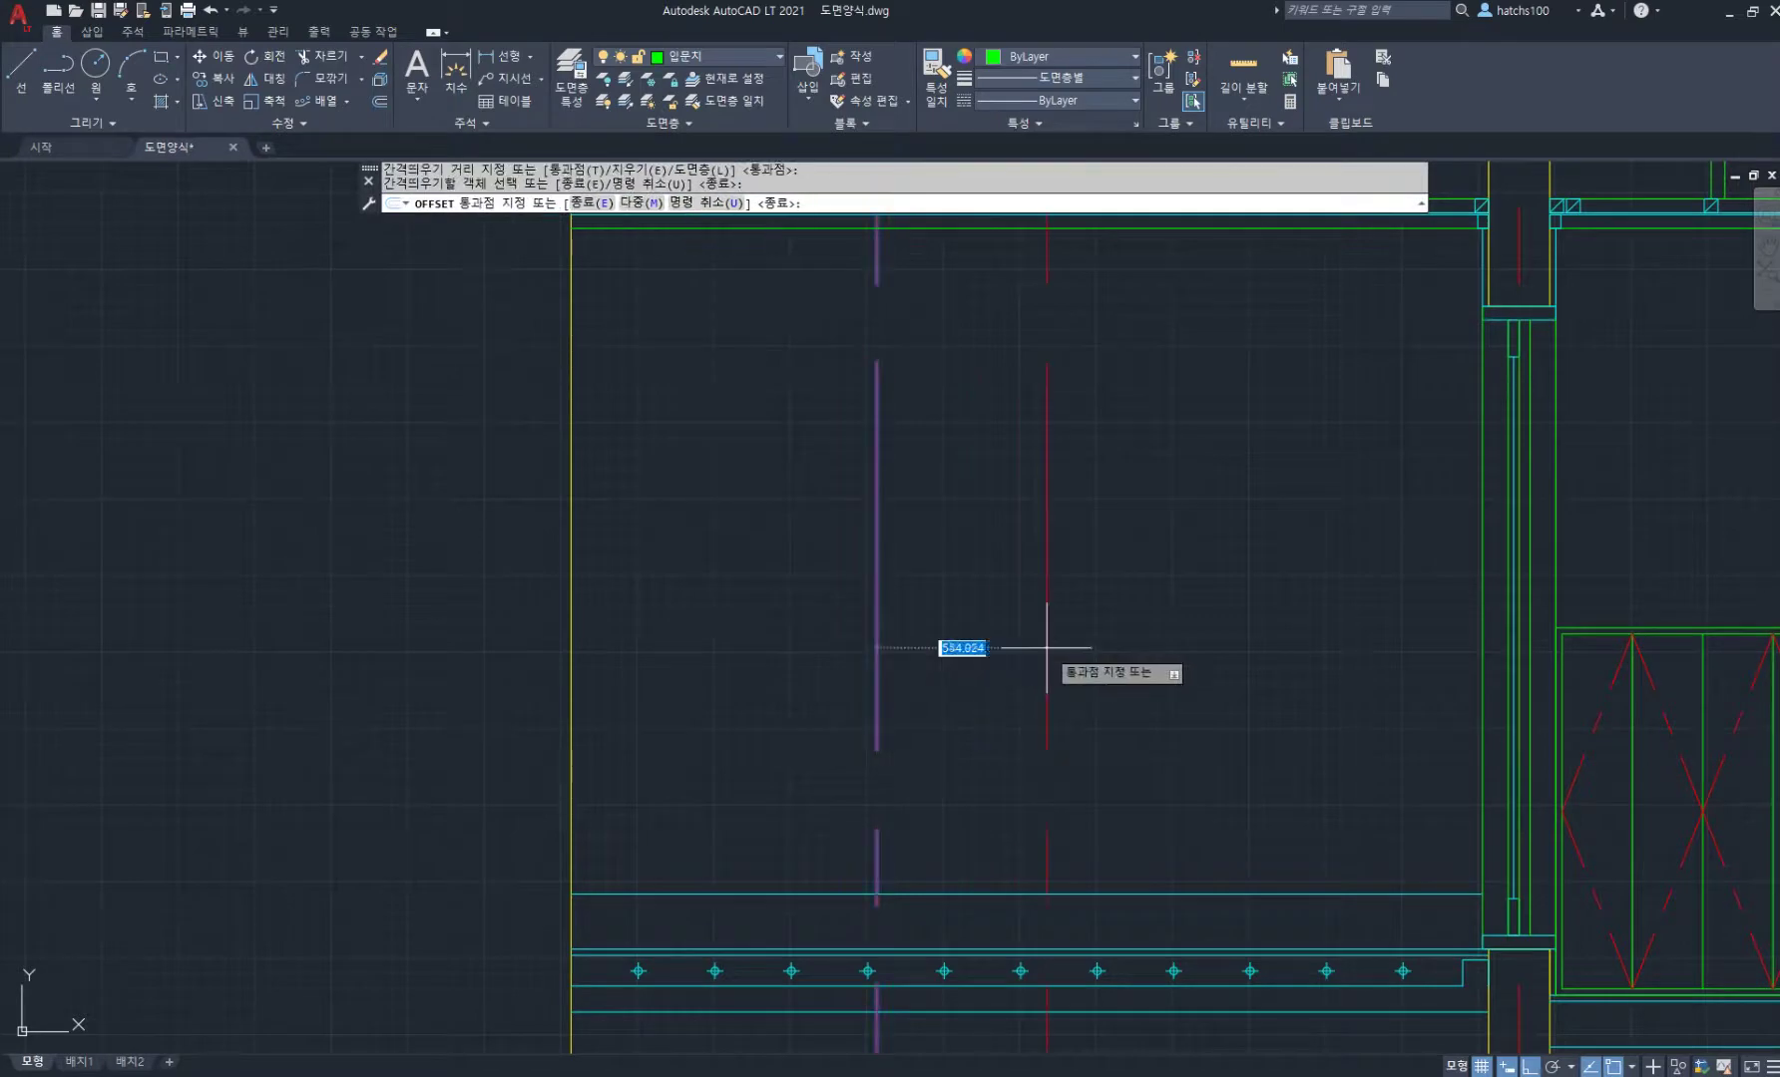
{"action": "type", "text": "120"}
{"action": "key", "text": "Return"}
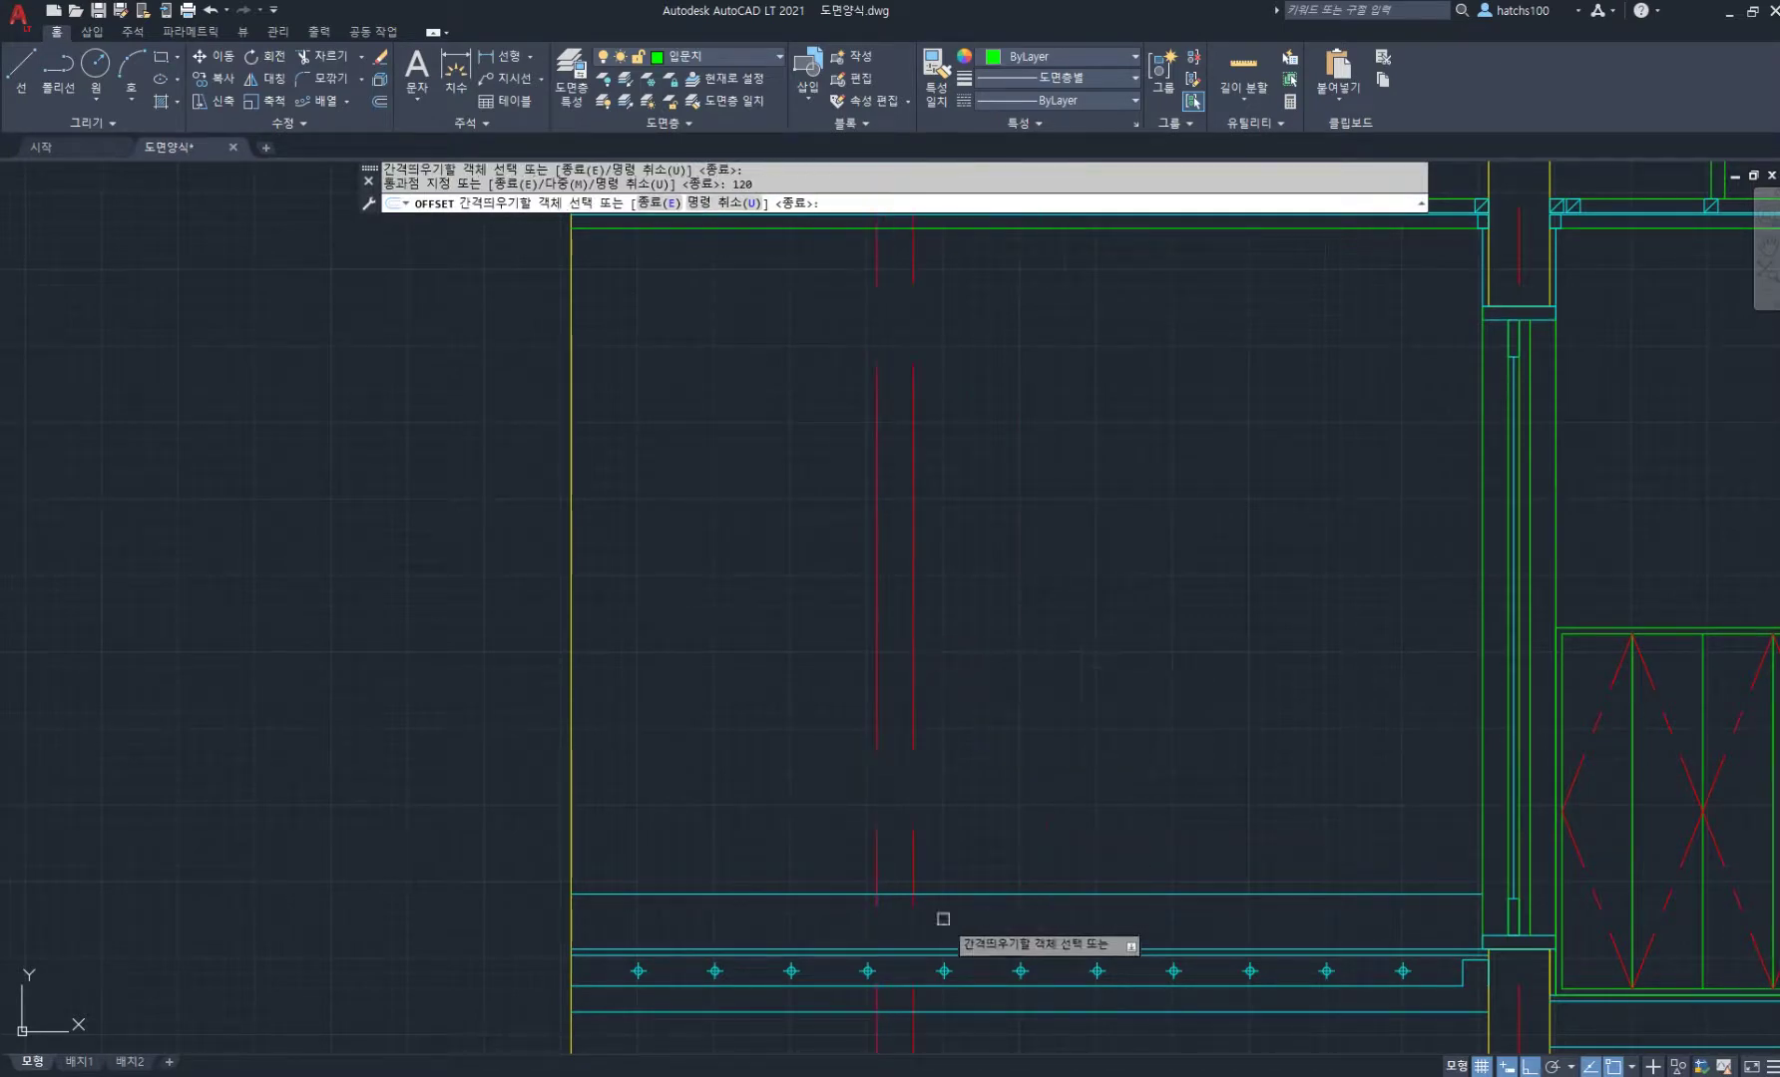
{"action": "key", "text": "Return"}
Step: Draw a vertical line along the offset centreline from the top floor line up to the ceiling
{"action": "type", "text": "l"}
{"action": "key", "text": "Return"}
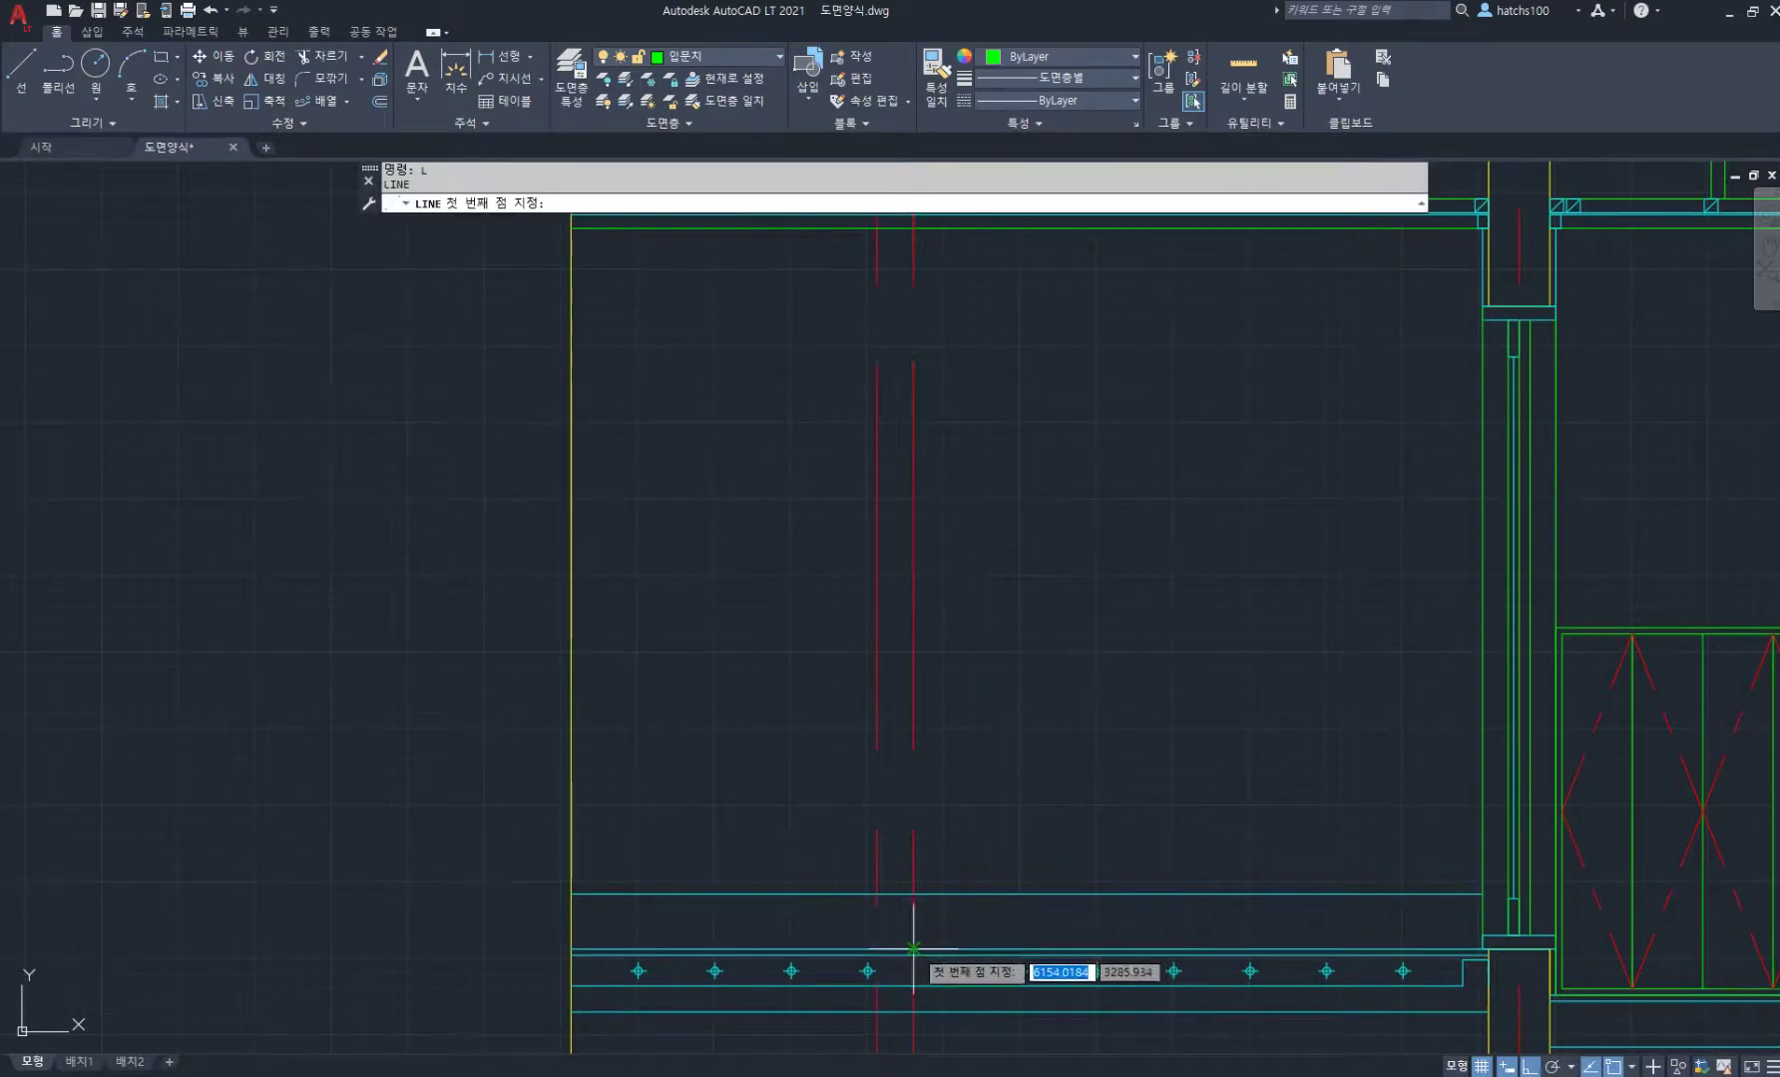
{"action": "left_click", "coordinate": [915, 948]}
{"action": "scroll", "coordinate": [880, 448], "scroll_direction": "down", "scroll_amount": 2}
{"action": "middle_click_drag", "start_coordinate": [880, 449], "coordinate": [928, 619]}
{"action": "scroll", "coordinate": [941, 536], "scroll_direction": "up", "scroll_amount": 5}
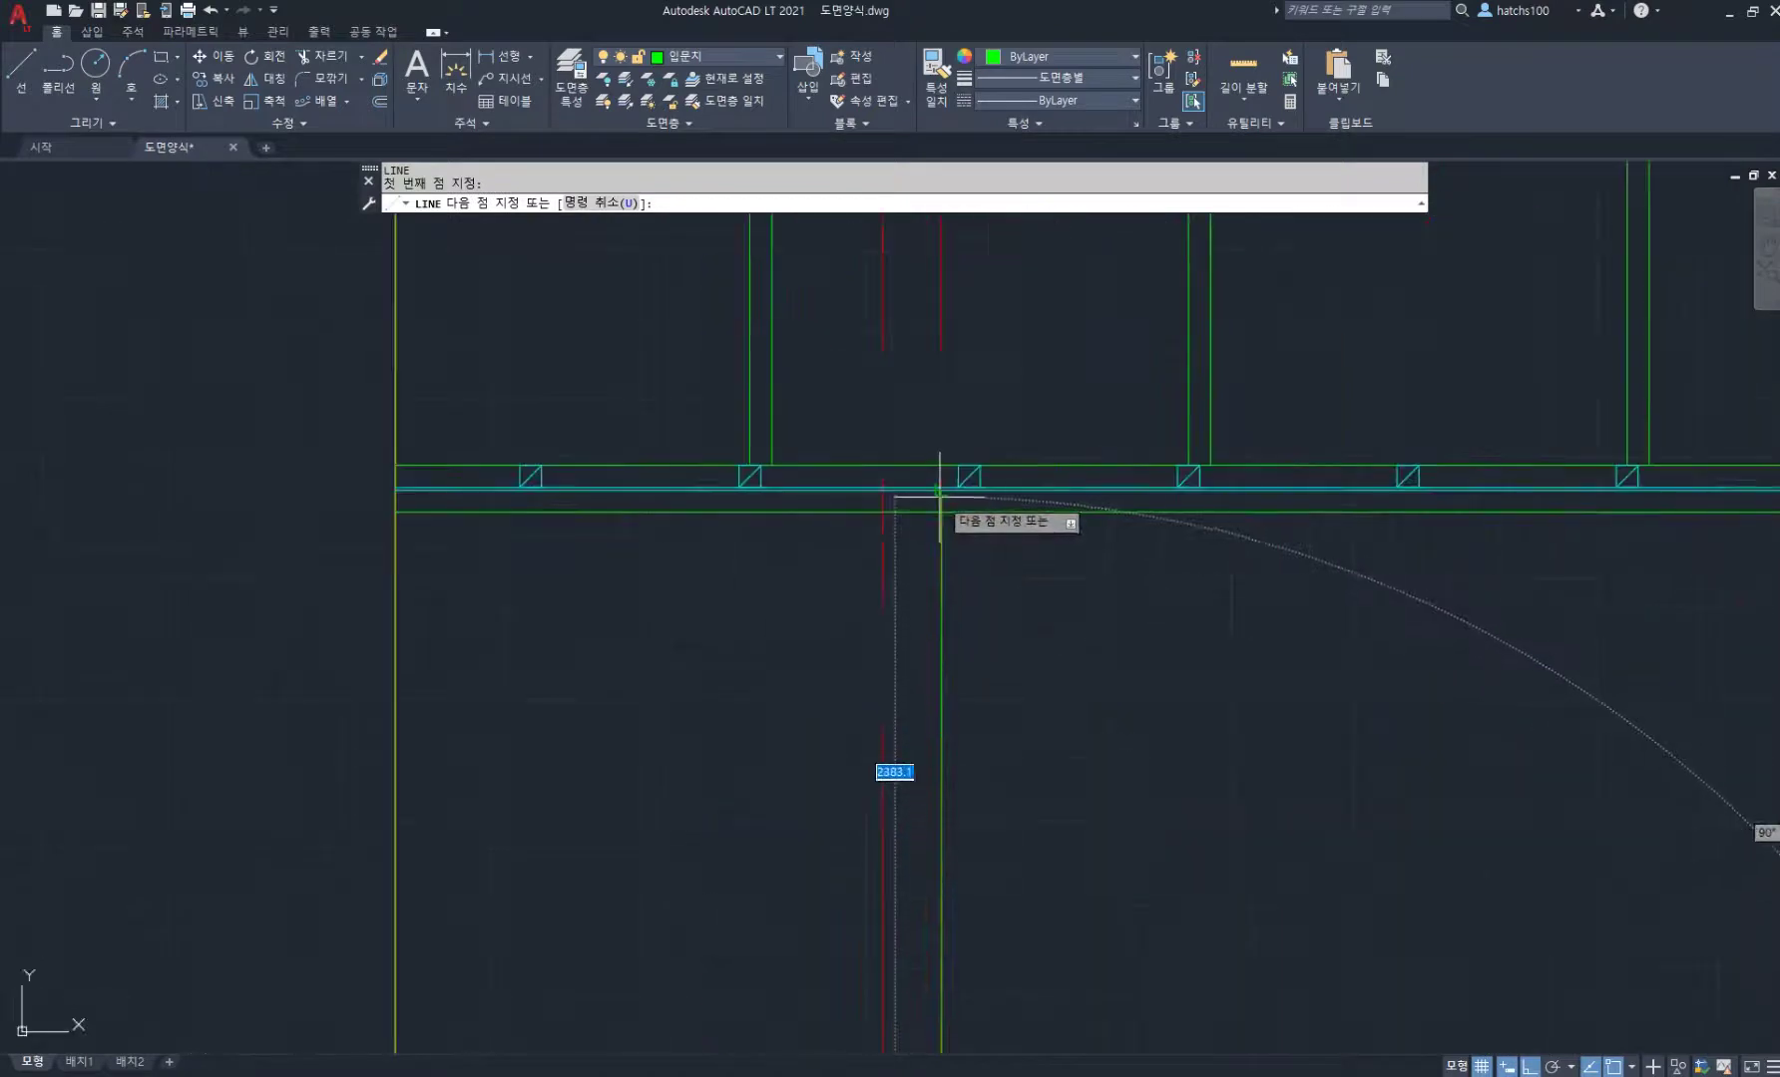
{"action": "left_click", "coordinate": [942, 509]}
{"action": "key", "text": "Return"}
Step: Erase the offset centreline, leaving the new vertical wall line in place
{"action": "left_click", "coordinate": [1019, 308]}
{"action": "left_click", "coordinate": [925, 276]}
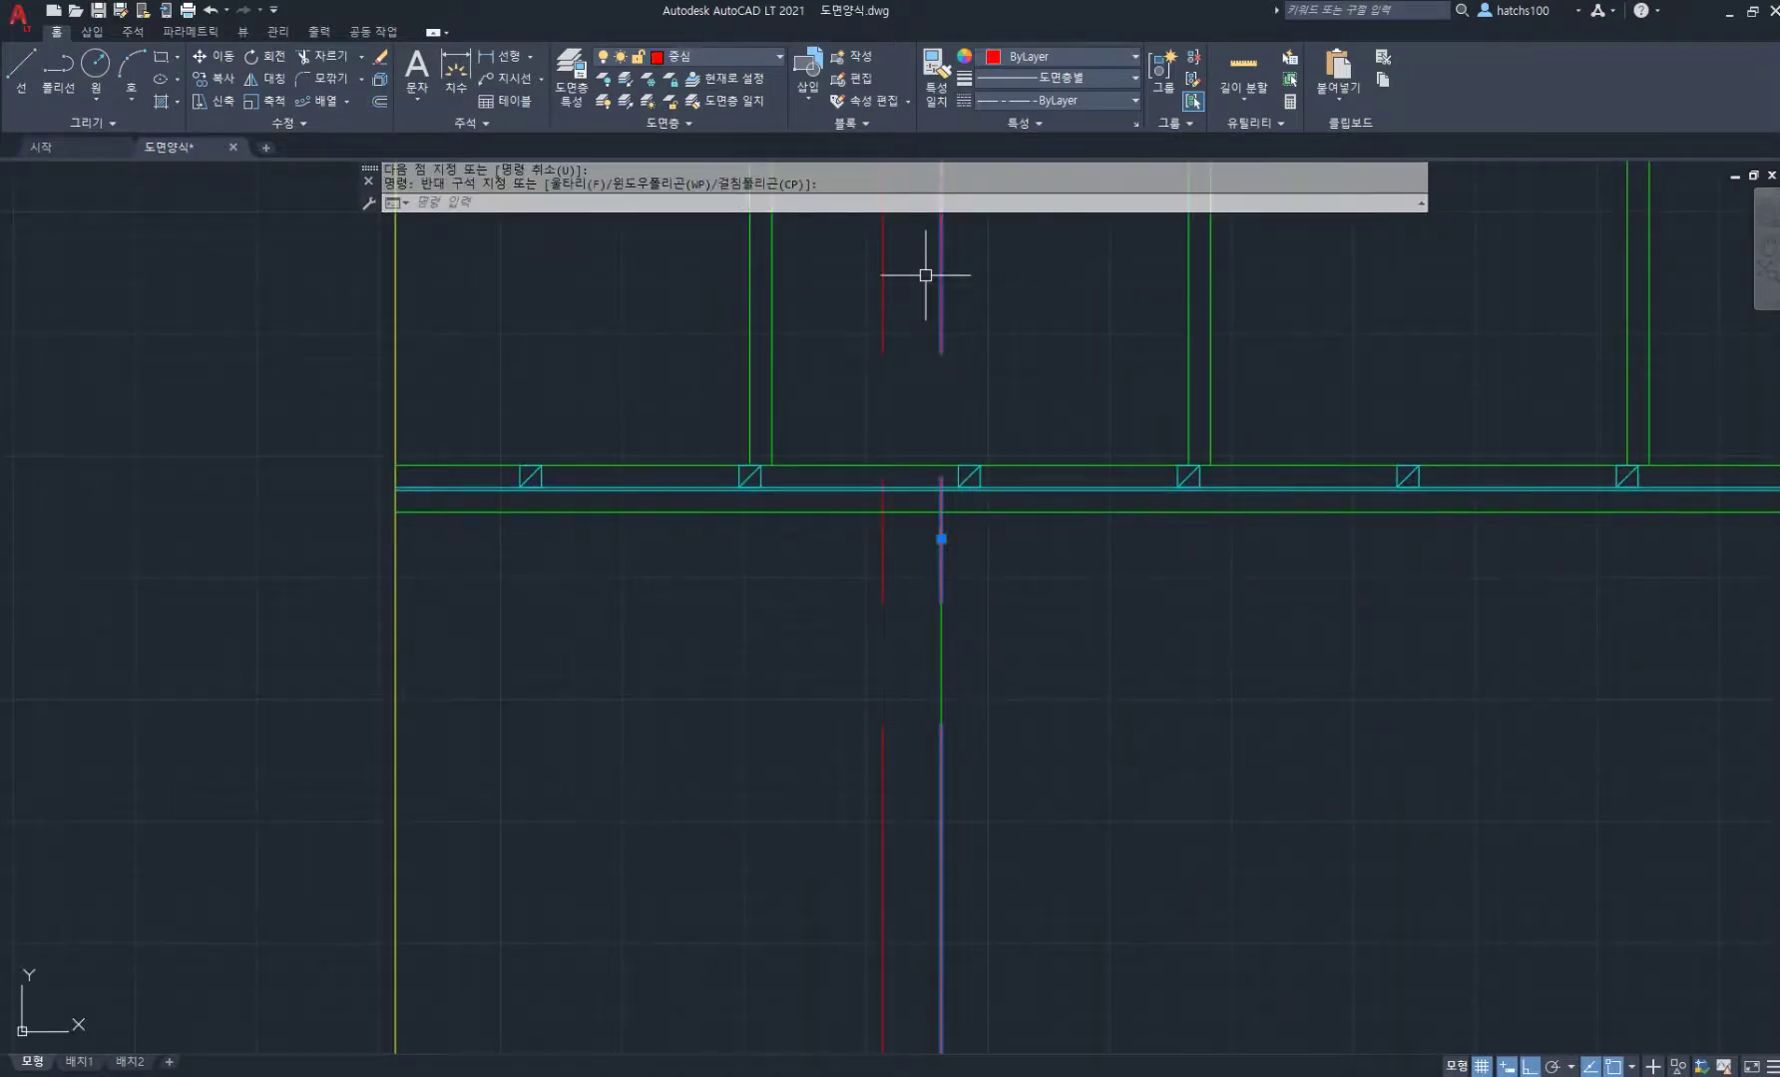
{"action": "key", "text": "Delete"}
Step: Draw a door rectangle 700 wide and 2100 high standing on the floor line between the section edge and the centreline
{"action": "scroll", "coordinate": [948, 399], "scroll_direction": "down", "scroll_amount": 3}
{"action": "scroll", "coordinate": [1065, 551], "scroll_direction": "up", "scroll_amount": 4}
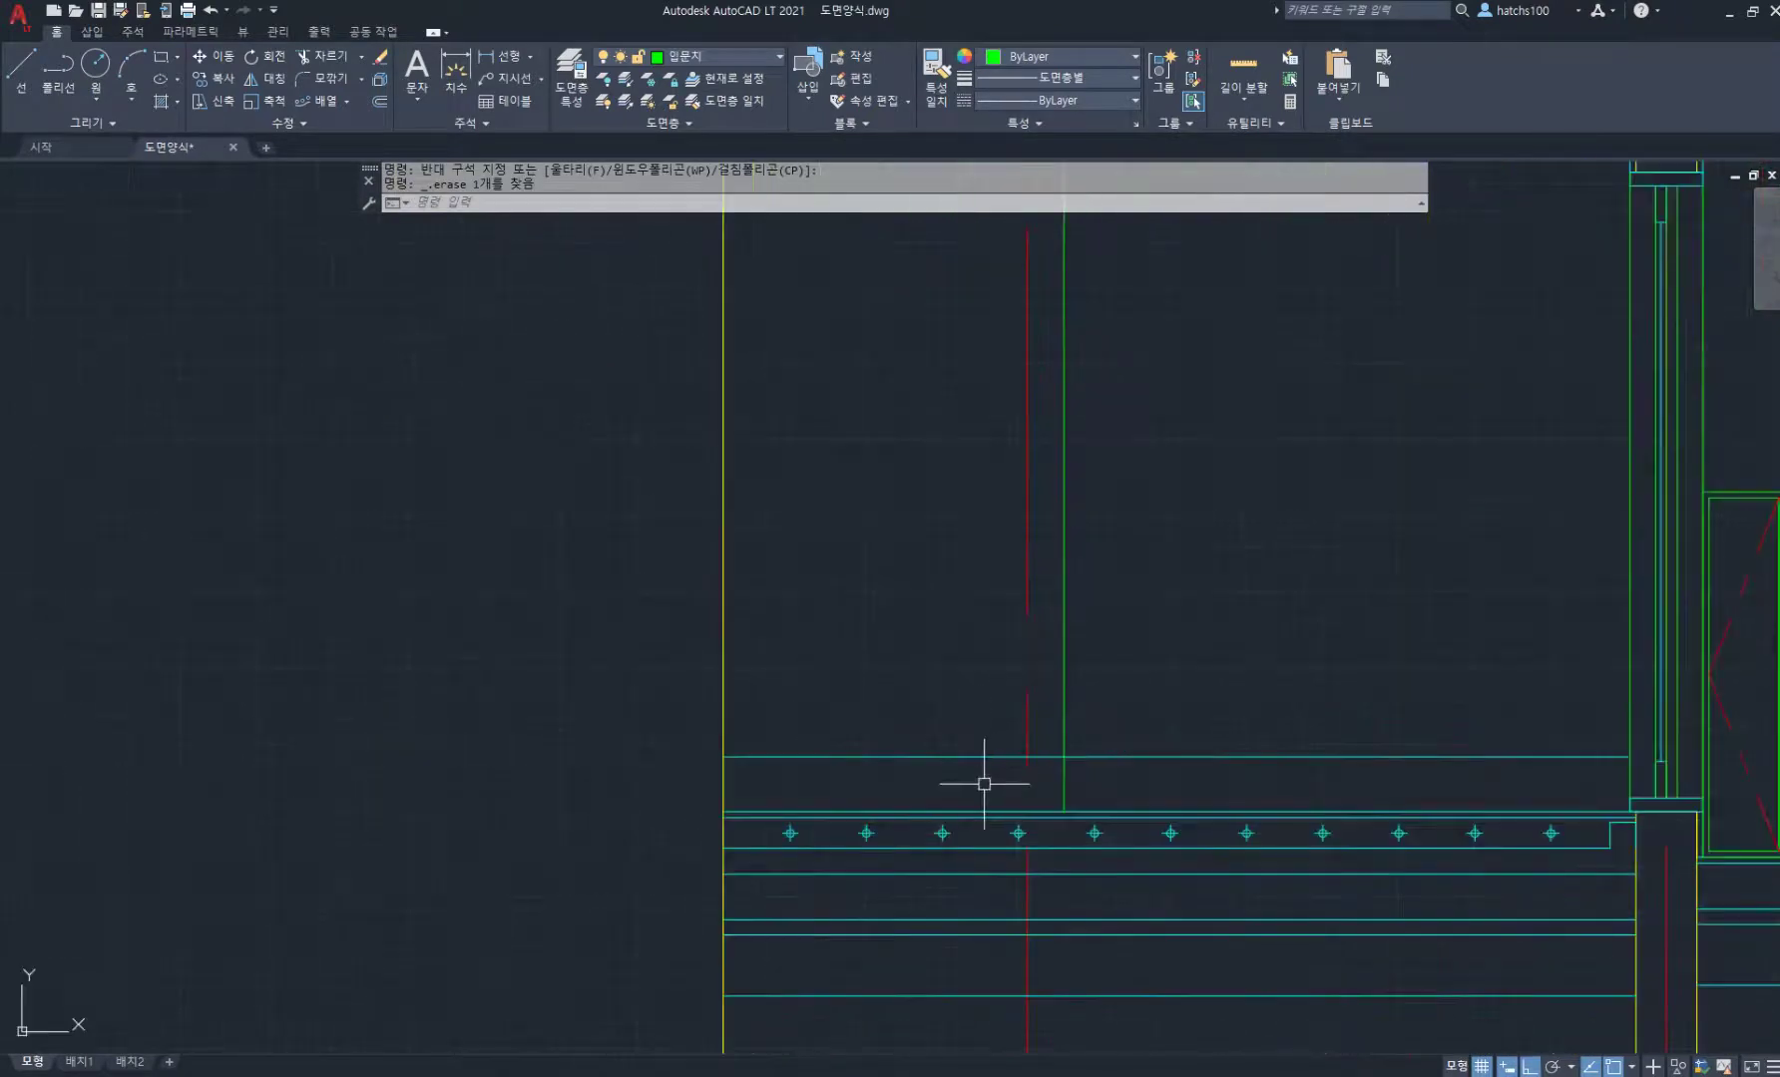
{"action": "key", "text": "Return"}
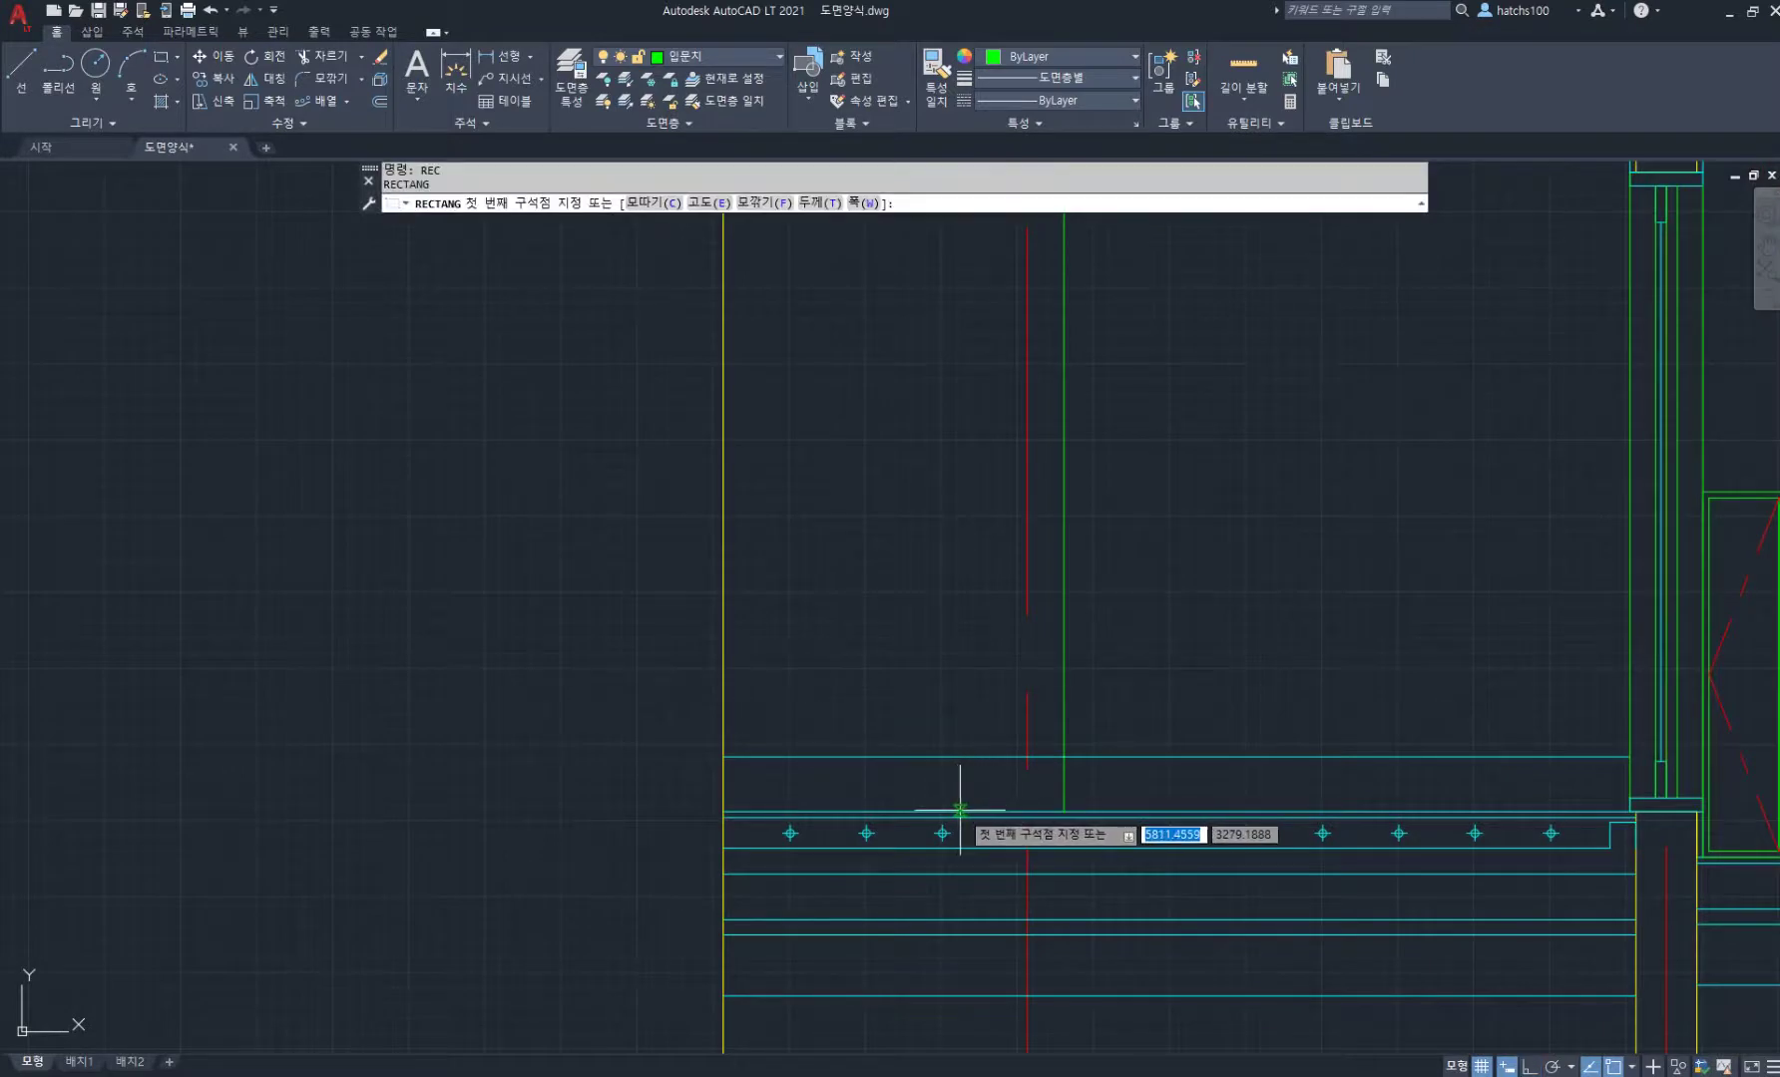
{"action": "left_click", "coordinate": [964, 811]}
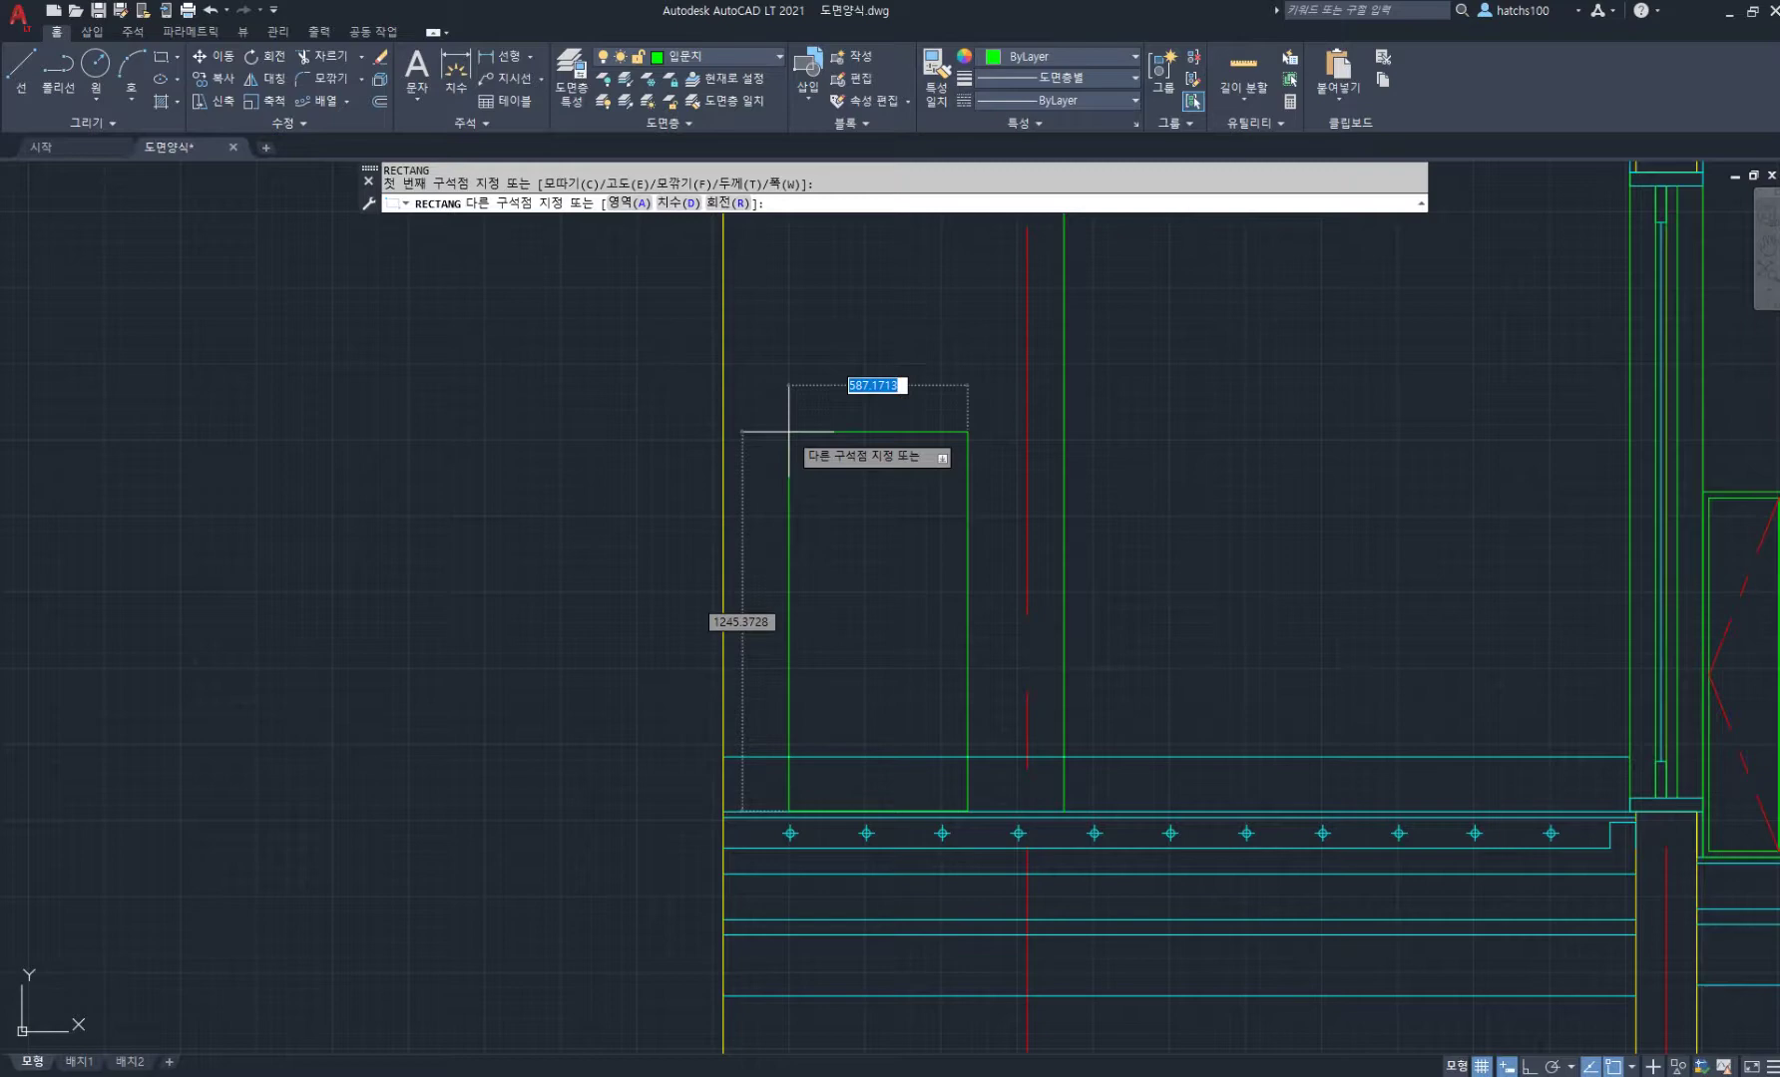
{"action": "type", "text": "-700"}
{"action": "key", "text": "Tab"}
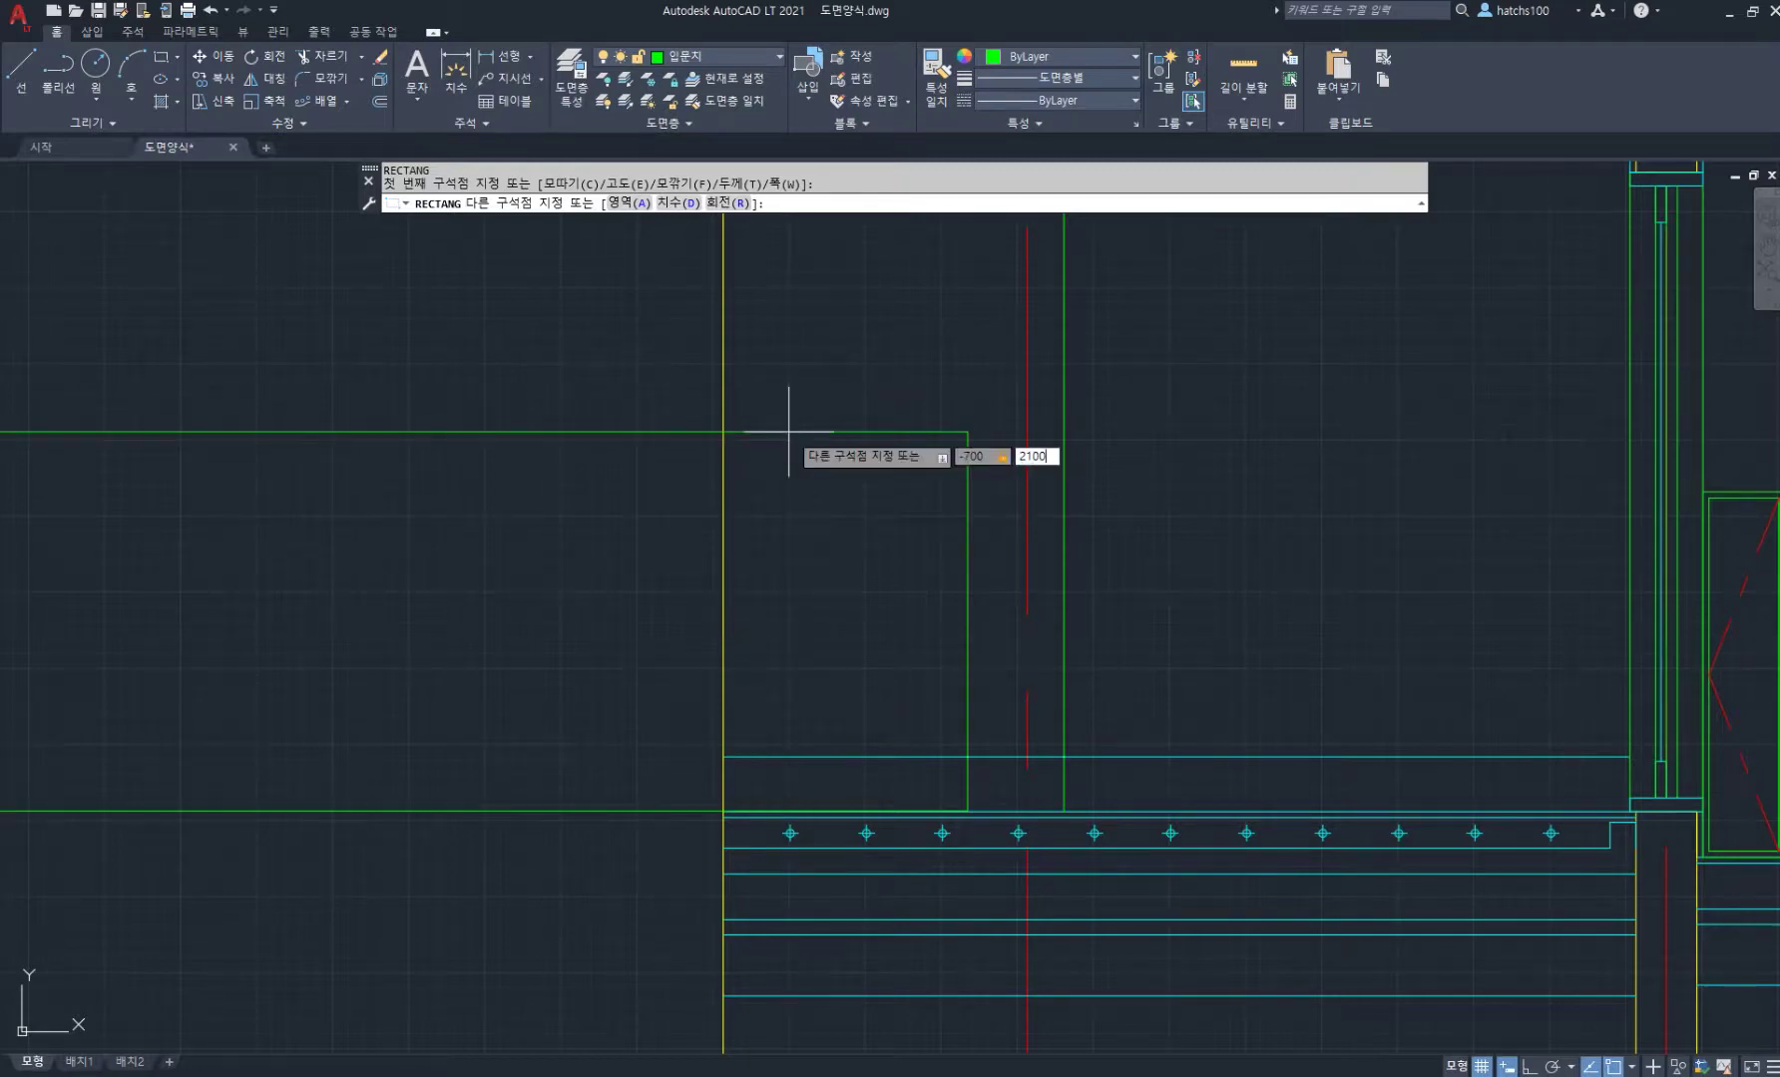
{"action": "key", "text": "Return"}
Step: Try lowering the door rectangle's top edge by 100, and undo the stretch
{"action": "scroll", "coordinate": [798, 459], "scroll_direction": "down", "scroll_amount": 5}
{"action": "scroll", "coordinate": [858, 519], "scroll_direction": "up", "scroll_amount": 3}
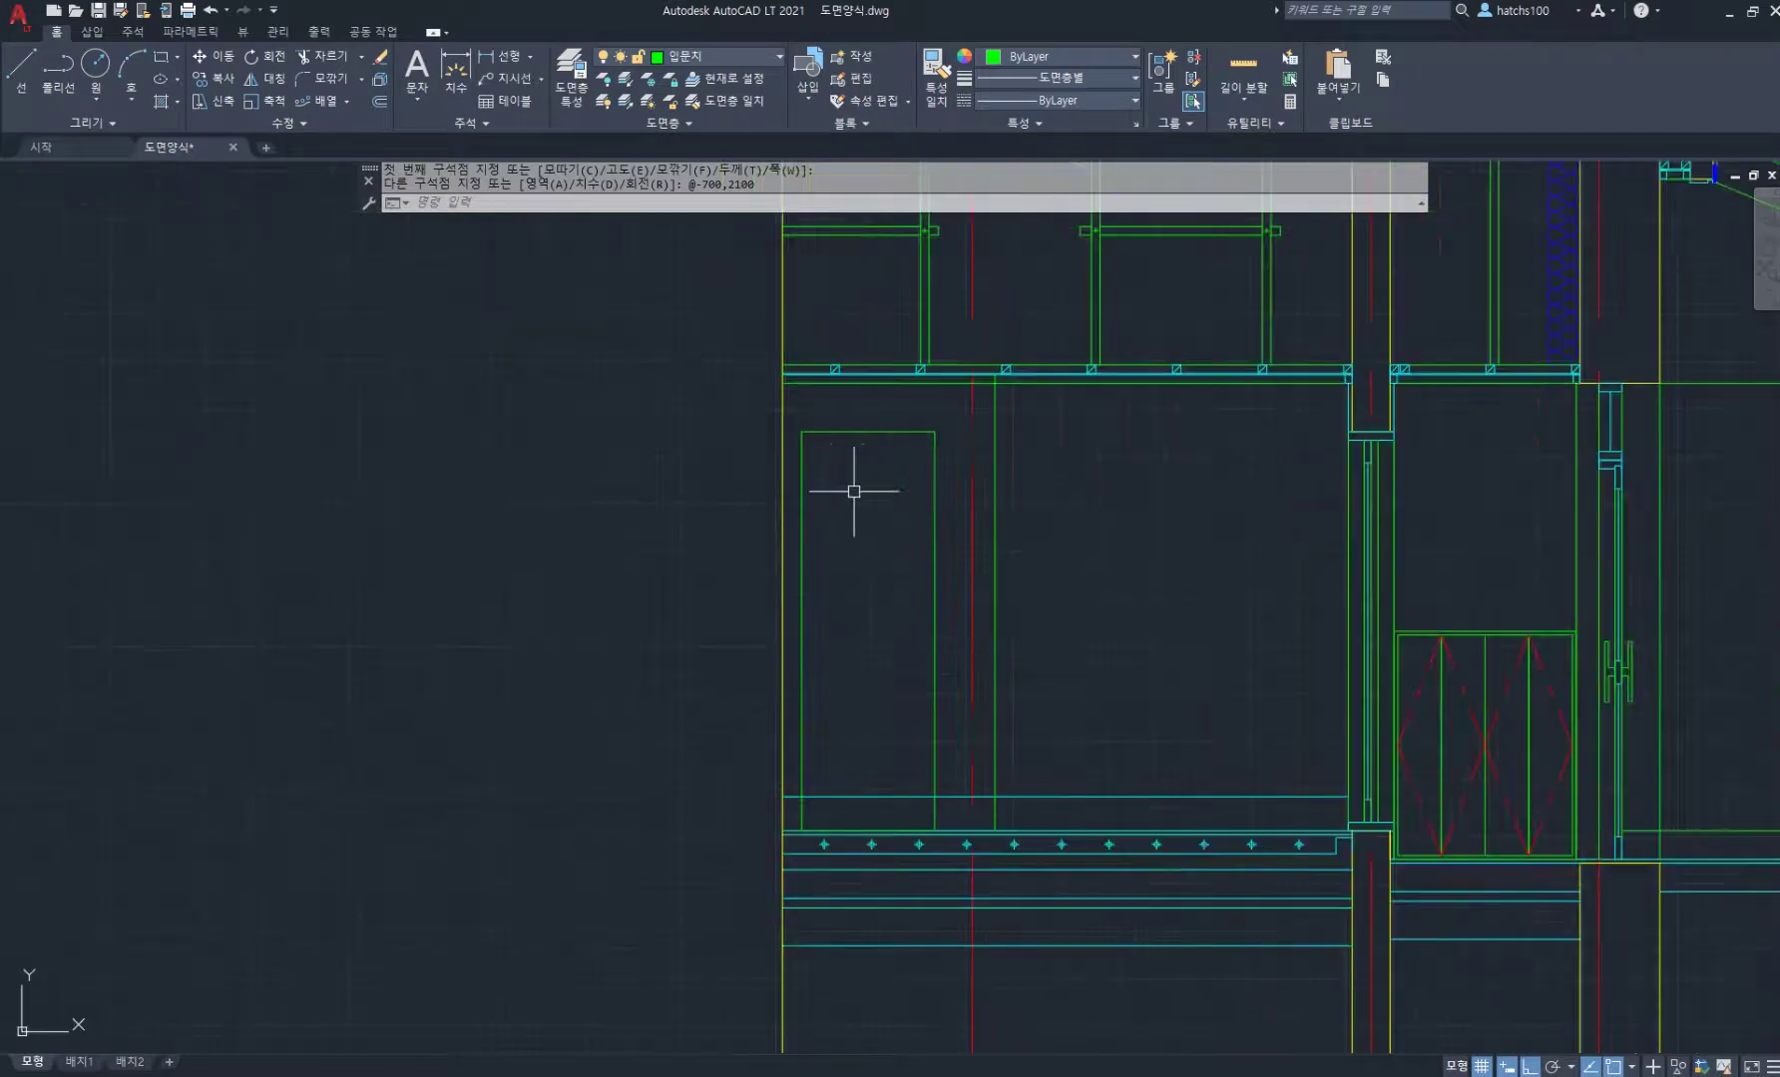
{"action": "left_click", "coordinate": [866, 432]}
{"action": "left_click", "coordinate": [869, 431]}
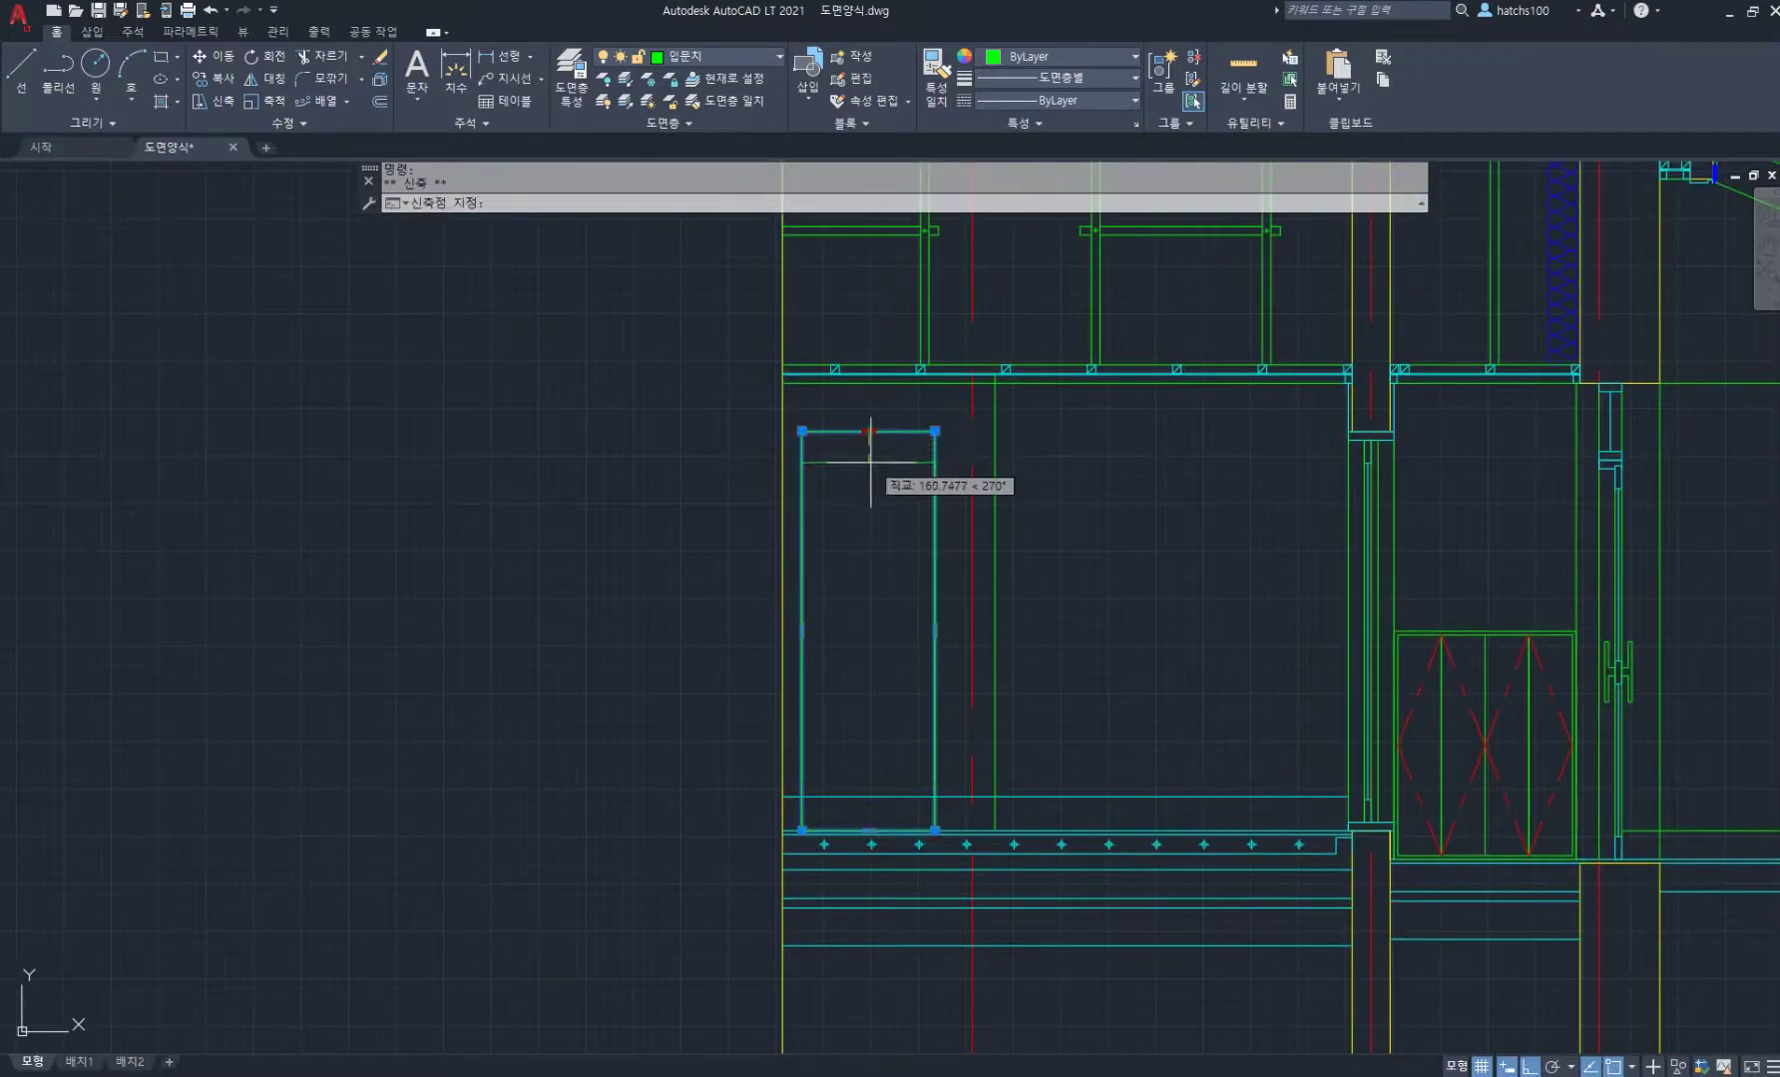
{"action": "type", "text": "10"}
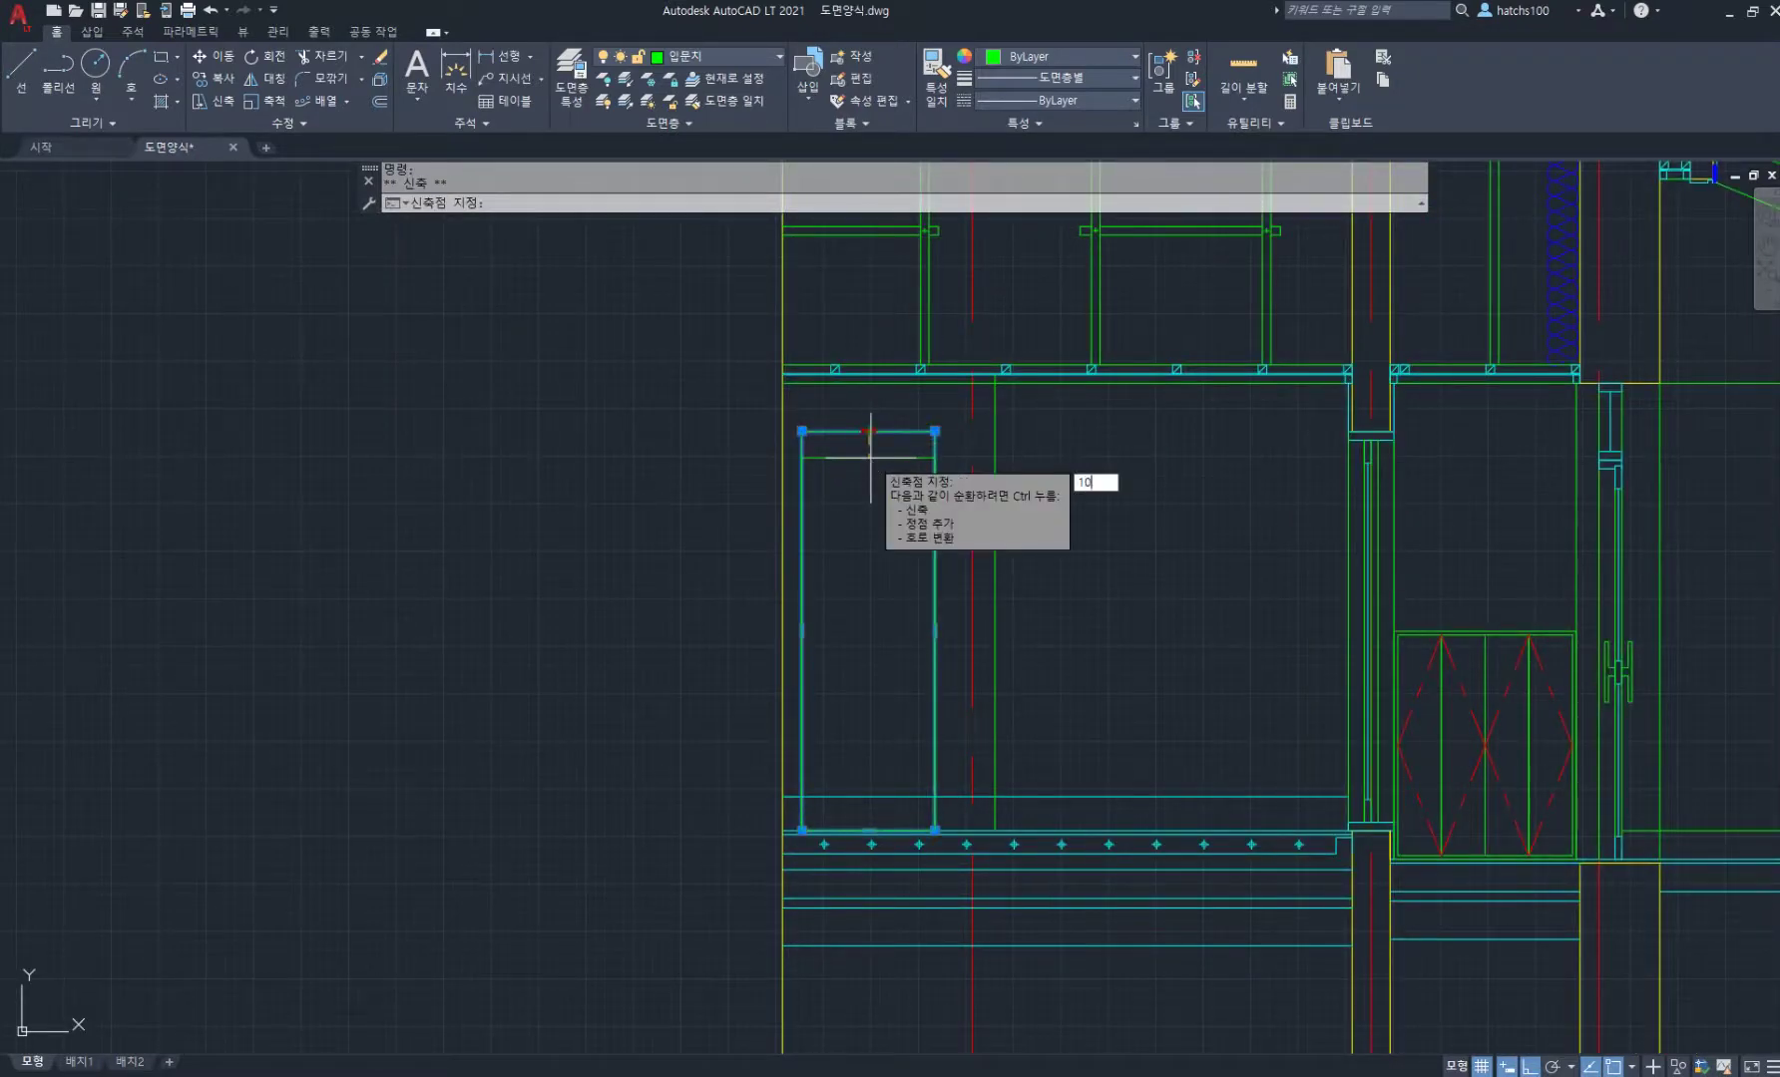
{"action": "type", "text": "0"}
{"action": "key", "text": "Return"}
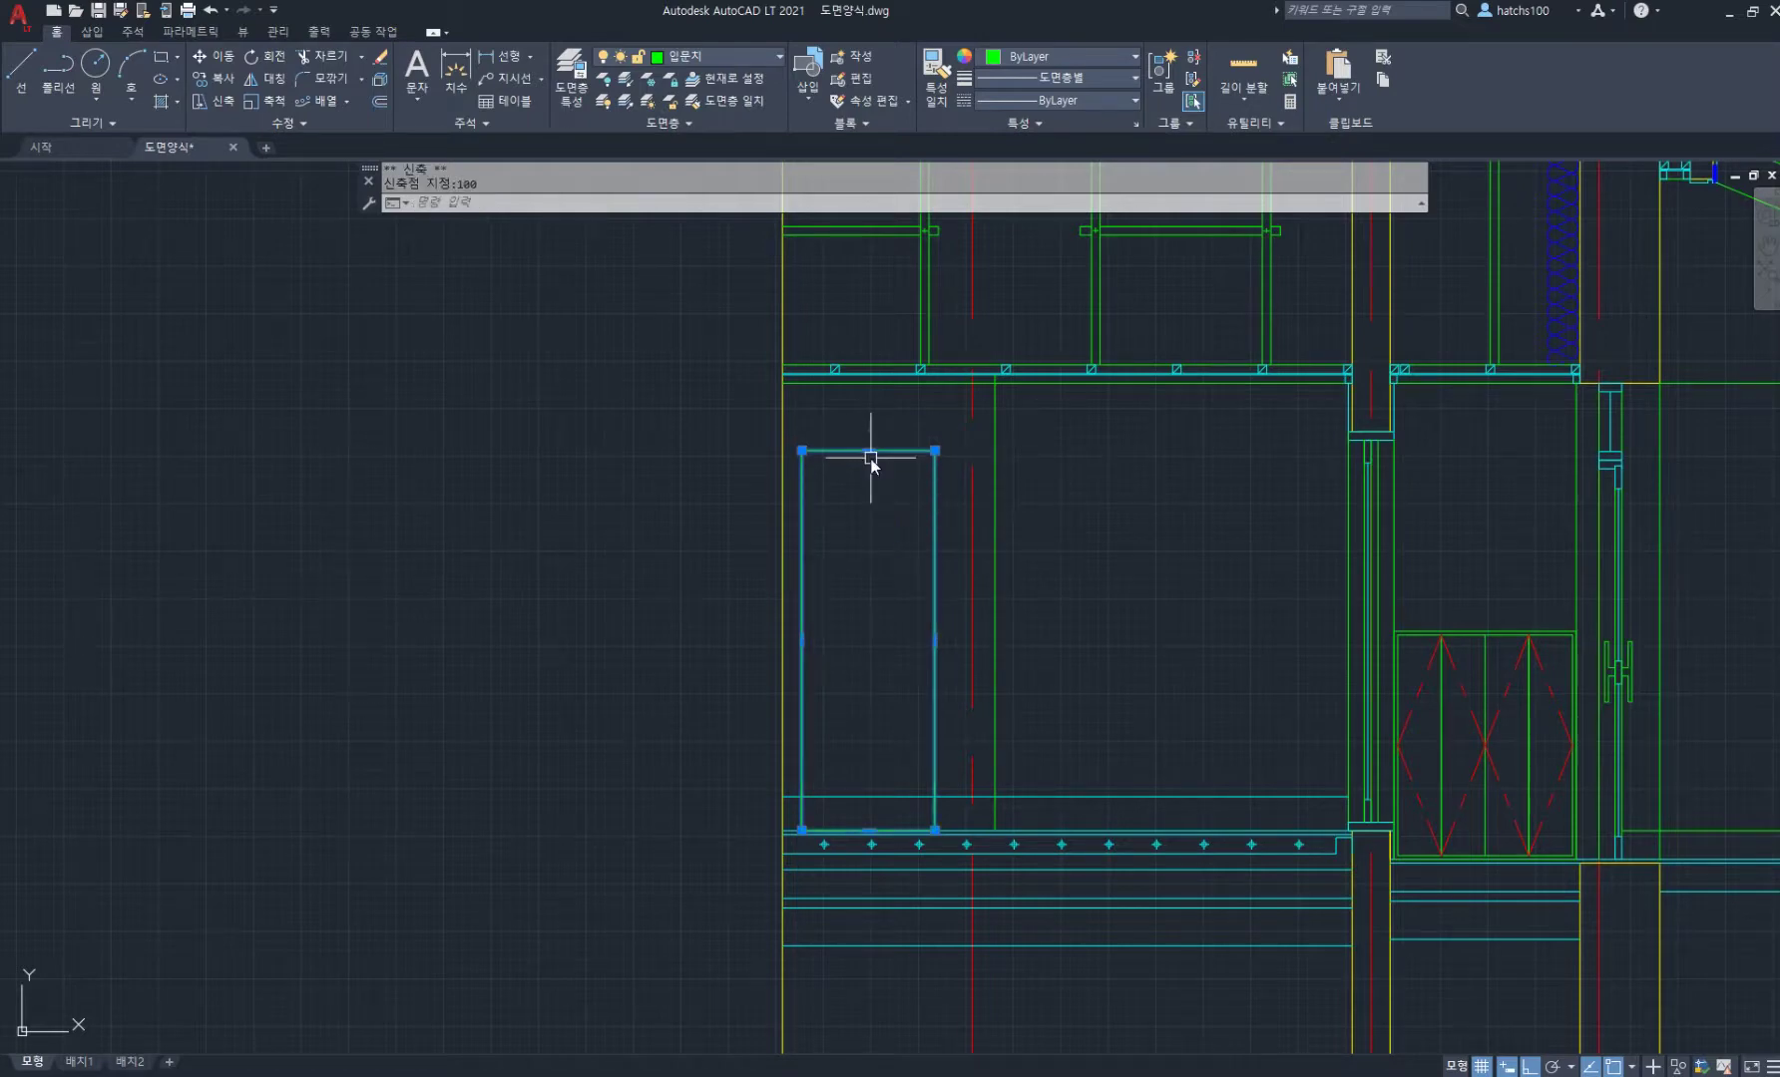
{"action": "type", "text": "u"}
{"action": "key", "text": "Return"}
Step: Trim away the baseboard line's portion inside the door rectangle
{"action": "key", "text": "Return"}
{"action": "left_click", "coordinate": [884, 794]}
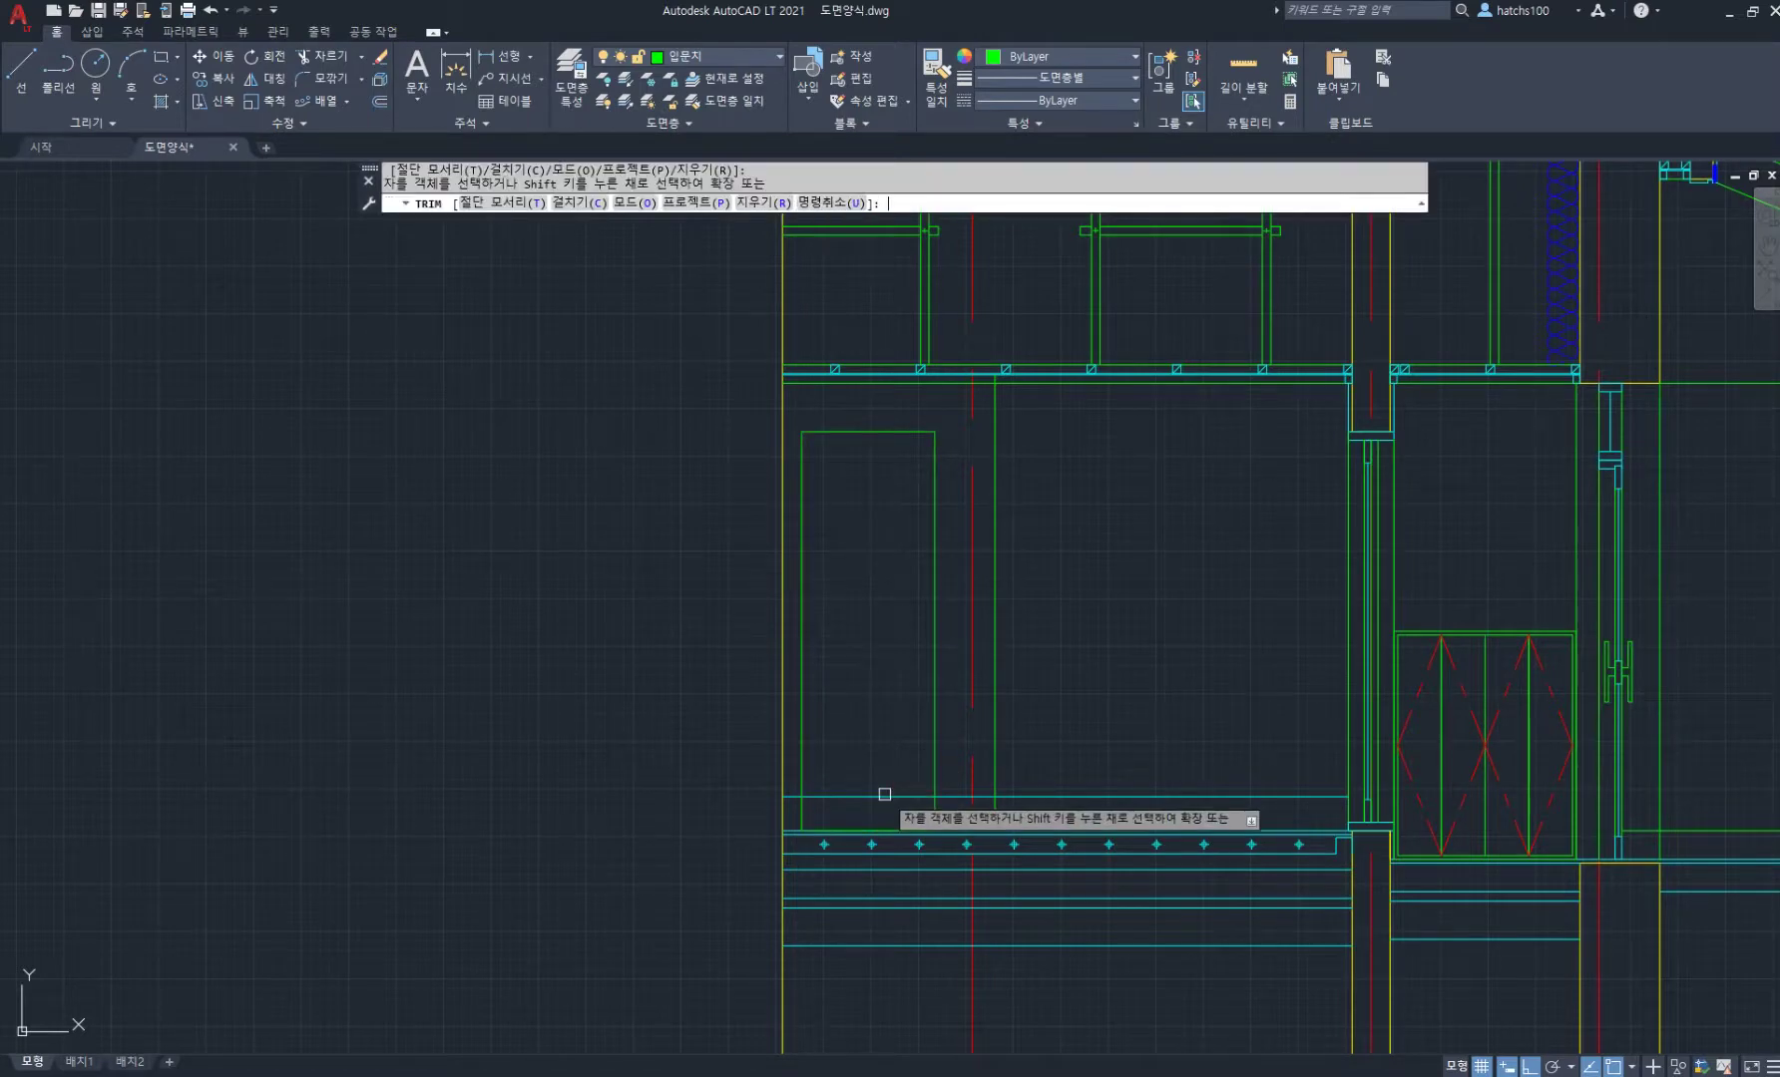
{"action": "key", "text": "Escape"}
{"action": "key", "text": "Escape"}
{"action": "key", "text": "Escape"}
Step: Offset the door rectangle 45 inward, and offset the resulting outline another 120 inward
{"action": "key", "text": "Return"}
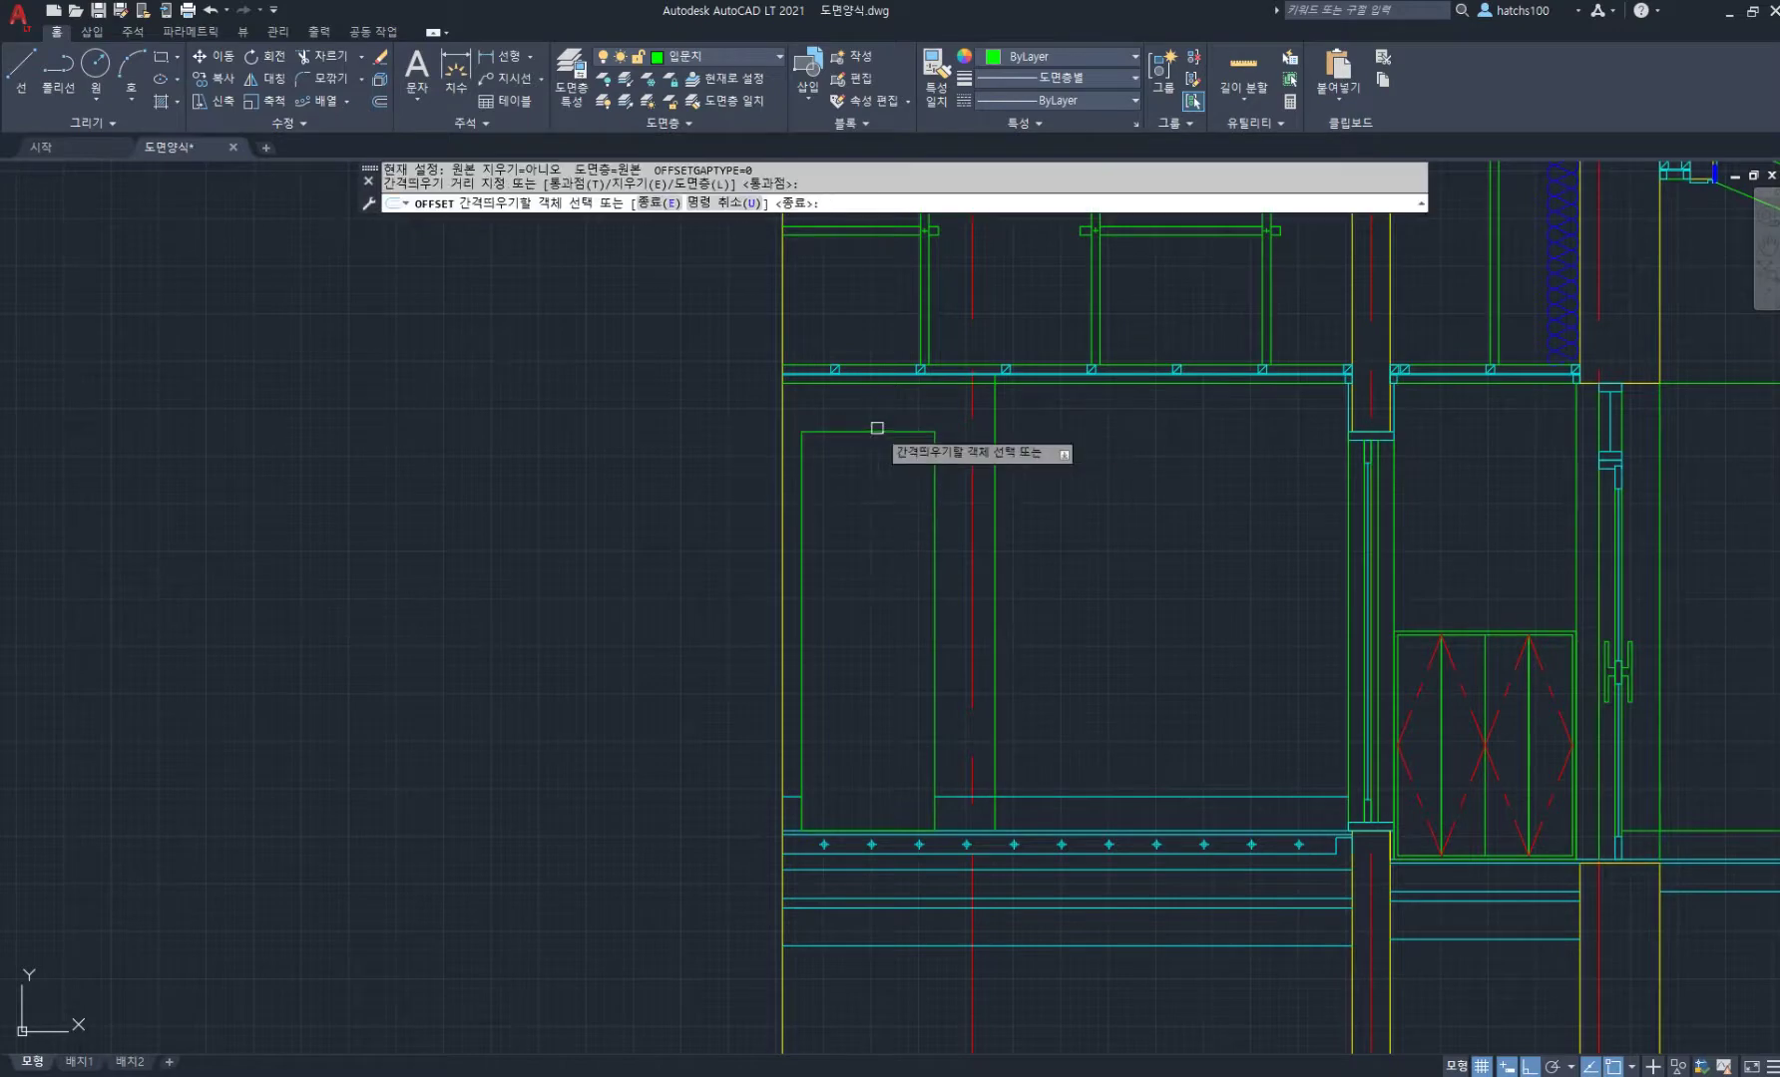
{"action": "key", "text": "Return"}
{"action": "left_click", "coordinate": [878, 432]}
{"action": "type", "text": "45"}
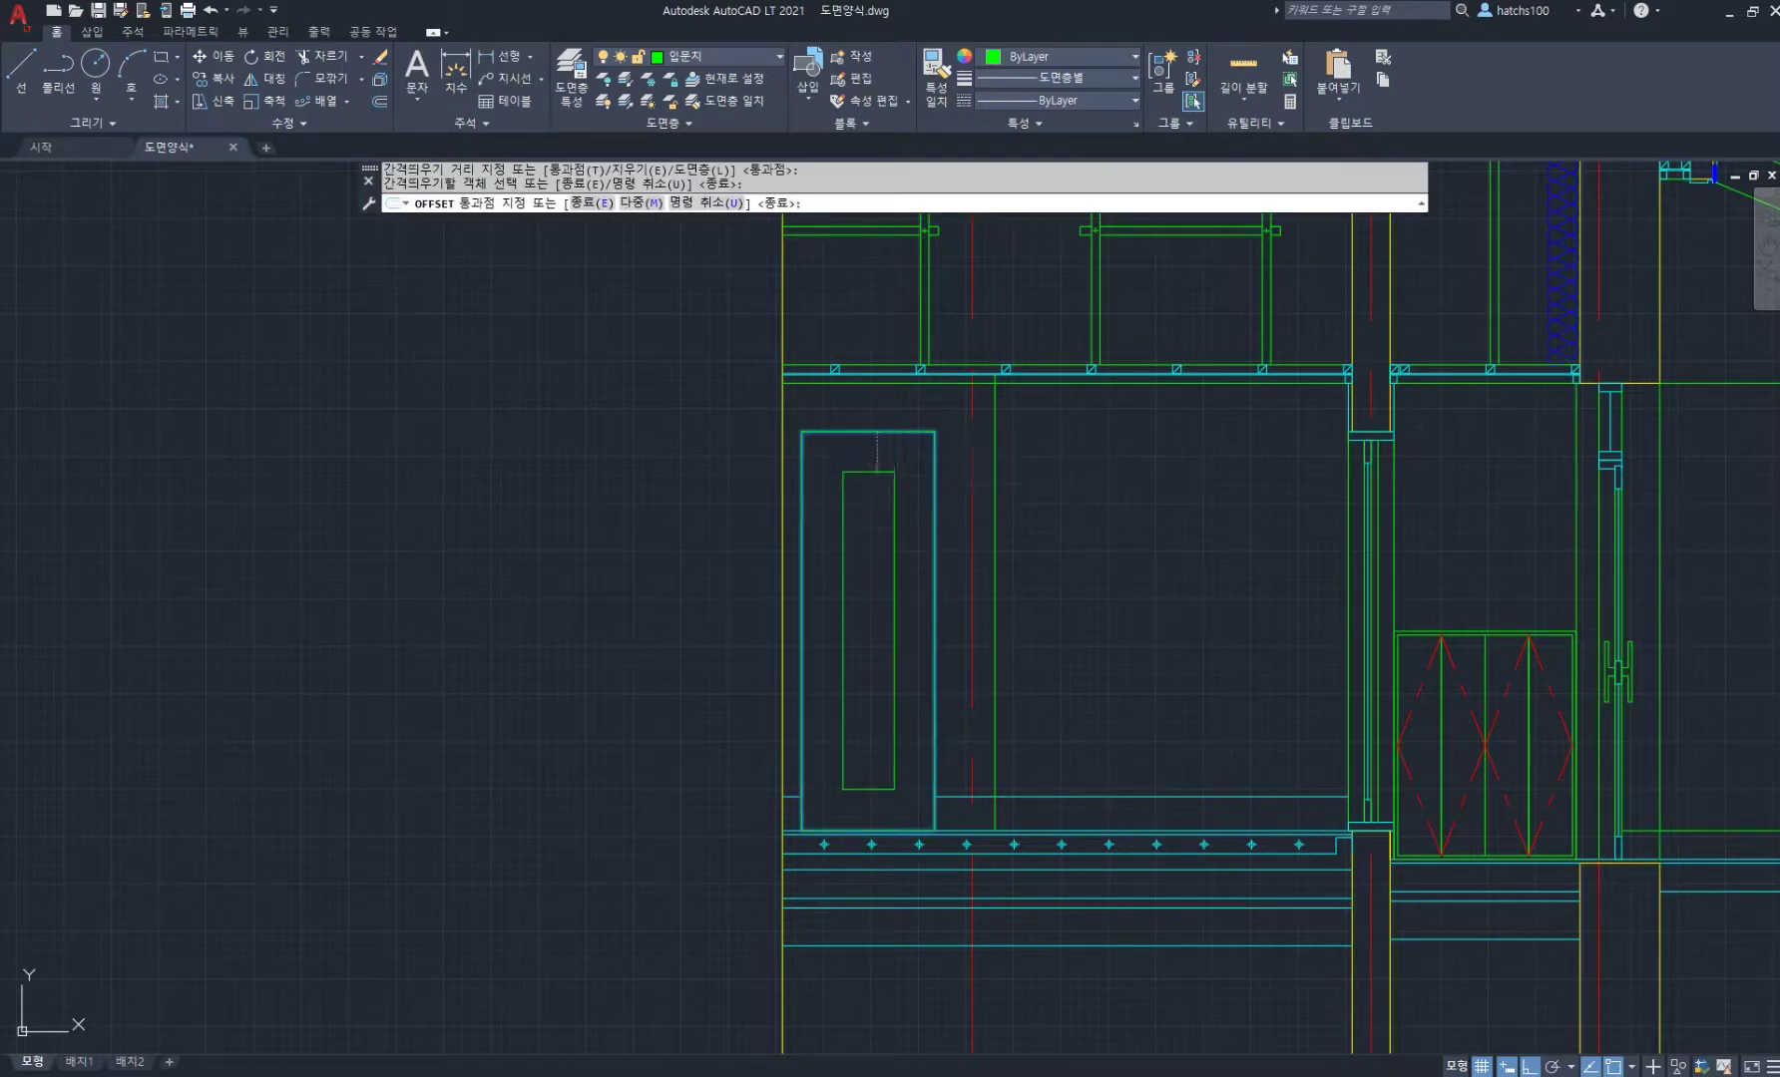
{"action": "key", "text": "Return"}
{"action": "left_click", "coordinate": [888, 440]}
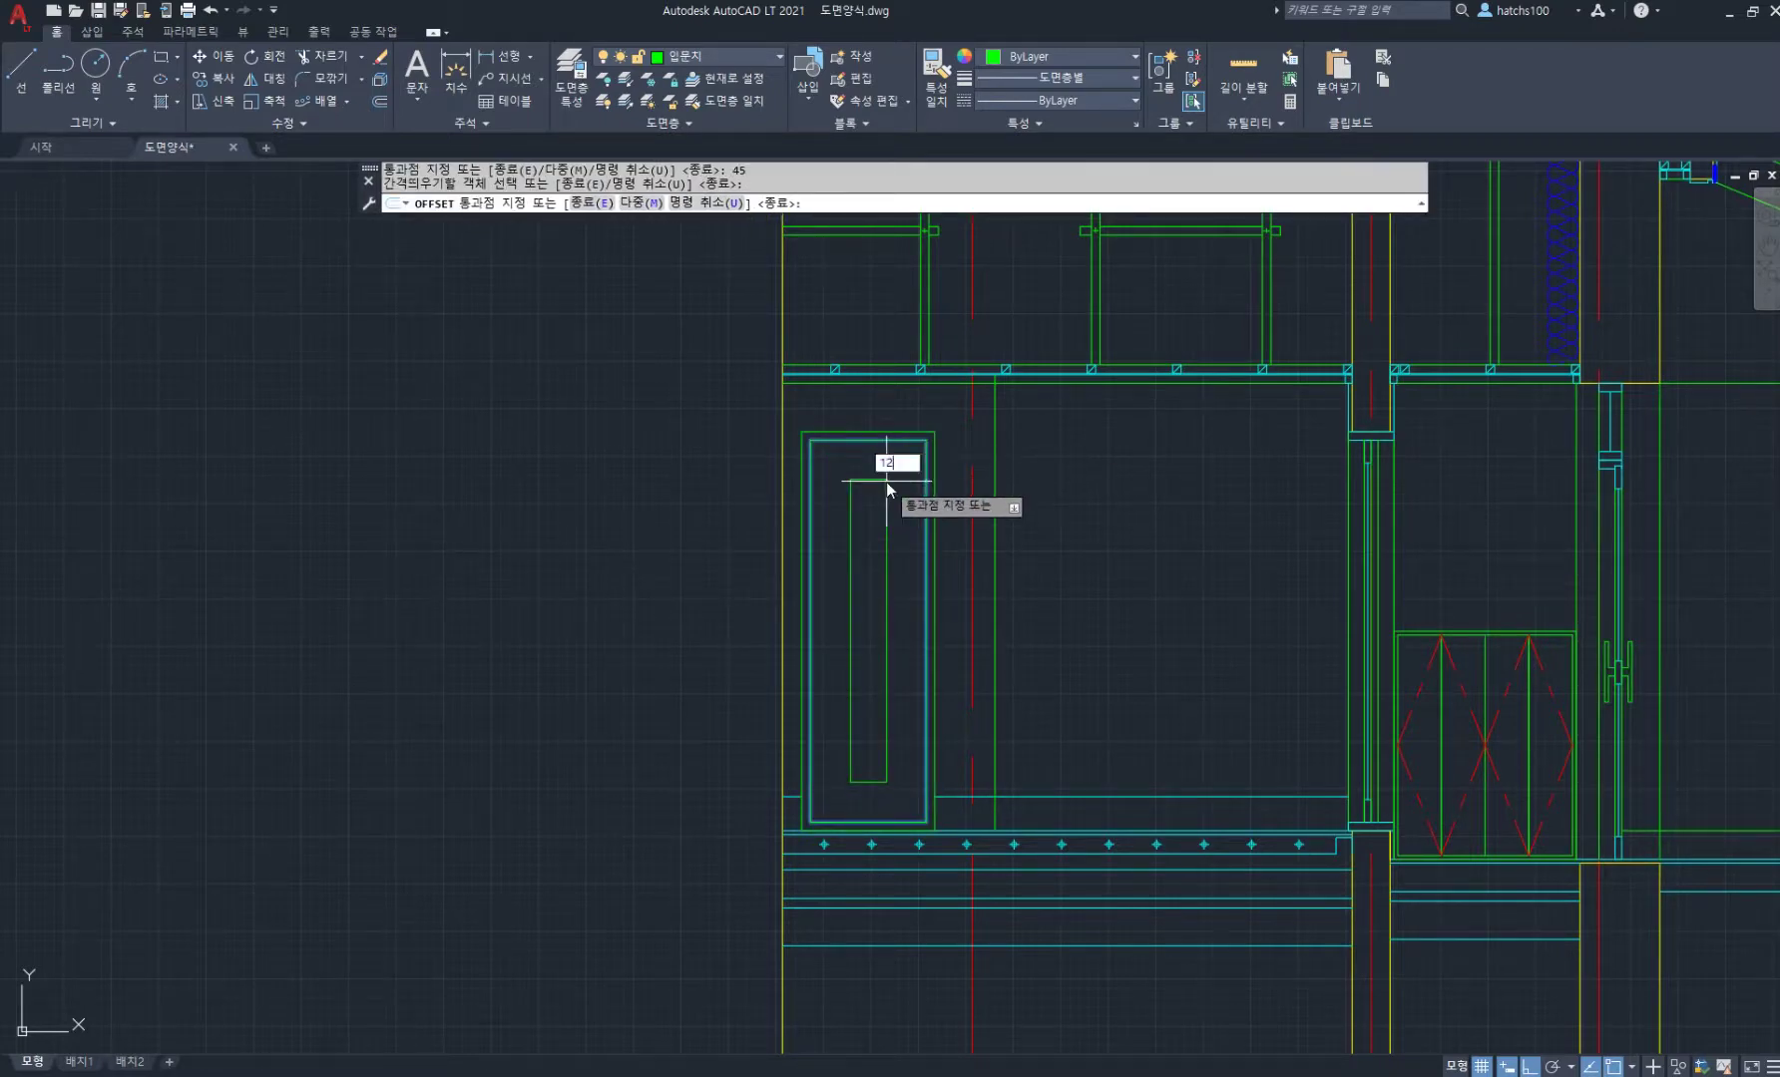
{"action": "type", "text": "120"}
{"action": "key", "text": "Return"}
{"action": "key", "text": "Return"}
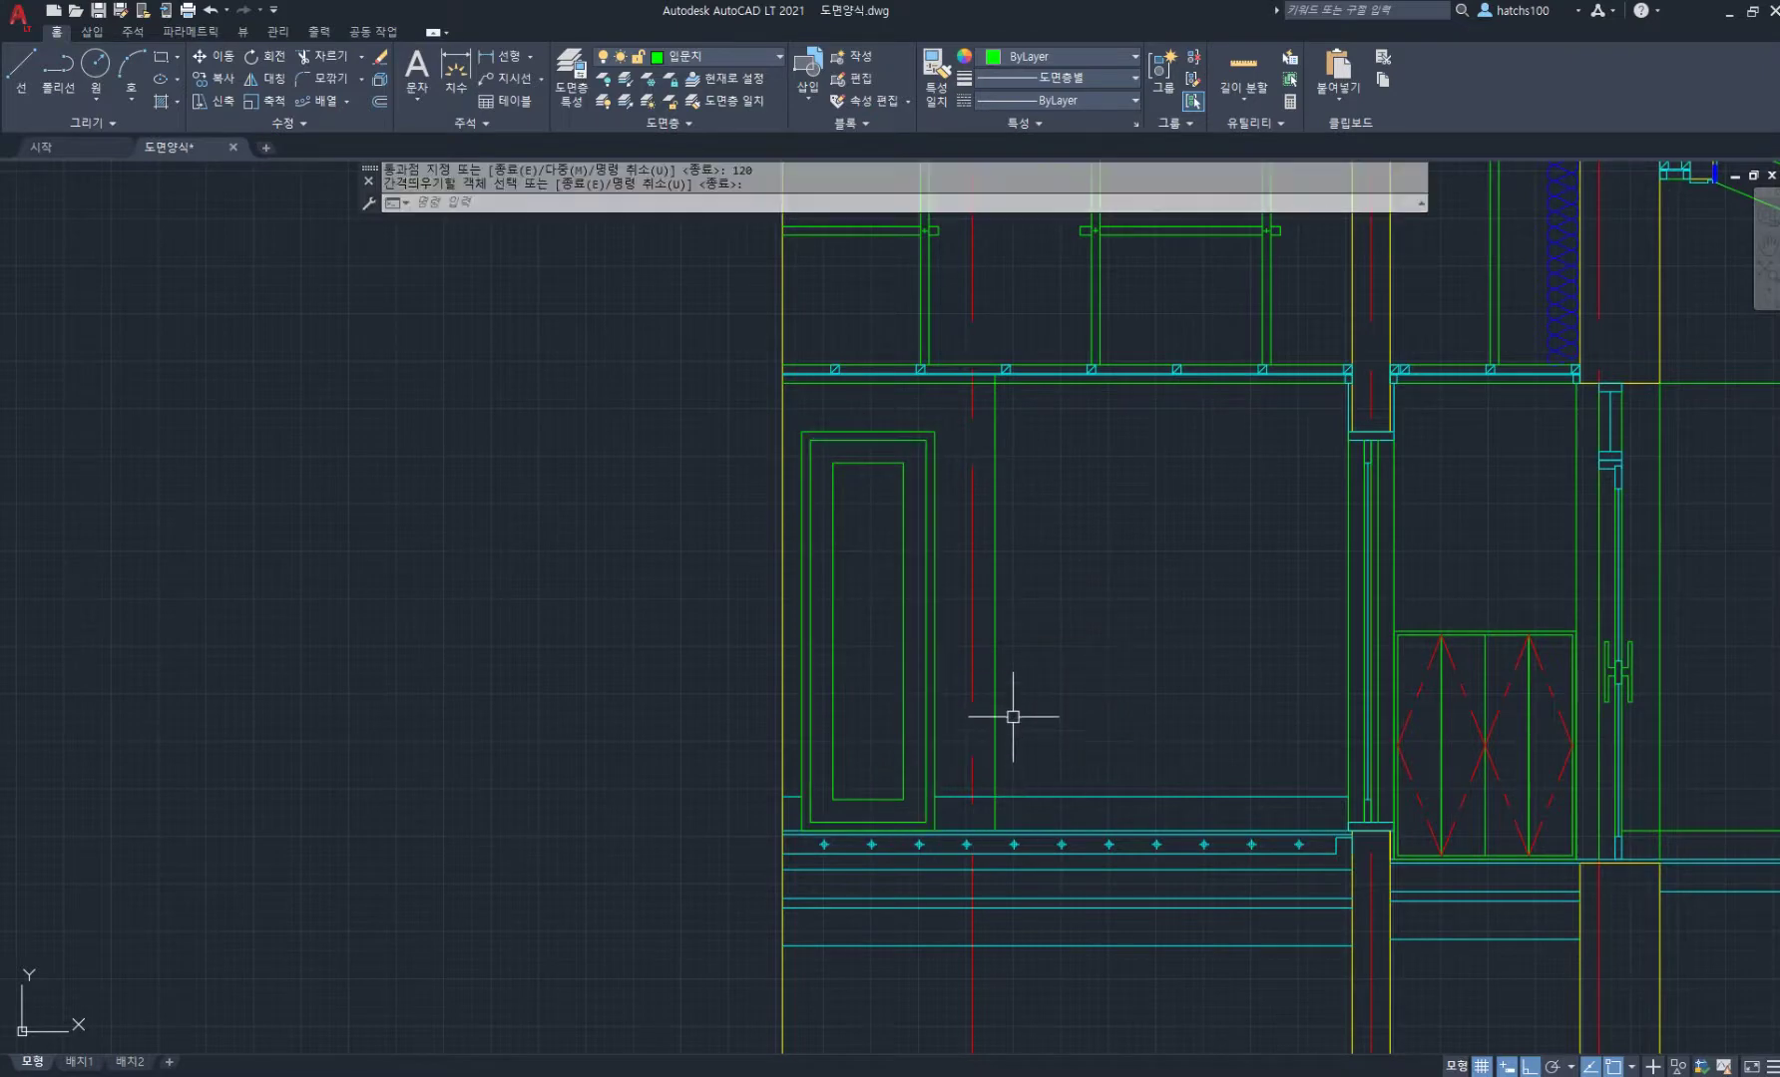
Step: Match the properties of the baseboard line segments on both sides of the door to the green vertical wall line
{"action": "type", "text": "ma"}
{"action": "key", "text": "Return"}
{"action": "left_click", "coordinate": [994, 767]}
{"action": "left_click", "coordinate": [1026, 798]}
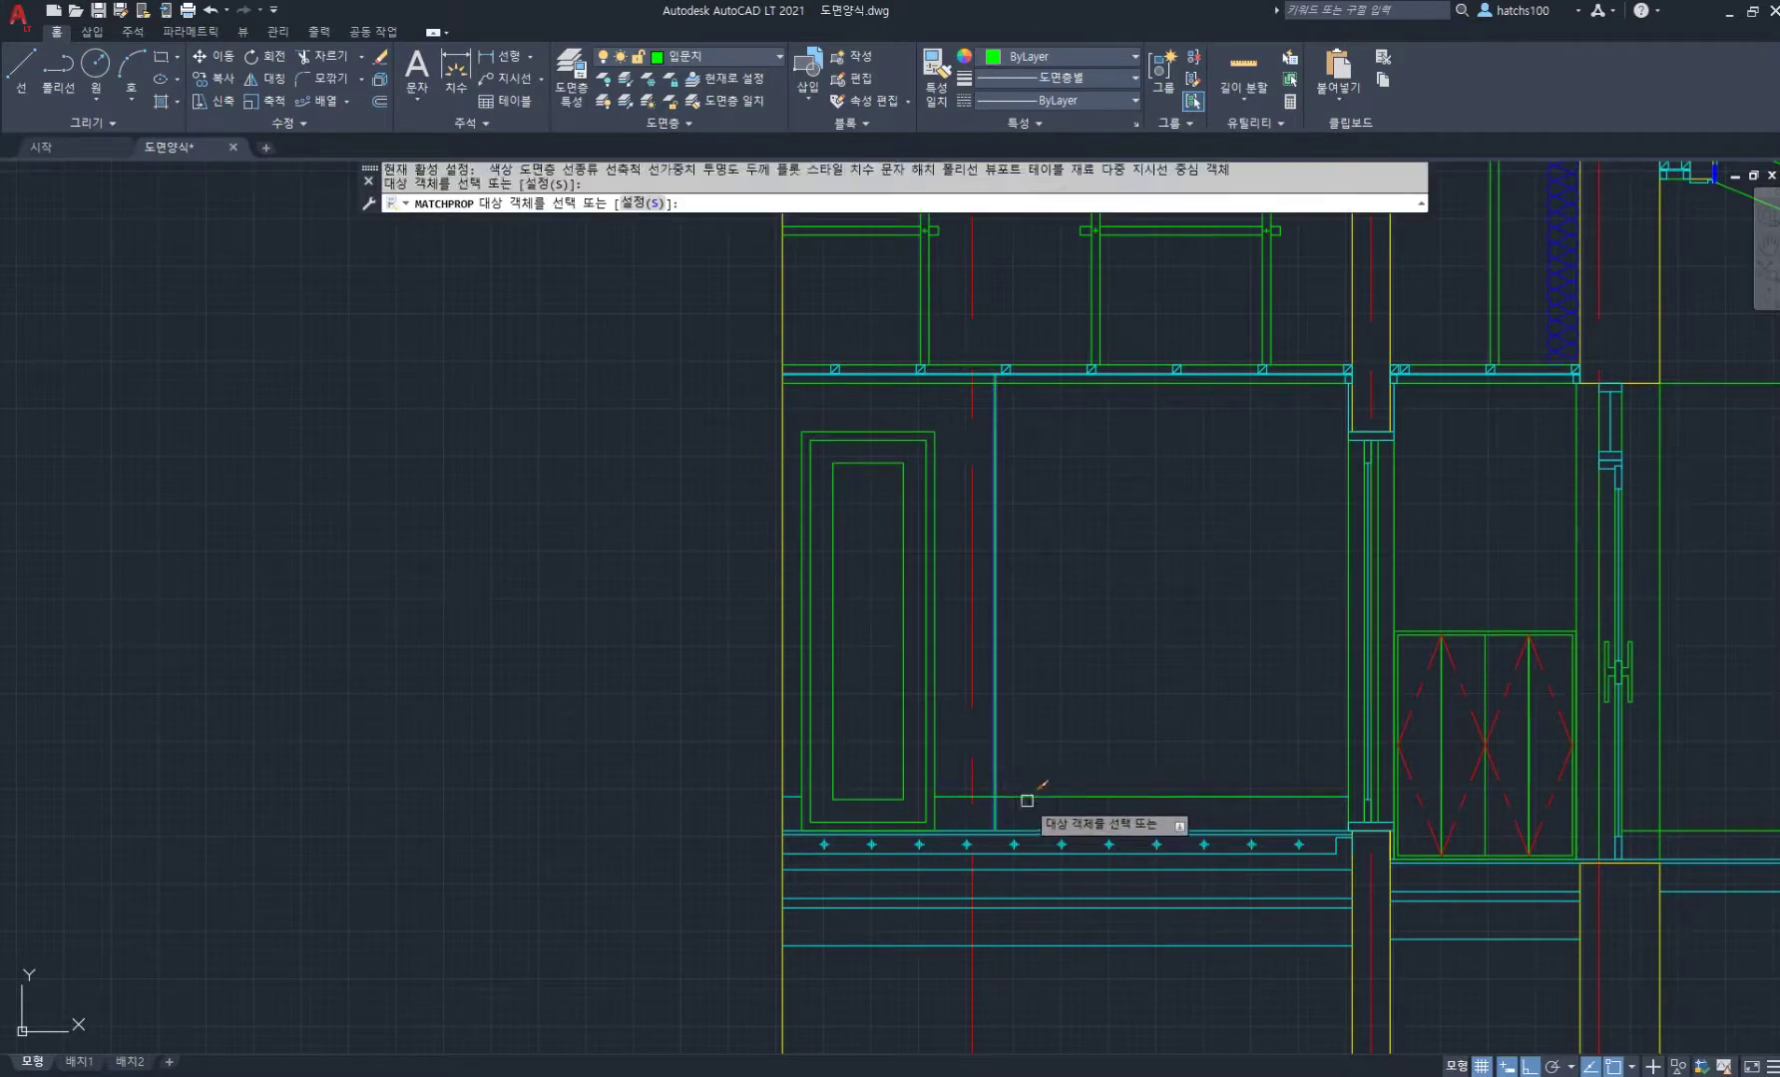
{"action": "key", "text": "Return"}
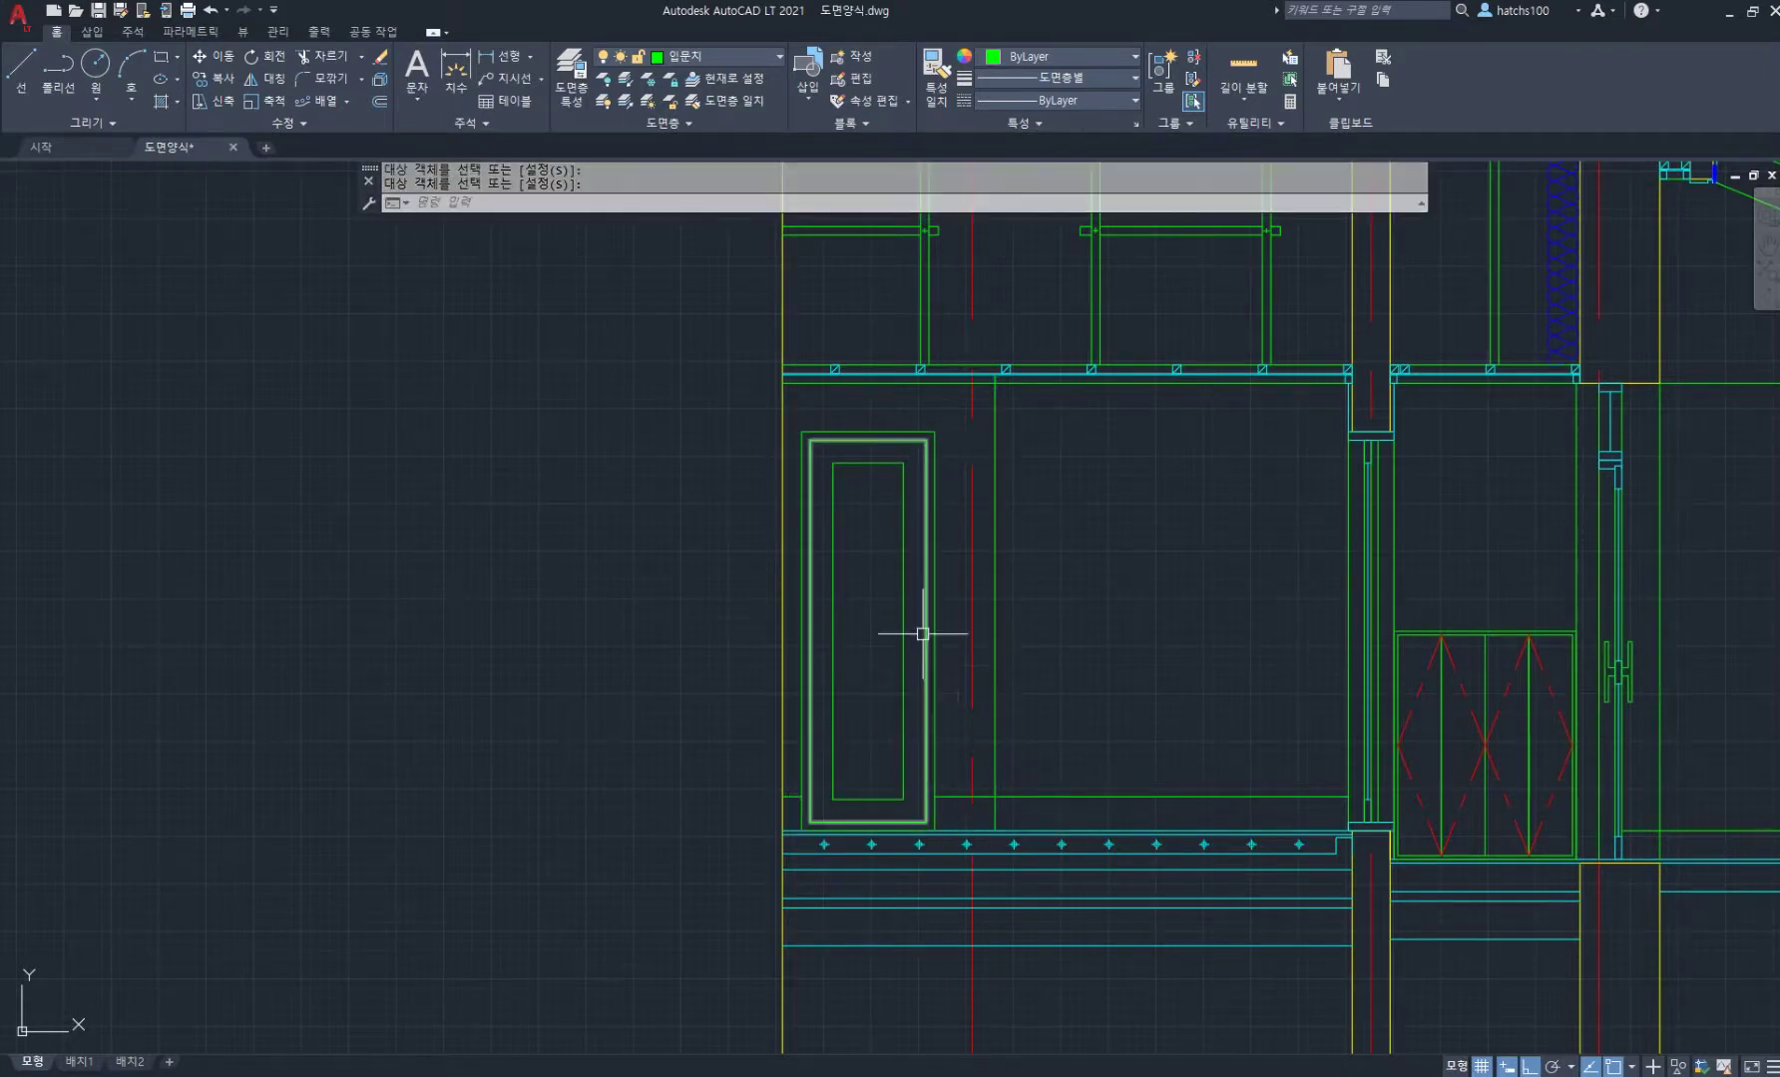
Step: Draw a doorknob circle of radius 30 near the door's mid-height, between the two inner outlines on the side nearest the section edge
{"action": "scroll", "coordinate": [878, 644], "scroll_direction": "up", "scroll_amount": 2}
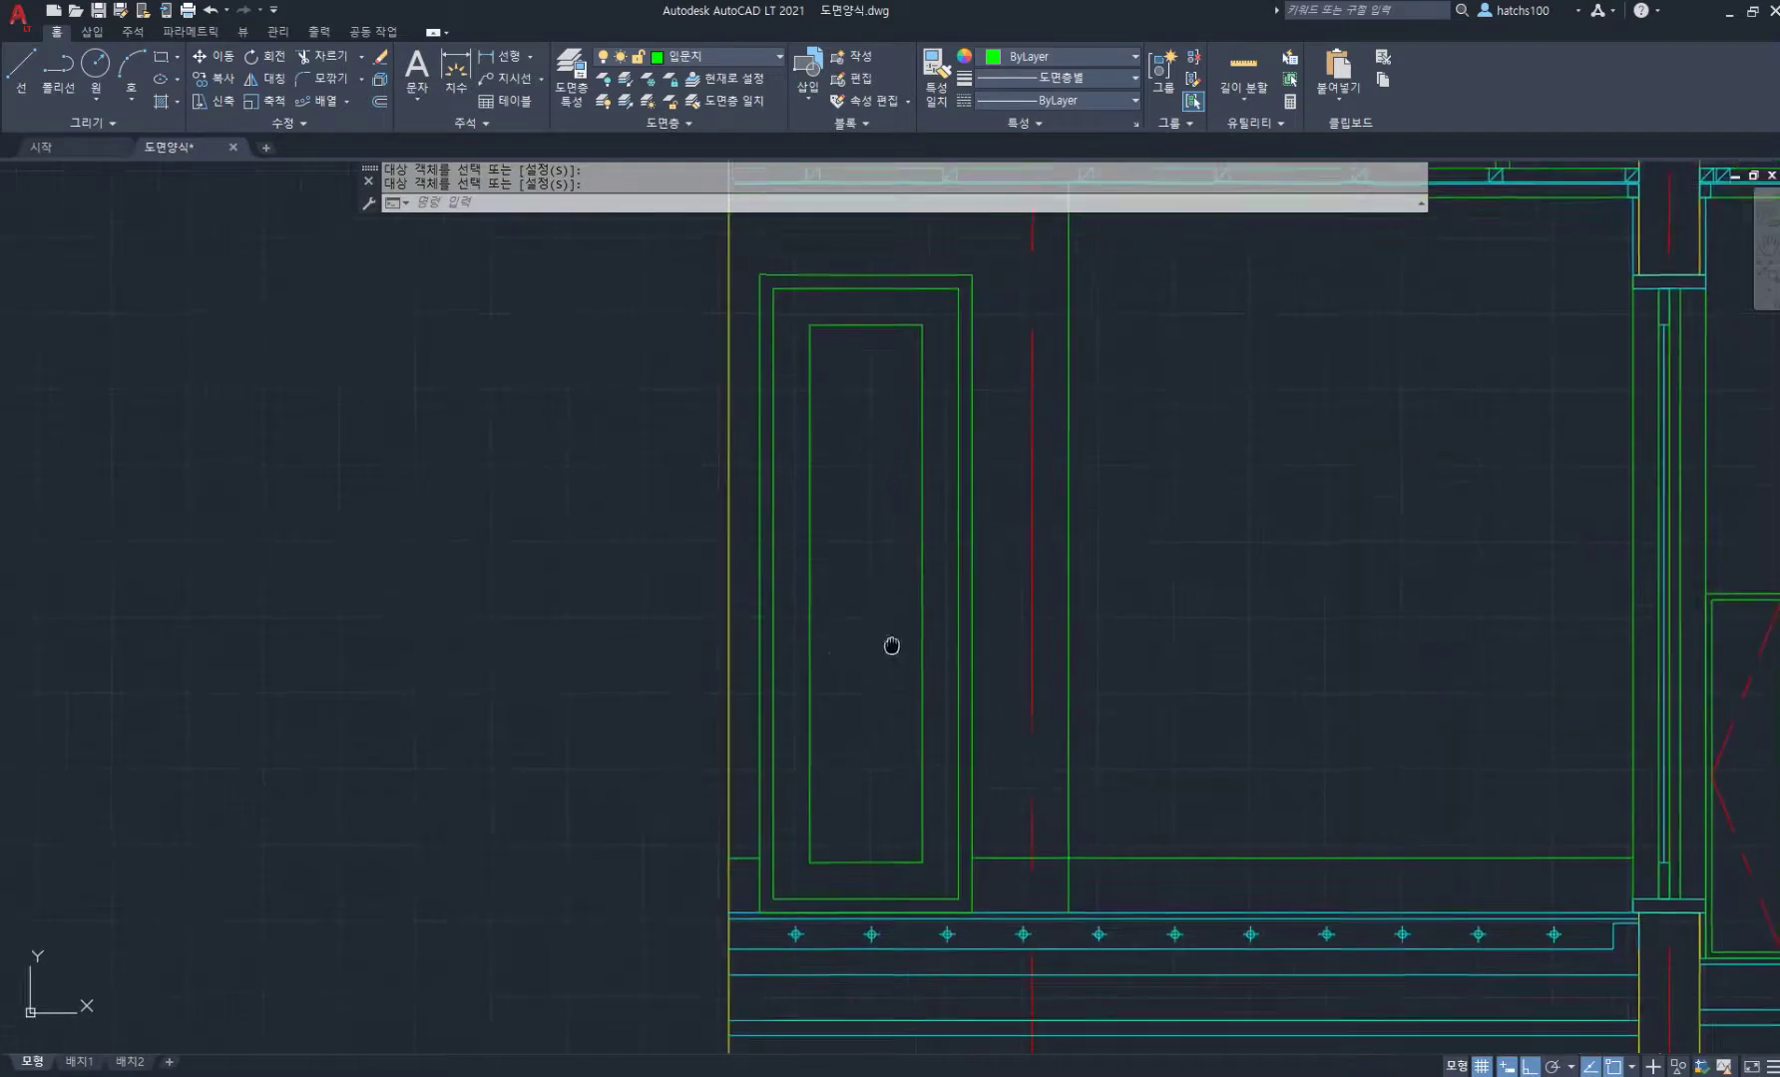
{"action": "type", "text": "c"}
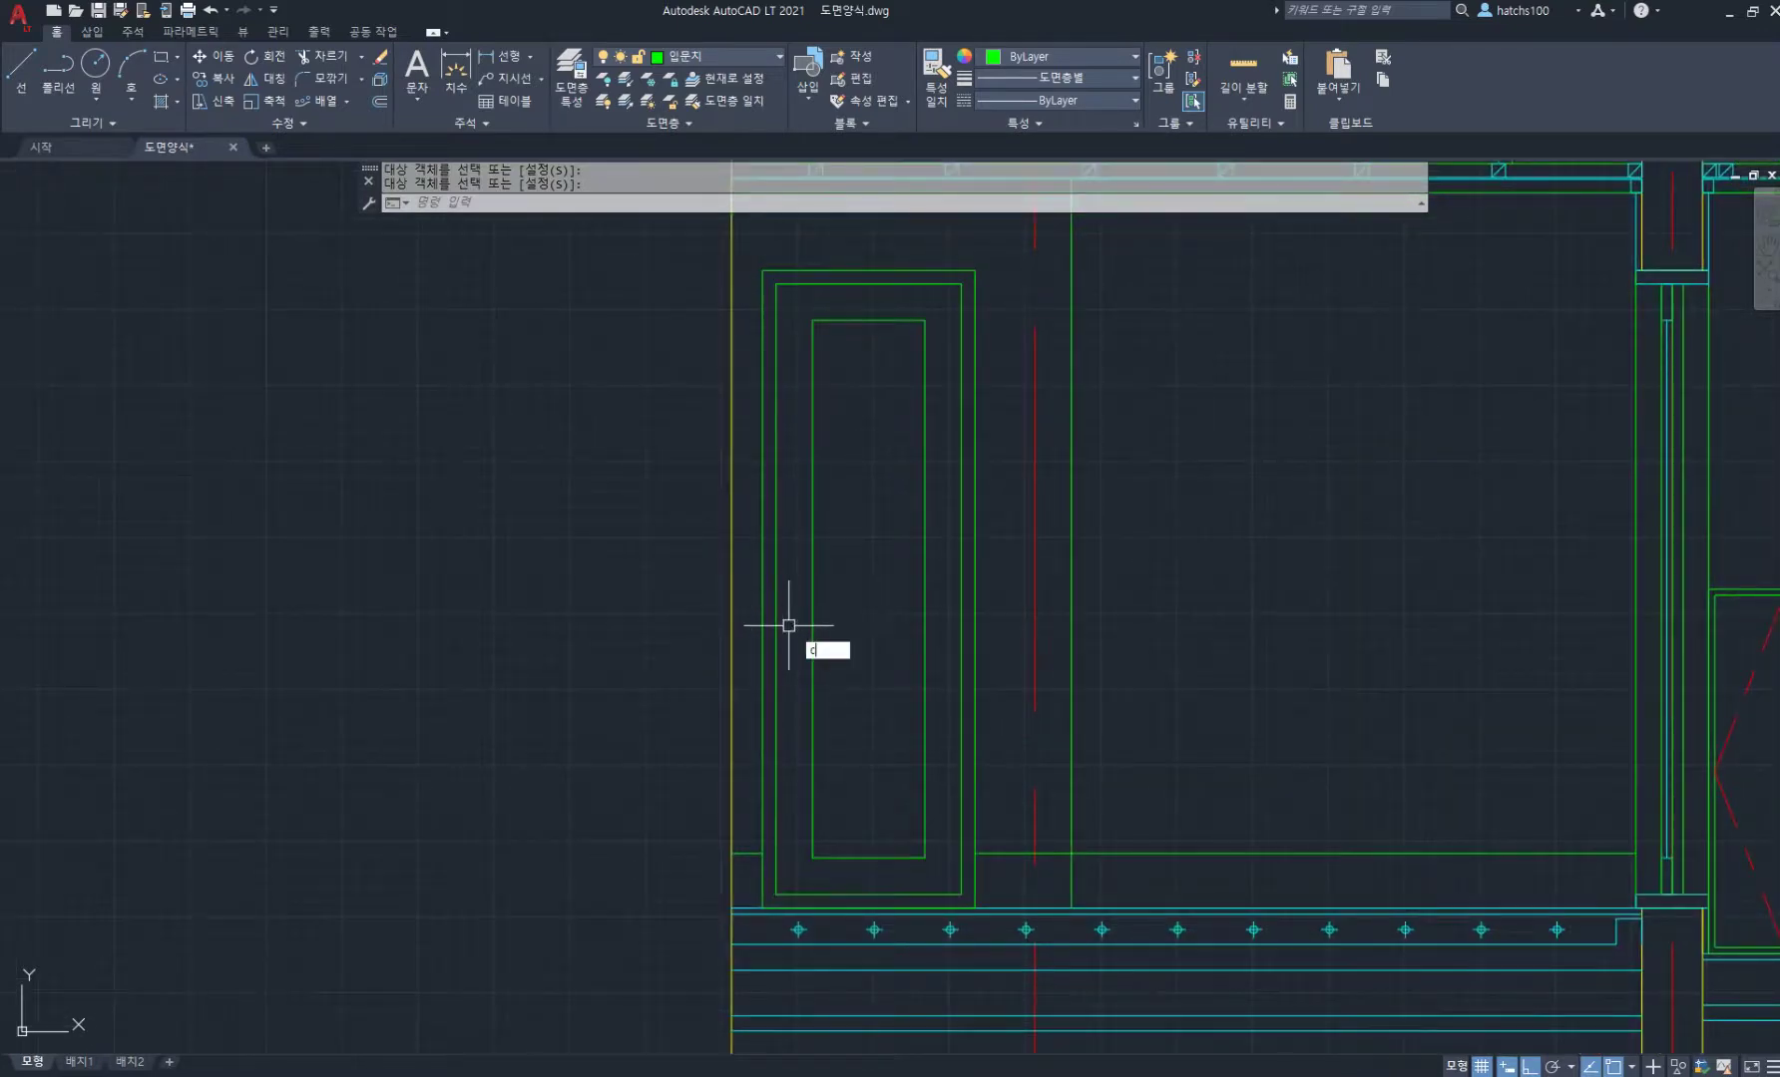
{"action": "key", "text": "Return"}
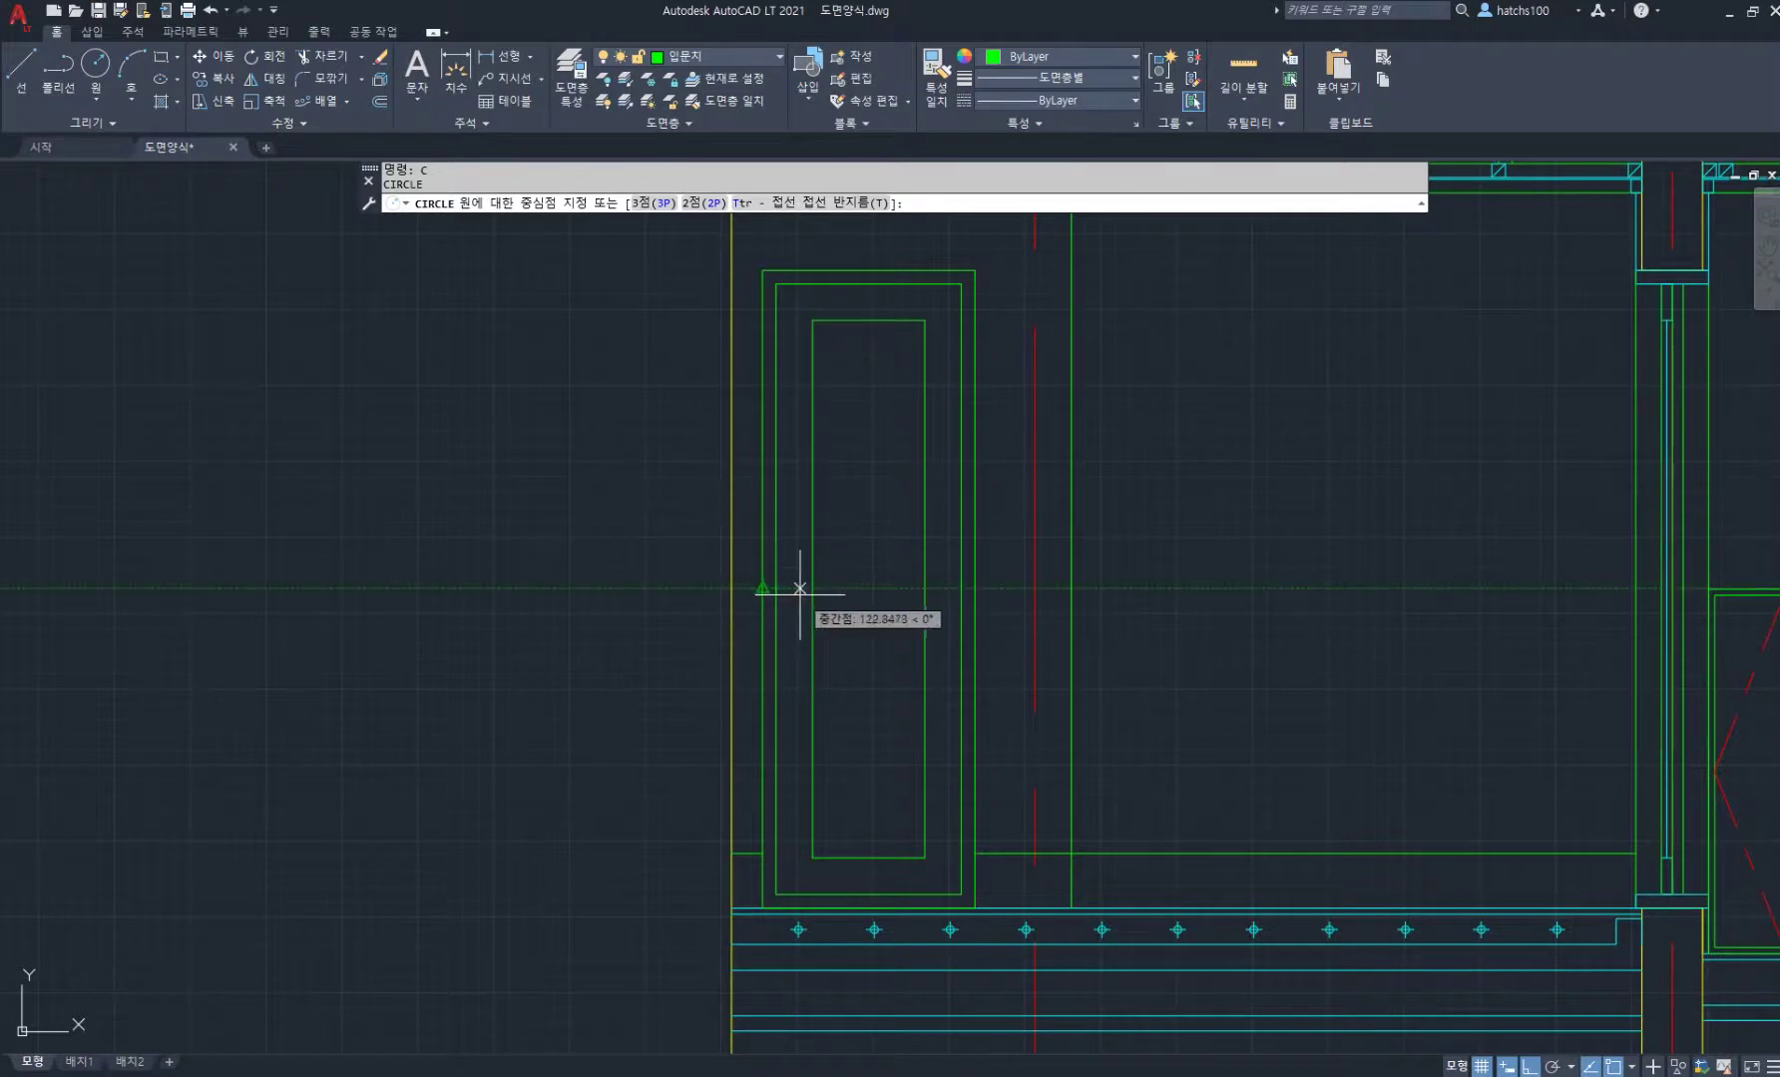
{"action": "scroll", "coordinate": [798, 589], "scroll_direction": "up", "scroll_amount": 3}
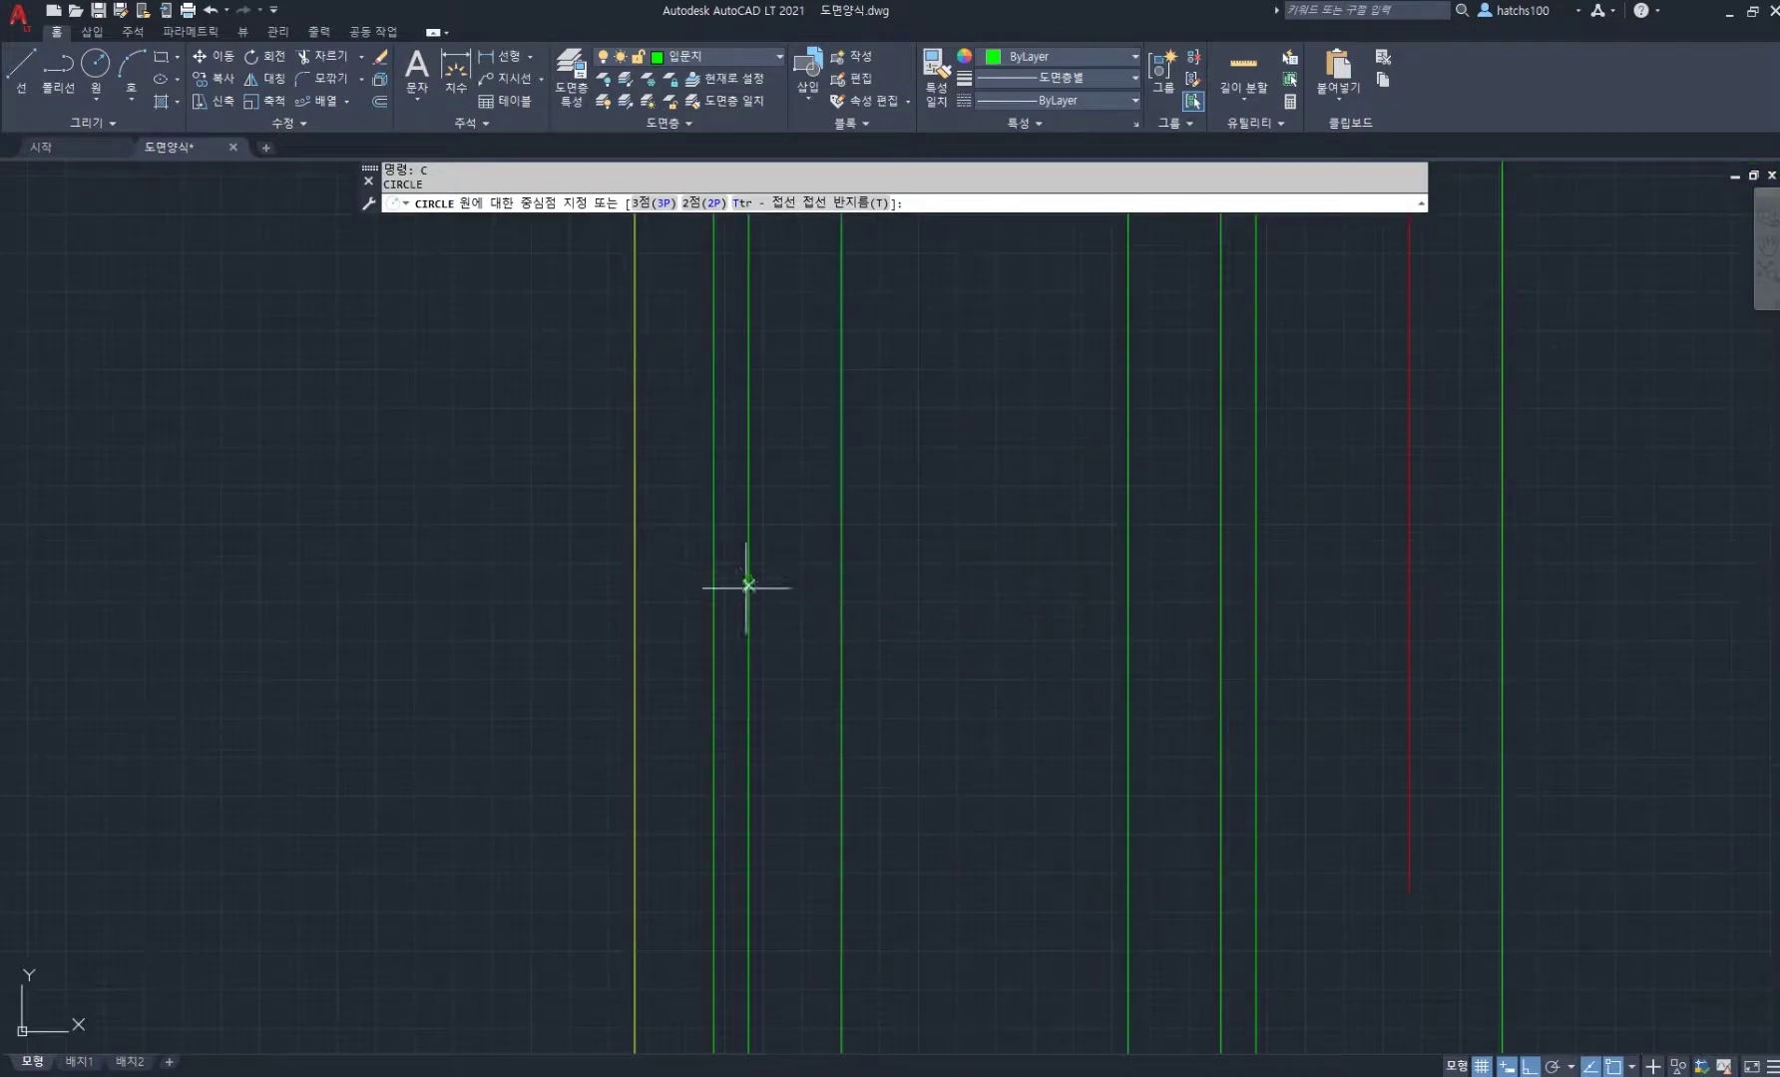
{"action": "left_click", "coordinate": [792, 623]}
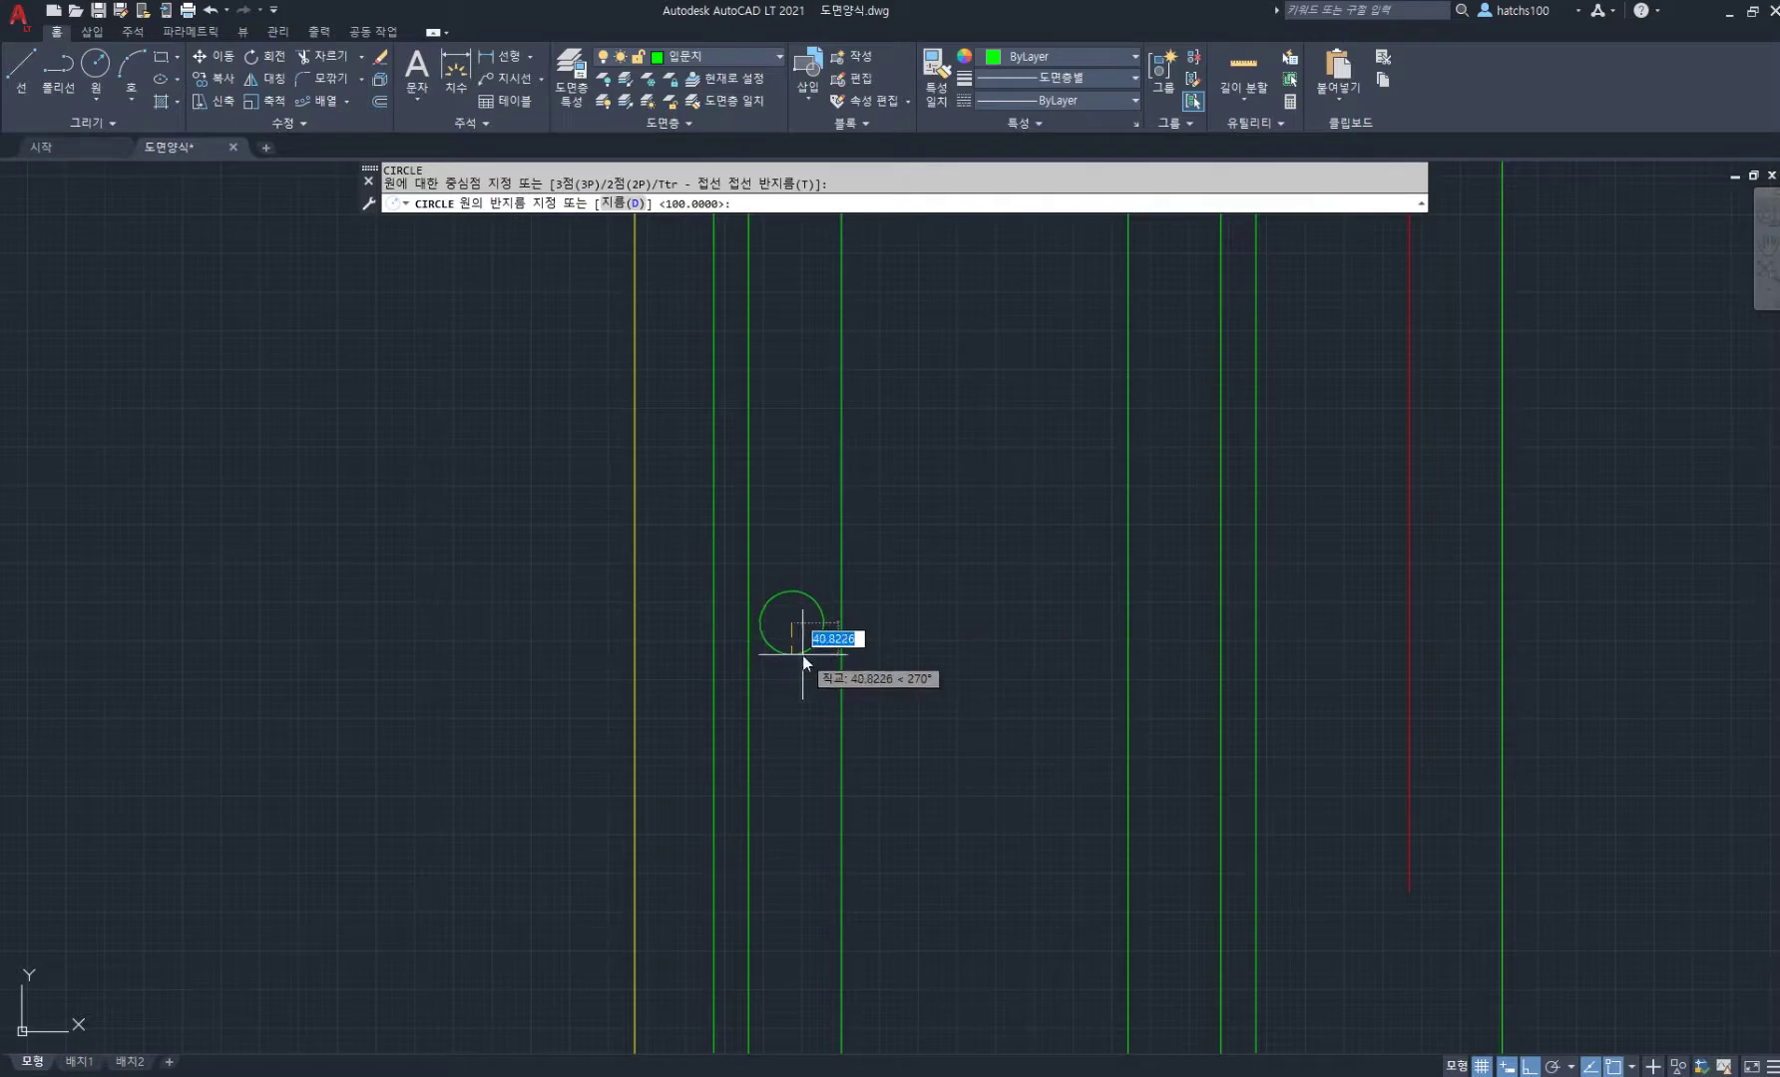
{"action": "type", "text": "30"}
{"action": "key", "text": "Return"}
Step: Draw a larger concentric circle with a radius of about 50 around the doorknob circle
{"action": "scroll", "coordinate": [763, 608], "scroll_direction": "up", "scroll_amount": 2}
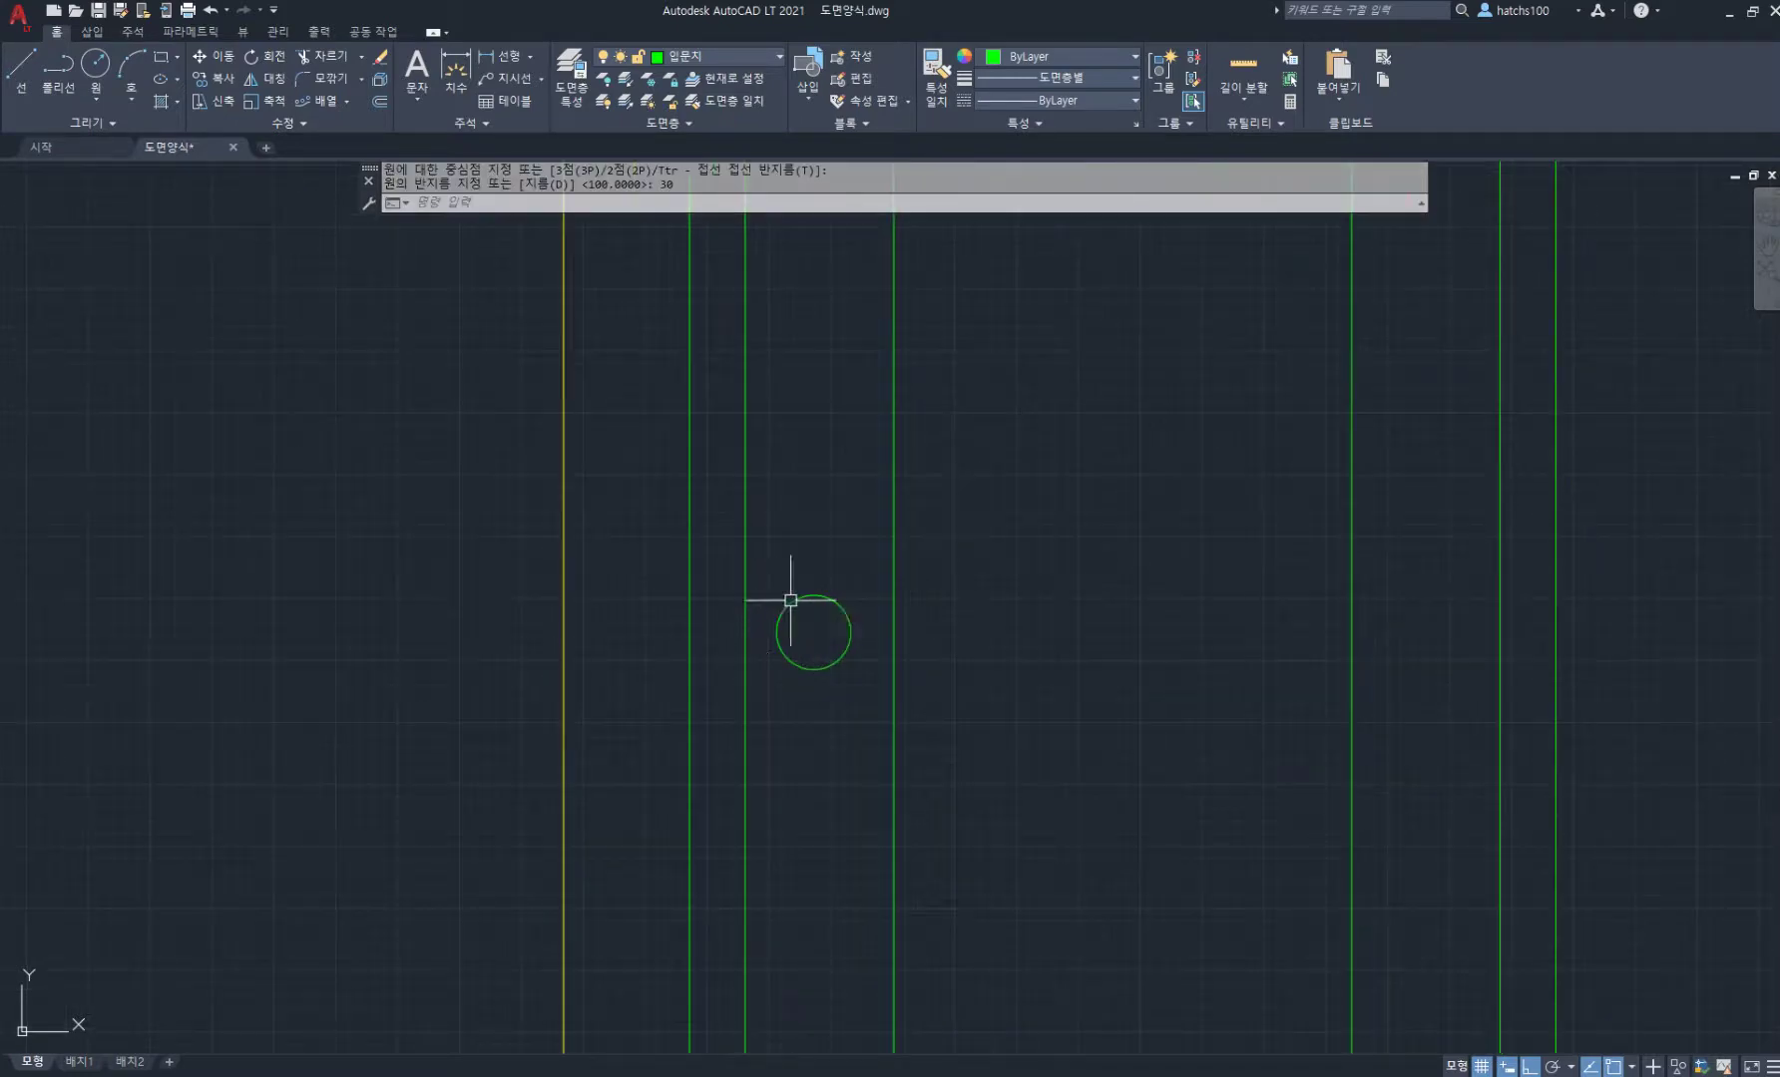
{"action": "key", "text": "Return"}
{"action": "left_click", "coordinate": [814, 631]}
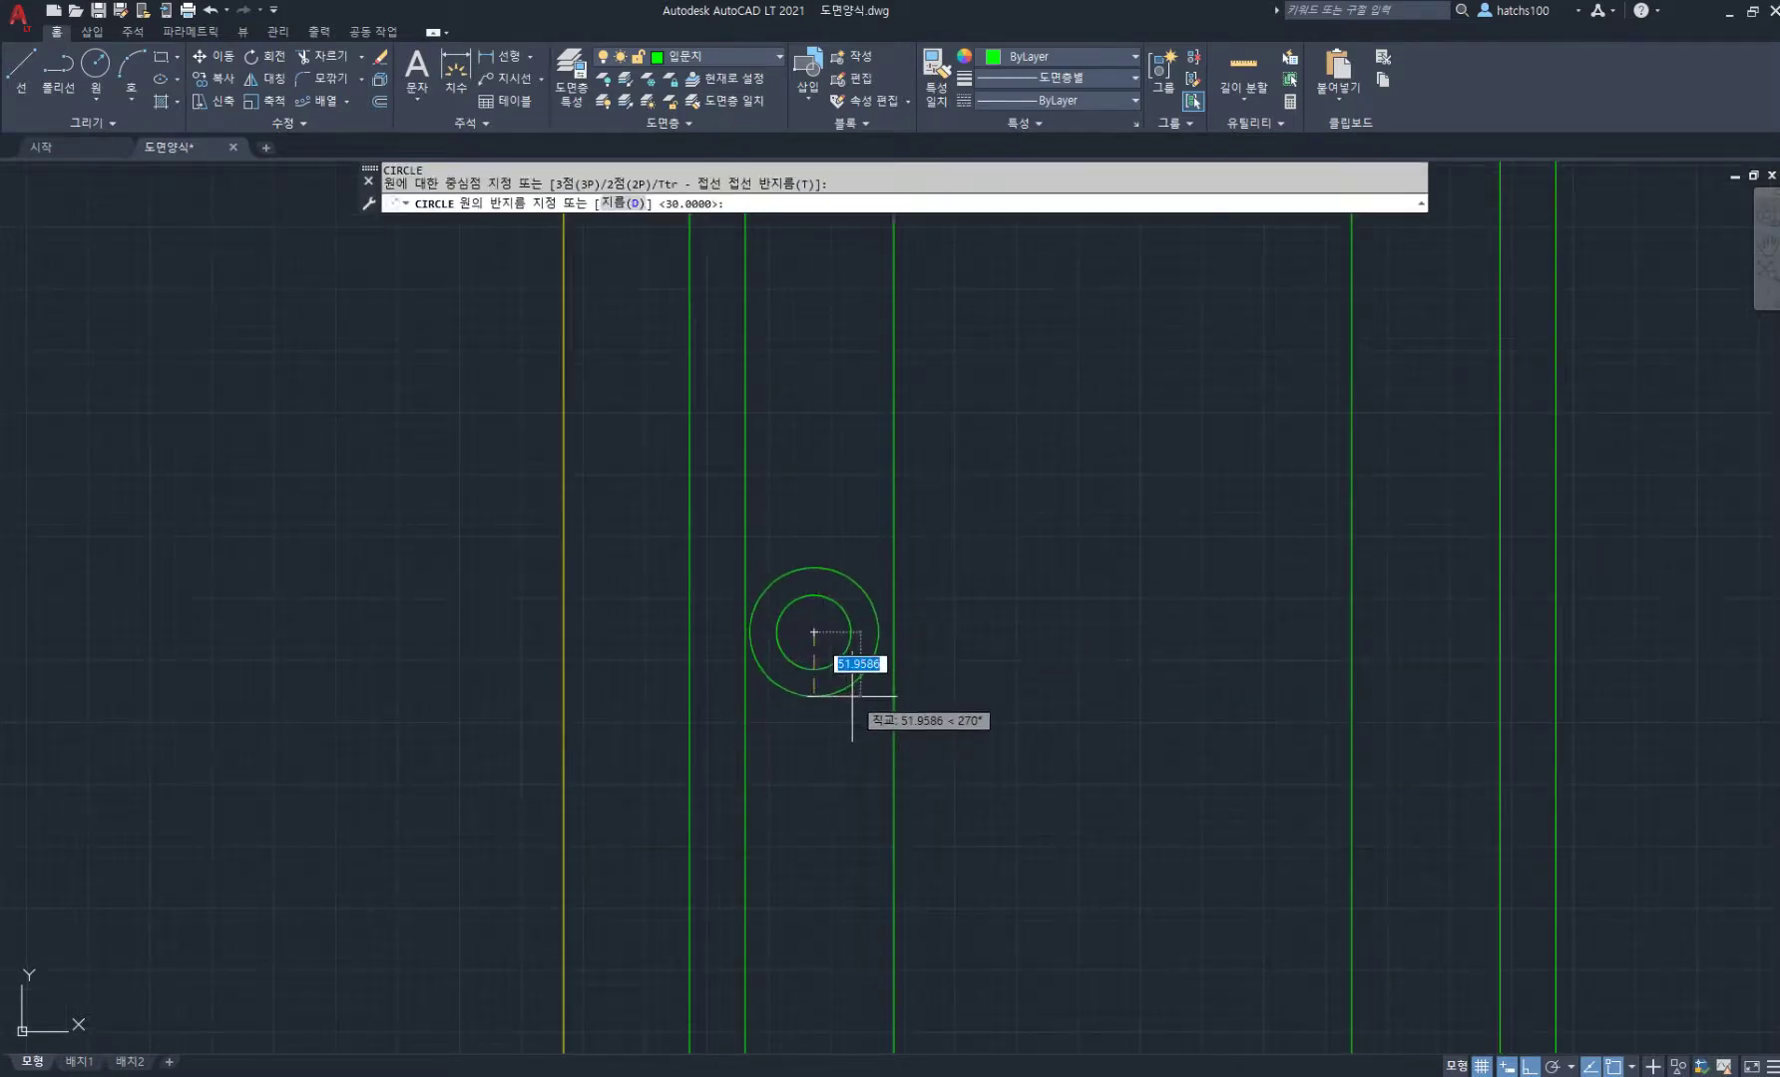
{"action": "left_click", "coordinate": [852, 695]}
Step: Draw a vertical and a horizontal line through the doorknob's centre, each spanning the larger circle from edge to edge
{"action": "type", "text": "l"}
{"action": "key", "text": "Return"}
{"action": "left_click", "coordinate": [815, 569]}
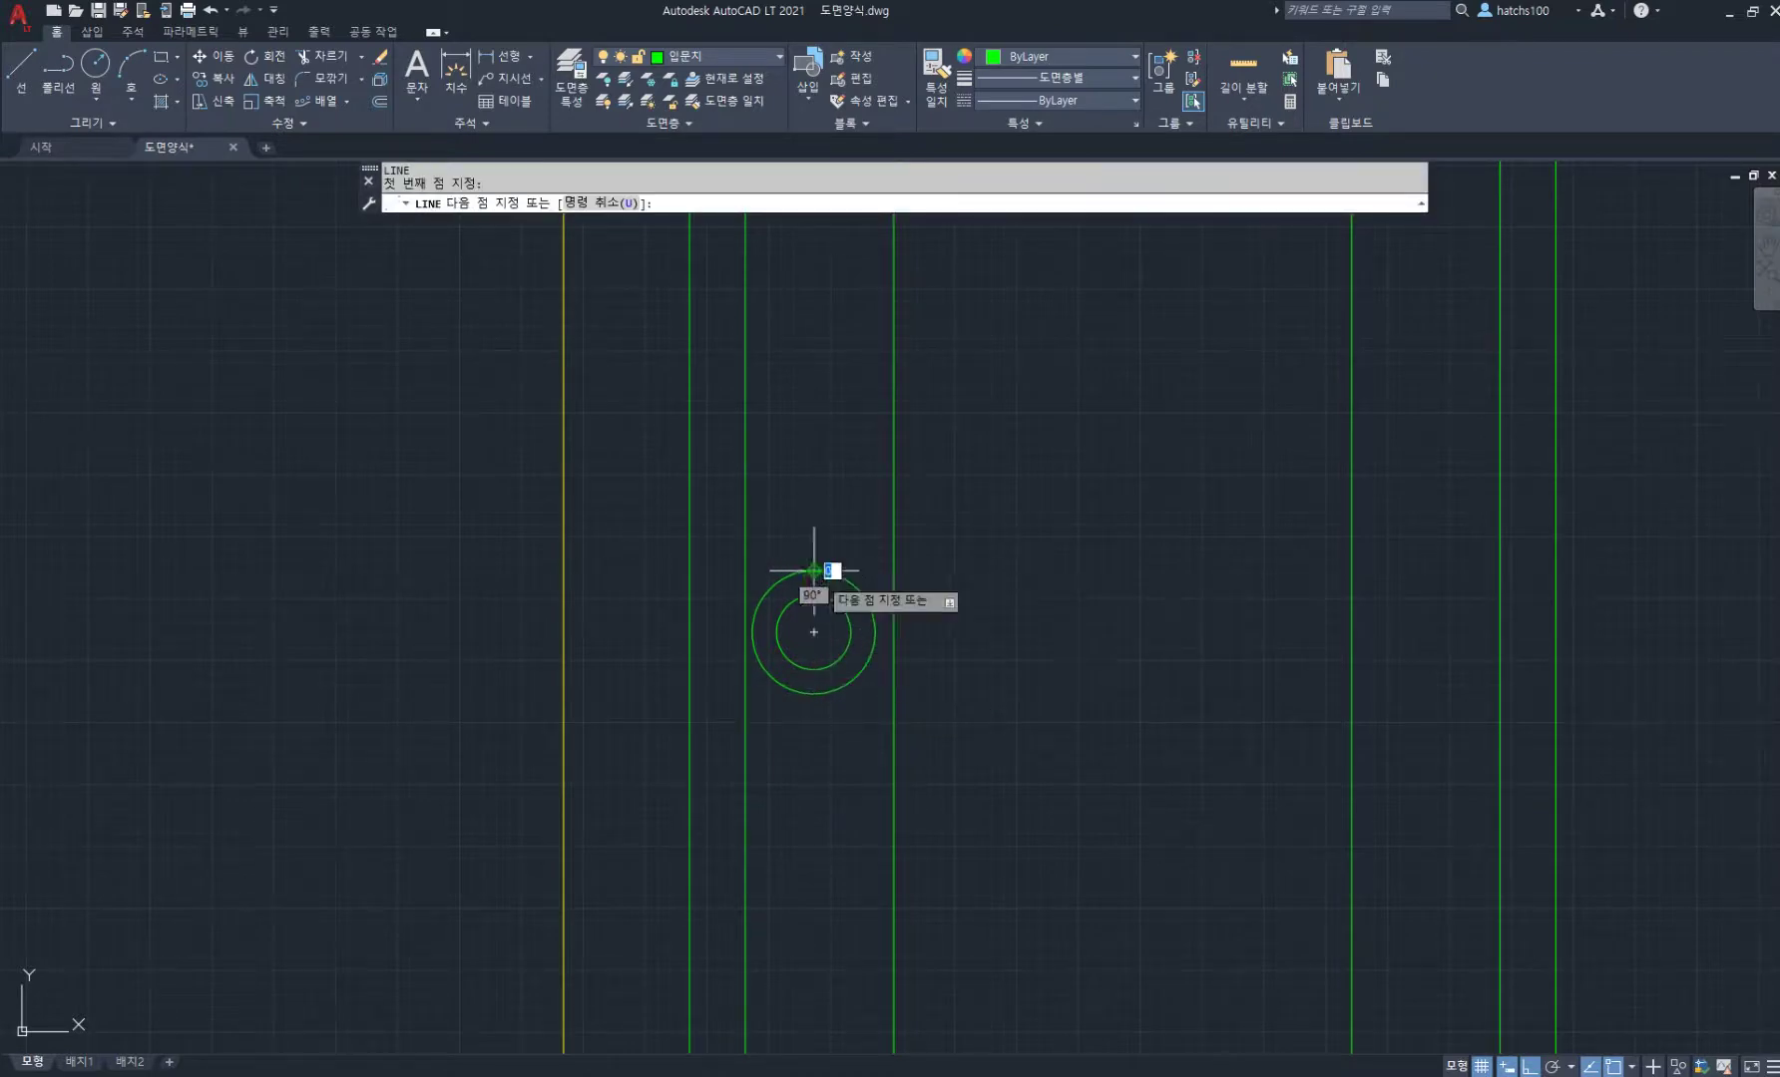
{"action": "left_click", "coordinate": [817, 696]}
{"action": "key", "text": "Return"}
{"action": "key", "text": "Return"}
{"action": "left_click", "coordinate": [752, 631]}
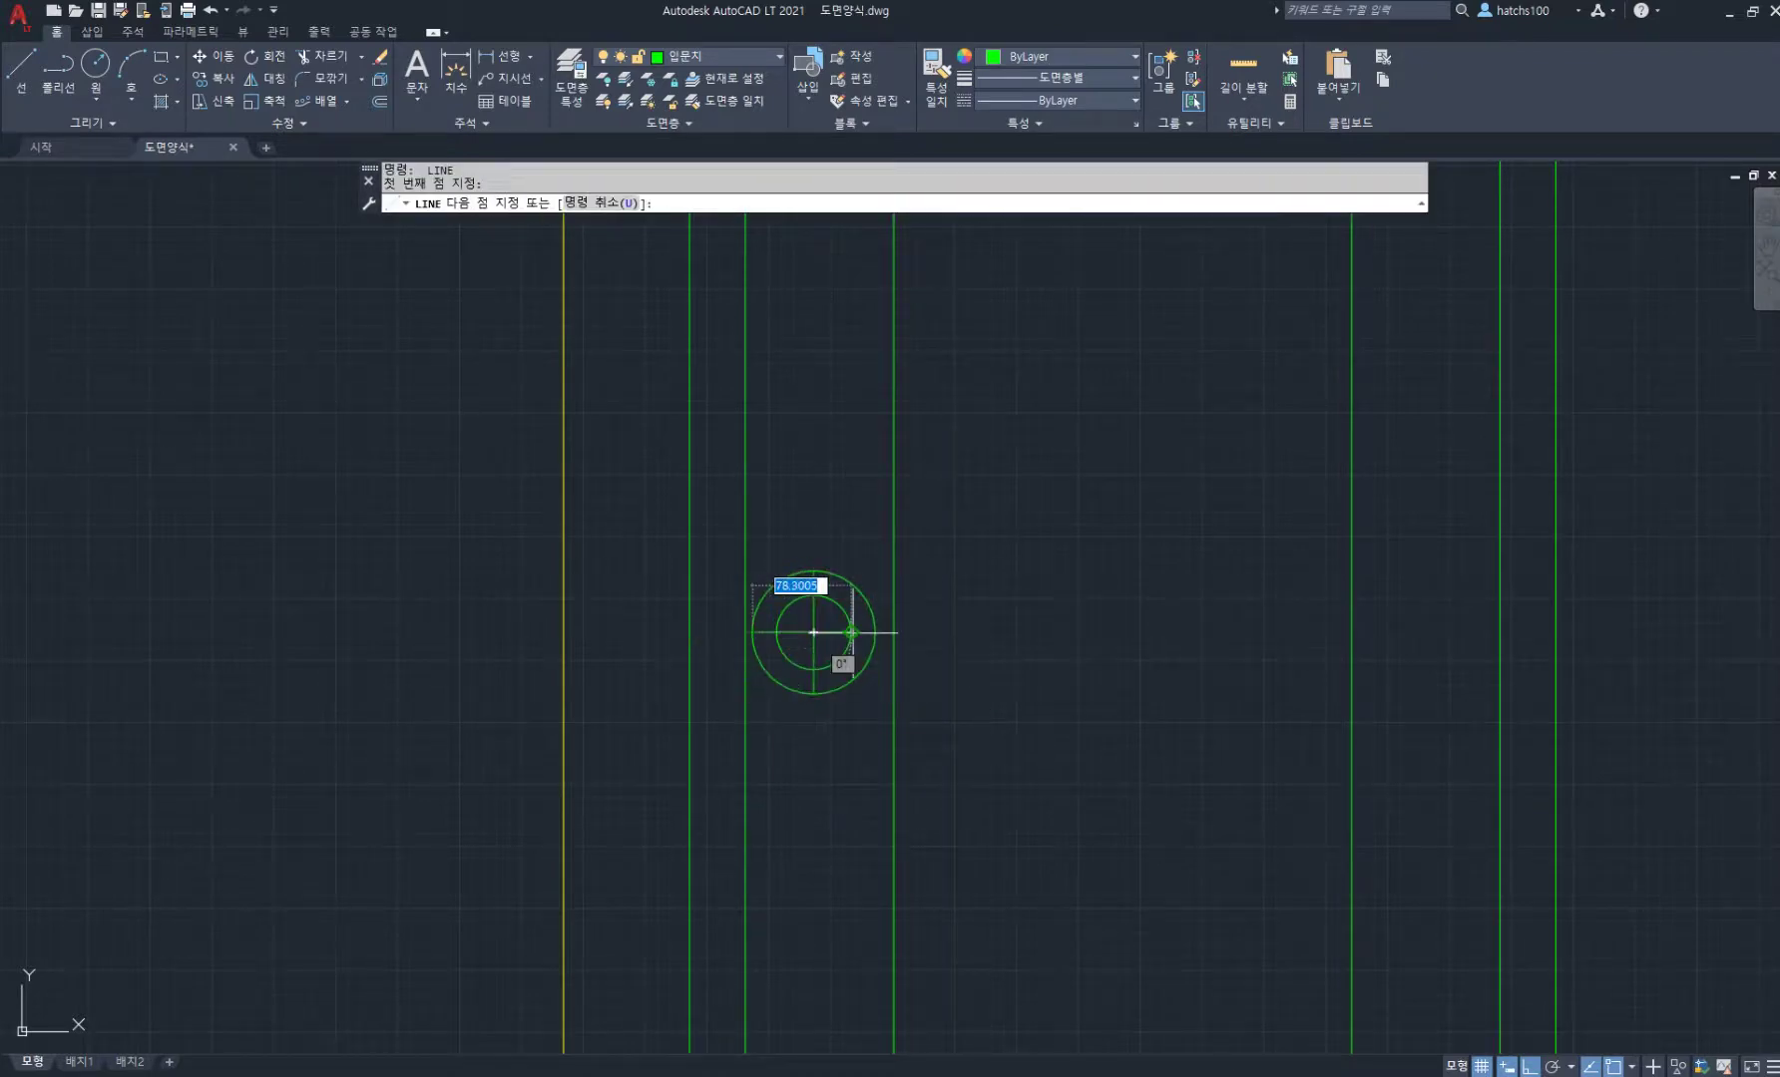
{"action": "left_click", "coordinate": [875, 631]}
{"action": "key", "text": "Return"}
Step: Erase the larger circle around the doorknob, keeping the inner circle and the cross lines
{"action": "type", "text": "e"}
{"action": "key", "text": "Return"}
{"action": "left_click", "coordinate": [868, 603]}
{"action": "key", "text": "Return"}
Step: Draw the door's opening symbol from the inner frame's knob-side top corner to the opposite side's midpoint and back to the bottom corner
{"action": "scroll", "coordinate": [1015, 632], "scroll_direction": "down", "scroll_amount": 7}
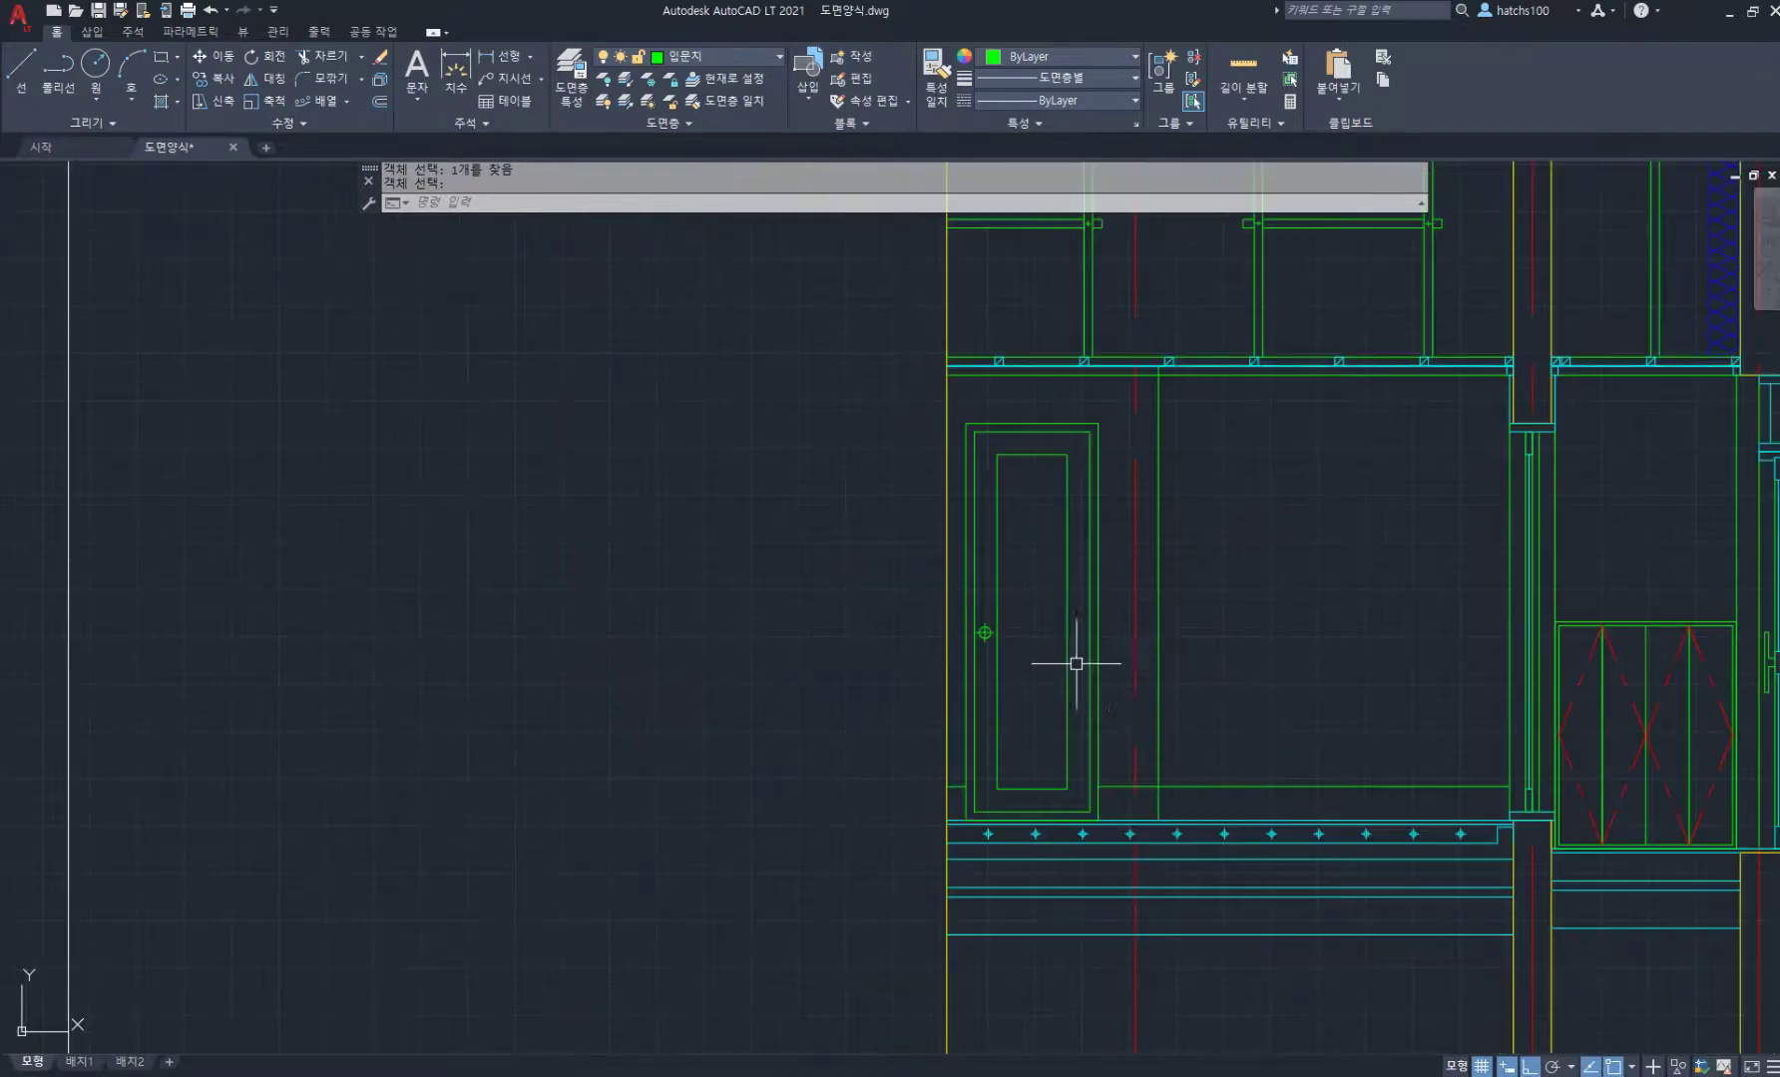
{"action": "middle_click_drag", "start_coordinate": [1126, 664], "coordinate": [1025, 640]}
{"action": "type", "text": "l"}
{"action": "key", "text": "Return"}
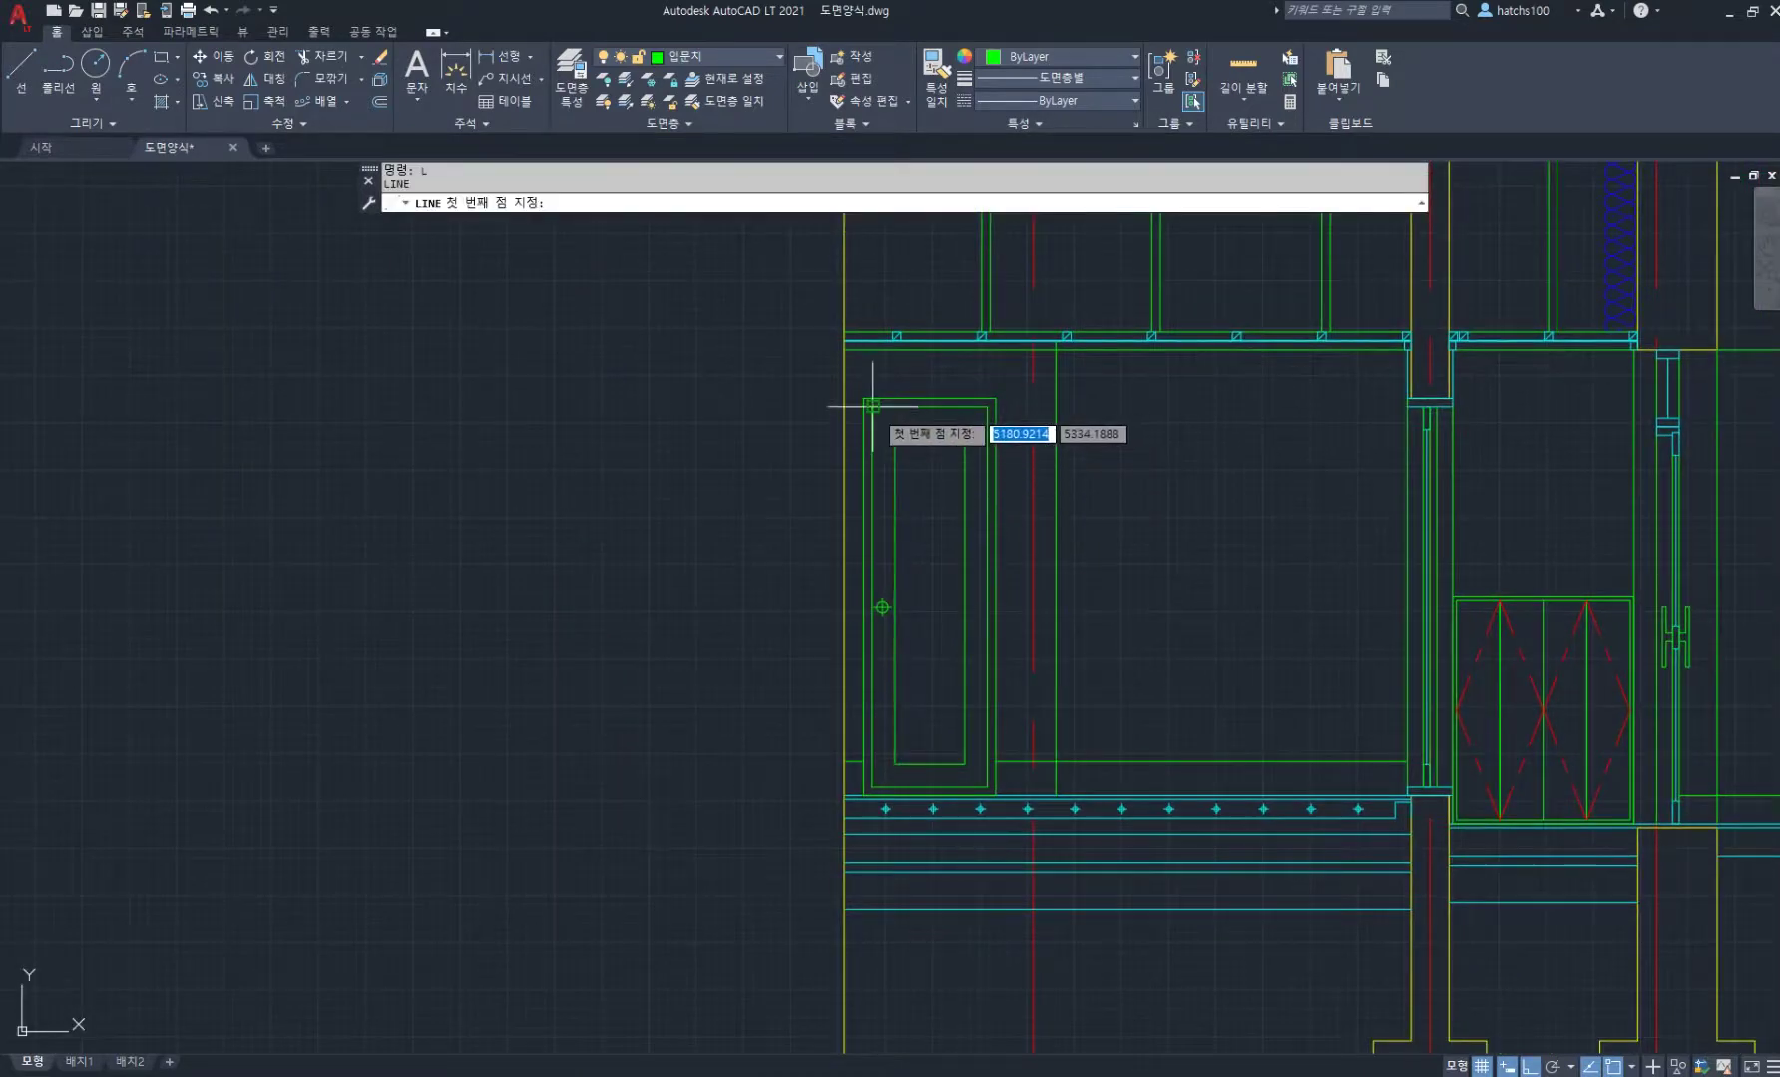
{"action": "left_click", "coordinate": [873, 406]}
{"action": "left_click", "coordinate": [987, 598]}
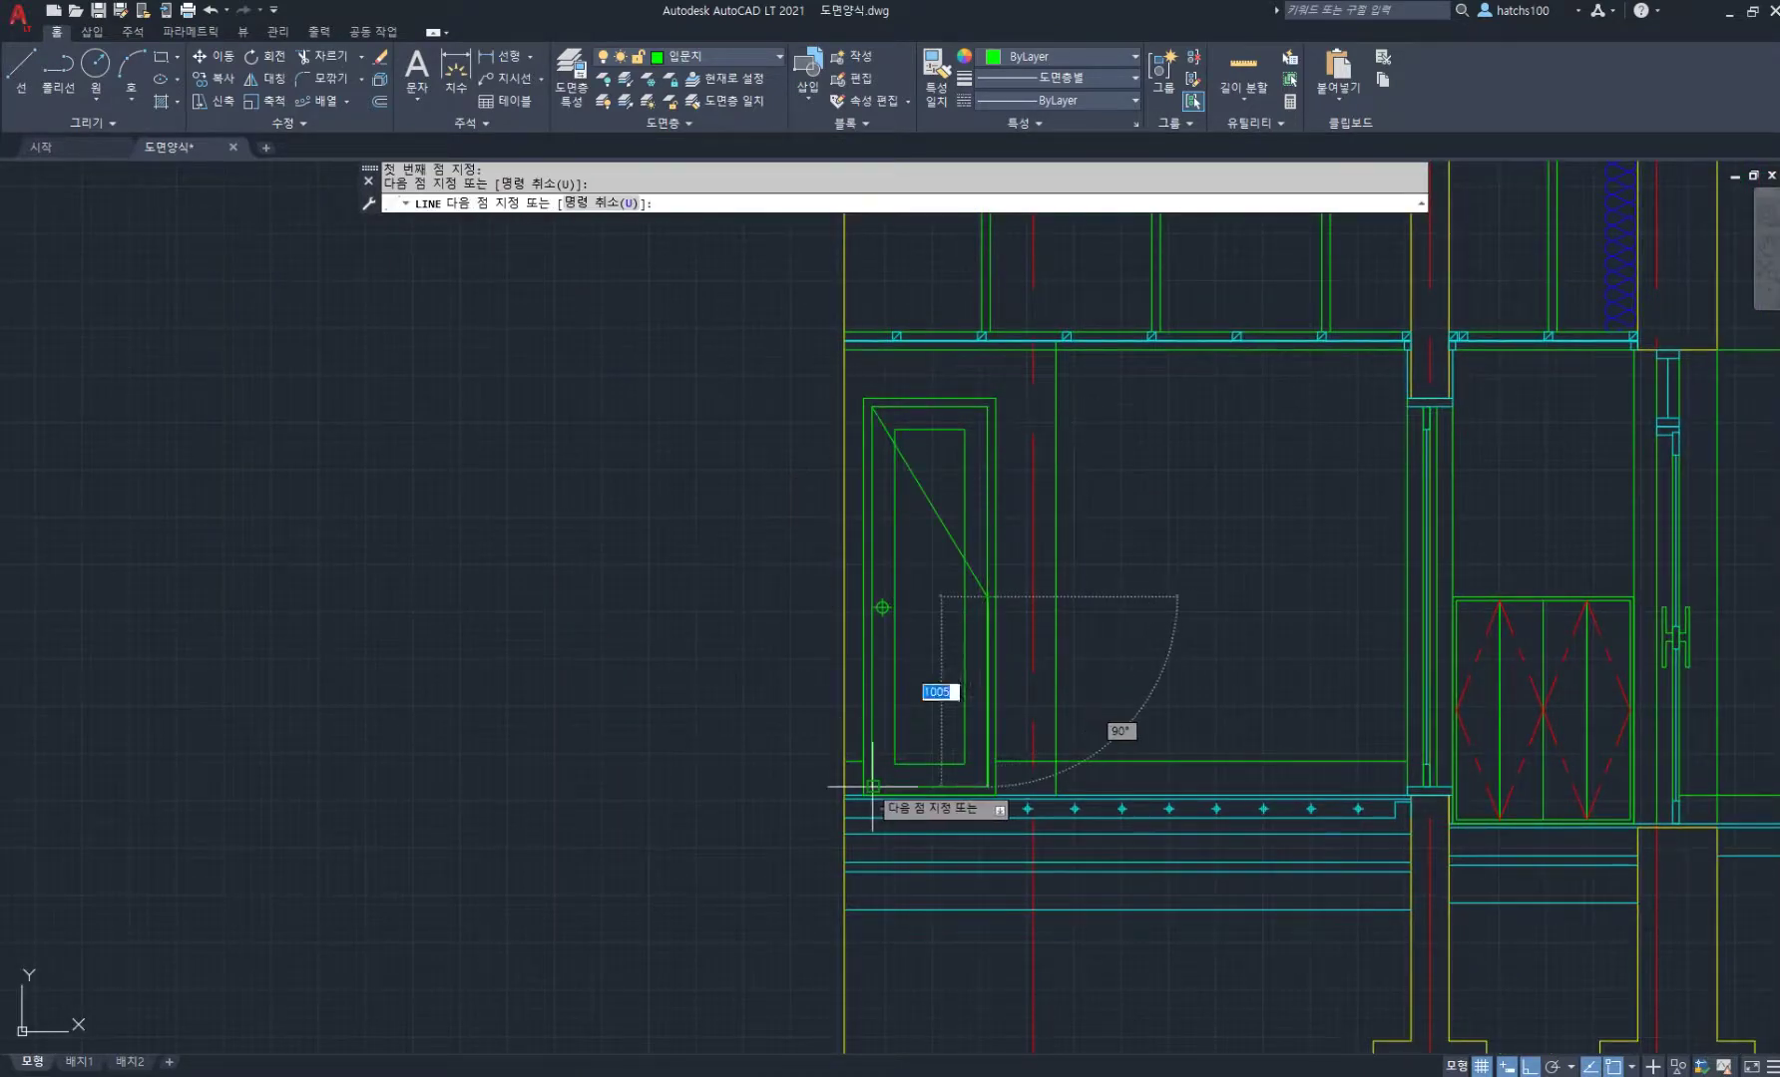
{"action": "left_click", "coordinate": [872, 788]}
{"action": "key", "text": "Return"}
Step: Match the properties of both door opening lines to the red dashed lines on the low cabinet doors
{"action": "middle_click_drag", "start_coordinate": [1148, 596], "coordinate": [939, 585]}
{"action": "type", "text": "ma"}
{"action": "key", "text": "Return"}
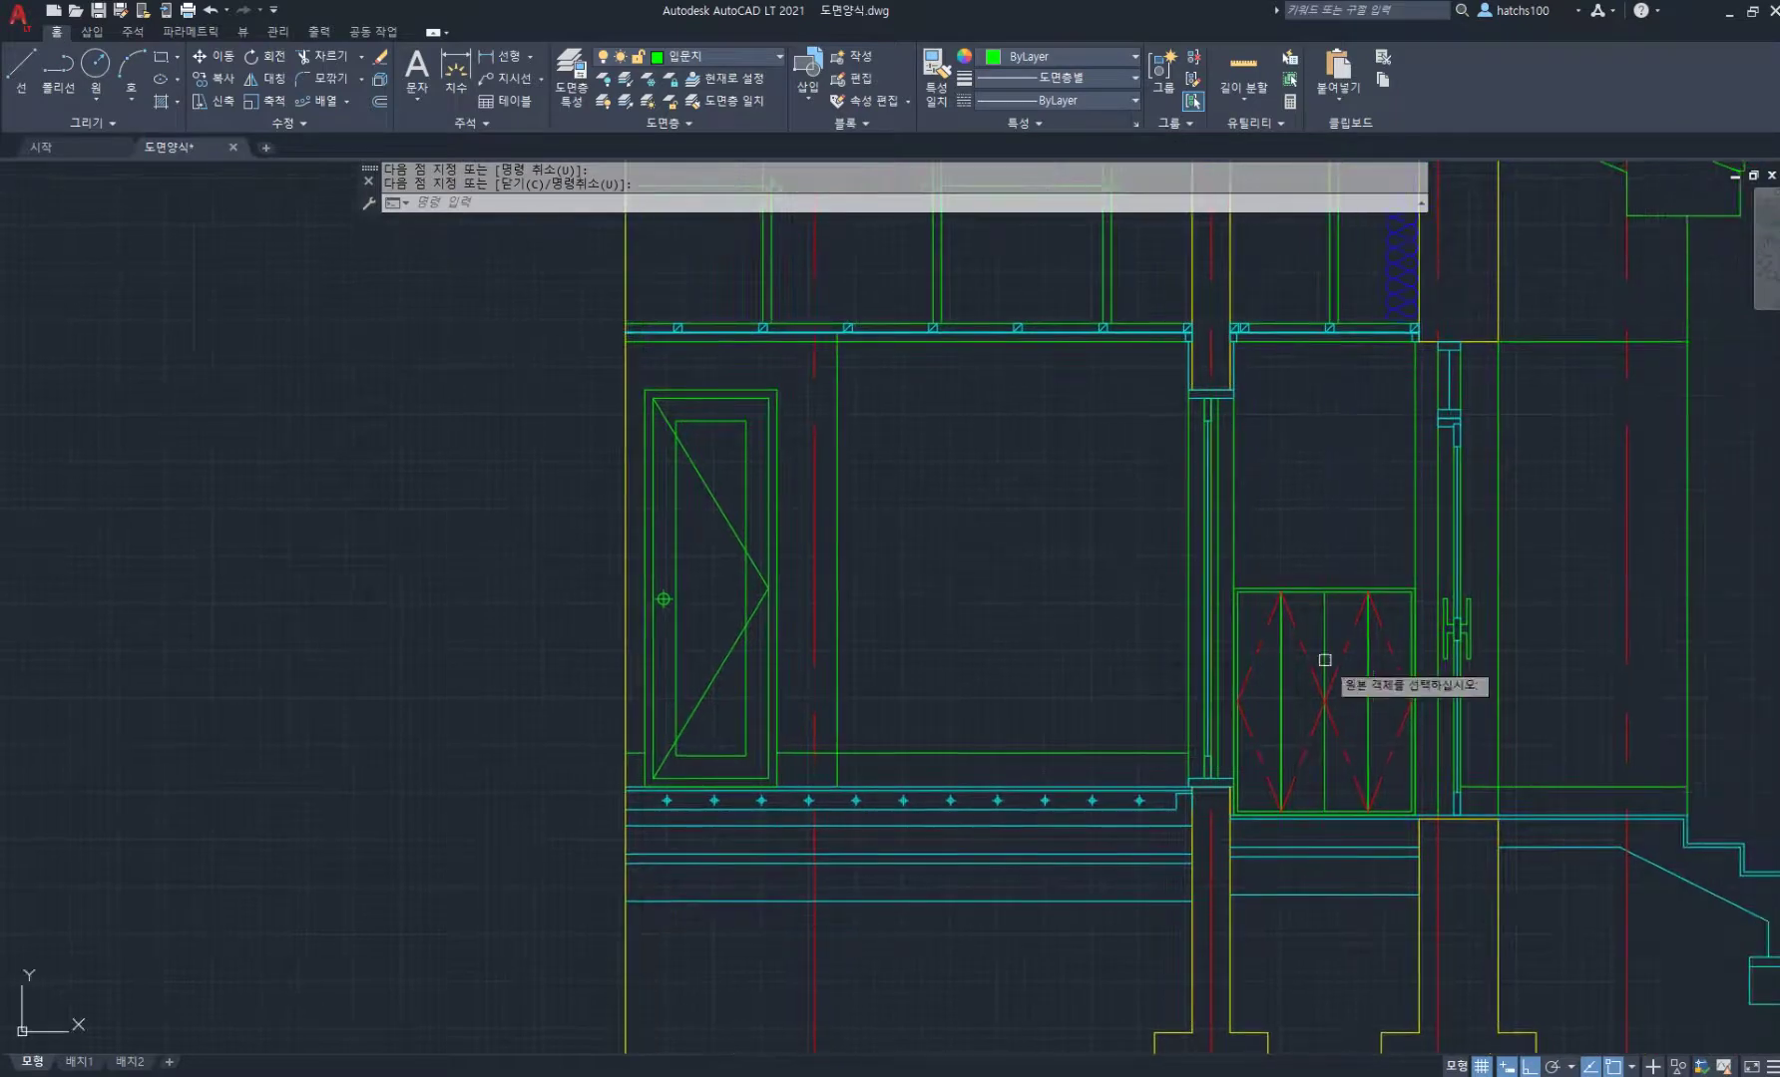
{"action": "left_click", "coordinate": [1255, 643]}
{"action": "left_click", "coordinate": [745, 514]}
{"action": "left_click", "coordinate": [724, 511]}
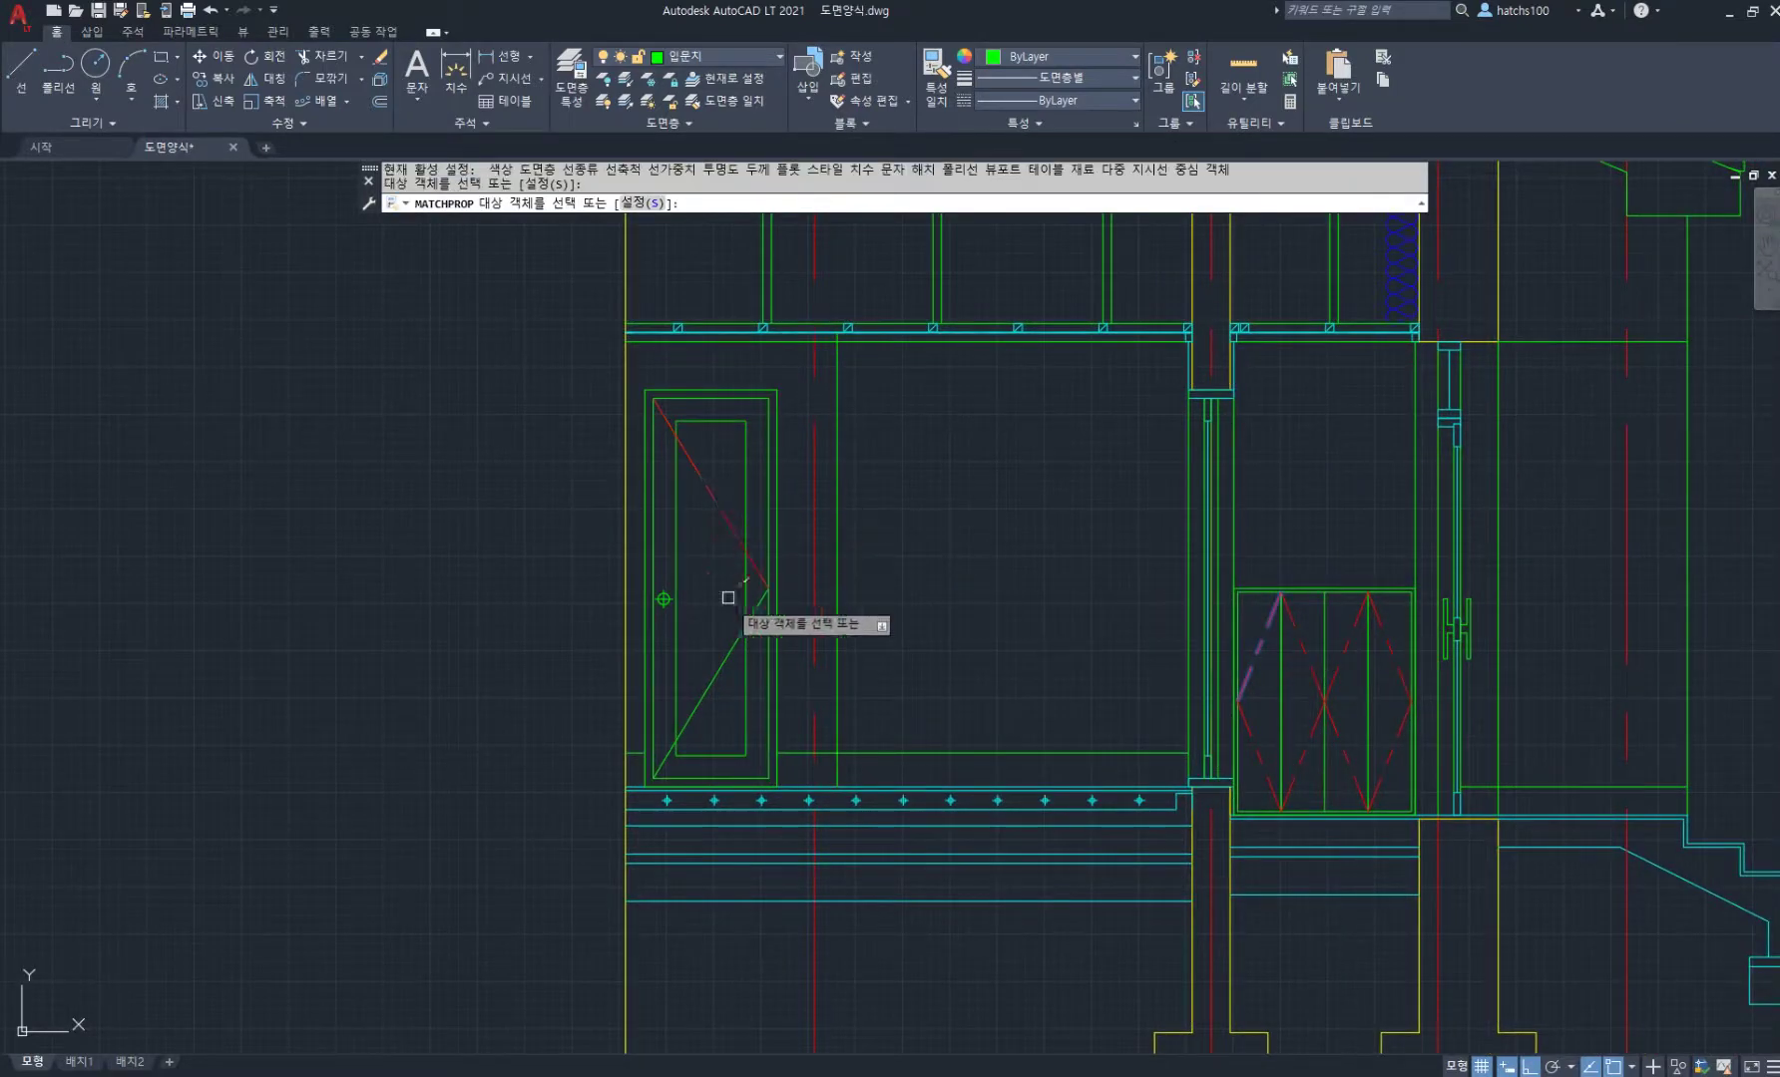
{"action": "left_click", "coordinate": [736, 644]}
{"action": "key", "text": "Return"}
Step: Draw a 200 by 200 rectangle between the wall lines, directly above the interior window frame
{"action": "scroll", "coordinate": [870, 612], "scroll_direction": "down", "scroll_amount": 2}
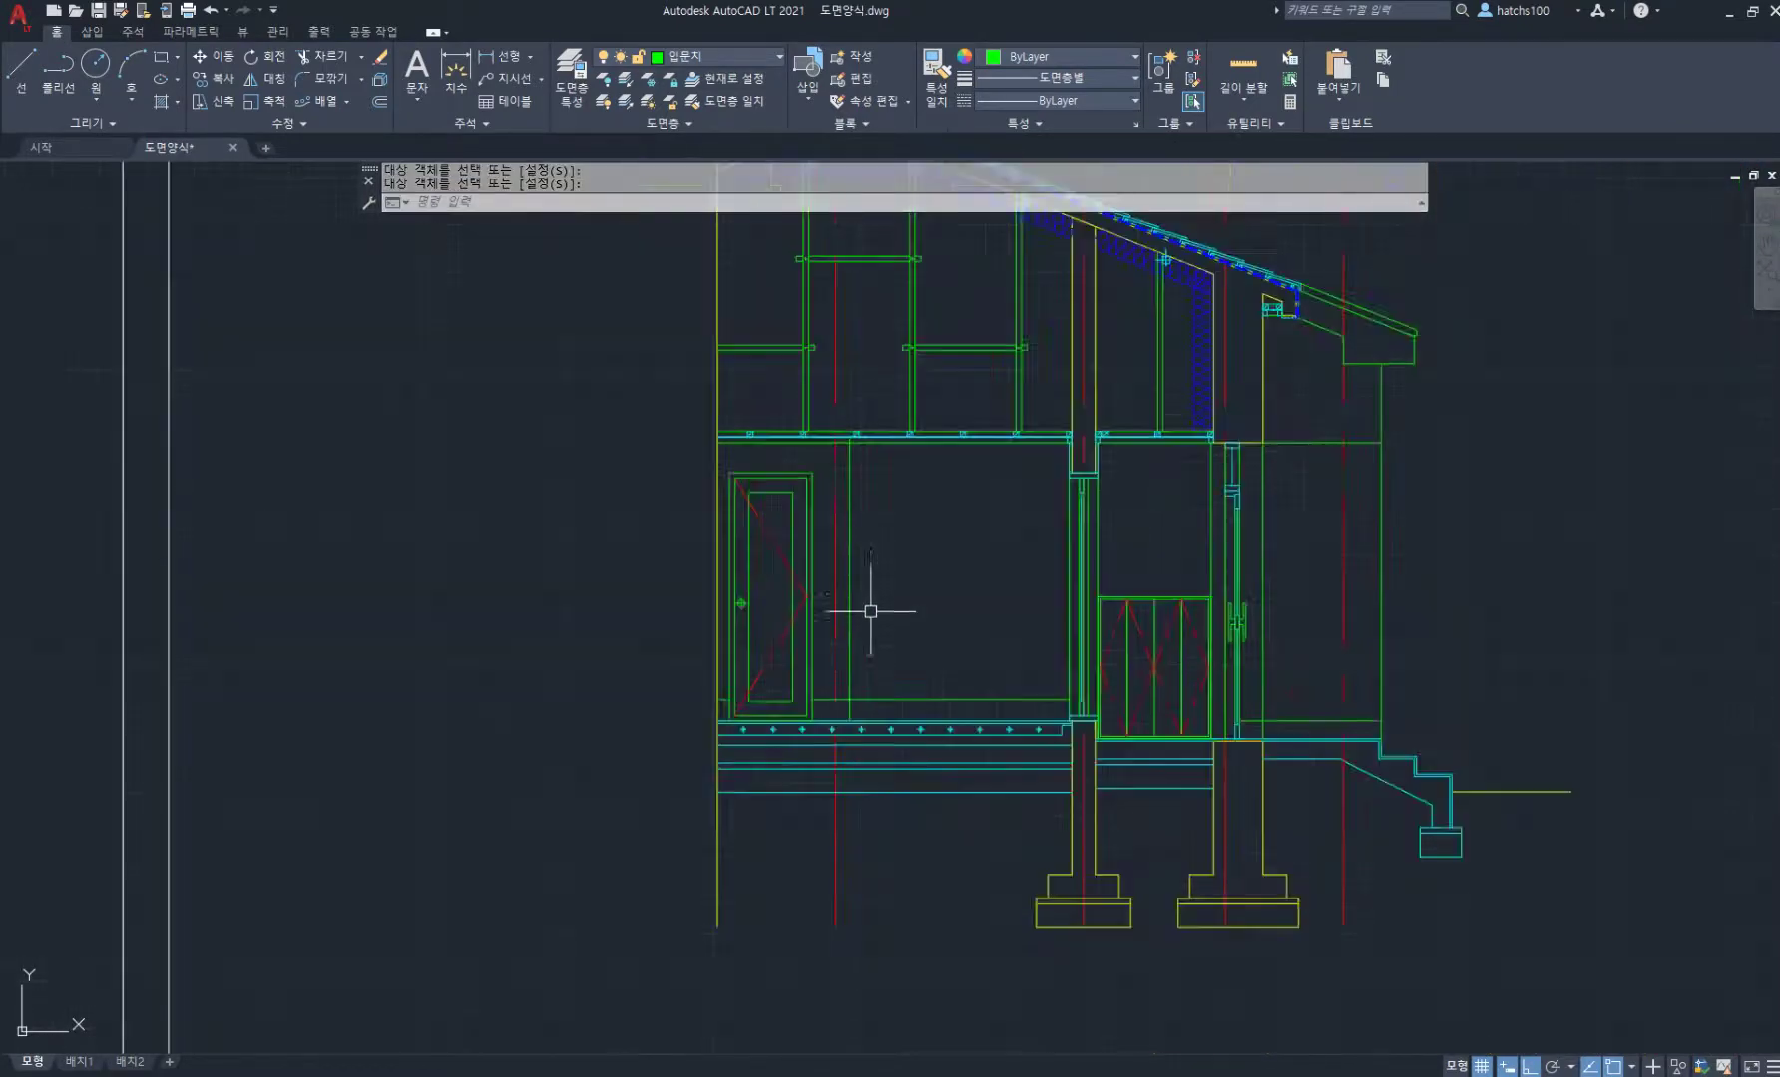
{"action": "scroll", "coordinate": [923, 552], "scroll_direction": "down", "scroll_amount": 3}
{"action": "scroll", "coordinate": [932, 624], "scroll_direction": "up", "scroll_amount": 2}
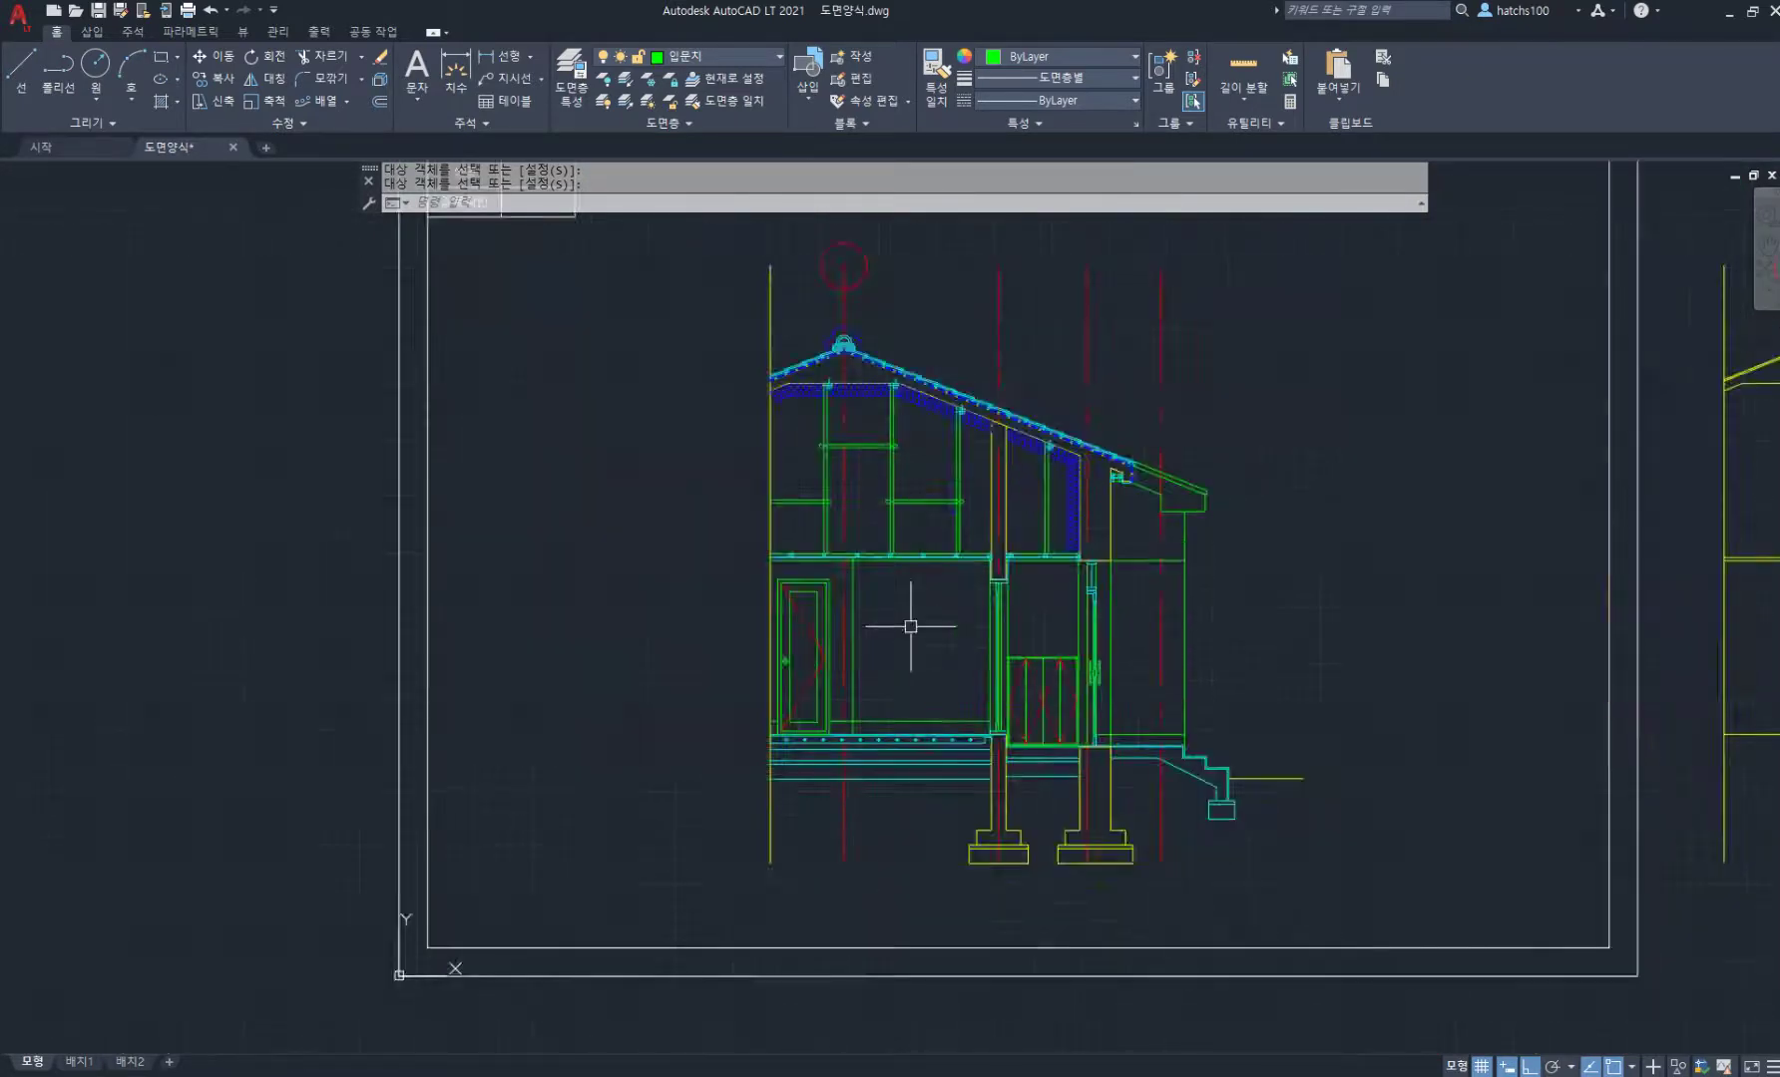
{"action": "scroll", "coordinate": [1003, 536], "scroll_direction": "up", "scroll_amount": 8}
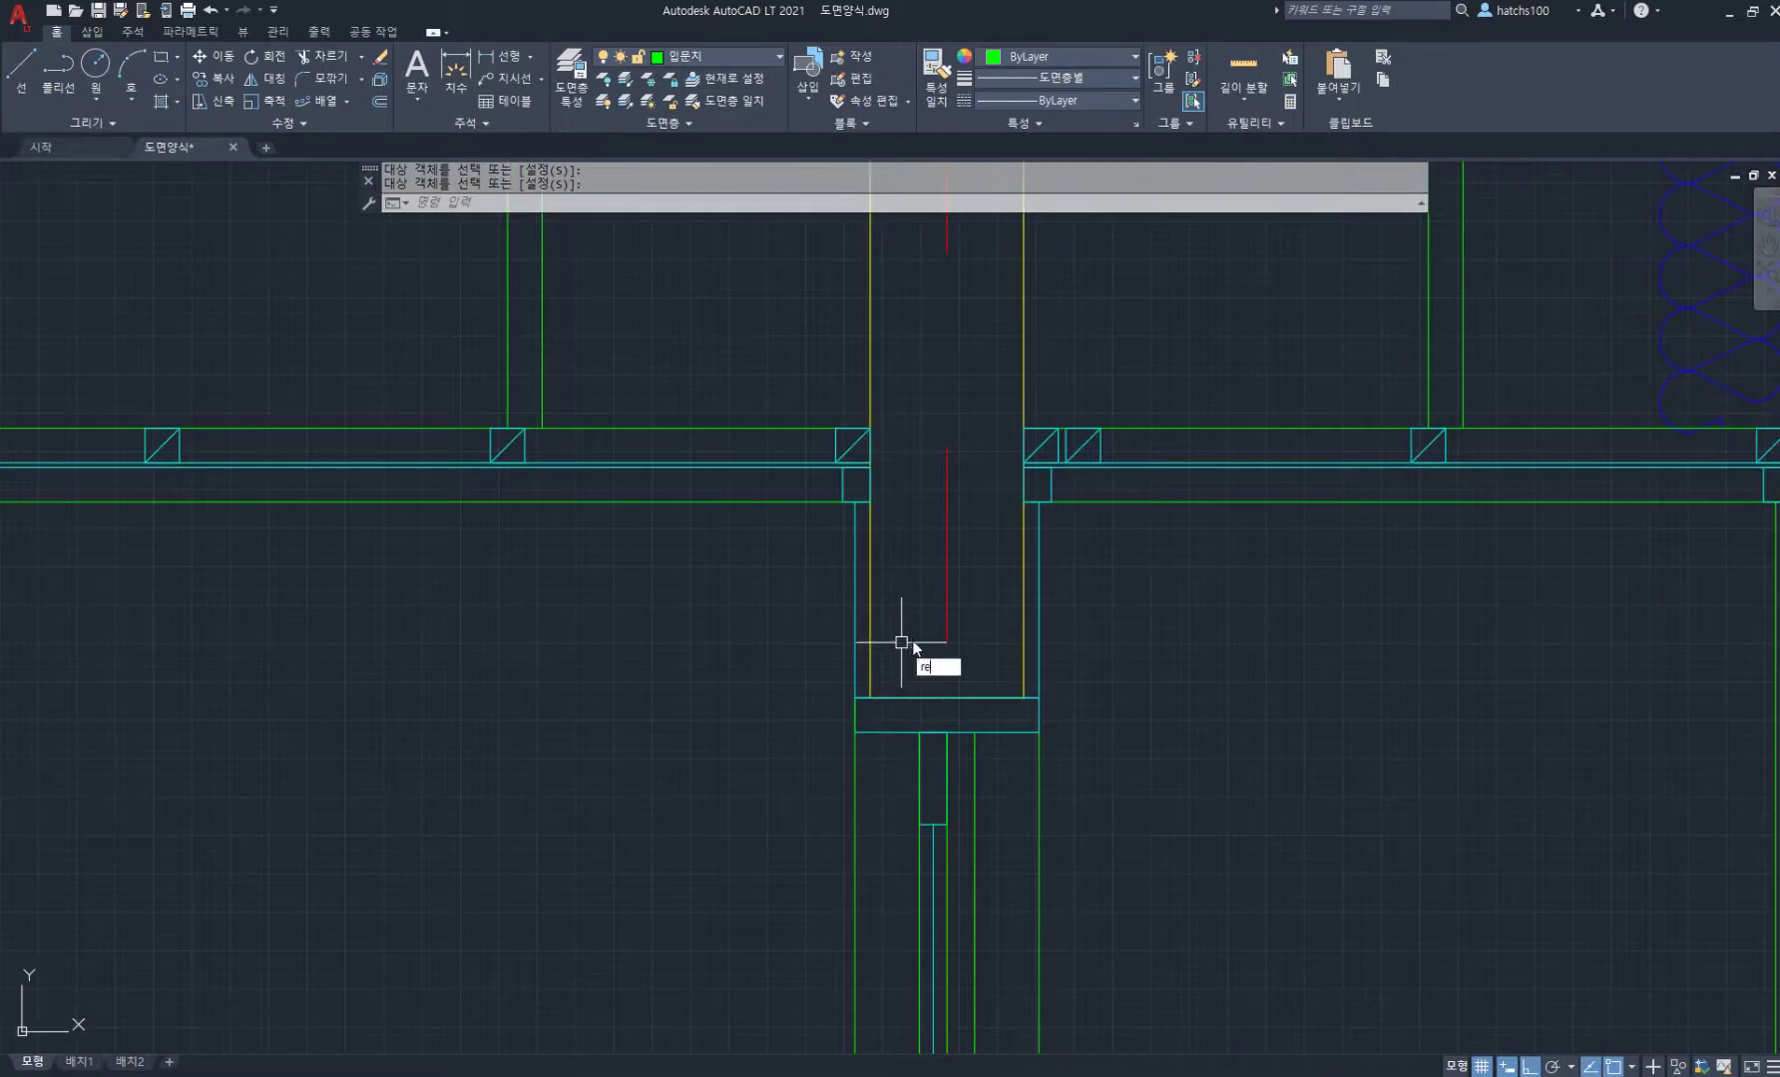
{"action": "type", "text": "rec"}
{"action": "key", "text": "Return"}
{"action": "left_click", "coordinate": [870, 698]}
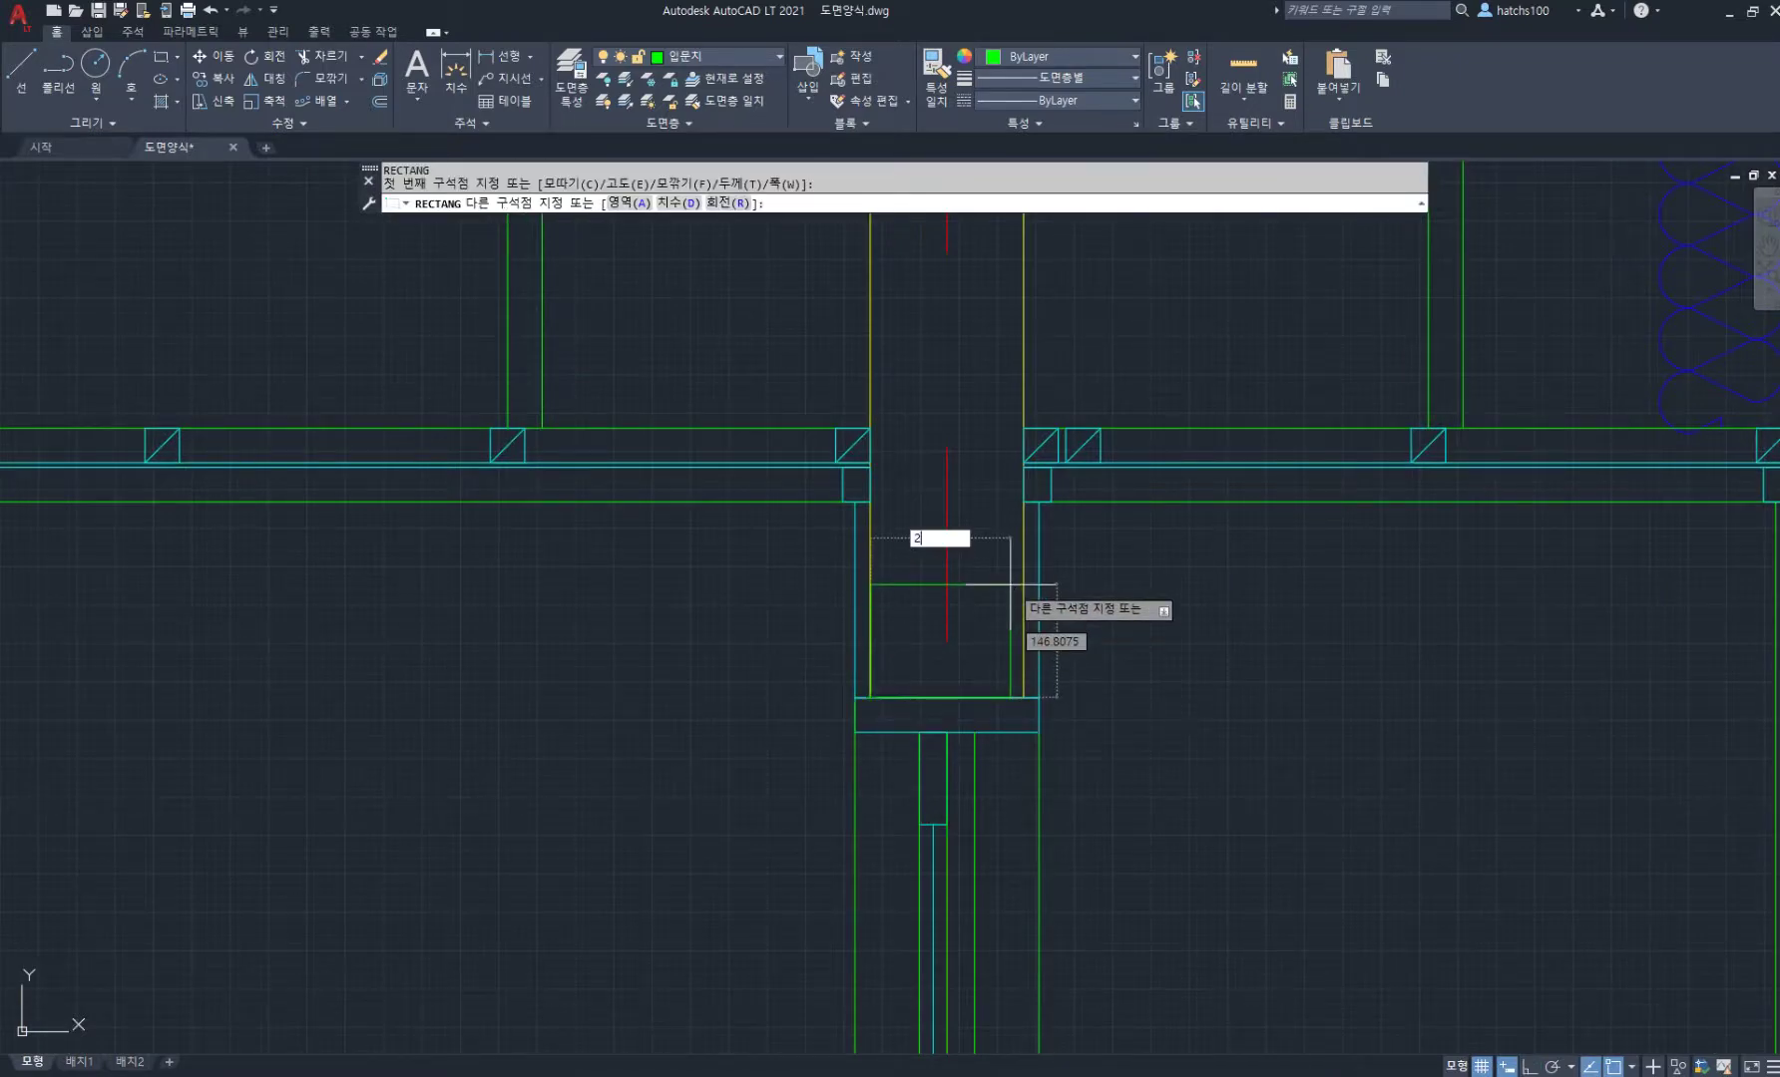
{"action": "key", "text": "Tab"}
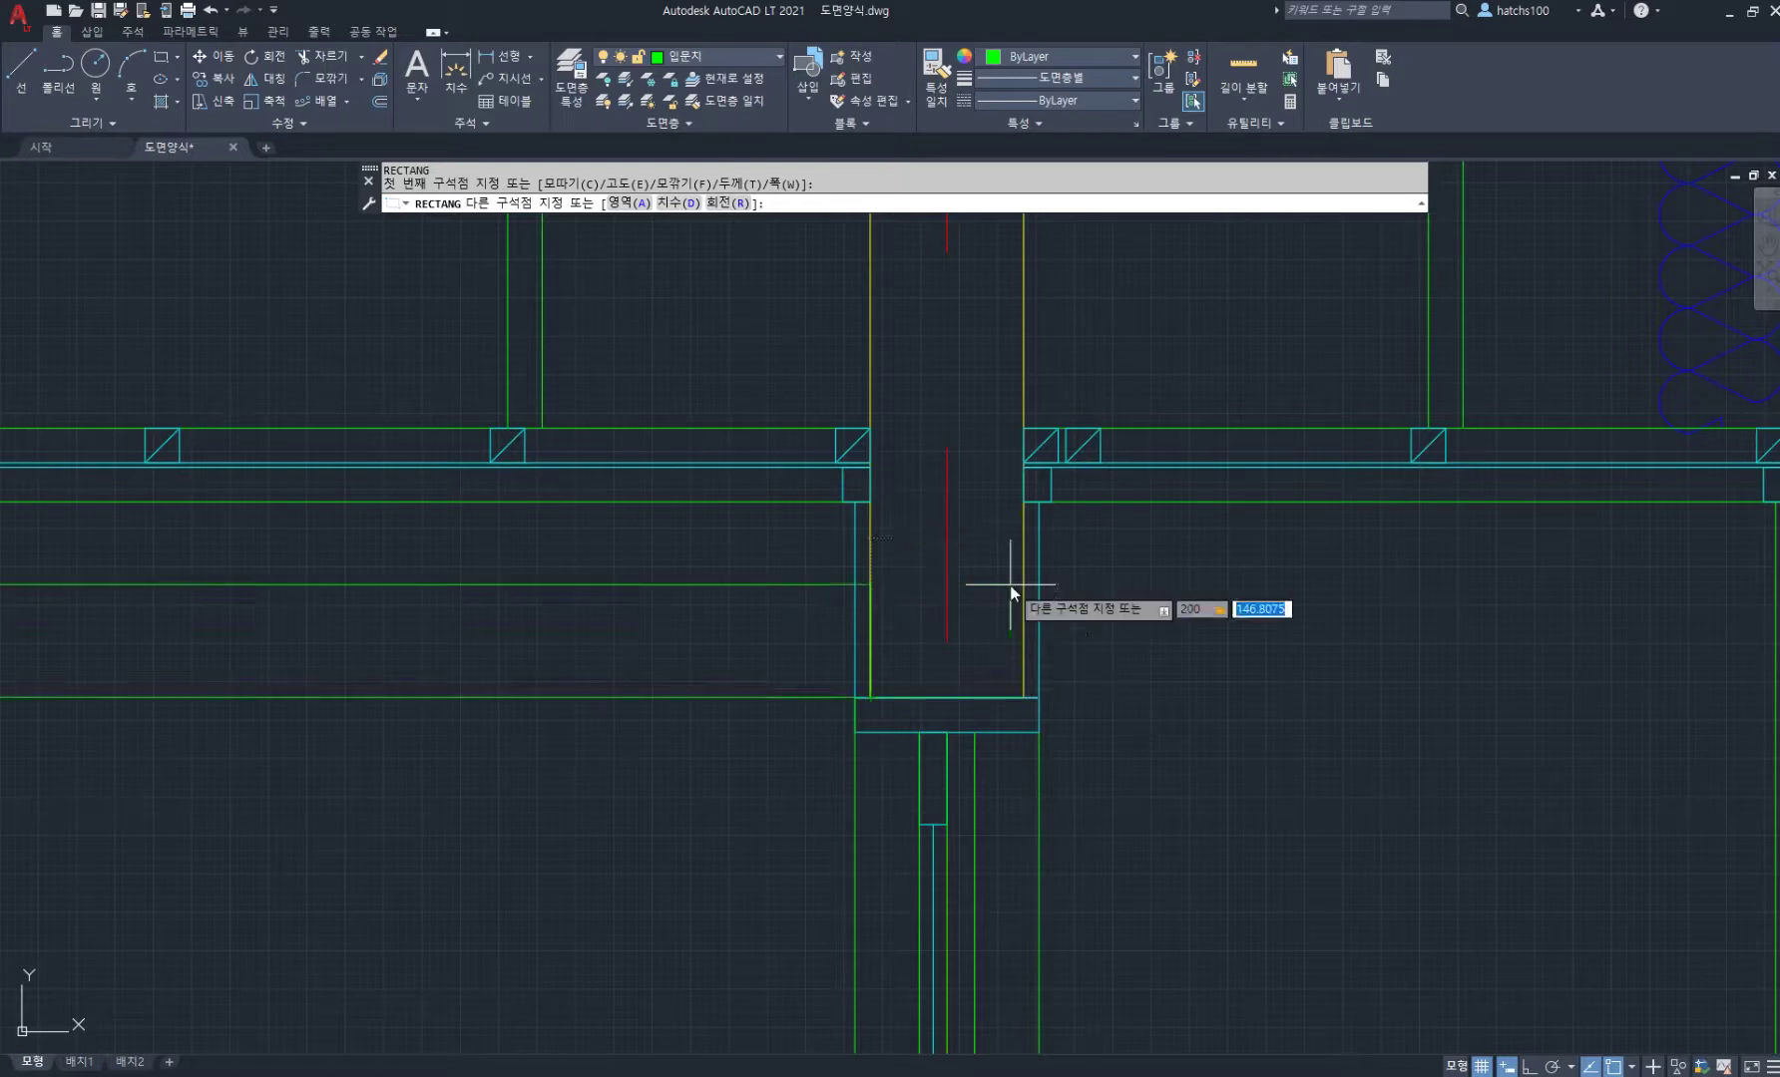
{"action": "type", "text": "200"}
{"action": "key", "text": "Return"}
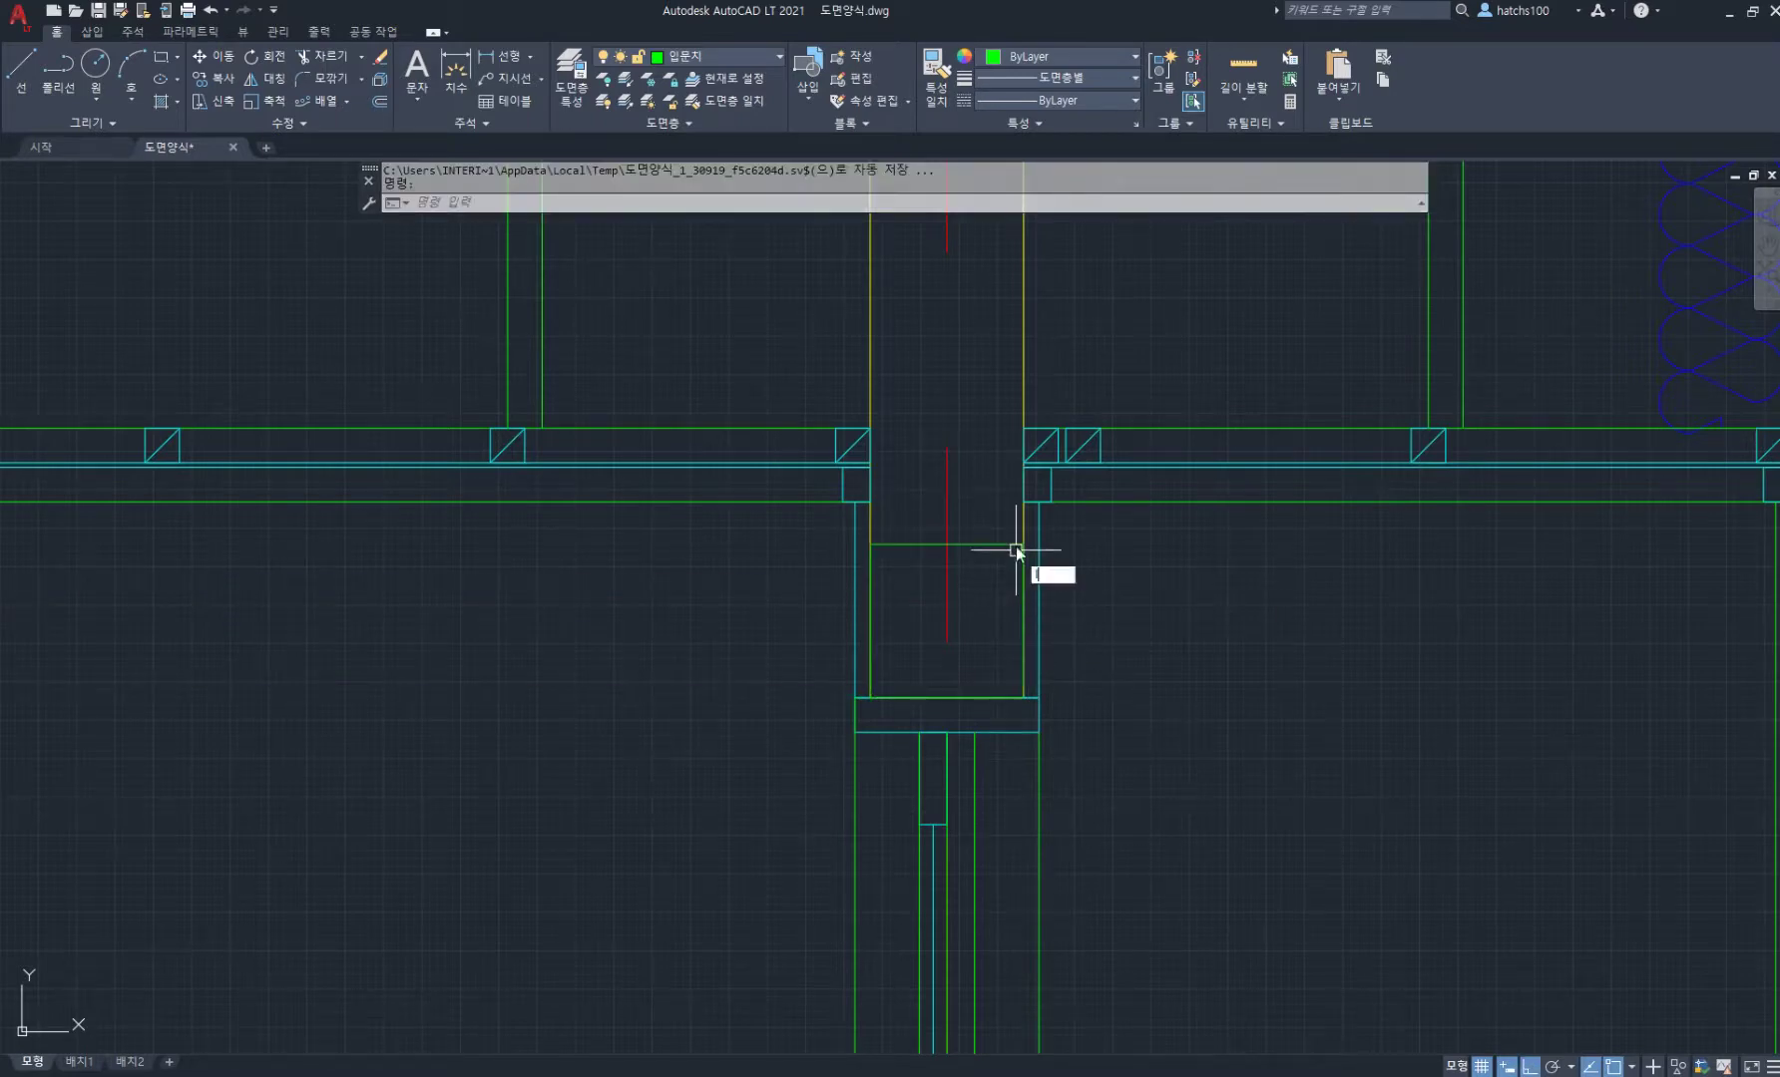
Step: Draw both diagonals across the 200 by 200 square above the interior window frame
{"action": "type", "text": "l"}
{"action": "key", "text": "Return"}
{"action": "left_click", "coordinate": [1023, 545]}
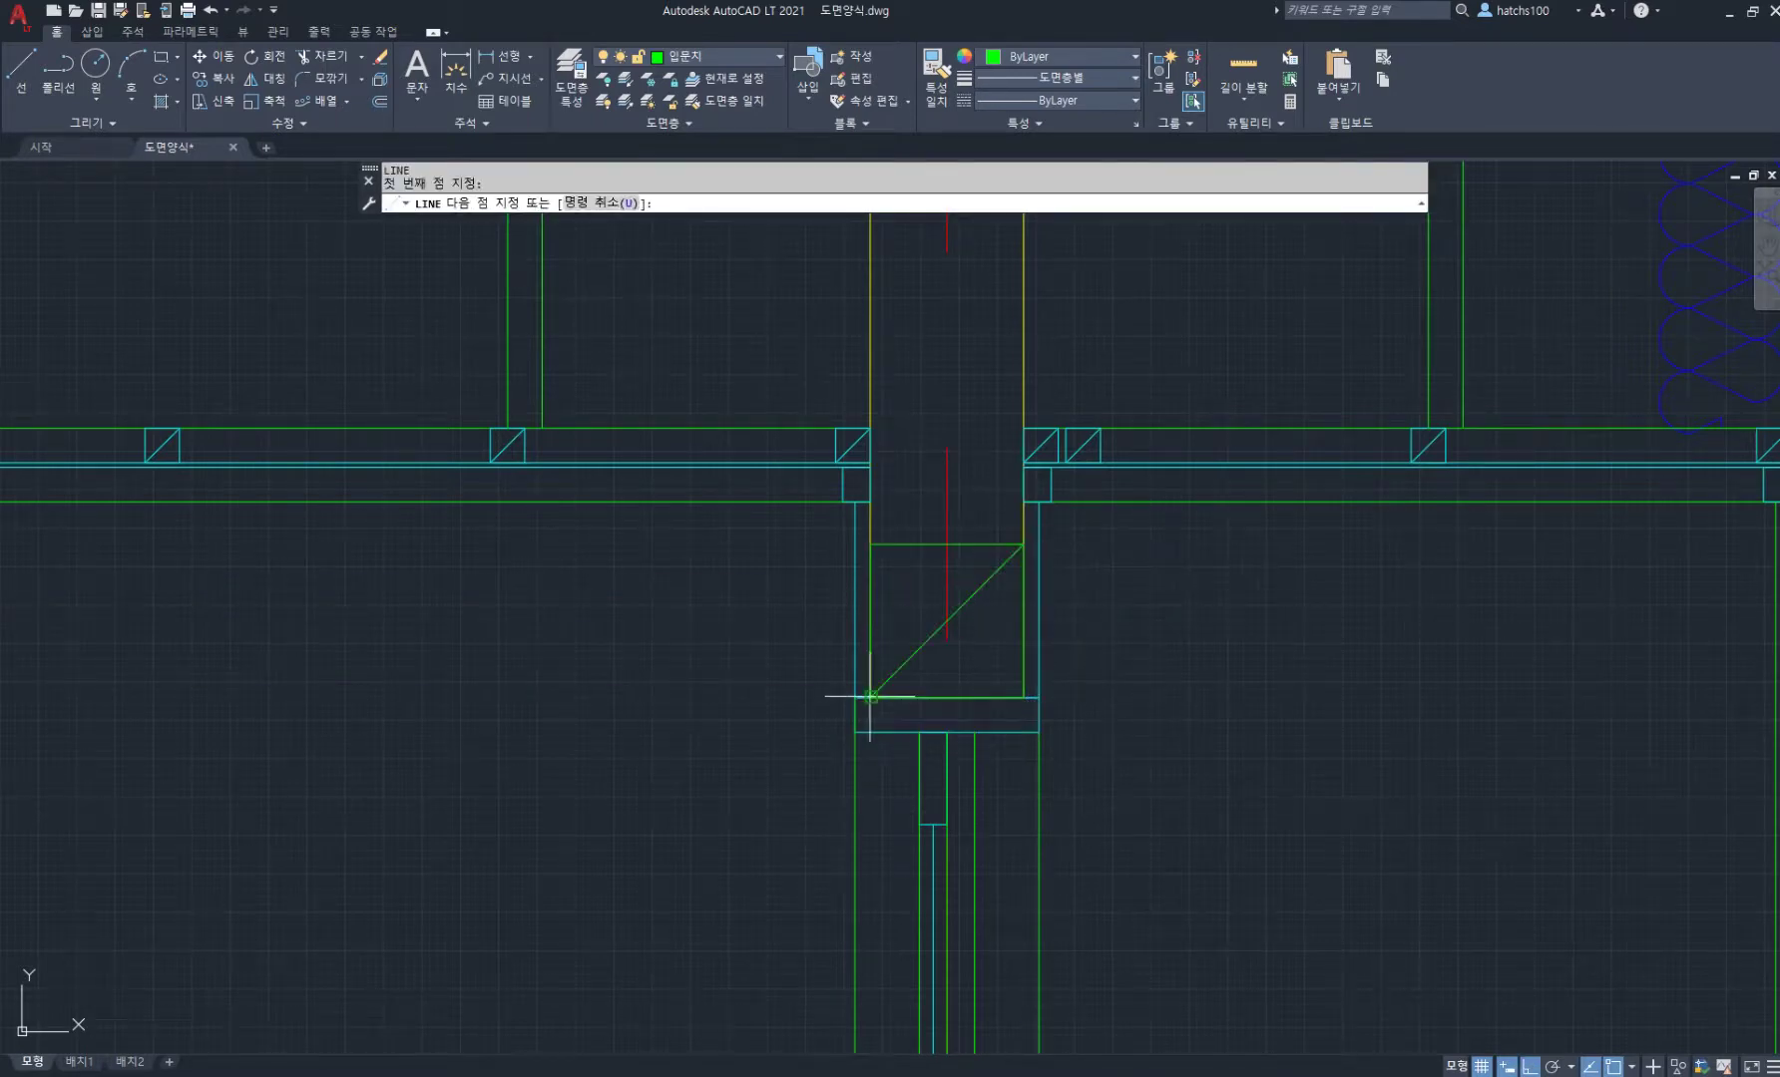
{"action": "left_click", "coordinate": [870, 697]}
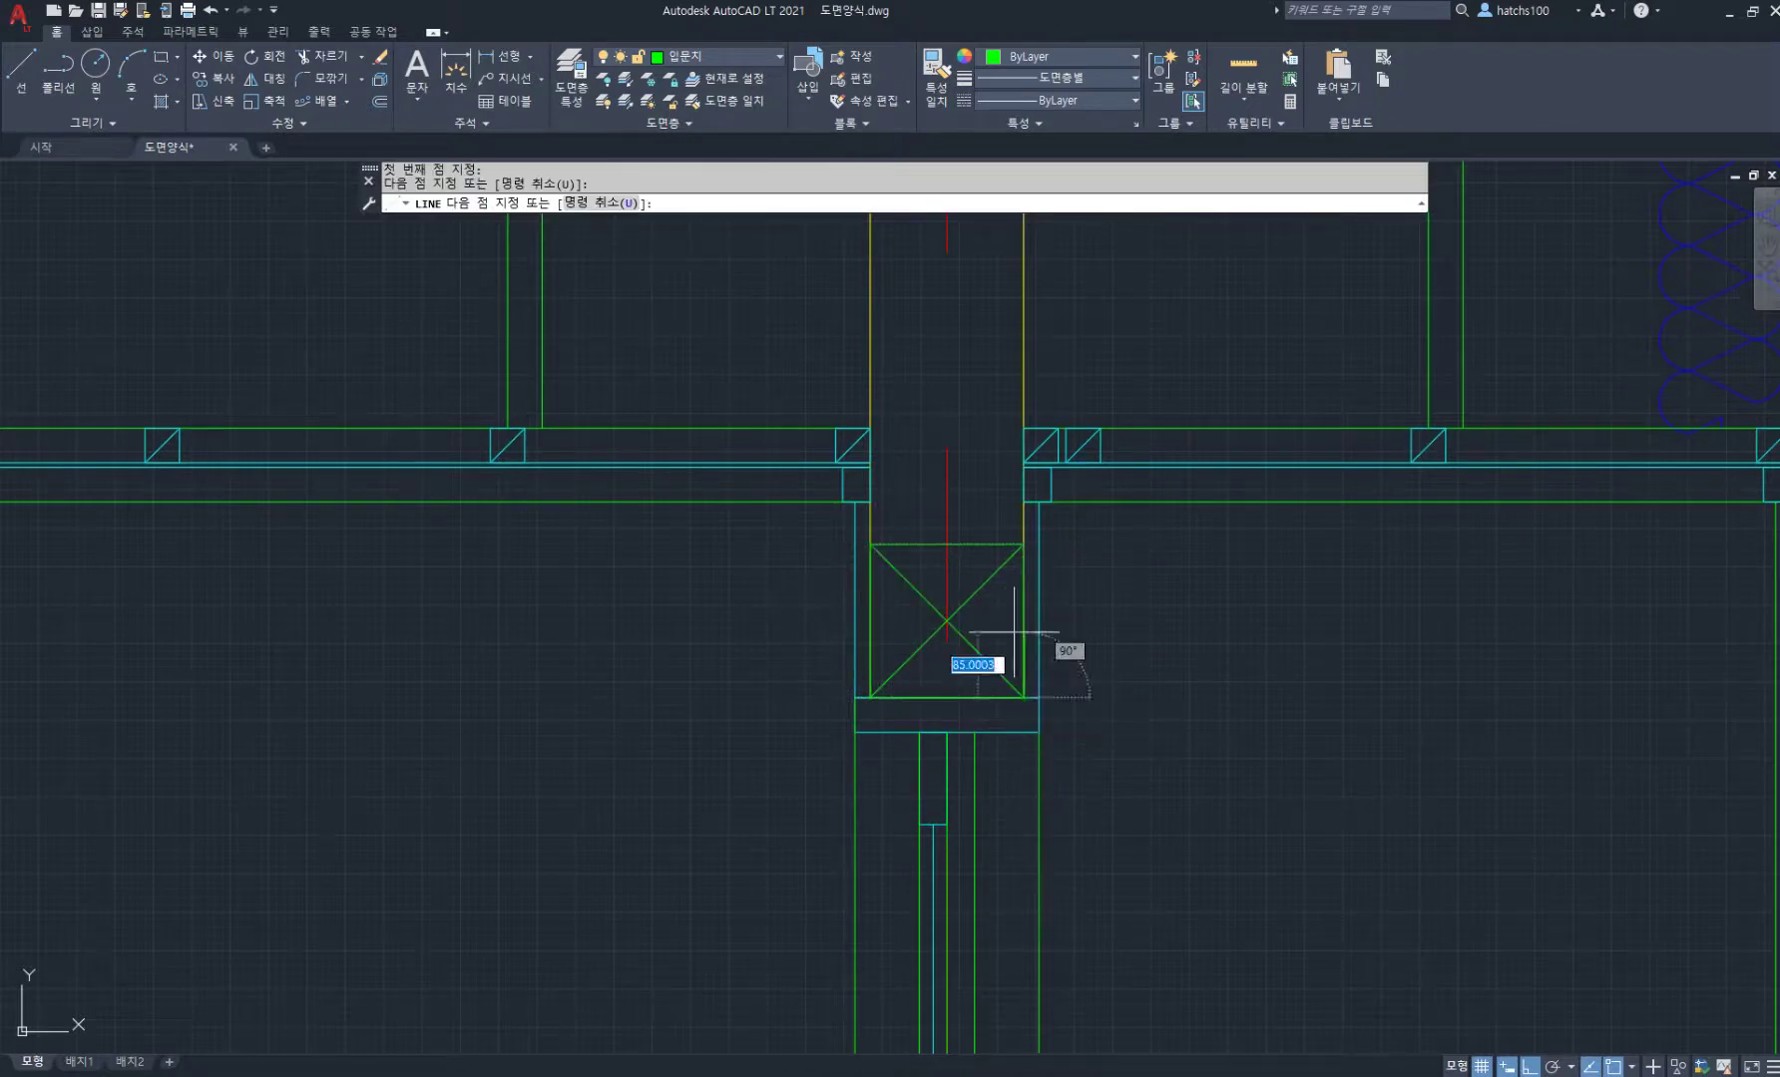
{"action": "key", "text": "Return"}
Step: Match the properties of the crossed square and its diagonals to the yellow wall line
{"action": "type", "text": "ma"}
{"action": "key", "text": "Return"}
{"action": "left_click", "coordinate": [1021, 526]}
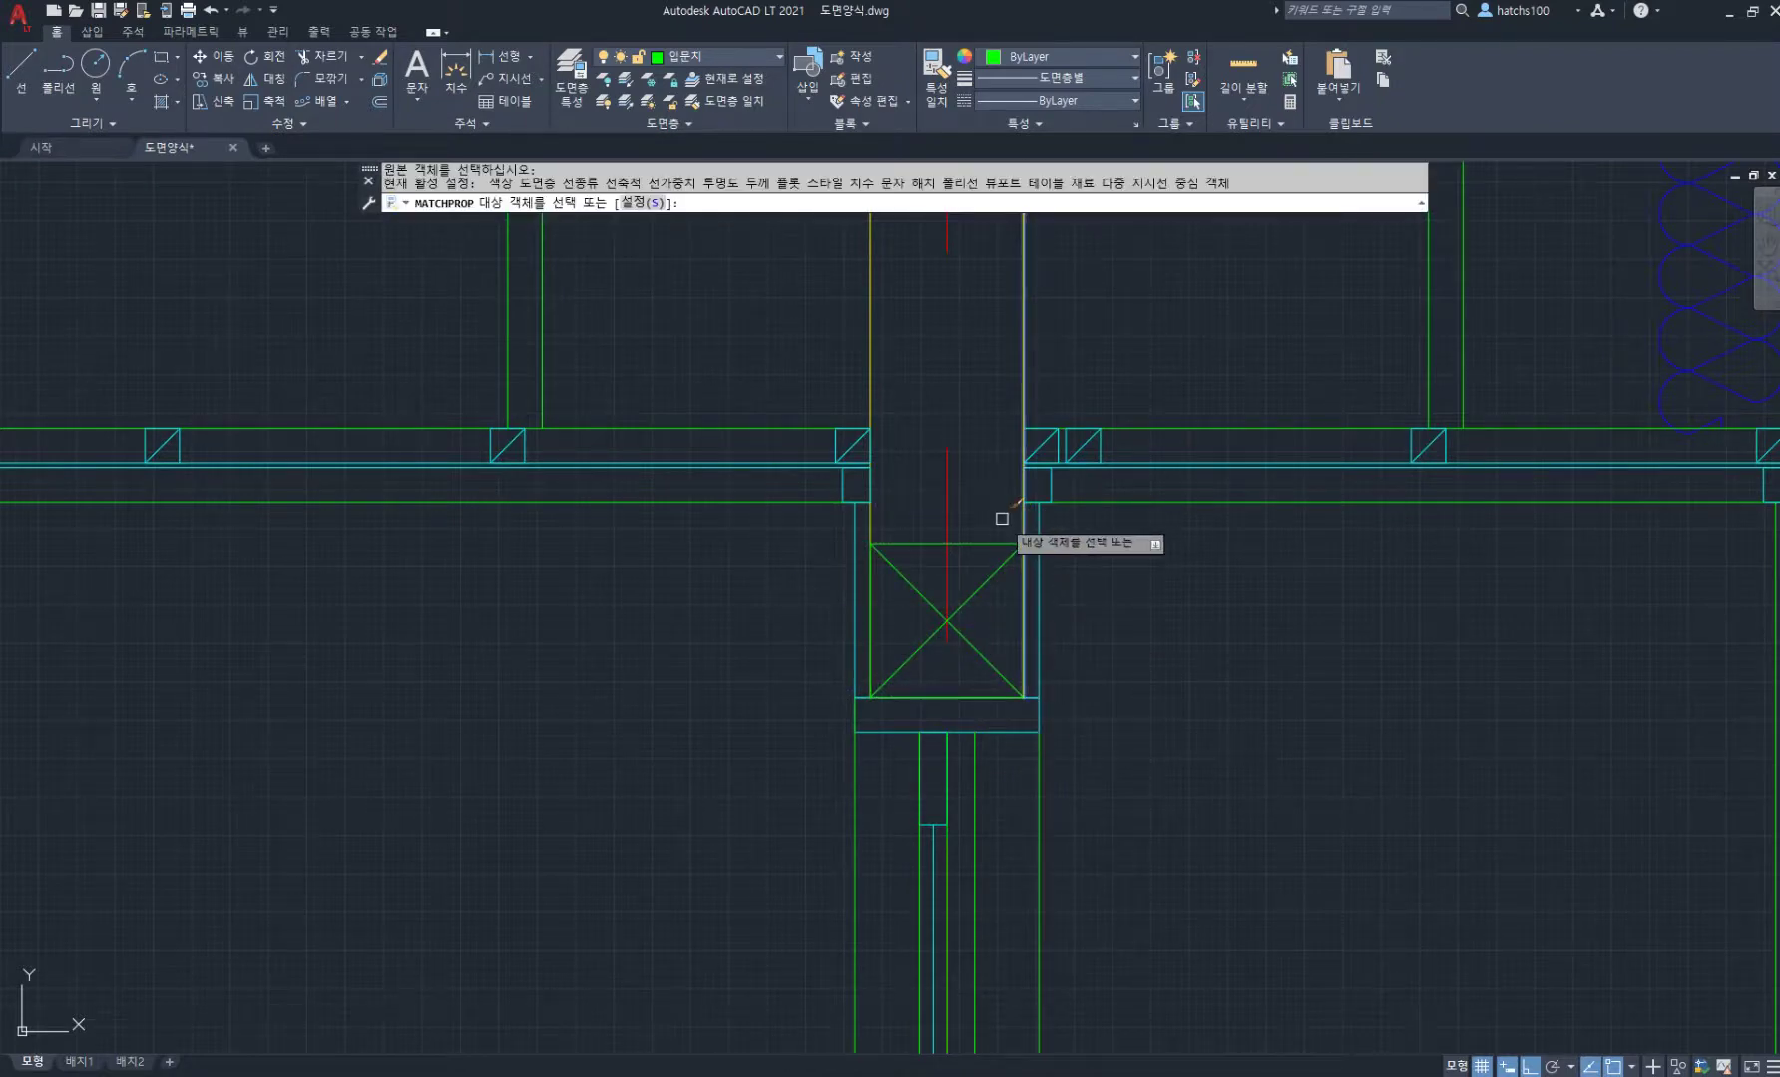
{"action": "left_click", "coordinate": [1001, 518]}
{"action": "left_click", "coordinate": [968, 671]}
{"action": "key", "text": "Return"}
Step: Draw a 230 by 230 rectangle outward from the lower outer corner of the green eave end
{"action": "scroll", "coordinate": [1057, 611], "scroll_direction": "down", "scroll_amount": 8}
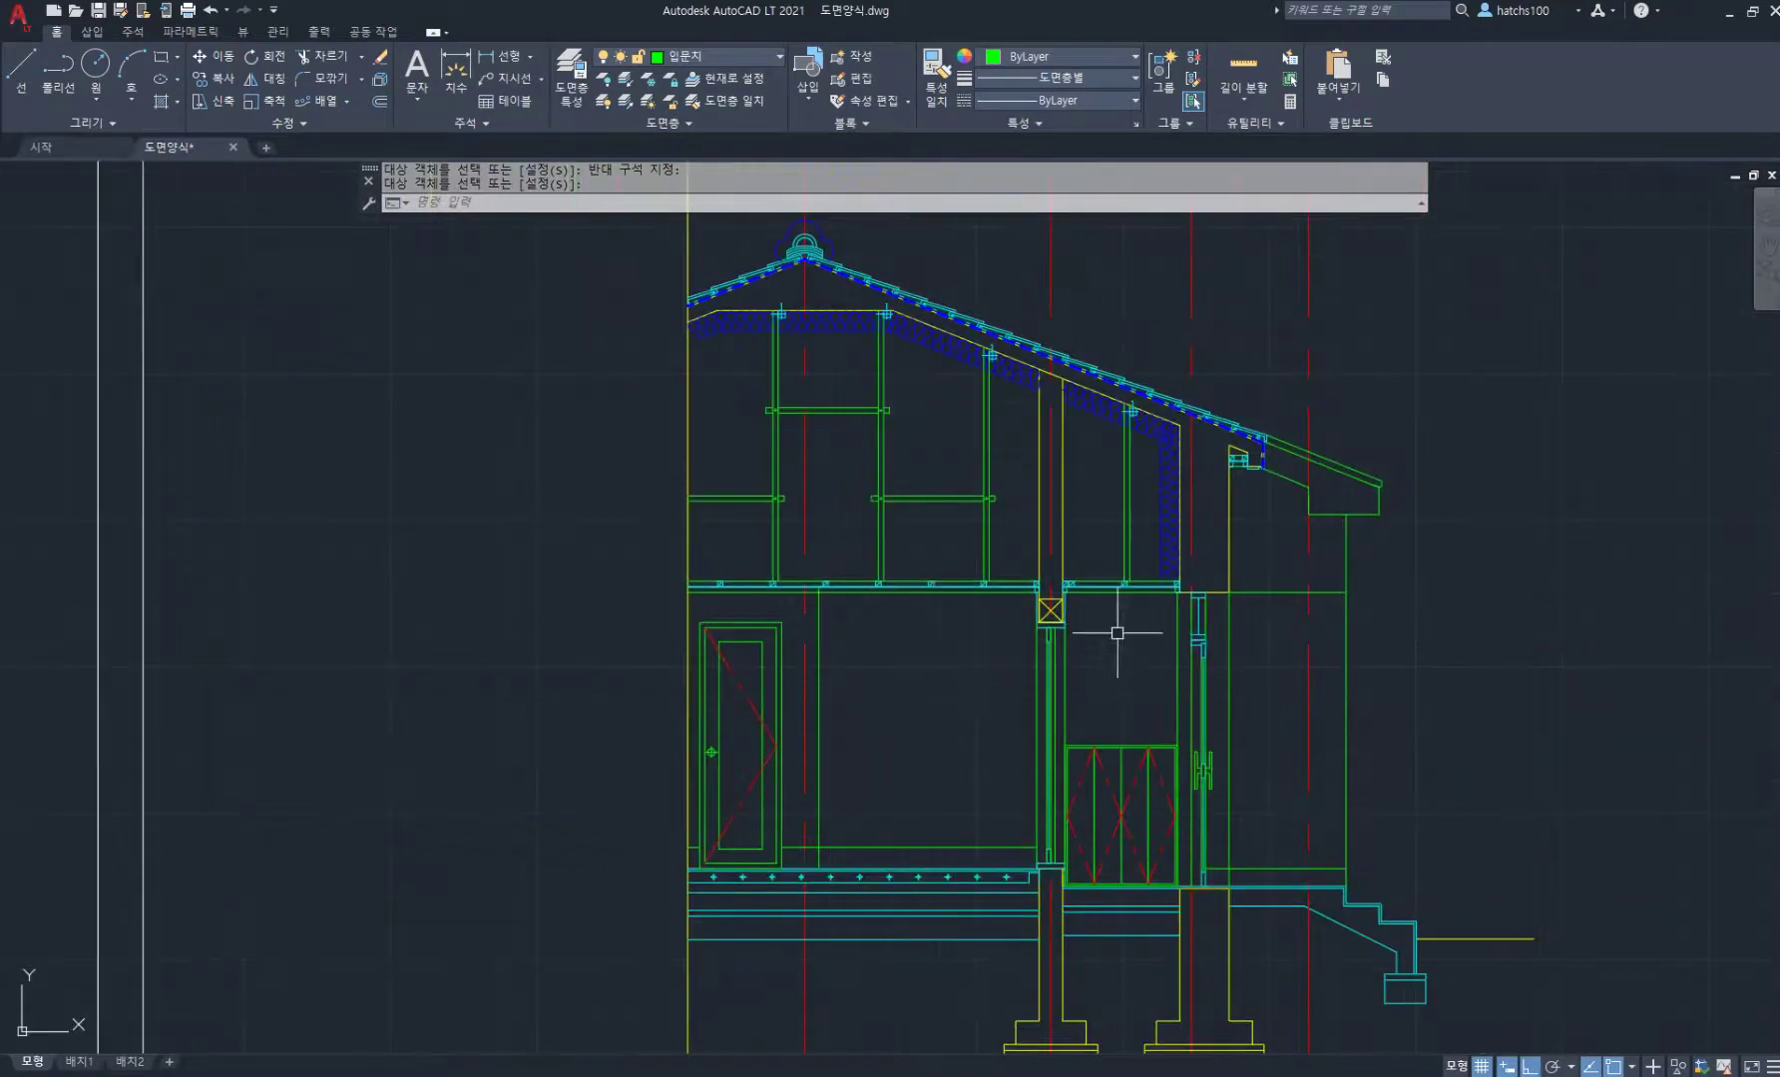
{"action": "middle_click_drag", "start_coordinate": [1118, 632], "coordinate": [1025, 620]}
{"action": "middle_click_drag", "start_coordinate": [1183, 604], "coordinate": [1014, 578]}
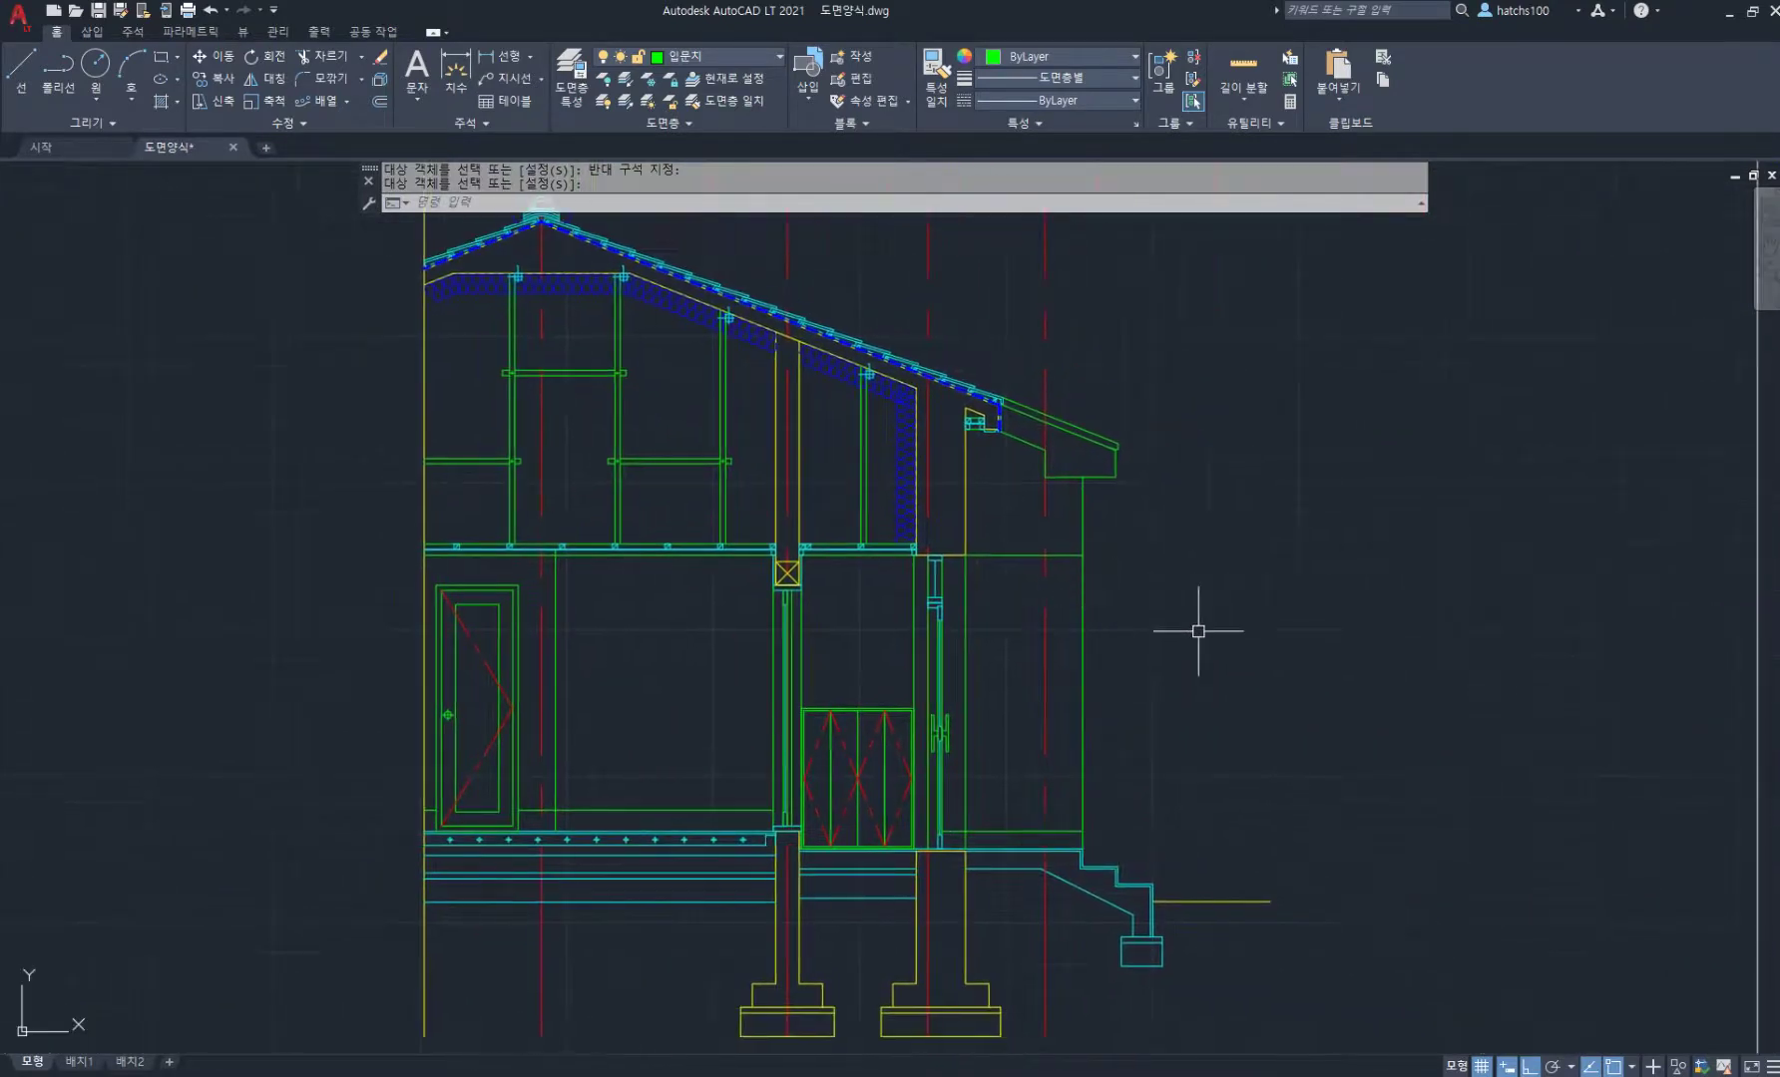
{"action": "scroll", "coordinate": [1071, 442], "scroll_direction": "up", "scroll_amount": 2}
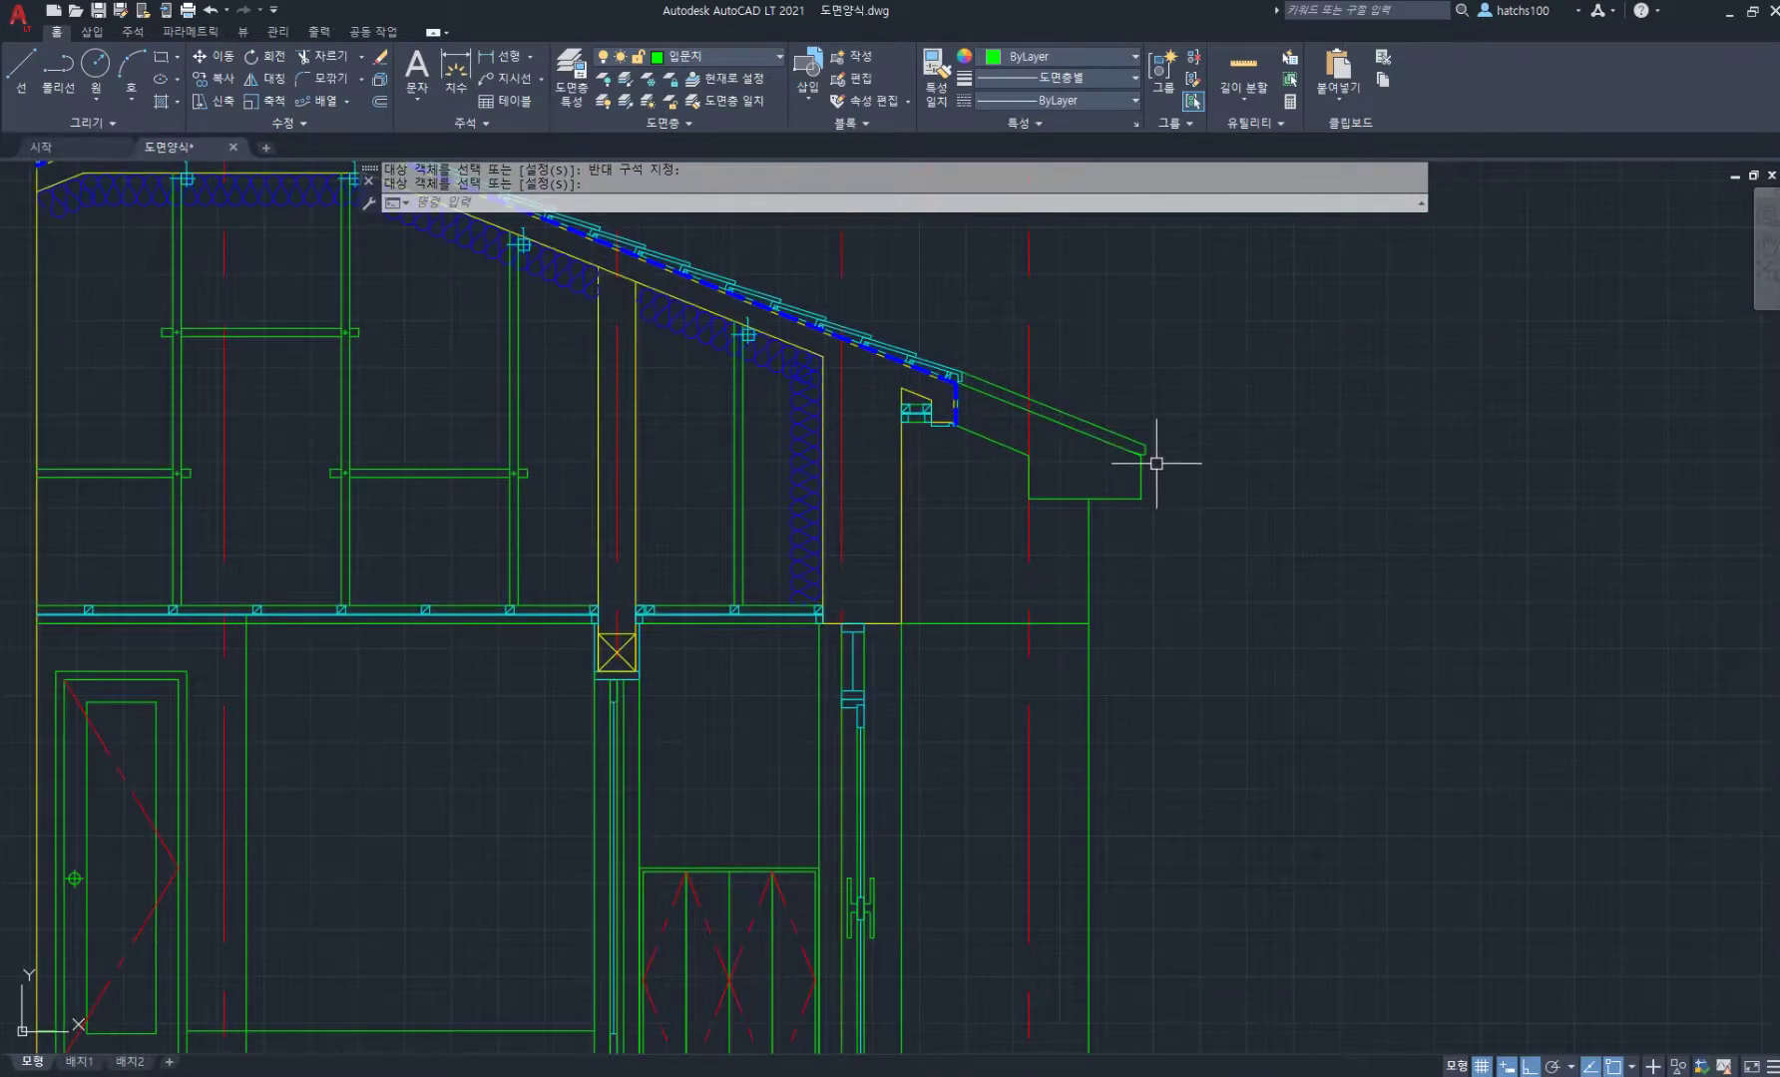
{"action": "scroll", "coordinate": [1161, 453], "scroll_direction": "up", "scroll_amount": 4}
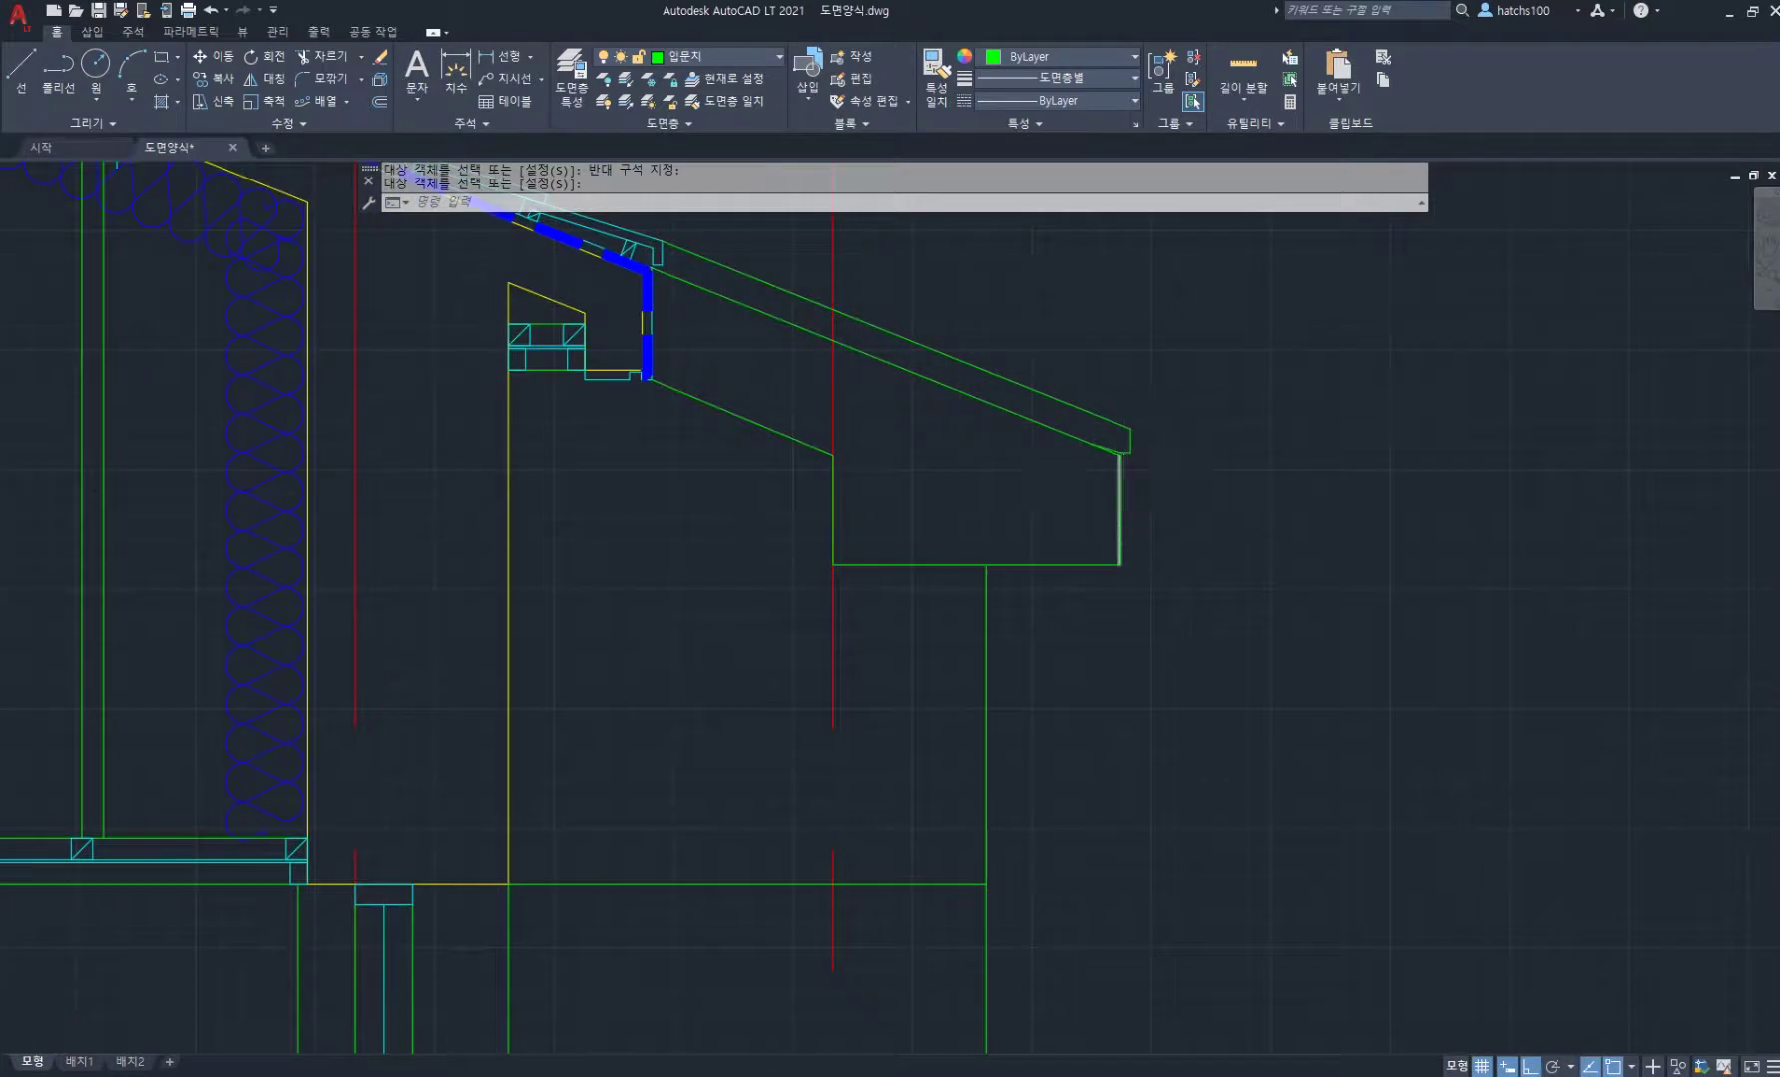
{"action": "scroll", "coordinate": [1122, 502], "scroll_direction": "down", "scroll_amount": 2}
{"action": "key", "text": "Return"}
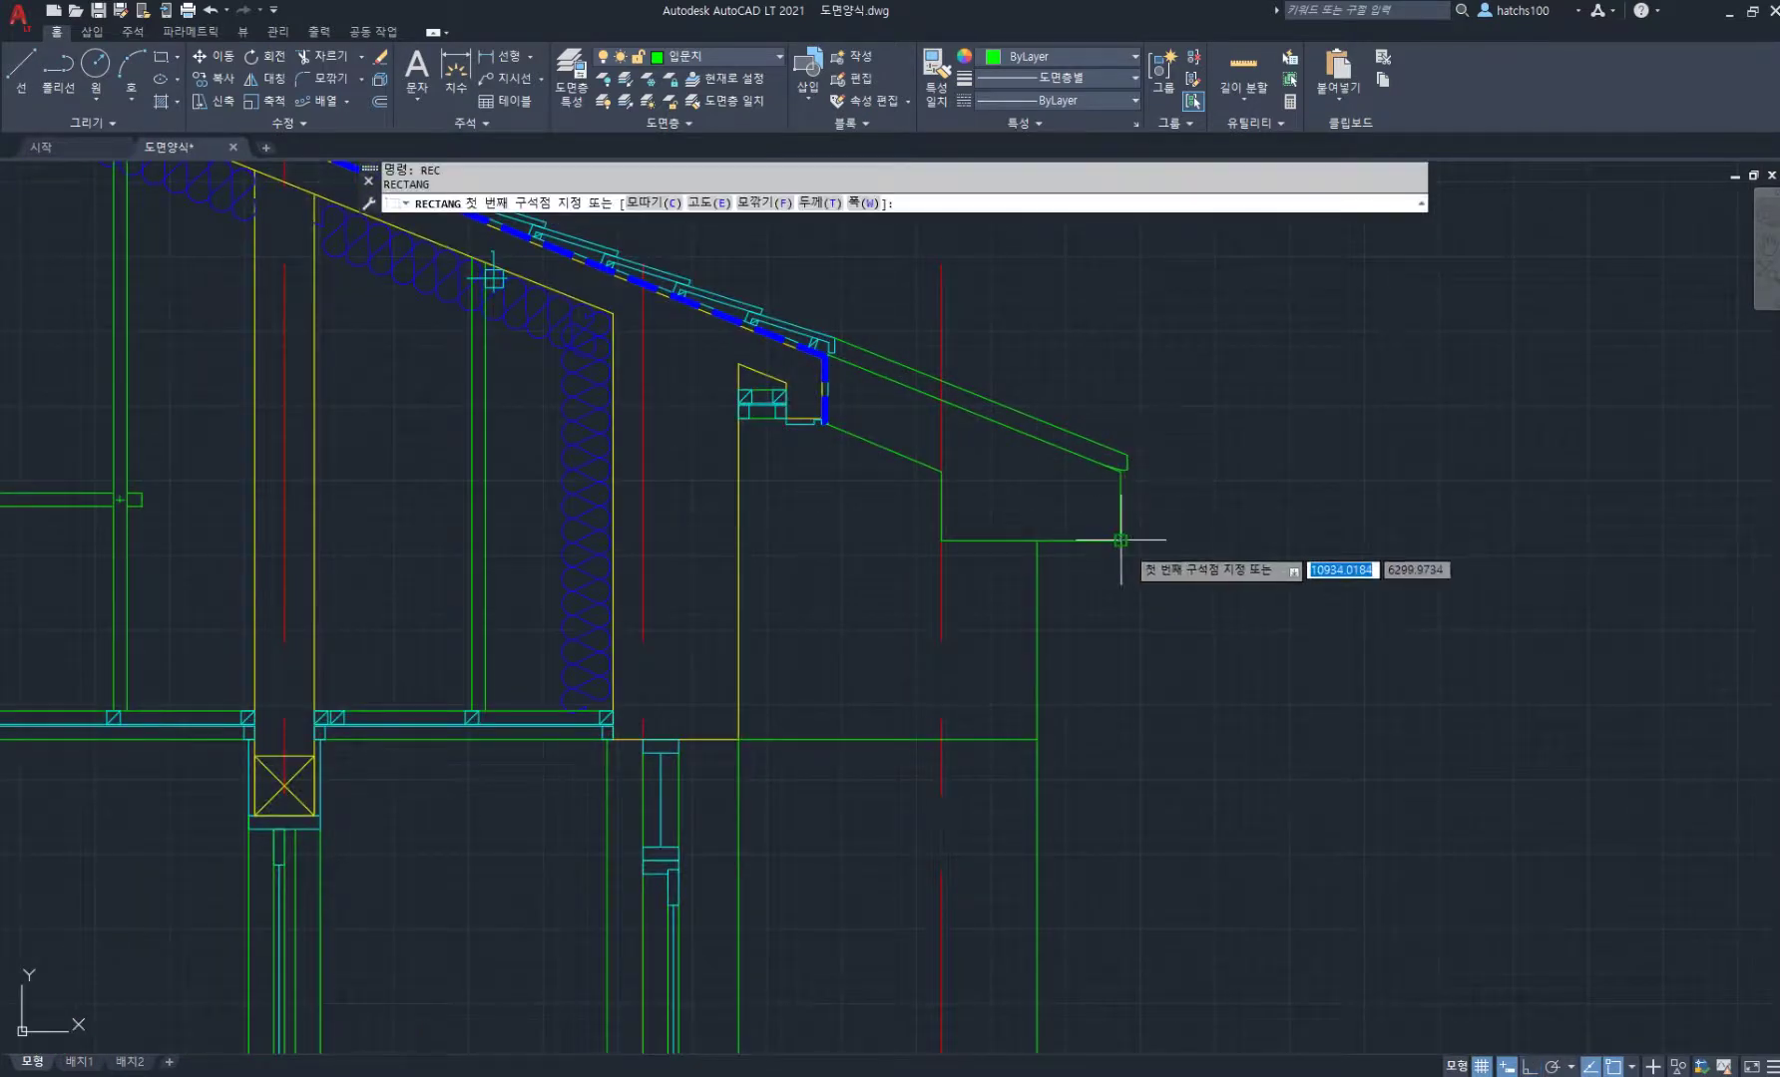
{"action": "left_click", "coordinate": [1121, 540]}
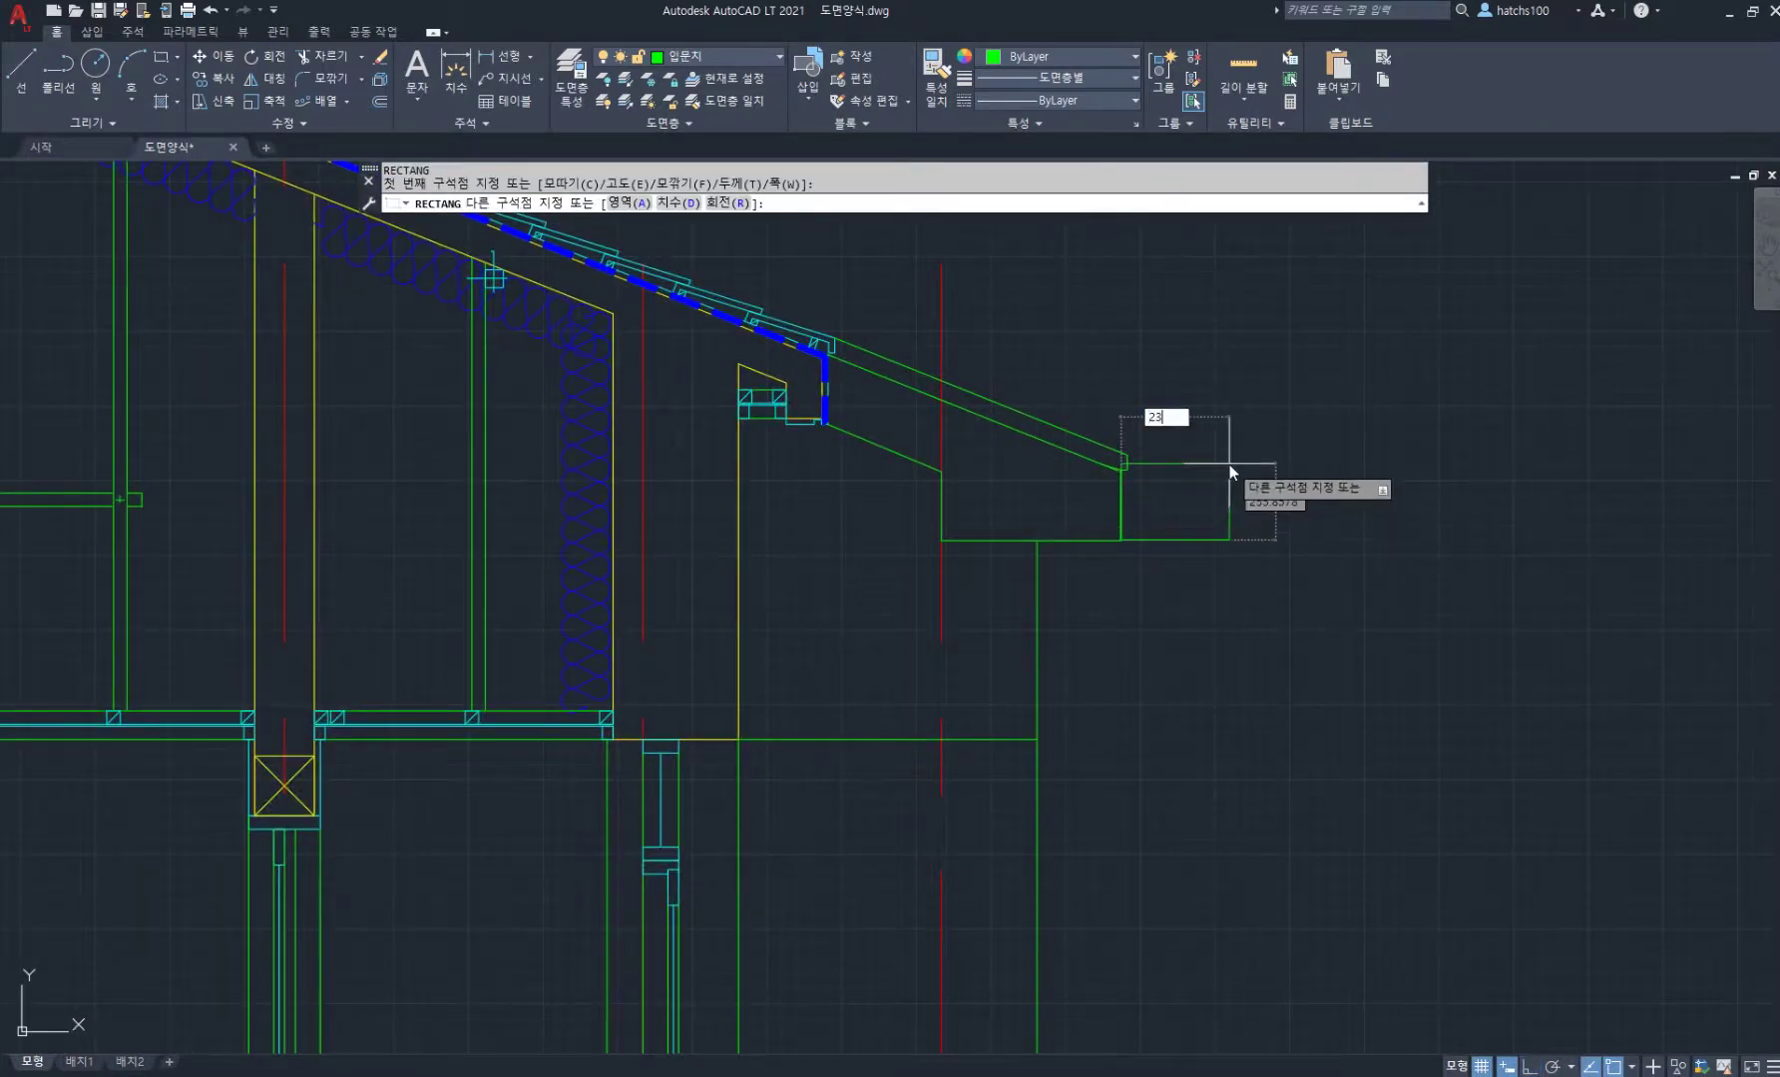
{"action": "type", "text": "230,230"}
{"action": "key", "text": "Return"}
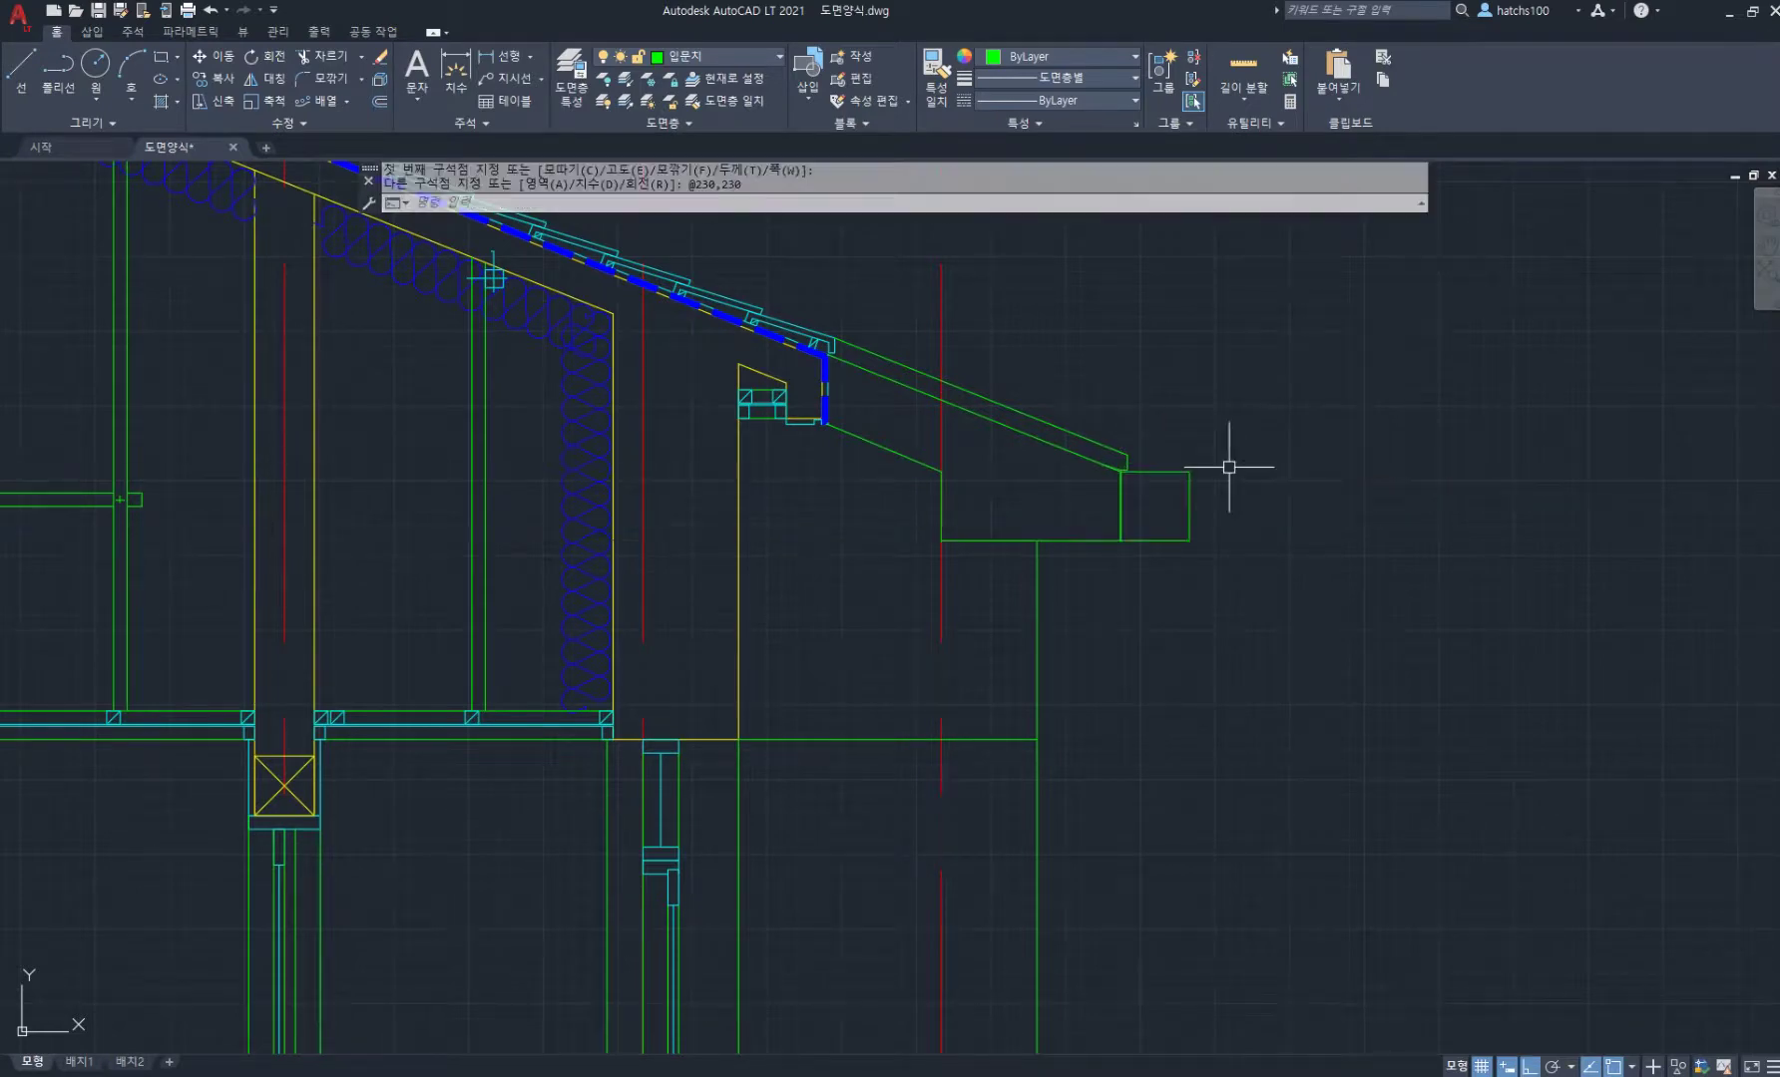
Step: Copy the 230 square from its inner lower corner to the lower end of the blue-hatched eave board
{"action": "middle_click_drag", "start_coordinate": [978, 461], "coordinate": [1074, 563]}
{"action": "type", "text": "co"}
{"action": "key", "text": "Return"}
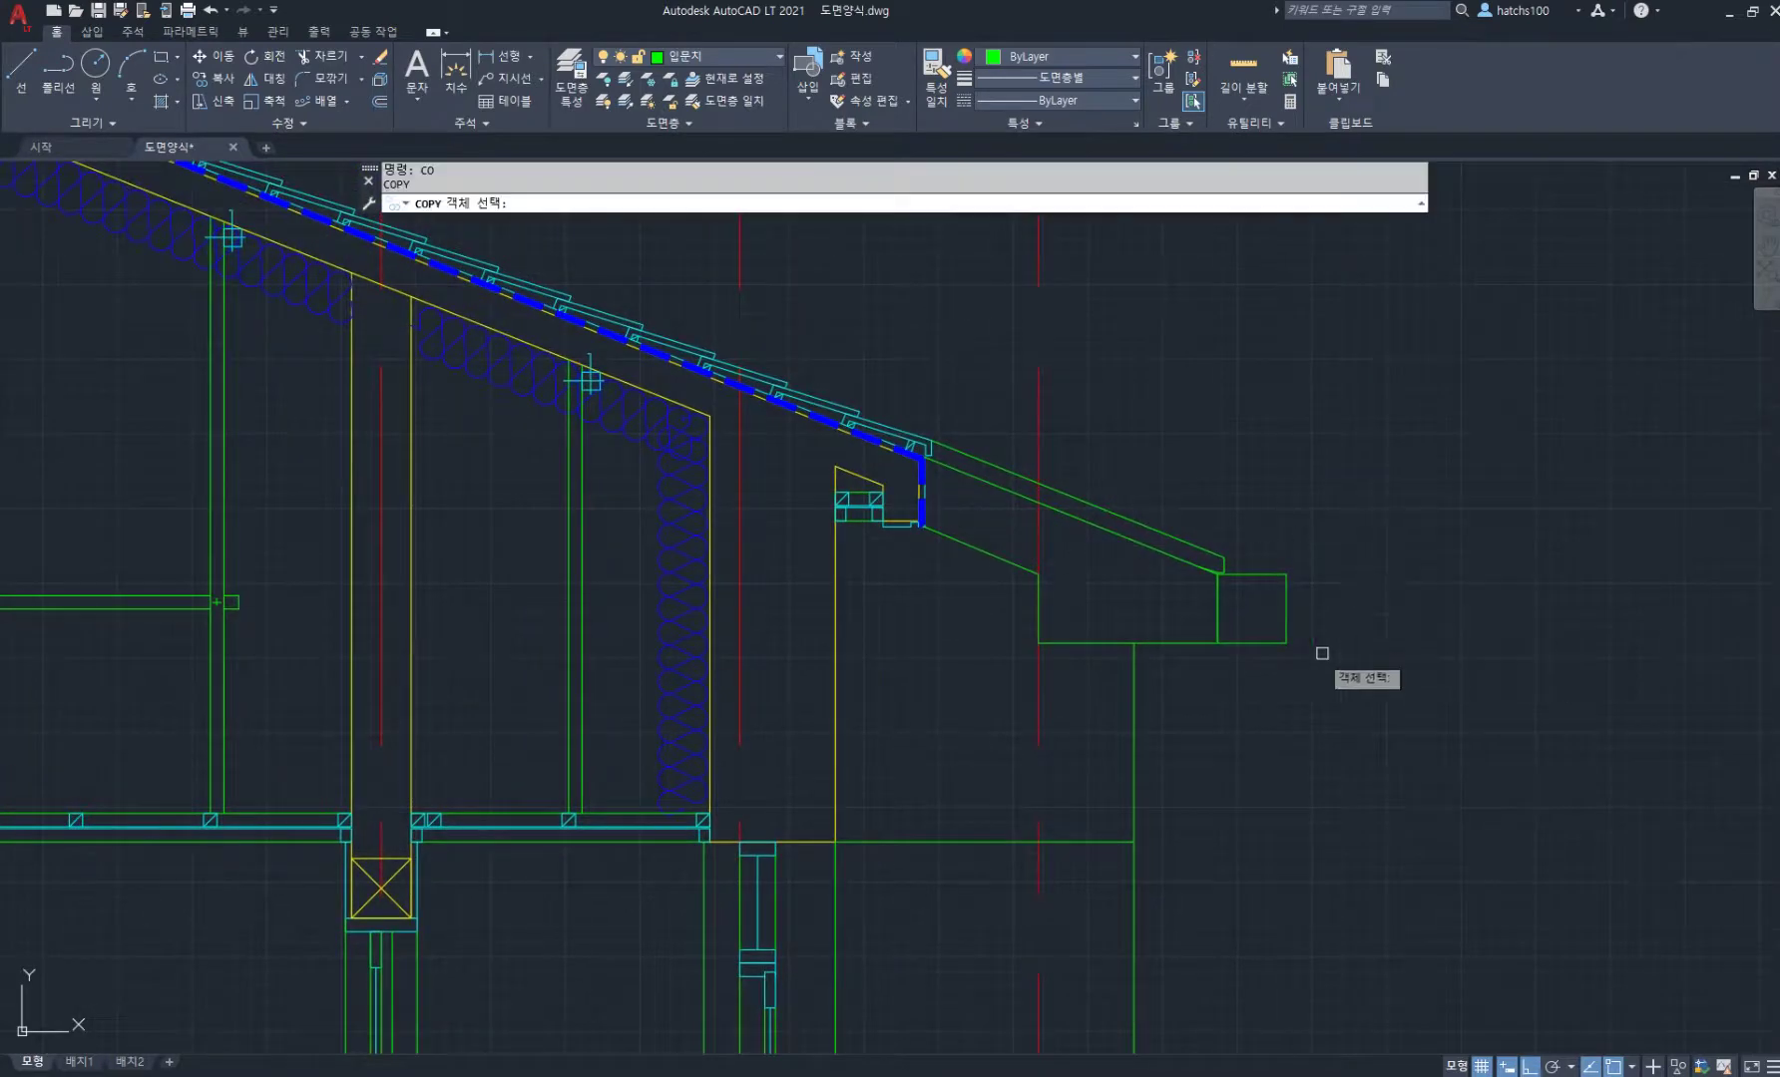
{"action": "left_click", "coordinate": [1285, 596]}
{"action": "key", "text": "Return"}
{"action": "left_click", "coordinate": [1218, 642]}
{"action": "scroll", "coordinate": [909, 476], "scroll_direction": "up", "scroll_amount": 4}
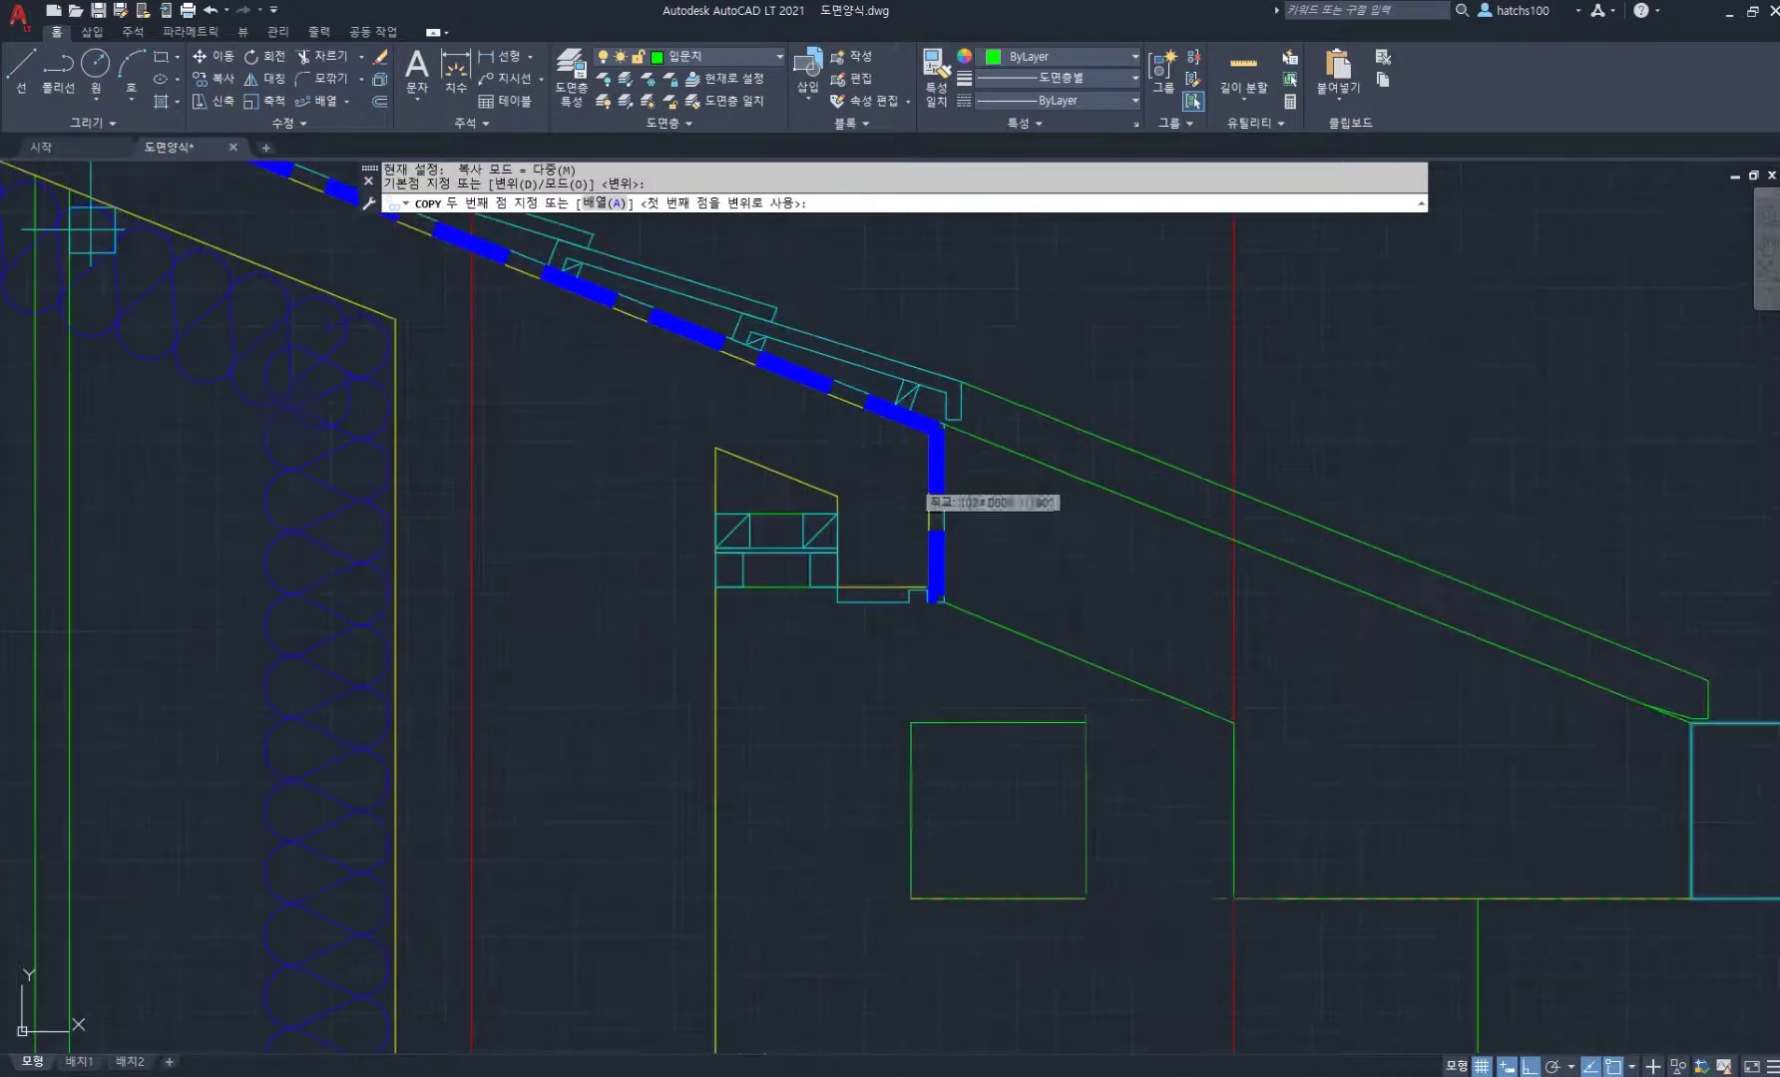
{"action": "left_click", "coordinate": [959, 591]}
{"action": "key", "text": "Return"}
Step: Trim away the two sloping roof lines inside the copied square
{"action": "scroll", "coordinate": [1092, 447], "scroll_direction": "up", "scroll_amount": 2}
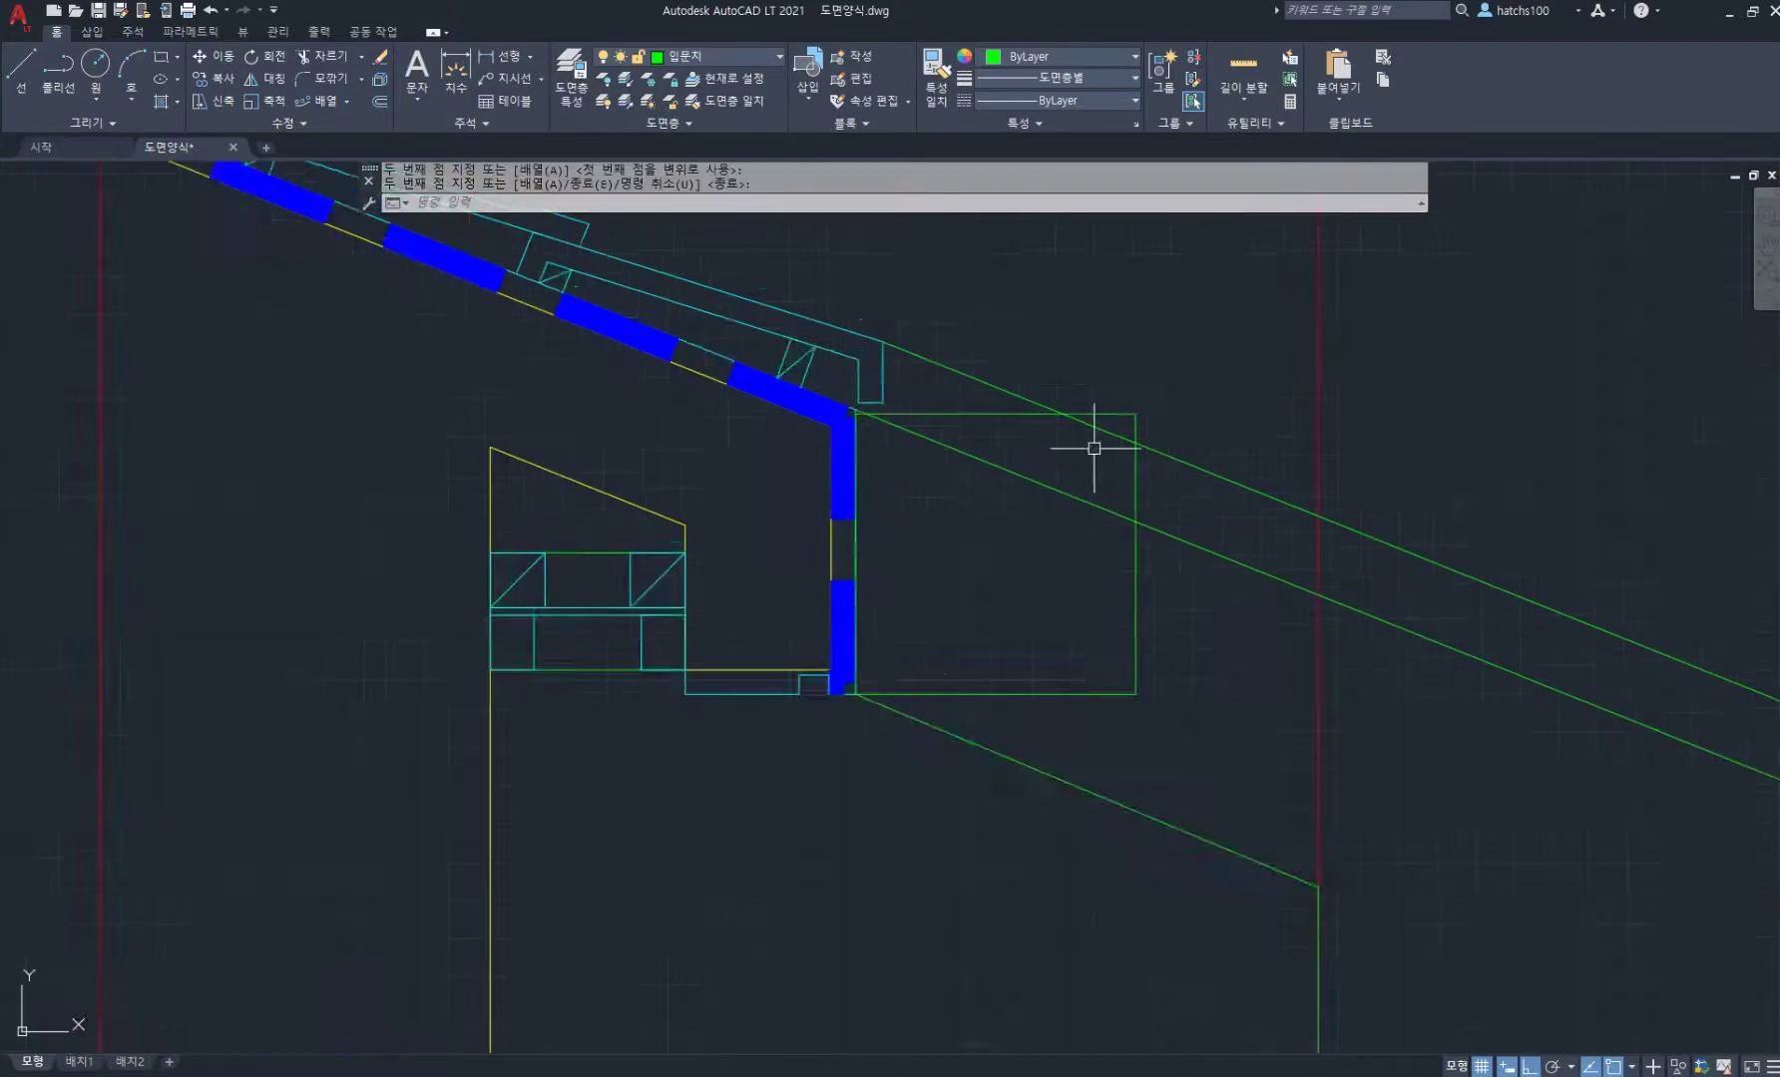
{"action": "type", "text": "tr"}
{"action": "key", "text": "Return"}
{"action": "left_click", "coordinate": [1073, 484]}
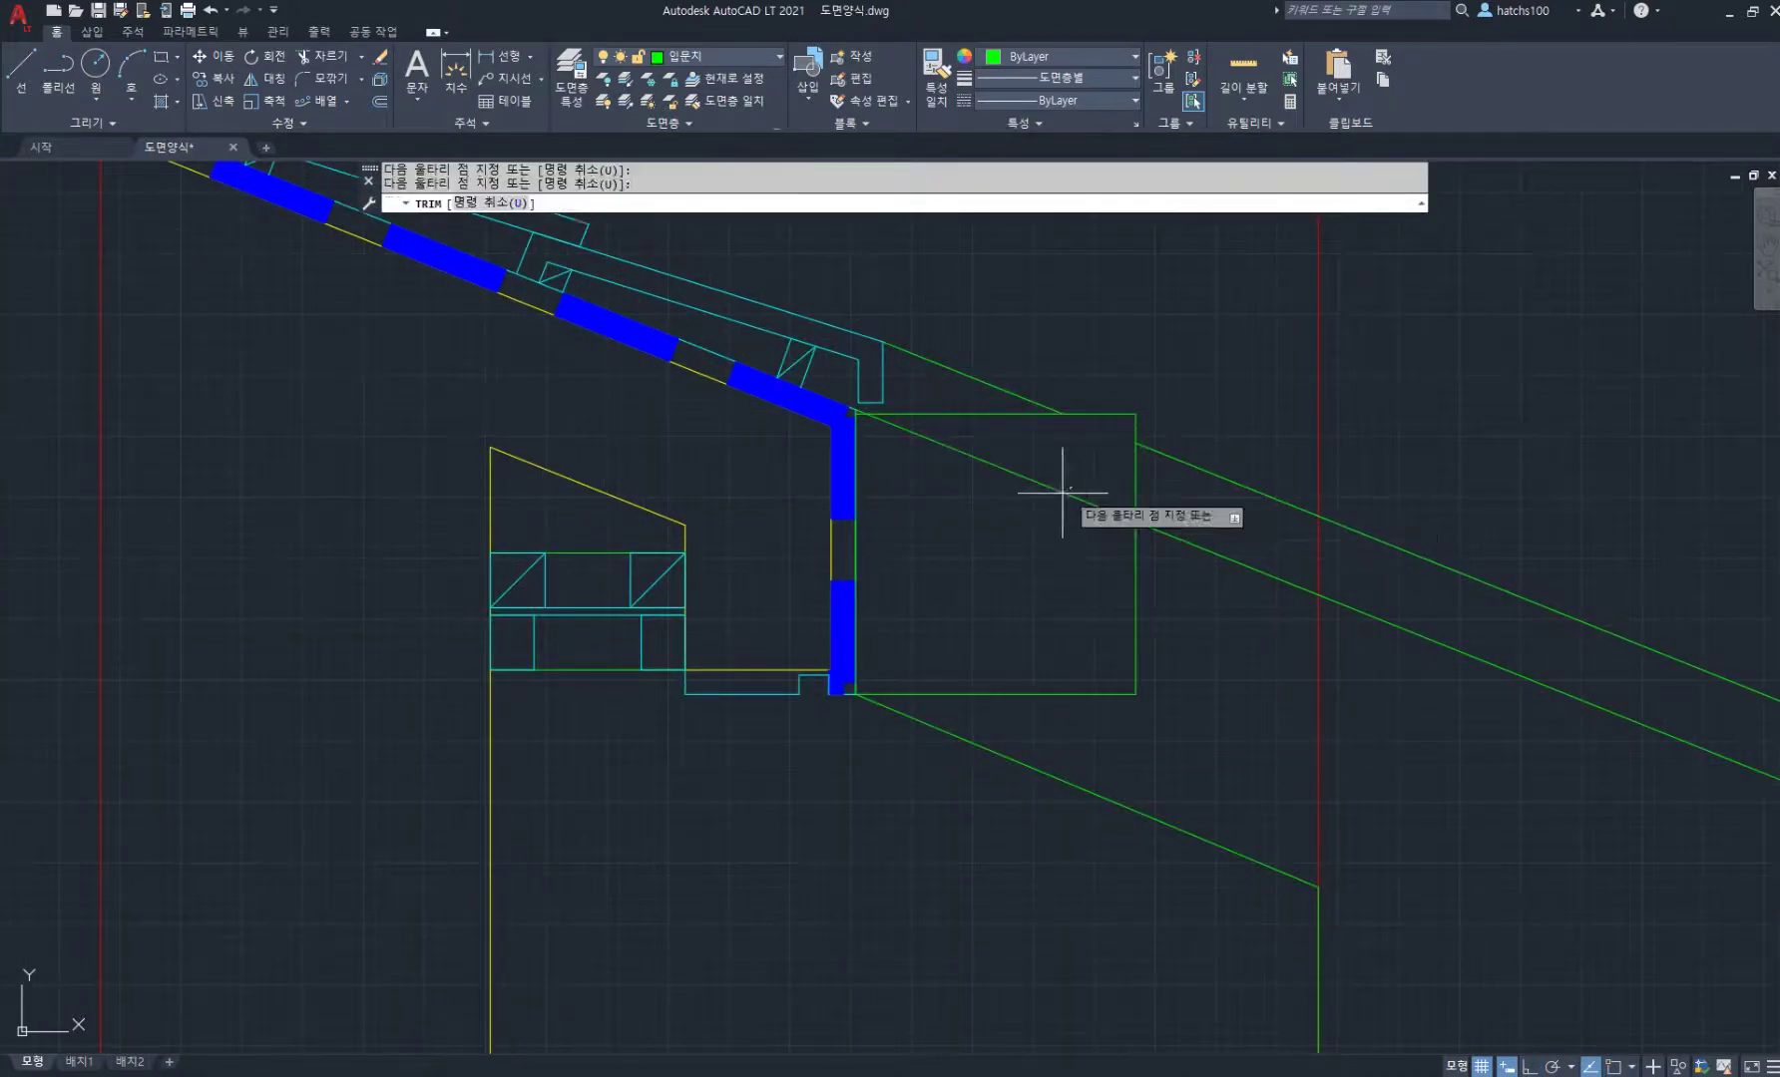
{"action": "left_click", "coordinate": [1012, 523]}
{"action": "key", "text": "Return"}
Step: Draw a polyline from the outer gutter's underside: a short vertical drop, a slope back beside the wall, and a vertical run to the porch step
{"action": "scroll", "coordinate": [1040, 489], "scroll_direction": "down", "scroll_amount": 4}
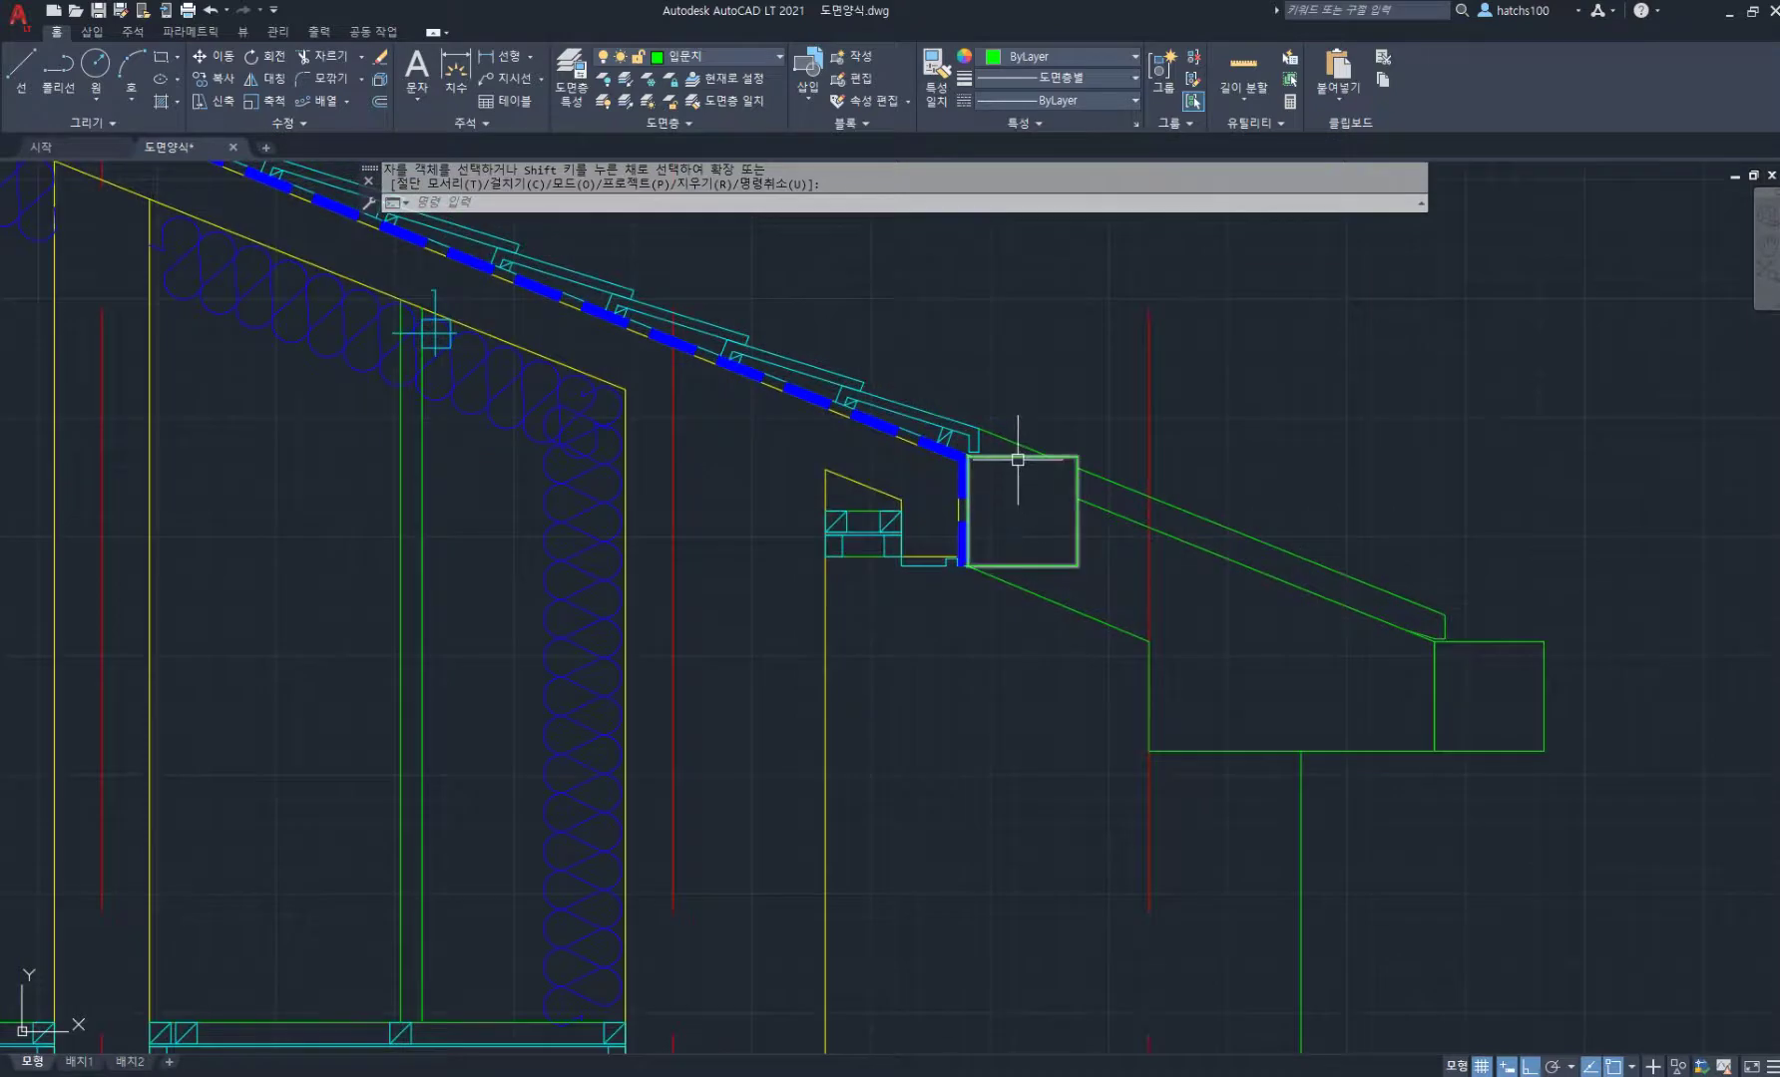
{"action": "scroll", "coordinate": [1155, 499], "scroll_direction": "down", "scroll_amount": 4}
{"action": "middle_click_drag", "start_coordinate": [1295, 599], "coordinate": [1117, 501]}
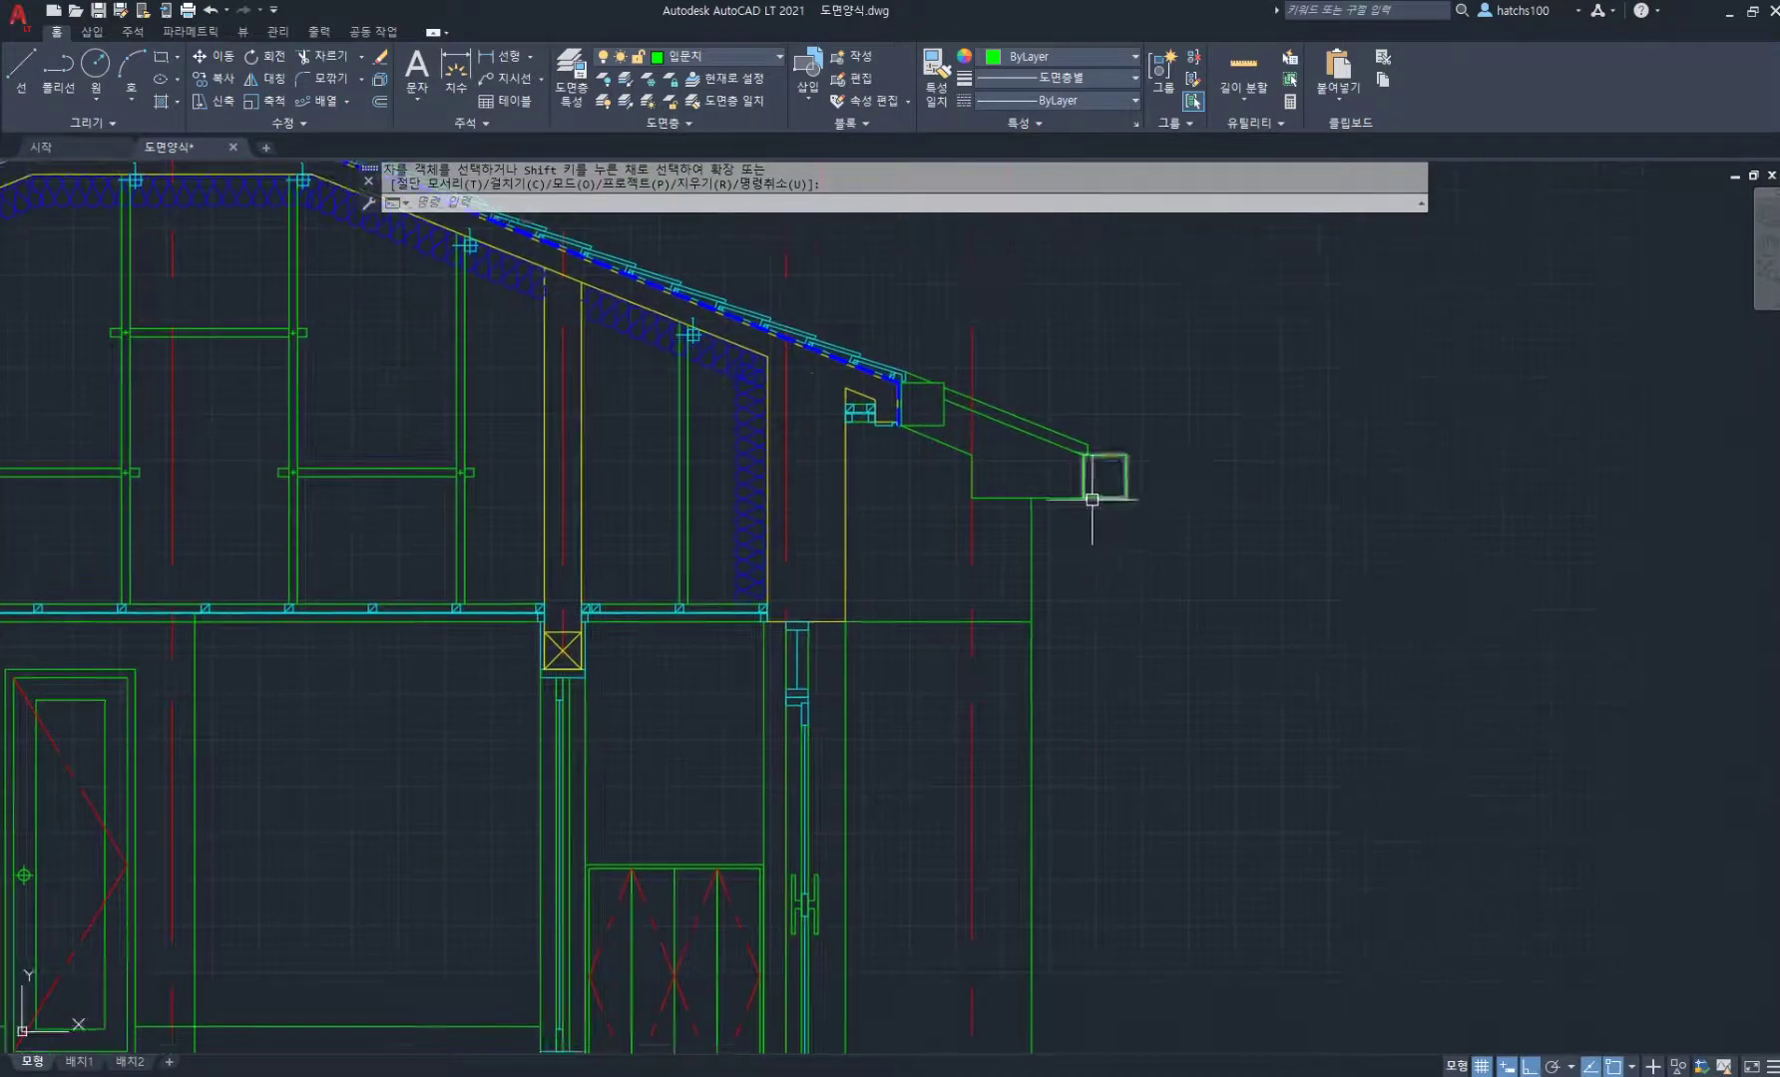
{"action": "scroll", "coordinate": [1092, 499], "scroll_direction": "up", "scroll_amount": 2}
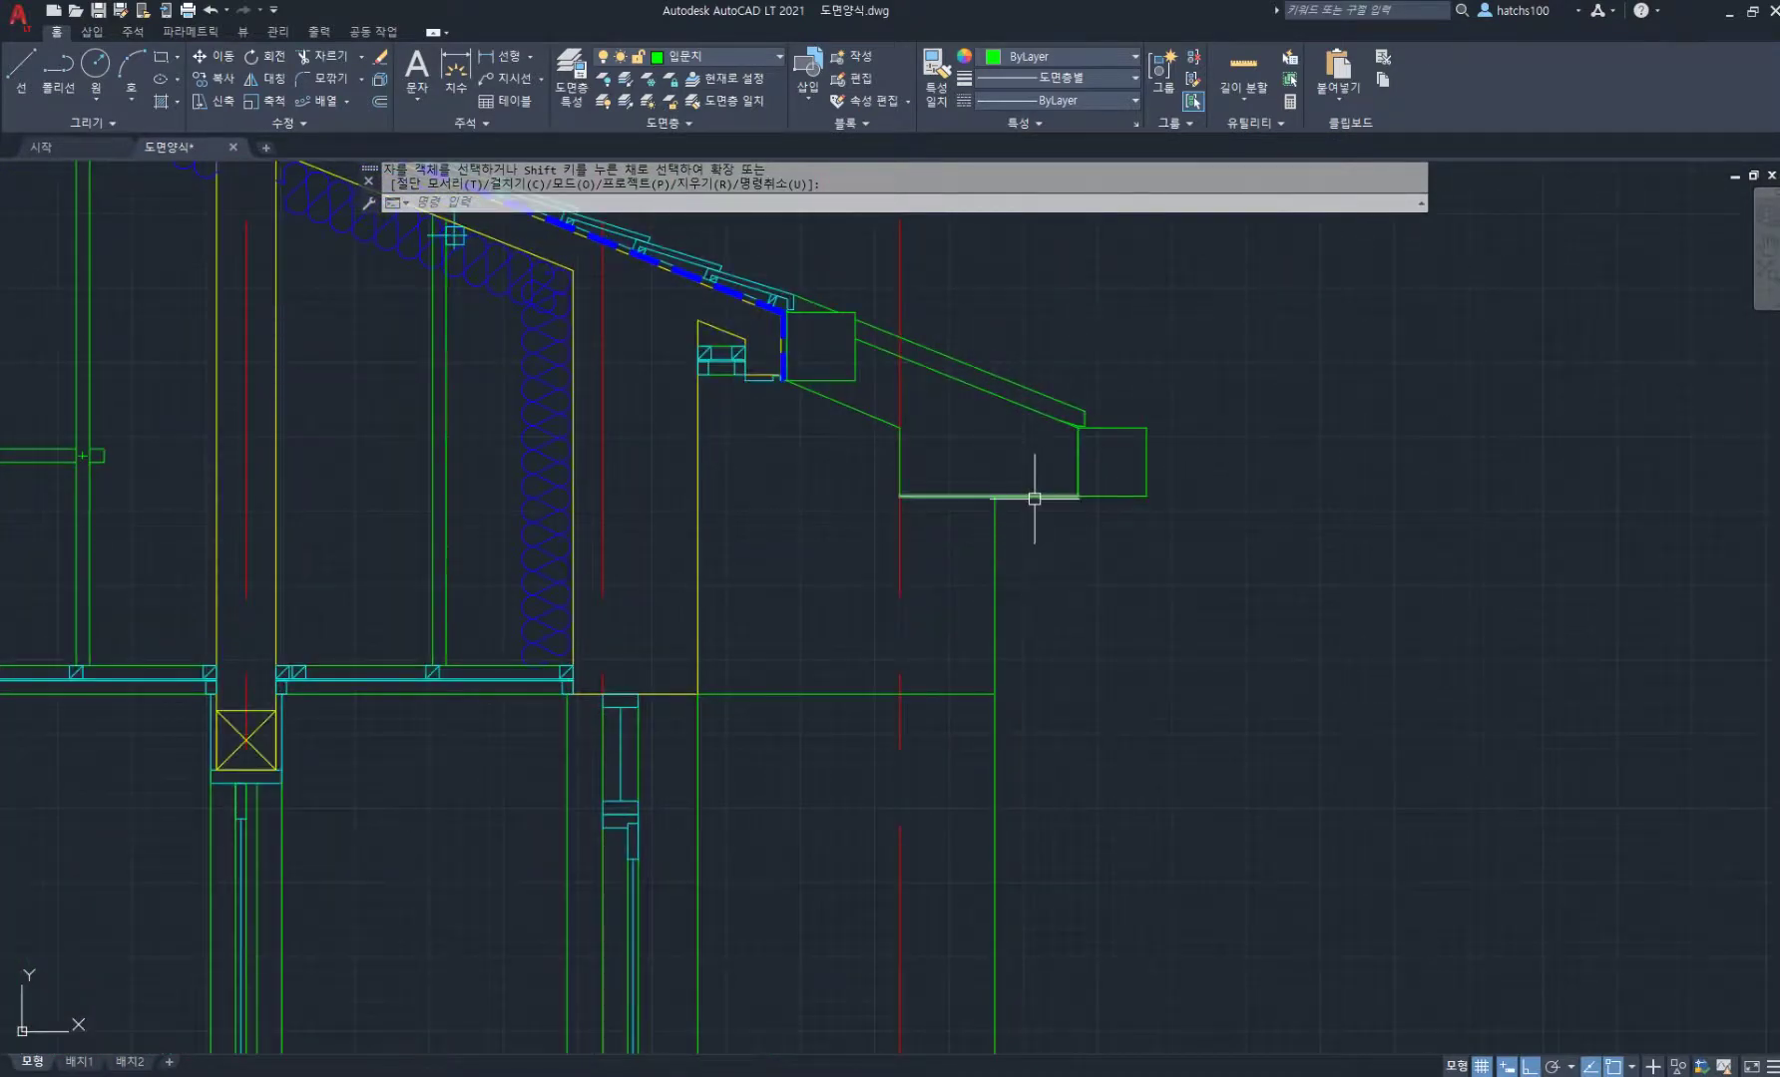
{"action": "middle_click_drag", "start_coordinate": [1045, 515], "coordinate": [1063, 571]}
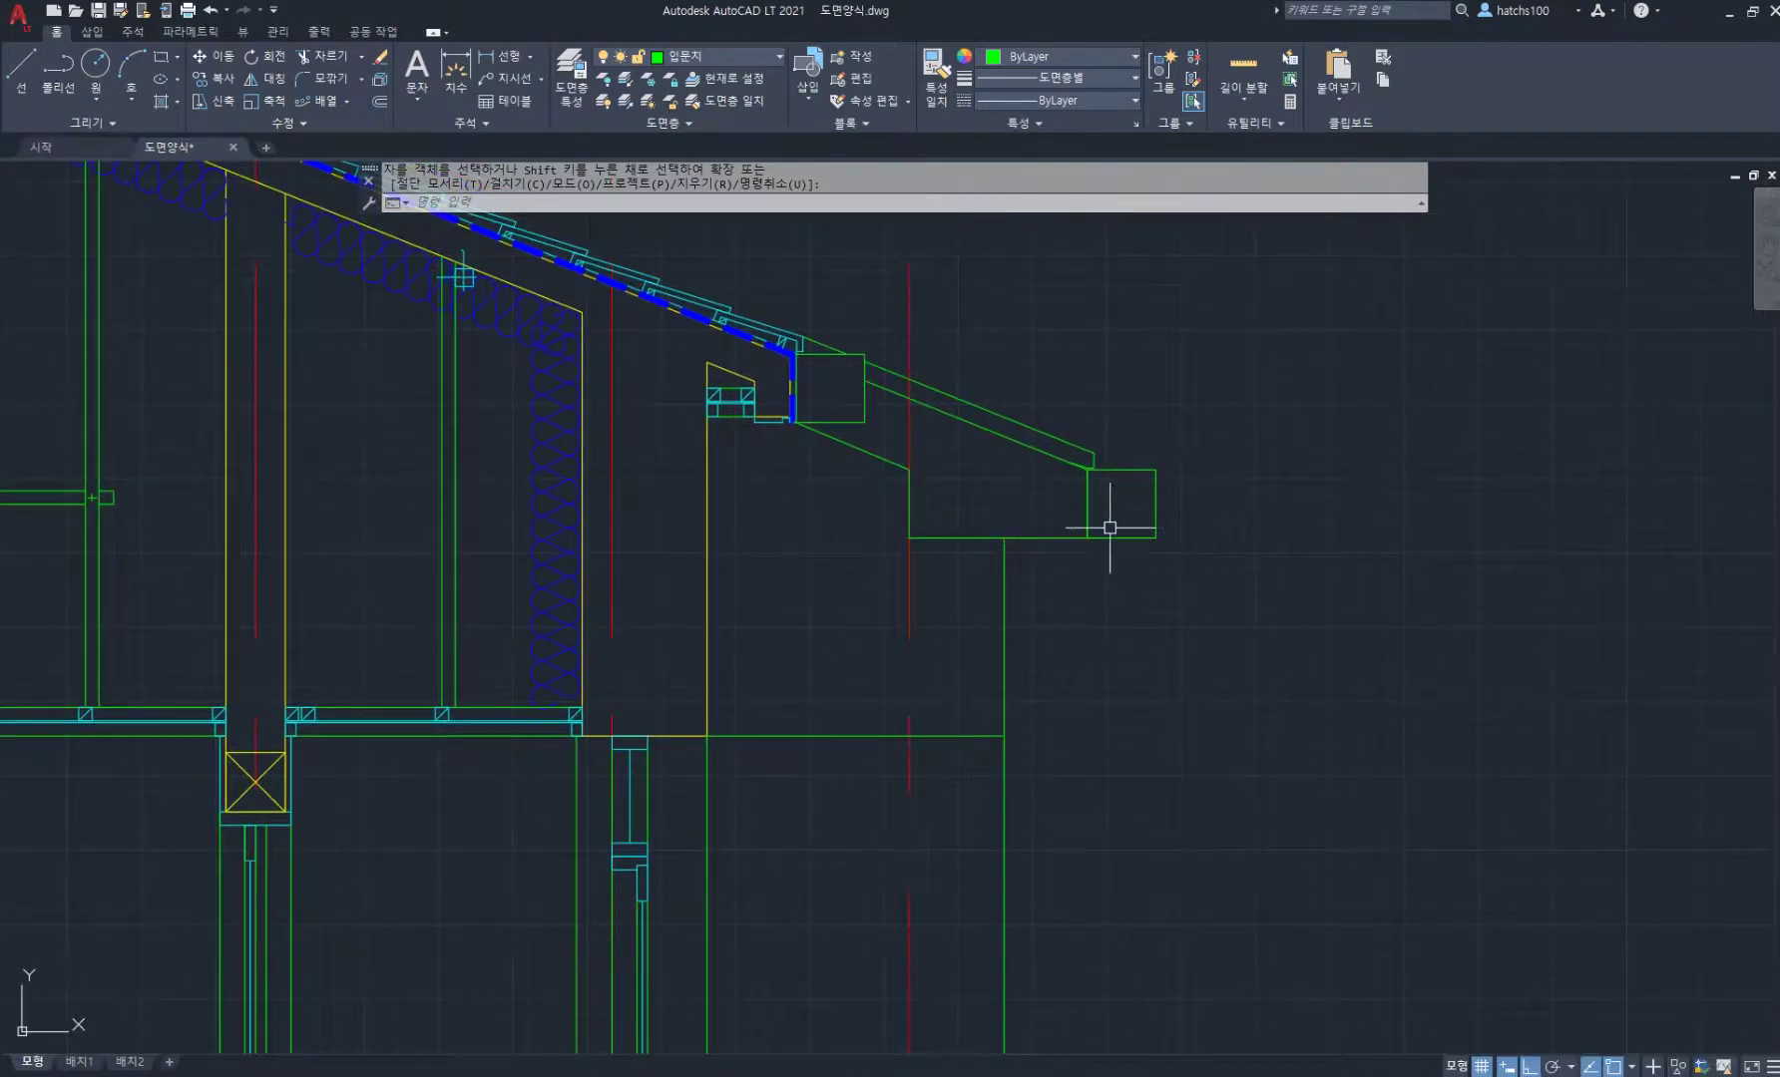
{"action": "scroll", "coordinate": [1109, 514], "scroll_direction": "up", "scroll_amount": 2}
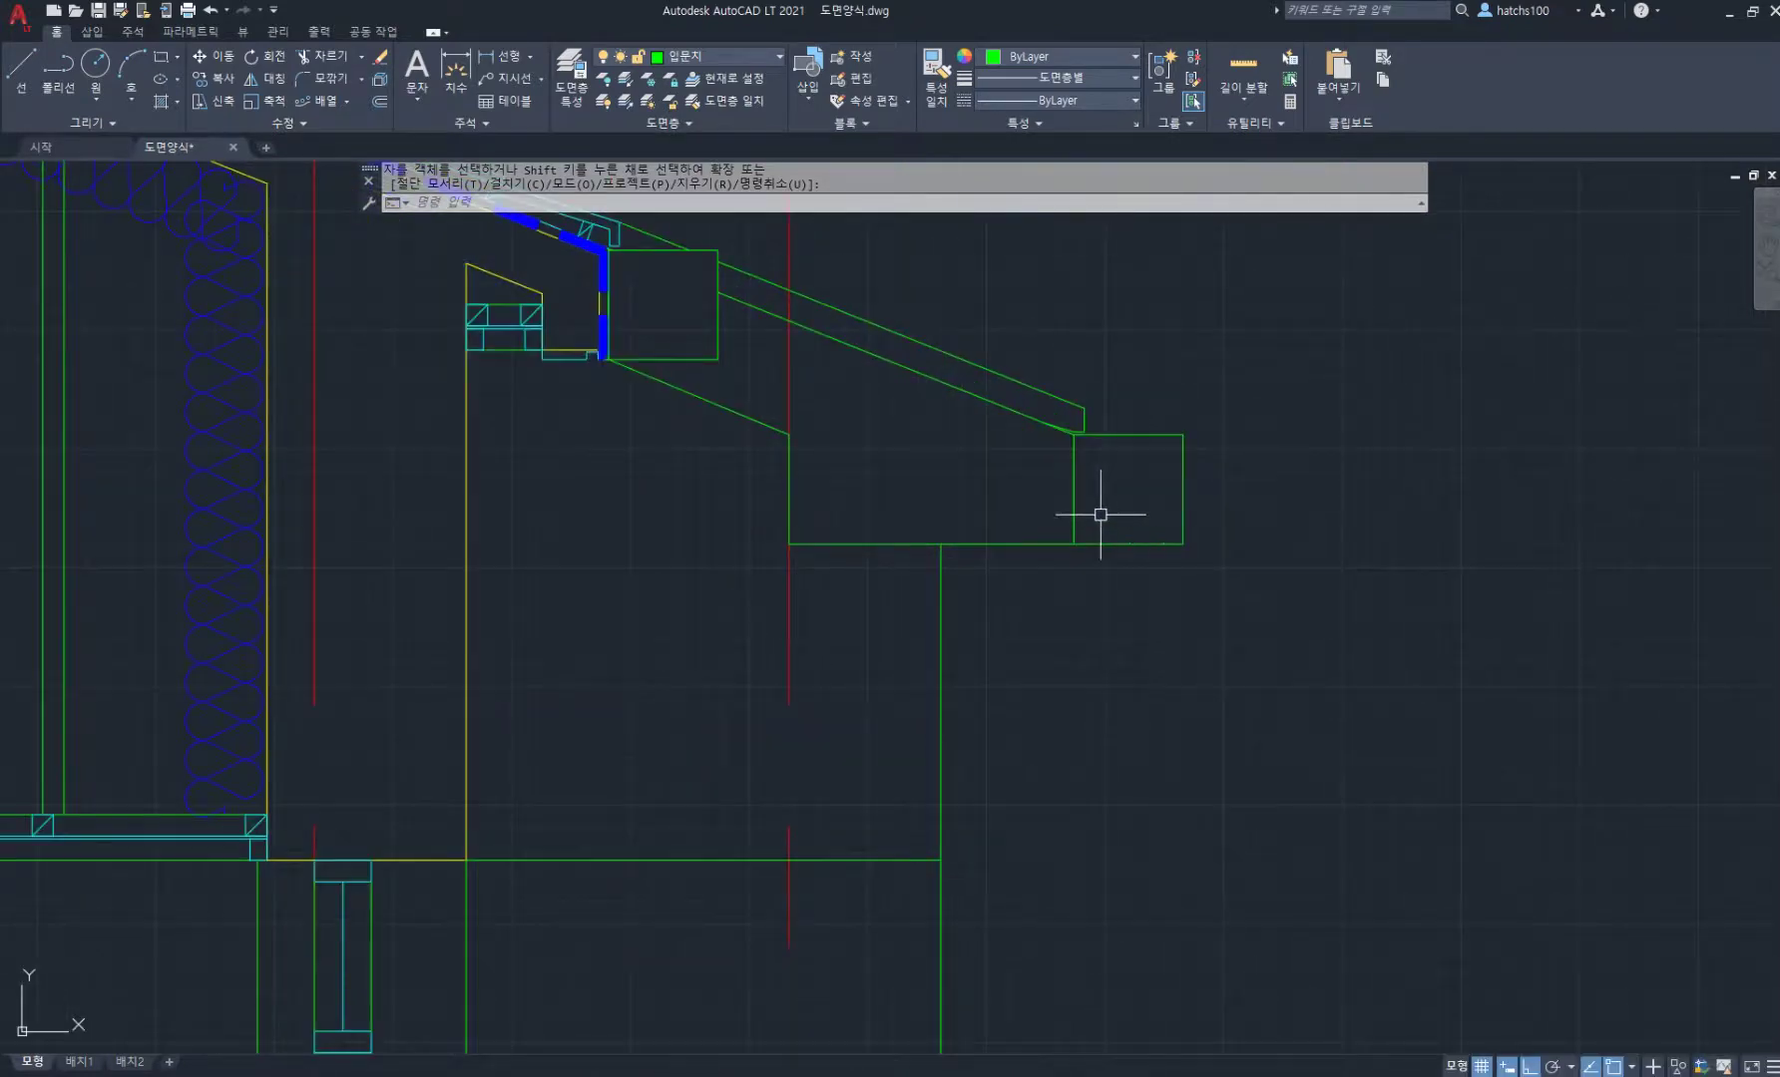
{"action": "type", "text": "pl"}
{"action": "key", "text": "Return"}
{"action": "scroll", "coordinate": [1177, 521], "scroll_direction": "up", "scroll_amount": 4}
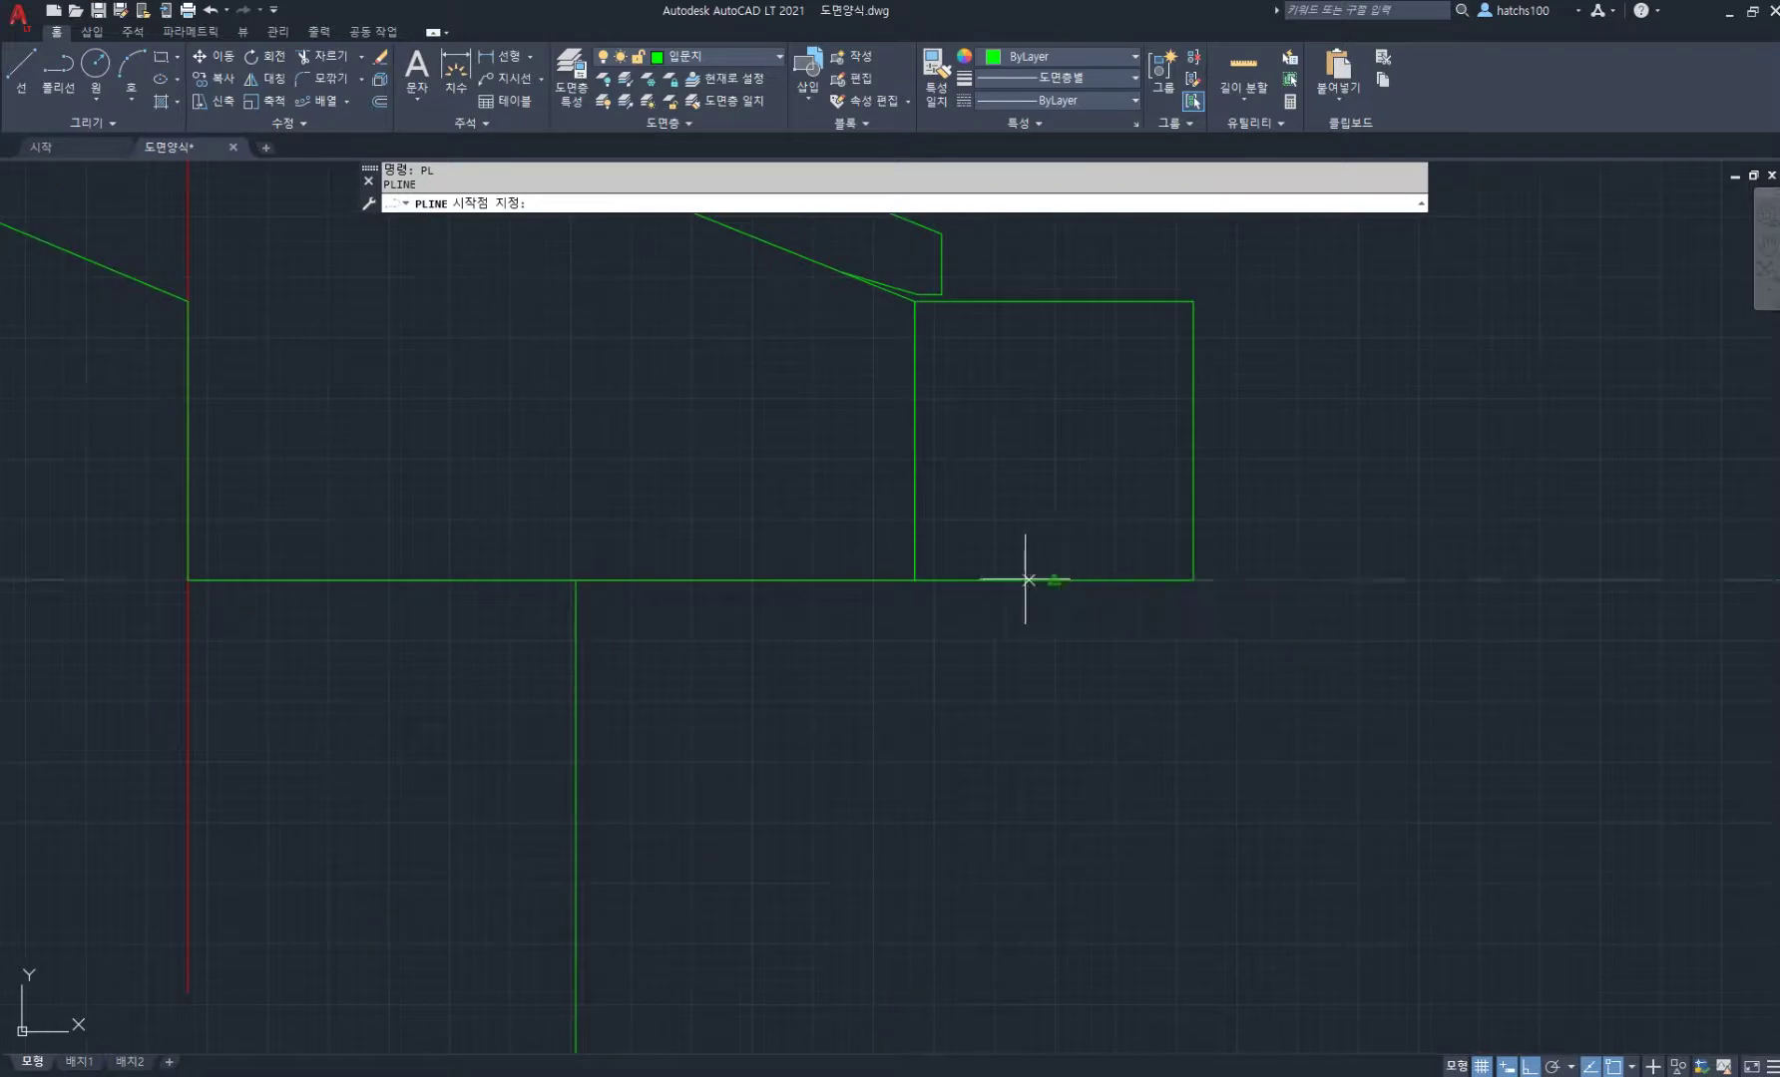
{"action": "left_click", "coordinate": [1008, 580]}
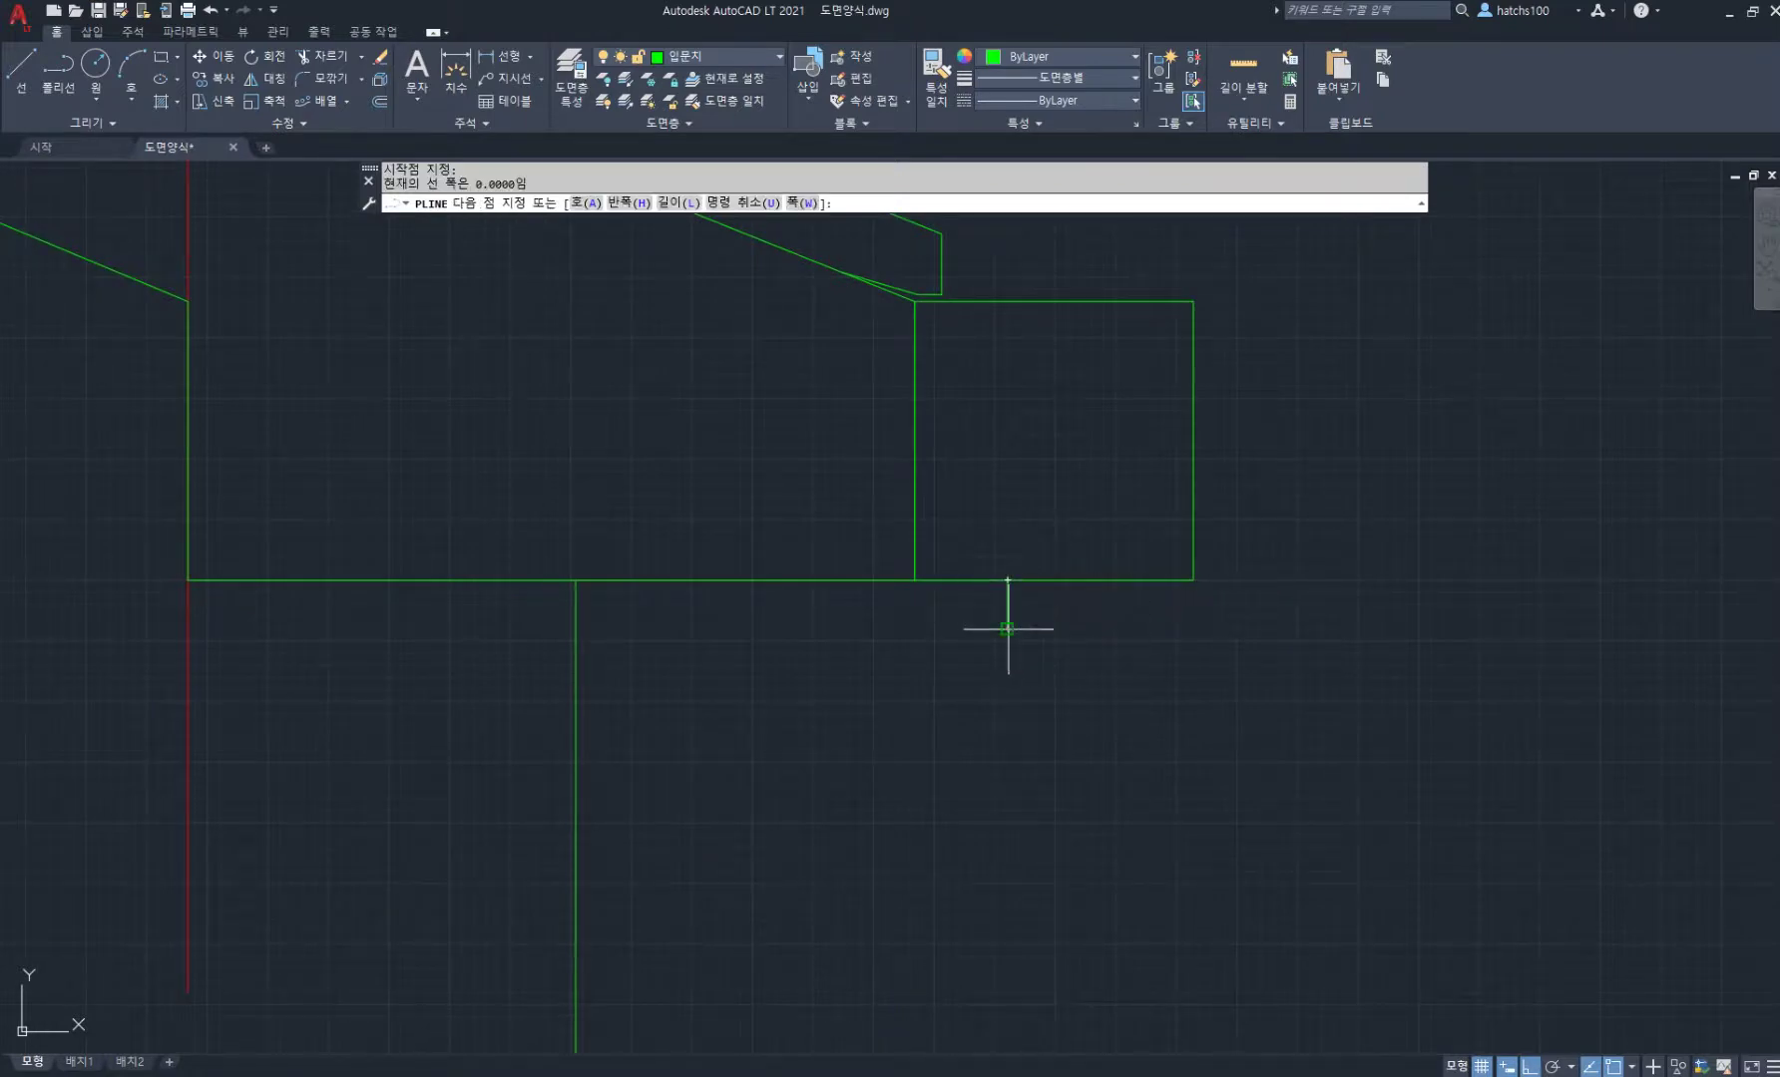
{"action": "left_click", "coordinate": [1008, 629]}
{"action": "scroll", "coordinate": [833, 688], "scroll_direction": "down", "scroll_amount": 2}
{"action": "middle_click_drag", "start_coordinate": [838, 695], "coordinate": [962, 599]}
{"action": "key", "text": "F8"}
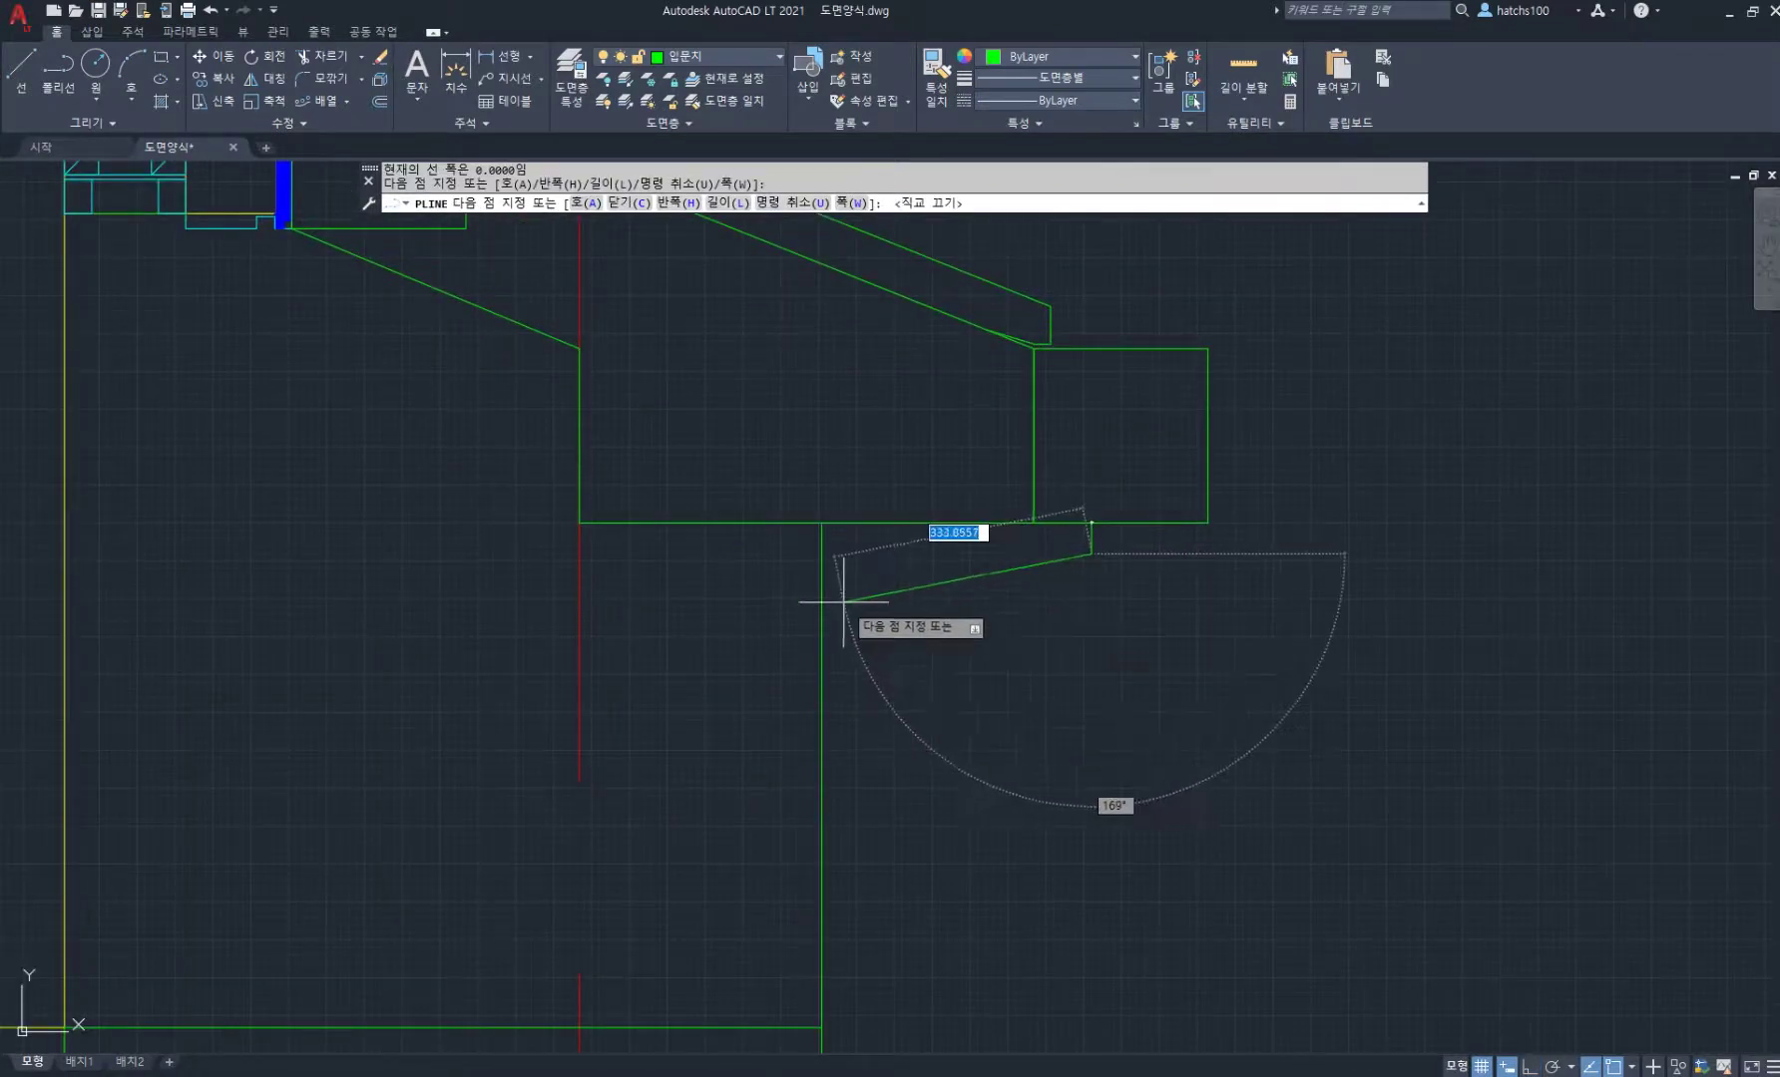
{"action": "scroll", "coordinate": [870, 704], "scroll_direction": "down", "scroll_amount": 6}
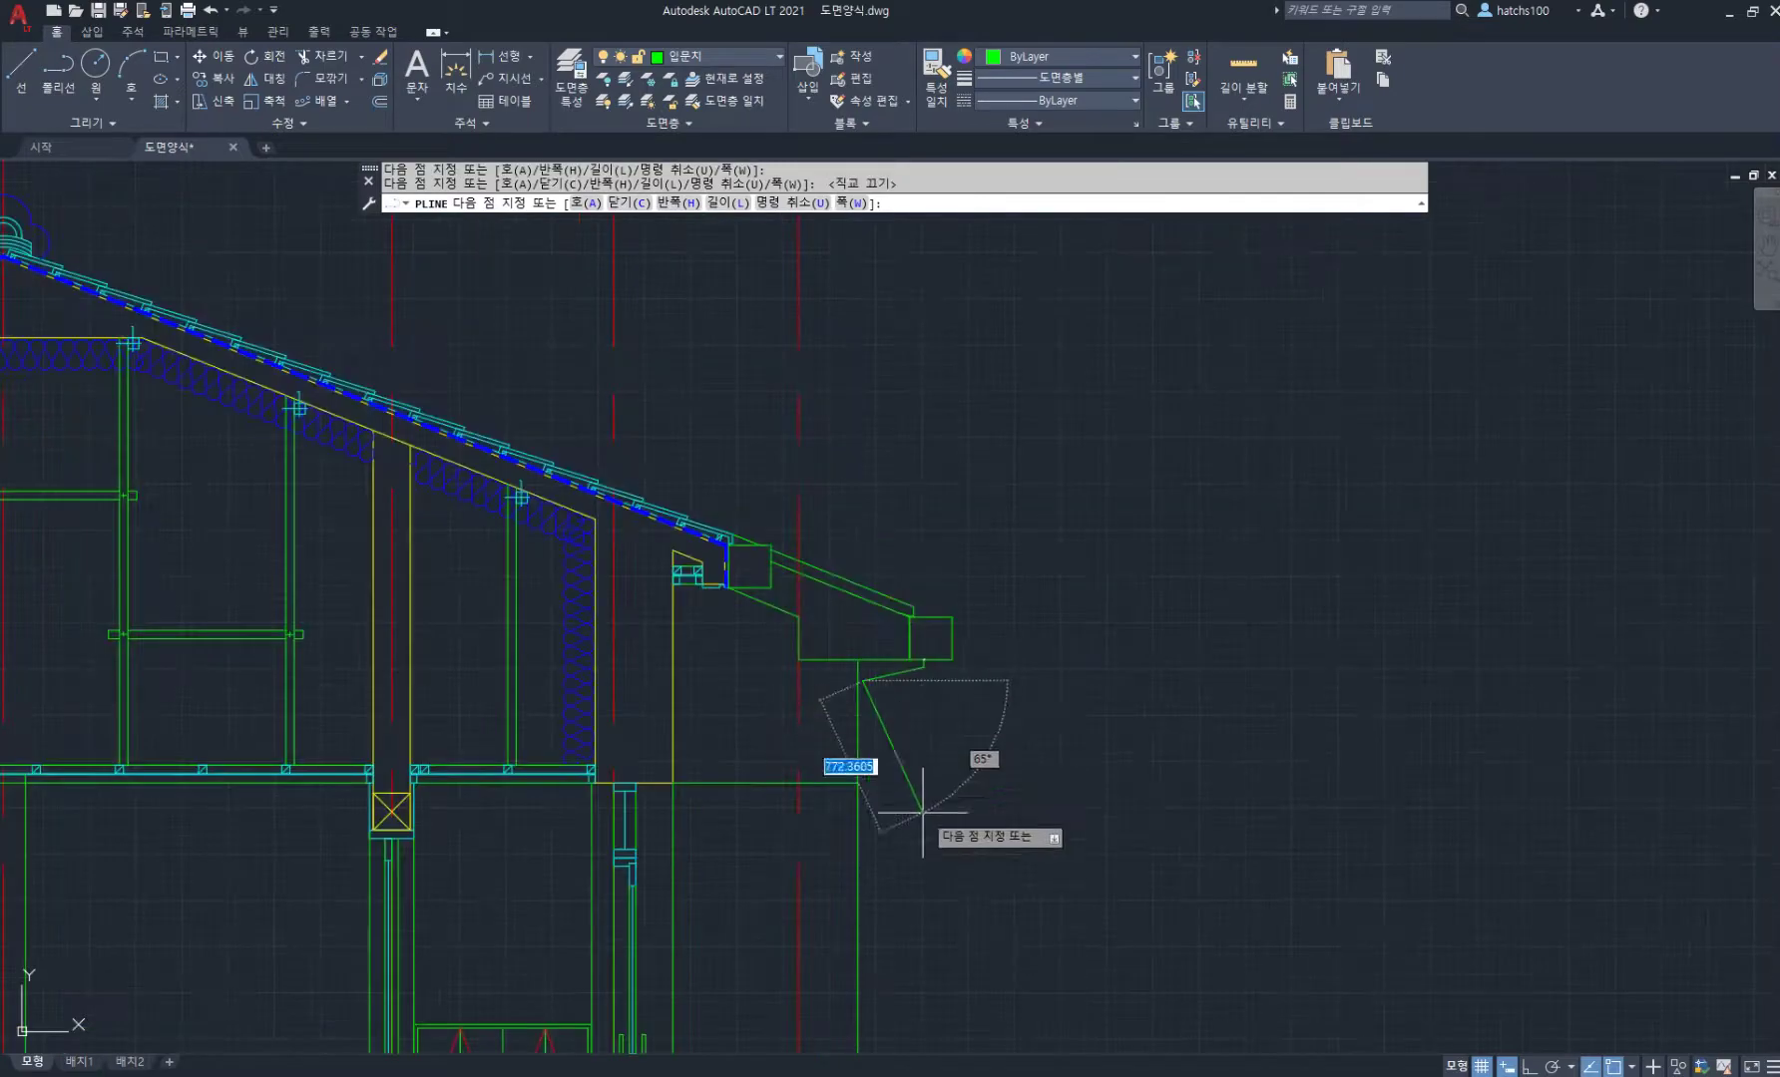
{"action": "middle_click_drag", "start_coordinate": [922, 813], "coordinate": [843, 469]}
{"action": "scroll", "coordinate": [771, 596], "scroll_direction": "down", "scroll_amount": 5}
{"action": "scroll", "coordinate": [795, 728], "scroll_direction": "up", "scroll_amount": 10}
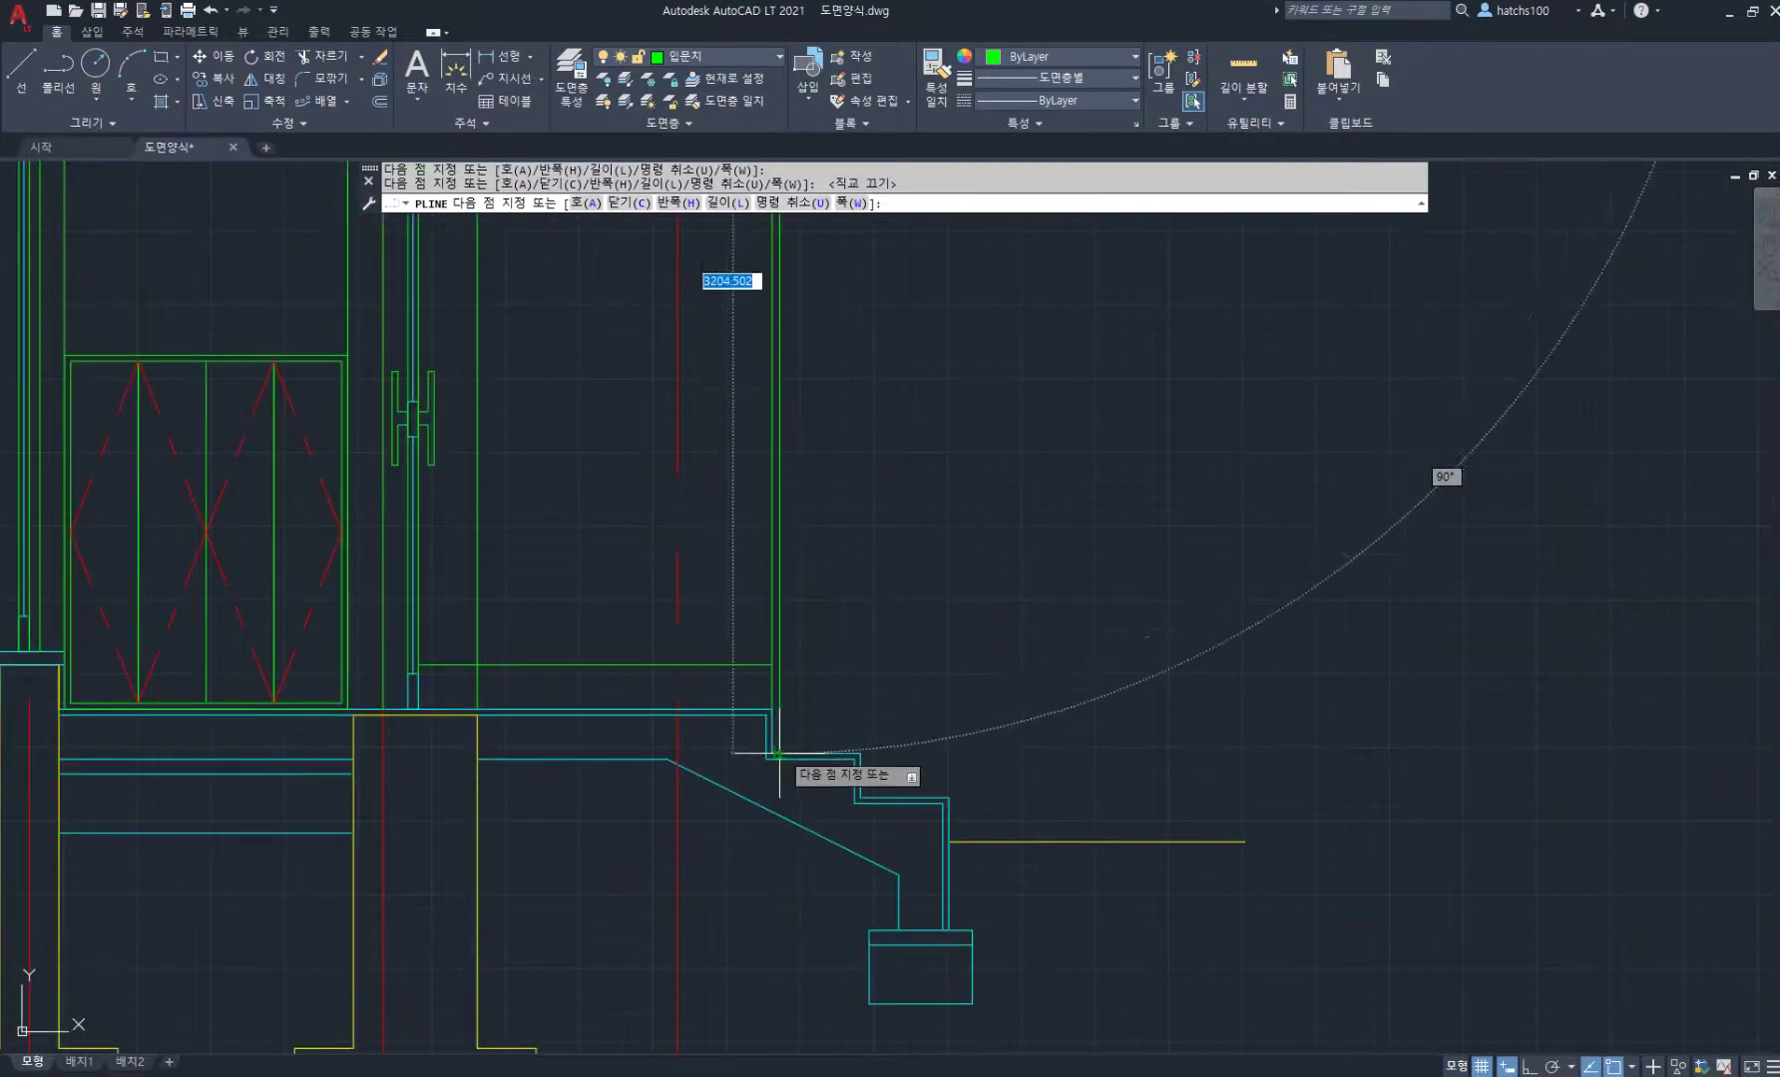
{"action": "left_click", "coordinate": [779, 754]}
{"action": "key", "text": "space"}
Step: Offset the downpipe polyline 90 outward to form the pipe's outer edge
{"action": "scroll", "coordinate": [876, 484], "scroll_direction": "down", "scroll_amount": 5}
{"action": "middle_click_drag", "start_coordinate": [862, 299], "coordinate": [904, 580]}
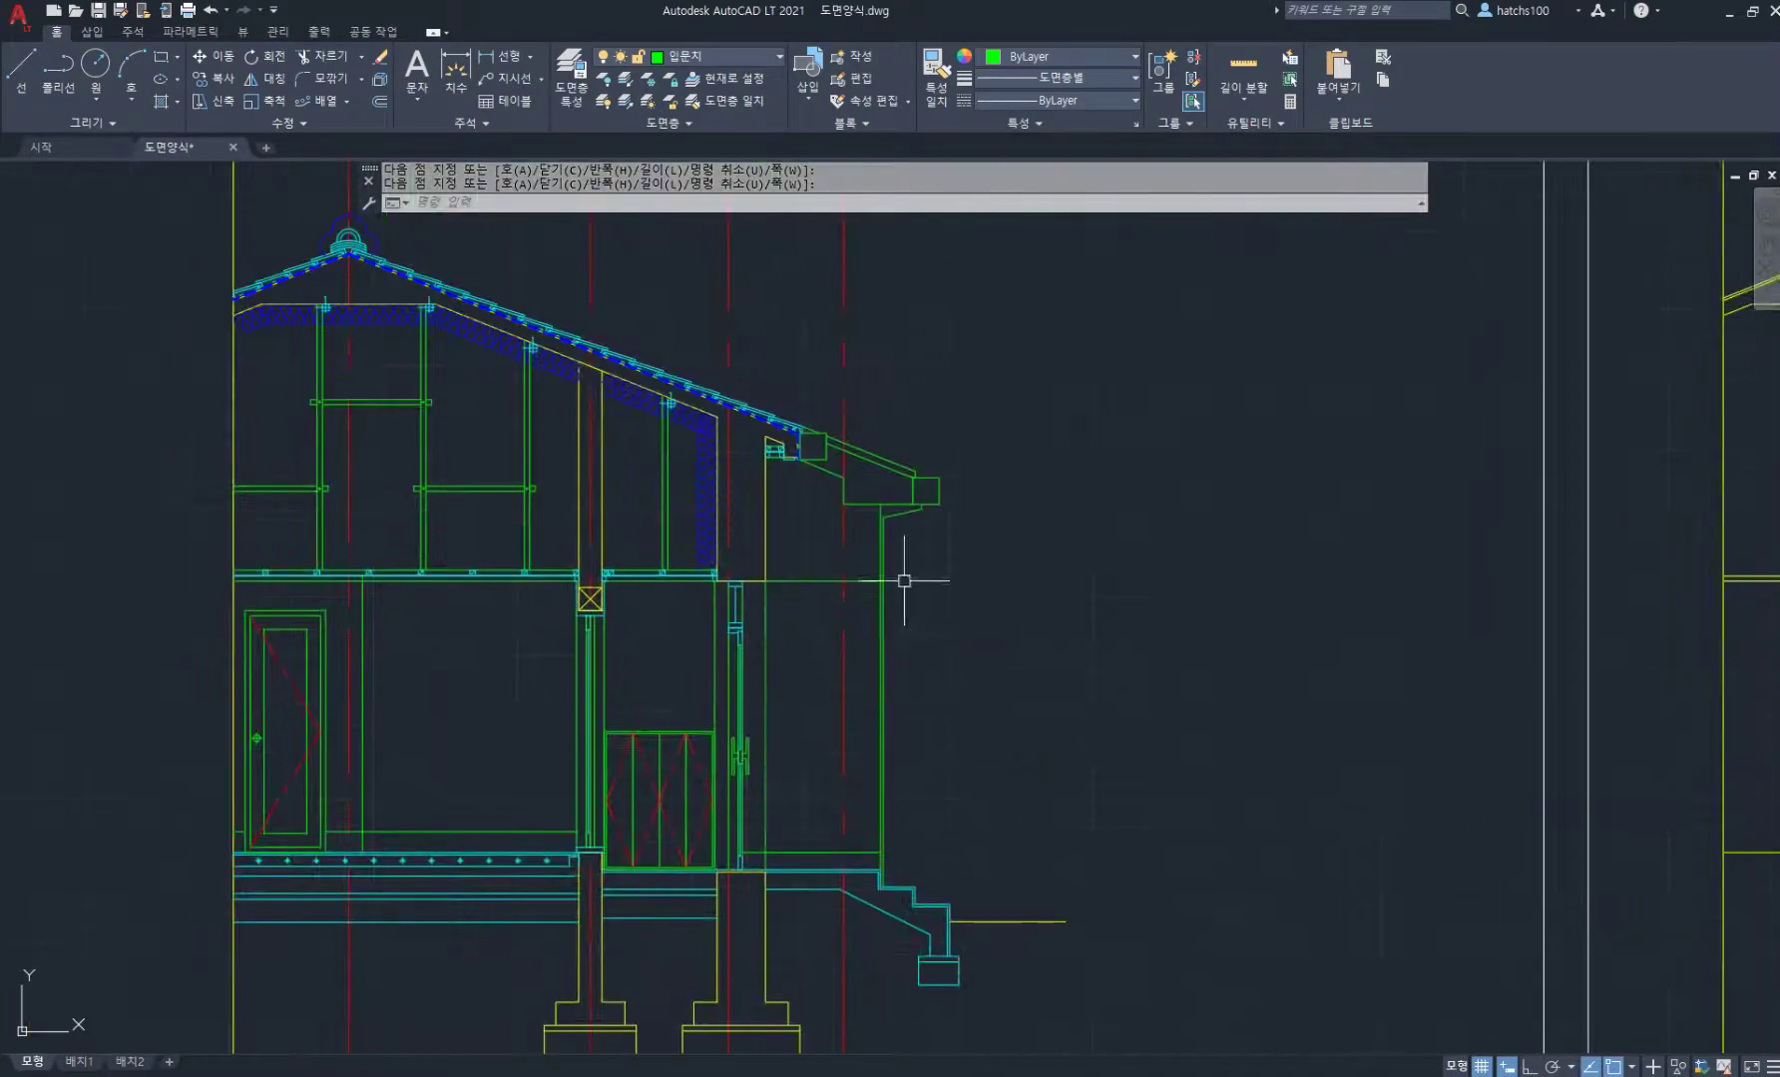
{"action": "scroll", "coordinate": [895, 491], "scroll_direction": "up", "scroll_amount": 4}
{"action": "scroll", "coordinate": [939, 479], "scroll_direction": "up", "scroll_amount": 2}
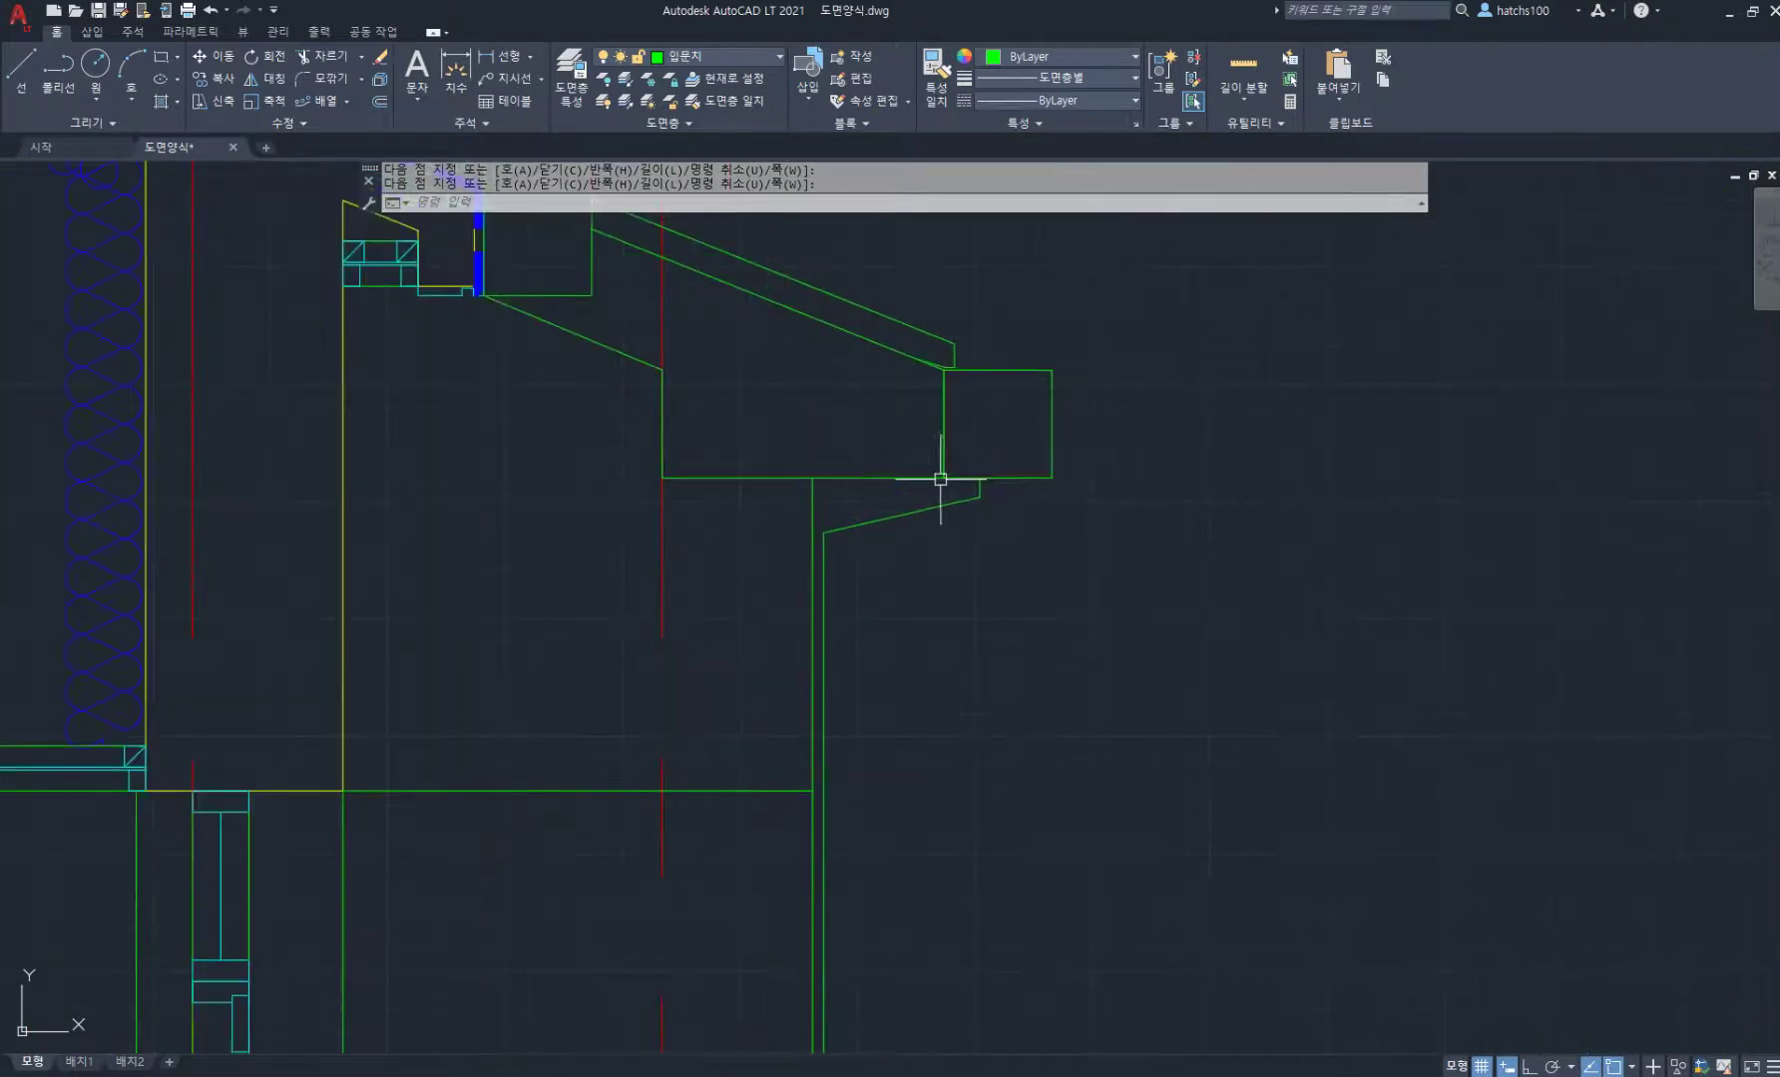
{"action": "key", "text": "Return"}
{"action": "key", "text": "Return"}
{"action": "left_click", "coordinate": [934, 506]}
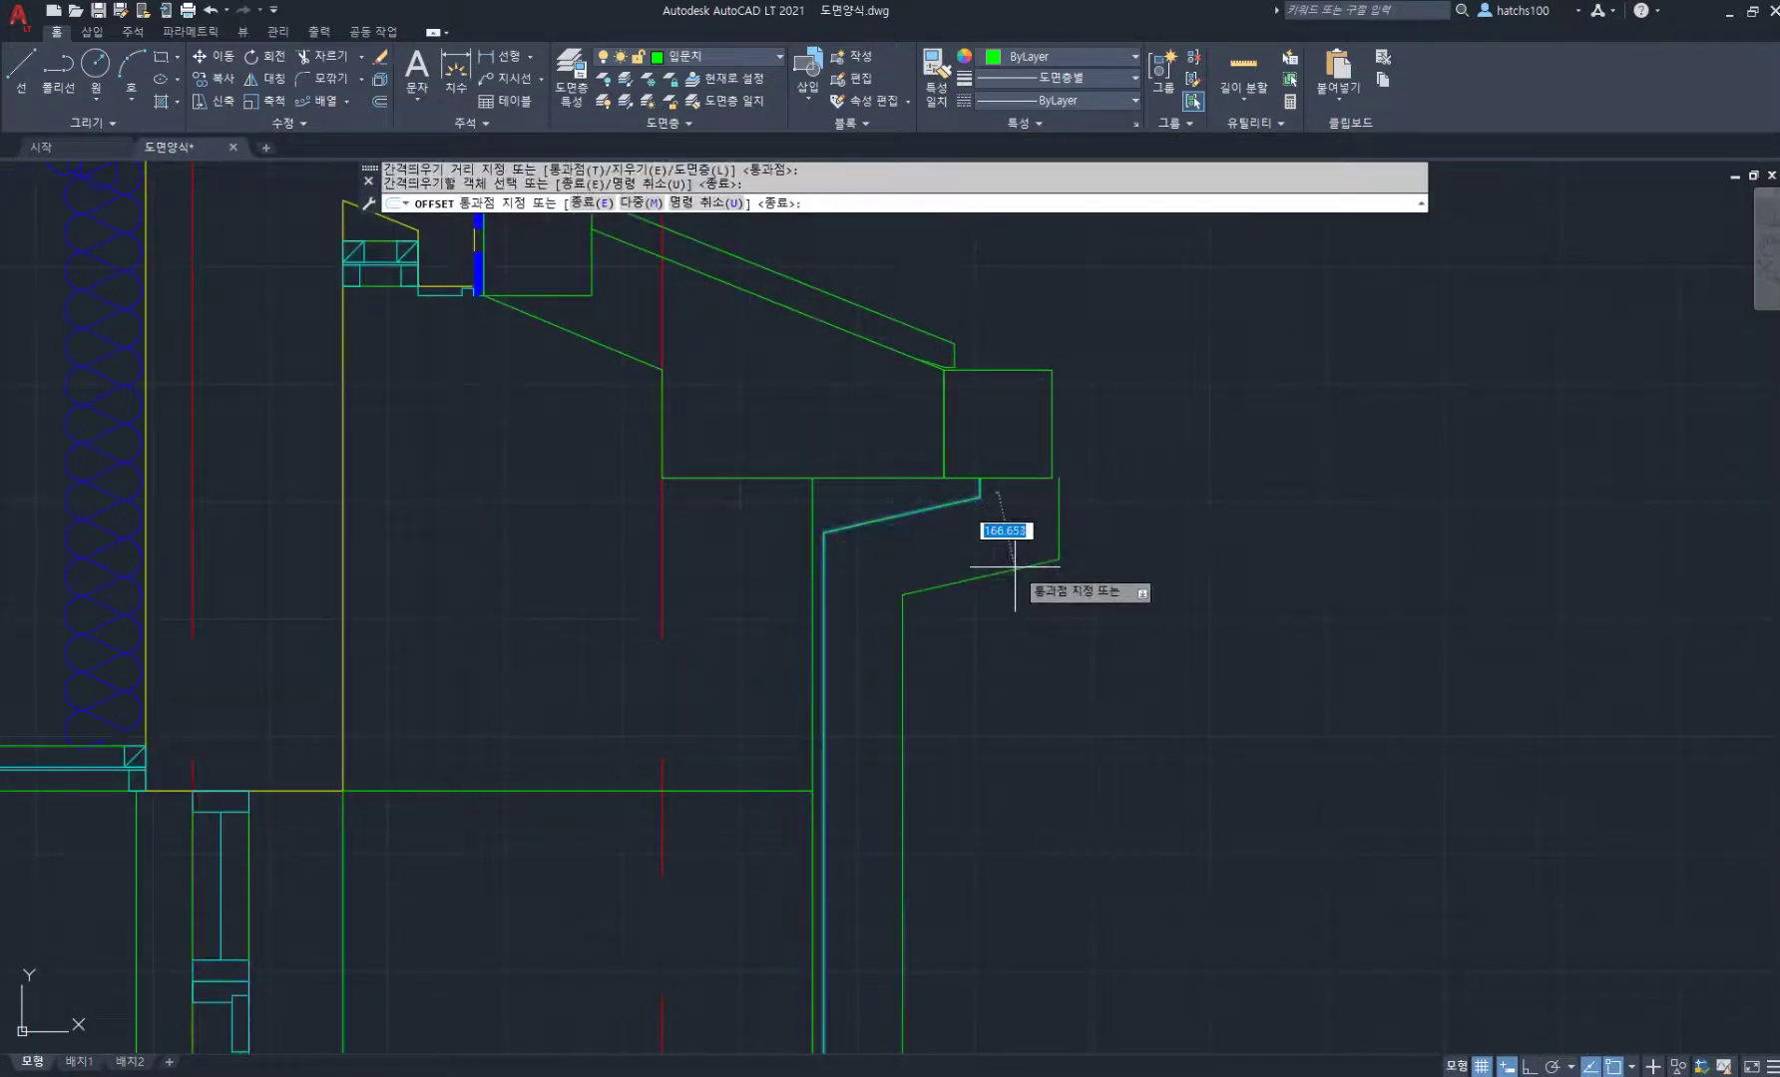
{"action": "type", "text": "90"}
{"action": "key", "text": "Return"}
{"action": "scroll", "coordinate": [988, 507], "scroll_direction": "up", "scroll_amount": 2}
{"action": "key", "text": "Return"}
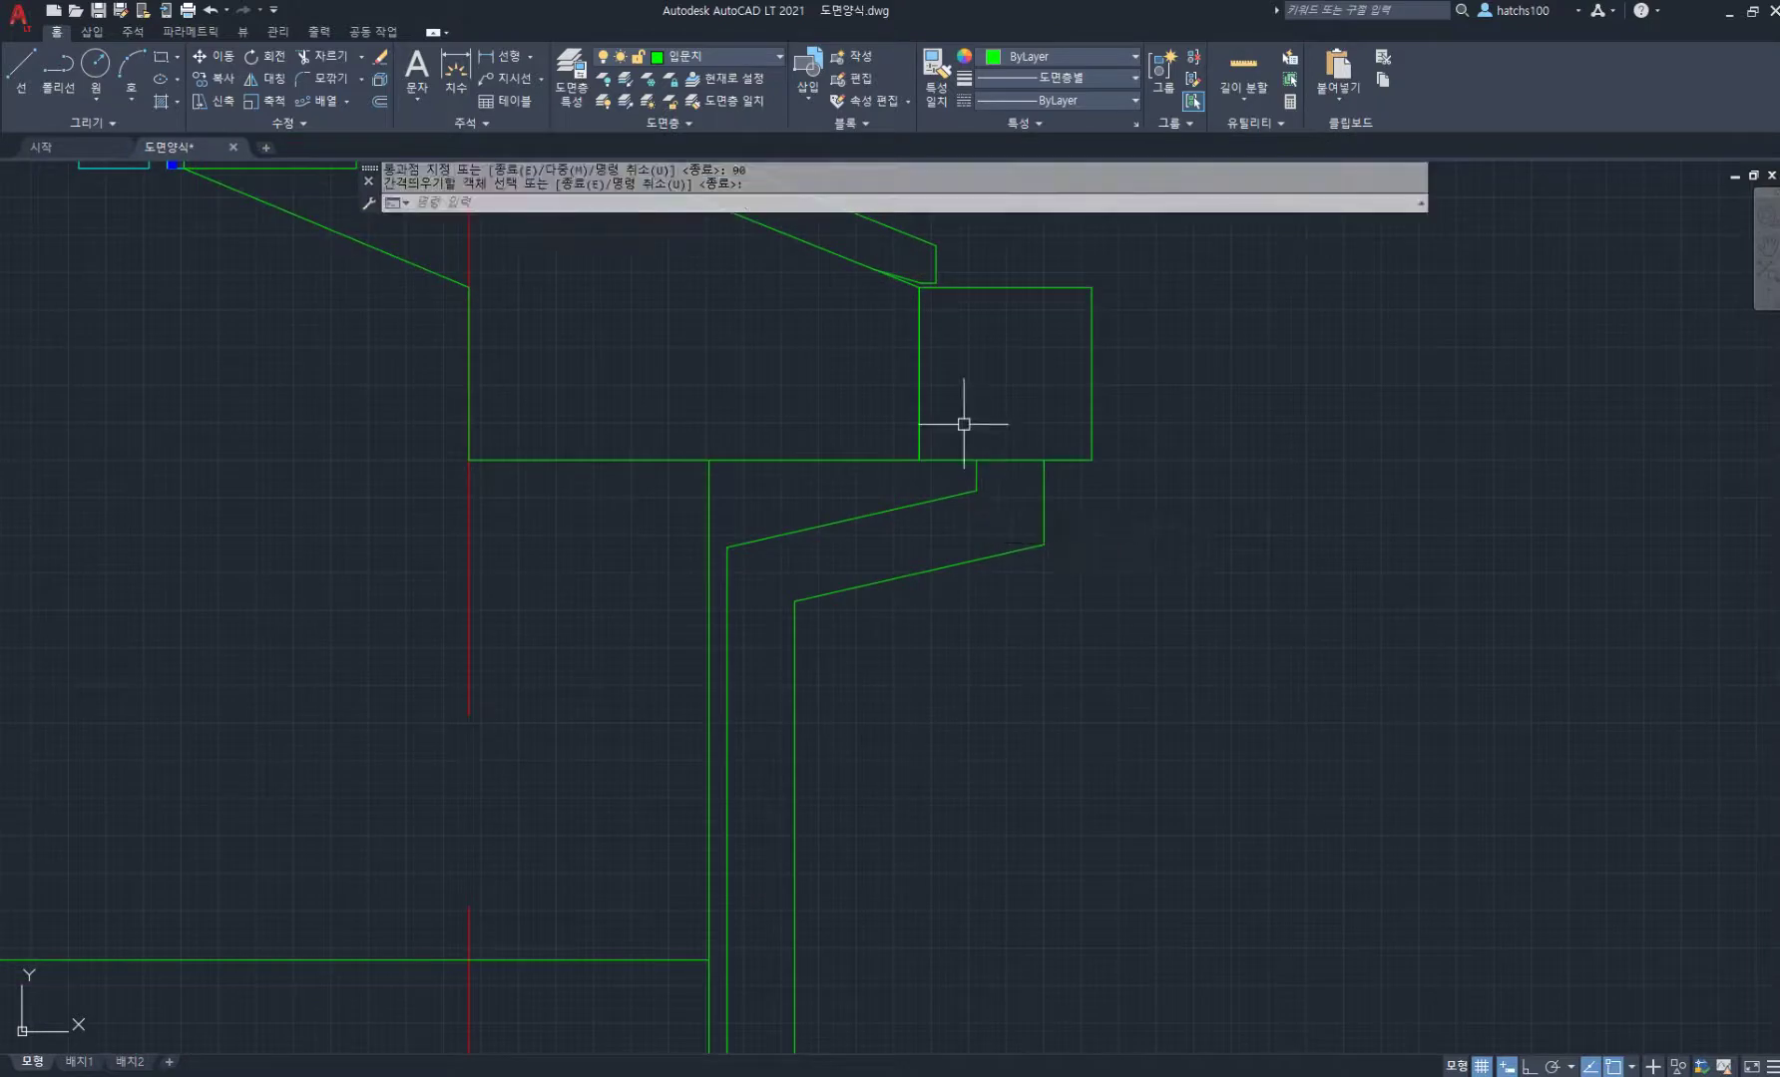
Step: Connect the downpipe's inner and outer corners with a diagonal line at each of its two bends
{"action": "type", "text": "l"}
{"action": "key", "text": "Return"}
{"action": "left_click", "coordinate": [976, 492]}
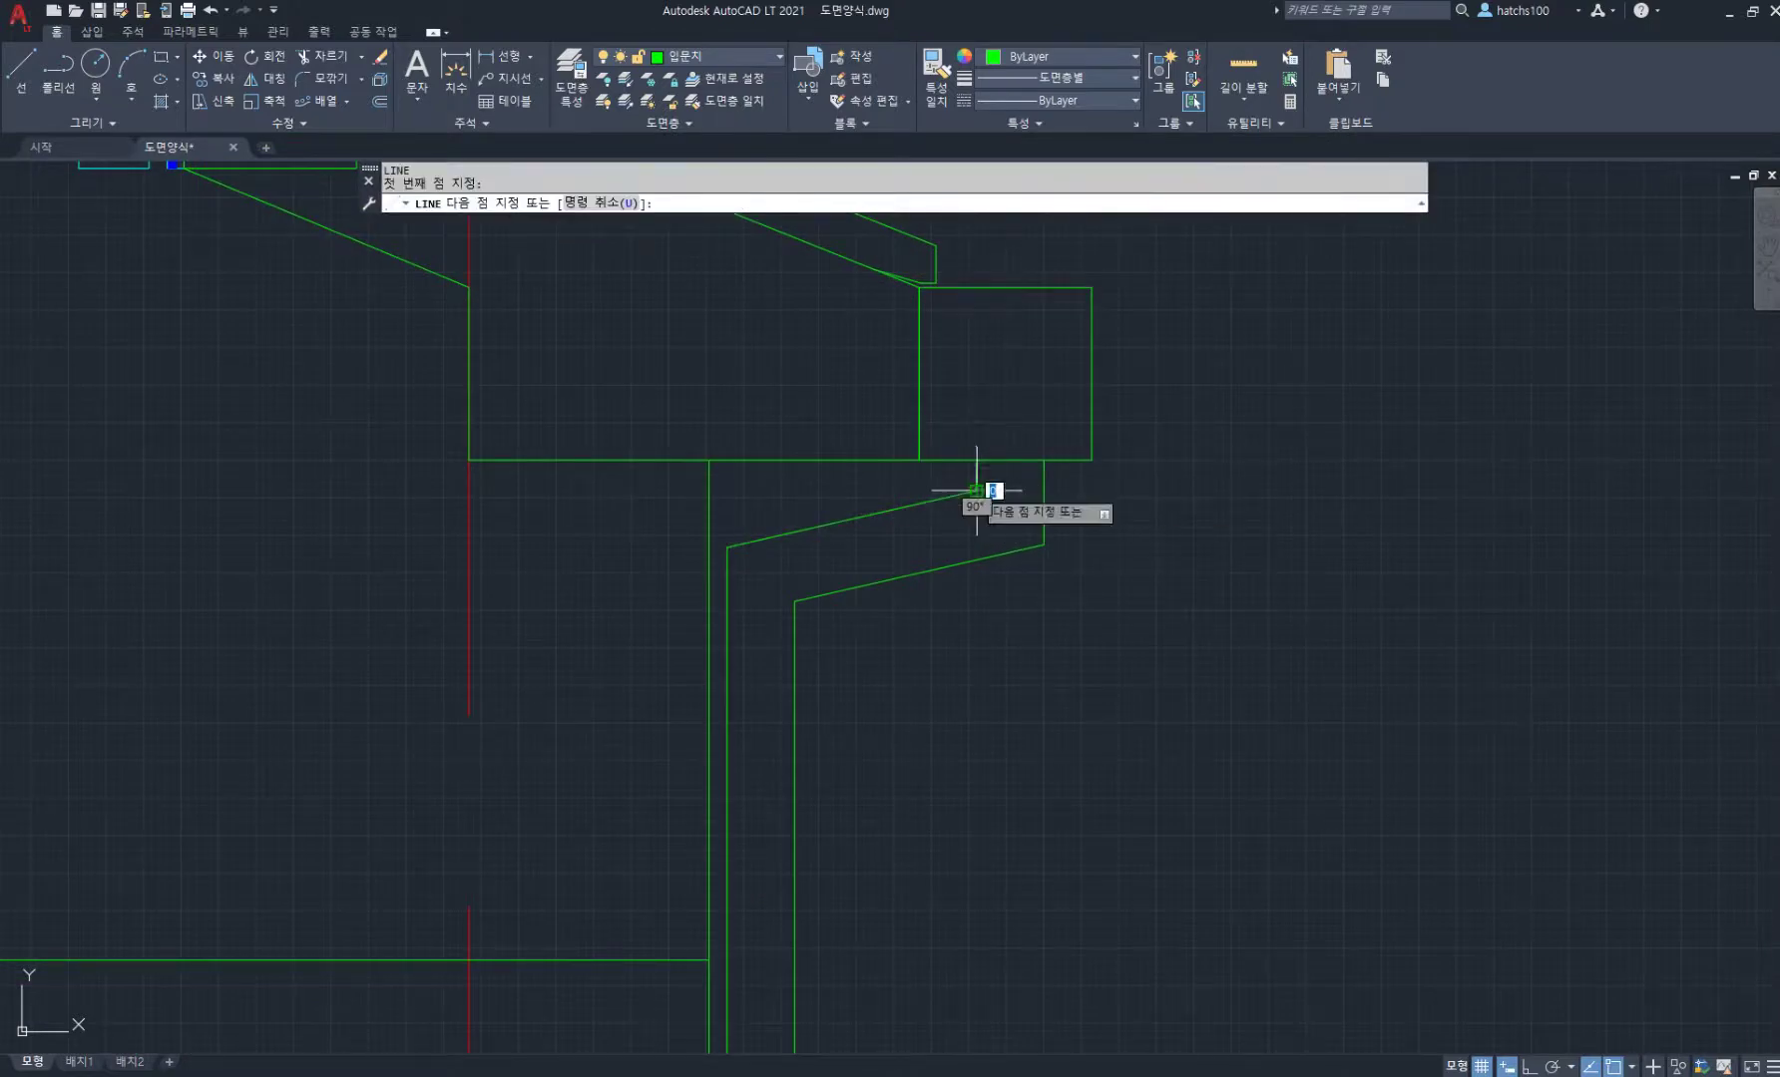
{"action": "left_click", "coordinate": [1044, 545]}
{"action": "key", "text": "Return"}
{"action": "key", "text": "Return"}
{"action": "left_click", "coordinate": [795, 601]}
{"action": "left_click", "coordinate": [727, 547]}
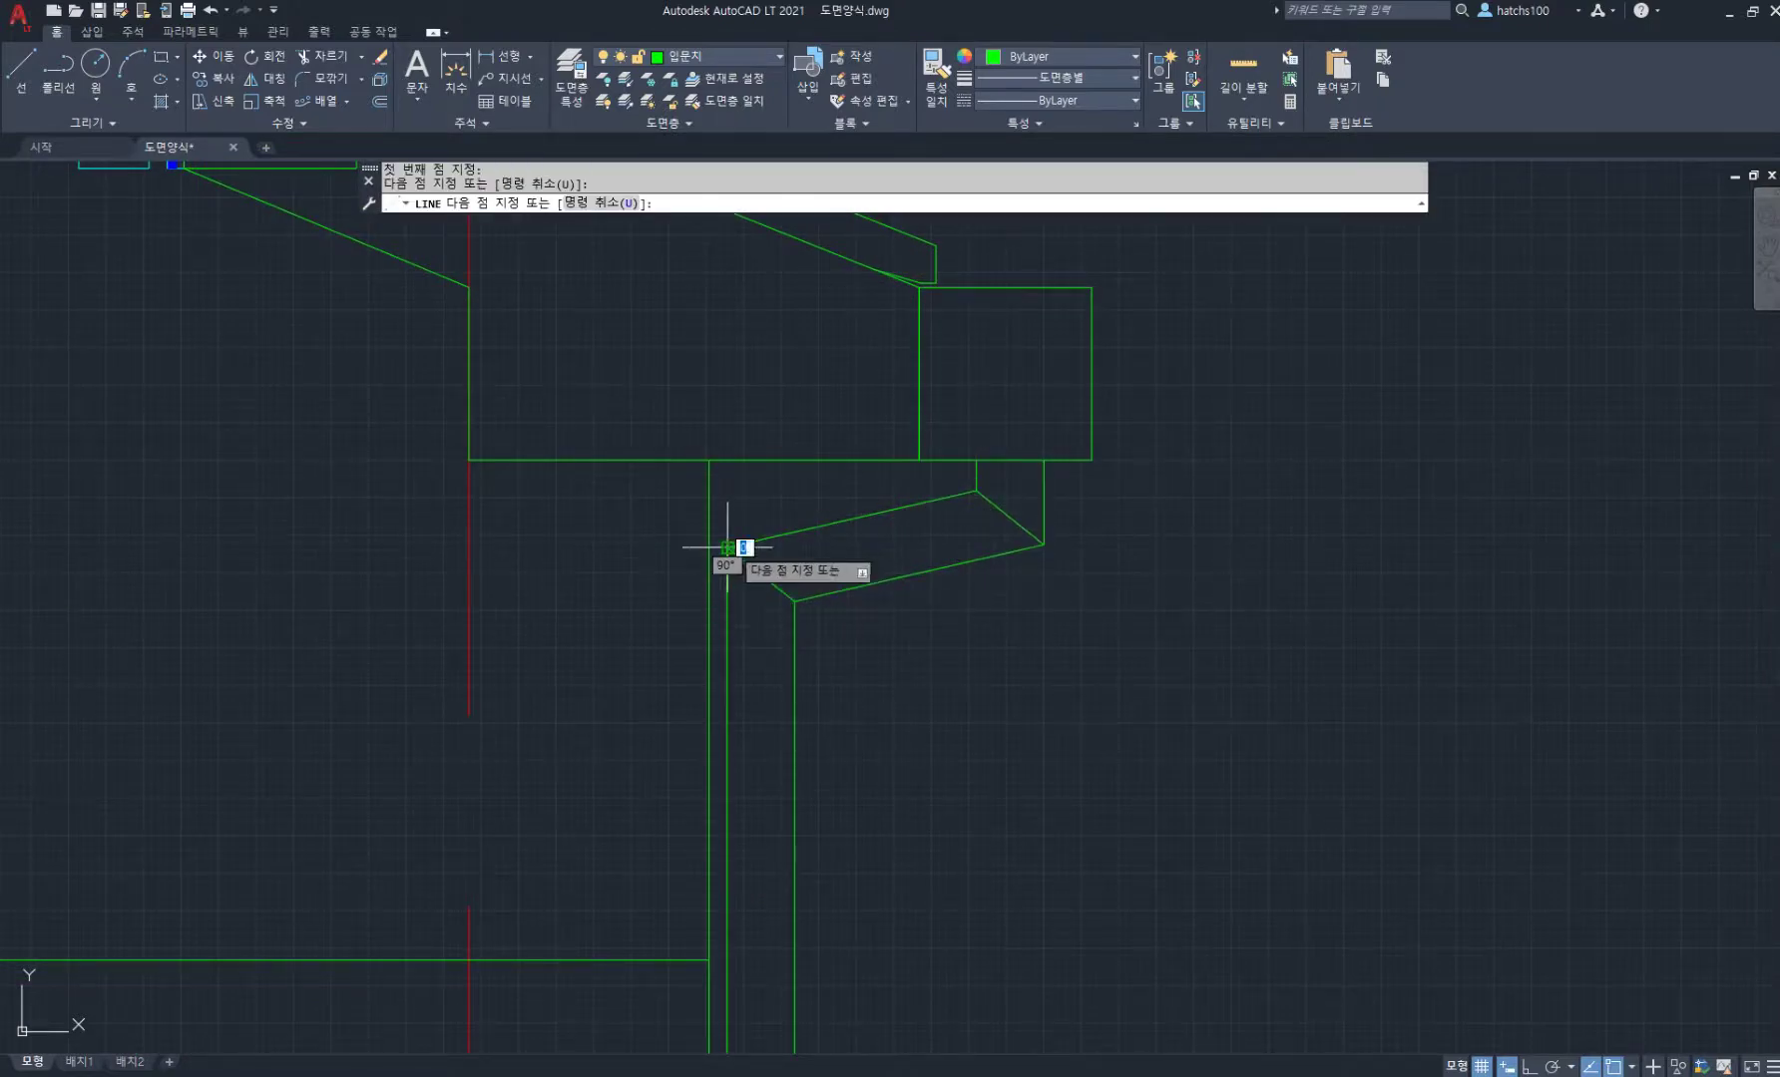
{"action": "key", "text": "Return"}
Step: Draw a horizontal bracket line from the wall edge across to the outer edge of the downpipe, just above the ceiling line
{"action": "scroll", "coordinate": [908, 651], "scroll_direction": "down", "scroll_amount": 6}
{"action": "scroll", "coordinate": [874, 731], "scroll_direction": "up", "scroll_amount": 4}
{"action": "type", "text": "l"}
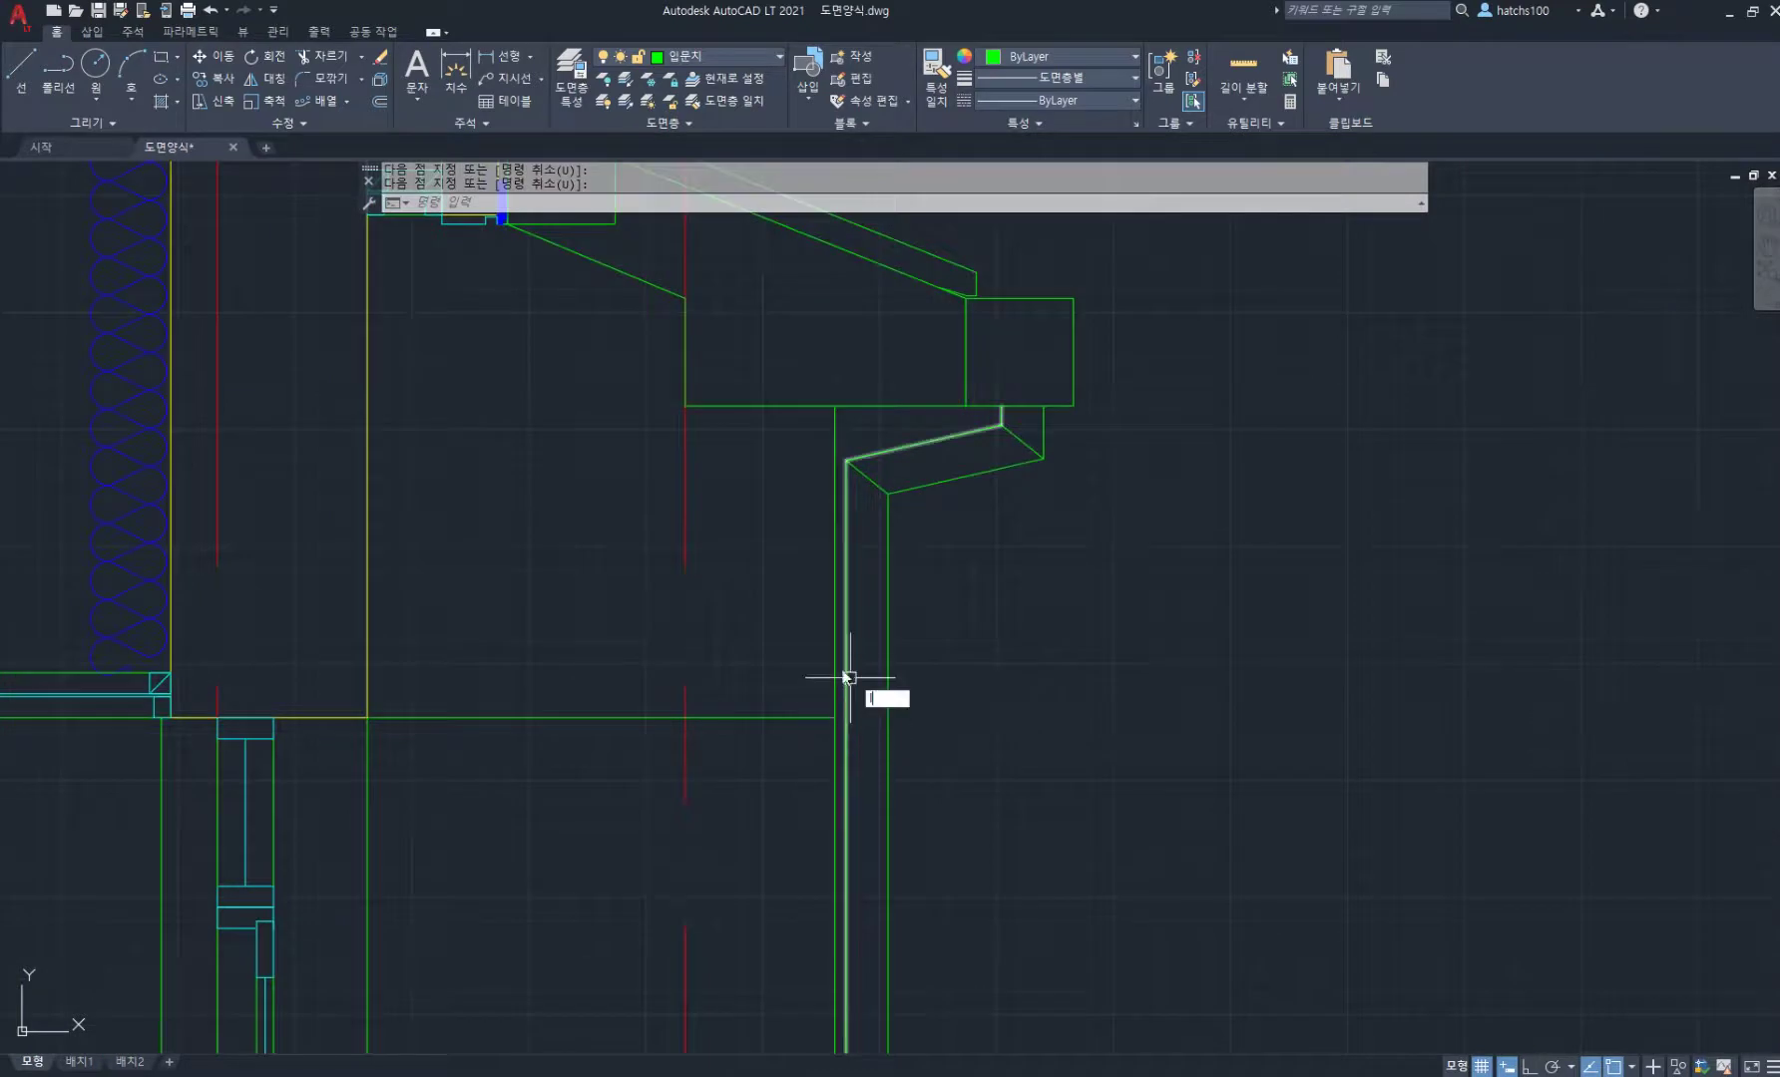
{"action": "key", "text": "Return"}
{"action": "left_click", "coordinate": [835, 683]}
{"action": "left_click", "coordinate": [887, 684]}
{"action": "key", "text": "Return"}
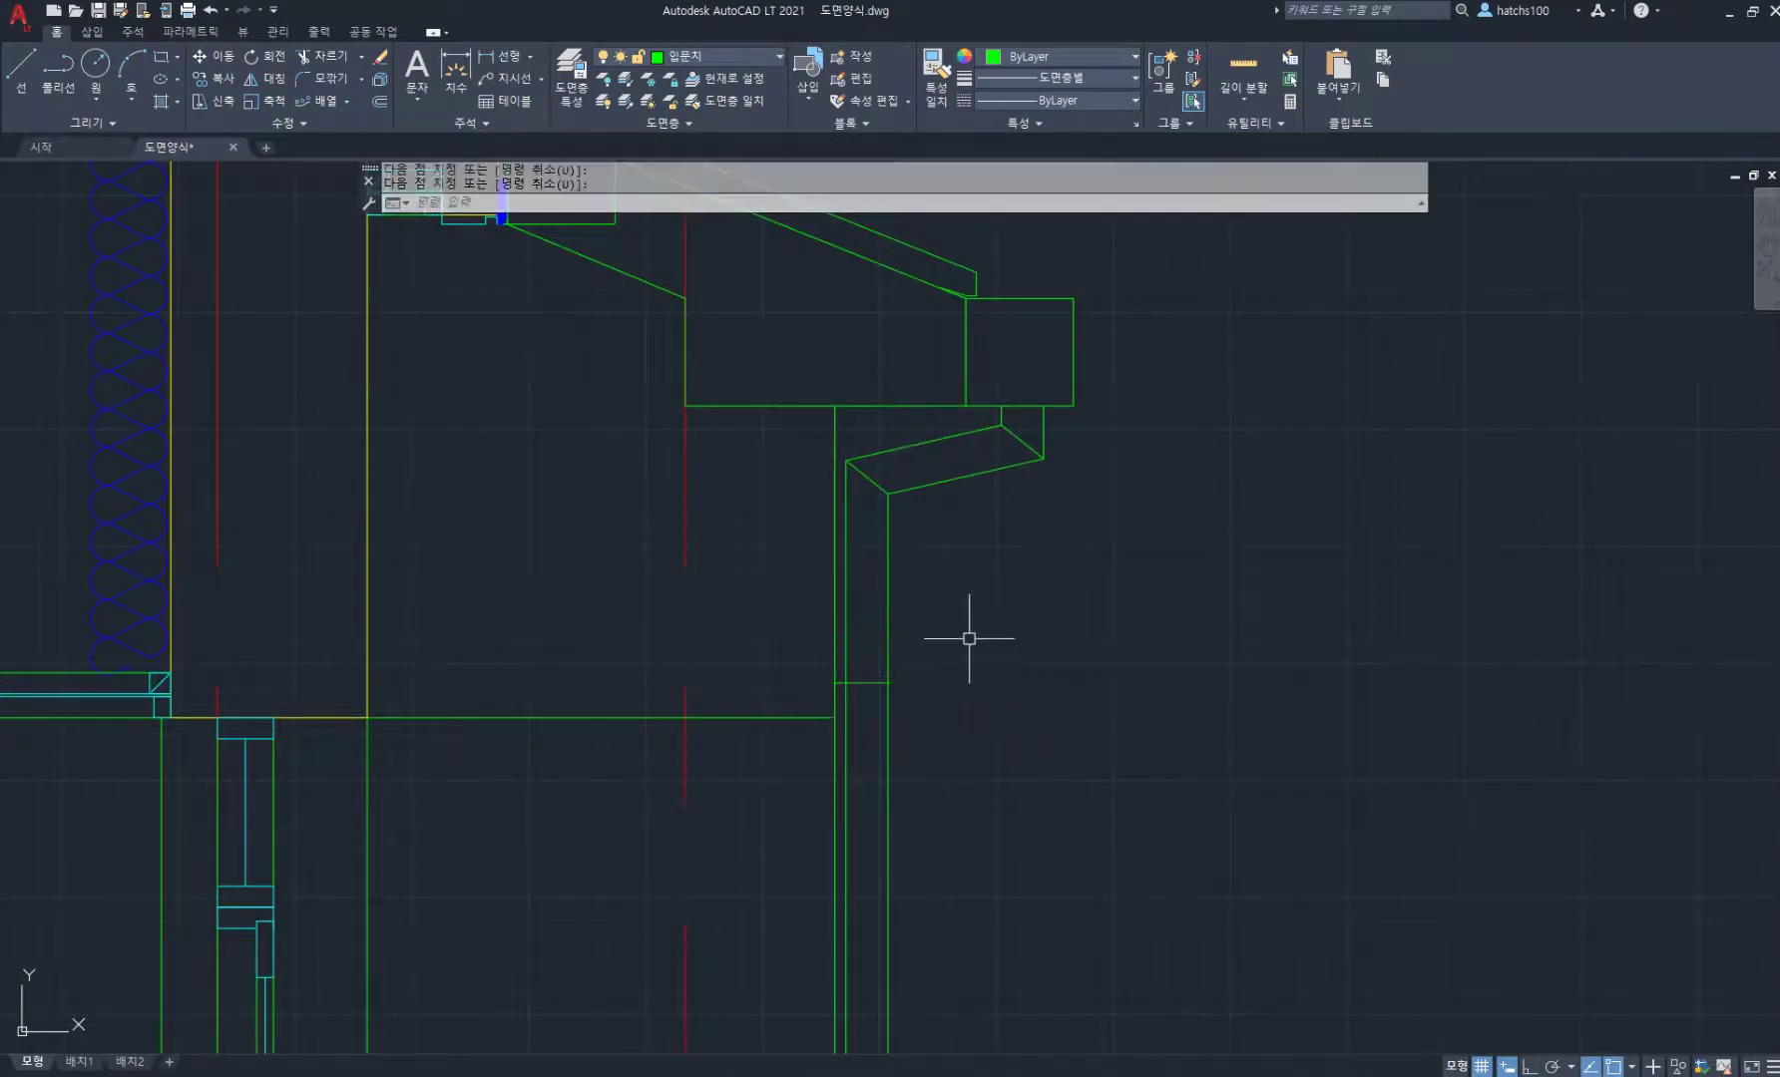
Step: Offset the horizontal bracket line slightly downward to give the downpipe bracket its thickness
{"action": "type", "text": "o"}
{"action": "key", "text": "Return"}
{"action": "key", "text": "Return"}
{"action": "left_click", "coordinate": [862, 683]}
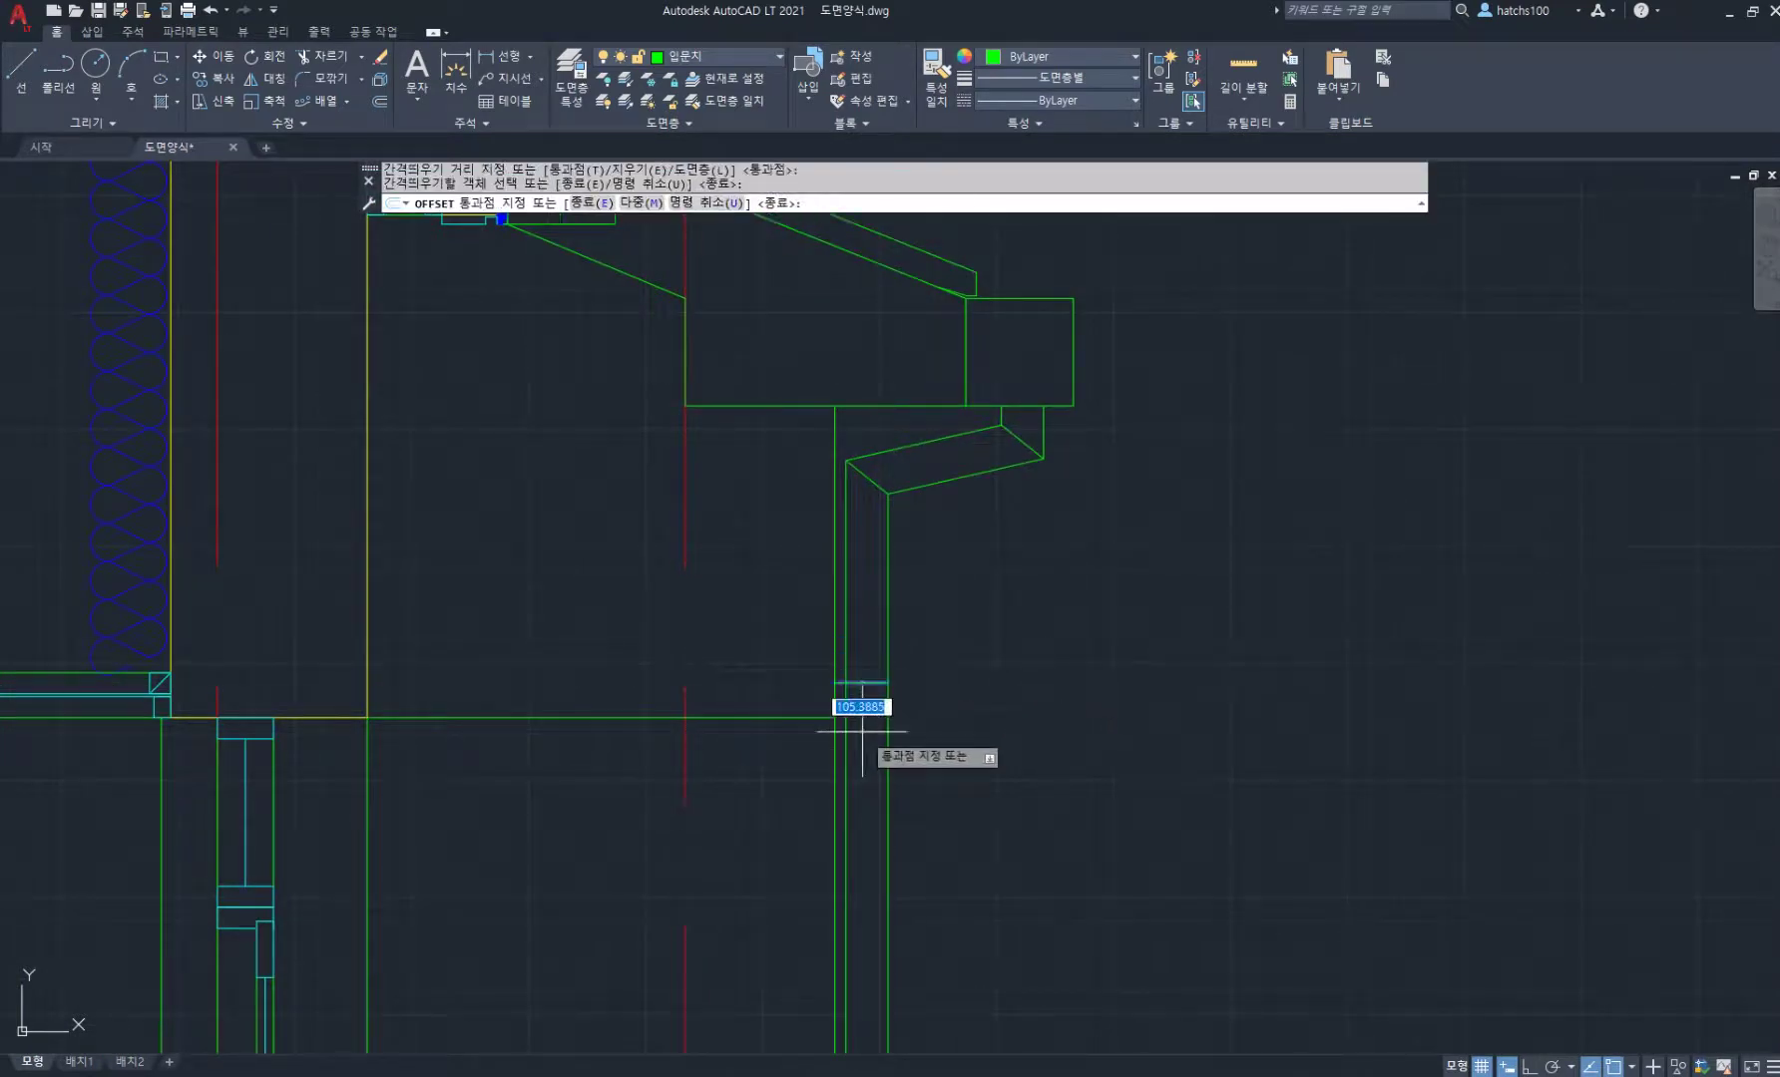
{"action": "type", "text": "2"}
{"action": "key", "text": "Return"}
{"action": "scroll", "coordinate": [953, 675], "scroll_direction": "down", "scroll_amount": 3}
{"action": "key", "text": "Escape"}
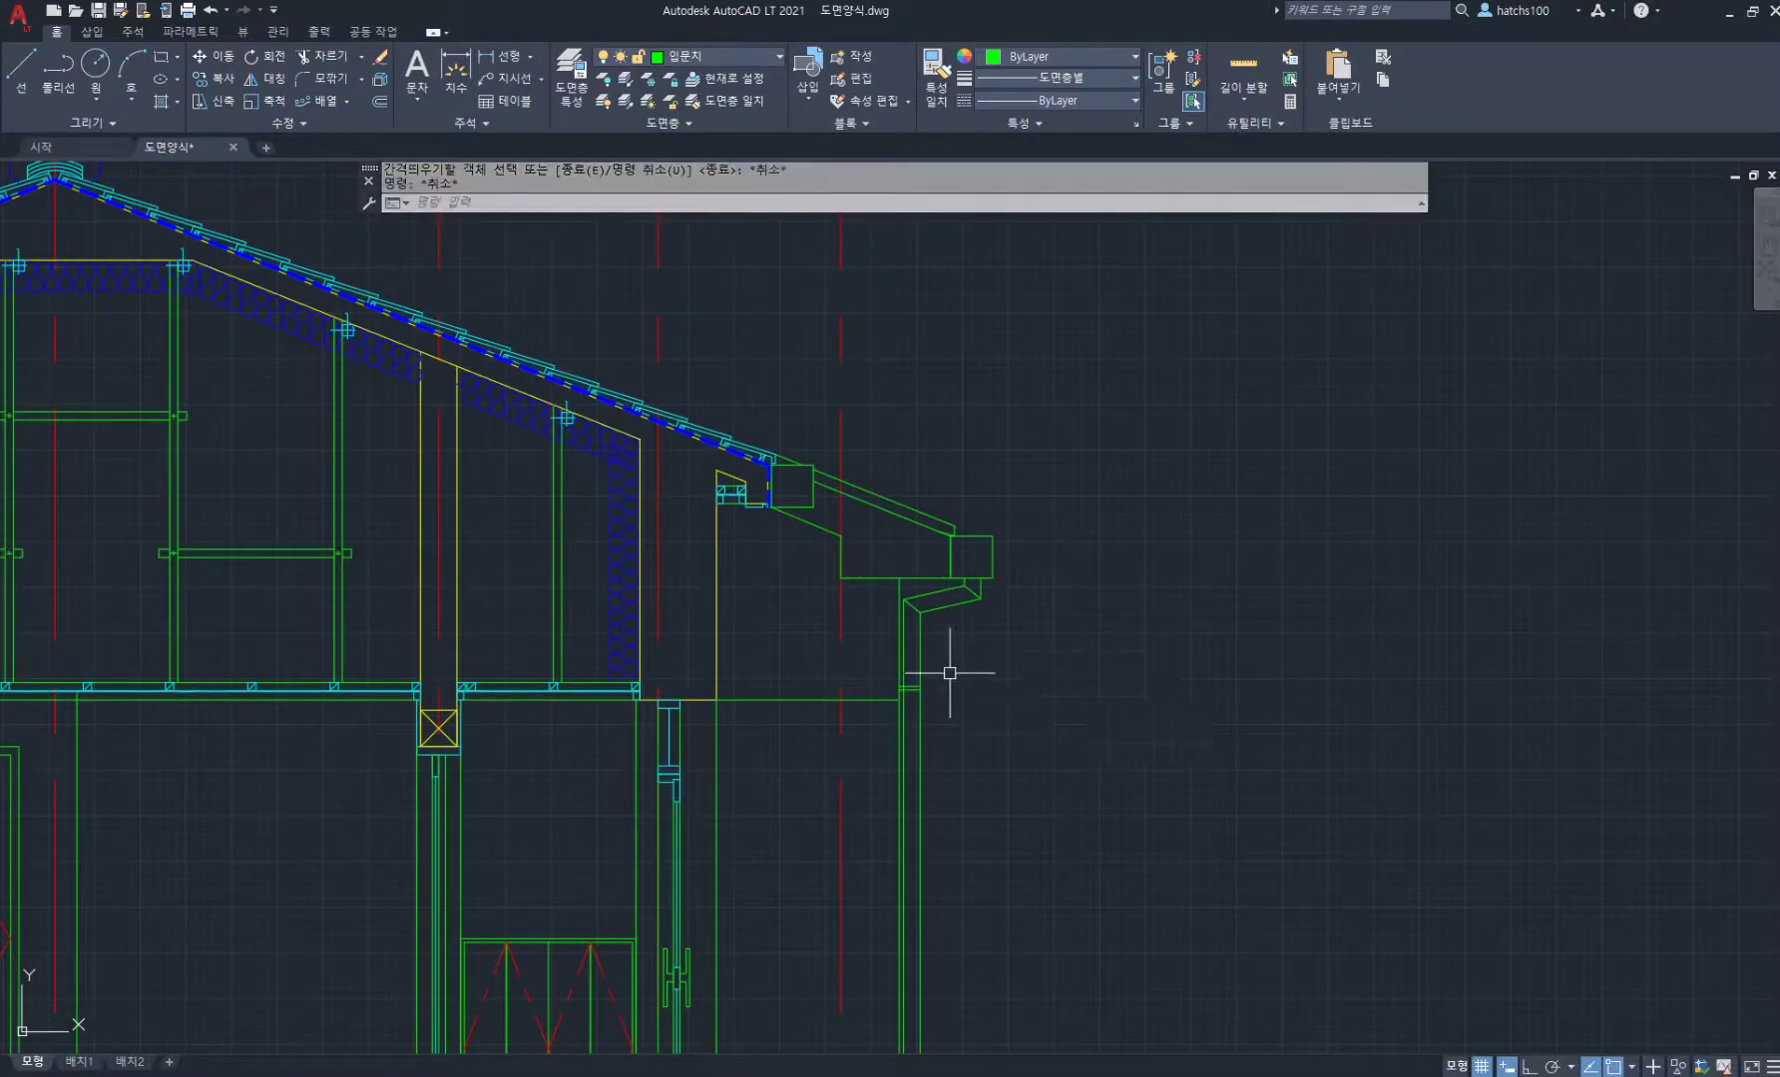
{"action": "type", "text": "co"}
{"action": "key", "text": "Return"}
{"action": "left_click", "coordinate": [871, 662]}
{"action": "left_click", "coordinate": [999, 746]}
{"action": "key", "text": "Return"}
{"action": "scroll", "coordinate": [1006, 732], "scroll_direction": "down", "scroll_amount": 4}
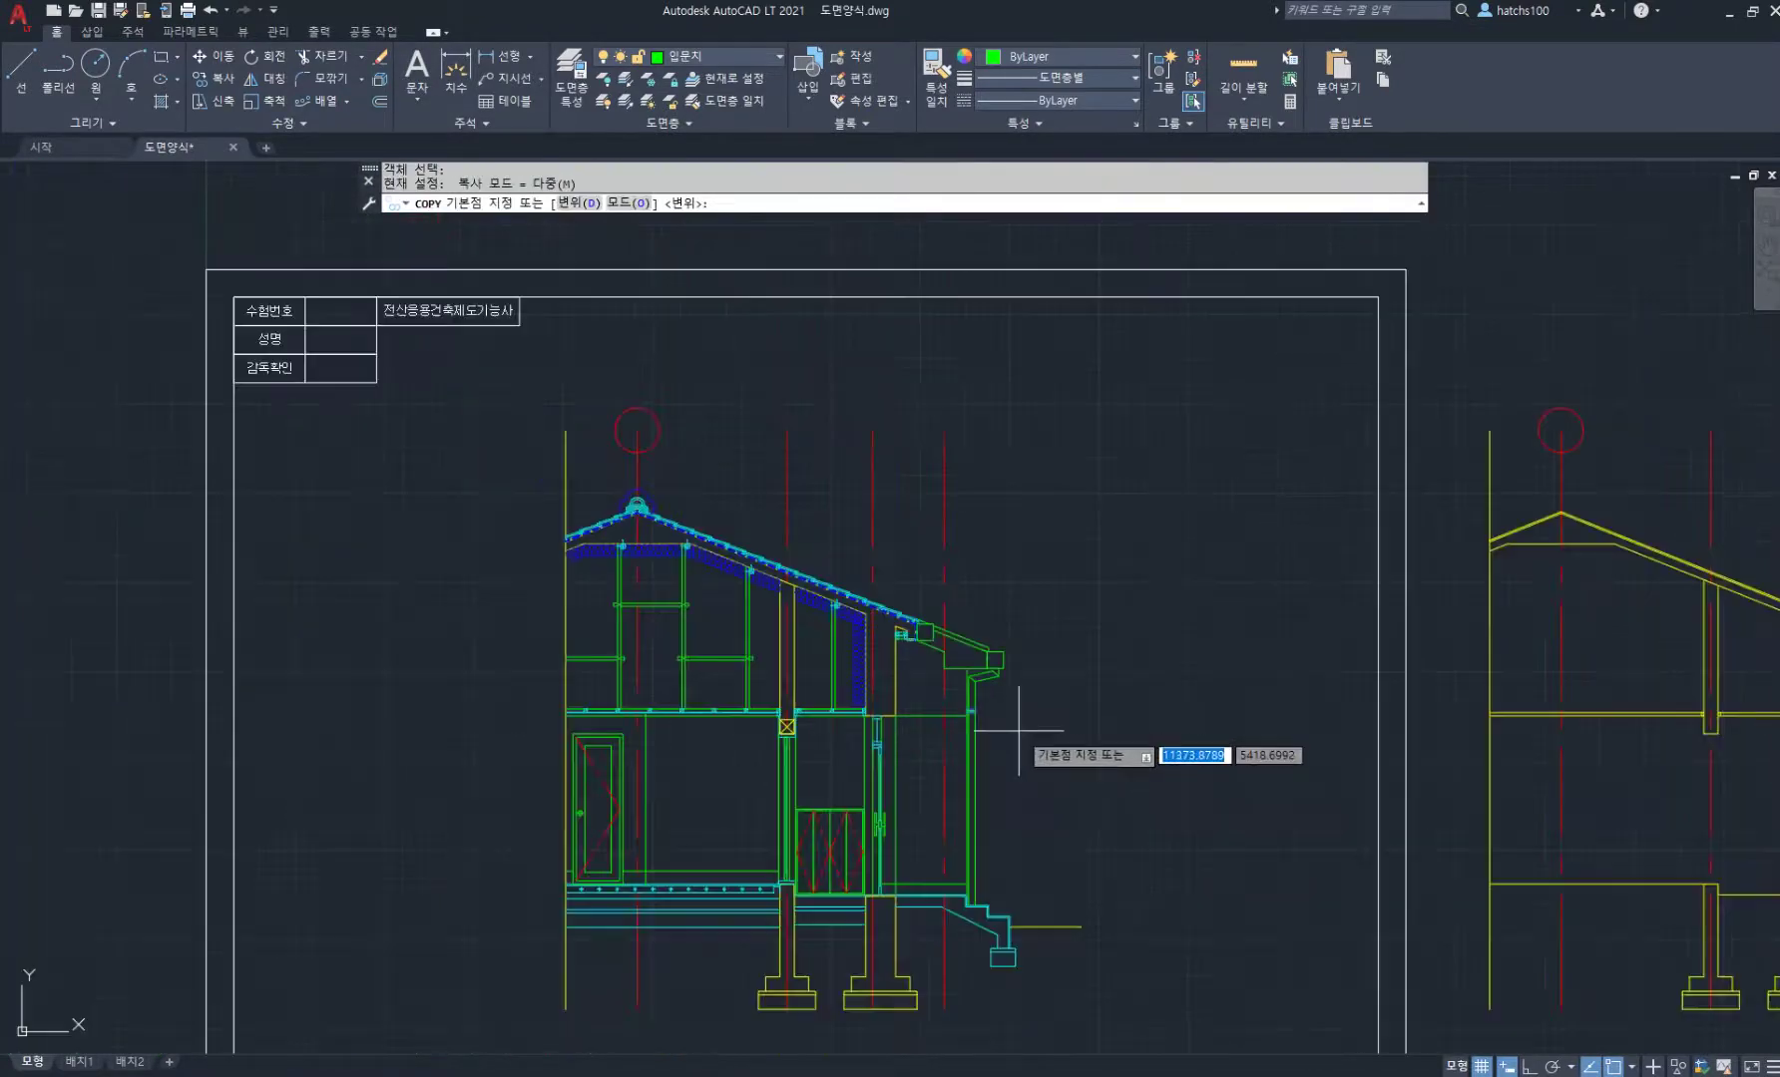
{"action": "middle_click_drag", "start_coordinate": [1066, 729], "coordinate": [1038, 607]}
{"action": "key", "text": "Return"}
{"action": "key", "text": "Return"}
{"action": "key", "text": "Escape"}
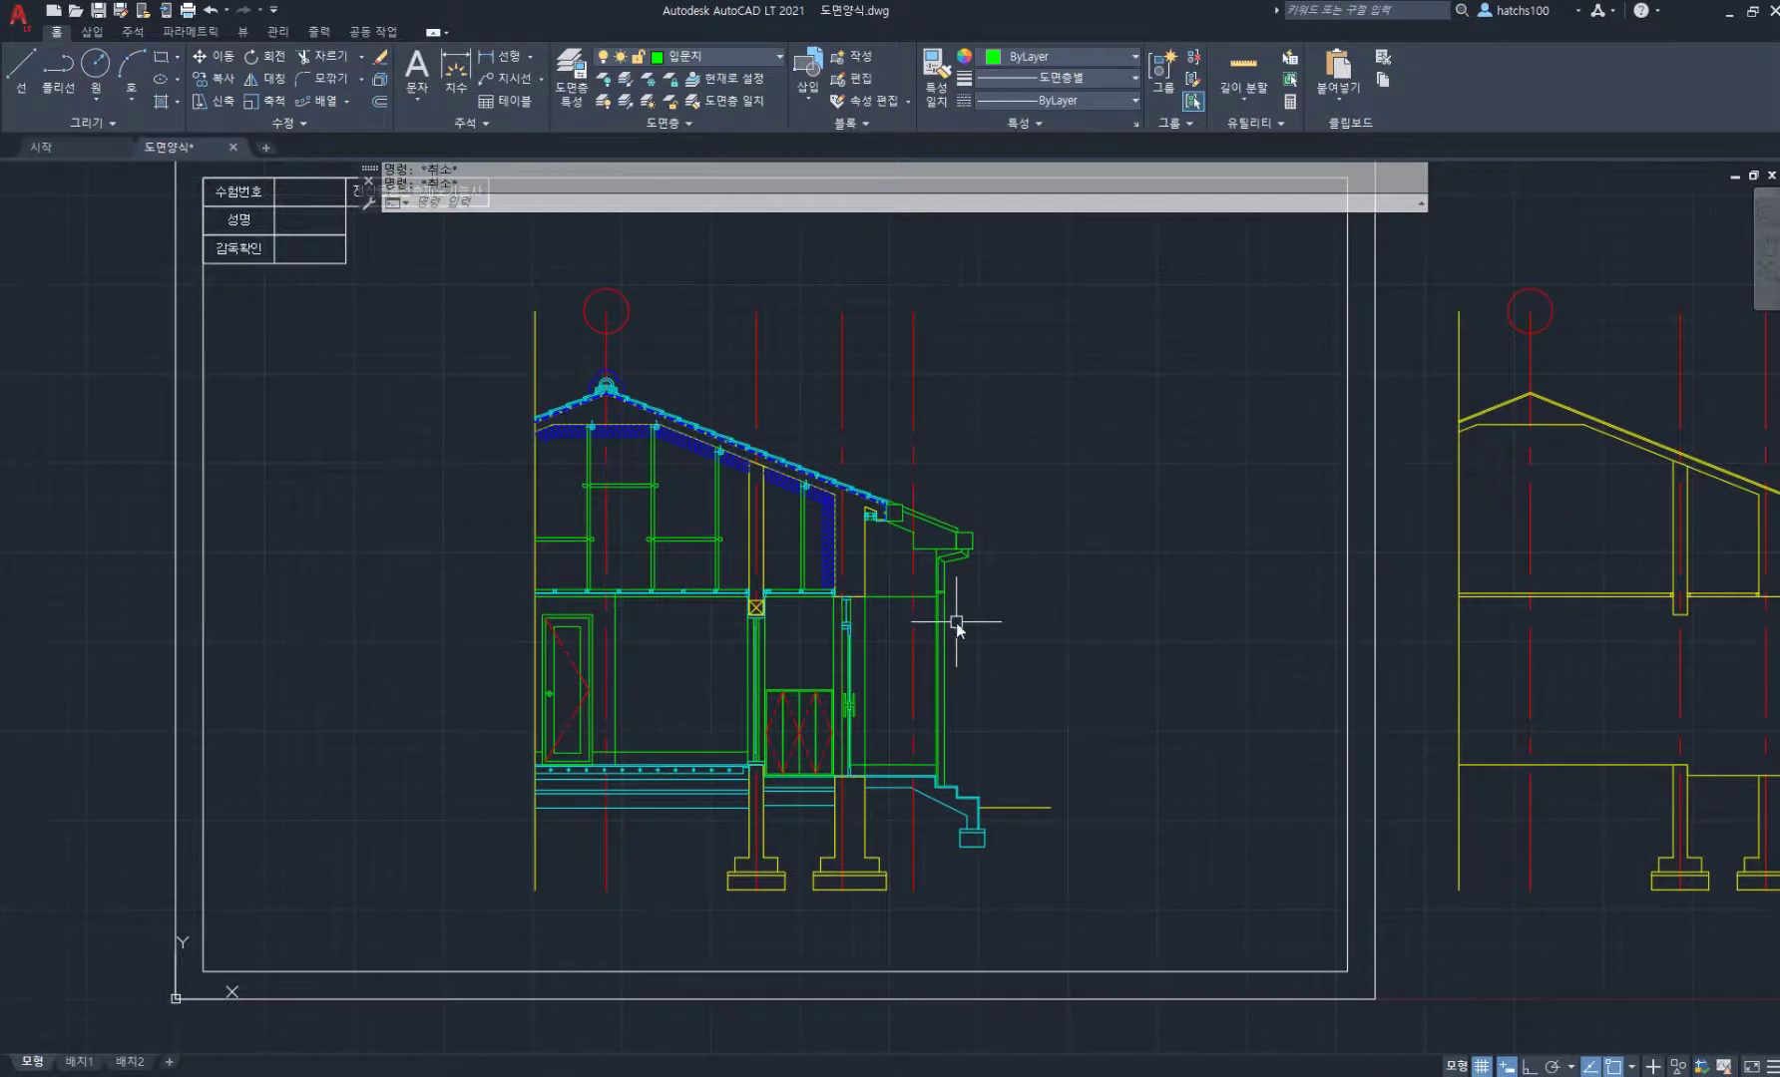
Step: Copy the downpipe bracket lines straight down to two lower positions, one near mid-height and one near the pipe's base
{"action": "key", "text": "Return"}
{"action": "left_click", "coordinate": [923, 579]}
{"action": "left_click", "coordinate": [977, 626]}
{"action": "key", "text": "Return"}
{"action": "left_click", "coordinate": [1017, 581]}
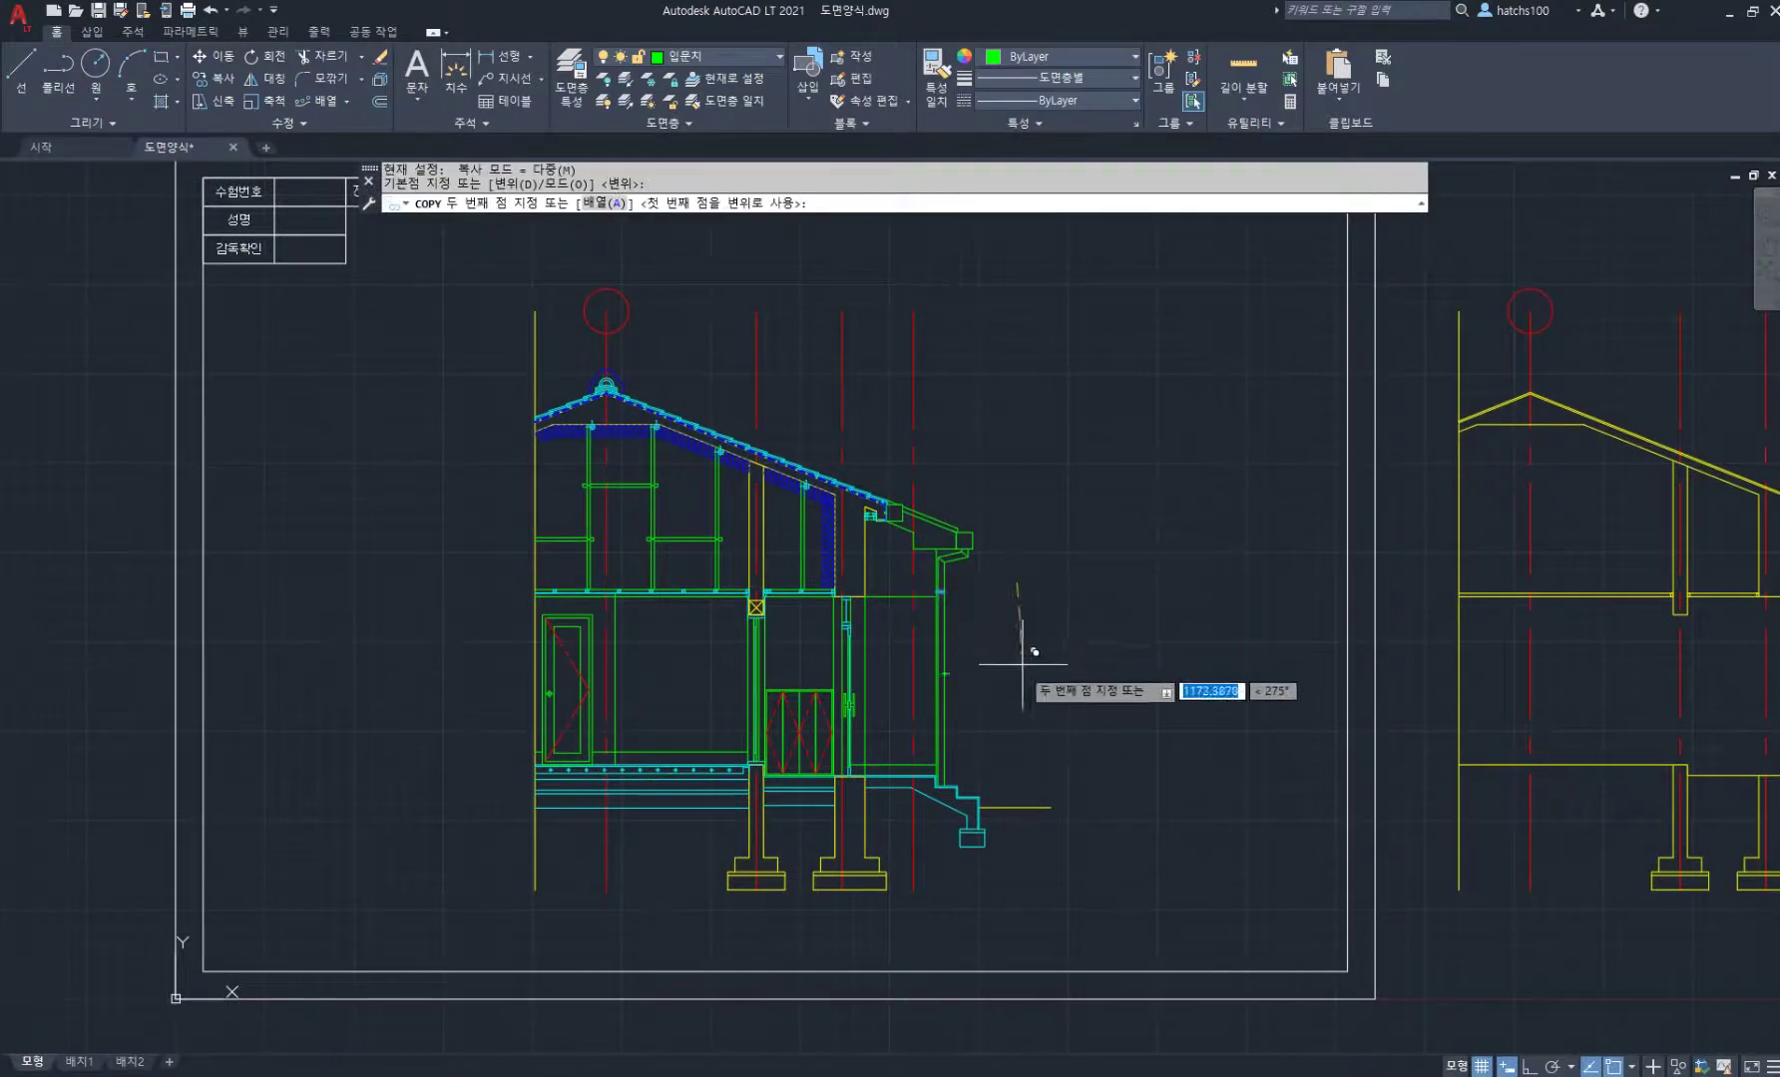
{"action": "scroll", "coordinate": [1019, 666], "scroll_direction": "up", "scroll_amount": 2}
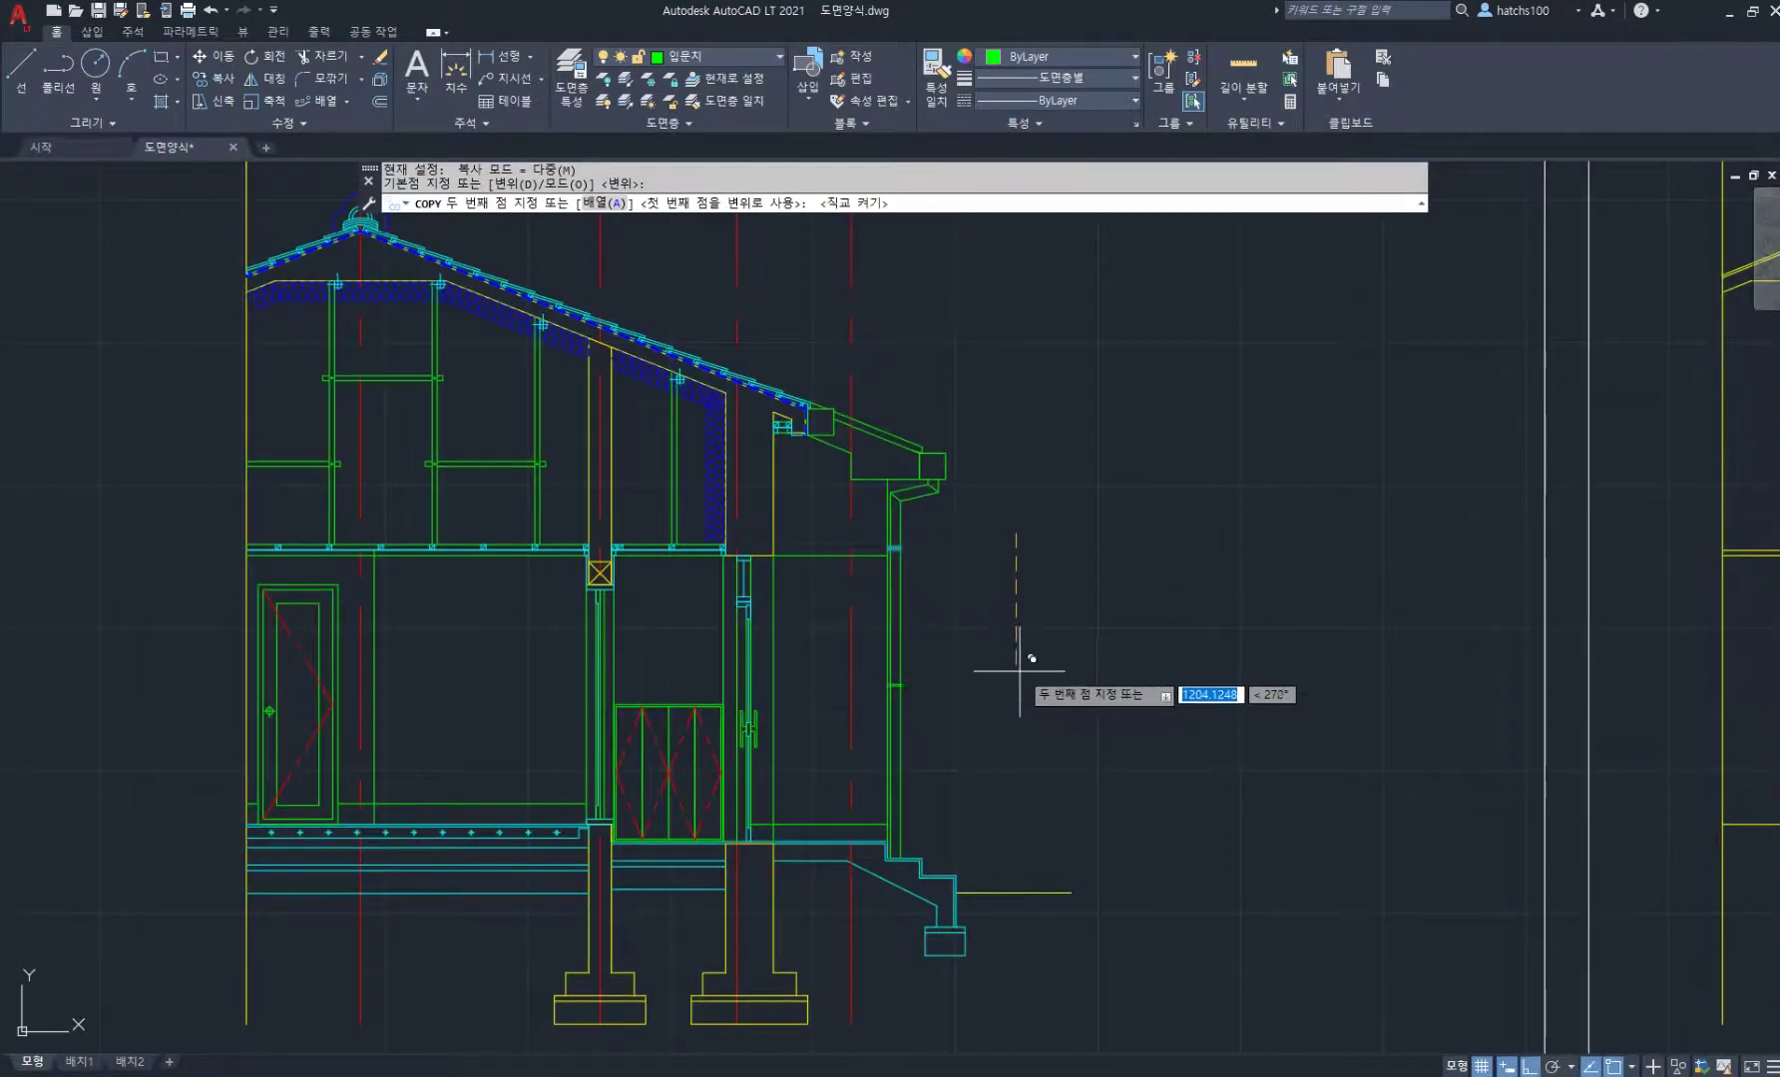
{"action": "key", "text": "F8"}
{"action": "left_click", "coordinate": [1010, 650]}
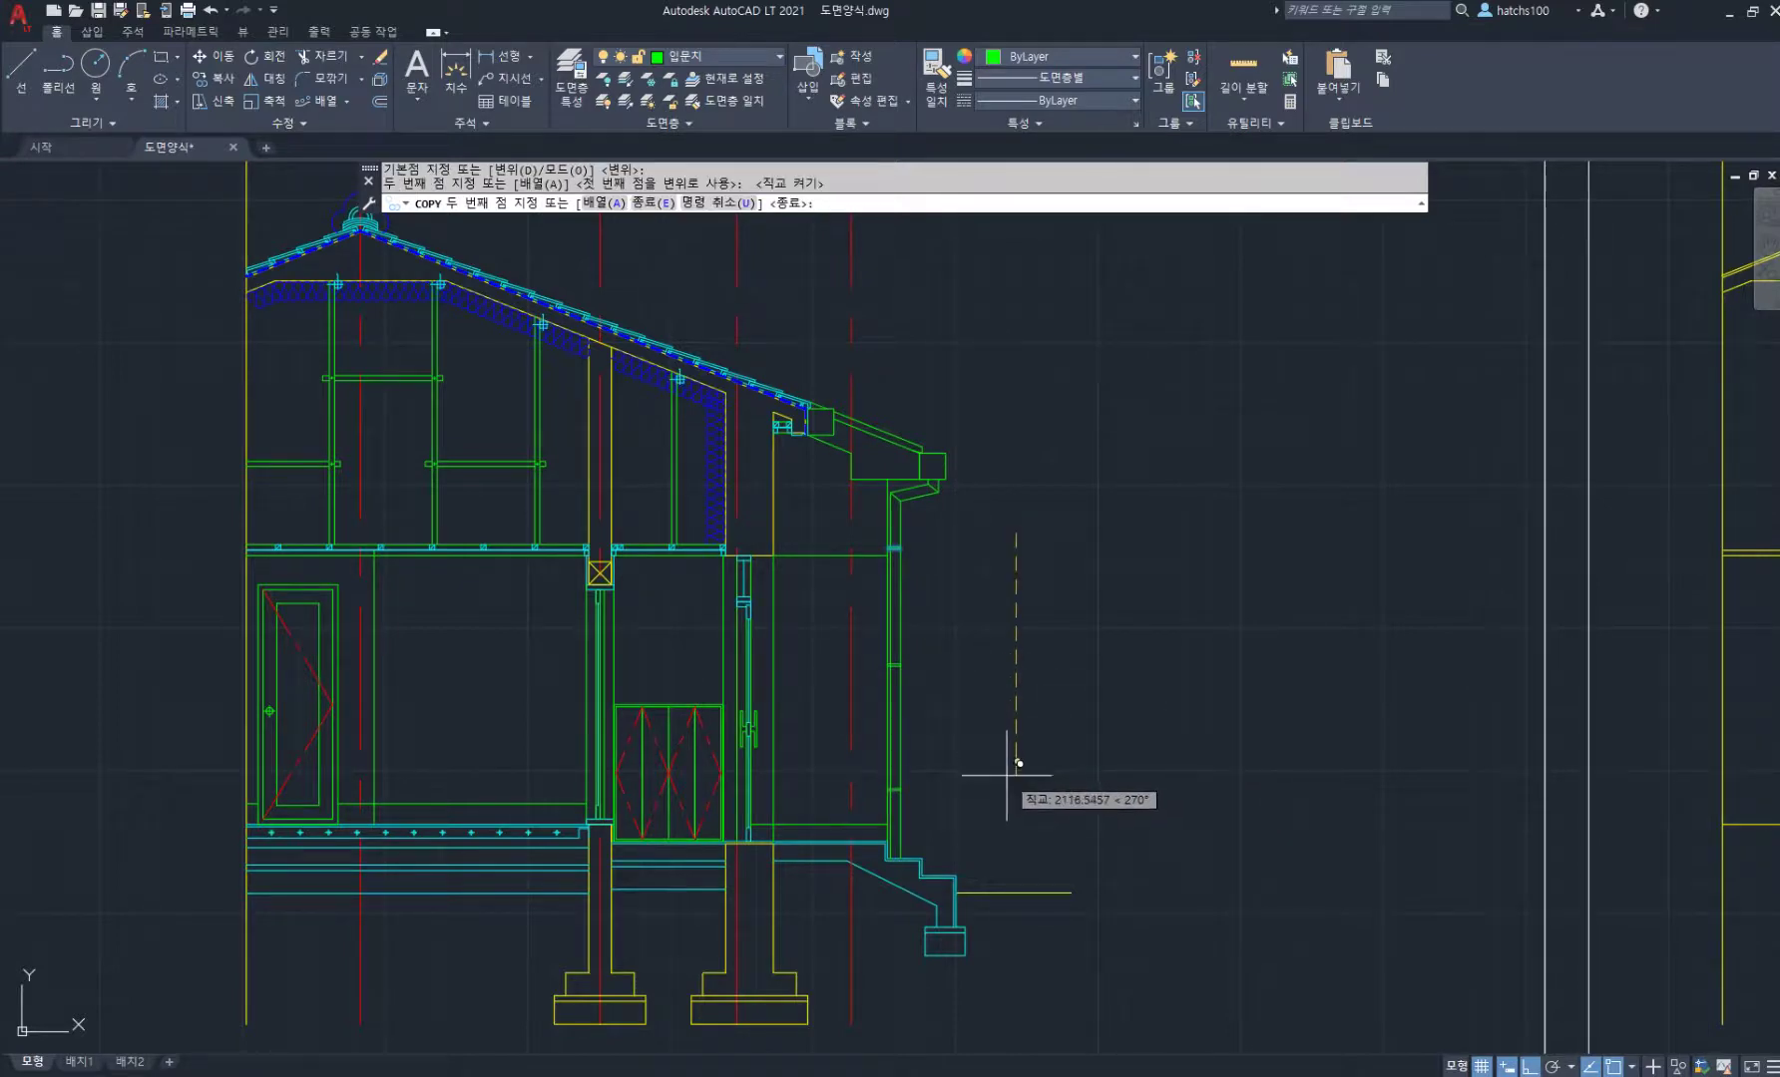
{"action": "key", "text": "Return"}
Step: Examine the two eave gutters, the downpipe with its brackets, and the overall cross-section within the drawing frame
{"action": "scroll", "coordinate": [1043, 697], "scroll_direction": "down", "scroll_amount": 2}
{"action": "scroll", "coordinate": [971, 681], "scroll_direction": "up", "scroll_amount": 2}
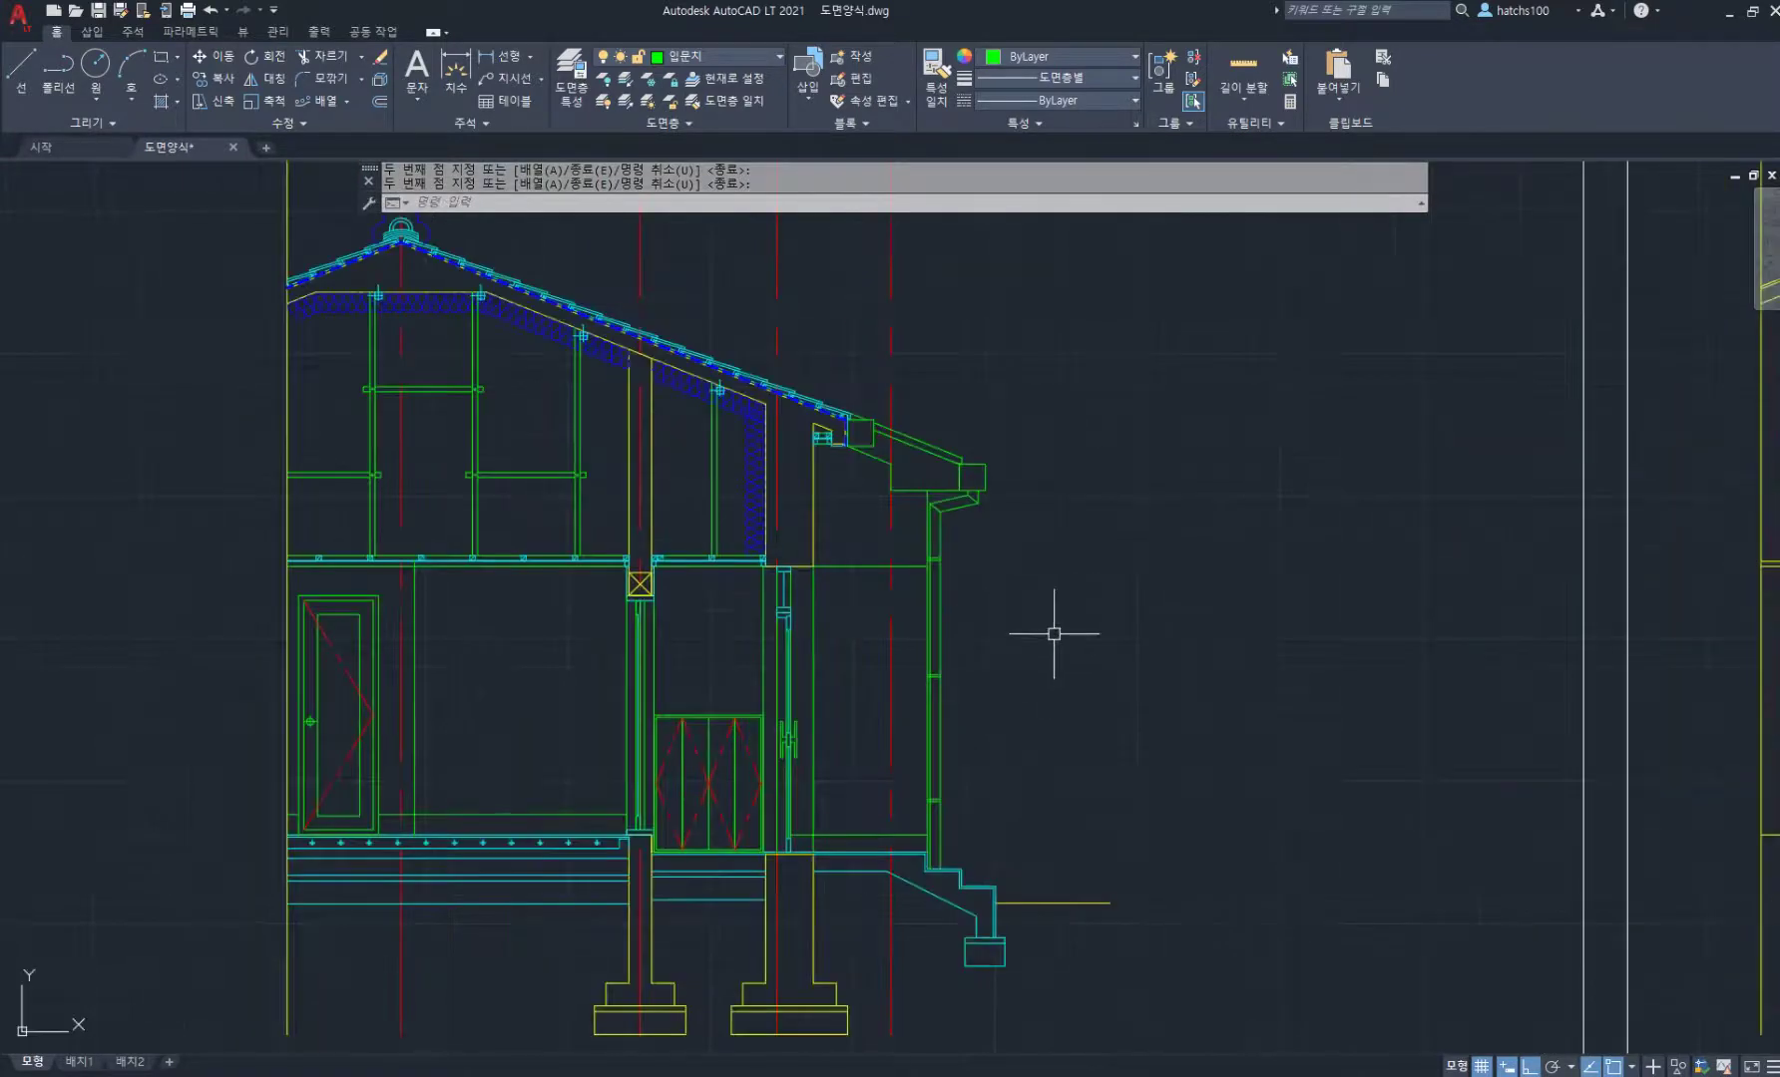
{"action": "scroll", "coordinate": [852, 488], "scroll_direction": "up", "scroll_amount": 2}
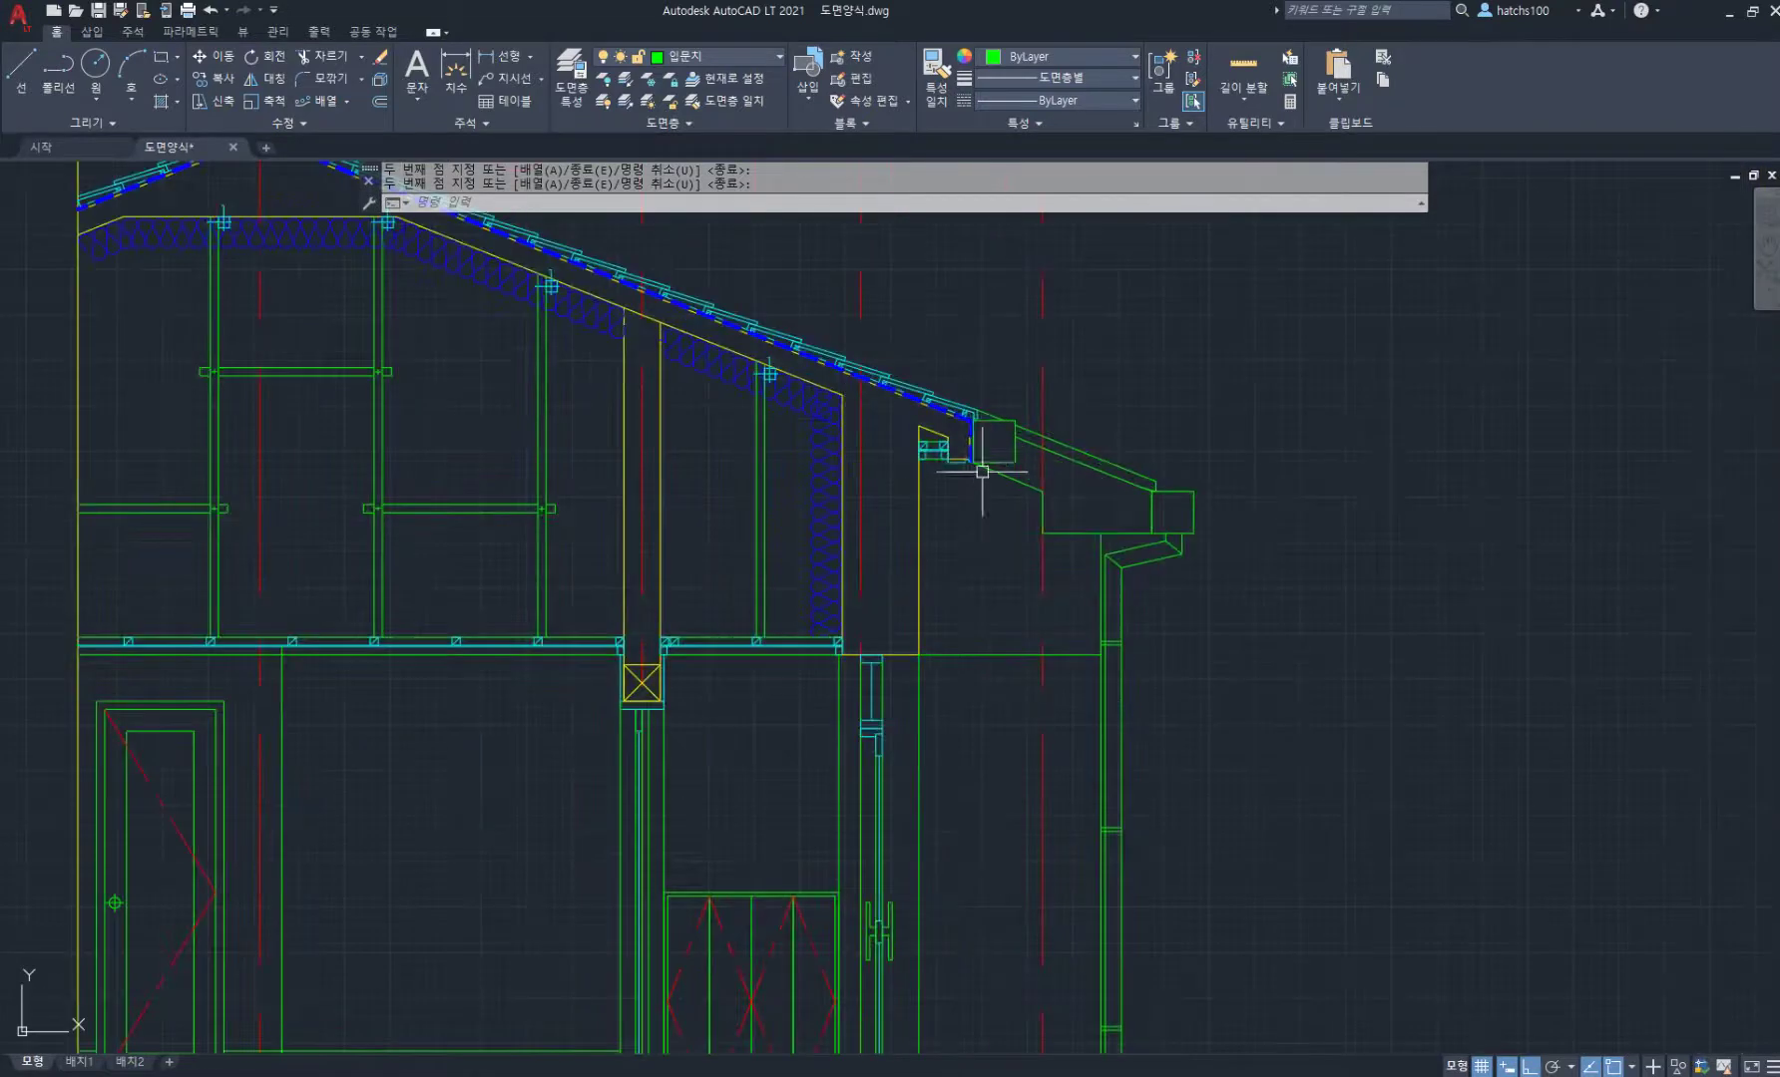
{"action": "scroll", "coordinate": [928, 588], "scroll_direction": "down", "scroll_amount": 2}
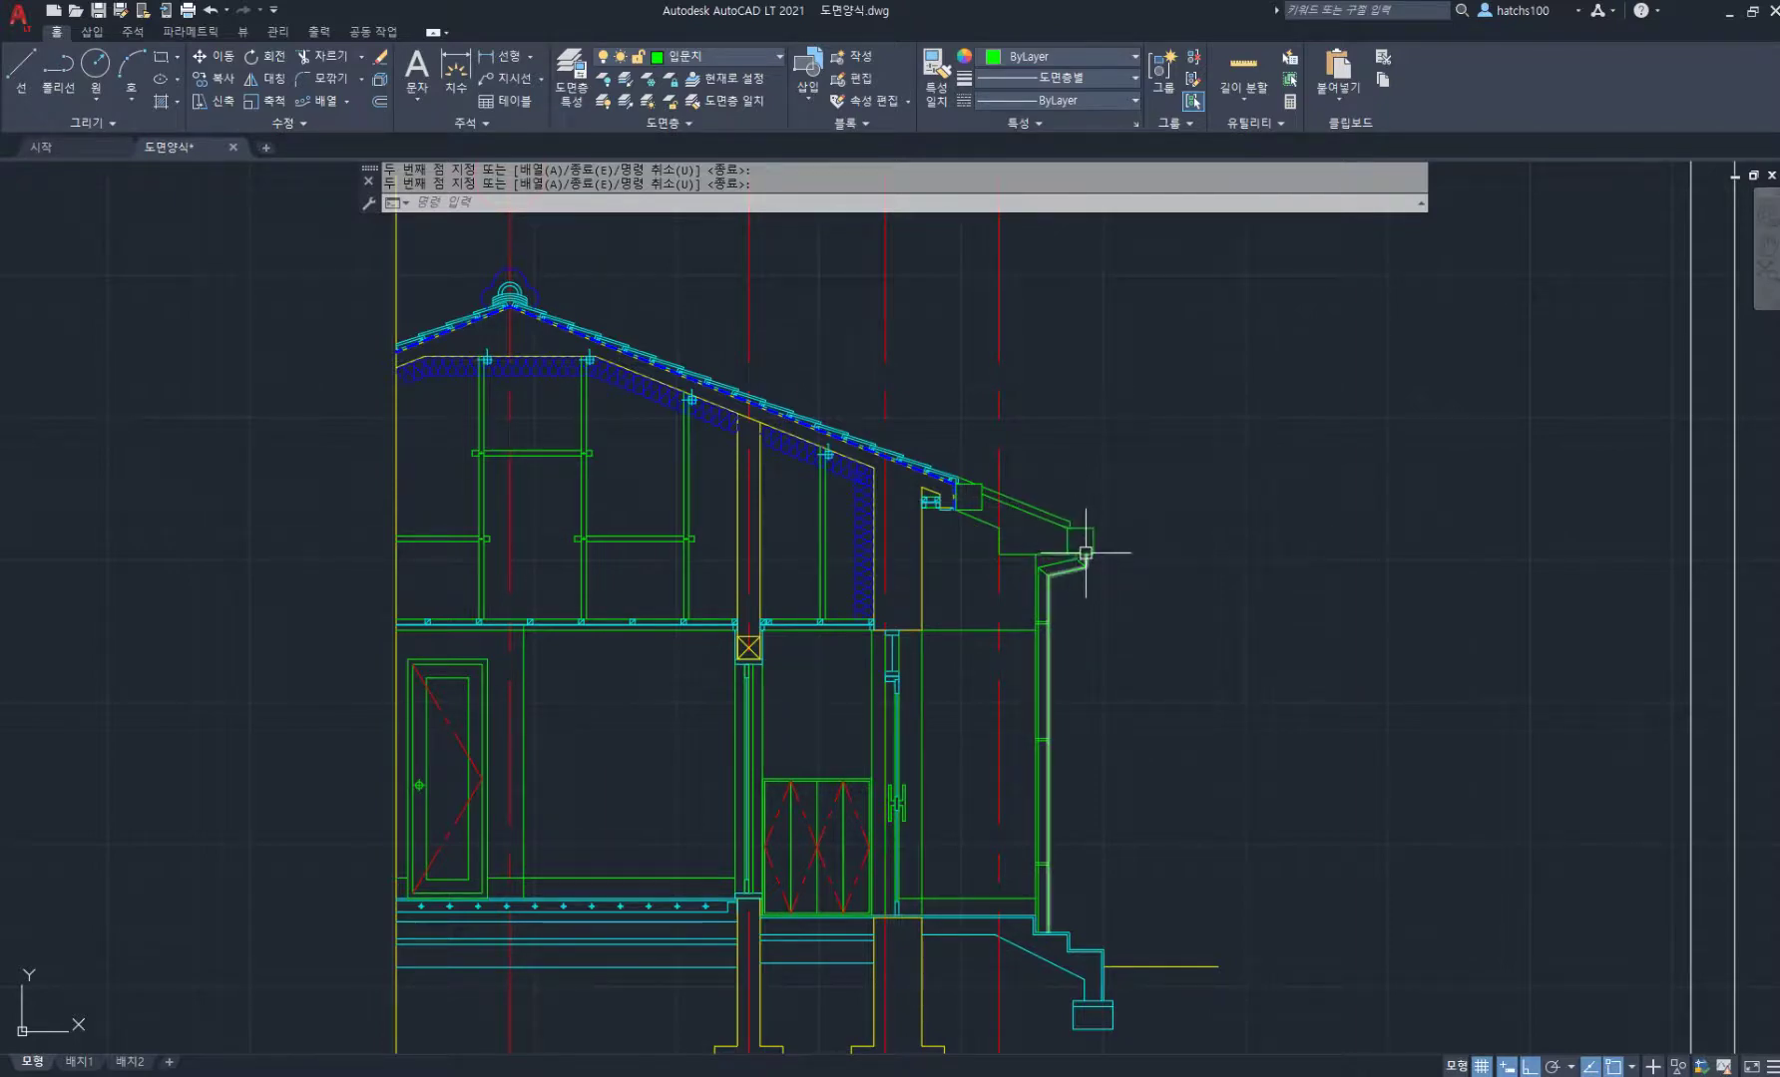
{"action": "scroll", "coordinate": [1083, 541], "scroll_direction": "up", "scroll_amount": 2}
{"action": "scroll", "coordinate": [1034, 588], "scroll_direction": "down", "scroll_amount": 5}
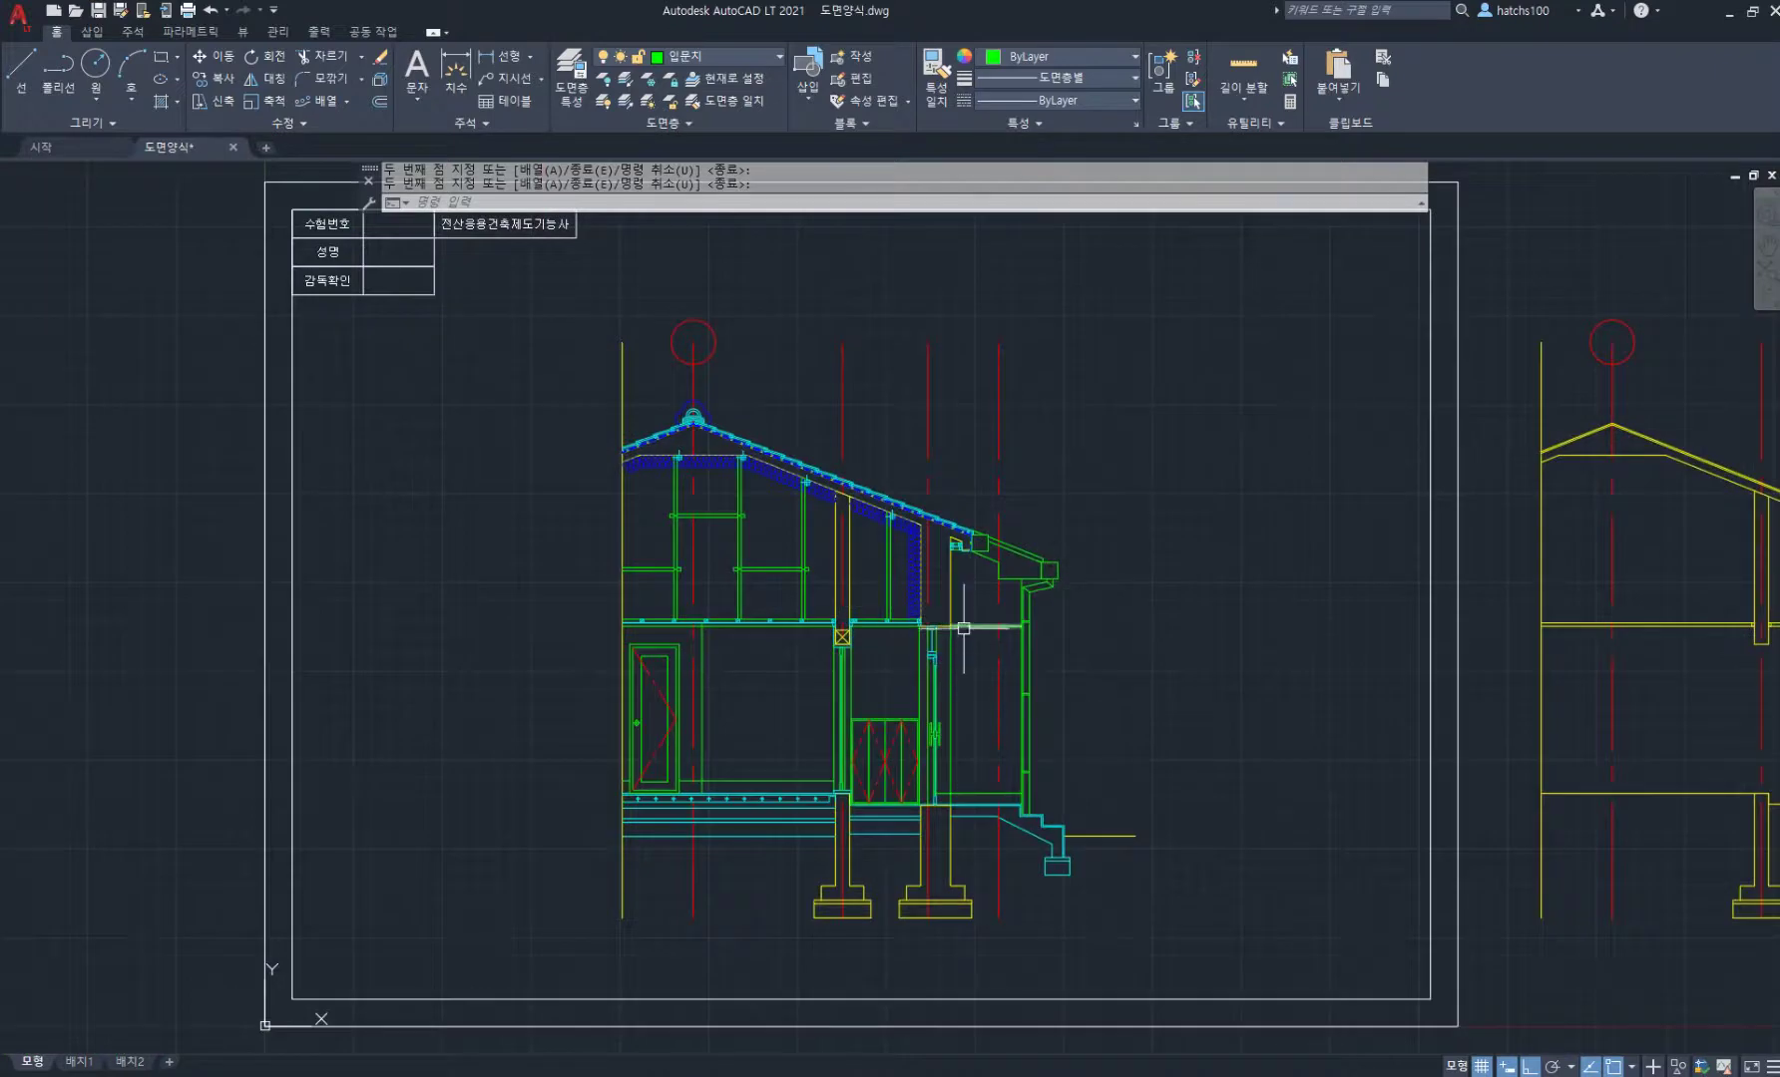
{"action": "scroll", "coordinate": [962, 602], "scroll_direction": "down", "scroll_amount": 2}
{"action": "scroll", "coordinate": [862, 600], "scroll_direction": "up", "scroll_amount": 2}
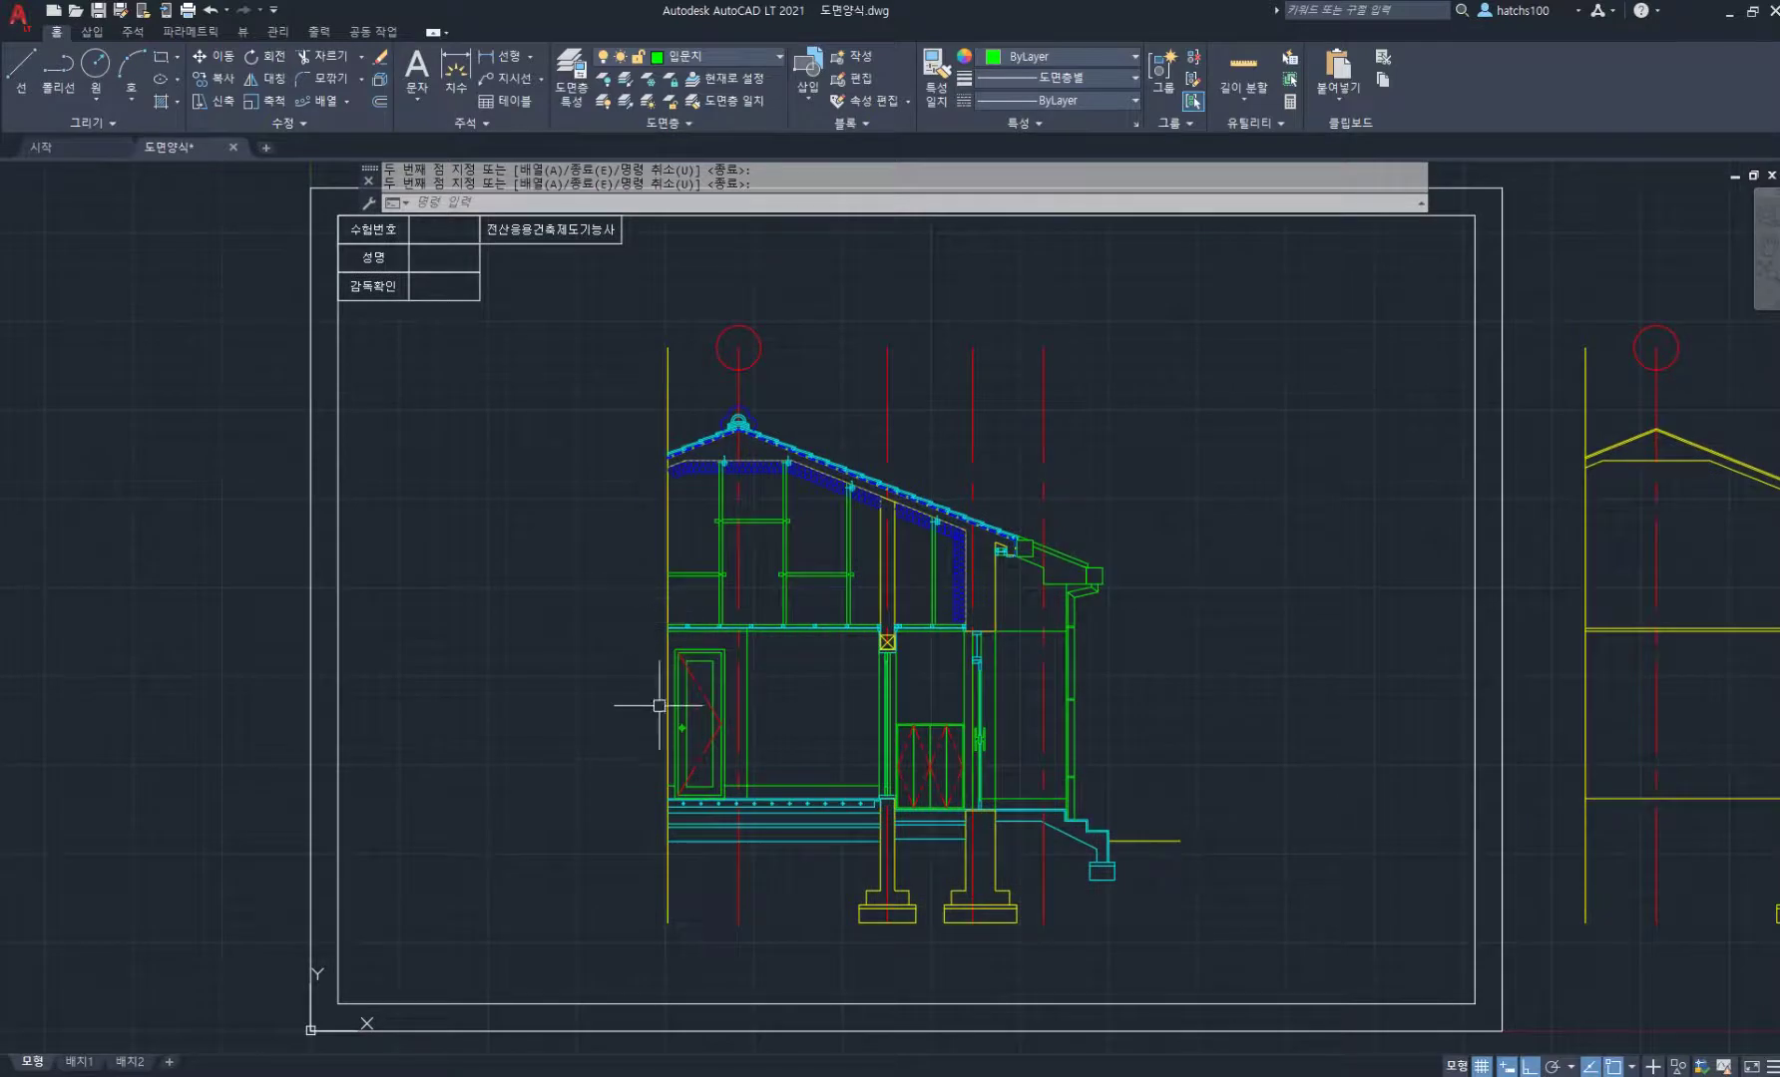
Step: Make 주단면 the current layer by matching the yellow vertical boundary line beside the door
{"action": "scroll", "coordinate": [660, 712], "scroll_direction": "up", "scroll_amount": 4}
{"action": "left_click", "coordinate": [726, 77]}
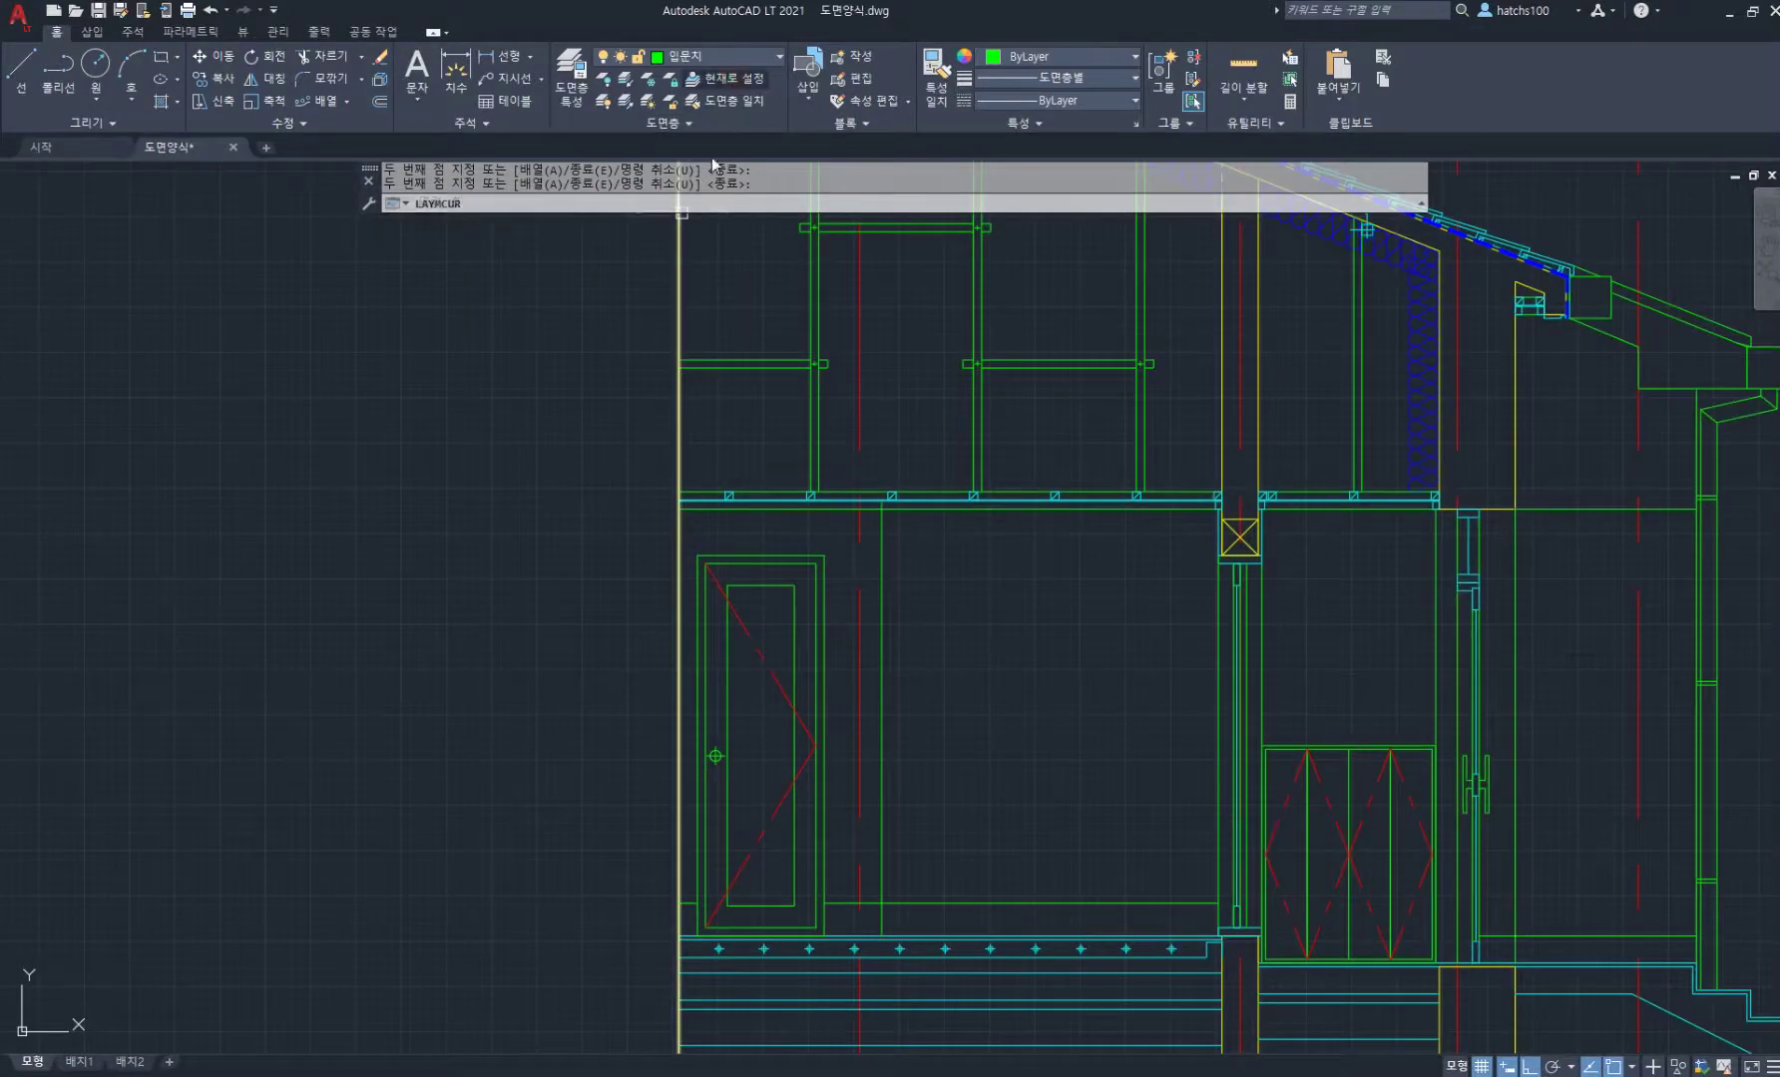
{"action": "left_click", "coordinate": [697, 733]}
Step: Draw a zigzag break symbol of three slanted lines across the yellow boundary line, level with the upper part of the door
{"action": "scroll", "coordinate": [697, 733], "scroll_direction": "up", "scroll_amount": 2}
{"action": "type", "text": "l"}
{"action": "key", "text": "Return"}
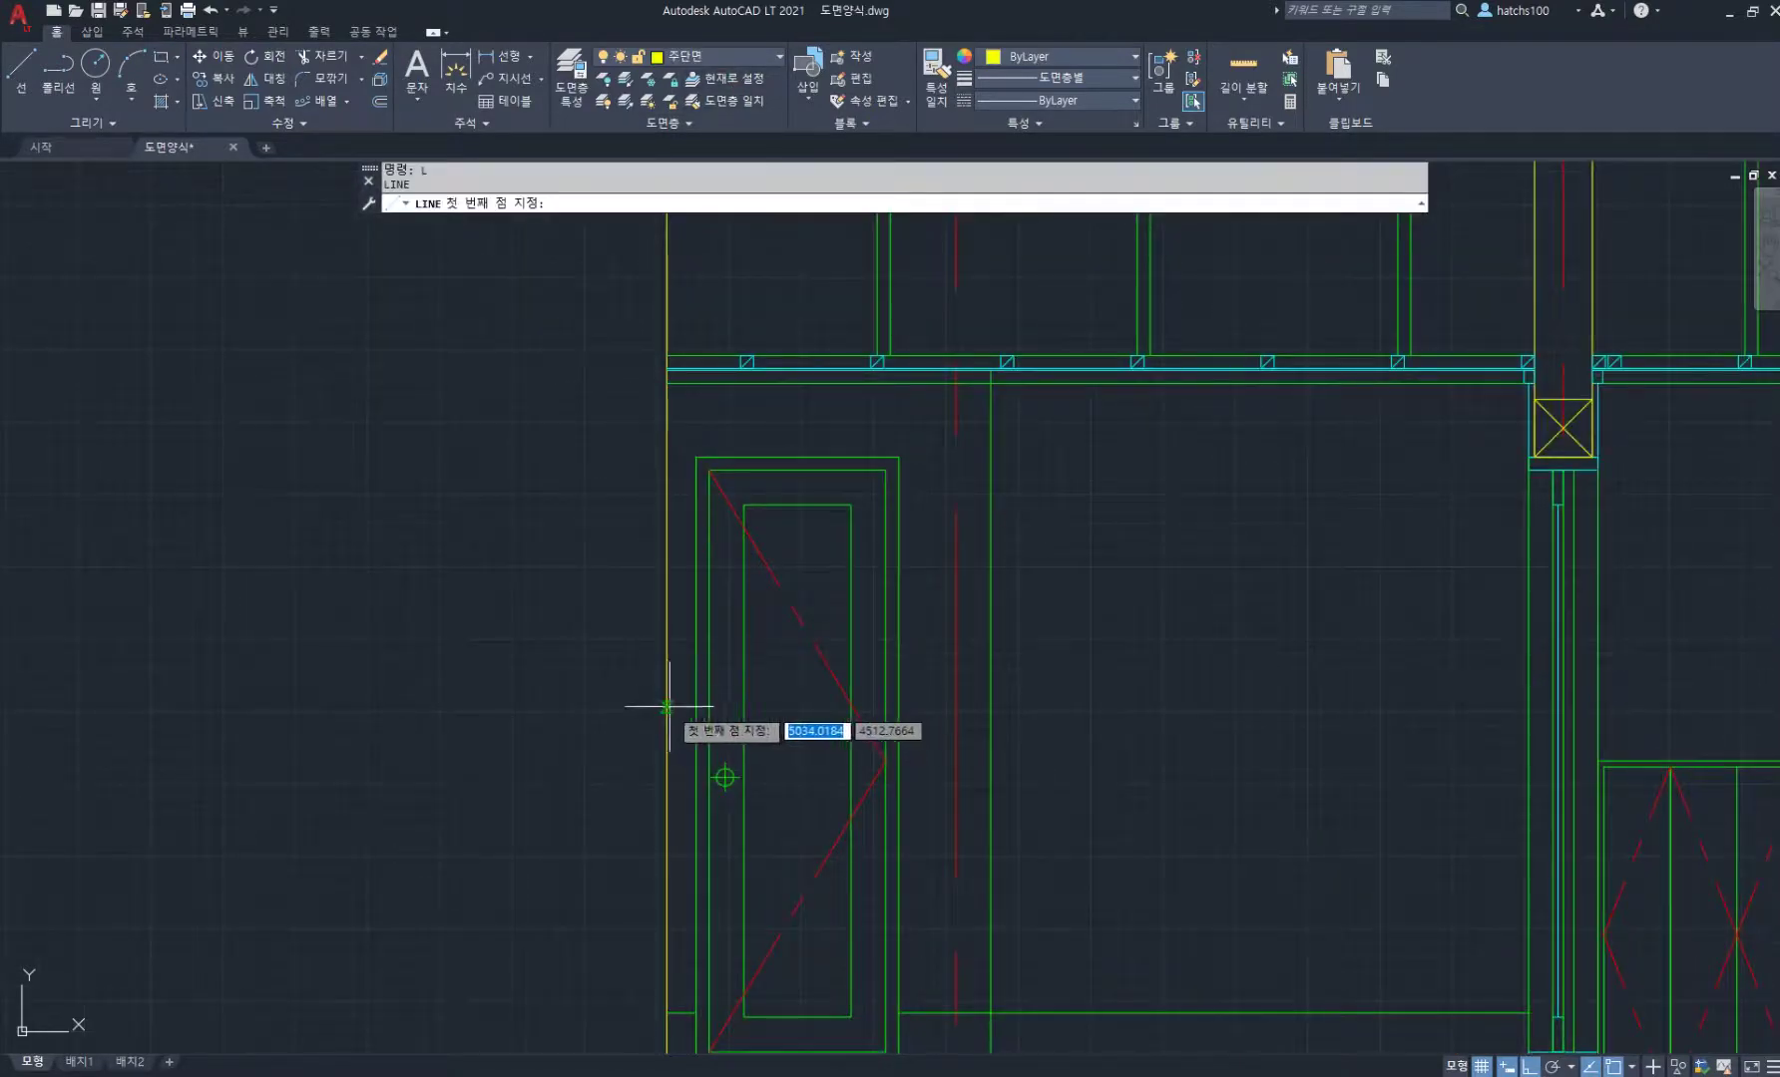
{"action": "left_click", "coordinate": [665, 668]}
{"action": "scroll", "coordinate": [678, 660], "scroll_direction": "up", "scroll_amount": 4}
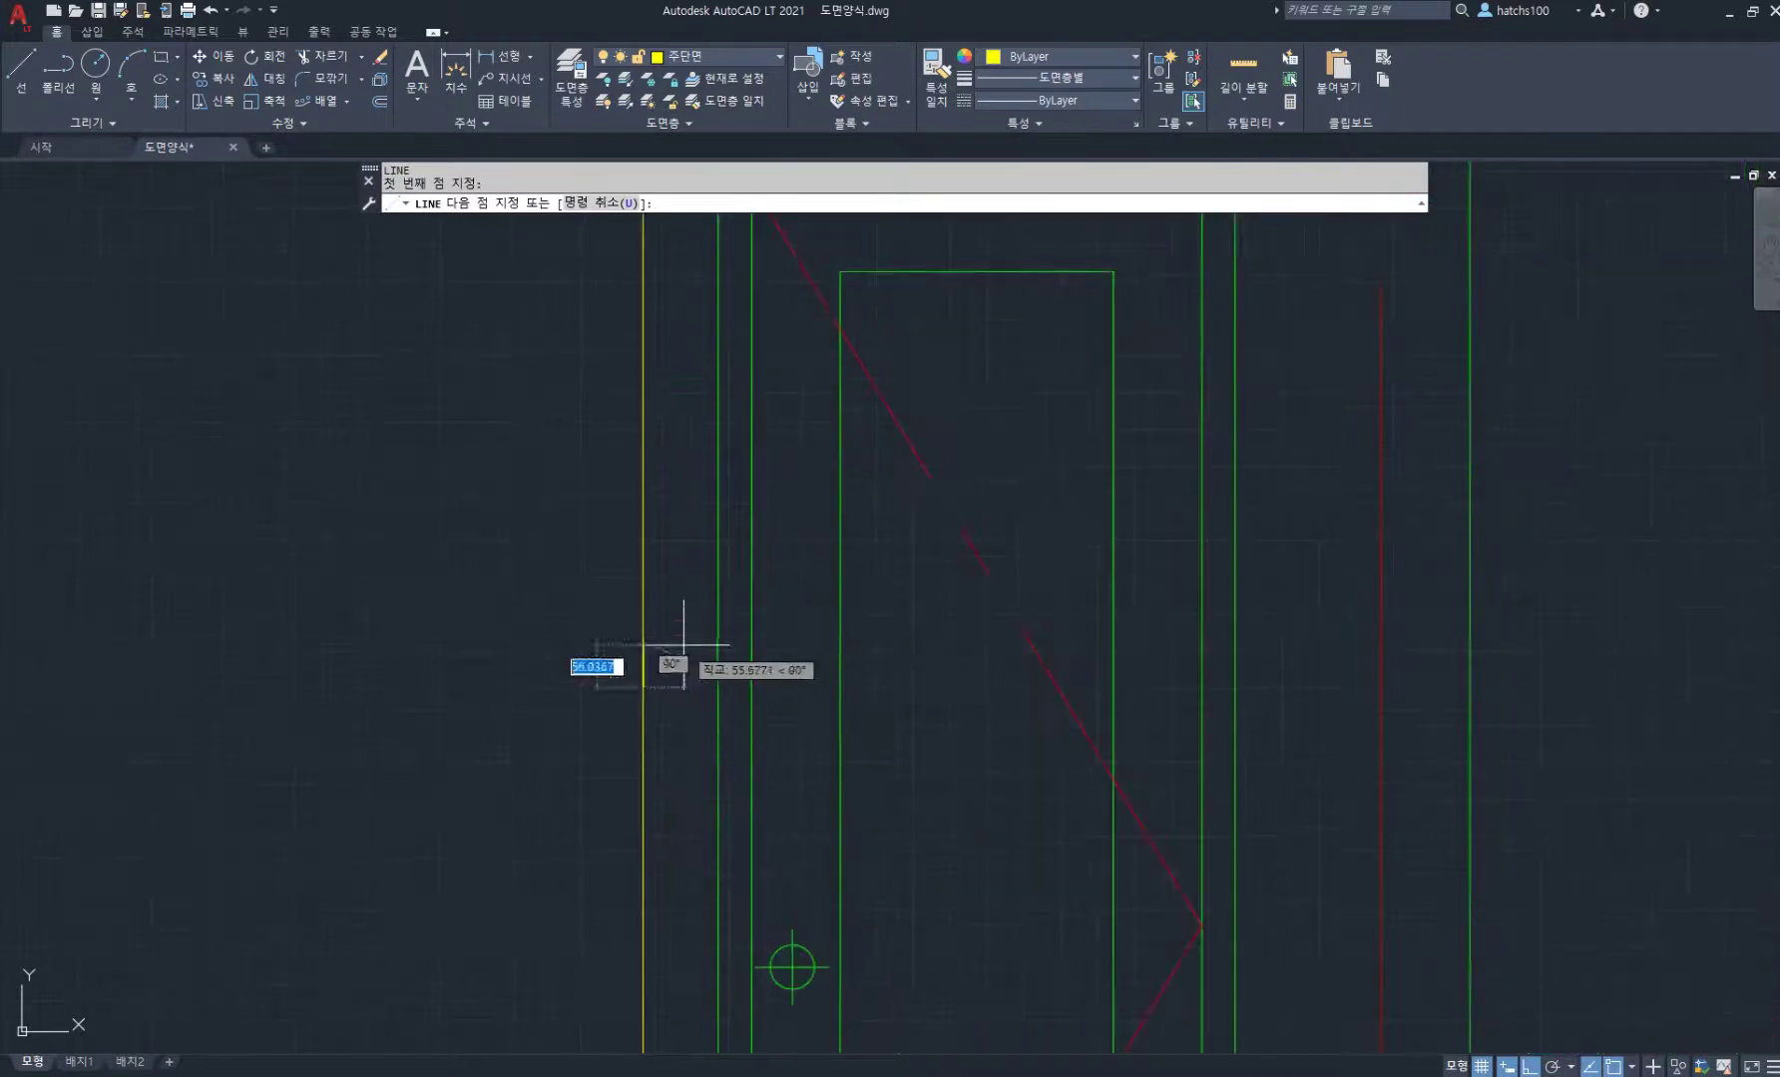
{"action": "left_click", "coordinate": [699, 628]}
{"action": "left_click", "coordinate": [587, 851]}
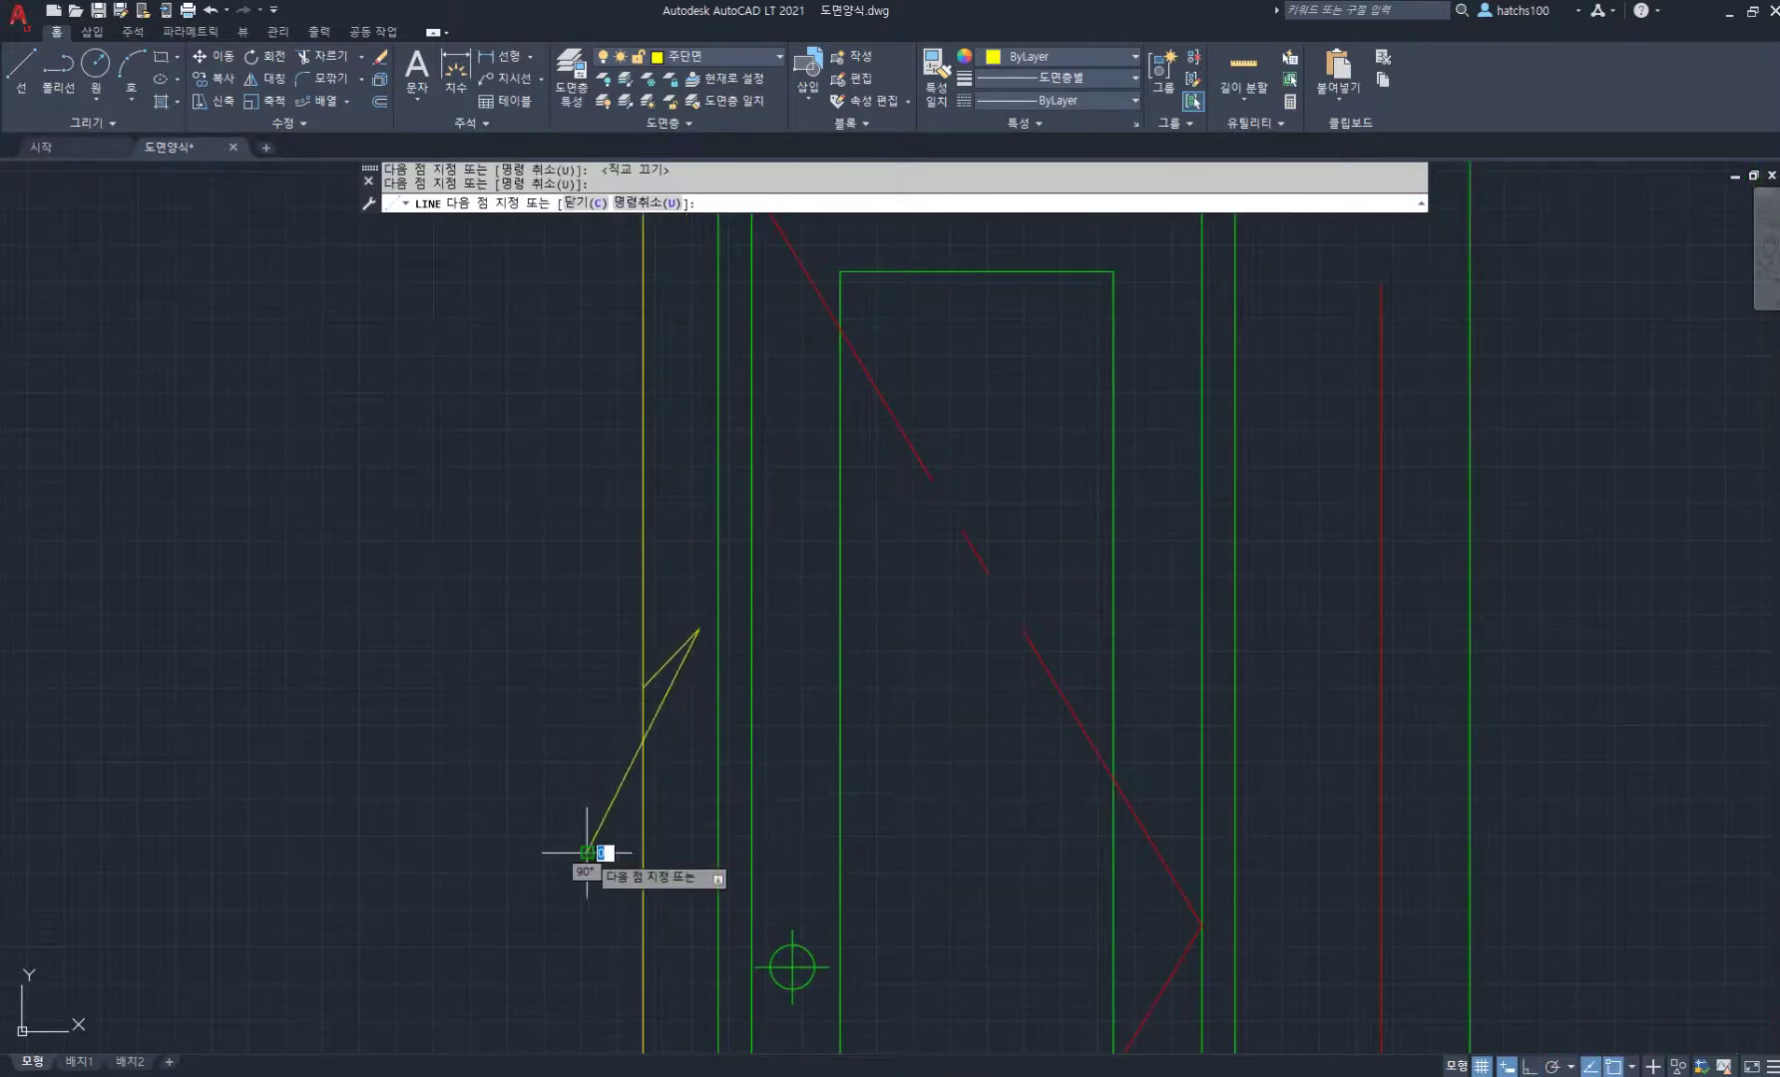
{"action": "left_click", "coordinate": [636, 820]}
{"action": "key", "text": "Return"}
Step: Trim away the piece of the yellow boundary line that runs through the zigzag break symbol
{"action": "scroll", "coordinate": [651, 721], "scroll_direction": "up", "scroll_amount": 2}
{"action": "type", "text": "tr"}
{"action": "key", "text": "Return"}
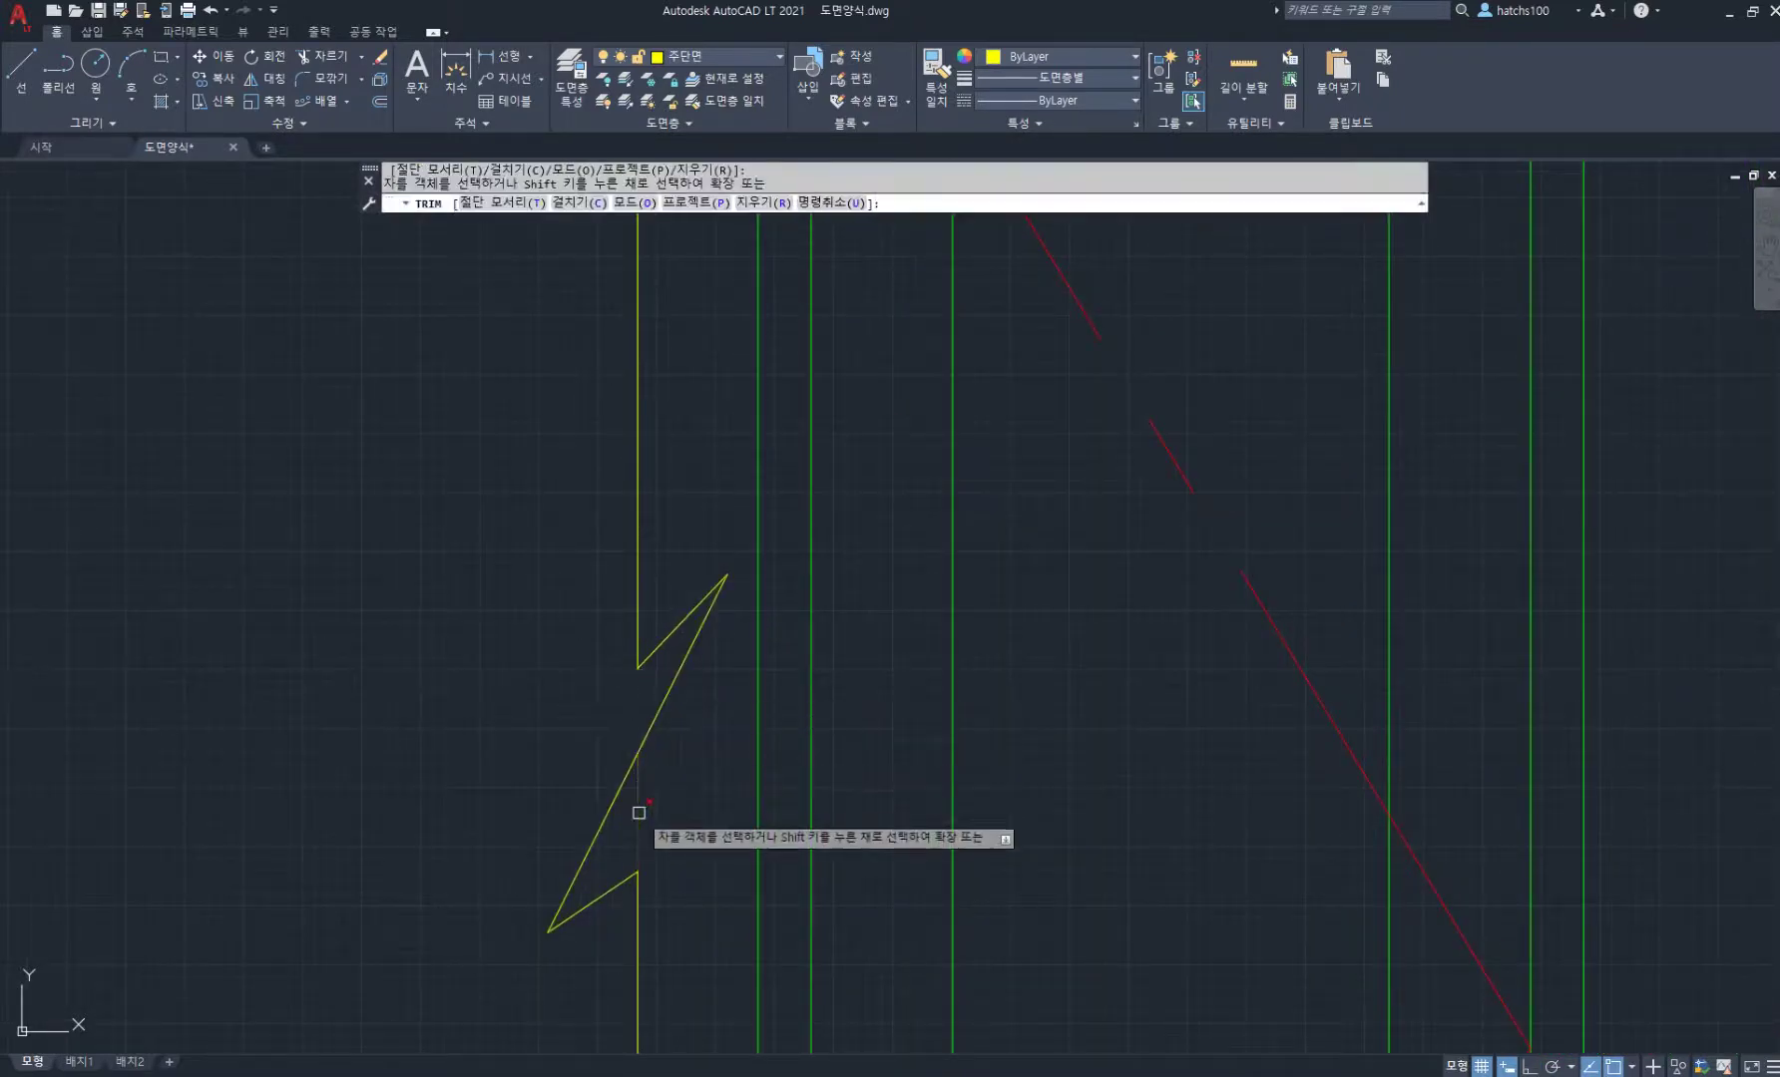
{"action": "key", "text": "Escape"}
Step: Delete the red grid-bubble circle above the roof ridge in the framed cross-section
{"action": "scroll", "coordinate": [751, 779], "scroll_direction": "down", "scroll_amount": 5}
{"action": "middle_click_drag", "start_coordinate": [1073, 533], "coordinate": [906, 517]}
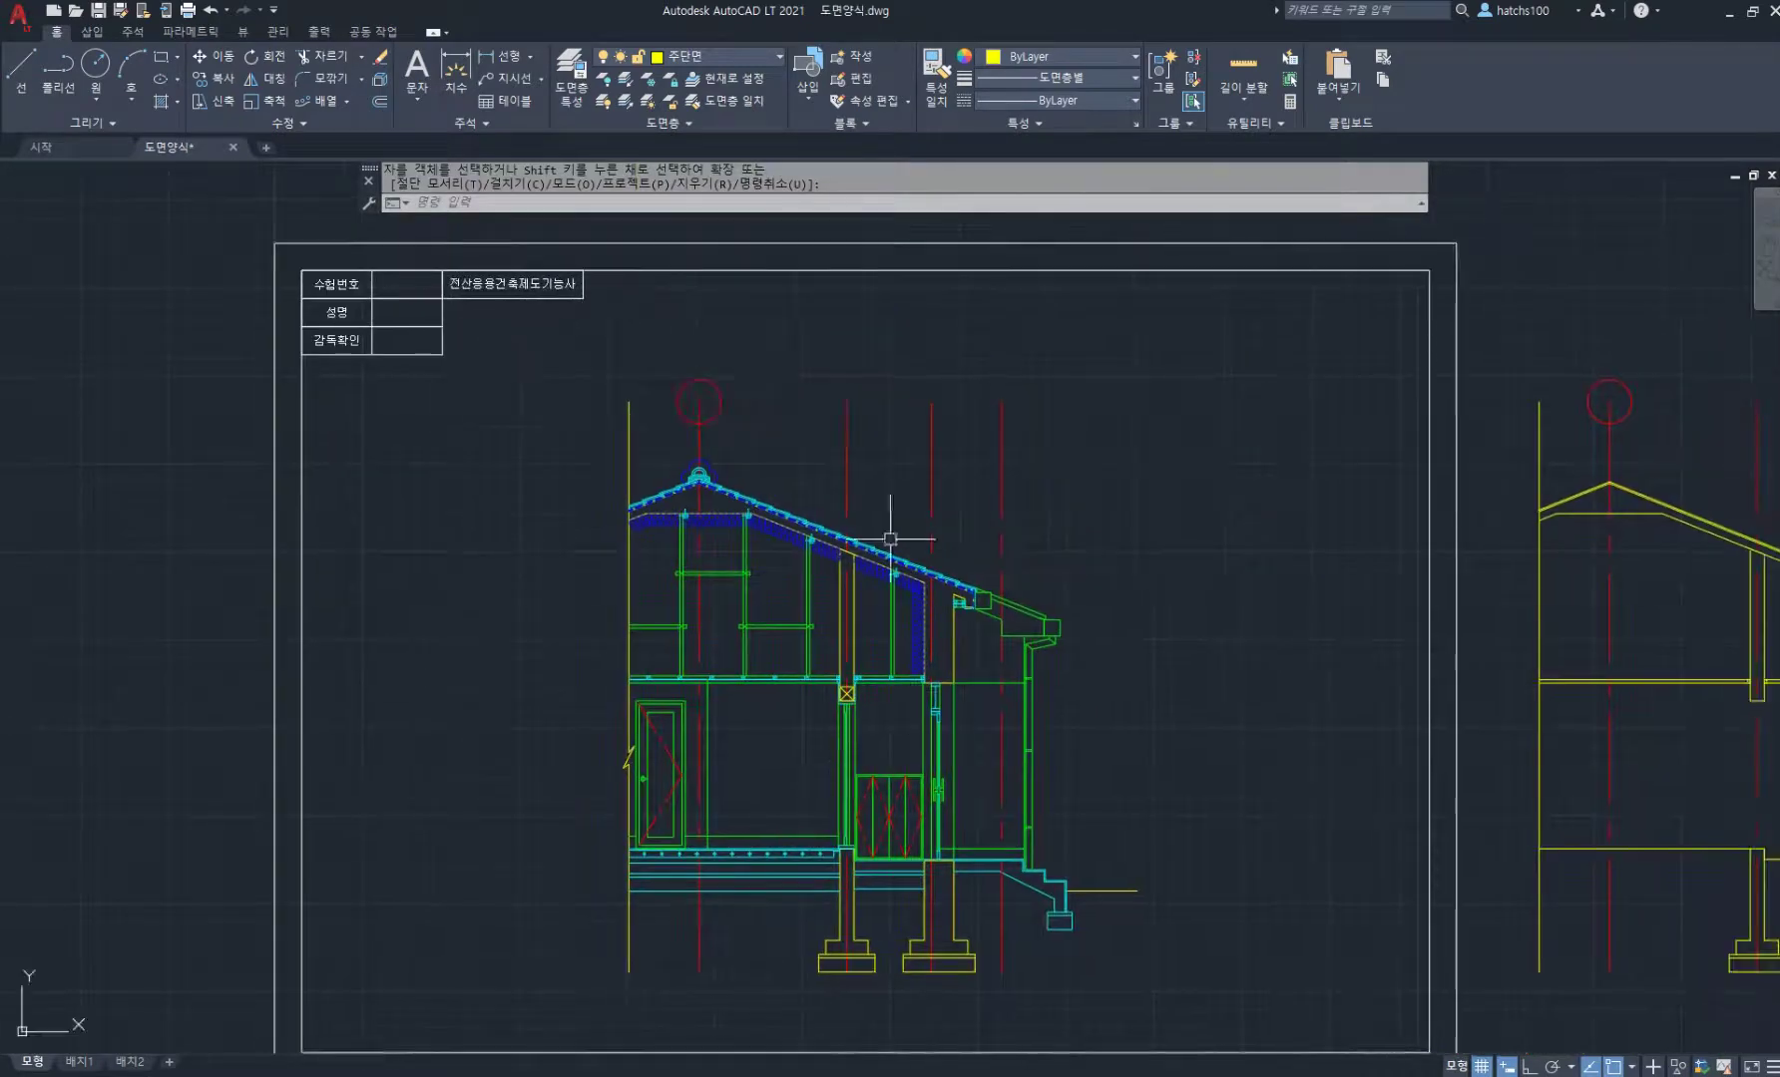
{"action": "left_click", "coordinate": [704, 389]}
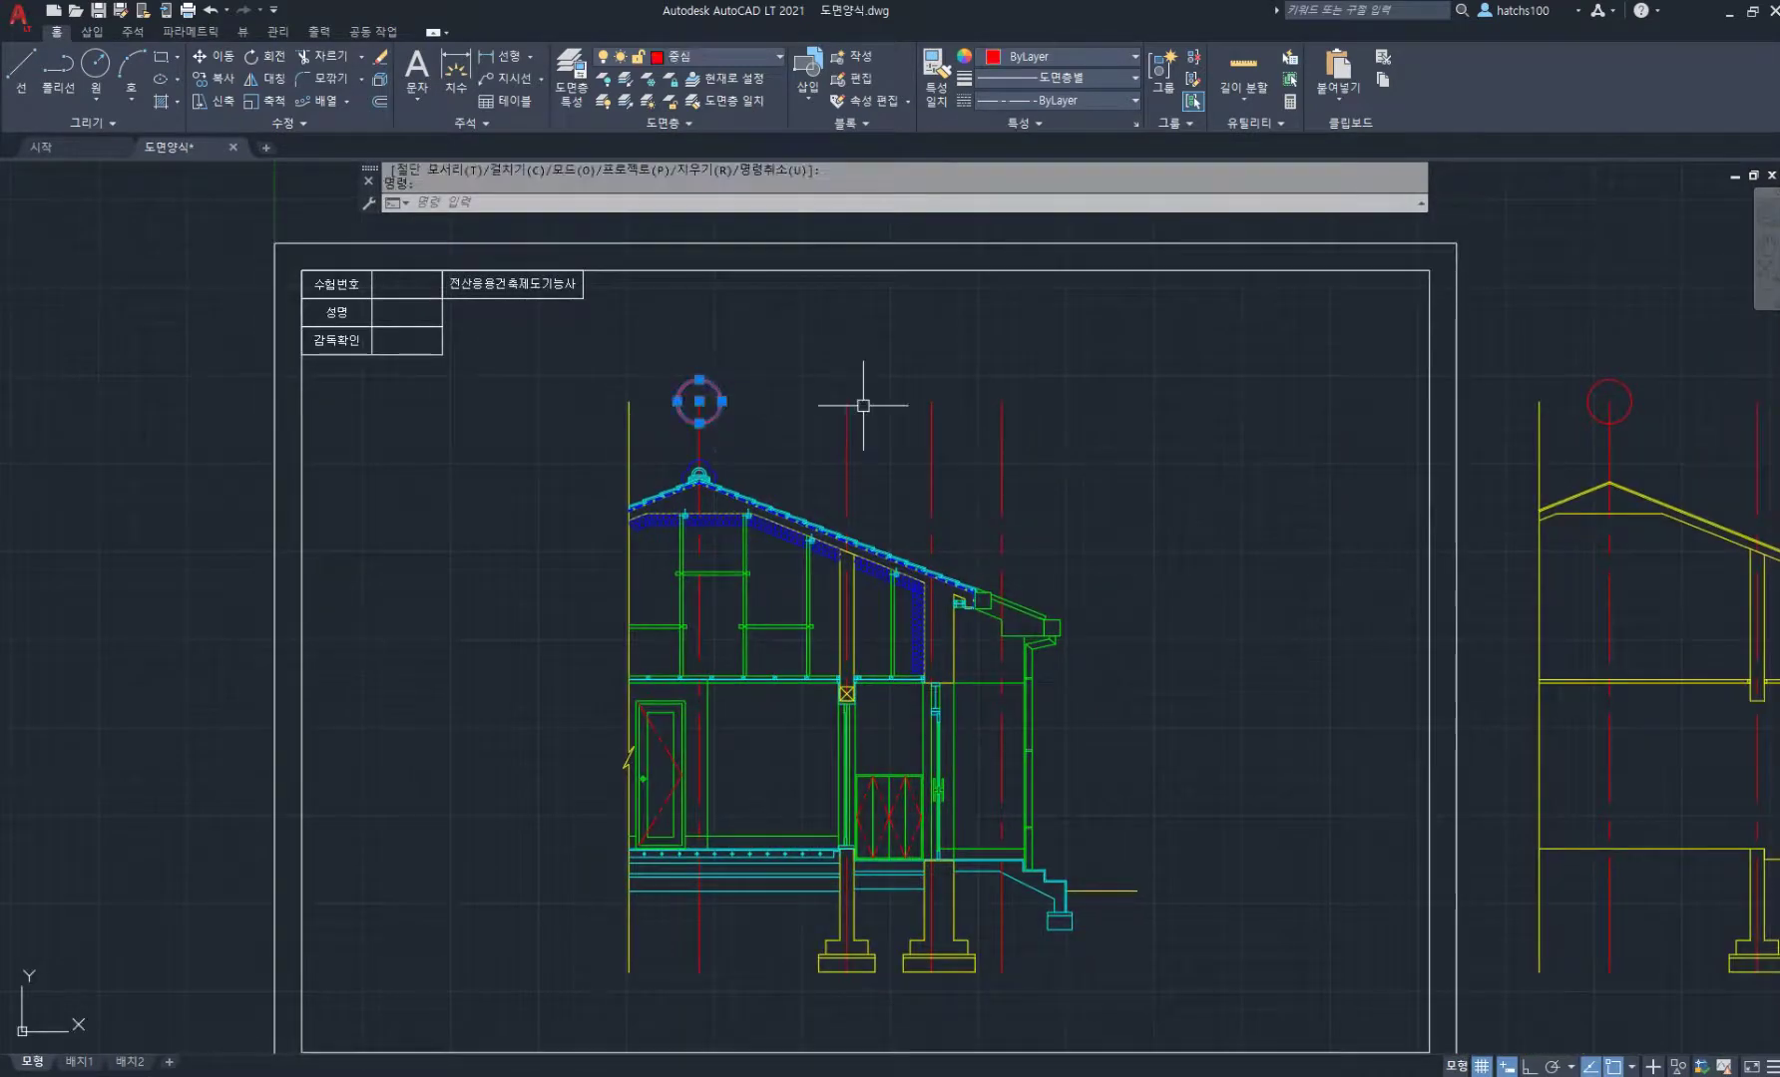
{"action": "key", "text": "Delete"}
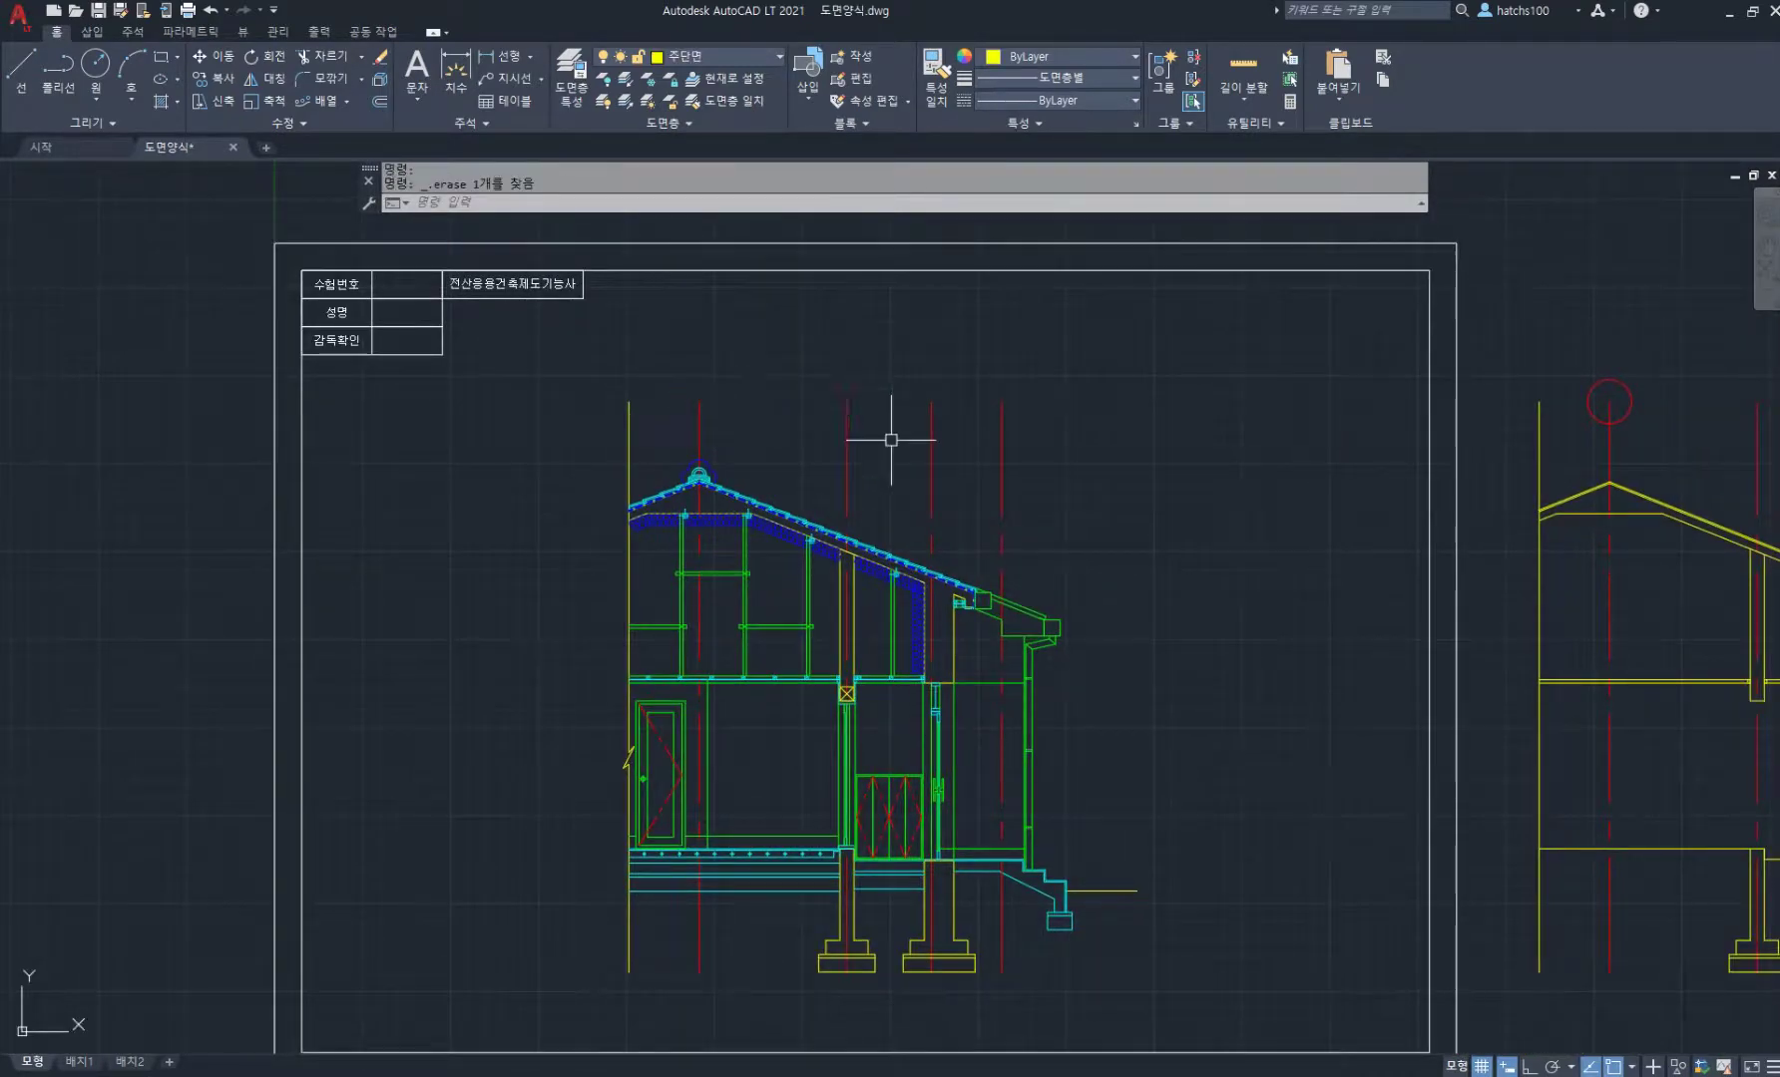
Step: Stretch the upper ends of the yellow boundary line and the four red centre lines straight down to shorten them above the roof
{"action": "type", "text": "s"}
{"action": "key", "text": "space"}
{"action": "left_click", "coordinate": [1052, 418]}
{"action": "left_click", "coordinate": [607, 370]}
{"action": "key", "text": "space"}
{"action": "left_click", "coordinate": [1118, 412]}
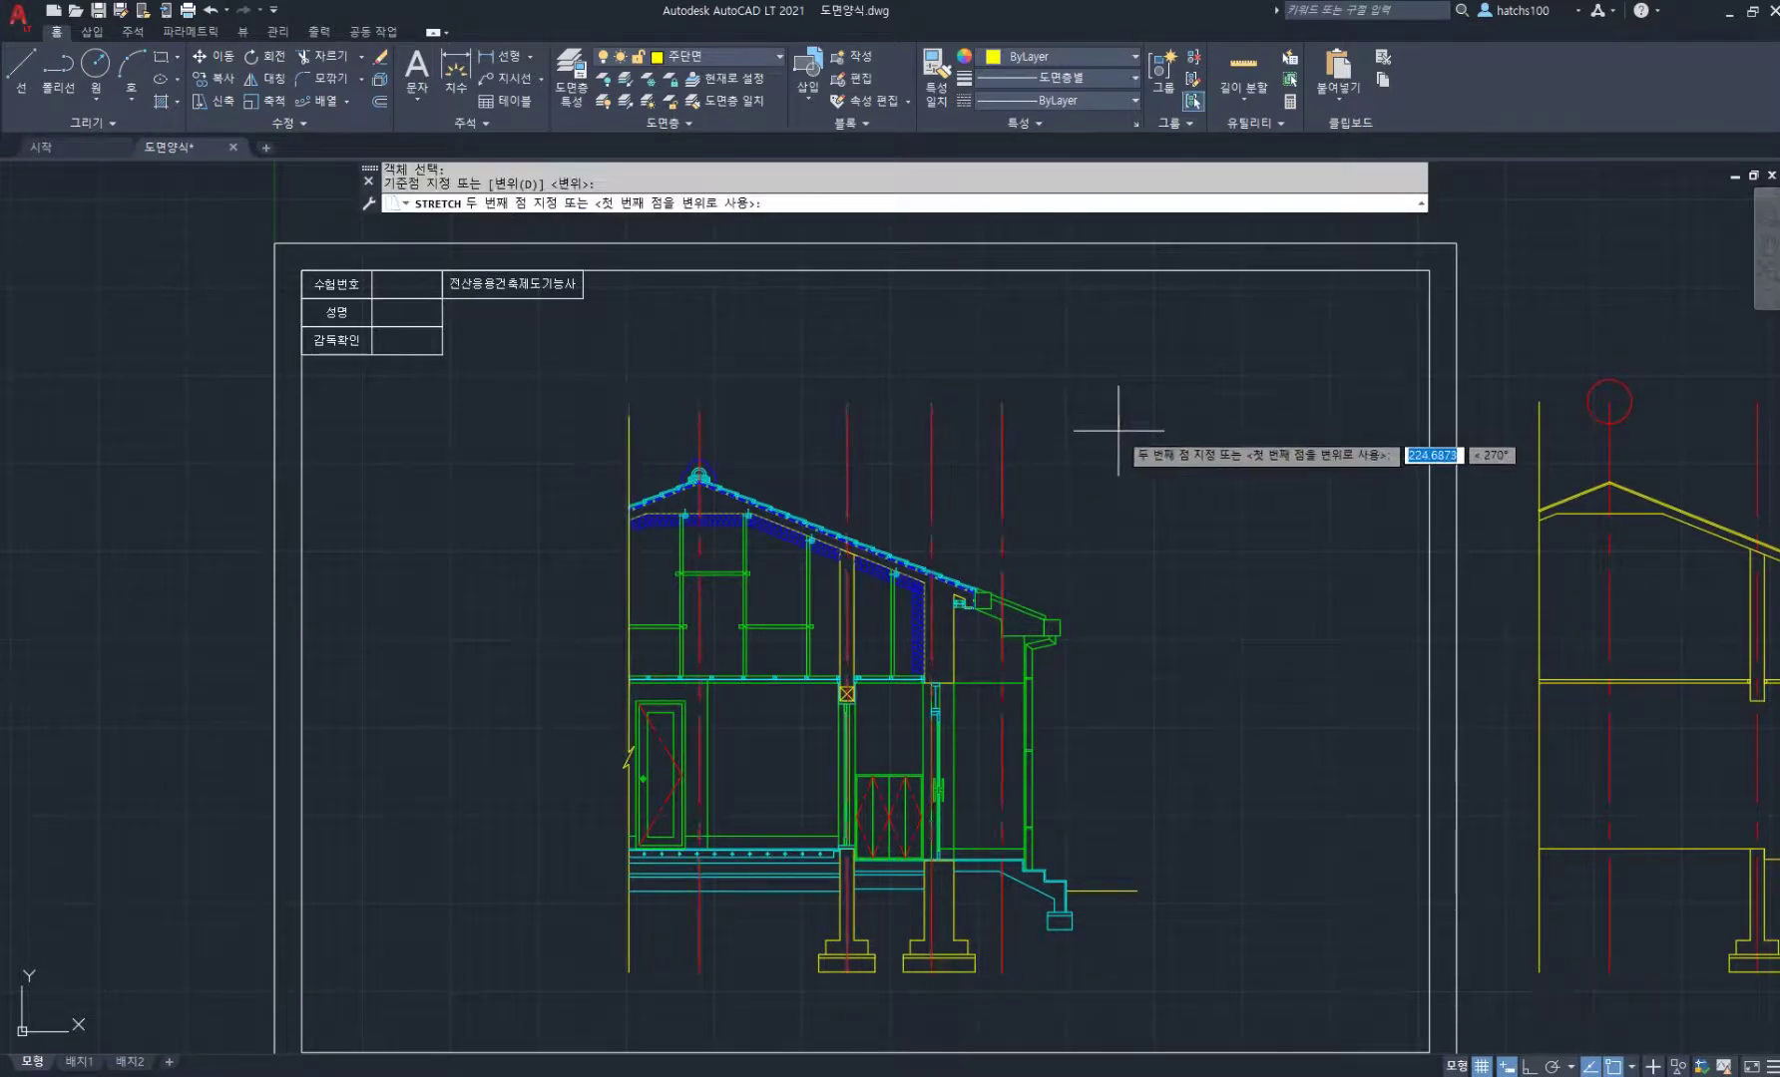
{"action": "key", "text": "F8"}
{"action": "left_click", "coordinate": [1100, 445]}
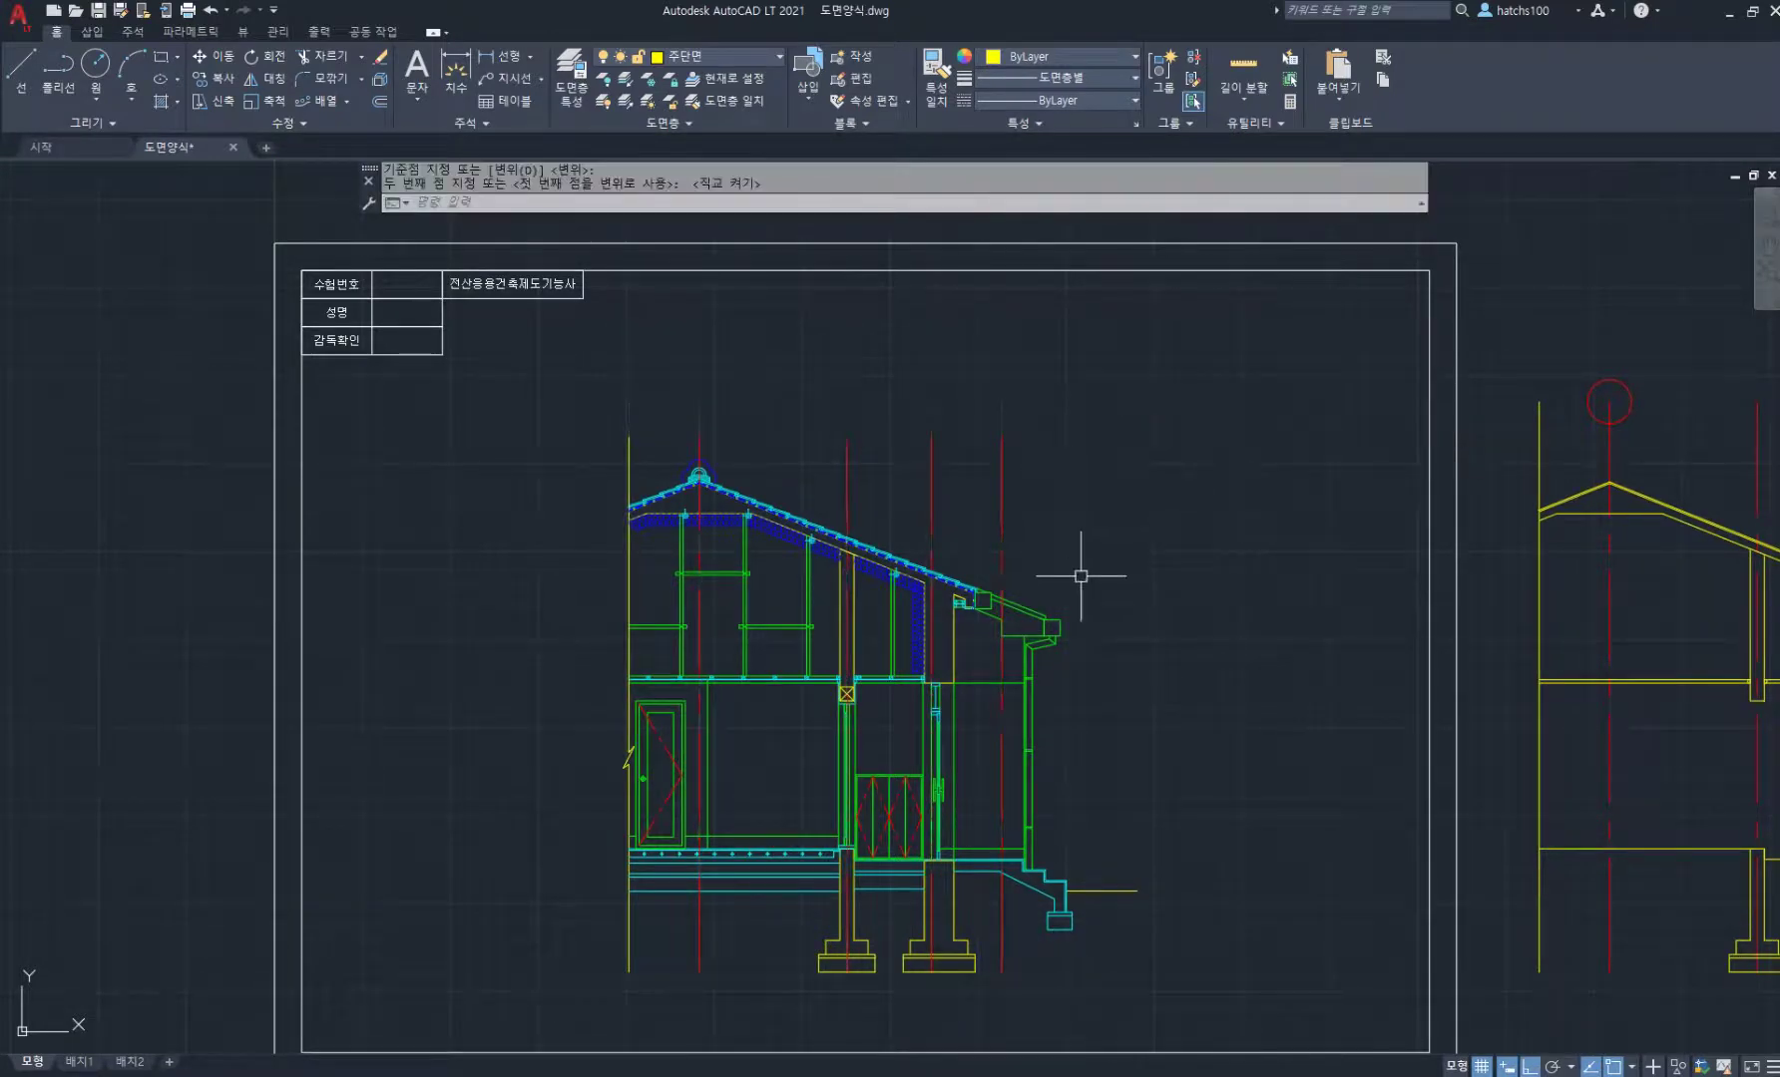
{"action": "middle_click_drag", "start_coordinate": [1080, 576], "coordinate": [1017, 479]}
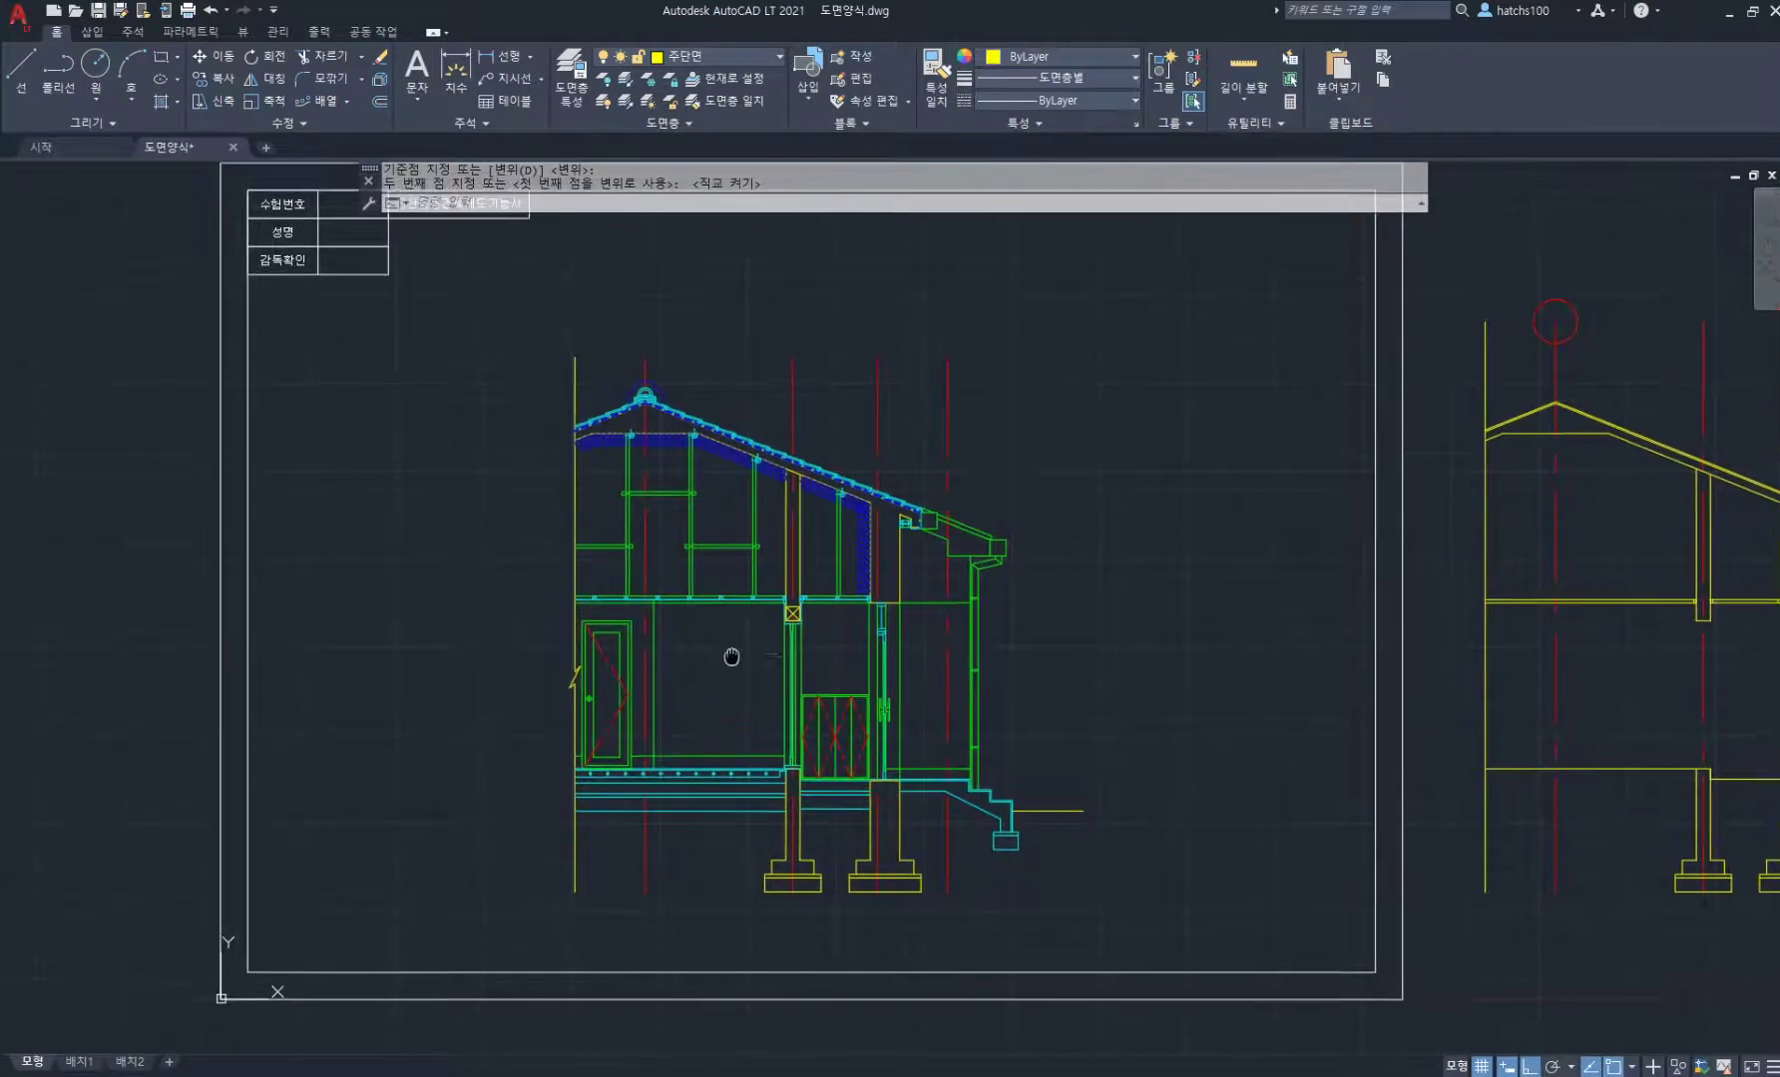
{"action": "scroll", "coordinate": [723, 638], "scroll_direction": "up", "scroll_amount": 3}
{"action": "scroll", "coordinate": [719, 614], "scroll_direction": "down", "scroll_amount": 3}
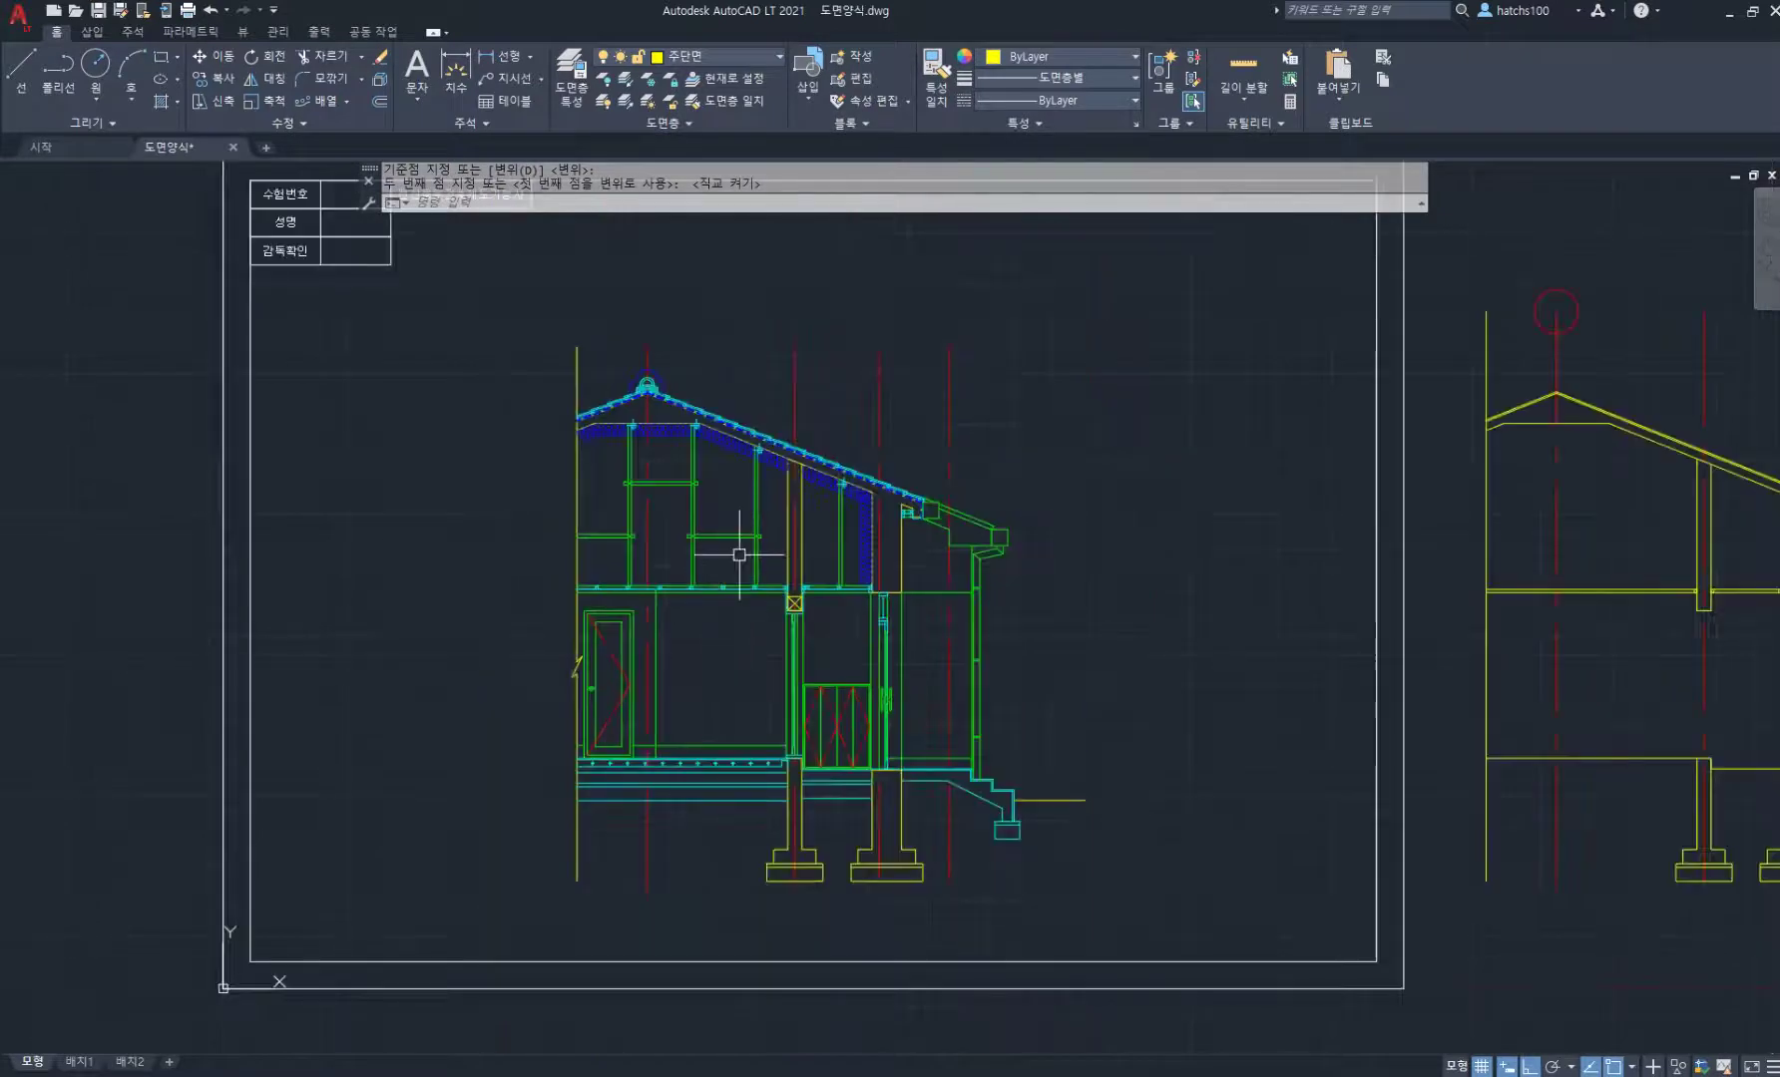
{"action": "middle_click_drag", "start_coordinate": [923, 549], "coordinate": [842, 604]}
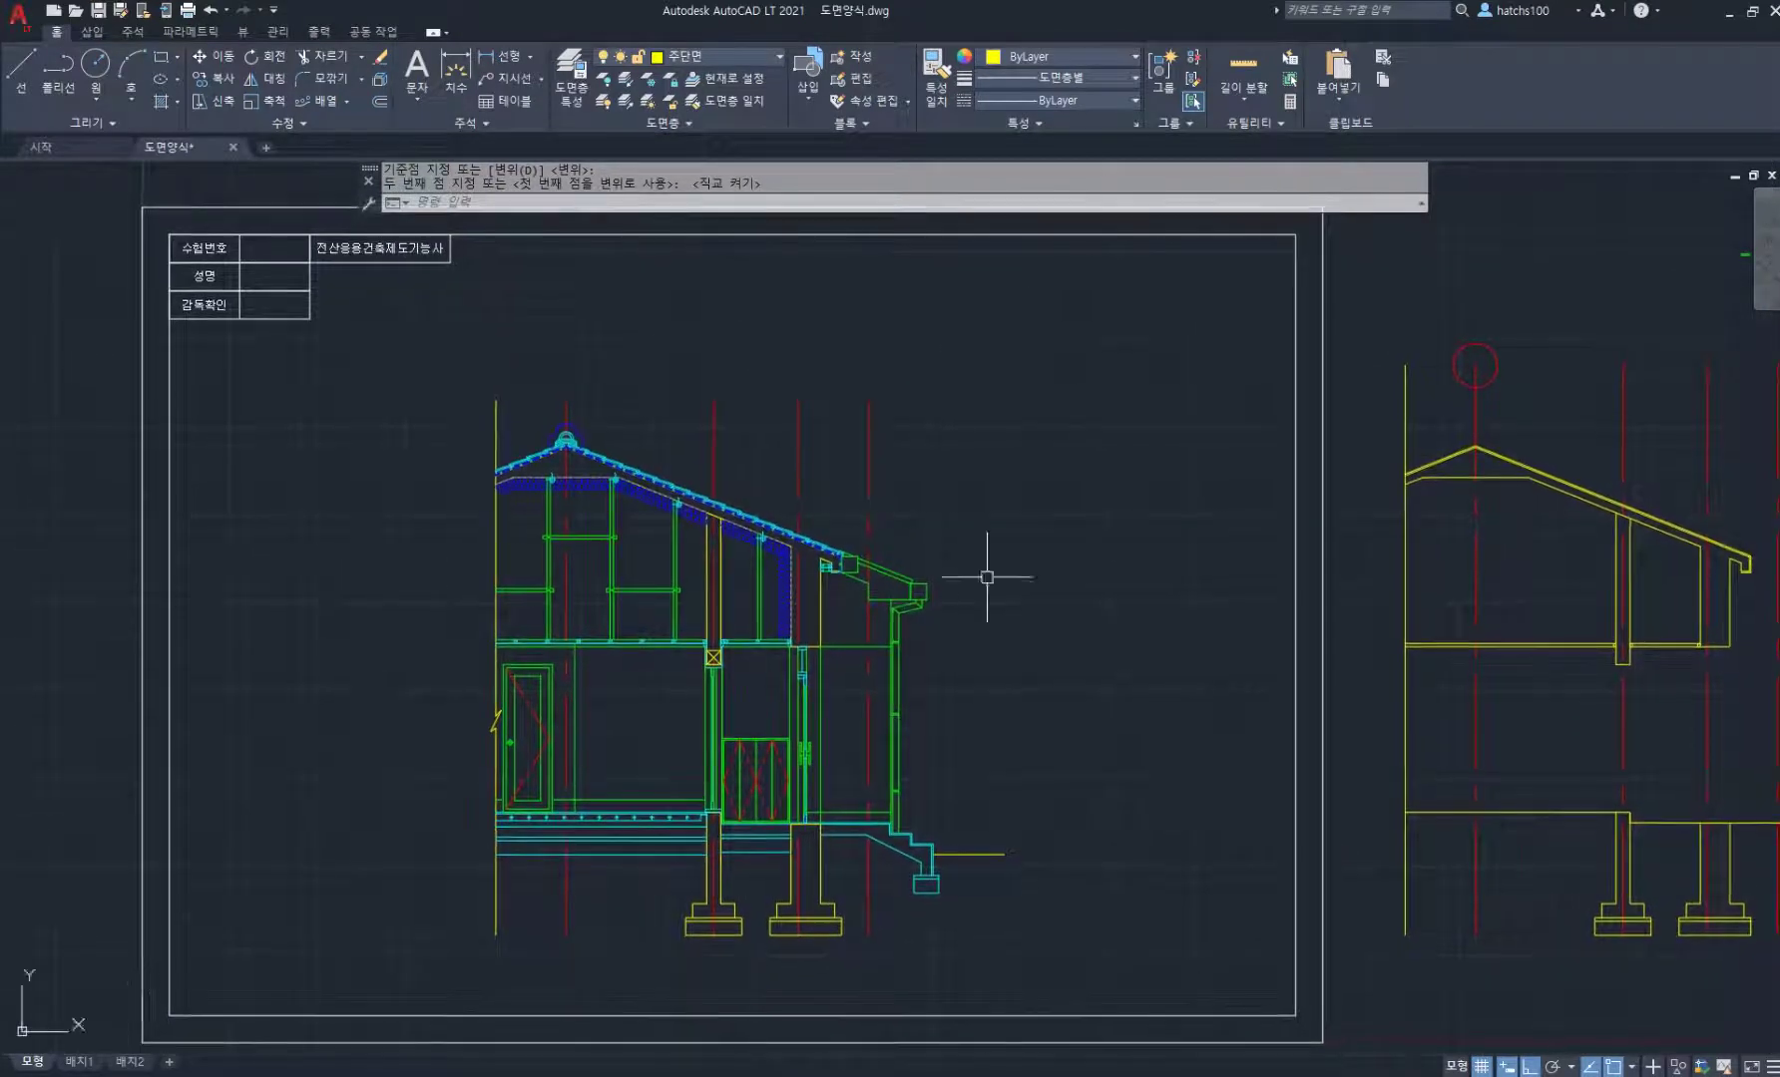
{"action": "middle_click_drag", "start_coordinate": [1067, 599], "coordinate": [1062, 595]}
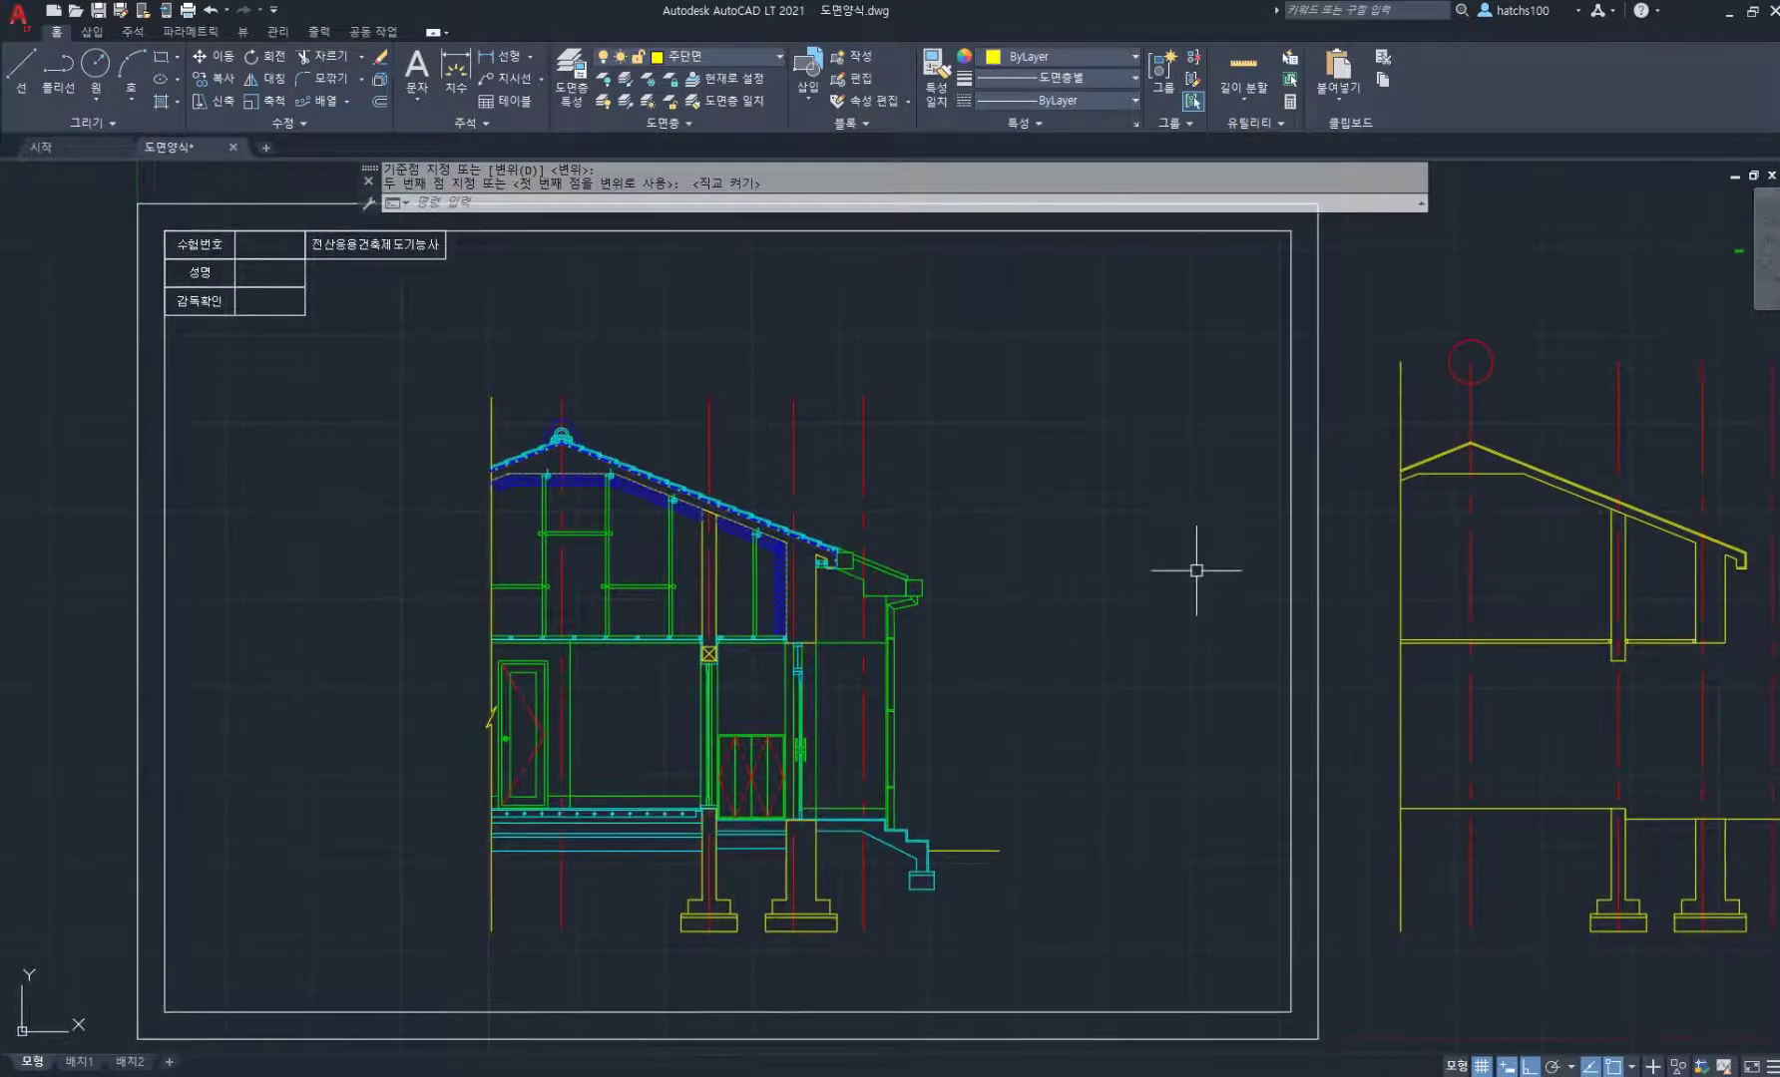